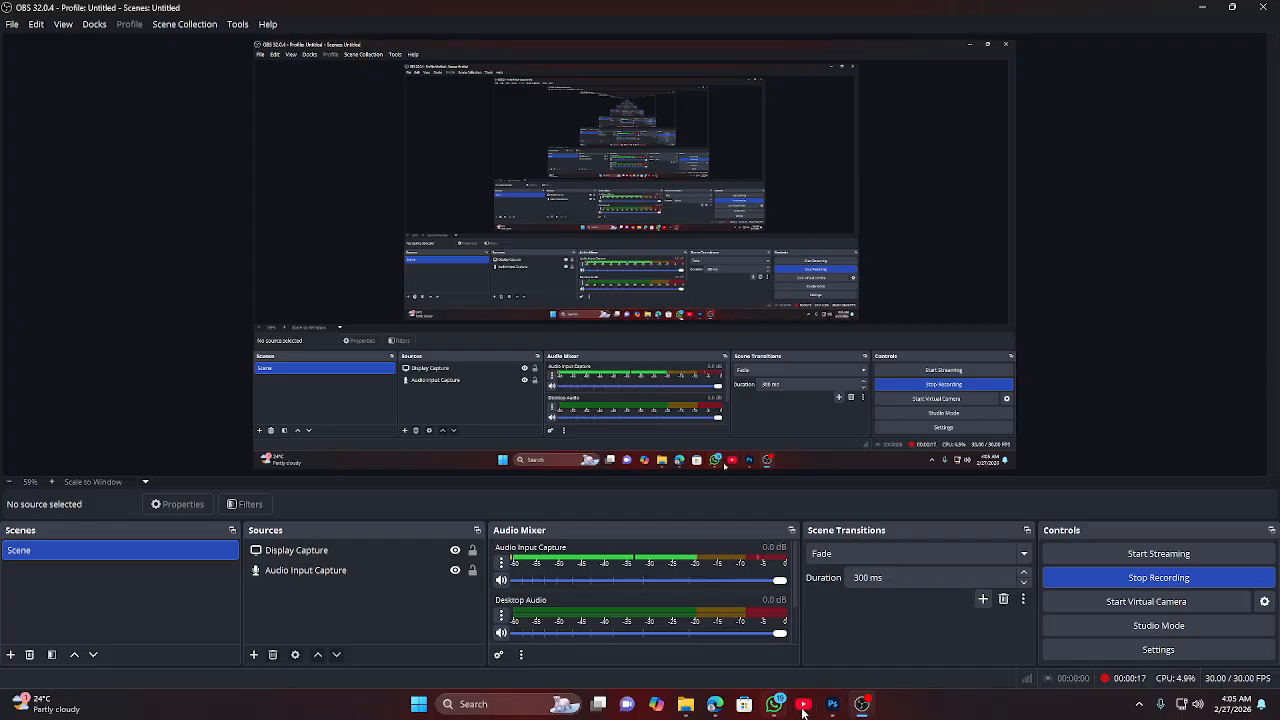
Switch to Photoshop and look over the red Untitled-1 layout with its guides.
{"action": "left_click", "coordinate": [838, 705]}
{"action": "scroll", "coordinate": [348, 281], "scroll_direction": "down", "scroll_amount": 3}
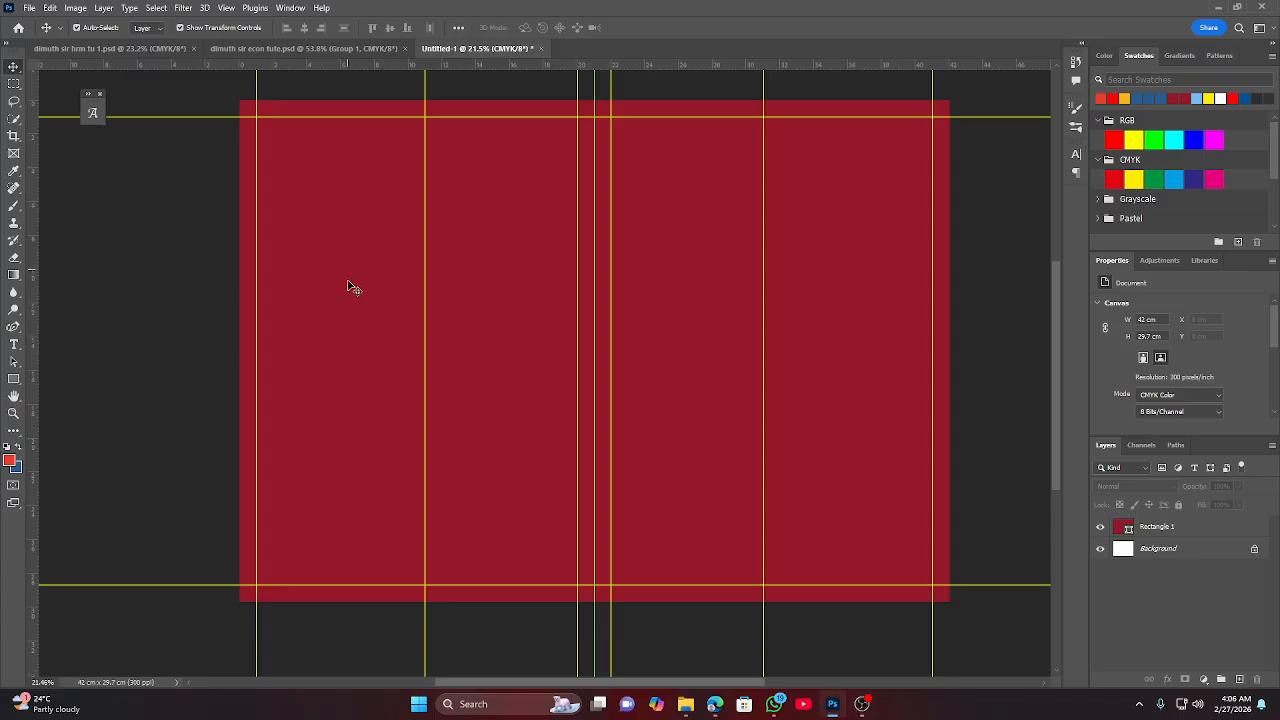
{"action": "scroll", "coordinate": [348, 281], "scroll_direction": "up", "scroll_amount": 2}
{"action": "scroll", "coordinate": [348, 281], "scroll_direction": "down", "scroll_amount": 3}
{"action": "scroll", "coordinate": [348, 281], "scroll_direction": "up", "scroll_amount": 3}
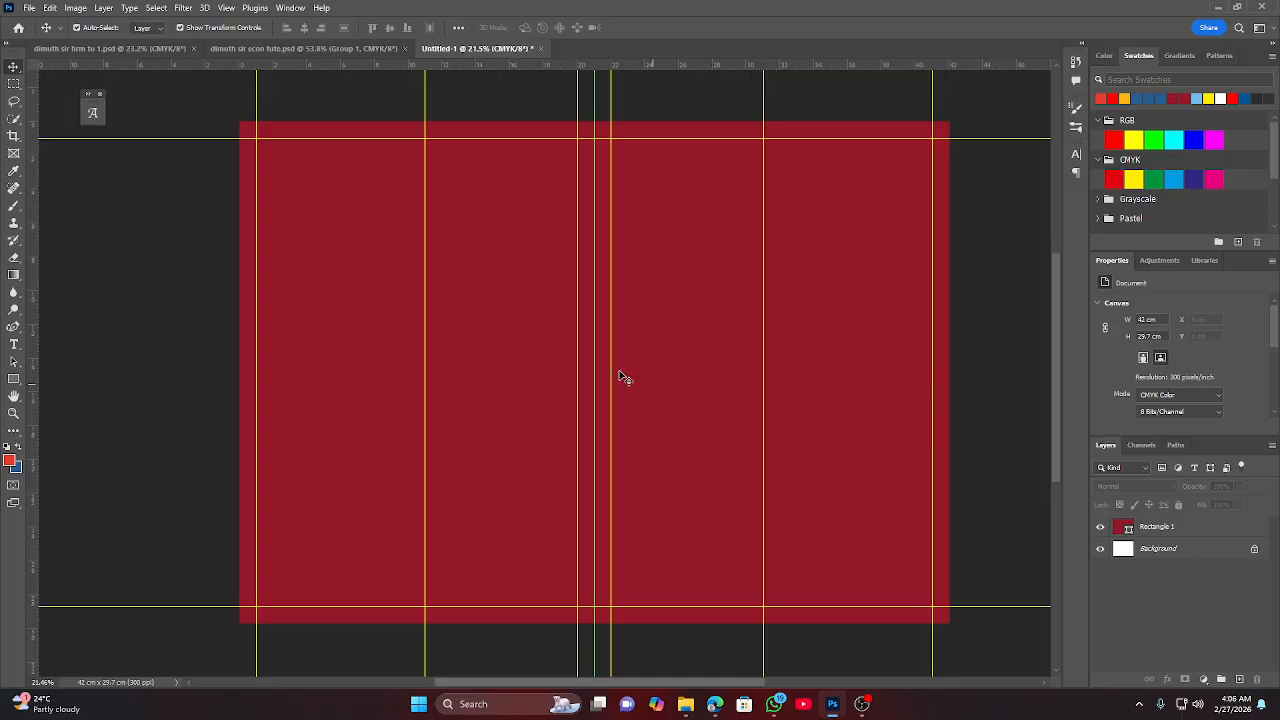
Start a new document from the A3 print preset and set it to landscape, 420 x 297 mm.
{"action": "left_click", "coordinate": [29, 8]}
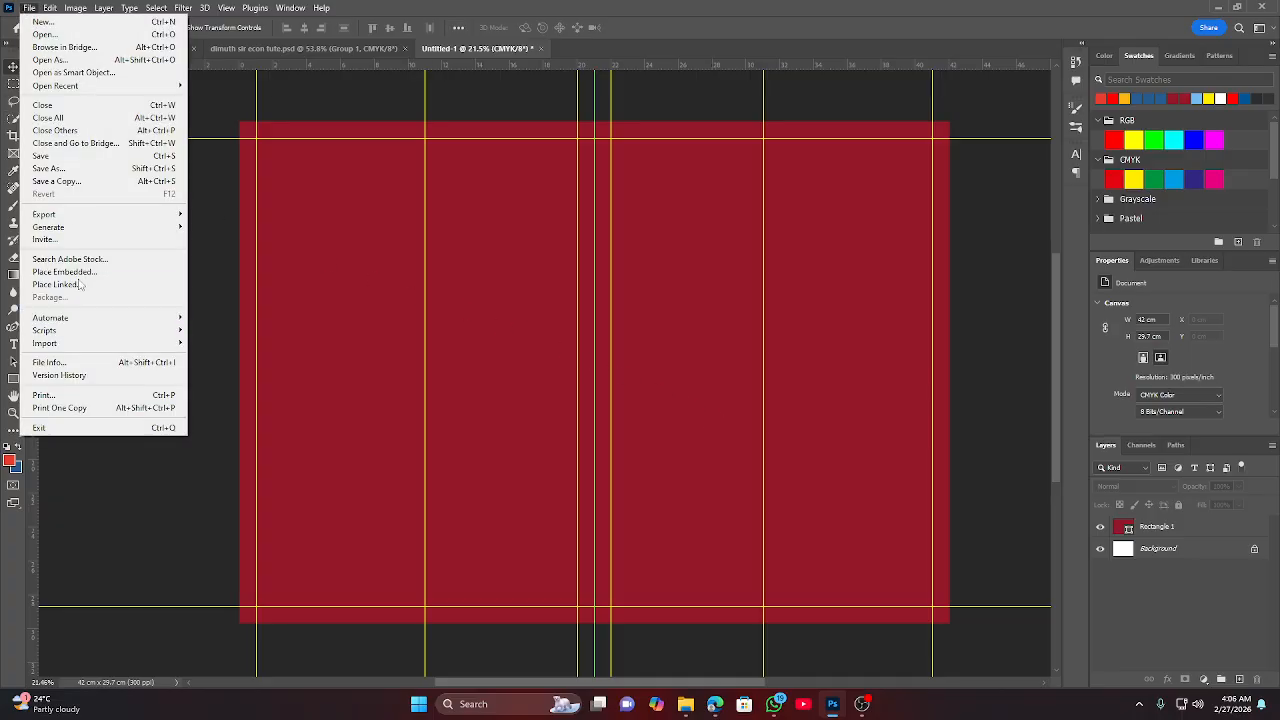
{"action": "left_click", "coordinate": [44, 23]}
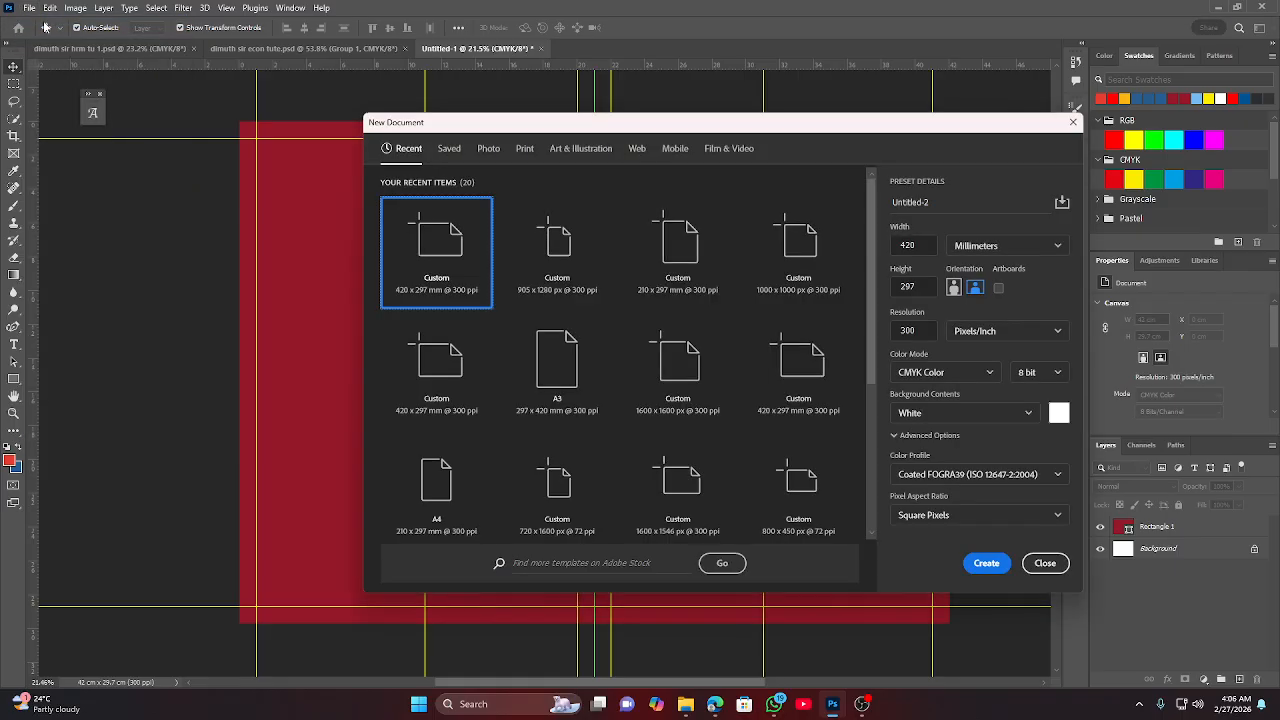
{"action": "left_click", "coordinate": [525, 149]}
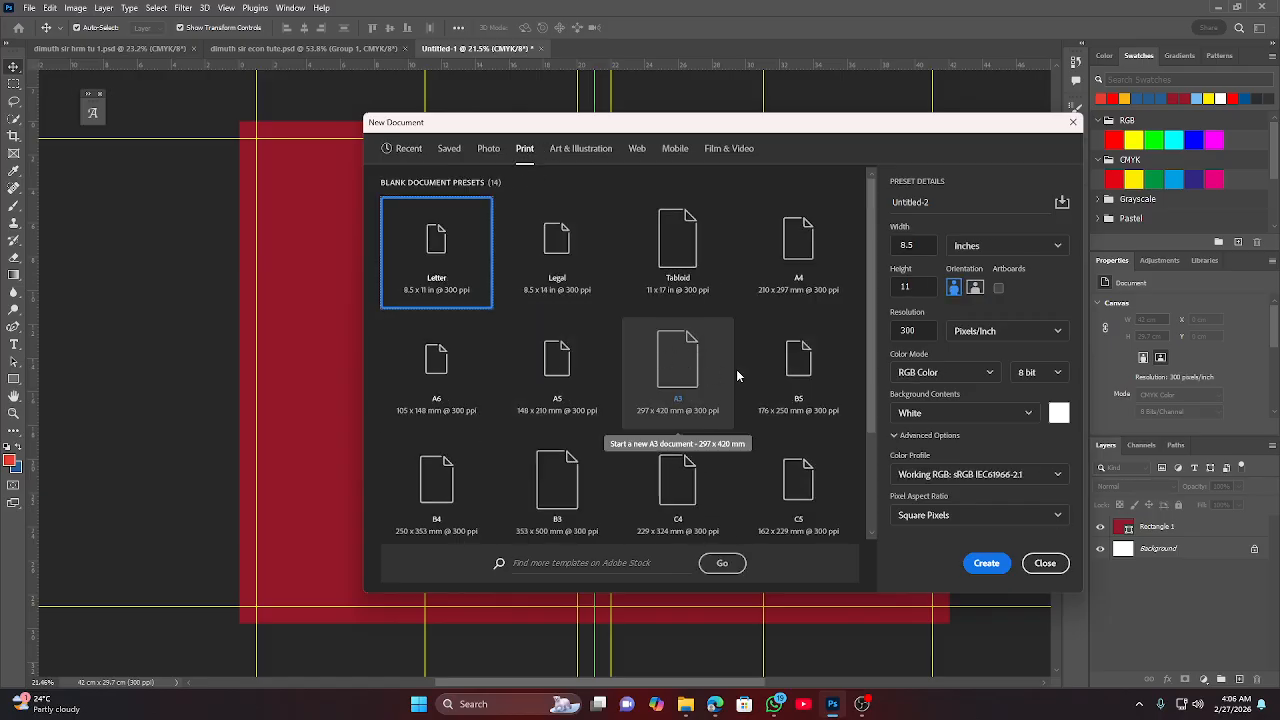
{"action": "left_click", "coordinate": [672, 374]}
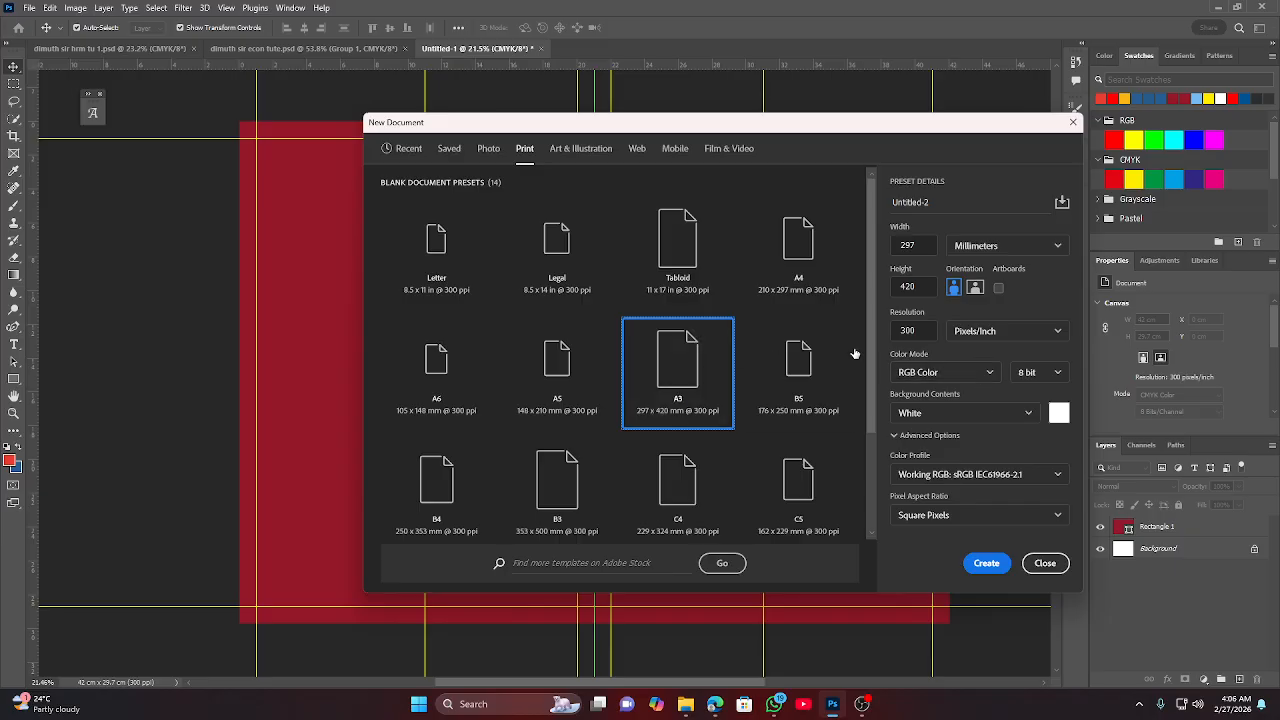
{"action": "left_click", "coordinate": [977, 288]}
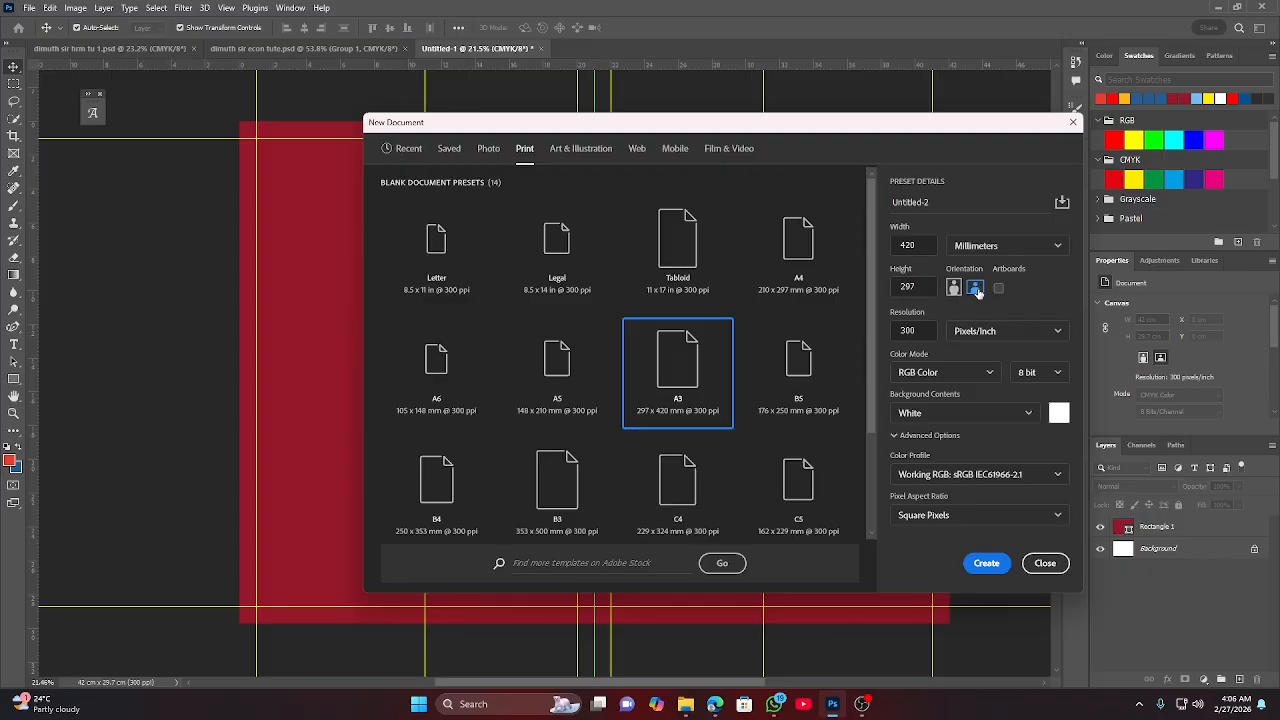
{"action": "left_click", "coordinate": [955, 288]}
{"action": "left_click", "coordinate": [977, 288]}
Set the new document's color mode to CMYK Color, keeping 300 pixels/inch and the default color profile, and create it.
{"action": "left_click_drag", "start_coordinate": [925, 330], "coordinate": [893, 330]}
{"action": "left_click", "coordinate": [929, 330]}
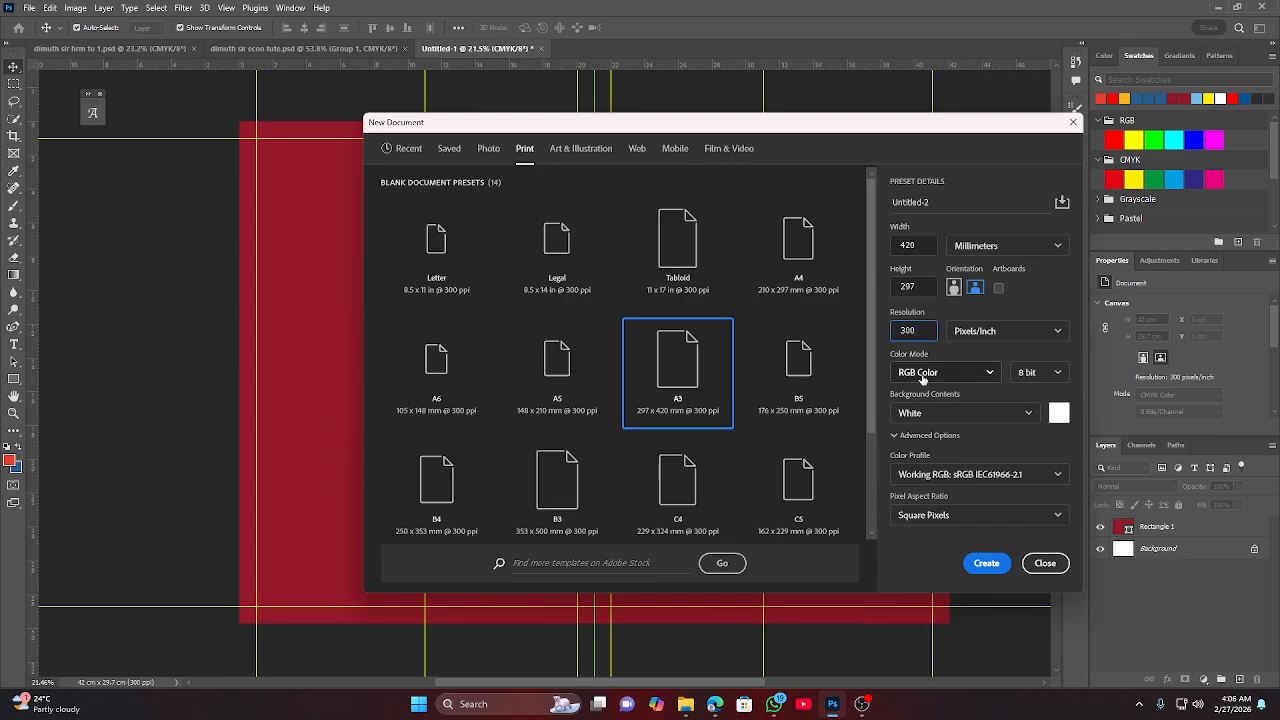
{"action": "left_click", "coordinate": [936, 372]}
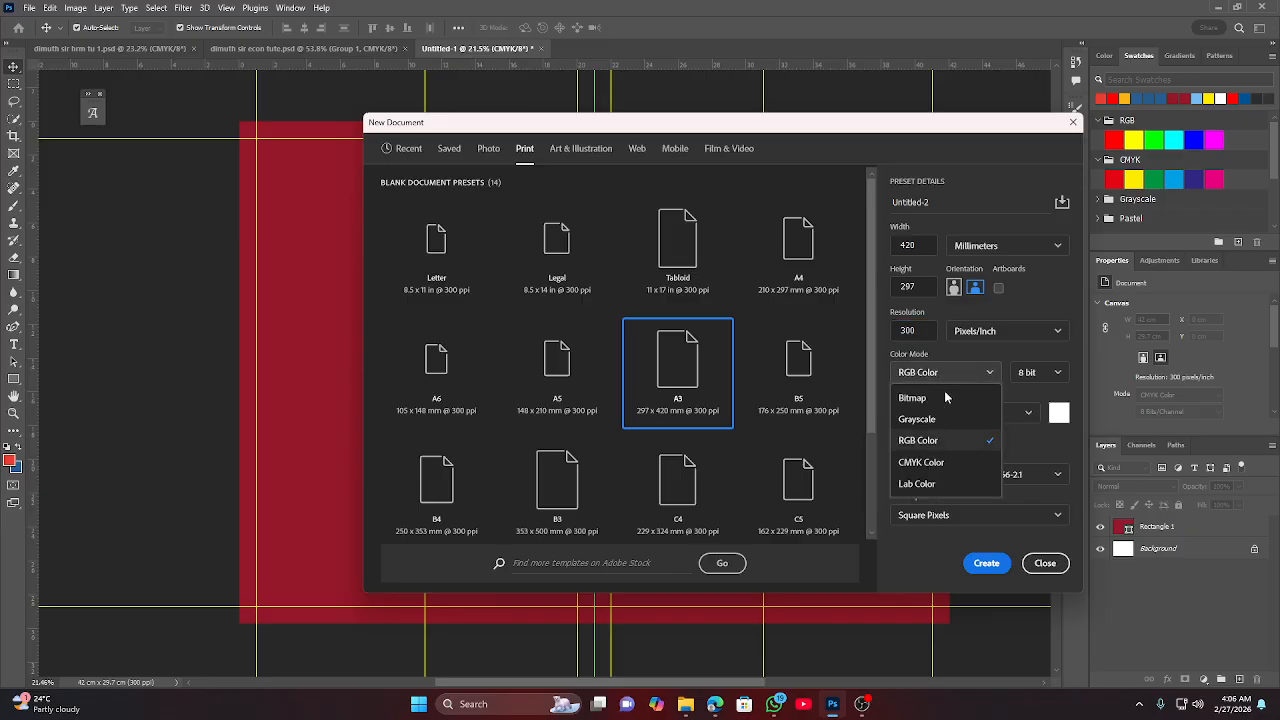
{"action": "left_click", "coordinate": [922, 463]}
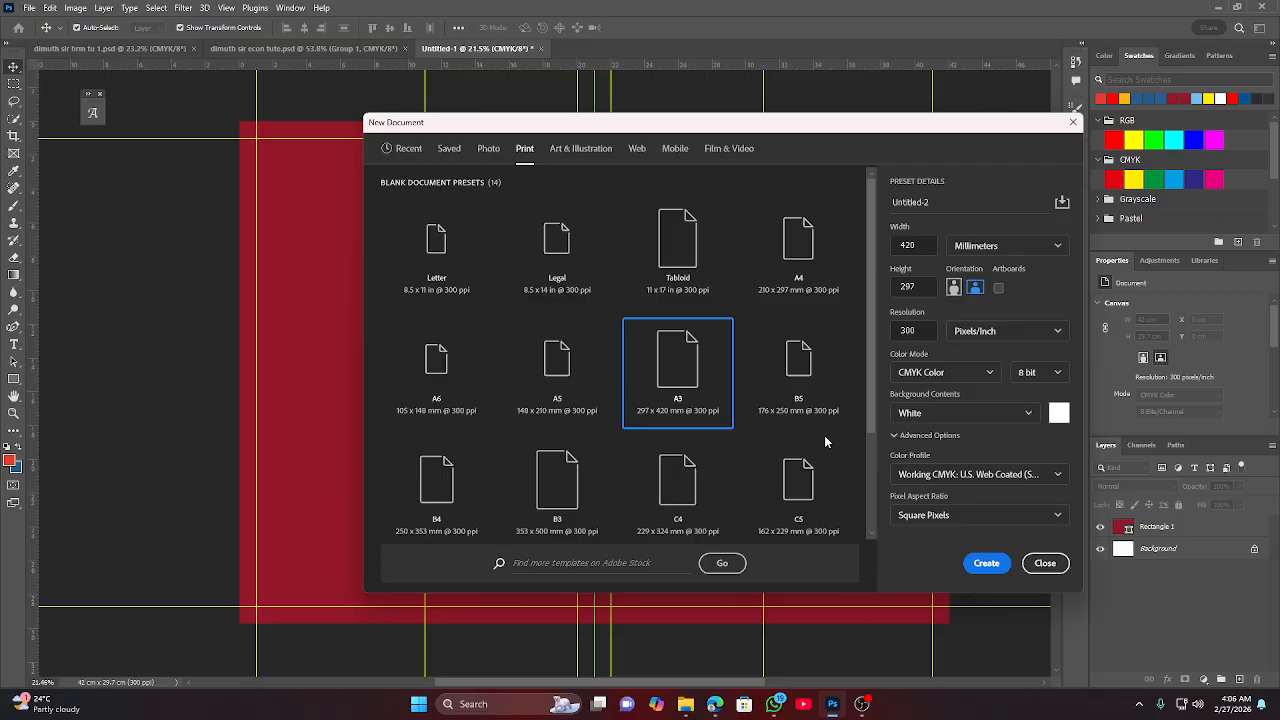
{"action": "left_click", "coordinate": [912, 473]}
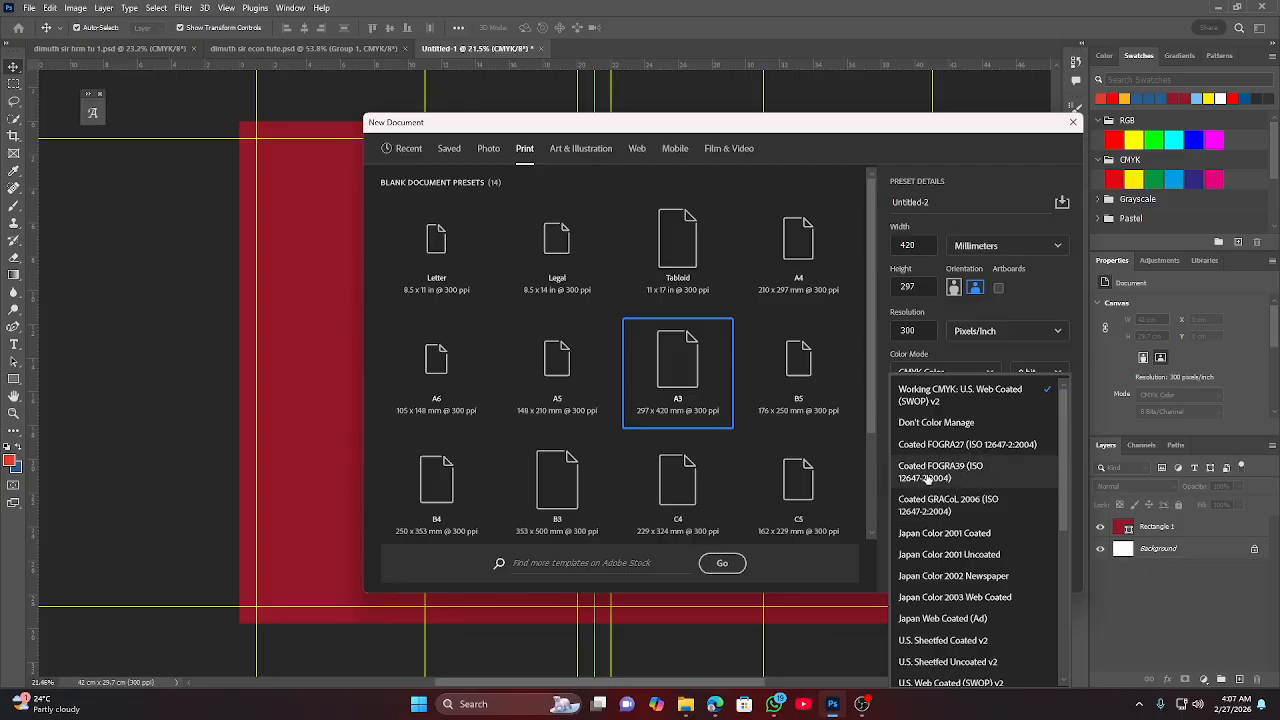
{"action": "left_click", "coordinate": [973, 474]}
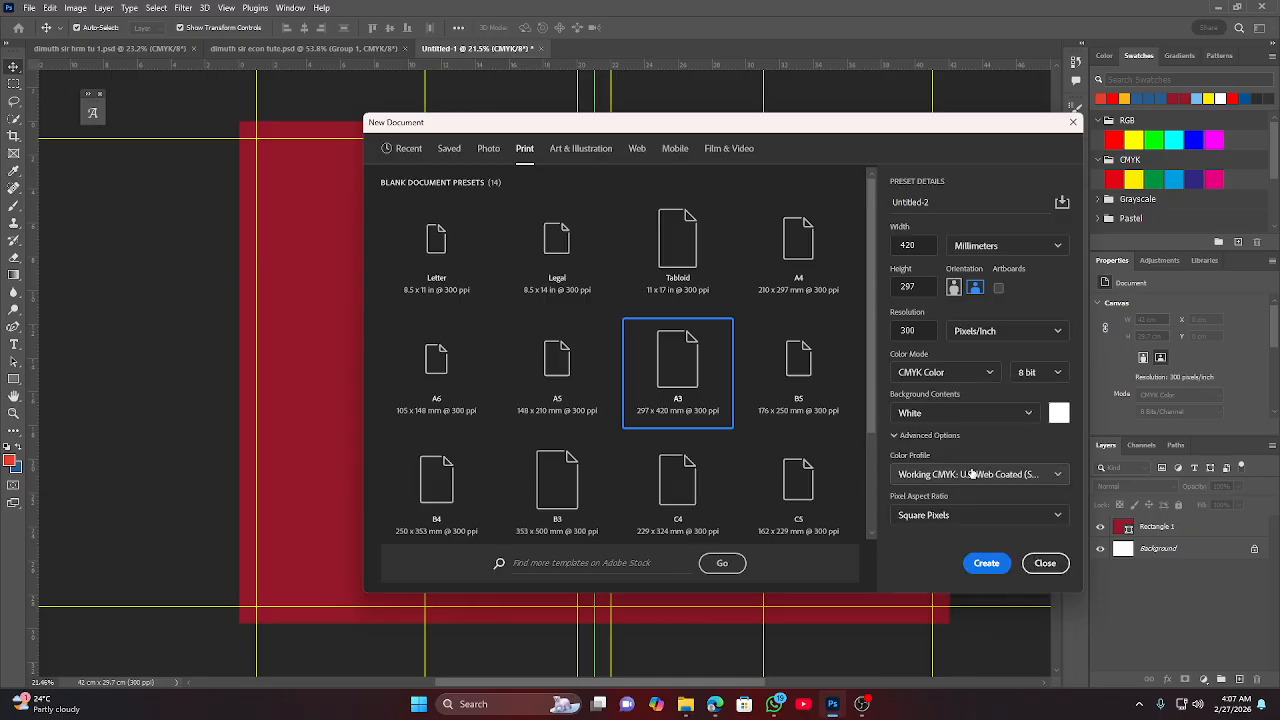
{"action": "left_click", "coordinate": [986, 564]}
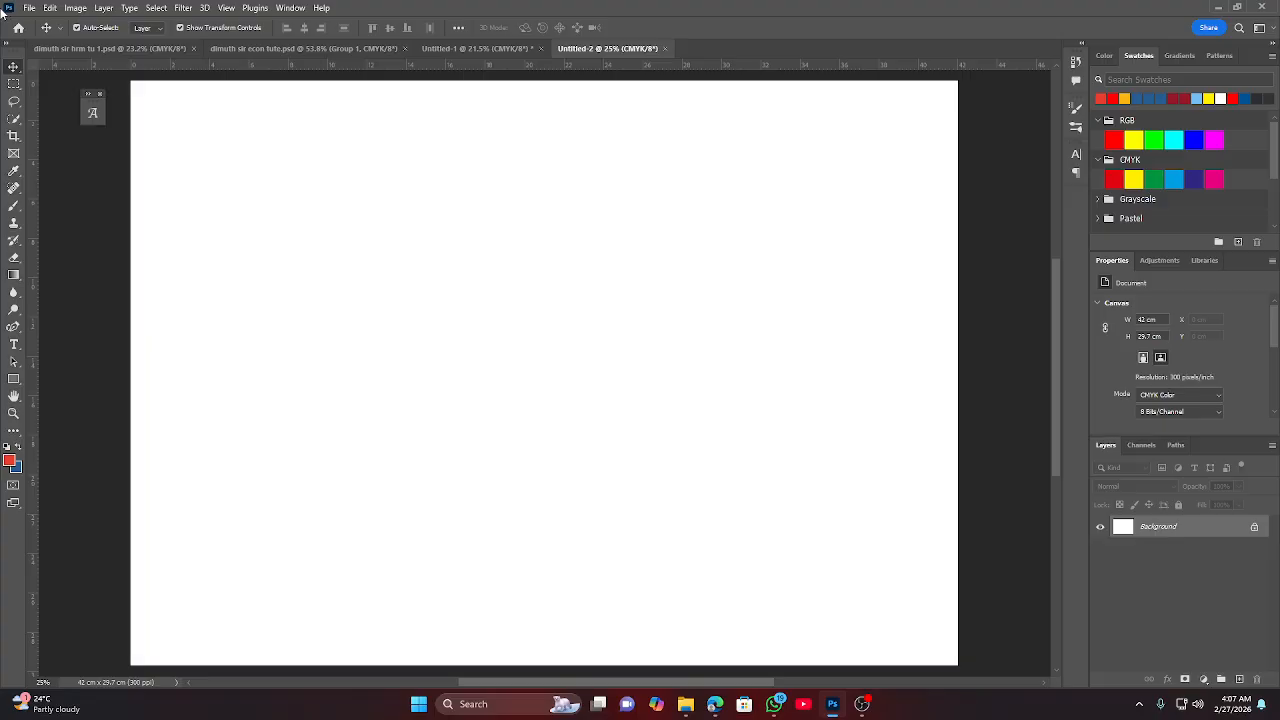
Start a new guide layout for the blank document and accept yellow as the guide color.
{"action": "left_click", "coordinate": [227, 8]}
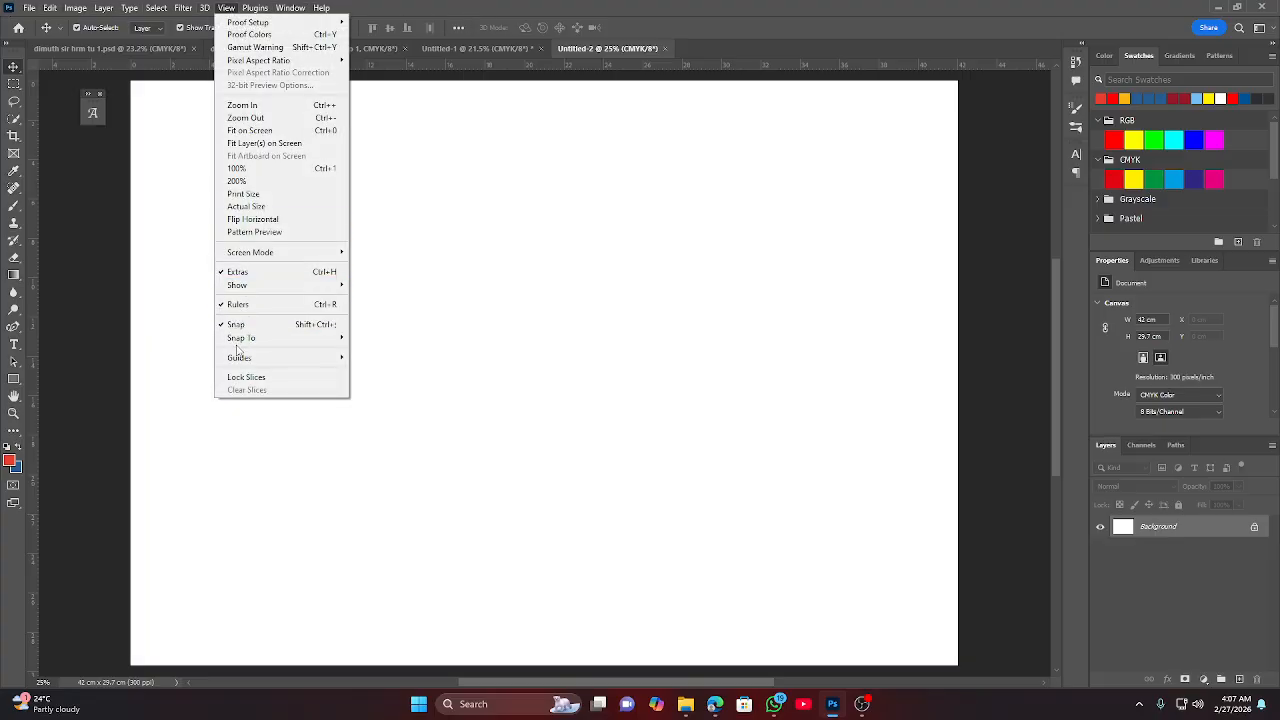
{"action": "mouse_move", "coordinate": [237, 358]}
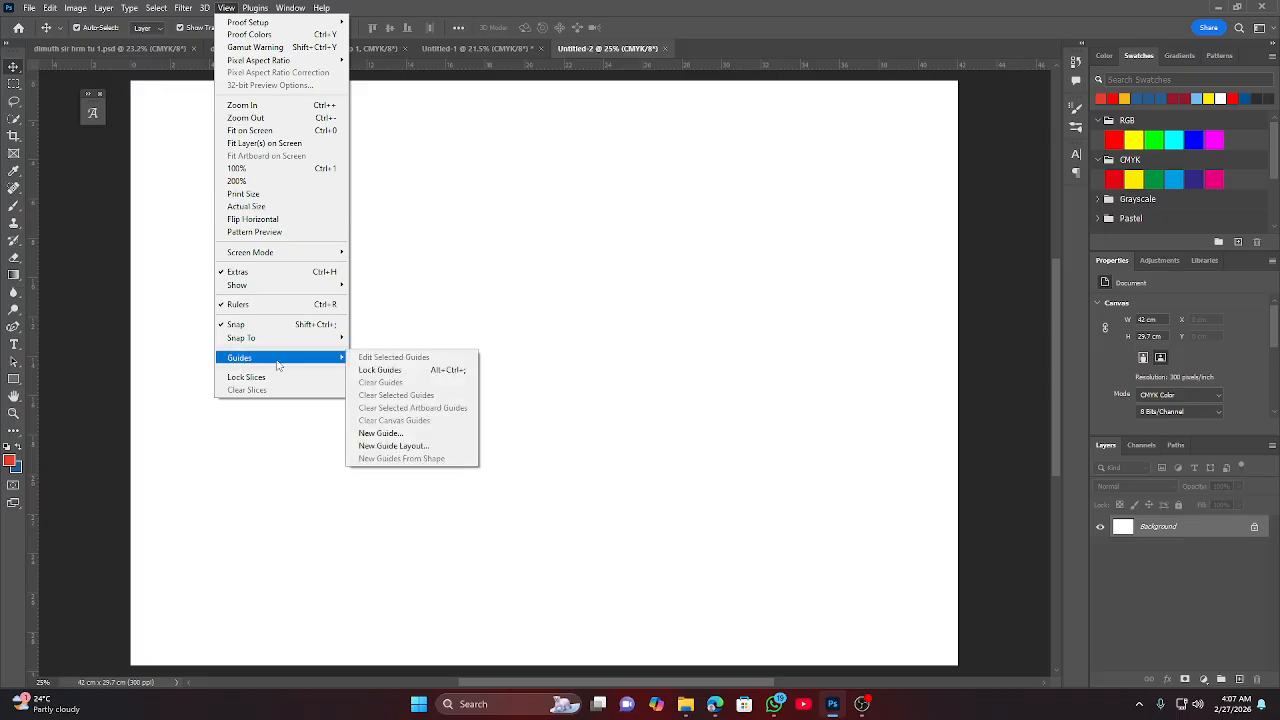
{"action": "left_click", "coordinate": [405, 452]}
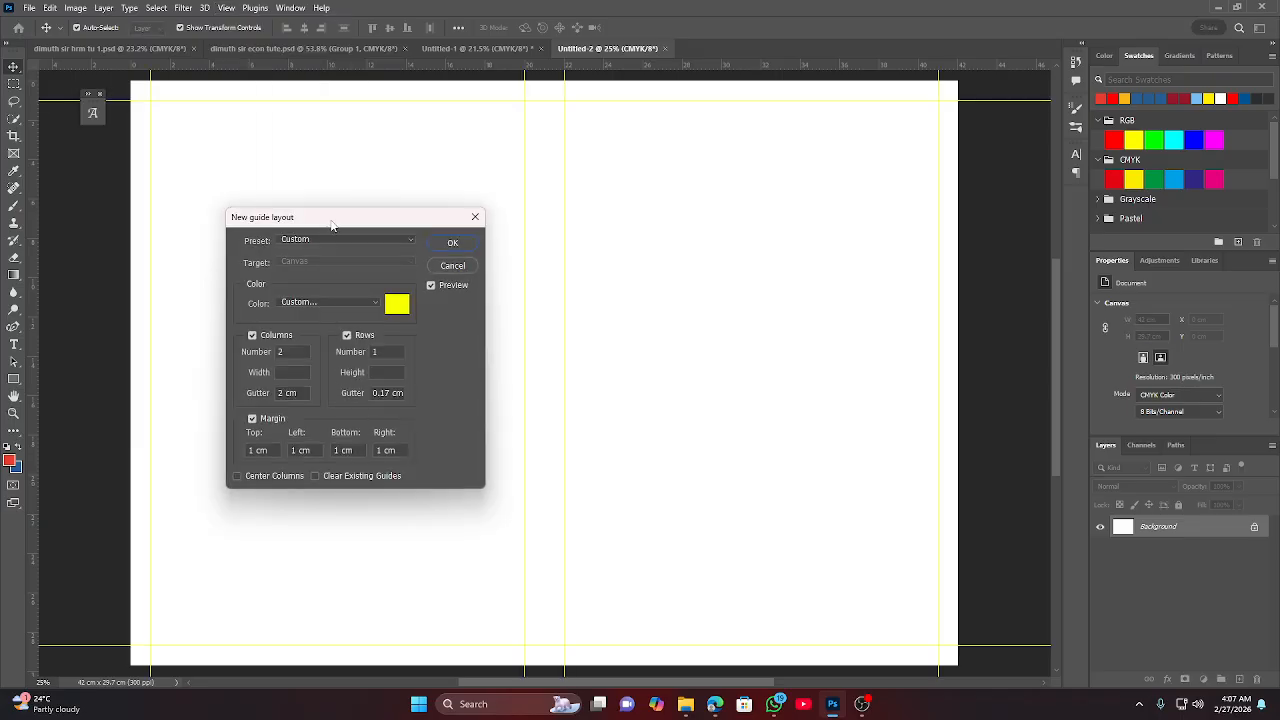
{"action": "left_click_drag", "start_coordinate": [332, 226], "coordinate": [321, 197]}
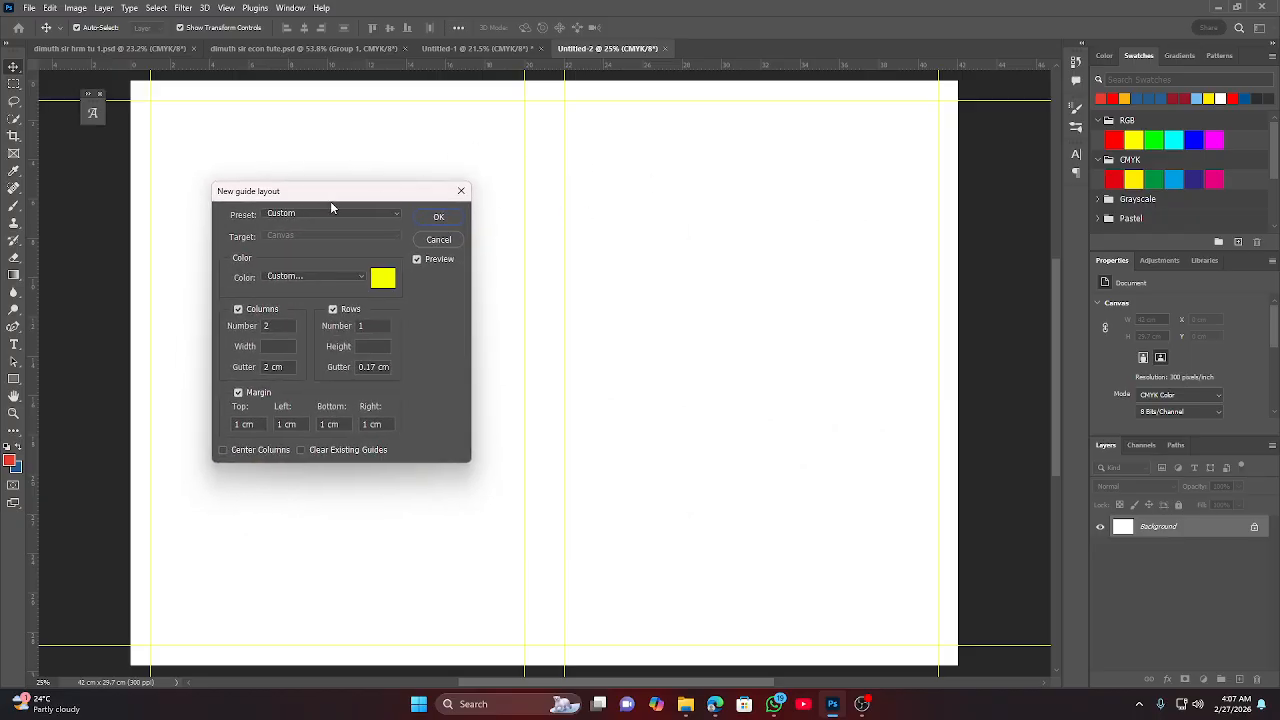
{"action": "left_click", "coordinate": [387, 280]}
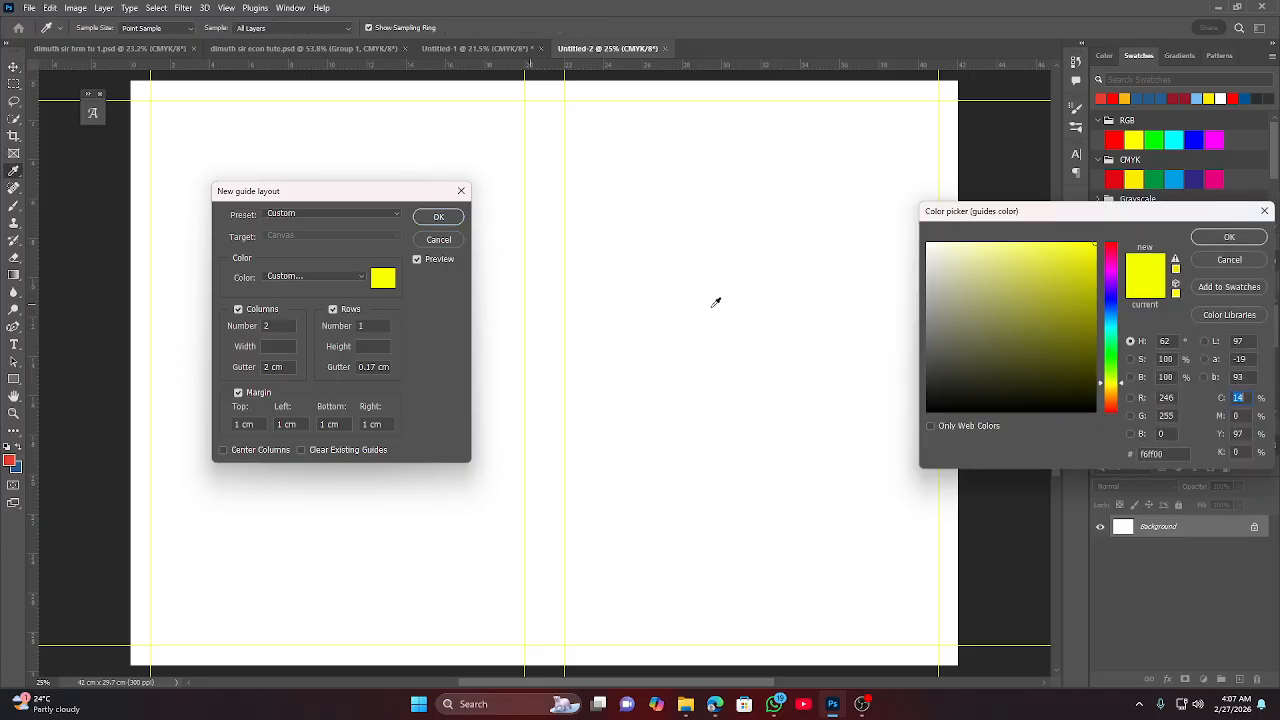
{"action": "left_click", "coordinate": [1229, 237]}
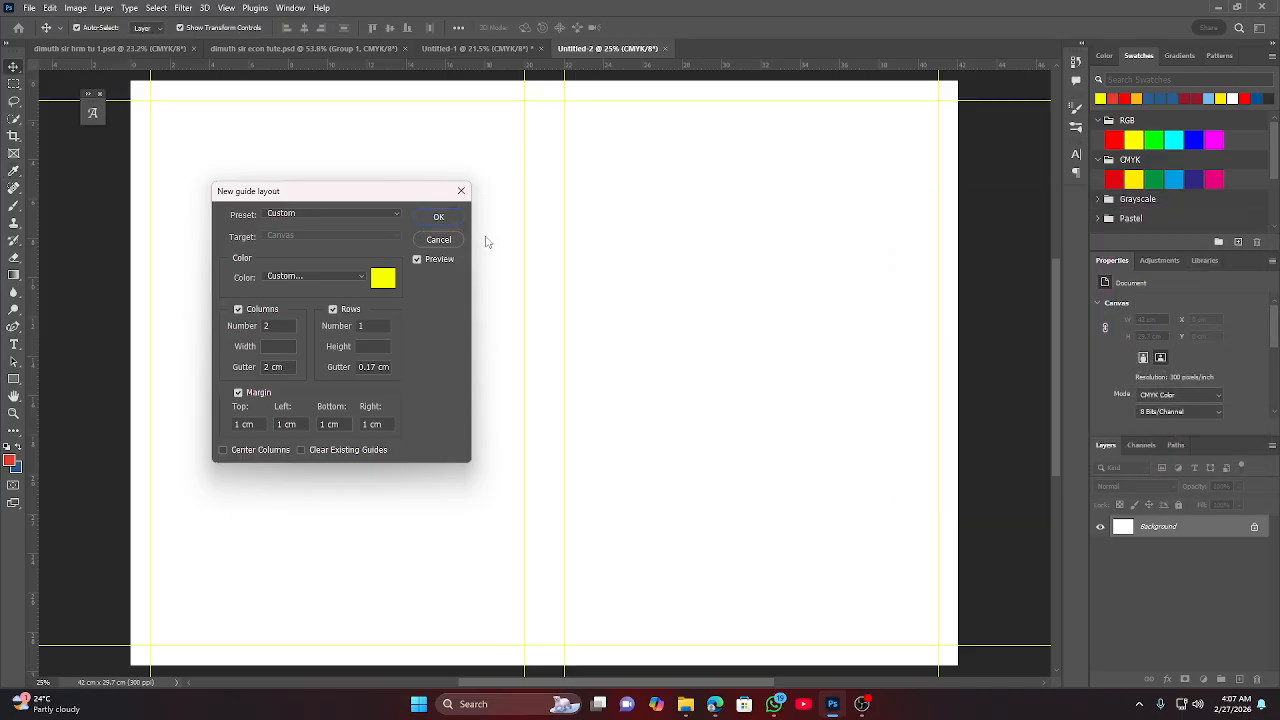
Turn the column and row guides off and back on to compare the layout preview.
{"action": "left_click", "coordinate": [237, 311]}
{"action": "left_click", "coordinate": [332, 309]}
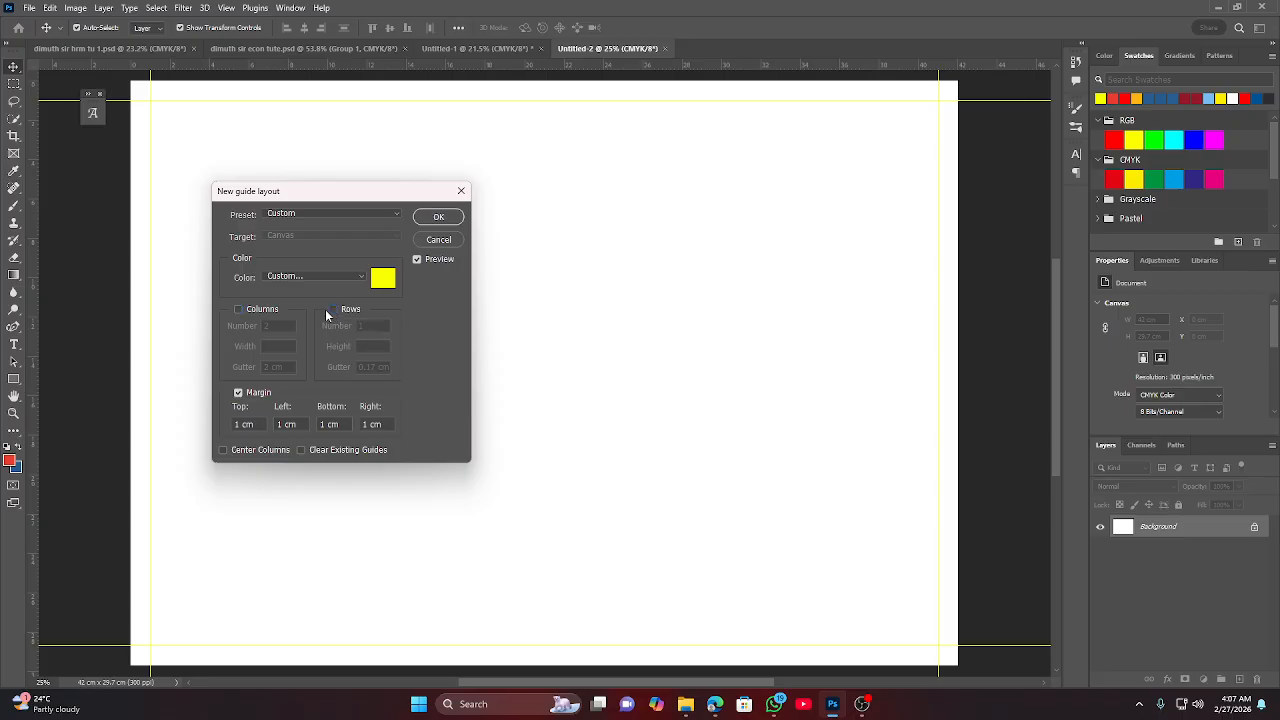
{"action": "left_click", "coordinate": [332, 309]}
{"action": "left_click", "coordinate": [238, 309]}
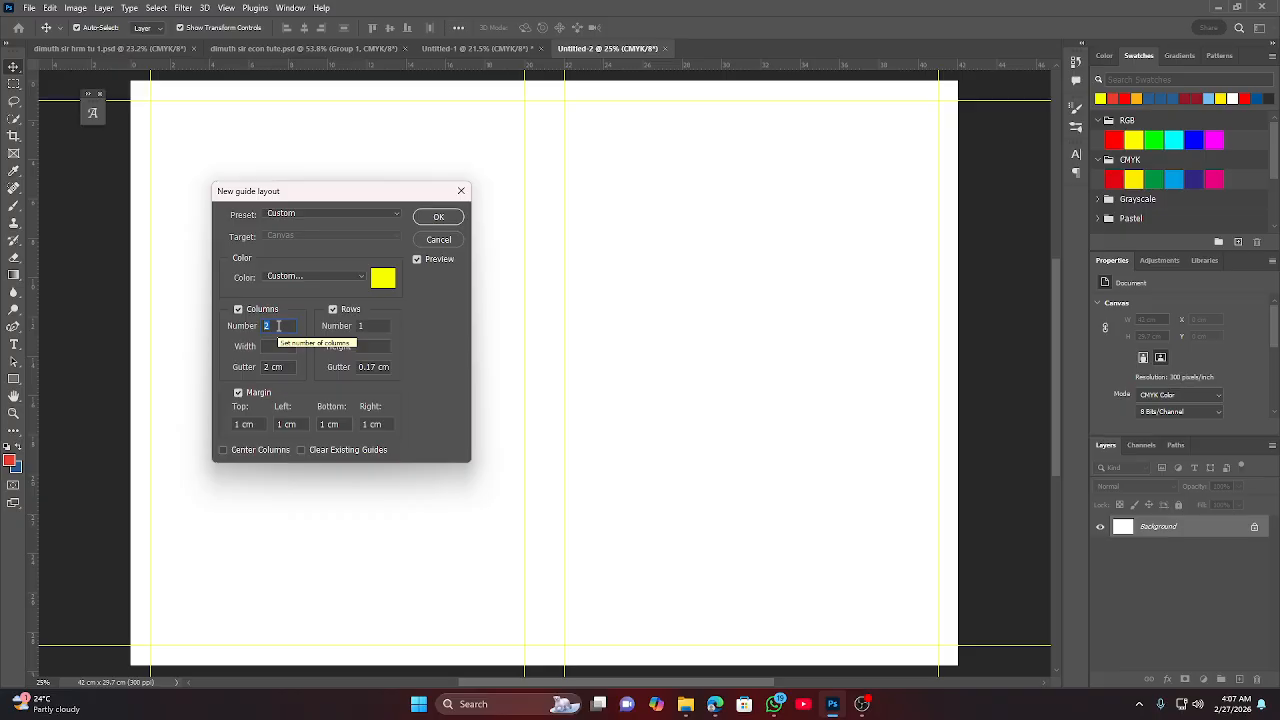
Try 1 and 4 as the number of guide columns and clear the column number.
{"action": "type", "text": "1"}
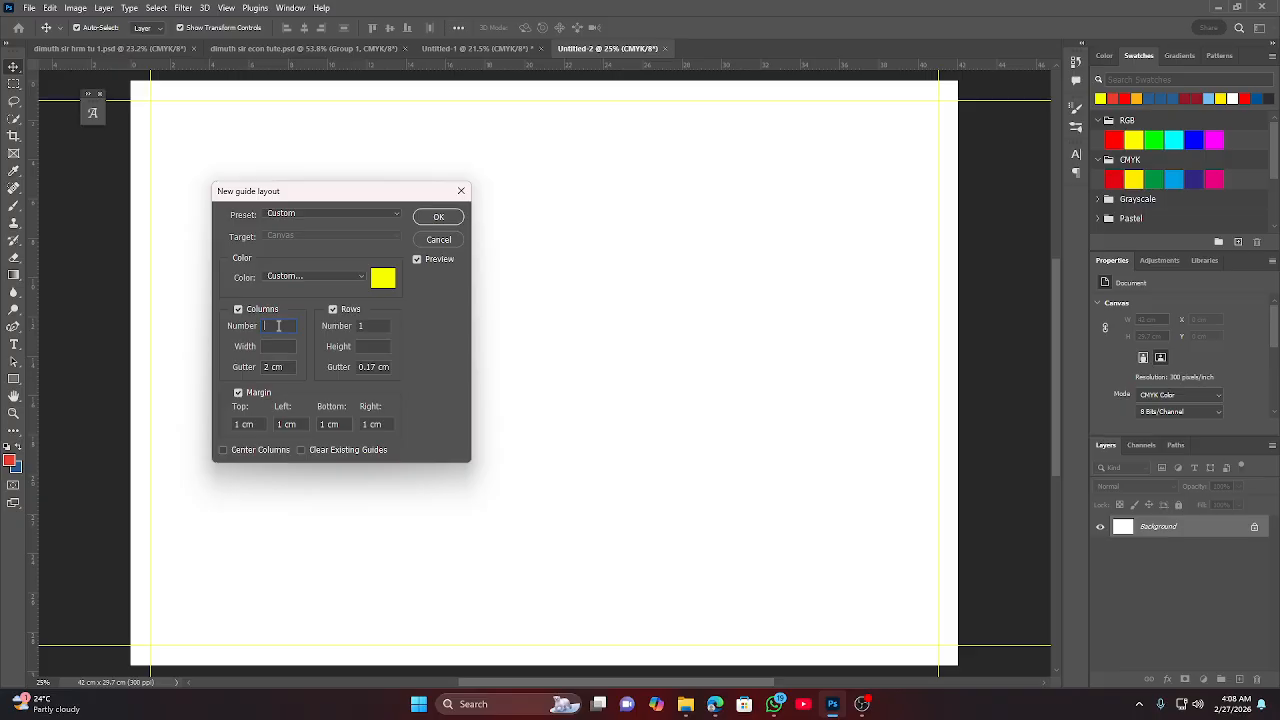
{"action": "type", "text": "4"}
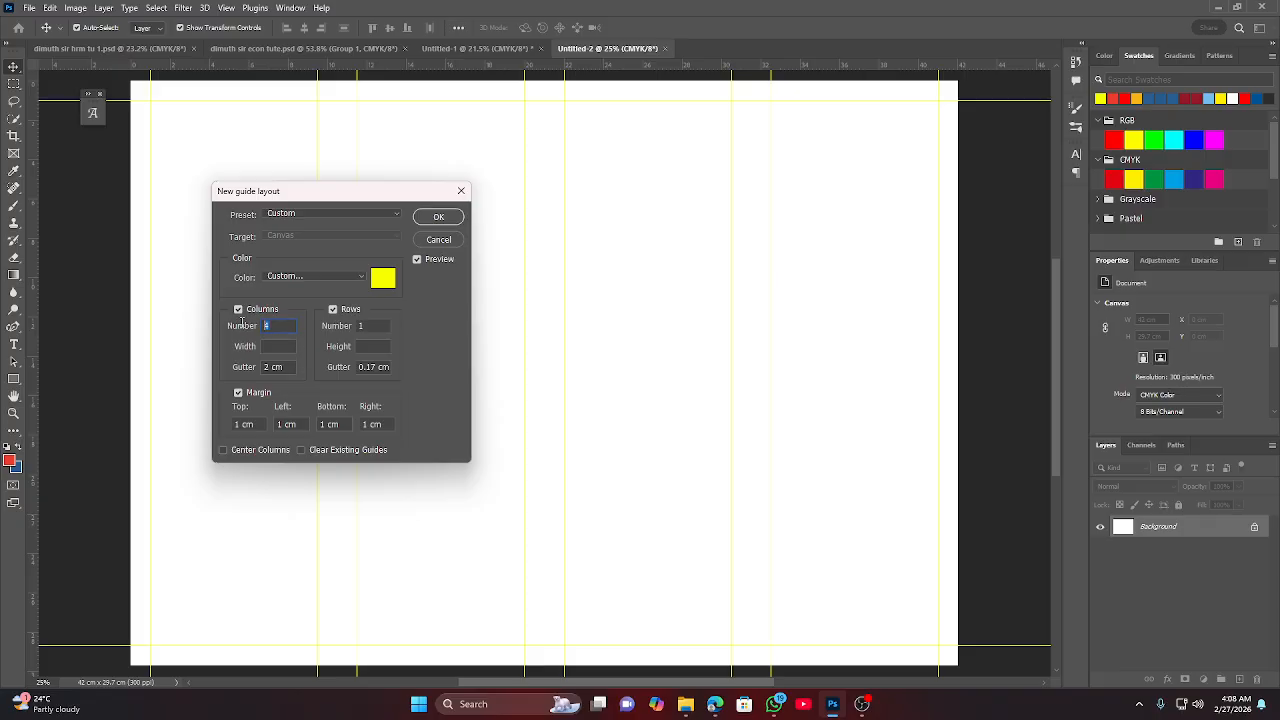
{"action": "key", "text": "BackSpace"}
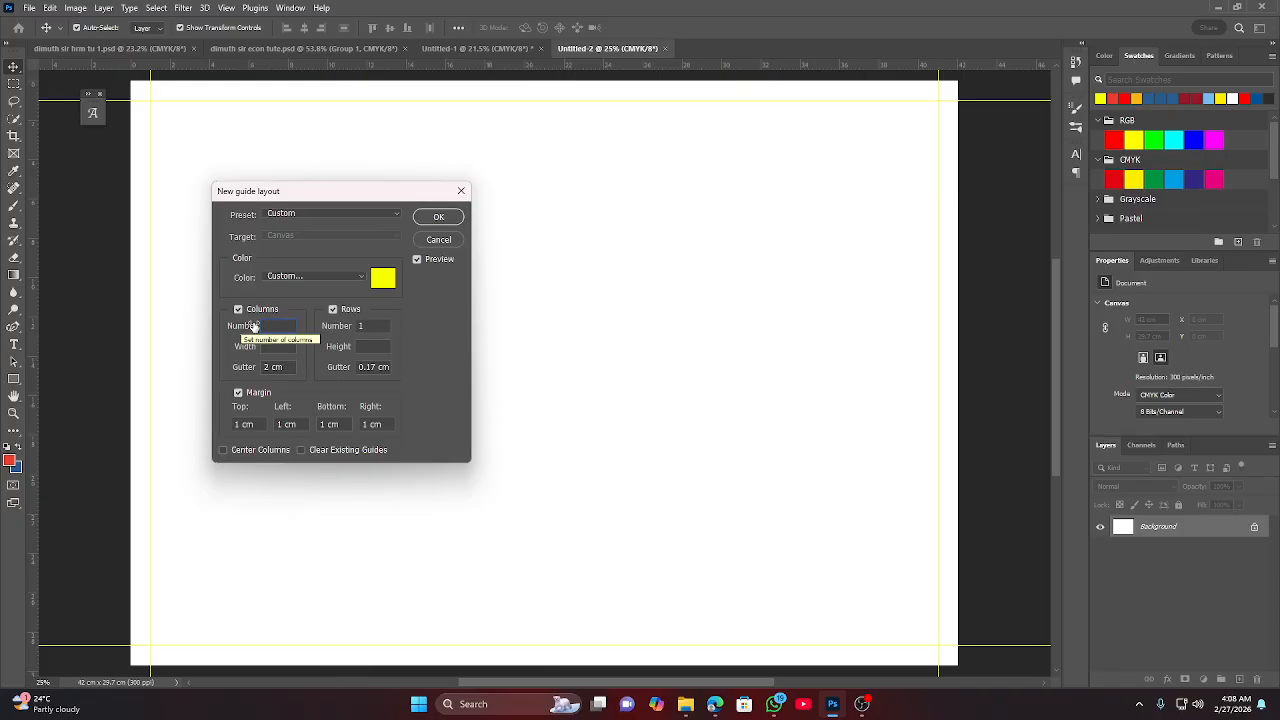
Set the column gutter and the top, left, bottom and right margins of the guide layout to 0 cm.
{"action": "left_click", "coordinate": [268, 367]}
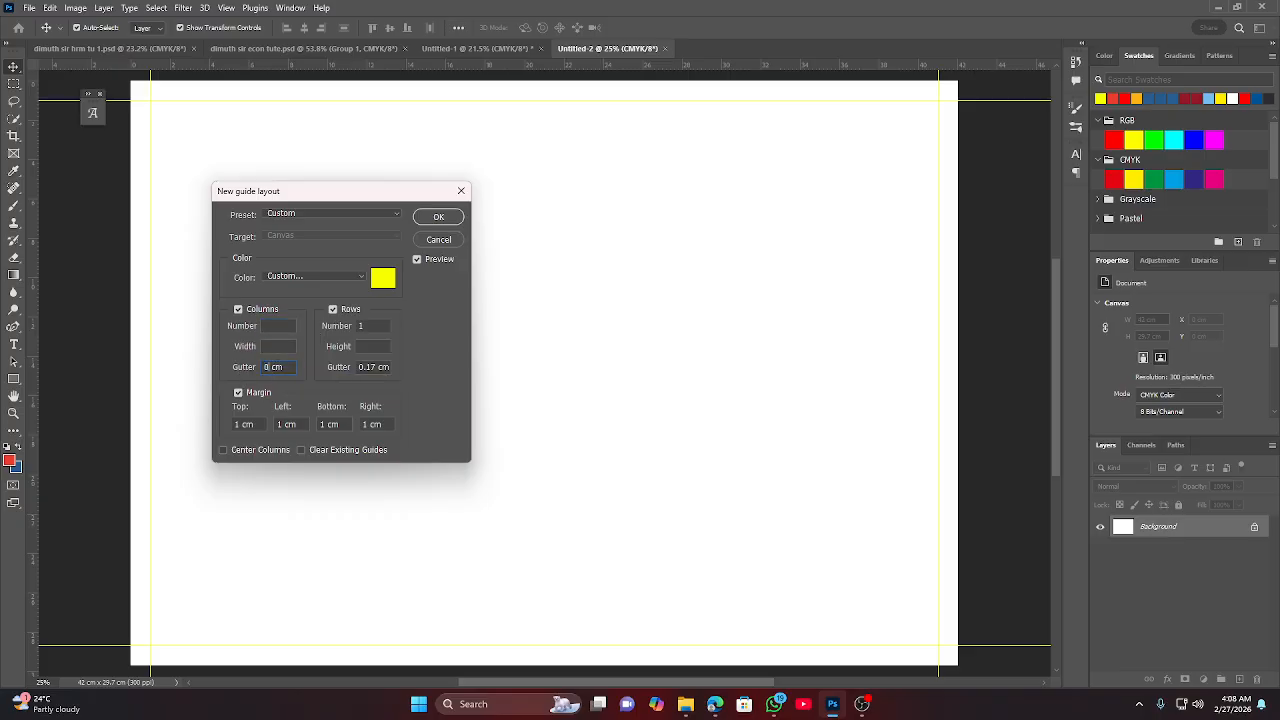
{"action": "double_click", "coordinate": [240, 425]}
{"action": "type", "text": "0"}
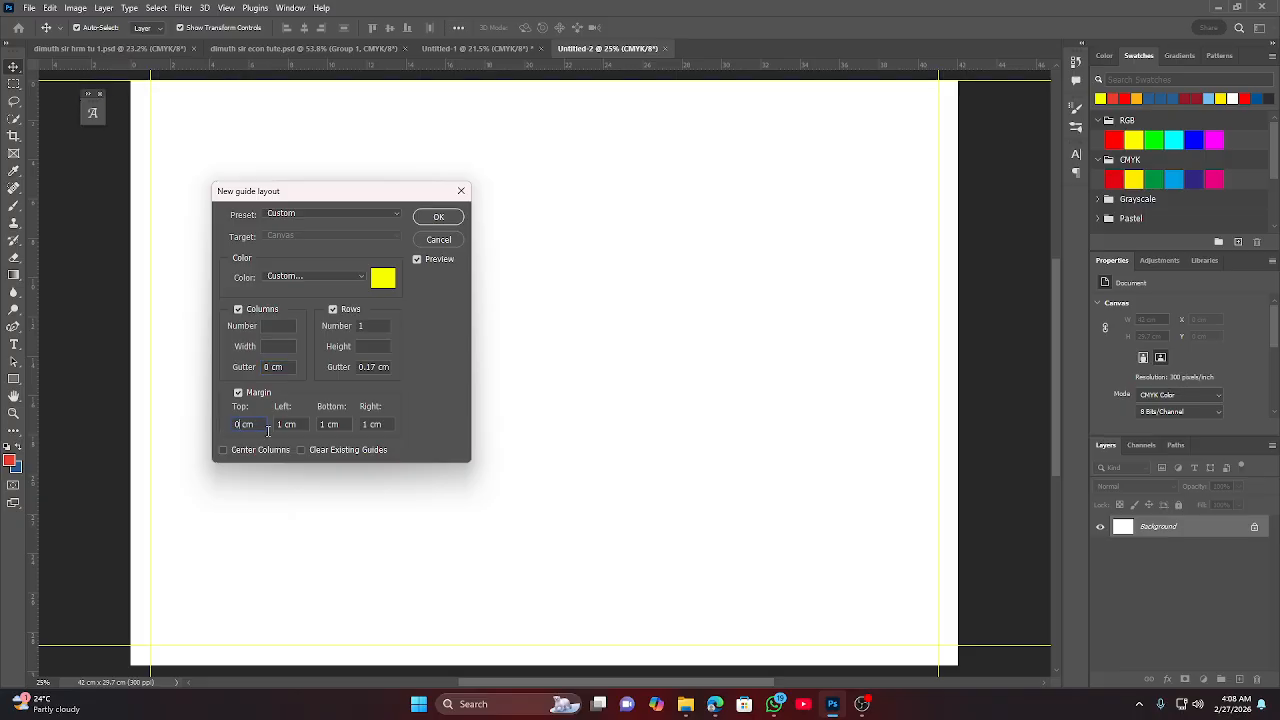
{"action": "double_click", "coordinate": [282, 425]}
{"action": "type", "text": "0"}
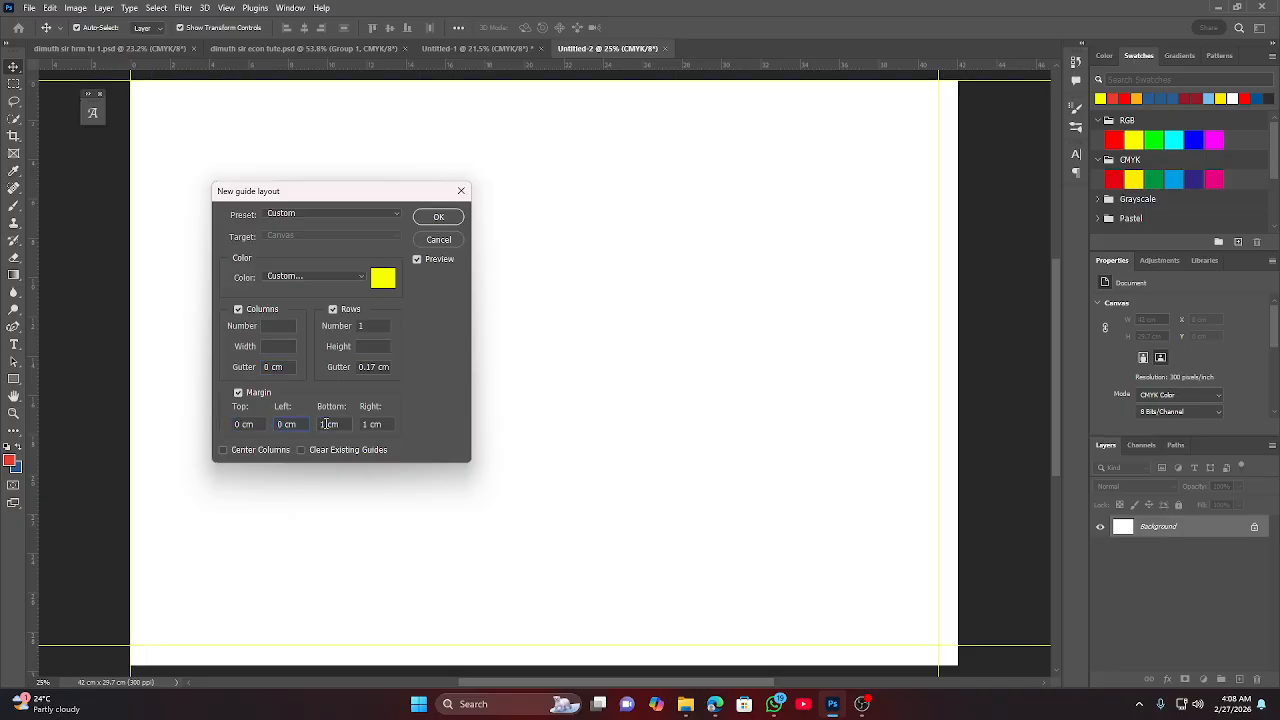
{"action": "double_click", "coordinate": [326, 424]}
{"action": "type", "text": "0"}
{"action": "key", "text": "Tab"}
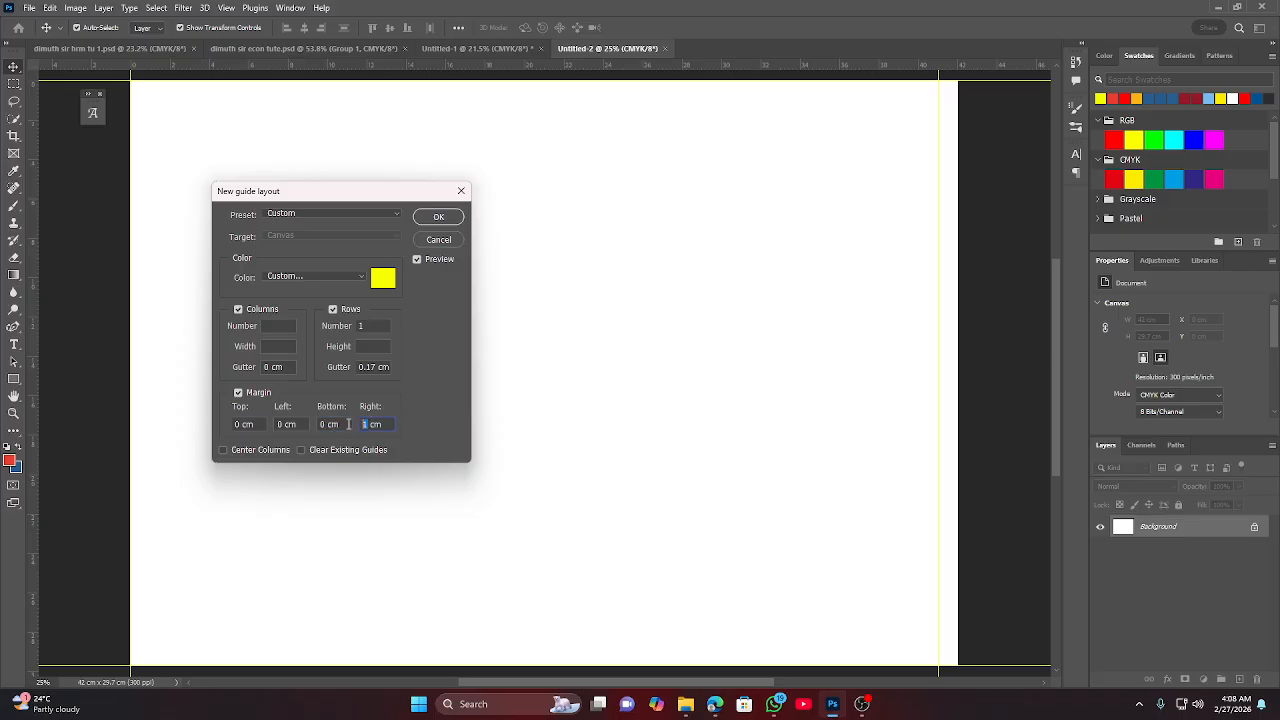
{"action": "type", "text": "0"}
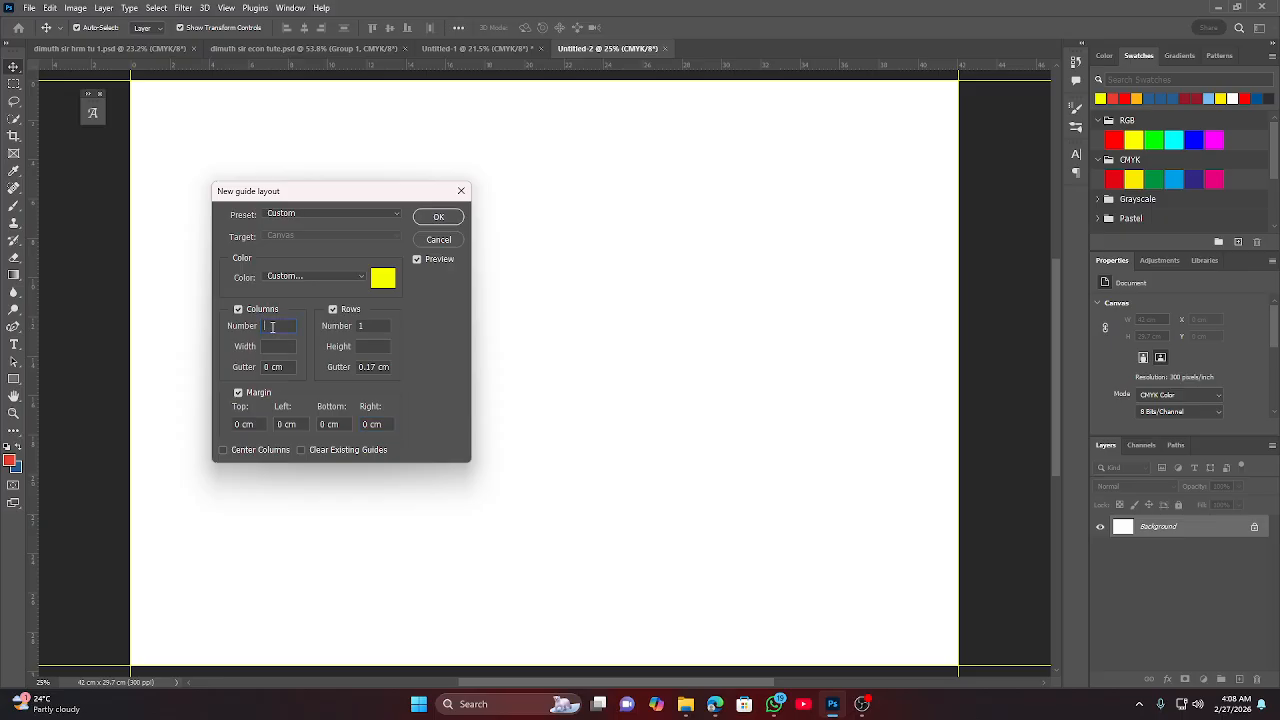
Set the guide layout to 2 columns with a 2 cm gutter.
{"action": "type", "text": "2"}
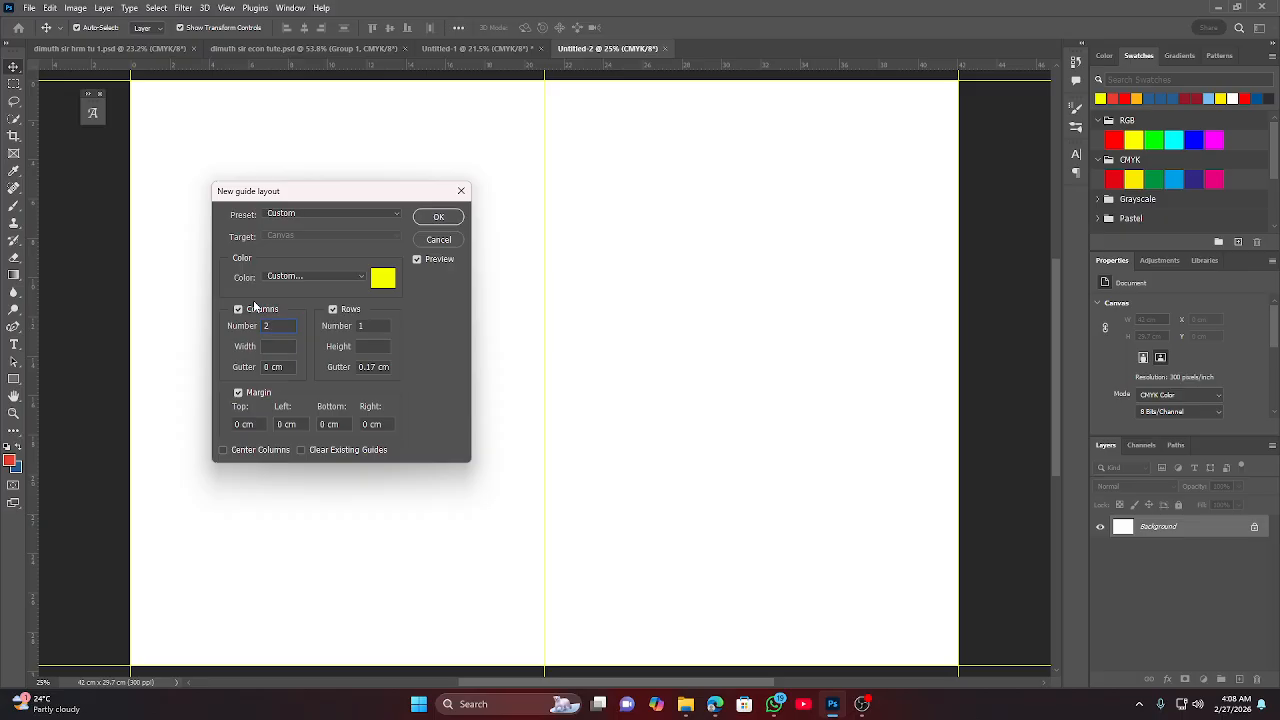
{"action": "double_click", "coordinate": [268, 367]}
{"action": "type", "text": "2"}
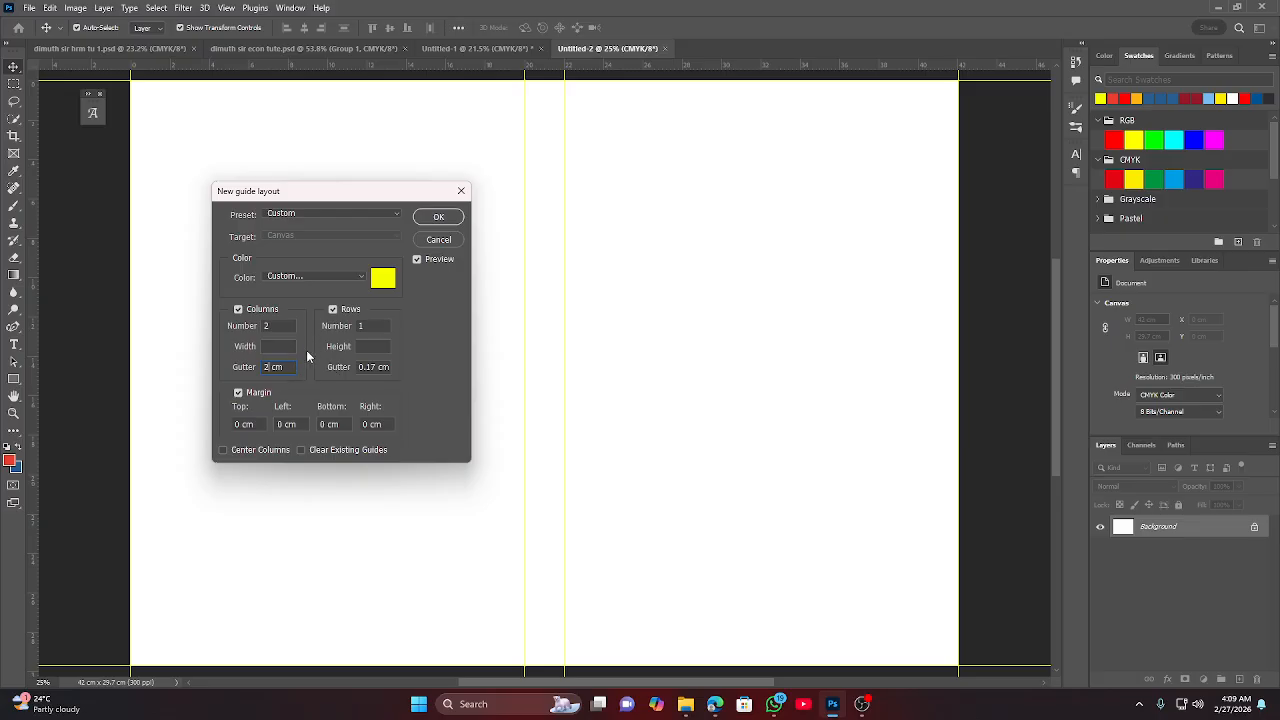
Set the top, left, bottom and right margins of the guide layout to 2 cm each.
{"action": "left_click", "coordinate": [240, 395]}
{"action": "left_click_drag", "start_coordinate": [241, 424], "coordinate": [213, 428]}
{"action": "type", "text": "2"}
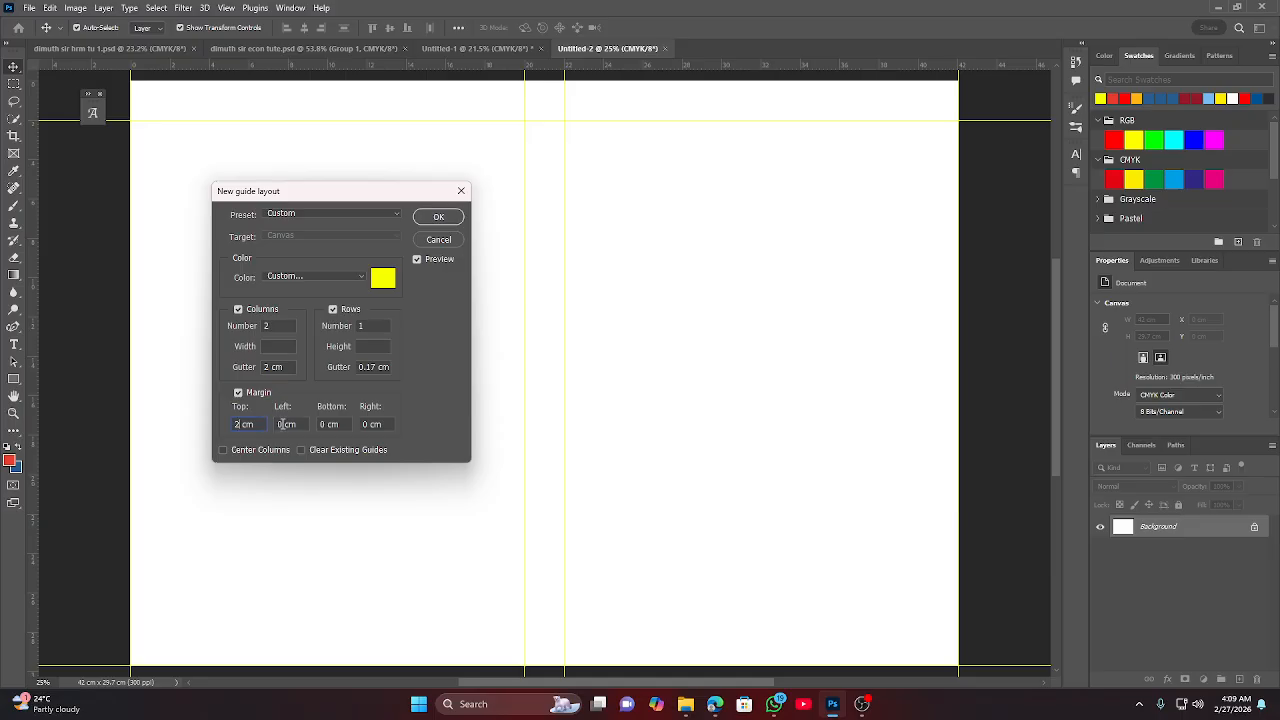
{"action": "double_click", "coordinate": [281, 424]}
{"action": "type", "text": "2"}
{"action": "double_click", "coordinate": [322, 424]}
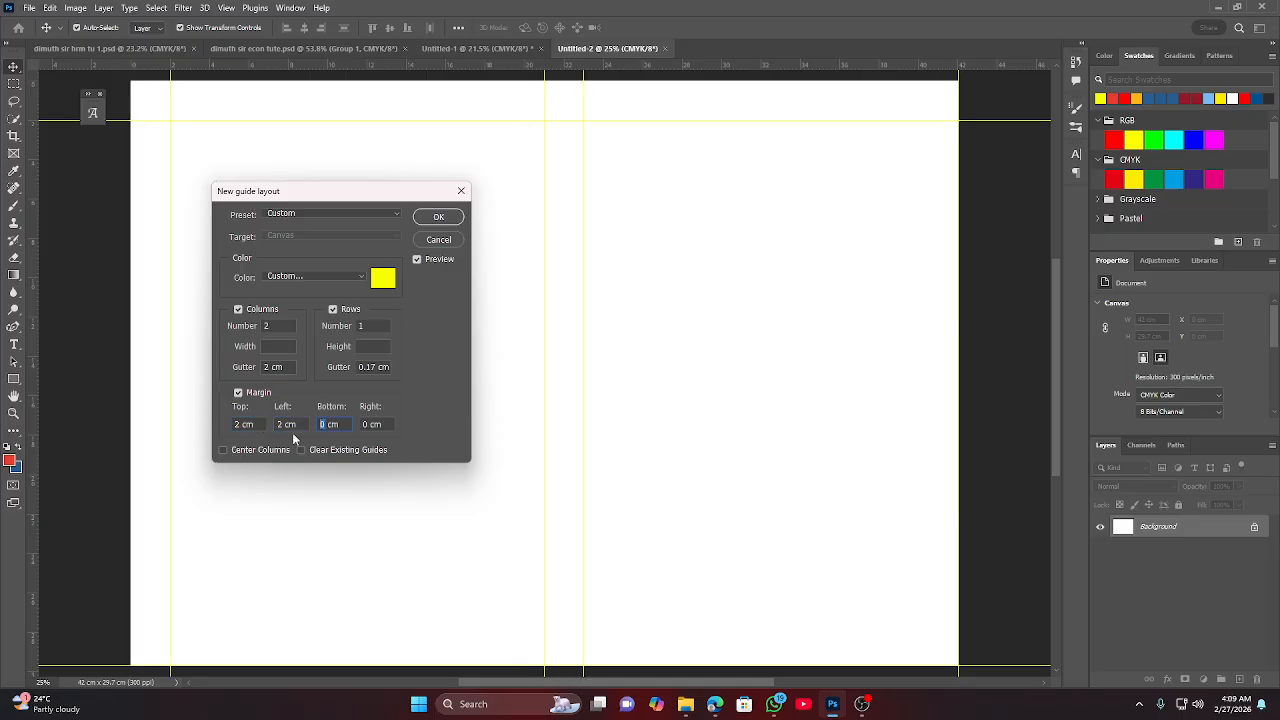
{"action": "type", "text": "2"}
{"action": "double_click", "coordinate": [369, 424]}
{"action": "type", "text": "2"}
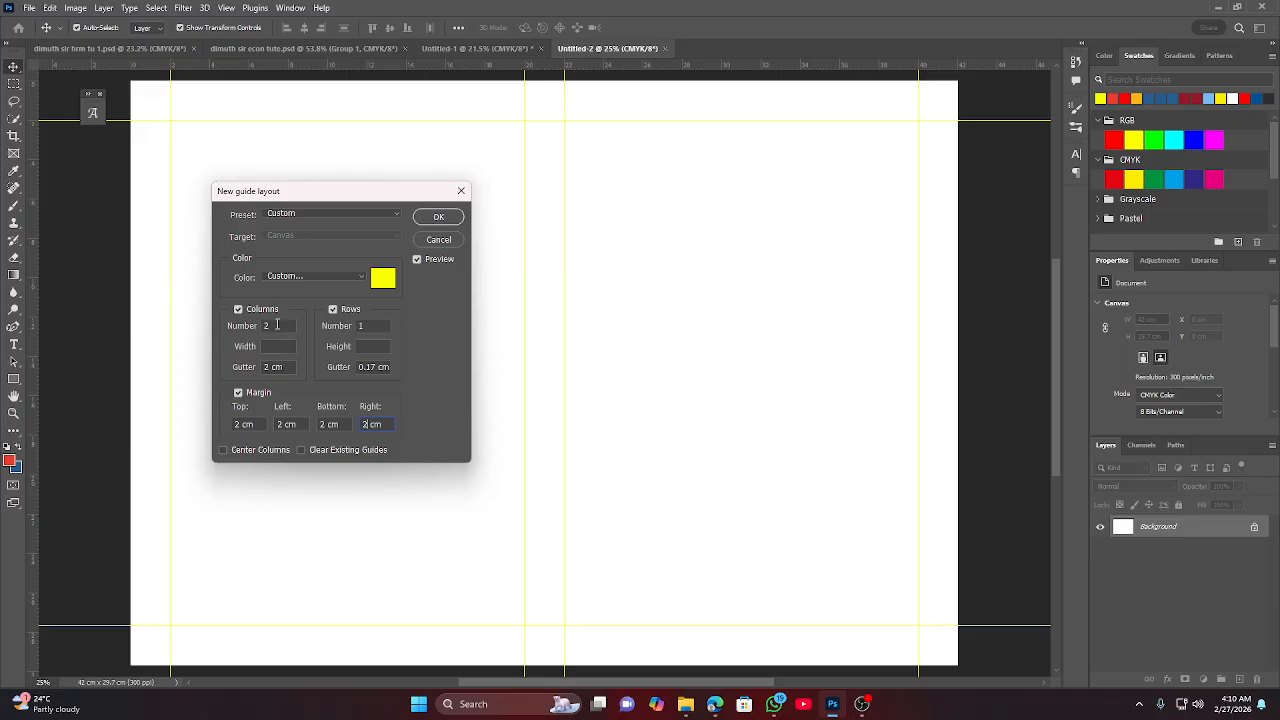
Set the number of guide columns to 4.
{"action": "left_click_drag", "start_coordinate": [274, 325], "coordinate": [241, 330]}
{"action": "type", "text": "4"}
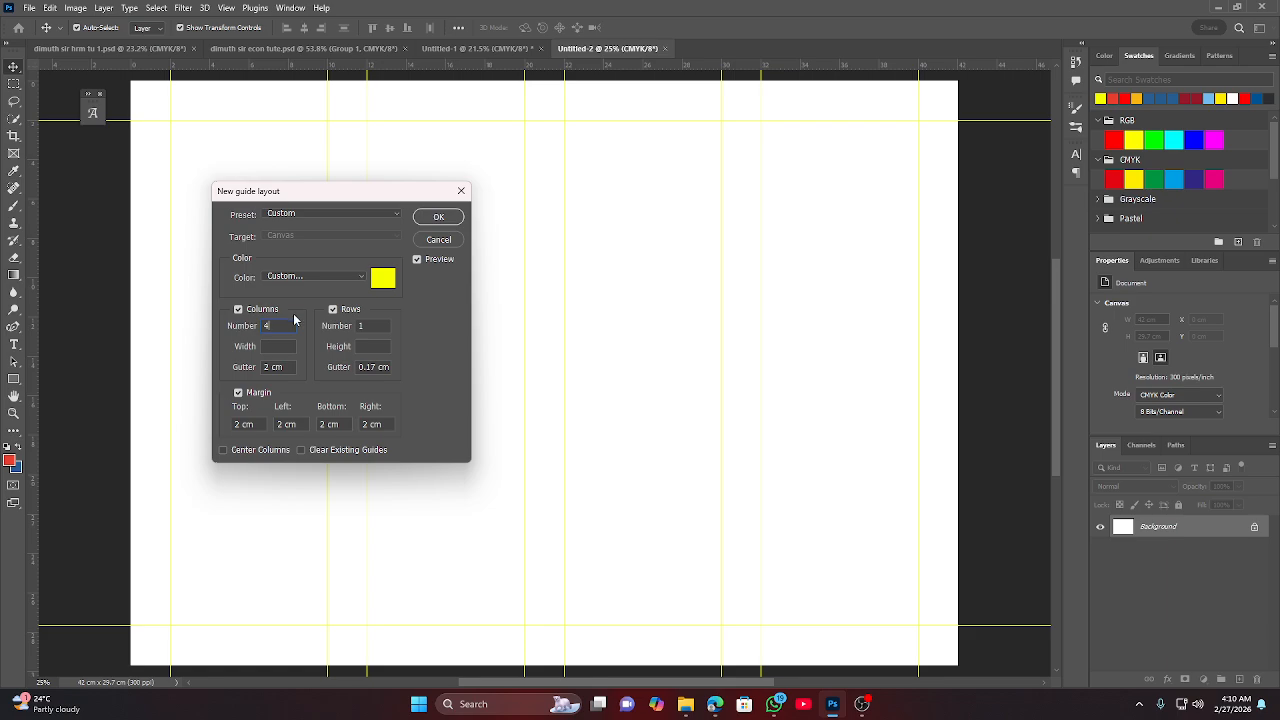
Set the guide layout's column gutter to 0 cm and apply the four-column layout.
{"action": "double_click", "coordinate": [269, 366]}
{"action": "type", "text": "0"}
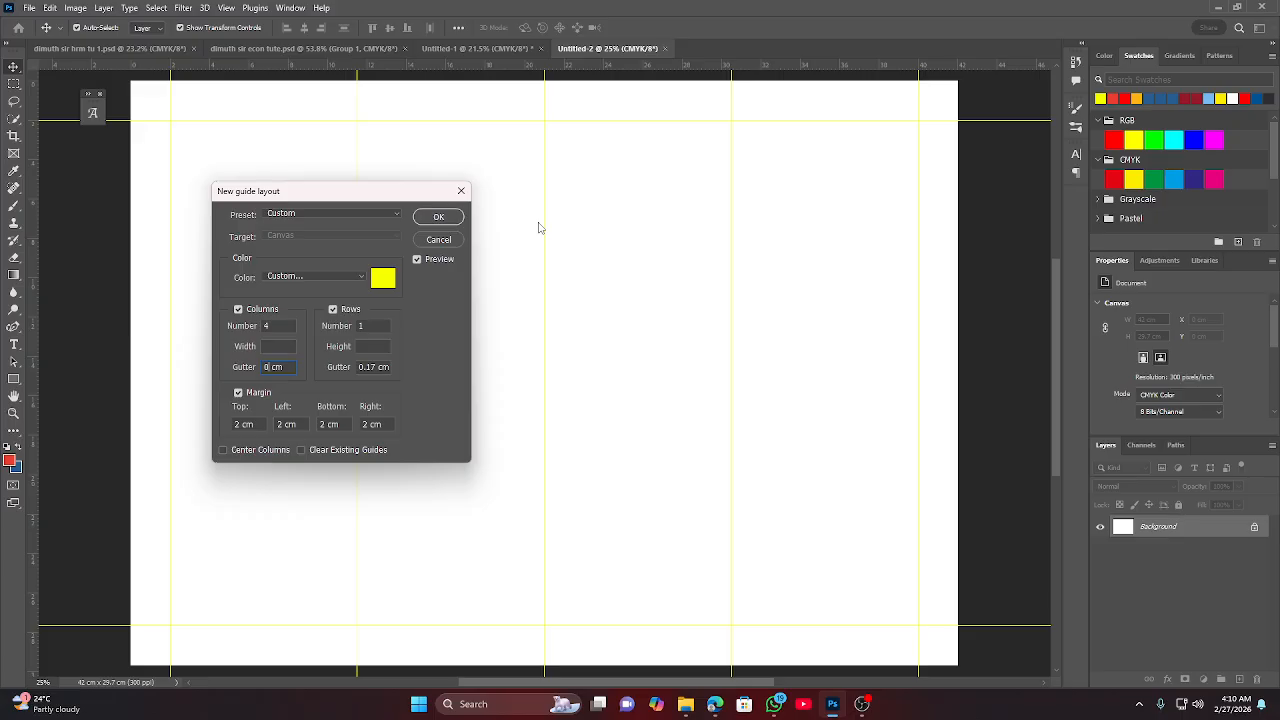
{"action": "left_click", "coordinate": [438, 216]}
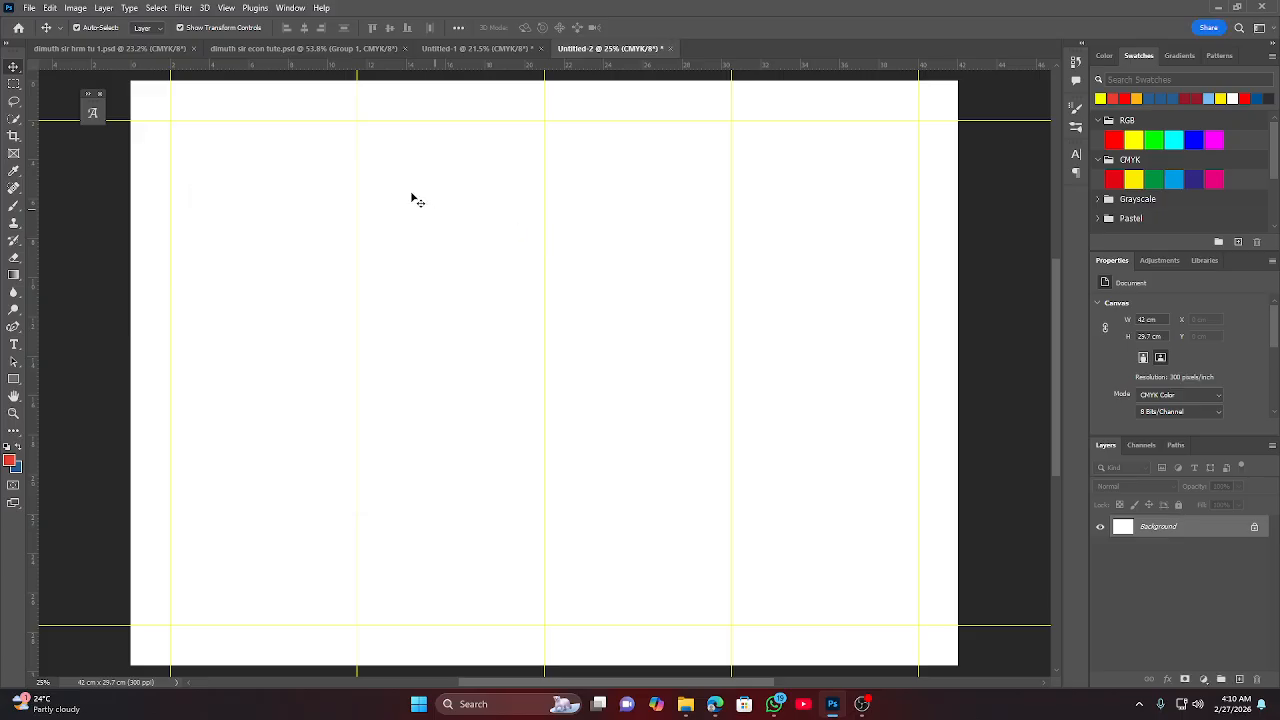
Add a second guide layout with 2 columns and a 4 cm gutter, keeping the existing guides.
{"action": "left_click", "coordinate": [226, 10]}
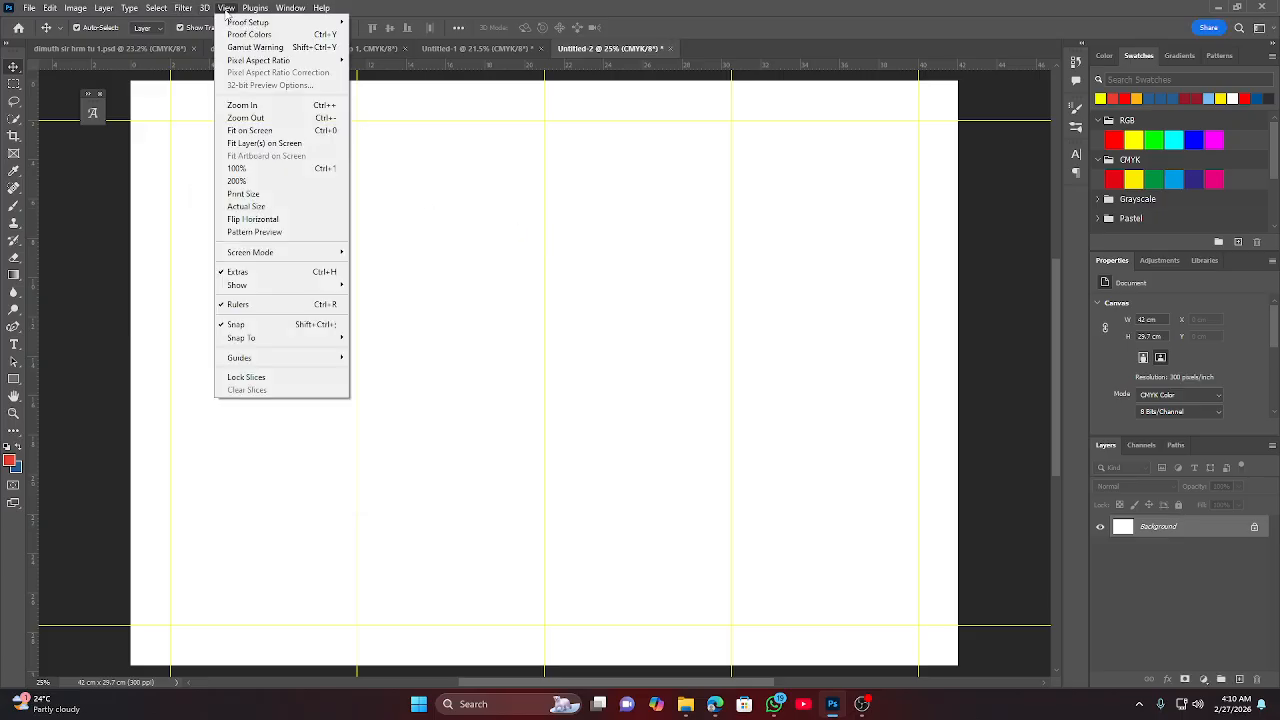
{"action": "mouse_move", "coordinate": [250, 357]}
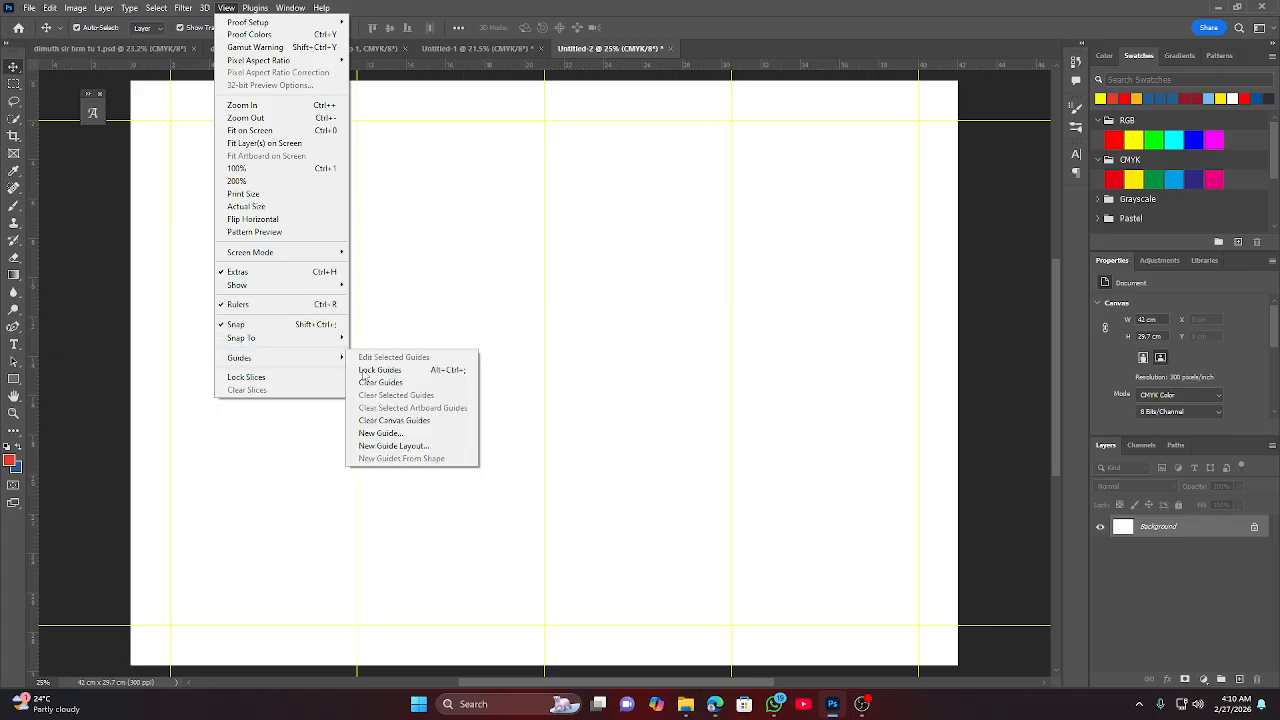
{"action": "left_click", "coordinate": [395, 446]}
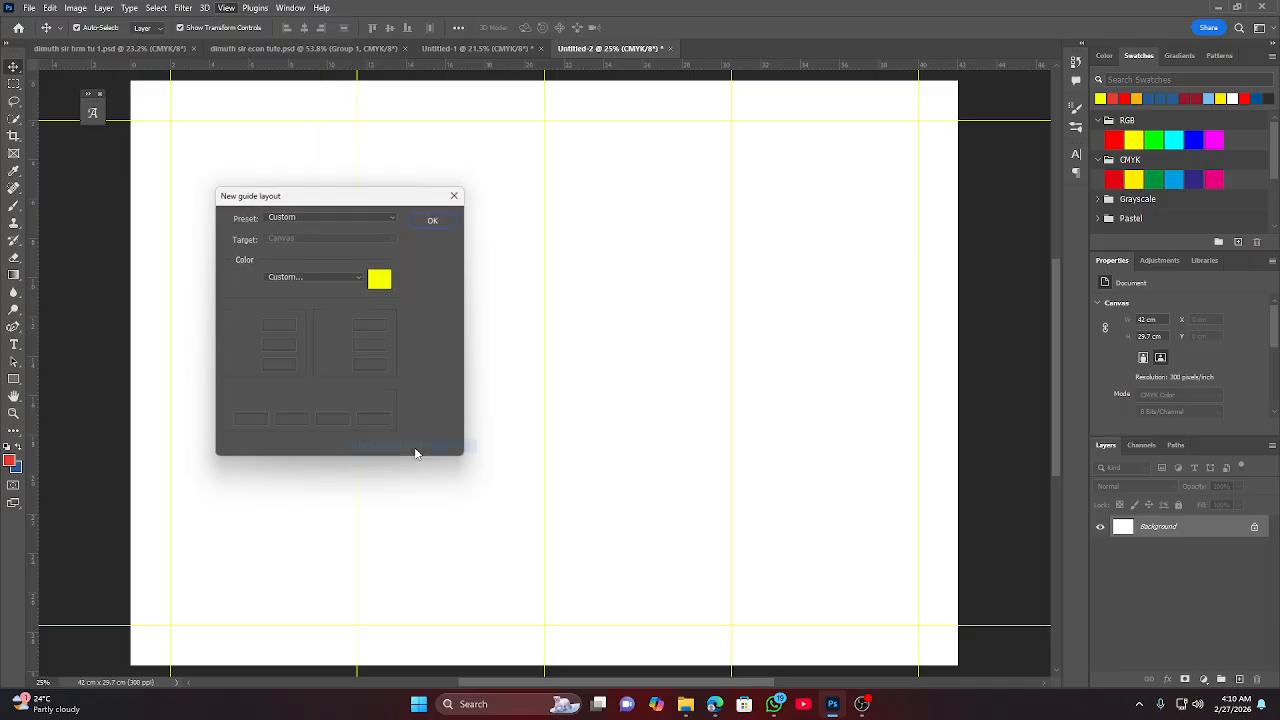
{"action": "left_click_drag", "start_coordinate": [270, 325], "coordinate": [247, 330]}
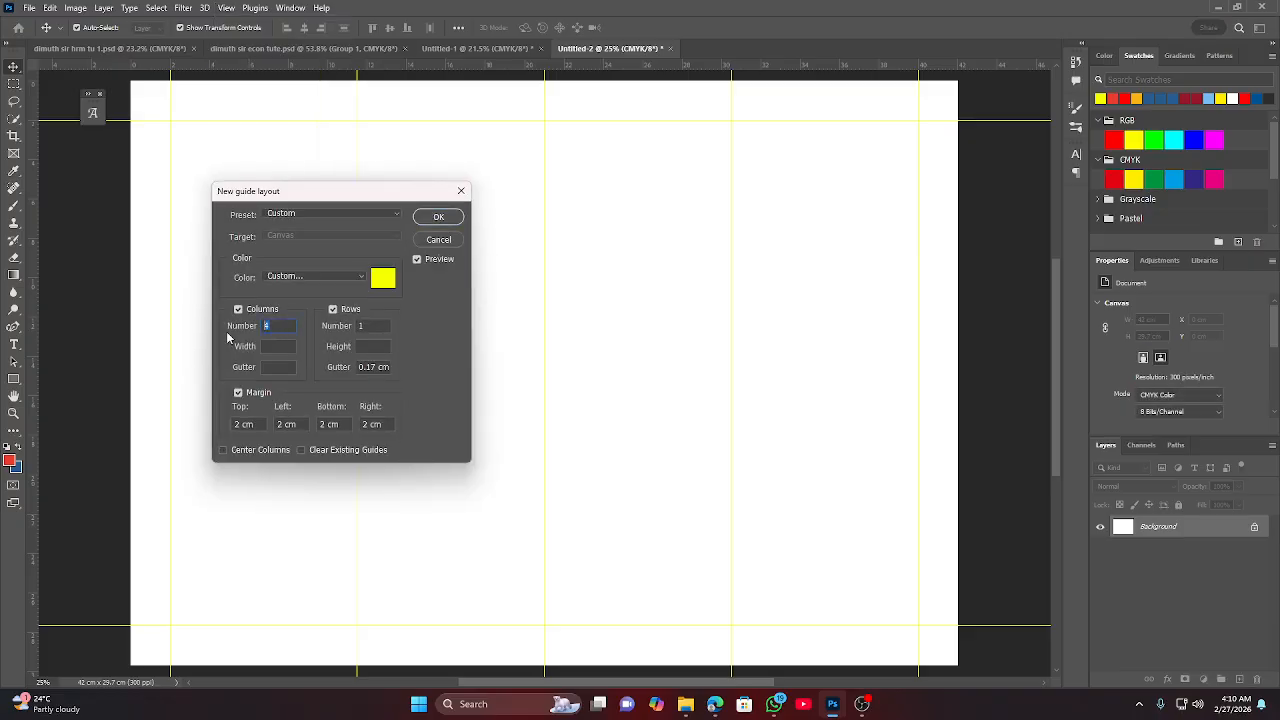
{"action": "type", "text": "2"}
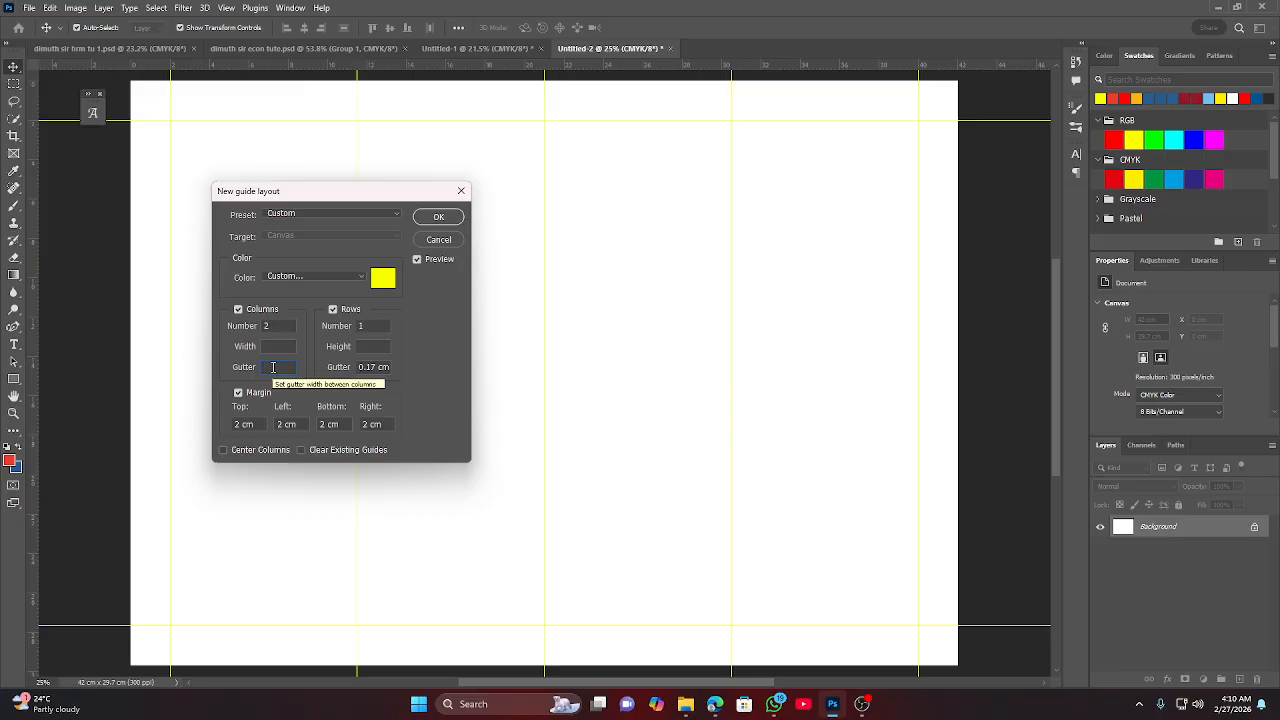
{"action": "type", "text": "4"}
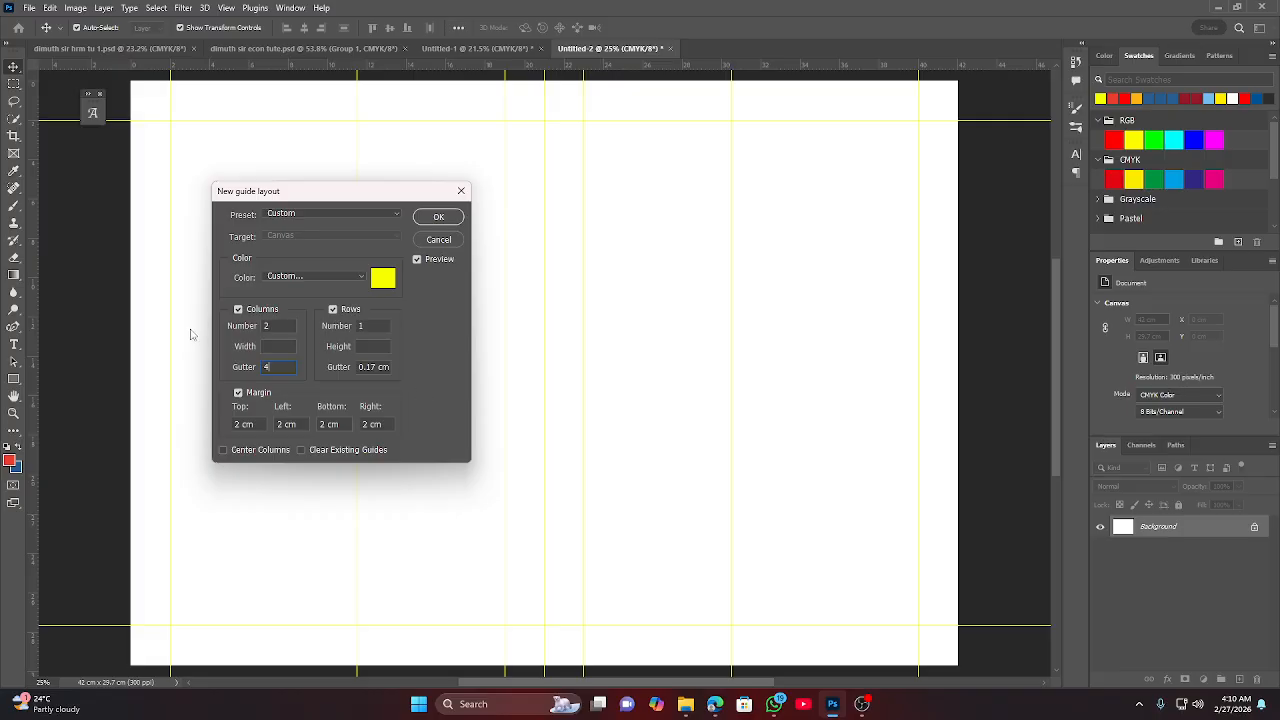
{"action": "left_click", "coordinate": [430, 218]}
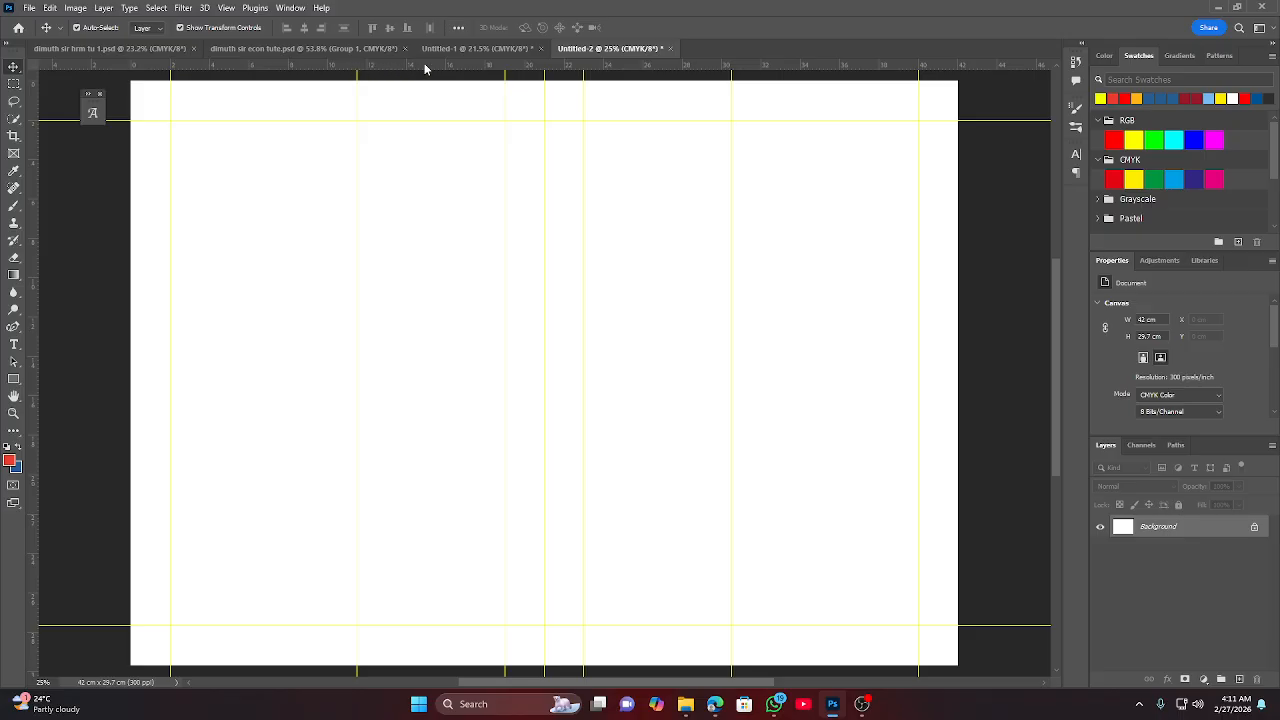
{"action": "left_click_drag", "start_coordinate": [438, 66], "coordinate": [464, 66]}
{"action": "right_click", "coordinate": [413, 70]}
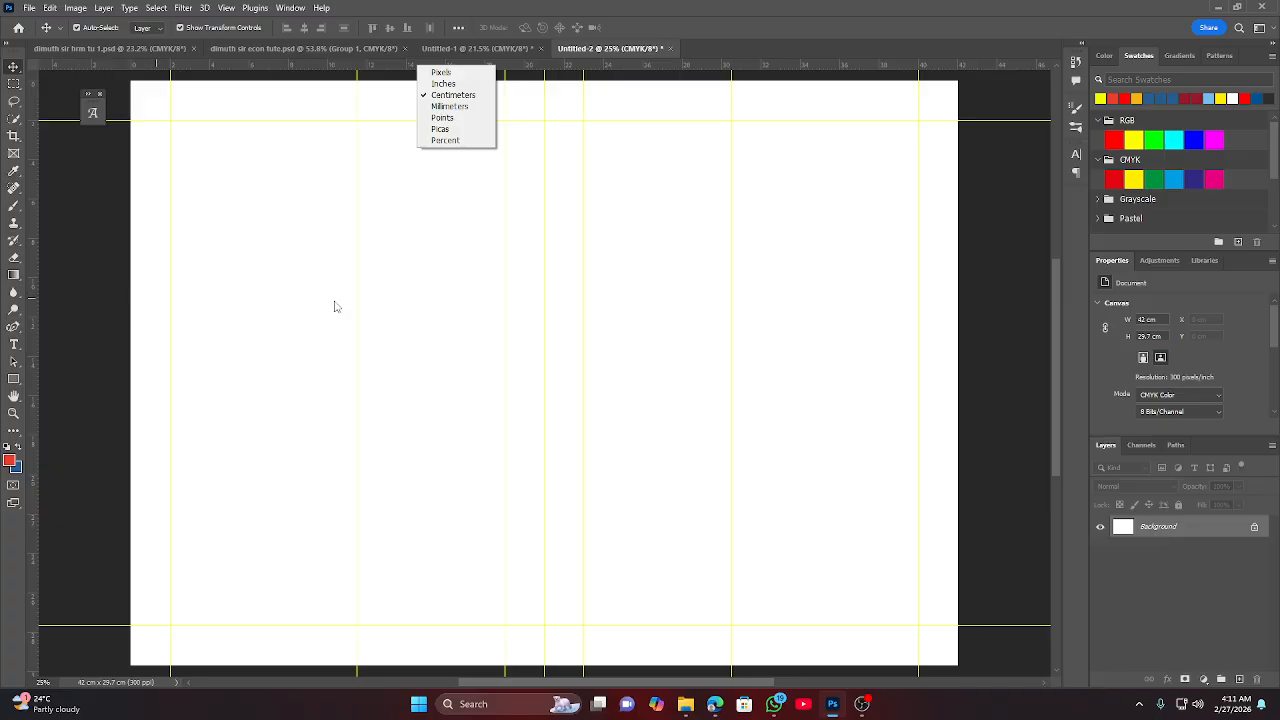
{"action": "left_click", "coordinate": [86, 313]}
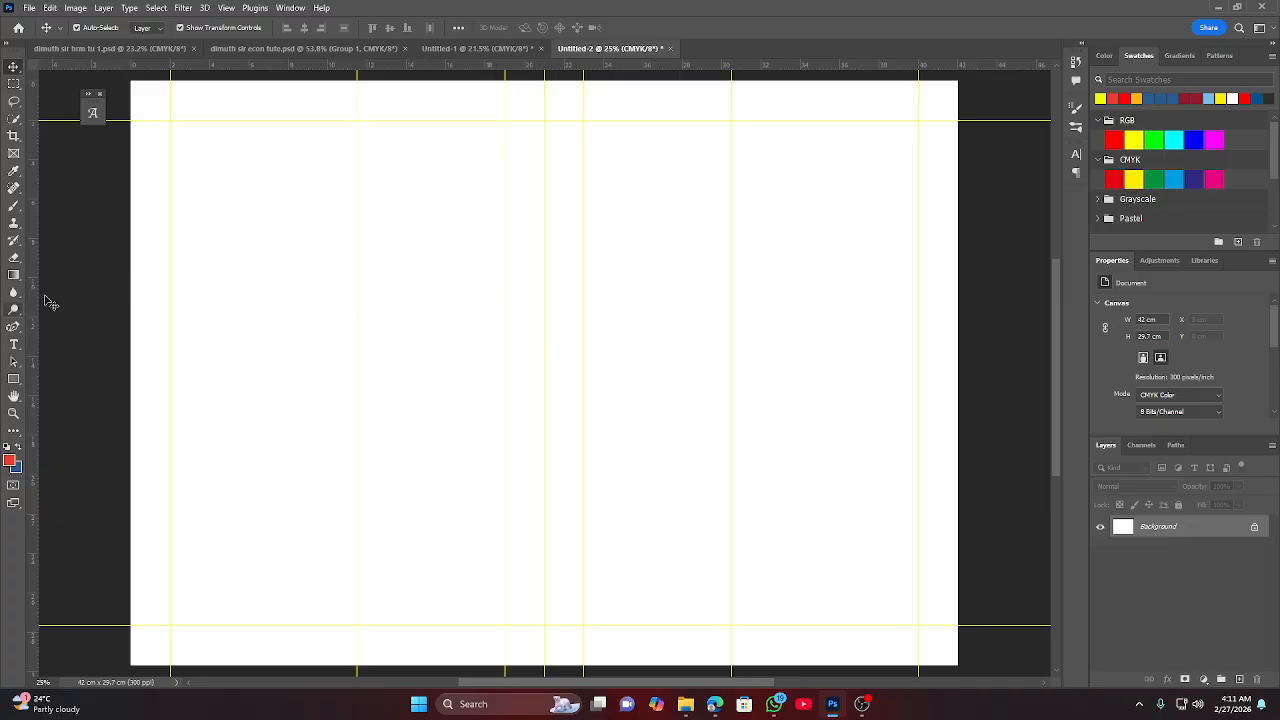
Place a vertical guide from the ruler on the page's centre line at 21 cm.
{"action": "left_click", "coordinate": [545, 92]}
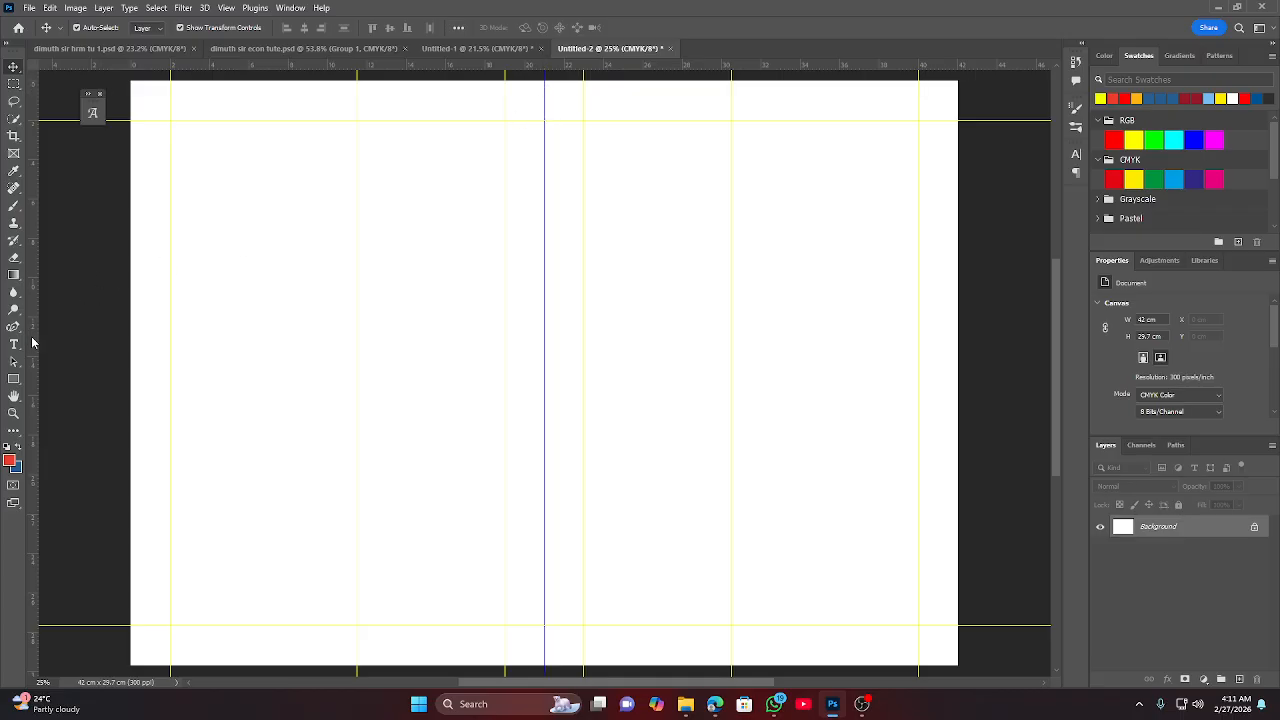
{"action": "left_click_drag", "start_coordinate": [35, 343], "coordinate": [548, 326]}
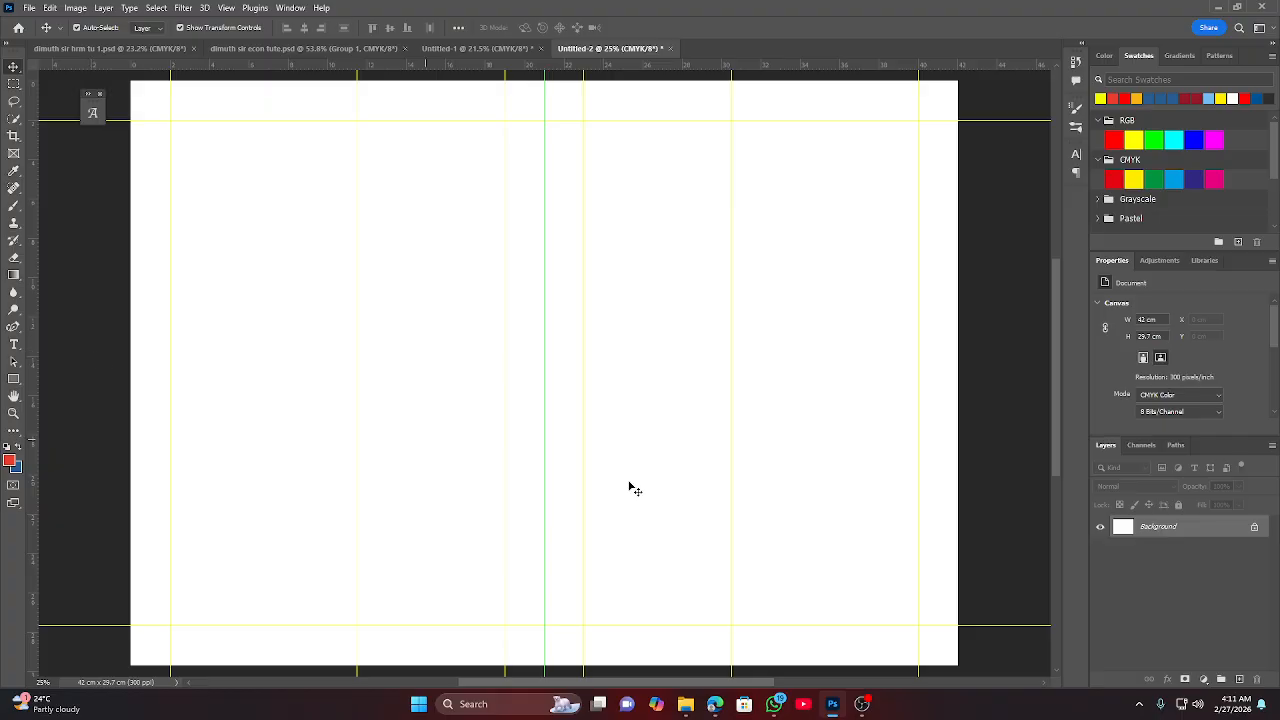
{"action": "scroll", "coordinate": [555, 440], "scroll_direction": "up", "scroll_amount": 1}
{"action": "scroll", "coordinate": [555, 440], "scroll_direction": "down", "scroll_amount": 1}
{"action": "scroll", "coordinate": [555, 440], "scroll_direction": "up", "scroll_amount": 1}
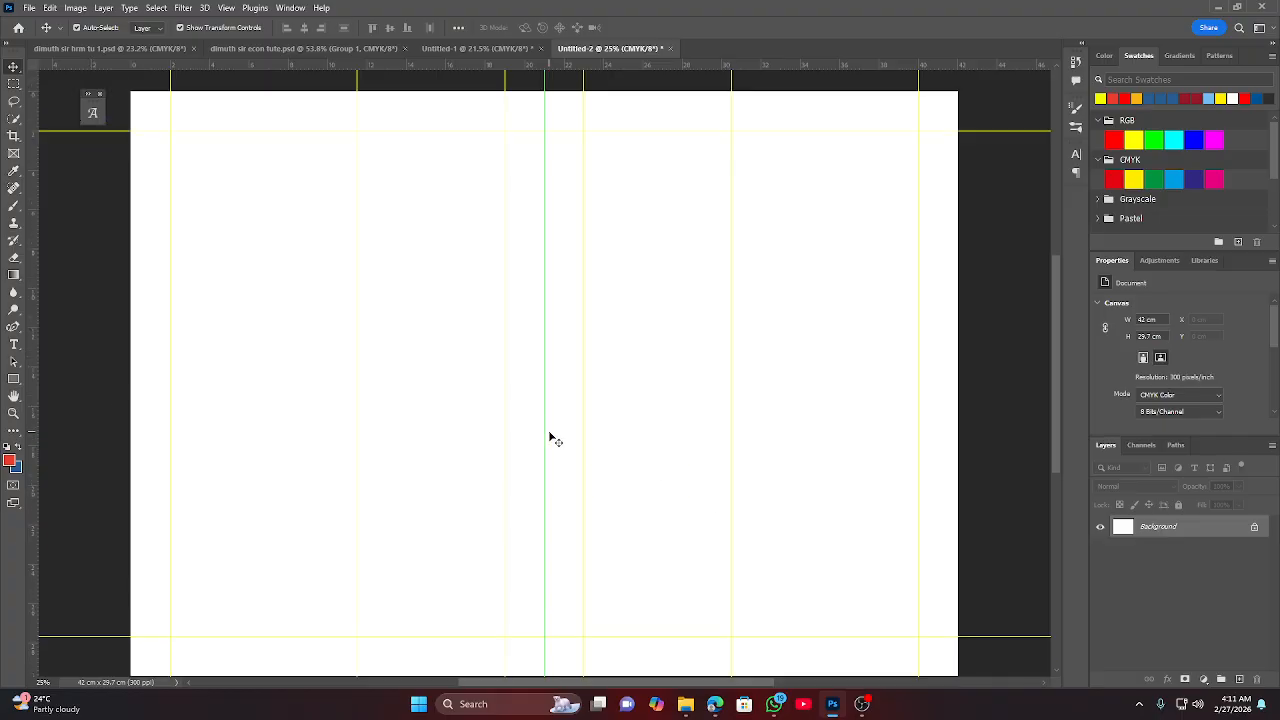
{"action": "scroll", "coordinate": [555, 440], "scroll_direction": "down", "scroll_amount": 1}
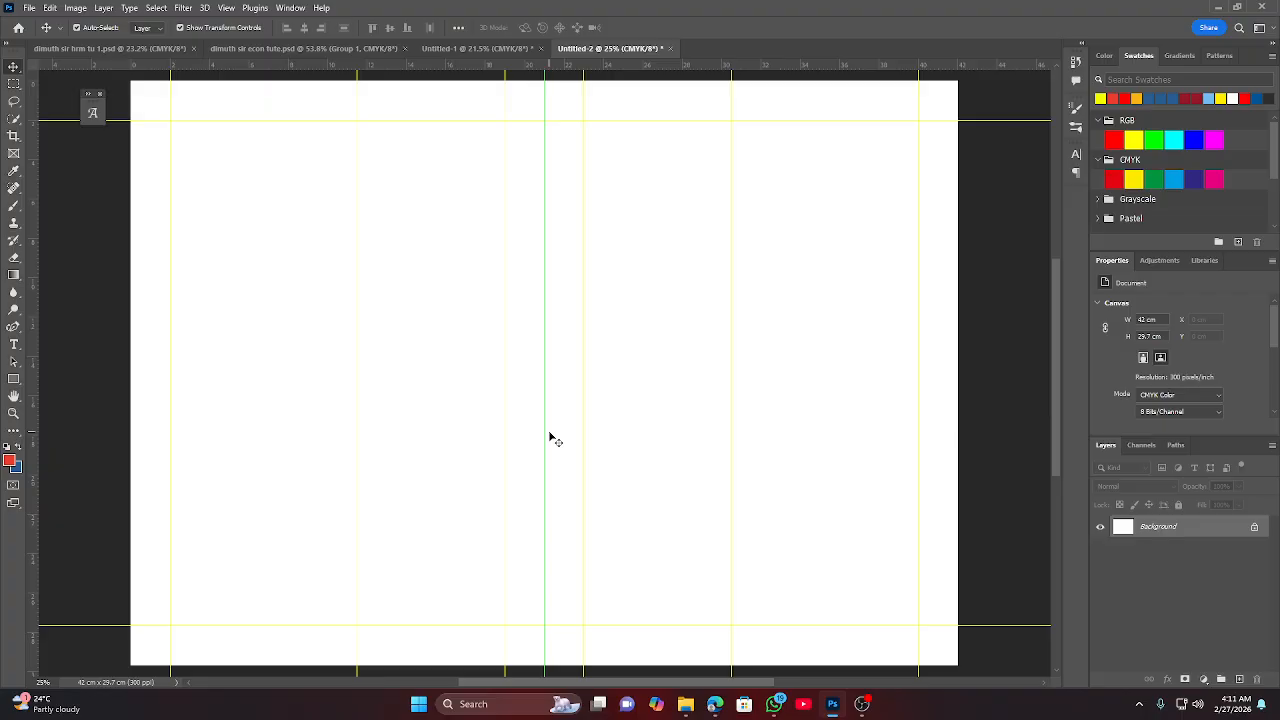
Draw a red rectangle about 9.5 cm wide and 3.4 cm tall spanning the first column of the four-column grid.
{"action": "left_click", "coordinate": [14, 379]}
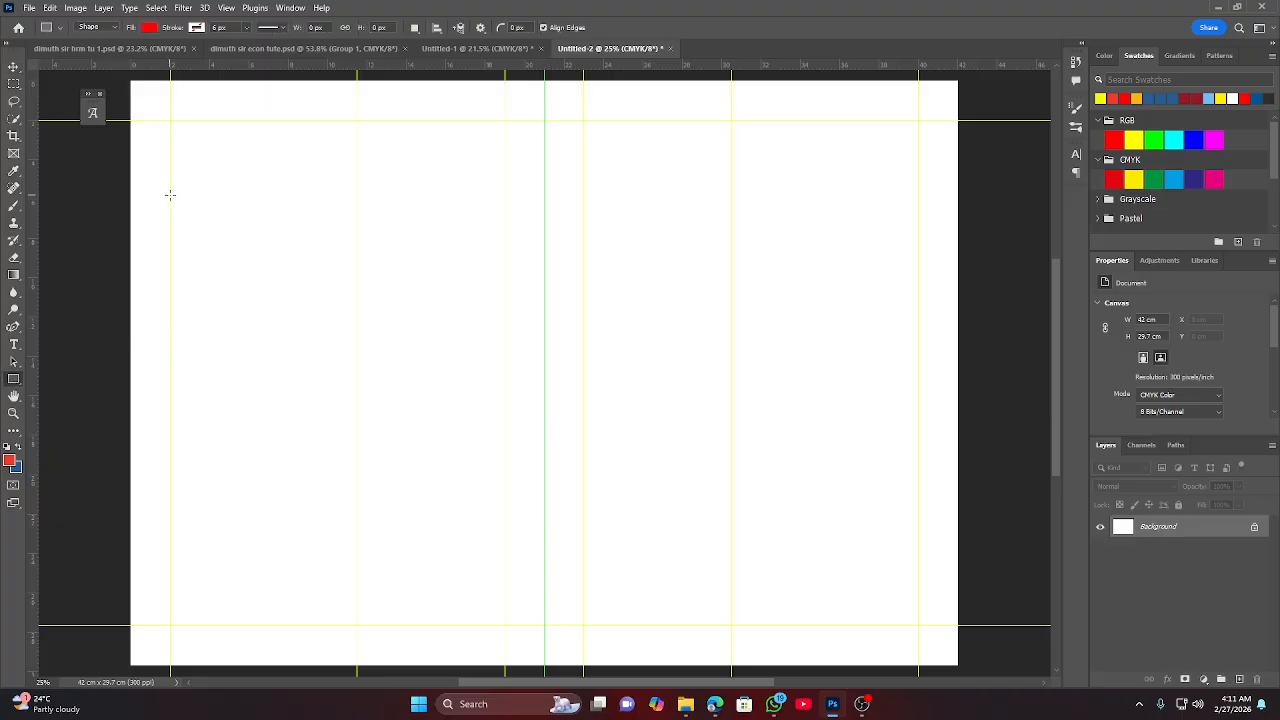
{"action": "left_click_drag", "start_coordinate": [171, 194], "coordinate": [355, 261]}
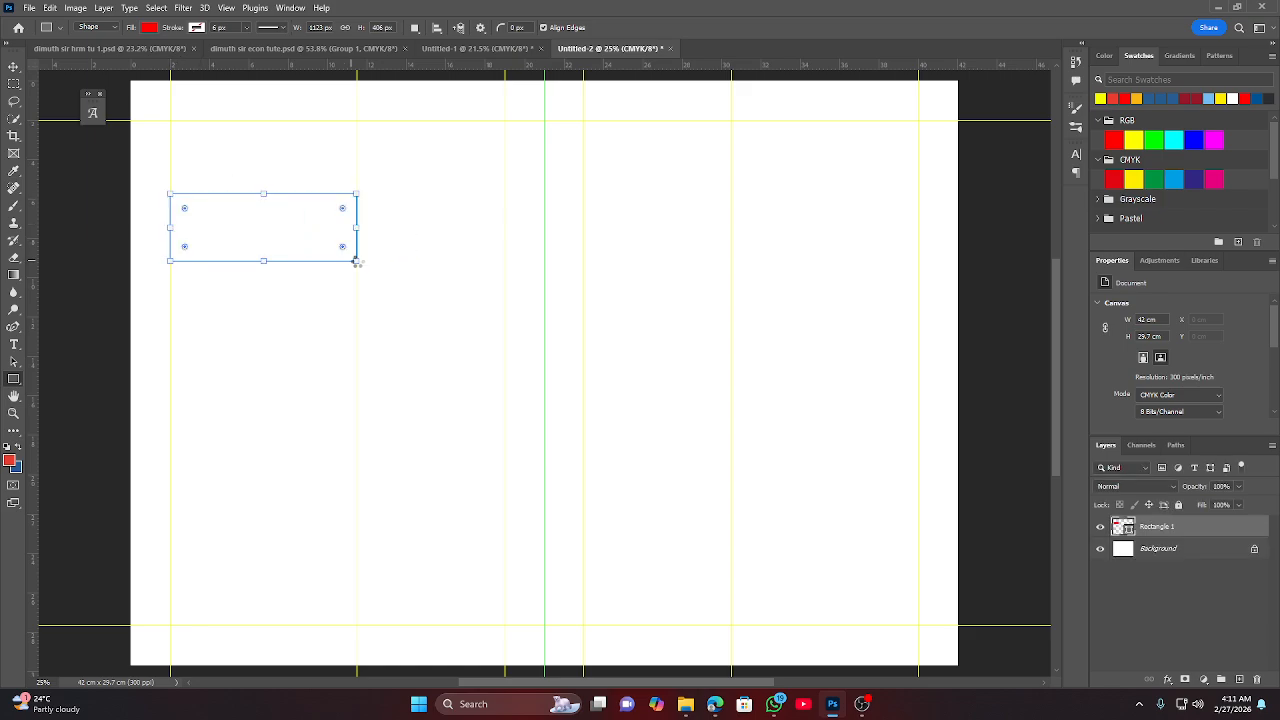
{"action": "left_click", "coordinate": [17, 69]}
{"action": "left_click", "coordinate": [92, 280]}
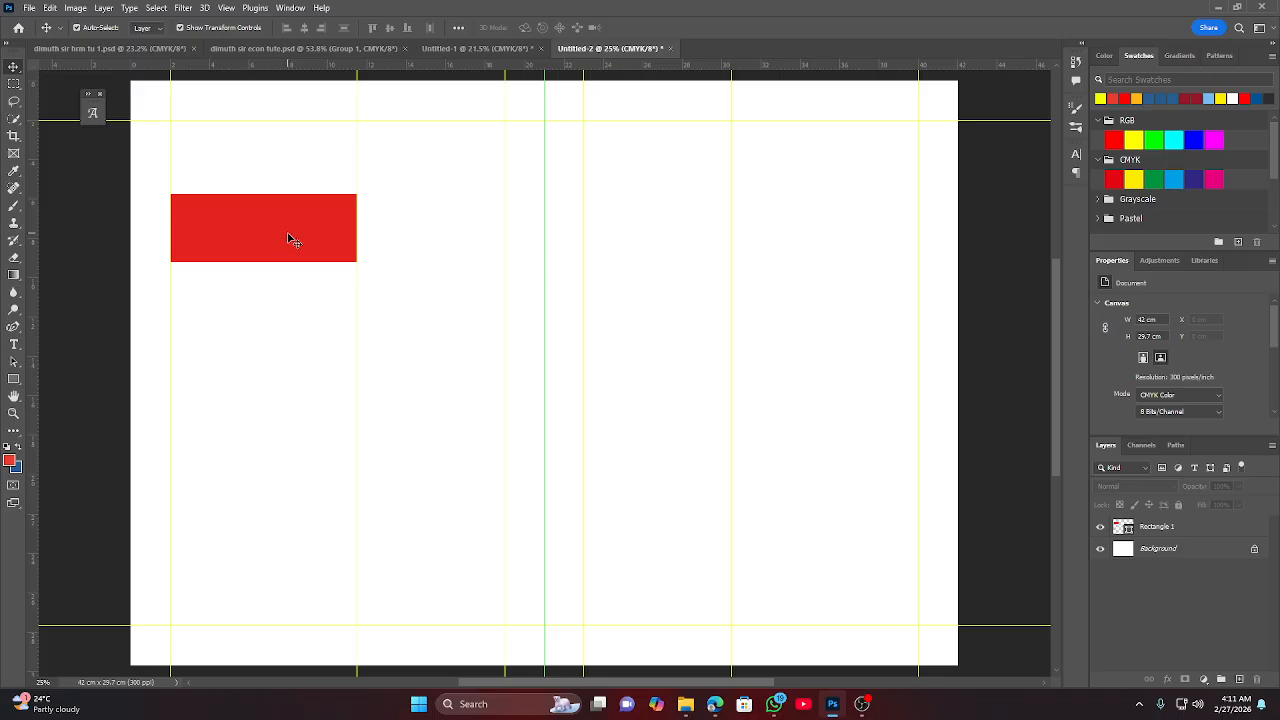
Move the red rectangle across the grid into the column immediately right of the centre guide.
{"action": "mouse_move", "coordinate": [290, 240]}
{"action": "left_mouse_down"}
{"action": "mouse_move", "coordinate": [302, 256]}
{"action": "mouse_move", "coordinate": [425, 281]}
{"action": "mouse_move", "coordinate": [476, 262]}
{"action": "mouse_move", "coordinate": [274, 236]}
{"action": "mouse_move", "coordinate": [286, 233]}
{"action": "left_mouse_up"}
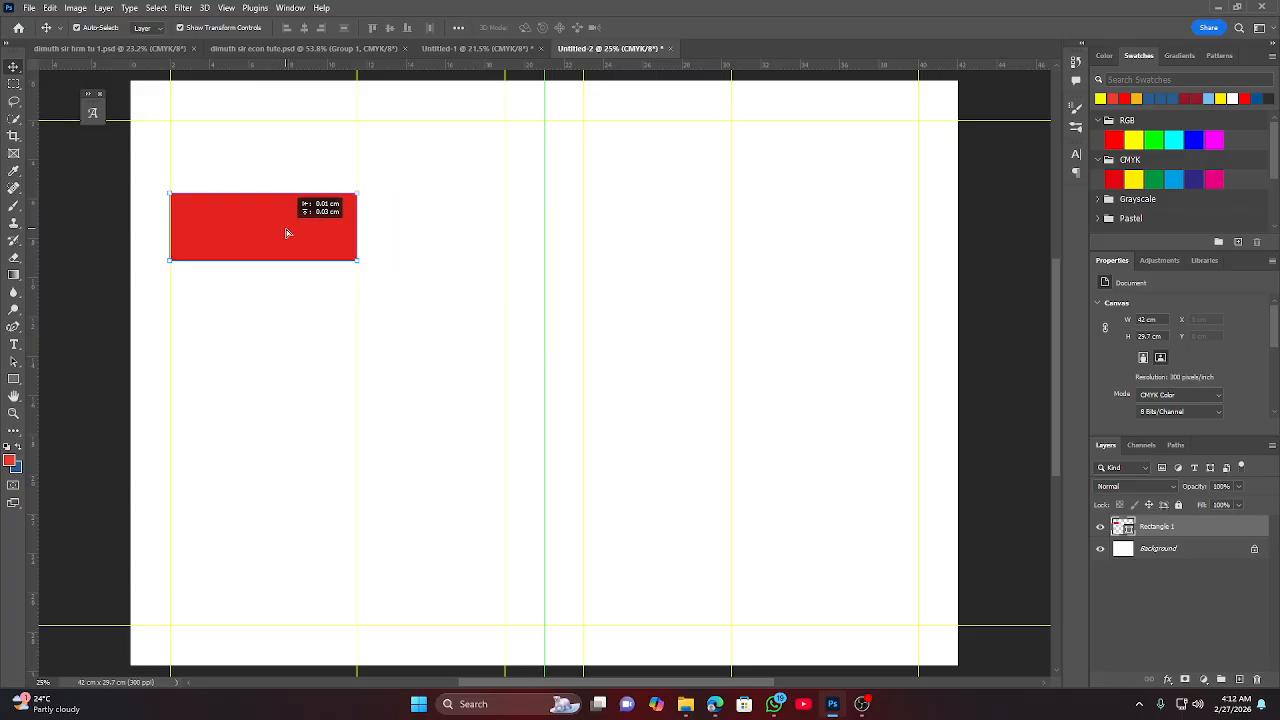
{"action": "left_click_drag", "start_coordinate": [286, 233], "coordinate": [468, 265]}
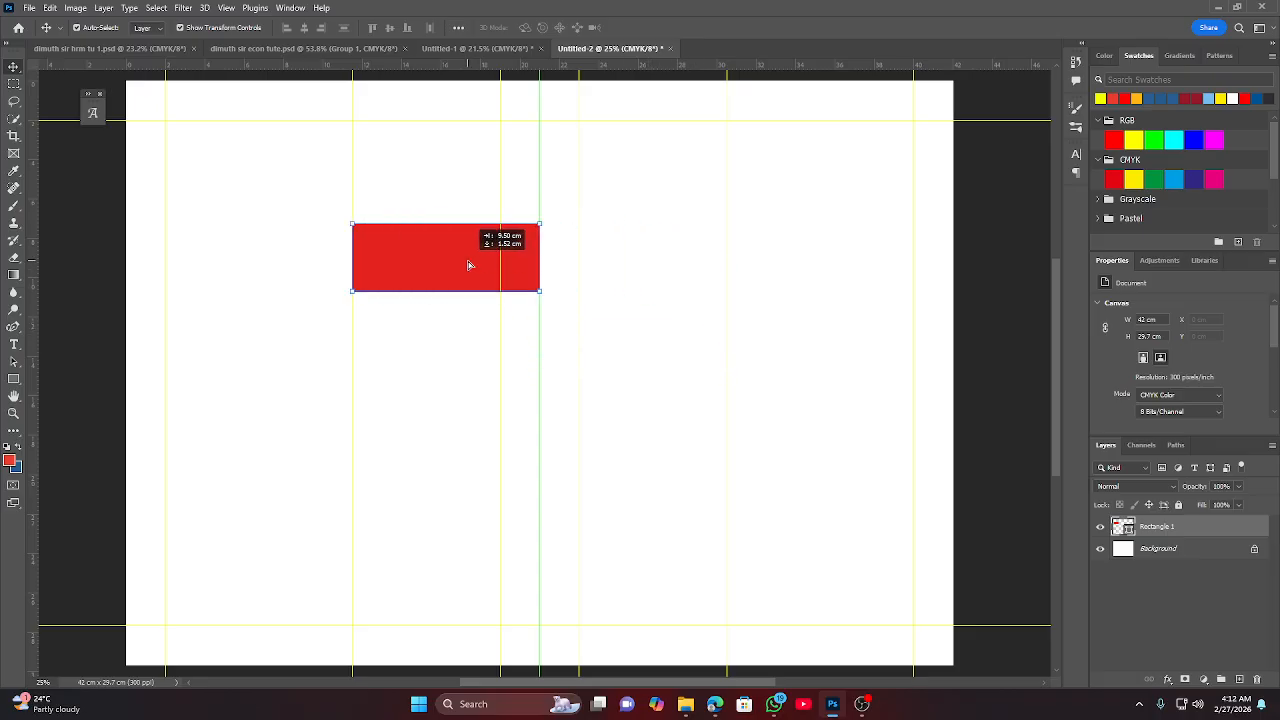
{"action": "left_click_drag", "start_coordinate": [468, 265], "coordinate": [566, 156]}
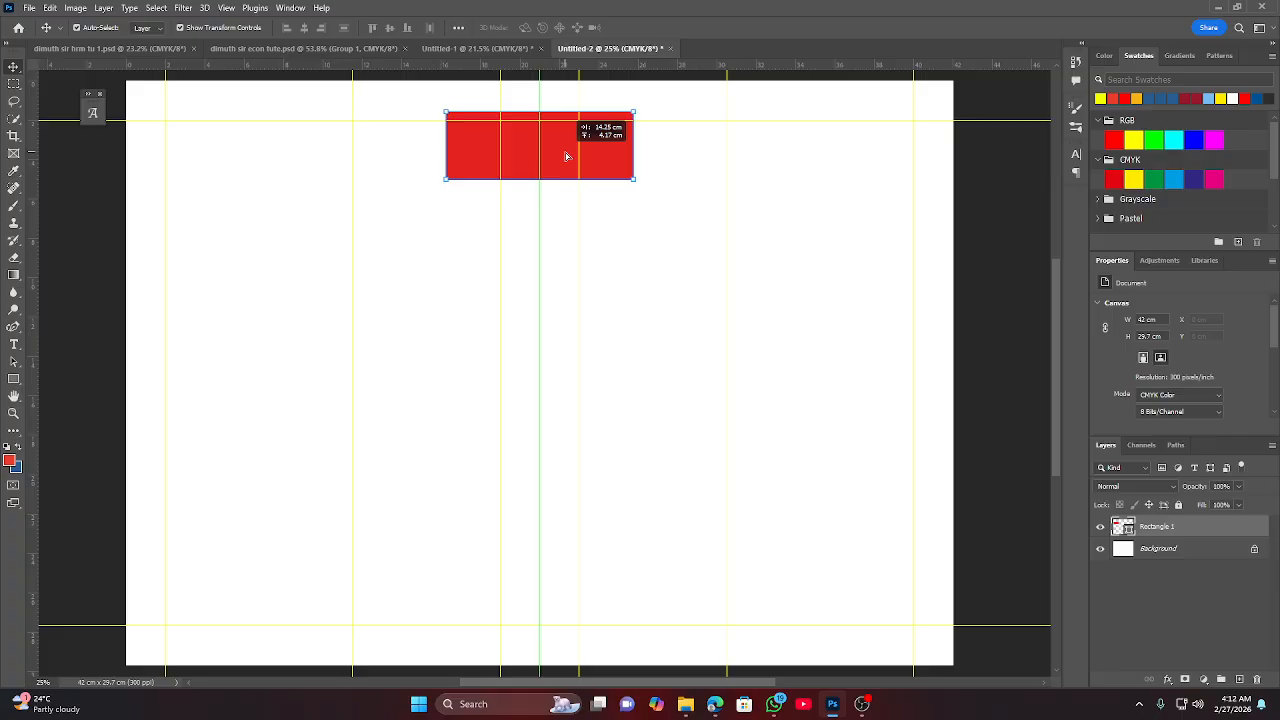
{"action": "left_click_drag", "start_coordinate": [566, 156], "coordinate": [632, 211]}
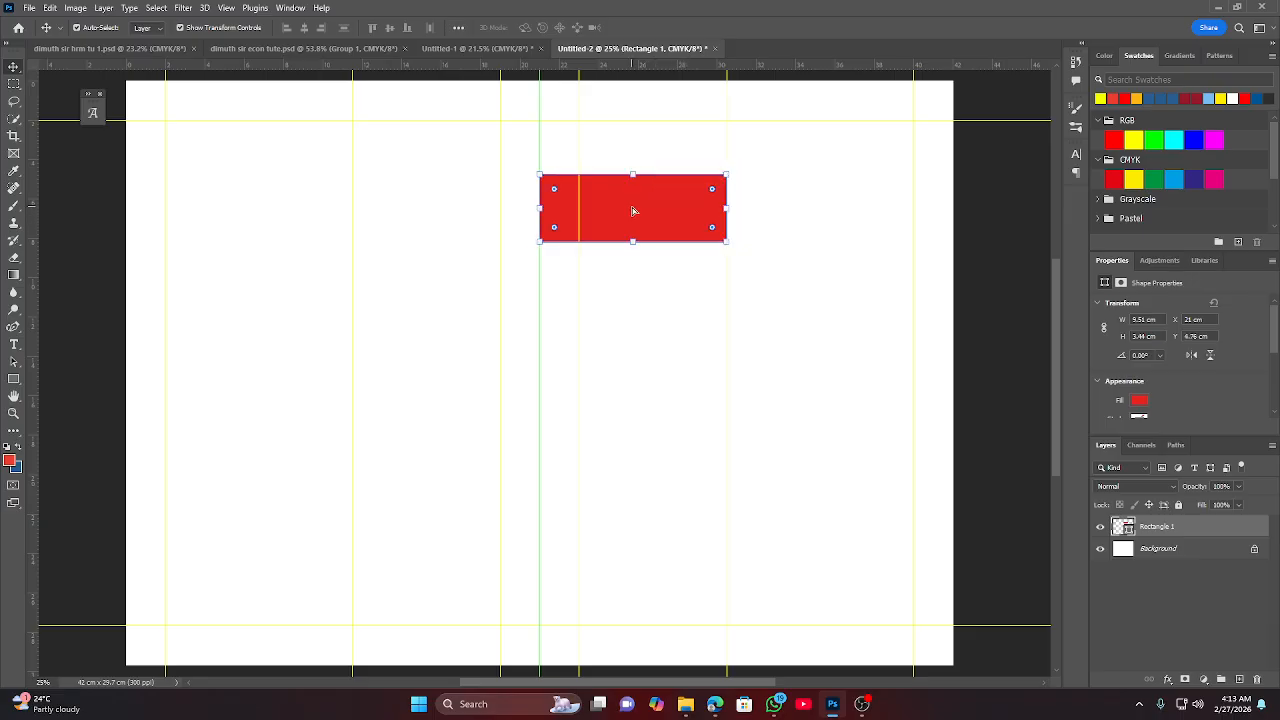
Delete the red rectangle from the page.
{"action": "key", "text": "Delete"}
{"action": "scroll", "coordinate": [440, 347], "scroll_direction": "down", "scroll_amount": 2}
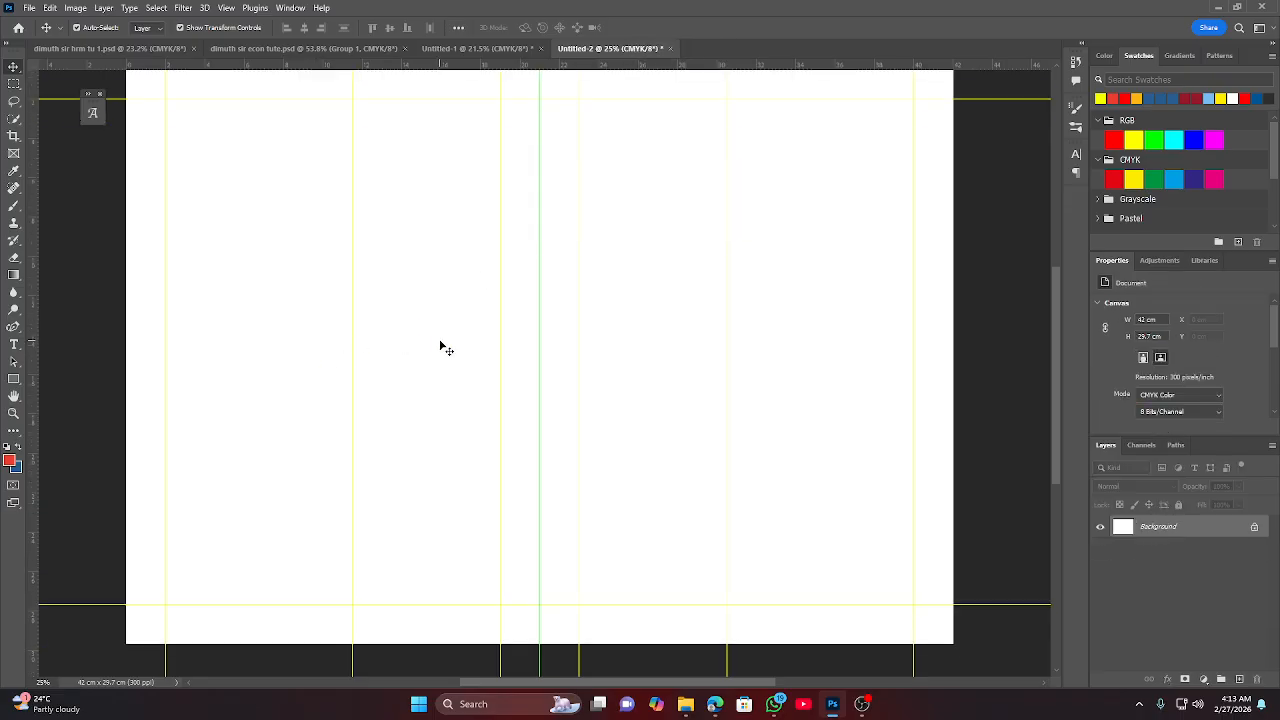
{"action": "scroll", "coordinate": [446, 347], "scroll_direction": "up", "scroll_amount": 3}
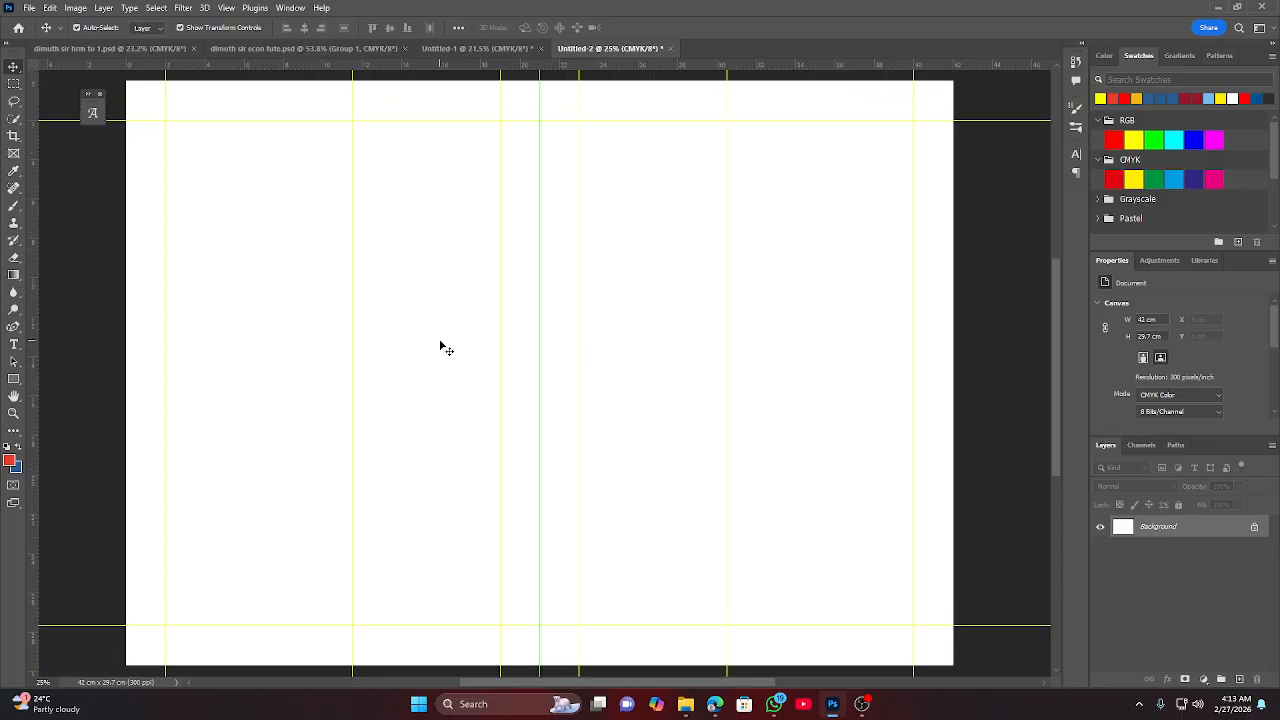
{"action": "scroll", "coordinate": [446, 347], "scroll_direction": "down", "scroll_amount": 2}
Switch to the Google Gemini page in the browser with the generated house illustration.
{"action": "mouse_move", "coordinate": [714, 704]}
{"action": "left_click", "coordinate": [714, 632]}
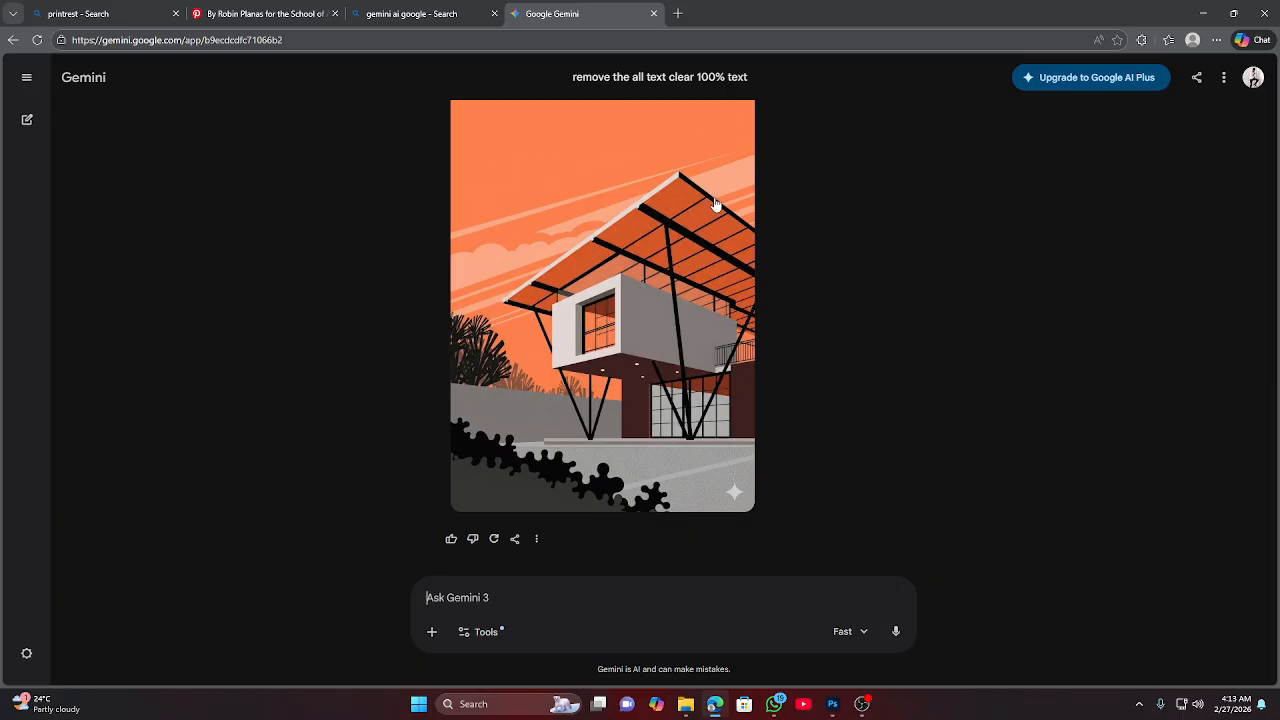
{"action": "right_click", "coordinate": [642, 287]}
{"action": "left_click", "coordinate": [713, 322]}
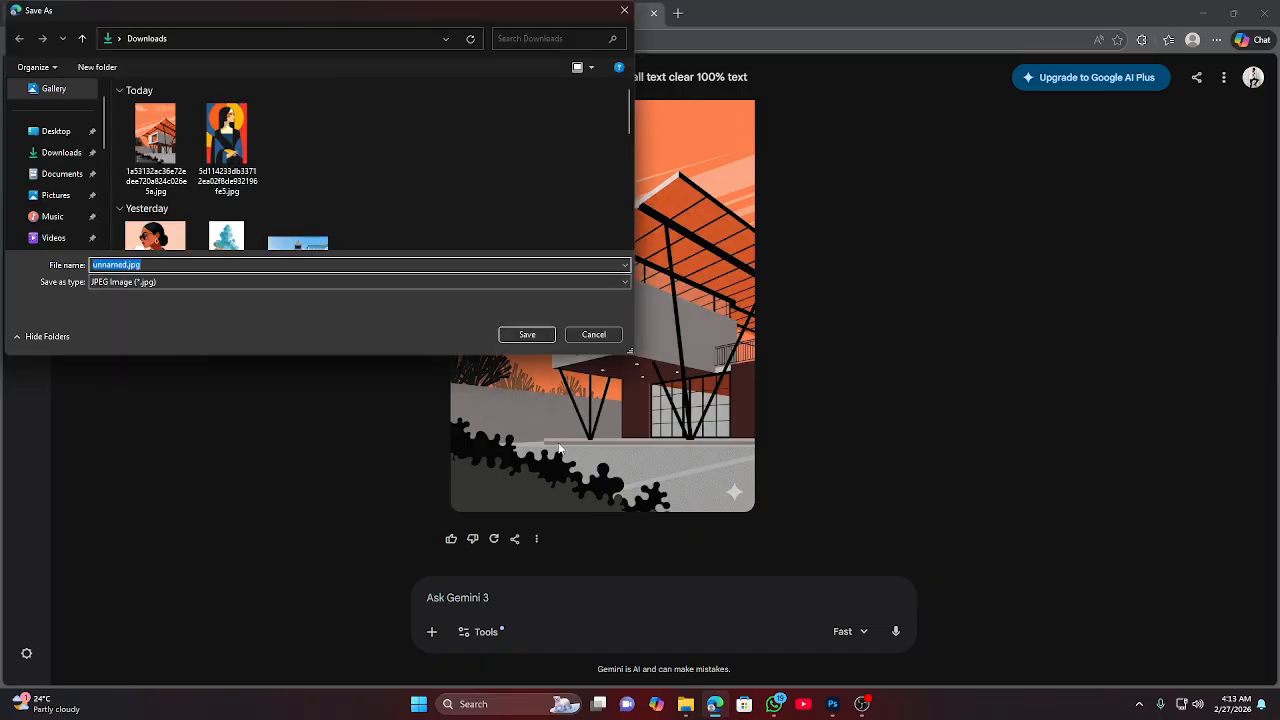
{"action": "left_click", "coordinate": [624, 11]}
Download the house illustration from Gemini and place it in the Untitled-2 document in Photoshop.
{"action": "left_click", "coordinate": [536, 539]}
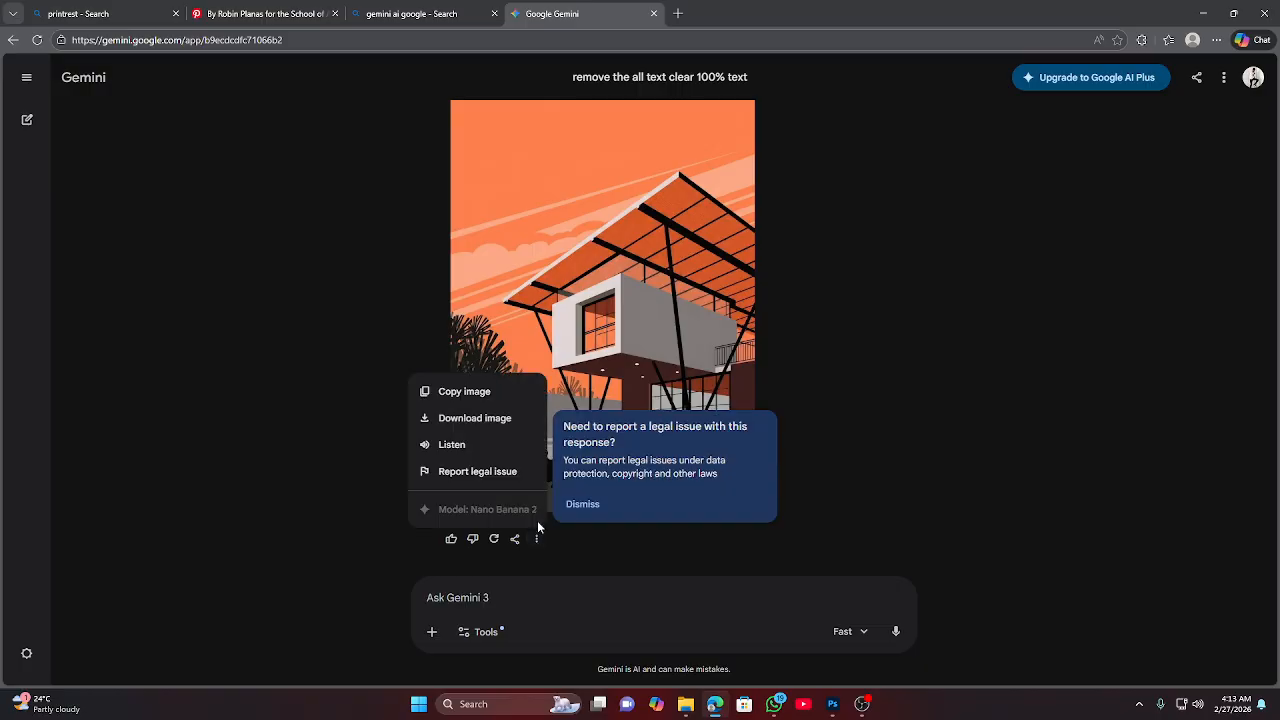
{"action": "left_click", "coordinate": [470, 420]}
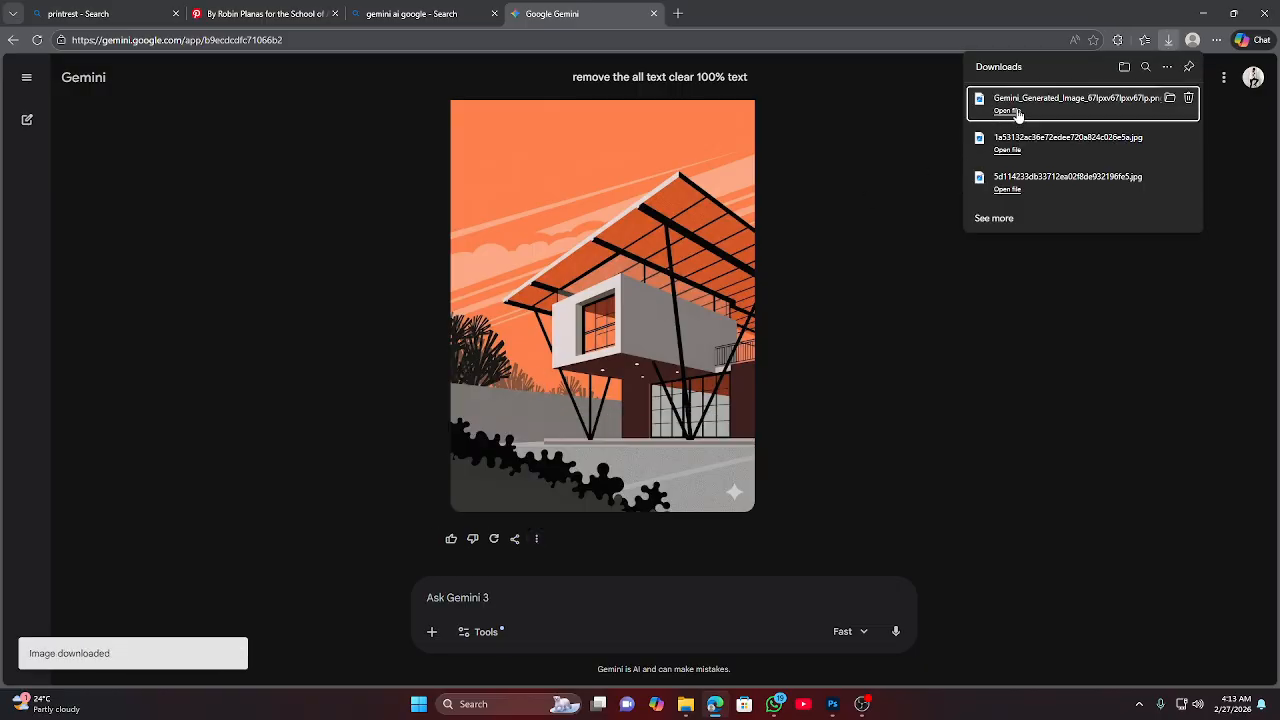
{"action": "left_click_drag", "start_coordinate": [1060, 104], "coordinate": [717, 486]}
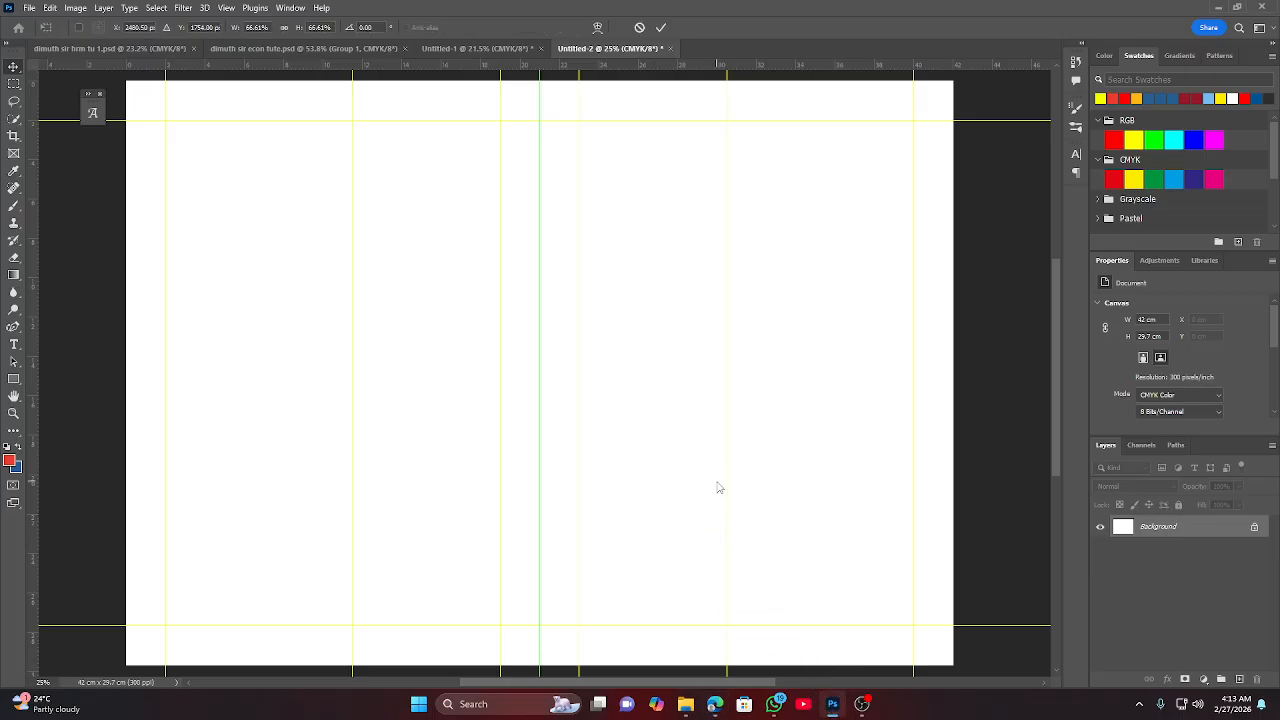
{"action": "left_click", "coordinate": [660, 29]}
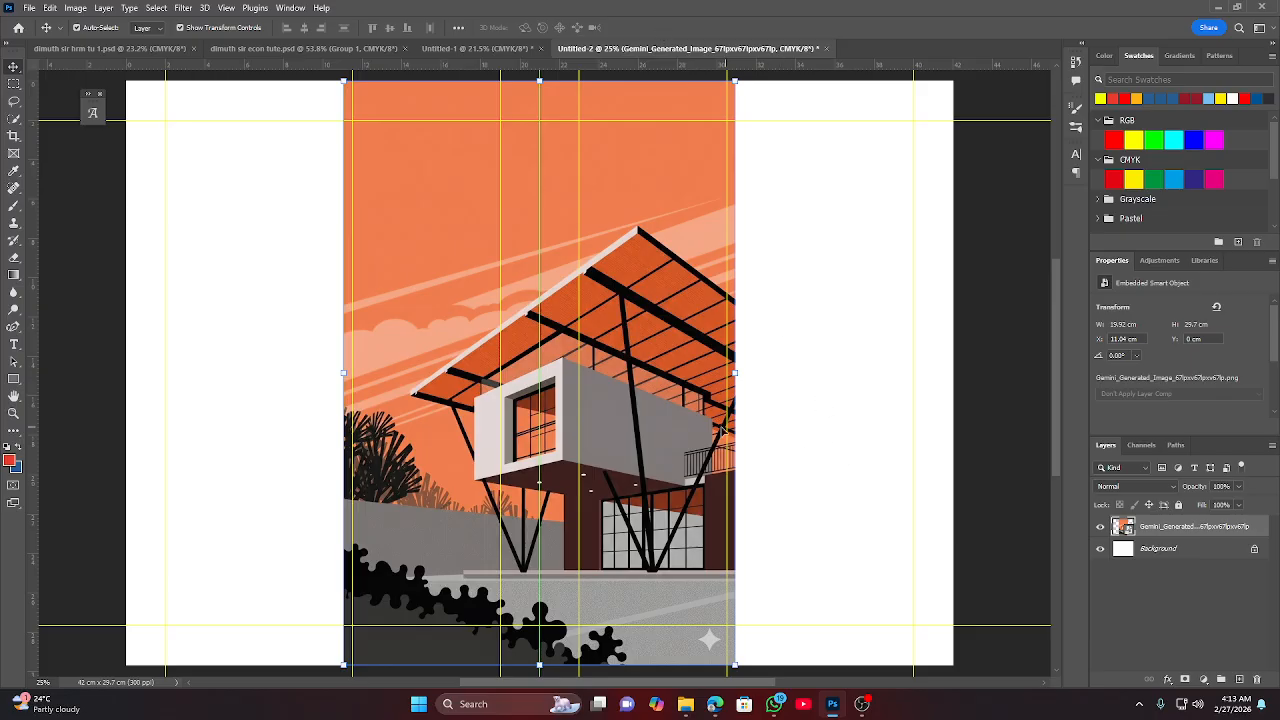
Move the house image onto the right half of the page, with its left edge on the centre guide at 21 cm.
{"action": "left_click_drag", "start_coordinate": [657, 402], "coordinate": [855, 402]}
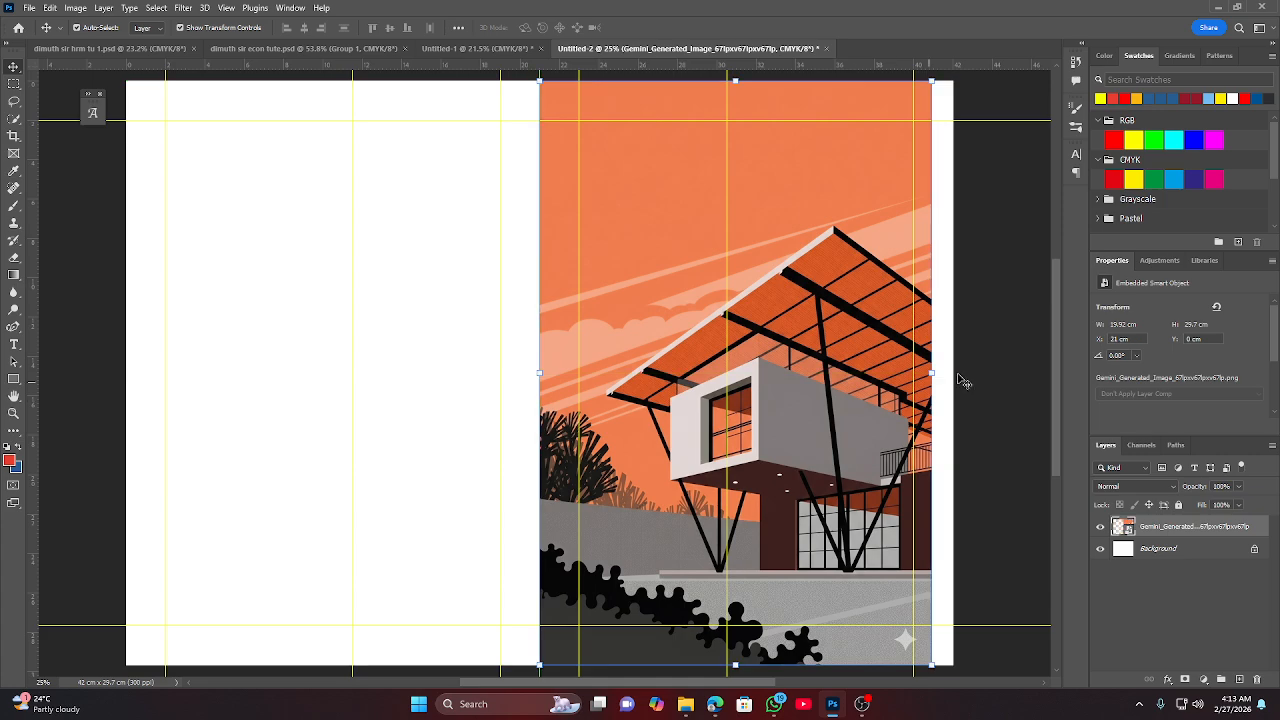
{"action": "left_click", "coordinate": [1000, 349]}
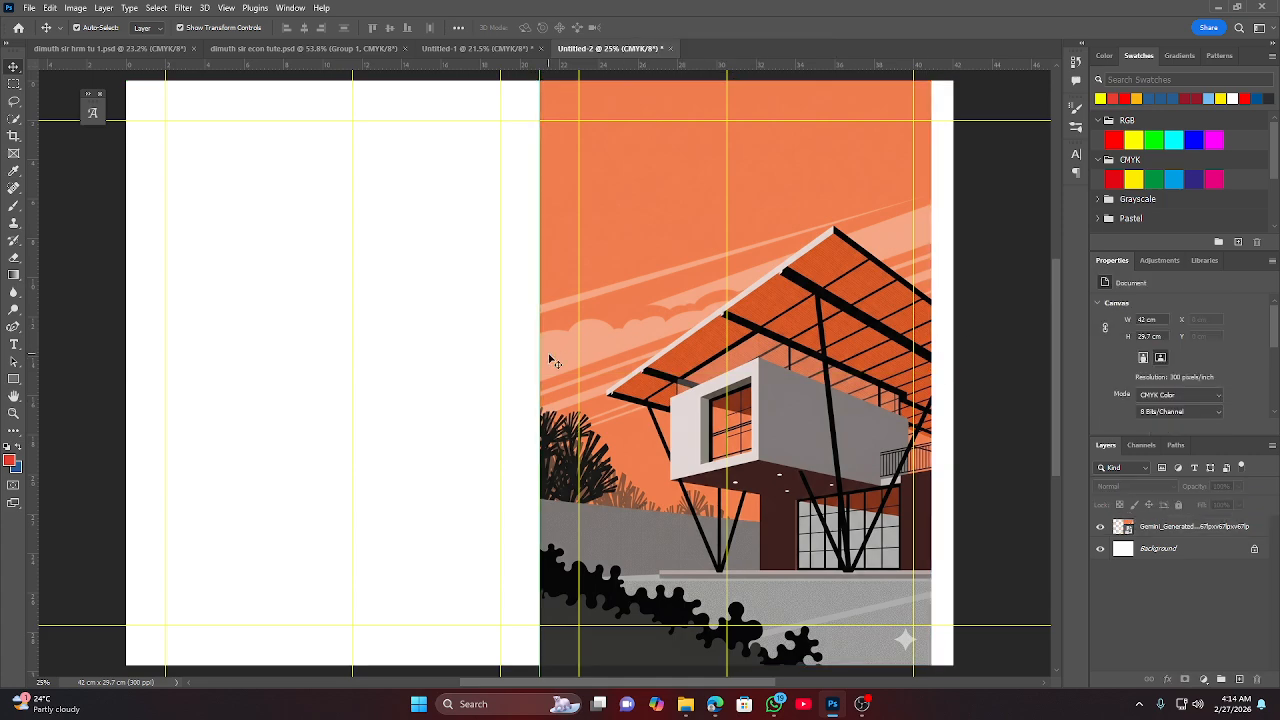
{"action": "scroll", "coordinate": [550, 362], "scroll_direction": "up", "scroll_amount": 8}
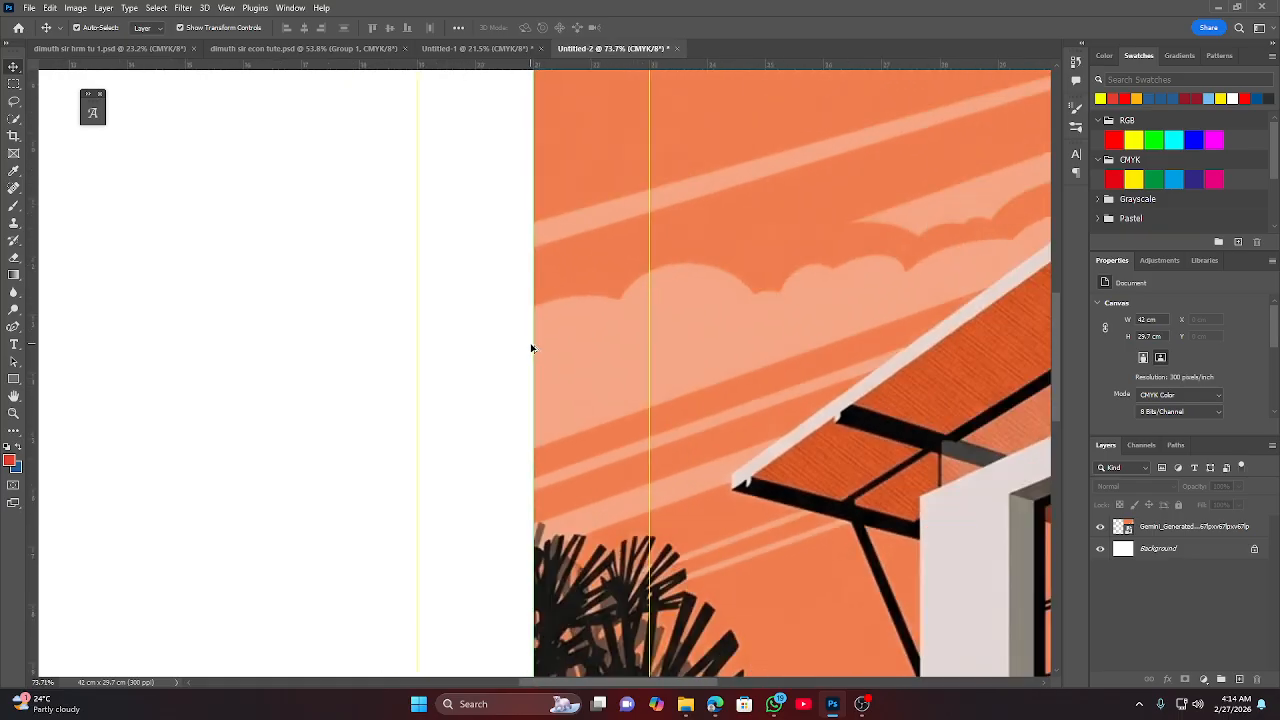
{"action": "scroll", "coordinate": [531, 348], "scroll_direction": "down", "scroll_amount": 5}
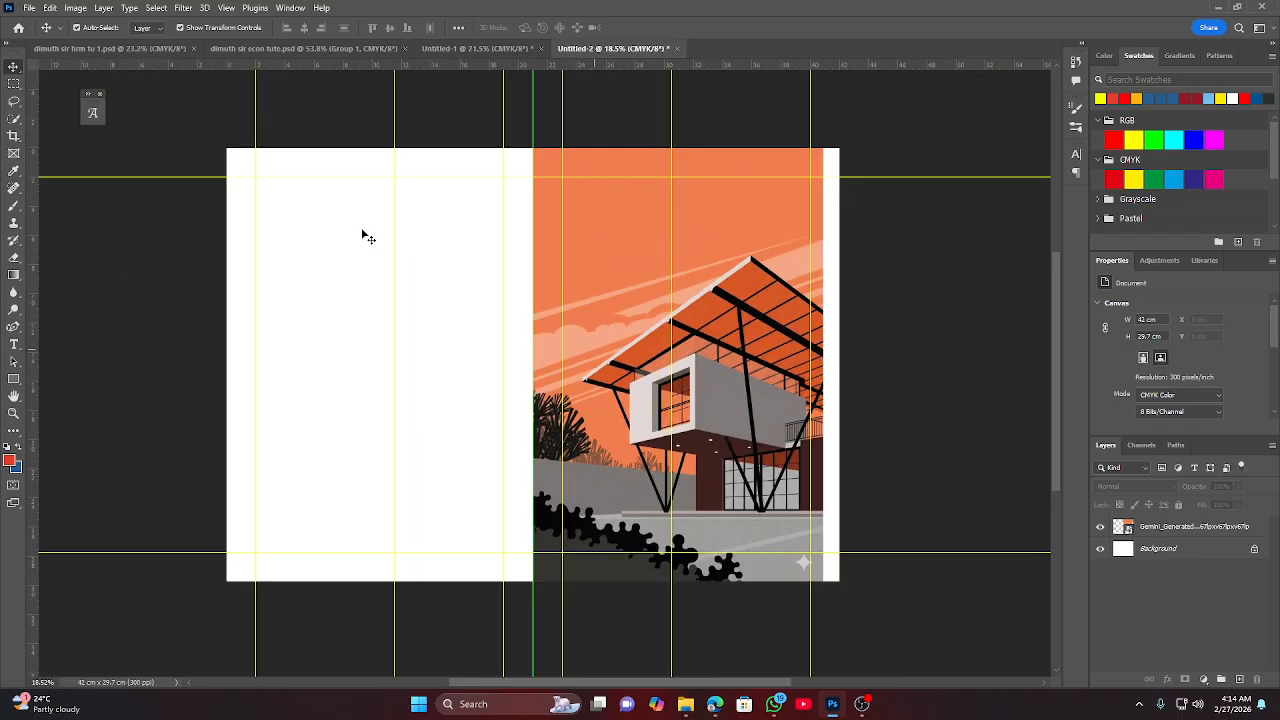
Lock the document's guides.
{"action": "left_click", "coordinate": [226, 7]}
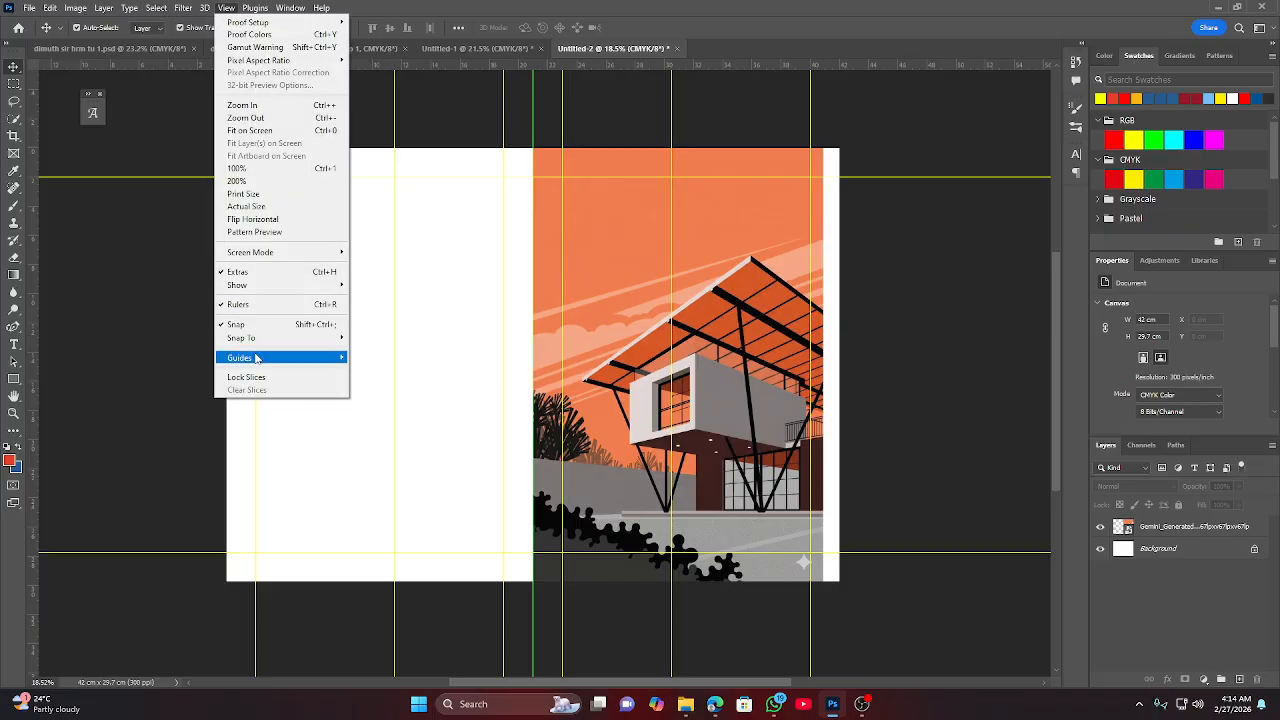
{"action": "mouse_move", "coordinate": [255, 358]}
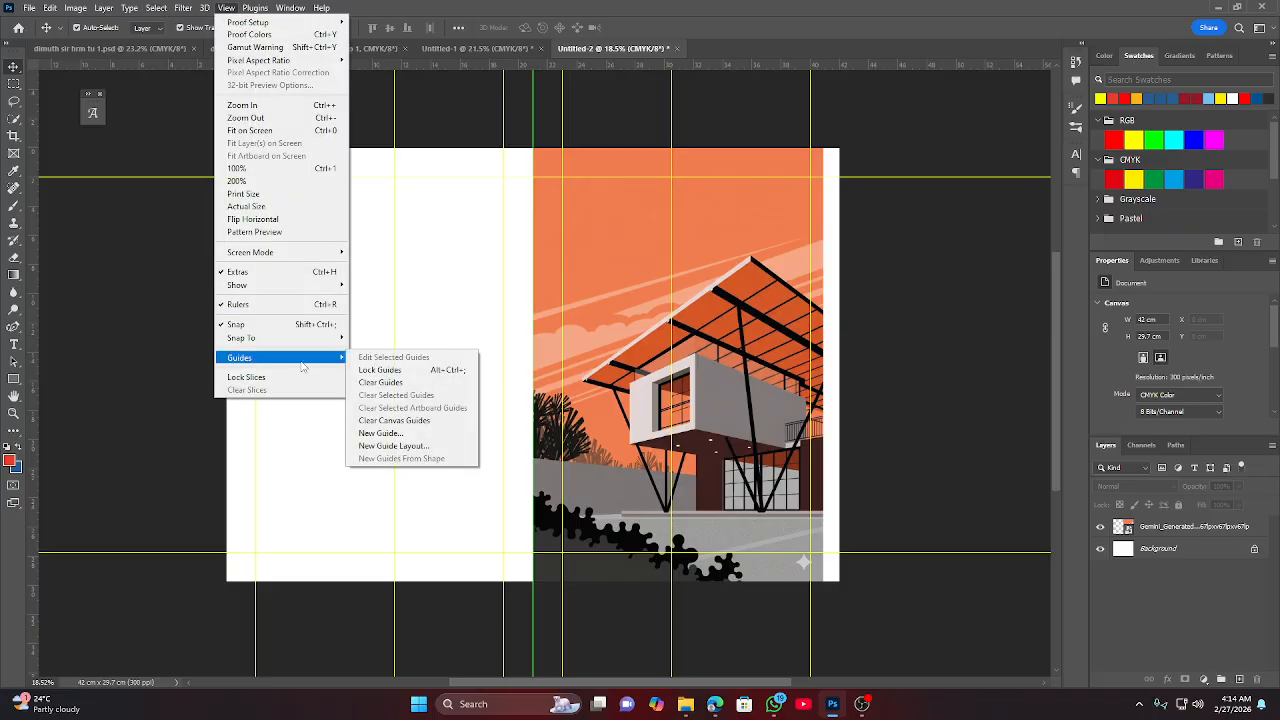
{"action": "left_click", "coordinate": [421, 372]}
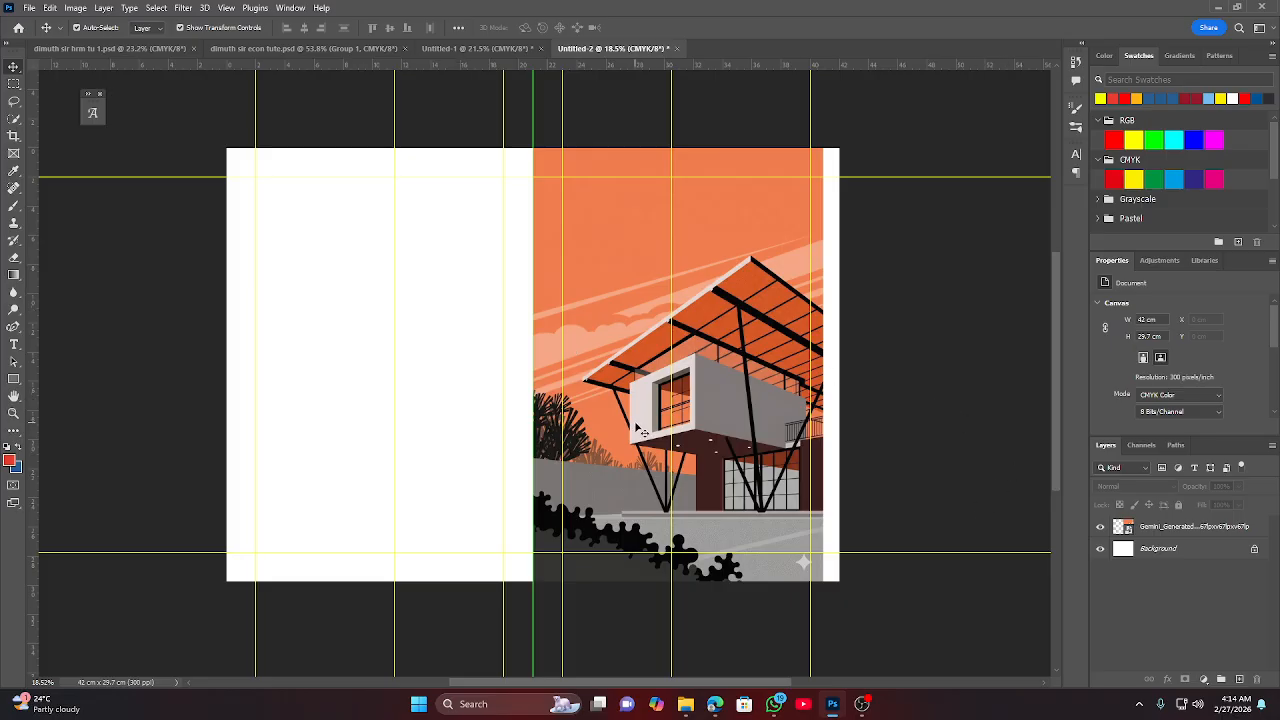
Scale the house image down proportionally from its top edge to 47.39%.
{"action": "scroll", "coordinate": [722, 316], "scroll_direction": "up", "scroll_amount": 2}
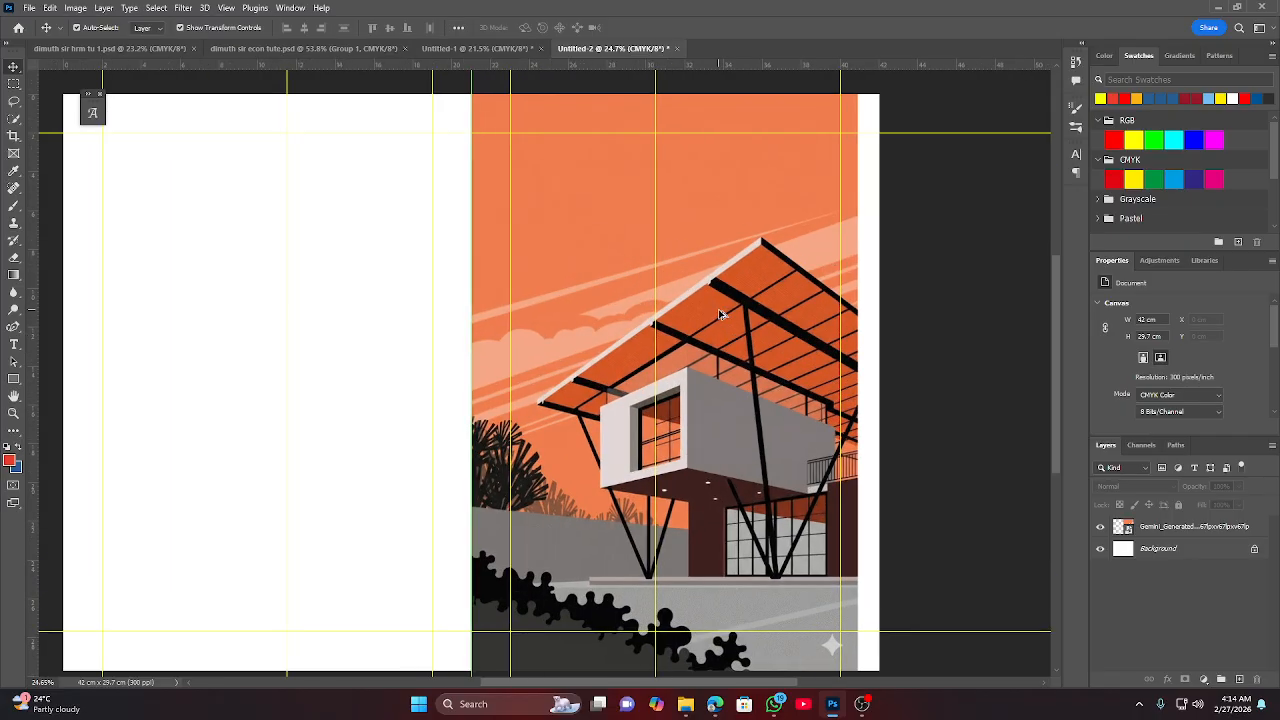
{"action": "scroll", "coordinate": [722, 316], "scroll_direction": "down", "scroll_amount": 2}
{"action": "left_click", "coordinate": [722, 316]}
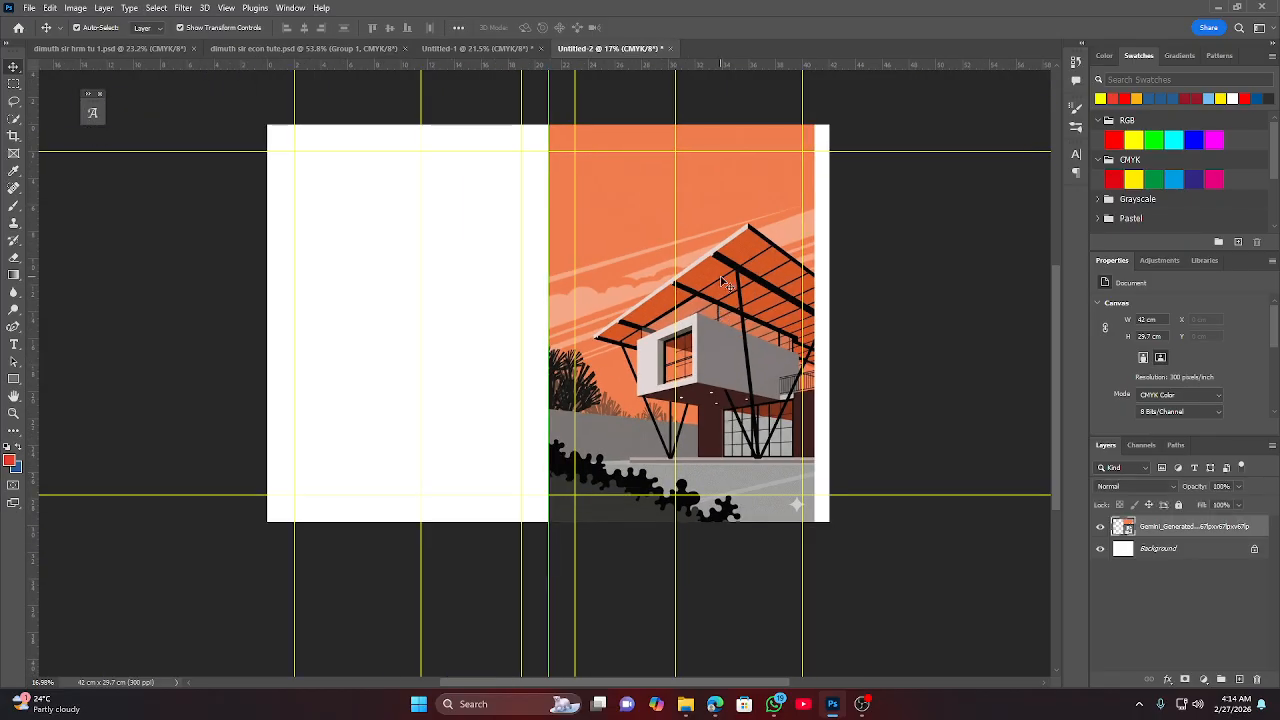
{"action": "left_click", "coordinate": [681, 122]}
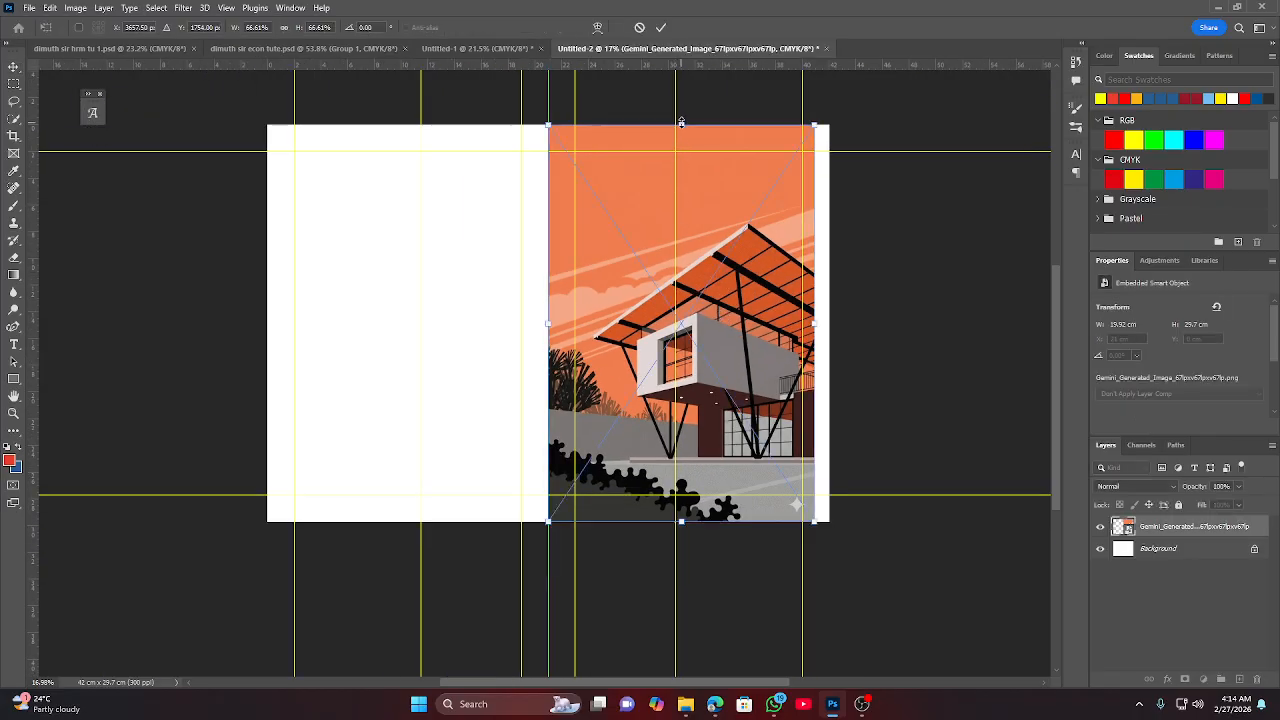
{"action": "left_click_drag", "start_coordinate": [681, 122], "coordinate": [685, 242]}
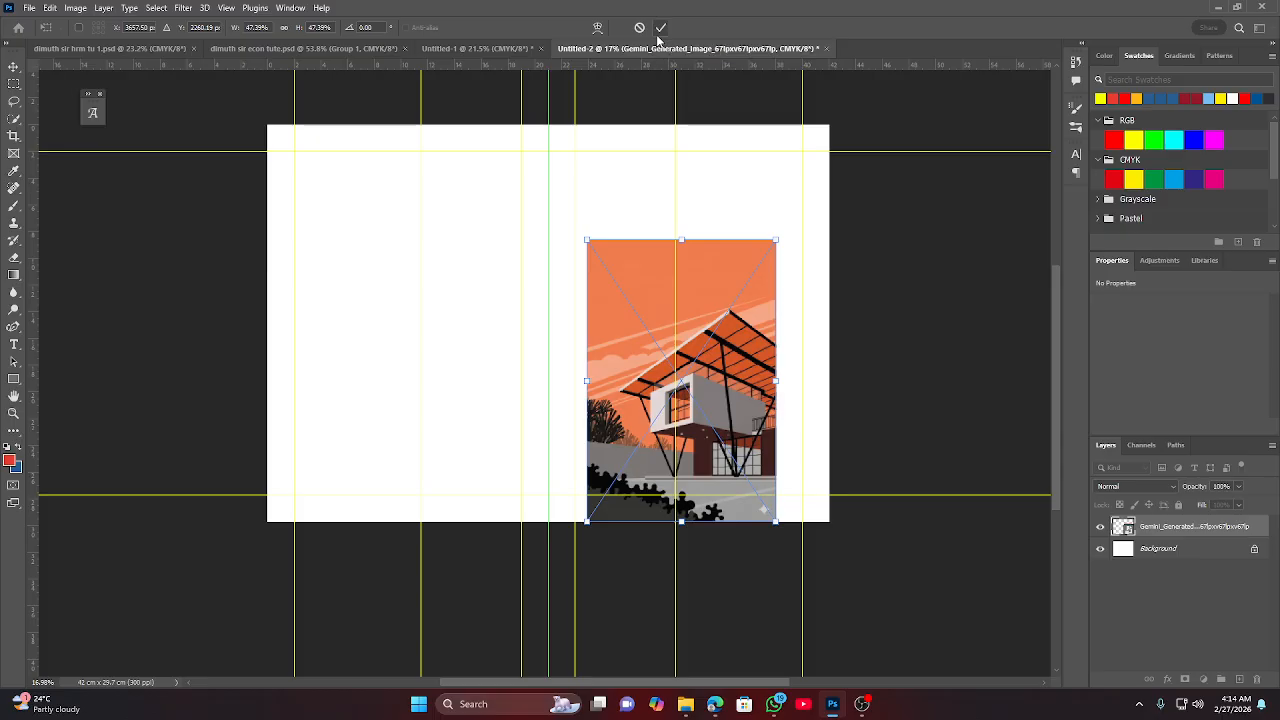
{"action": "left_click", "coordinate": [660, 29]}
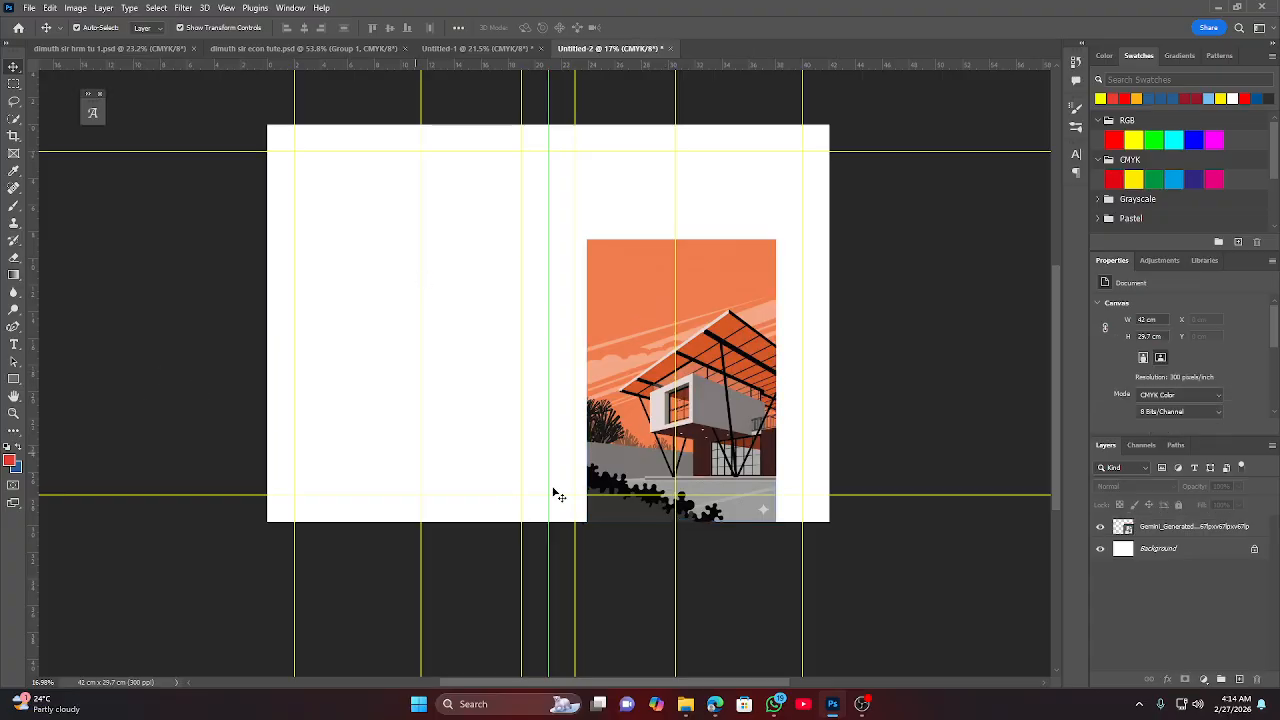
Move the house image to the page's lower-right corner, overhanging the edges, at about X 29.13 cm and Y 9.56 cm.
{"action": "scroll", "coordinate": [680, 474], "scroll_direction": "up", "scroll_amount": 2}
{"action": "left_click_drag", "start_coordinate": [730, 402], "coordinate": [692, 345]}
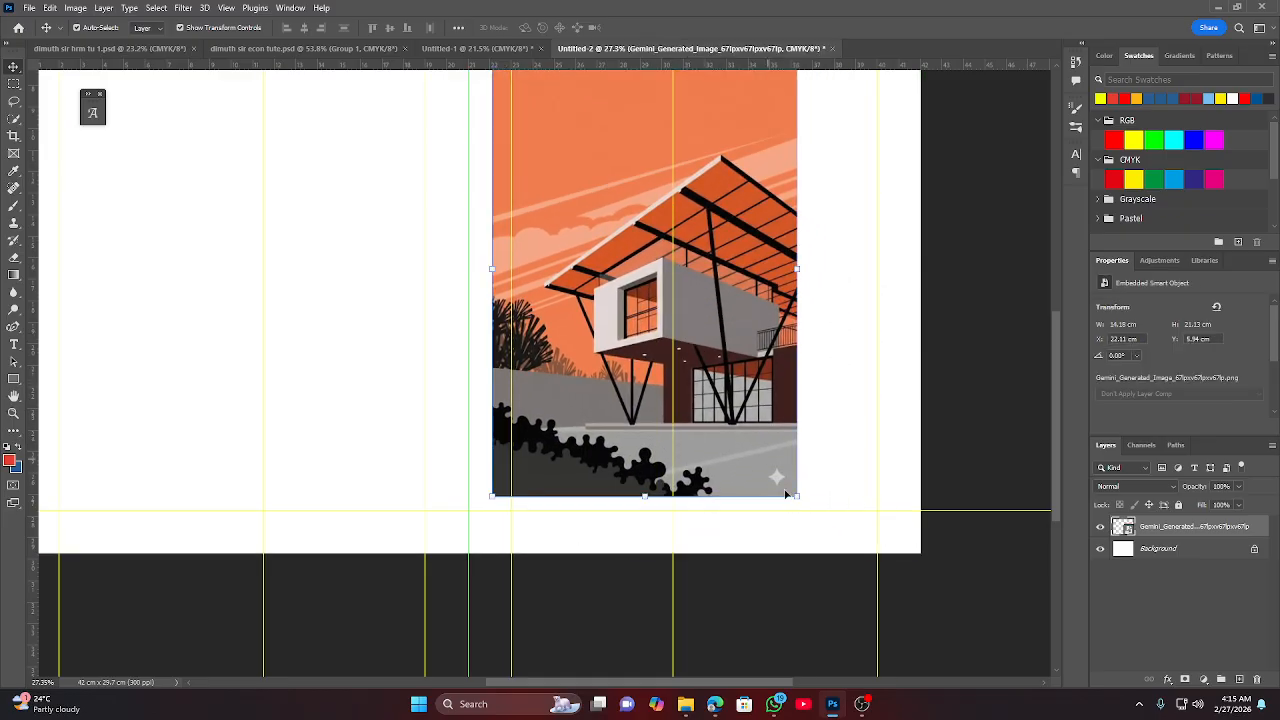
{"action": "scroll", "coordinate": [730, 418], "scroll_direction": "up", "scroll_amount": 2}
{"action": "scroll", "coordinate": [745, 440], "scroll_direction": "up", "scroll_amount": 1}
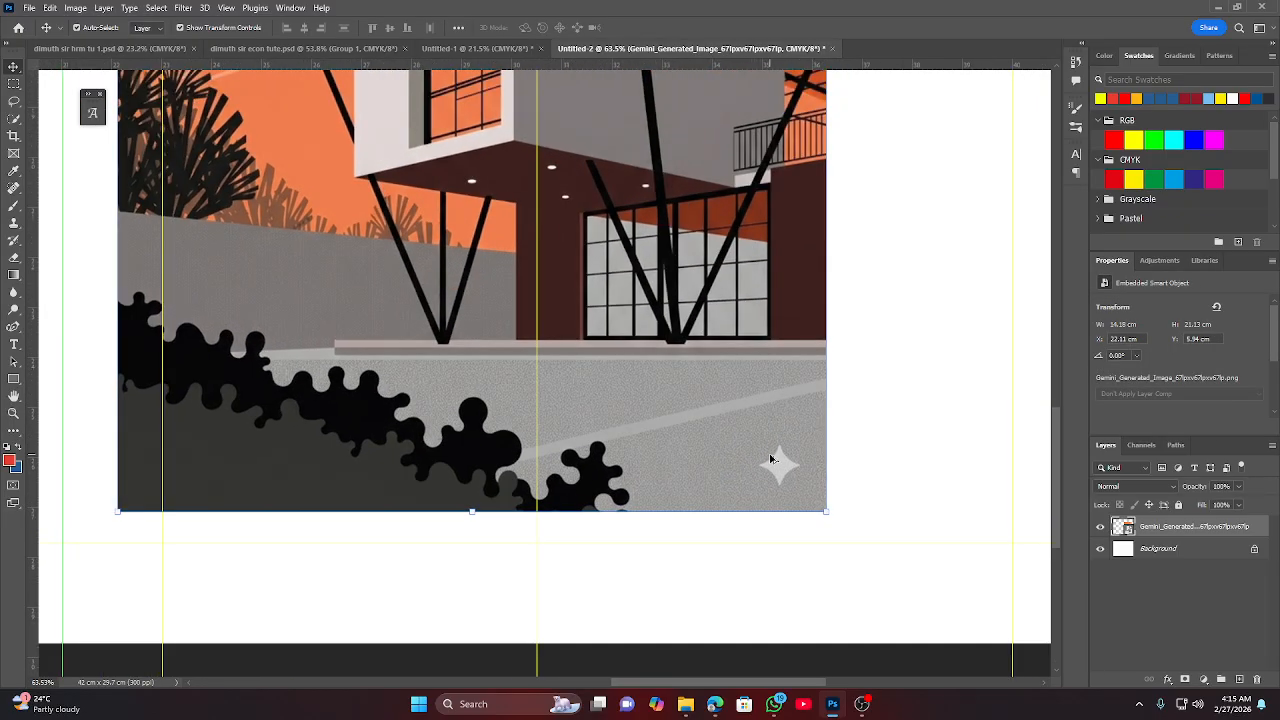
{"action": "scroll", "coordinate": [773, 463], "scroll_direction": "down", "scroll_amount": 2}
{"action": "scroll", "coordinate": [773, 463], "scroll_direction": "down", "scroll_amount": 3}
{"action": "left_click_drag", "start_coordinate": [760, 412], "coordinate": [878, 440]}
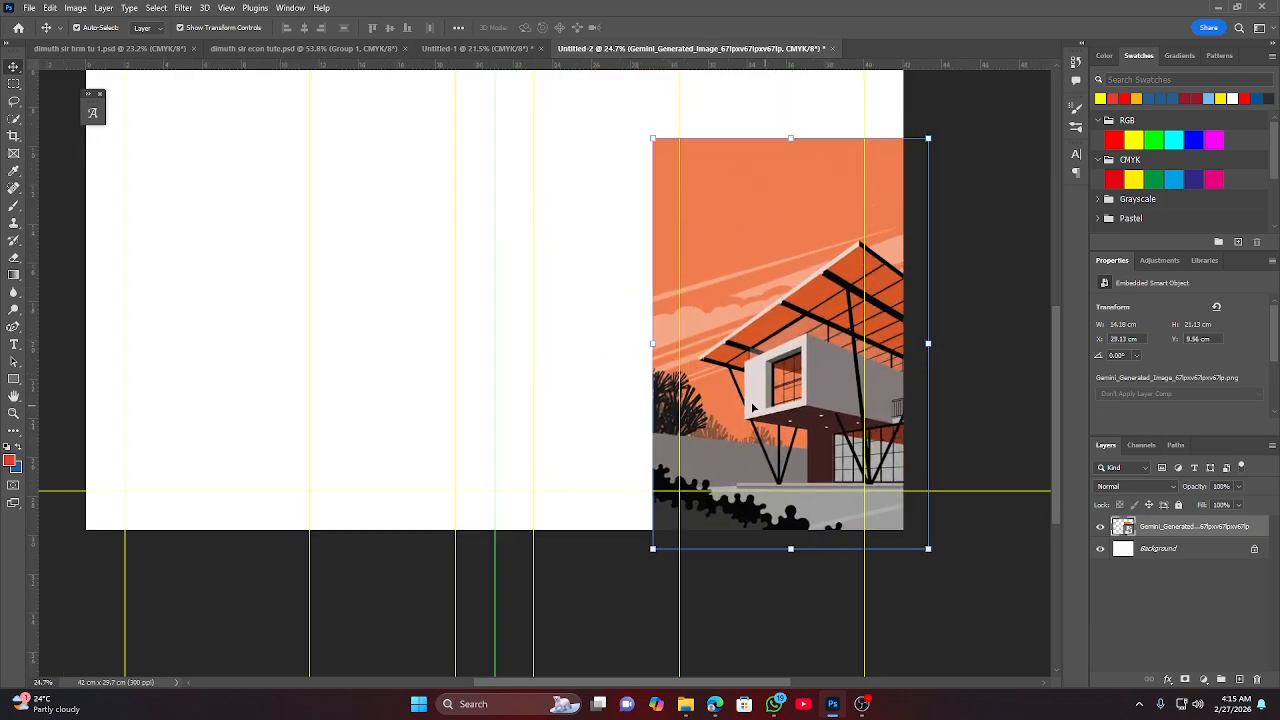
Enlarge the house image proportionally from its left side to 74.58%, so it reaches the centre guide at 21 cm.
{"action": "left_click", "coordinate": [650, 345]}
{"action": "left_click_drag", "start_coordinate": [648, 345], "coordinate": [594, 334]}
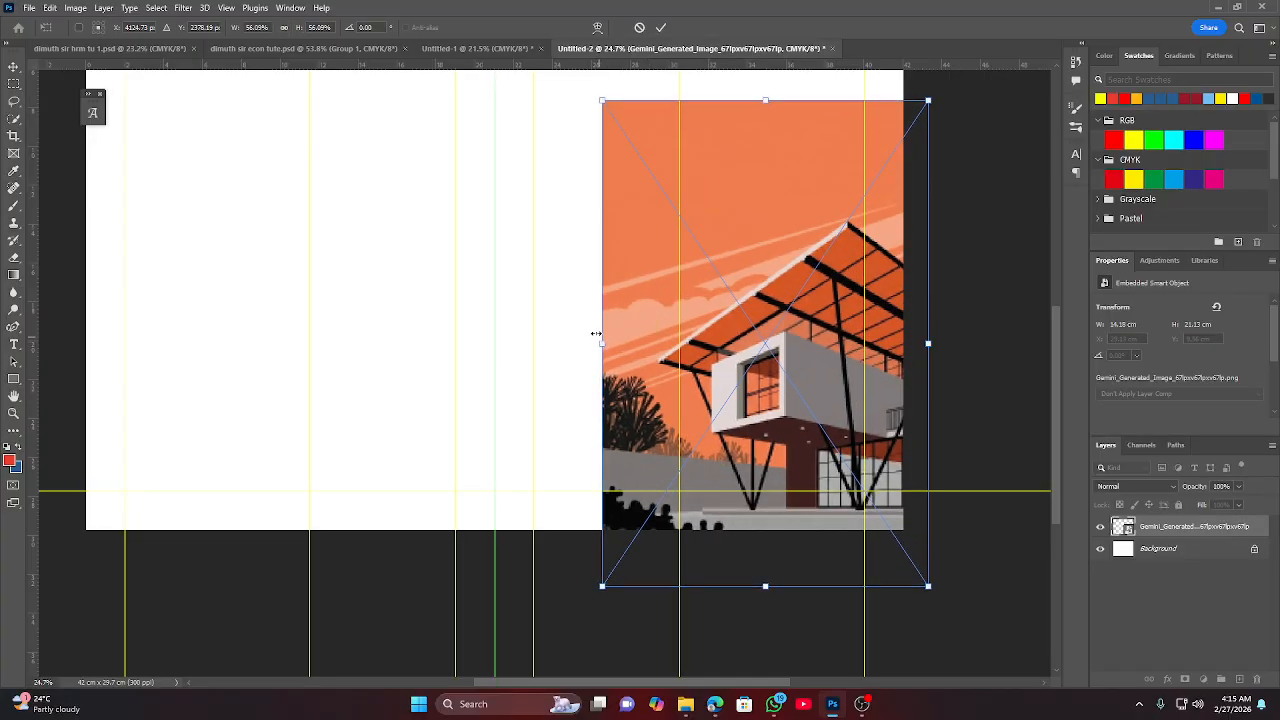
{"action": "left_click", "coordinate": [660, 27]}
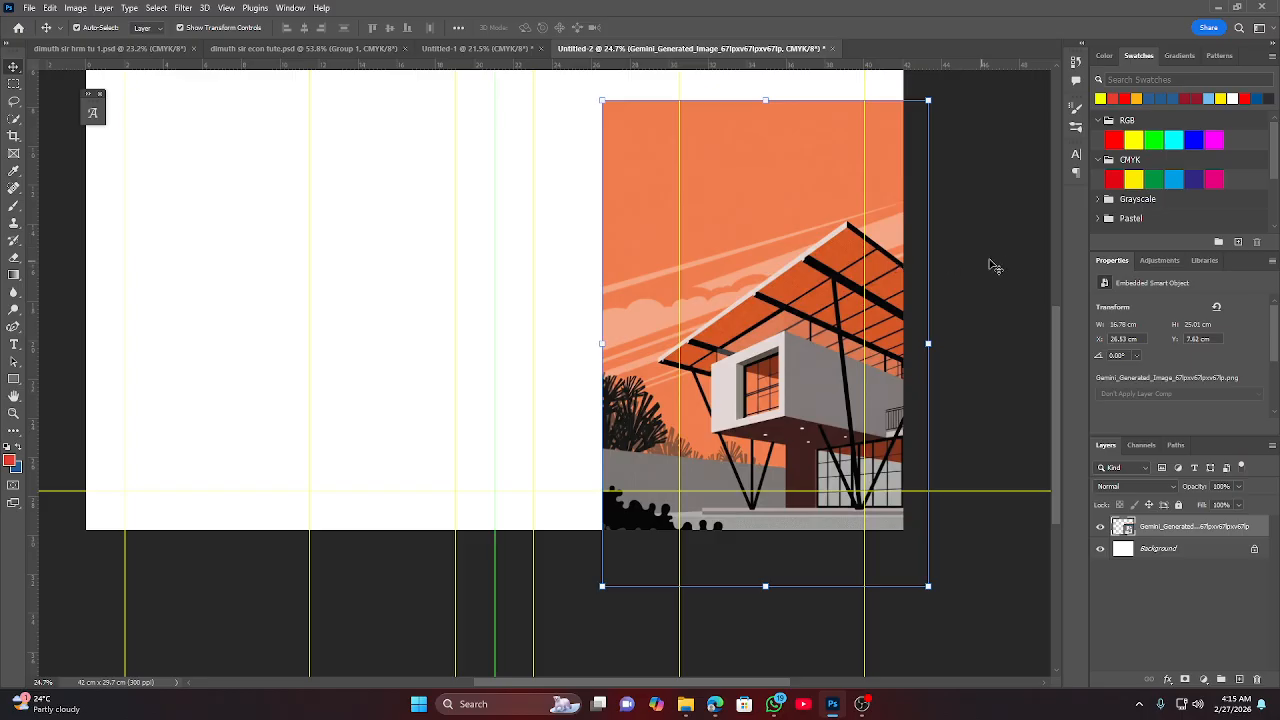
{"action": "scroll", "coordinate": [625, 500], "scroll_direction": "down", "scroll_amount": 3}
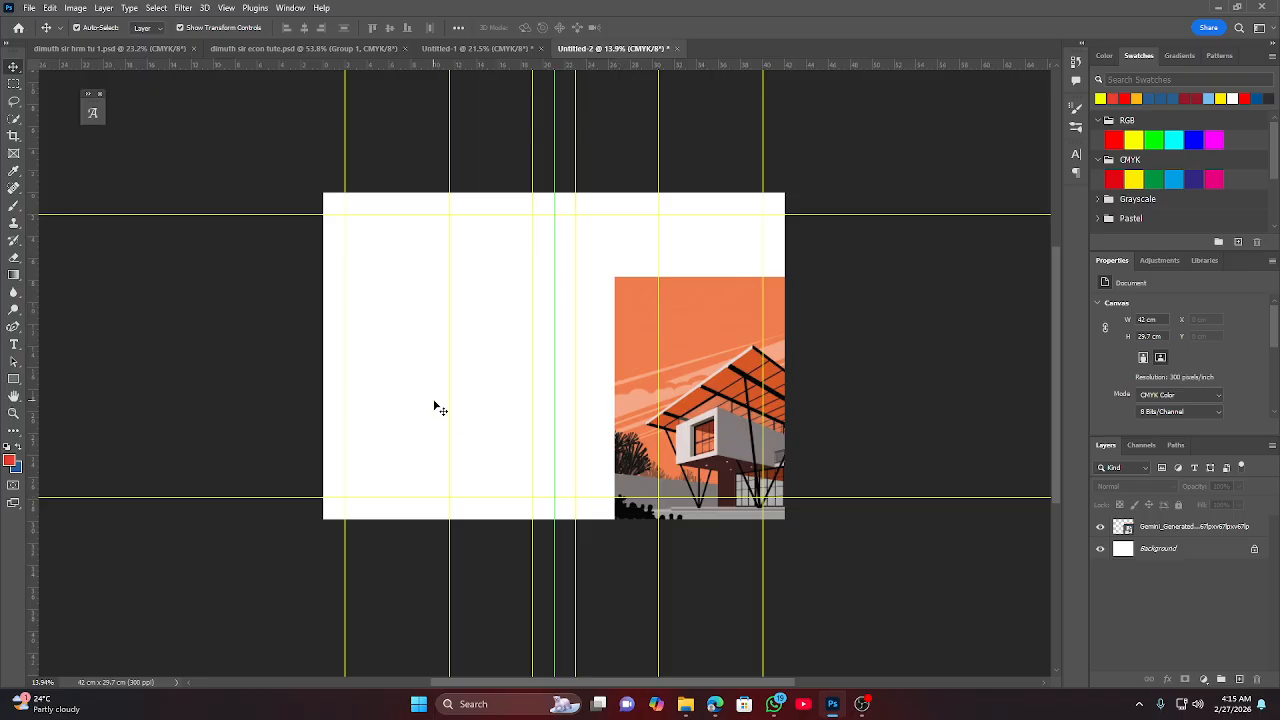
{"action": "left_click", "coordinate": [703, 408]}
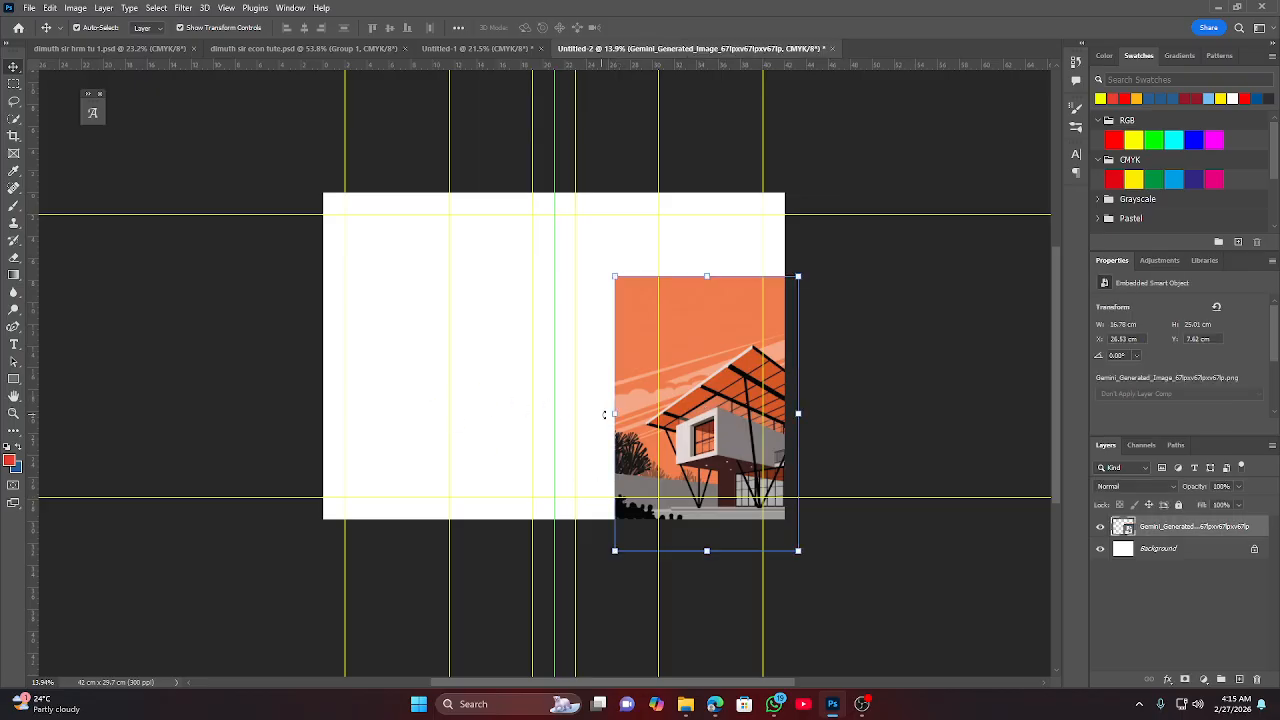
{"action": "left_click_drag", "start_coordinate": [613, 414], "coordinate": [553, 418]}
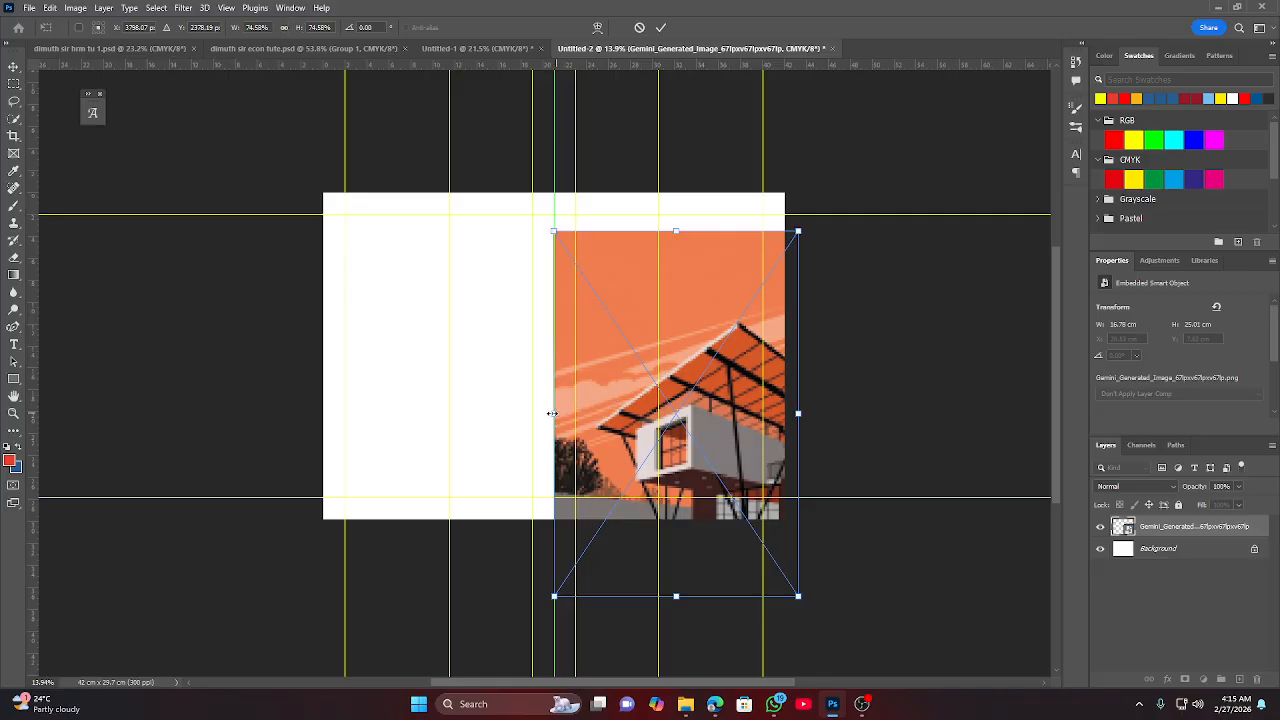
{"action": "left_click", "coordinate": [661, 27]}
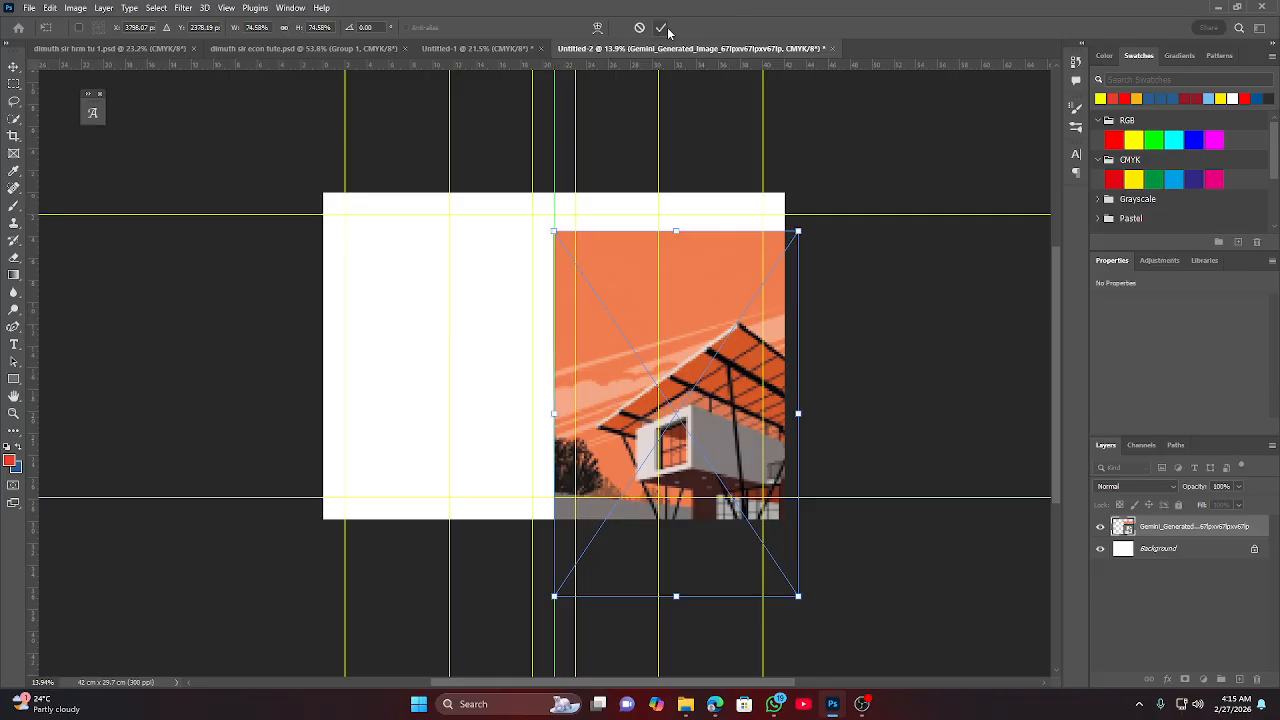
{"action": "left_click", "coordinate": [938, 419]}
Move the house image up about 3.5 cm to align its top edge with the page top.
{"action": "left_click_drag", "start_coordinate": [708, 465], "coordinate": [707, 427]}
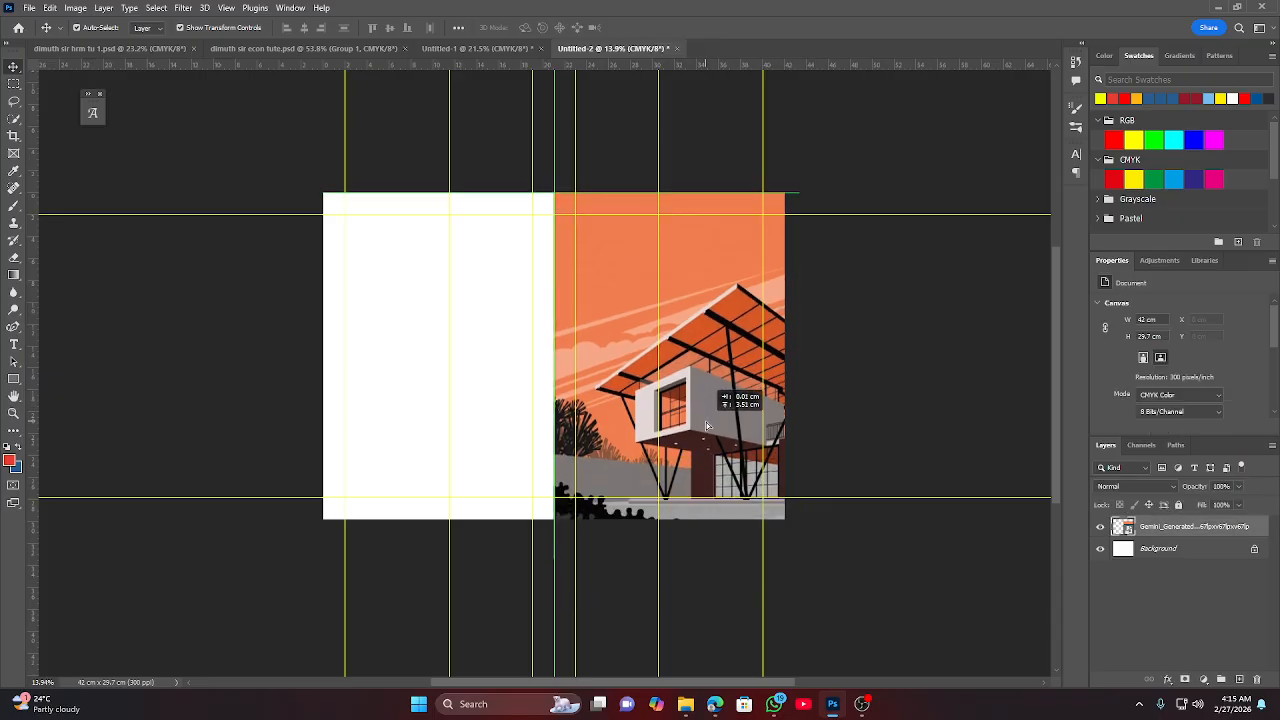
{"action": "left_click_drag", "start_coordinate": [707, 427], "coordinate": [707, 426]}
{"action": "left_click_drag", "start_coordinate": [707, 426], "coordinate": [707, 426]}
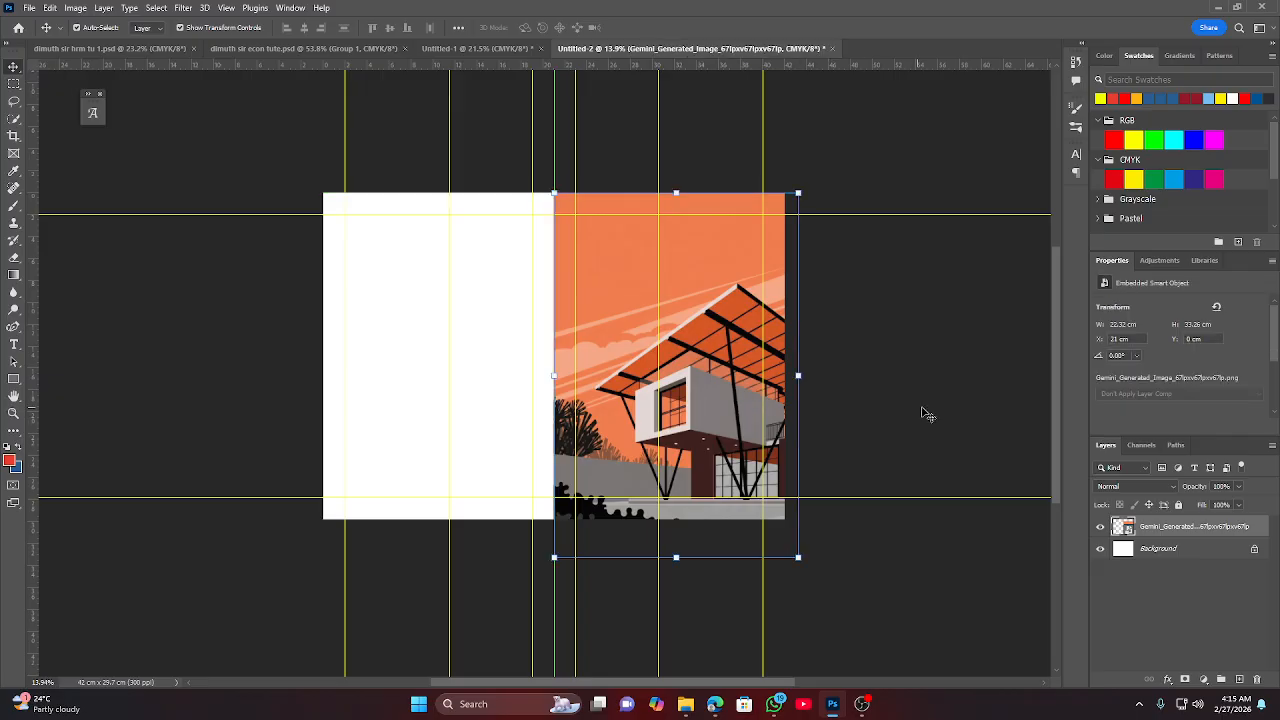
{"action": "left_click", "coordinate": [880, 414]}
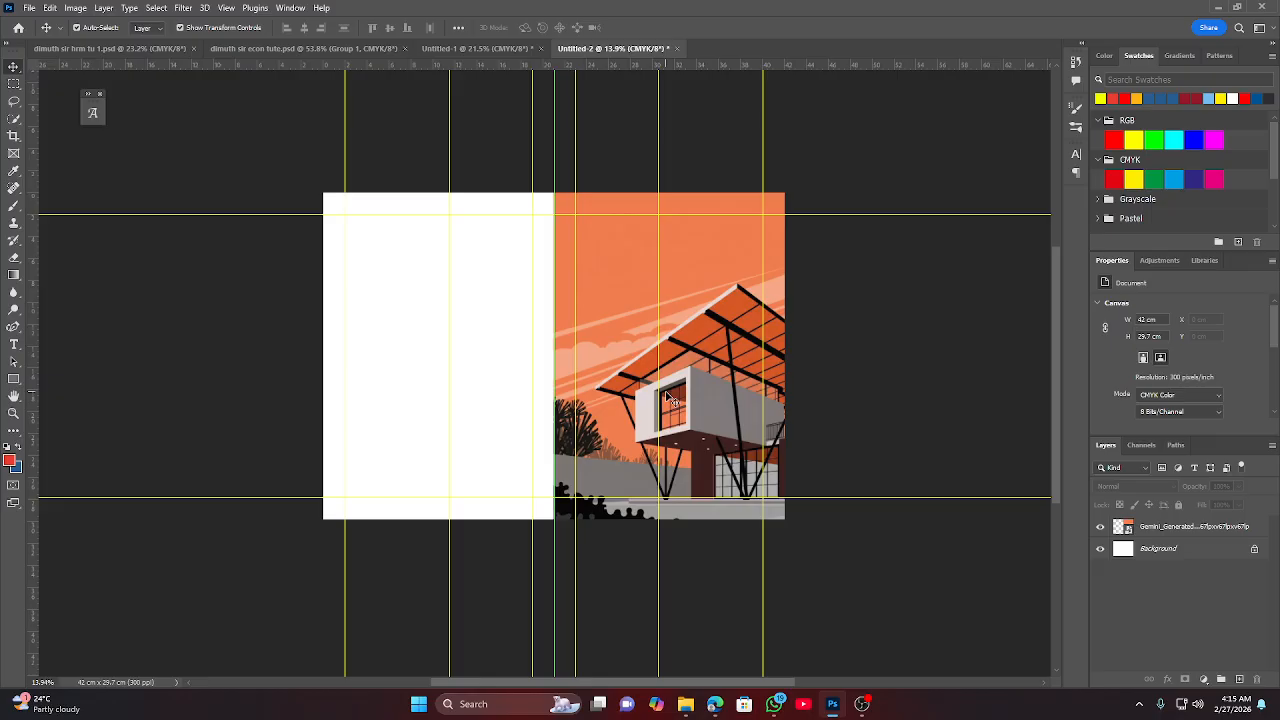
Lower the house image along the centre guide, leaving a white strip about 1 cm high above it.
{"action": "left_click_drag", "start_coordinate": [692, 384], "coordinate": [689, 389]}
{"action": "left_click", "coordinate": [883, 391]}
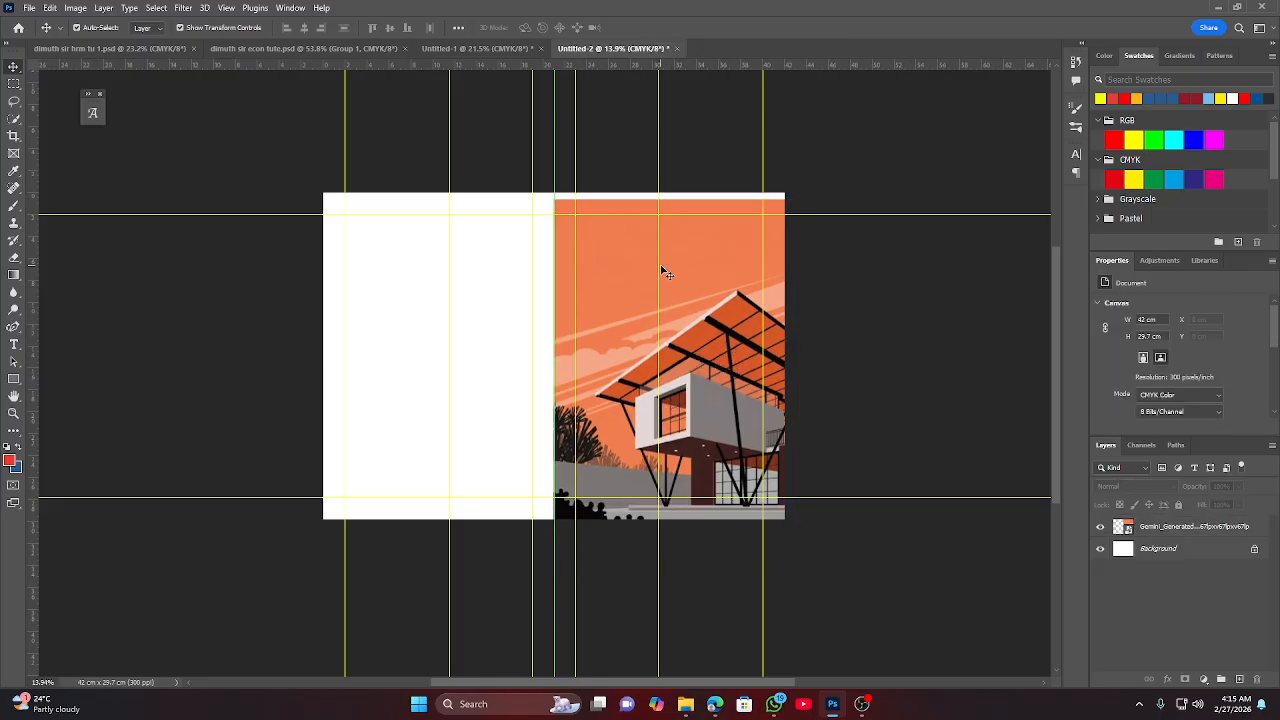
{"action": "scroll", "coordinate": [724, 160], "scroll_direction": "up", "scroll_amount": 3}
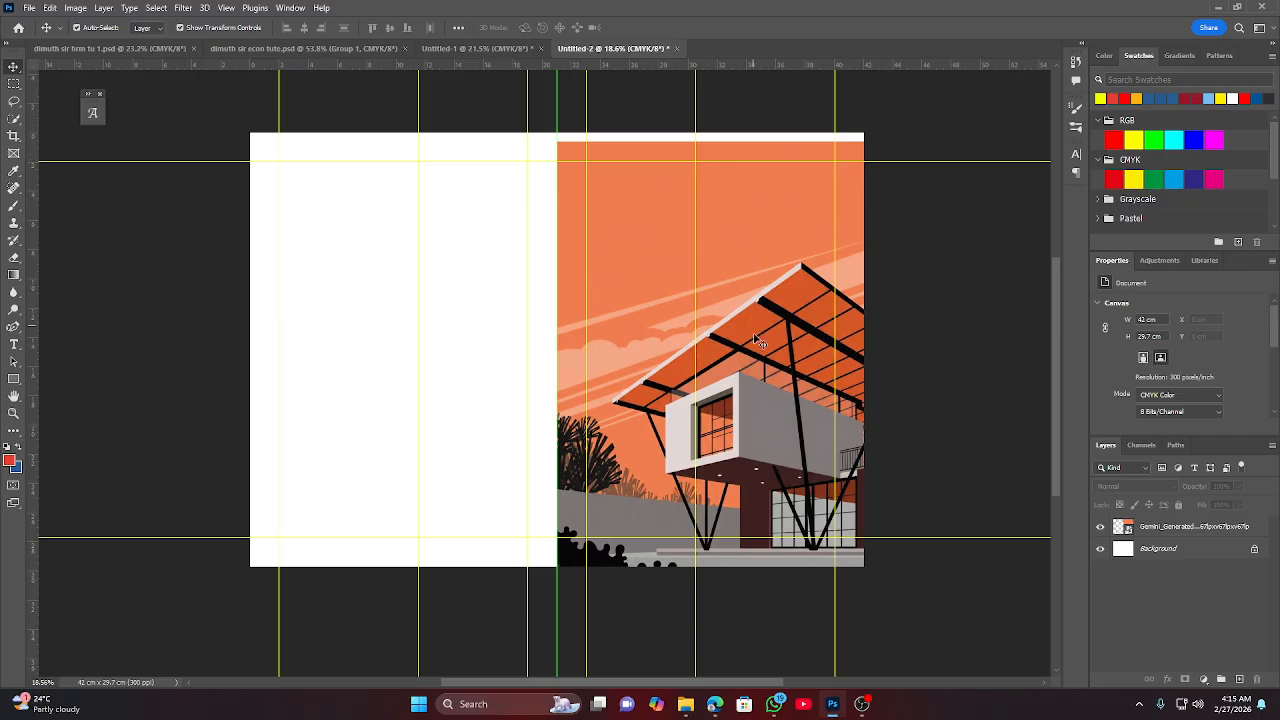
{"action": "scroll", "coordinate": [757, 340], "scroll_direction": "down", "scroll_amount": 2}
{"action": "left_click_drag", "start_coordinate": [750, 351], "coordinate": [751, 352]}
{"action": "left_click", "coordinate": [960, 351]}
{"action": "scroll", "coordinate": [974, 443], "scroll_direction": "up", "scroll_amount": 5}
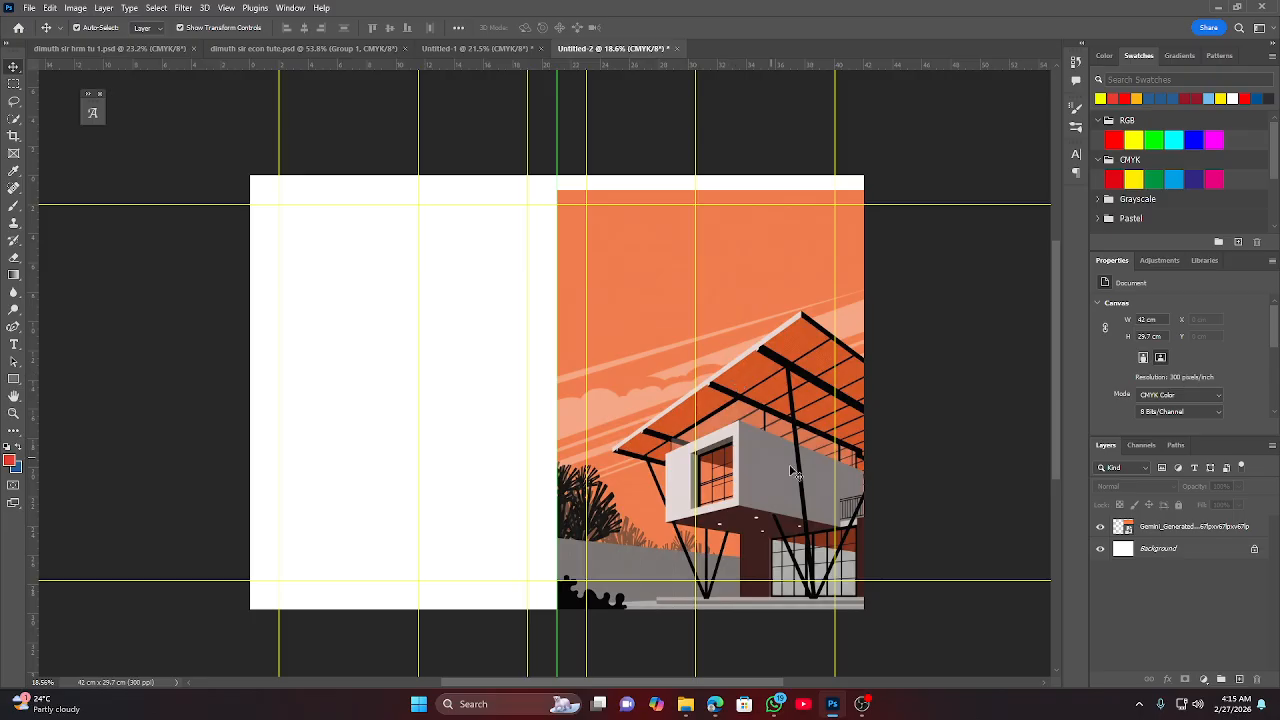
{"action": "scroll", "coordinate": [808, 465], "scroll_direction": "up", "scroll_amount": 3}
{"action": "scroll", "coordinate": [773, 418], "scroll_direction": "down", "scroll_amount": 3}
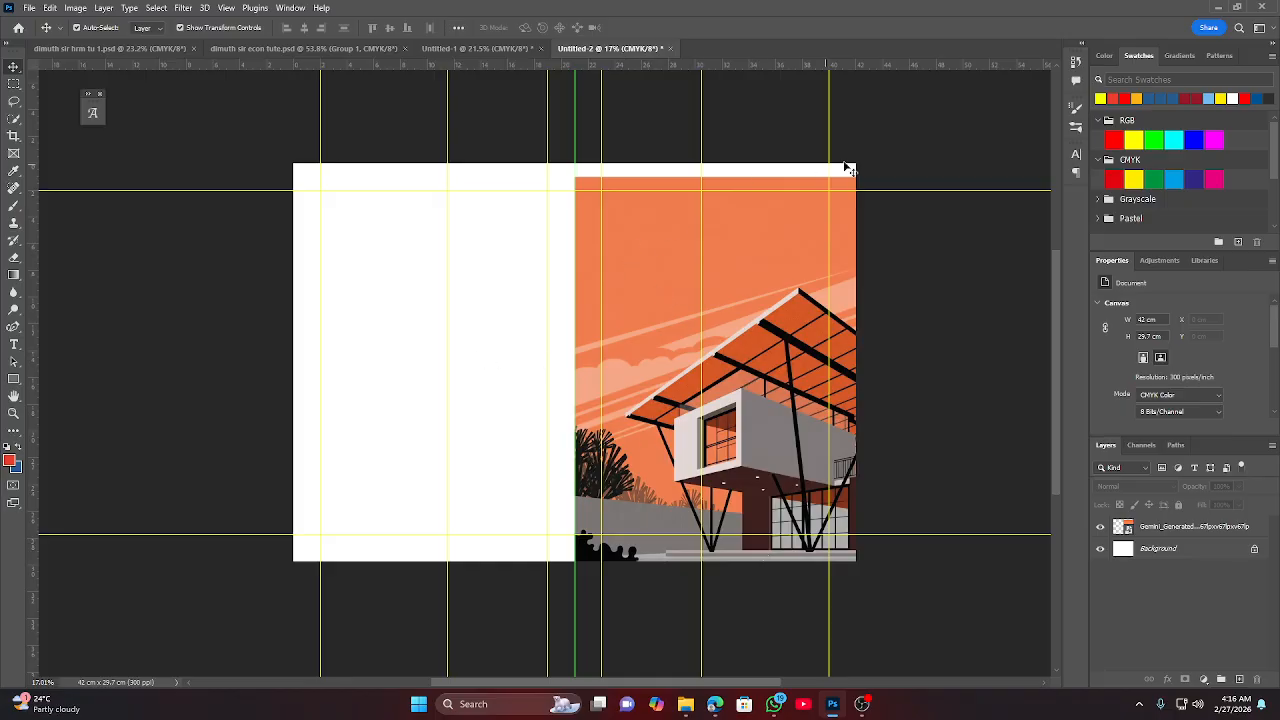
Sample the orange sky near the top of the house image as the foreground colour.
{"action": "scroll", "coordinate": [796, 37], "scroll_direction": "up", "scroll_amount": 4}
{"action": "scroll", "coordinate": [886, 291], "scroll_direction": "up", "scroll_amount": 3}
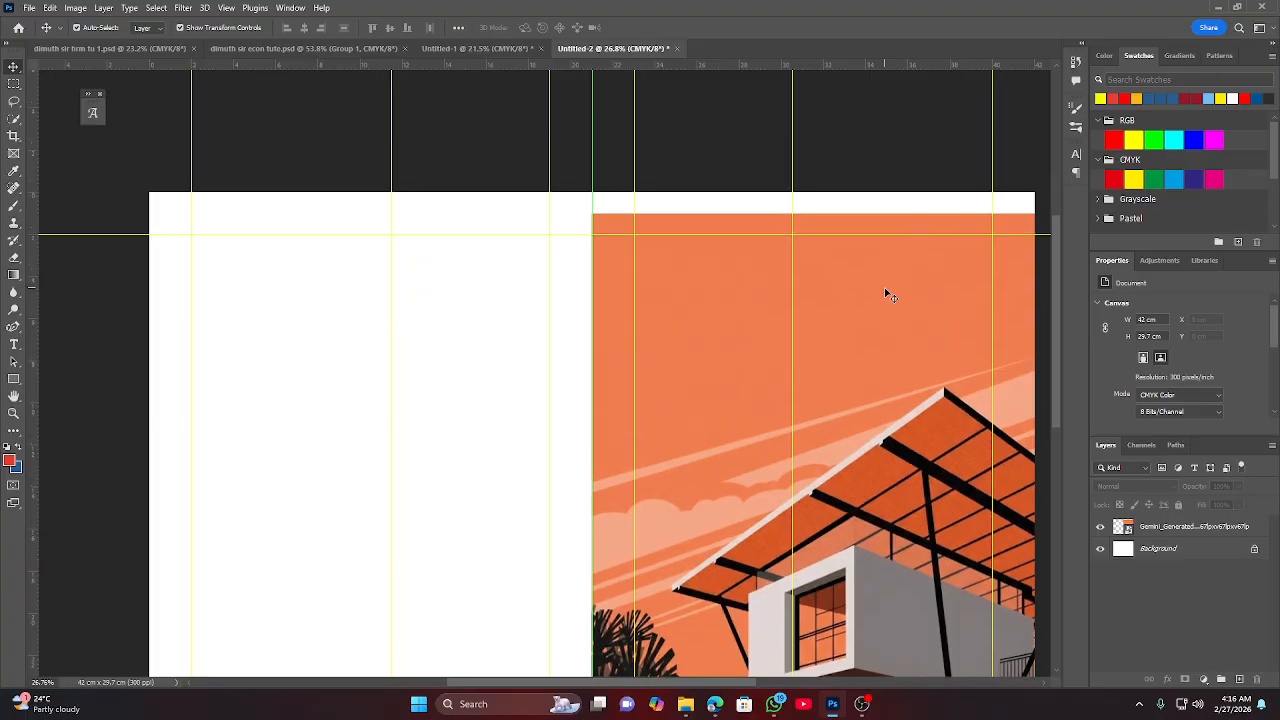
{"action": "left_click_drag", "start_coordinate": [897, 280], "coordinate": [768, 455]}
{"action": "scroll", "coordinate": [612, 365], "scroll_direction": "up", "scroll_amount": 4}
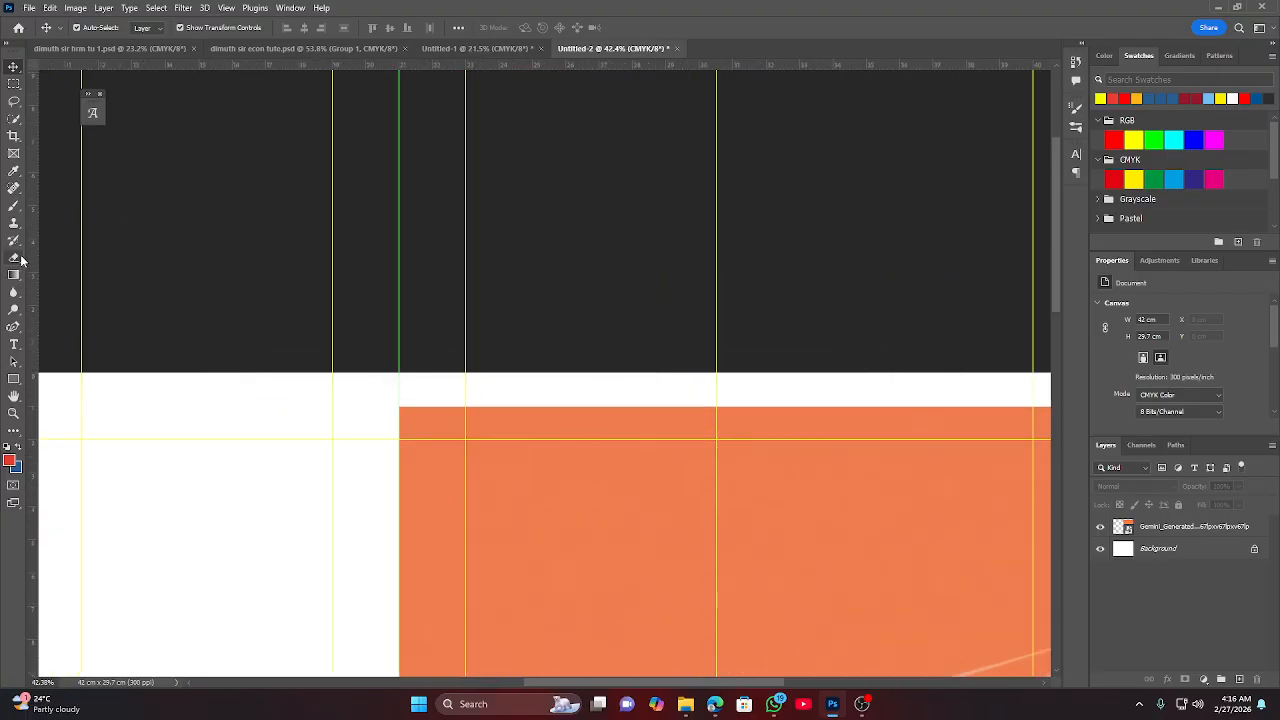
{"action": "key", "text": "i"}
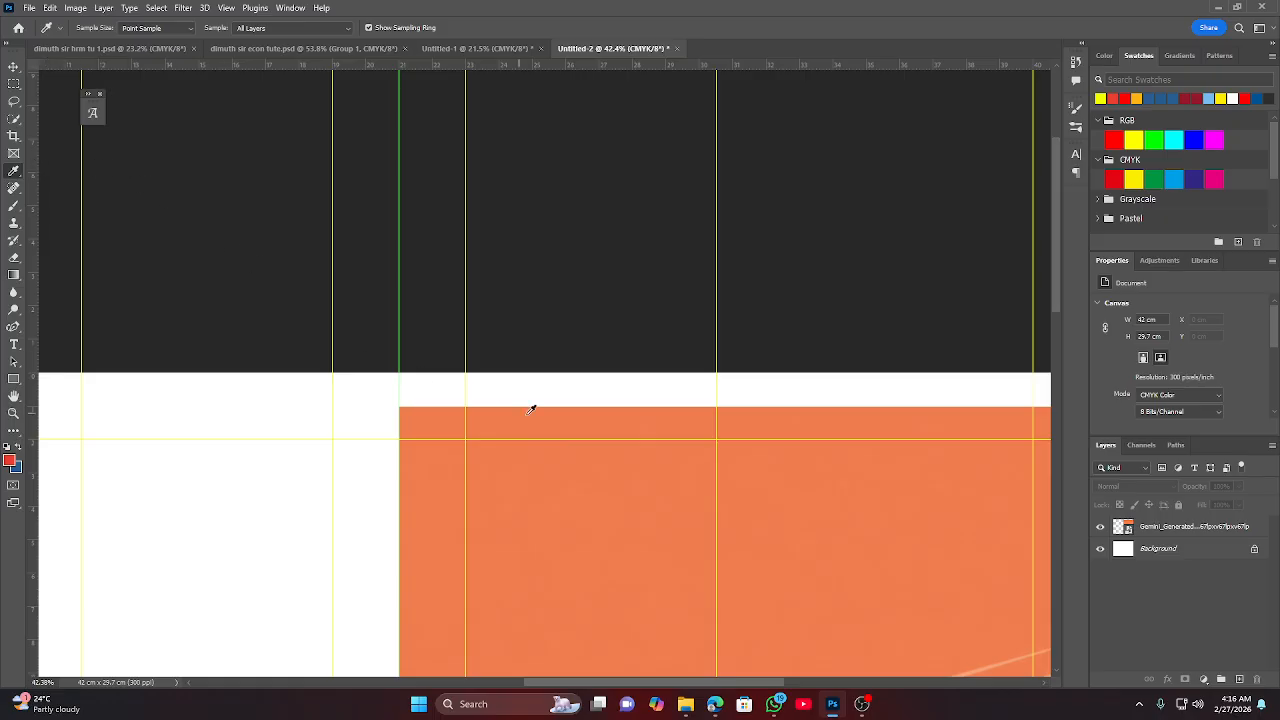
{"action": "left_click", "coordinate": [593, 417]}
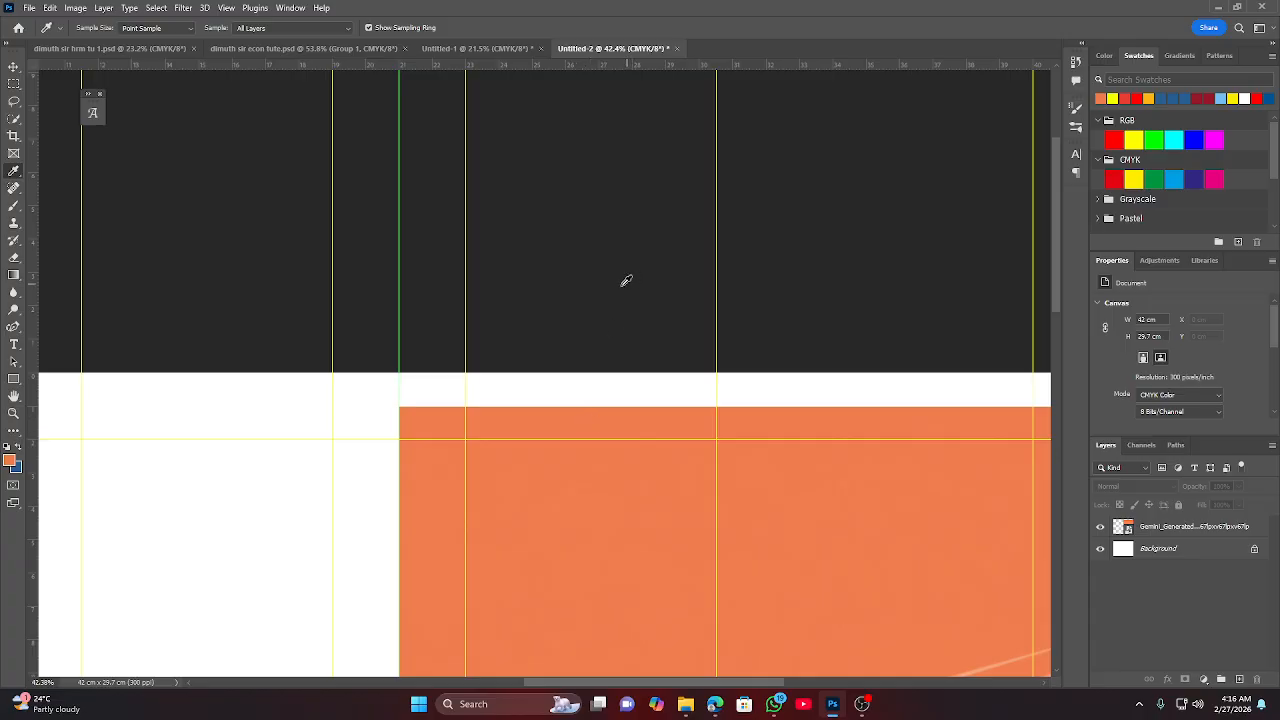
Draw an orange rectangle of about 2555 × 270 px over the white strip above the image, from the centre guide past the page's right edge.
{"action": "left_click", "coordinate": [12, 382]}
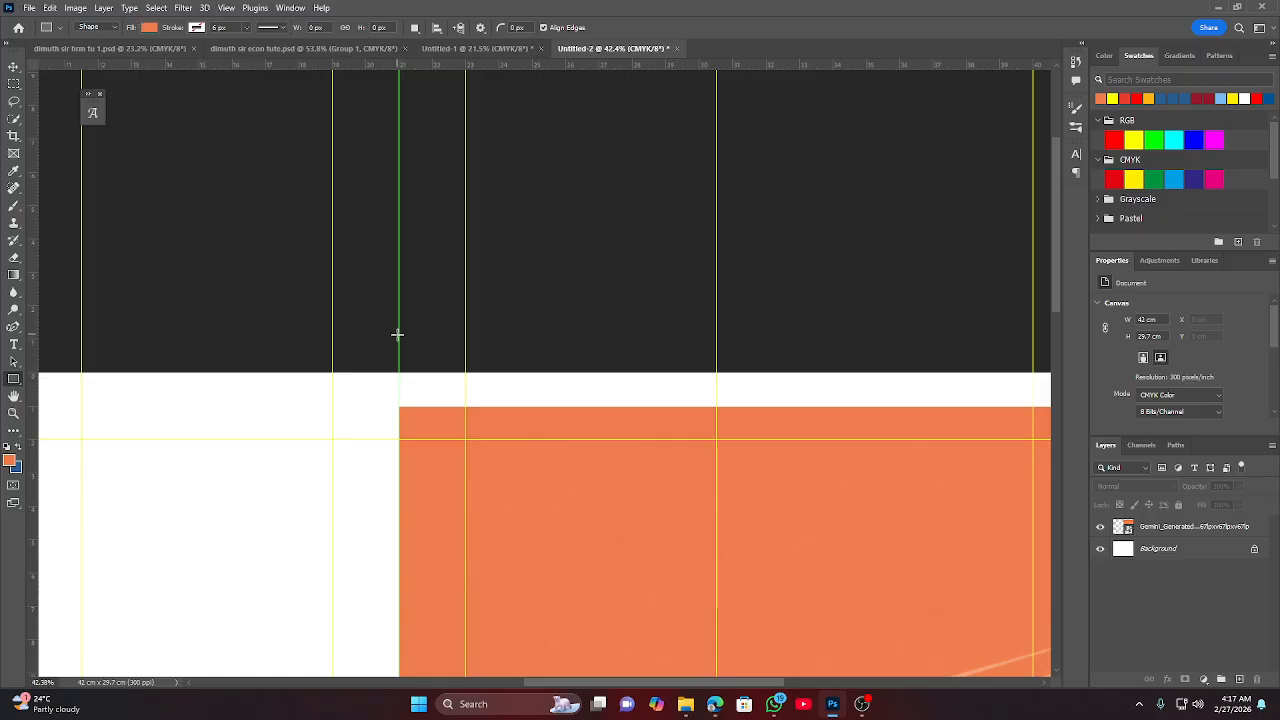
{"action": "left_click_drag", "start_coordinate": [397, 333], "coordinate": [951, 409]}
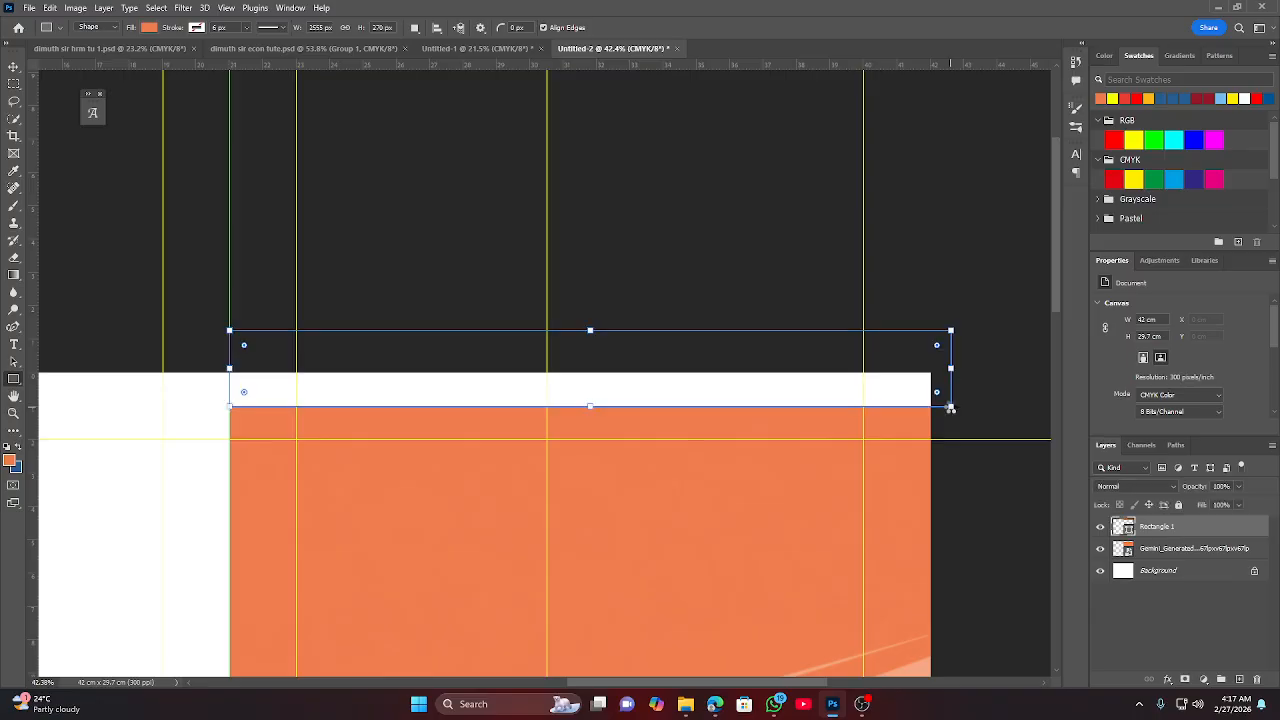
{"action": "left_click", "coordinate": [13, 67]}
{"action": "left_click", "coordinate": [468, 243]}
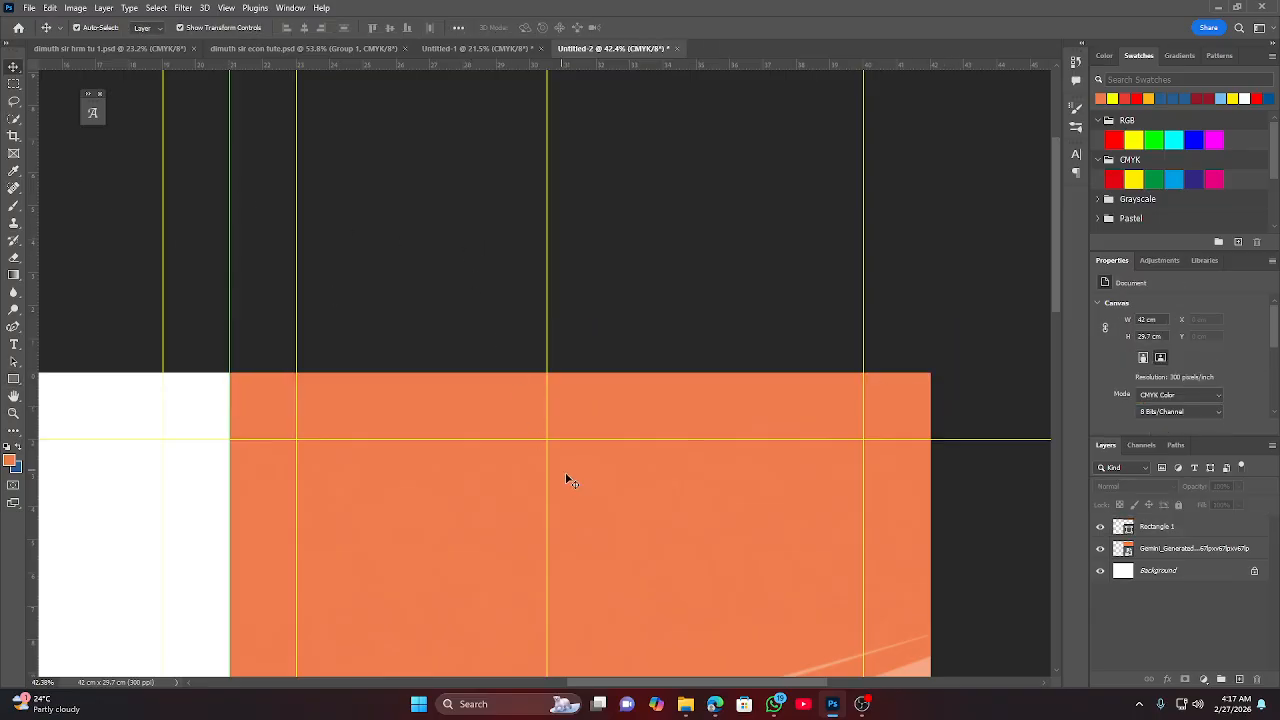
{"action": "scroll", "coordinate": [600, 420], "scroll_direction": "down", "scroll_amount": 2}
{"action": "scroll", "coordinate": [697, 322], "scroll_direction": "down", "scroll_amount": 3}
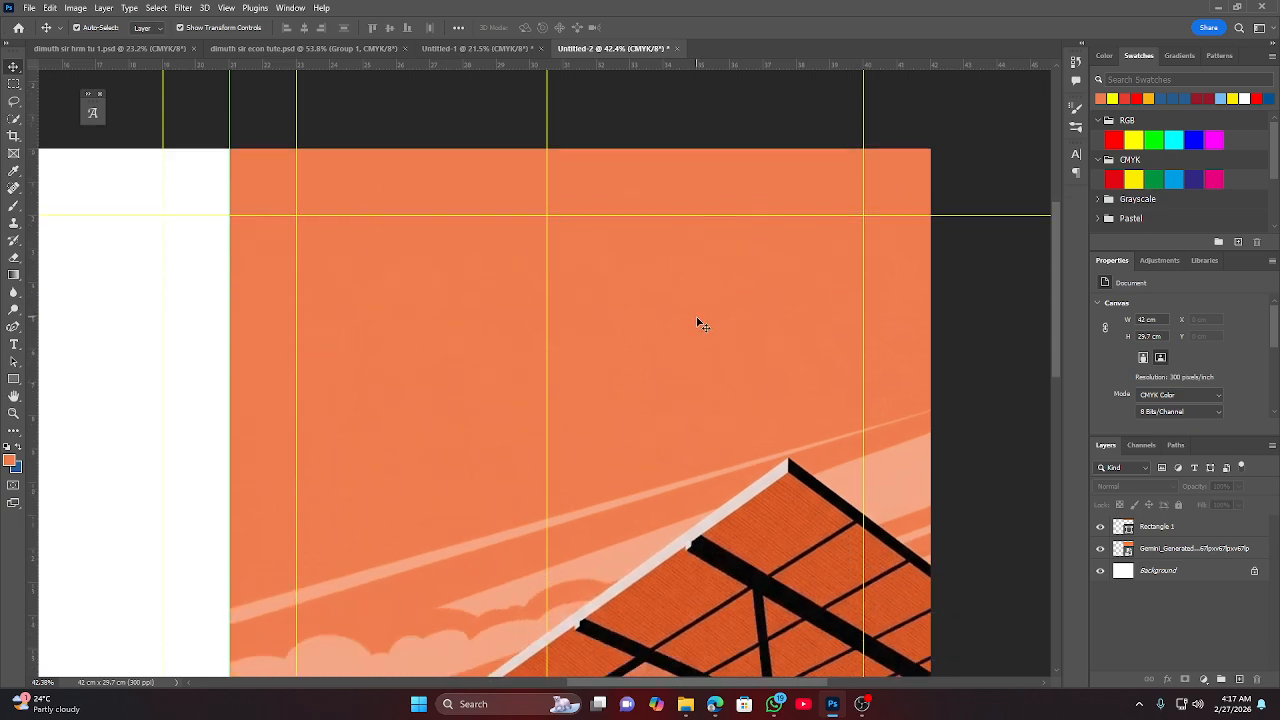
{"action": "scroll", "coordinate": [697, 322], "scroll_direction": "down", "scroll_amount": 5}
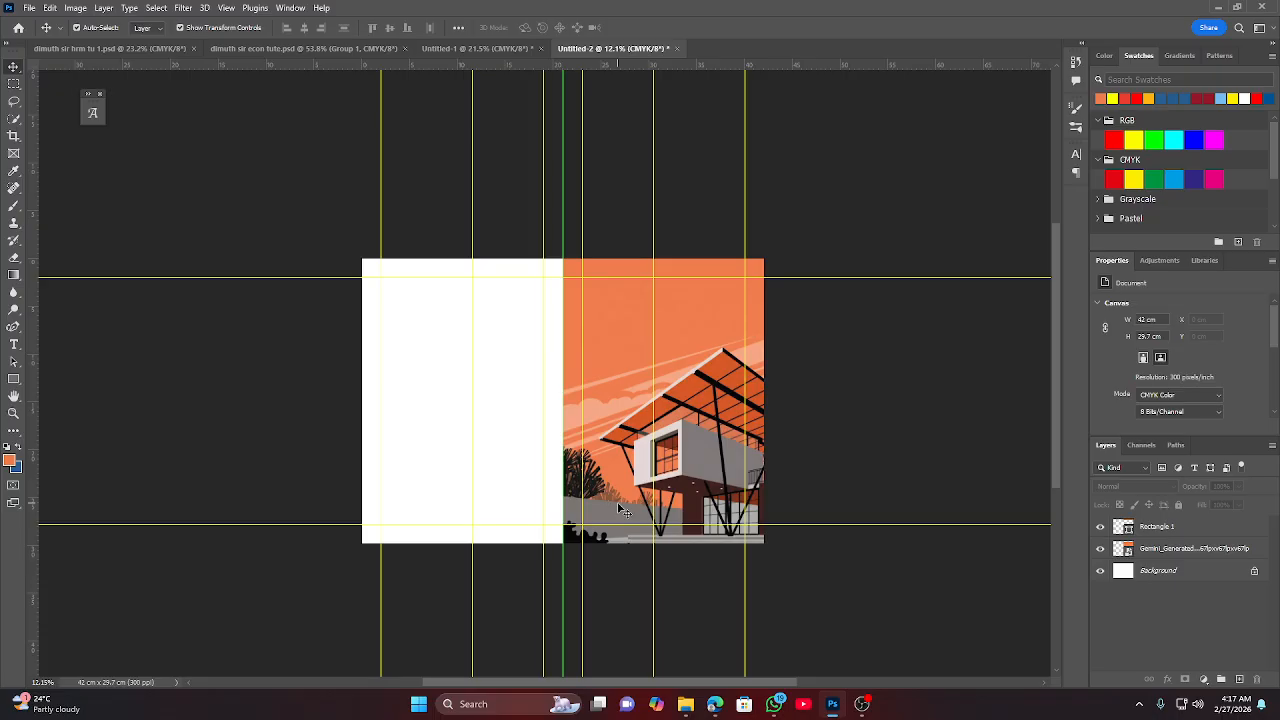
{"action": "scroll", "coordinate": [350, 388], "scroll_direction": "up", "scroll_amount": 3}
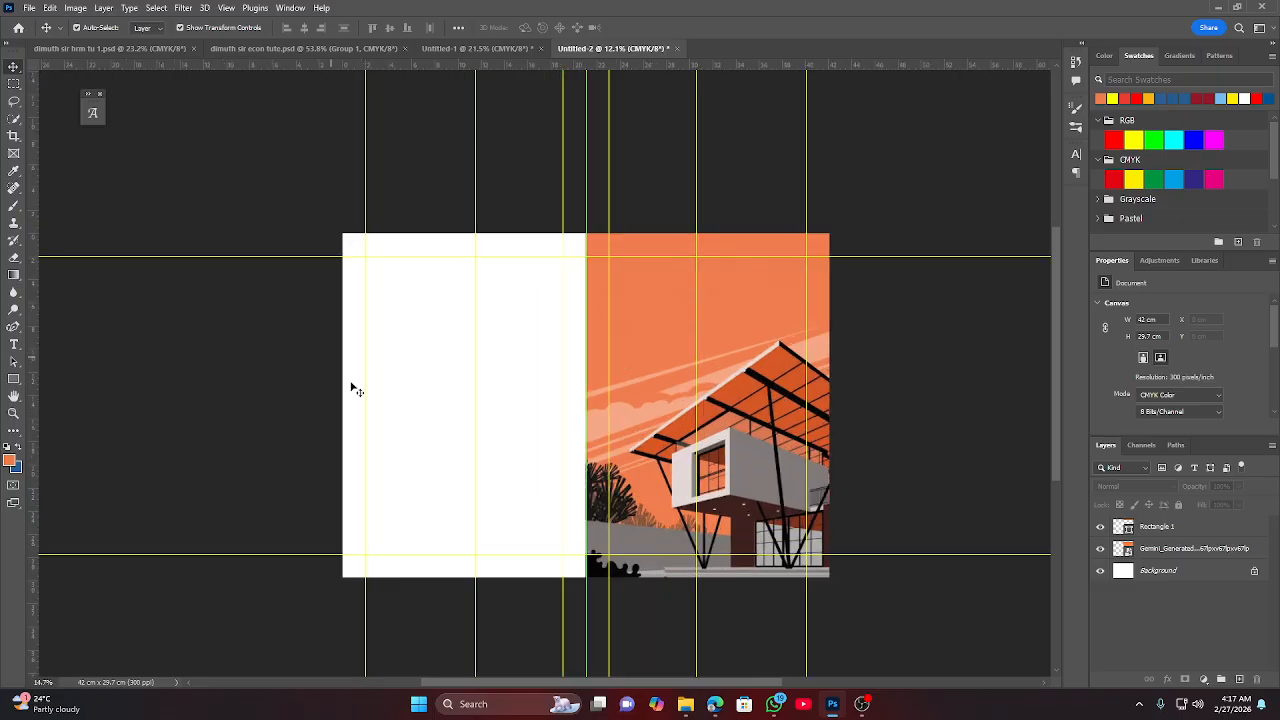
{"action": "scroll", "coordinate": [345, 400], "scroll_direction": "down", "scroll_amount": 2}
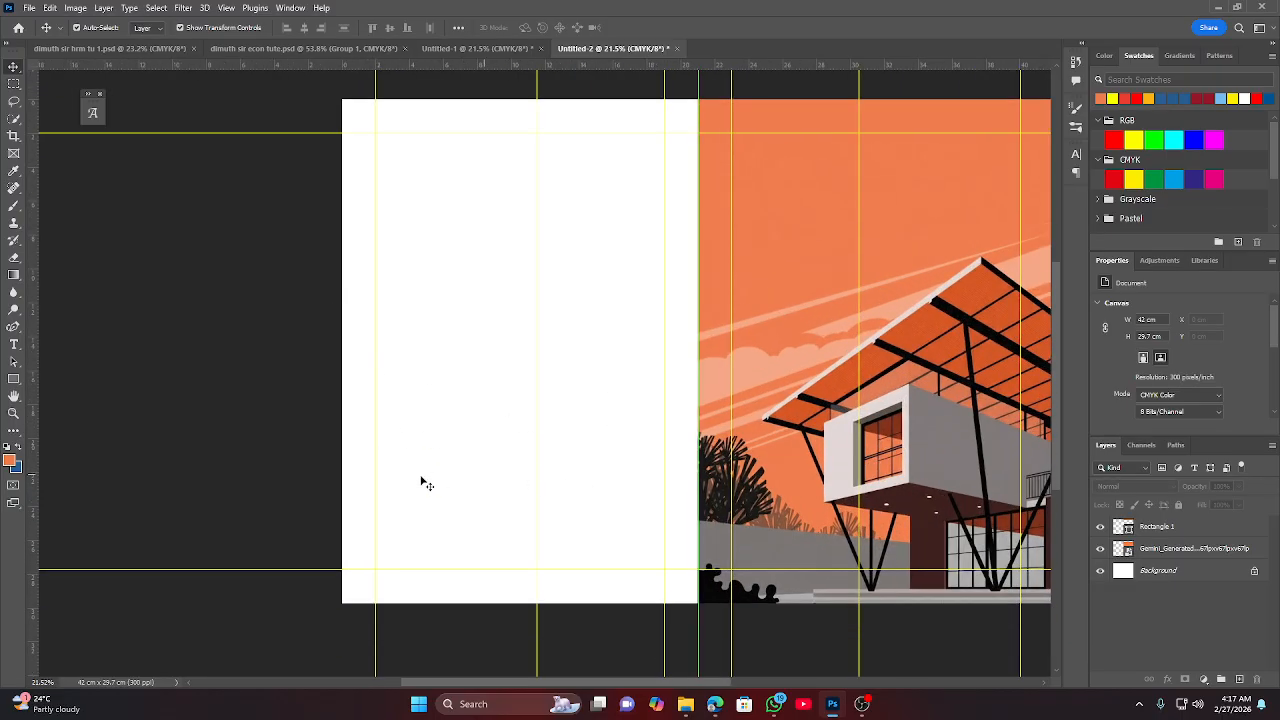
Draw an orange rectangle of about 2748 × 3797 px over the blank left half, from the centre guide past the page's outer edges.
{"action": "scroll", "coordinate": [533, 409], "scroll_direction": "down", "scroll_amount": 2}
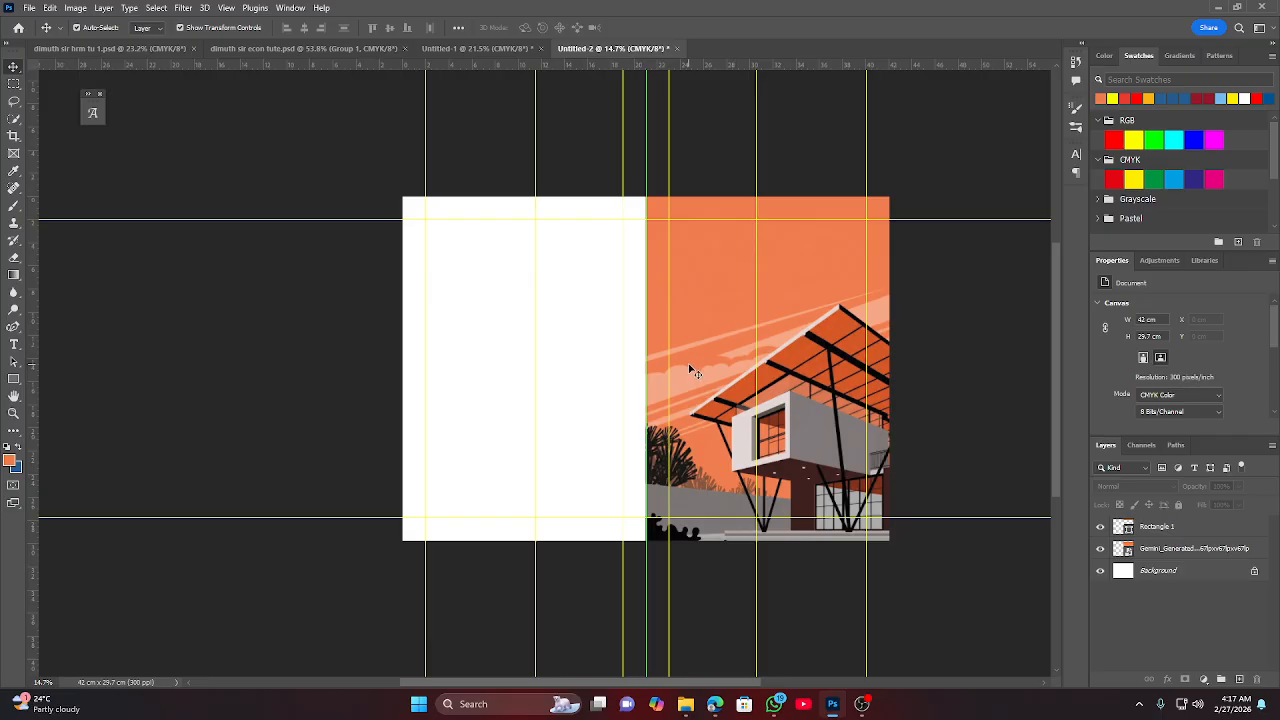
{"action": "scroll", "coordinate": [689, 367], "scroll_direction": "up", "scroll_amount": 1}
{"action": "scroll", "coordinate": [689, 369], "scroll_direction": "up", "scroll_amount": 1}
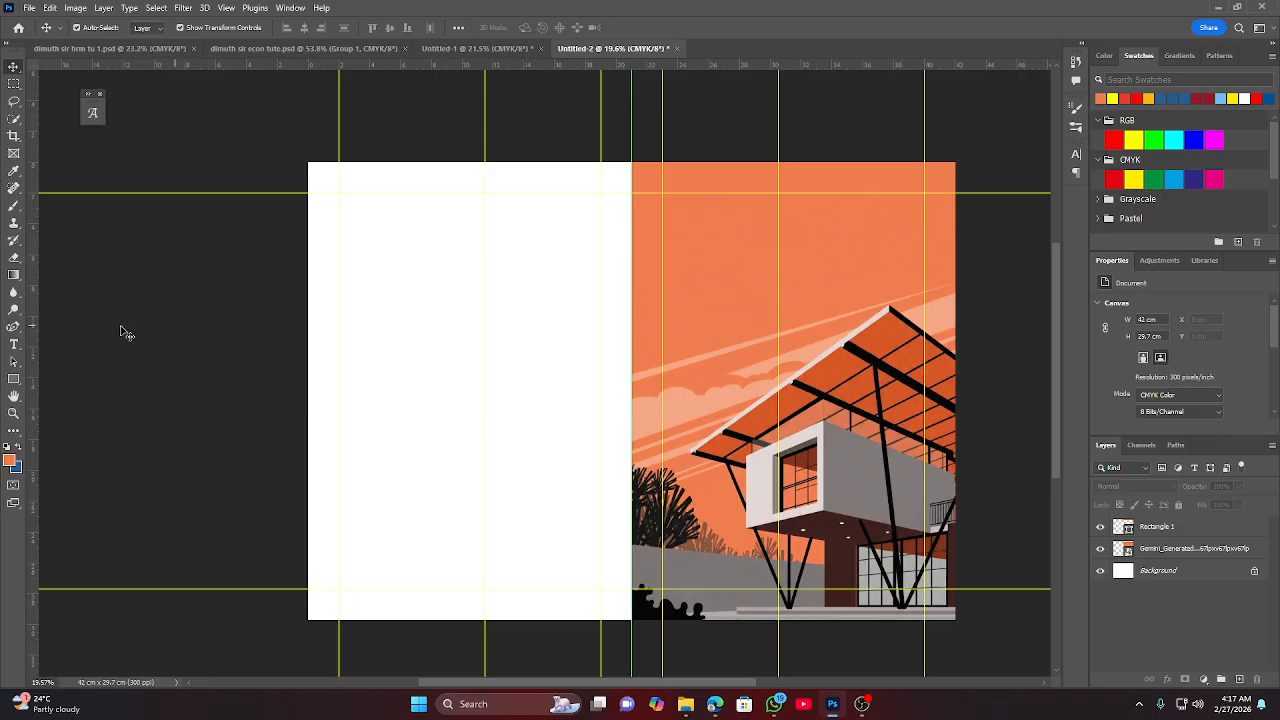
{"action": "left_click", "coordinate": [14, 379]}
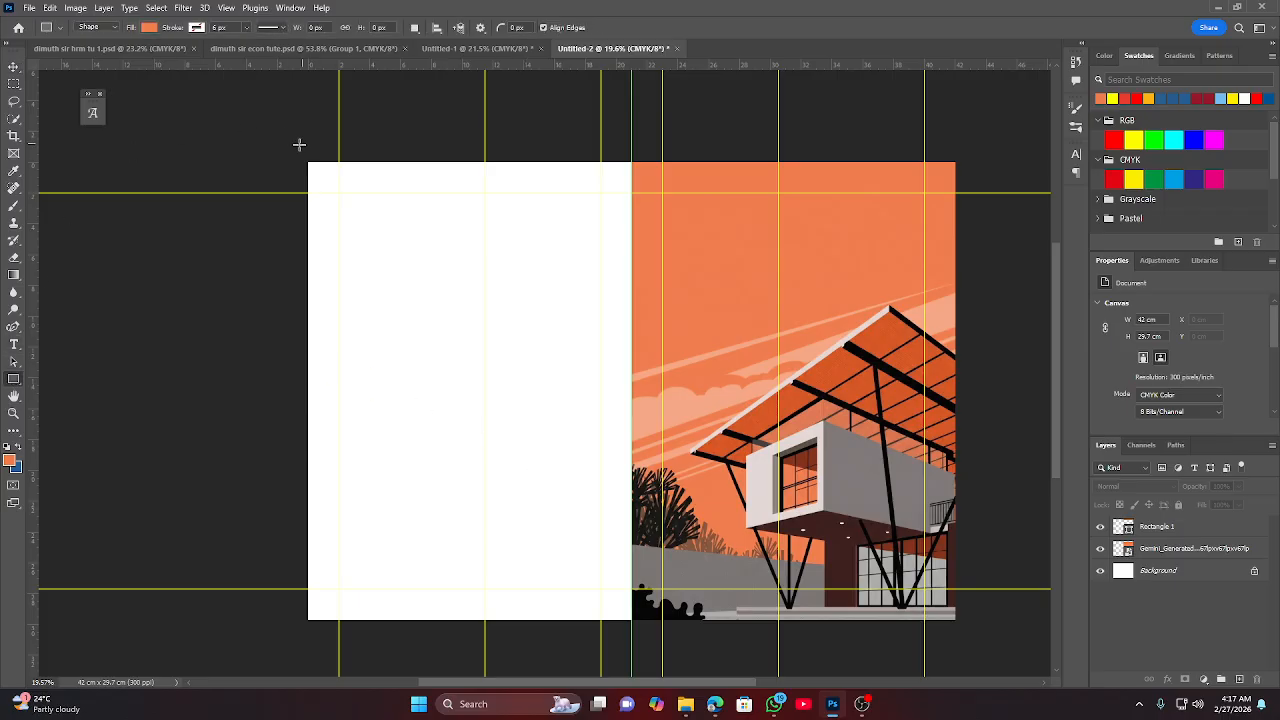
{"action": "left_click_drag", "start_coordinate": [274, 134], "coordinate": [630, 629]}
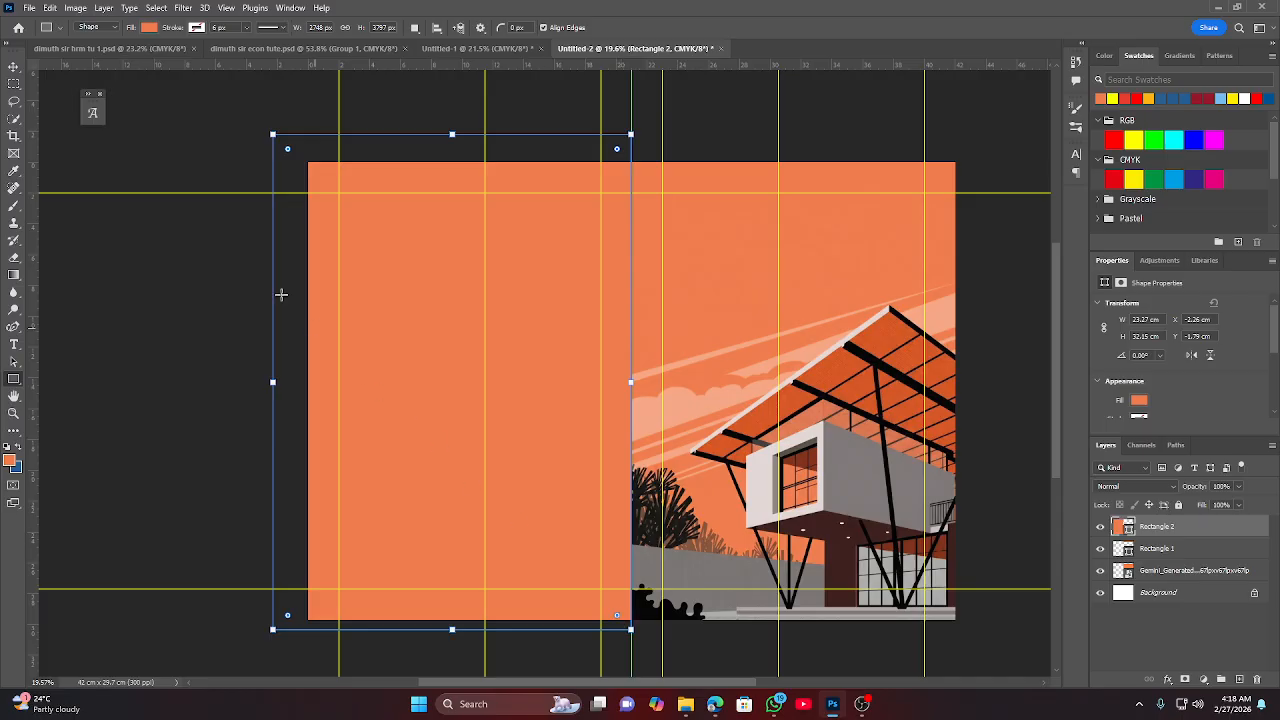
{"action": "left_click", "coordinate": [13, 67]}
{"action": "left_click", "coordinate": [115, 394]}
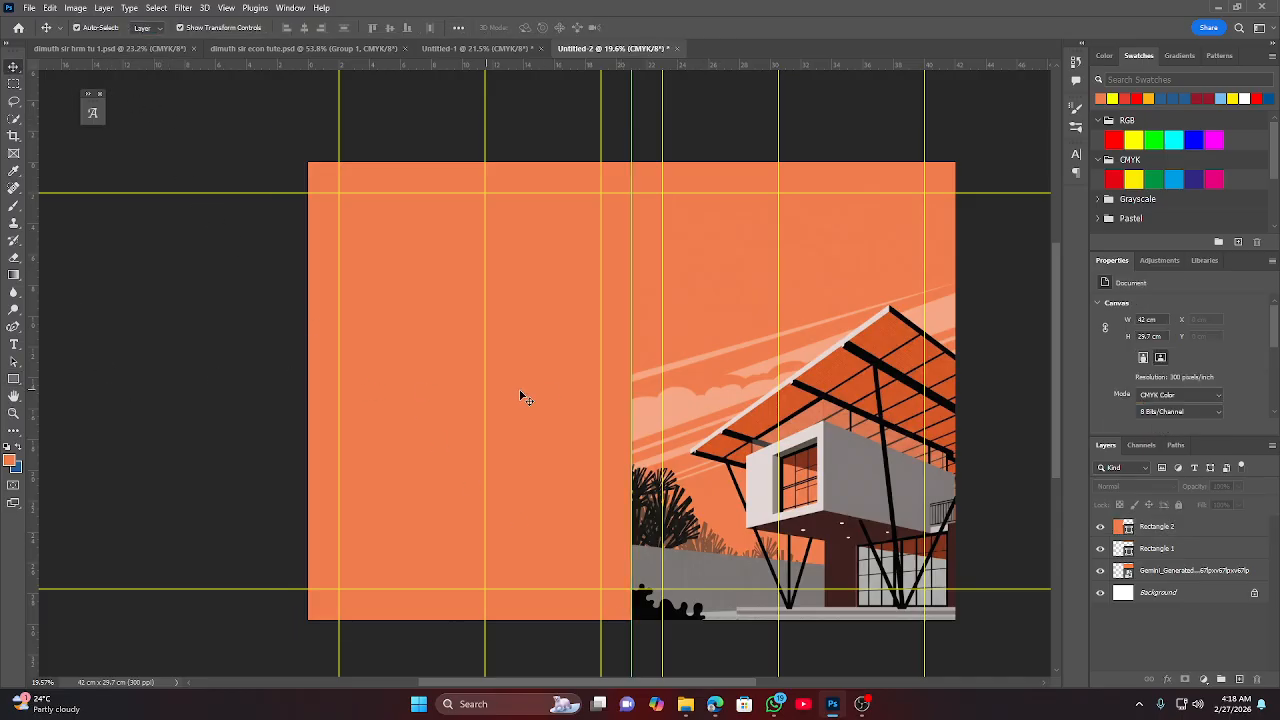
Check the fill colour values of the left-half rectangle without changing them.
{"action": "scroll", "coordinate": [540, 397], "scroll_direction": "down", "scroll_amount": 3}
{"action": "scroll", "coordinate": [546, 397], "scroll_direction": "up", "scroll_amount": 3}
{"action": "scroll", "coordinate": [608, 396], "scroll_direction": "up", "scroll_amount": 1}
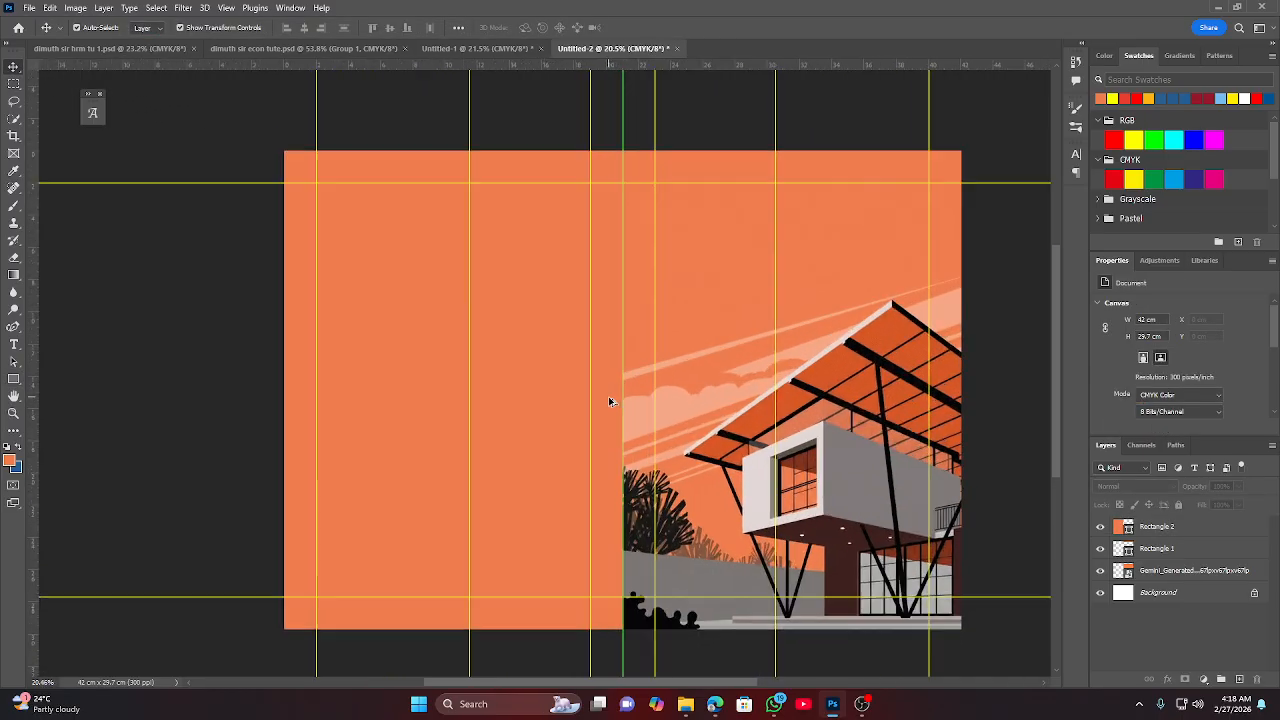
{"action": "left_click_drag", "start_coordinate": [726, 386], "coordinate": [668, 388]}
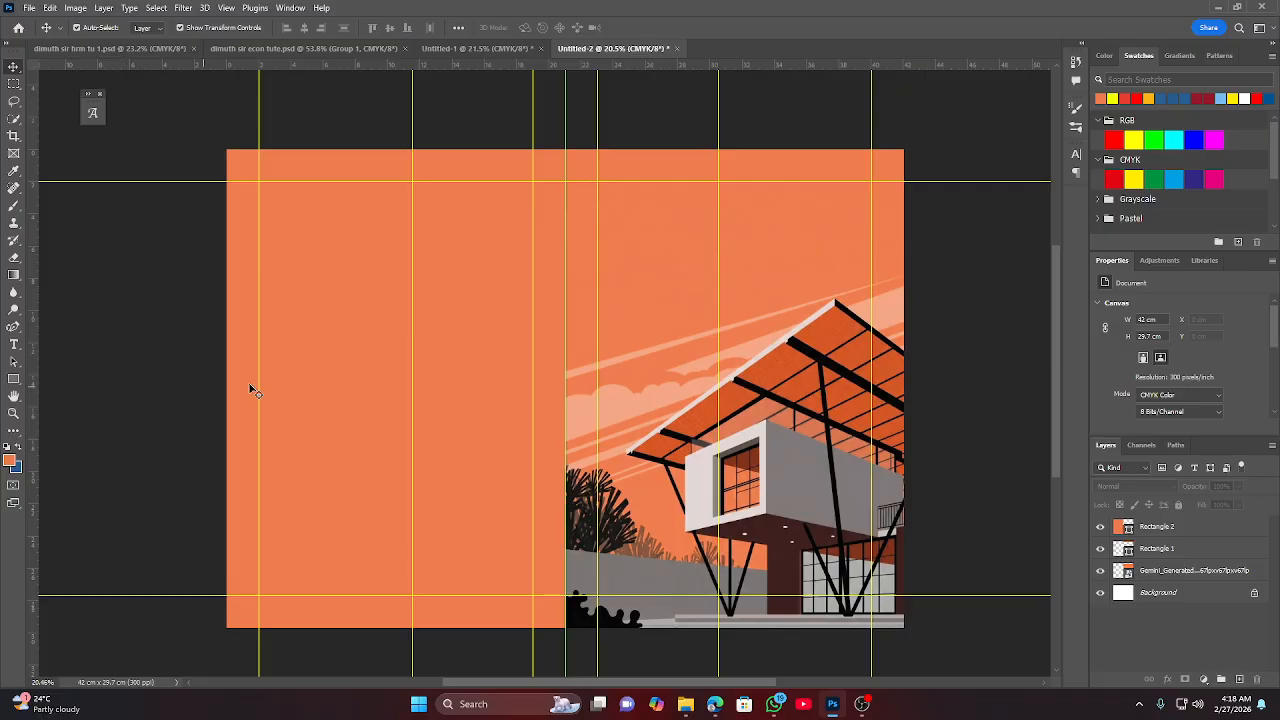
{"action": "left_click", "coordinate": [467, 344]}
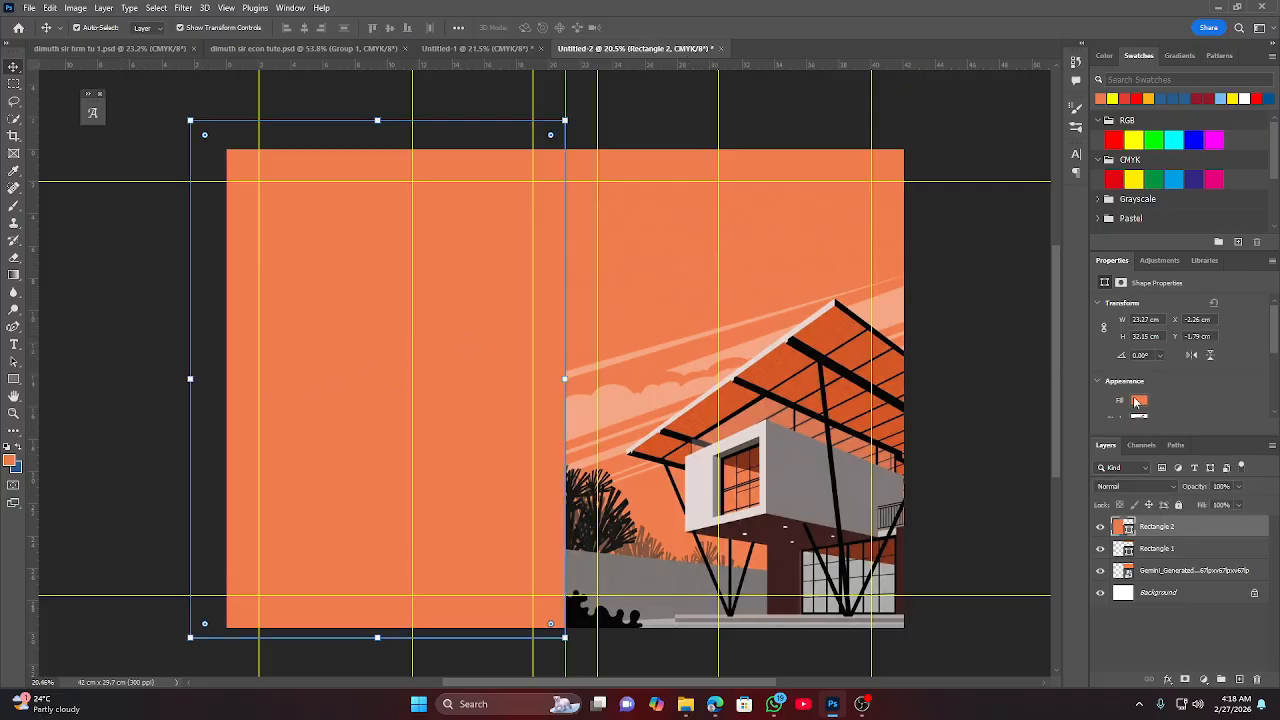
{"action": "left_click", "coordinate": [1137, 401]}
{"action": "left_click", "coordinate": [1263, 426]}
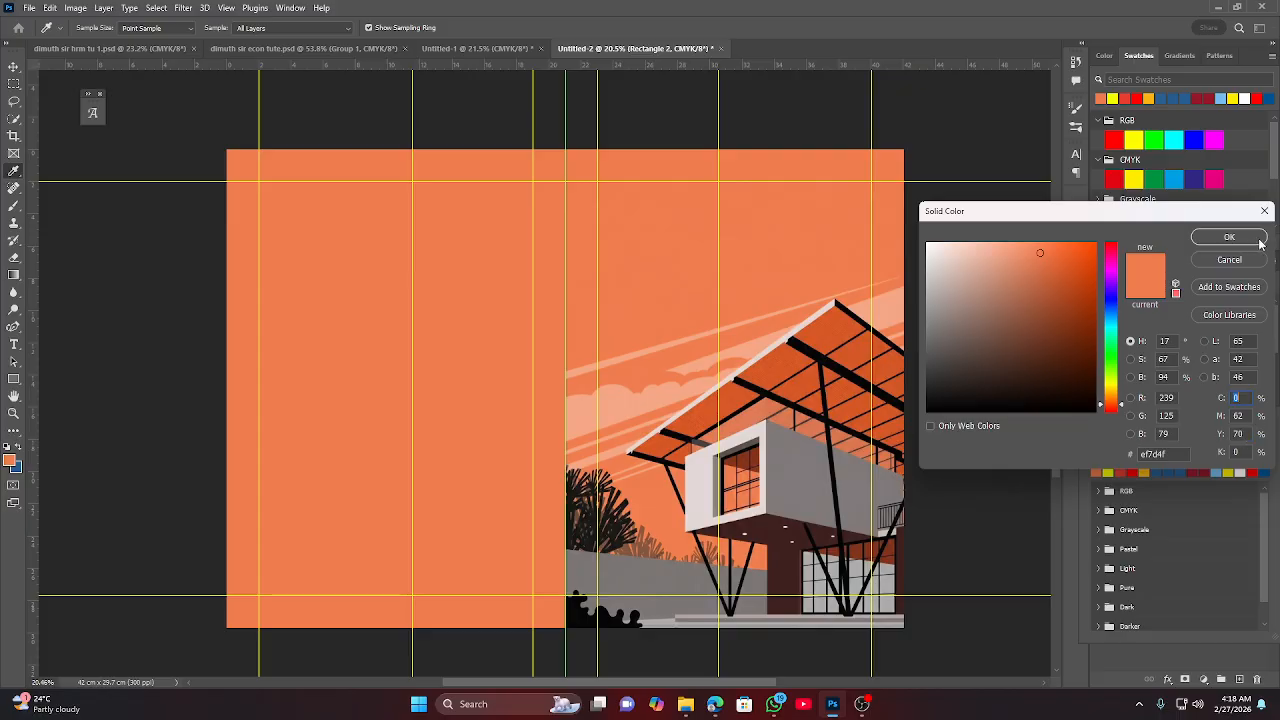
{"action": "left_click", "coordinate": [1229, 238]}
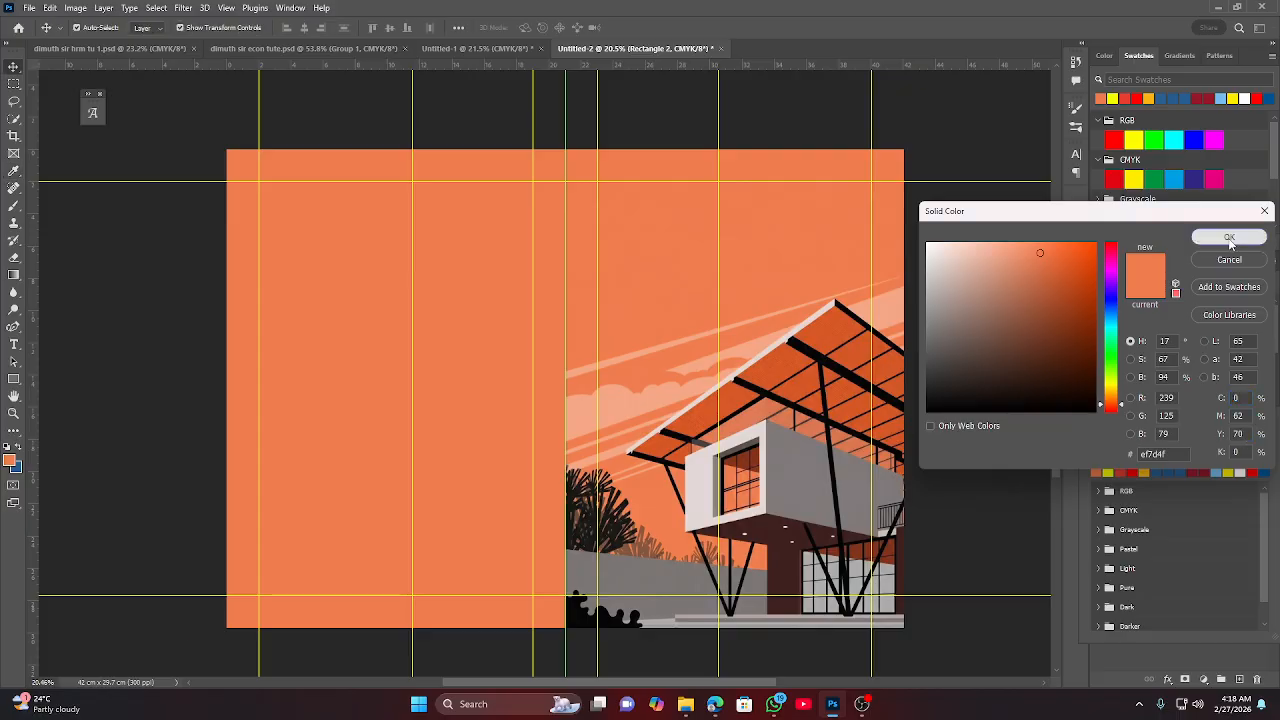
{"action": "left_click", "coordinate": [100, 413]}
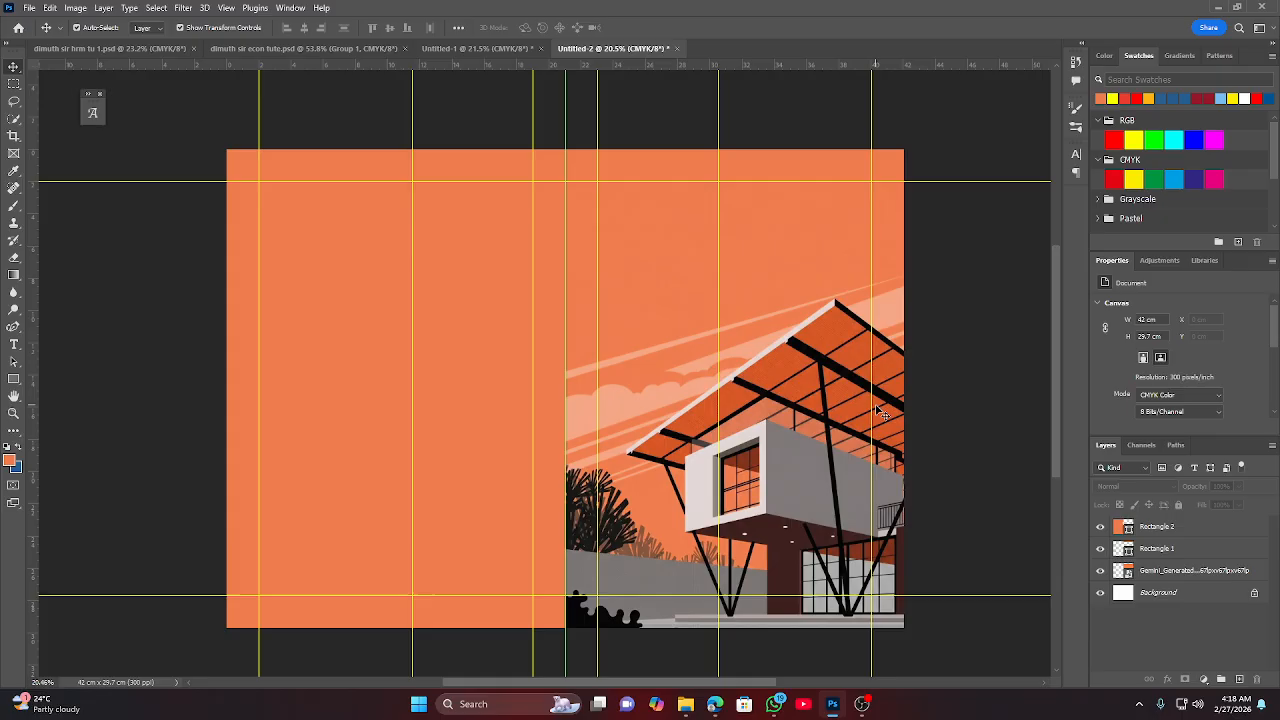
Lock the left-half rectangle layer and the sky strip rectangle layer.
{"action": "left_click", "coordinate": [349, 409]}
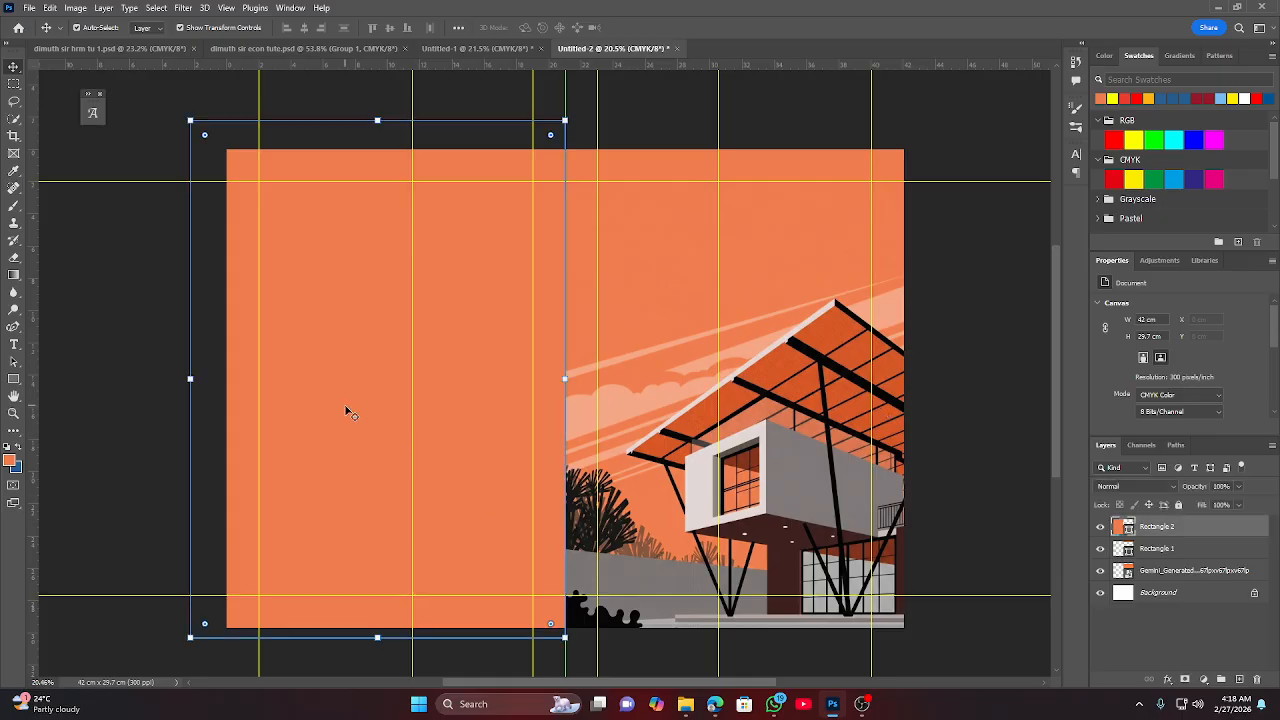
{"action": "left_click", "coordinate": [1179, 504]}
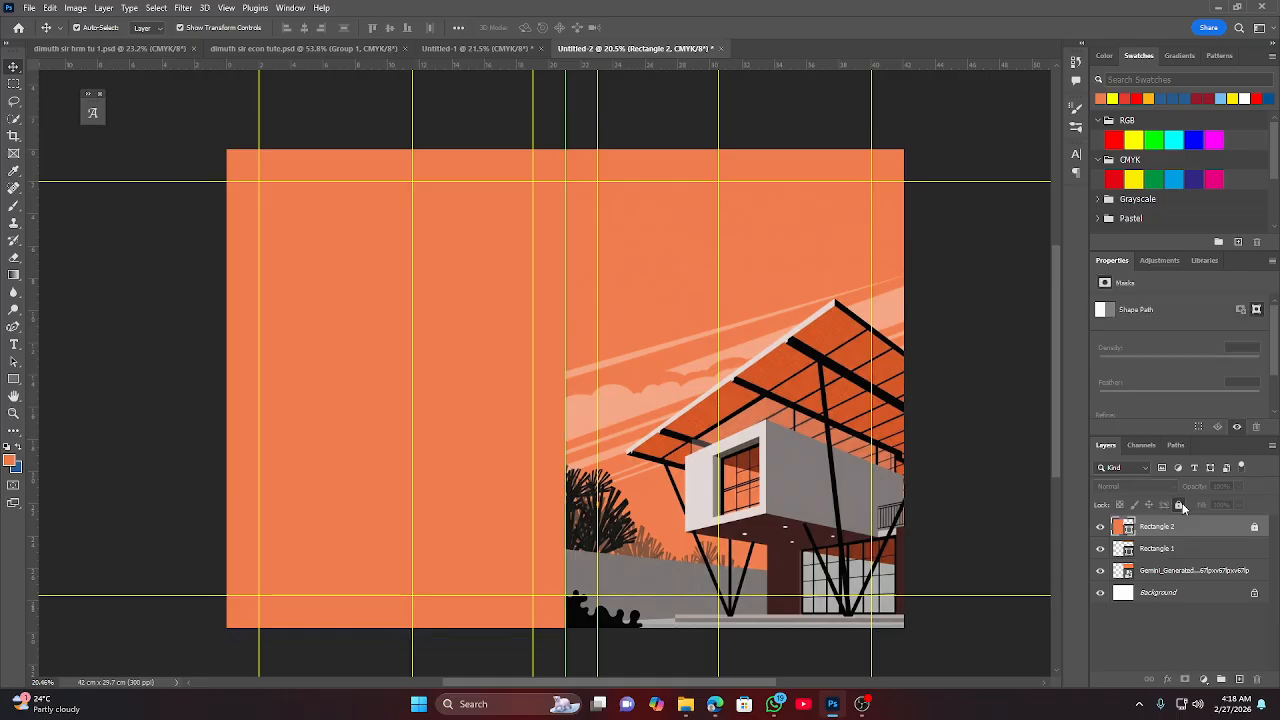
{"action": "left_click", "coordinate": [1170, 550]}
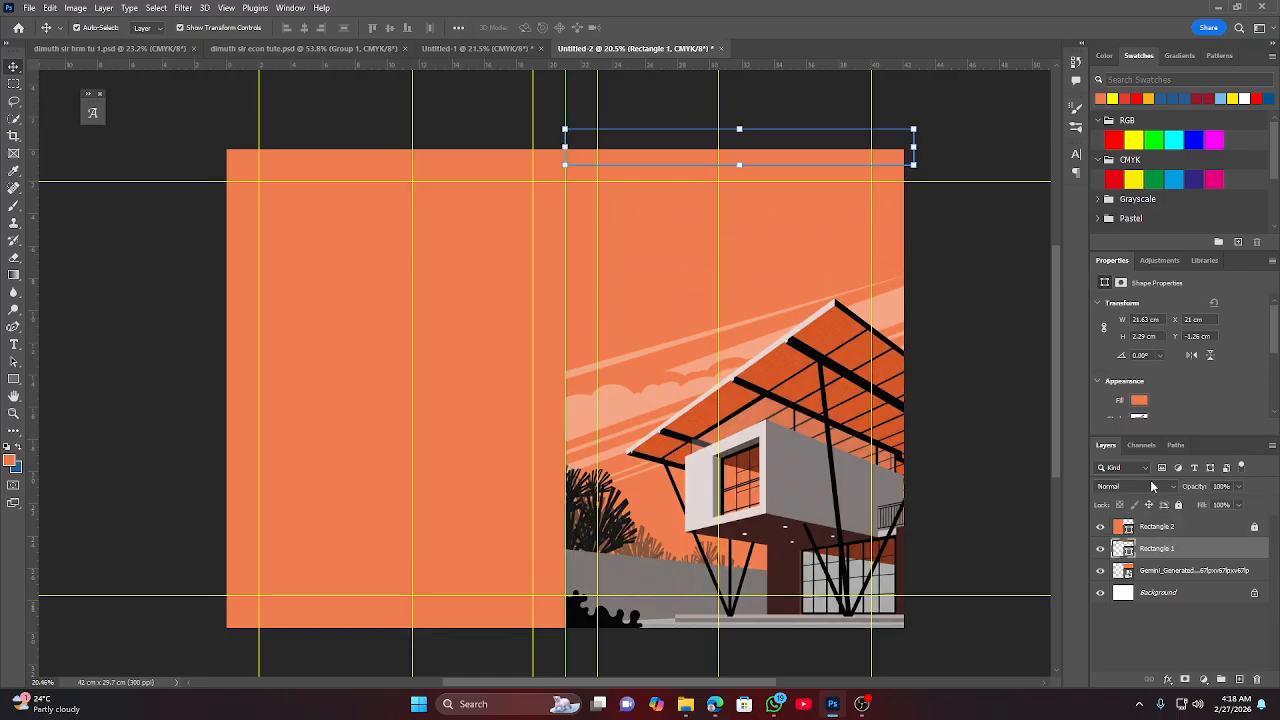
{"action": "left_click", "coordinate": [1179, 505]}
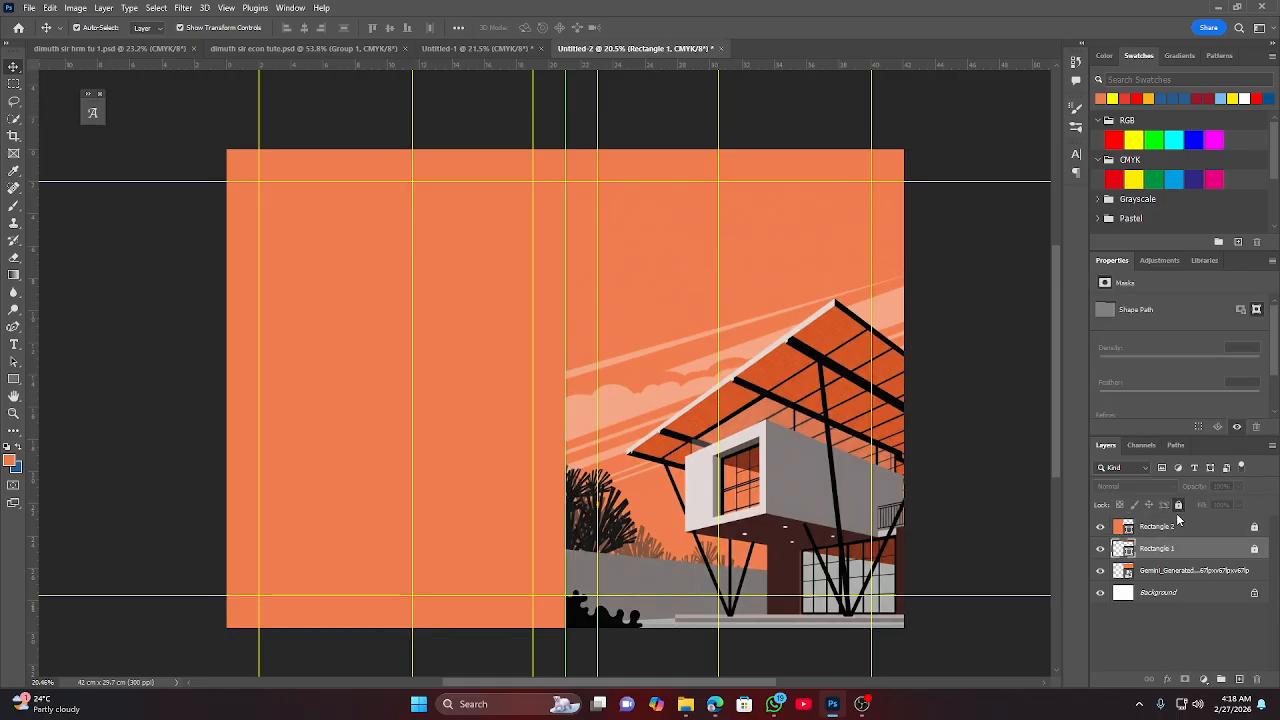
Lower the house image by about 0.5 cm along the centre guide and lock its layer.
{"action": "left_click", "coordinate": [1168, 570]}
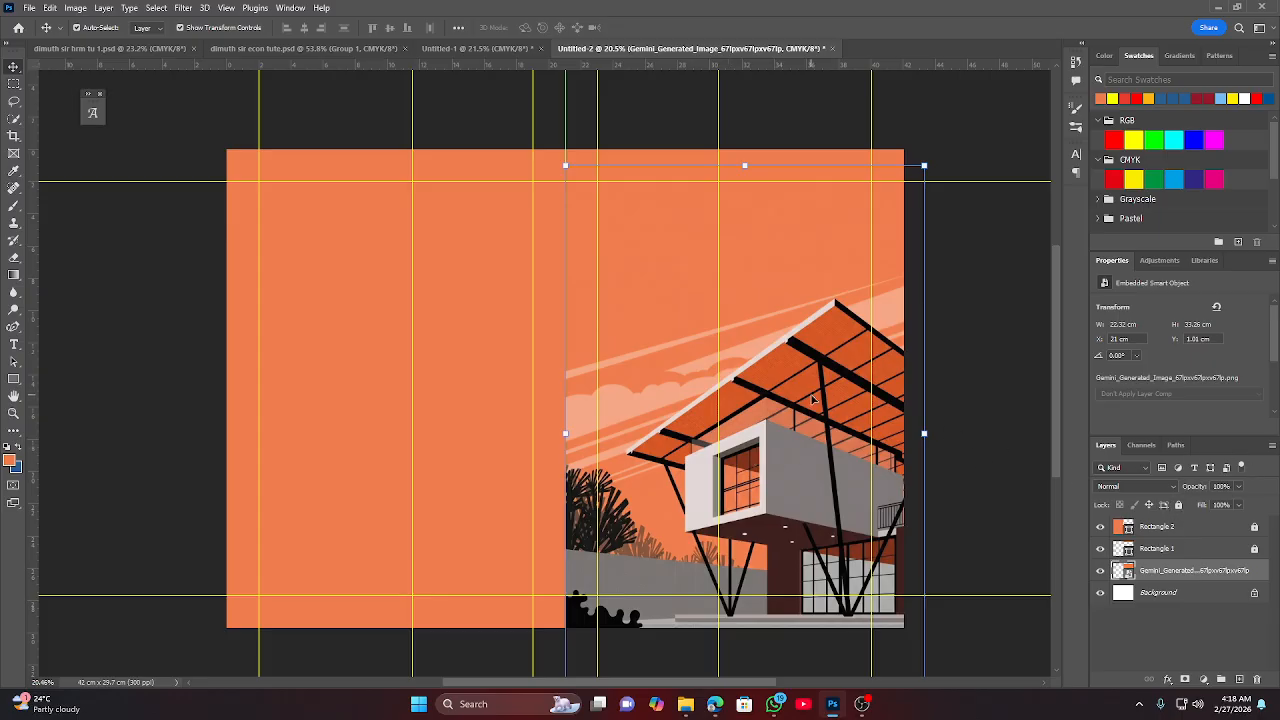
{"action": "left_click_drag", "start_coordinate": [800, 388], "coordinate": [800, 391]}
{"action": "key", "text": "Down"}
{"action": "key", "text": "Down"}
{"action": "key", "text": "Down"}
{"action": "key", "text": "Down"}
{"action": "key", "text": "Down"}
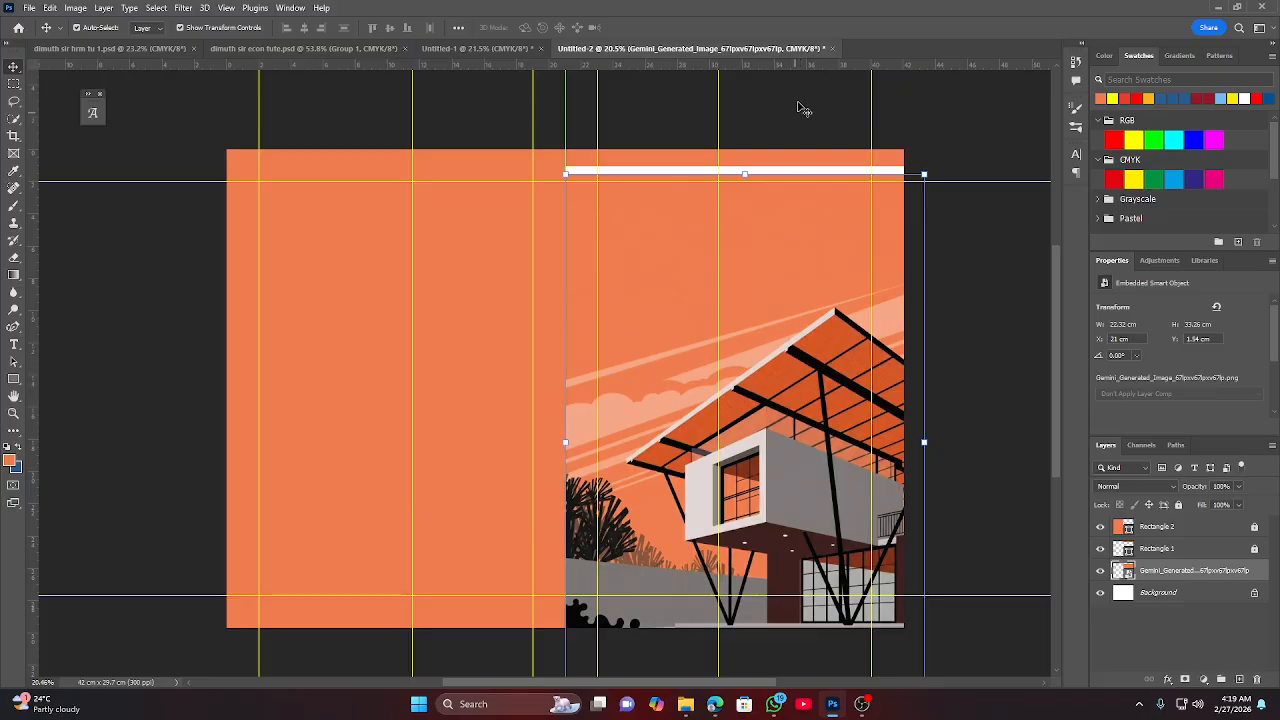
{"action": "left_click", "coordinate": [1178, 505]}
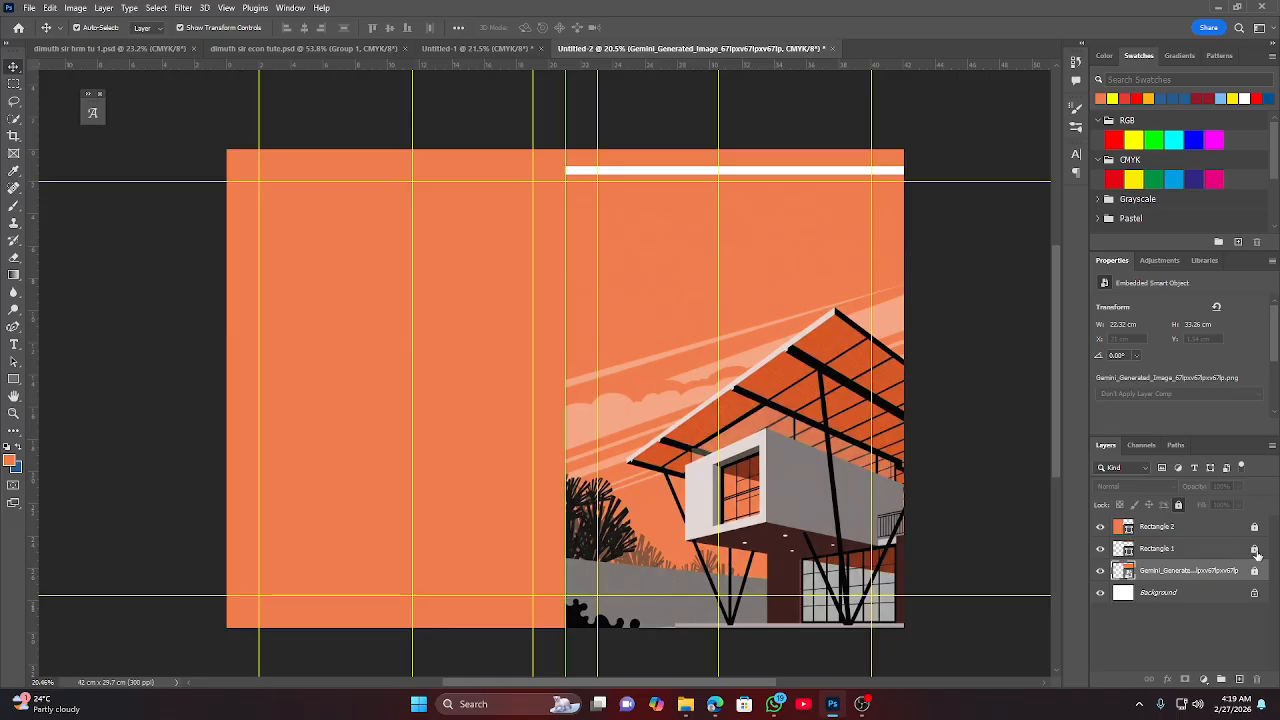
Unlock the sky strip rectangle, extend its lower edge over the white gap to about 5.88 cm high, and lock it again.
{"action": "left_click", "coordinate": [1254, 549]}
{"action": "left_click", "coordinate": [677, 168]}
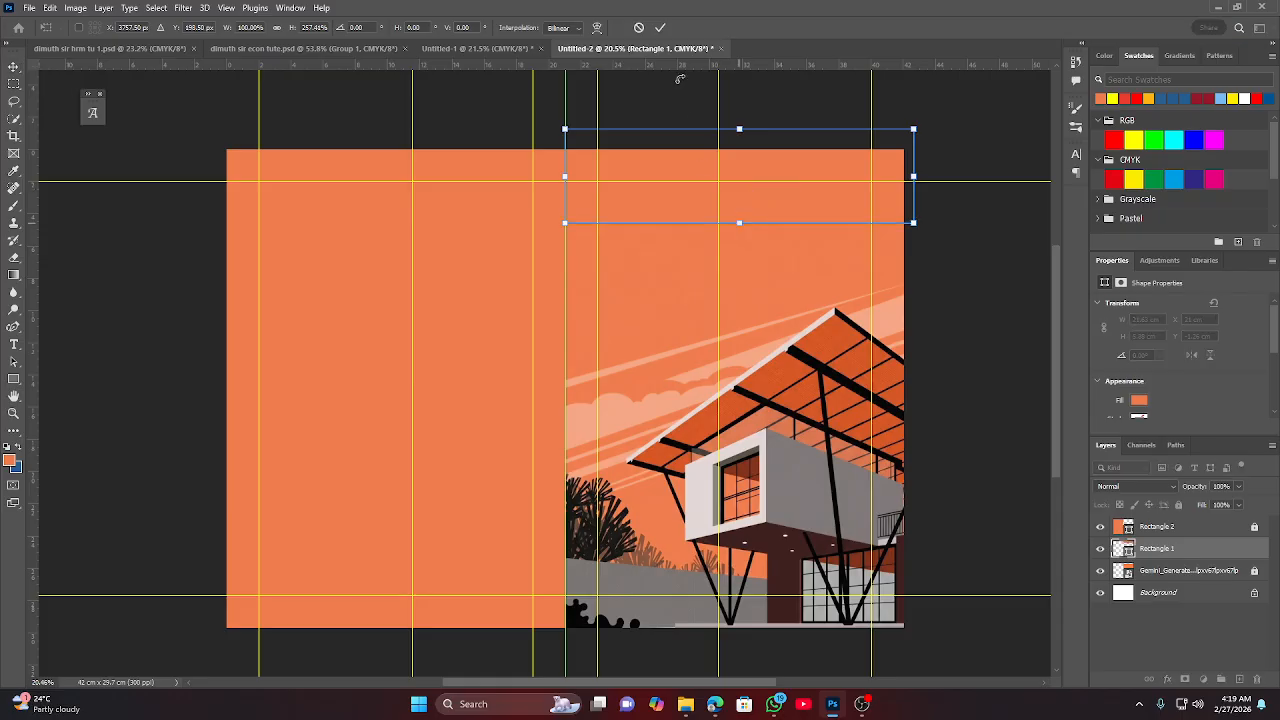
{"action": "left_click", "coordinate": [660, 27]}
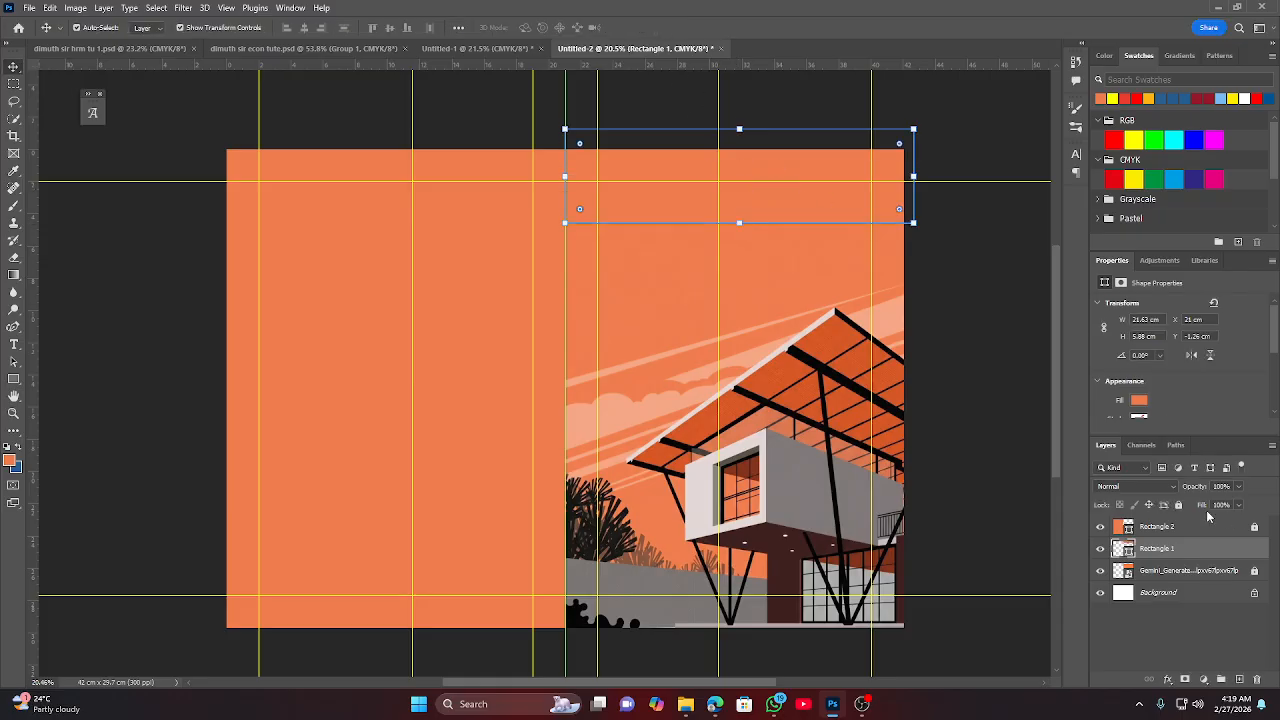
{"action": "left_click", "coordinate": [1178, 505]}
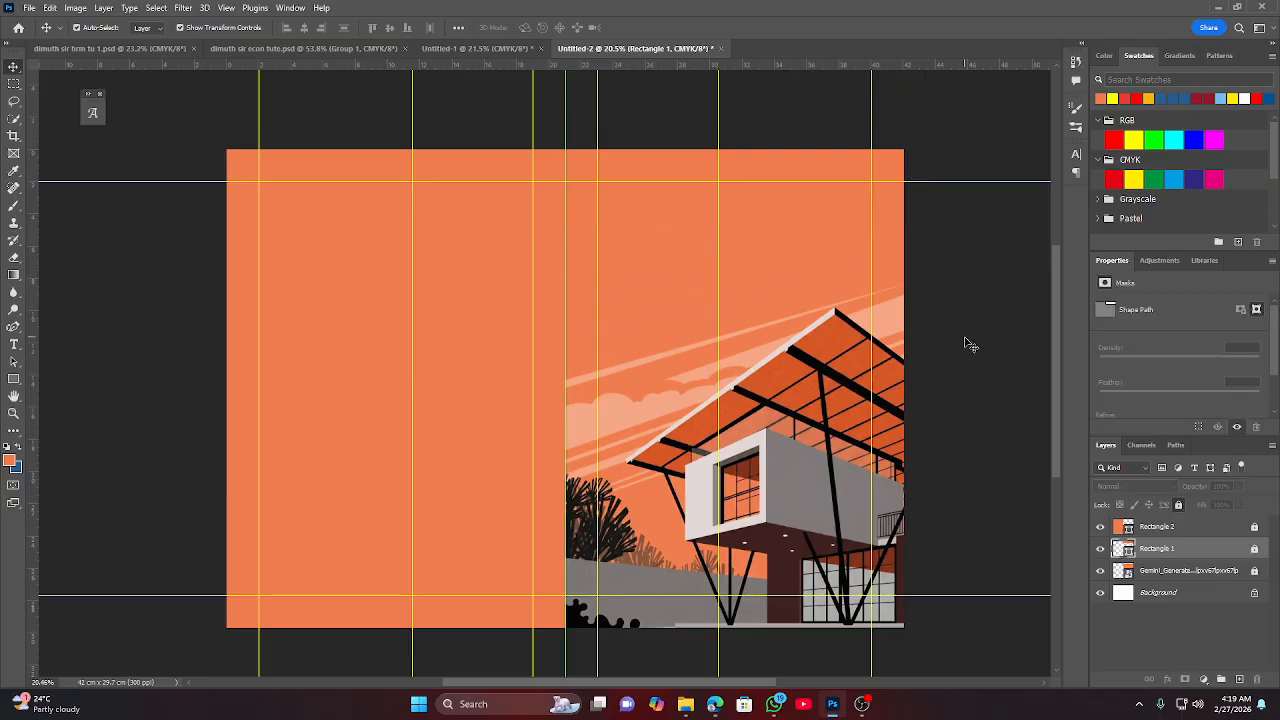
Unlock the left-half rectangle and widen it slightly past the centre guide, to about 24.05 cm.
{"action": "scroll", "coordinate": [966, 343], "scroll_direction": "down", "scroll_amount": 1}
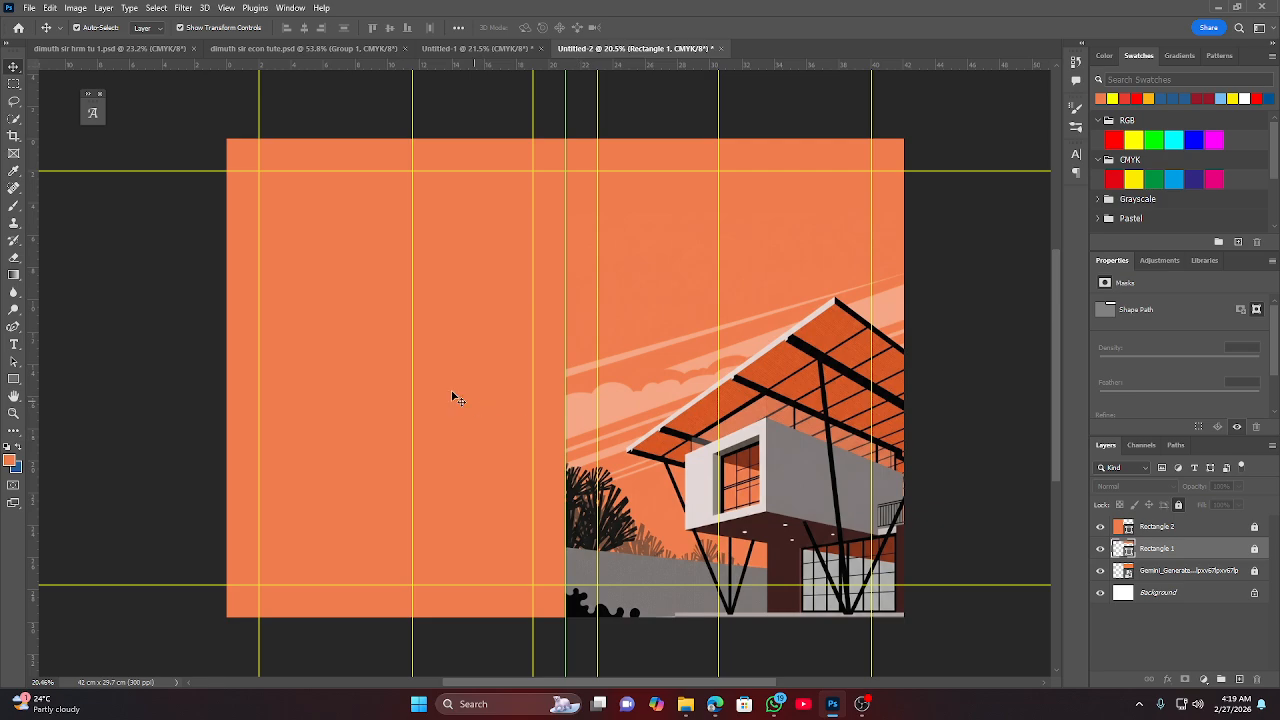
{"action": "scroll", "coordinate": [565, 342], "scroll_direction": "up", "scroll_amount": 6}
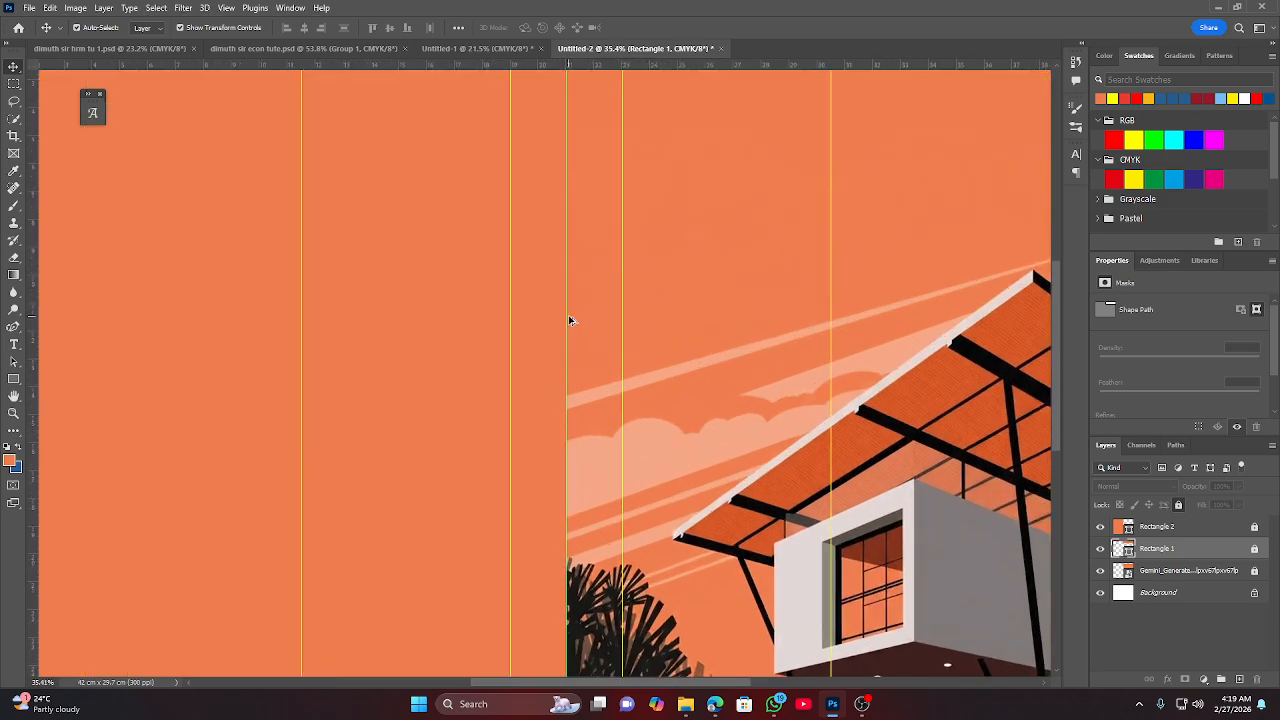
{"action": "scroll", "coordinate": [565, 325], "scroll_direction": "up", "scroll_amount": 2}
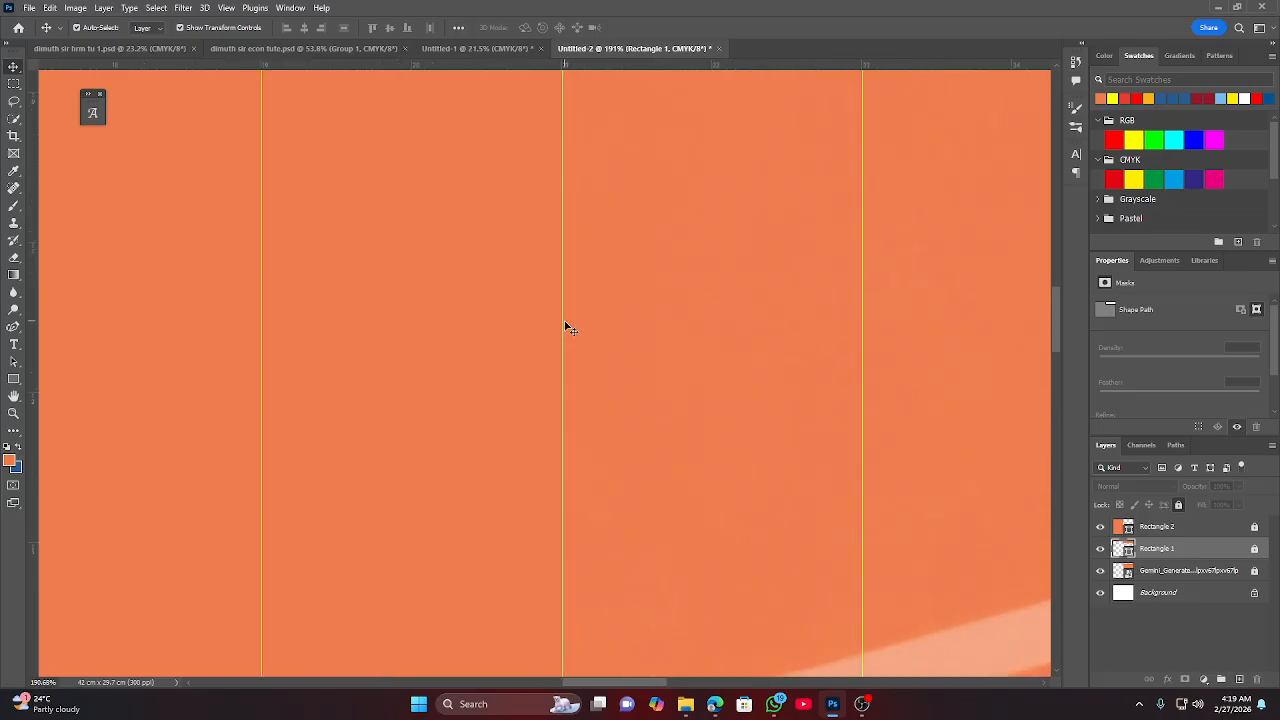
{"action": "scroll", "coordinate": [578, 341], "scroll_direction": "down", "scroll_amount": 8}
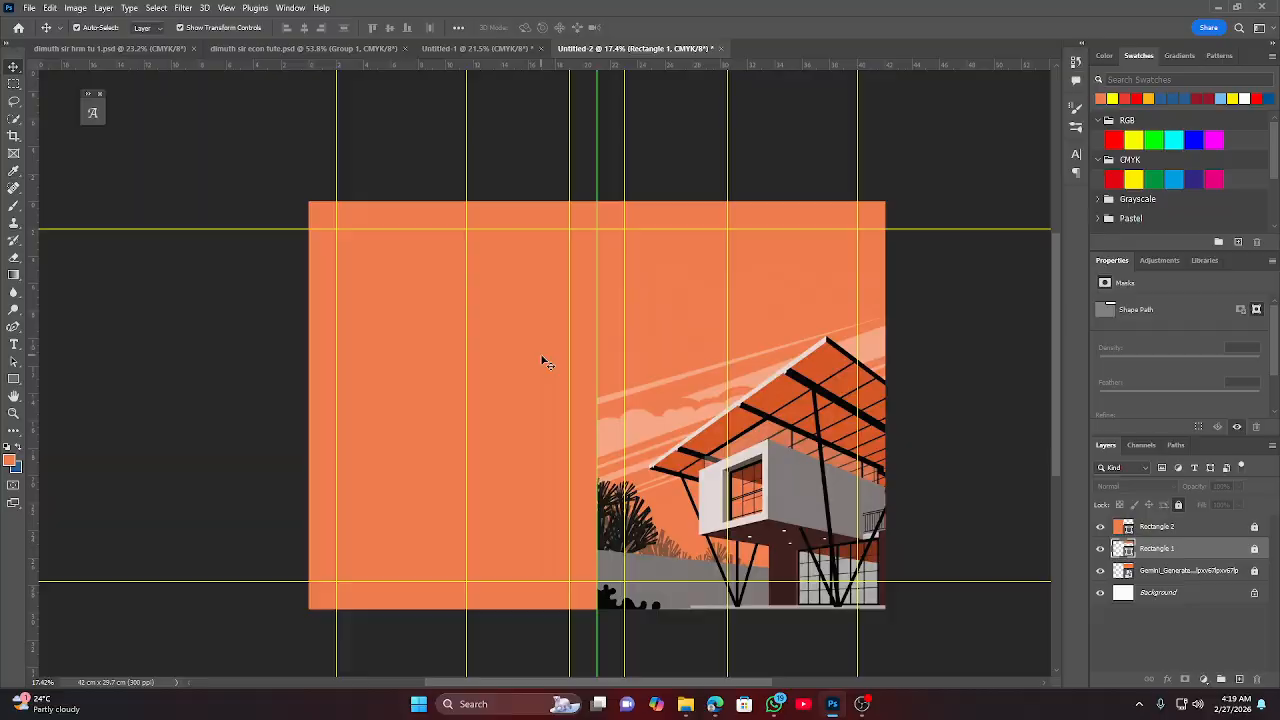
{"action": "left_click", "coordinate": [543, 362]}
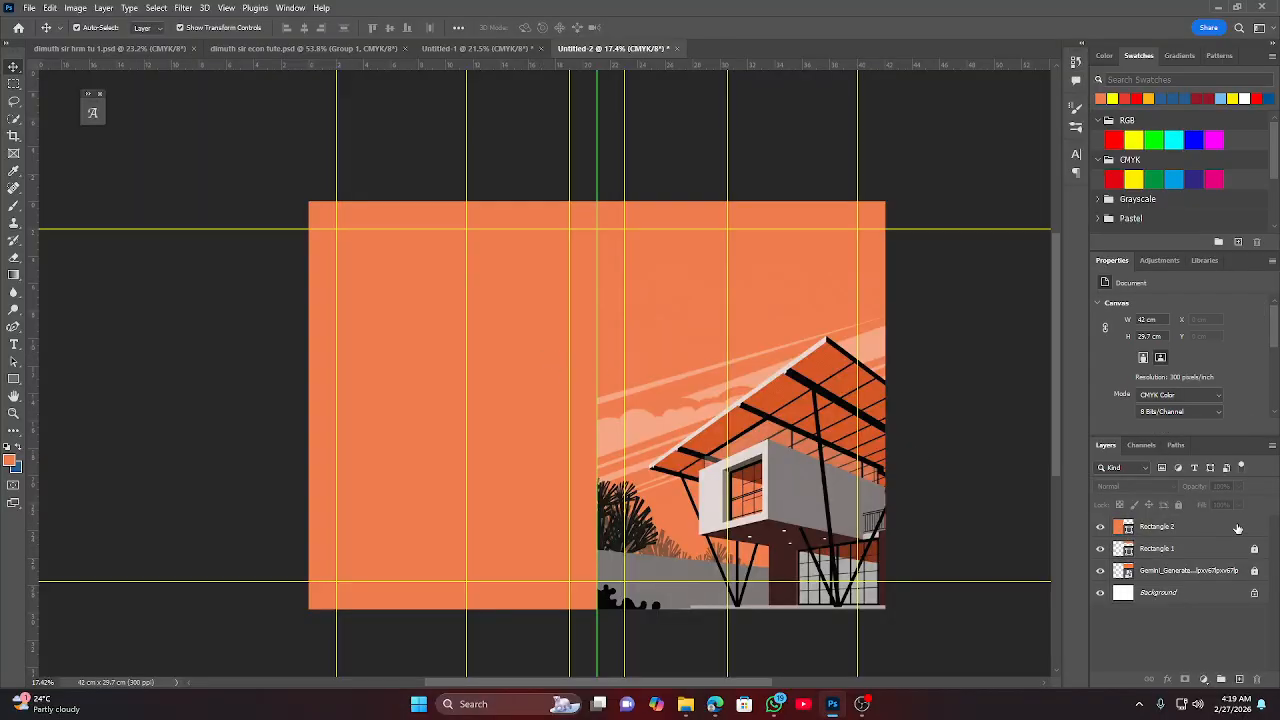
{"action": "left_click", "coordinate": [545, 358]}
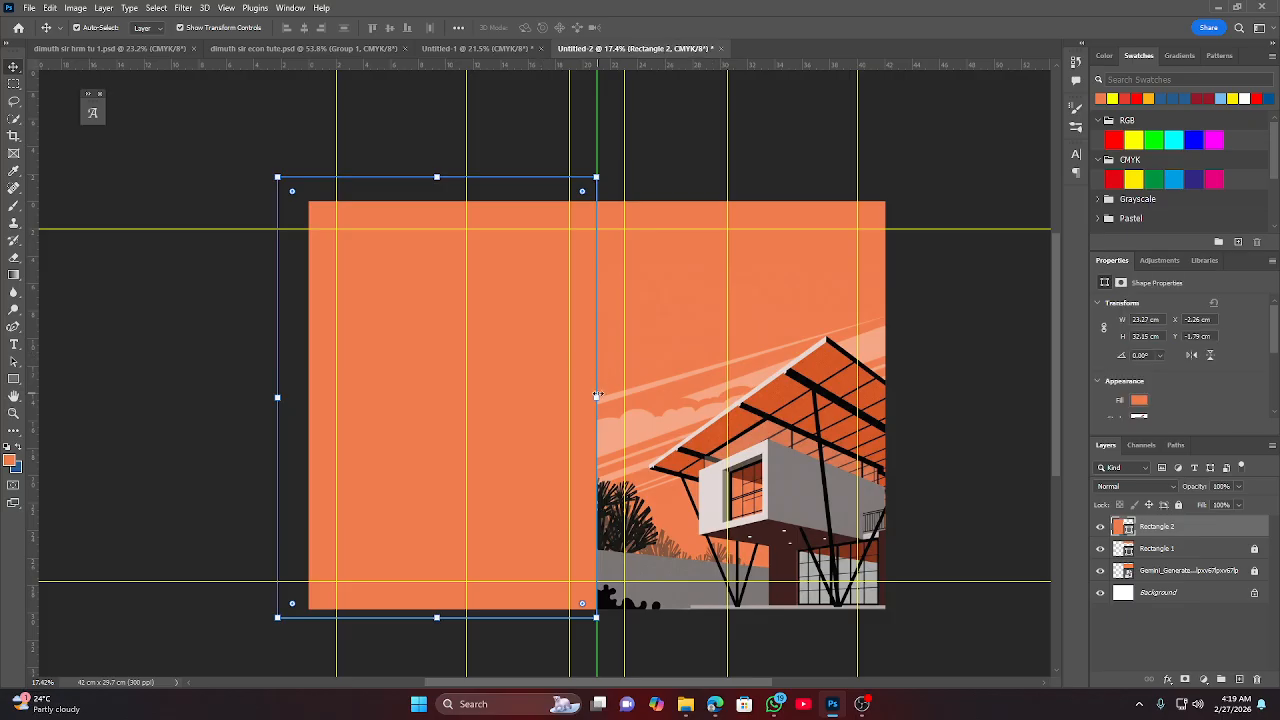
{"action": "left_click_drag", "start_coordinate": [597, 395], "coordinate": [607, 396]}
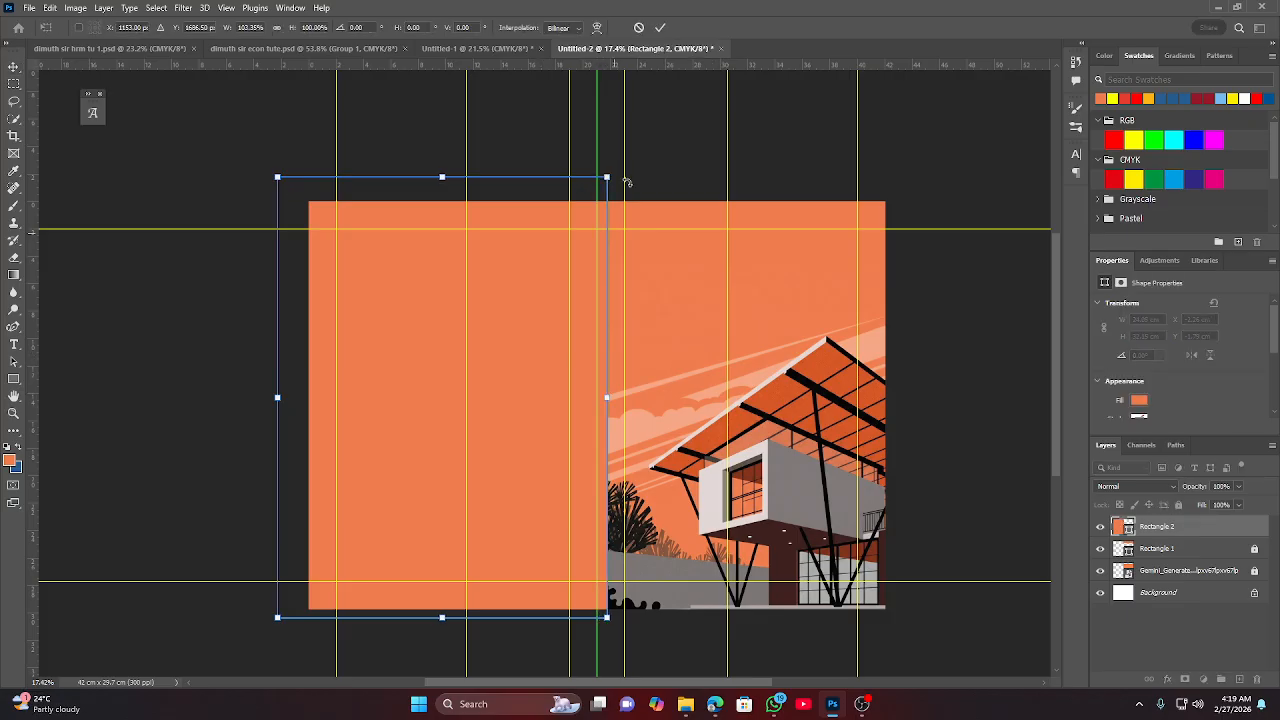
{"action": "left_click", "coordinate": [660, 27]}
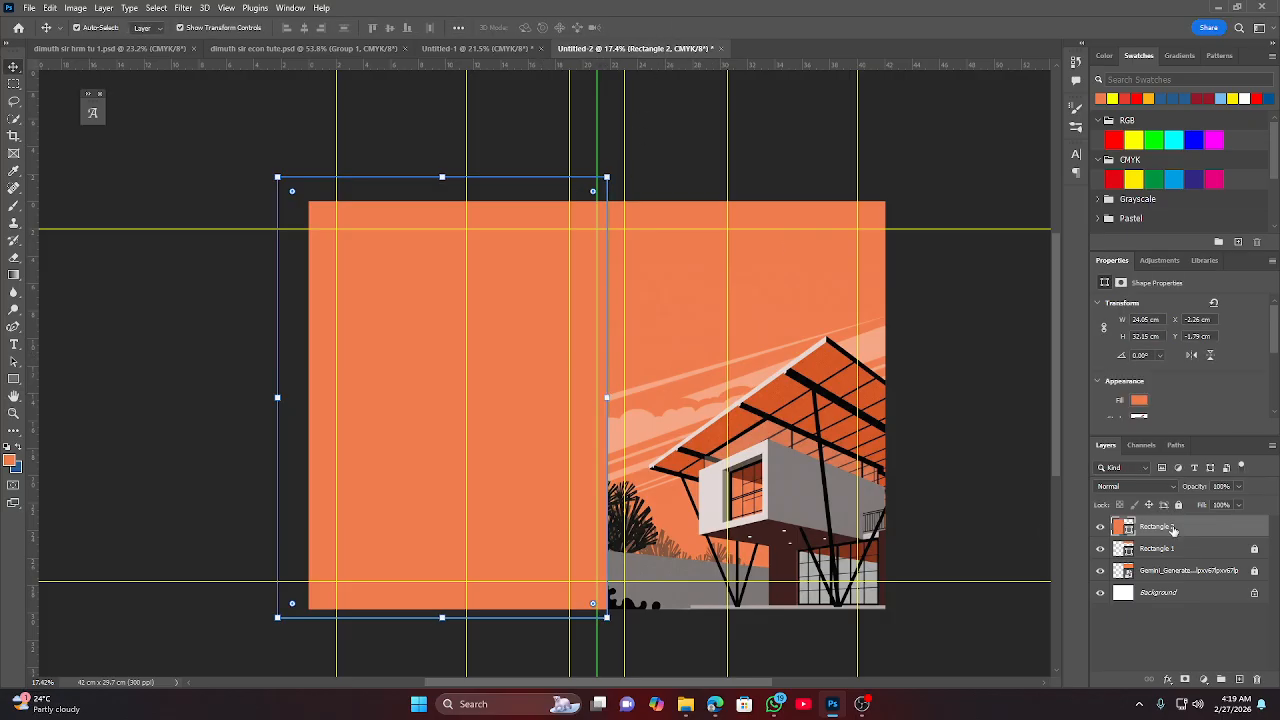
Move the left-half rectangle's layer beneath the house image layer, directly above the Background, and lock it.
{"action": "left_click_drag", "start_coordinate": [1173, 530], "coordinate": [1168, 583]}
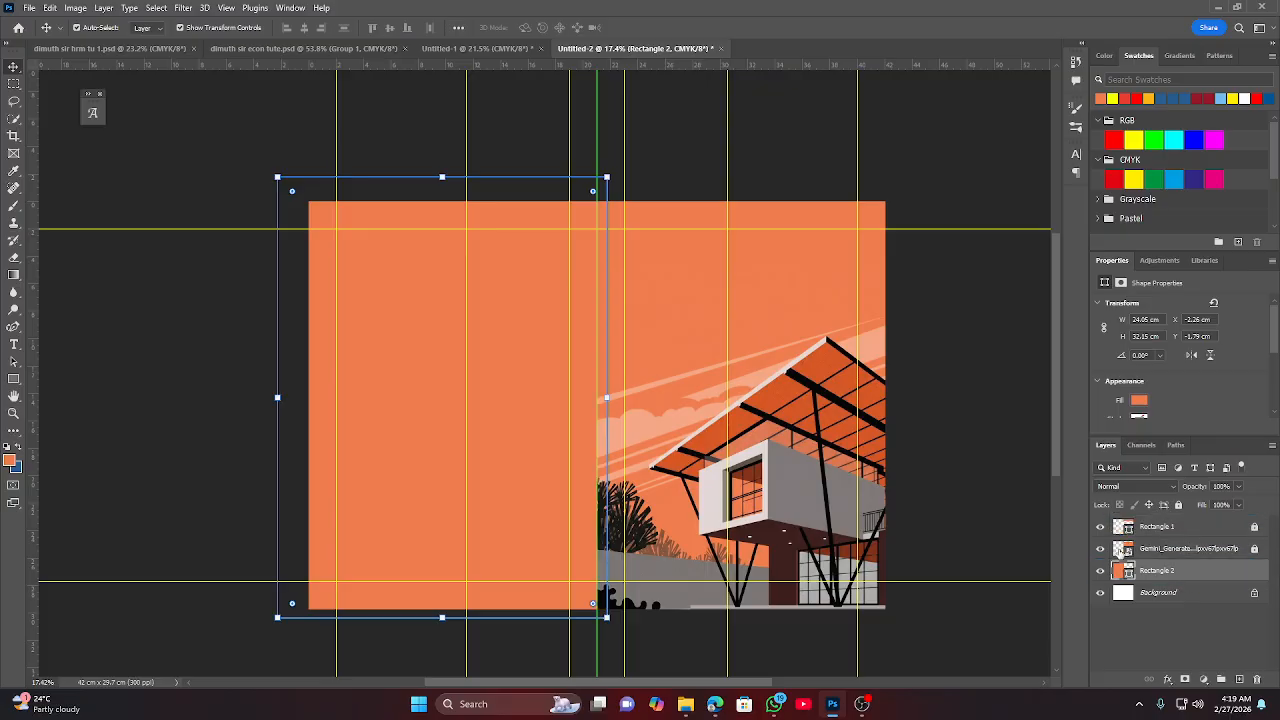
{"action": "left_click", "coordinate": [662, 135]}
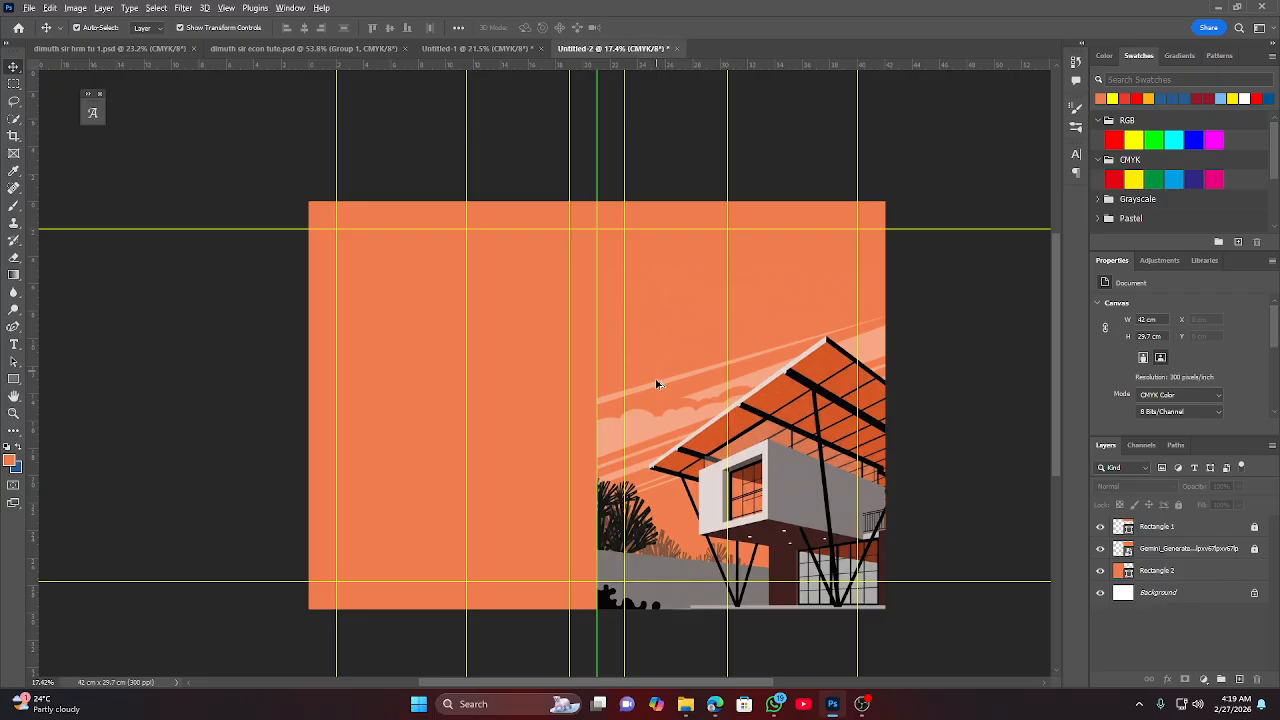
{"action": "scroll", "coordinate": [657, 384], "scroll_direction": "down", "scroll_amount": 2}
{"action": "scroll", "coordinate": [657, 386], "scroll_direction": "up", "scroll_amount": 3}
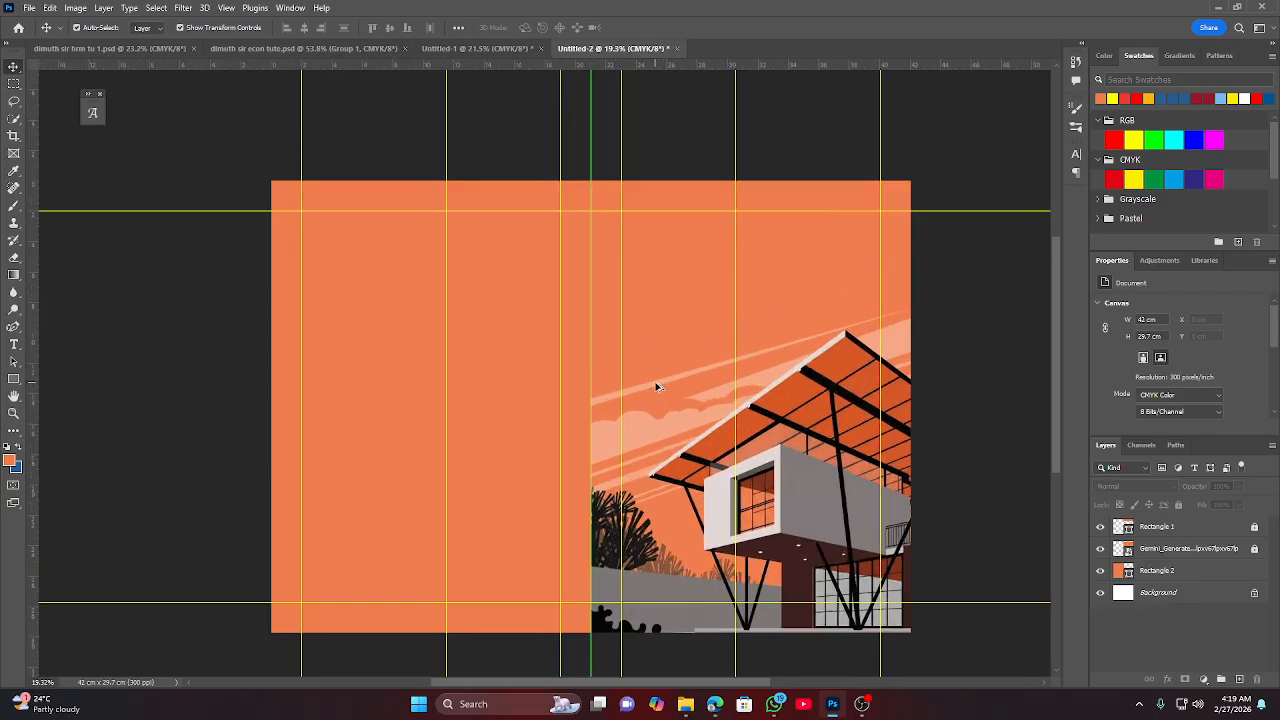
{"action": "scroll", "coordinate": [657, 388], "scroll_direction": "down", "scroll_amount": 2}
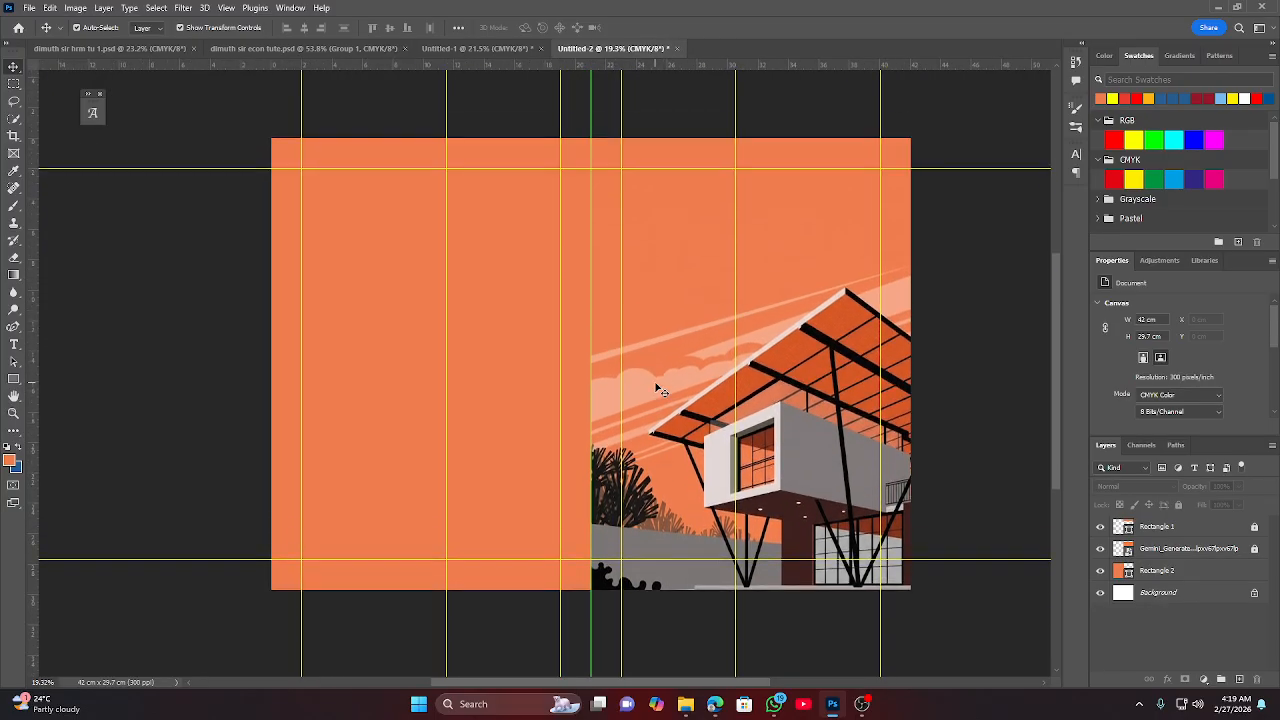
{"action": "left_click", "coordinate": [1185, 570]}
{"action": "left_click", "coordinate": [1179, 505]}
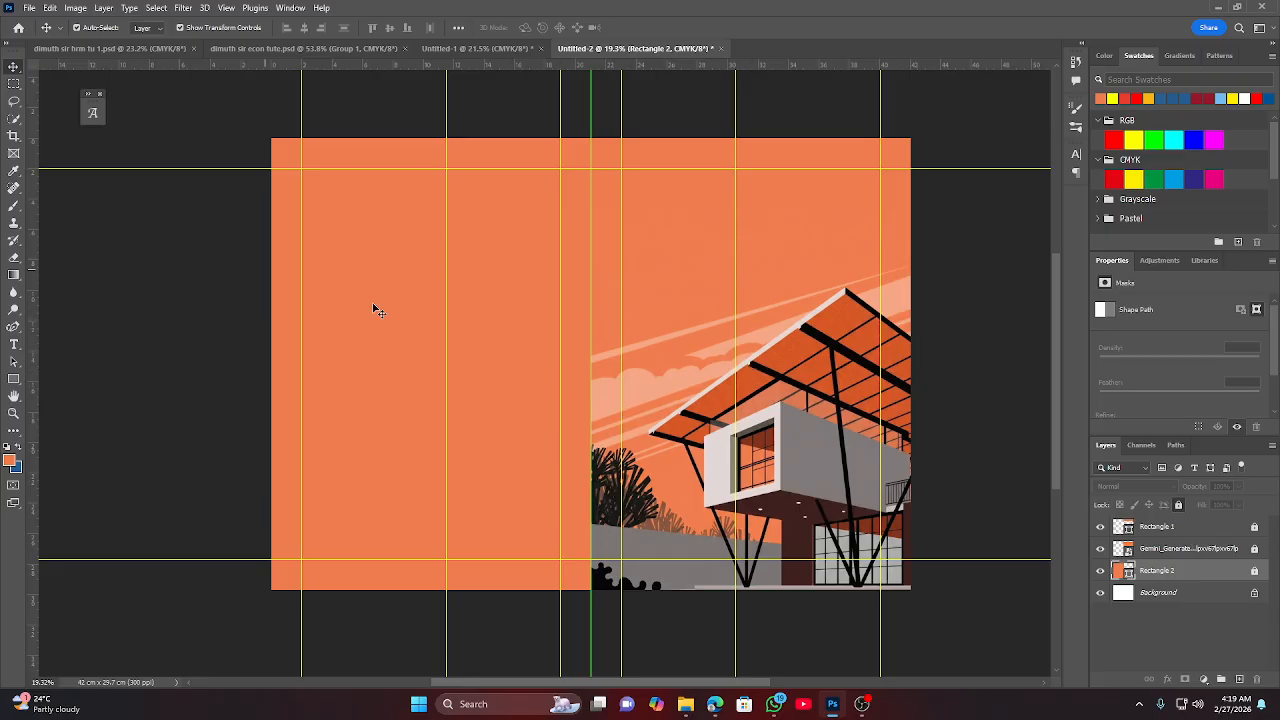
{"action": "scroll", "coordinate": [585, 365], "scroll_direction": "up", "scroll_amount": 4}
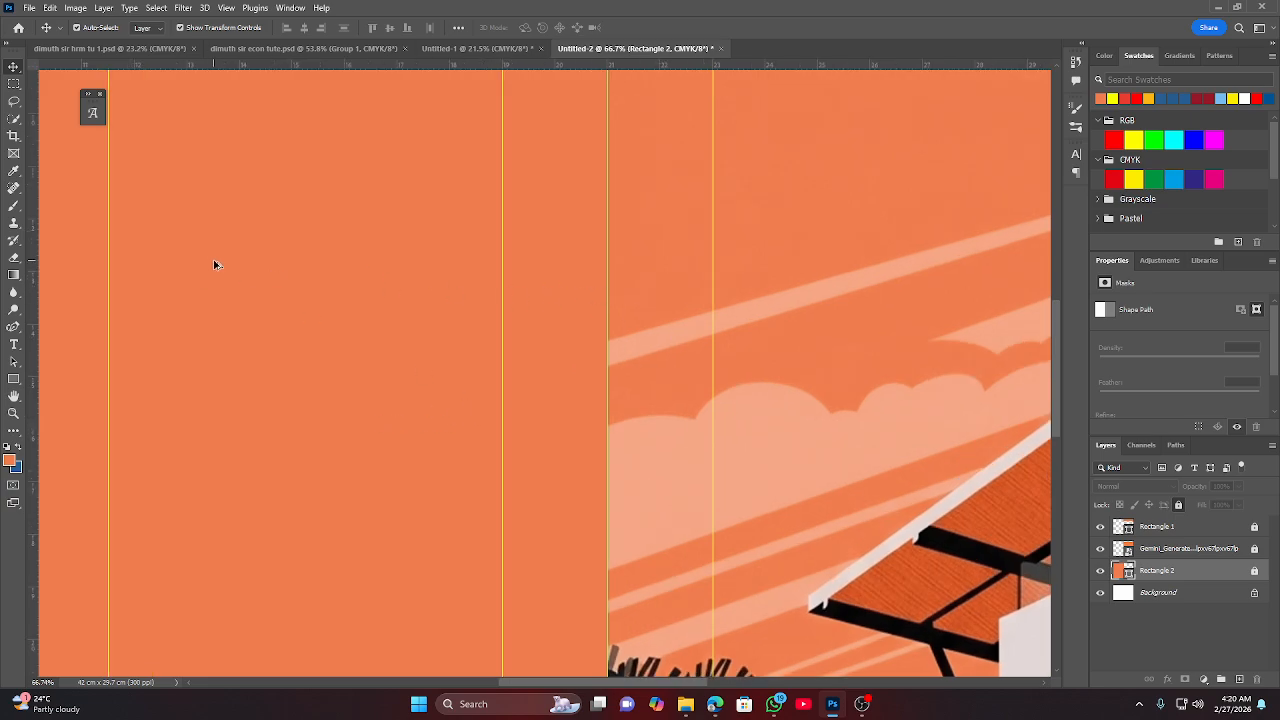
{"action": "scroll", "coordinate": [214, 265], "scroll_direction": "down", "scroll_amount": 5}
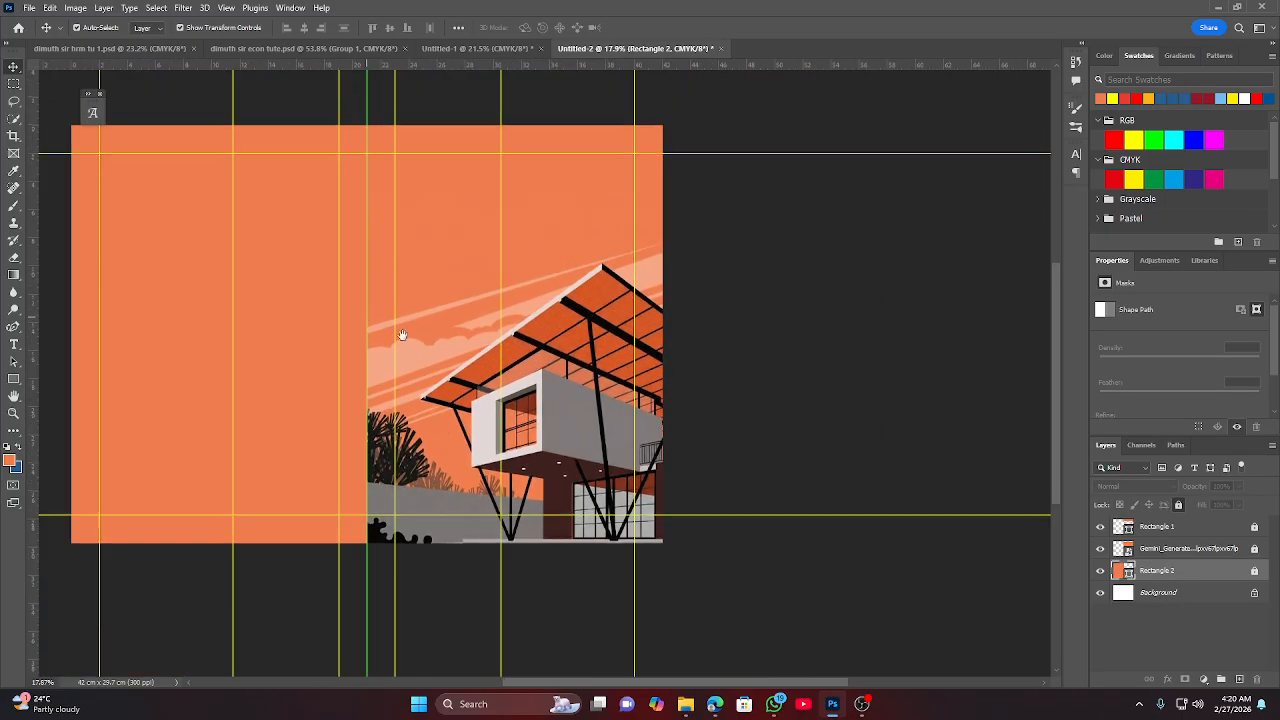
{"action": "left_click_drag", "start_coordinate": [402, 335], "coordinate": [556, 354]}
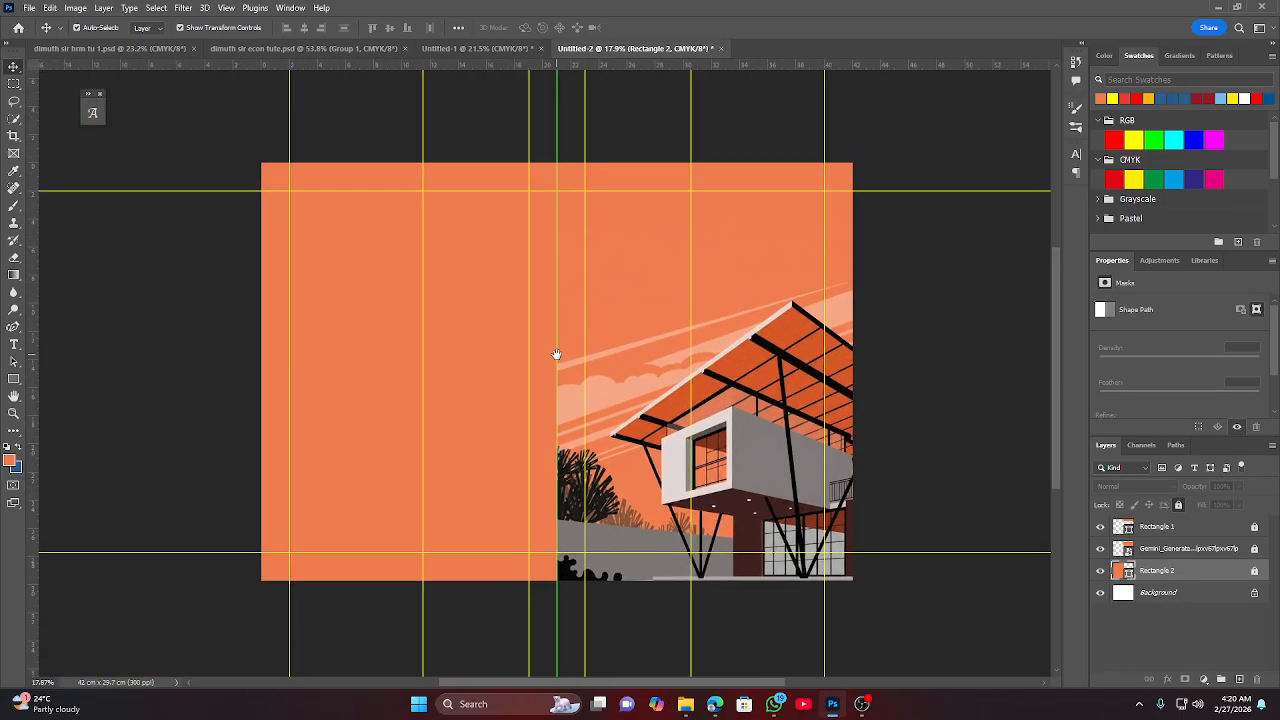
{"action": "scroll", "coordinate": [543, 357], "scroll_direction": "up", "scroll_amount": 2}
{"action": "scroll", "coordinate": [563, 363], "scroll_direction": "down", "scroll_amount": 1}
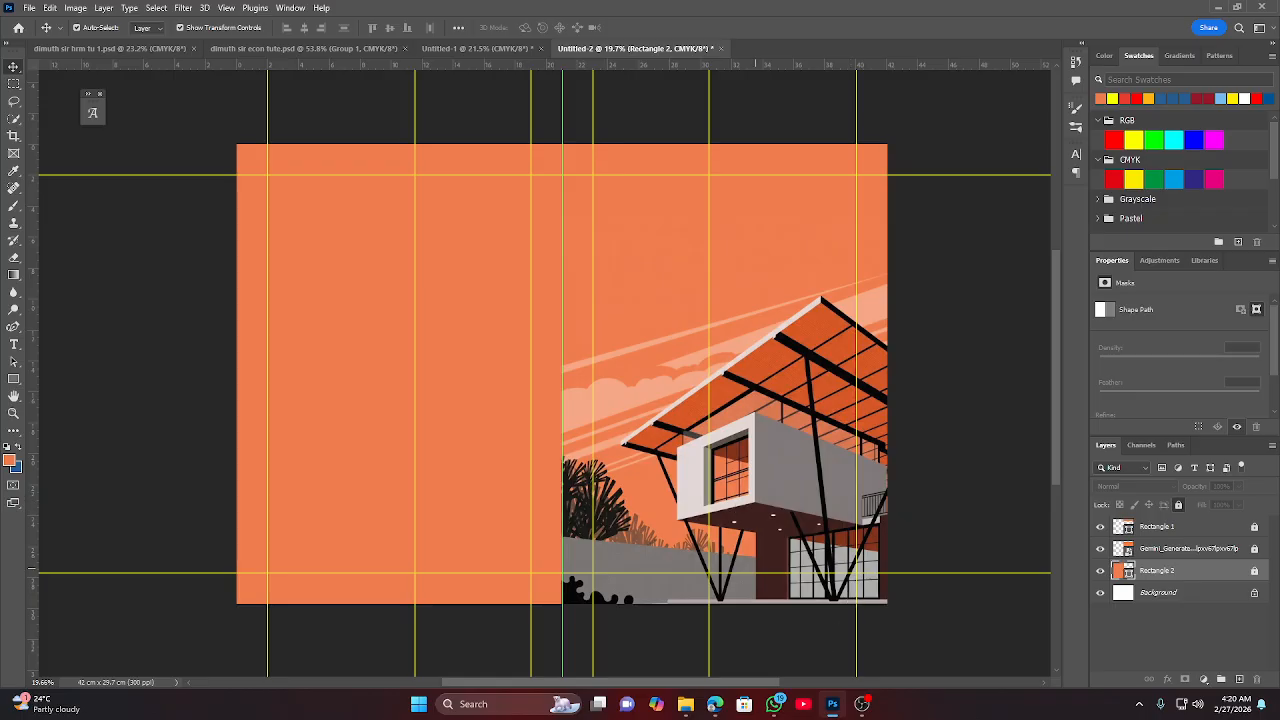
Switch to the Edge browser, search the web for "chat gpt" in a new tab, and open the "Chat GPT 5o Login" result.
{"action": "left_click", "coordinate": [715, 704]}
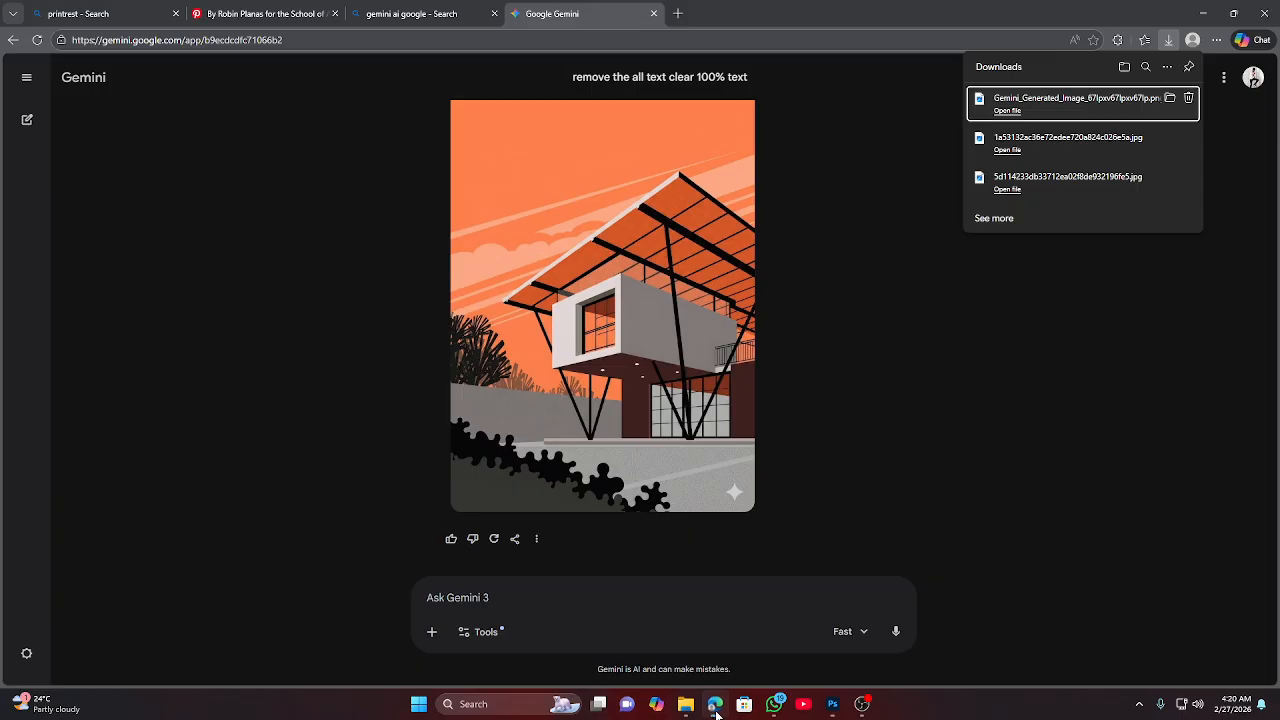
{"action": "left_click", "coordinate": [678, 14]}
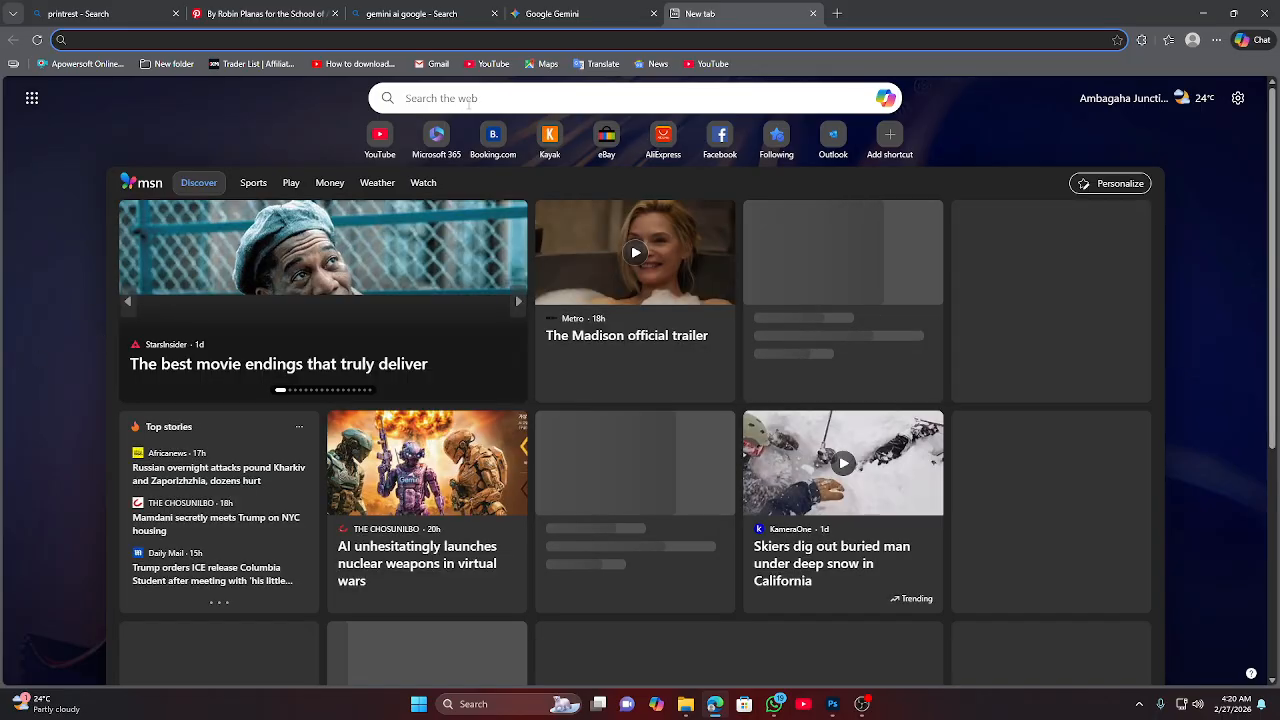
{"action": "left_click", "coordinate": [472, 93]}
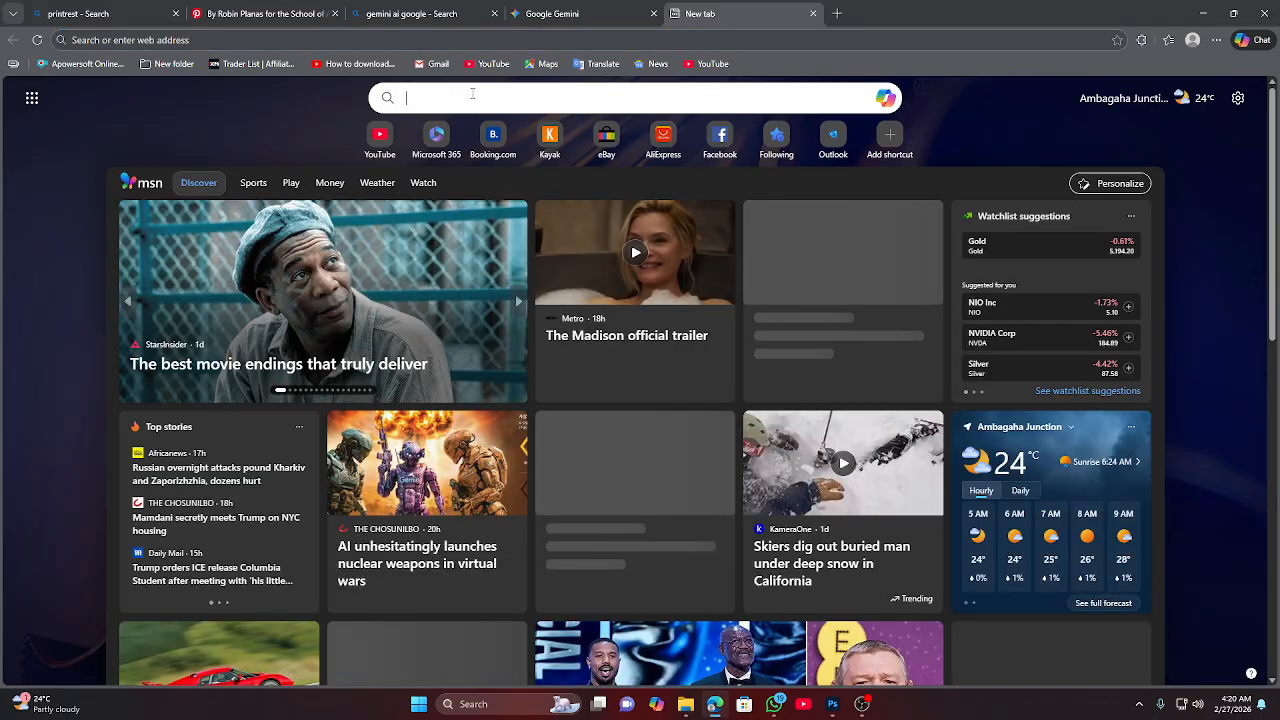
{"action": "type", "text": "chat"}
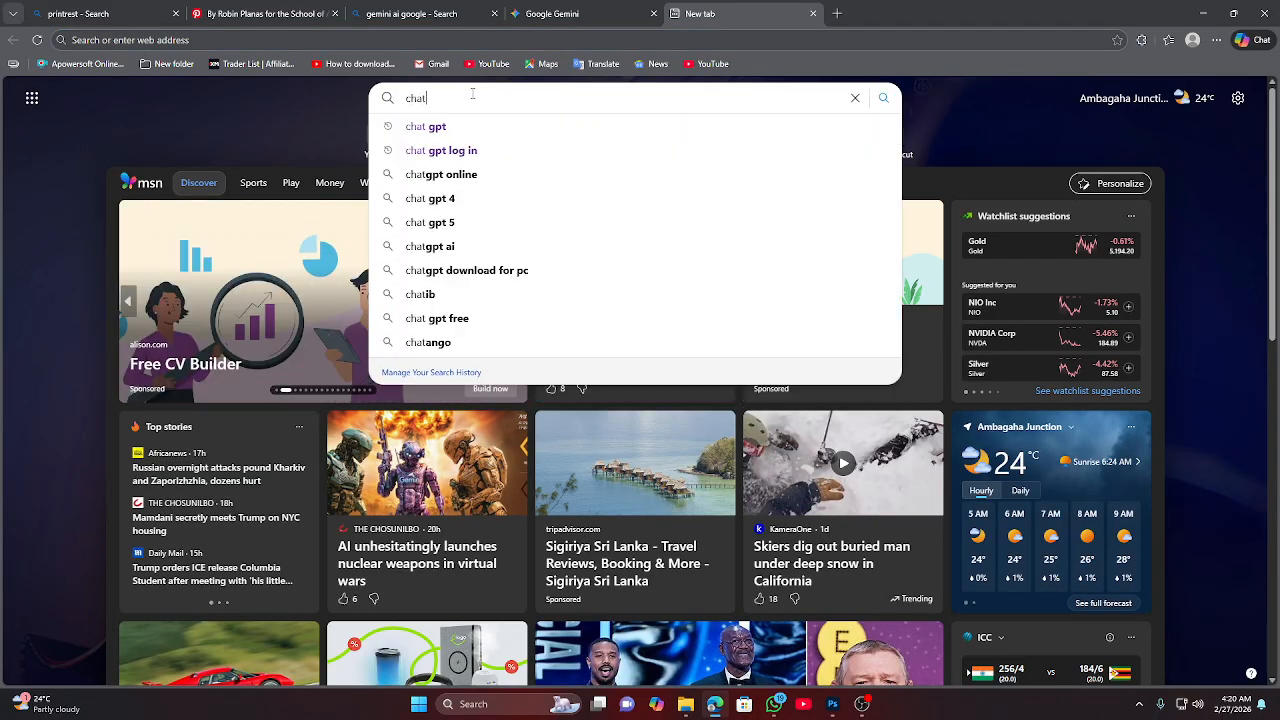
{"action": "key", "text": "Down"}
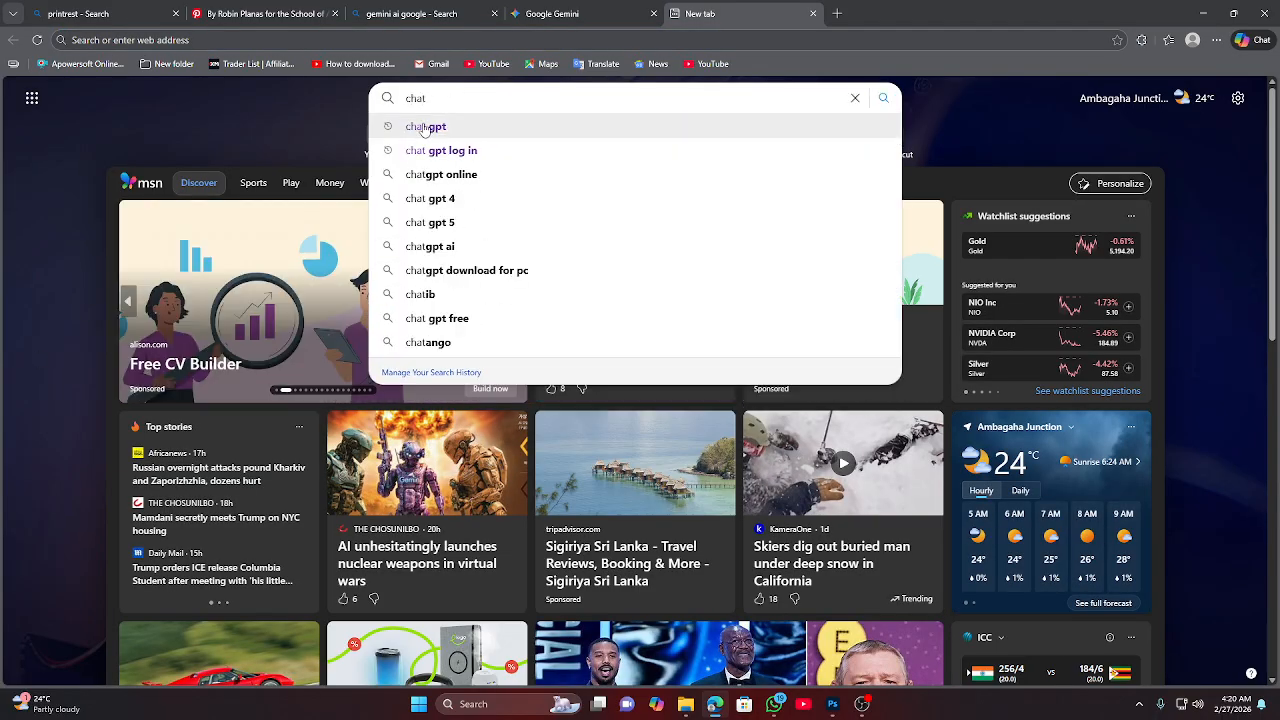
{"action": "key", "text": "Return"}
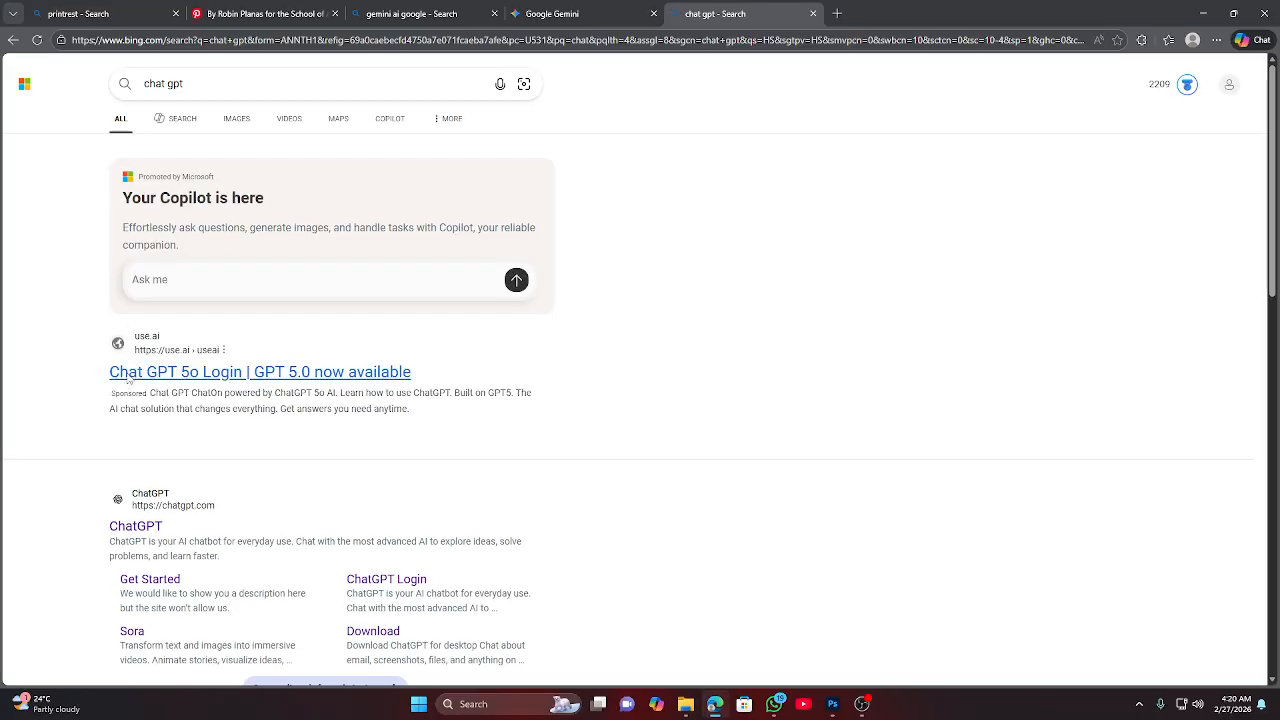
{"action": "left_click", "coordinate": [130, 372]}
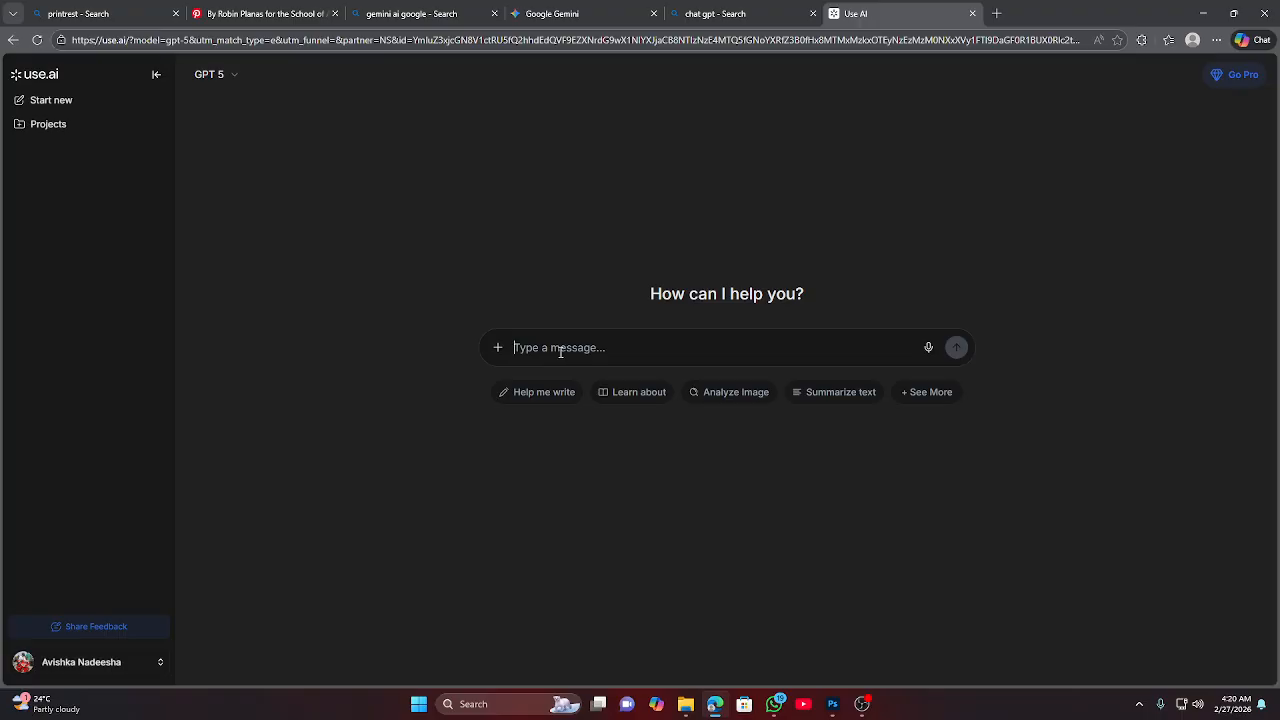
Send the AI chat the prompt "hram tute ekk mn hadanawa ekata mata motvtion sentence 8 k denna wachana 4 gane thiyenna oni".
{"action": "type", "text": "hi"}
{"action": "type", "text": "am"}
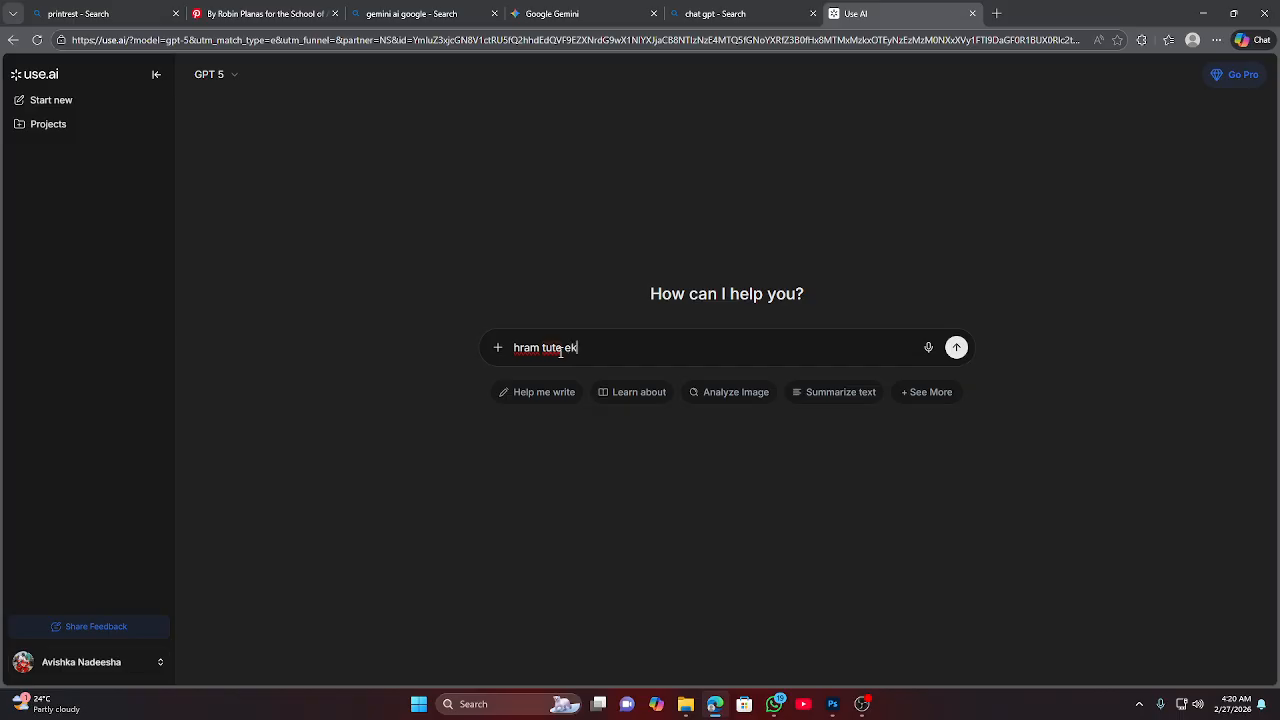
{"action": "type", "text": "tute ekk mn hadanawa ekata "}
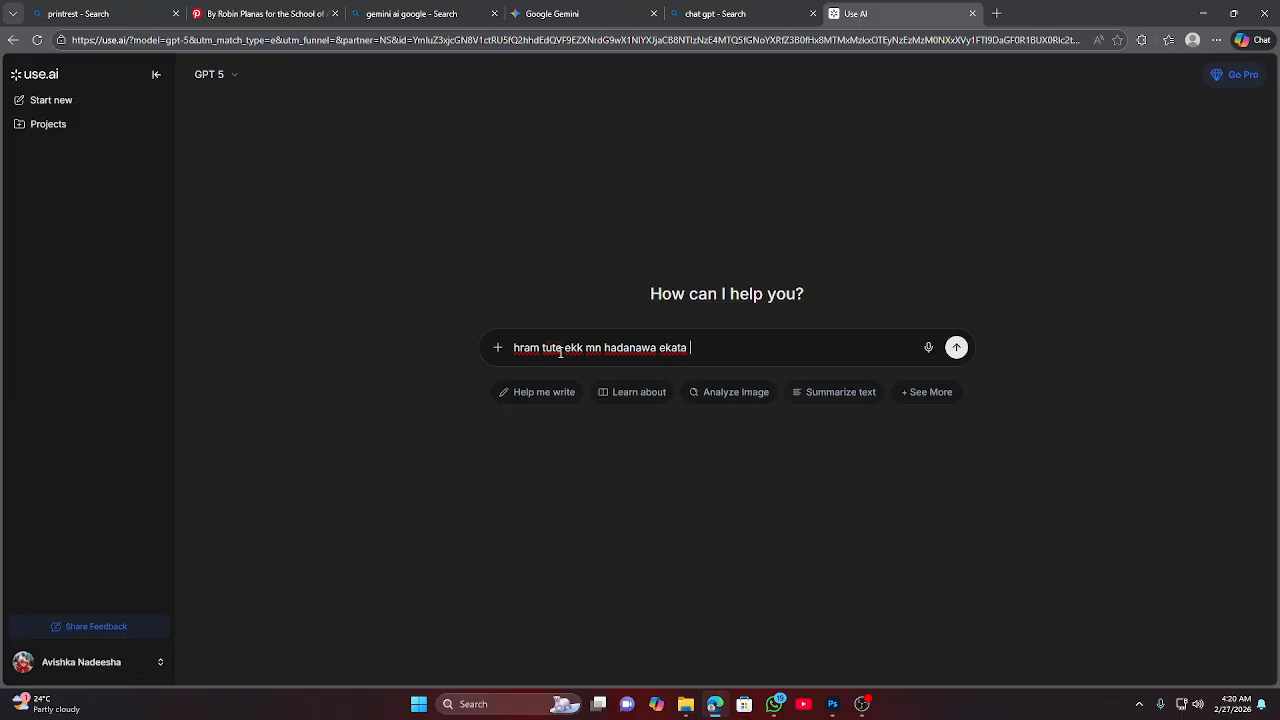
{"action": "type", "text": "mata mo"}
{"action": "type", "text": "n sent"}
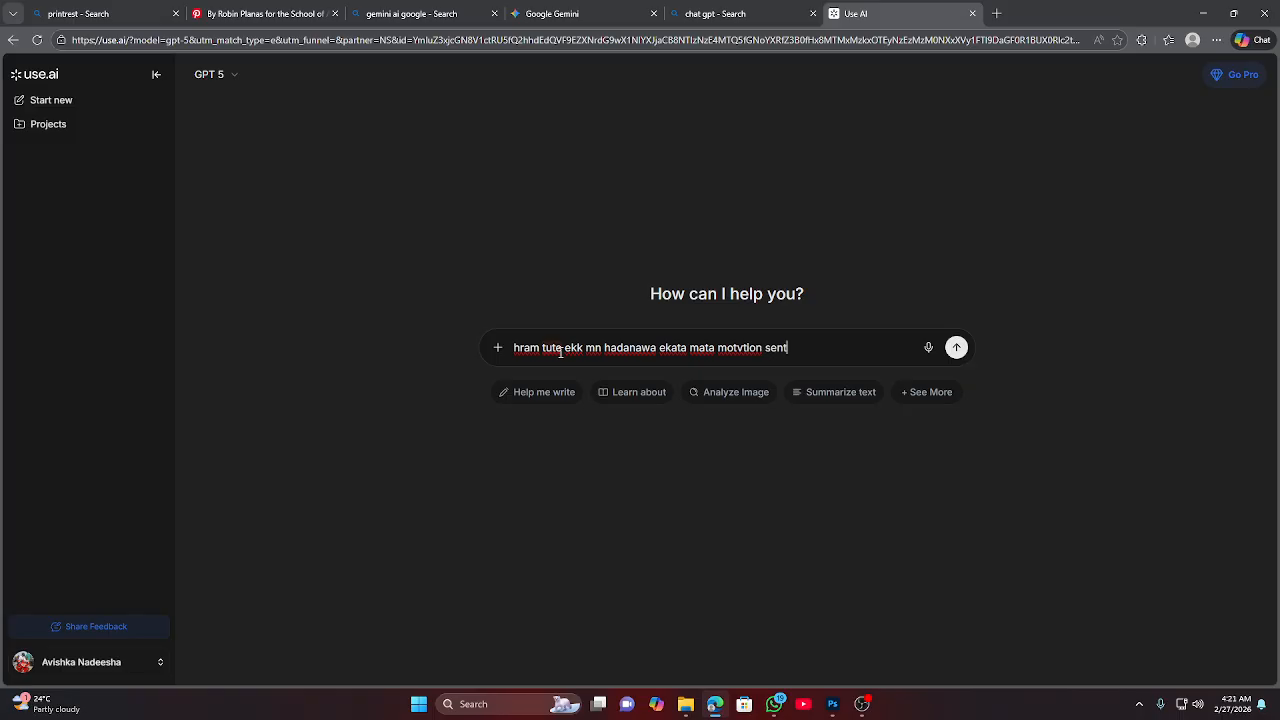
{"action": "type", "text": "en"}
{"action": "key", "text": "BackSpace"}
{"action": "key", "text": "BackSpace"}
{"action": "type", "text": "ce"}
{"action": "type", "text": " 8 k denna"}
{"action": "type", "text": "denna wachana "}
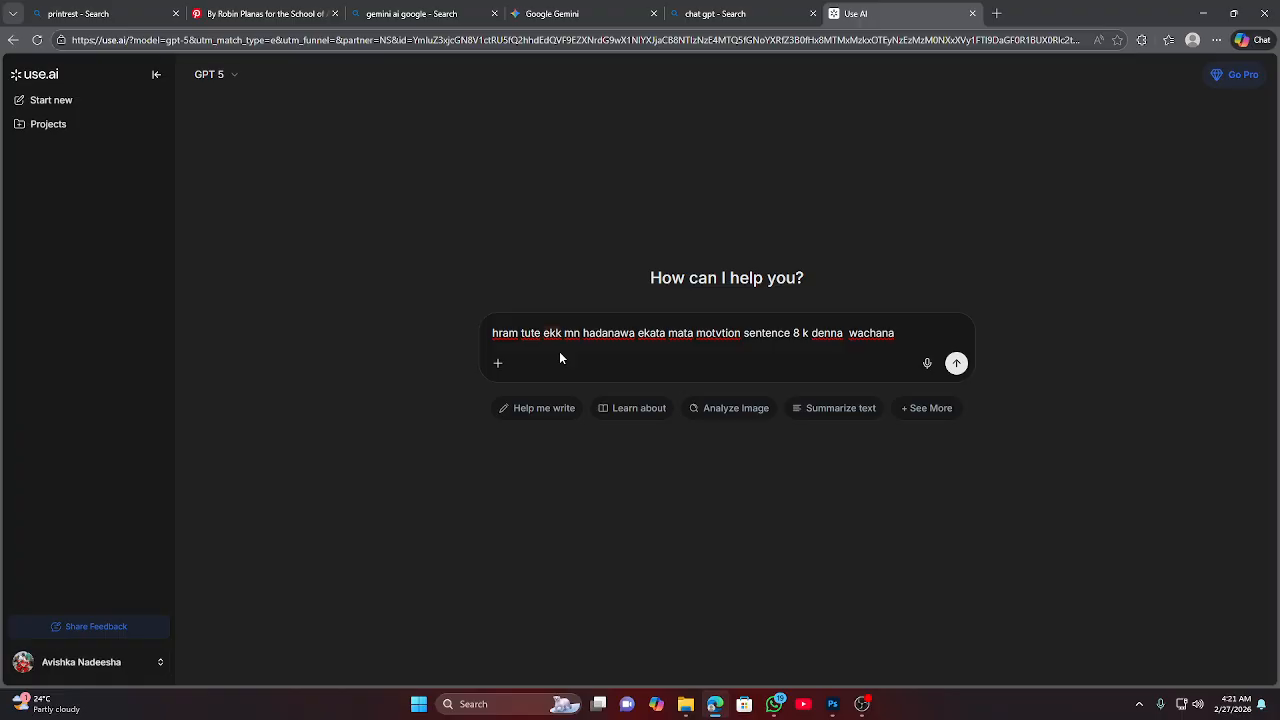
{"action": "type", "text": "4 gane thiyen"}
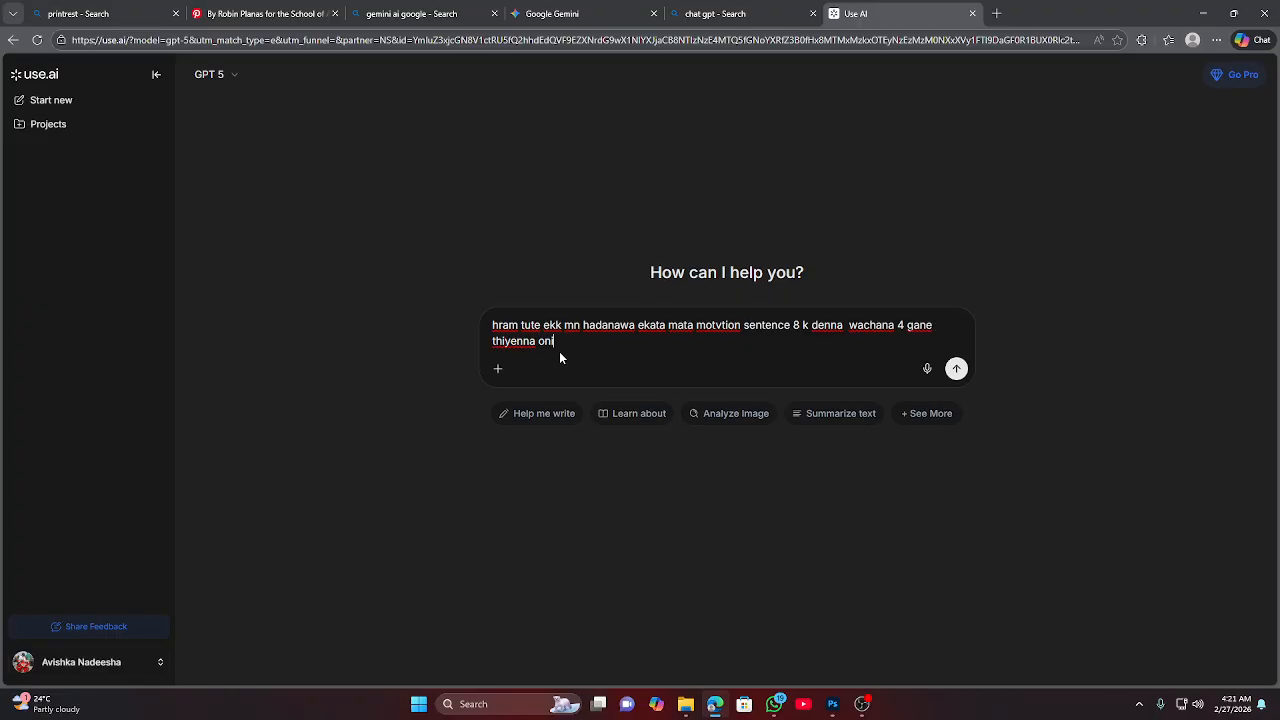
{"action": "type", "text": "na oni"}
{"action": "key", "text": "Return"}
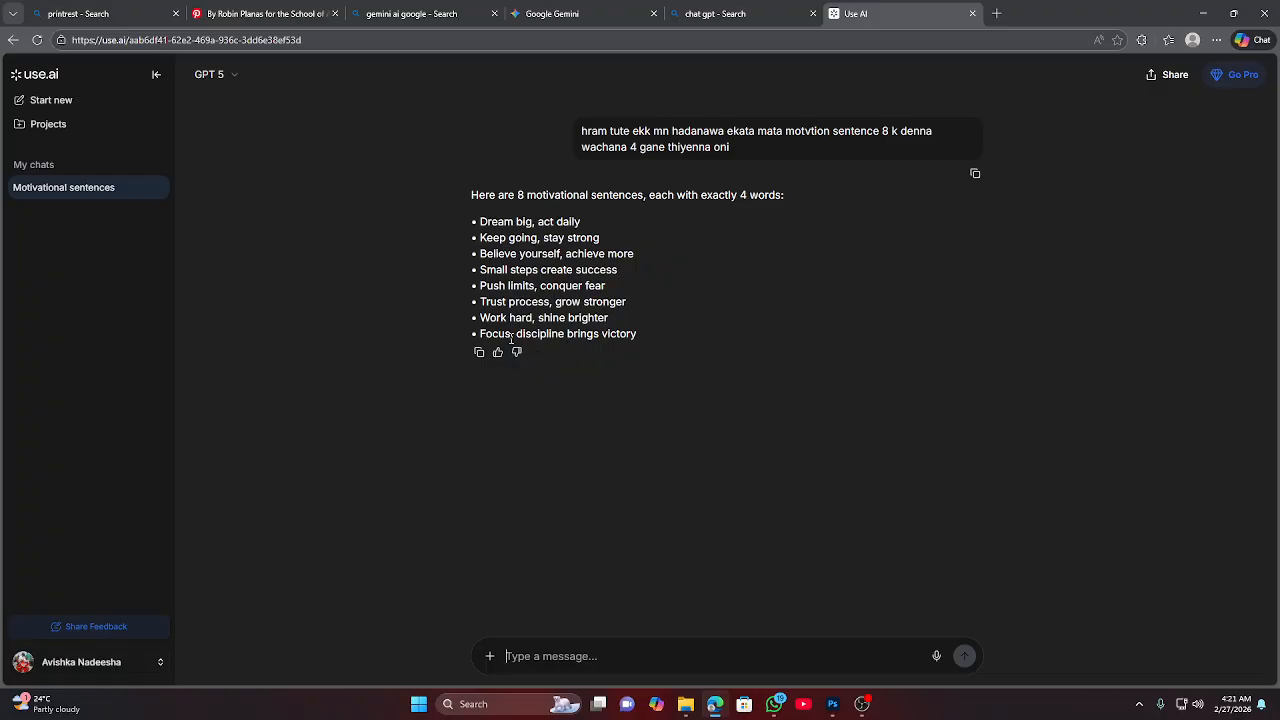
Copy the sentence "Focus, discipline brings victory" from the chat reply and switch back to Photoshop.
{"action": "left_click_drag", "start_coordinate": [481, 335], "coordinate": [643, 337]}
{"action": "left_click", "coordinate": [672, 290]}
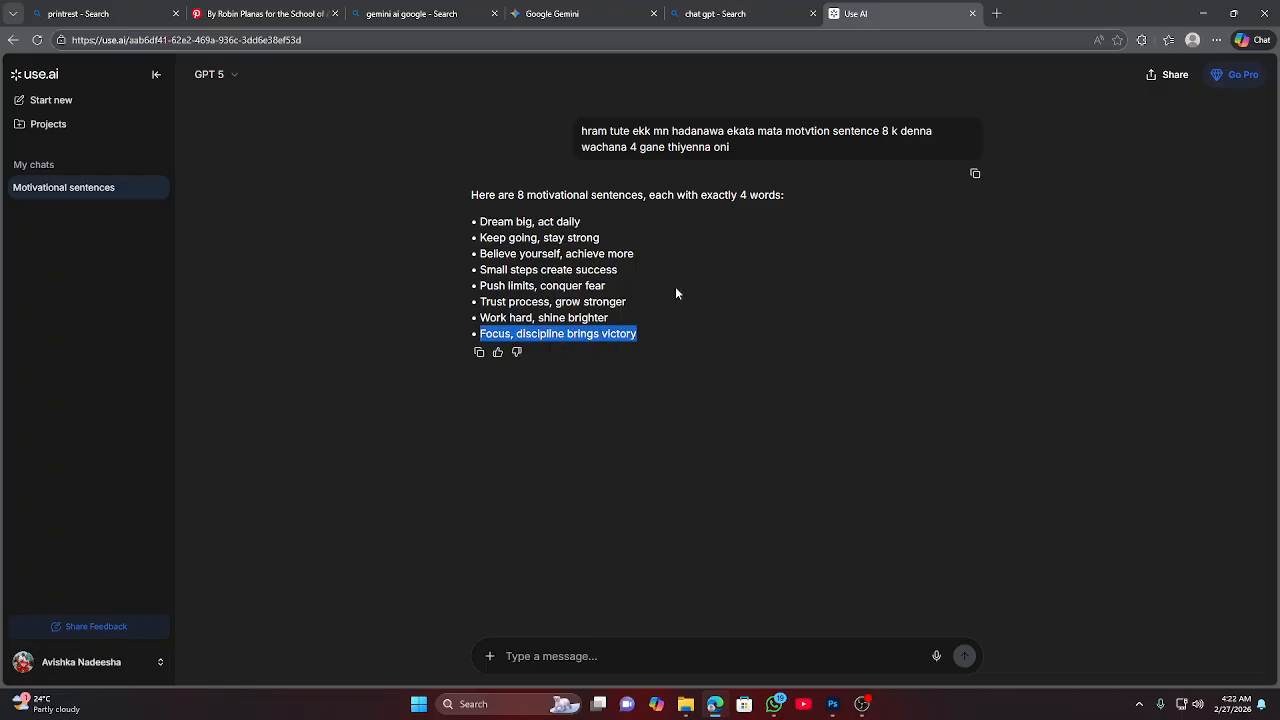
{"action": "left_click", "coordinate": [833, 704]}
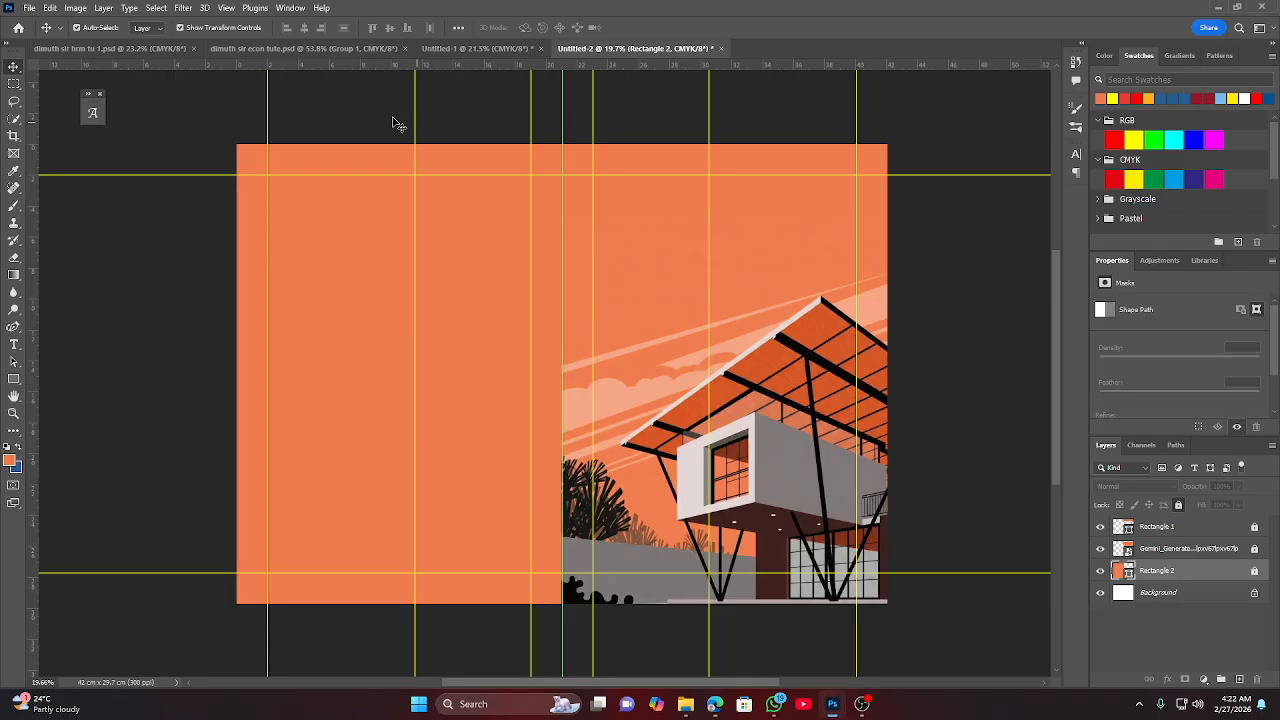
Copy the white "Inspiring Teams. Achieving Excellence." text layer from the DHRM cover document into Untitled-2.
{"action": "left_click", "coordinate": [130, 48]}
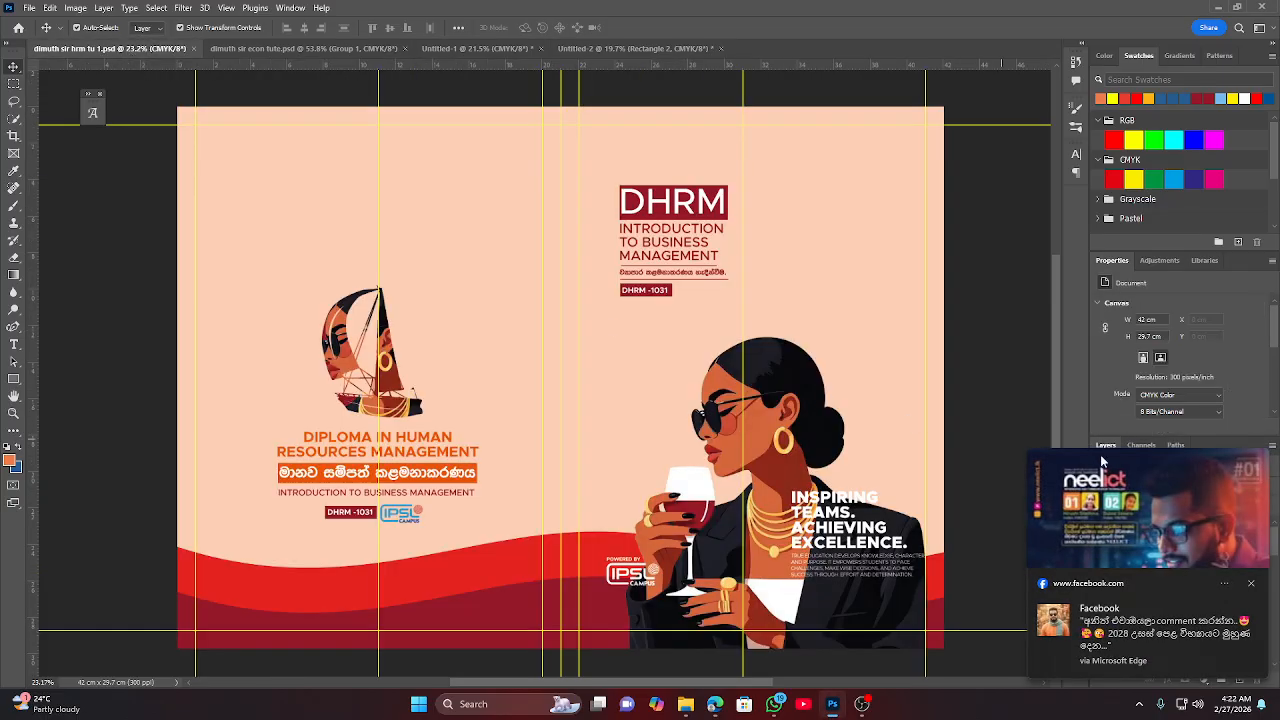
{"action": "left_click", "coordinate": [1252, 586]}
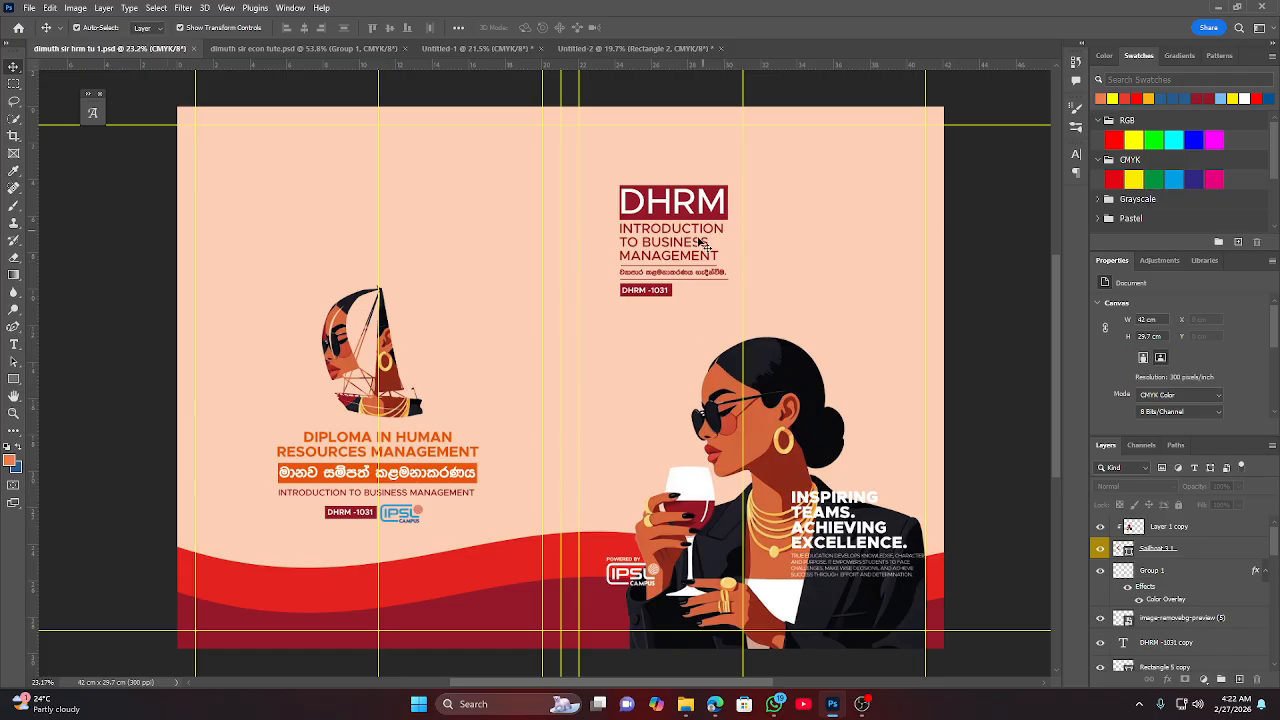
{"action": "scroll", "coordinate": [836, 500], "scroll_direction": "up", "scroll_amount": 5}
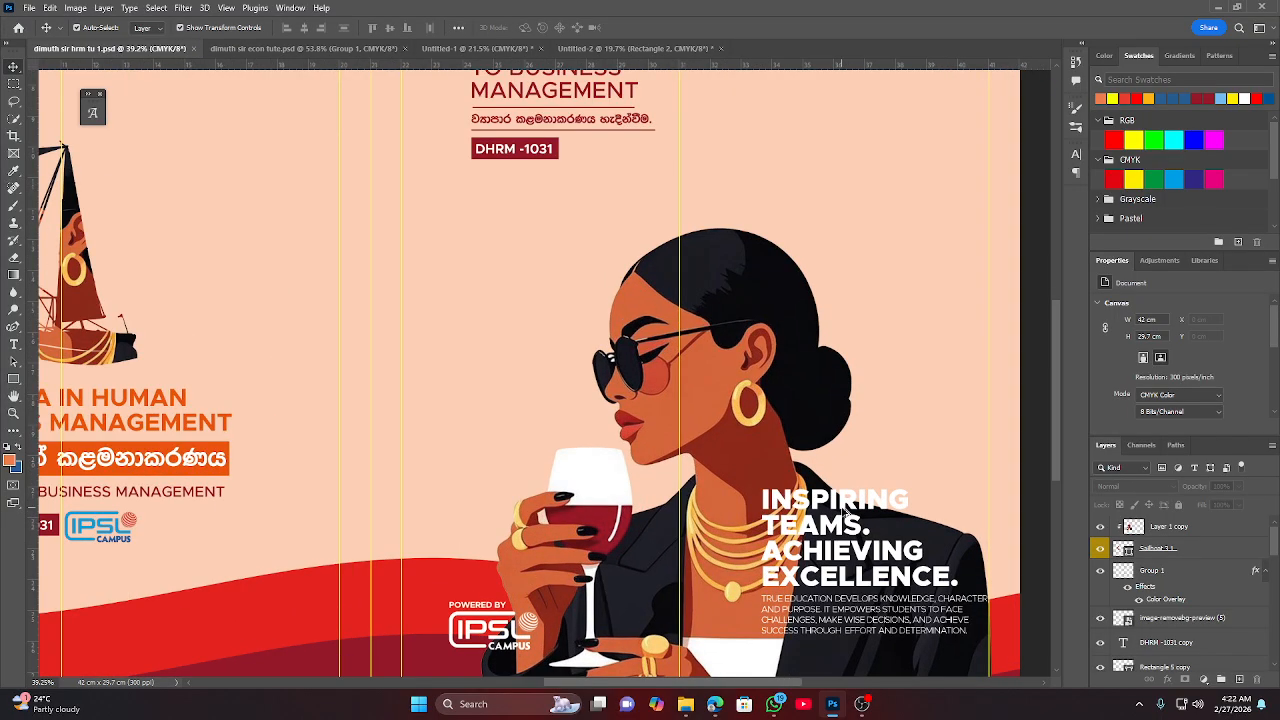
{"action": "left_click_drag", "start_coordinate": [830, 458], "coordinate": [590, 207]}
{"action": "left_click_drag", "start_coordinate": [620, 390], "coordinate": [620, 390]}
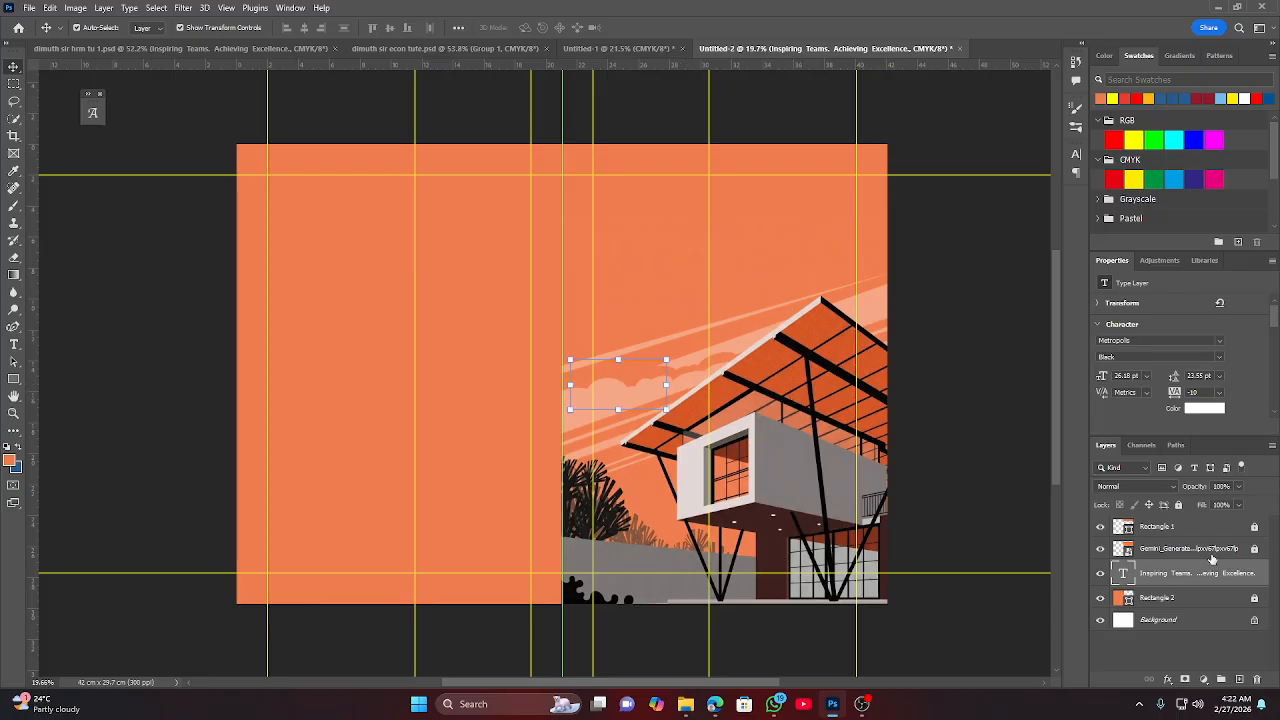
Move the slogan layer to the top of the stack and align the text with the guide right of centre, just above the grey wall.
{"action": "left_click_drag", "start_coordinate": [1190, 575], "coordinate": [1177, 498]}
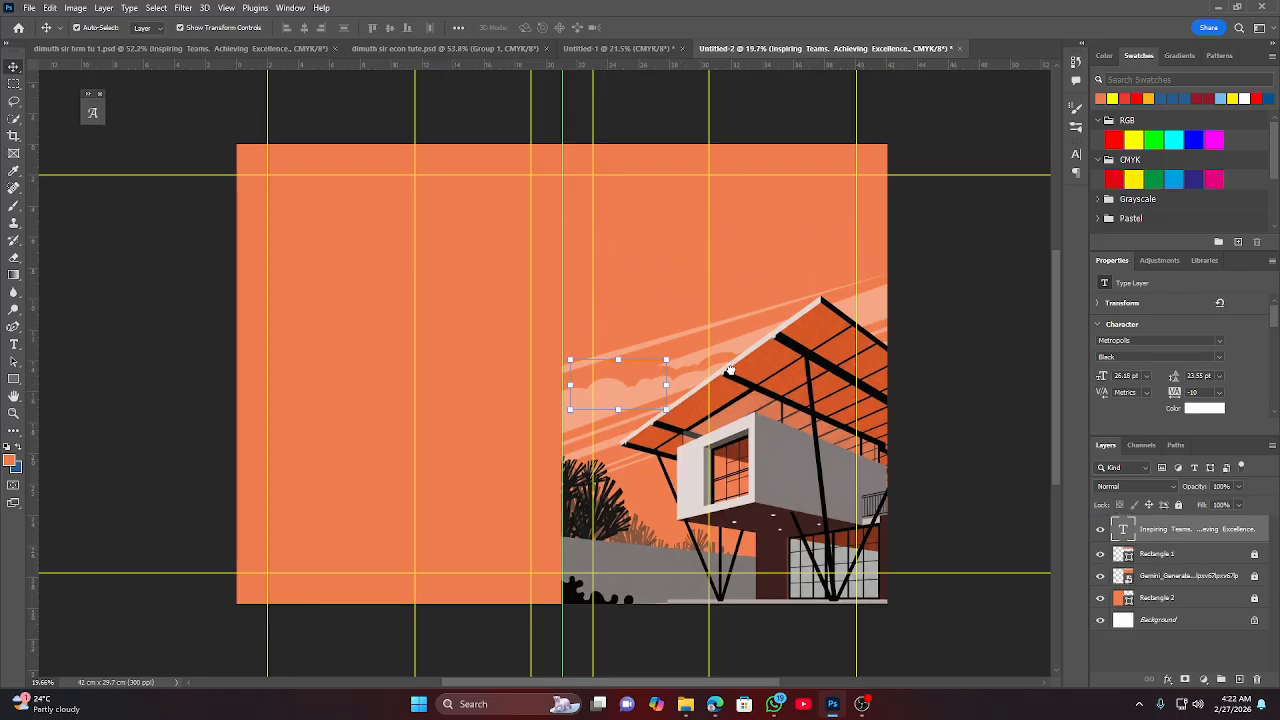
{"action": "left_click_drag", "start_coordinate": [630, 390], "coordinate": [653, 486]}
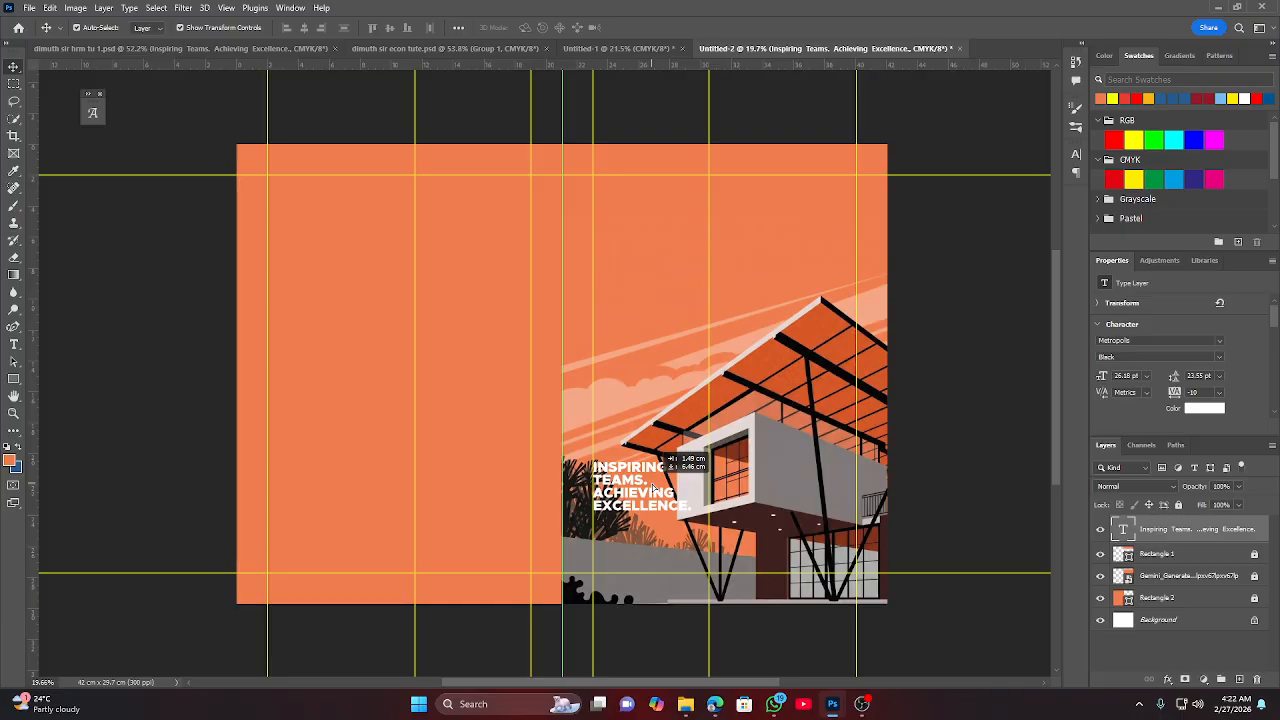
{"action": "left_click_drag", "start_coordinate": [653, 487], "coordinate": [653, 516]}
{"action": "left_click", "coordinate": [143, 400]}
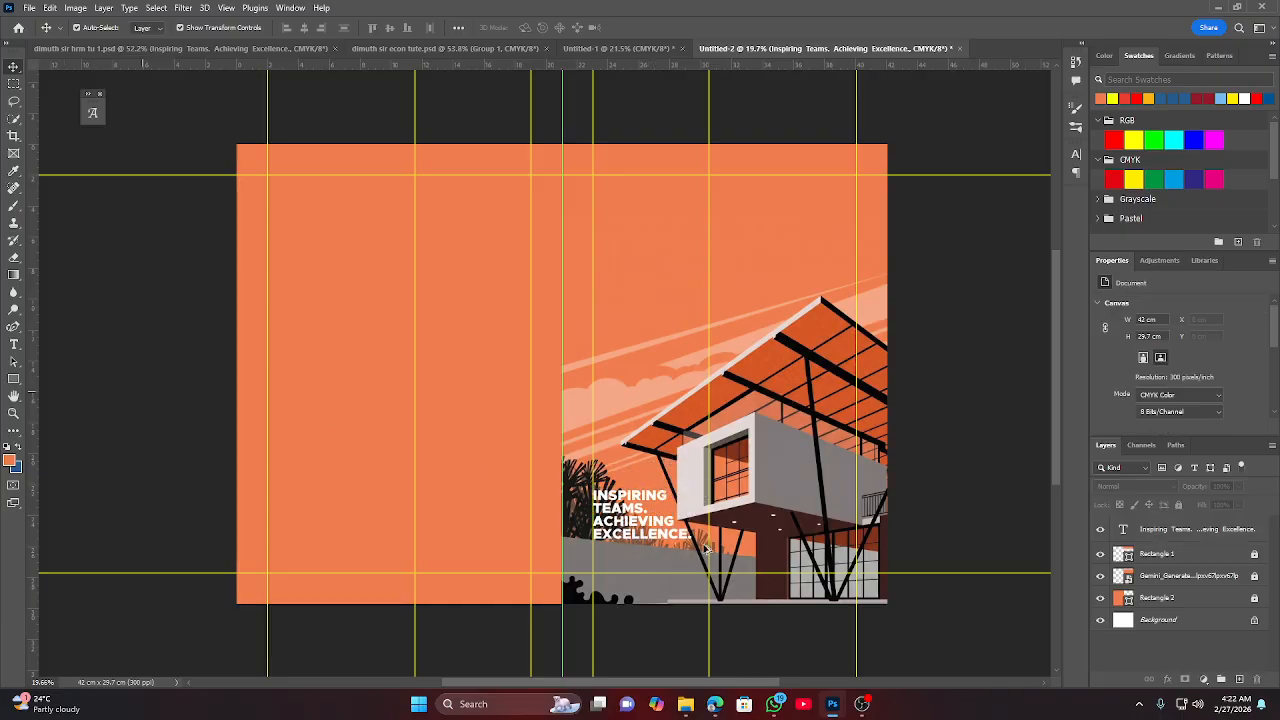
Replace the slogan's wording with the copied sentence "Focus, discipline brings victory".
{"action": "scroll", "coordinate": [705, 548], "scroll_direction": "up", "scroll_amount": 3}
{"action": "scroll", "coordinate": [705, 548], "scroll_direction": "up", "scroll_amount": 3}
{"action": "double_click", "coordinate": [442, 409]}
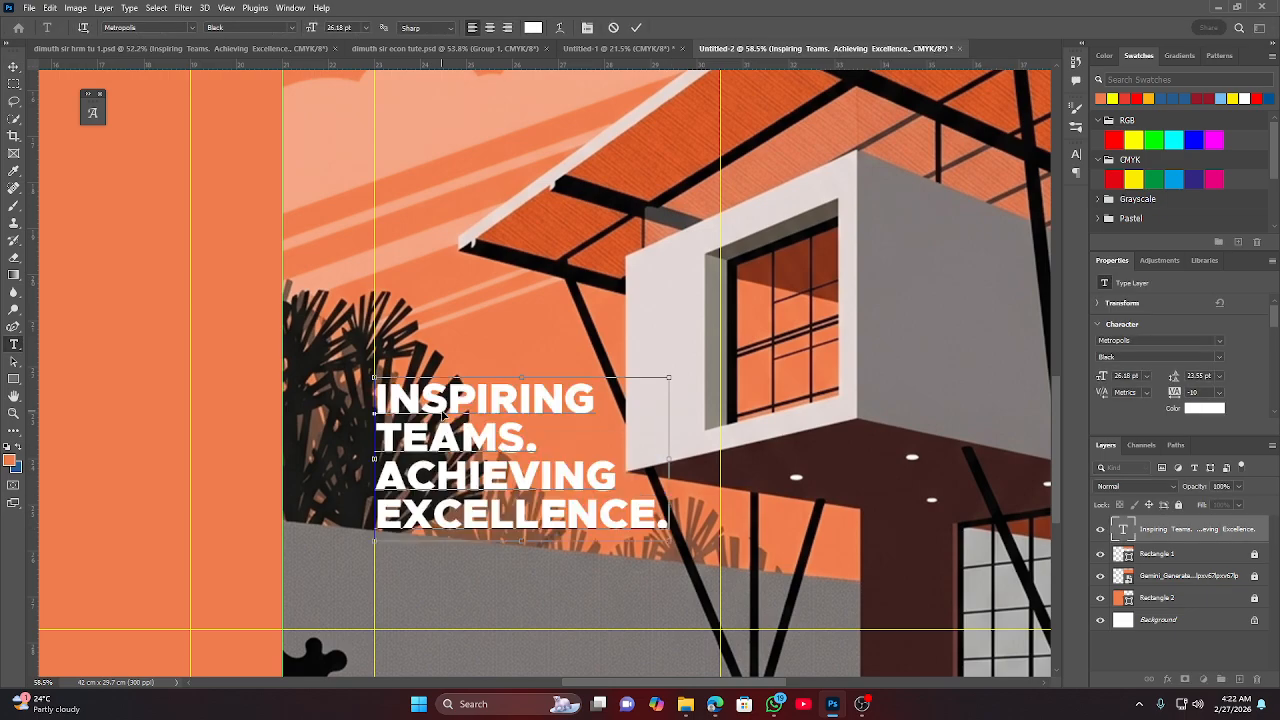
{"action": "key", "text": "ctrl+v"}
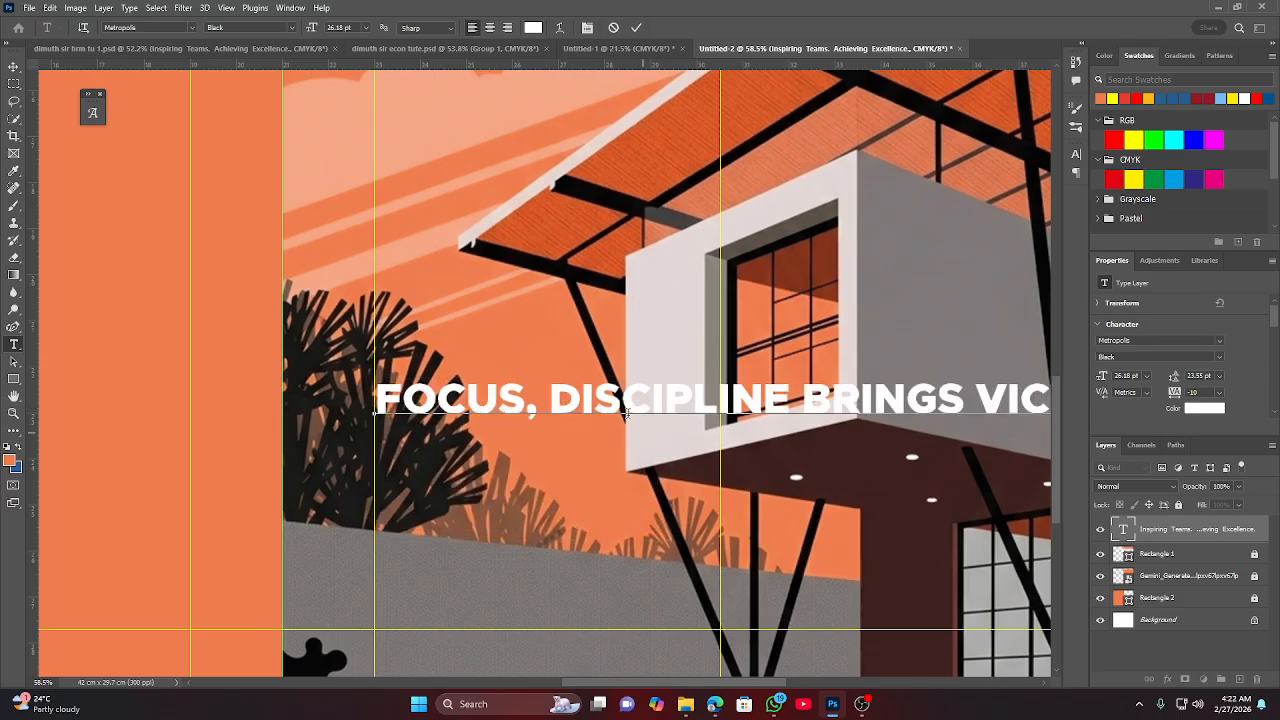
{"action": "left_click", "coordinate": [636, 27]}
{"action": "key", "text": "v"}
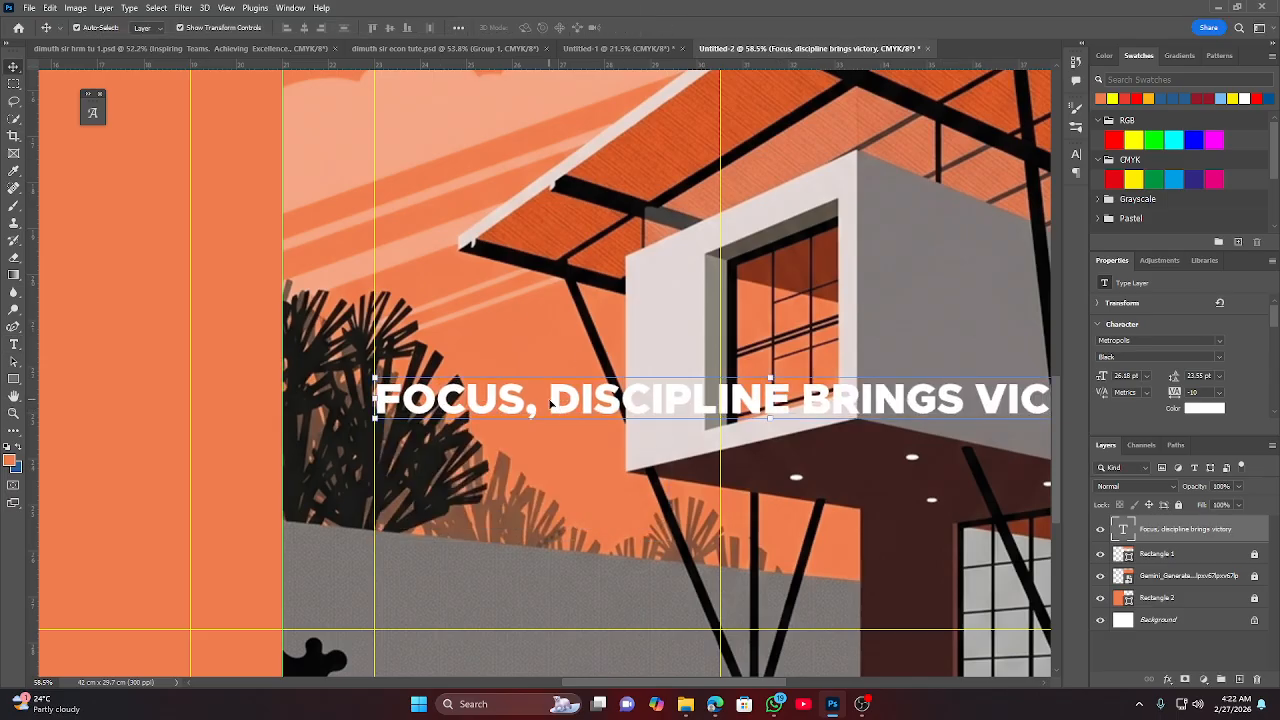
Break the slogan into four lines: "Focus,", "discipline", "brings" and "victory".
{"action": "double_click", "coordinate": [550, 400]}
{"action": "left_click", "coordinate": [549, 399]}
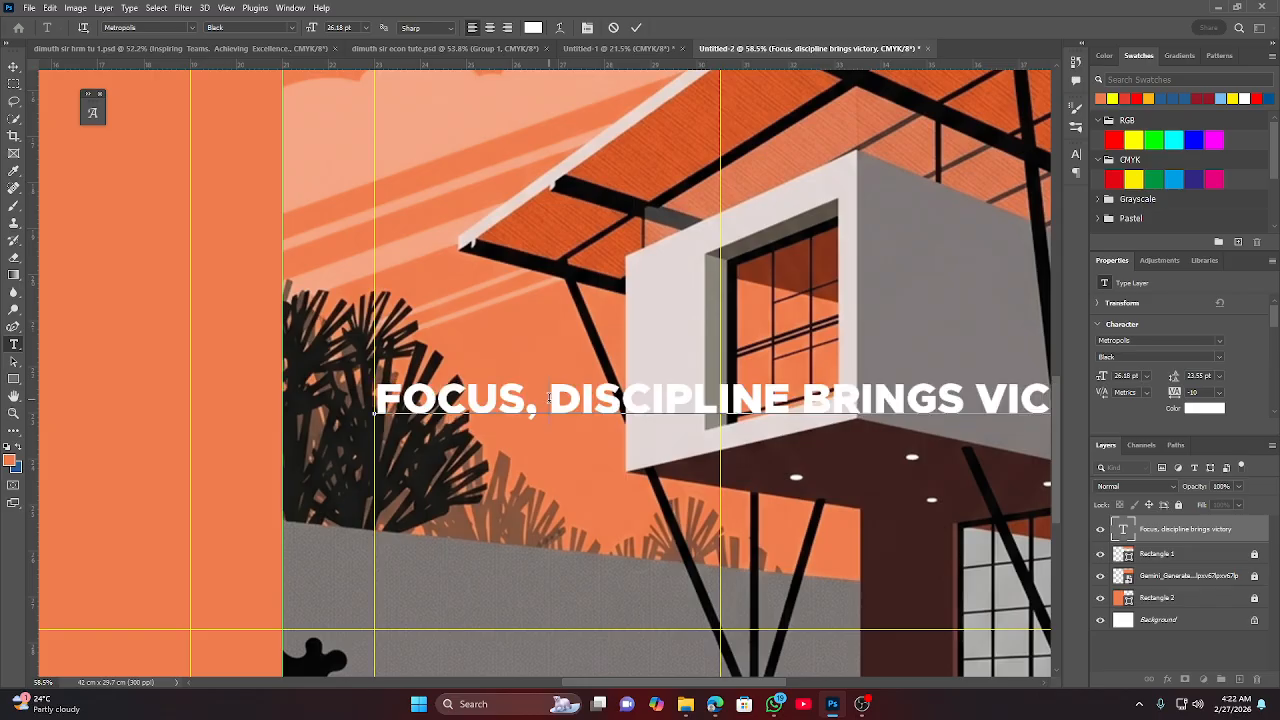
{"action": "key", "text": "Return"}
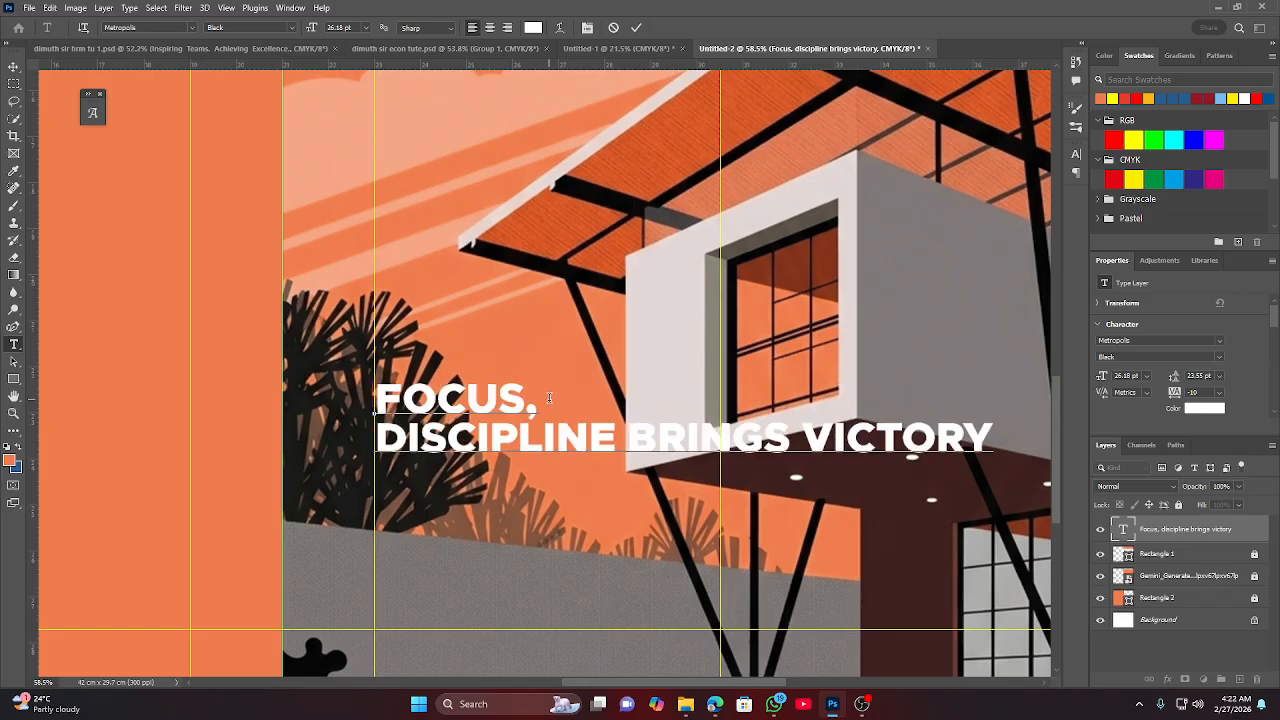
{"action": "left_click", "coordinate": [627, 438]}
{"action": "key", "text": "Return"}
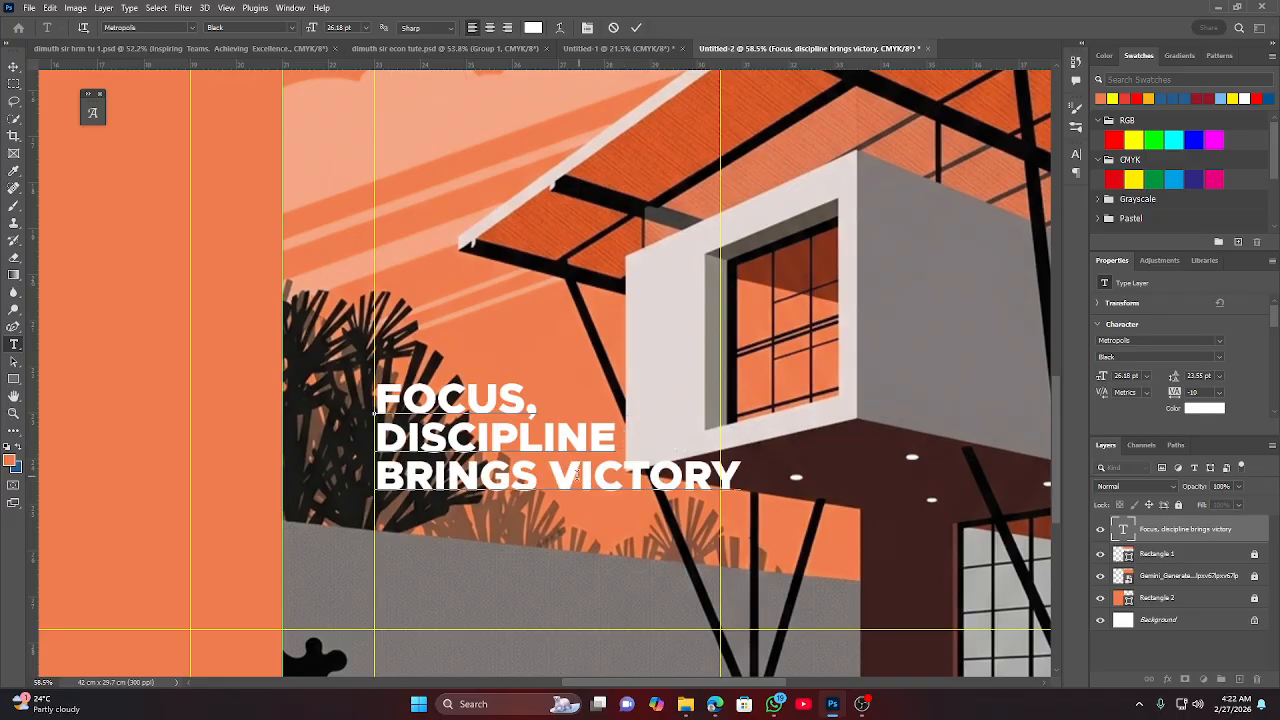
{"action": "left_click", "coordinate": [549, 478]}
{"action": "key", "text": "Return"}
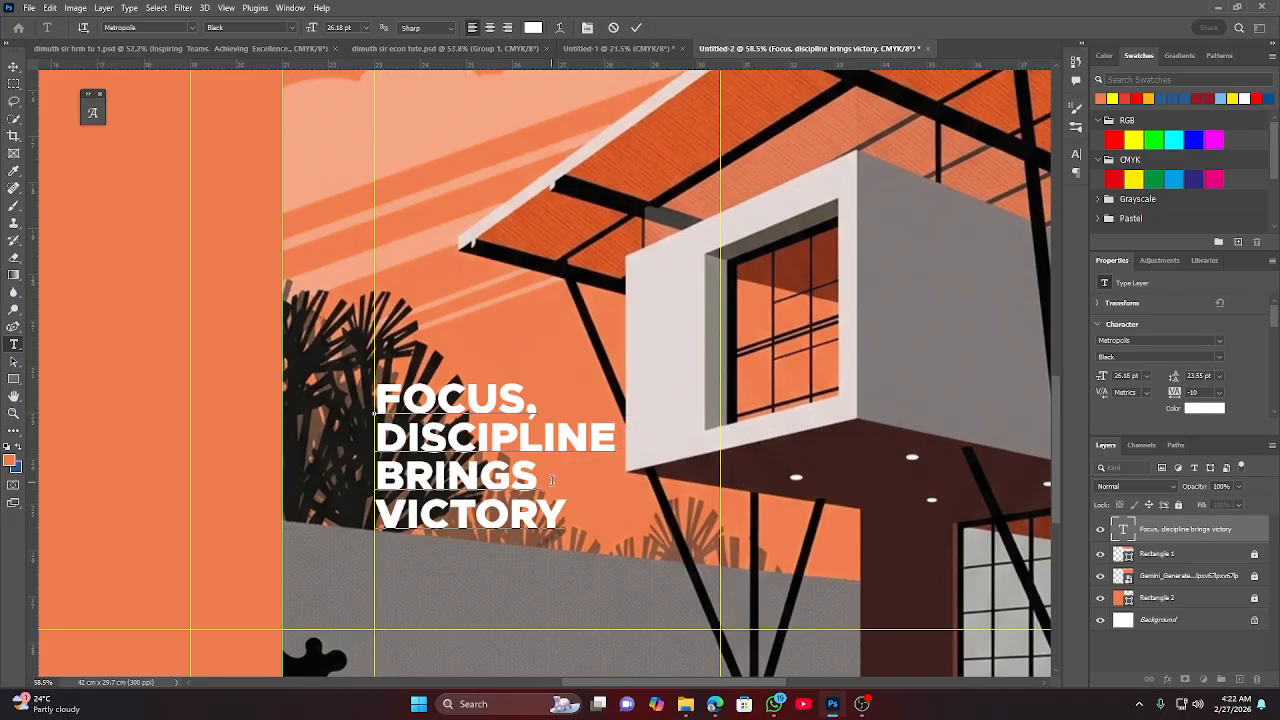
{"action": "left_click", "coordinate": [636, 27]}
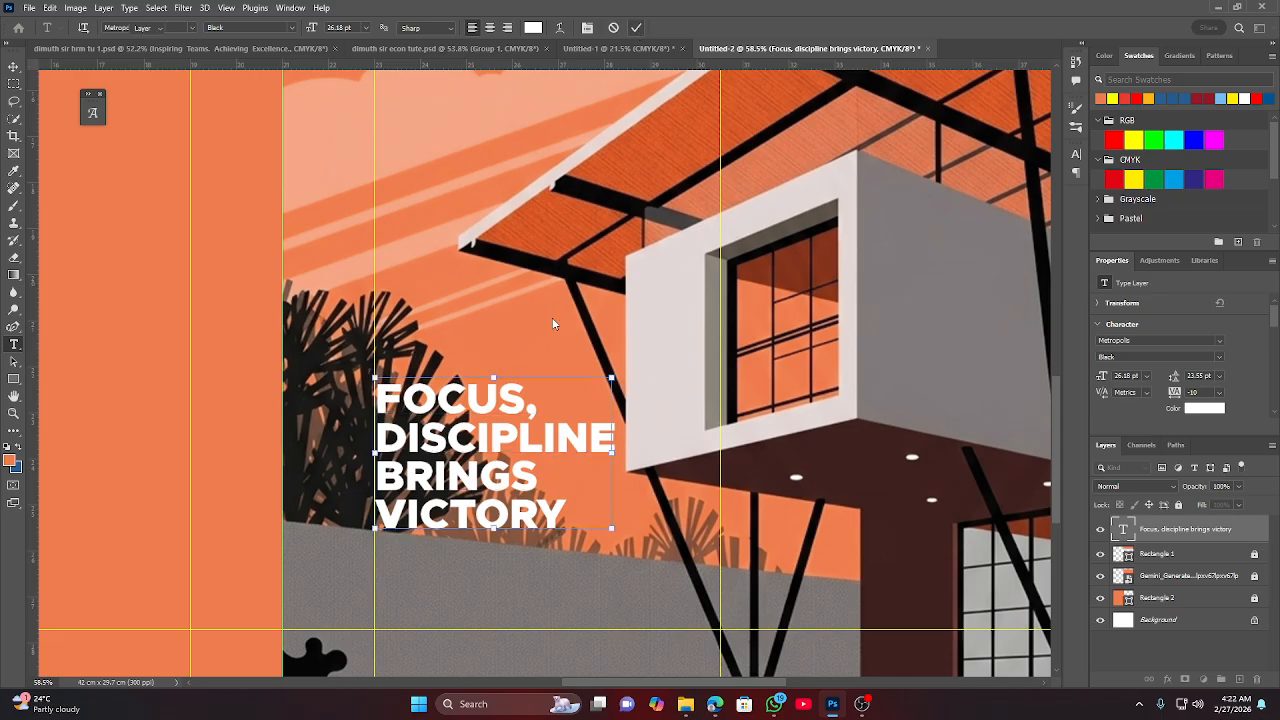
{"action": "key", "text": "v"}
Enlarge the slogan's first line, "Focus,", to 30 pt.
{"action": "double_click", "coordinate": [470, 424]}
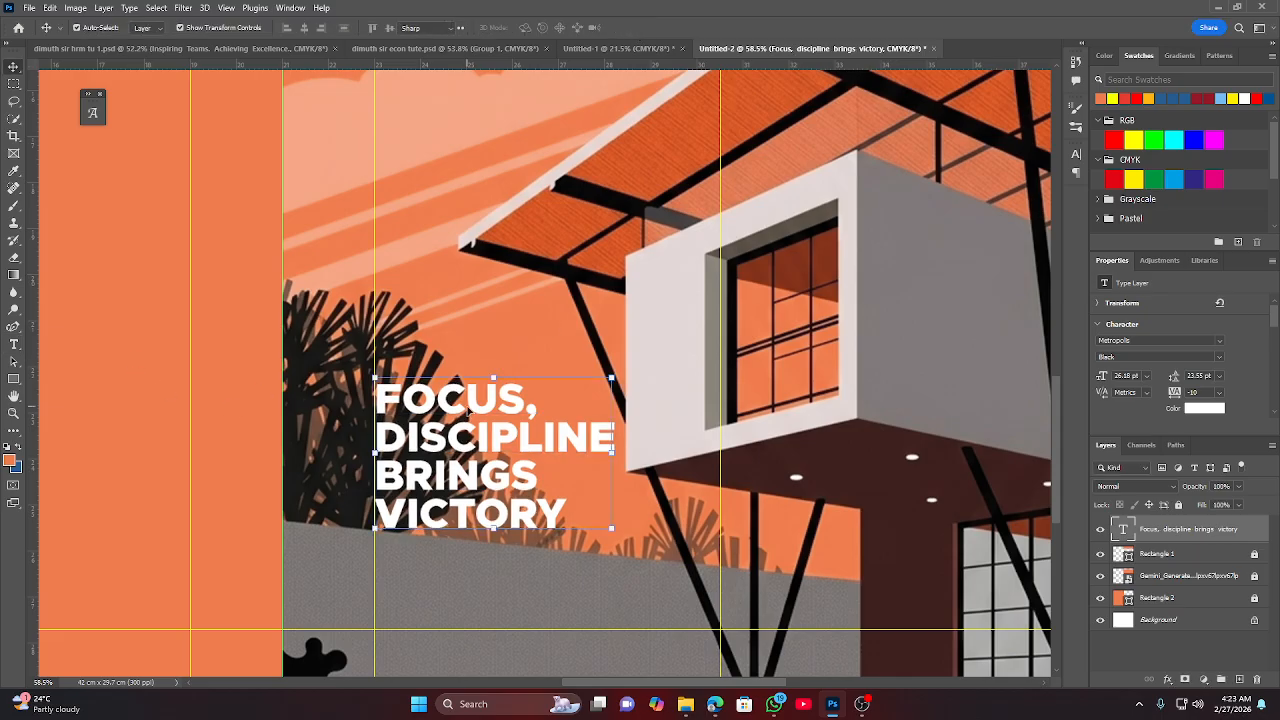
{"action": "left_click_drag", "start_coordinate": [542, 397], "coordinate": [329, 395]}
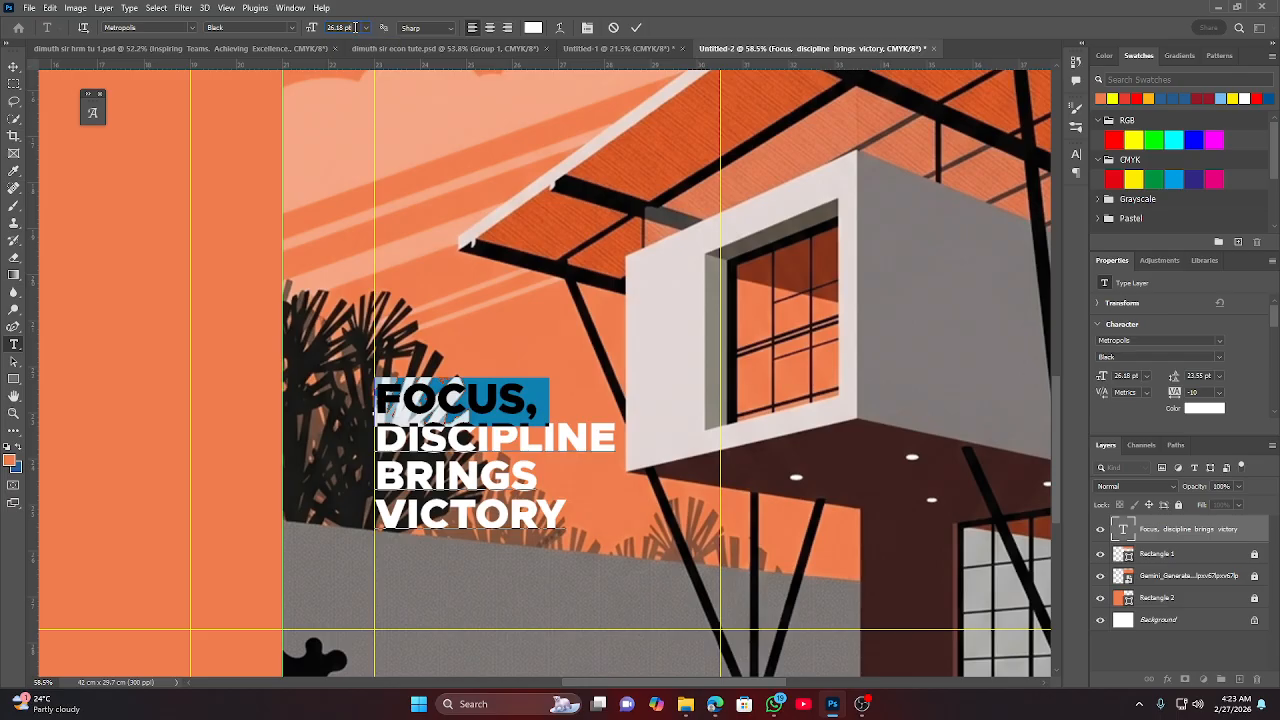
{"action": "scroll", "coordinate": [356, 28], "scroll_direction": "up", "scroll_amount": 3}
{"action": "scroll", "coordinate": [354, 28], "scroll_direction": "up", "scroll_amount": 1}
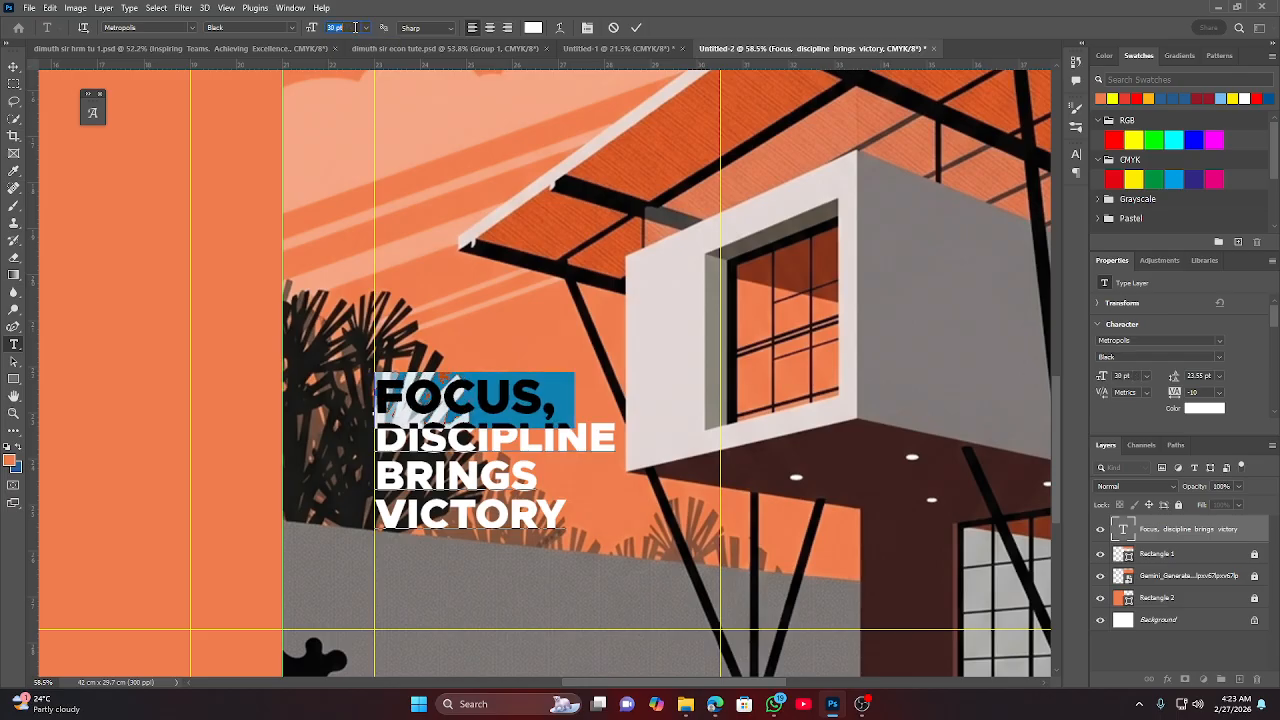
{"action": "left_click", "coordinate": [636, 27]}
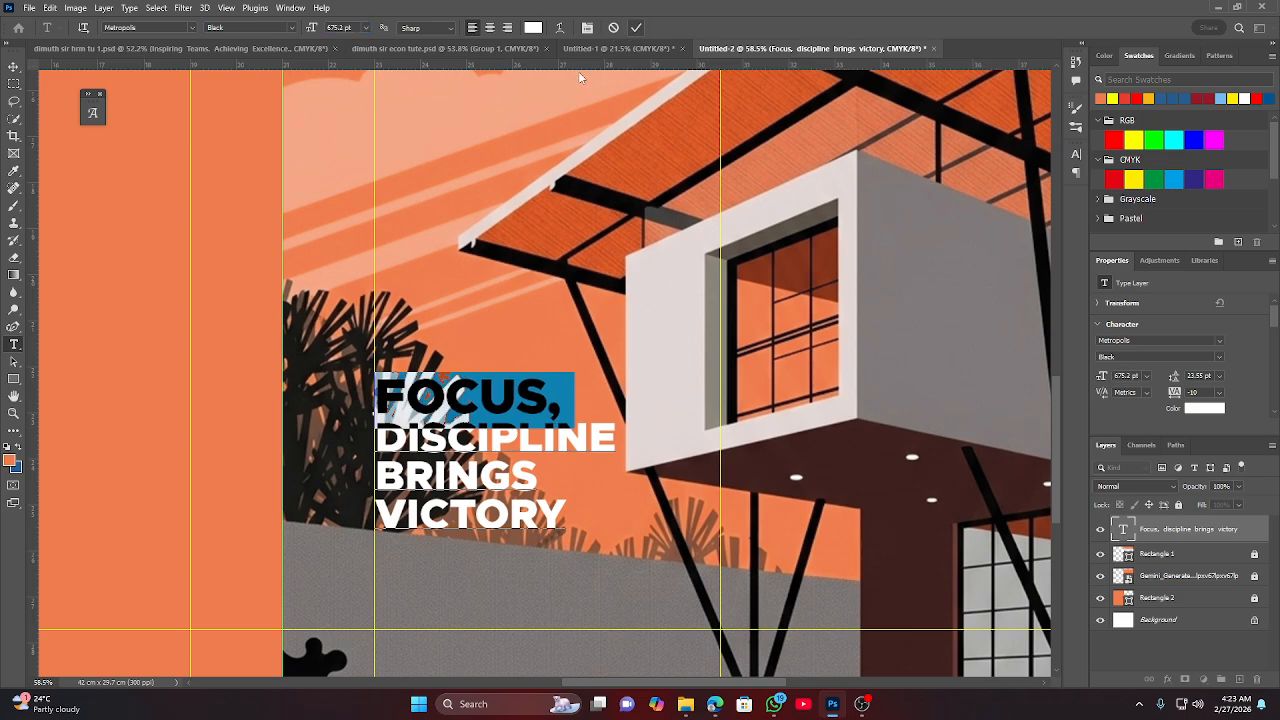
{"action": "key", "text": "v"}
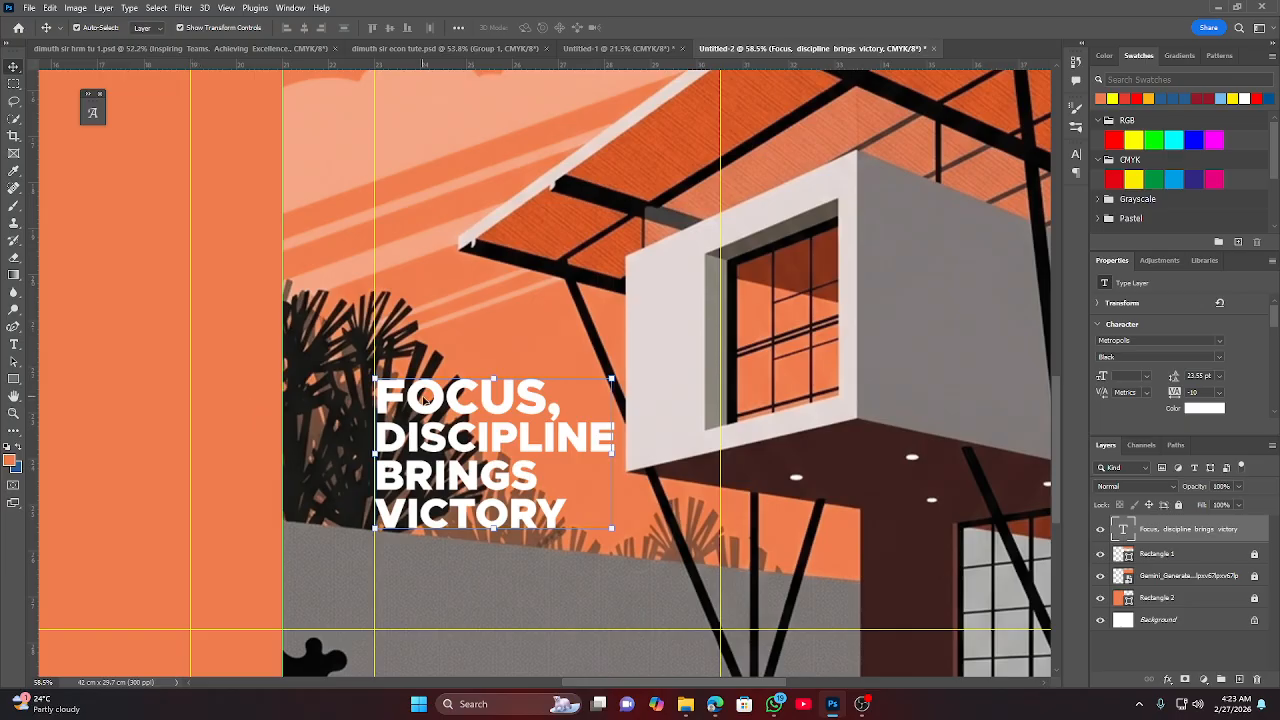
Set the font size of the slogan's first line, "Focus,", to 38 pt and deselect the text layer.
{"action": "key", "text": "t"}
{"action": "left_click", "coordinate": [572, 392]}
{"action": "left_click_drag", "start_coordinate": [572, 392], "coordinate": [308, 394]}
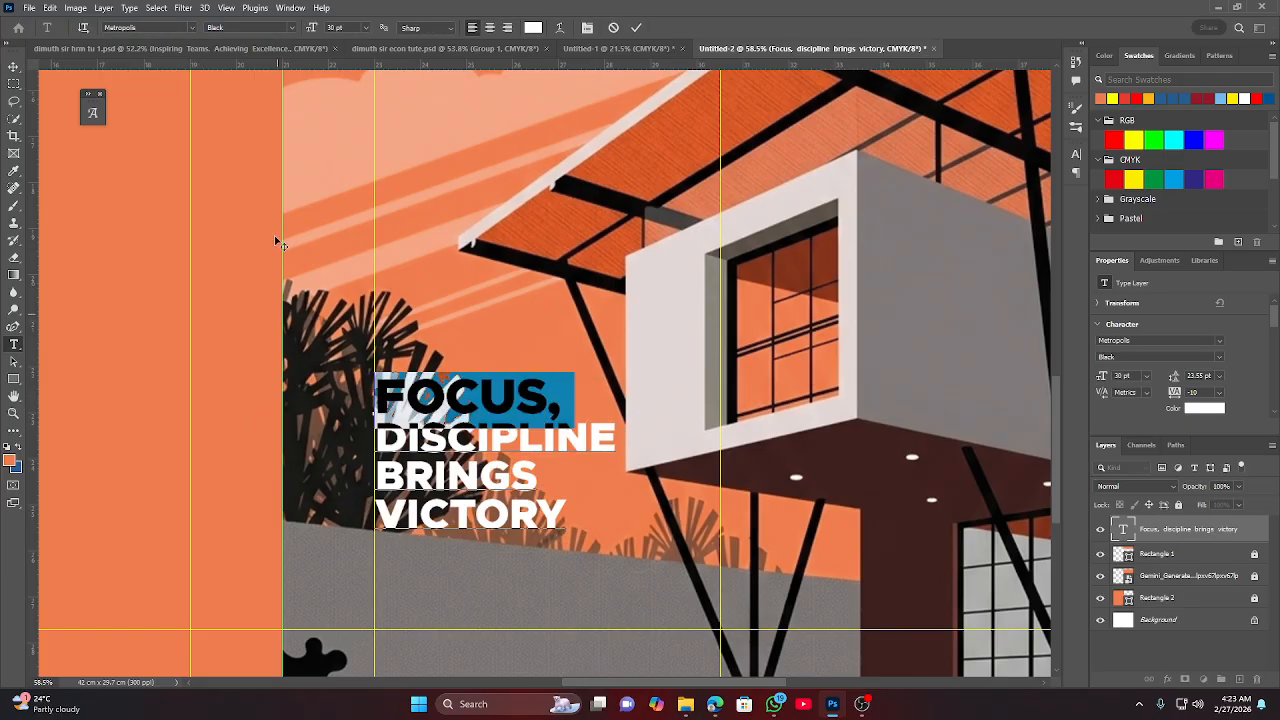
{"action": "scroll", "coordinate": [350, 28], "scroll_direction": "up", "scroll_amount": 8}
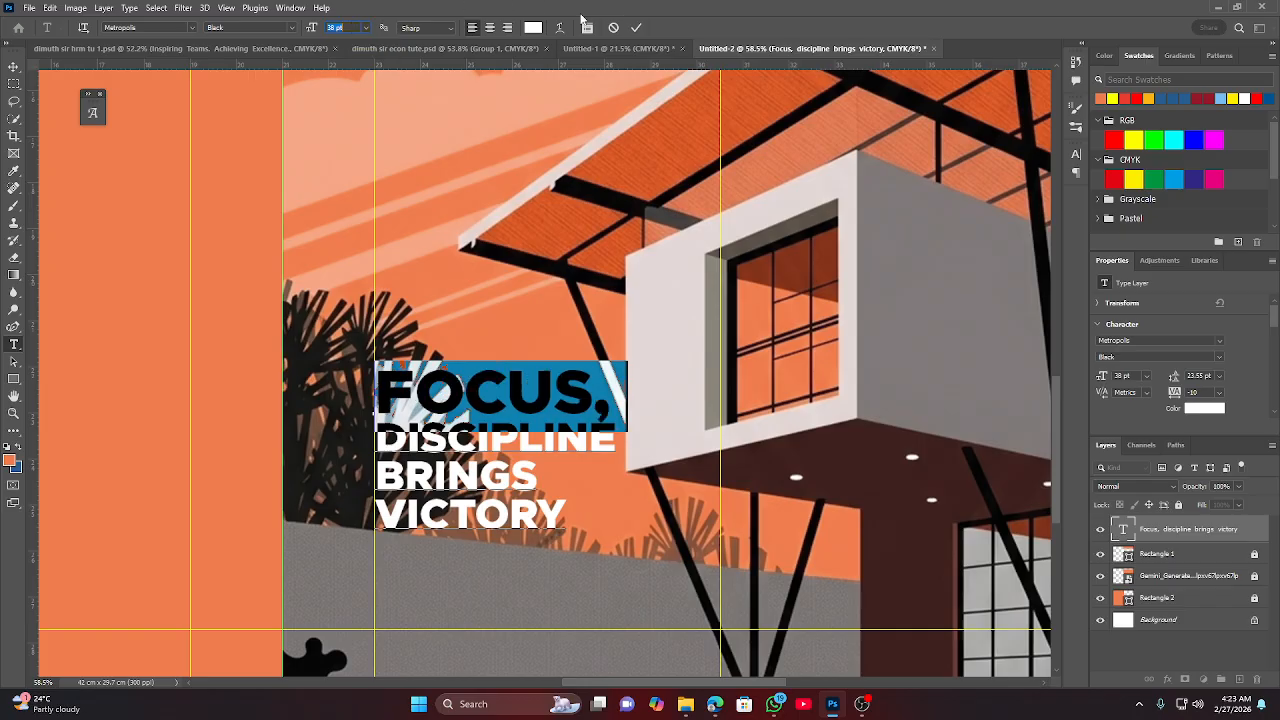
{"action": "left_click", "coordinate": [636, 28]}
{"action": "key", "text": "v"}
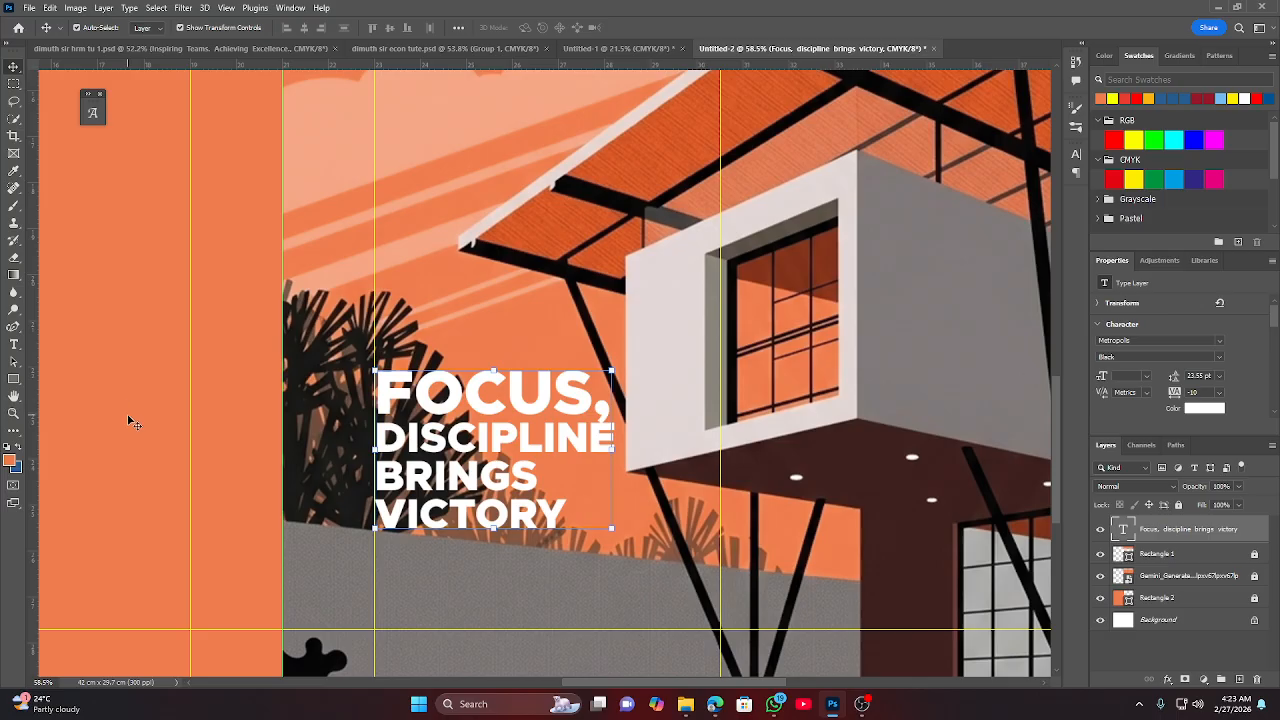
{"action": "left_click", "coordinate": [129, 412]}
Check the whole cover, switch to the DHRM cover document and select the description paragraph below its slogan.
{"action": "scroll", "coordinate": [540, 520], "scroll_direction": "down", "scroll_amount": 6}
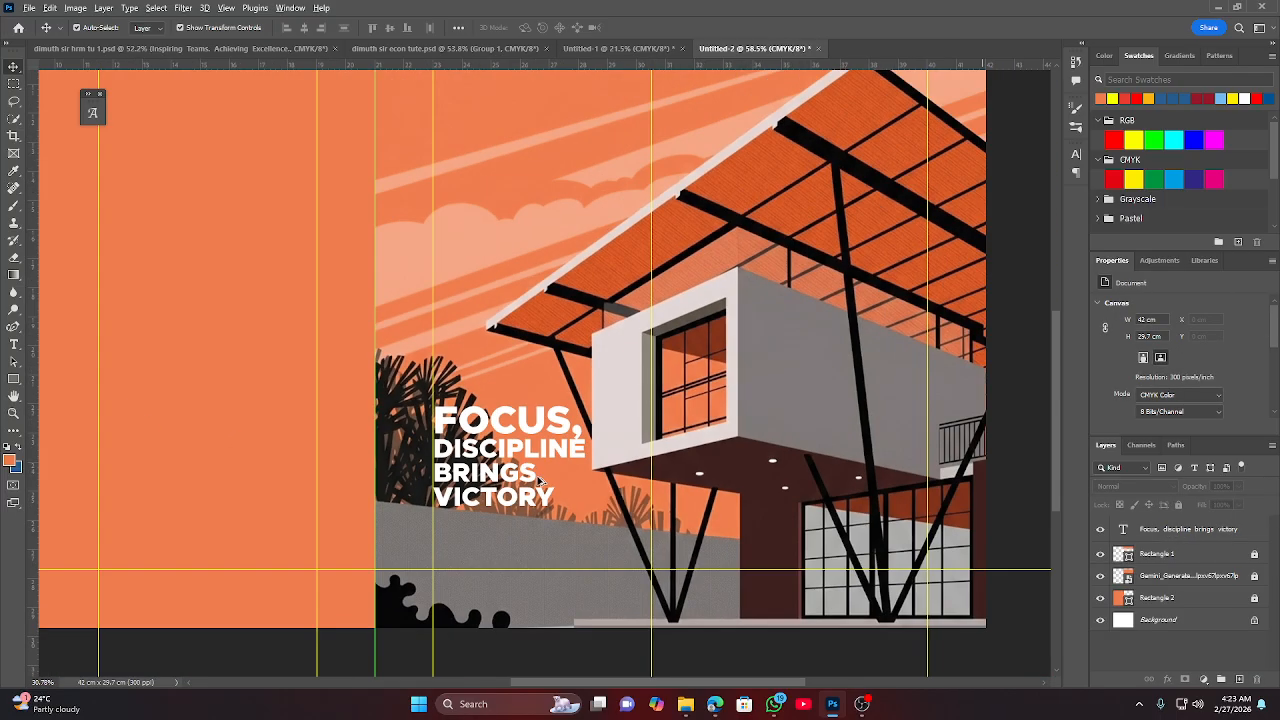
{"action": "scroll", "coordinate": [601, 651], "scroll_direction": "up", "scroll_amount": 2}
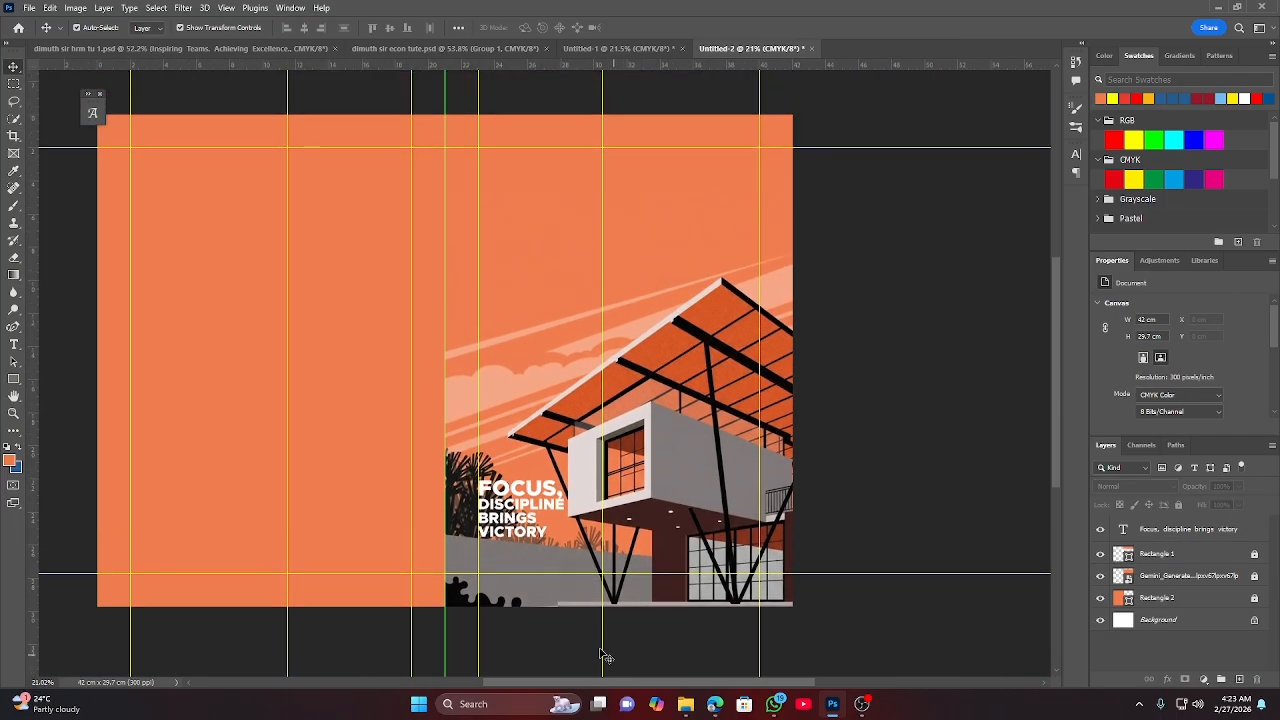
{"action": "scroll", "coordinate": [537, 601], "scroll_direction": "down", "scroll_amount": 2}
{"action": "scroll", "coordinate": [537, 601], "scroll_direction": "up", "scroll_amount": 1}
{"action": "scroll", "coordinate": [563, 619], "scroll_direction": "up", "scroll_amount": 1}
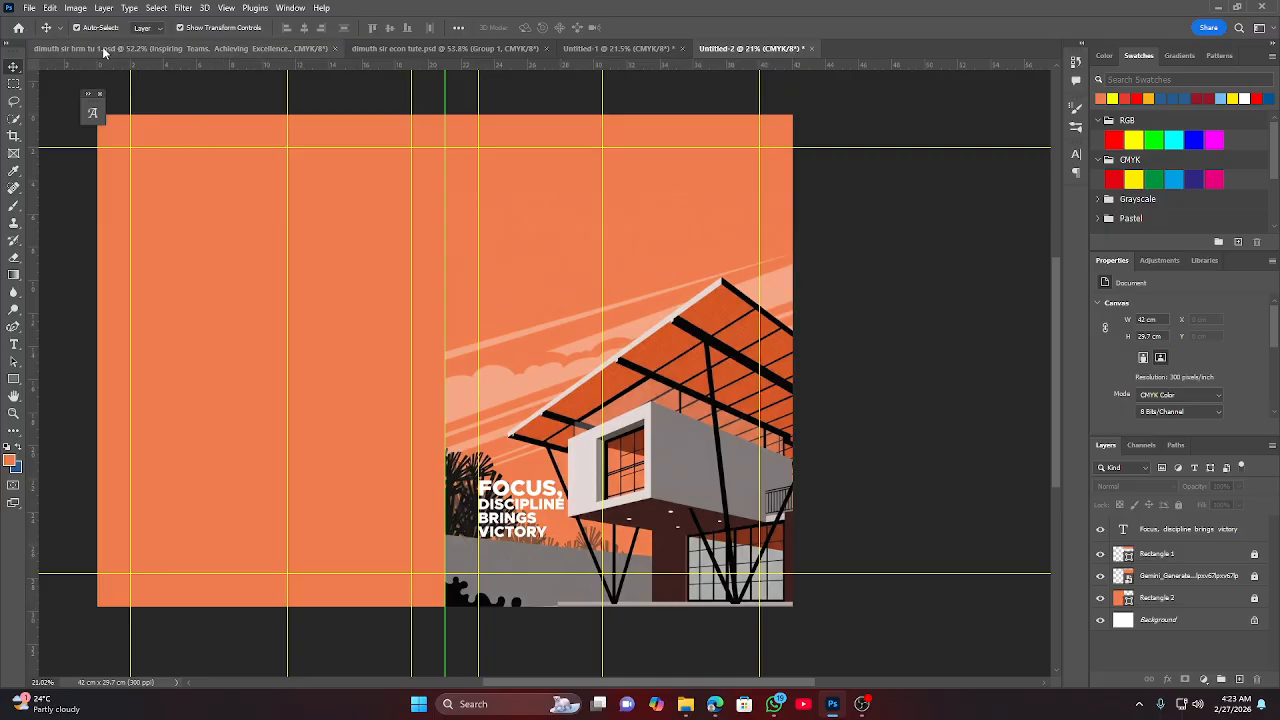
{"action": "left_click", "coordinate": [150, 48]}
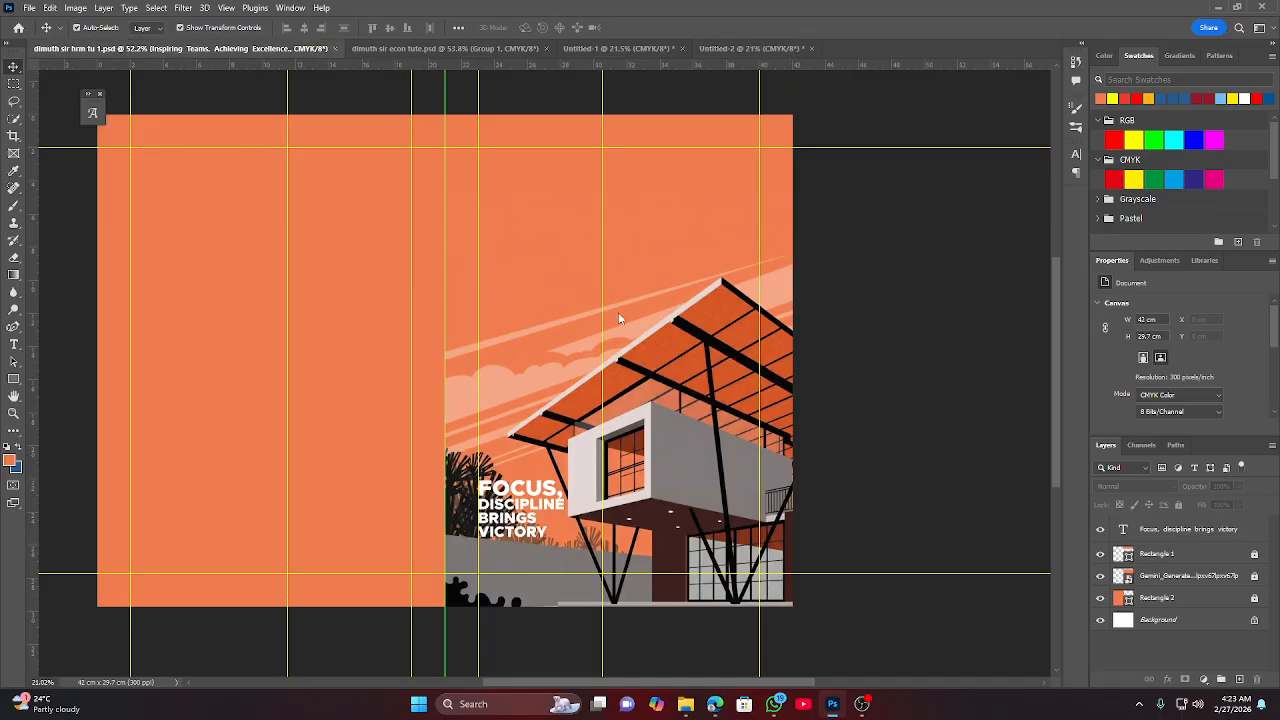
{"action": "scroll", "coordinate": [870, 575], "scroll_direction": "up", "scroll_amount": 3}
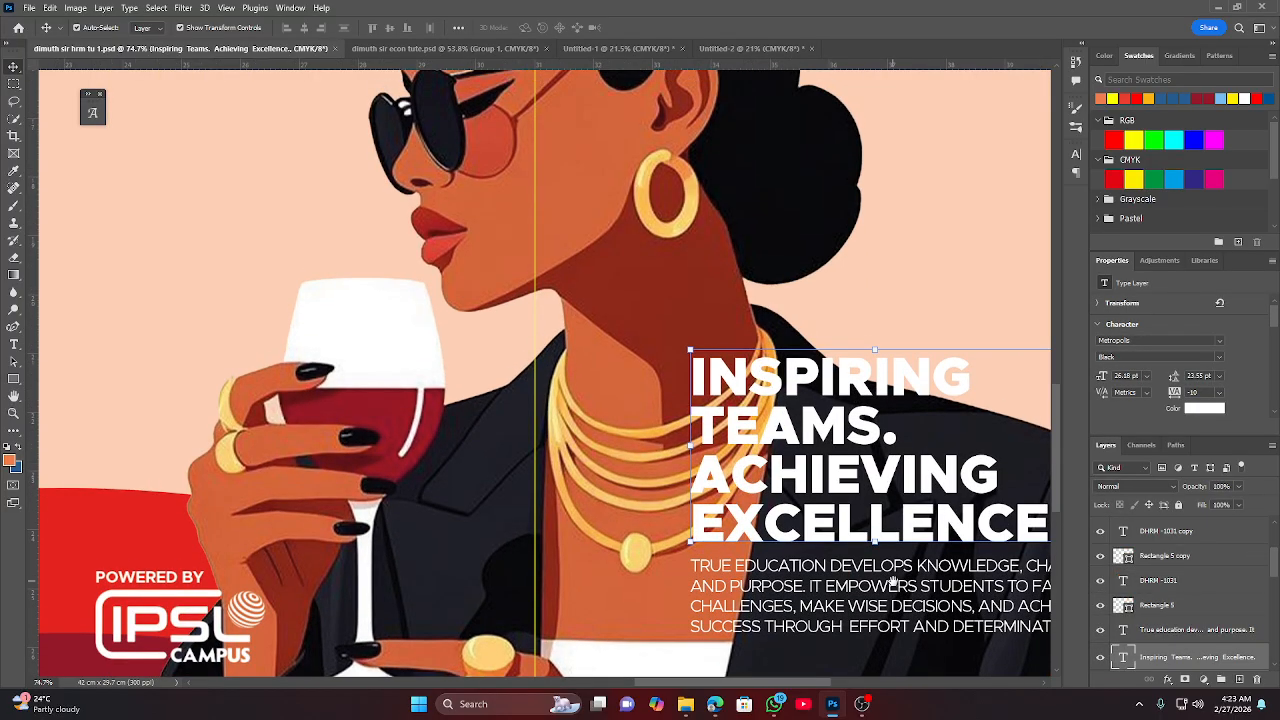
{"action": "left_click_drag", "start_coordinate": [893, 583], "coordinate": [576, 394]}
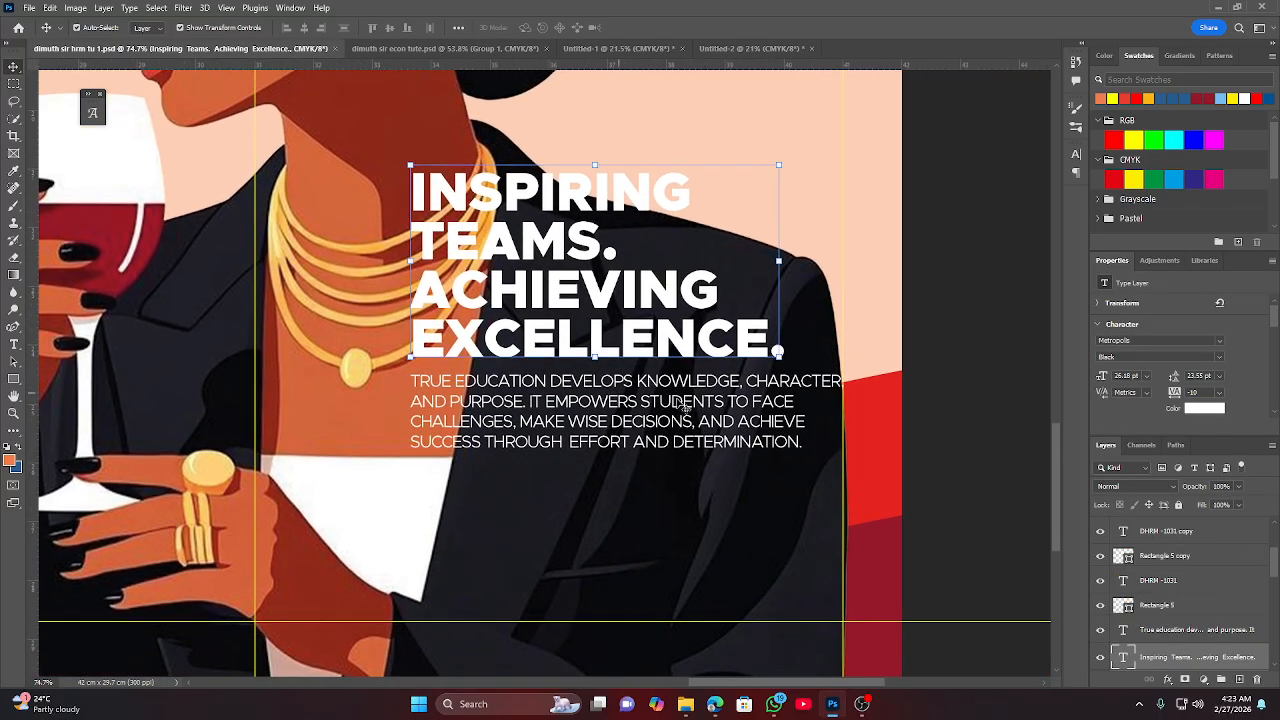
{"action": "left_click", "coordinate": [510, 402]}
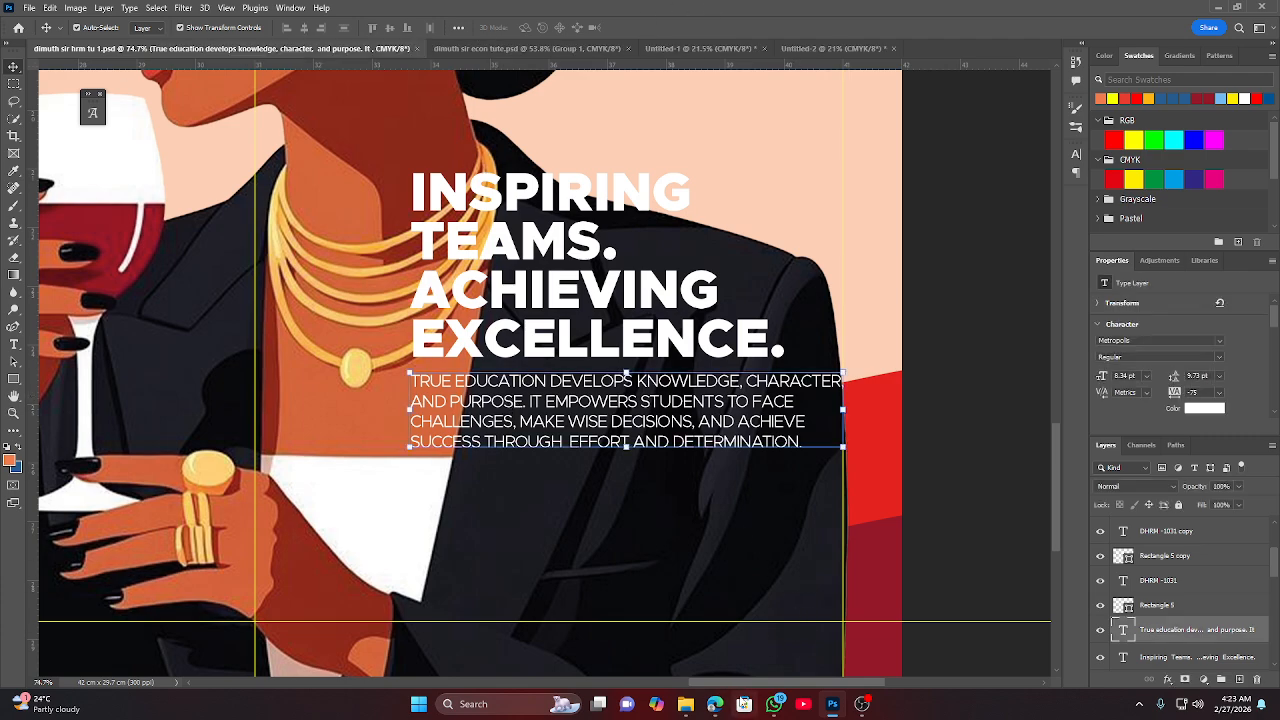
Switch to the browser, open ChatGPT from the search results and submit the prompt "mata edu gana podi wachana 20 saka dip ekadenna".
{"action": "left_click", "coordinate": [714, 704]}
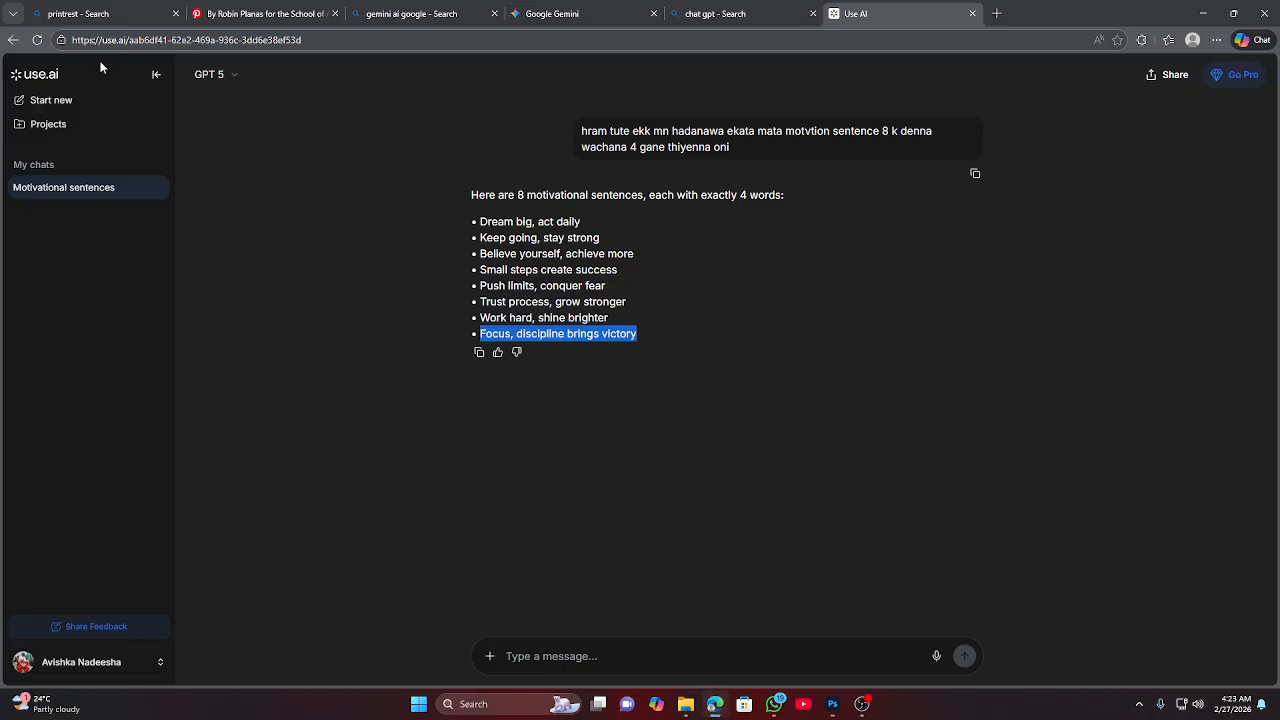
{"action": "left_click", "coordinate": [750, 14]}
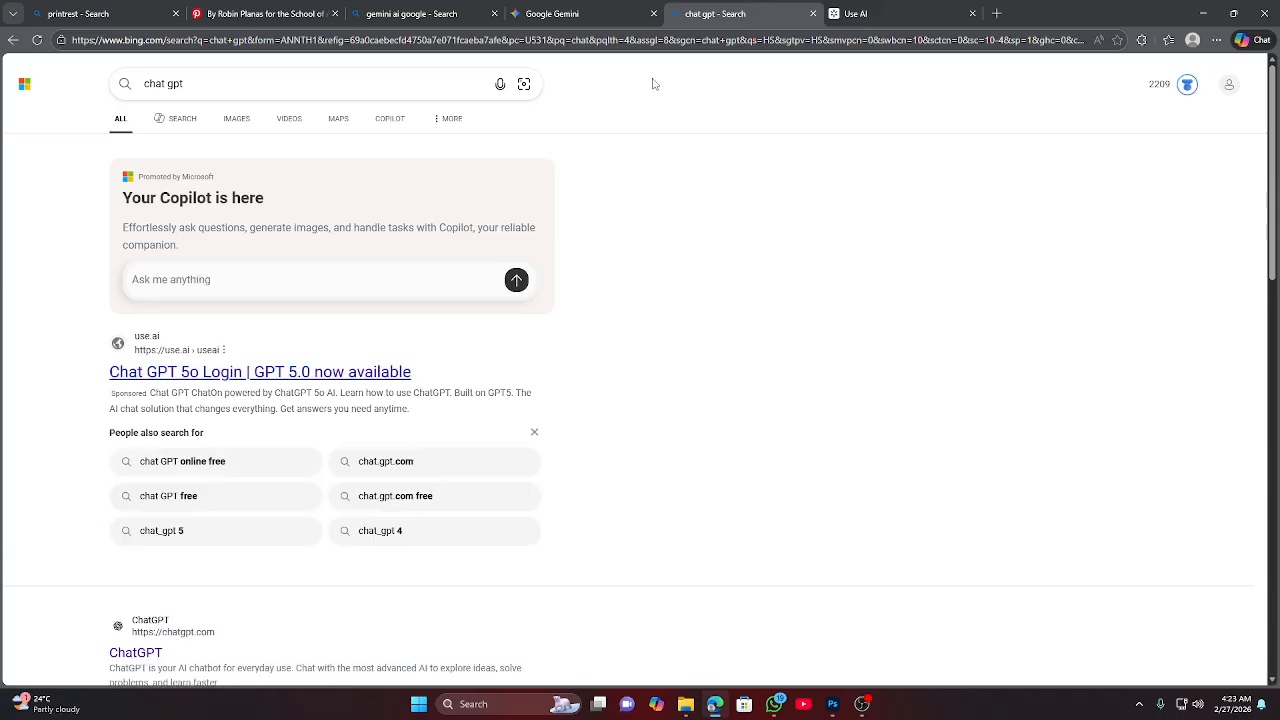
{"action": "scroll", "coordinate": [150, 360], "scroll_direction": "down", "scroll_amount": 3}
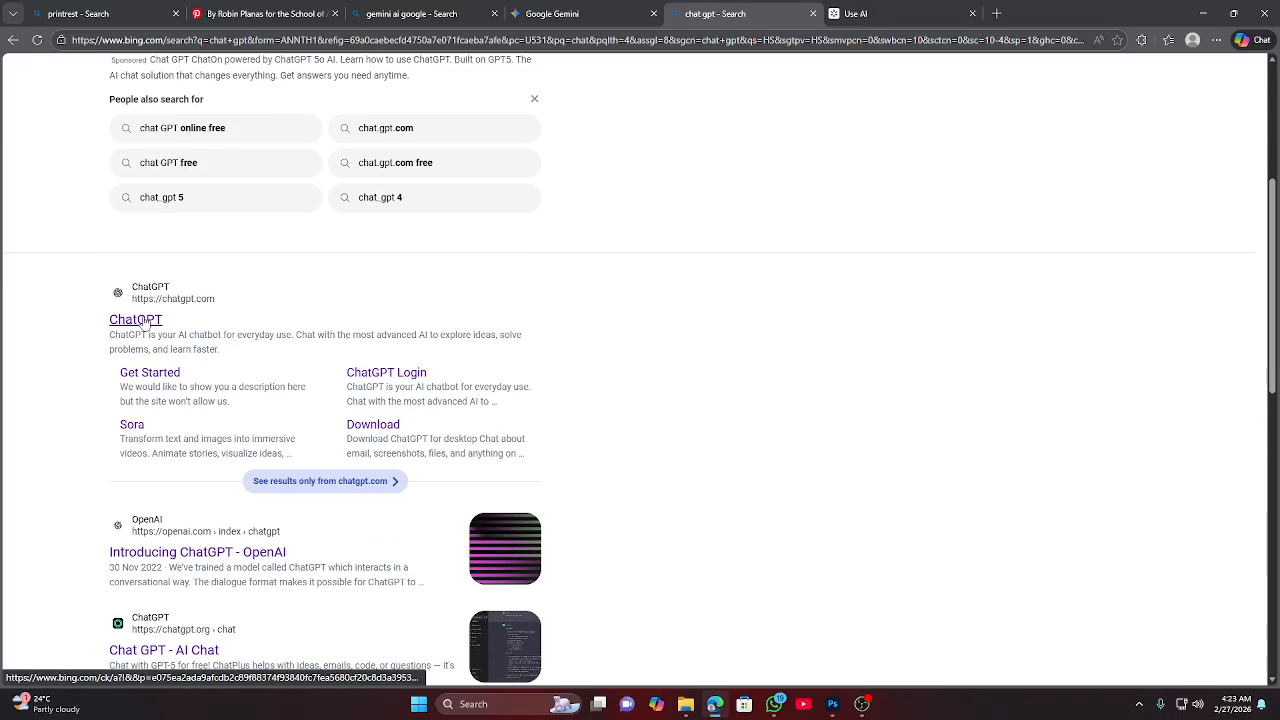
{"action": "left_click", "coordinate": [144, 322]}
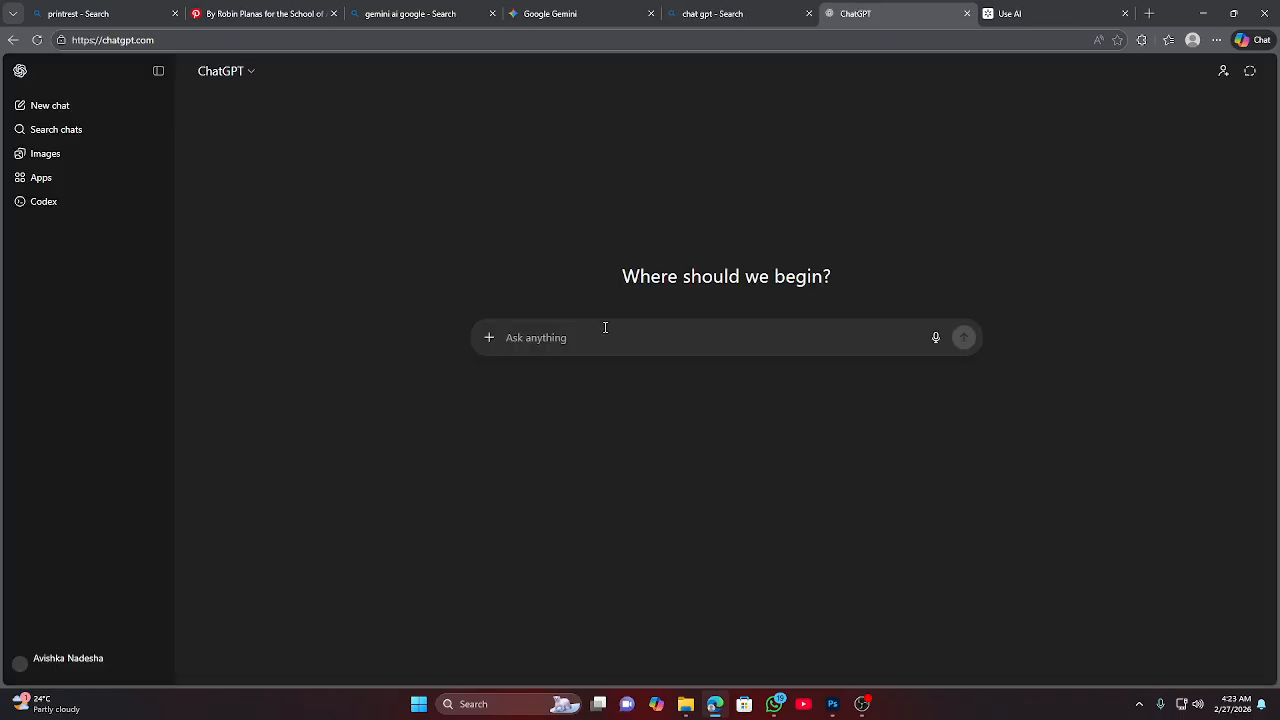
{"action": "type", "text": "mata edu"}
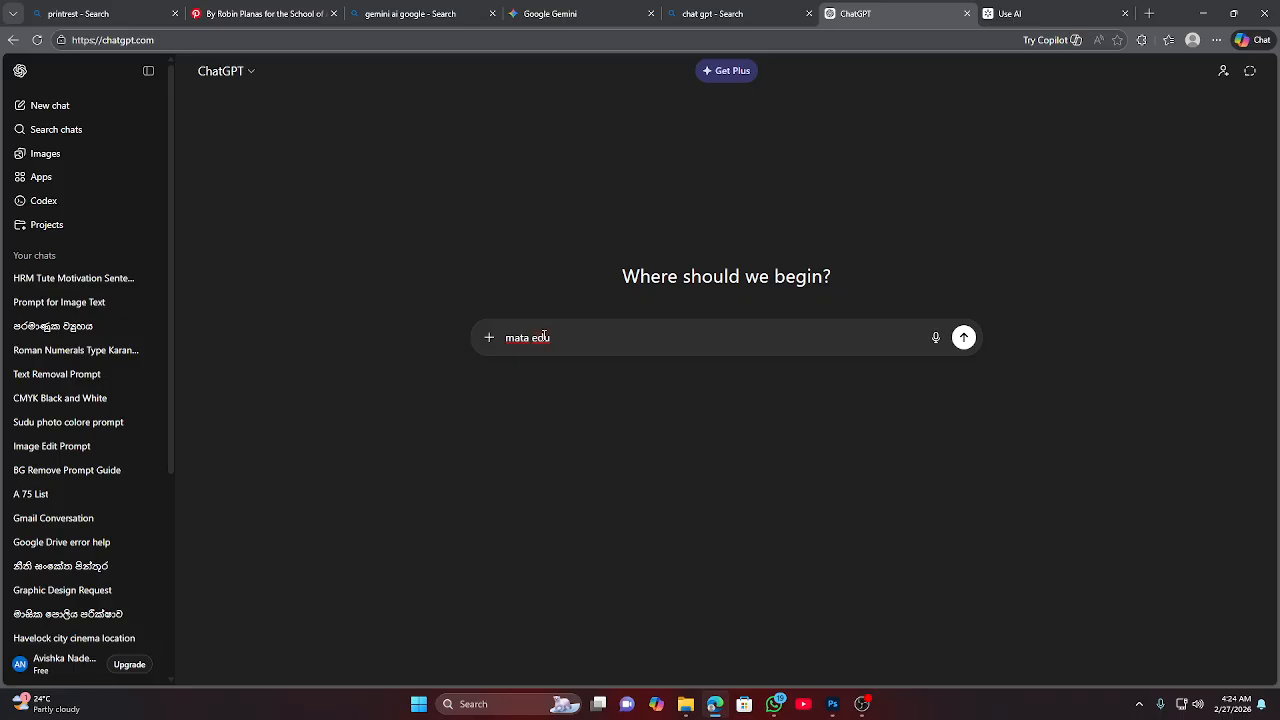
{"action": "type", "text": "ana podi wachana "}
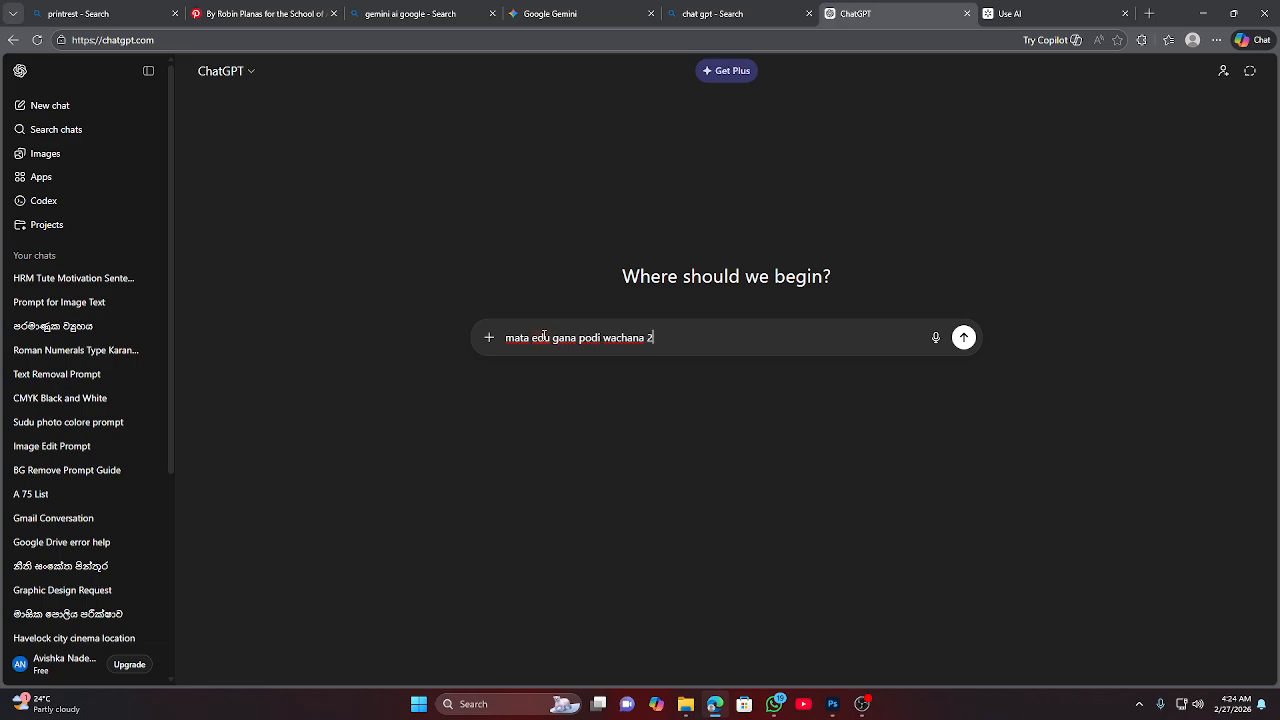
{"action": "type", "text": "20 saka dip ekadenna"}
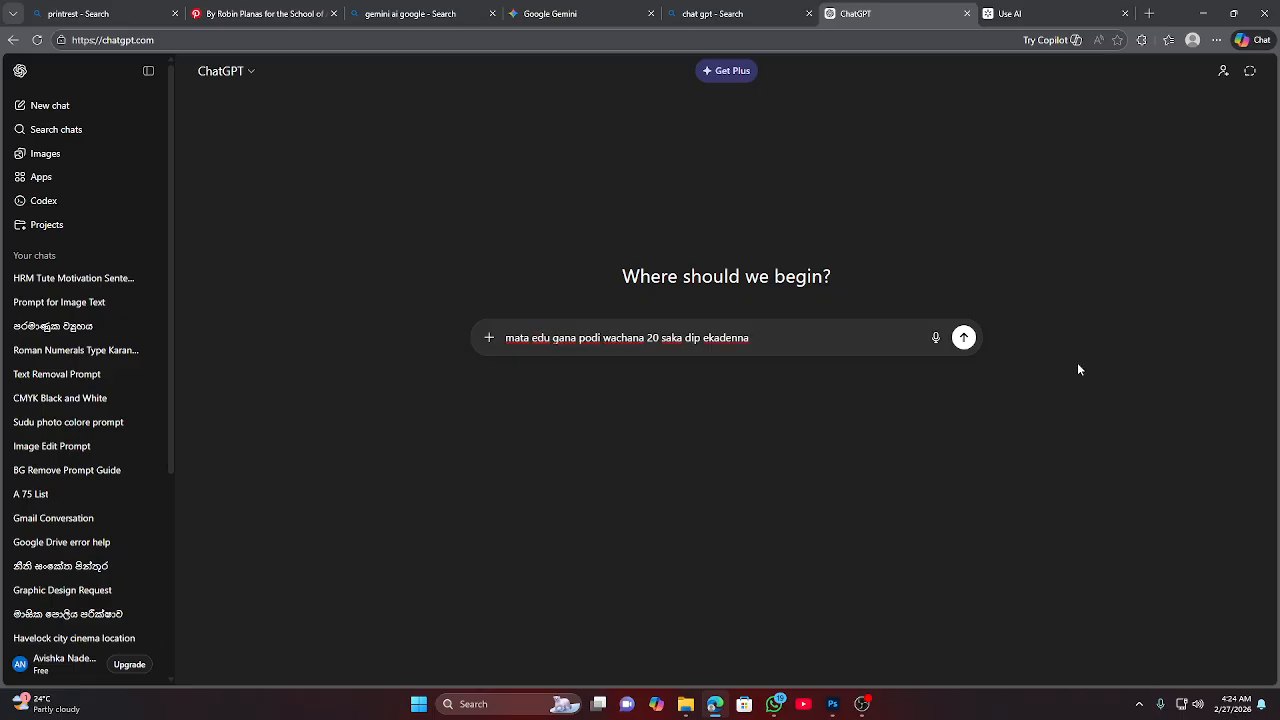
{"action": "left_click", "coordinate": [963, 338]}
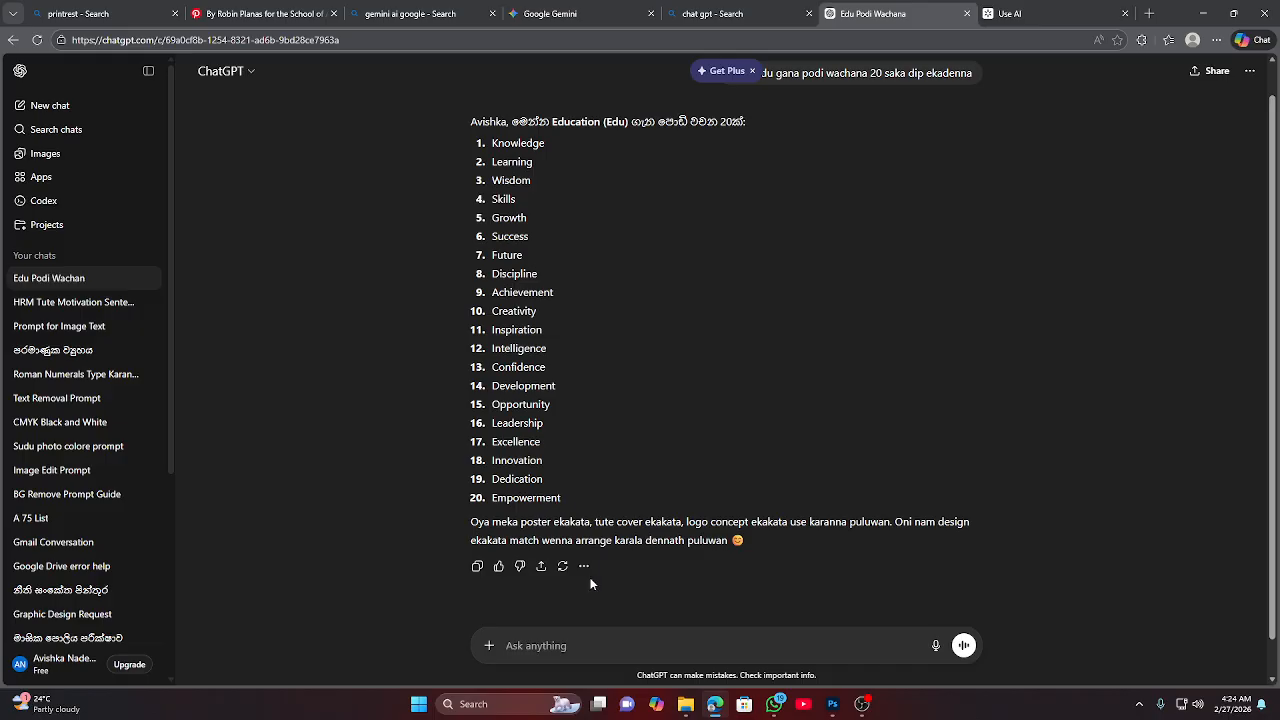
Request a description from ChatGPT with the follow-up message "dipcrition".
{"action": "left_click", "coordinate": [543, 644]}
{"action": "type", "text": "d"}
{"action": "type", "text": "ipcrition"}
{"action": "key", "text": "Return"}
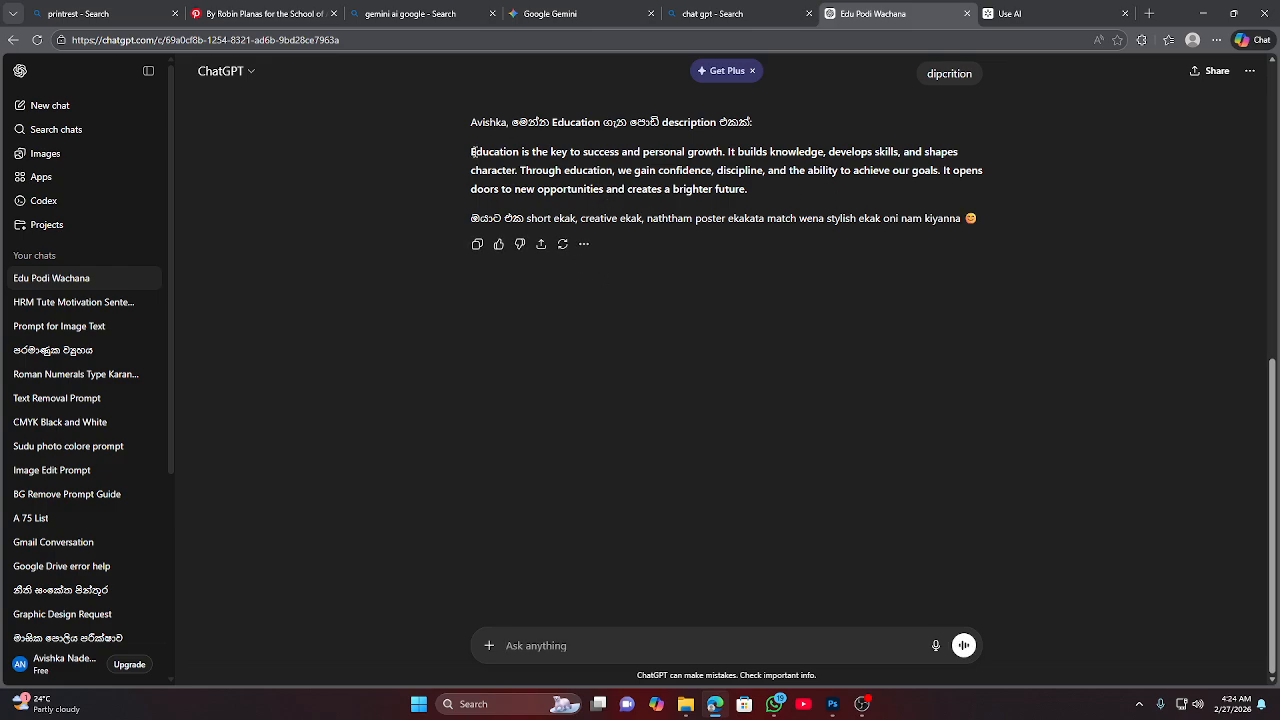
Copy the full generated paragraph, from "Education is the key to success" to "creates a brighter future.".
{"action": "left_click_drag", "start_coordinate": [472, 152], "coordinate": [685, 153]}
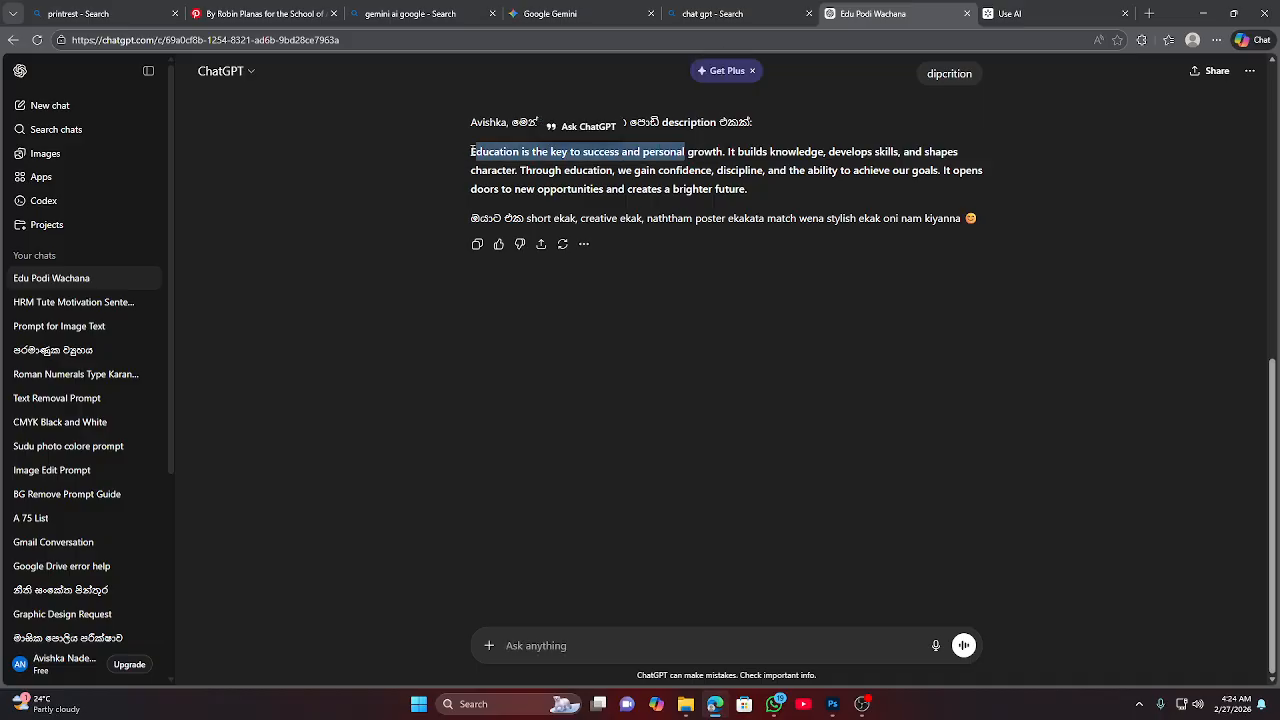
{"action": "left_click_drag", "start_coordinate": [472, 152], "coordinate": [873, 184]}
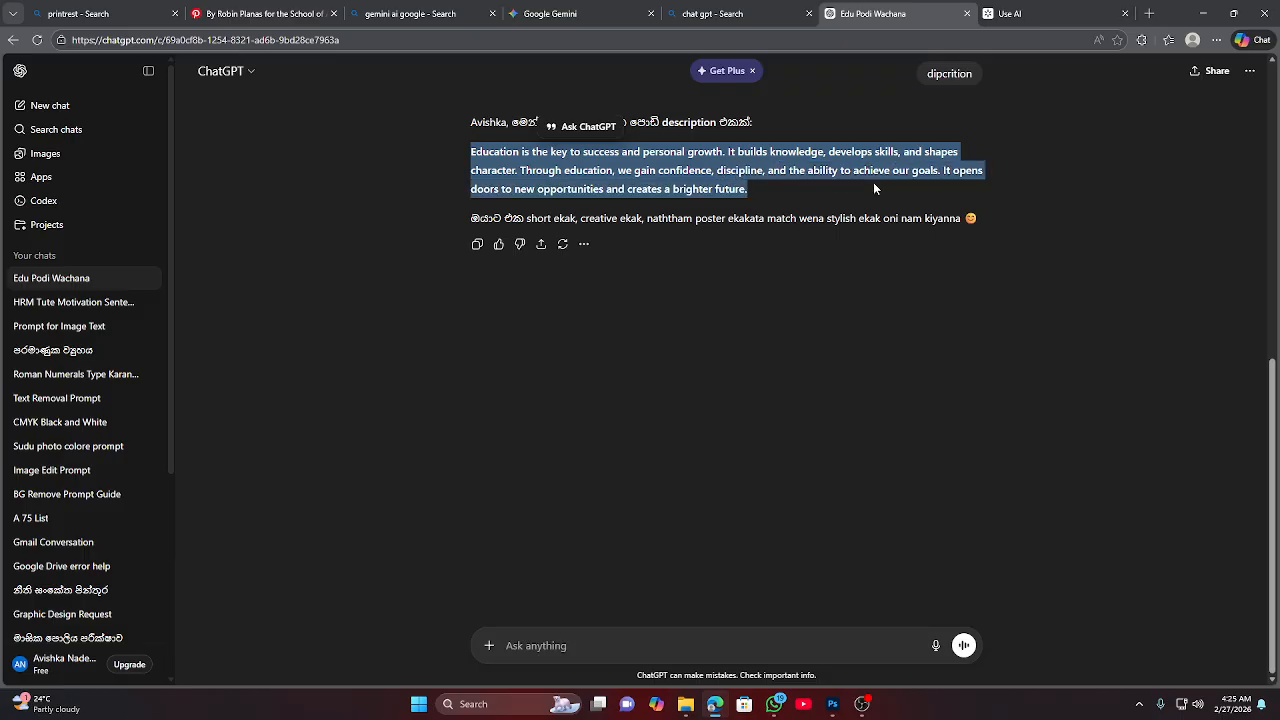
{"action": "right_click", "coordinate": [752, 170]}
{"action": "left_click", "coordinate": [733, 192]}
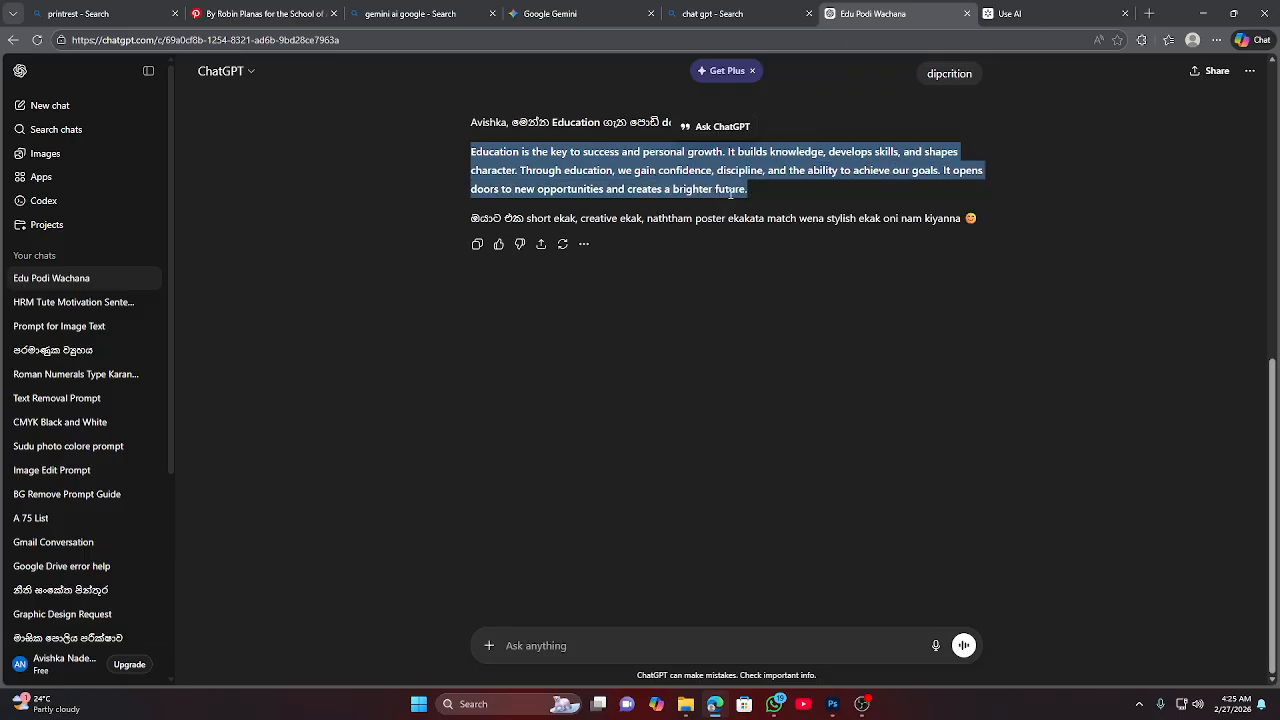
Return to Photoshop and try placing the DHRM cover's white description paragraph below the slogan in Untitled-2.
{"action": "left_click", "coordinate": [832, 704]}
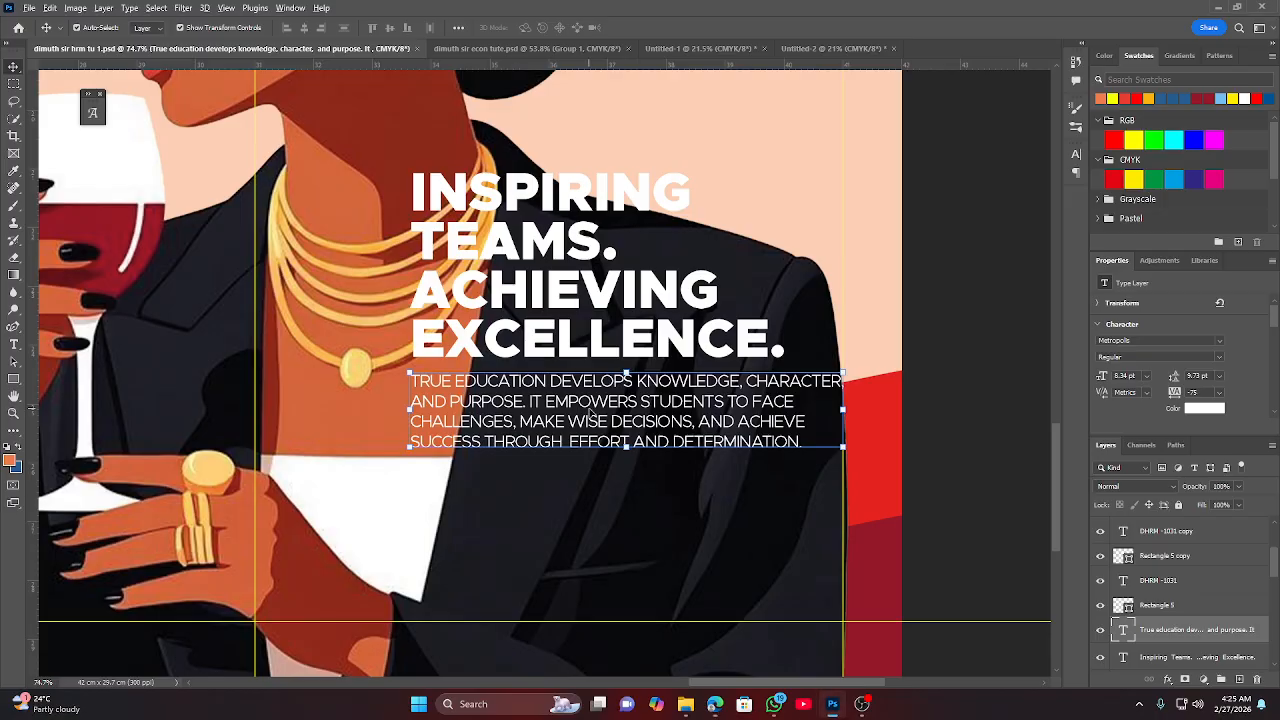
{"action": "left_click_drag", "start_coordinate": [589, 407], "coordinate": [502, 553]}
{"action": "scroll", "coordinate": [525, 551], "scroll_direction": "up", "scroll_amount": 6}
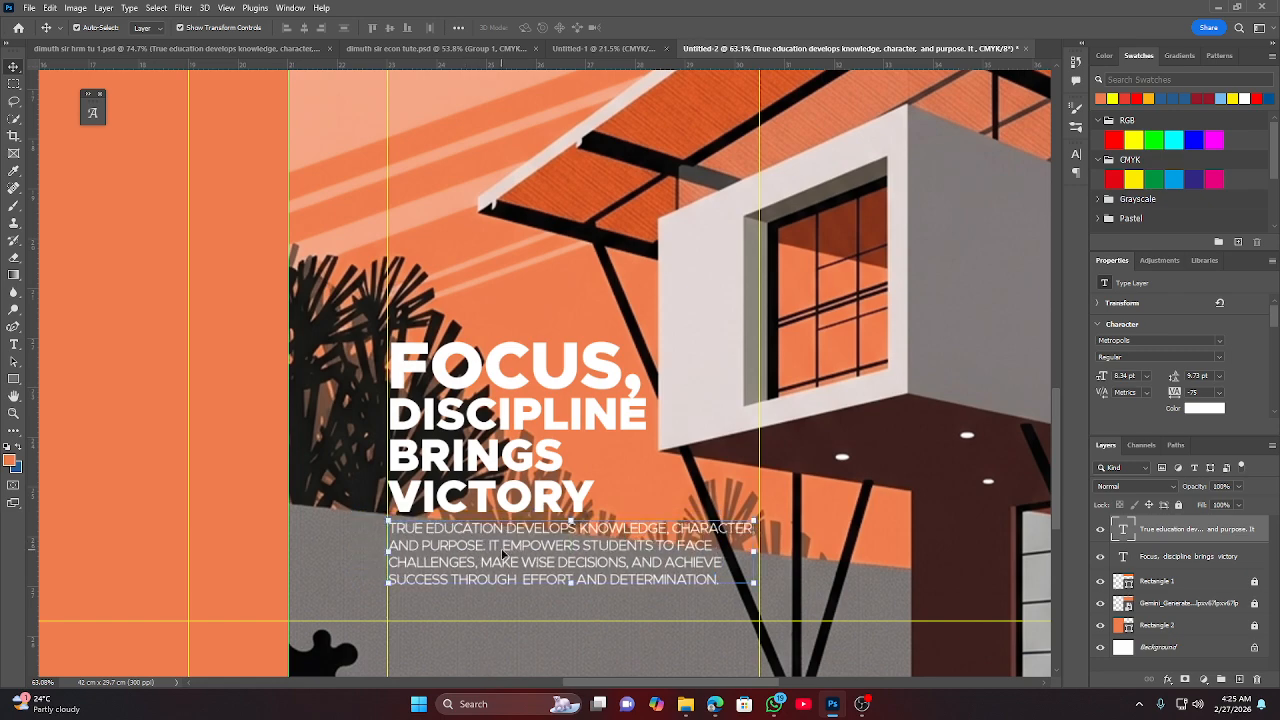
{"action": "key", "text": "Delete"}
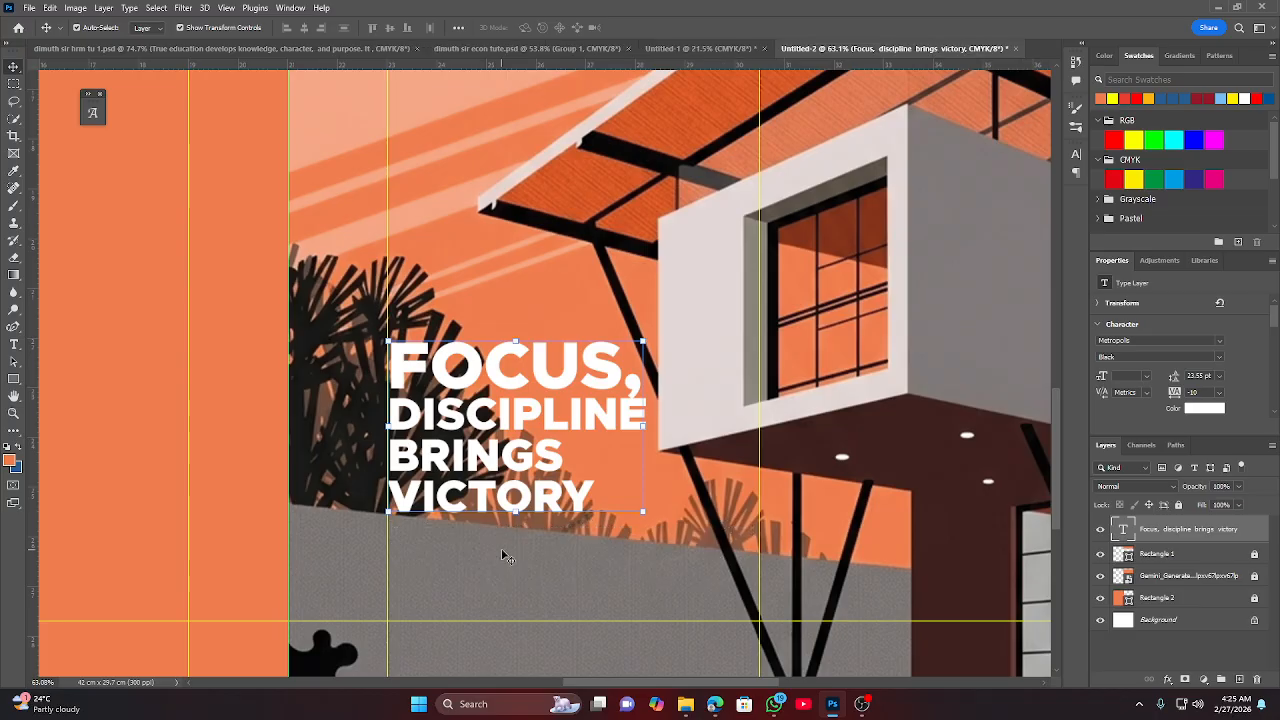
Paste the copied education description as a new horizontal text layer just below the slogan, on the grey wall.
{"action": "left_click", "coordinate": [14, 345]}
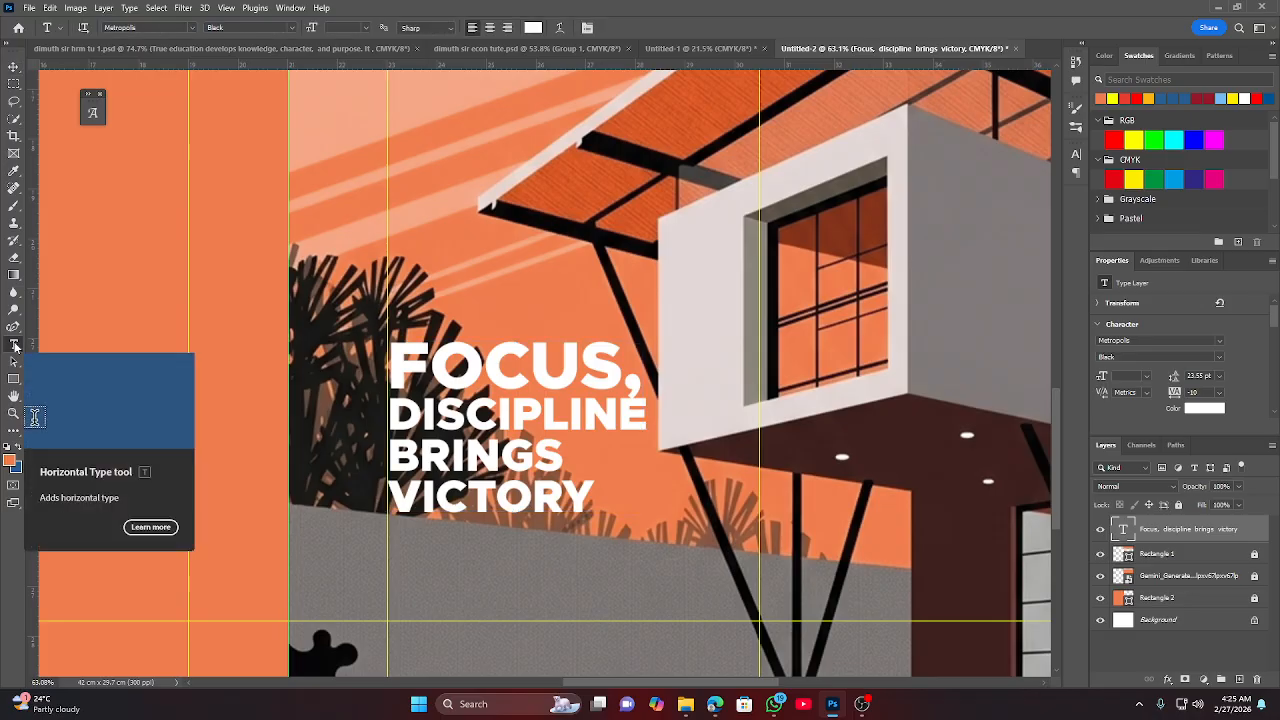
{"action": "left_click", "coordinate": [403, 536]}
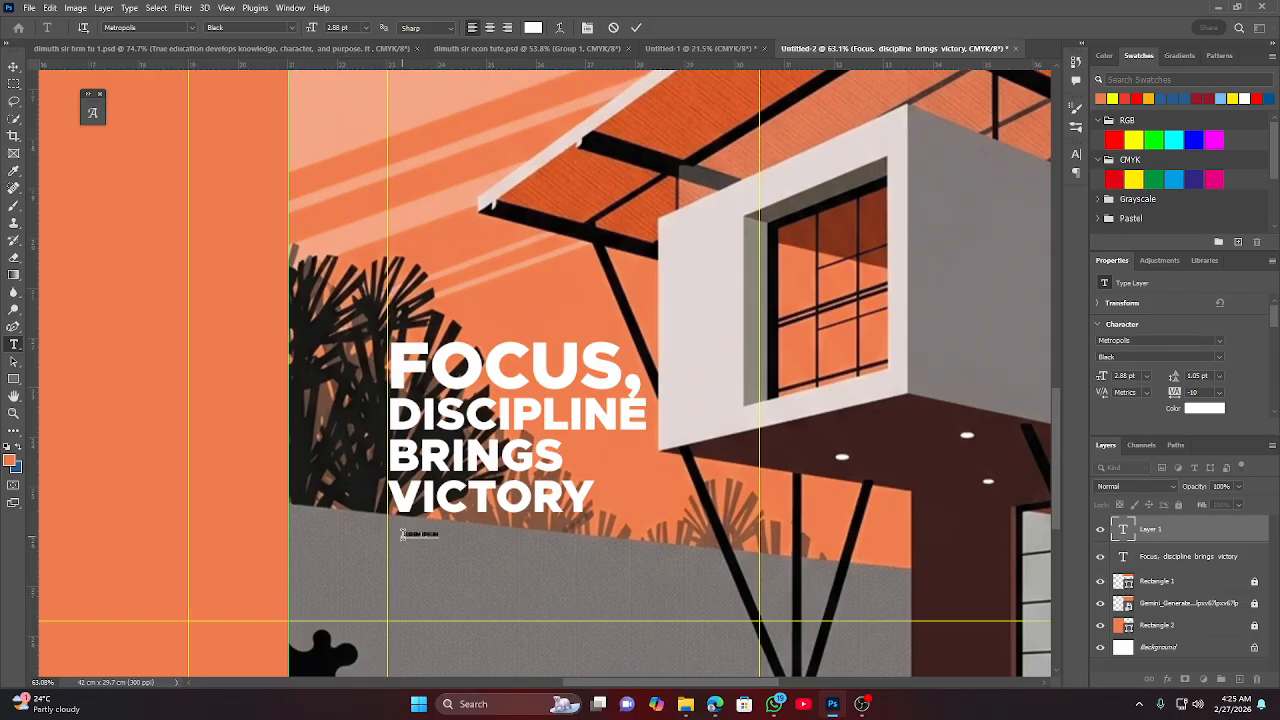
{"action": "key", "text": "ctrl+v"}
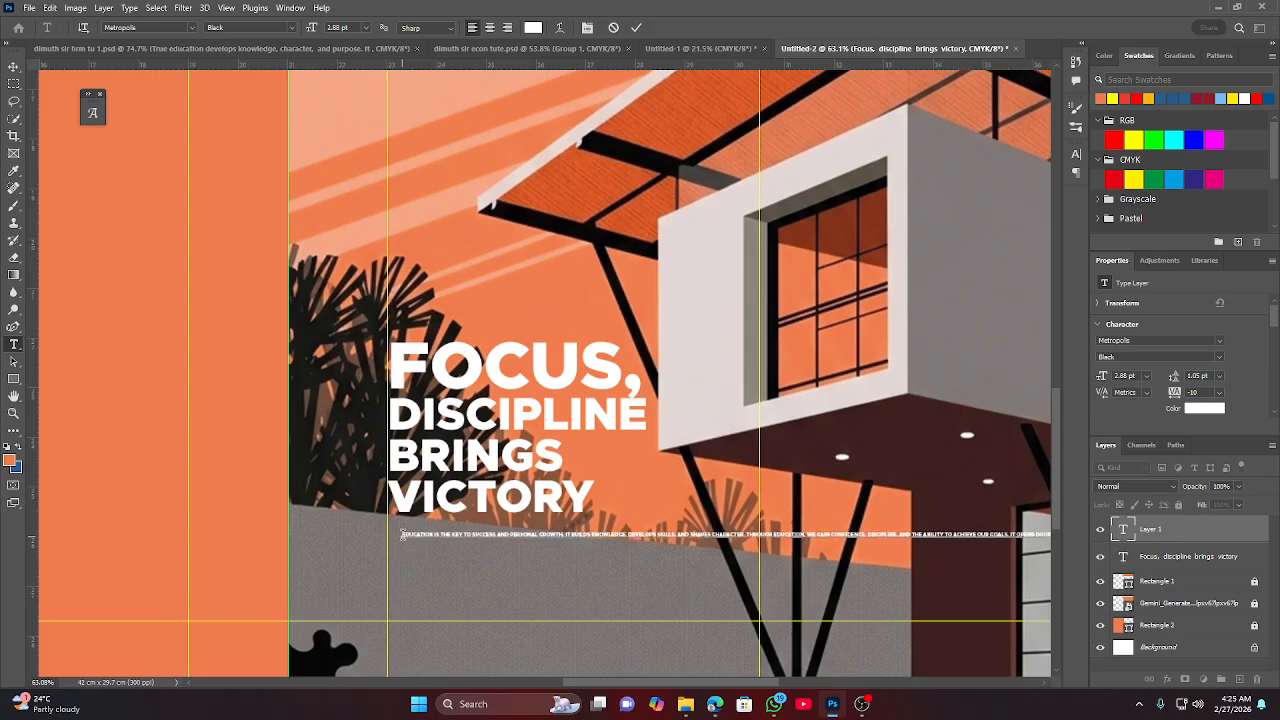
{"action": "left_click", "coordinate": [636, 28]}
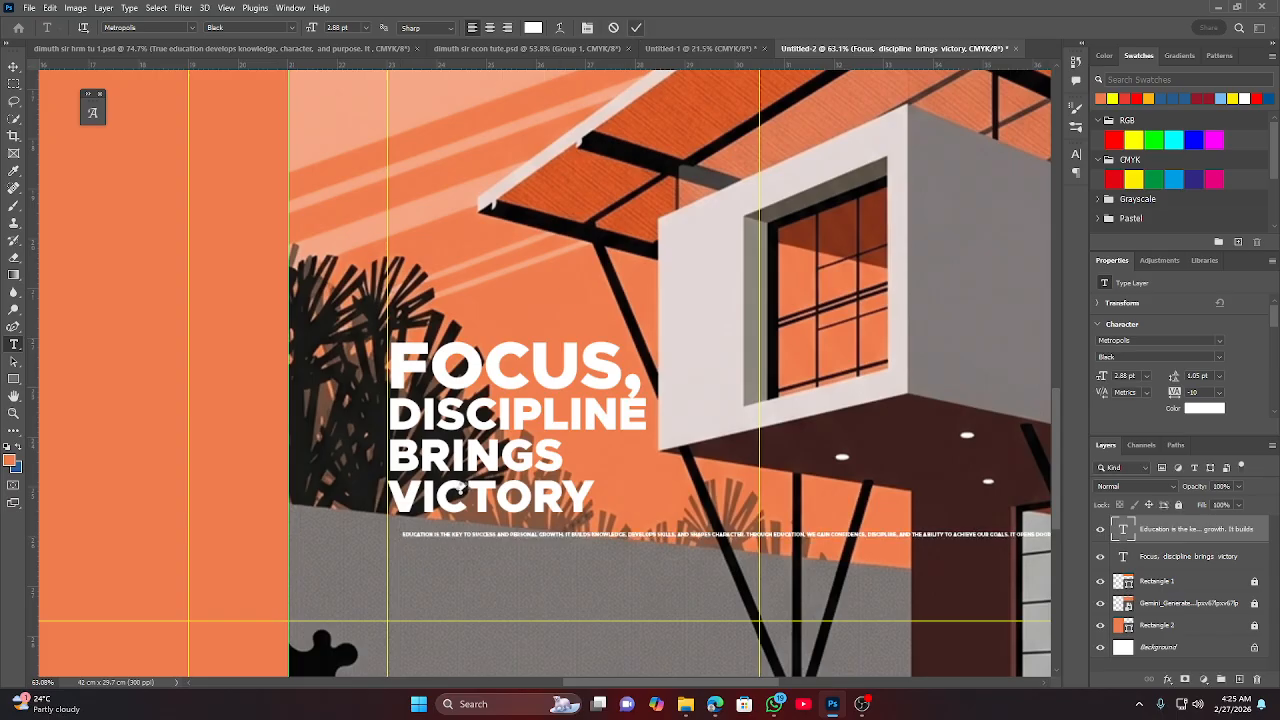
{"action": "left_click", "coordinate": [13, 66]}
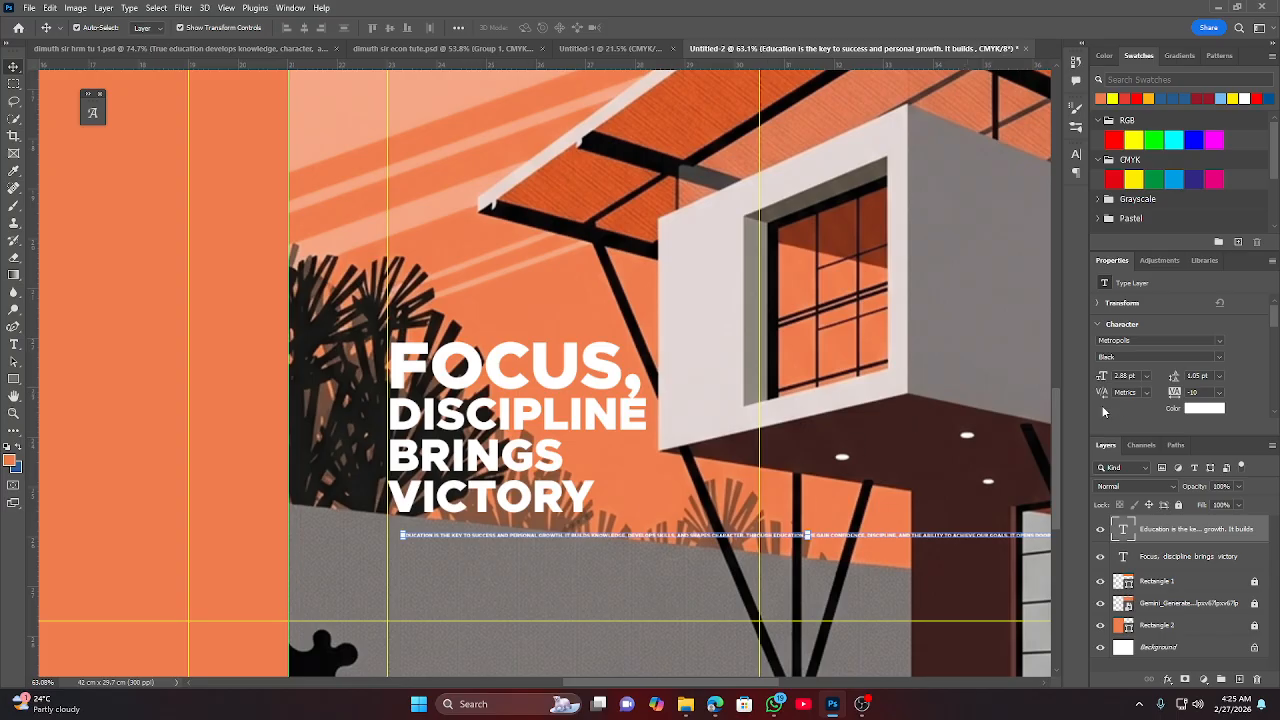
{"action": "left_click", "coordinate": [1147, 377]}
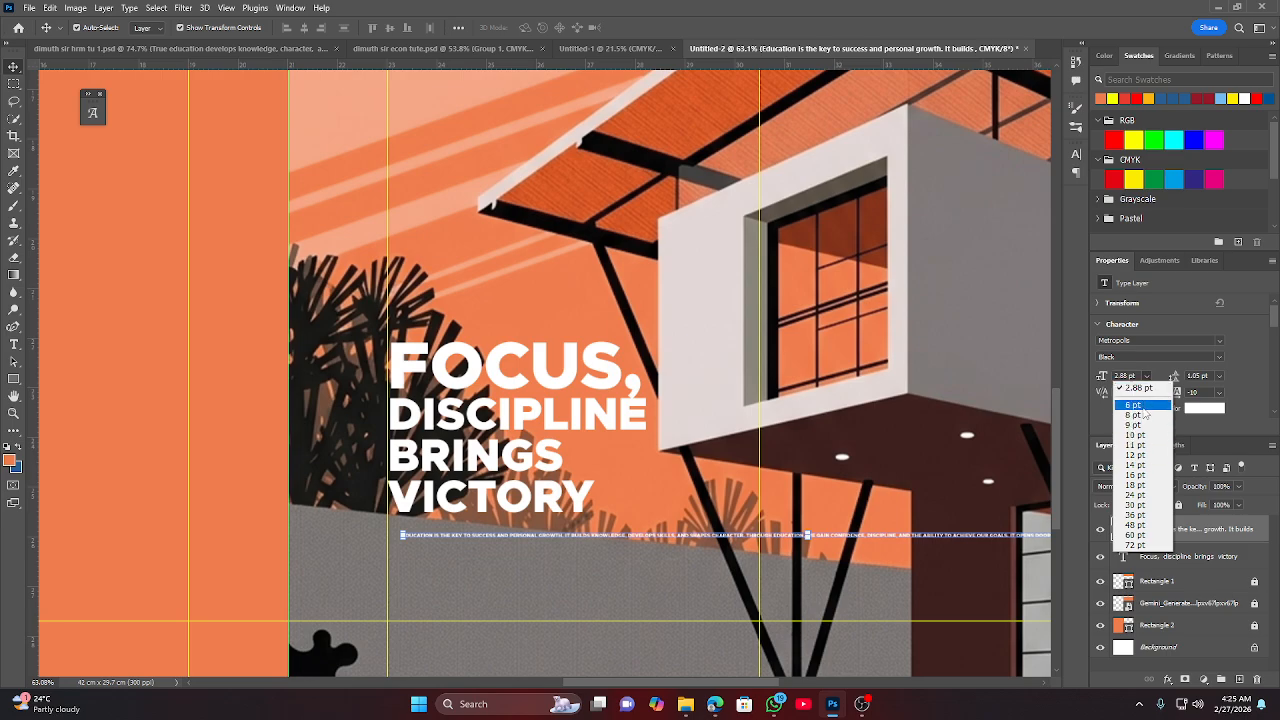
{"action": "left_click", "coordinate": [1138, 281]}
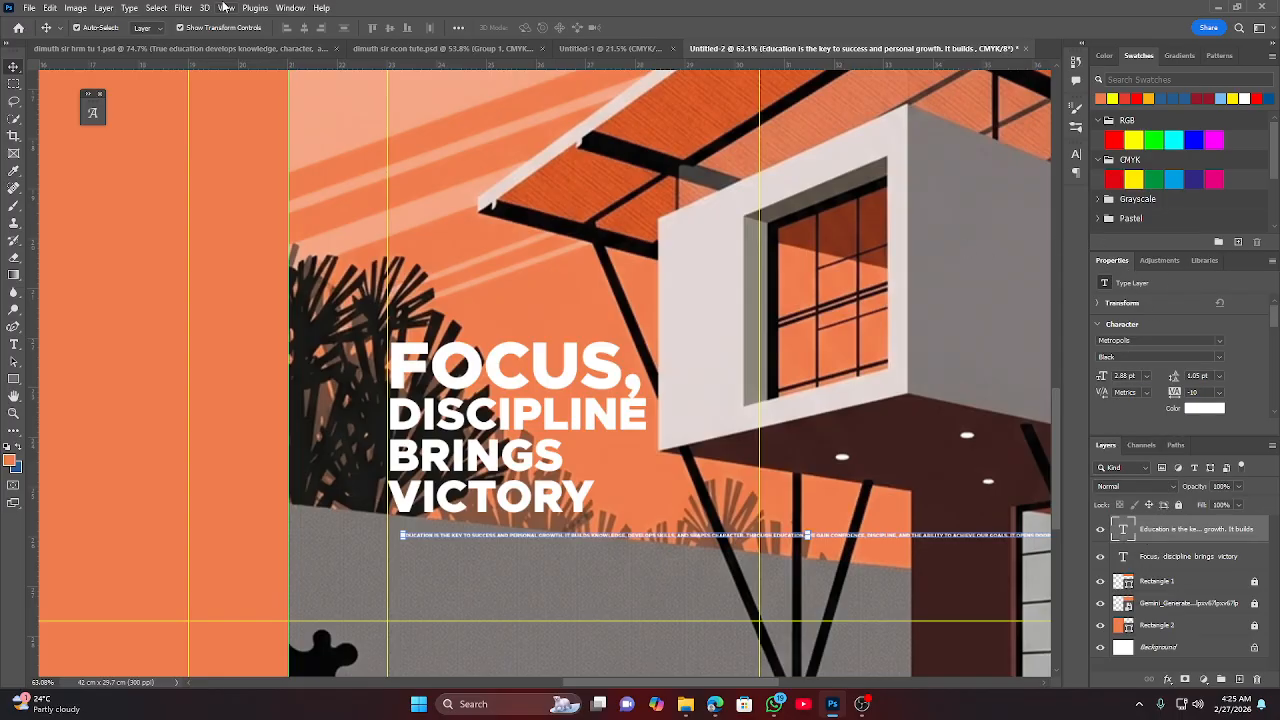
{"action": "left_click", "coordinate": [290, 8]}
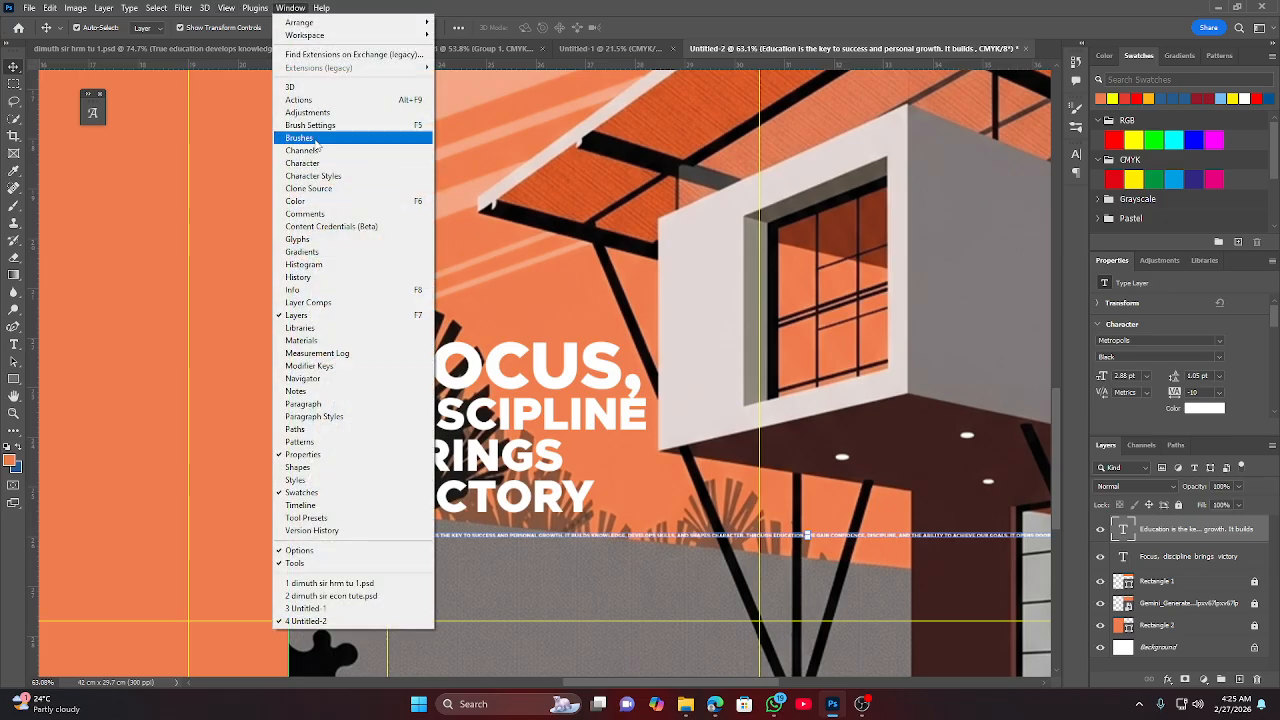
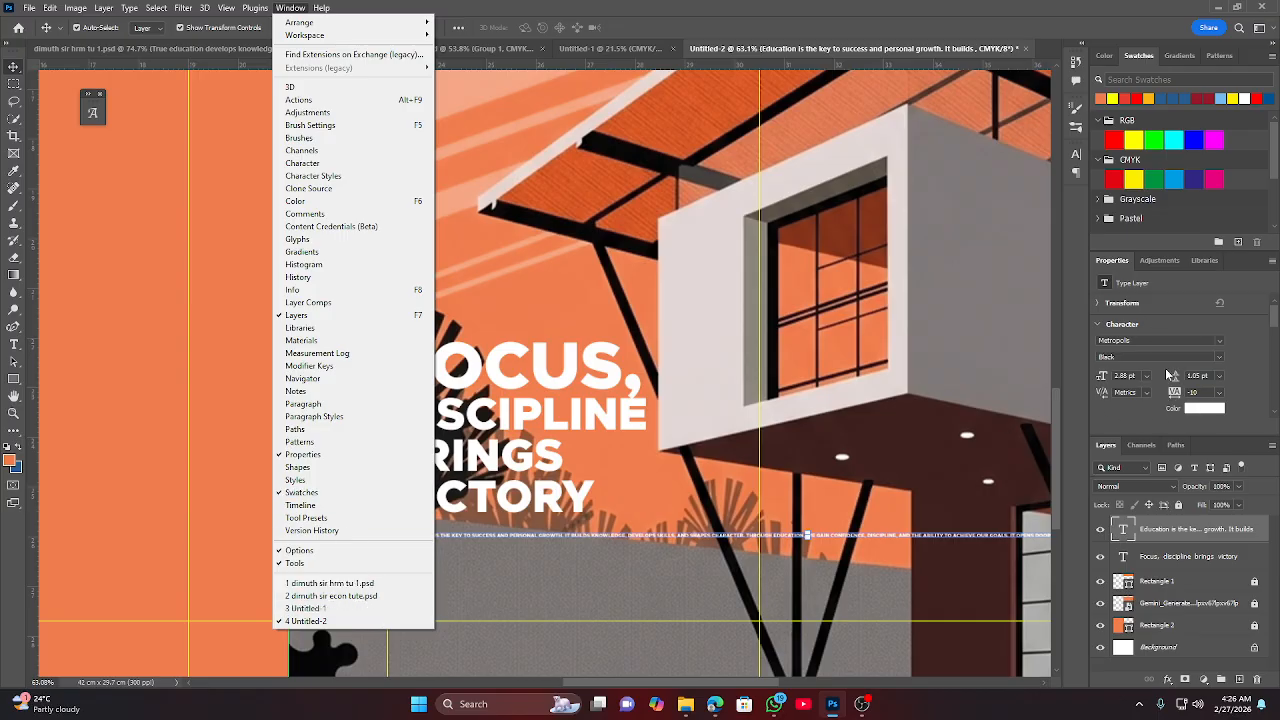
{"action": "left_click", "coordinate": [1167, 286]}
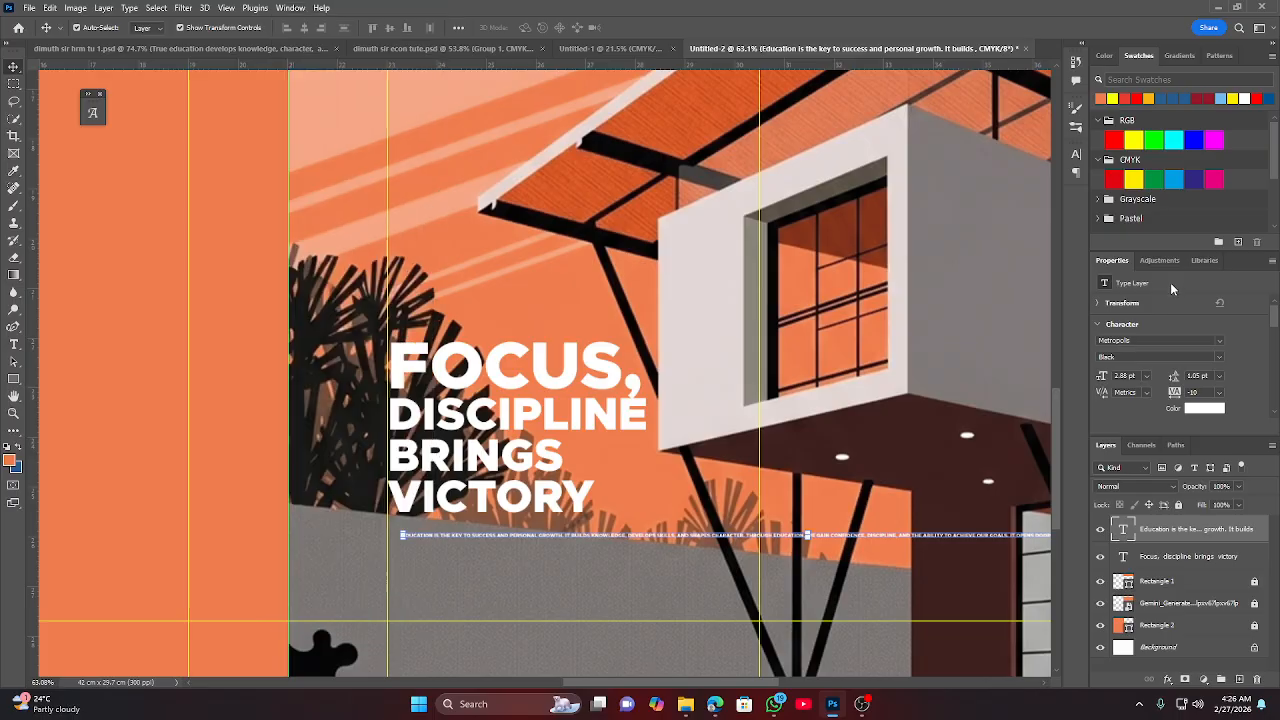
{"action": "scroll", "coordinate": [1150, 358], "scroll_direction": "down", "scroll_amount": 2}
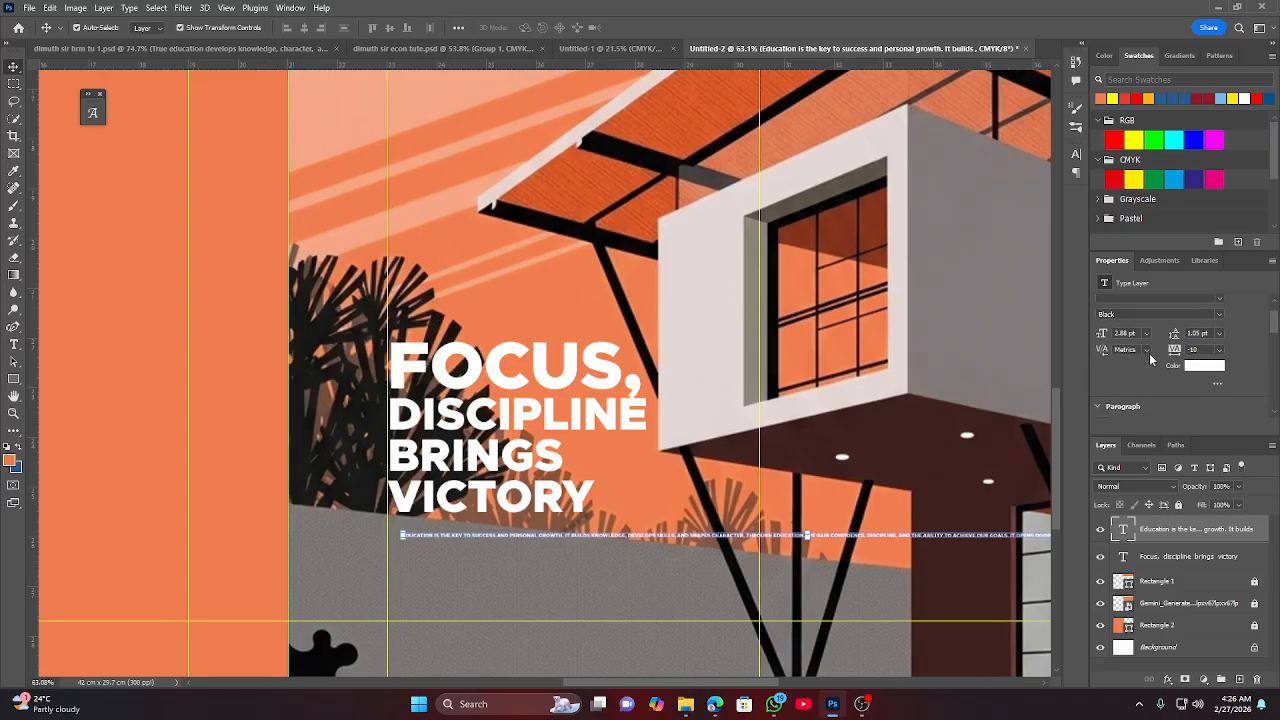
{"action": "scroll", "coordinate": [1150, 358], "scroll_direction": "up", "scroll_amount": 3}
{"action": "scroll", "coordinate": [1186, 368], "scroll_direction": "up", "scroll_amount": 1}
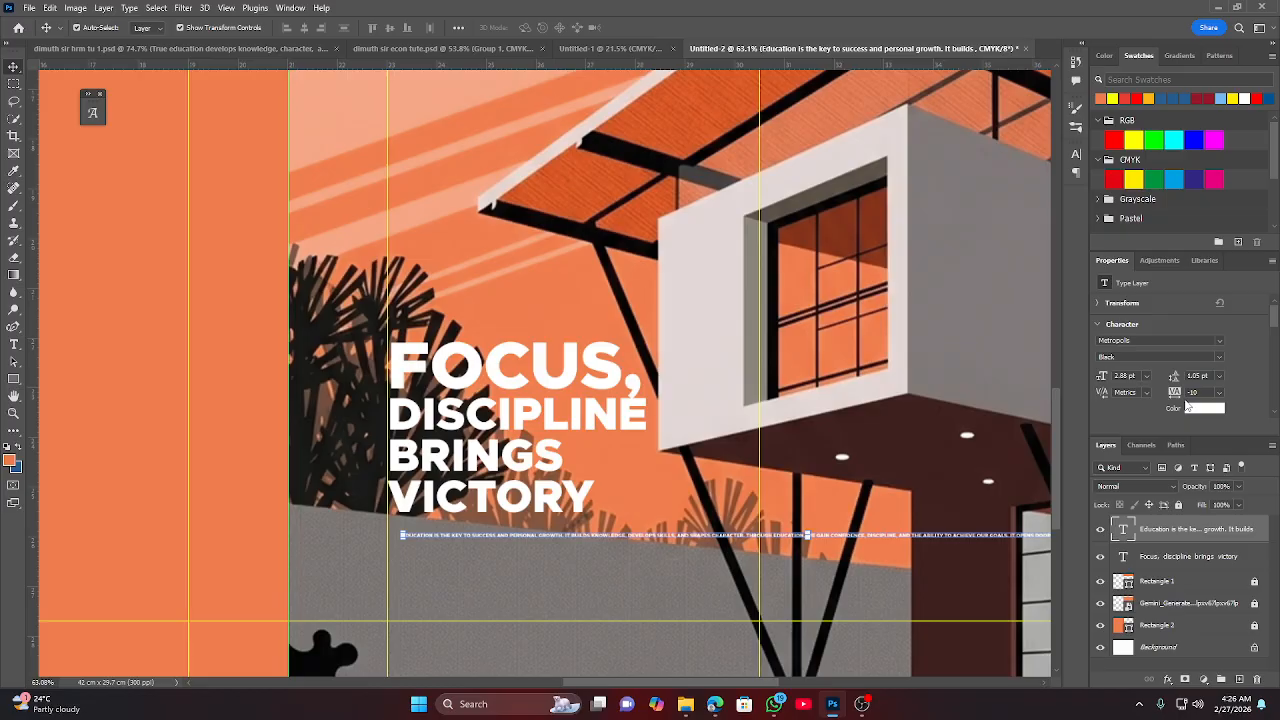
Set the education description's font size to 5 pt and align its start with the slogan's vertical guide, just below "VICTORY".
{"action": "left_click", "coordinate": [1147, 376]}
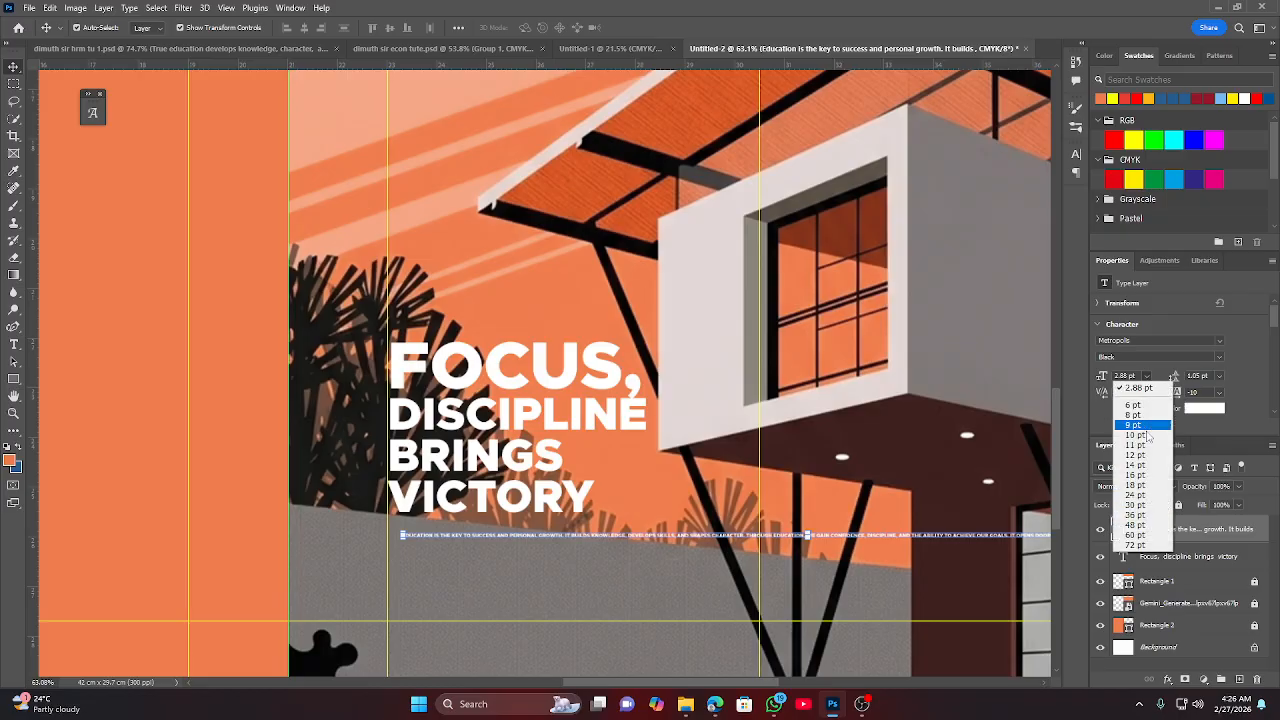
{"action": "left_click", "coordinate": [1135, 405]}
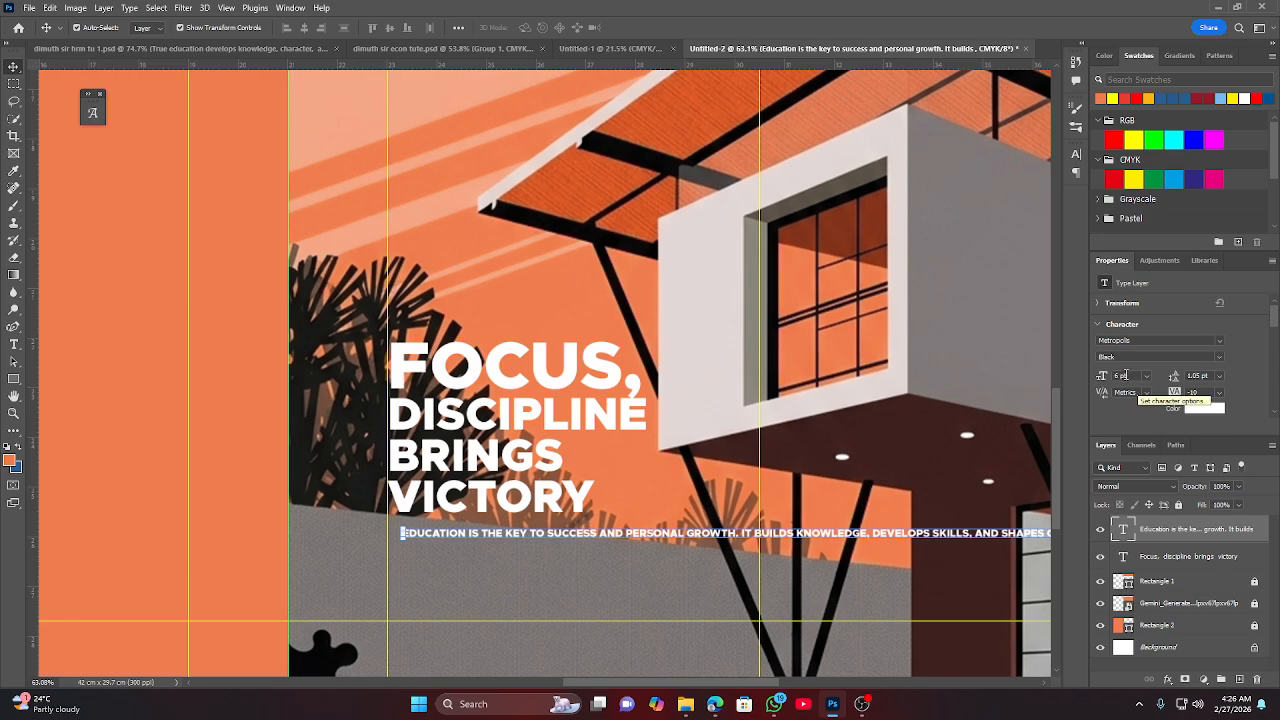
{"action": "left_click", "coordinate": [1117, 376]}
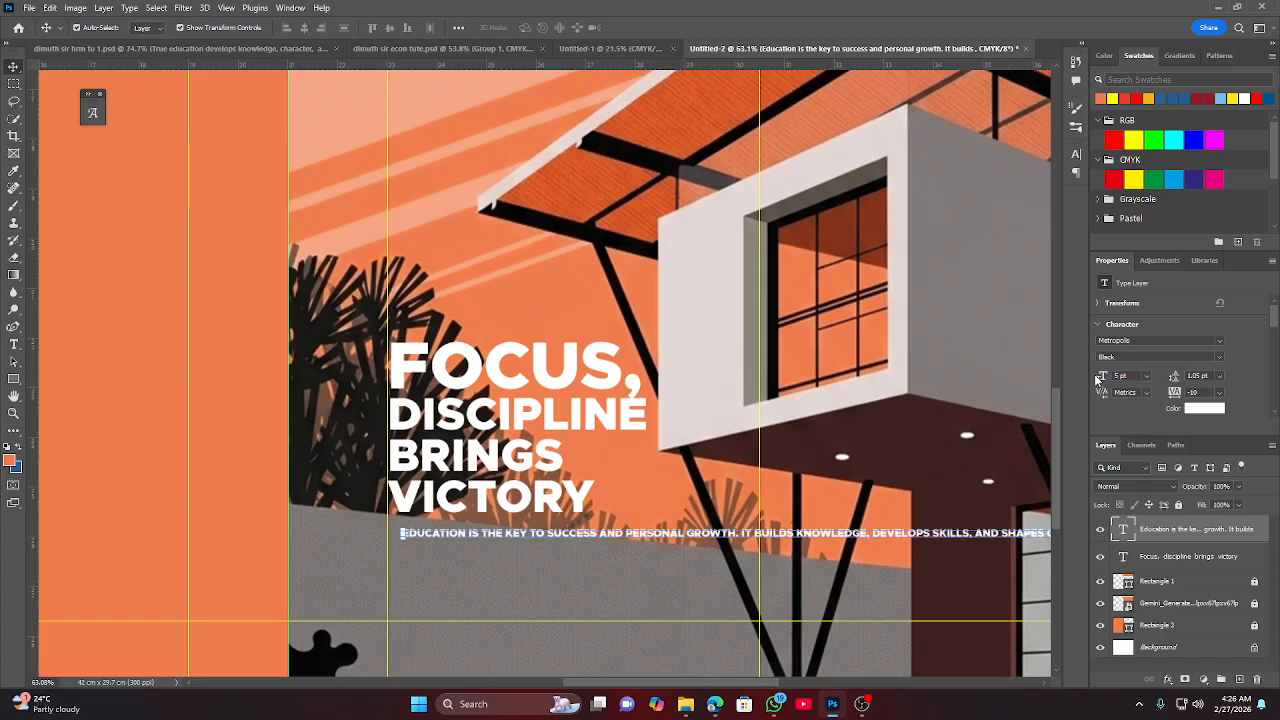
{"action": "key", "text": "Return"}
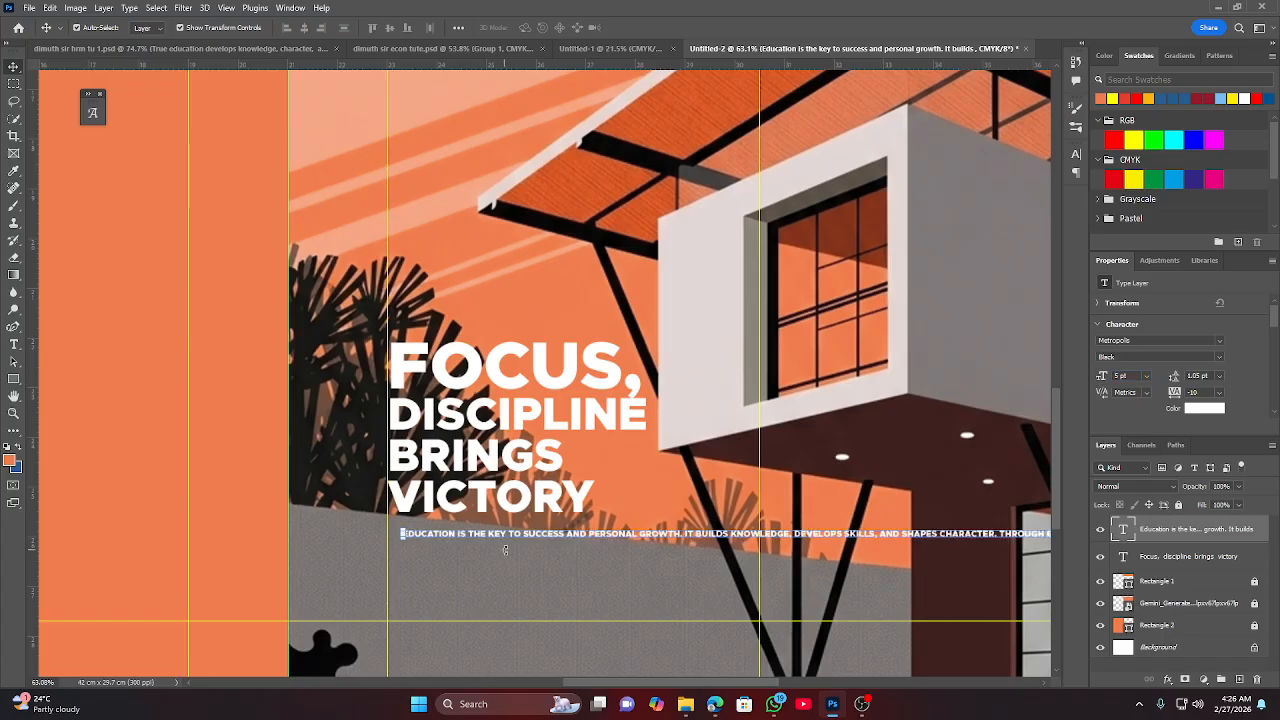
{"action": "scroll", "coordinate": [505, 550], "scroll_direction": "up", "scroll_amount": 6}
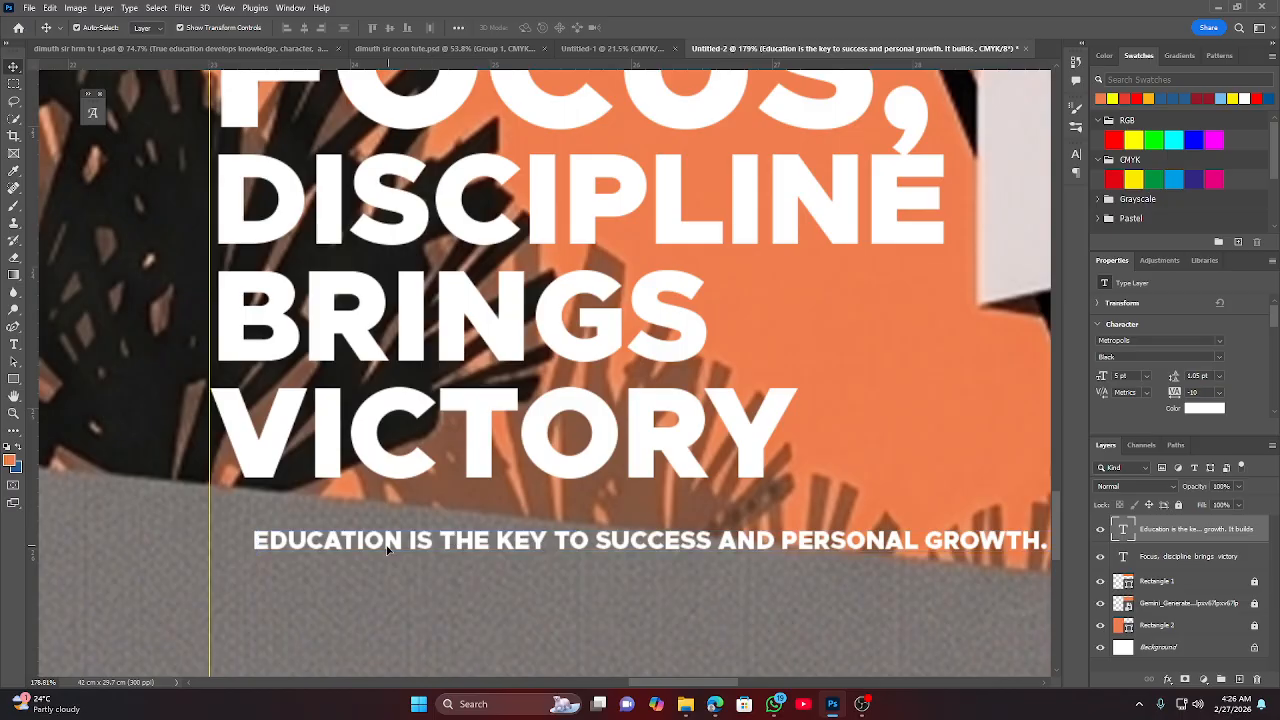
{"action": "left_click_drag", "start_coordinate": [388, 548], "coordinate": [350, 520]}
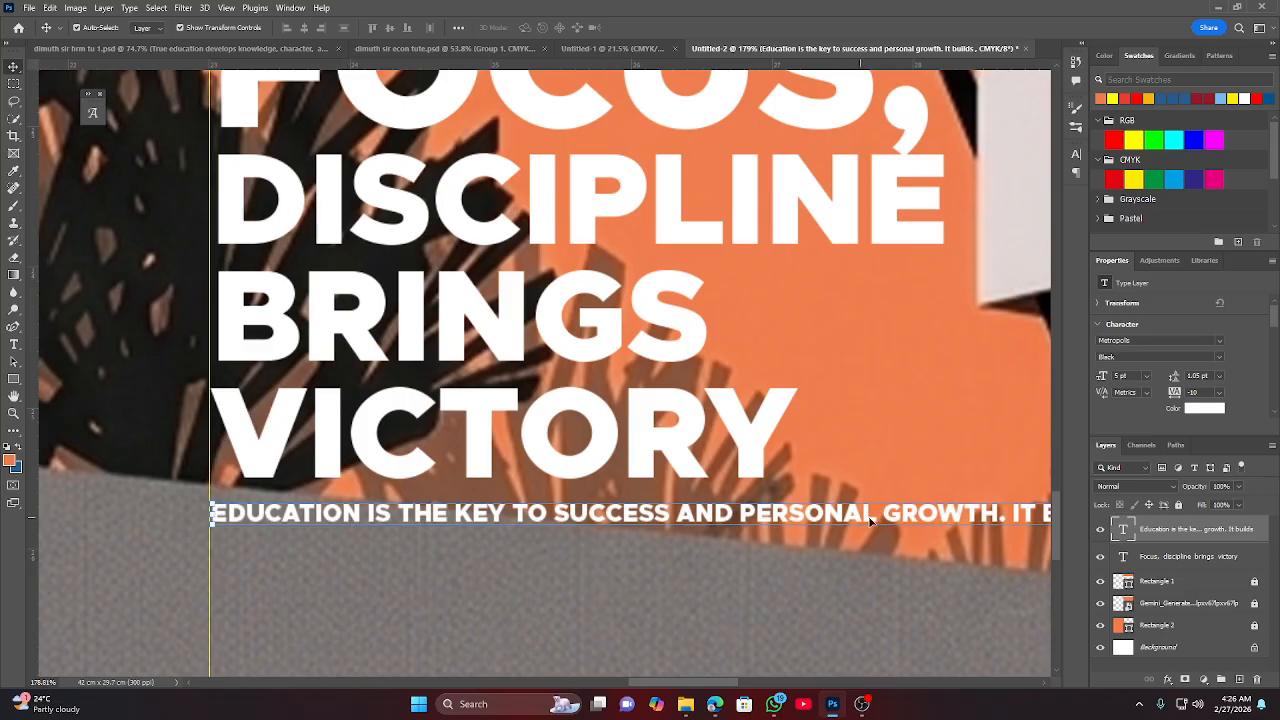
Break the description onto a new line before "It builds knowledge" and commit the text edit.
{"action": "double_click", "coordinate": [1013, 515]}
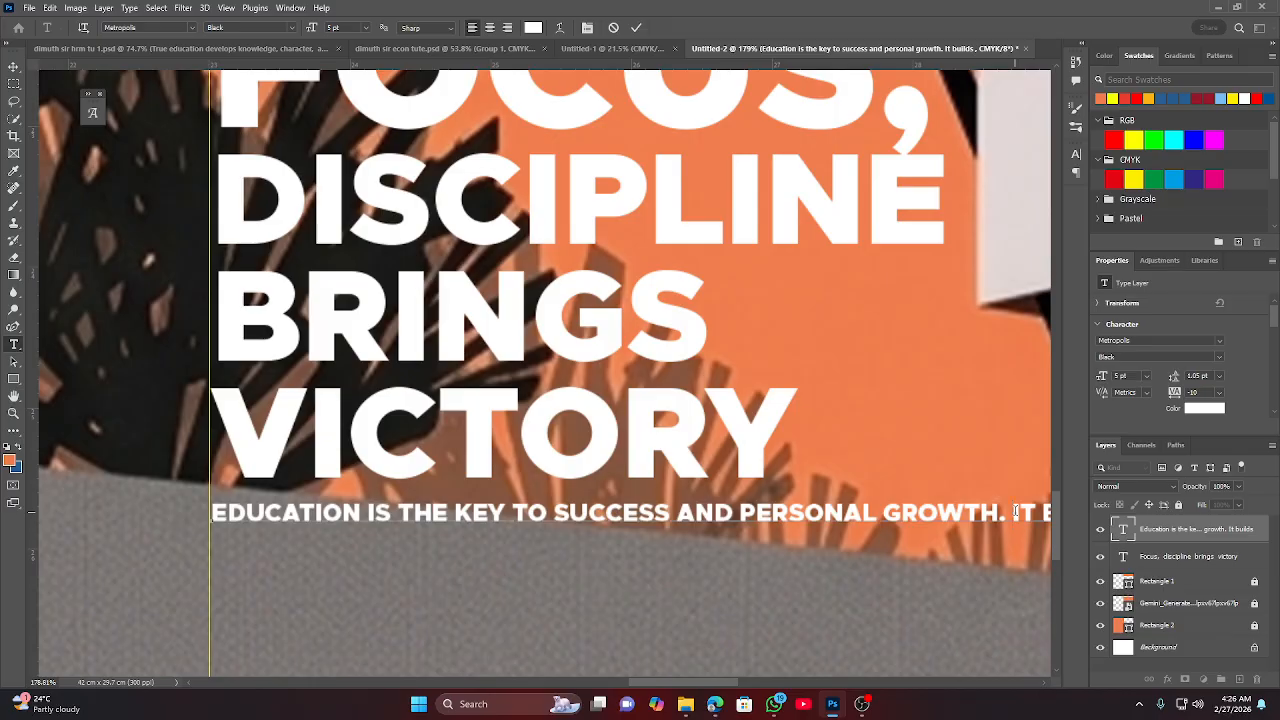
{"action": "key", "text": "Return"}
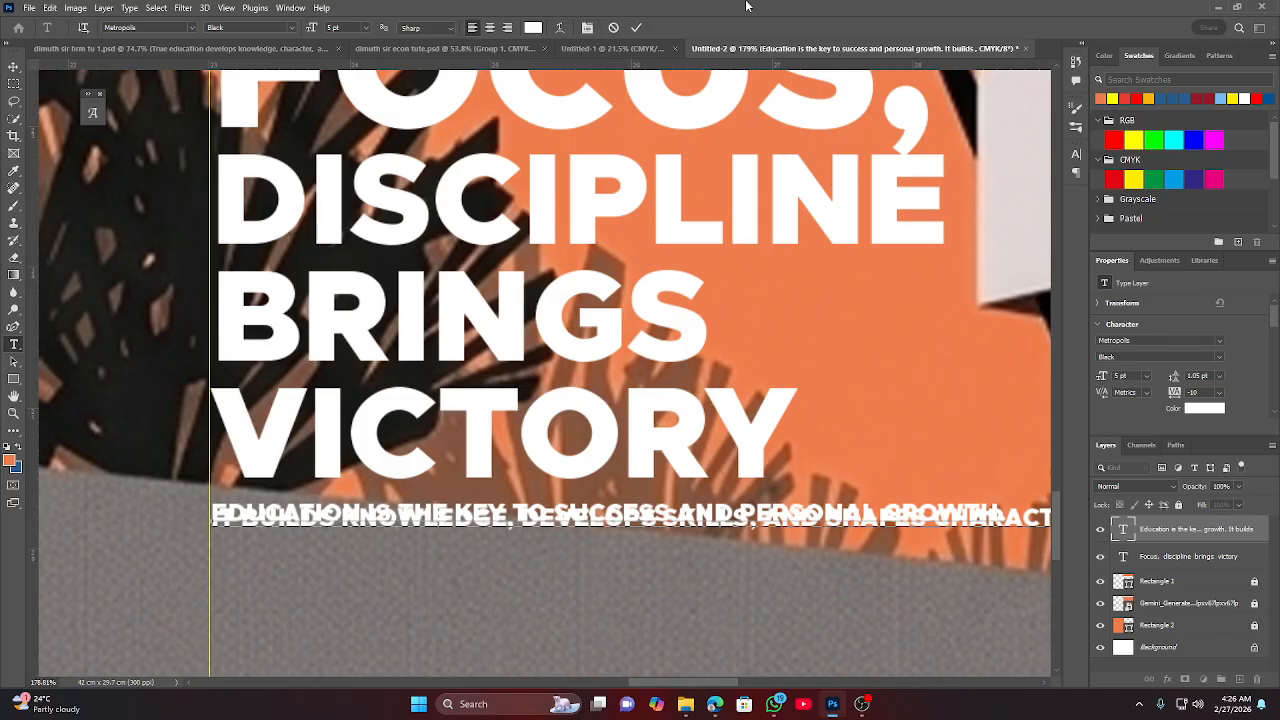
{"action": "left_click", "coordinate": [636, 27]}
{"action": "key", "text": "v"}
Set the leading of the two-line description to 5 pt.
{"action": "scroll", "coordinate": [437, 513], "scroll_direction": "up", "scroll_amount": 5}
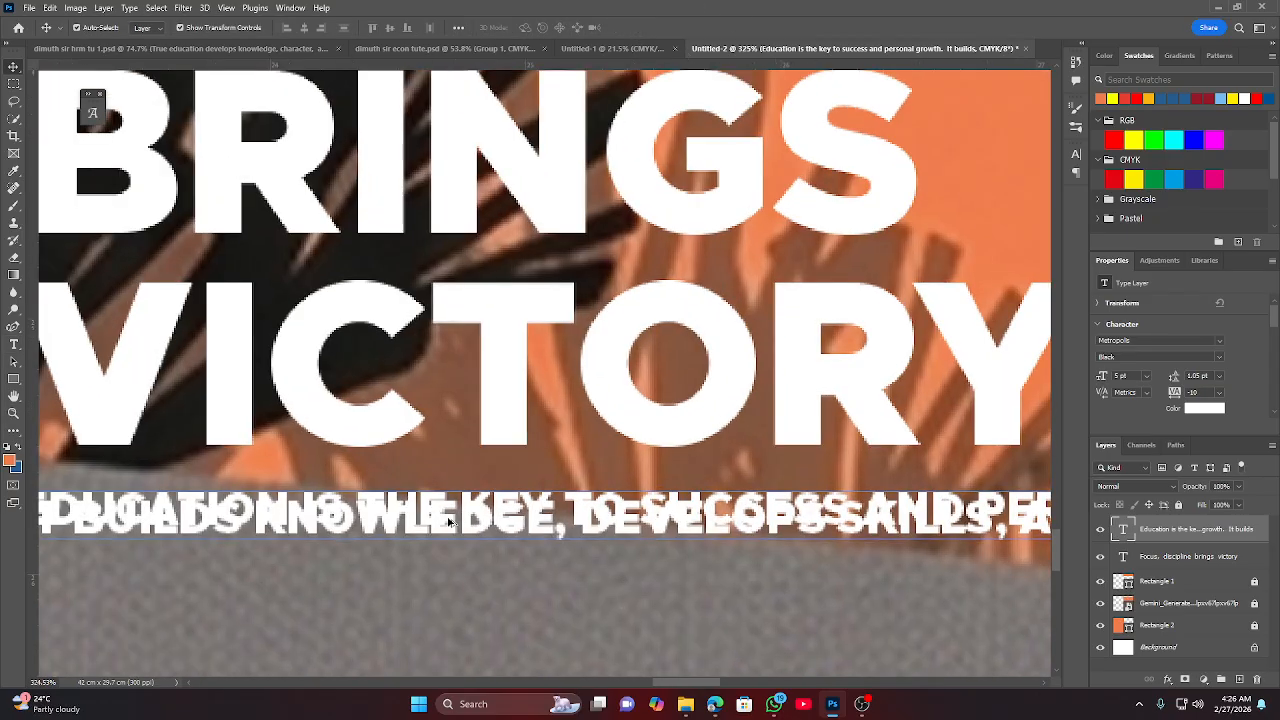
{"action": "scroll", "coordinate": [555, 508], "scroll_direction": "down", "scroll_amount": 3}
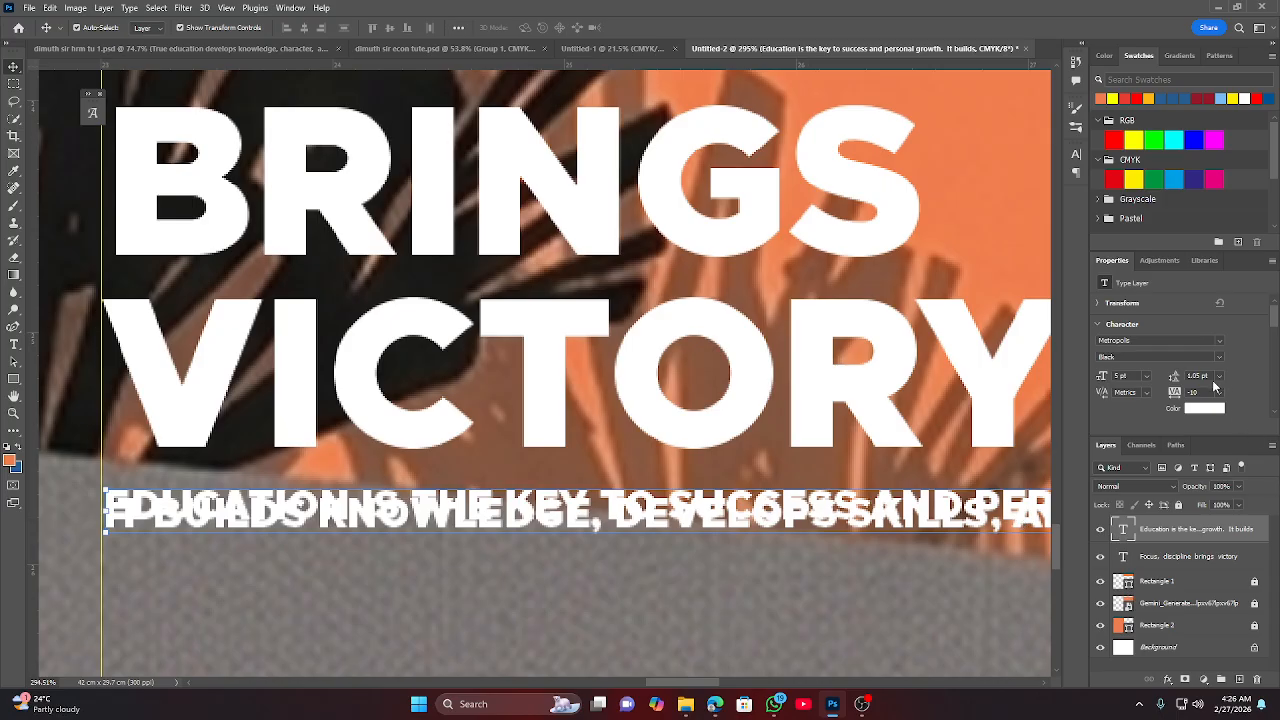
{"action": "left_click", "coordinate": [1121, 375]}
{"action": "left_click", "coordinate": [1206, 375]}
{"action": "left_click", "coordinate": [1220, 377]}
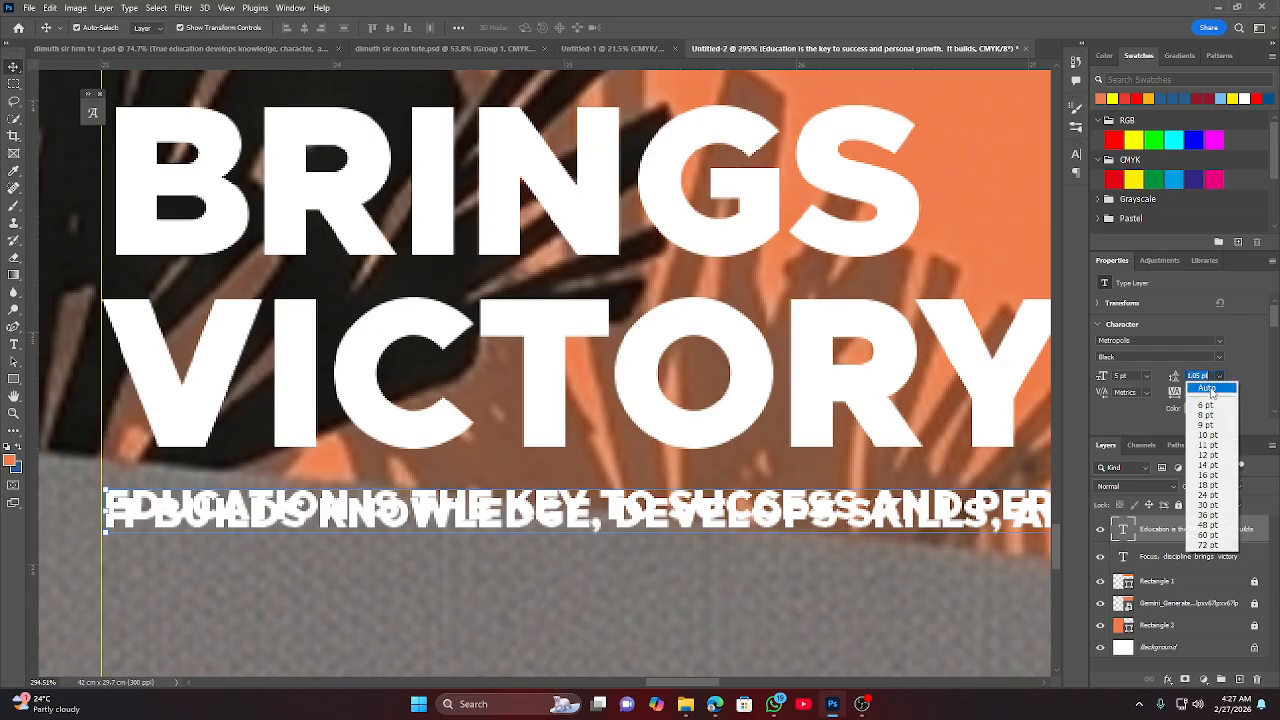
{"action": "left_click", "coordinate": [1208, 377]}
{"action": "left_click_drag", "start_coordinate": [1202, 376], "coordinate": [1158, 378]}
{"action": "type", "text": "5"}
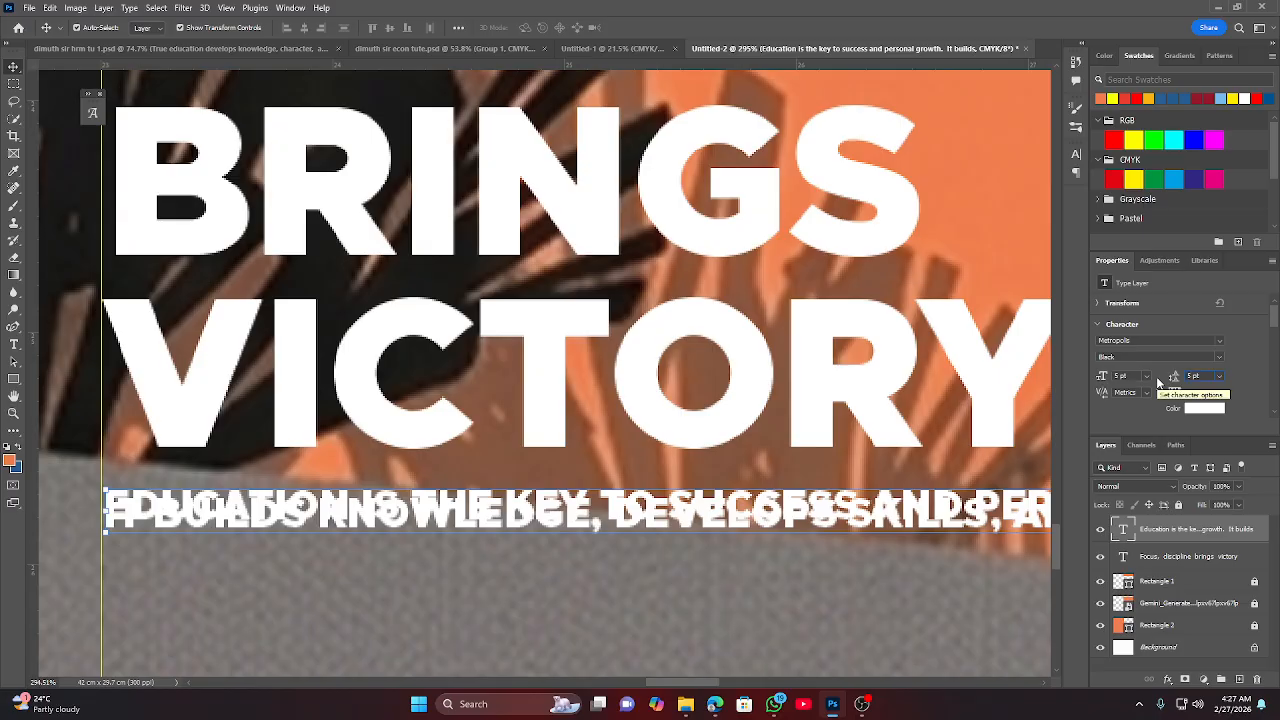
{"action": "key", "text": "Return"}
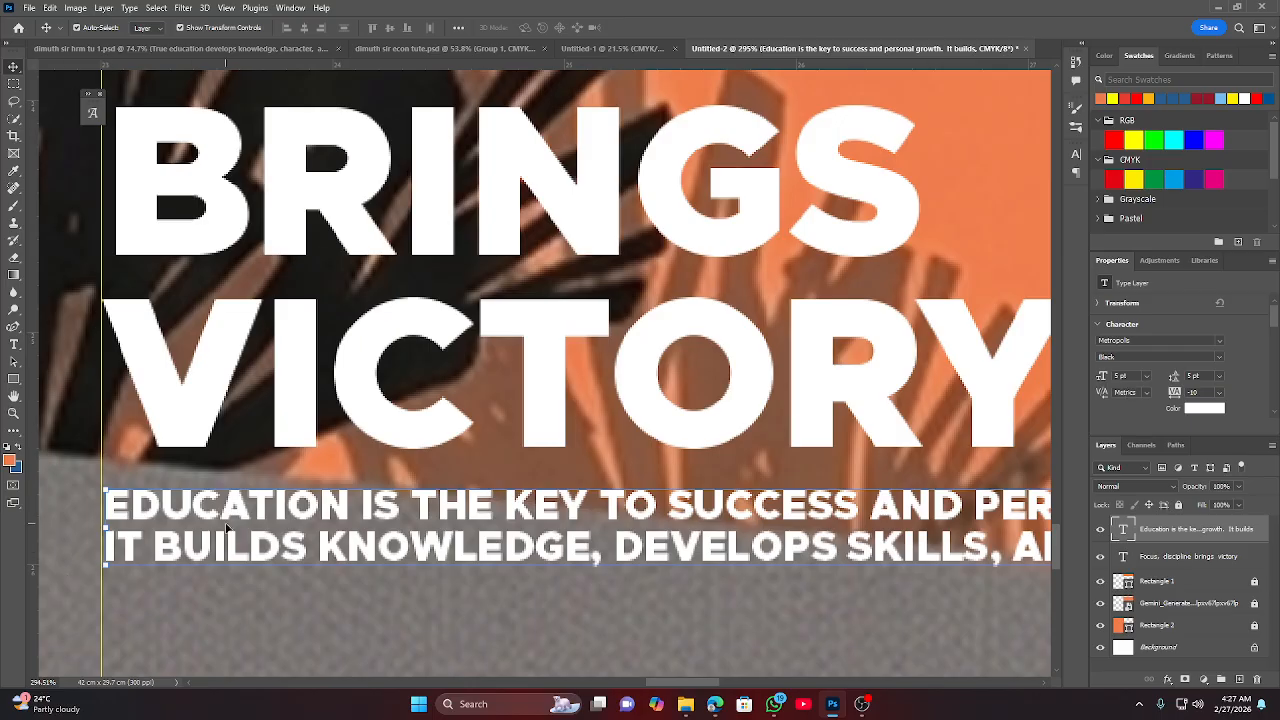
Try leading values of 17 pt, 3 pt and 0 pt on the description, then return it to 5 pt.
{"action": "scroll", "coordinate": [228, 530], "scroll_direction": "up", "scroll_amount": 5}
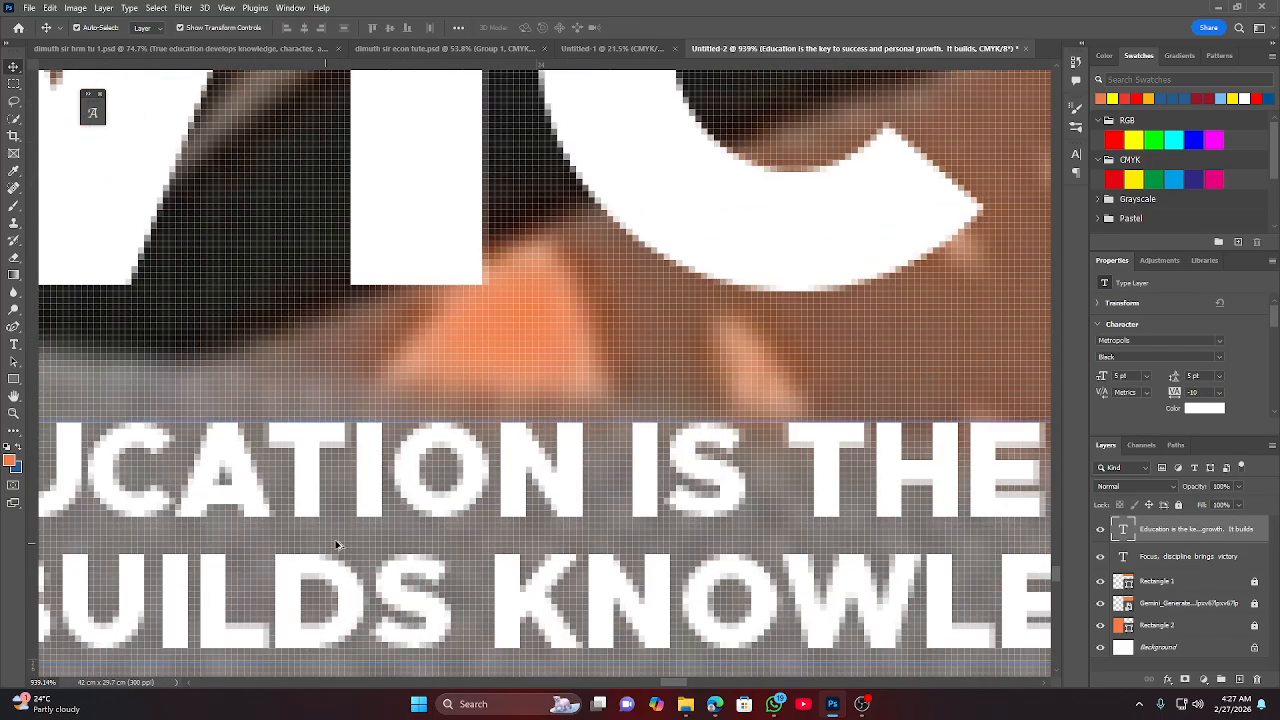
{"action": "scroll", "coordinate": [337, 545], "scroll_direction": "down", "scroll_amount": 6}
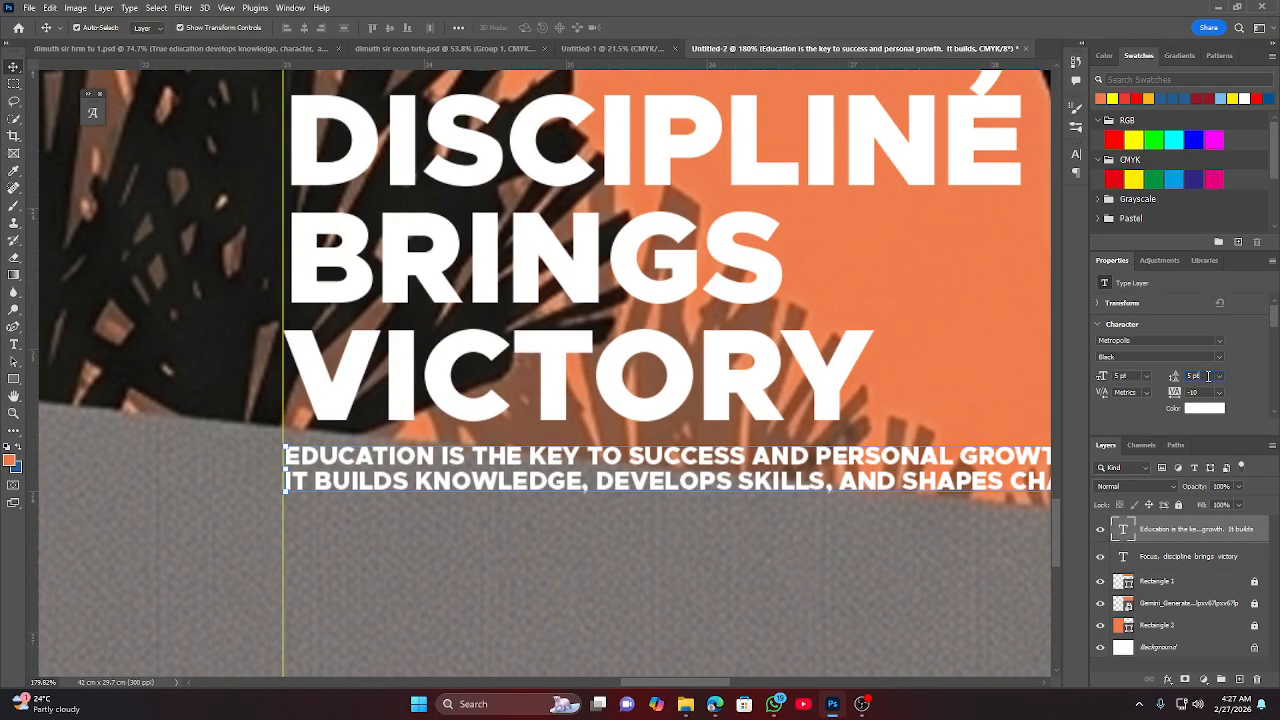
{"action": "double_click", "coordinate": [1207, 376]}
{"action": "type", "text": "16"}
{"action": "key", "text": "Return"}
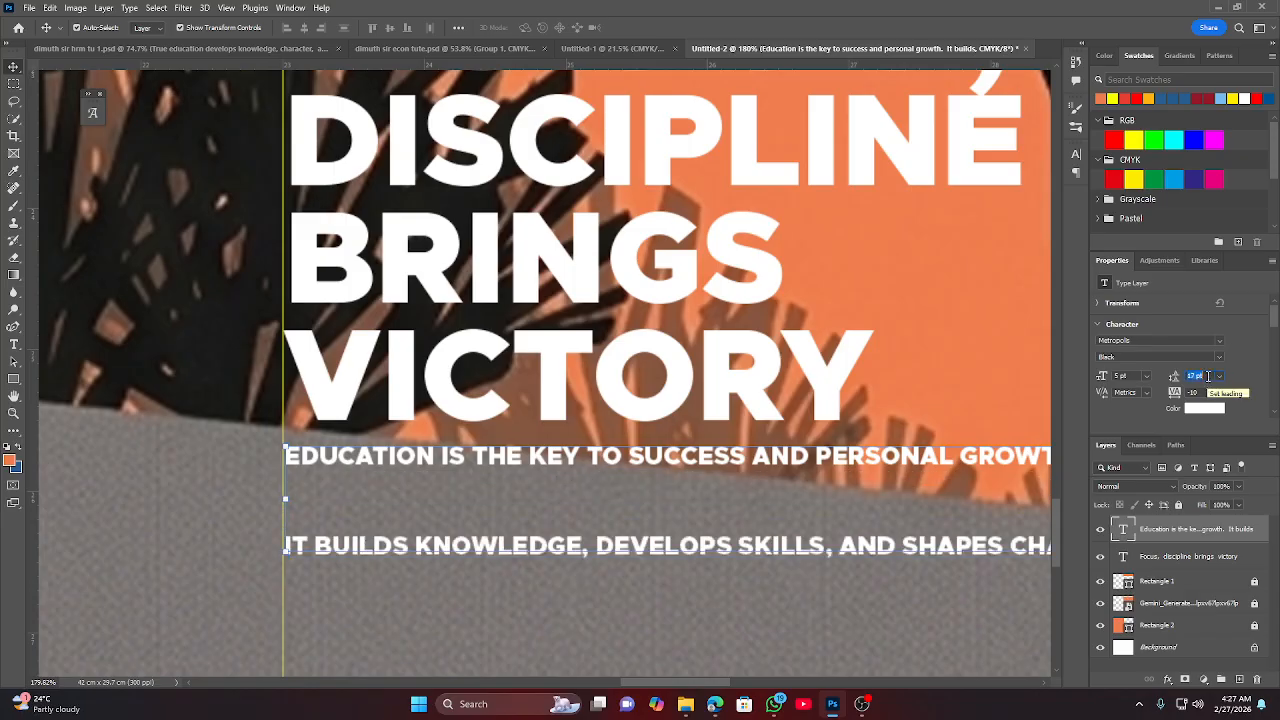
{"action": "type", "text": "5"}
{"action": "key", "text": "Return"}
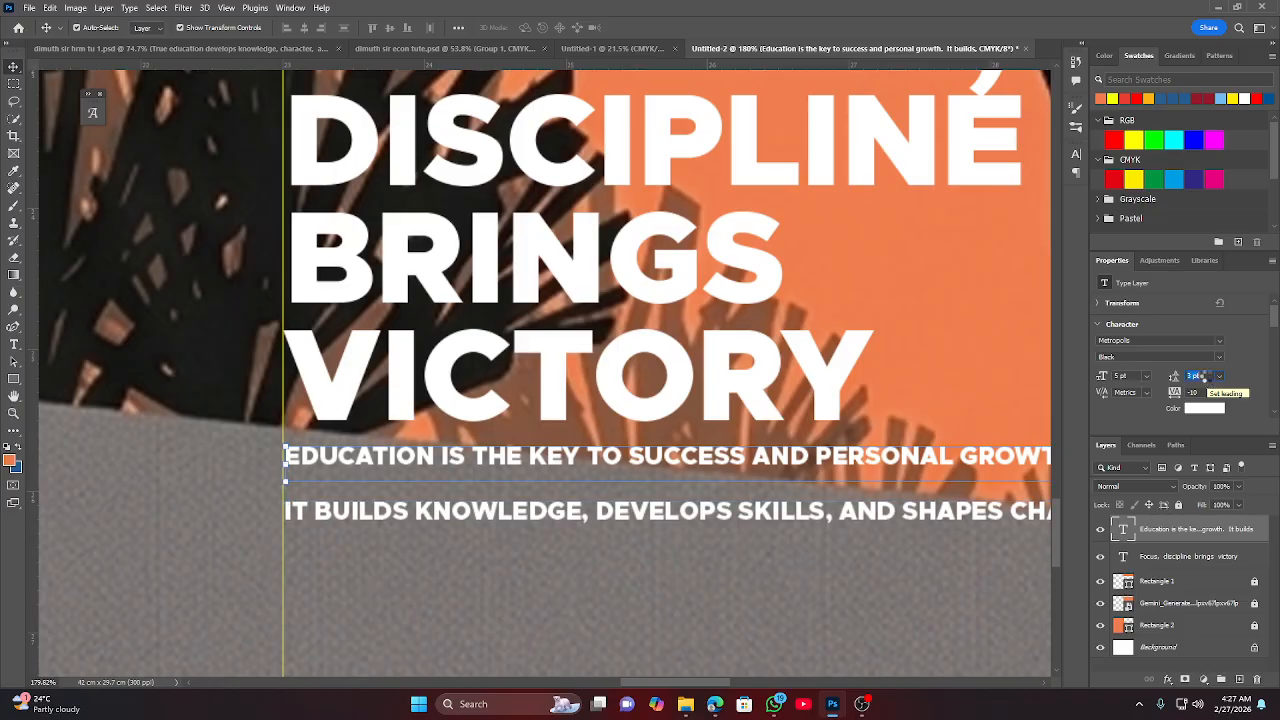
{"action": "type", "text": "5"}
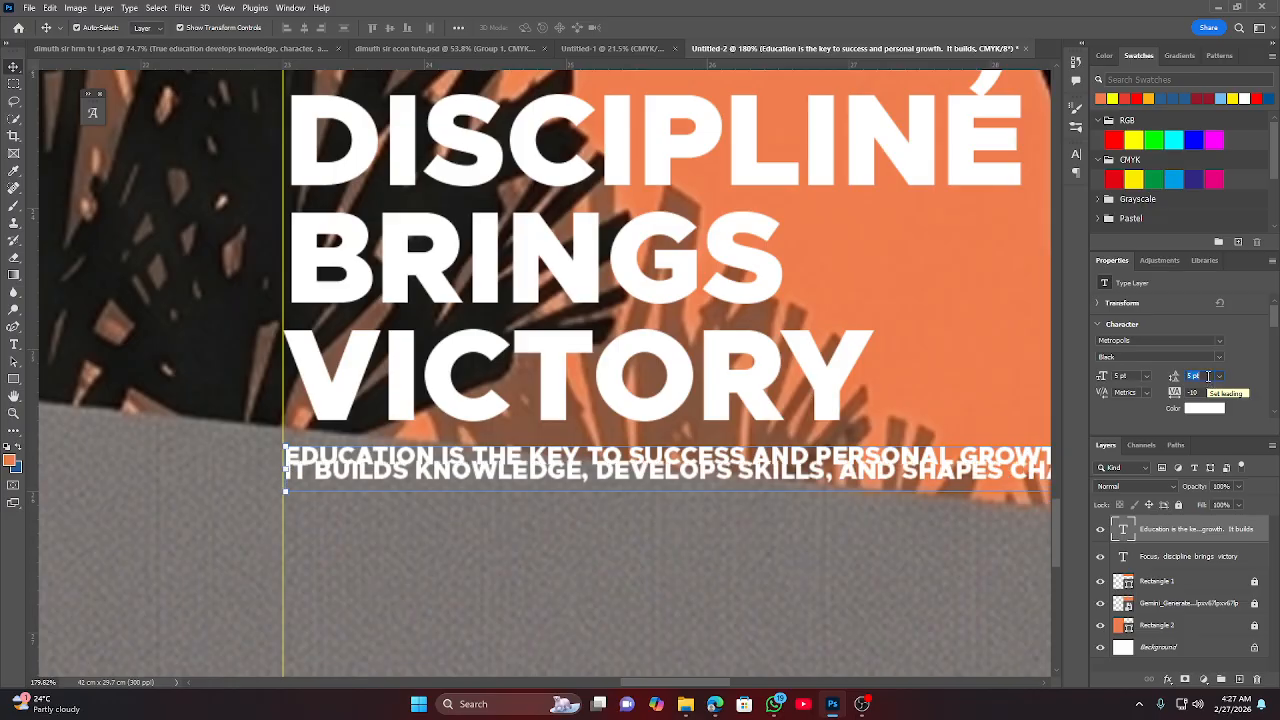
{"action": "key", "text": "Return"}
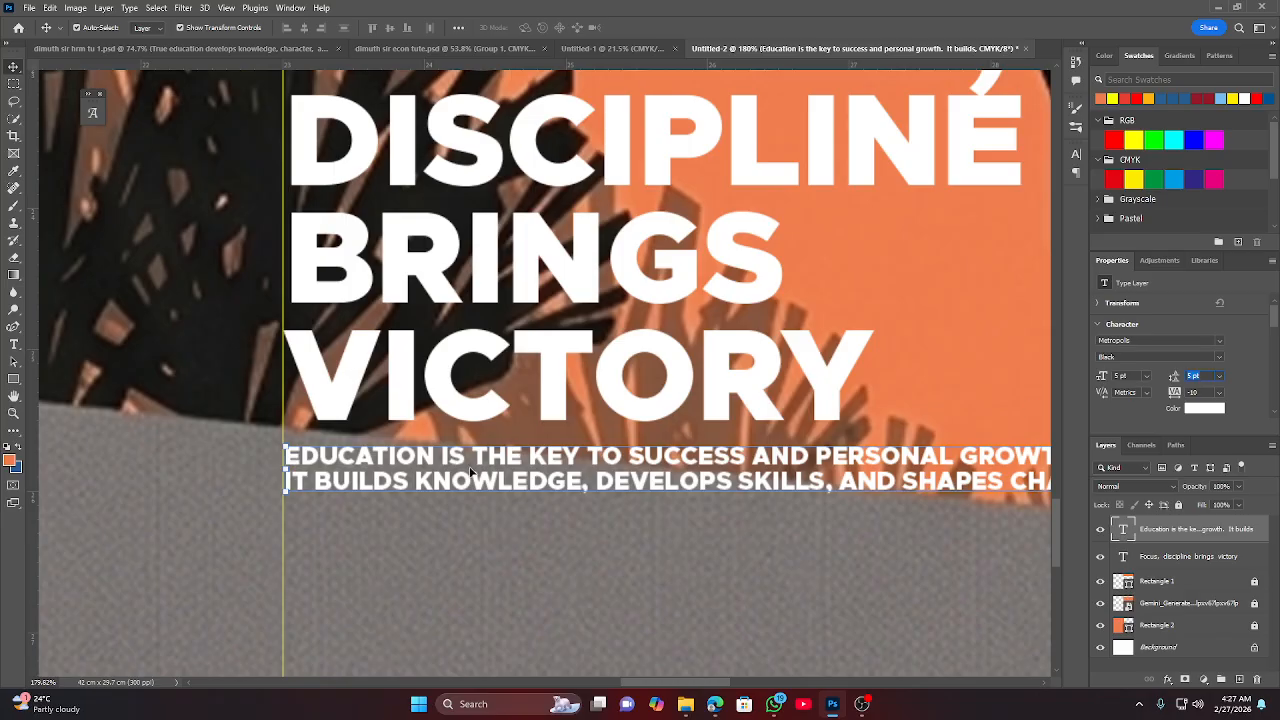
{"action": "type", "text": "0"}
{"action": "key", "text": "Return"}
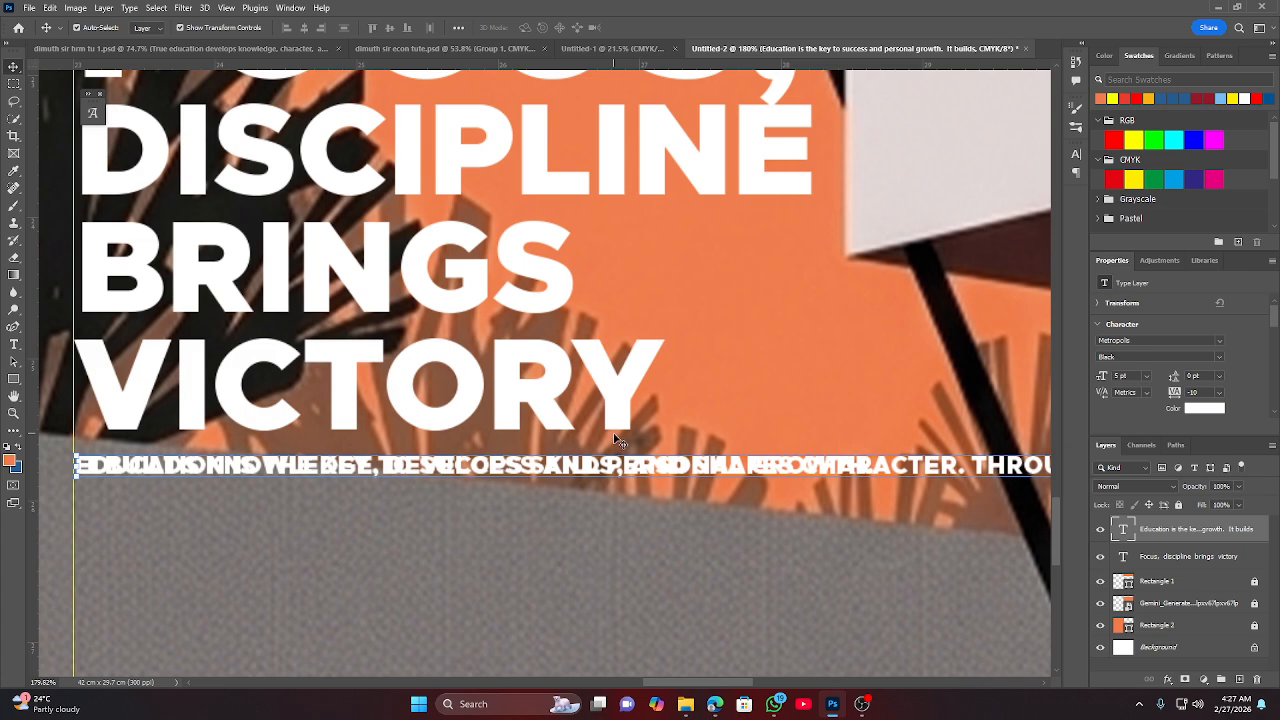
{"action": "key", "text": "ctrl+z"}
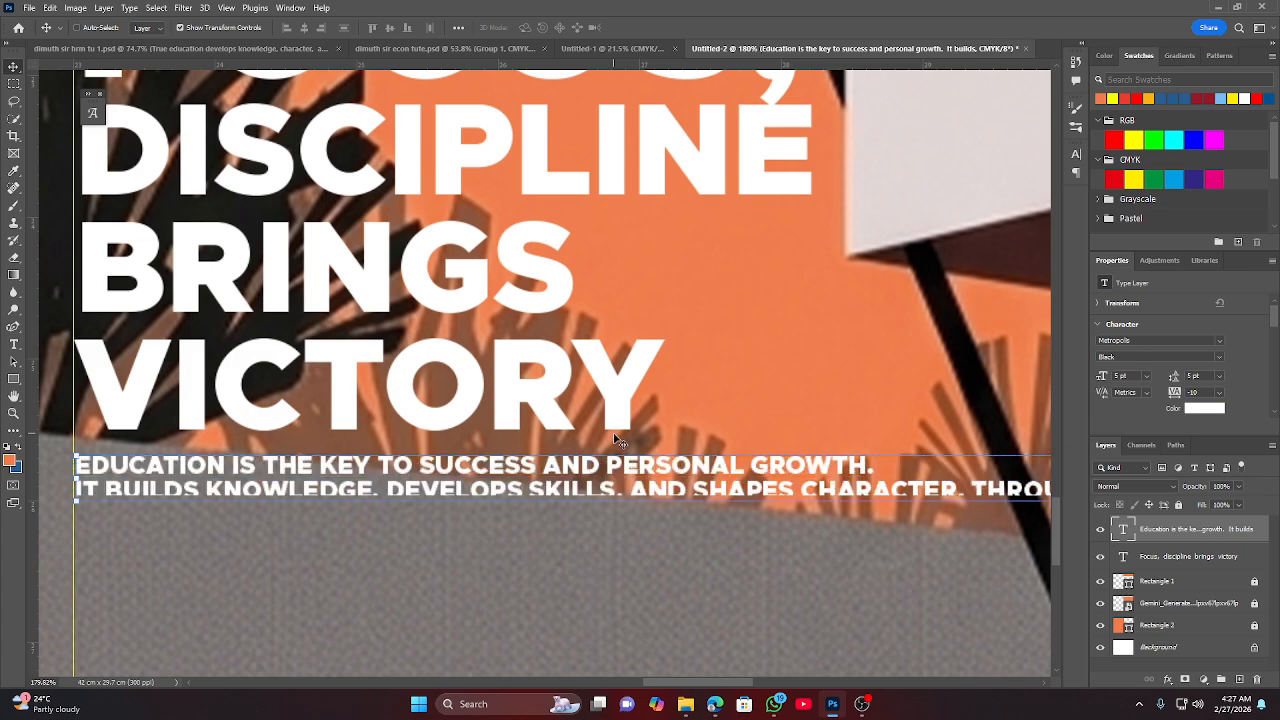
Break the description onto new lines before "Through education" and before "and the ability", then commit the text.
{"action": "left_click", "coordinate": [738, 601]}
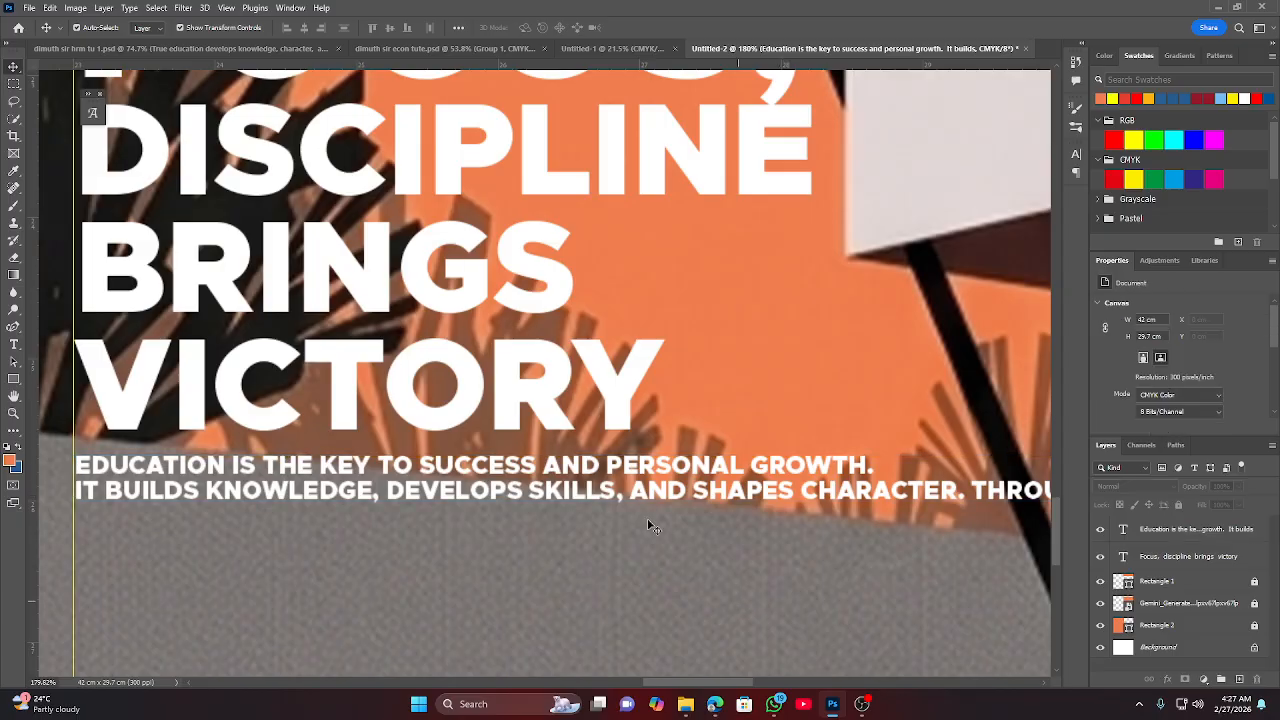
{"action": "left_click", "coordinate": [974, 493]}
{"action": "double_click", "coordinate": [974, 493]}
{"action": "left_click", "coordinate": [970, 488]}
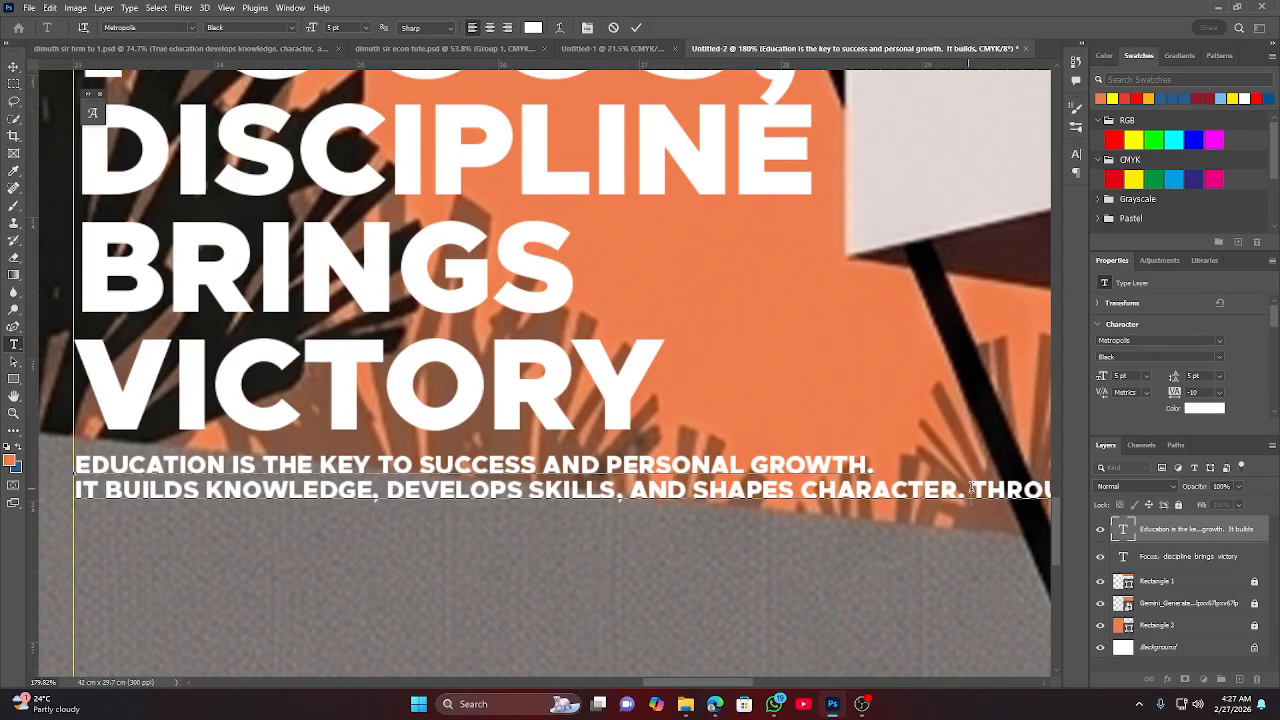
{"action": "key", "text": "Return"}
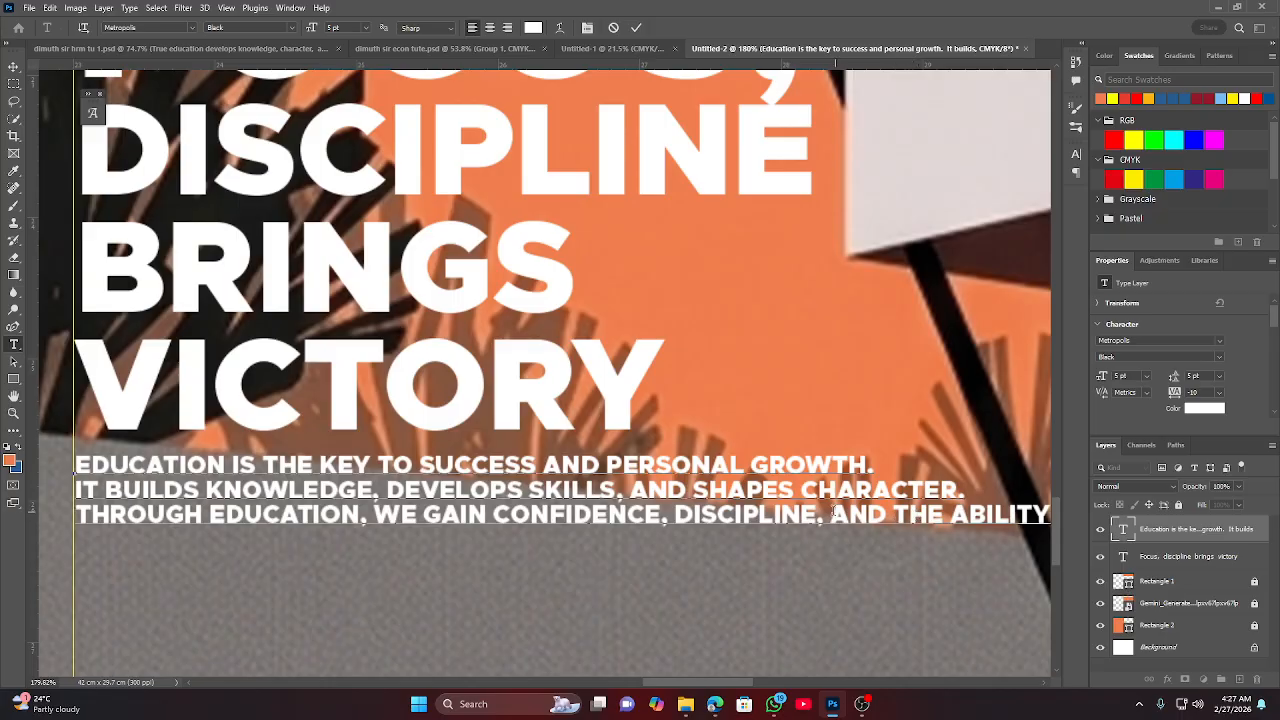
{"action": "left_click", "coordinate": [830, 513]}
{"action": "key", "text": "Return"}
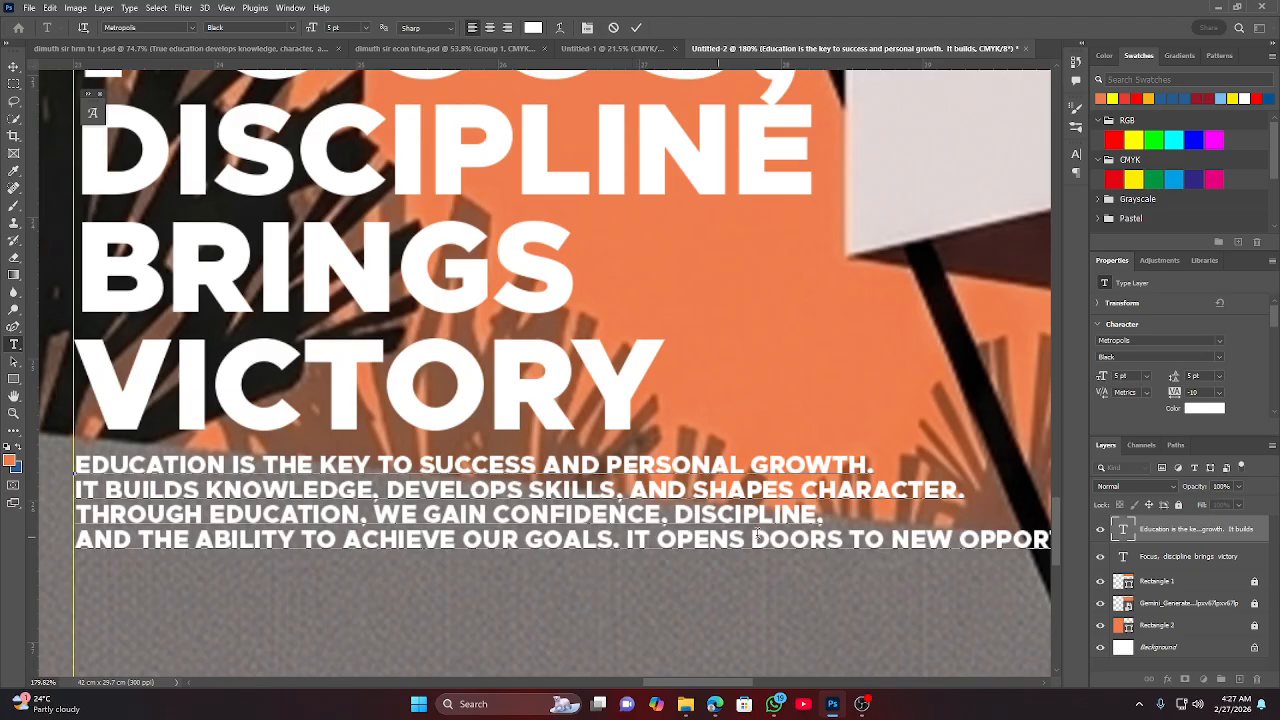
{"action": "left_click", "coordinate": [643, 30]}
{"action": "key", "text": "v"}
Break the description onto a new line before "opportunities", commit the text and deselect the layer.
{"action": "left_click_drag", "start_coordinate": [826, 324], "coordinate": [314, 252]}
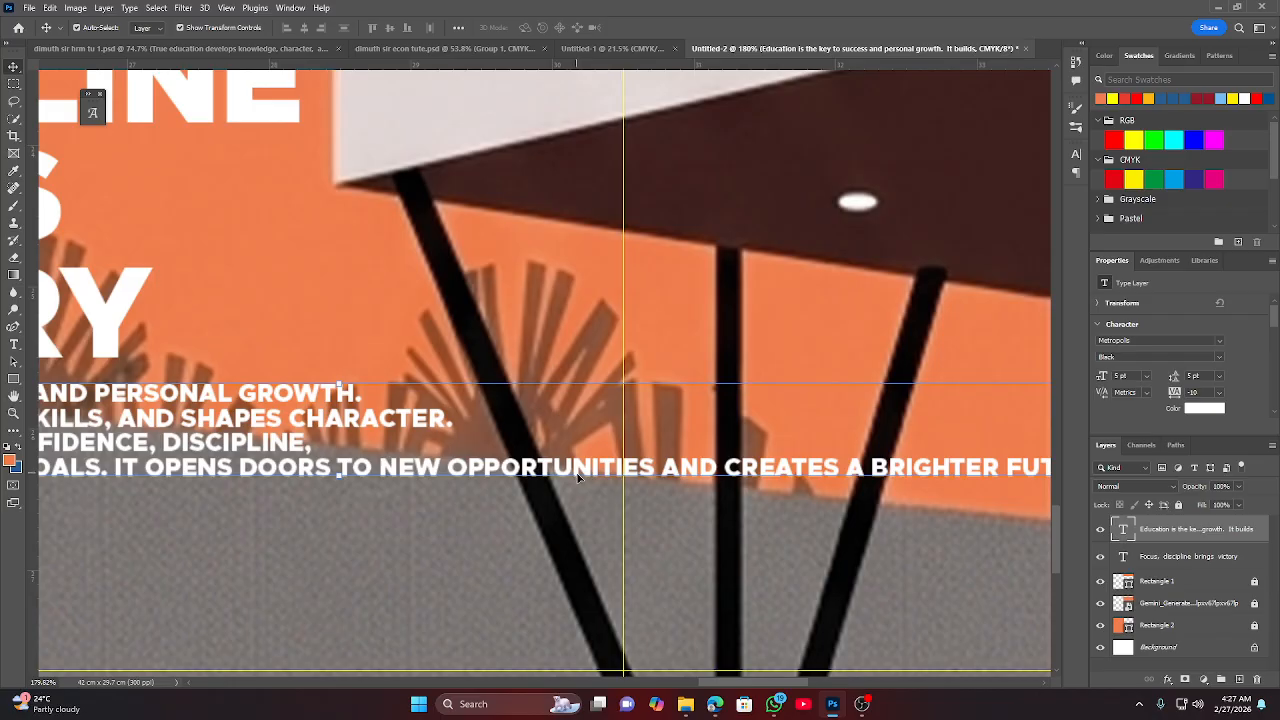
{"action": "double_click", "coordinate": [383, 469]}
{"action": "left_click", "coordinate": [383, 469]}
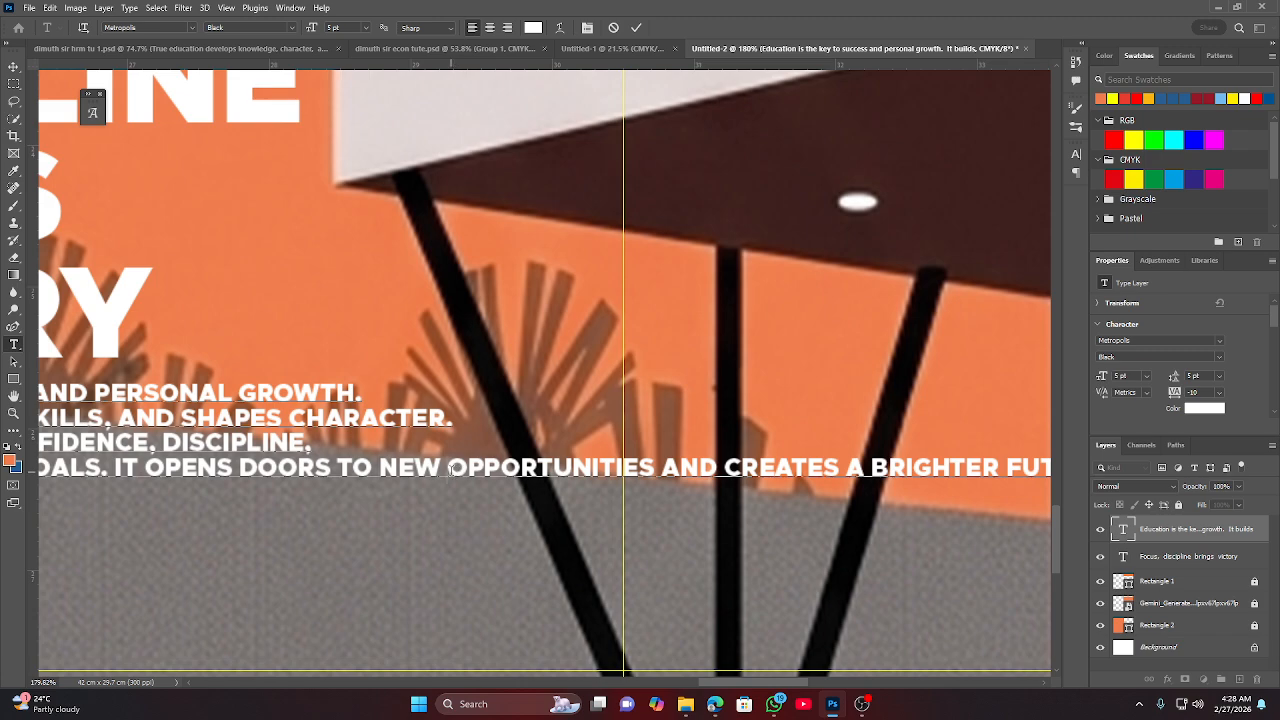
{"action": "left_click", "coordinate": [453, 469]}
{"action": "key", "text": "Return"}
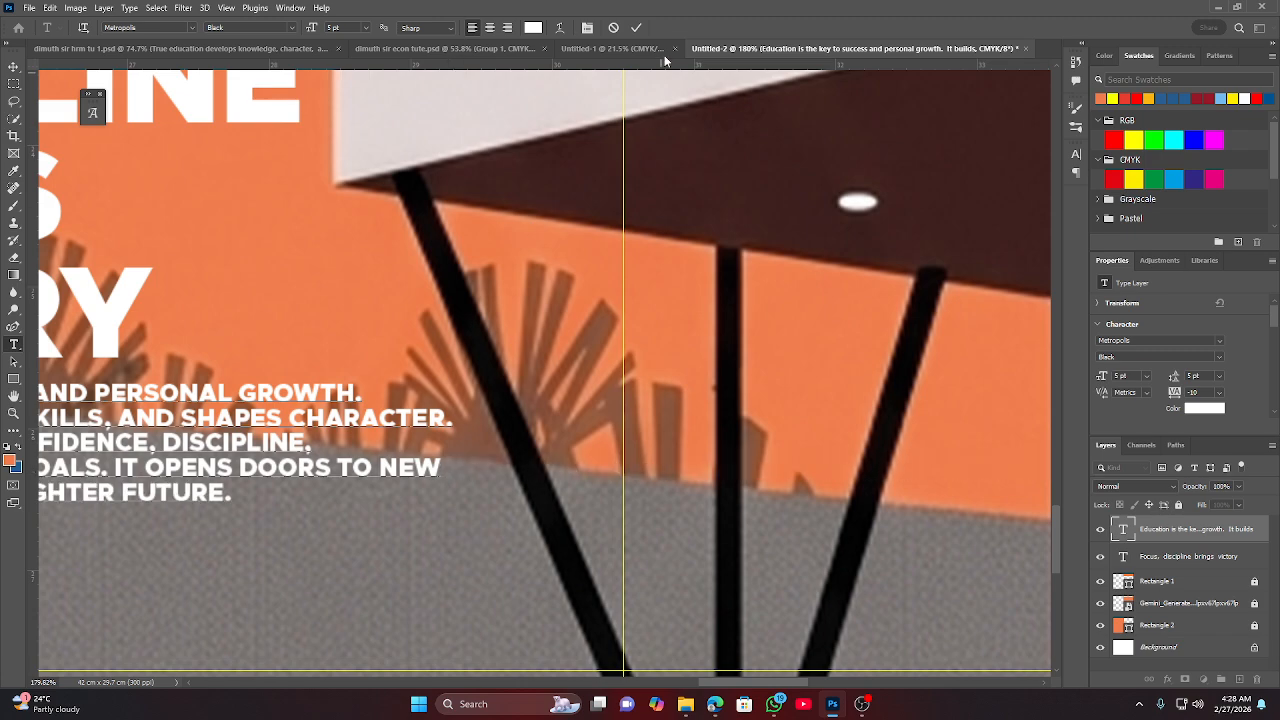
{"action": "left_click", "coordinate": [631, 31]}
{"action": "scroll", "coordinate": [580, 490], "scroll_direction": "down", "scroll_amount": 6}
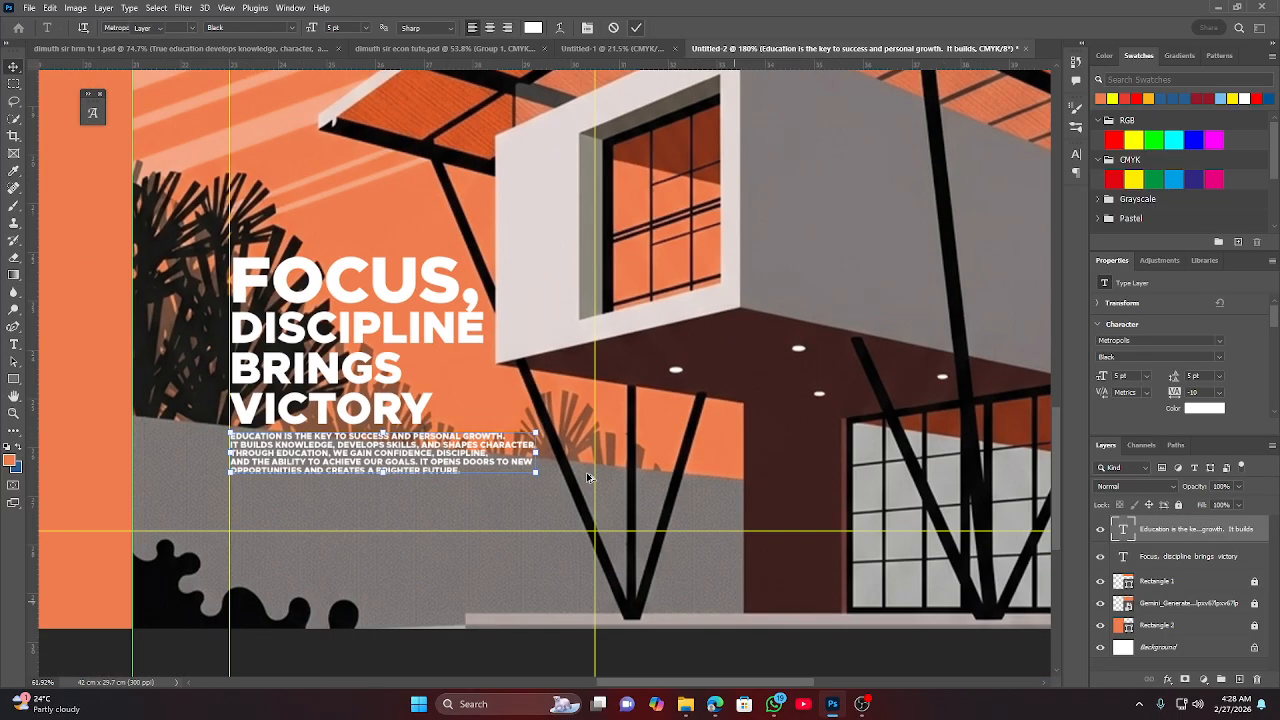
{"action": "key", "text": "v"}
{"action": "scroll", "coordinate": [578, 512], "scroll_direction": "down", "scroll_amount": 2}
{"action": "left_click", "coordinate": [517, 621]}
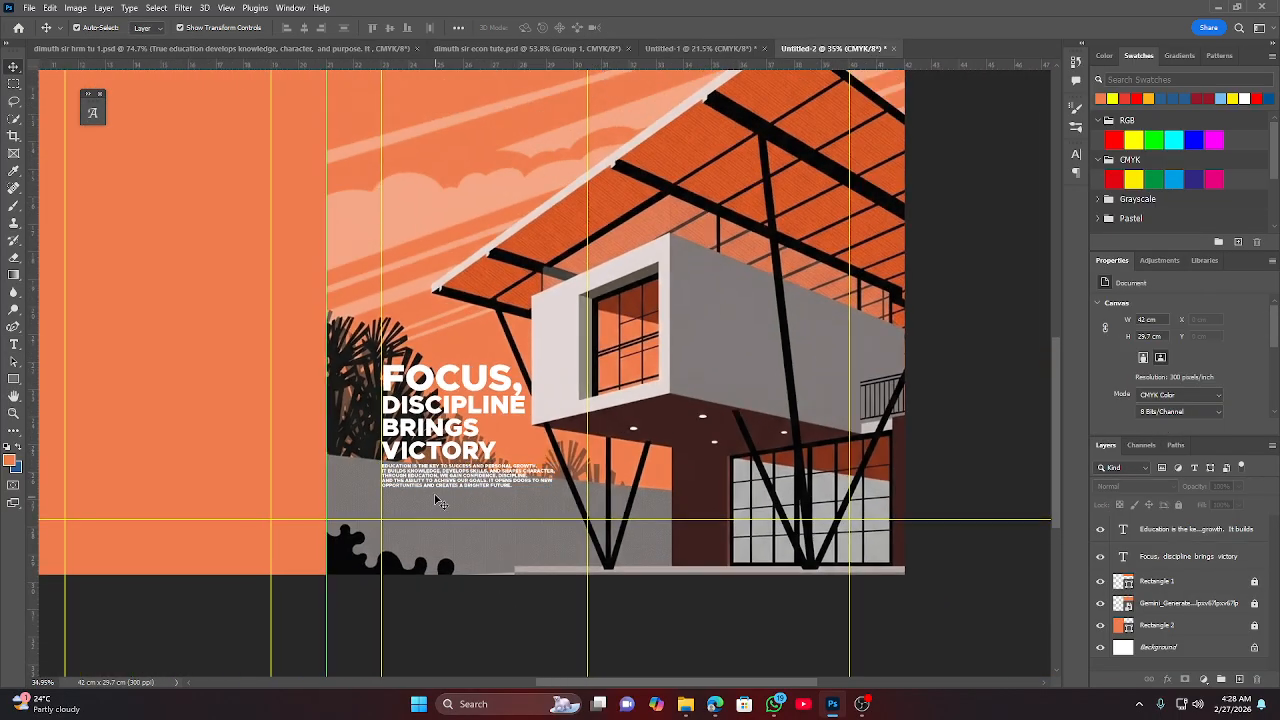
Set the font size of the education description to 4 pt and deselect the layer.
{"action": "scroll", "coordinate": [430, 487], "scroll_direction": "up", "scroll_amount": 3}
{"action": "scroll", "coordinate": [430, 487], "scroll_direction": "up", "scroll_amount": 3}
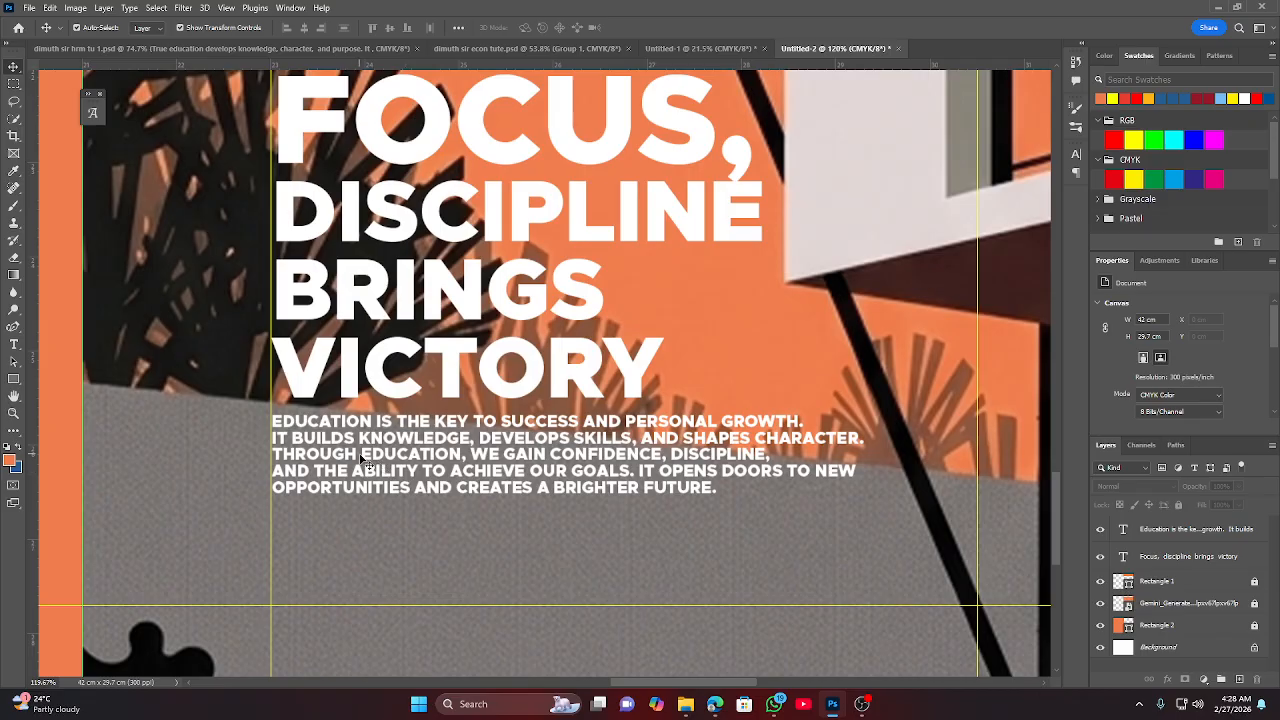
{"action": "scroll", "coordinate": [560, 541], "scroll_direction": "down", "scroll_amount": 6}
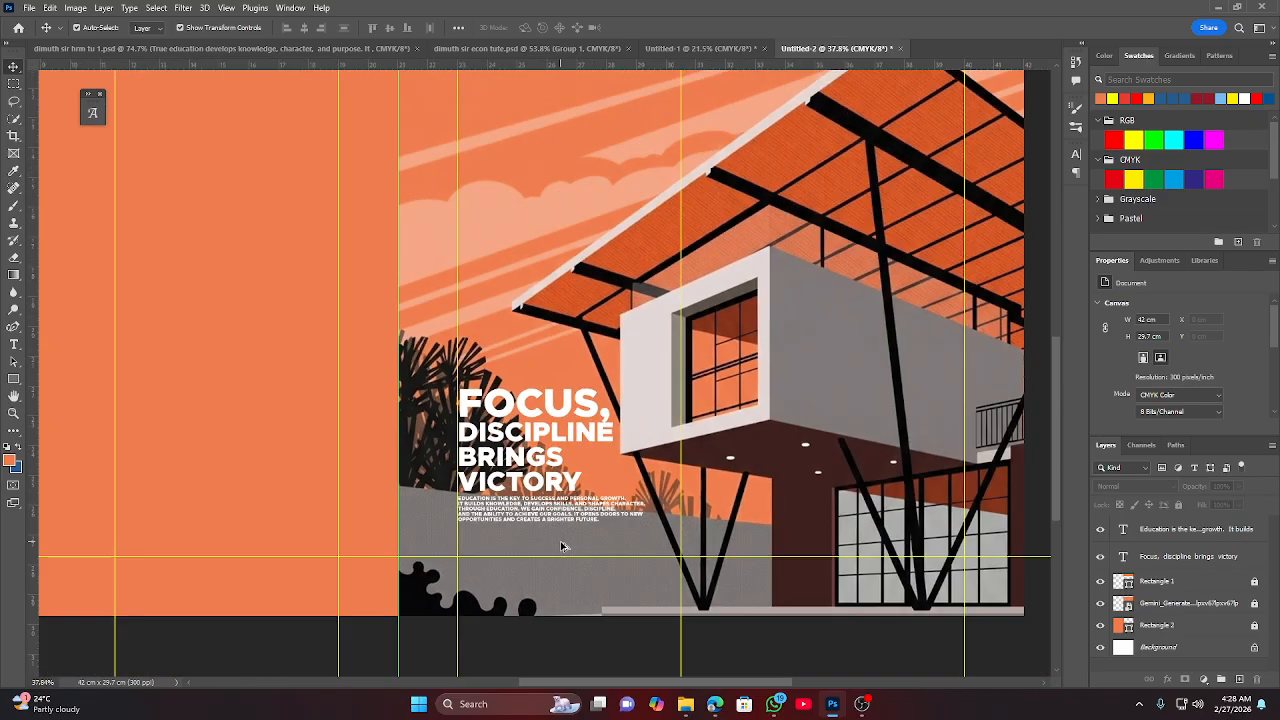
{"action": "scroll", "coordinate": [563, 548], "scroll_direction": "down", "scroll_amount": 1}
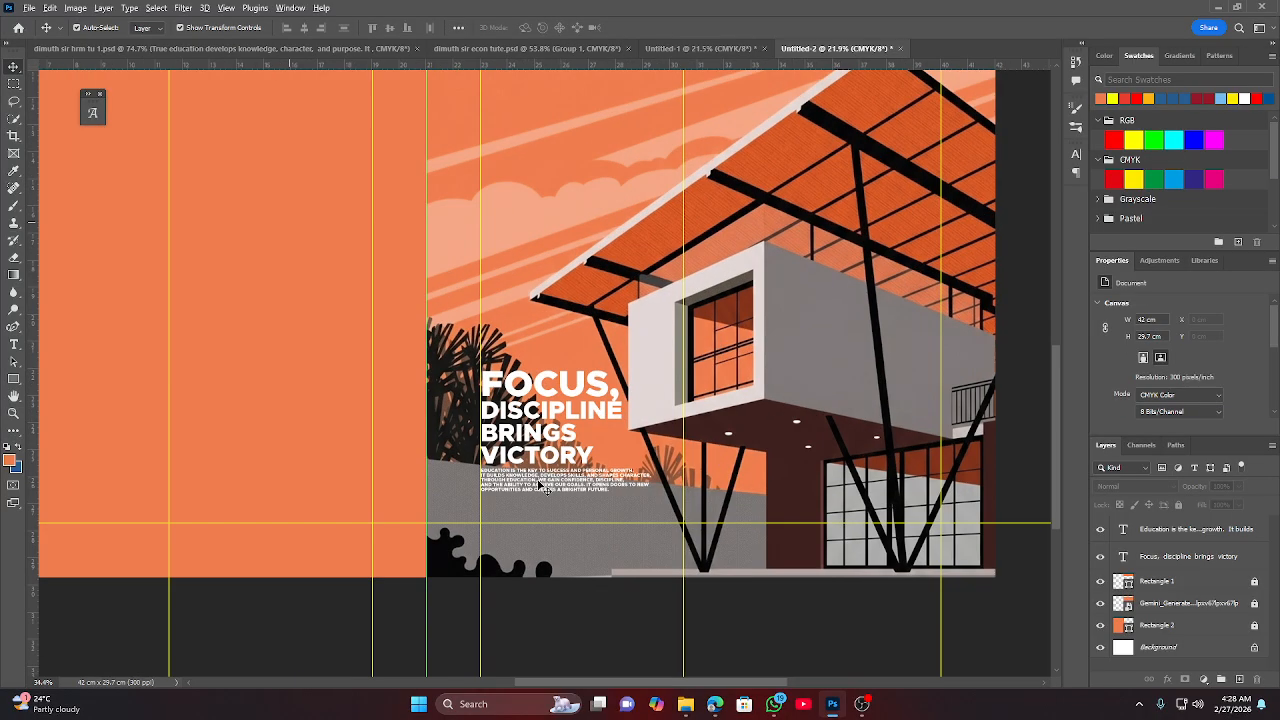
{"action": "scroll", "coordinate": [540, 480], "scroll_direction": "up", "scroll_amount": 3}
{"action": "scroll", "coordinate": [540, 480], "scroll_direction": "up", "scroll_amount": 5}
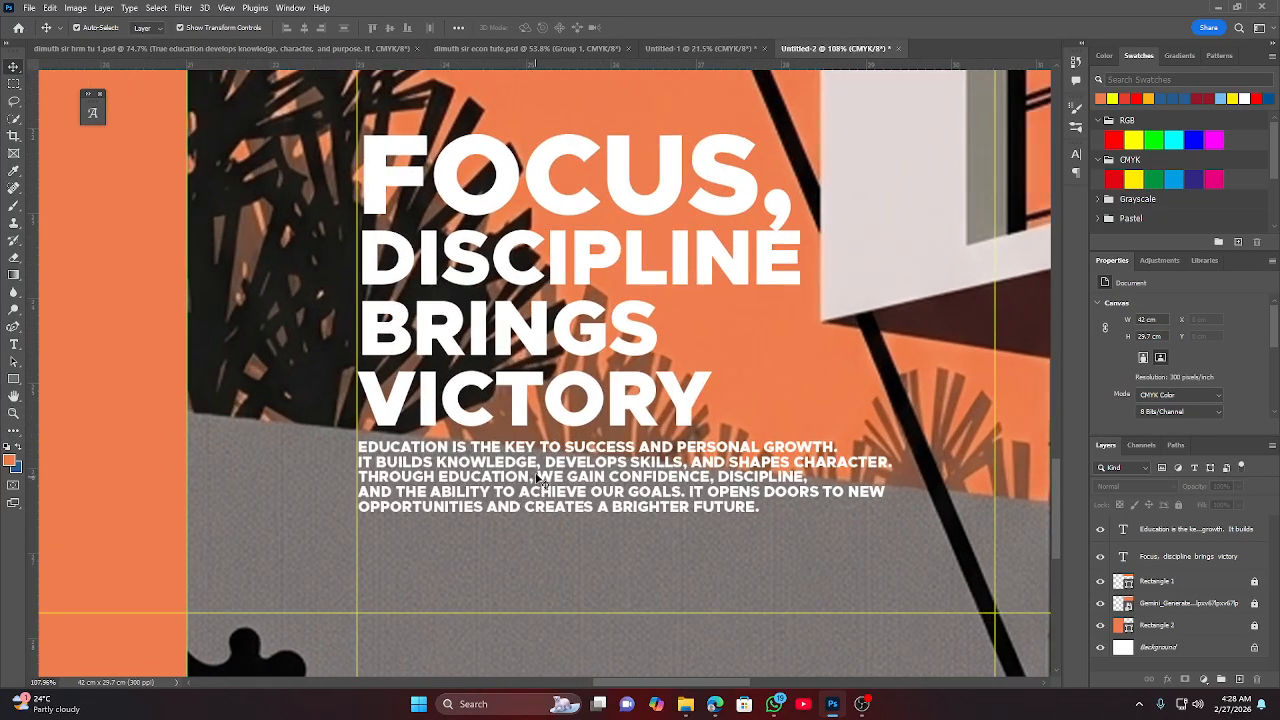
{"action": "left_click", "coordinate": [540, 480]}
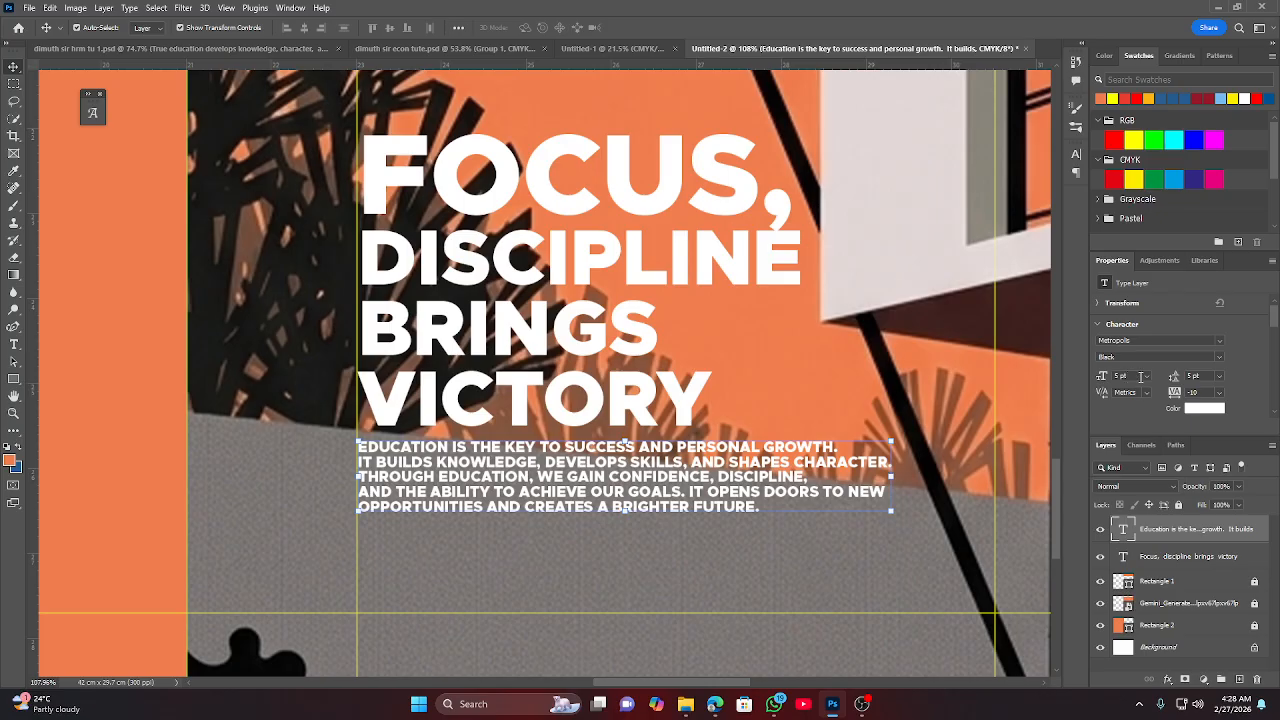
{"action": "left_click", "coordinate": [1146, 376]}
{"action": "left_click", "coordinate": [1122, 379]}
{"action": "left_click", "coordinate": [1120, 378]}
{"action": "type", "text": "4"}
{"action": "key", "text": "Return"}
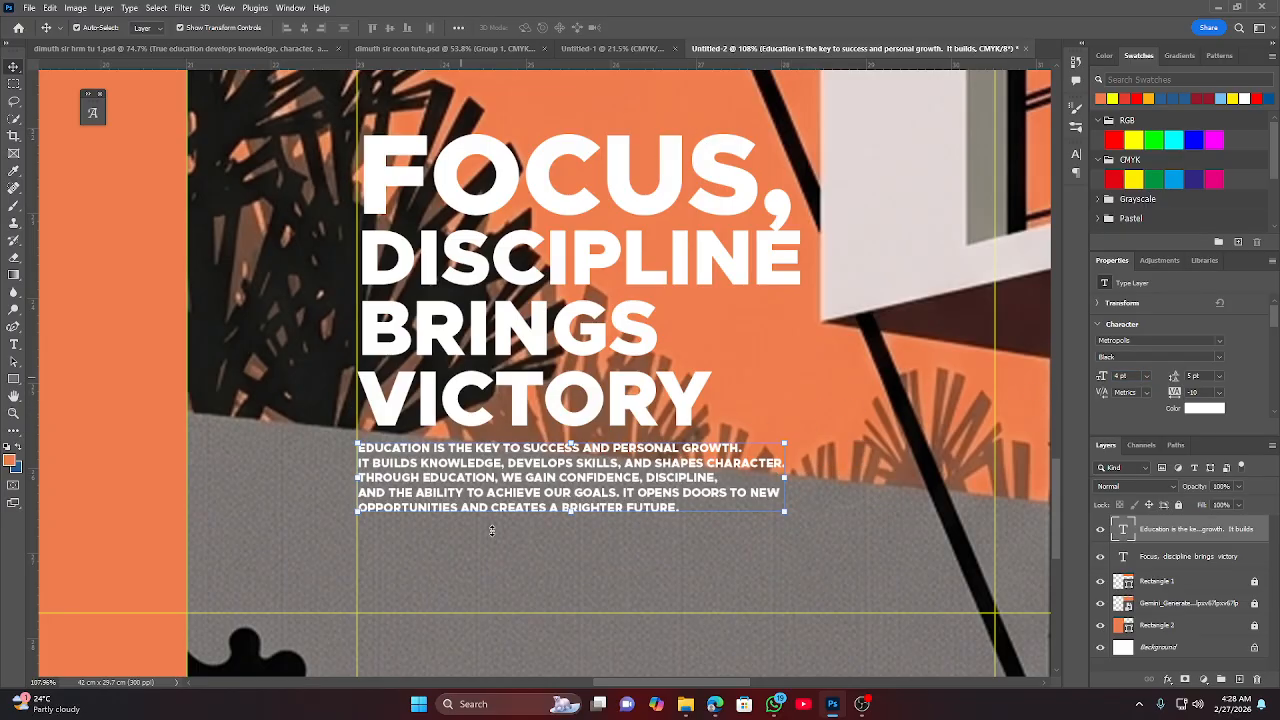
{"action": "left_click", "coordinate": [538, 590]}
{"action": "left_click", "coordinate": [483, 561]}
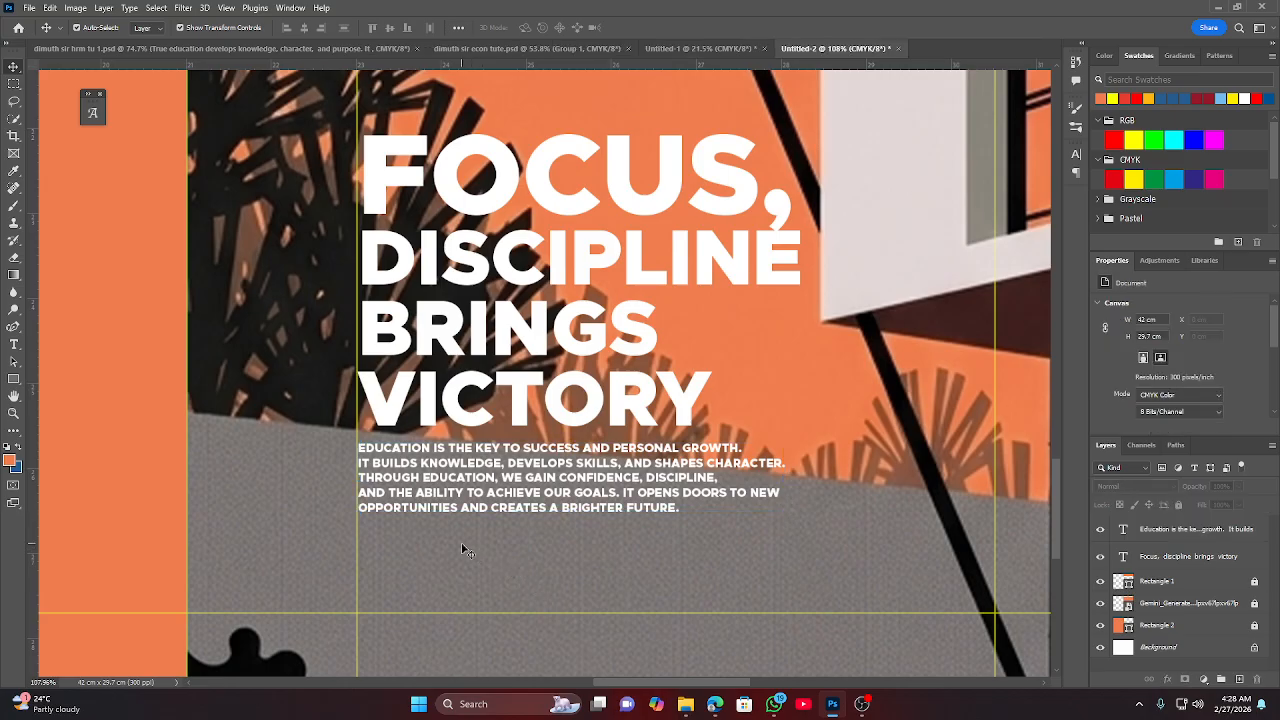
Remove the description's line breaks before "opportunities", "and the ability" and "Through education", then commit the text.
{"action": "scroll", "coordinate": [590, 514], "scroll_direction": "down", "scroll_amount": 4}
{"action": "scroll", "coordinate": [594, 522], "scroll_direction": "down", "scroll_amount": 1}
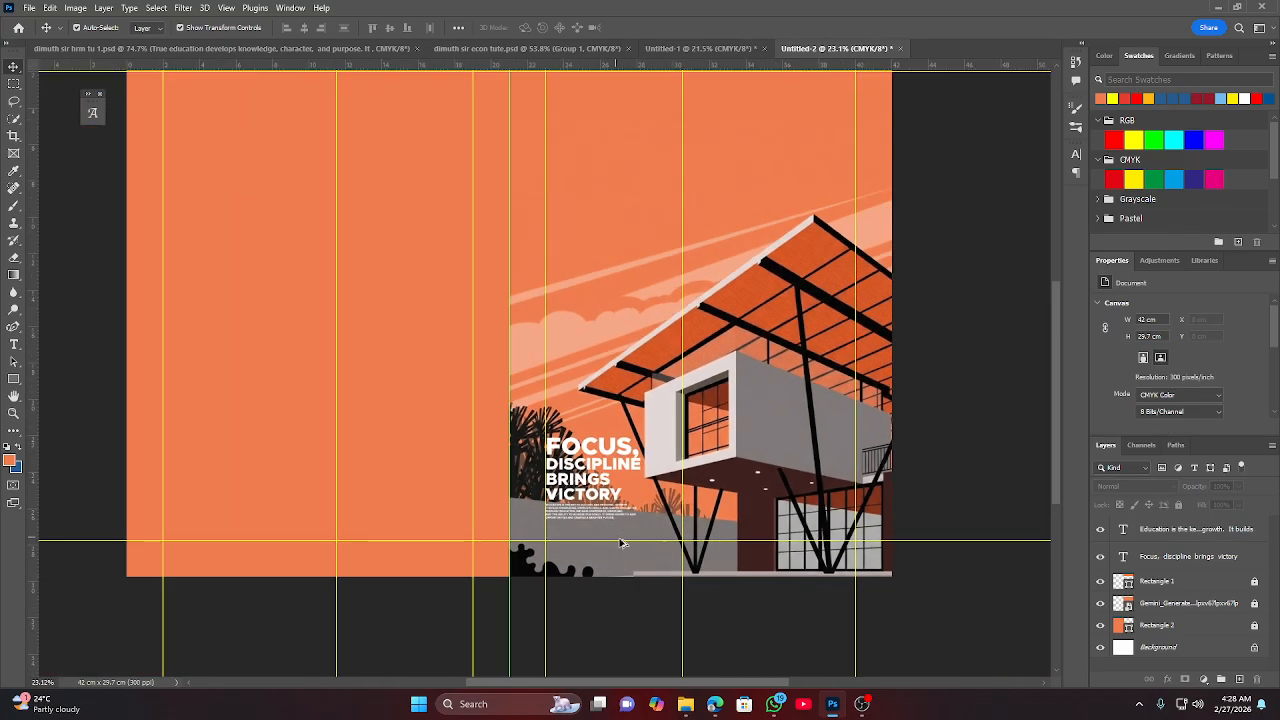
{"action": "scroll", "coordinate": [588, 522], "scroll_direction": "up", "scroll_amount": 2}
{"action": "scroll", "coordinate": [586, 519], "scroll_direction": "up", "scroll_amount": 3}
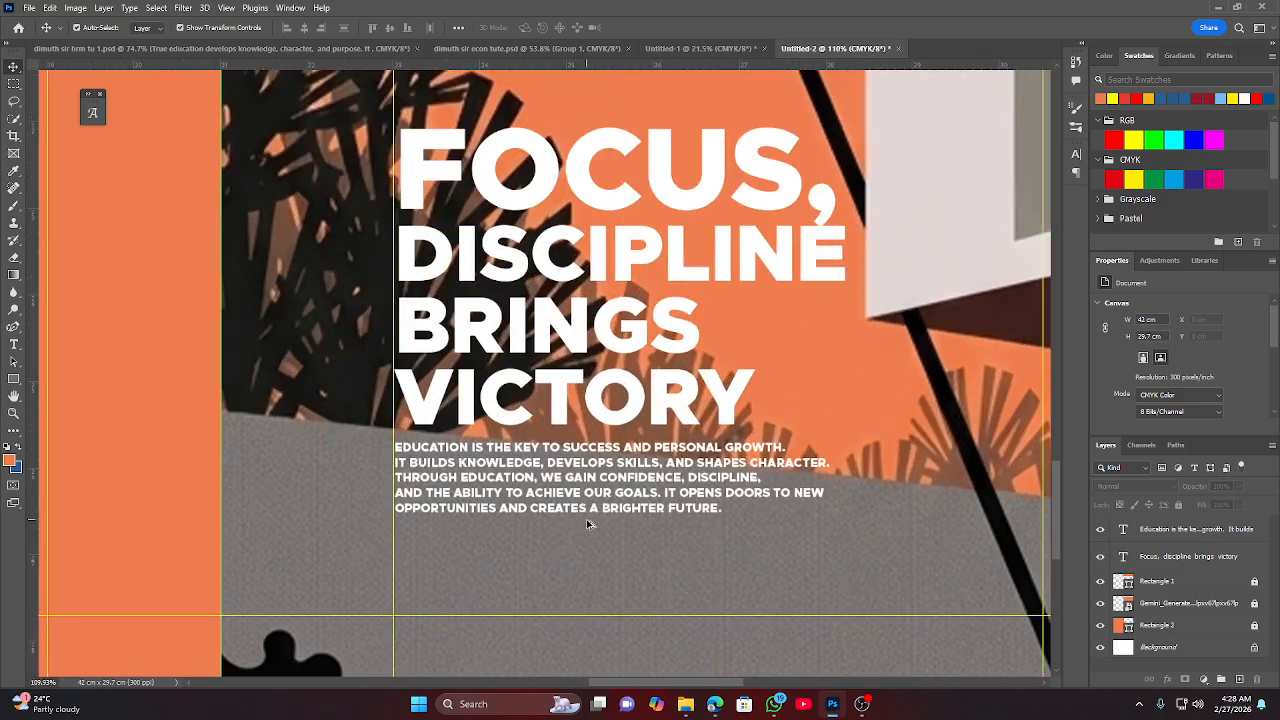
{"action": "left_click", "coordinate": [341, 496]}
{"action": "double_click", "coordinate": [315, 503]}
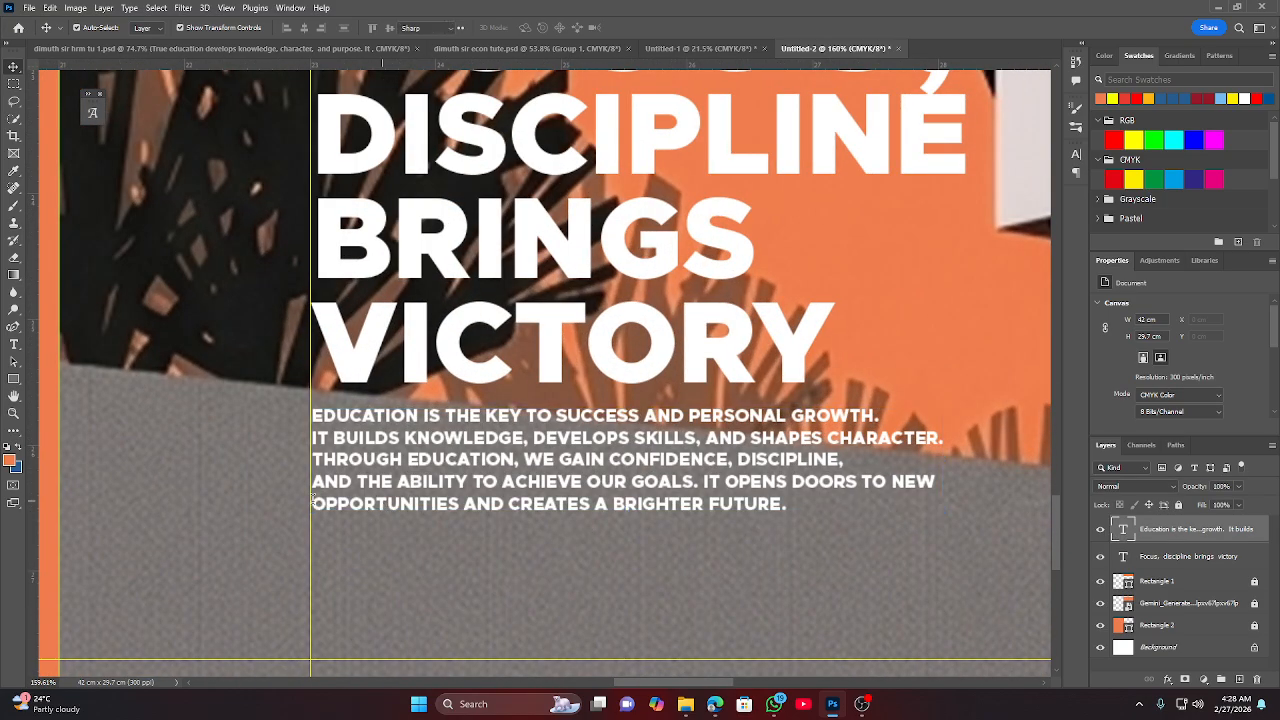
{"action": "key", "text": "BackSpace"}
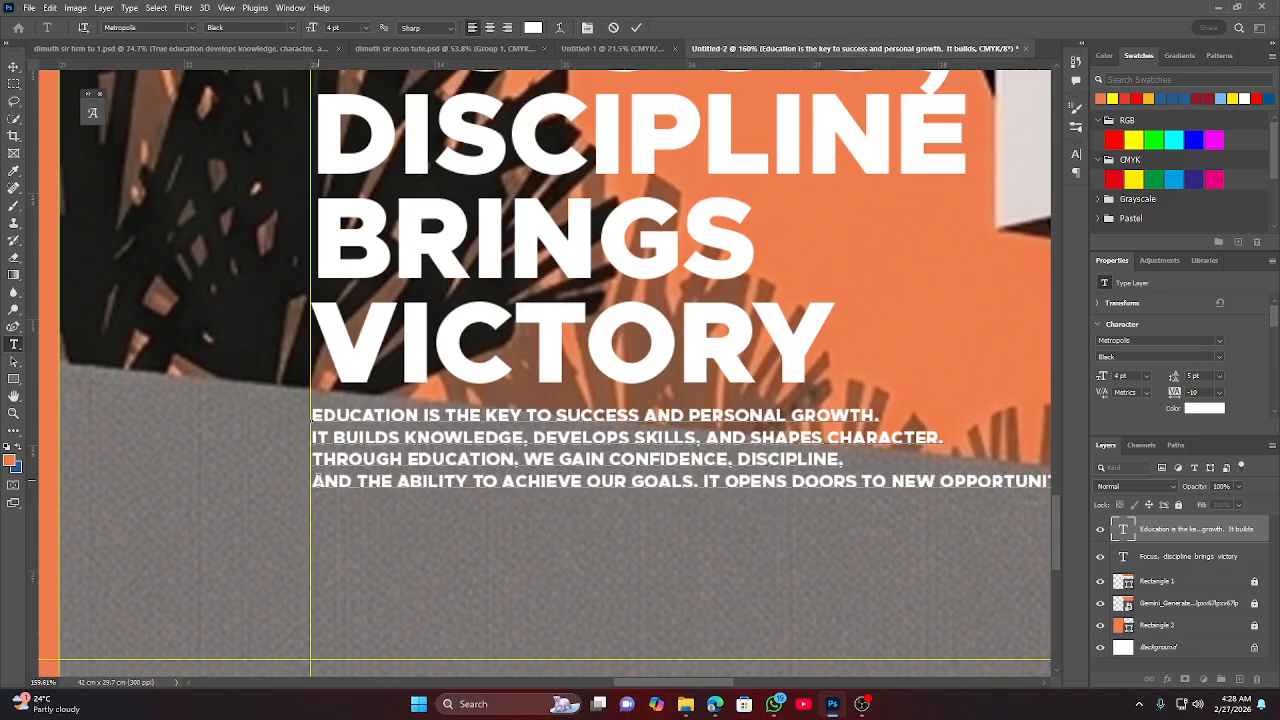
{"action": "key", "text": "BackSpace"}
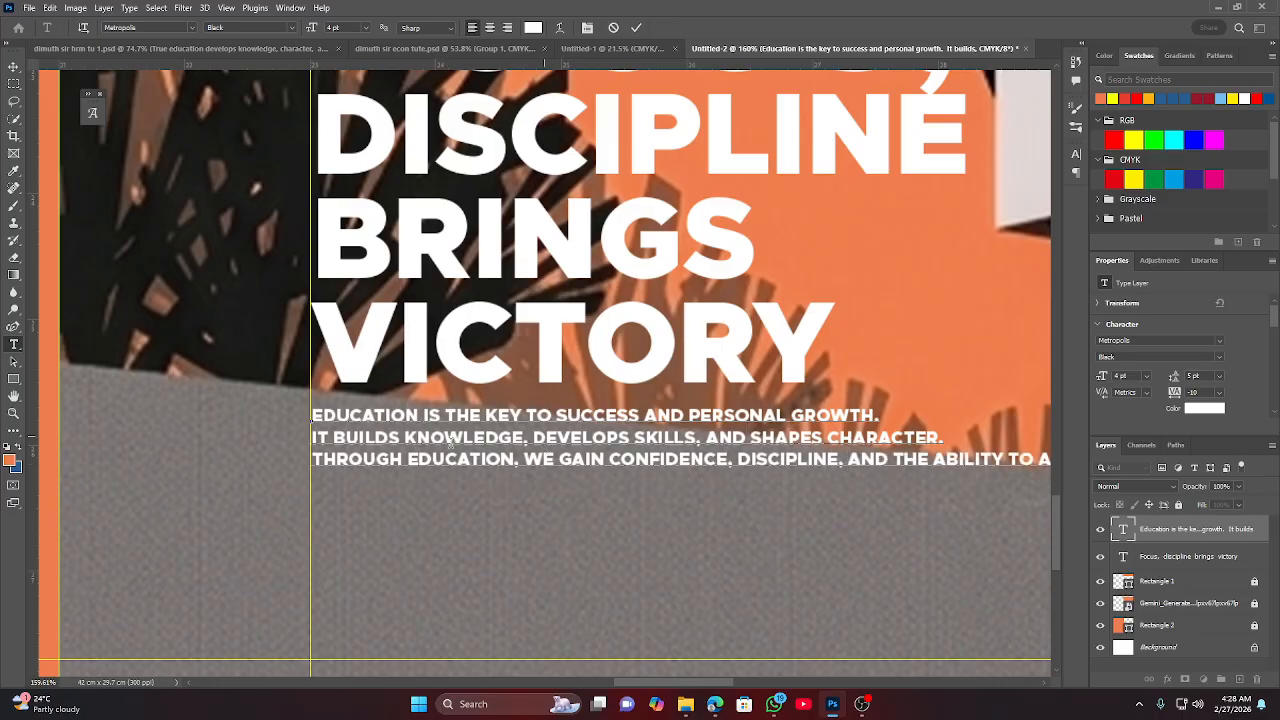
{"action": "left_click", "coordinate": [314, 459]}
{"action": "key", "text": "BackSpace"}
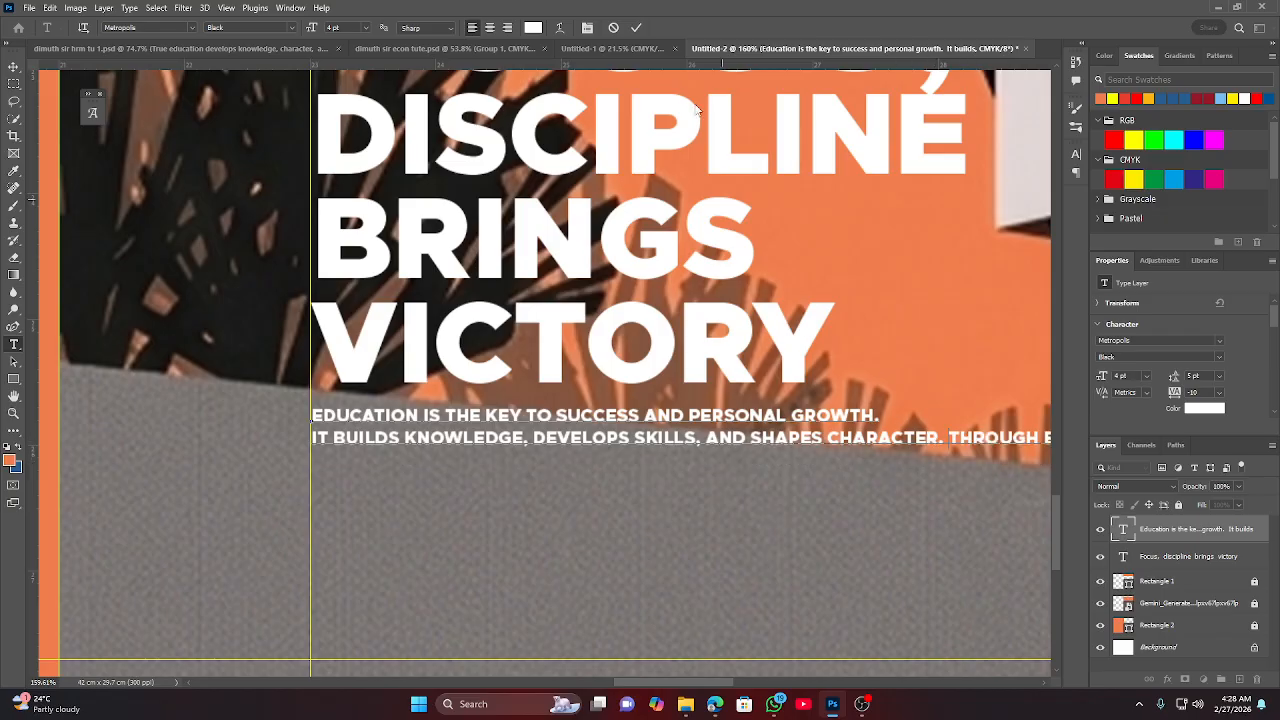
{"action": "left_click", "coordinate": [641, 33]}
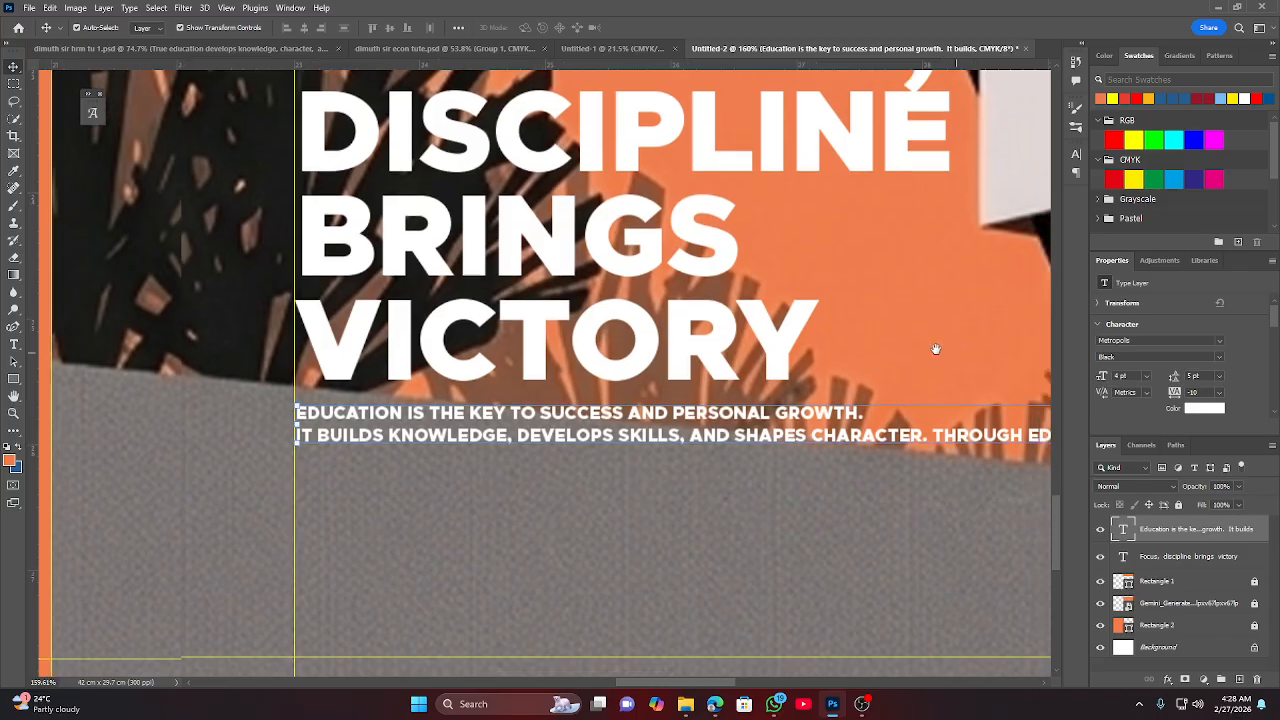
Break the description onto new lines before "Through education", "ability to achieve" and "opportunities", then commit the text and deselect it.
{"action": "left_click_drag", "start_coordinate": [934, 349], "coordinate": [637, 346]}
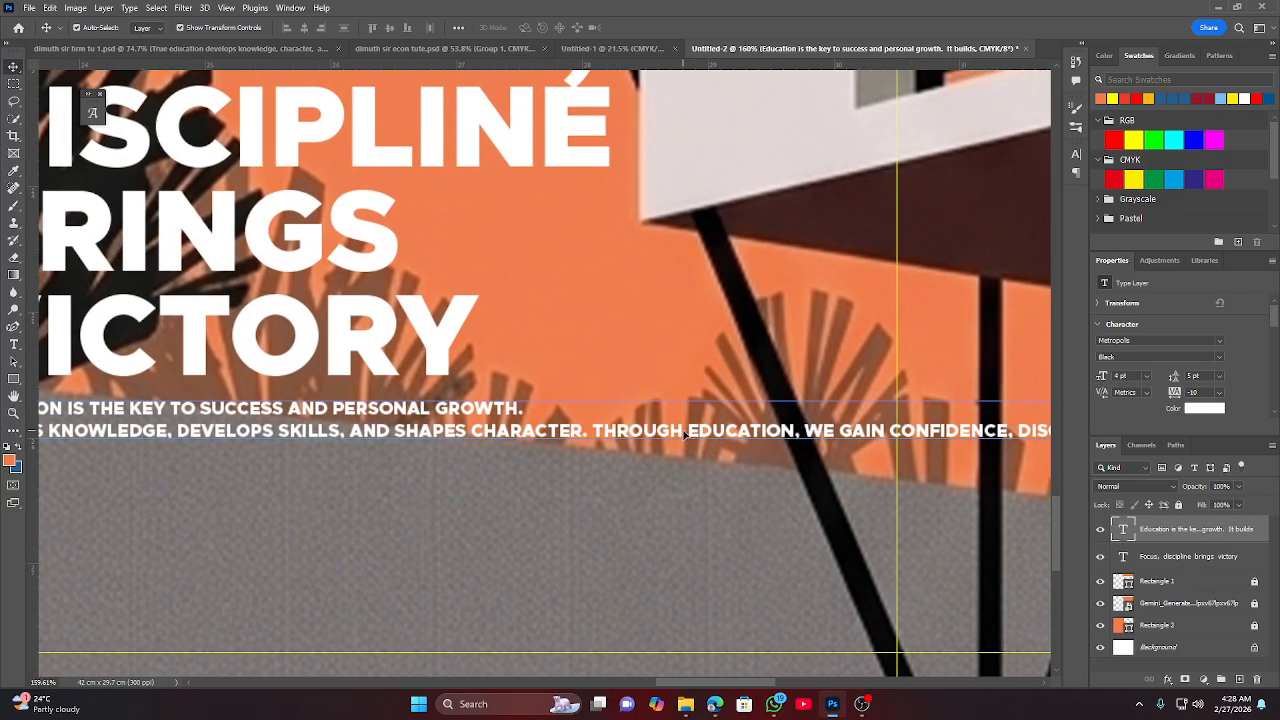
{"action": "double_click", "coordinate": [686, 432]}
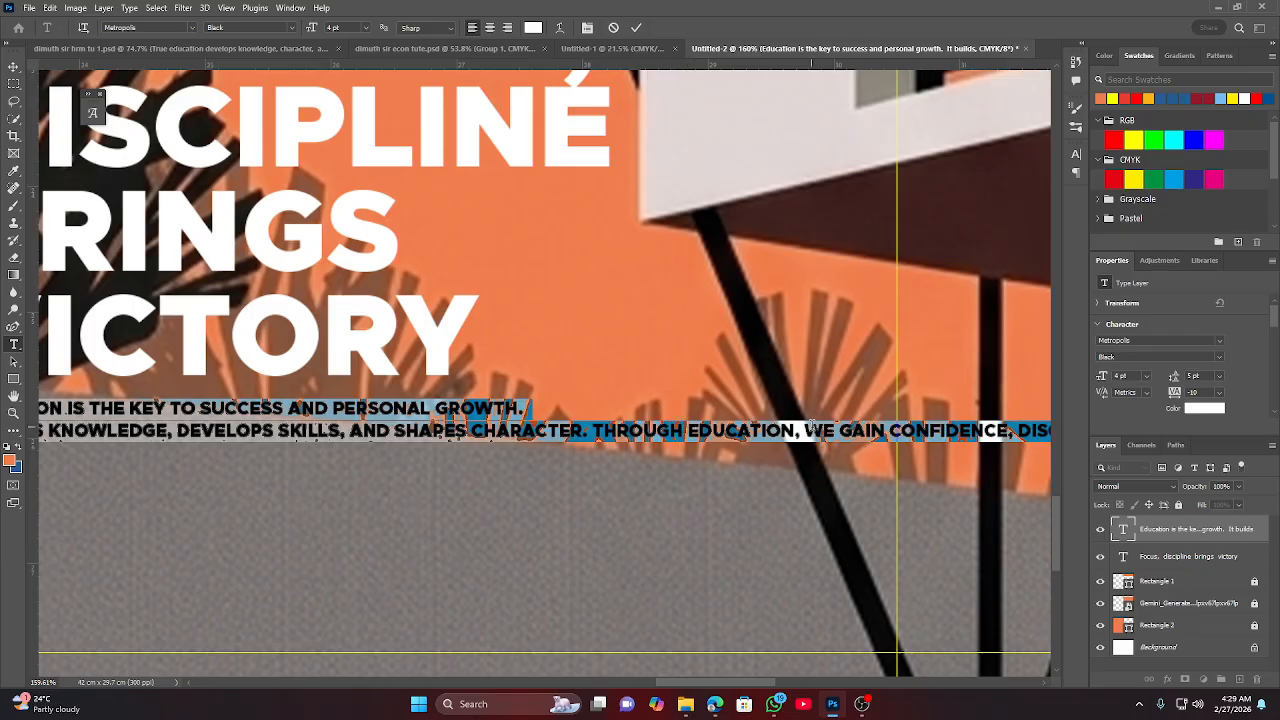
{"action": "left_click", "coordinate": [603, 430]}
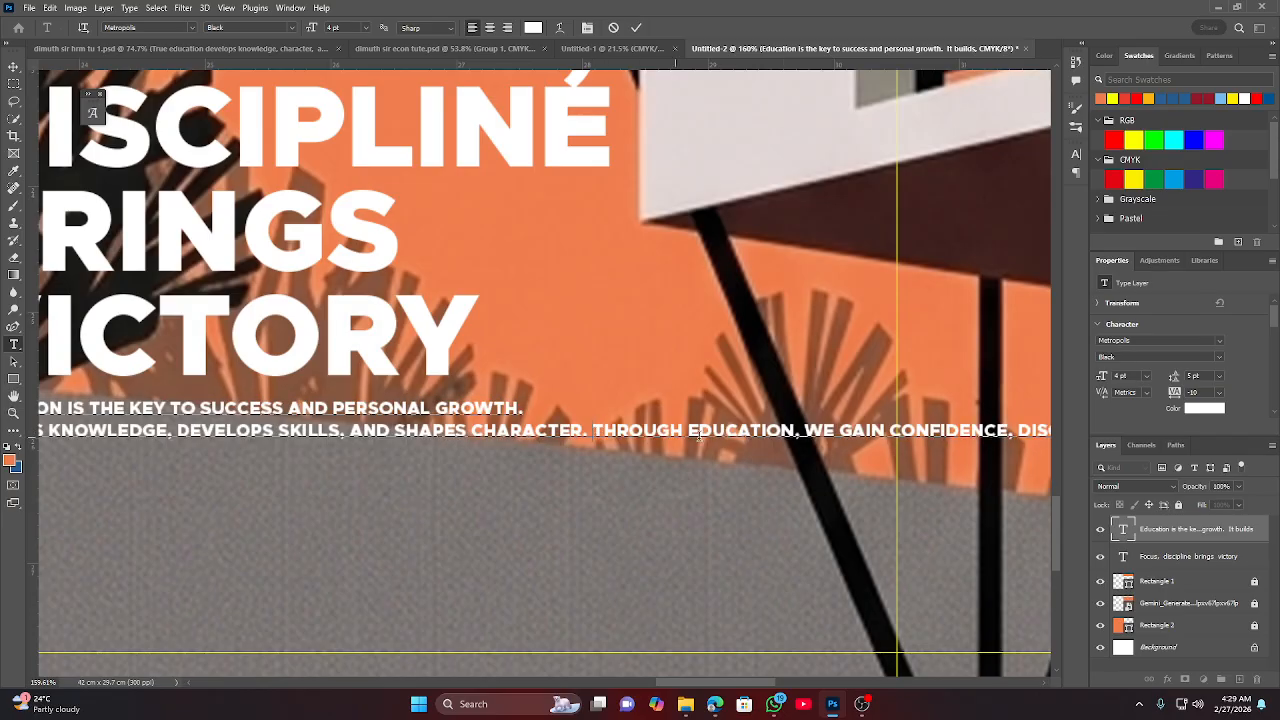
{"action": "key", "text": "Return"}
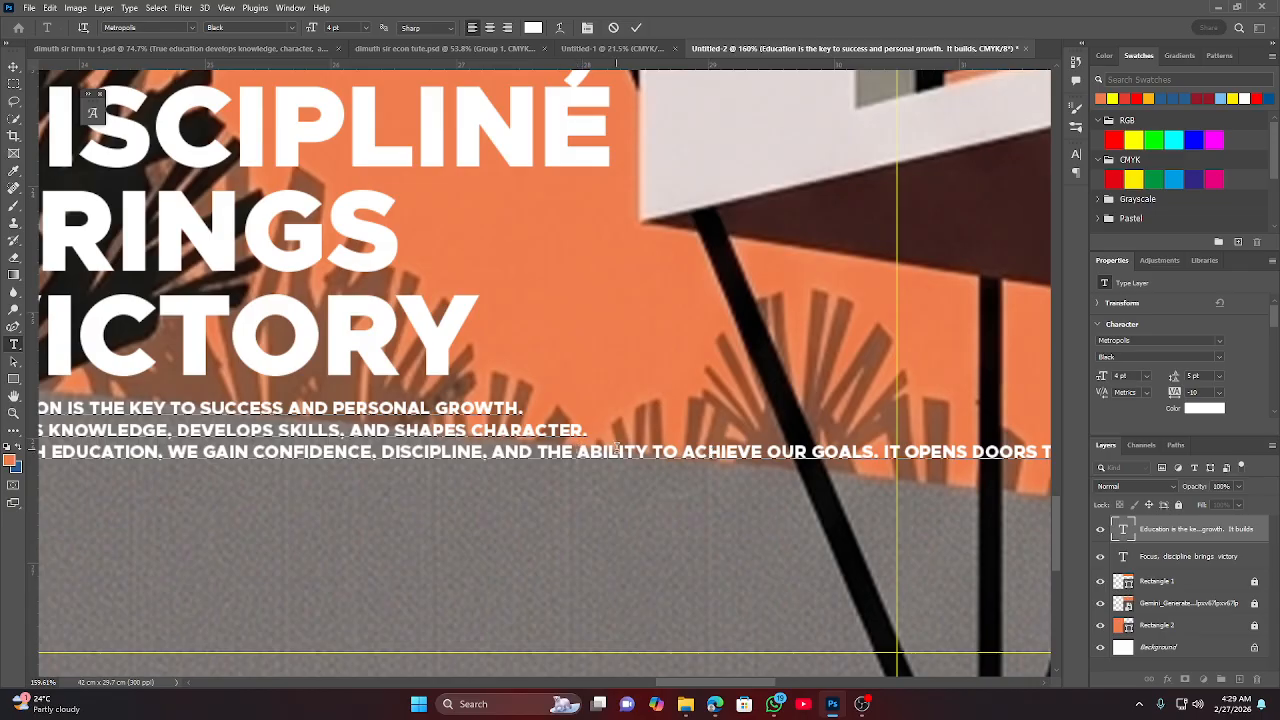
{"action": "key", "text": "Return"}
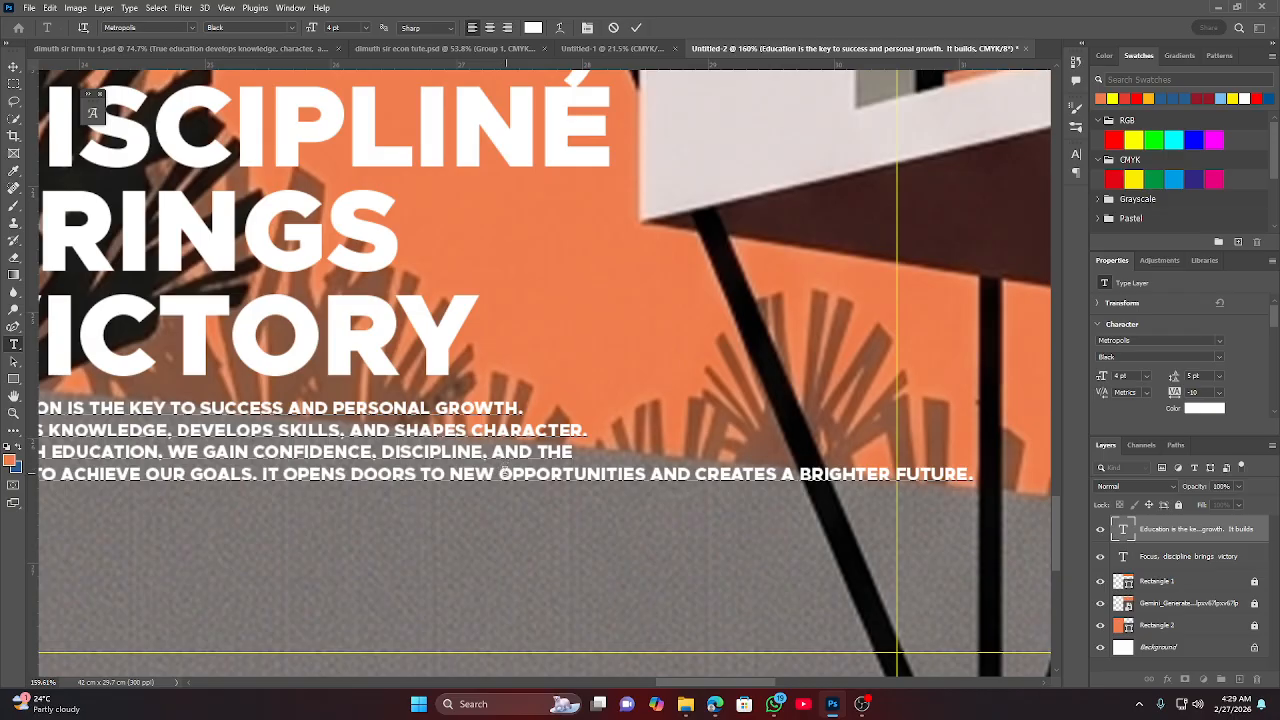
{"action": "key", "text": "Return"}
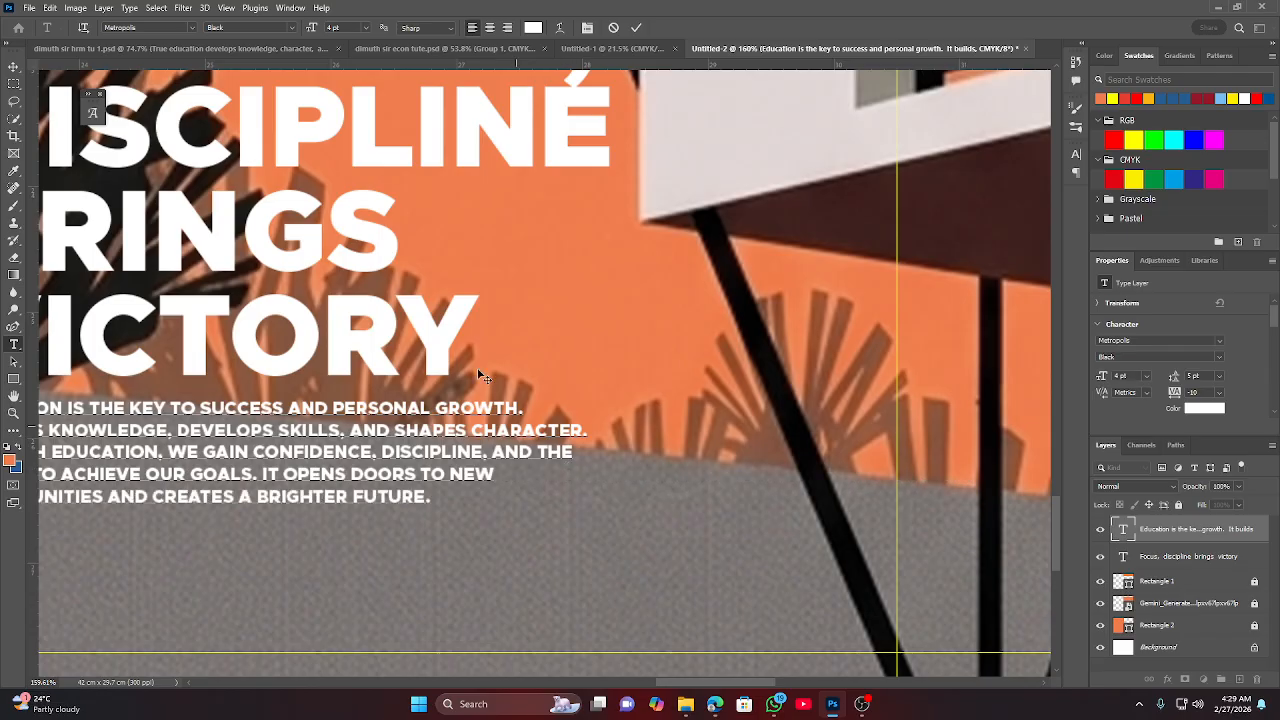
{"action": "left_click", "coordinate": [637, 28]}
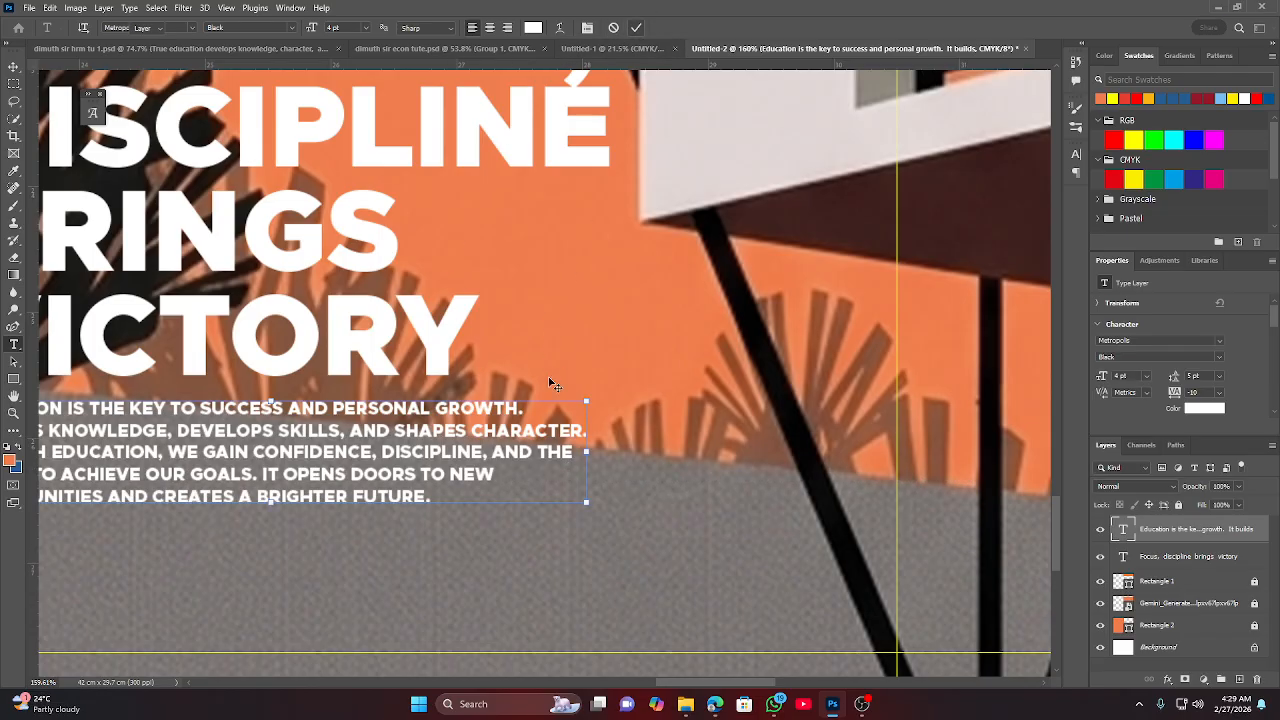
{"action": "scroll", "coordinate": [550, 383], "scroll_direction": "down", "scroll_amount": 6}
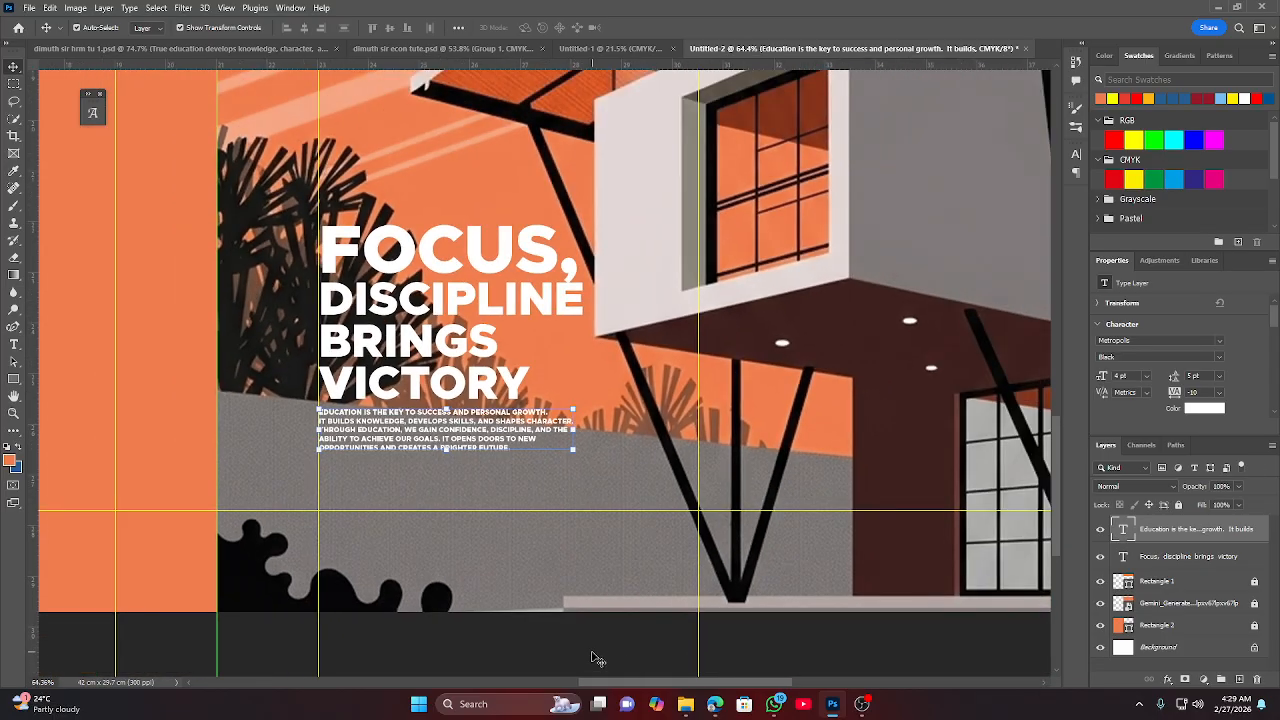
{"action": "left_click", "coordinate": [591, 658]}
{"action": "scroll", "coordinate": [472, 516], "scroll_direction": "down", "scroll_amount": 4}
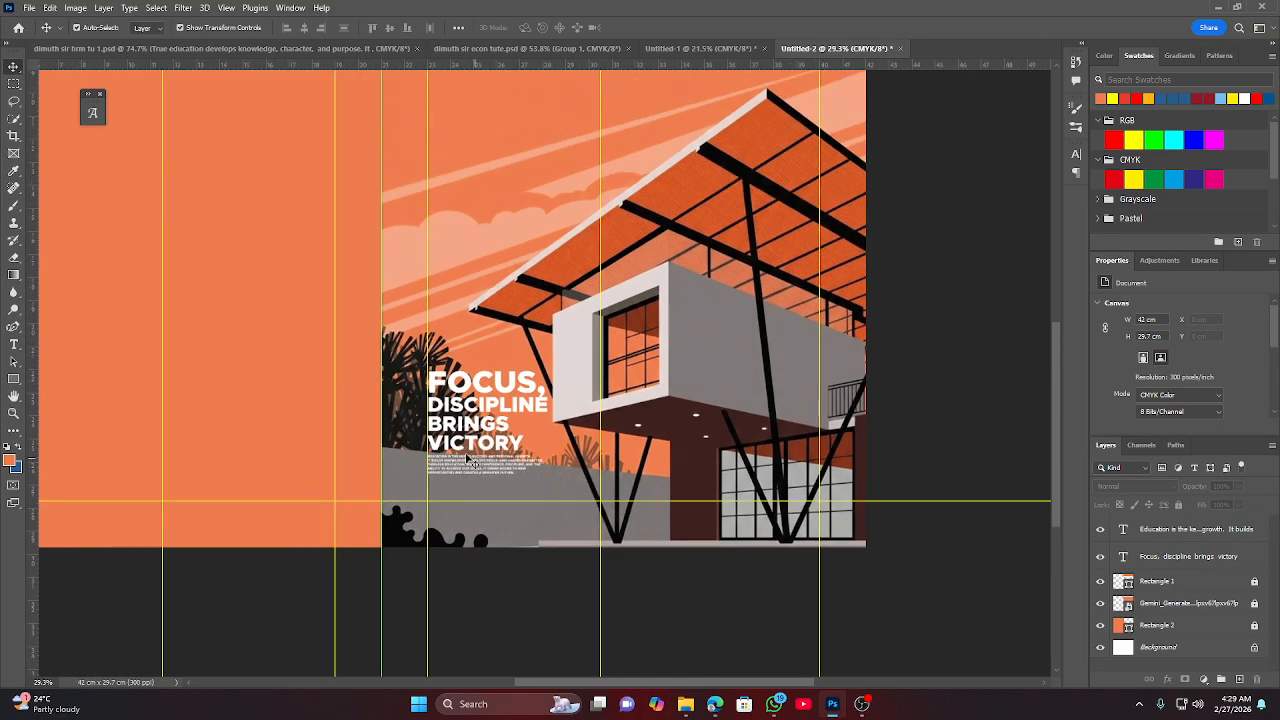
Scale the description proportionally to about 107.6% from its left edge, apply the transform and deselect the layer.
{"action": "scroll", "coordinate": [469, 458], "scroll_direction": "up", "scroll_amount": 5}
{"action": "left_click", "coordinate": [482, 491]}
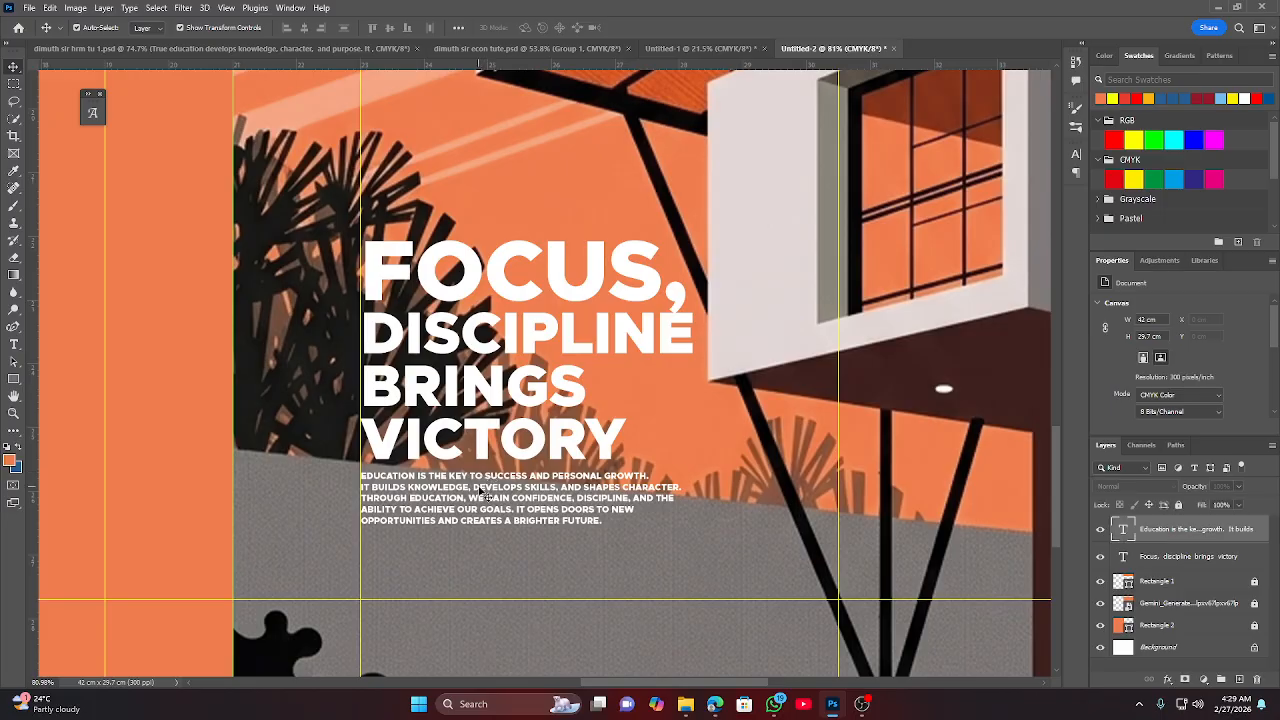
{"action": "left_click", "coordinate": [482, 493]}
{"action": "left_click", "coordinate": [684, 498]}
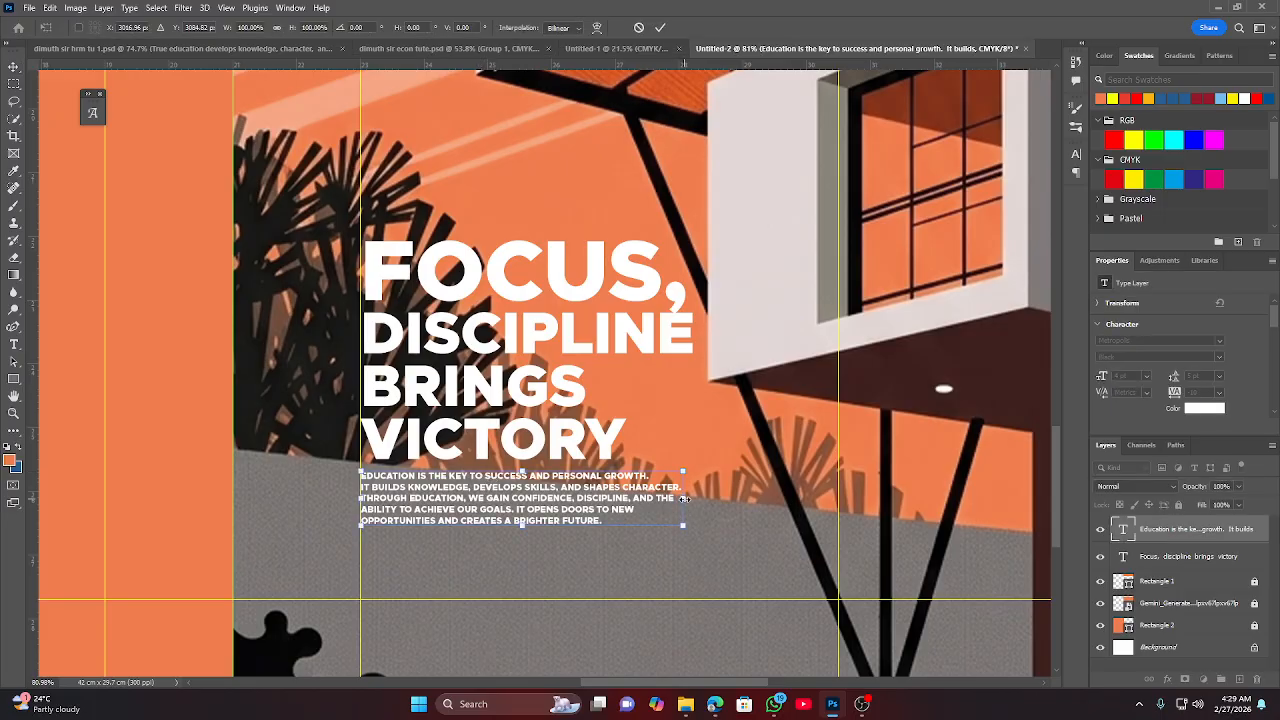
{"action": "left_click_drag", "start_coordinate": [684, 498], "coordinate": [709, 498]}
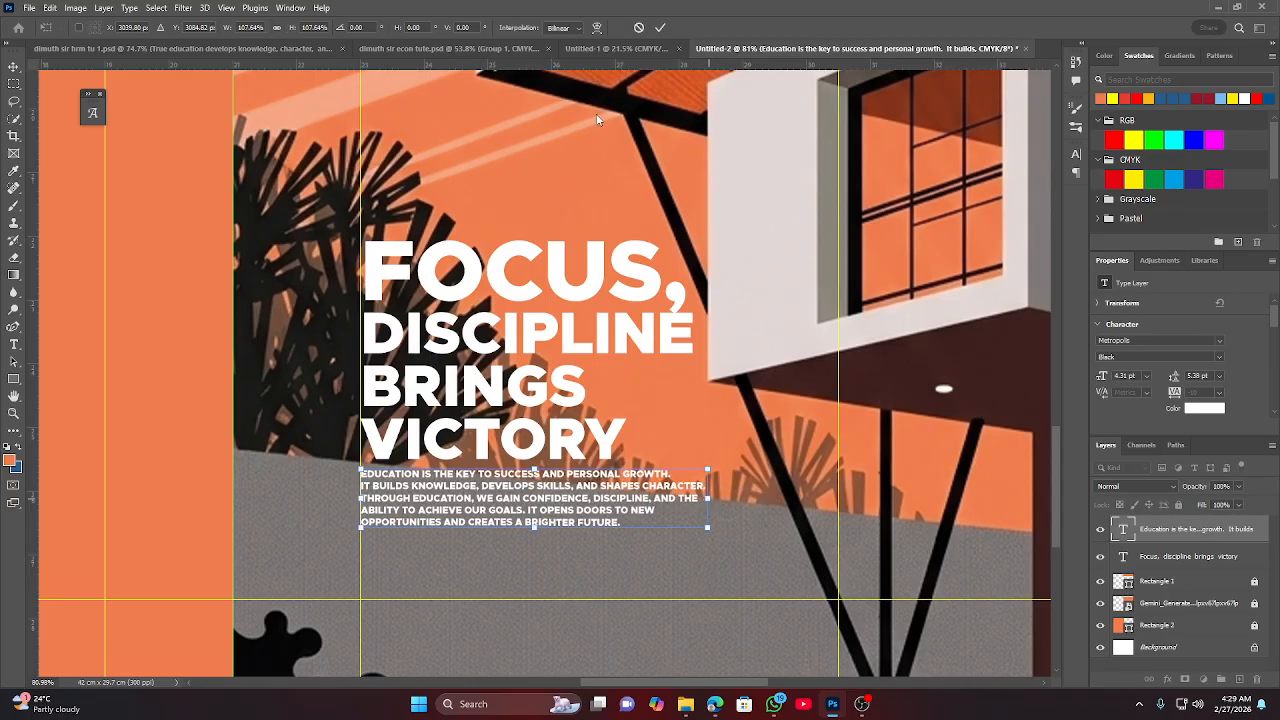
{"action": "left_click", "coordinate": [660, 27]}
{"action": "scroll", "coordinate": [655, 439], "scroll_direction": "down", "scroll_amount": 3}
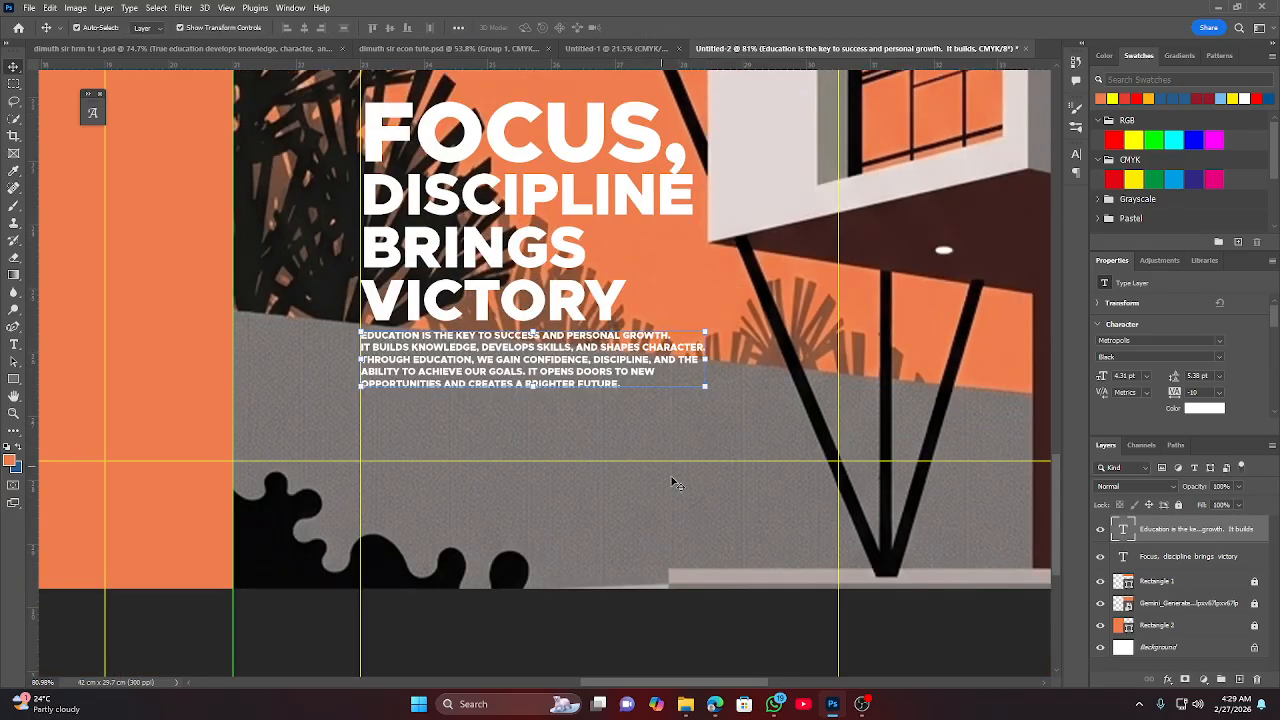
{"action": "left_click", "coordinate": [646, 640]}
{"action": "scroll", "coordinate": [590, 500], "scroll_direction": "down", "scroll_amount": 6}
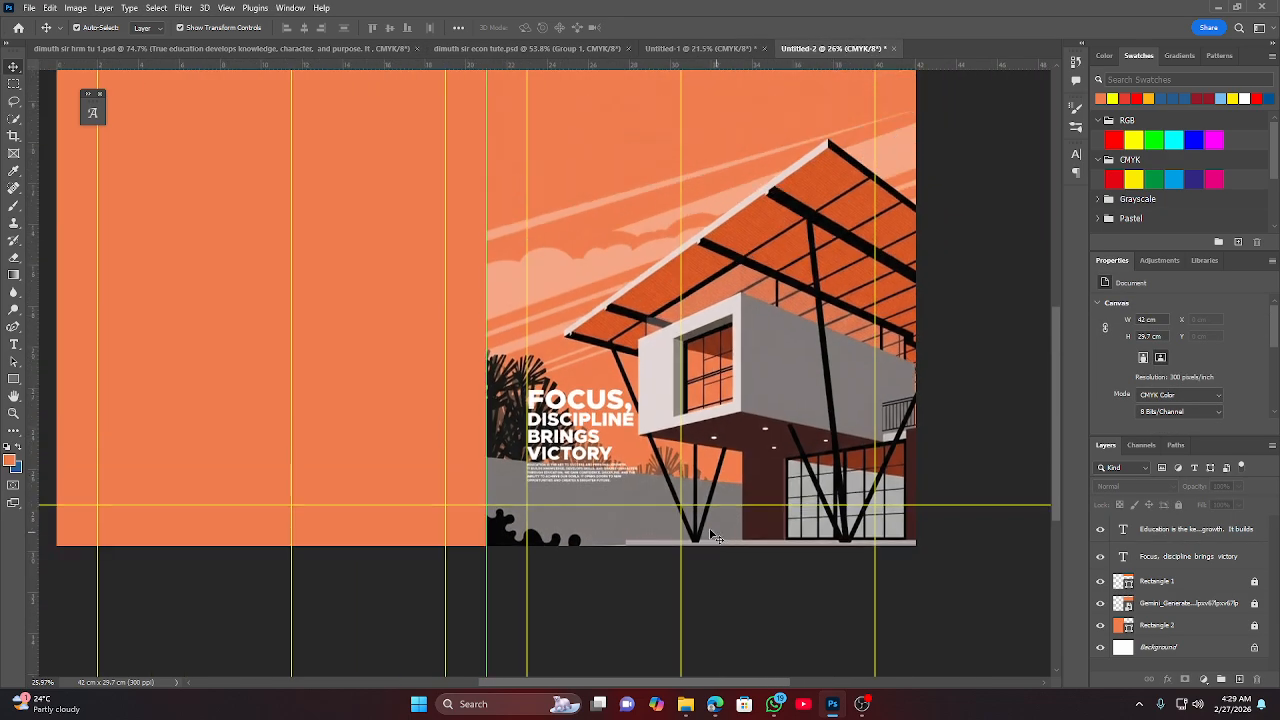
{"action": "scroll", "coordinate": [713, 537], "scroll_direction": "up", "scroll_amount": 3}
{"action": "scroll", "coordinate": [593, 490], "scroll_direction": "down", "scroll_amount": 3}
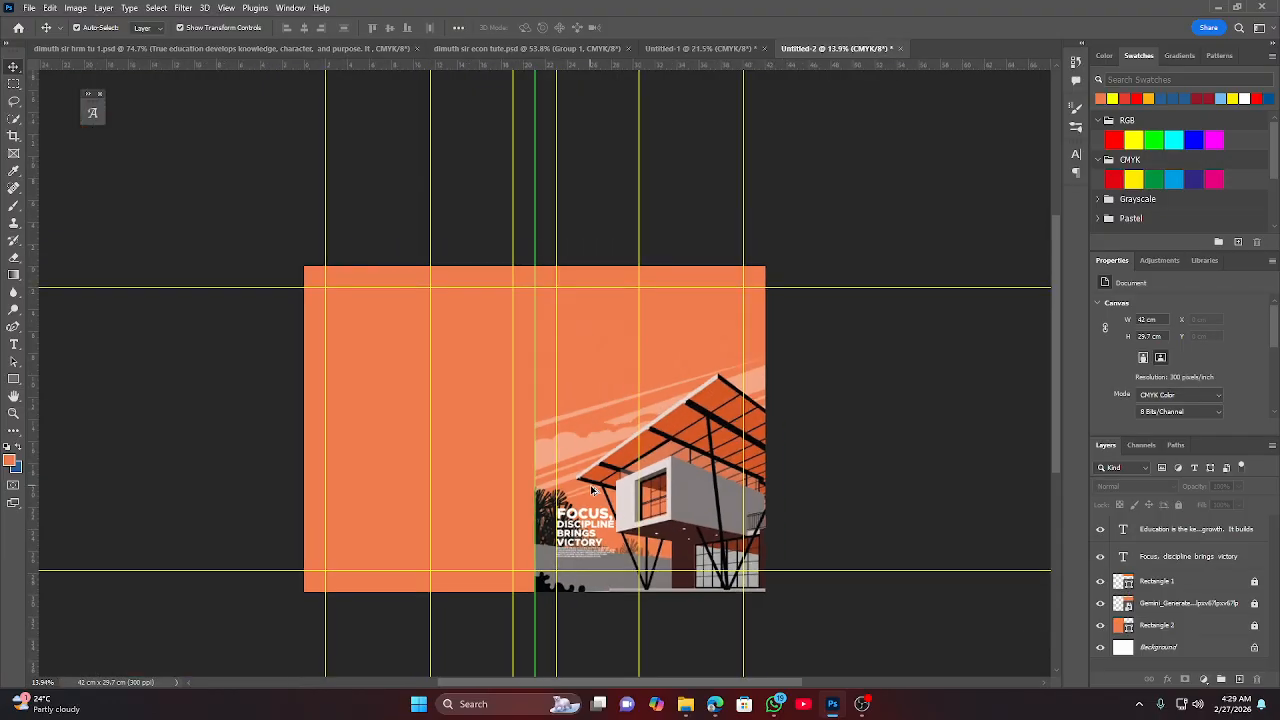
{"action": "scroll", "coordinate": [522, 420], "scroll_direction": "up", "scroll_amount": 3}
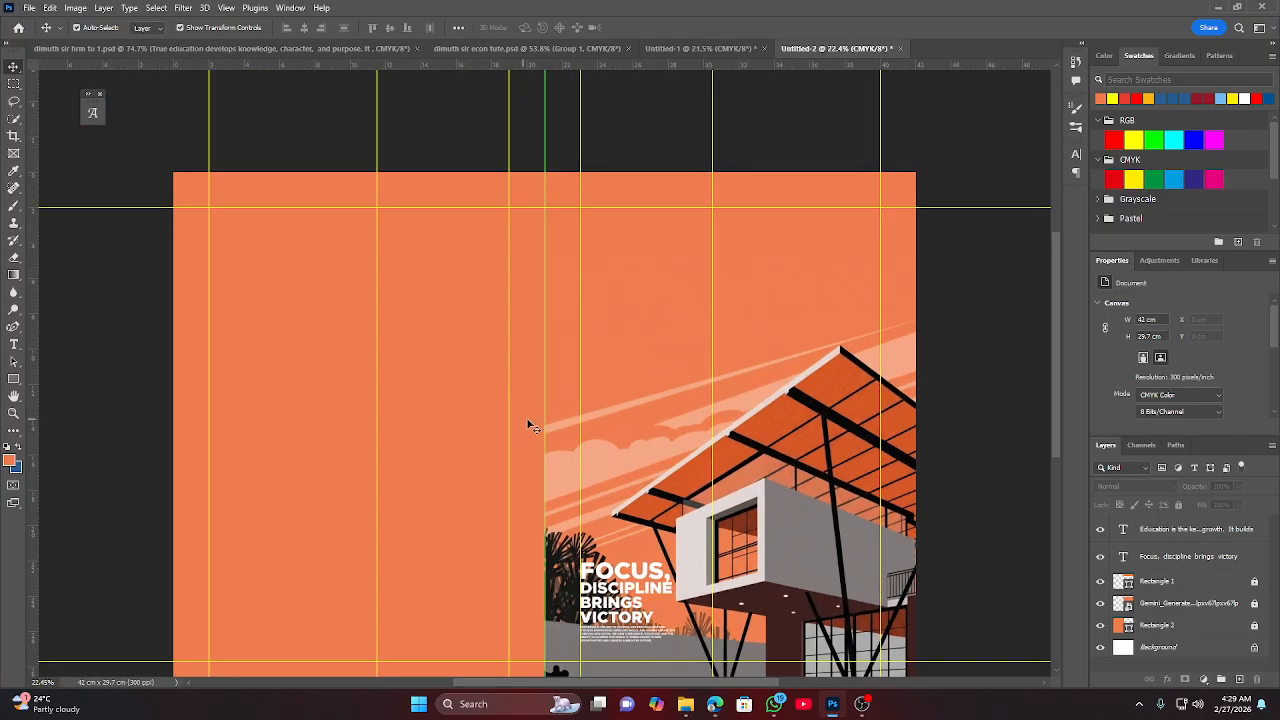
Examine the slogan and education description on the front cover, both close up and within the full spread.
{"action": "scroll", "coordinate": [548, 412], "scroll_direction": "down", "scroll_amount": 2}
{"action": "scroll", "coordinate": [657, 497], "scroll_direction": "up", "scroll_amount": 3}
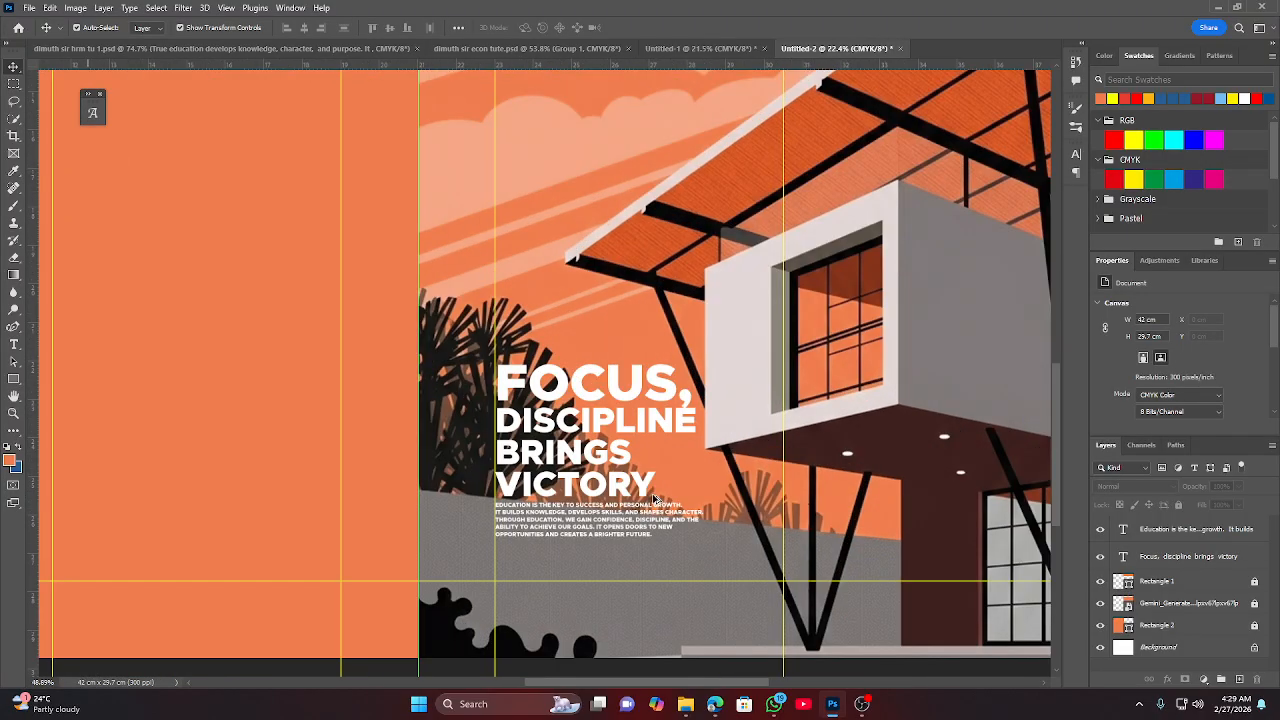
{"action": "scroll", "coordinate": [558, 425], "scroll_direction": "down", "scroll_amount": 4}
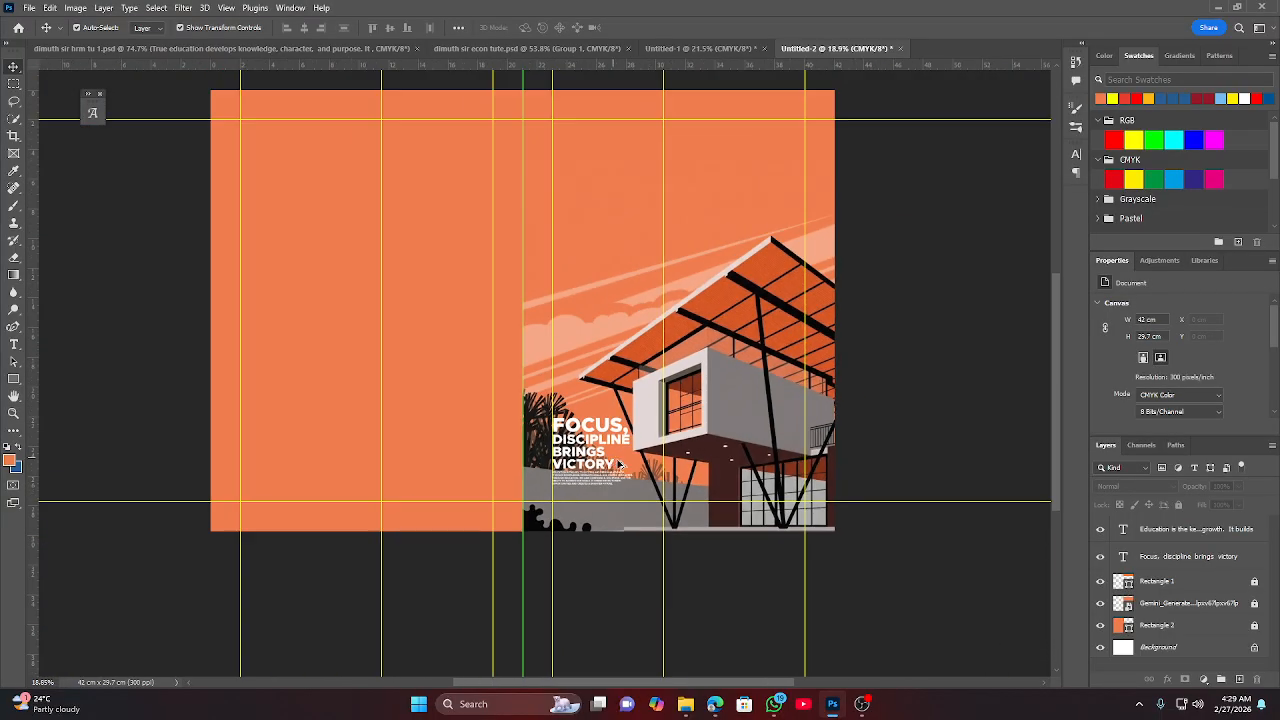
{"action": "scroll", "coordinate": [716, 556], "scroll_direction": "up", "scroll_amount": 2}
{"action": "scroll", "coordinate": [716, 556], "scroll_direction": "up", "scroll_amount": 1}
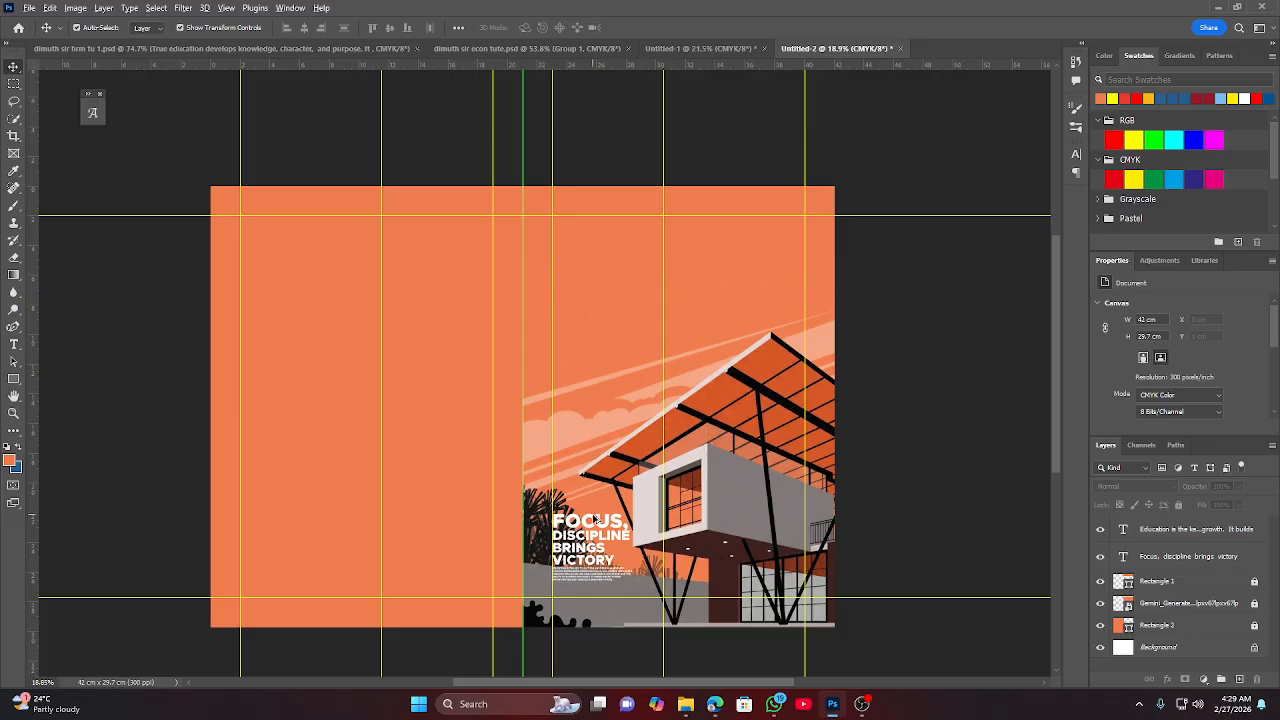
{"action": "scroll", "coordinate": [598, 516], "scroll_direction": "up", "scroll_amount": 3}
{"action": "scroll", "coordinate": [466, 513], "scroll_direction": "down", "scroll_amount": 1}
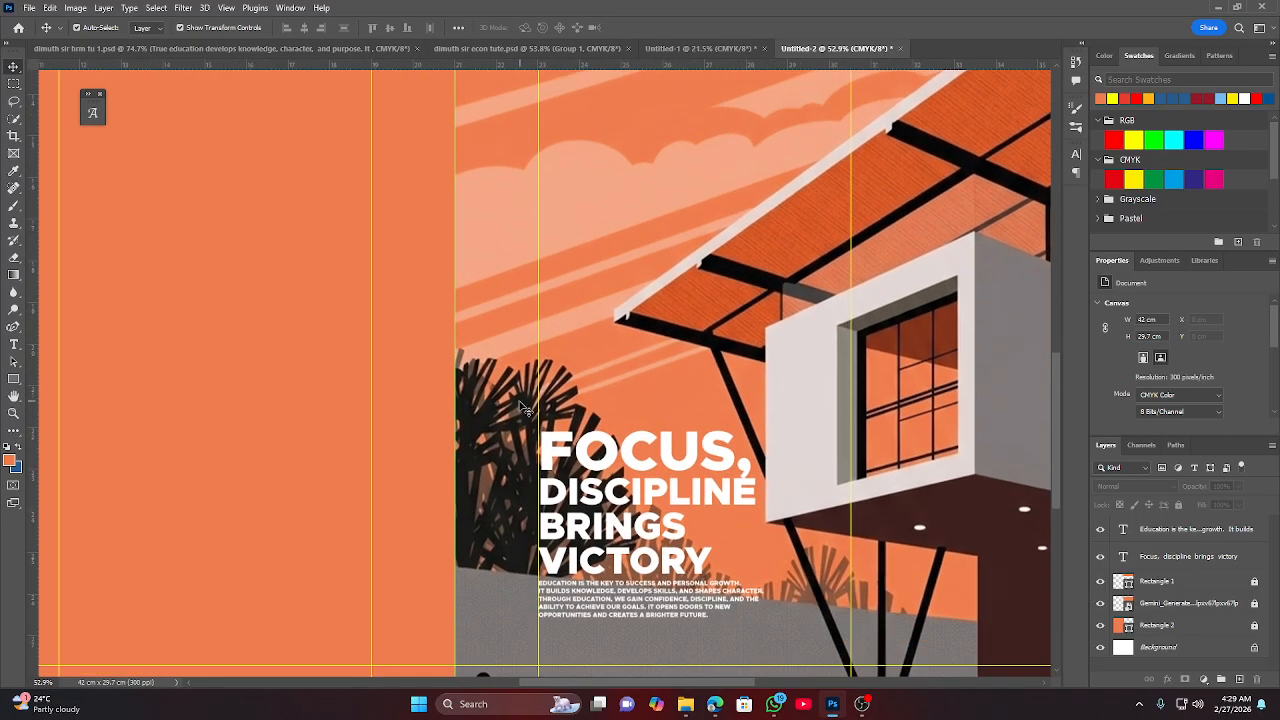
{"action": "scroll", "coordinate": [549, 645], "scroll_direction": "down", "scroll_amount": 1}
{"action": "scroll", "coordinate": [549, 645], "scroll_direction": "down", "scroll_amount": 1}
{"action": "scroll", "coordinate": [580, 557], "scroll_direction": "down", "scroll_amount": 1}
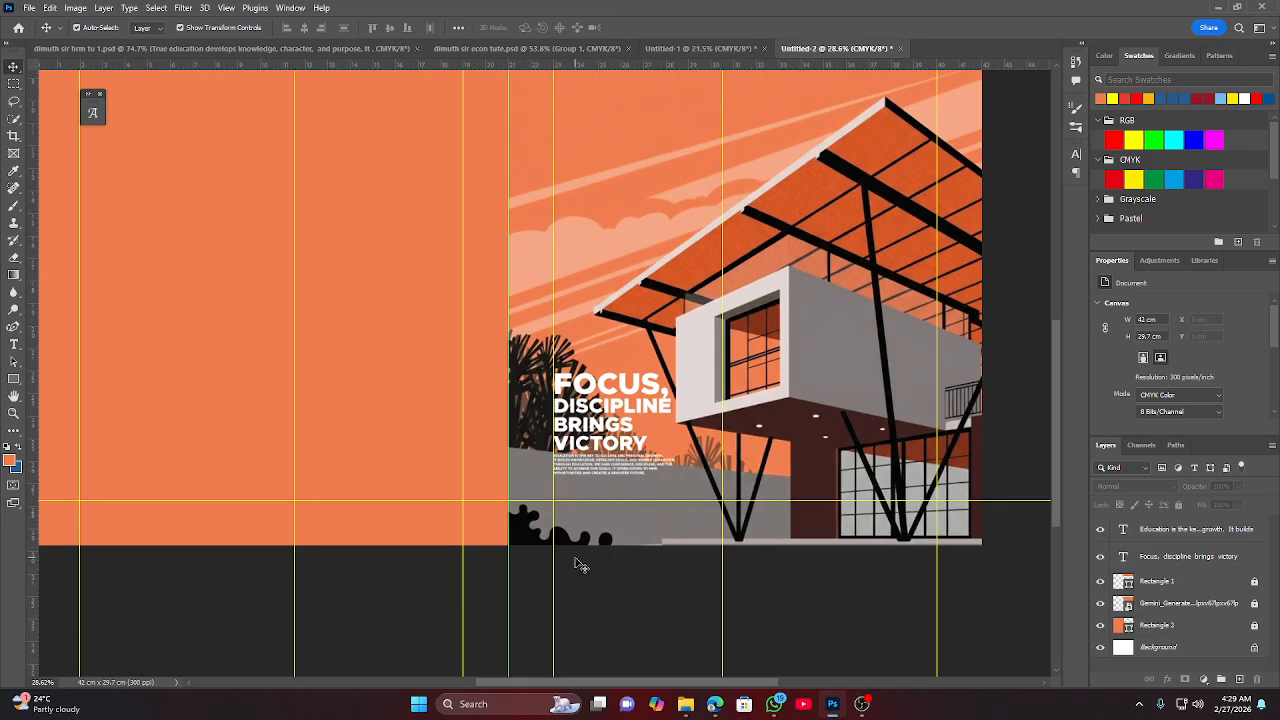
{"action": "scroll", "coordinate": [568, 523], "scroll_direction": "down", "scroll_amount": 2}
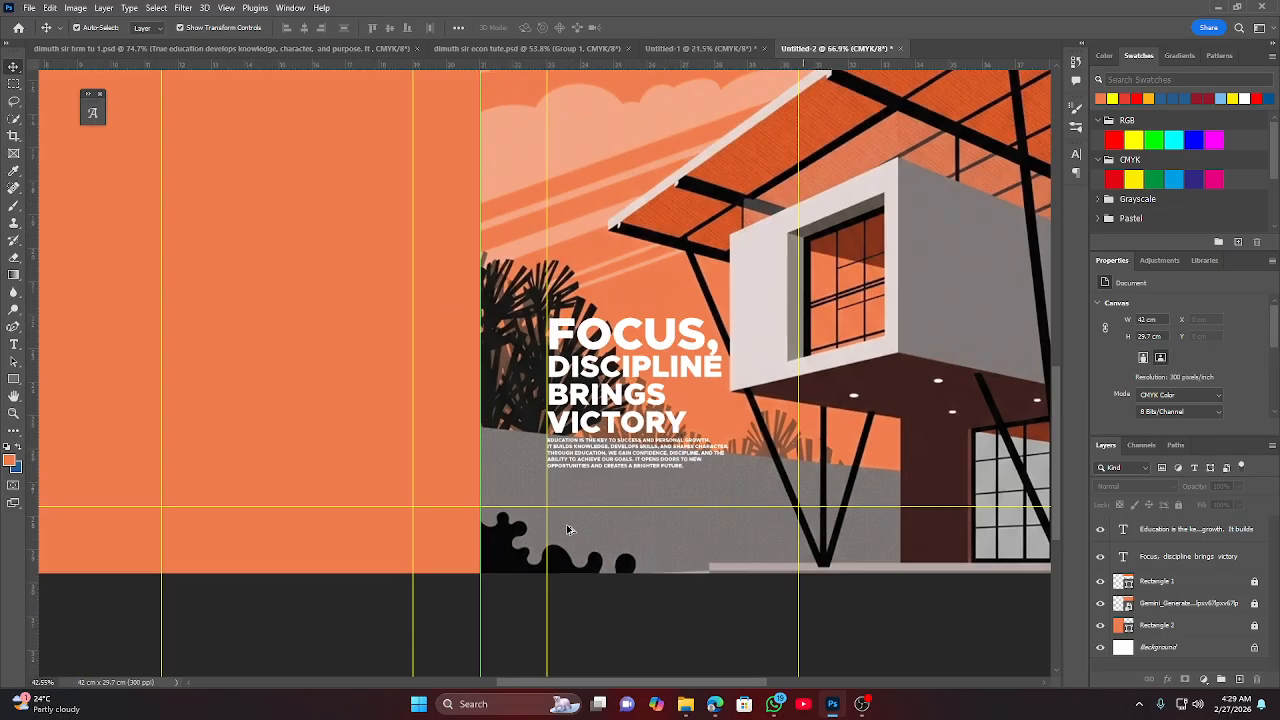
{"action": "scroll", "coordinate": [578, 536], "scroll_direction": "up", "scroll_amount": 1}
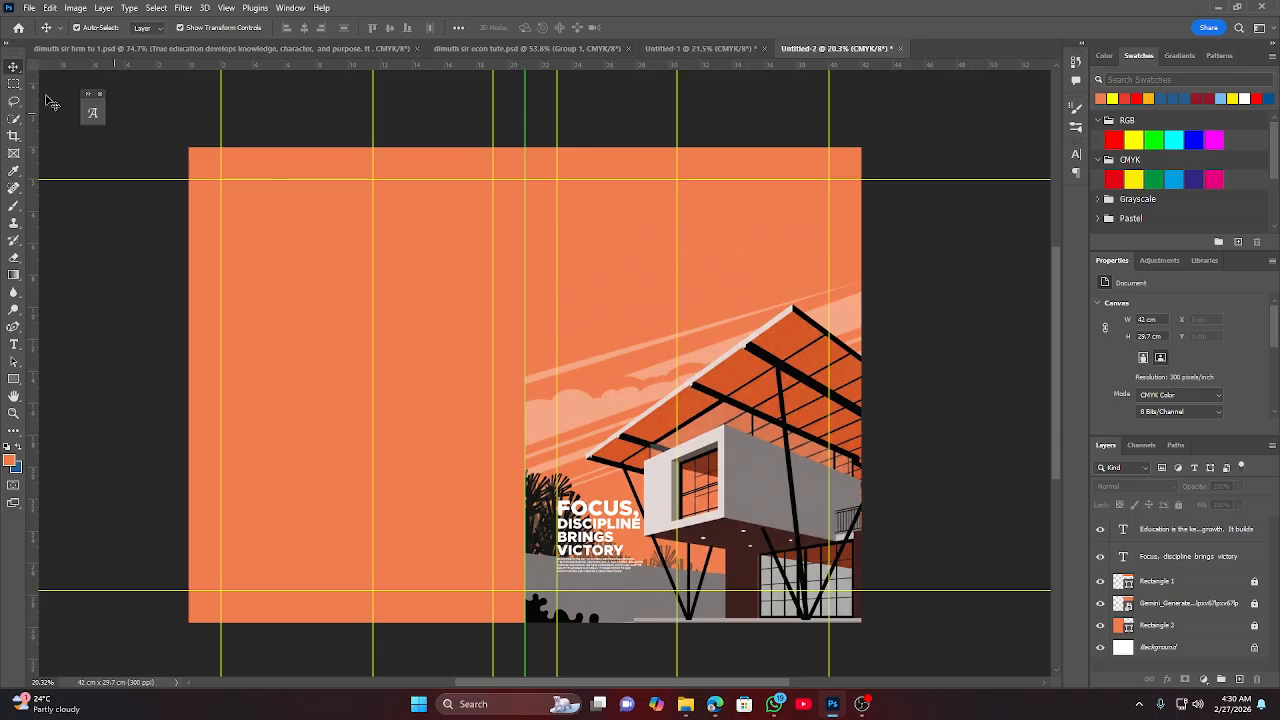
{"action": "scroll", "coordinate": [639, 524], "scroll_direction": "up", "scroll_amount": 3}
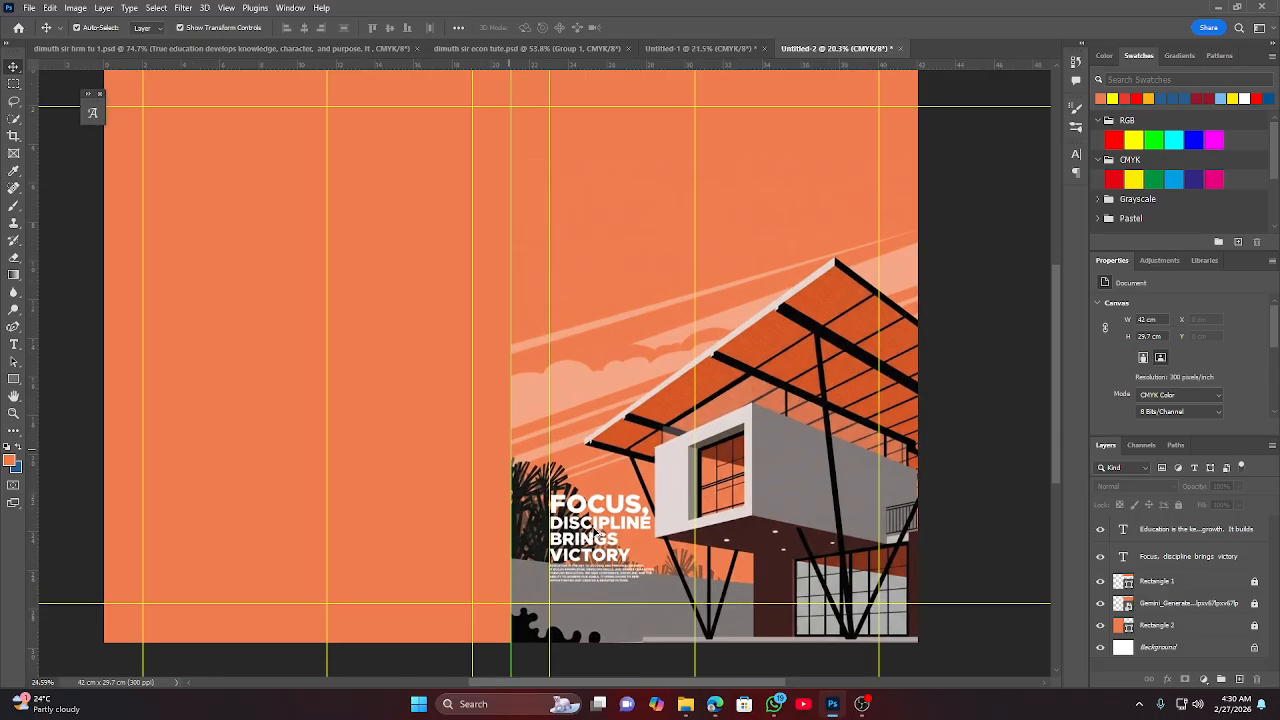
{"action": "scroll", "coordinate": [593, 517], "scroll_direction": "down", "scroll_amount": 3}
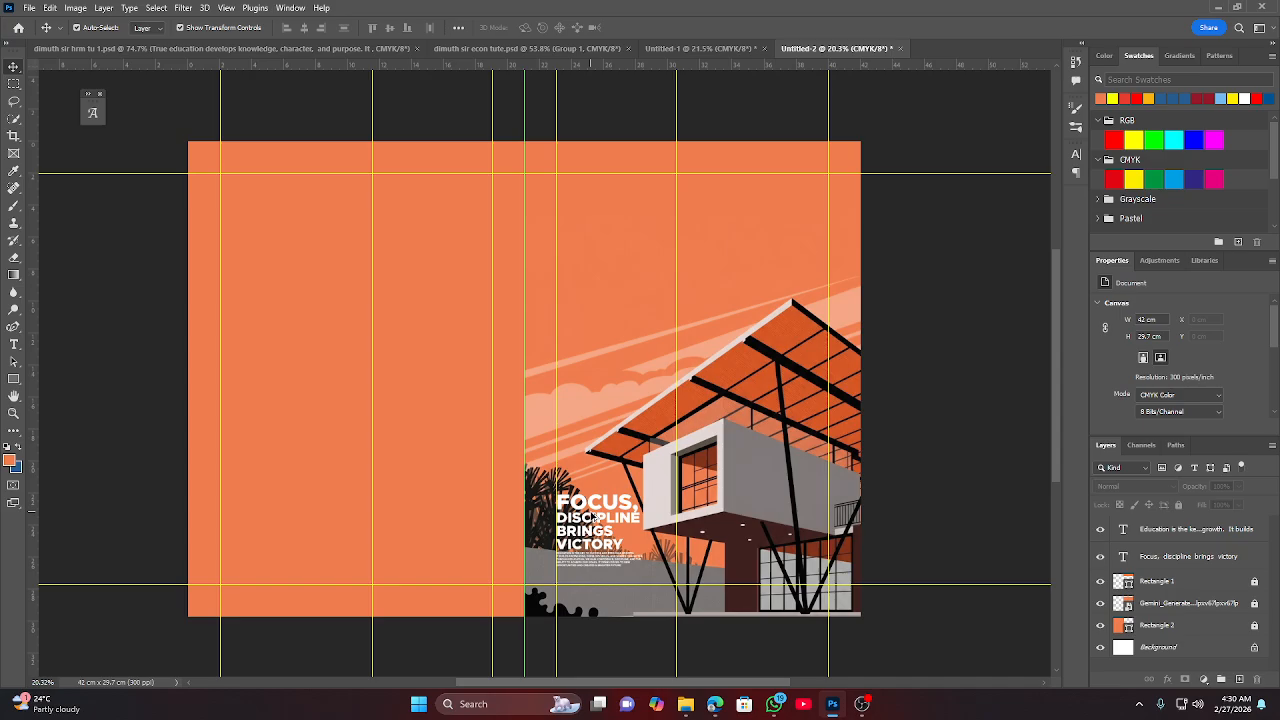
Try red, orange, dark brown and grey as the slogan's text colour, restore white ffffff, and deselect the layer.
{"action": "scroll", "coordinate": [593, 517], "scroll_direction": "up", "scroll_amount": 3}
{"action": "scroll", "coordinate": [597, 521], "scroll_direction": "down", "scroll_amount": 2}
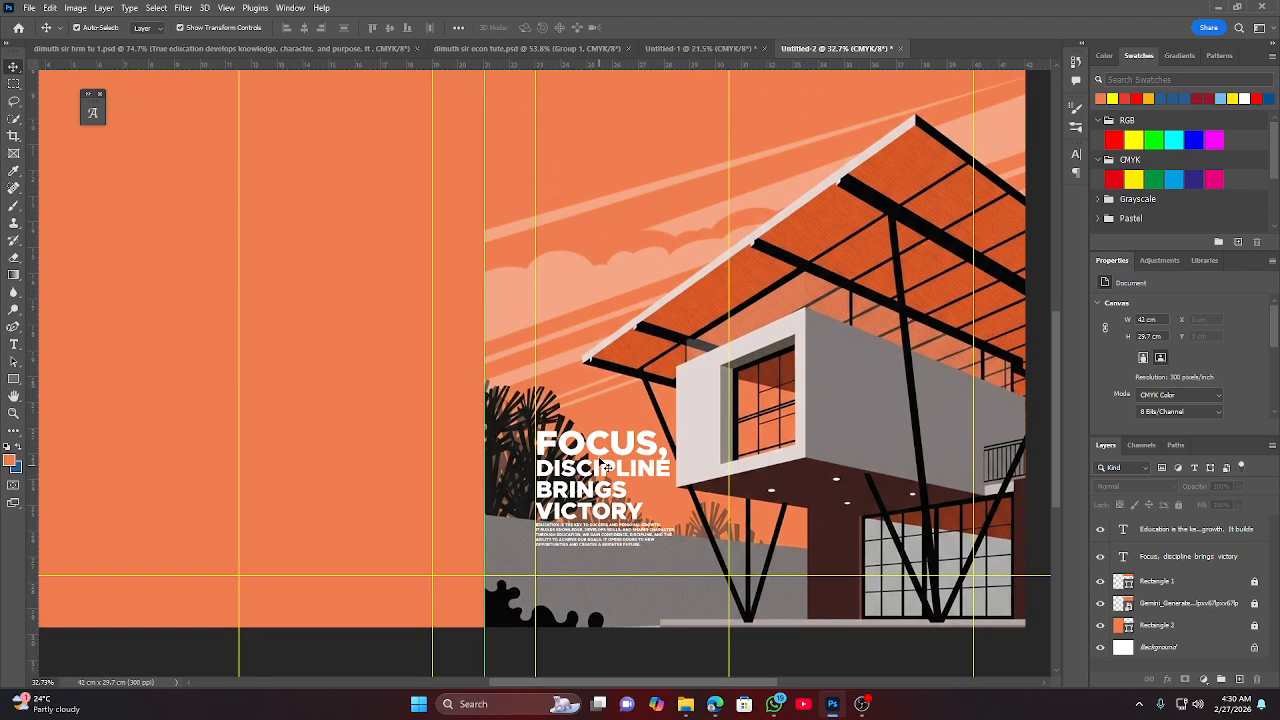
{"action": "left_click", "coordinate": [605, 465]}
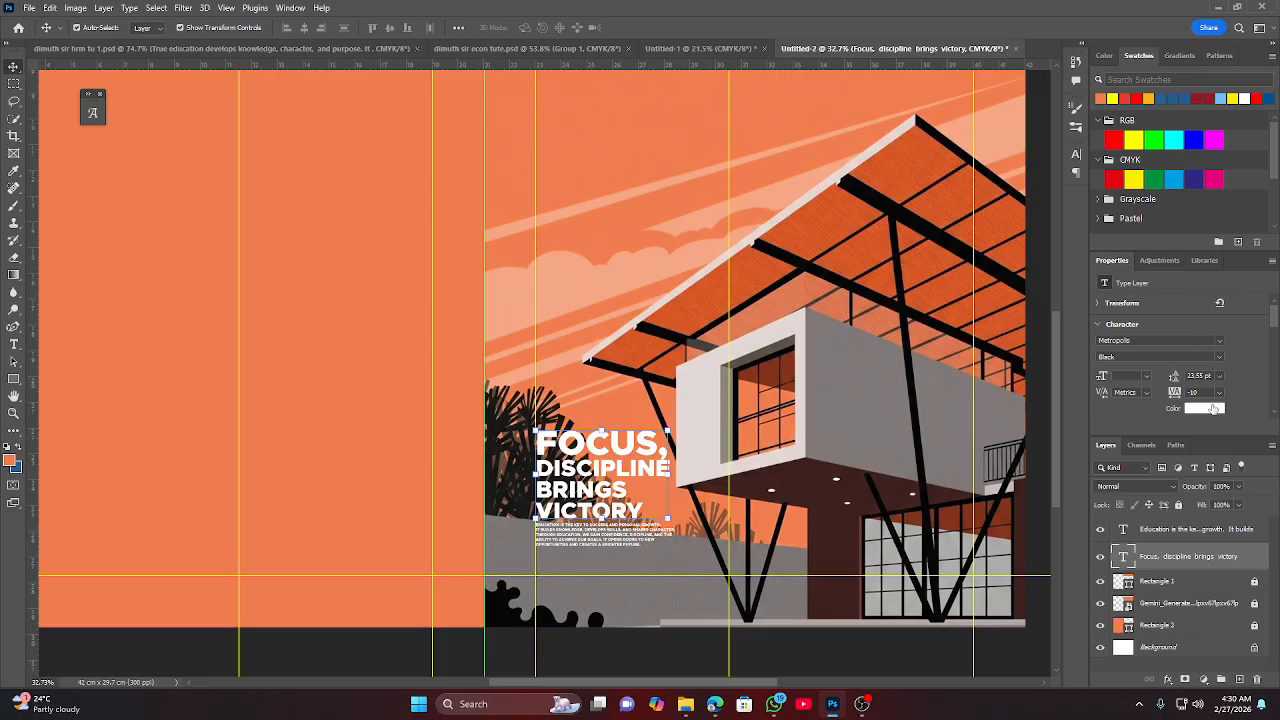
{"action": "left_click", "coordinate": [1199, 409]}
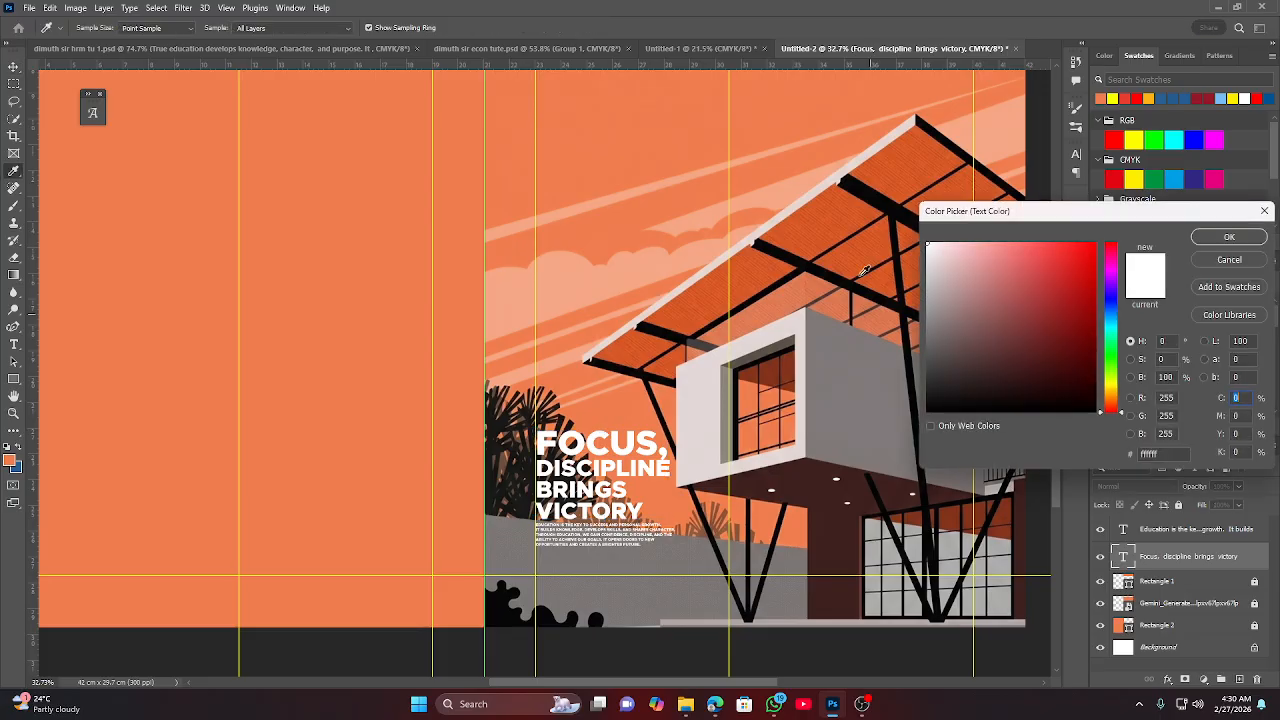
{"action": "left_click", "coordinate": [1033, 254]}
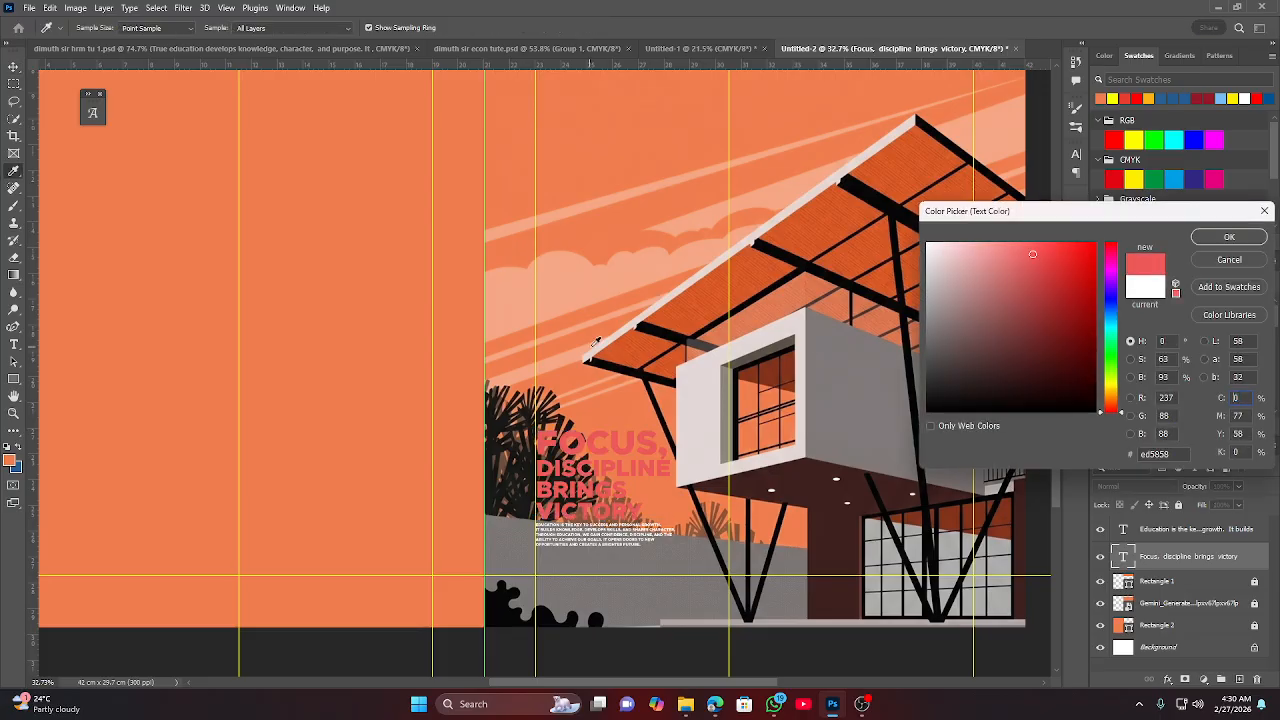
{"action": "left_click", "coordinate": [716, 284]}
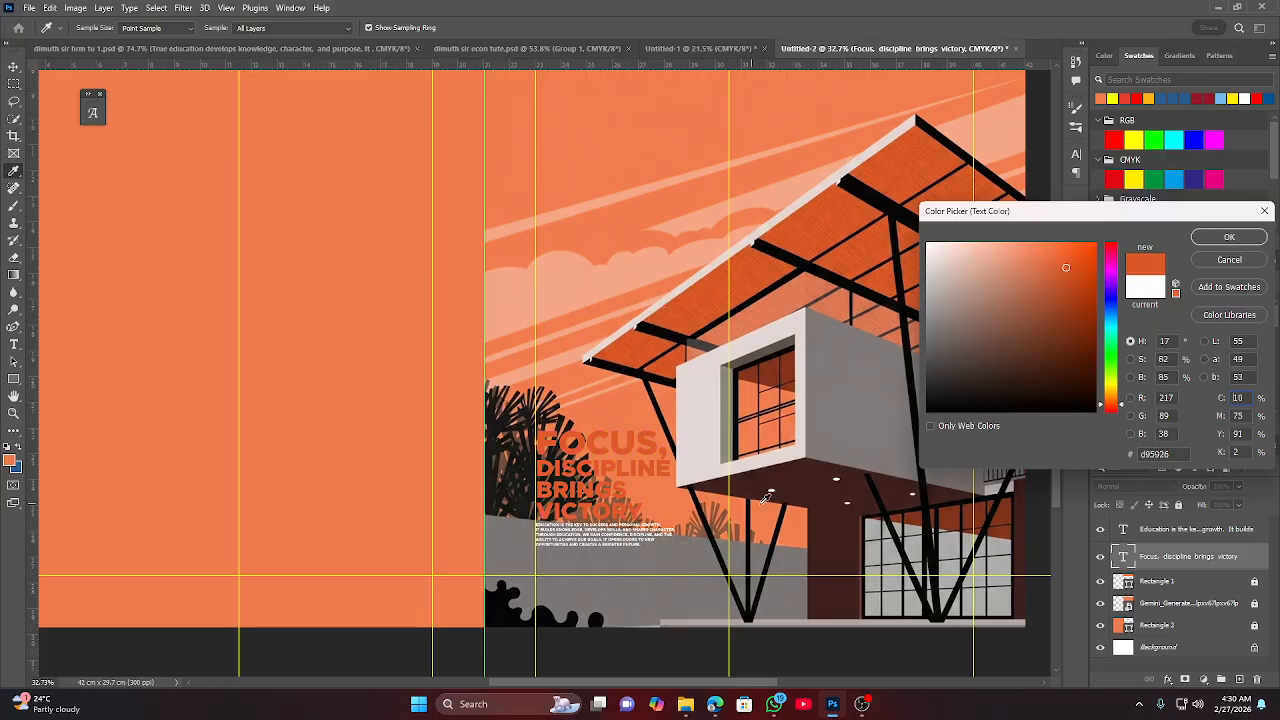
{"action": "left_click", "coordinate": [799, 476]}
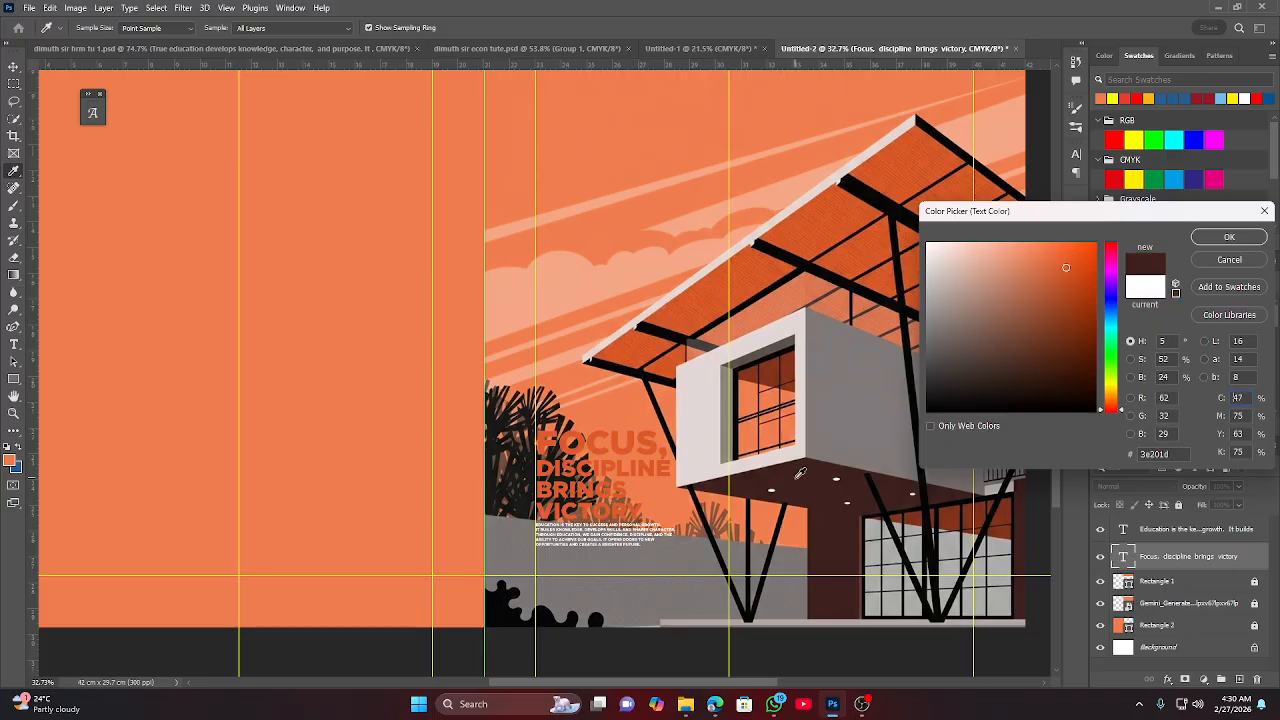
{"action": "left_click", "coordinate": [660, 561]}
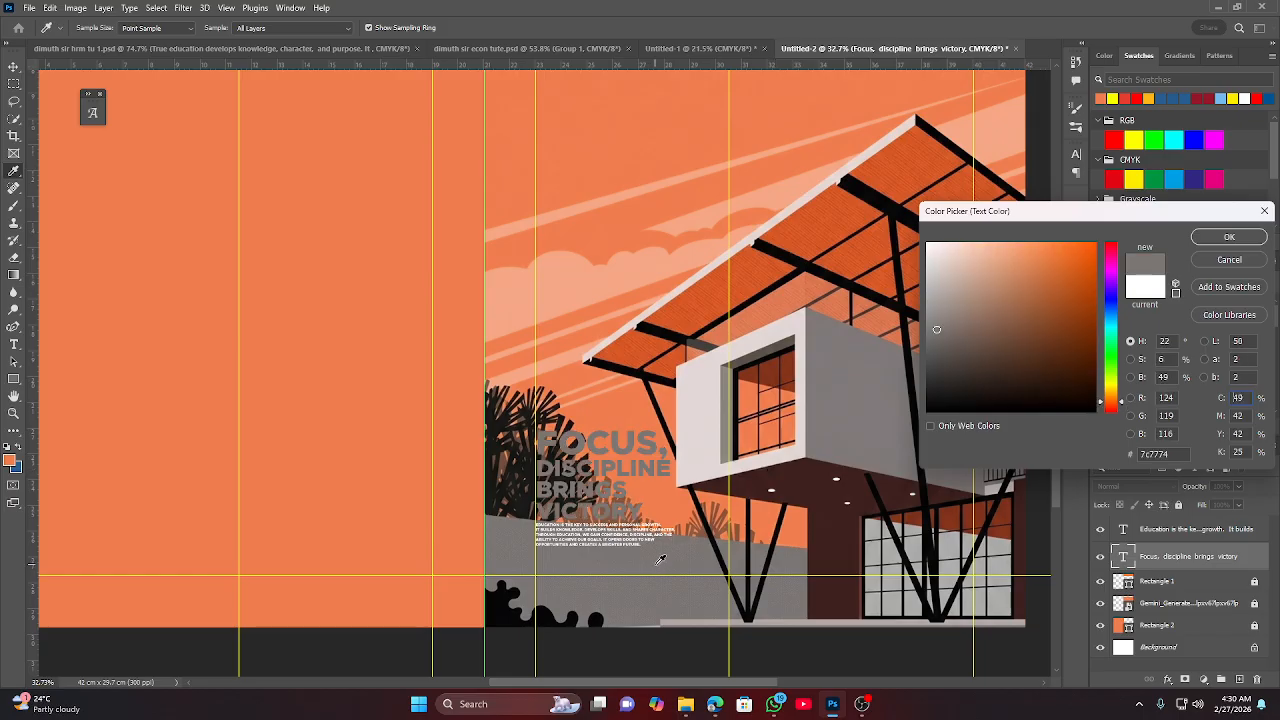
{"action": "left_click", "coordinate": [892, 568]}
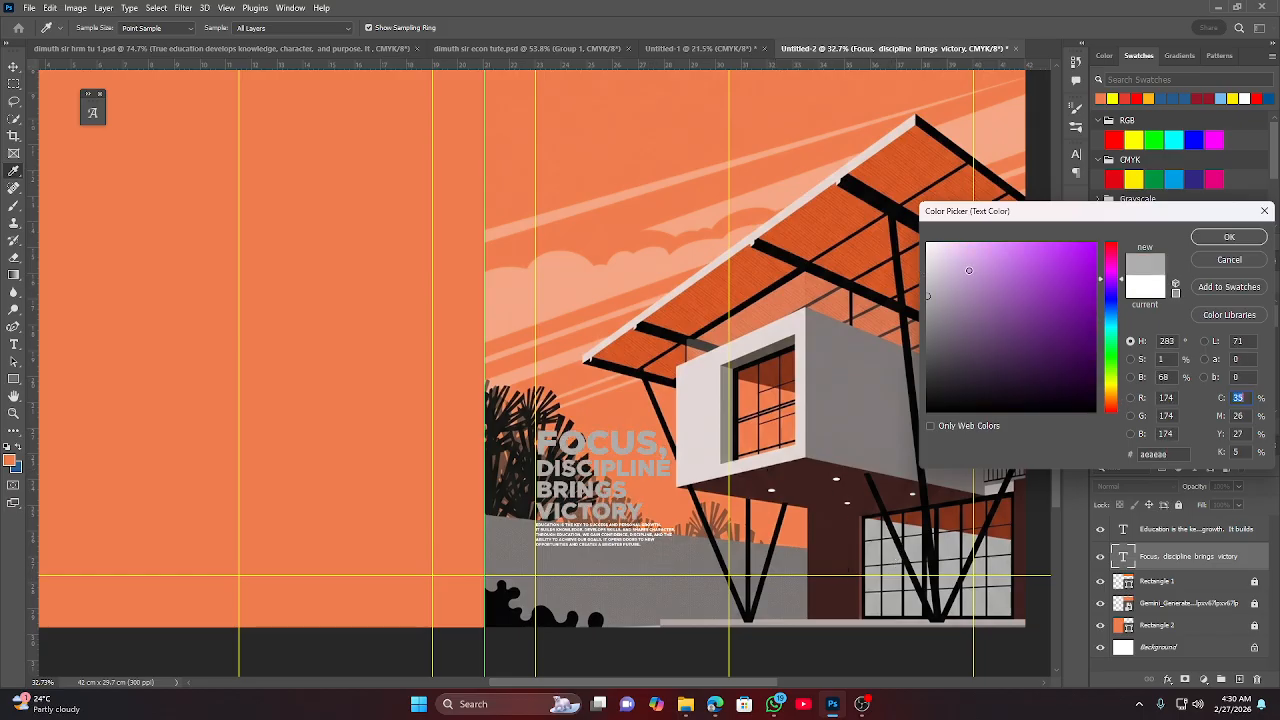
{"action": "left_click_drag", "start_coordinate": [968, 271], "coordinate": [808, 180]}
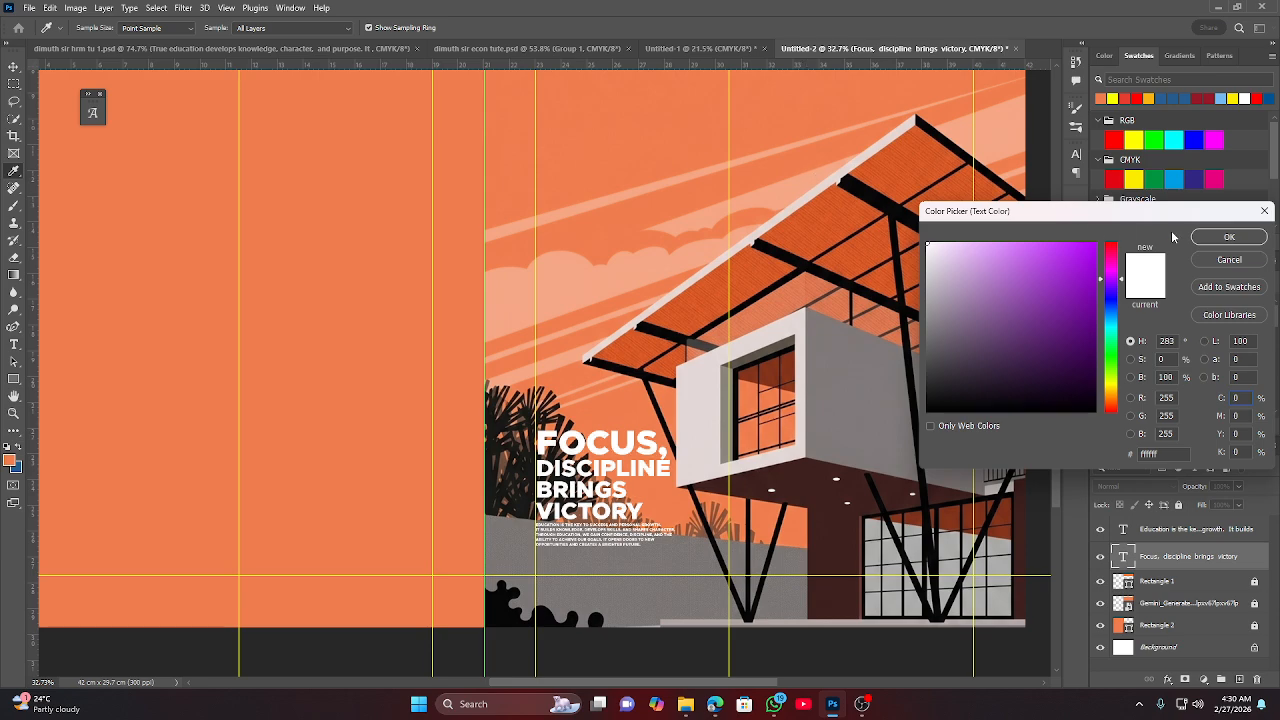
{"action": "left_click", "coordinate": [1228, 237]}
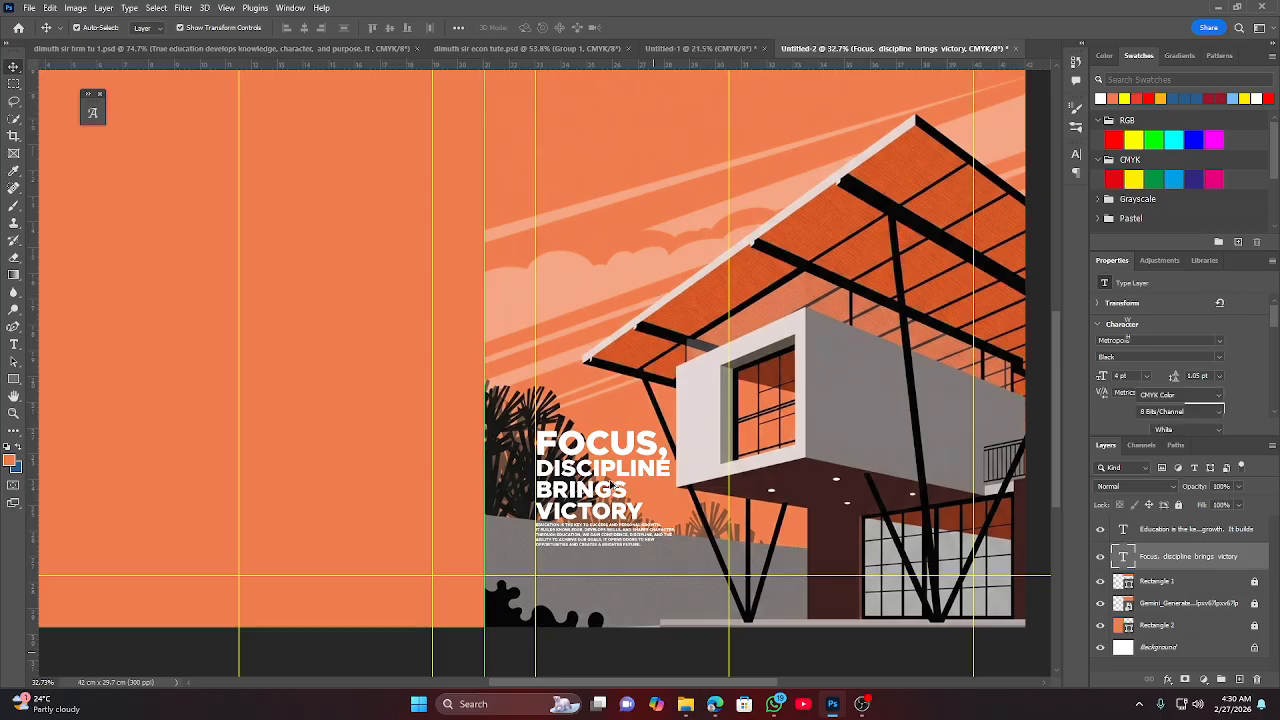
{"action": "left_click", "coordinate": [615, 479]}
Review the whole cover spread, checking the white slogan block against the house illustration and the empty orange areas.
{"action": "scroll", "coordinate": [616, 478], "scroll_direction": "down", "scroll_amount": 6}
{"action": "scroll", "coordinate": [690, 508], "scroll_direction": "up", "scroll_amount": 3}
{"action": "scroll", "coordinate": [690, 508], "scroll_direction": "down", "scroll_amount": 2}
{"action": "scroll", "coordinate": [690, 508], "scroll_direction": "up", "scroll_amount": 2}
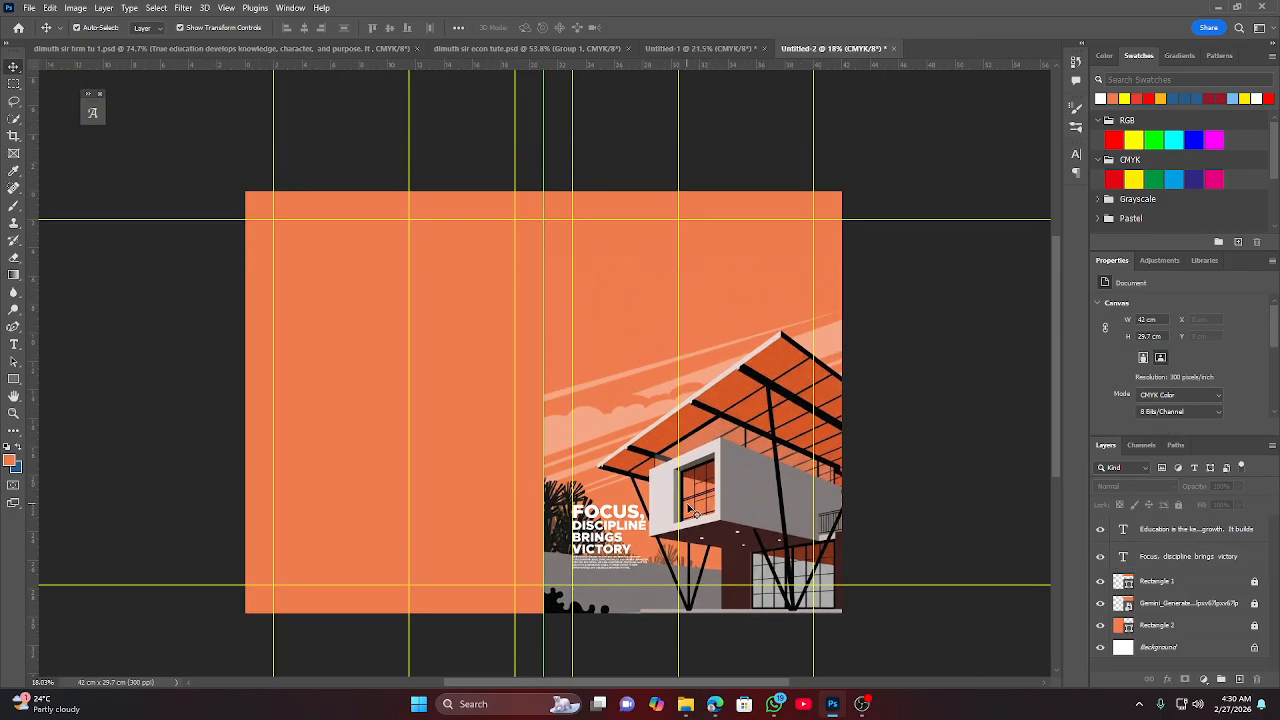
{"action": "scroll", "coordinate": [704, 468], "scroll_direction": "up", "scroll_amount": 1}
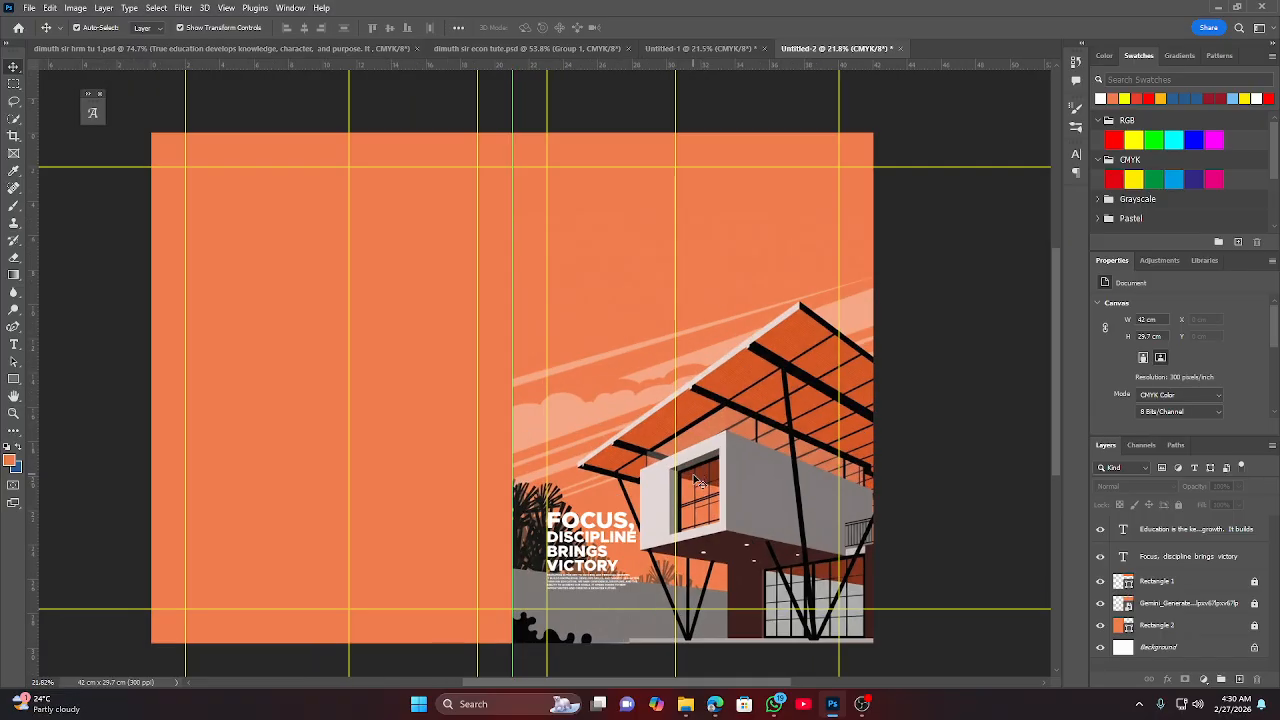
{"action": "scroll", "coordinate": [700, 483], "scroll_direction": "down", "scroll_amount": 2}
{"action": "scroll", "coordinate": [697, 483], "scroll_direction": "up", "scroll_amount": 2}
{"action": "scroll", "coordinate": [670, 478], "scroll_direction": "down", "scroll_amount": 1}
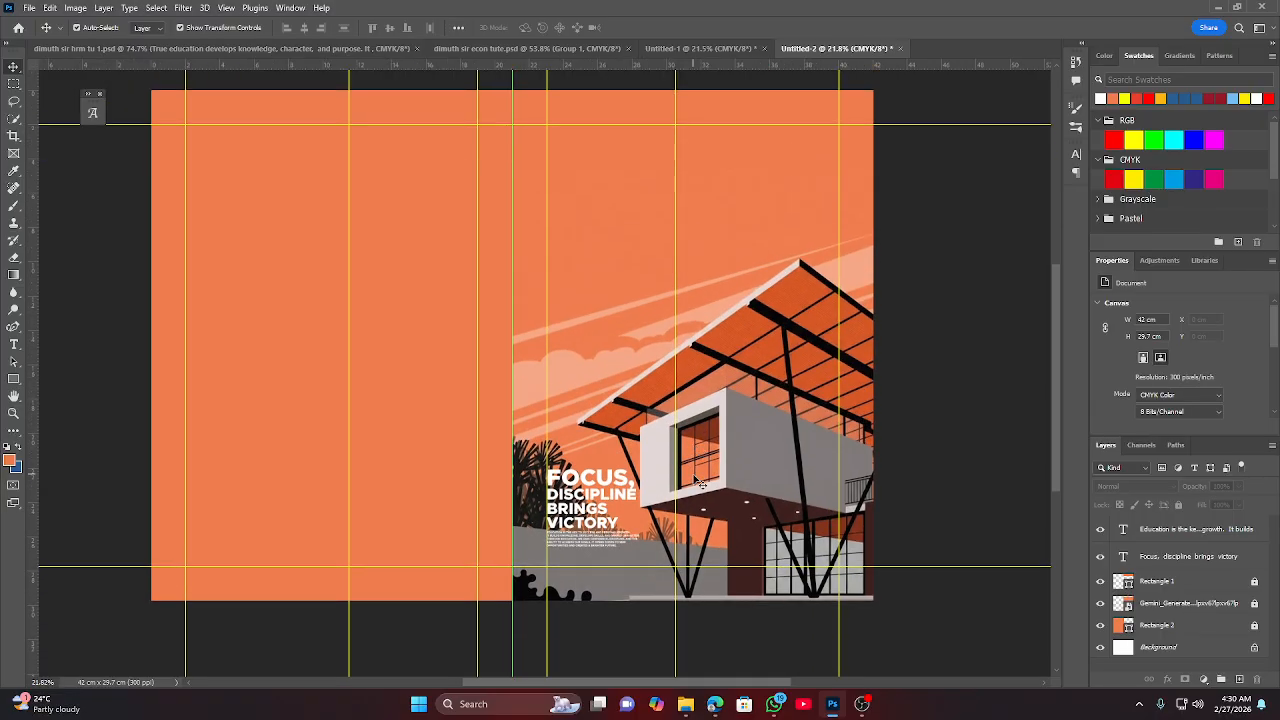
{"action": "scroll", "coordinate": [640, 472], "scroll_direction": "up", "scroll_amount": 1}
{"action": "scroll", "coordinate": [428, 306], "scroll_direction": "up", "scroll_amount": 1}
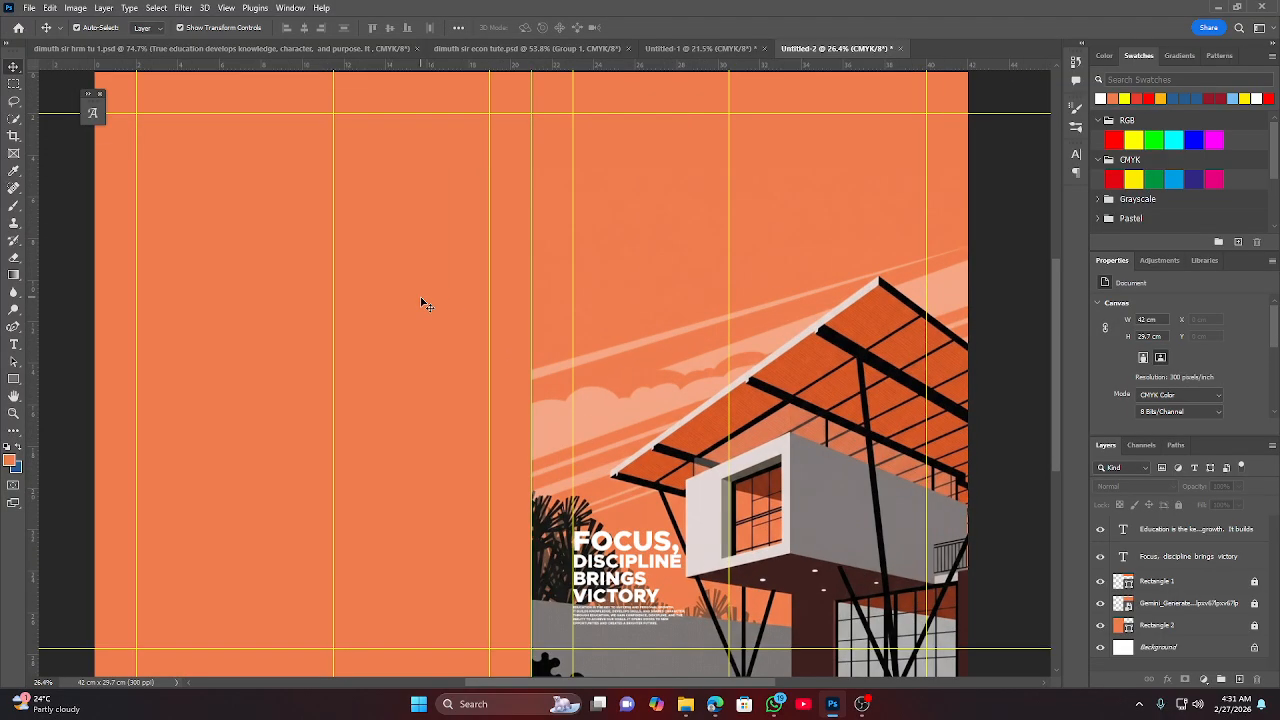
{"action": "scroll", "coordinate": [424, 303], "scroll_direction": "down", "scroll_amount": 1}
{"action": "scroll", "coordinate": [424, 304], "scroll_direction": "down", "scroll_amount": 2}
{"action": "scroll", "coordinate": [666, 379], "scroll_direction": "up", "scroll_amount": 1}
{"action": "scroll", "coordinate": [661, 377], "scroll_direction": "down", "scroll_amount": 1}
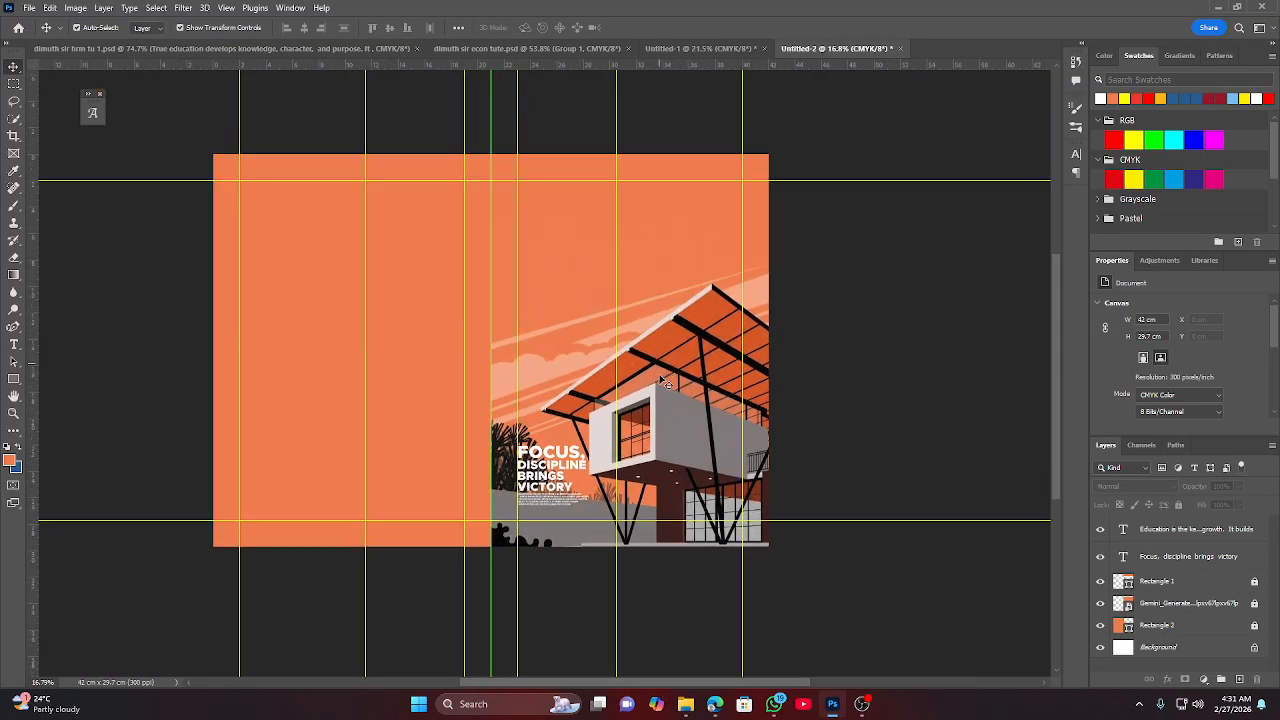
{"action": "scroll", "coordinate": [660, 376], "scroll_direction": "up", "scroll_amount": 2}
{"action": "scroll", "coordinate": [539, 325], "scroll_direction": "up", "scroll_amount": 1}
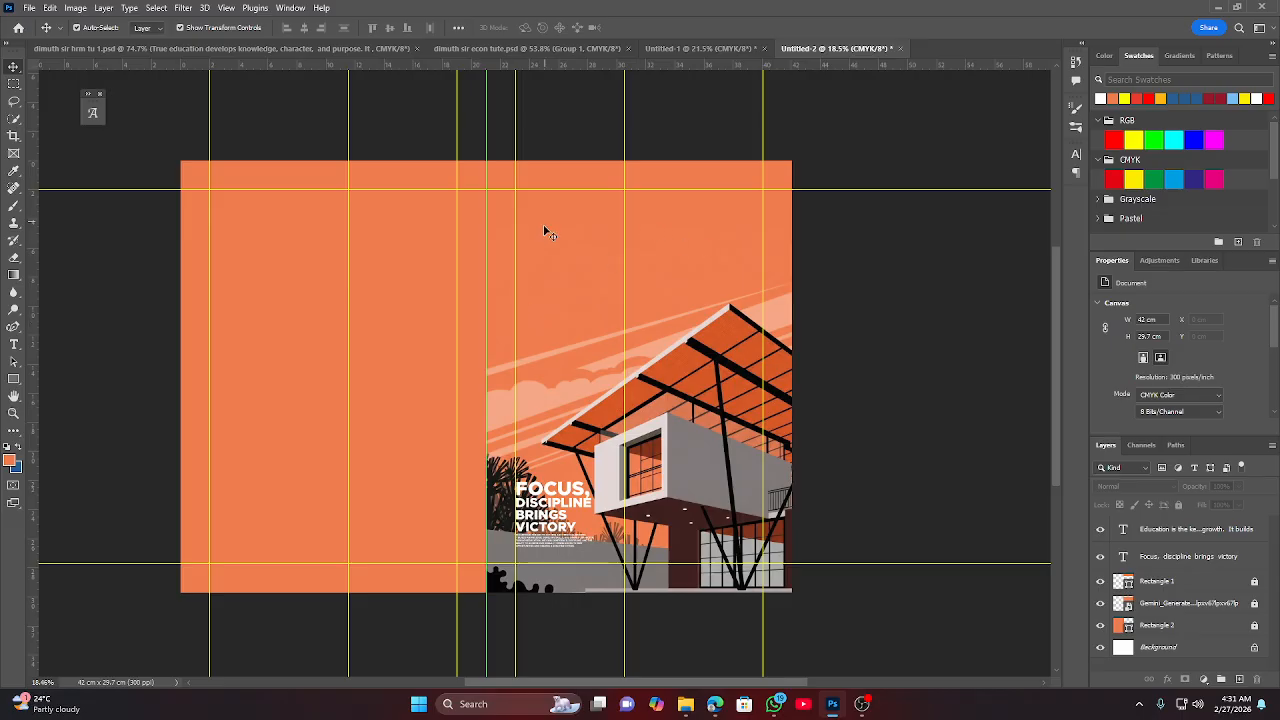
Switch to WhatsApp and copy the subject title "Business Communication with AI" from the Cover page 02 brief.
{"action": "left_click", "coordinate": [775, 704]}
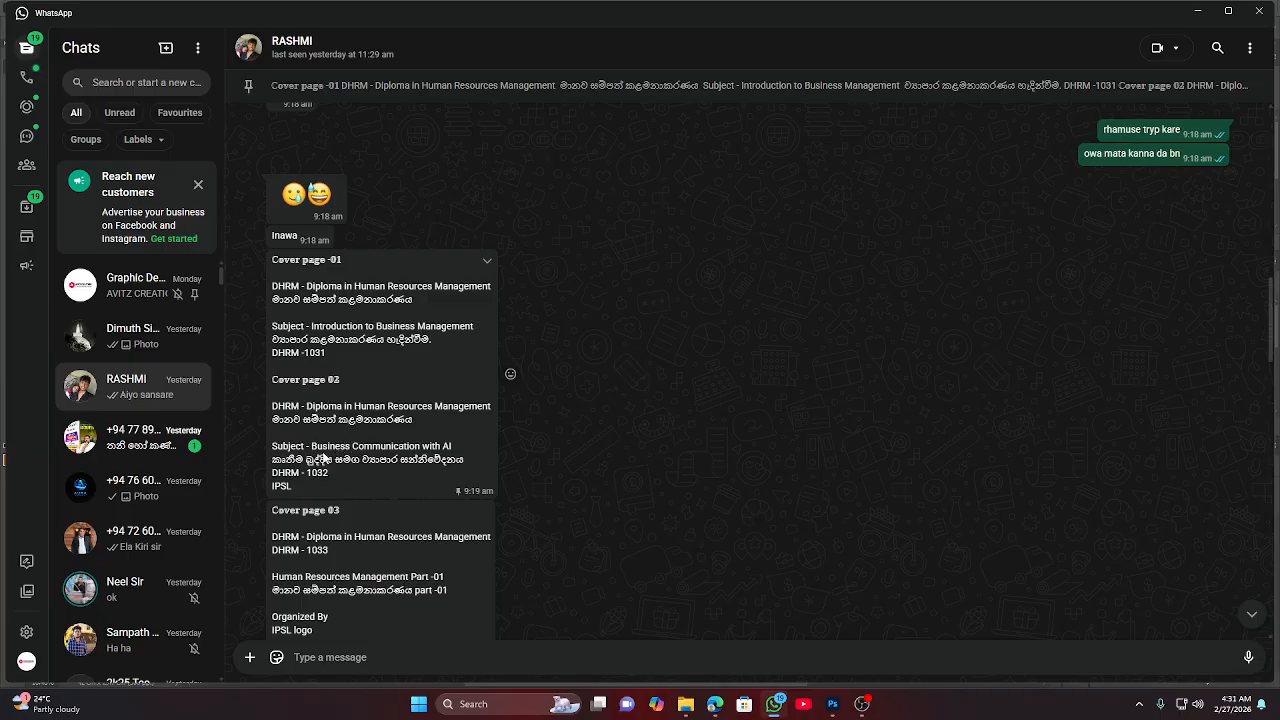
{"action": "left_click_drag", "start_coordinate": [313, 447], "coordinate": [467, 453]}
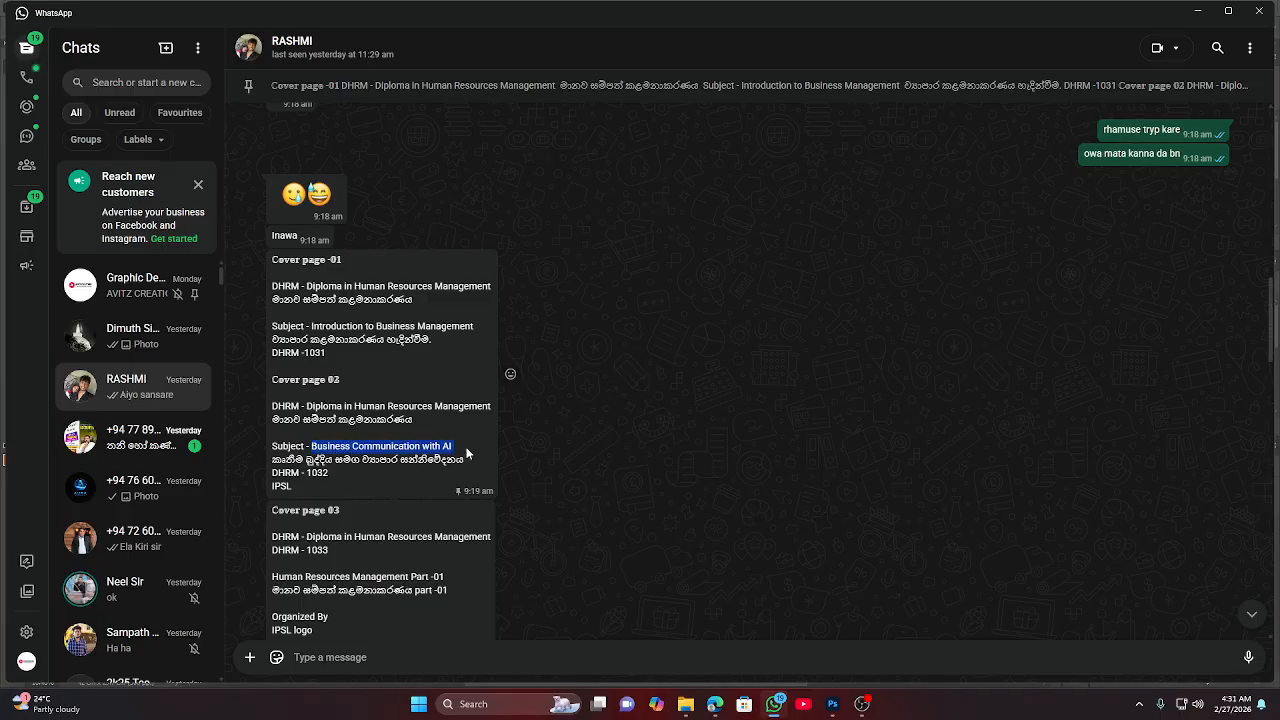
{"action": "right_click", "coordinate": [427, 449]}
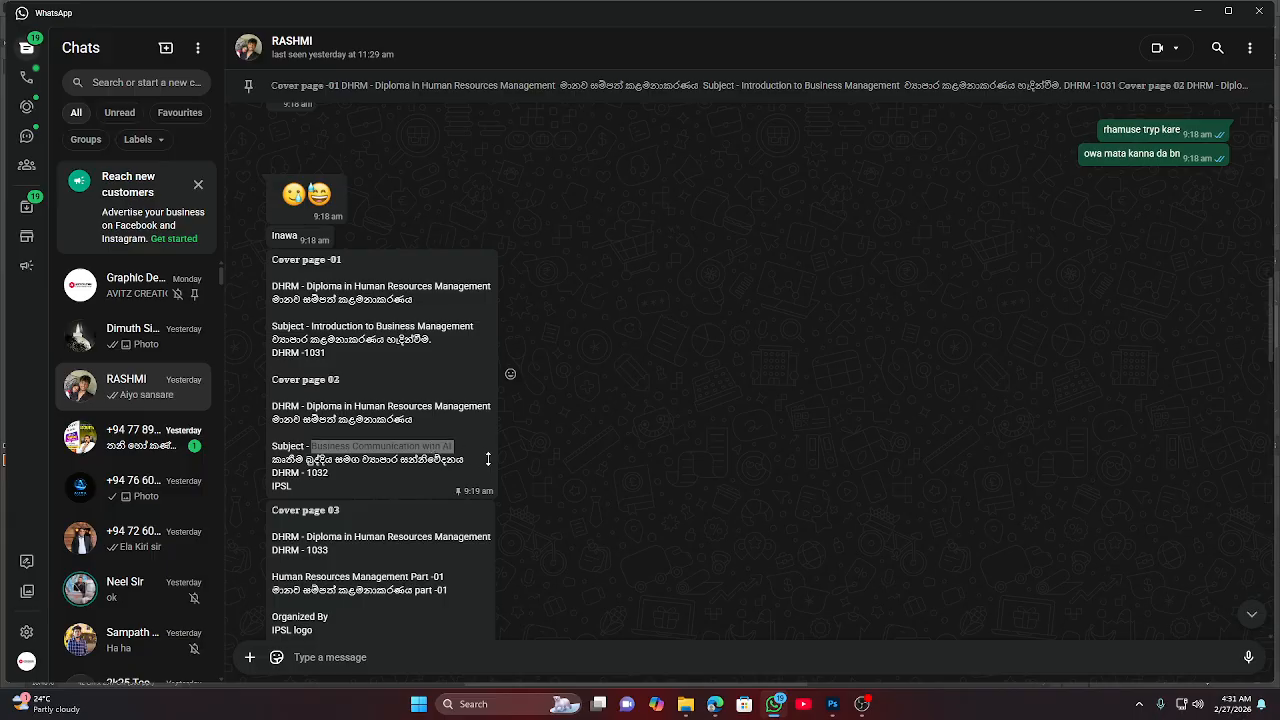
{"action": "left_click", "coordinate": [472, 469]}
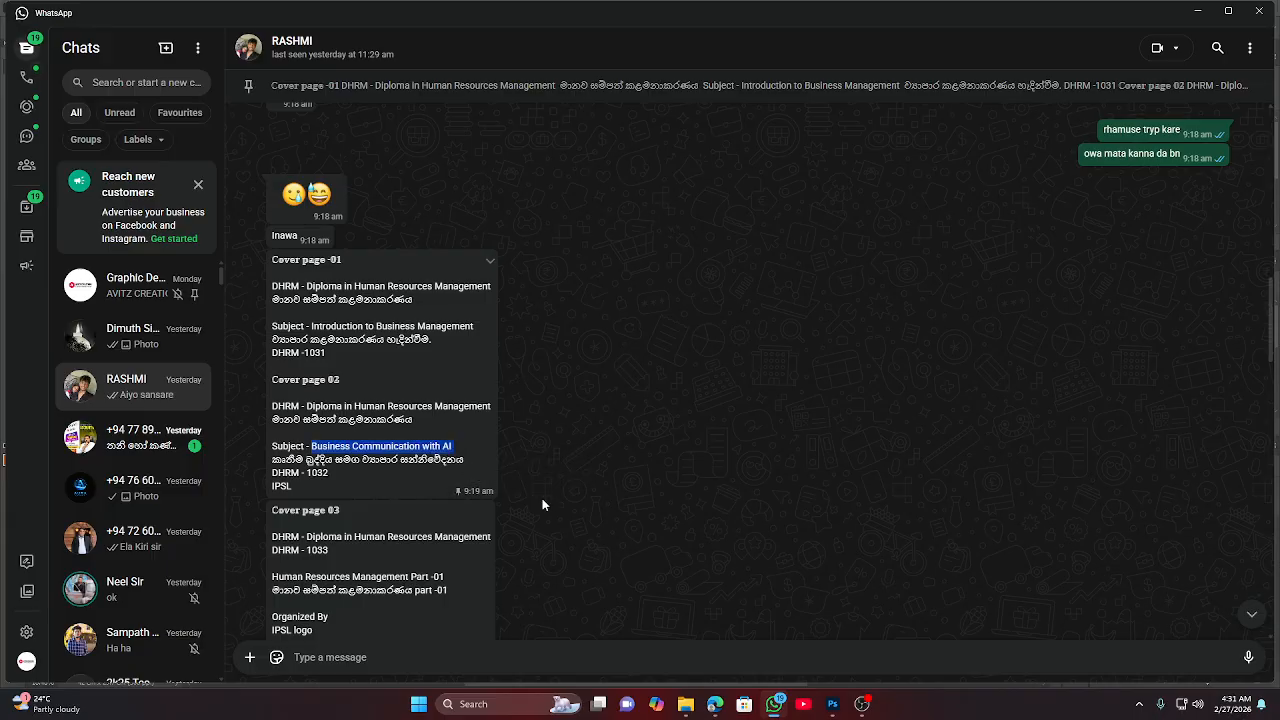
Switch to Photoshop and examine the DHRM title block on the front cover of the earlier HRM tute document.
{"action": "left_click", "coordinate": [832, 704]}
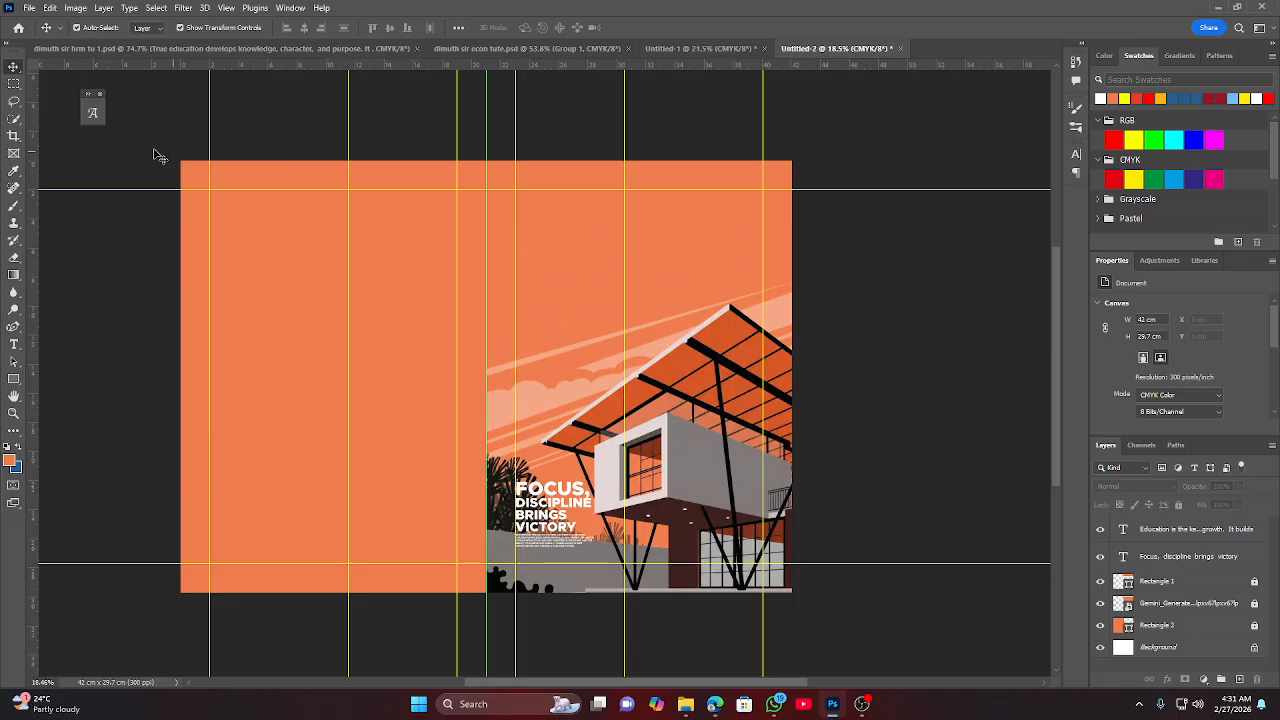
{"action": "left_click", "coordinate": [147, 47]}
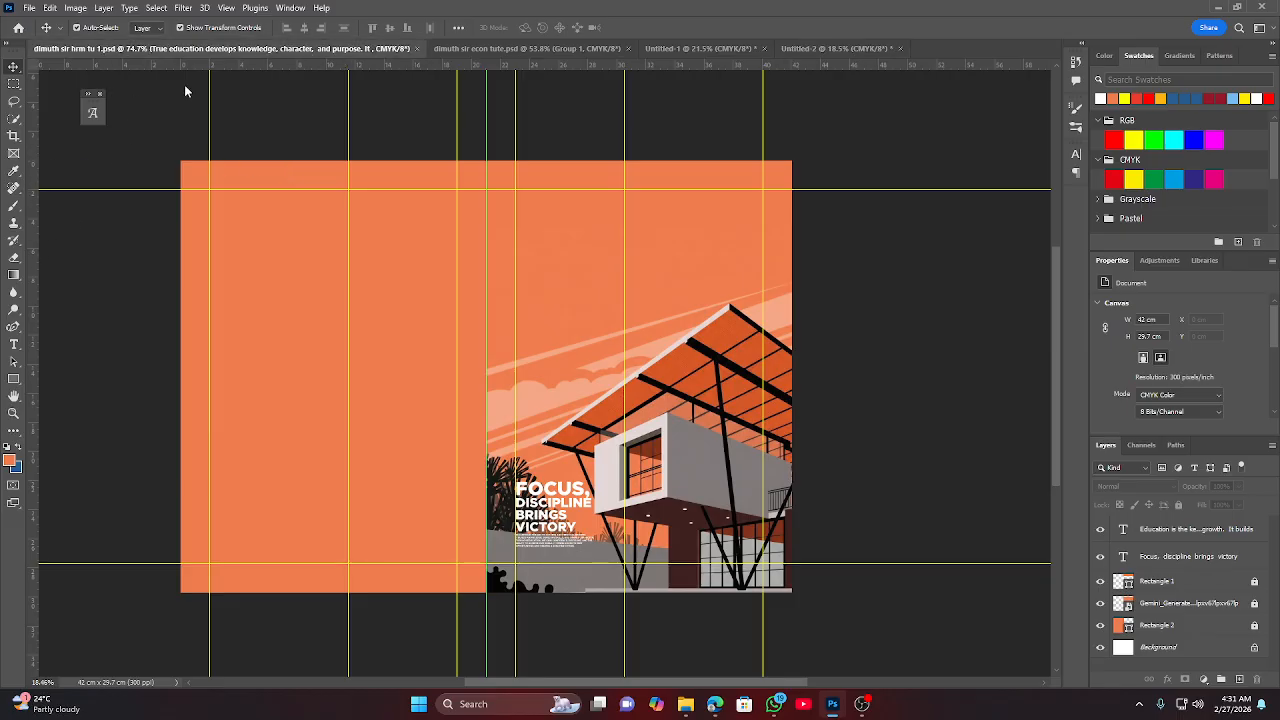
{"action": "scroll", "coordinate": [614, 305], "scroll_direction": "down", "scroll_amount": 4}
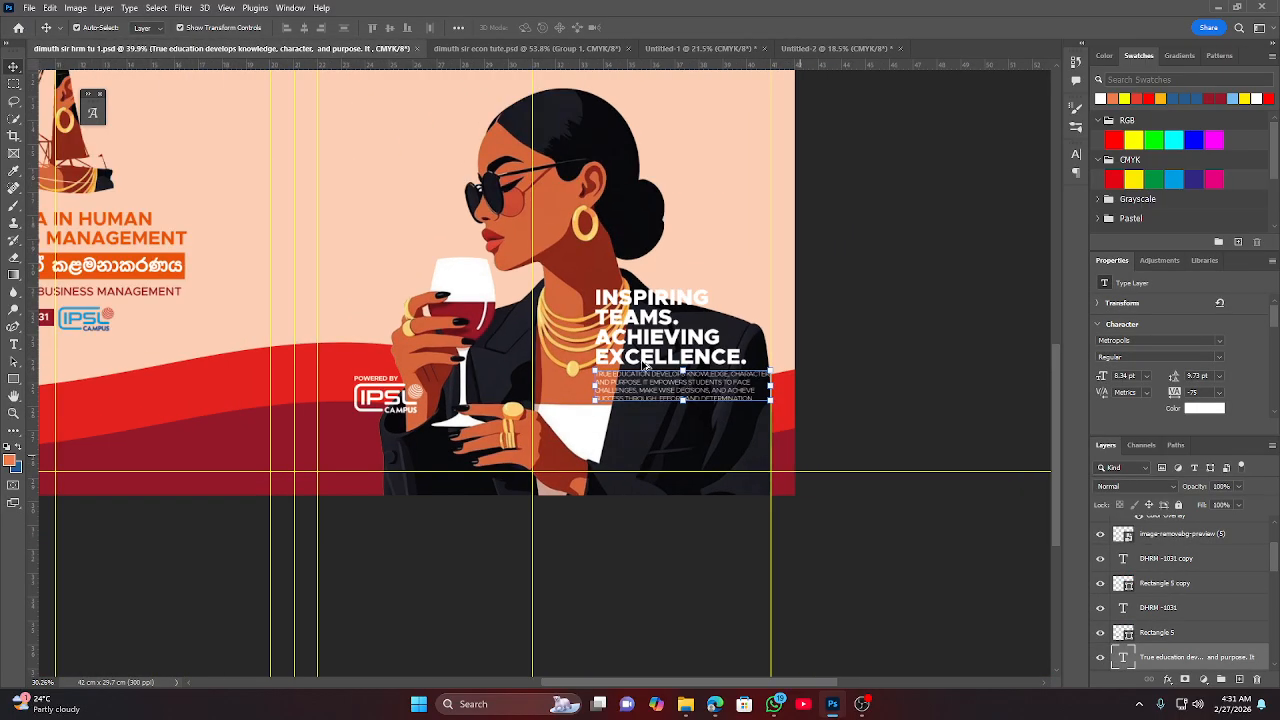
{"action": "scroll", "coordinate": [851, 629], "scroll_direction": "up", "scroll_amount": 2}
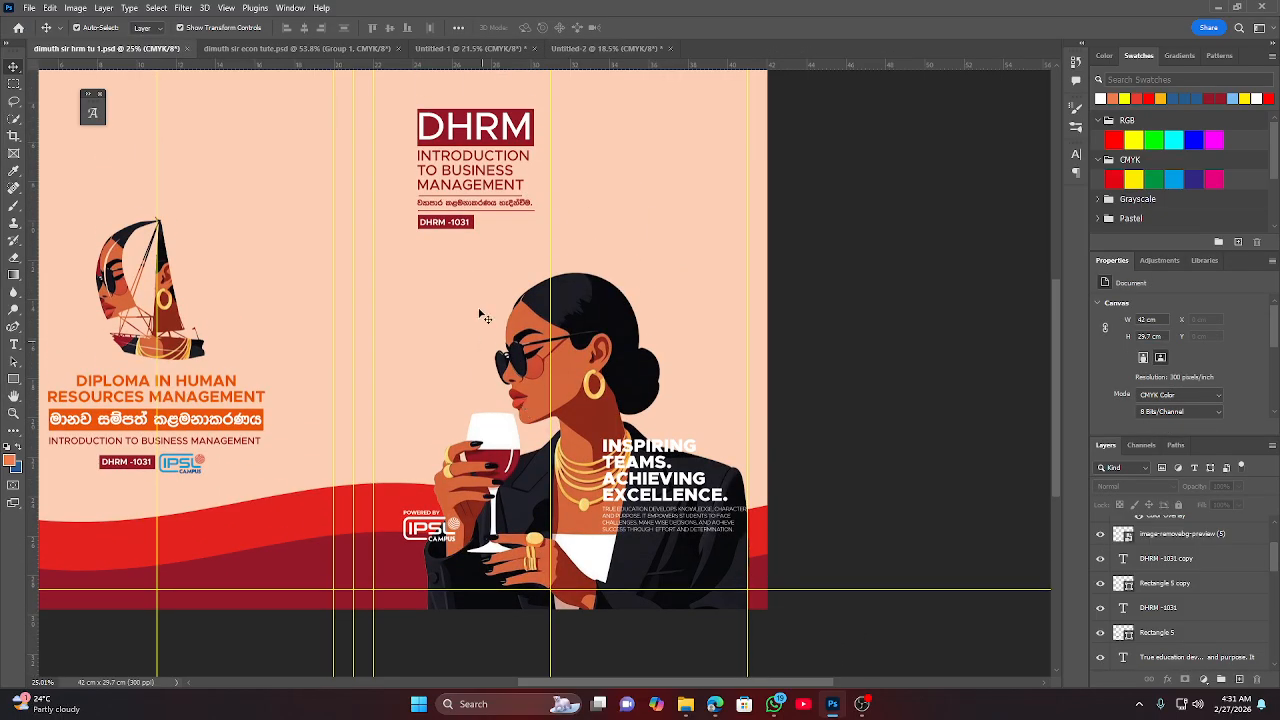
{"action": "scroll", "coordinate": [500, 308], "scroll_direction": "up", "scroll_amount": 3}
{"action": "scroll", "coordinate": [520, 302], "scroll_direction": "up", "scroll_amount": 1}
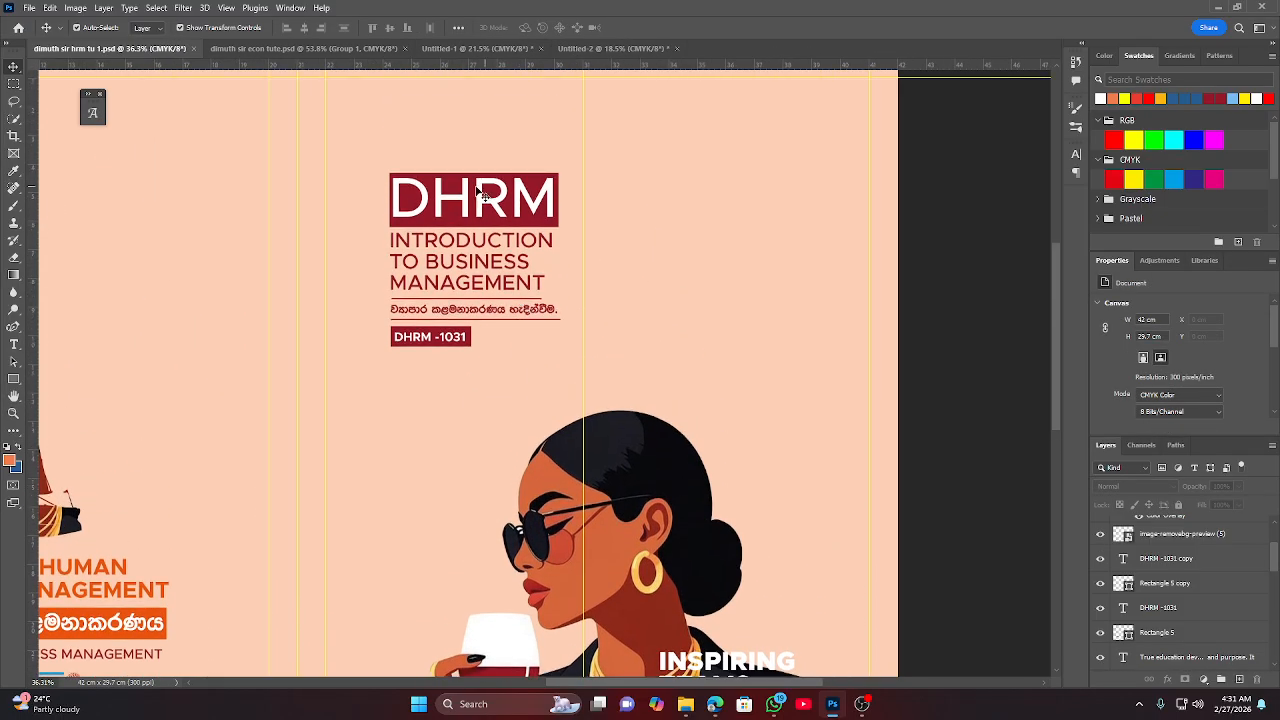
{"action": "left_click_drag", "start_coordinate": [383, 171], "coordinate": [495, 360]}
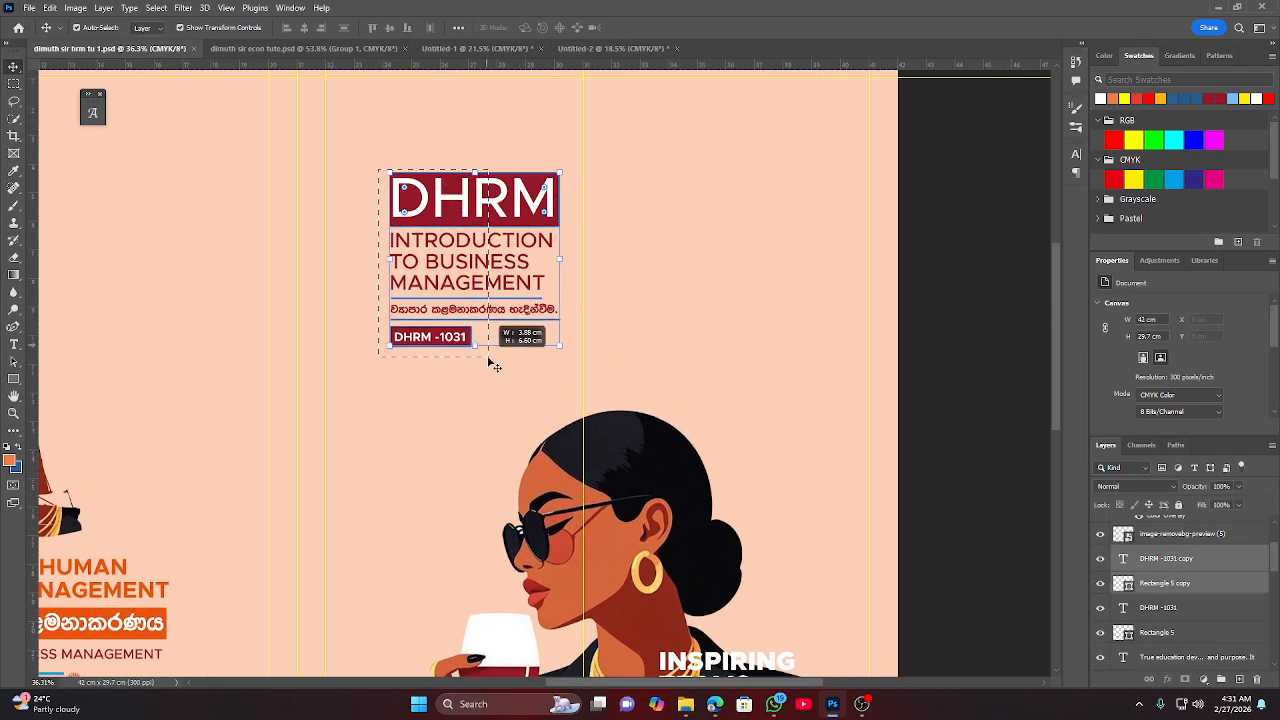
{"action": "left_click", "coordinate": [855, 268]}
{"action": "scroll", "coordinate": [557, 205], "scroll_direction": "up", "scroll_amount": 5}
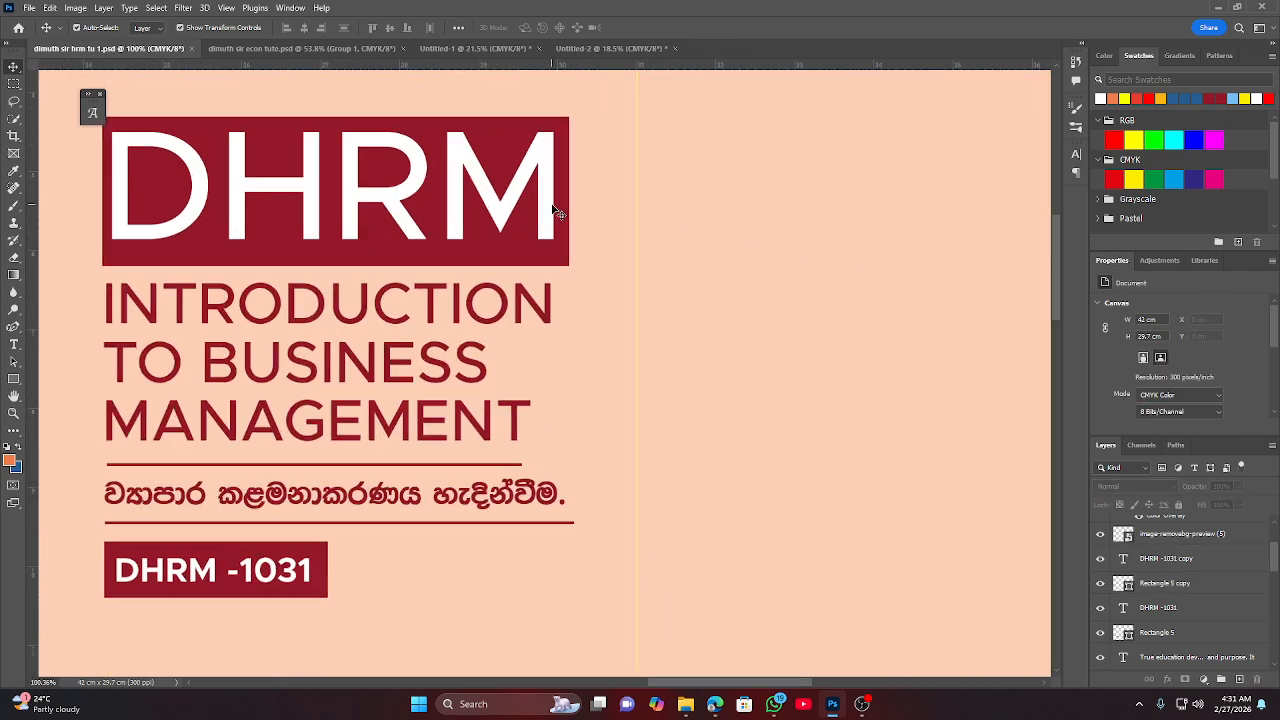
{"action": "scroll", "coordinate": [512, 126], "scroll_direction": "up", "scroll_amount": 1}
Inspect the title block's parts one by one: the DHRM box, English subject title, Sinhala subtitle and DHRM -1031 label.
{"action": "mouse_move", "coordinate": [562, 170]}
{"action": "left_mouse_down"}
{"action": "mouse_move", "coordinate": [657, 135]}
{"action": "mouse_move", "coordinate": [733, 138]}
{"action": "mouse_move", "coordinate": [540, 150]}
{"action": "mouse_move", "coordinate": [561, 156]}
{"action": "left_mouse_up"}
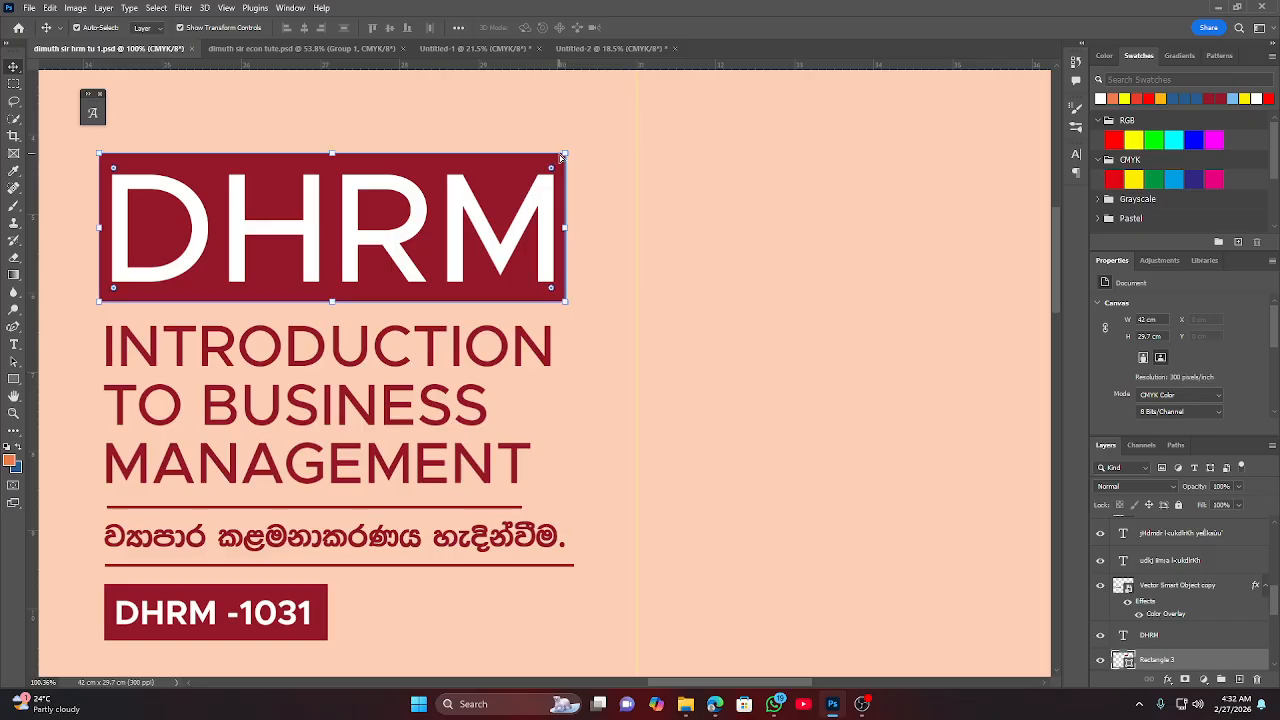
{"action": "left_click", "coordinate": [350, 393]}
{"action": "scroll", "coordinate": [350, 390], "scroll_direction": "down", "scroll_amount": 4}
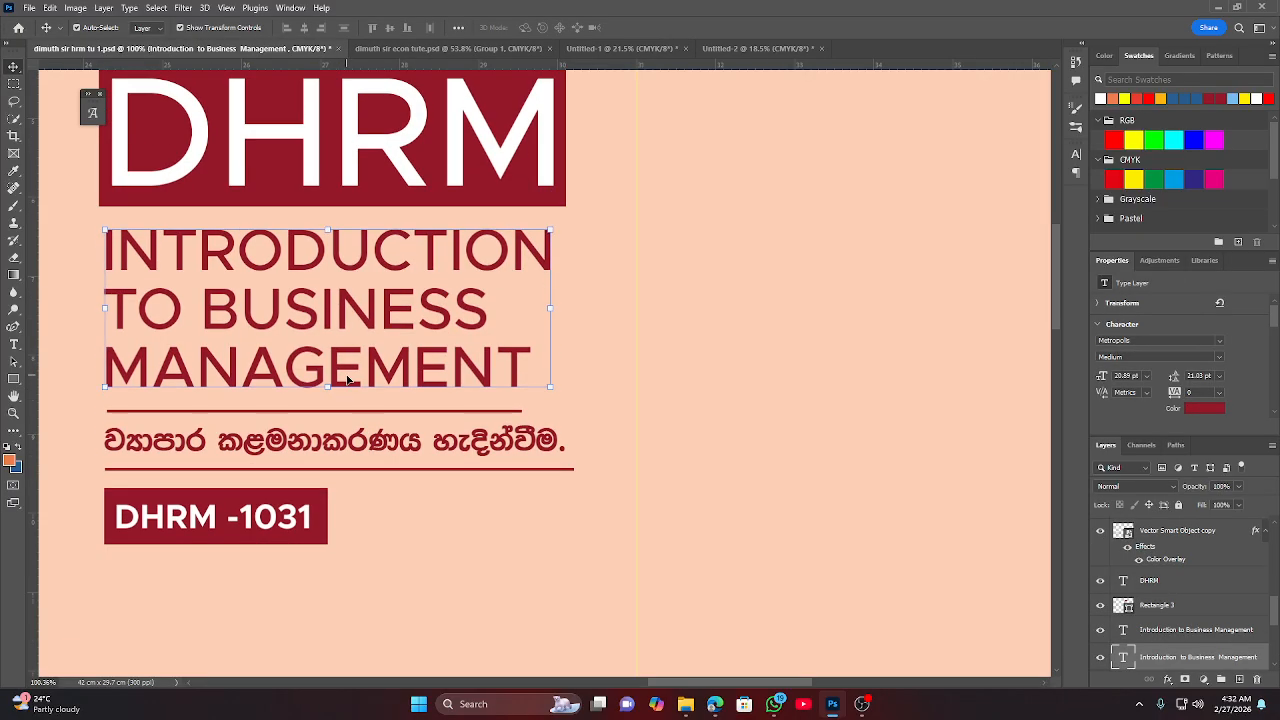
{"action": "left_click", "coordinate": [348, 390]}
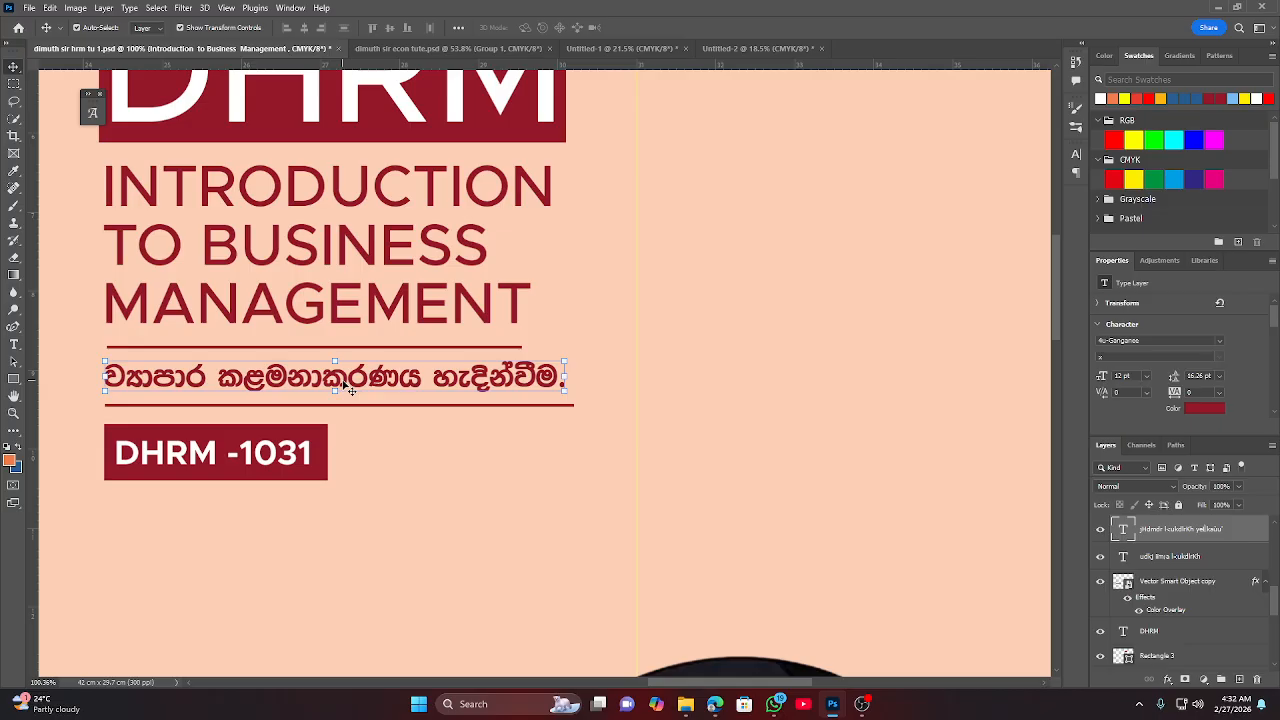
{"action": "scroll", "coordinate": [348, 390], "scroll_direction": "down", "scroll_amount": 1}
{"action": "scroll", "coordinate": [349, 391], "scroll_direction": "down", "scroll_amount": 2}
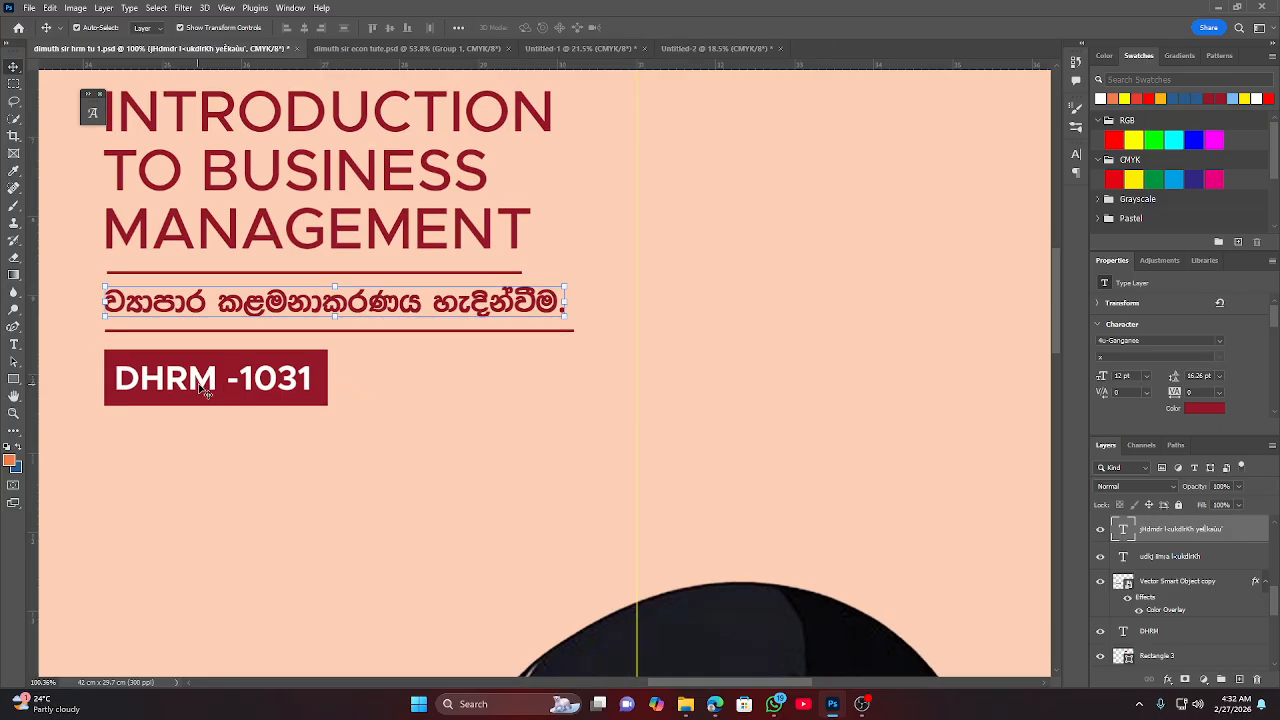
{"action": "left_click", "coordinate": [205, 390]}
{"action": "scroll", "coordinate": [388, 364], "scroll_direction": "down", "scroll_amount": 3}
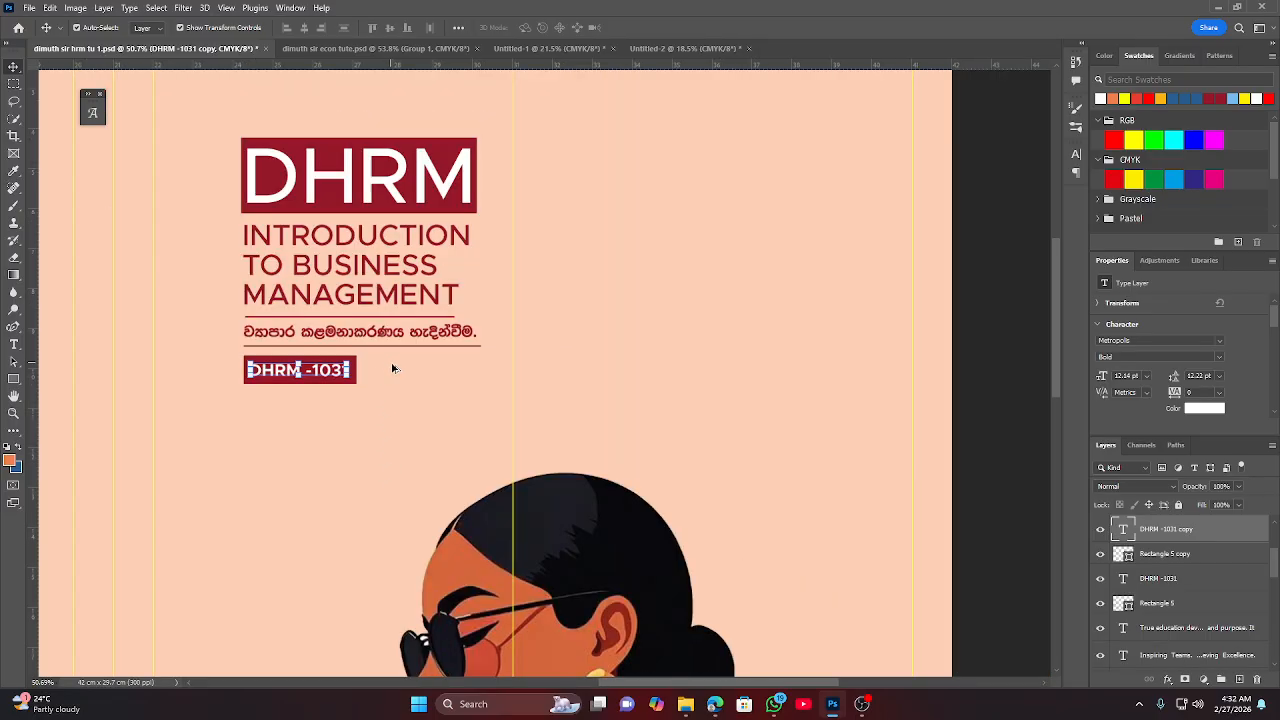
{"action": "left_click", "coordinate": [983, 320]}
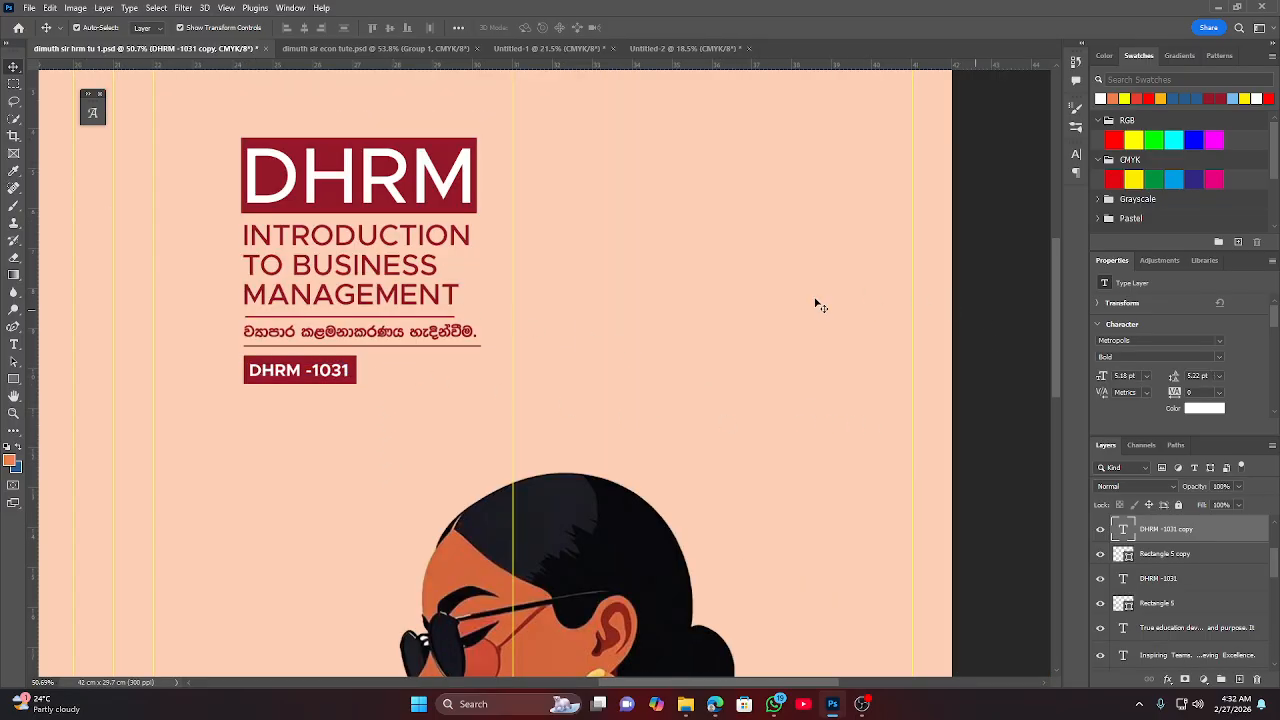
Copy the complete DHRM title block from the HRM tute document into the front cover of Untitled-2.
{"action": "scroll", "coordinate": [680, 334], "scroll_direction": "up", "scroll_amount": 2}
{"action": "left_click_drag", "start_coordinate": [229, 177], "coordinate": [420, 437]}
{"action": "left_click_drag", "start_coordinate": [368, 252], "coordinate": [578, 48]}
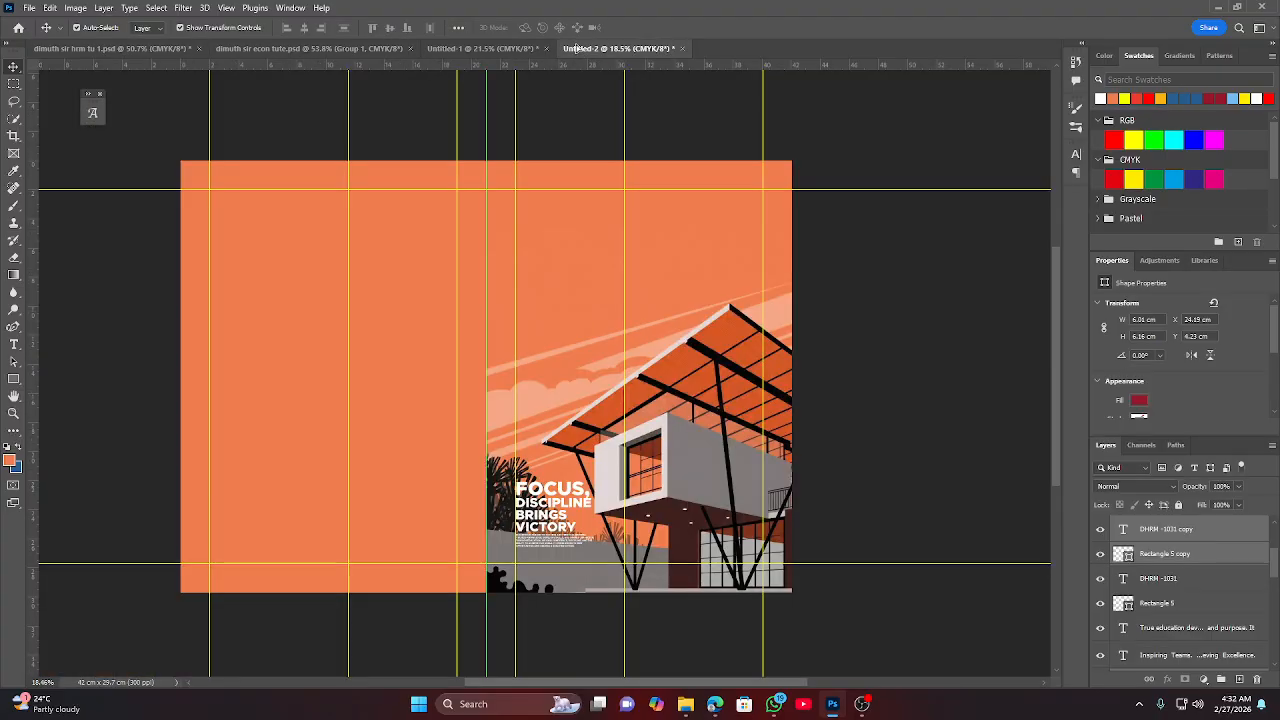
{"action": "left_click_drag", "start_coordinate": [560, 285], "coordinate": [561, 286]}
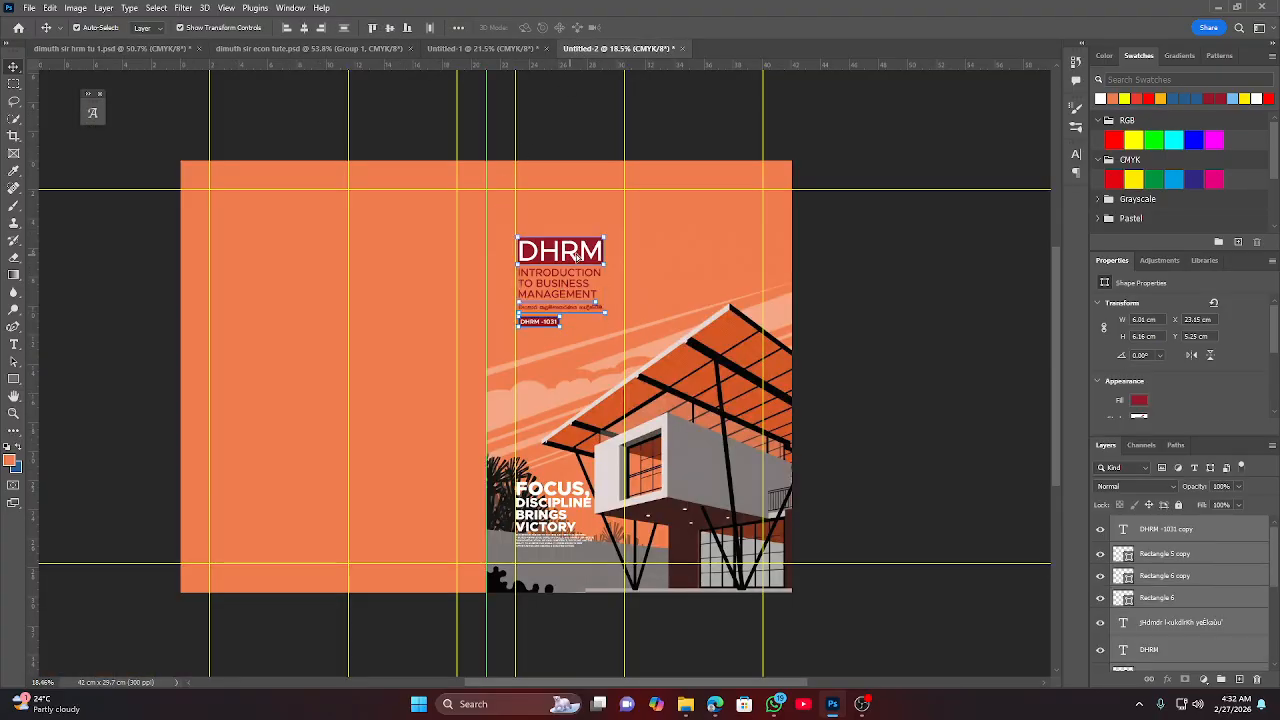
Move the title block above the house roof, beside the front cover's centre guide, at about X 30.6 cm, Y 3.69 cm.
{"action": "left_click_drag", "start_coordinate": [573, 258], "coordinate": [697, 231]}
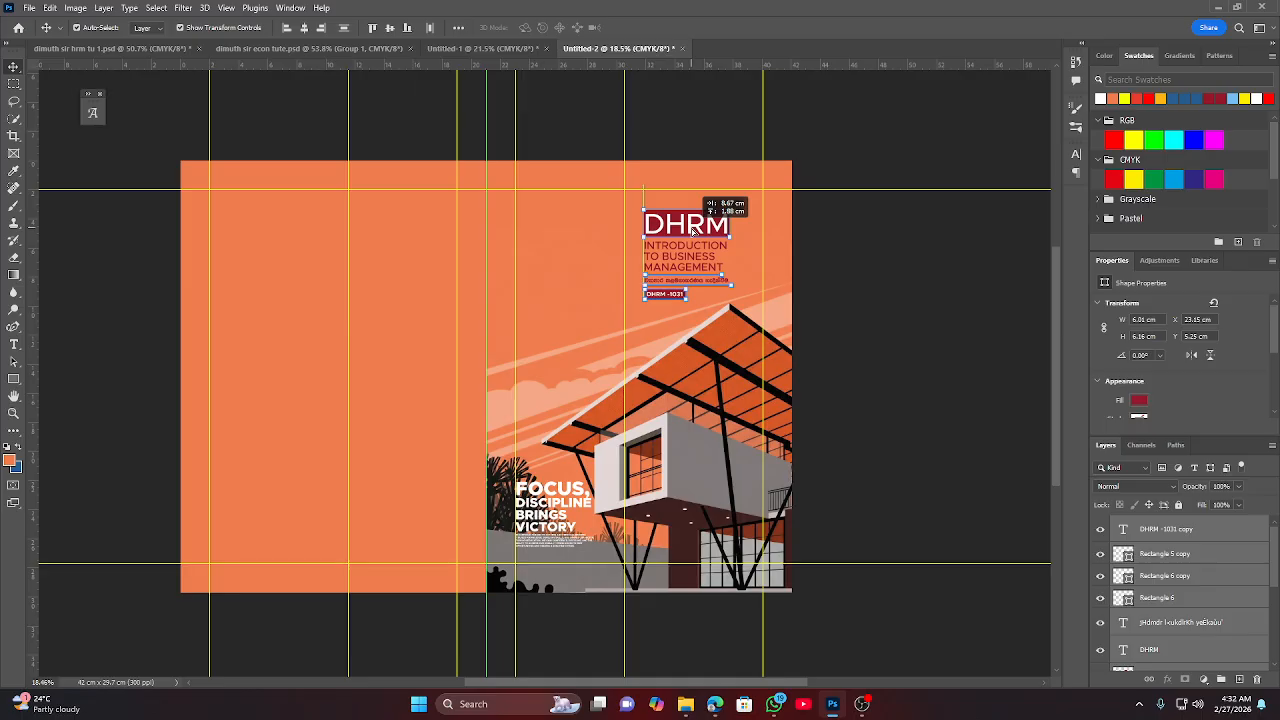
{"action": "left_click_drag", "start_coordinate": [692, 230], "coordinate": [683, 232]}
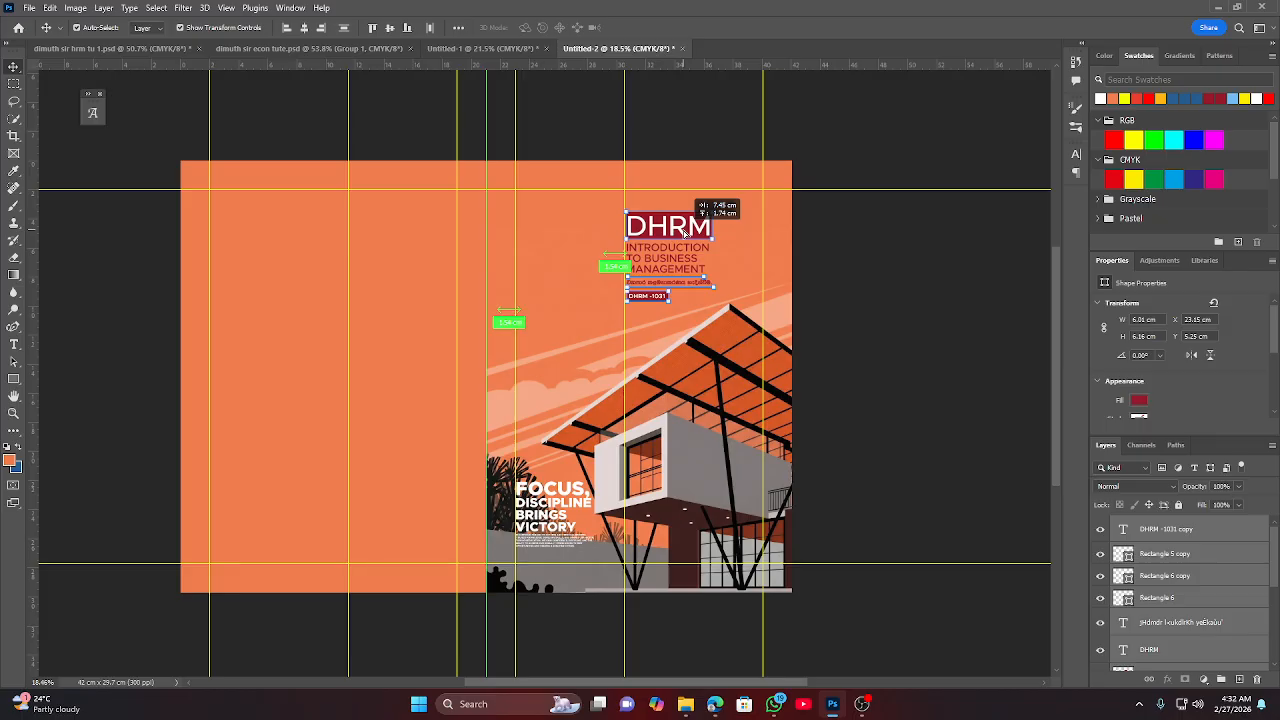
{"action": "left_click_drag", "start_coordinate": [684, 231], "coordinate": [684, 232]}
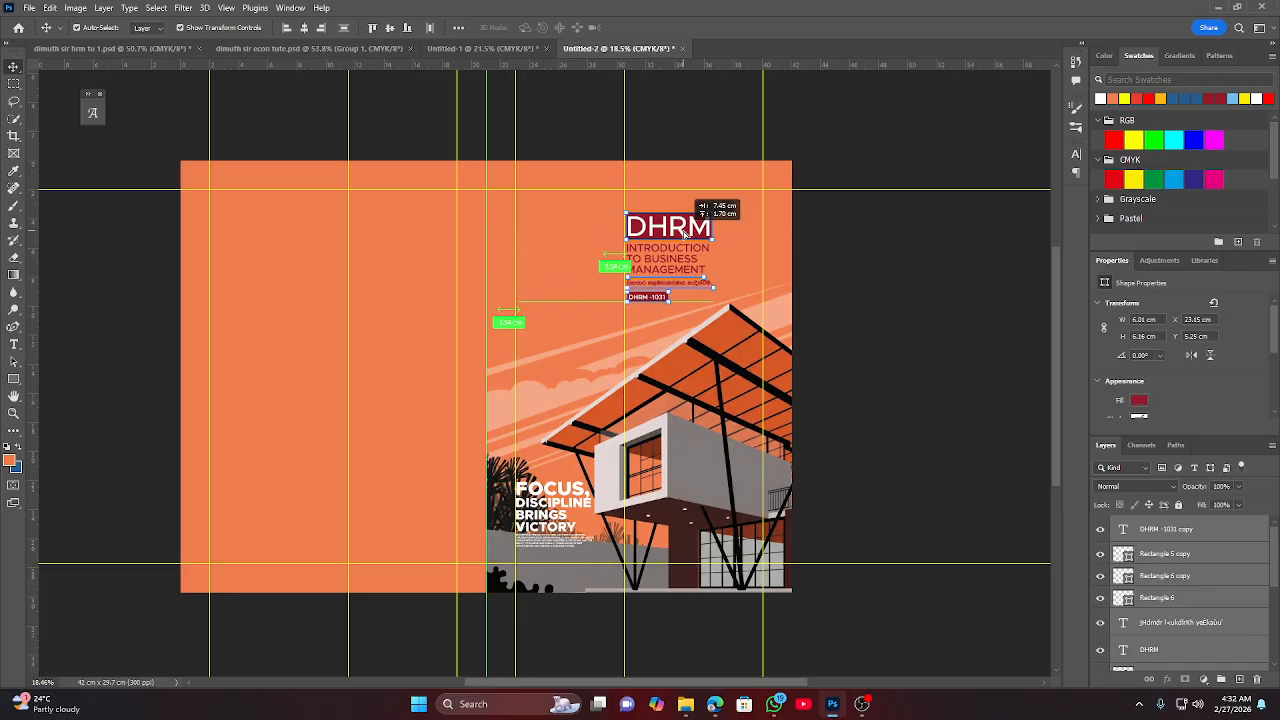
{"action": "left_click_drag", "start_coordinate": [684, 234], "coordinate": [691, 235]}
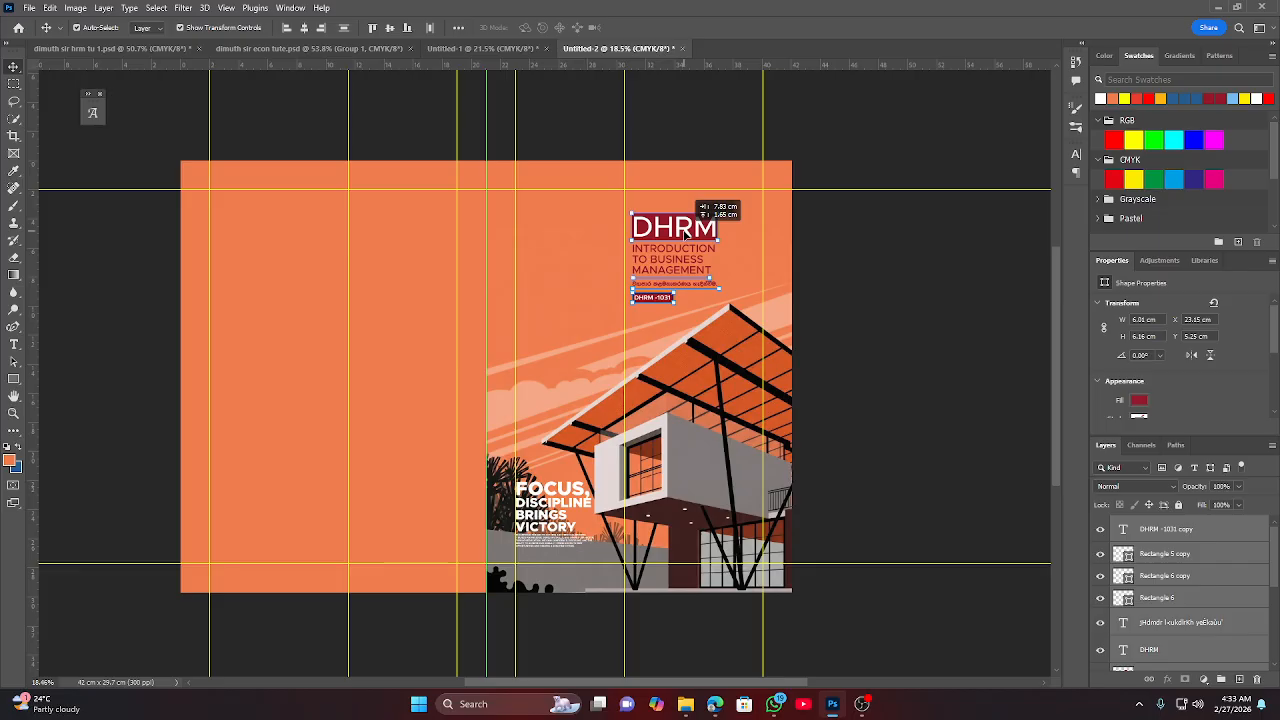
{"action": "left_click_drag", "start_coordinate": [684, 232], "coordinate": [680, 236]}
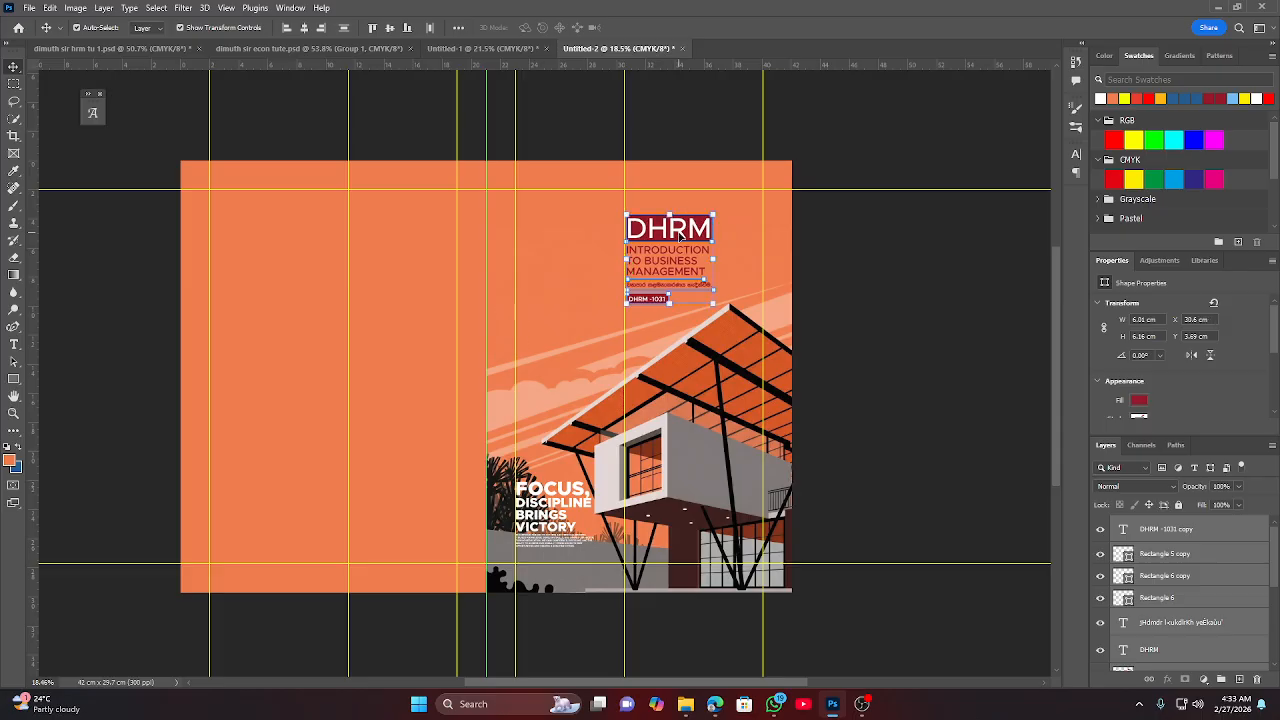
Scale the title block to about 121.83% and align its upper-left corner with the centre guide and upper margin guide.
{"action": "scroll", "coordinate": [680, 233], "scroll_direction": "up", "scroll_amount": 5}
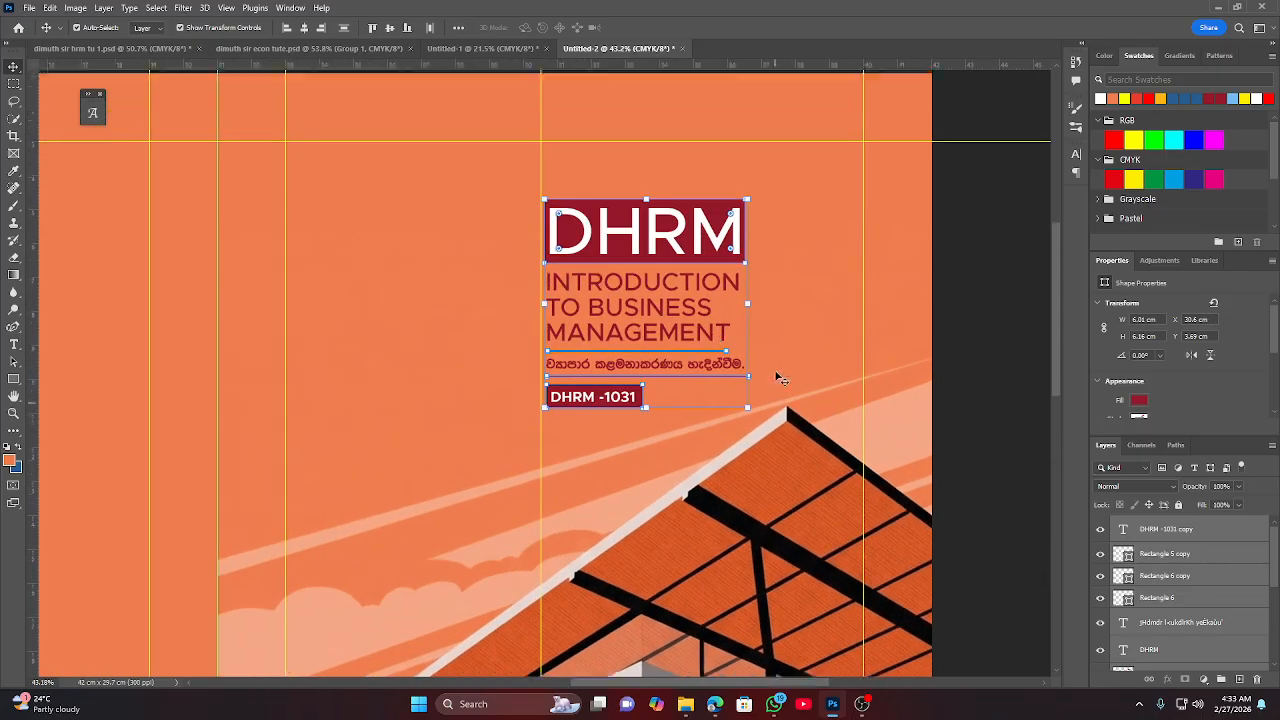
{"action": "scroll", "coordinate": [777, 373], "scroll_direction": "up", "scroll_amount": 1}
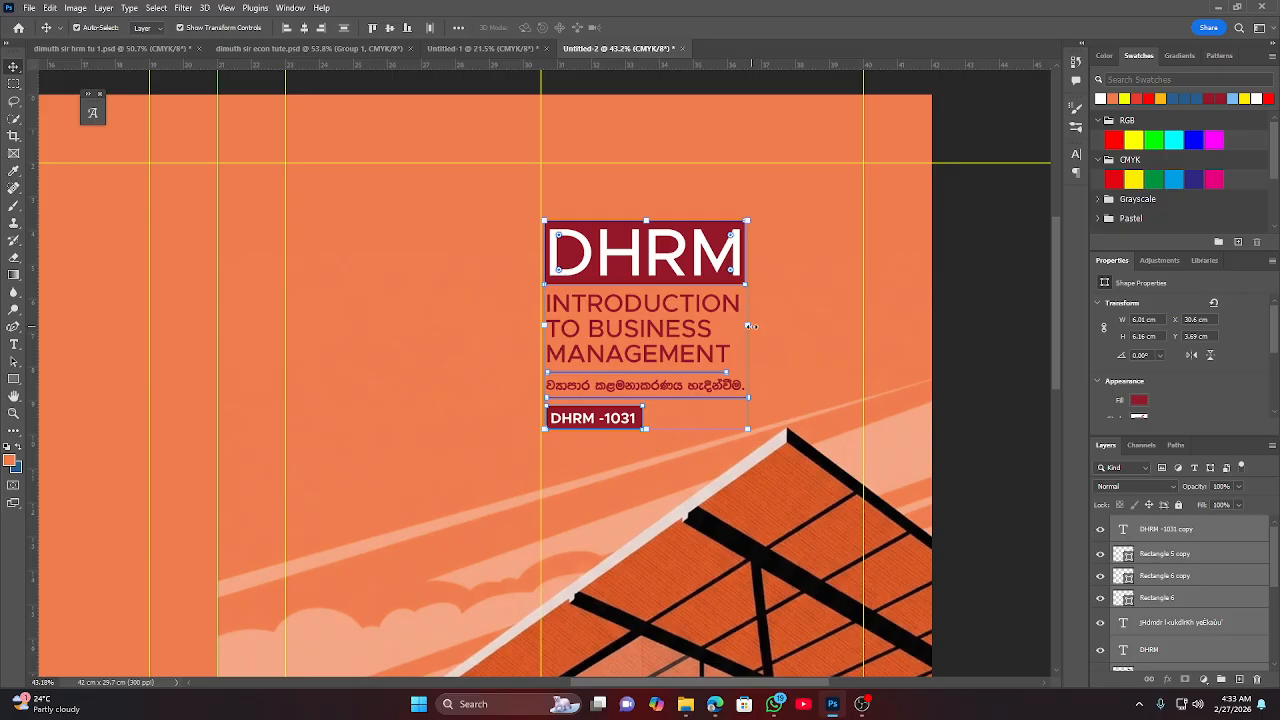
{"action": "left_click_drag", "start_coordinate": [750, 326], "coordinate": [793, 326]}
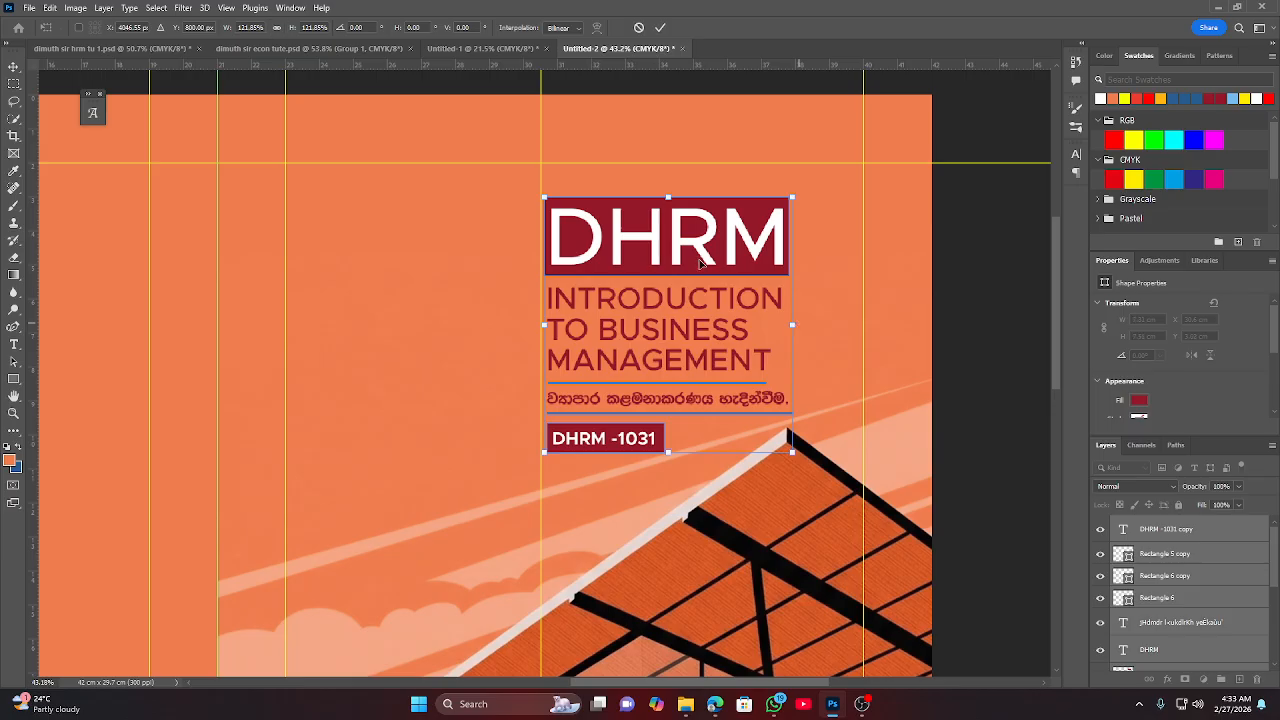
{"action": "left_click_drag", "start_coordinate": [699, 259], "coordinate": [679, 226]}
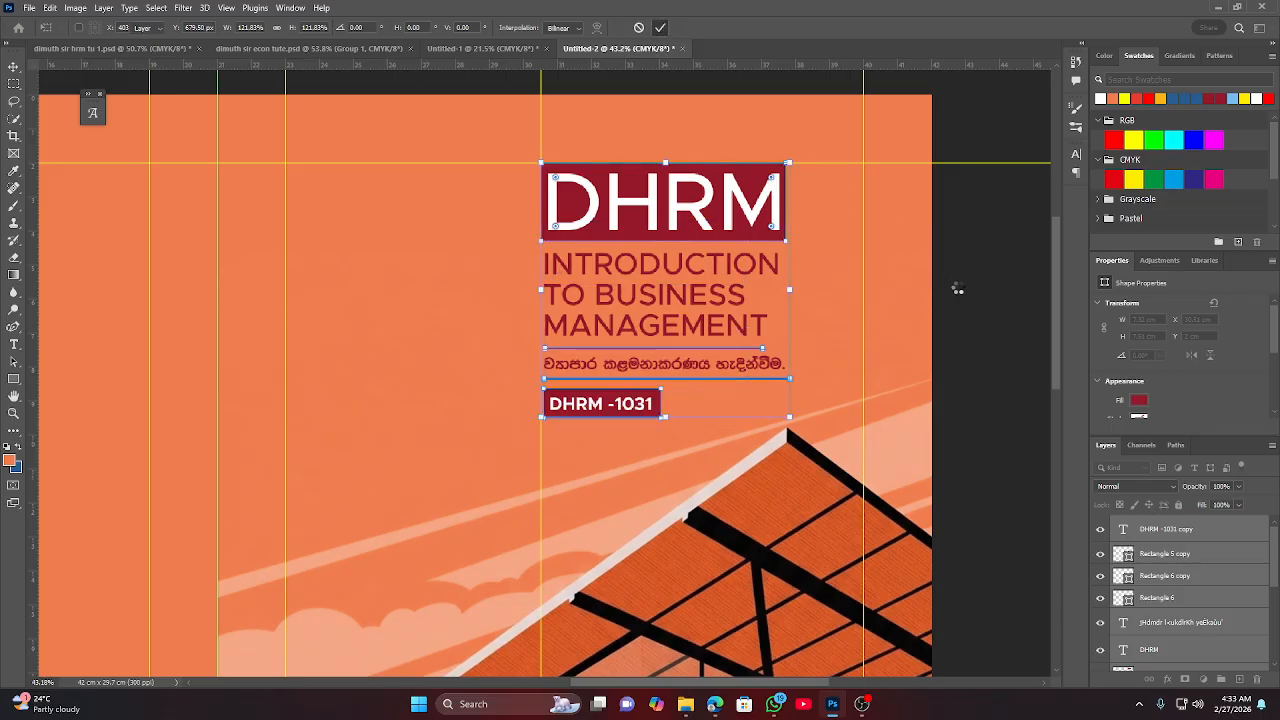
{"action": "key", "text": "Return"}
{"action": "left_click", "coordinate": [984, 308]}
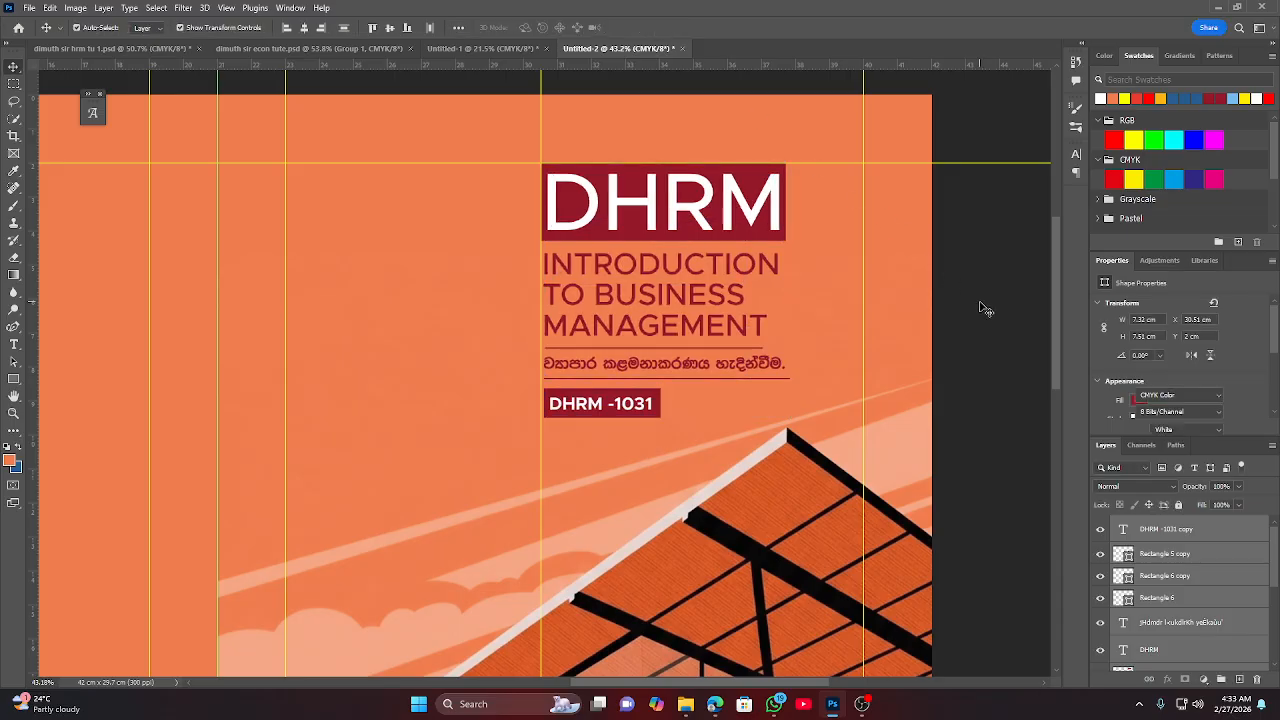
Recolour the Introduction to Business Management title and the Sinhala subtitle beneath it white.
{"action": "left_click", "coordinate": [654, 314]}
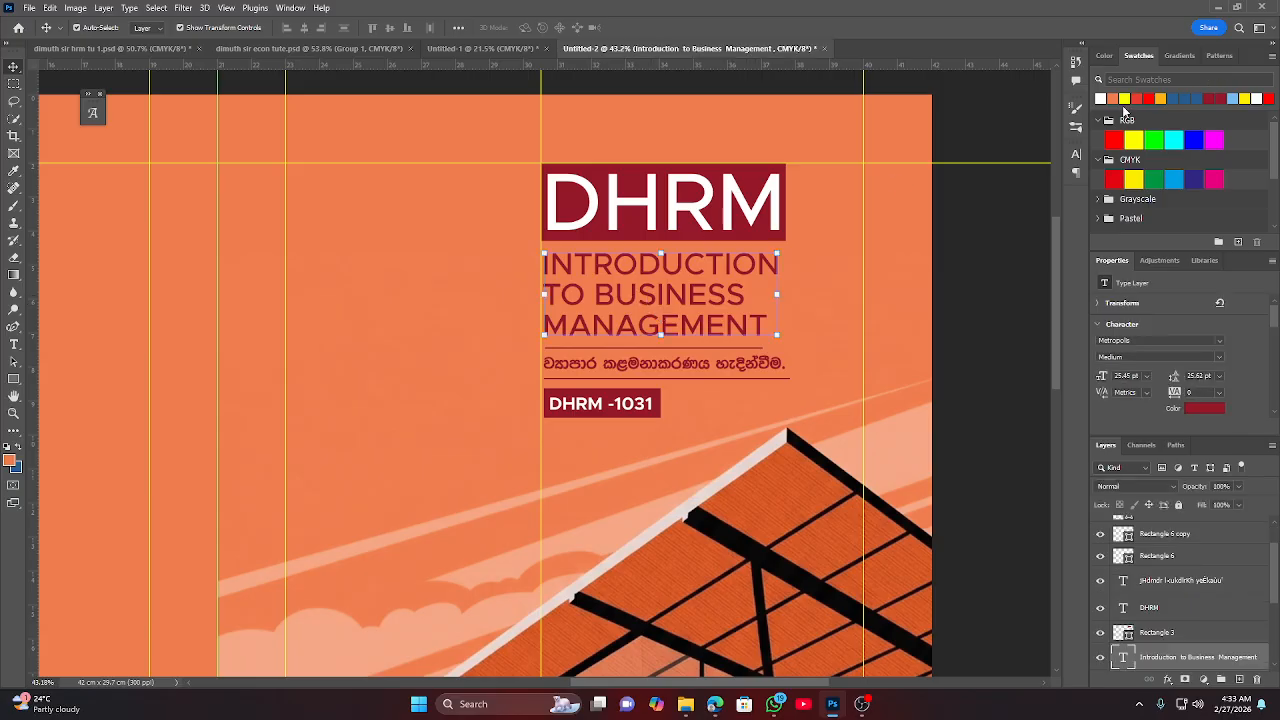
{"action": "left_click", "coordinate": [1104, 97]}
{"action": "key", "text": "alt+BackSpace"}
{"action": "left_click", "coordinate": [1008, 251]}
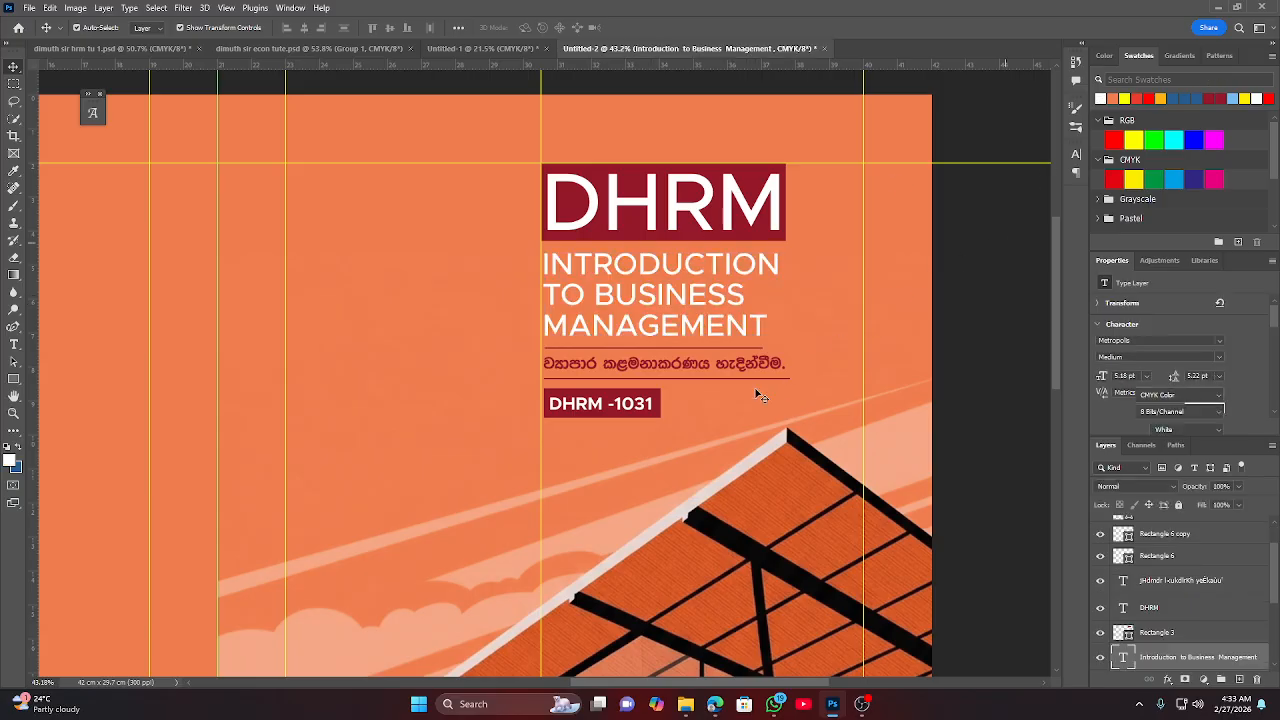
{"action": "left_click", "coordinate": [652, 368]}
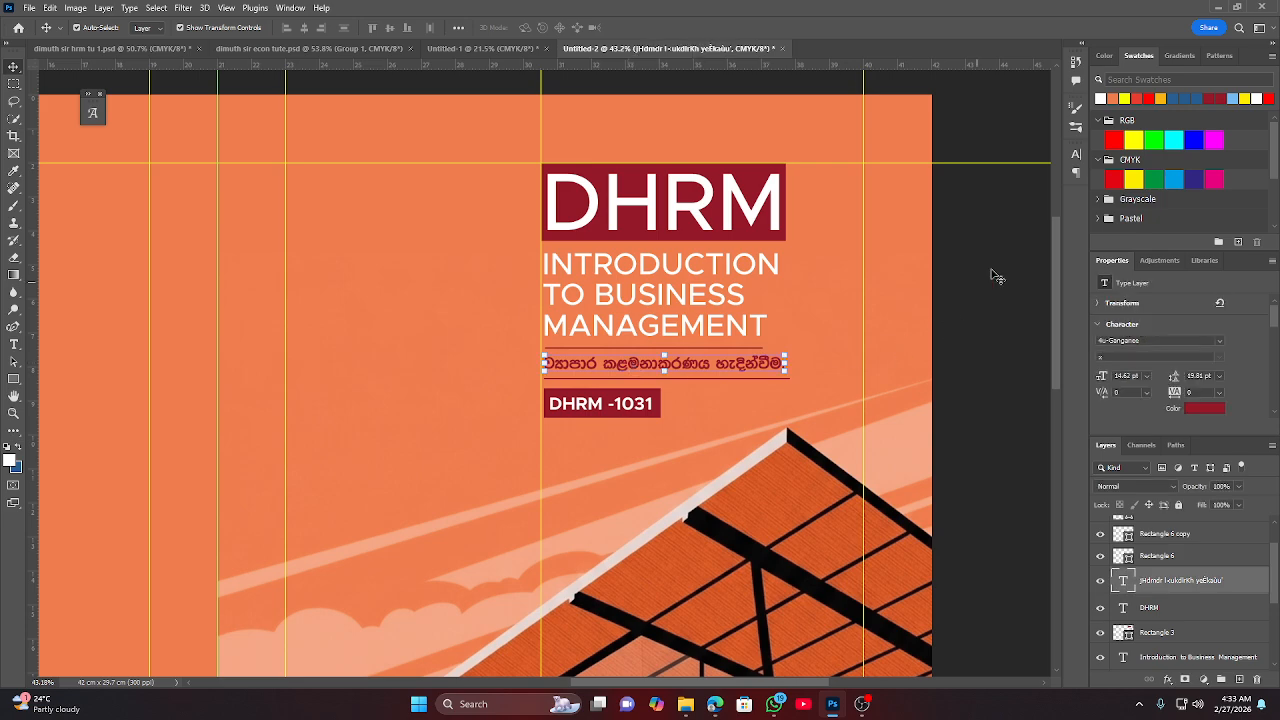
{"action": "key", "text": "alt+BackSpace"}
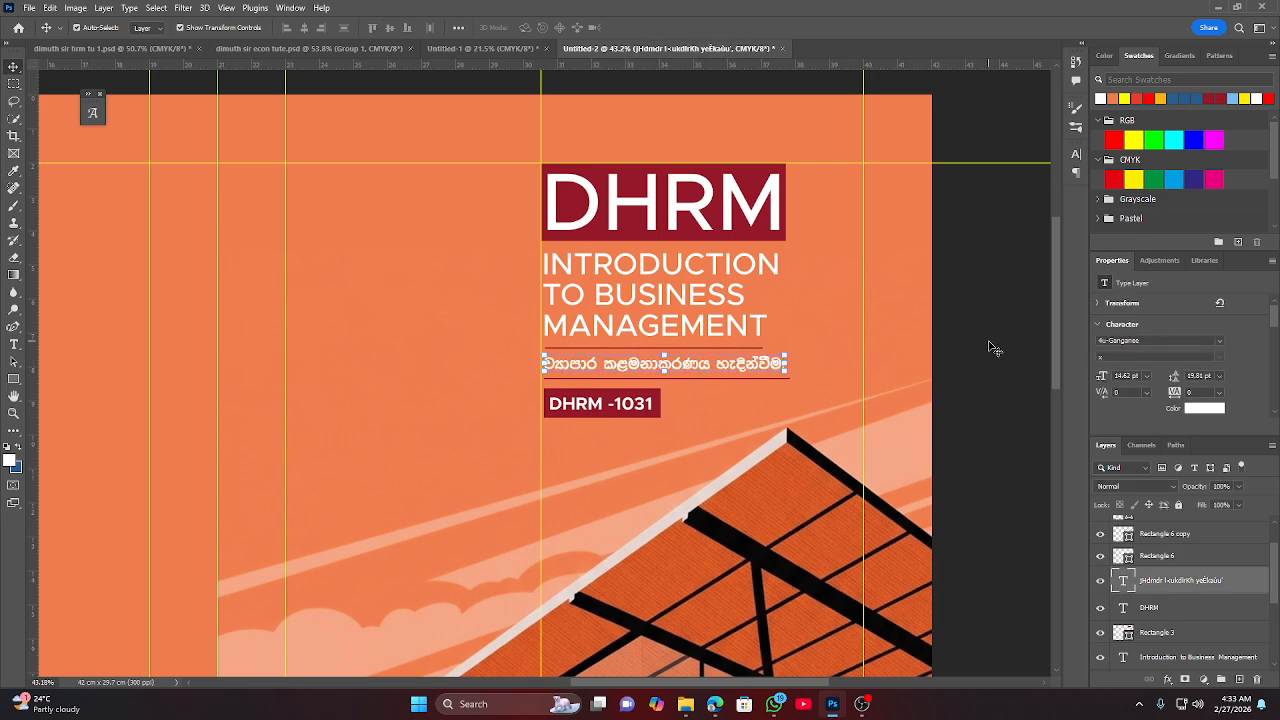
{"action": "left_click", "coordinate": [991, 346]}
Replace the English subject title with the copied "Business Communication with AI" and break the line after BUSINESS.
{"action": "double_click", "coordinate": [648, 288]}
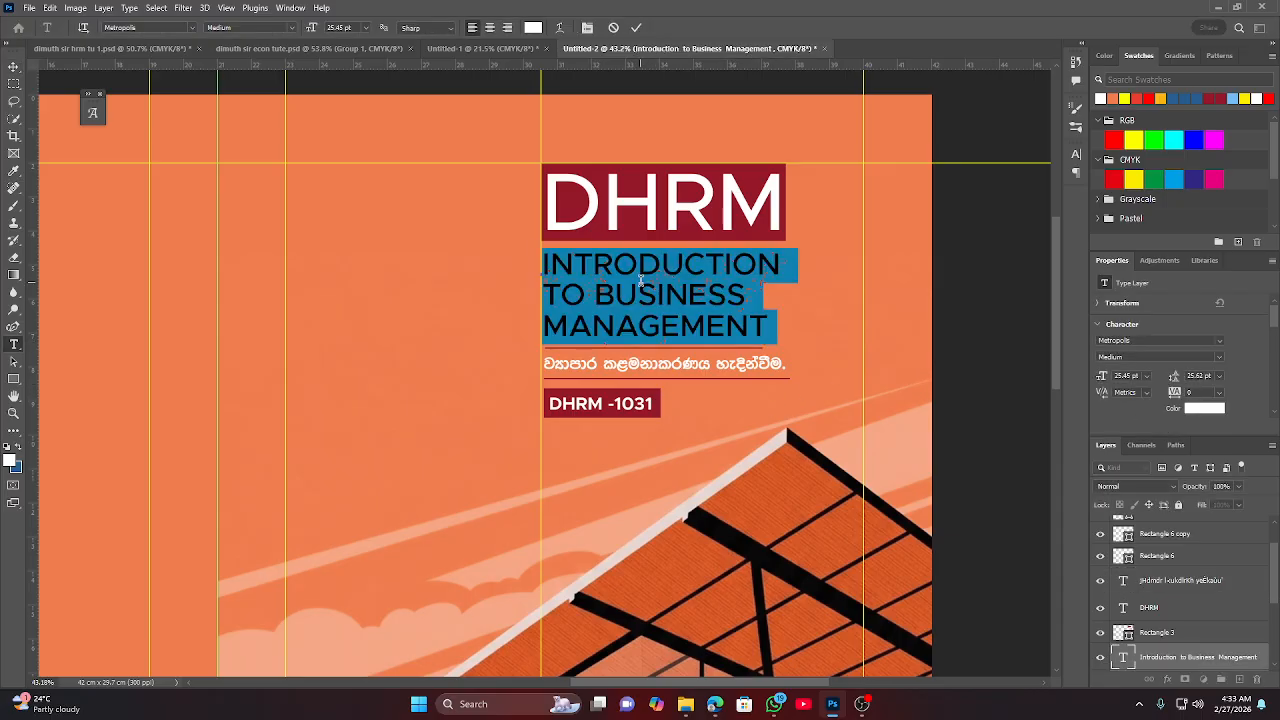
{"action": "type", "text": "BUSINESS COMMUNICATION"}
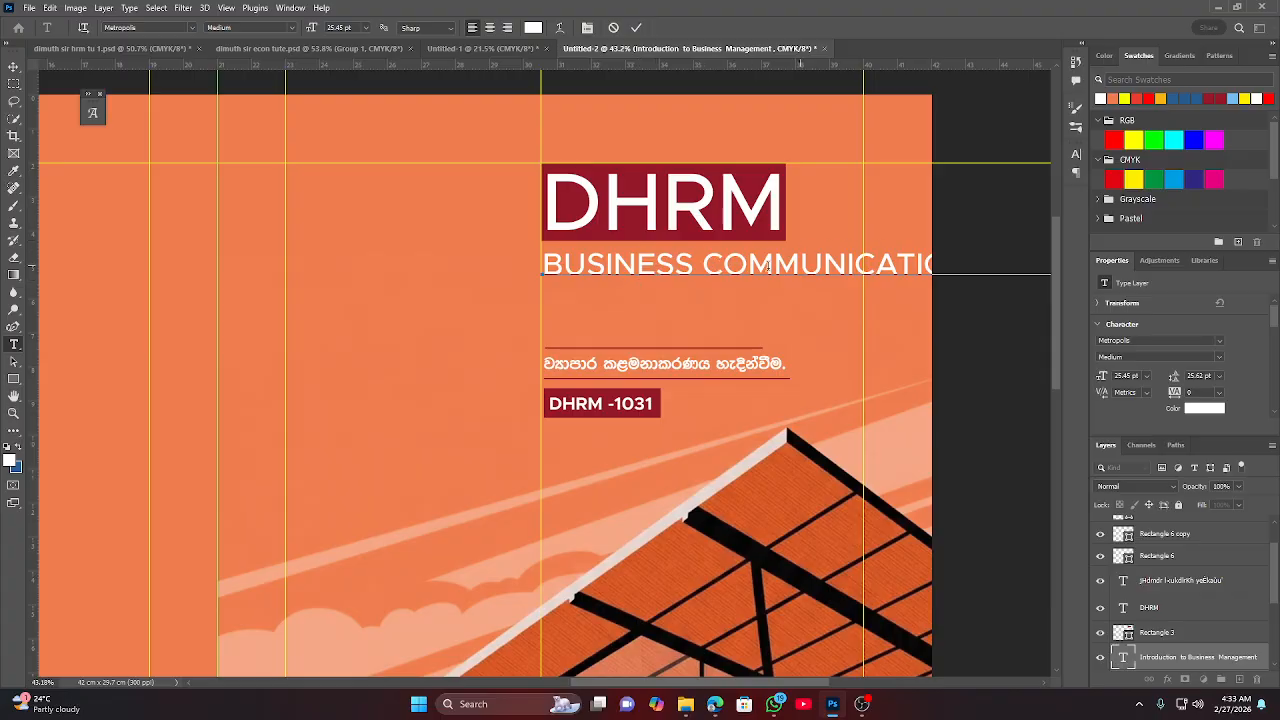
{"action": "left_click", "coordinate": [704, 262]}
{"action": "key", "text": "Return"}
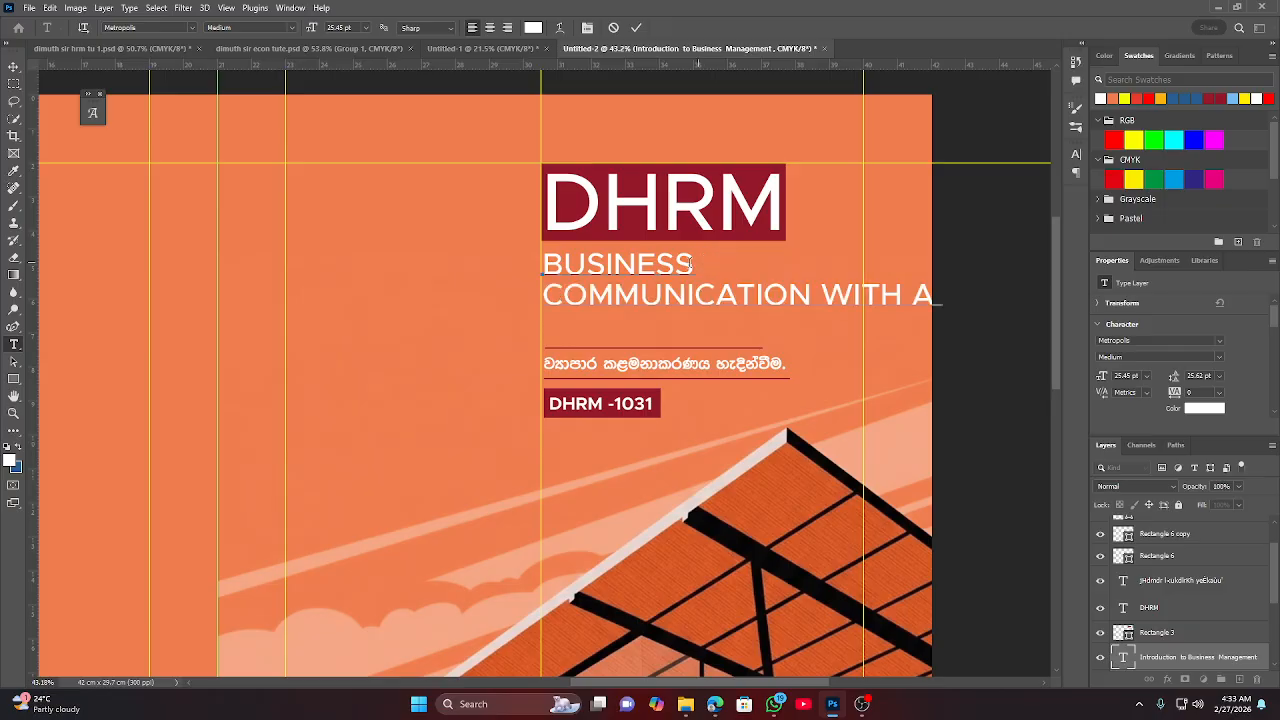
Break the white subject title into three lines, BUSINESS / COMMUNICATION / WITH AI, and finish the text edit.
{"action": "left_click", "coordinate": [824, 290]}
{"action": "key", "text": "Return"}
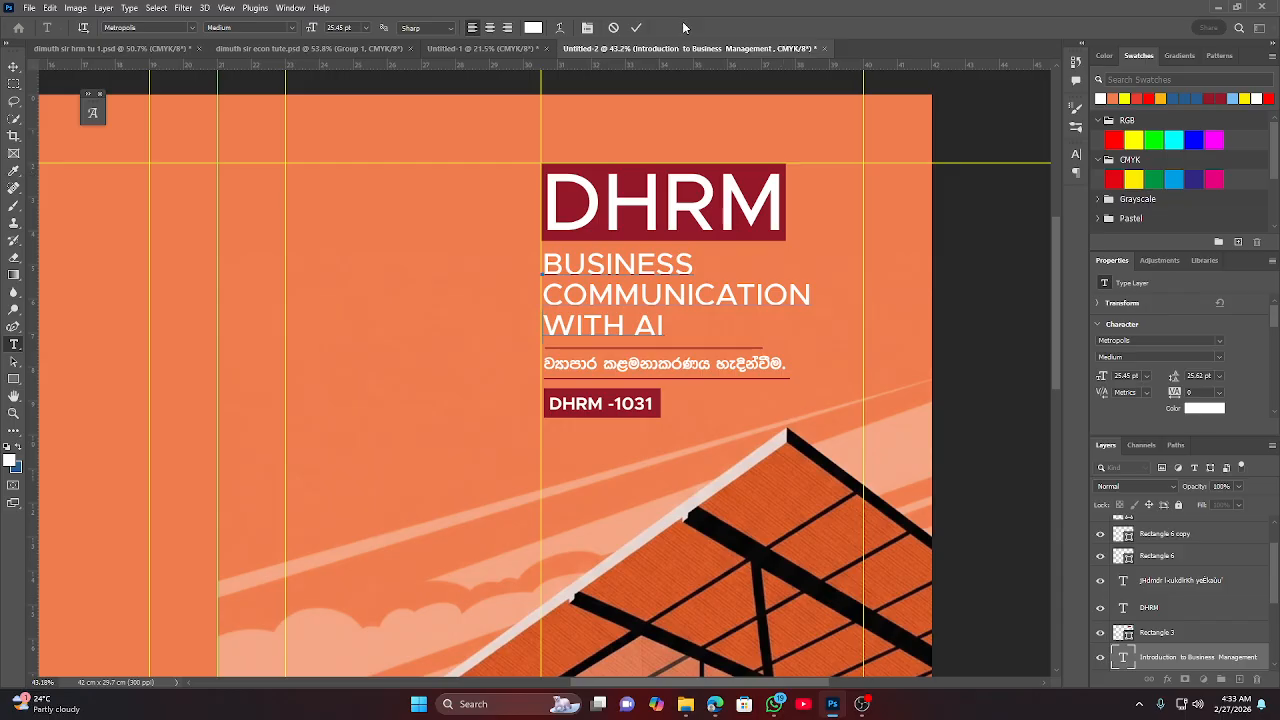
{"action": "left_click", "coordinate": [636, 27]}
{"action": "key", "text": "v"}
{"action": "left_click", "coordinate": [984, 266]}
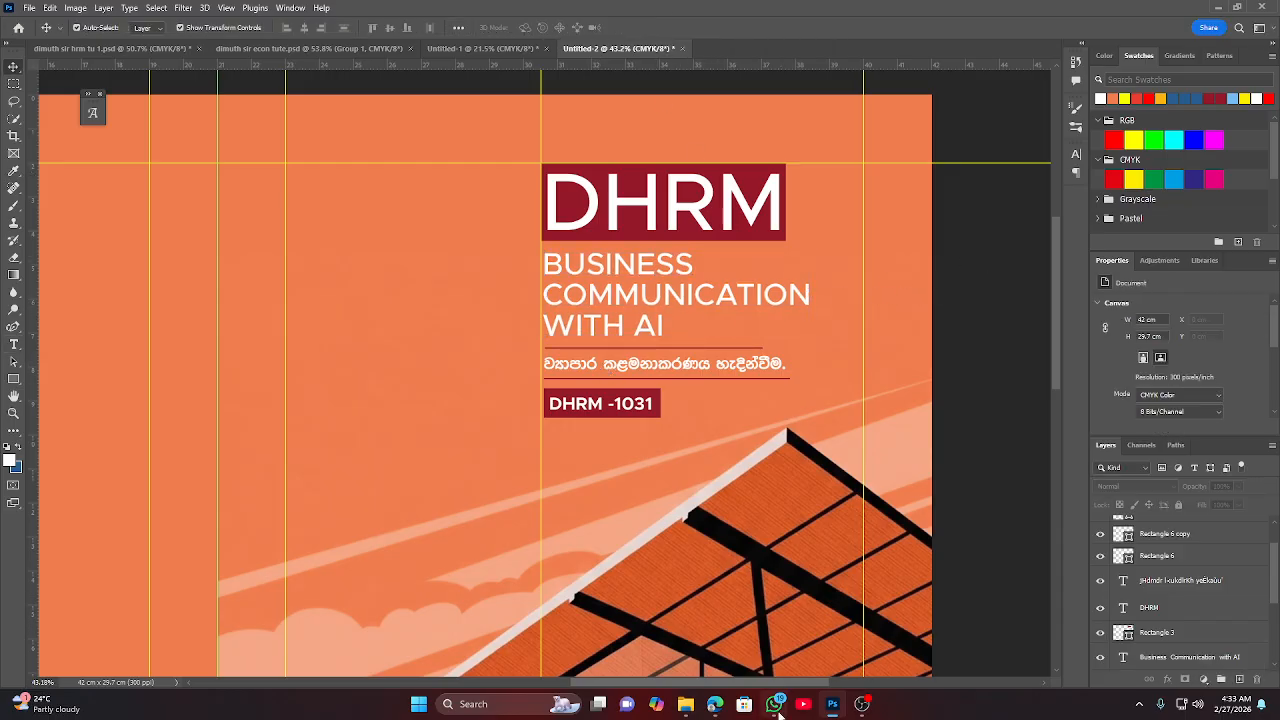
Switch to WhatsApp and copy the Sinhala subject line under Cover page 02 in the chat message.
{"action": "left_click", "coordinate": [775, 705]}
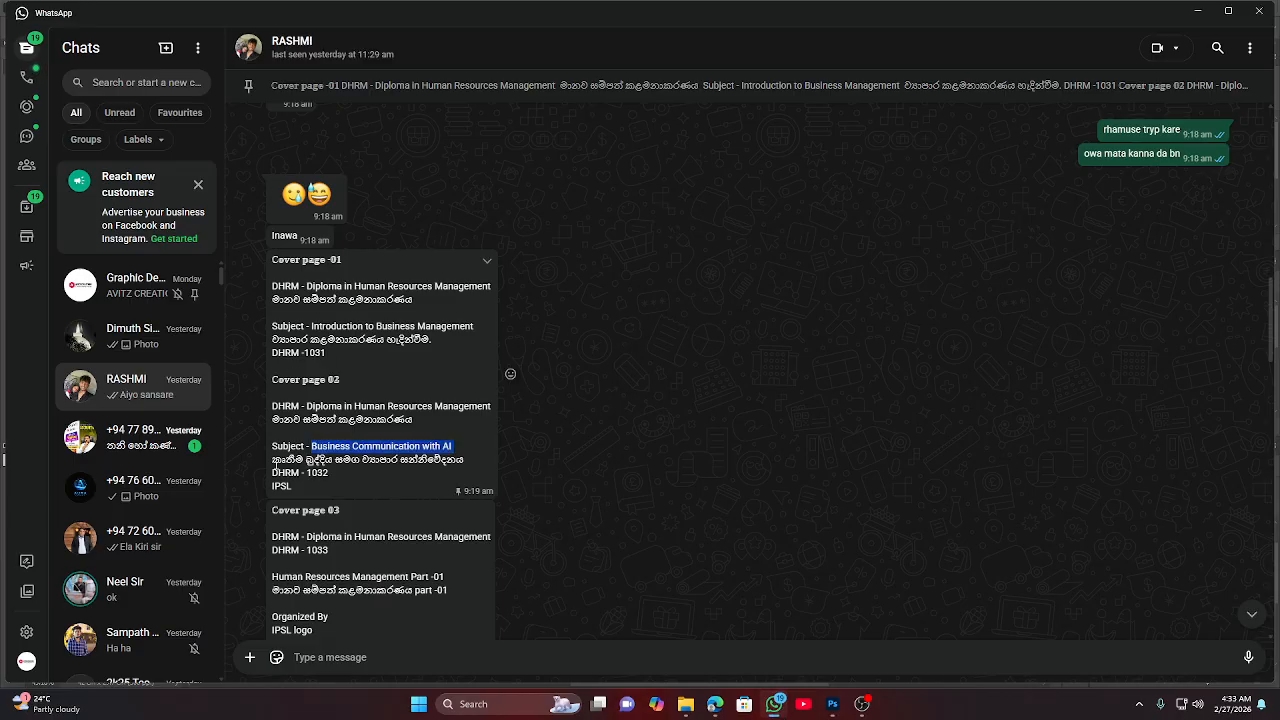
{"action": "left_click_drag", "start_coordinate": [273, 461], "coordinate": [477, 469]}
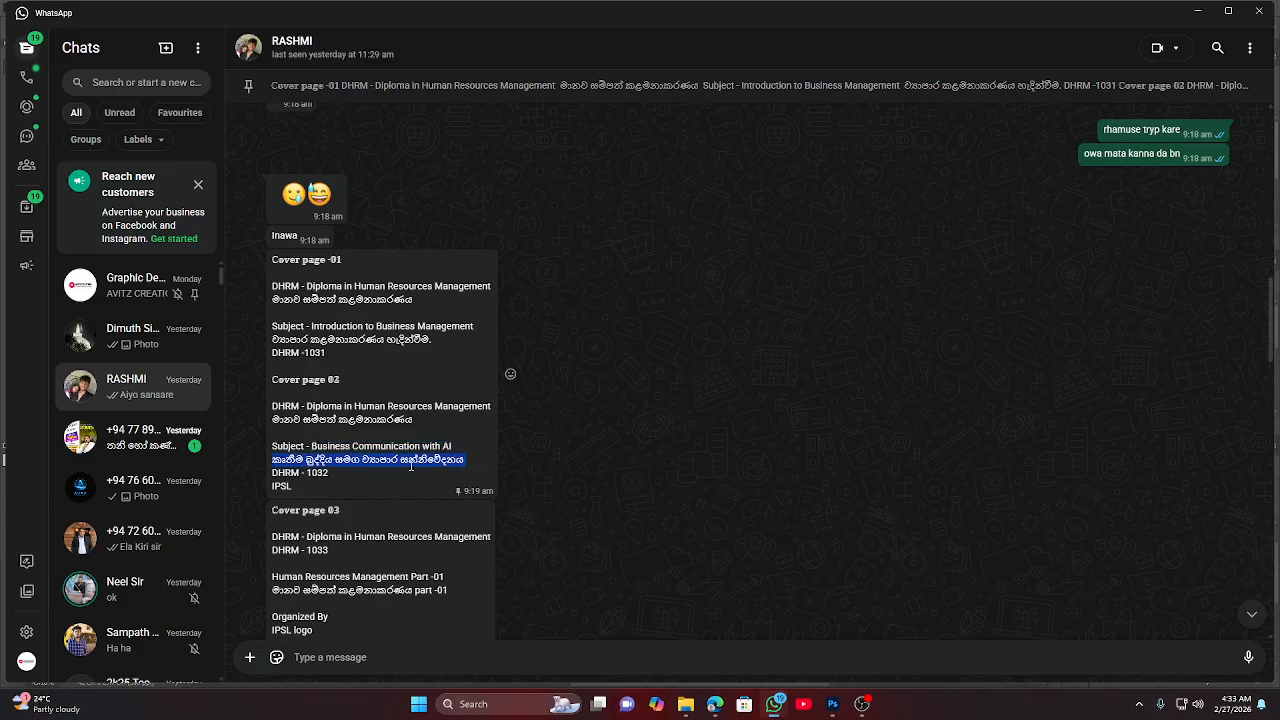
{"action": "right_click", "coordinate": [401, 460]}
{"action": "left_click", "coordinate": [462, 480]}
Switch to the browser, search for helakuru in a new tab and open the Helakuru online Keyboard page.
{"action": "left_click", "coordinate": [715, 704]}
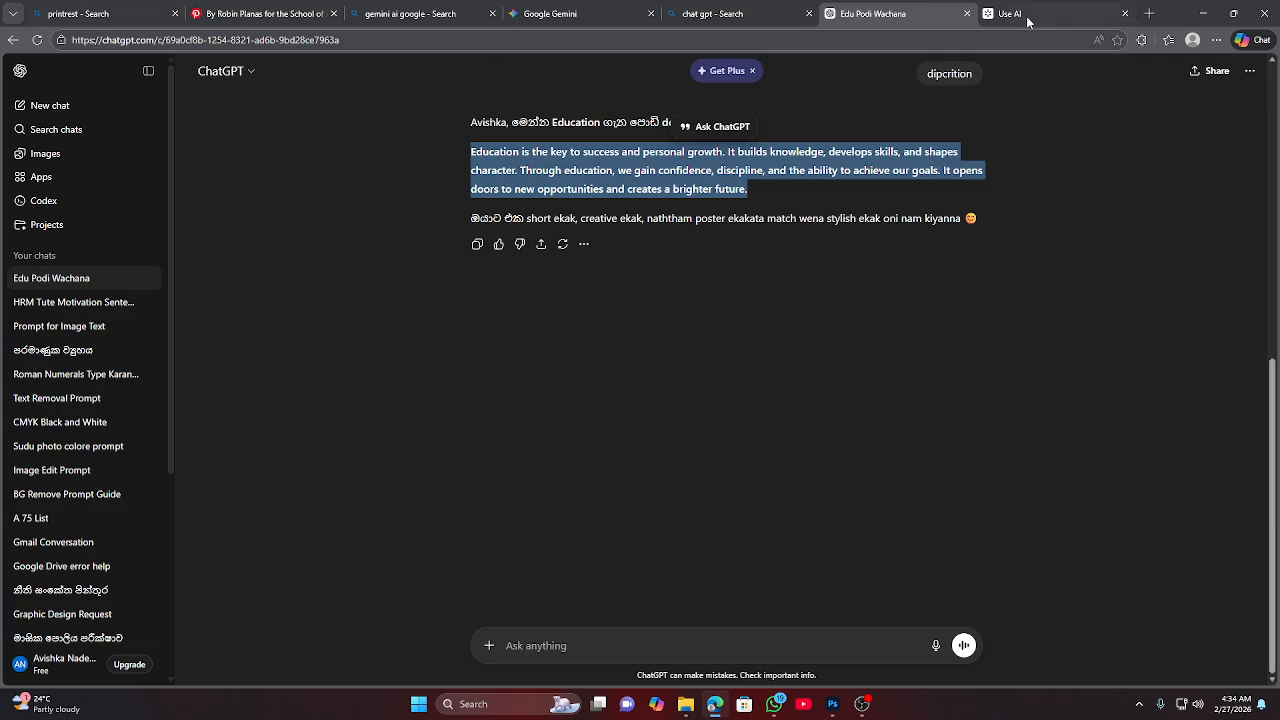
{"action": "left_click", "coordinate": [1146, 13]}
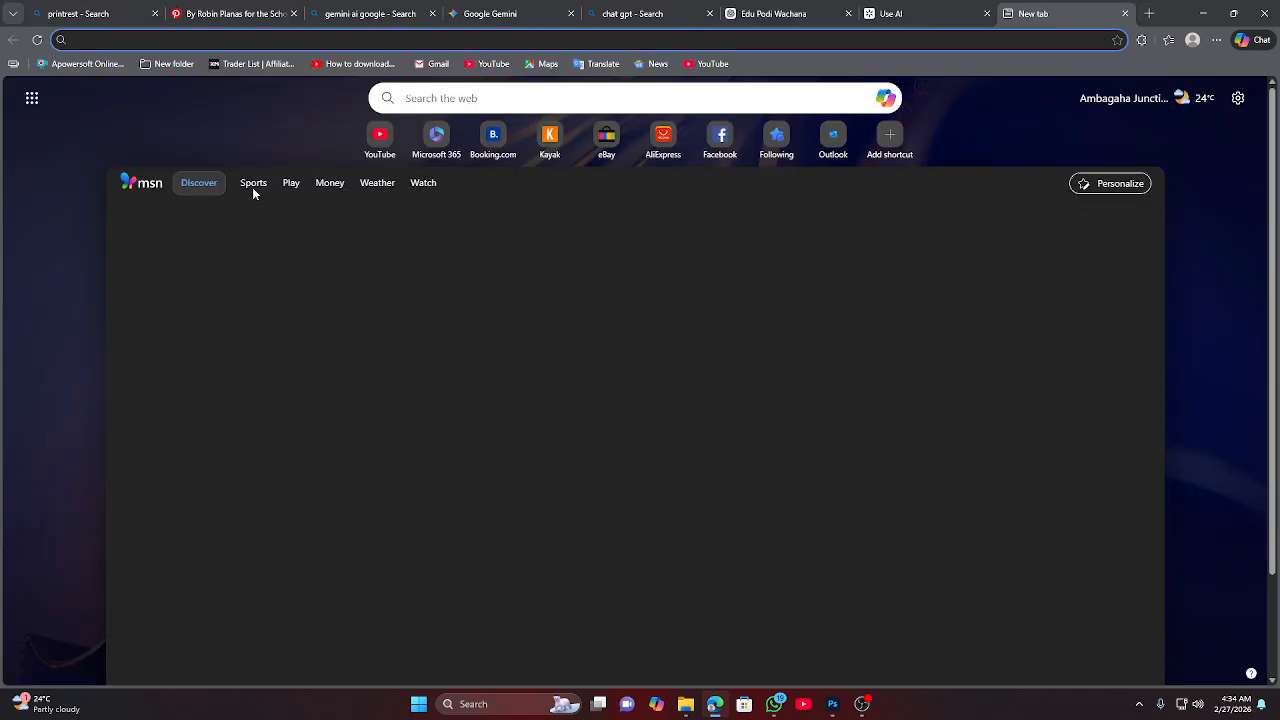
{"action": "left_click", "coordinate": [481, 96]}
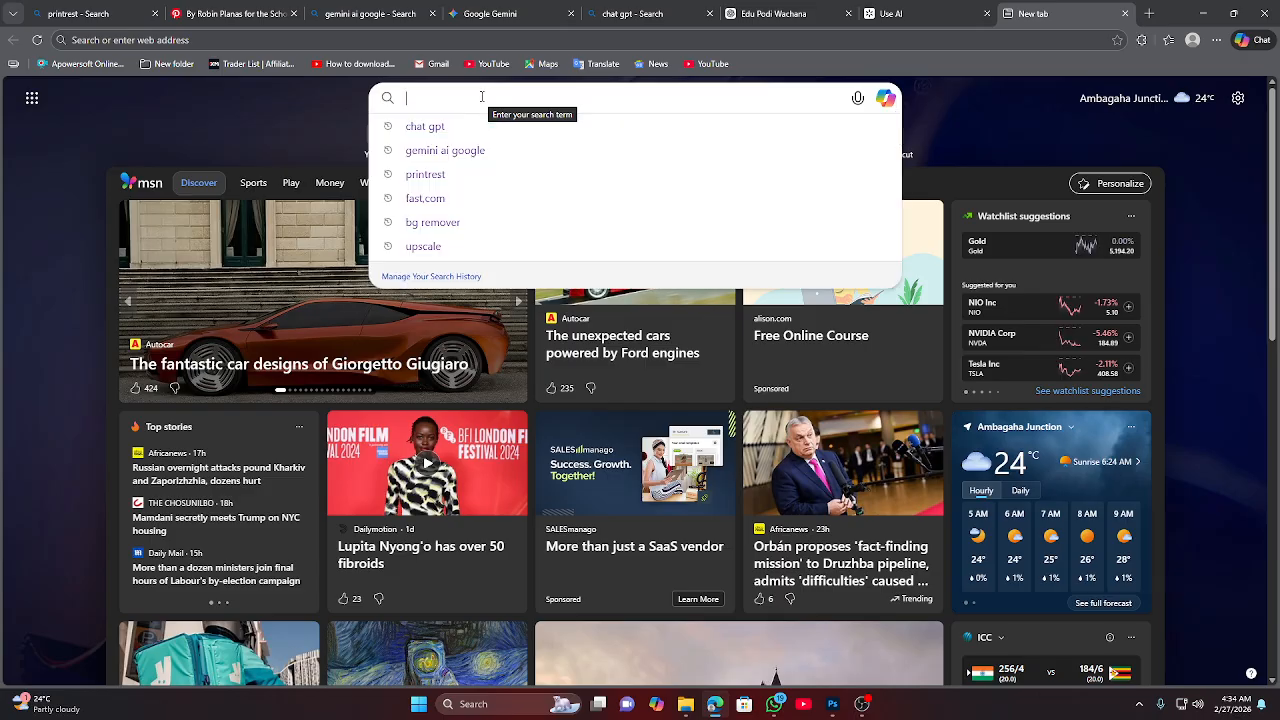
{"action": "type", "text": "hela"}
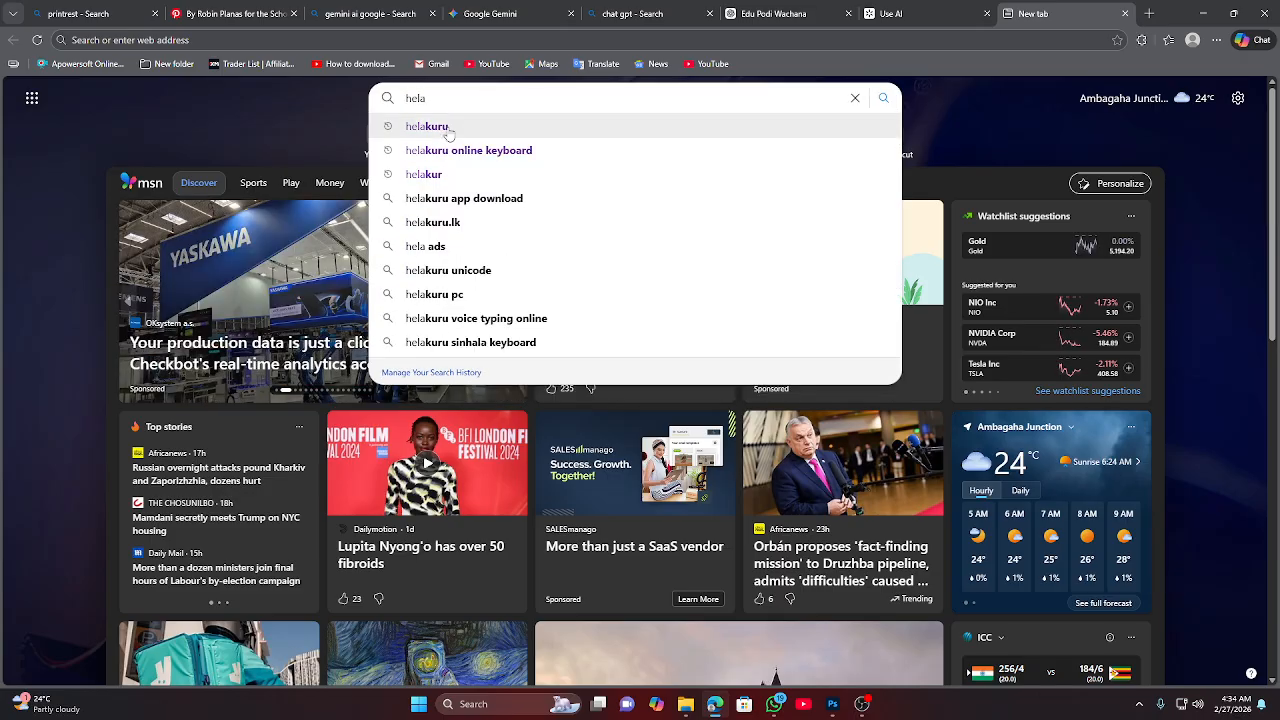
{"action": "left_click", "coordinate": [446, 127]}
{"action": "left_click", "coordinate": [118, 226]}
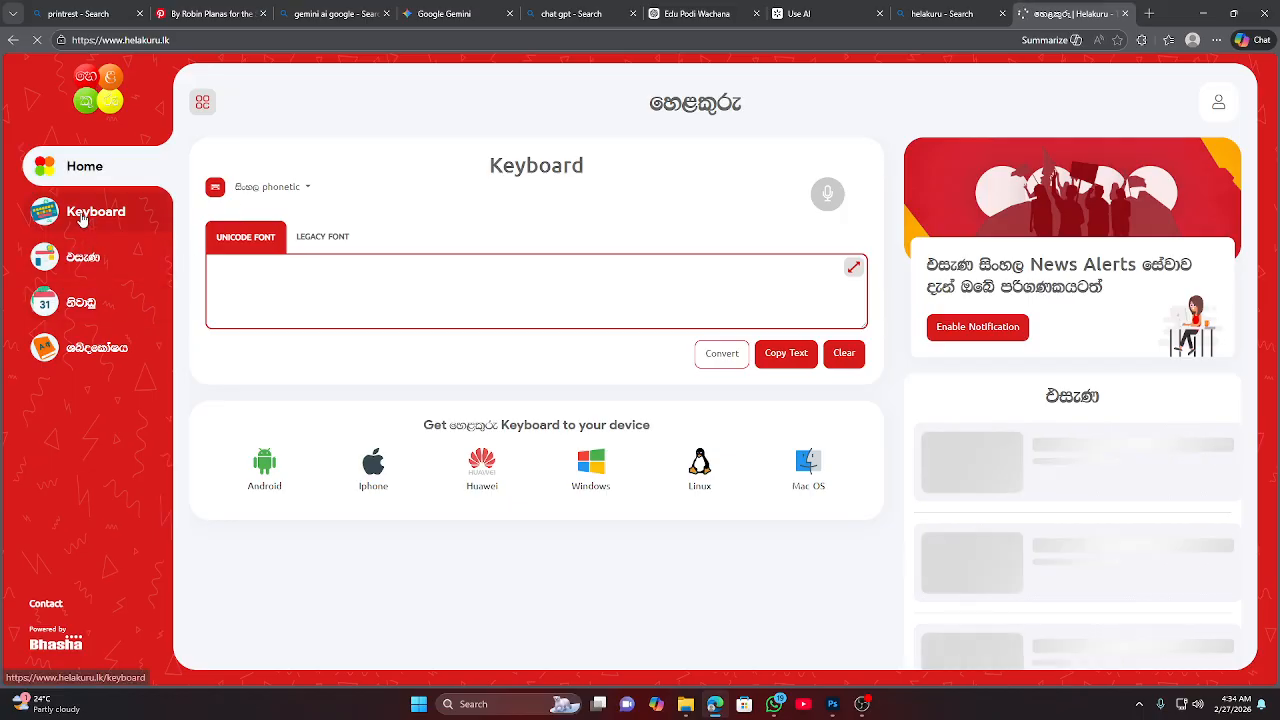
{"action": "left_click", "coordinate": [96, 211]}
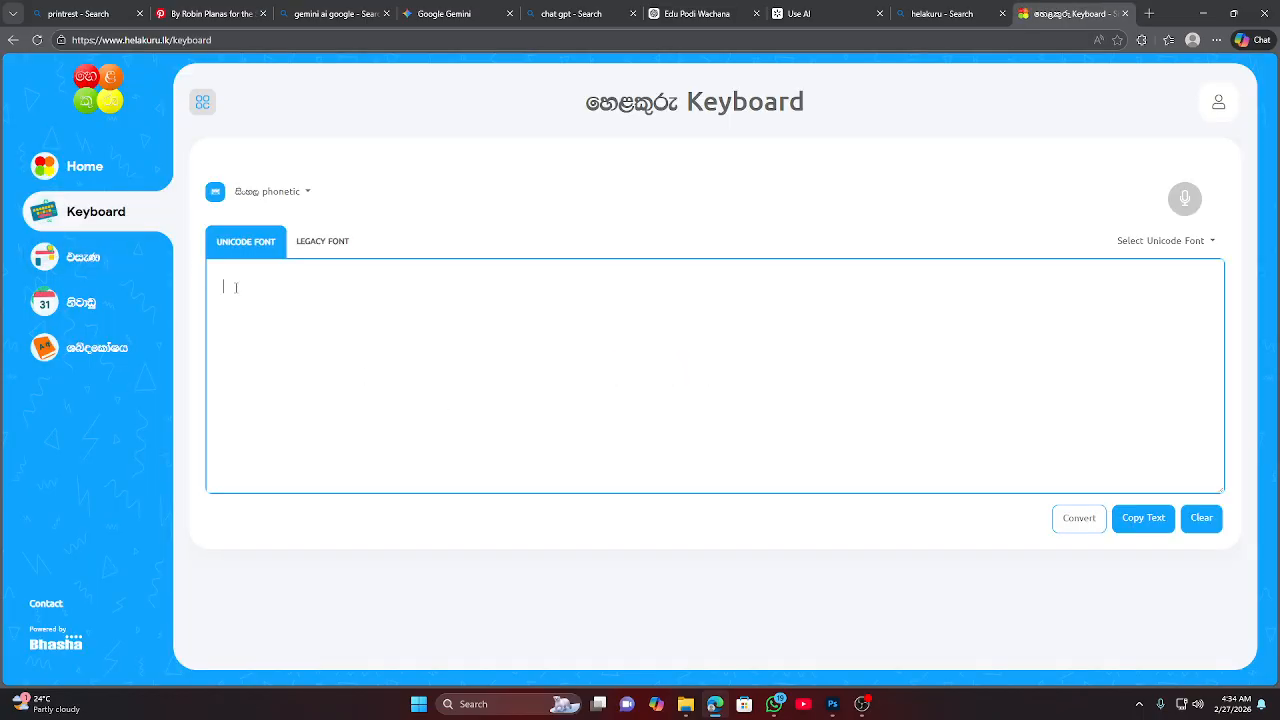
Paste the Sinhala subject line into the Helakuru keyboard, convert it to legacy font and copy the converted text.
{"action": "key", "text": "ctrl+v"}
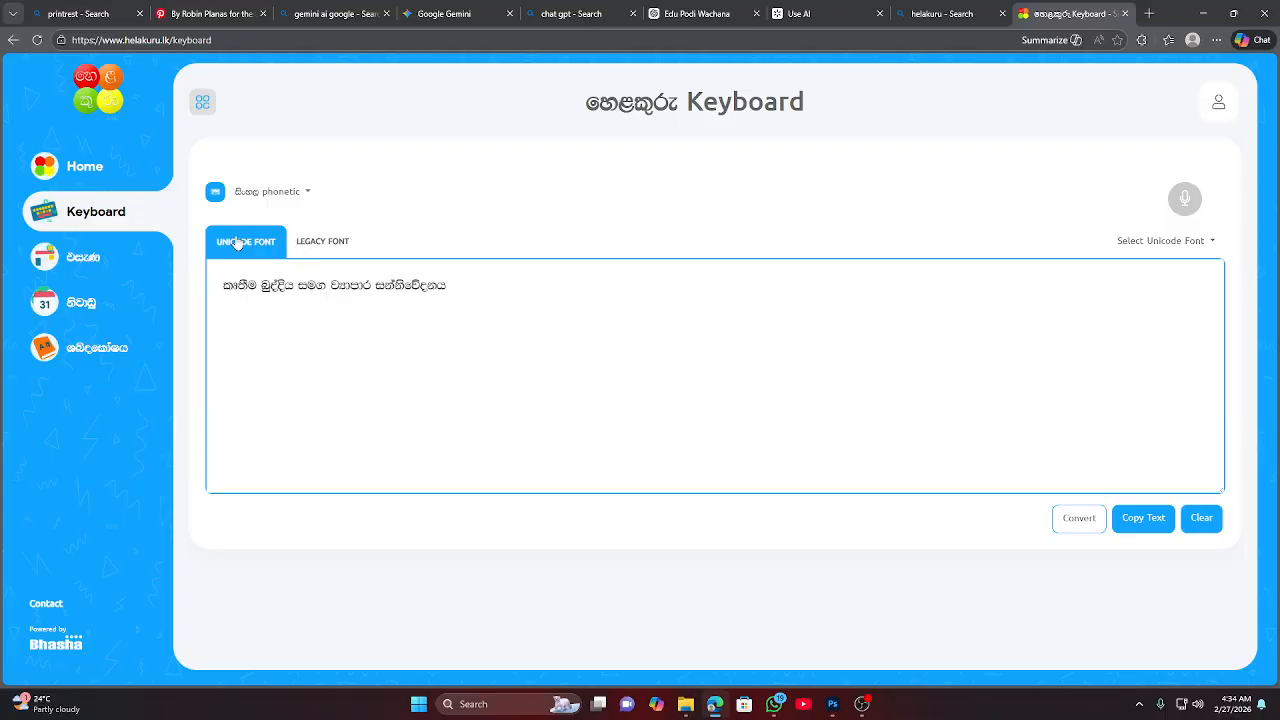
{"action": "left_click", "coordinate": [323, 245]}
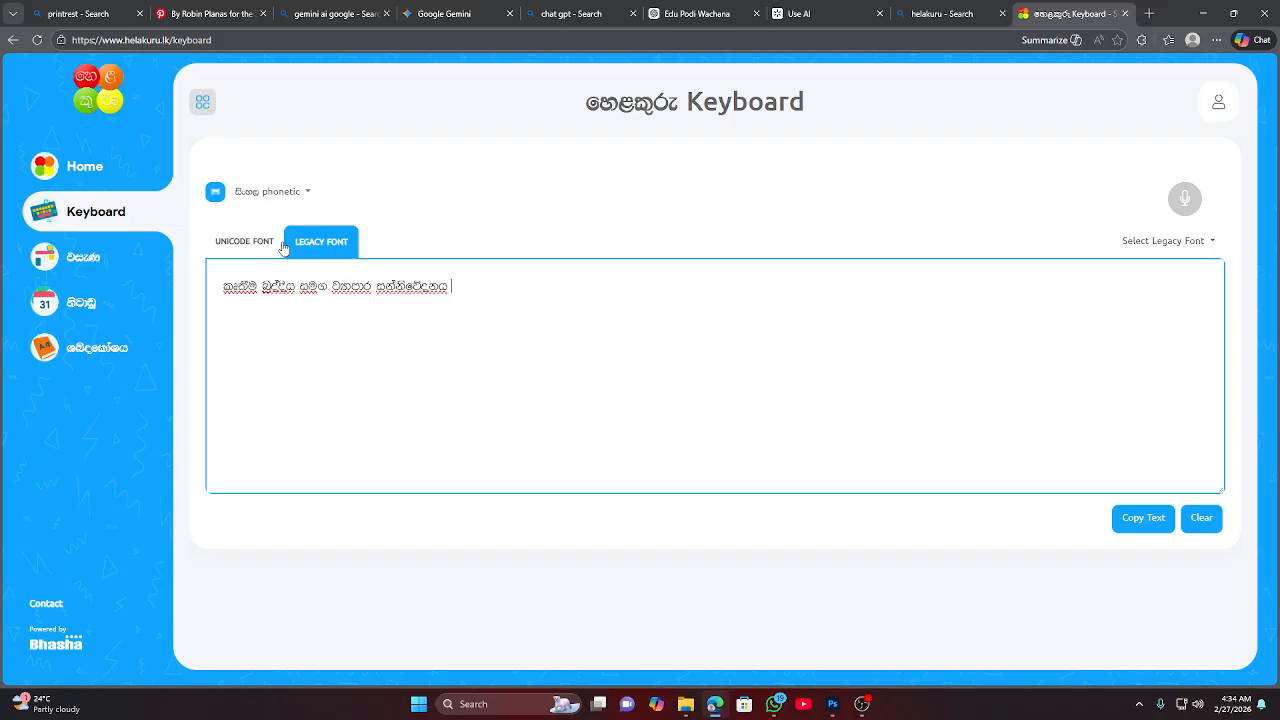
{"action": "left_click", "coordinate": [222, 246]}
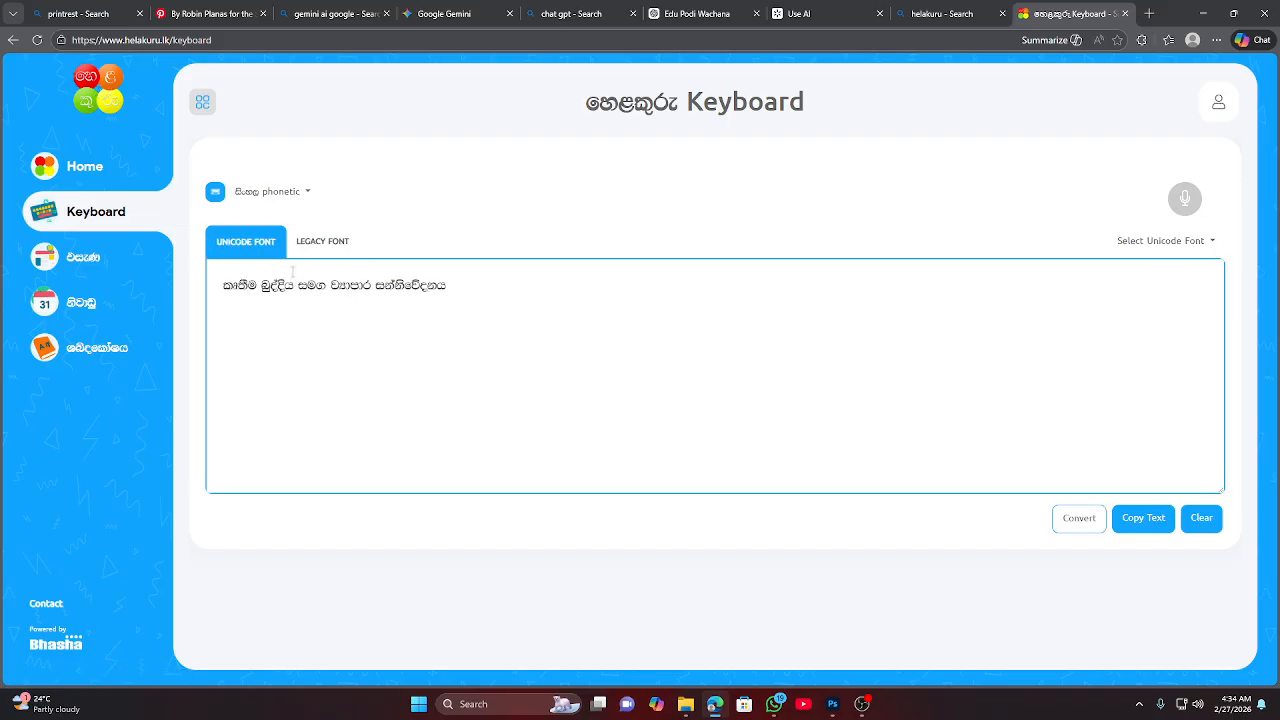
{"action": "left_click", "coordinate": [327, 246]}
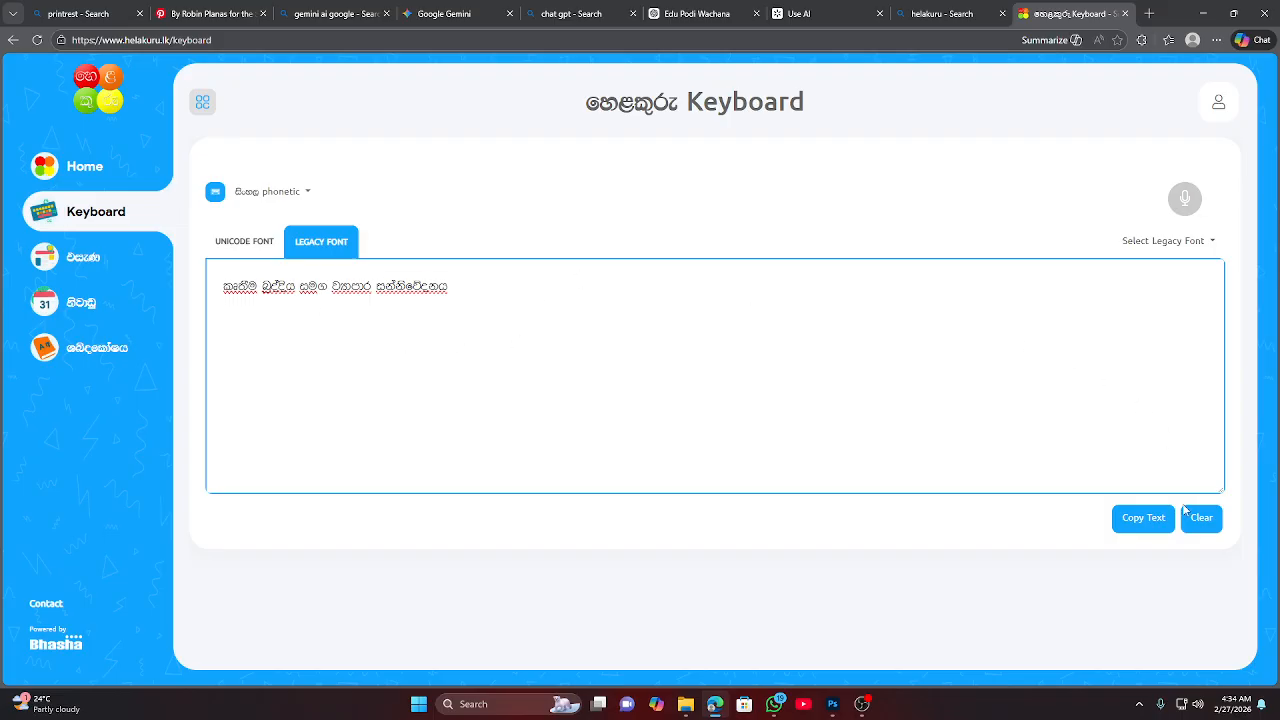
{"action": "left_click", "coordinate": [1145, 518]}
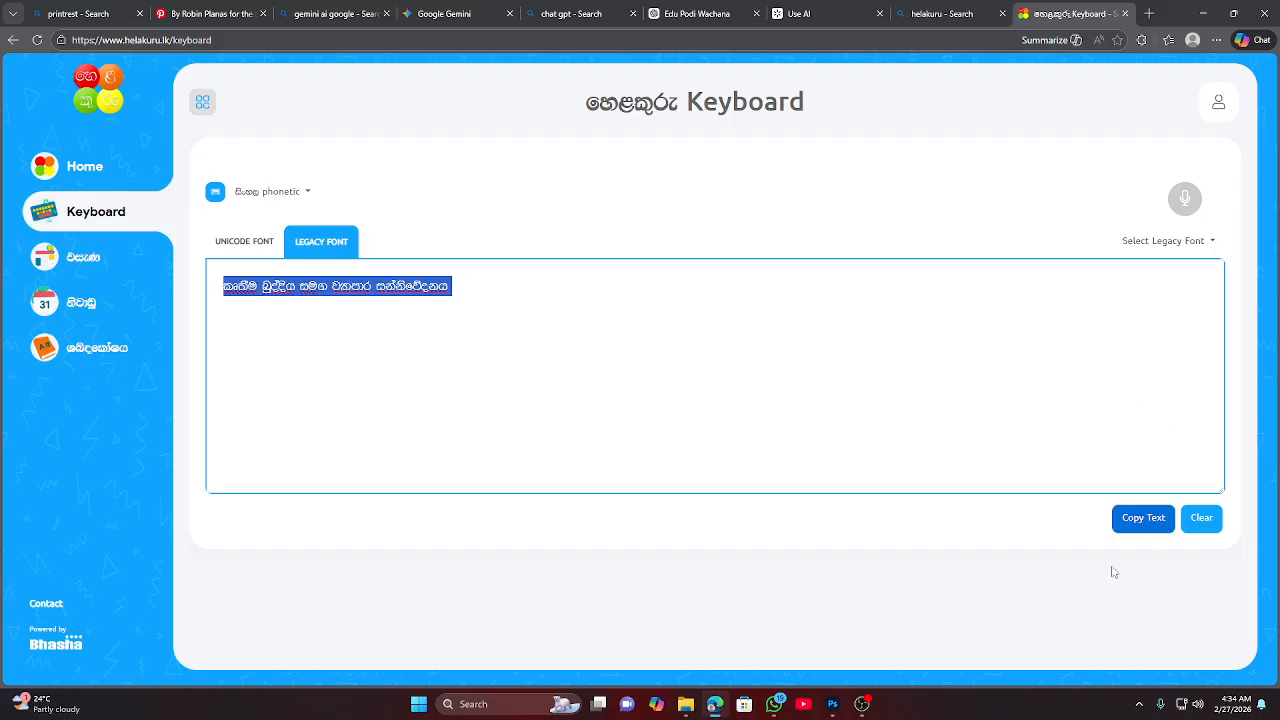
Back in Photoshop, replace the Sinhala subtitle above the DHRM -1031 label with the copied text කෘතීම බුද්දිය සමග ව්‍යාපාර සන්නිවේදනය.
{"action": "left_click", "coordinate": [833, 704]}
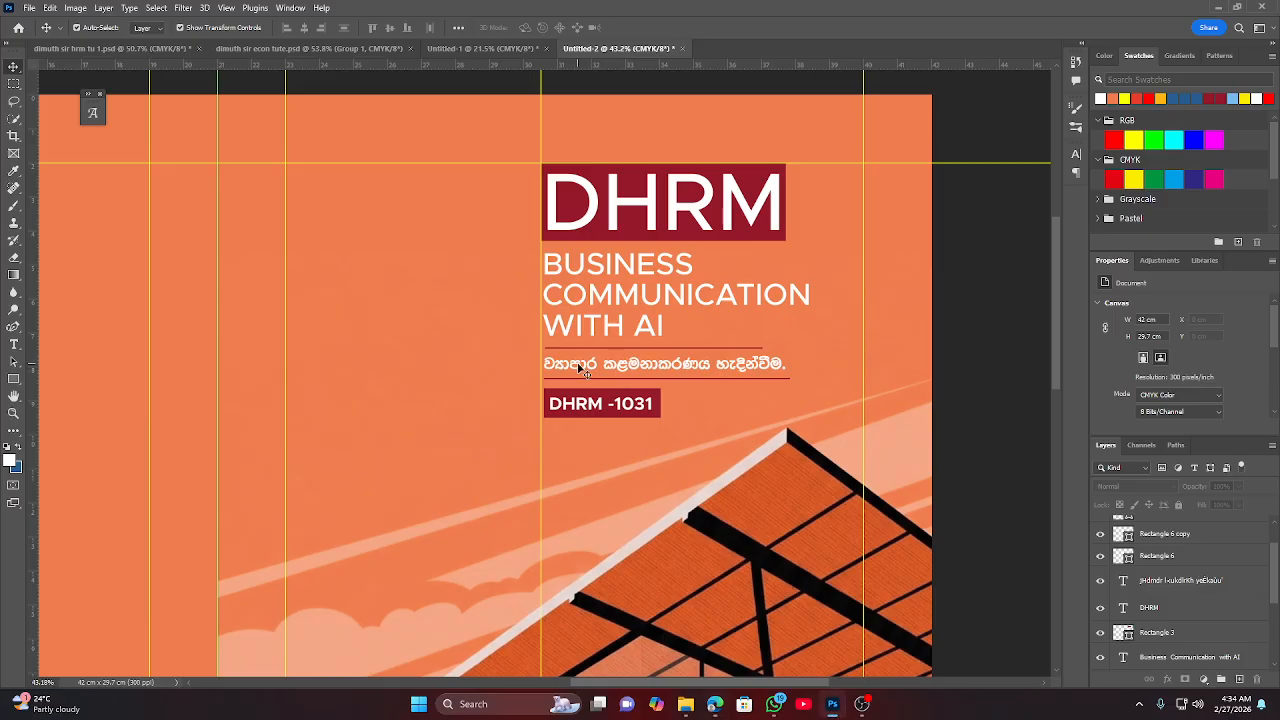
{"action": "scroll", "coordinate": [585, 370], "scroll_direction": "up", "scroll_amount": 3}
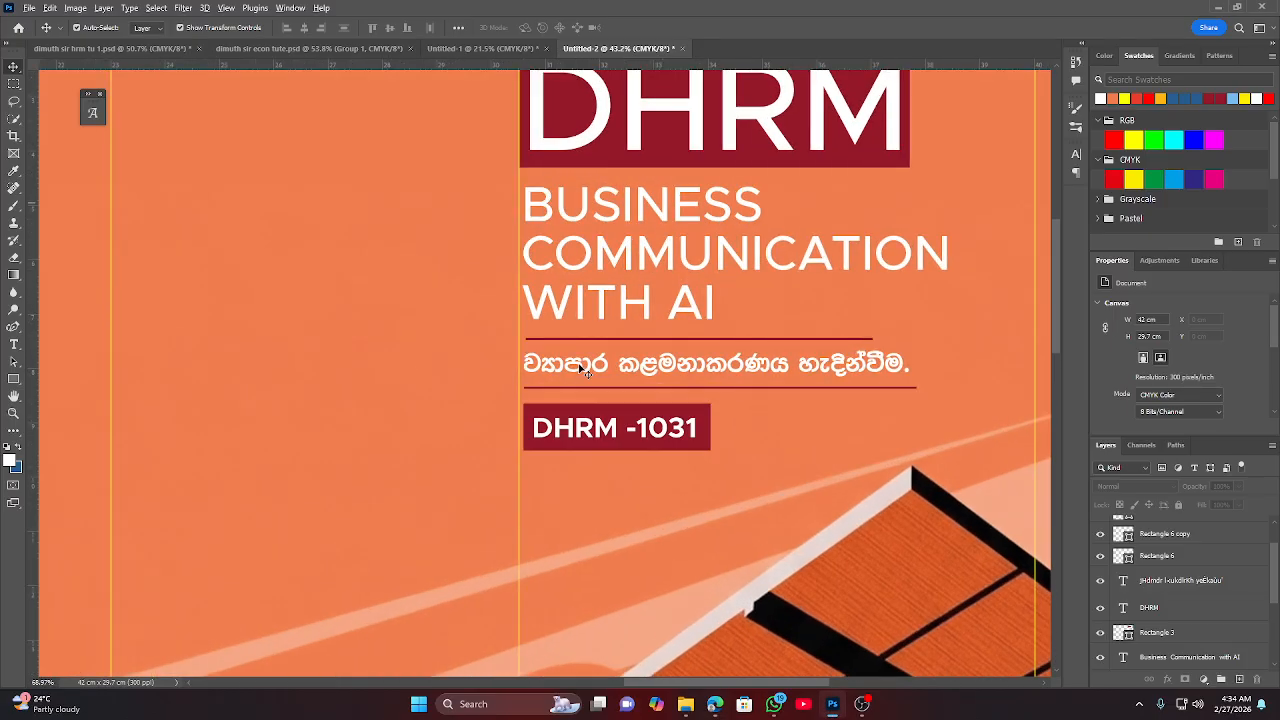
{"action": "left_click", "coordinate": [585, 370]}
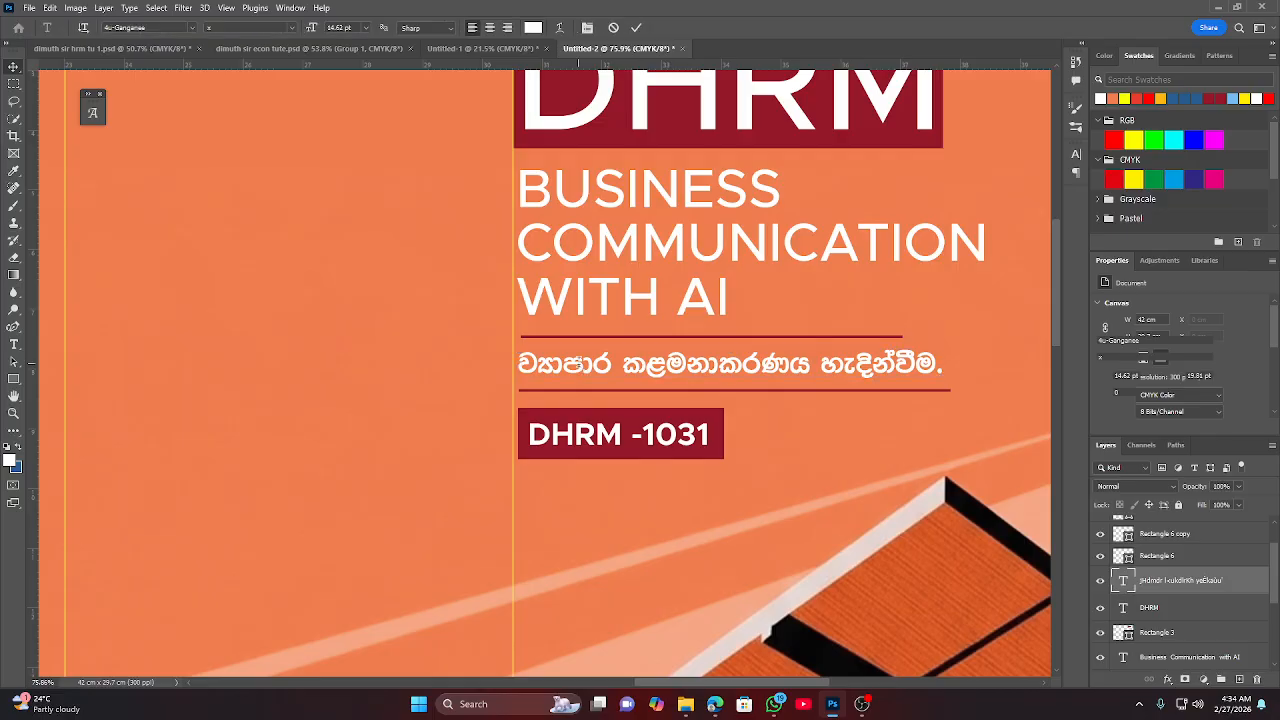
{"action": "double_click", "coordinate": [583, 368]}
{"action": "key", "text": "ctrl+v"}
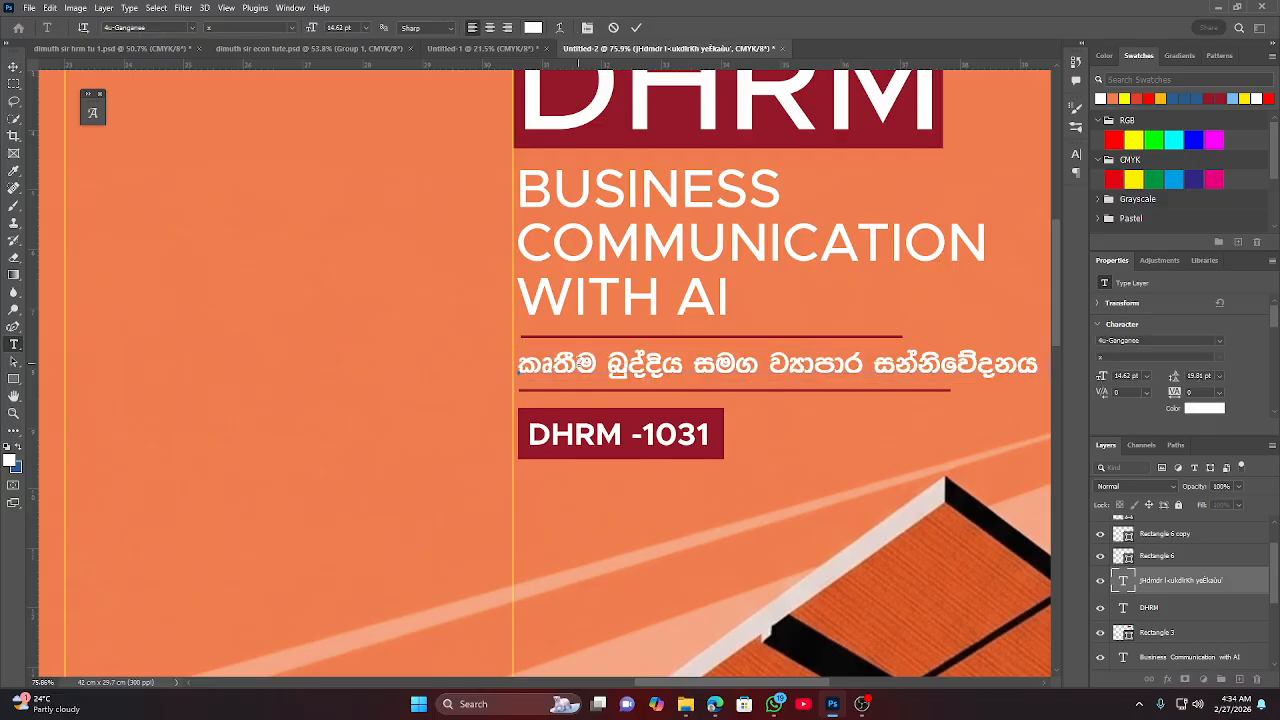
{"action": "left_click", "coordinate": [636, 28]}
{"action": "left_click", "coordinate": [419, 347]}
{"action": "scroll", "coordinate": [708, 405], "scroll_direction": "down", "scroll_amount": 3}
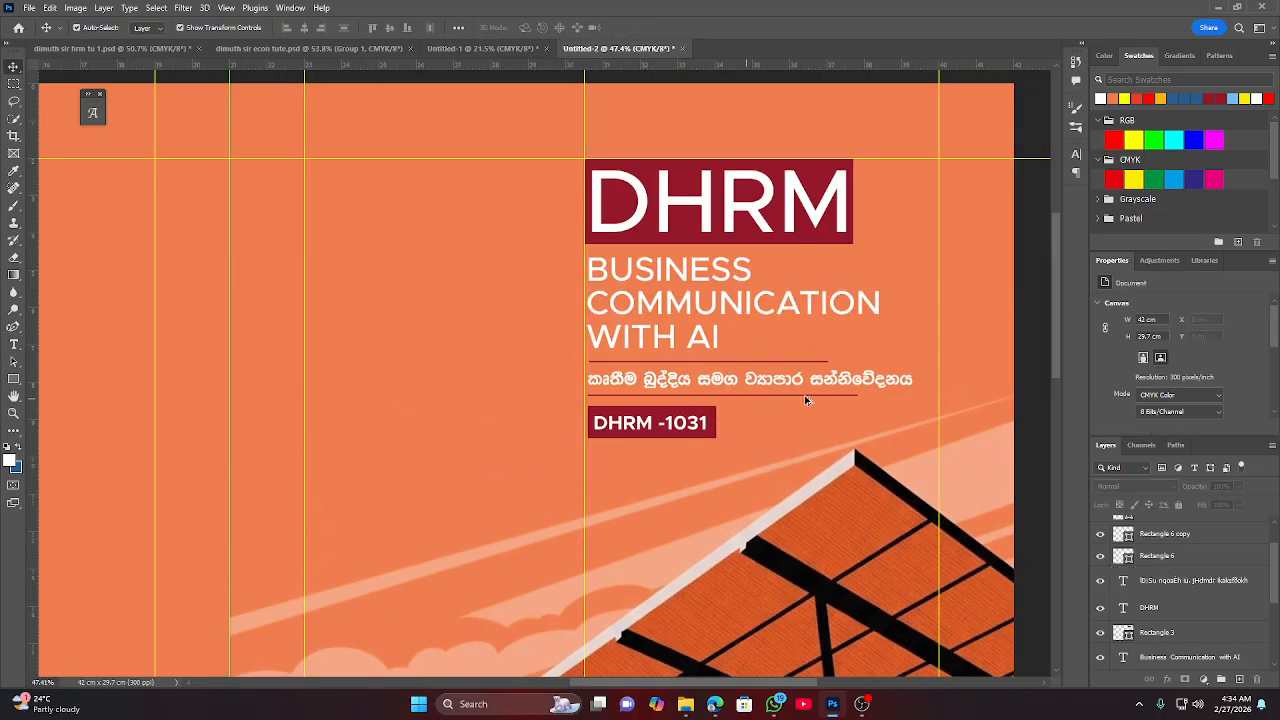
Stretch the dark red line above the Sinhala subtitle to the end of the subtitle text.
{"action": "scroll", "coordinate": [880, 367], "scroll_direction": "up", "scroll_amount": 4}
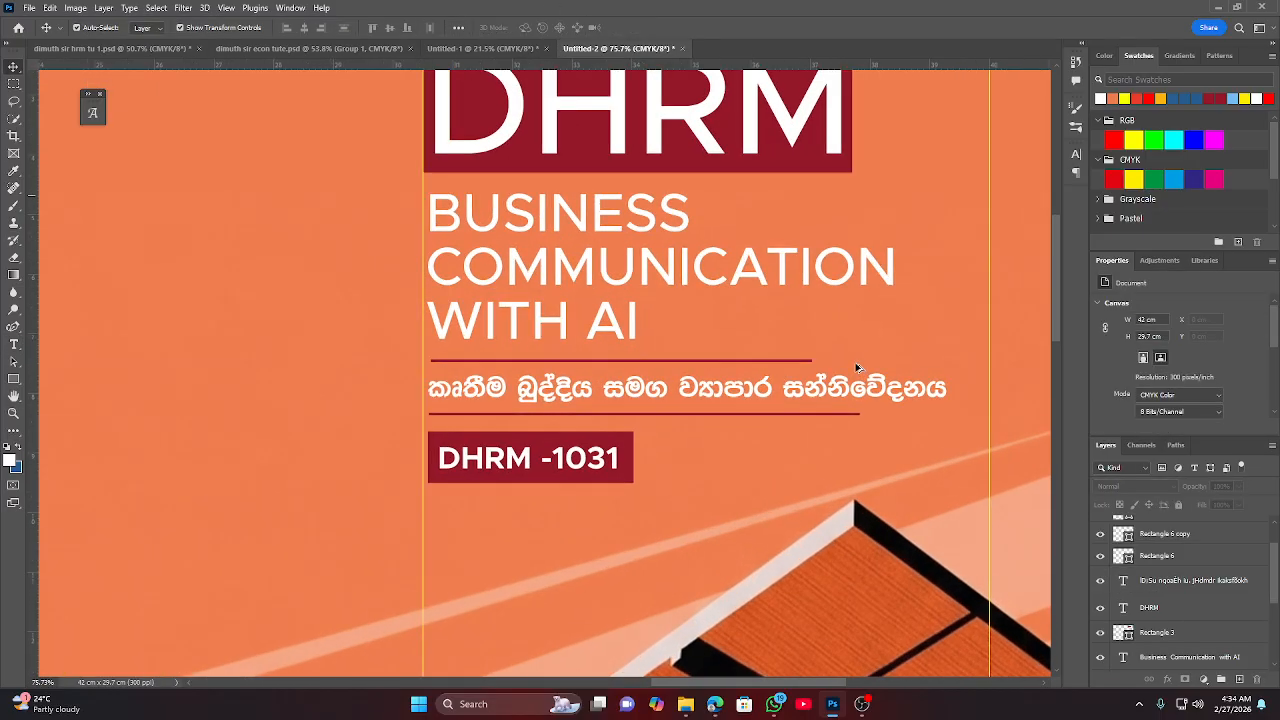
{"action": "left_click_drag", "start_coordinate": [790, 365], "coordinate": [989, 361]}
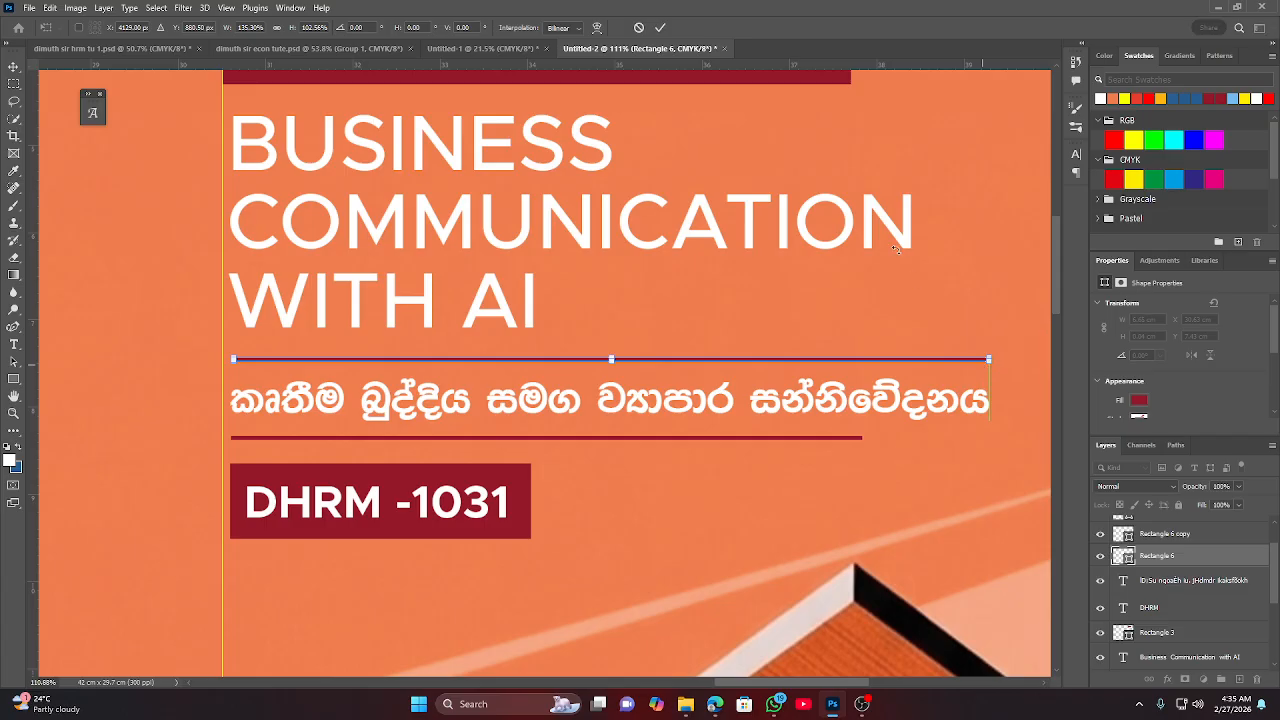
{"action": "left_click", "coordinate": [660, 27]}
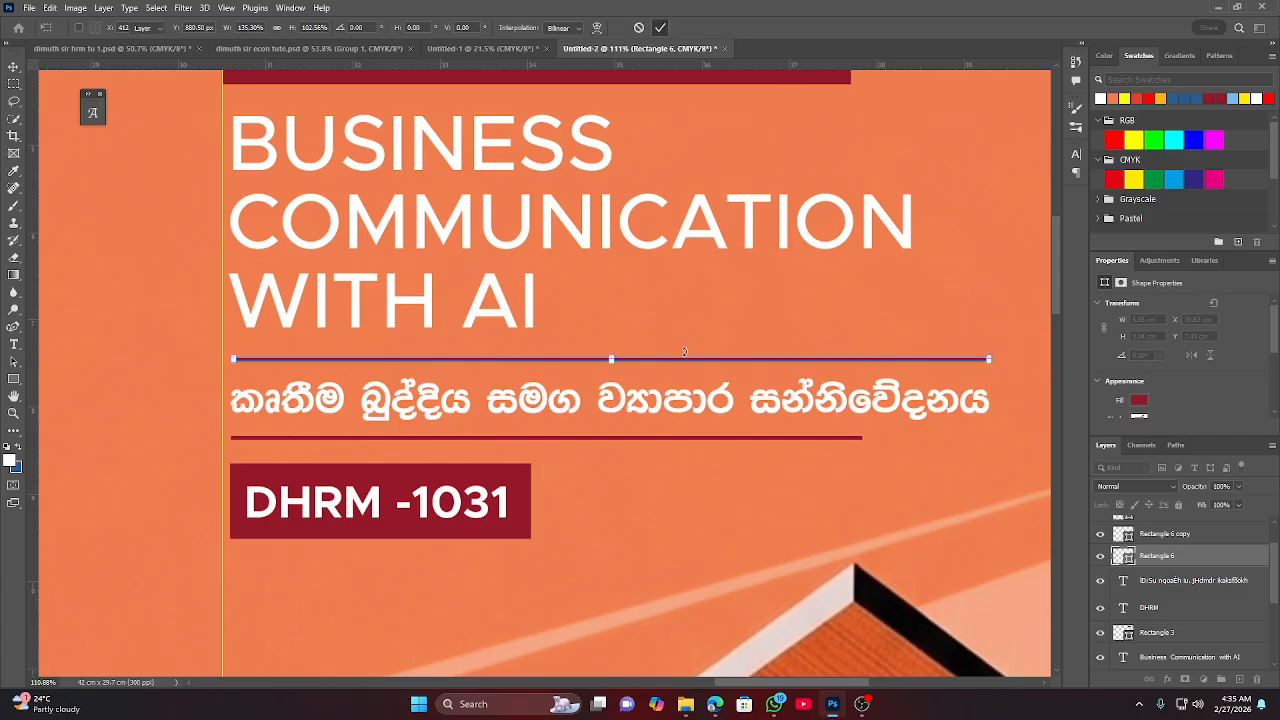
Delete both dark red lines above and below the Sinhala subtitle.
{"action": "left_click", "coordinate": [632, 439]}
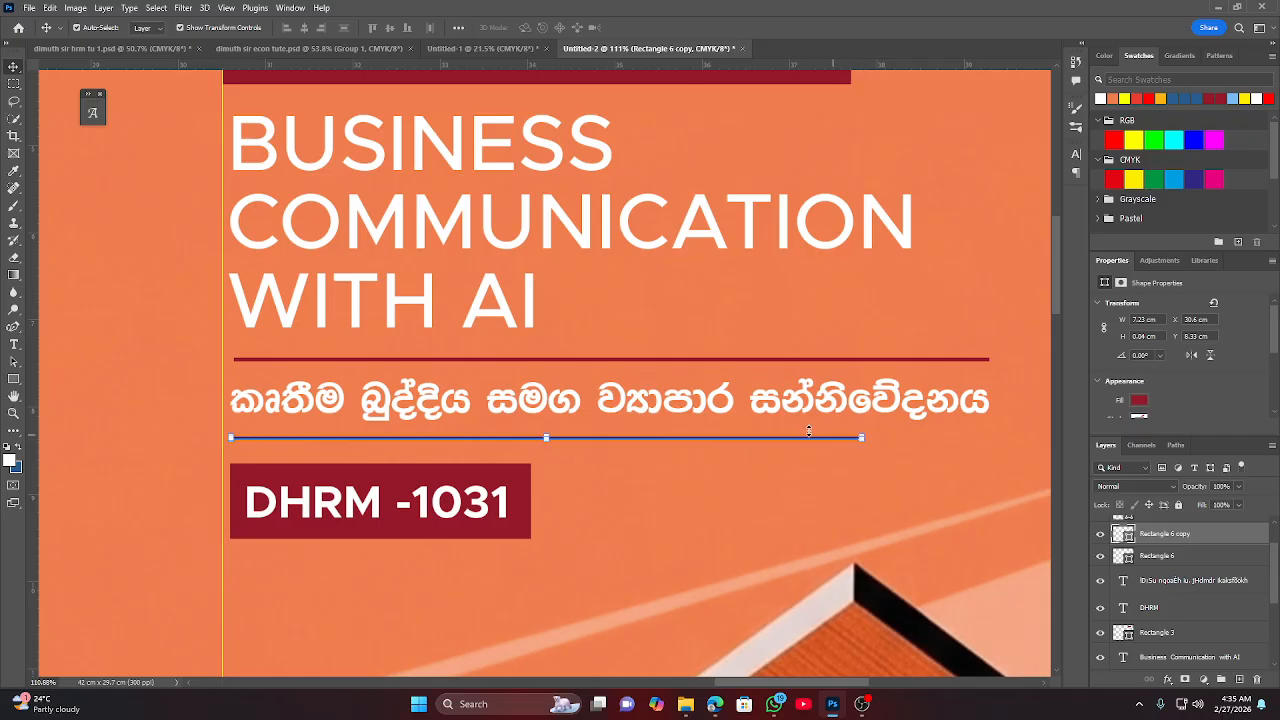
{"action": "key", "text": "Delete"}
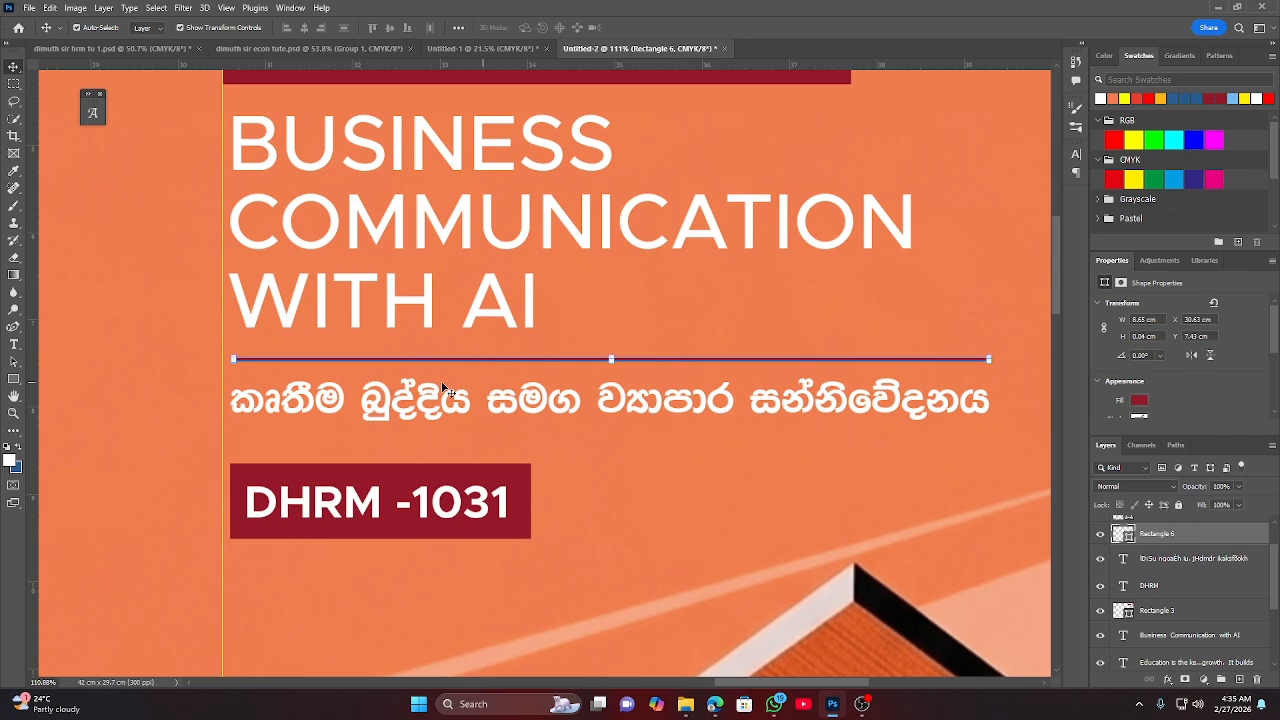
{"action": "key", "text": "Delete"}
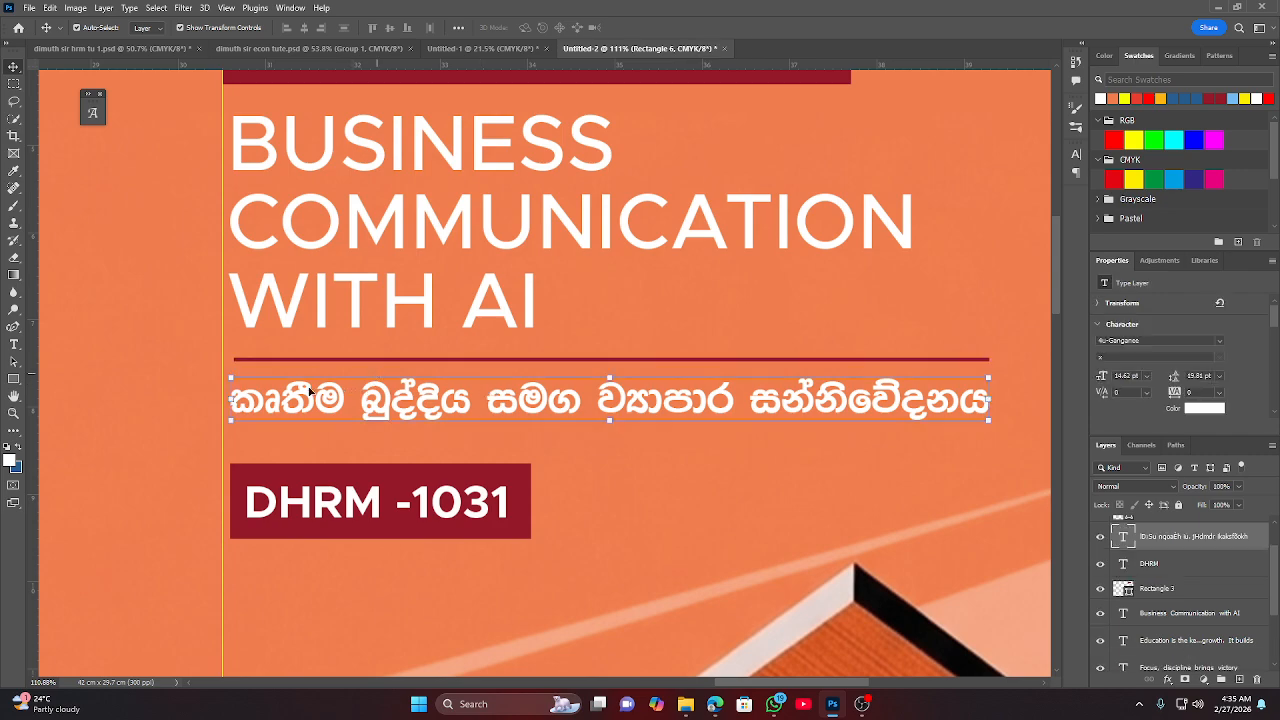
{"action": "left_click", "coordinate": [533, 424]}
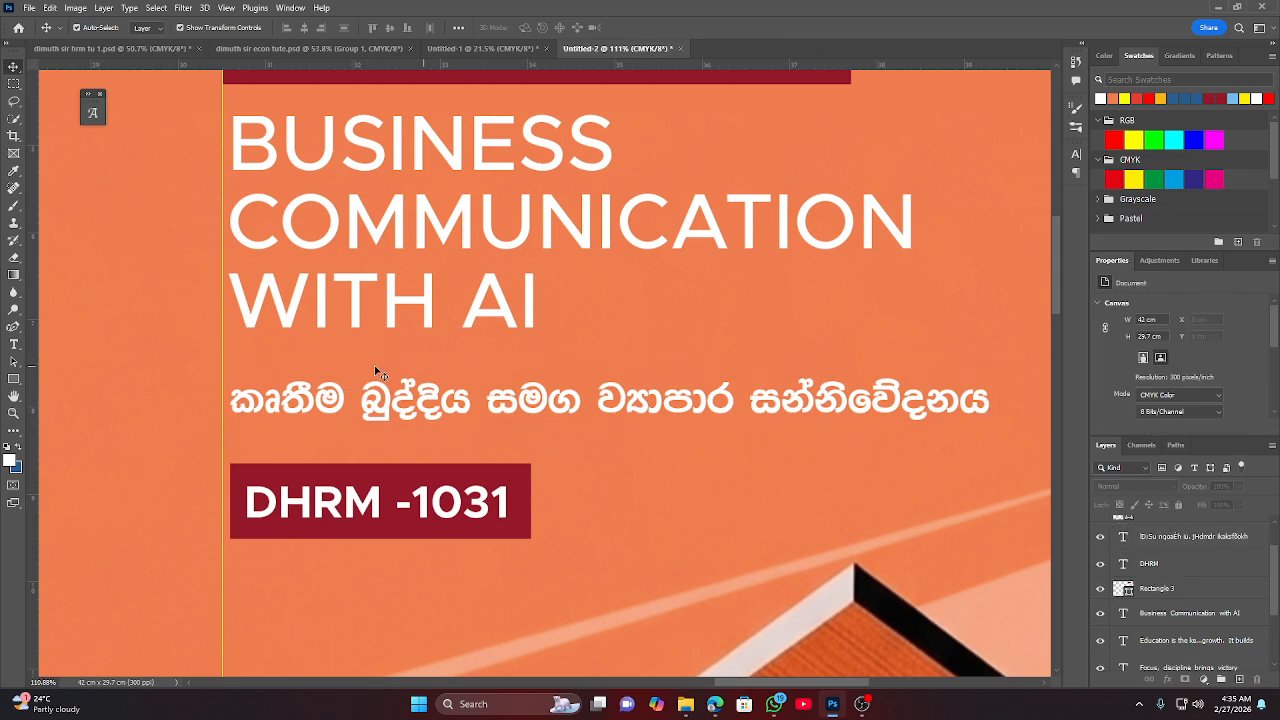
Draw a white rectangle about 8.8 cm wide above the Sinhala subtitle and thin it to a line about 0.04 cm high.
{"action": "left_click", "coordinate": [14, 379]}
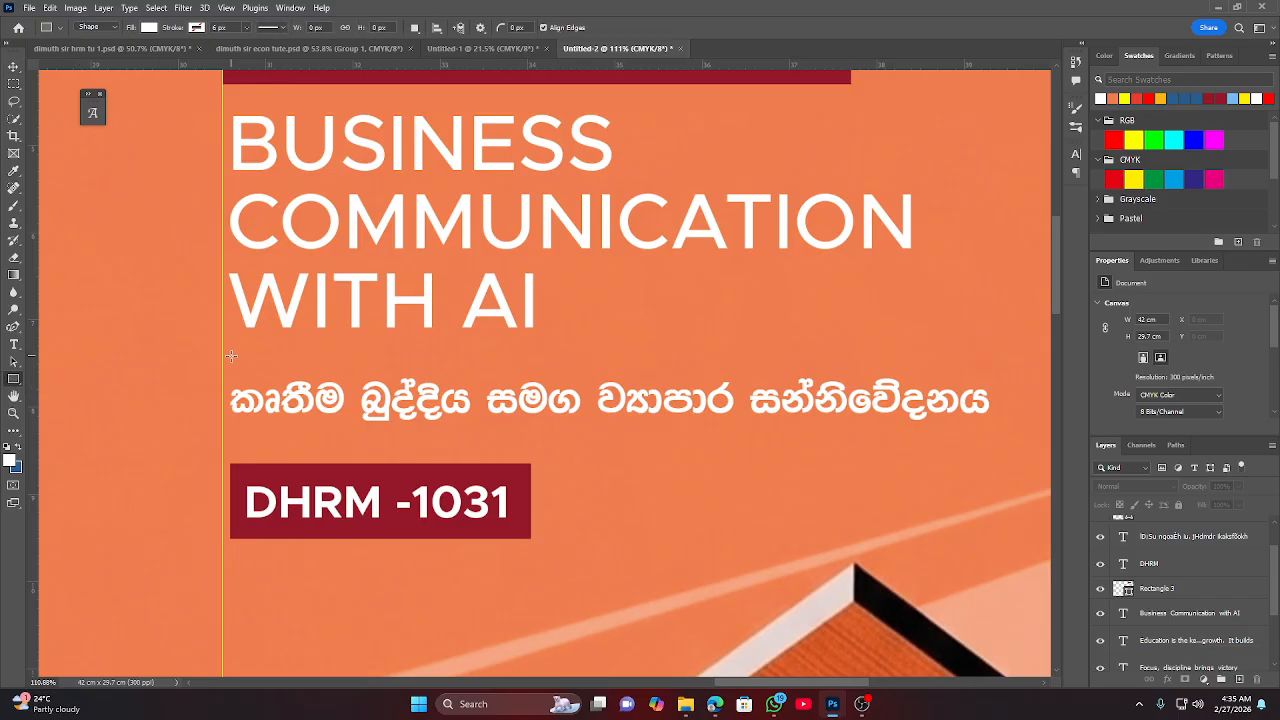
{"action": "left_click_drag", "start_coordinate": [222, 357], "coordinate": [937, 382]}
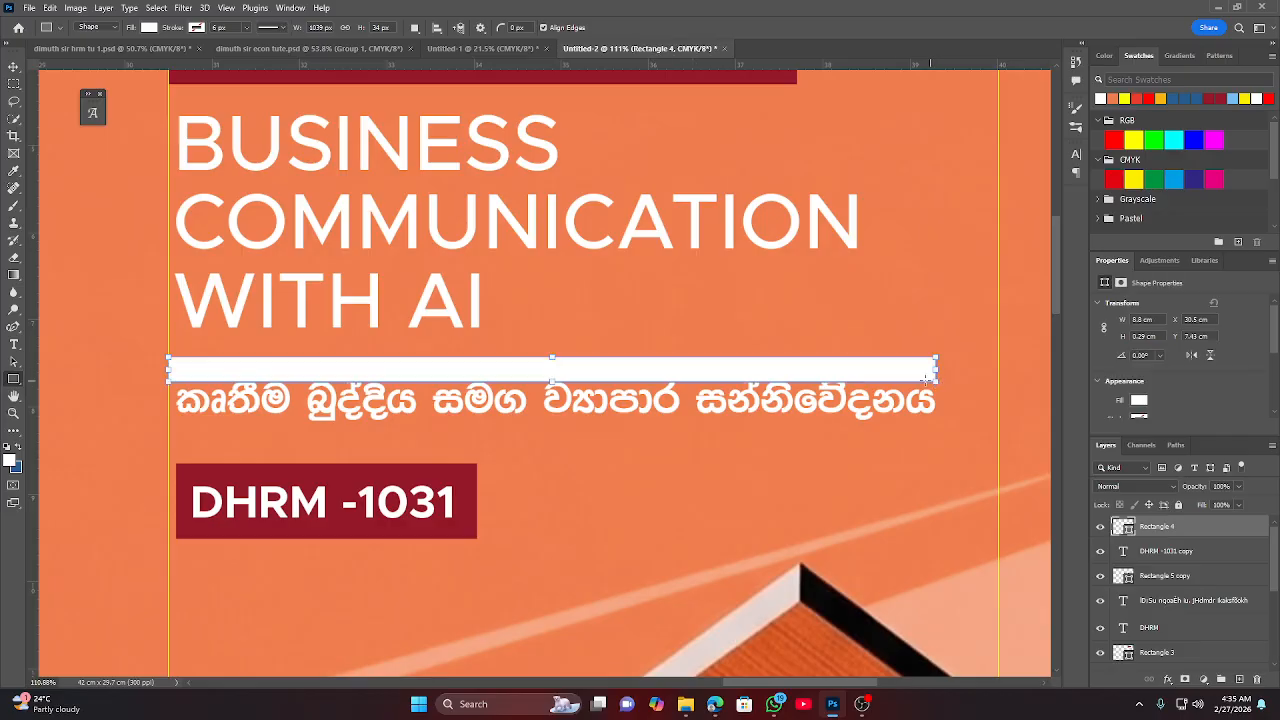
{"action": "left_click", "coordinate": [14, 66]}
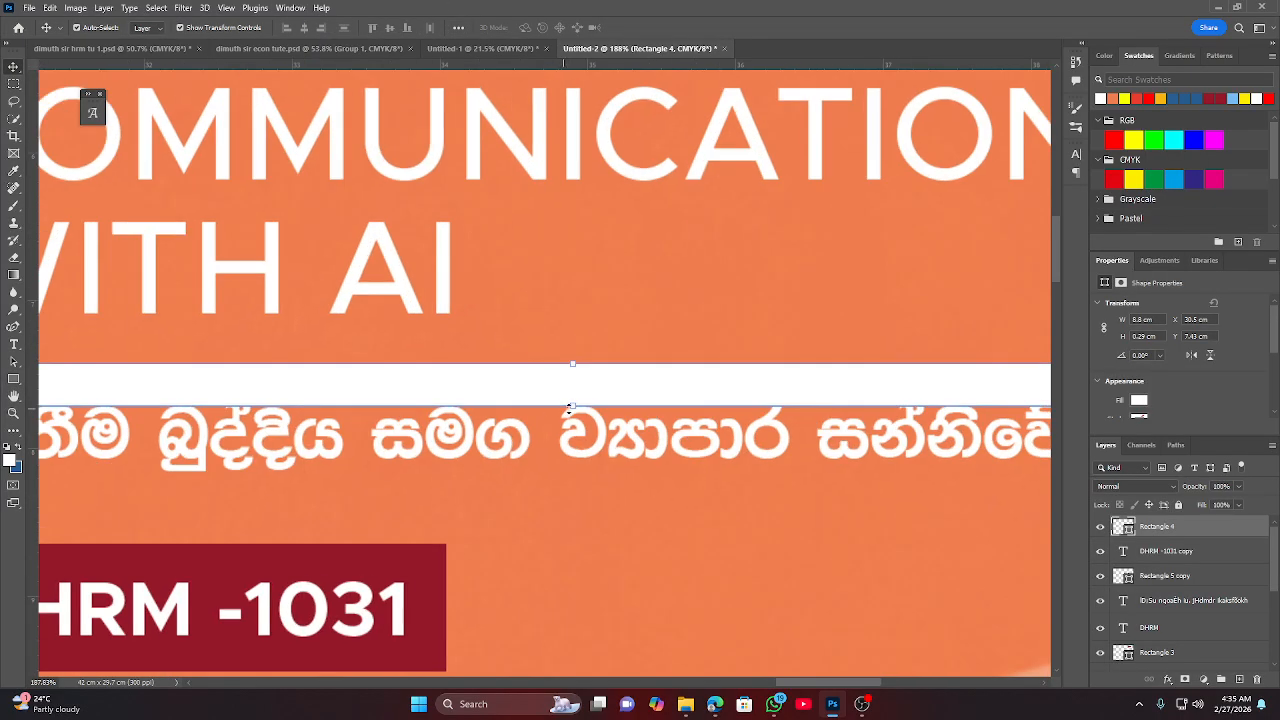
{"action": "left_click_drag", "start_coordinate": [573, 405], "coordinate": [573, 367]}
{"action": "left_click", "coordinate": [659, 28]}
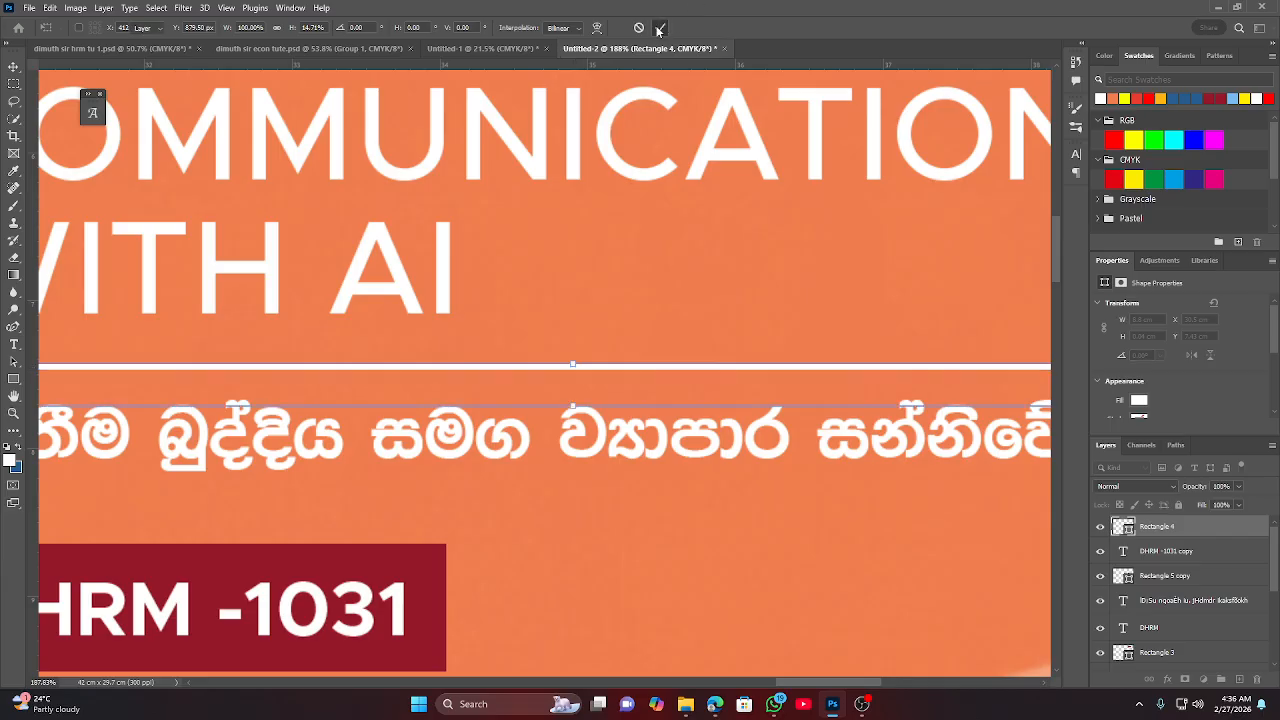
{"action": "left_click", "coordinate": [560, 535]}
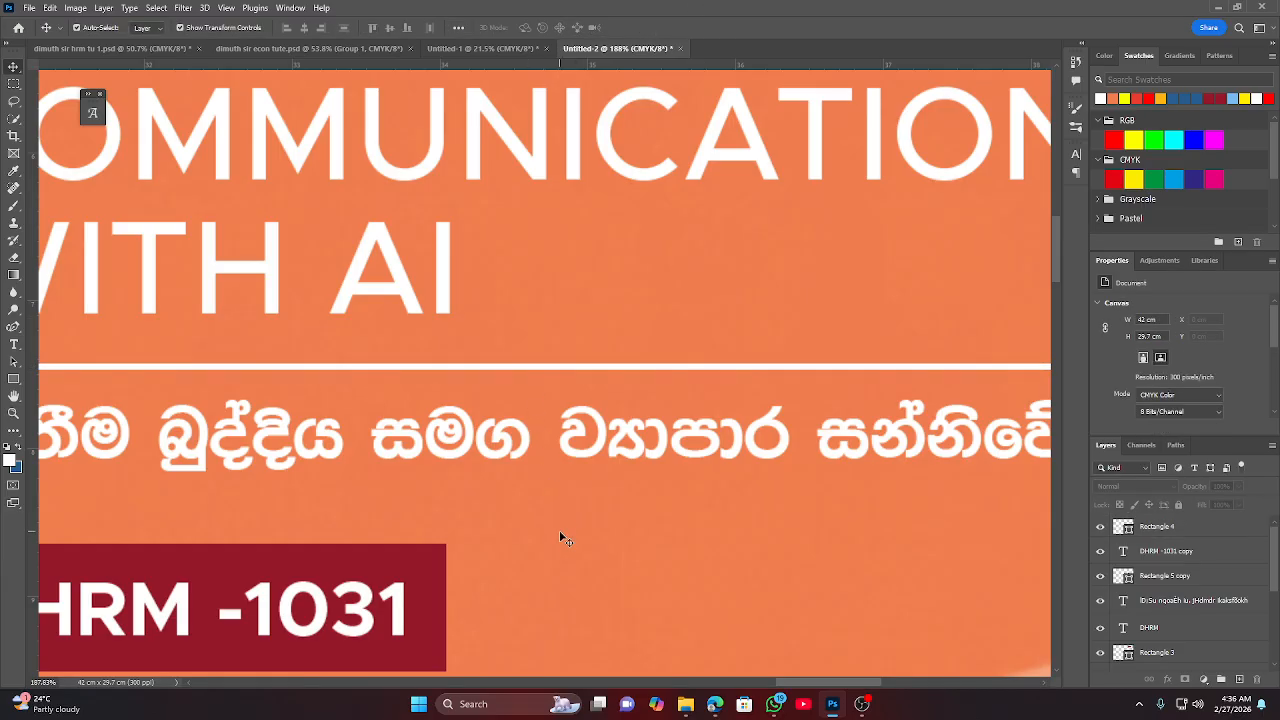
Duplicate the white line above the Sinhala subtitle and place the copy between the subtitle and the DHRM -1031 label.
{"action": "scroll", "coordinate": [560, 535], "scroll_direction": "down", "scroll_amount": 6}
{"action": "scroll", "coordinate": [520, 542], "scroll_direction": "down", "scroll_amount": 3}
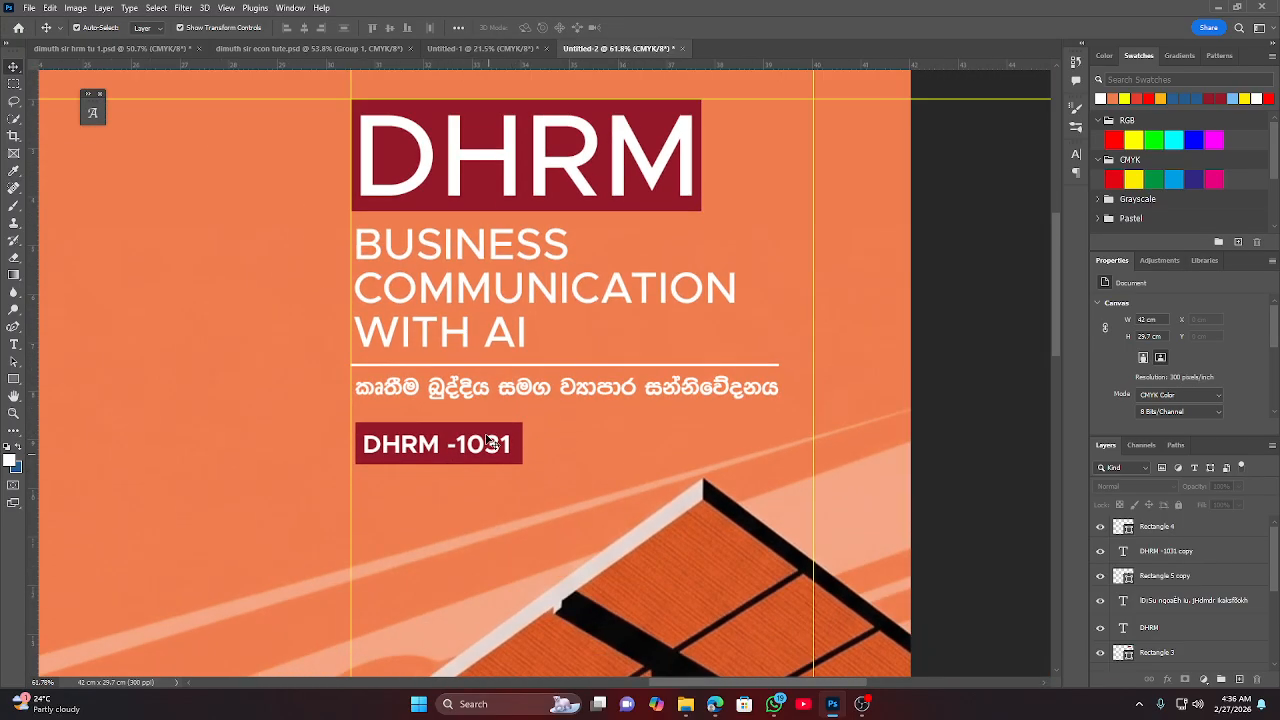
{"action": "scroll", "coordinate": [482, 380], "scroll_direction": "up", "scroll_amount": 5}
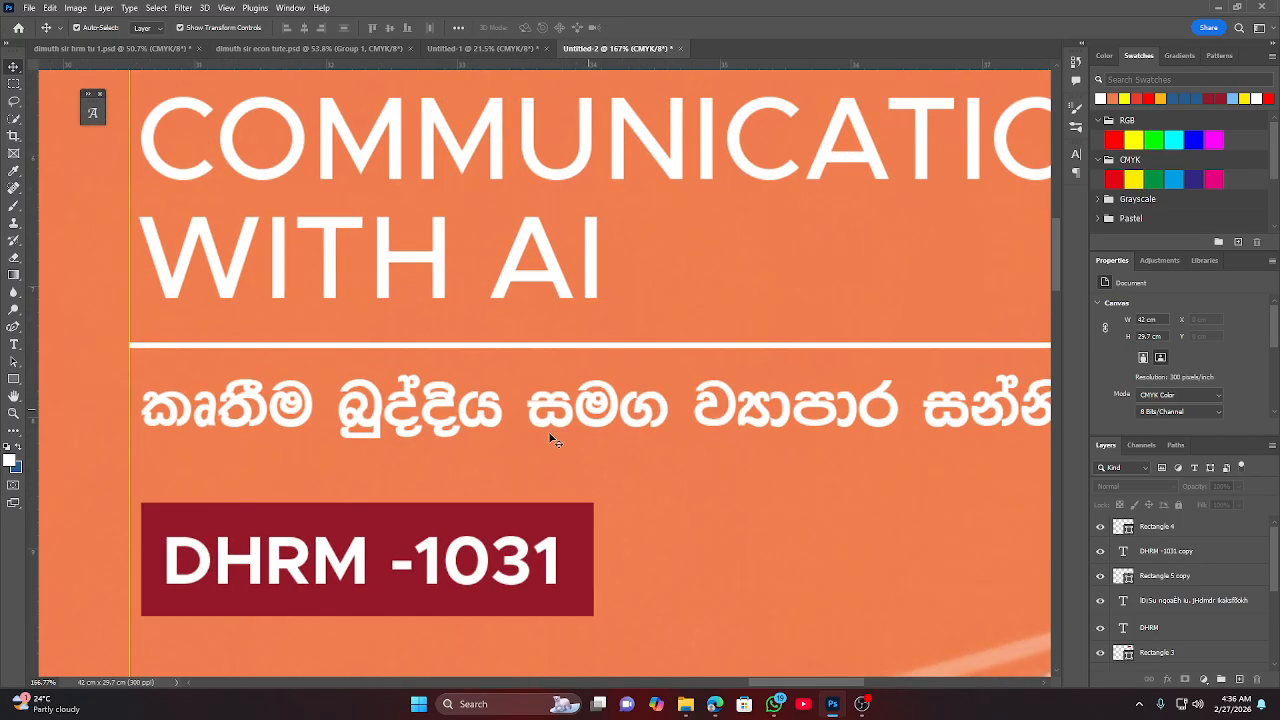
{"action": "left_click", "coordinate": [14, 380]}
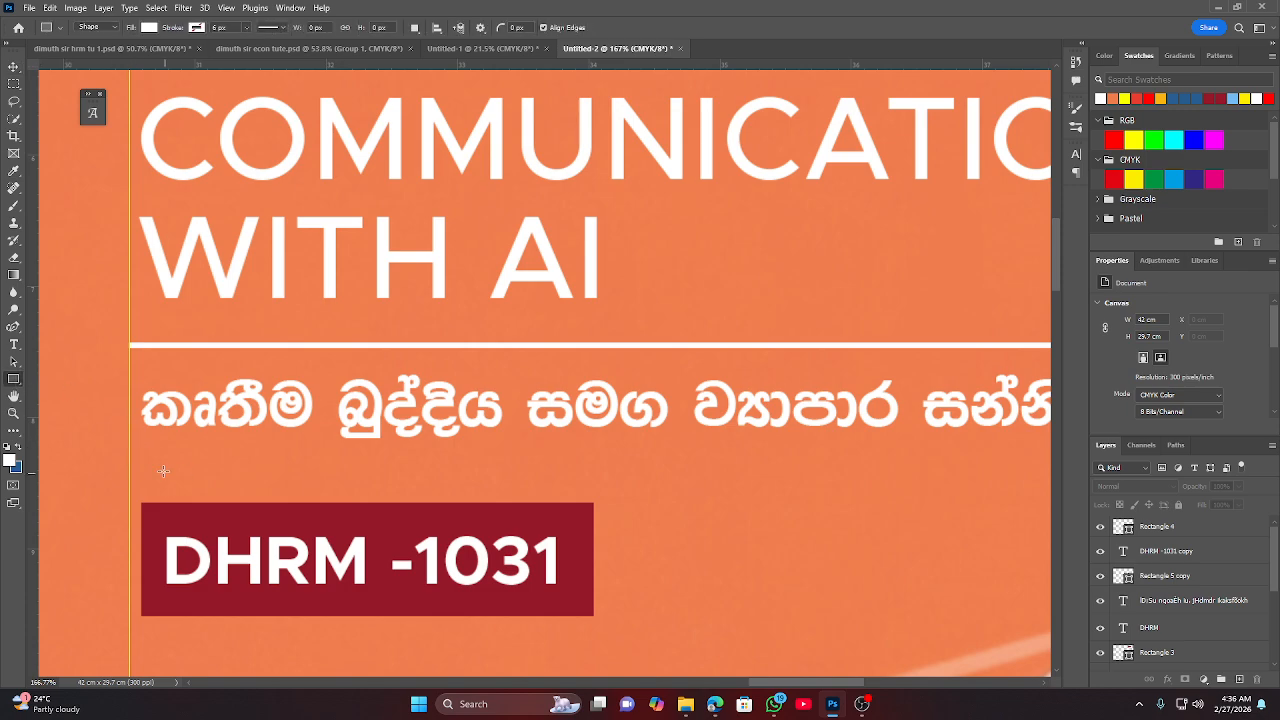
{"action": "left_click", "coordinate": [14, 66]}
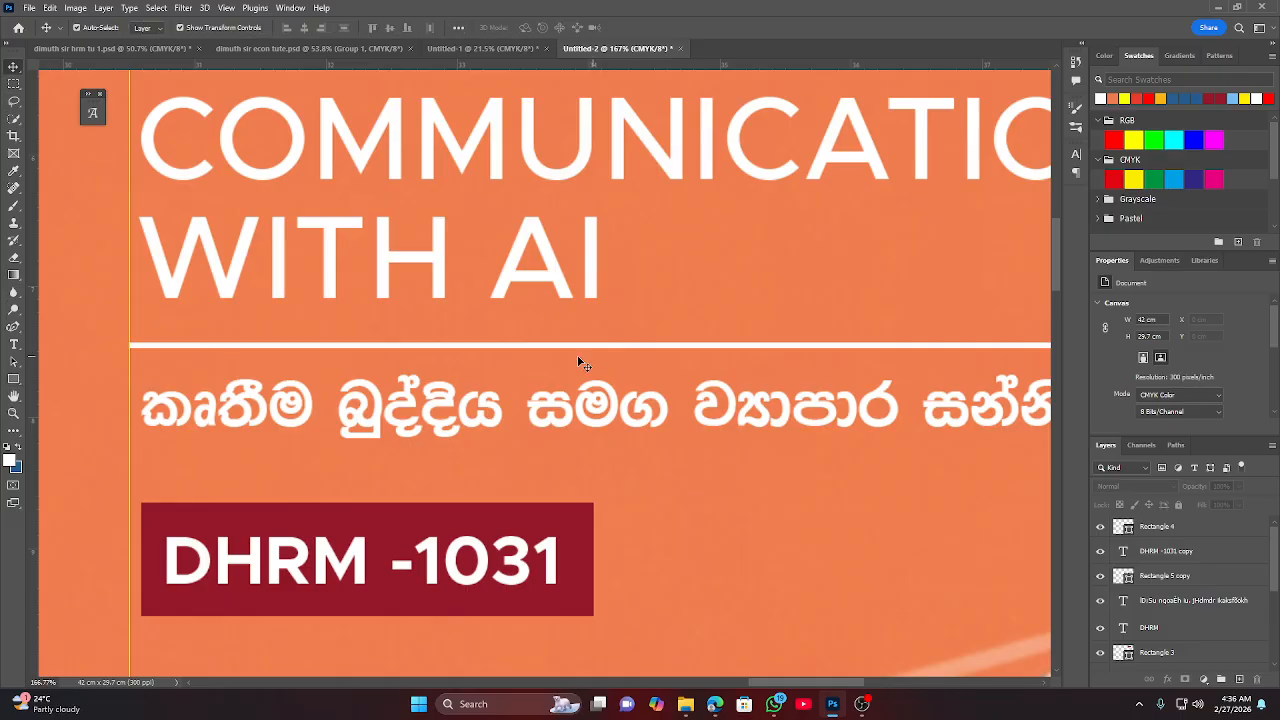
{"action": "left_click", "coordinate": [605, 346]}
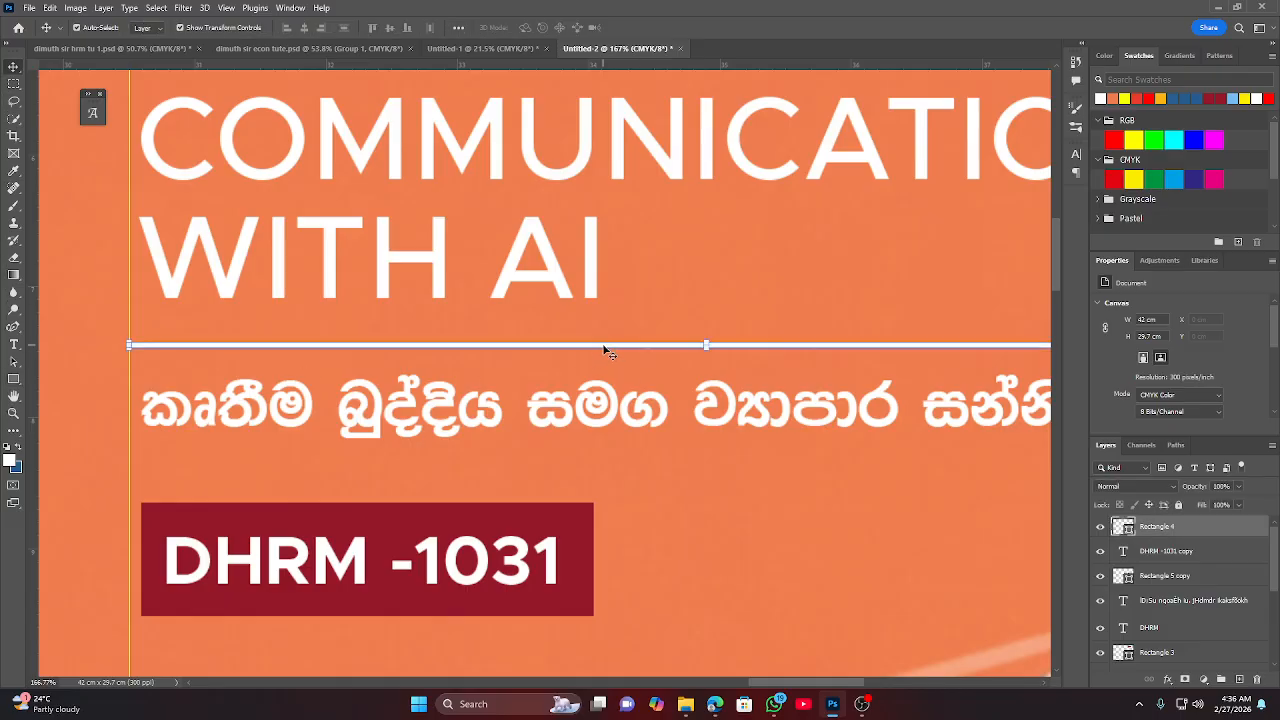
{"action": "left_click_drag", "start_coordinate": [610, 350], "coordinate": [613, 470]}
{"action": "scroll", "coordinate": [688, 498], "scroll_direction": "down", "scroll_amount": 5}
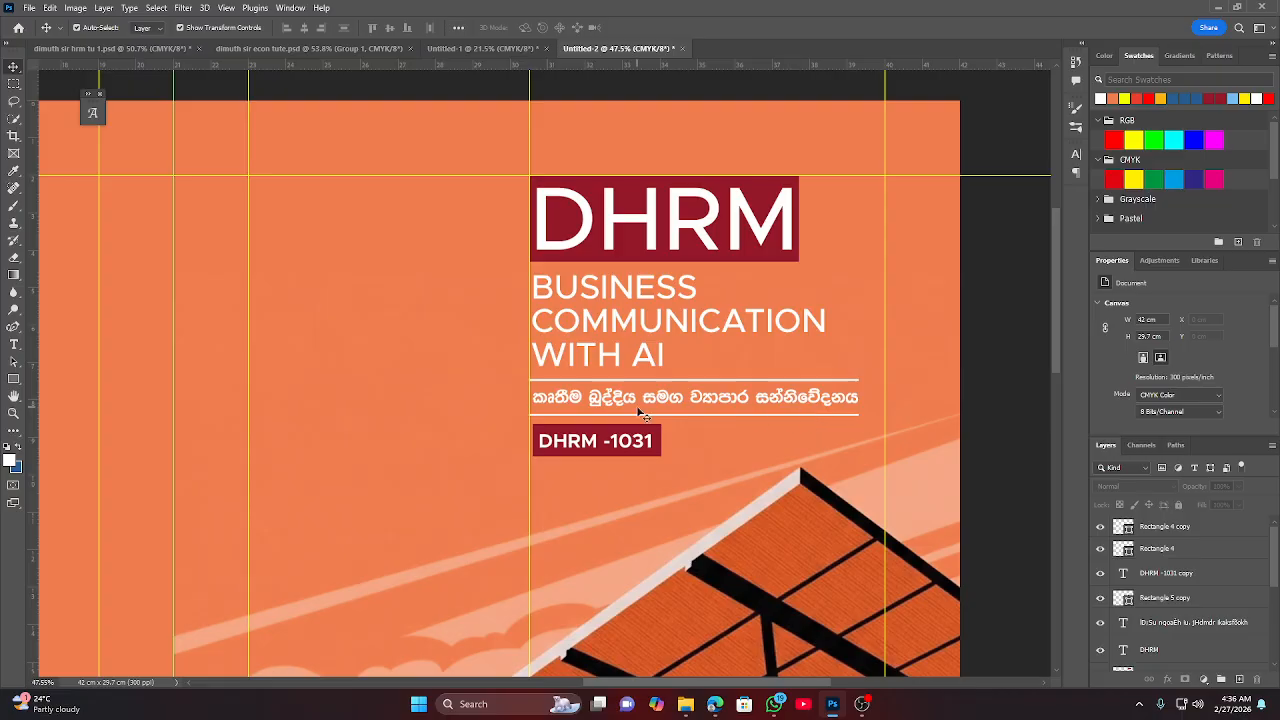
Stretch the BUSINESS COMMUNICATION WITH AI title horizontally to about 107% of its width.
{"action": "left_click", "coordinate": [654, 333]}
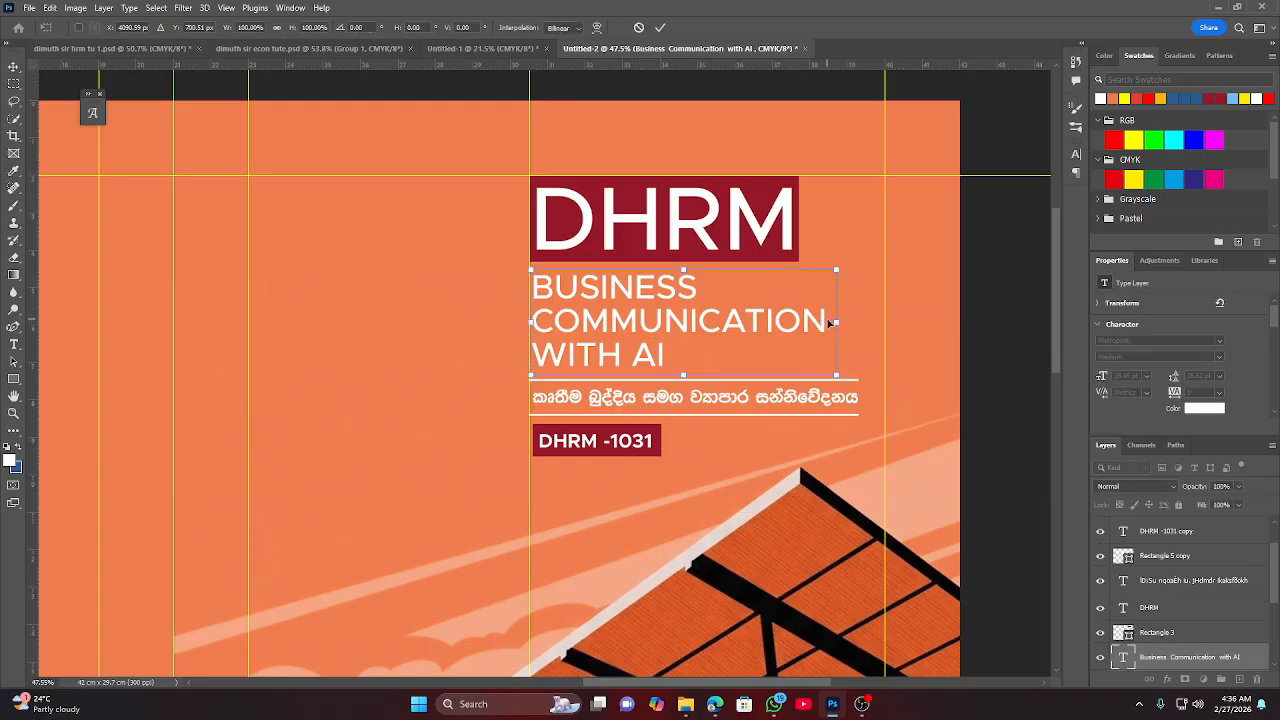
{"action": "left_click_drag", "start_coordinate": [826, 319], "coordinate": [860, 321]}
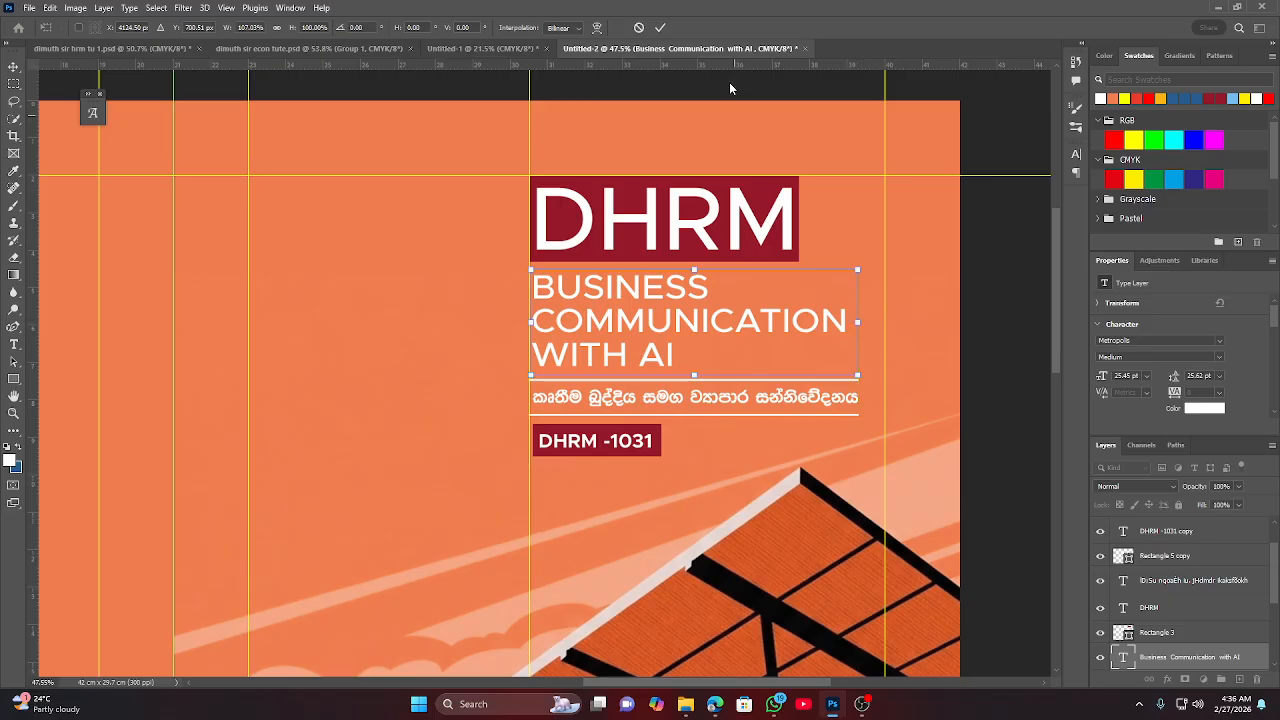
{"action": "left_click", "coordinate": [662, 29]}
{"action": "left_click", "coordinate": [1006, 334]}
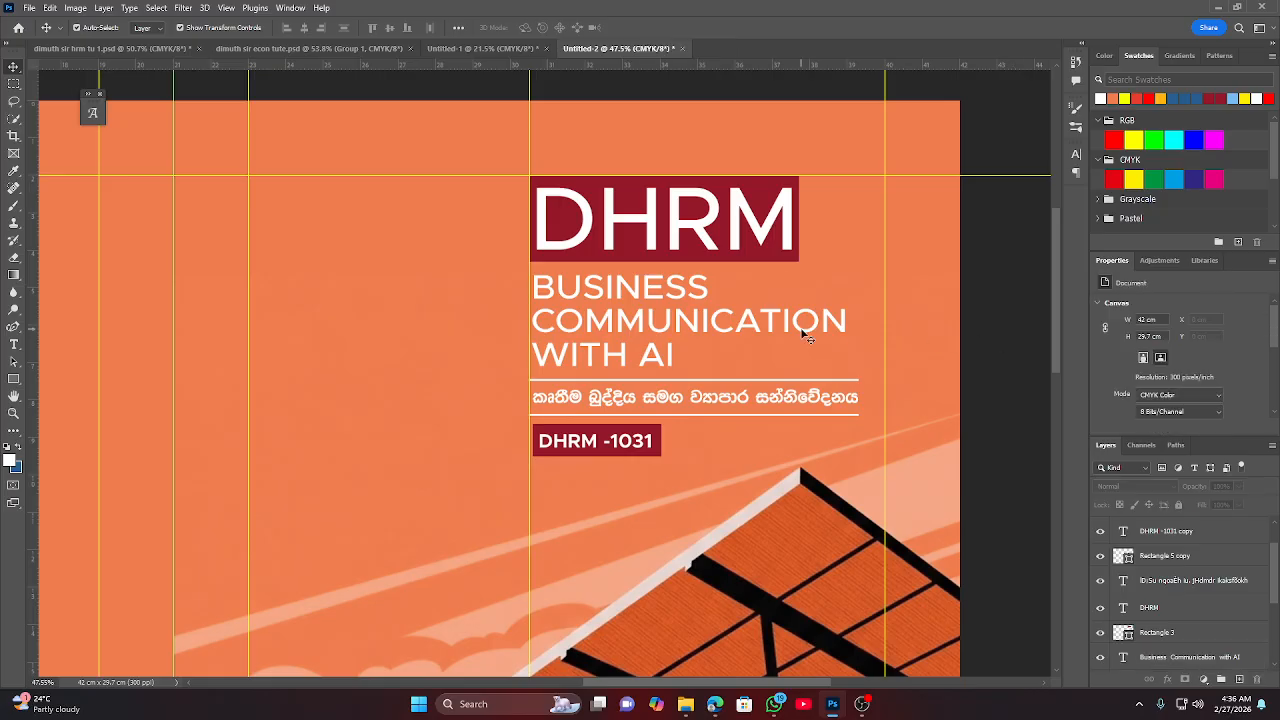
Shift the BUSINESS COMMUNICATION WITH AI title slightly left and down so its left edge meets the vertical guide.
{"action": "left_click", "coordinate": [804, 328]}
{"action": "key", "text": "ctrl+t"}
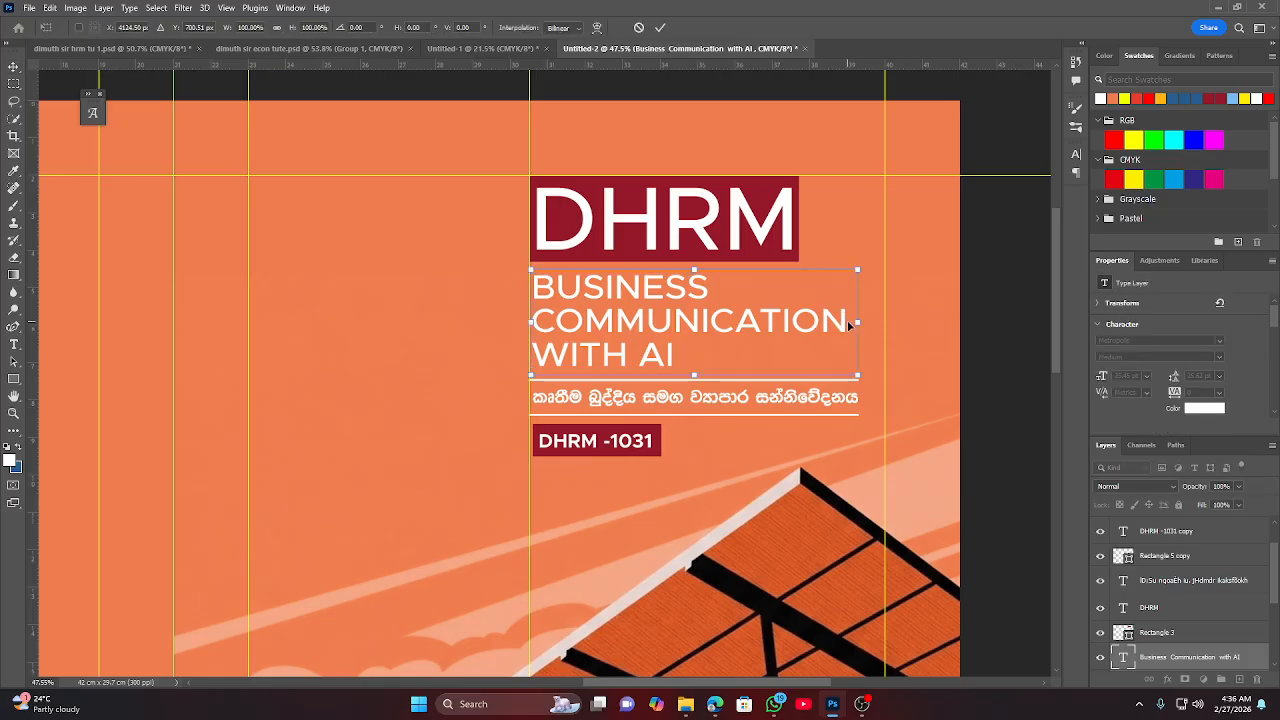
{"action": "left_click_drag", "start_coordinate": [852, 320], "coordinate": [844, 323]}
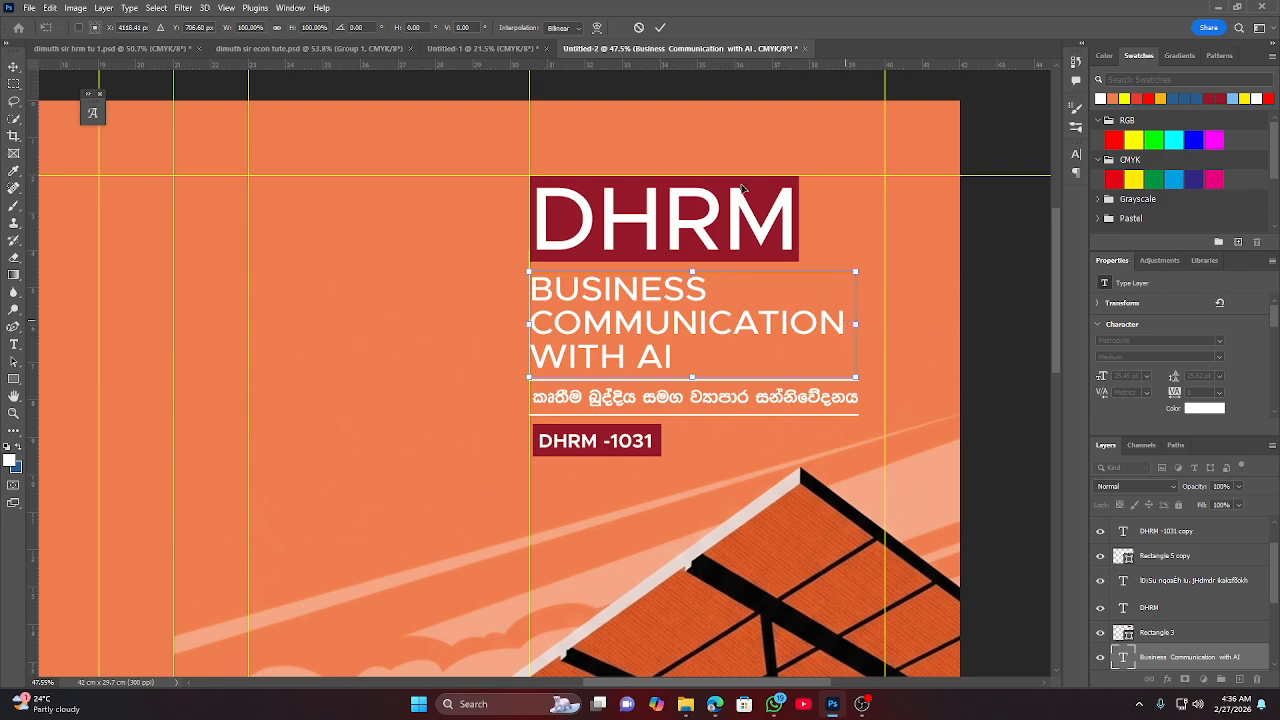
{"action": "left_click", "coordinate": [658, 30]}
{"action": "left_click_drag", "start_coordinate": [580, 328], "coordinate": [581, 333]}
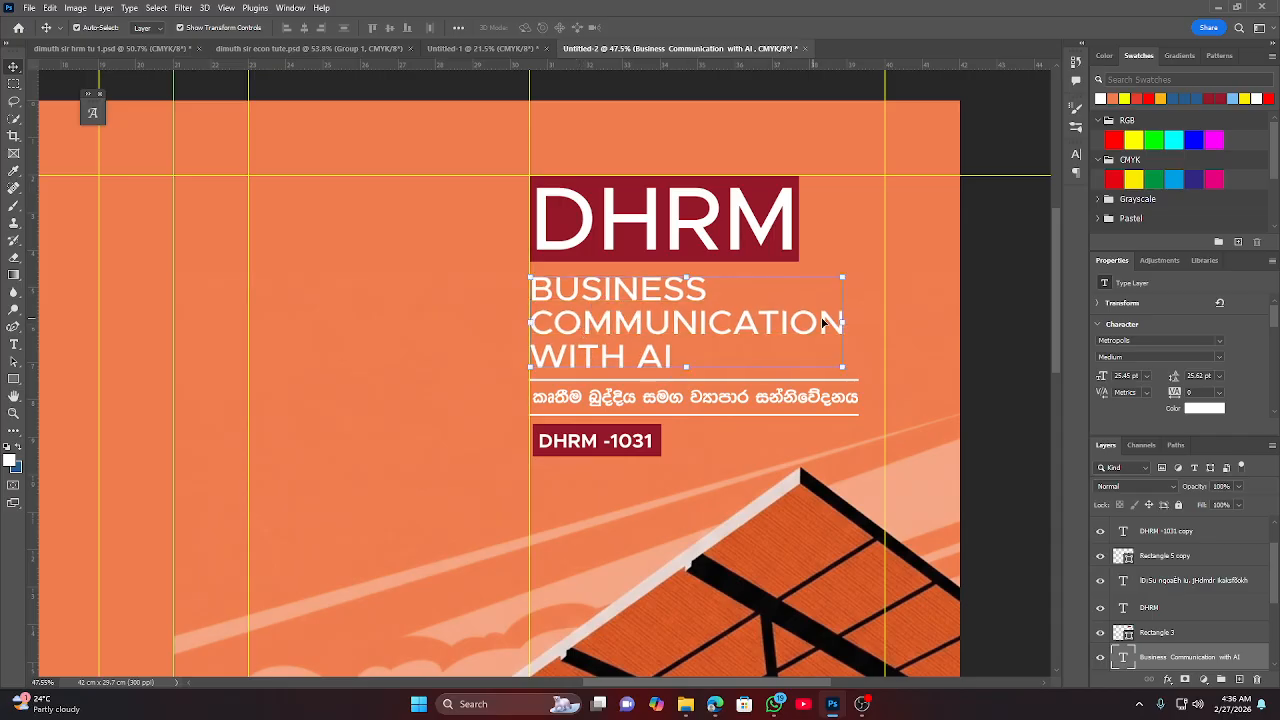
Scale the BUSINESS COMMUNICATION WITH AI title proportionally to about 104% so its text ends level with the white lines.
{"action": "left_click", "coordinate": [847, 321]}
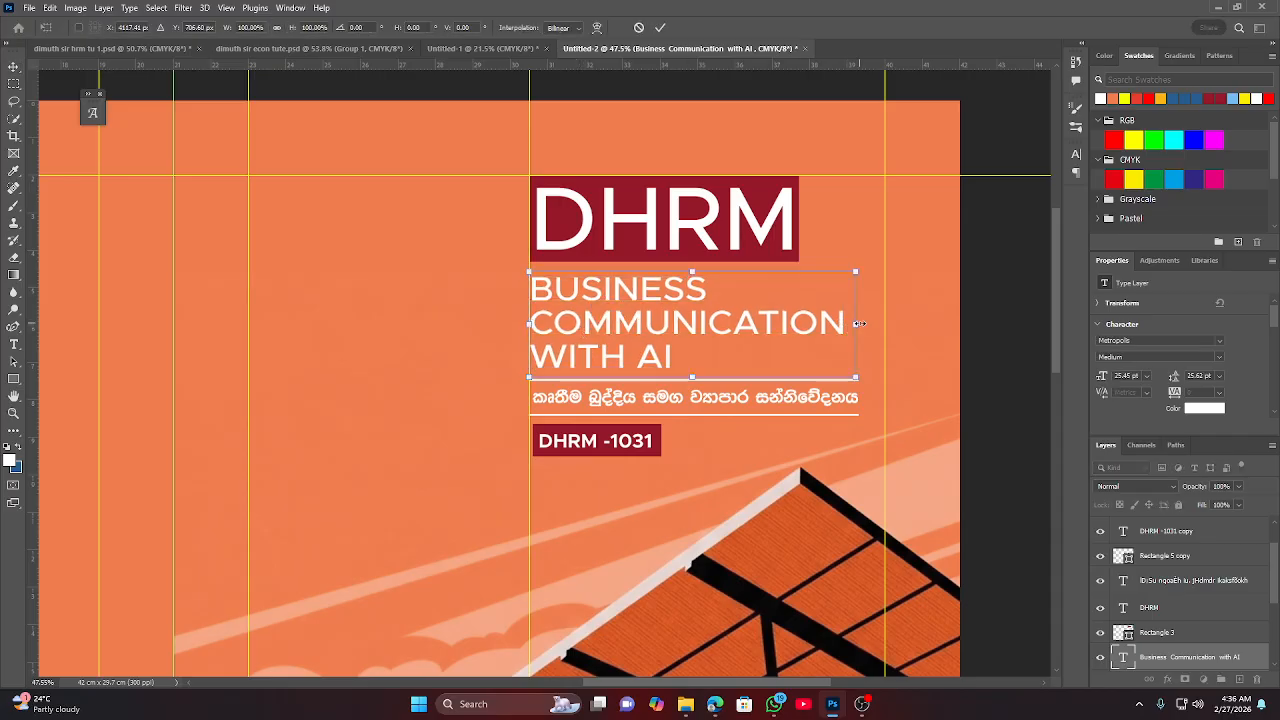
{"action": "left_click_drag", "start_coordinate": [859, 324], "coordinate": [872, 325]}
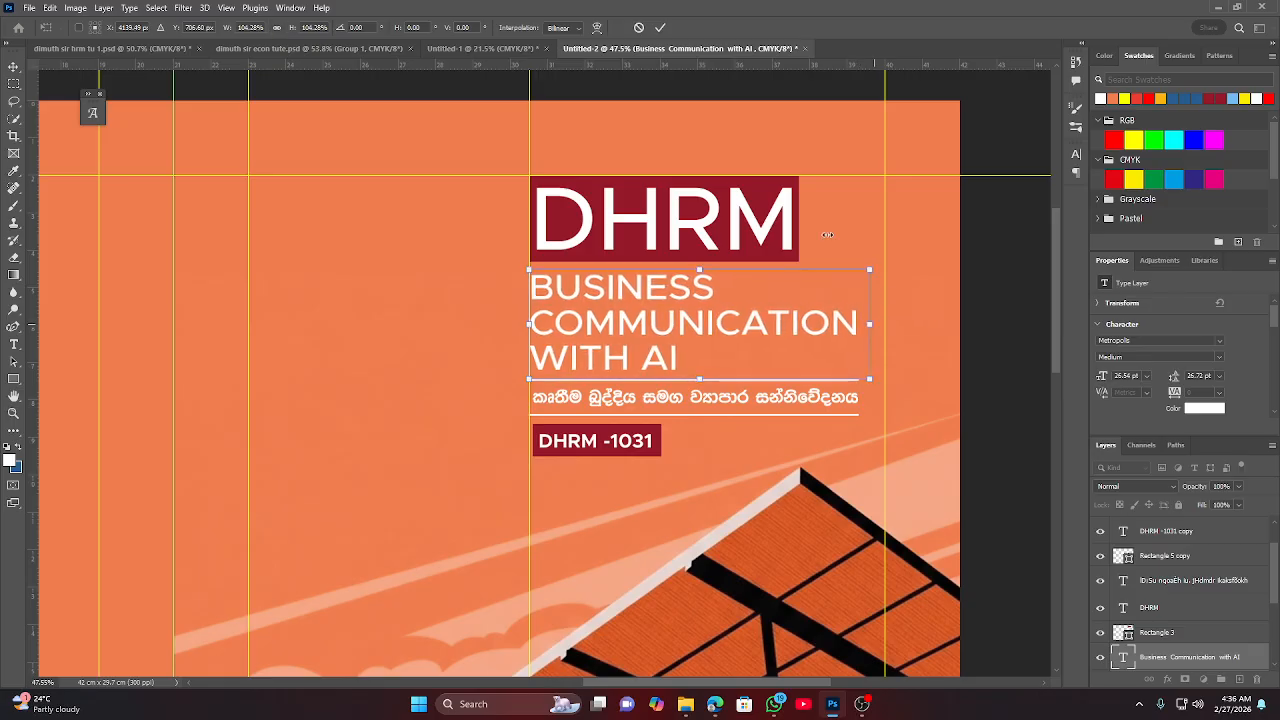
{"action": "left_click", "coordinate": [662, 28]}
{"action": "left_click", "coordinate": [1025, 365]}
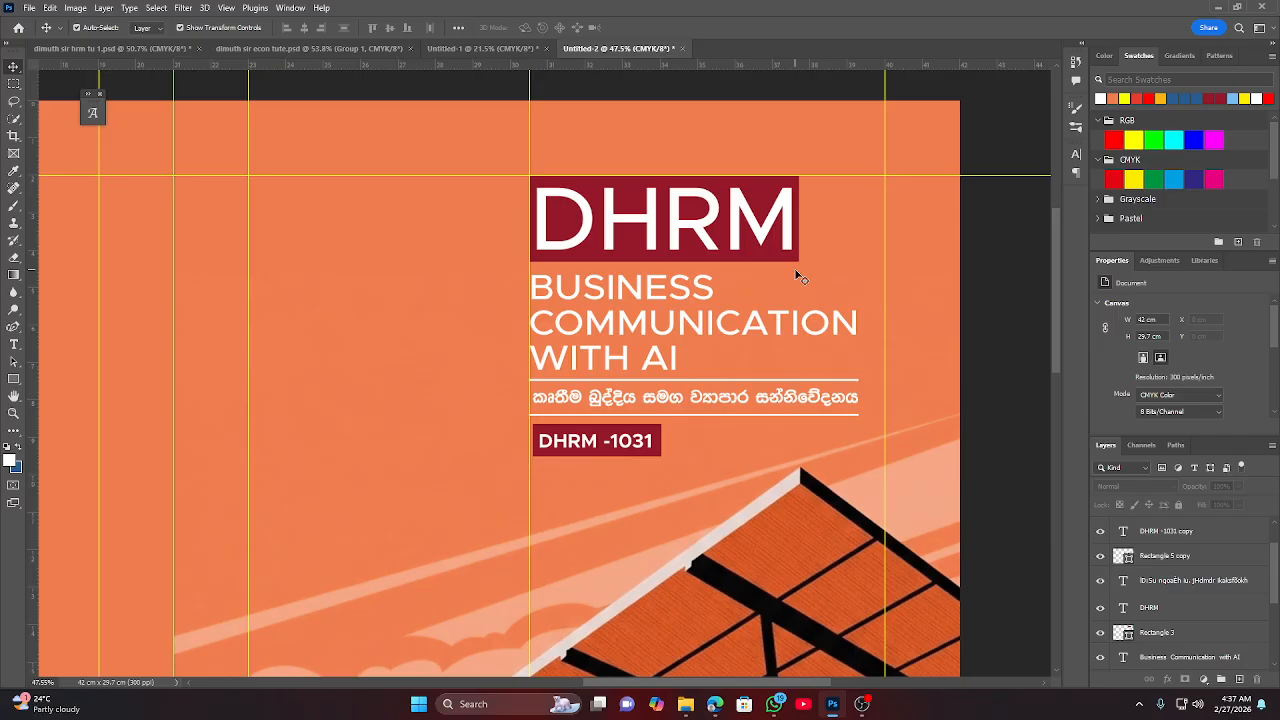
Try a yellow and an amber fill on the rectangle behind the large DHRM heading.
{"action": "left_click", "coordinate": [798, 185]}
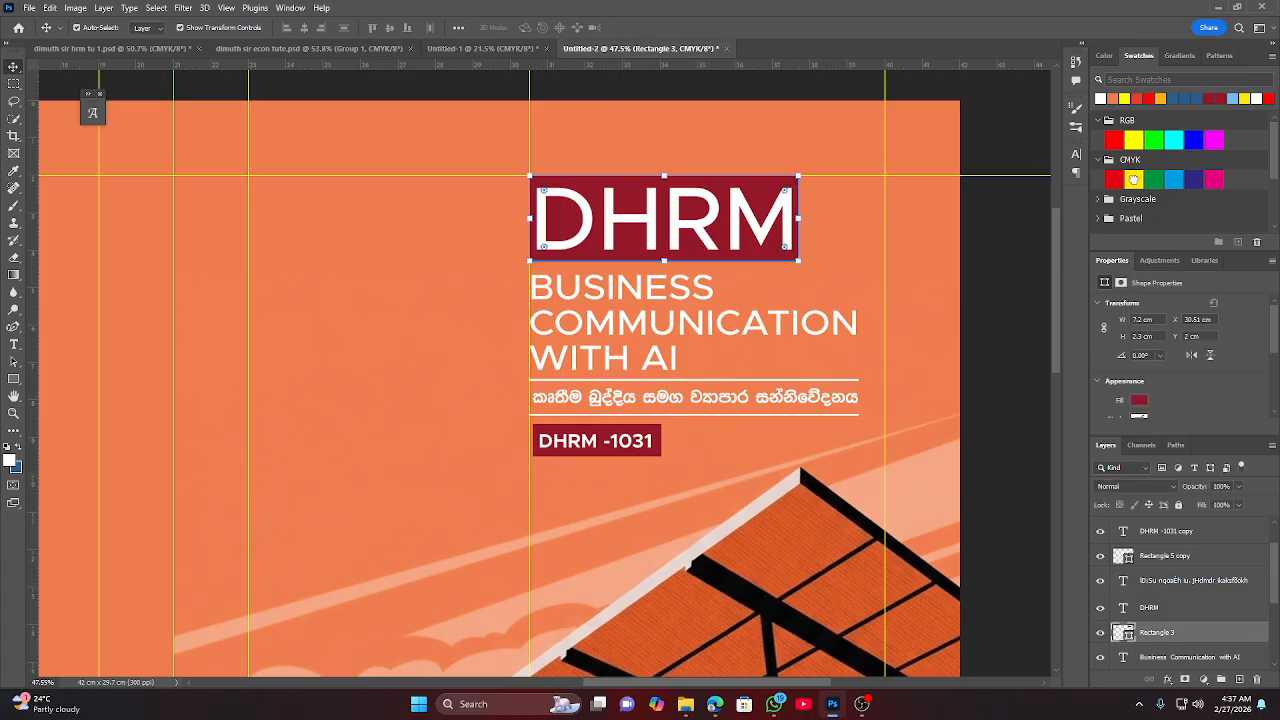
{"action": "left_click", "coordinate": [1134, 178]}
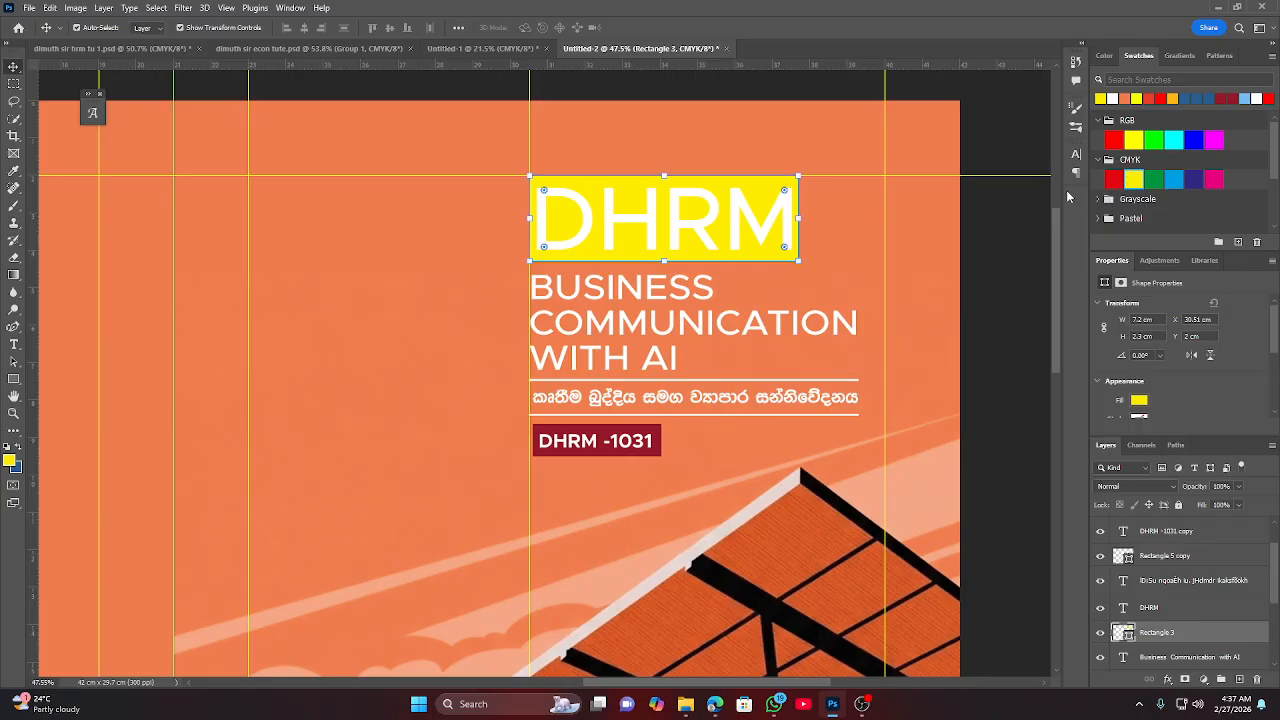
{"action": "left_click", "coordinate": [1172, 97]}
{"action": "left_click", "coordinate": [1015, 241]}
{"action": "scroll", "coordinate": [775, 418], "scroll_direction": "down", "scroll_amount": 3}
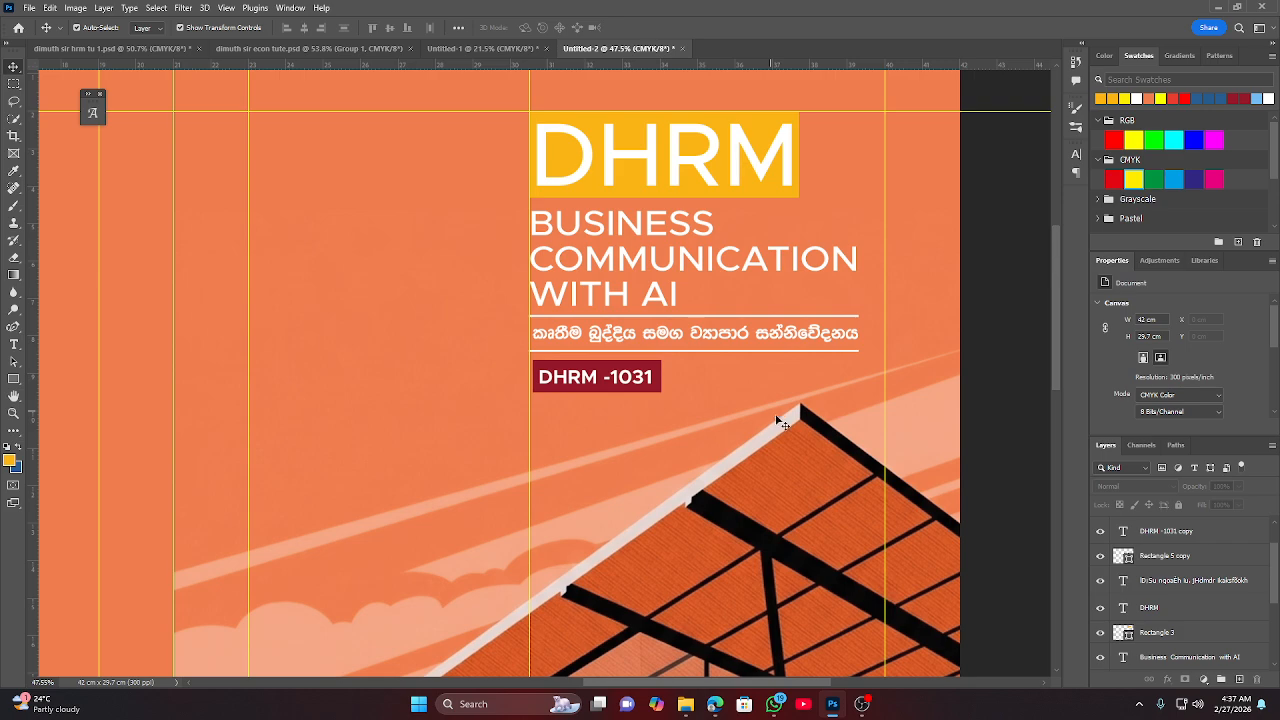
{"action": "scroll", "coordinate": [818, 463], "scroll_direction": "up", "scroll_amount": 2}
{"action": "scroll", "coordinate": [821, 463], "scroll_direction": "down", "scroll_amount": 1}
{"action": "scroll", "coordinate": [821, 463], "scroll_direction": "up", "scroll_amount": 1}
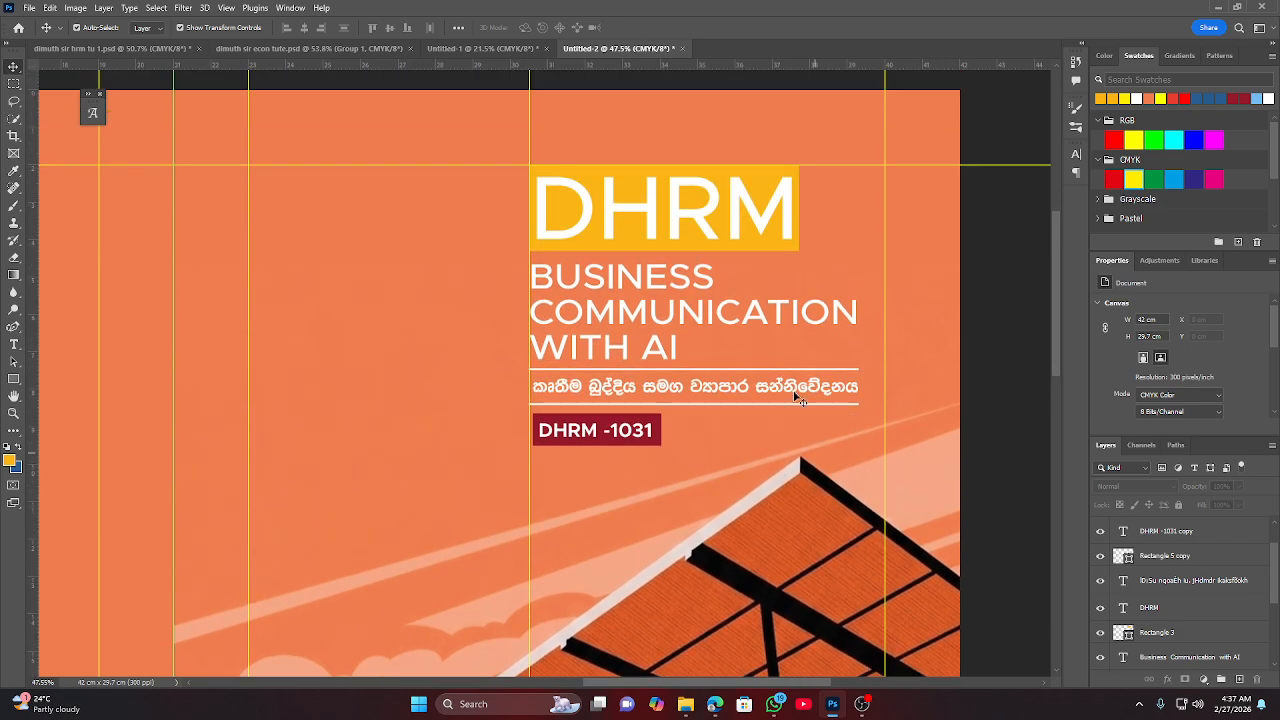
Fill the rectangle behind the large DHRM heading with the CMYK red swatch.
{"action": "left_click", "coordinate": [799, 177]}
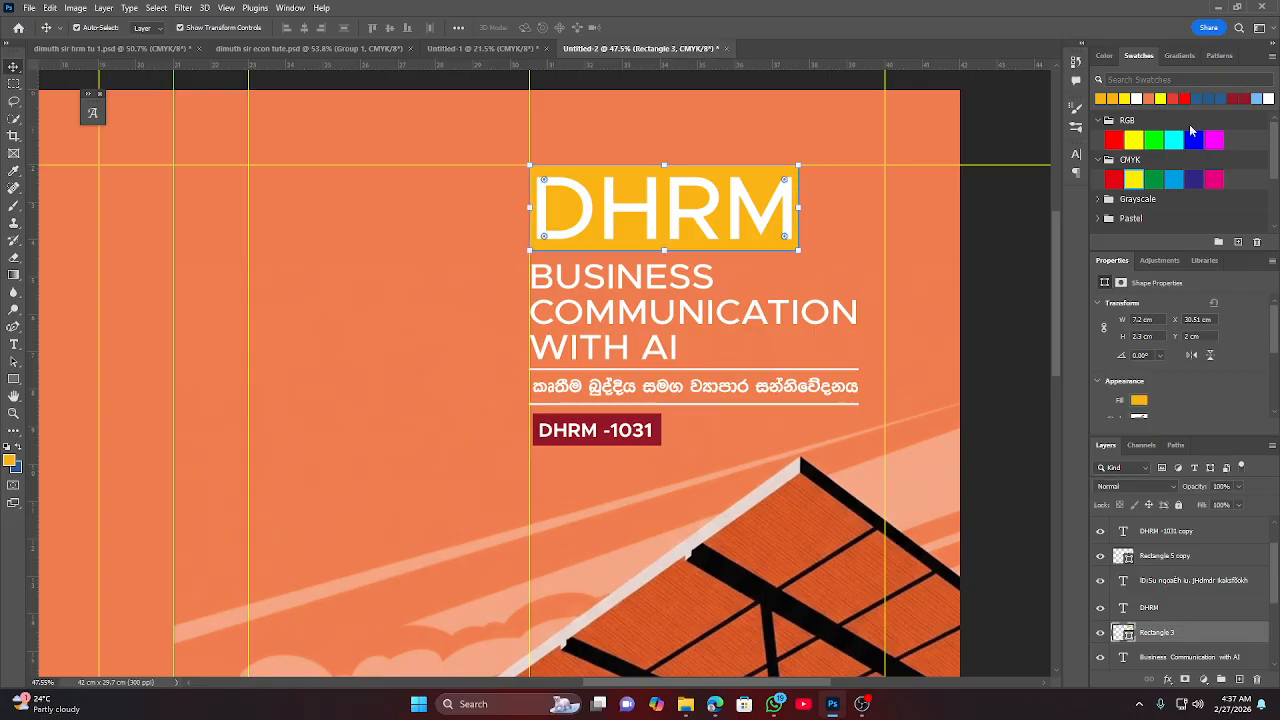
{"action": "left_click", "coordinate": [1108, 141]}
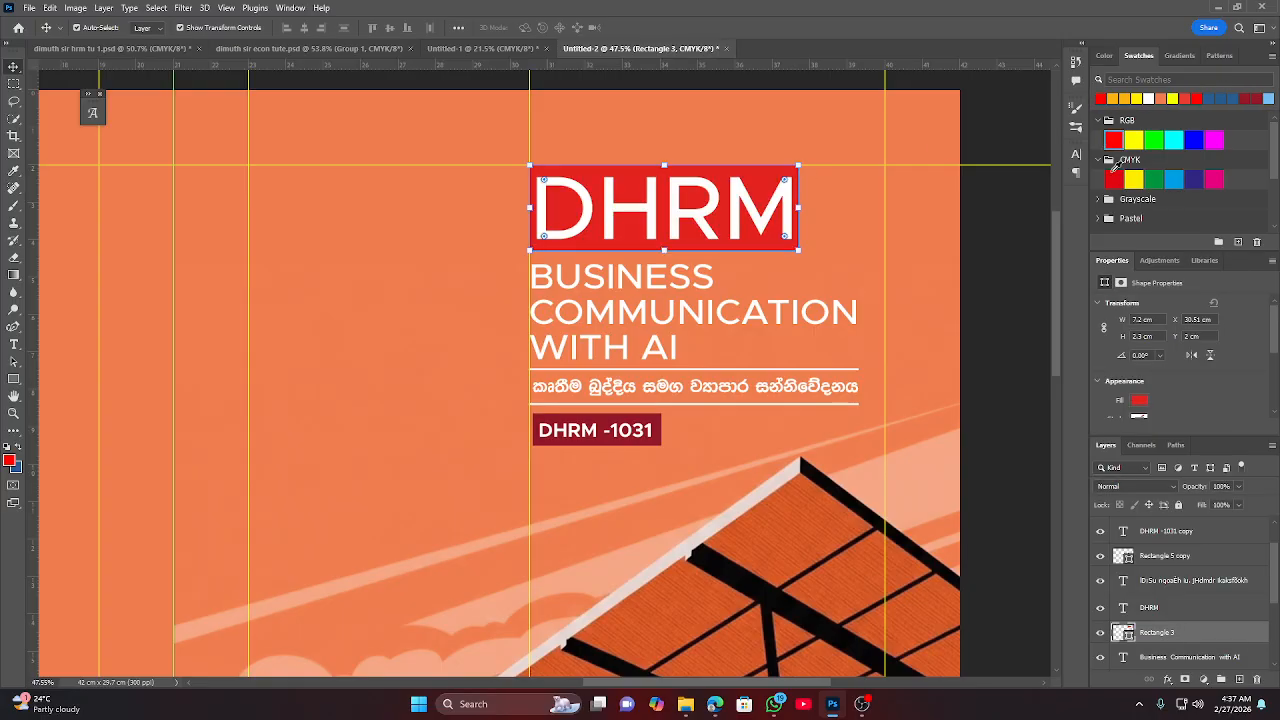
{"action": "left_click", "coordinate": [1113, 179]}
{"action": "left_click", "coordinate": [1000, 305]}
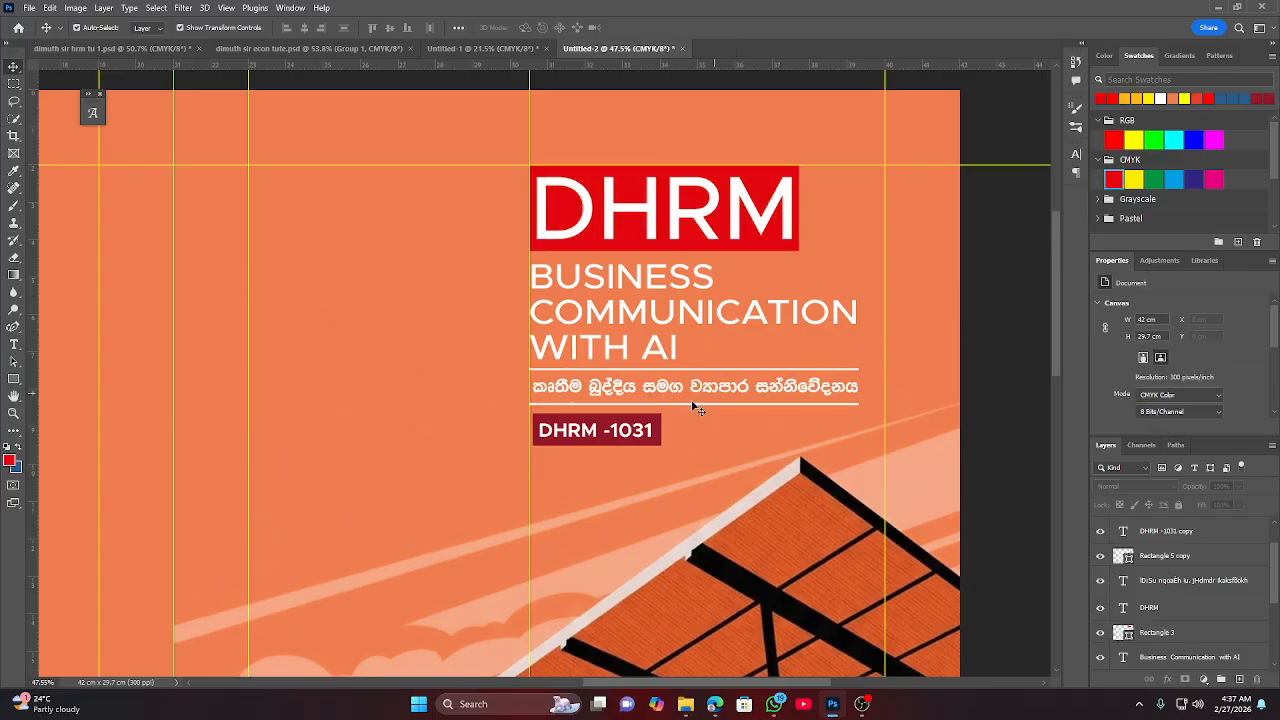
{"action": "scroll", "coordinate": [697, 410], "scroll_direction": "down", "scroll_amount": 5}
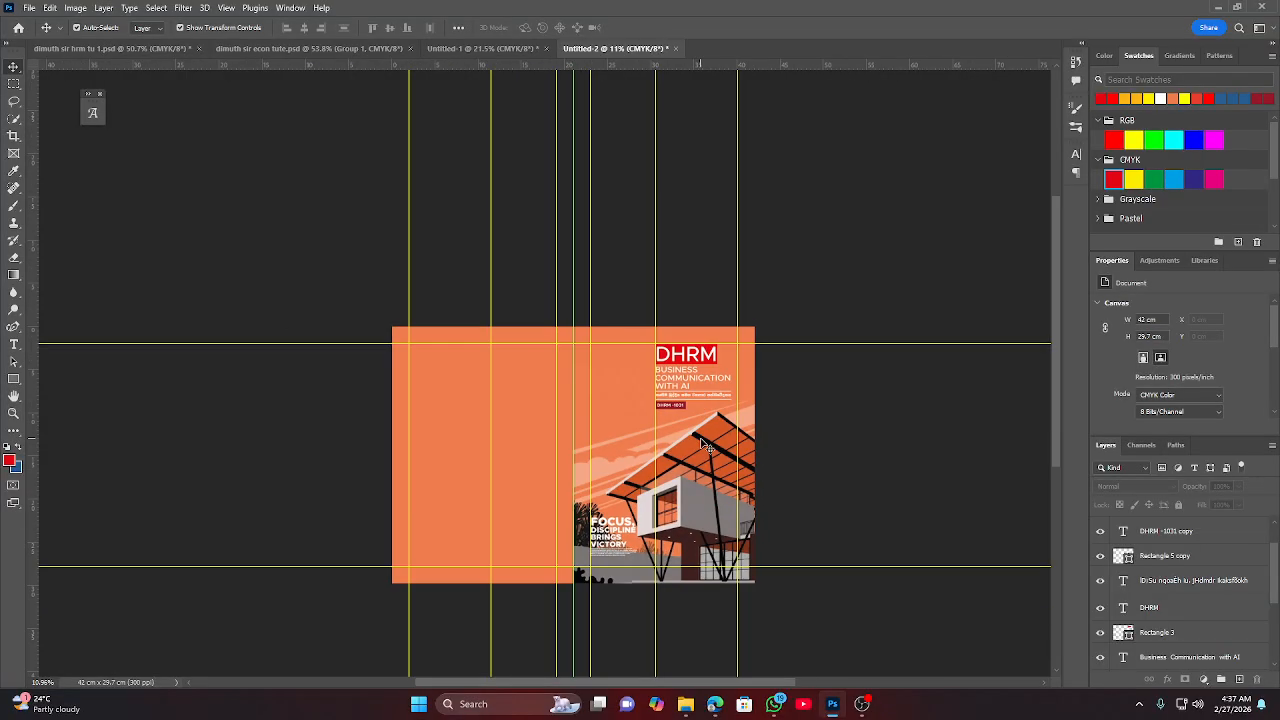
{"action": "scroll", "coordinate": [685, 411], "scroll_direction": "up", "scroll_amount": 3}
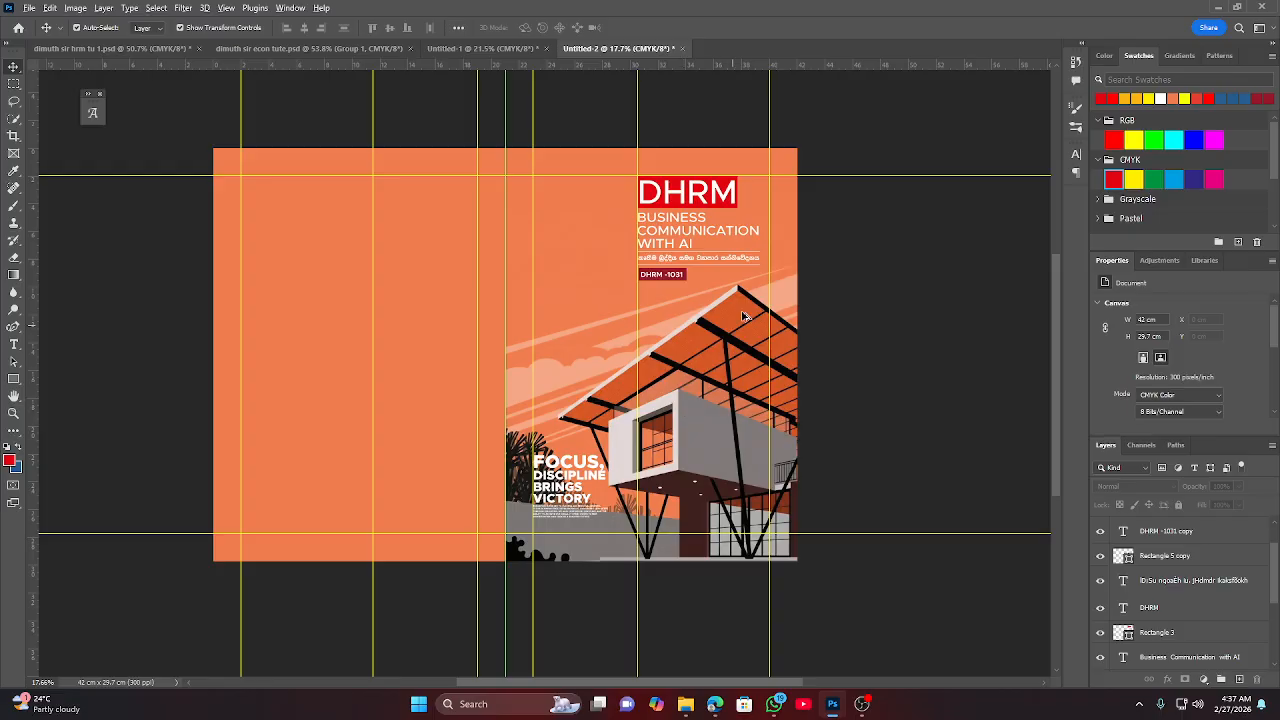
Scale the DHRM heading and its red rectangle together to about 79% and move them down closer to the title.
{"action": "scroll", "coordinate": [720, 201], "scroll_direction": "up", "scroll_amount": 5}
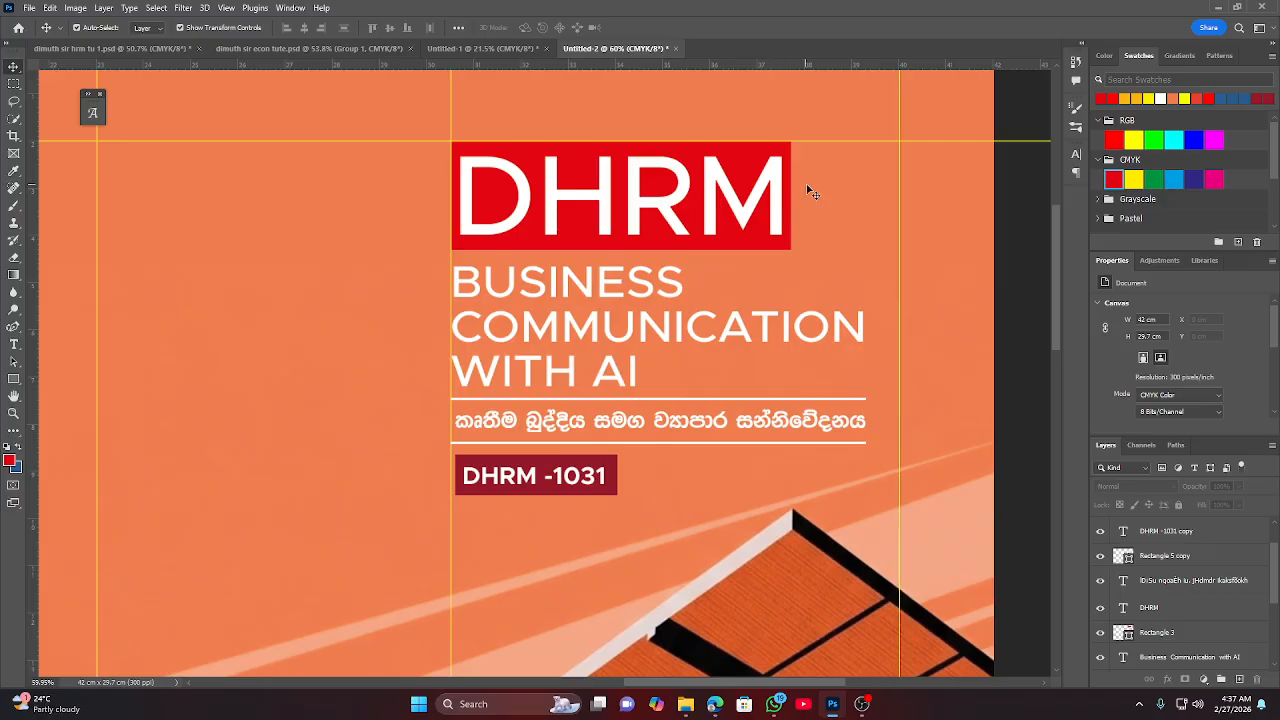
{"action": "left_click_drag", "start_coordinate": [808, 189], "coordinate": [720, 193]}
{"action": "left_click", "coordinate": [790, 195]}
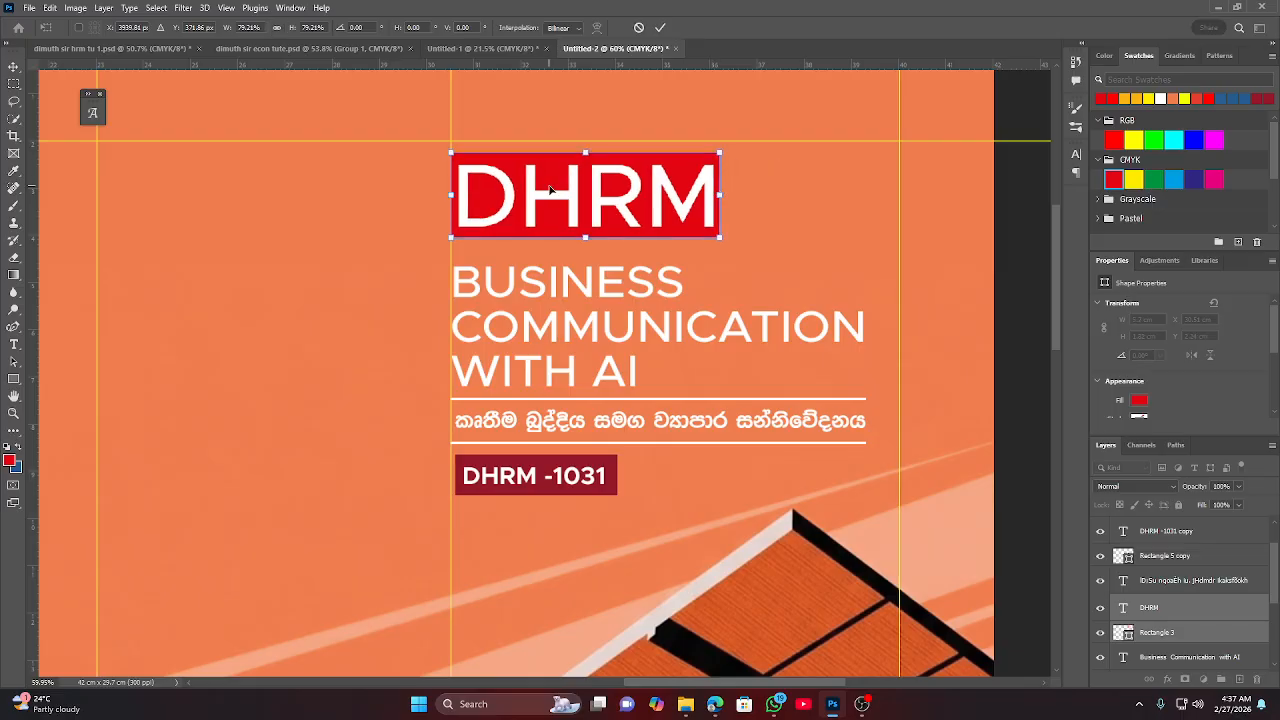
{"action": "left_click_drag", "start_coordinate": [549, 194], "coordinate": [551, 205]}
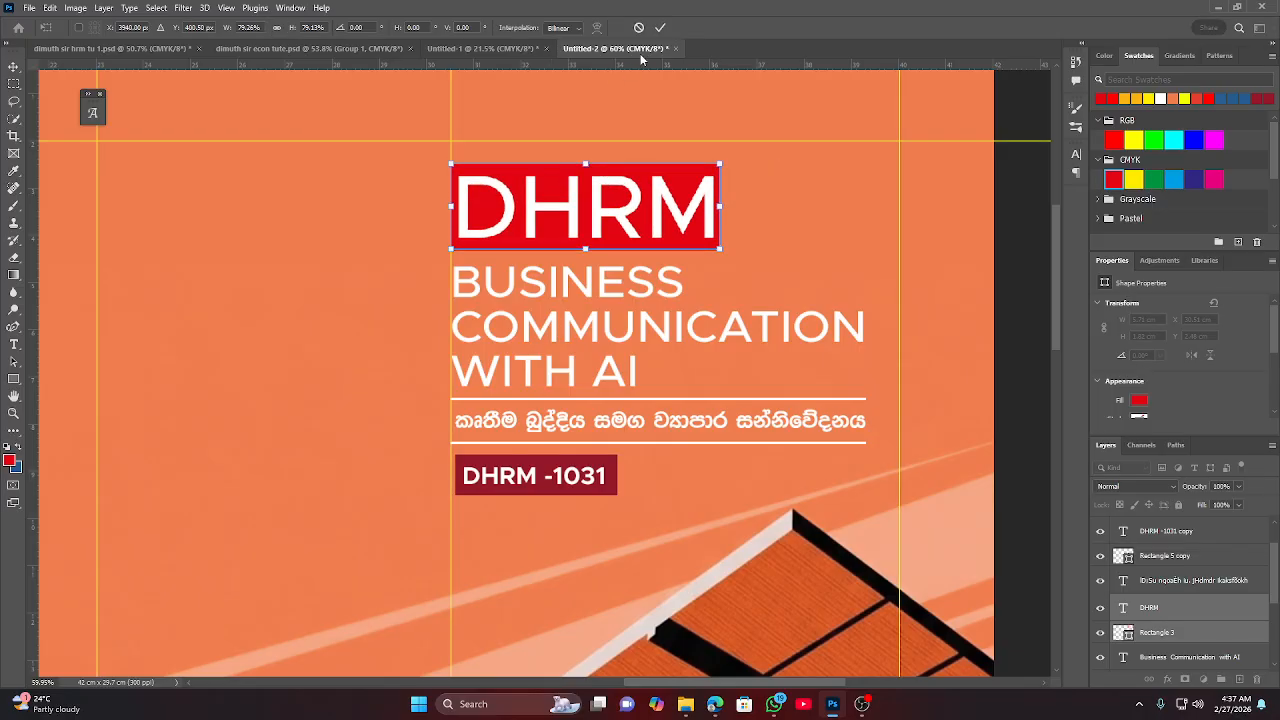
{"action": "left_click", "coordinate": [657, 28]}
{"action": "left_click", "coordinate": [850, 247]}
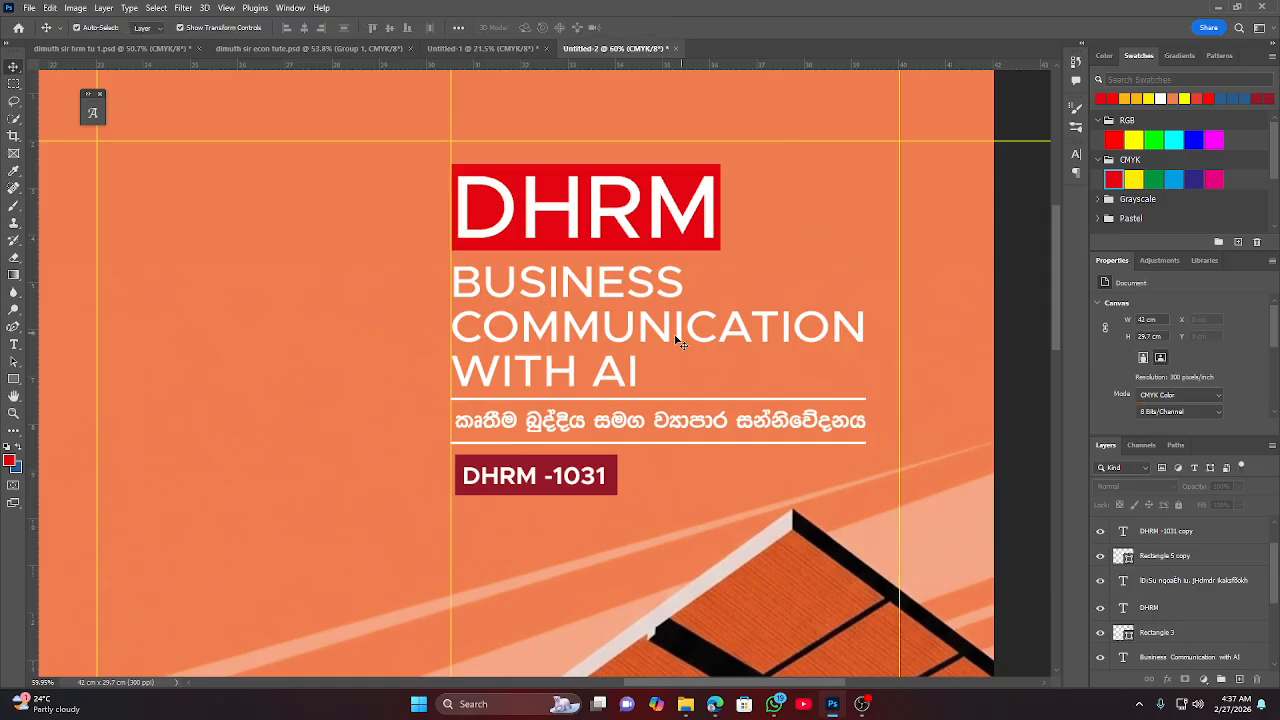
Reduce the DHRM heading and its red rectangle together to about 91%, making the rectangle about 5.19 cm wide.
{"action": "scroll", "coordinate": [619, 340], "scroll_direction": "down", "scroll_amount": 4}
{"action": "scroll", "coordinate": [617, 307], "scroll_direction": "up", "scroll_amount": 5}
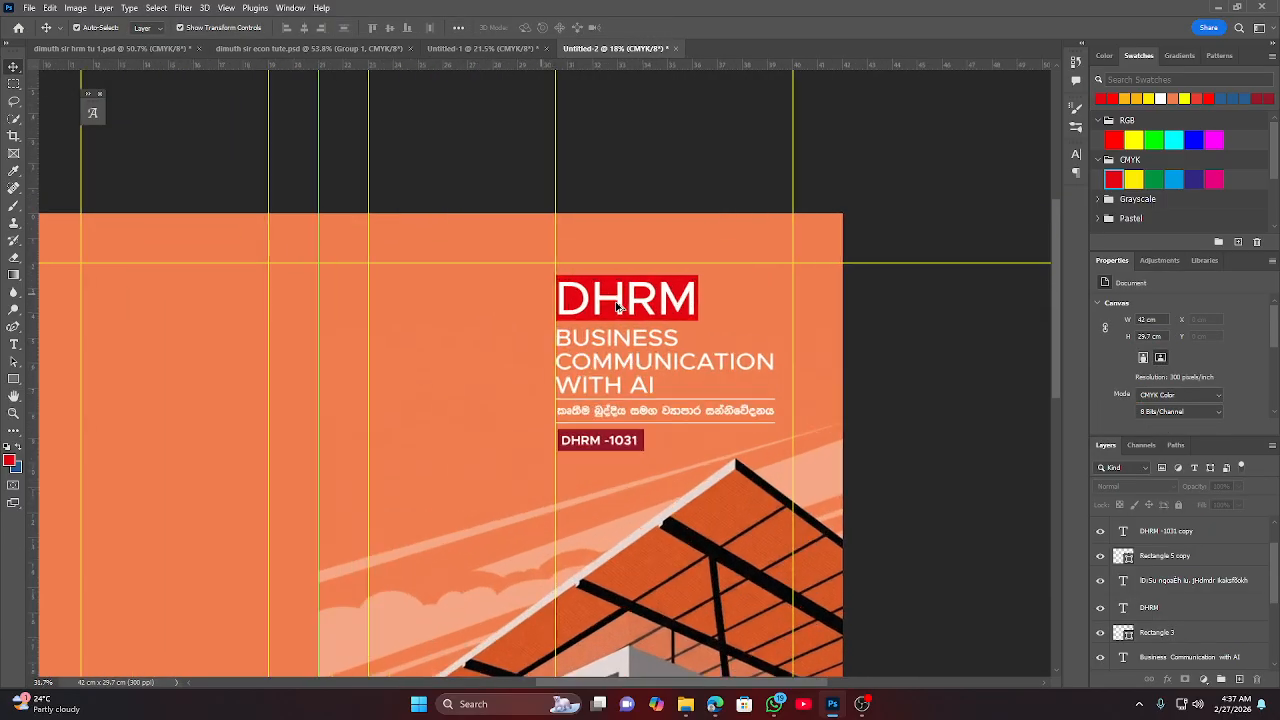
{"action": "left_click", "coordinate": [760, 291]}
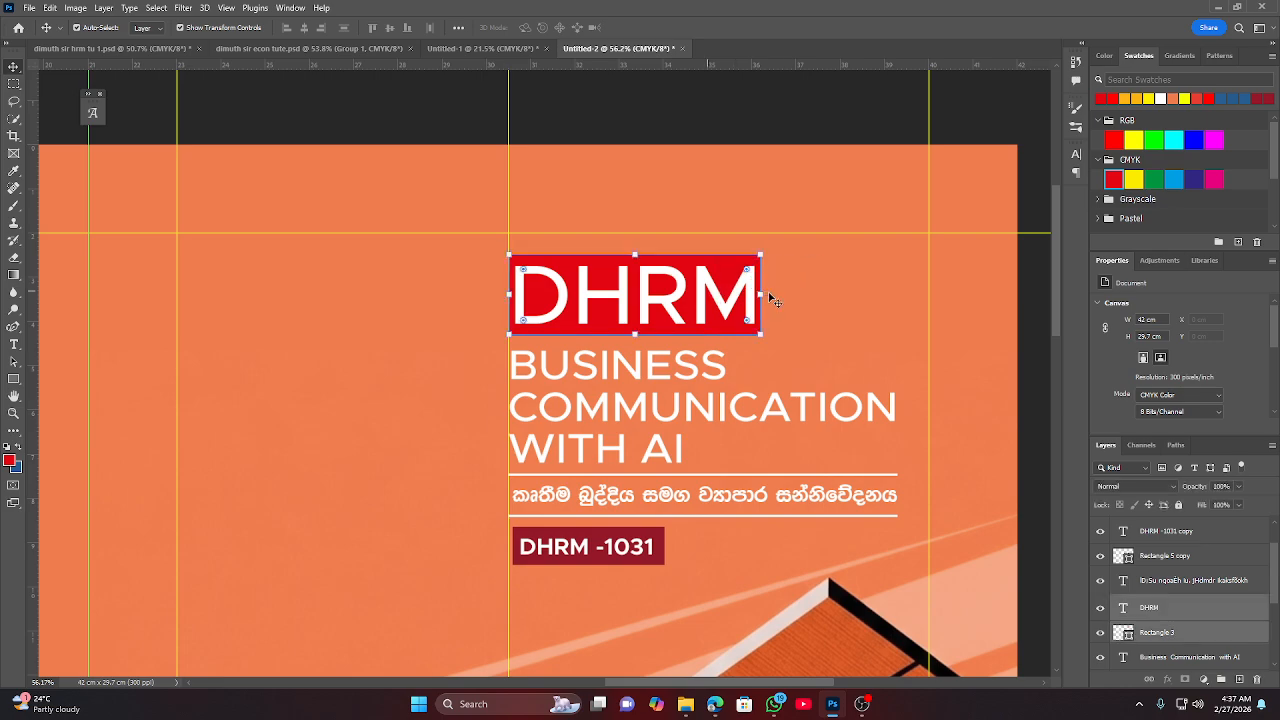
{"action": "left_click_drag", "start_coordinate": [762, 293], "coordinate": [739, 294]}
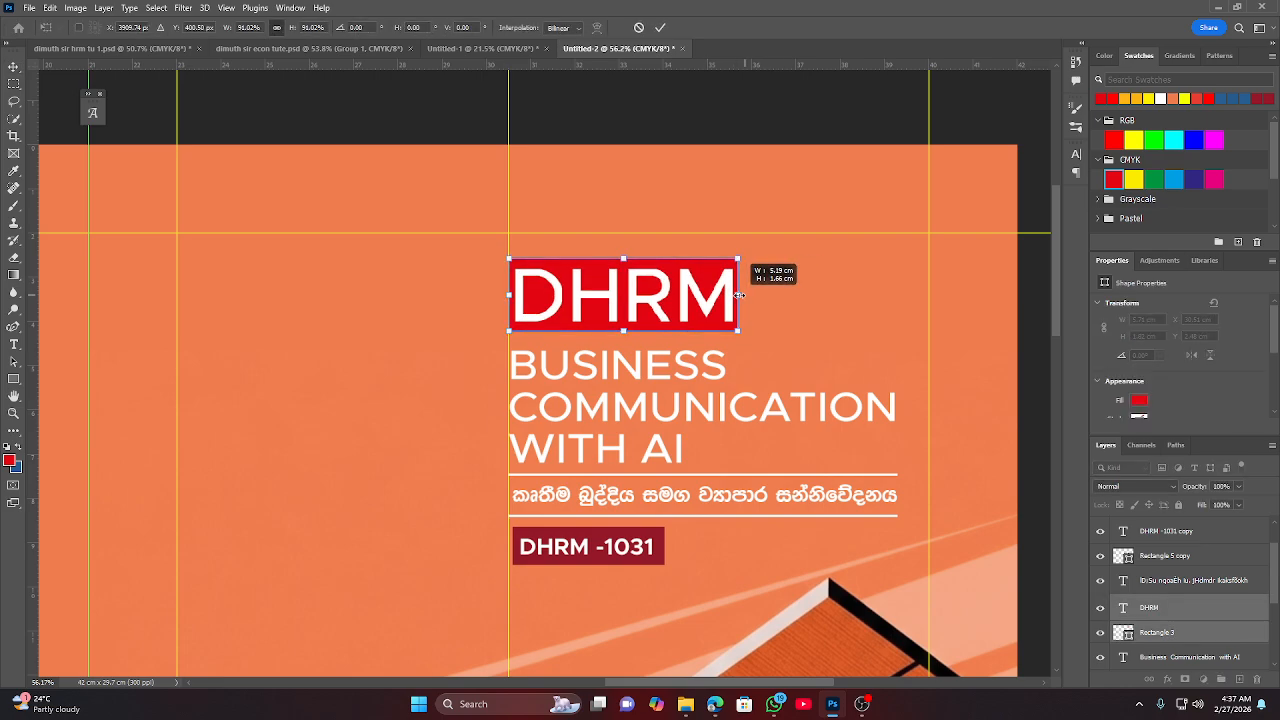
{"action": "left_click", "coordinate": [660, 27]}
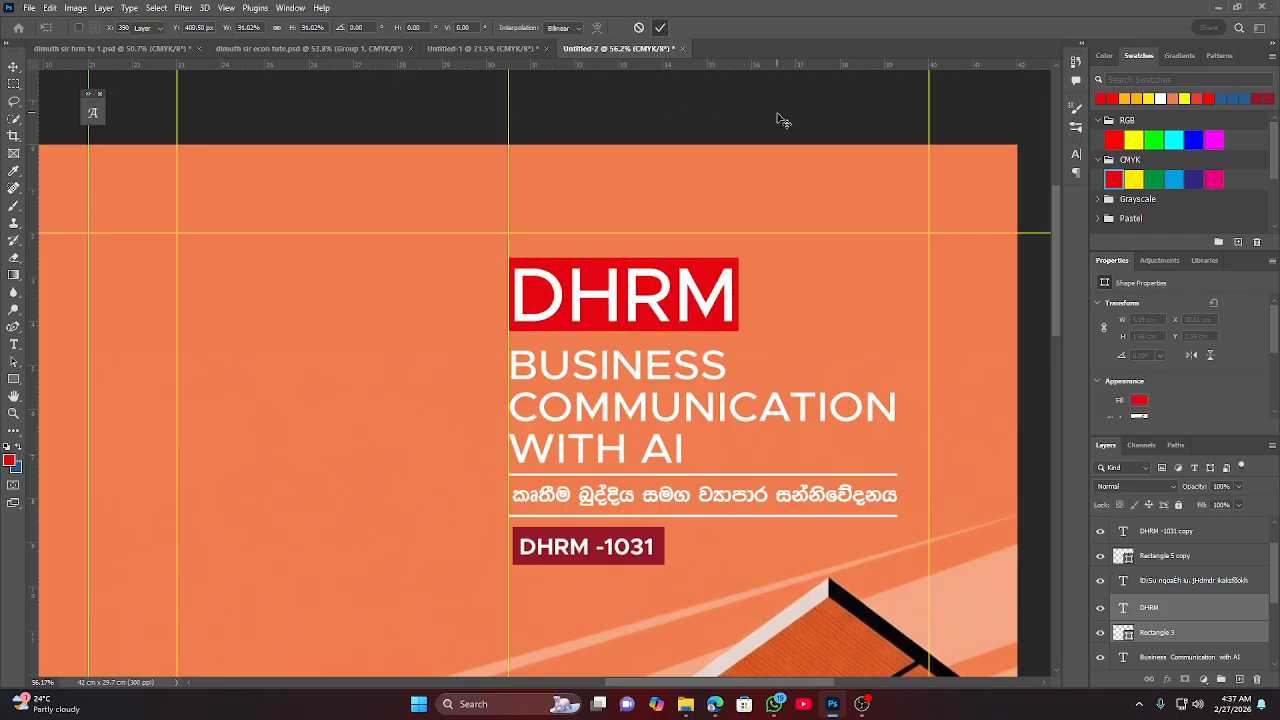
{"action": "left_click", "coordinate": [677, 290]}
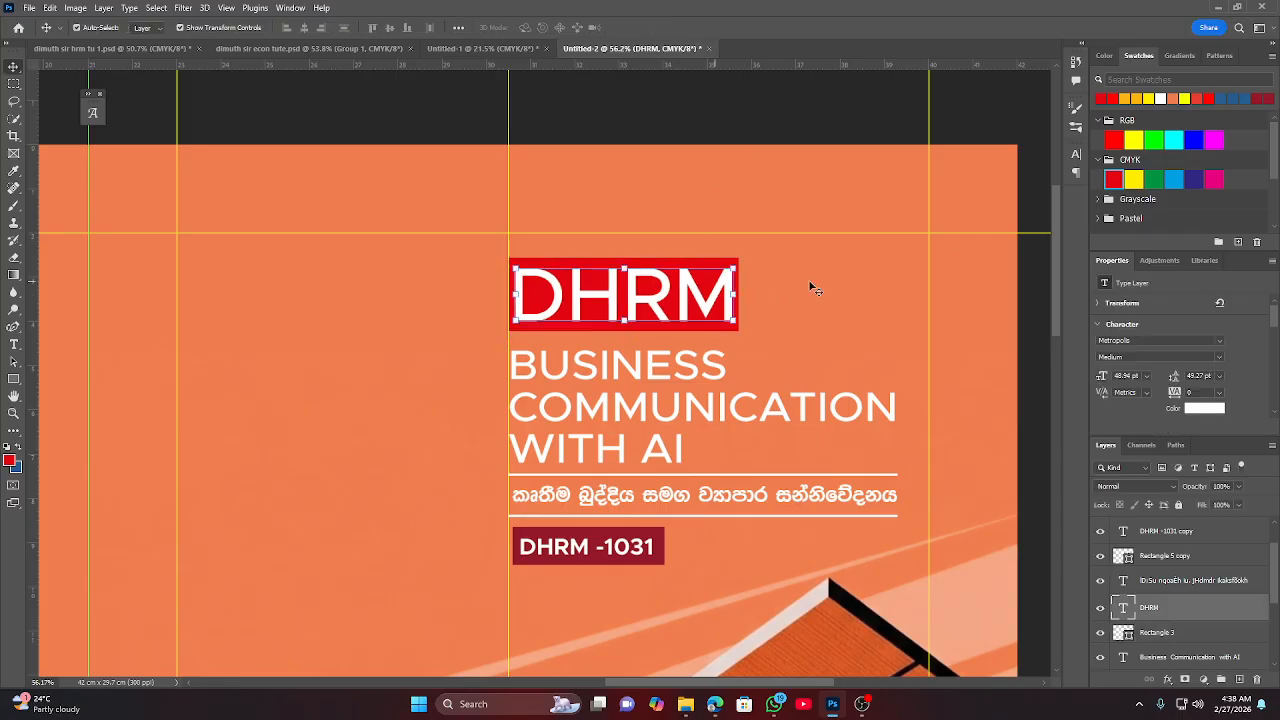
{"action": "left_click", "coordinate": [743, 129]}
{"action": "scroll", "coordinate": [626, 305], "scroll_direction": "down", "scroll_amount": 3}
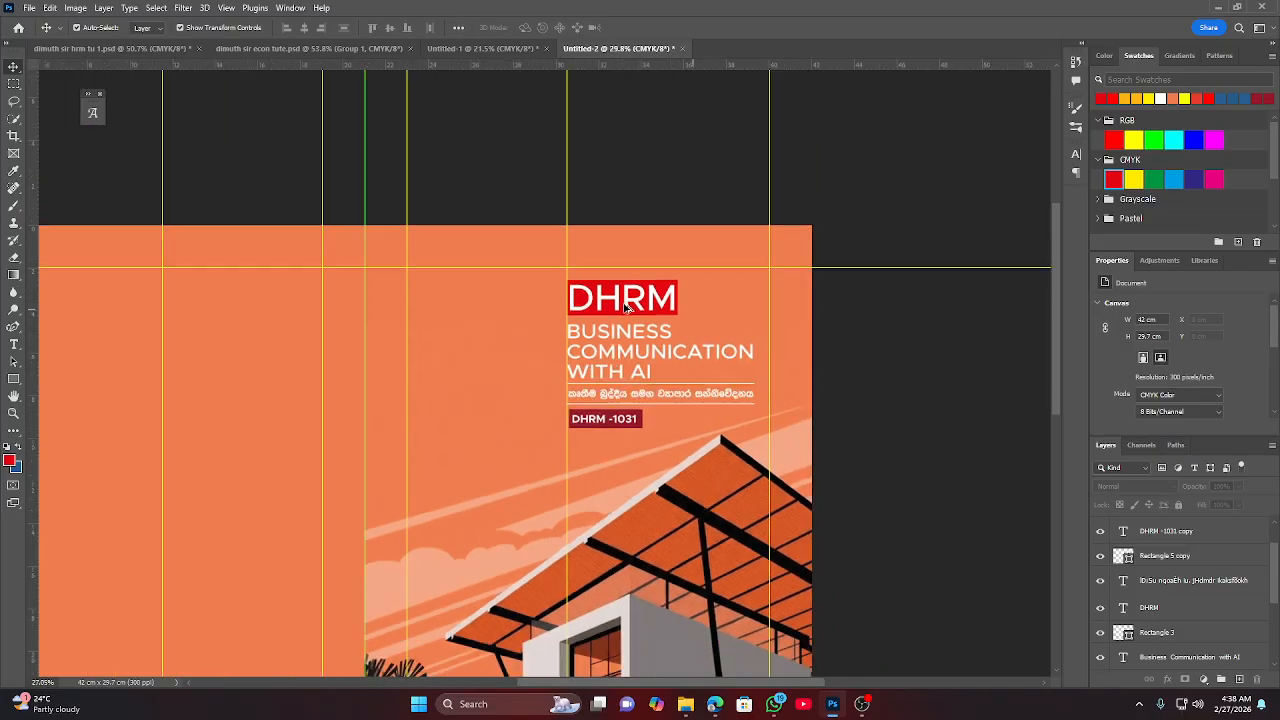
{"action": "scroll", "coordinate": [626, 305], "scroll_direction": "down", "scroll_amount": 4}
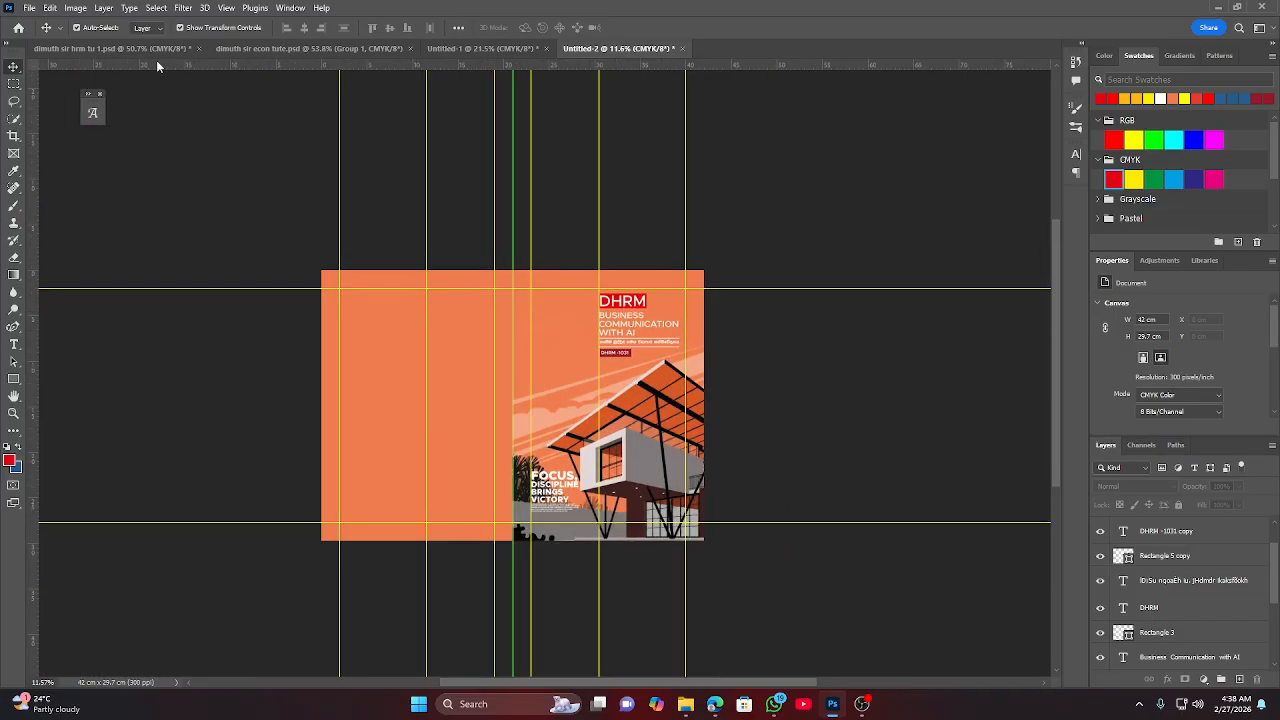
Examine the DHRM heading block in the first DHRM tutorial cover document as a reference.
{"action": "left_click", "coordinate": [150, 48]}
{"action": "scroll", "coordinate": [545, 317], "scroll_direction": "down", "scroll_amount": 2}
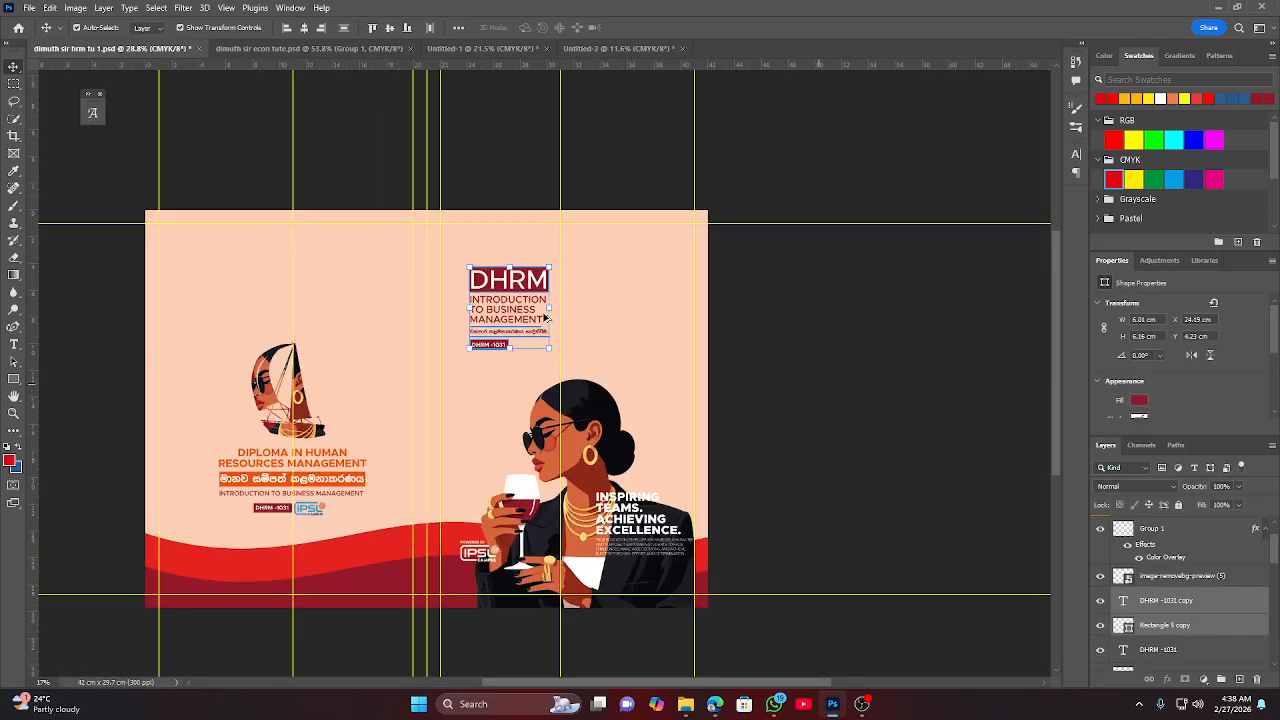
{"action": "left_click", "coordinate": [900, 396]}
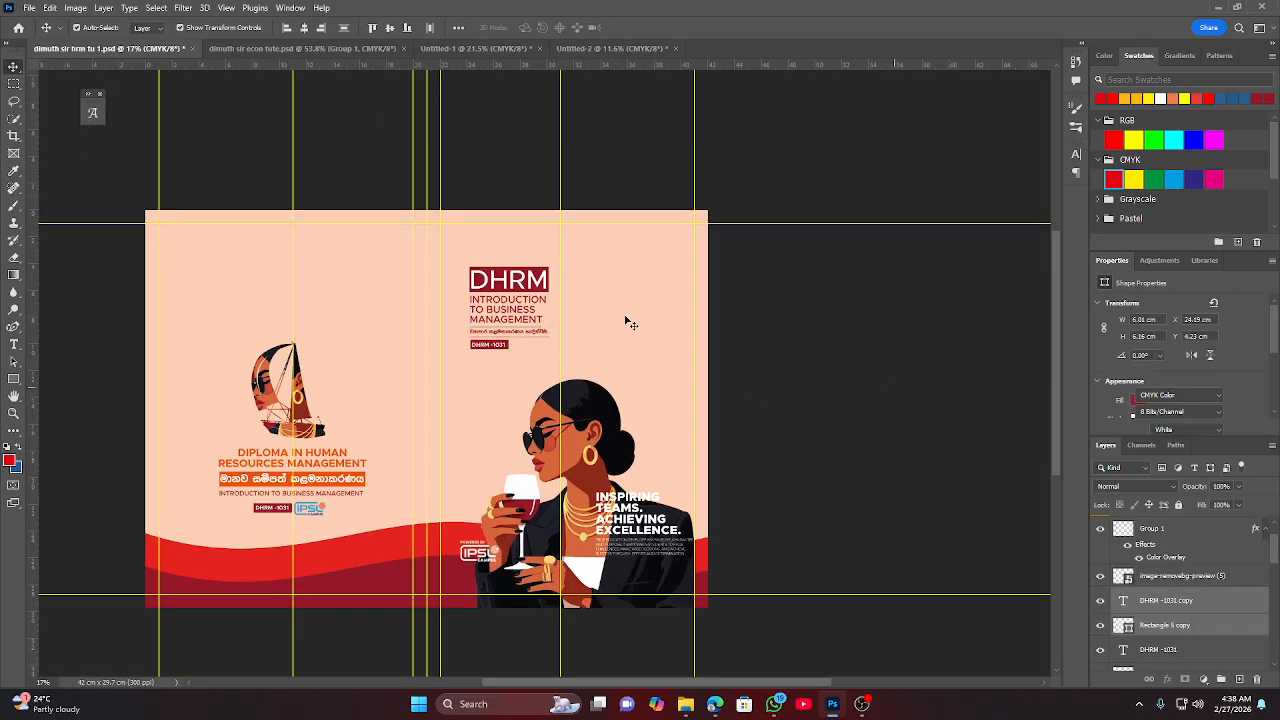
{"action": "left_click", "coordinate": [523, 287]}
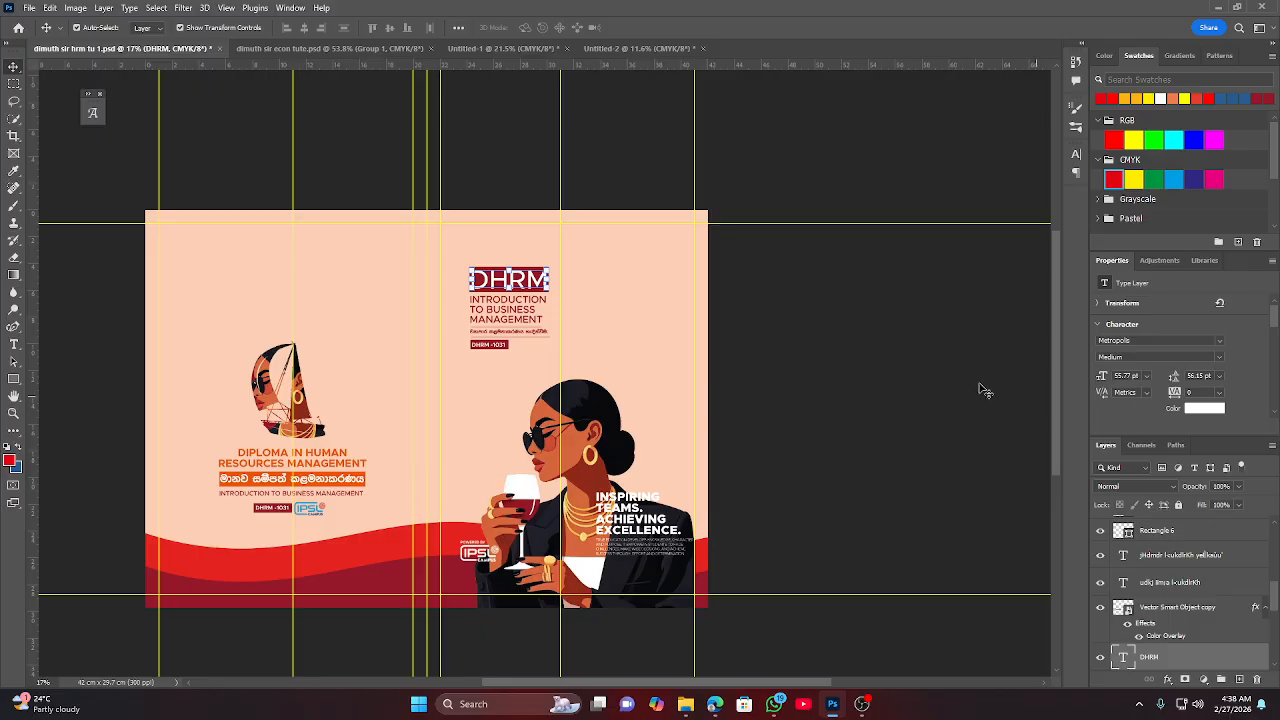
{"action": "left_click", "coordinate": [835, 365]}
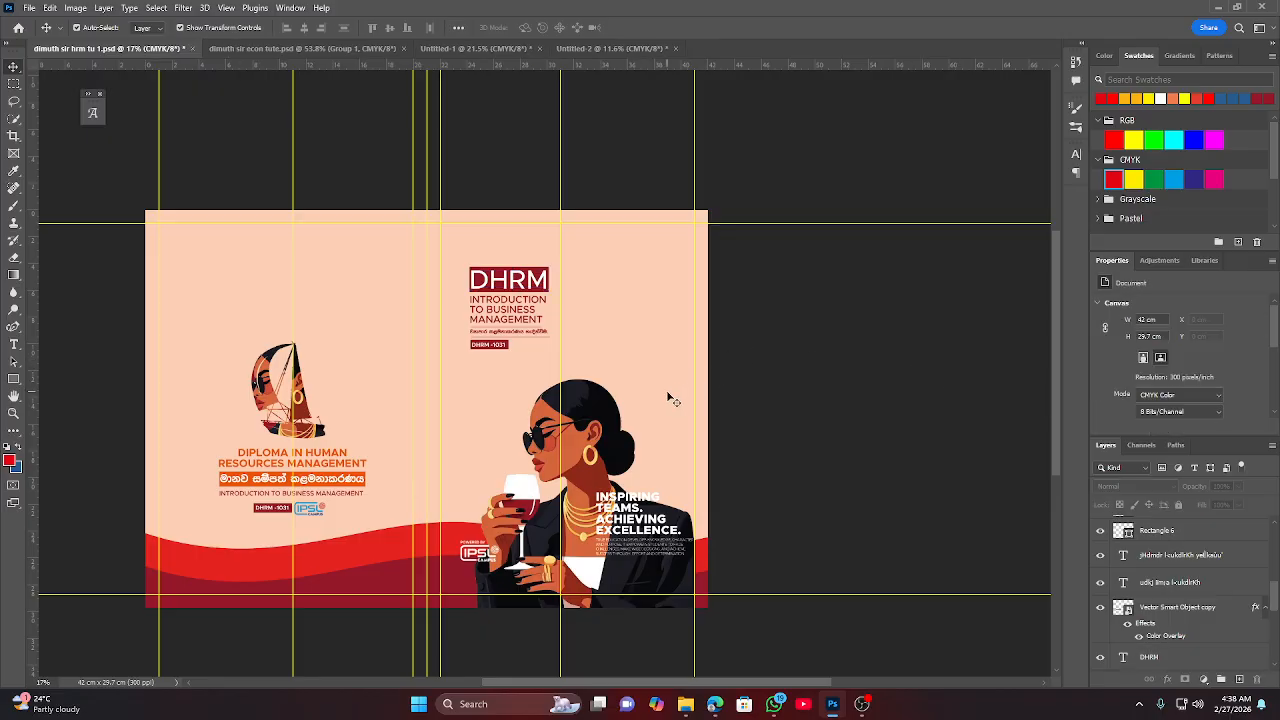
In the Business Communication cover, narrow the DHRM heading and its red rectangle to about 4.95 cm and move them down closer to the title.
{"action": "left_click", "coordinate": [565, 48]}
{"action": "scroll", "coordinate": [607, 310], "scroll_direction": "up", "scroll_amount": 2}
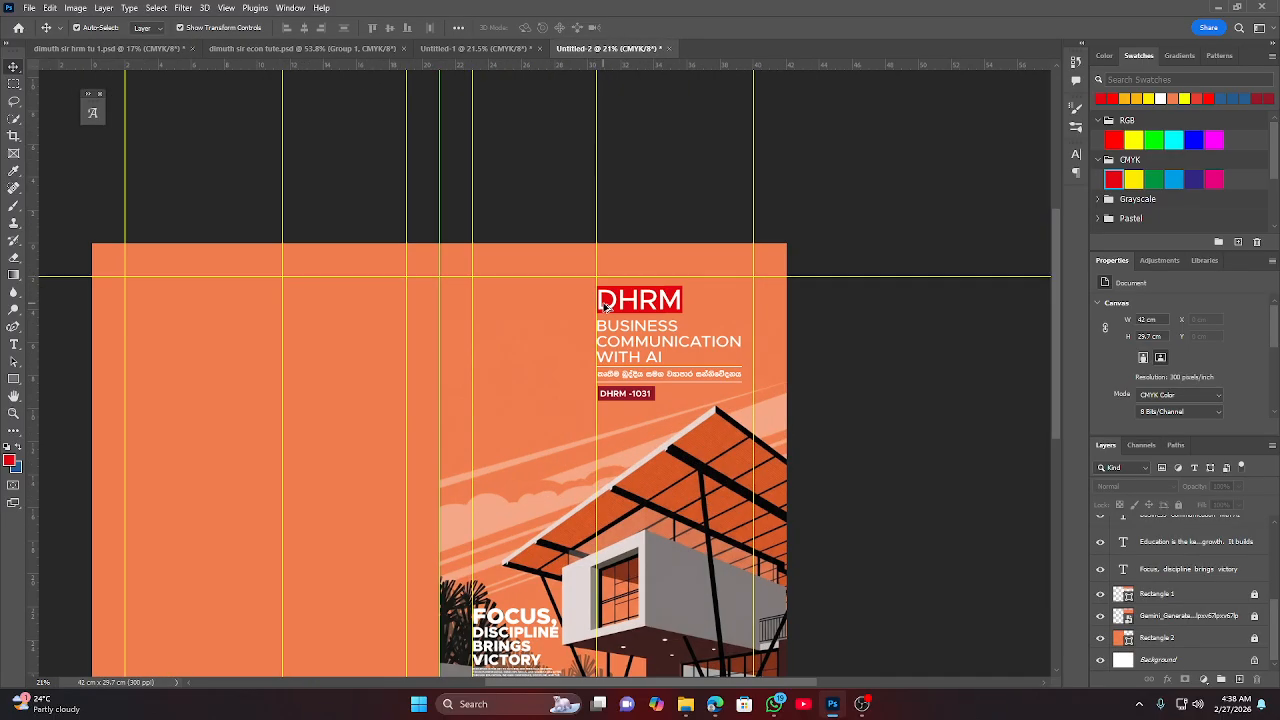
{"action": "scroll", "coordinate": [650, 302], "scroll_direction": "up", "scroll_amount": 2}
{"action": "scroll", "coordinate": [648, 302], "scroll_direction": "up", "scroll_amount": 2}
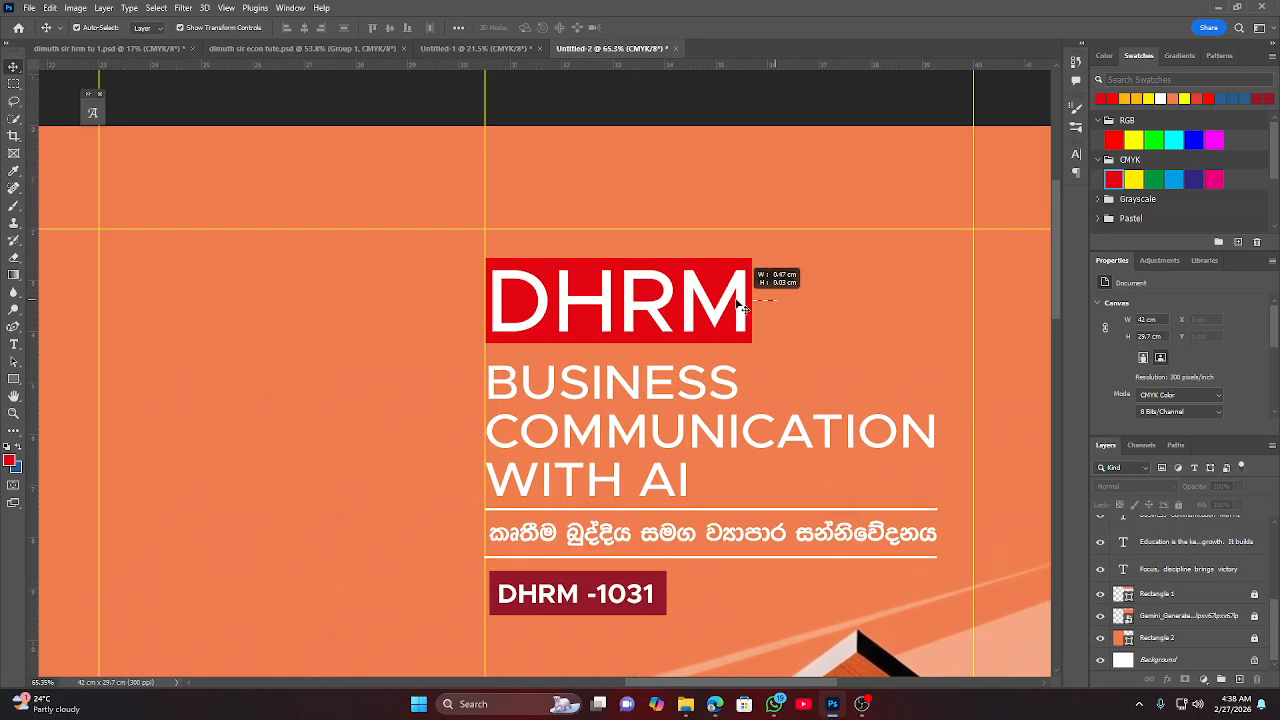
{"action": "left_click", "coordinate": [752, 304]}
{"action": "left_click_drag", "start_coordinate": [753, 302], "coordinate": [737, 299]}
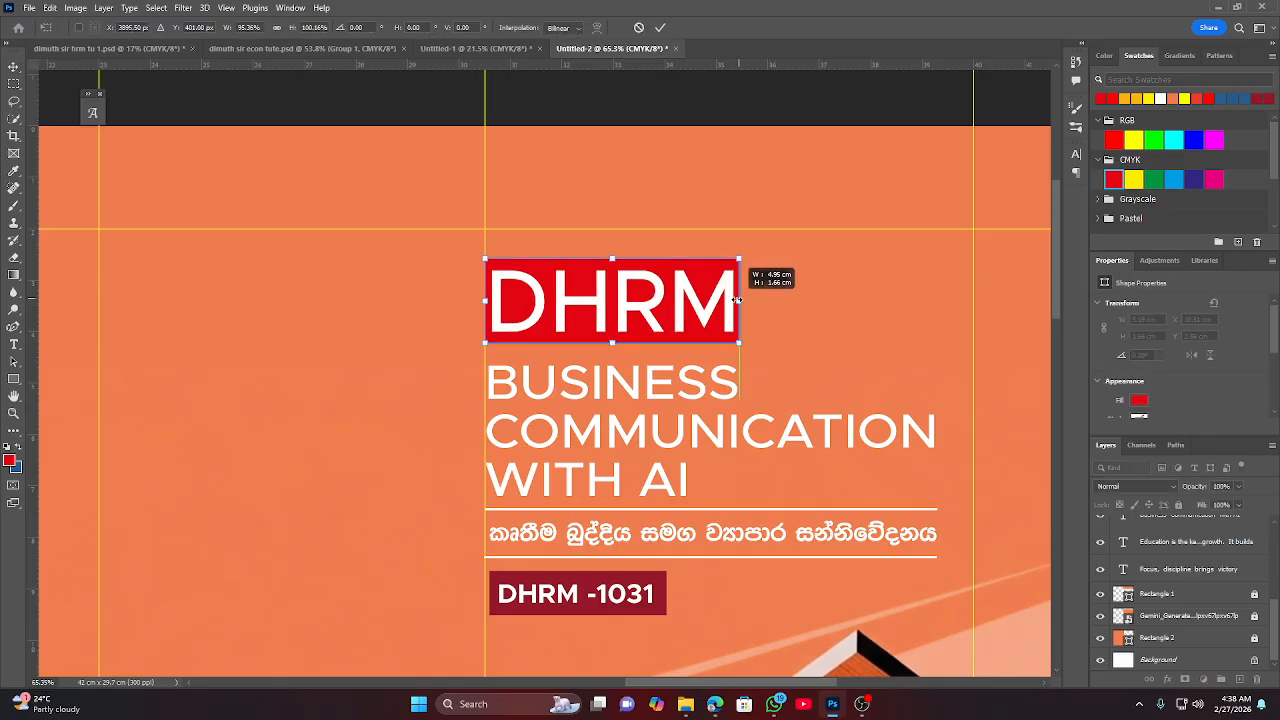
{"action": "left_click", "coordinate": [660, 28]}
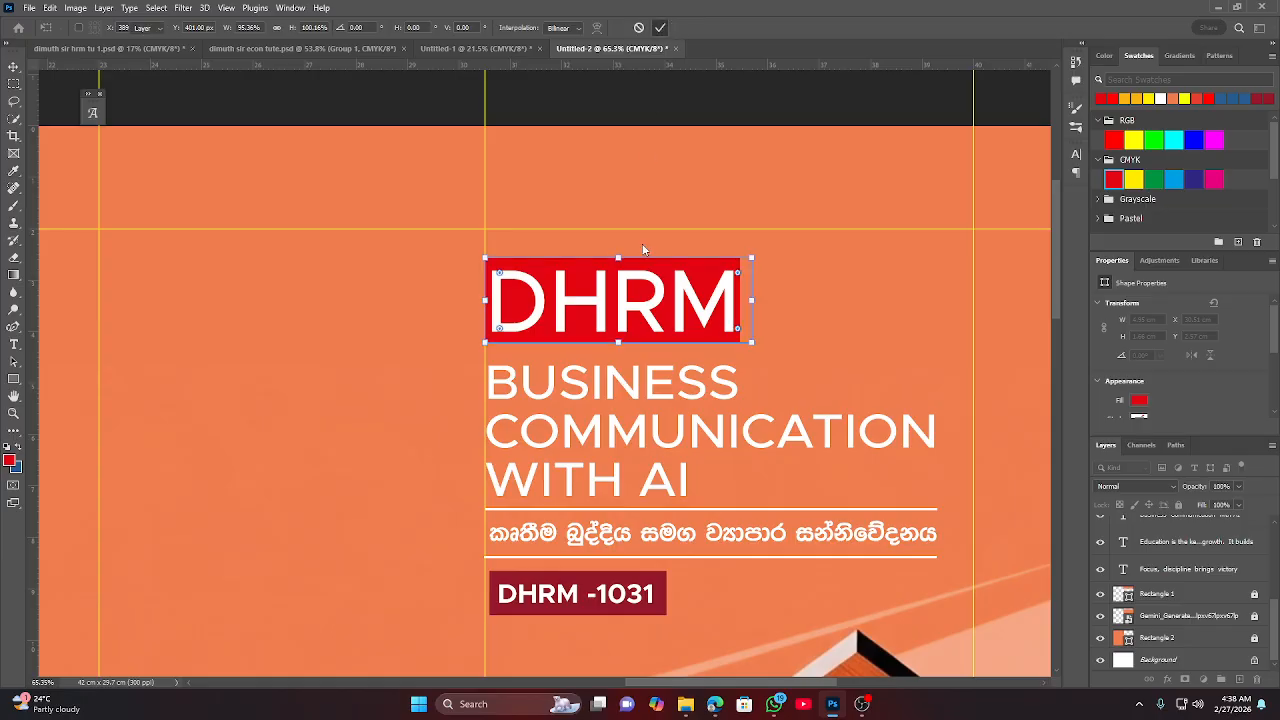
{"action": "left_click_drag", "start_coordinate": [621, 296], "coordinate": [621, 305]}
{"action": "left_click", "coordinate": [703, 140]}
Fill the rectangle behind the small DHRM -1031 code with the CMYK red swatch.
{"action": "scroll", "coordinate": [657, 307], "scroll_direction": "down", "scroll_amount": 3}
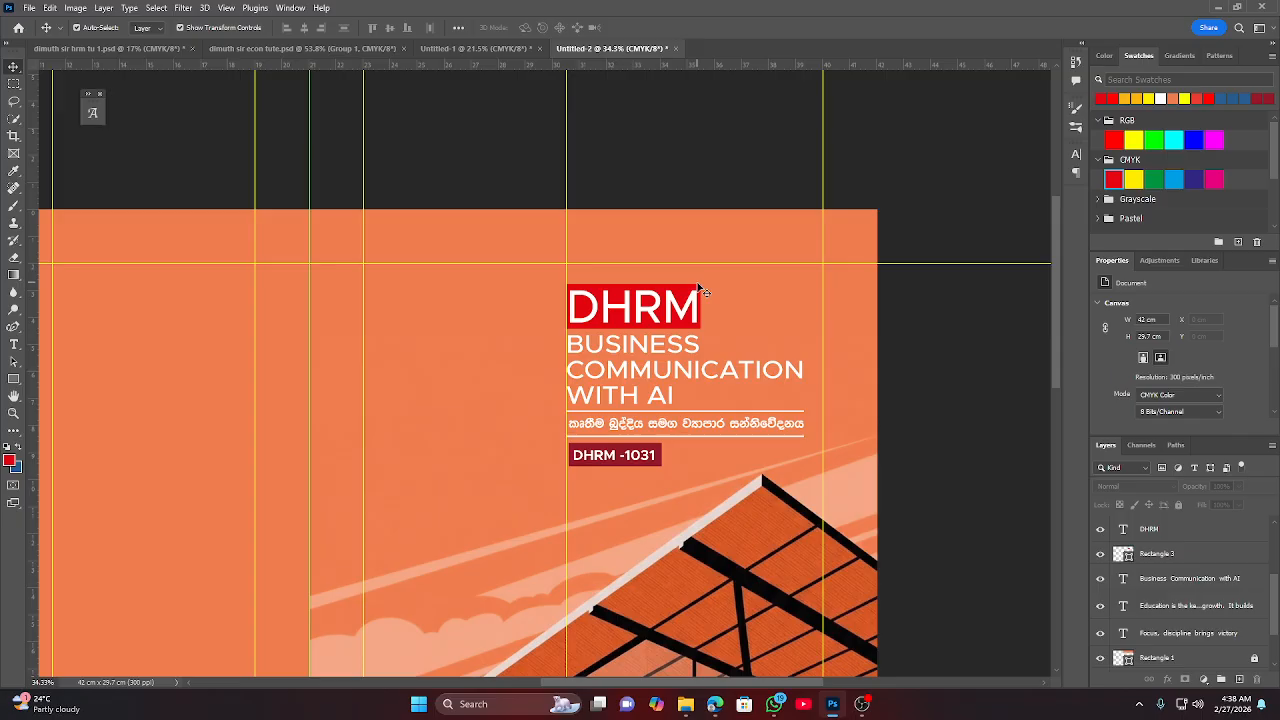
{"action": "left_click", "coordinate": [660, 452]}
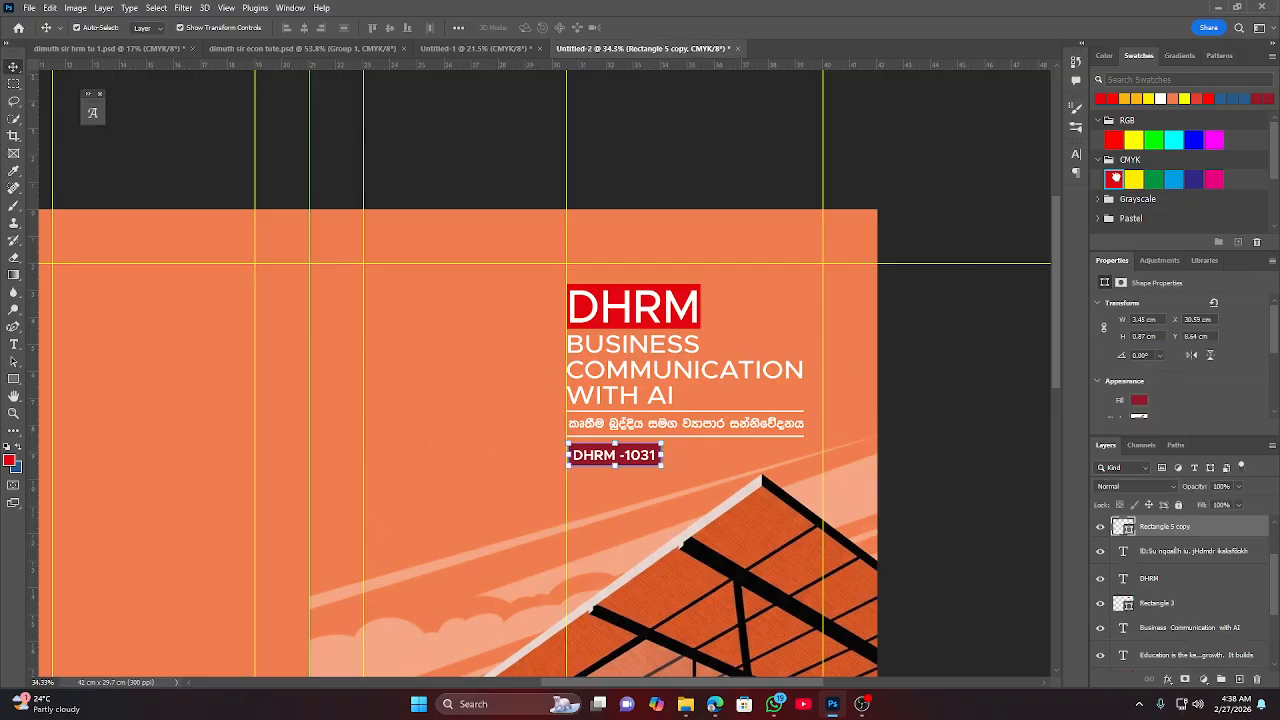
{"action": "left_click", "coordinate": [997, 309]}
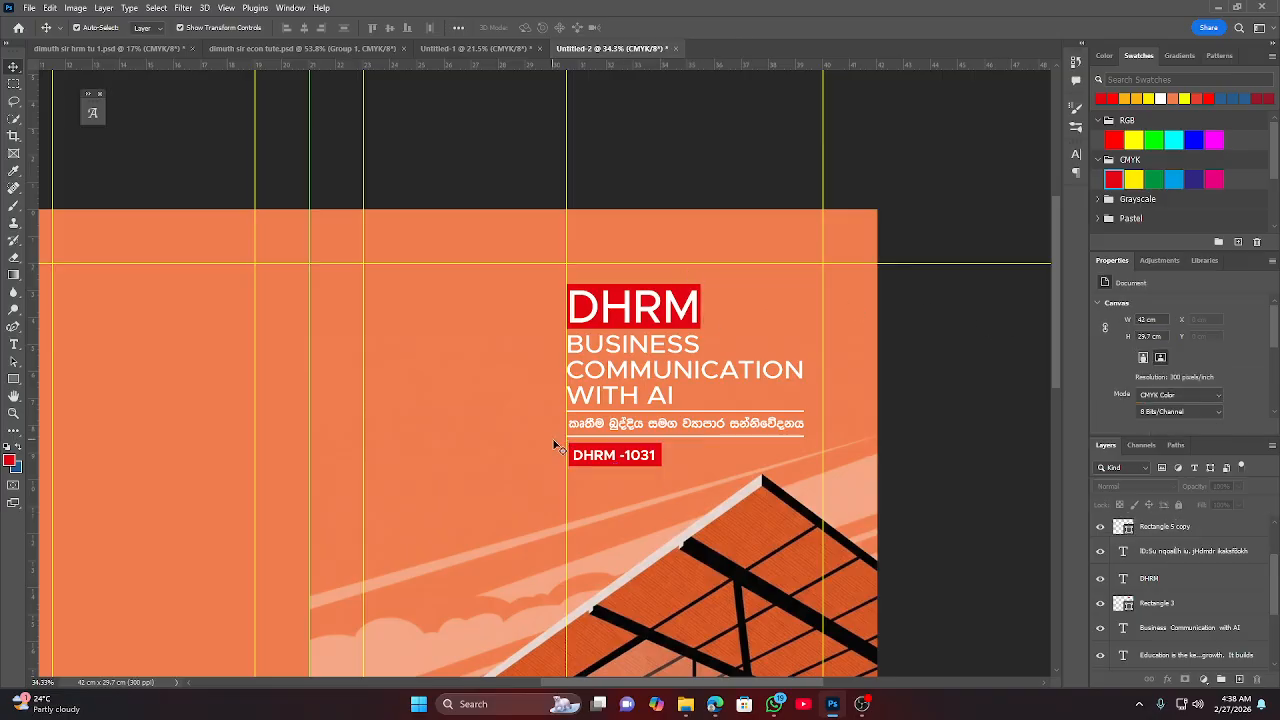
Check the course code for Cover page 02 in the WhatsApp message and return to the Photoshop cover.
{"action": "scroll", "coordinate": [552, 438], "scroll_direction": "down", "scroll_amount": 5}
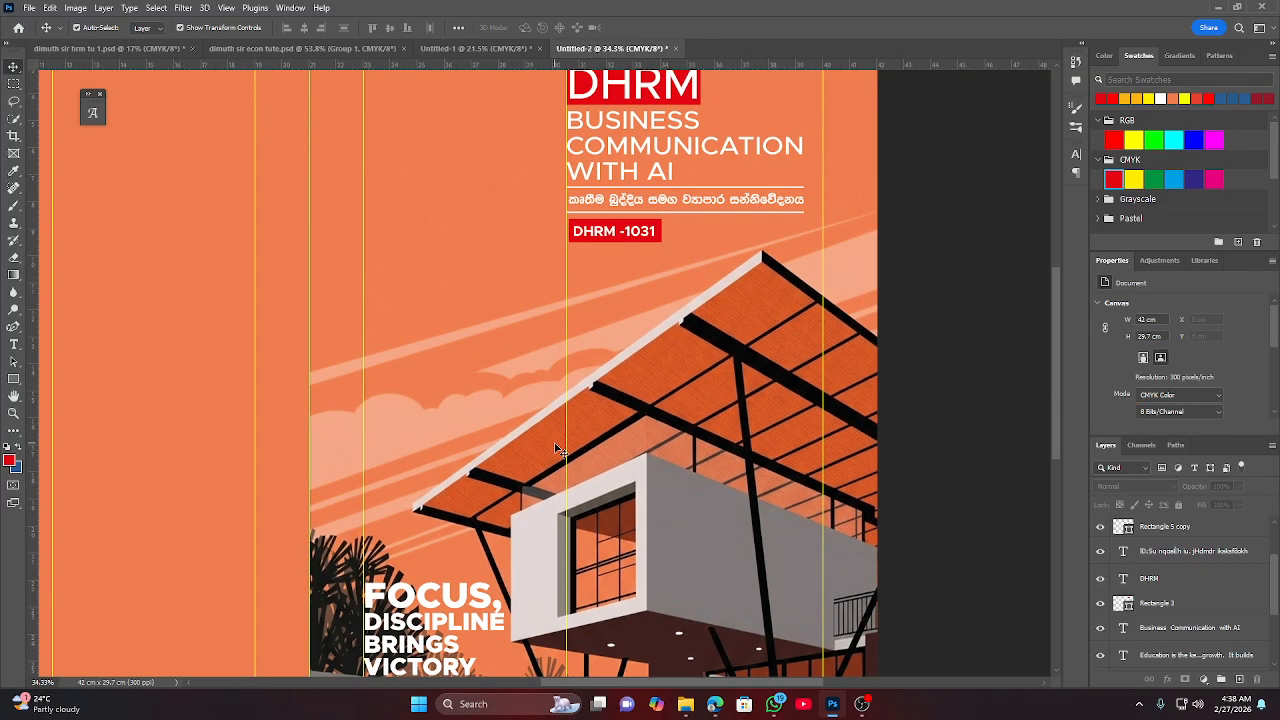
{"action": "scroll", "coordinate": [557, 449], "scroll_direction": "up", "scroll_amount": 4}
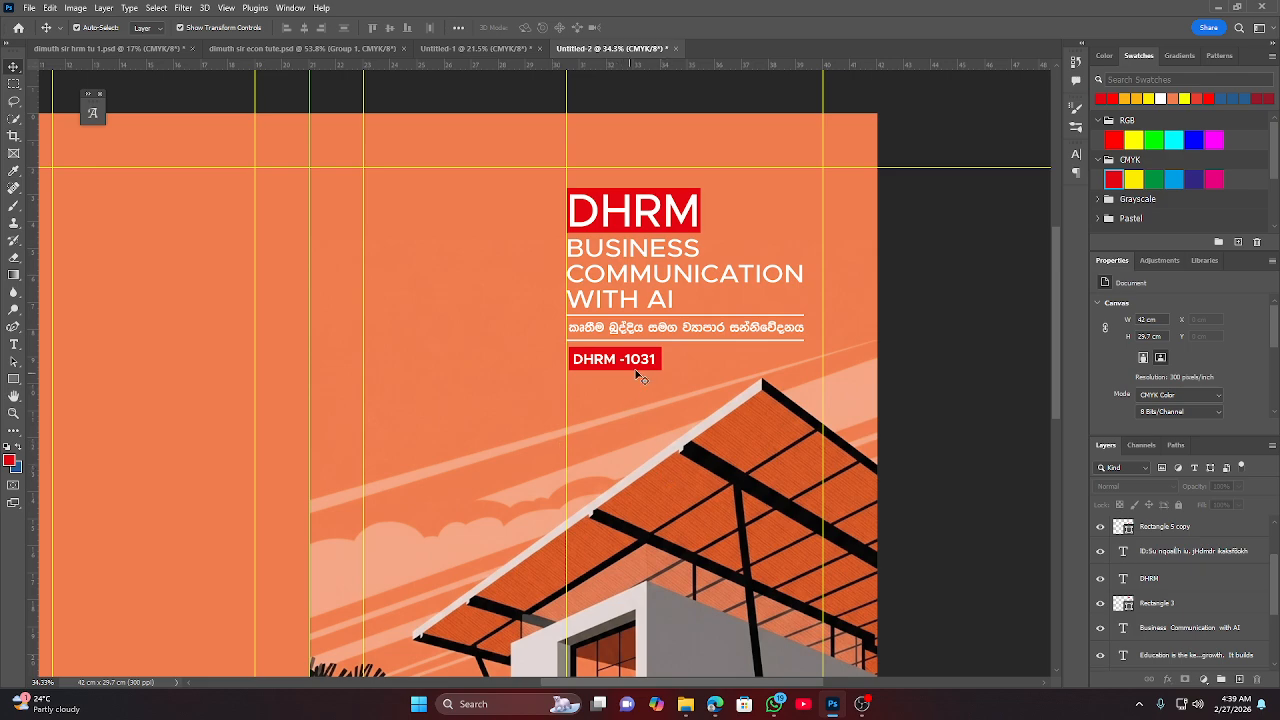
{"action": "left_click", "coordinate": [782, 710]}
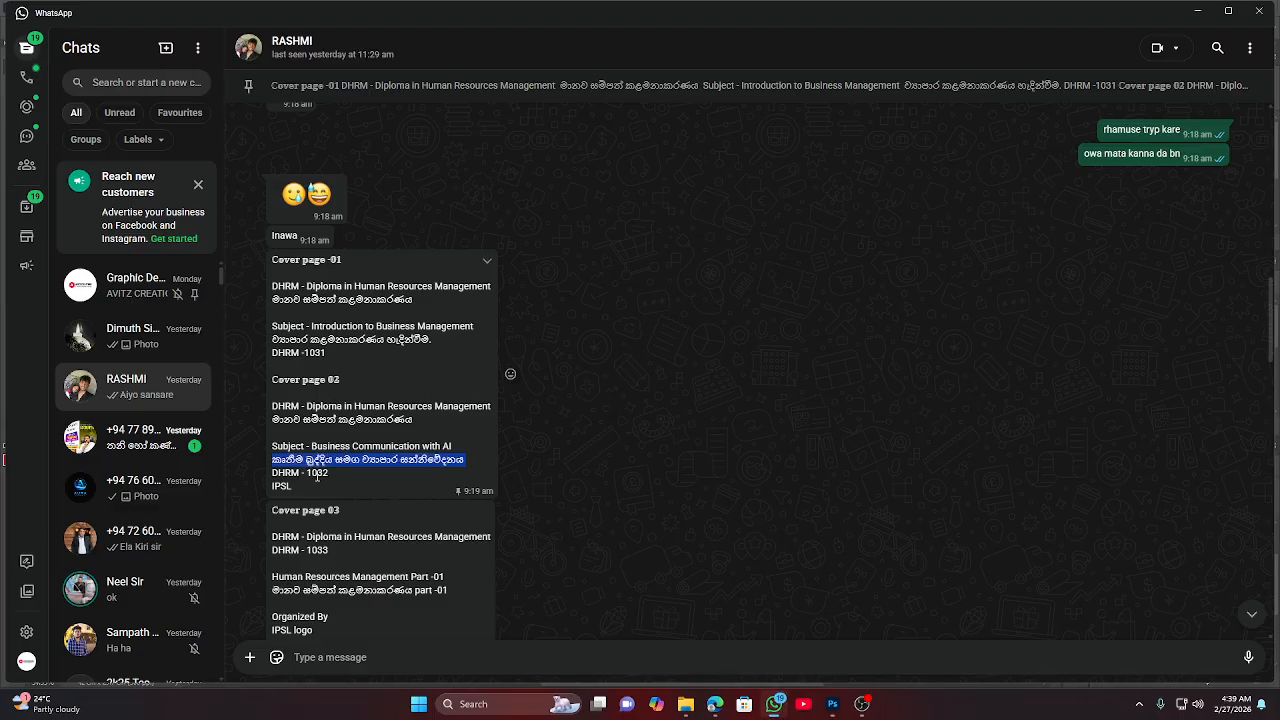
{"action": "left_click", "coordinate": [832, 704]}
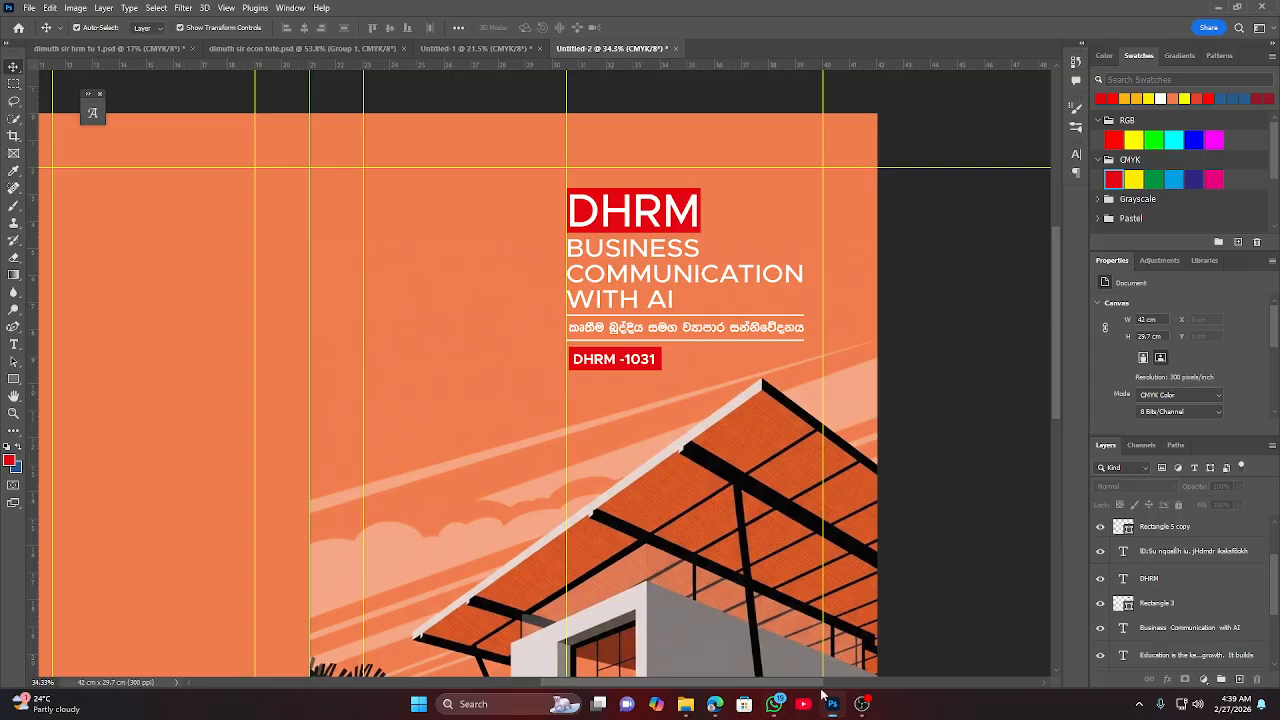
Change the course code text below the Sinhala subtitle to DHRM -1032.
{"action": "scroll", "coordinate": [662, 364], "scroll_direction": "up", "scroll_amount": 8}
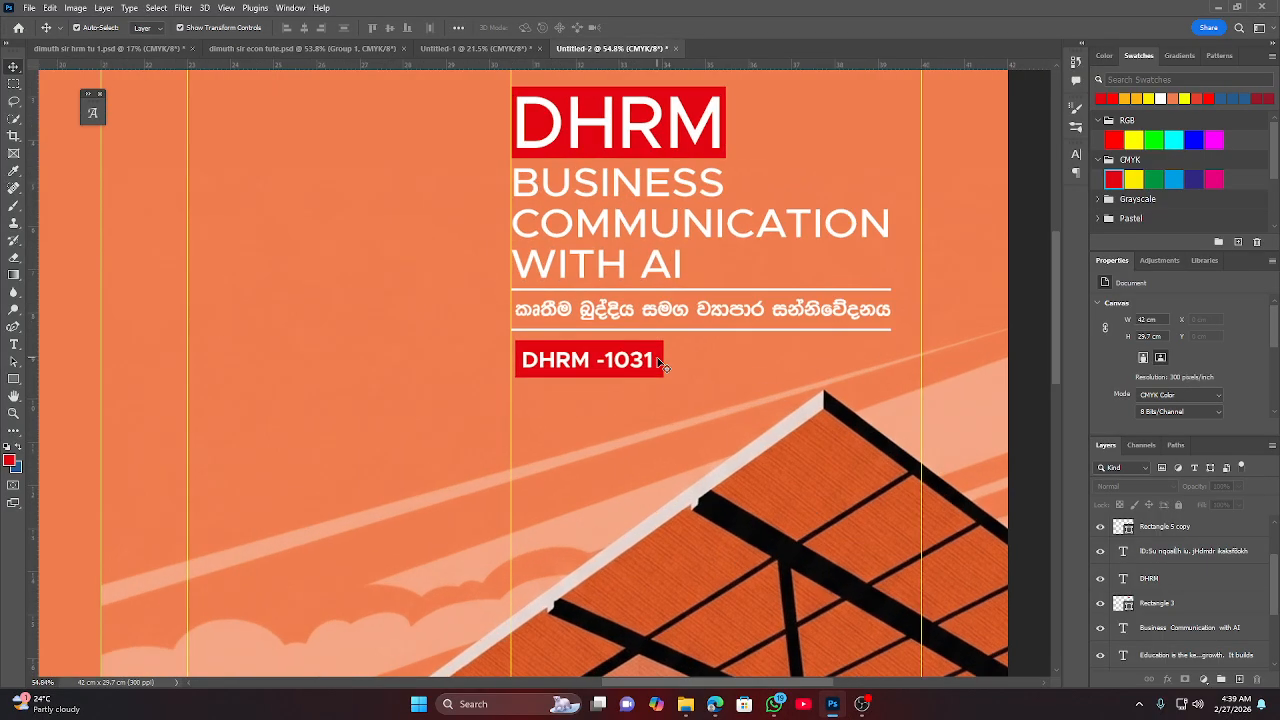
{"action": "key", "text": "ctrl+j"}
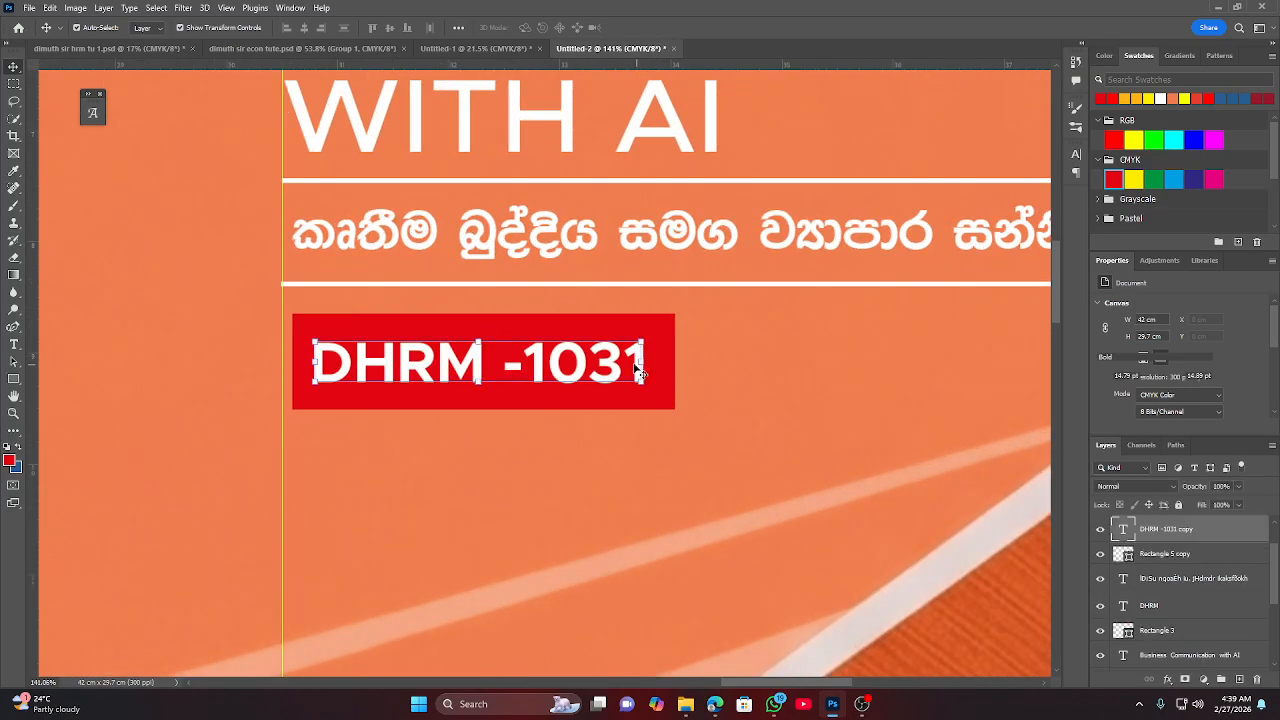
{"action": "left_click", "coordinate": [638, 370]}
{"action": "key", "text": "t"}
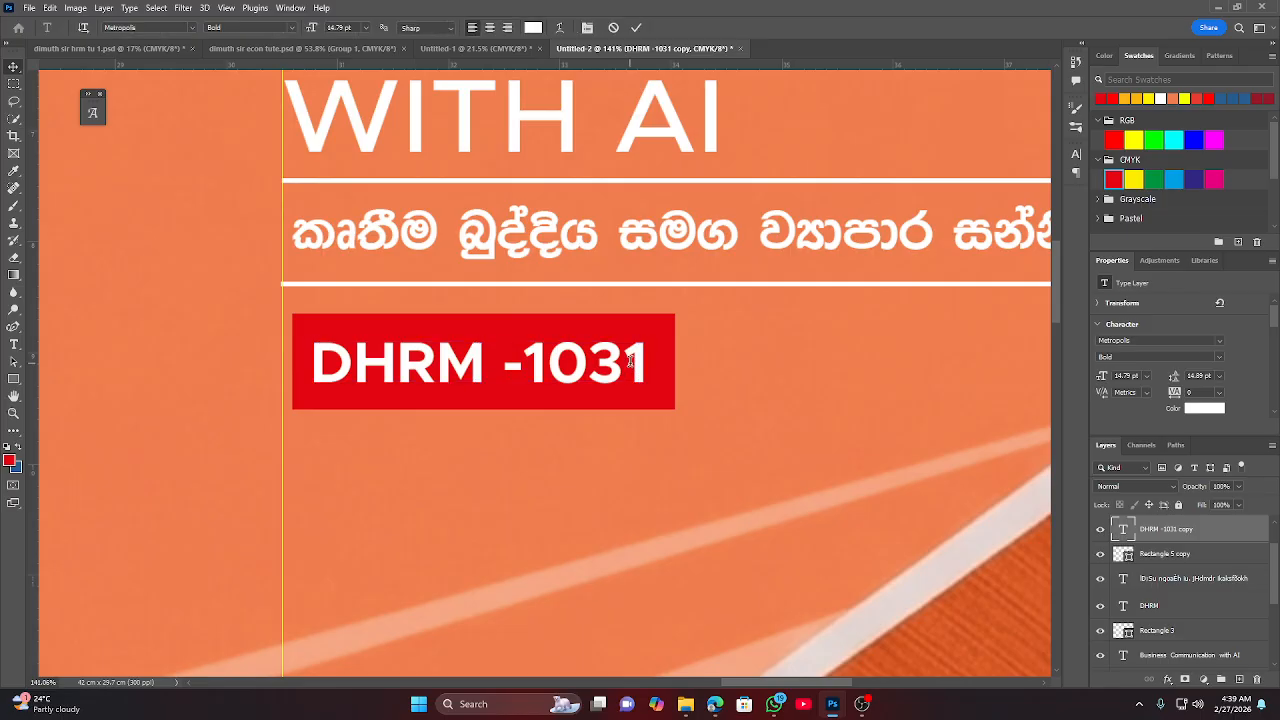
{"action": "left_click", "coordinate": [630, 367]}
{"action": "left_click_drag", "start_coordinate": [623, 366], "coordinate": [646, 362]}
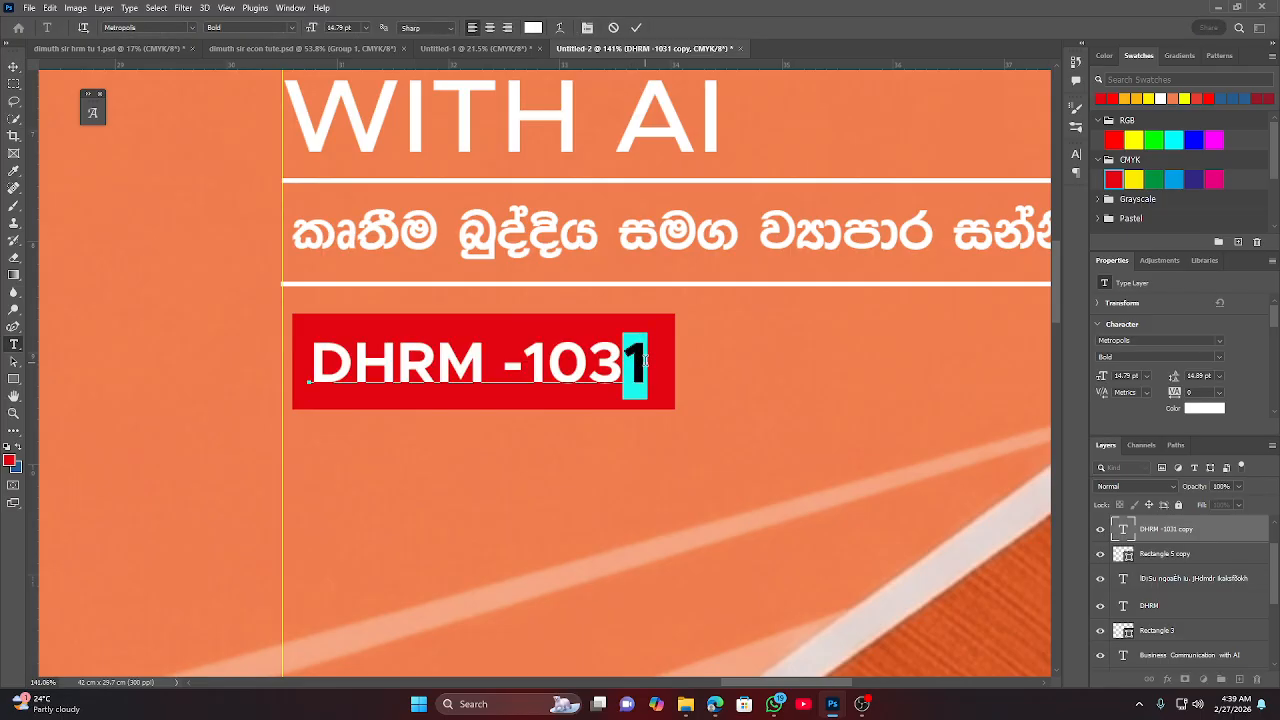
{"action": "type", "text": "2"}
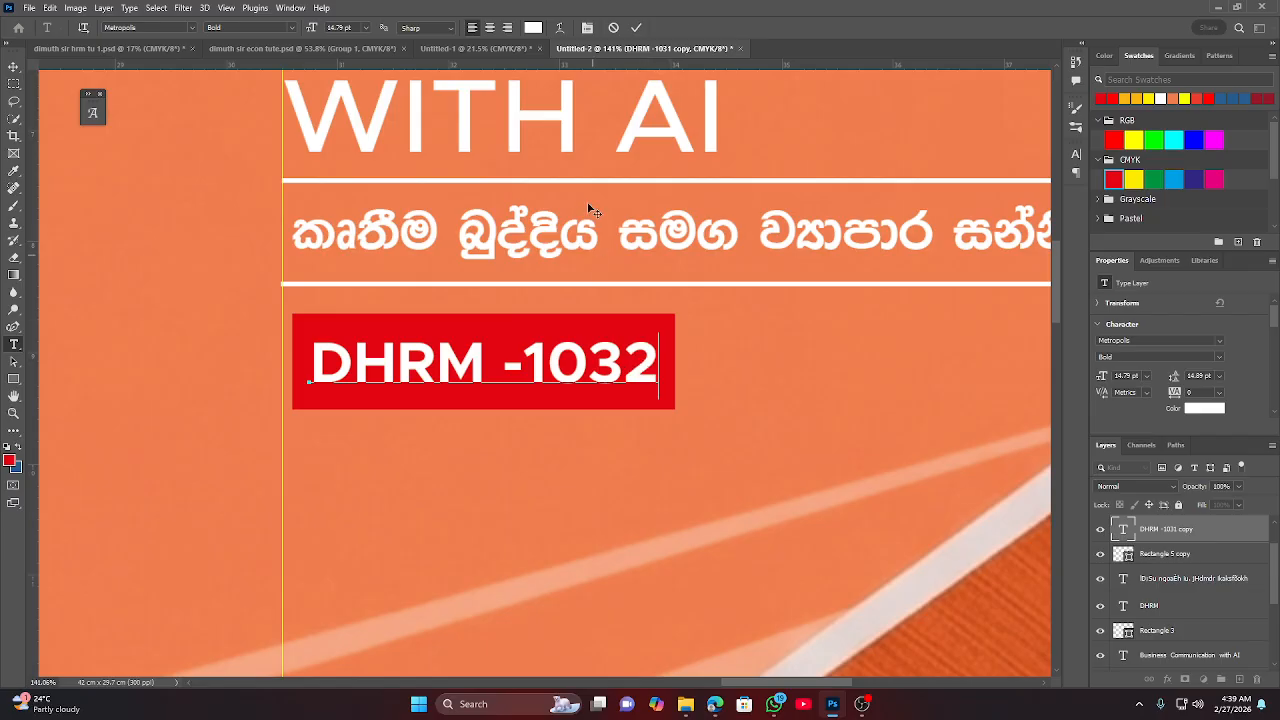
{"action": "left_click", "coordinate": [641, 29]}
{"action": "key", "text": "v"}
{"action": "left_click", "coordinate": [131, 531]}
Select the whole title block, from the DHRM heading to the course code, and shift it slightly left.
{"action": "scroll", "coordinate": [620, 511], "scroll_direction": "down", "scroll_amount": 3}
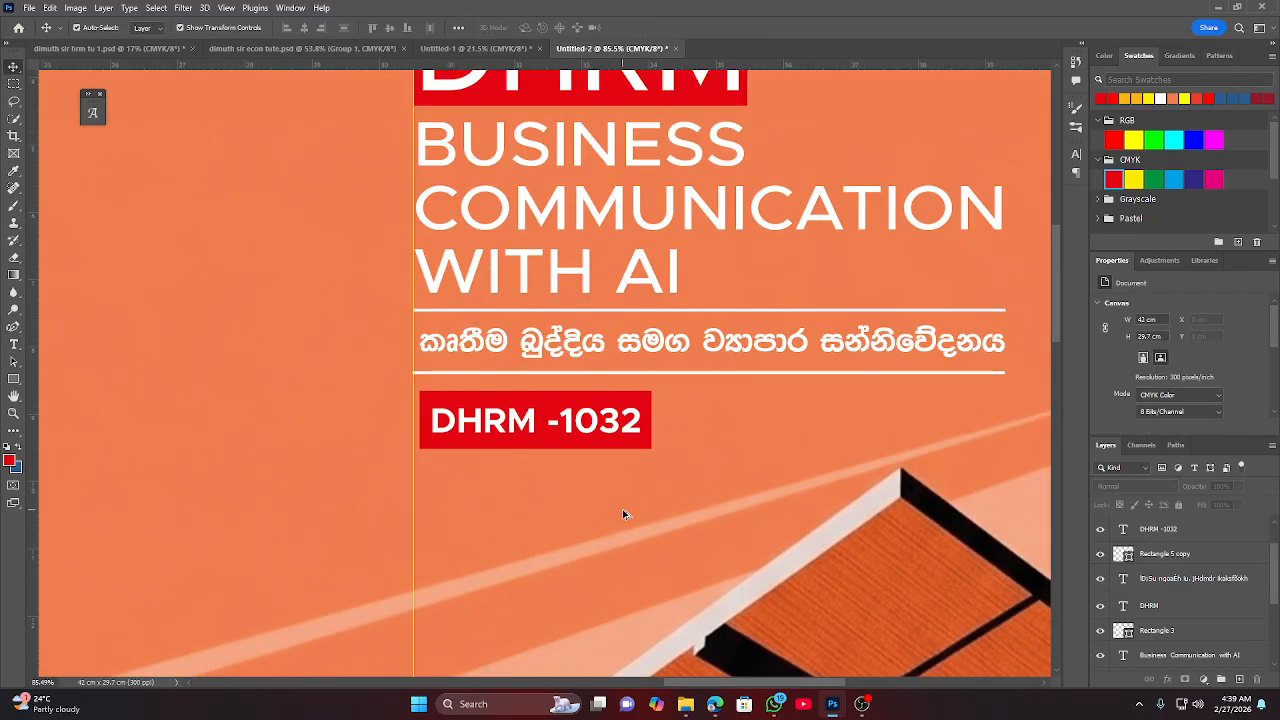
{"action": "scroll", "coordinate": [622, 509], "scroll_direction": "down", "scroll_amount": 4}
{"action": "scroll", "coordinate": [622, 509], "scroll_direction": "down", "scroll_amount": 3}
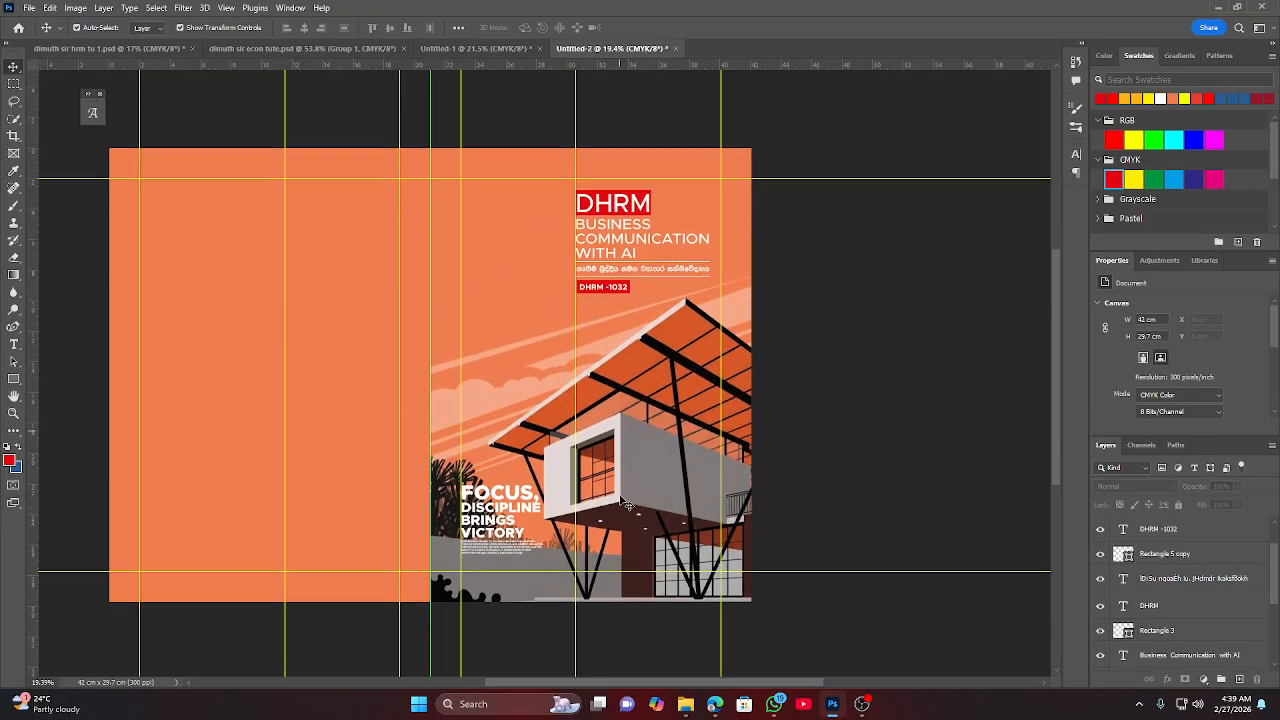
{"action": "scroll", "coordinate": [627, 503], "scroll_direction": "down", "scroll_amount": 3}
{"action": "scroll", "coordinate": [604, 277], "scroll_direction": "up", "scroll_amount": 4}
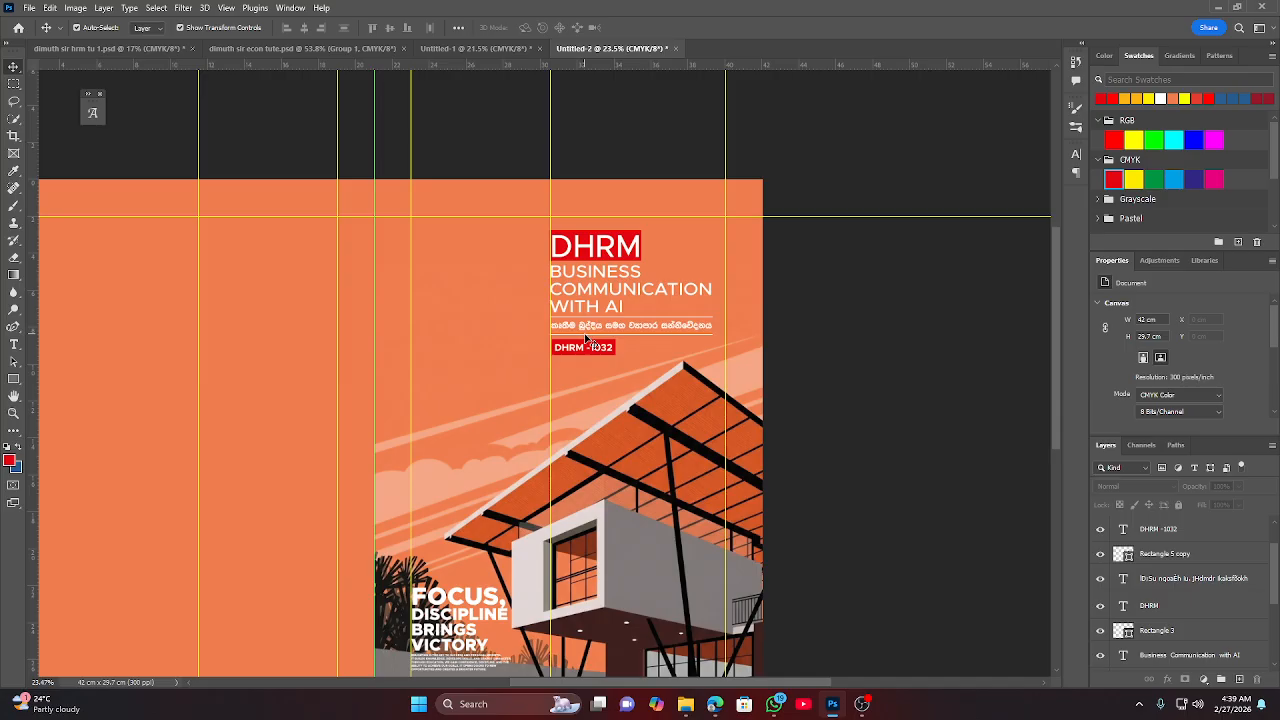
{"action": "scroll", "coordinate": [572, 284], "scroll_direction": "up", "scroll_amount": 2}
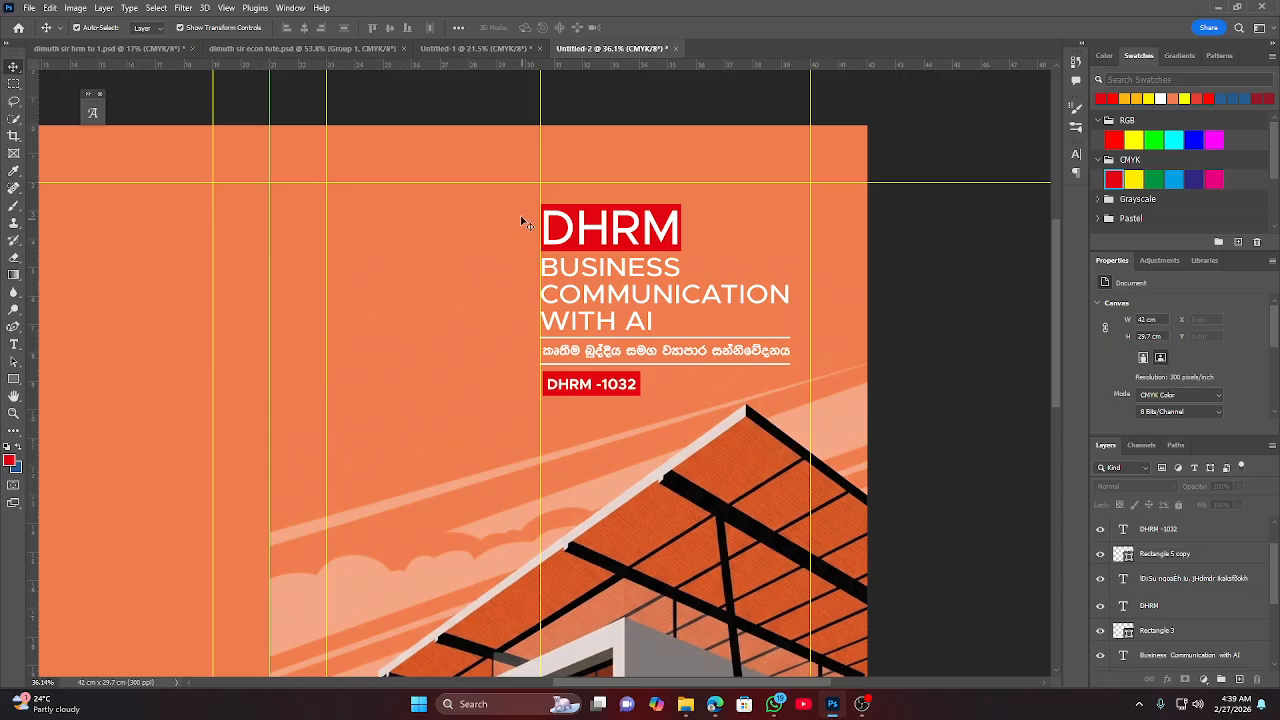
{"action": "left_click_drag", "start_coordinate": [517, 211], "coordinate": [647, 405]}
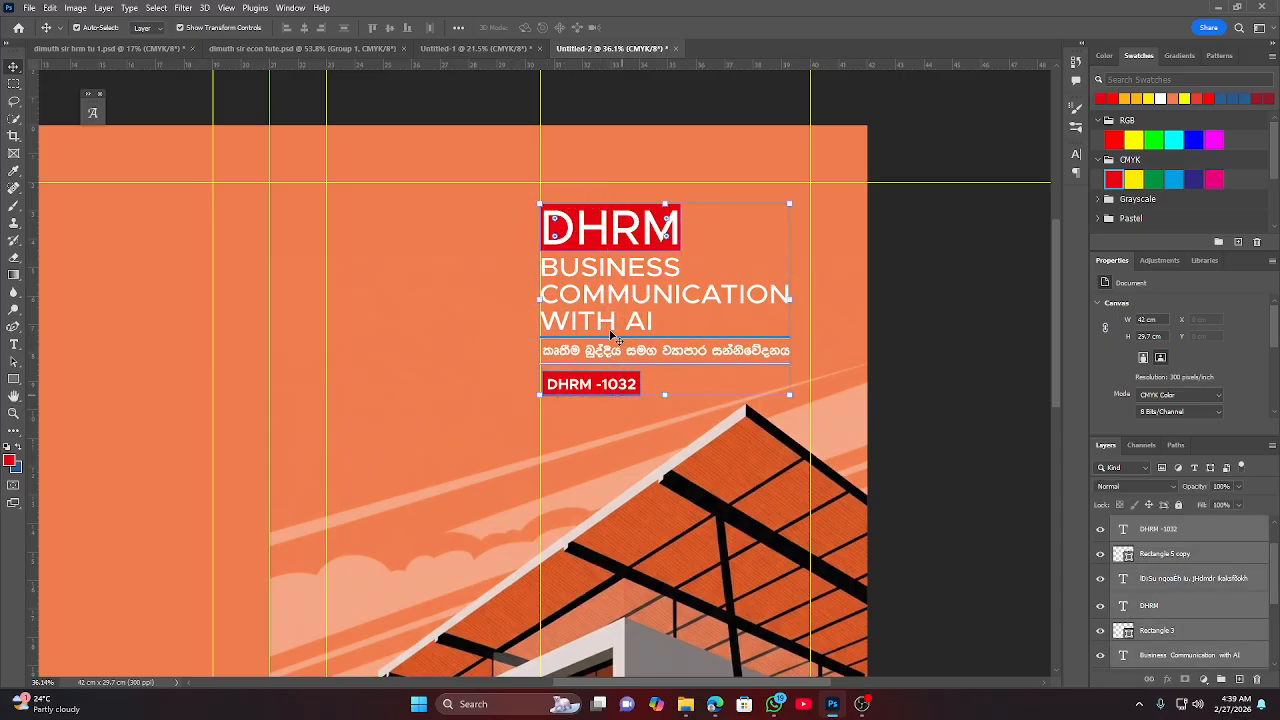
{"action": "left_click_drag", "start_coordinate": [600, 236], "coordinate": [577, 236]}
{"action": "left_click", "coordinate": [897, 266]}
Scale the whole title block to about 93% and nudge it slightly right.
{"action": "scroll", "coordinate": [780, 283], "scroll_direction": "down", "scroll_amount": 5}
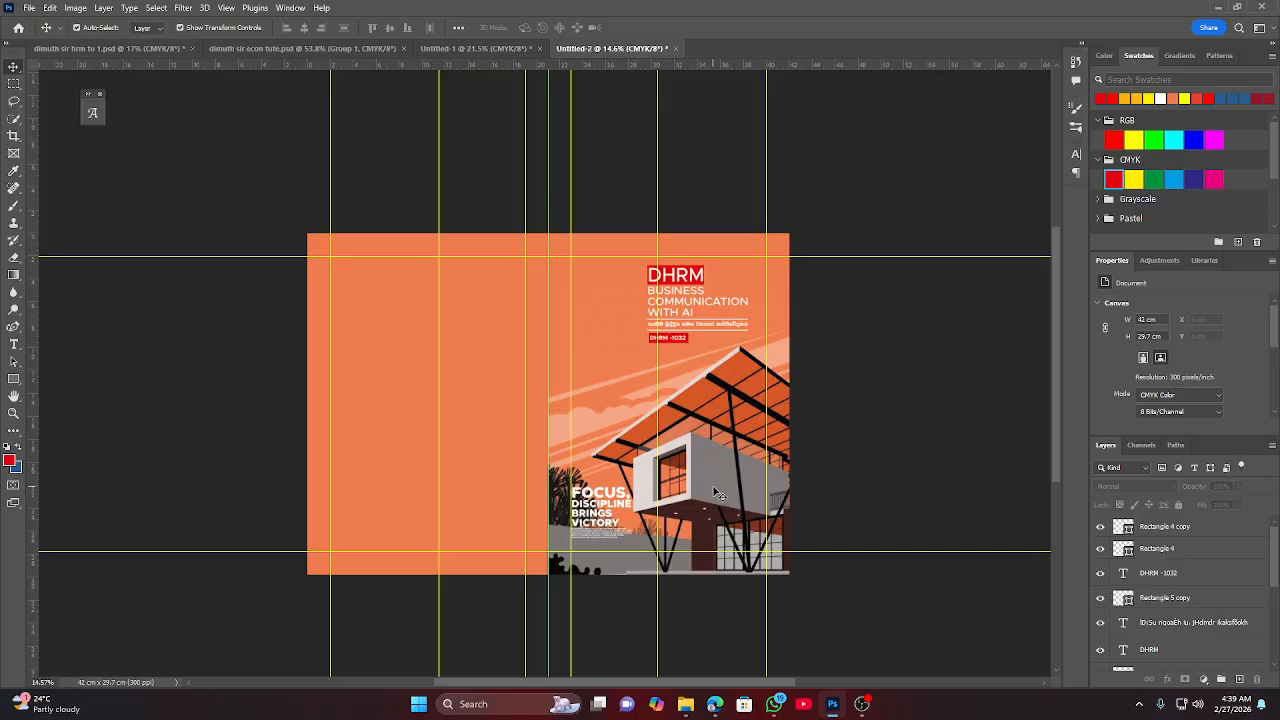
{"action": "scroll", "coordinate": [737, 294], "scroll_direction": "up", "scroll_amount": 5}
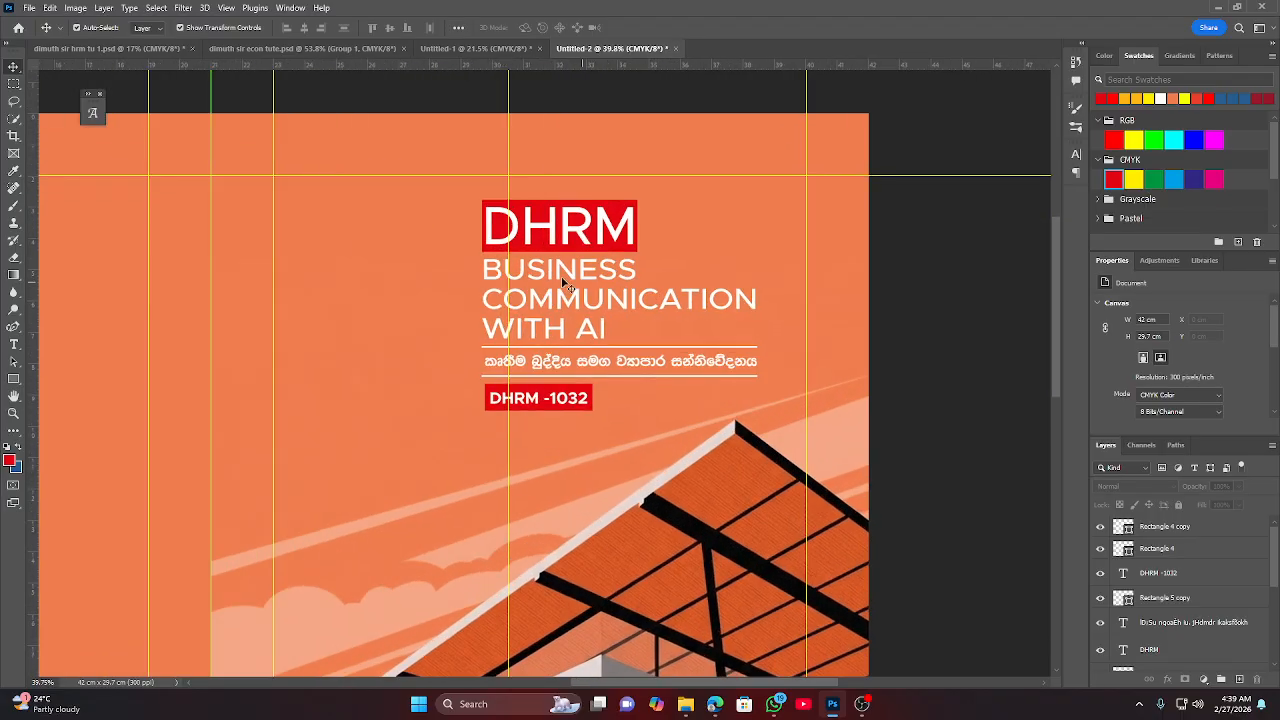
{"action": "left_click_drag", "start_coordinate": [469, 212], "coordinate": [737, 304]}
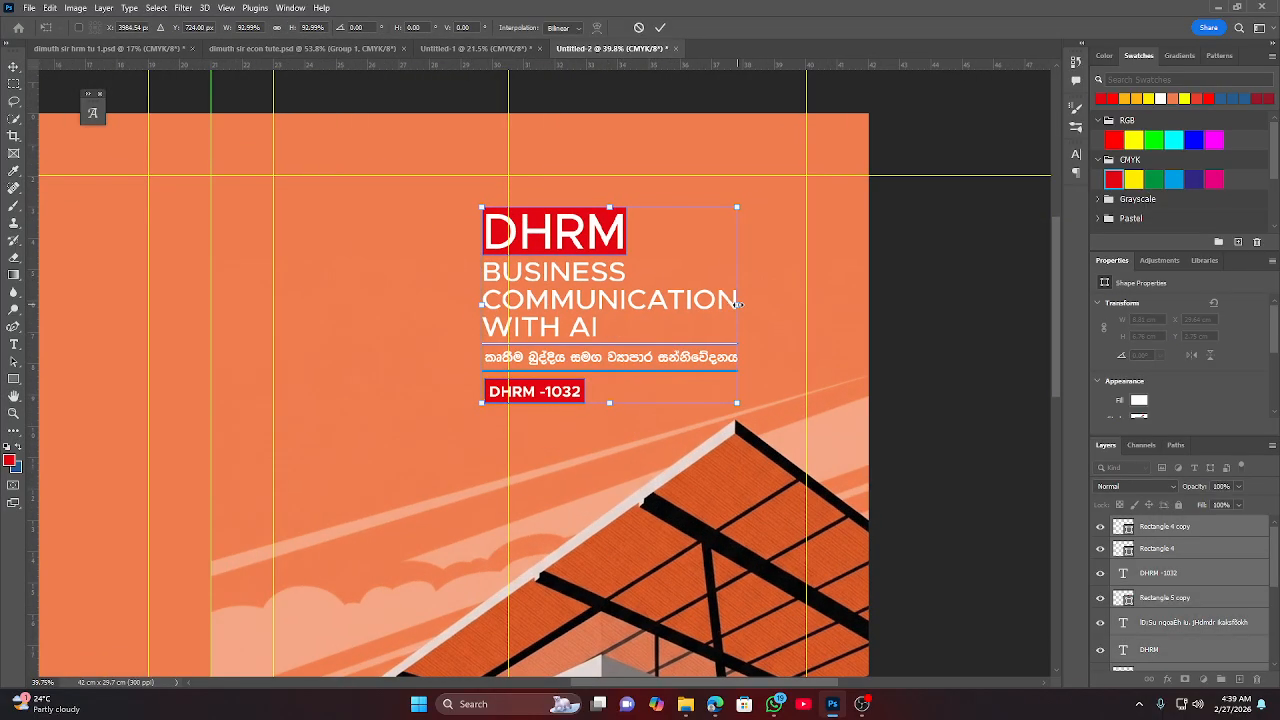
{"action": "left_click_drag", "start_coordinate": [553, 246], "coordinate": [558, 246]}
{"action": "double_click", "coordinate": [980, 363]}
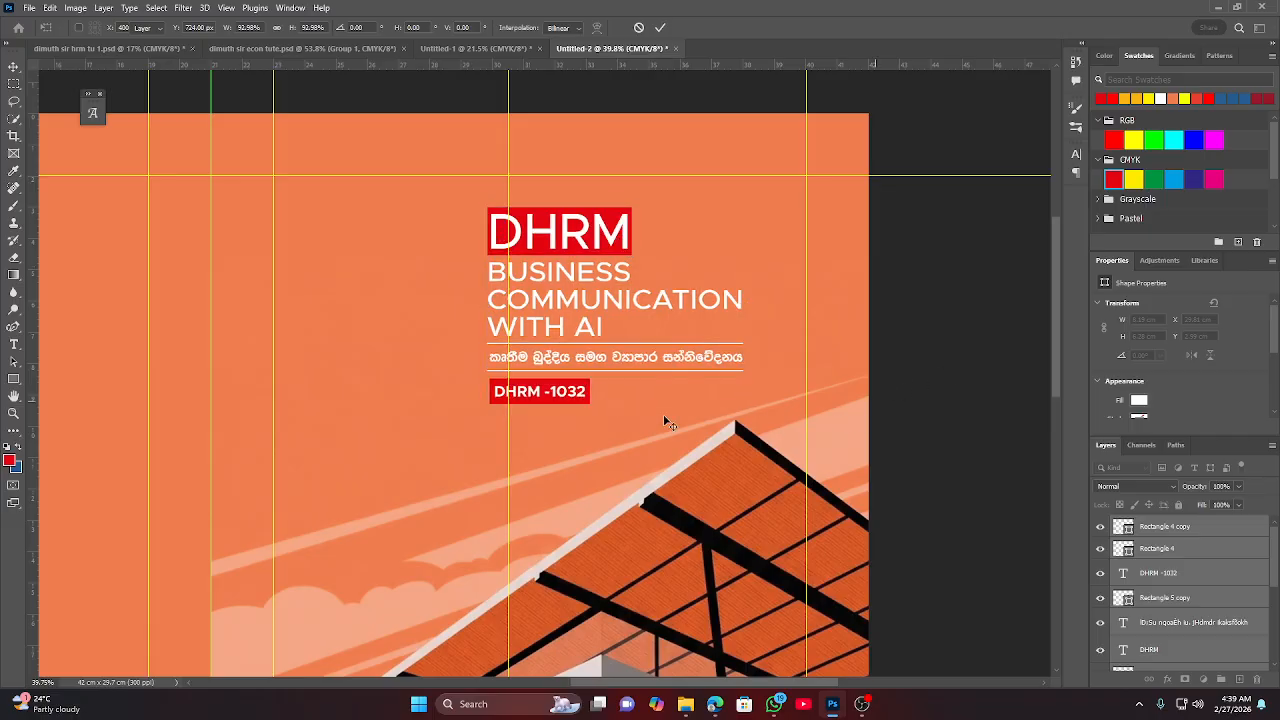
Move the whole title block down by about 0.73 cm on the front cover.
{"action": "scroll", "coordinate": [594, 377], "scroll_direction": "down", "scroll_amount": 5}
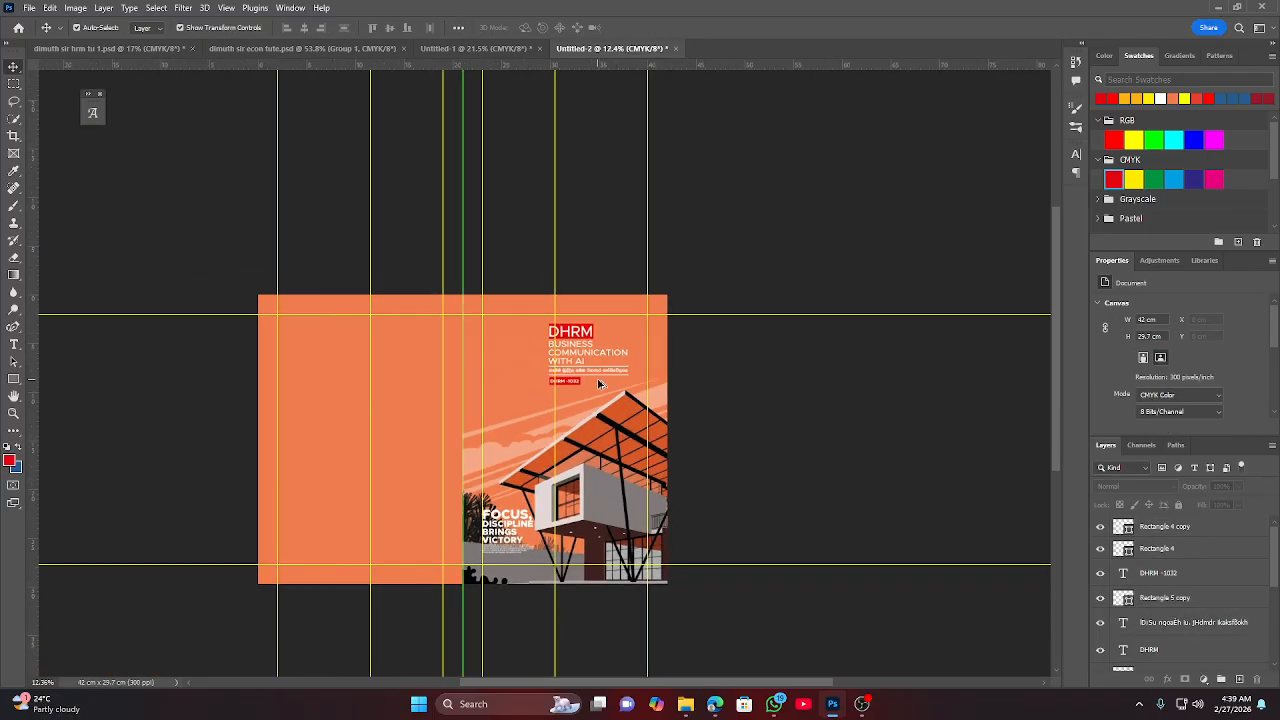
{"action": "left_click_drag", "start_coordinate": [491, 408], "coordinate": [694, 372]}
{"action": "scroll", "coordinate": [852, 349], "scroll_direction": "up", "scroll_amount": 2}
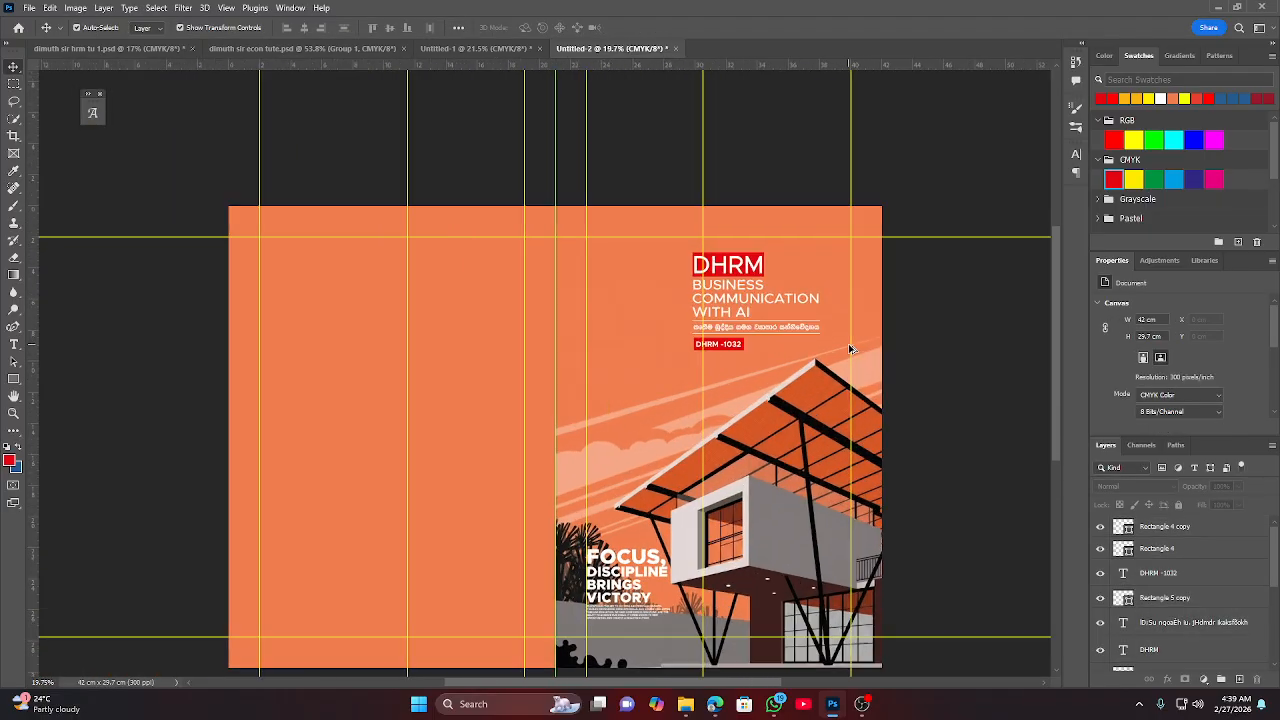
{"action": "scroll", "coordinate": [836, 354], "scroll_direction": "down", "scroll_amount": 3}
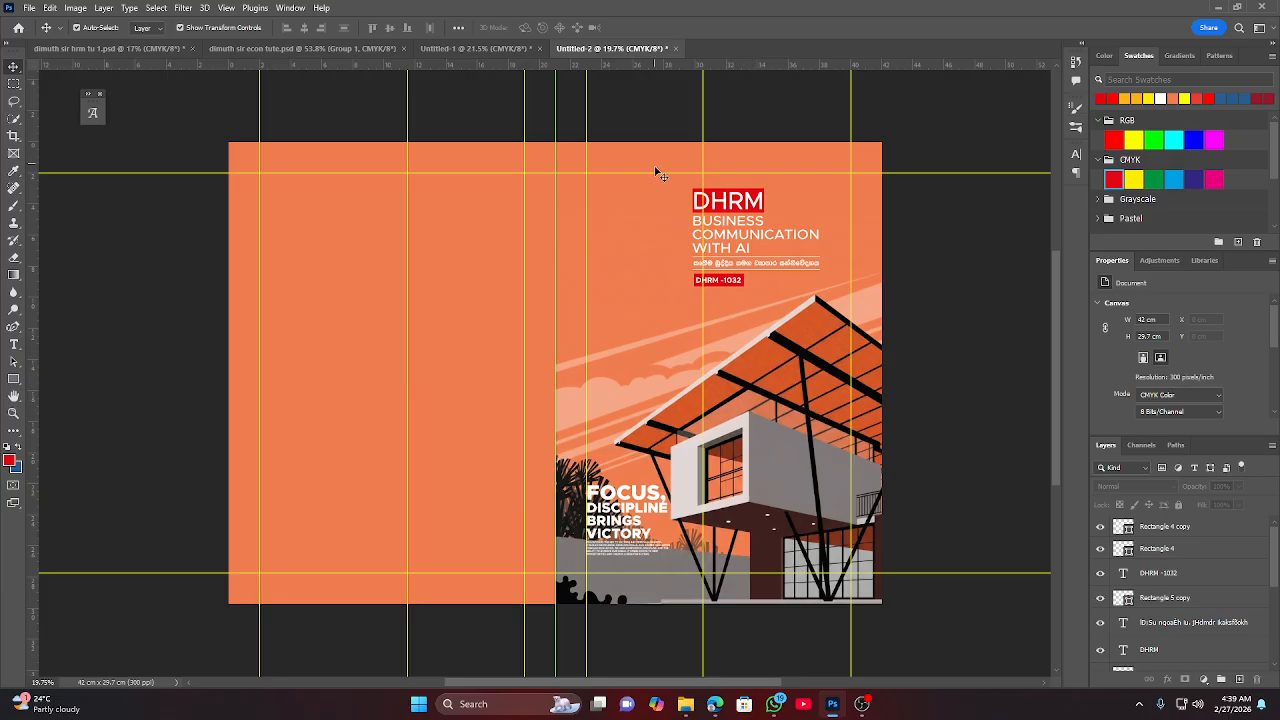
{"action": "left_click_drag", "start_coordinate": [690, 192], "coordinate": [820, 292]}
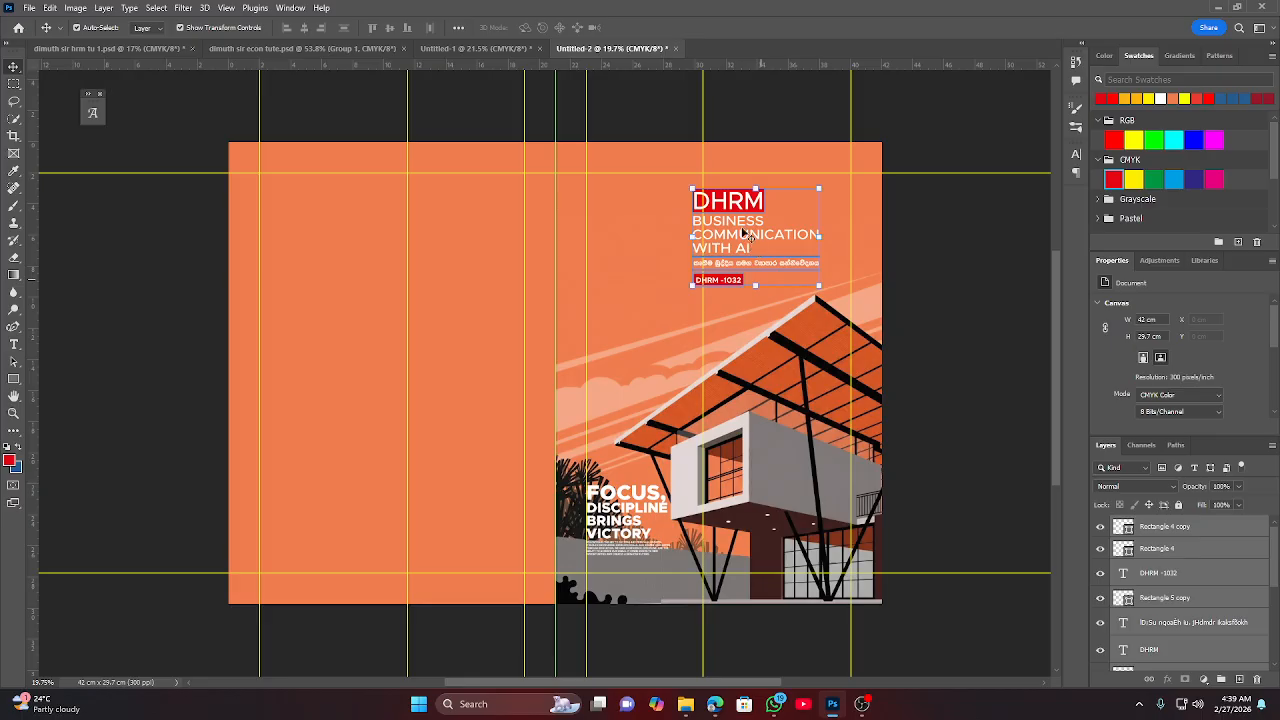
{"action": "left_click_drag", "start_coordinate": [738, 205], "coordinate": [738, 217]}
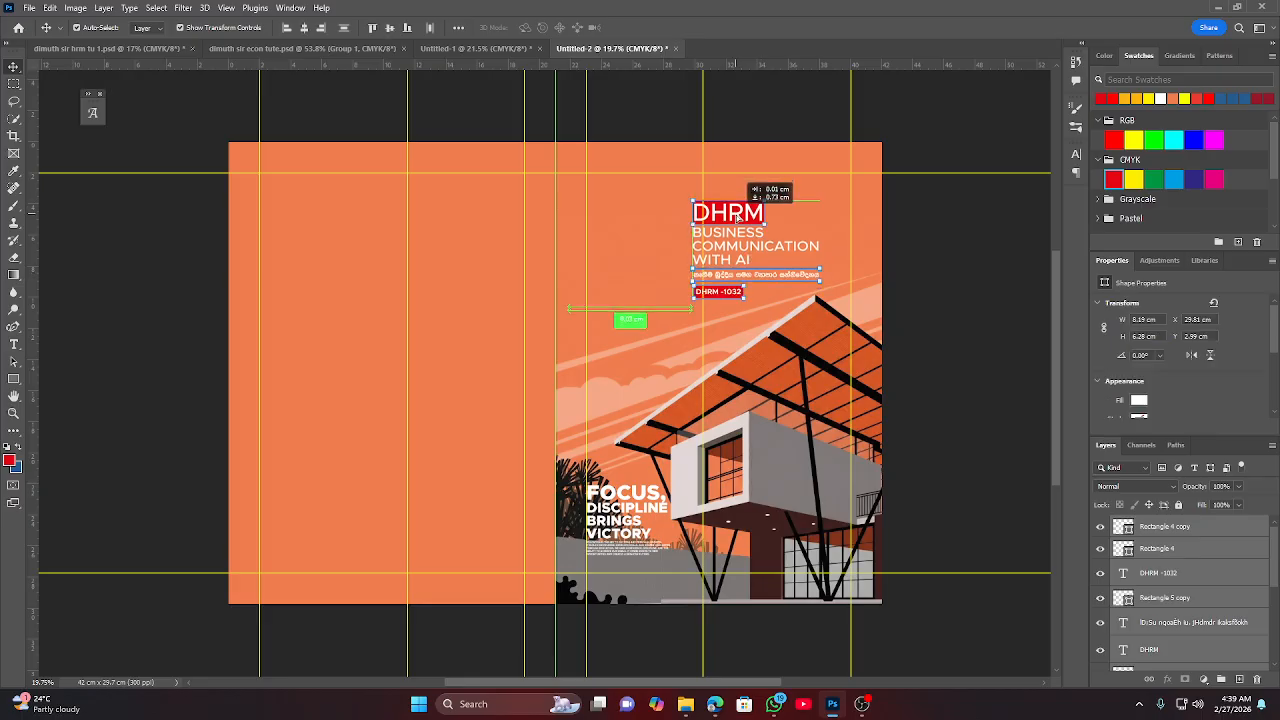
{"action": "left_click", "coordinate": [980, 370]}
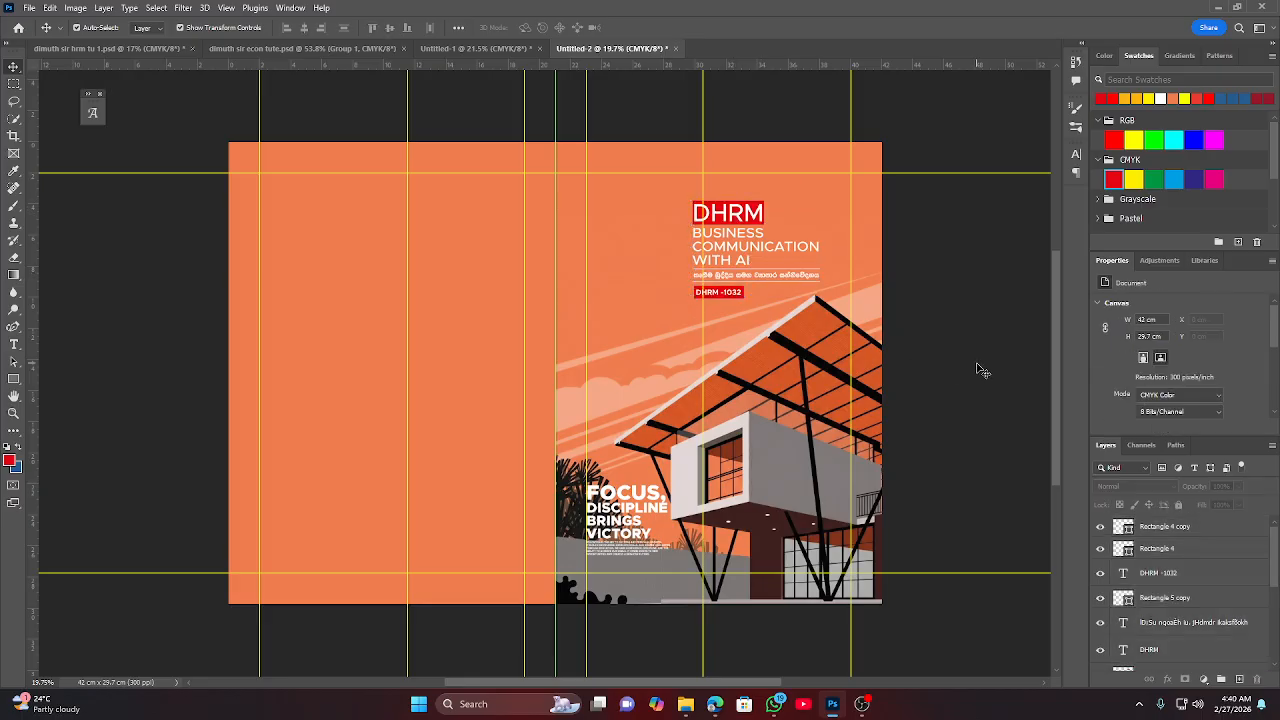
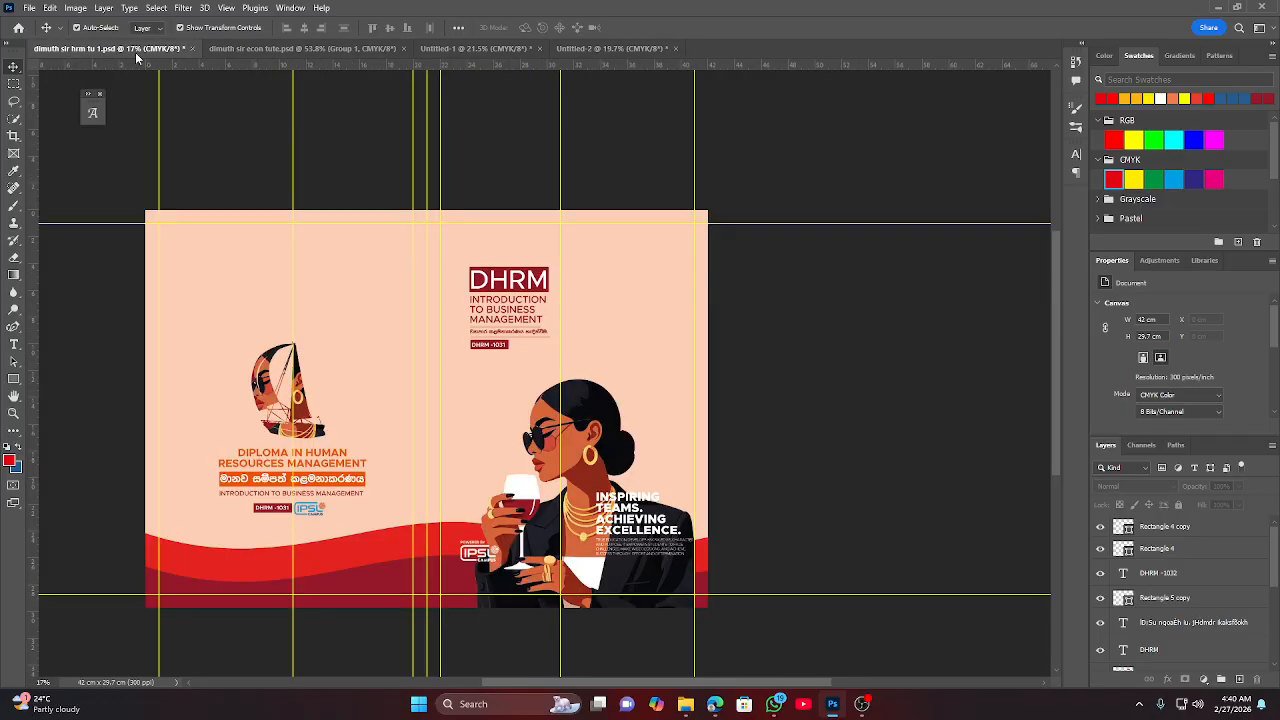
Switch to the DHRM -1031 cover document and examine the sailboat artwork, text block and logo on its back cover.
{"action": "left_click", "coordinate": [140, 49]}
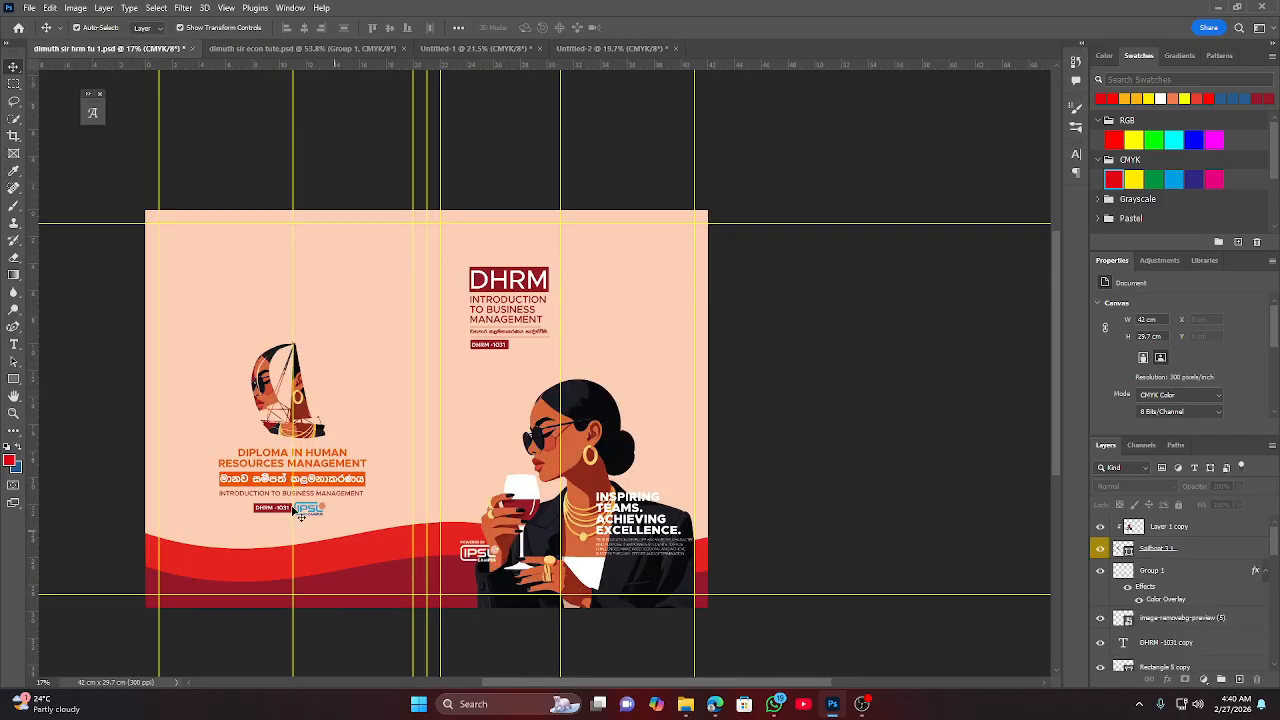
{"action": "scroll", "coordinate": [270, 497], "scroll_direction": "up", "scroll_amount": 2}
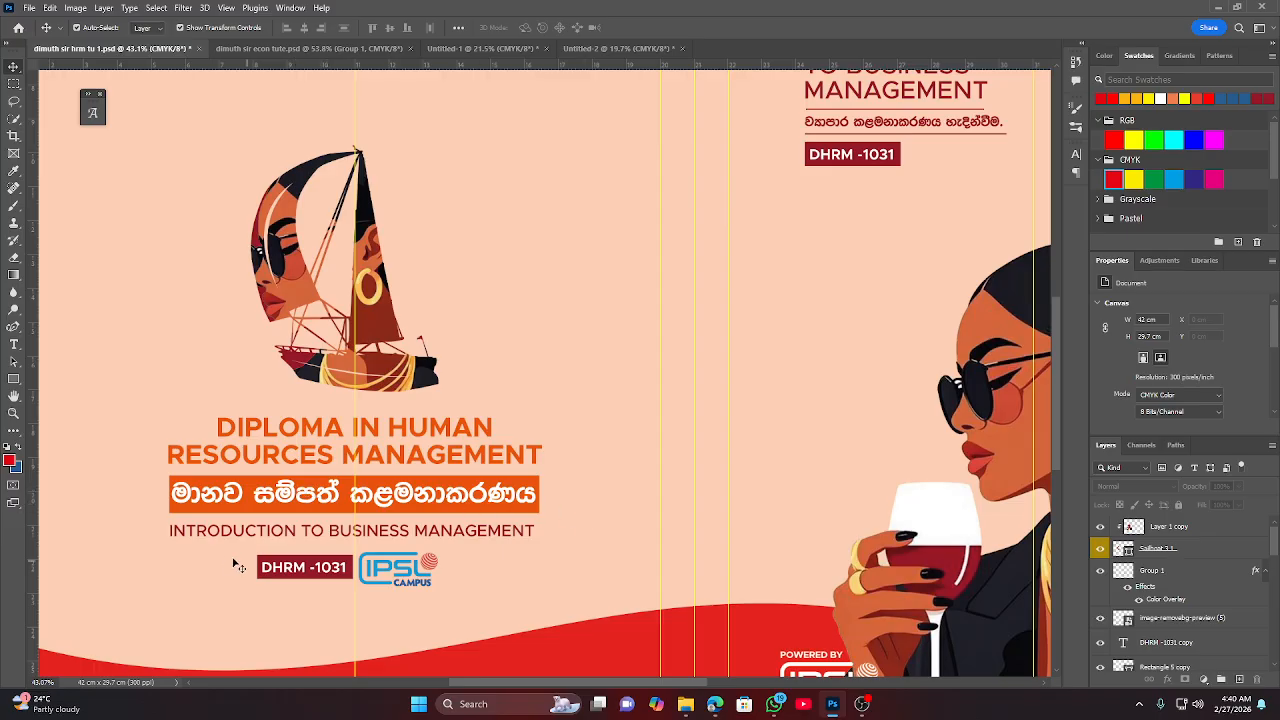
{"action": "scroll", "coordinate": [274, 531], "scroll_direction": "up", "scroll_amount": 3}
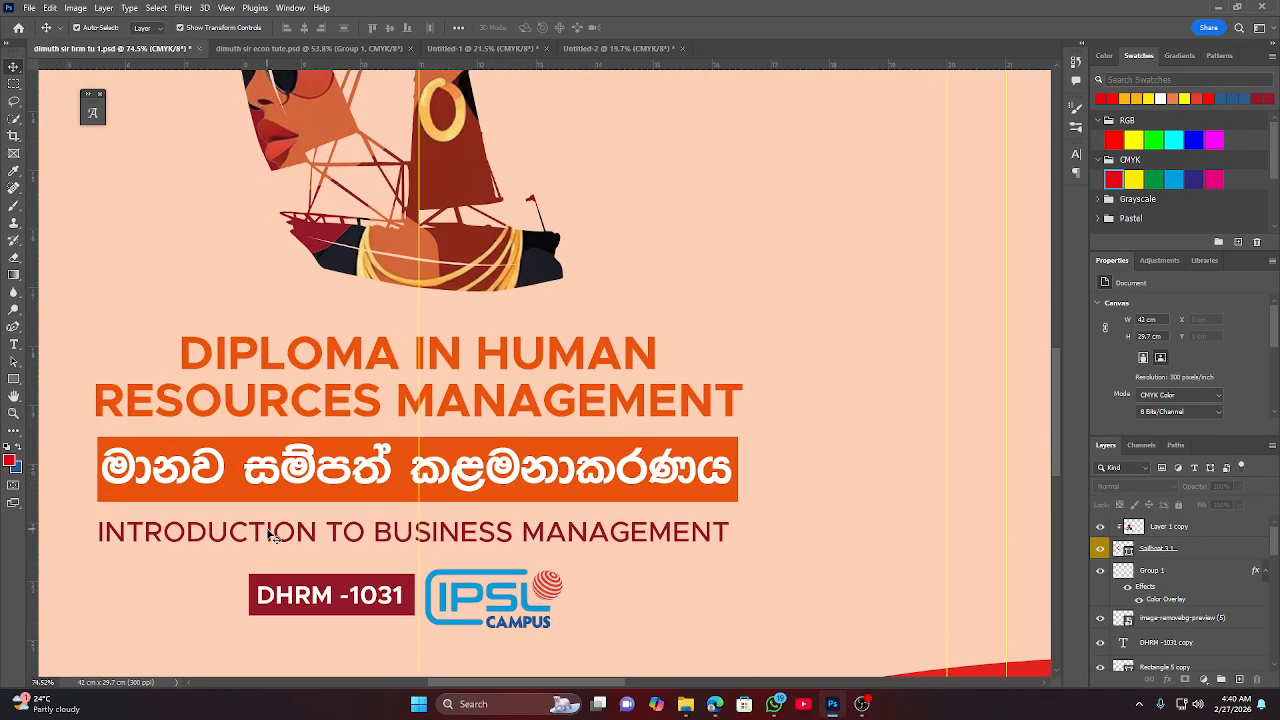
{"action": "left_click", "coordinate": [274, 533]}
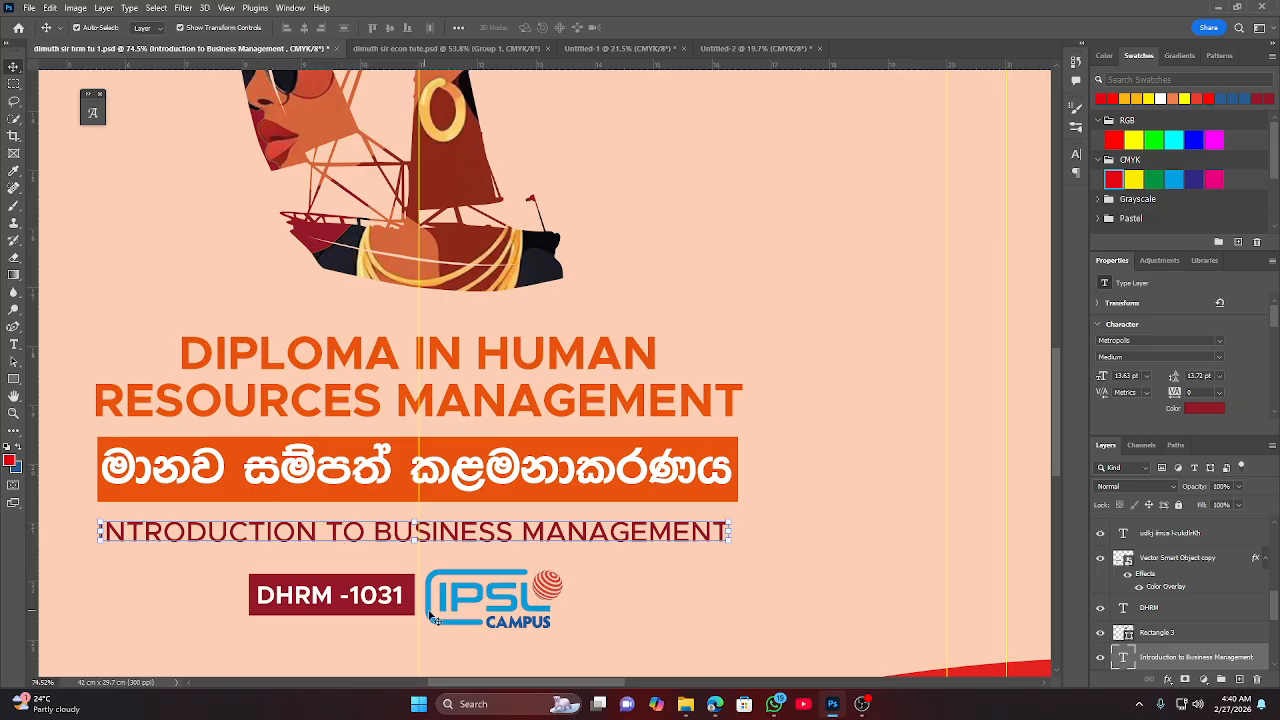
{"action": "scroll", "coordinate": [515, 607], "scroll_direction": "down", "scroll_amount": 1}
{"action": "scroll", "coordinate": [513, 607], "scroll_direction": "down", "scroll_amount": 8}
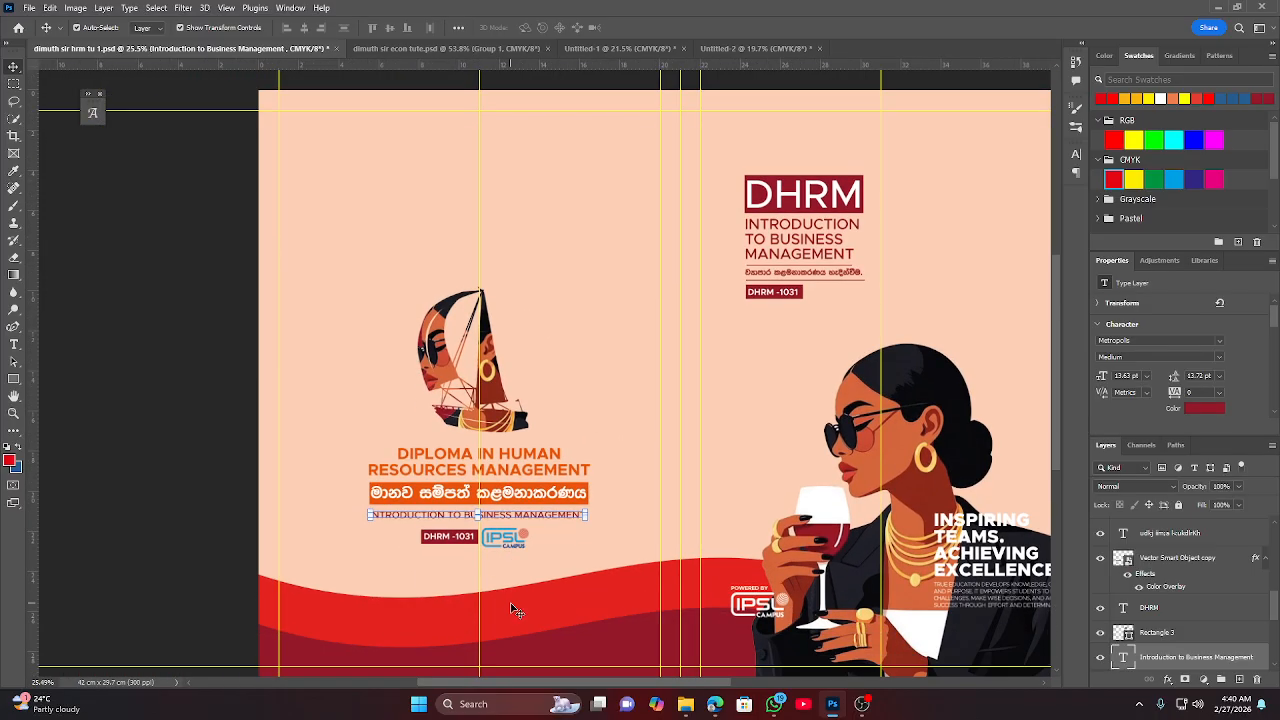
{"action": "left_click", "coordinate": [176, 449]}
{"action": "scroll", "coordinate": [177, 449], "scroll_direction": "down", "scroll_amount": 3}
{"action": "scroll", "coordinate": [435, 423], "scroll_direction": "down", "scroll_amount": 5}
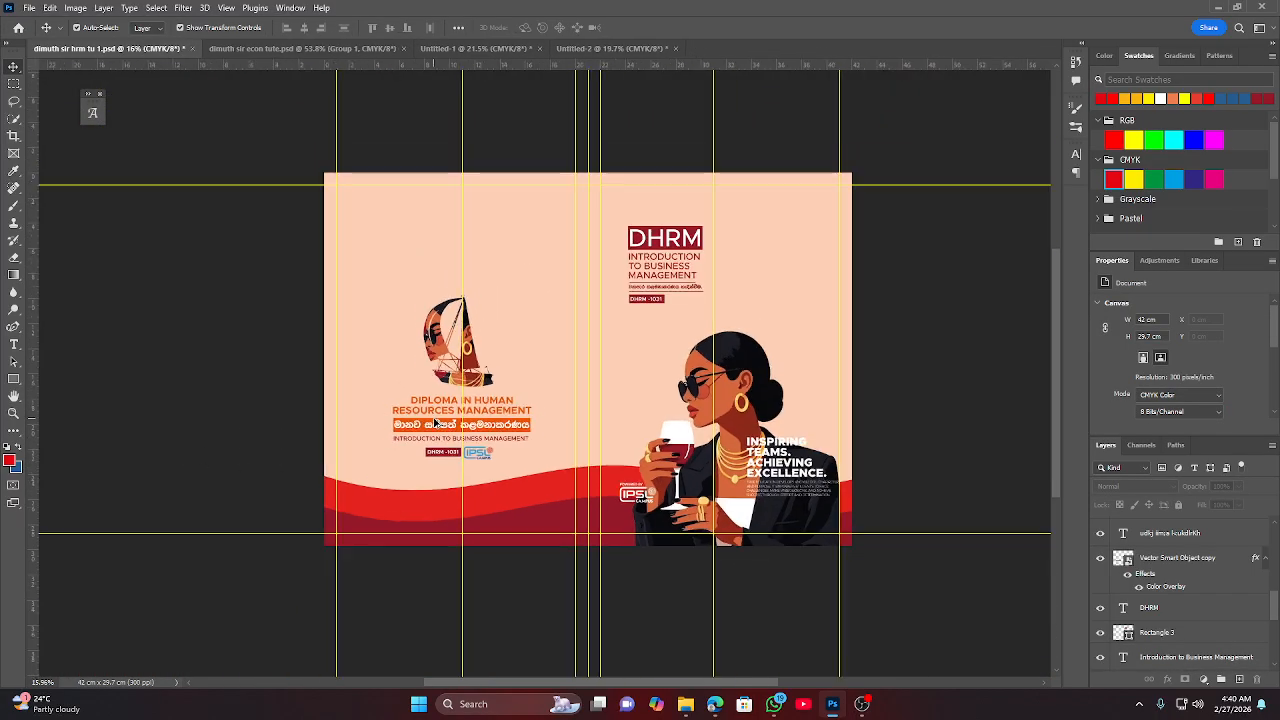
{"action": "scroll", "coordinate": [435, 423], "scroll_direction": "up", "scroll_amount": 3}
{"action": "scroll", "coordinate": [435, 423], "scroll_direction": "up", "scroll_amount": 3}
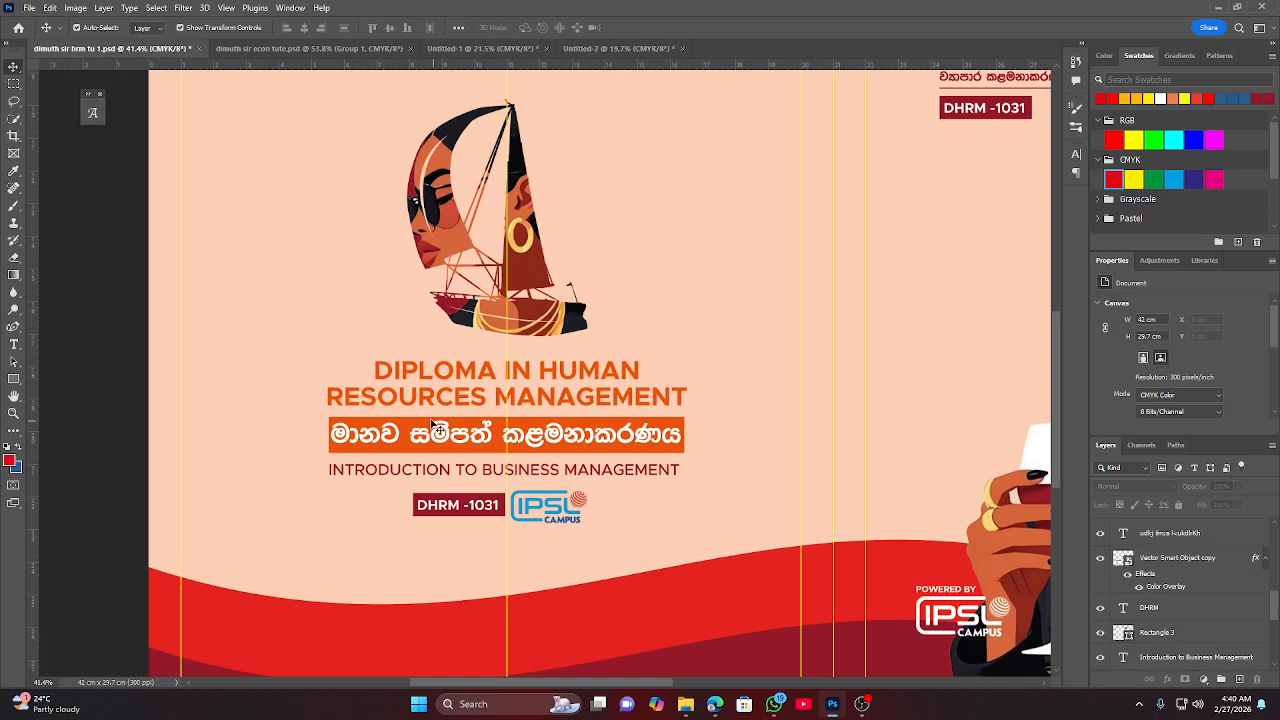
Lock the back cover's sailboat shape and its clipped image layer, Layer 1 copy, against selection.
{"action": "left_click_drag", "start_coordinate": [369, 371], "coordinate": [376, 374]}
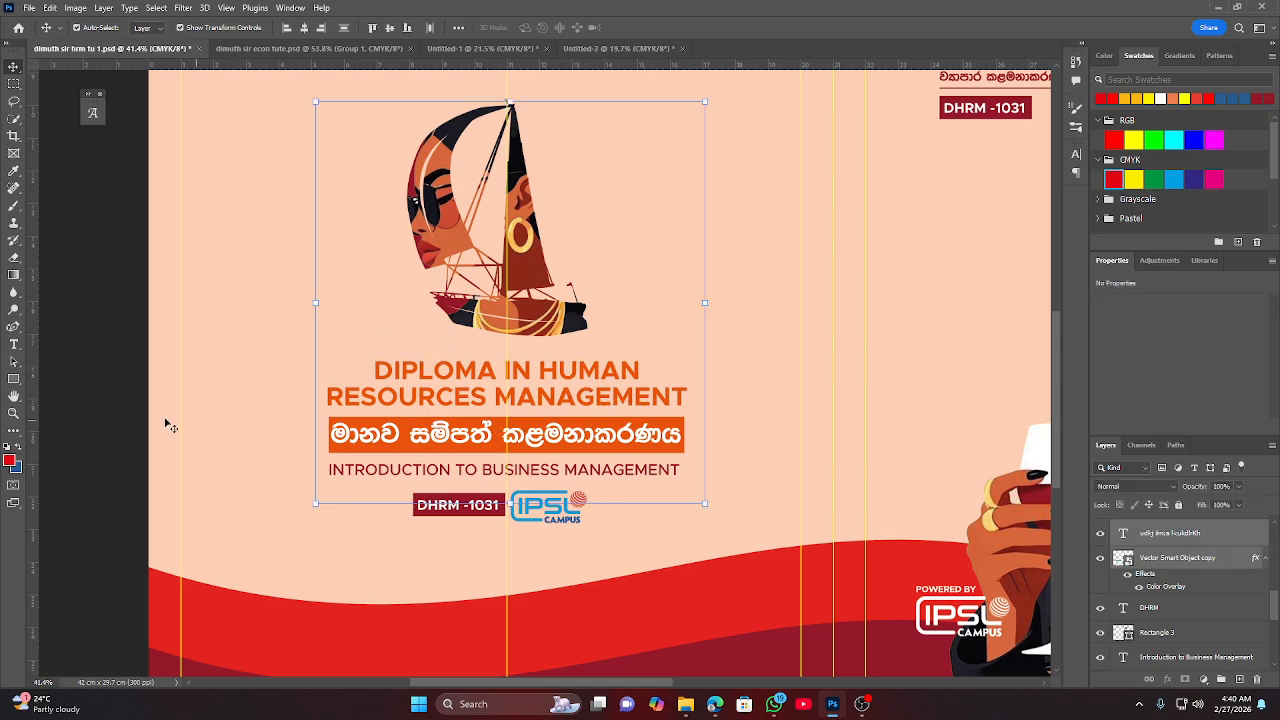
{"action": "left_click", "coordinate": [320, 322]}
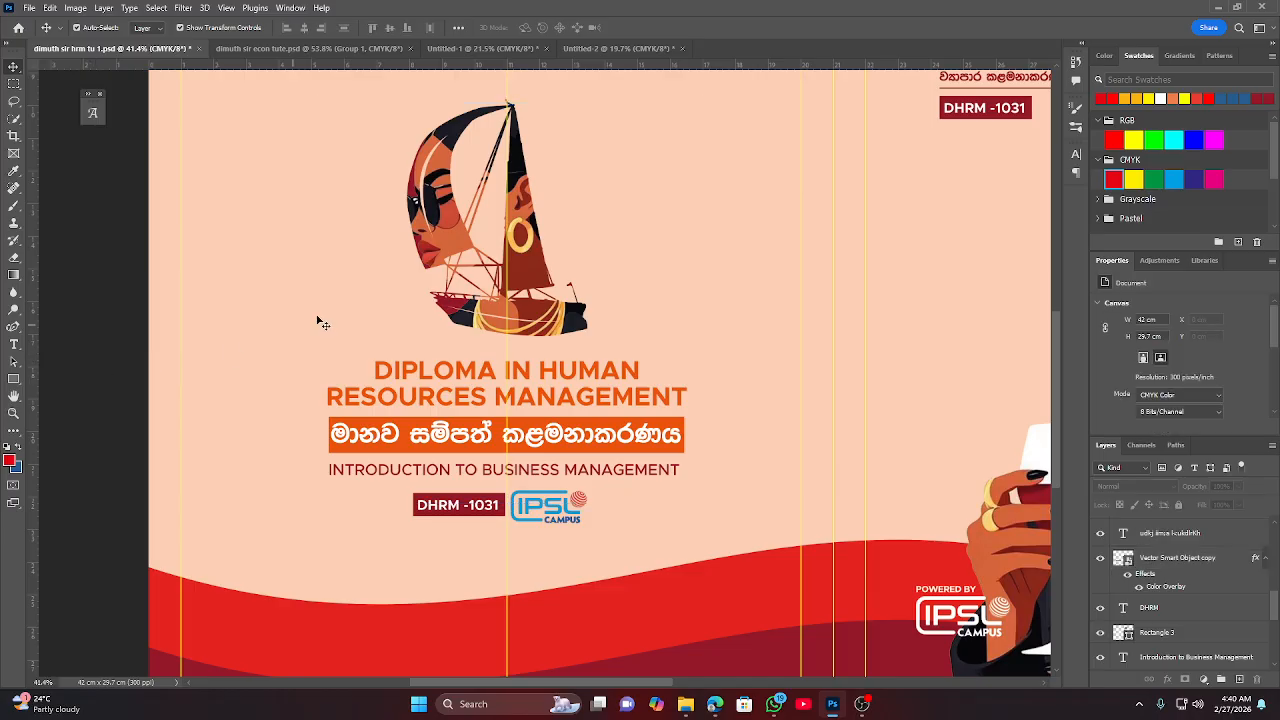
{"action": "left_click_drag", "start_coordinate": [535, 195], "coordinate": [537, 196]}
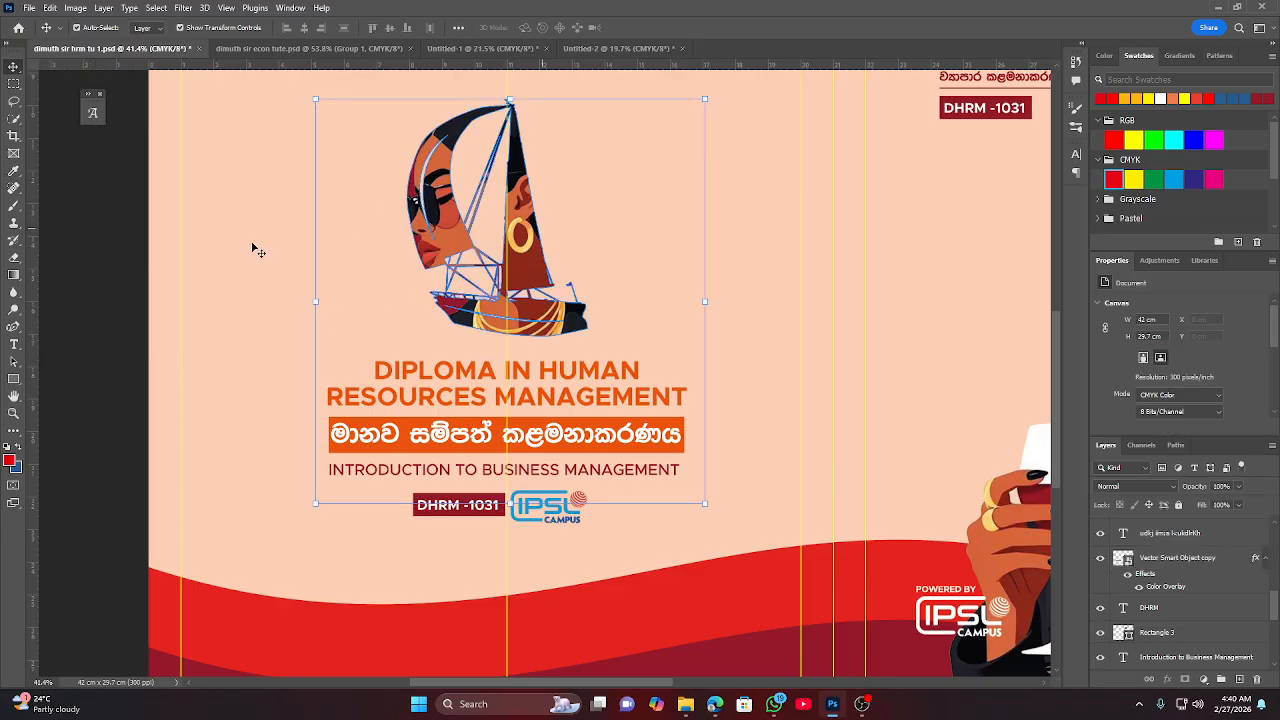
{"action": "left_click", "coordinate": [254, 249]}
{"action": "left_click", "coordinate": [440, 270]}
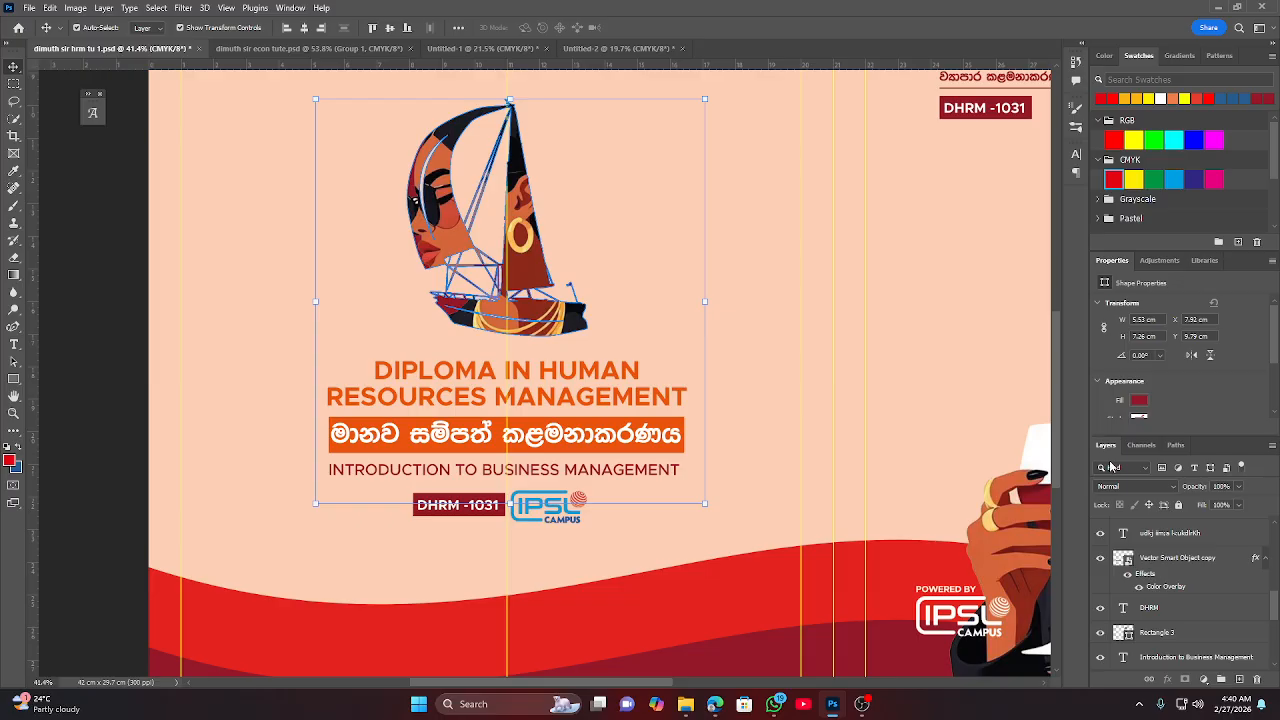
{"action": "scroll", "coordinate": [1150, 575], "scroll_direction": "up", "scroll_amount": 8}
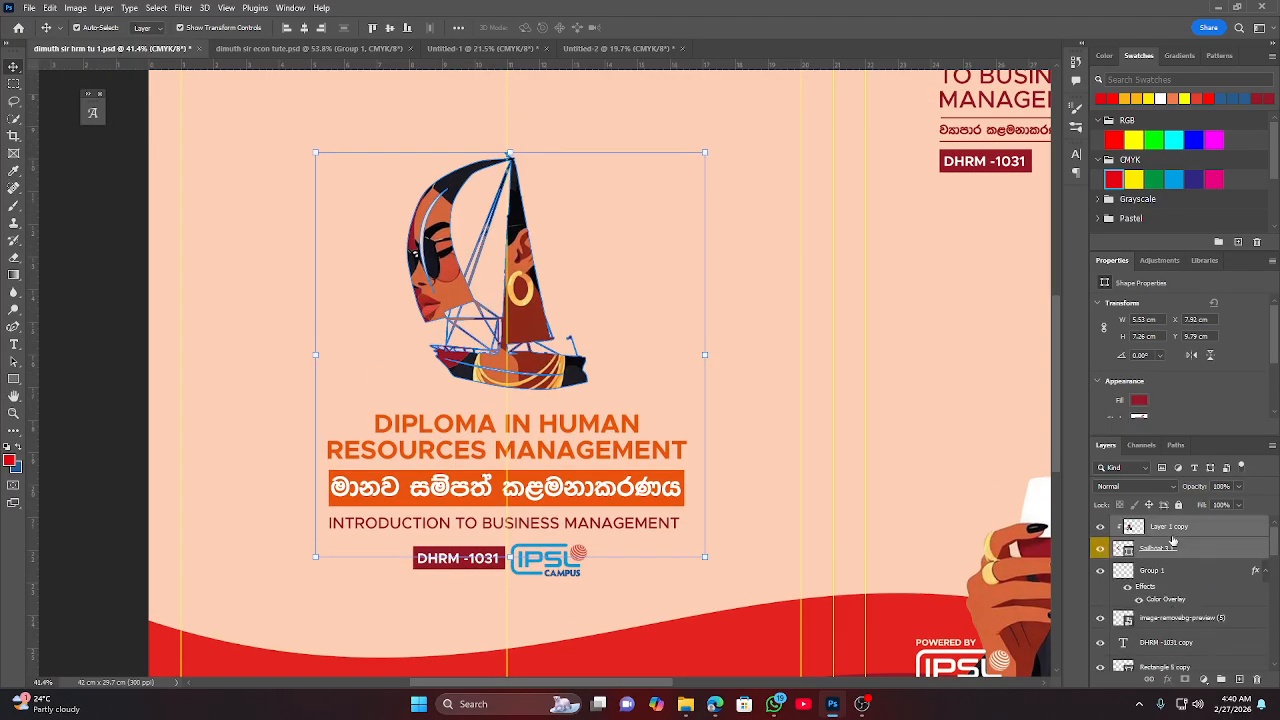
{"action": "left_click", "coordinate": [1178, 505]}
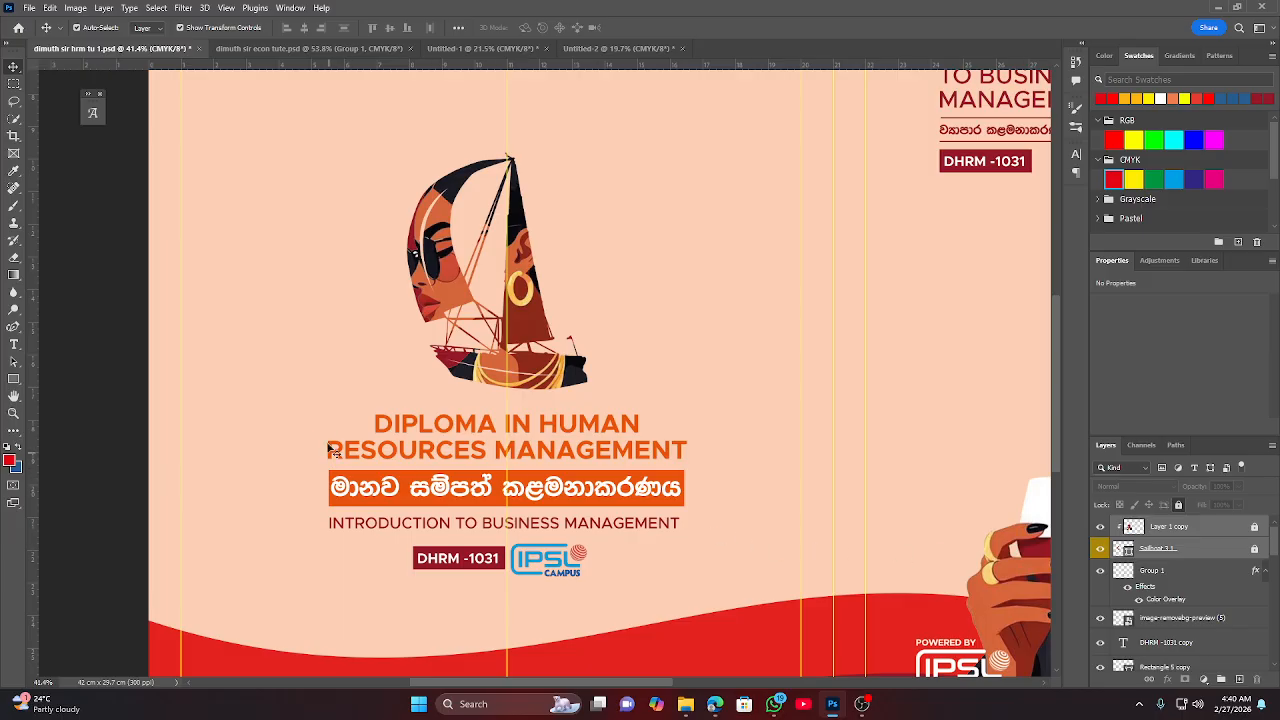
Lock Group 1, which holds the two red wave shapes along the cover's lower edge.
{"action": "left_click_drag", "start_coordinate": [305, 414], "coordinate": [664, 528]}
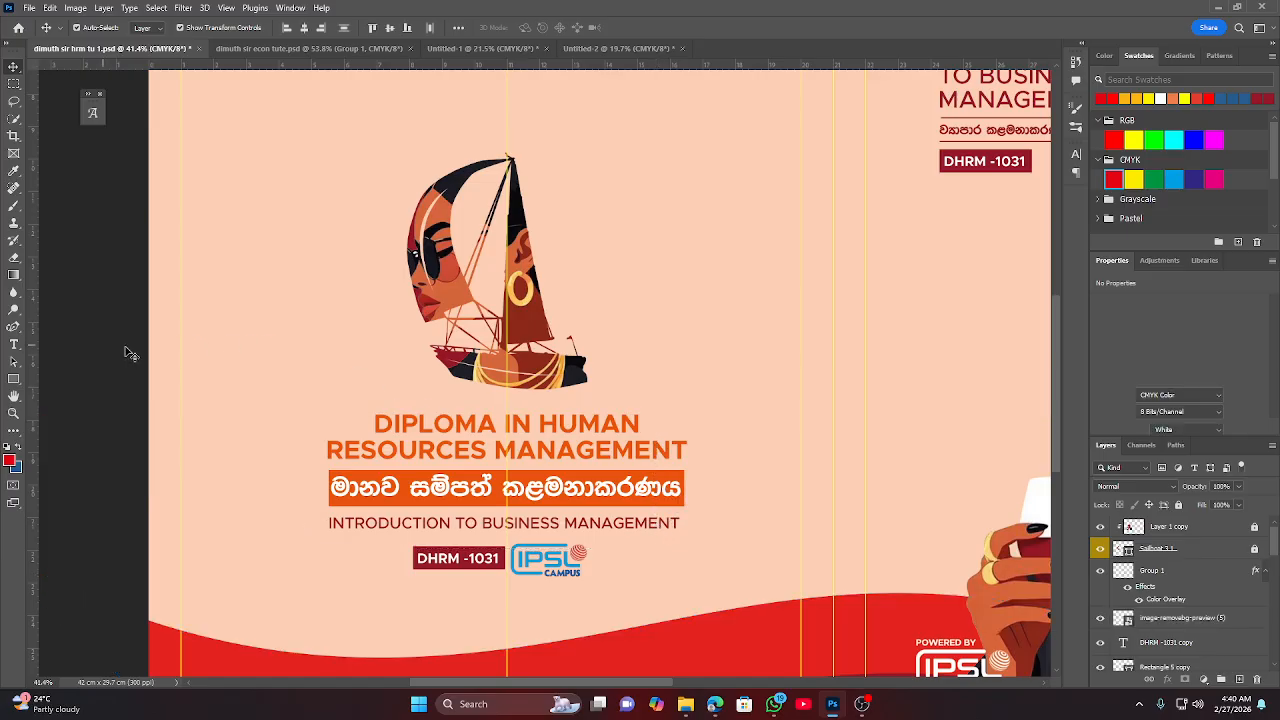
{"action": "scroll", "coordinate": [130, 353], "scroll_direction": "down", "scroll_amount": 3}
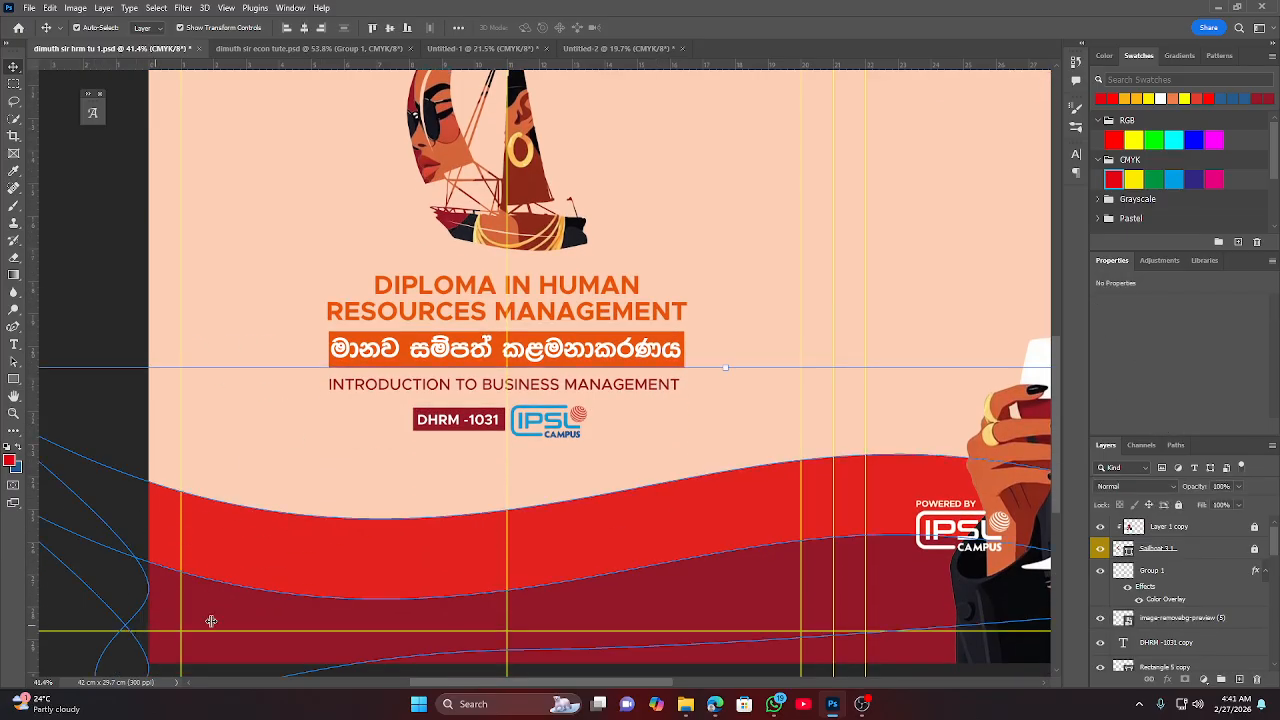
{"action": "scroll", "coordinate": [1208, 594], "scroll_direction": "down", "scroll_amount": 5}
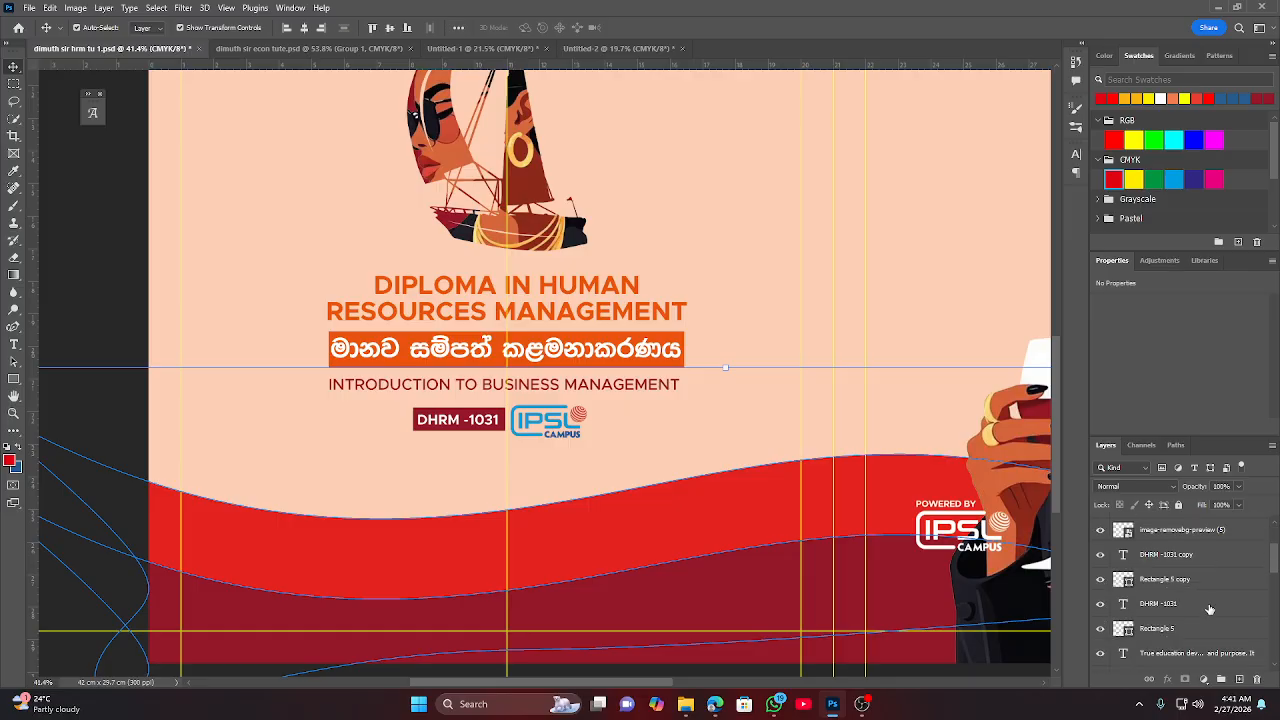
{"action": "scroll", "coordinate": [1209, 609], "scroll_direction": "up", "scroll_amount": 4}
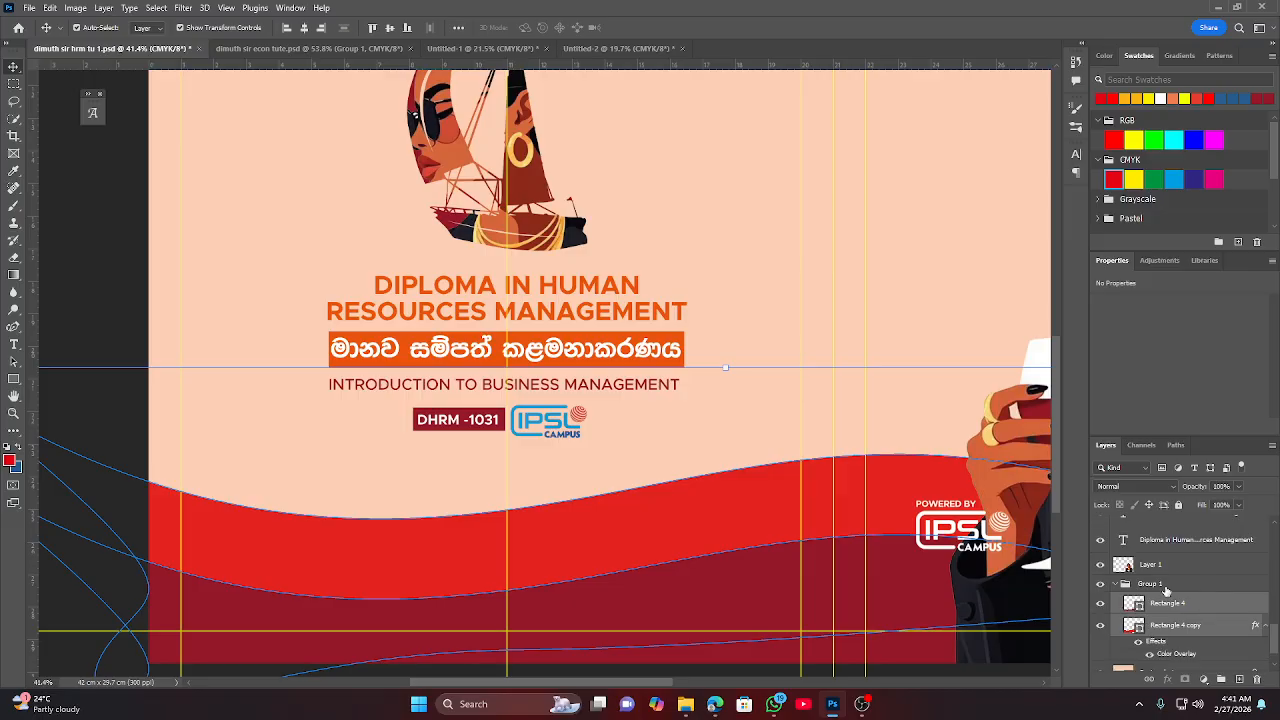
{"action": "left_click", "coordinate": [1166, 587]}
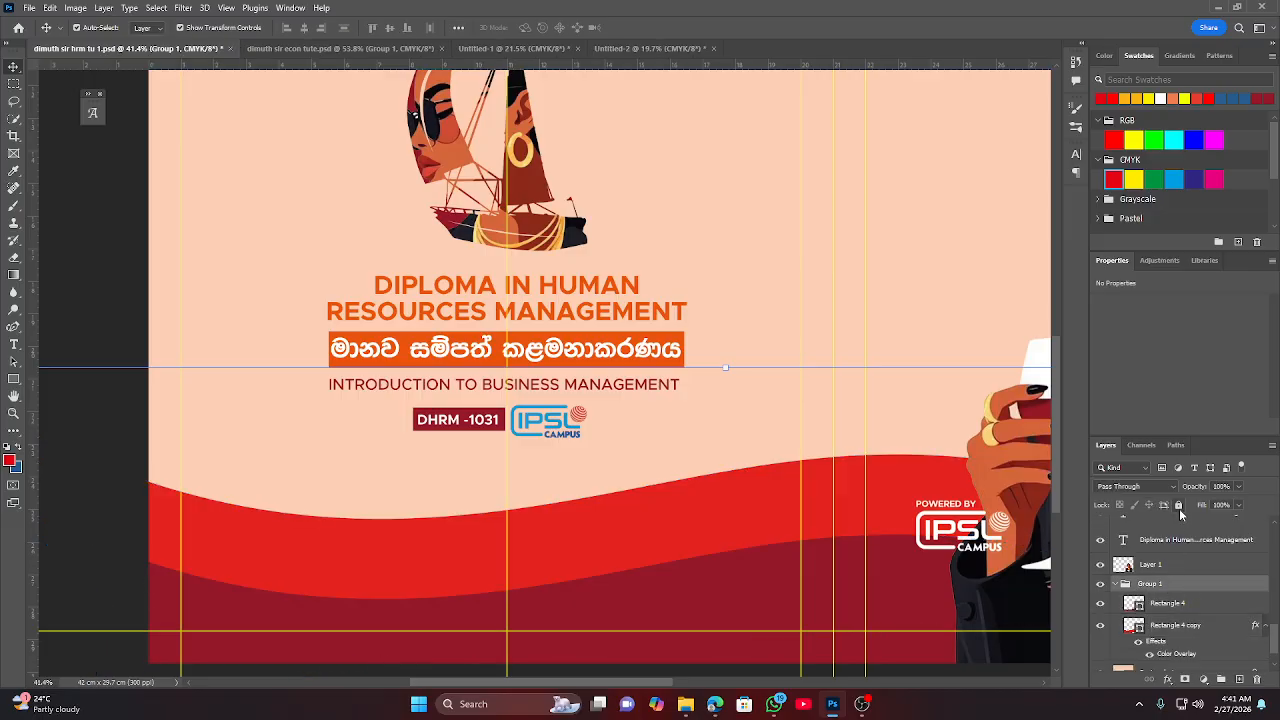
{"action": "left_click", "coordinate": [1178, 505]}
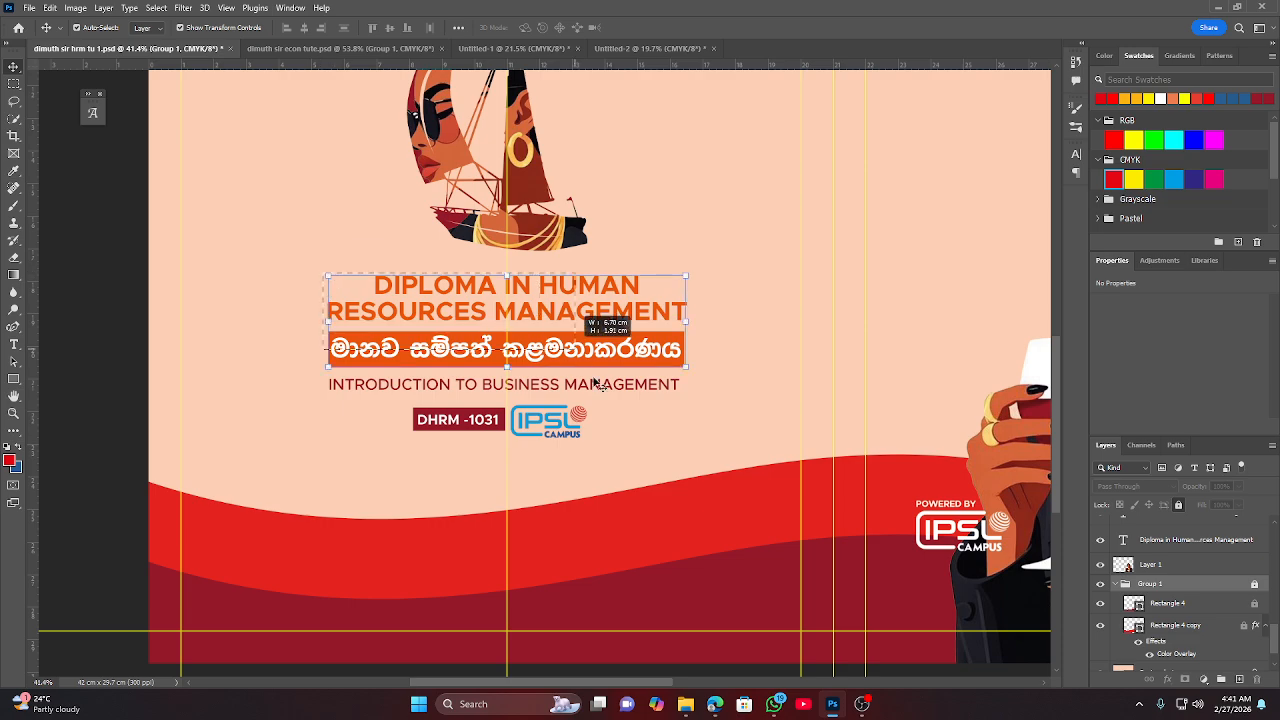
Copy the back cover's diploma title, Sinhala banner, subject line, course code and IPSL logo into the Untitled-2 back cover.
{"action": "left_click", "coordinate": [634, 436]}
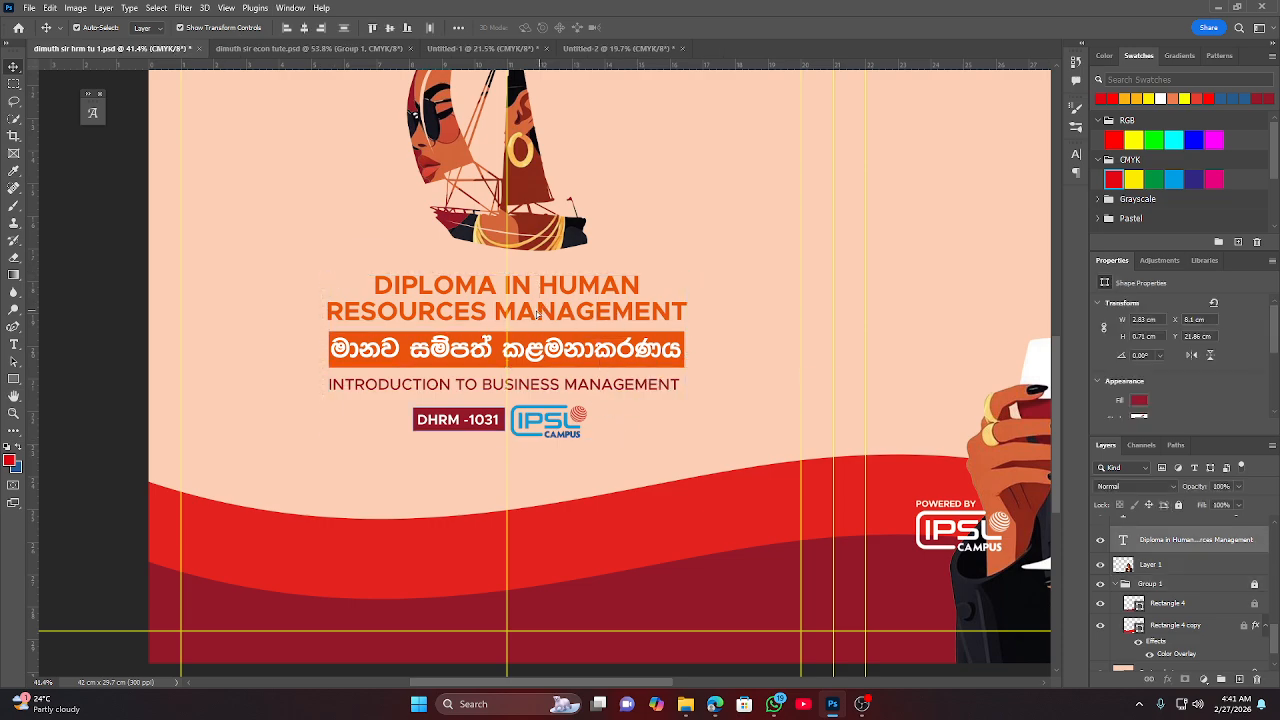
{"action": "left_click_drag", "start_coordinate": [549, 307], "coordinate": [576, 62]}
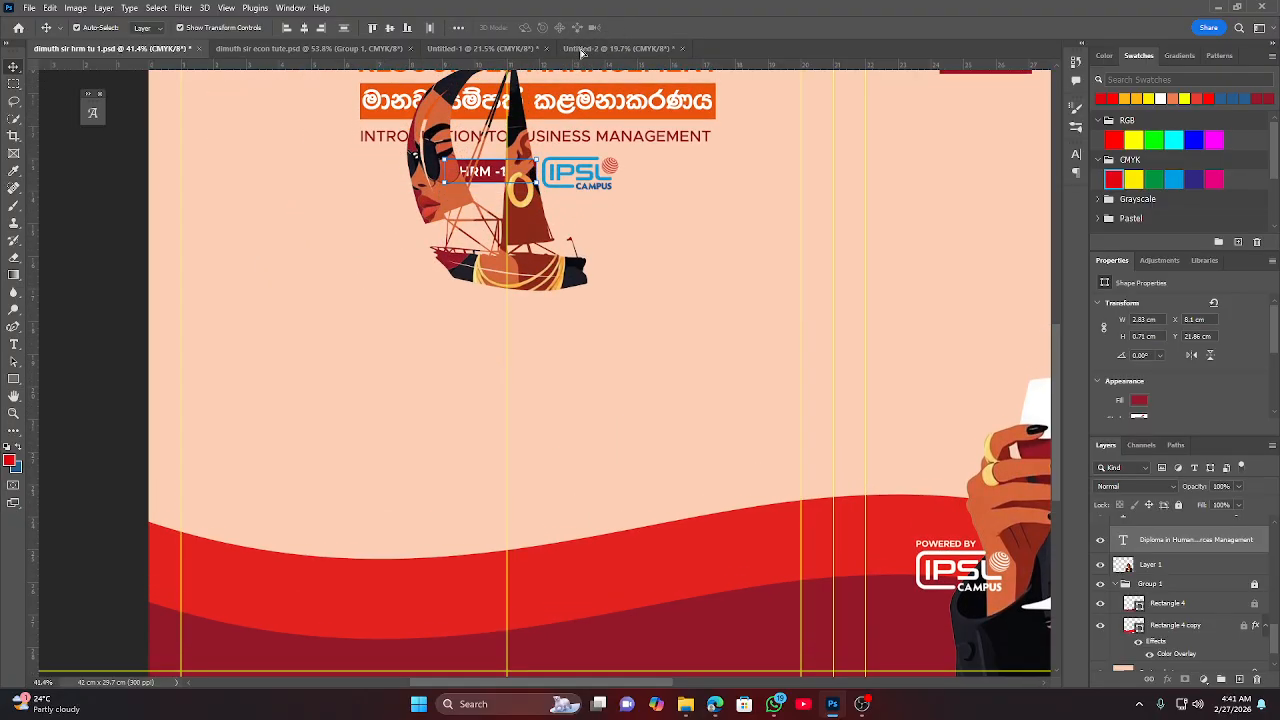
{"action": "left_click", "coordinate": [580, 50]}
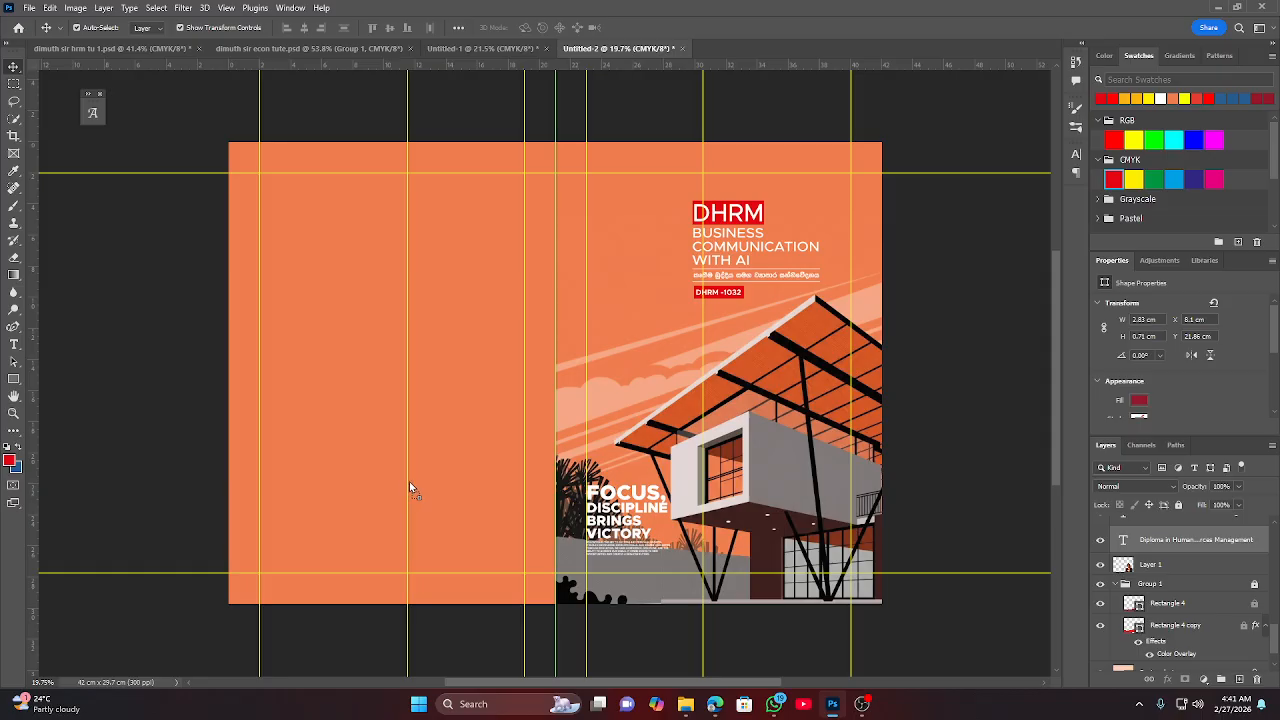
{"action": "key", "text": "ctrl+v"}
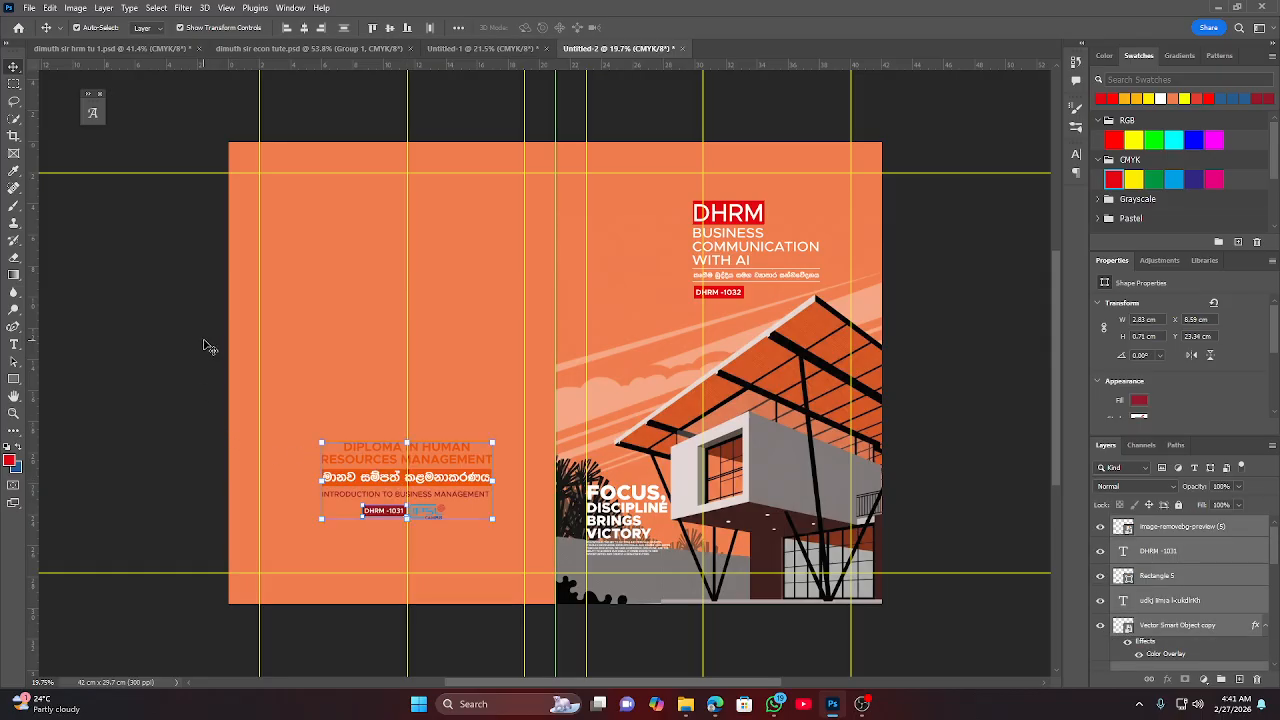
{"action": "left_click", "coordinate": [136, 357]}
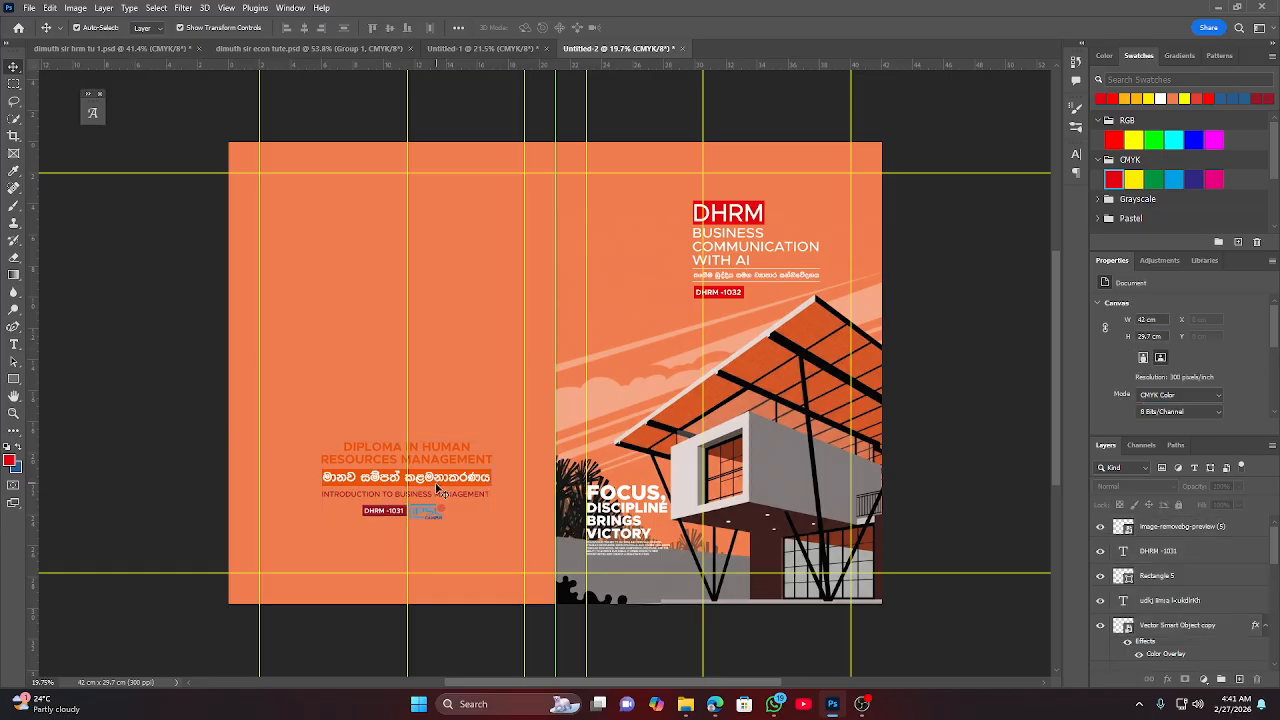
Move the whole copied diploma title block down on the back cover, closer to the lower margin guide.
{"action": "scroll", "coordinate": [412, 488], "scroll_direction": "up", "scroll_amount": 3}
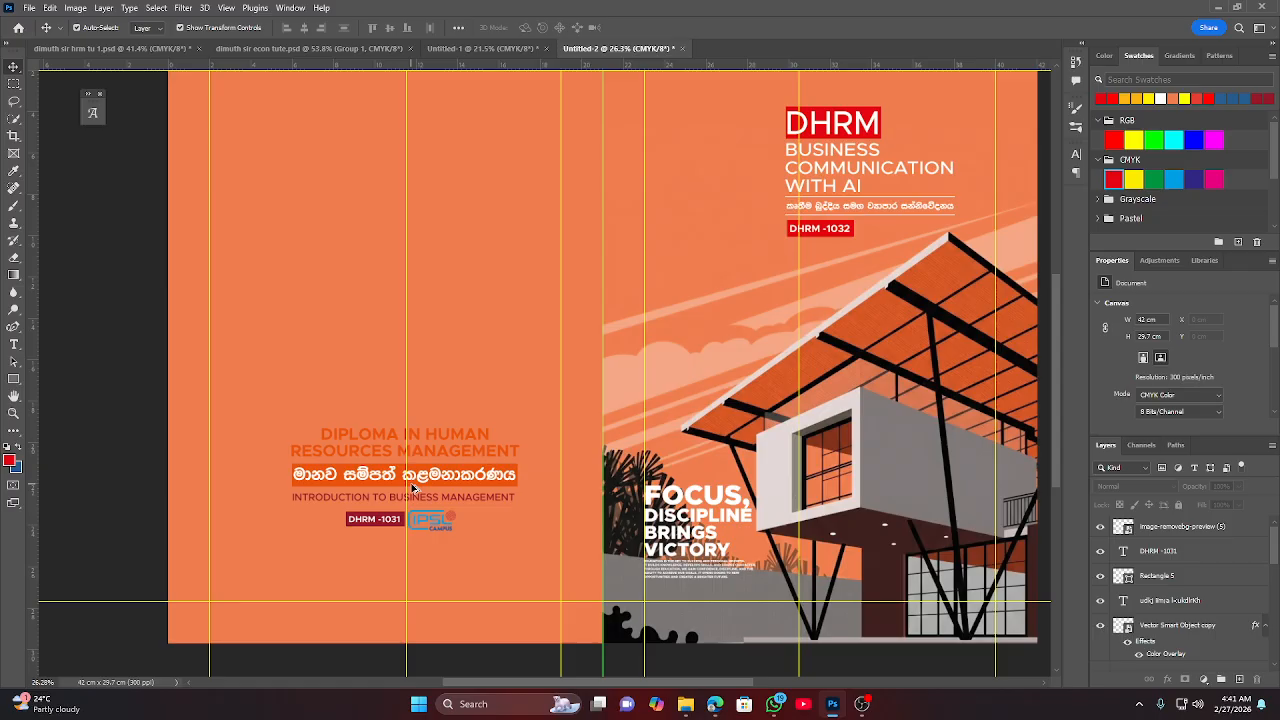
{"action": "scroll", "coordinate": [540, 578], "scroll_direction": "up", "scroll_amount": 2}
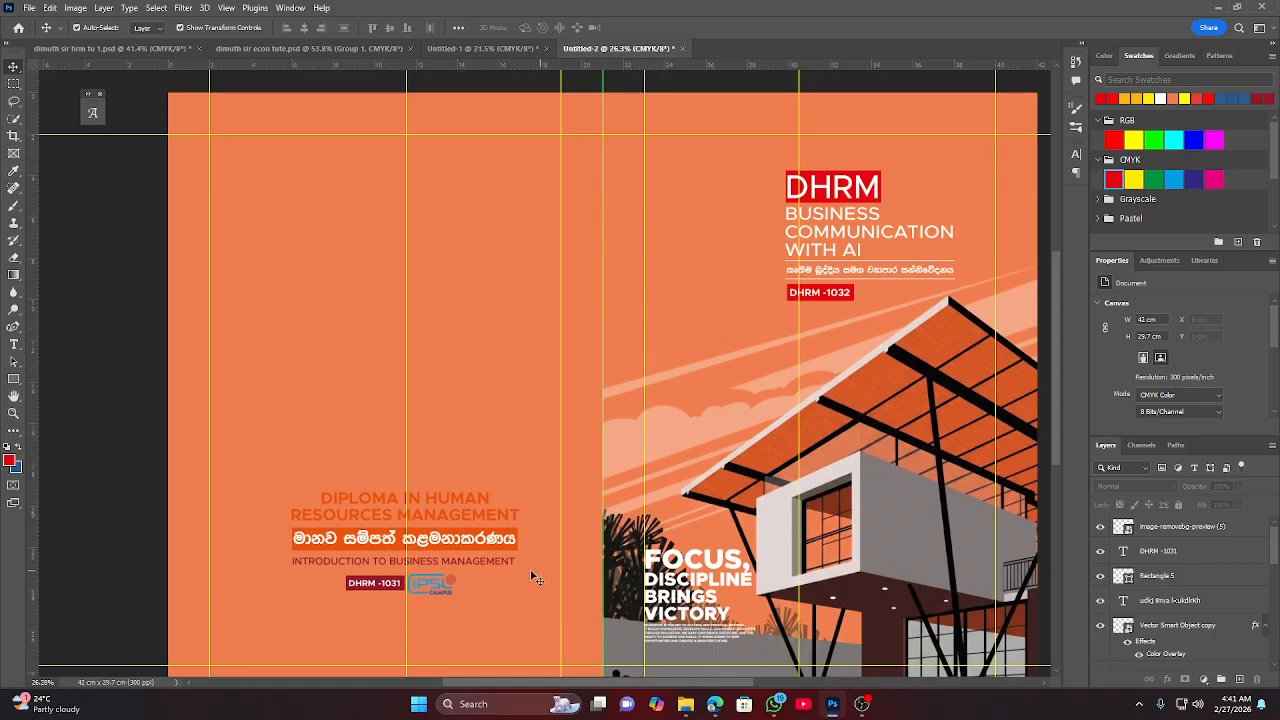
{"action": "scroll", "coordinate": [412, 522], "scroll_direction": "down", "scroll_amount": 1}
{"action": "scroll", "coordinate": [412, 530], "scroll_direction": "down", "scroll_amount": 1}
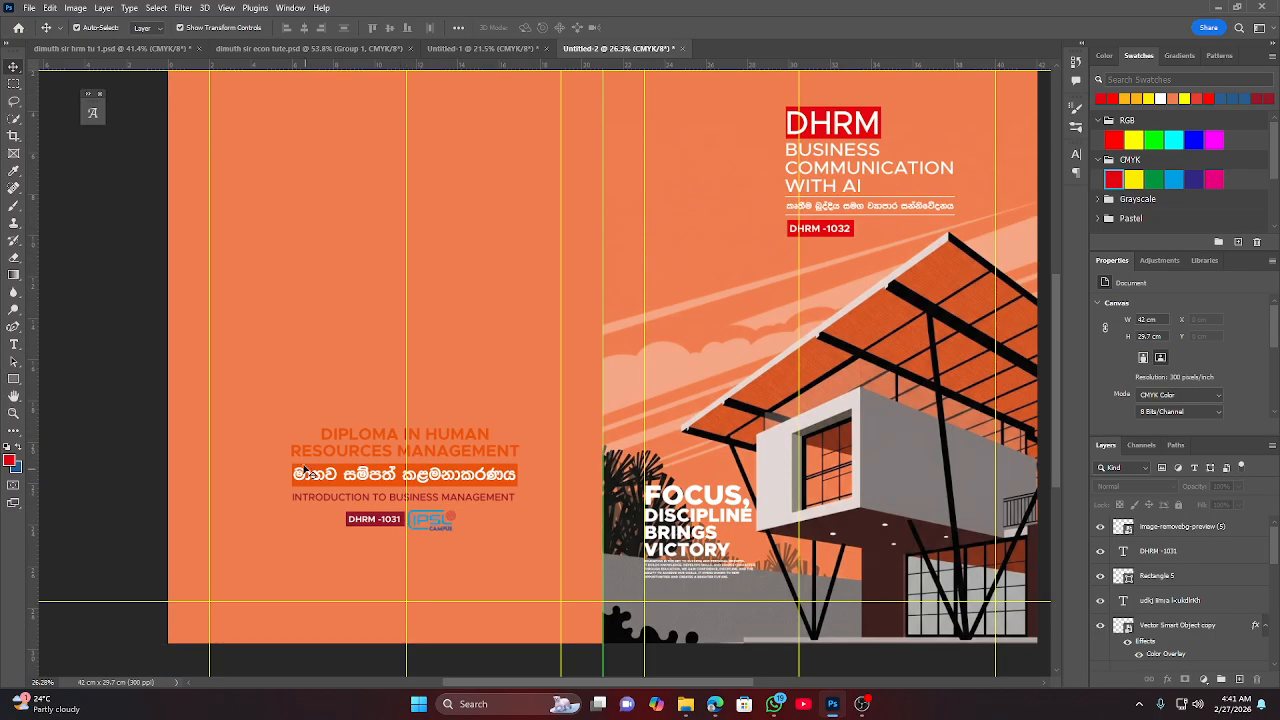
{"action": "left_click_drag", "start_coordinate": [283, 423], "coordinate": [495, 553]}
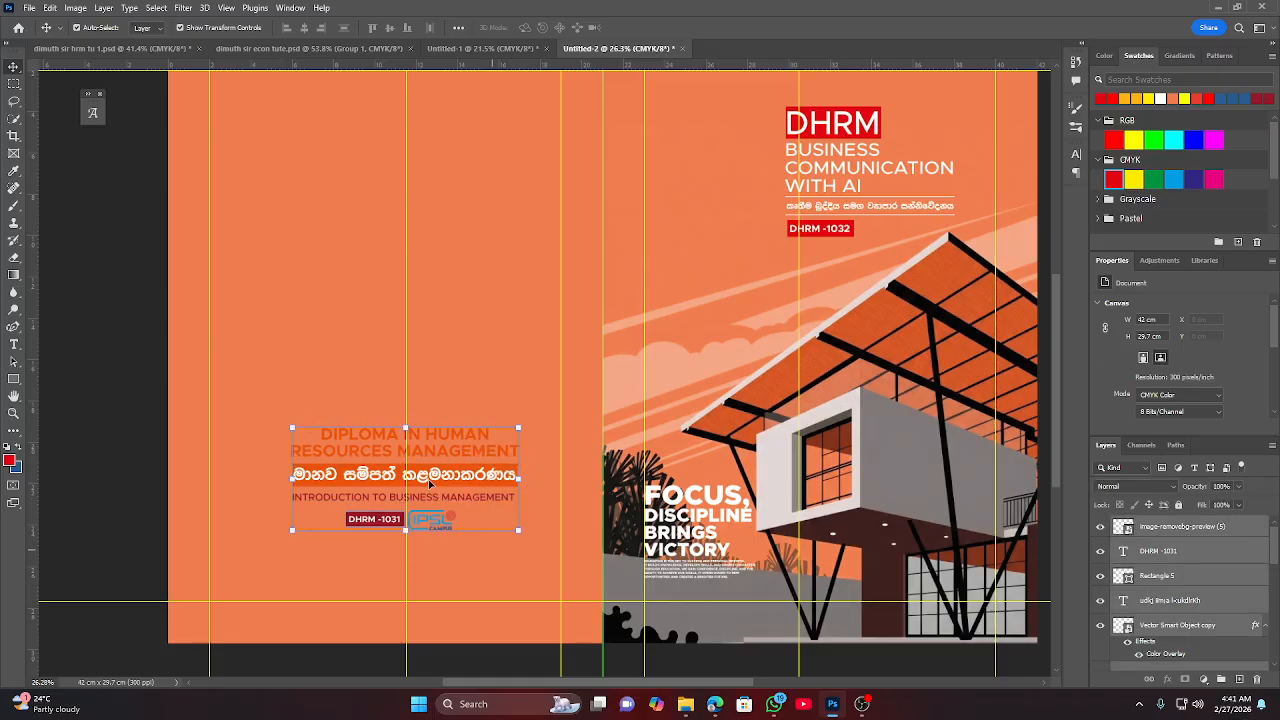
{"action": "left_click_drag", "start_coordinate": [436, 482], "coordinate": [434, 524]}
{"action": "left_click", "coordinate": [125, 478]}
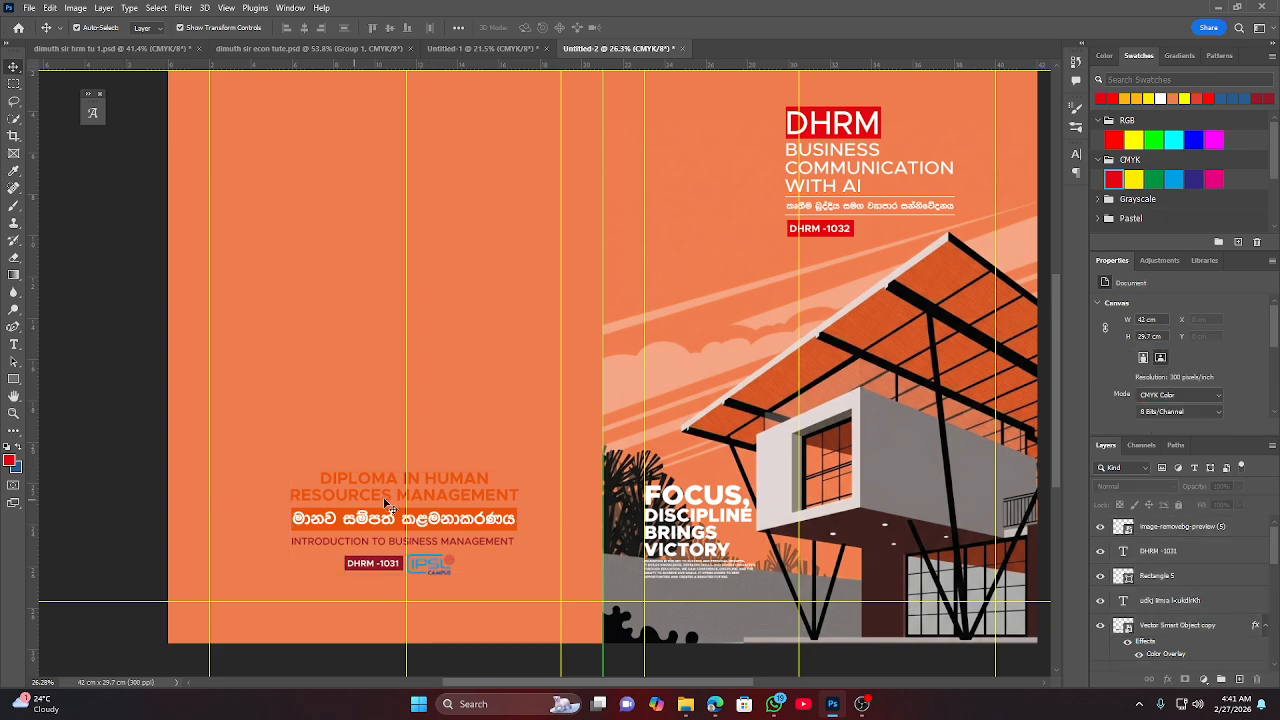
Recolour the Diploma in Human Resources Management heading on the back cover to white.
{"action": "left_click", "coordinate": [445, 488]}
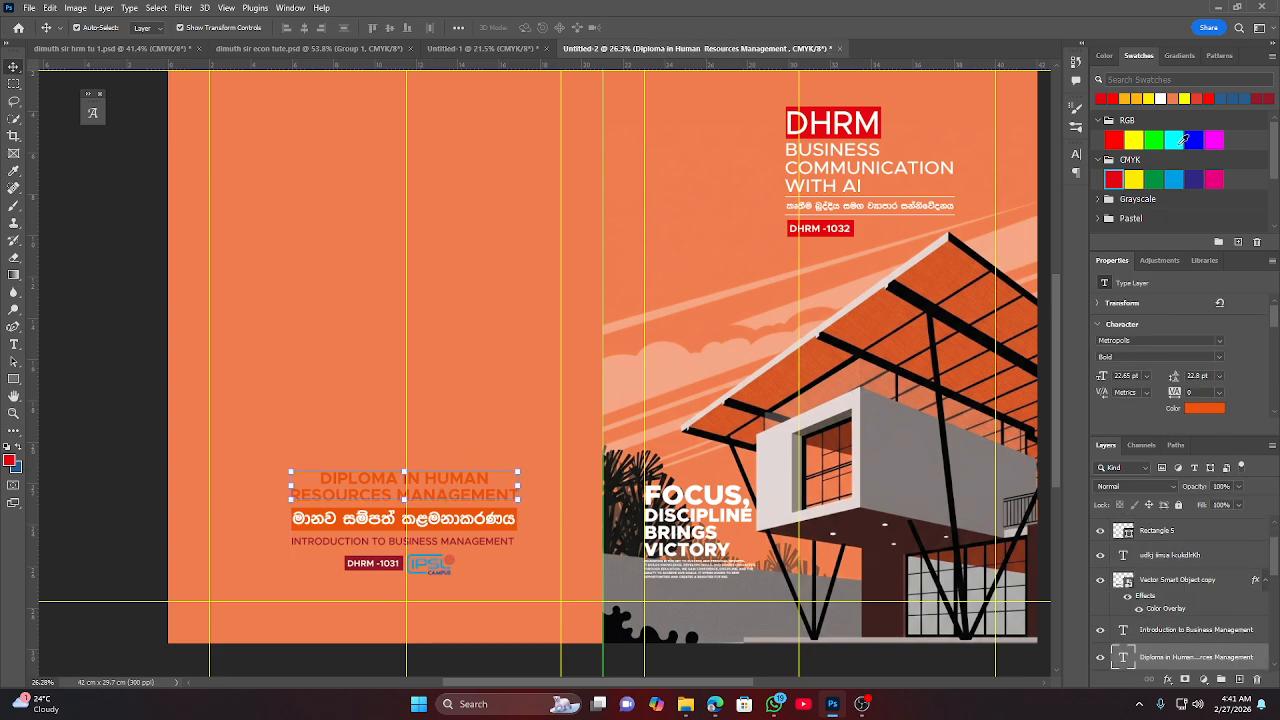
{"action": "left_click", "coordinate": [1163, 97]}
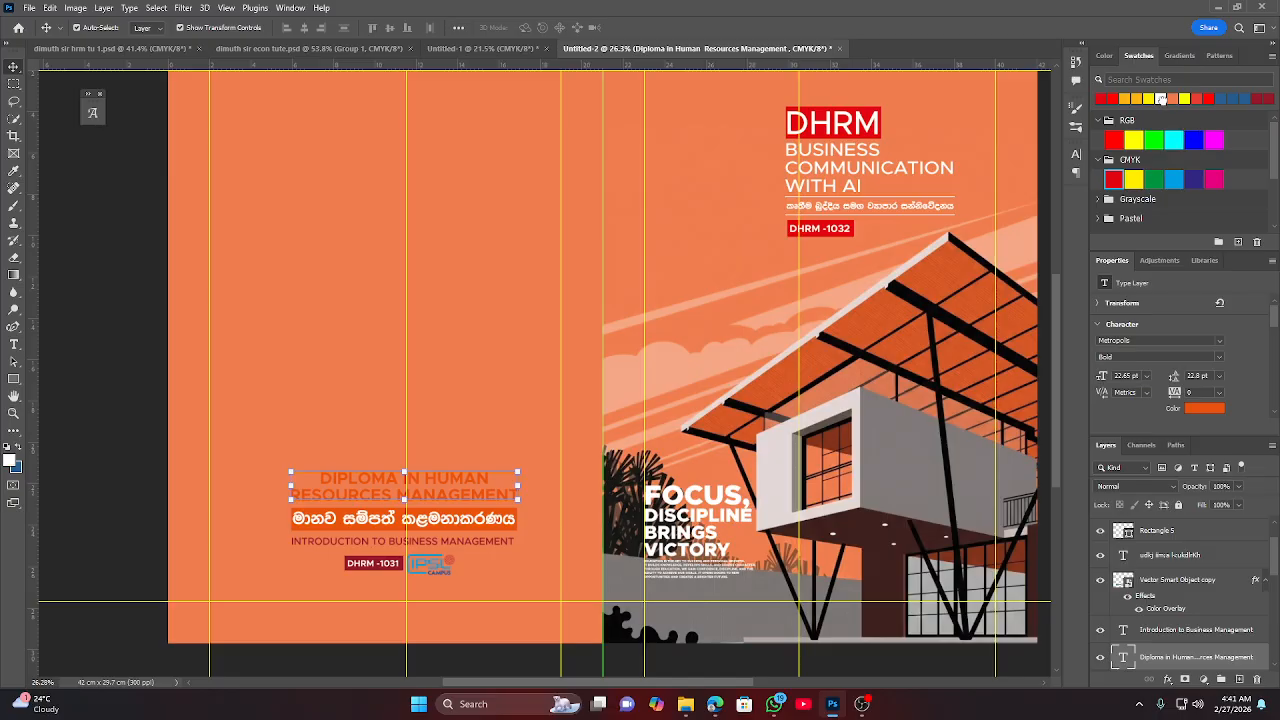
{"action": "left_click", "coordinate": [116, 440]}
Switch to WhatsApp and copy the Cover page 02 subject text, Business Communication with AI, from the client's message.
{"action": "scroll", "coordinate": [520, 513], "scroll_direction": "down", "scroll_amount": 2}
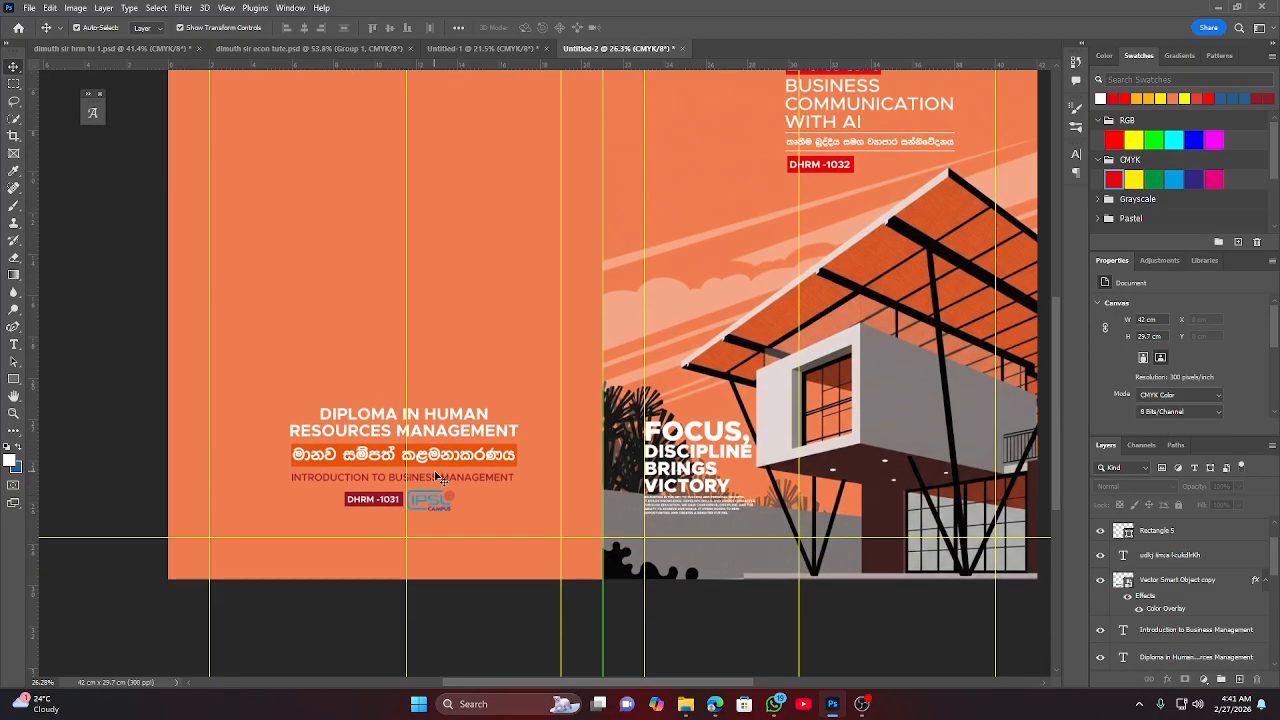
{"action": "scroll", "coordinate": [435, 474], "scroll_direction": "up", "scroll_amount": 3}
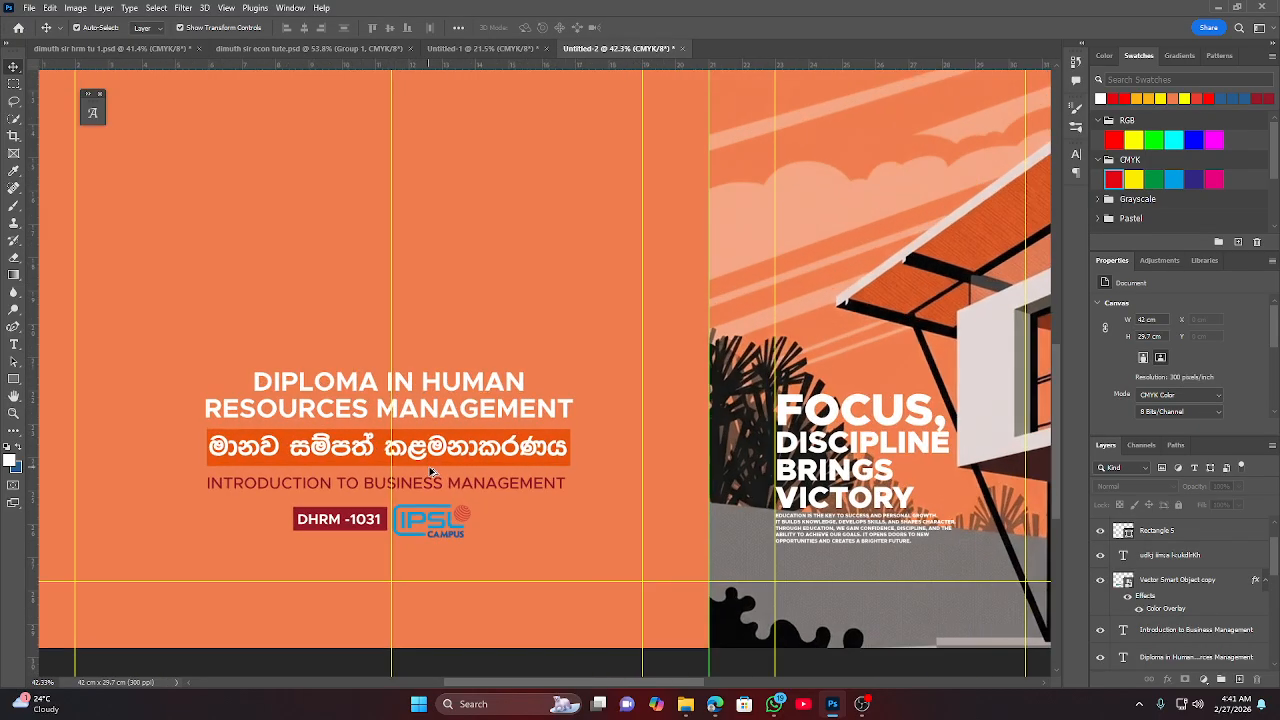
{"action": "scroll", "coordinate": [431, 471], "scroll_direction": "up", "scroll_amount": 1}
{"action": "left_click", "coordinate": [421, 496]}
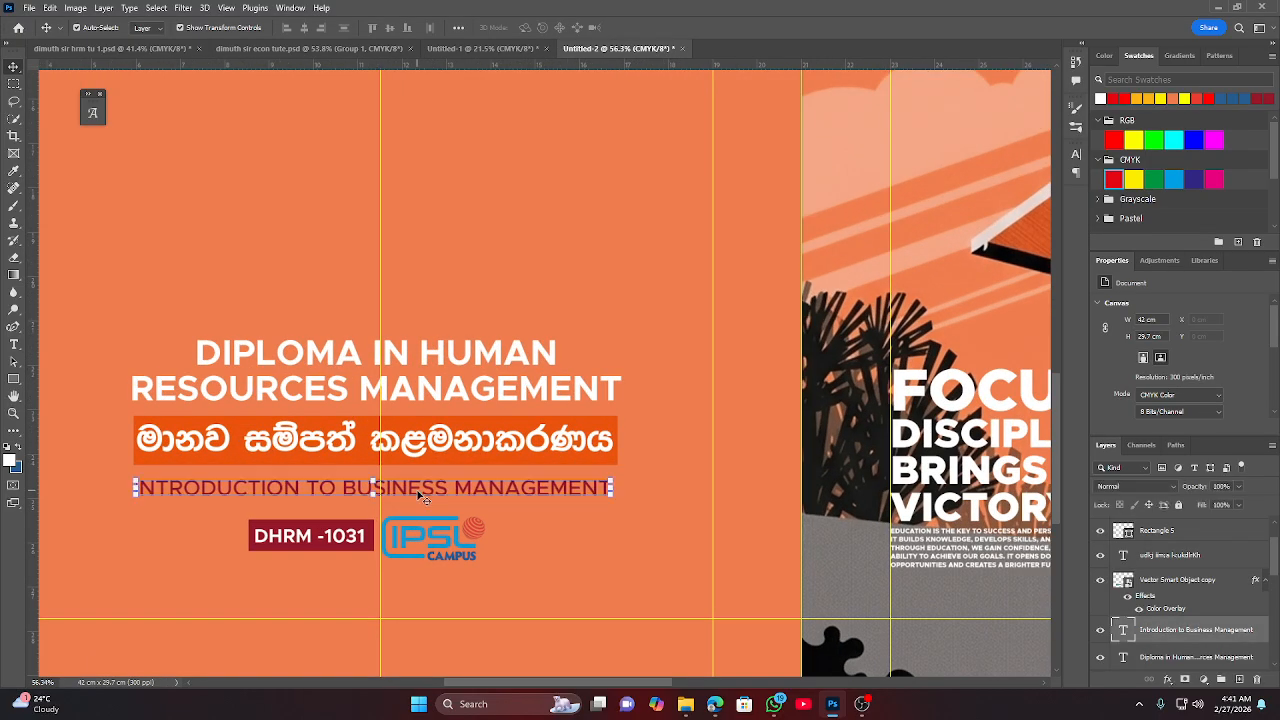
{"action": "left_click", "coordinate": [775, 705]}
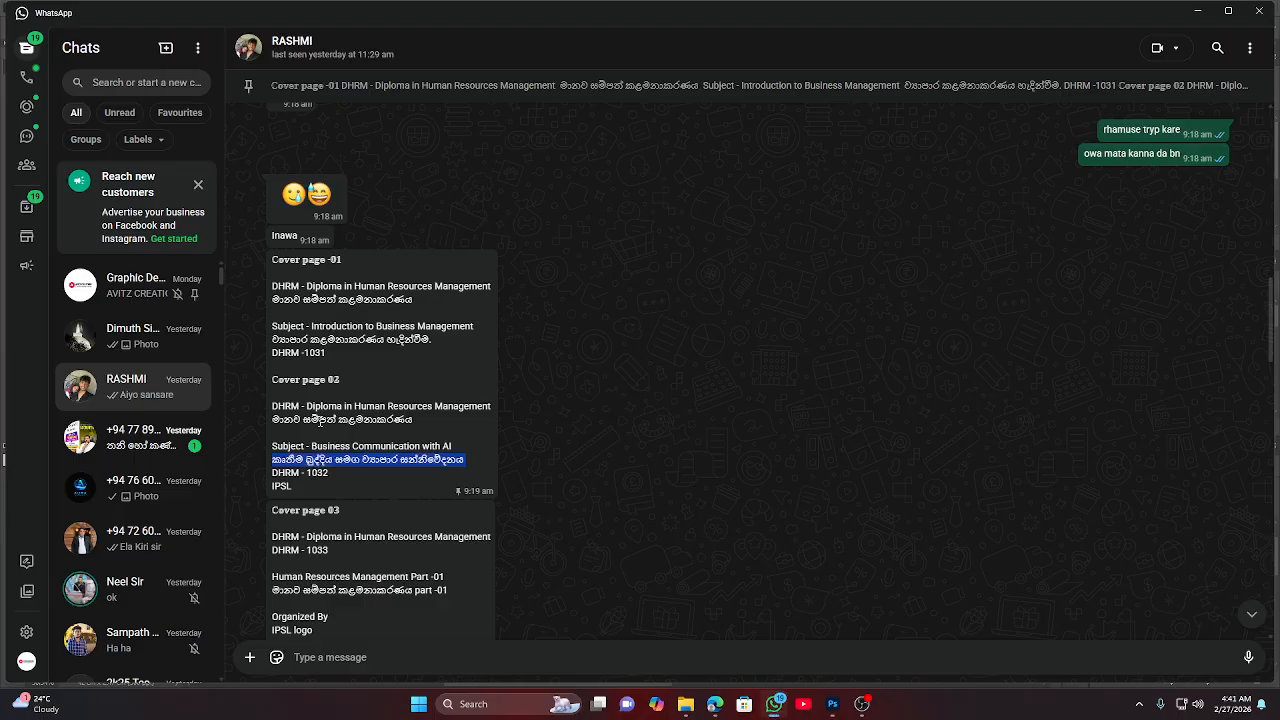
{"action": "left_click_drag", "start_coordinate": [313, 448], "coordinate": [455, 450]}
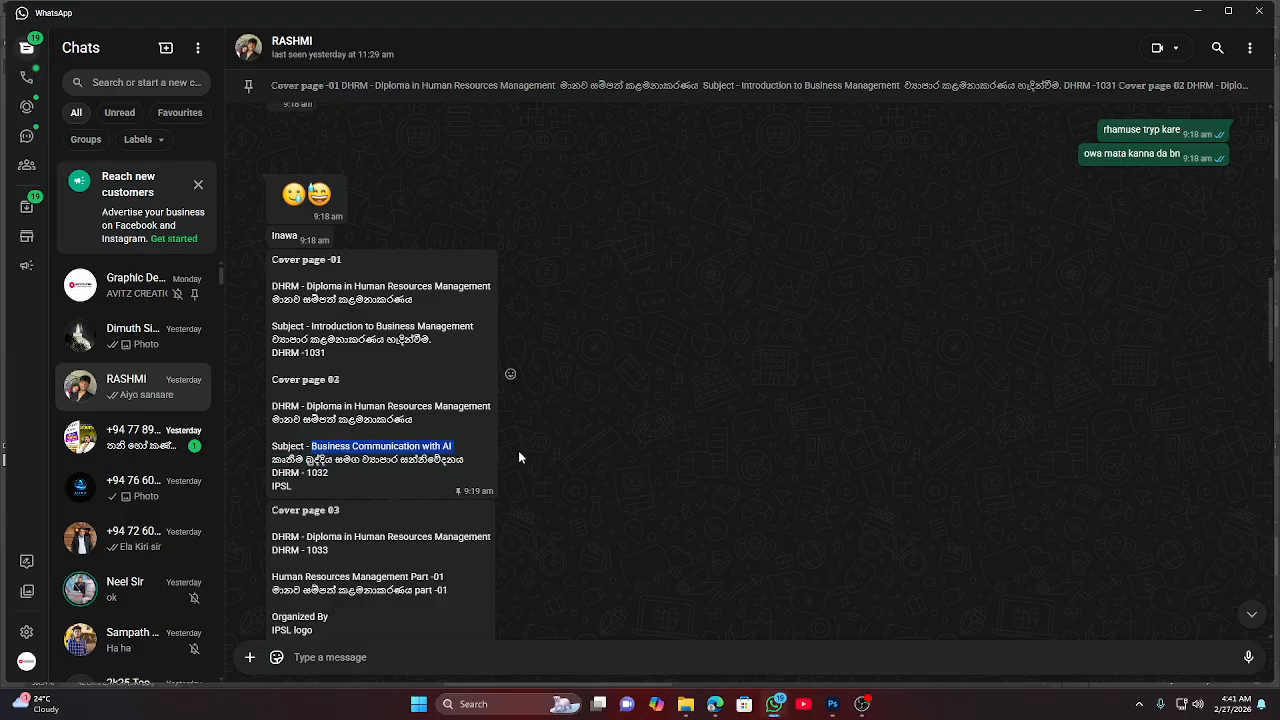
{"action": "right_click", "coordinate": [432, 466]}
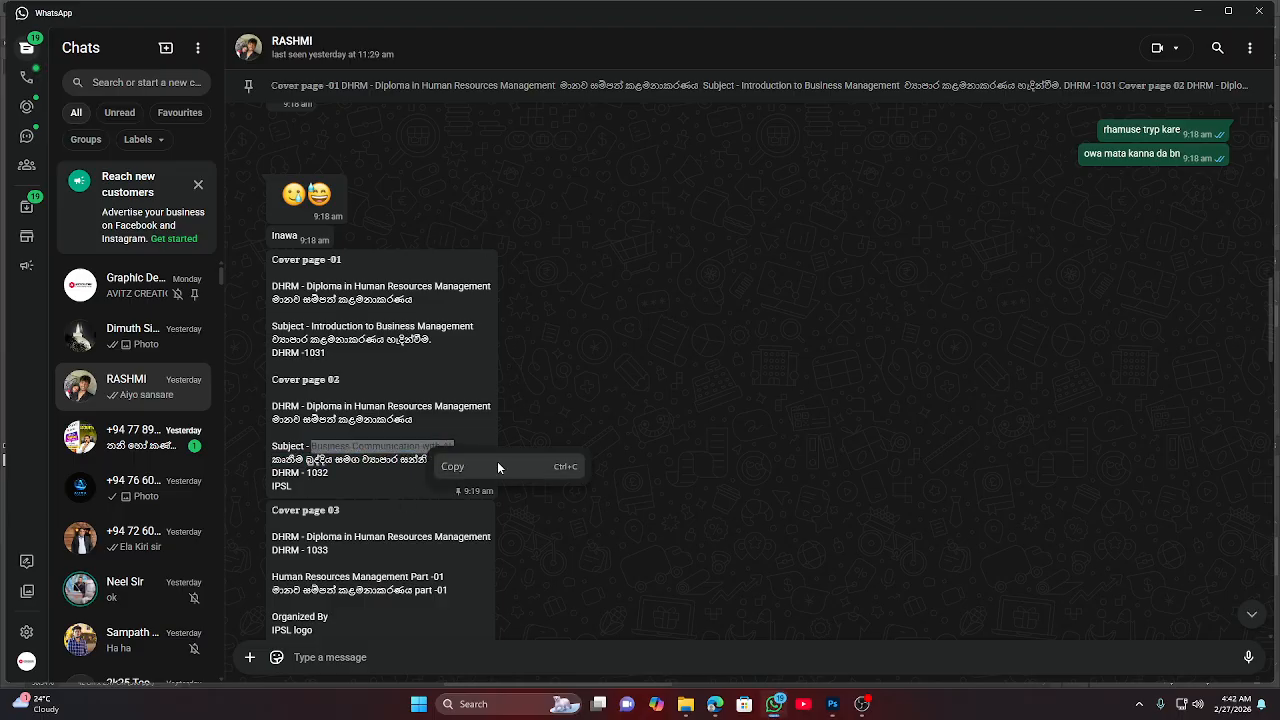
{"action": "left_click", "coordinate": [497, 466]}
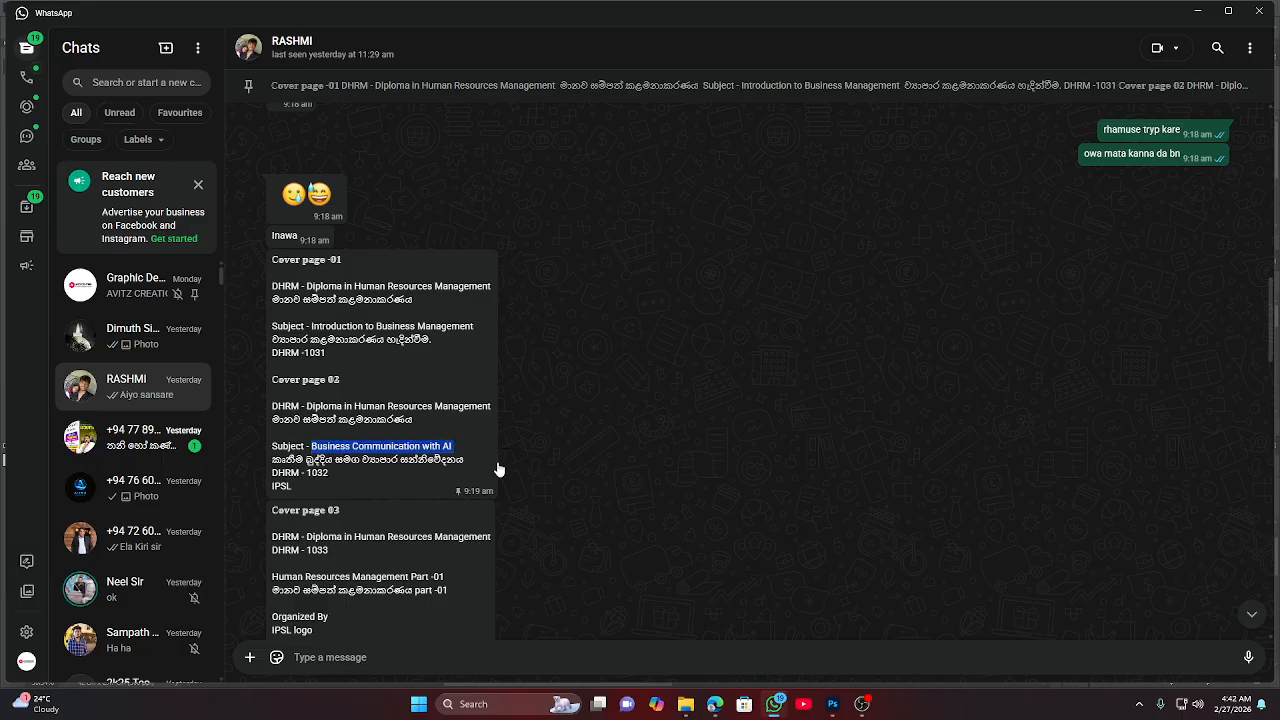
Back in Photoshop, replace the back cover's subject line with the copied text, Business Communication with AI.
{"action": "left_click", "coordinate": [840, 706]}
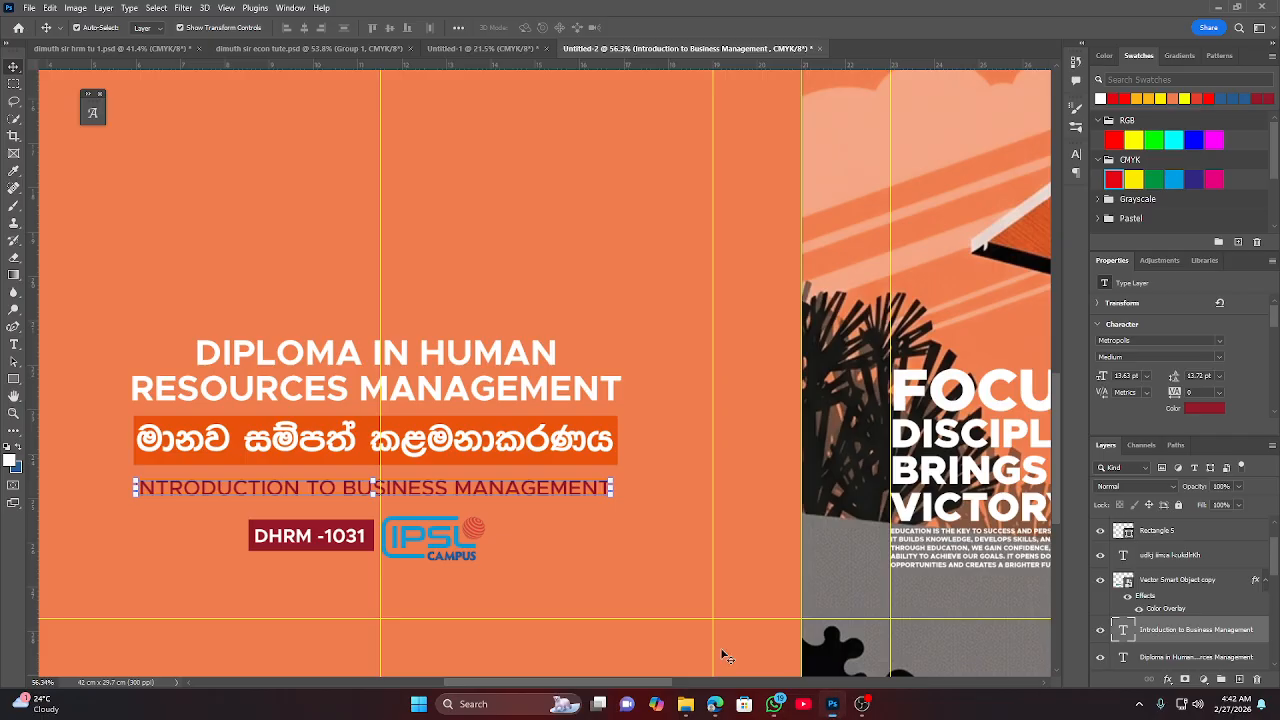
{"action": "double_click", "coordinate": [213, 490]}
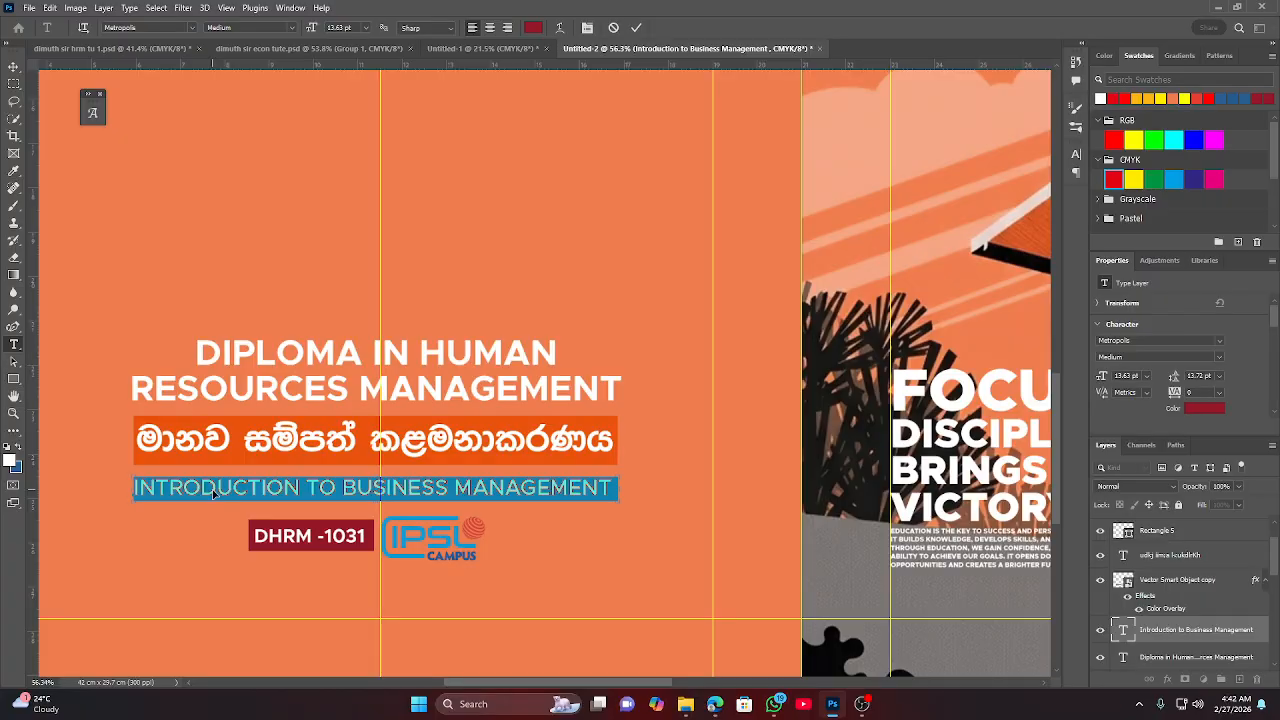
{"action": "key", "text": "ctrl+v"}
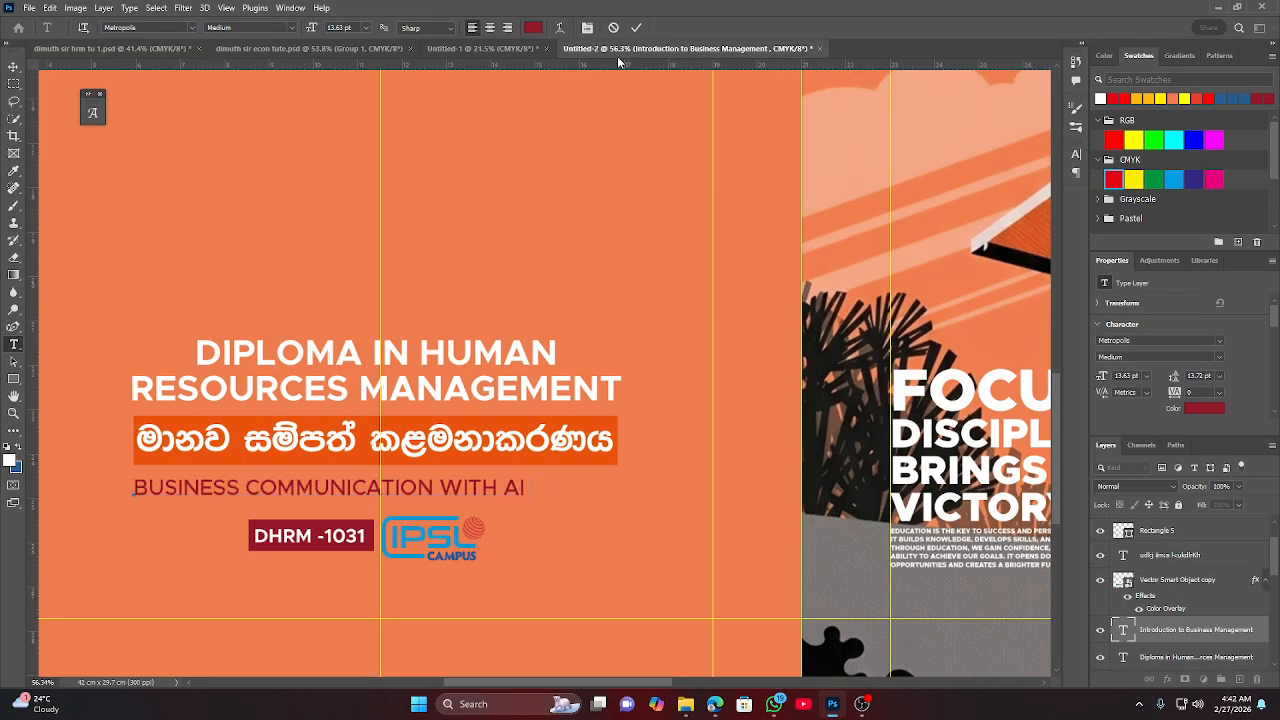
{"action": "left_click", "coordinate": [636, 27]}
{"action": "key", "text": "v"}
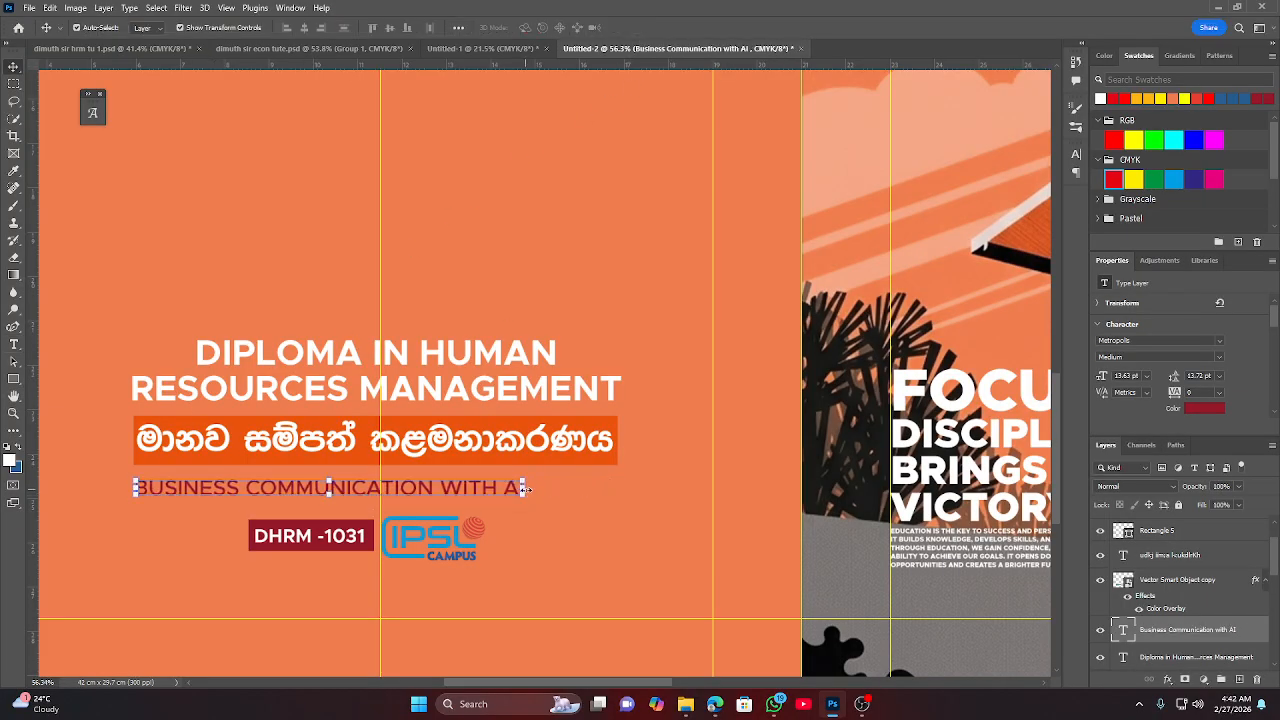
Scale the Business Communication with AI line proportionally to about 123% to match the Sinhala banner's width.
{"action": "left_click", "coordinate": [524, 488]}
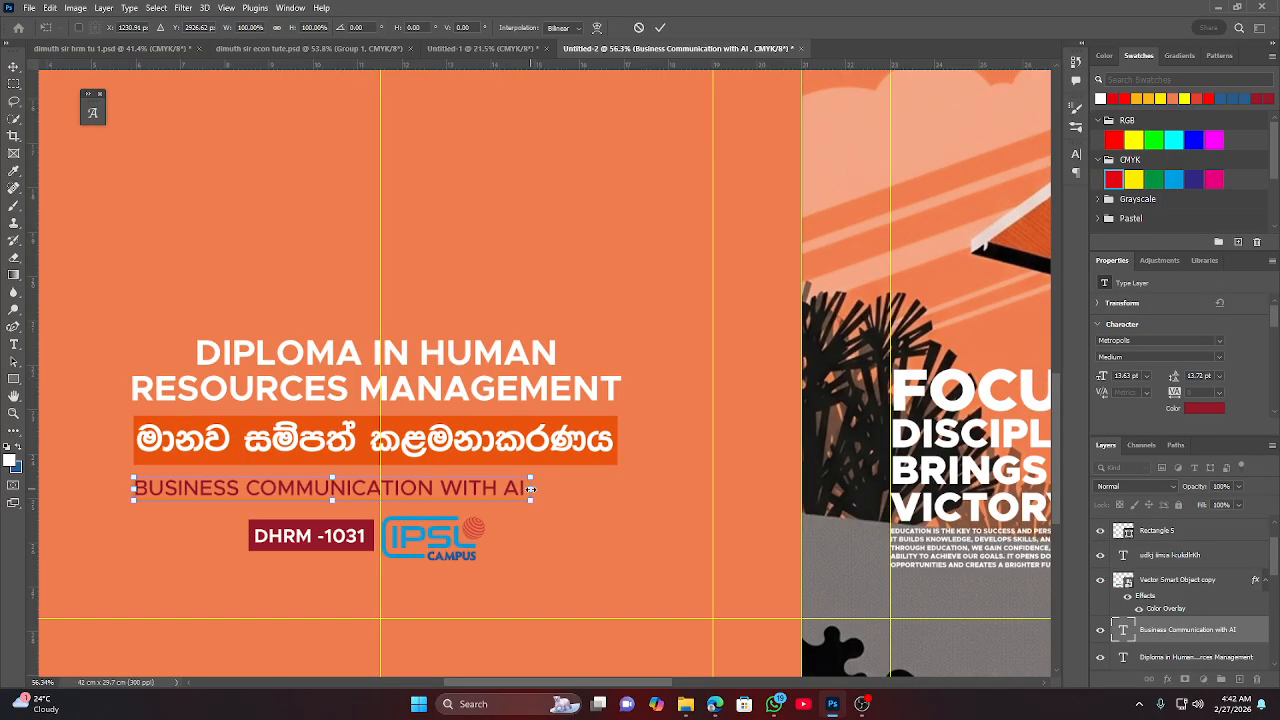
{"action": "left_click_drag", "start_coordinate": [531, 489], "coordinate": [622, 481]}
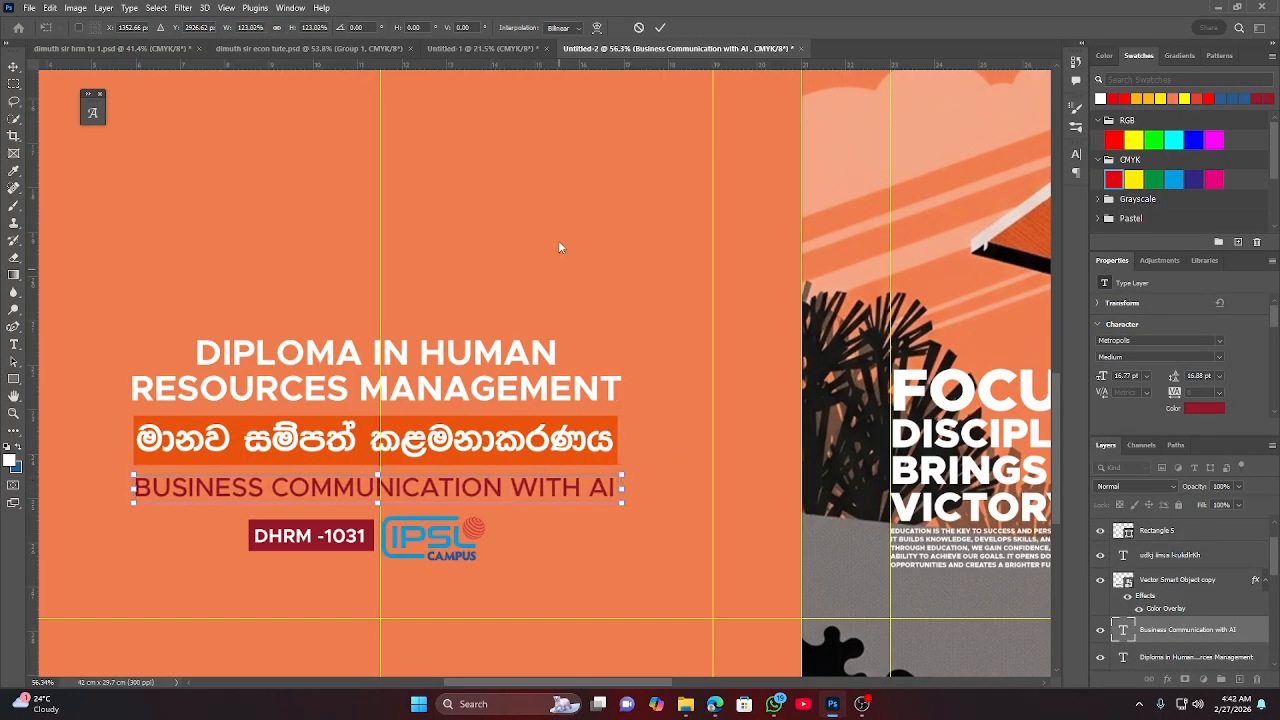
{"action": "left_click", "coordinate": [660, 27]}
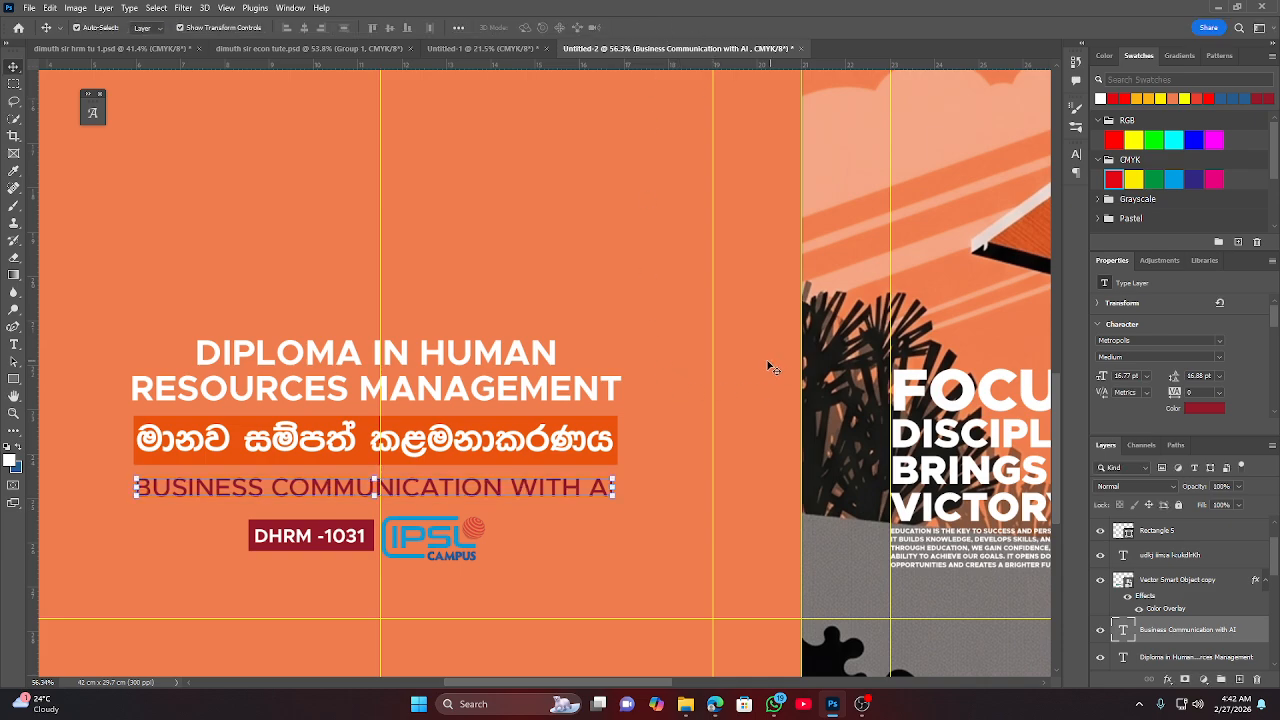
{"action": "left_click", "coordinate": [632, 353]}
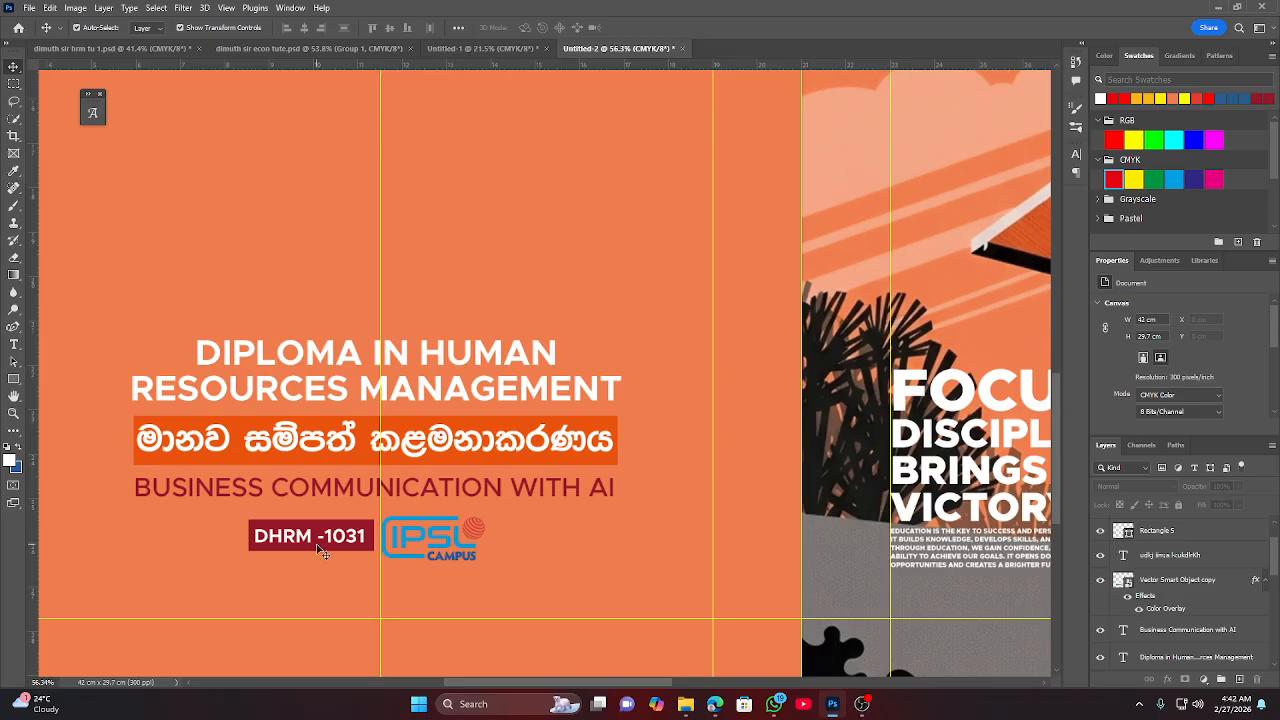
Change the back cover's course code to DHRM -1032.
{"action": "double_click", "coordinate": [357, 536]}
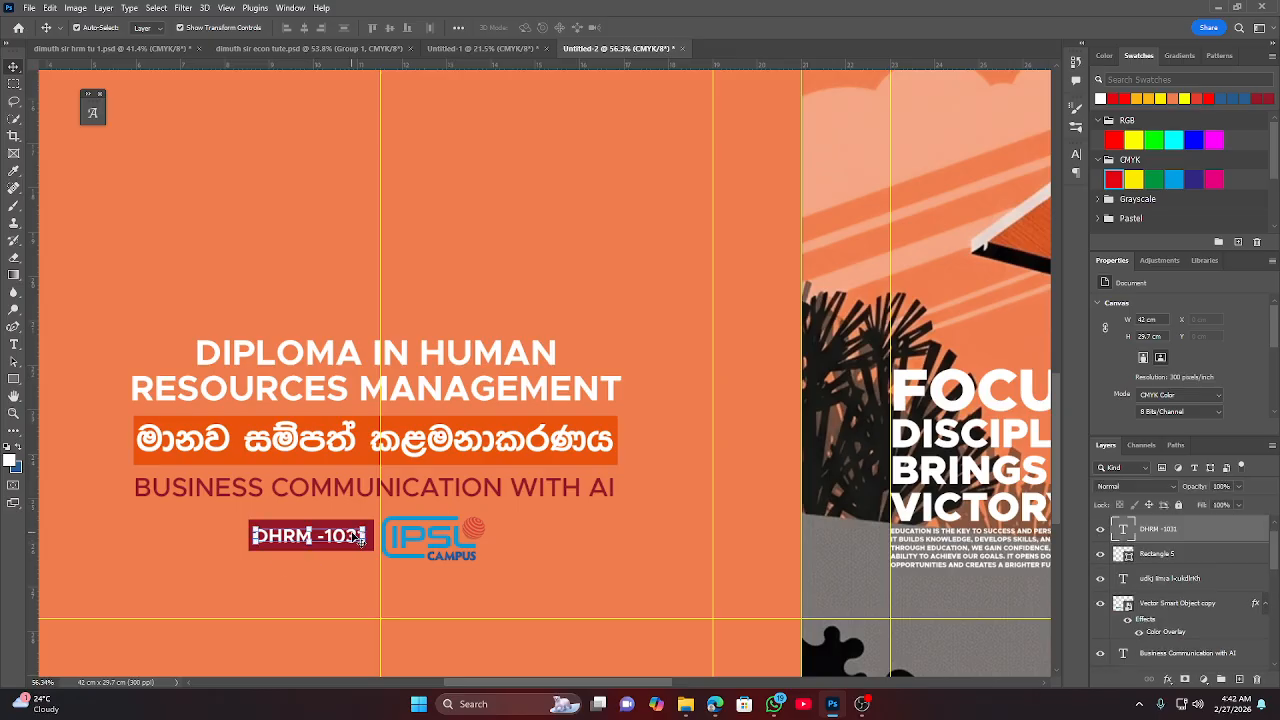
{"action": "left_click_drag", "start_coordinate": [359, 536], "coordinate": [368, 536]}
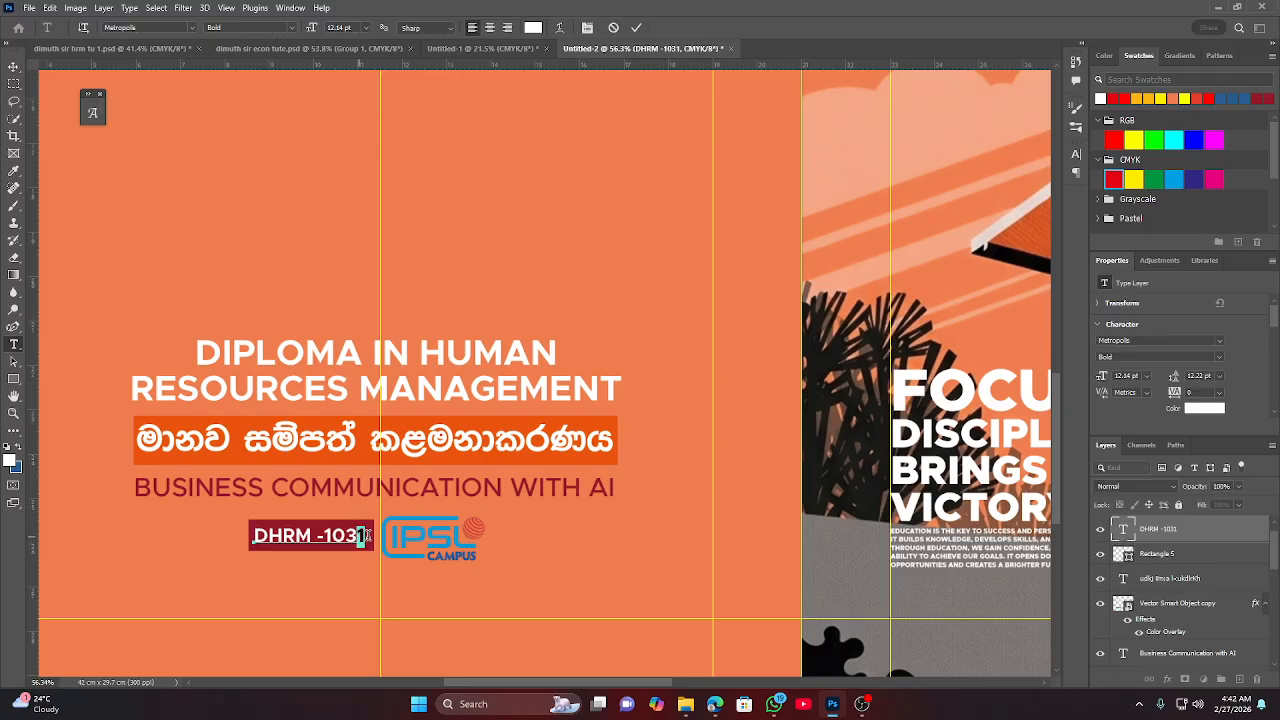
{"action": "type", "text": "2"}
{"action": "left_click", "coordinate": [636, 28]}
{"action": "key", "text": "v"}
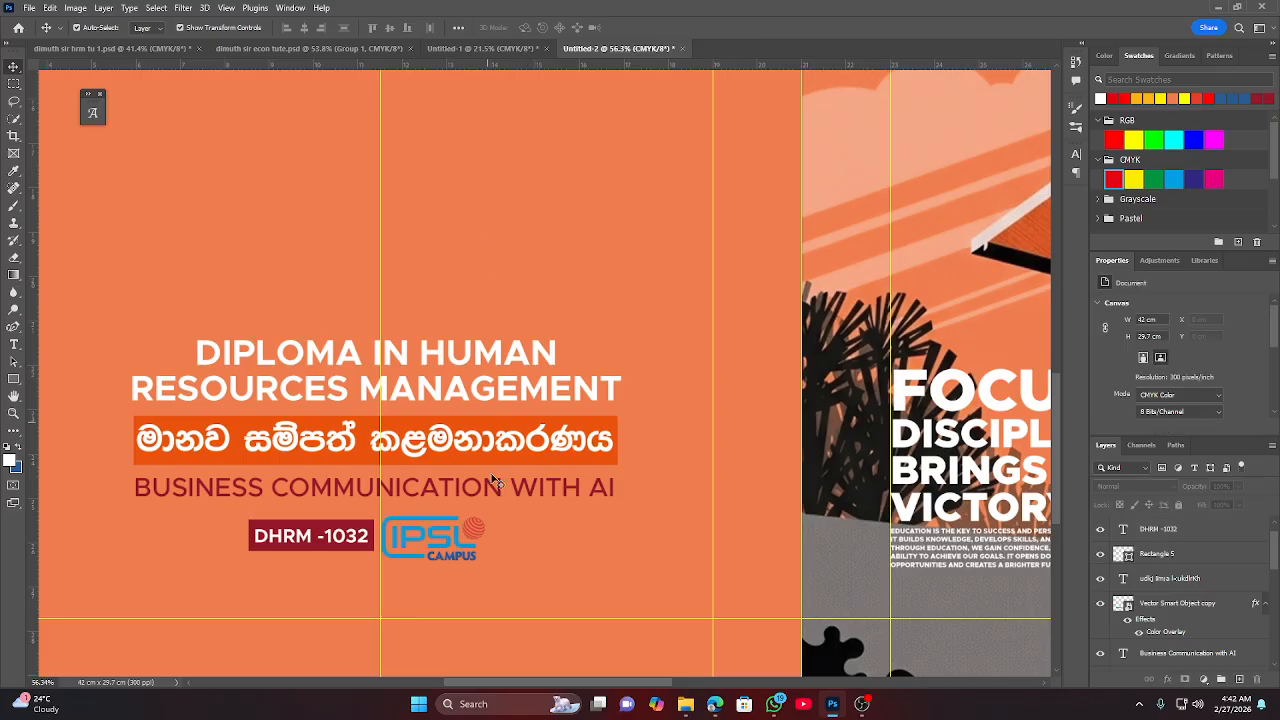
Copy the white Powered by IPSL Campus logo from the DHRM -1031 cover document onto the Untitled-2 front cover.
{"action": "scroll", "coordinate": [455, 545], "scroll_direction": "down", "scroll_amount": 5}
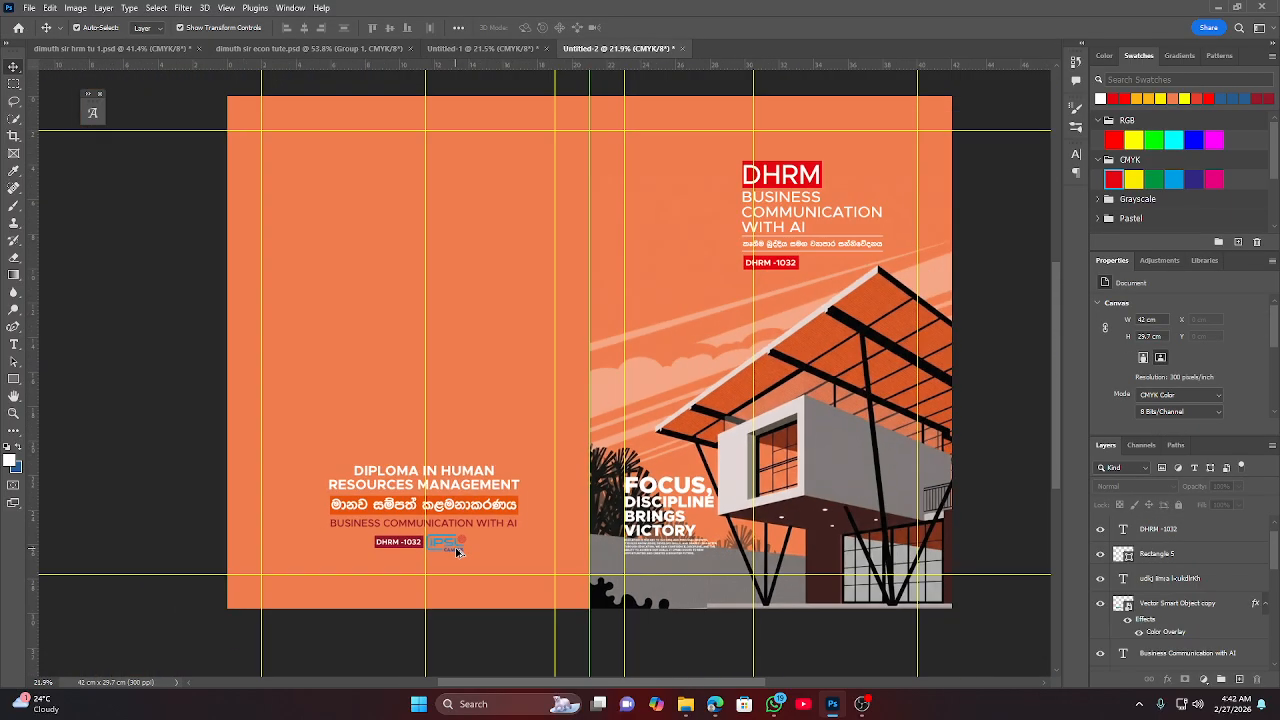
{"action": "scroll", "coordinate": [487, 593], "scroll_direction": "up", "scroll_amount": 1}
{"action": "scroll", "coordinate": [487, 593], "scroll_direction": "down", "scroll_amount": 1}
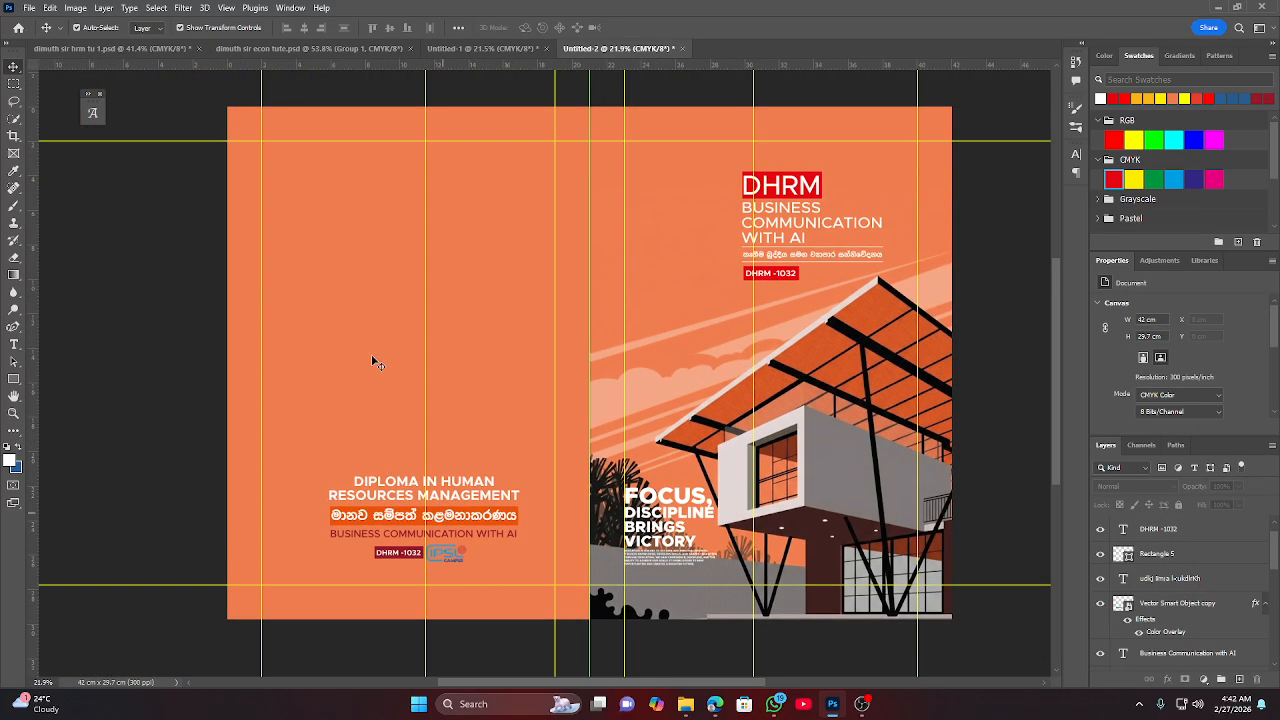
{"action": "left_click", "coordinate": [152, 48]}
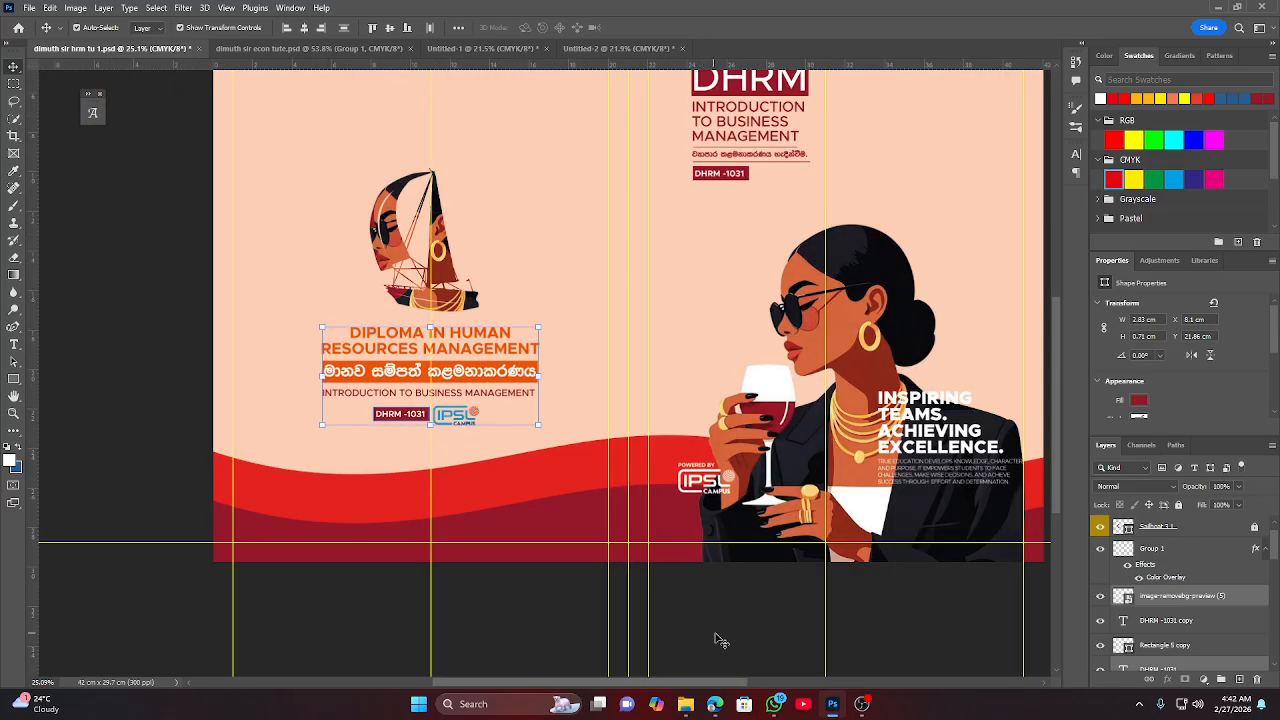
{"action": "scroll", "coordinate": [733, 487], "scroll_direction": "up", "scroll_amount": 5}
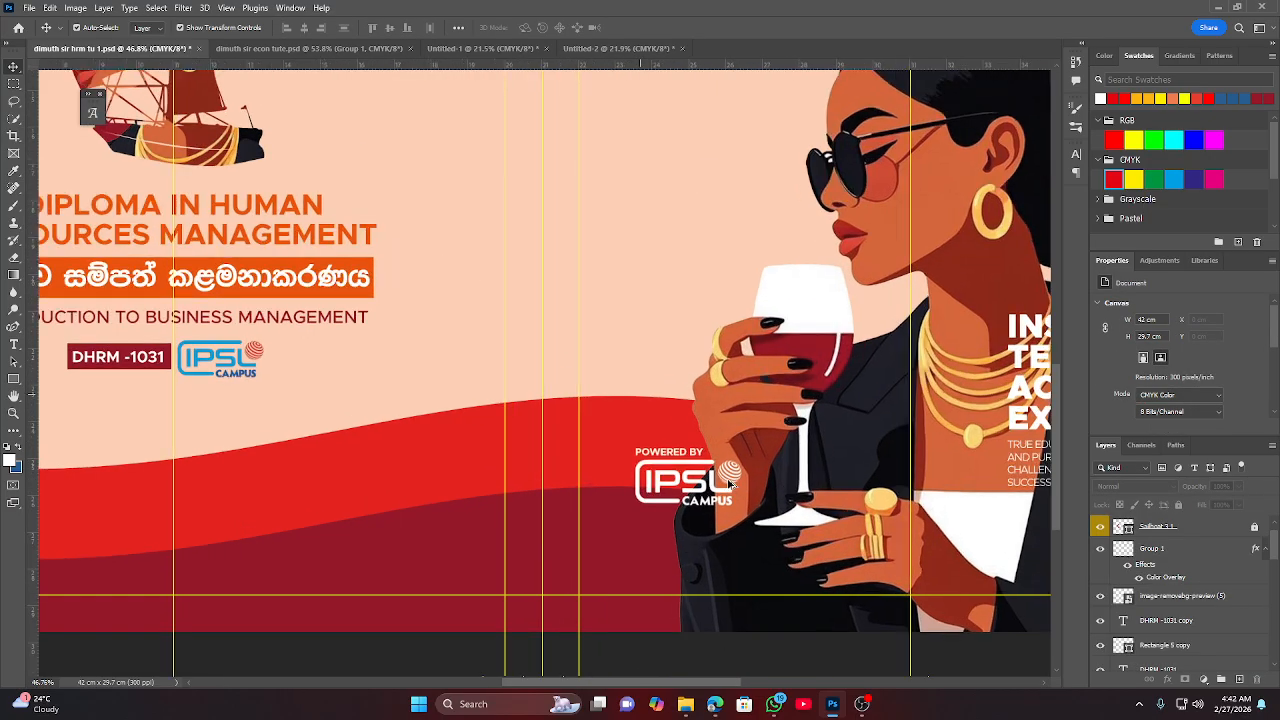
{"action": "left_click_drag", "start_coordinate": [708, 480], "coordinate": [903, 517]}
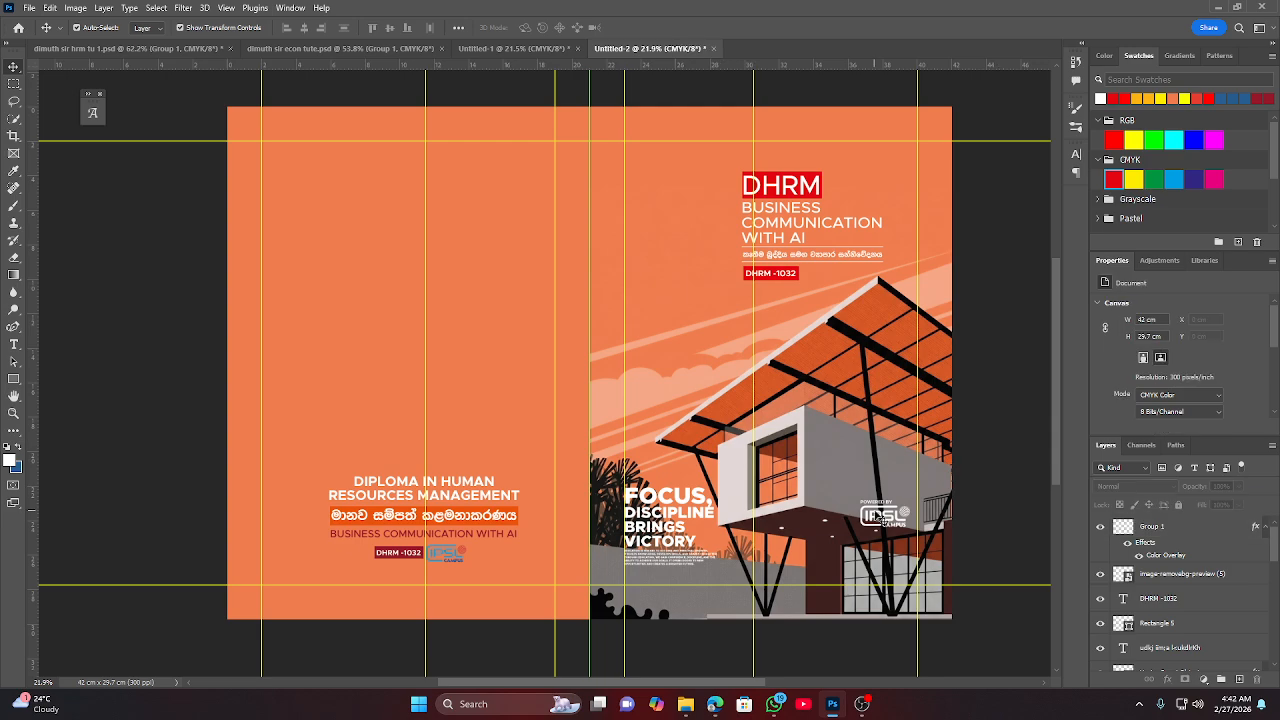
Move the white IPSL Campus logo onto the building's grey side wall, at about X 34 cm, Y 19 cm.
{"action": "left_click_drag", "start_coordinate": [878, 517], "coordinate": [637, 462]}
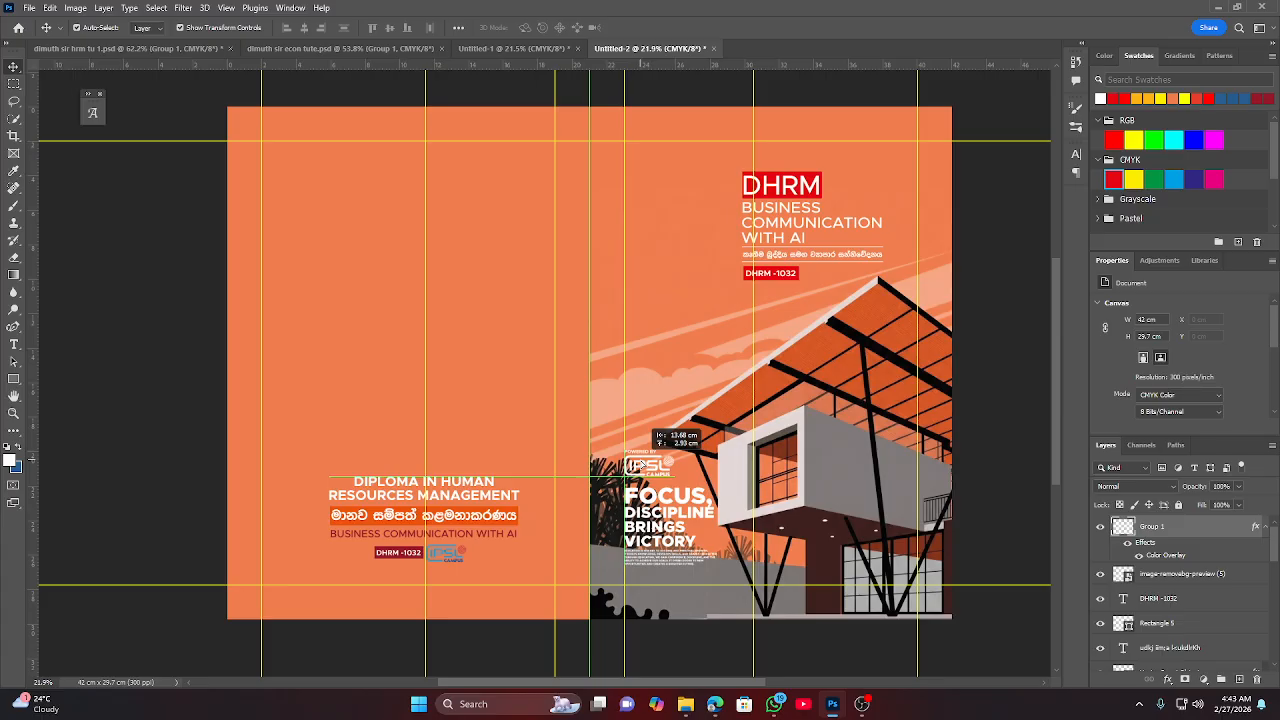
{"action": "left_click_drag", "start_coordinate": [637, 462], "coordinate": [829, 453]}
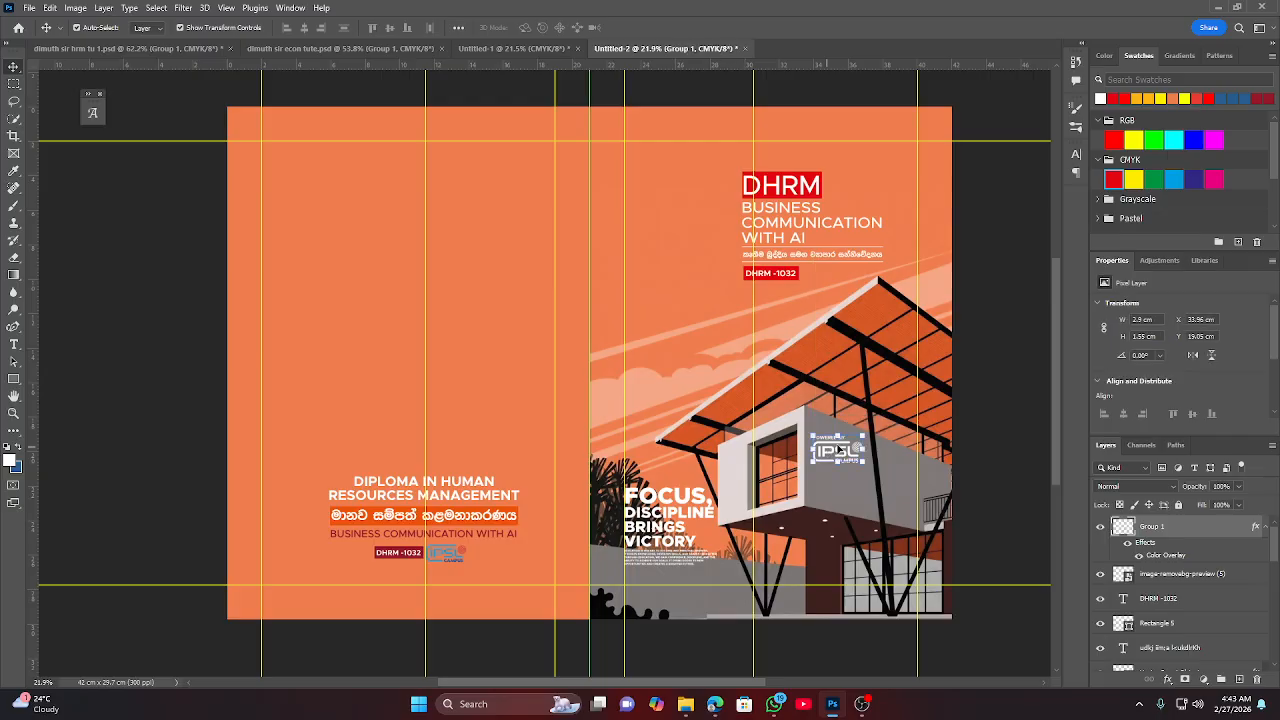
{"action": "scroll", "coordinate": [828, 452], "scroll_direction": "up", "scroll_amount": 2}
{"action": "scroll", "coordinate": [828, 452], "scroll_direction": "up", "scroll_amount": 2}
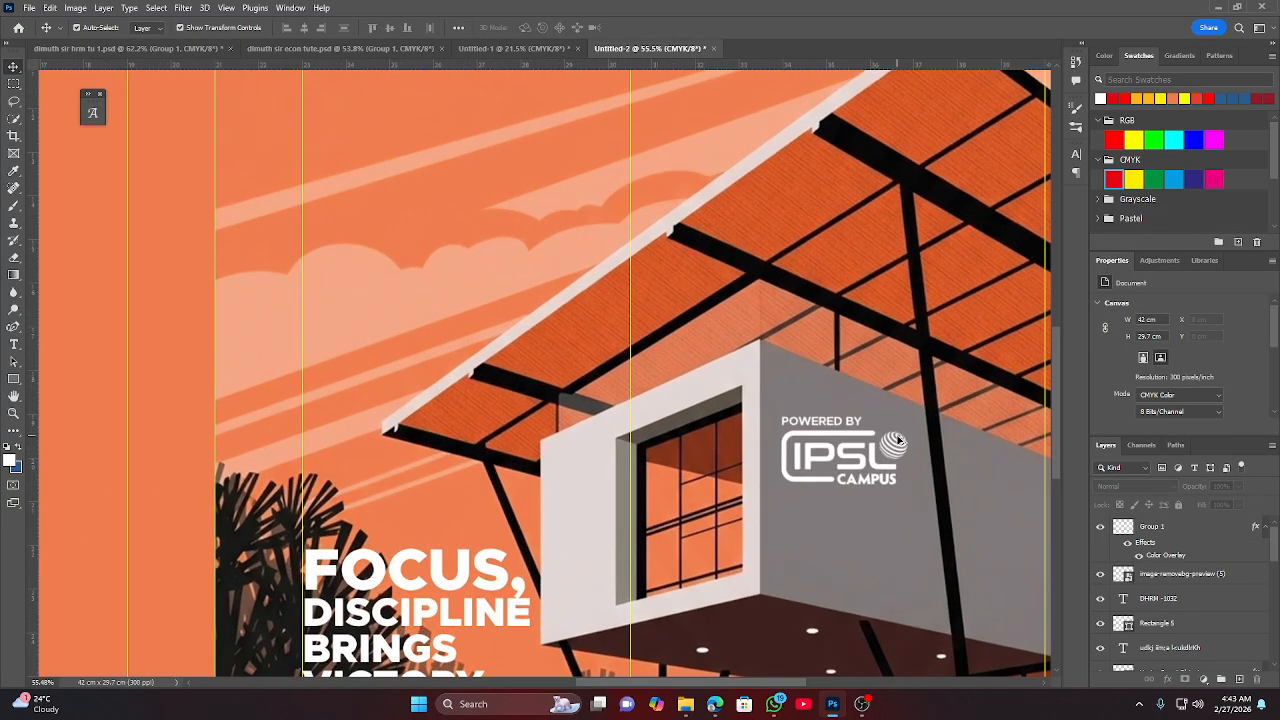
{"action": "left_click_drag", "start_coordinate": [940, 465], "coordinate": [570, 386]}
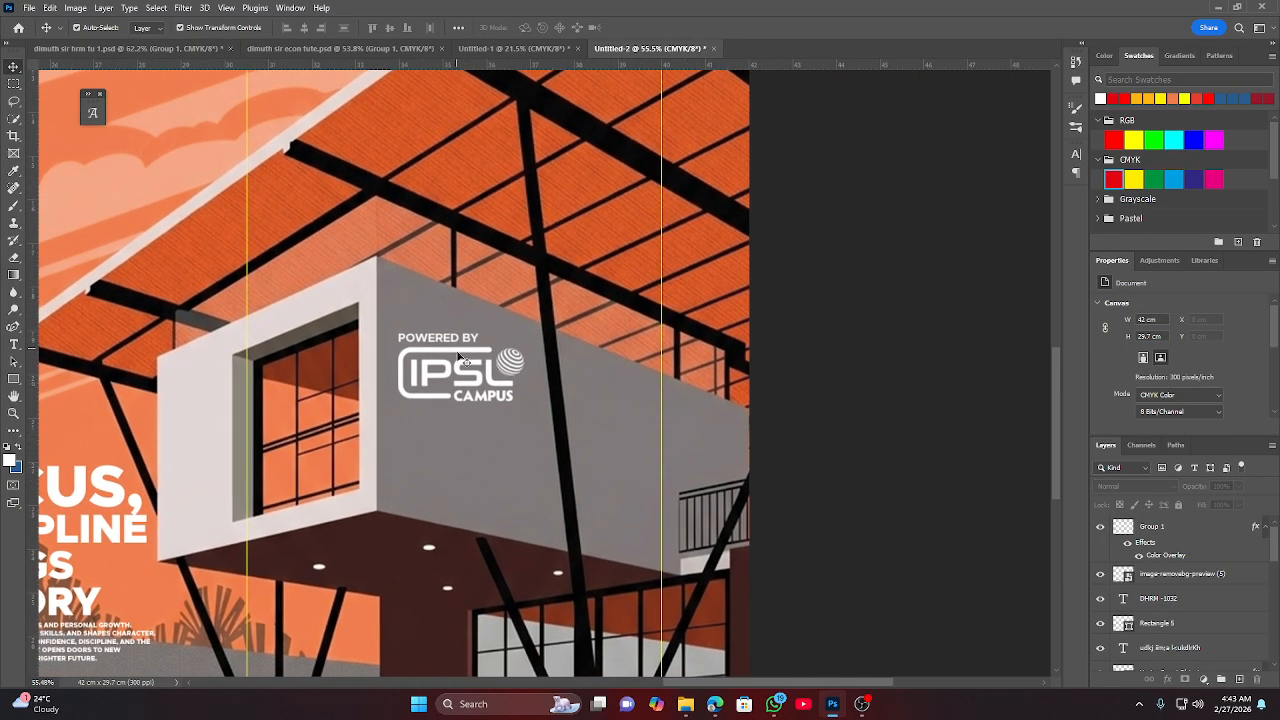
{"action": "scroll", "coordinate": [466, 371], "scroll_direction": "up", "scroll_amount": 2}
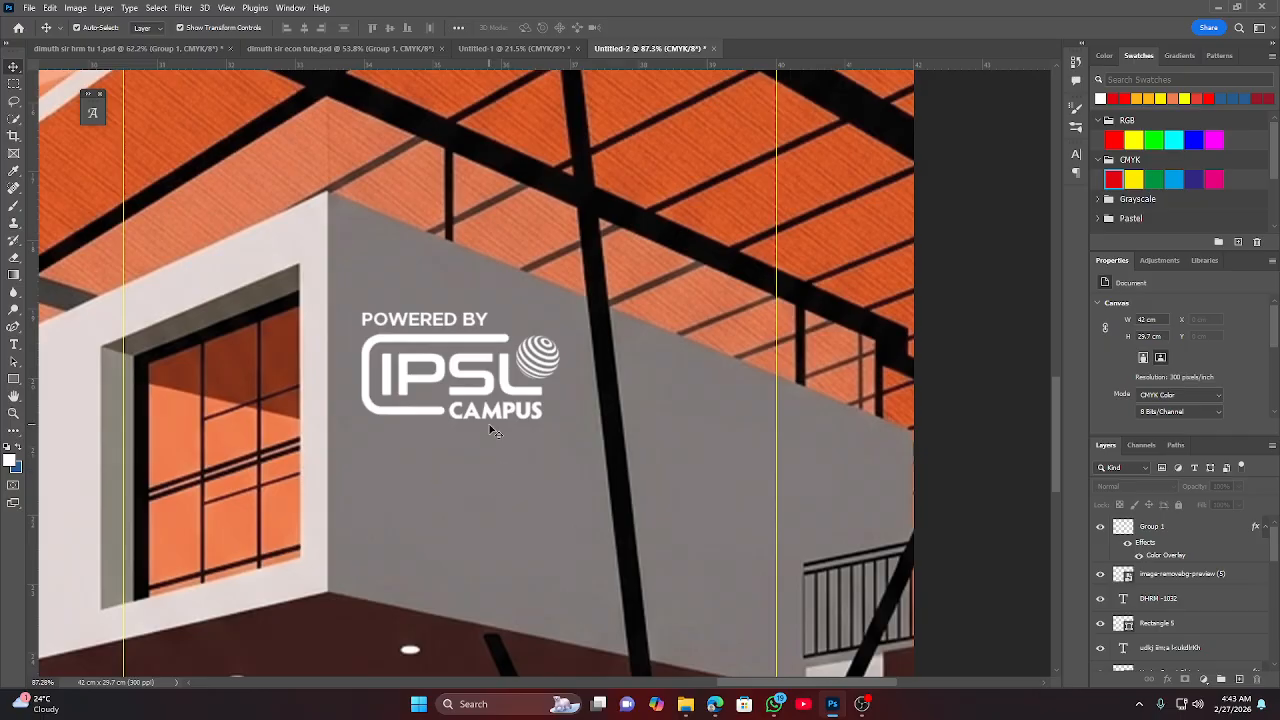
{"action": "left_click", "coordinate": [507, 372]}
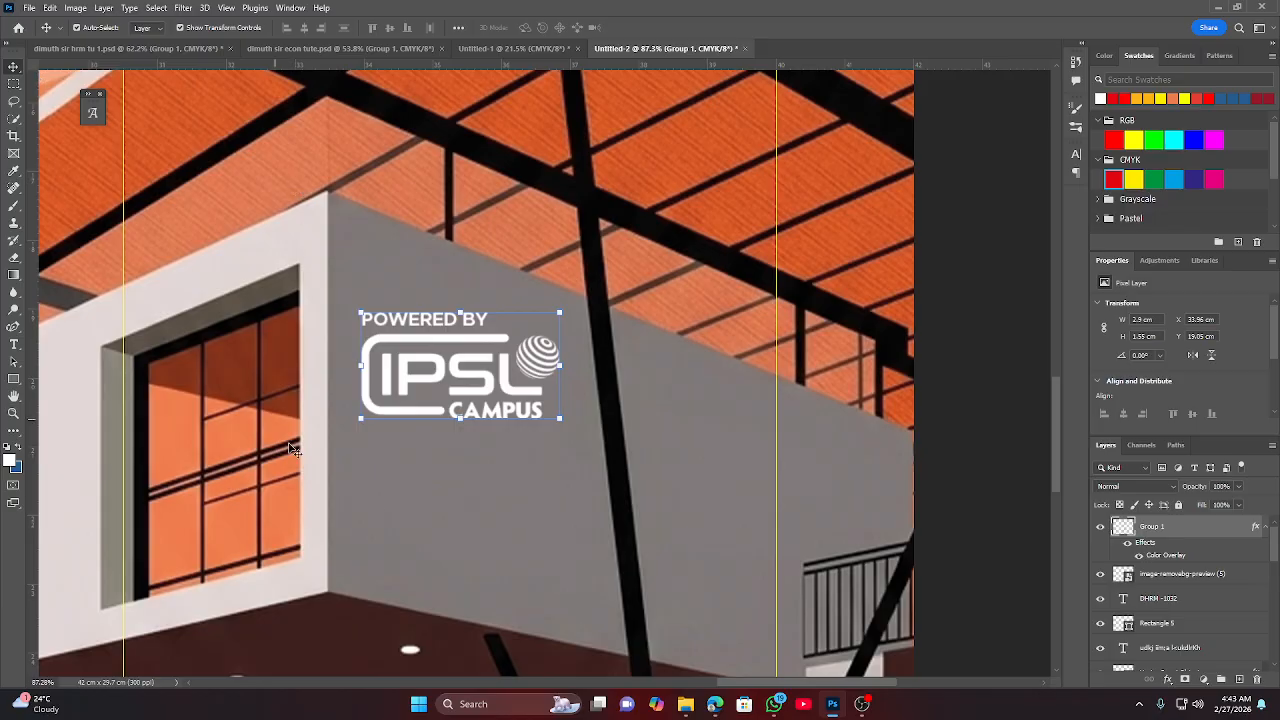
{"action": "left_click", "coordinate": [390, 510]}
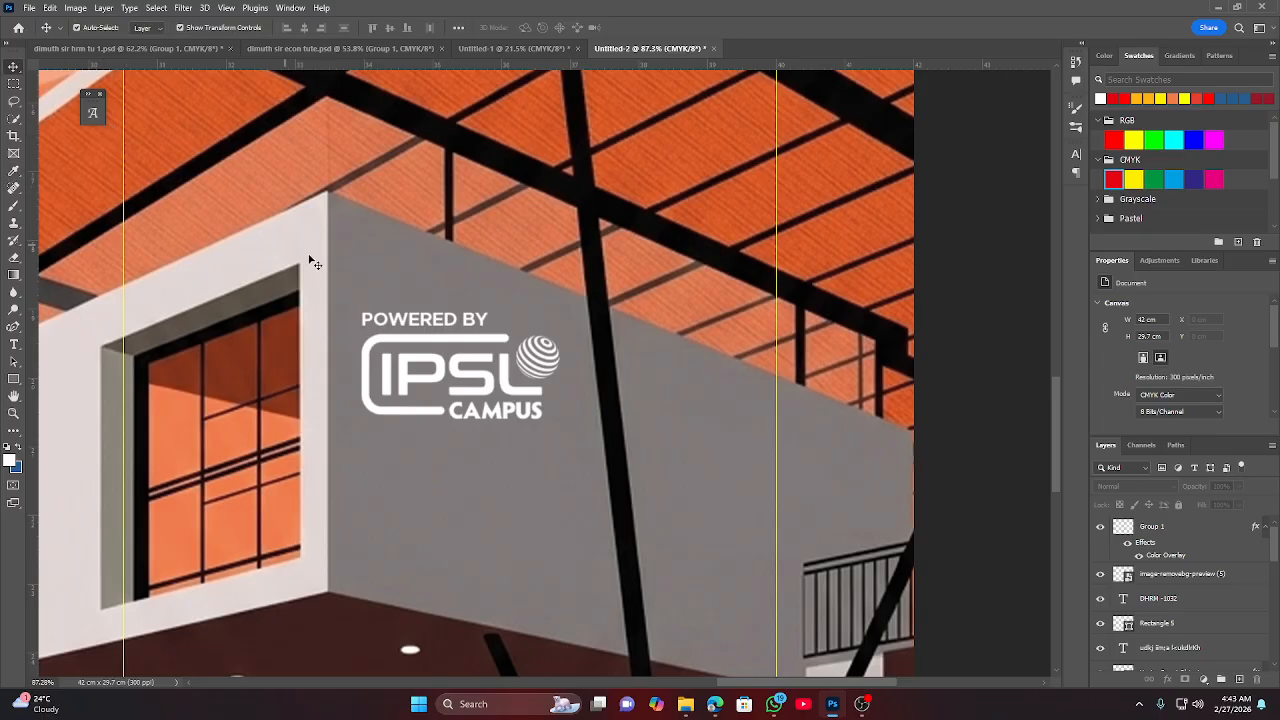
{"action": "left_click", "coordinate": [451, 343]}
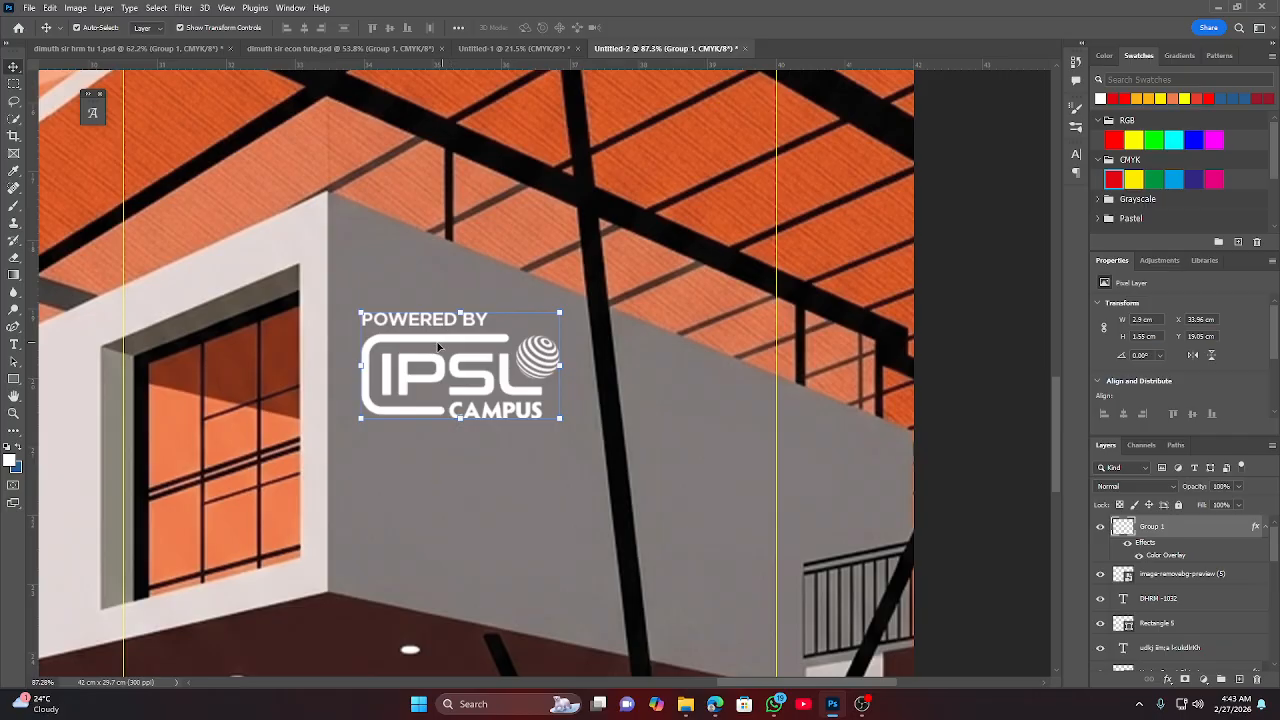
{"action": "key", "text": "ctrl"}
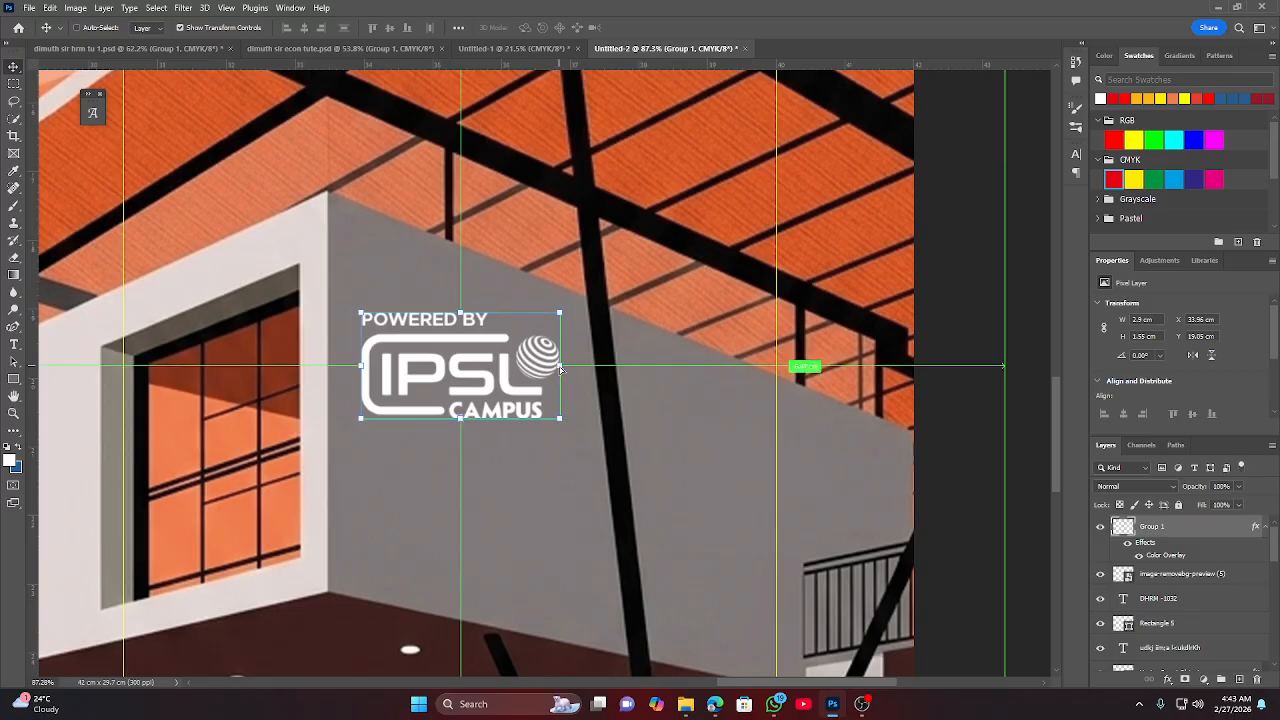
{"action": "left_click_drag", "start_coordinate": [561, 370], "coordinate": [586, 411]}
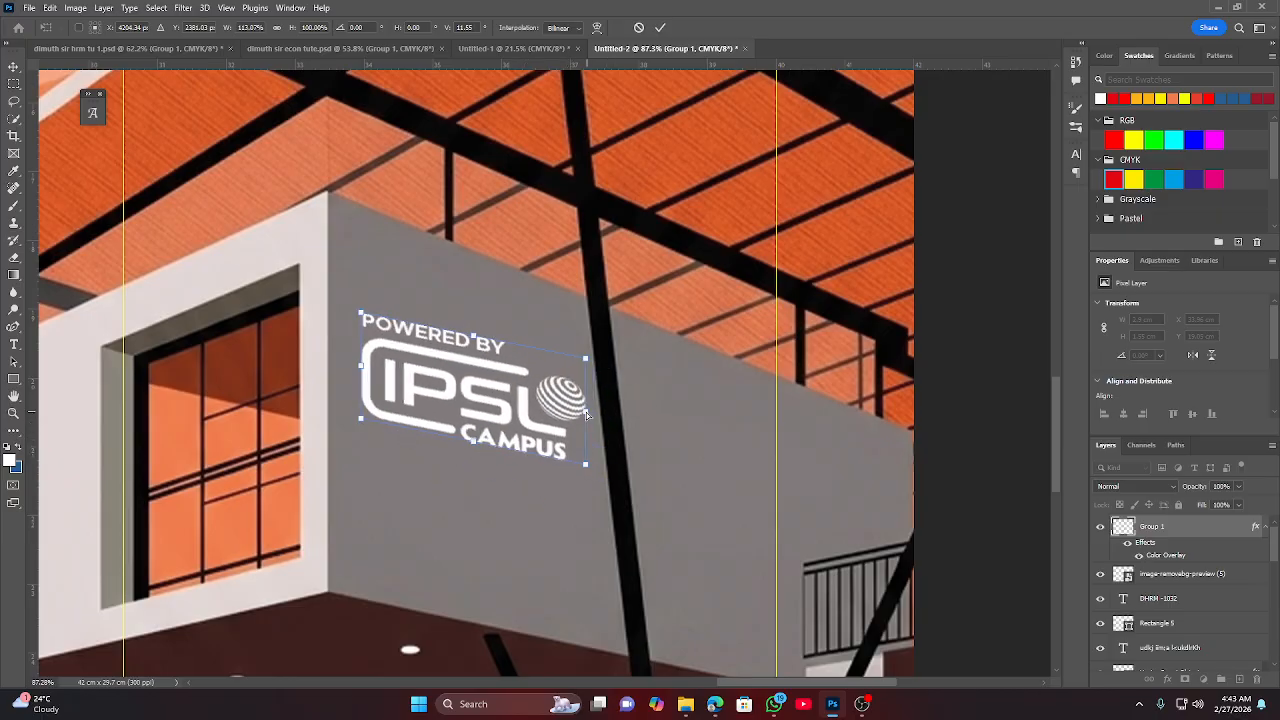
{"action": "left_click", "coordinate": [640, 28]}
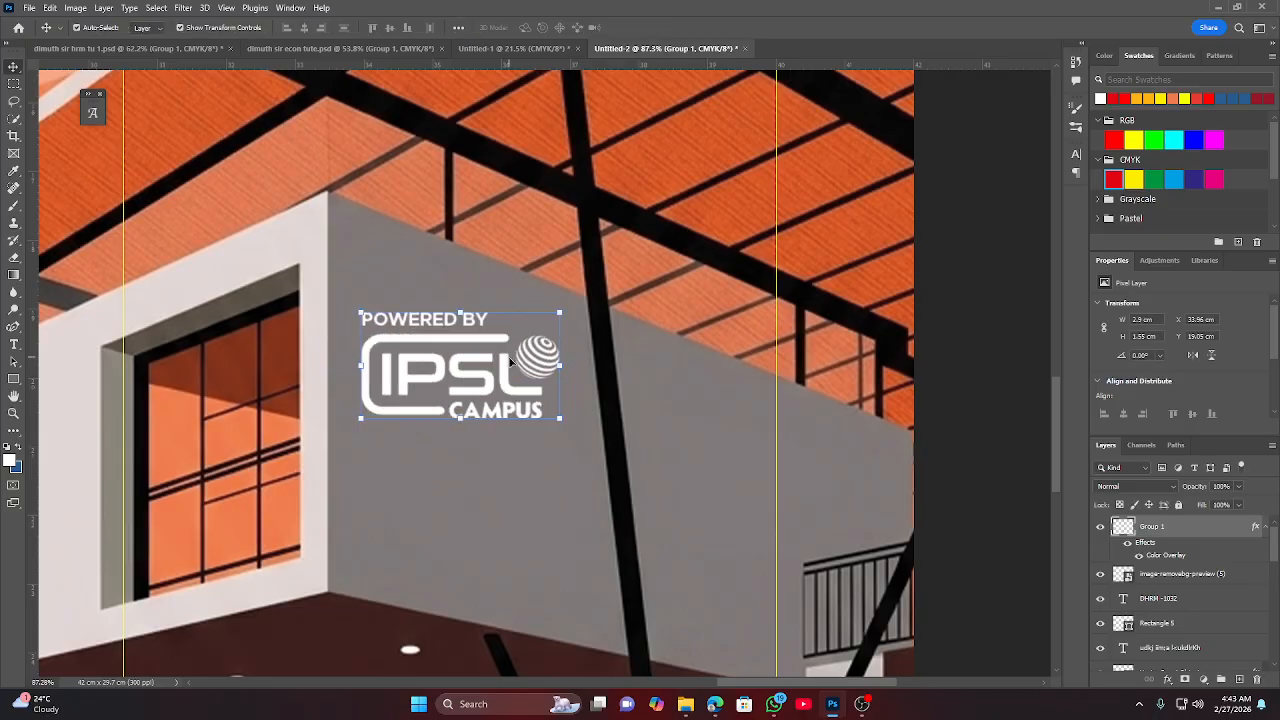
Skew the white IPSL Campus logo vertically by about 16° so it follows the perspective of the grey side wall.
{"action": "key", "text": "ctrl"}
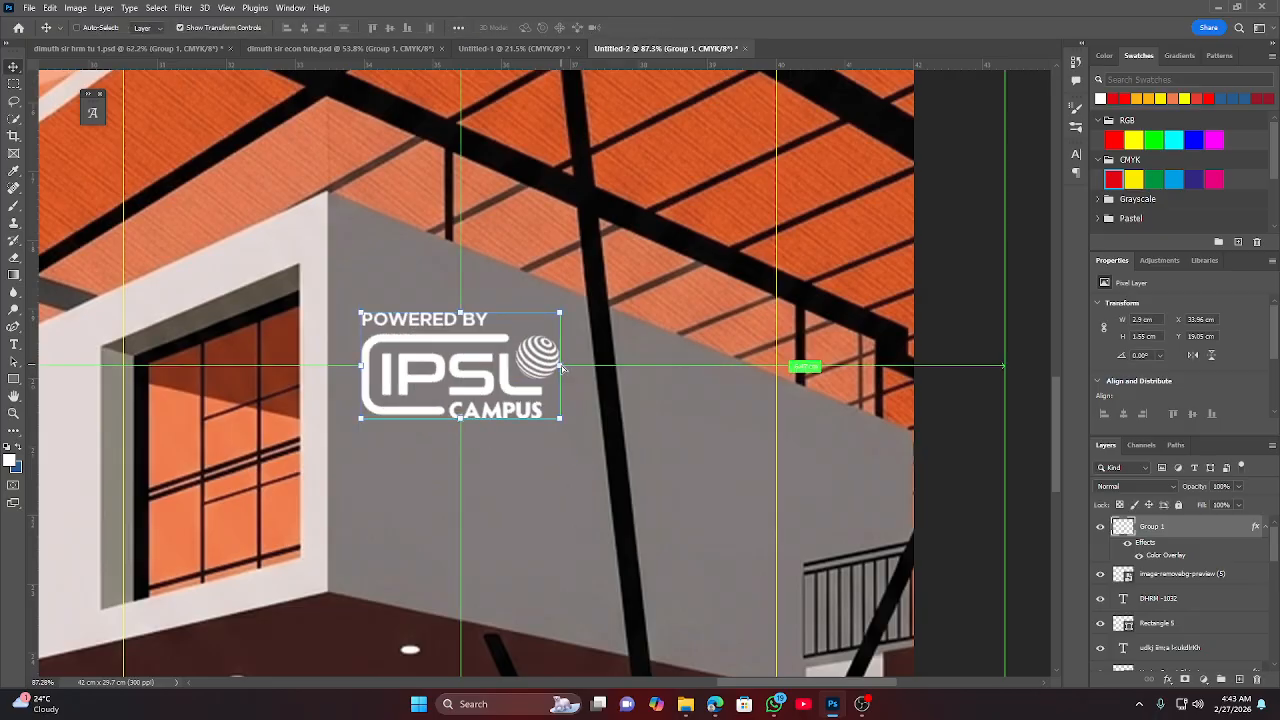
{"action": "left_click_drag", "start_coordinate": [563, 372], "coordinate": [542, 430]}
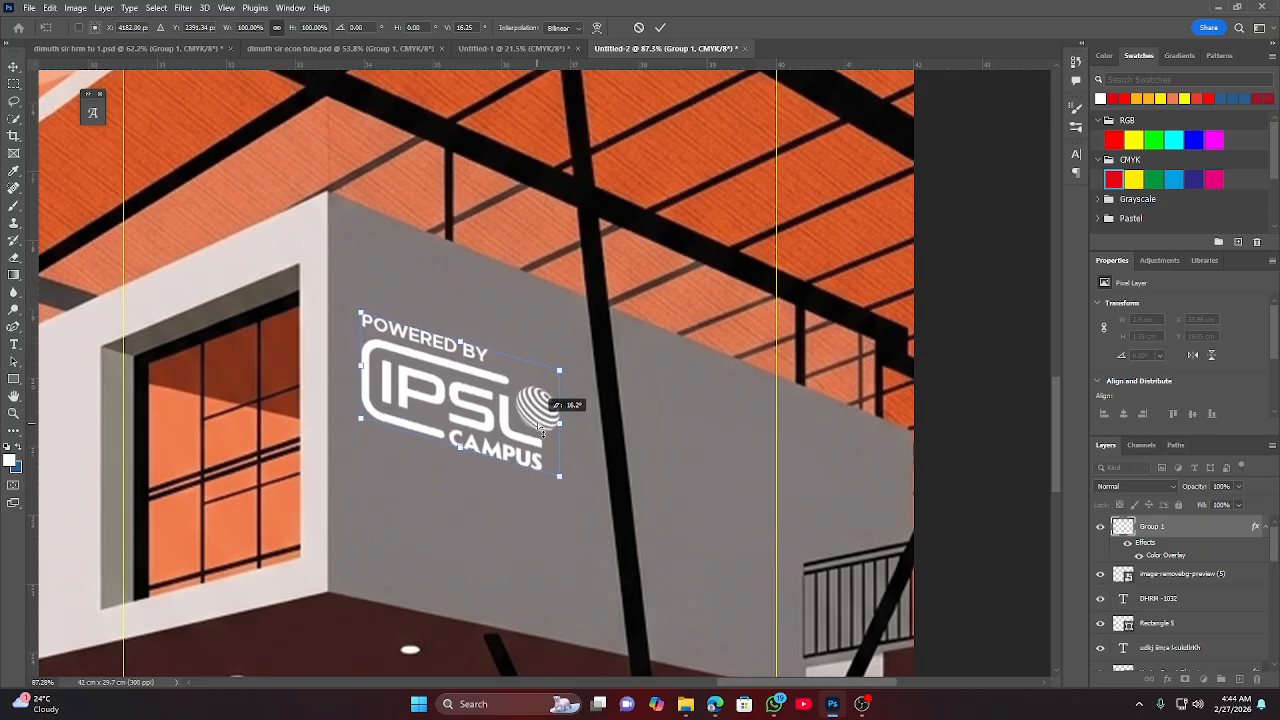
{"action": "left_click_drag", "start_coordinate": [542, 432], "coordinate": [541, 430]}
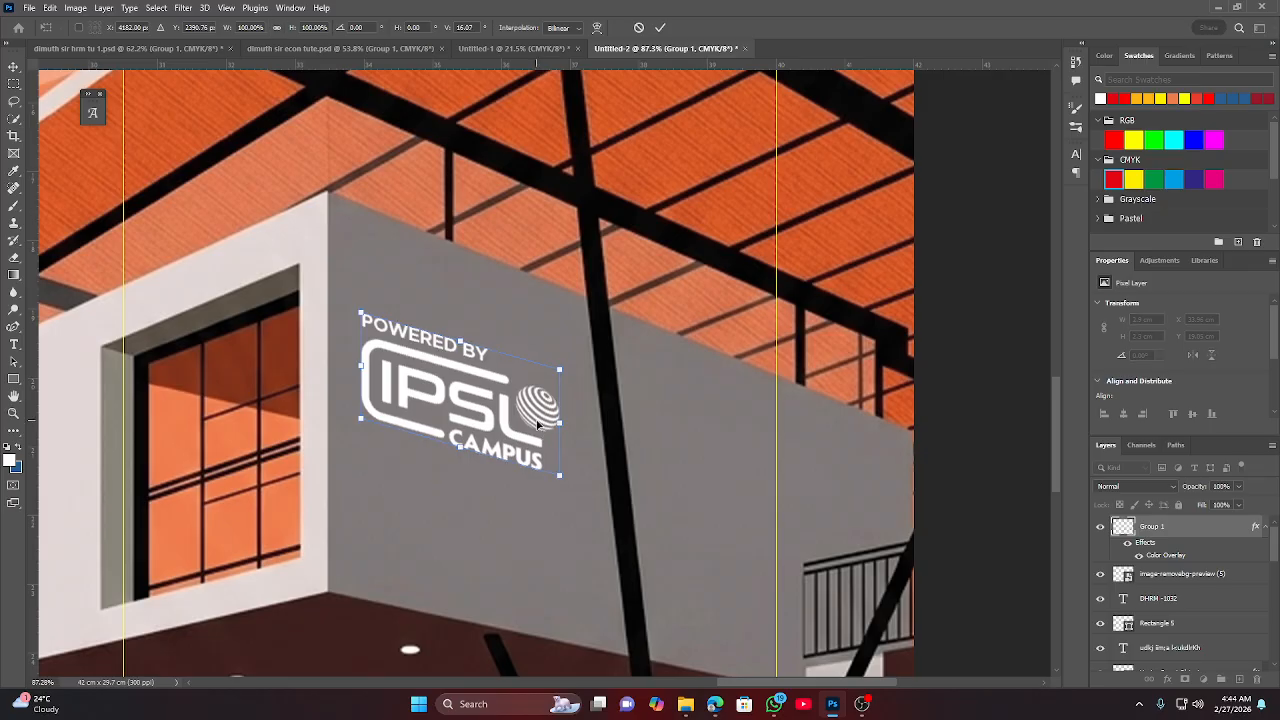
{"action": "left_click", "coordinate": [659, 29]}
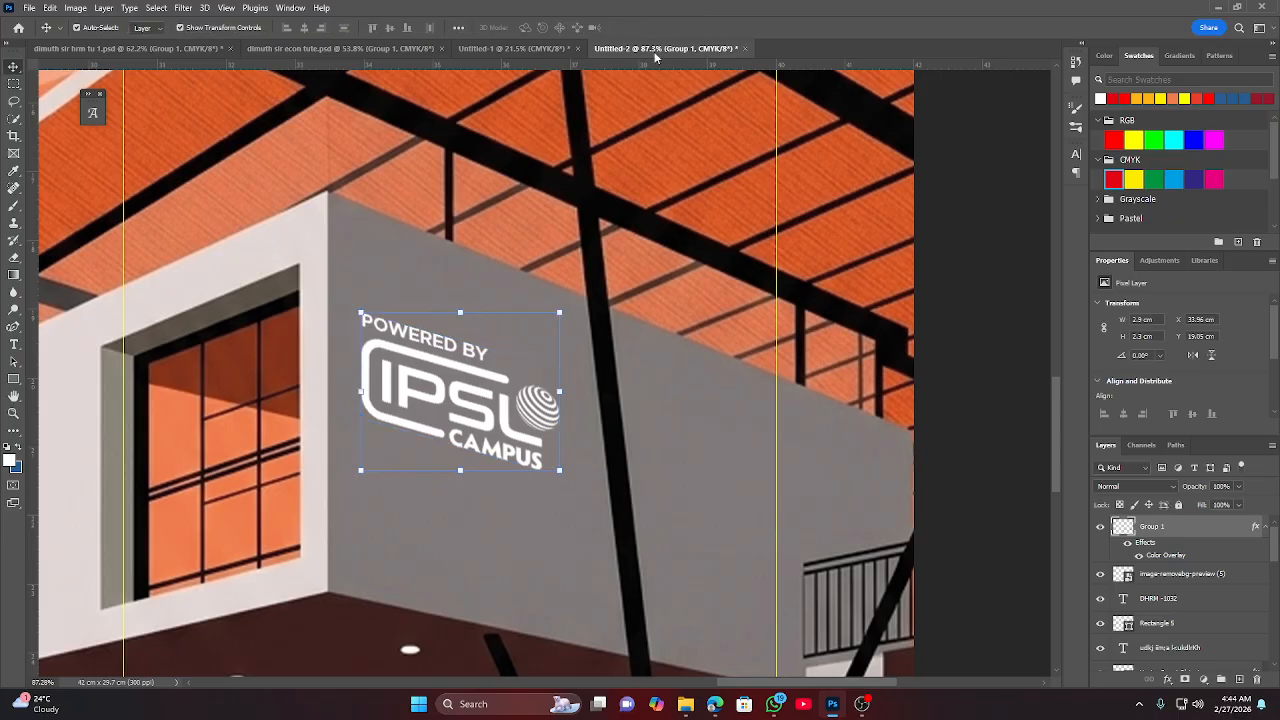
{"action": "left_click", "coordinate": [962, 348]}
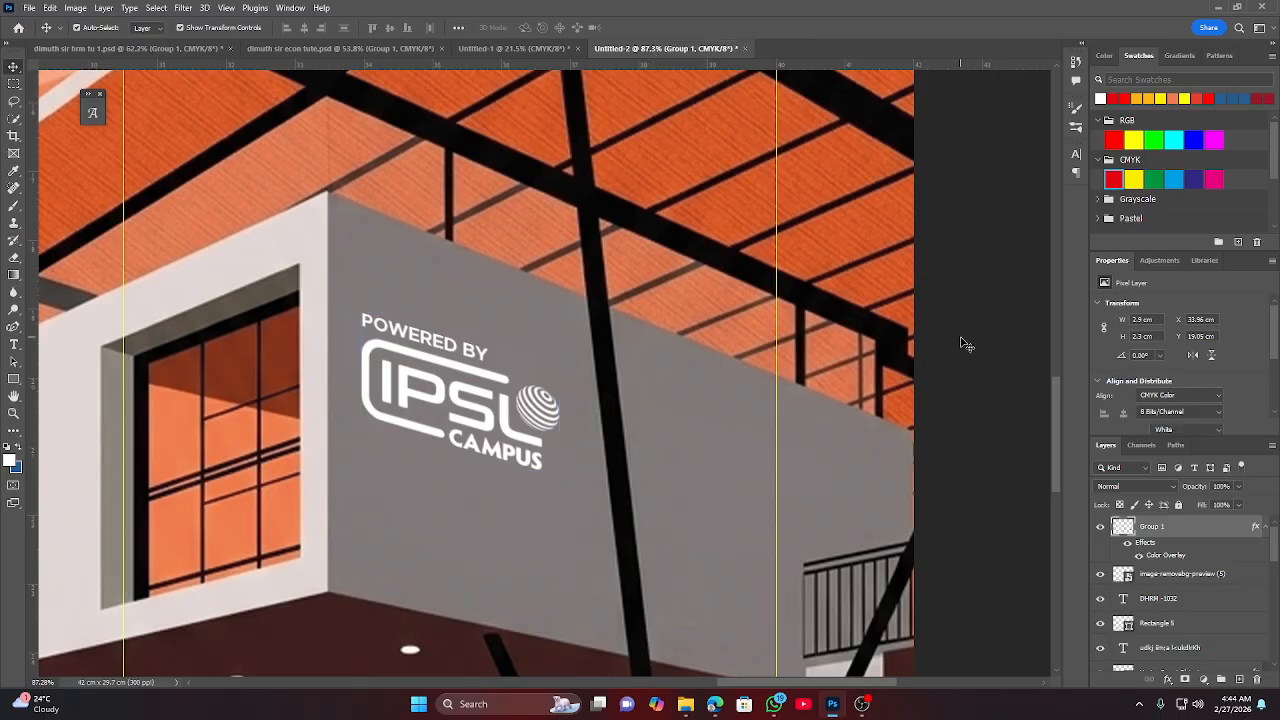
Move the skewed IPSL Campus logo lower on the grey side wall, to about Y 20.8 cm.
{"action": "scroll", "coordinate": [666, 463], "scroll_direction": "down", "scroll_amount": 8}
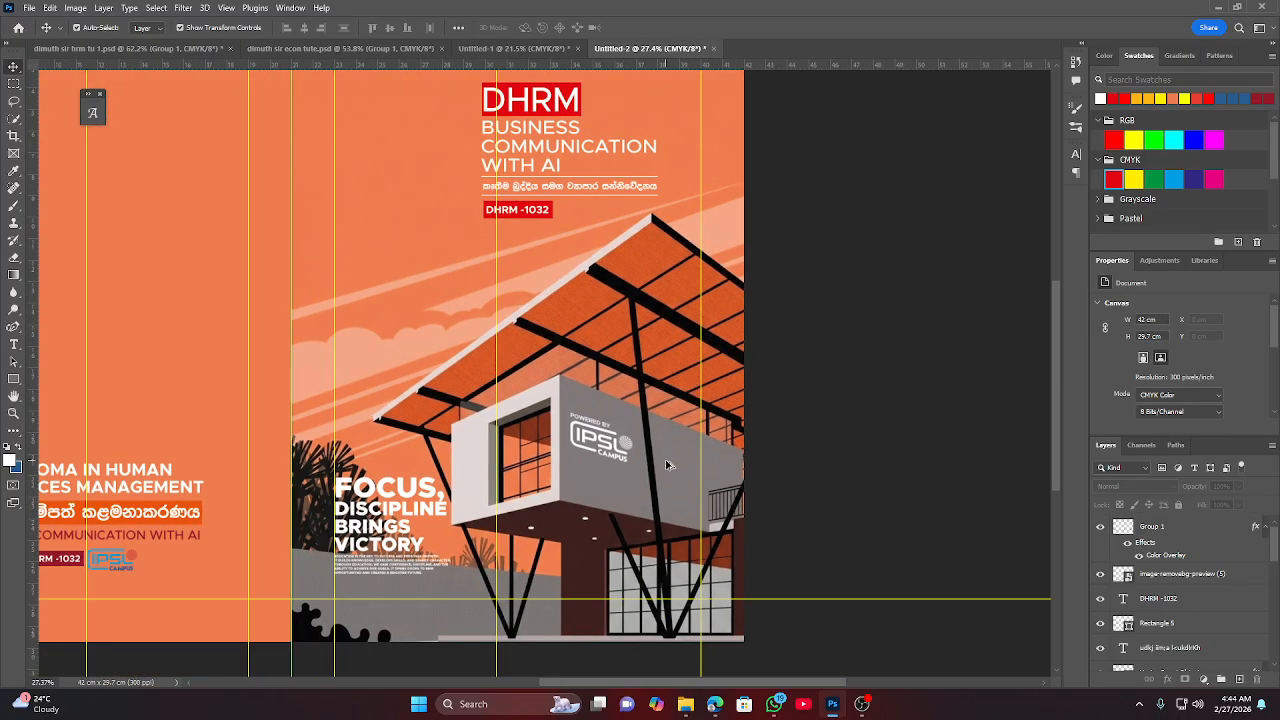
{"action": "scroll", "coordinate": [680, 522], "scroll_direction": "up", "scroll_amount": 2}
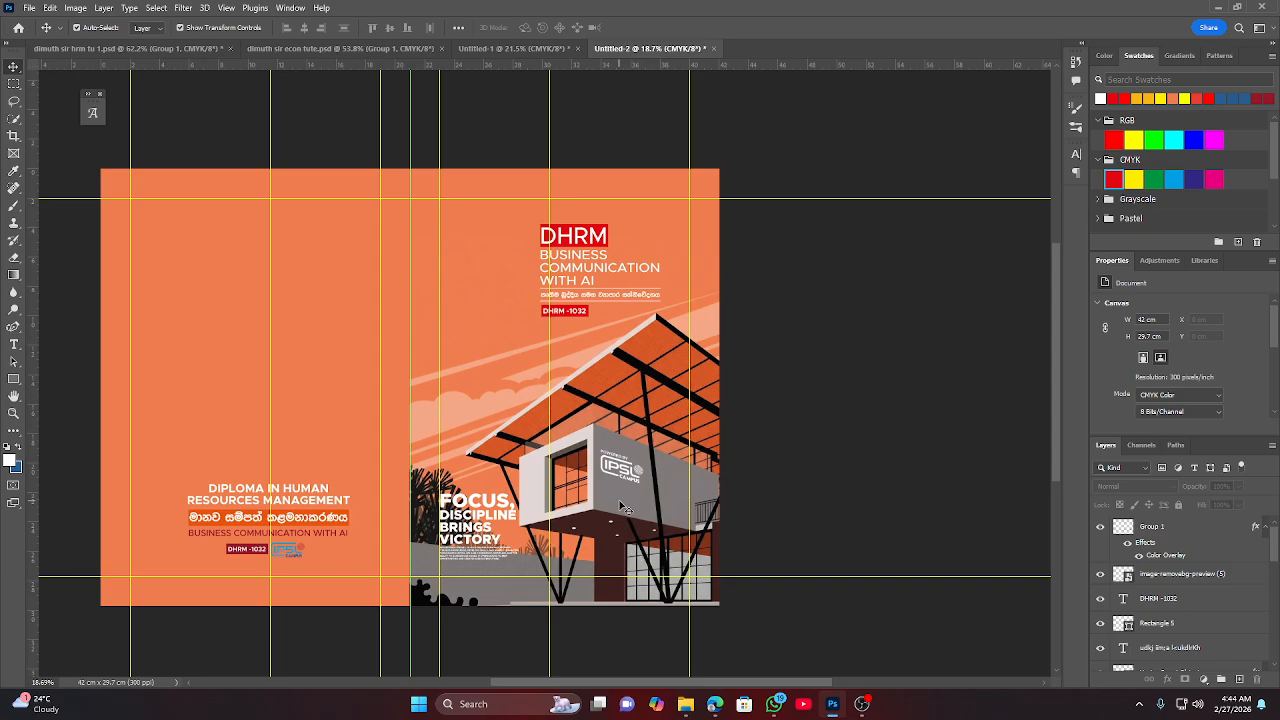
{"action": "scroll", "coordinate": [620, 500], "scroll_direction": "up", "scroll_amount": 5}
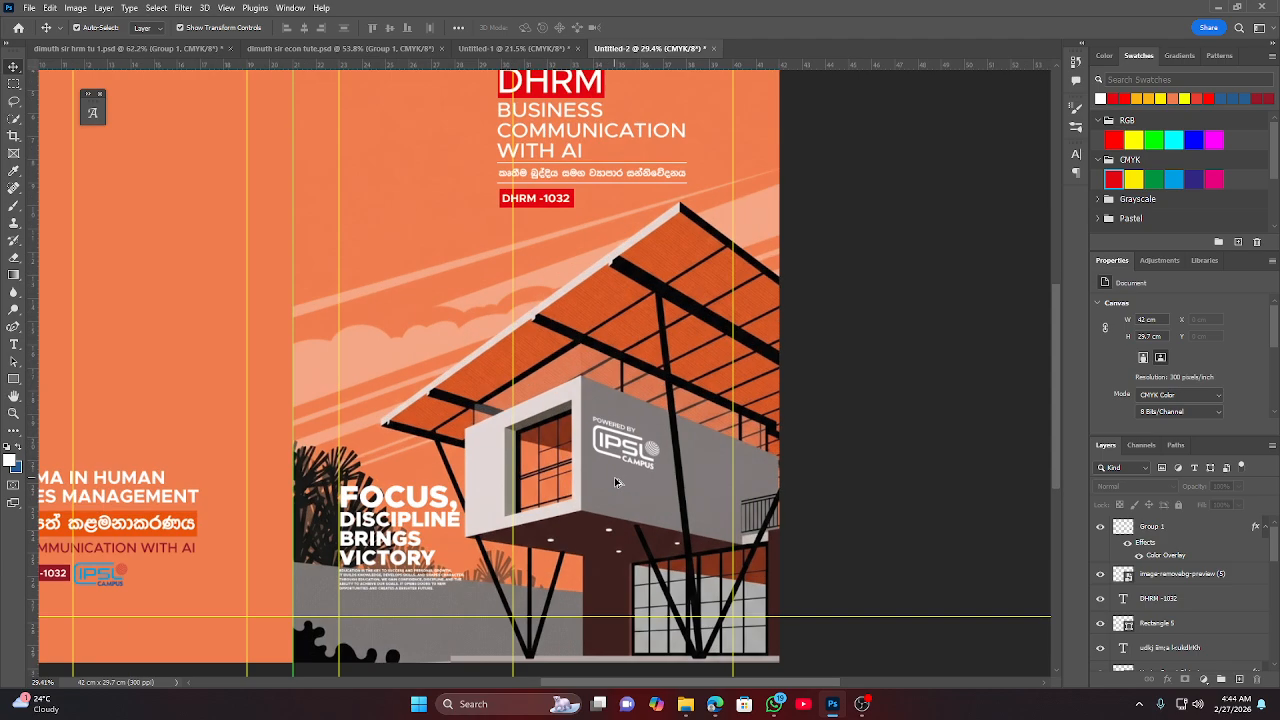
{"action": "scroll", "coordinate": [605, 430], "scroll_direction": "up", "scroll_amount": 3}
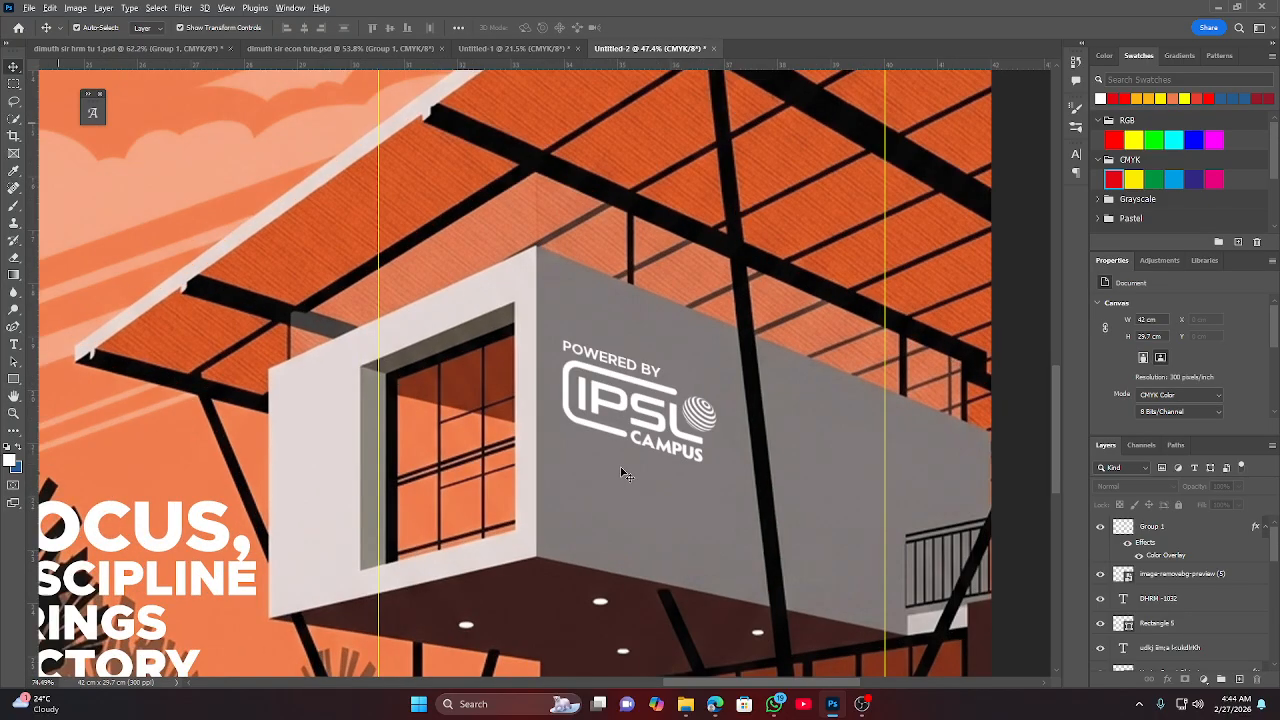
{"action": "left_click_drag", "start_coordinate": [602, 427], "coordinate": [594, 503]}
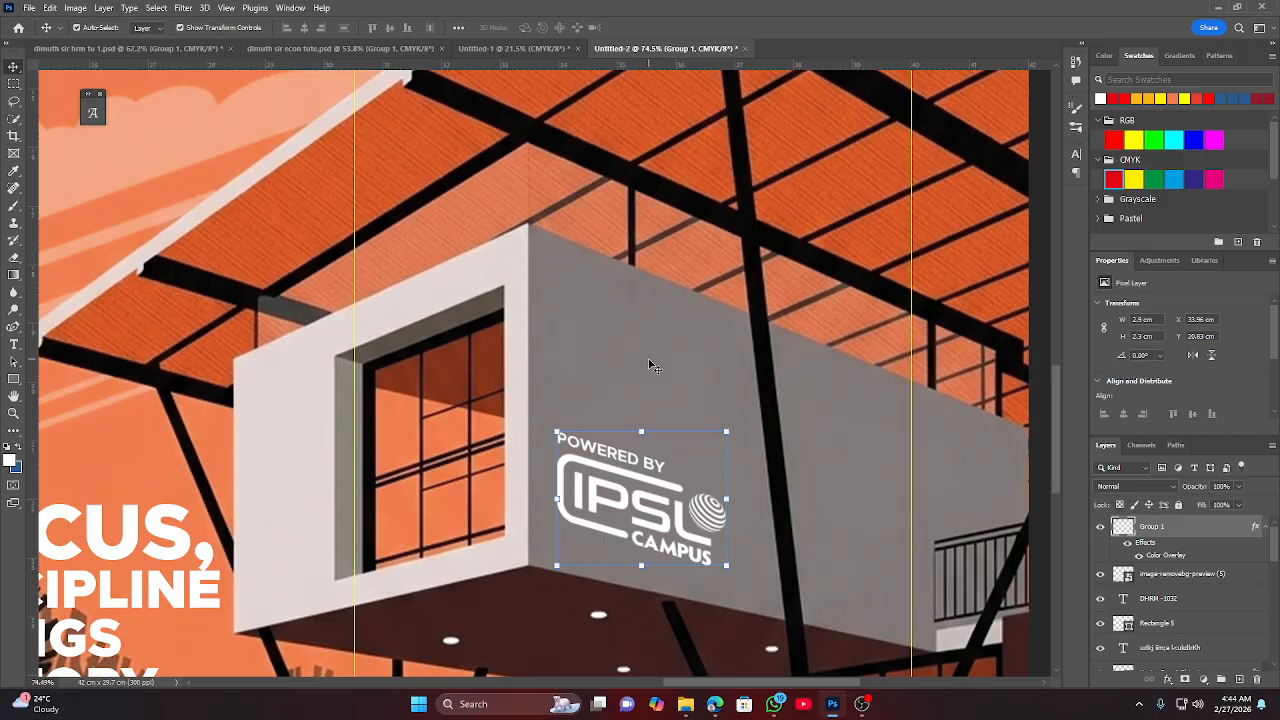
Try blending the IPSL Campus logo into the wall with Blend If on Gray, adjusting the This Layer and Underlying Layer ranges.
{"action": "left_click", "coordinate": [622, 476]}
{"action": "double_click", "coordinate": [1228, 534]}
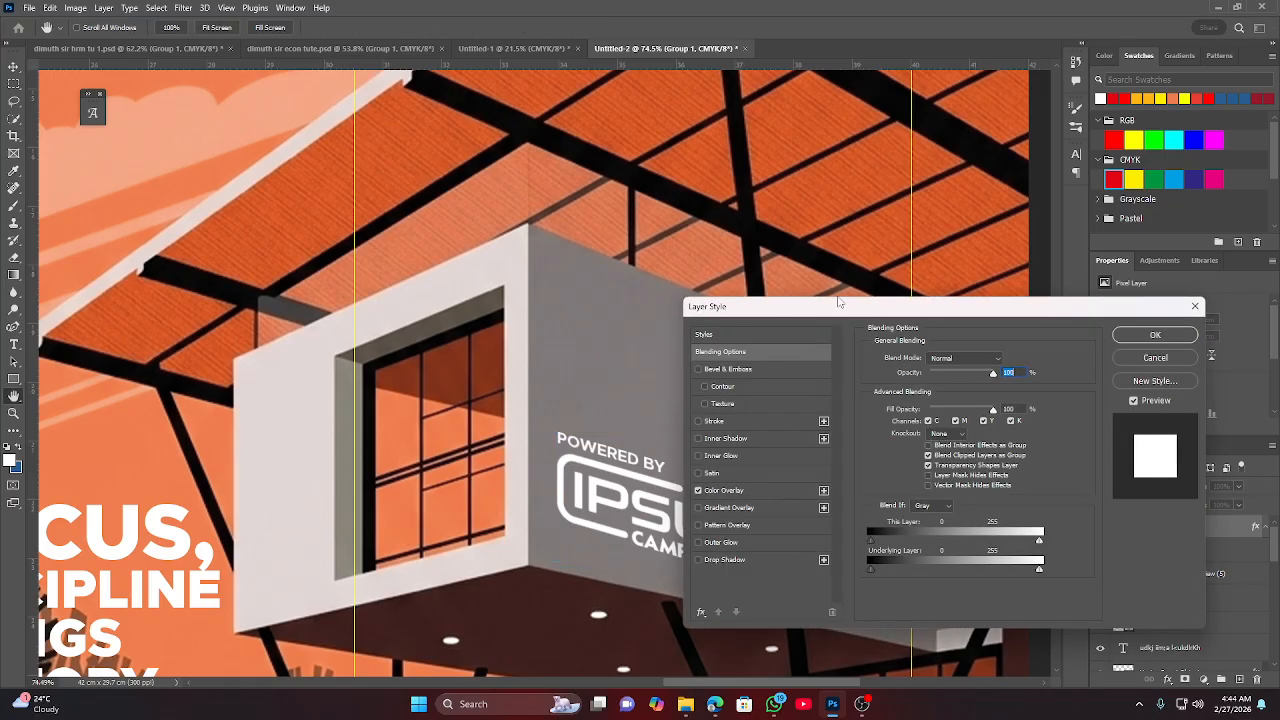
{"action": "left_click_drag", "start_coordinate": [843, 302], "coordinate": [424, 242]}
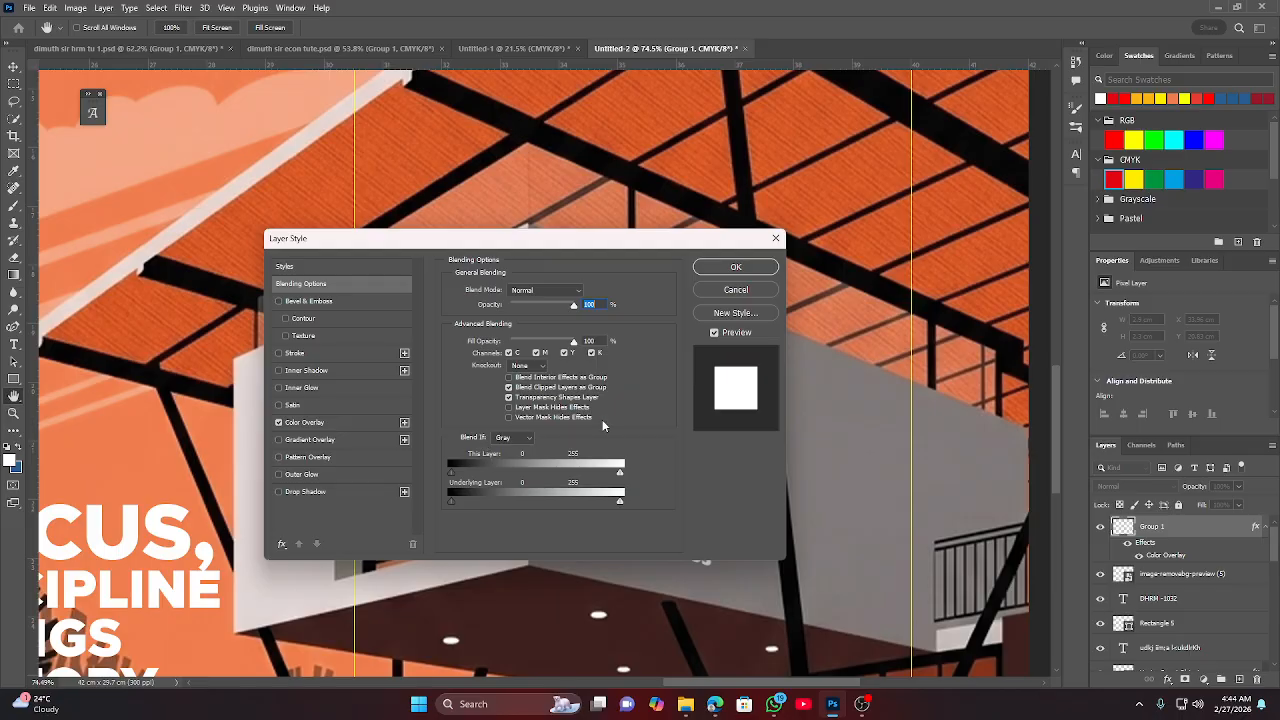
{"action": "left_click_drag", "start_coordinate": [521, 245], "coordinate": [960, 107]}
{"action": "left_click", "coordinate": [952, 297]}
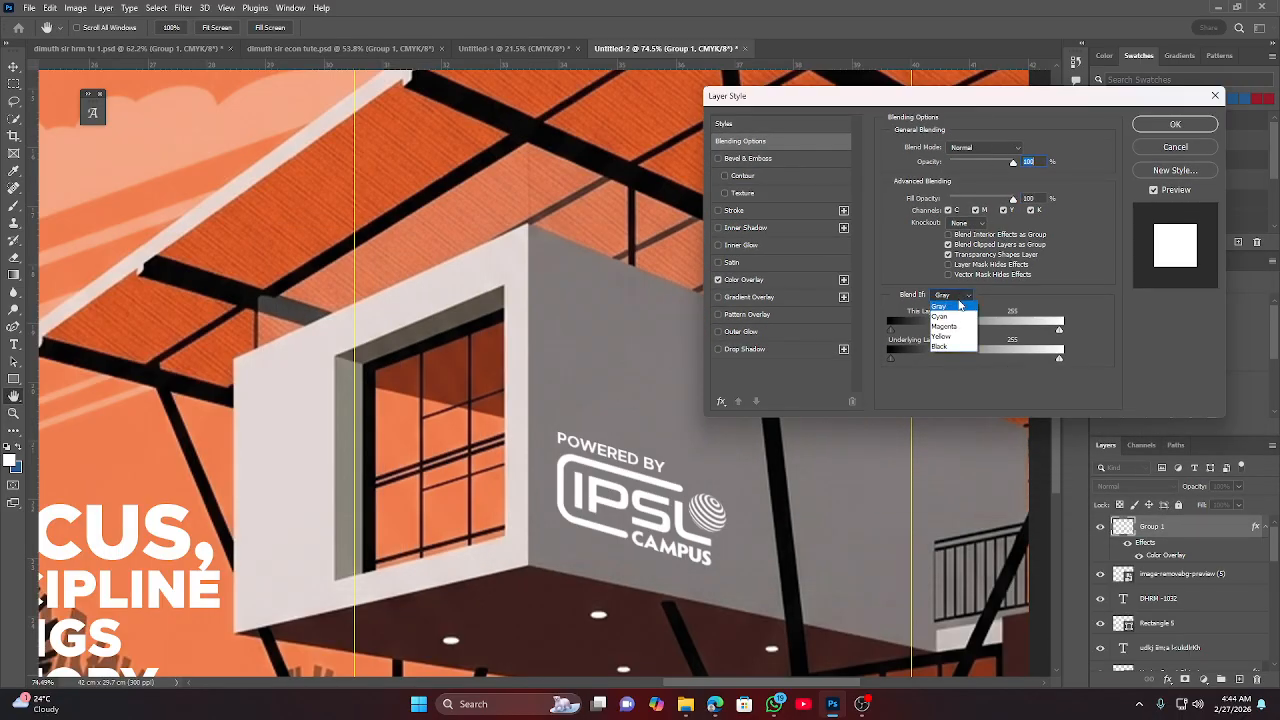
{"action": "left_click", "coordinate": [941, 306]}
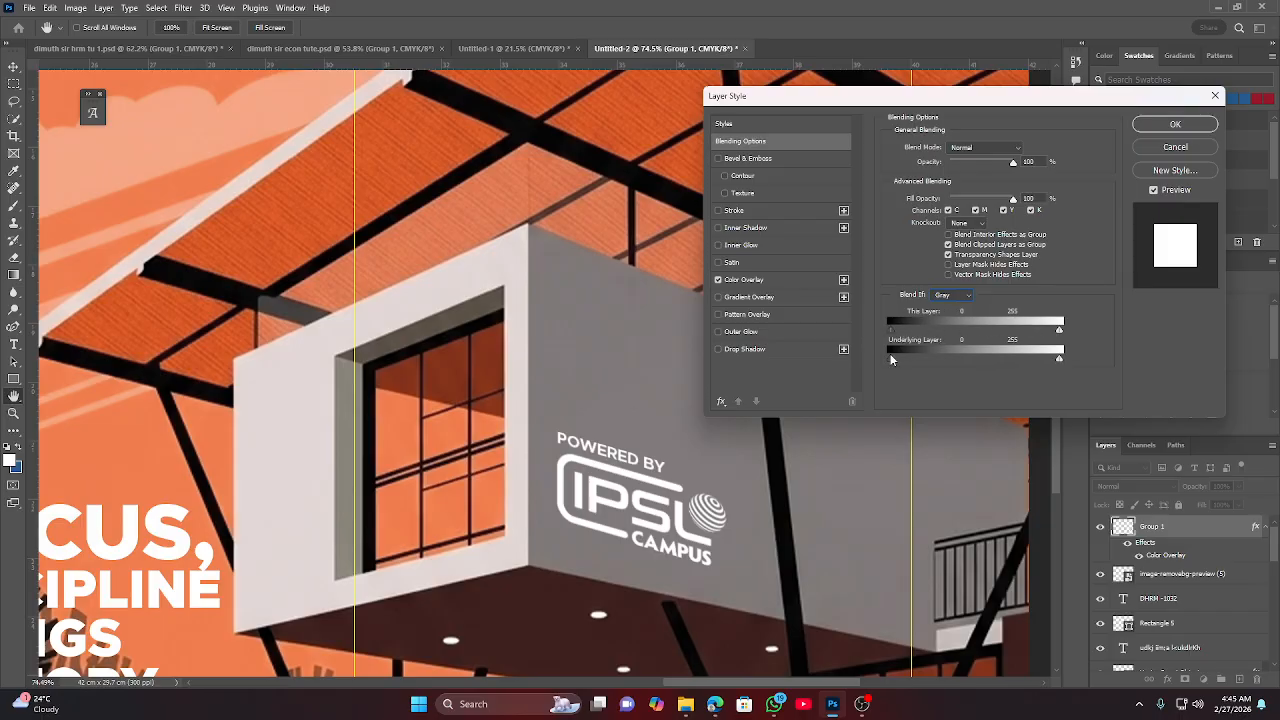
{"action": "left_click_drag", "start_coordinate": [908, 358], "coordinate": [874, 378]}
{"action": "left_click_drag", "start_coordinate": [954, 368], "coordinate": [947, 360]}
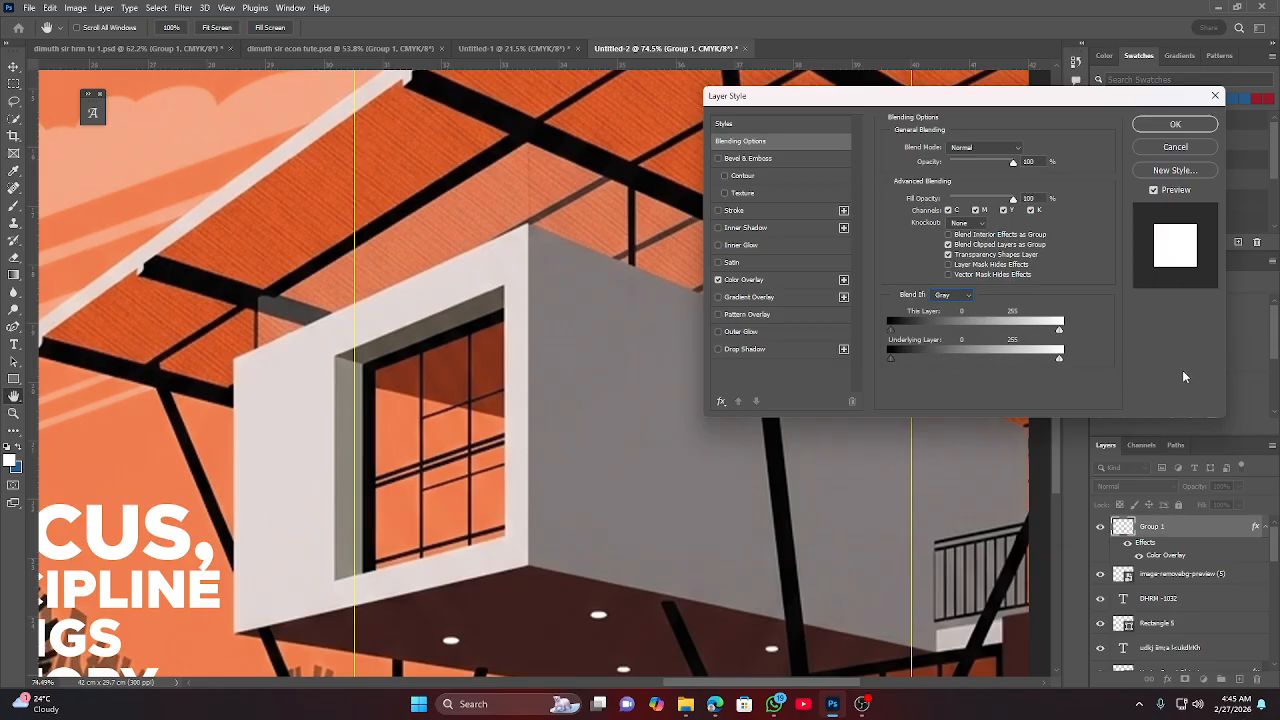
{"action": "left_click_drag", "start_coordinate": [1060, 330], "coordinate": [1010, 338]}
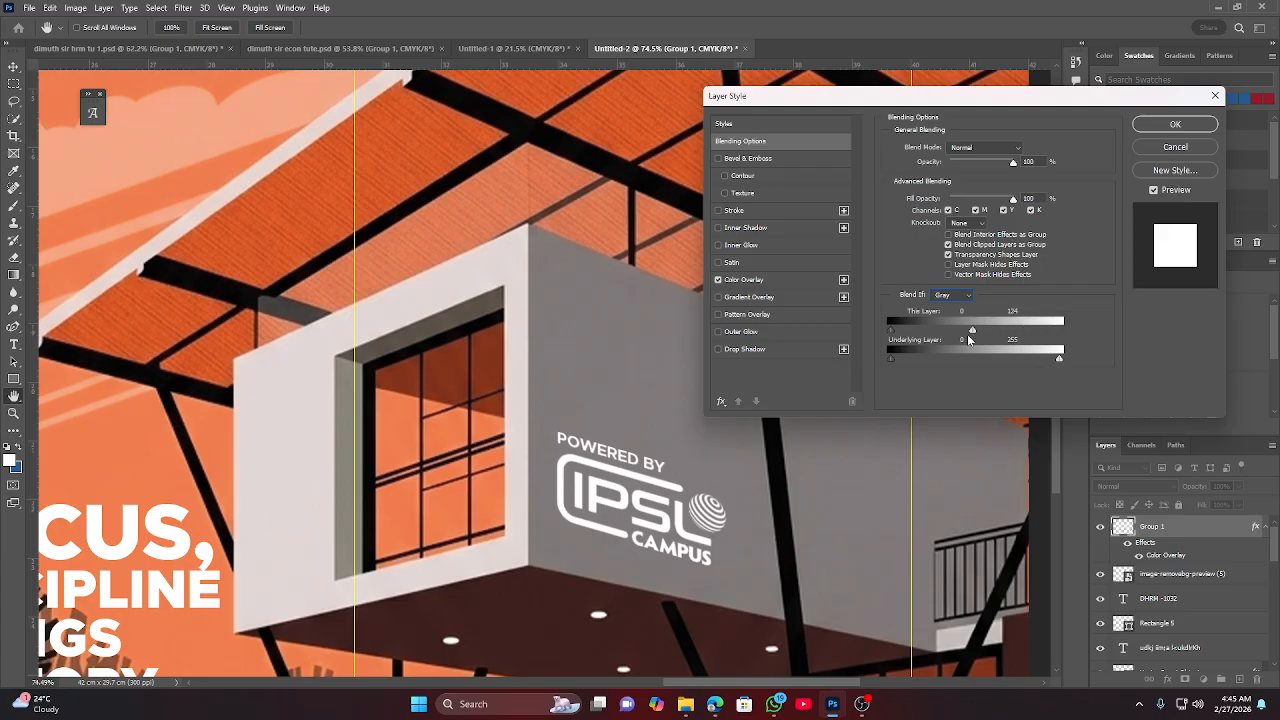
{"action": "left_click_drag", "start_coordinate": [962, 336], "coordinate": [1152, 327]}
Try Blend If on Black for the logo, testing an Underlying Layer white limit of about 196, and discard the style changes.
{"action": "left_click", "coordinate": [965, 302]}
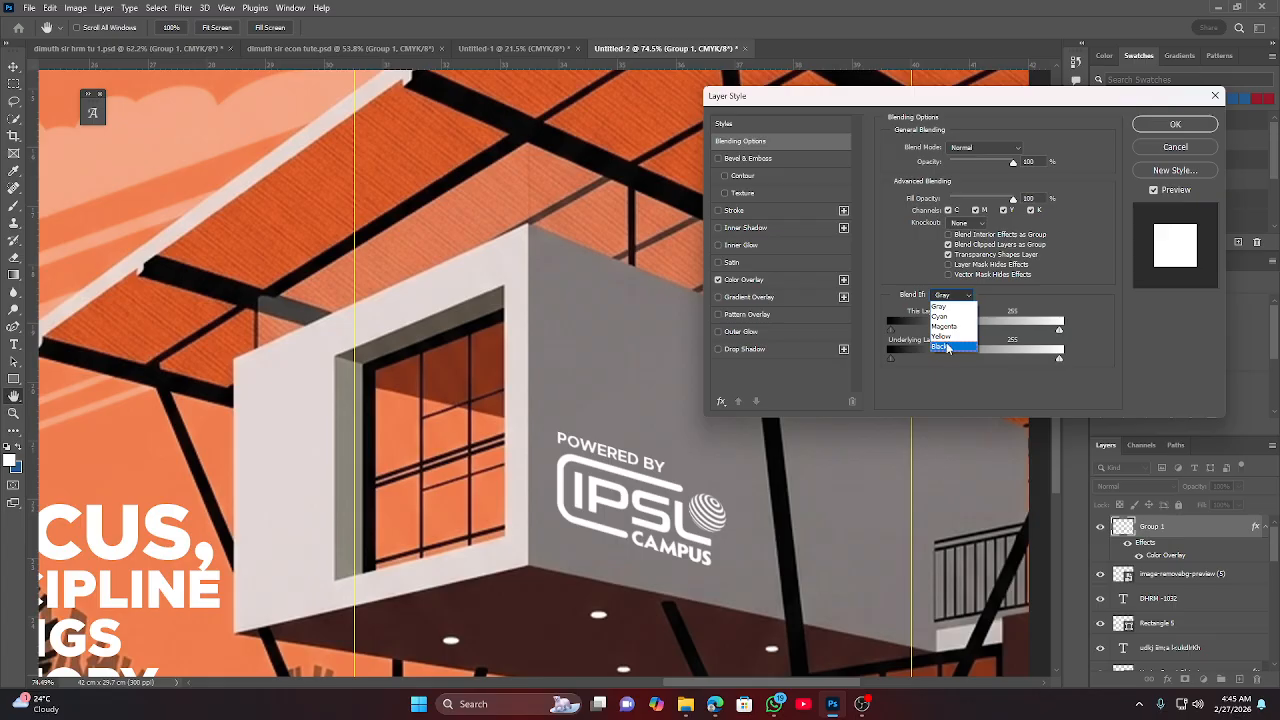
{"action": "left_click", "coordinate": [947, 346]}
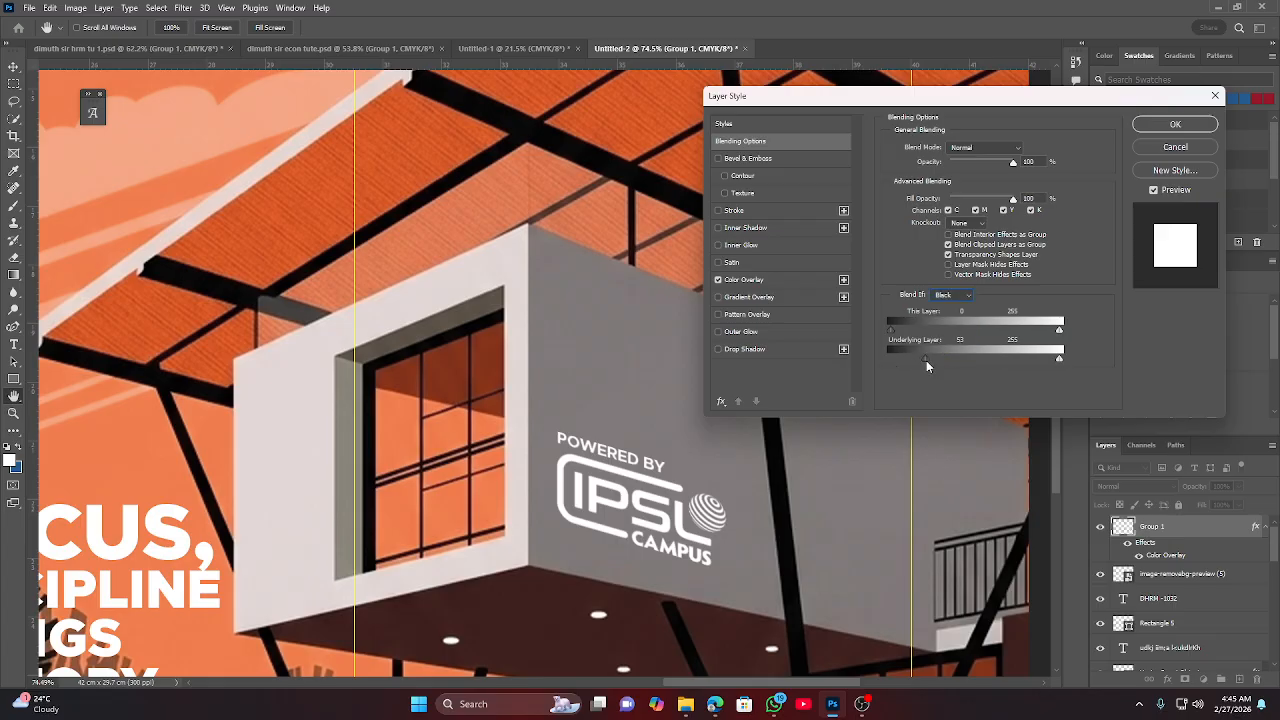
{"action": "left_click_drag", "start_coordinate": [926, 362], "coordinate": [858, 366]}
{"action": "left_click_drag", "start_coordinate": [981, 363], "coordinate": [1023, 362]}
{"action": "left_click_drag", "start_coordinate": [1022, 362], "coordinate": [1023, 361]}
{"action": "left_click_drag", "start_coordinate": [1021, 361], "coordinate": [1020, 361]}
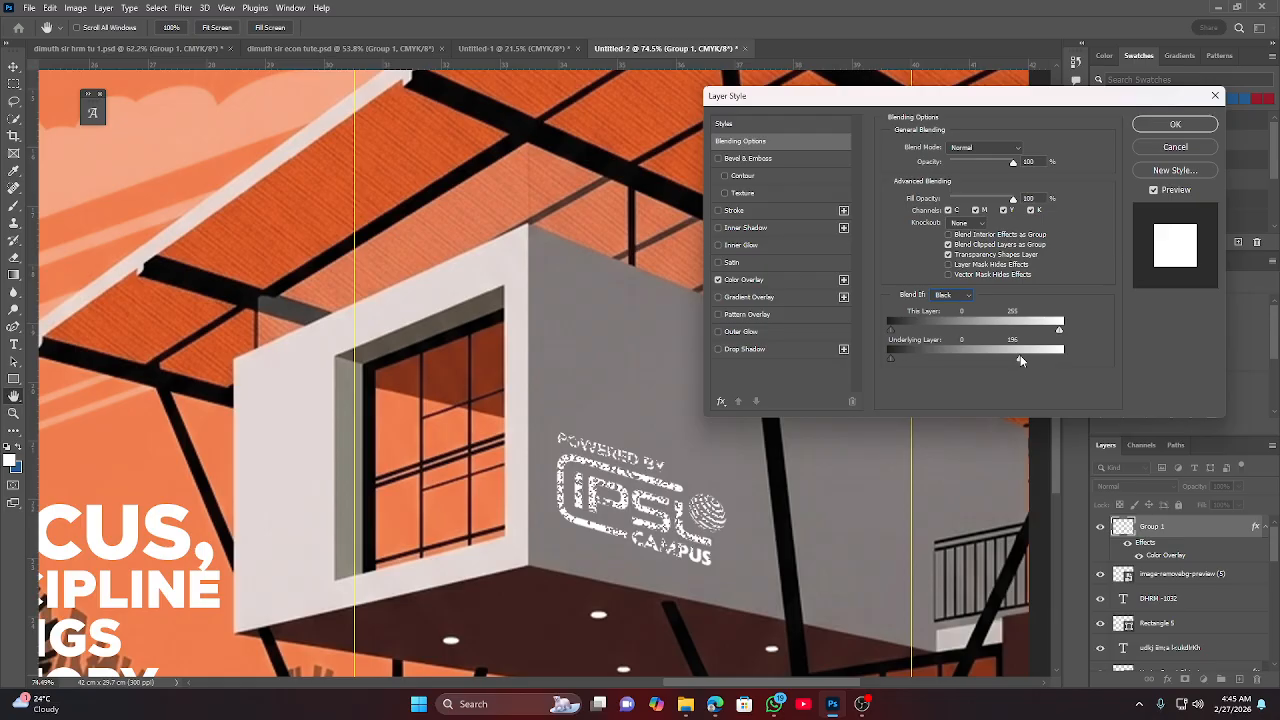
{"action": "left_click_drag", "start_coordinate": [1020, 357], "coordinate": [1071, 359]}
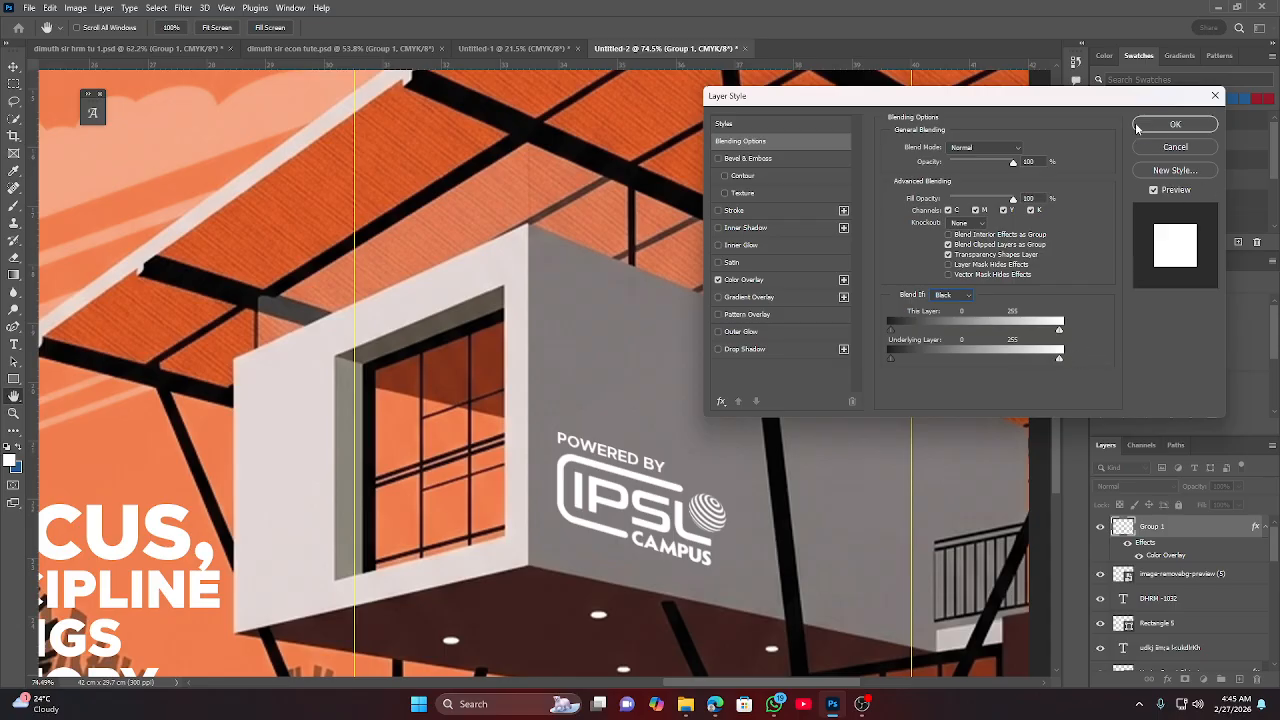
{"action": "left_click", "coordinate": [1164, 148]}
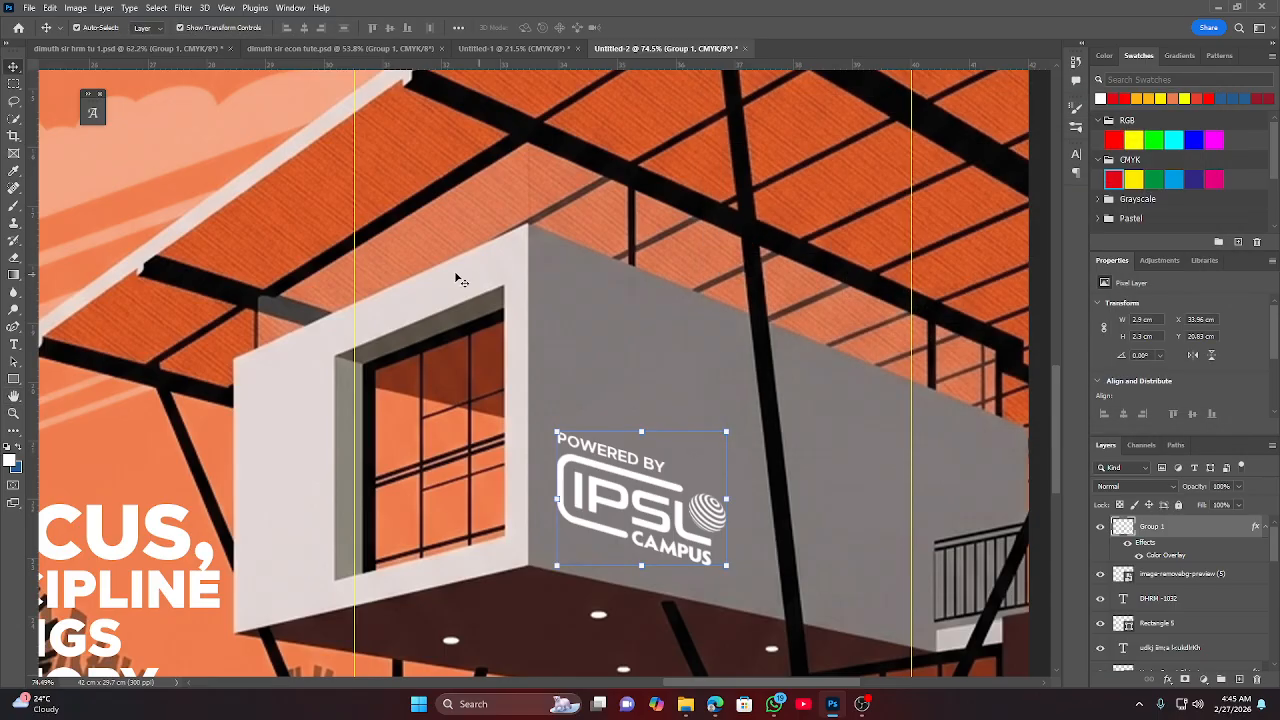
Examine how the logo's size and position on the building wall look against the whole cover.
{"action": "scroll", "coordinate": [440, 320], "scroll_direction": "down", "scroll_amount": 2}
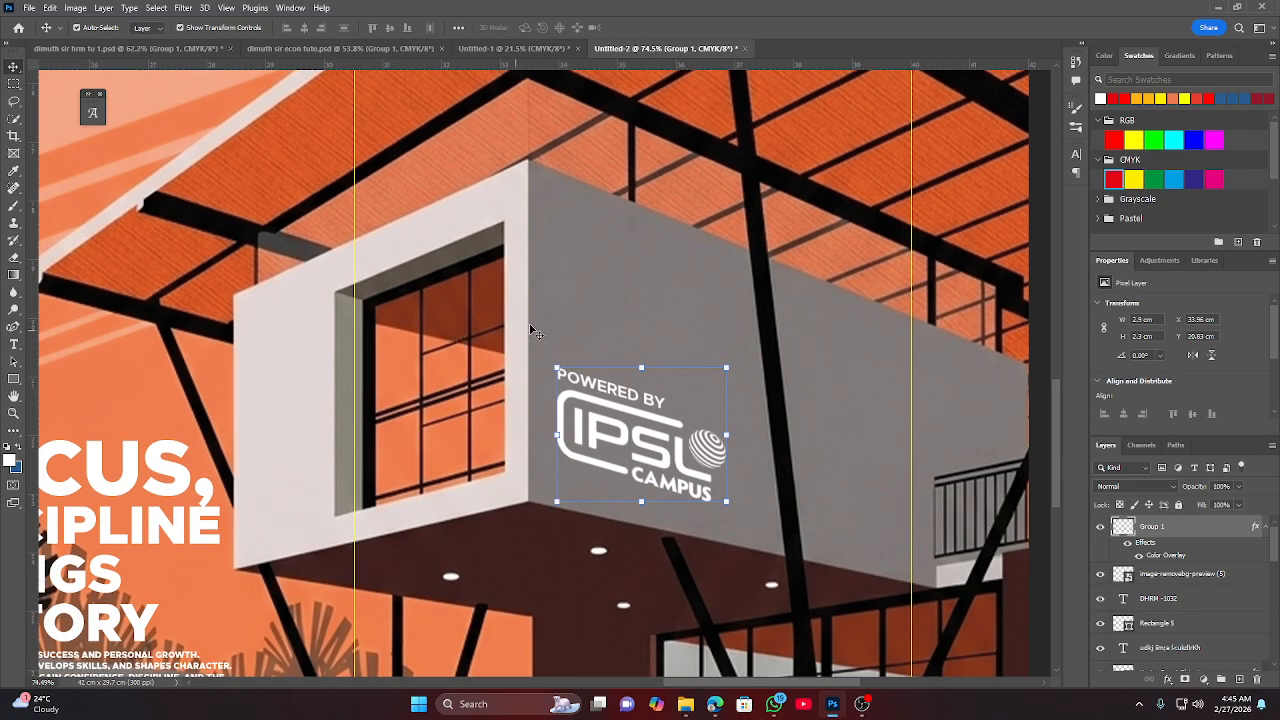
{"action": "scroll", "coordinate": [583, 316], "scroll_direction": "down", "scroll_amount": 3}
{"action": "left_click", "coordinate": [928, 374]}
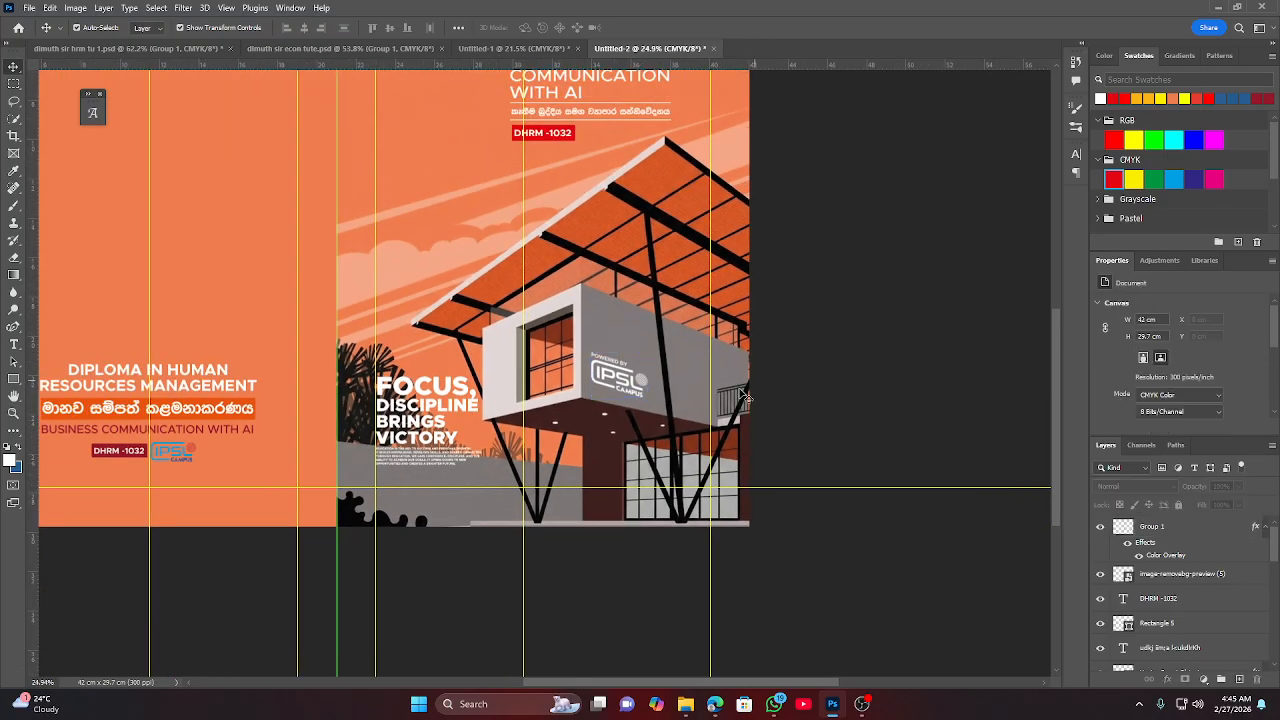
{"action": "scroll", "coordinate": [639, 474], "scroll_direction": "up", "scroll_amount": 1}
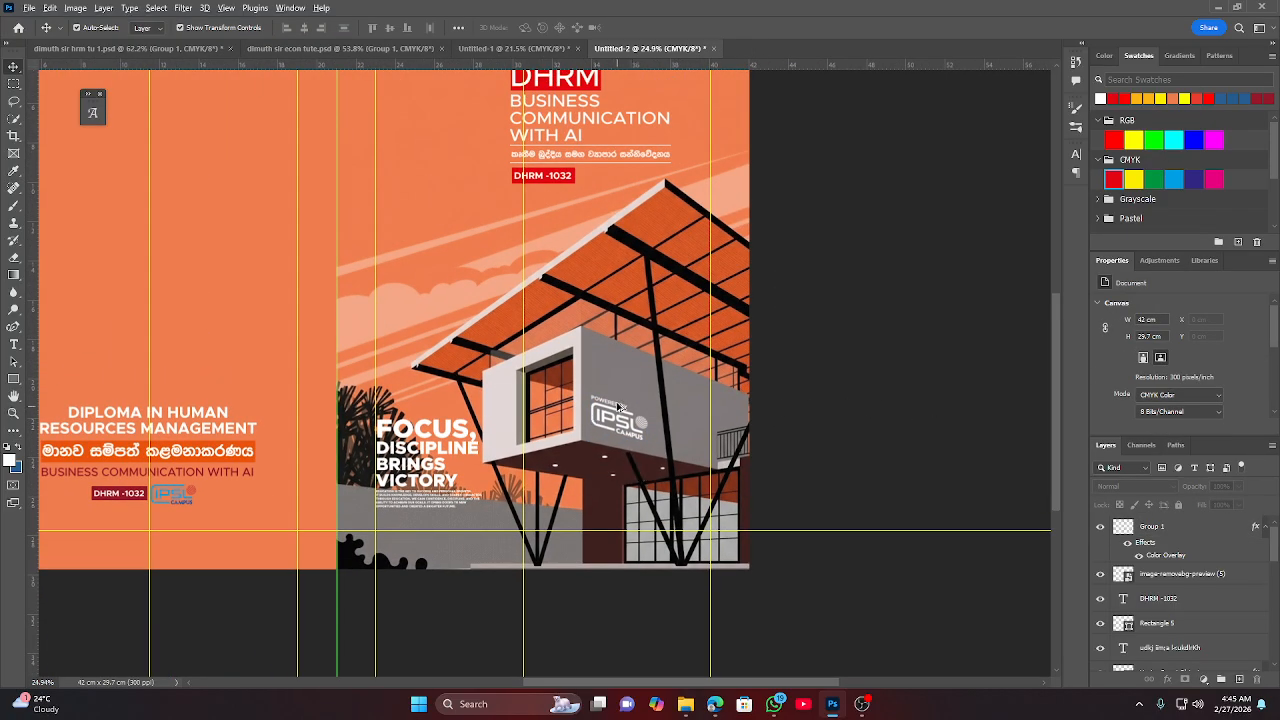
{"action": "scroll", "coordinate": [640, 470], "scroll_direction": "down", "scroll_amount": 3}
{"action": "scroll", "coordinate": [655, 465], "scroll_direction": "up", "scroll_amount": 1}
{"action": "scroll", "coordinate": [568, 452], "scroll_direction": "up", "scroll_amount": 1}
{"action": "scroll", "coordinate": [538, 442], "scroll_direction": "up", "scroll_amount": 2}
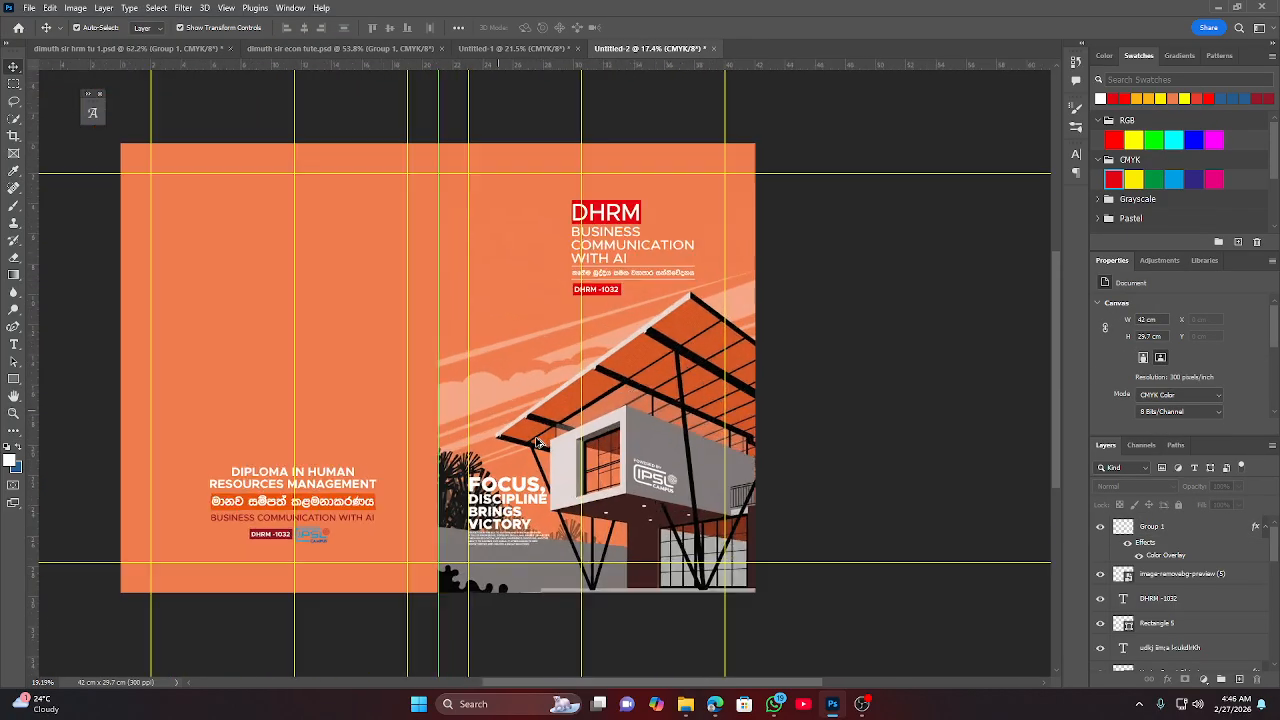
Scale the wall logo down to about 2.42 × 1.93 cm and nudge it slightly lower on the grey wall.
{"action": "scroll", "coordinate": [692, 483], "scroll_direction": "up", "scroll_amount": 2}
{"action": "scroll", "coordinate": [694, 488], "scroll_direction": "up", "scroll_amount": 2}
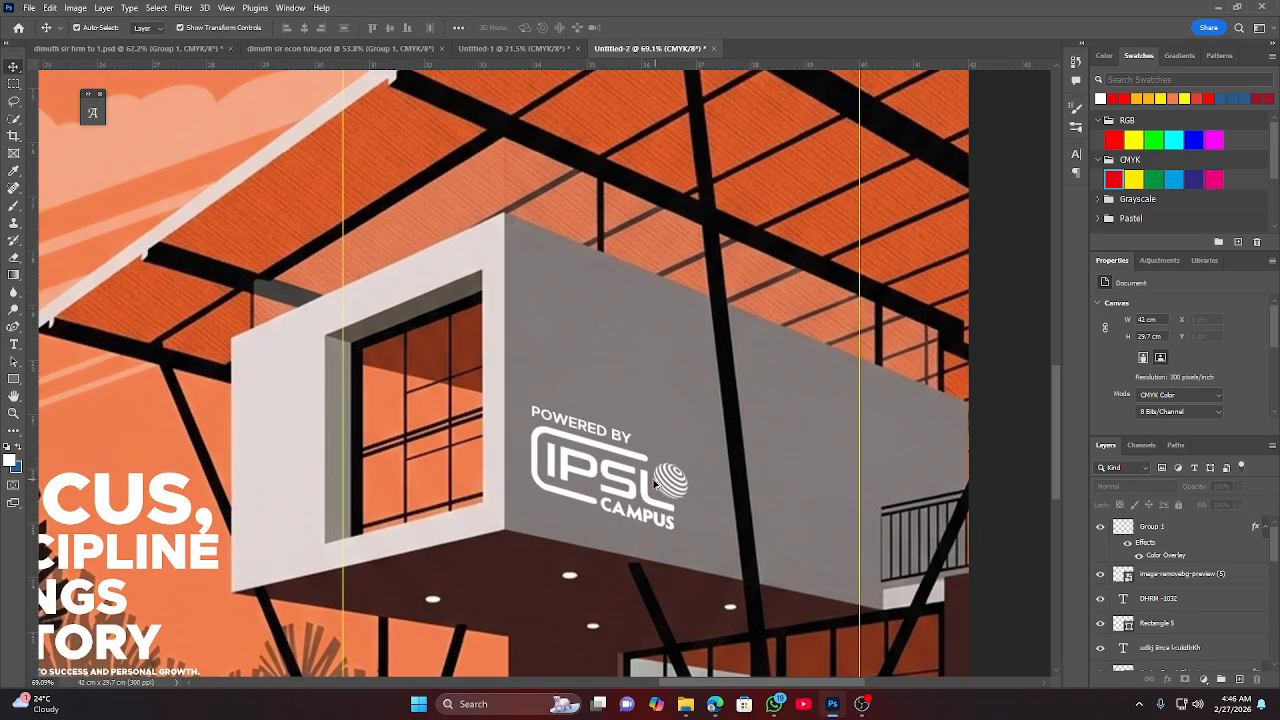
{"action": "left_click", "coordinate": [619, 487]}
{"action": "left_click_drag", "start_coordinate": [535, 467], "coordinate": [557, 467]}
{"action": "left_click", "coordinate": [660, 27]}
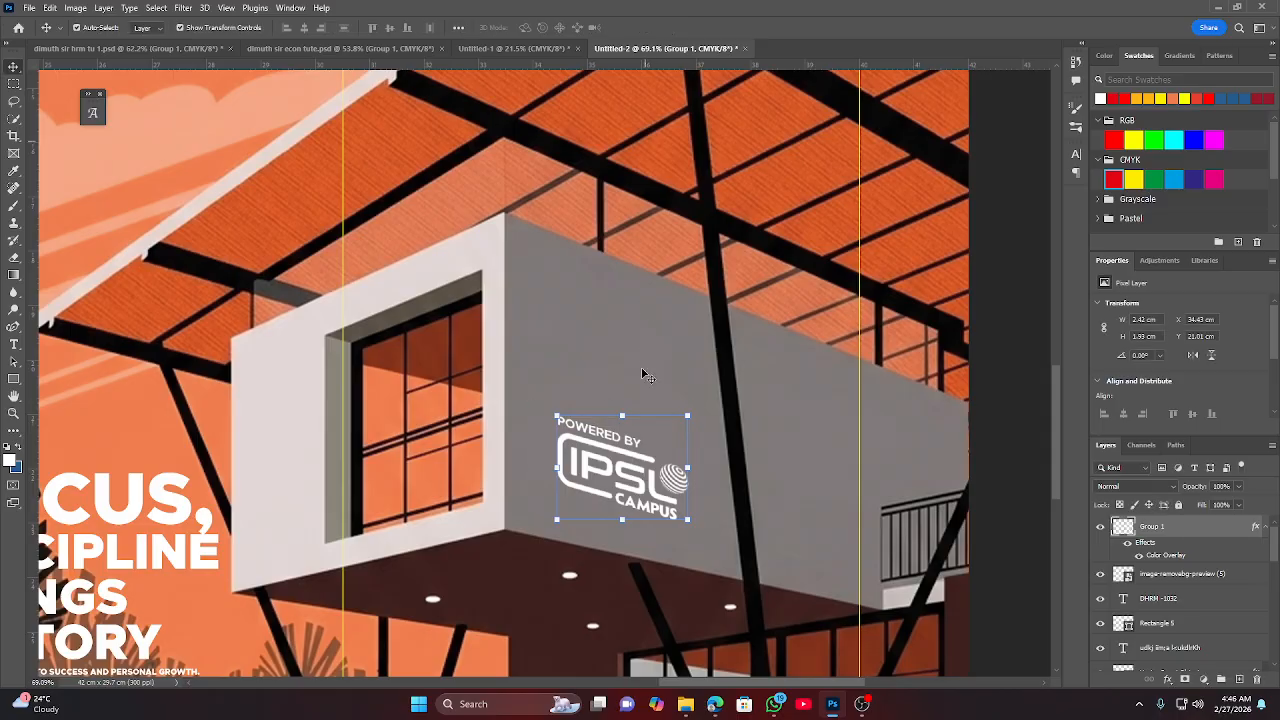
{"action": "left_click_drag", "start_coordinate": [640, 459], "coordinate": [637, 477]}
{"action": "left_click", "coordinate": [809, 399]}
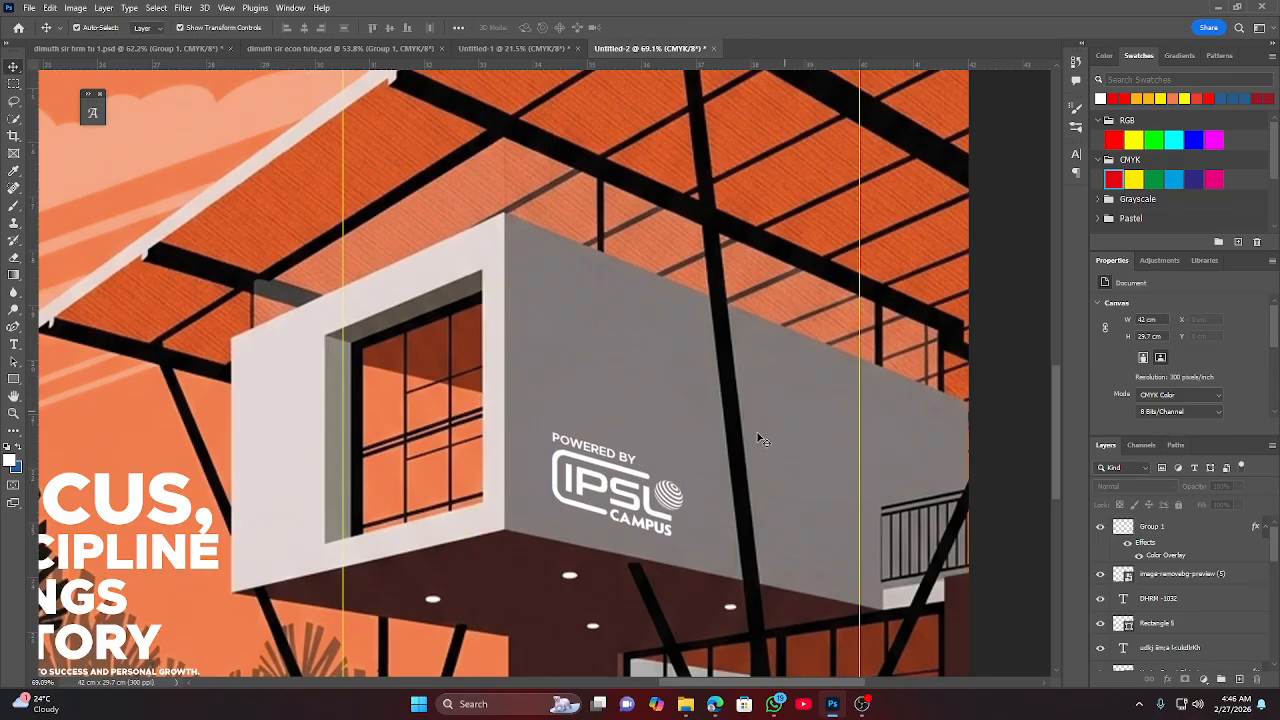
Review the full cover spread, checking the back-cover text, front title block and wall logo placement.
{"action": "scroll", "coordinate": [696, 469], "scroll_direction": "down", "scroll_amount": 3}
{"action": "scroll", "coordinate": [702, 479], "scroll_direction": "down", "scroll_amount": 3}
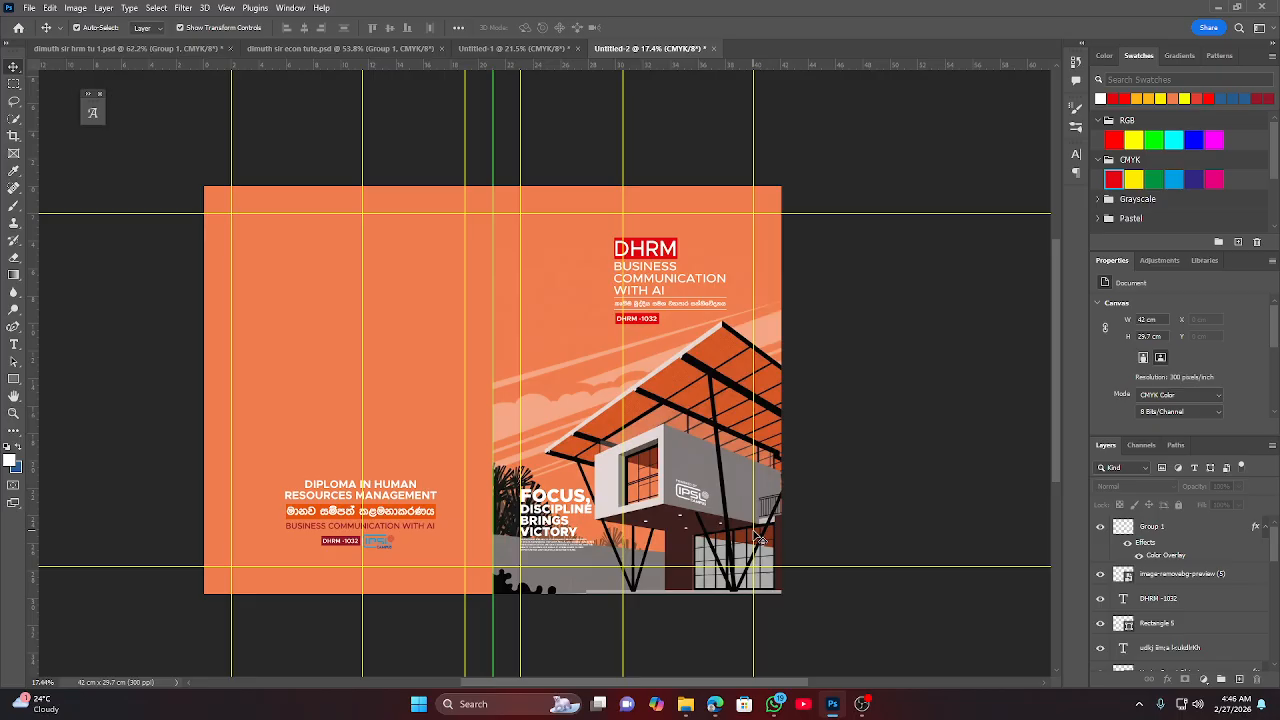
{"action": "scroll", "coordinate": [296, 318], "scroll_direction": "up", "scroll_amount": 1}
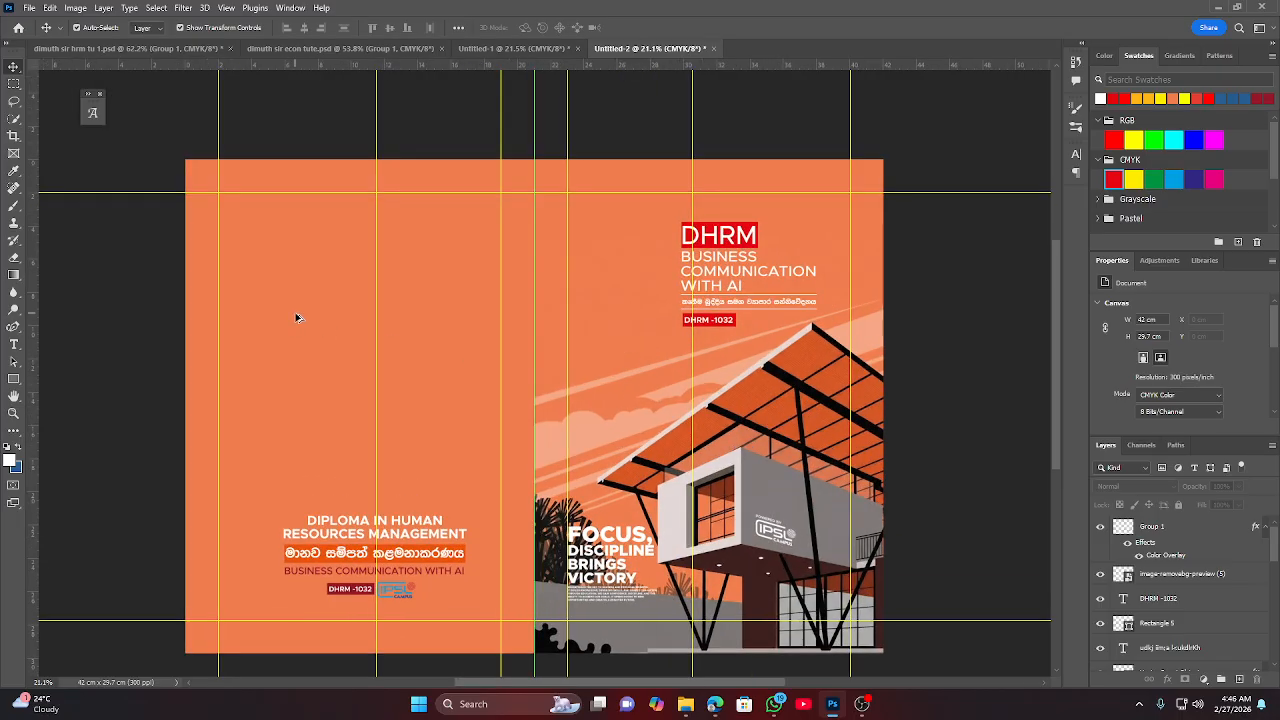
{"action": "scroll", "coordinate": [345, 352], "scroll_direction": "down", "scroll_amount": 1}
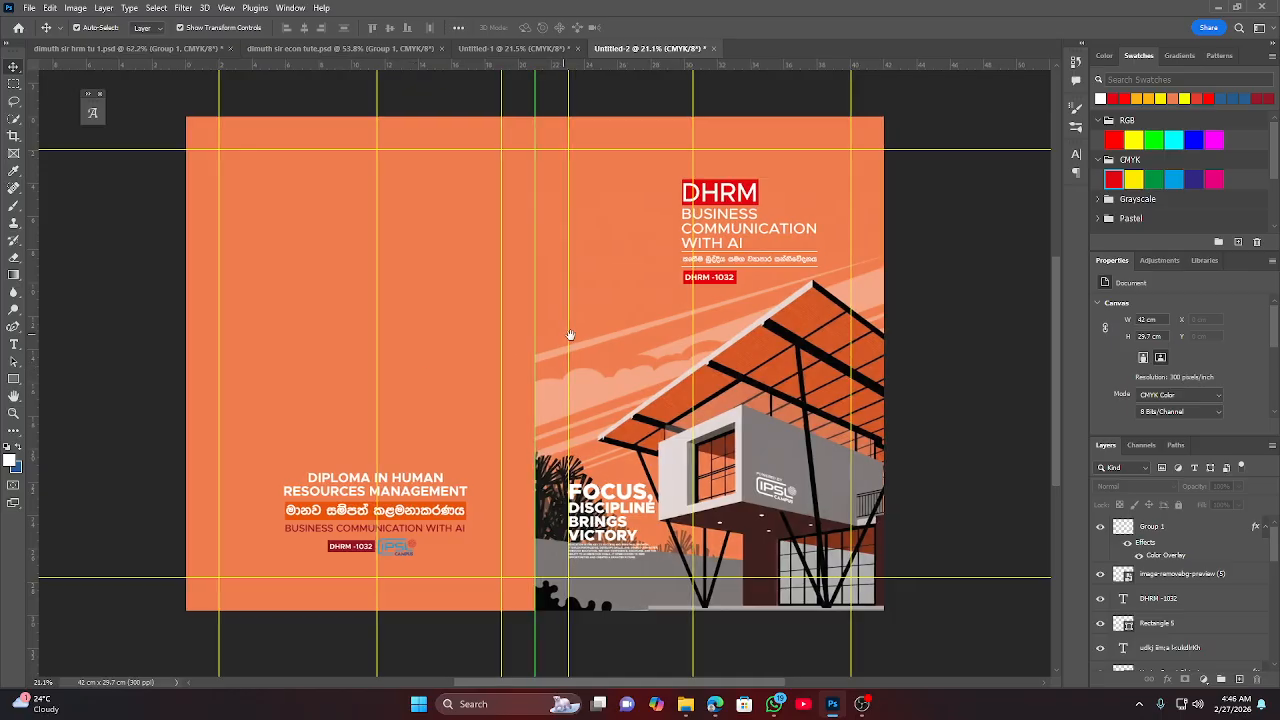
{"action": "left_click_drag", "start_coordinate": [569, 334], "coordinate": [590, 345]}
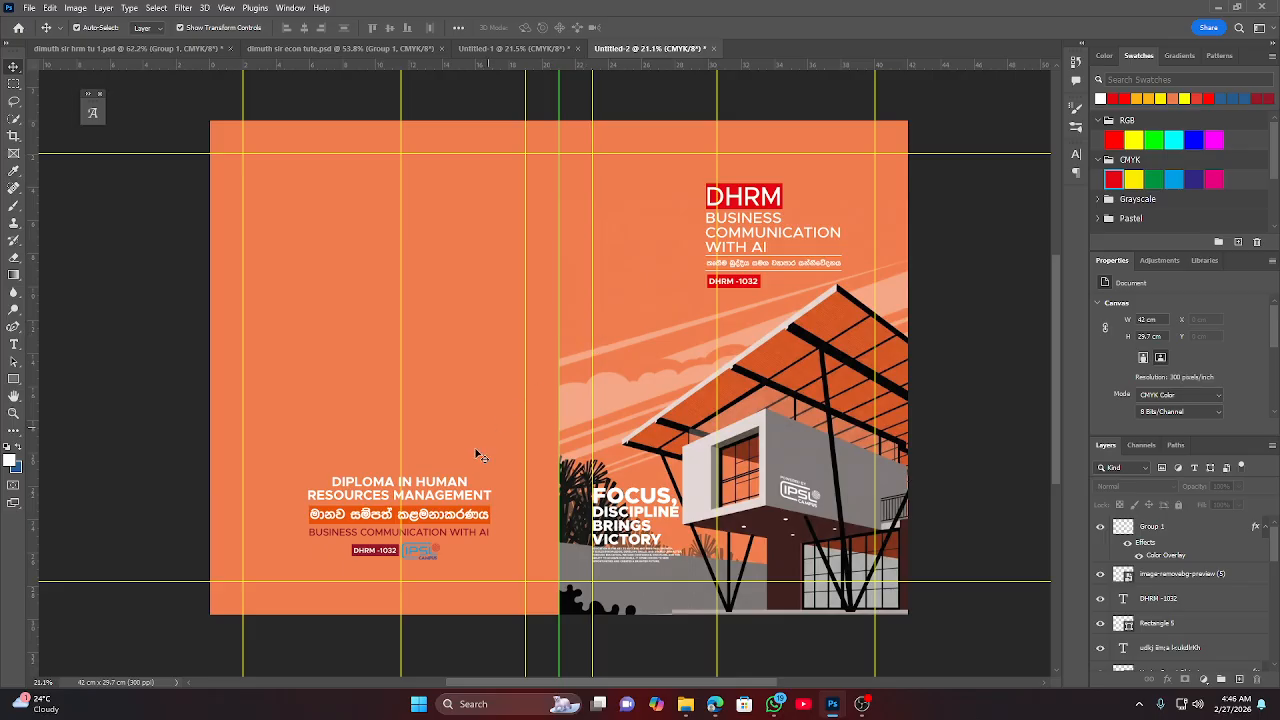
{"action": "scroll", "coordinate": [606, 394], "scroll_direction": "down", "scroll_amount": 3}
{"action": "scroll", "coordinate": [646, 428], "scroll_direction": "up", "scroll_amount": 3}
{"action": "scroll", "coordinate": [647, 428], "scroll_direction": "up", "scroll_amount": 2}
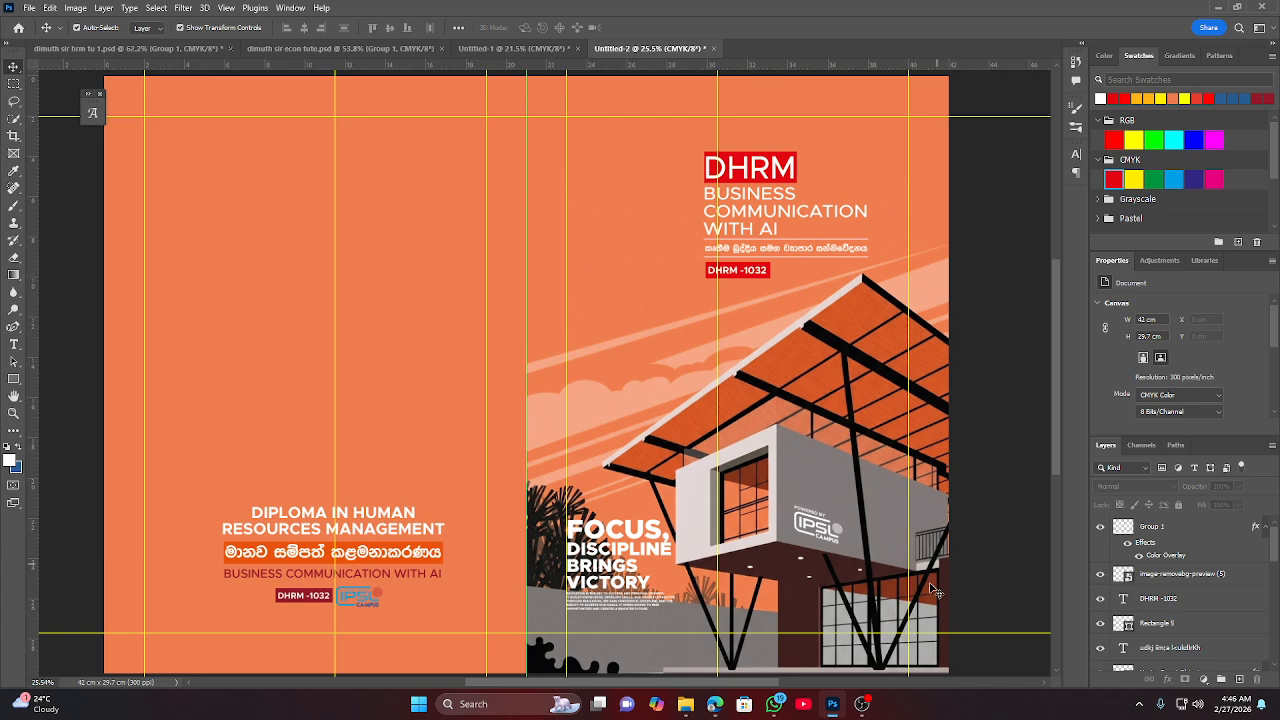
{"action": "scroll", "coordinate": [400, 398], "scroll_direction": "down", "scroll_amount": 2}
{"action": "scroll", "coordinate": [463, 371], "scroll_direction": "up", "scroll_amount": 1}
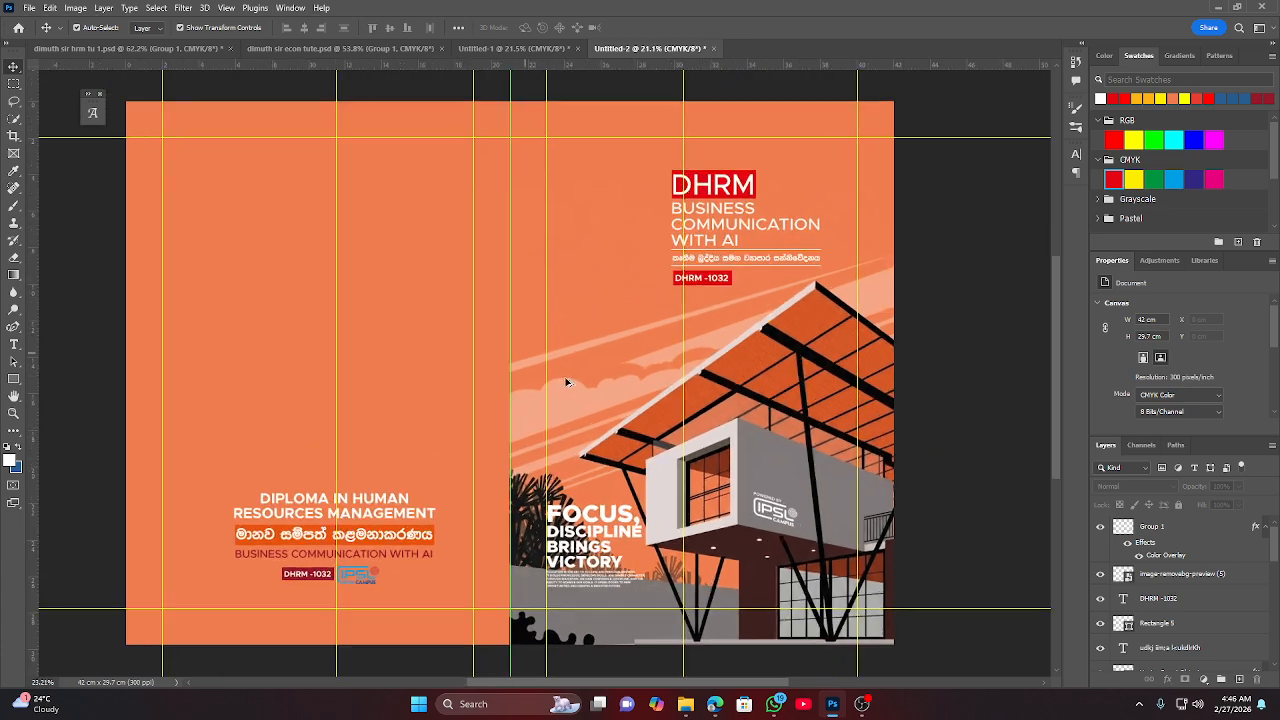
{"action": "left_click_drag", "start_coordinate": [567, 299], "coordinate": [610, 307]}
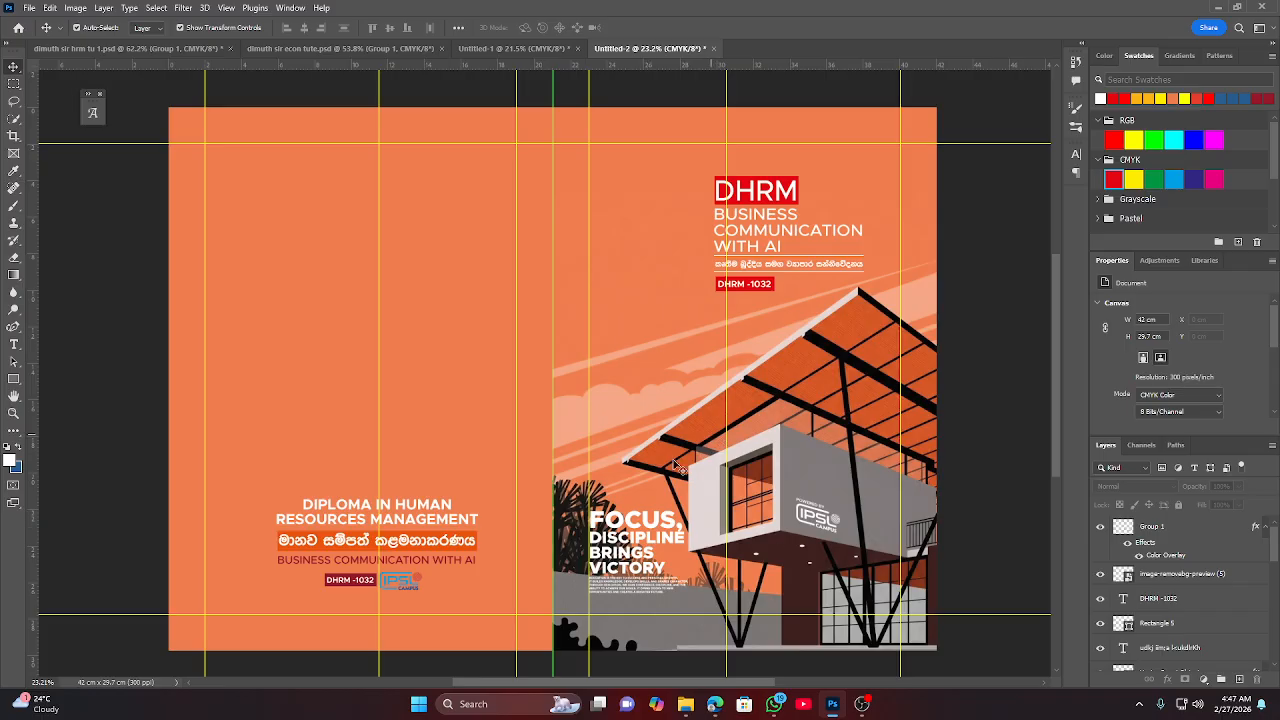
Examine the sailboat artwork on the back cover of the dimuth sir hrm tu 1.psd document.
{"action": "left_click", "coordinate": [171, 47]}
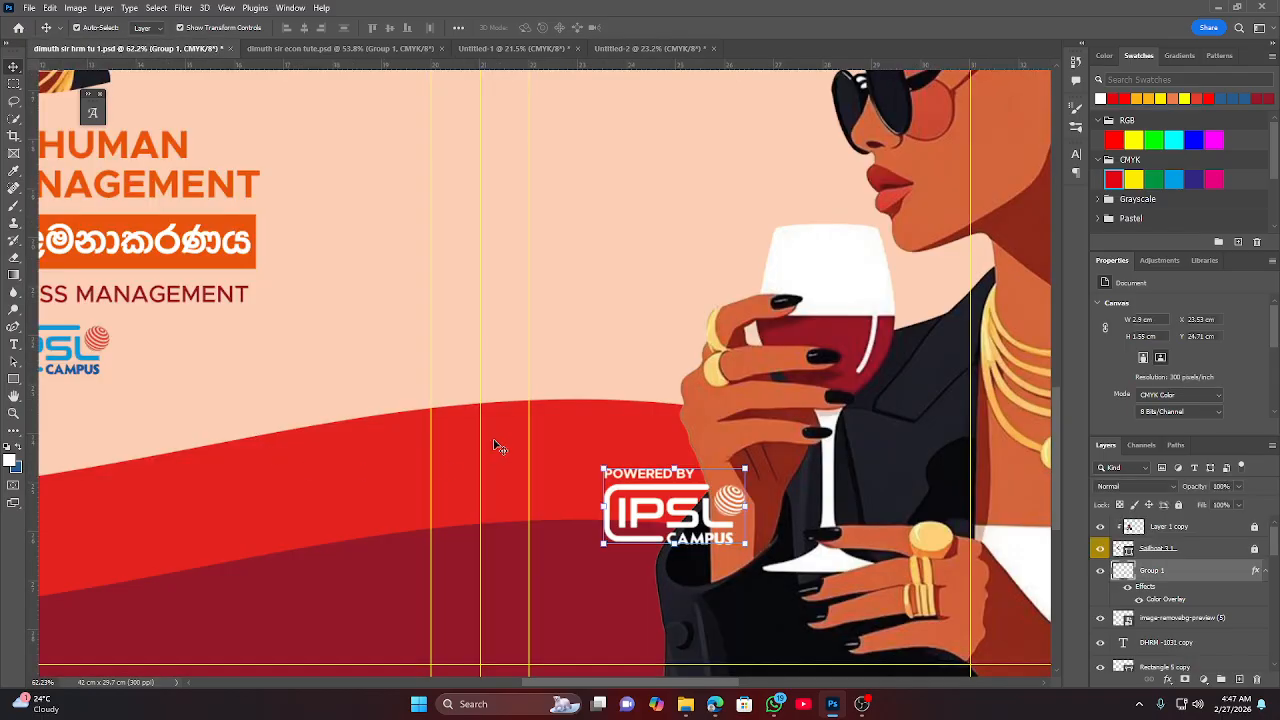
{"action": "scroll", "coordinate": [341, 439], "scroll_direction": "down", "scroll_amount": 5}
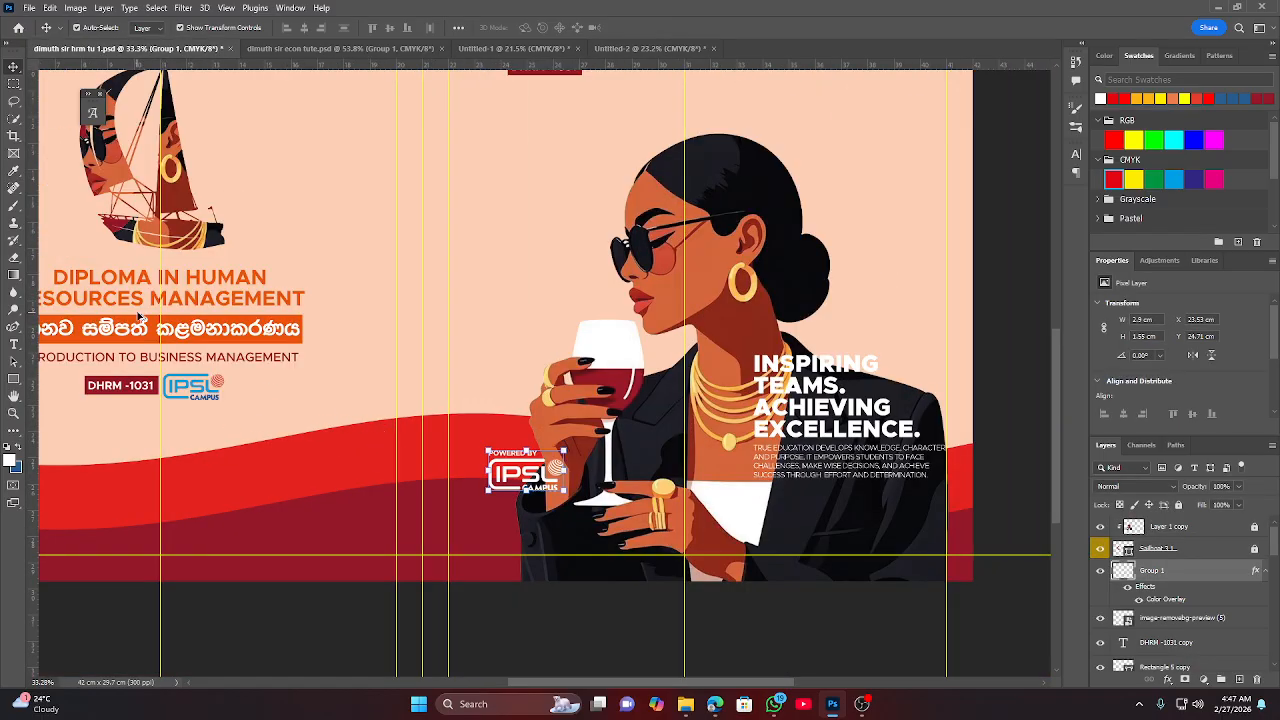
{"action": "scroll", "coordinate": [551, 277], "scroll_direction": "up", "scroll_amount": 4}
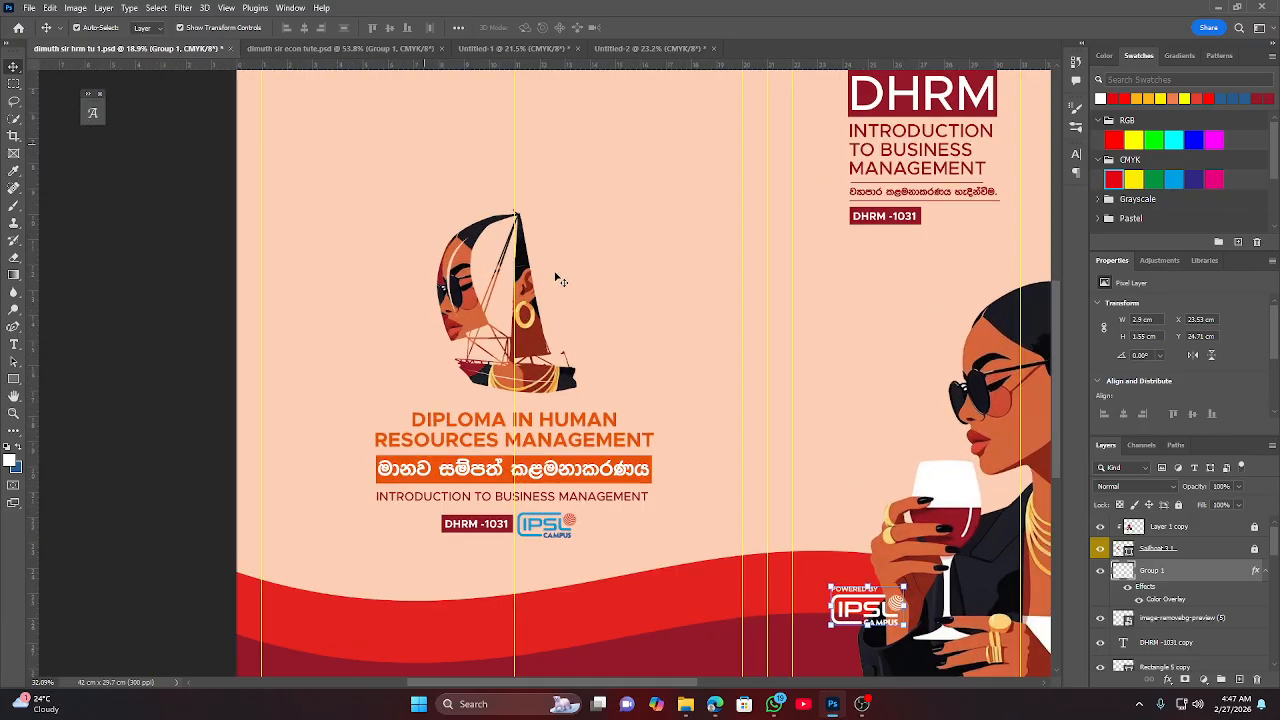
{"action": "scroll", "coordinate": [507, 287], "scroll_direction": "down", "scroll_amount": 3}
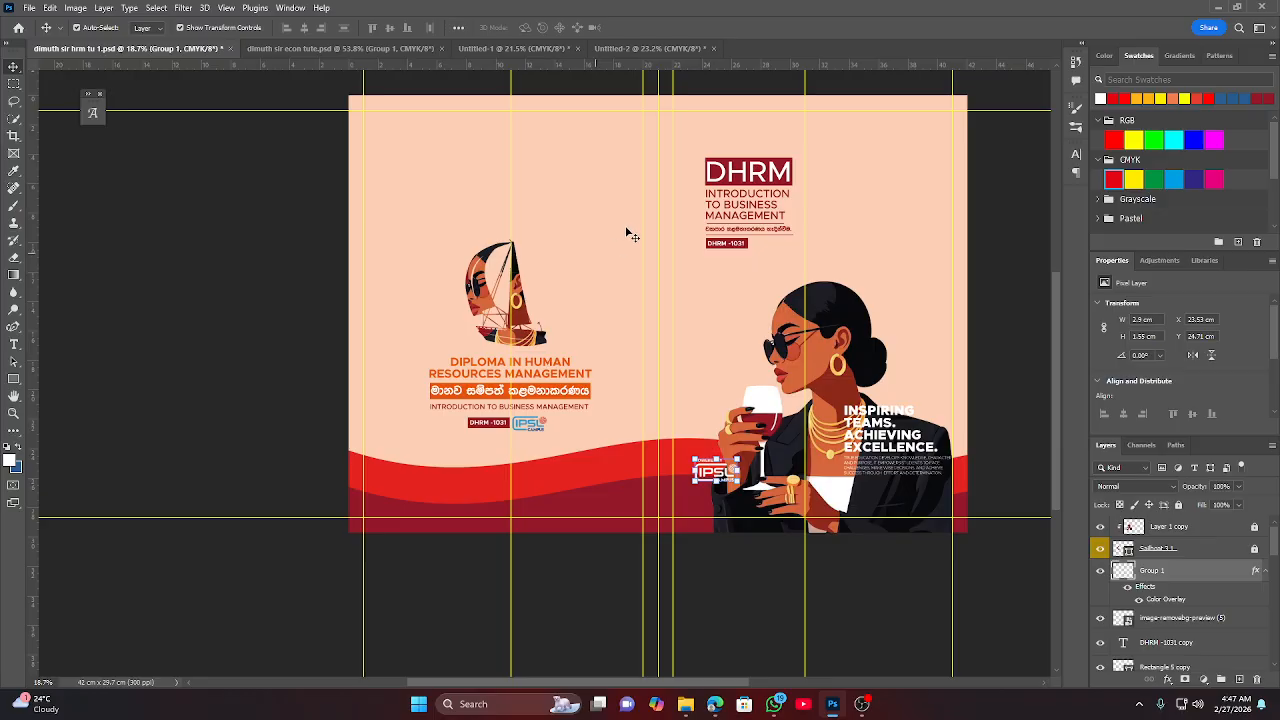
Activate the Custom Shape tool in the Untitled-2 cover document and dismiss the Create Custom Shape dialog.
{"action": "left_click", "coordinate": [611, 52]}
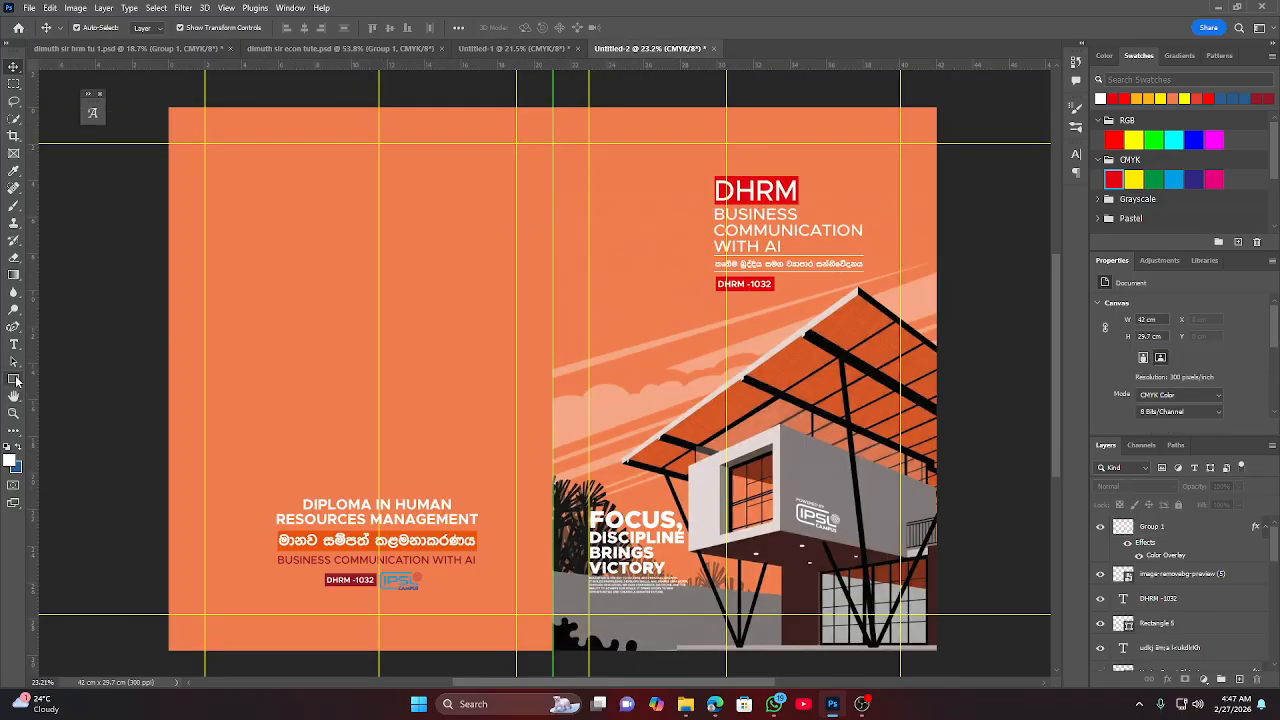
{"action": "left_click", "coordinate": [15, 380]}
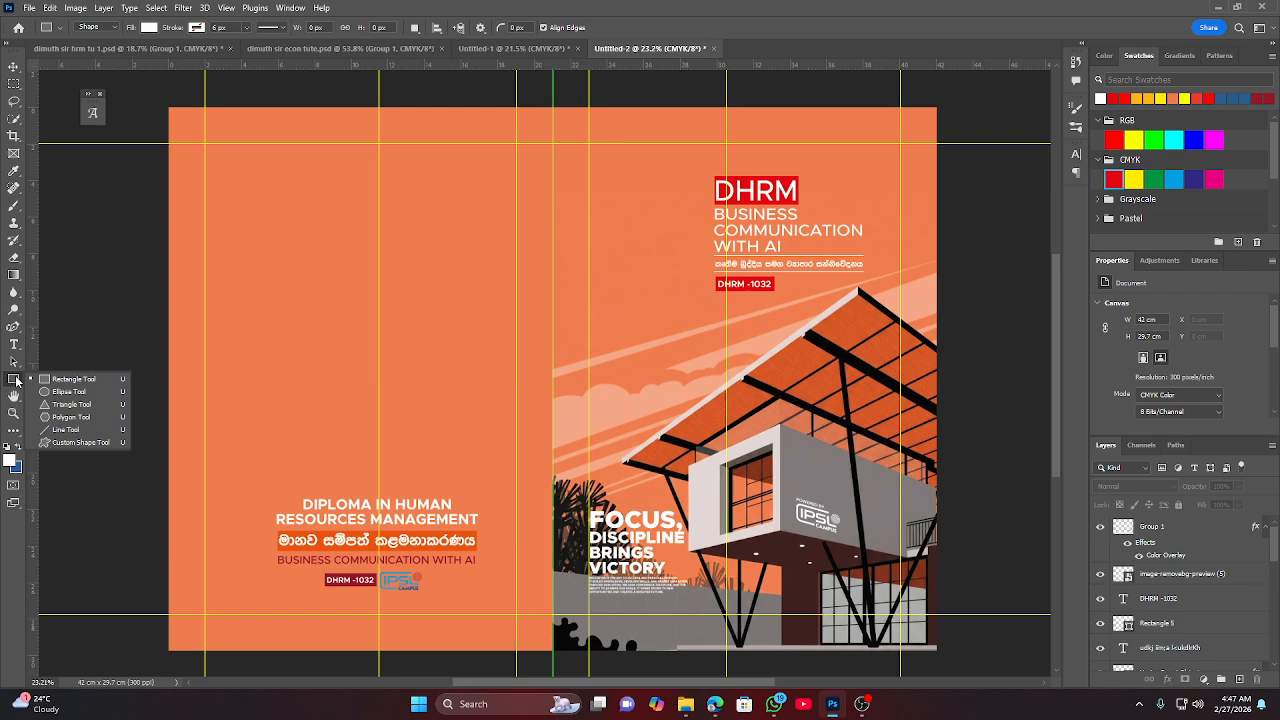
{"action": "left_click", "coordinate": [70, 443]}
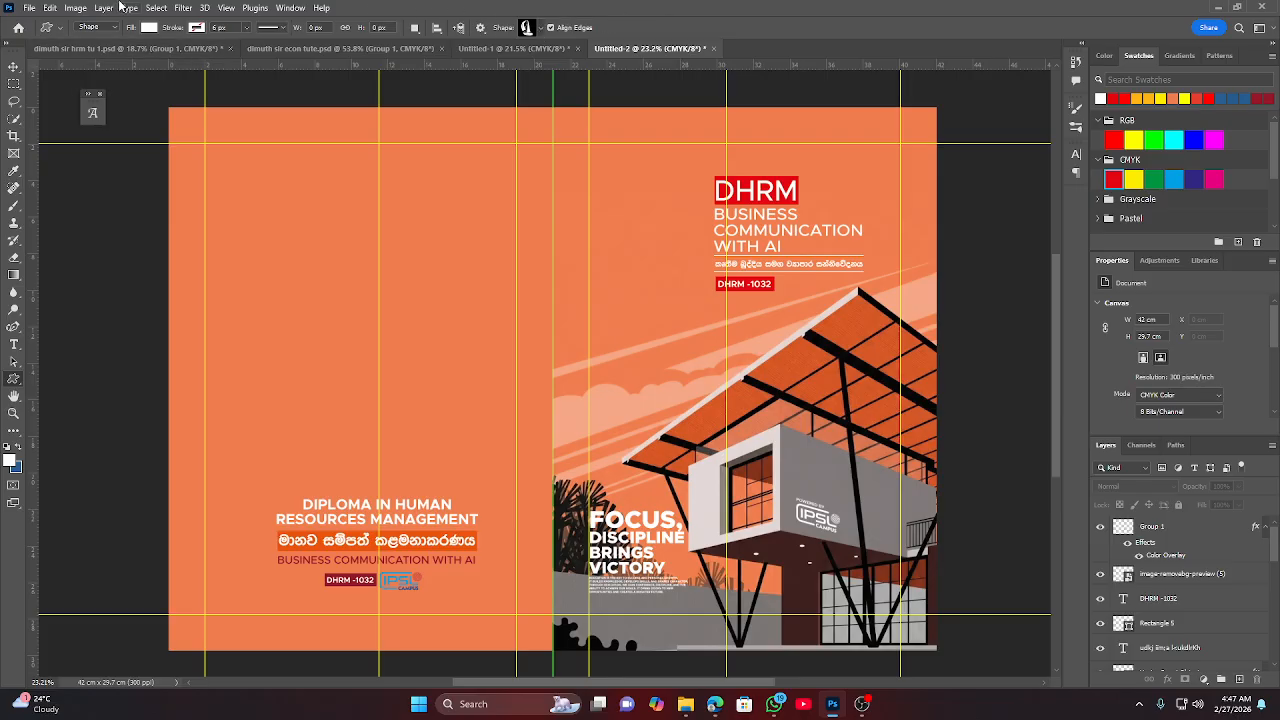
{"action": "left_click", "coordinate": [541, 32]}
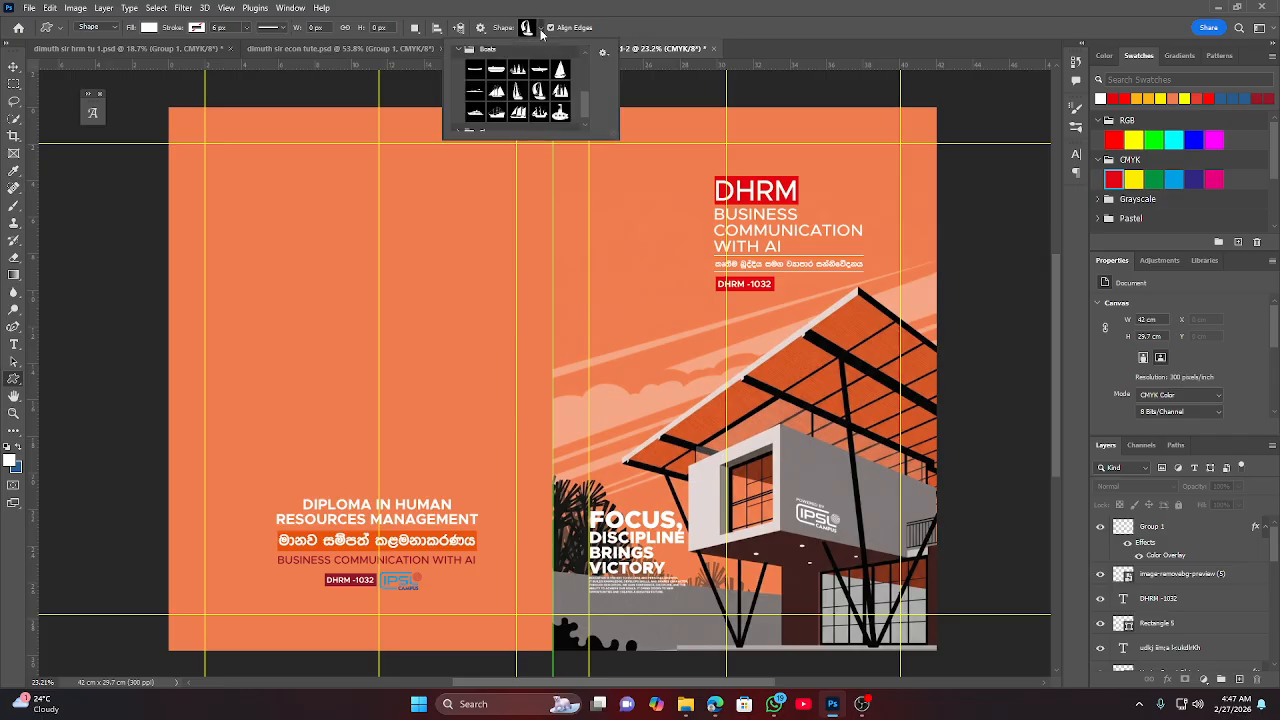
{"action": "left_click", "coordinate": [570, 142]}
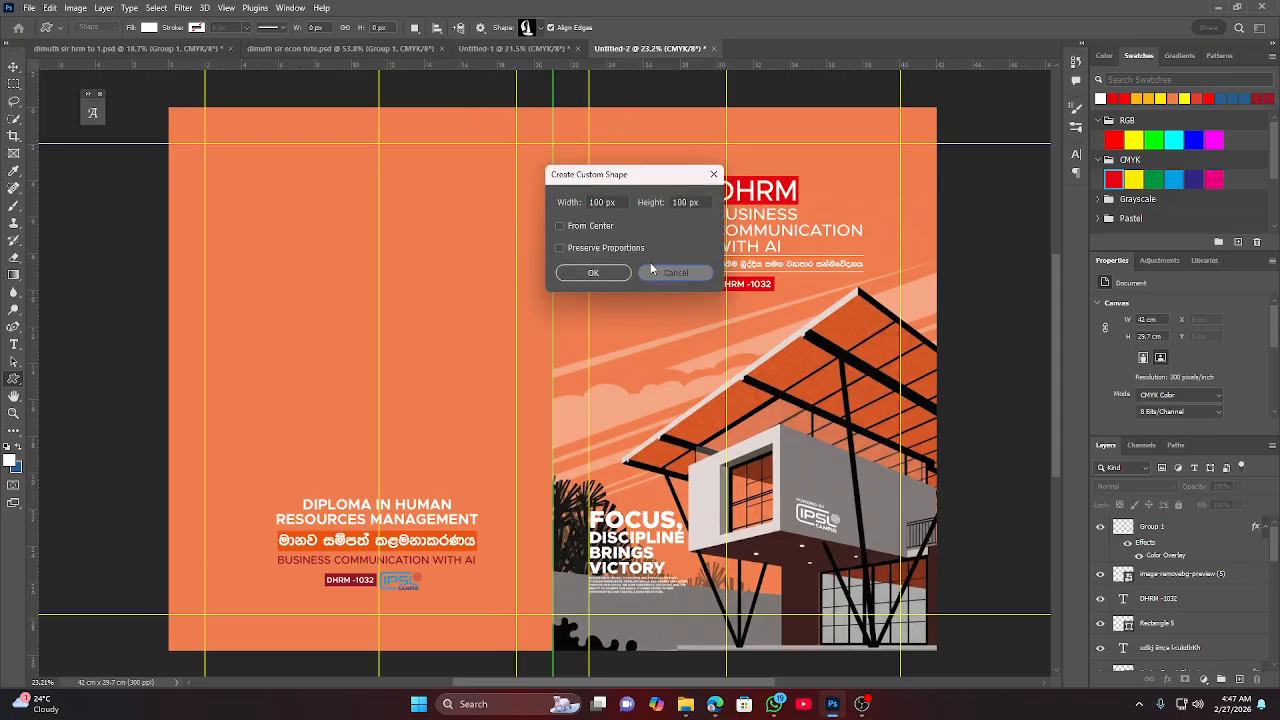
{"action": "left_click", "coordinate": [662, 272]}
Browse the Wild Animals, Leaf Trees, Boats and Flowers custom shape groups for a back-cover silhouette.
{"action": "left_click", "coordinate": [541, 32]}
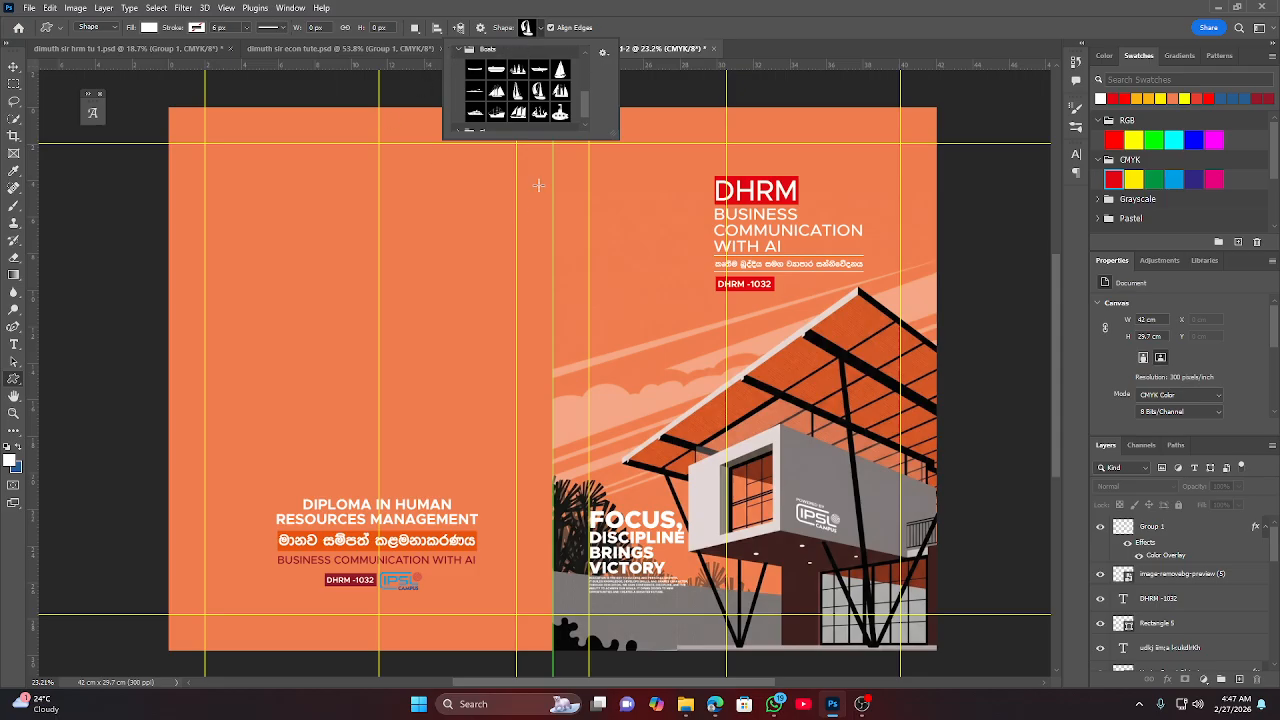
{"action": "scroll", "coordinate": [510, 104], "scroll_direction": "up", "scroll_amount": 2}
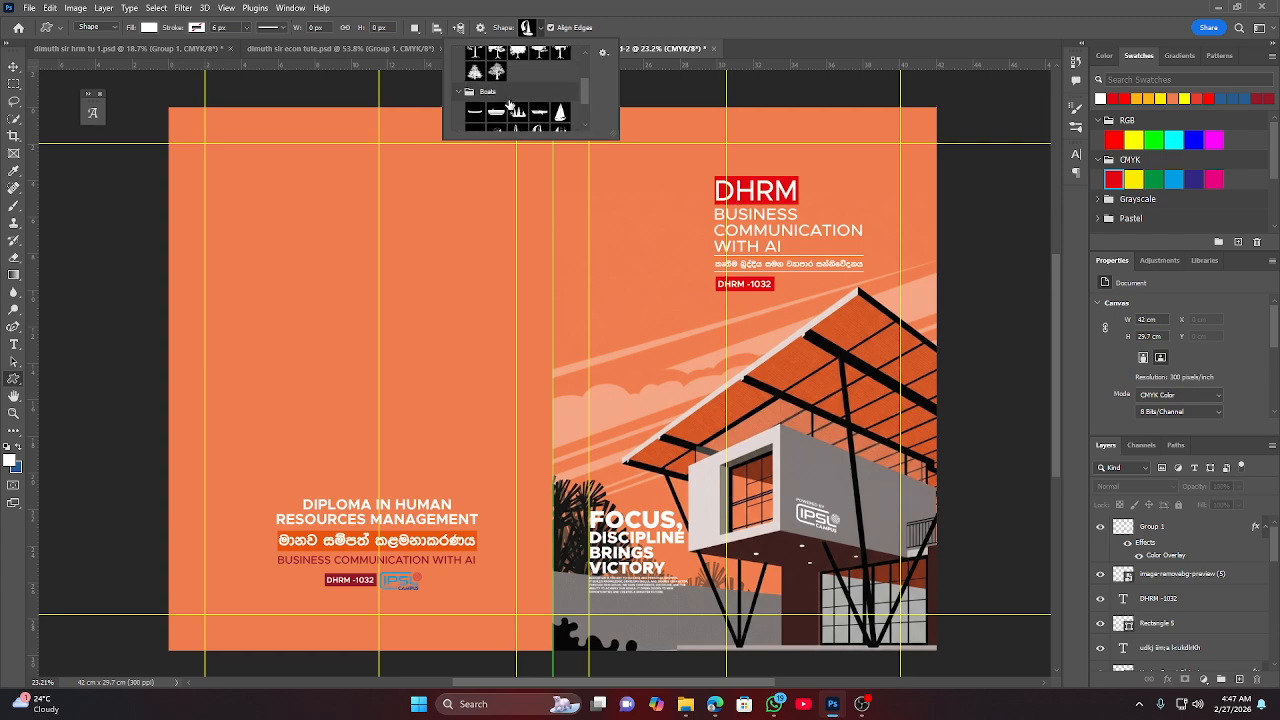
{"action": "scroll", "coordinate": [510, 104], "scroll_direction": "down", "scroll_amount": 4}
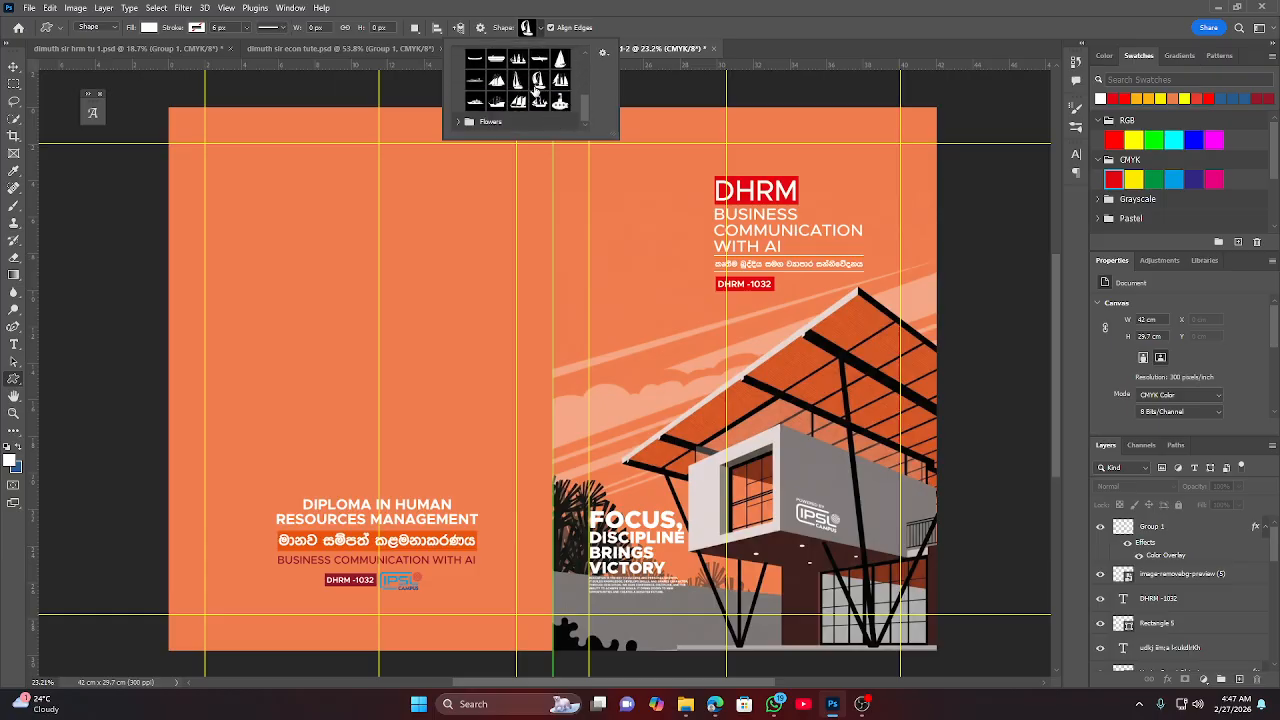
{"action": "scroll", "coordinate": [540, 115], "scroll_direction": "up", "scroll_amount": 5}
{"action": "scroll", "coordinate": [520, 100], "scroll_direction": "up", "scroll_amount": 1}
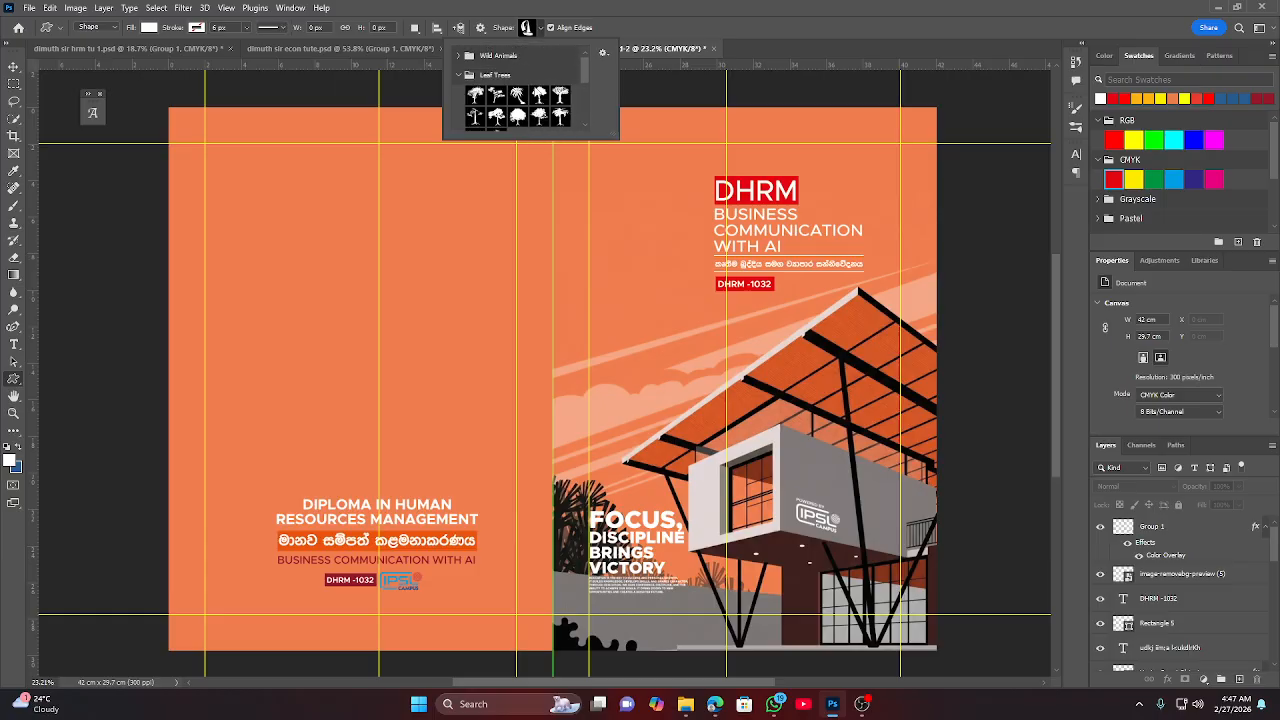
{"action": "left_click", "coordinate": [459, 56]}
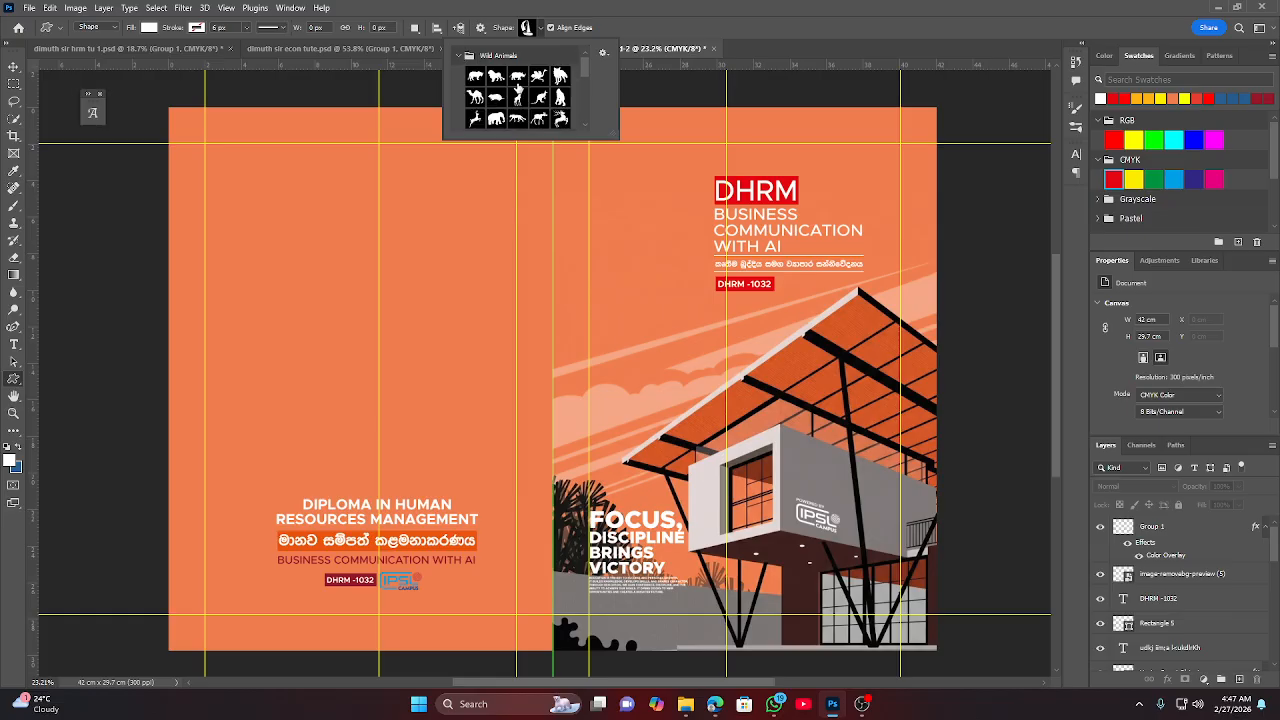
{"action": "scroll", "coordinate": [518, 95], "scroll_direction": "down", "scroll_amount": 6}
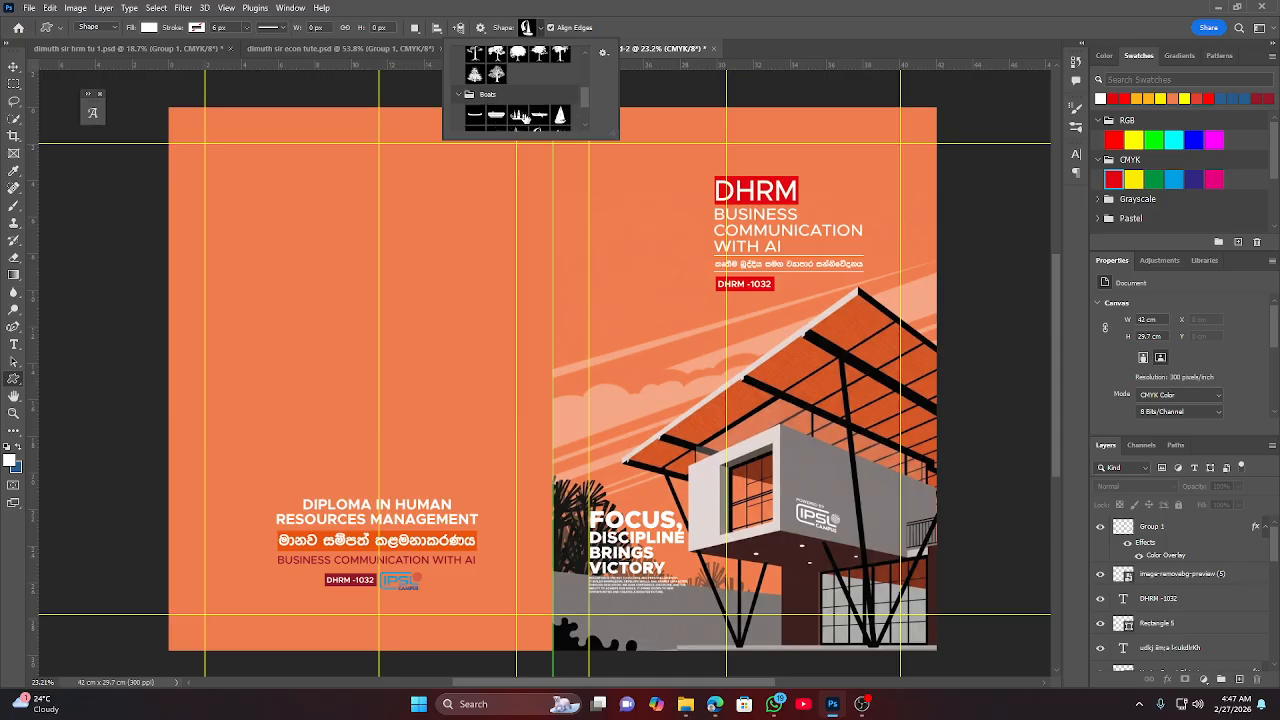
{"action": "scroll", "coordinate": [525, 118], "scroll_direction": "down", "scroll_amount": 1}
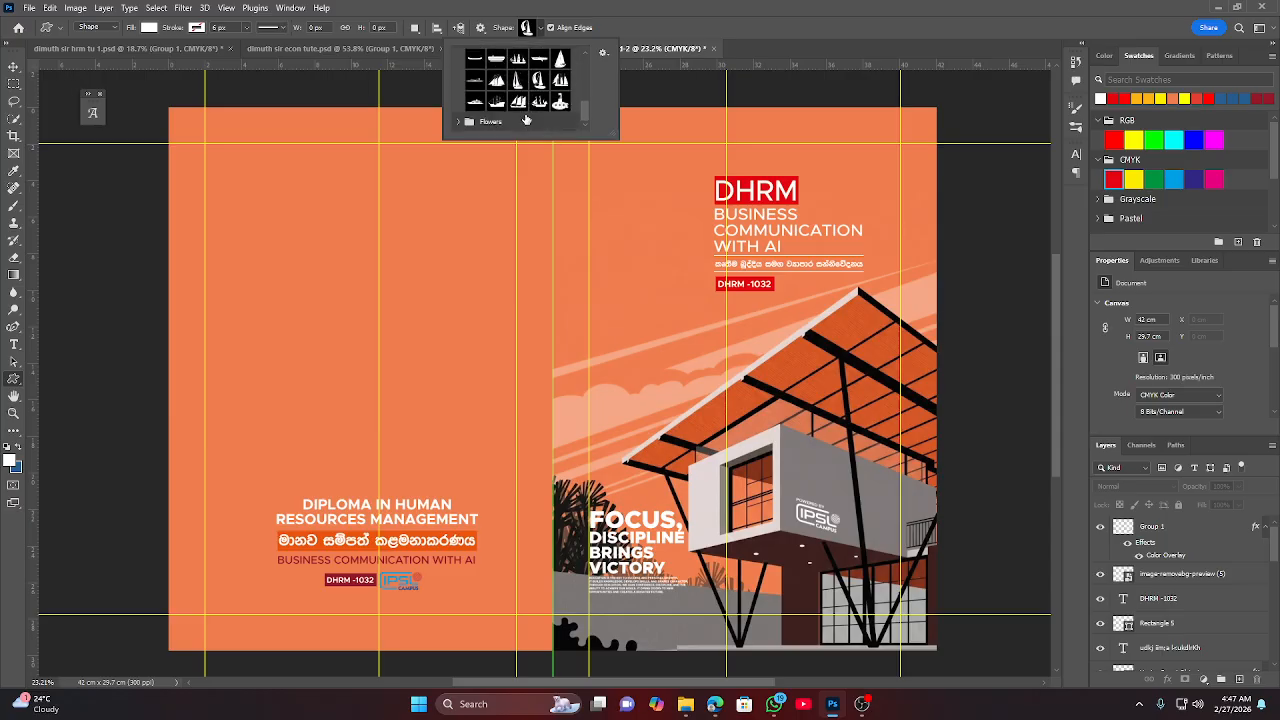
{"action": "left_click", "coordinate": [459, 121]}
{"action": "scroll", "coordinate": [540, 112], "scroll_direction": "down", "scroll_amount": 1}
{"action": "scroll", "coordinate": [540, 114], "scroll_direction": "down", "scroll_amount": 1}
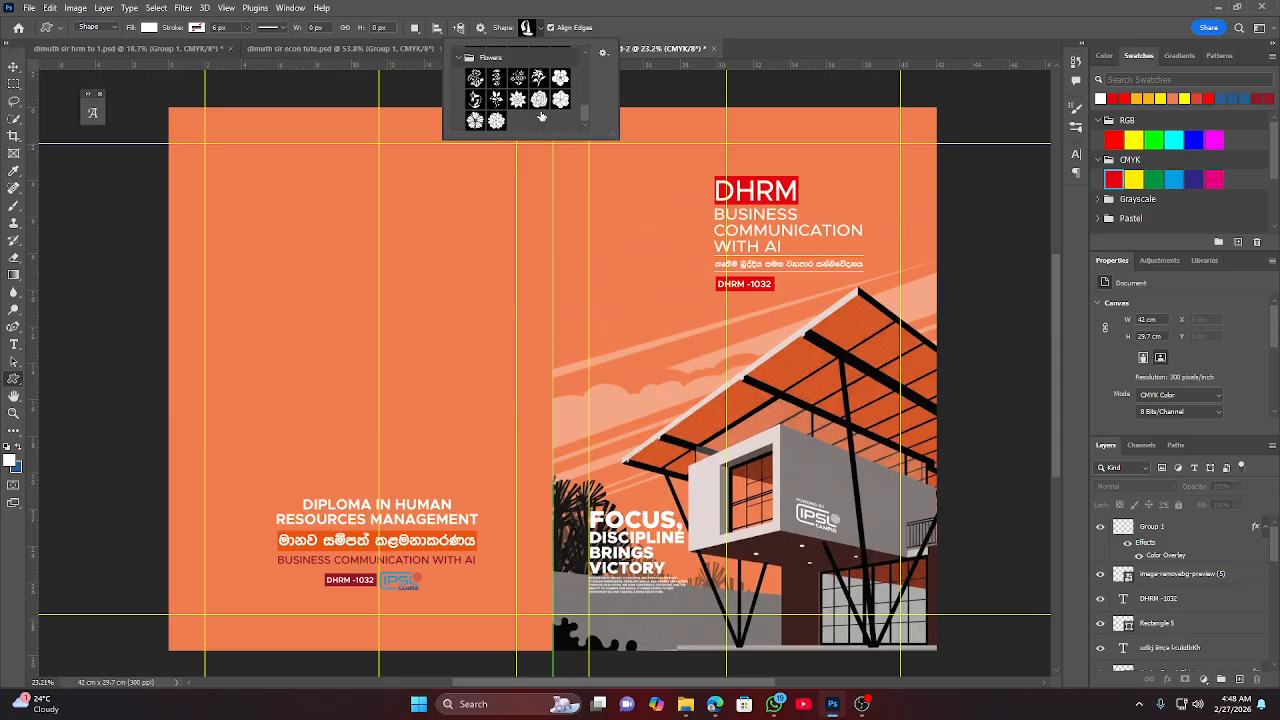
{"action": "scroll", "coordinate": [541, 117], "scroll_direction": "down", "scroll_amount": 5}
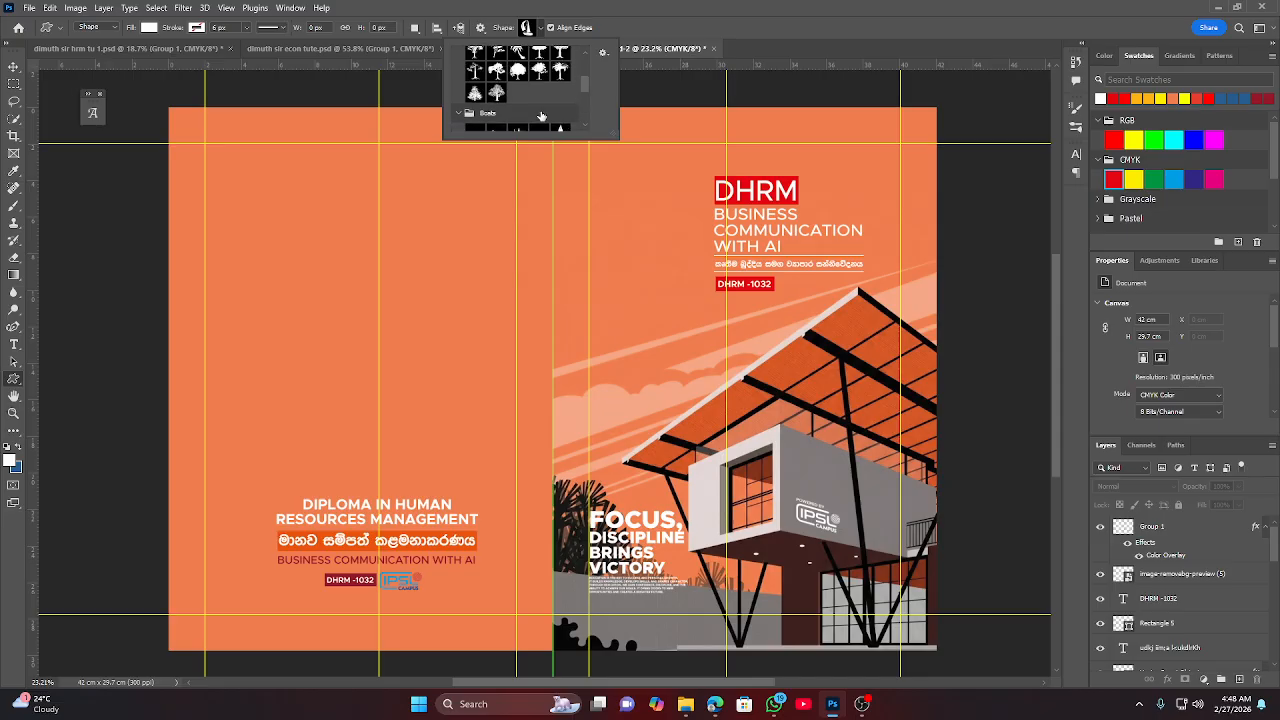
{"action": "scroll", "coordinate": [540, 113], "scroll_direction": "up", "scroll_amount": 2}
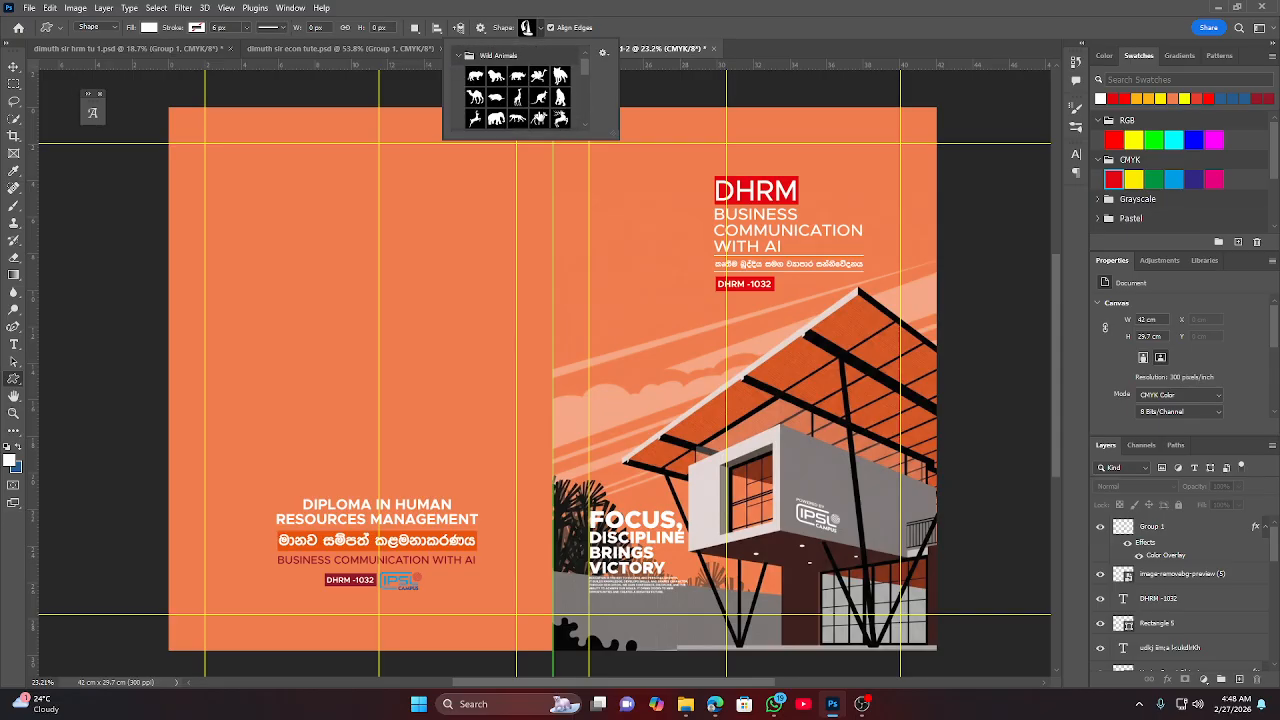
{"action": "scroll", "coordinate": [540, 120], "scroll_direction": "down", "scroll_amount": 5}
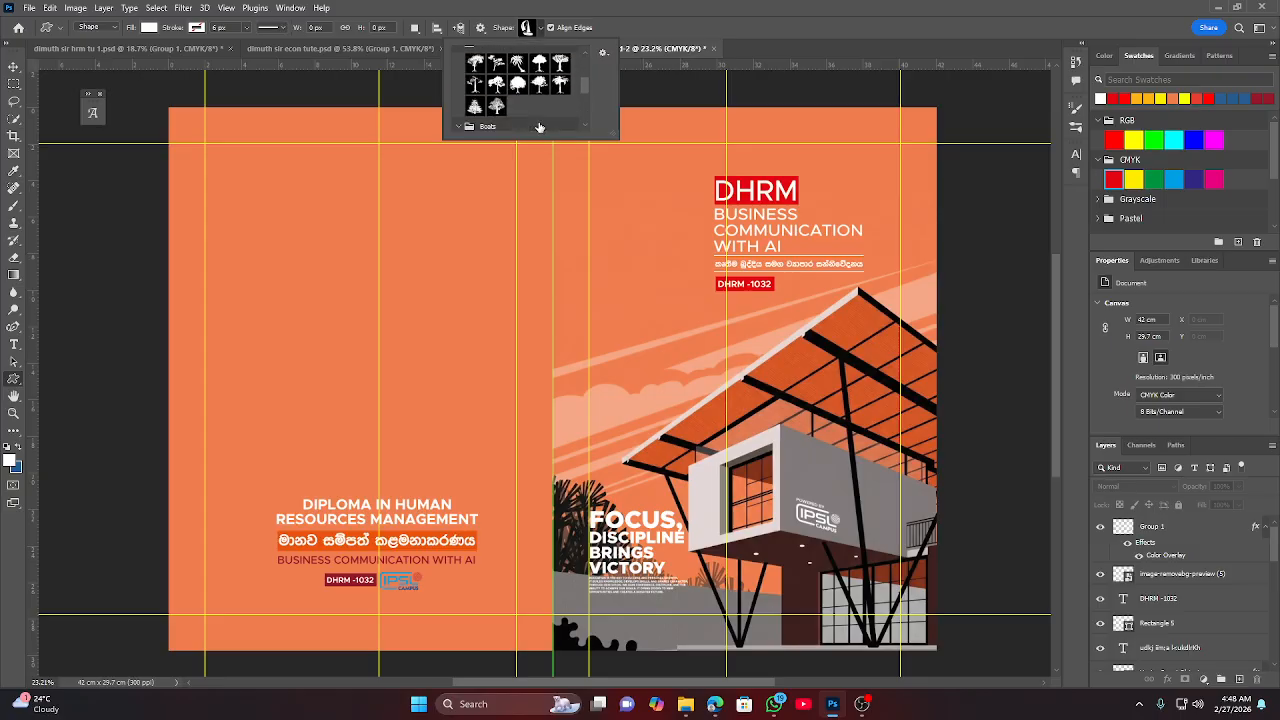
{"action": "scroll", "coordinate": [540, 127], "scroll_direction": "down", "scroll_amount": 3}
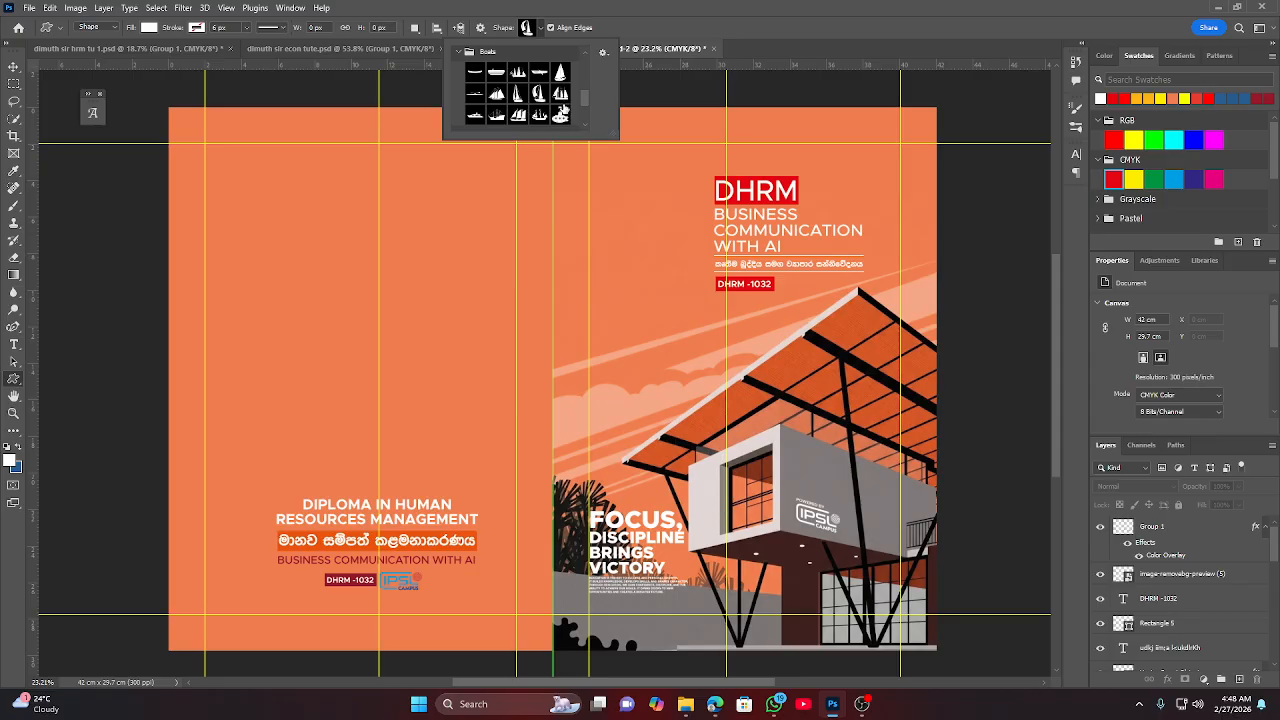
{"action": "scroll", "coordinate": [510, 106], "scroll_direction": "down", "scroll_amount": 3}
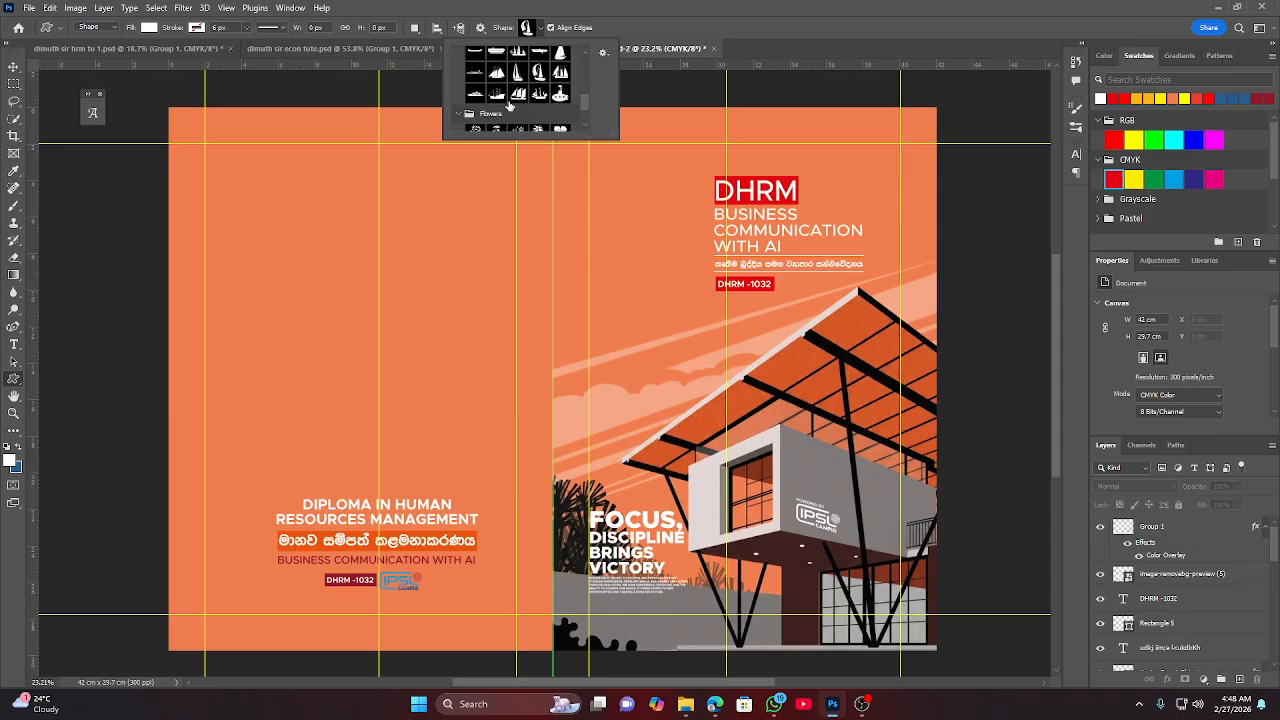
{"action": "scroll", "coordinate": [510, 106], "scroll_direction": "up", "scroll_amount": 1}
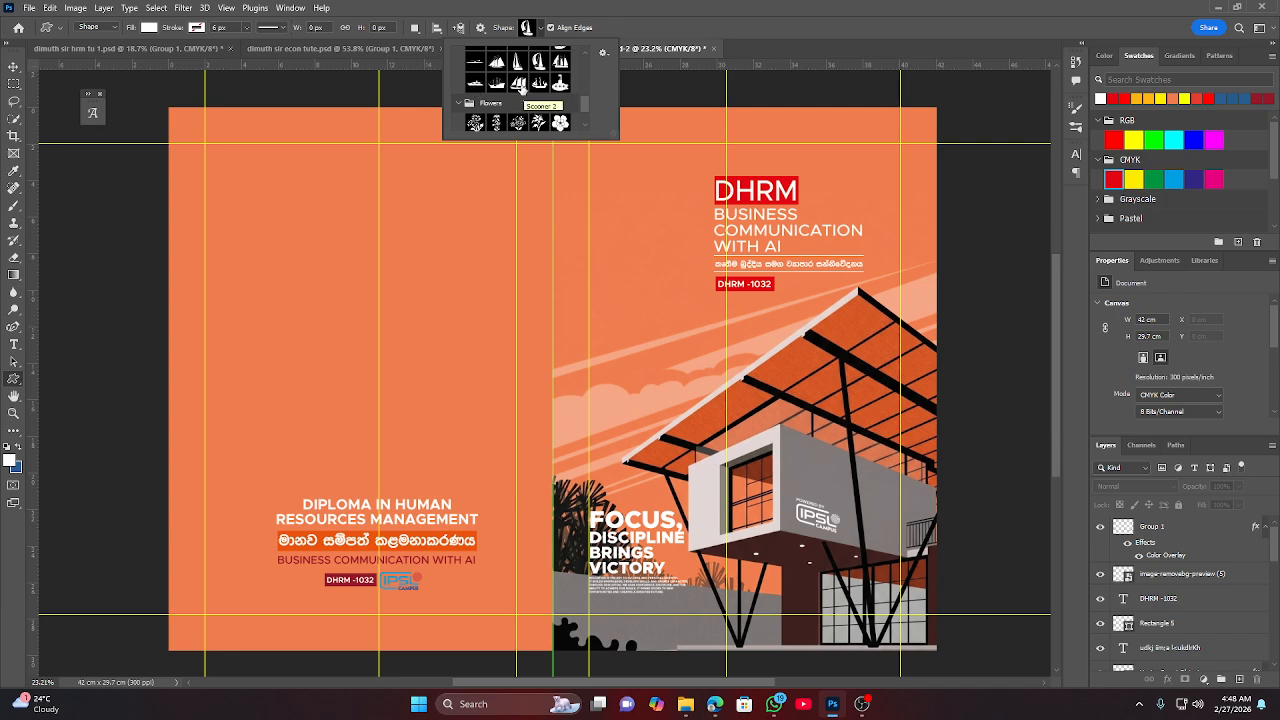
Draw a white Scooner 2 shape about 8.03 × 5.81 cm and position it just above the Diploma title on the back cover.
{"action": "left_click", "coordinate": [517, 86]}
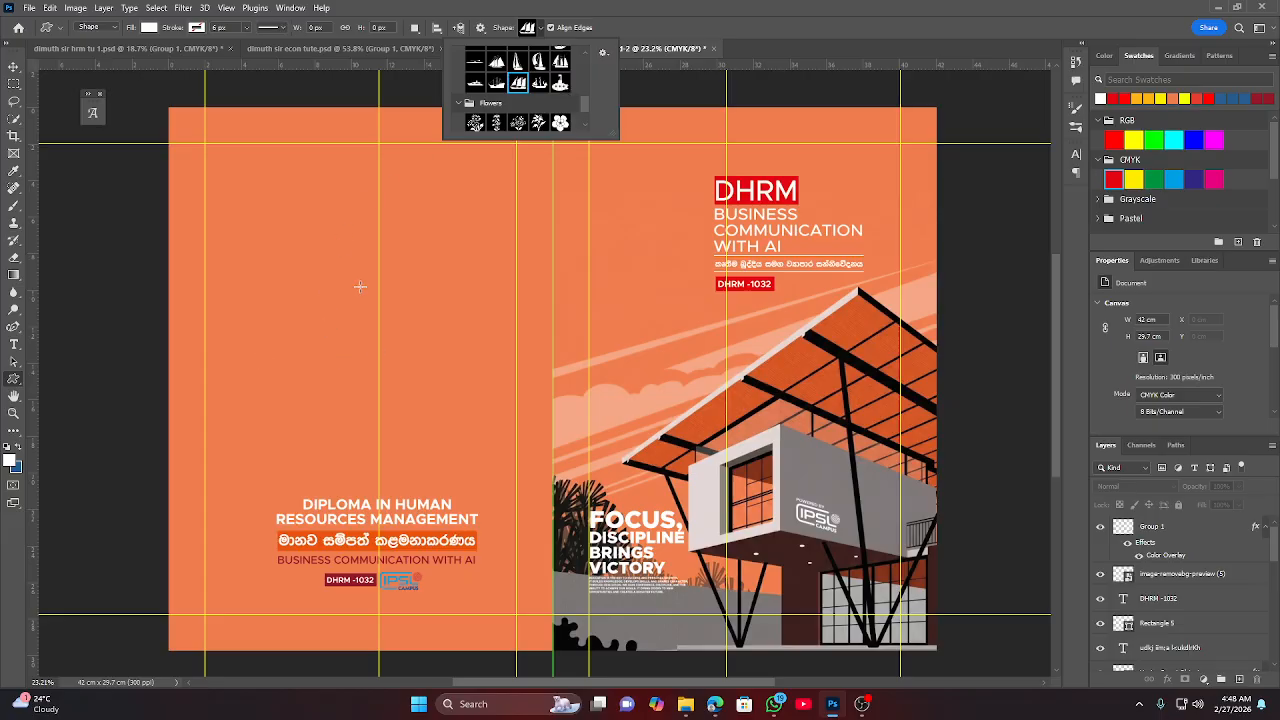
{"action": "left_click_drag", "start_coordinate": [315, 300], "coordinate": [458, 440]}
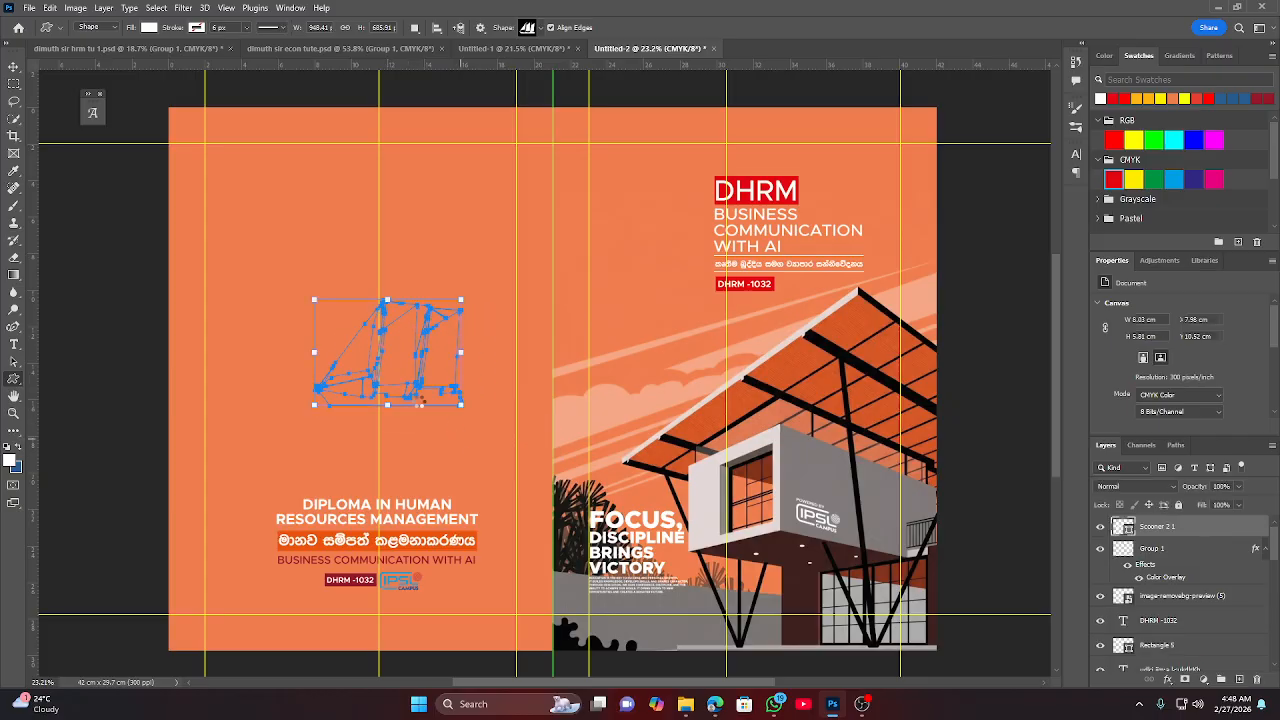
{"action": "left_click", "coordinate": [13, 66]}
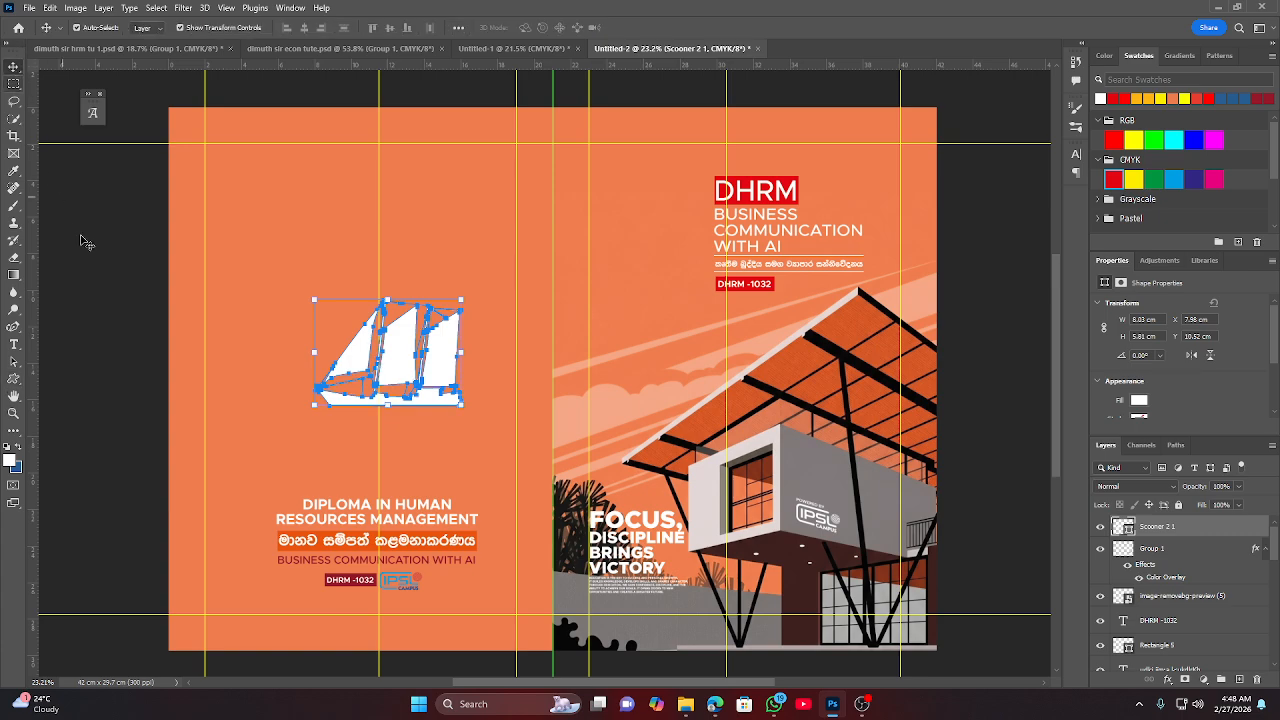
{"action": "left_click", "coordinate": [126, 289]}
{"action": "left_click_drag", "start_coordinate": [400, 357], "coordinate": [388, 422]}
{"action": "left_click", "coordinate": [143, 391]}
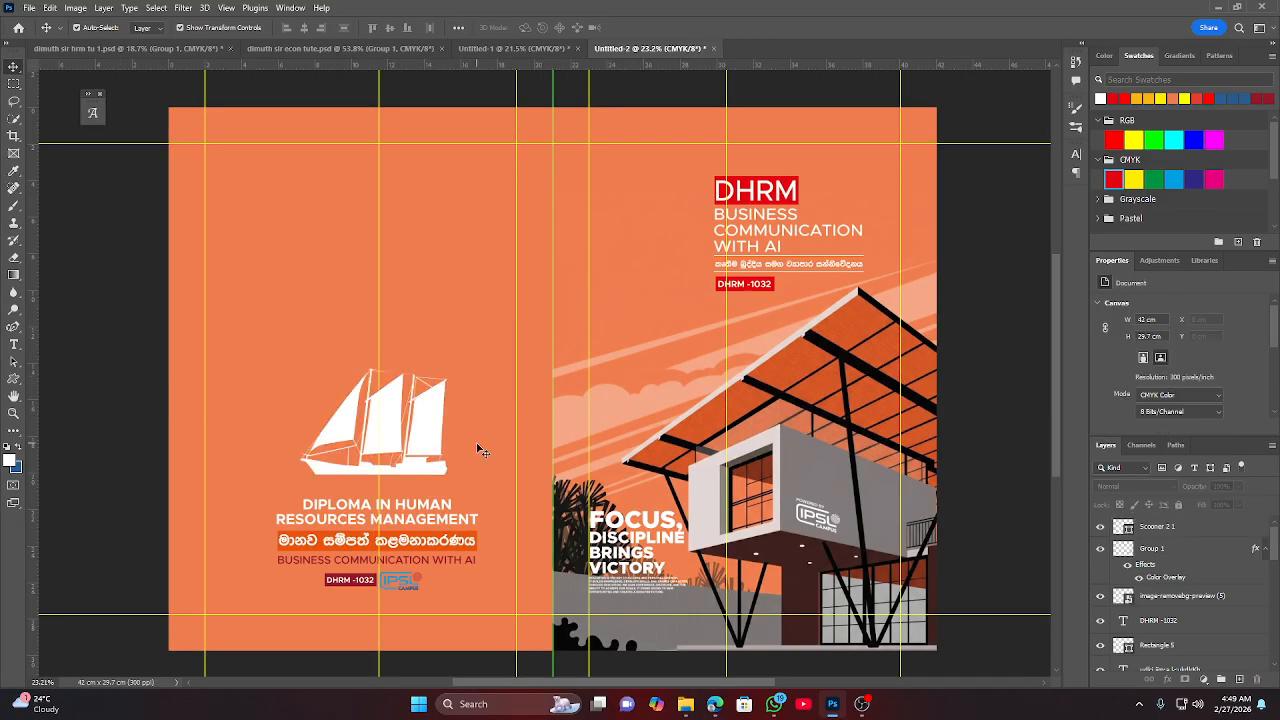
Review how the white ship silhouette balances with the back-cover text and the front building illustration across the full spread.
{"action": "scroll", "coordinate": [478, 450], "scroll_direction": "down", "scroll_amount": 3}
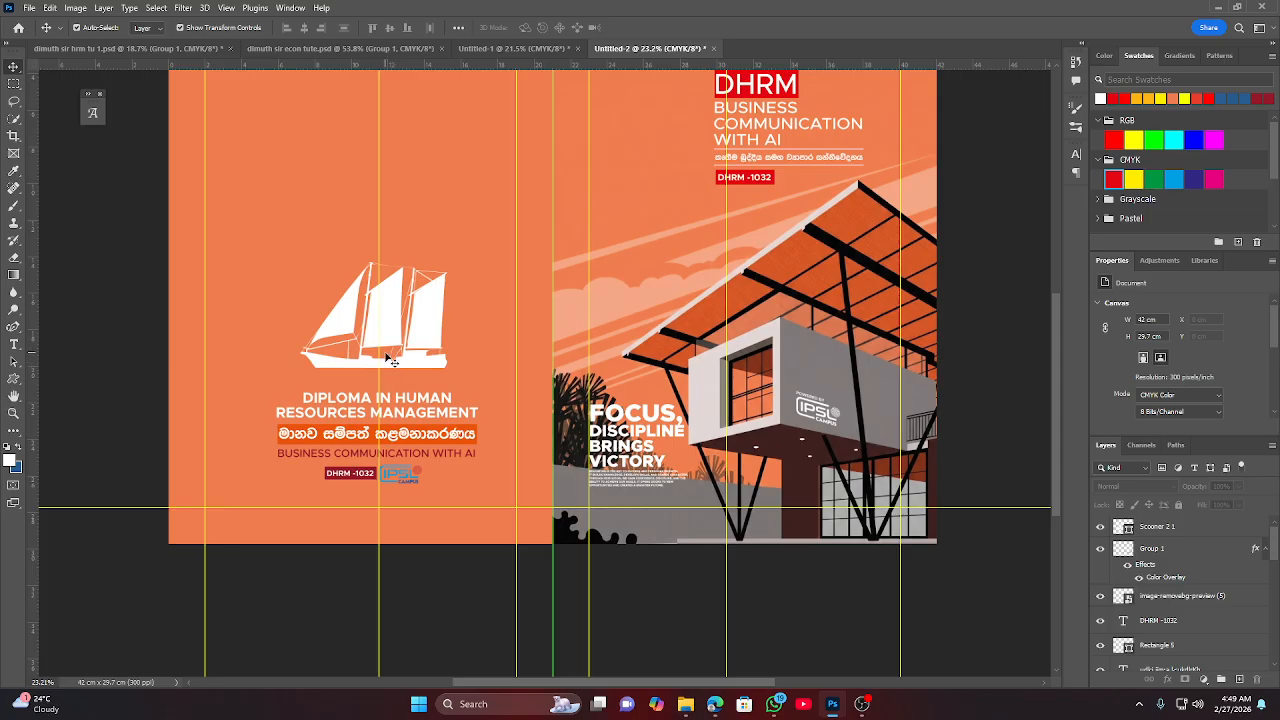
{"action": "scroll", "coordinate": [390, 360], "scroll_direction": "up", "scroll_amount": 3}
{"action": "scroll", "coordinate": [409, 347], "scroll_direction": "down", "scroll_amount": 4}
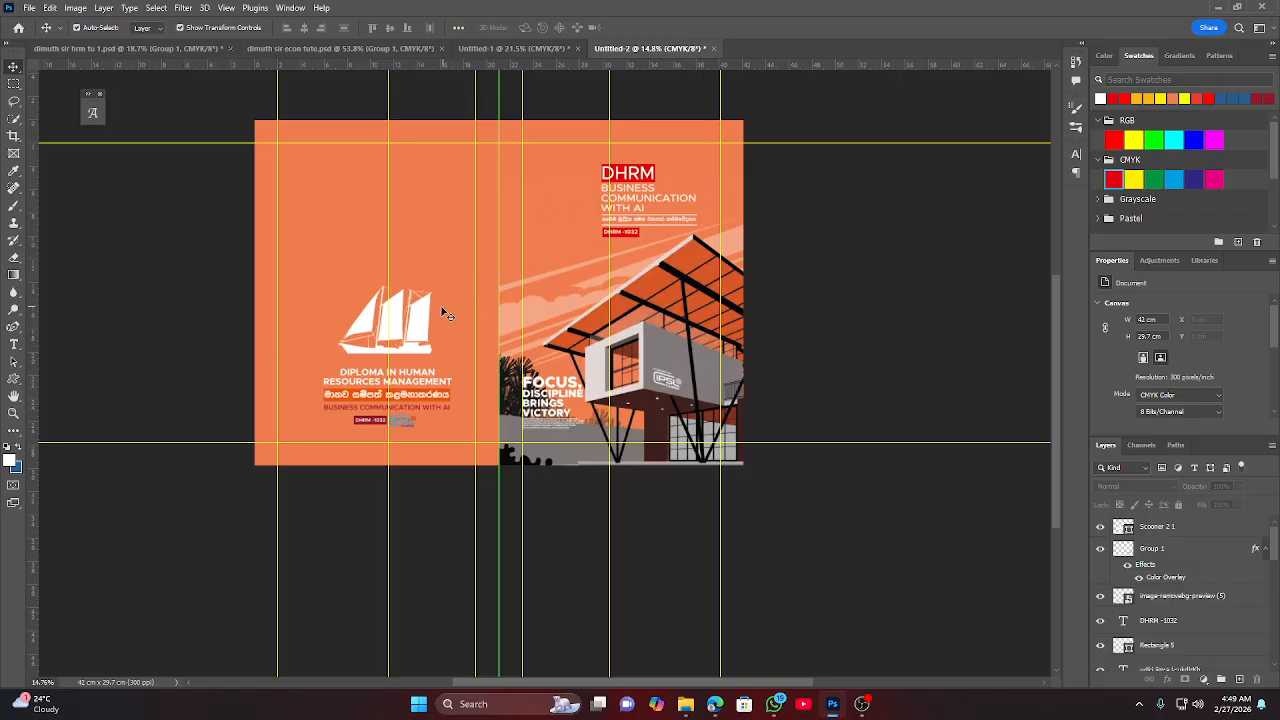
{"action": "scroll", "coordinate": [408, 324], "scroll_direction": "up", "scroll_amount": 2}
{"action": "scroll", "coordinate": [408, 324], "scroll_direction": "up", "scroll_amount": 3}
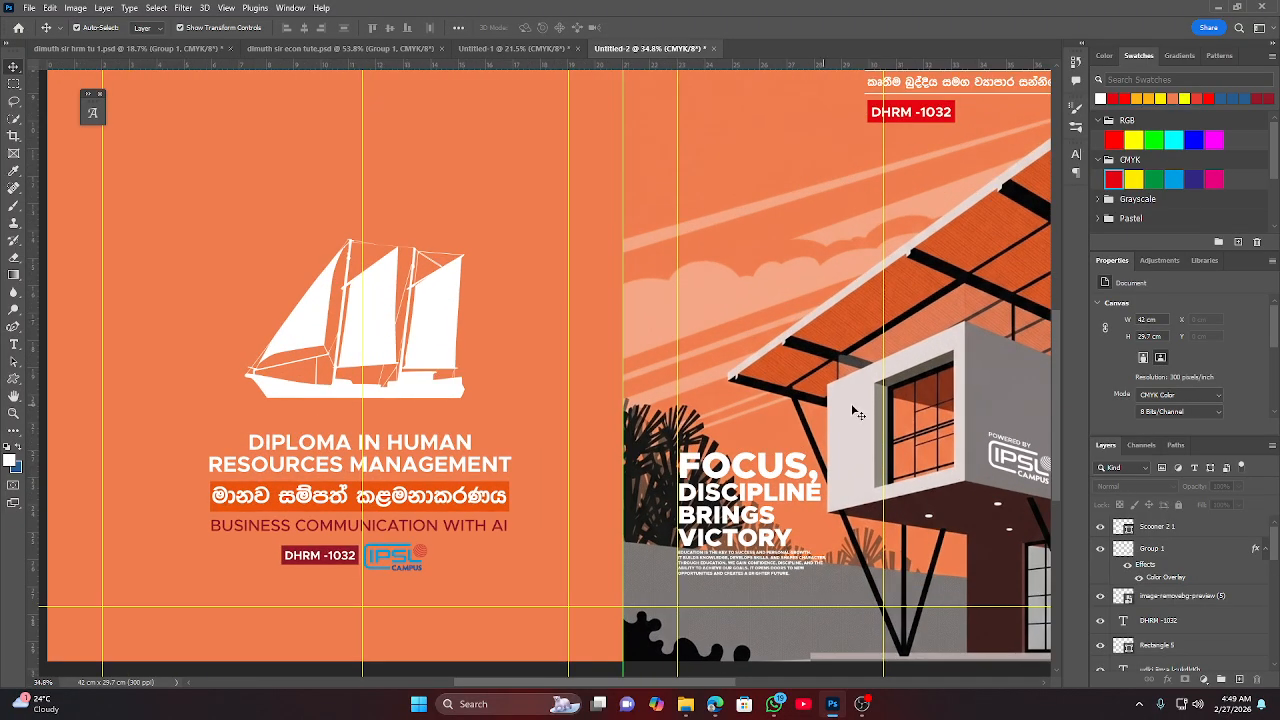
{"action": "scroll", "coordinate": [948, 387], "scroll_direction": "down", "scroll_amount": 5}
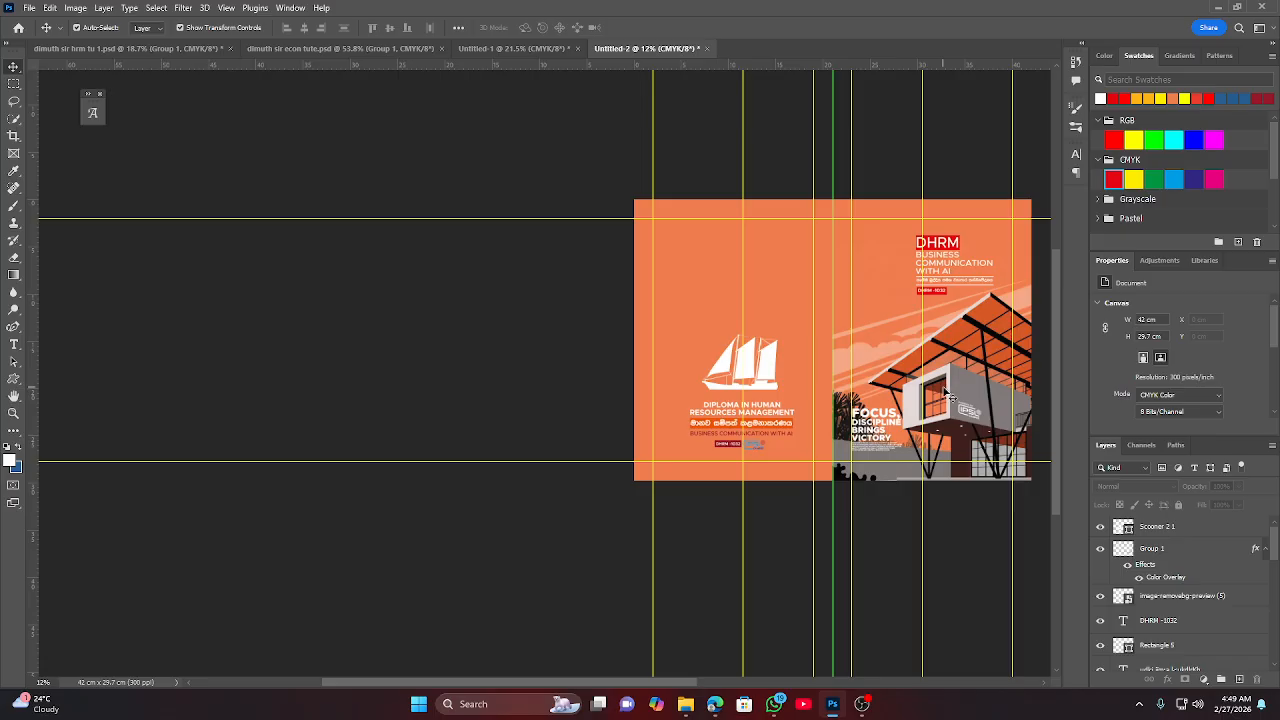
{"action": "scroll", "coordinate": [913, 374], "scroll_direction": "up", "scroll_amount": 1}
{"action": "left_click_drag", "start_coordinate": [934, 338], "coordinate": [754, 359]}
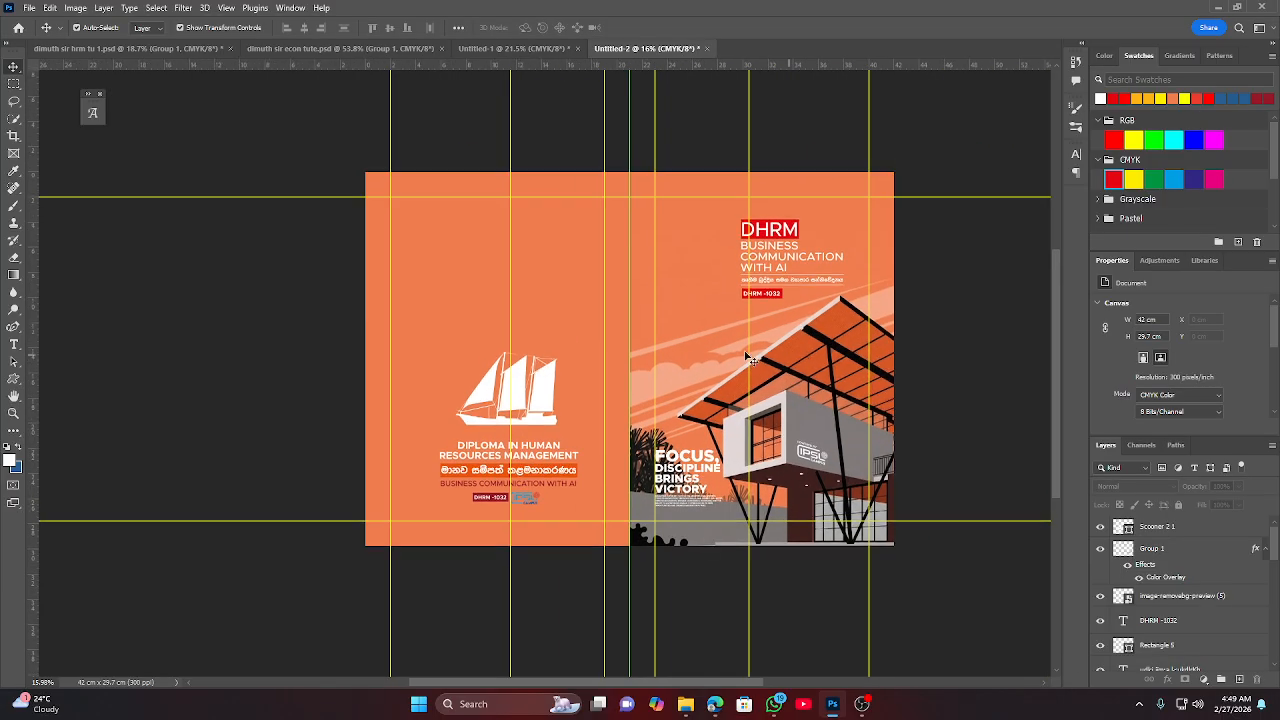
{"action": "scroll", "coordinate": [614, 391], "scroll_direction": "up", "scroll_amount": 4}
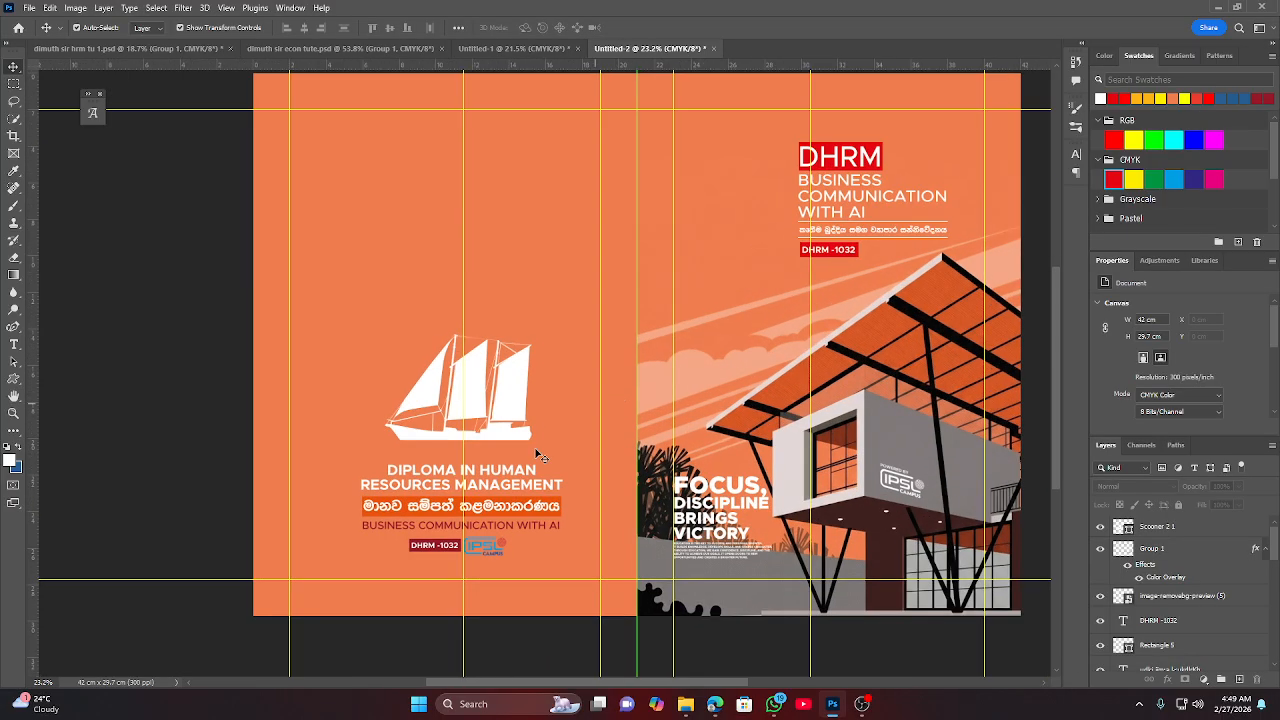
Place the container-ship photo 85a497d5abc5827a17e0cb6644dbd173.jpg from the Downloads folder and move it over the back-cover ship silhouette.
{"action": "left_click", "coordinate": [520, 393]}
{"action": "left_click", "coordinate": [685, 706]}
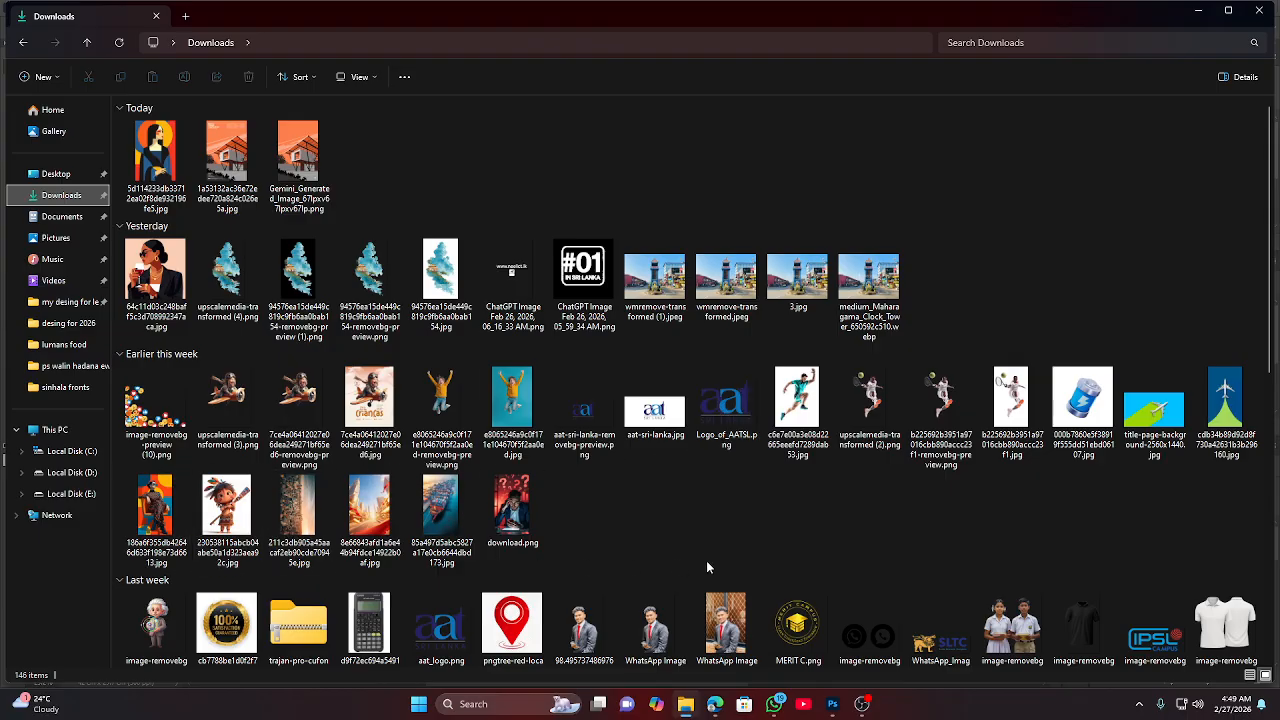
{"action": "left_click", "coordinate": [439, 505]}
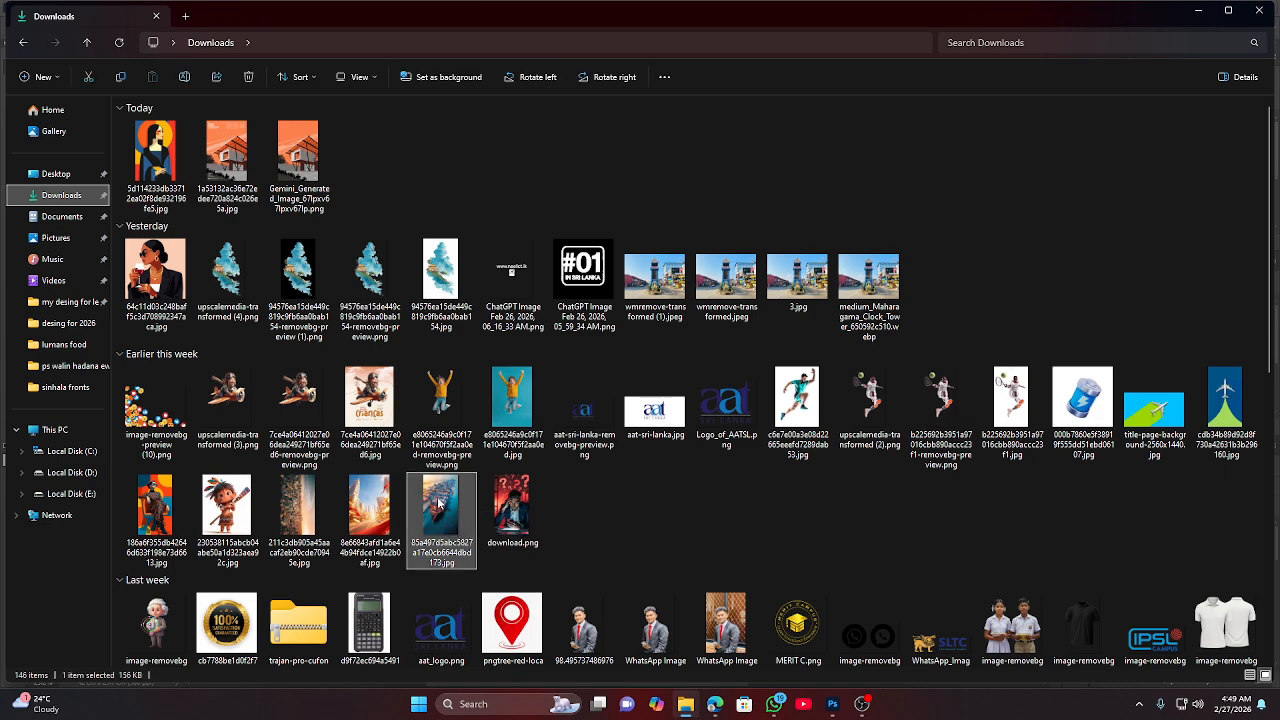
{"action": "left_click_drag", "start_coordinate": [439, 505], "coordinate": [332, 381]}
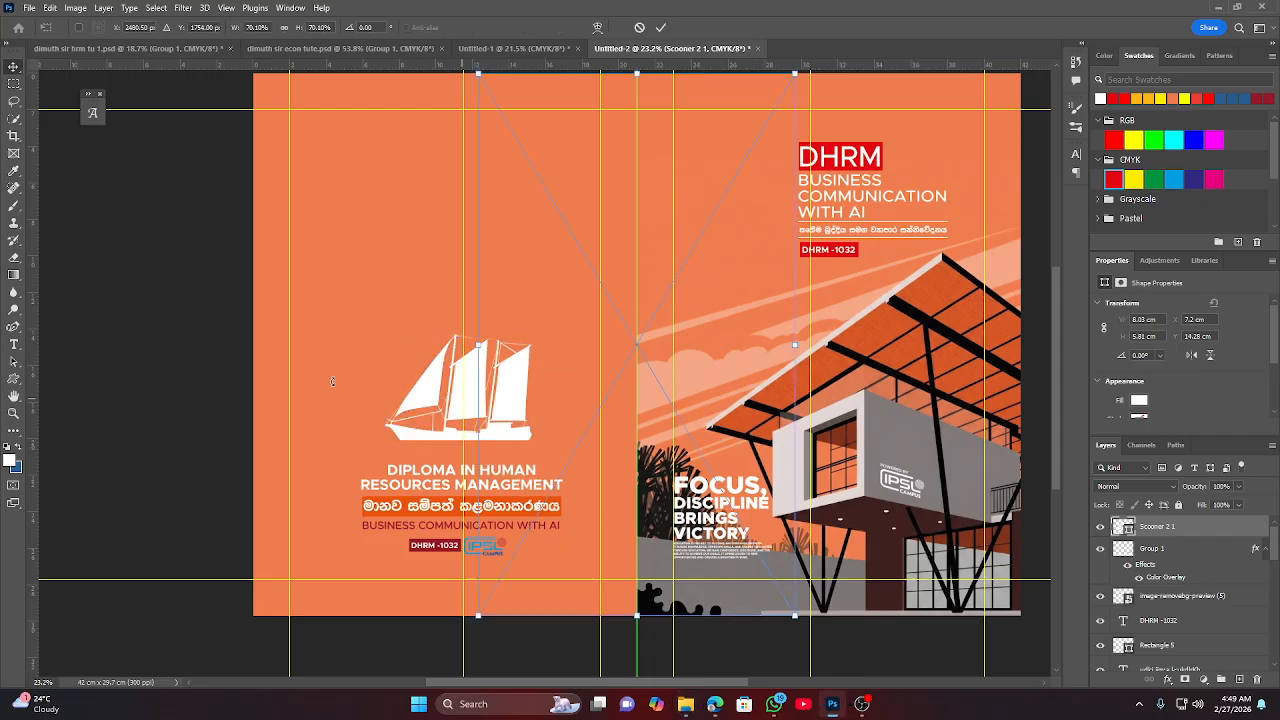
{"action": "key", "text": "Return"}
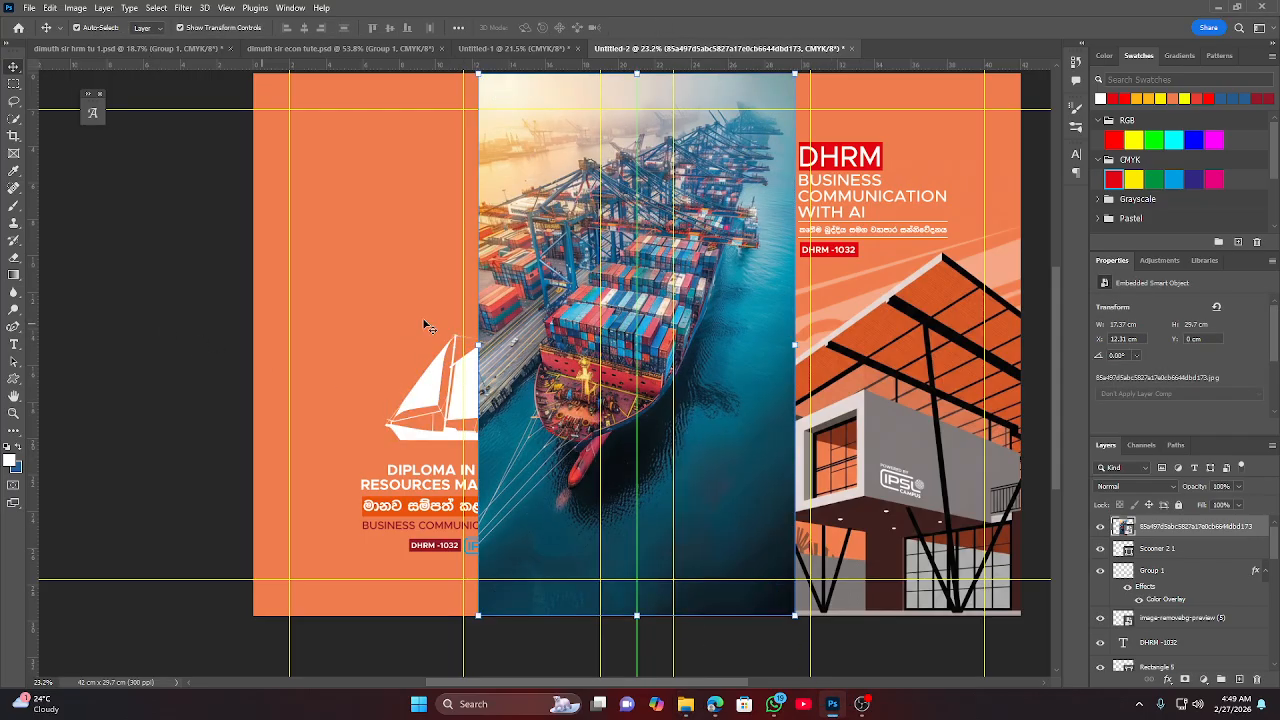
{"action": "left_click_drag", "start_coordinate": [730, 343], "coordinate": [550, 343]}
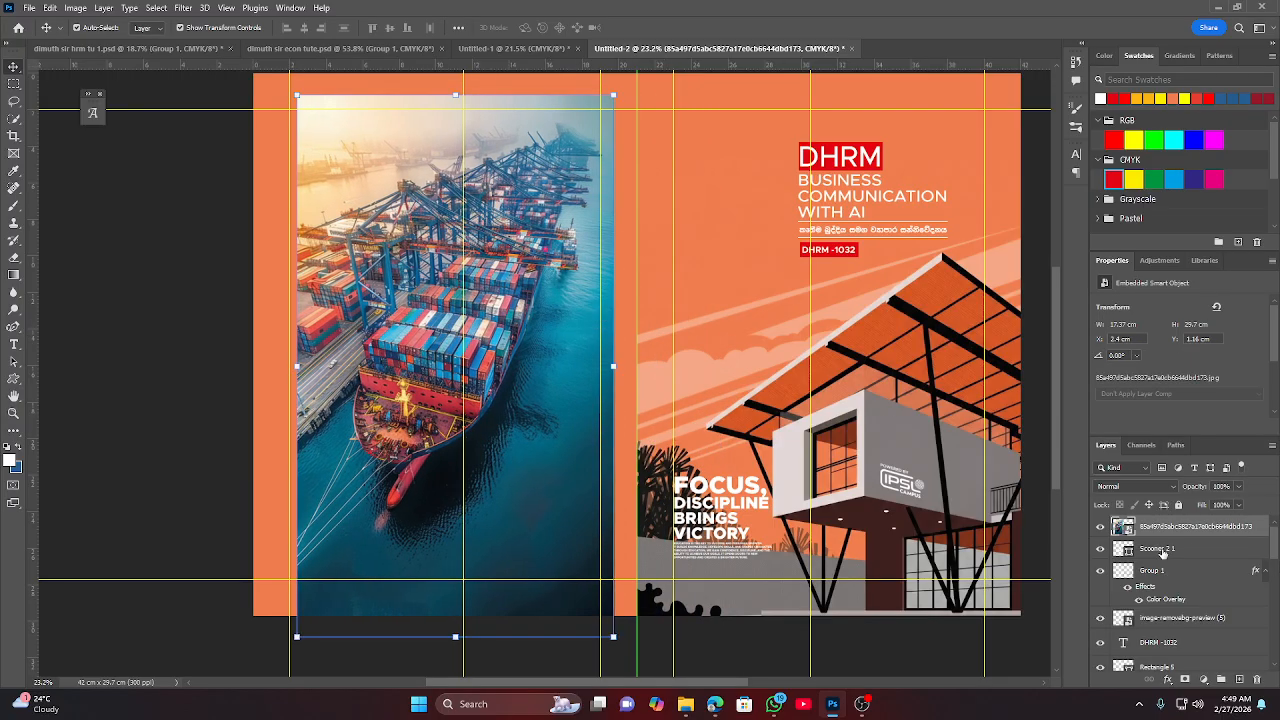
Clip the container-ship photo to the Scooner 2 shape layer with a clipping mask.
{"action": "left_click", "coordinate": [1160, 550]}
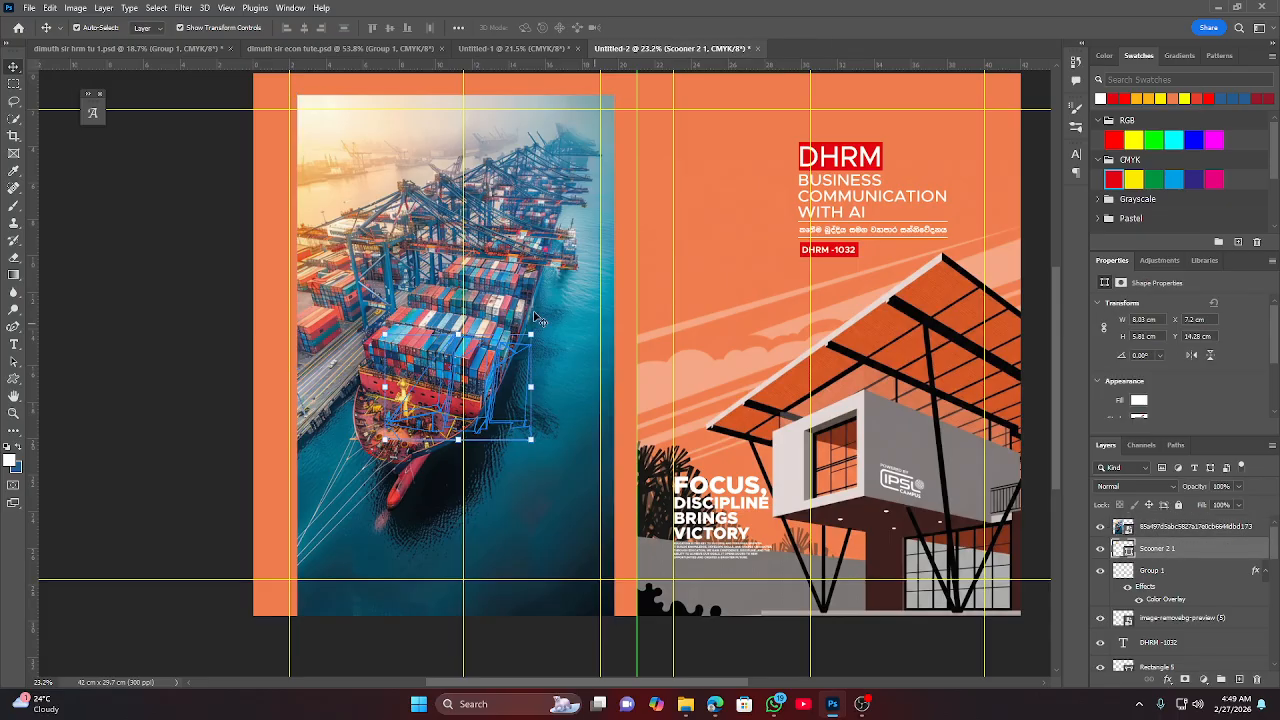
{"action": "scroll", "coordinate": [520, 410], "scroll_direction": "up", "scroll_amount": 5}
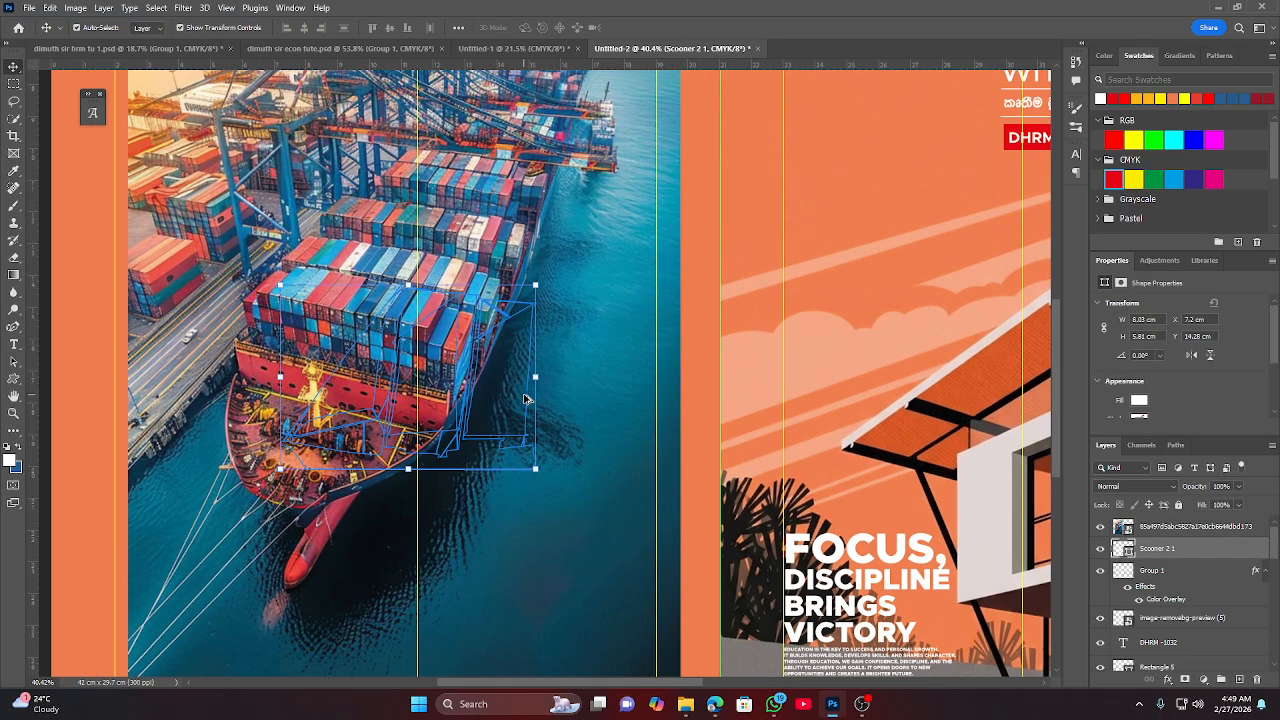
{"action": "scroll", "coordinate": [524, 399], "scroll_direction": "down", "scroll_amount": 5}
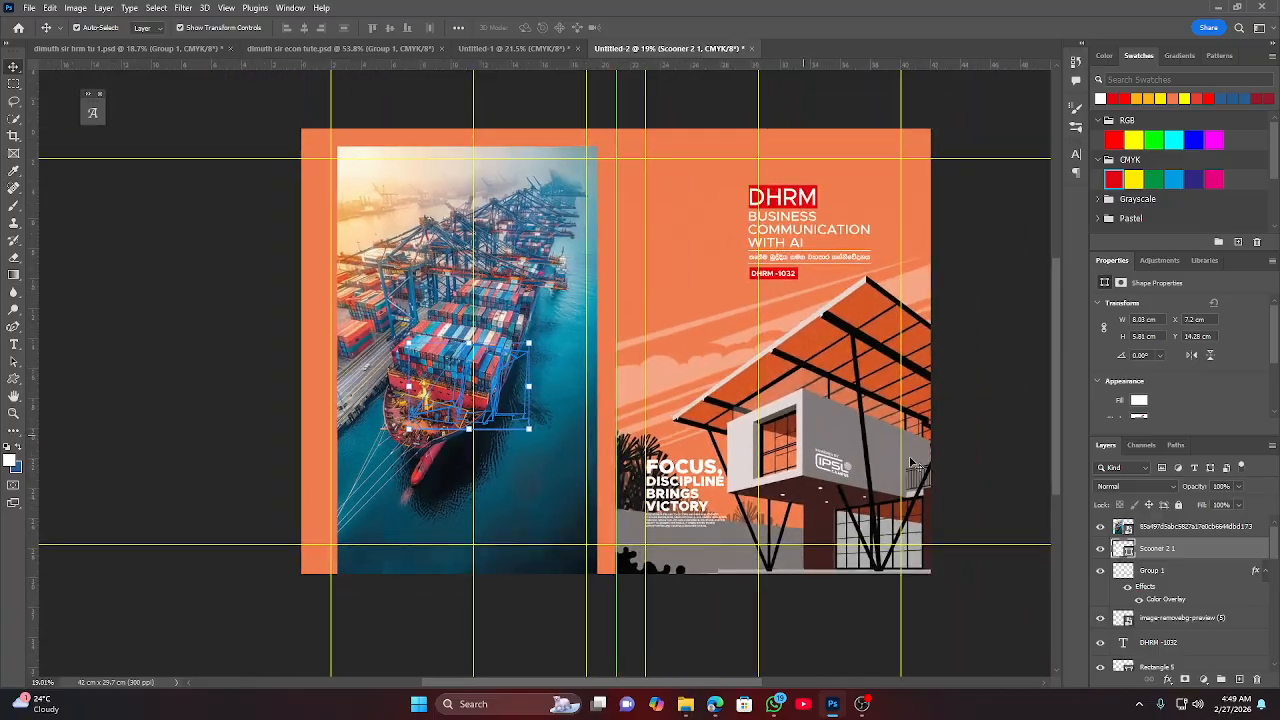
{"action": "left_click", "coordinate": [1181, 527]}
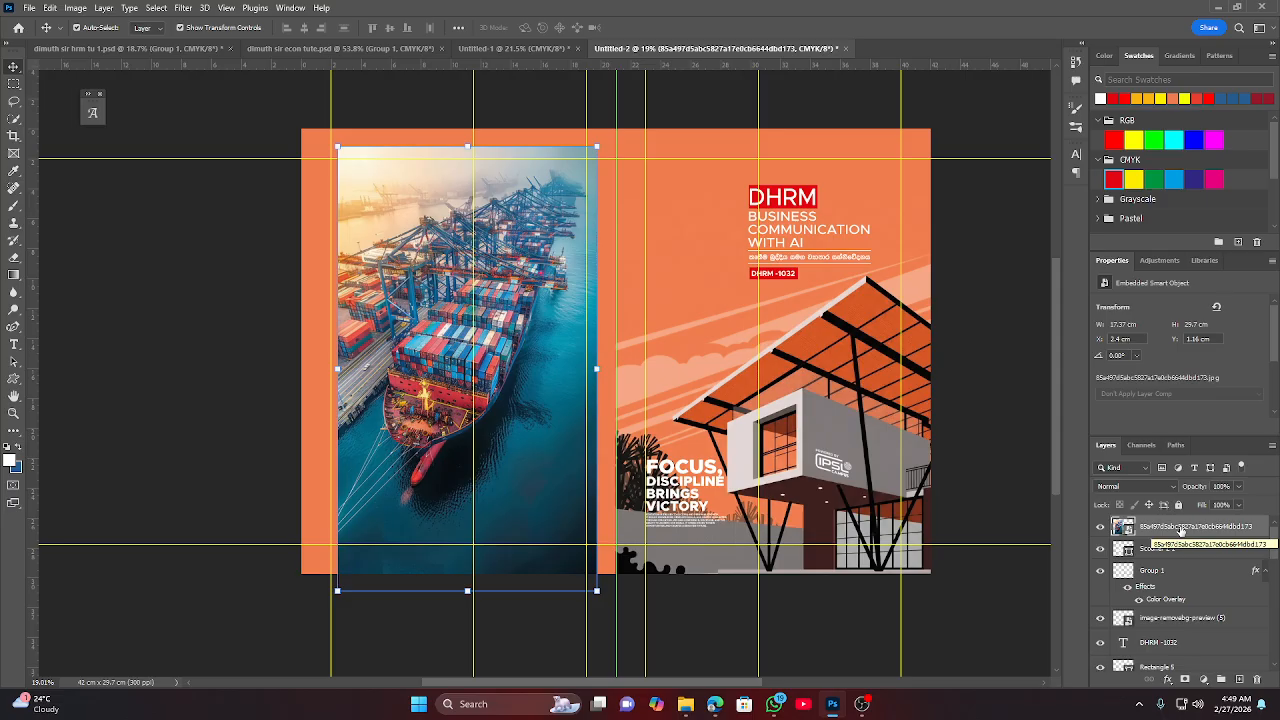
{"action": "right_click", "coordinate": [1181, 532]}
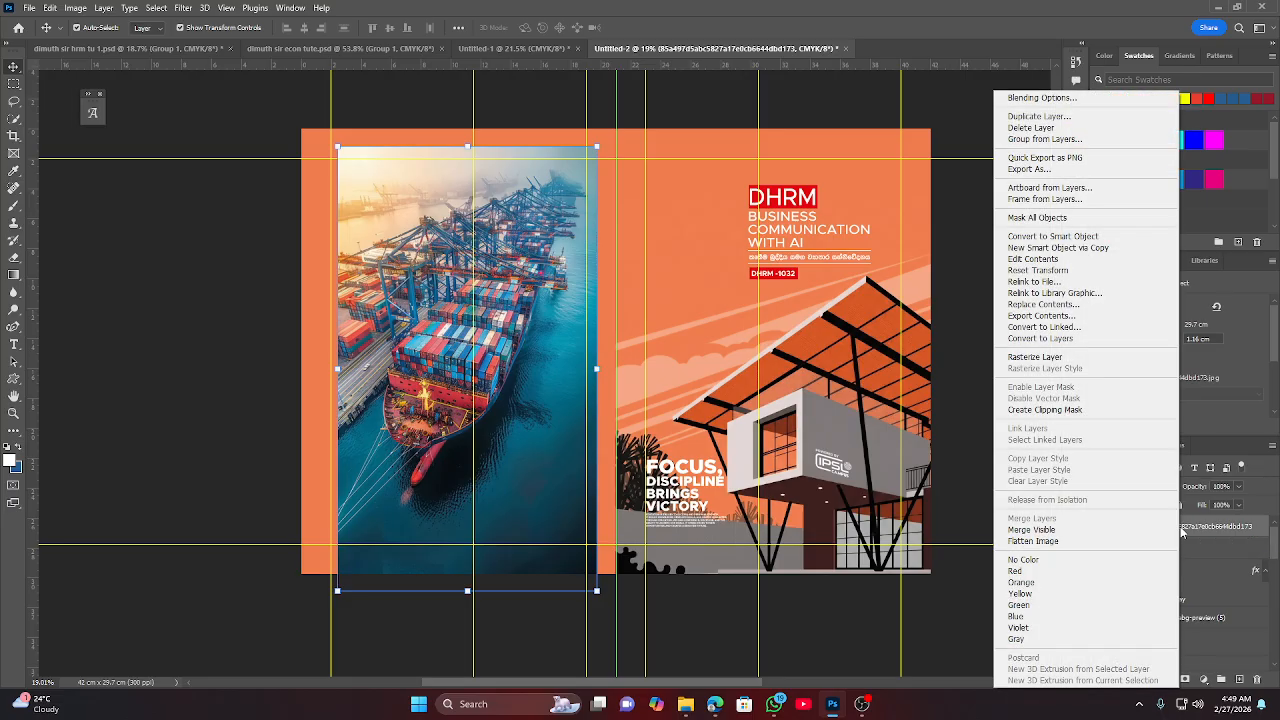
{"action": "left_click", "coordinate": [1064, 414]}
{"action": "left_click", "coordinate": [214, 354]}
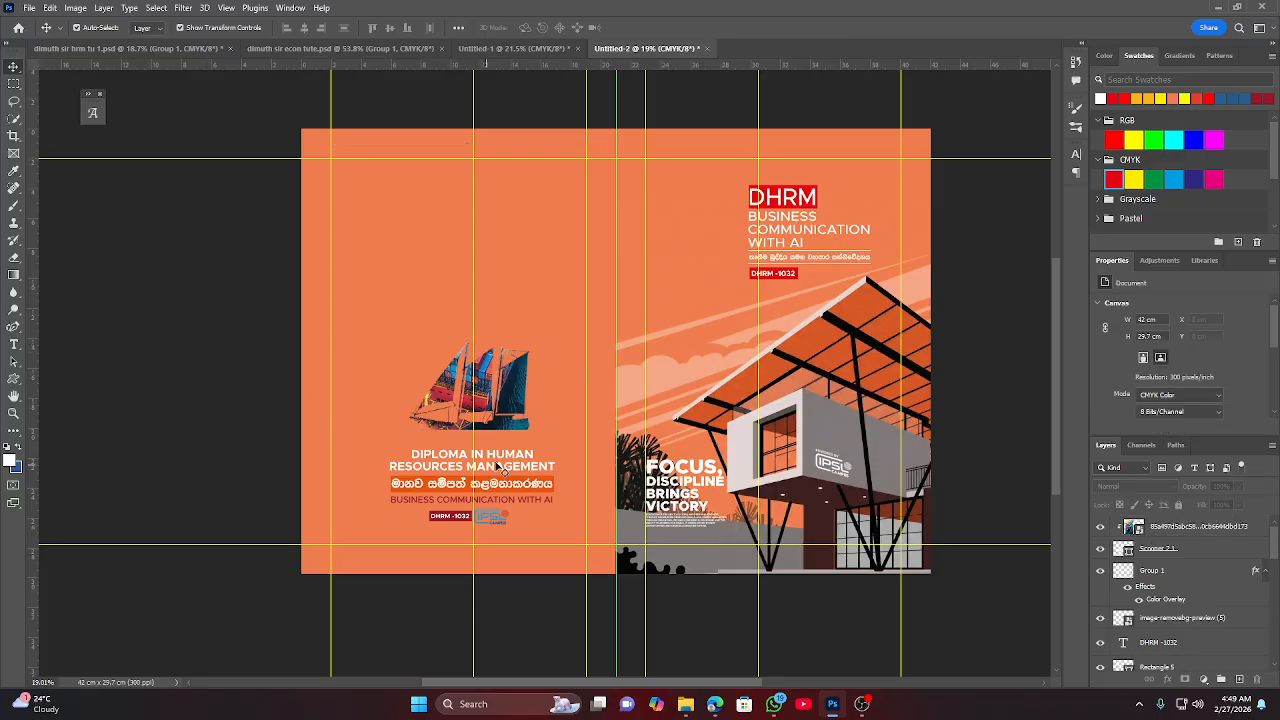
Scale the clipped photo to about 16.15 × 27.63 cm and position it so the stacked containers fill the ship's sails.
{"action": "scroll", "coordinate": [551, 414], "scroll_direction": "up", "scroll_amount": 5}
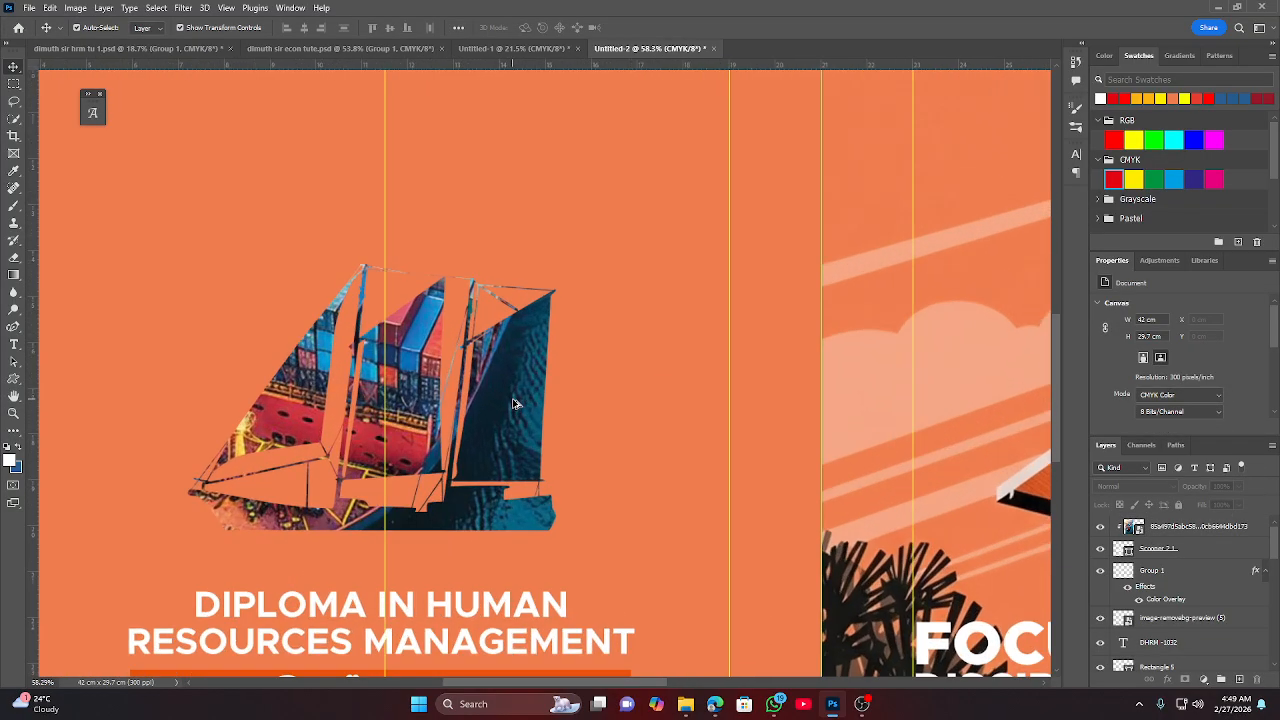
{"action": "scroll", "coordinate": [513, 403], "scroll_direction": "down", "scroll_amount": 3}
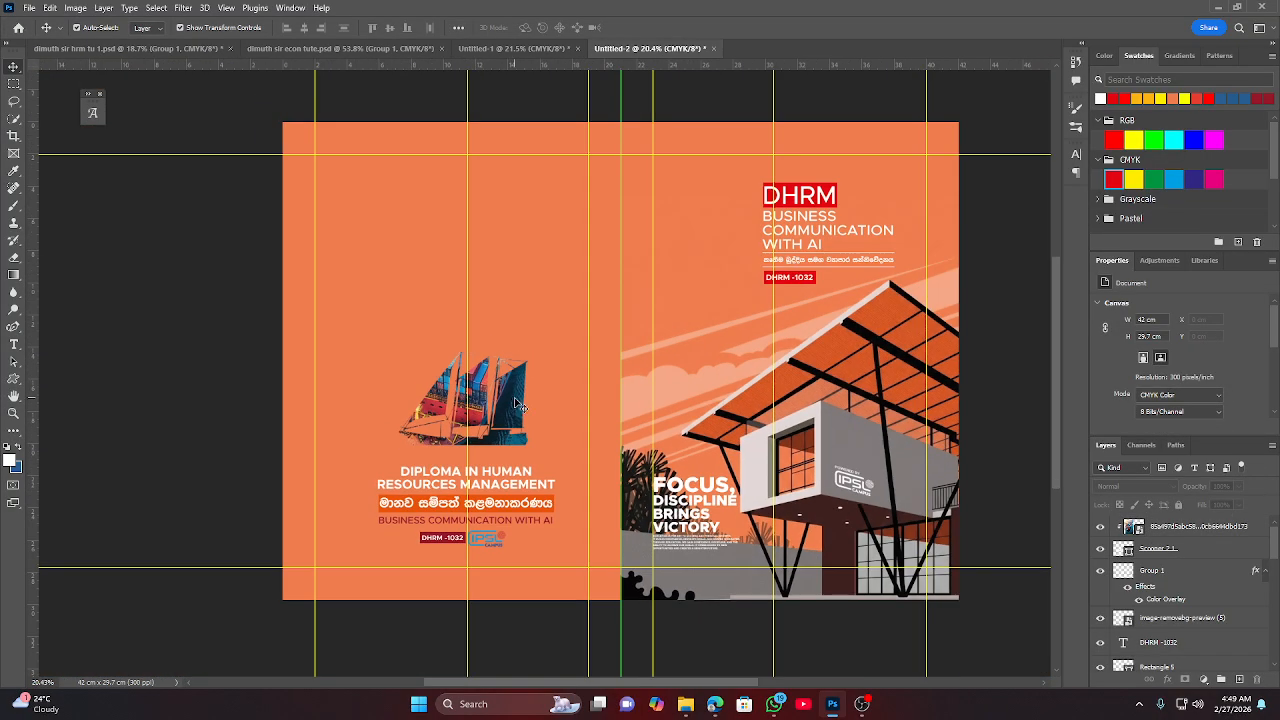
{"action": "left_click", "coordinate": [517, 403]}
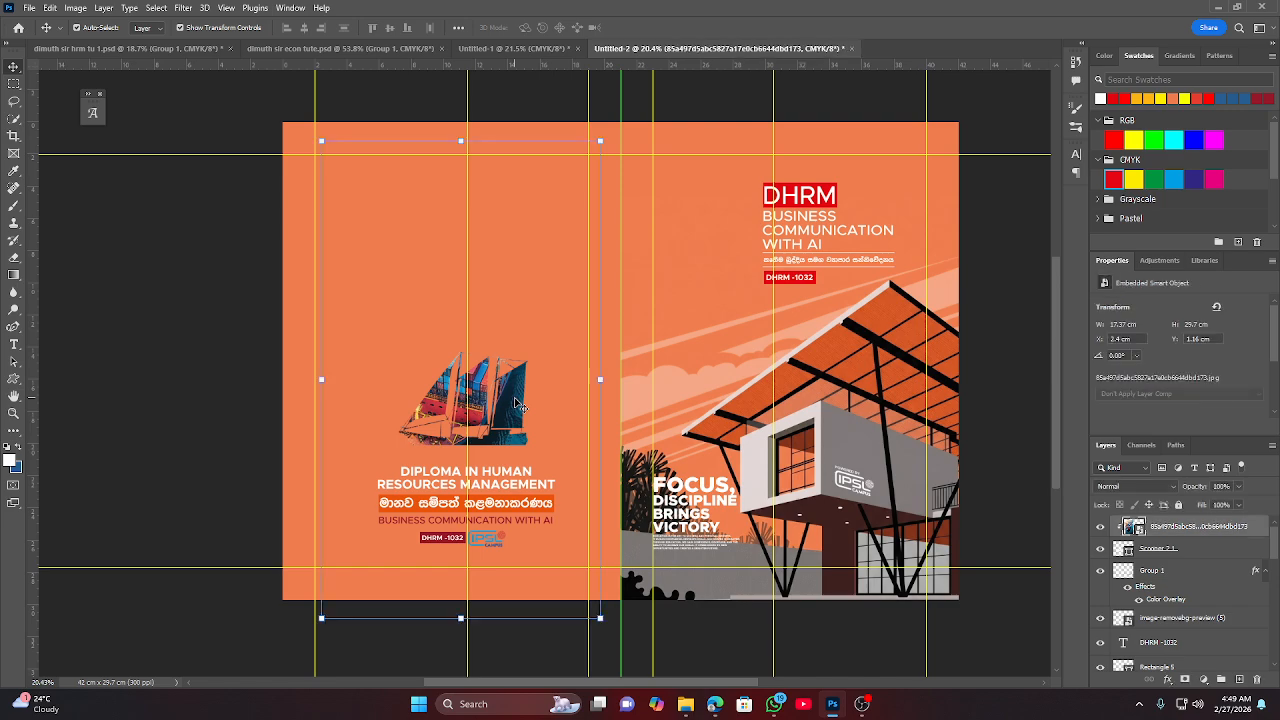
{"action": "left_click", "coordinate": [318, 379]}
{"action": "left_click_drag", "start_coordinate": [320, 379], "coordinate": [258, 382]}
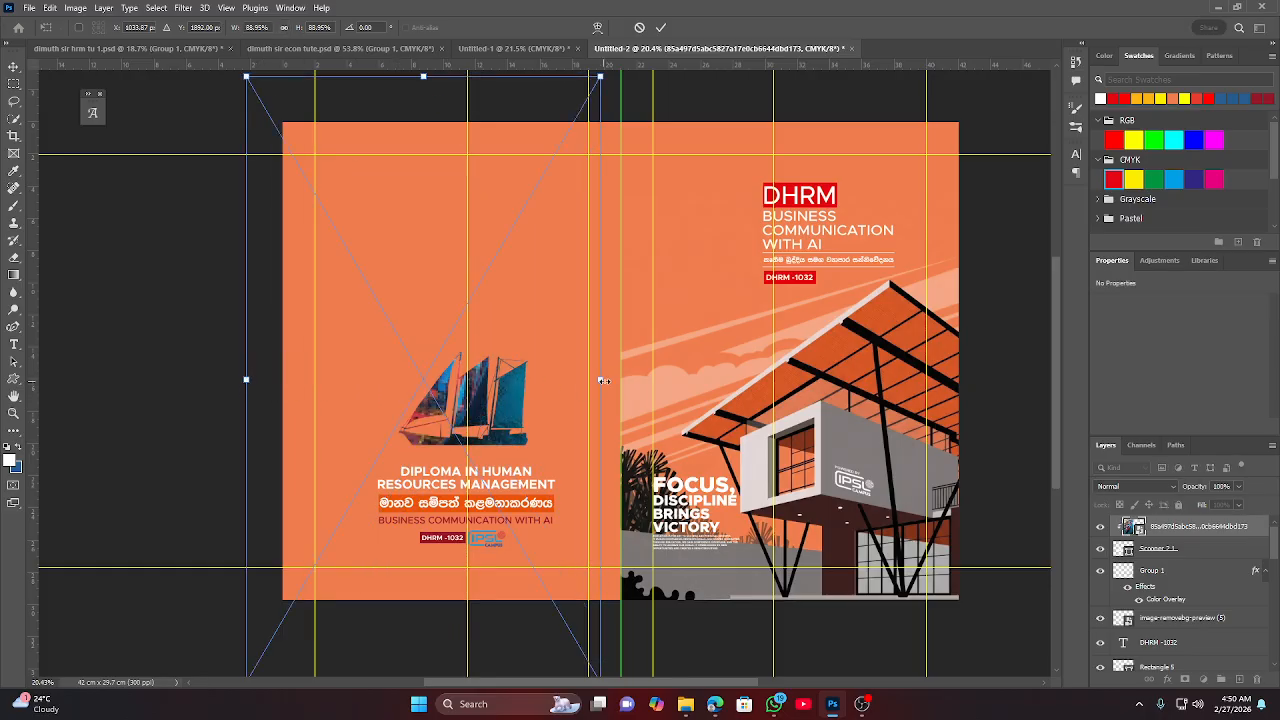
{"action": "left_click_drag", "start_coordinate": [601, 380], "coordinate": [611, 380]}
{"action": "left_click_drag", "start_coordinate": [510, 407], "coordinate": [541, 437]}
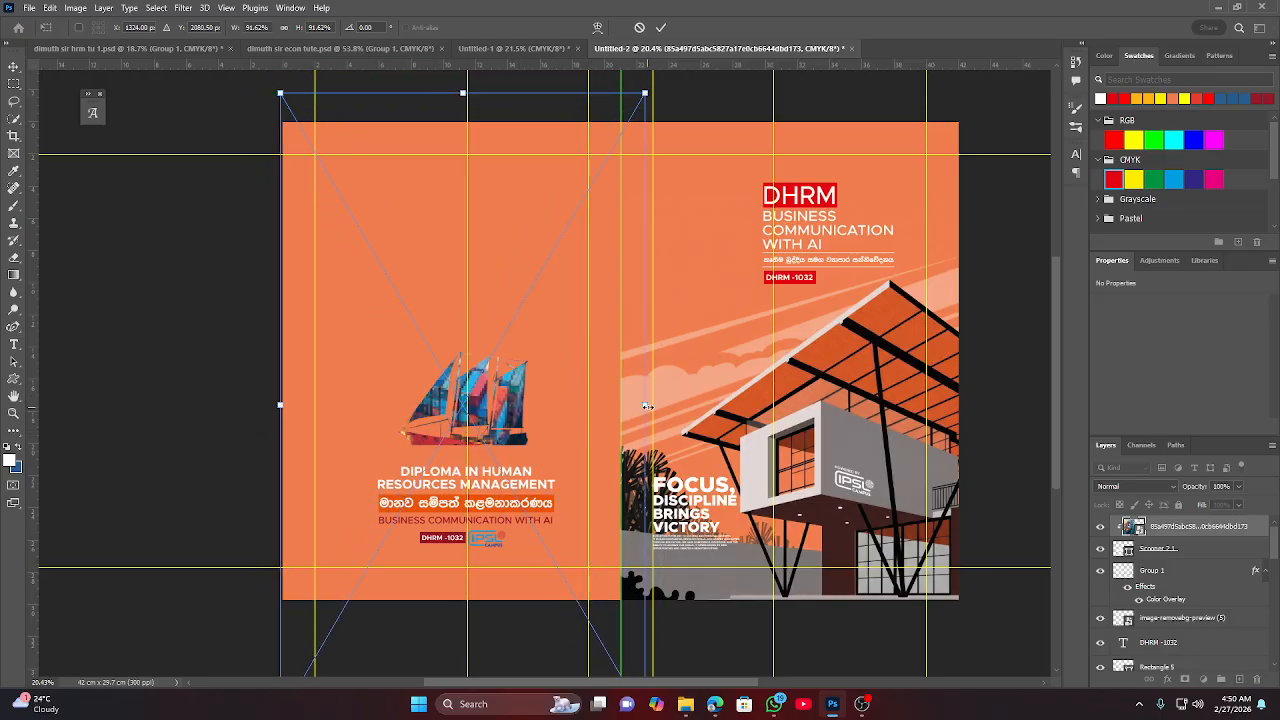
{"action": "left_click_drag", "start_coordinate": [647, 406], "coordinate": [542, 408]}
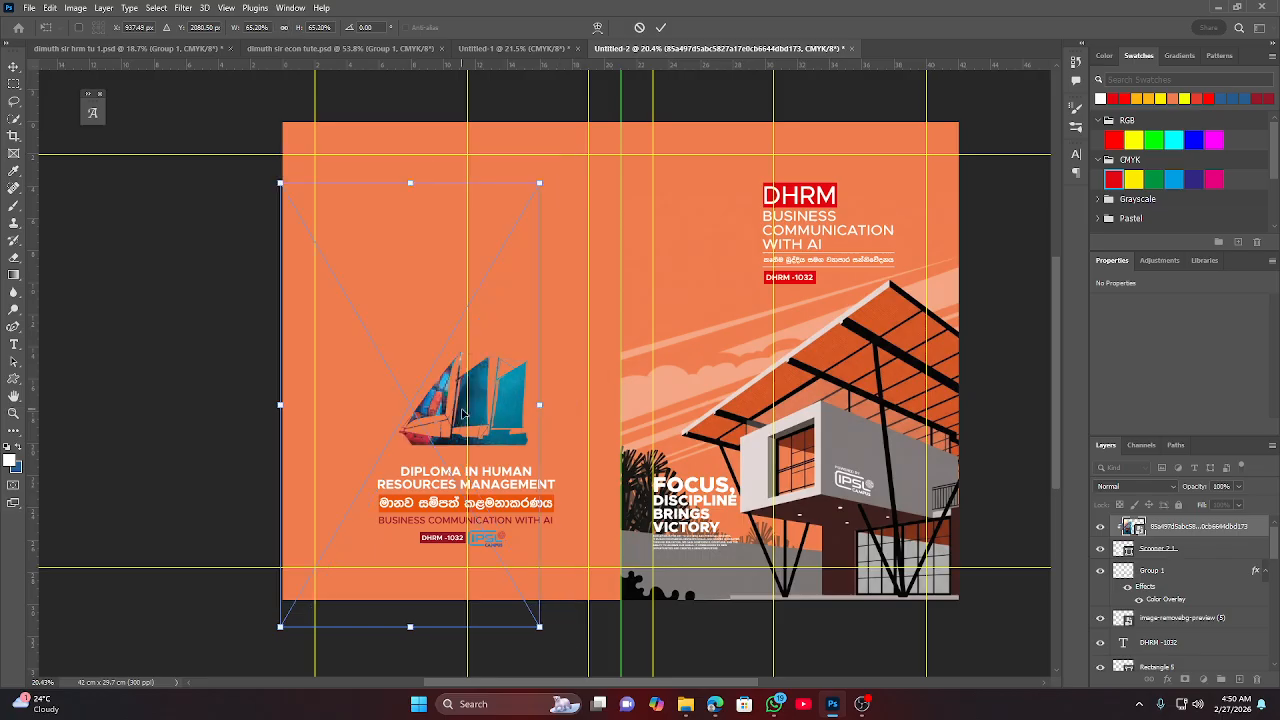
{"action": "left_click_drag", "start_coordinate": [463, 412], "coordinate": [518, 416]}
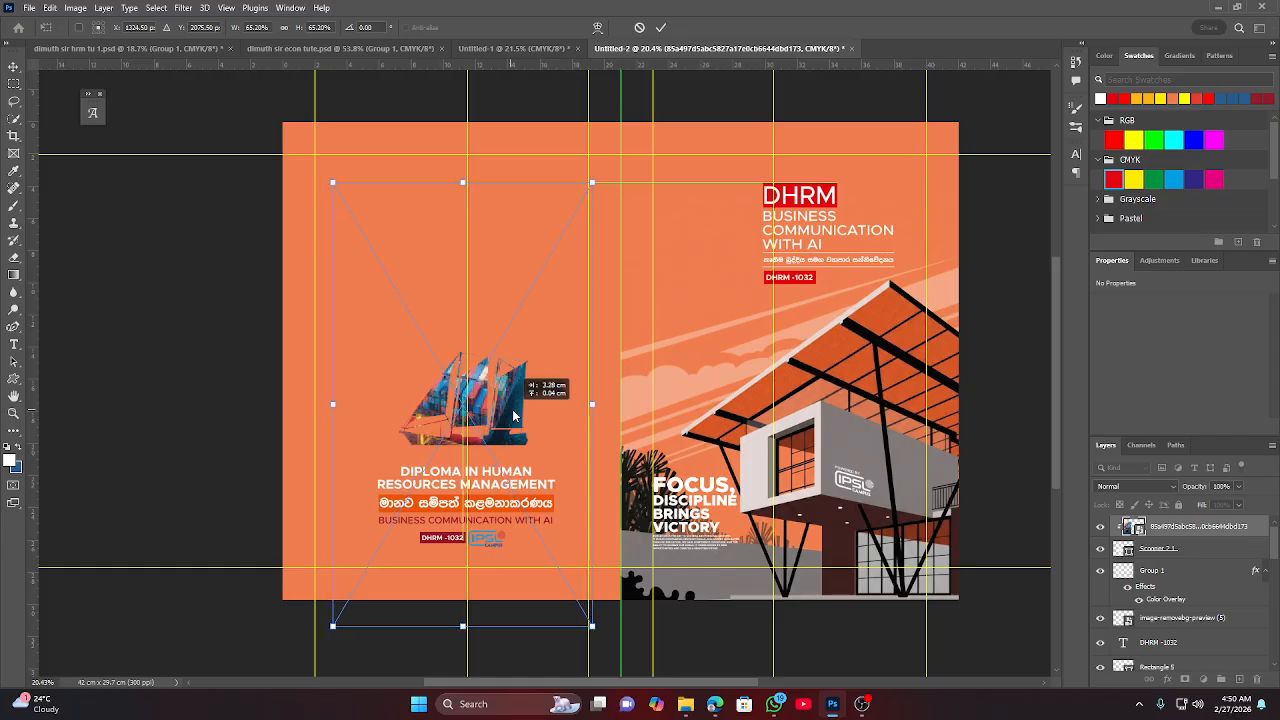
{"action": "left_click", "coordinate": [660, 27]}
{"action": "left_click", "coordinate": [157, 409]}
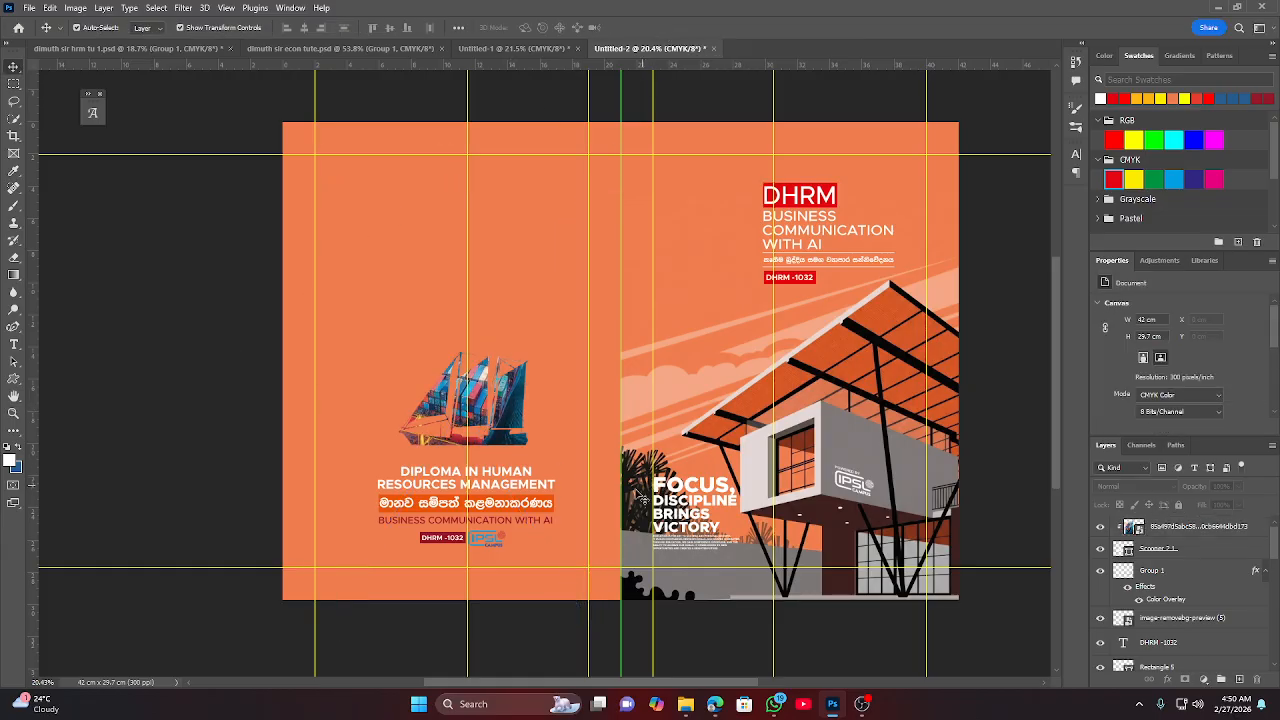
Examine the photo-filled ship silhouette up close and against the whole cover spread.
{"action": "scroll", "coordinate": [442, 388], "scroll_direction": "up", "scroll_amount": 2}
{"action": "scroll", "coordinate": [482, 430], "scroll_direction": "up", "scroll_amount": 2}
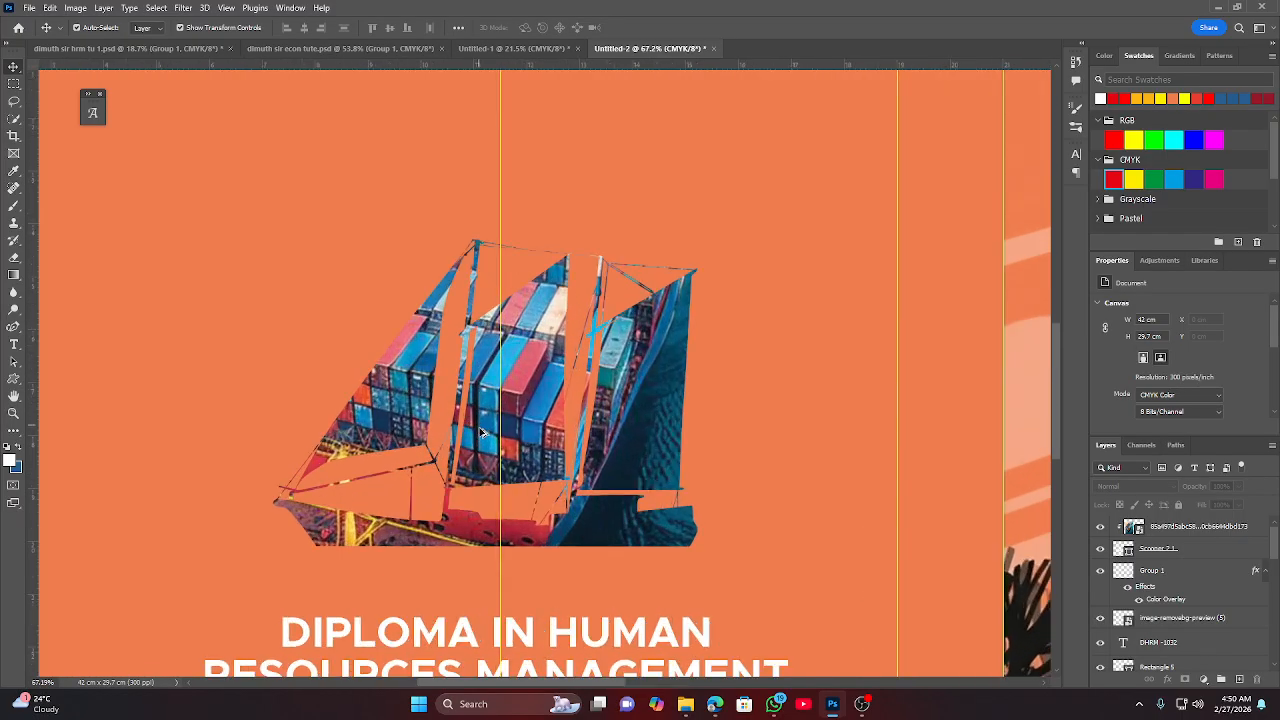
{"action": "scroll", "coordinate": [631, 395], "scroll_direction": "down", "scroll_amount": 2}
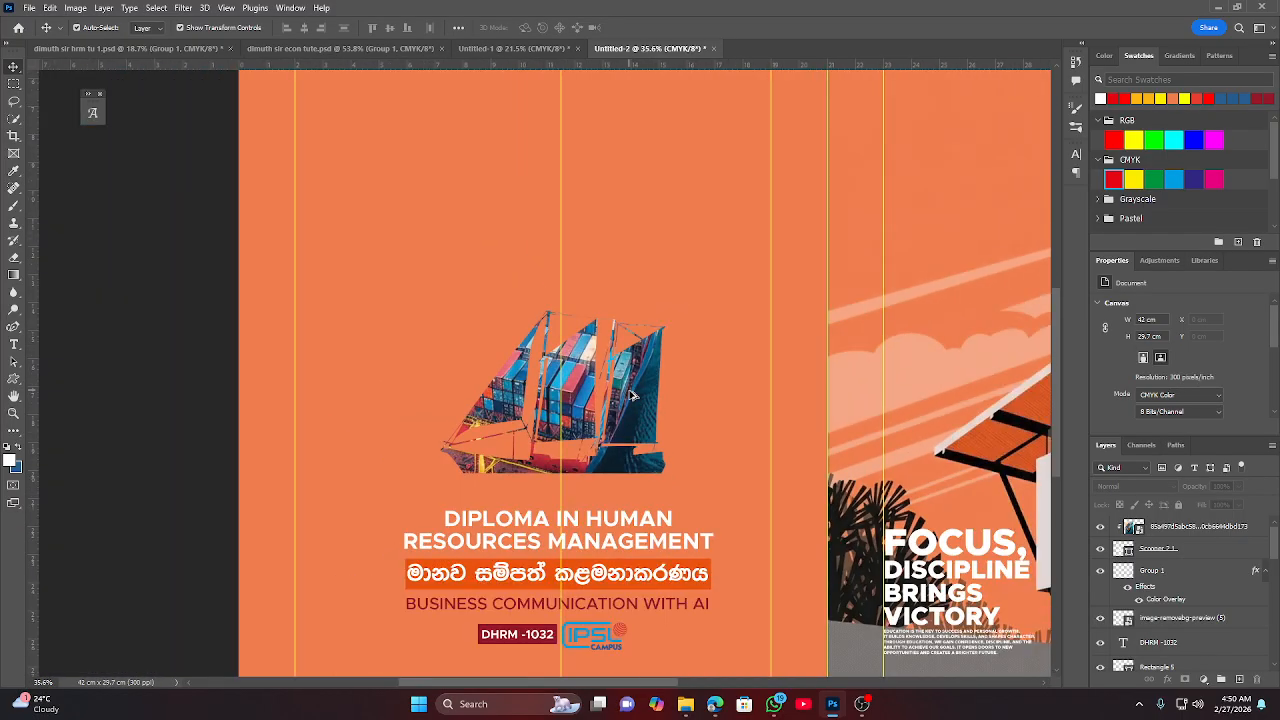
{"action": "scroll", "coordinate": [631, 395], "scroll_direction": "down", "scroll_amount": 2}
{"action": "scroll", "coordinate": [631, 396], "scroll_direction": "down", "scroll_amount": 2}
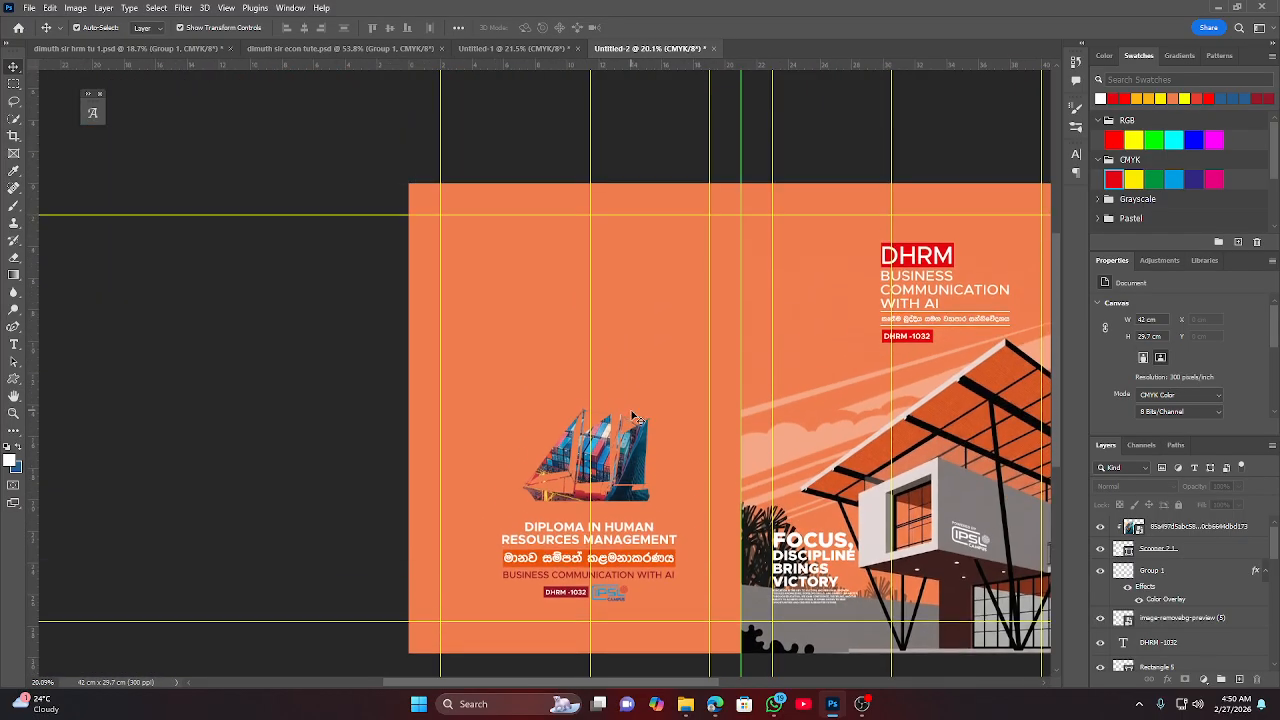
{"action": "scroll", "coordinate": [487, 457], "scroll_direction": "up", "scroll_amount": 1}
{"action": "scroll", "coordinate": [485, 455], "scroll_direction": "up", "scroll_amount": 1}
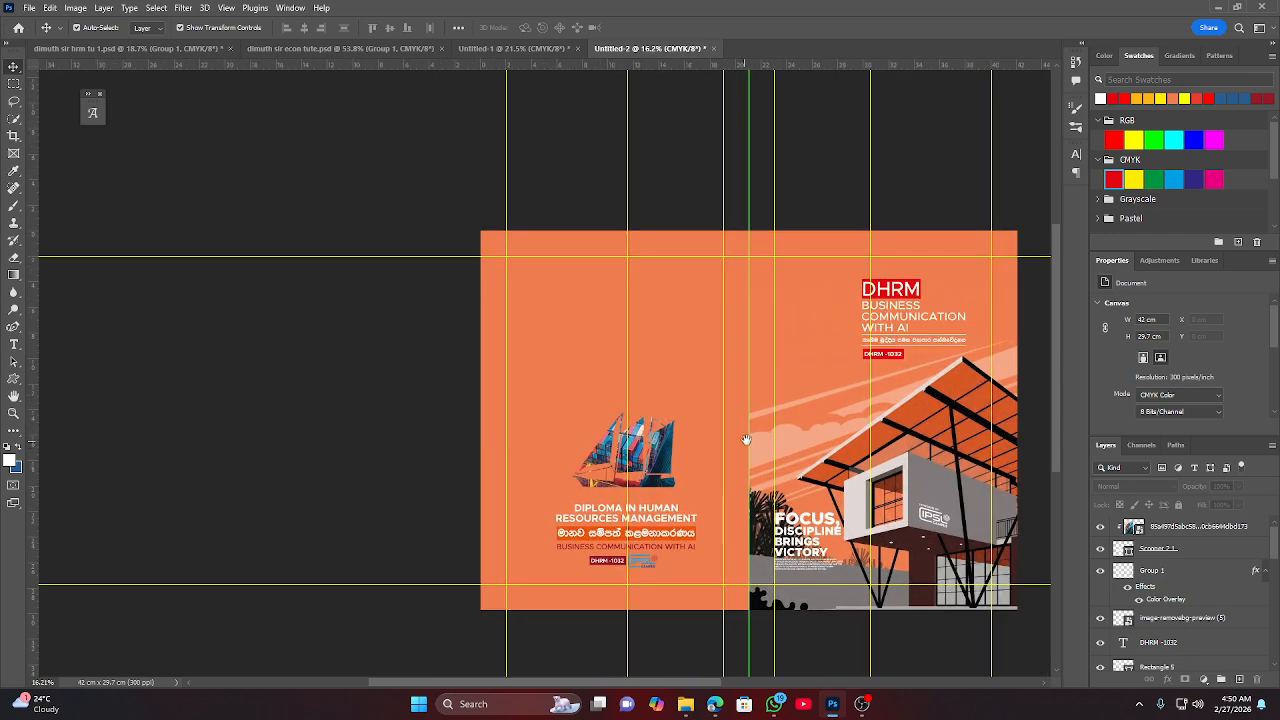
{"action": "left_click_drag", "start_coordinate": [745, 439], "coordinate": [502, 428]}
{"action": "scroll", "coordinate": [500, 428], "scroll_direction": "down", "scroll_amount": 2}
{"action": "scroll", "coordinate": [502, 428], "scroll_direction": "down", "scroll_amount": 1}
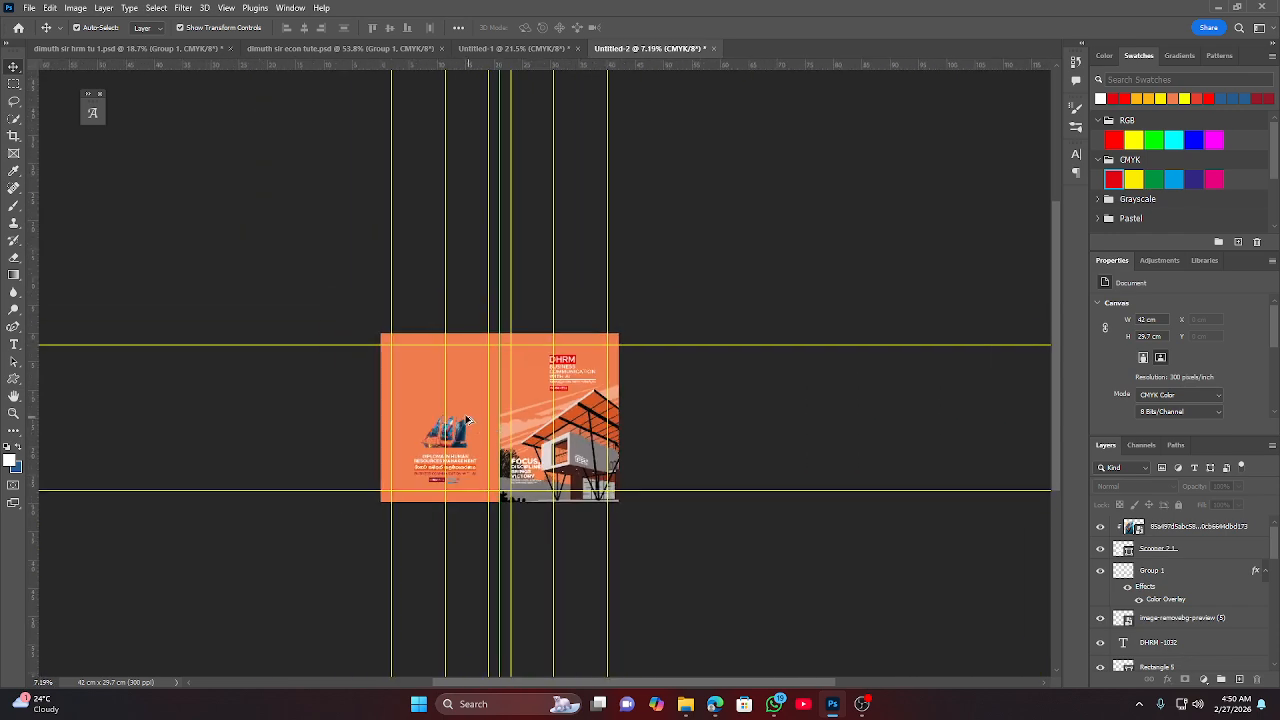
{"action": "scroll", "coordinate": [490, 425], "scroll_direction": "up", "scroll_amount": 5}
{"action": "scroll", "coordinate": [462, 418], "scroll_direction": "down", "scroll_amount": 3}
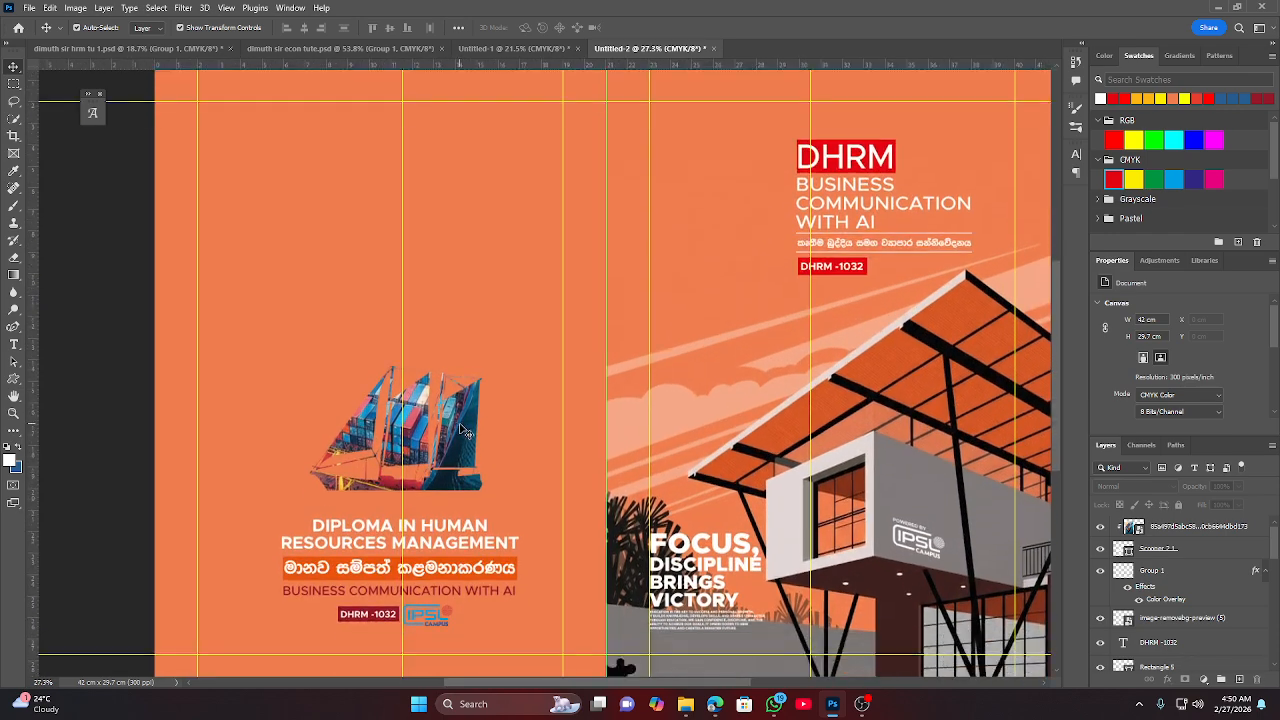
Delete the clipped container-ship photo and the Scooner 2 shape from the back cover.
{"action": "left_click", "coordinate": [460, 372]}
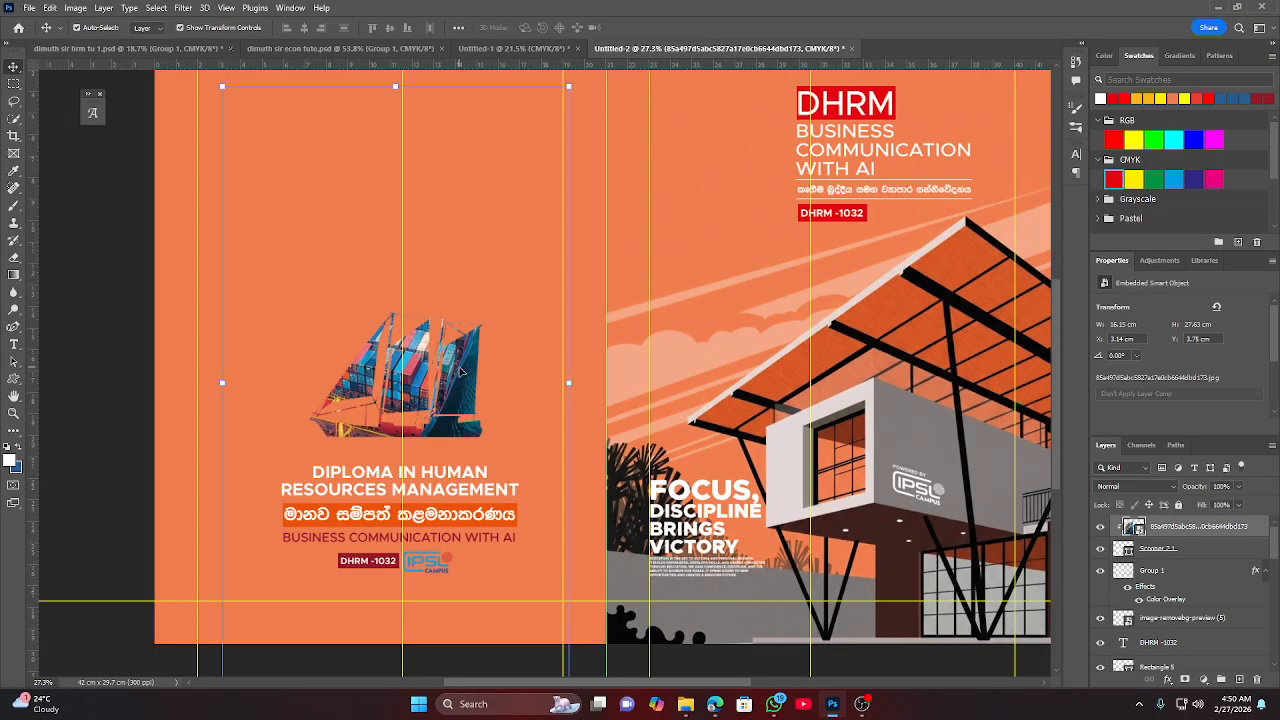
{"action": "key", "text": "Delete"}
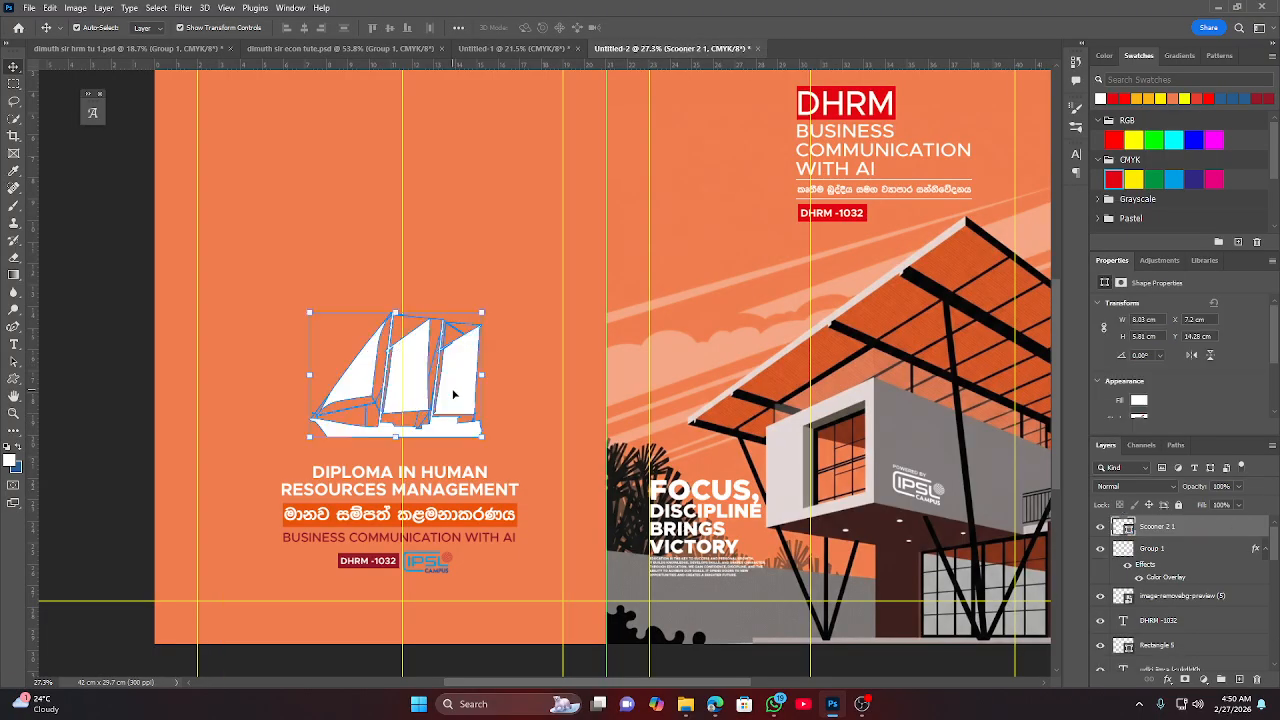
{"action": "key", "text": "Delete"}
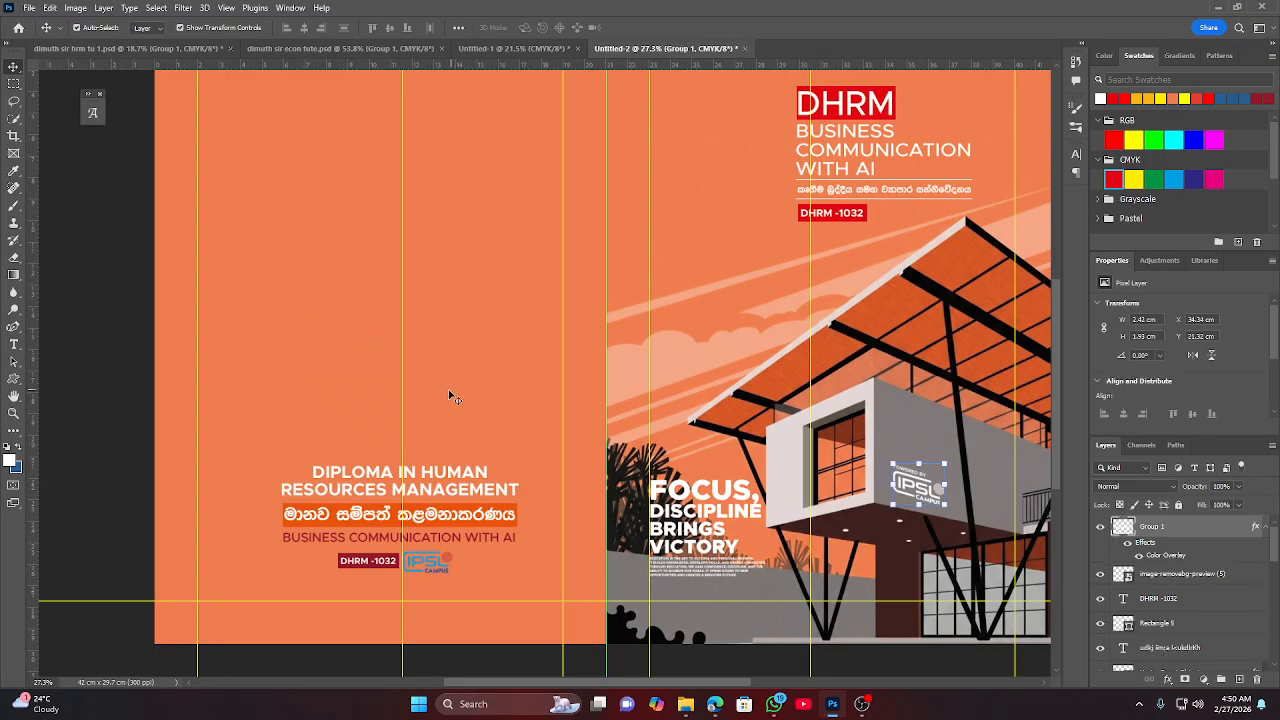
Draw a white Yacht custom shape about 1073 × 358 px and position it just above the Diploma title on the back cover.
{"action": "left_click", "coordinate": [13, 380]}
{"action": "left_click", "coordinate": [539, 29]}
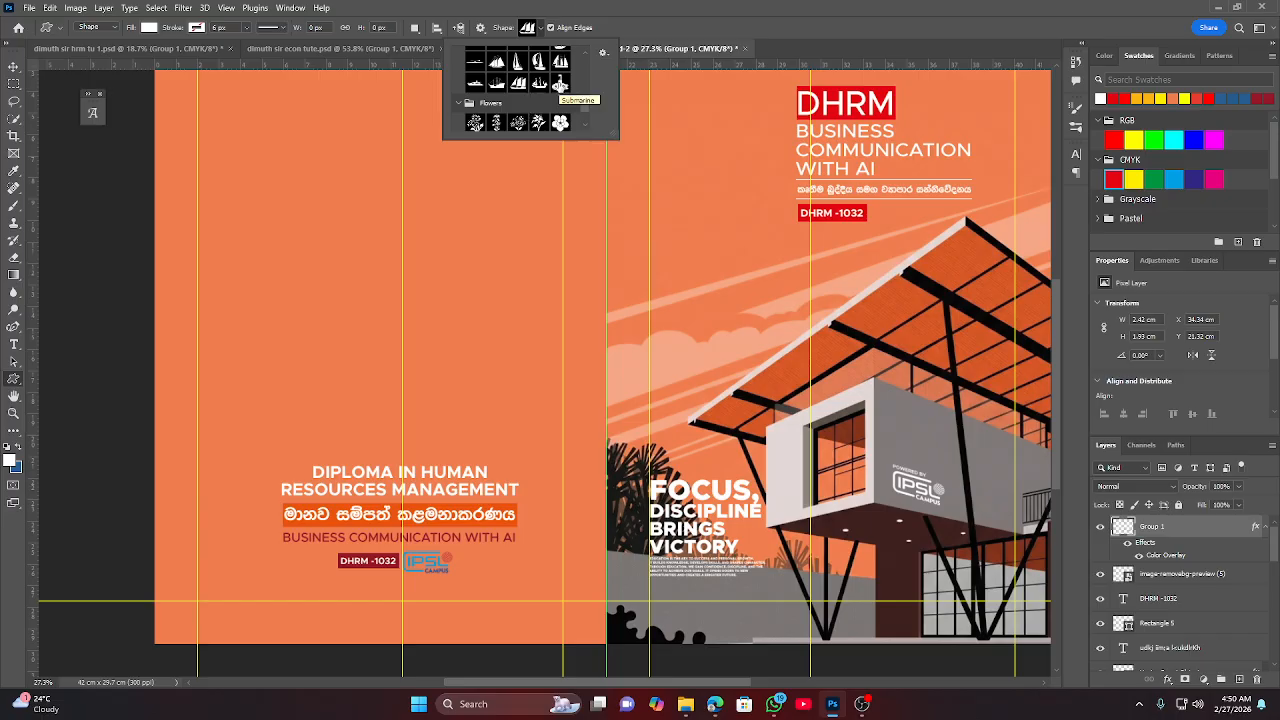
{"action": "left_click", "coordinate": [475, 82]}
{"action": "left_click_drag", "start_coordinate": [303, 325], "coordinate": [502, 444]}
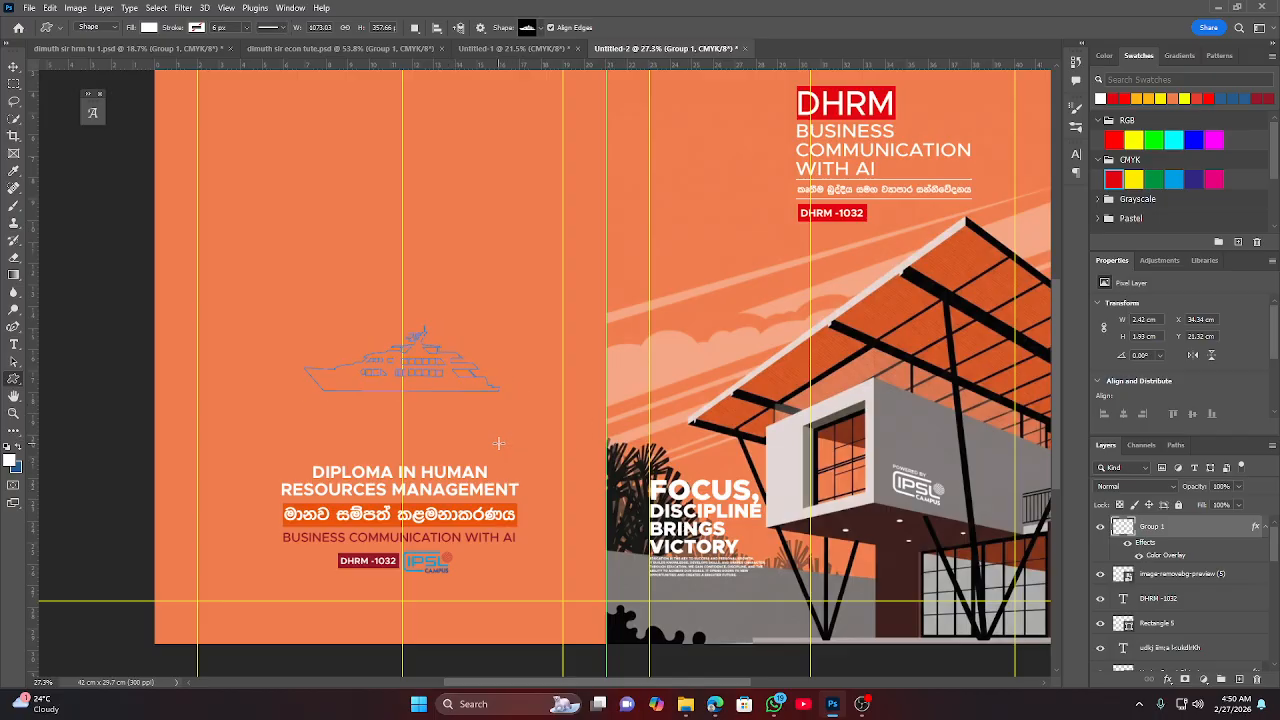
{"action": "left_click", "coordinate": [13, 66]}
{"action": "left_click", "coordinate": [86, 251]}
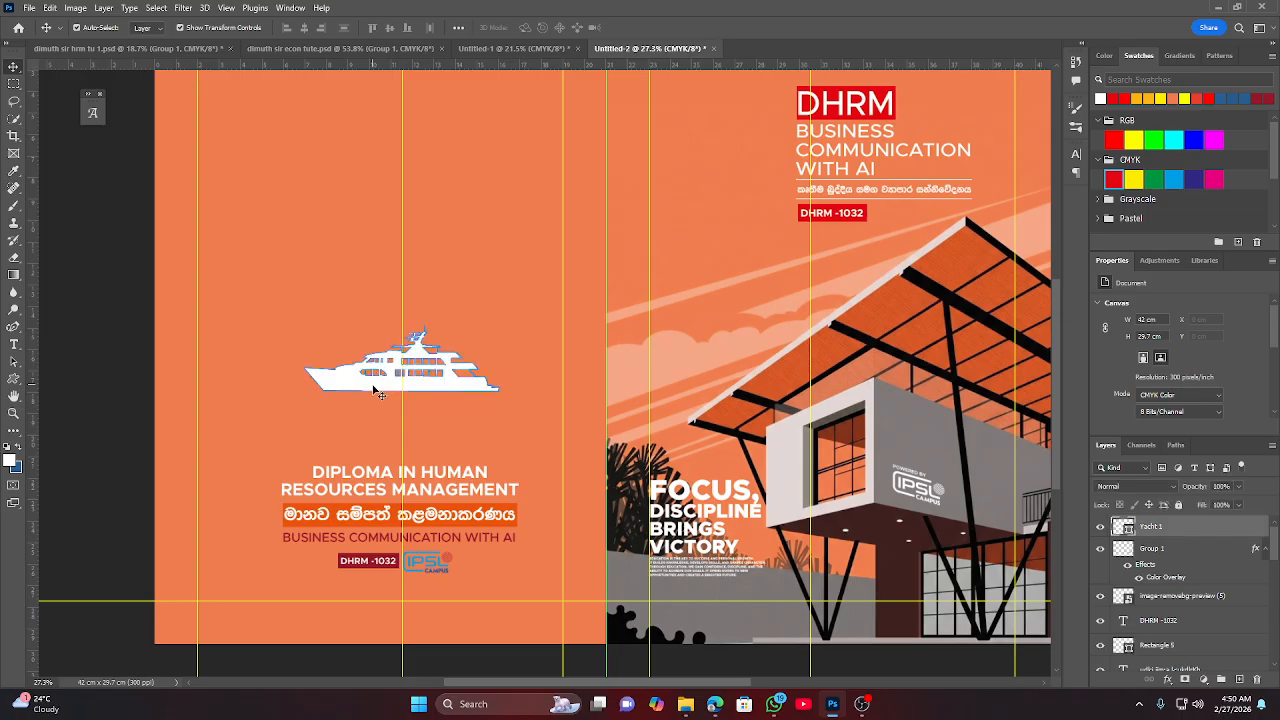
{"action": "left_click_drag", "start_coordinate": [380, 393], "coordinate": [366, 427]}
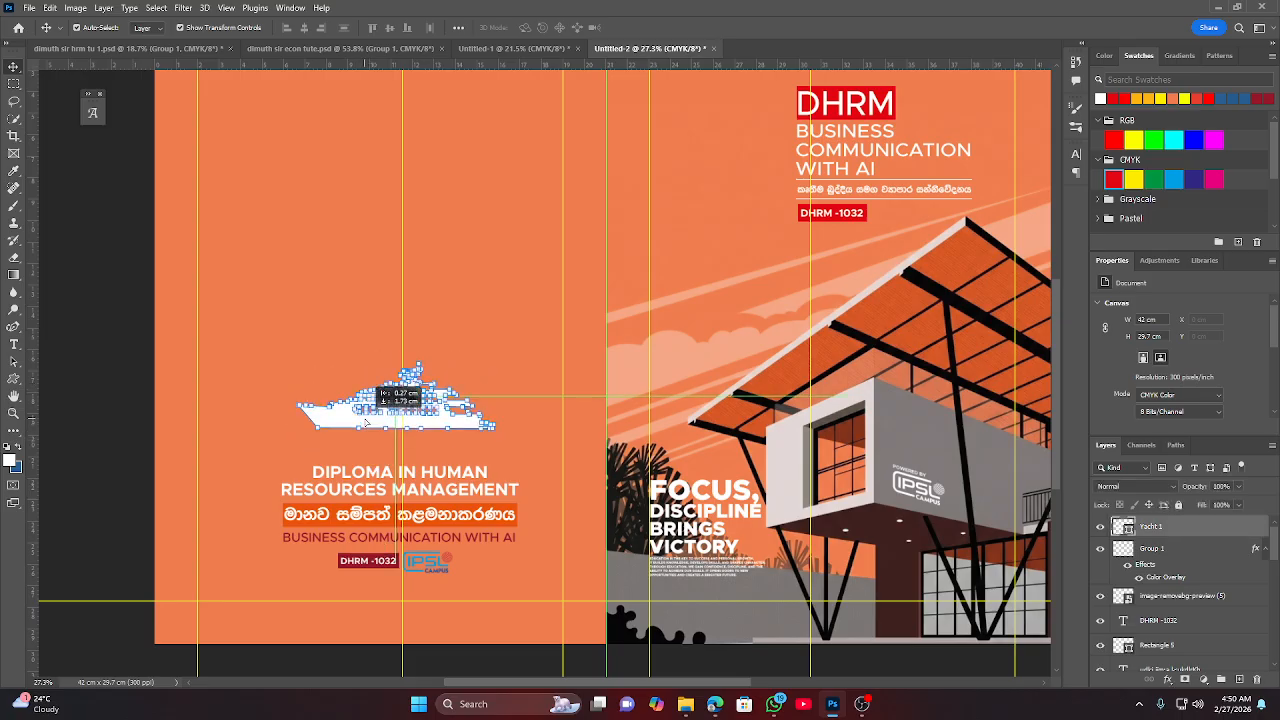
{"action": "left_click", "coordinate": [103, 418]}
Place the illustration of the black-haired woman from the Downloads folder into the cover and position it over the yacht silhouette.
{"action": "scroll", "coordinate": [460, 450], "scroll_direction": "down", "scroll_amount": 3}
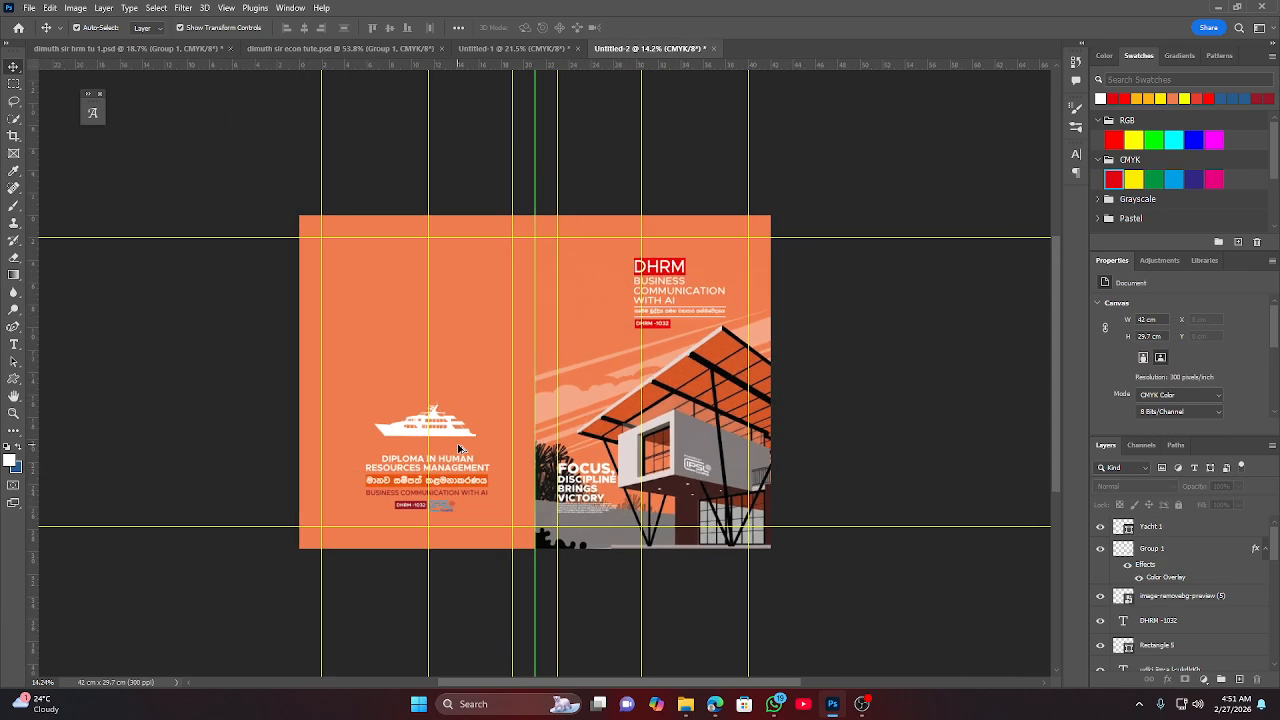
{"action": "scroll", "coordinate": [460, 449], "scroll_direction": "up", "scroll_amount": 4}
{"action": "left_click", "coordinate": [447, 420]}
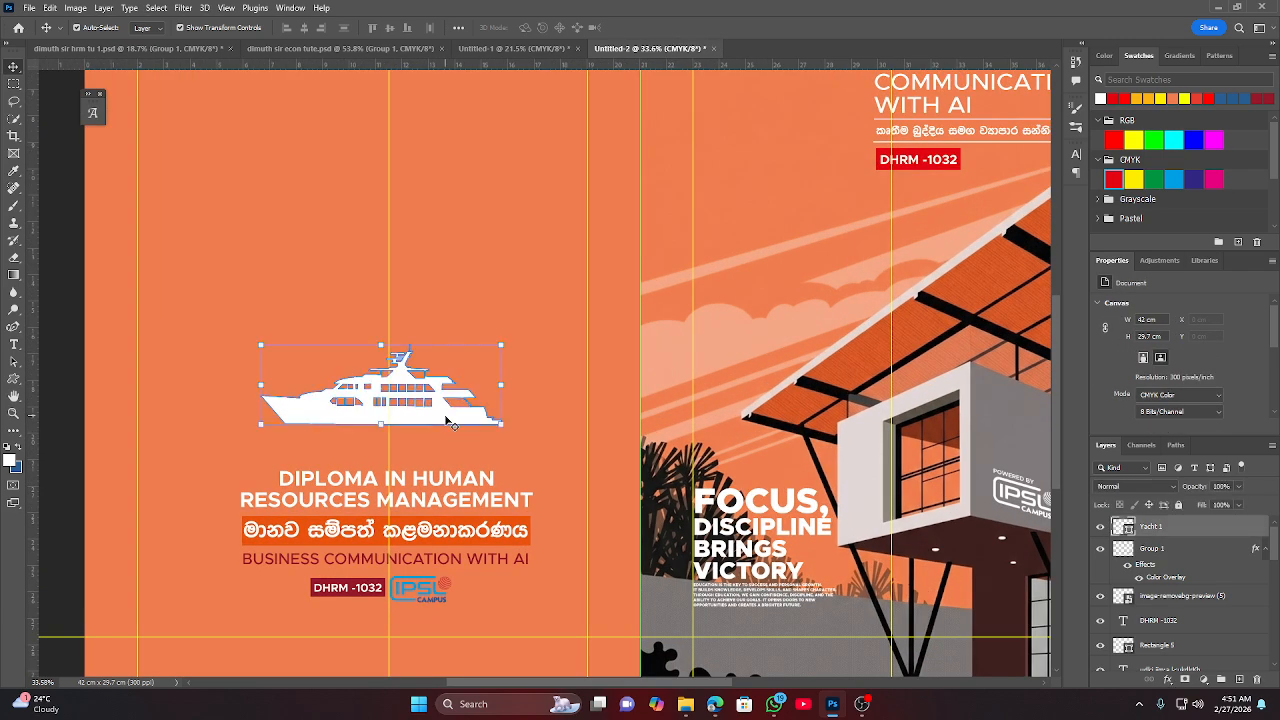
{"action": "left_click", "coordinate": [714, 704]}
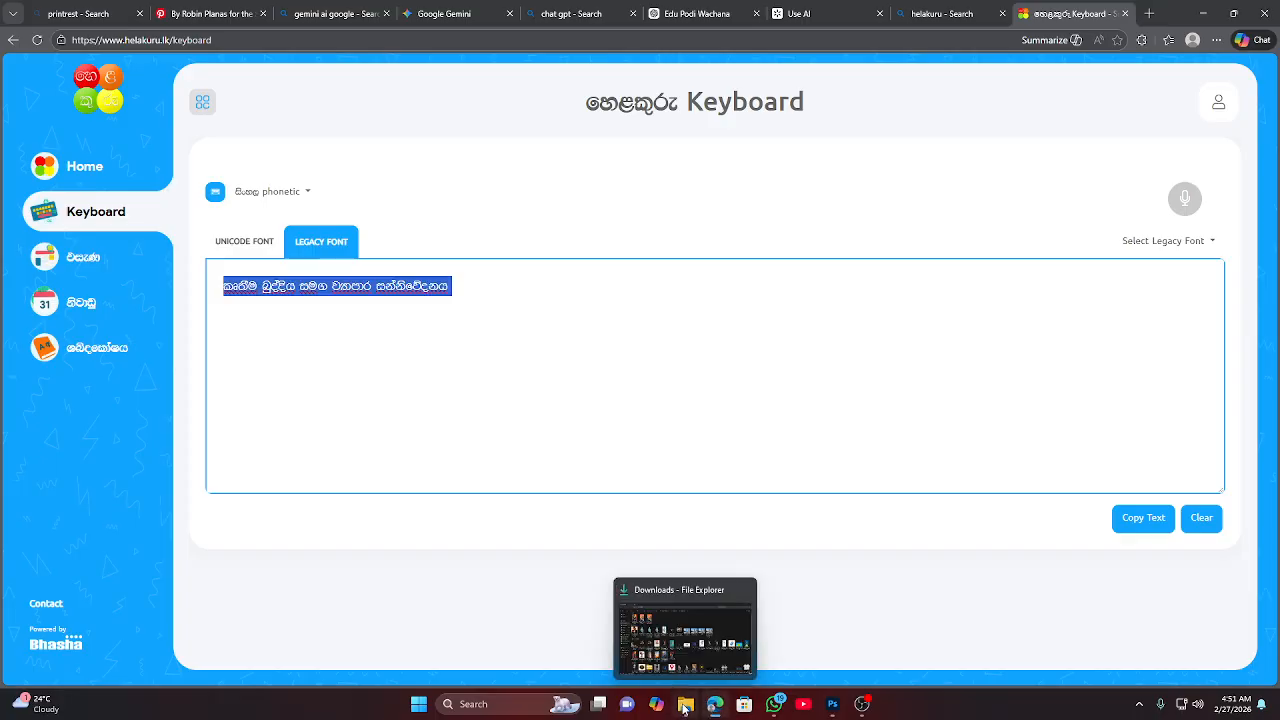
{"action": "left_click", "coordinate": [685, 706]}
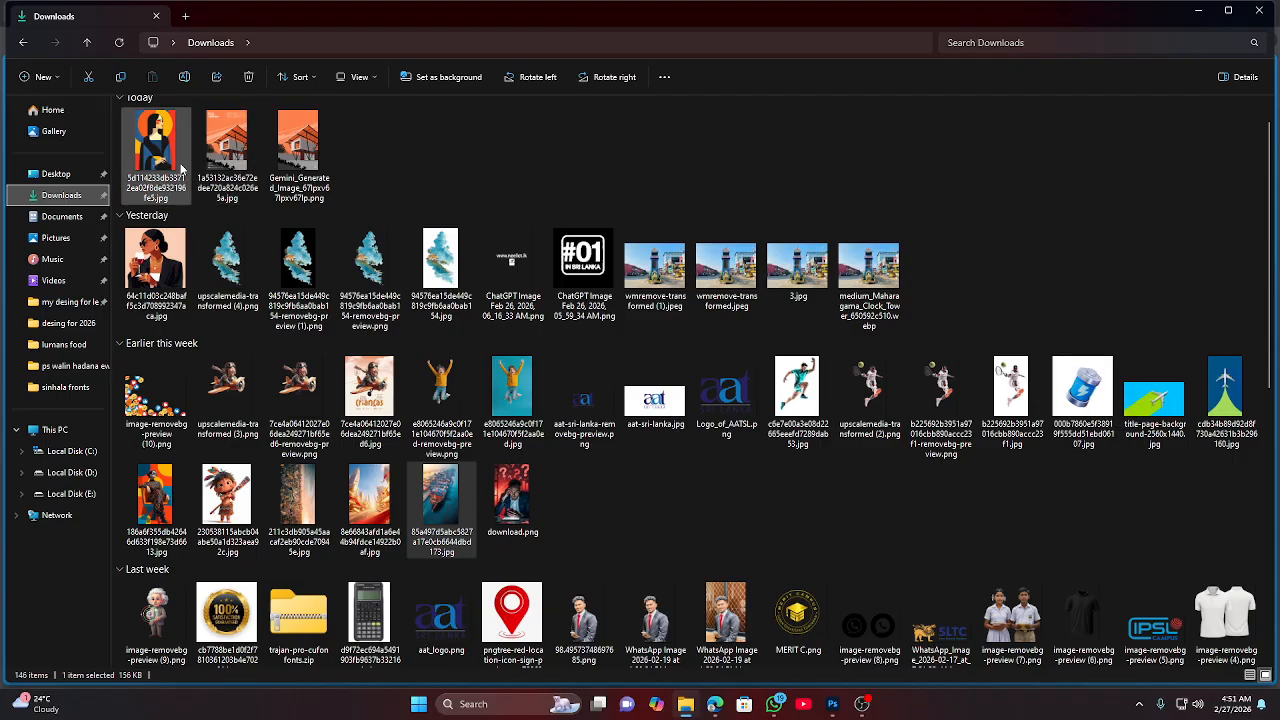
{"action": "left_click_drag", "start_coordinate": [158, 143], "coordinate": [407, 415]}
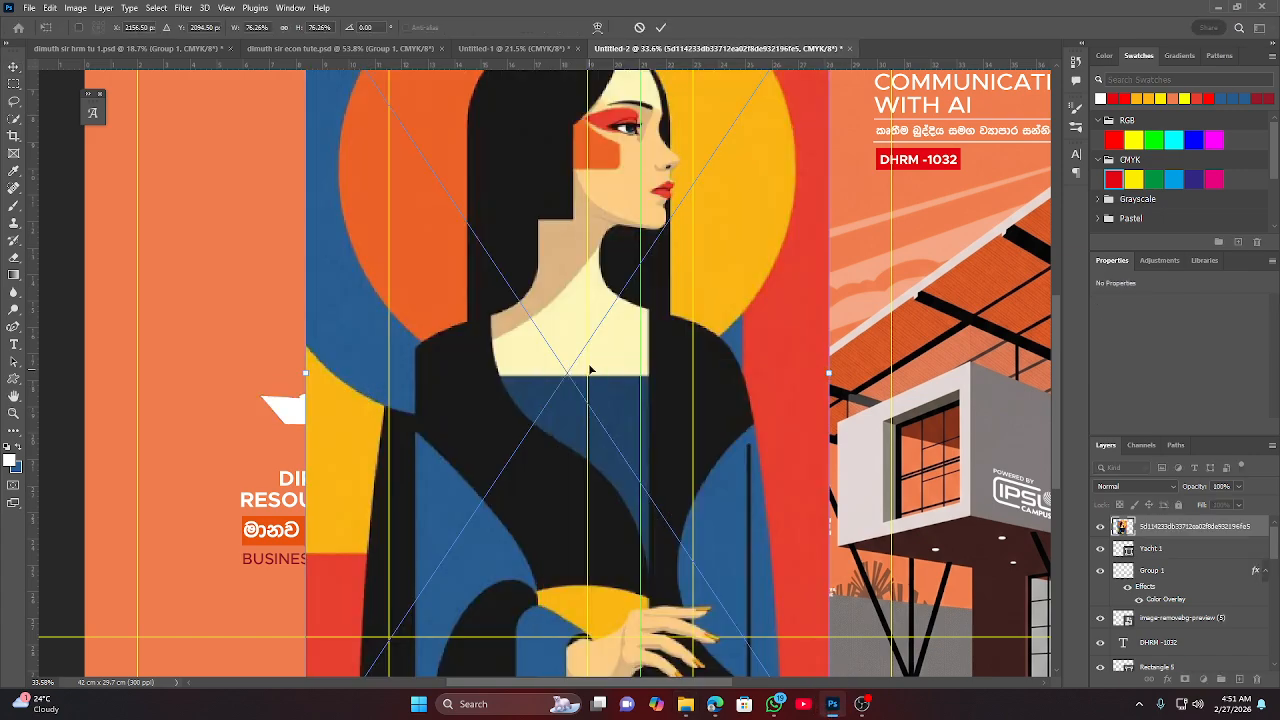
{"action": "left_click_drag", "start_coordinate": [605, 361], "coordinate": [443, 372]}
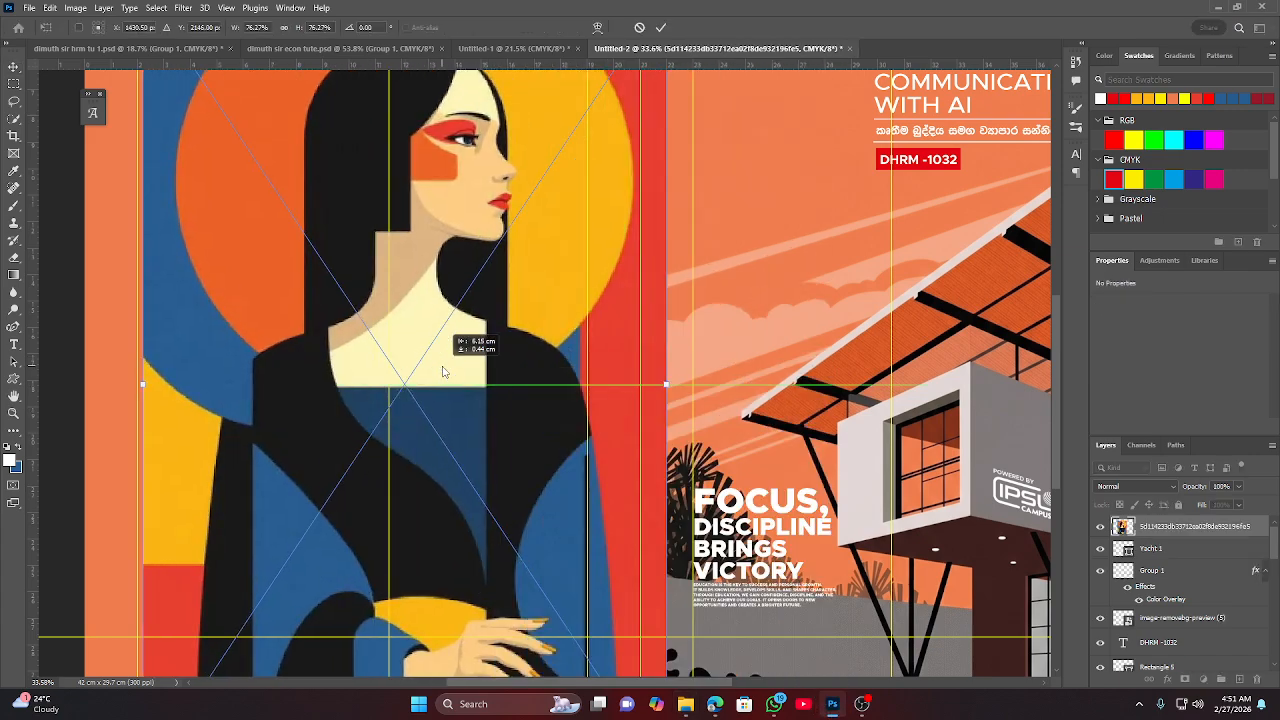
{"action": "left_click", "coordinate": [663, 28]}
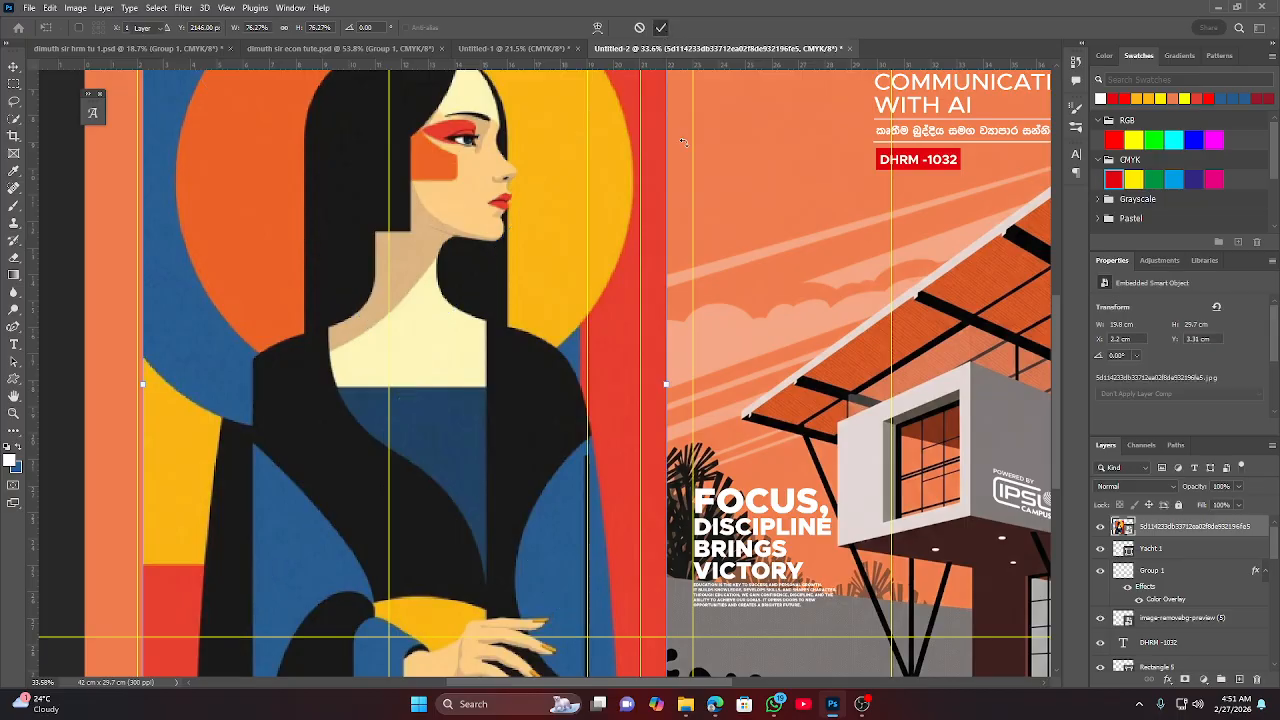
Apply a clipping mask so the placed woman illustration fills only the yacht silhouette.
{"action": "right_click", "coordinate": [1259, 528]}
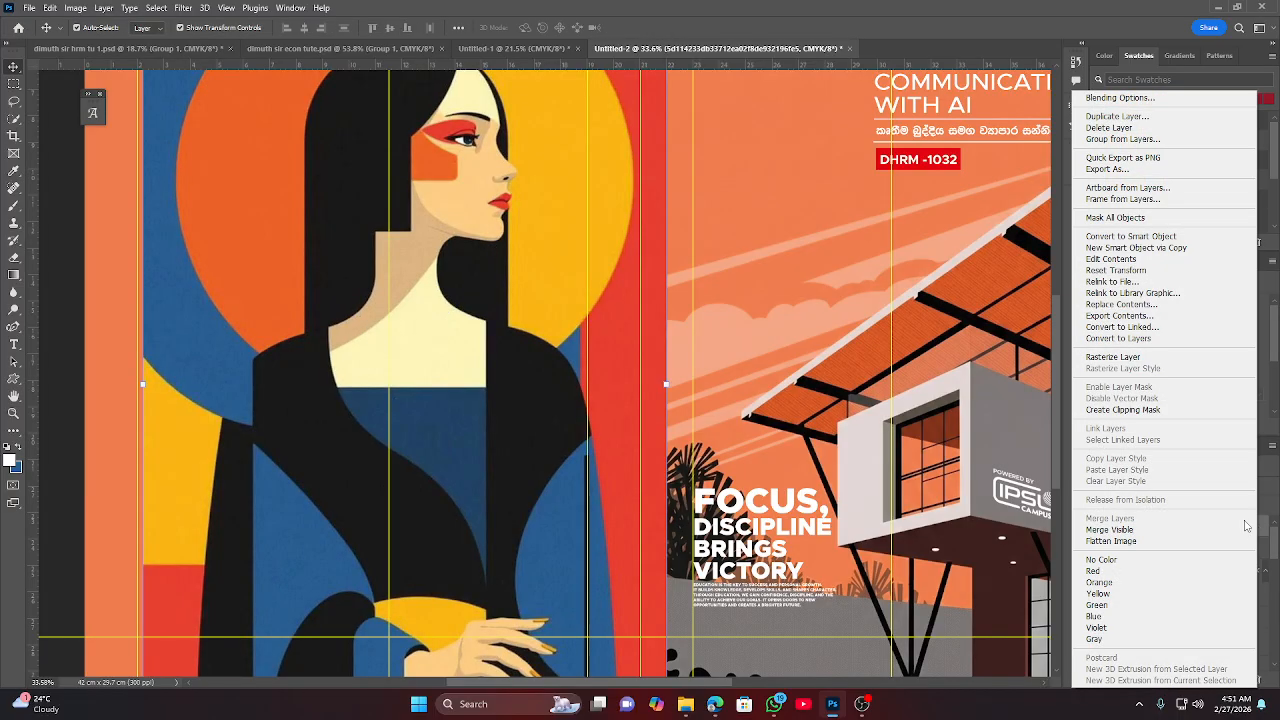
{"action": "left_click", "coordinate": [1120, 409]}
{"action": "scroll", "coordinate": [408, 422], "scroll_direction": "down", "scroll_amount": 3}
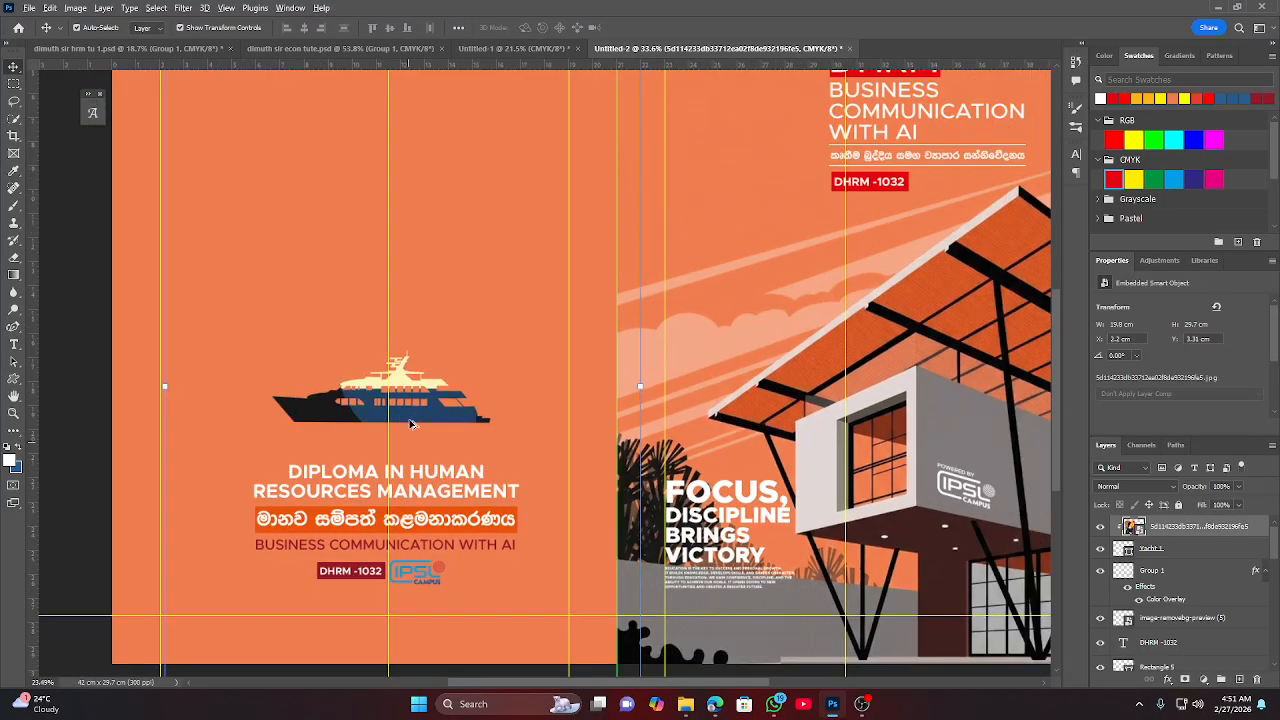
{"action": "left_click", "coordinate": [155, 423]}
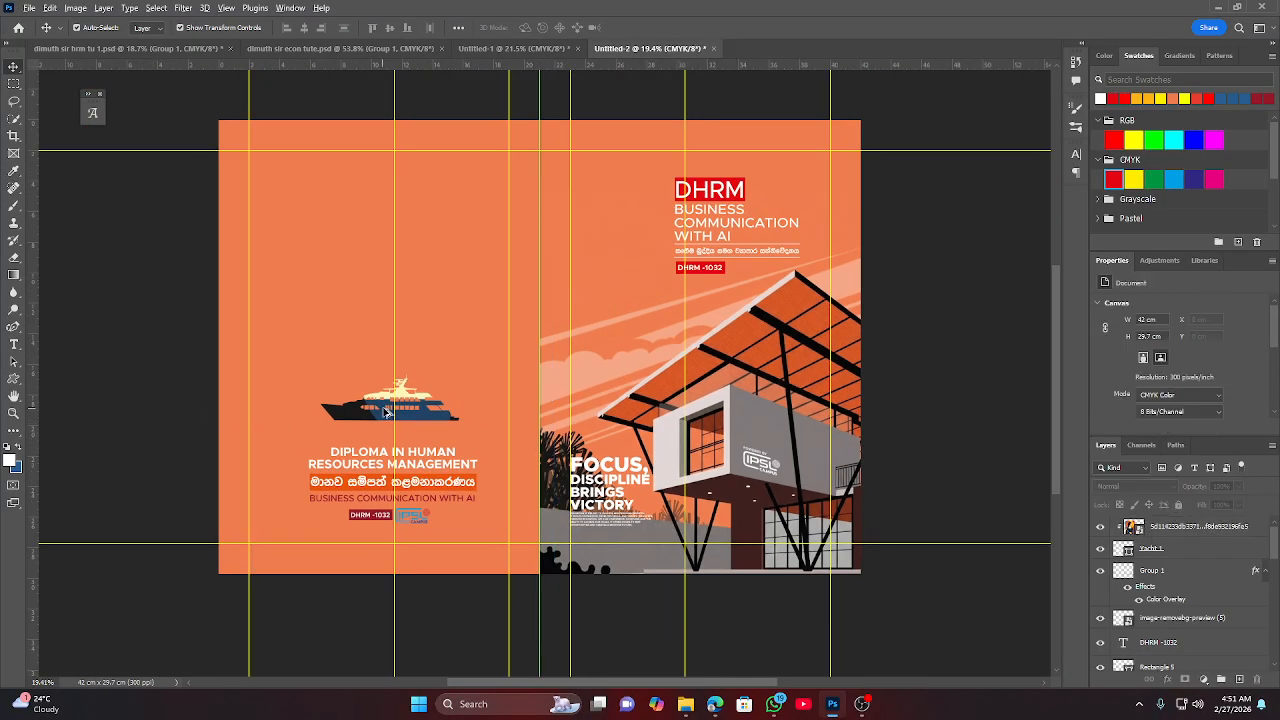
{"action": "scroll", "coordinate": [385, 414], "scroll_direction": "up", "scroll_amount": 5}
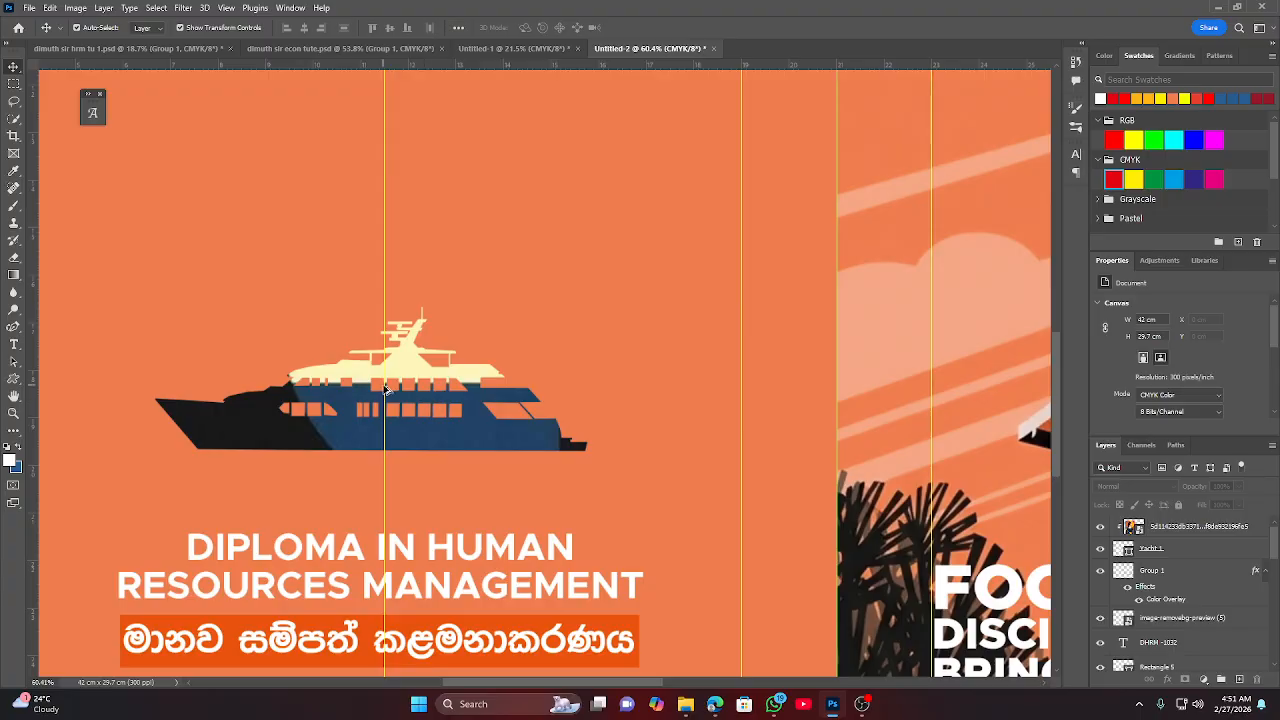
{"action": "scroll", "coordinate": [385, 390], "scroll_direction": "down", "scroll_amount": 2}
{"action": "scroll", "coordinate": [408, 416], "scroll_direction": "down", "scroll_amount": 2}
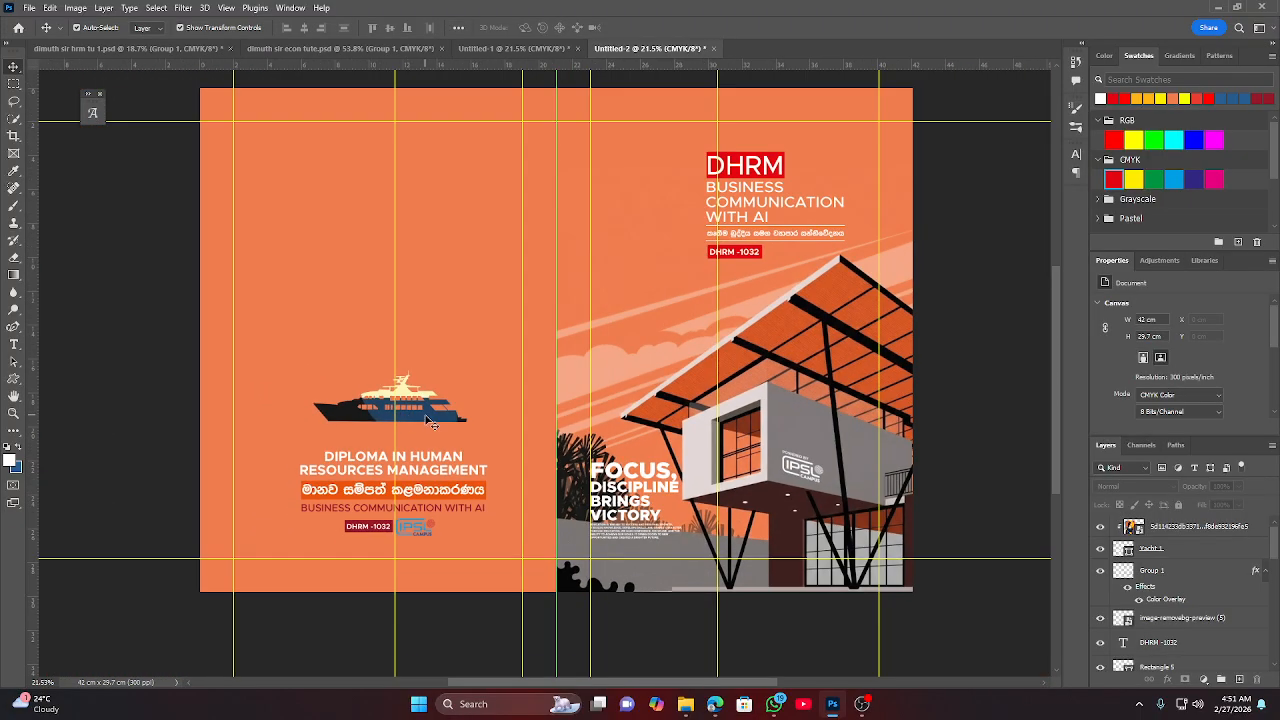
Try scaling the clipped illustration to 35.87% and repositioning it over the yacht.
{"action": "left_click", "coordinate": [480, 380]}
{"action": "left_click", "coordinate": [576, 396]}
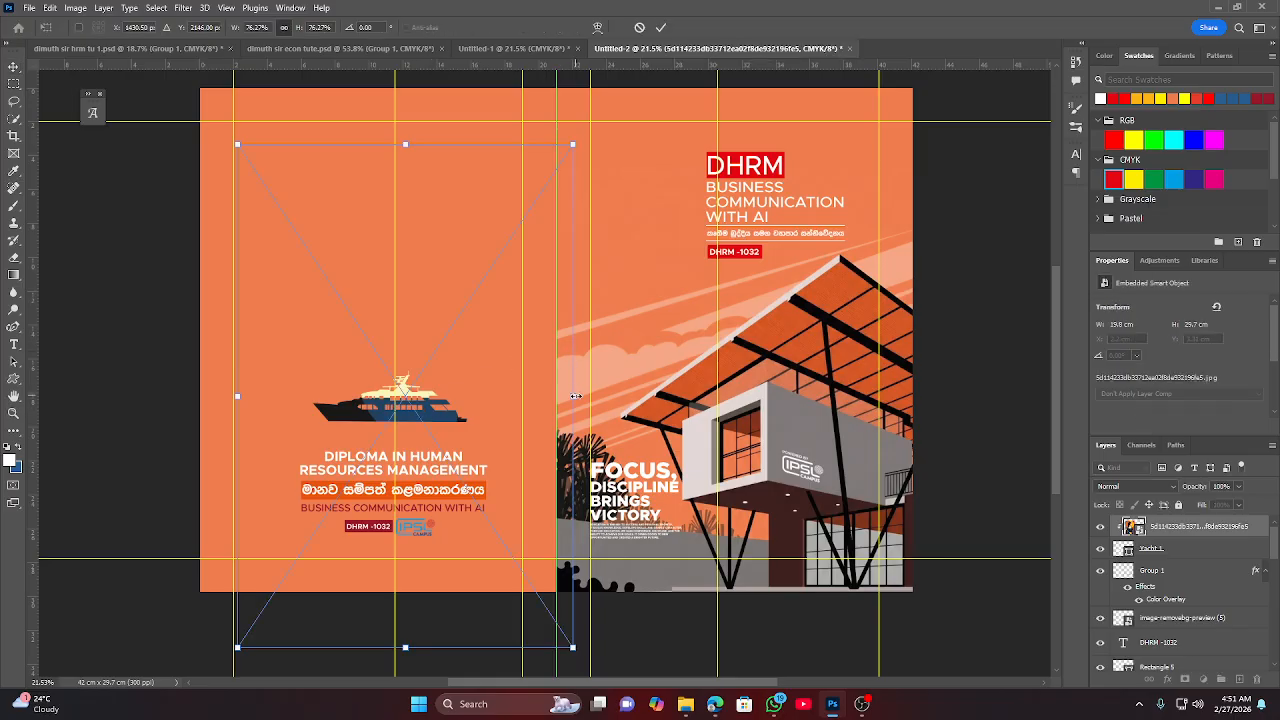
{"action": "left_click_drag", "start_coordinate": [576, 396], "coordinate": [433, 390]}
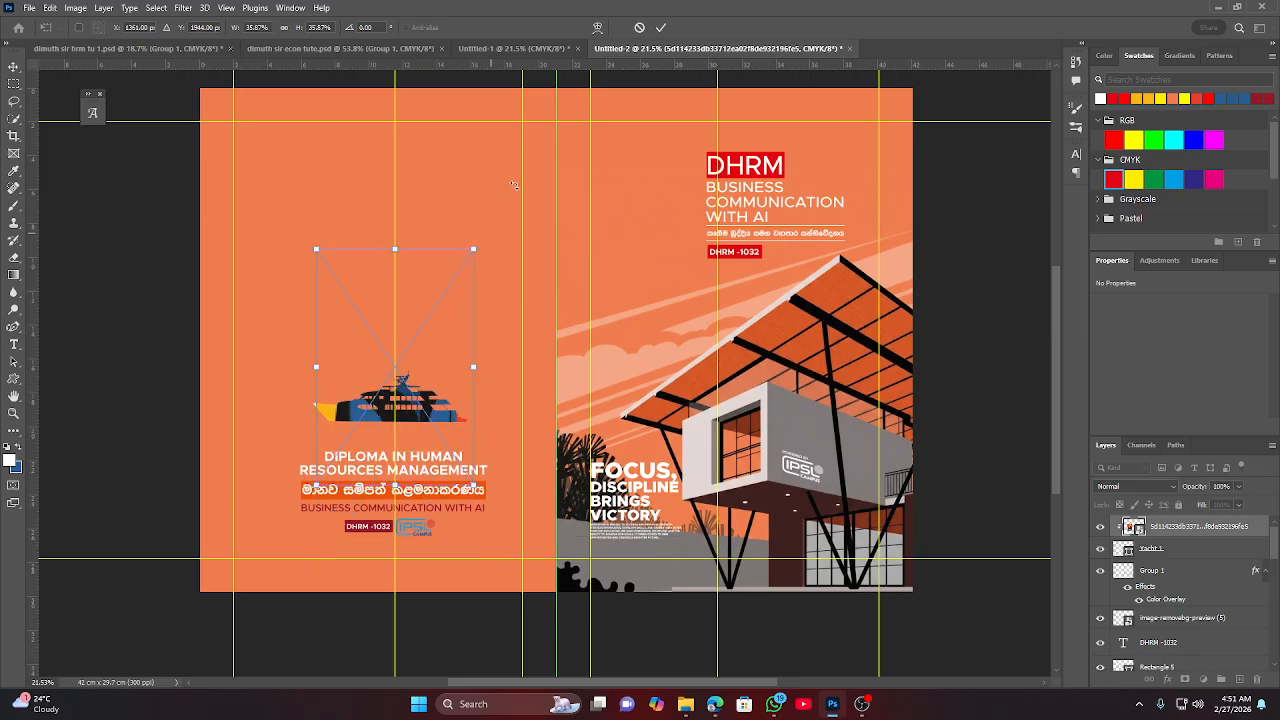
{"action": "left_click", "coordinate": [660, 27]}
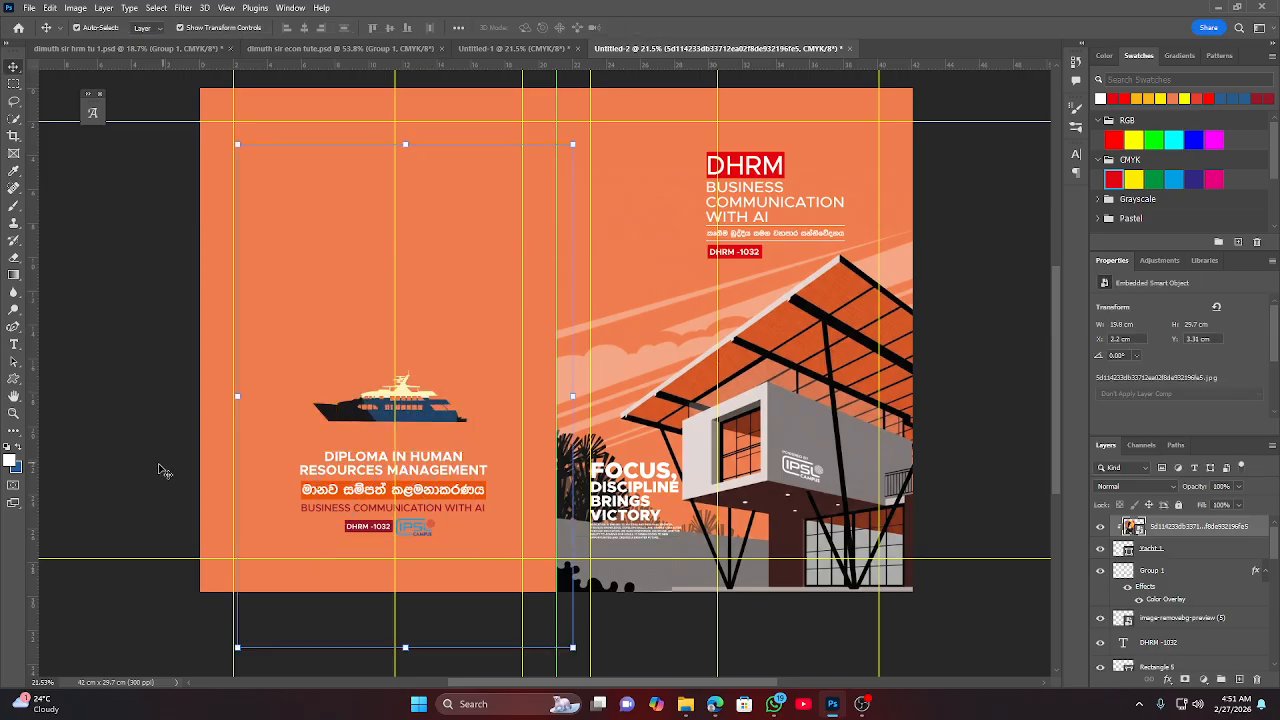
{"action": "left_click", "coordinate": [197, 442]}
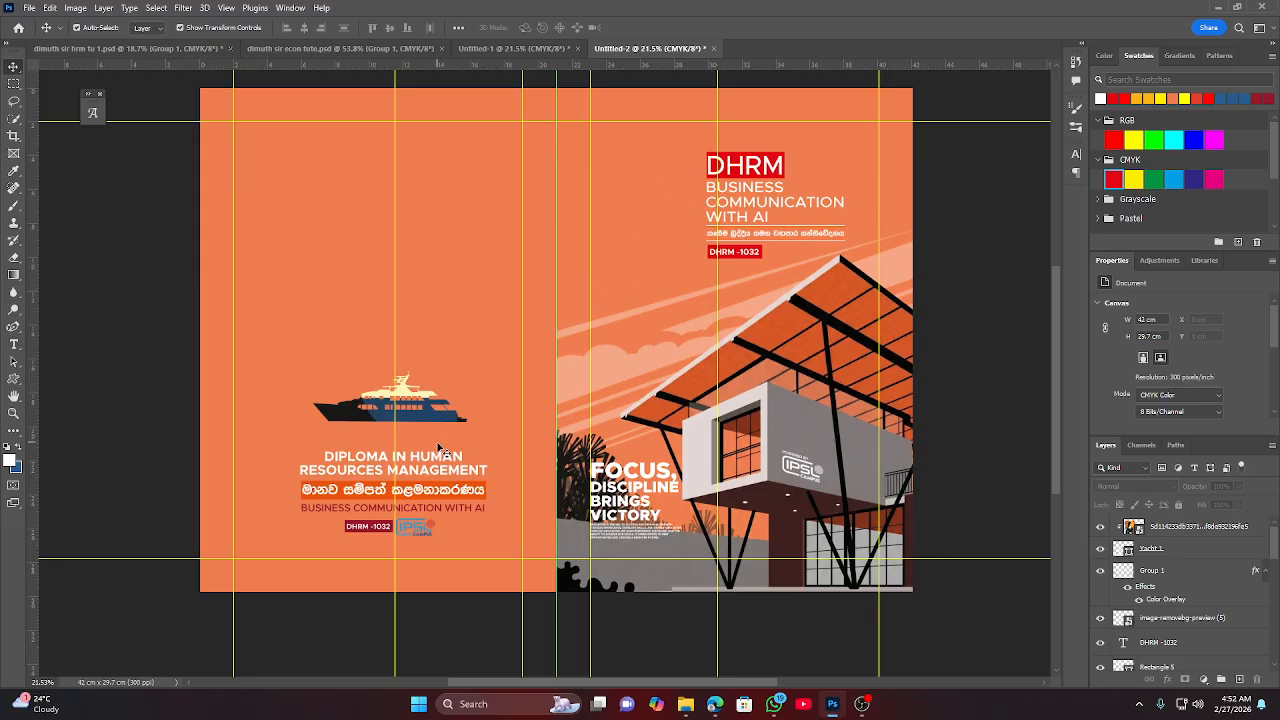
Examine the artwork-filled yacht up close and against the whole cover spread.
{"action": "scroll", "coordinate": [672, 514], "scroll_direction": "up", "scroll_amount": 4}
{"action": "scroll", "coordinate": [652, 496], "scroll_direction": "down", "scroll_amount": 4}
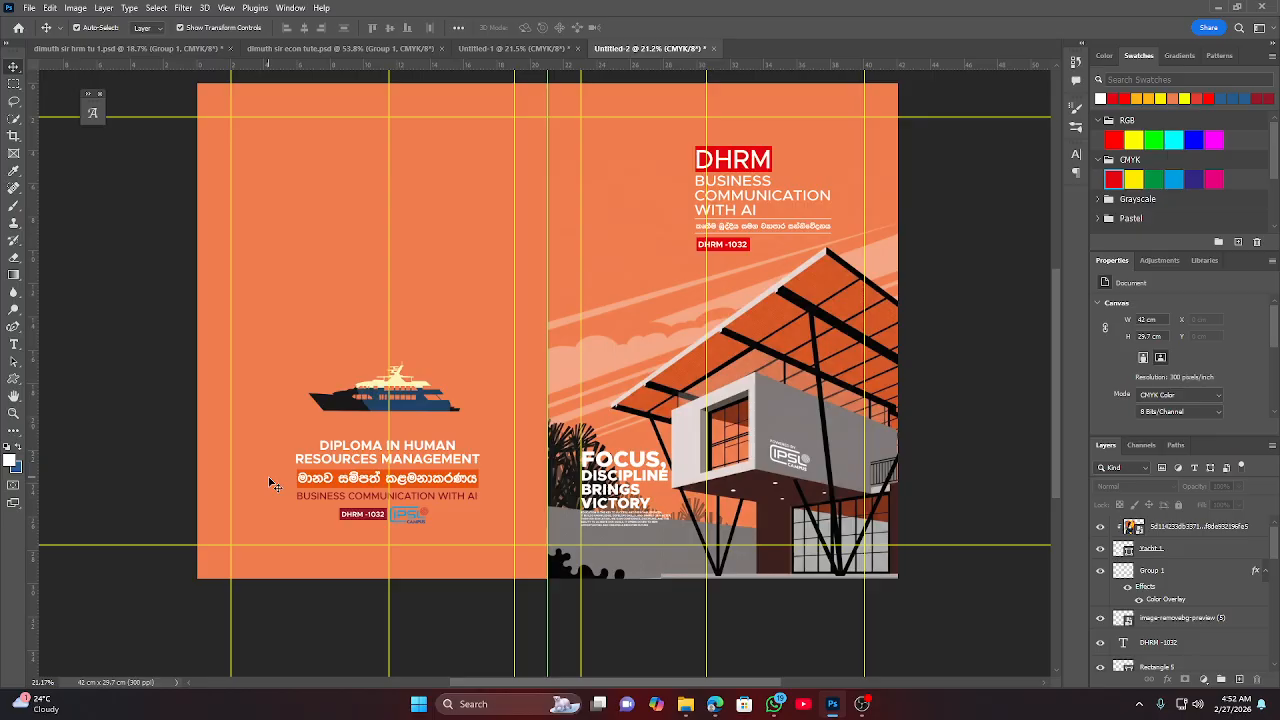
{"action": "scroll", "coordinate": [433, 452], "scroll_direction": "up", "scroll_amount": 3}
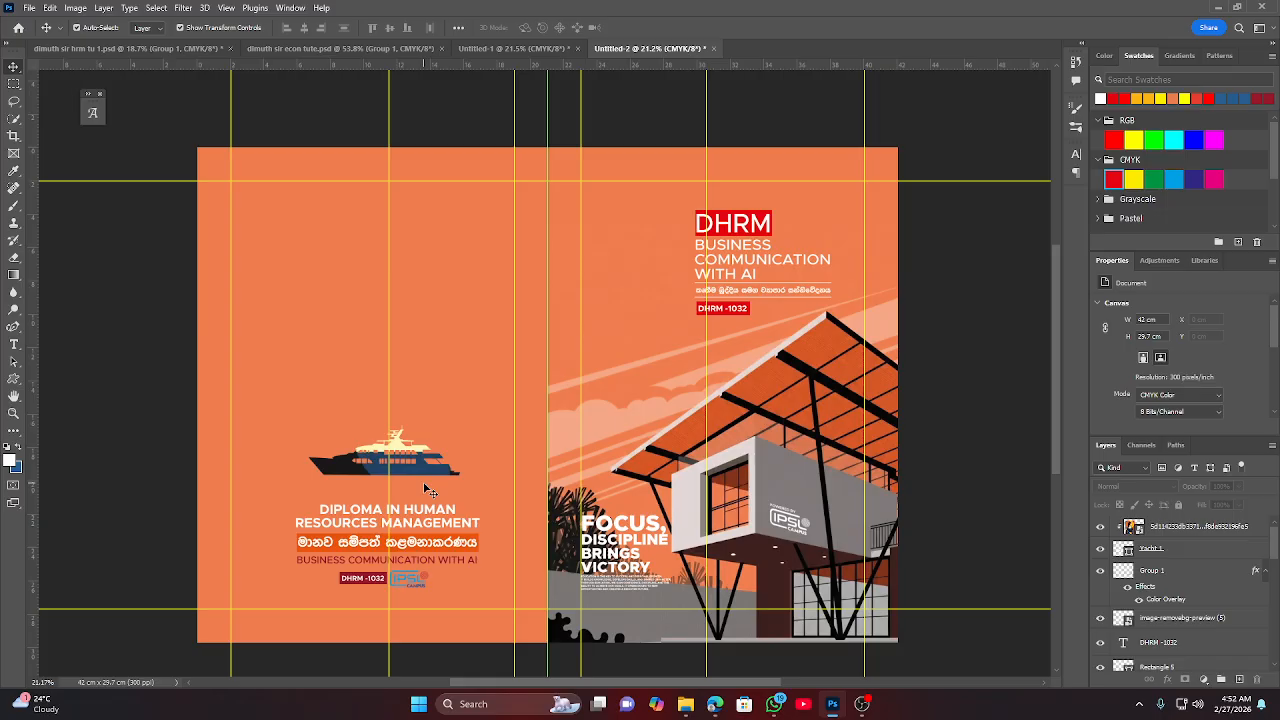
{"action": "scroll", "coordinate": [422, 487], "scroll_direction": "up", "scroll_amount": 3}
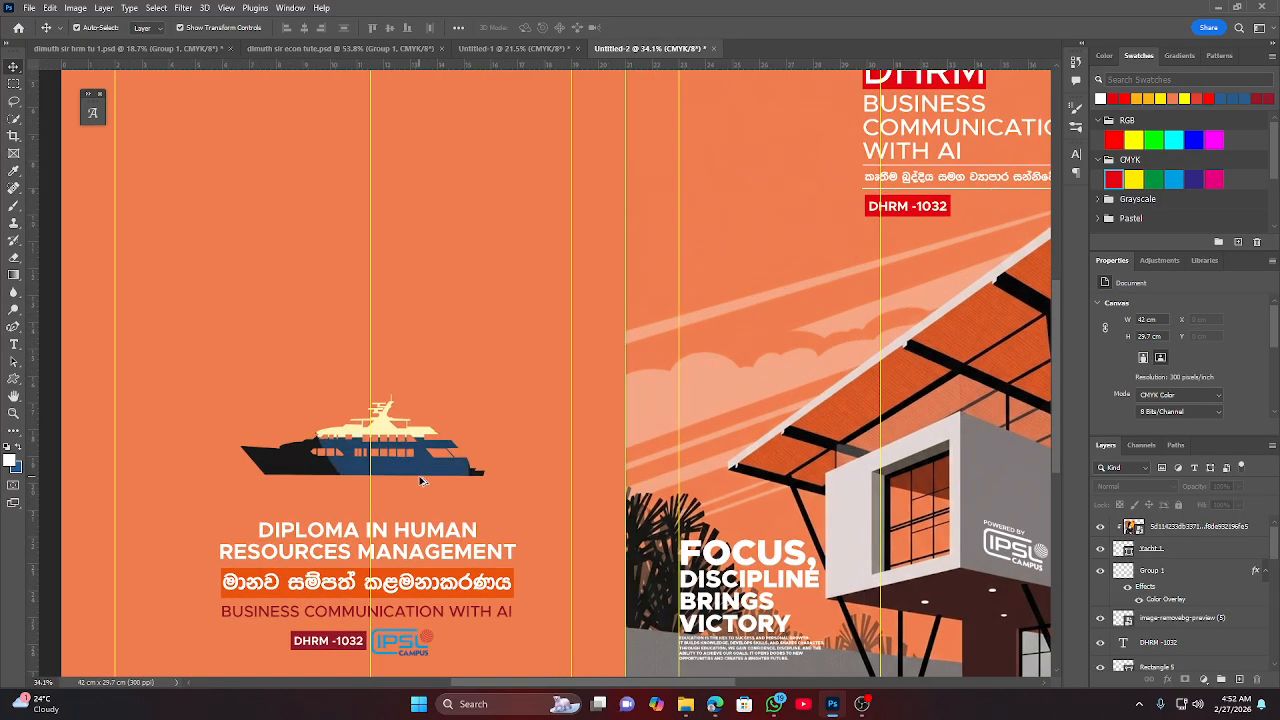
{"action": "scroll", "coordinate": [422, 481], "scroll_direction": "down", "scroll_amount": 3}
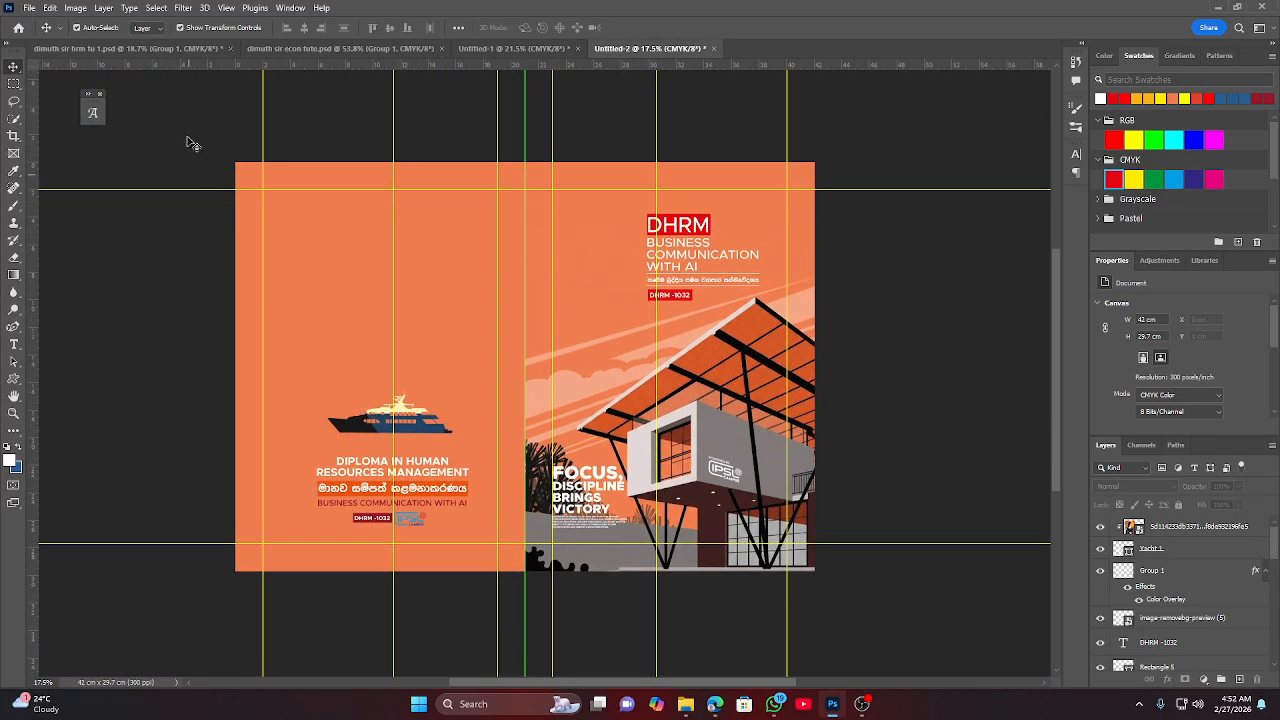
Review the DHRM -1031 Introduction to Business Management cover document and close it without saving changes.
{"action": "left_click", "coordinate": [130, 48]}
{"action": "scroll", "coordinate": [600, 367], "scroll_direction": "up", "scroll_amount": 2}
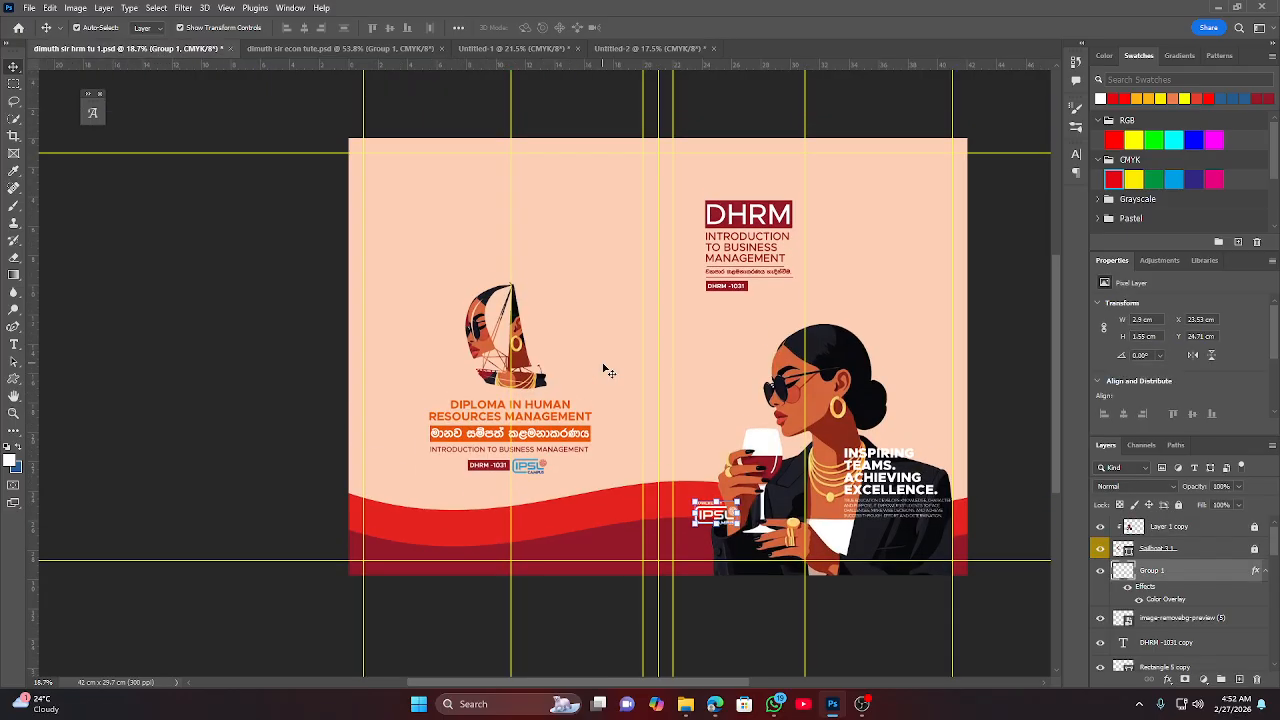
{"action": "left_click_drag", "start_coordinate": [720, 383], "coordinate": [603, 357]}
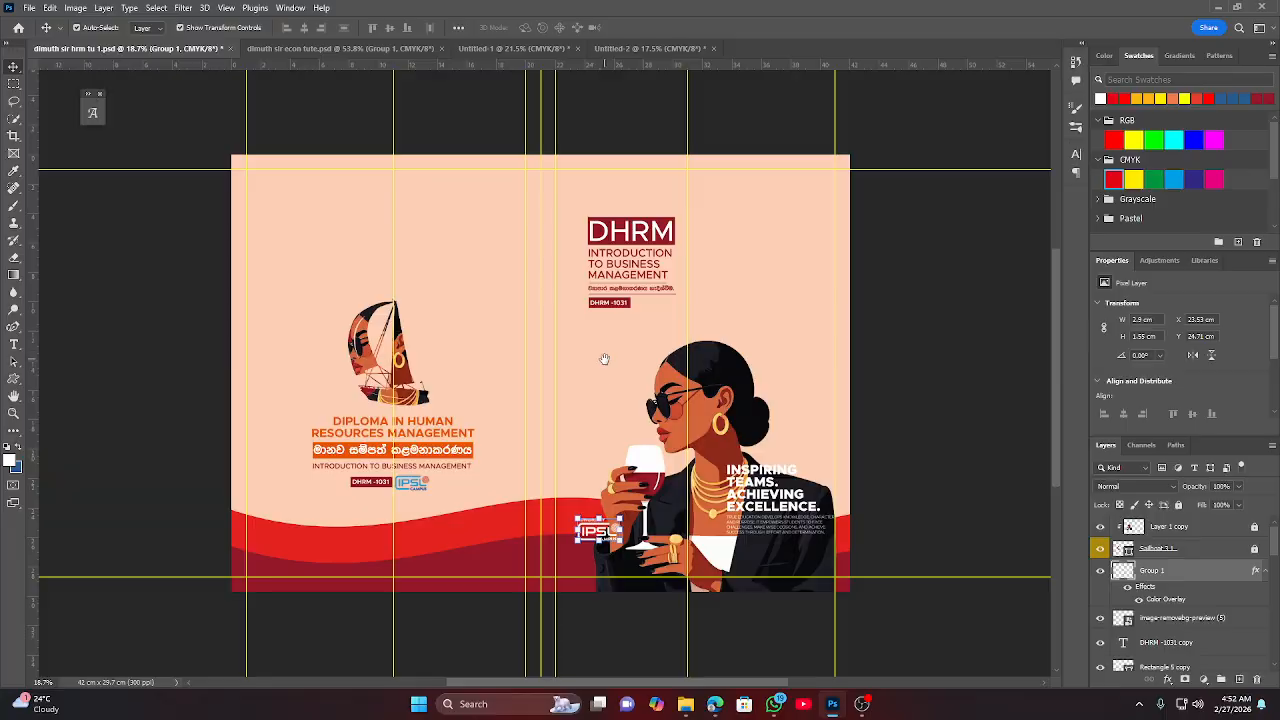
{"action": "left_click", "coordinate": [154, 371]}
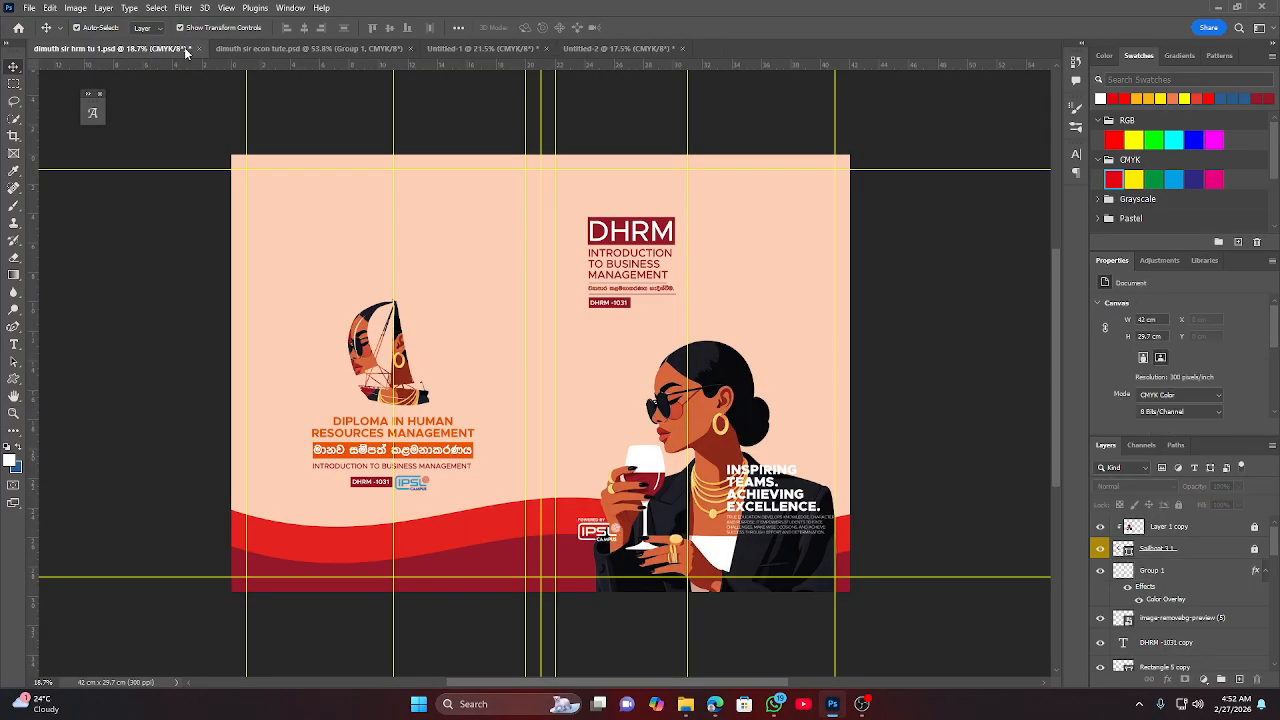
{"action": "left_click", "coordinate": [200, 48]}
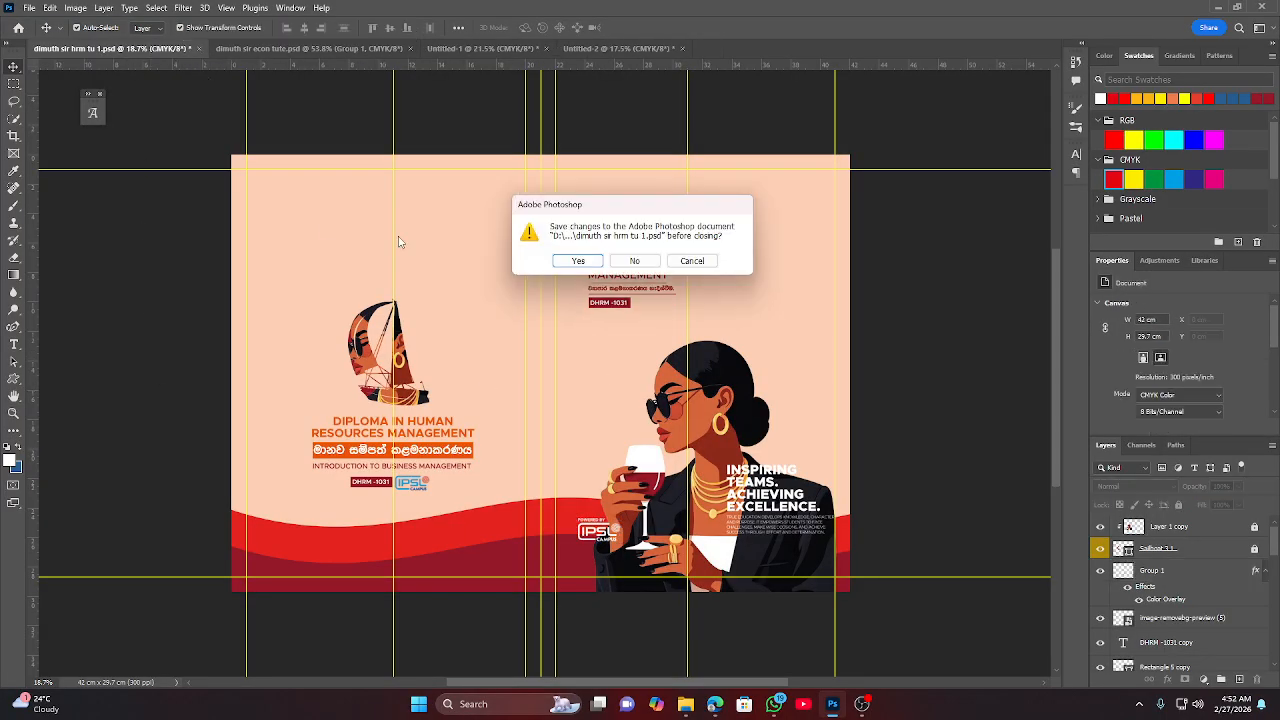
{"action": "left_click", "coordinate": [652, 261]}
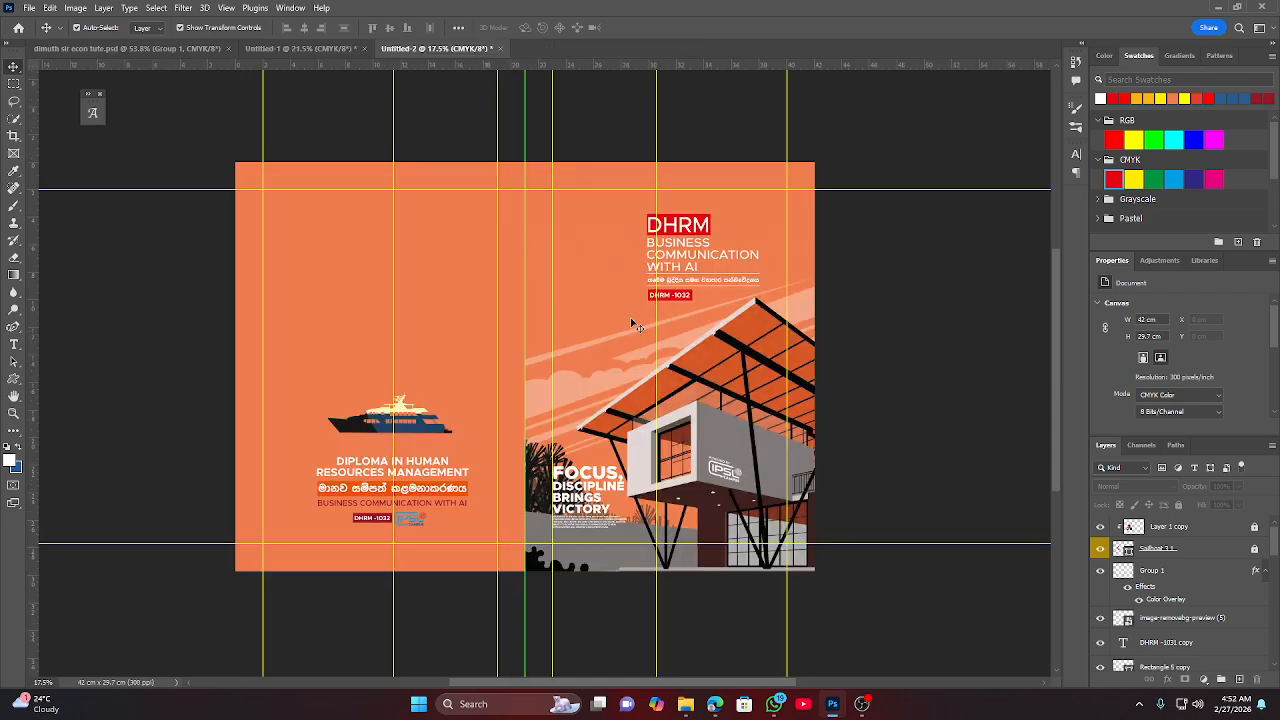
Search the desing for 2026 folder for DIM and open the hrm tu 1 PSD file.
{"action": "mouse_move", "coordinate": [686, 711]}
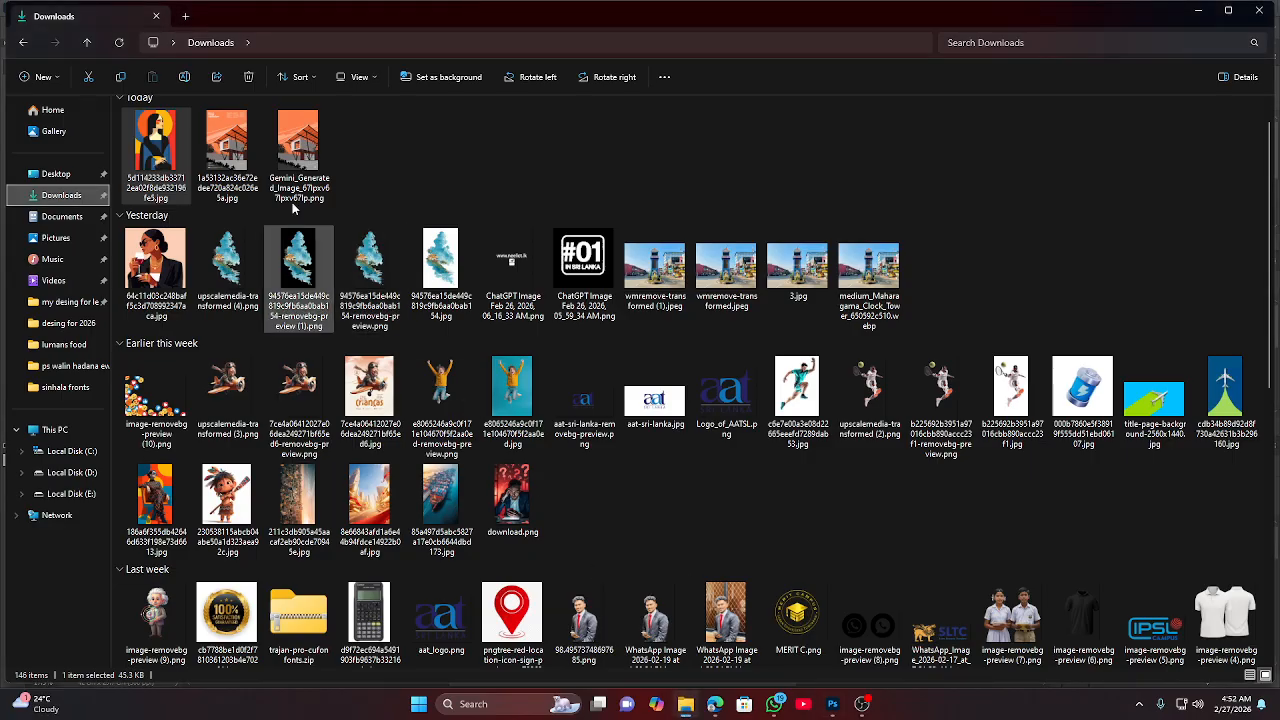
{"action": "left_click", "coordinate": [57, 326]}
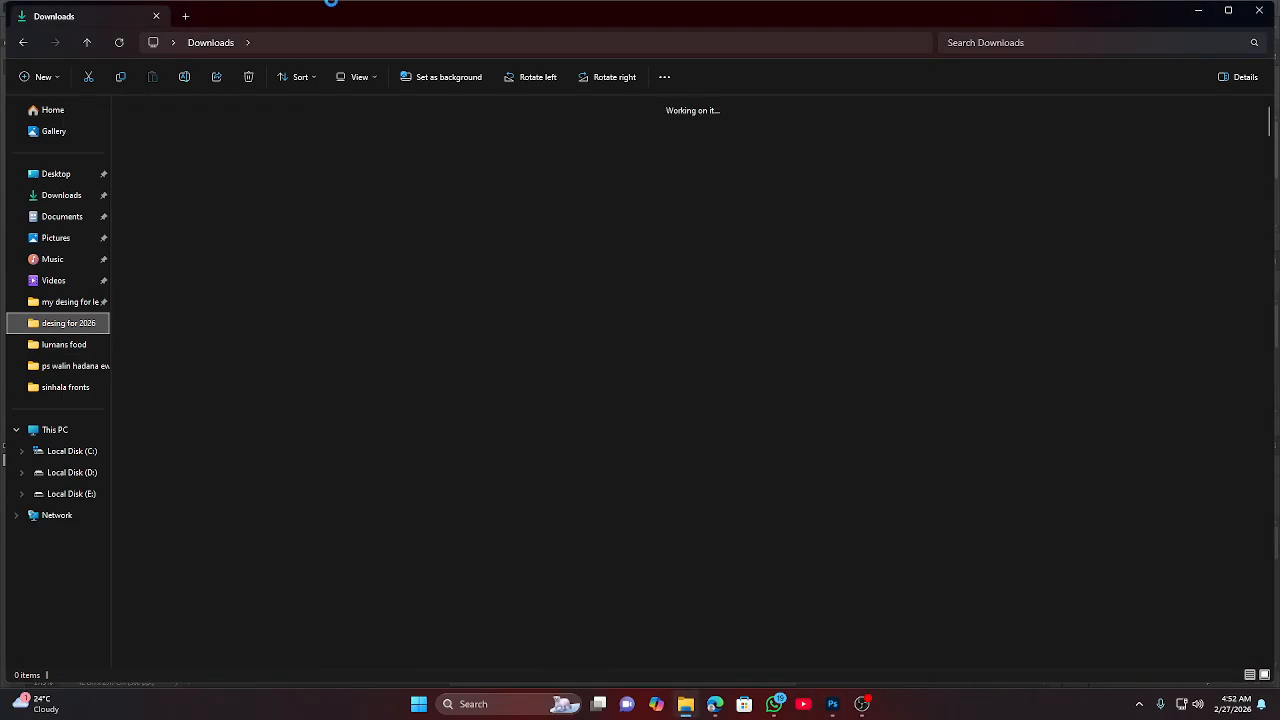
{"action": "left_click", "coordinate": [966, 42]}
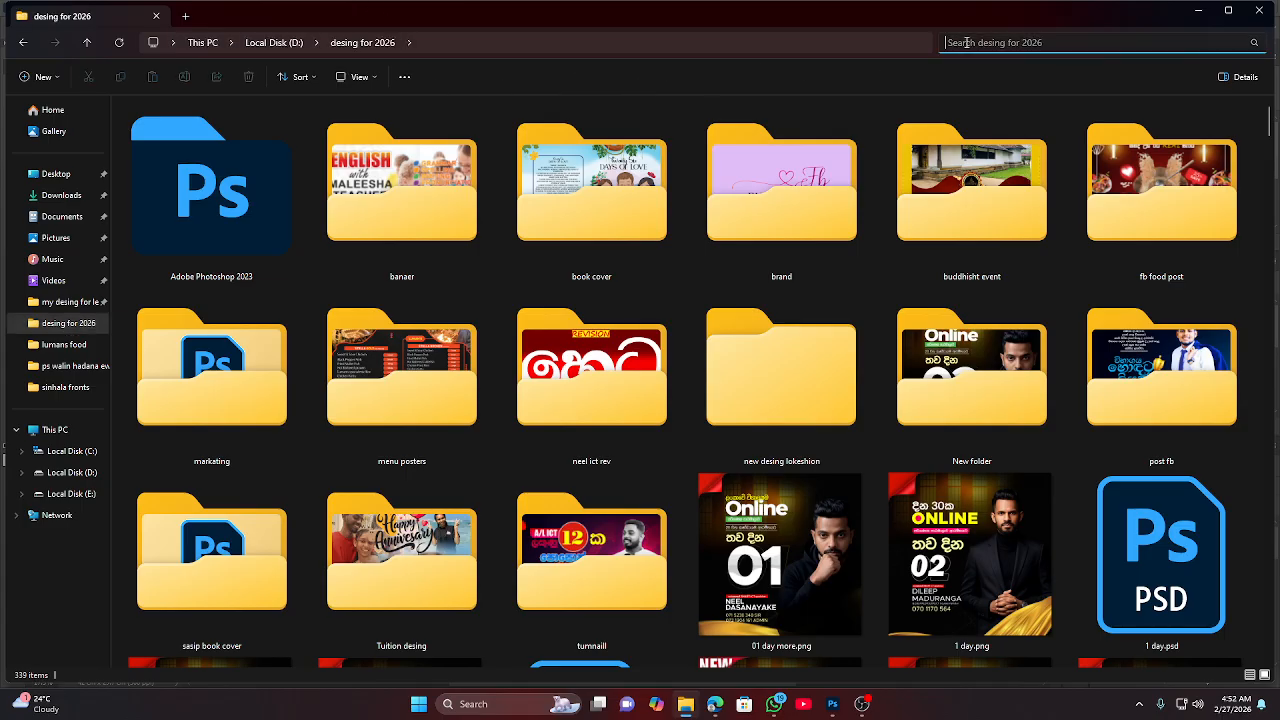
{"action": "type", "text": "sUNY"}
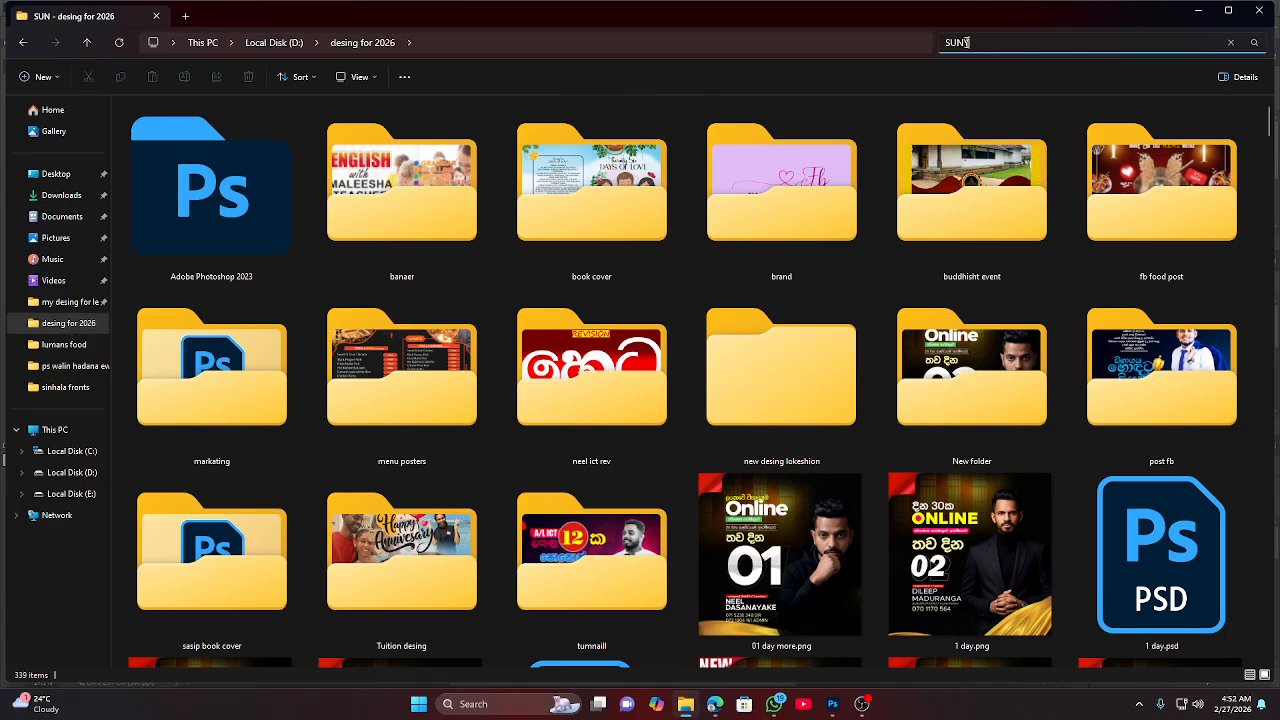
{"action": "key", "text": "ctrl+a"}
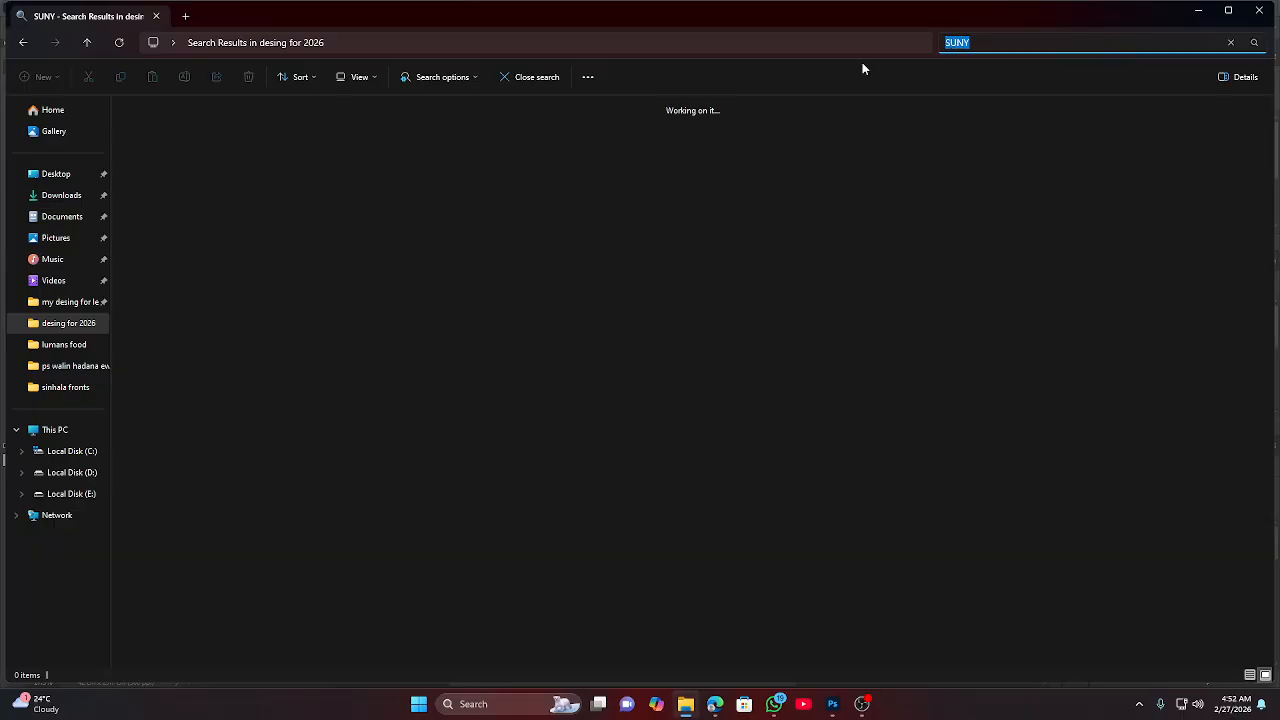
{"action": "type", "text": "A"}
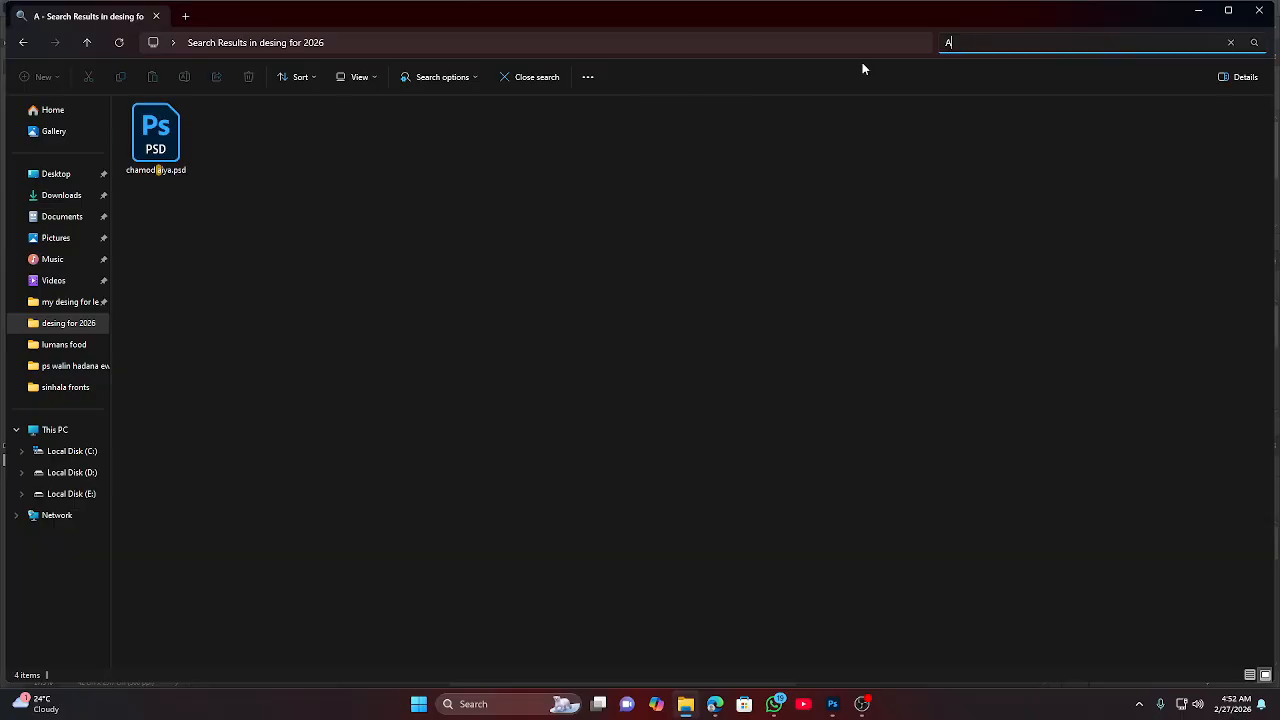
{"action": "key", "text": "BackSpace"}
{"action": "type", "text": "S"}
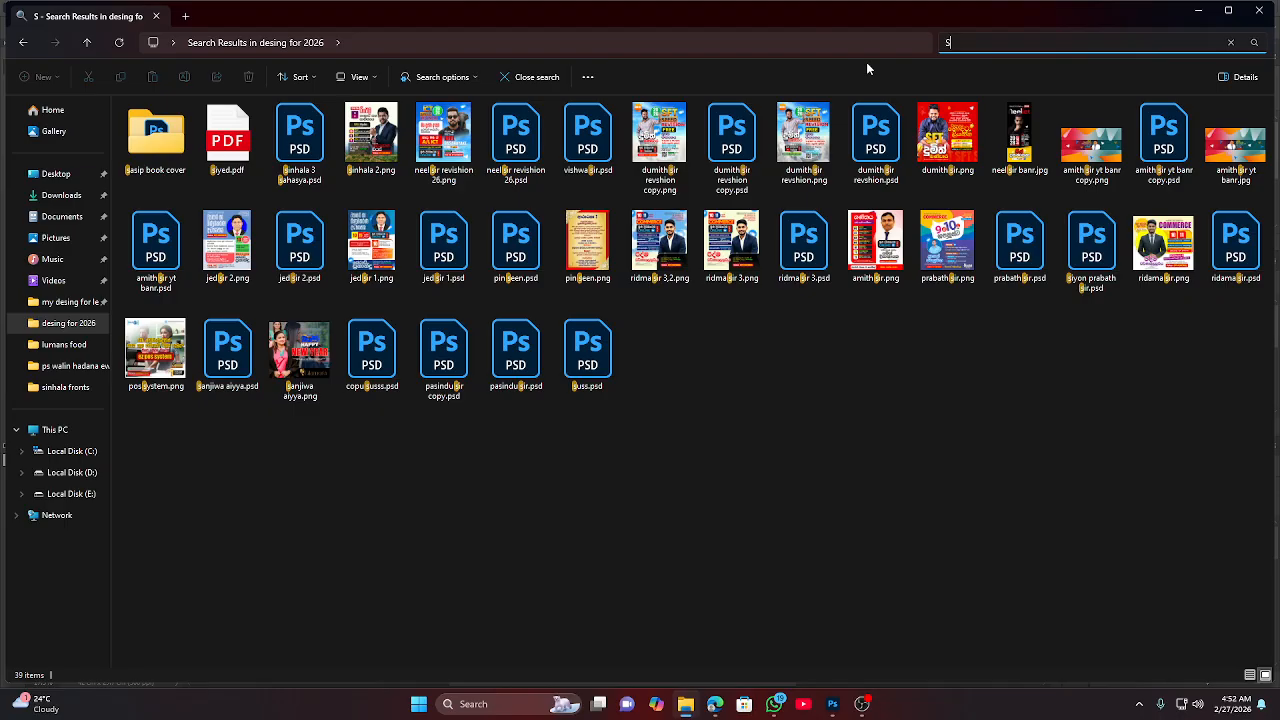
{"action": "key", "text": "BackSpace"}
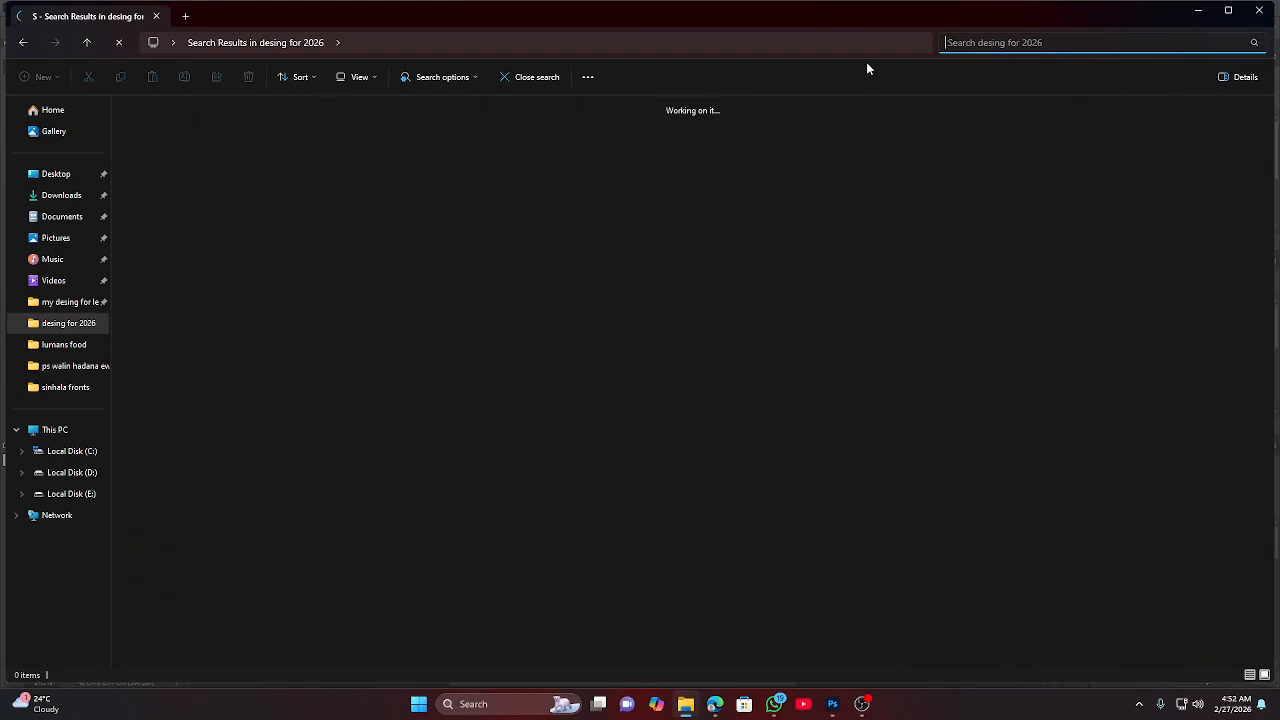
{"action": "type", "text": "DIM"}
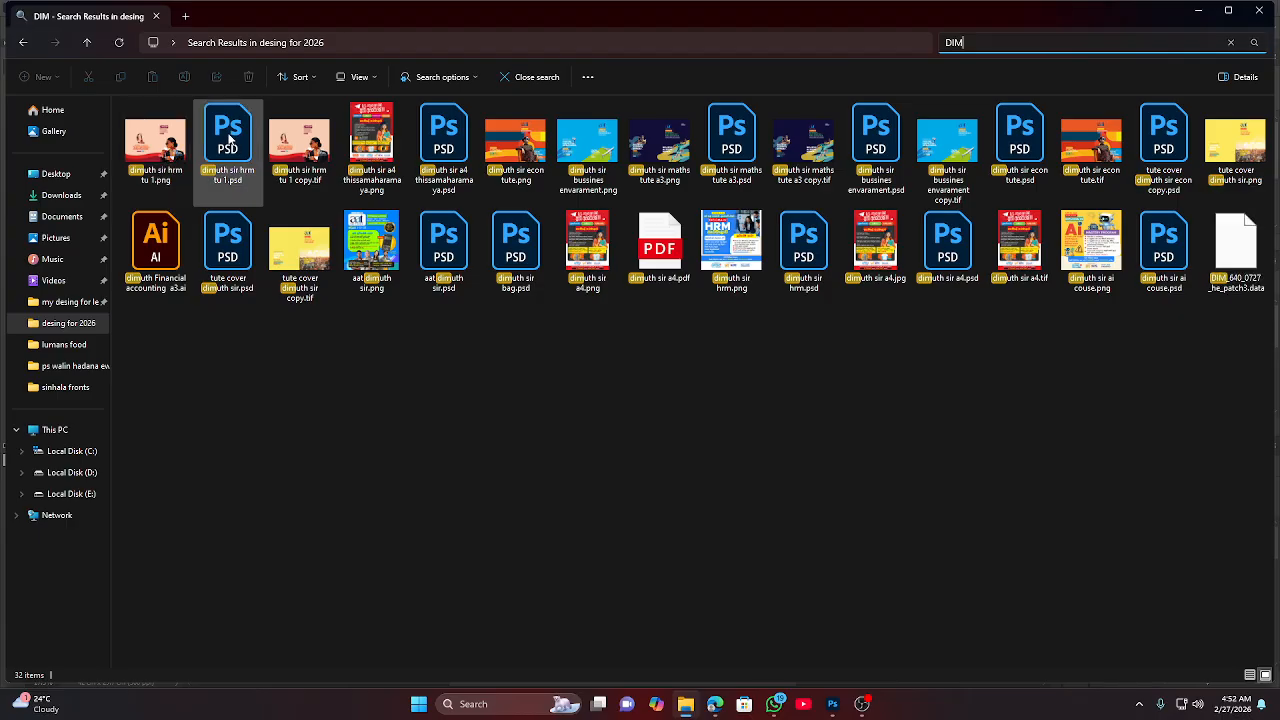
{"action": "left_click", "coordinate": [230, 138]}
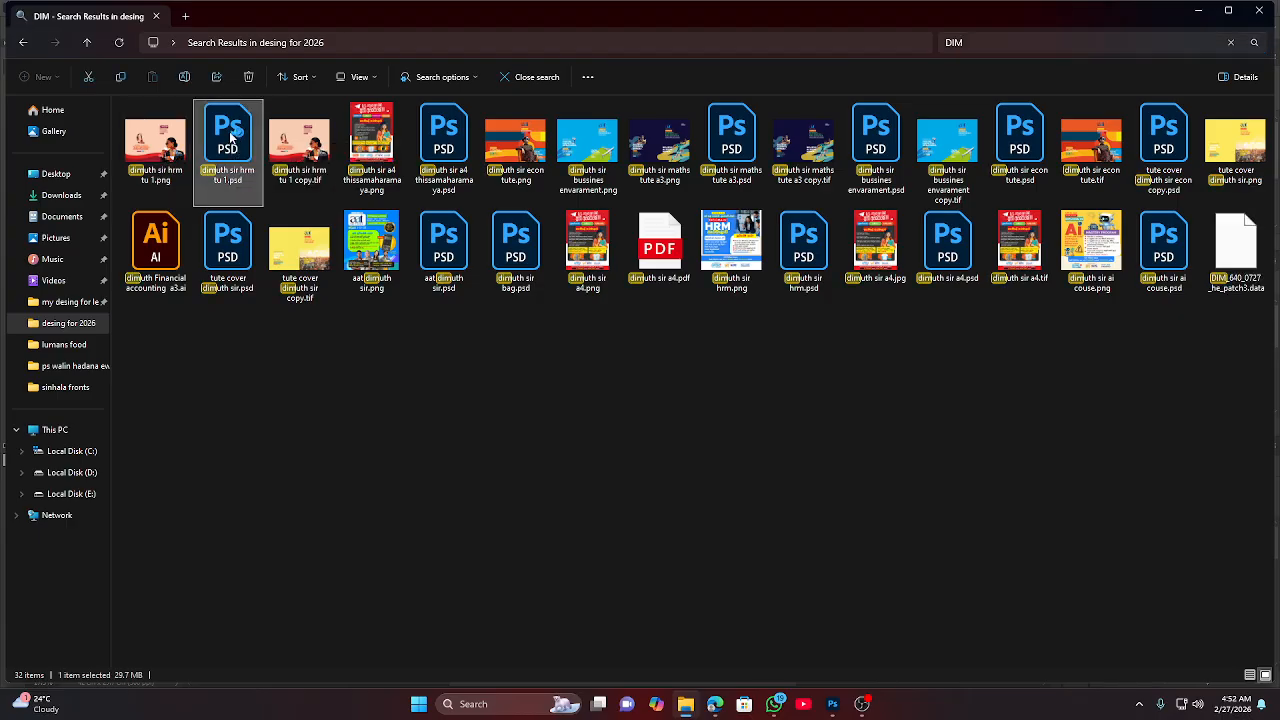
Open the hrm tu 1 PSD and examine the DHRM -1031 cover's colours and layout as a reference.
{"action": "double_click", "coordinate": [230, 138]}
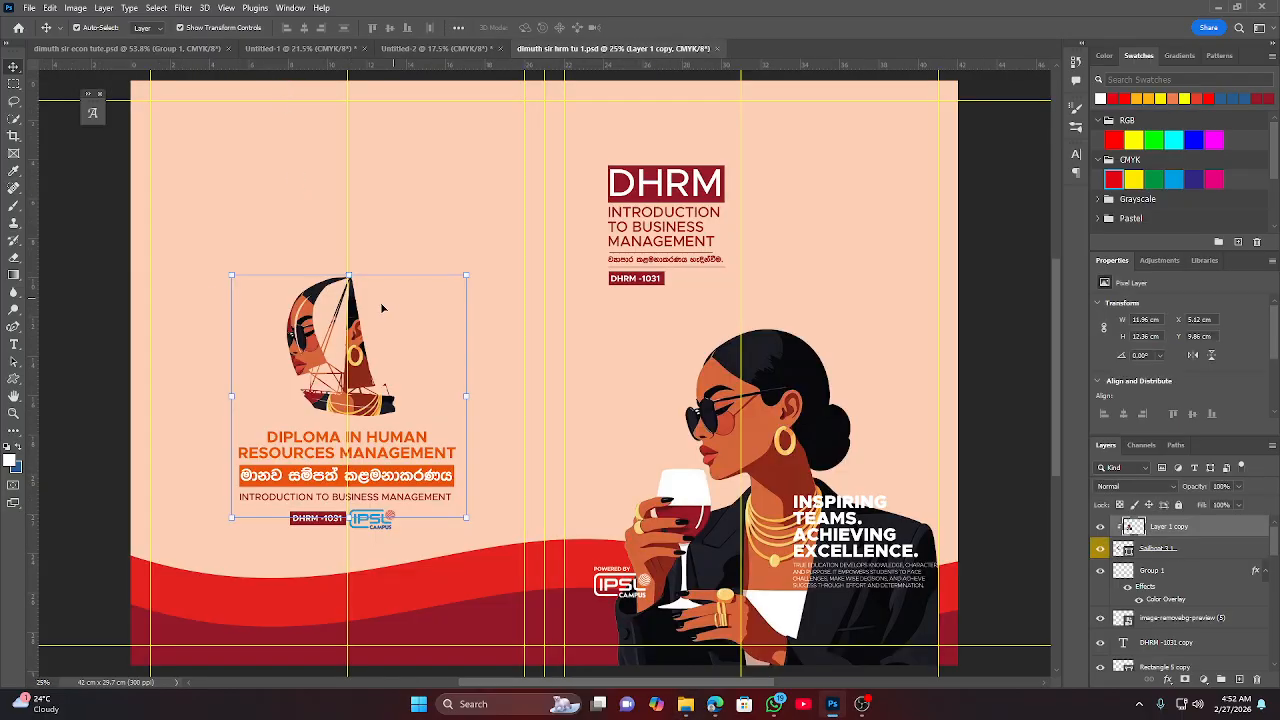
{"action": "left_click", "coordinate": [78, 298]}
{"action": "scroll", "coordinate": [475, 388], "scroll_direction": "down", "scroll_amount": 1}
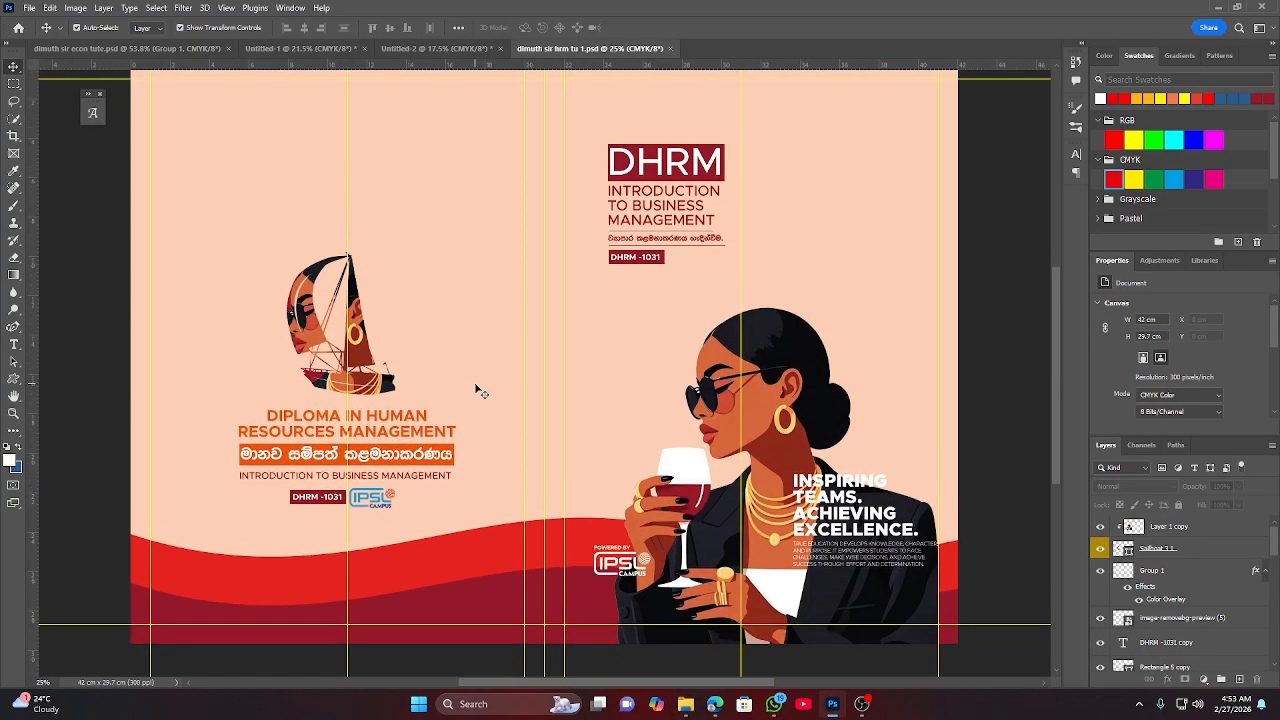
{"action": "scroll", "coordinate": [477, 389], "scroll_direction": "down", "scroll_amount": 2}
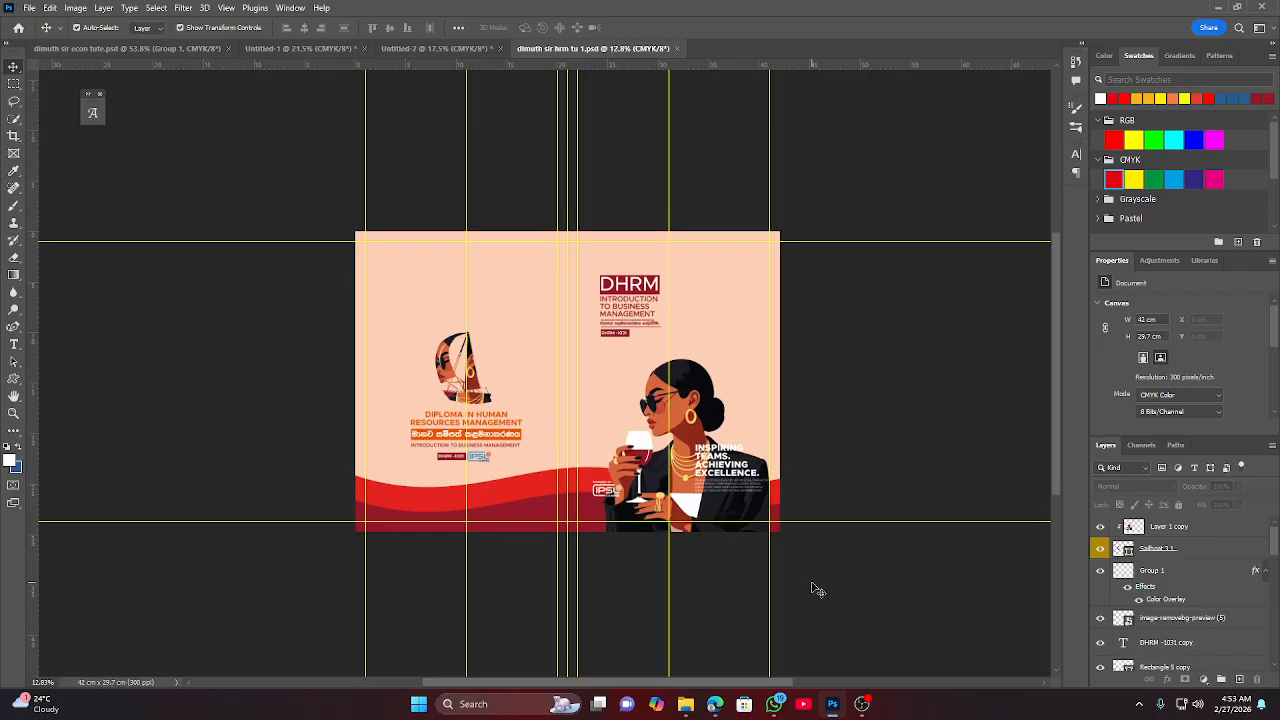
{"action": "scroll", "coordinate": [569, 417], "scroll_direction": "up", "scroll_amount": 2}
{"action": "scroll", "coordinate": [569, 417], "scroll_direction": "up", "scroll_amount": 1}
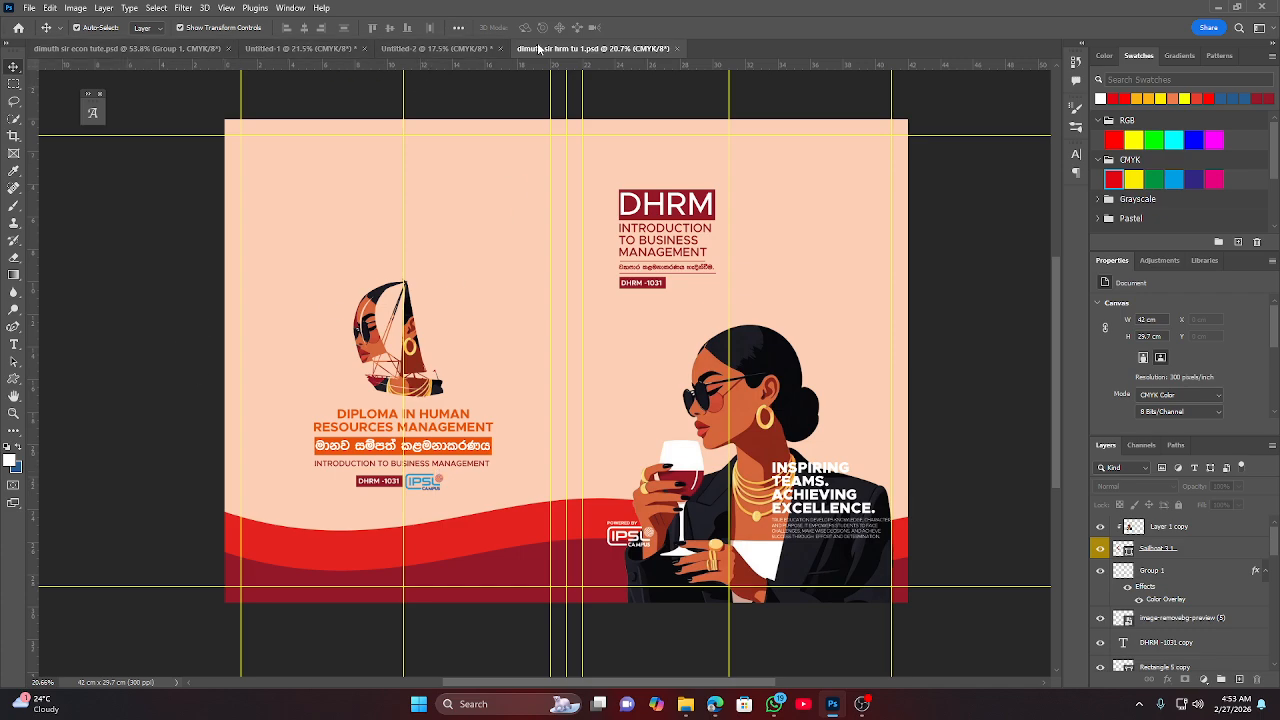
Return to the Untitled-2 cover and recolour the rectangle behind the back cover's DHRM -1032 code bright red.
{"action": "left_click", "coordinate": [437, 47]}
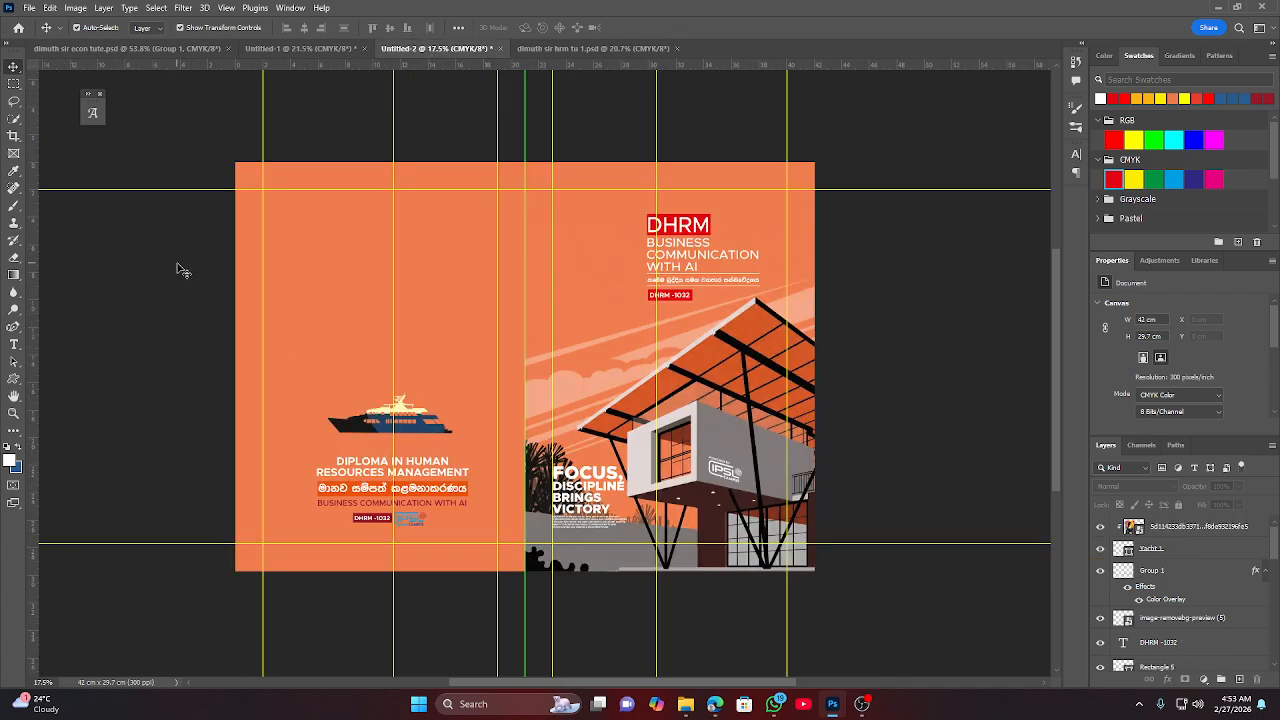
{"action": "scroll", "coordinate": [380, 545], "scroll_direction": "up", "scroll_amount": 9}
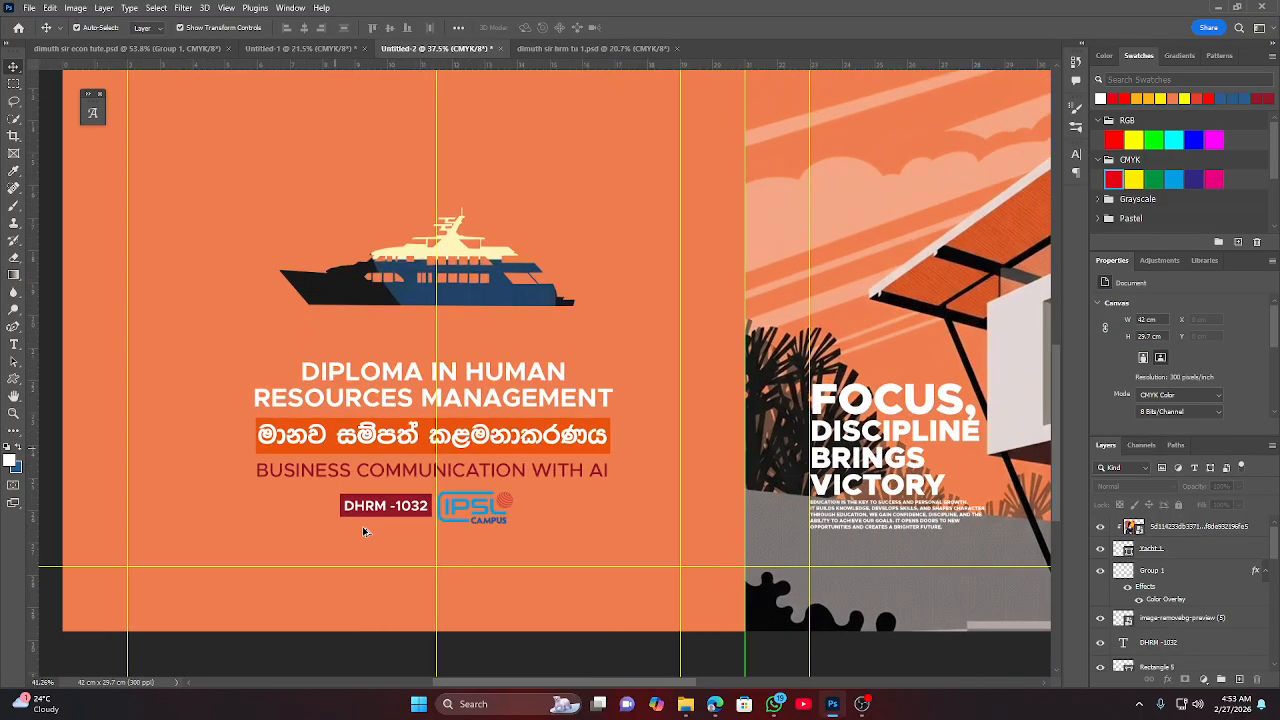
{"action": "scroll", "coordinate": [347, 503], "scroll_direction": "up", "scroll_amount": 5}
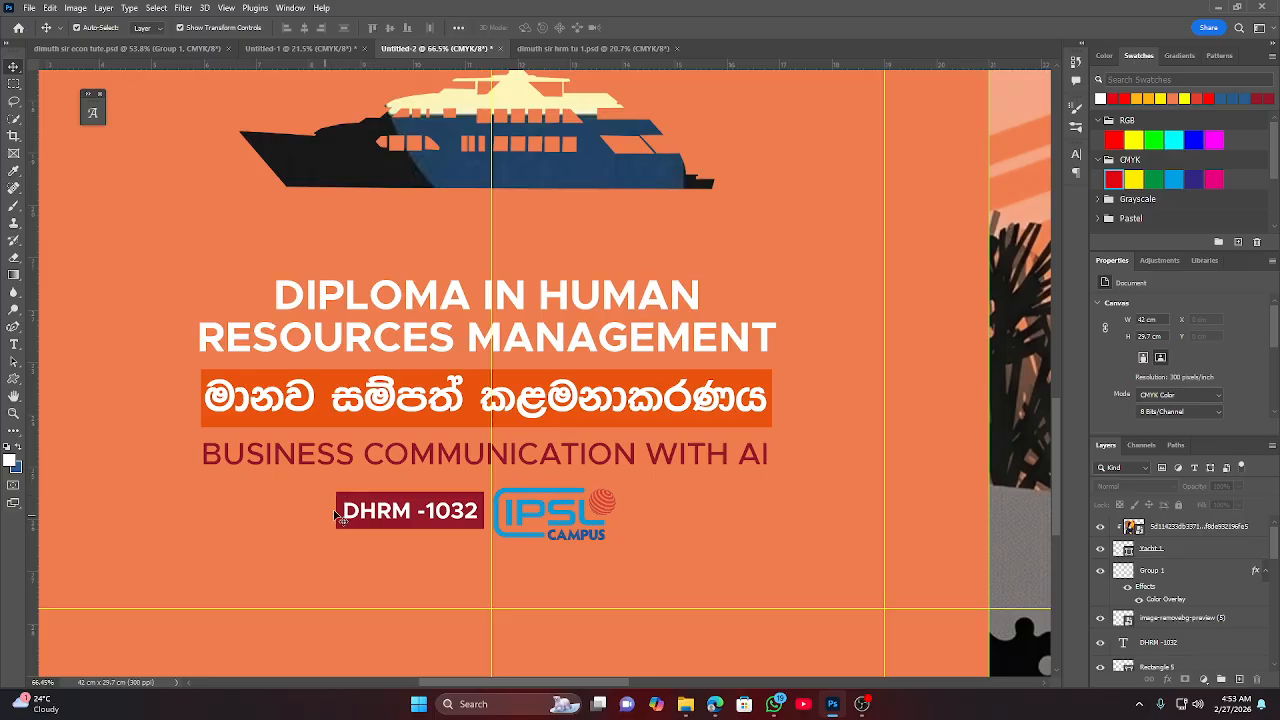
{"action": "left_click", "coordinate": [342, 497]}
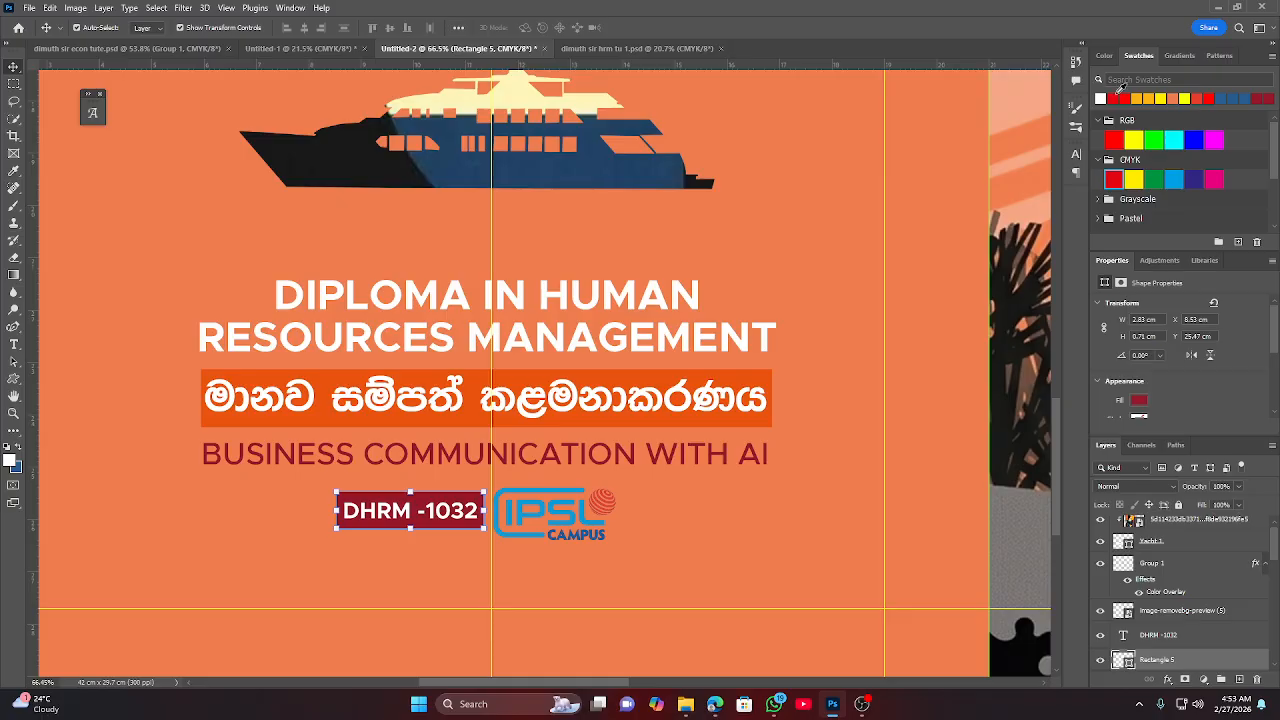
{"action": "left_click", "coordinate": [1128, 97]}
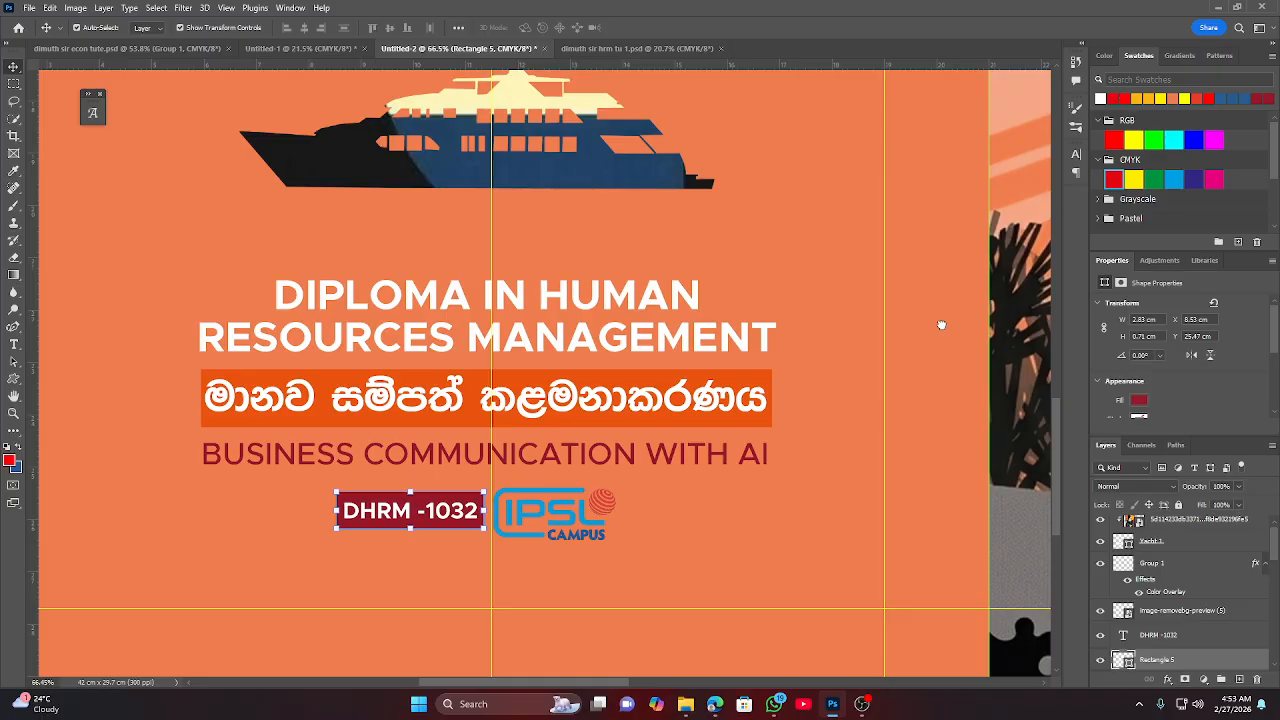
{"action": "left_click", "coordinate": [723, 551]}
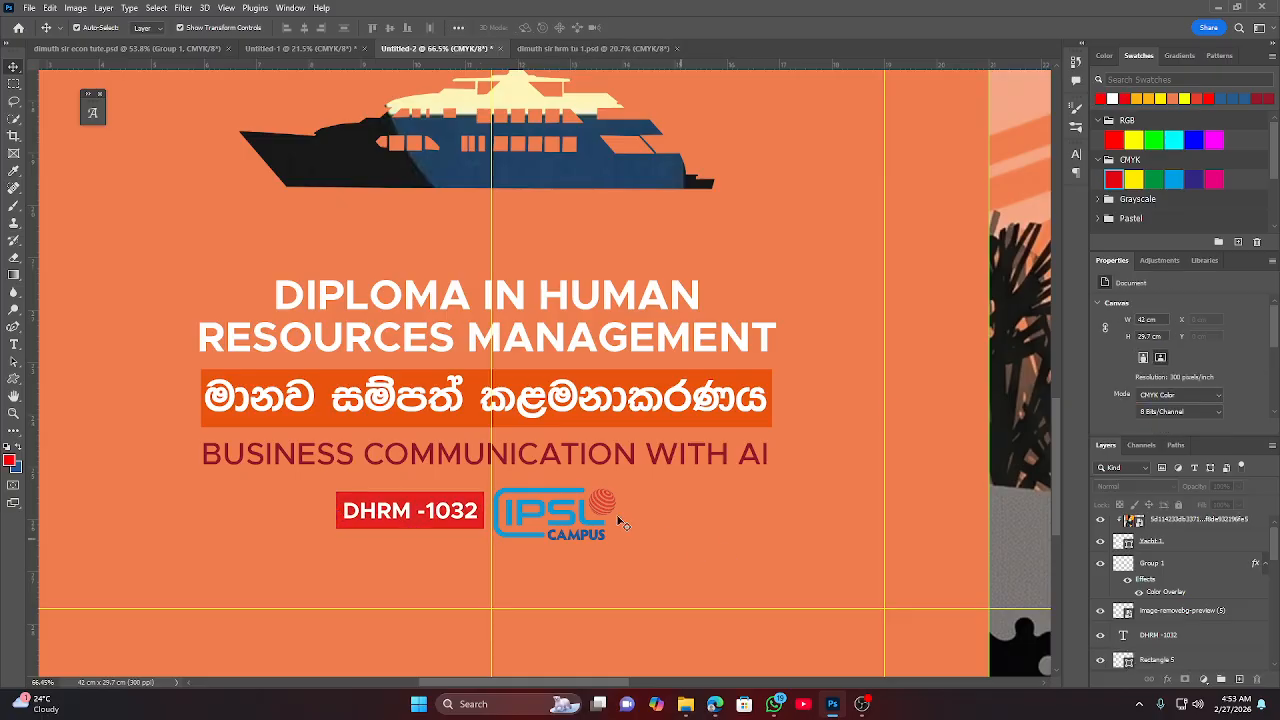
Turn off the Color Overlay effect on the banner behind the Sinhala title on the back cover.
{"action": "left_click", "coordinate": [206, 425]}
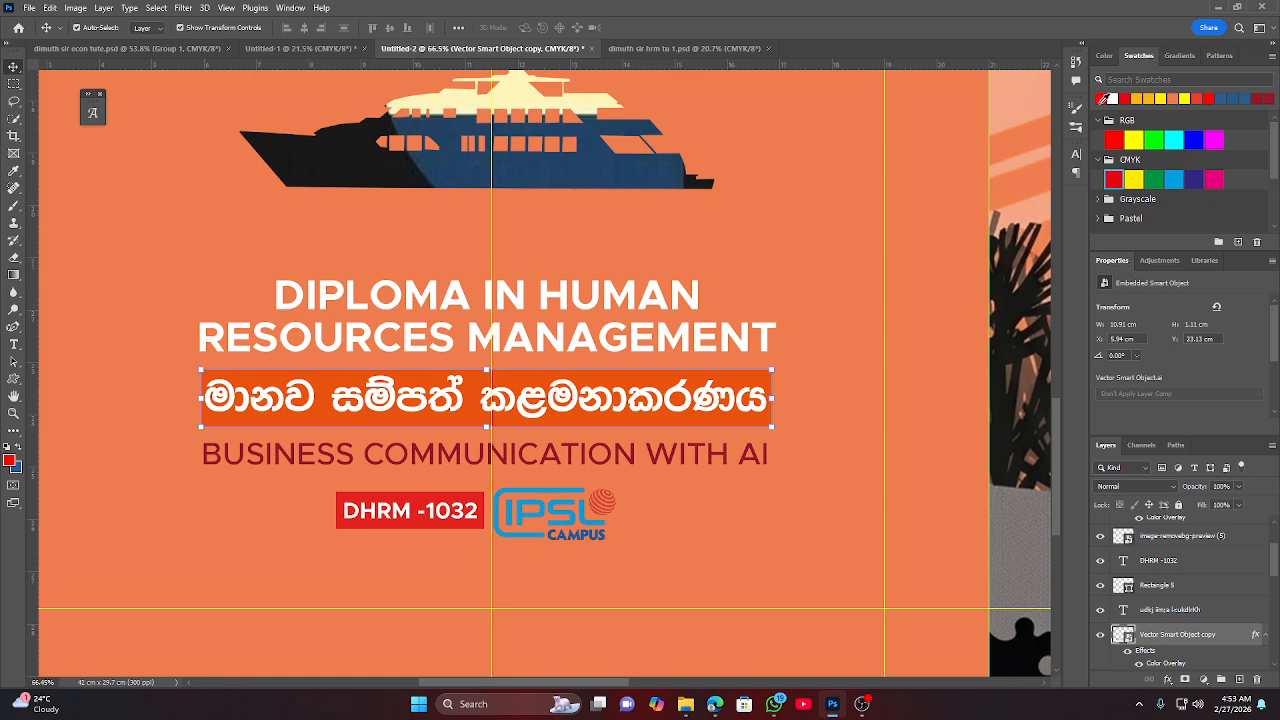
{"action": "left_click", "coordinate": [1104, 56]}
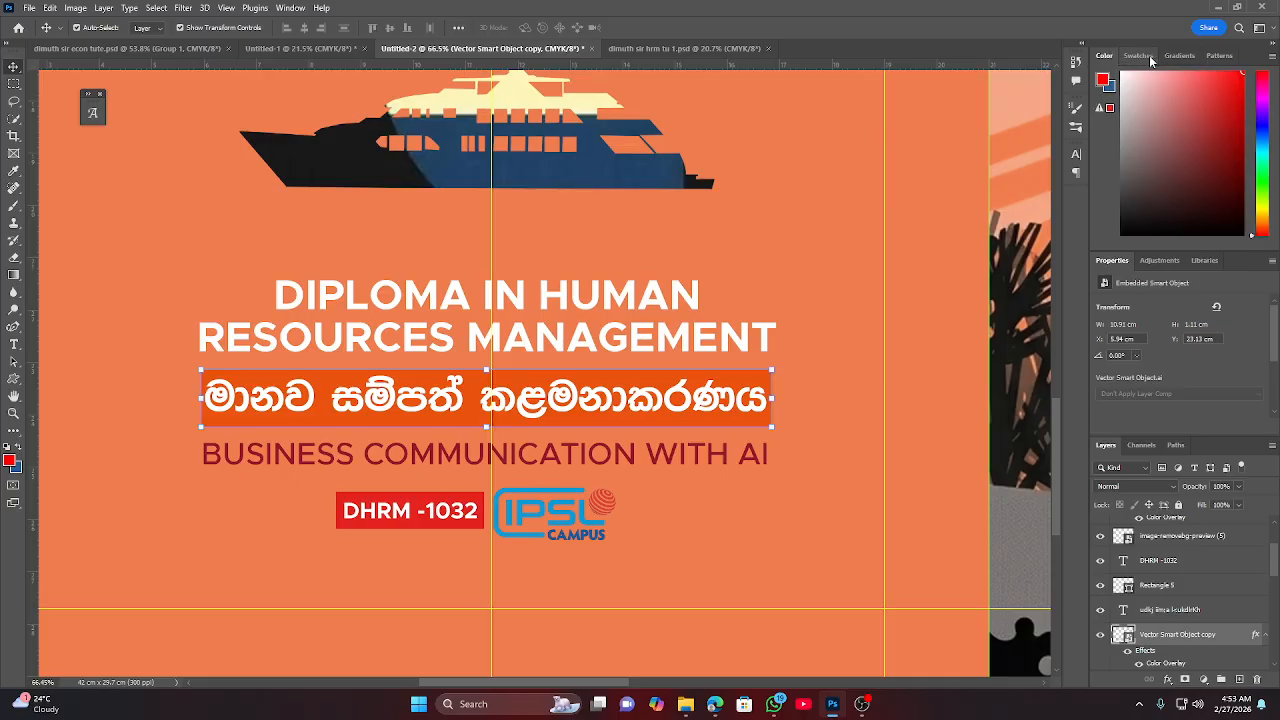
{"action": "left_click", "coordinate": [1148, 60]}
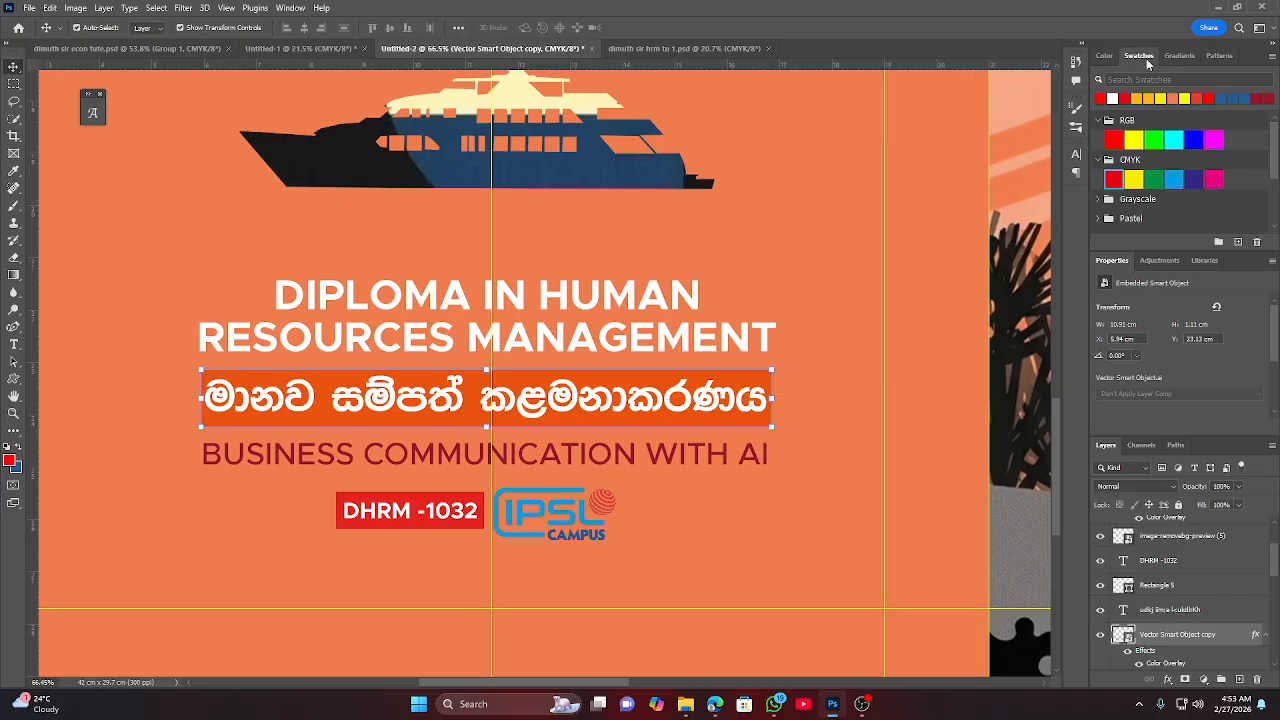
{"action": "left_click", "coordinate": [290, 8]}
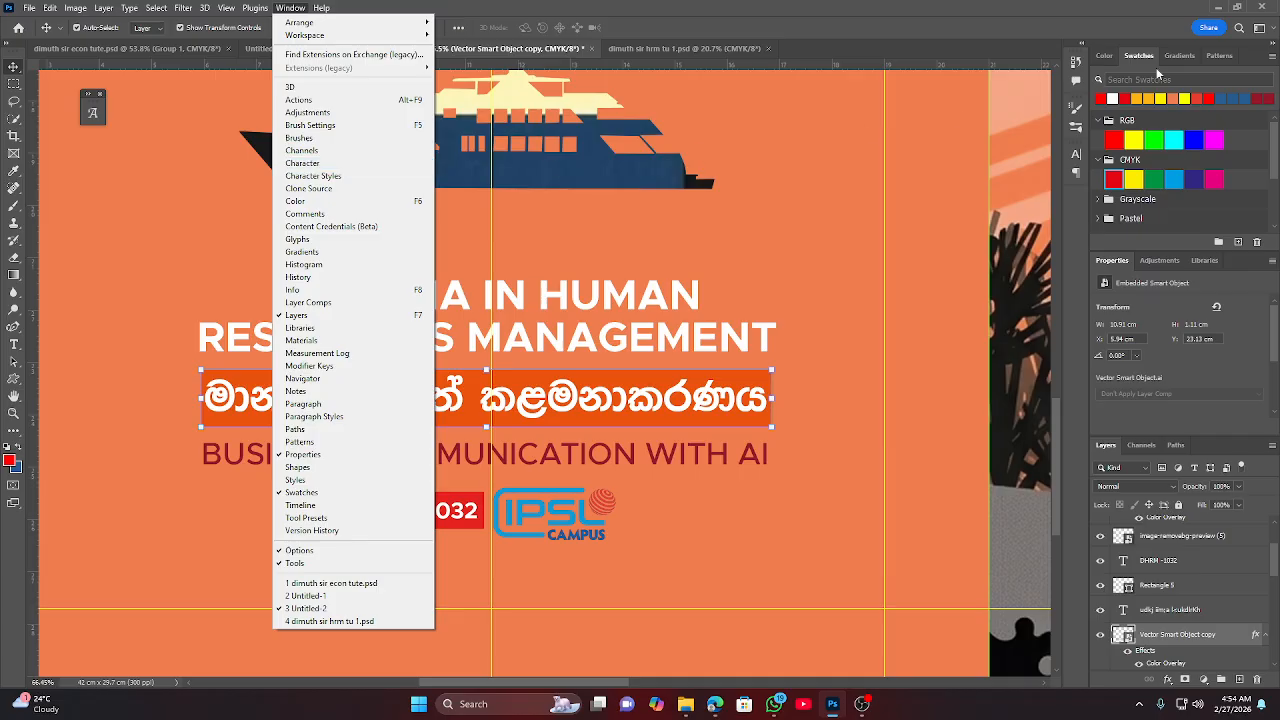
{"action": "left_click", "coordinate": [213, 594]}
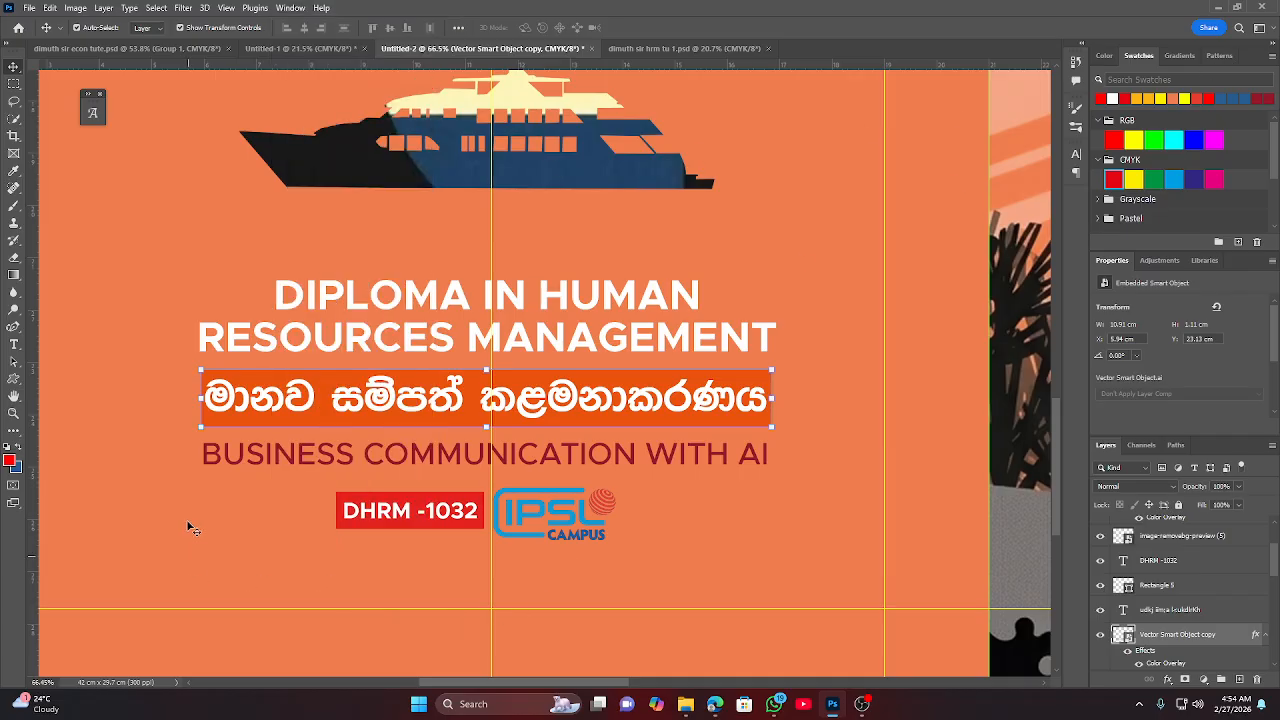
{"action": "scroll", "coordinate": [1195, 606], "scroll_direction": "down", "scroll_amount": 2}
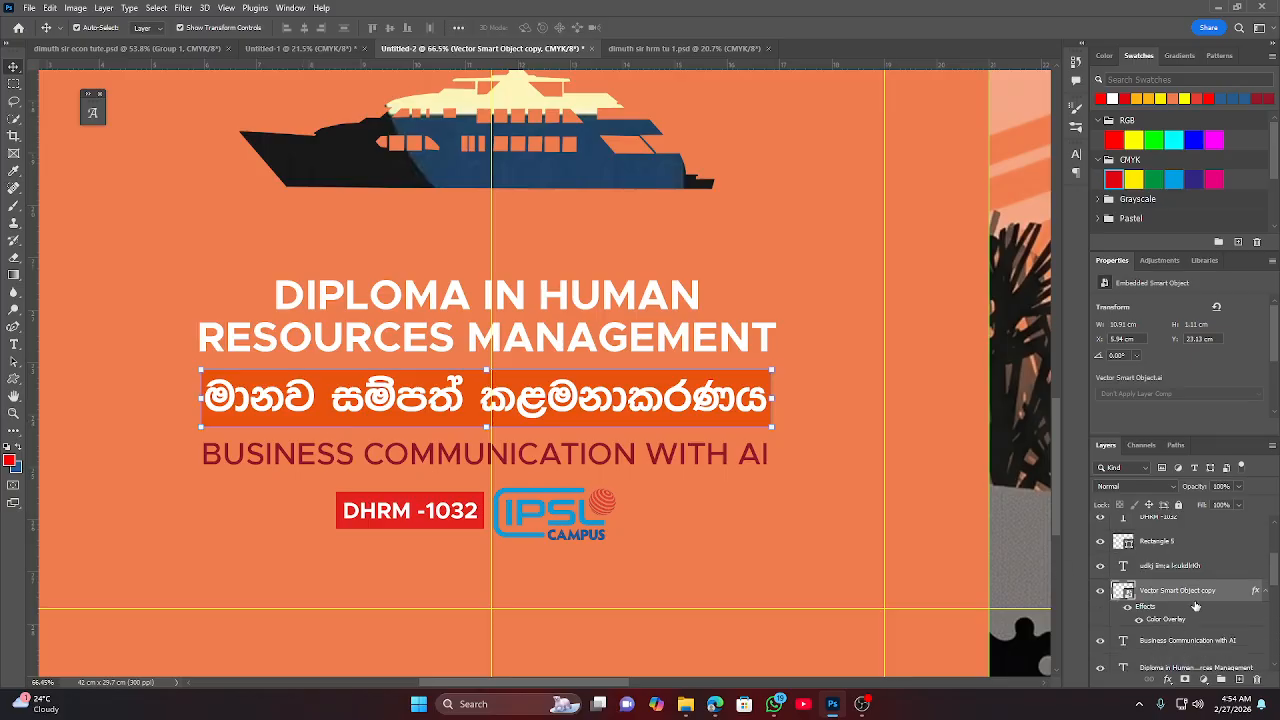
{"action": "left_click", "coordinate": [1139, 620]}
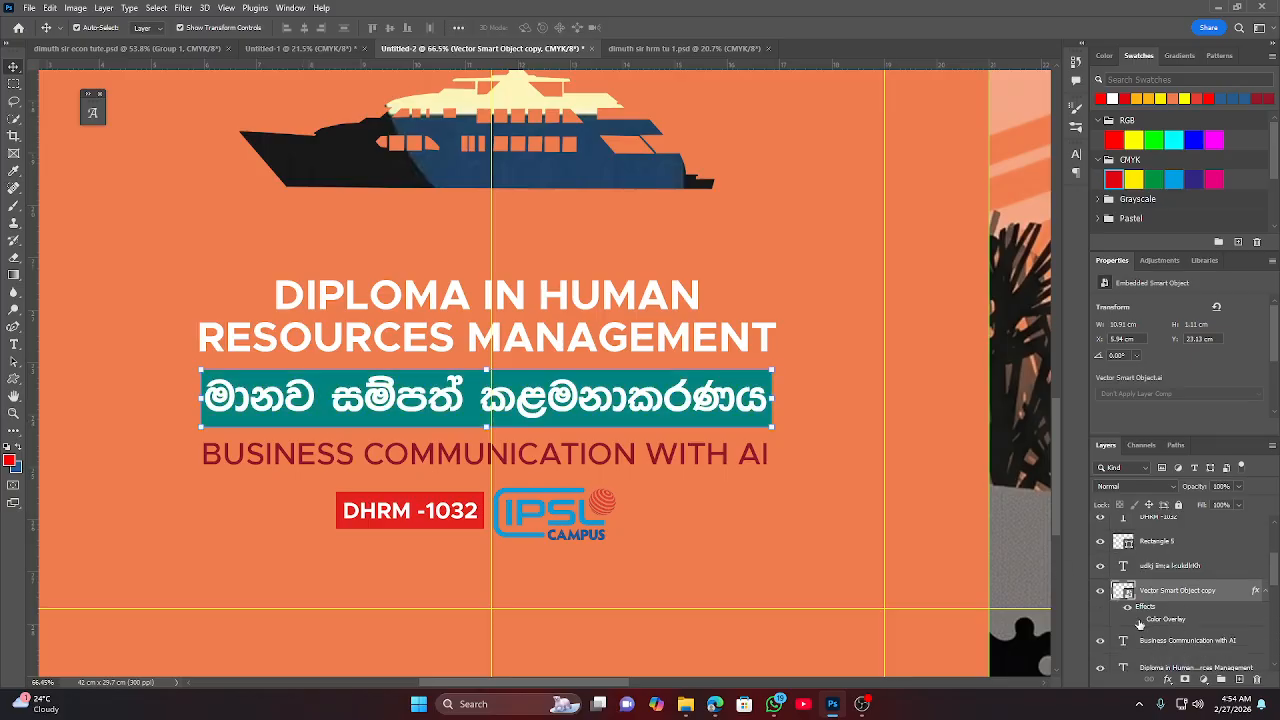
{"action": "left_click", "coordinate": [715, 598]}
Examine the Sinhala title banner's colour against the whole cover spread and up close.
{"action": "scroll", "coordinate": [657, 503], "scroll_direction": "down", "scroll_amount": 5}
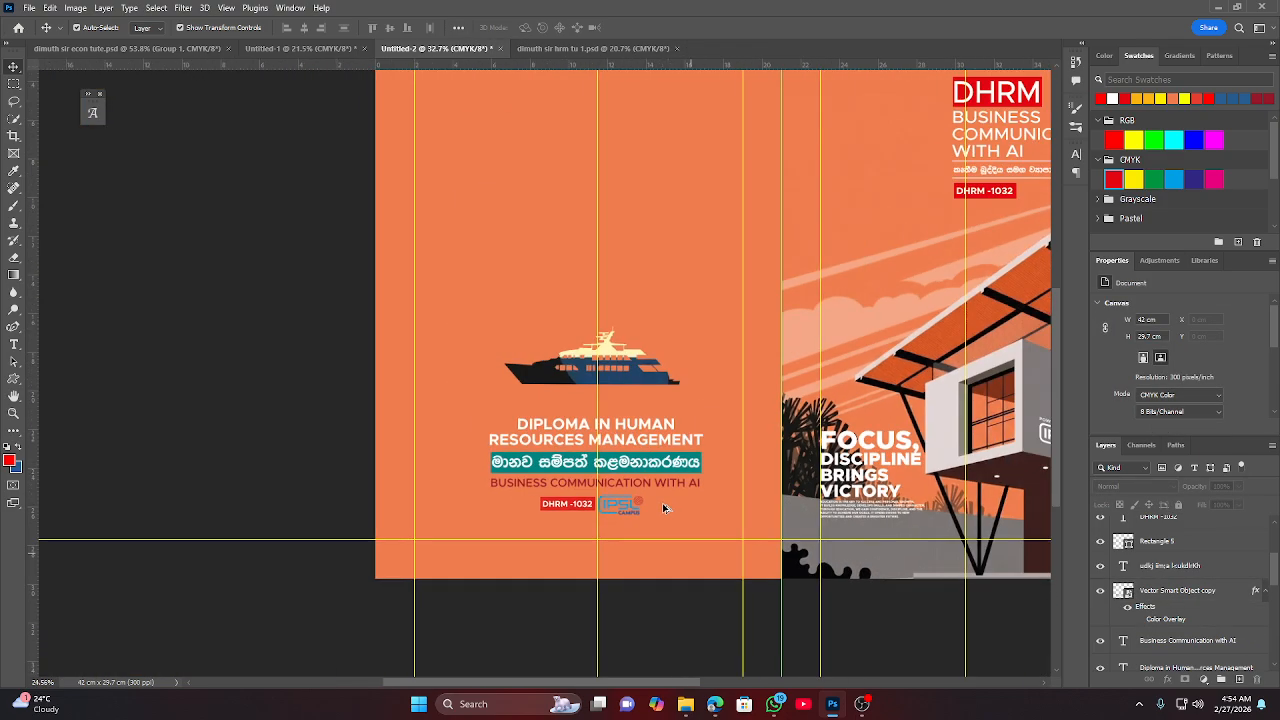
{"action": "left_click_drag", "start_coordinate": [916, 410], "coordinate": [693, 424]}
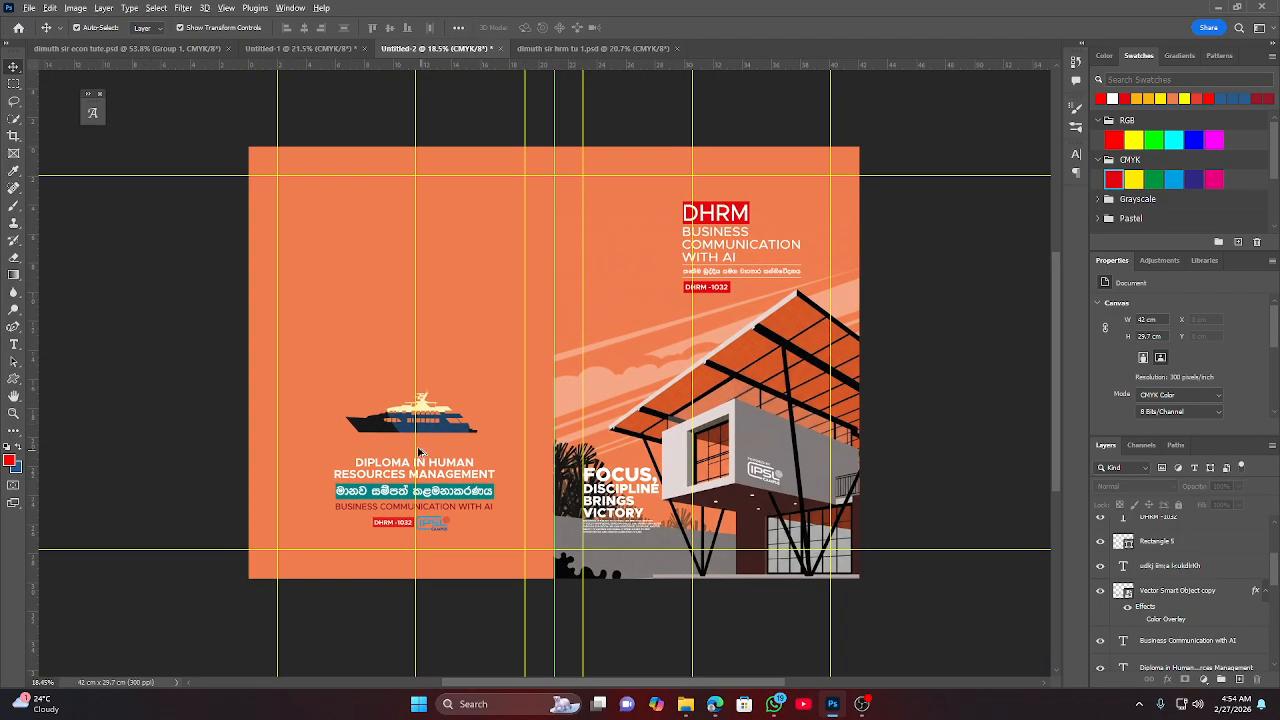
{"action": "scroll", "coordinate": [420, 455], "scroll_direction": "up", "scroll_amount": 2}
{"action": "scroll", "coordinate": [503, 511], "scroll_direction": "up", "scroll_amount": 1}
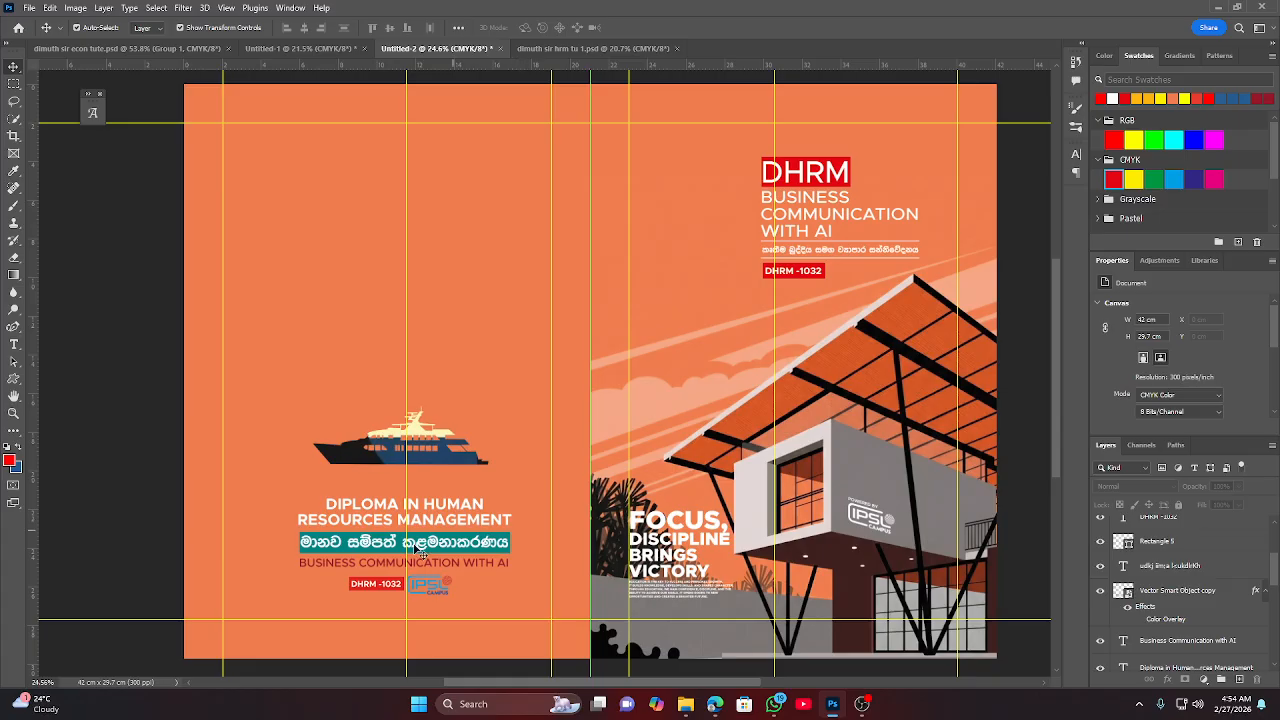
{"action": "scroll", "coordinate": [498, 553], "scroll_direction": "up", "scroll_amount": 3}
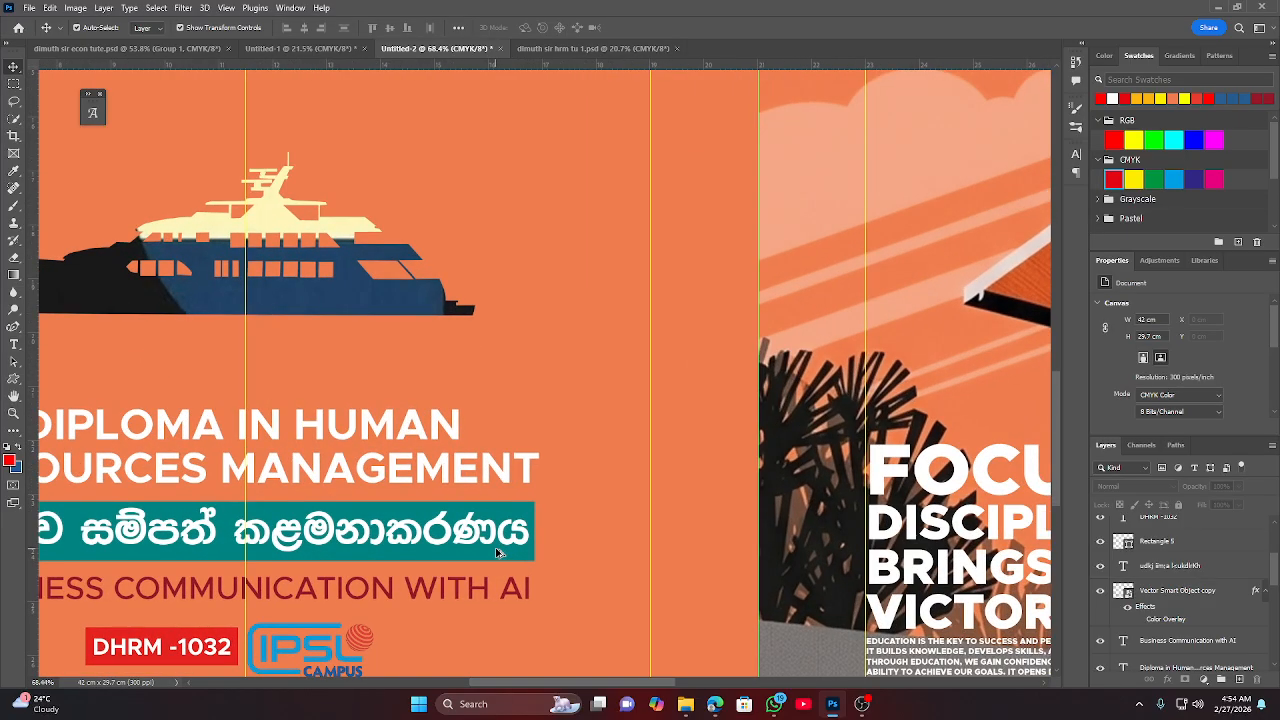
{"action": "scroll", "coordinate": [498, 553], "scroll_direction": "down", "scroll_amount": 1}
Try teal, white, red, dark blue, black and light blue sampled from the artwork as the back cover's BUSINESS COMMUNICATION WITH AI text colour.
{"action": "left_click", "coordinate": [466, 576]}
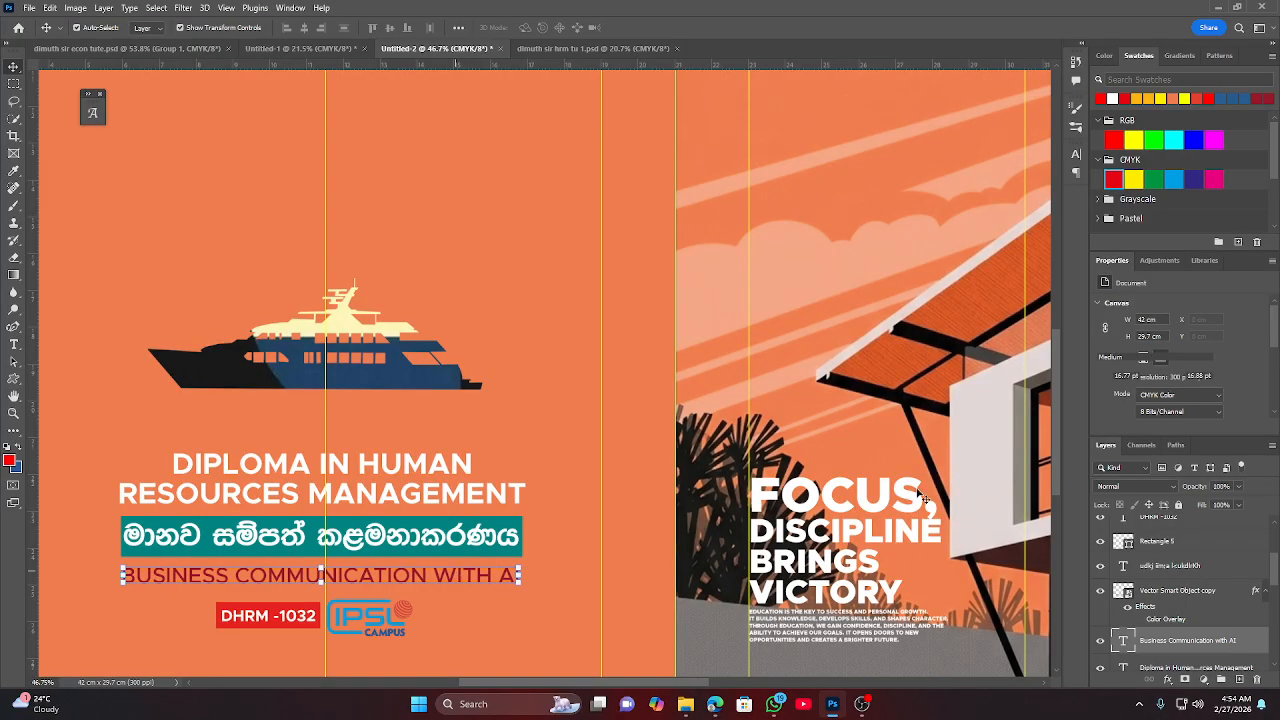
{"action": "left_click", "coordinate": [1204, 410]}
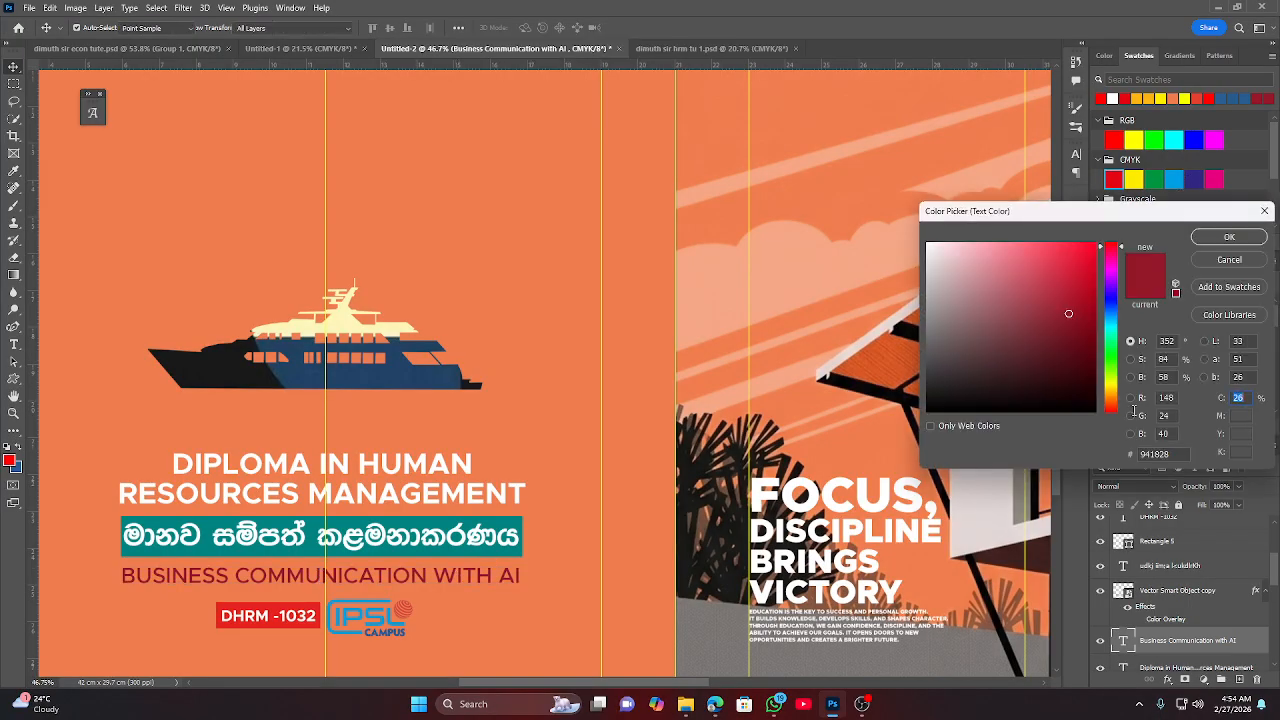
{"action": "left_click", "coordinate": [500, 518]}
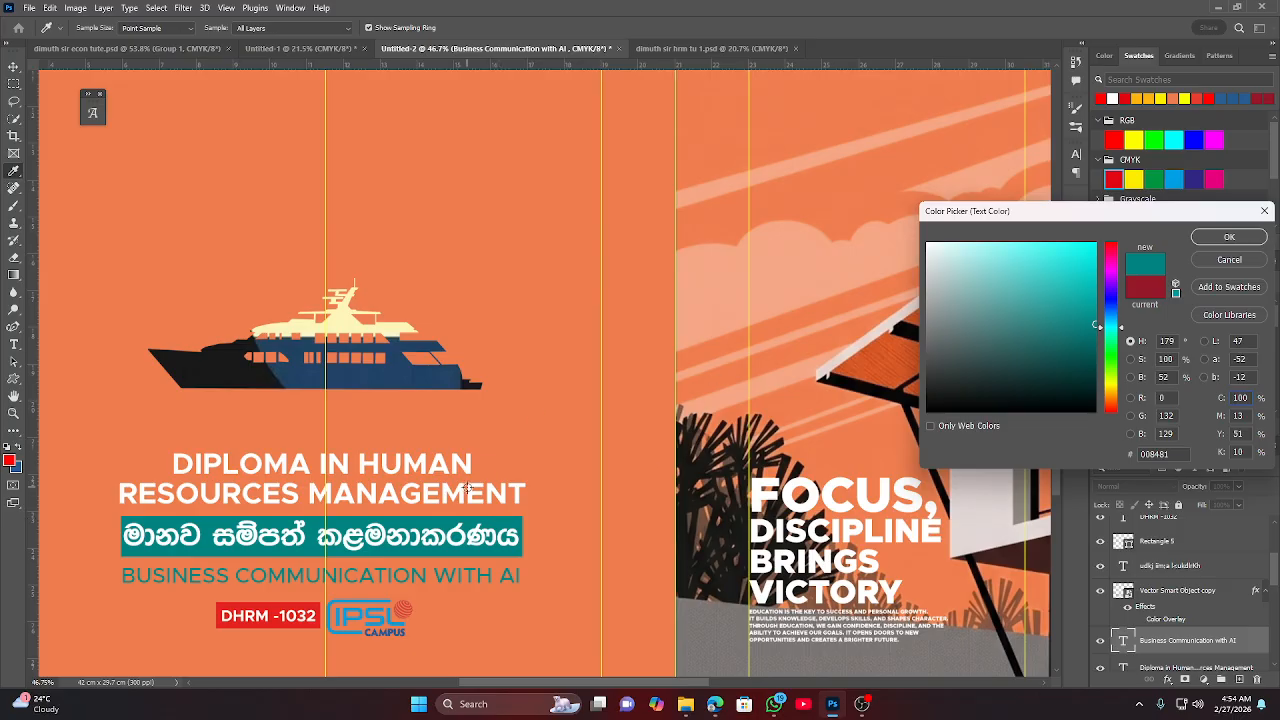
{"action": "left_click", "coordinate": [462, 488]}
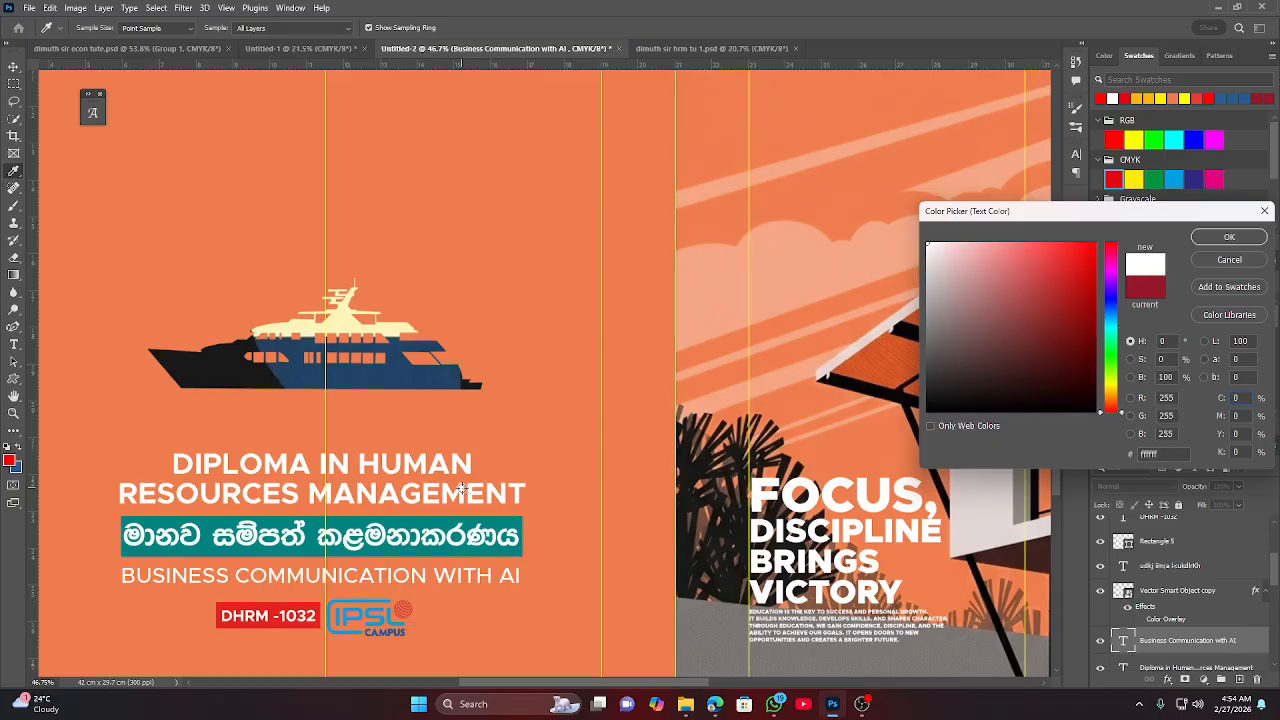
{"action": "left_click", "coordinate": [311, 607]}
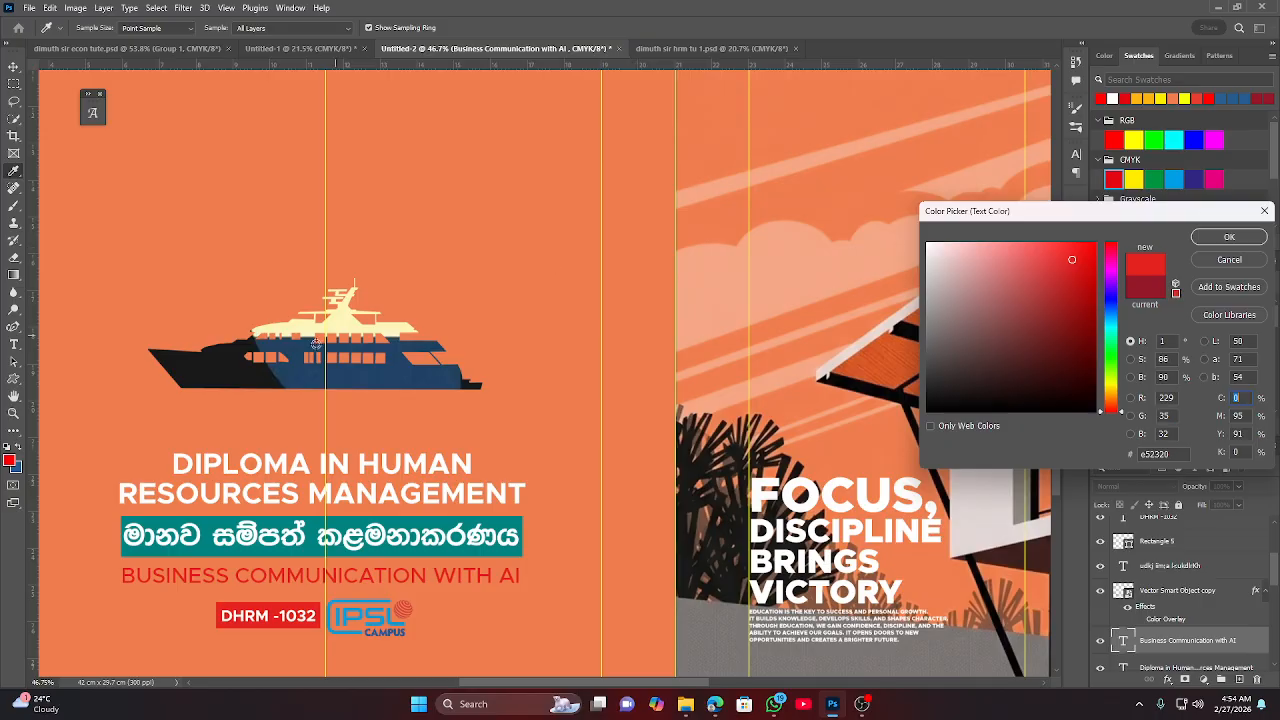
{"action": "left_click", "coordinate": [298, 379]}
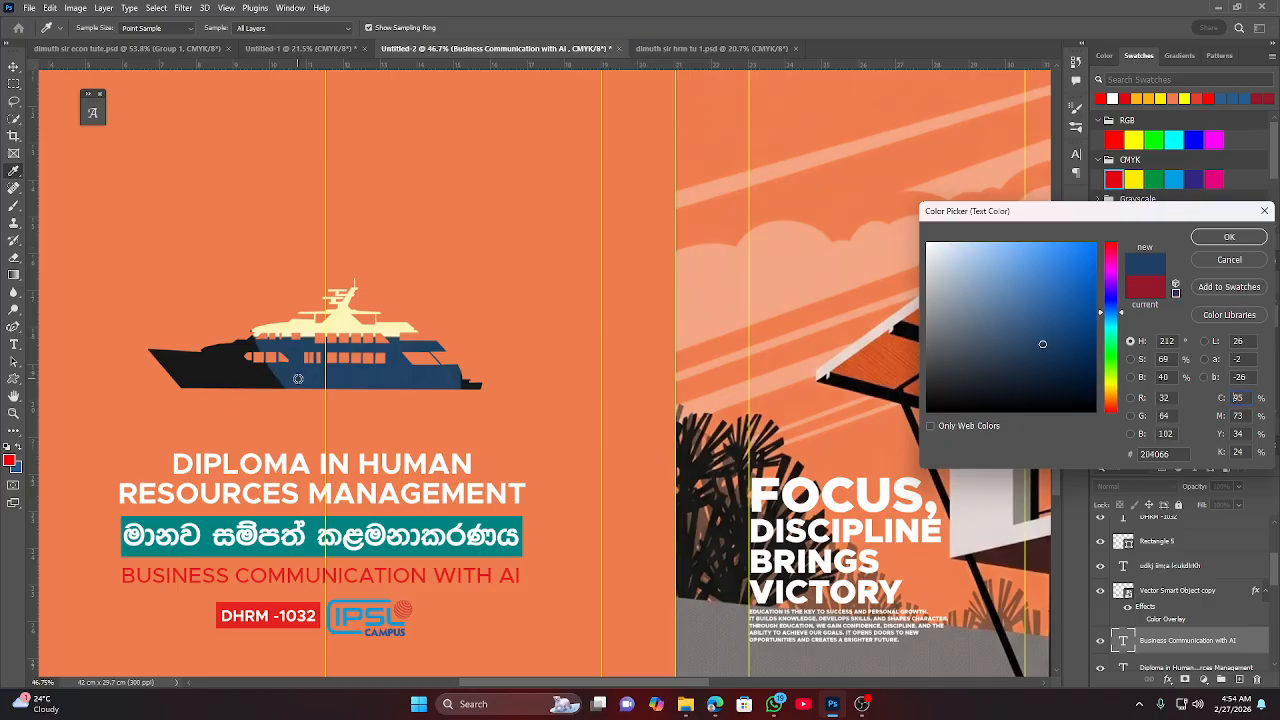
{"action": "left_click", "coordinate": [230, 383]}
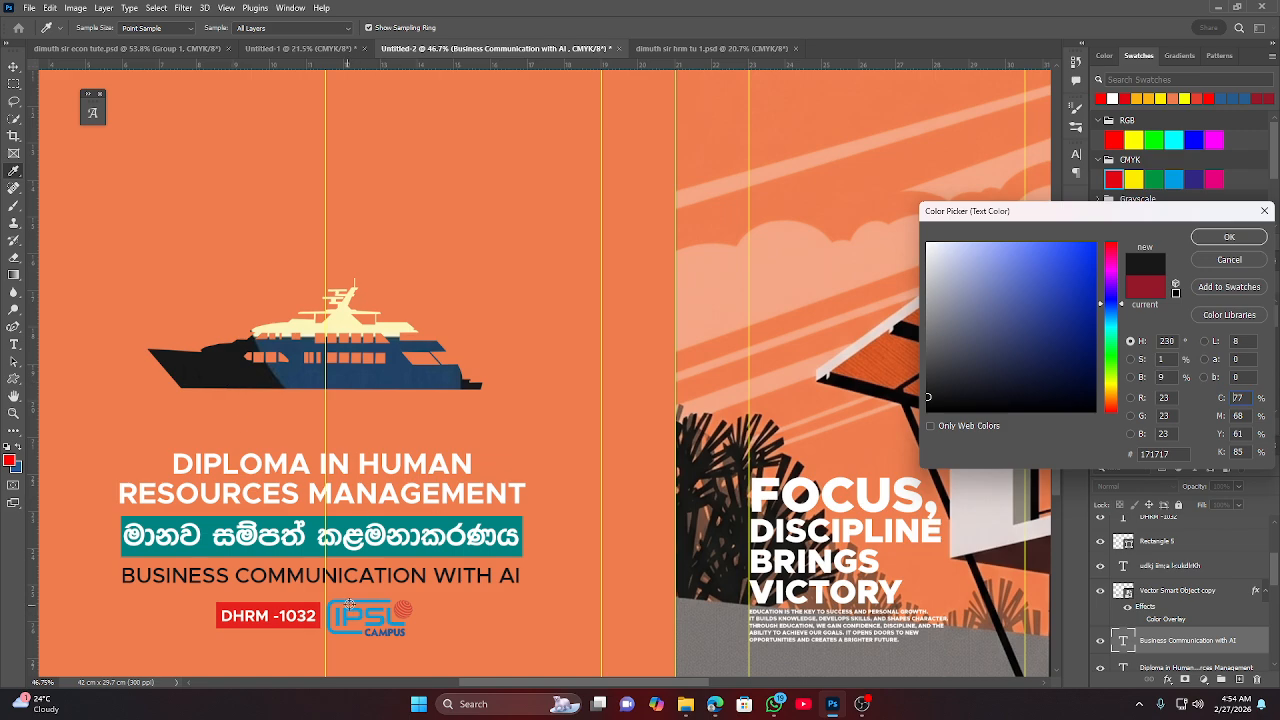
{"action": "left_click", "coordinate": [353, 601]}
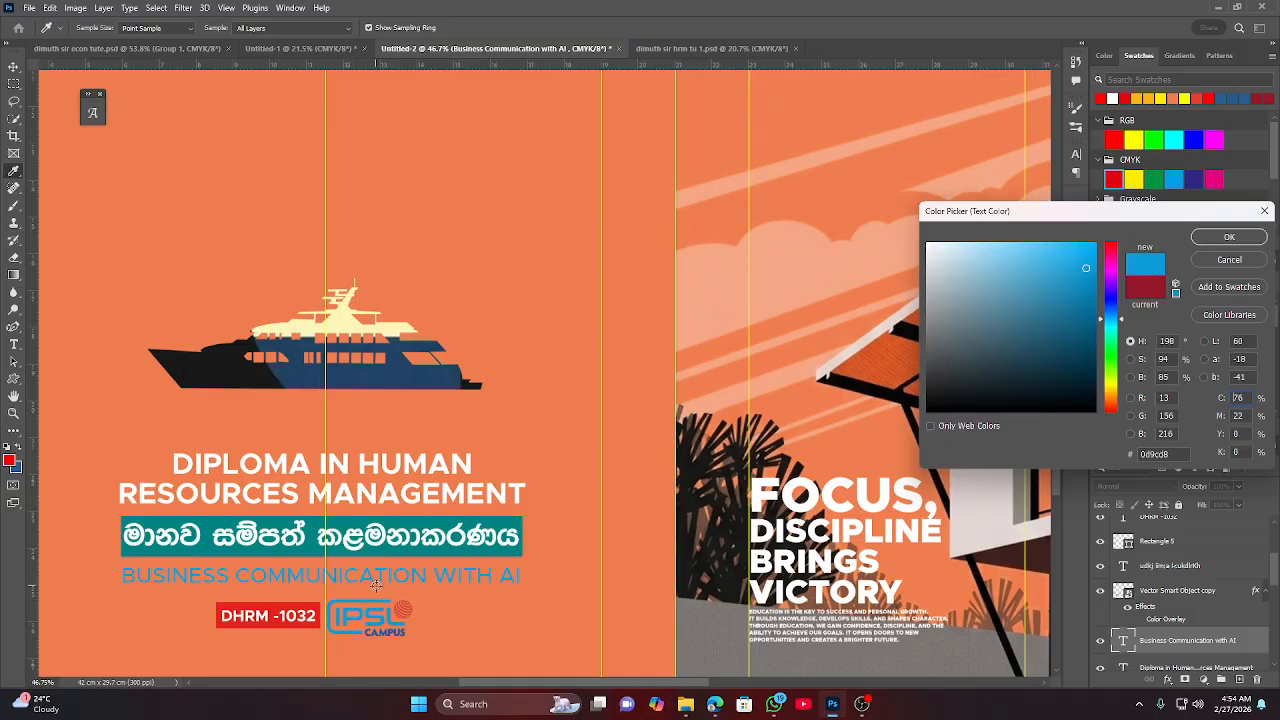
{"action": "left_click", "coordinate": [309, 606]}
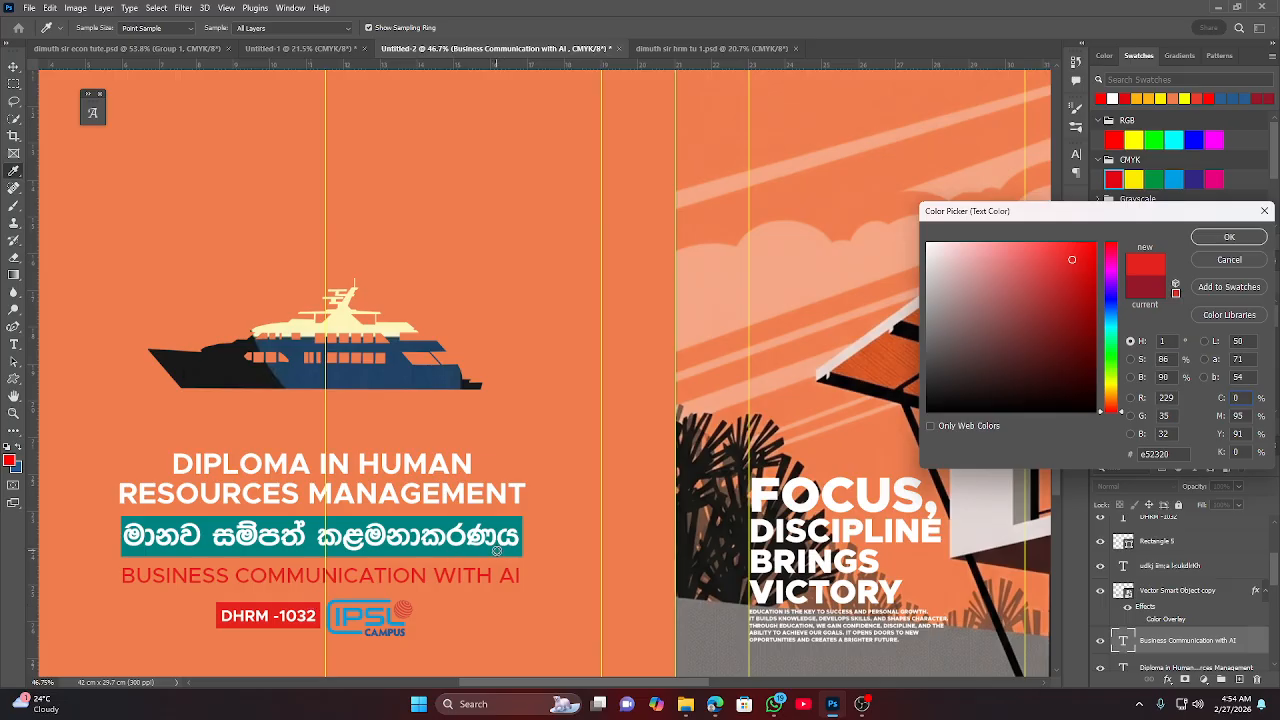
{"action": "left_click", "coordinate": [1230, 260]}
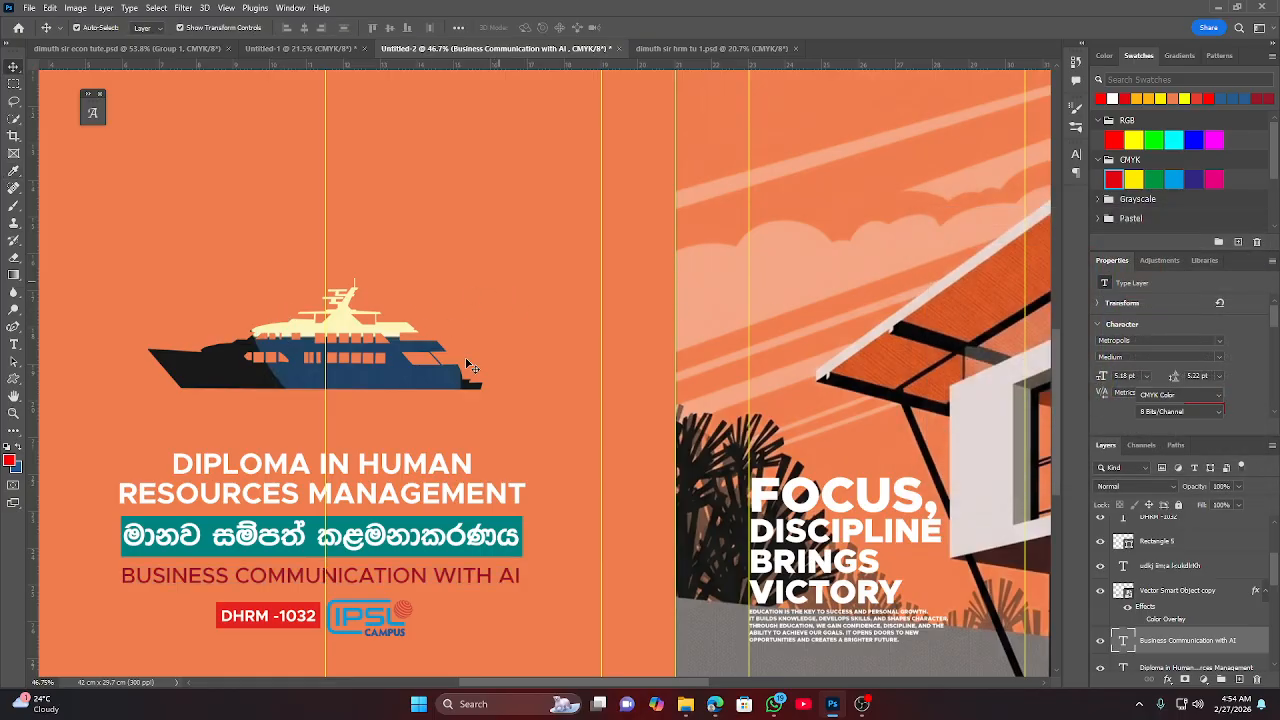
{"action": "left_click", "coordinate": [469, 430]}
{"action": "scroll", "coordinate": [469, 480], "scroll_direction": "down", "scroll_amount": 5}
{"action": "scroll", "coordinate": [503, 517], "scroll_direction": "up", "scroll_amount": 5}
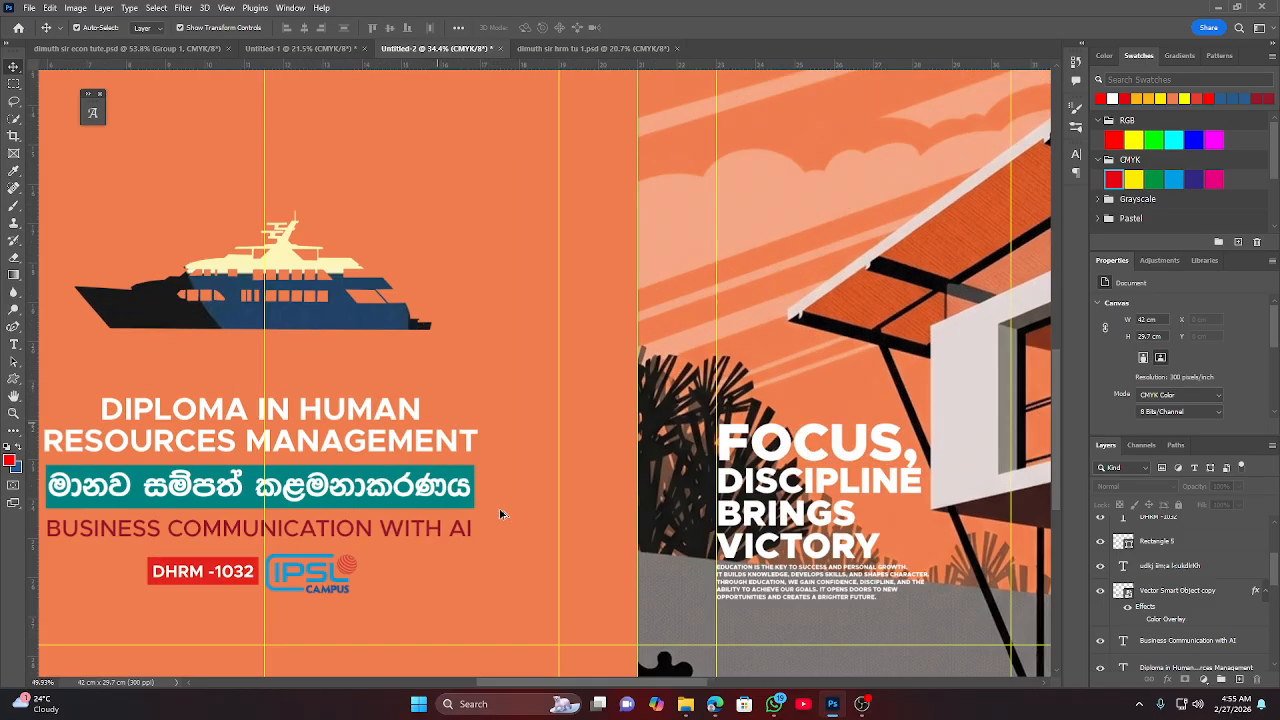
Change the colour overlay of the banner behind the Sinhala title to the red #e52320 sampled from the DHRM -1032 label.
{"action": "left_click", "coordinate": [471, 468]}
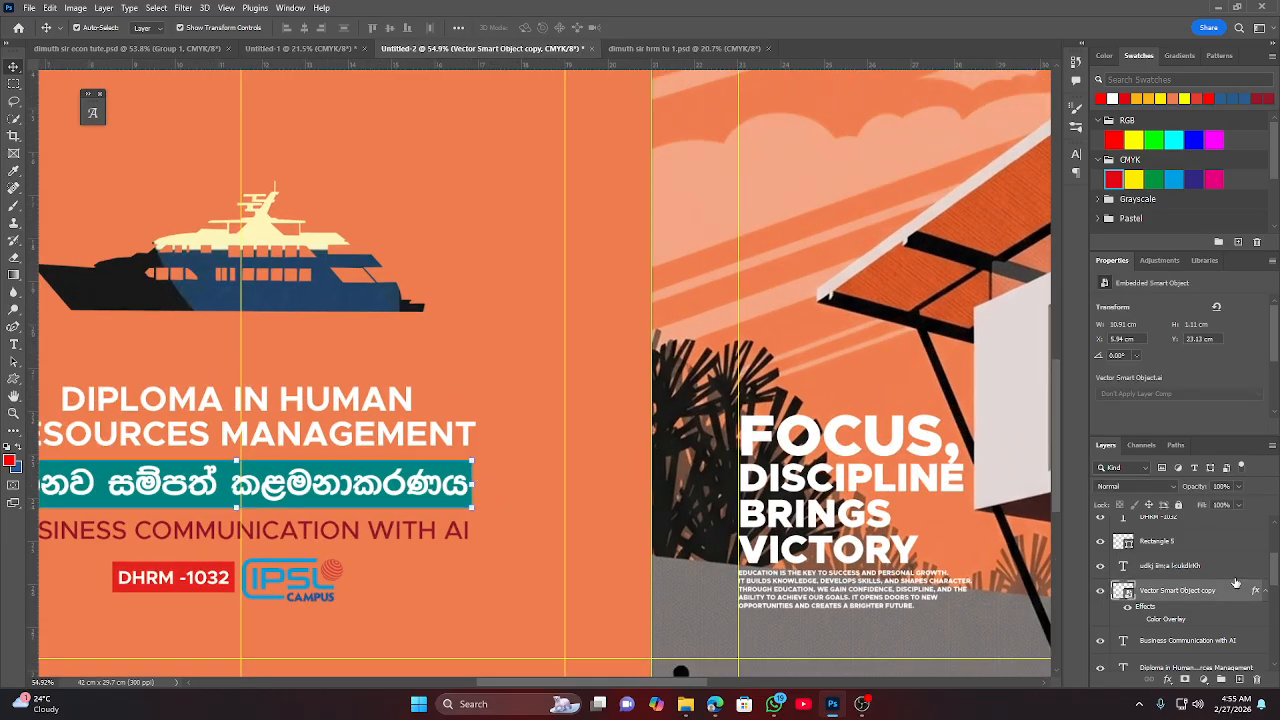
{"action": "double_click", "coordinate": [1145, 621]}
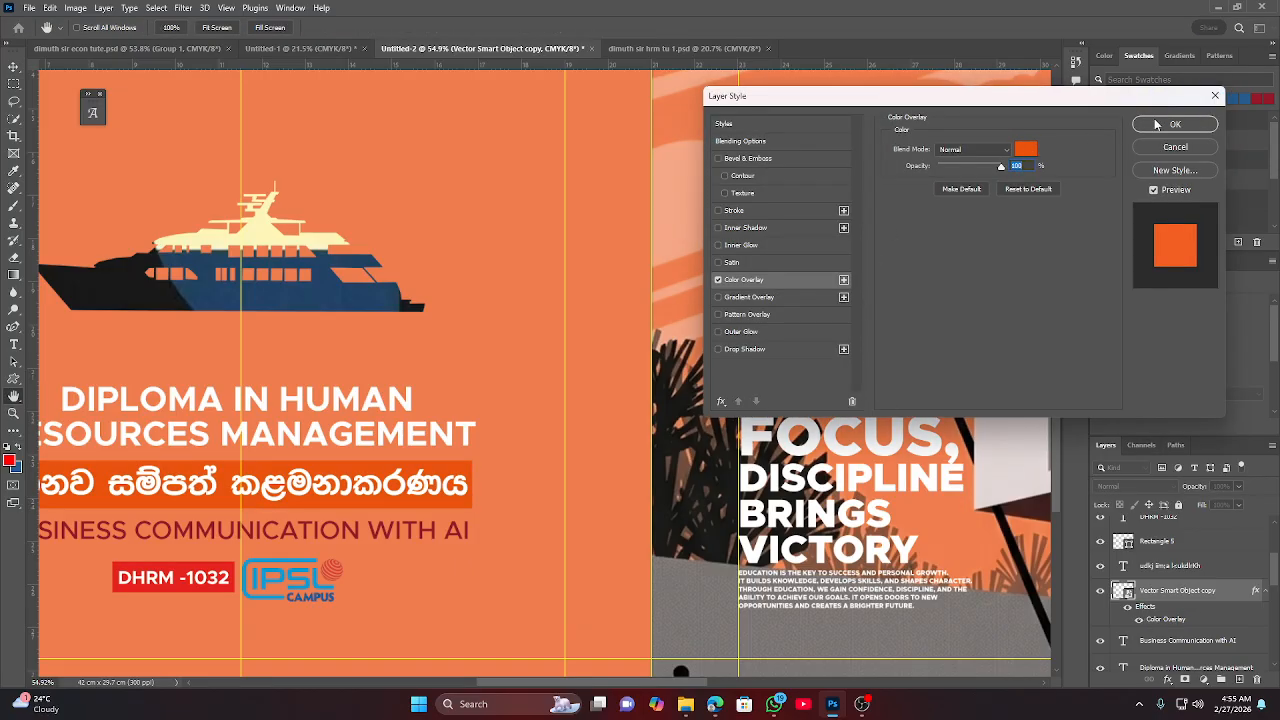
{"action": "left_click", "coordinate": [1024, 150]}
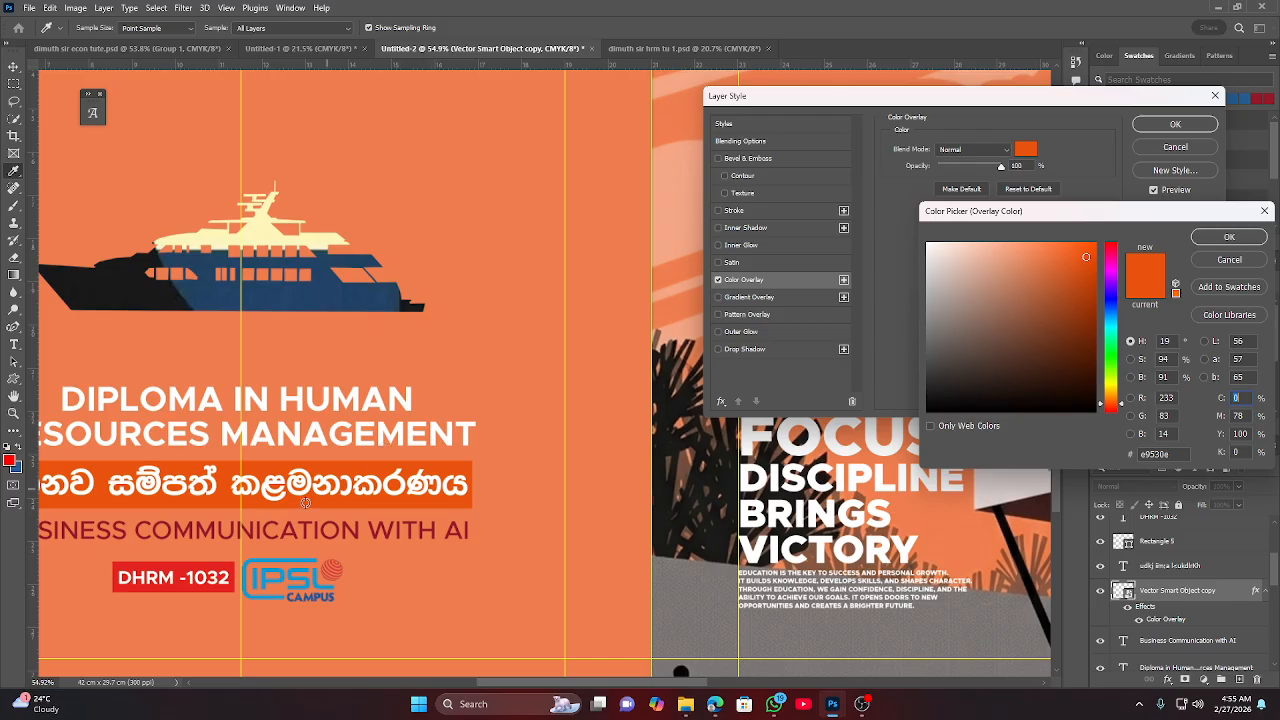
{"action": "left_click", "coordinate": [229, 563]}
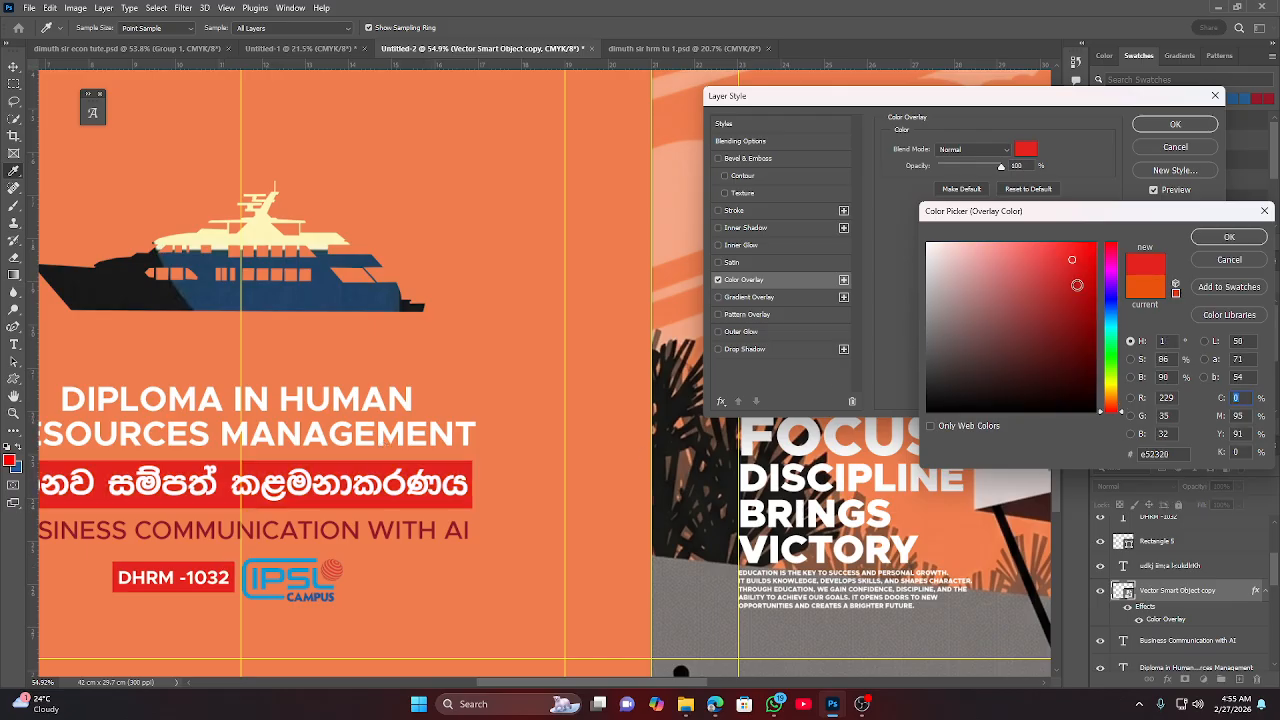
{"action": "left_click", "coordinate": [1228, 236]}
{"action": "left_click", "coordinate": [1175, 123]}
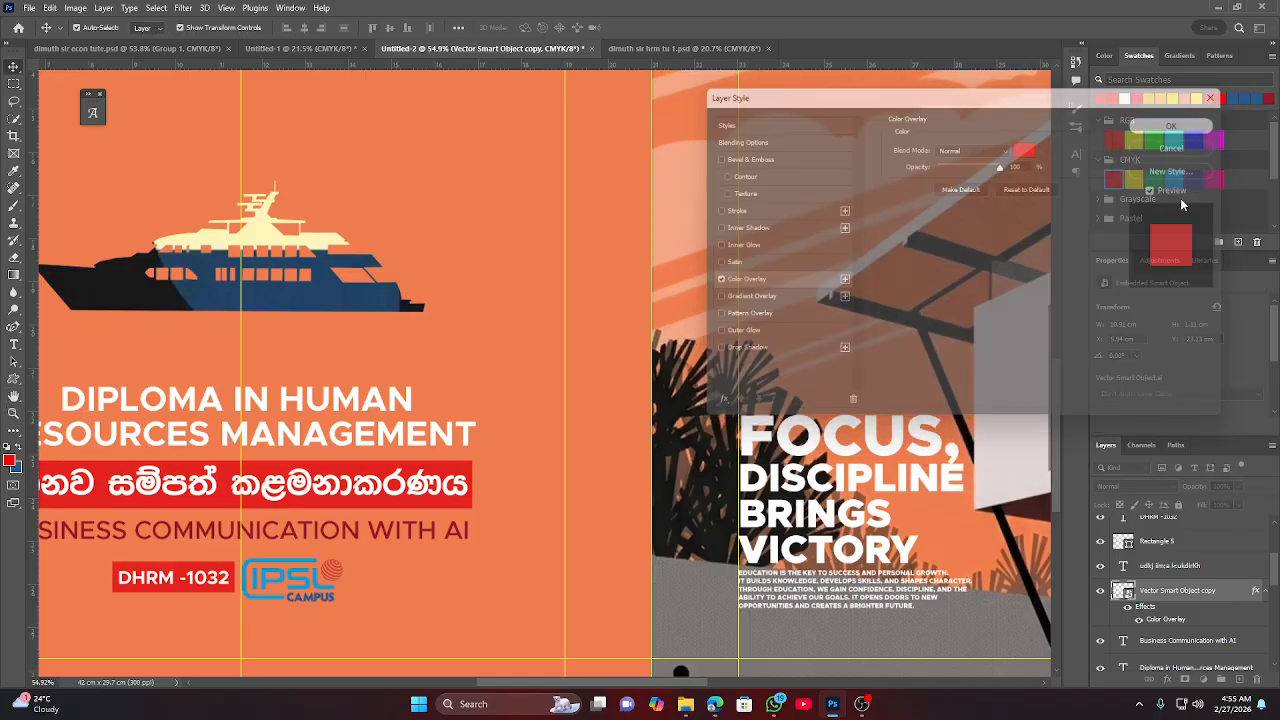
{"action": "left_click", "coordinate": [496, 337]}
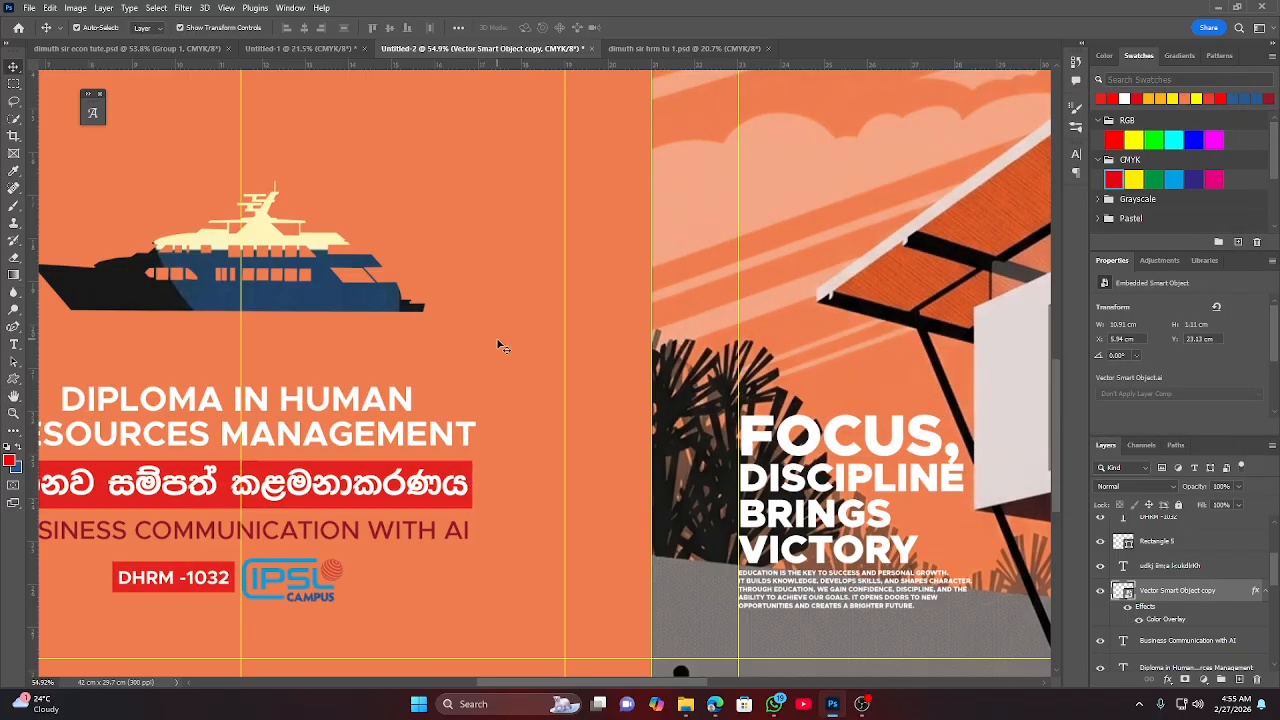
Copy the "Focus, discipline brings victory" slogan from the front cover and place it above the yacht on the back cover.
{"action": "scroll", "coordinate": [530, 512], "scroll_direction": "down", "scroll_amount": 5}
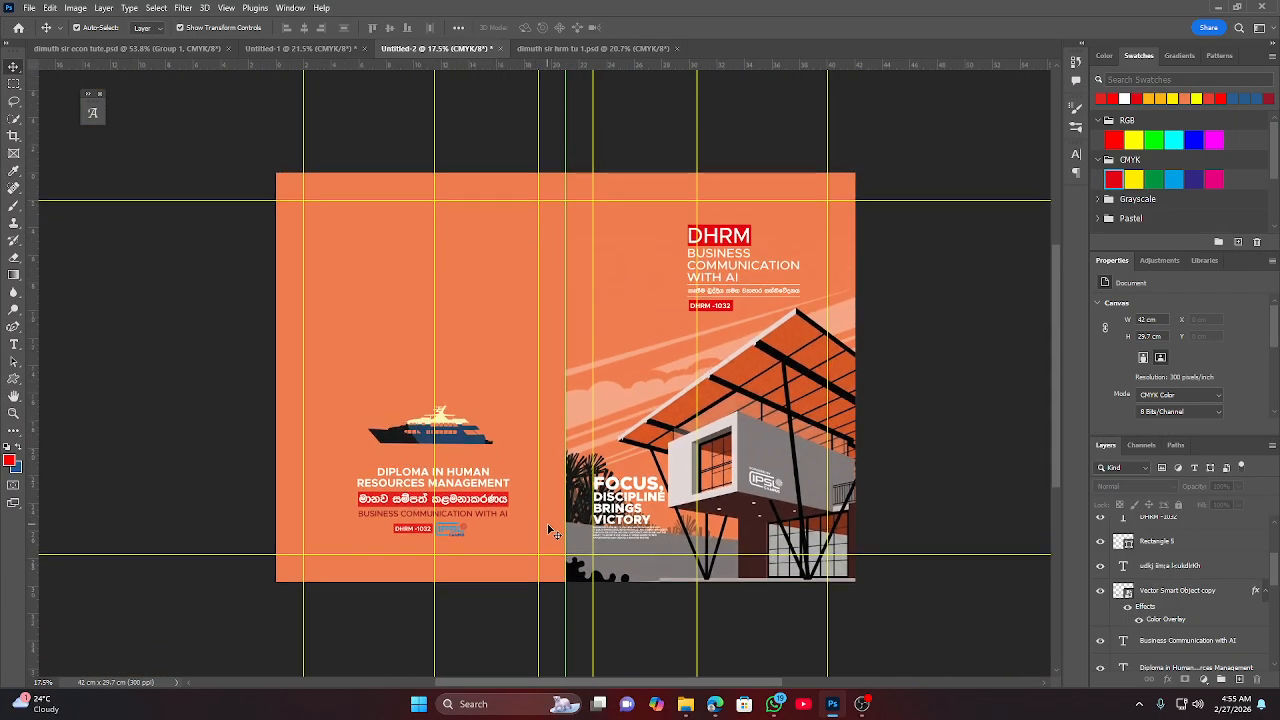
{"action": "scroll", "coordinate": [485, 485], "scroll_direction": "up", "scroll_amount": 3}
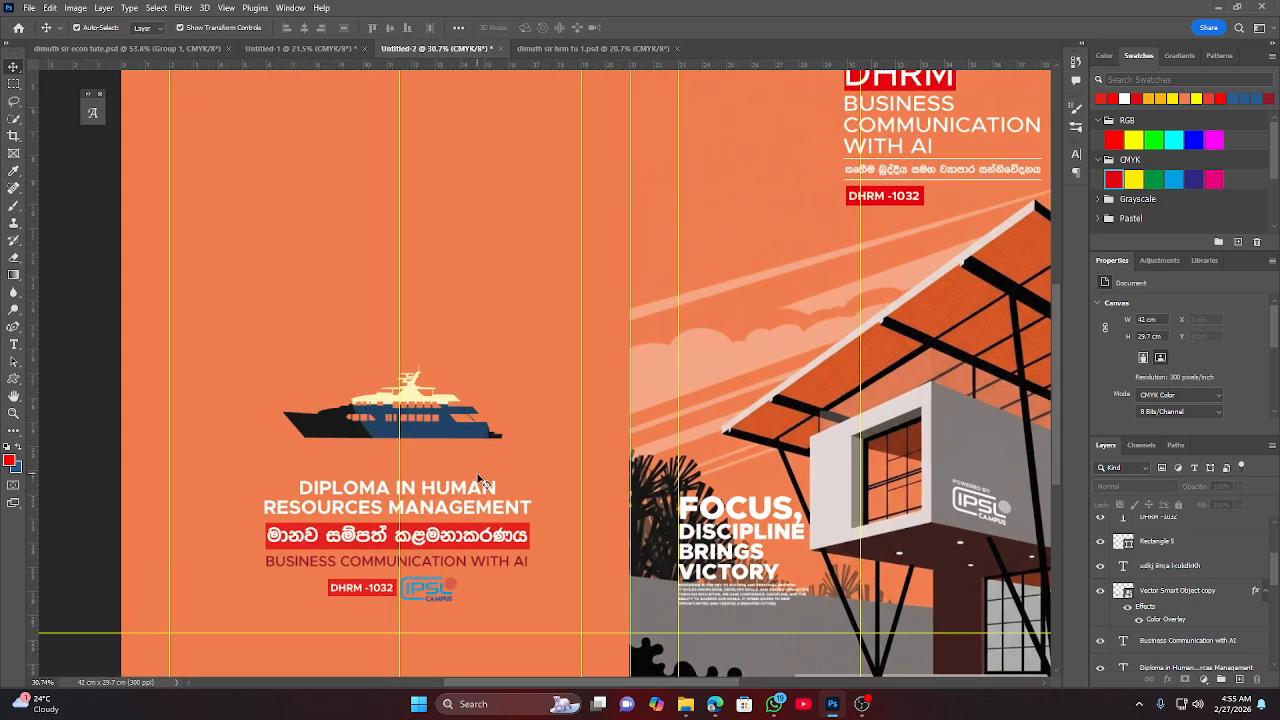
{"action": "scroll", "coordinate": [497, 472], "scroll_direction": "down", "scroll_amount": 2}
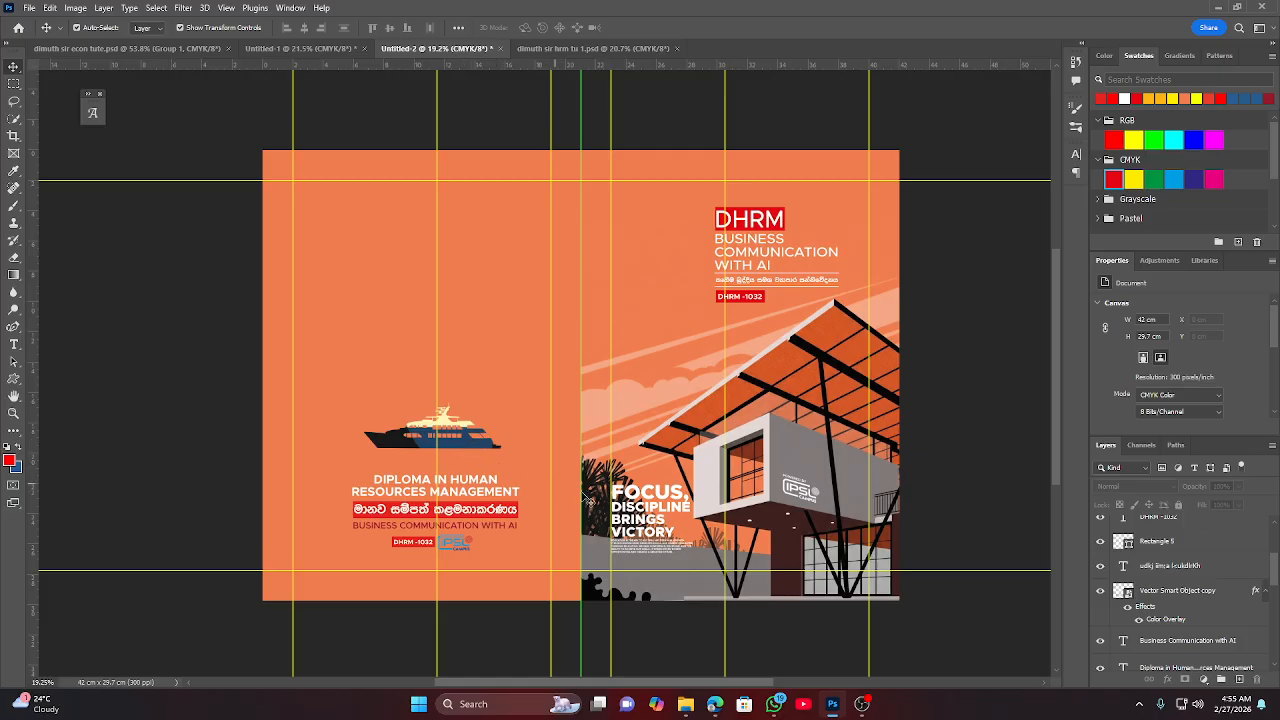
{"action": "left_click", "coordinate": [647, 507]}
{"action": "left_click_drag", "start_coordinate": [647, 507], "coordinate": [440, 434]}
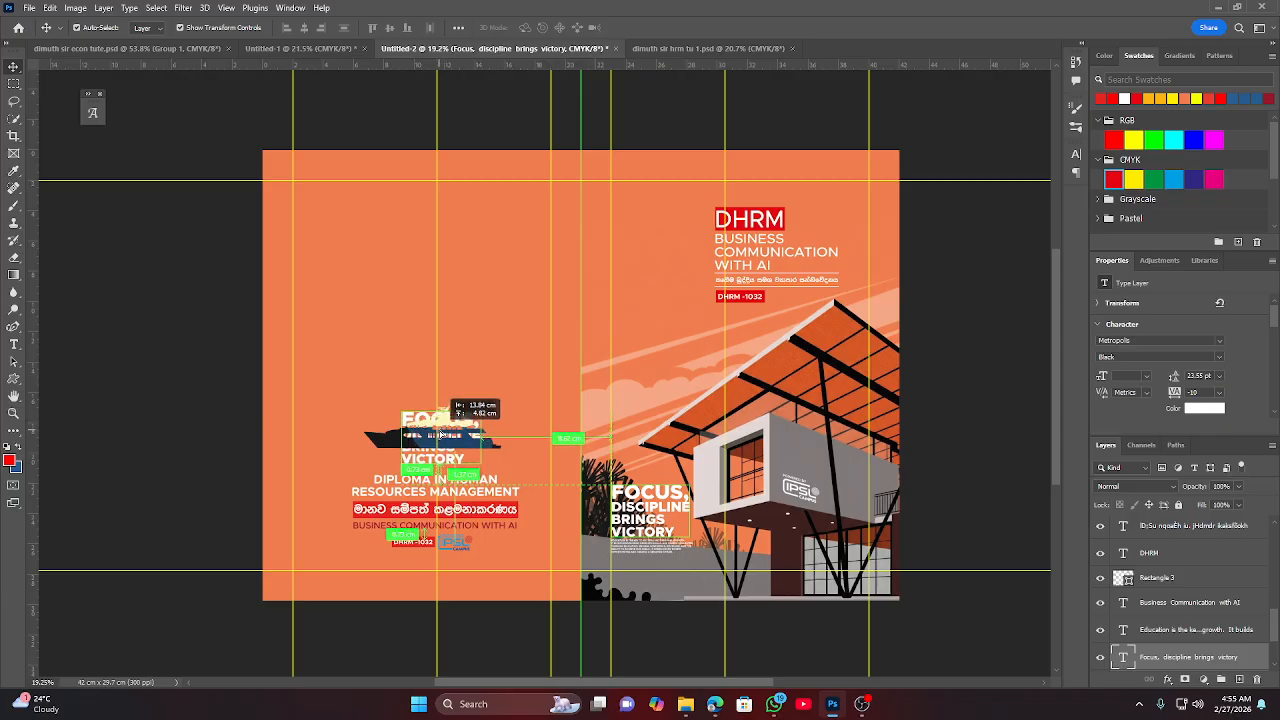
{"action": "mouse_move", "coordinate": [440, 434]}
{"action": "left_mouse_down"}
{"action": "mouse_move", "coordinate": [432, 378]}
{"action": "mouse_move", "coordinate": [441, 410]}
{"action": "left_mouse_up"}
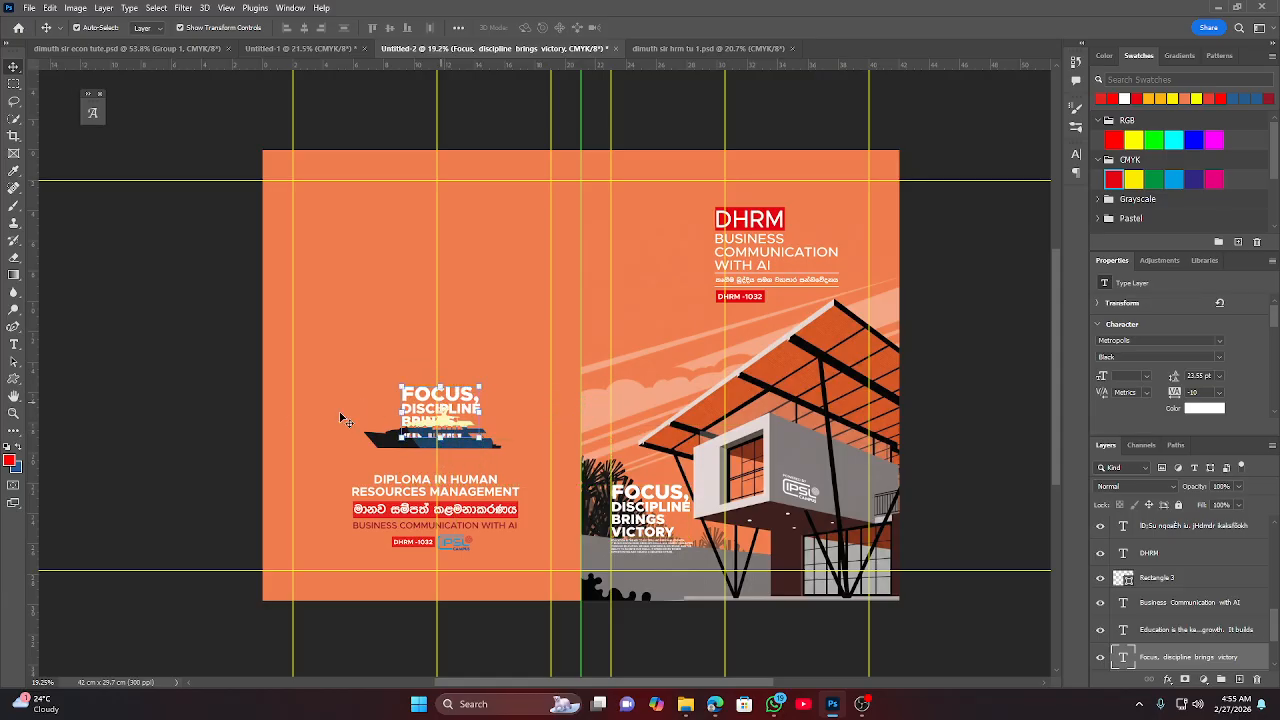
{"action": "left_click", "coordinate": [193, 401]}
{"action": "scroll", "coordinate": [440, 405], "scroll_direction": "up", "scroll_amount": 3}
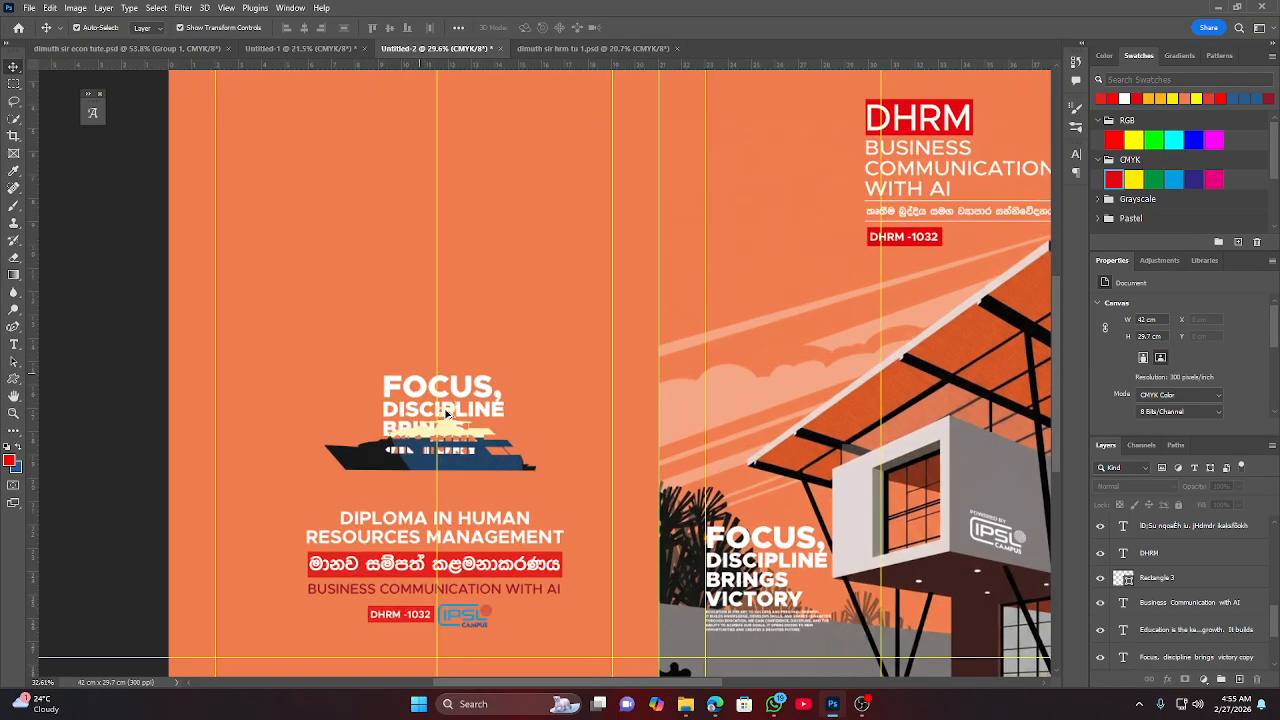
{"action": "left_click_drag", "start_coordinate": [412, 392], "coordinate": [410, 313]}
Centre-align the copied slogan's text and centre it on the back cover's middle guide, above the yacht.
{"action": "double_click", "coordinate": [410, 313]}
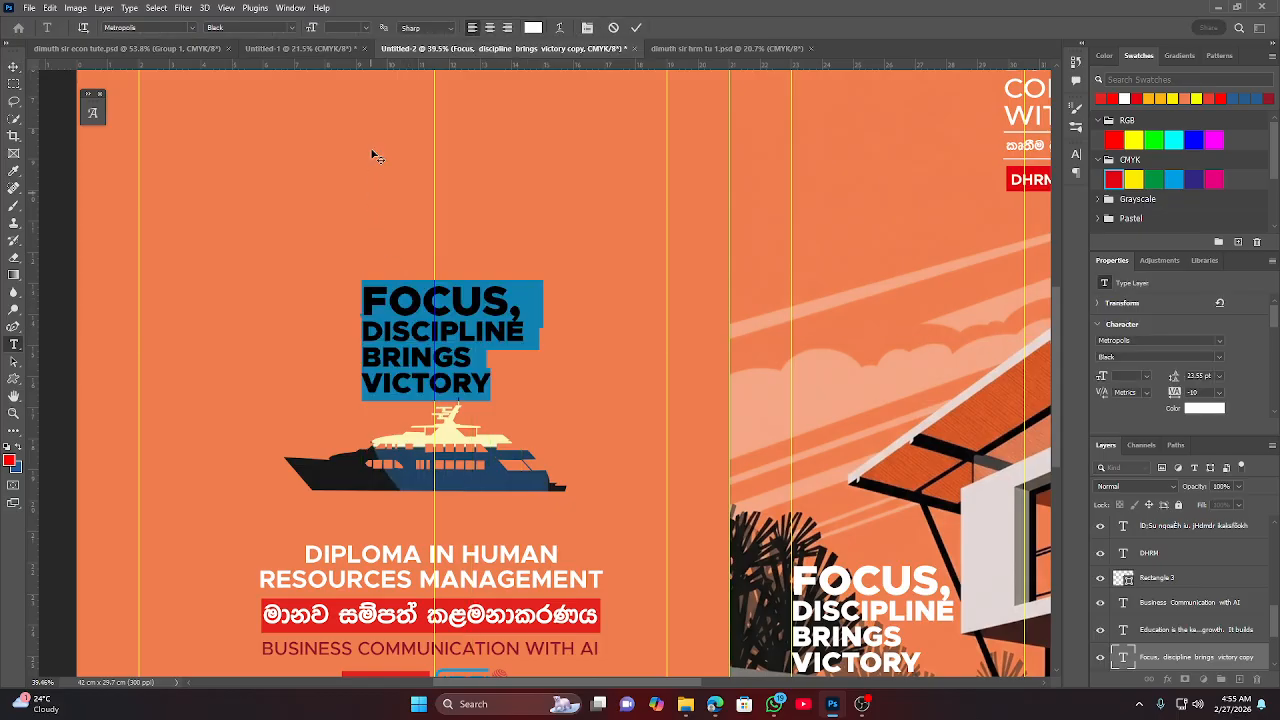
{"action": "left_click", "coordinate": [489, 28]}
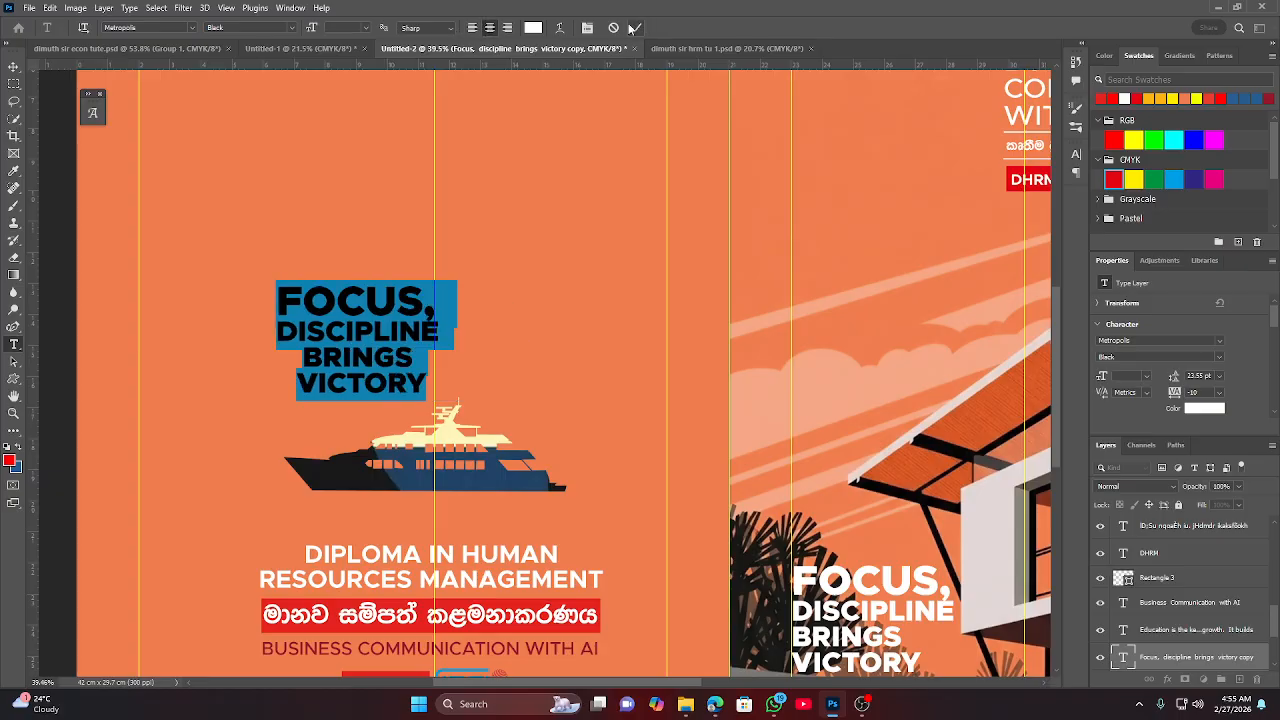
{"action": "left_click", "coordinate": [634, 28]}
{"action": "key", "text": "v"}
{"action": "left_click_drag", "start_coordinate": [346, 330], "coordinate": [427, 330]}
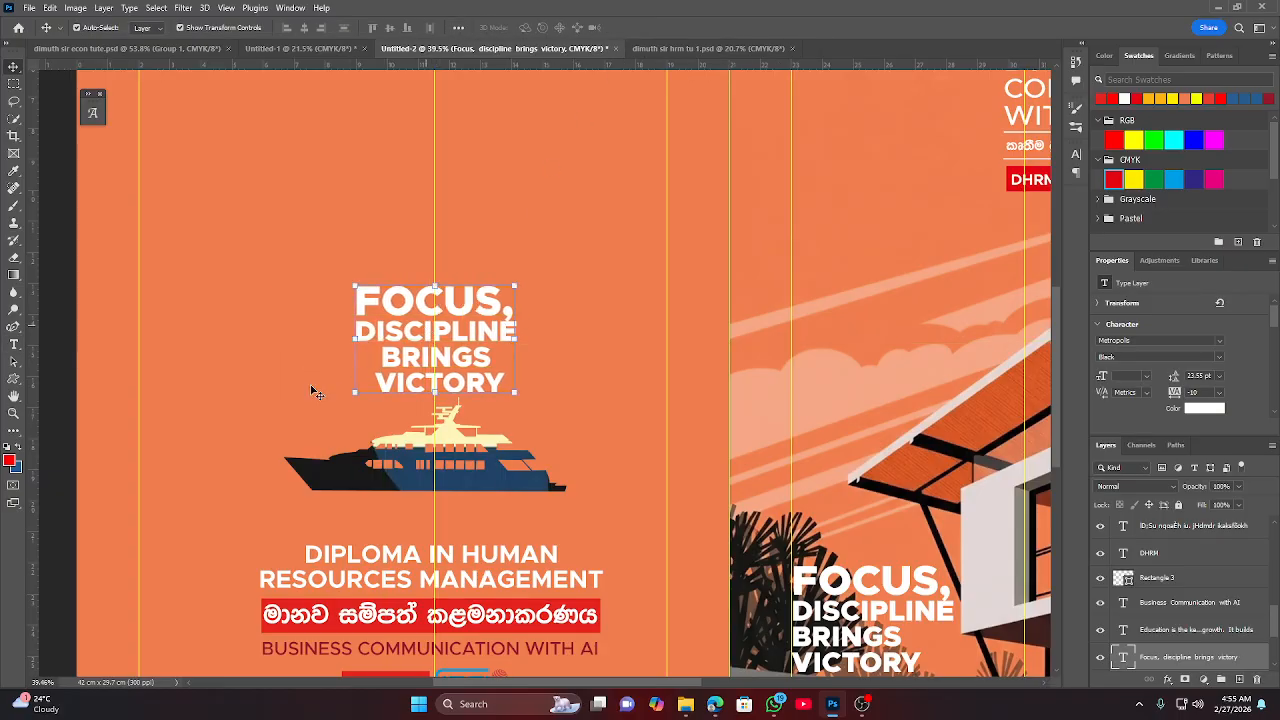
{"action": "left_click", "coordinate": [404, 350]}
Remove the copied slogan from the back cover.
{"action": "scroll", "coordinate": [454, 322], "scroll_direction": "down", "scroll_amount": 3}
{"action": "scroll", "coordinate": [558, 450], "scroll_direction": "up", "scroll_amount": 2}
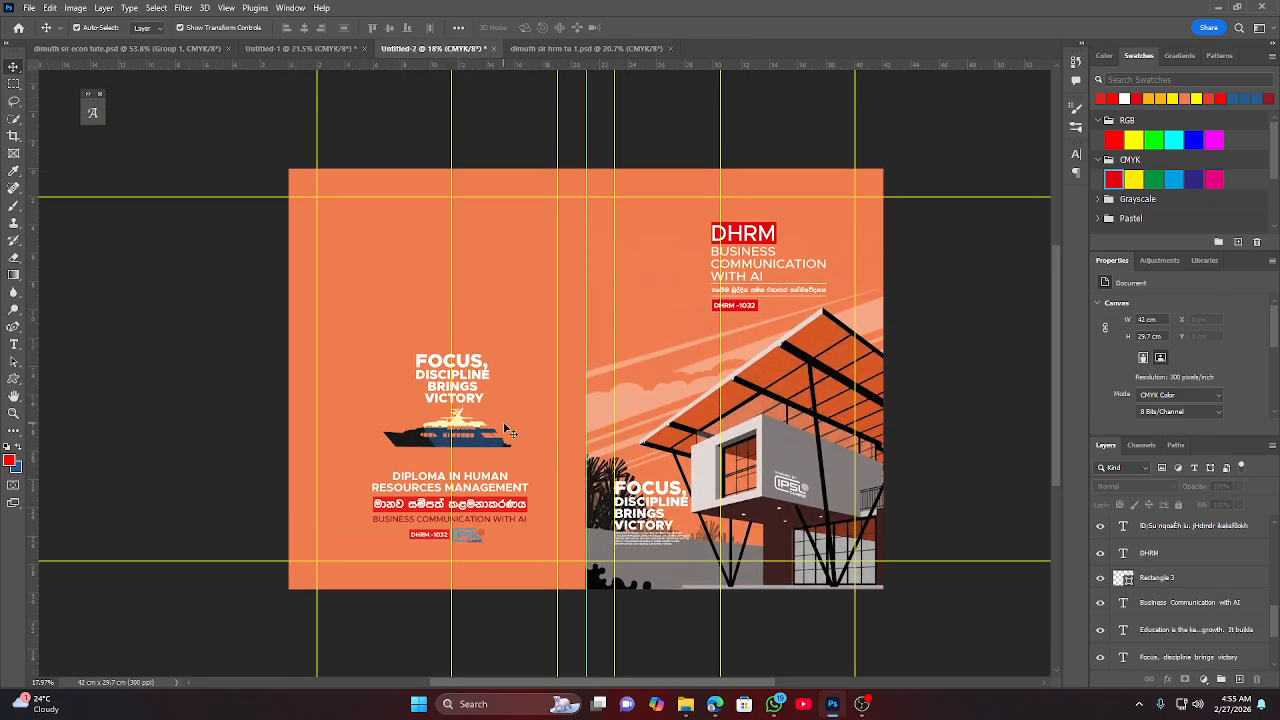
{"action": "left_click", "coordinate": [482, 391]}
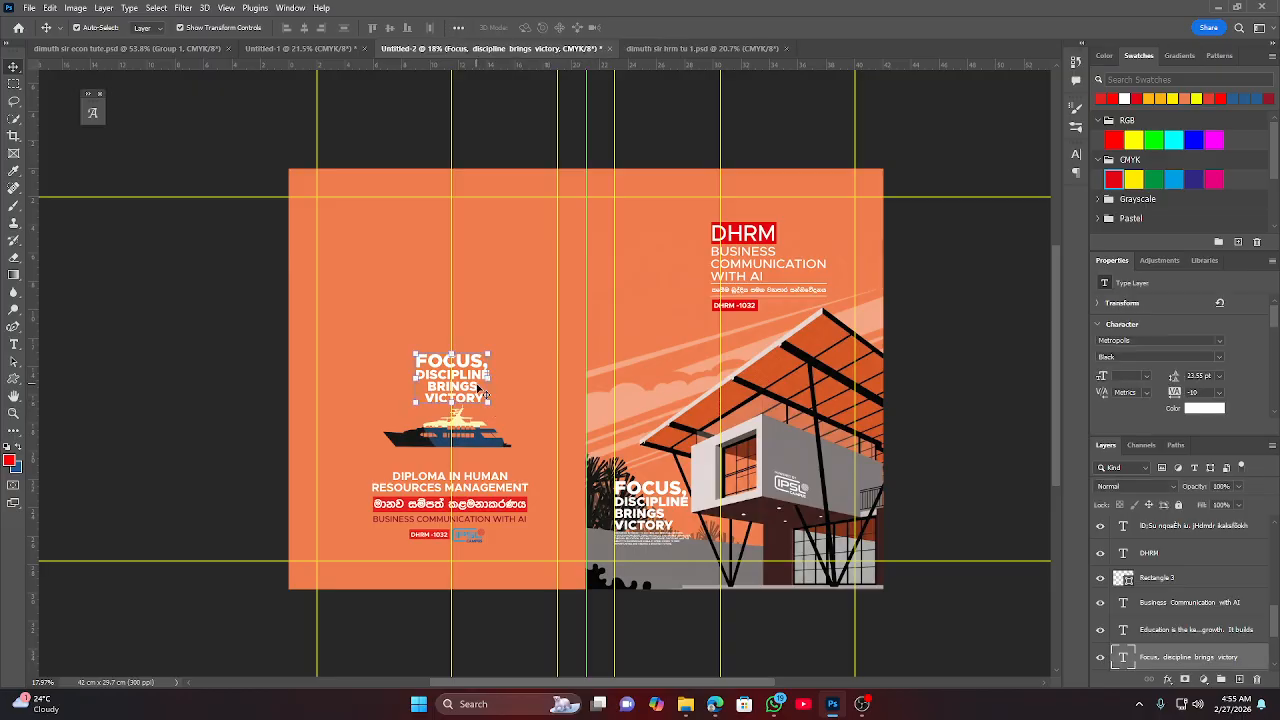
{"action": "left_click_drag", "start_coordinate": [478, 388], "coordinate": [257, 437]}
{"action": "left_click", "coordinate": [222, 445]}
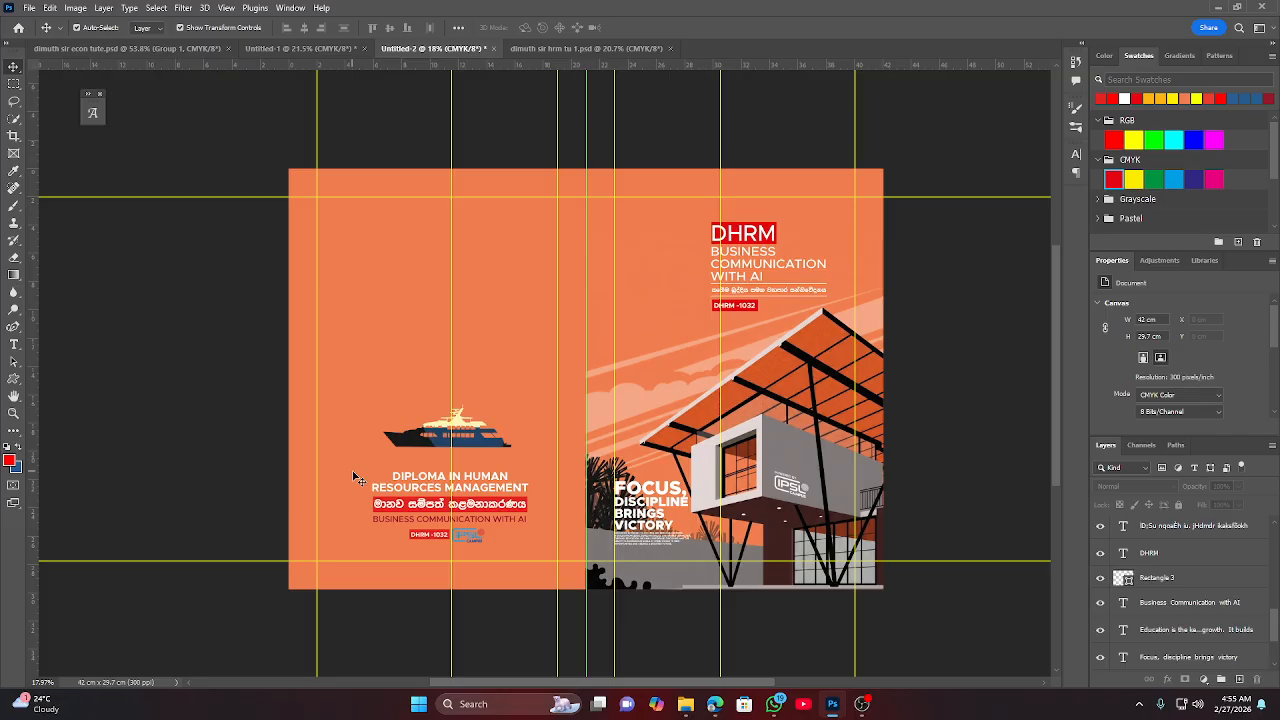
Group the yacht shape with its clipped image and lock the group.
{"action": "scroll", "coordinate": [500, 437], "scroll_direction": "up", "scroll_amount": 2}
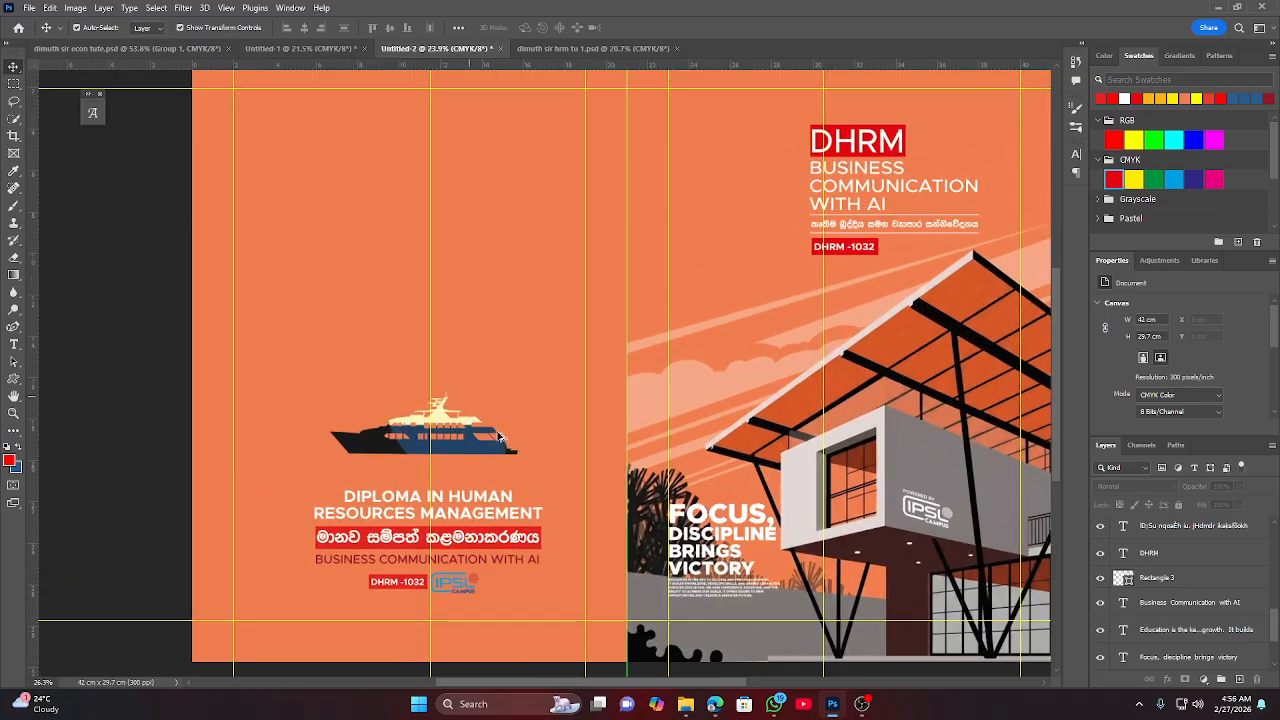
{"action": "left_click", "coordinate": [425, 425]}
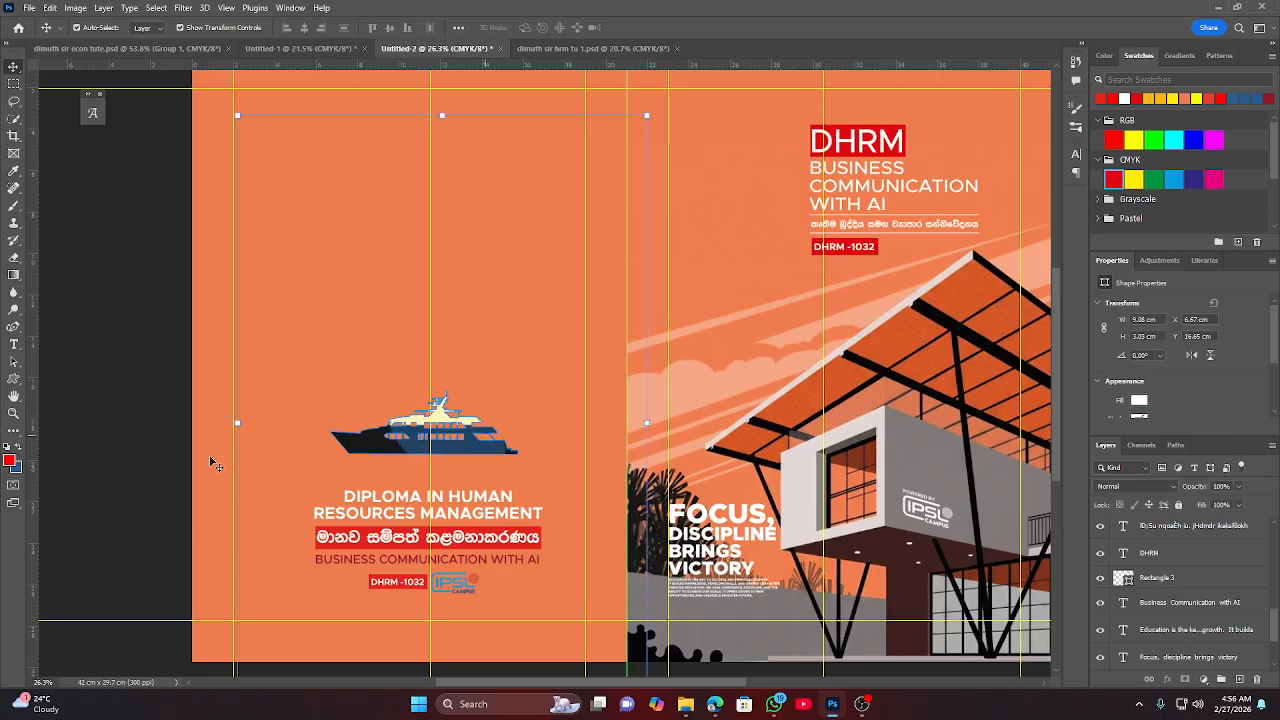
{"action": "left_click", "coordinate": [268, 452]}
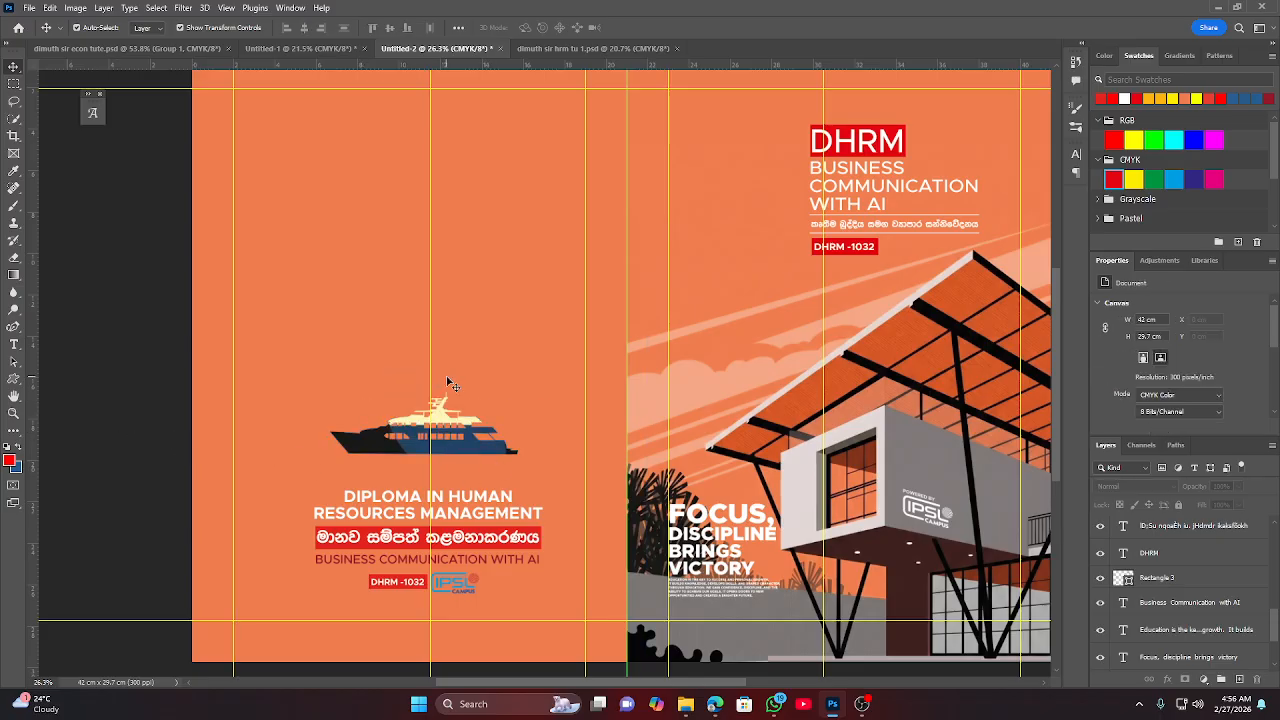
{"action": "left_click_drag", "start_coordinate": [449, 383], "coordinate": [463, 453]}
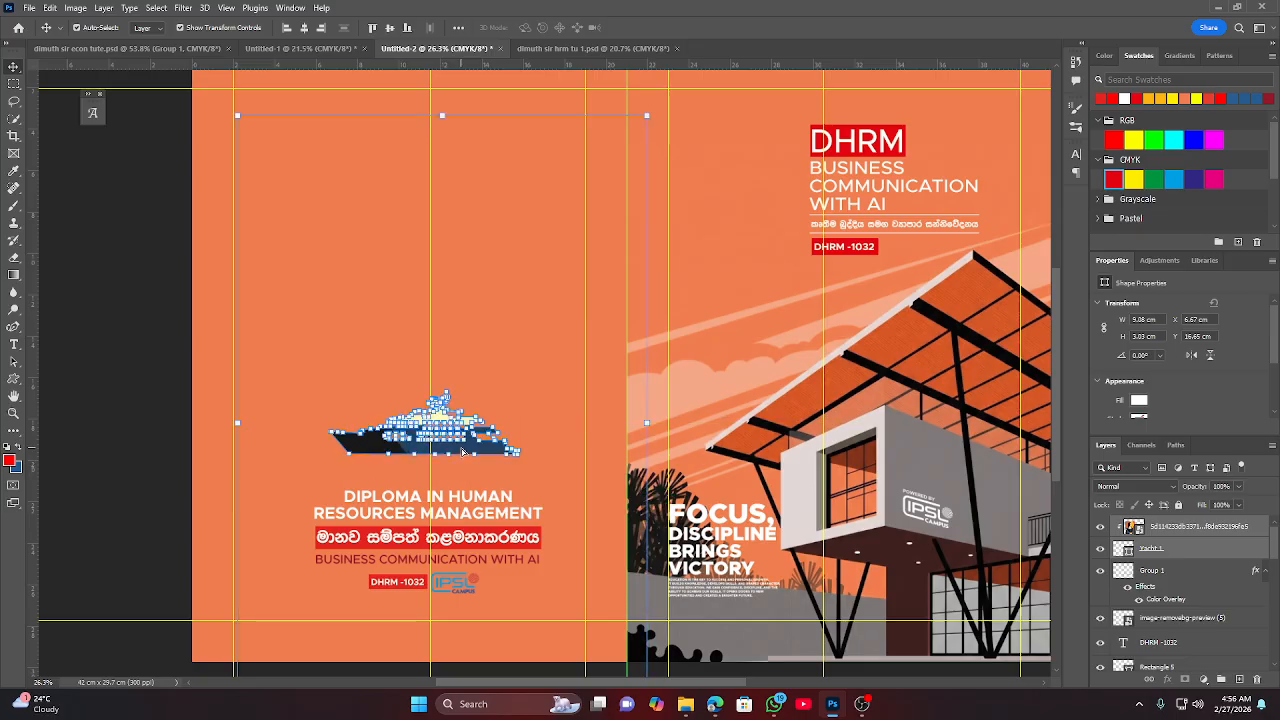
{"action": "left_click", "coordinate": [140, 444]}
{"action": "scroll", "coordinate": [410, 566], "scroll_direction": "up", "scroll_amount": 1}
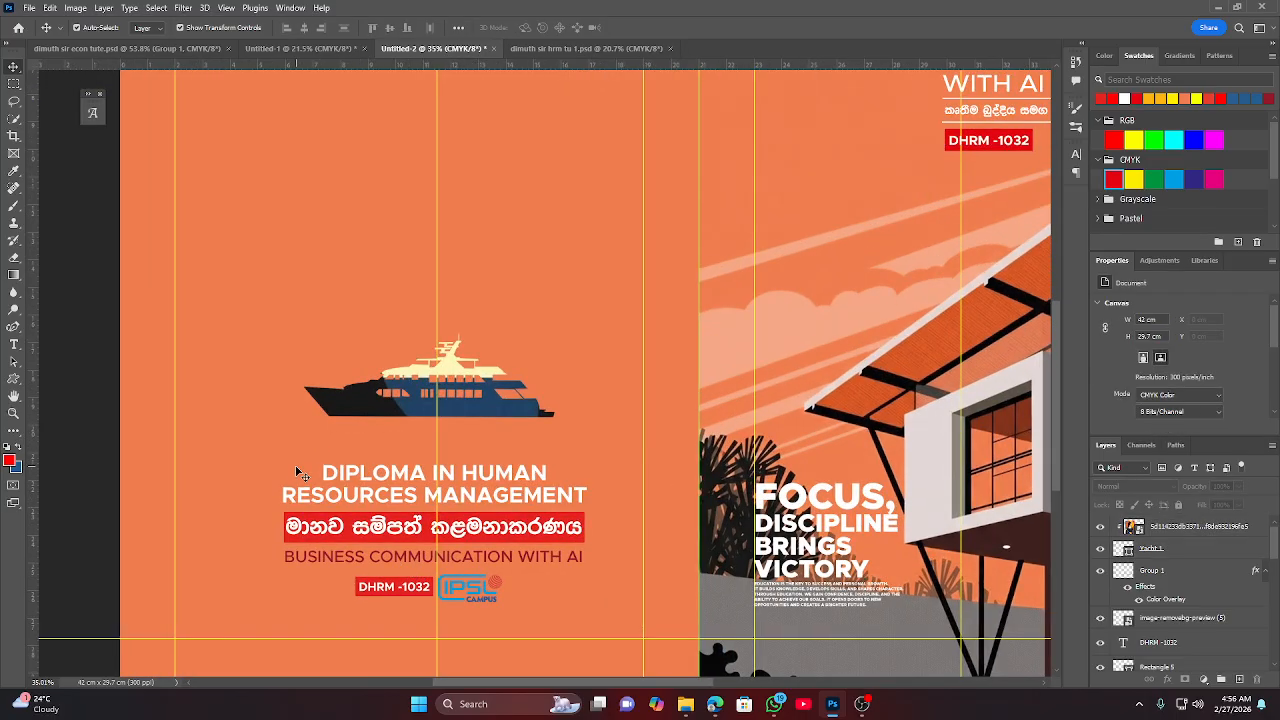
{"action": "mouse_move", "coordinate": [297, 472]}
{"action": "left_mouse_down"}
{"action": "mouse_move", "coordinate": [432, 466]}
{"action": "mouse_move", "coordinate": [303, 470]}
{"action": "left_mouse_up"}
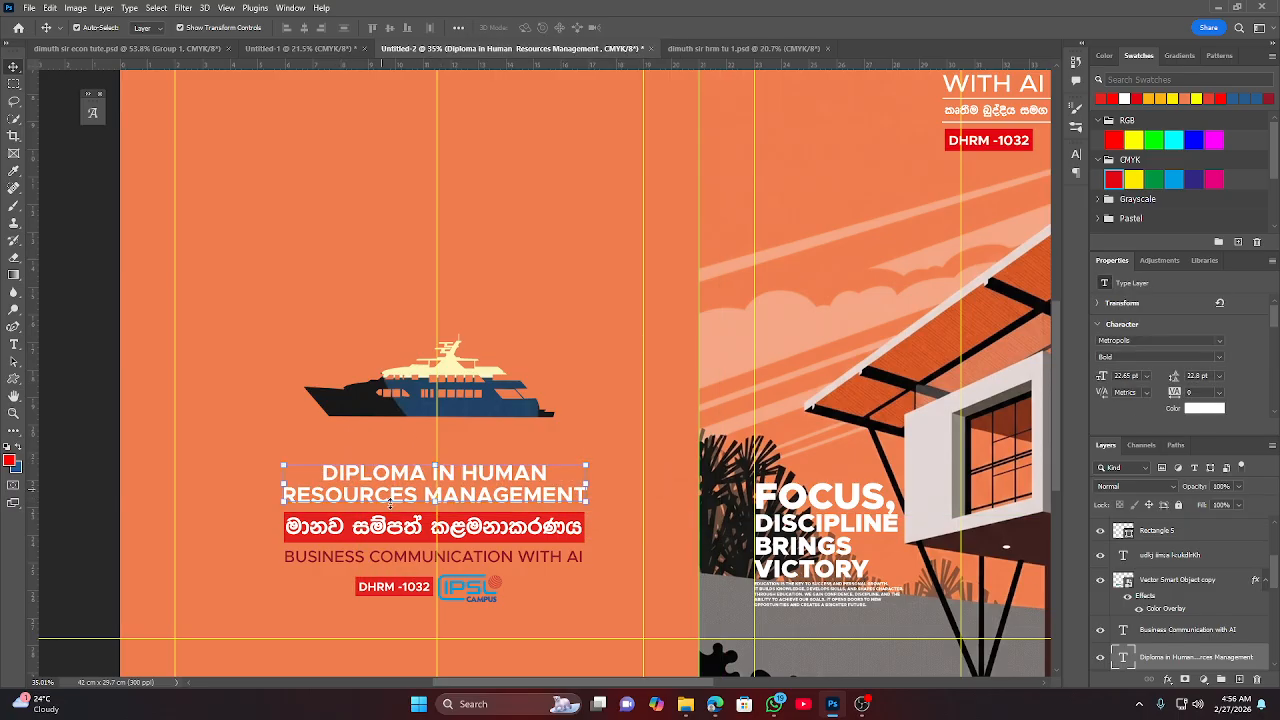
{"action": "left_click", "coordinate": [86, 509]}
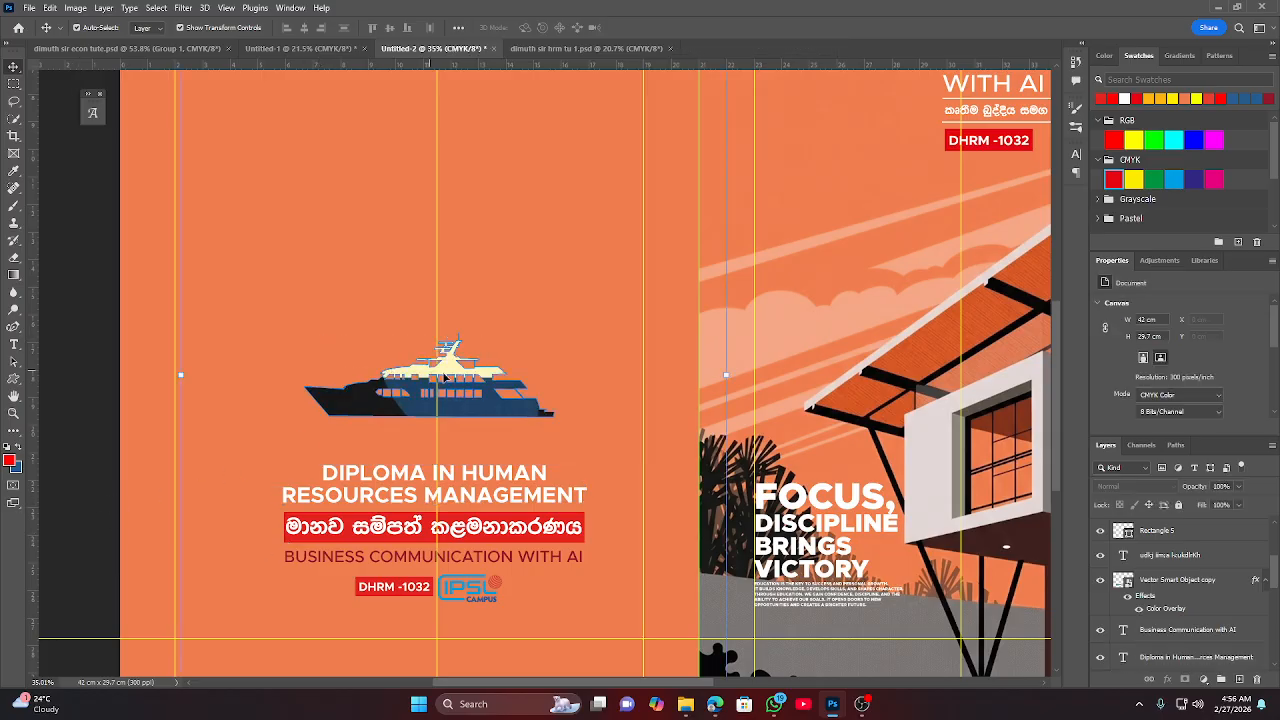
{"action": "key", "text": "ctrl+g"}
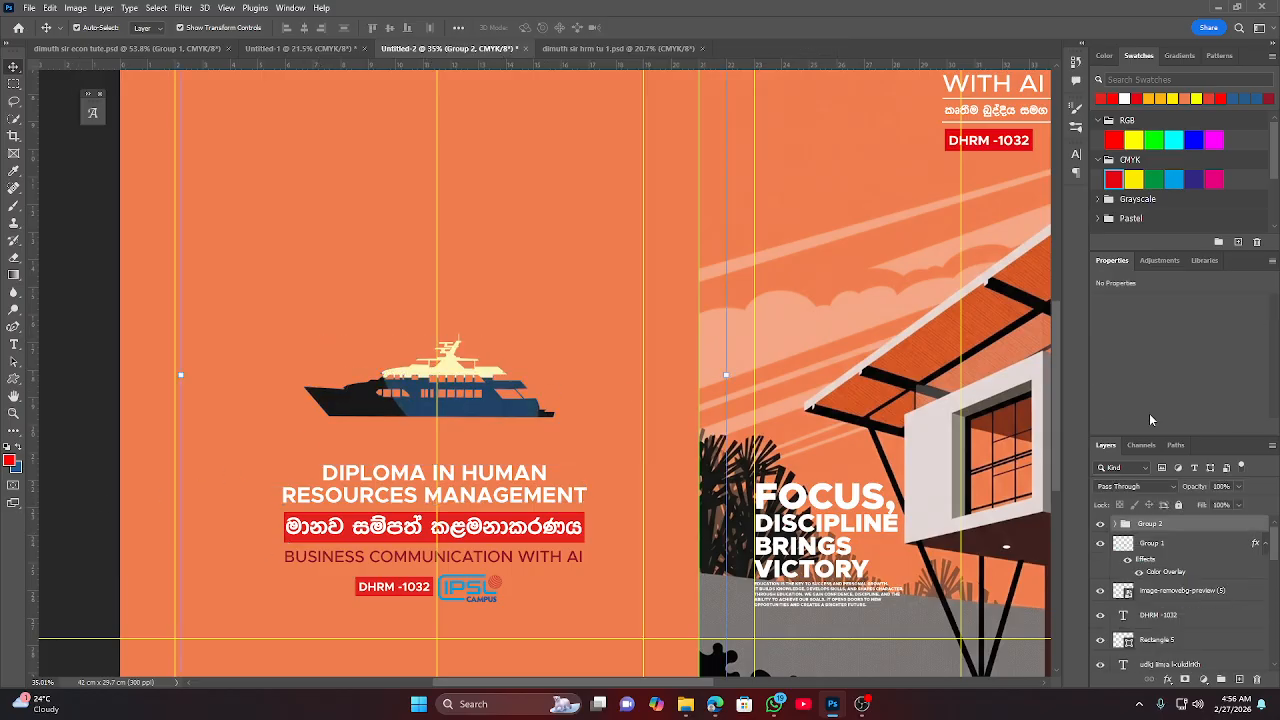
{"action": "left_click", "coordinate": [1178, 505]}
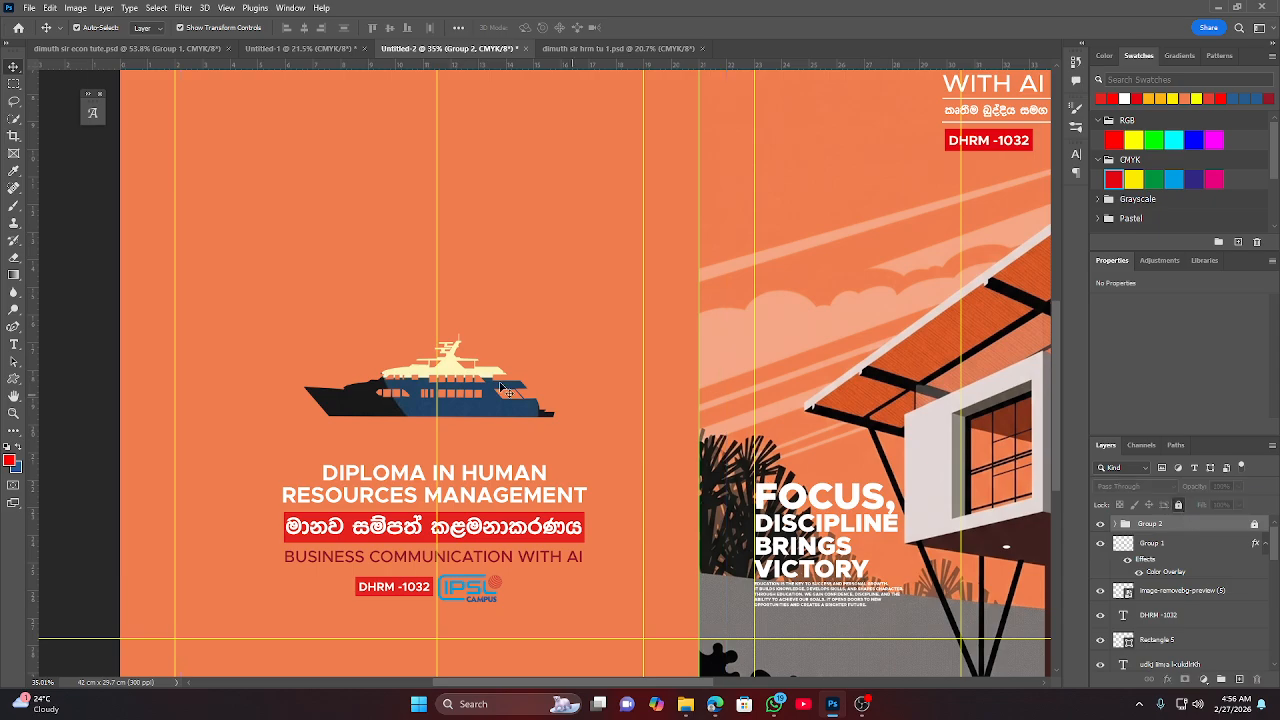
Move the title texts, DHRM -1032 label and IPSL logo together up, closer beneath the yacht on the back cover.
{"action": "scroll", "coordinate": [457, 392], "scroll_direction": "up", "scroll_amount": 4}
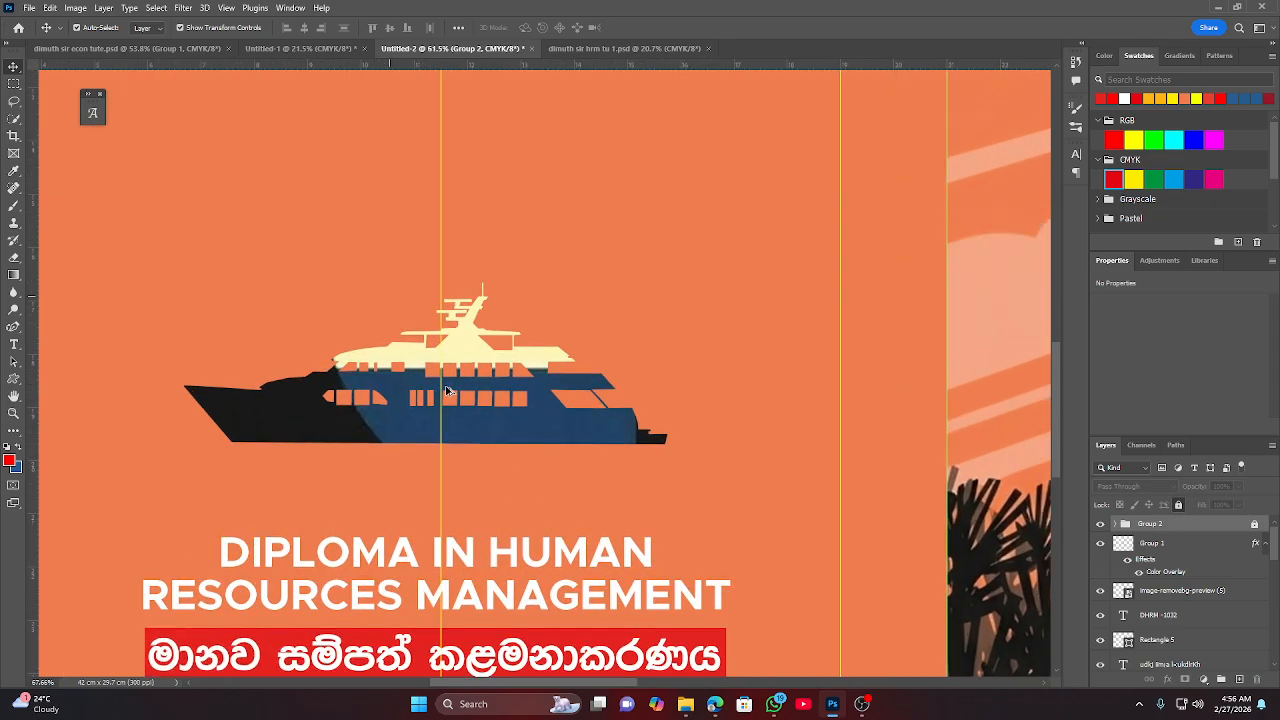
{"action": "scroll", "coordinate": [447, 391], "scroll_direction": "down", "scroll_amount": 4}
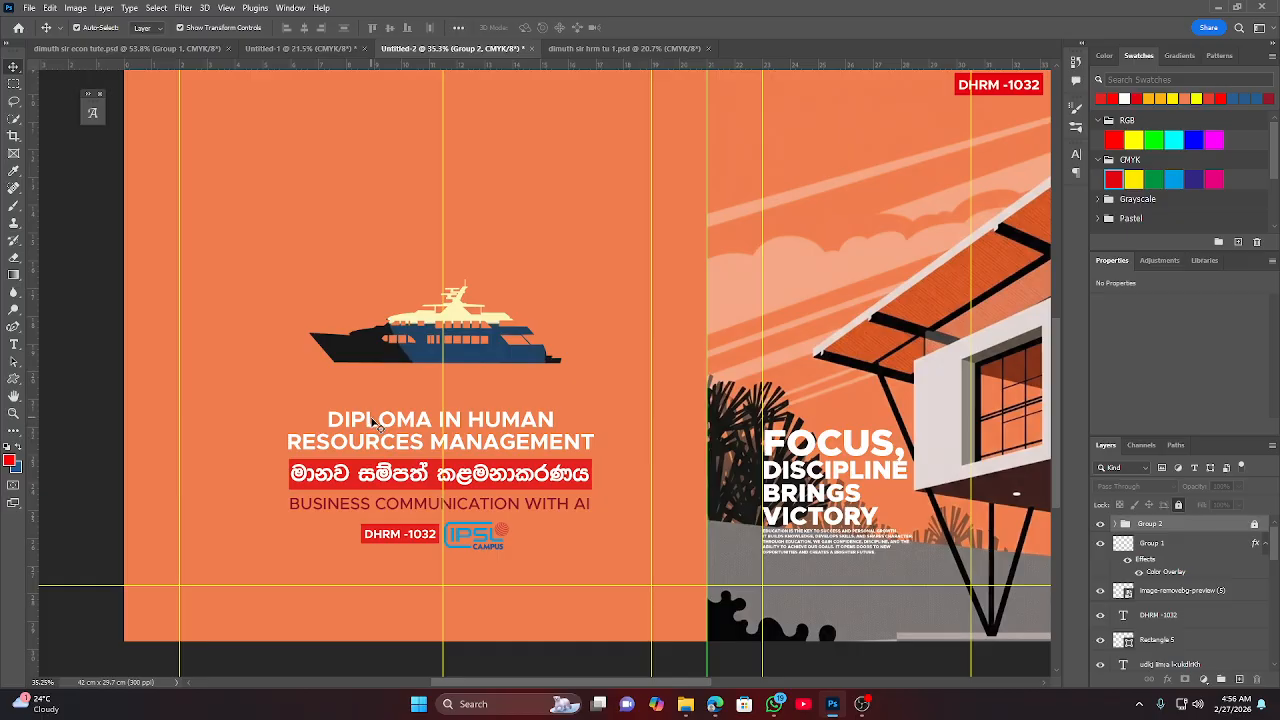
{"action": "left_click_drag", "start_coordinate": [397, 401], "coordinate": [560, 540]}
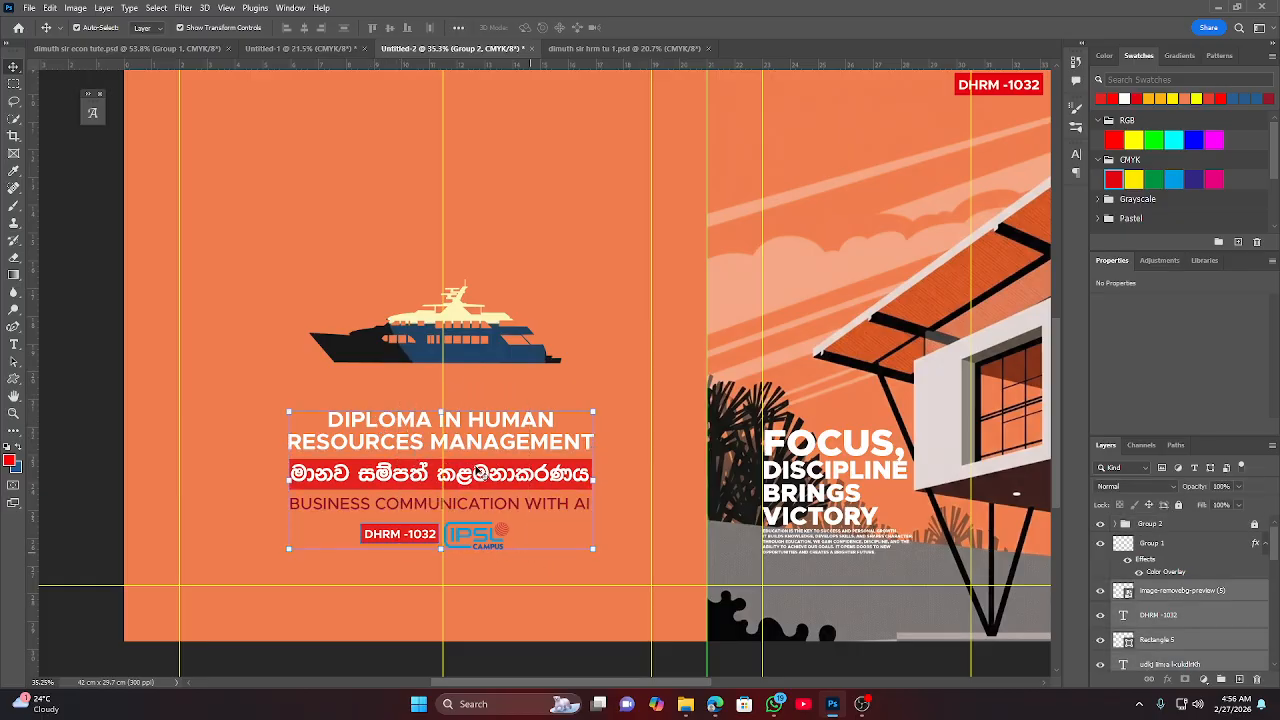
{"action": "left_click_drag", "start_coordinate": [477, 444], "coordinate": [475, 410]}
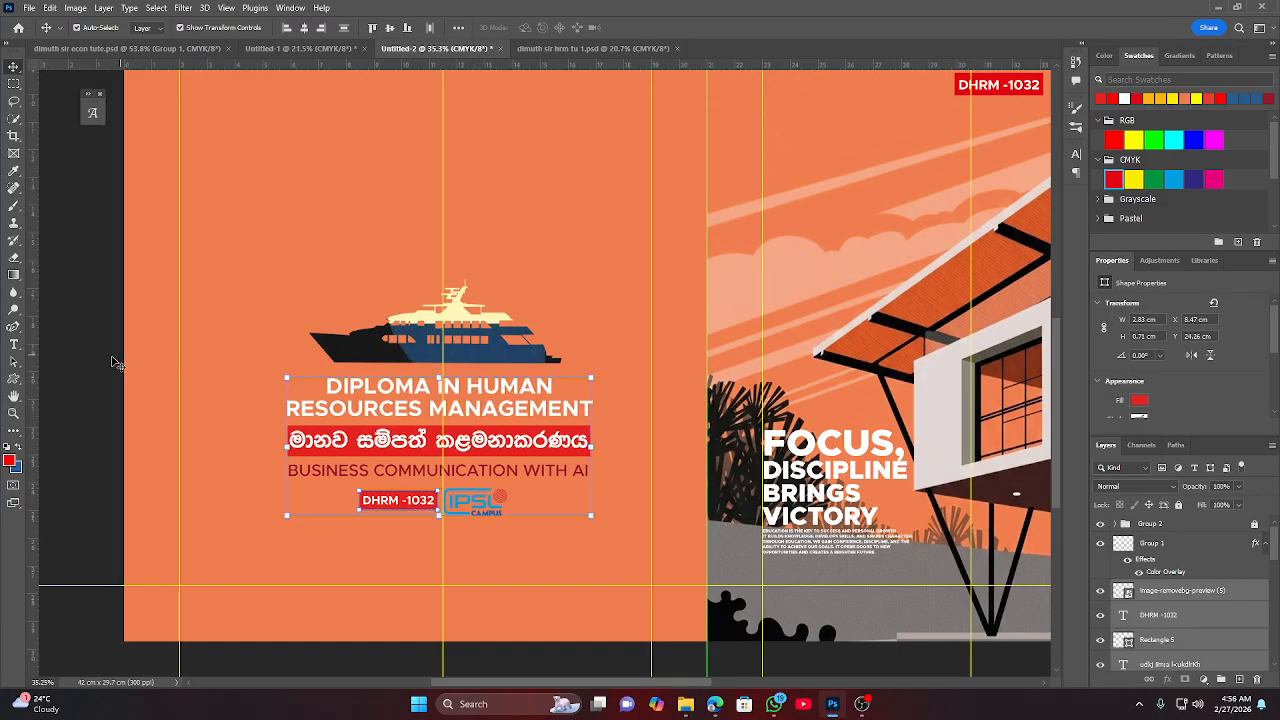
Draw a rectangle about 21 by 4.9 cm across the foot of the back cover, filled with grey sampled from the front wall.
{"action": "scroll", "coordinate": [690, 475], "scroll_direction": "down", "scroll_amount": 3}
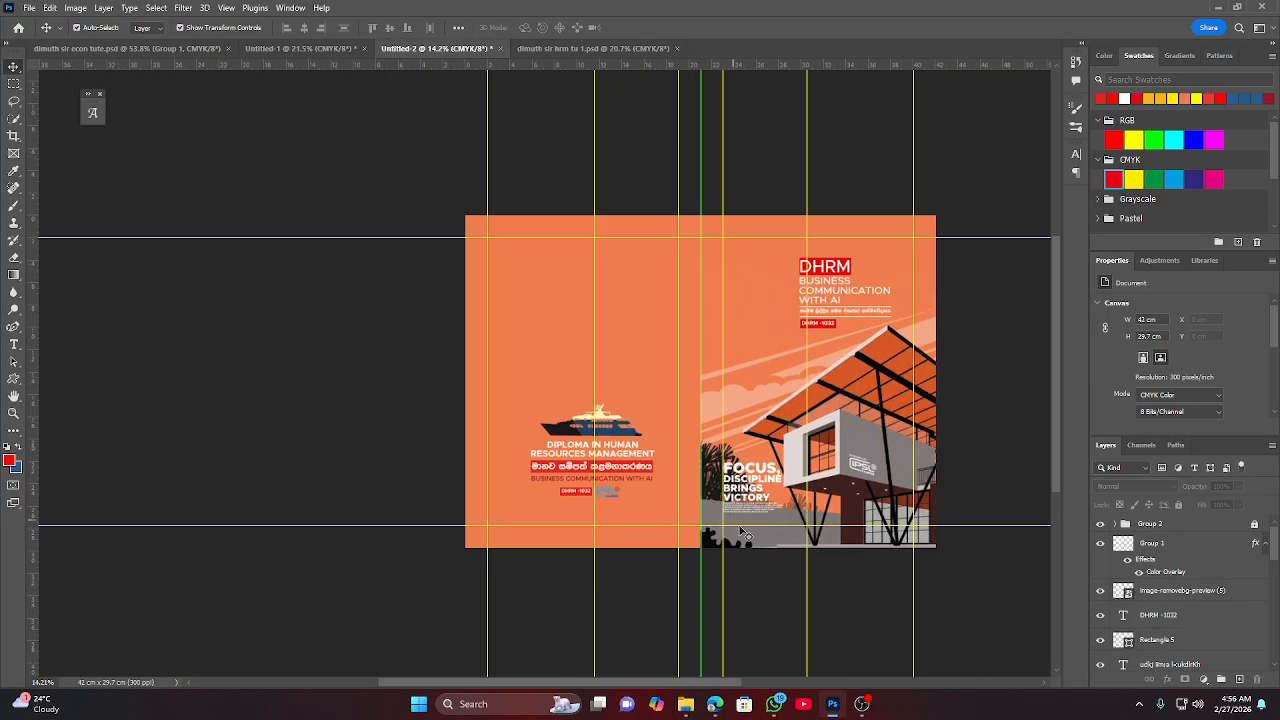
{"action": "scroll", "coordinate": [725, 540], "scroll_direction": "up", "scroll_amount": 4}
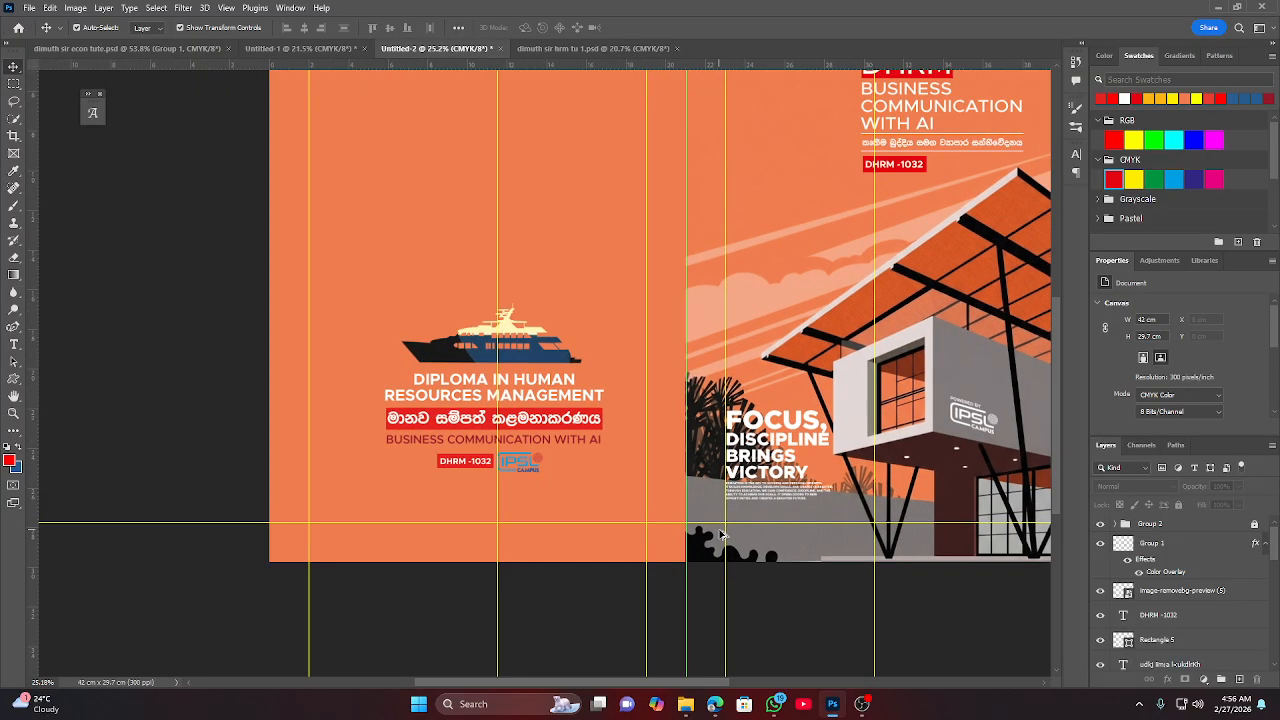
{"action": "scroll", "coordinate": [695, 503], "scroll_direction": "up", "scroll_amount": 1}
{"action": "scroll", "coordinate": [705, 503], "scroll_direction": "down", "scroll_amount": 2}
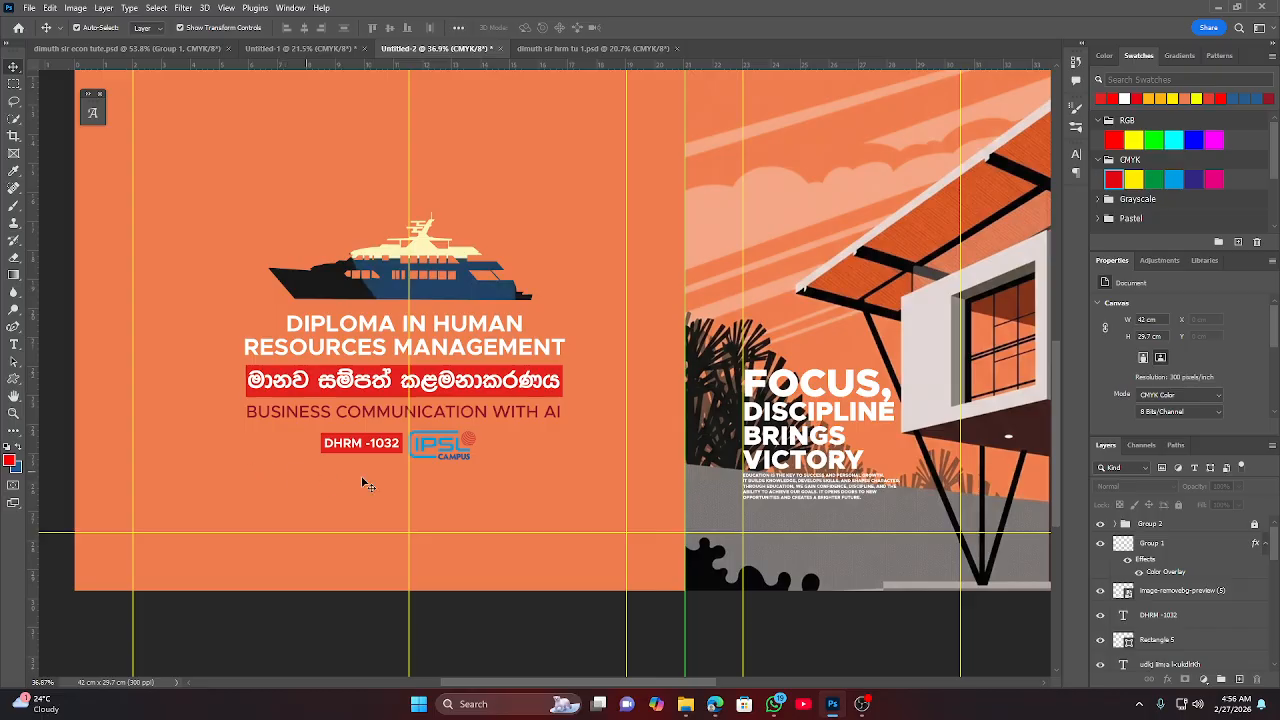
{"action": "right_click", "coordinate": [15, 383]}
{"action": "left_click", "coordinate": [57, 383]}
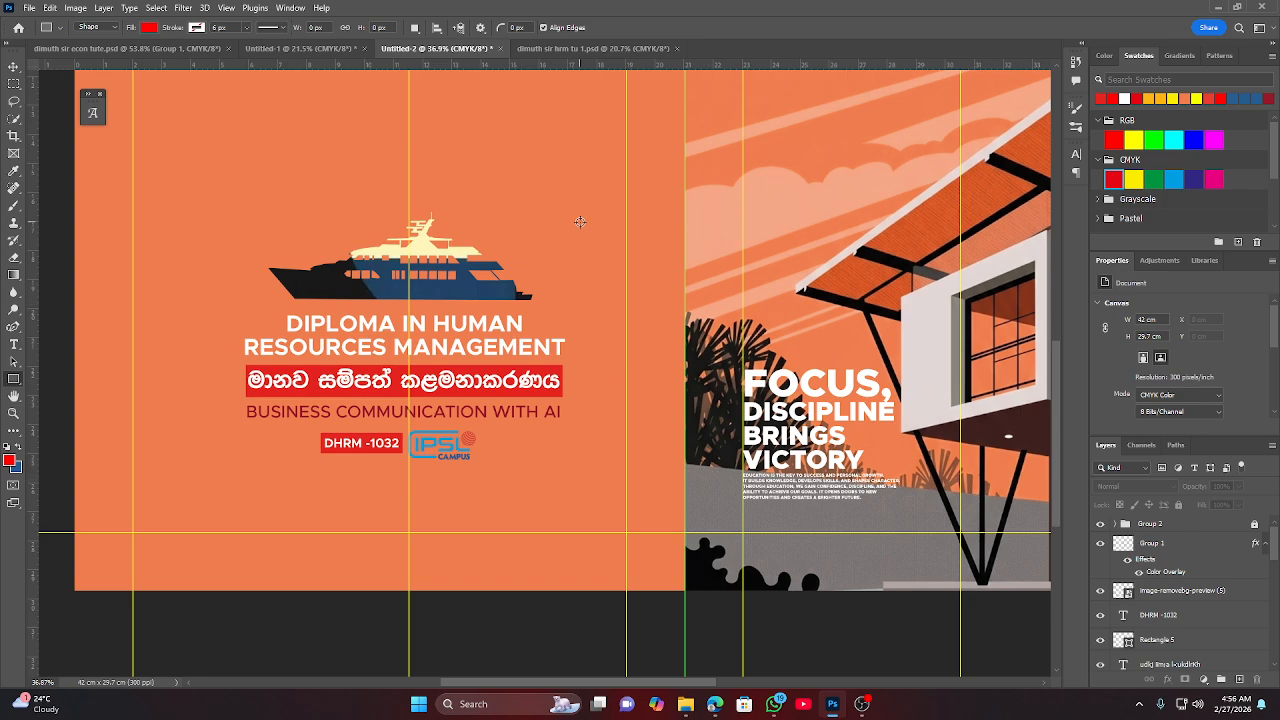
{"action": "left_click", "coordinate": [824, 517], "text": "alt"}
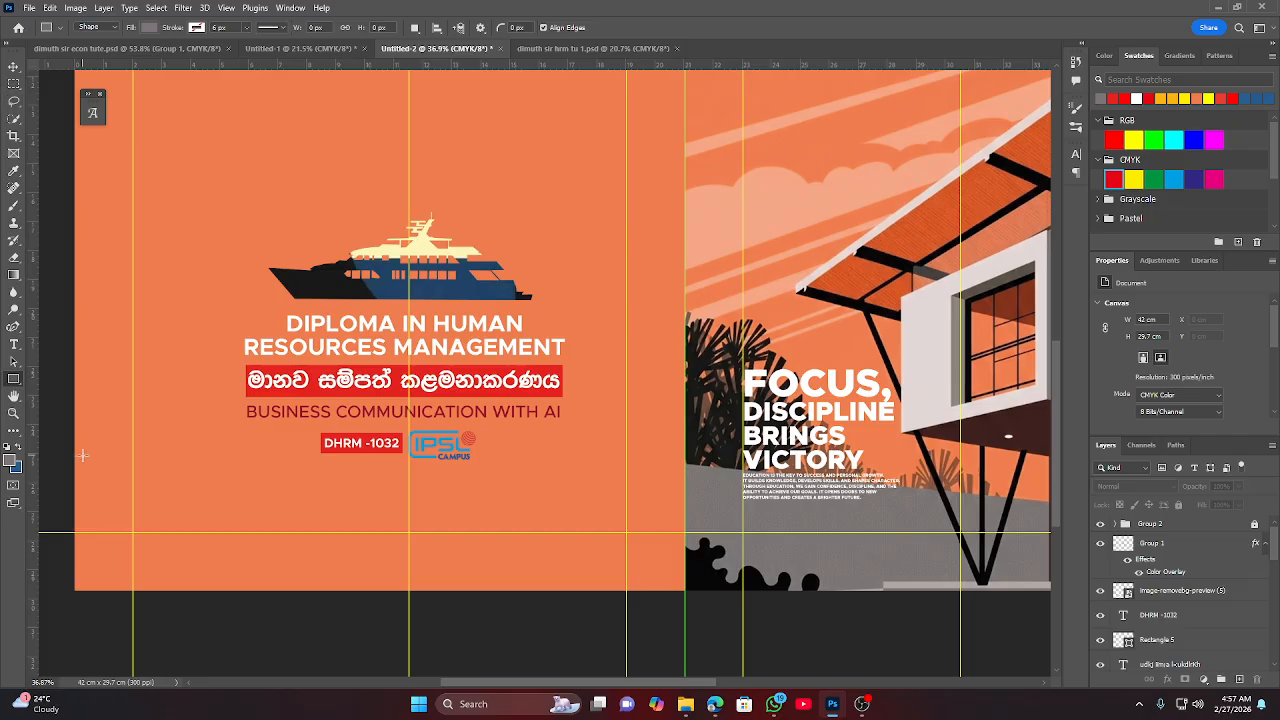
{"action": "left_click_drag", "start_coordinate": [81, 453], "coordinate": [685, 591]}
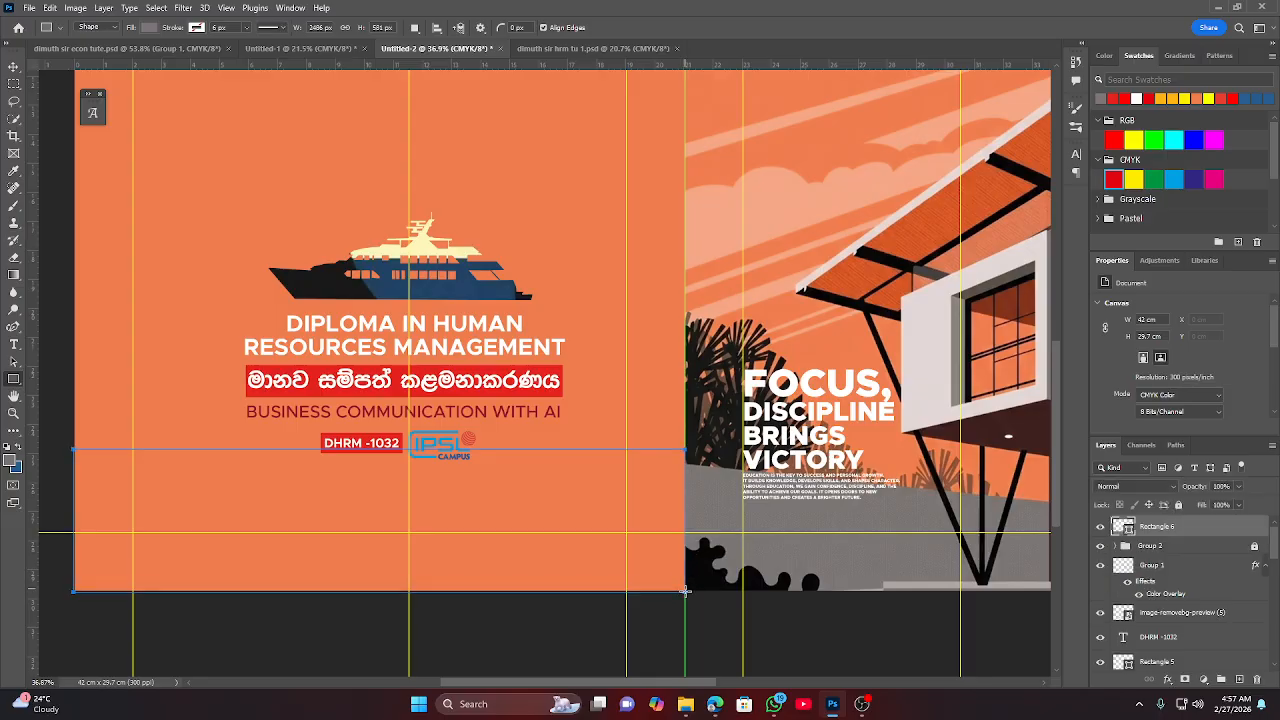
{"action": "key", "text": "v"}
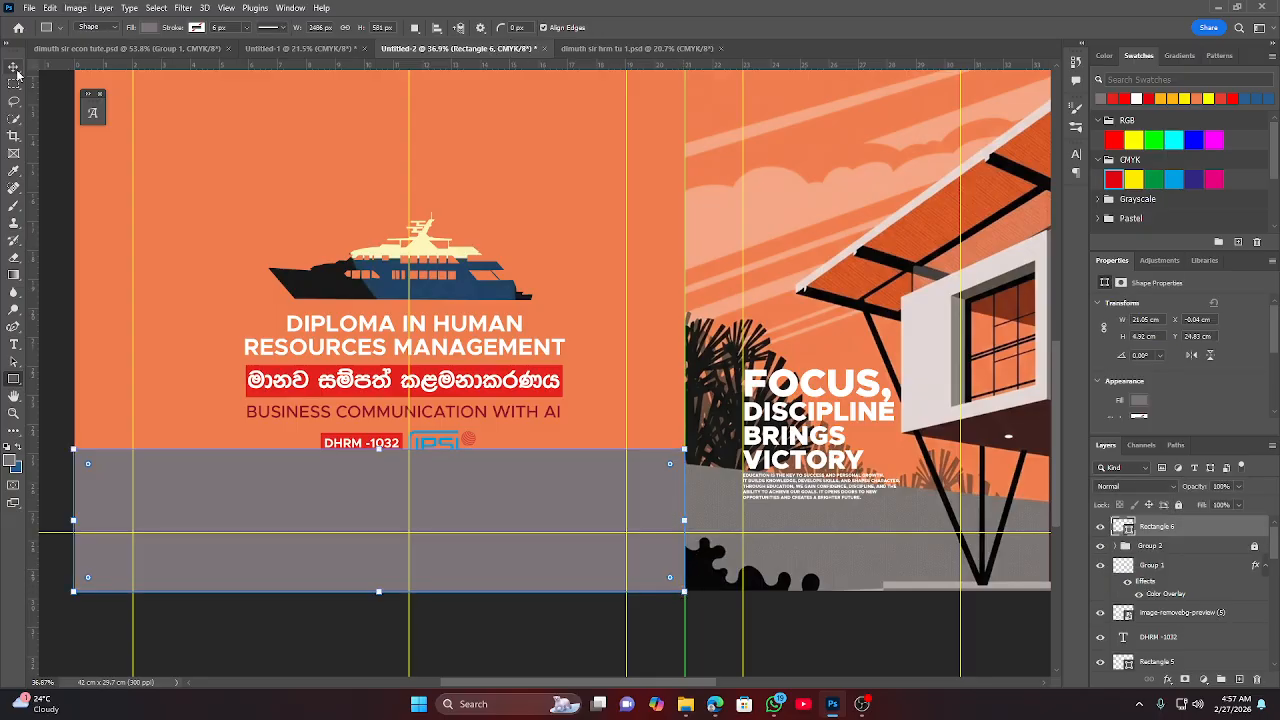
{"action": "left_click", "coordinate": [522, 636]}
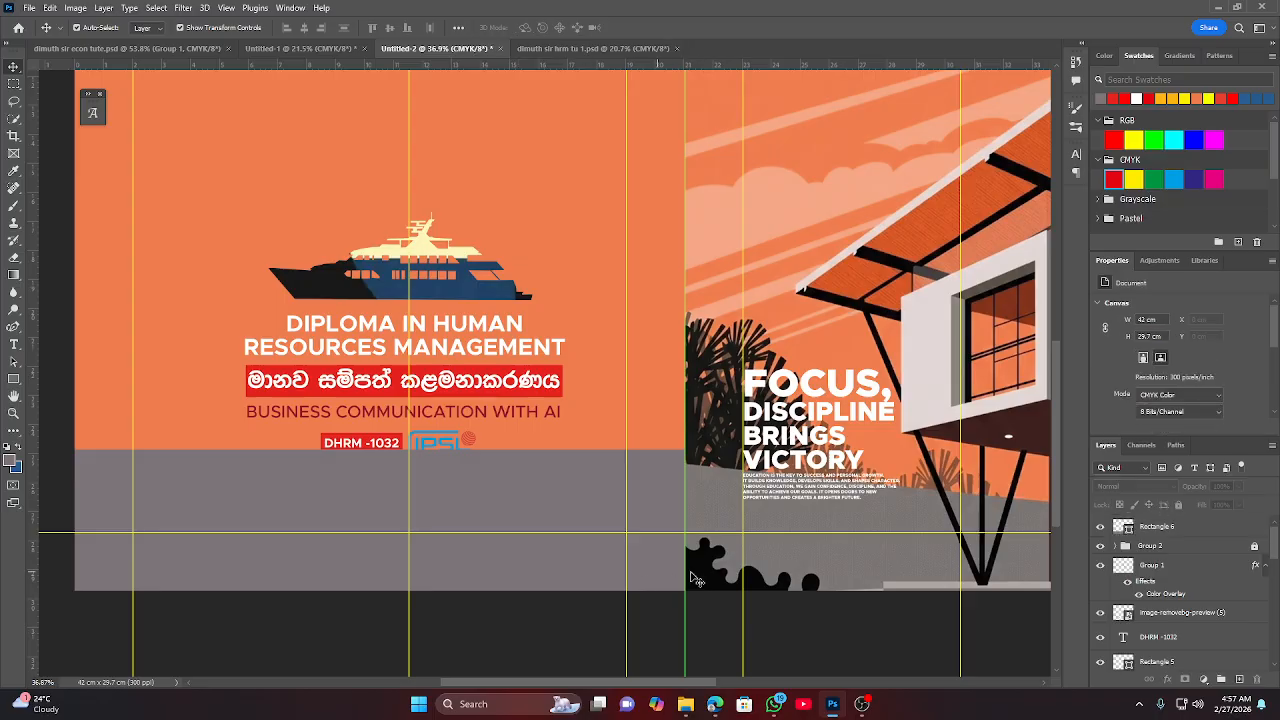
Change the grey rectangle's fill to the shade #76706f sampled from the adjoining front-cover wall.
{"action": "scroll", "coordinate": [706, 531], "scroll_direction": "up", "scroll_amount": 5}
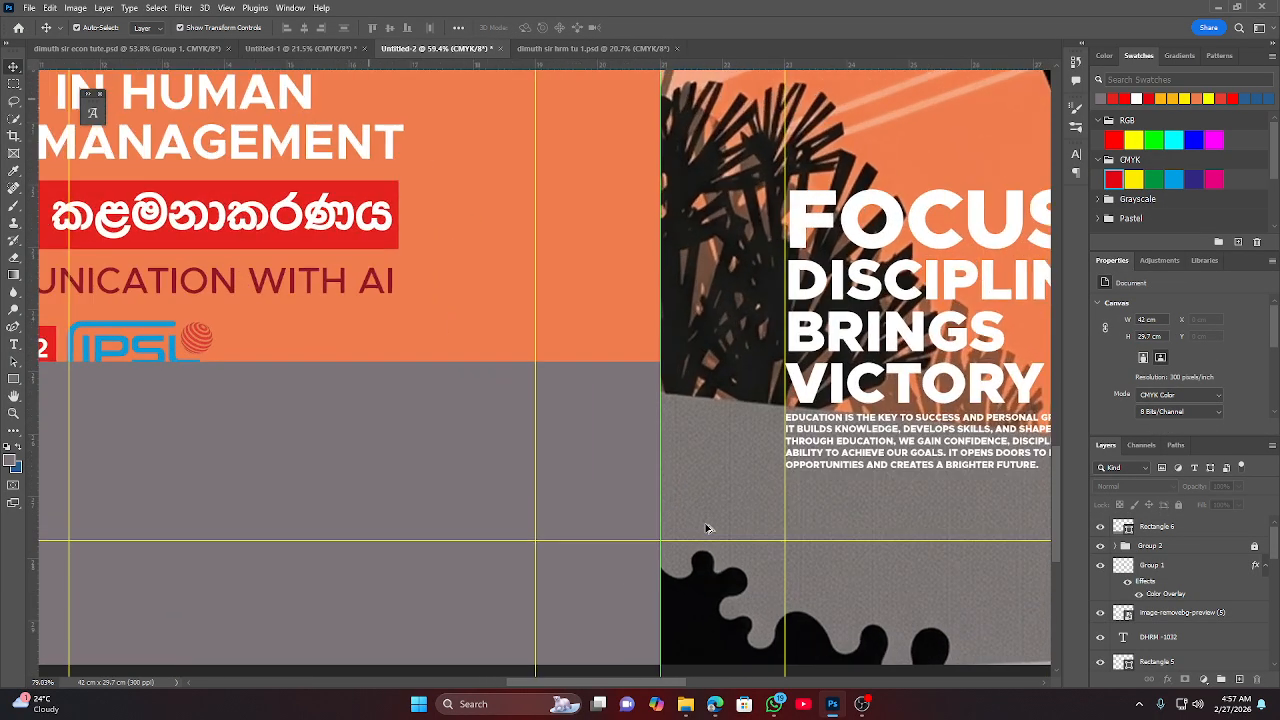
{"action": "left_click", "coordinate": [597, 460]}
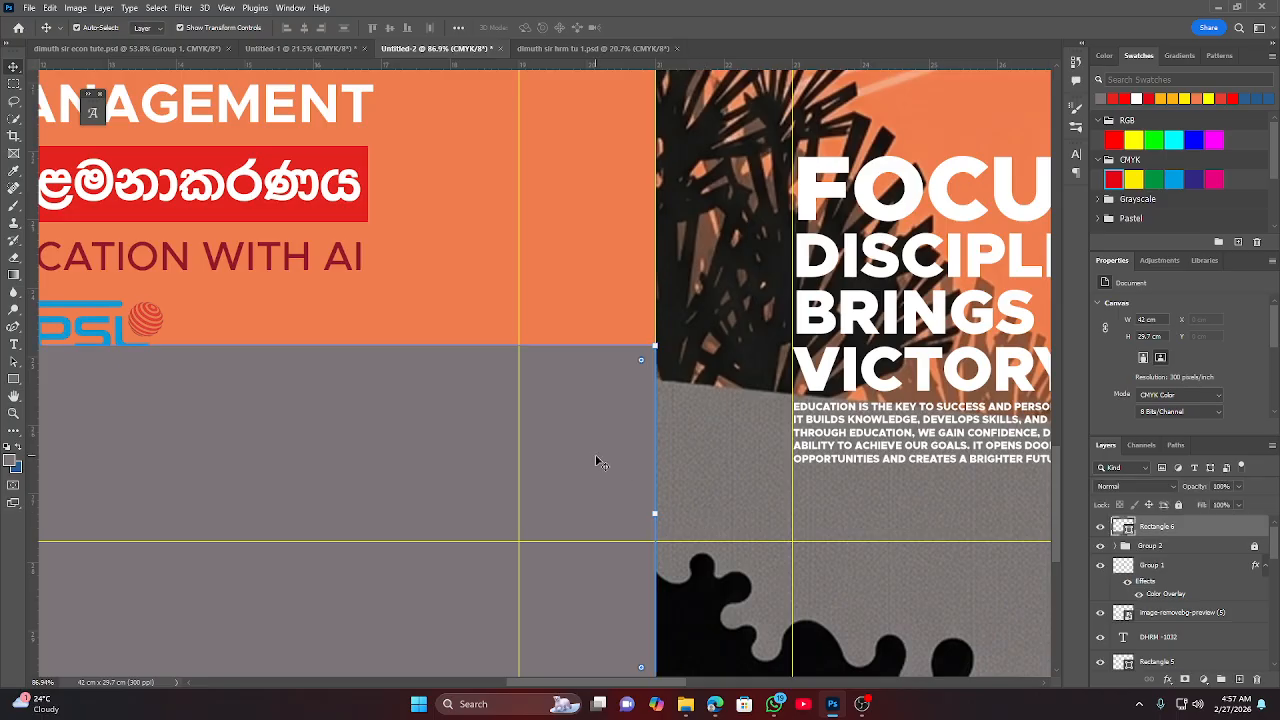
{"action": "left_click", "coordinate": [1138, 401]}
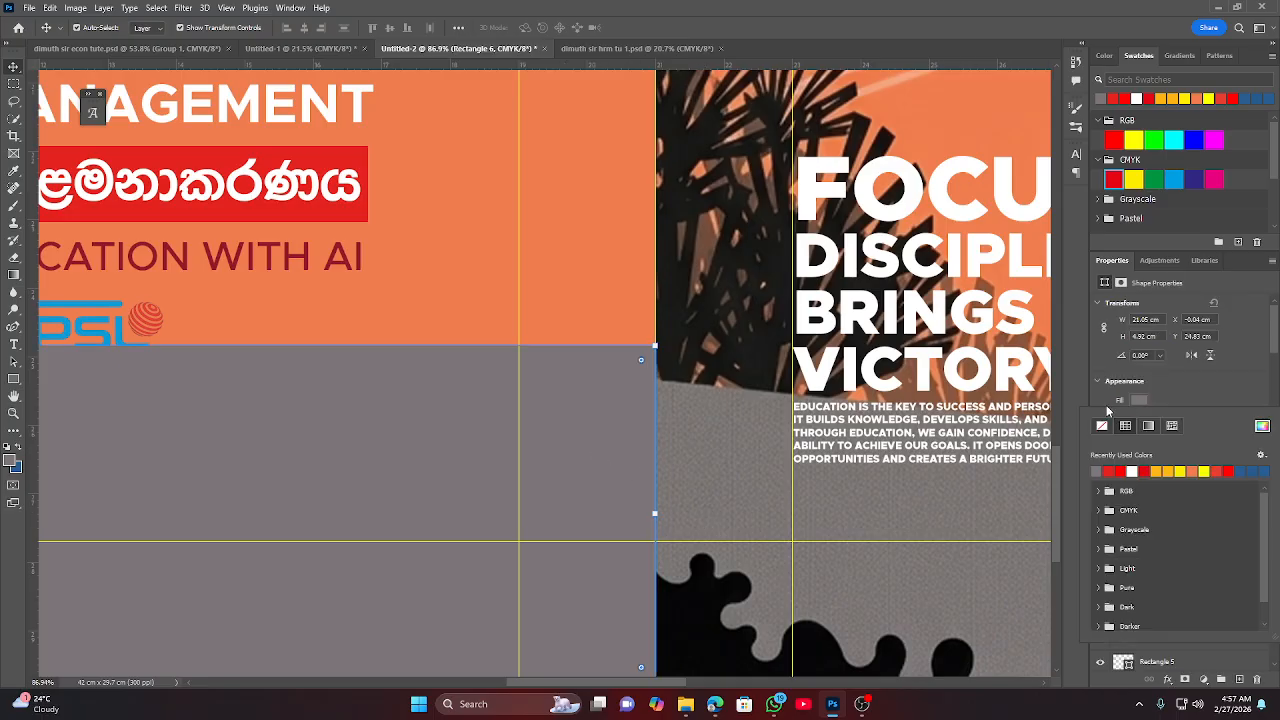
{"action": "left_click", "coordinate": [1262, 426]}
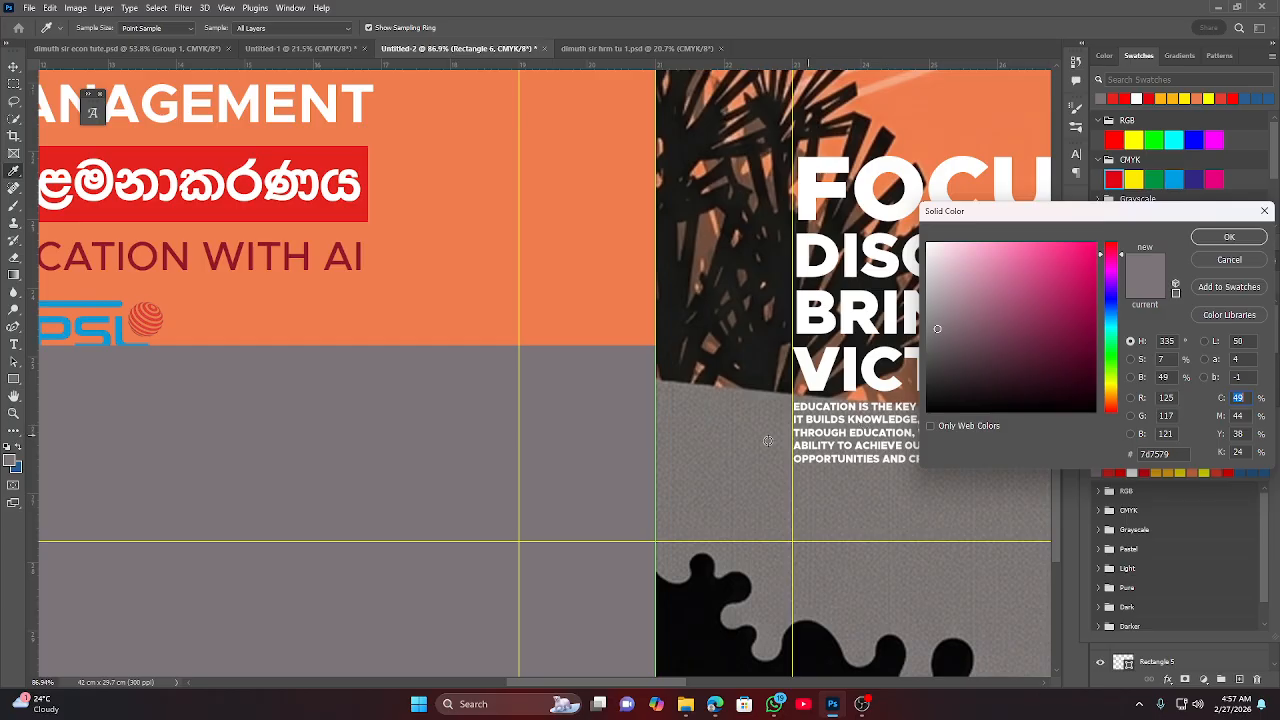
{"action": "left_click", "coordinate": [684, 456]}
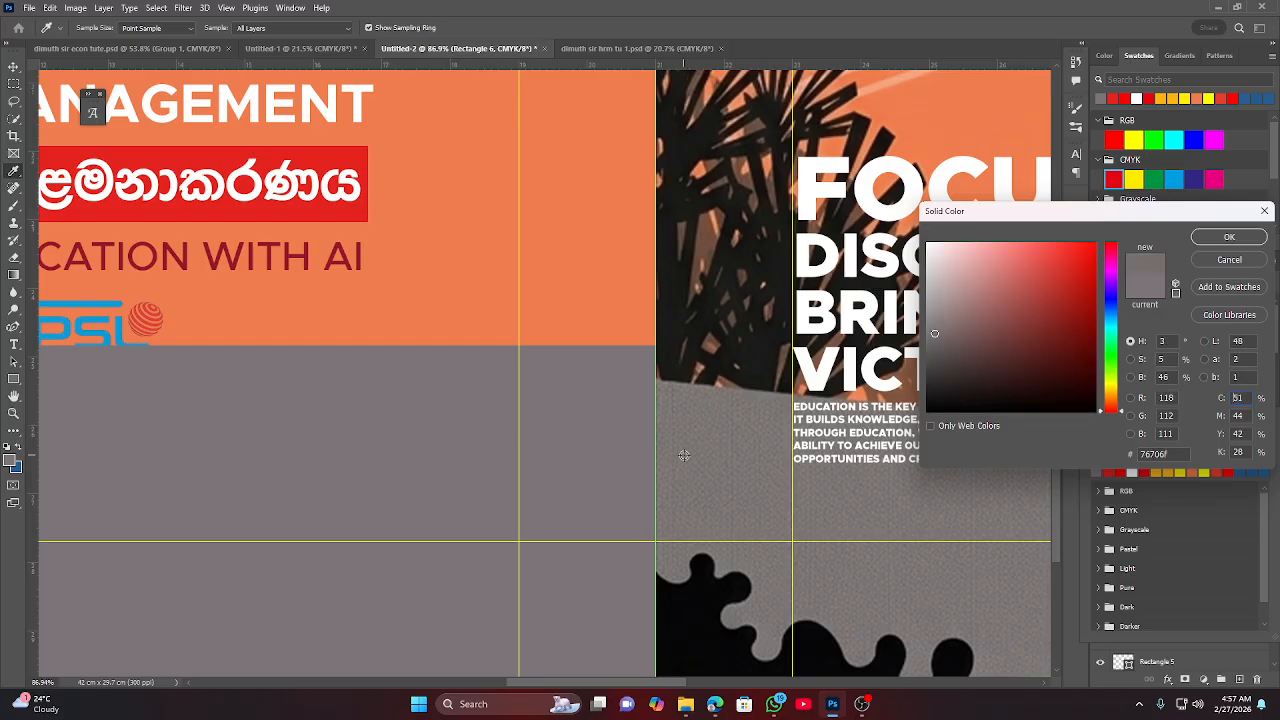
{"action": "left_click", "coordinate": [1226, 238]}
{"action": "scroll", "coordinate": [775, 458], "scroll_direction": "down", "scroll_amount": 2}
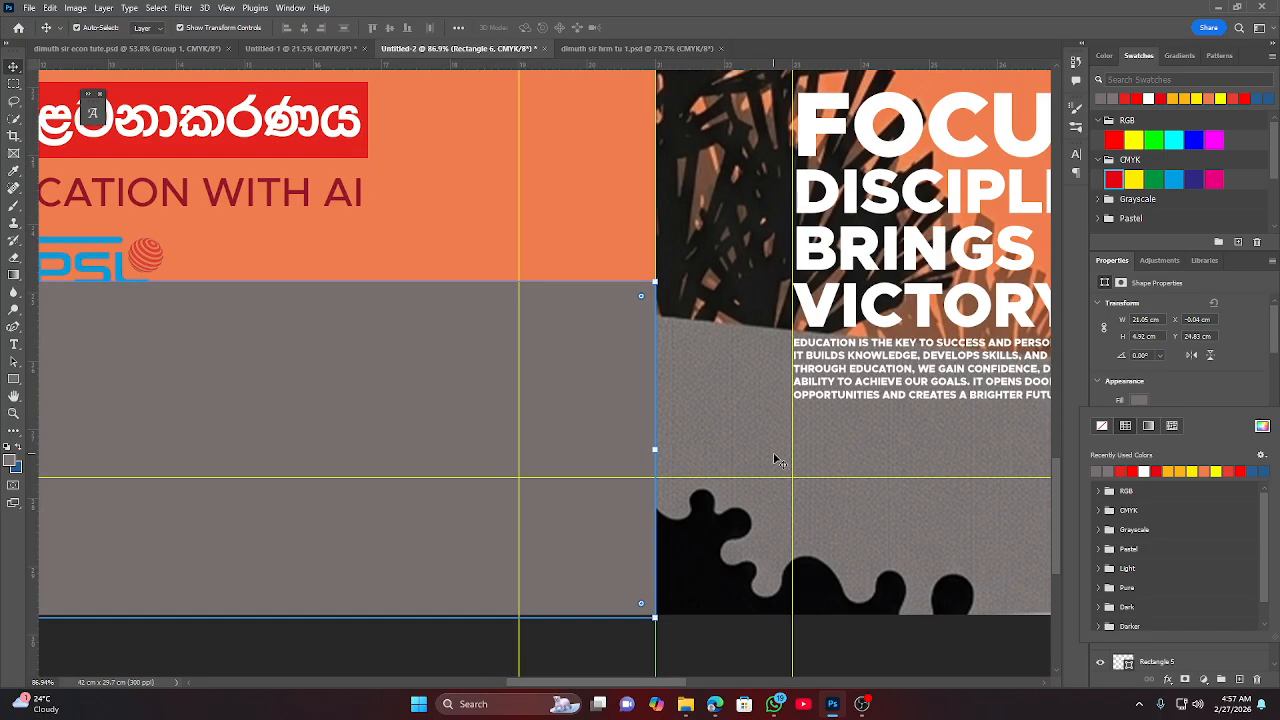
{"action": "scroll", "coordinate": [773, 452], "scroll_direction": "down", "scroll_amount": 2}
{"action": "left_click", "coordinate": [741, 632]}
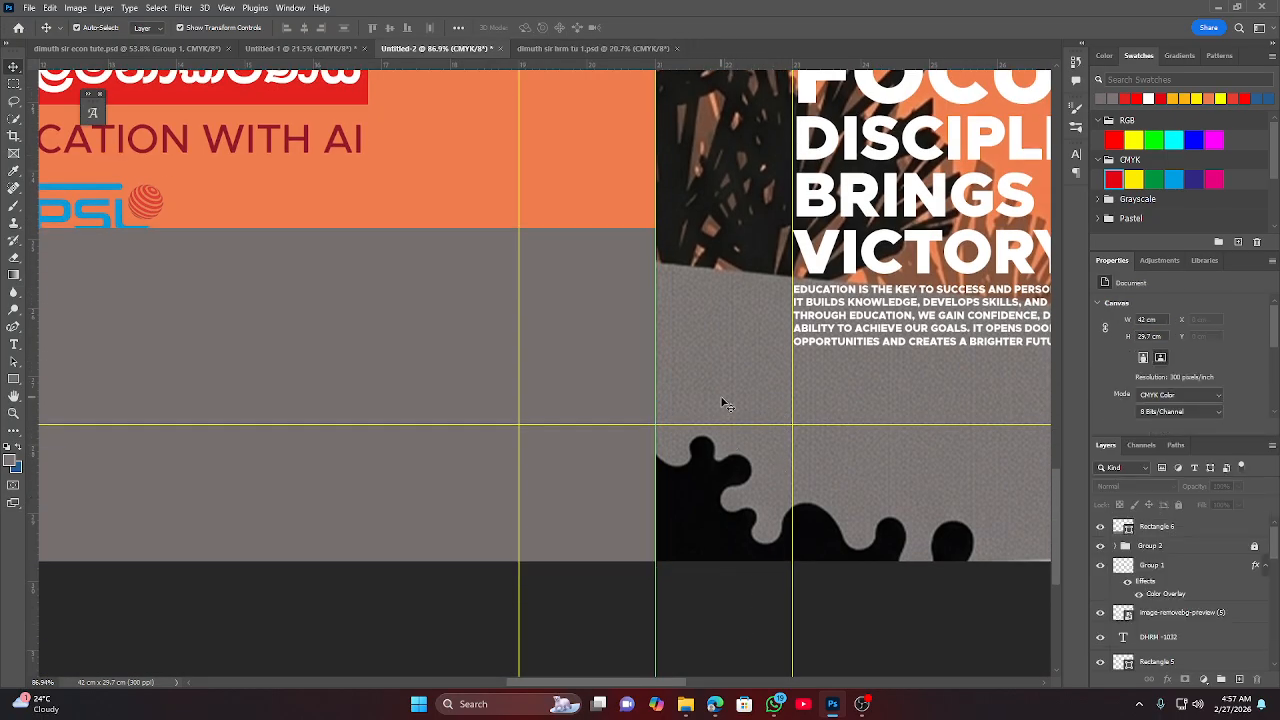
Move the grey rectangle down below the DHRM -1032 label and IPSL logo, slightly overlapping the front cover.
{"action": "scroll", "coordinate": [724, 403], "scroll_direction": "up", "scroll_amount": 8}
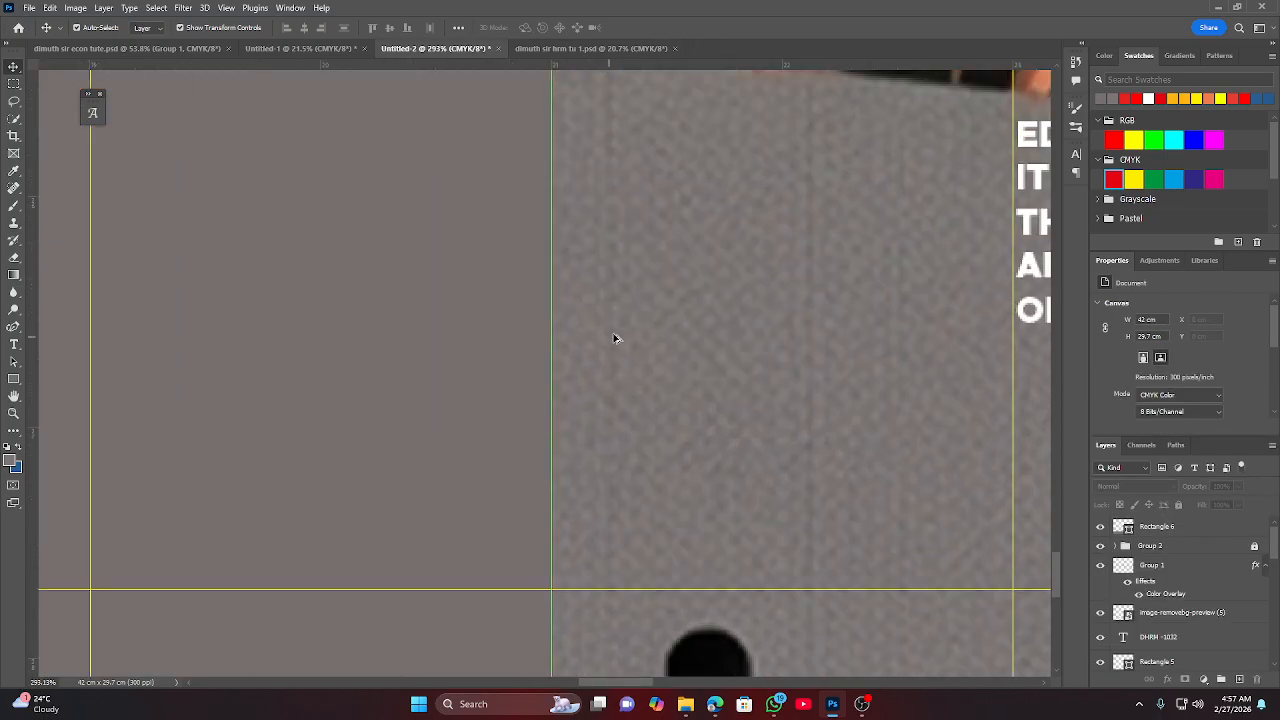
{"action": "scroll", "coordinate": [676, 365], "scroll_direction": "down", "scroll_amount": 10}
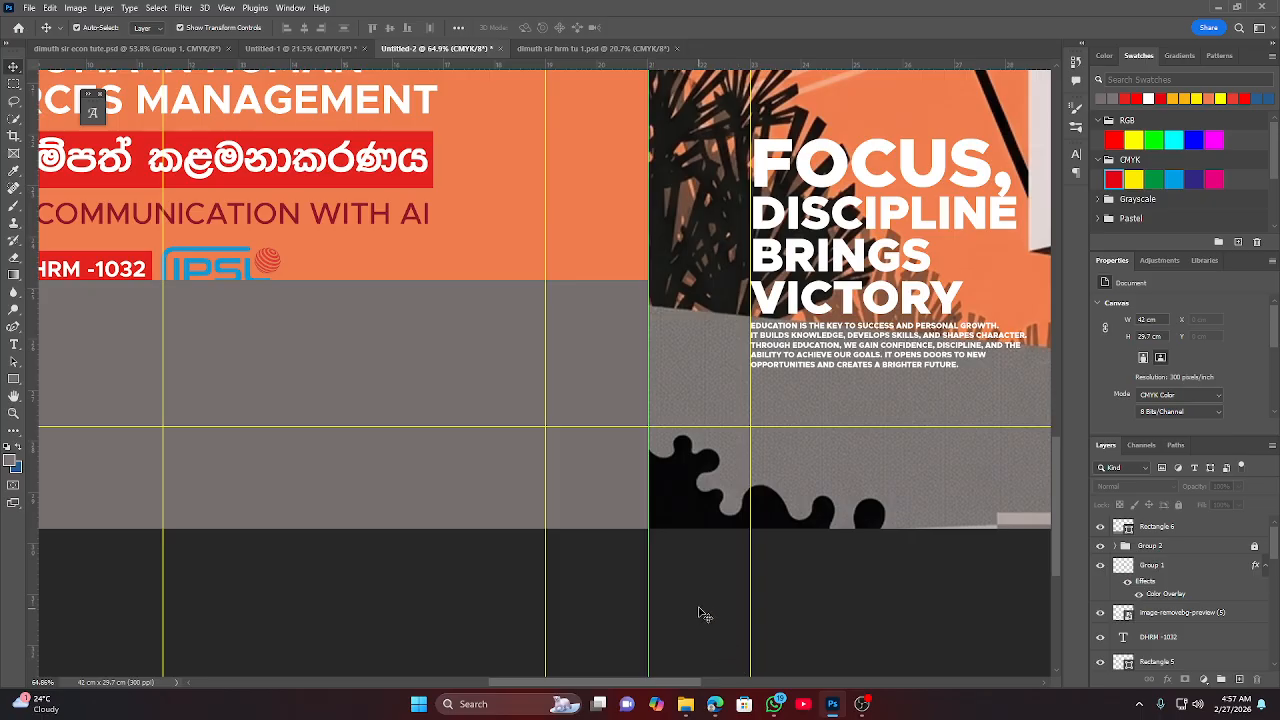
{"action": "scroll", "coordinate": [695, 603], "scroll_direction": "down", "scroll_amount": 4}
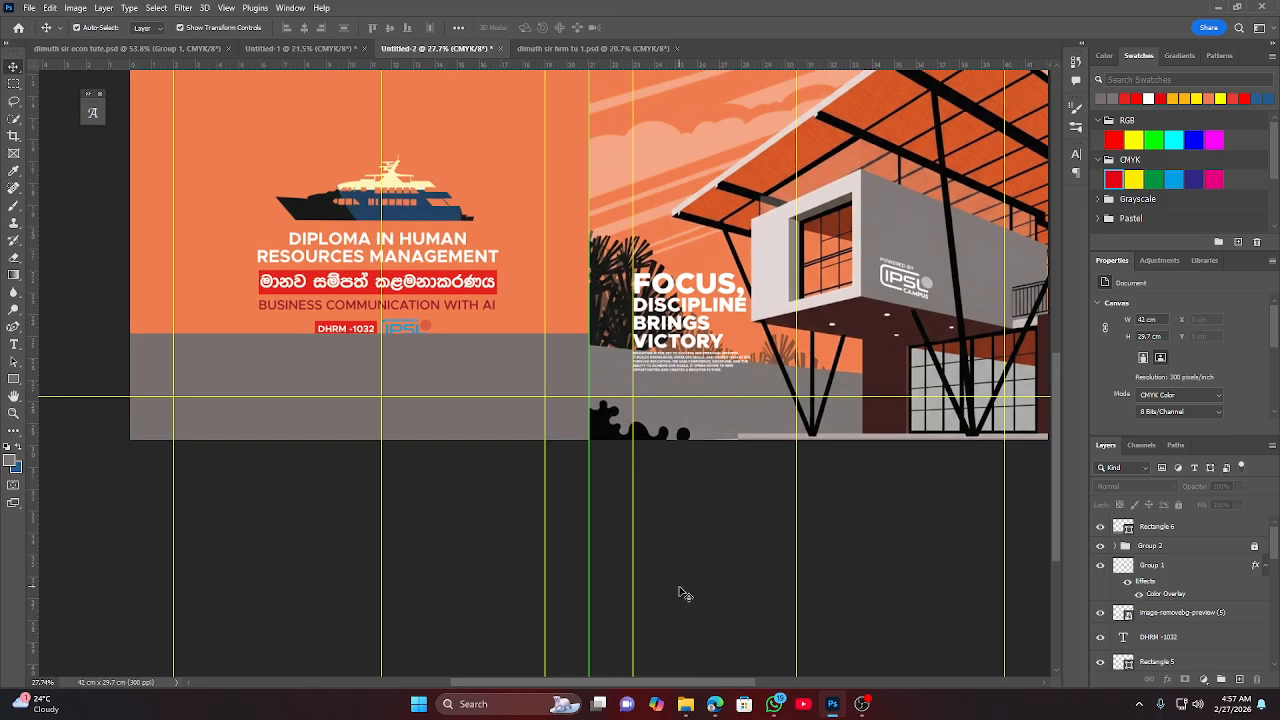
{"action": "scroll", "coordinate": [596, 432], "scroll_direction": "up", "scroll_amount": 3}
{"action": "scroll", "coordinate": [596, 432], "scroll_direction": "up", "scroll_amount": 2}
{"action": "left_click", "coordinate": [604, 353]}
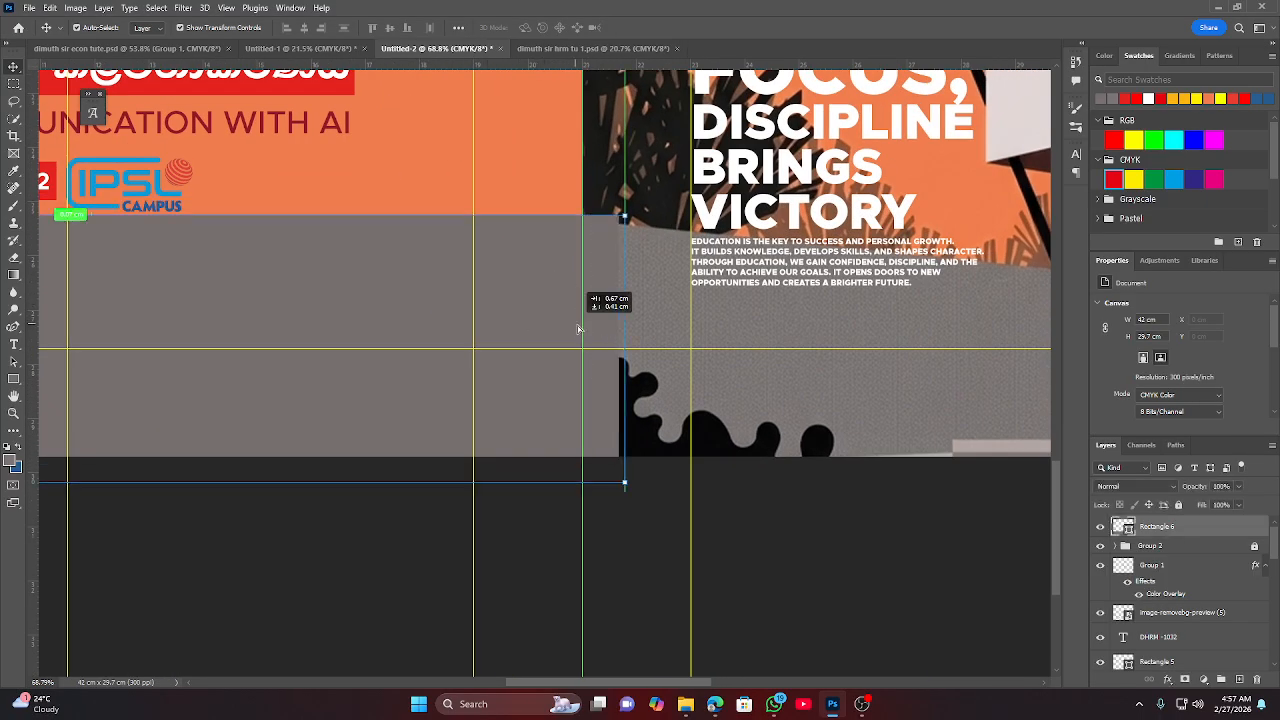
{"action": "left_click", "coordinate": [645, 490]}
Set the grey rectangle's fill to #7f7a78, sampled from the textured wall on the front cover.
{"action": "scroll", "coordinate": [646, 294], "scroll_direction": "up", "scroll_amount": 5}
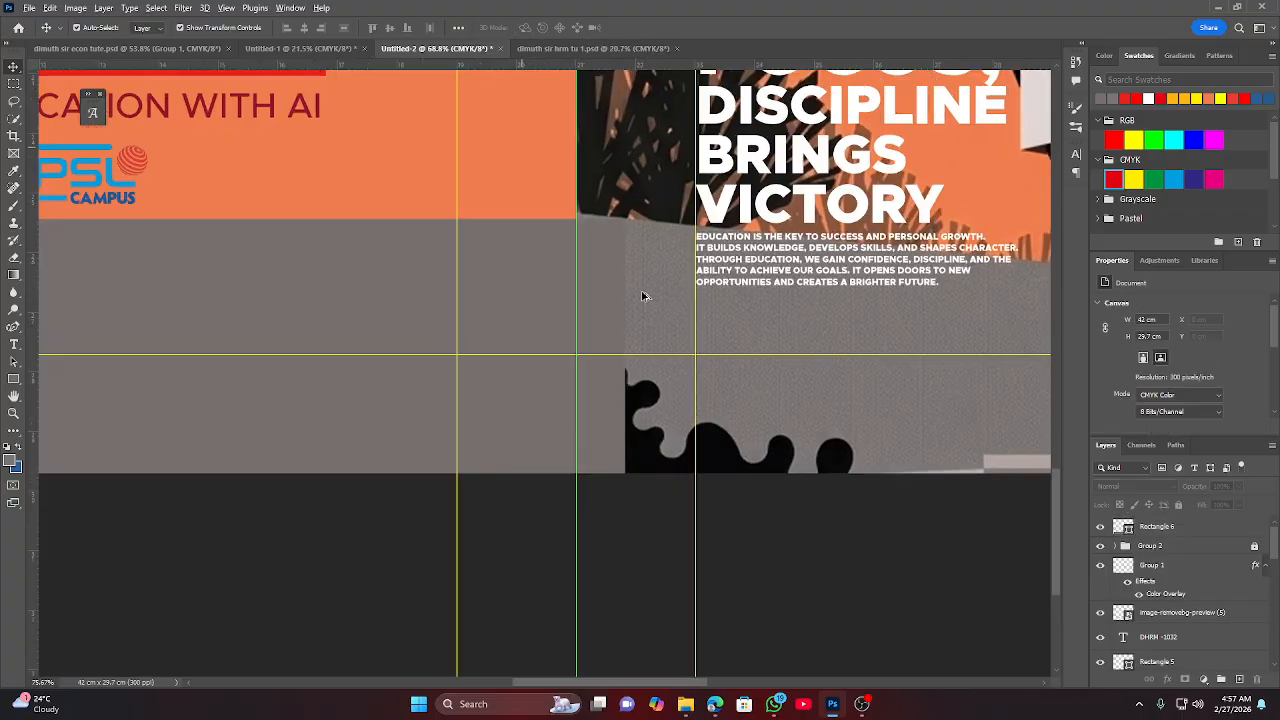
{"action": "scroll", "coordinate": [649, 302], "scroll_direction": "up", "scroll_amount": 1}
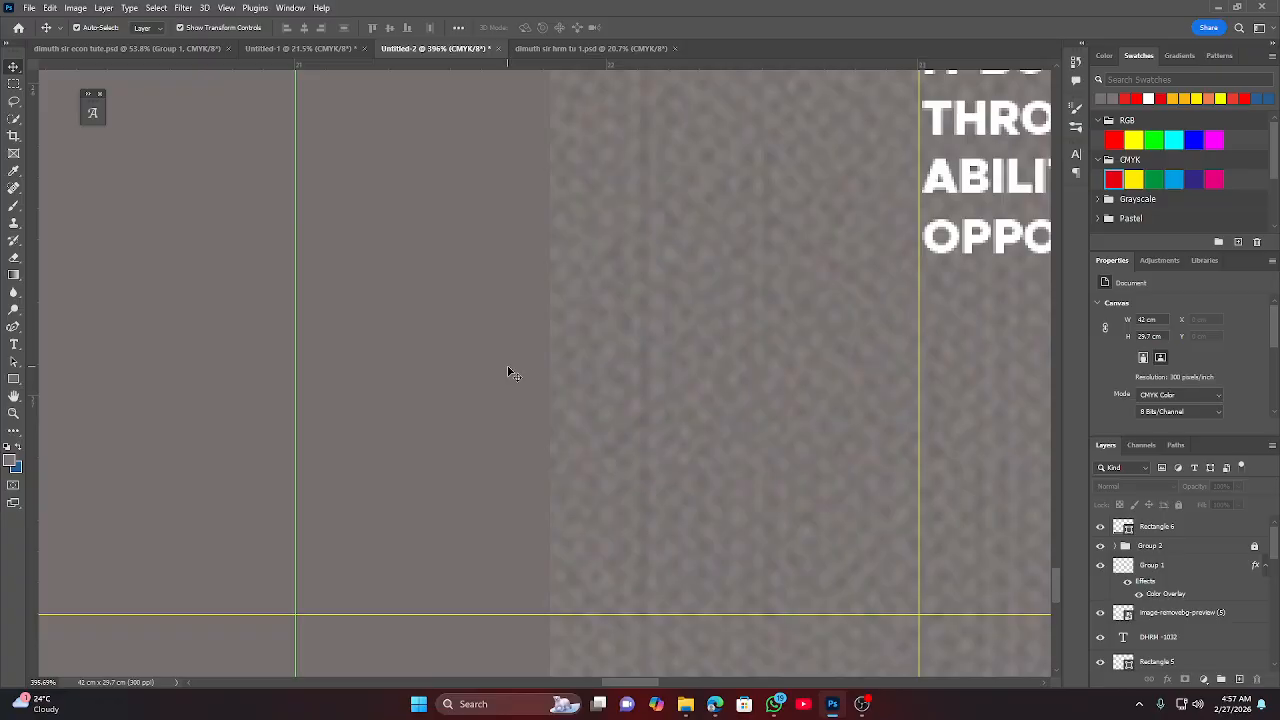
{"action": "left_click", "coordinate": [508, 351]}
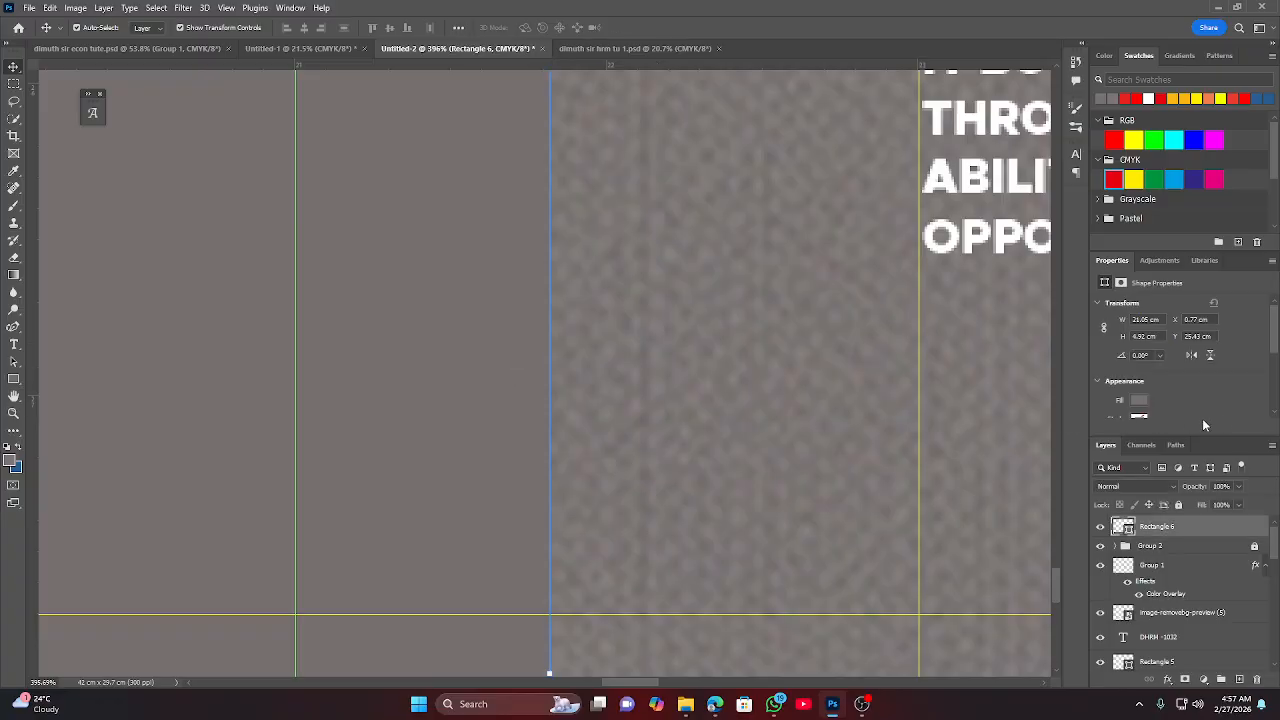
{"action": "left_click", "coordinate": [1139, 400]}
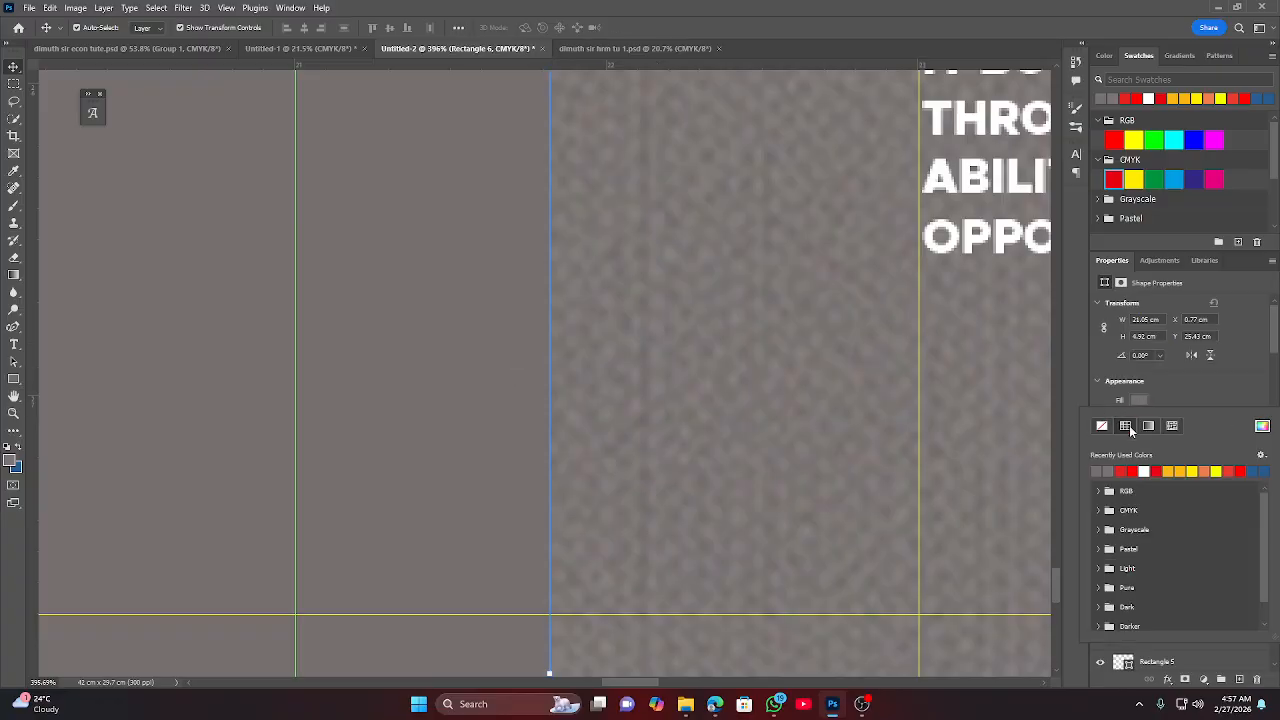
{"action": "left_click", "coordinate": [1262, 427]}
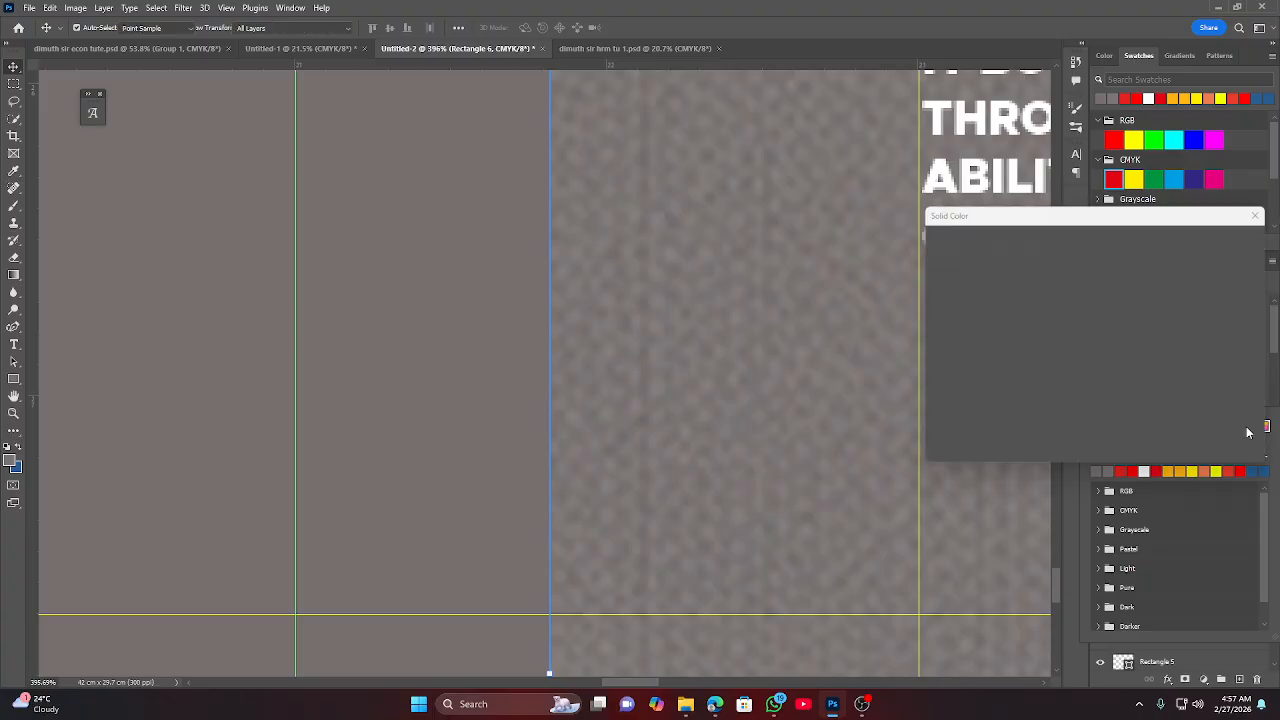
{"action": "left_click", "coordinate": [673, 313]}
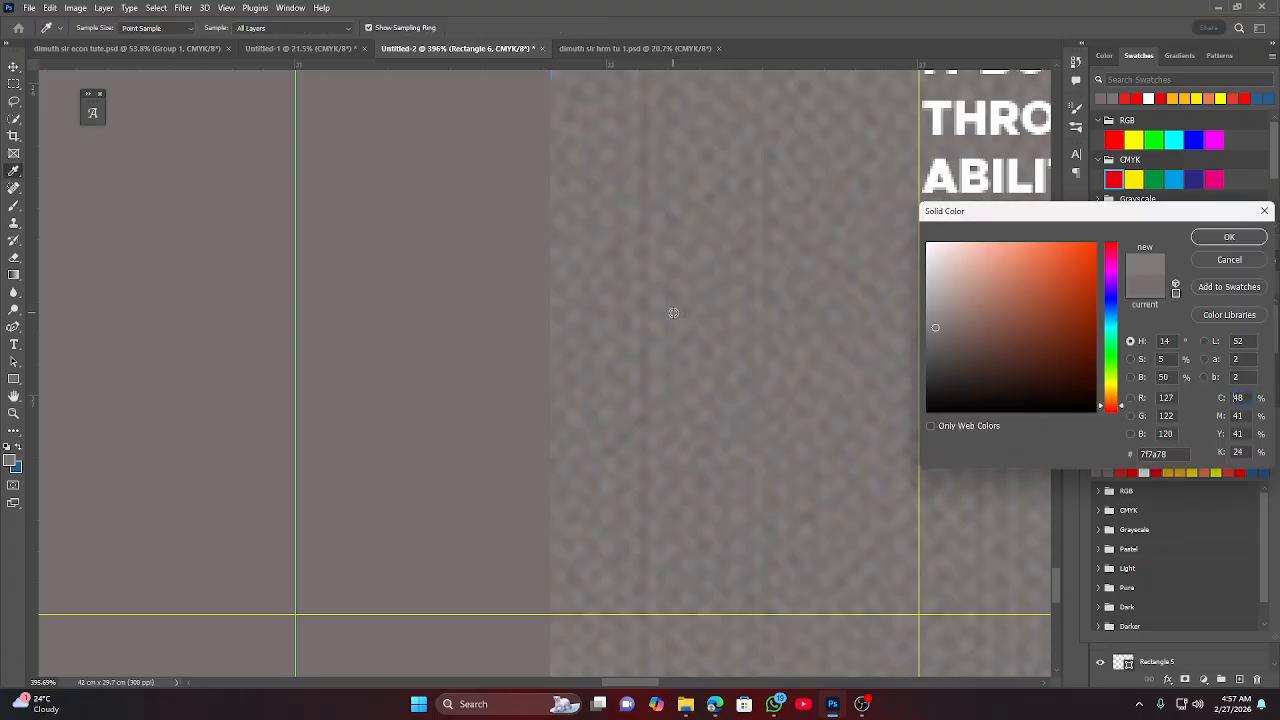
{"action": "left_click", "coordinate": [1214, 238]}
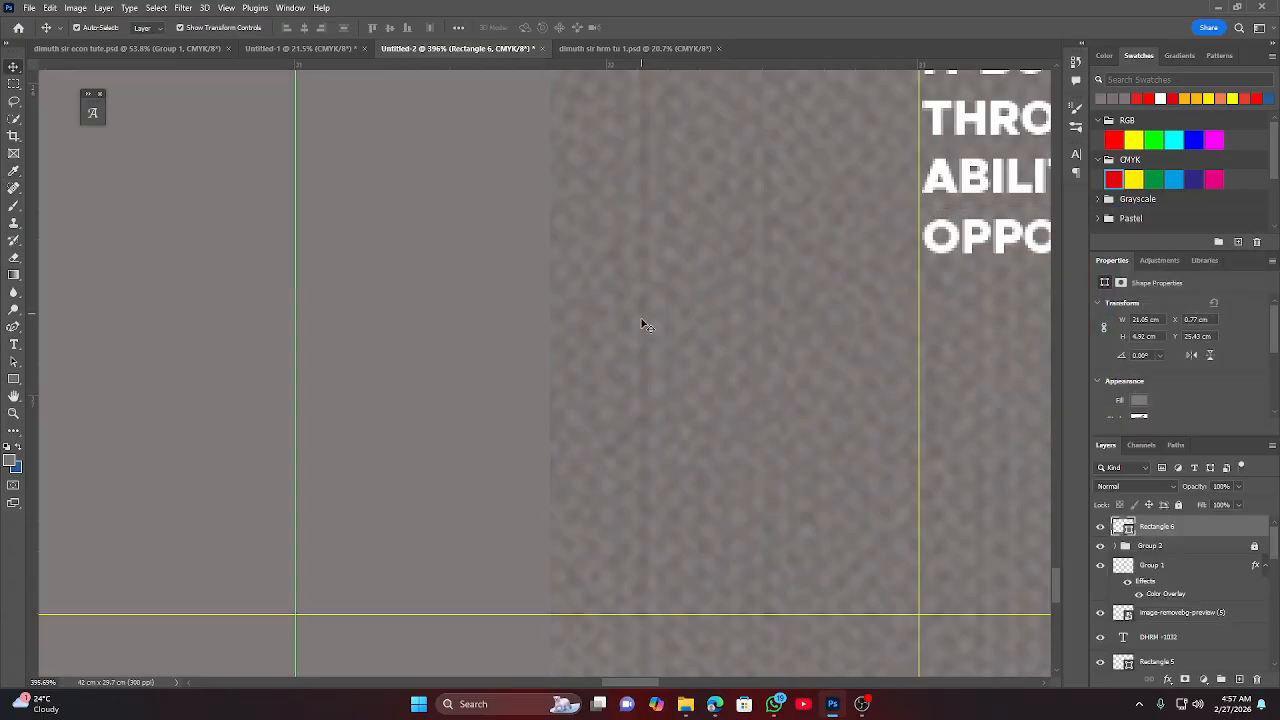
Move the grey rectangle horizontally back so its inner edge meets the spine guide, keeping its height on the page.
{"action": "scroll", "coordinate": [645, 318], "scroll_direction": "down", "scroll_amount": 5}
{"action": "scroll", "coordinate": [672, 410], "scroll_direction": "down", "scroll_amount": 2}
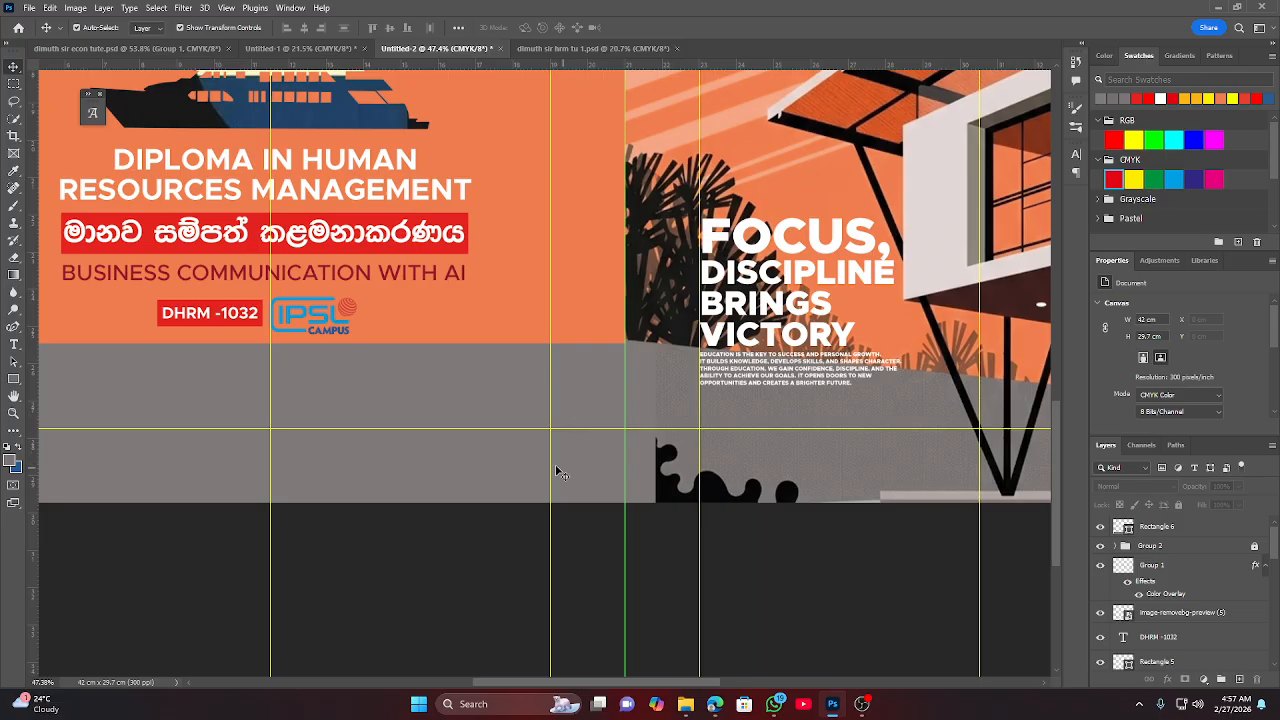
{"action": "scroll", "coordinate": [570, 471], "scroll_direction": "down", "scroll_amount": 2}
{"action": "scroll", "coordinate": [550, 452], "scroll_direction": "up", "scroll_amount": 2}
{"action": "scroll", "coordinate": [545, 447], "scroll_direction": "up", "scroll_amount": 1}
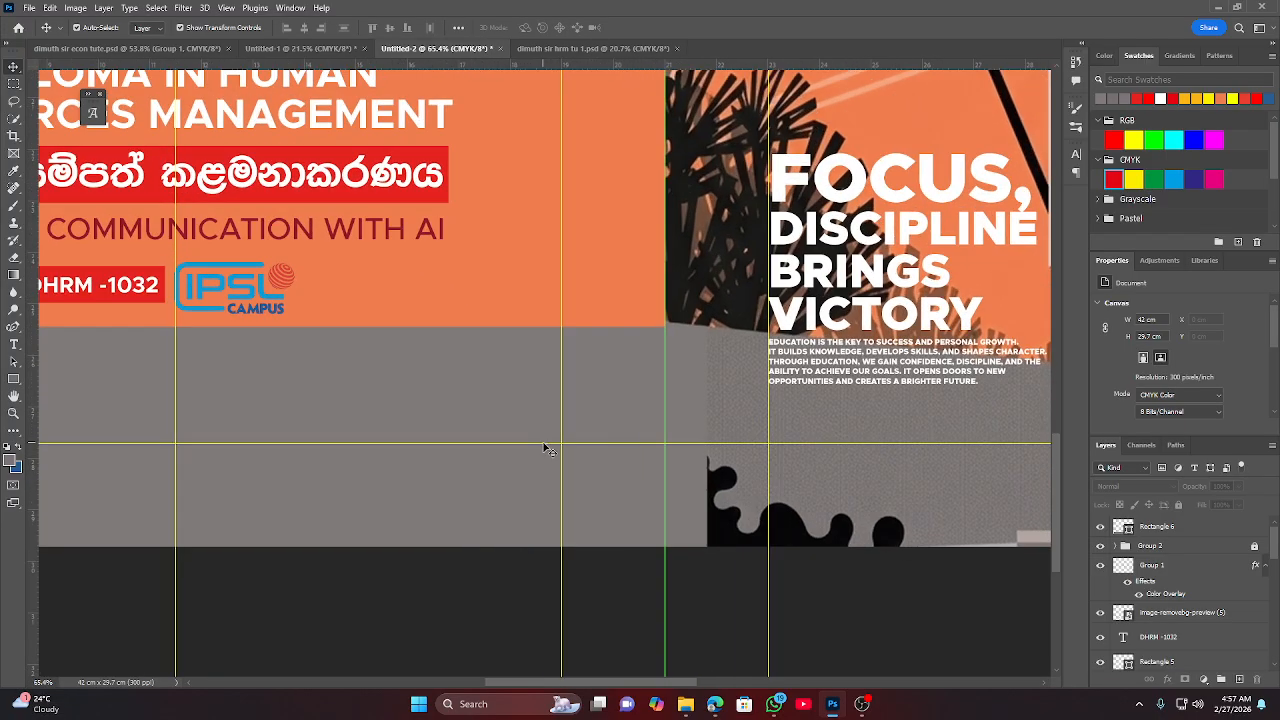
{"action": "left_click_drag", "start_coordinate": [629, 384], "coordinate": [586, 387]}
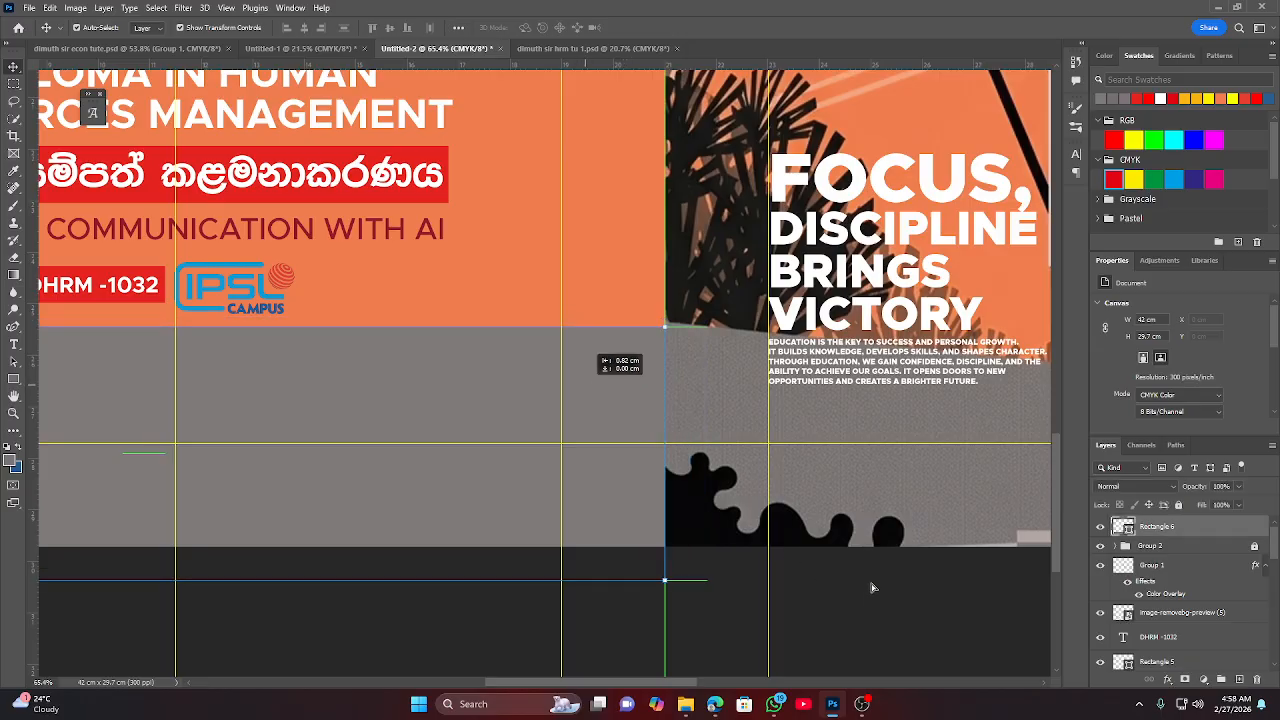
{"action": "left_click", "coordinate": [900, 606]}
Warp the grey rectangle beneath the label and logo, arching its upper edge upward and extending its inner upper corner slightly past the spine.
{"action": "scroll", "coordinate": [516, 420], "scroll_direction": "down", "scroll_amount": 4}
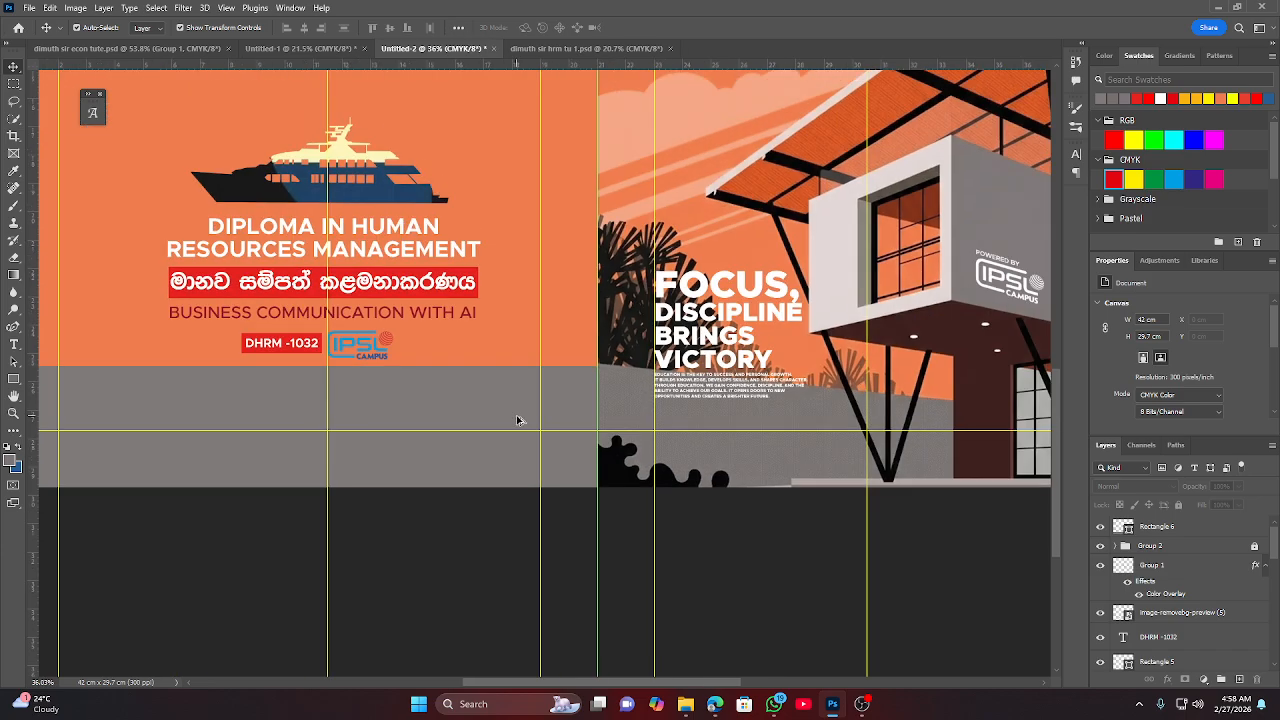
{"action": "left_click_drag", "start_coordinate": [456, 361], "coordinate": [565, 367]}
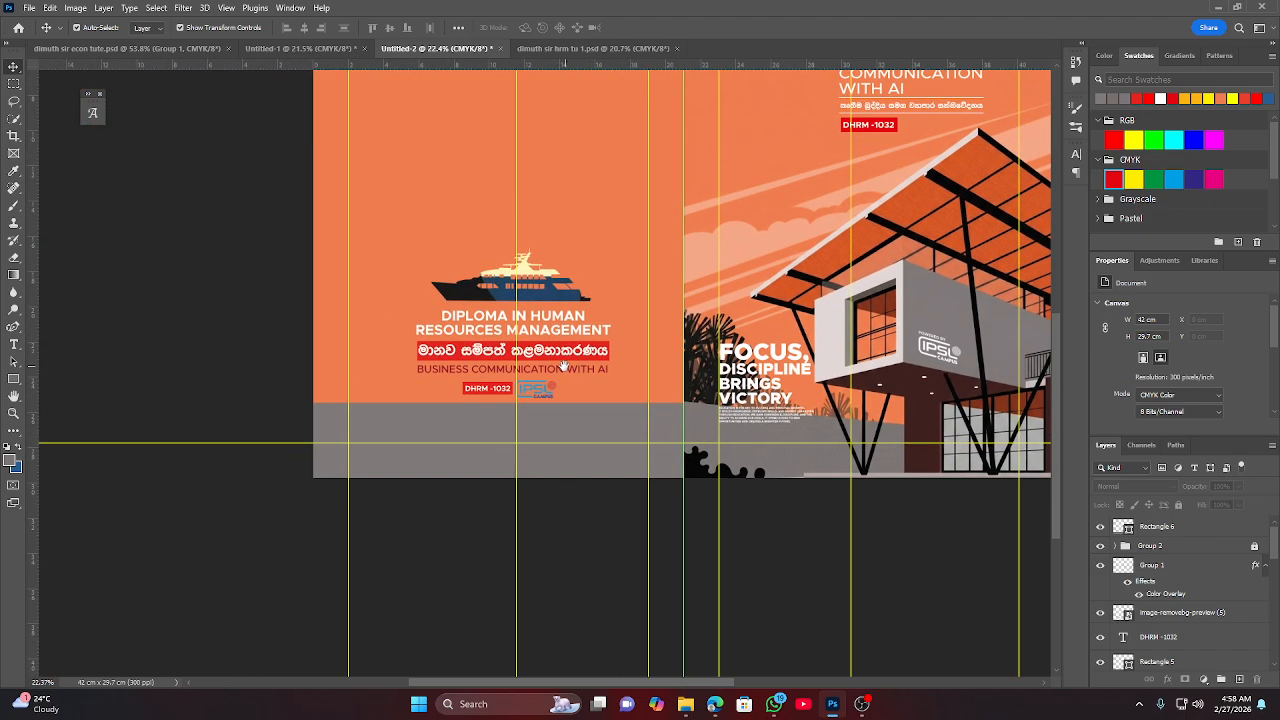
{"action": "scroll", "coordinate": [656, 419], "scroll_direction": "down", "scroll_amount": 3}
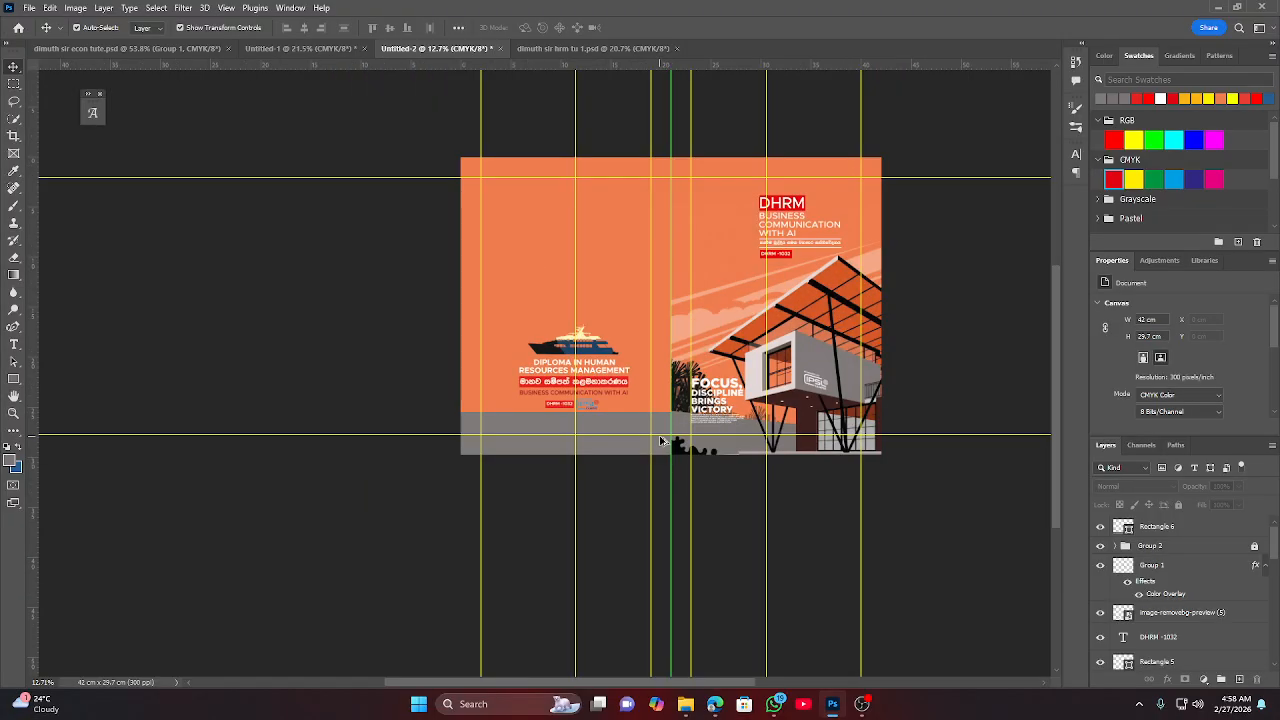
{"action": "scroll", "coordinate": [662, 441], "scroll_direction": "up", "scroll_amount": 9}
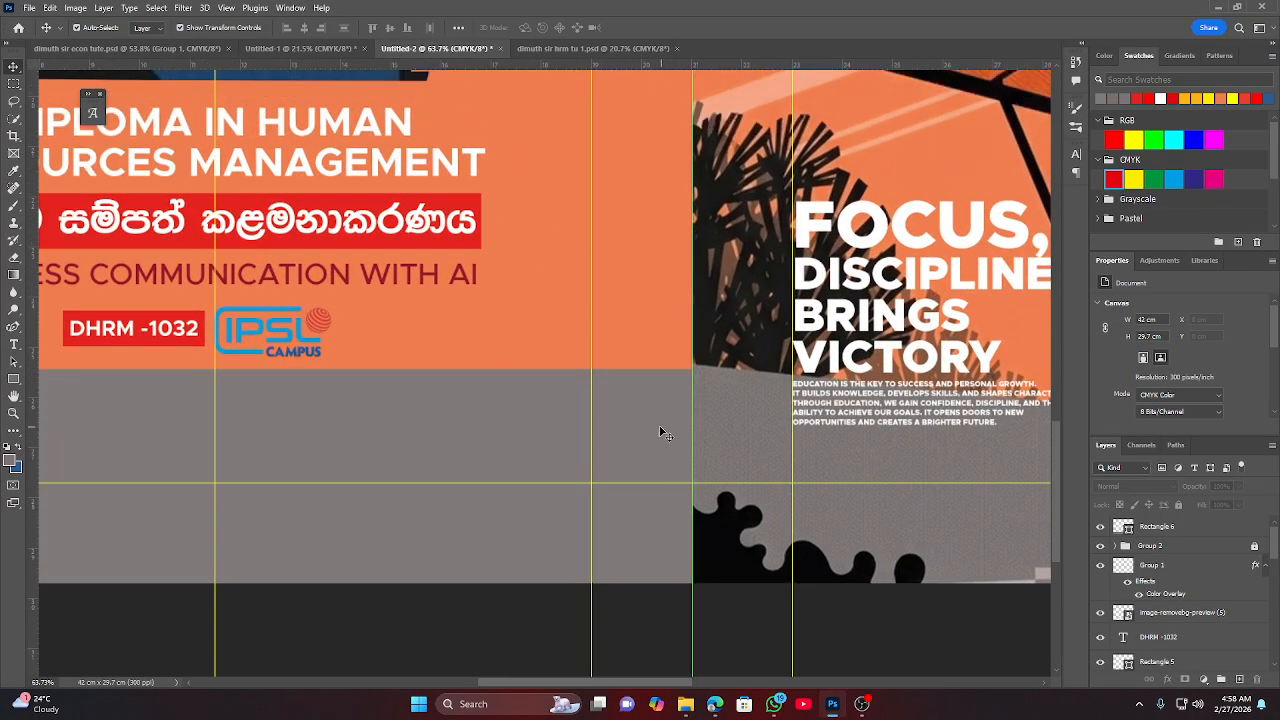
{"action": "left_click", "coordinate": [662, 433]}
{"action": "scroll", "coordinate": [131, 383], "scroll_direction": "up", "scroll_amount": 3}
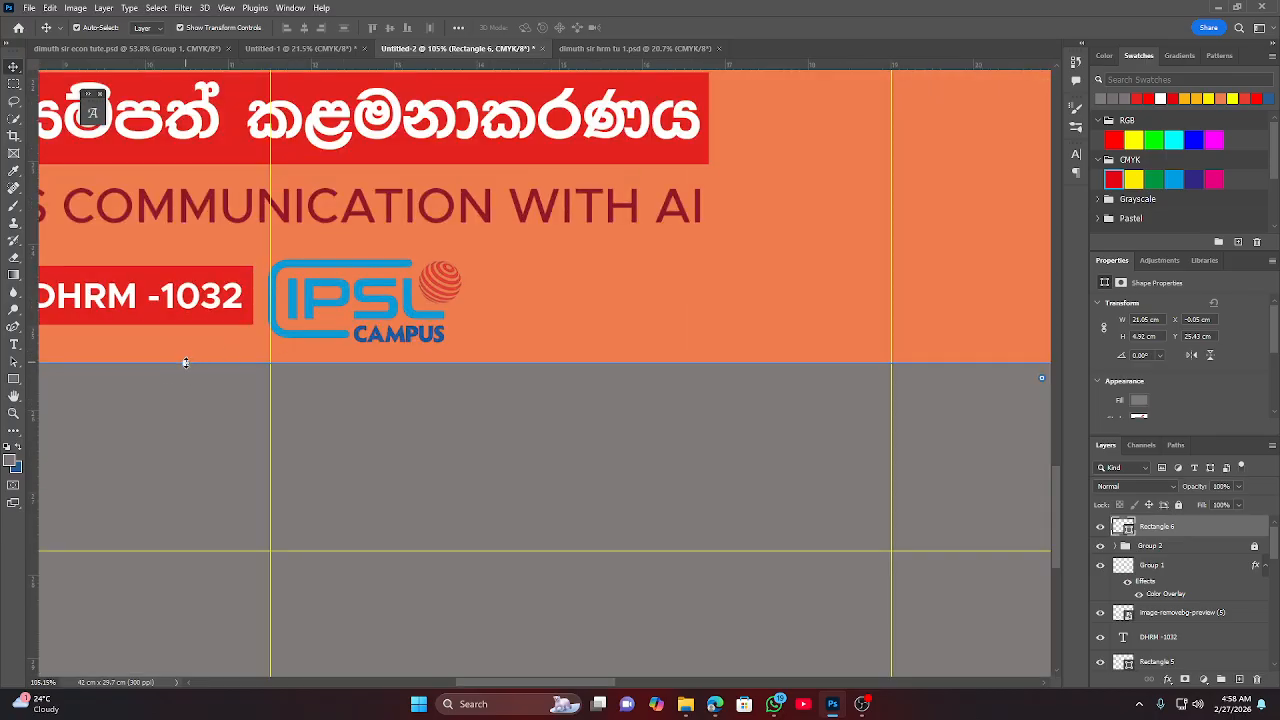
{"action": "key", "text": "ctrl+t"}
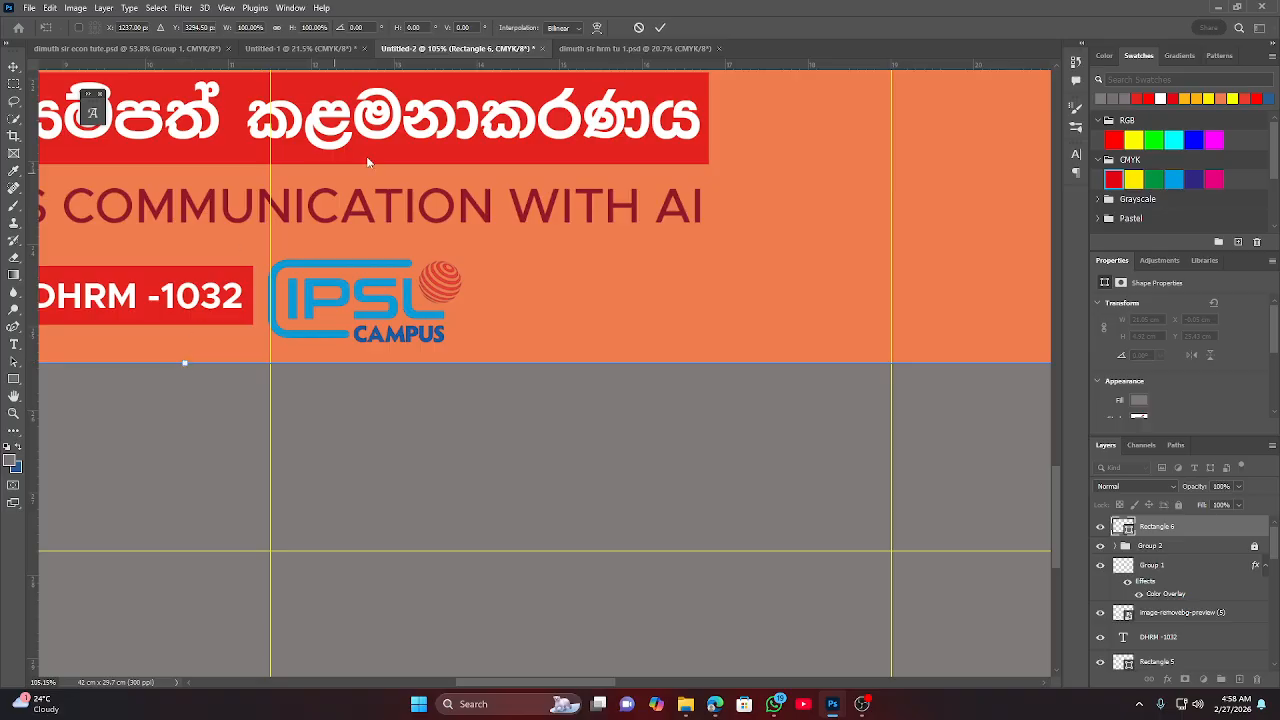
{"action": "left_click", "coordinate": [597, 28]}
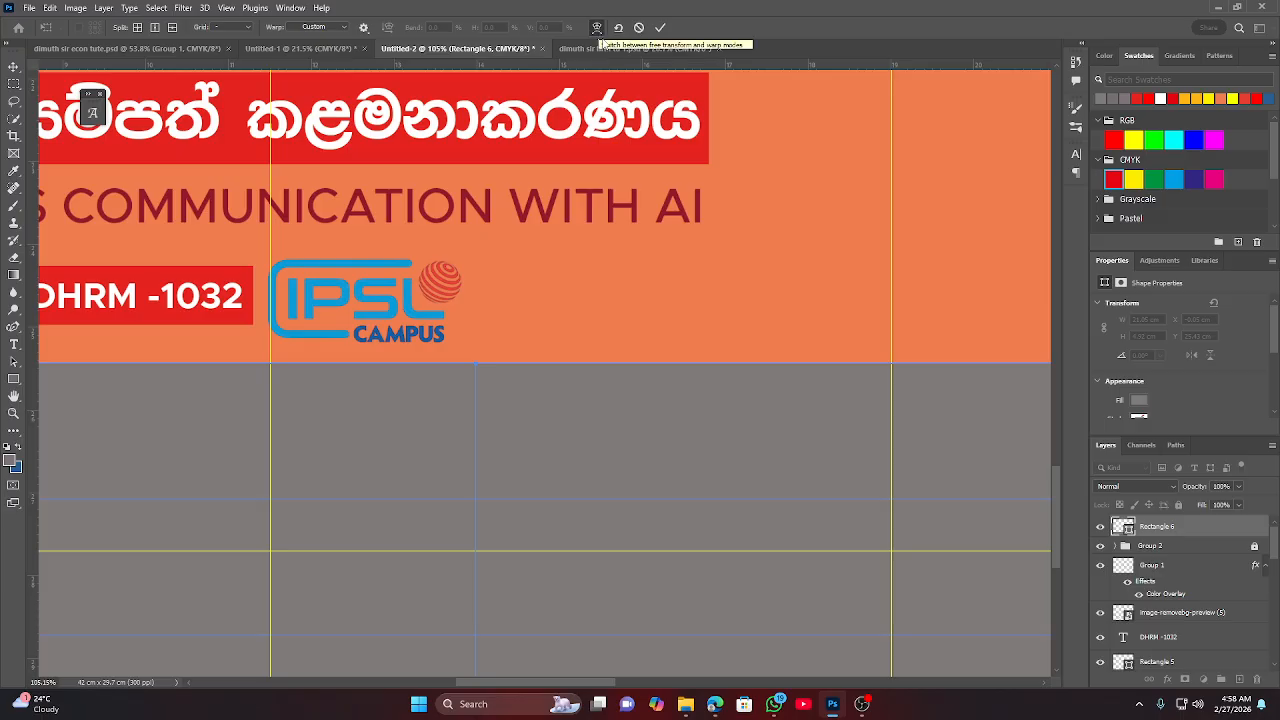
{"action": "scroll", "coordinate": [494, 486], "scroll_direction": "down", "scroll_amount": 5}
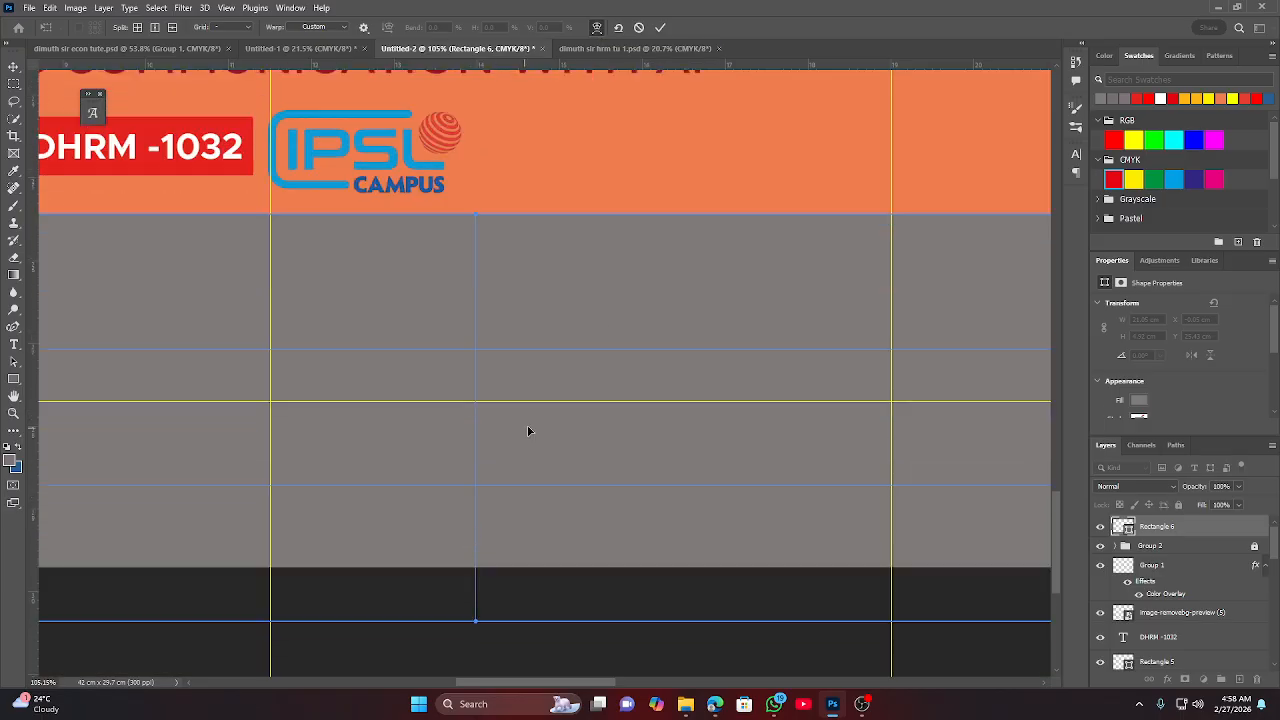
{"action": "scroll", "coordinate": [530, 433], "scroll_direction": "down", "scroll_amount": 3}
{"action": "scroll", "coordinate": [530, 433], "scroll_direction": "down", "scroll_amount": 2}
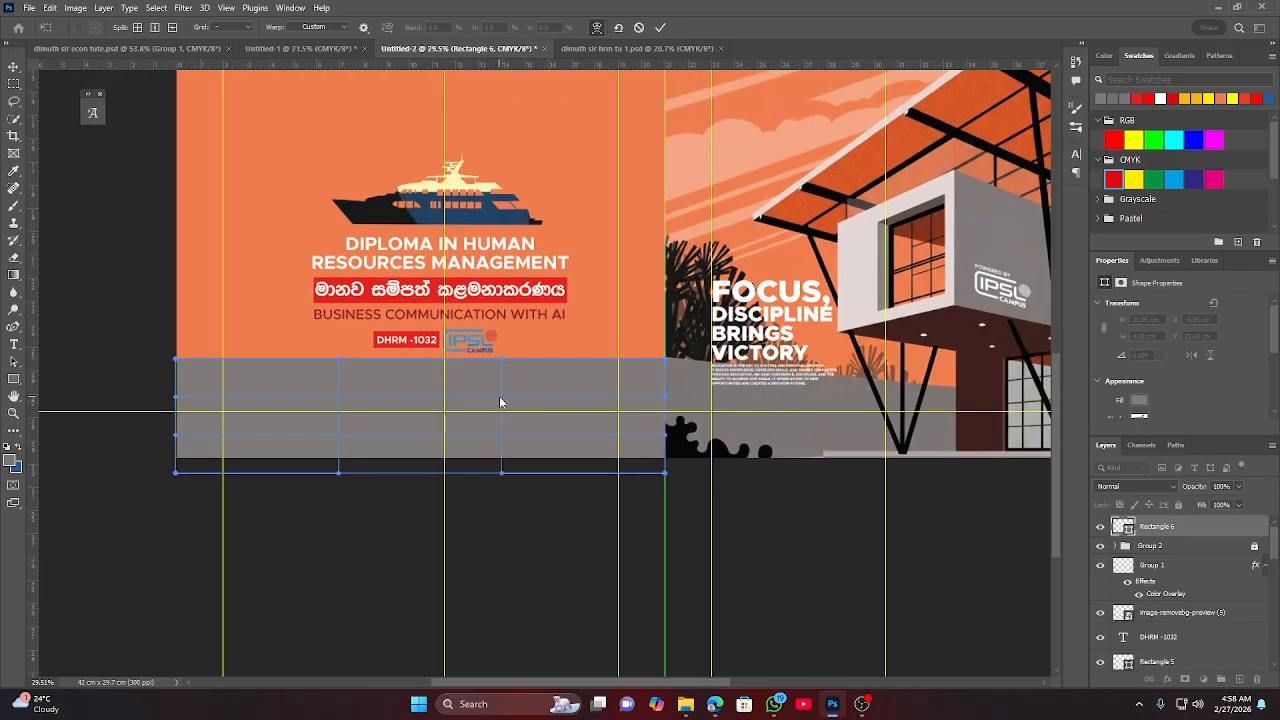
{"action": "scroll", "coordinate": [508, 375], "scroll_direction": "up", "scroll_amount": 2}
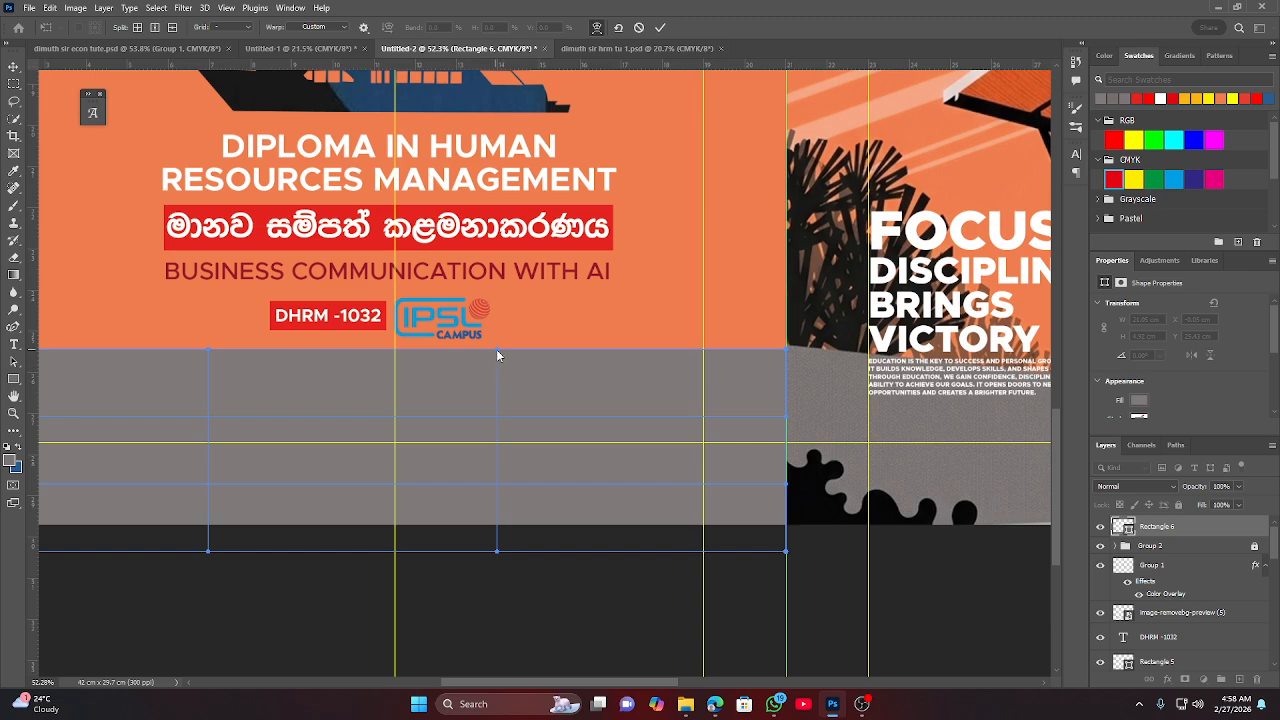
{"action": "left_click_drag", "start_coordinate": [497, 349], "coordinate": [493, 310]}
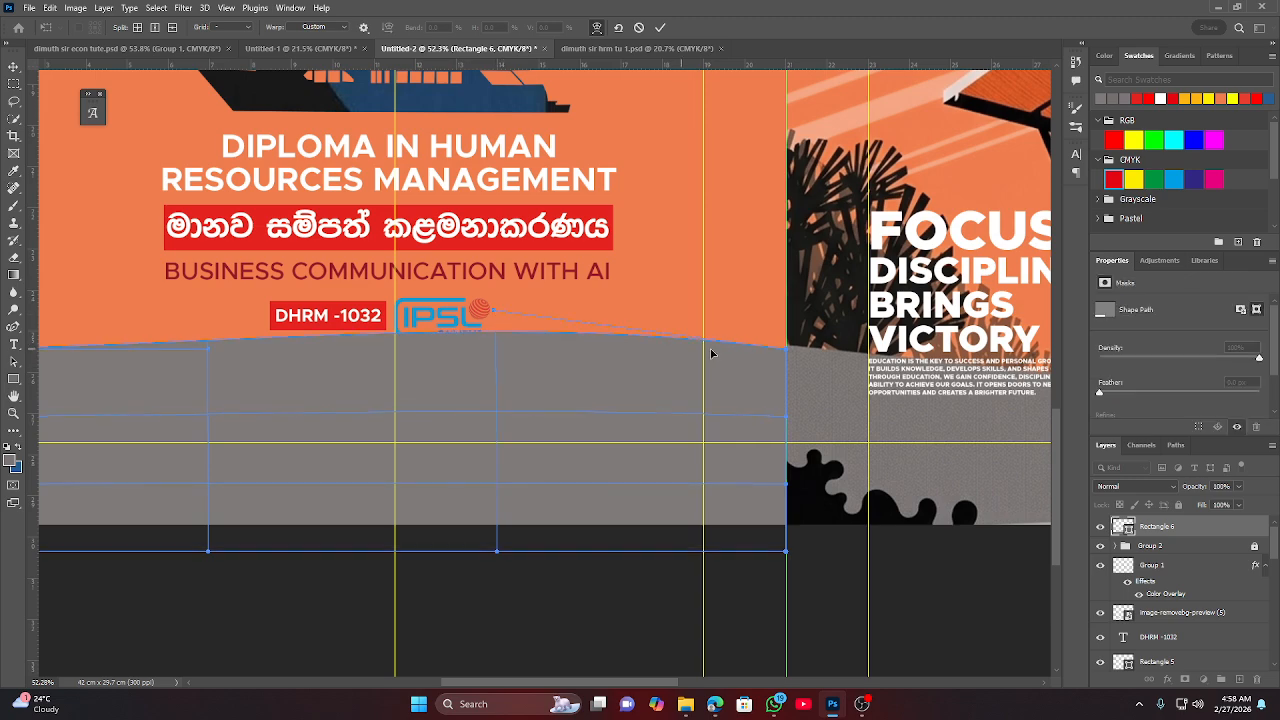
{"action": "left_click_drag", "start_coordinate": [787, 353], "coordinate": [805, 353]}
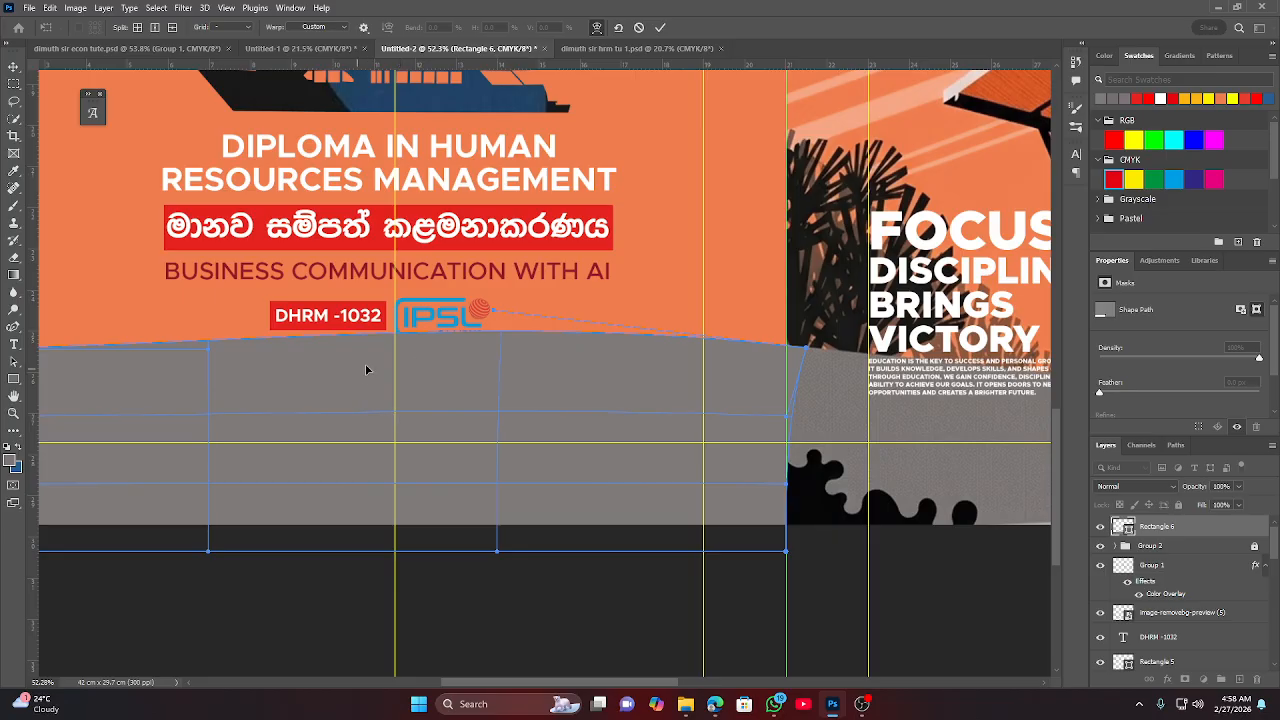
Warp the rectangle's outer upper corner down and beyond the page edge so the grey shape slopes toward the outer side.
{"action": "scroll", "coordinate": [206, 384], "scroll_direction": "down", "scroll_amount": 3}
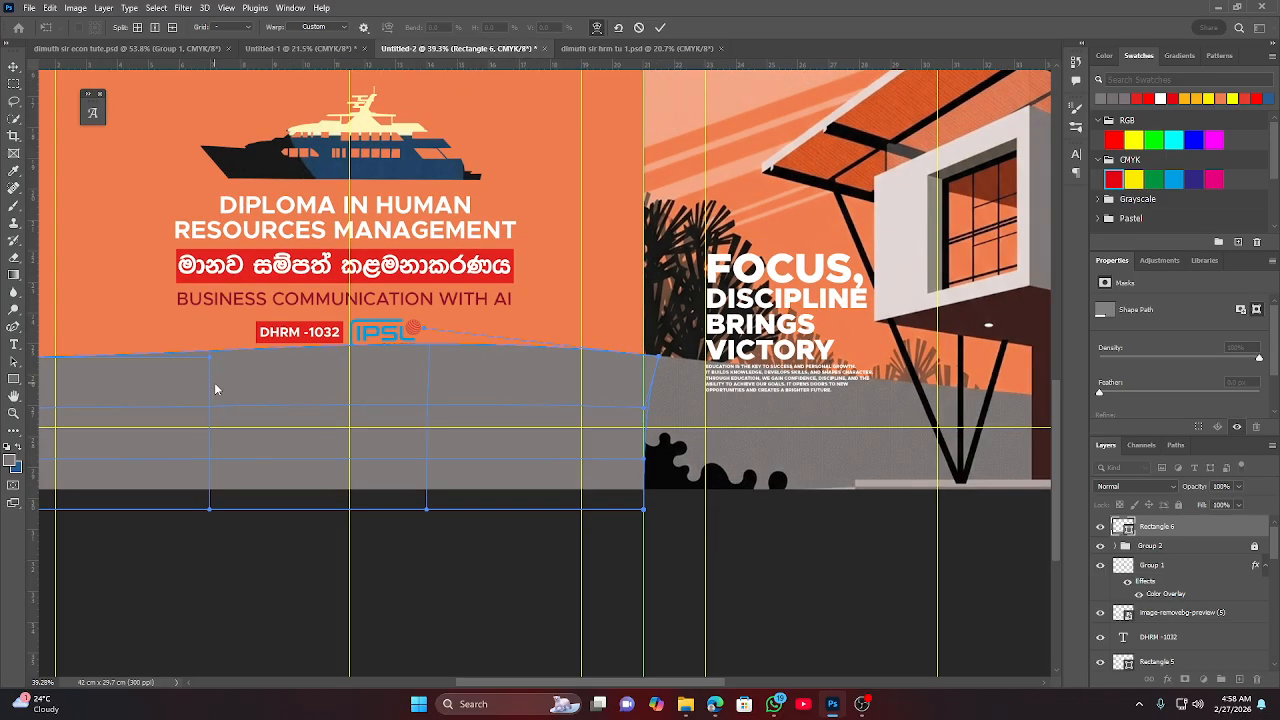
{"action": "left_click_drag", "start_coordinate": [274, 386], "coordinate": [569, 363]}
{"action": "scroll", "coordinate": [552, 364], "scroll_direction": "up", "scroll_amount": 3}
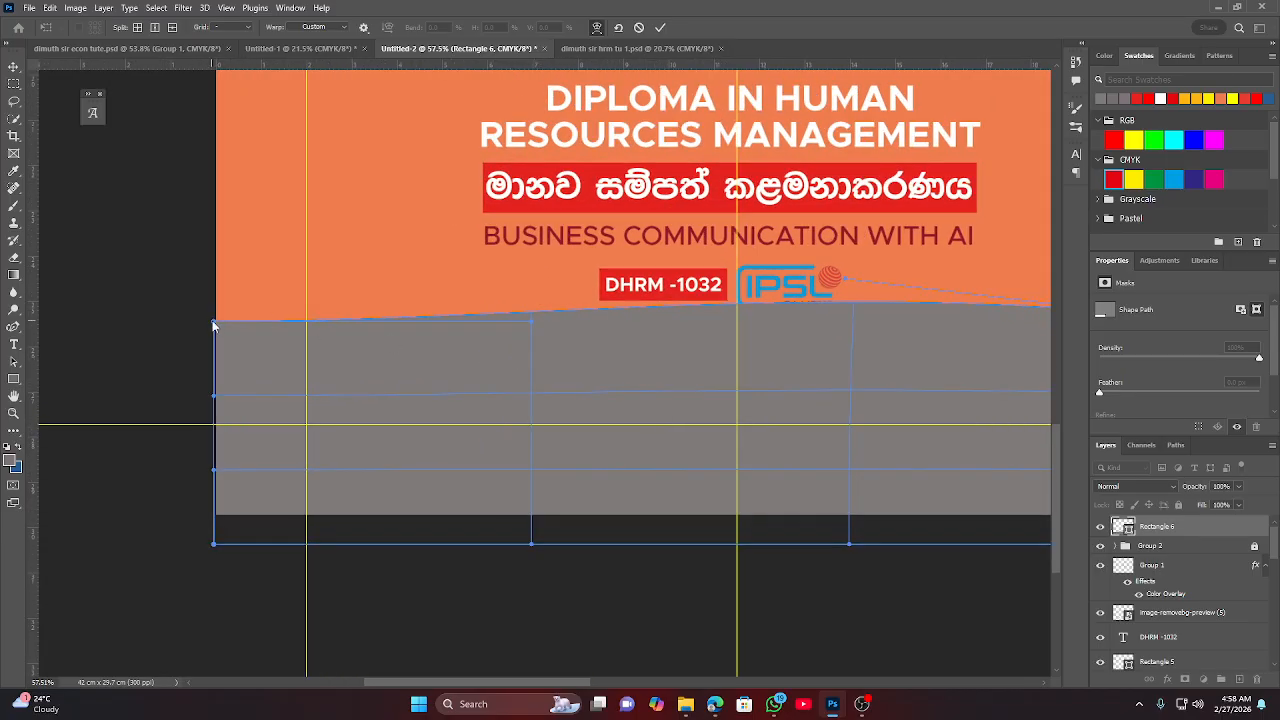
{"action": "left_click_drag", "start_coordinate": [214, 325], "coordinate": [119, 432]}
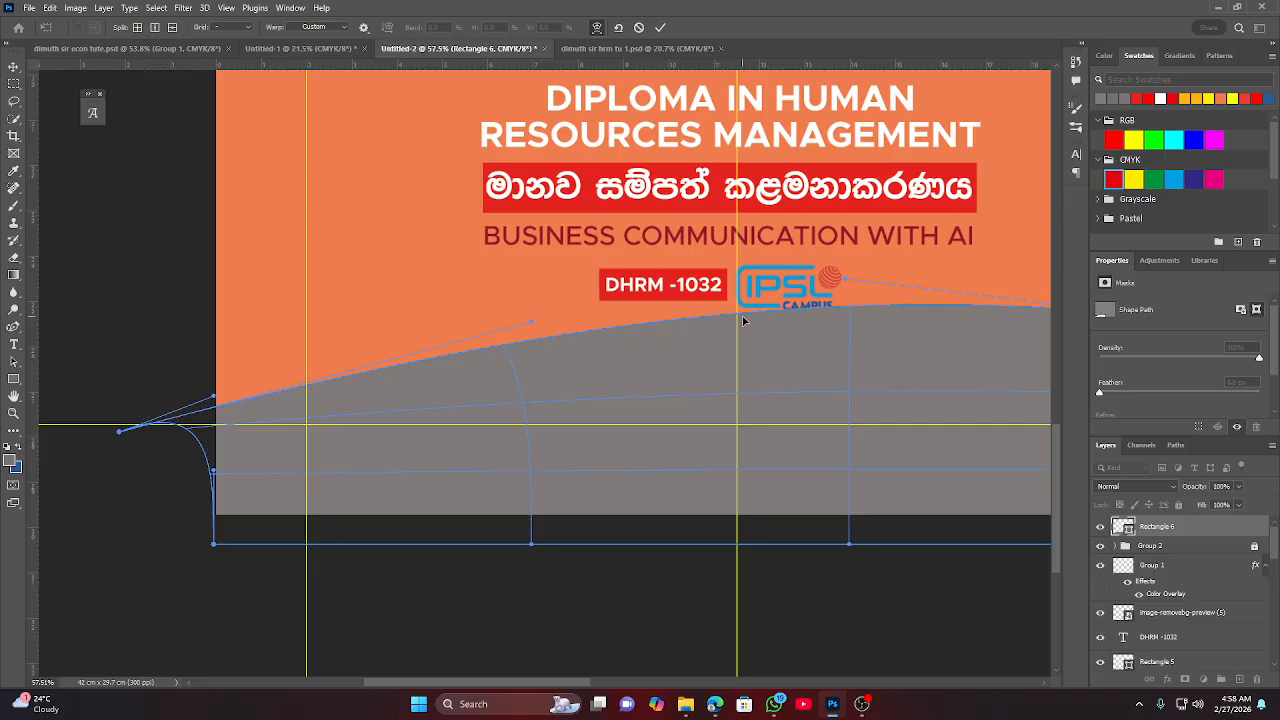
Shape the upper edge into a wave dipping below the label, bend the lower edge up, extend the inner corner onto the front cover, and apply the warp.
{"action": "left_click_drag", "start_coordinate": [853, 312], "coordinate": [864, 284]}
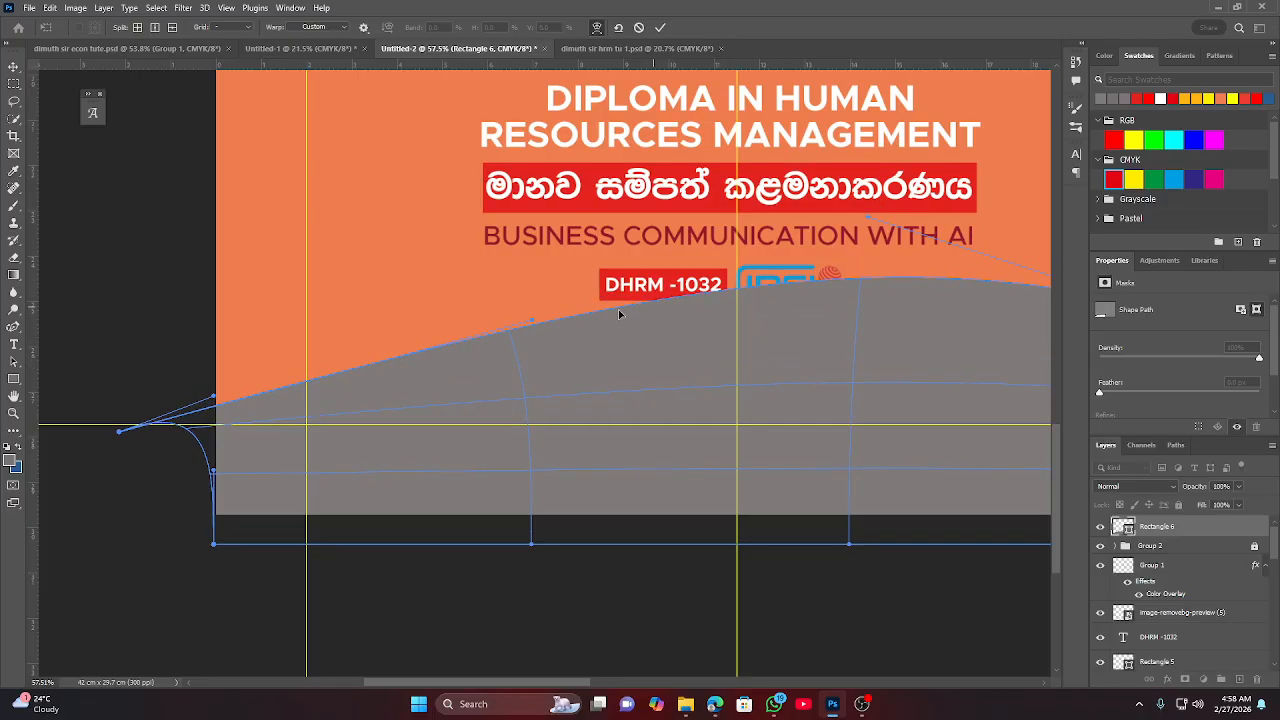
{"action": "left_click_drag", "start_coordinate": [510, 335], "coordinate": [541, 450]}
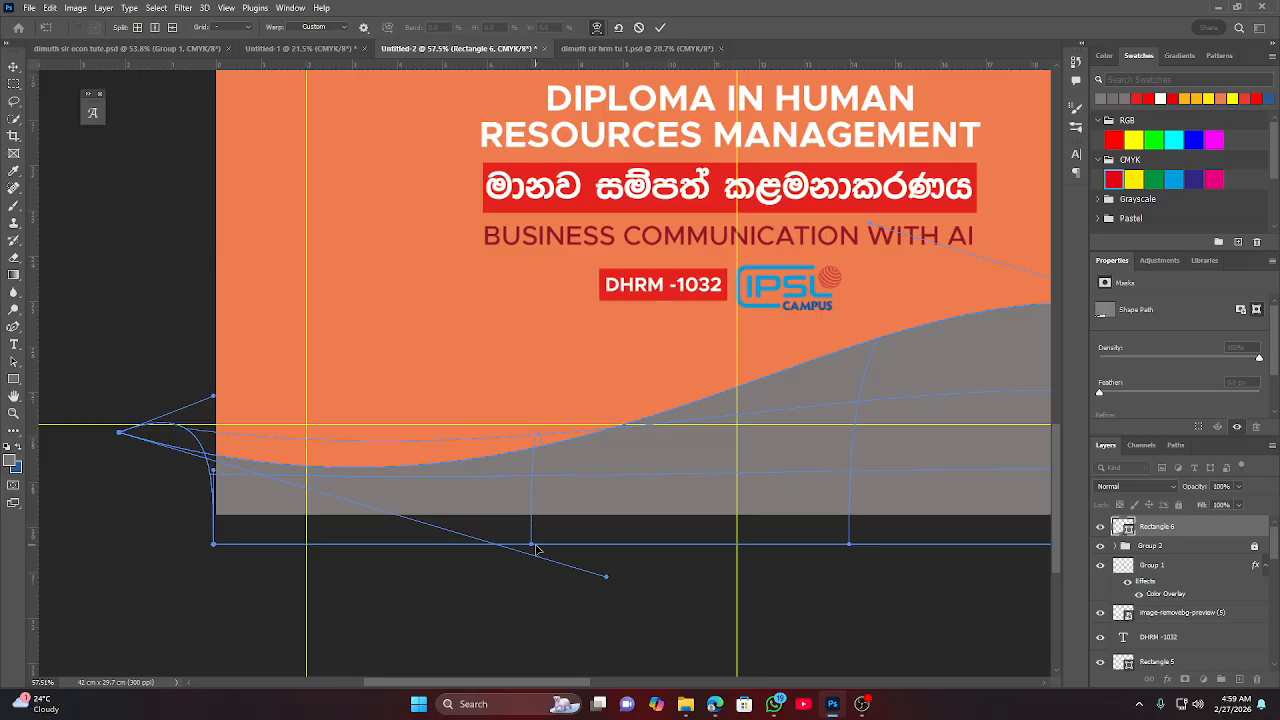
{"action": "left_click_drag", "start_coordinate": [532, 547], "coordinate": [535, 520]}
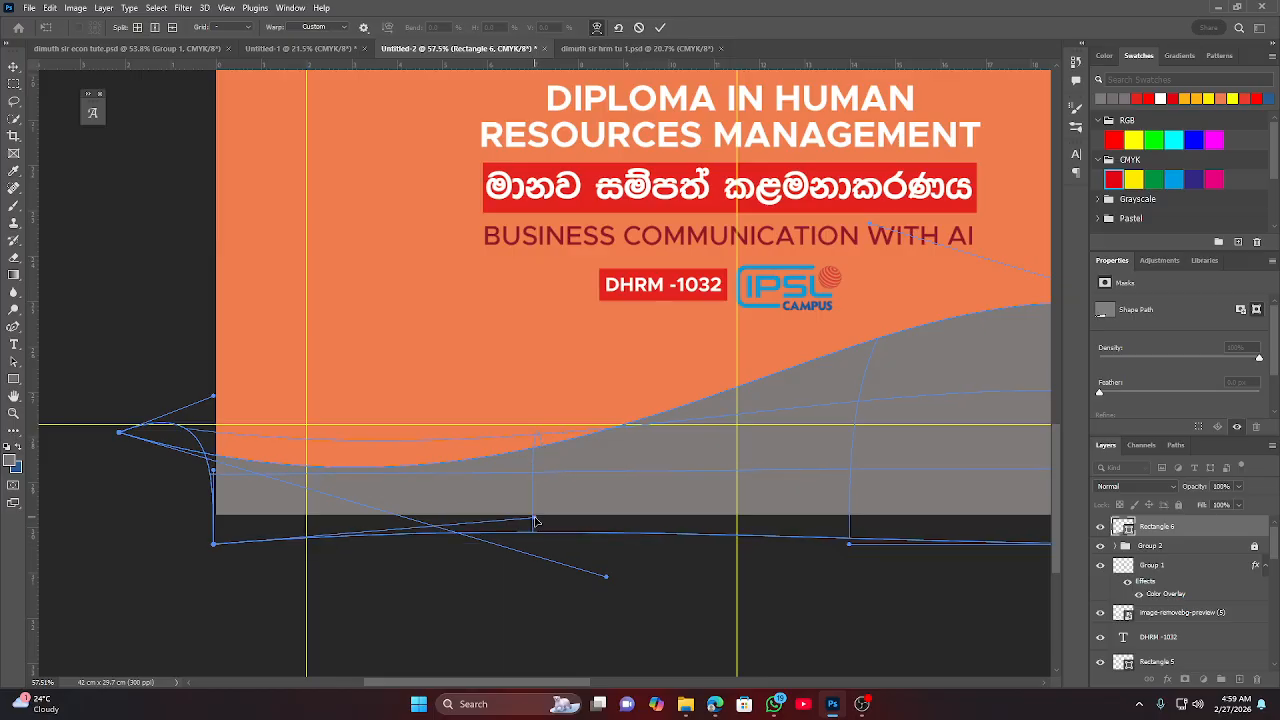
{"action": "left_click_drag", "start_coordinate": [849, 542], "coordinate": [507, 427]}
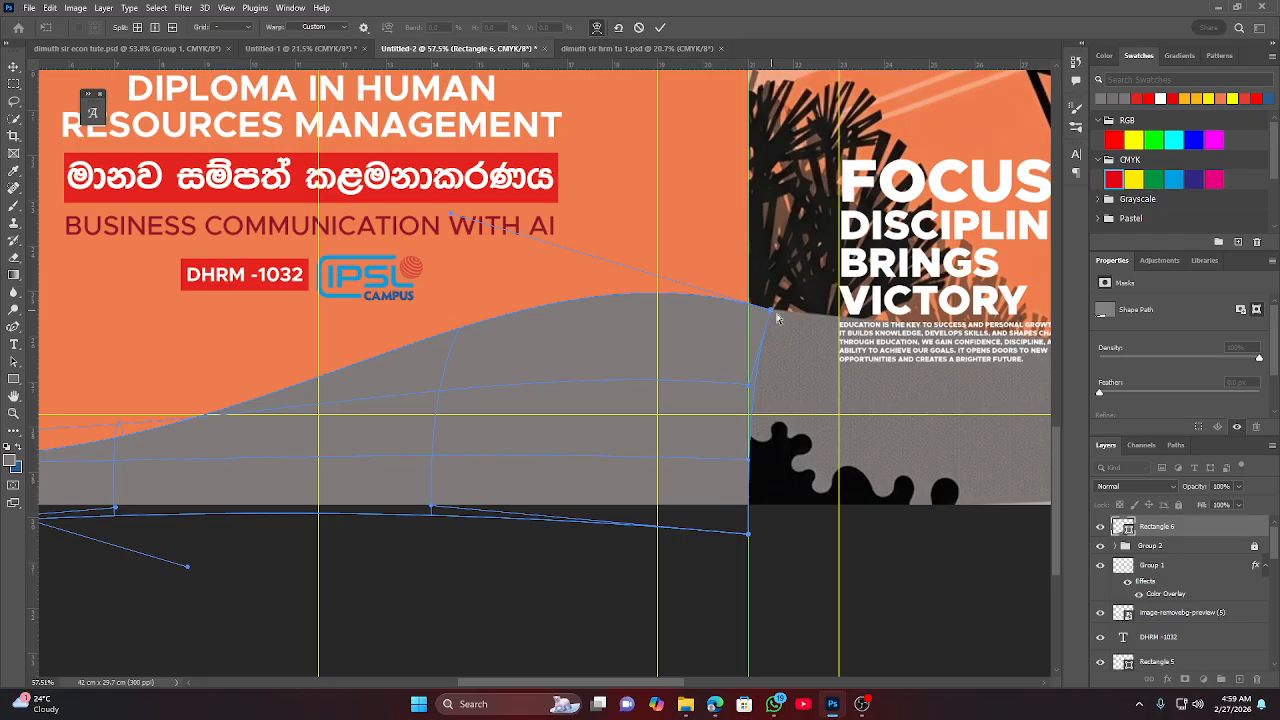
{"action": "left_click_drag", "start_coordinate": [778, 318], "coordinate": [825, 327]}
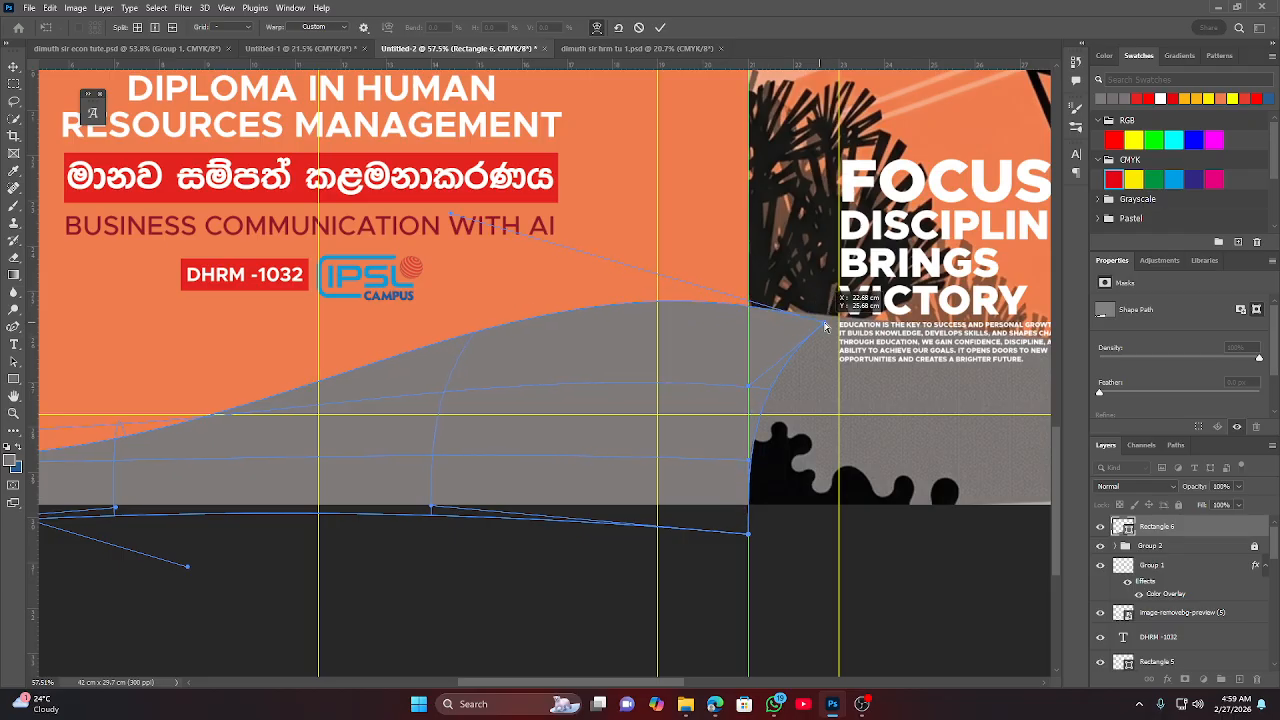
{"action": "left_click", "coordinate": [660, 27]}
Examine the whole spread and how the grey wave meets the textured front-cover wall at the spine.
{"action": "scroll", "coordinate": [549, 500], "scroll_direction": "down", "scroll_amount": 5}
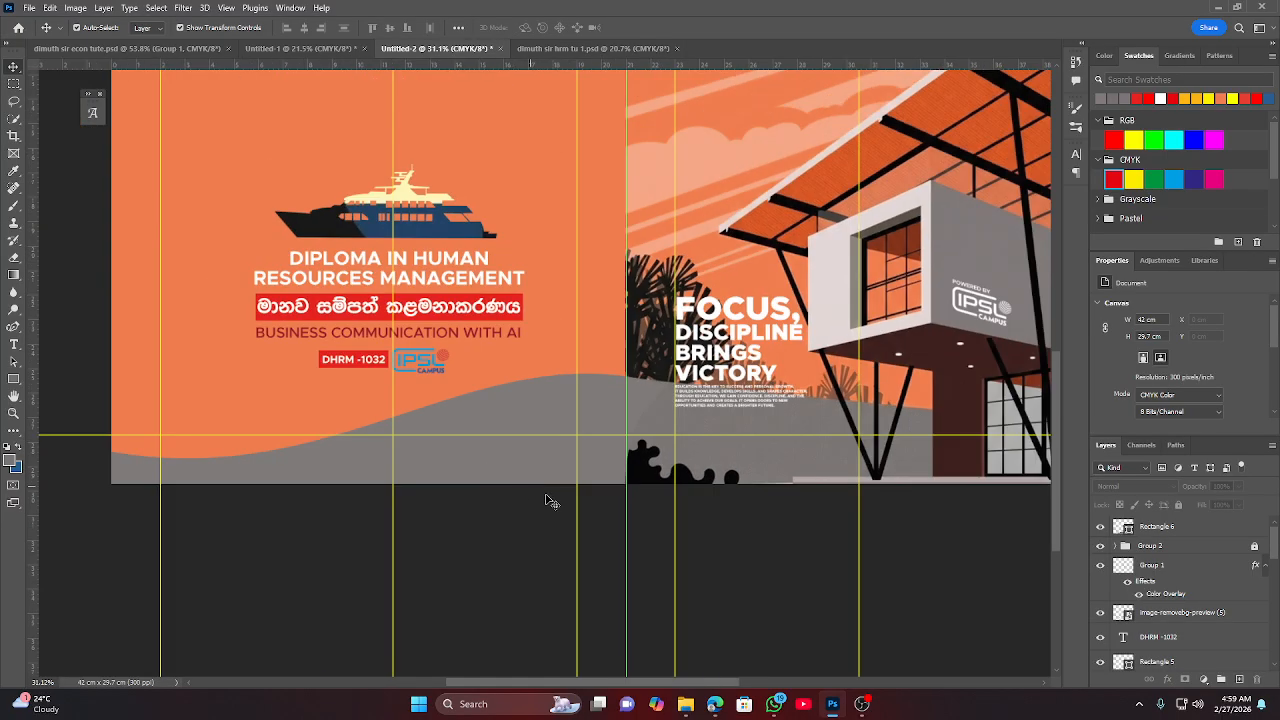
{"action": "scroll", "coordinate": [561, 502], "scroll_direction": "down", "scroll_amount": 2}
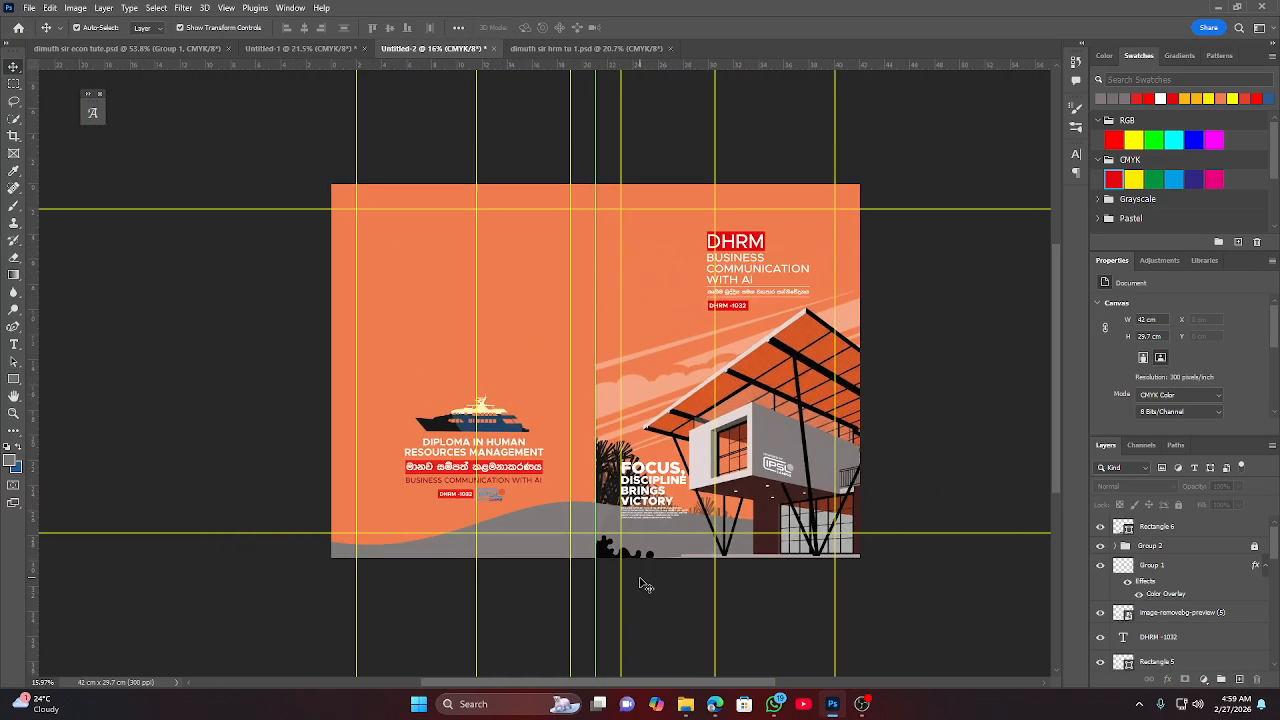
{"action": "scroll", "coordinate": [645, 585], "scroll_direction": "up", "scroll_amount": 2}
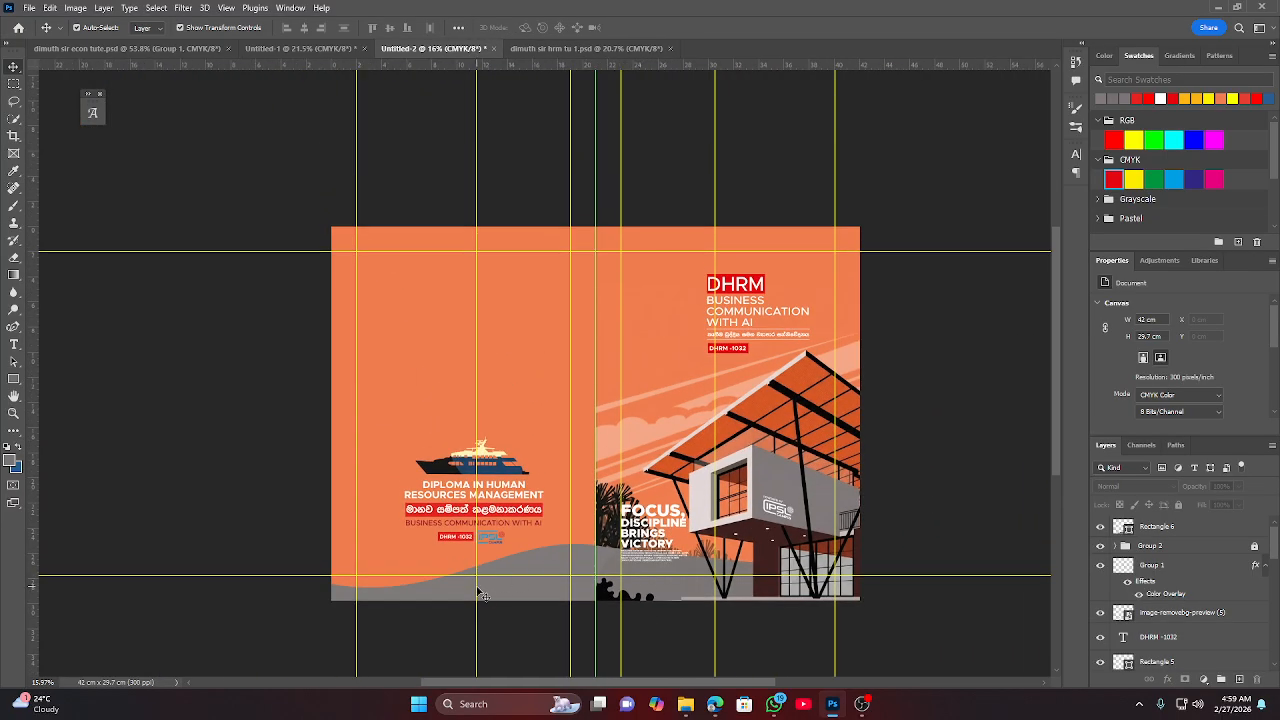
{"action": "scroll", "coordinate": [483, 596], "scroll_direction": "up", "scroll_amount": 4}
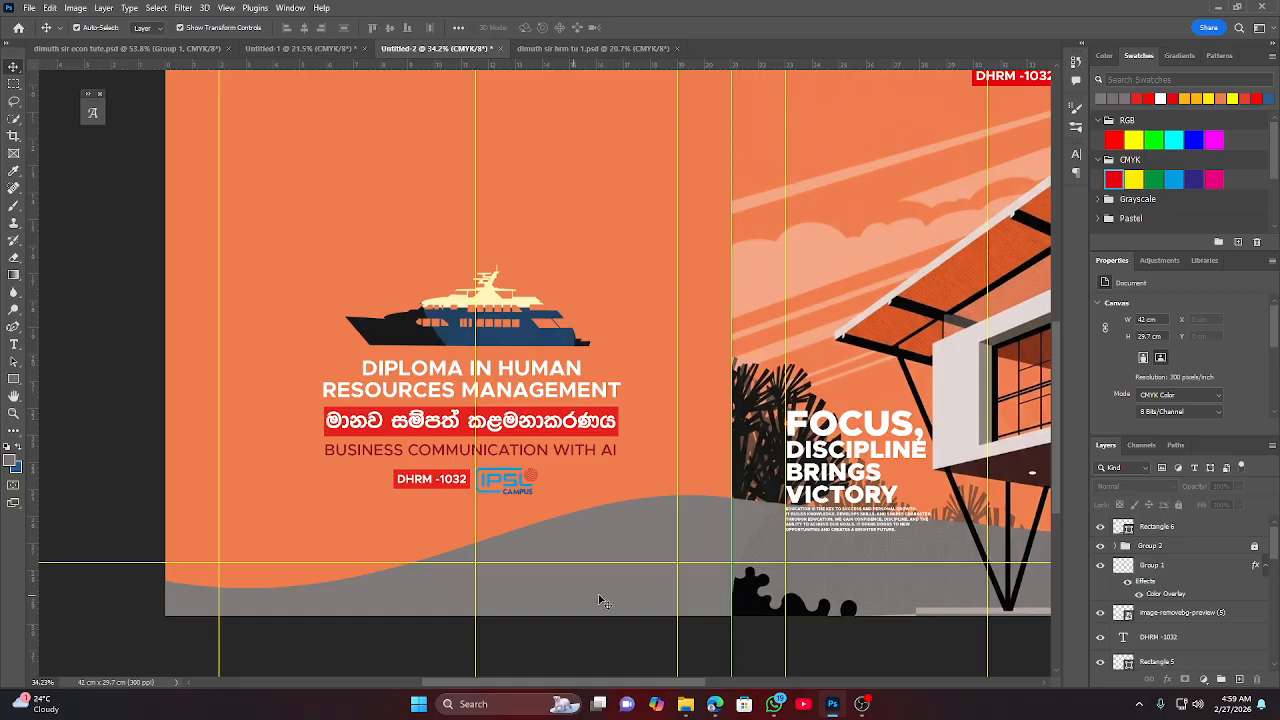
{"action": "scroll", "coordinate": [770, 516], "scroll_direction": "up", "scroll_amount": 5}
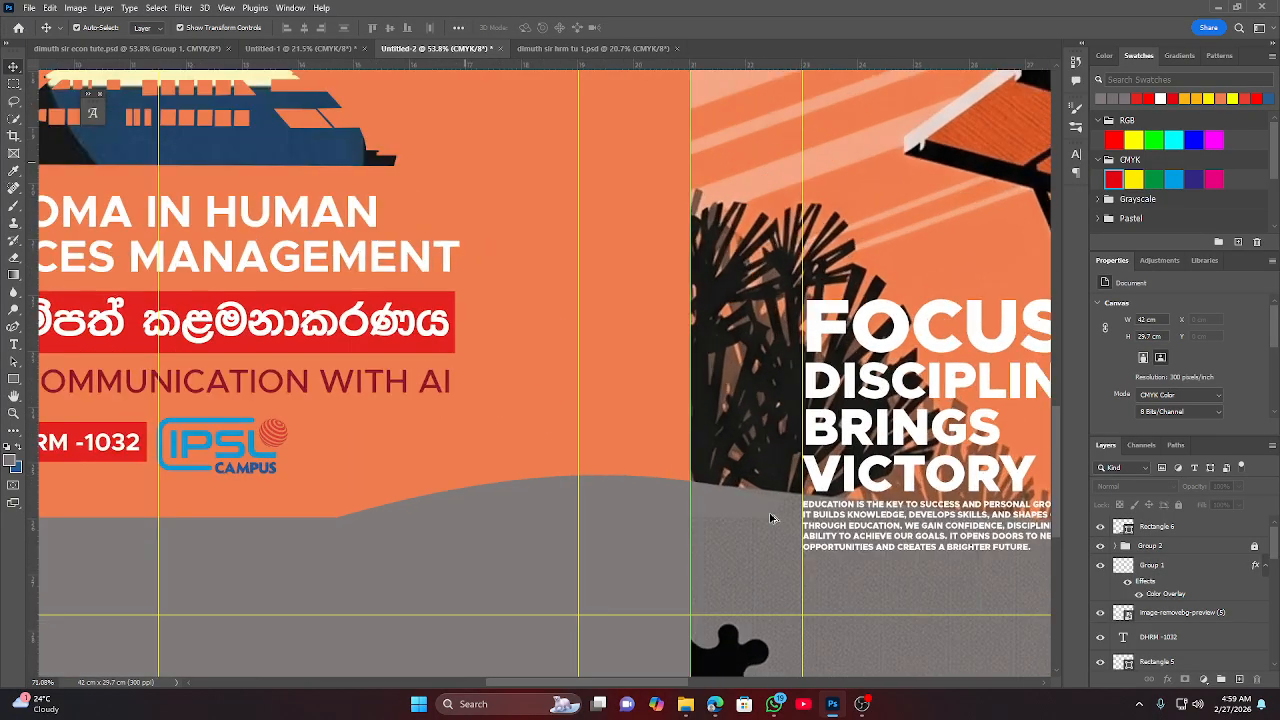
{"action": "scroll", "coordinate": [770, 518], "scroll_direction": "down", "scroll_amount": 2}
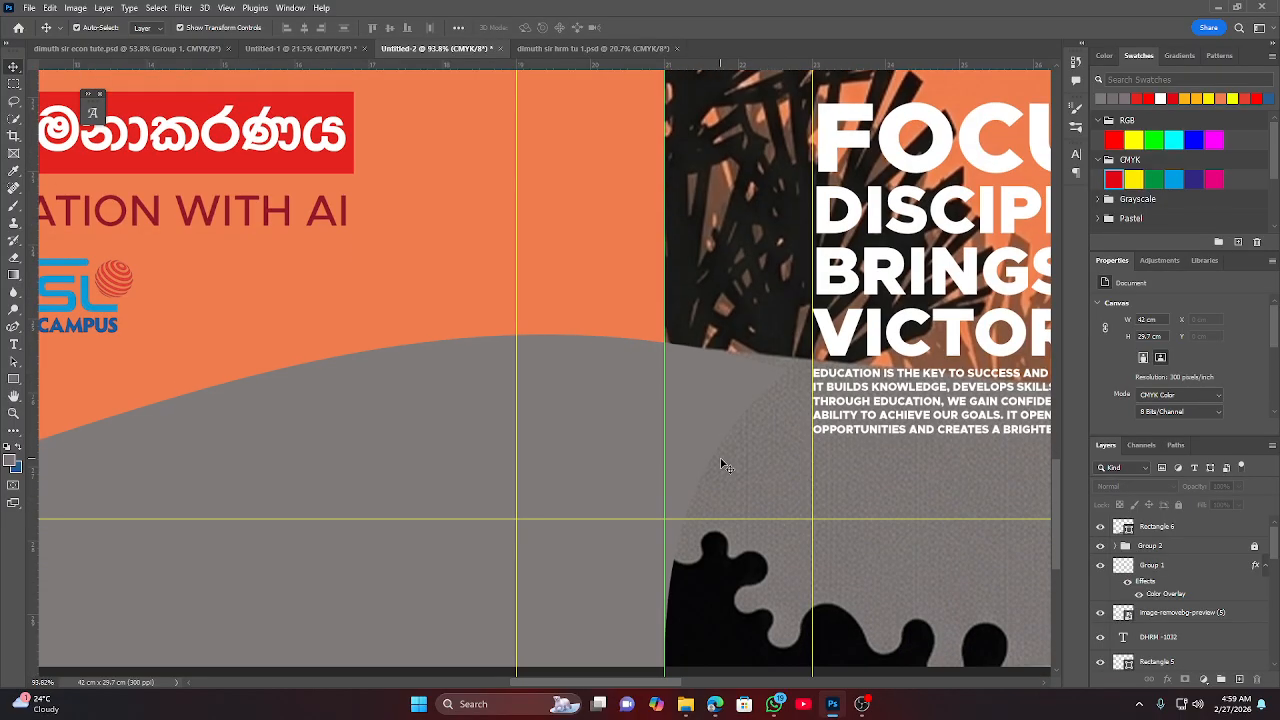
{"action": "scroll", "coordinate": [712, 457], "scroll_direction": "down", "scroll_amount": 4}
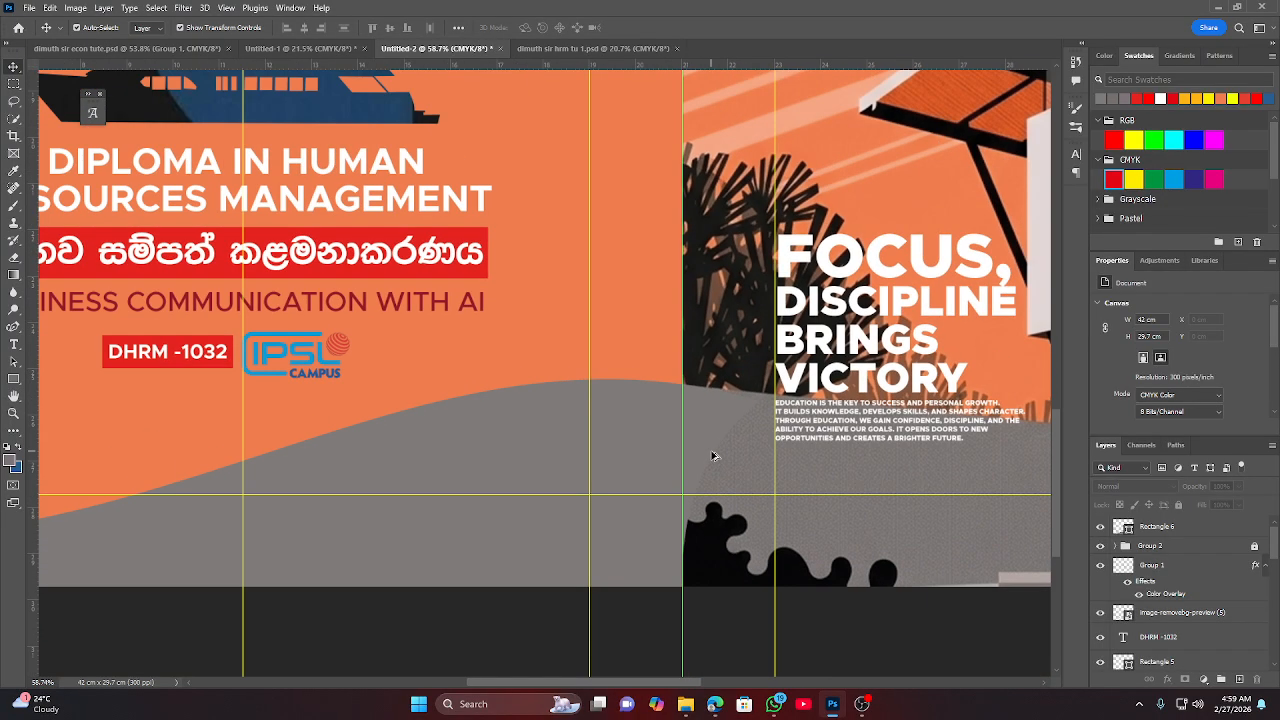
{"action": "scroll", "coordinate": [719, 450], "scroll_direction": "up", "scroll_amount": 1}
Place the grey wave's layer, Rectangle 6, directly beneath the Gemini front-cover image layer.
{"action": "right_click", "coordinate": [756, 432]}
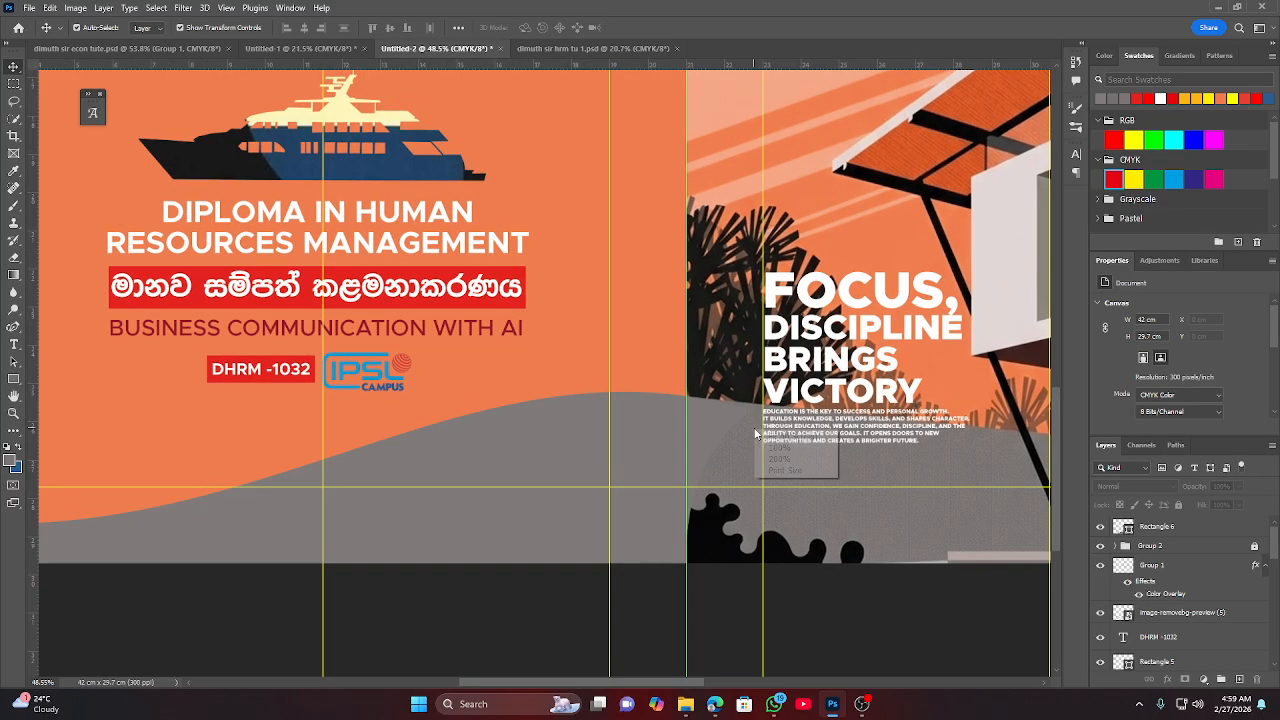
{"action": "left_click", "coordinate": [771, 448]}
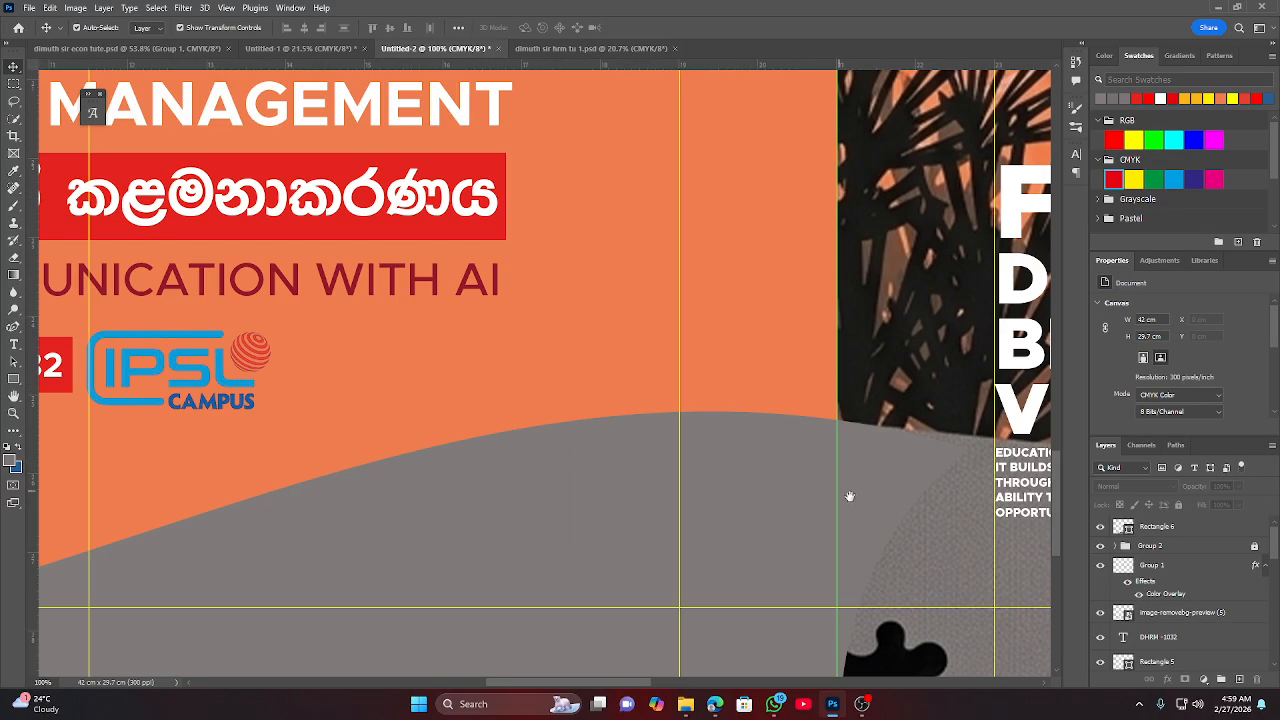
{"action": "left_click_drag", "start_coordinate": [849, 500], "coordinate": [549, 422]}
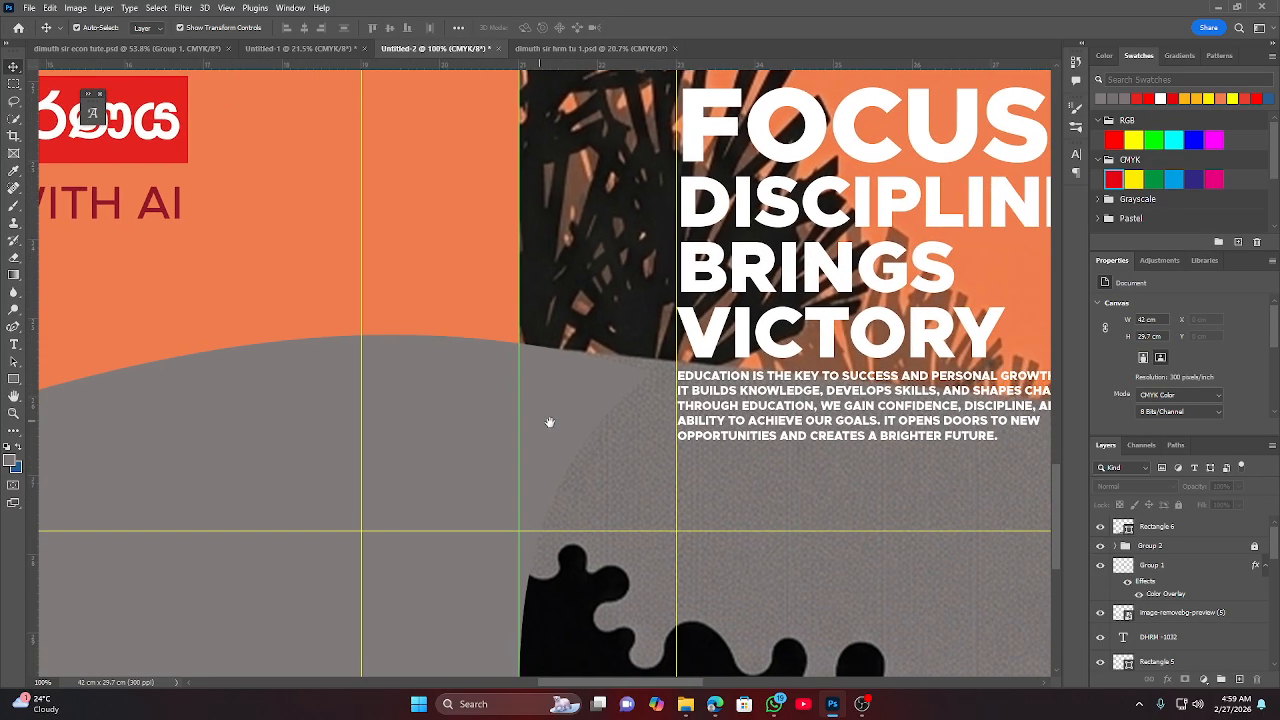
{"action": "left_click", "coordinate": [585, 378]}
{"action": "left_click_drag", "start_coordinate": [1166, 527], "coordinate": [1133, 622]}
{"action": "left_click", "coordinate": [406, 255]}
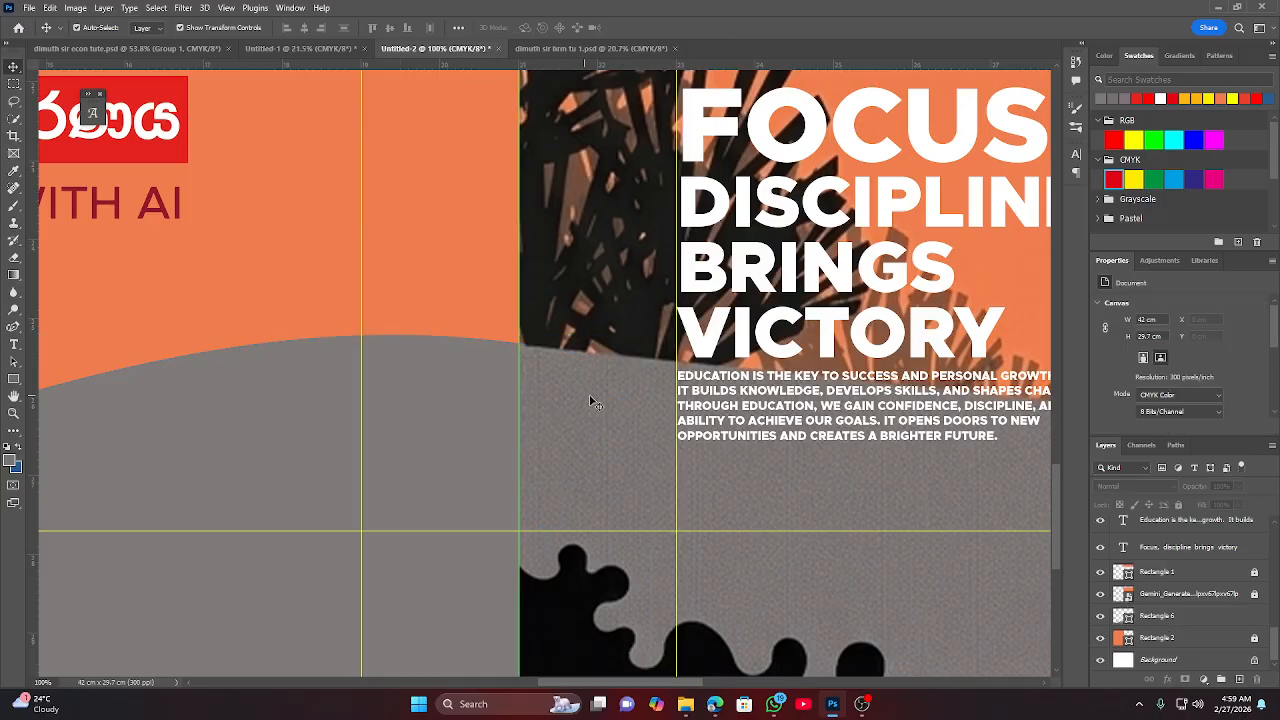
Move the grey wave shape down so its crest sits lower than the front wall's upper edge at the spine.
{"action": "scroll", "coordinate": [595, 432], "scroll_direction": "down", "scroll_amount": 3}
{"action": "scroll", "coordinate": [603, 460], "scroll_direction": "down", "scroll_amount": 4}
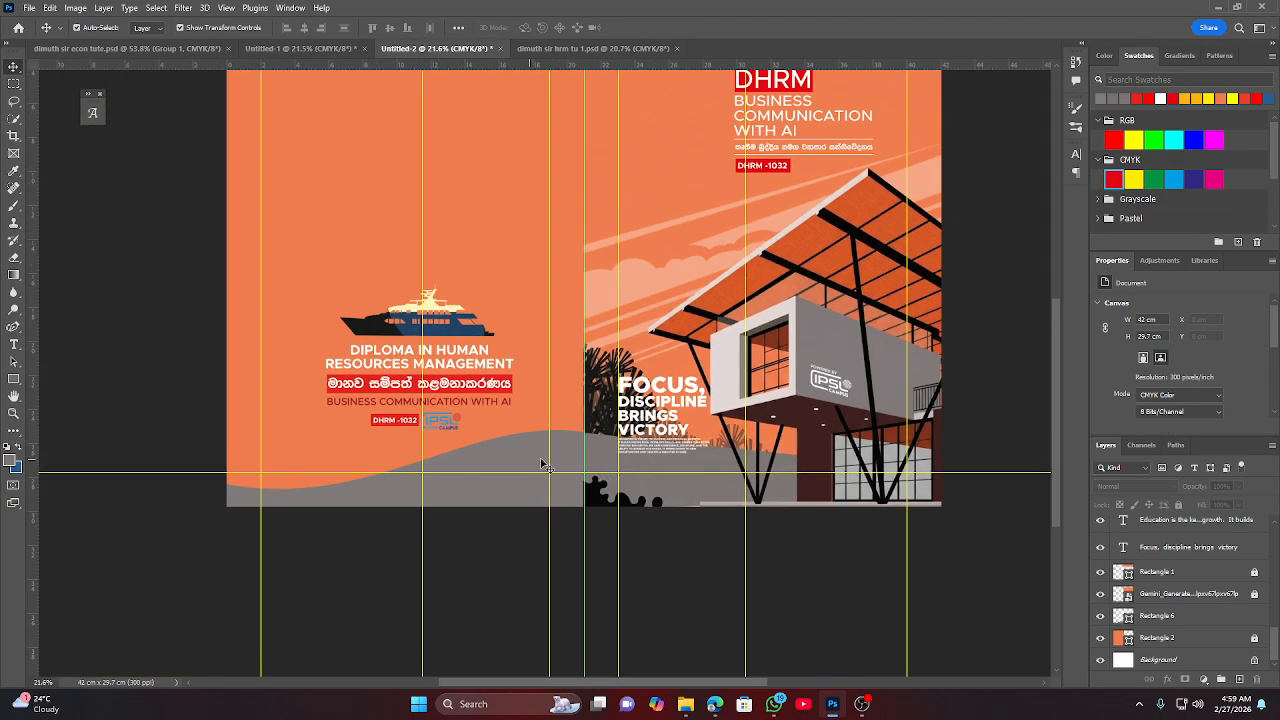
{"action": "scroll", "coordinate": [543, 465], "scroll_direction": "up", "scroll_amount": 8}
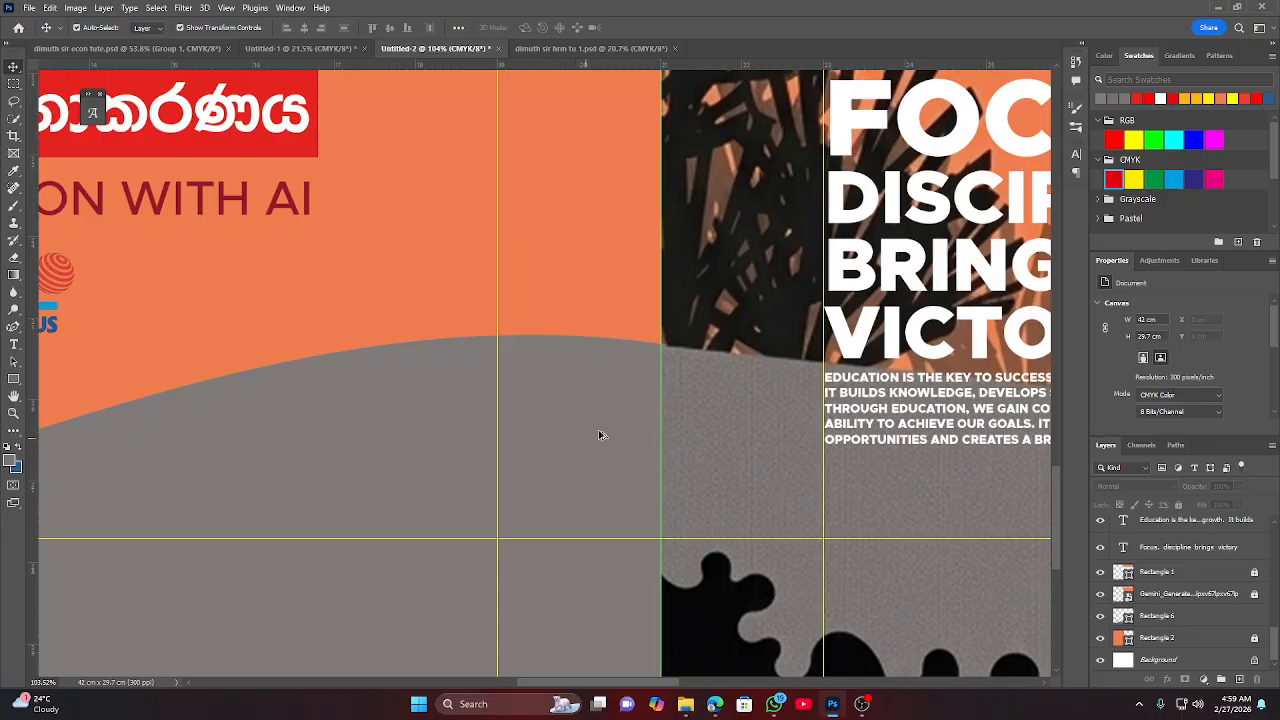
{"action": "scroll", "coordinate": [600, 435], "scroll_direction": "up", "scroll_amount": 3}
{"action": "left_click_drag", "start_coordinate": [620, 372], "coordinate": [617, 431]}
{"action": "left_click", "coordinate": [563, 318]}
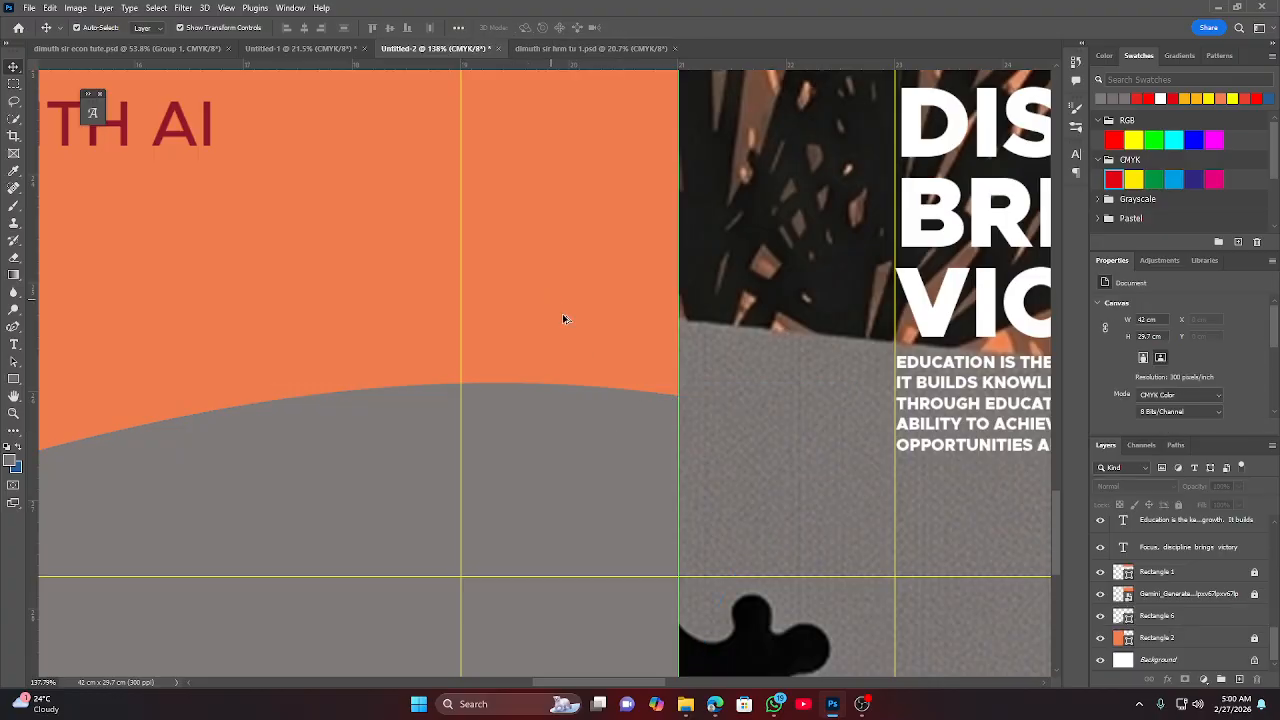
{"action": "scroll", "coordinate": [606, 374], "scroll_direction": "down", "scroll_amount": 10}
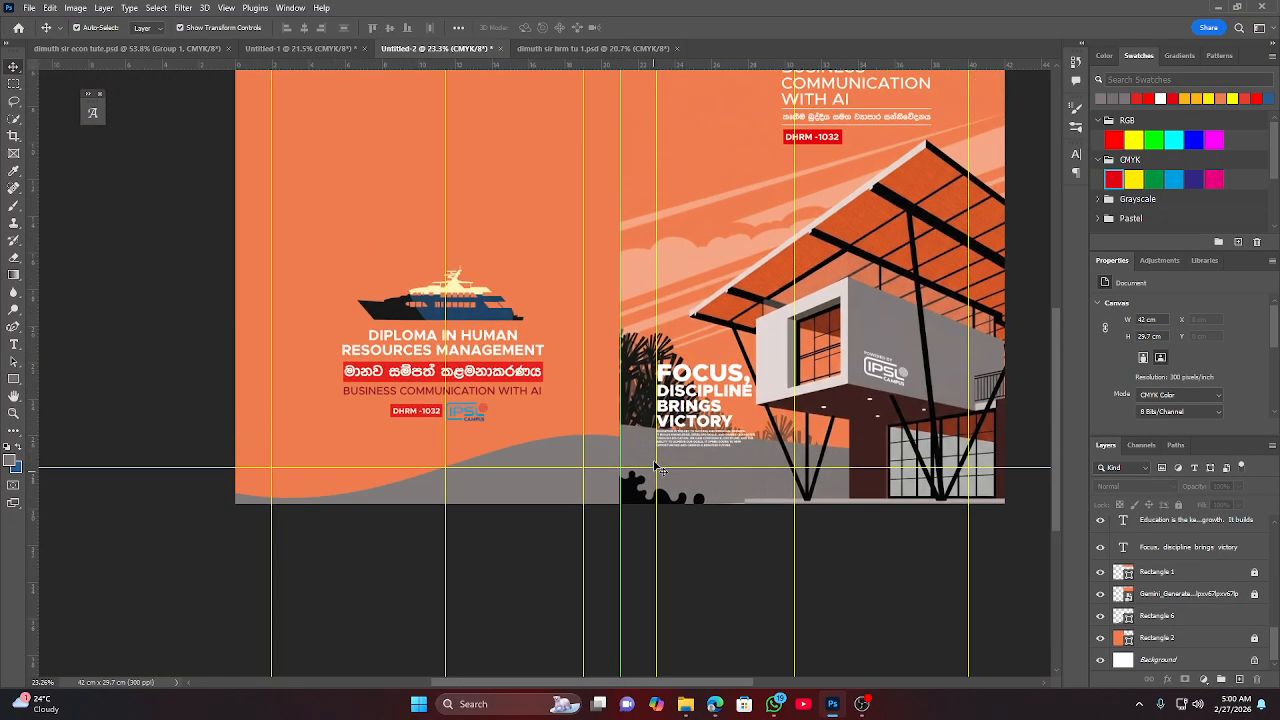
Rotate the grey wave shape clockwise by about 8 degrees, apply the transform, and deselect it.
{"action": "left_click", "coordinate": [387, 507]}
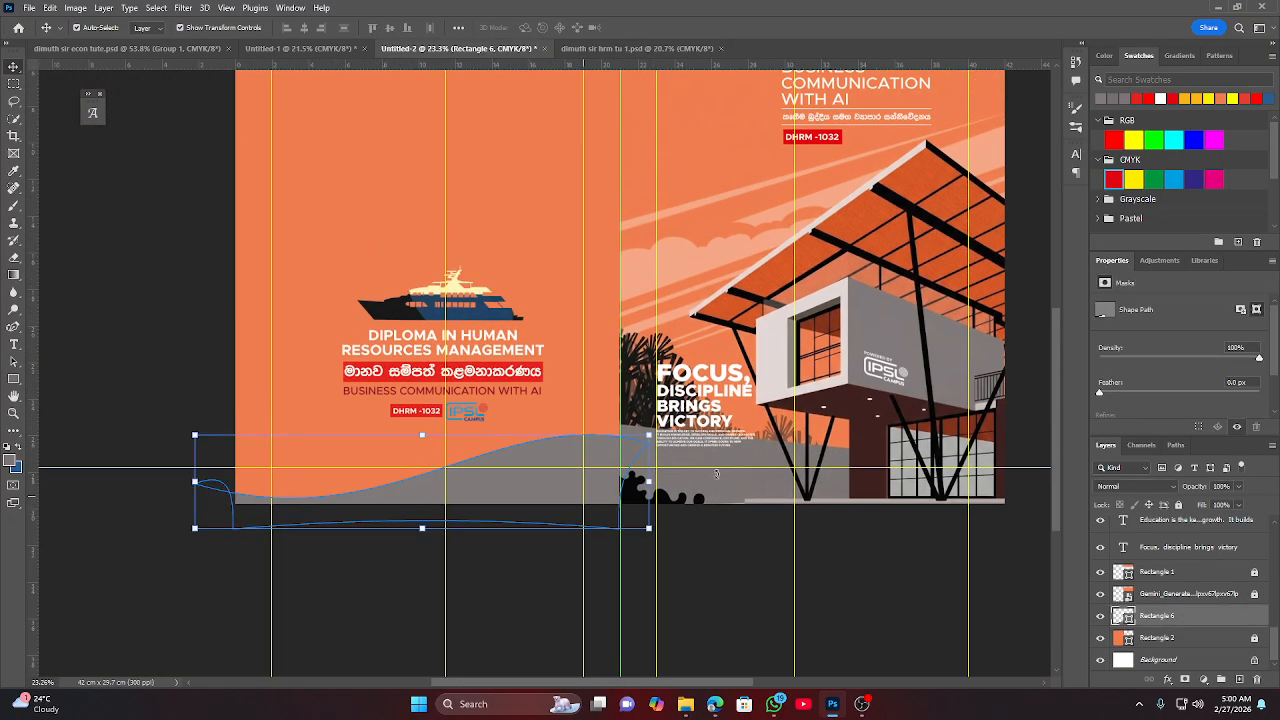
{"action": "left_click_drag", "start_coordinate": [658, 429], "coordinate": [656, 461]}
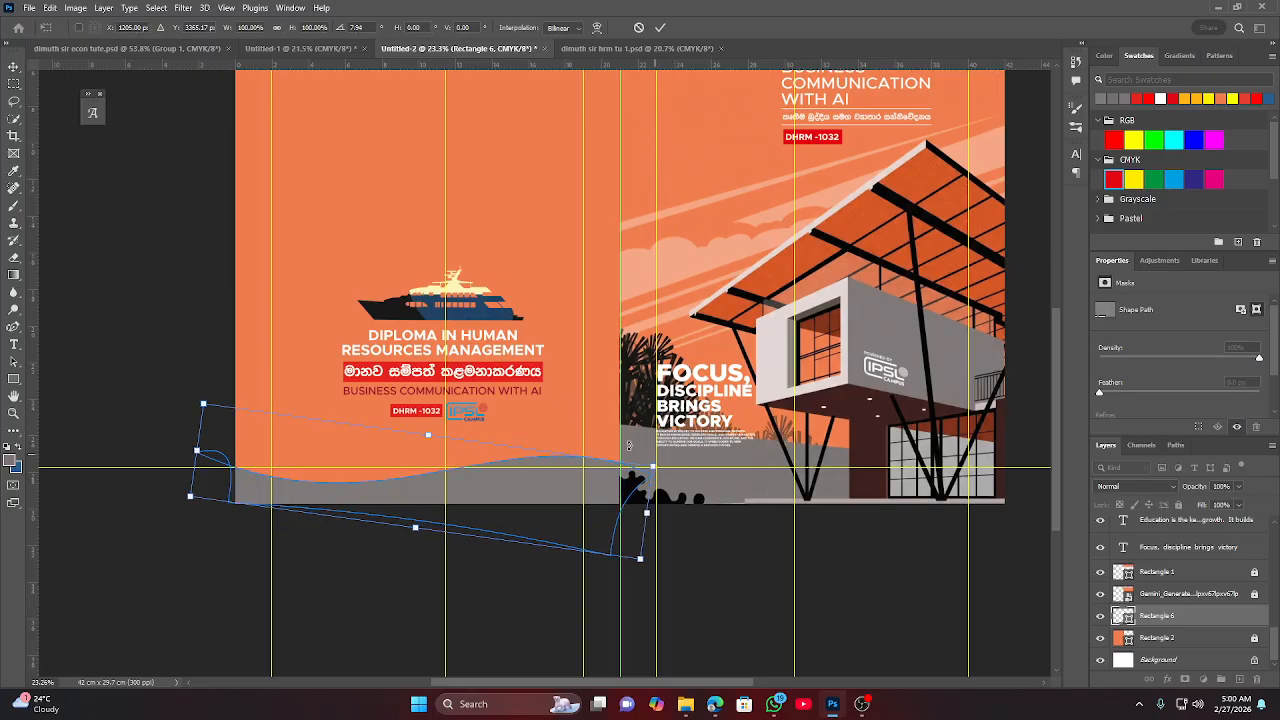
{"action": "left_click", "coordinate": [101, 217]}
{"action": "left_click", "coordinate": [110, 193]}
{"action": "scroll", "coordinate": [605, 498], "scroll_direction": "up", "scroll_amount": 5}
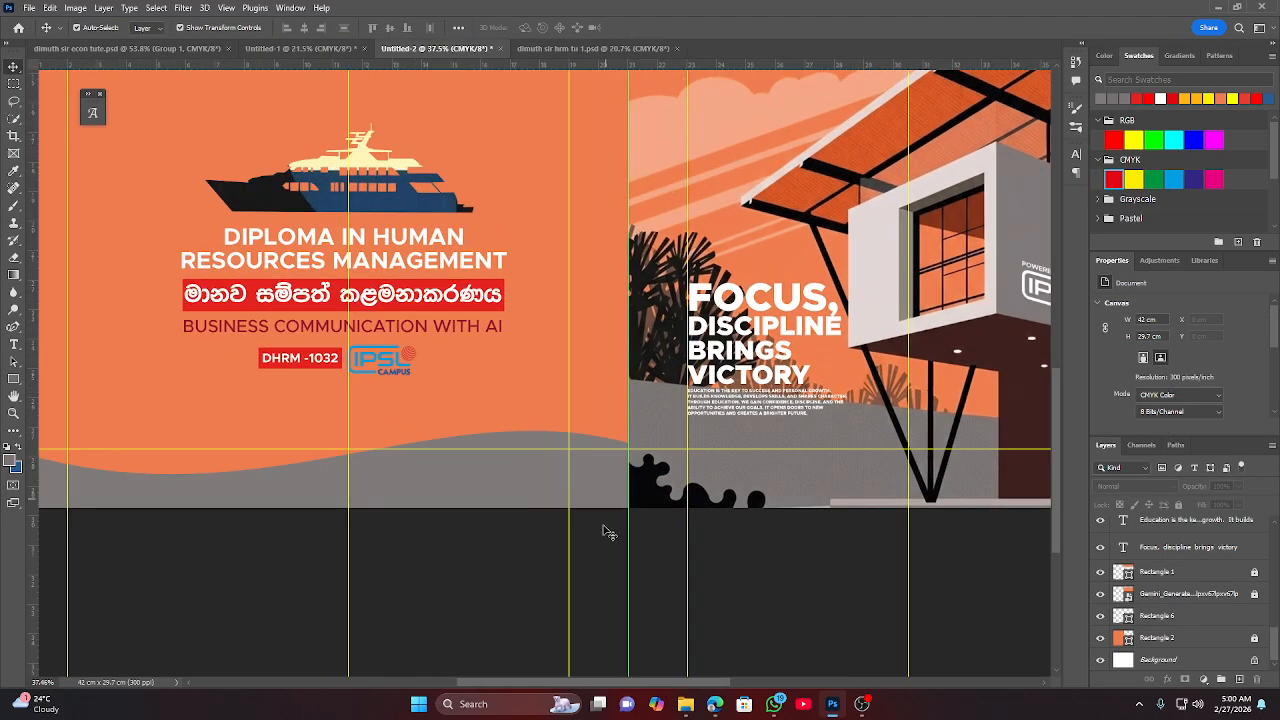
Nudge the grey wave up and stretch it downward to about 166% of its height, then apply the transform.
{"action": "scroll", "coordinate": [609, 533], "scroll_direction": "up", "scroll_amount": 2}
{"action": "scroll", "coordinate": [615, 560], "scroll_direction": "left", "scroll_amount": 5}
{"action": "mouse_move", "coordinate": [677, 491]}
{"action": "left_mouse_down"}
{"action": "mouse_move", "coordinate": [679, 502]}
{"action": "mouse_move", "coordinate": [684, 477]}
{"action": "left_mouse_up"}
{"action": "key", "text": "ctrl+t"}
{"action": "left_click_drag", "start_coordinate": [503, 575], "coordinate": [501, 650]}
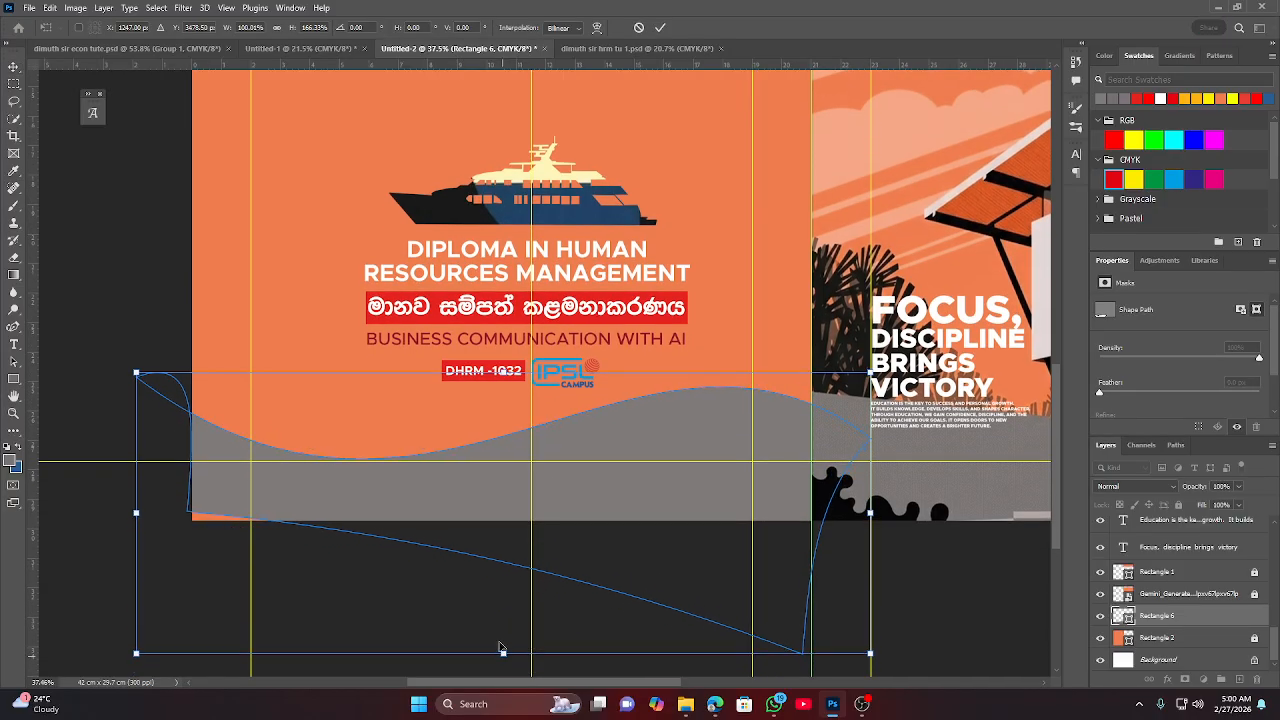
{"action": "left_click", "coordinate": [659, 28]}
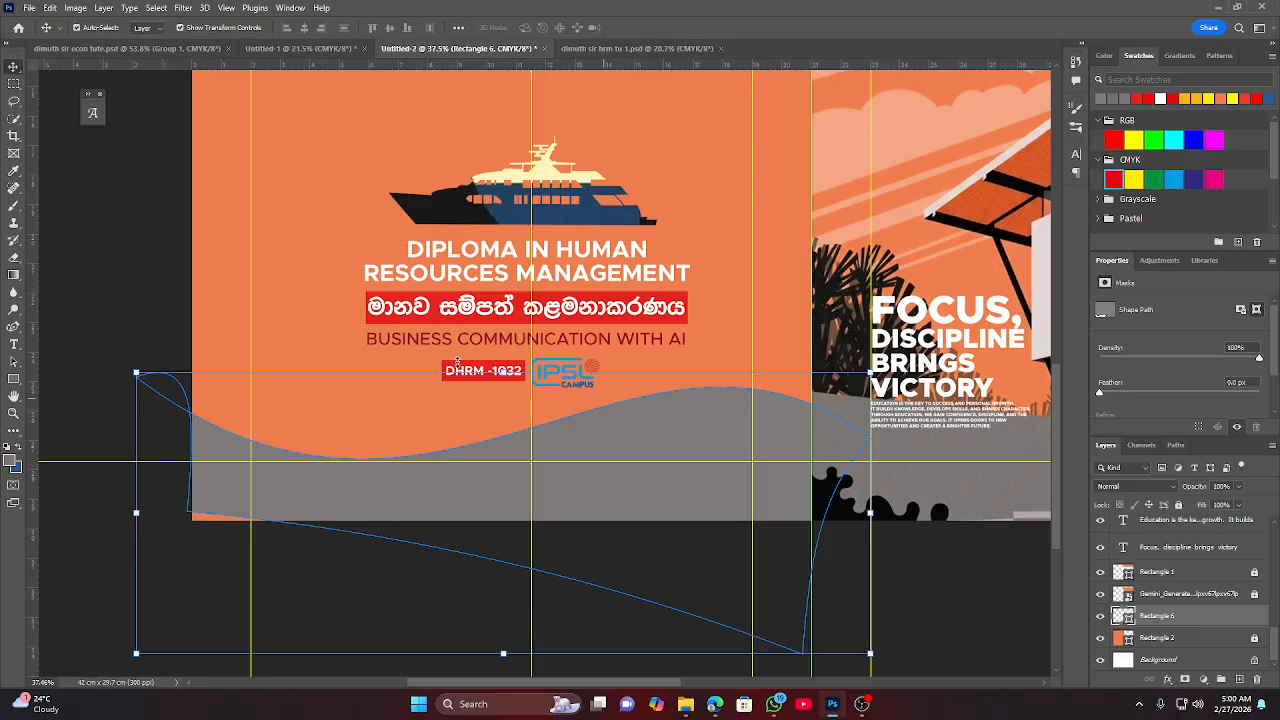
{"action": "left_click", "coordinate": [549, 403]}
Move the grey wave up slightly so its crest rises just above the front wall's edge at the spine.
{"action": "scroll", "coordinate": [613, 417], "scroll_direction": "down", "scroll_amount": 3}
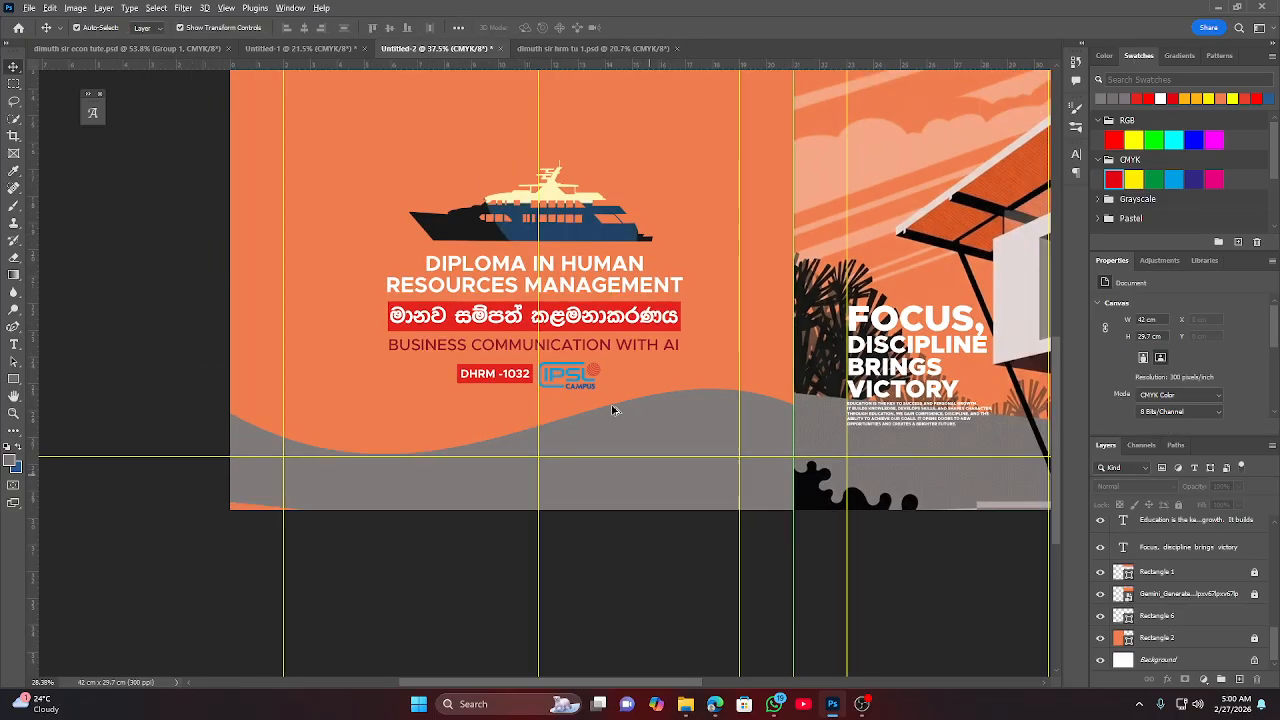
{"action": "scroll", "coordinate": [715, 428], "scroll_direction": "up", "scroll_amount": 2}
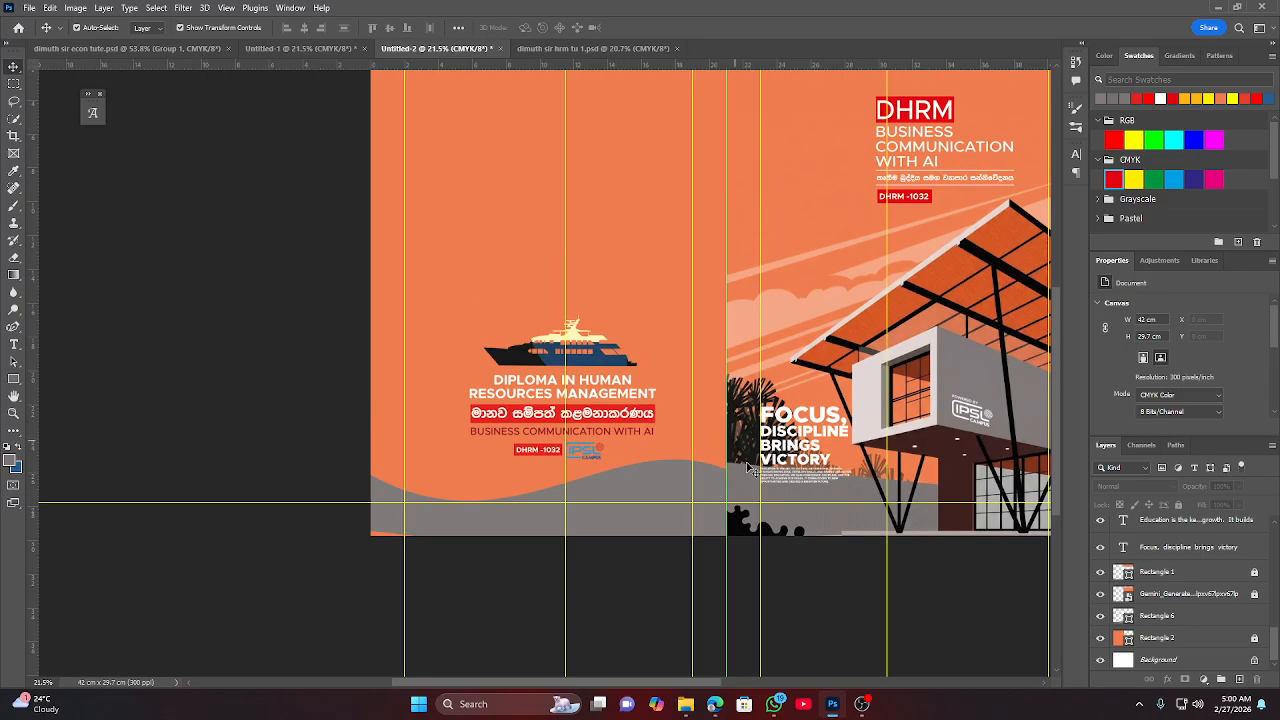
{"action": "scroll", "coordinate": [712, 490], "scroll_direction": "up", "scroll_amount": 4}
{"action": "scroll", "coordinate": [713, 491], "scroll_direction": "down", "scroll_amount": 5}
{"action": "left_click", "coordinate": [713, 370]}
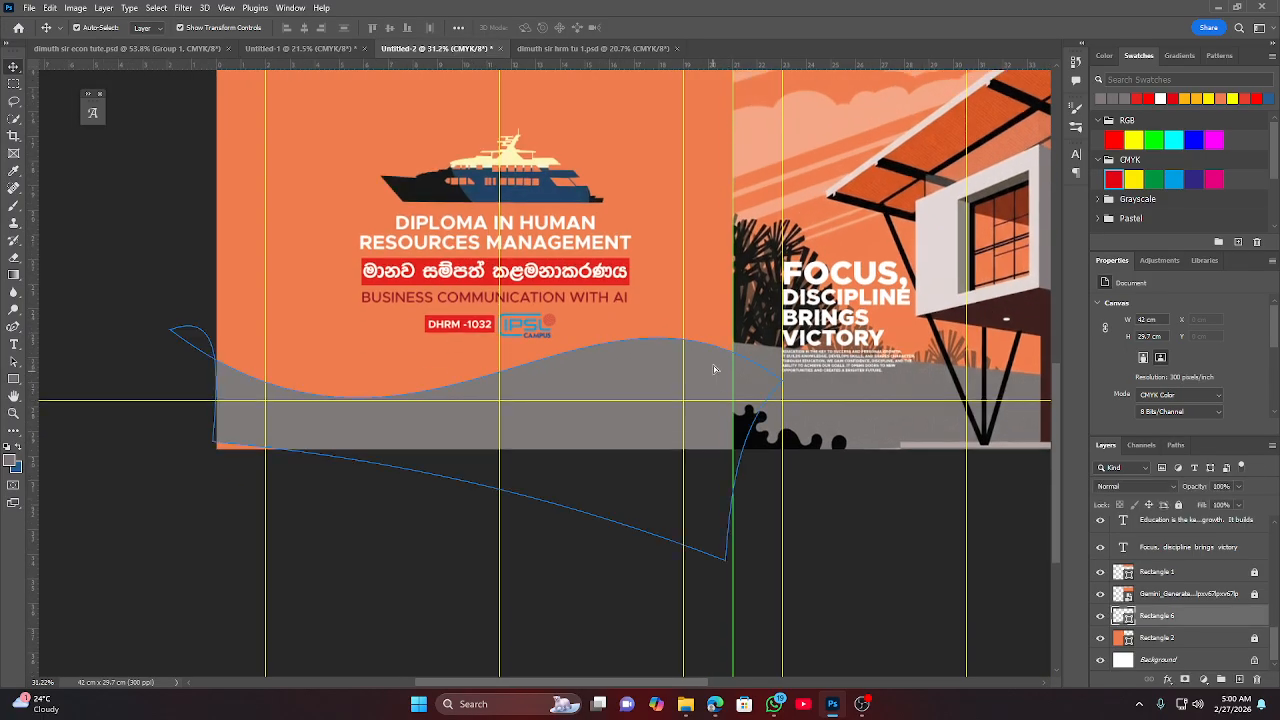
{"action": "left_click_drag", "start_coordinate": [714, 369], "coordinate": [713, 359]}
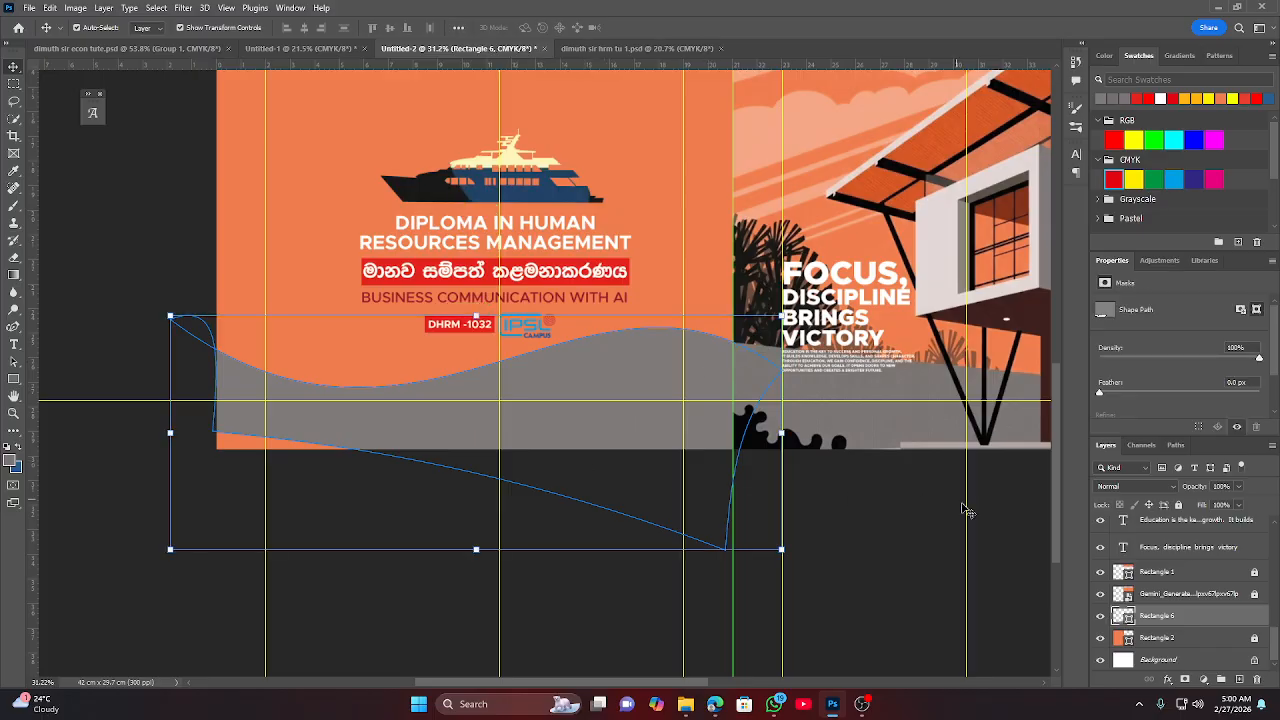
{"action": "left_click", "coordinate": [889, 523]}
Scale the grey wave proportionally to about 117% so it fills the back cover's lower corner, and lower it slightly.
{"action": "left_click", "coordinate": [596, 381]}
{"action": "left_click", "coordinate": [475, 551]}
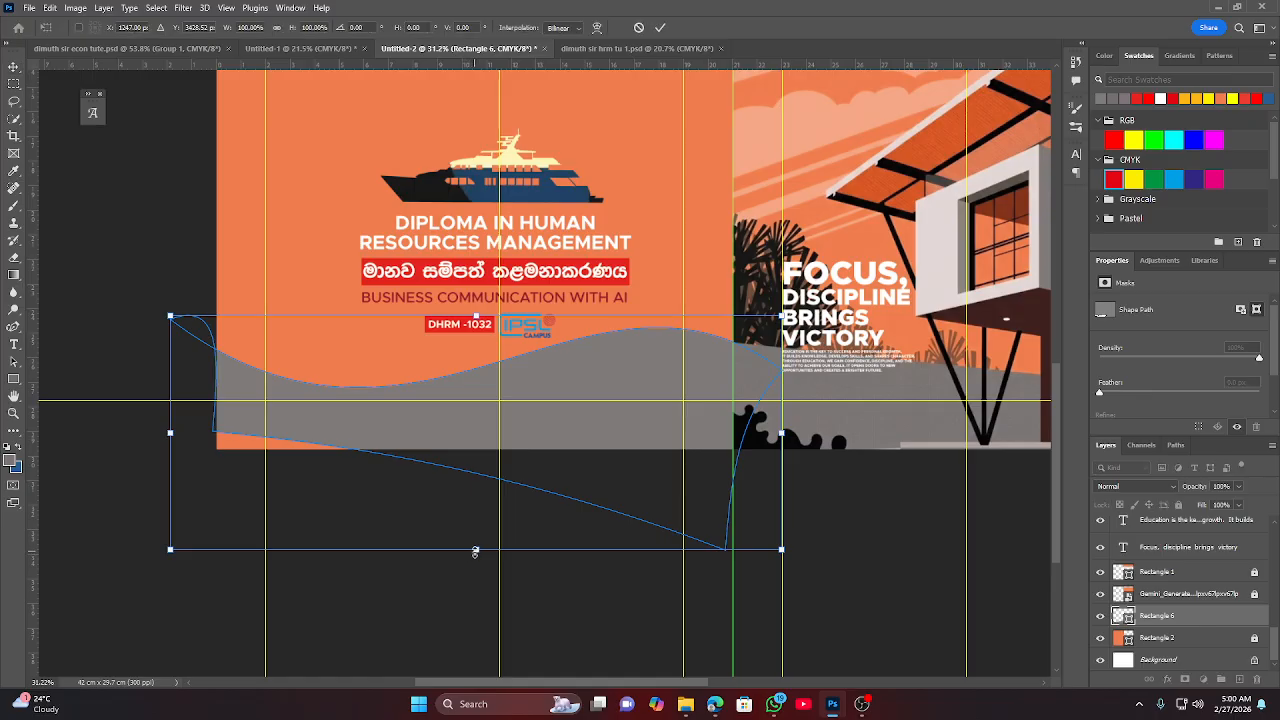
{"action": "left_click_drag", "start_coordinate": [475, 551], "coordinate": [473, 591]}
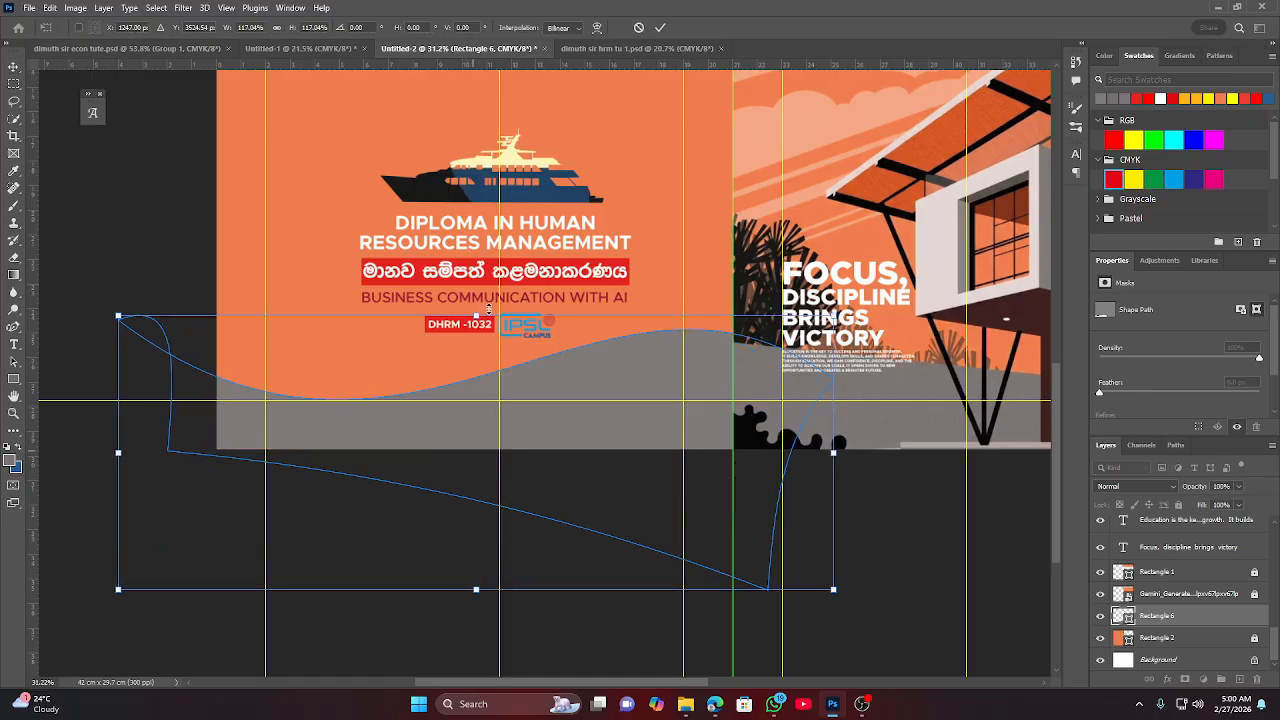
{"action": "left_click", "coordinate": [660, 27]}
{"action": "left_click", "coordinate": [933, 539]}
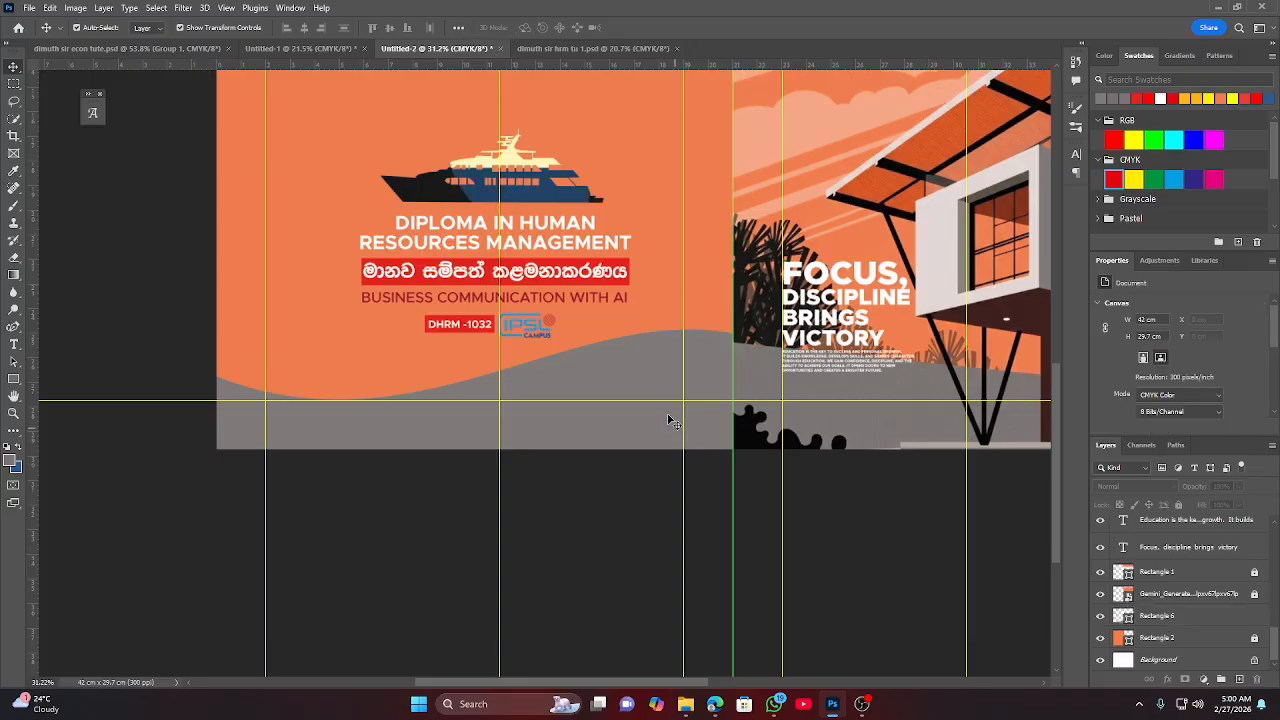
{"action": "left_click_drag", "start_coordinate": [638, 355], "coordinate": [634, 362]}
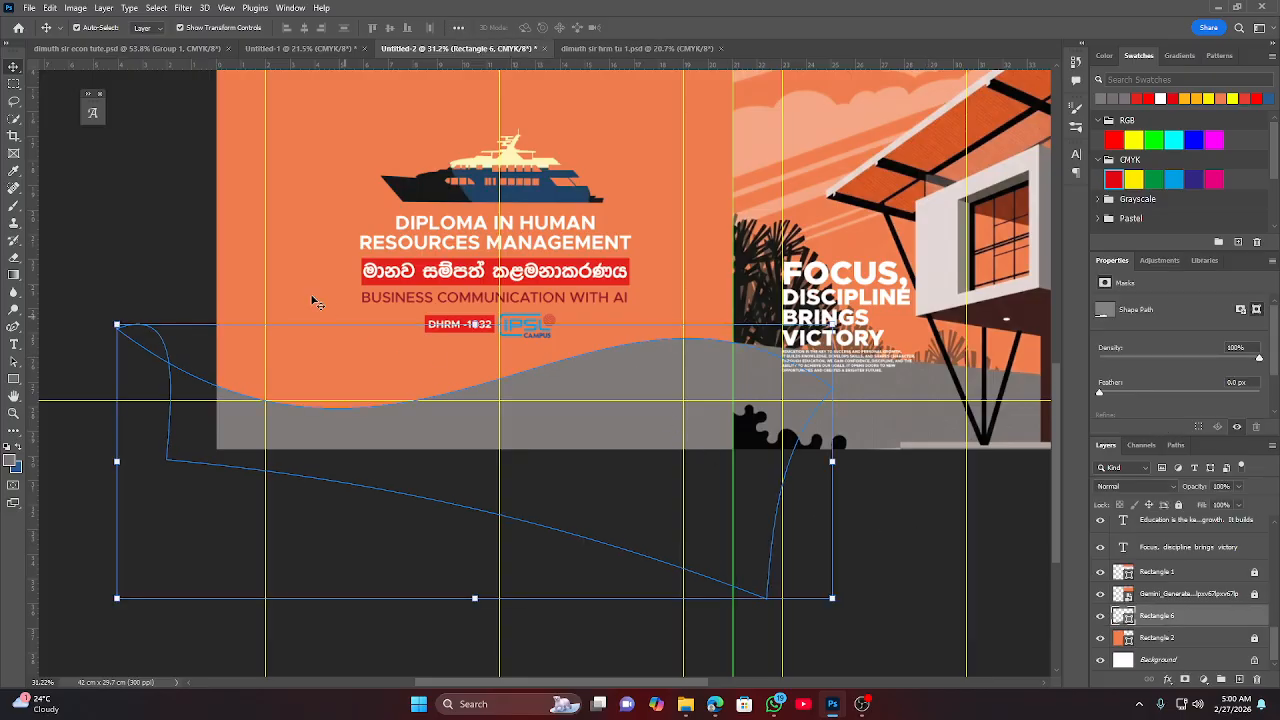
{"action": "left_click", "coordinate": [181, 261]}
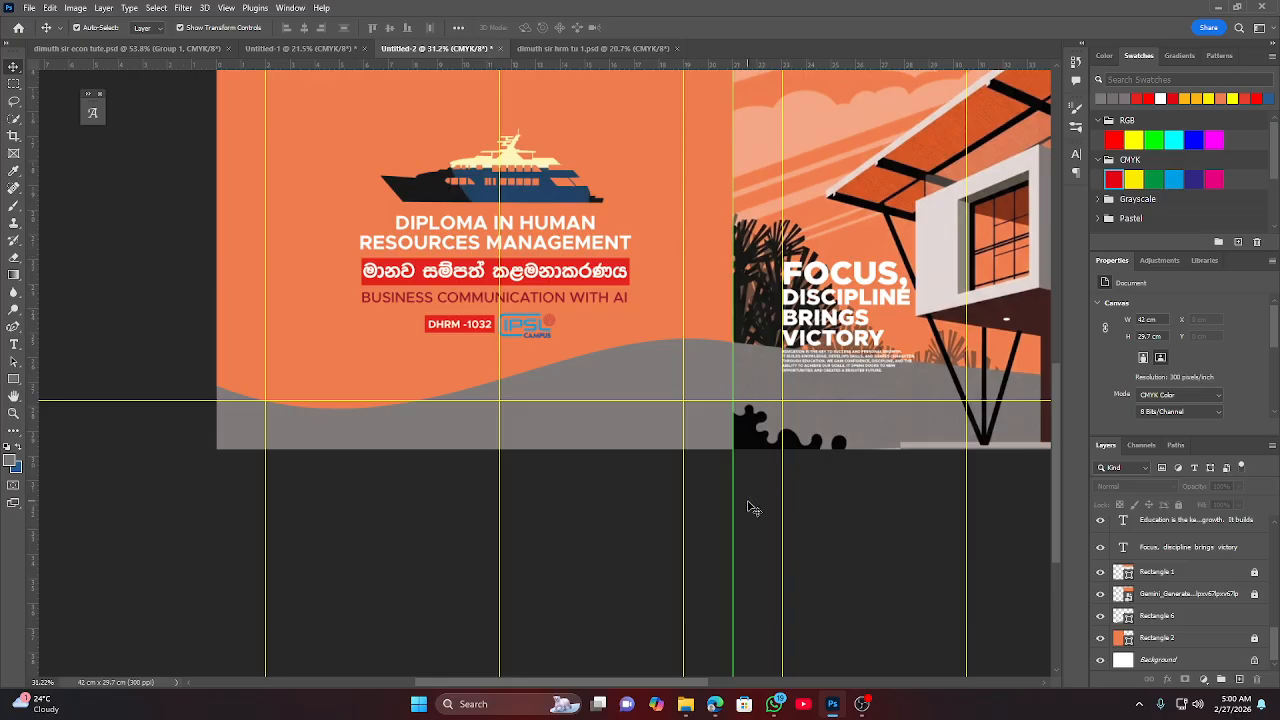
Examine the whole spread, and check up close how the grey wave and black bush meet at the spine.
{"action": "scroll", "coordinate": [737, 471], "scroll_direction": "down", "scroll_amount": 4}
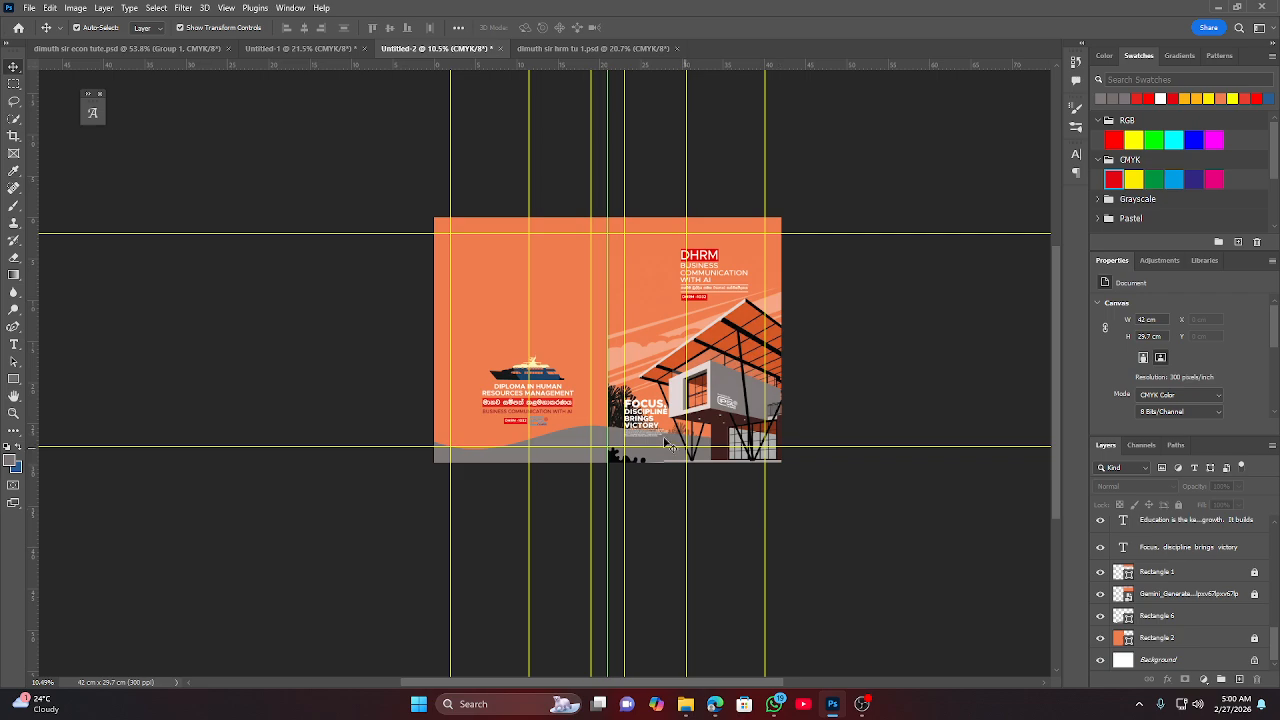
{"action": "scroll", "coordinate": [668, 444], "scroll_direction": "up", "scroll_amount": 3}
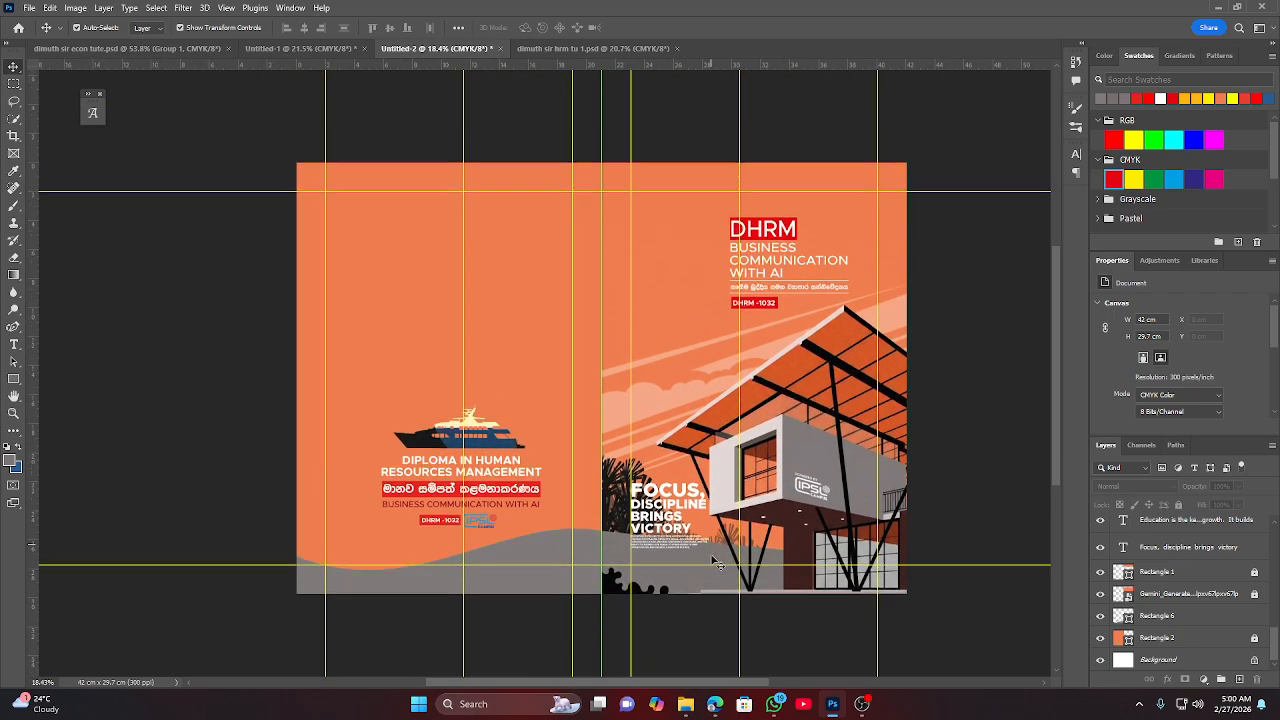
{"action": "scroll", "coordinate": [716, 563], "scroll_direction": "up", "scroll_amount": 1}
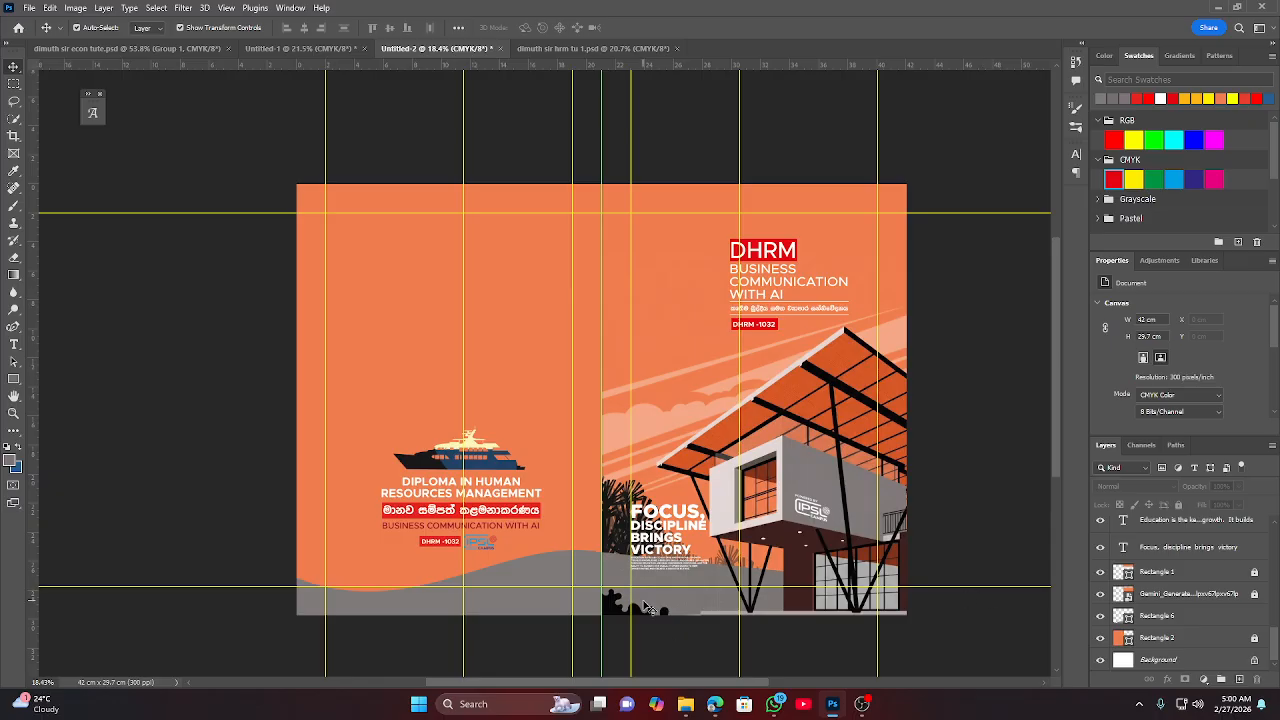
{"action": "scroll", "coordinate": [648, 608], "scroll_direction": "up", "scroll_amount": 5}
{"action": "scroll", "coordinate": [617, 600], "scroll_direction": "down", "scroll_amount": 2}
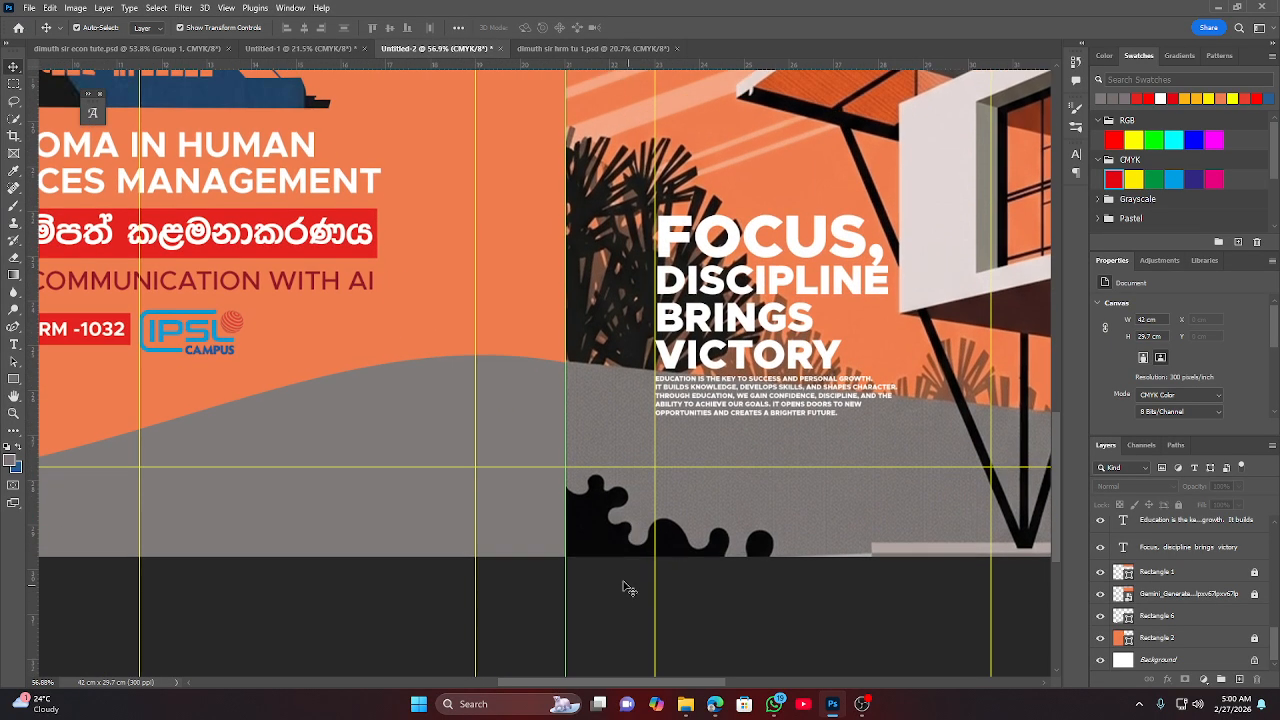
{"action": "scroll", "coordinate": [615, 515], "scroll_direction": "up", "scroll_amount": 5}
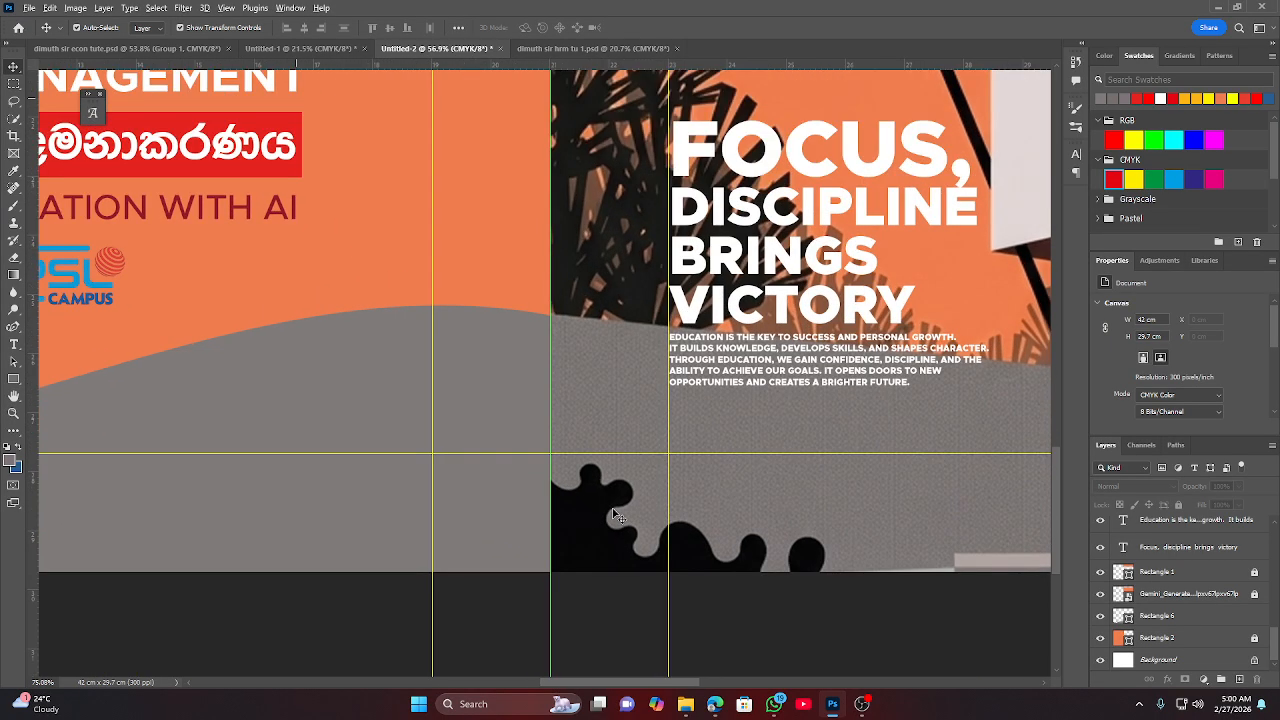
{"action": "scroll", "coordinate": [617, 515], "scroll_direction": "down", "scroll_amount": 1}
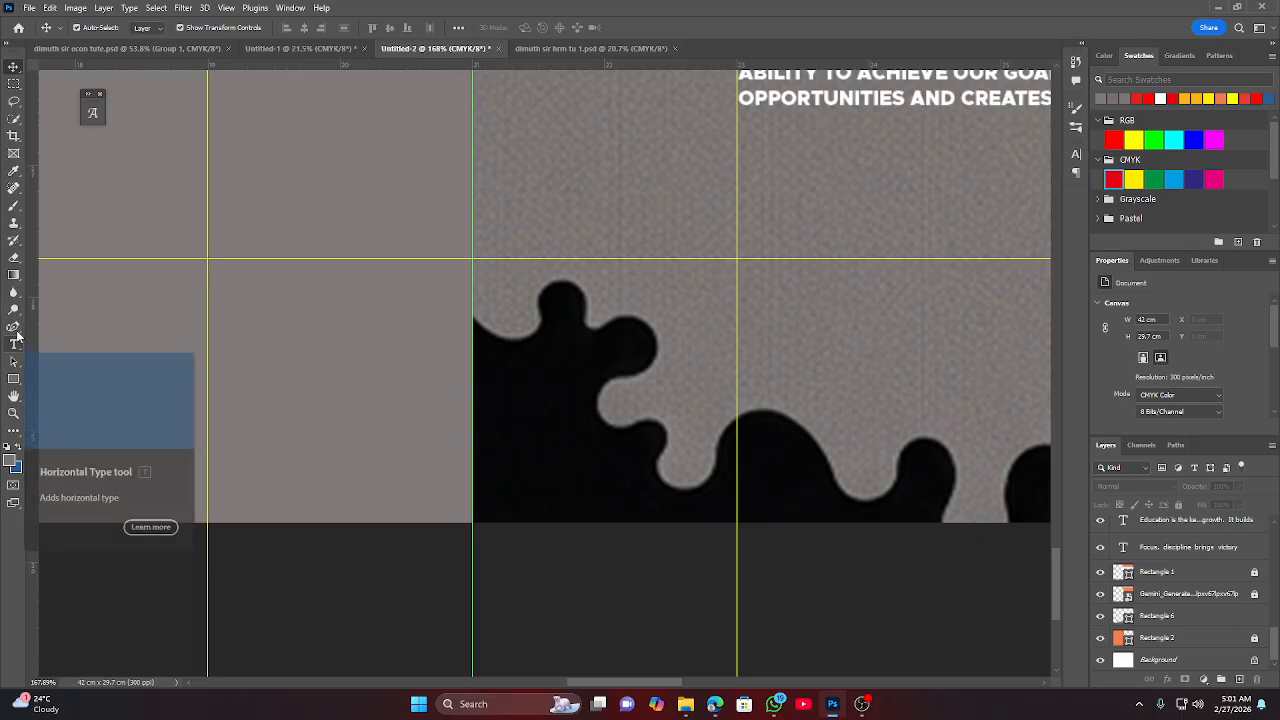
Unlock the Gemini front-cover image layer, select it, and rasterize it for use with the Clone Stamp tool.
{"action": "left_click", "coordinate": [13, 225]}
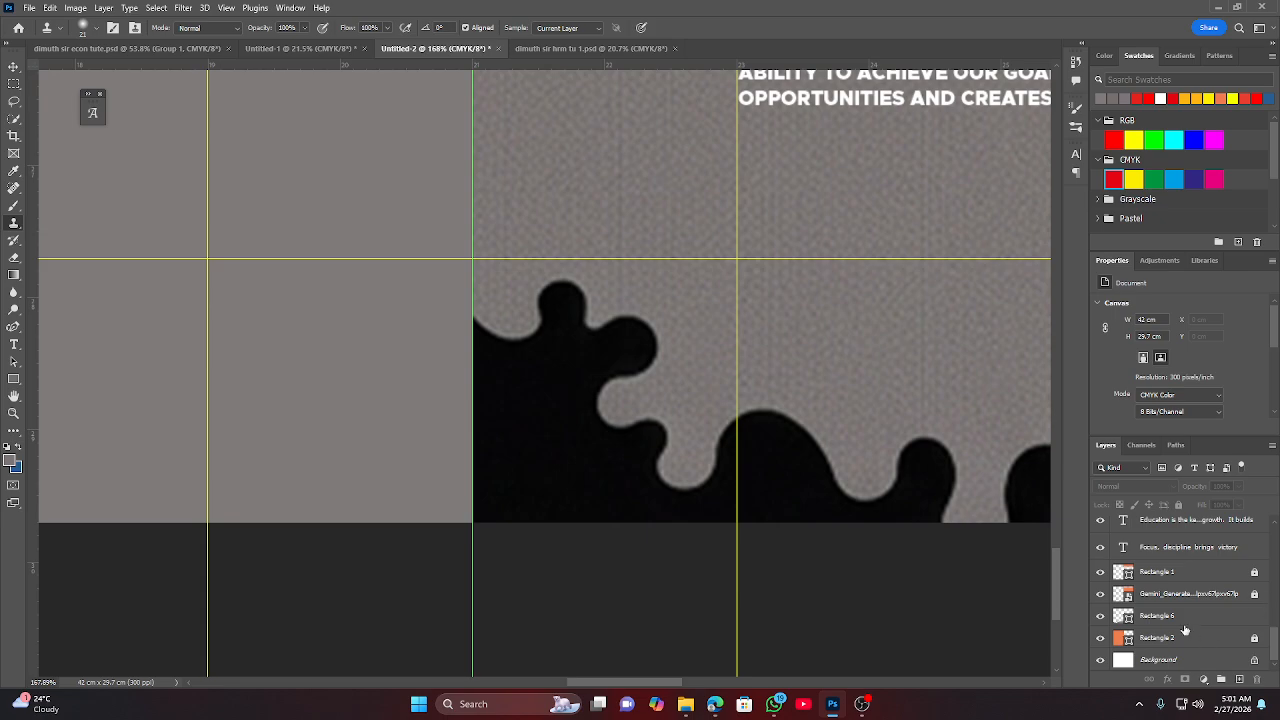
{"action": "left_click", "coordinate": [1254, 595]}
{"action": "left_click", "coordinate": [533, 362]}
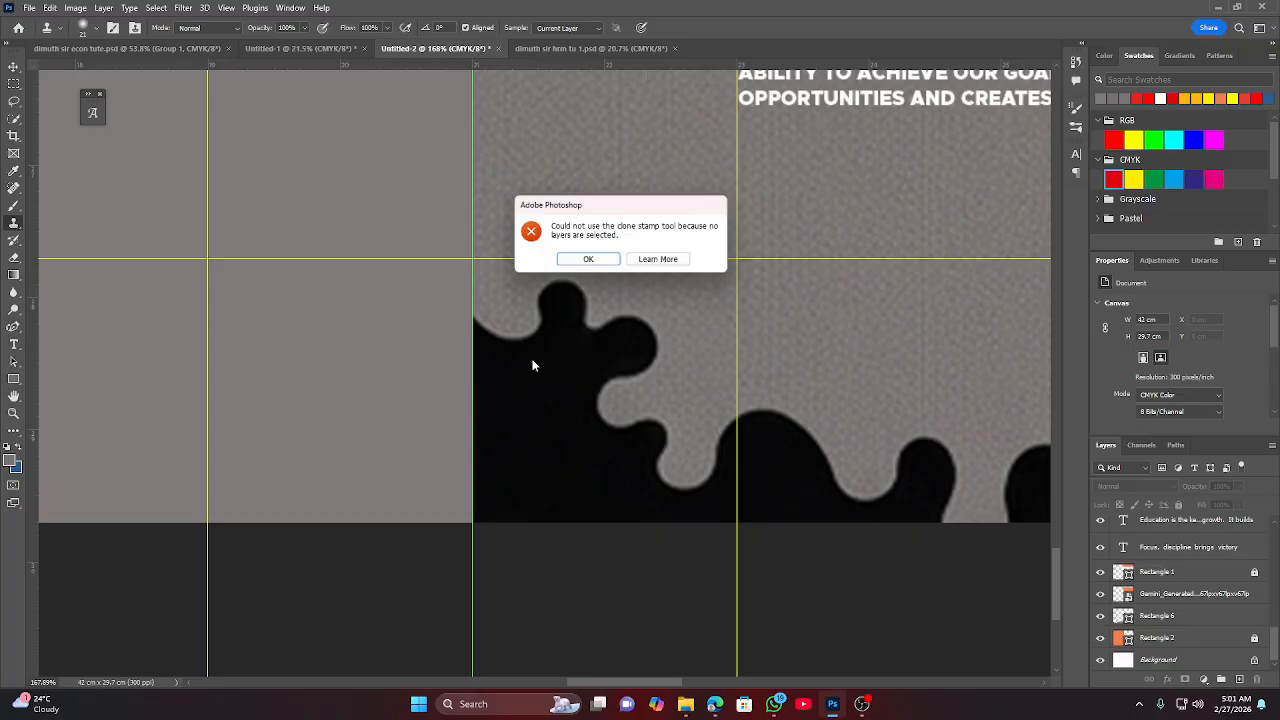
{"action": "left_click", "coordinate": [588, 262]}
{"action": "left_click", "coordinate": [1180, 598]}
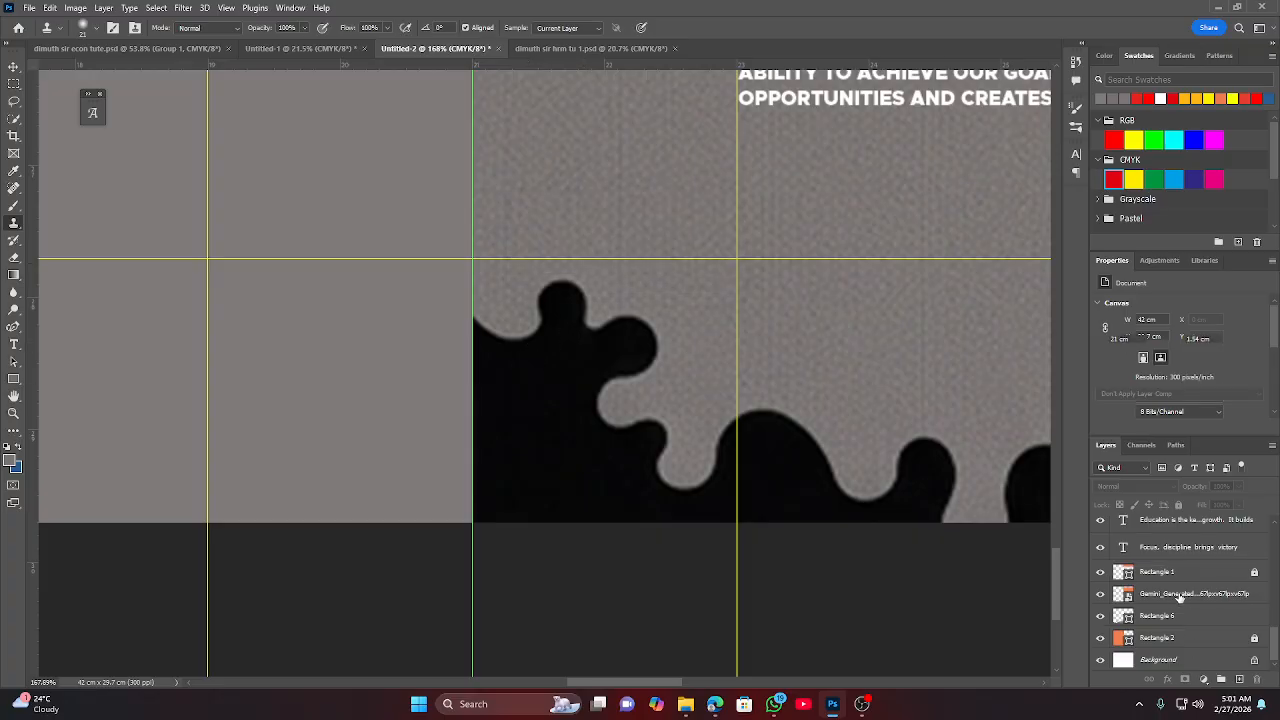
{"action": "left_click", "coordinate": [558, 411]}
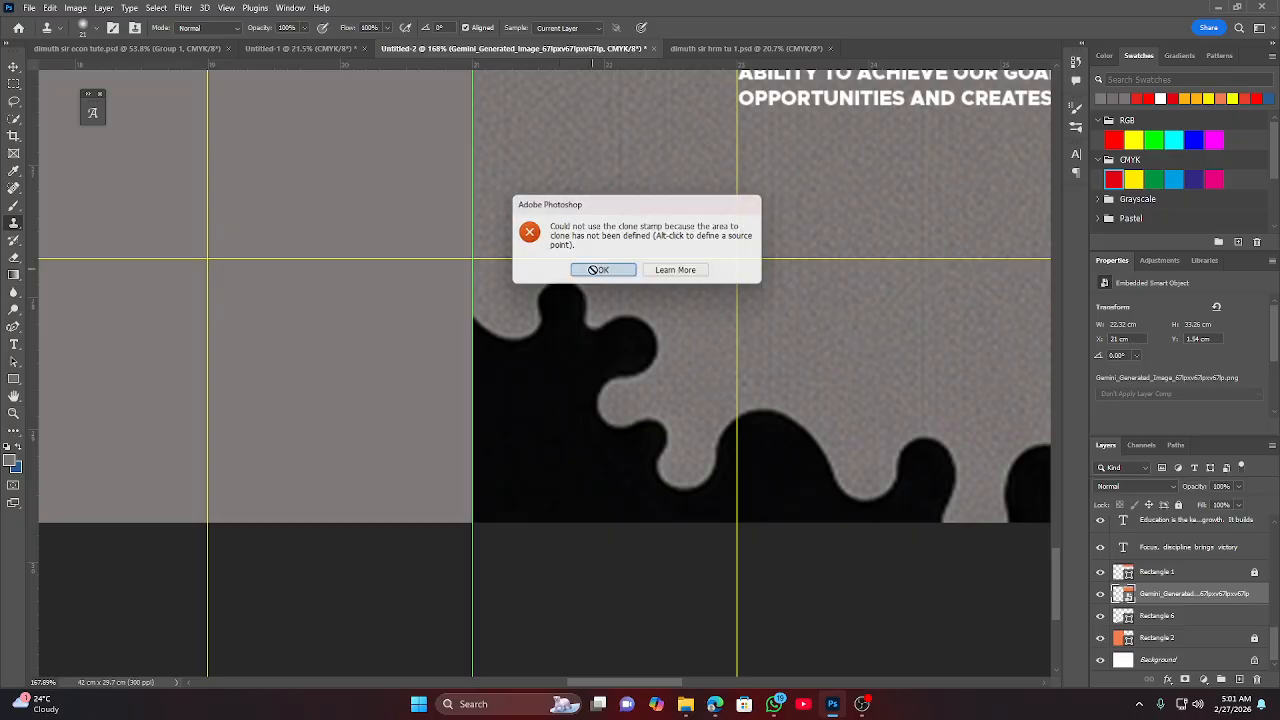
{"action": "left_click", "coordinate": [600, 271]}
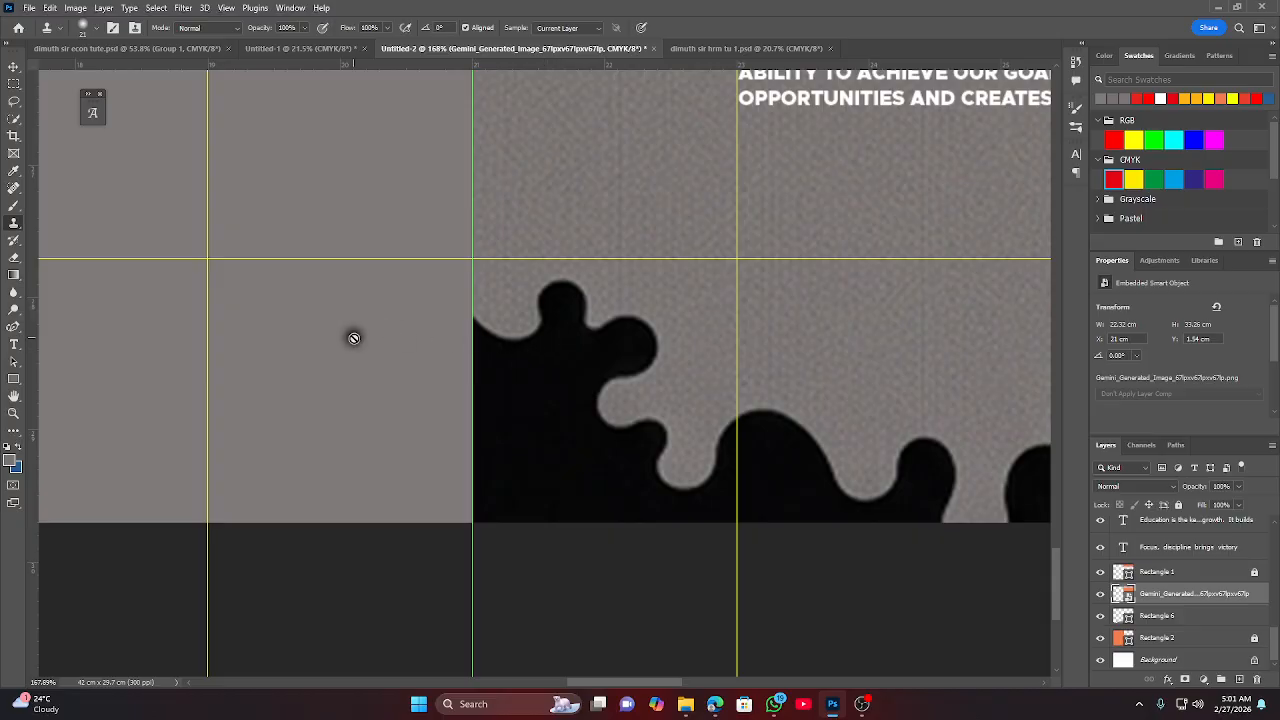
{"action": "left_click", "coordinate": [446, 336]}
{"action": "left_click", "coordinate": [566, 262]}
Try to clone the black bush and textured wall across the spine onto the back cover, and undo the strokes.
{"action": "mouse_move", "coordinate": [448, 322]}
{"action": "left_mouse_down"}
{"action": "mouse_move", "coordinate": [393, 373]}
{"action": "mouse_move", "coordinate": [287, 418]}
{"action": "mouse_move", "coordinate": [388, 363]}
{"action": "mouse_move", "coordinate": [453, 362]}
{"action": "mouse_move", "coordinate": [517, 386]}
{"action": "mouse_move", "coordinate": [411, 372]}
{"action": "mouse_move", "coordinate": [706, 347]}
{"action": "mouse_move", "coordinate": [448, 336]}
{"action": "mouse_move", "coordinate": [401, 327]}
{"action": "mouse_move", "coordinate": [586, 325]}
{"action": "mouse_move", "coordinate": [616, 359]}
{"action": "mouse_move", "coordinate": [544, 301]}
{"action": "mouse_move", "coordinate": [440, 318]}
{"action": "mouse_move", "coordinate": [359, 299]}
{"action": "mouse_move", "coordinate": [549, 277]}
{"action": "mouse_move", "coordinate": [556, 257]}
{"action": "mouse_move", "coordinate": [492, 283]}
{"action": "left_mouse_up"}
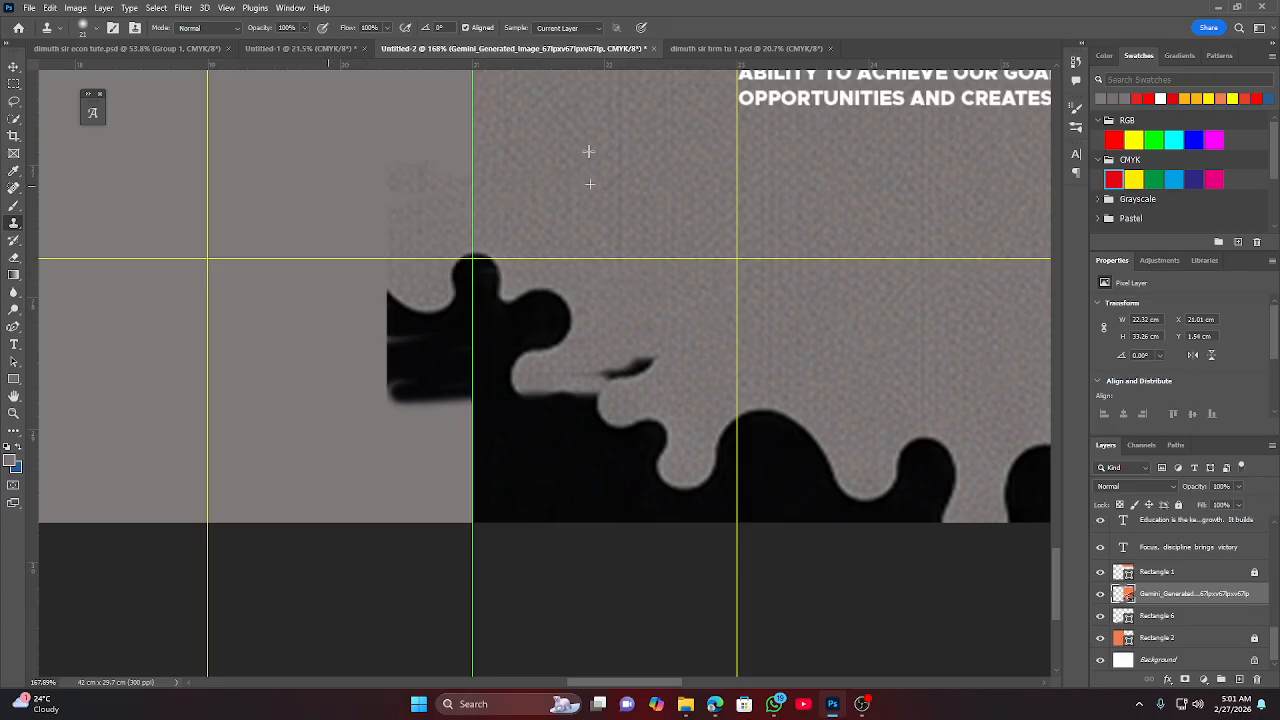
{"action": "mouse_move", "coordinate": [336, 144]}
{"action": "left_mouse_down"}
{"action": "mouse_move", "coordinate": [526, 408]}
{"action": "mouse_move", "coordinate": [629, 449]}
{"action": "mouse_move", "coordinate": [654, 423]}
{"action": "mouse_move", "coordinate": [400, 480]}
{"action": "mouse_move", "coordinate": [911, 463]}
{"action": "mouse_move", "coordinate": [431, 457]}
{"action": "mouse_move", "coordinate": [938, 497]}
{"action": "mouse_move", "coordinate": [720, 506]}
{"action": "mouse_move", "coordinate": [903, 451]}
{"action": "mouse_move", "coordinate": [1000, 445]}
{"action": "mouse_move", "coordinate": [629, 395]}
{"action": "mouse_move", "coordinate": [700, 425]}
{"action": "mouse_move", "coordinate": [860, 429]}
{"action": "mouse_move", "coordinate": [980, 485]}
{"action": "mouse_move", "coordinate": [1054, 493]}
{"action": "mouse_move", "coordinate": [1012, 472]}
{"action": "left_mouse_up"}
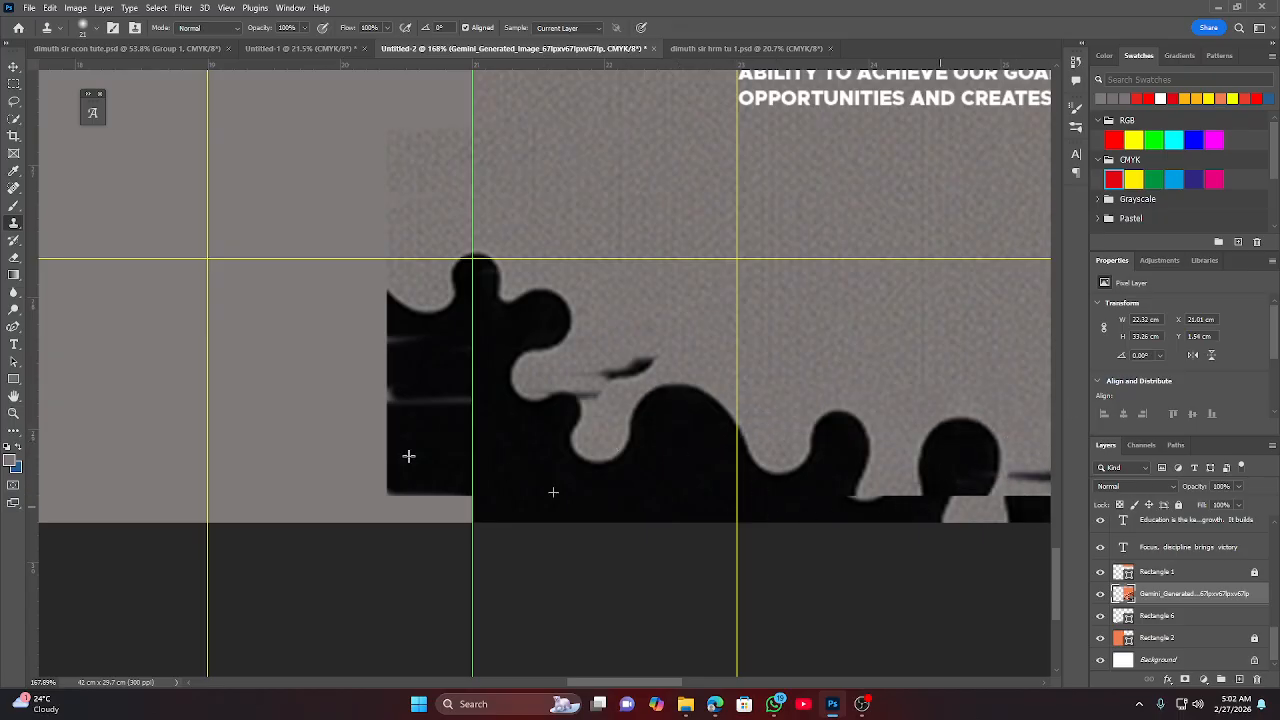
{"action": "mouse_move", "coordinate": [553, 492]}
{"action": "left_mouse_down"}
{"action": "mouse_move", "coordinate": [691, 349]}
{"action": "mouse_move", "coordinate": [649, 411]}
{"action": "left_mouse_up"}
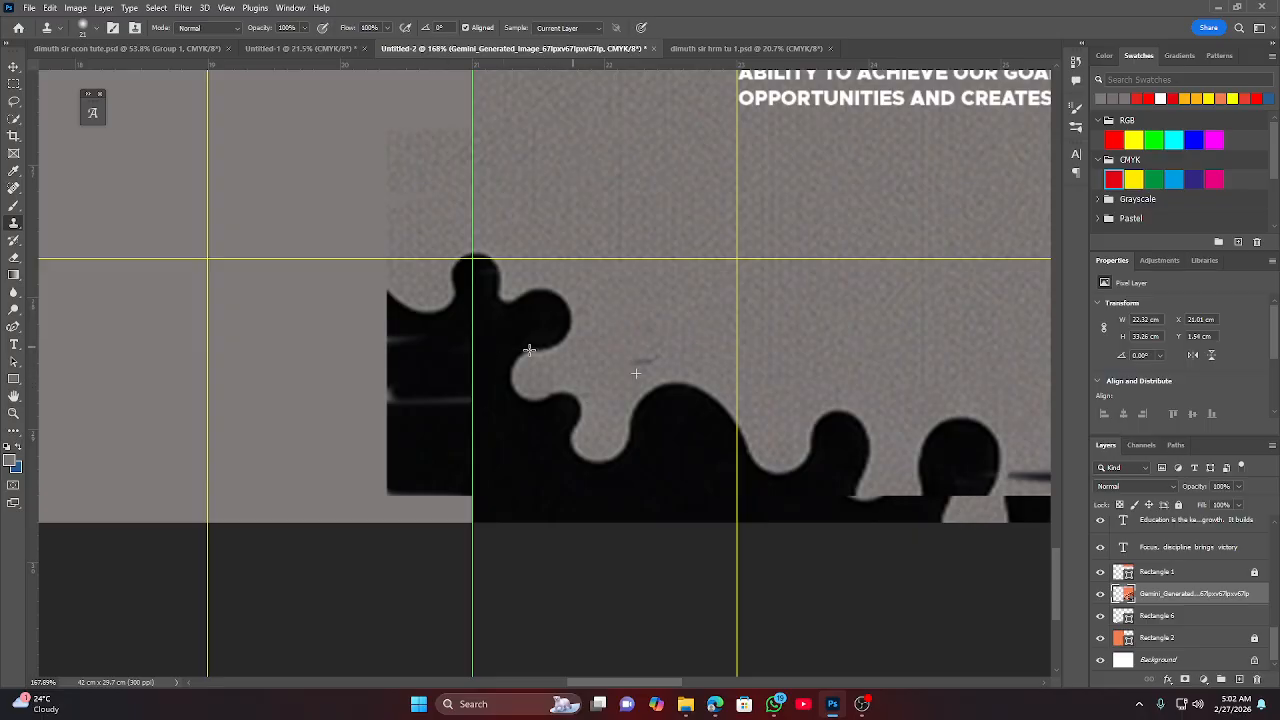
{"action": "mouse_move", "coordinate": [464, 407]}
{"action": "left_mouse_down"}
{"action": "mouse_move", "coordinate": [601, 388]}
{"action": "mouse_move", "coordinate": [487, 390]}
{"action": "mouse_move", "coordinate": [540, 399]}
{"action": "mouse_move", "coordinate": [477, 323]}
{"action": "left_mouse_up"}
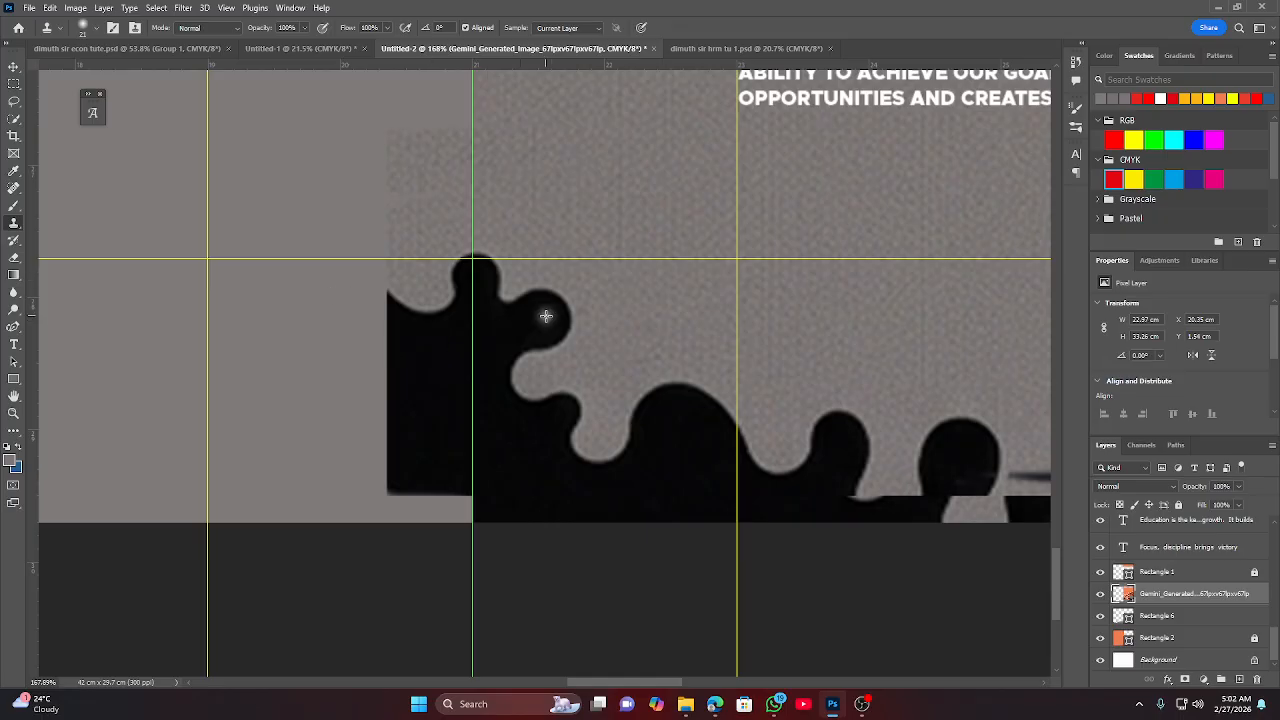
{"action": "key", "text": "ctrl+z"}
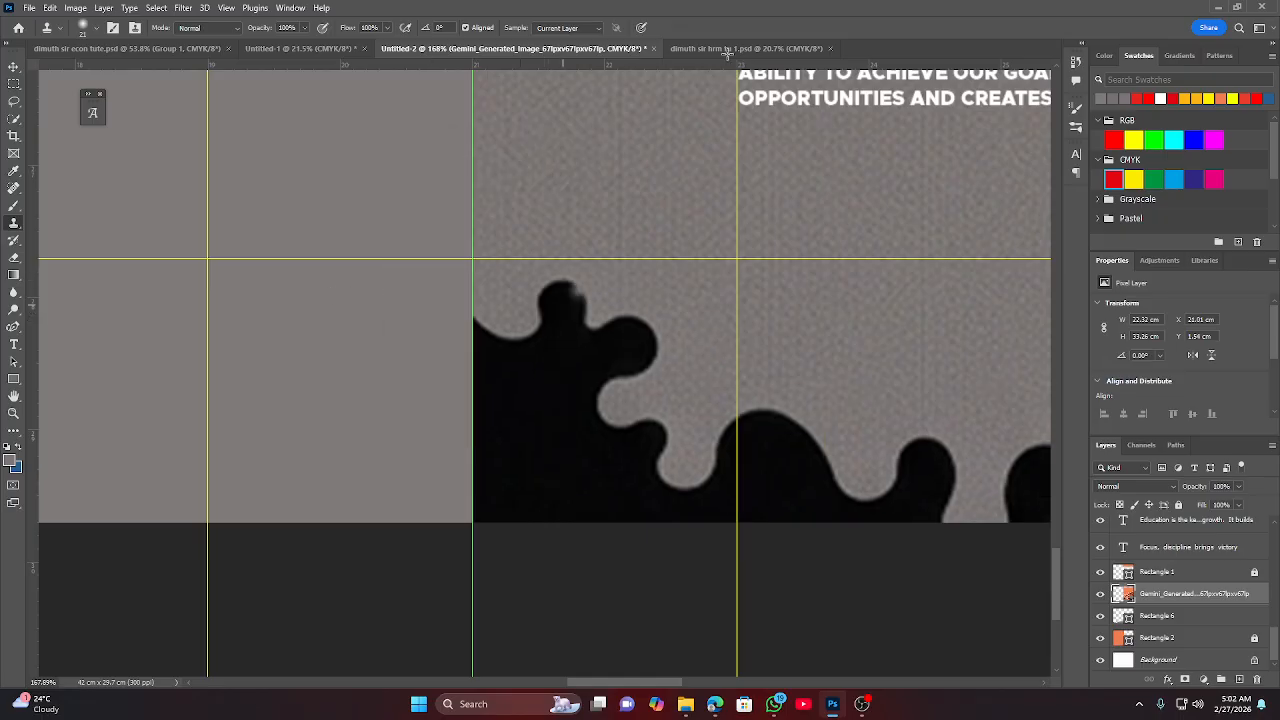
Outline the black bush at the spine with the Patch tool, shift the patch slightly within the bush, and deselect the area.
{"action": "right_click", "coordinate": [14, 229]}
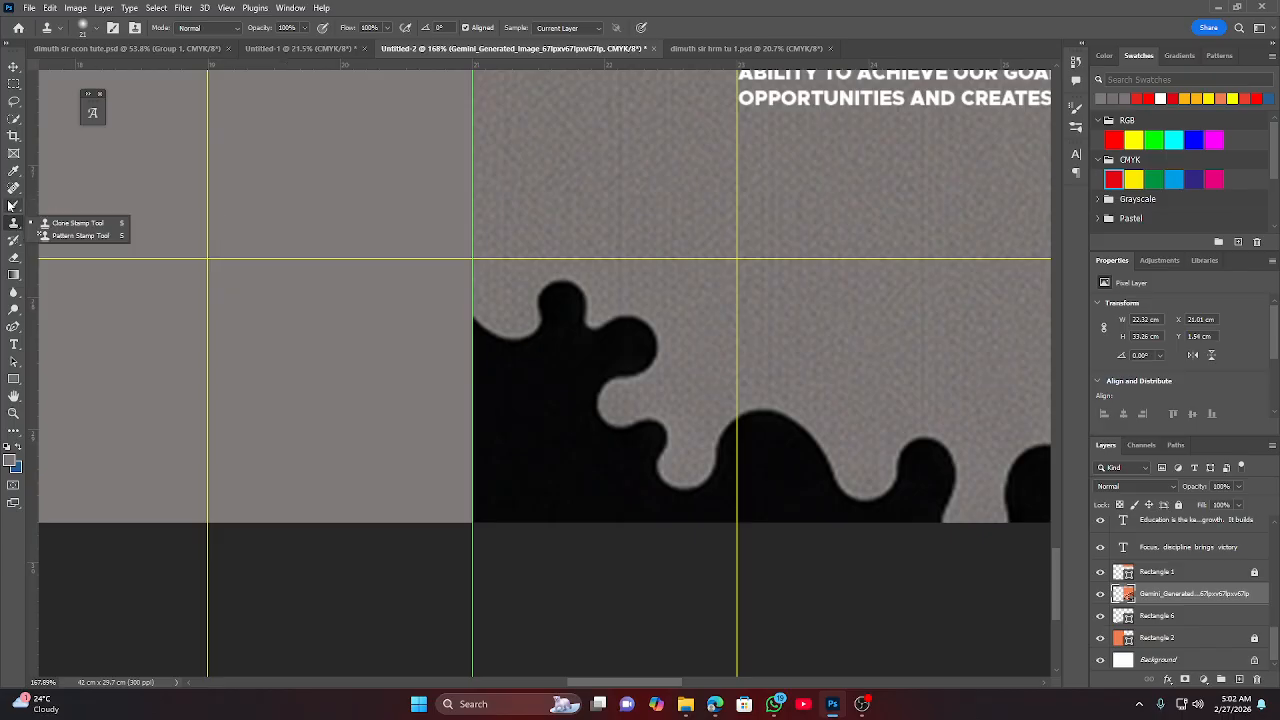
{"action": "left_click", "coordinate": [11, 190]}
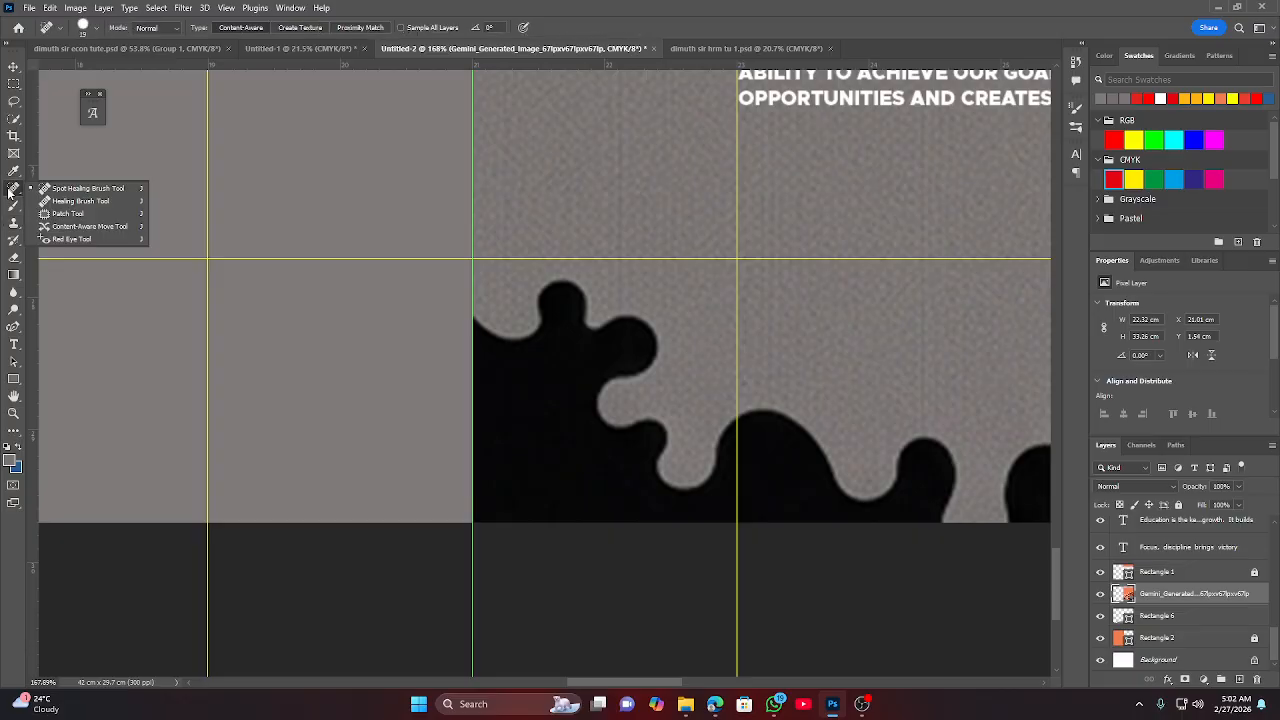
{"action": "left_click", "coordinate": [68, 214]}
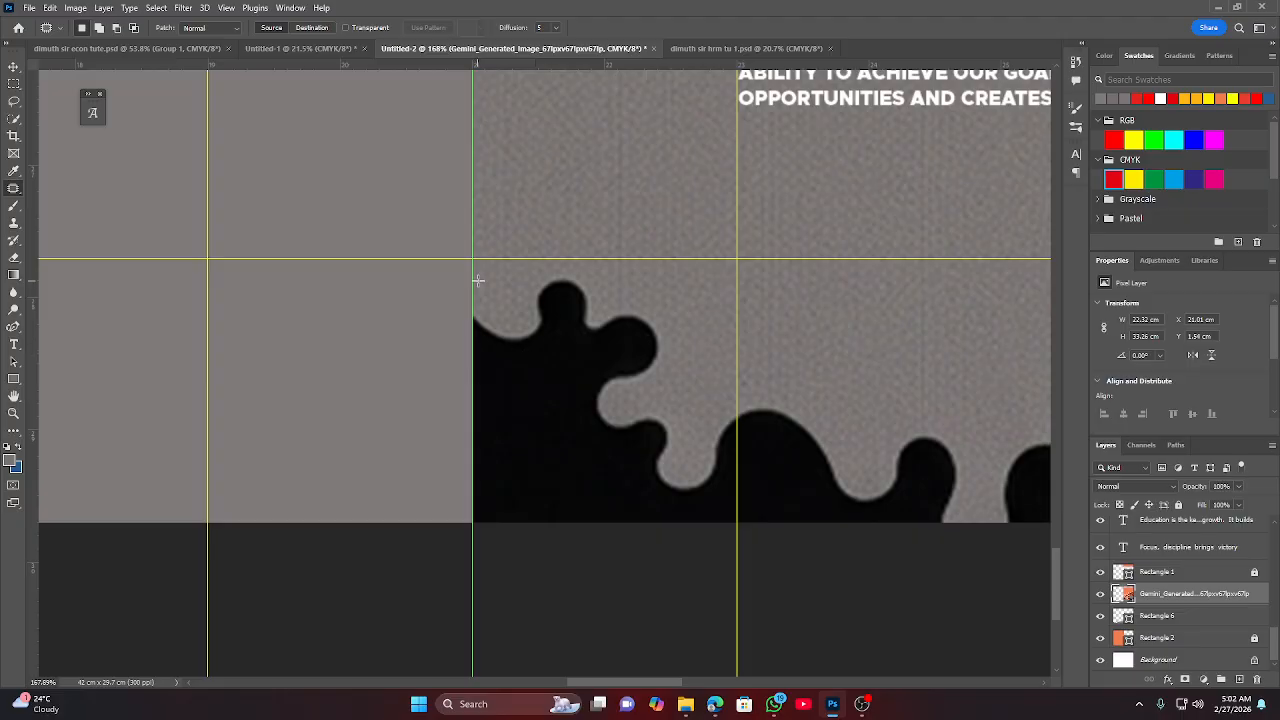
{"action": "left_click_drag", "start_coordinate": [475, 291], "coordinate": [552, 321]}
{"action": "mouse_move", "coordinate": [656, 328]}
{"action": "left_mouse_down"}
{"action": "mouse_move", "coordinate": [688, 373]}
{"action": "mouse_move", "coordinate": [646, 411]}
{"action": "left_mouse_up"}
{"action": "mouse_move", "coordinate": [669, 481]}
{"action": "left_mouse_down"}
{"action": "mouse_move", "coordinate": [567, 522]}
{"action": "mouse_move", "coordinate": [422, 451]}
{"action": "mouse_move", "coordinate": [438, 305]}
{"action": "mouse_move", "coordinate": [477, 292]}
{"action": "left_mouse_up"}
{"action": "mouse_move", "coordinate": [538, 399]}
{"action": "left_mouse_down"}
{"action": "mouse_move", "coordinate": [563, 417]}
{"action": "mouse_move", "coordinate": [451, 397]}
{"action": "mouse_move", "coordinate": [283, 420]}
{"action": "mouse_move", "coordinate": [444, 306]}
{"action": "mouse_move", "coordinate": [711, 320]}
{"action": "mouse_move", "coordinate": [763, 429]}
{"action": "mouse_move", "coordinate": [575, 320]}
{"action": "mouse_move", "coordinate": [666, 354]}
{"action": "mouse_move", "coordinate": [514, 431]}
{"action": "mouse_move", "coordinate": [557, 394]}
{"action": "left_mouse_up"}
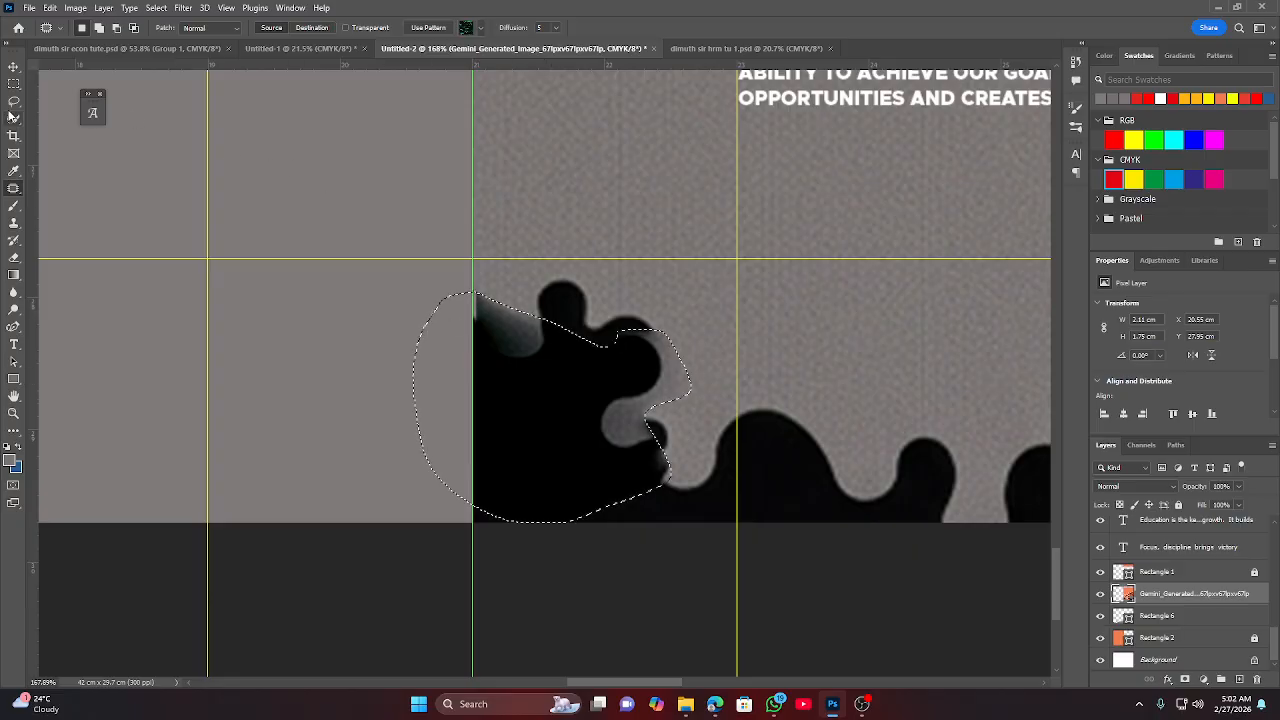
{"action": "left_click", "coordinate": [14, 101]}
{"action": "left_click", "coordinate": [330, 423]}
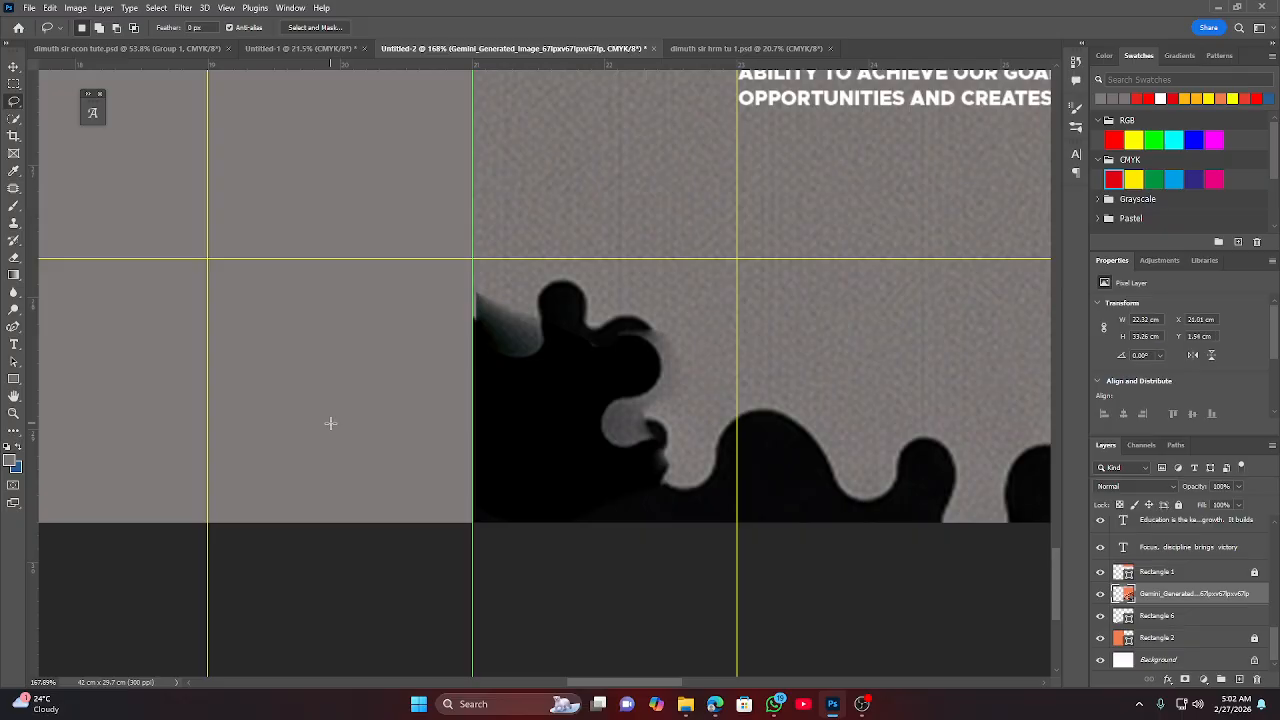
Undo the Patch tool edits on the black bush at the spine.
{"action": "key", "text": "ctrl+z"}
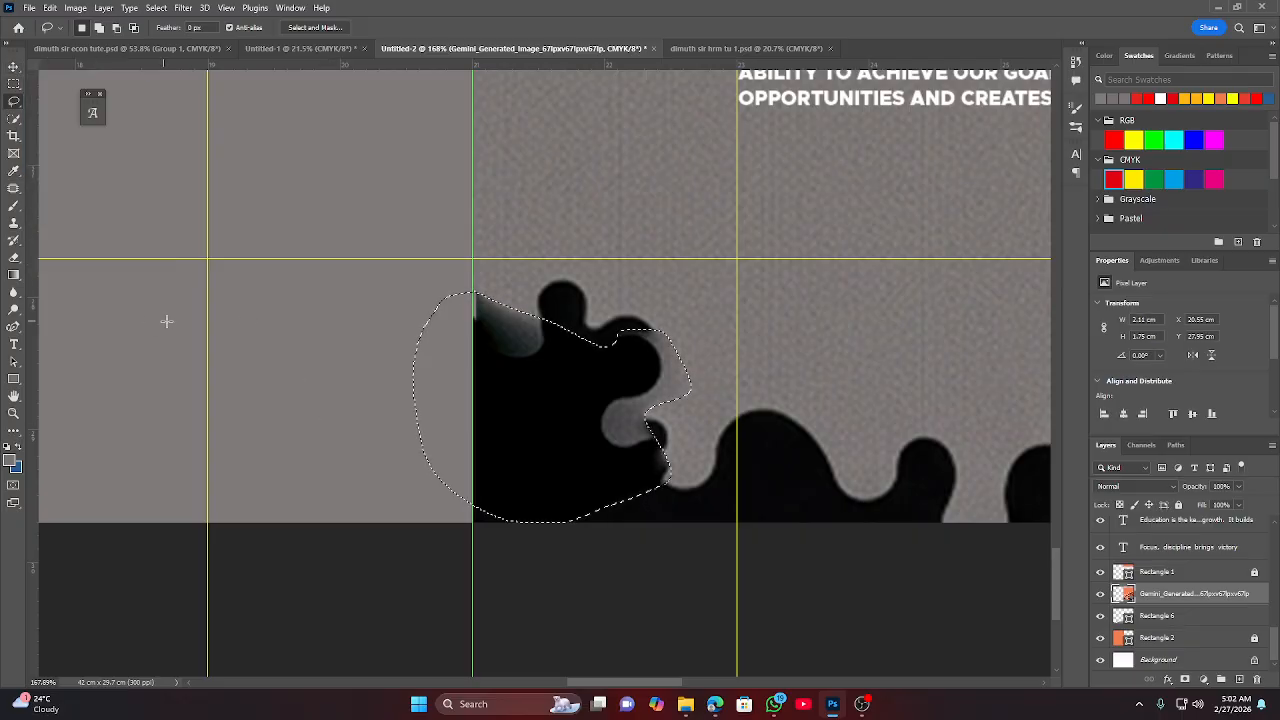
{"action": "left_click", "coordinate": [231, 318]}
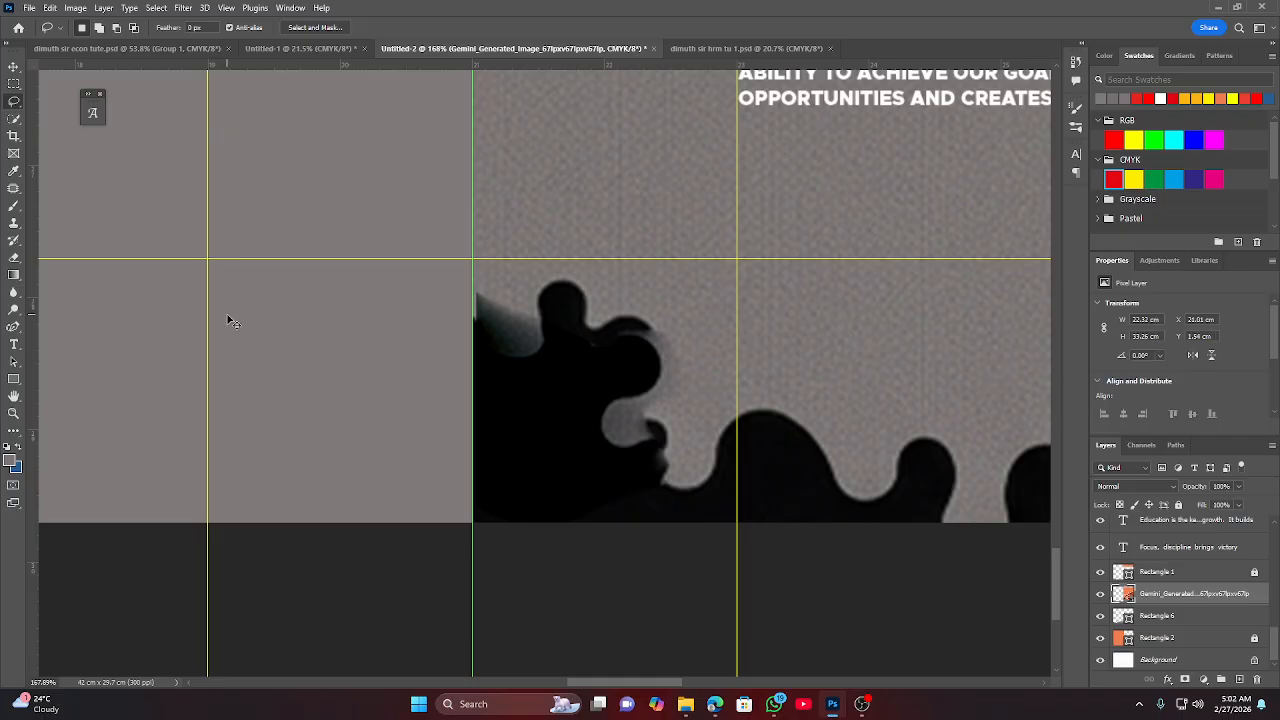
{"action": "key", "text": "ctrl+z"}
{"action": "key", "text": "ctrl+z"}
{"action": "key", "text": "ctrl+z"}
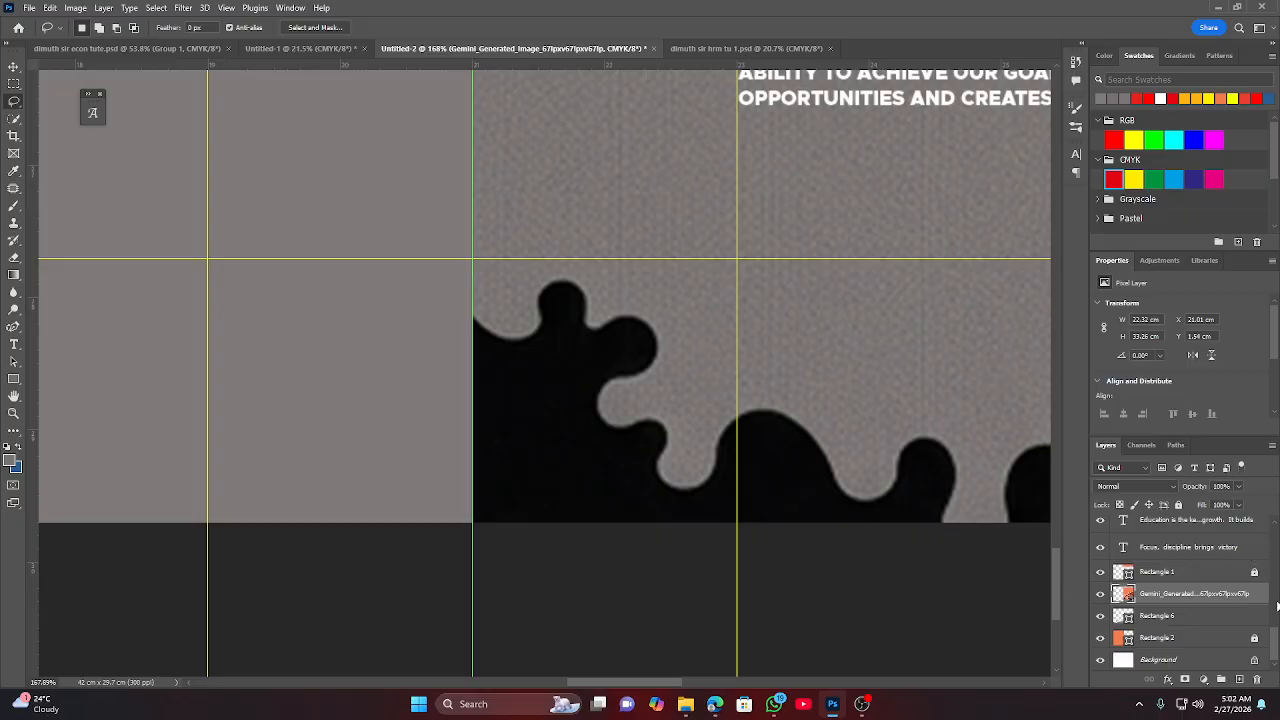
{"action": "scroll", "coordinate": [923, 577], "scroll_direction": "down", "scroll_amount": 4}
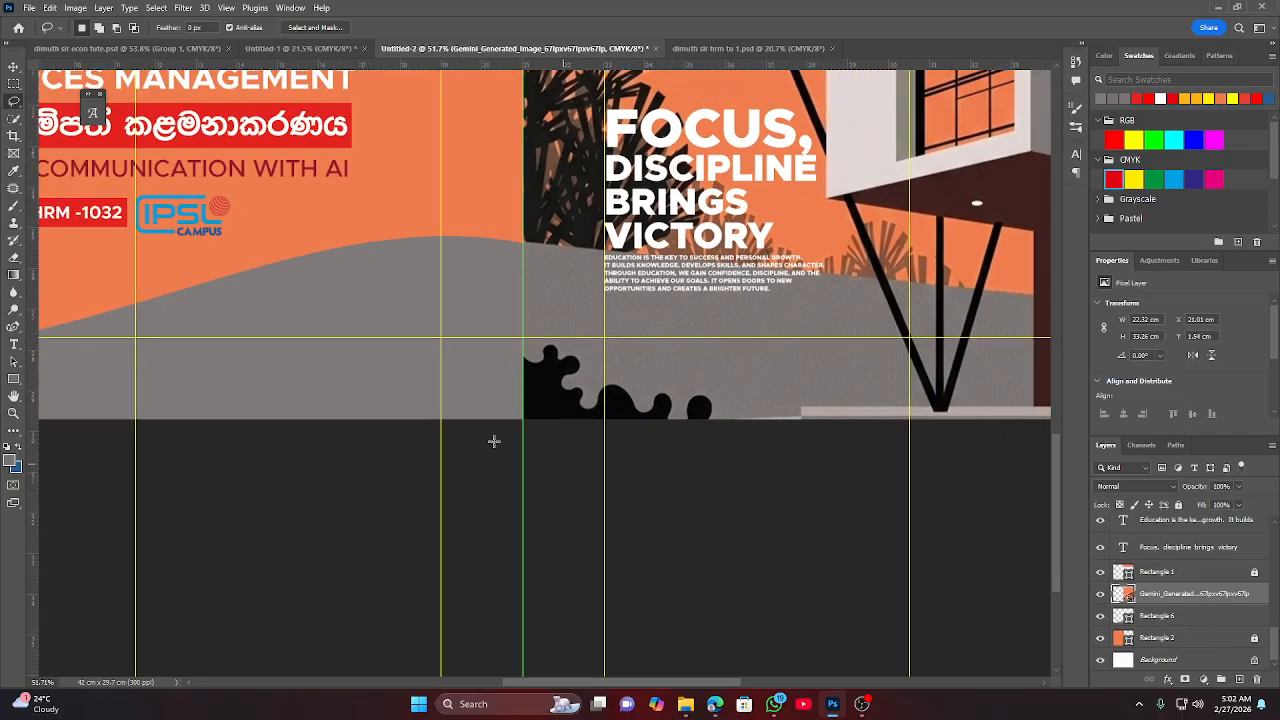
Select the Gemini image layer together with the Rectangle 6 grey wave layer and merge them into one layer.
{"action": "left_click", "coordinate": [13, 66]}
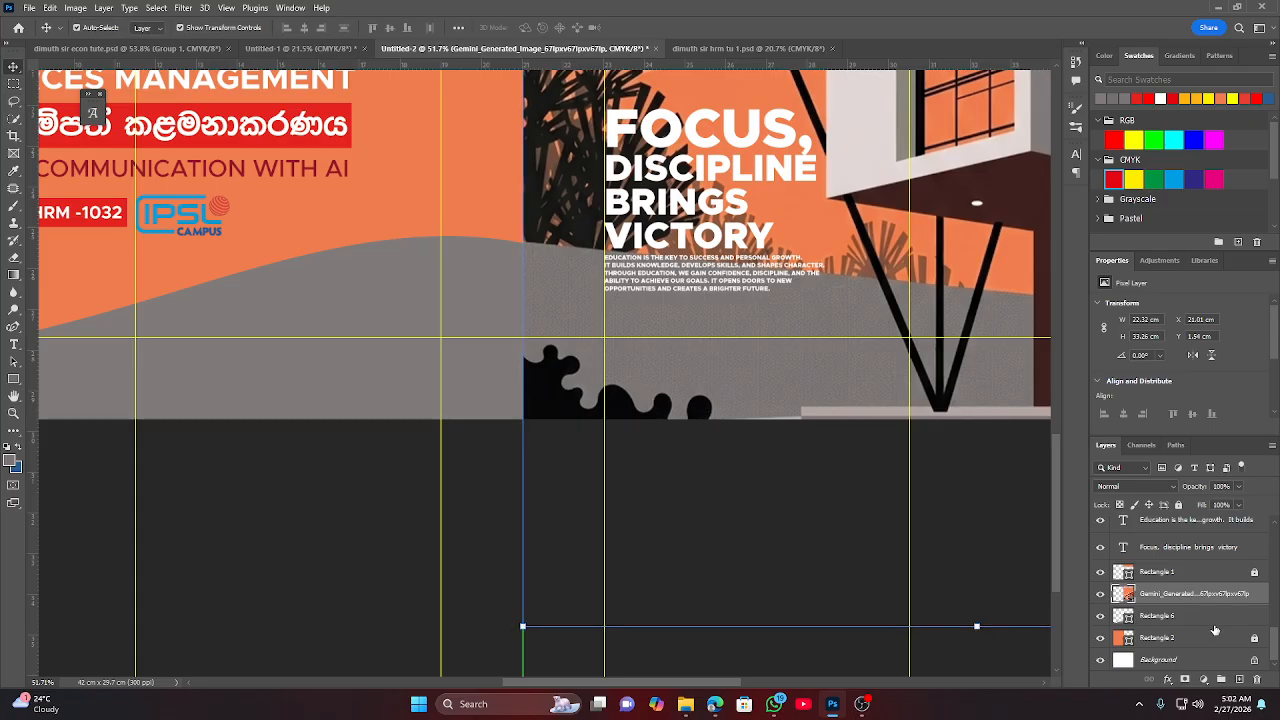
{"action": "scroll", "coordinate": [1216, 631], "scroll_direction": "up", "scroll_amount": 2}
{"action": "scroll", "coordinate": [1219, 623], "scroll_direction": "down", "scroll_amount": 2}
{"action": "left_click", "coordinate": [1194, 617]}
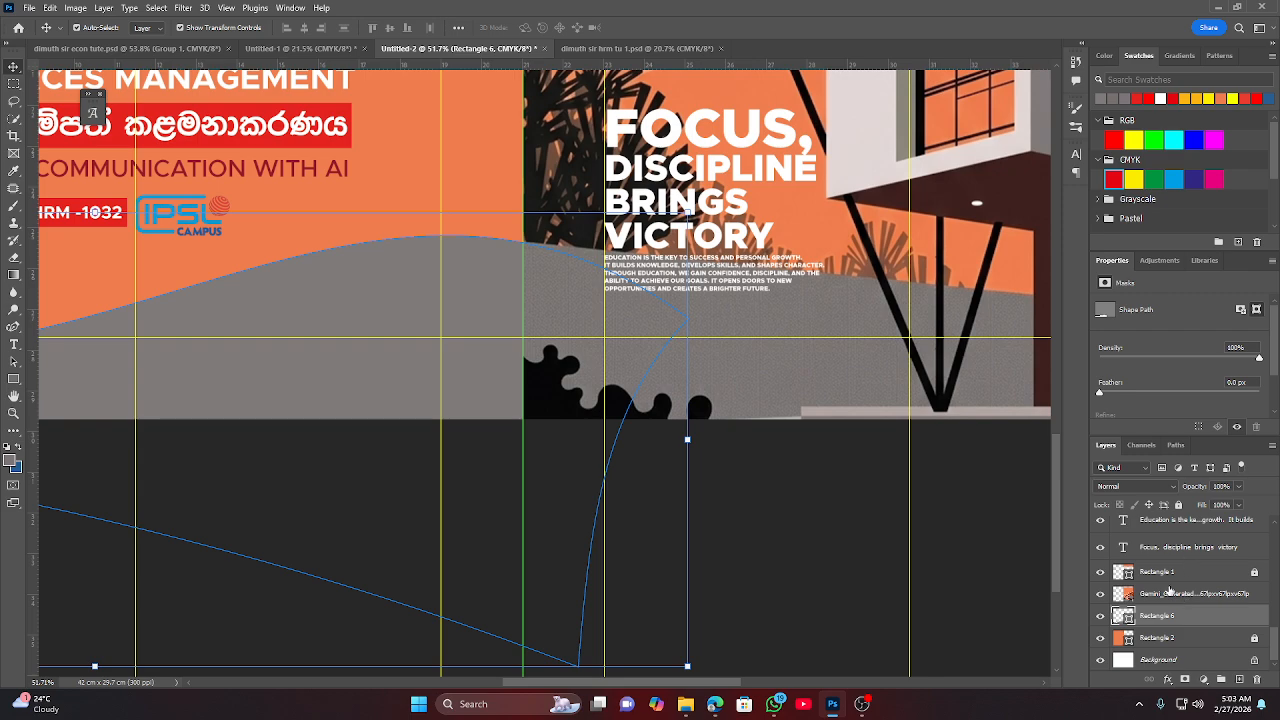
{"action": "left_click", "coordinate": [1168, 594]}
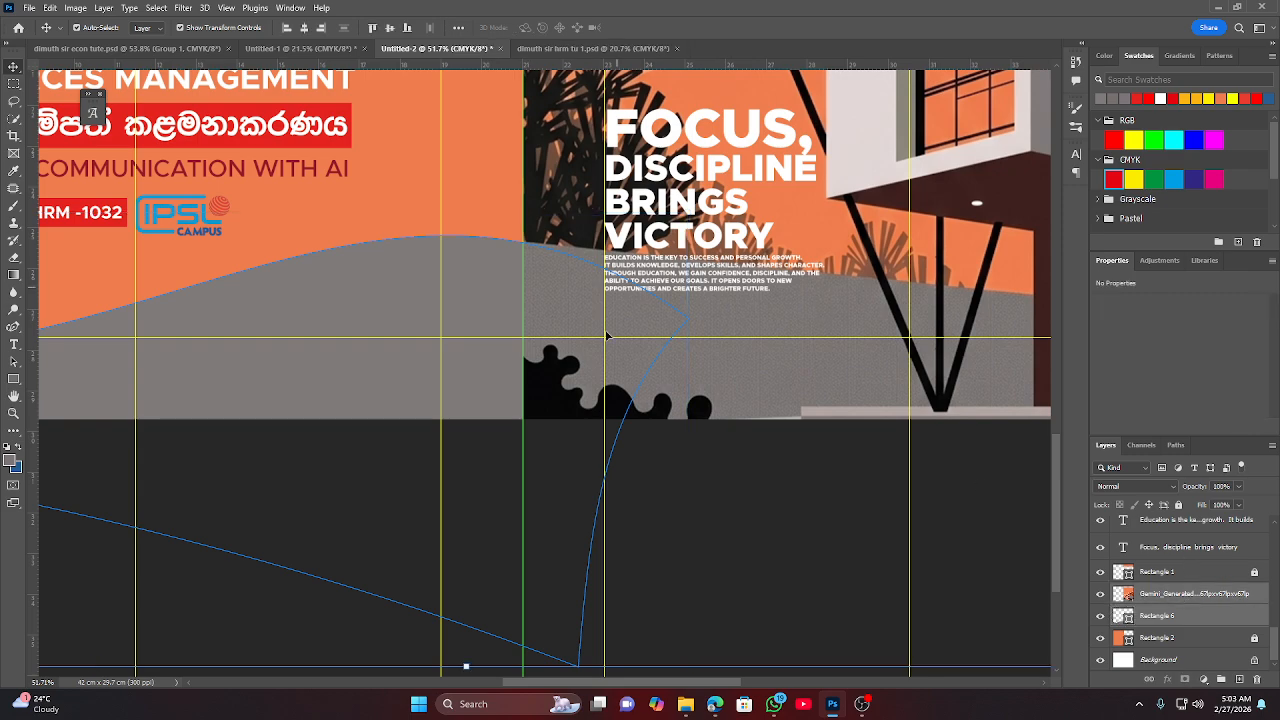
{"action": "scroll", "coordinate": [914, 487], "scroll_direction": "up", "scroll_amount": 1}
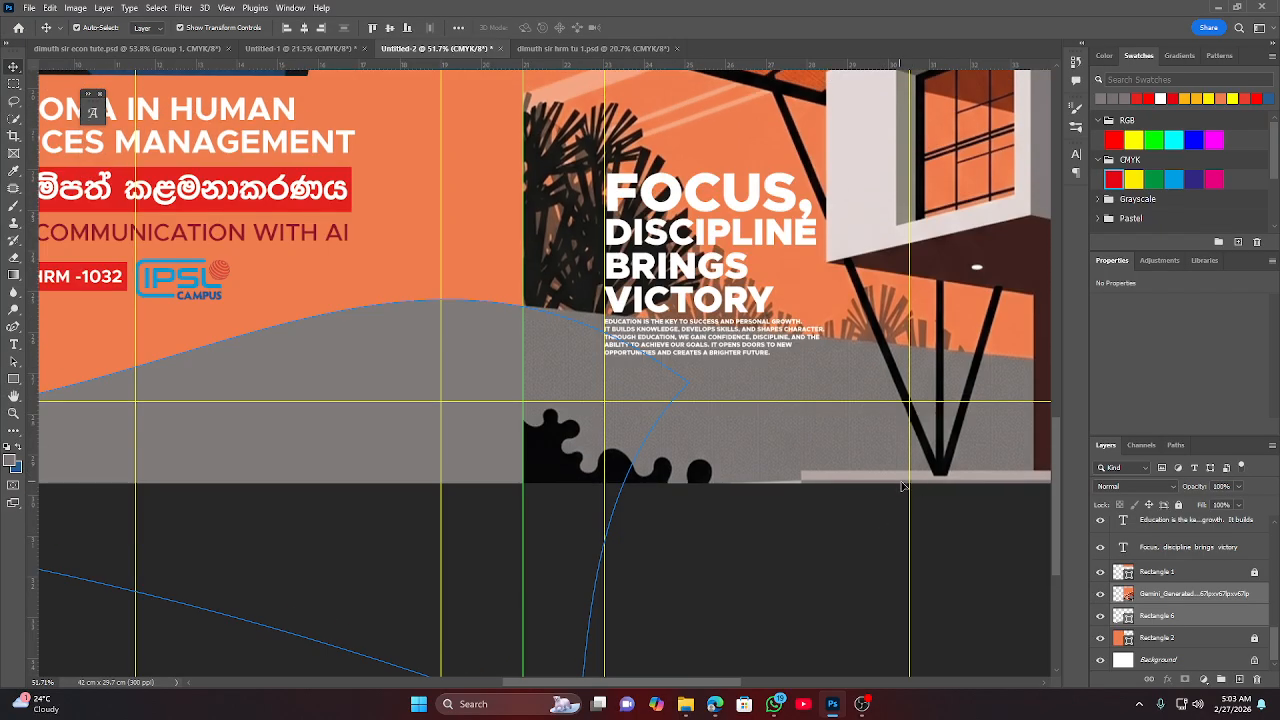
{"action": "left_click", "coordinate": [1101, 597]}
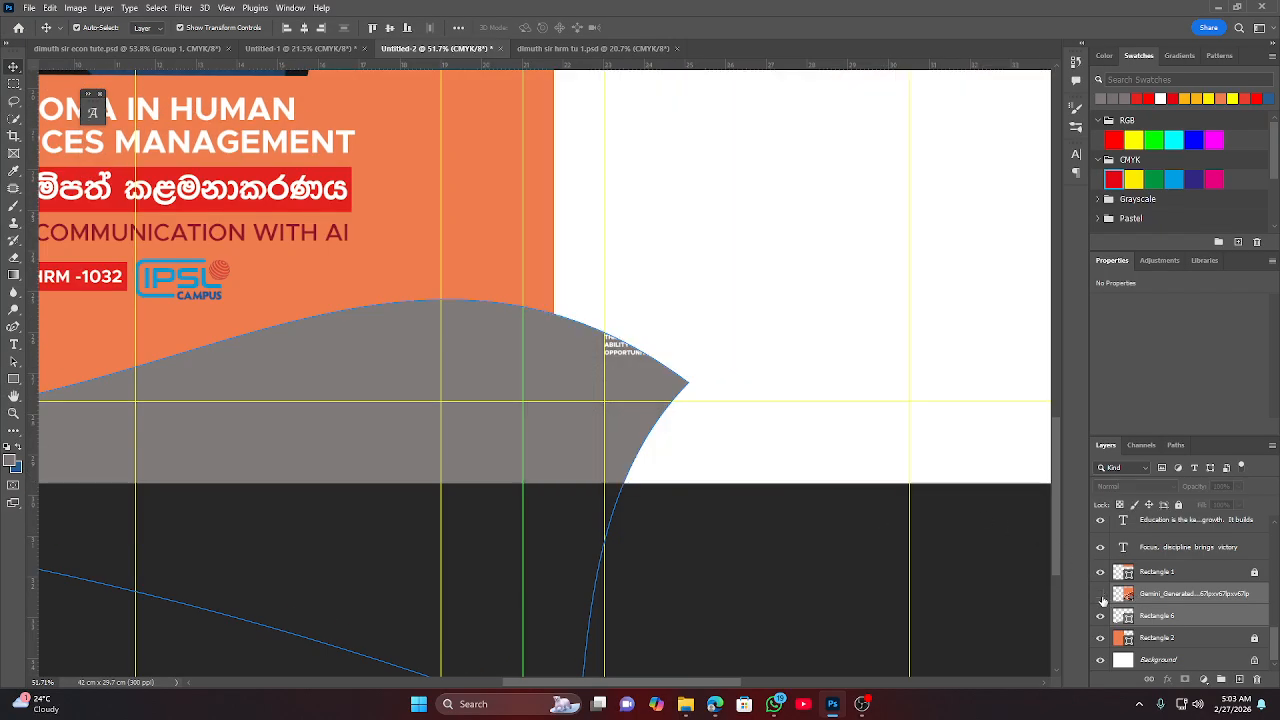
{"action": "left_click", "coordinate": [1101, 597]}
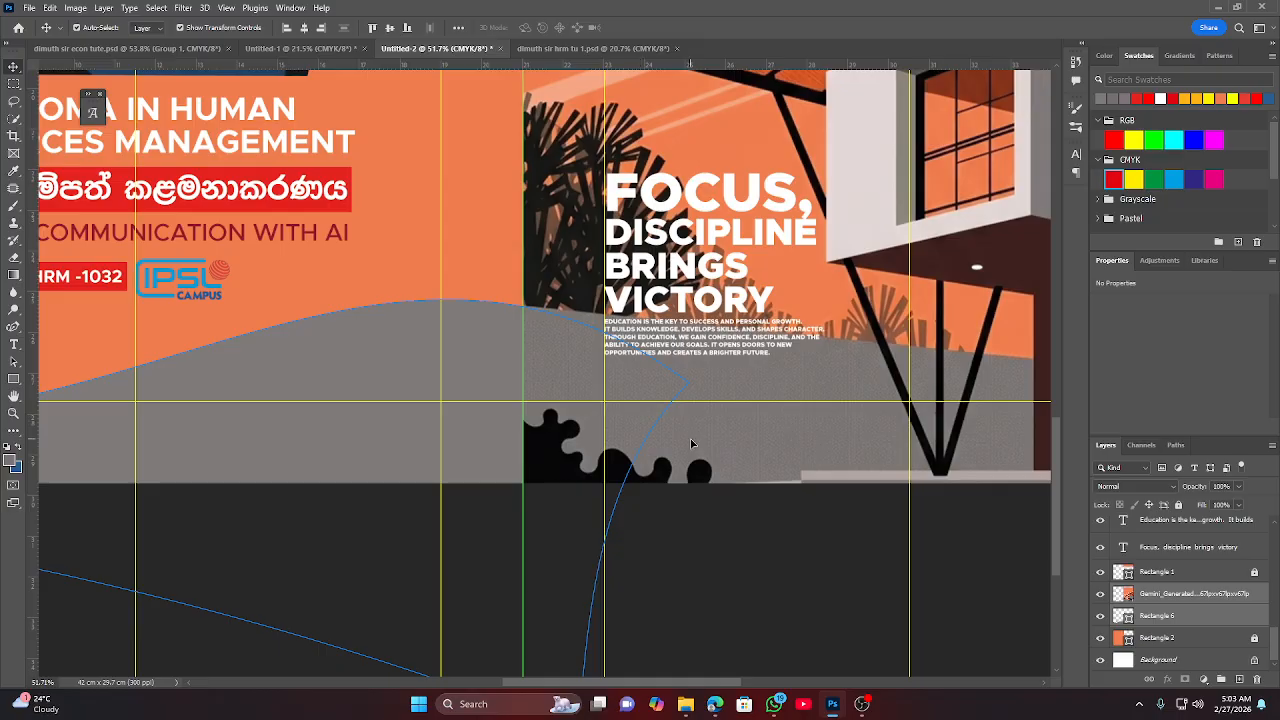
{"action": "right_click", "coordinate": [1170, 598]}
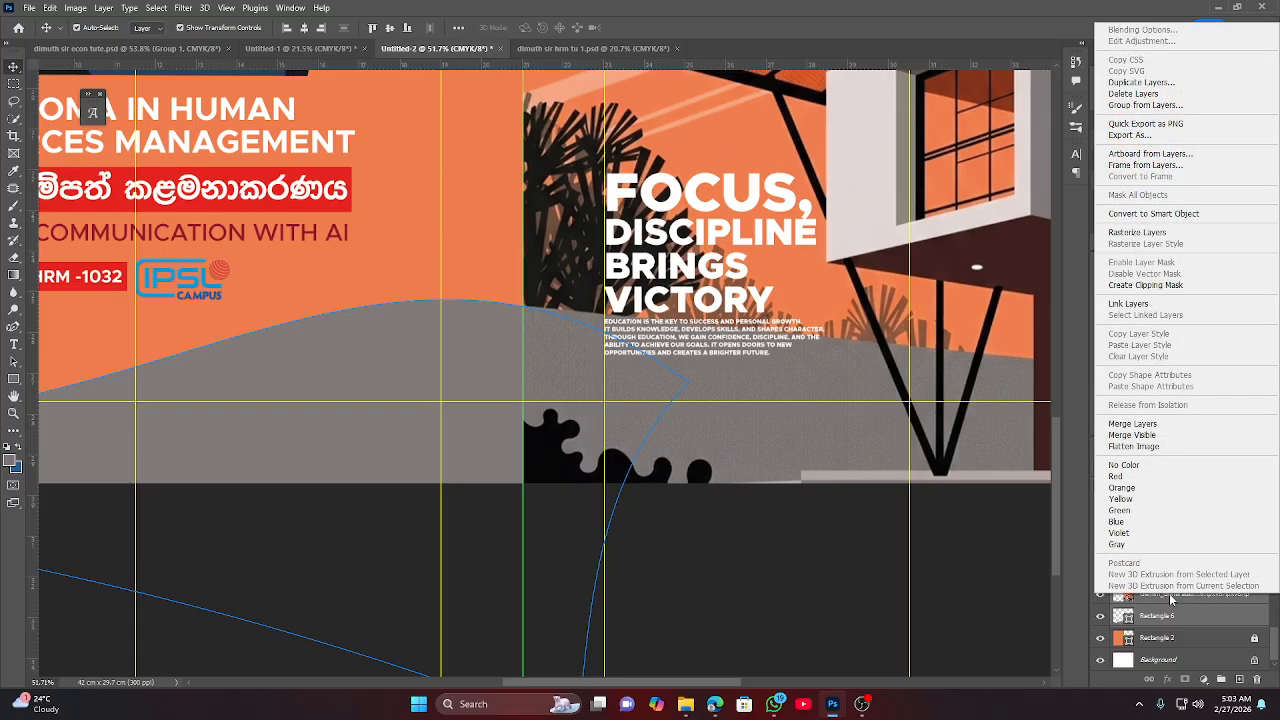
{"action": "left_click", "coordinate": [1160, 425]}
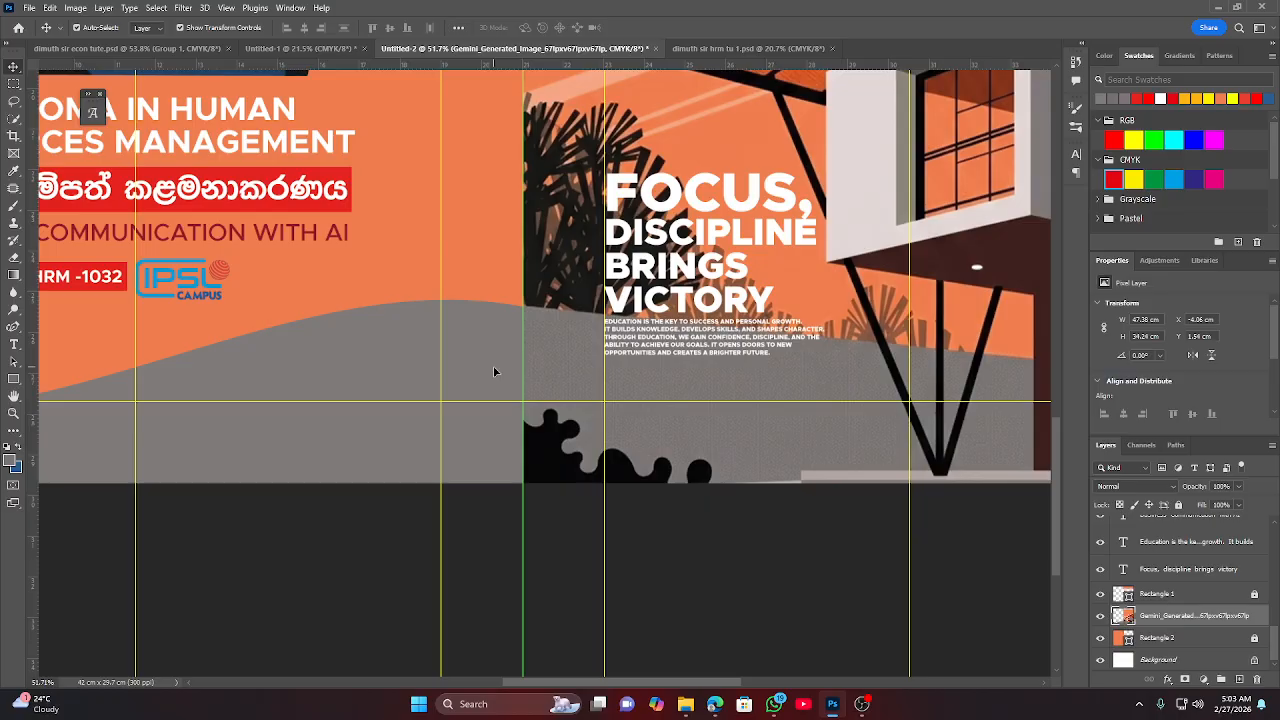
Try painting over the black bush with the Pattern Stamp tool, and undo the stroke.
{"action": "scroll", "coordinate": [580, 450], "scroll_direction": "up", "scroll_amount": 2}
{"action": "scroll", "coordinate": [550, 448], "scroll_direction": "up", "scroll_amount": 2}
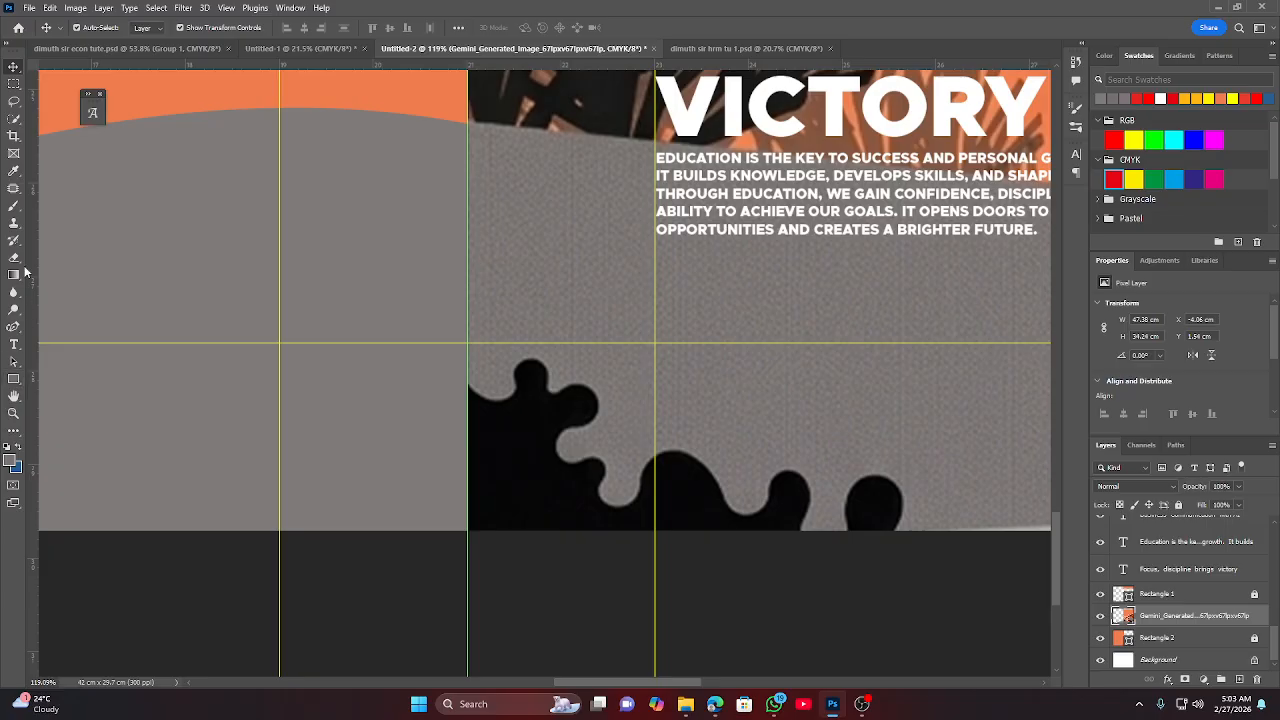
{"action": "left_click", "coordinate": [16, 228]}
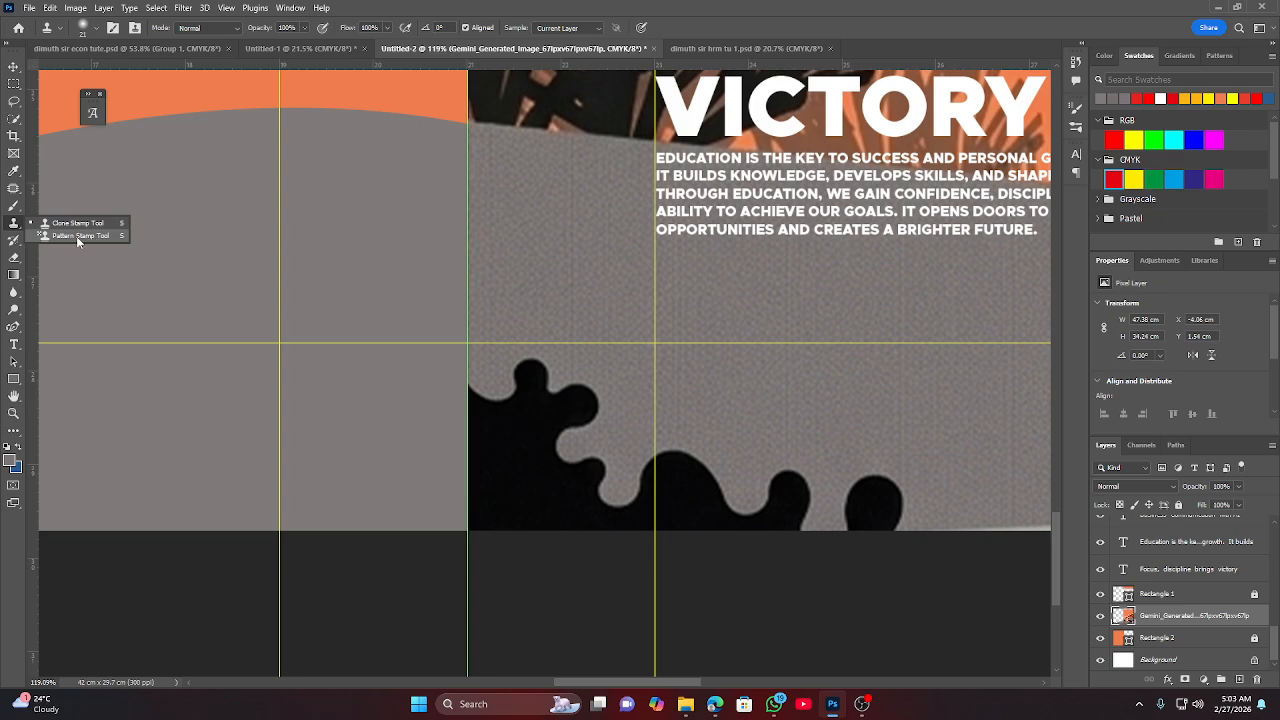
{"action": "left_click", "coordinate": [78, 234]}
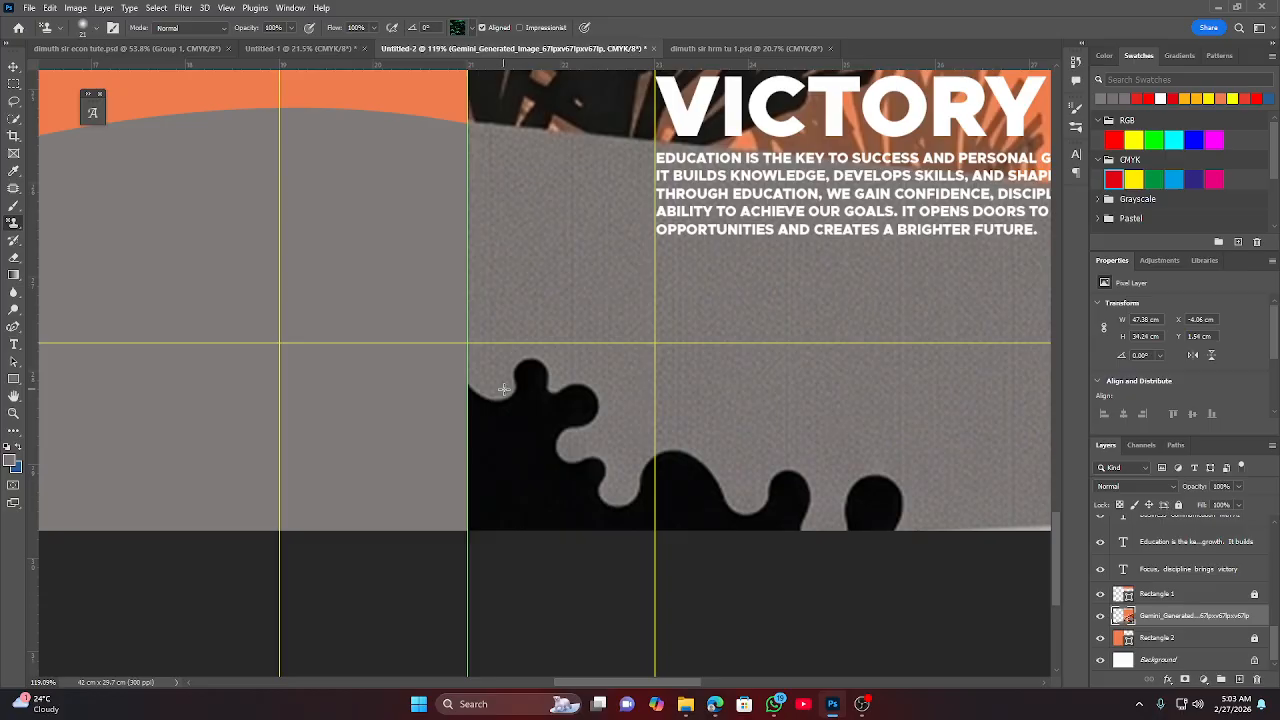
{"action": "mouse_move", "coordinate": [503, 389]}
{"action": "left_mouse_down"}
{"action": "mouse_move", "coordinate": [757, 484]}
{"action": "mouse_move", "coordinate": [788, 476]}
{"action": "mouse_move", "coordinate": [773, 421]}
{"action": "mouse_move", "coordinate": [569, 417]}
{"action": "mouse_move", "coordinate": [837, 425]}
{"action": "mouse_move", "coordinate": [734, 443]}
{"action": "mouse_move", "coordinate": [601, 425]}
{"action": "mouse_move", "coordinate": [706, 429]}
{"action": "mouse_move", "coordinate": [655, 449]}
{"action": "mouse_move", "coordinate": [698, 418]}
{"action": "mouse_move", "coordinate": [968, 483]}
{"action": "mouse_move", "coordinate": [674, 447]}
{"action": "mouse_move", "coordinate": [482, 504]}
{"action": "mouse_move", "coordinate": [762, 539]}
{"action": "left_mouse_up"}
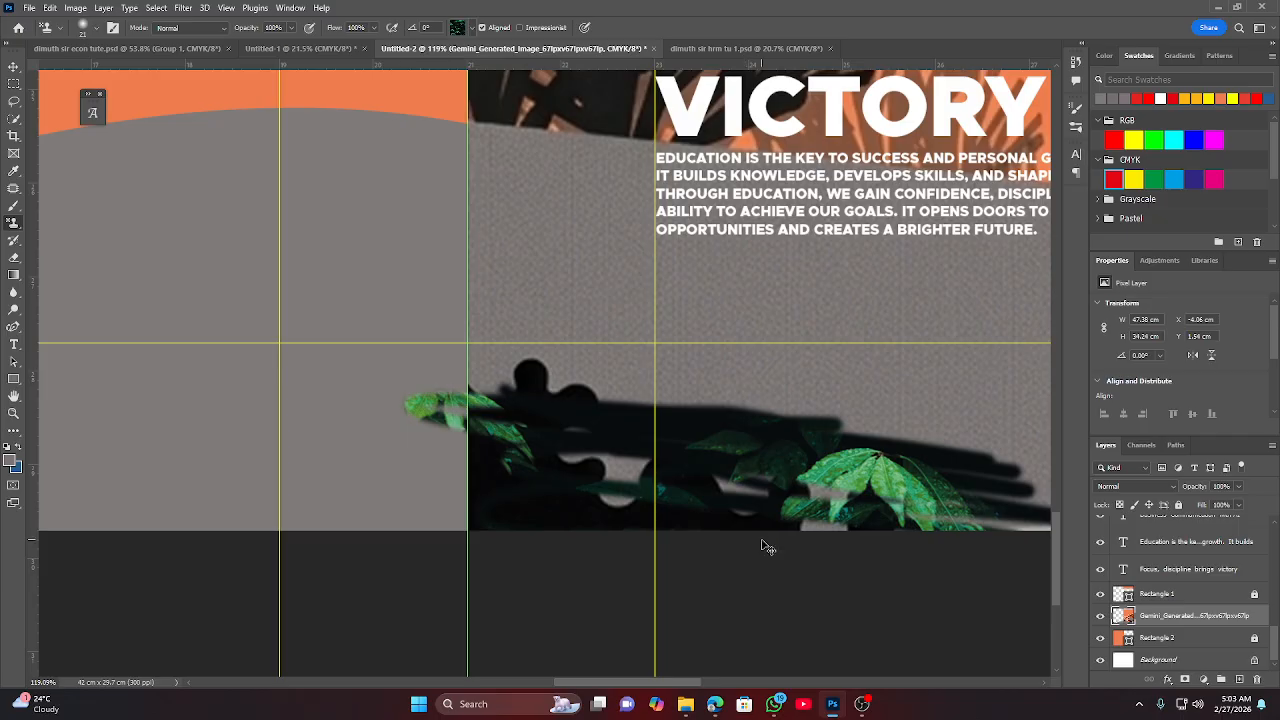
{"action": "key", "text": "ctrl+z"}
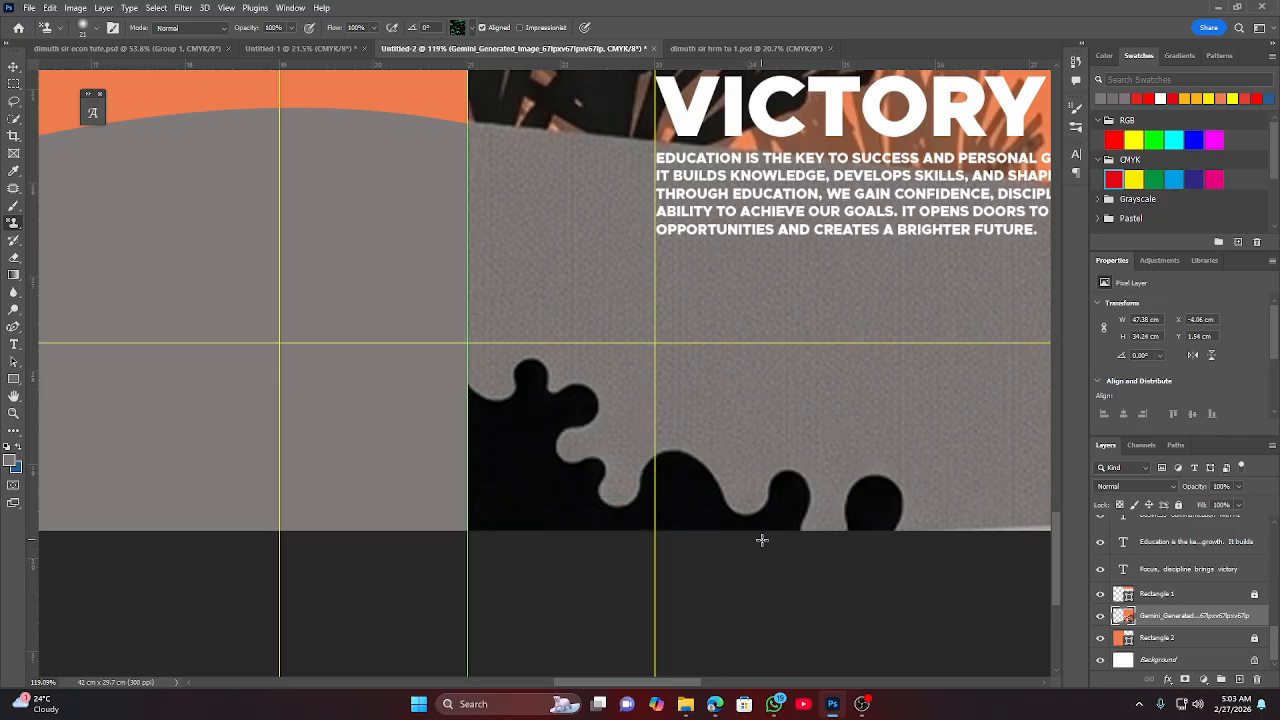
Try to clone the black bush across the spine onto the back cover's grey wave with the Clone Stamp tool.
{"action": "right_click", "coordinate": [13, 224]}
{"action": "left_click", "coordinate": [60, 221]}
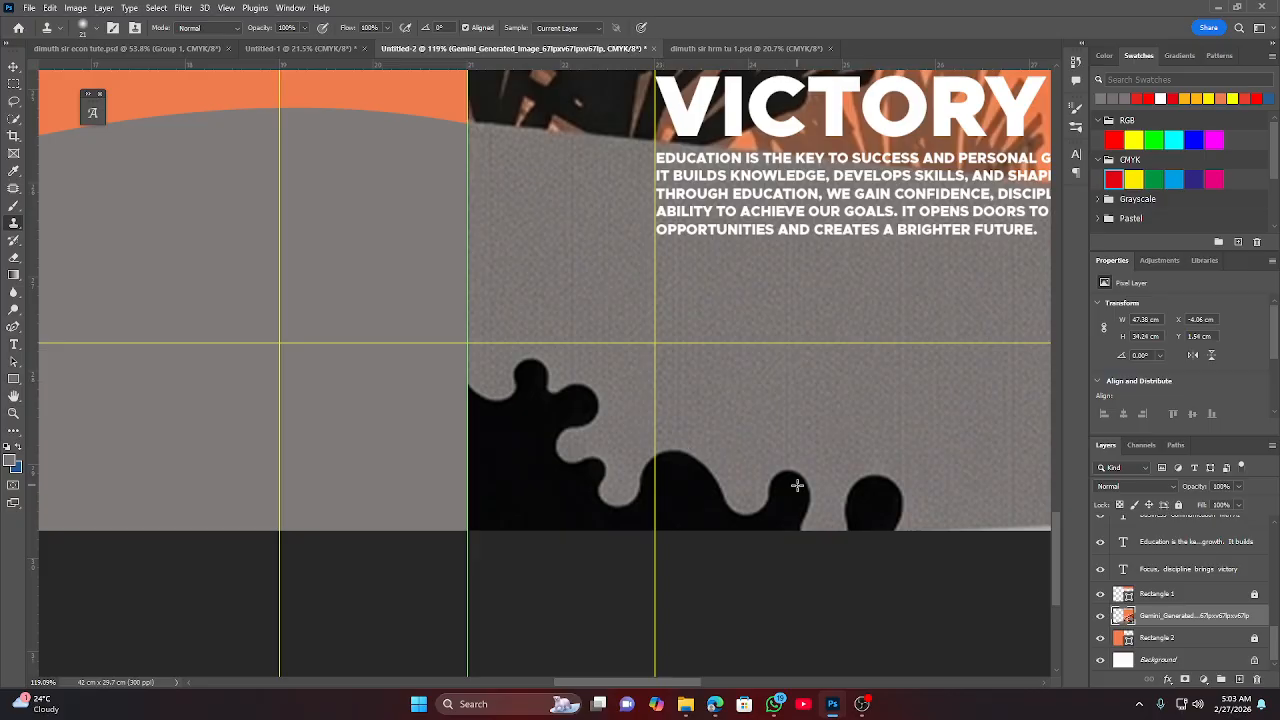
{"action": "mouse_move", "coordinate": [425, 405]}
{"action": "left_mouse_down"}
{"action": "mouse_move", "coordinate": [349, 423]}
{"action": "mouse_move", "coordinate": [421, 408]}
{"action": "mouse_move", "coordinate": [429, 386]}
{"action": "mouse_move", "coordinate": [293, 411]}
{"action": "mouse_move", "coordinate": [286, 393]}
{"action": "mouse_move", "coordinate": [452, 432]}
{"action": "mouse_move", "coordinate": [353, 449]}
{"action": "mouse_move", "coordinate": [322, 401]}
{"action": "mouse_move", "coordinate": [302, 423]}
{"action": "mouse_move", "coordinate": [398, 426]}
{"action": "mouse_move", "coordinate": [361, 421]}
{"action": "mouse_move", "coordinate": [538, 394]}
{"action": "mouse_move", "coordinate": [484, 380]}
{"action": "mouse_move", "coordinate": [625, 380]}
{"action": "mouse_move", "coordinate": [606, 395]}
{"action": "mouse_move", "coordinate": [541, 376]}
{"action": "mouse_move", "coordinate": [525, 351]}
{"action": "mouse_move", "coordinate": [298, 370]}
{"action": "mouse_move", "coordinate": [299, 398]}
{"action": "mouse_move", "coordinate": [307, 383]}
{"action": "mouse_move", "coordinate": [219, 376]}
{"action": "mouse_move", "coordinate": [173, 350]}
{"action": "mouse_move", "coordinate": [190, 378]}
{"action": "mouse_move", "coordinate": [303, 403]}
{"action": "mouse_move", "coordinate": [244, 356]}
{"action": "mouse_move", "coordinate": [300, 349]}
{"action": "mouse_move", "coordinate": [268, 358]}
{"action": "mouse_move", "coordinate": [233, 338]}
{"action": "mouse_move", "coordinate": [215, 358]}
{"action": "mouse_move", "coordinate": [220, 391]}
{"action": "mouse_move", "coordinate": [324, 397]}
{"action": "left_mouse_up"}
{"action": "left_click_drag", "start_coordinate": [240, 373], "coordinate": [360, 400]}
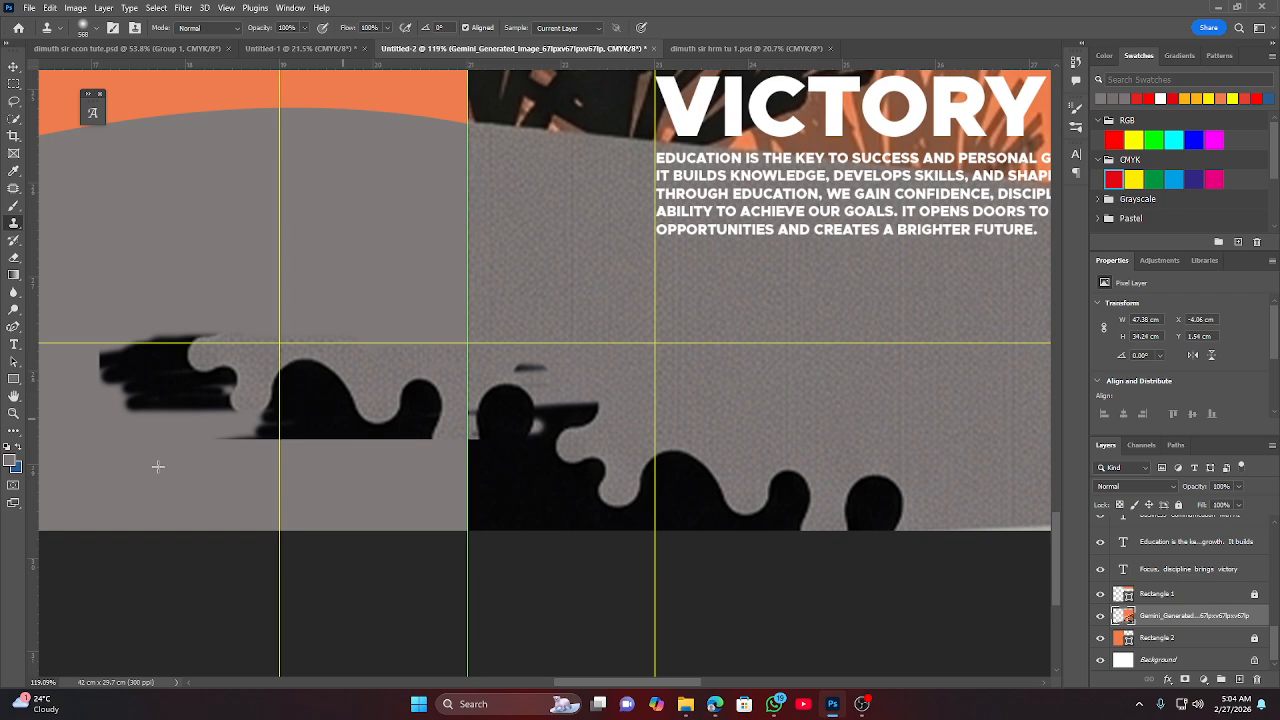
{"action": "mouse_move", "coordinate": [157, 463]}
{"action": "left_mouse_down"}
{"action": "mouse_move", "coordinate": [419, 404]}
{"action": "mouse_move", "coordinate": [265, 489]}
{"action": "mouse_move", "coordinate": [432, 450]}
{"action": "mouse_move", "coordinate": [98, 460]}
{"action": "mouse_move", "coordinate": [717, 473]}
{"action": "mouse_move", "coordinate": [388, 483]}
{"action": "mouse_move", "coordinate": [902, 509]}
{"action": "mouse_move", "coordinate": [569, 416]}
{"action": "mouse_move", "coordinate": [796, 399]}
{"action": "left_mouse_up"}
Try cloning the palm trees, wall and bush over the back cover with broad Clone Stamp strokes, and undo them.
{"action": "scroll", "coordinate": [796, 399], "scroll_direction": "down", "scroll_amount": 5}
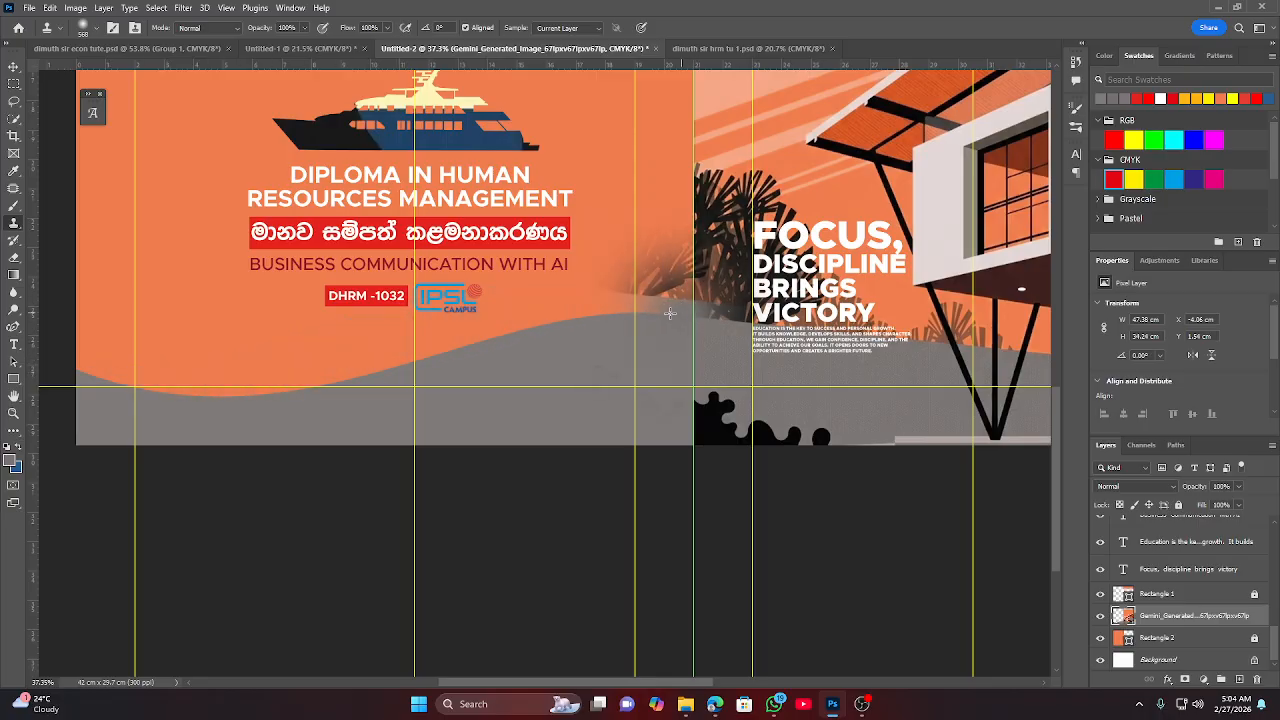
{"action": "mouse_move", "coordinate": [477, 320]}
{"action": "left_mouse_down"}
{"action": "mouse_move", "coordinate": [188, 380]}
{"action": "mouse_move", "coordinate": [46, 362]}
{"action": "left_mouse_up"}
{"action": "mouse_move", "coordinate": [268, 392]}
{"action": "left_mouse_down"}
{"action": "mouse_move", "coordinate": [589, 318]}
{"action": "mouse_move", "coordinate": [726, 340]}
{"action": "mouse_move", "coordinate": [851, 388]}
{"action": "mouse_move", "coordinate": [1055, 402]}
{"action": "mouse_move", "coordinate": [1006, 404]}
{"action": "left_mouse_up"}
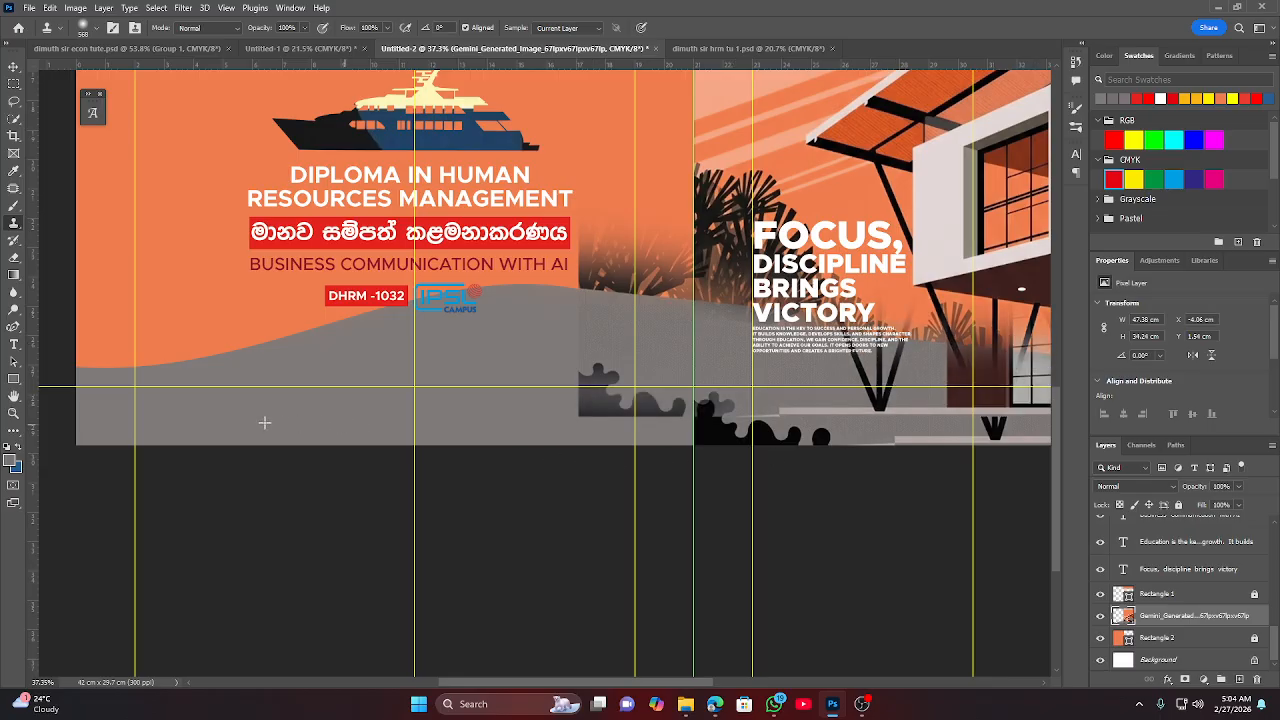
{"action": "left_click_drag", "start_coordinate": [815, 436], "coordinate": [883, 438]}
{"action": "key", "text": "ctrl+z"}
{"action": "key", "text": "ctrl+z"}
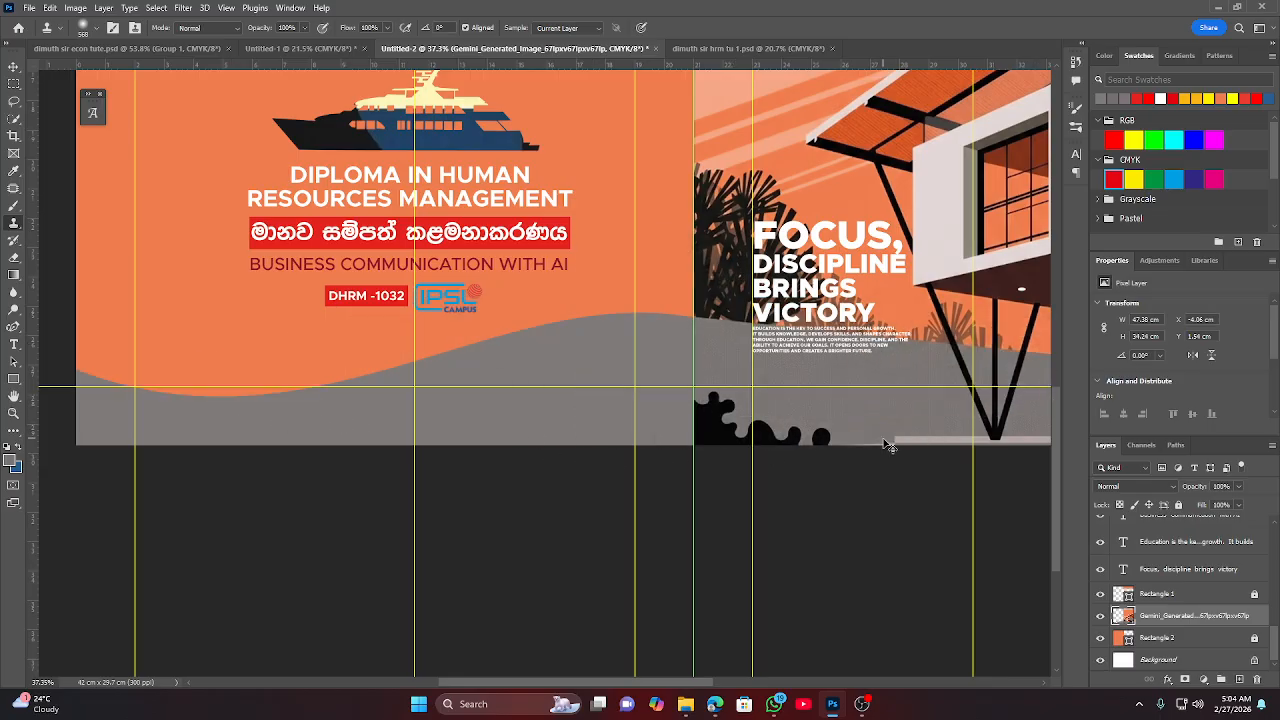
{"action": "key", "text": "ctrl+z"}
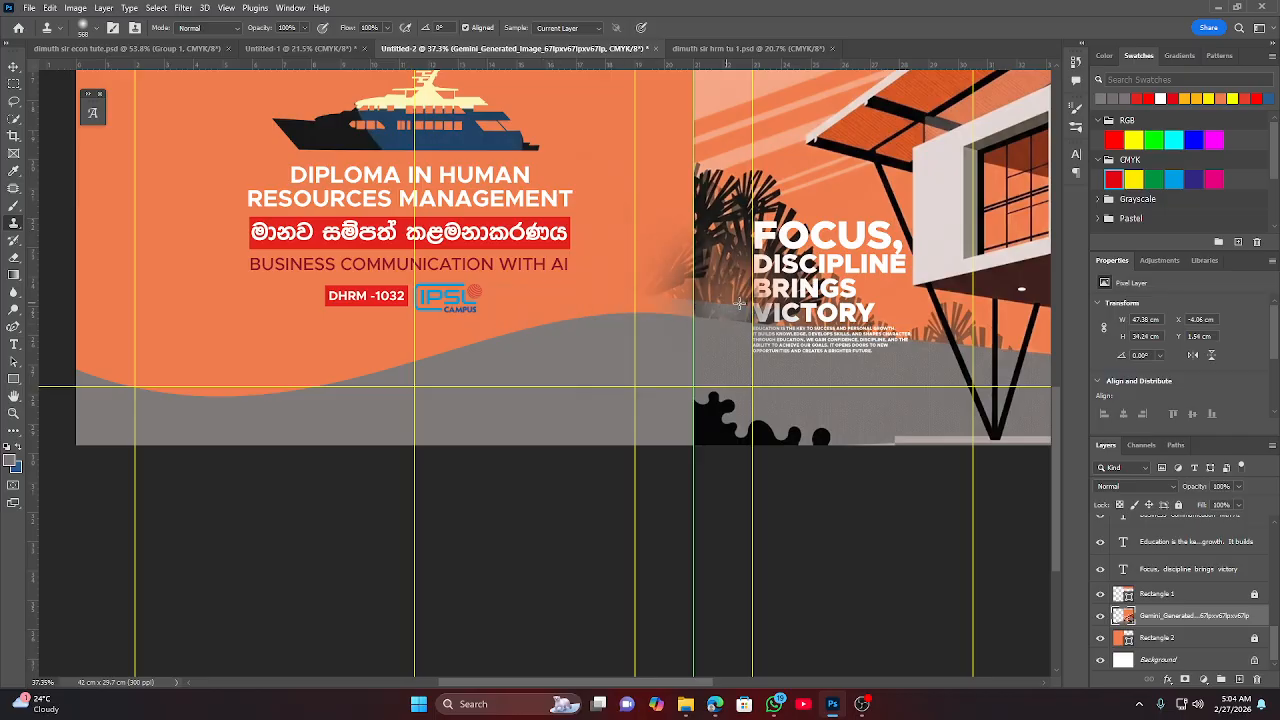
Outline the grey wall area beside the spine with the Patch tool and fill it from the front cover's black bush.
{"action": "left_click", "coordinate": [11, 189]}
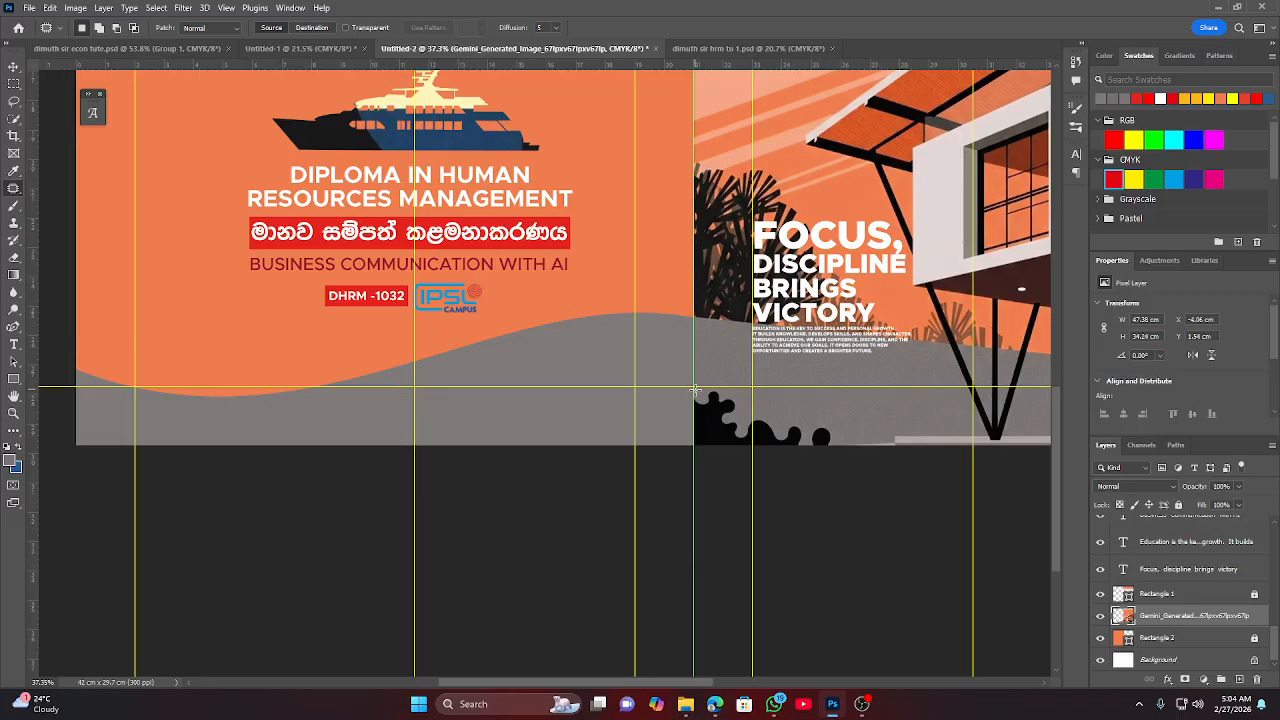
{"action": "scroll", "coordinate": [695, 390], "scroll_direction": "up", "scroll_amount": 3}
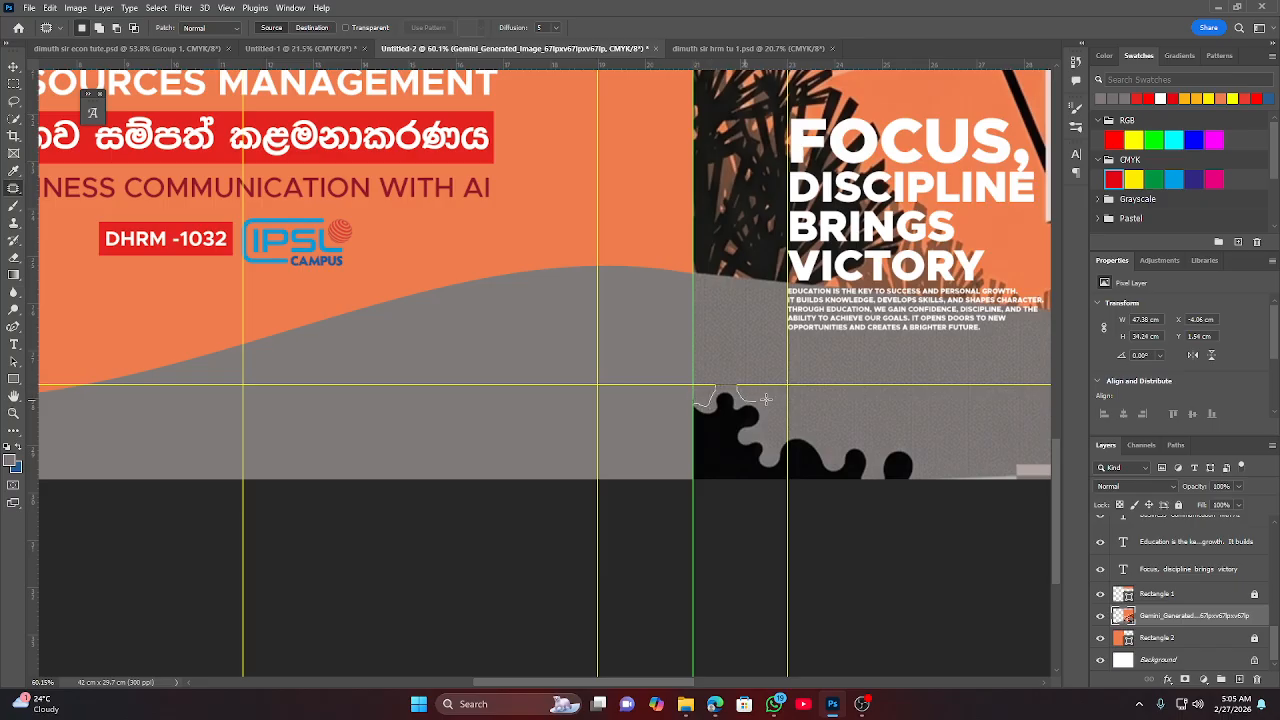
{"action": "mouse_move", "coordinate": [766, 399]}
{"action": "left_mouse_down"}
{"action": "mouse_move", "coordinate": [769, 435]}
{"action": "mouse_move", "coordinate": [802, 424]}
{"action": "mouse_move", "coordinate": [837, 449]}
{"action": "mouse_move", "coordinate": [912, 443]}
{"action": "mouse_move", "coordinate": [941, 463]}
{"action": "mouse_move", "coordinate": [928, 501]}
{"action": "mouse_move", "coordinate": [853, 509]}
{"action": "mouse_move", "coordinate": [679, 492]}
{"action": "mouse_move", "coordinate": [692, 404]}
{"action": "mouse_move", "coordinate": [733, 442]}
{"action": "mouse_move", "coordinate": [424, 438]}
{"action": "left_mouse_up"}
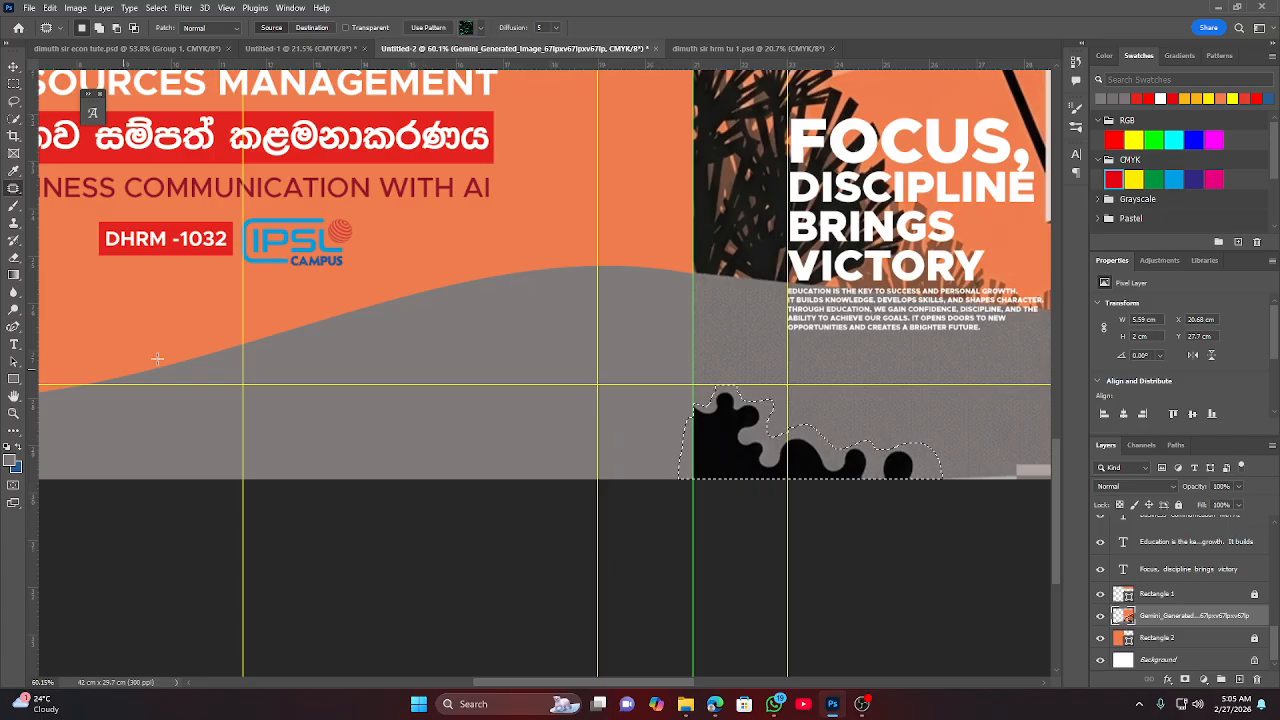
{"action": "key", "text": "ctrl+d"}
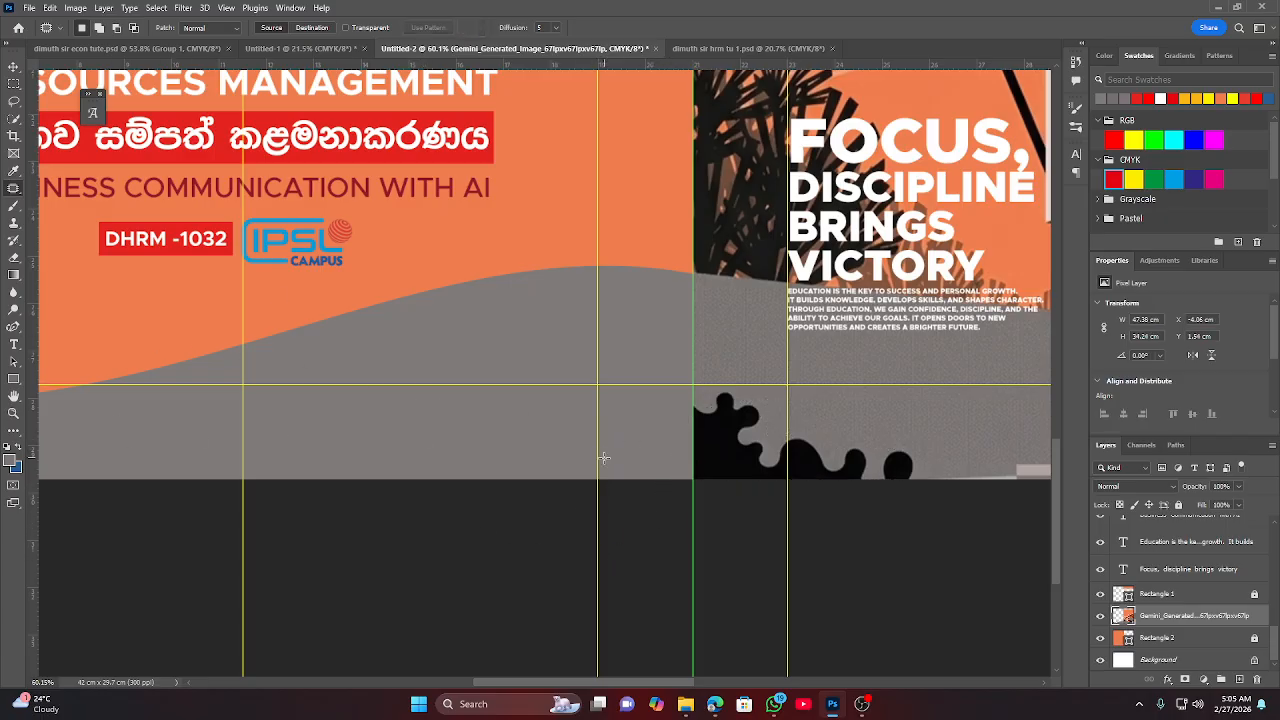
{"action": "mouse_move", "coordinate": [498, 405]}
{"action": "left_mouse_down"}
{"action": "mouse_move", "coordinate": [651, 391]}
{"action": "mouse_move", "coordinate": [677, 425]}
{"action": "mouse_move", "coordinate": [683, 472]}
{"action": "mouse_move", "coordinate": [669, 518]}
{"action": "mouse_move", "coordinate": [568, 549]}
{"action": "mouse_move", "coordinate": [460, 504]}
{"action": "left_mouse_up"}
{"action": "left_click_drag", "start_coordinate": [544, 451], "coordinate": [766, 440]}
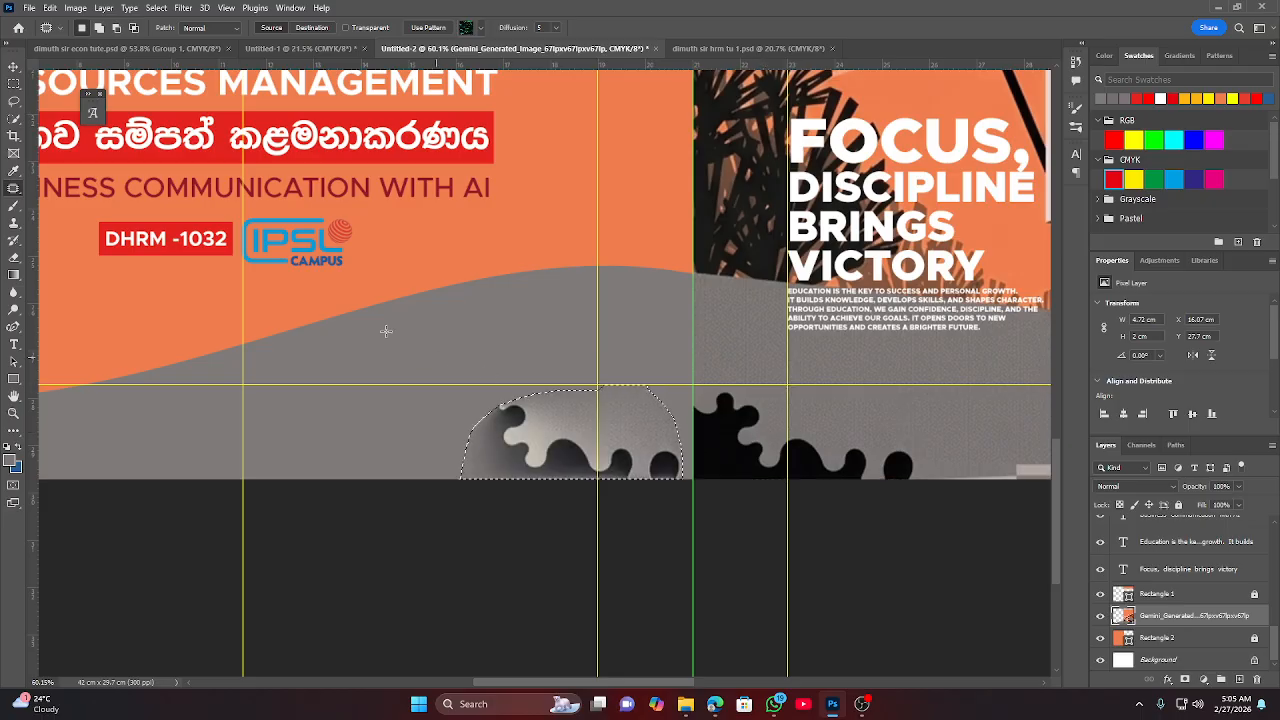
Flip the patched bush selection horizontally, enlarge it to about 153%, and position it across the spine to meet the original bush.
{"action": "left_click", "coordinate": [12, 68]}
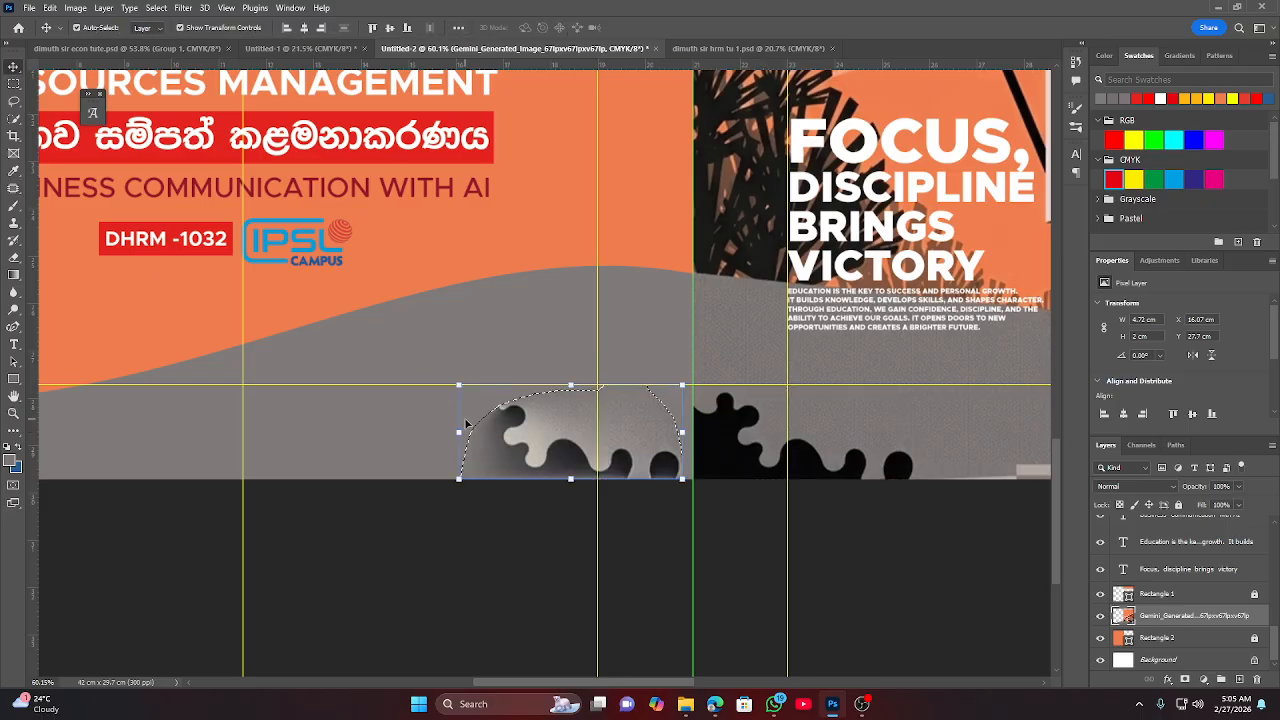
{"action": "key", "text": "ctrl+t"}
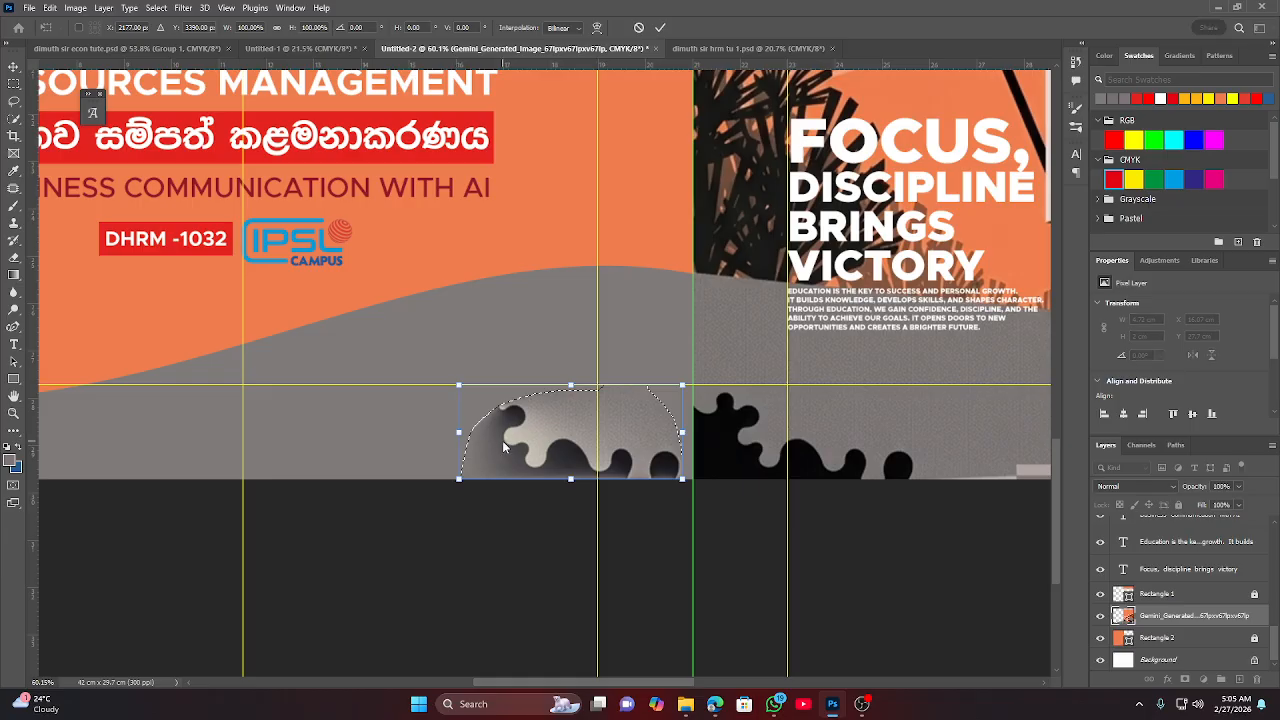
{"action": "right_click", "coordinate": [504, 444]}
{"action": "left_click", "coordinate": [548, 427]}
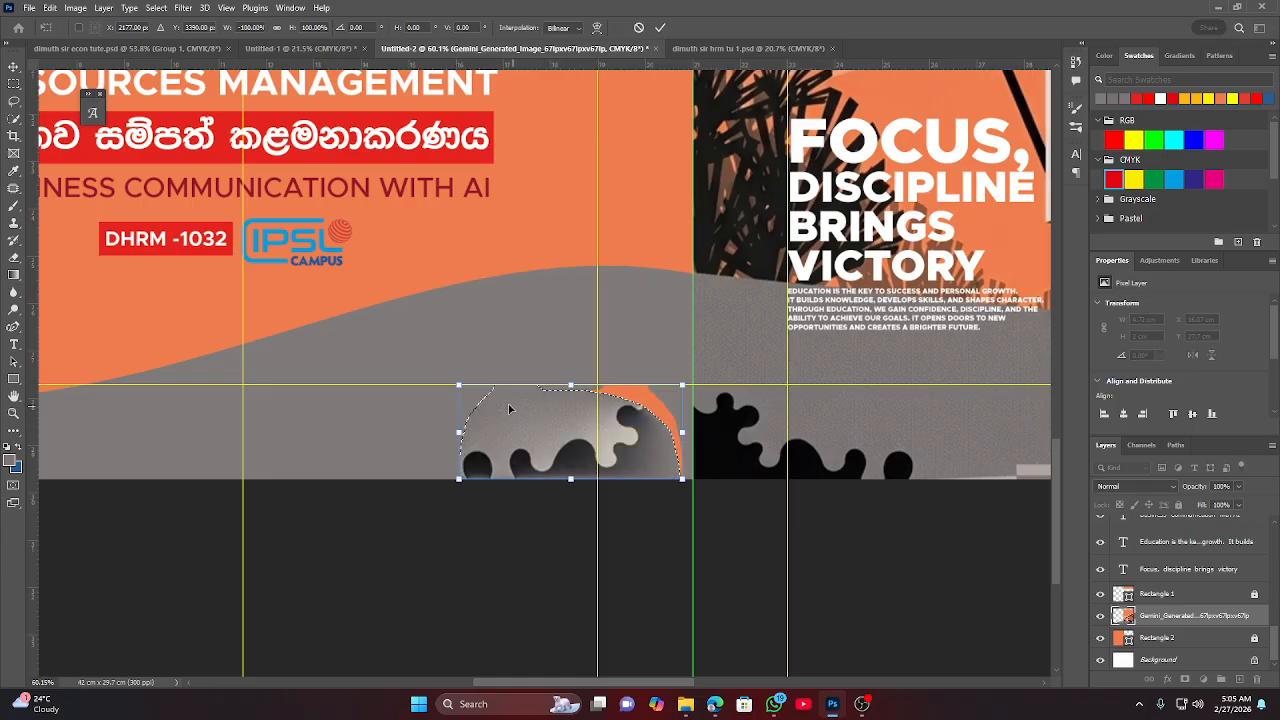
{"action": "mouse_move", "coordinate": [645, 432]}
{"action": "left_mouse_down"}
{"action": "mouse_move", "coordinate": [675, 432]}
{"action": "mouse_move", "coordinate": [658, 431]}
{"action": "left_mouse_up"}
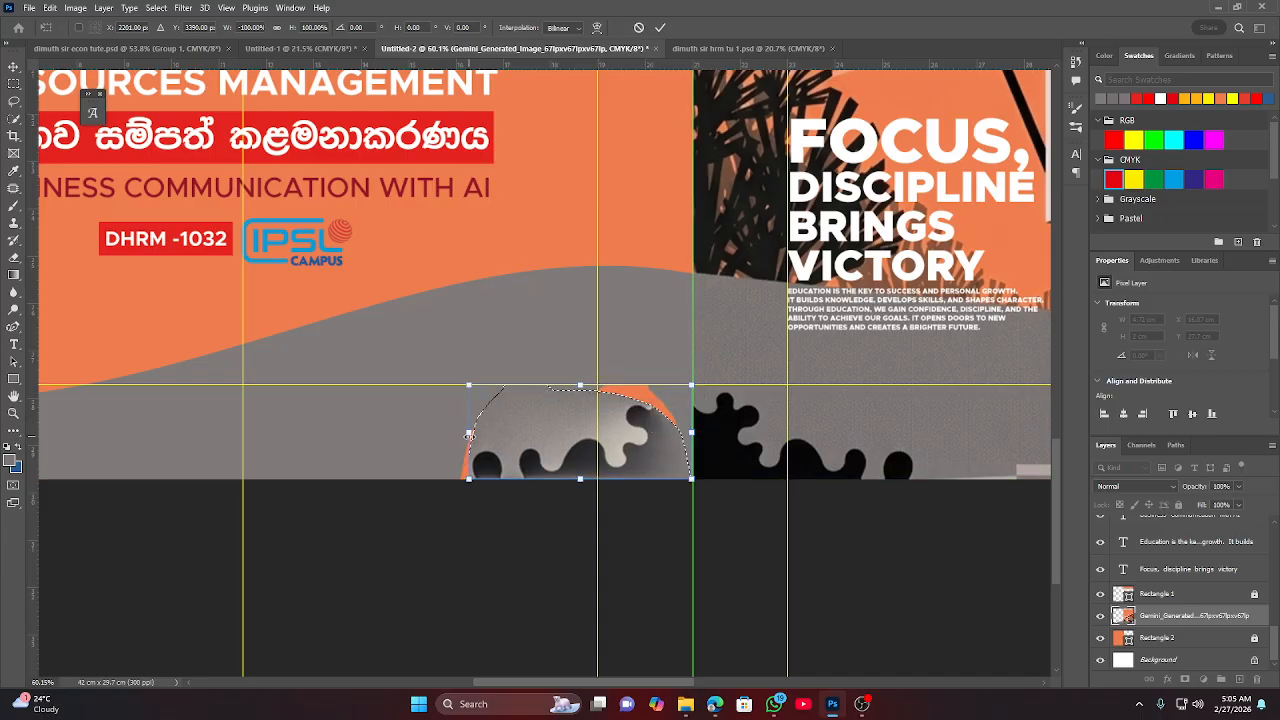
{"action": "left_click_drag", "start_coordinate": [469, 435], "coordinate": [416, 432]}
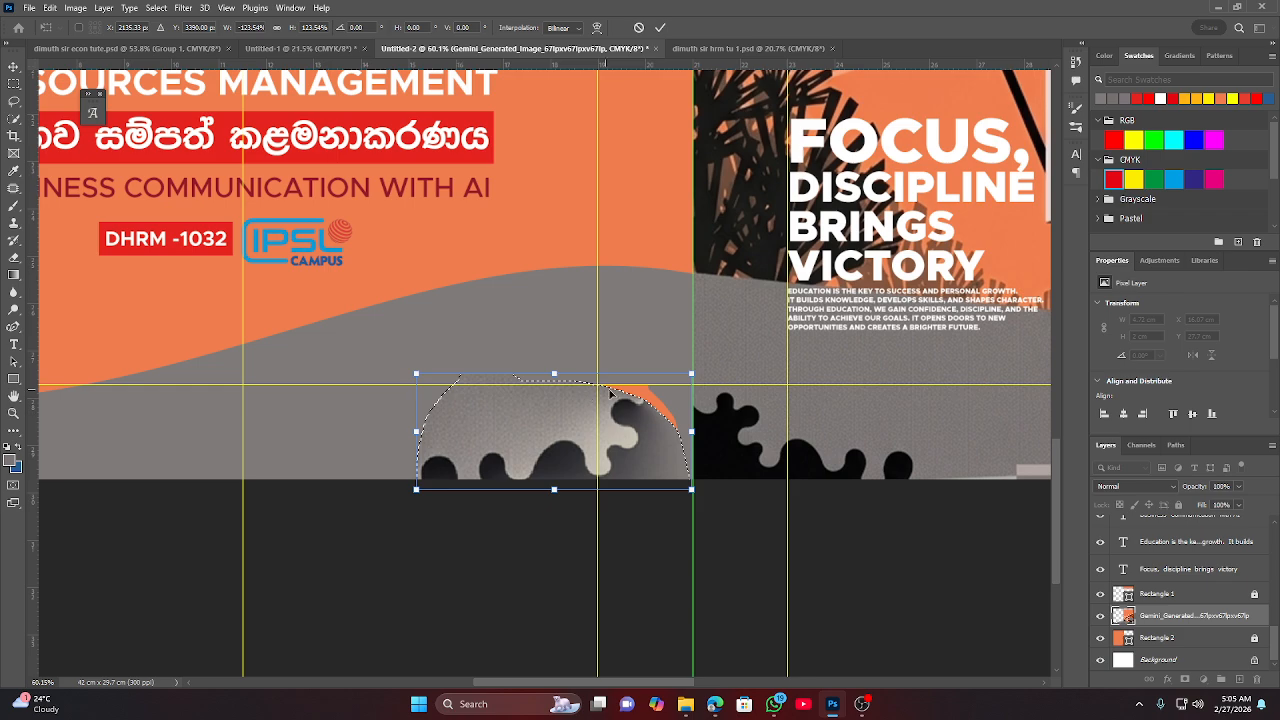
{"action": "left_click_drag", "start_coordinate": [697, 431], "coordinate": [729, 431]}
{"action": "left_click_drag", "start_coordinate": [573, 364], "coordinate": [573, 353]}
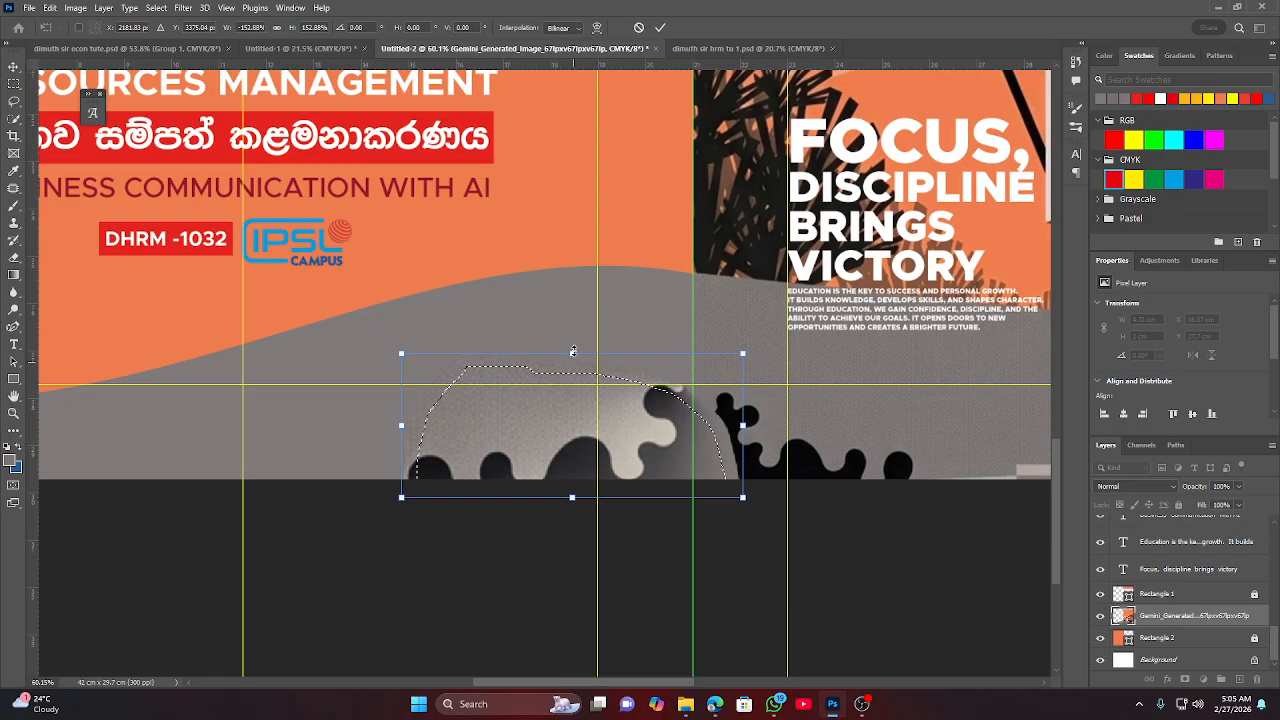
{"action": "left_click", "coordinate": [658, 29]}
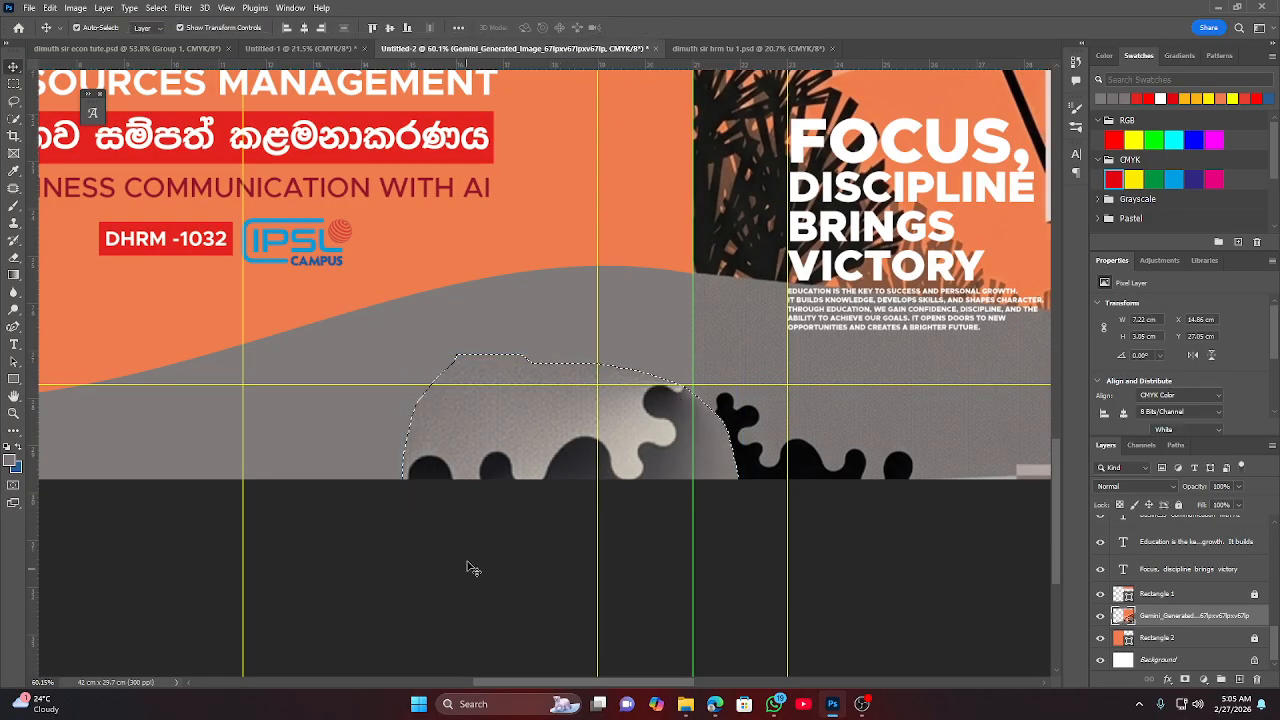
Deselect the patched bush area and review its blend across the spine on the full cover.
{"action": "left_click", "coordinate": [14, 83]}
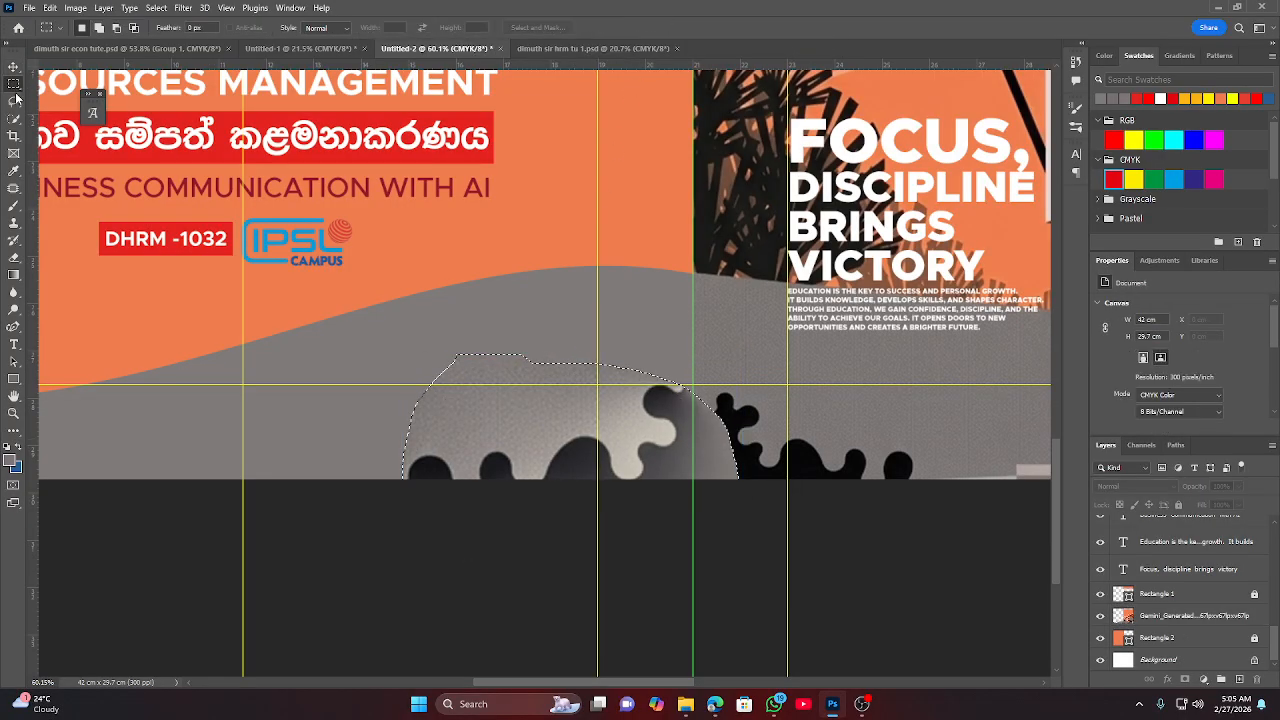
{"action": "left_click", "coordinate": [313, 563]}
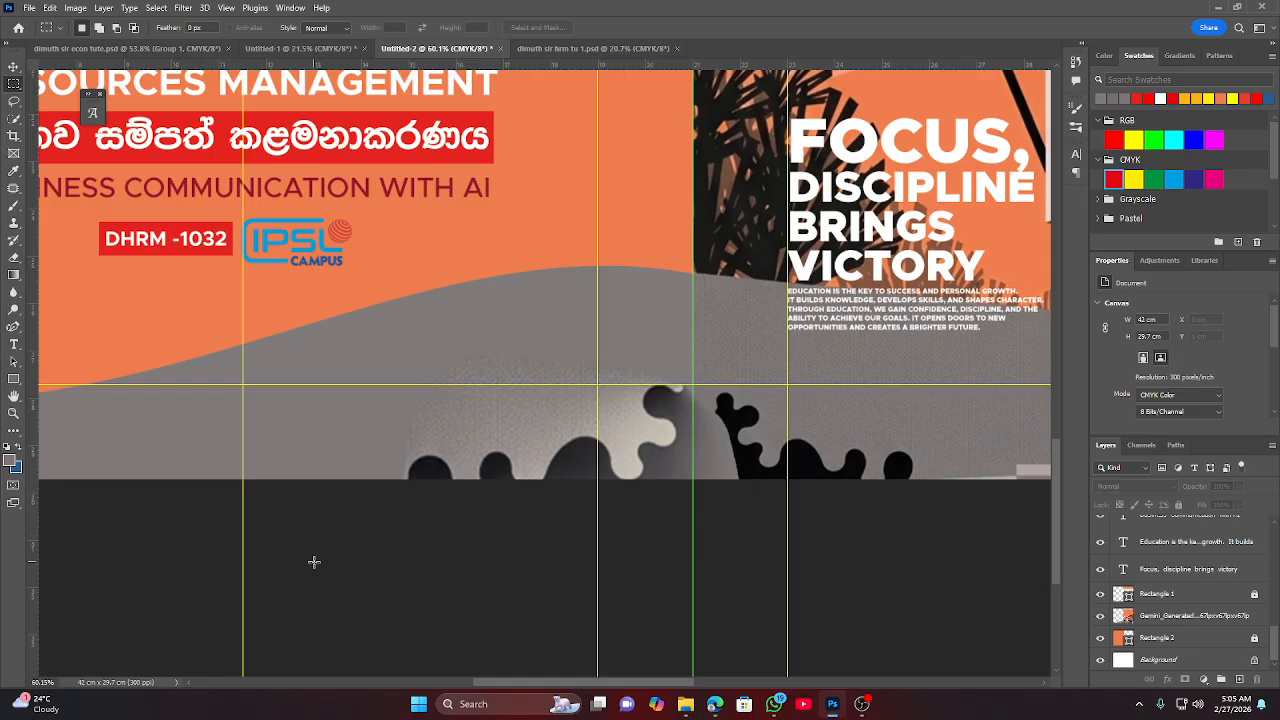
{"action": "left_click", "coordinate": [12, 66]}
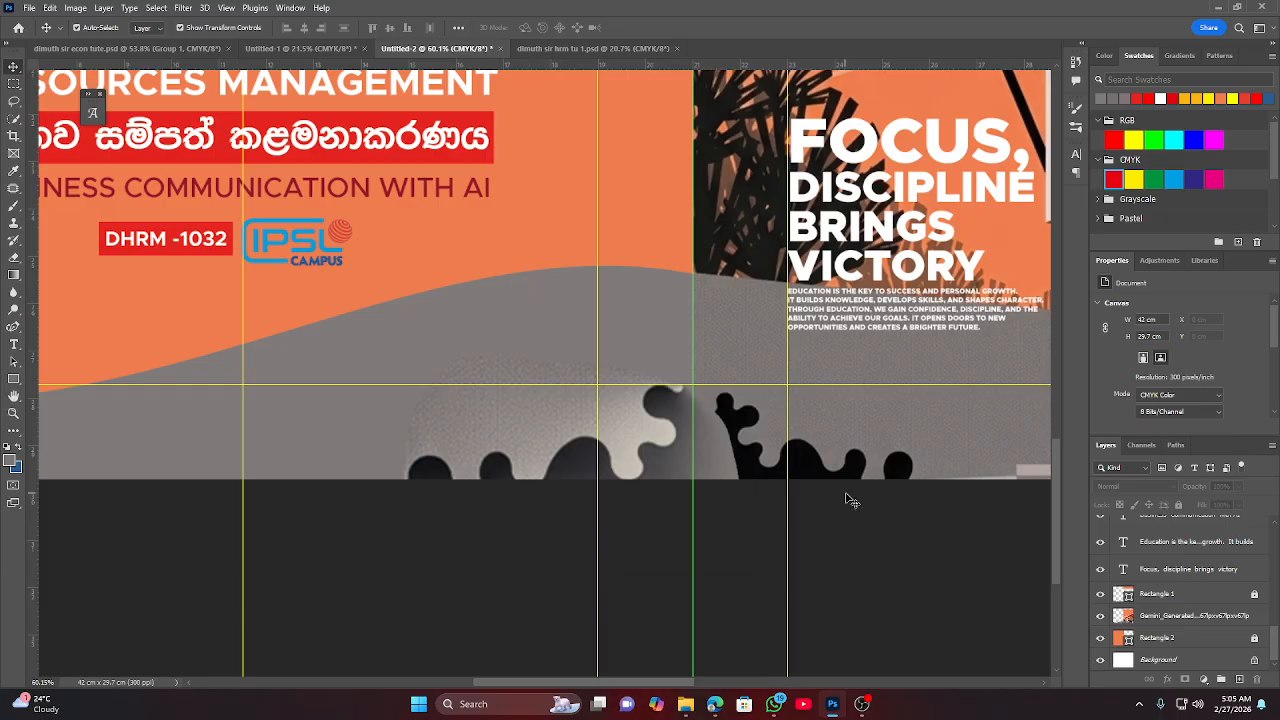
{"action": "left_click", "coordinate": [720, 450]}
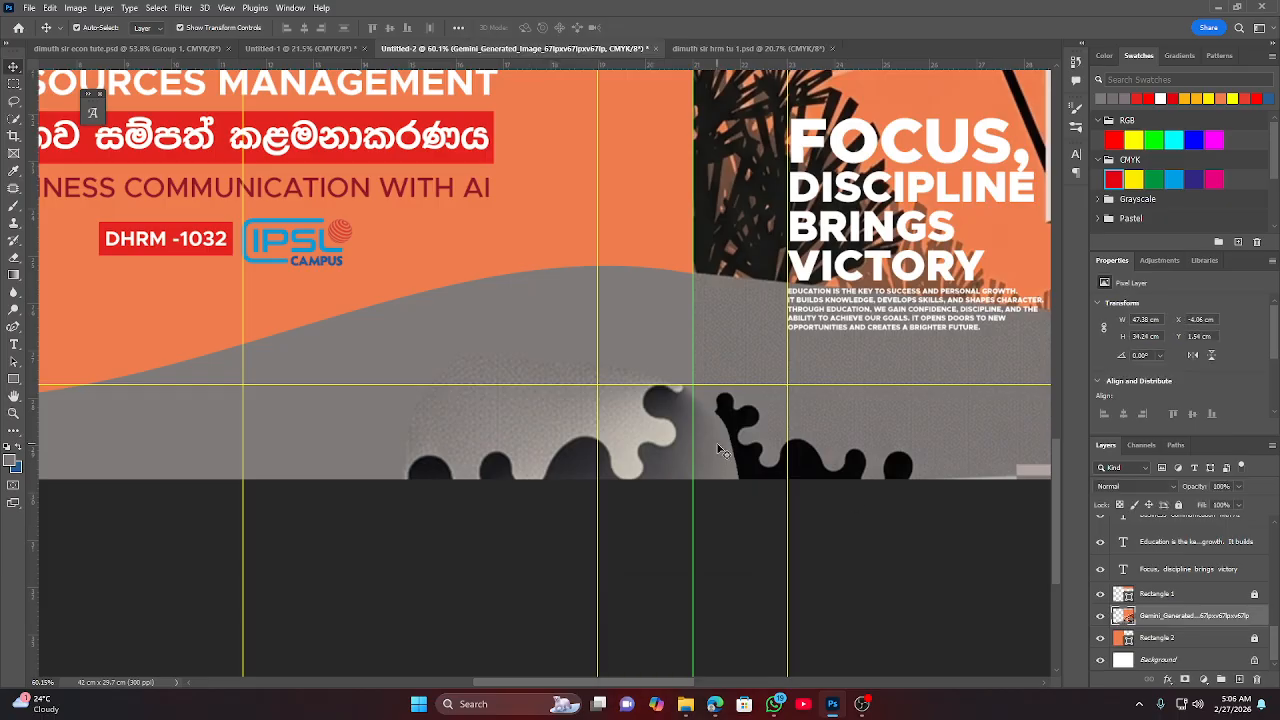
{"action": "scroll", "coordinate": [718, 448], "scroll_direction": "down", "scroll_amount": 2}
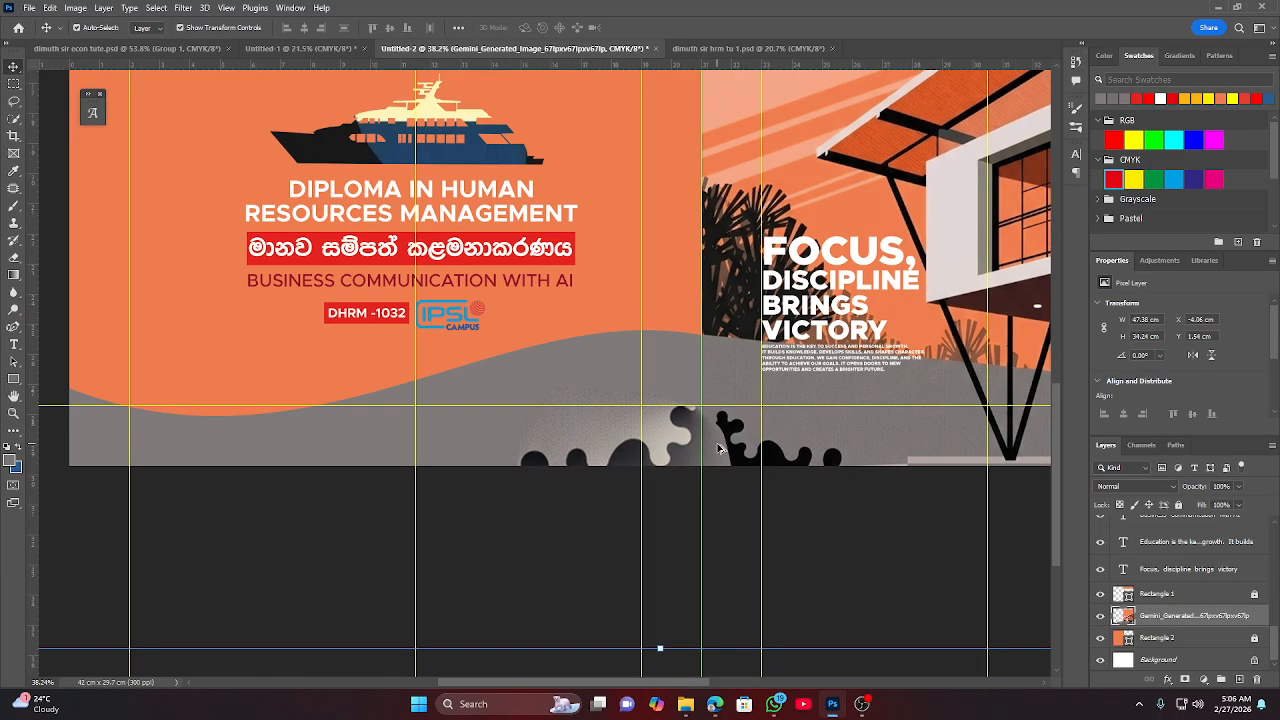
{"action": "scroll", "coordinate": [718, 448], "scroll_direction": "down", "scroll_amount": 4}
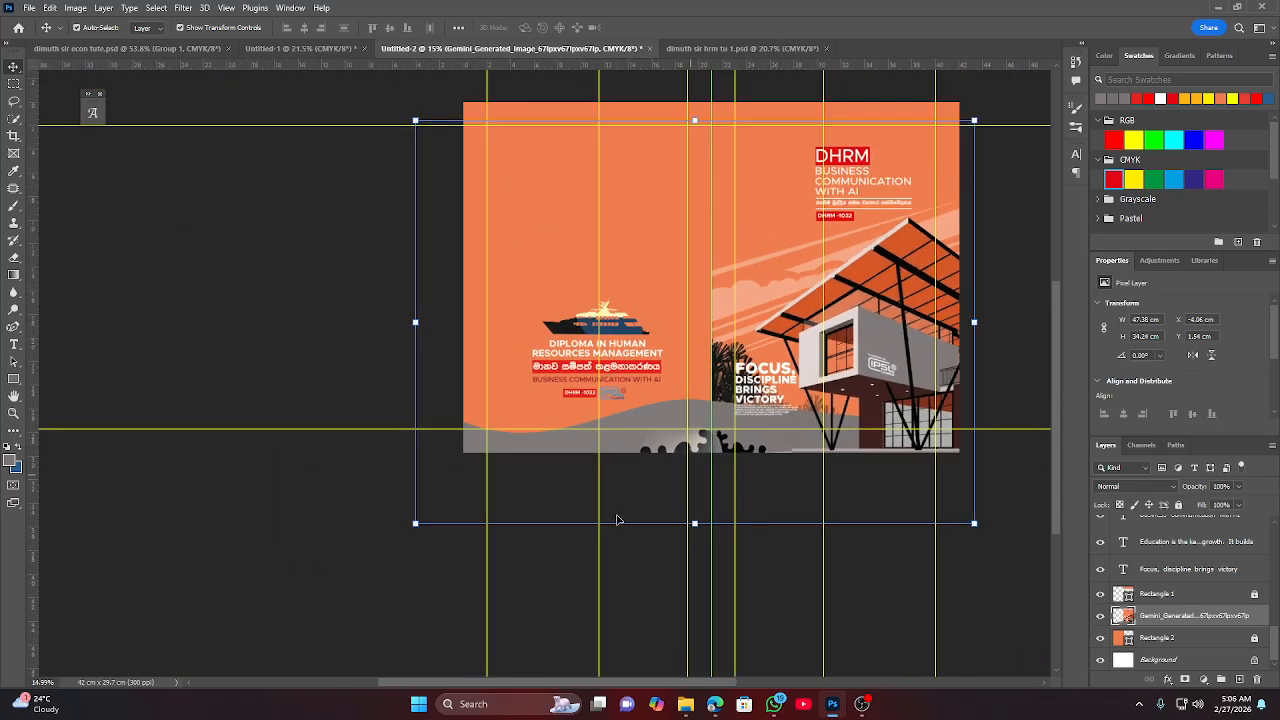
Undo the flipped and enlarged bush patch on the back cover and clear the remaining selection.
{"action": "left_click", "coordinate": [363, 538]}
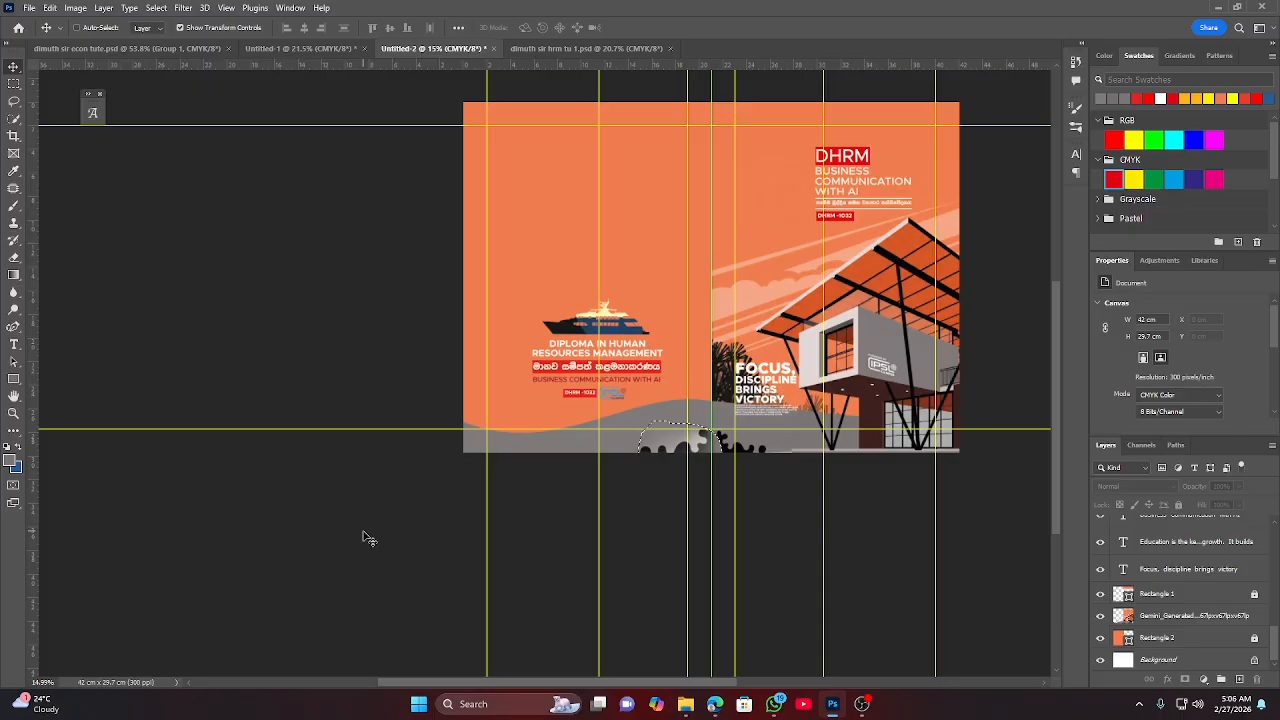
{"action": "key", "text": "ctrl+z"}
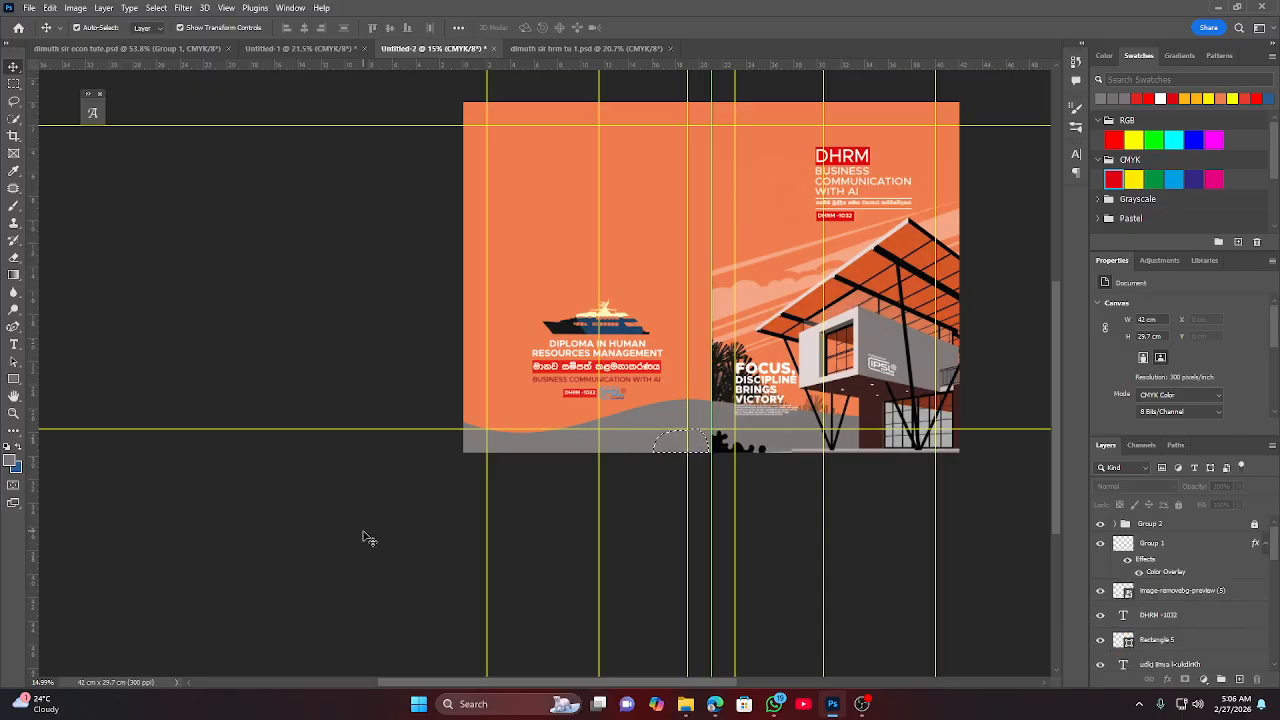
{"action": "left_click", "coordinate": [12, 86]}
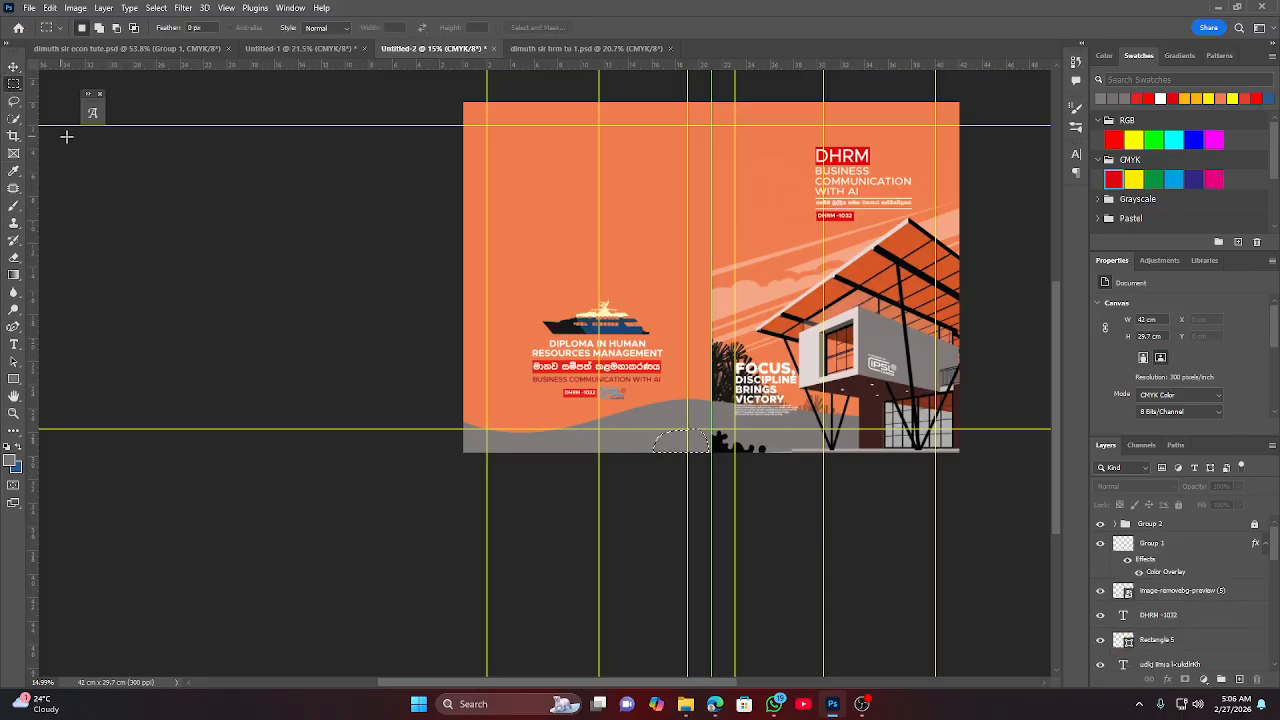
{"action": "left_click", "coordinate": [67, 137]}
{"action": "left_click", "coordinate": [13, 68]}
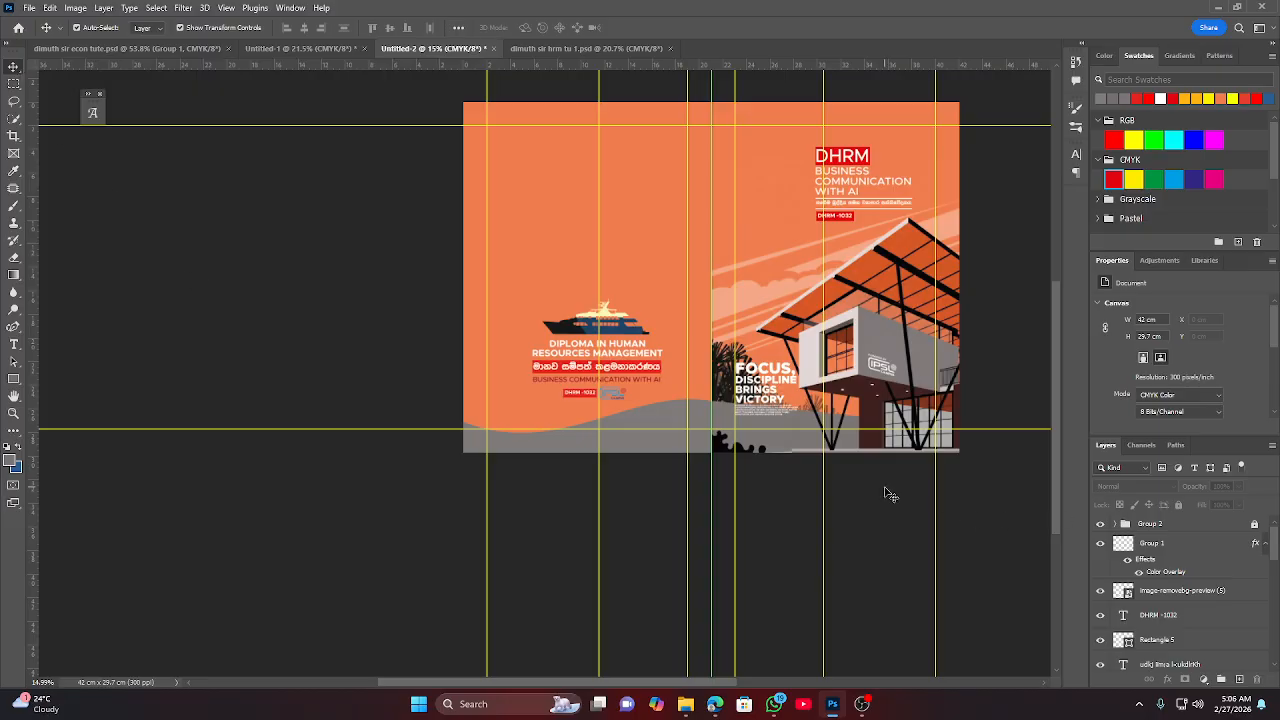
Choose the Freeform Pen tool for tracing the front cover's black bush beside the spine.
{"action": "scroll", "coordinate": [882, 486], "scroll_direction": "up", "scroll_amount": 5}
{"action": "scroll", "coordinate": [838, 486], "scroll_direction": "up", "scroll_amount": 15}
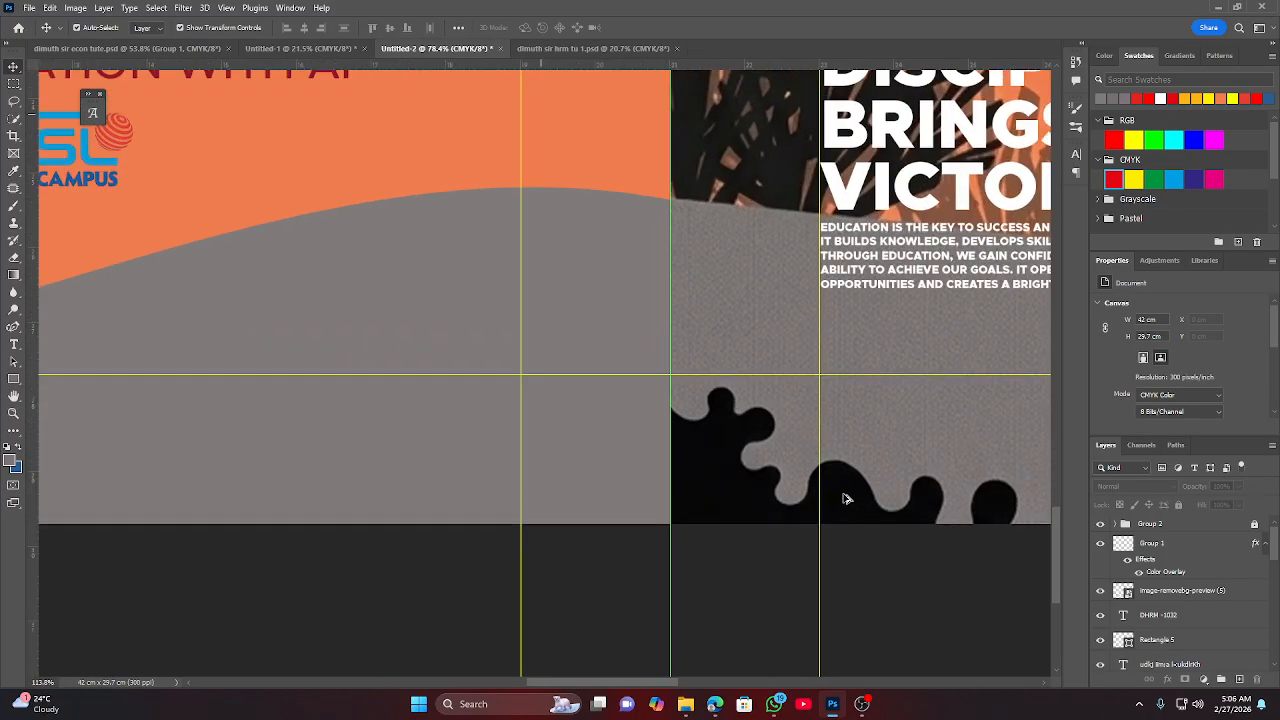
{"action": "scroll", "coordinate": [838, 500], "scroll_direction": "right", "scroll_amount": 4}
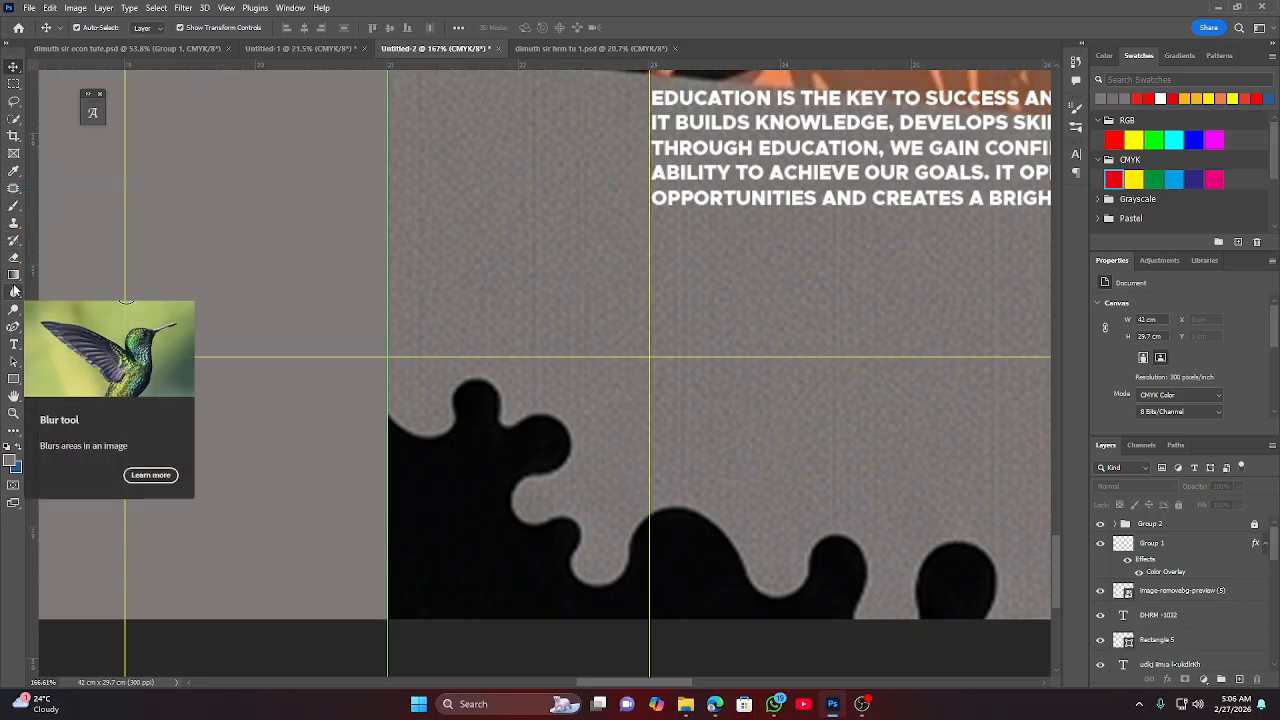
{"action": "left_click", "coordinate": [14, 241]}
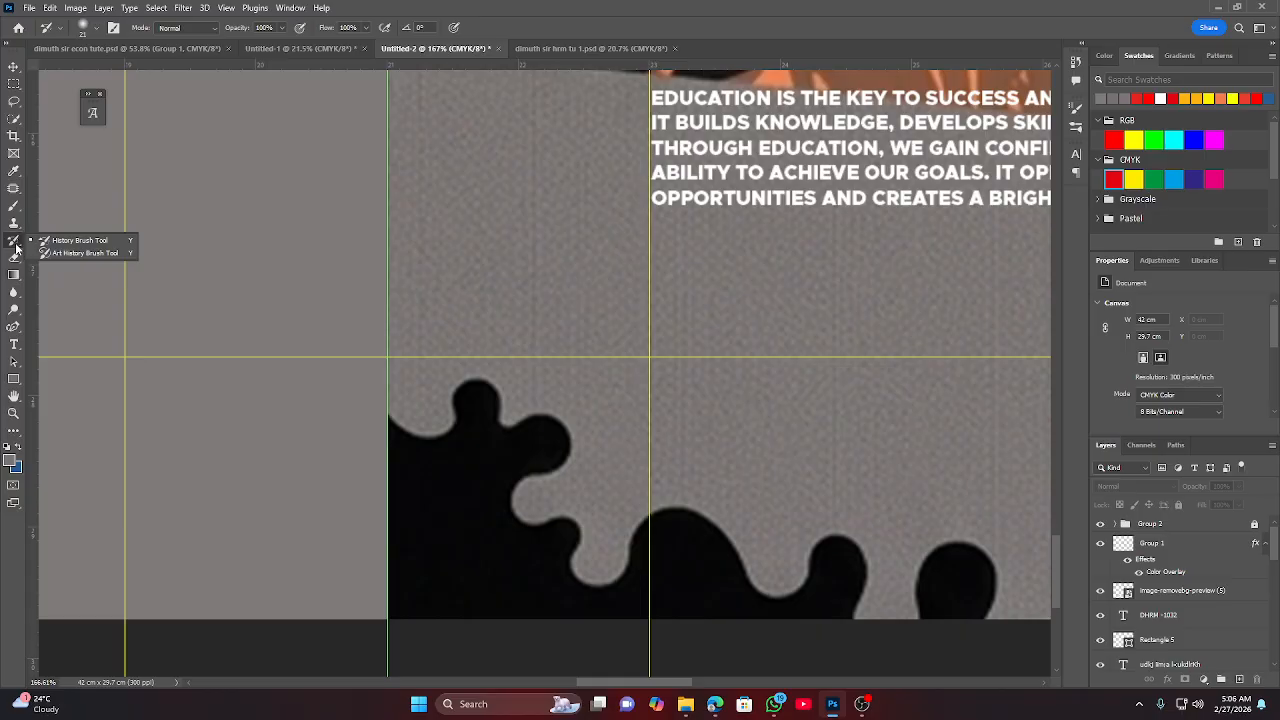
{"action": "left_click", "coordinate": [14, 222]}
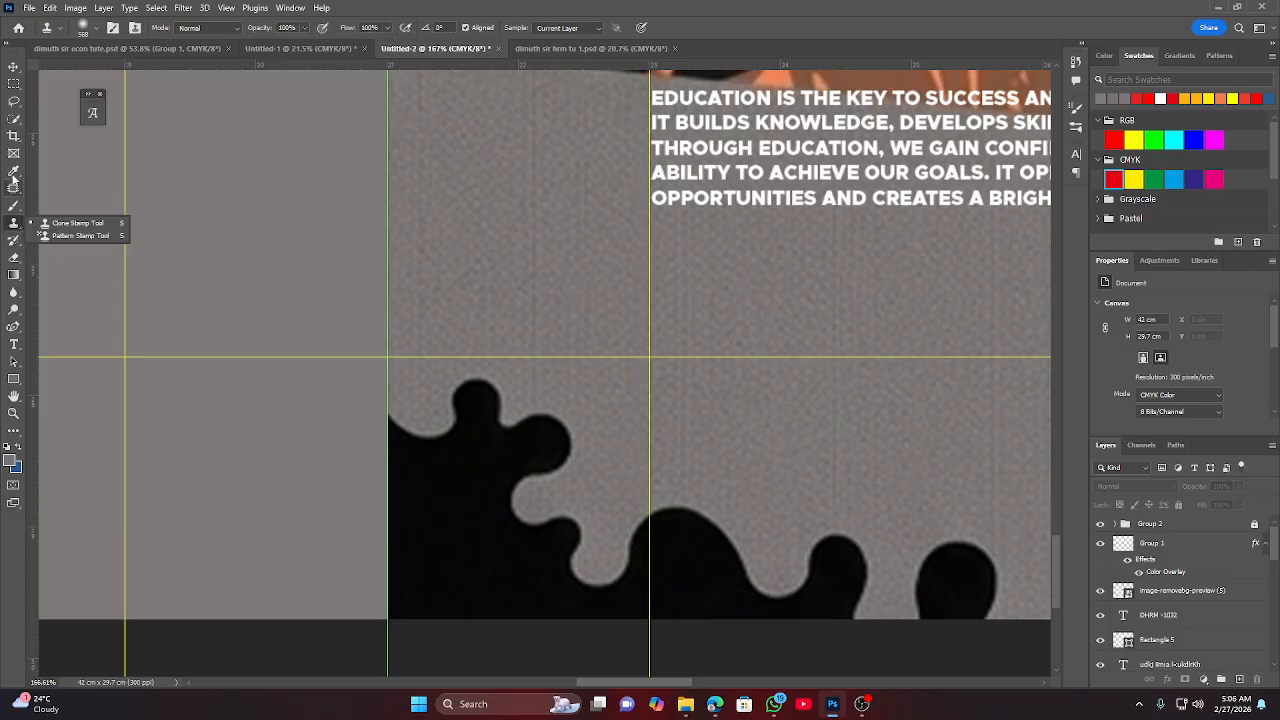
{"action": "left_click", "coordinate": [17, 122]}
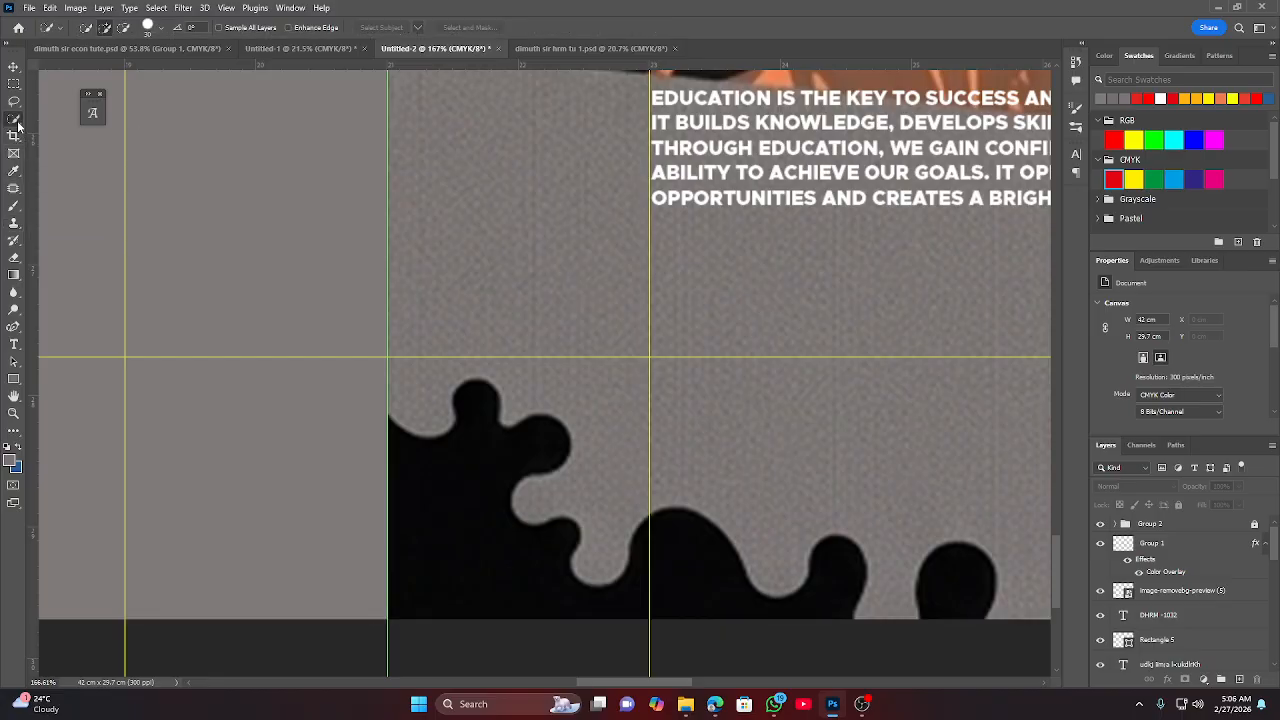
{"action": "left_click", "coordinate": [17, 121]}
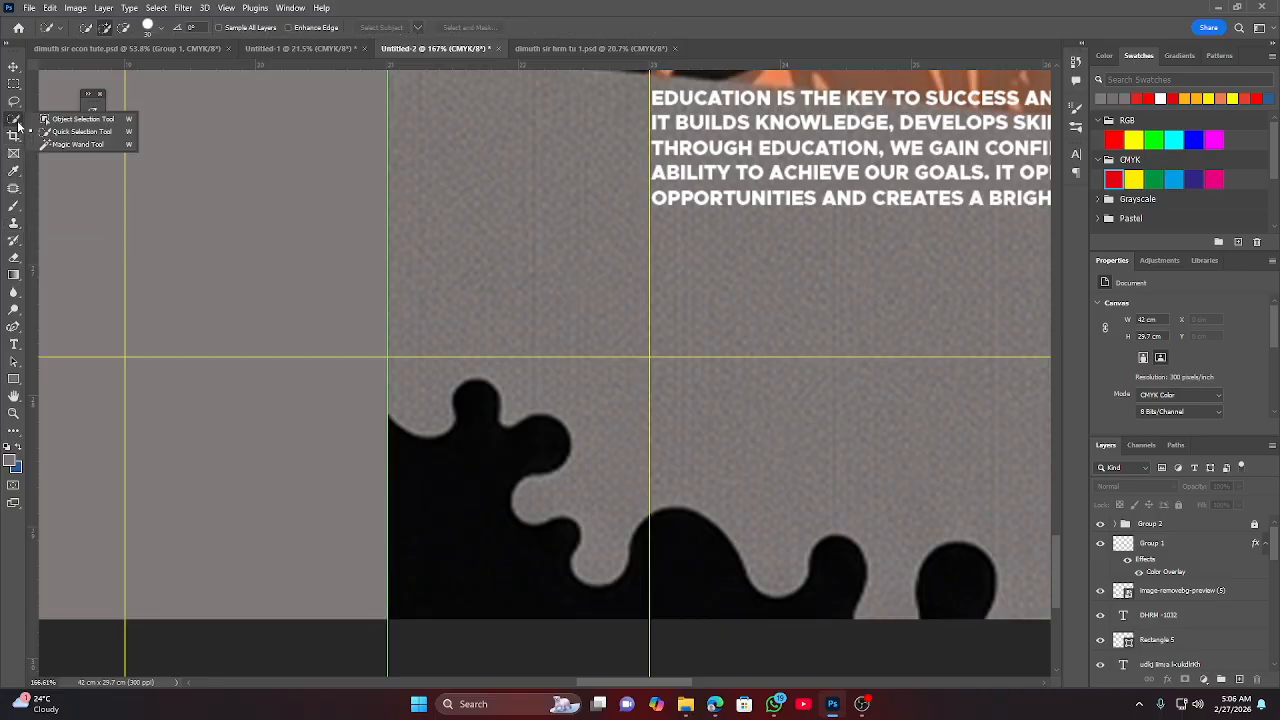
{"action": "left_click", "coordinate": [16, 332]}
{"action": "left_click", "coordinate": [17, 333]}
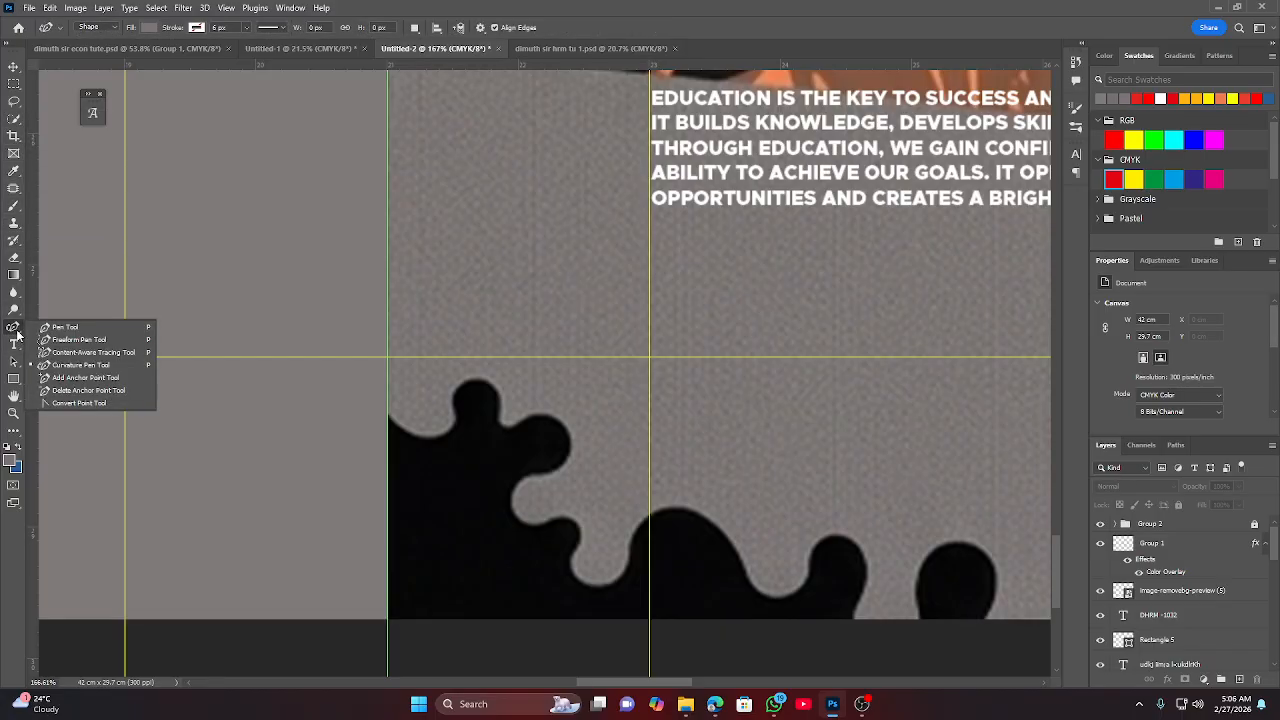
{"action": "left_click", "coordinate": [83, 345]}
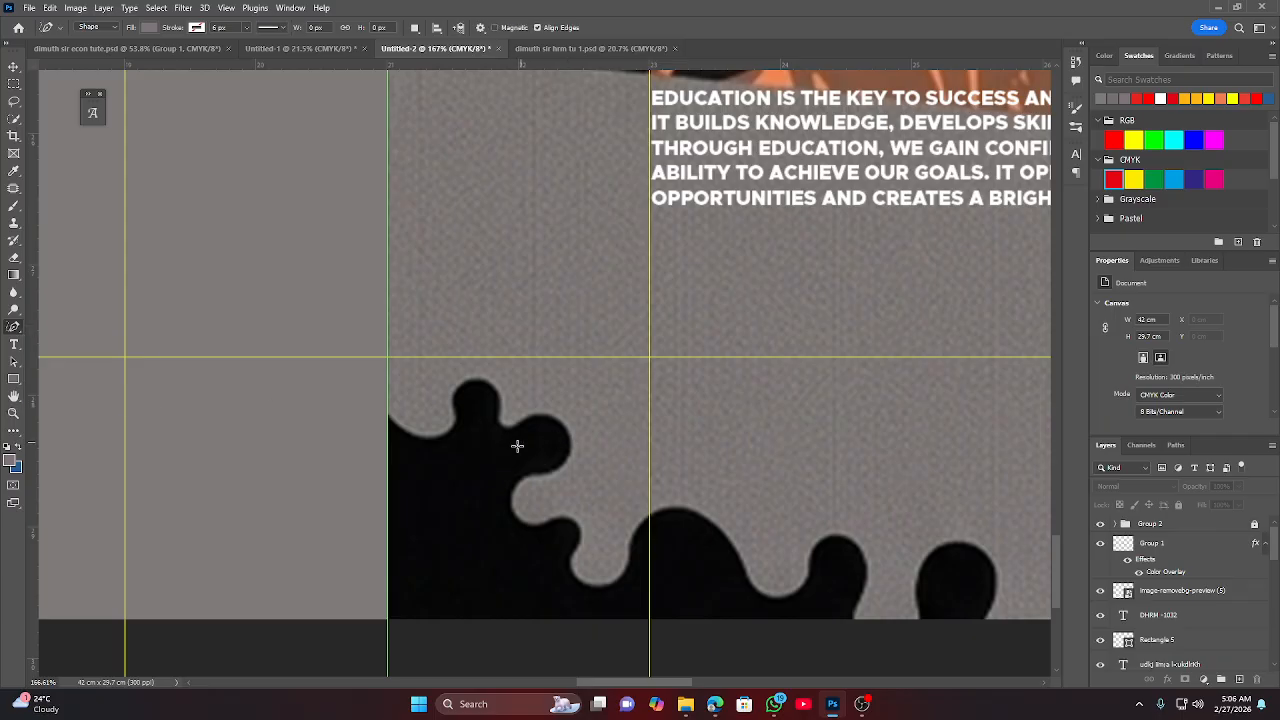
Try tracing the short curve of the bush's upper edge next to the spine, and delete that shape.
{"action": "scroll", "coordinate": [513, 448], "scroll_direction": "up", "scroll_amount": 3}
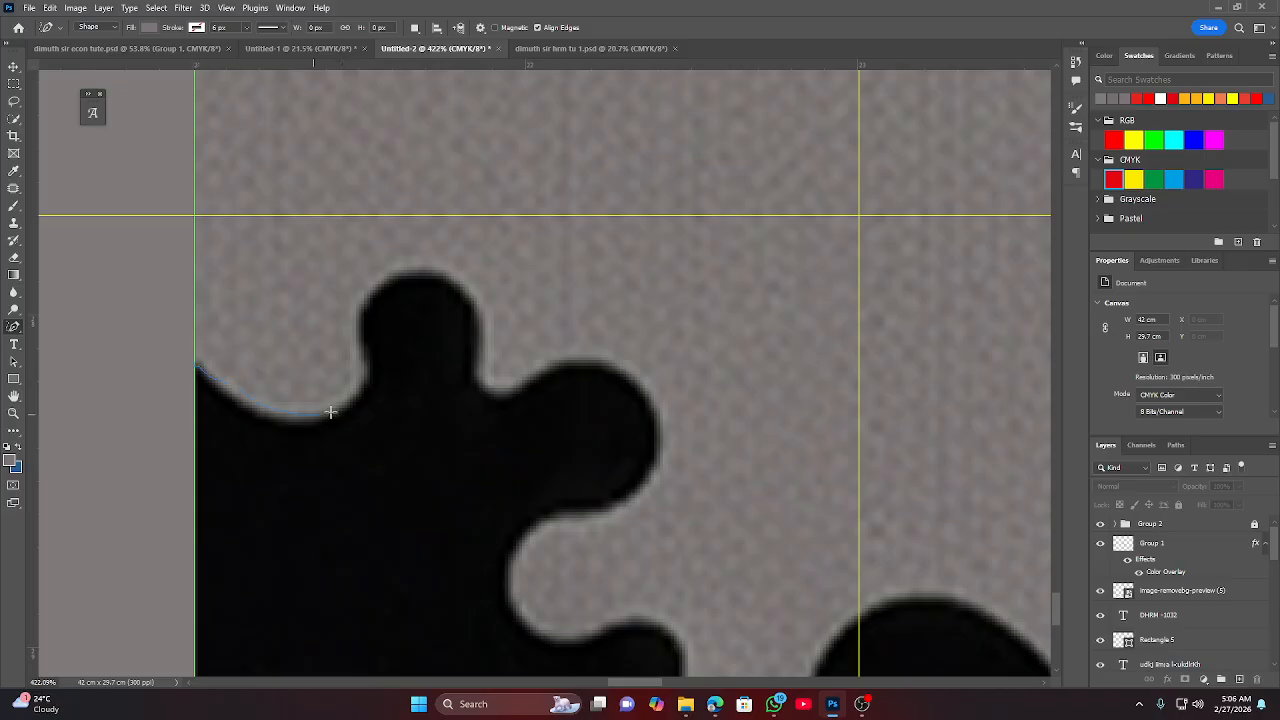
{"action": "left_click_drag", "start_coordinate": [331, 412], "coordinate": [358, 398]}
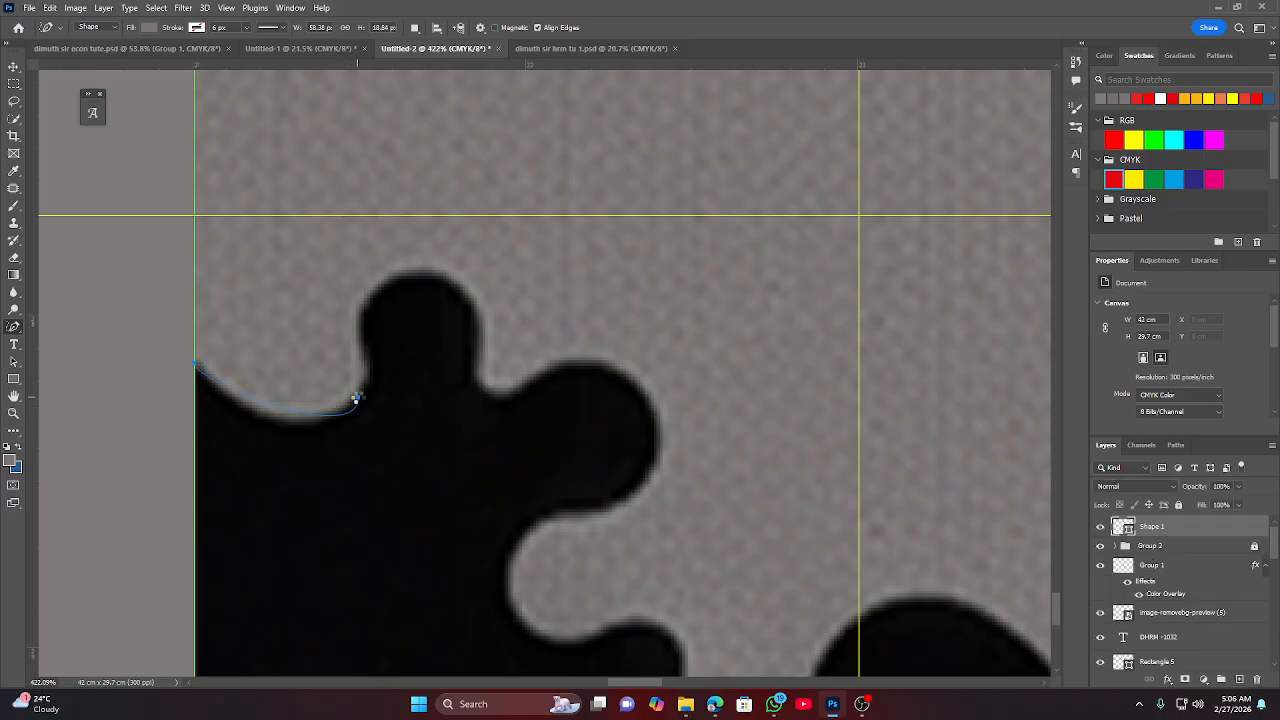
{"action": "left_click", "coordinate": [13, 66]}
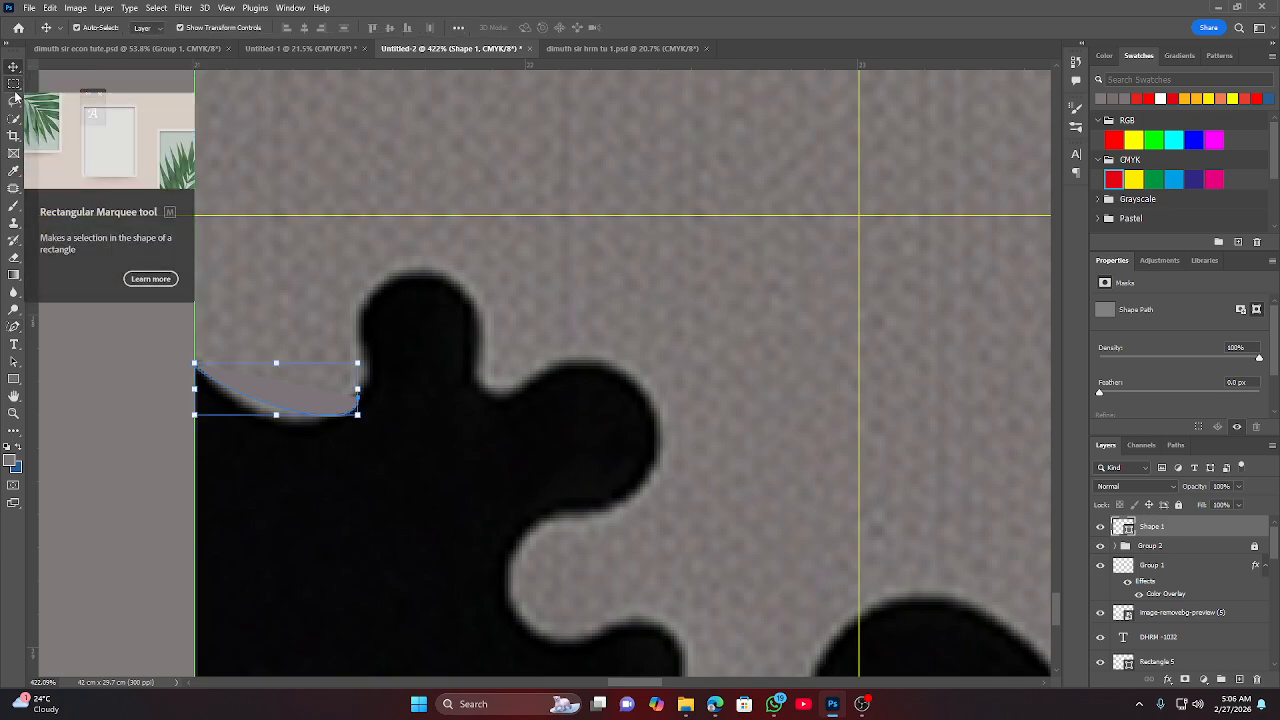
{"action": "key", "text": "Delete"}
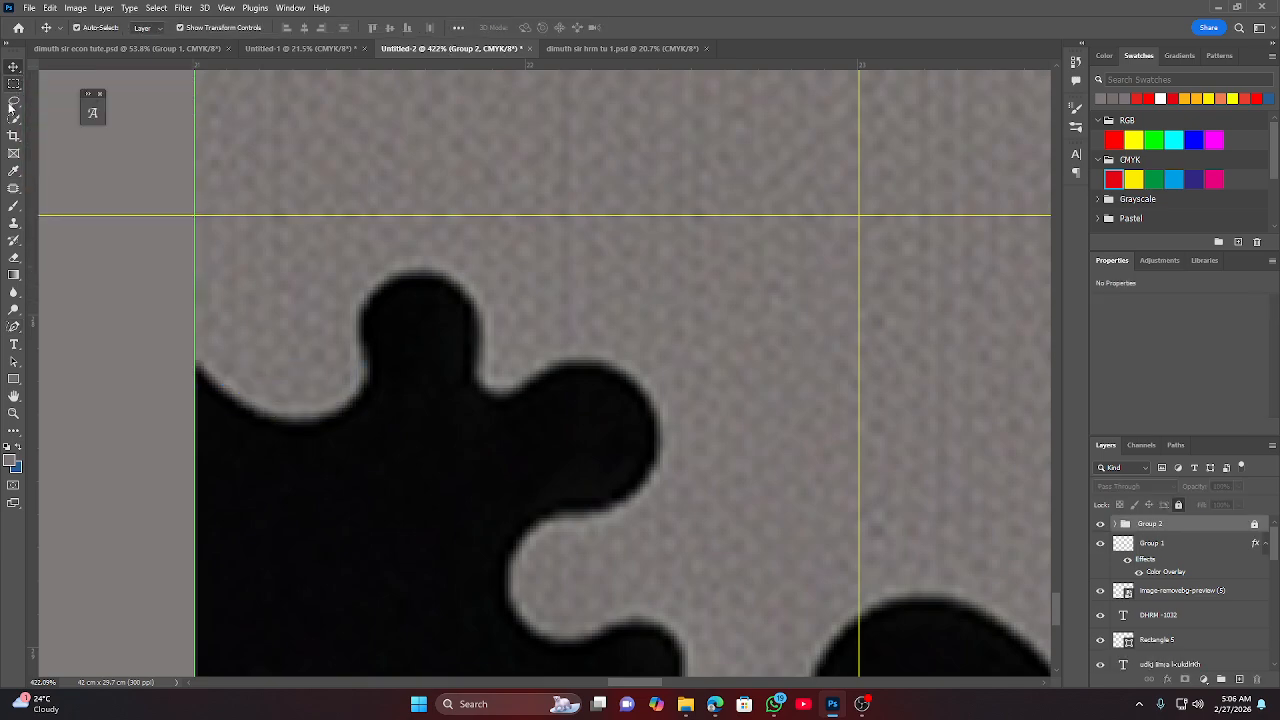
Try tracing the bush's lobed upper edge from the spine as one freeform shape, and delete it.
{"action": "left_click", "coordinate": [13, 326]}
{"action": "mouse_move", "coordinate": [196, 370]}
{"action": "left_mouse_down"}
{"action": "mouse_move", "coordinate": [298, 424]}
{"action": "mouse_move", "coordinate": [352, 409]}
{"action": "mouse_move", "coordinate": [366, 304]}
{"action": "mouse_move", "coordinate": [421, 272]}
{"action": "mouse_move", "coordinate": [475, 292]}
{"action": "mouse_move", "coordinate": [482, 389]}
{"action": "mouse_move", "coordinate": [503, 399]}
{"action": "mouse_move", "coordinate": [587, 372]}
{"action": "mouse_move", "coordinate": [620, 377]}
{"action": "mouse_move", "coordinate": [638, 390]}
{"action": "mouse_move", "coordinate": [651, 462]}
{"action": "mouse_move", "coordinate": [628, 496]}
{"action": "mouse_move", "coordinate": [535, 527]}
{"action": "mouse_move", "coordinate": [512, 582]}
{"action": "left_mouse_up"}
{"action": "mouse_move", "coordinate": [548, 634]}
{"action": "left_mouse_down"}
{"action": "mouse_move", "coordinate": [661, 642]}
{"action": "mouse_move", "coordinate": [685, 667]}
{"action": "left_mouse_up"}
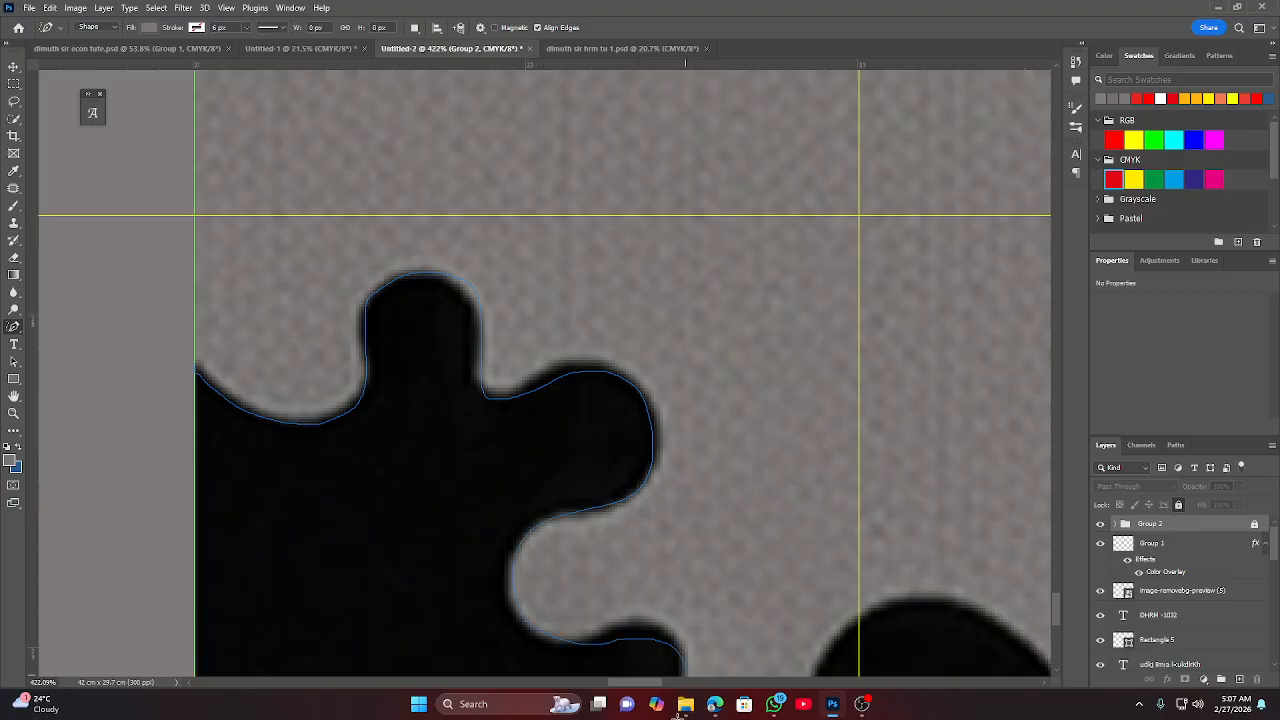
{"action": "mouse_move", "coordinate": [811, 690]}
{"action": "left_mouse_down"}
{"action": "mouse_move", "coordinate": [908, 599]}
{"action": "mouse_move", "coordinate": [961, 603]}
{"action": "mouse_move", "coordinate": [1048, 664]}
{"action": "left_mouse_up"}
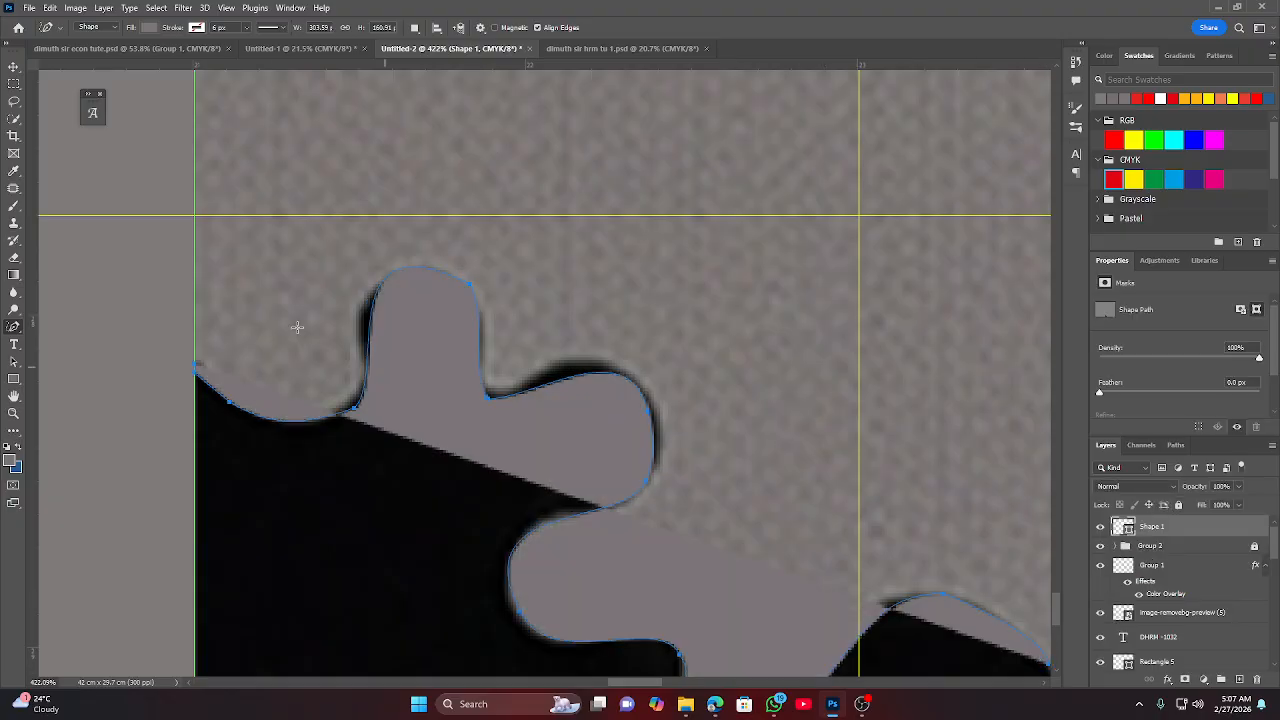
{"action": "left_click", "coordinate": [14, 67]}
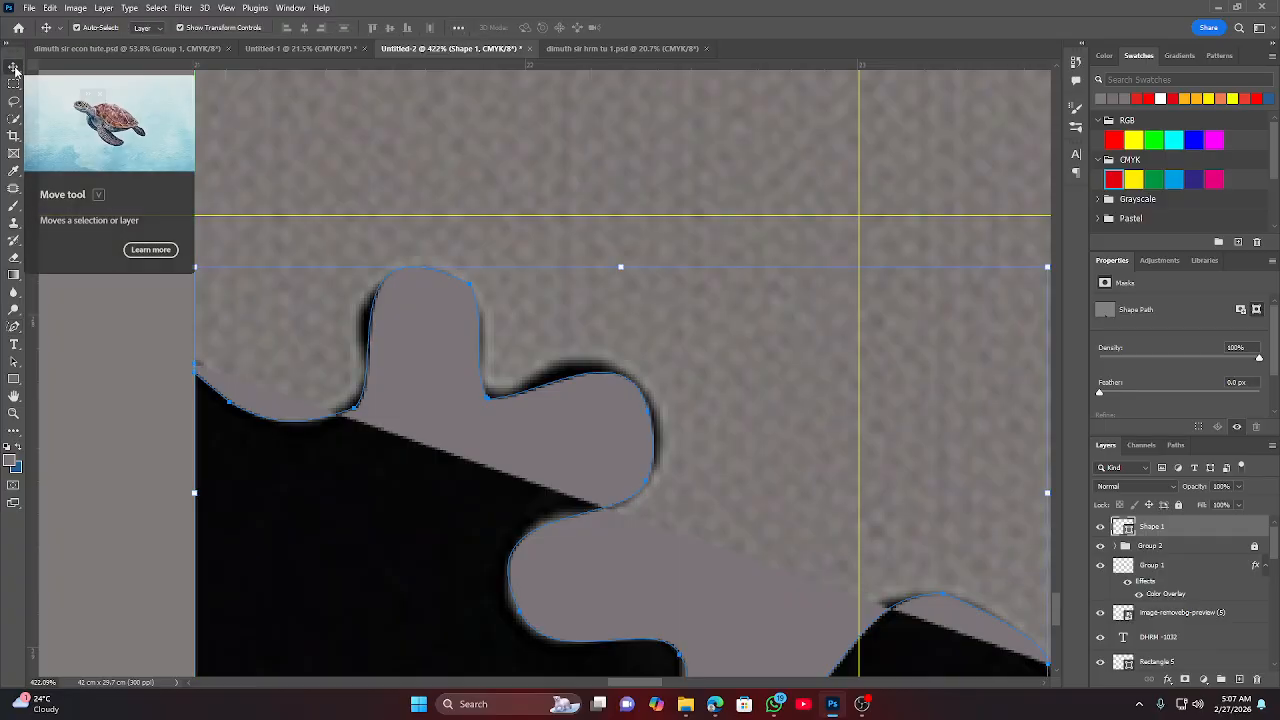
{"action": "key", "text": "Delete"}
Trace just inside the large black bush from the spine along its lobes and base as a closed freeform shape, about 425 × 206 px.
{"action": "scroll", "coordinate": [497, 400], "scroll_direction": "down", "scroll_amount": 5}
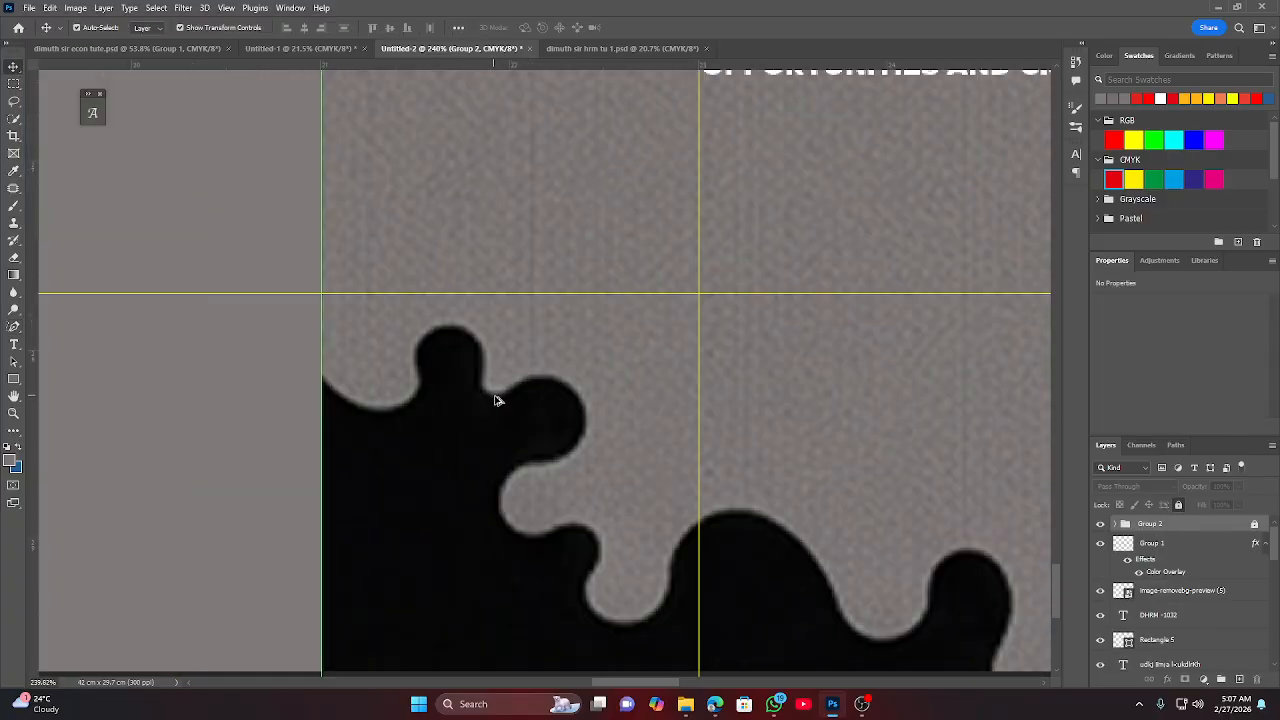
{"action": "scroll", "coordinate": [767, 393], "scroll_direction": "up", "scroll_amount": 2}
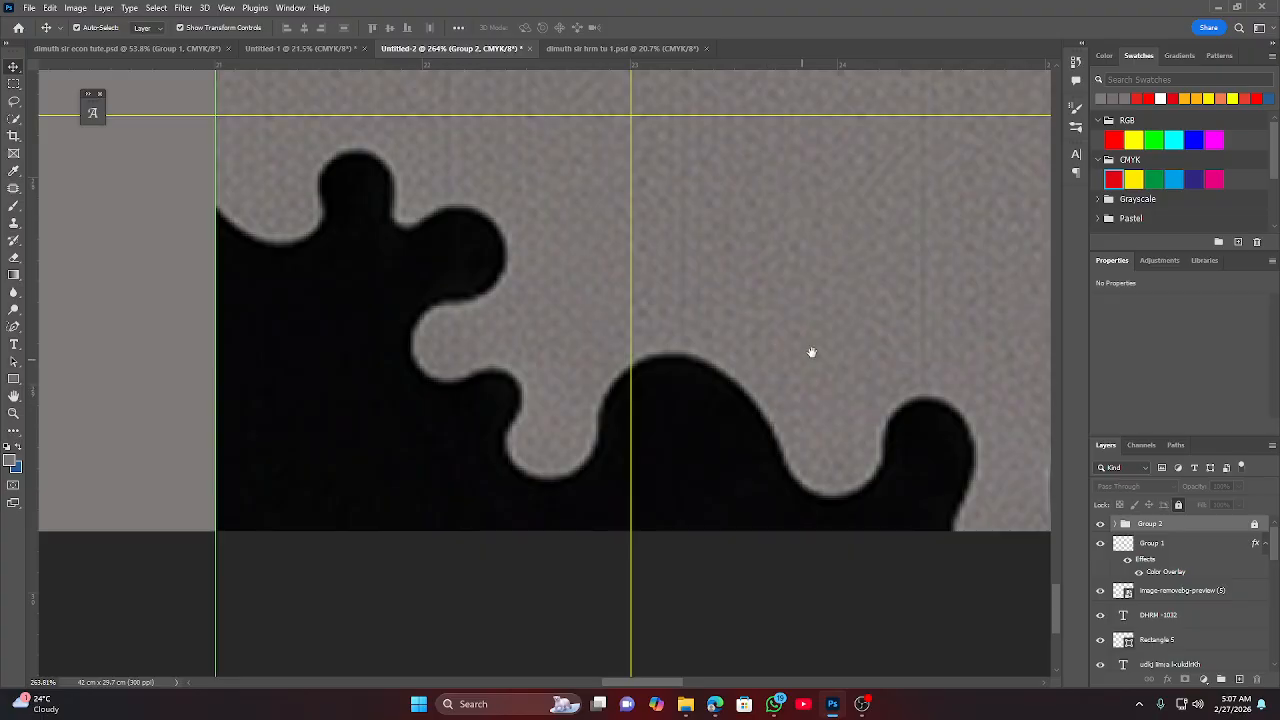
{"action": "left_click_drag", "start_coordinate": [830, 336], "coordinate": [775, 336]}
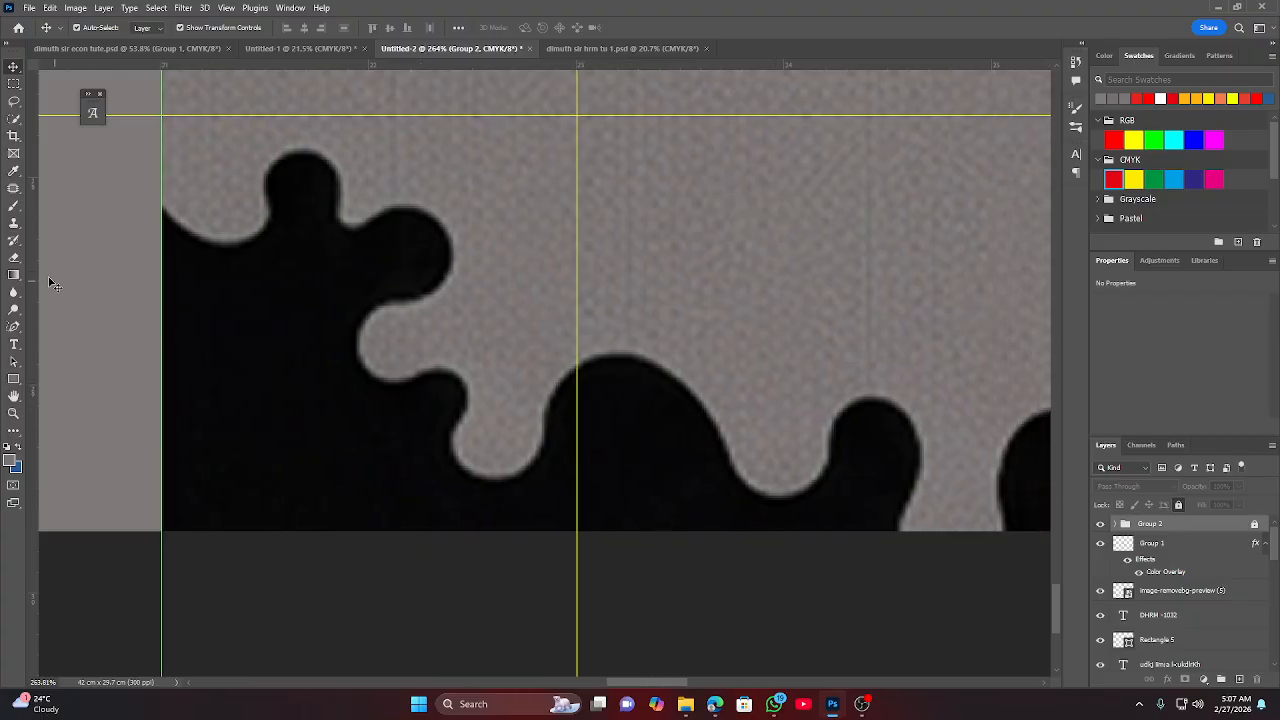
{"action": "left_click", "coordinate": [14, 326]}
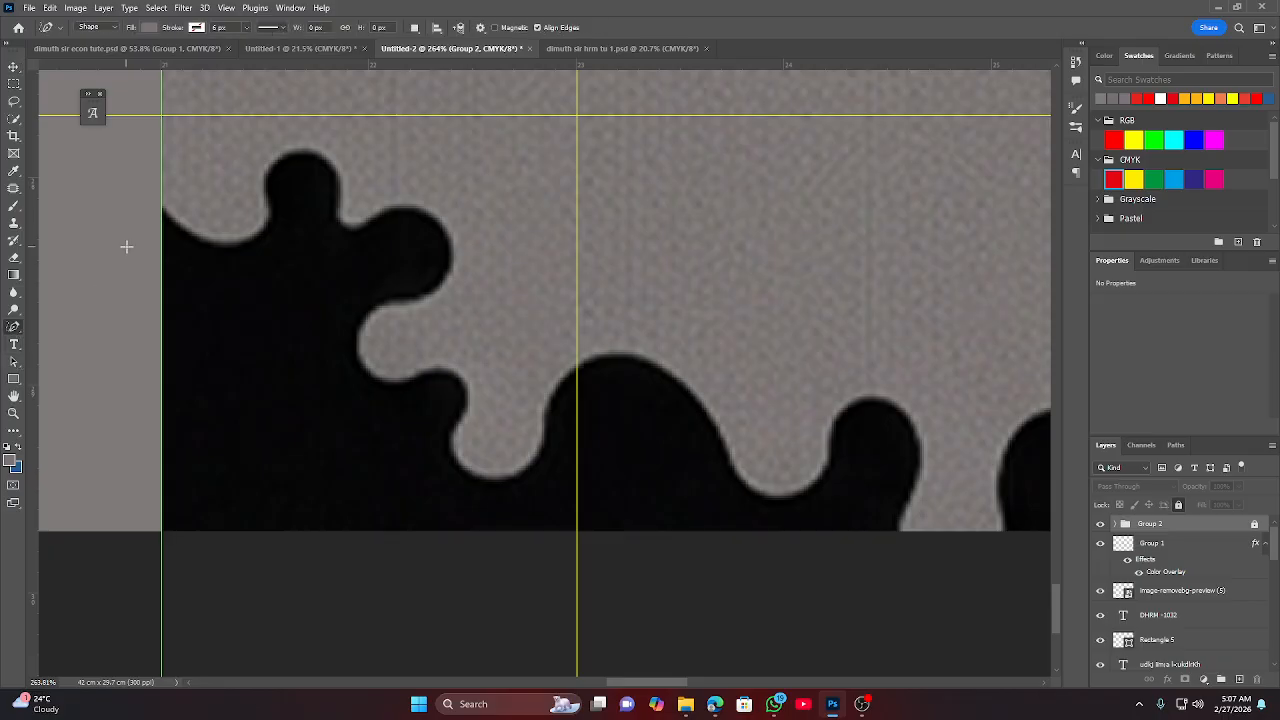
{"action": "left_click", "coordinate": [162, 215]}
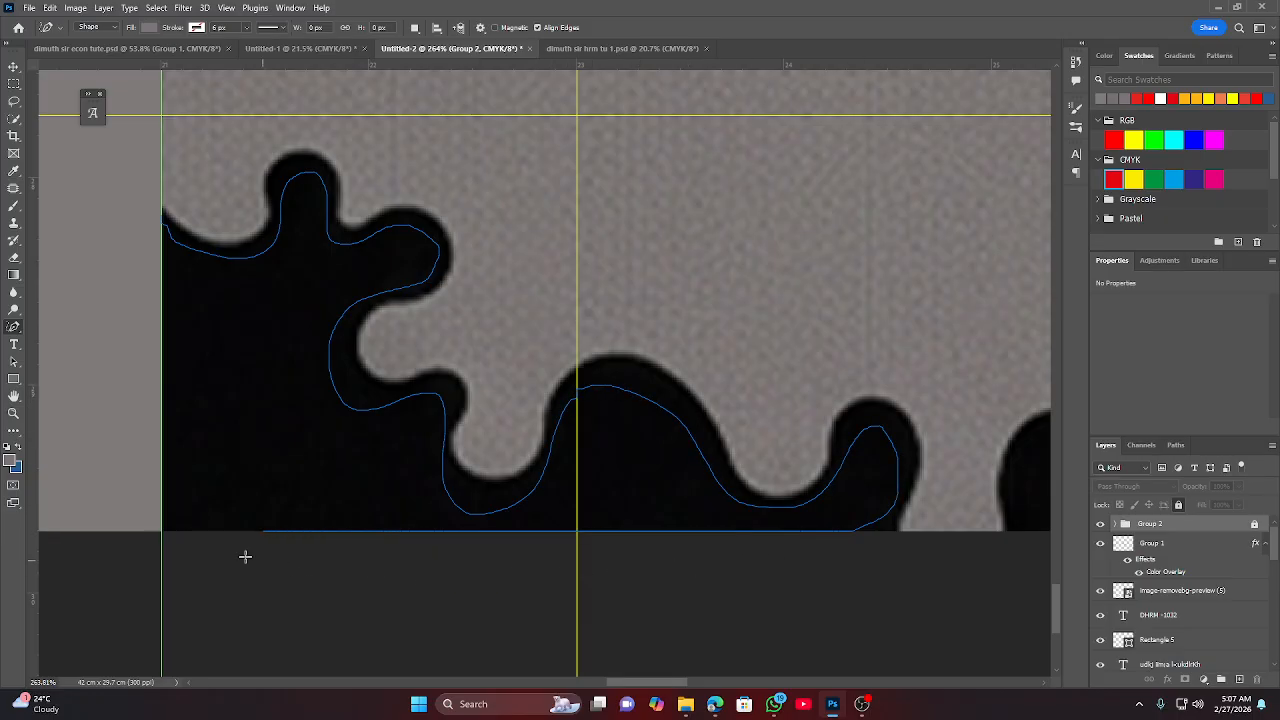
{"action": "left_click", "coordinate": [162, 222]}
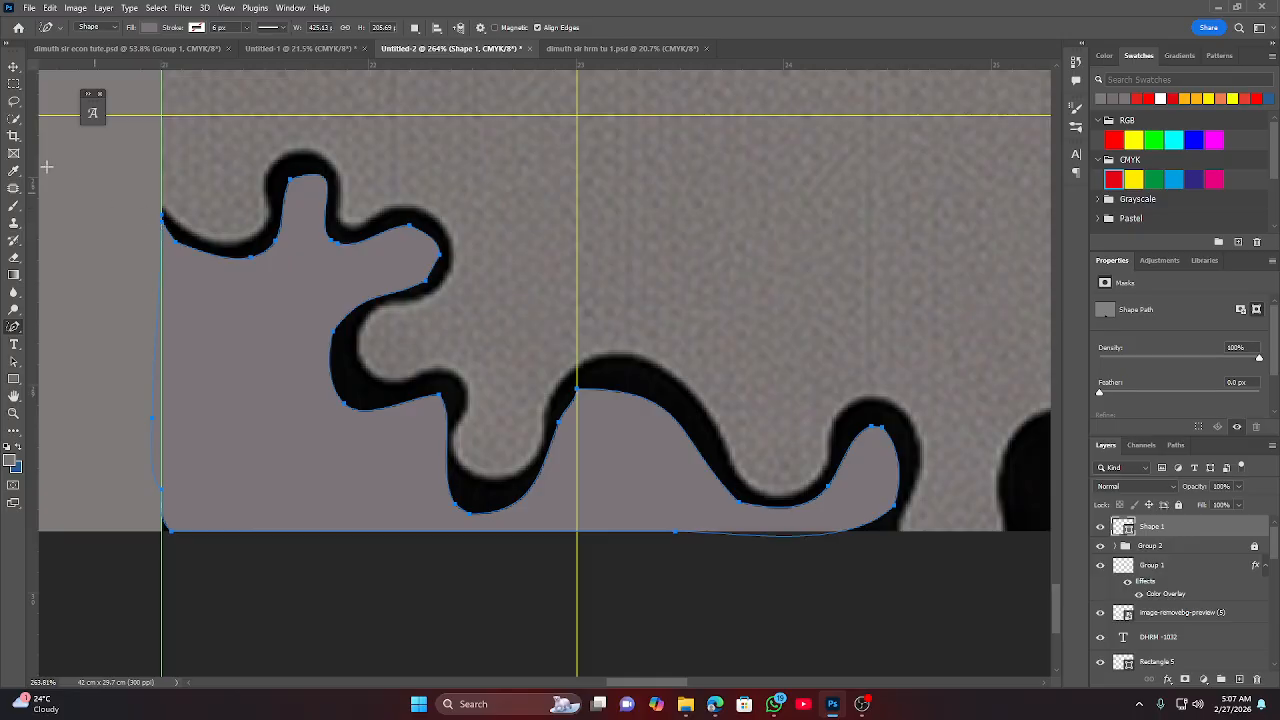
Set the traced shape's fill to the near-black #060706 sampled from the bush.
{"action": "left_click", "coordinate": [148, 27]}
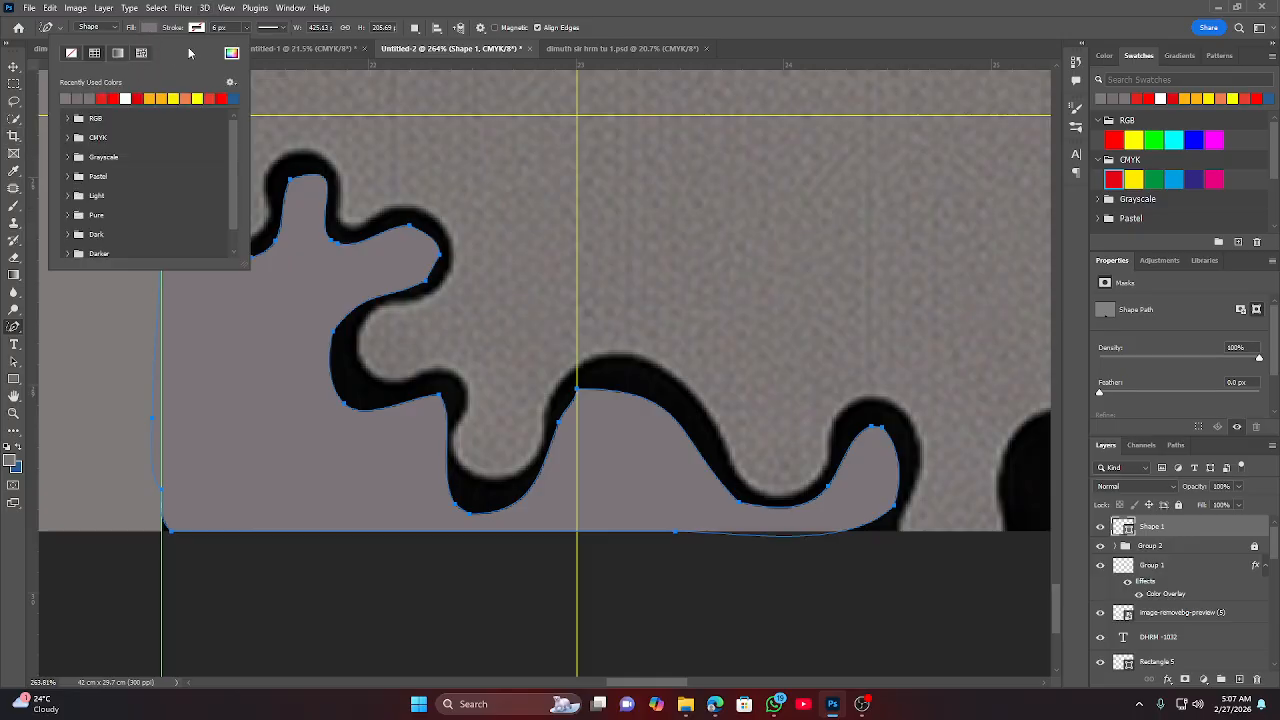
{"action": "left_click", "coordinate": [231, 53]}
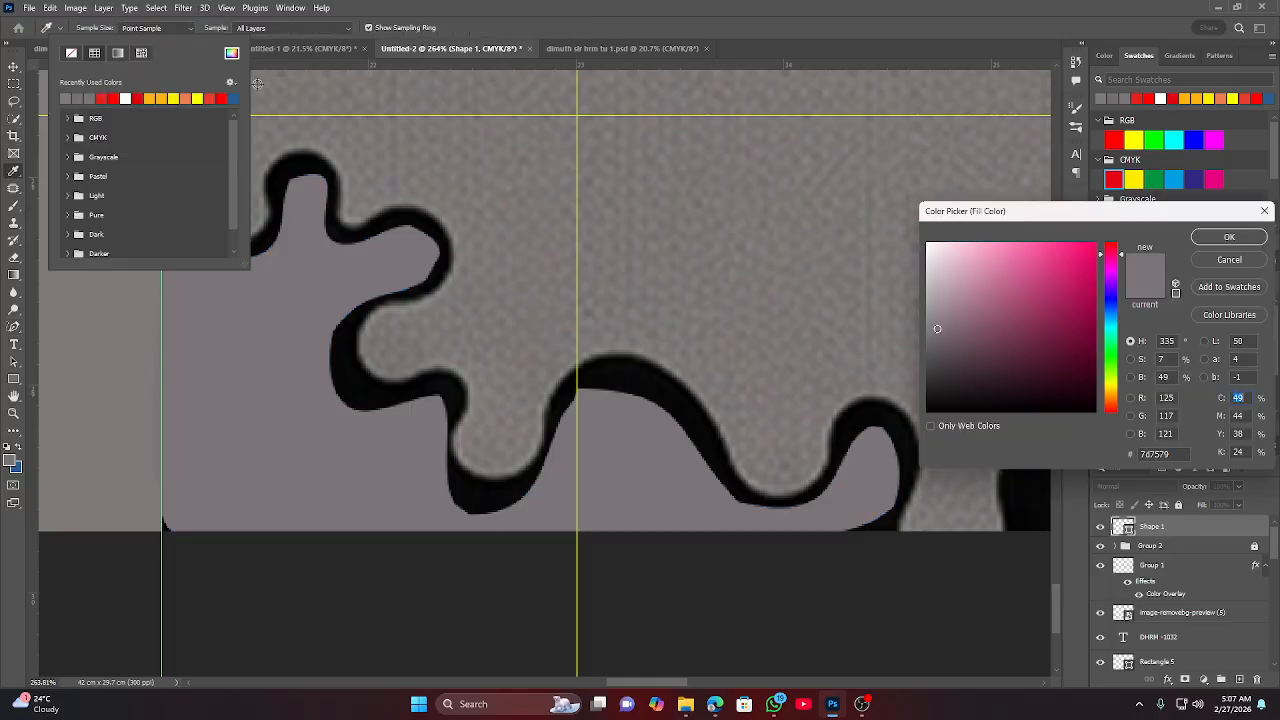
{"action": "left_click", "coordinate": [411, 217]}
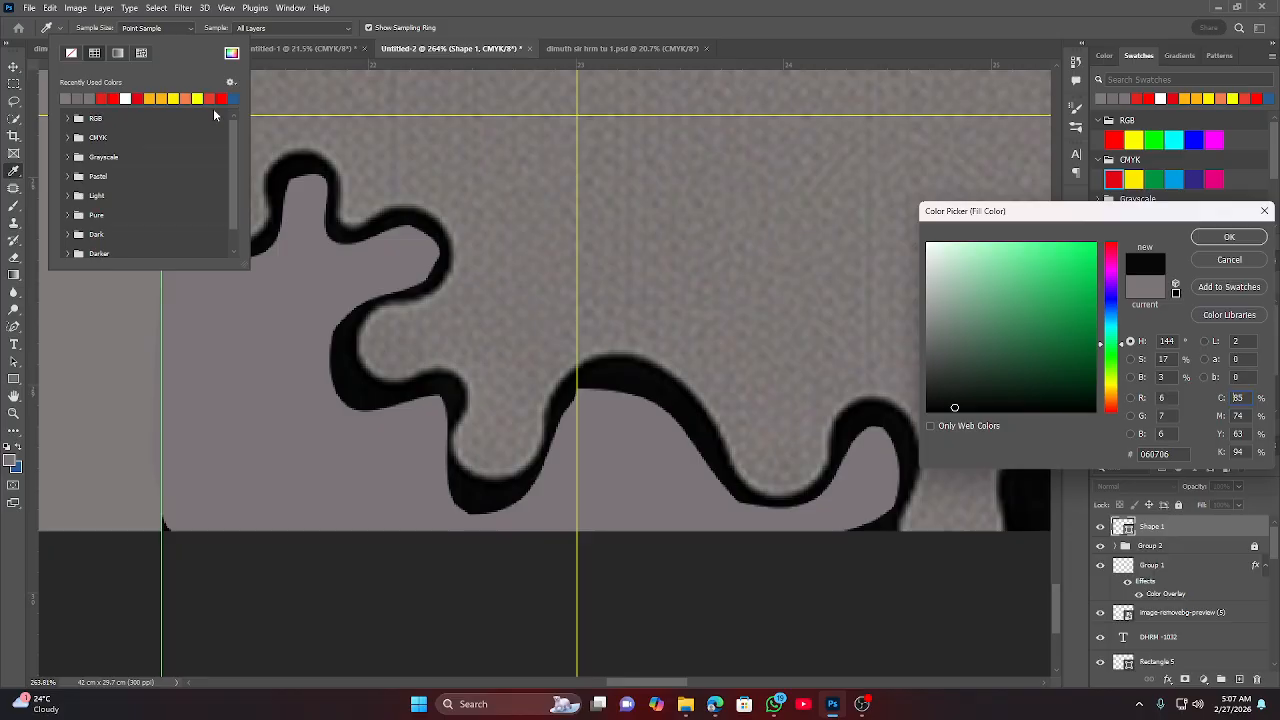
{"action": "left_click", "coordinate": [1211, 241]}
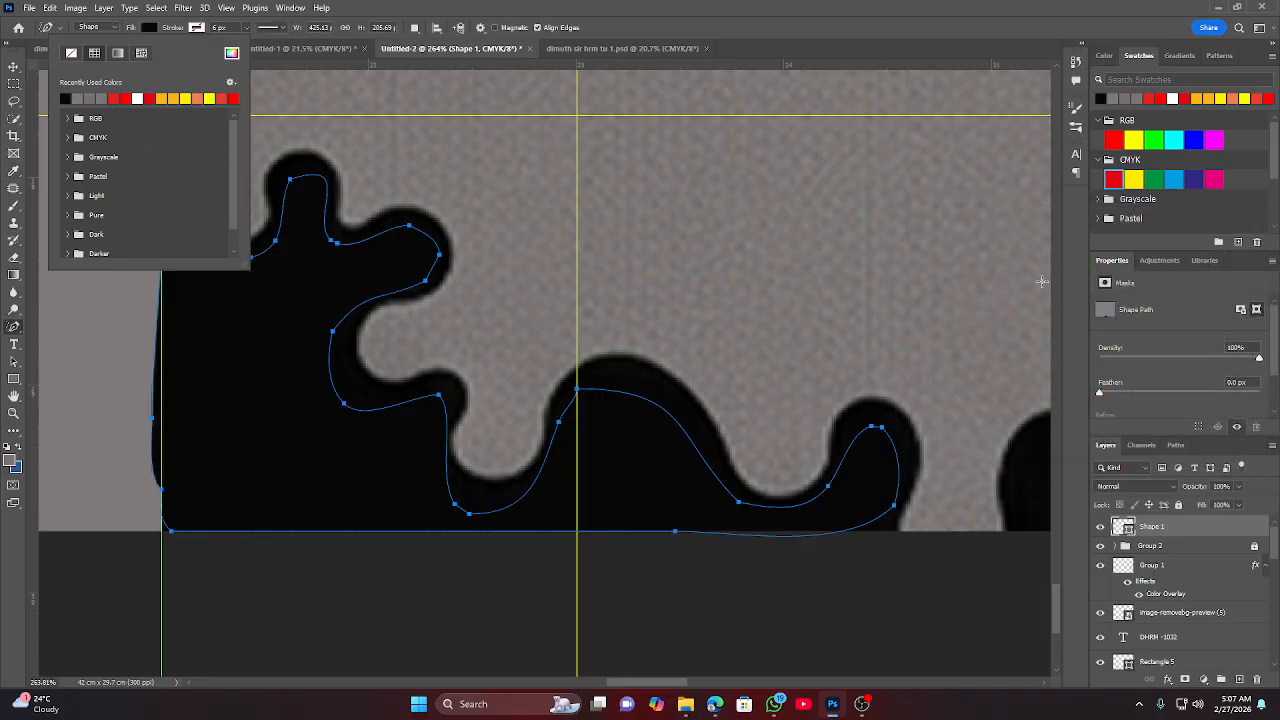
Flip the traced black bush shape horizontally.
{"action": "left_click", "coordinate": [13, 66]}
{"action": "left_click", "coordinate": [452, 608]}
{"action": "scroll", "coordinate": [452, 608], "scroll_direction": "down", "scroll_amount": 4}
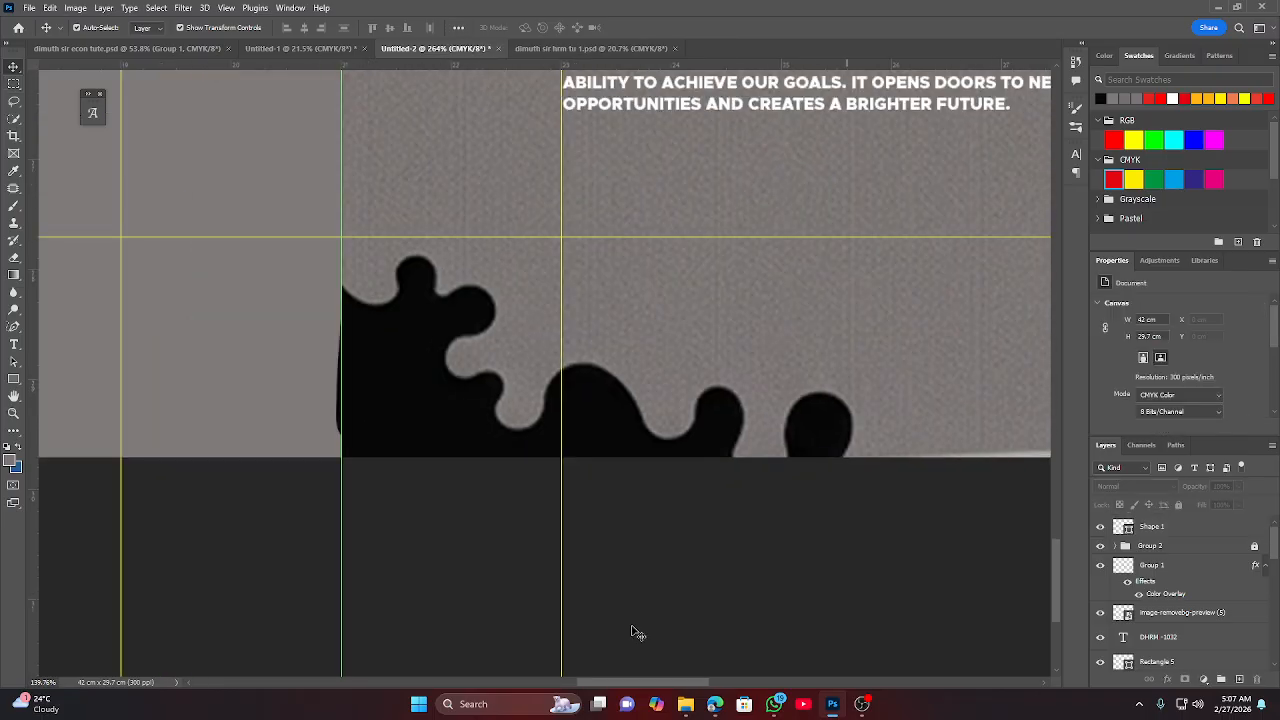
{"action": "left_click", "coordinate": [420, 398]}
{"action": "key", "text": "ctrl+t"}
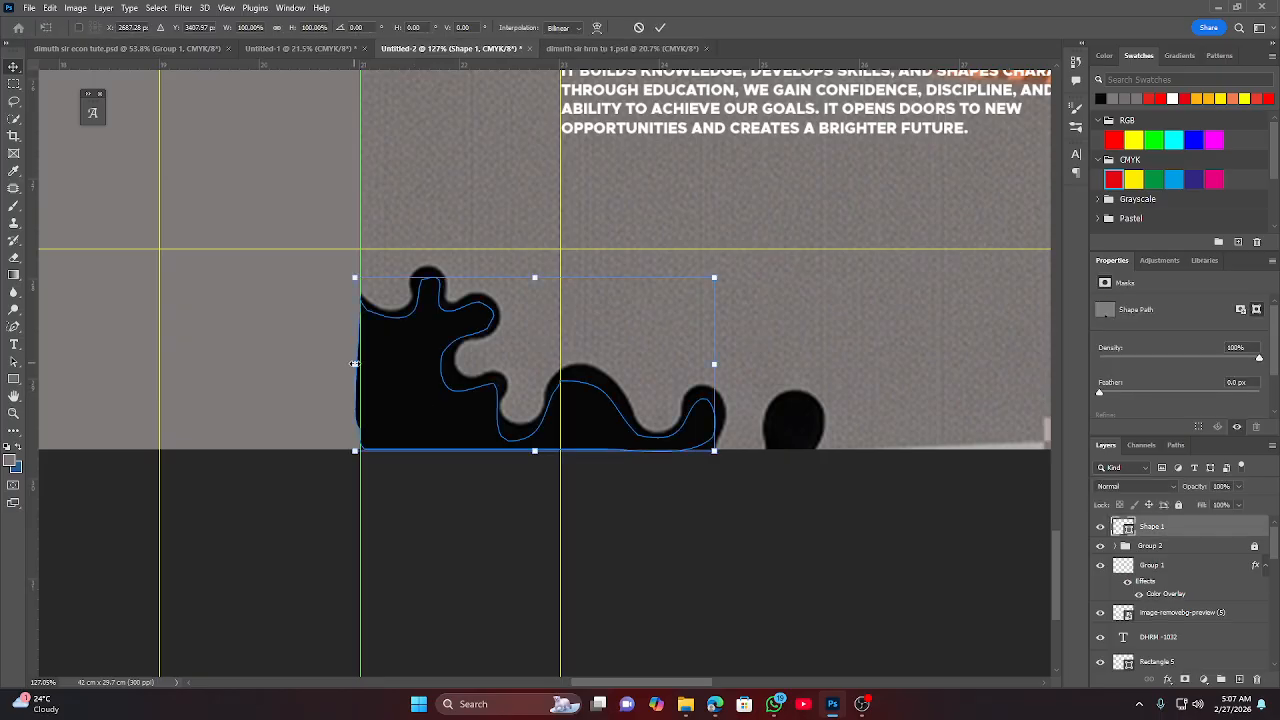
{"action": "scroll", "coordinate": [346, 365], "scroll_direction": "up", "scroll_amount": 2}
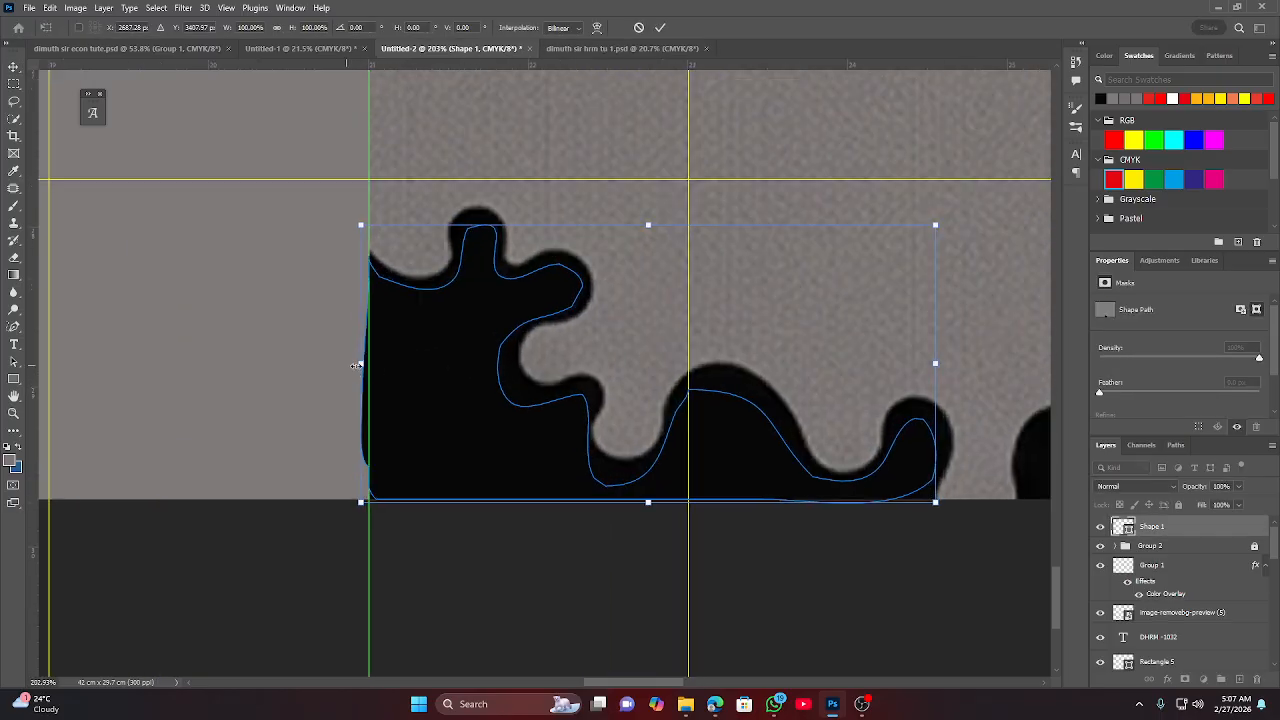
{"action": "right_click", "coordinate": [421, 383]}
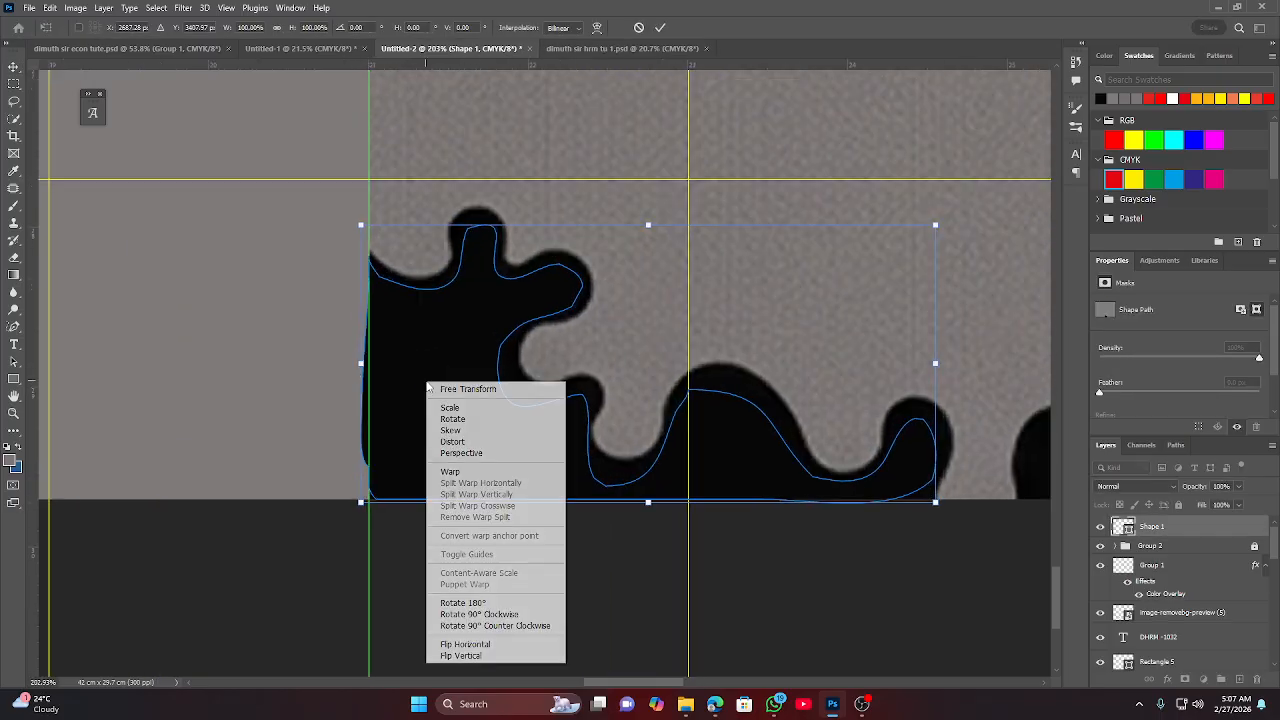
{"action": "left_click", "coordinate": [478, 650]}
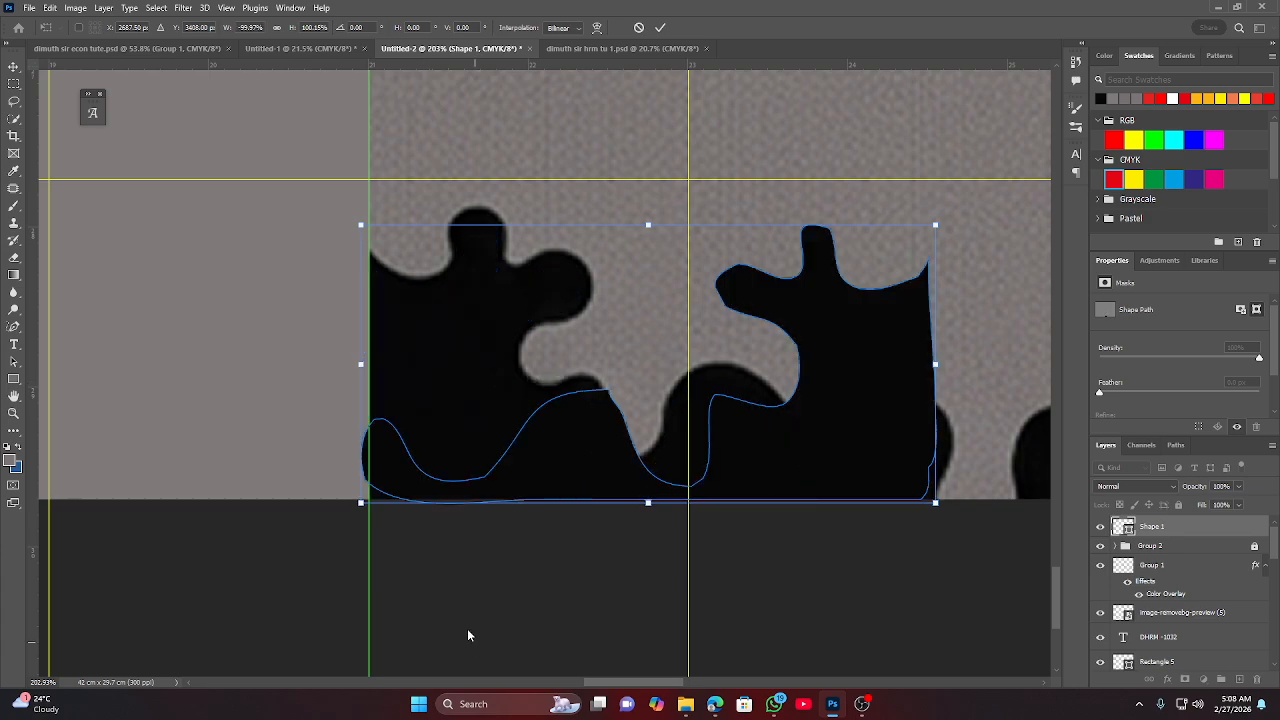
{"action": "left_click", "coordinate": [660, 28]}
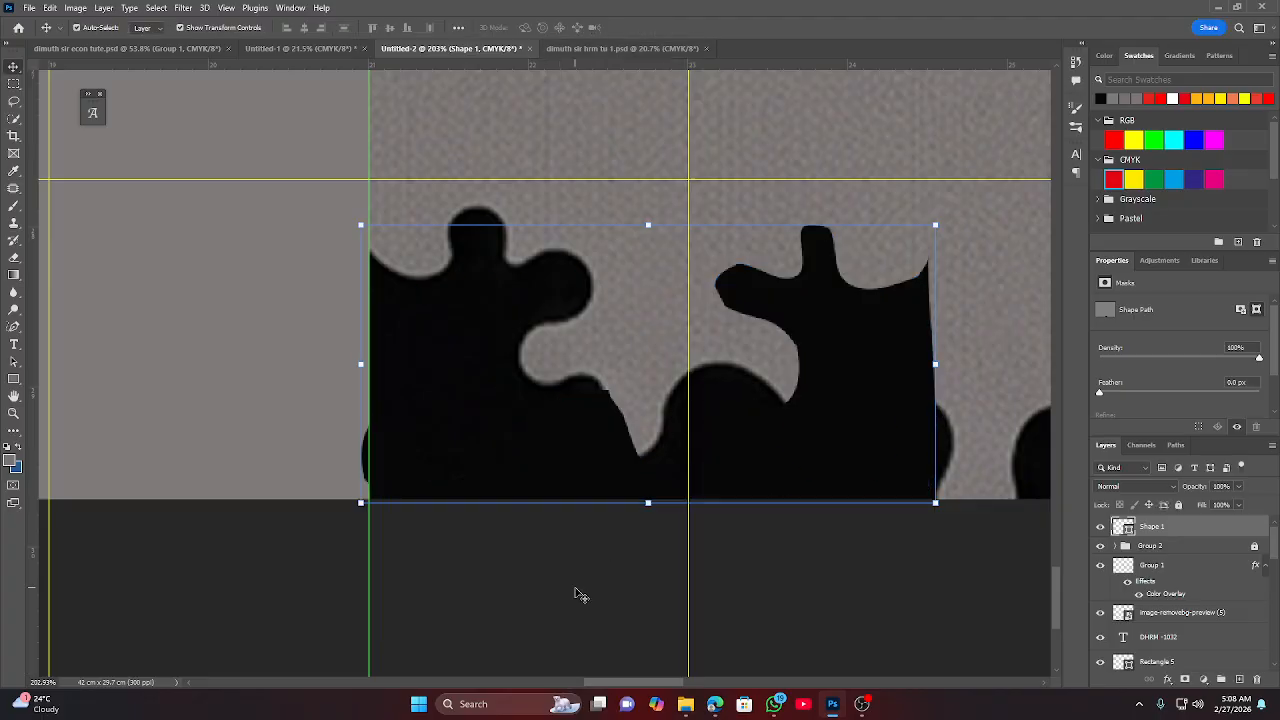
Move the mirrored bush shape onto the back cover so its straight edge meets the original bush at the spine.
{"action": "left_click_drag", "start_coordinate": [823, 443], "coordinate": [295, 437]}
{"action": "left_click", "coordinate": [449, 513]}
{"action": "scroll", "coordinate": [449, 513], "scroll_direction": "down", "scroll_amount": 6}
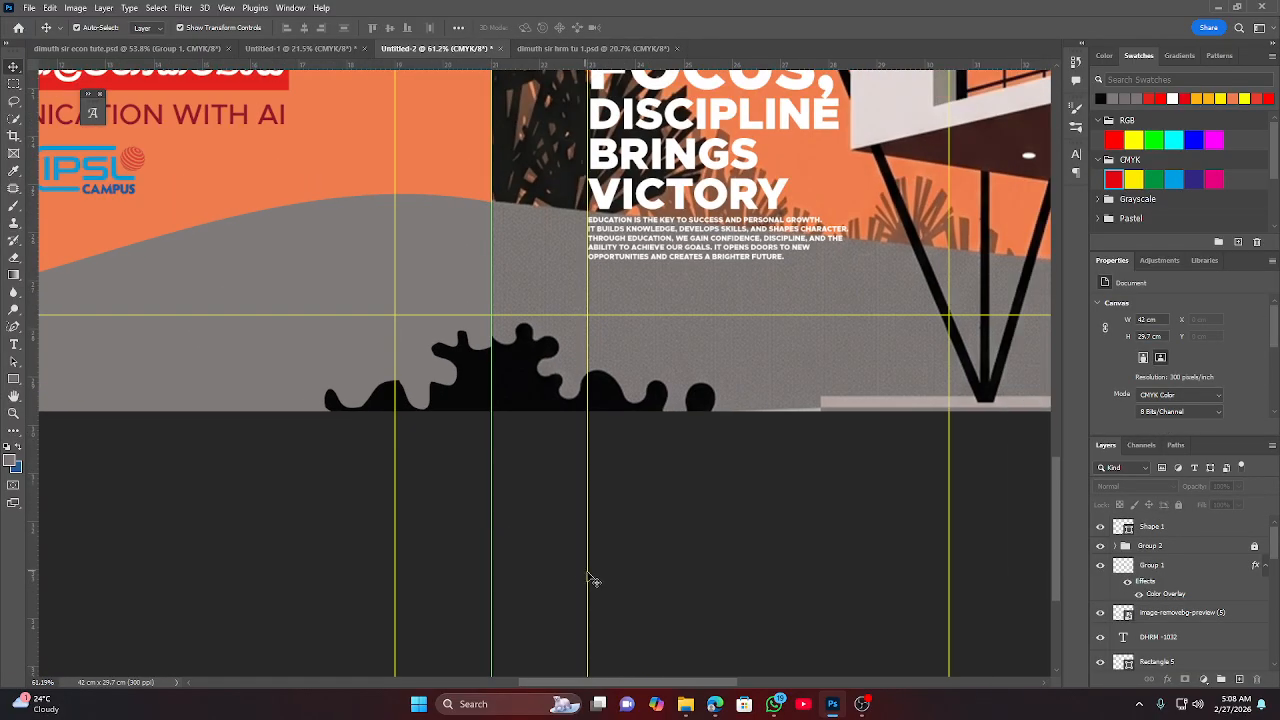
{"action": "scroll", "coordinate": [505, 482], "scroll_direction": "down", "scroll_amount": 3}
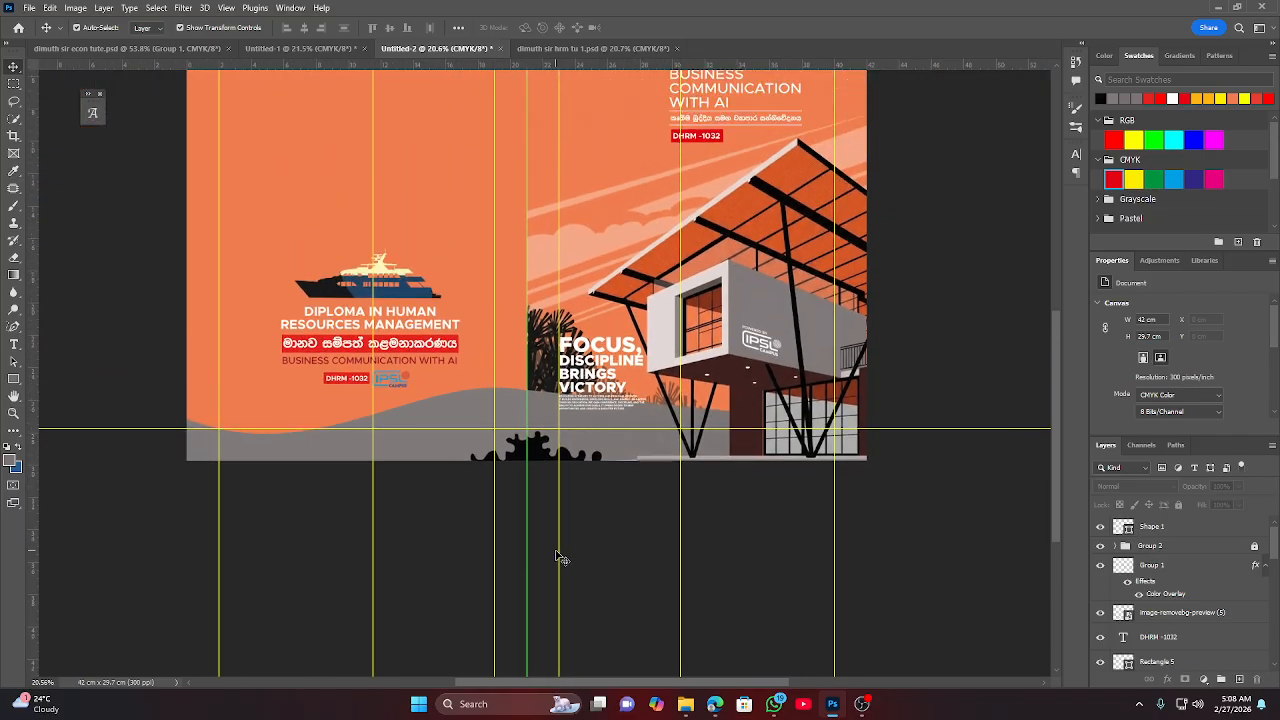
{"action": "scroll", "coordinate": [505, 485], "scroll_direction": "up", "scroll_amount": 2}
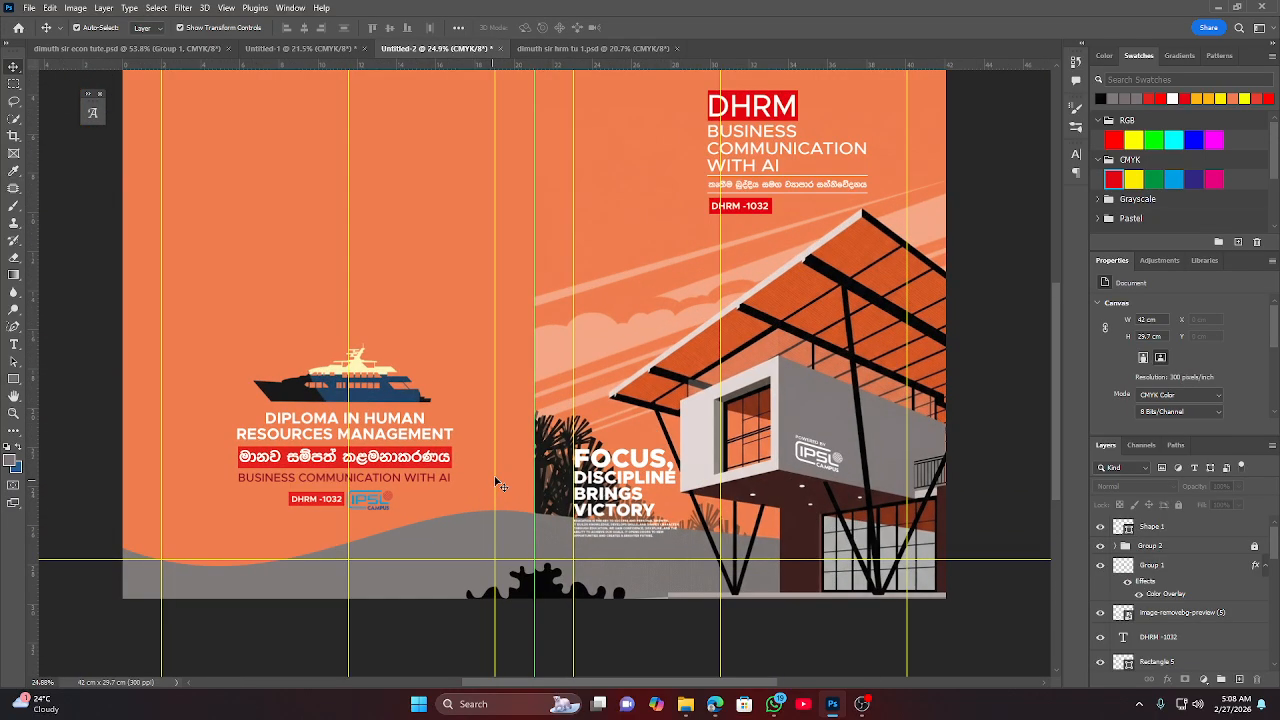
{"action": "left_click_drag", "start_coordinate": [536, 321], "coordinate": [643, 348]}
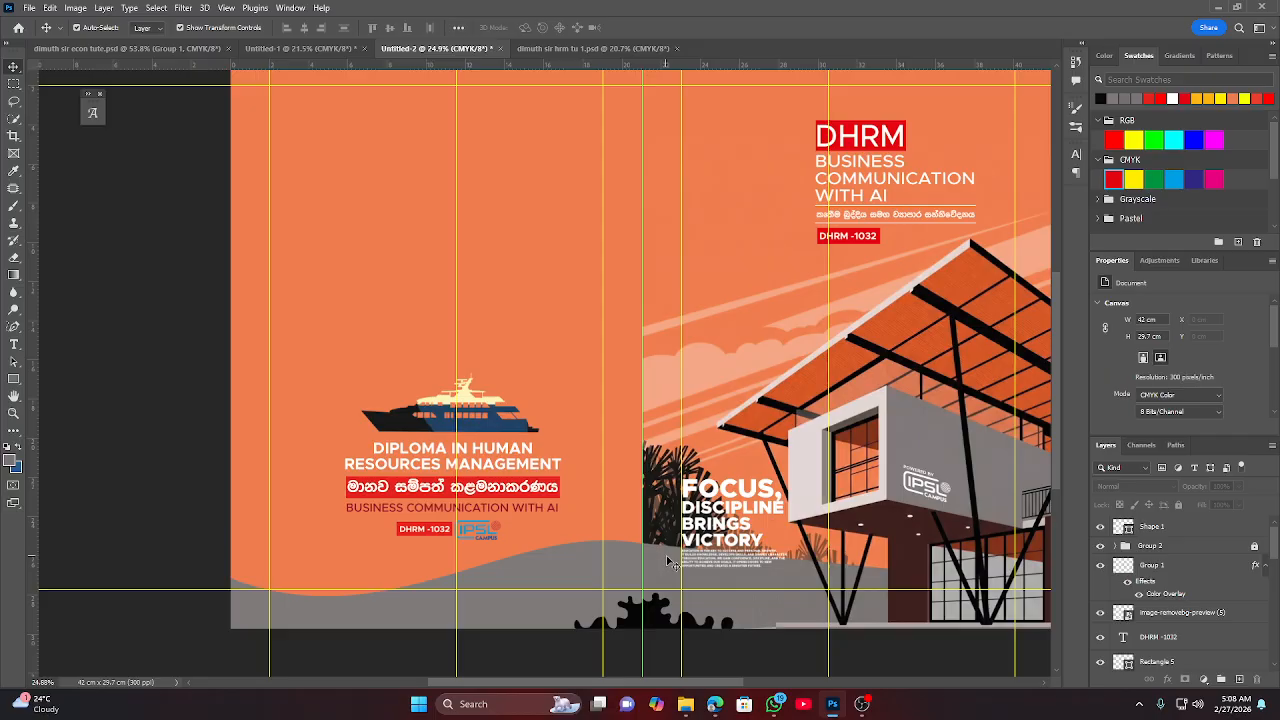
{"action": "scroll", "coordinate": [645, 552], "scroll_direction": "down", "scroll_amount": 2}
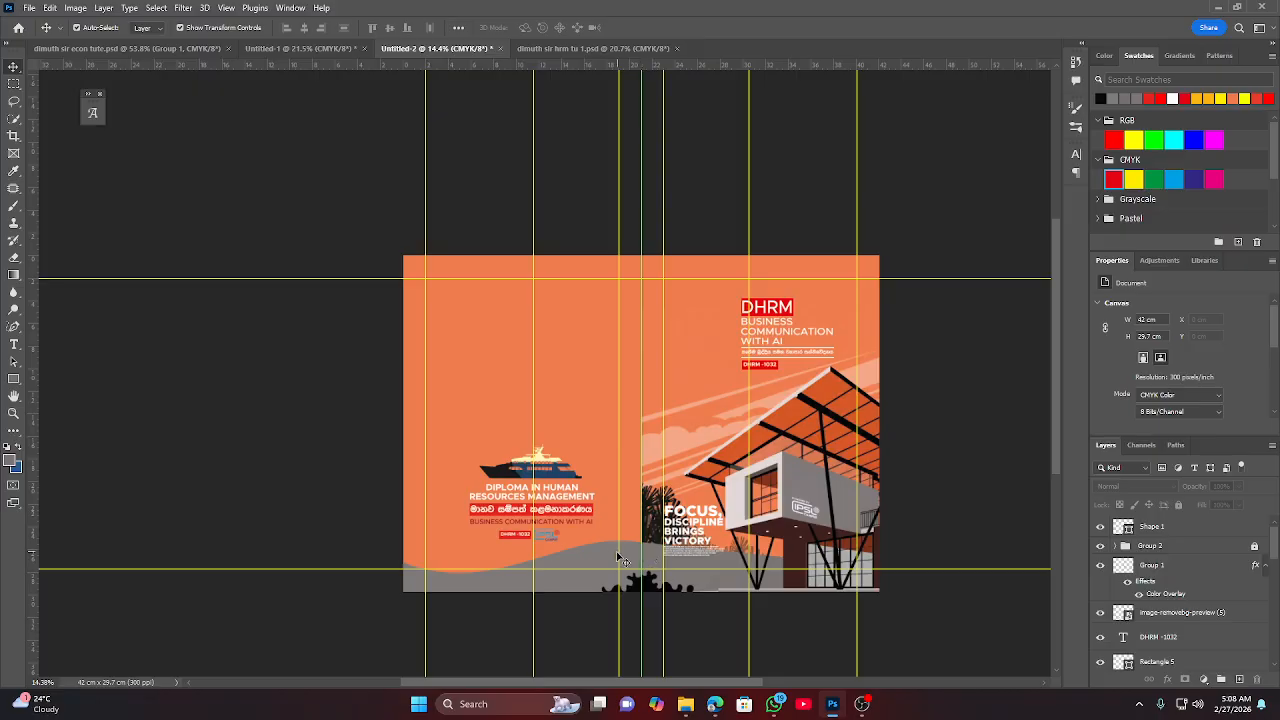
{"action": "scroll", "coordinate": [600, 560], "scroll_direction": "up", "scroll_amount": 5}
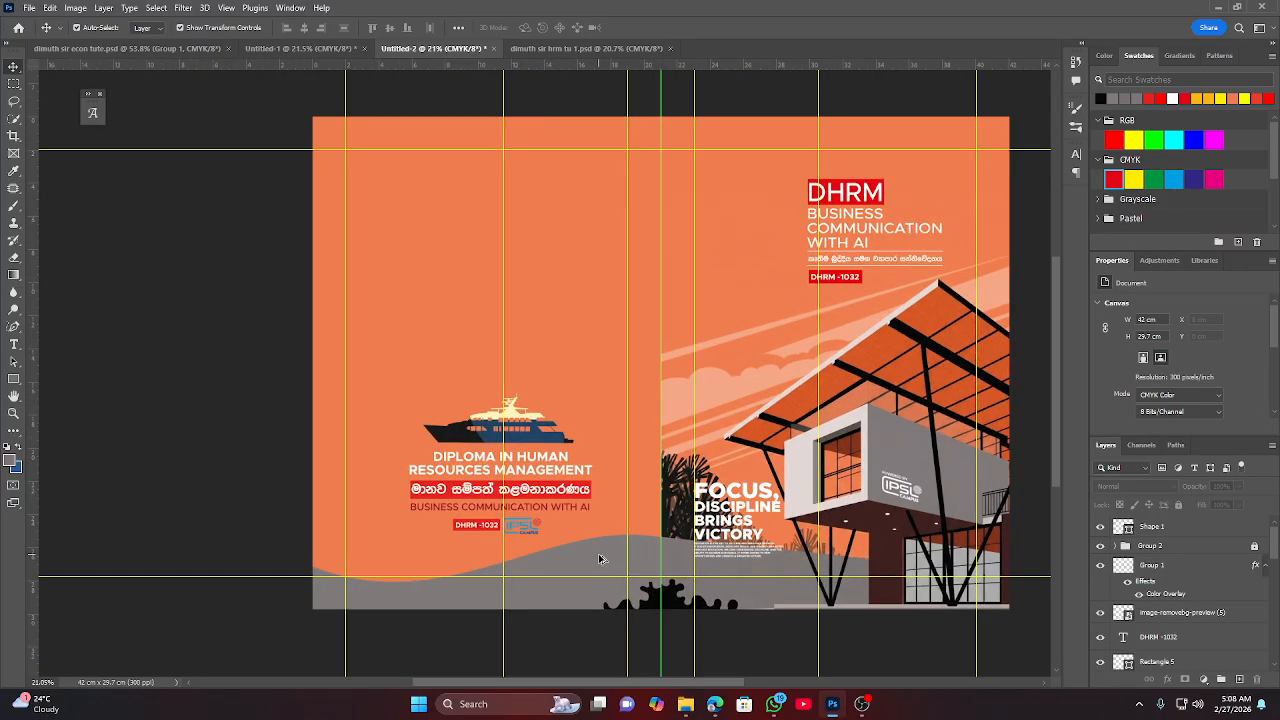
Try drawing a closed wave shape above the gray hill across the back cover, about 2480 × 647 px, and delete it.
{"action": "left_click", "coordinate": [603, 562]}
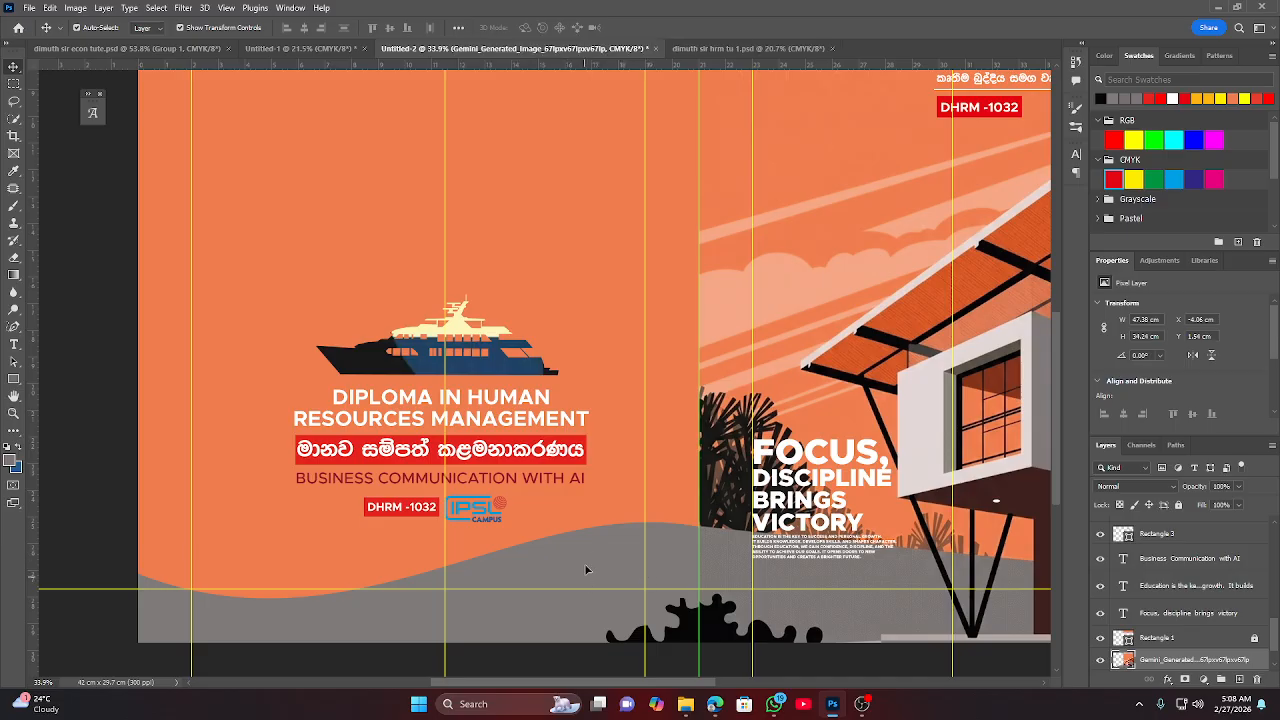
{"action": "scroll", "coordinate": [588, 565], "scroll_direction": "down", "scroll_amount": 3}
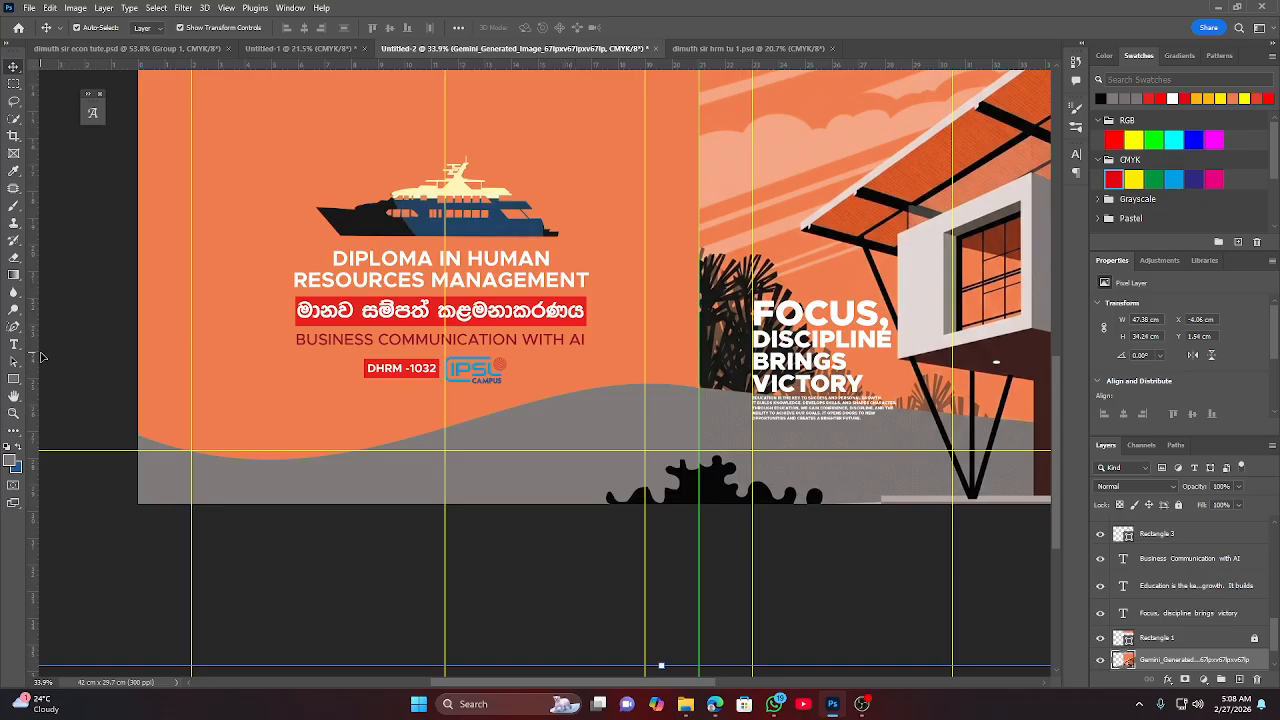
{"action": "left_click", "coordinate": [12, 326]}
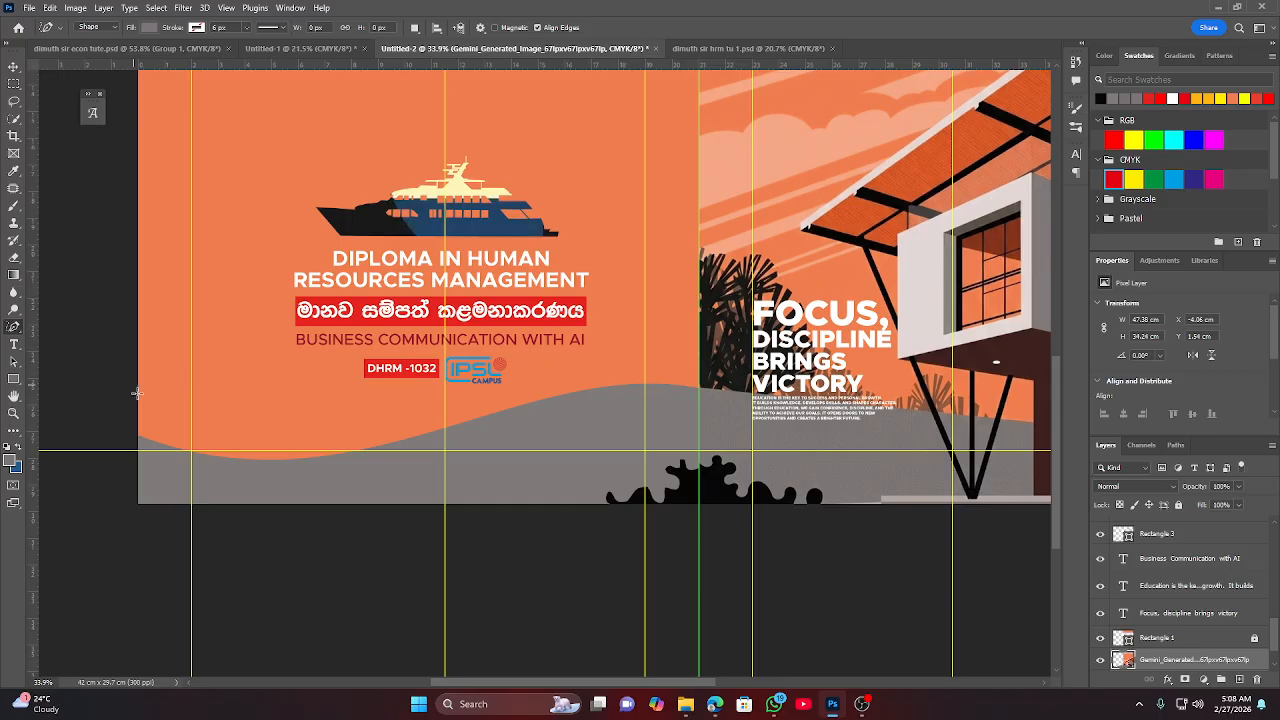
{"action": "left_click_drag", "start_coordinate": [271, 434], "coordinate": [552, 368]}
{"action": "mouse_move", "coordinate": [699, 375]}
{"action": "left_mouse_down"}
{"action": "mouse_move", "coordinate": [703, 561]}
{"action": "mouse_move", "coordinate": [692, 577]}
{"action": "mouse_move", "coordinate": [442, 575]}
{"action": "mouse_move", "coordinate": [119, 548]}
{"action": "mouse_move", "coordinate": [114, 406]}
{"action": "left_mouse_up"}
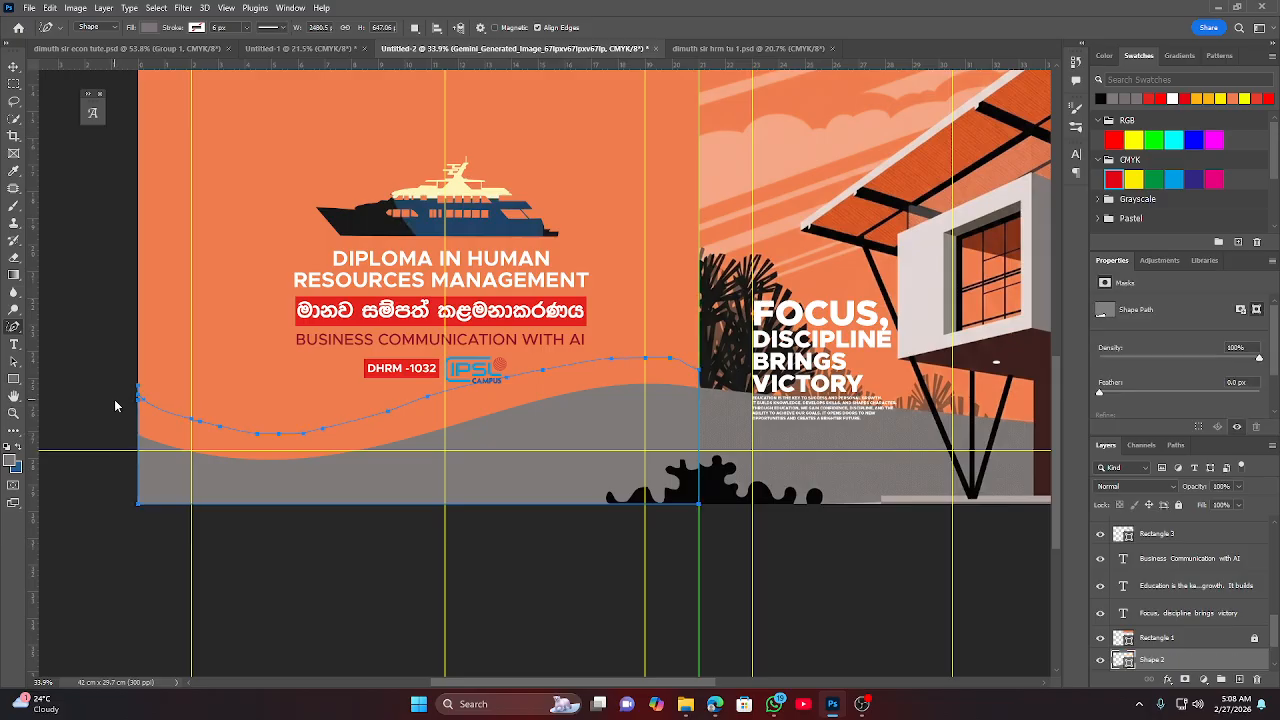
{"action": "left_click", "coordinate": [14, 67]}
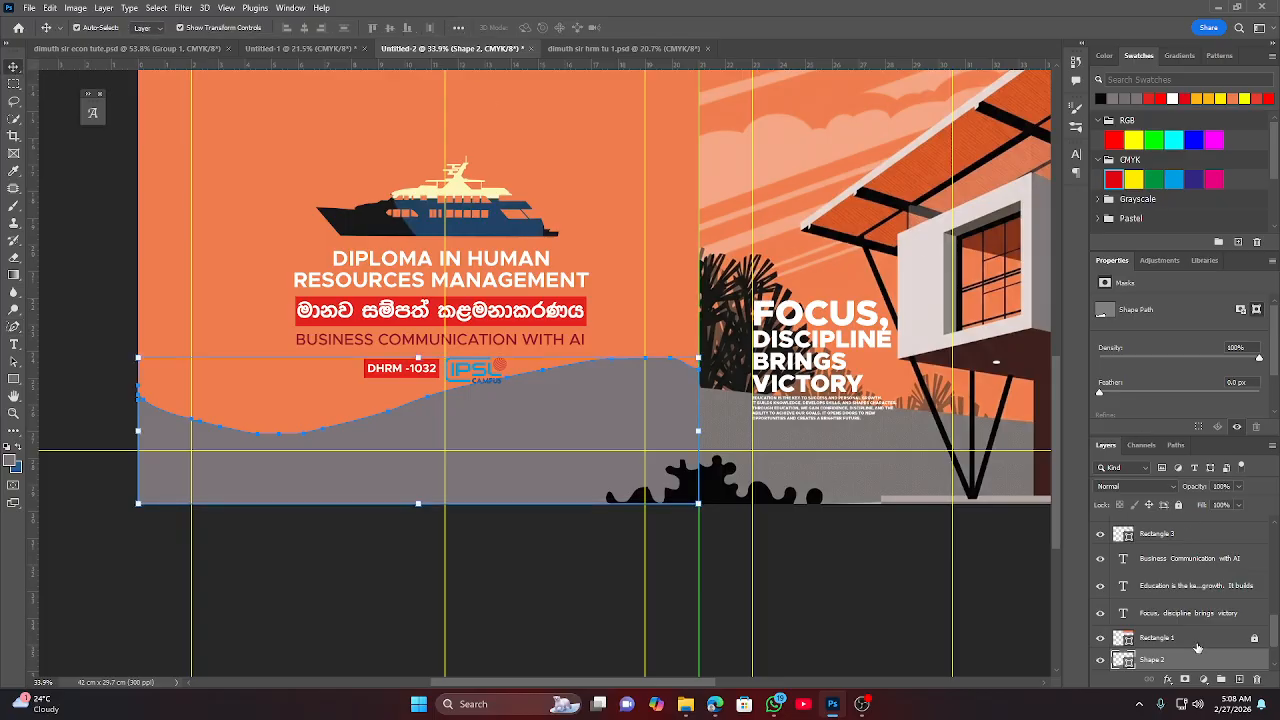
{"action": "key", "text": "Return"}
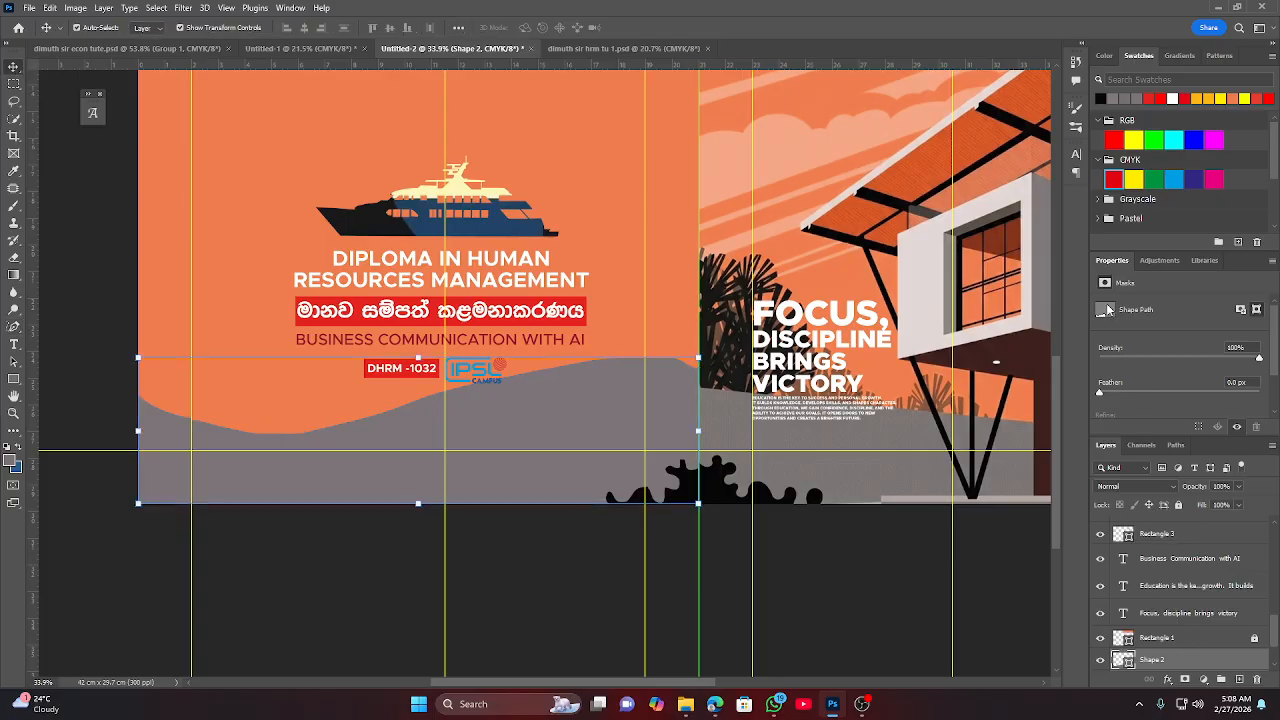
{"action": "key", "text": "Delete"}
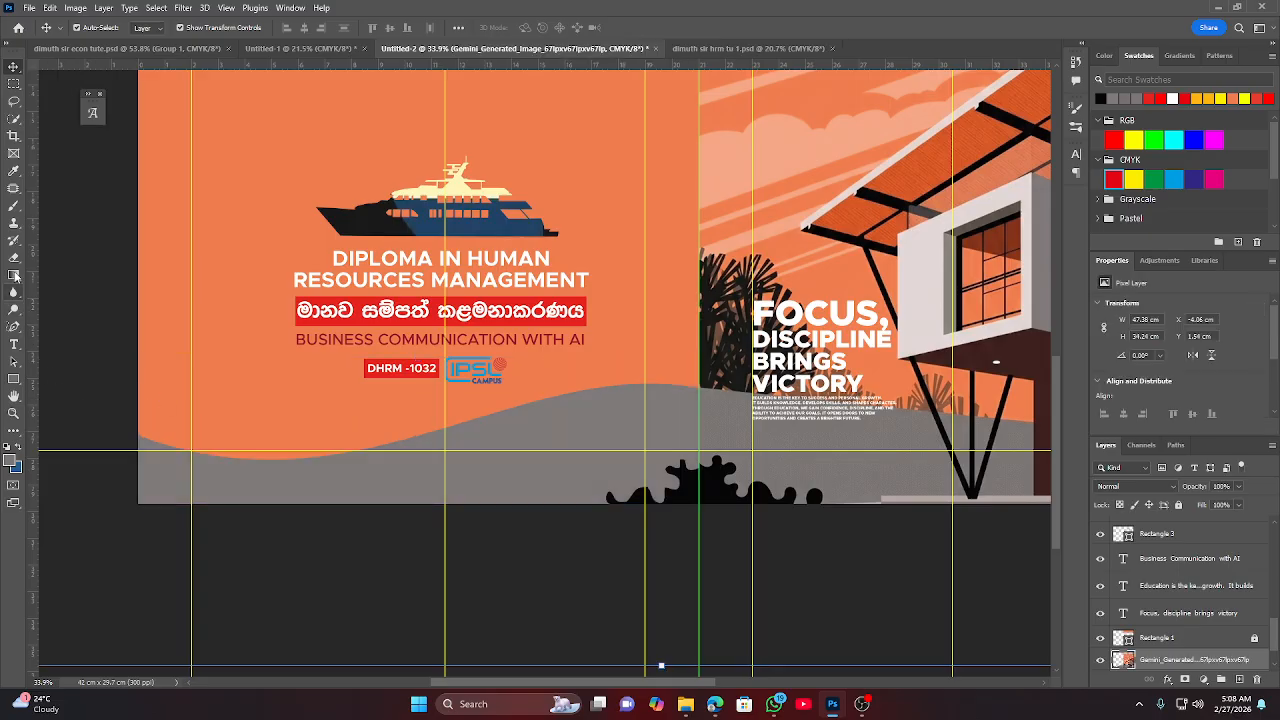
Draw a closed freeform wave above the gray hill, from the back cover's outer edge to the spine, about 2480 × 618 px.
{"action": "left_click", "coordinate": [13, 328]}
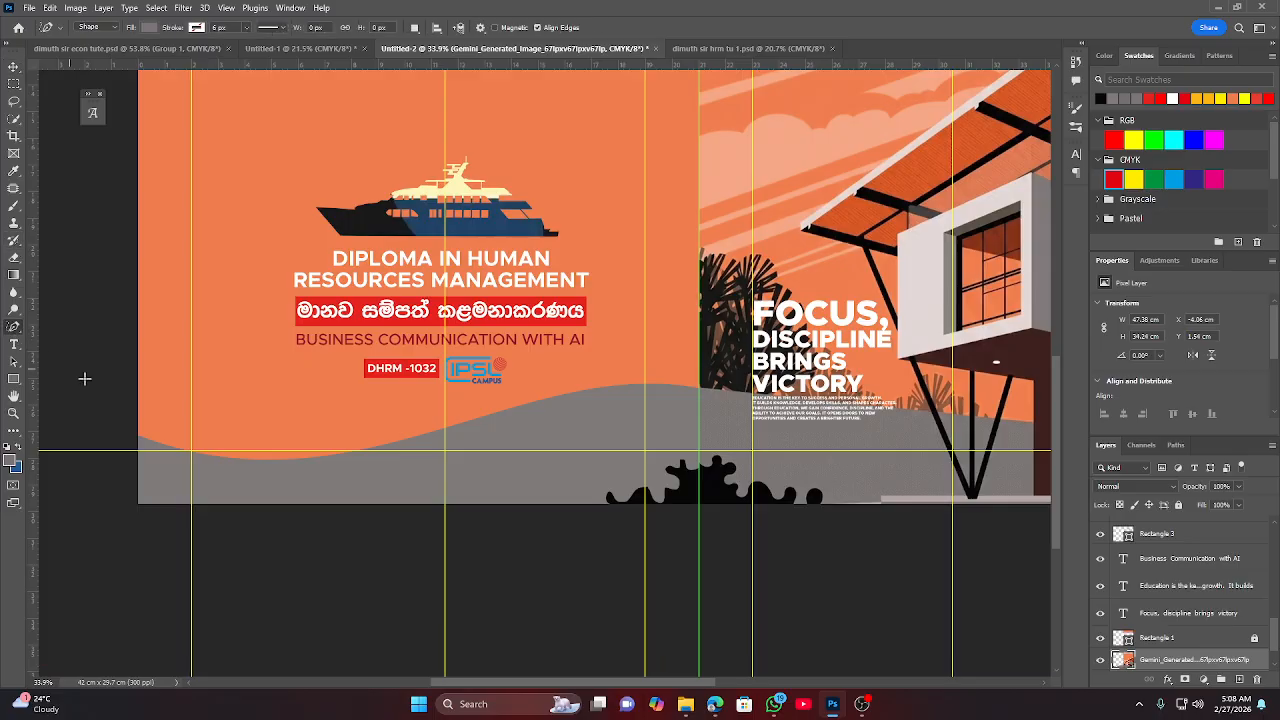
{"action": "left_click", "coordinate": [136, 380]}
{"action": "mouse_move", "coordinate": [700, 390]}
{"action": "left_mouse_down"}
{"action": "mouse_move", "coordinate": [703, 540]}
{"action": "mouse_move", "coordinate": [134, 525]}
{"action": "mouse_move", "coordinate": [113, 484]}
{"action": "mouse_move", "coordinate": [106, 383]}
{"action": "left_mouse_up"}
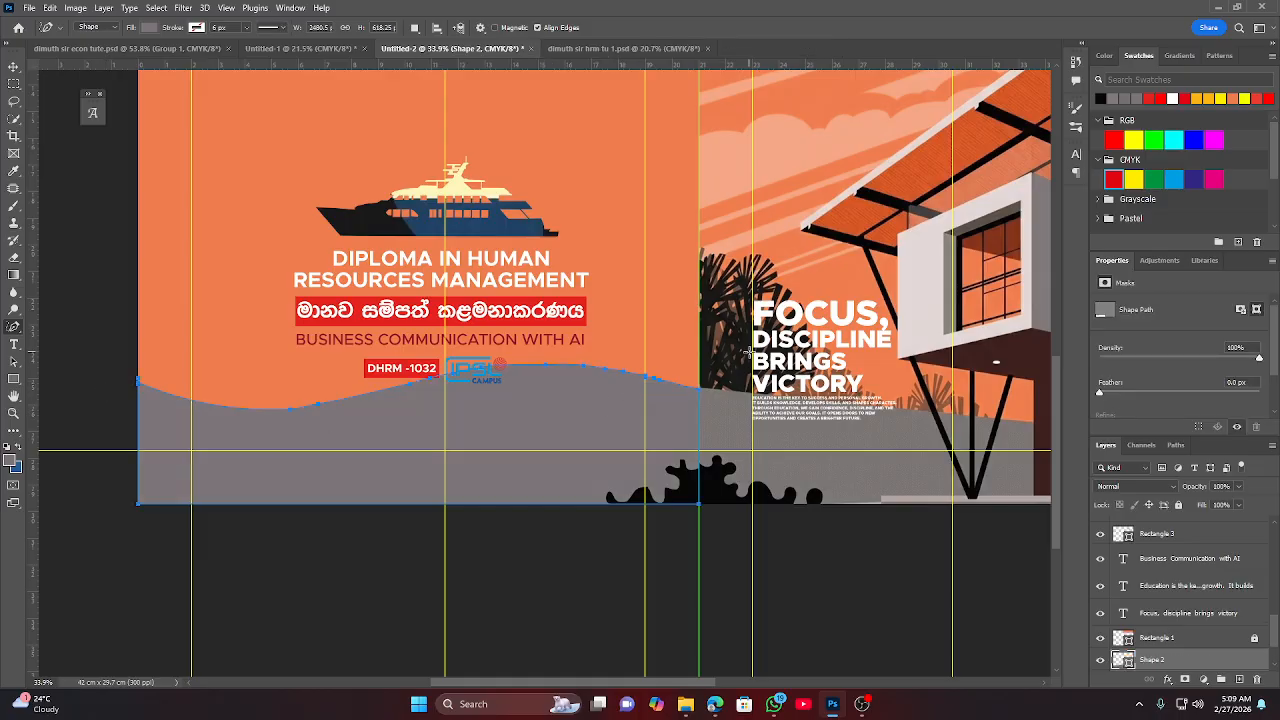
Set the wave shape's fill to the light gray #e2d7d5 sampled from the edge of the building's window frame.
{"action": "left_click_drag", "start_coordinate": [818, 328], "coordinate": [670, 340]}
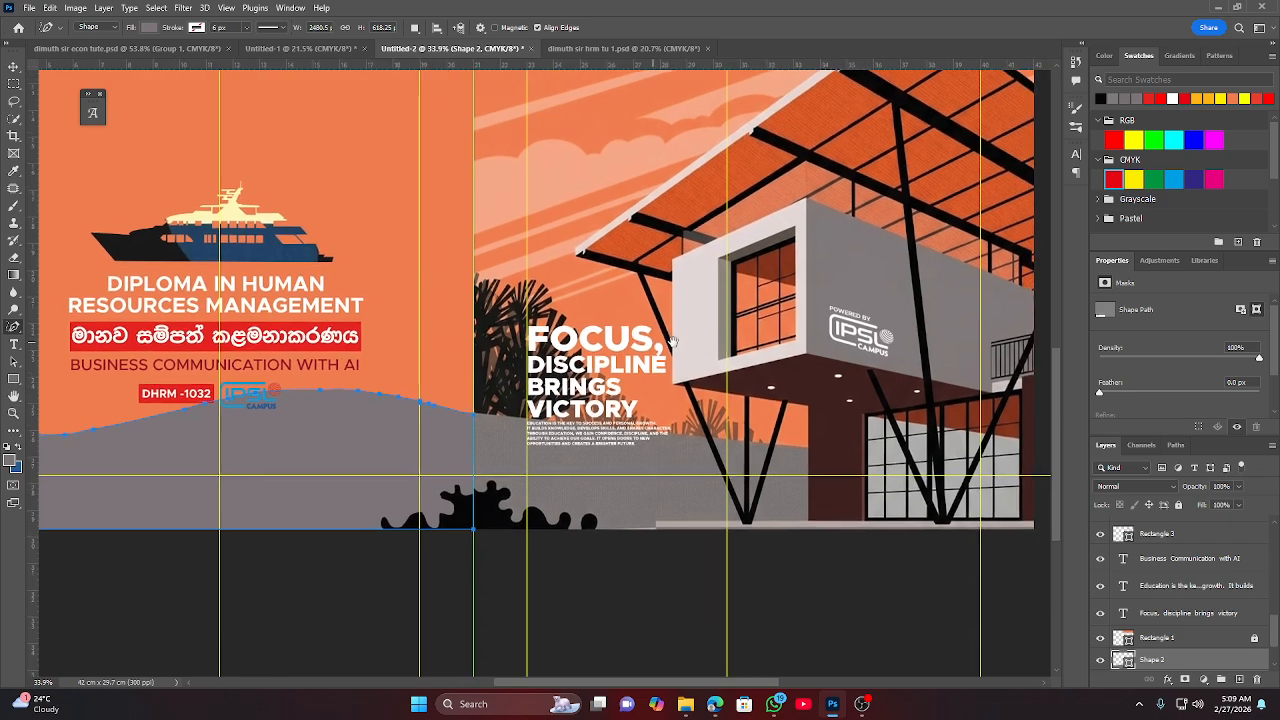
{"action": "left_click", "coordinate": [150, 29]}
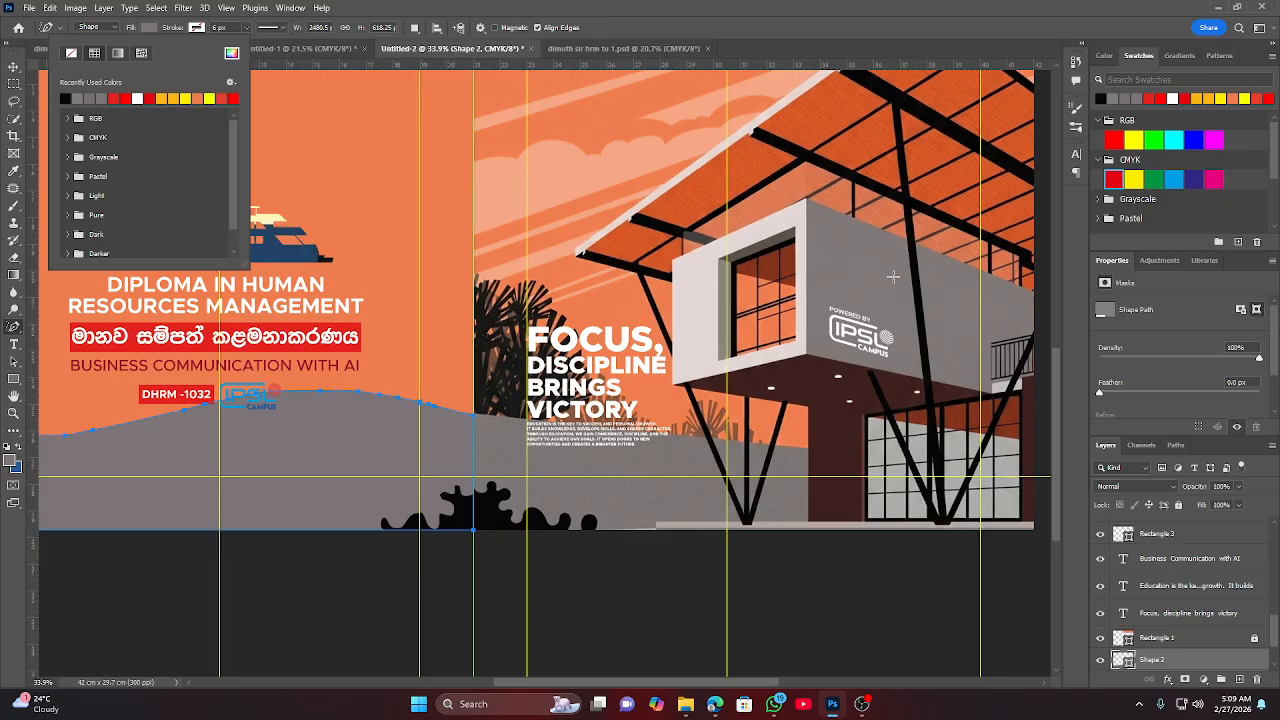
{"action": "left_click", "coordinate": [231, 53]}
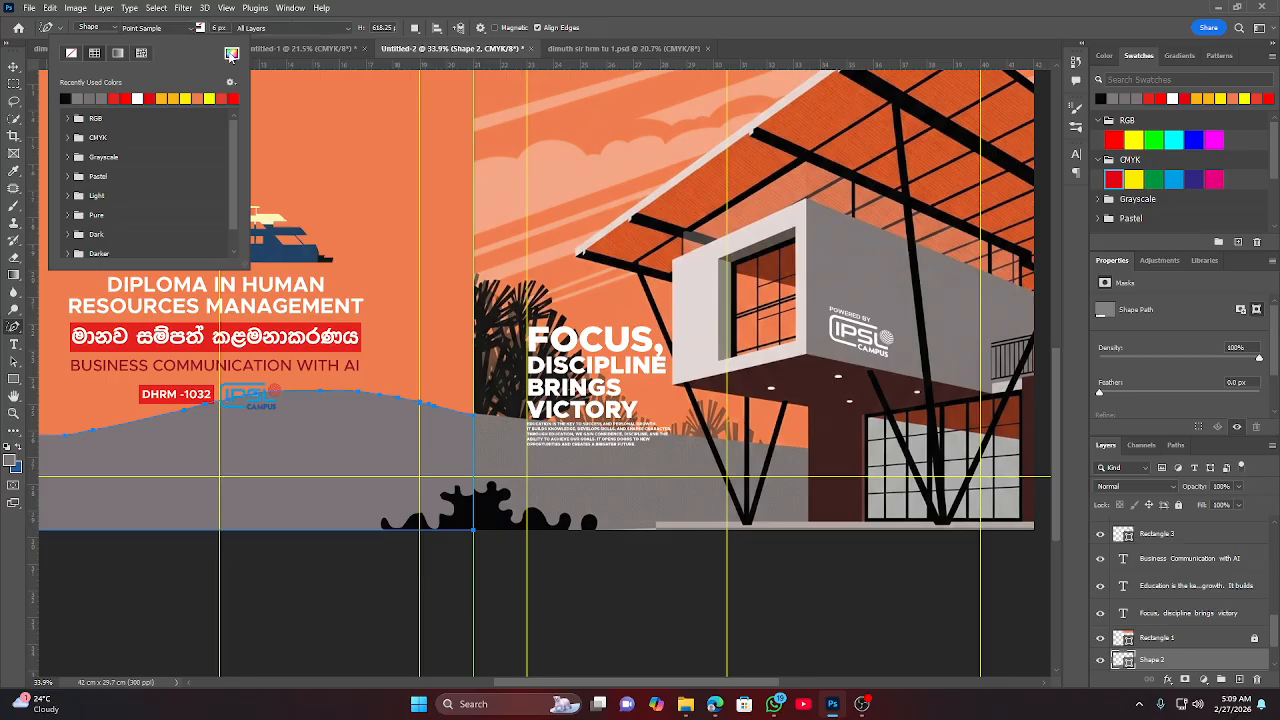
{"action": "left_click", "coordinate": [801, 308]}
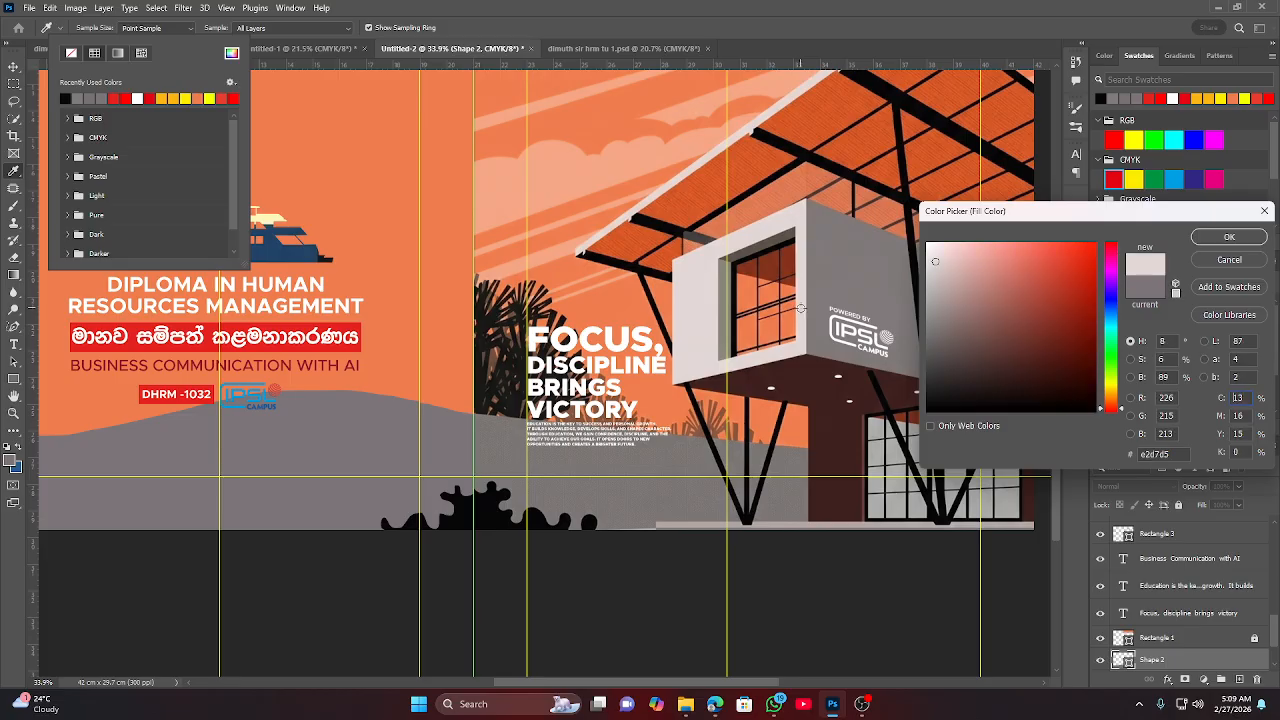
{"action": "left_click", "coordinate": [1222, 240]}
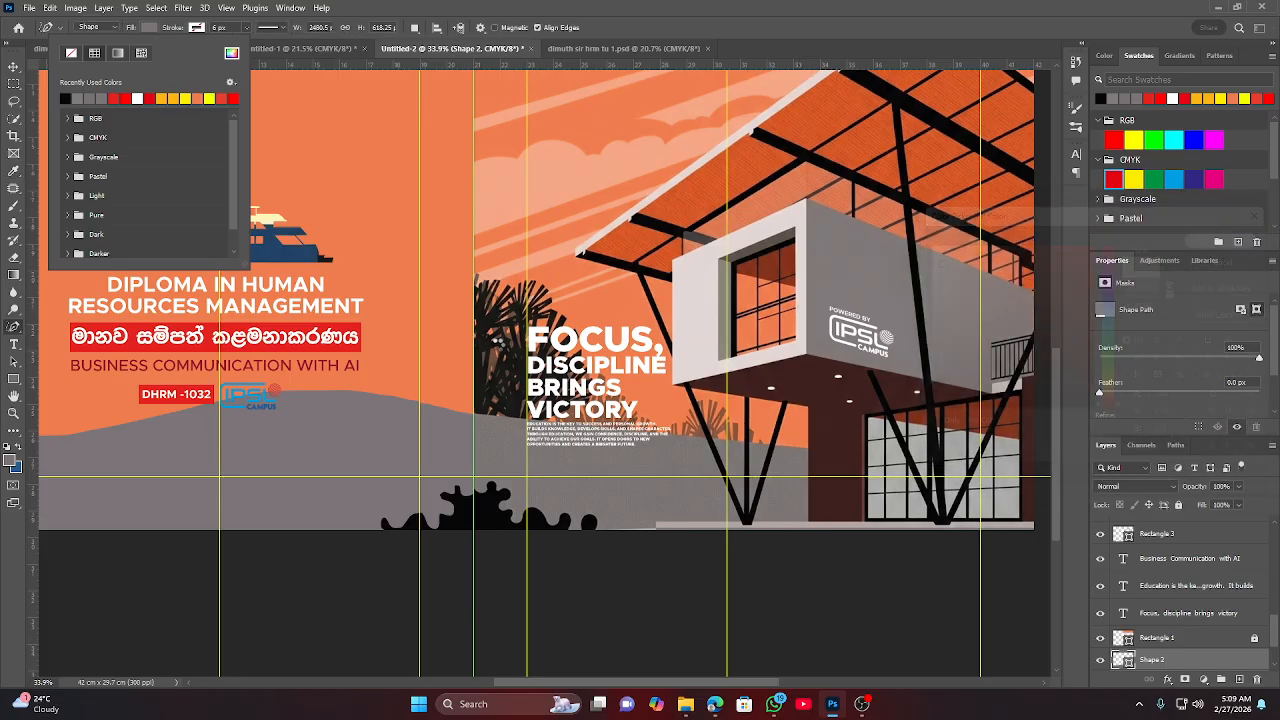
{"action": "left_click", "coordinate": [13, 66]}
{"action": "left_click", "coordinate": [352, 592]}
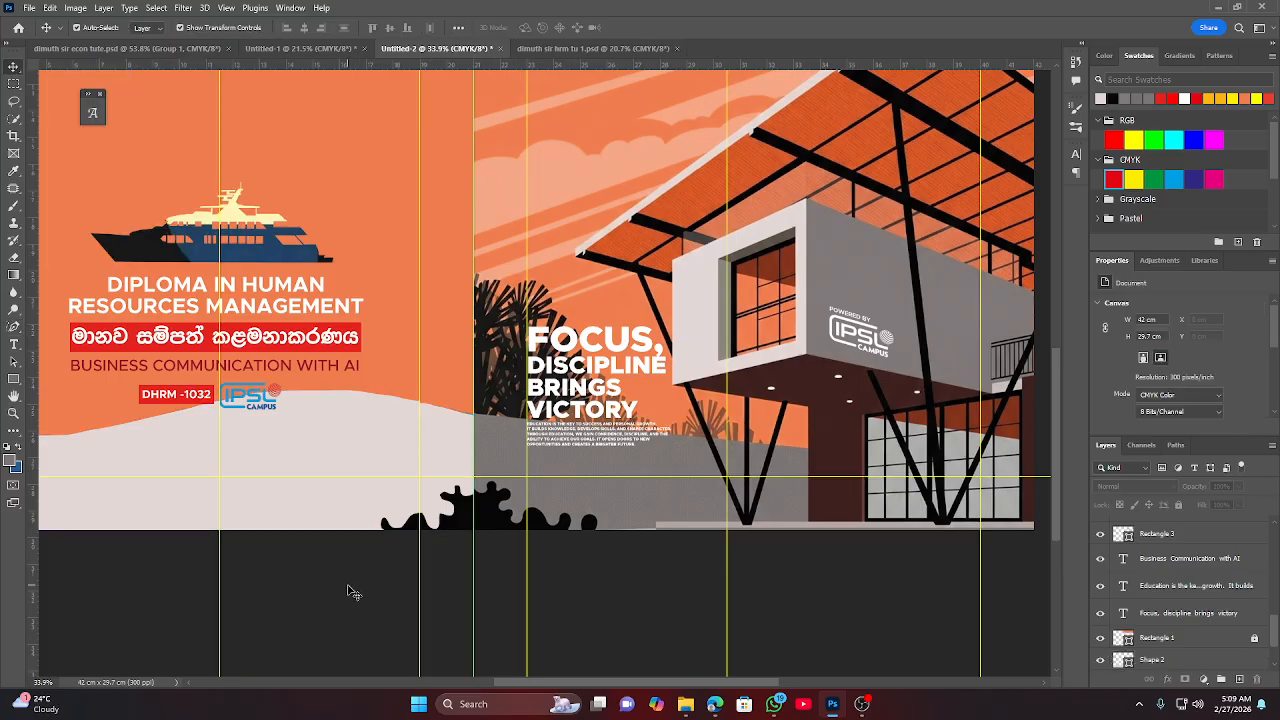
Place the light wave's layer between the Gemini-generated image layer and Rectangle 2 so it lies behind the gray hill.
{"action": "scroll", "coordinate": [392, 578], "scroll_direction": "down", "scroll_amount": 4}
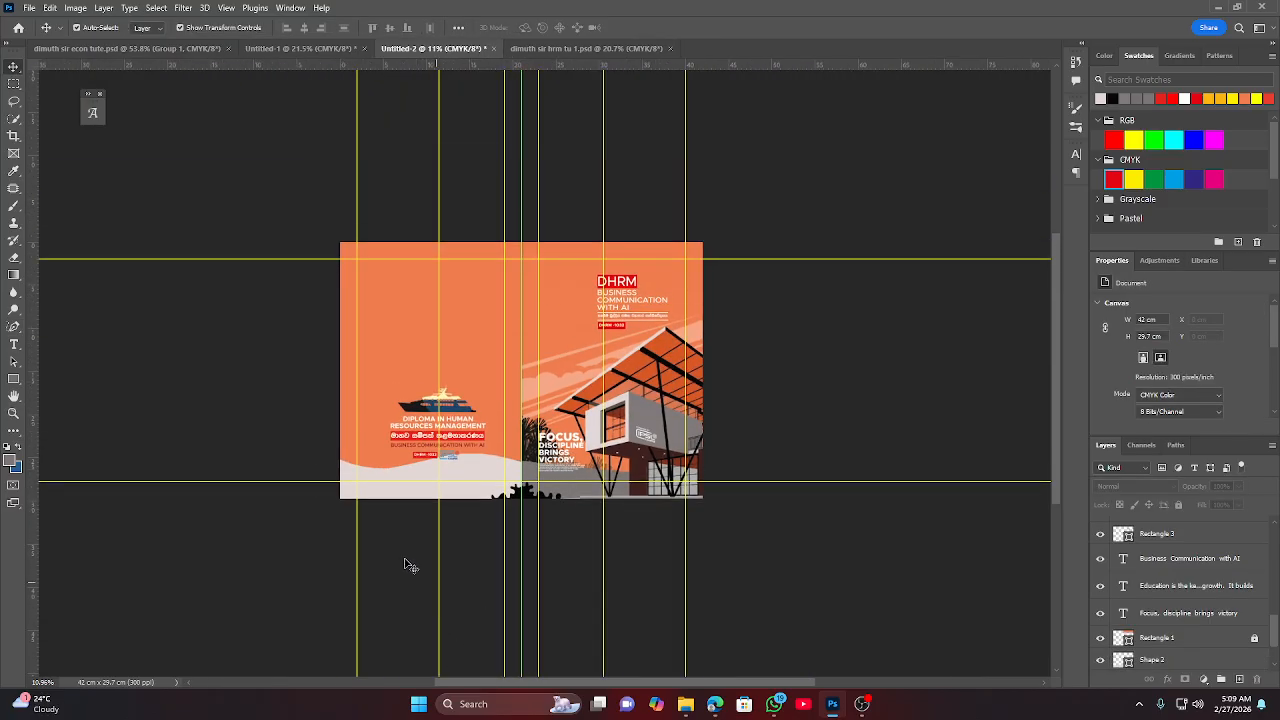
{"action": "scroll", "coordinate": [405, 560], "scroll_direction": "up", "scroll_amount": 4}
{"action": "scroll", "coordinate": [502, 515], "scroll_direction": "up", "scroll_amount": 4}
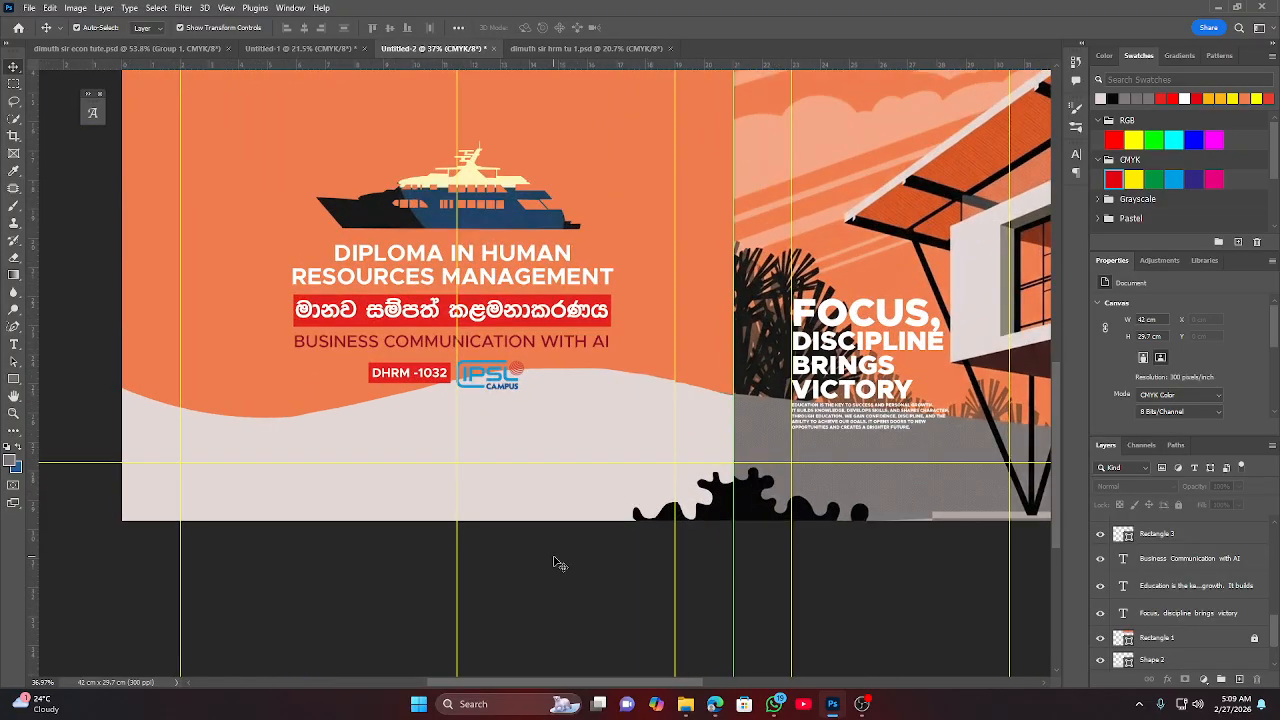
{"action": "scroll", "coordinate": [462, 527], "scroll_direction": "down", "scroll_amount": 1}
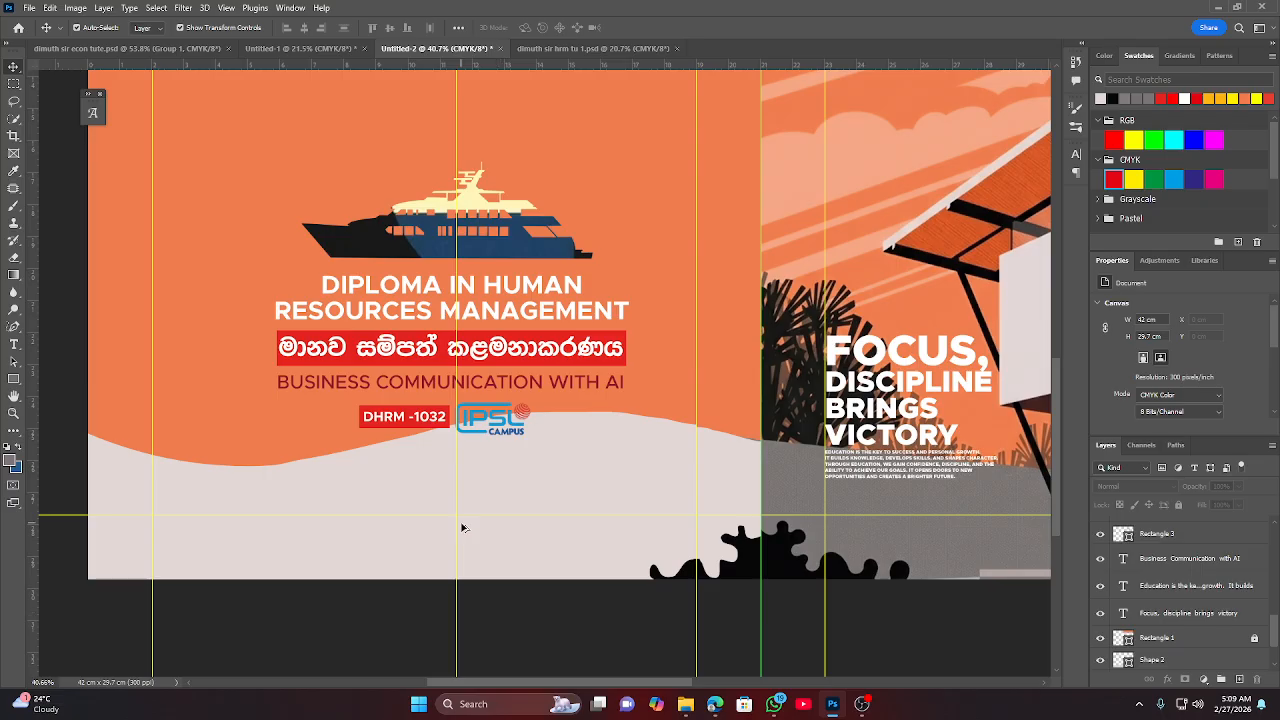
{"action": "left_click", "coordinate": [553, 517]}
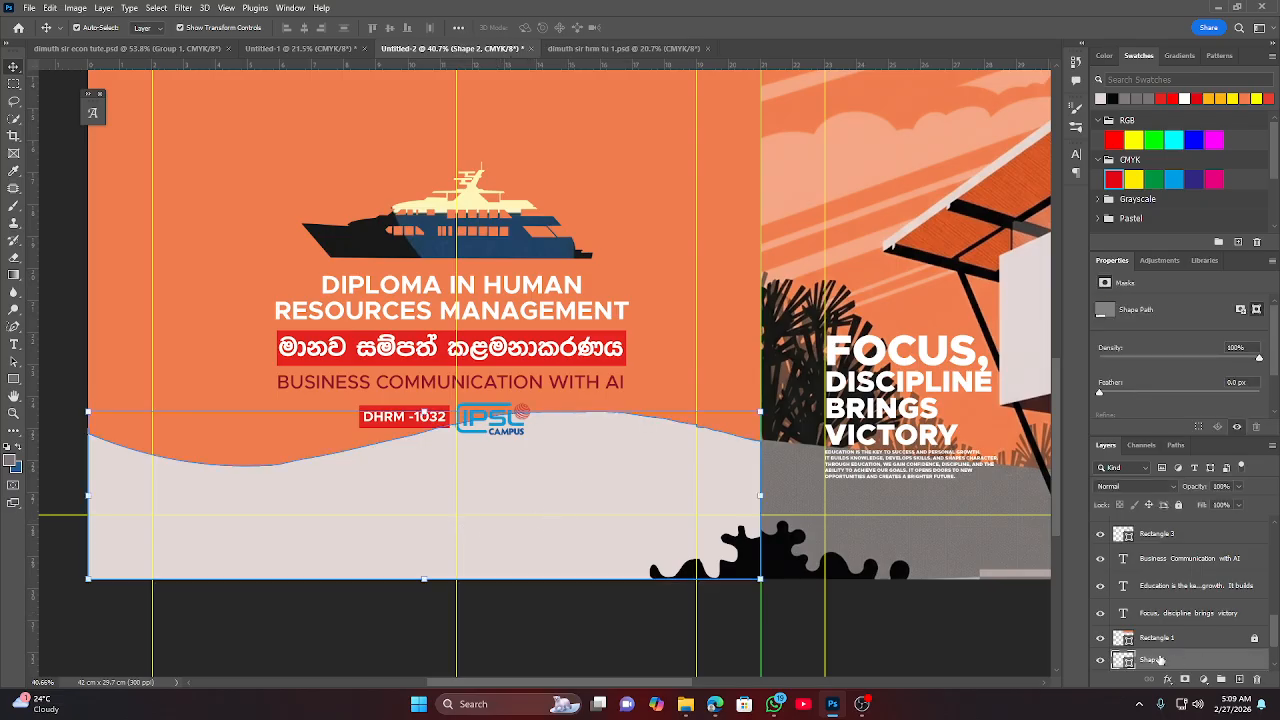
{"action": "scroll", "coordinate": [1159, 660], "scroll_direction": "down", "scroll_amount": 3}
{"action": "left_click_drag", "start_coordinate": [1156, 594], "coordinate": [1143, 621]}
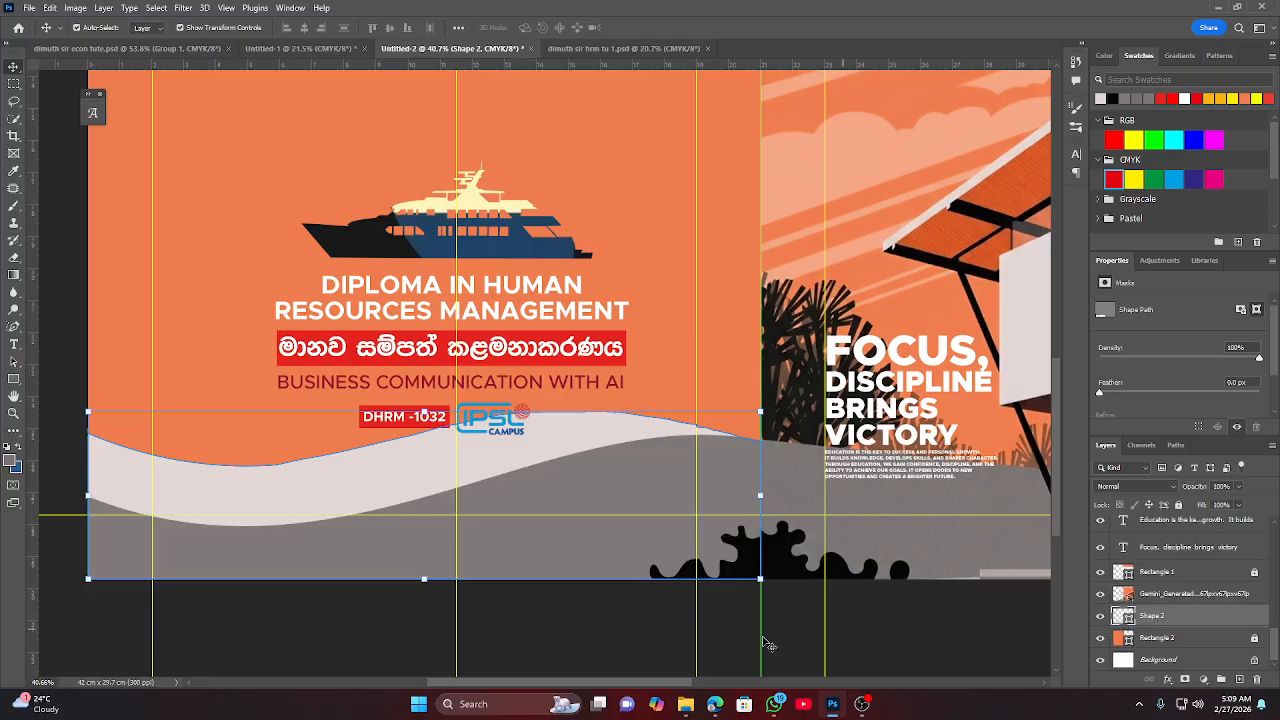
{"action": "left_click", "coordinate": [575, 651]}
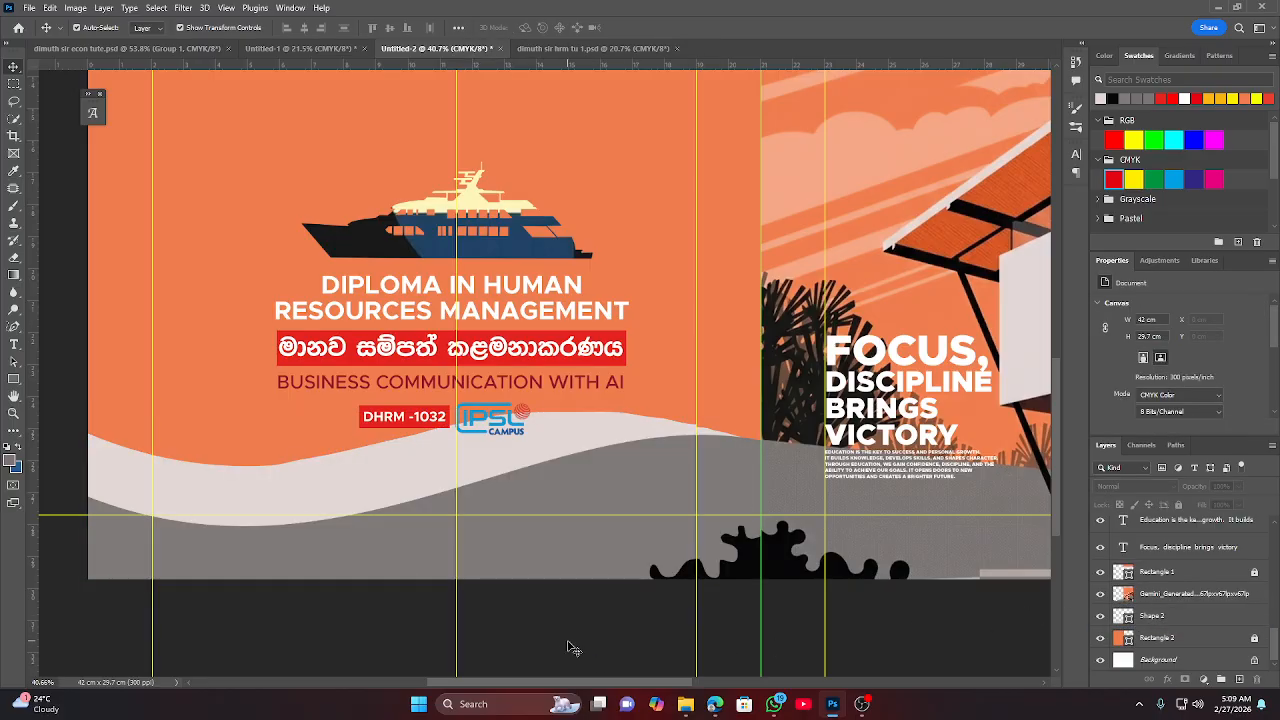
{"action": "scroll", "coordinate": [568, 648], "scroll_direction": "down", "scroll_amount": 8}
{"action": "scroll", "coordinate": [608, 675], "scroll_direction": "up", "scroll_amount": 1}
{"action": "scroll", "coordinate": [684, 432], "scroll_direction": "up", "scroll_amount": 3}
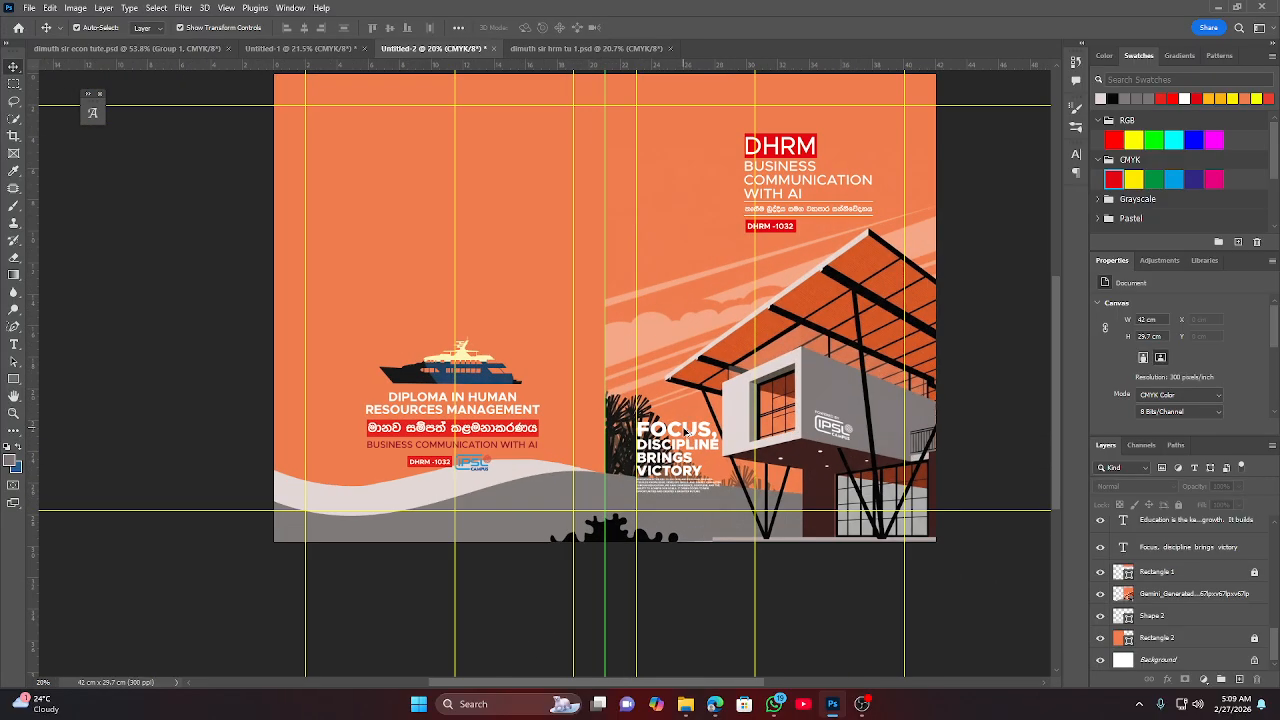
{"action": "scroll", "coordinate": [658, 446], "scroll_direction": "up", "scroll_amount": 1}
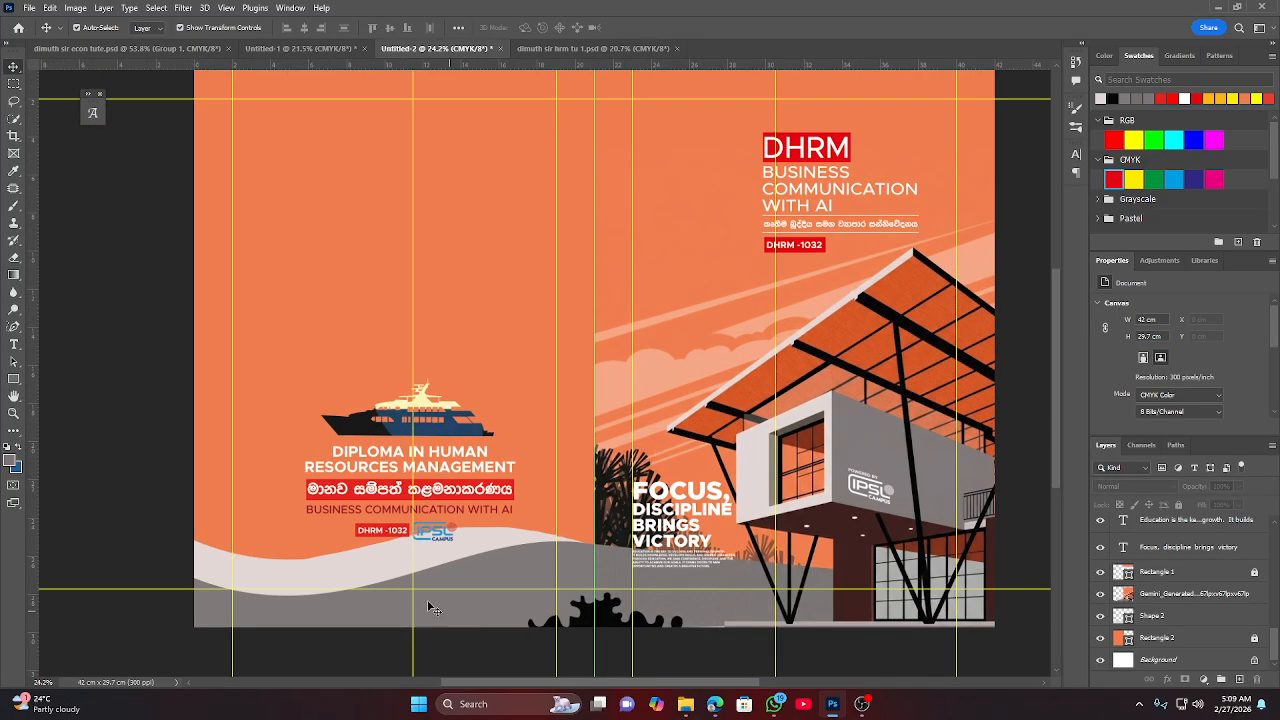
Warp the light wave shape on the back cover, pulling its spine-side edge and upper corner outward past the spine onto the front cover.
{"action": "scroll", "coordinate": [314, 557], "scroll_direction": "up", "scroll_amount": 1}
{"action": "scroll", "coordinate": [327, 596], "scroll_direction": "up", "scroll_amount": 2}
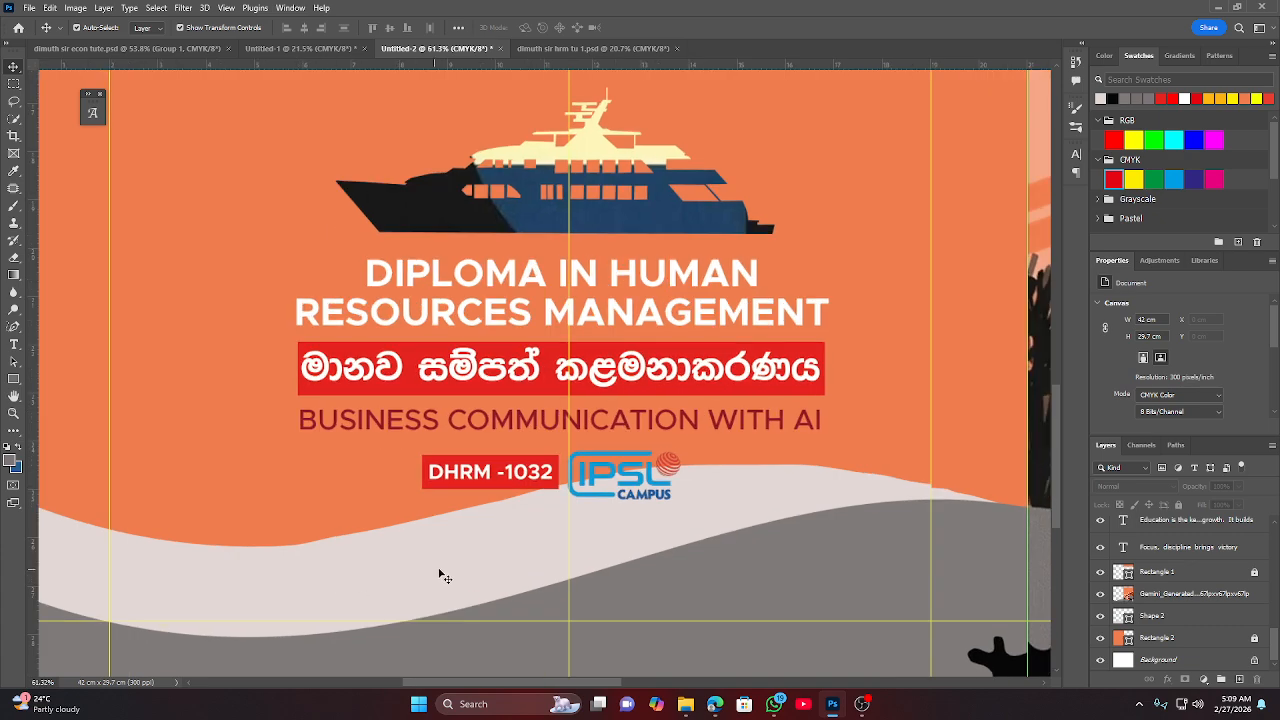
{"action": "left_click_drag", "start_coordinate": [449, 571], "coordinate": [583, 500]}
{"action": "left_click", "coordinate": [583, 500]}
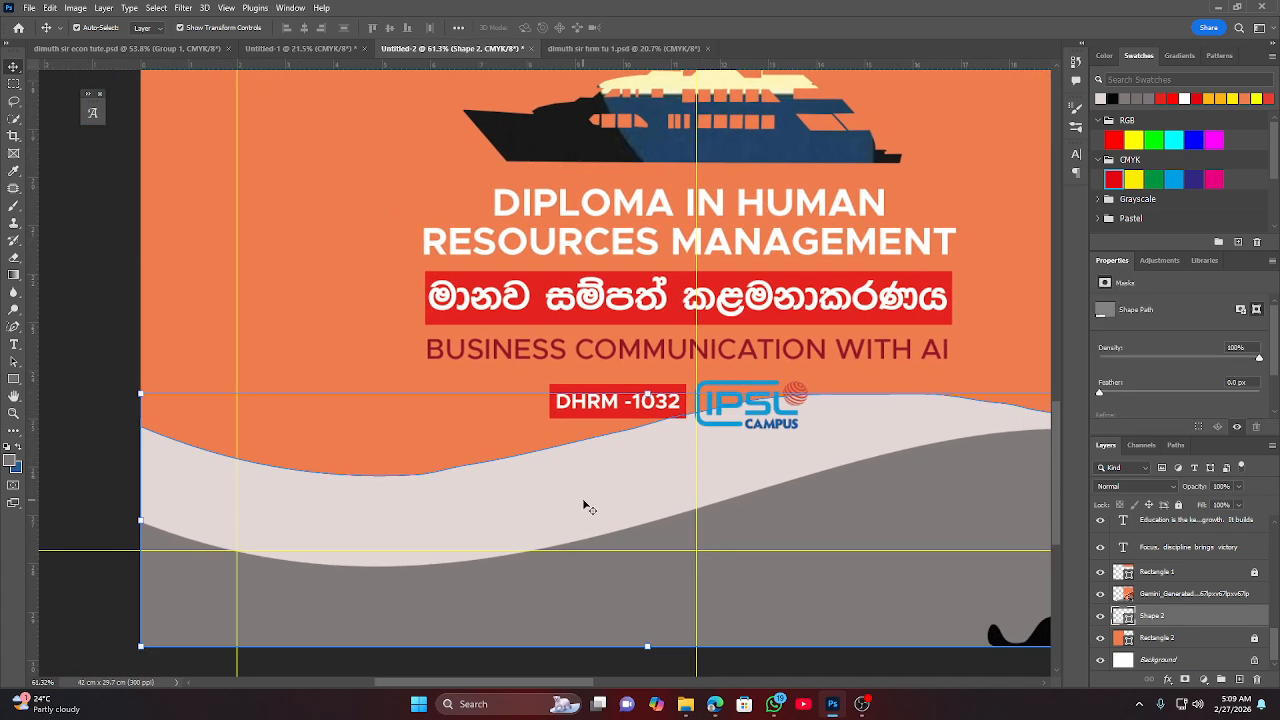
{"action": "key", "text": "ctrl+t"}
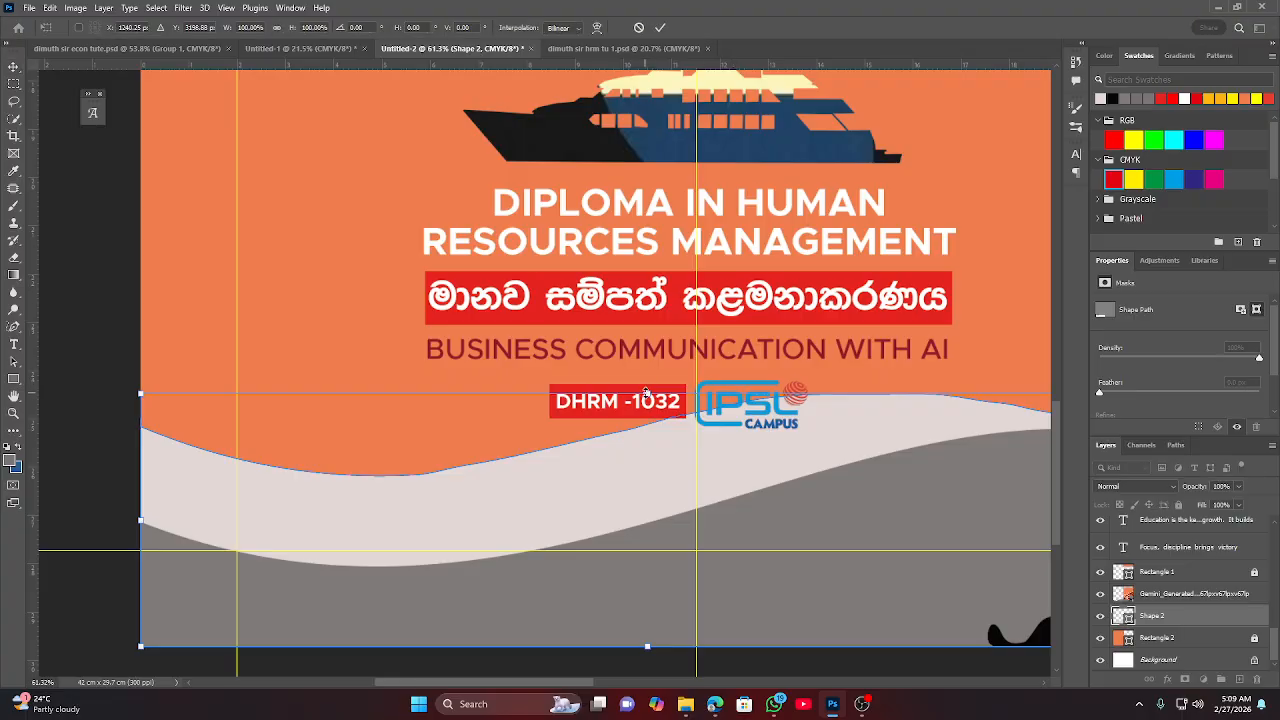
{"action": "left_click", "coordinate": [597, 27]}
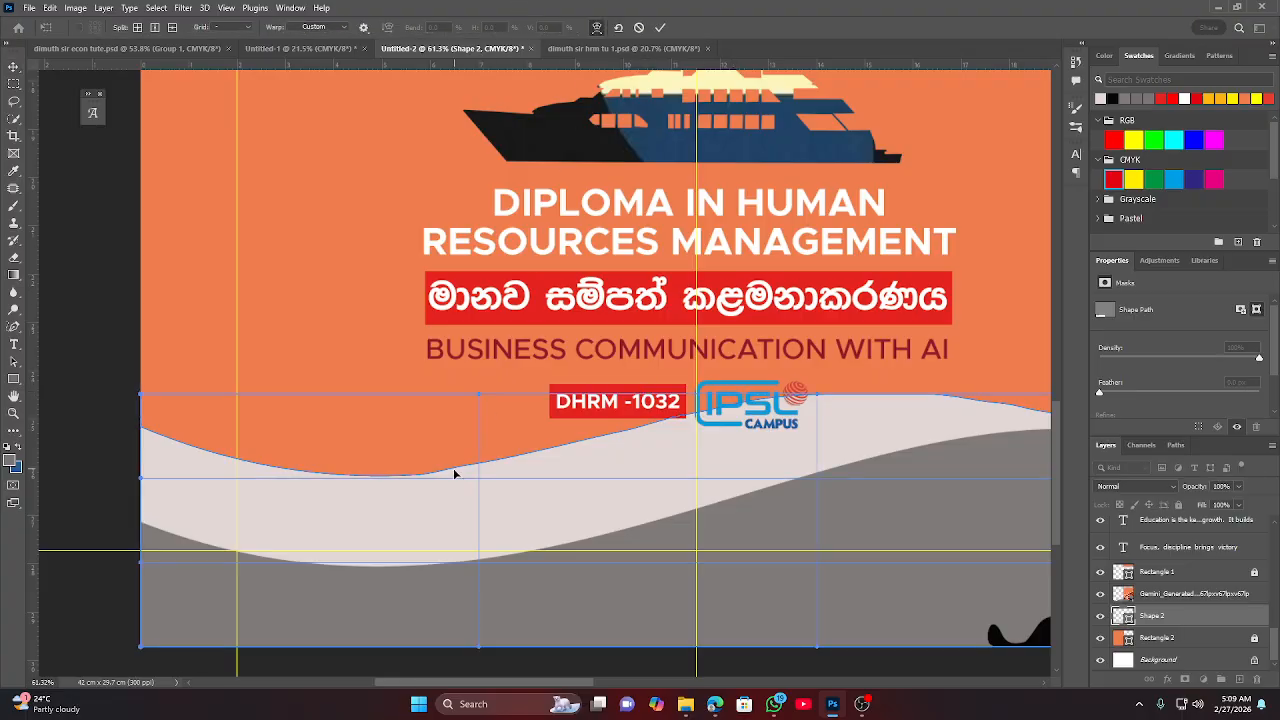
{"action": "scroll", "coordinate": [454, 474], "scroll_direction": "up", "scroll_amount": 4}
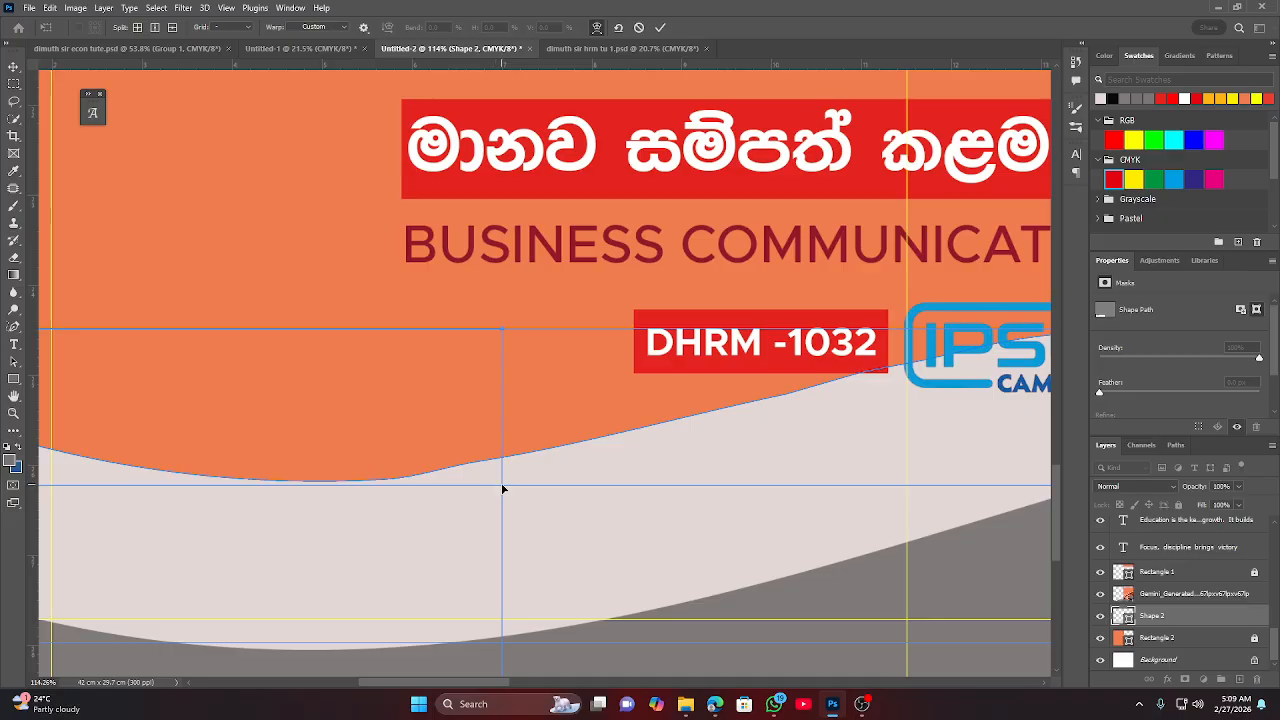
{"action": "left_click_drag", "start_coordinate": [503, 489], "coordinate": [504, 484]}
{"action": "scroll", "coordinate": [570, 483], "scroll_direction": "down", "scroll_amount": 4}
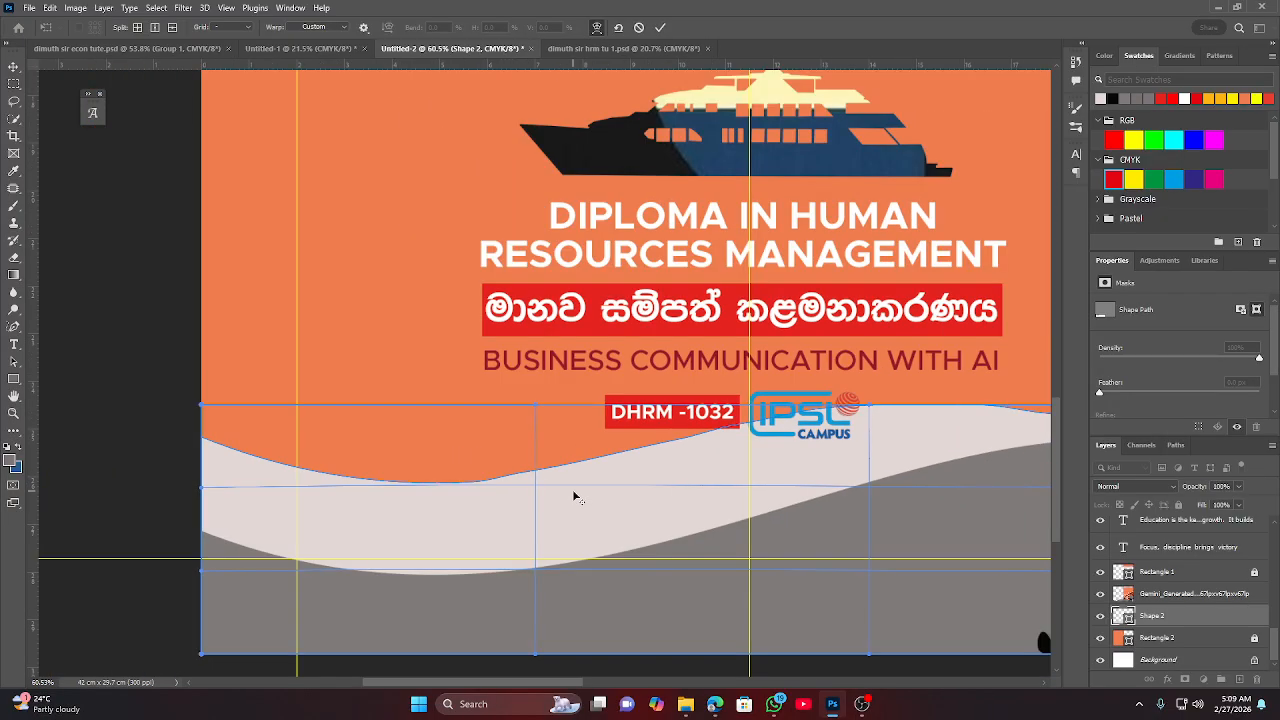
{"action": "key", "text": "alt+space"}
{"action": "left_click_drag", "start_coordinate": [887, 472], "coordinate": [503, 469]}
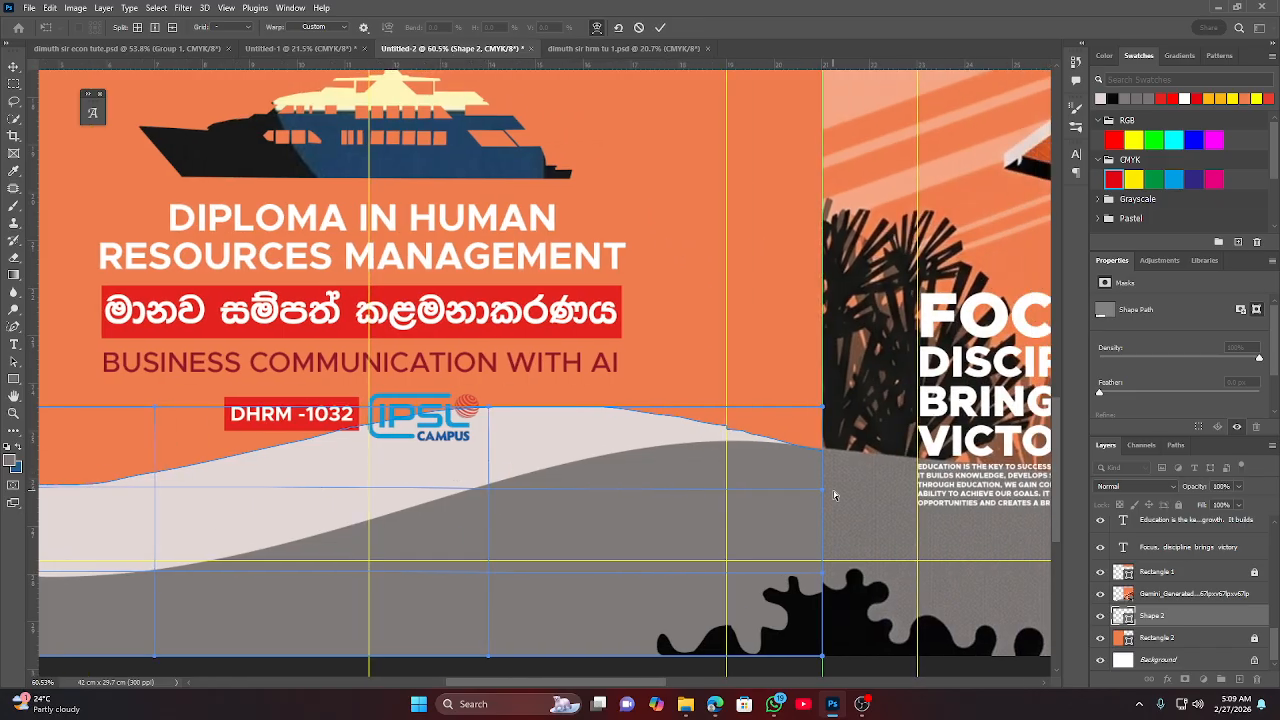
{"action": "left_click_drag", "start_coordinate": [824, 489], "coordinate": [1080, 605]}
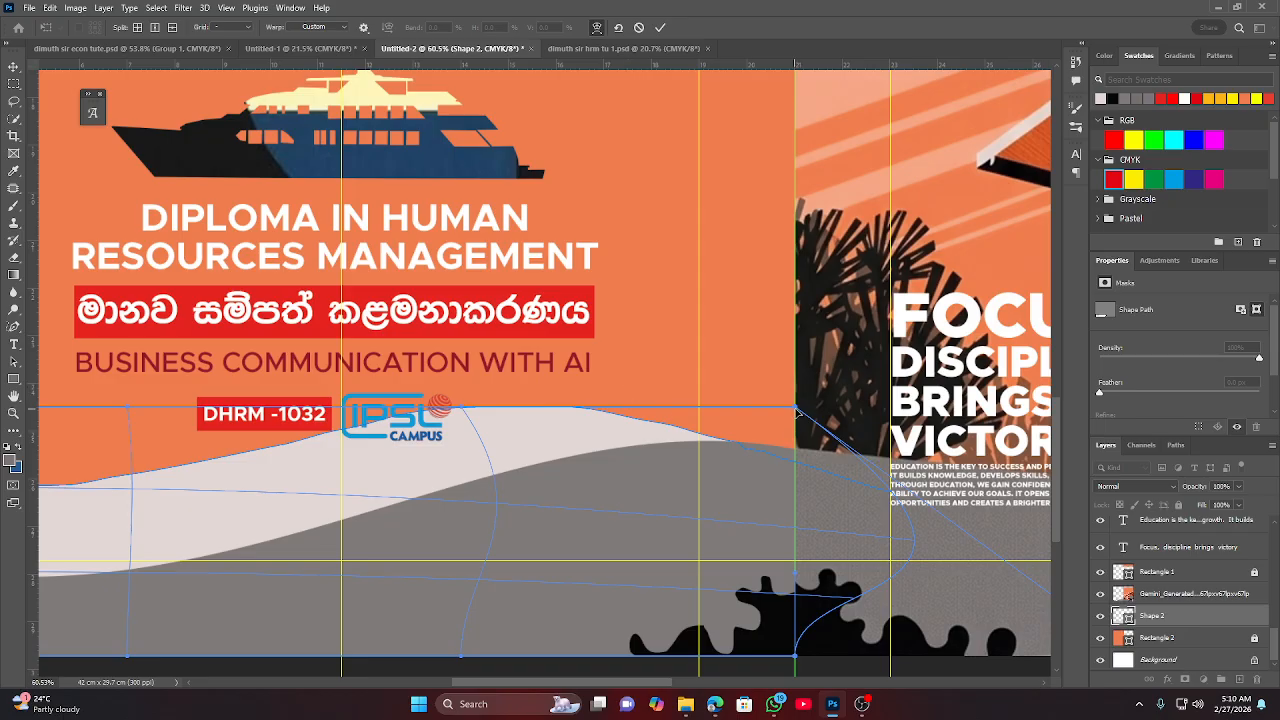
{"action": "left_click_drag", "start_coordinate": [797, 410], "coordinate": [938, 432]}
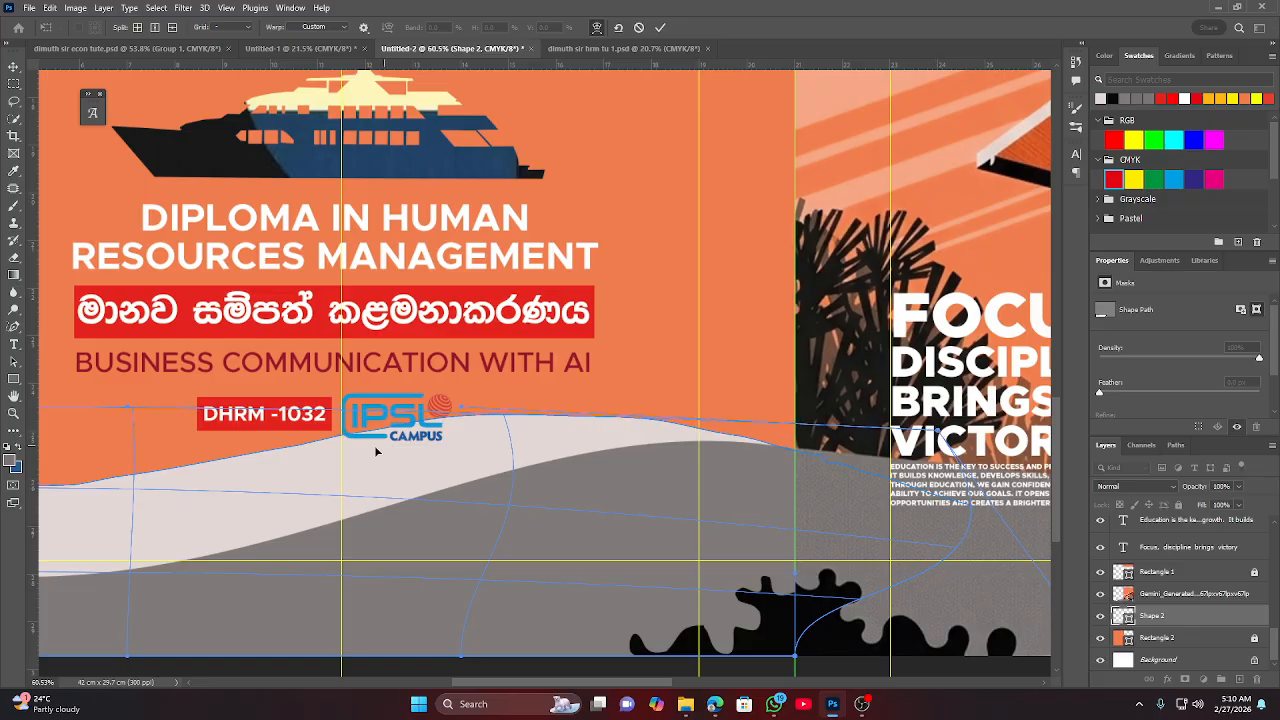
Stretch the light wave's upper outer corner beyond the page edge, raise its upper outline slightly, and apply the warp.
{"action": "left_click_drag", "start_coordinate": [361, 457], "coordinate": [760, 332]}
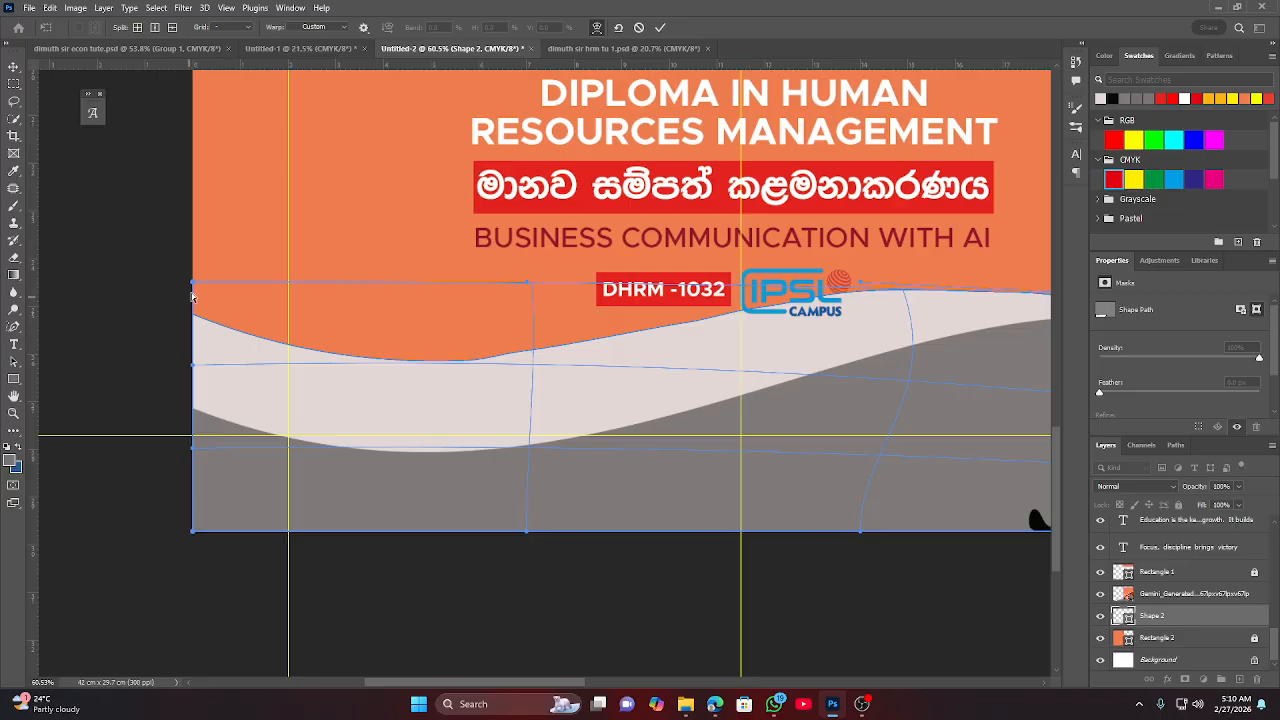
{"action": "left_click_drag", "start_coordinate": [194, 286], "coordinate": [132, 244]}
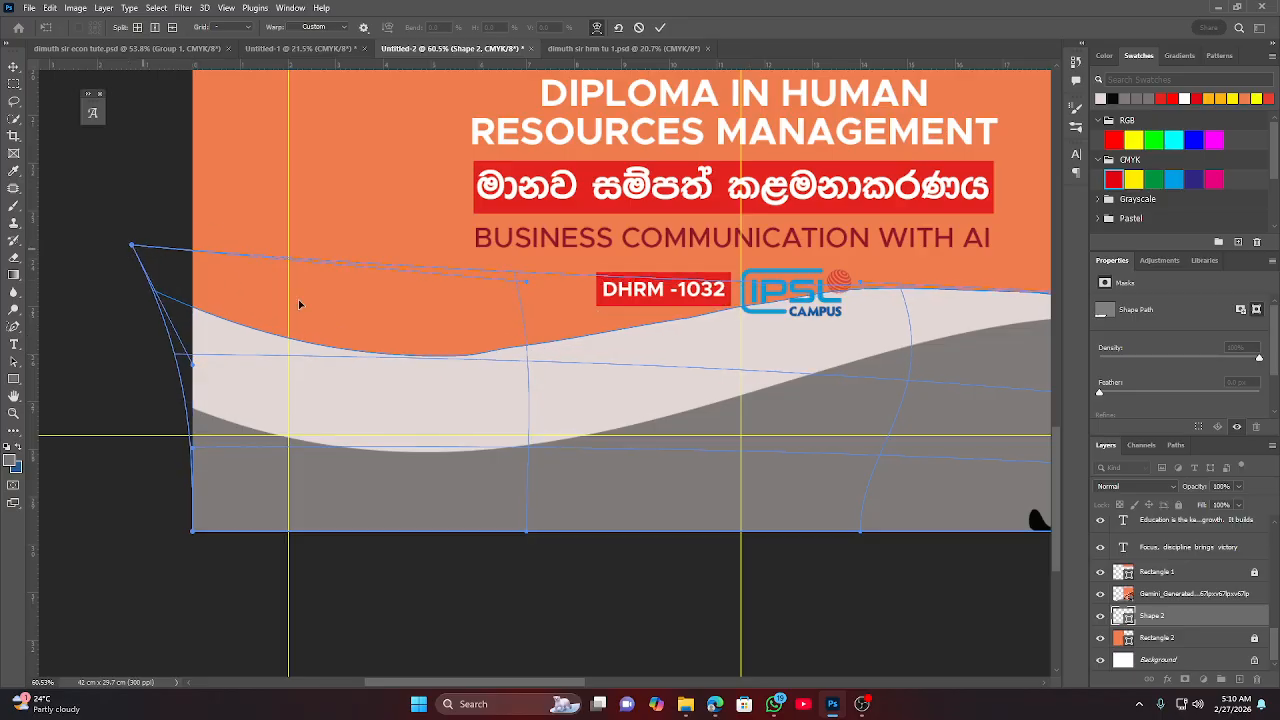
{"action": "mouse_move", "coordinate": [527, 275]}
{"action": "left_mouse_down"}
{"action": "mouse_move", "coordinate": [525, 253]}
{"action": "mouse_move", "coordinate": [533, 318]}
{"action": "mouse_move", "coordinate": [529, 270]}
{"action": "left_mouse_up"}
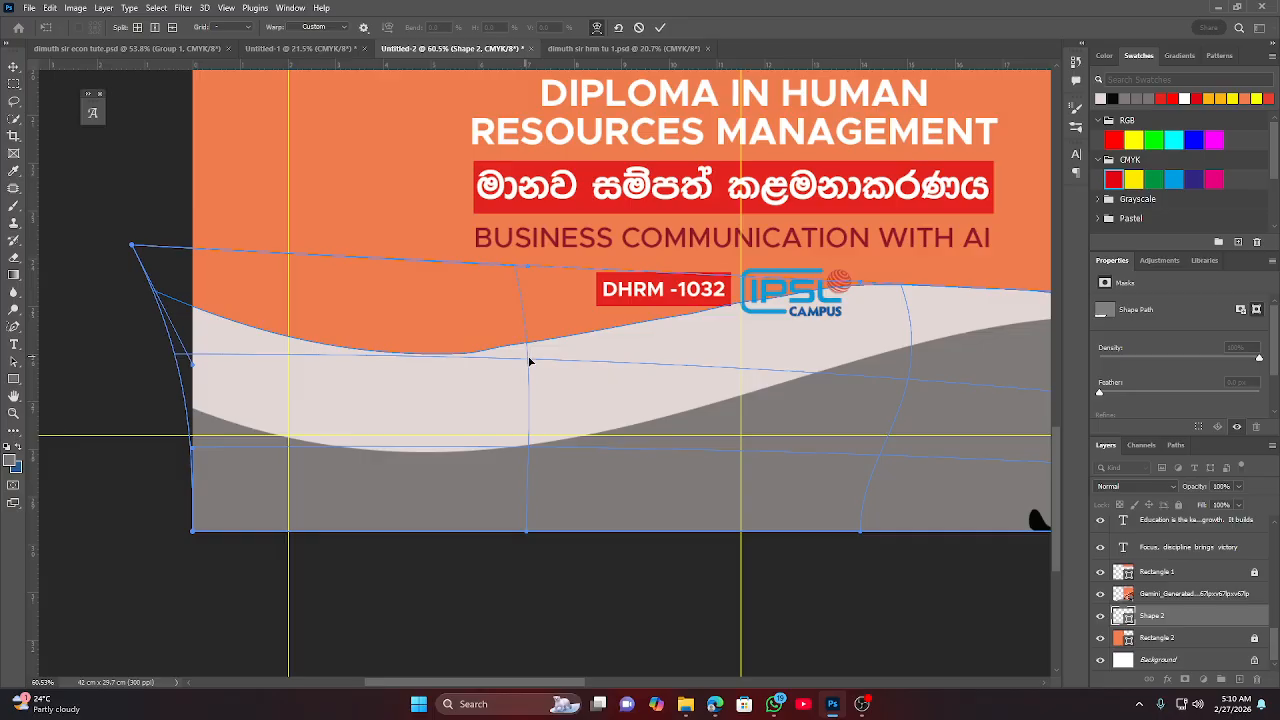
{"action": "mouse_move", "coordinate": [530, 361]}
{"action": "left_mouse_down"}
{"action": "mouse_move", "coordinate": [534, 383]}
{"action": "mouse_move", "coordinate": [530, 357]}
{"action": "left_mouse_up"}
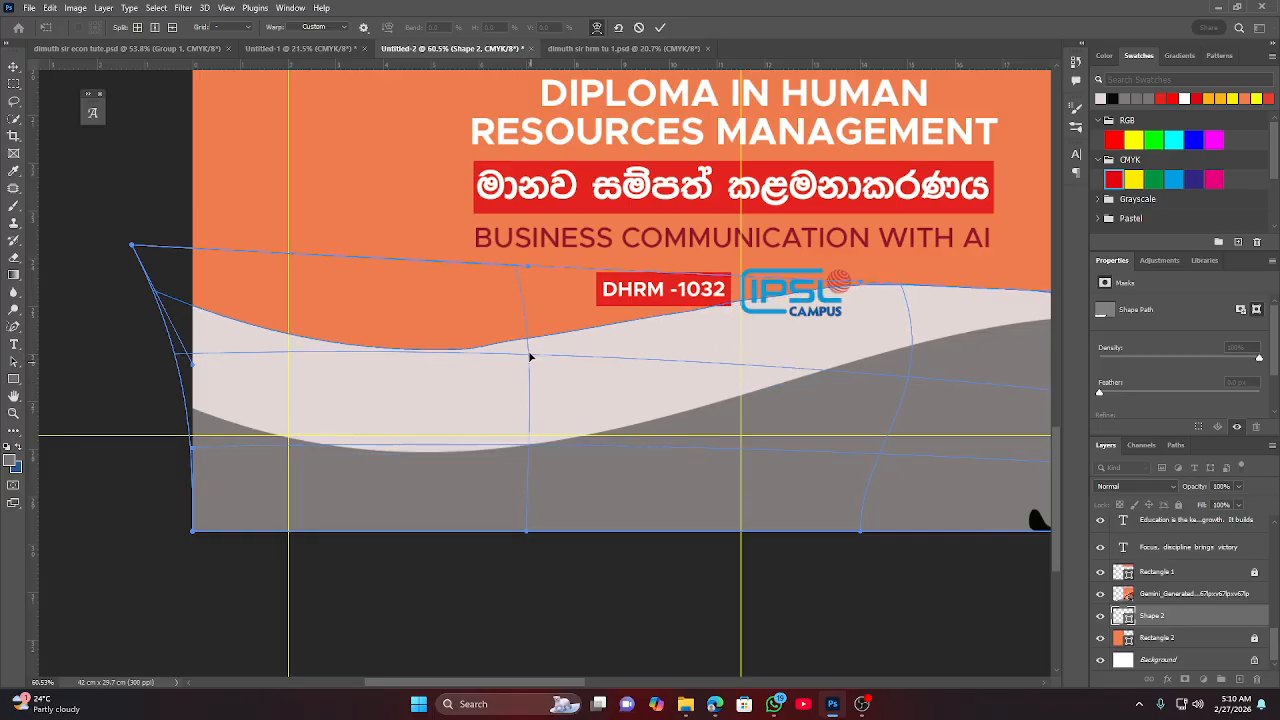
{"action": "left_click", "coordinate": [660, 27]}
Examine the full cover spread, checking how the light wave meets the gray hill, spine and back cover text.
{"action": "scroll", "coordinate": [320, 363], "scroll_direction": "down", "scroll_amount": 5}
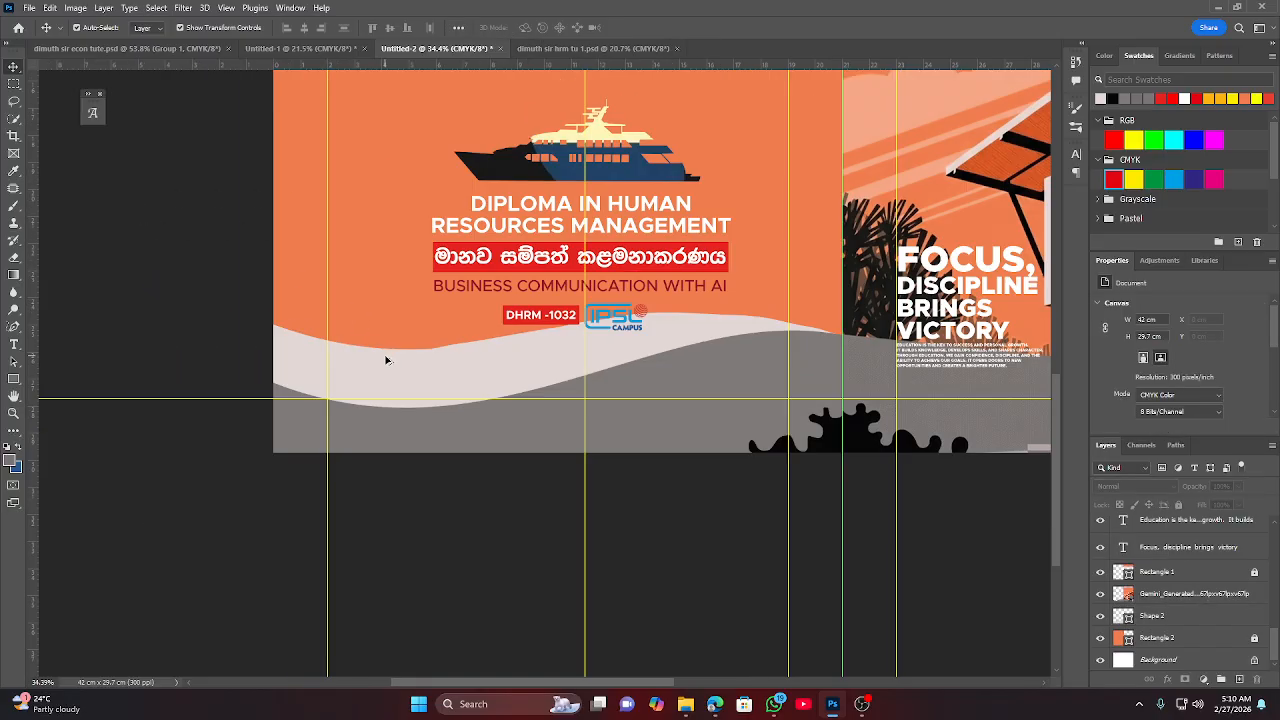
{"action": "left_click_drag", "start_coordinate": [714, 481], "coordinate": [715, 554]}
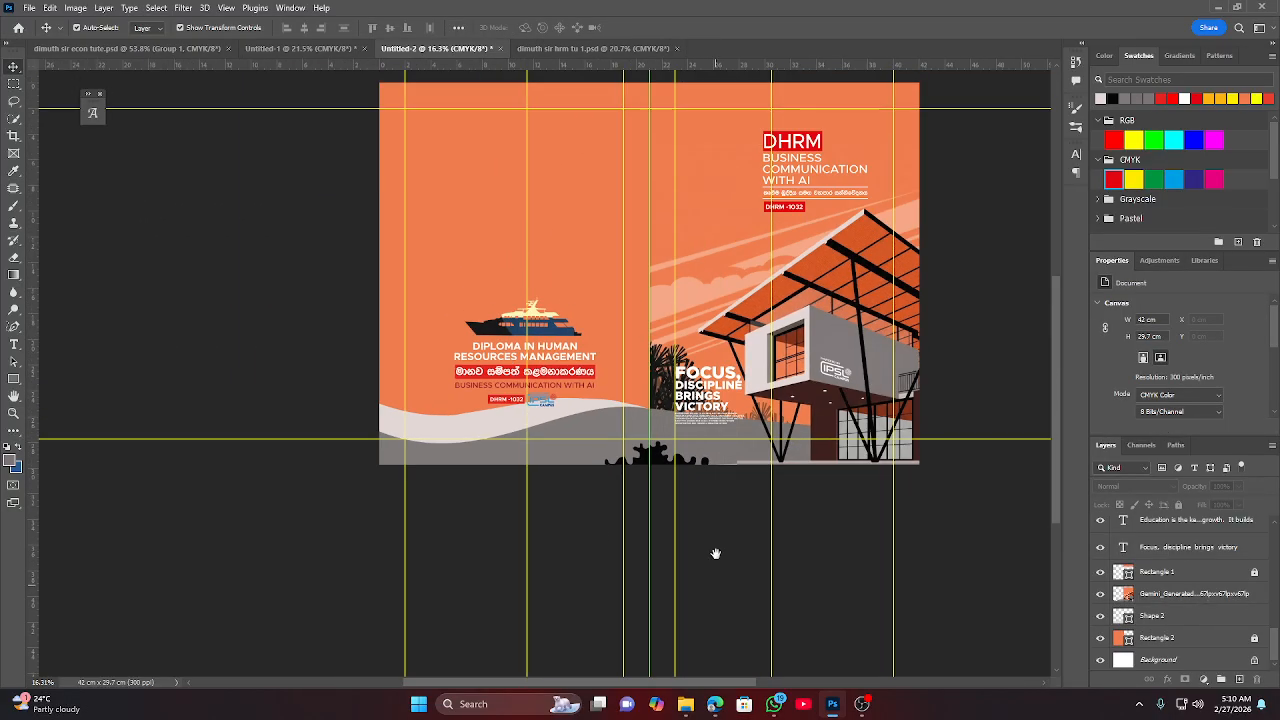
{"action": "left_click_drag", "start_coordinate": [718, 431], "coordinate": [720, 472]}
{"action": "left_click_drag", "start_coordinate": [759, 376], "coordinate": [613, 400]}
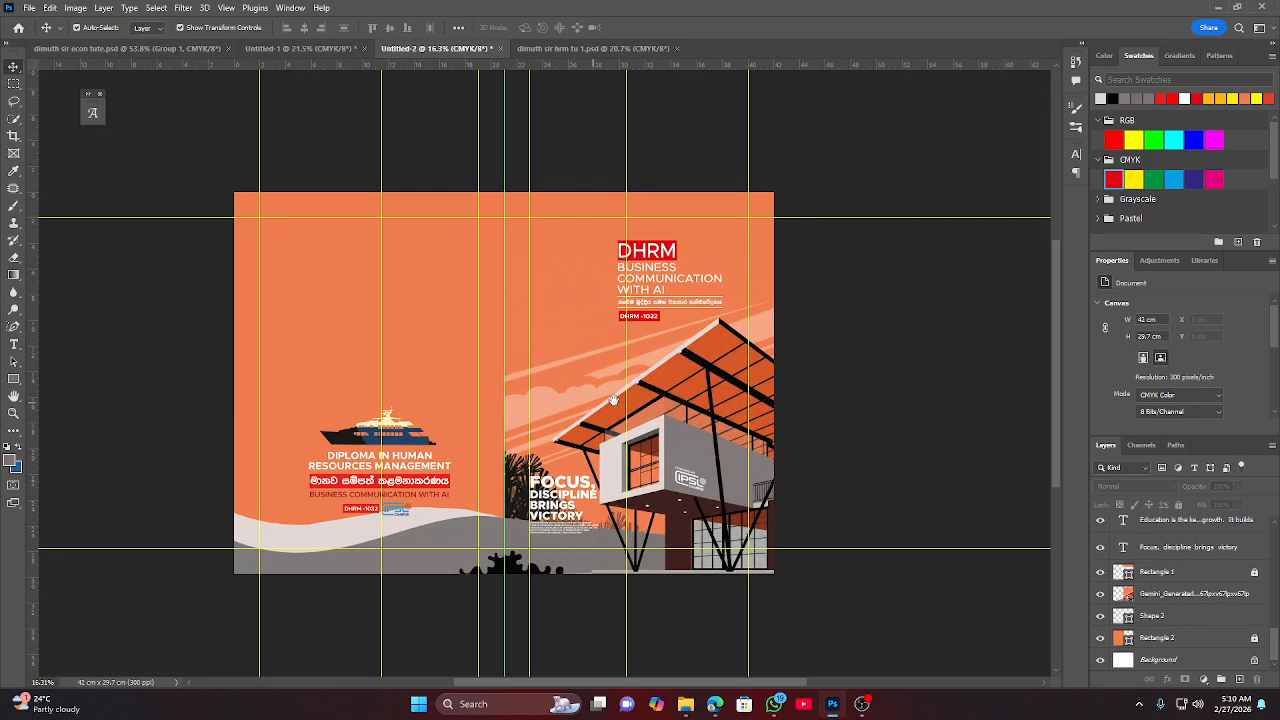
{"action": "scroll", "coordinate": [464, 440], "scroll_direction": "up", "scroll_amount": 1}
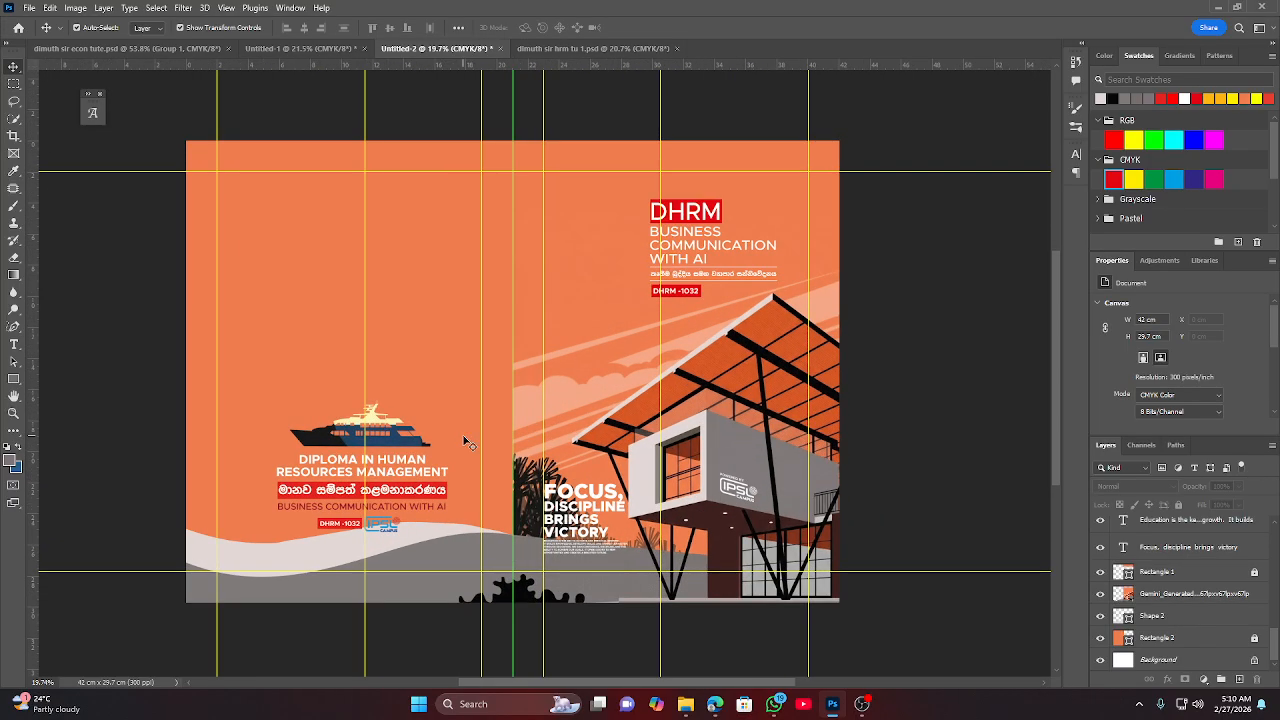
{"action": "scroll", "coordinate": [328, 447], "scroll_direction": "up", "scroll_amount": 1}
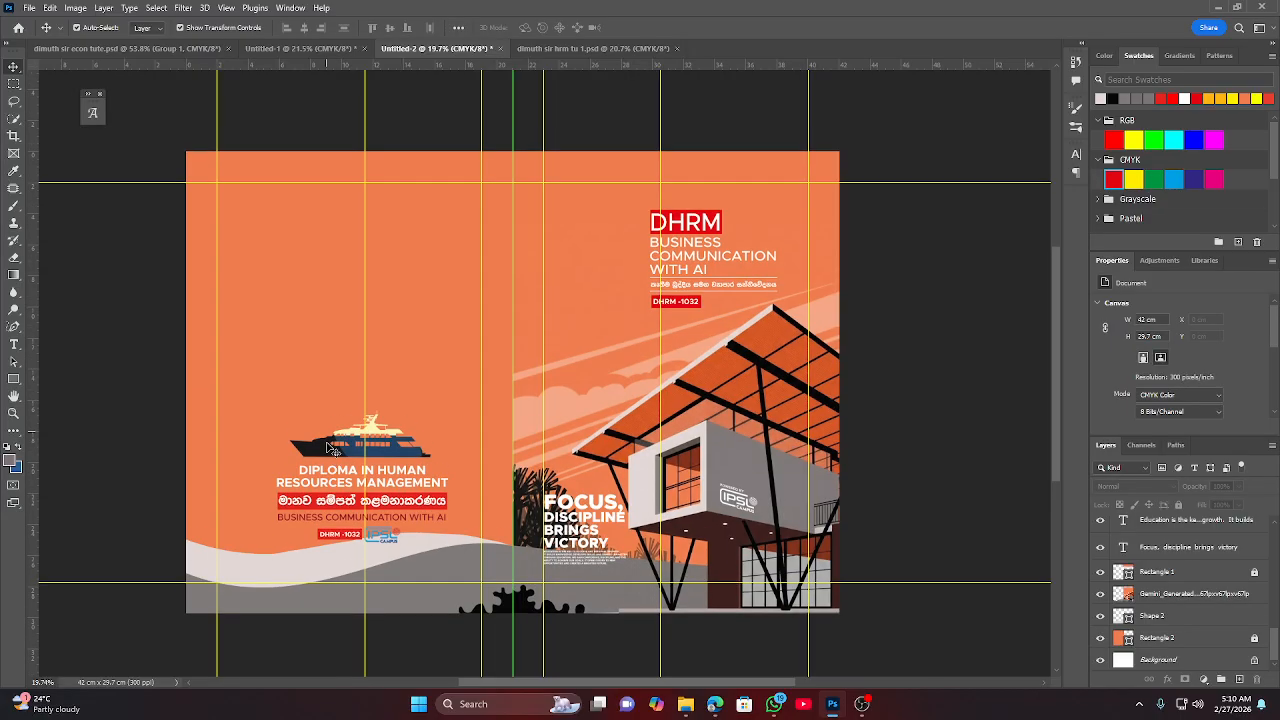
{"action": "scroll", "coordinate": [330, 447], "scroll_direction": "up", "scroll_amount": 1}
{"action": "scroll", "coordinate": [330, 447], "scroll_direction": "down", "scroll_amount": 3}
{"action": "scroll", "coordinate": [571, 370], "scroll_direction": "up", "scroll_amount": 1}
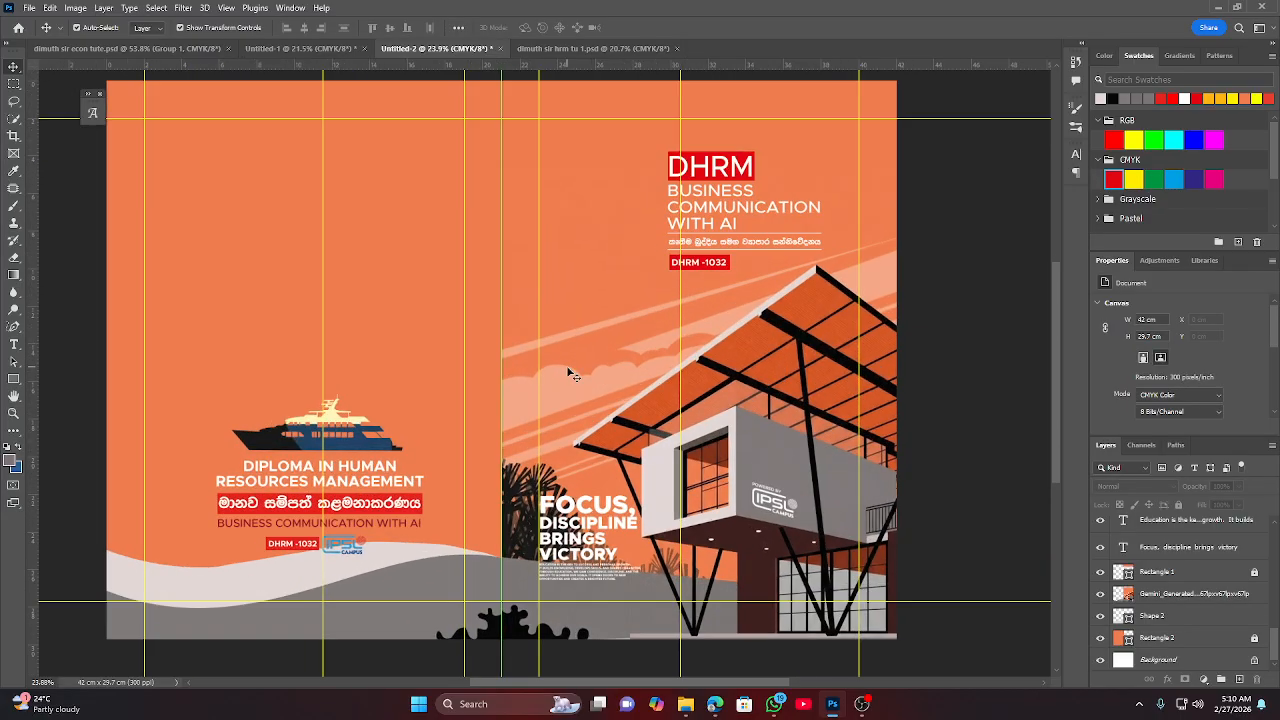
{"action": "scroll", "coordinate": [680, 345], "scroll_direction": "left", "scroll_amount": 3}
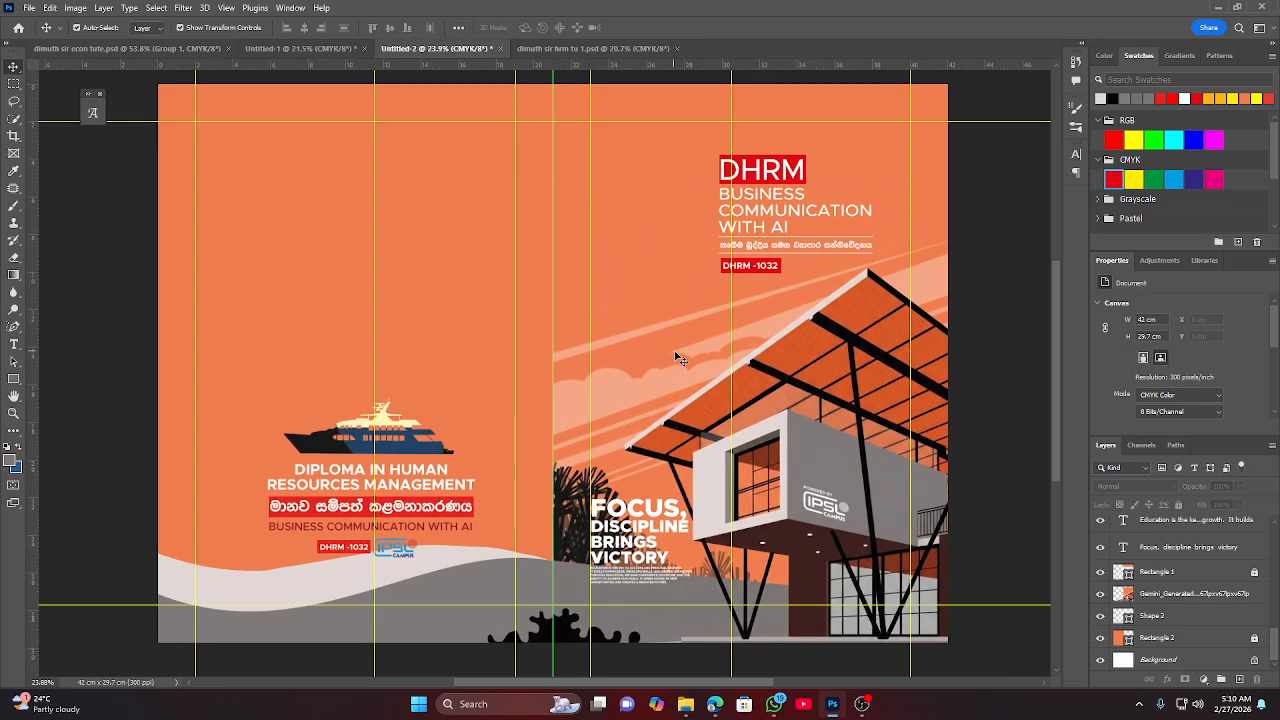
{"action": "scroll", "coordinate": [680, 358], "scroll_direction": "down", "scroll_amount": 3}
{"action": "scroll", "coordinate": [680, 358], "scroll_direction": "up", "scroll_amount": 2}
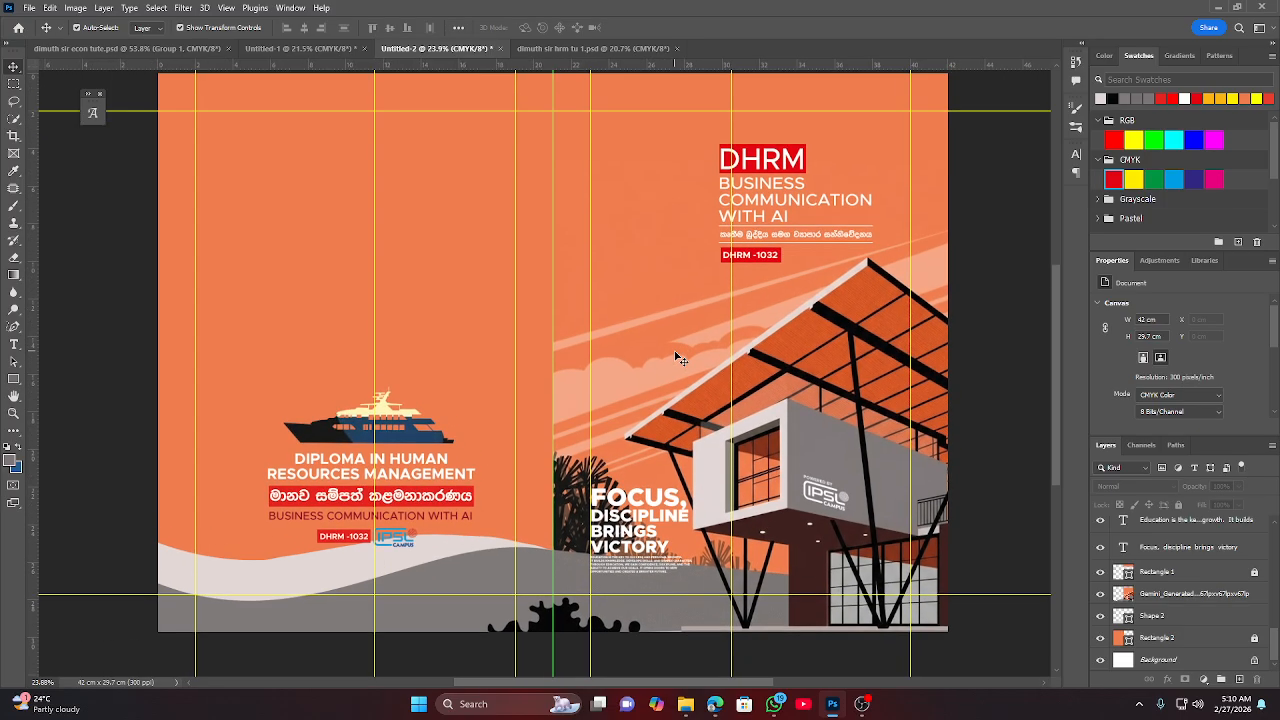
{"action": "left_click", "coordinate": [860, 704]}
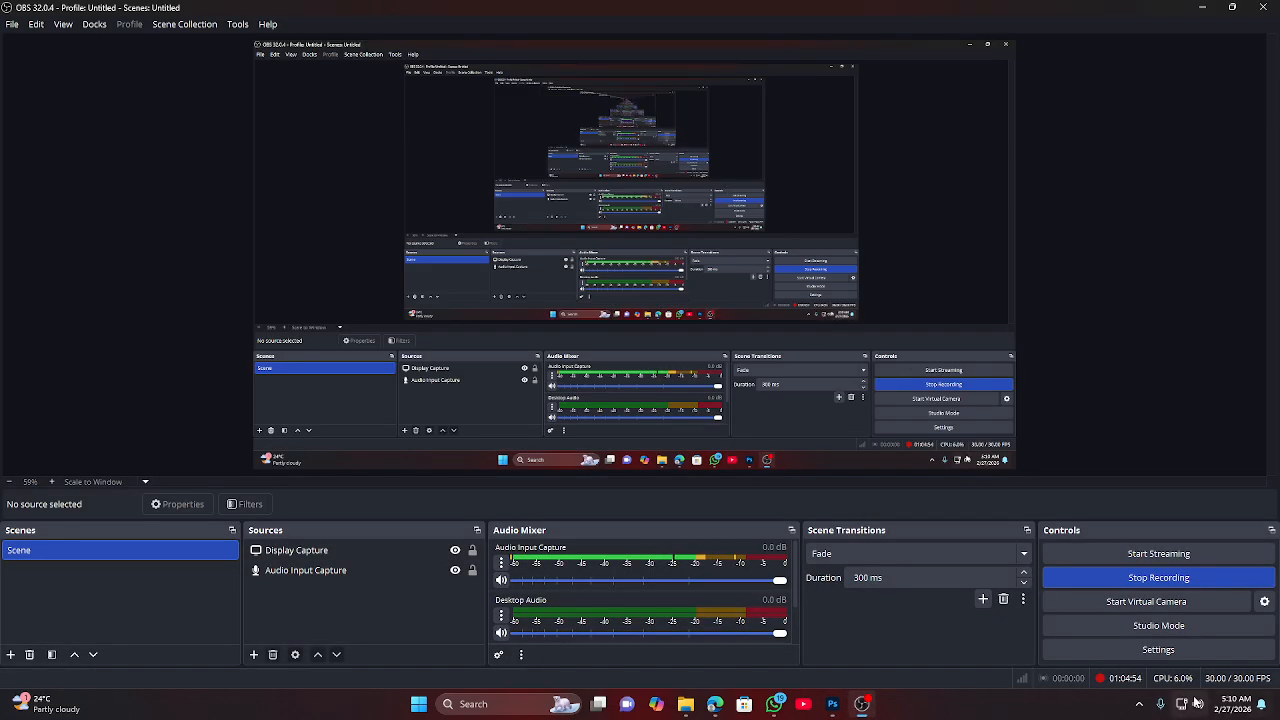
{"action": "left_click", "coordinate": [834, 705]}
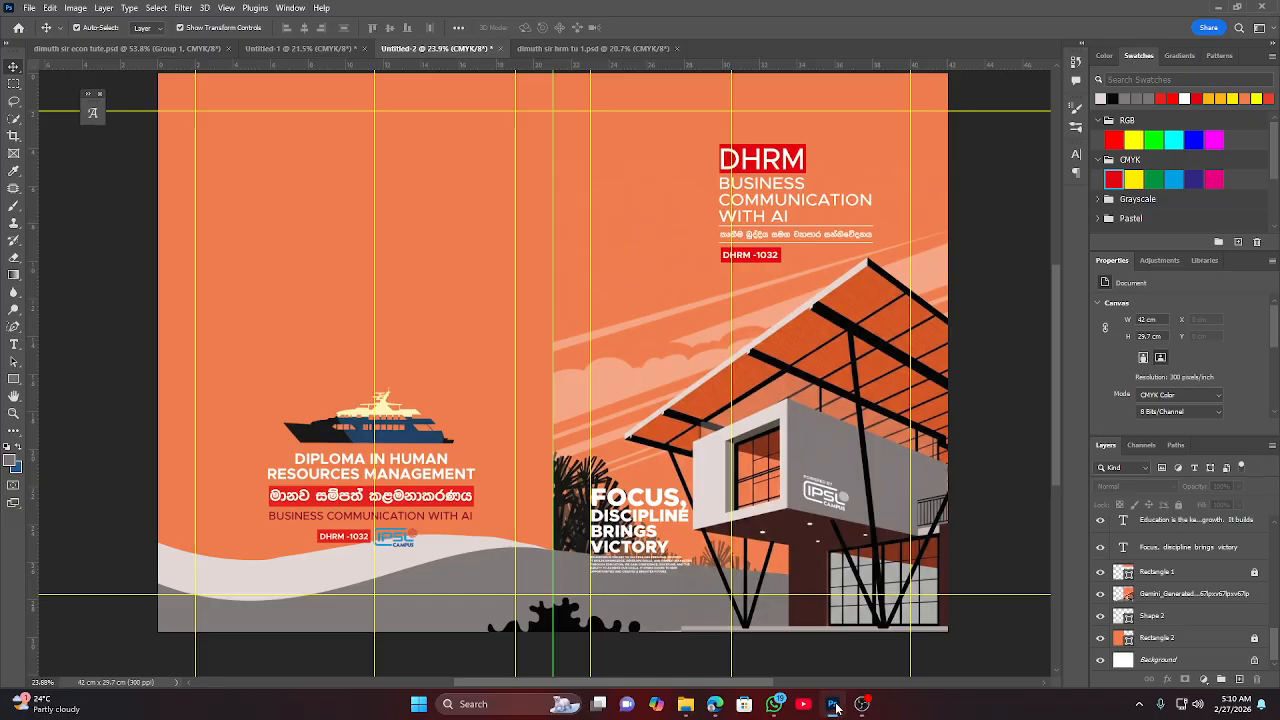
Lock the light wave's Shape 2 layer and the Gemini-generated image layer.
{"action": "left_click", "coordinate": [331, 573]}
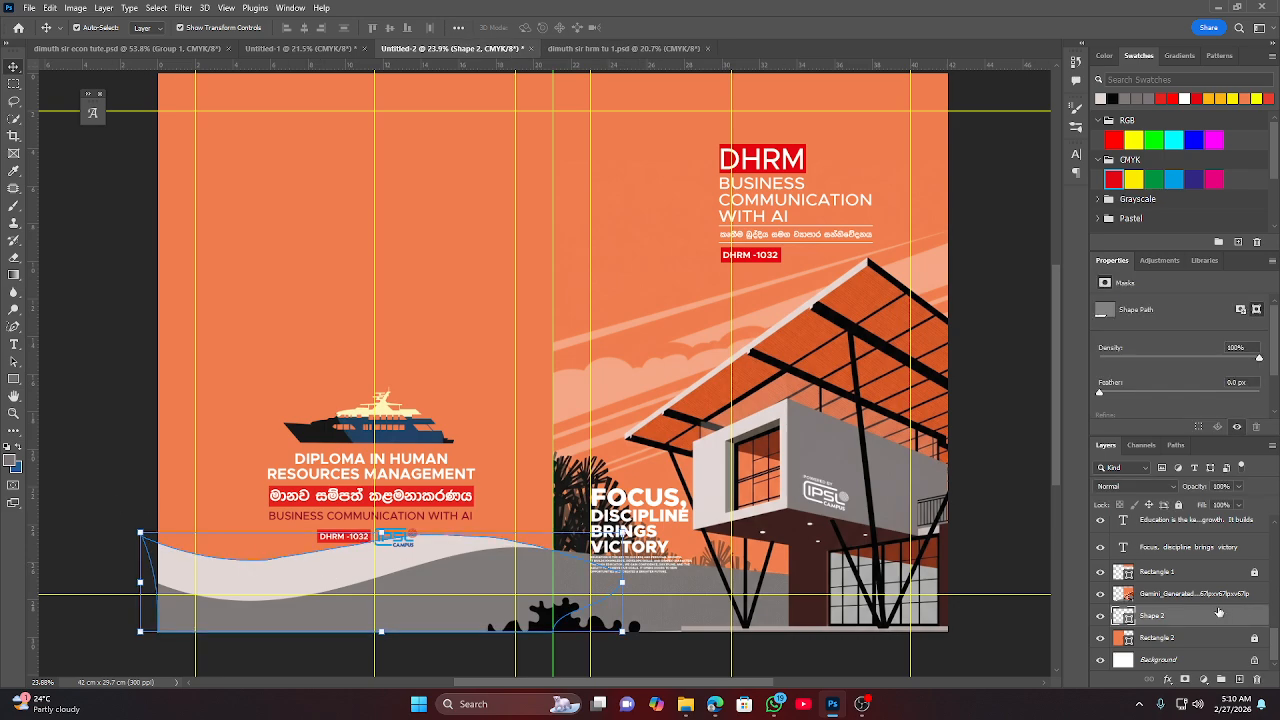
{"action": "left_click", "coordinate": [1178, 504]}
{"action": "scroll", "coordinate": [311, 466], "scroll_direction": "up", "scroll_amount": 6}
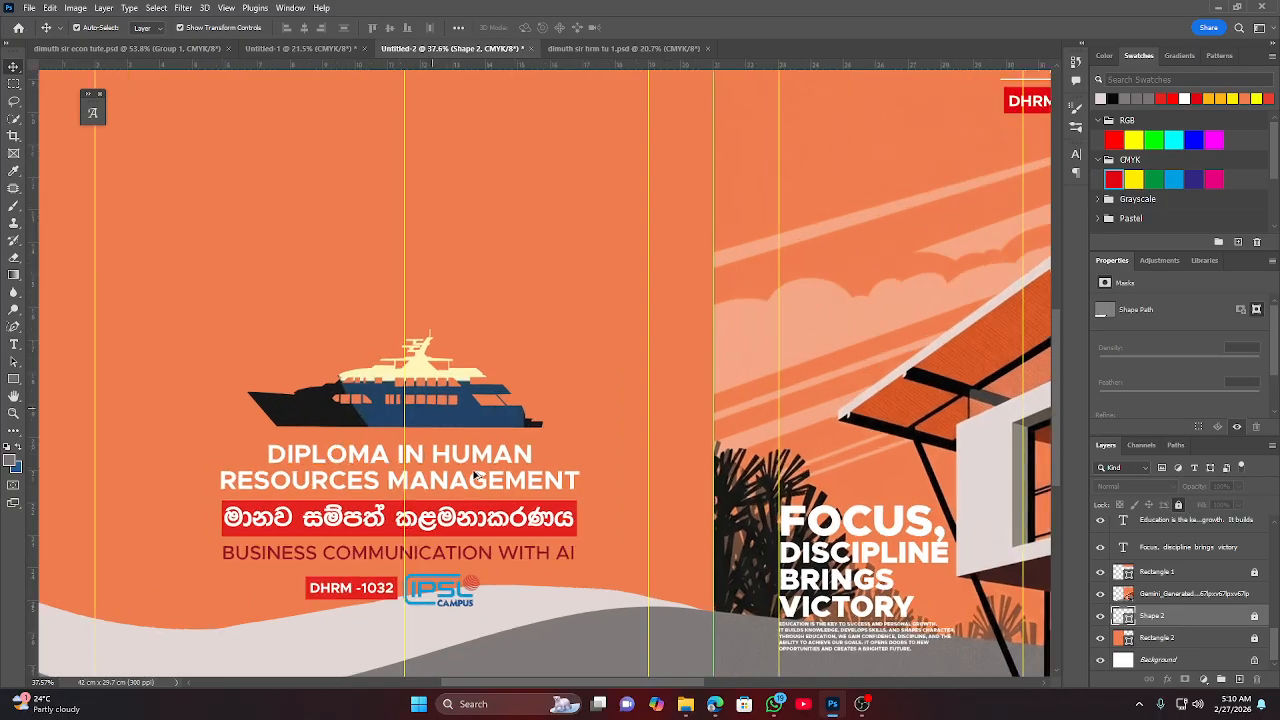
{"action": "scroll", "coordinate": [474, 475], "scroll_direction": "down", "scroll_amount": 4}
{"action": "left_click_drag", "start_coordinate": [165, 313], "coordinate": [566, 541]}
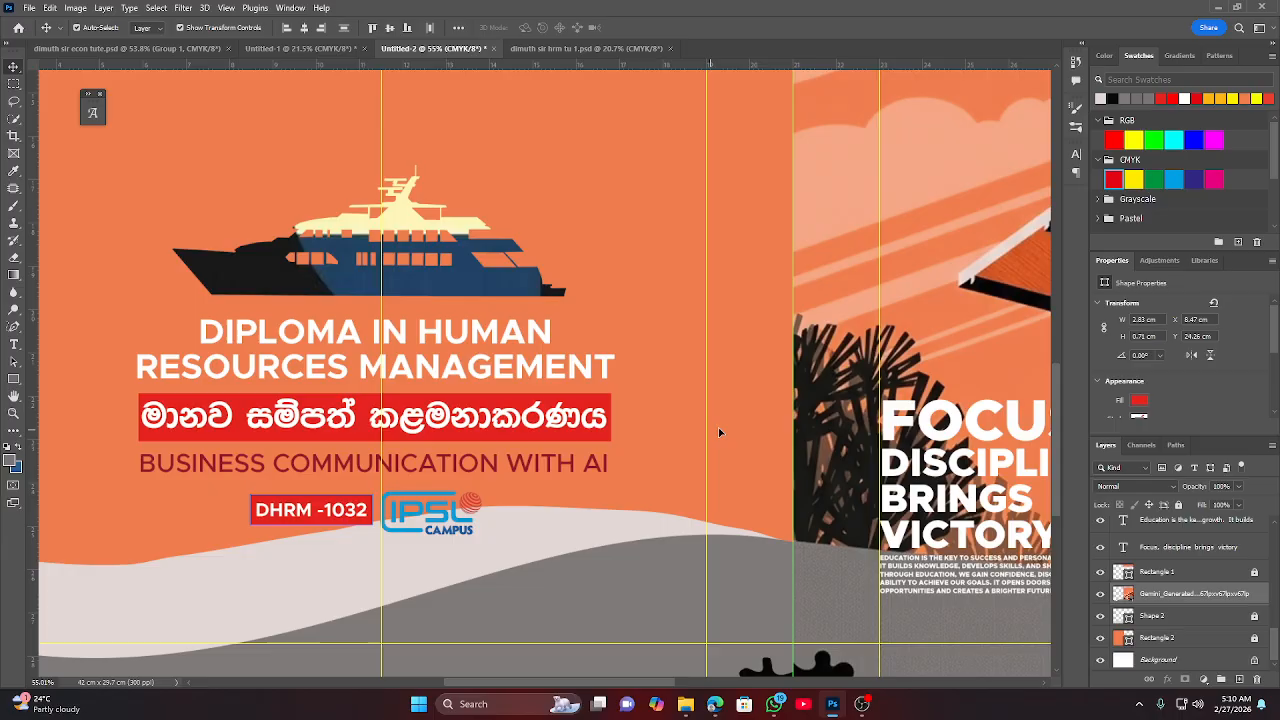
{"action": "left_click", "coordinate": [1208, 598]}
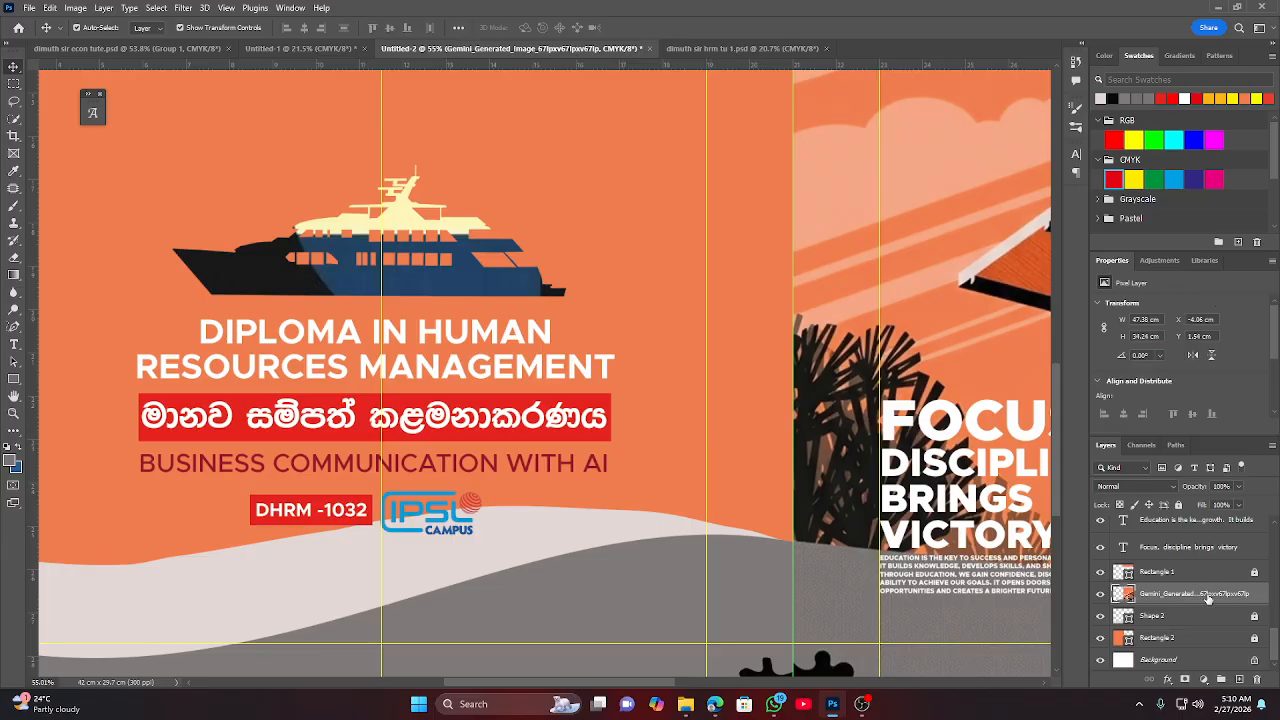
{"action": "left_click", "coordinate": [1181, 505]}
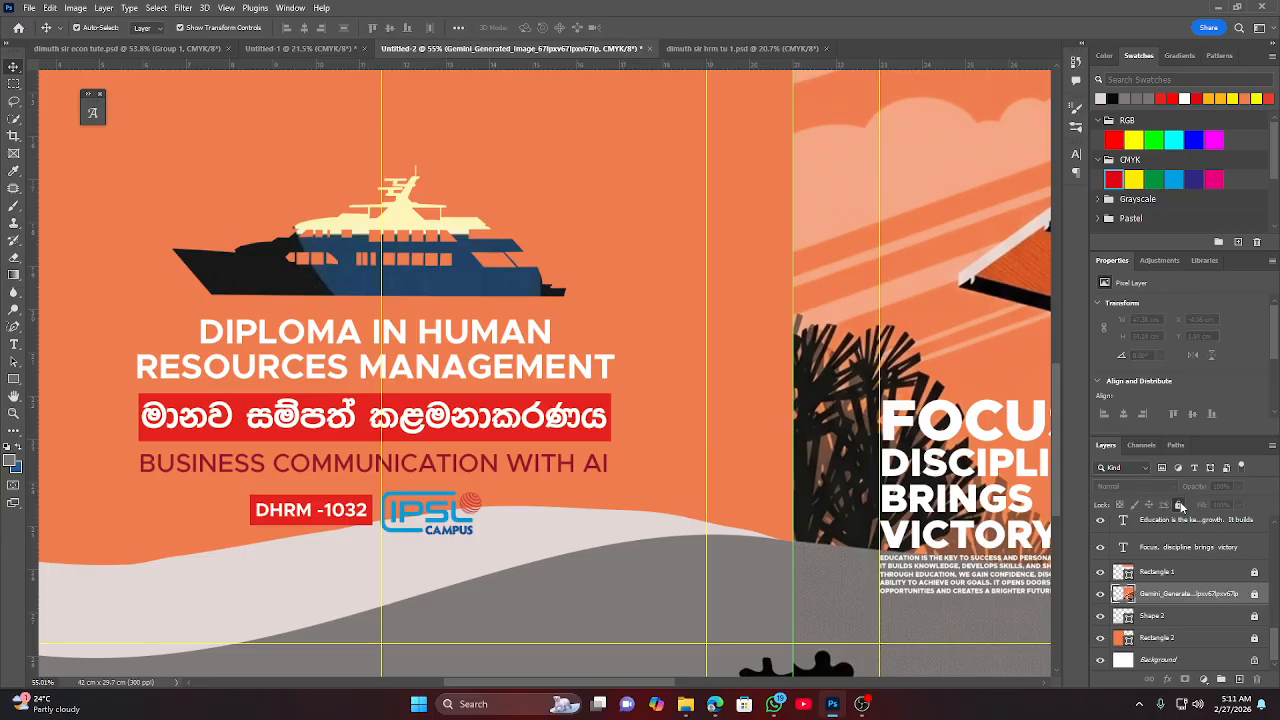
Move the back cover's title texts, DHRM -1032 badge and IPSL Campus logo together down about 1.1 cm, leaving the yacht in place.
{"action": "left_click_drag", "start_coordinate": [170, 320], "coordinate": [548, 533]}
{"action": "left_click_drag", "start_coordinate": [430, 499], "coordinate": [435, 545]}
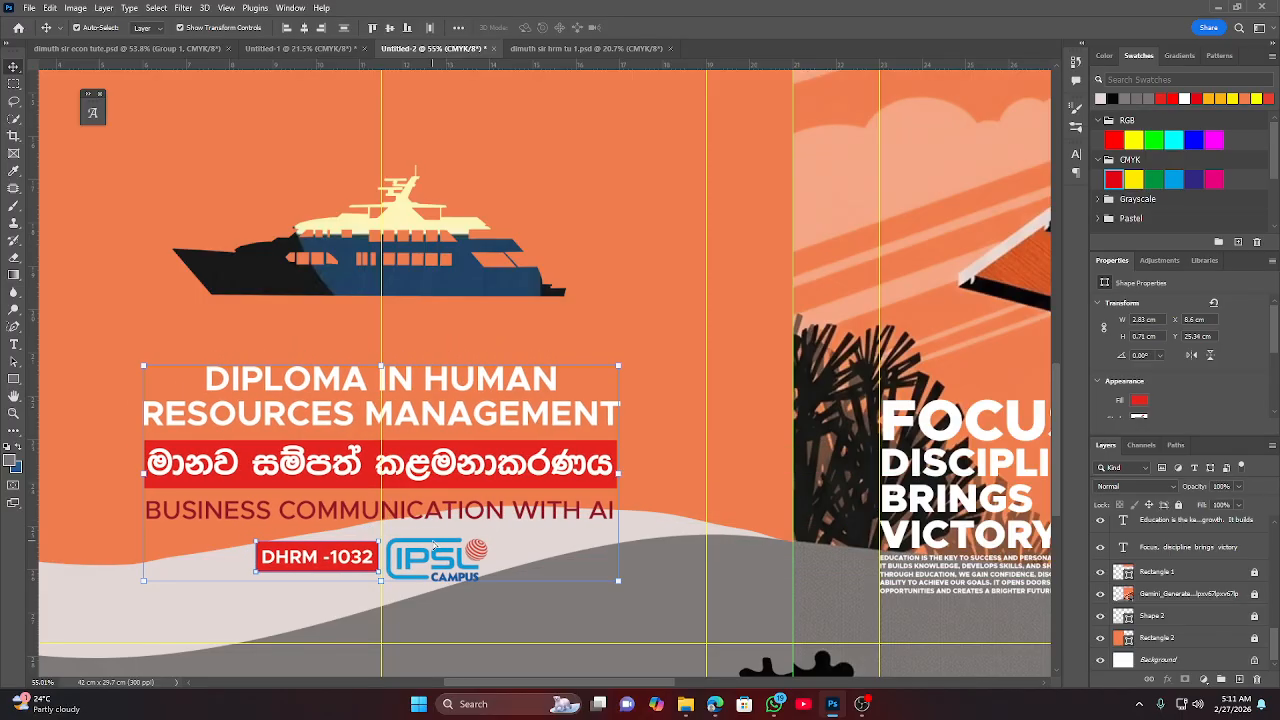
{"action": "left_click", "coordinate": [612, 320]}
Unlock the yacht's Group 2 and move the yacht with its clipped image down closer to the title, to about Y 17.3 cm.
{"action": "scroll", "coordinate": [431, 355], "scroll_direction": "down", "scroll_amount": 5}
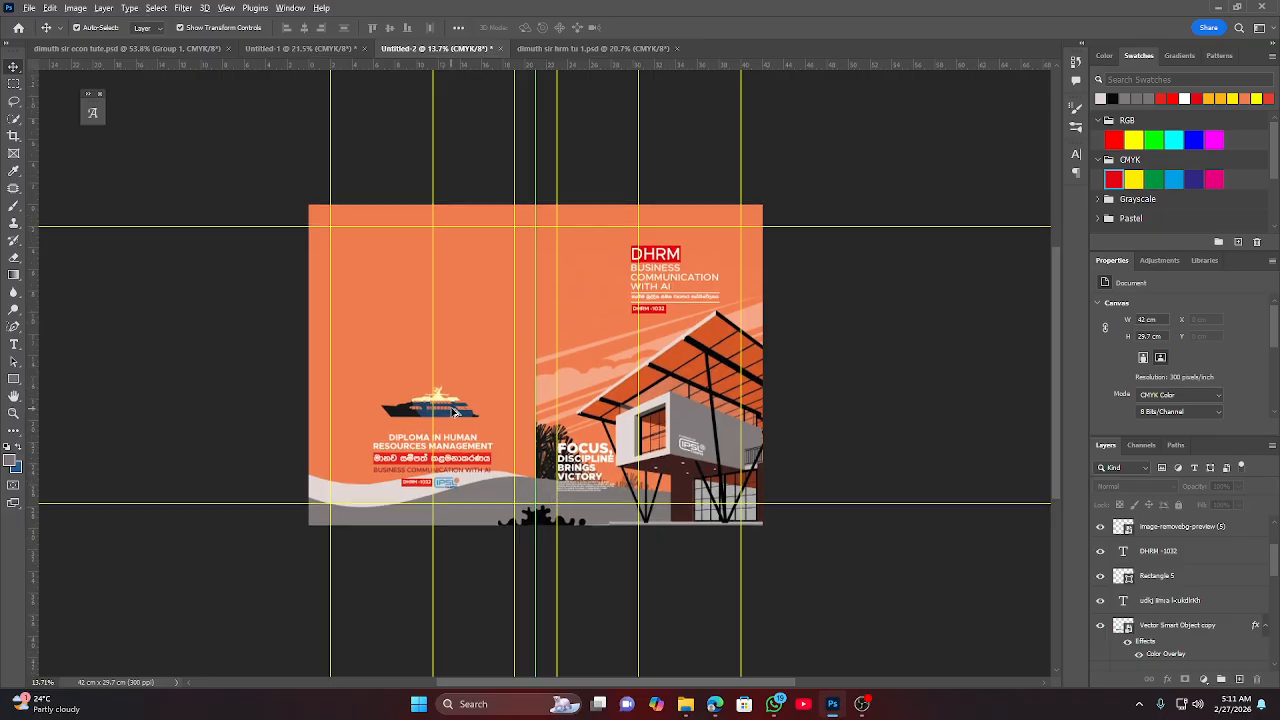
{"action": "scroll", "coordinate": [455, 413], "scroll_direction": "up", "scroll_amount": 4}
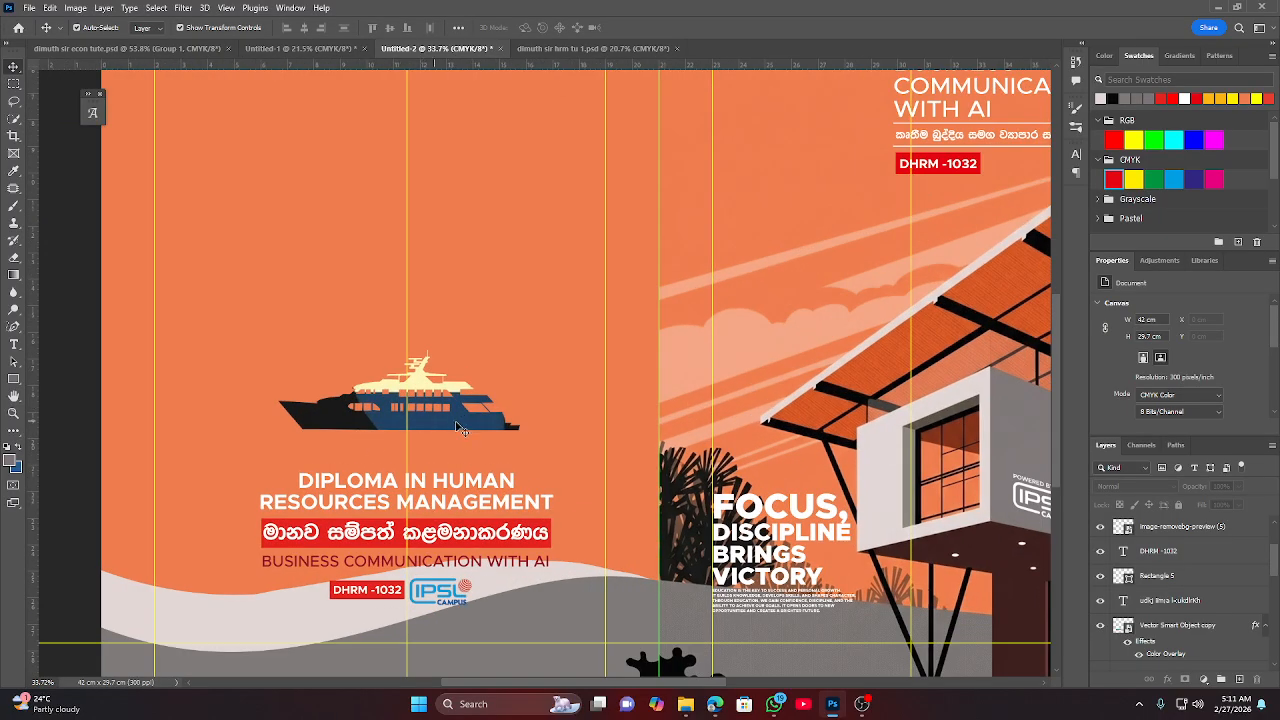
{"action": "scroll", "coordinate": [1201, 609], "scroll_direction": "up", "scroll_amount": 2}
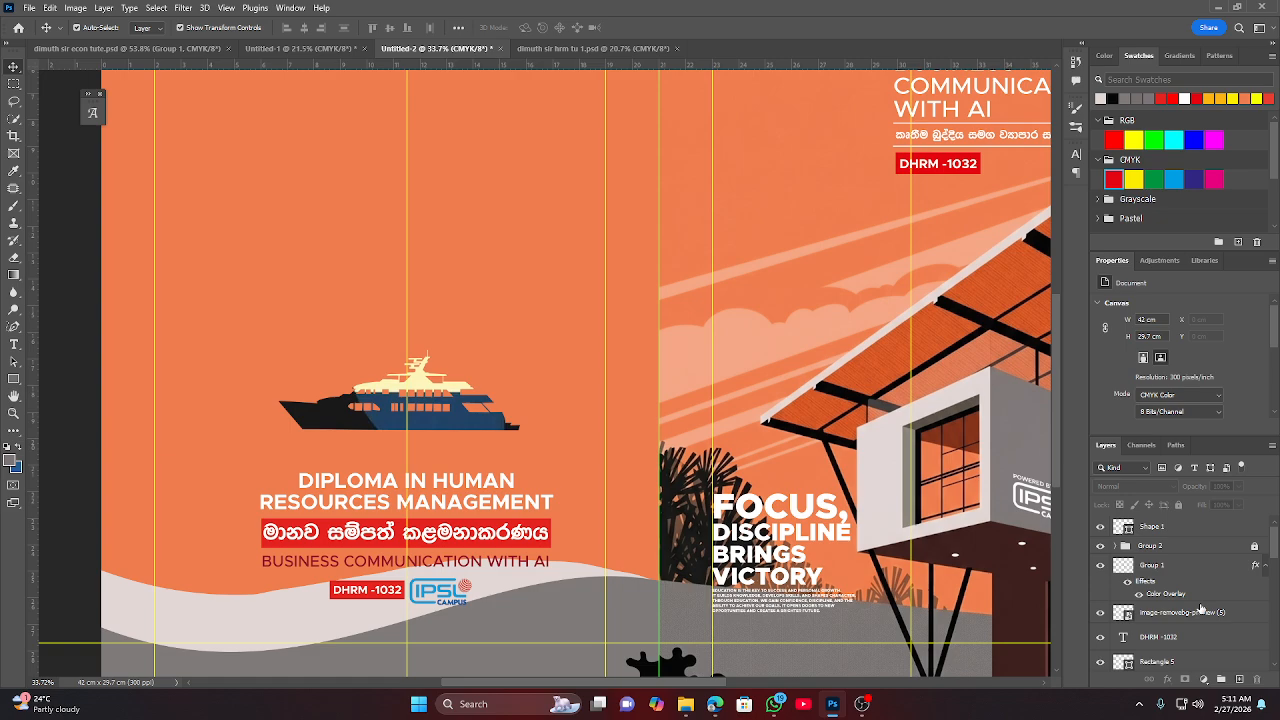
{"action": "left_click", "coordinate": [461, 415]}
{"action": "left_click", "coordinate": [118, 399]}
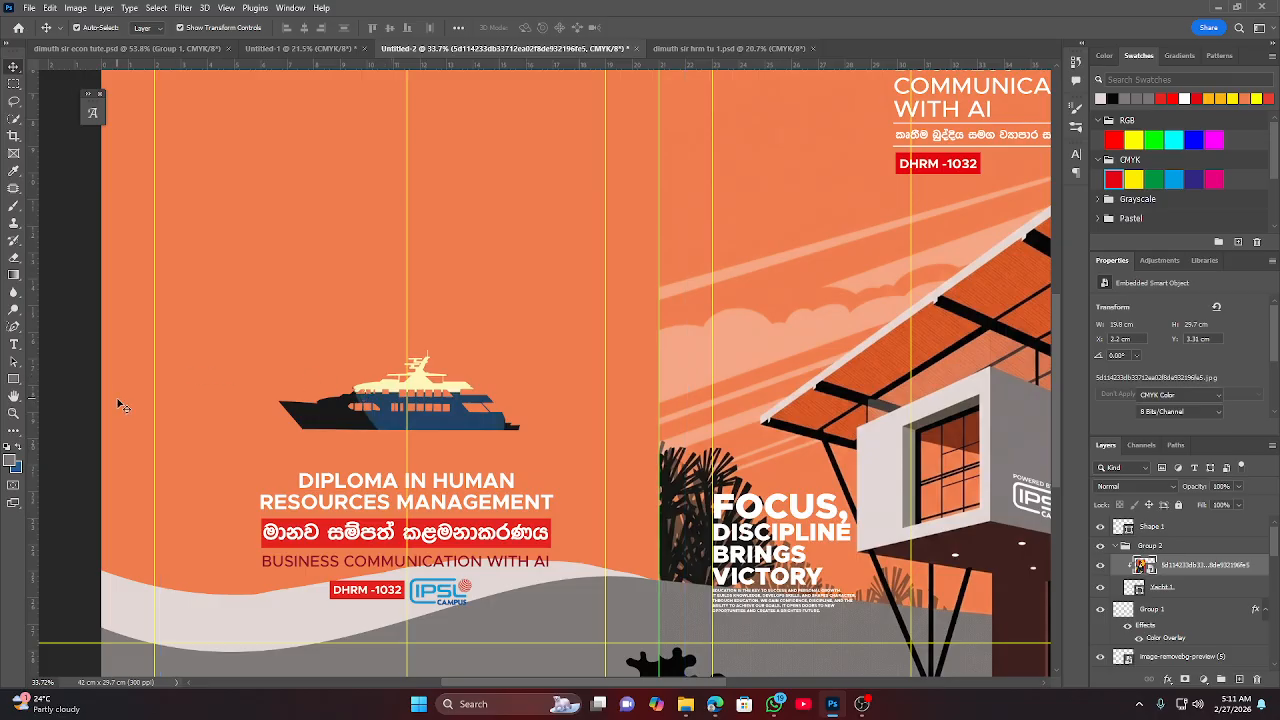
{"action": "left_click_drag", "start_coordinate": [369, 367], "coordinate": [427, 447]}
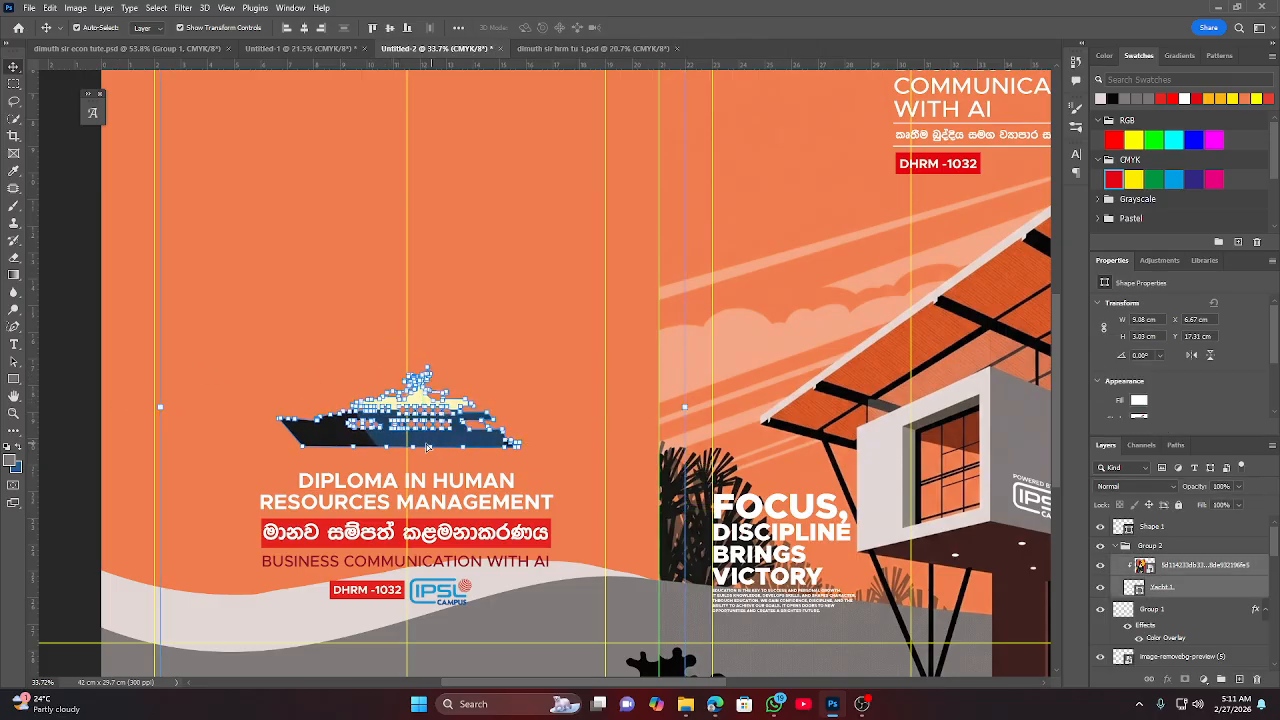
{"action": "left_click", "coordinate": [77, 389]}
{"action": "scroll", "coordinate": [414, 420], "scroll_direction": "down", "scroll_amount": 4}
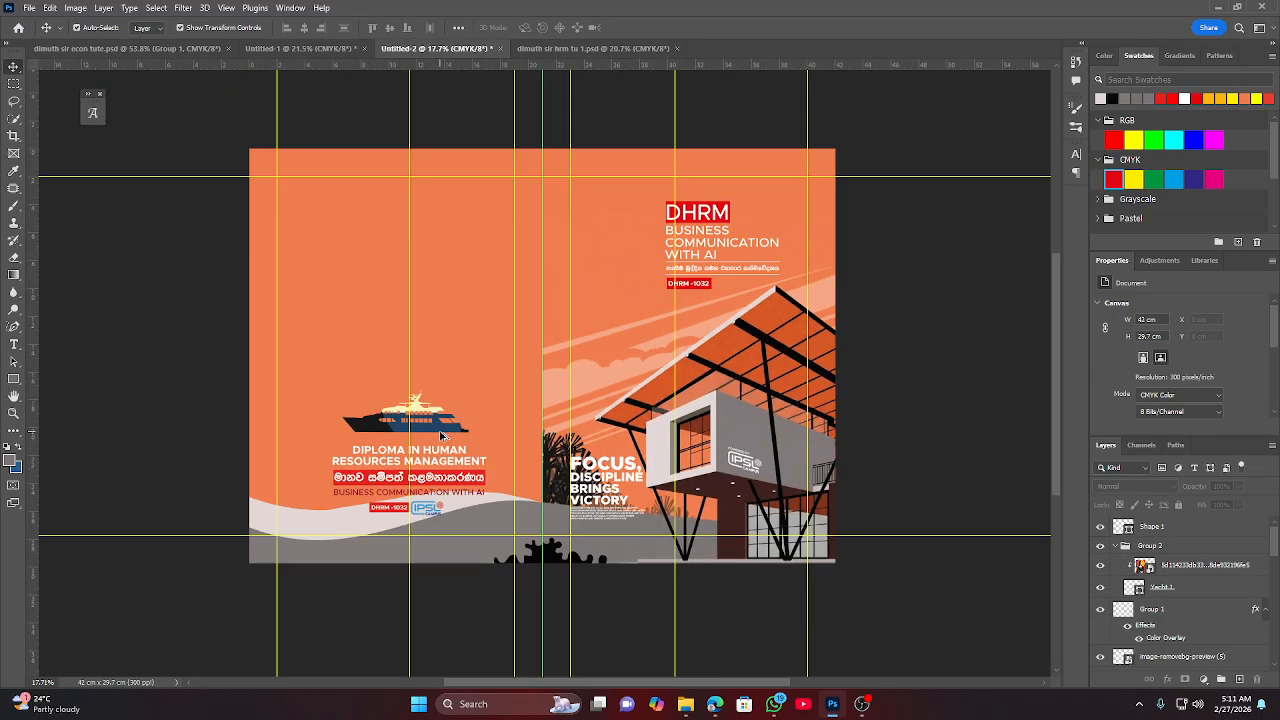
Delete the illustration image clipped to the yacht on the back cover, keeping the Yacht 1 shape.
{"action": "scroll", "coordinate": [441, 436], "scroll_direction": "up", "scroll_amount": 4}
{"action": "left_click", "coordinate": [437, 432]}
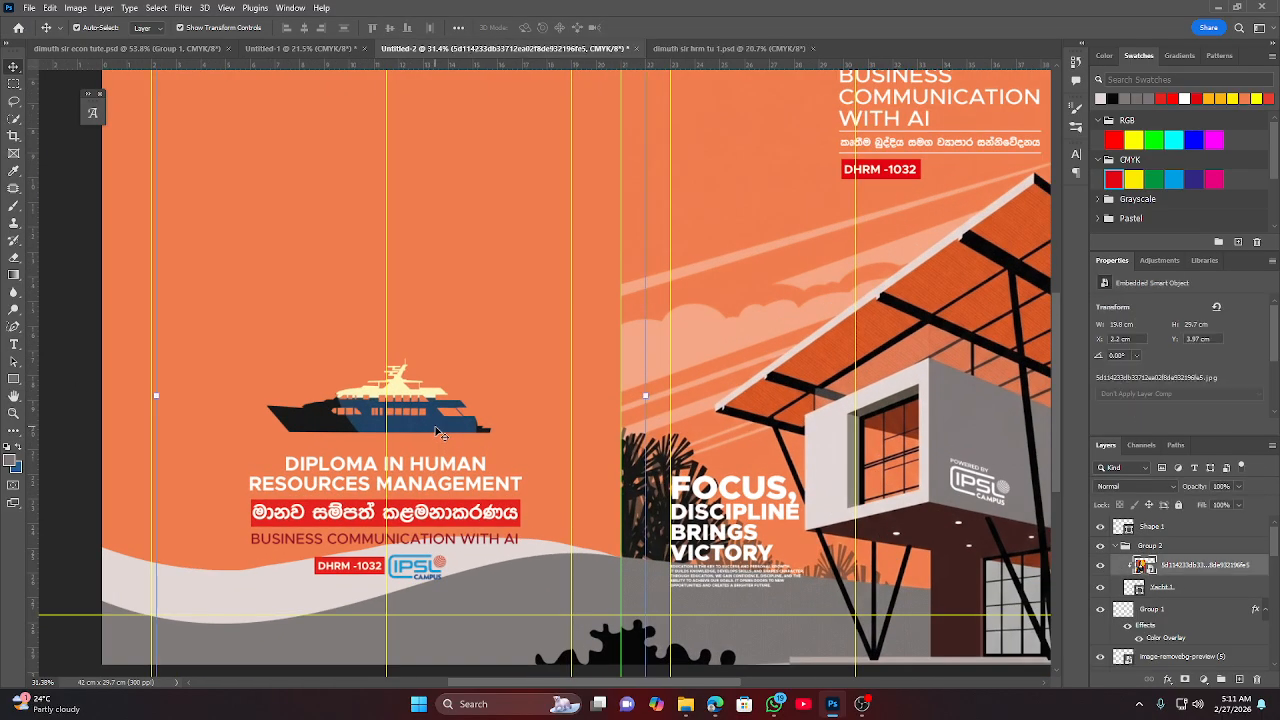
{"action": "key", "text": "Delete"}
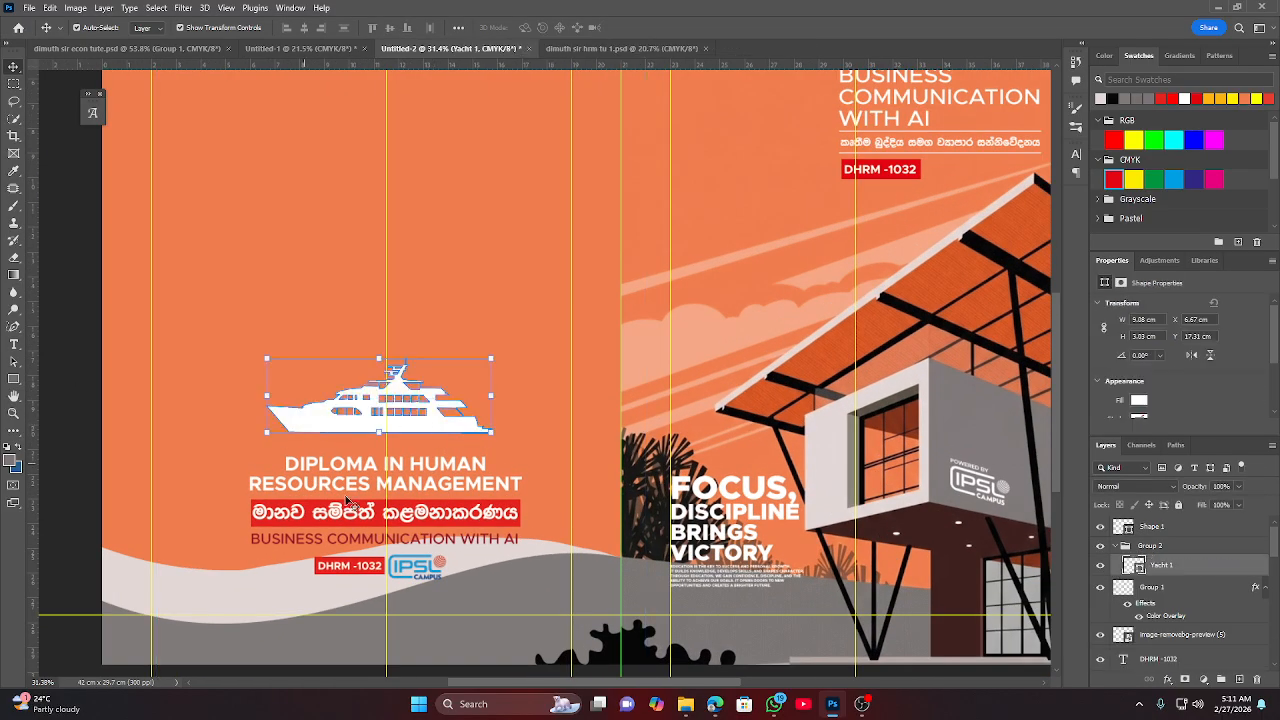
Place the Gemini-generated house PNG from the Downloads folder above the Yacht 1 shape and clip it to the yacht.
{"action": "left_click", "coordinate": [685, 704]}
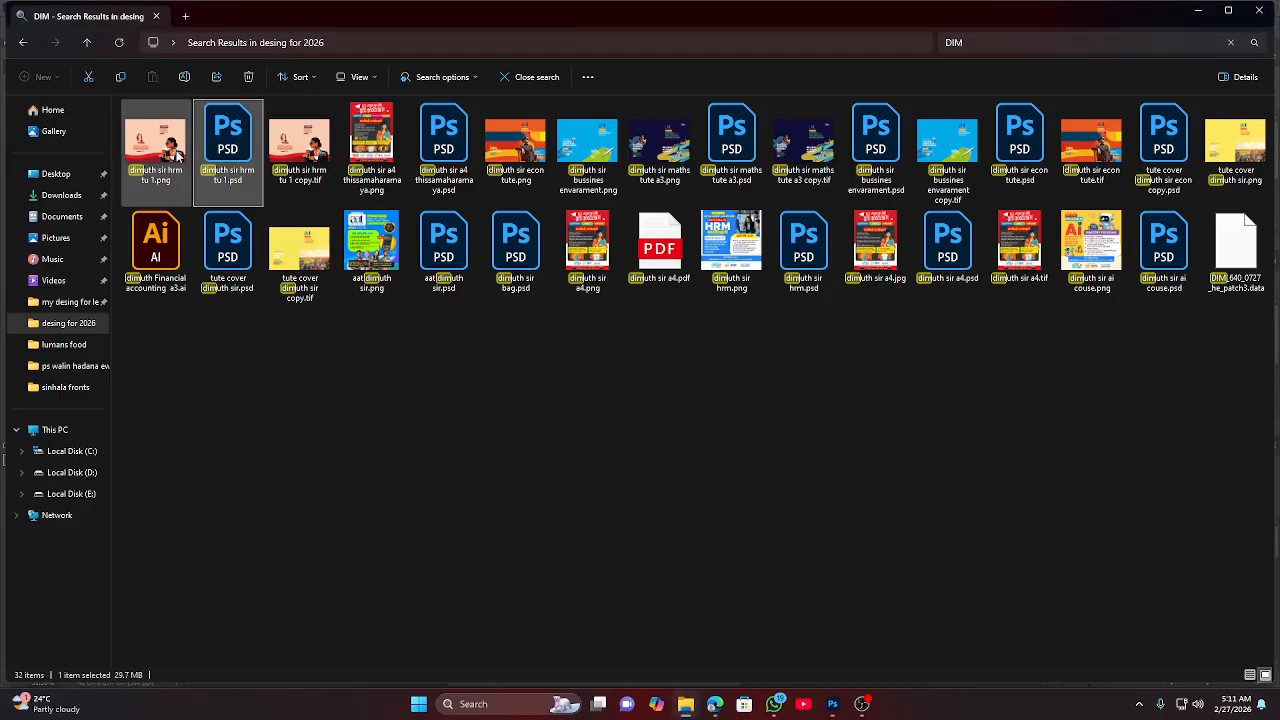
{"action": "left_click", "coordinate": [88, 197]}
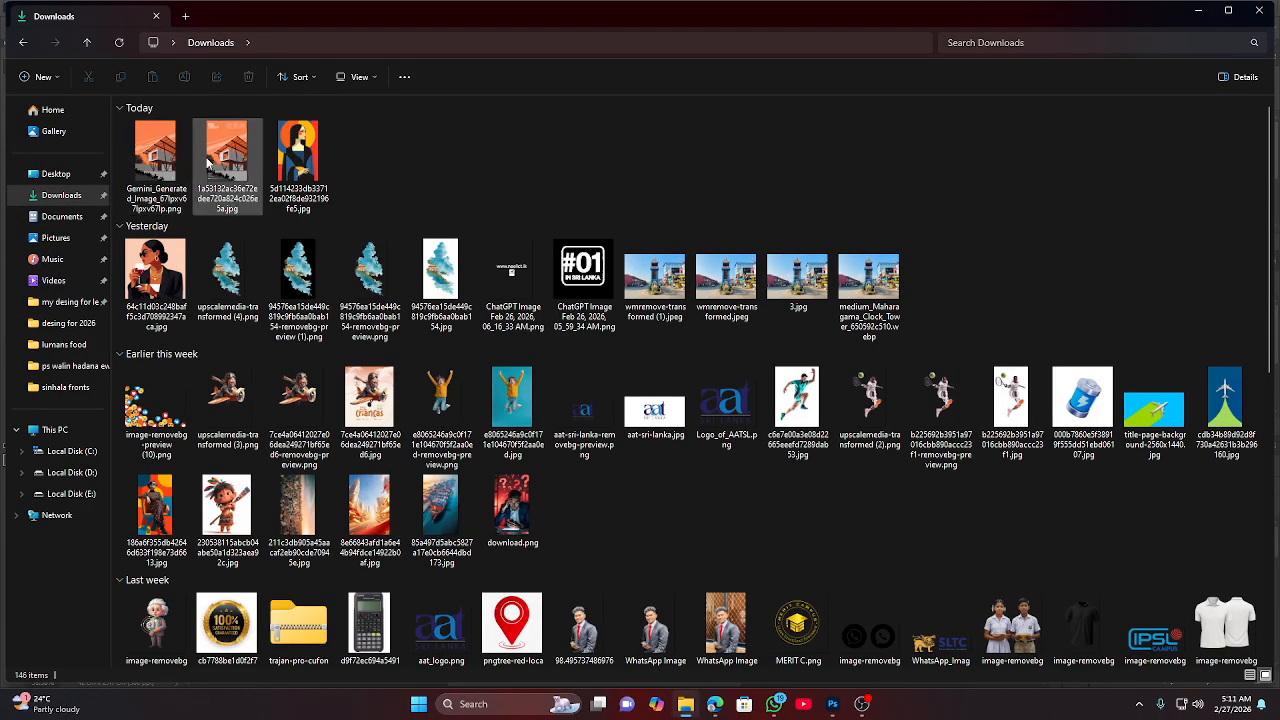
{"action": "left_click_drag", "start_coordinate": [163, 160], "coordinate": [303, 372]}
{"action": "key", "text": "Return"}
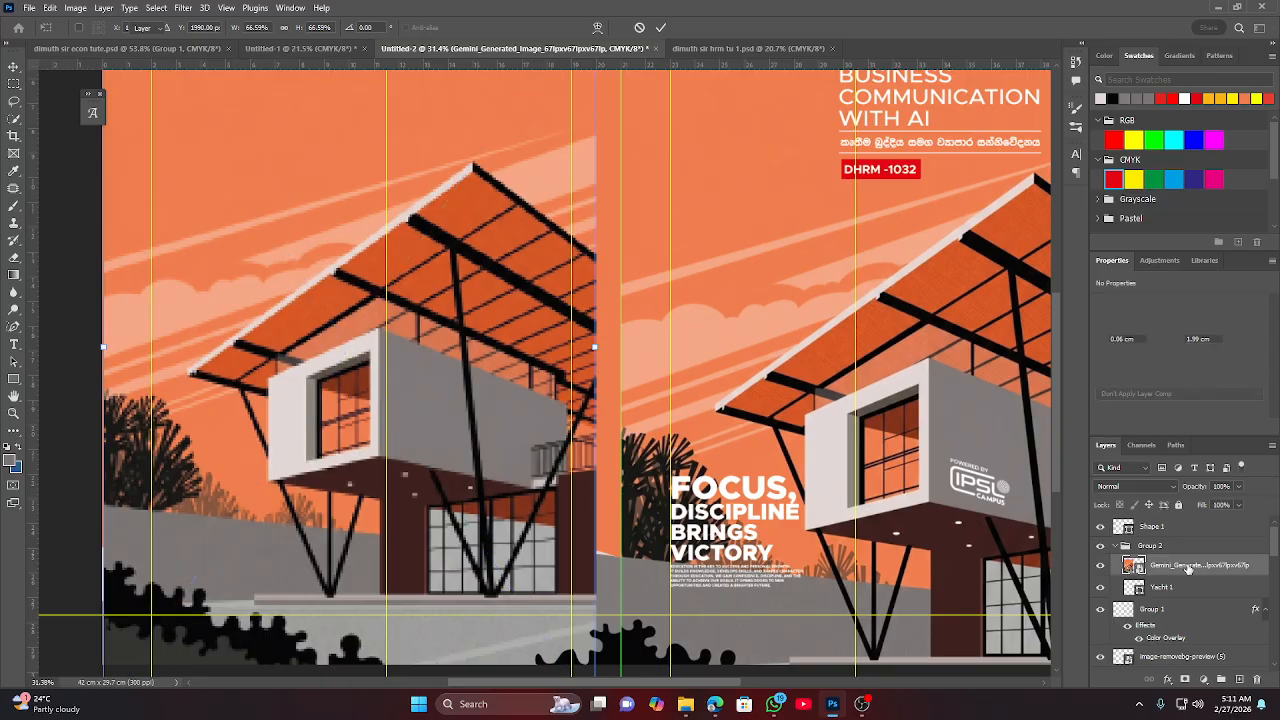
{"action": "right_click", "coordinate": [1188, 568]}
{"action": "left_click", "coordinate": [1097, 414]}
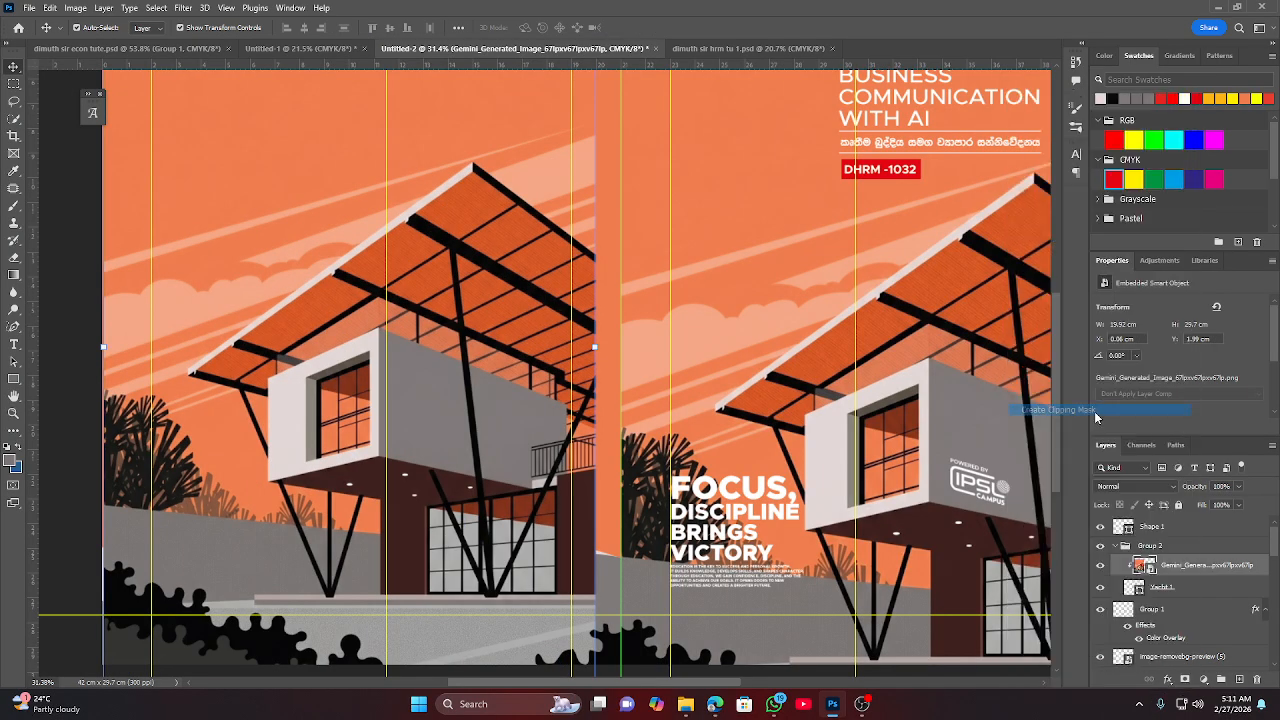
Shrink the clipped house image to about 10.26 × 10.67 cm and position it over the yacht silhouette.
{"action": "left_click_drag", "start_coordinate": [437, 423], "coordinate": [395, 408]}
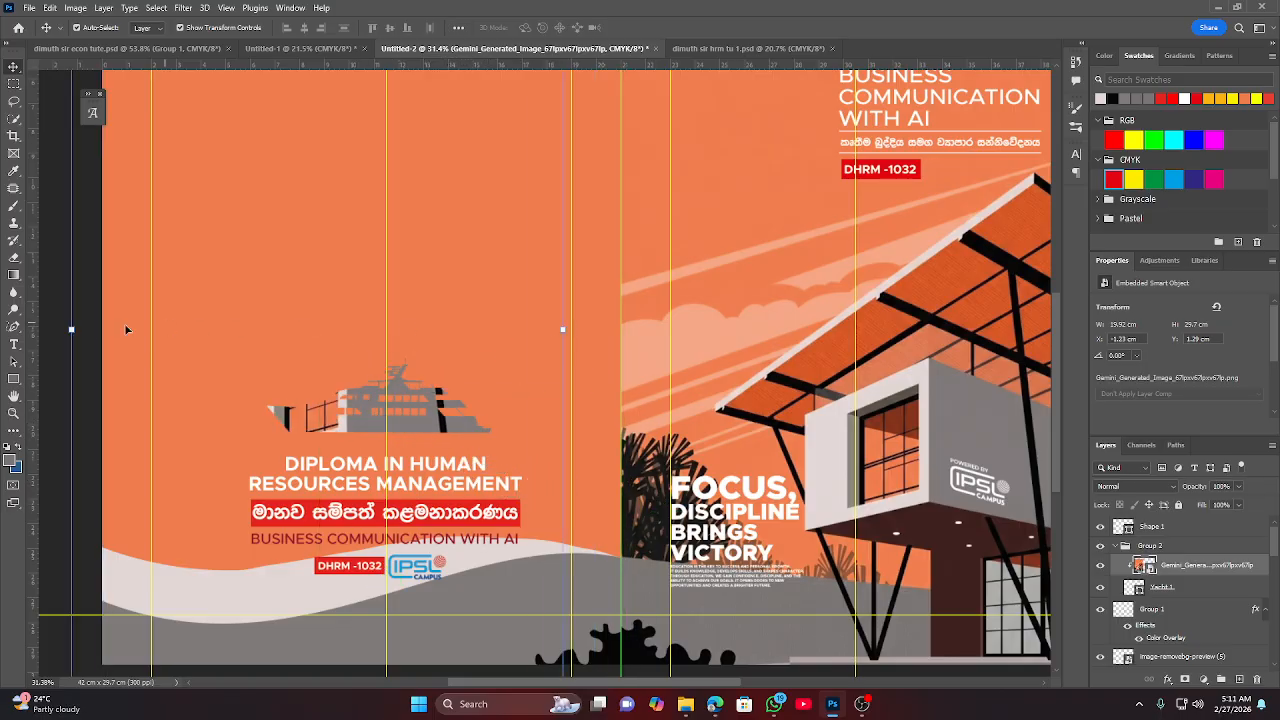
{"action": "left_click_drag", "start_coordinate": [70, 329], "coordinate": [380, 381]}
{"action": "left_click_drag", "start_coordinate": [432, 437], "coordinate": [320, 500]}
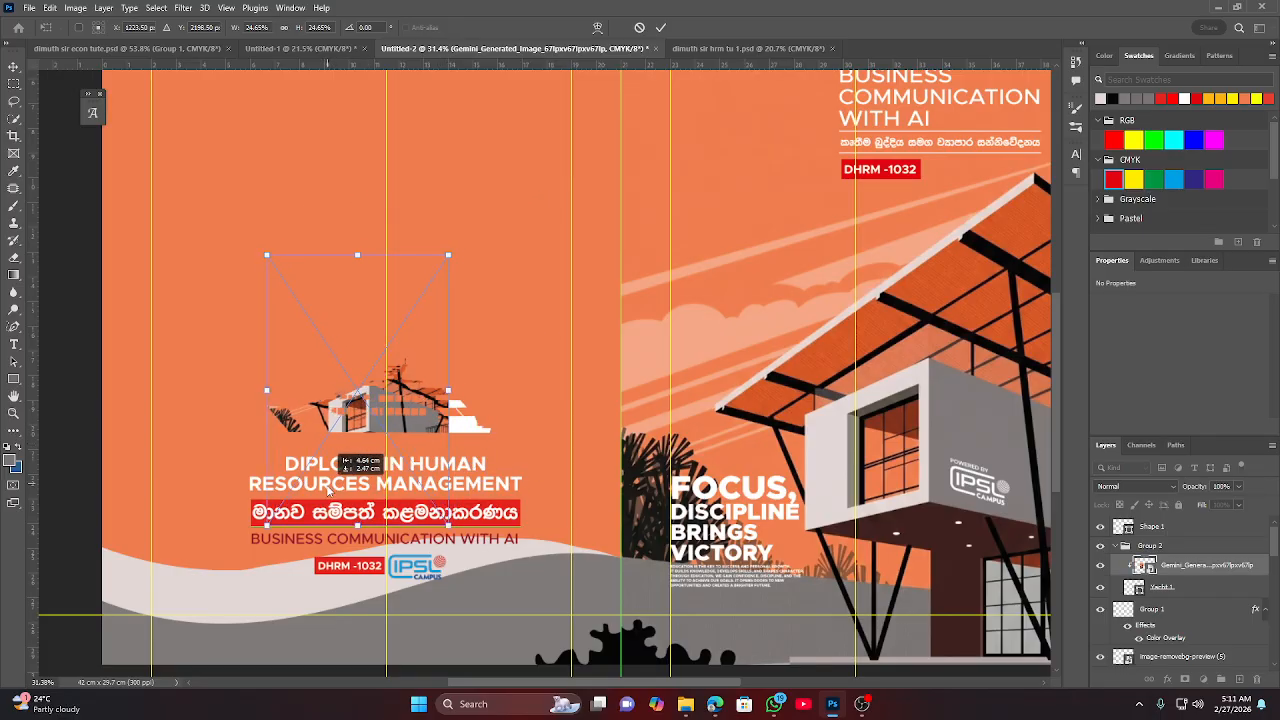
{"action": "left_click_drag", "start_coordinate": [450, 521], "coordinate": [515, 515]}
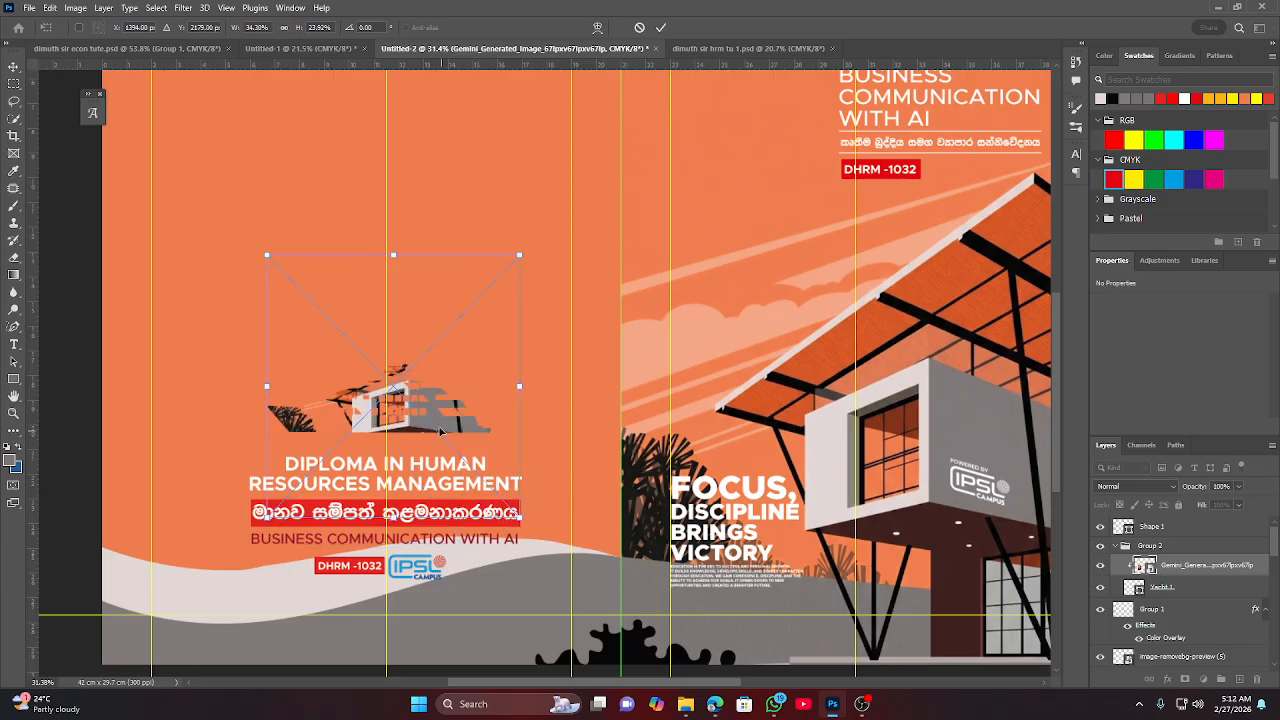
{"action": "left_click_drag", "start_coordinate": [440, 431], "coordinate": [430, 443]}
{"action": "left_click", "coordinate": [662, 28]}
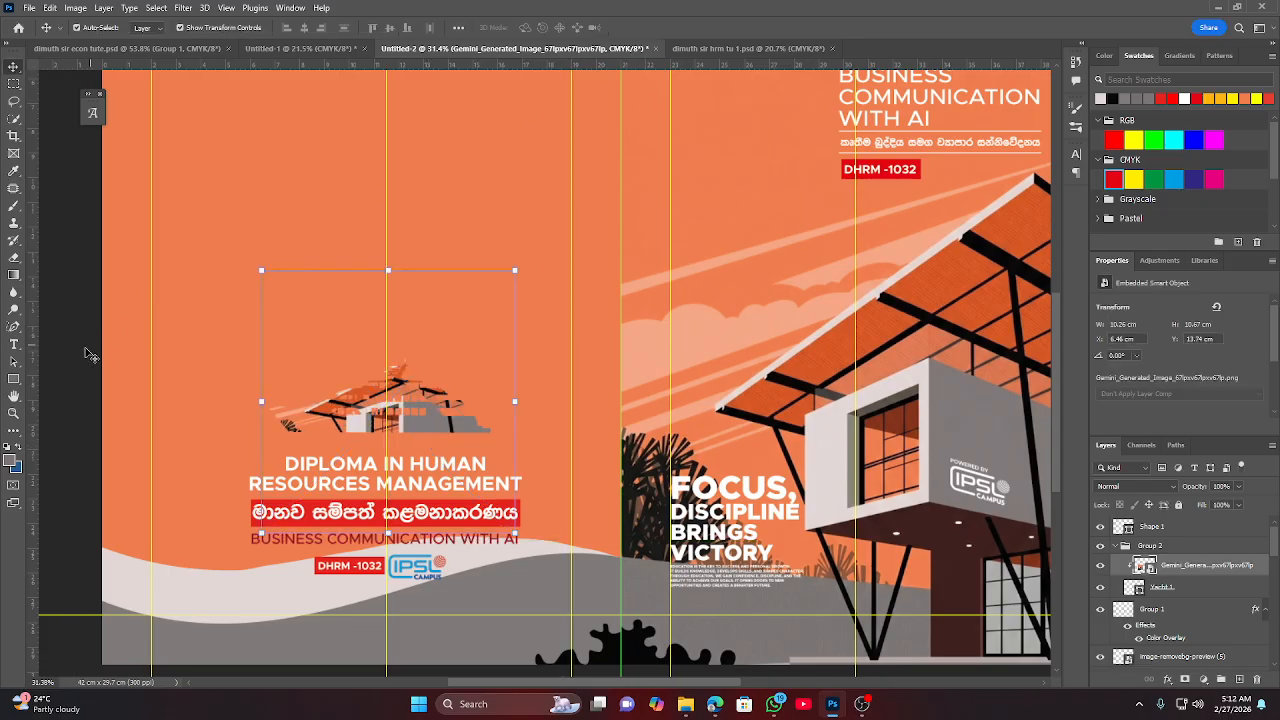
Delete the clipped house image and the Yacht 1 shape from Group 2.
{"action": "left_click", "coordinate": [433, 418]}
{"action": "key", "text": "Delete"}
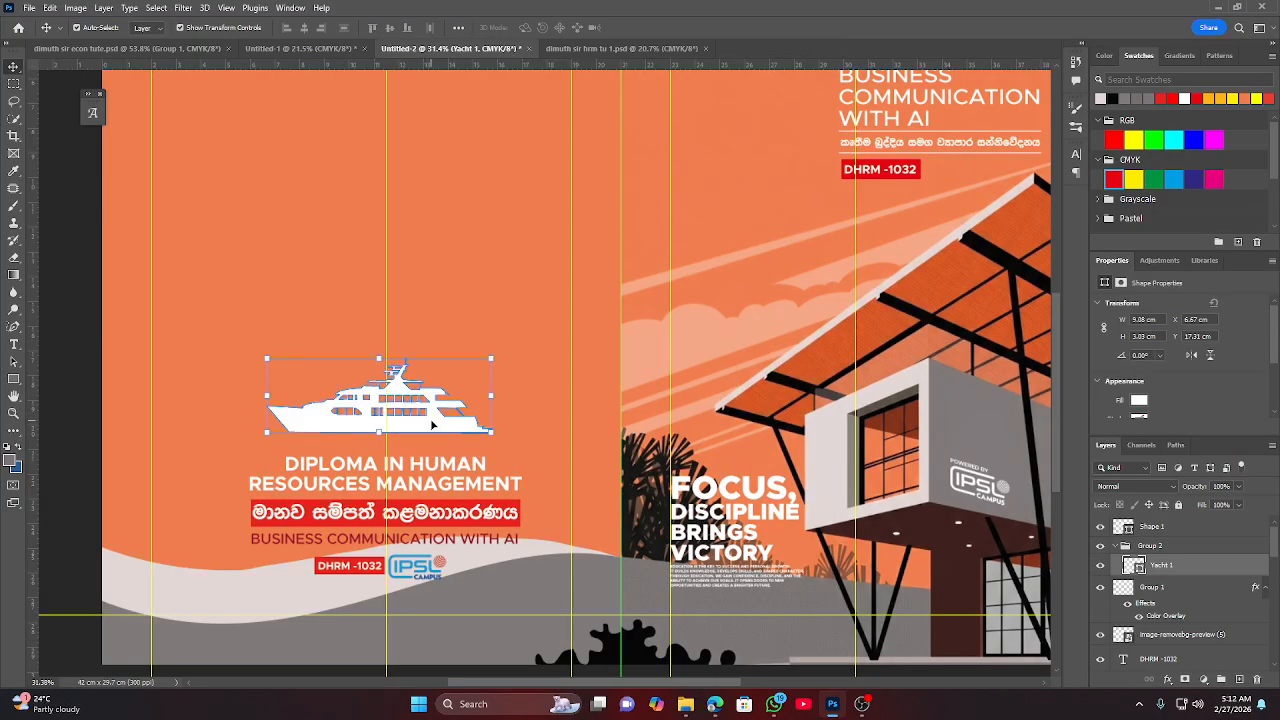
{"action": "key", "text": "Delete"}
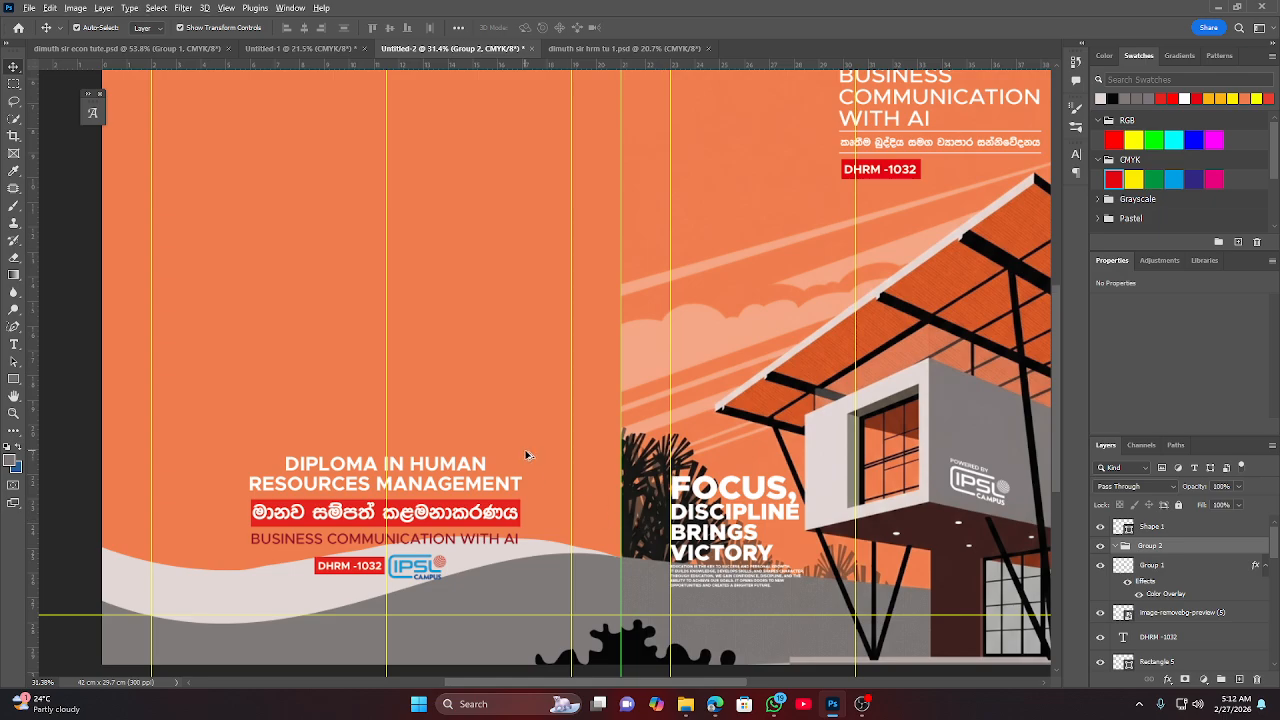
{"action": "scroll", "coordinate": [530, 458], "scroll_direction": "down", "scroll_amount": 3}
{"action": "scroll", "coordinate": [522, 449], "scroll_direction": "up", "scroll_amount": 2}
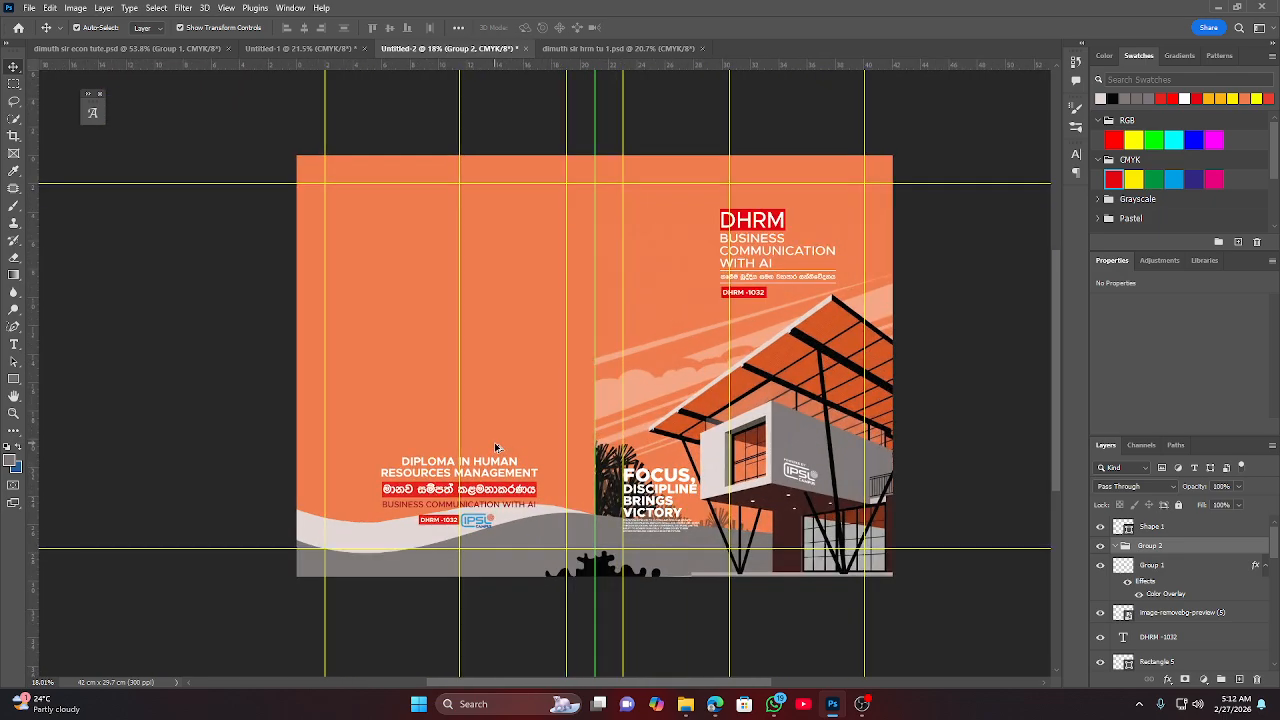
{"action": "left_click", "coordinate": [13, 379]}
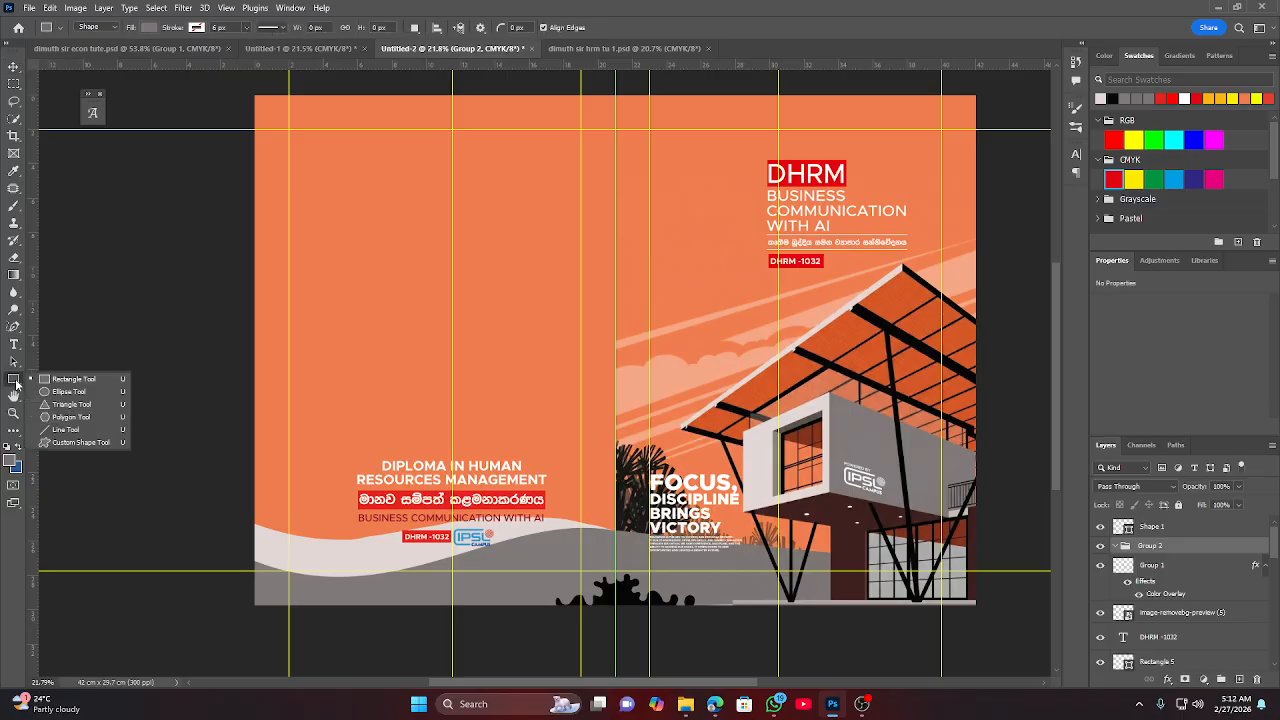
{"action": "left_click", "coordinate": [56, 386]}
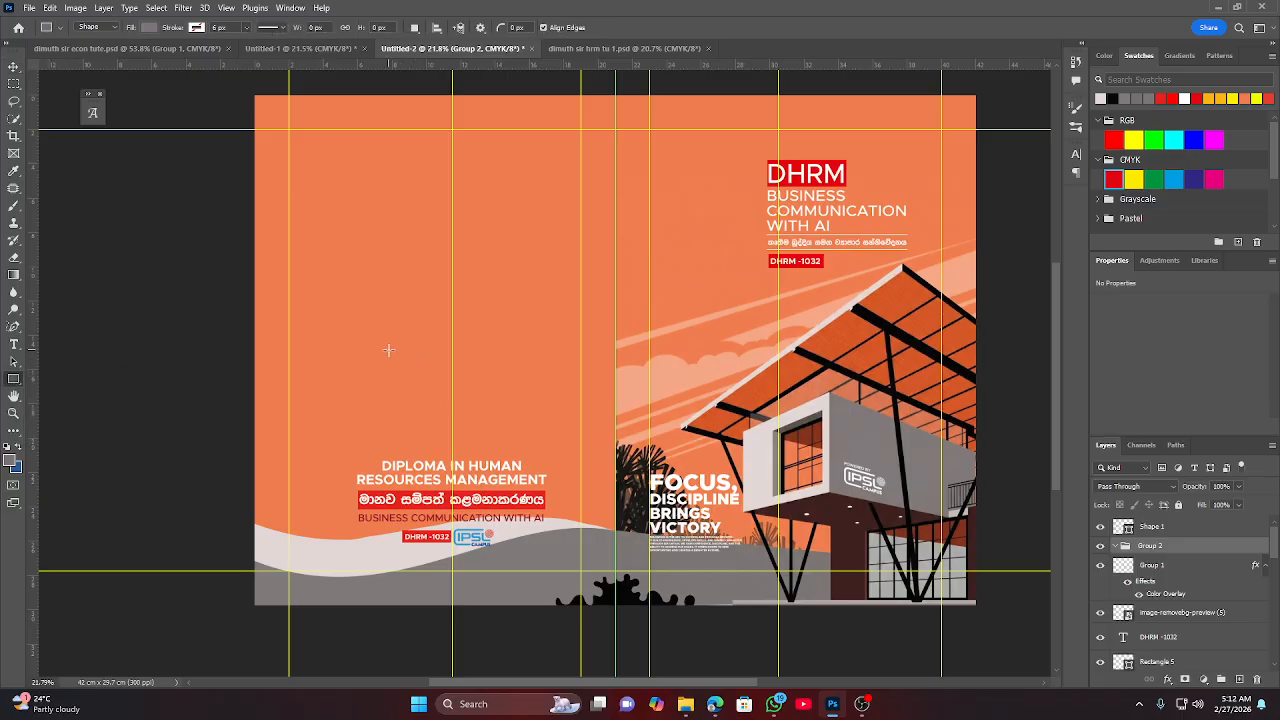
{"action": "left_click_drag", "start_coordinate": [389, 350], "coordinate": [570, 447]}
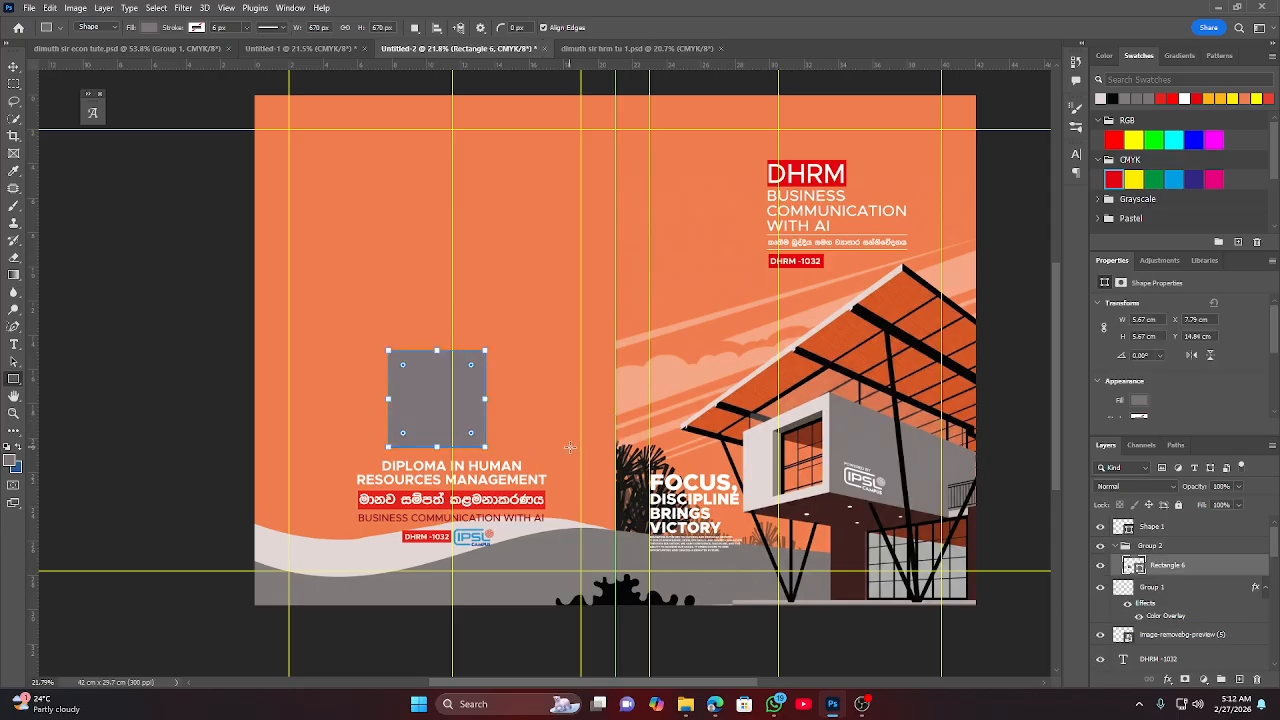
{"action": "key", "text": "ctrl+z"}
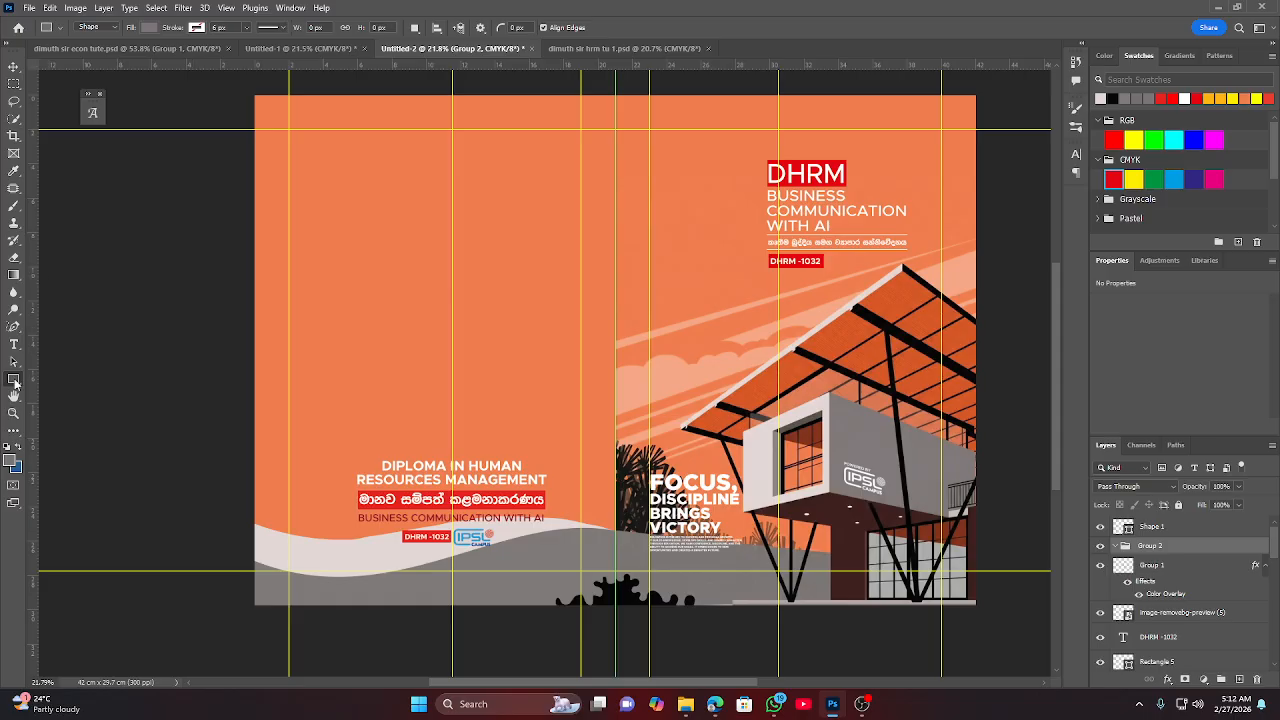
Draw a gray circle about 5.67 cm in diameter above the back cover title and center it on the vertical guide.
{"action": "right_click", "coordinate": [15, 380]}
{"action": "left_click", "coordinate": [60, 391]}
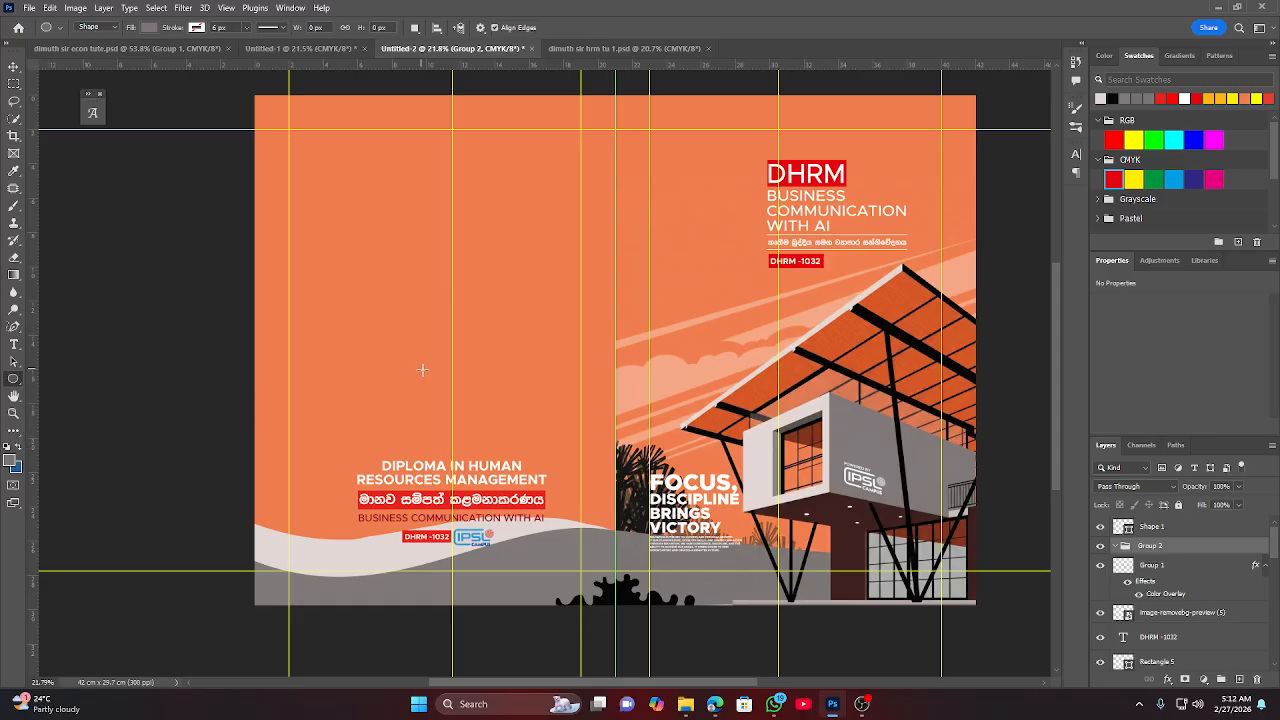
{"action": "left_click_drag", "start_coordinate": [421, 368], "coordinate": [642, 466]}
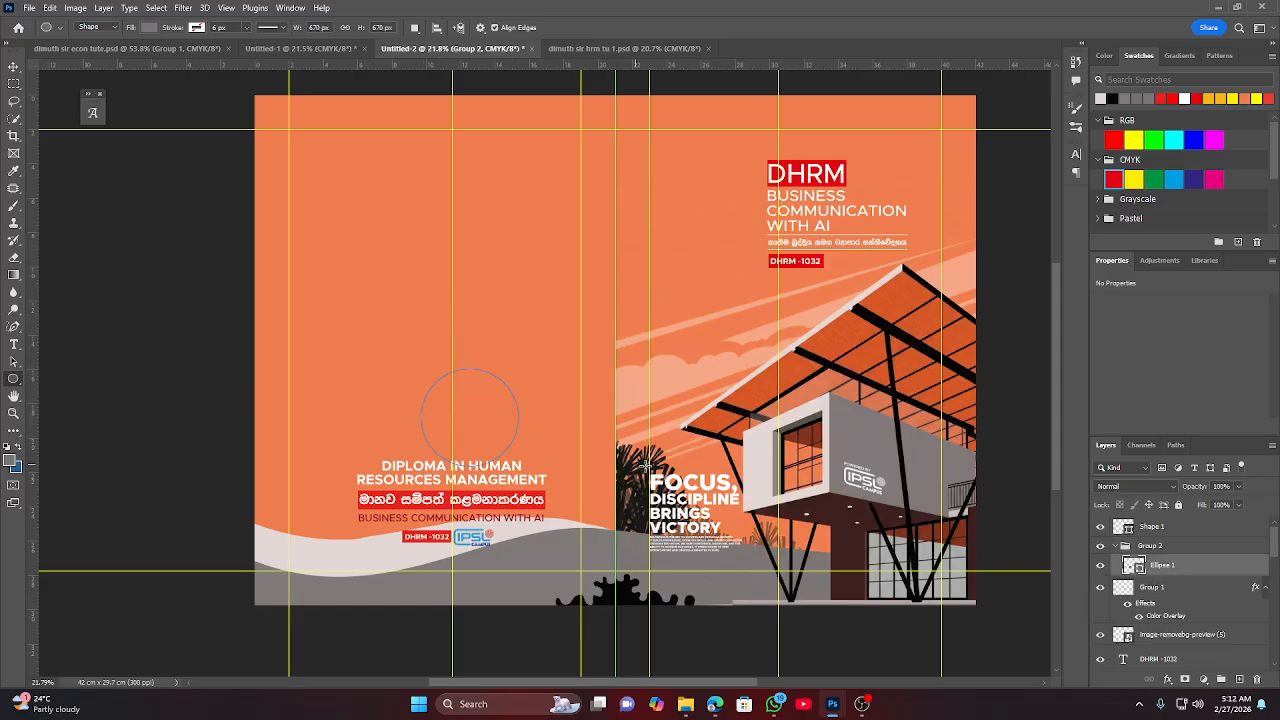
{"action": "left_click", "coordinate": [14, 66]}
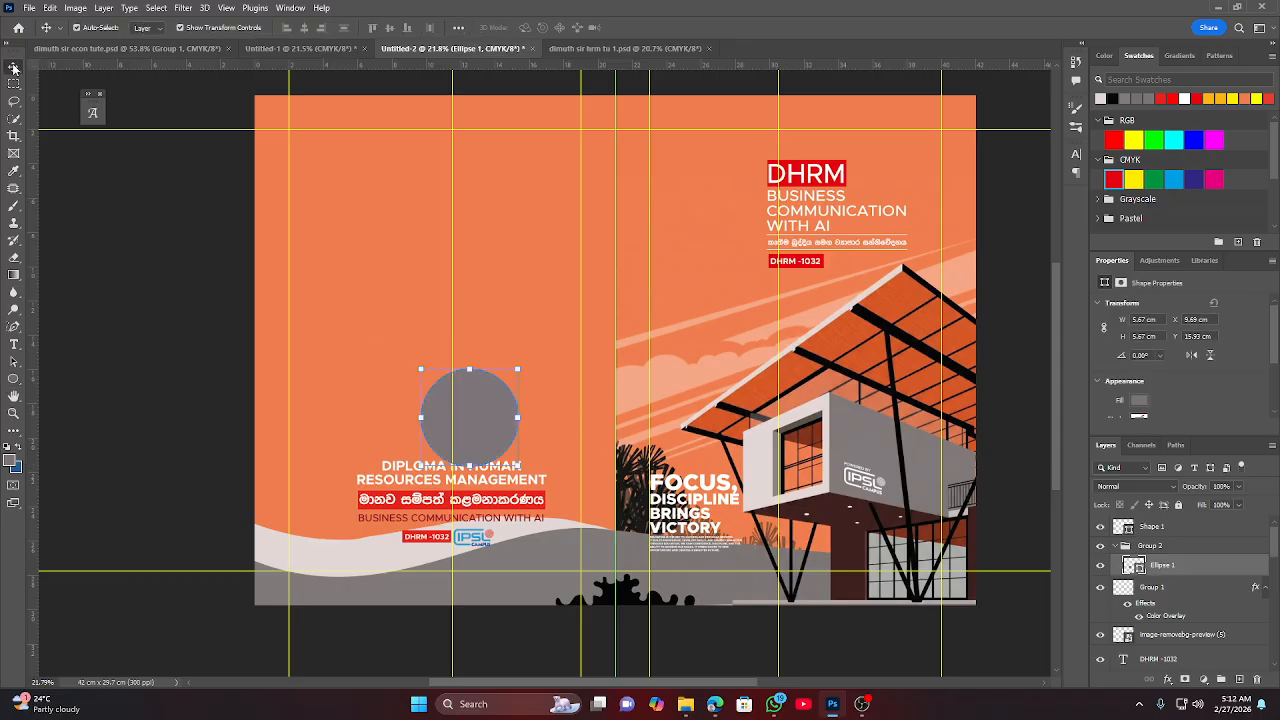
{"action": "mouse_move", "coordinate": [476, 402]}
{"action": "left_mouse_down"}
{"action": "mouse_move", "coordinate": [448, 373]}
{"action": "mouse_move", "coordinate": [464, 387]}
{"action": "left_mouse_up"}
{"action": "left_click", "coordinate": [147, 415]}
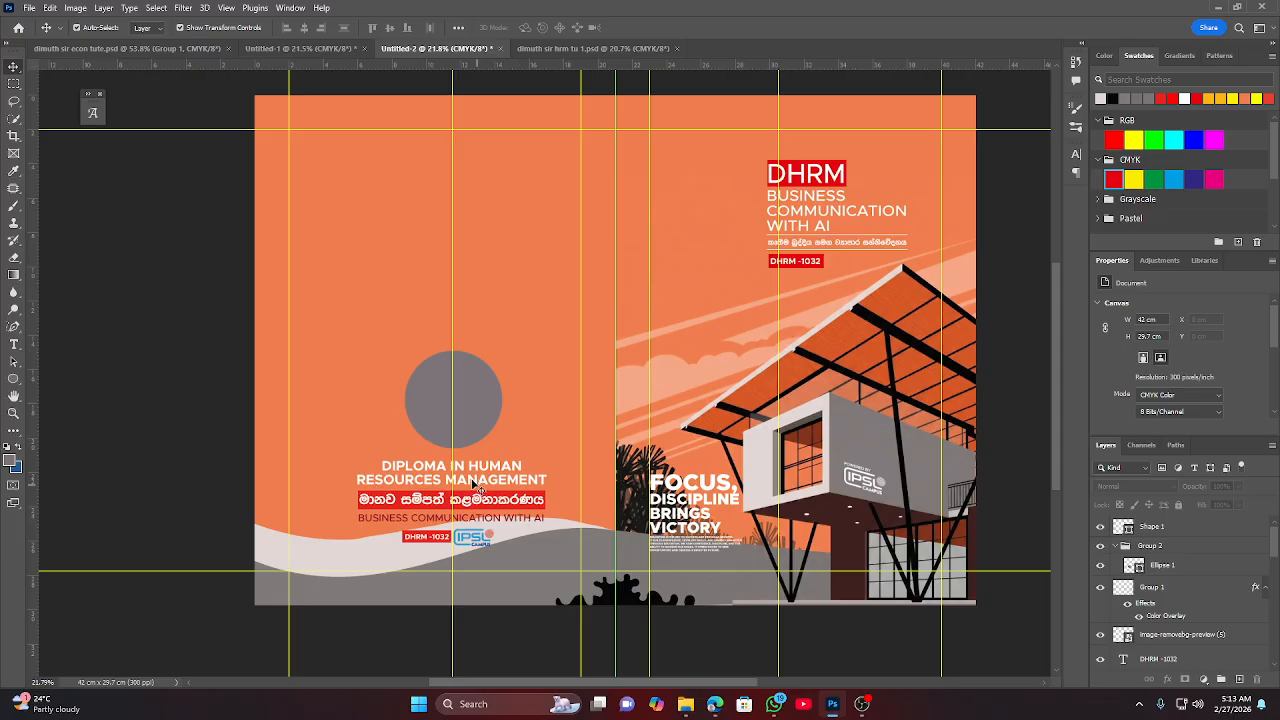
Move the gray circle, title texts, DHRM -1032 badge and IPSL Campus logo together about 0.7 cm left.
{"action": "scroll", "coordinate": [478, 487], "scroll_direction": "up", "scroll_amount": 2}
{"action": "left_click_drag", "start_coordinate": [330, 336], "coordinate": [586, 540]}
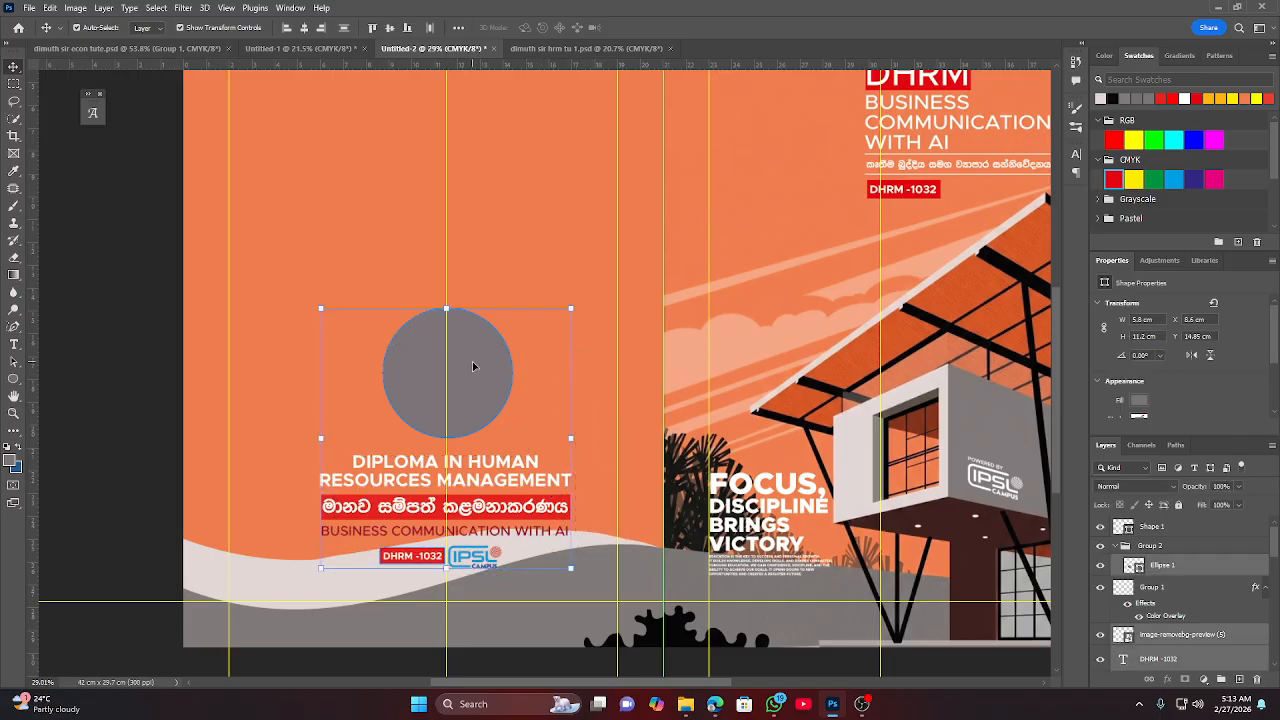
{"action": "mouse_move", "coordinate": [474, 367]}
{"action": "left_mouse_down"}
{"action": "mouse_move", "coordinate": [436, 367]}
{"action": "mouse_move", "coordinate": [458, 367]}
{"action": "left_mouse_up"}
{"action": "left_click", "coordinate": [123, 393]}
Examine the cover spread, checking the circle and title block on the back cover against the front cover artwork.
{"action": "scroll", "coordinate": [531, 429], "scroll_direction": "down", "scroll_amount": 5}
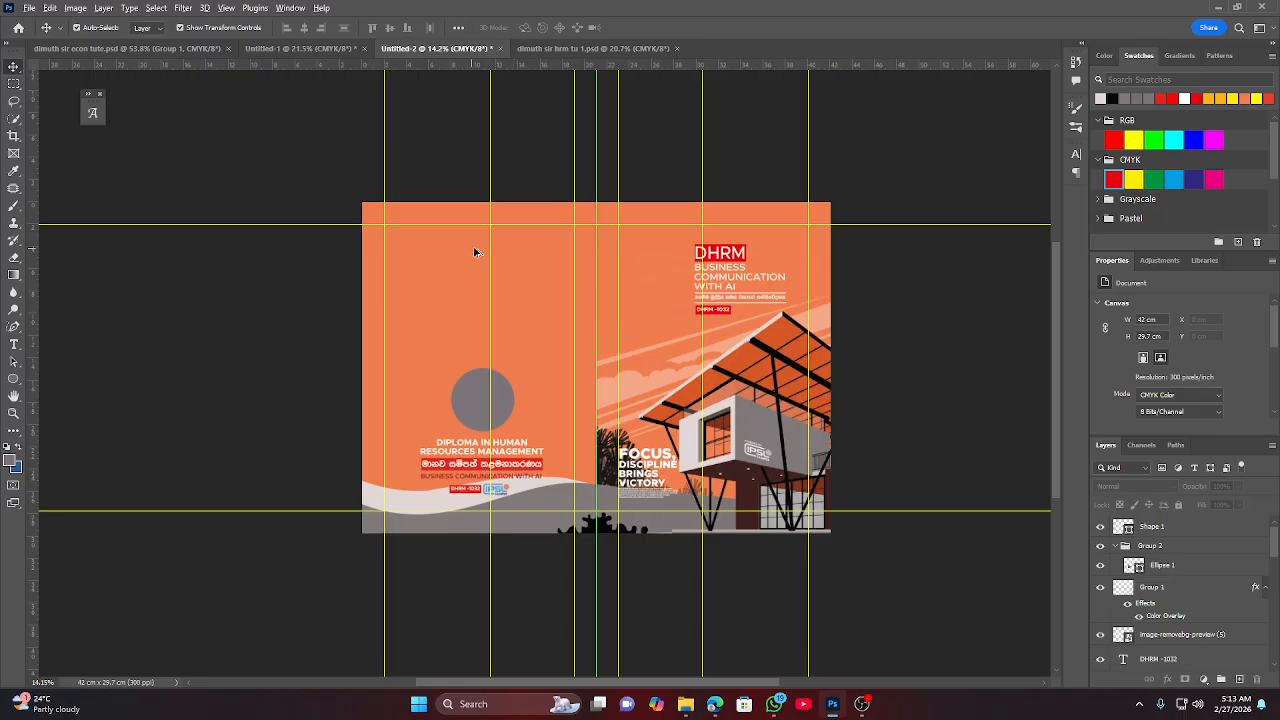
{"action": "scroll", "coordinate": [476, 252], "scroll_direction": "up", "scroll_amount": 4}
{"action": "scroll", "coordinate": [528, 250], "scroll_direction": "down", "scroll_amount": 2}
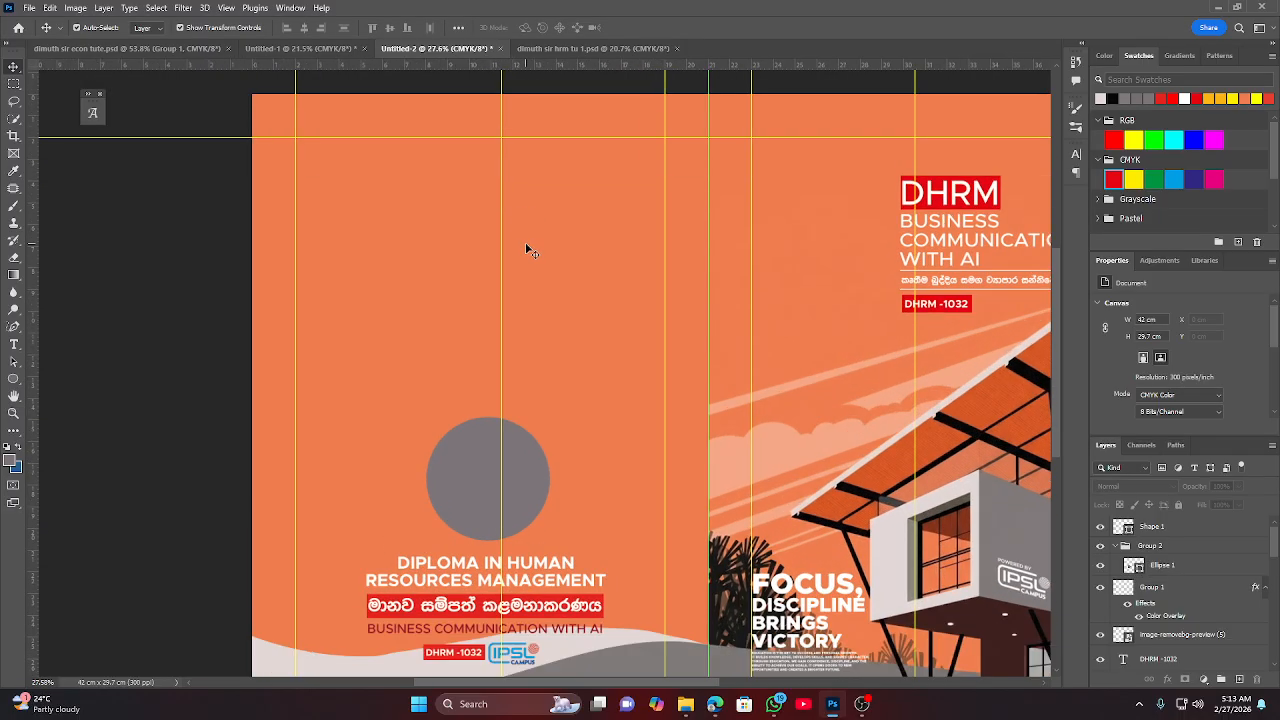
{"action": "scroll", "coordinate": [527, 250], "scroll_direction": "down", "scroll_amount": 3}
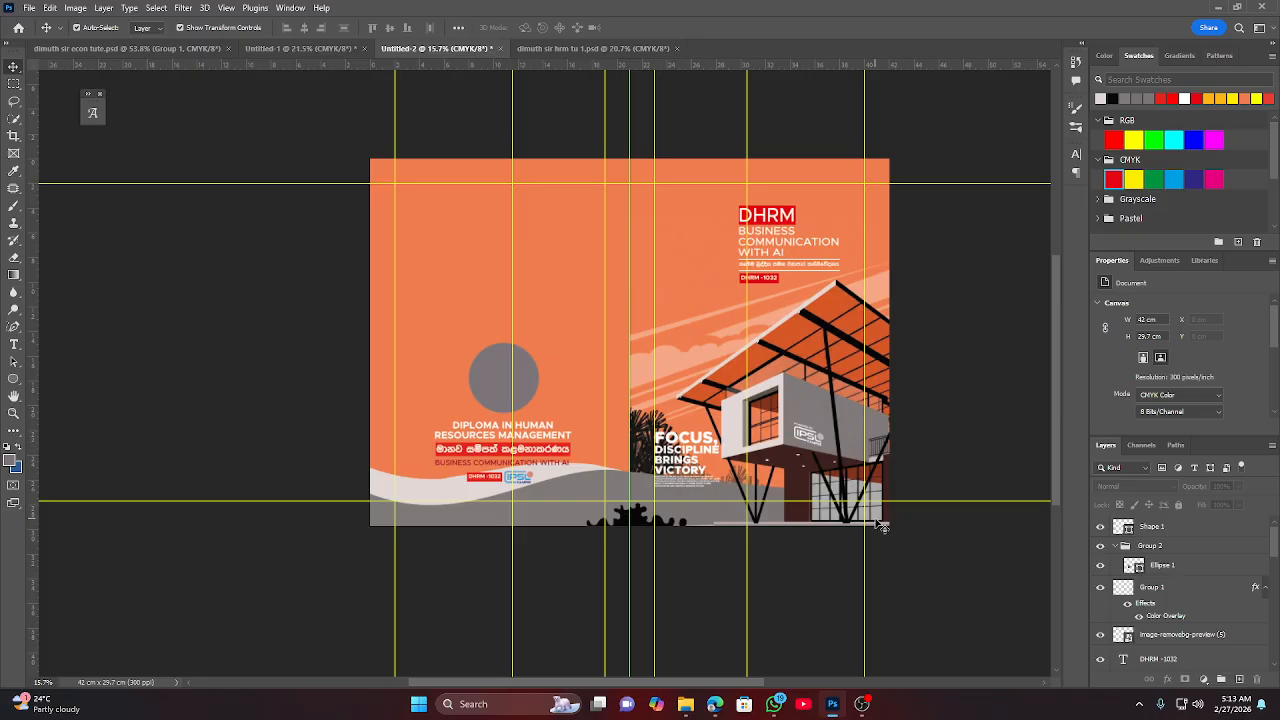
{"action": "scroll", "coordinate": [882, 526], "scroll_direction": "up", "scroll_amount": 3}
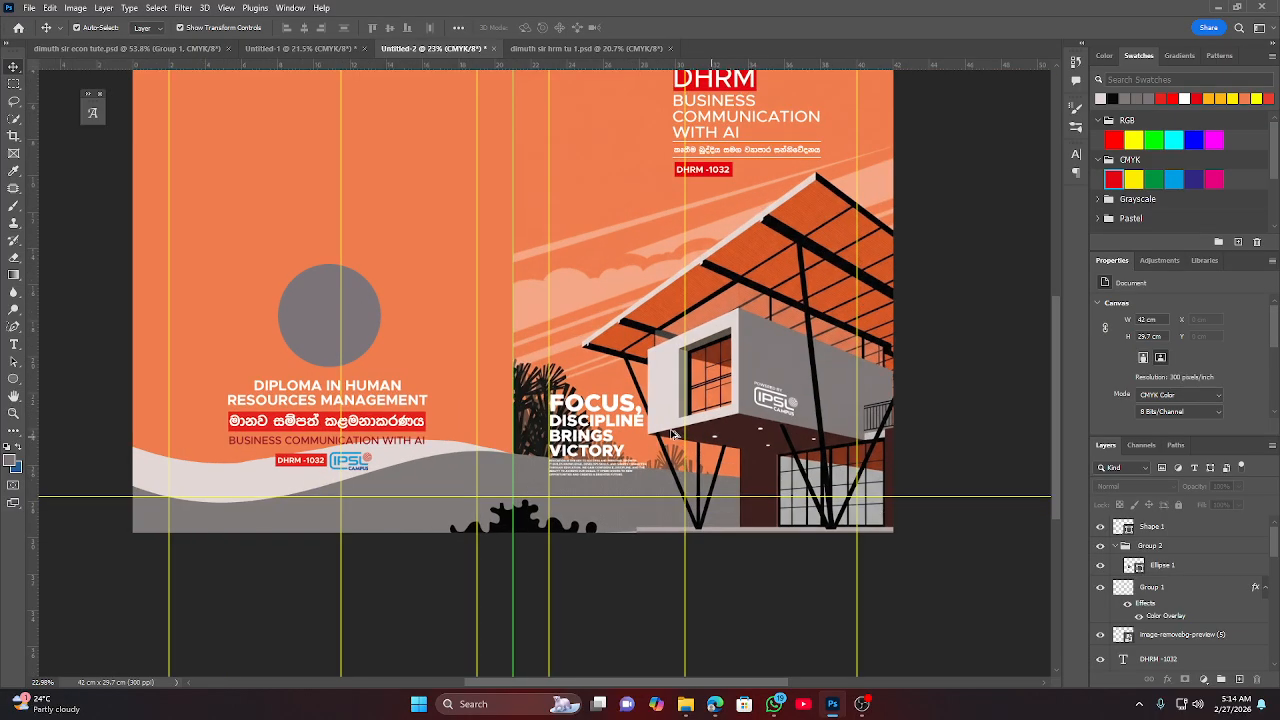
{"action": "left_click_drag", "start_coordinate": [367, 265], "coordinate": [531, 310]}
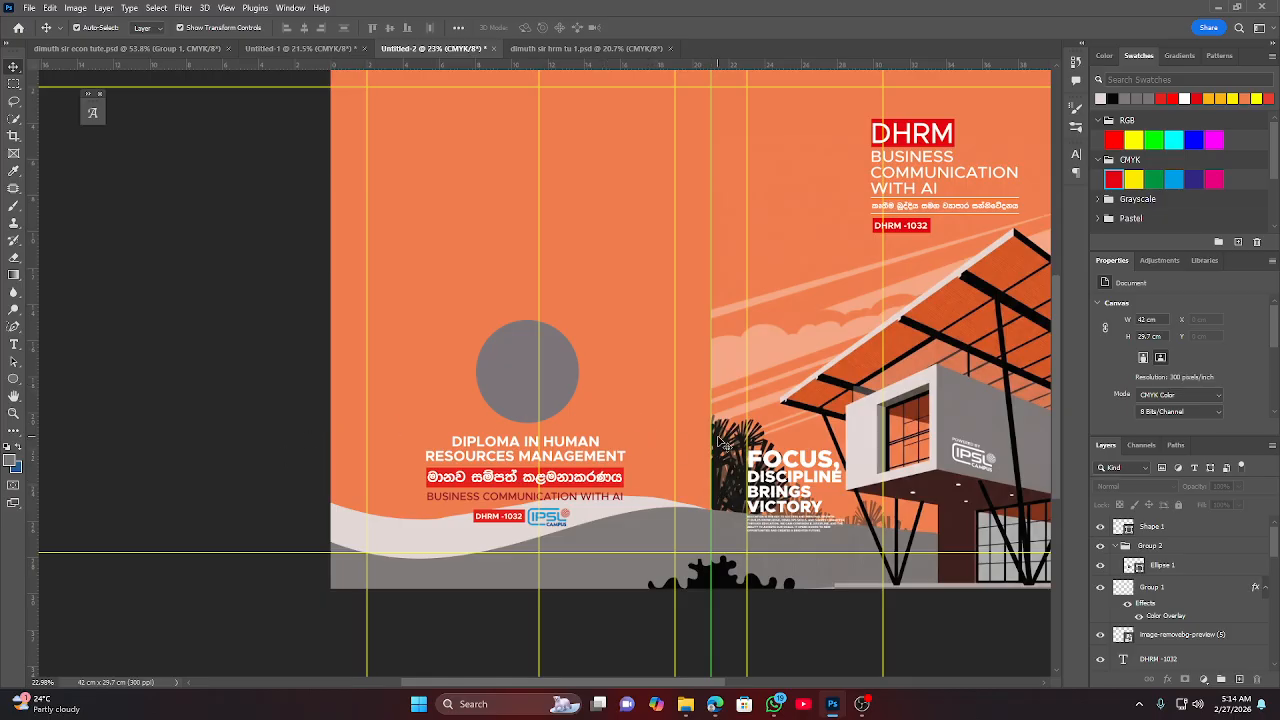
{"action": "scroll", "coordinate": [560, 460], "scroll_direction": "up", "scroll_amount": 3}
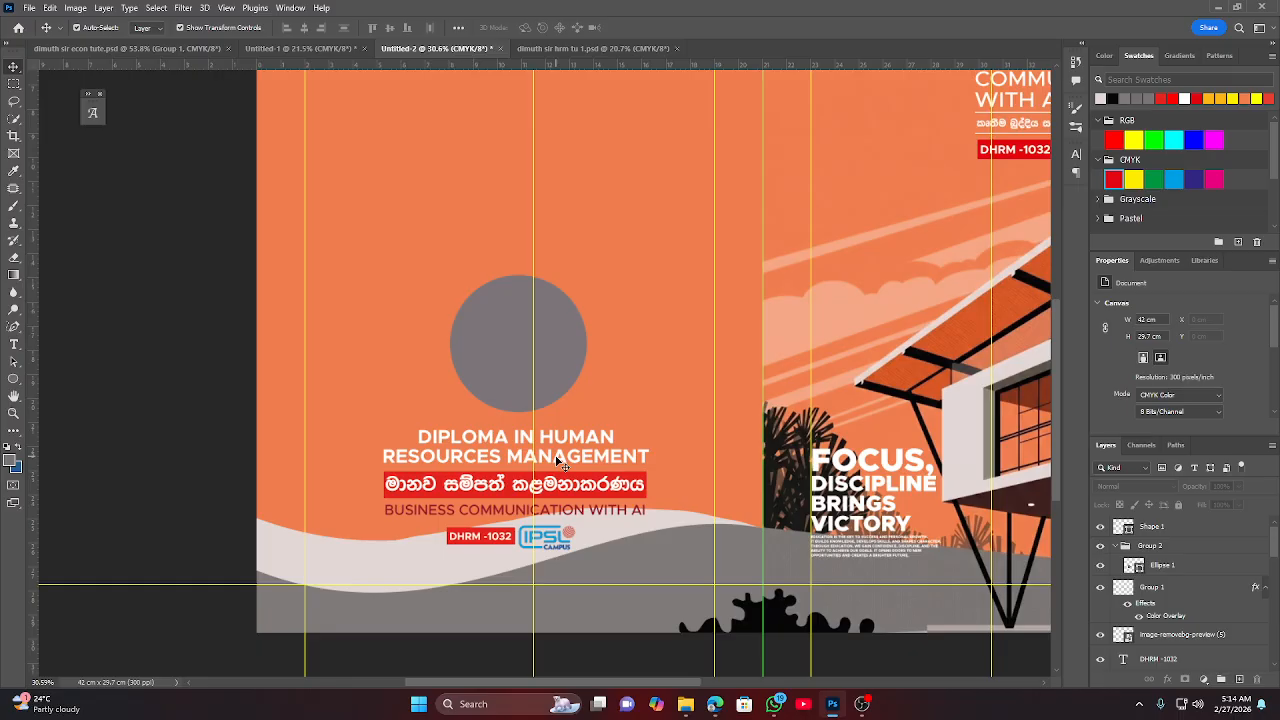
{"action": "scroll", "coordinate": [560, 460], "scroll_direction": "down", "scroll_amount": 4}
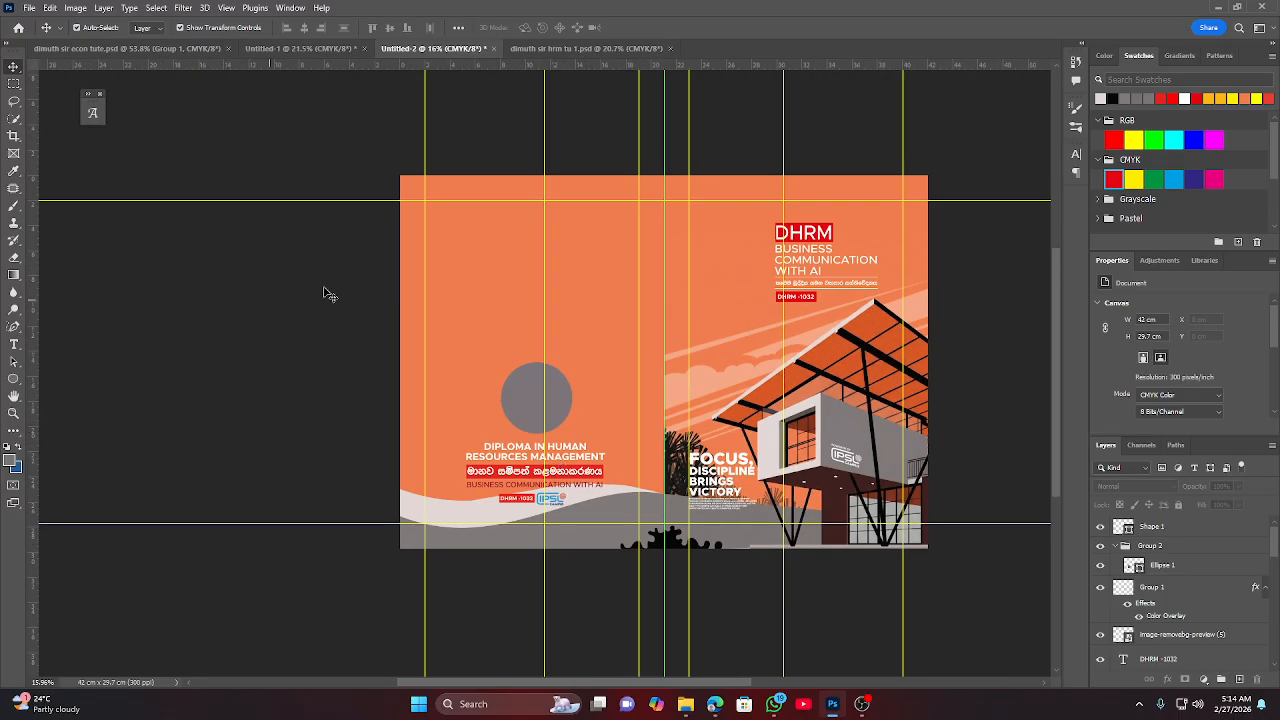
Draw a gray rectangle of about 21.05 × 30.67 cm over the whole back cover up to the spine and select it.
{"action": "left_click", "coordinate": [14, 379]}
{"action": "right_click", "coordinate": [17, 381]}
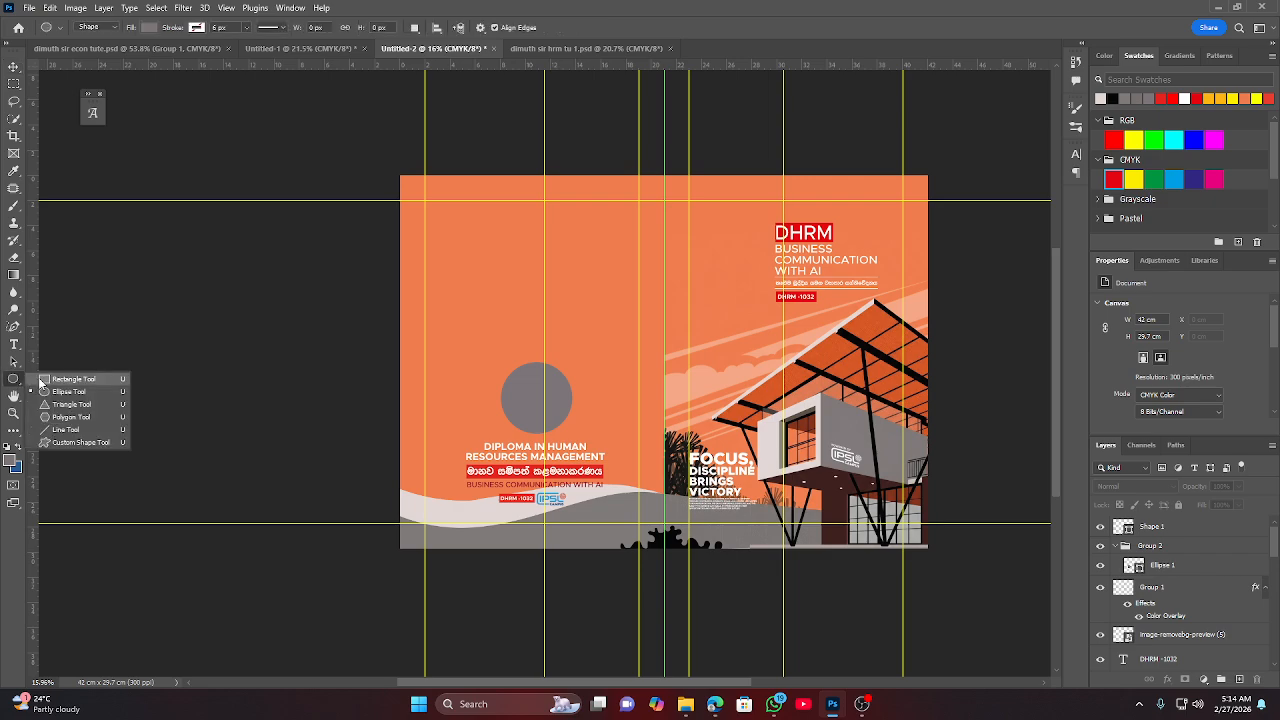
{"action": "left_click", "coordinate": [46, 384]}
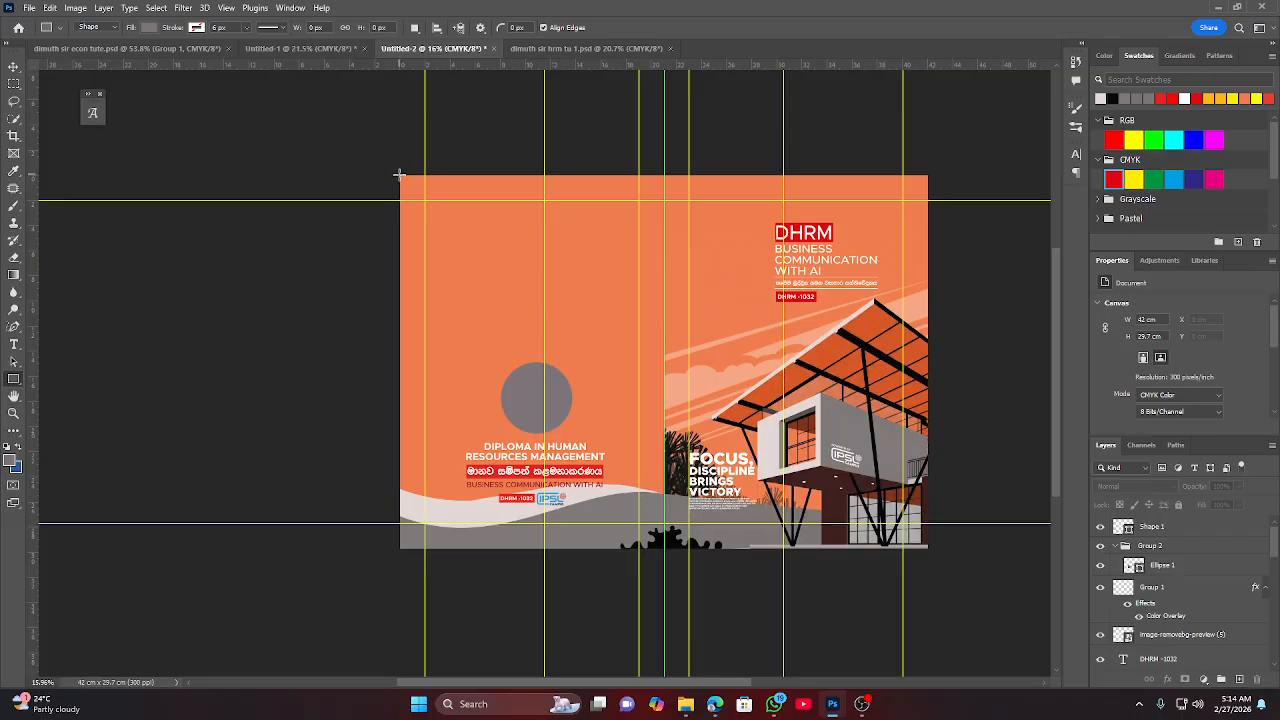
{"action": "left_click_drag", "start_coordinate": [400, 175], "coordinate": [663, 561]}
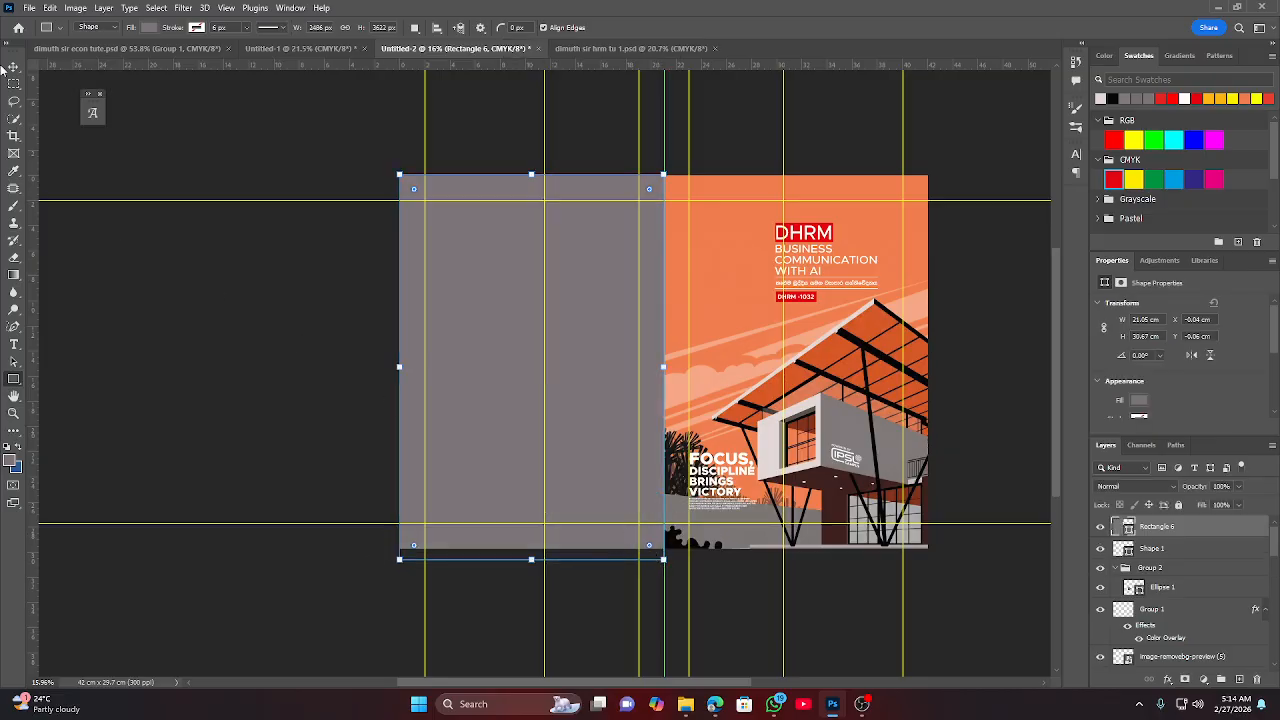
{"action": "left_click", "coordinate": [12, 66]}
{"action": "left_click", "coordinate": [114, 223]}
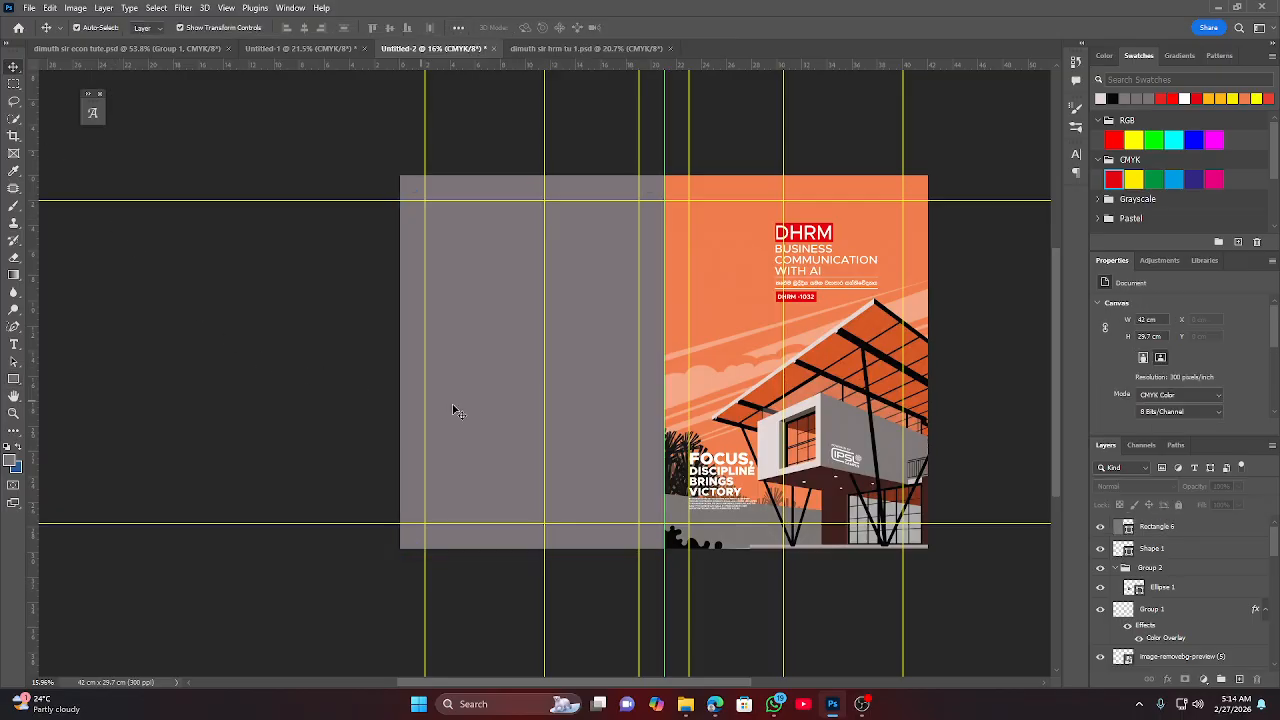
{"action": "scroll", "coordinate": [583, 360], "scroll_direction": "up", "scroll_amount": 1}
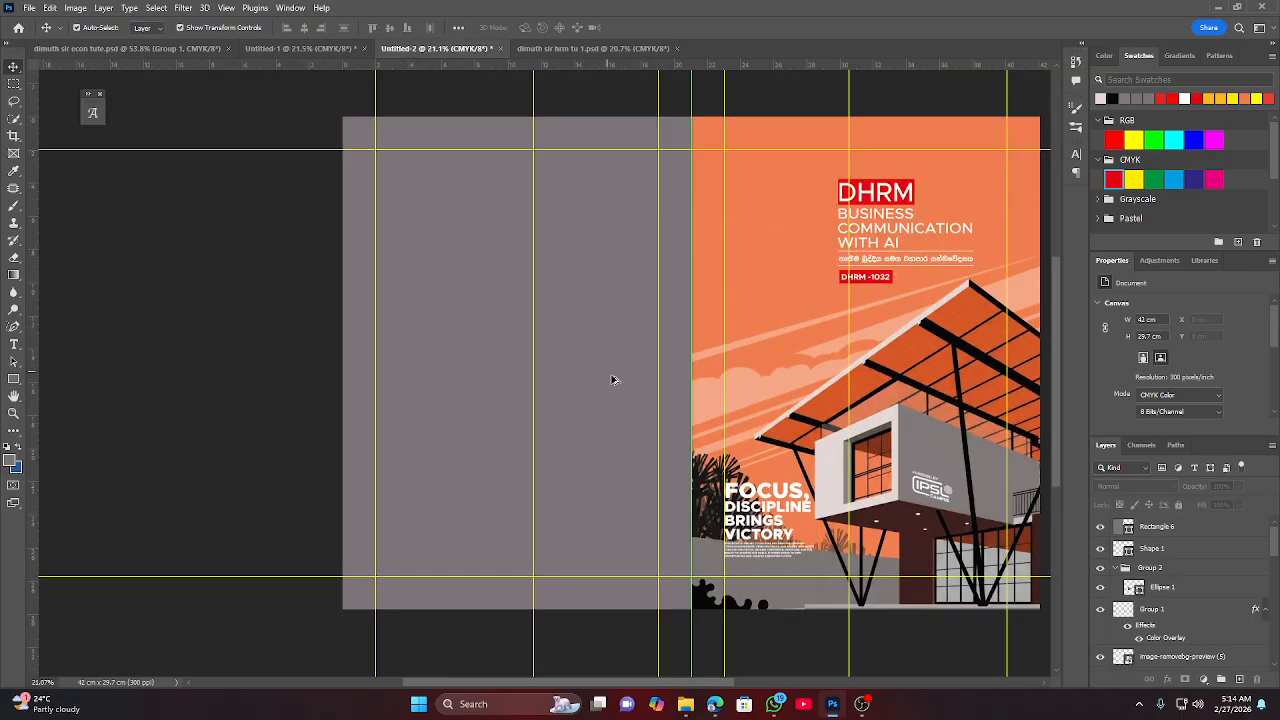
{"action": "left_click", "coordinate": [588, 367]}
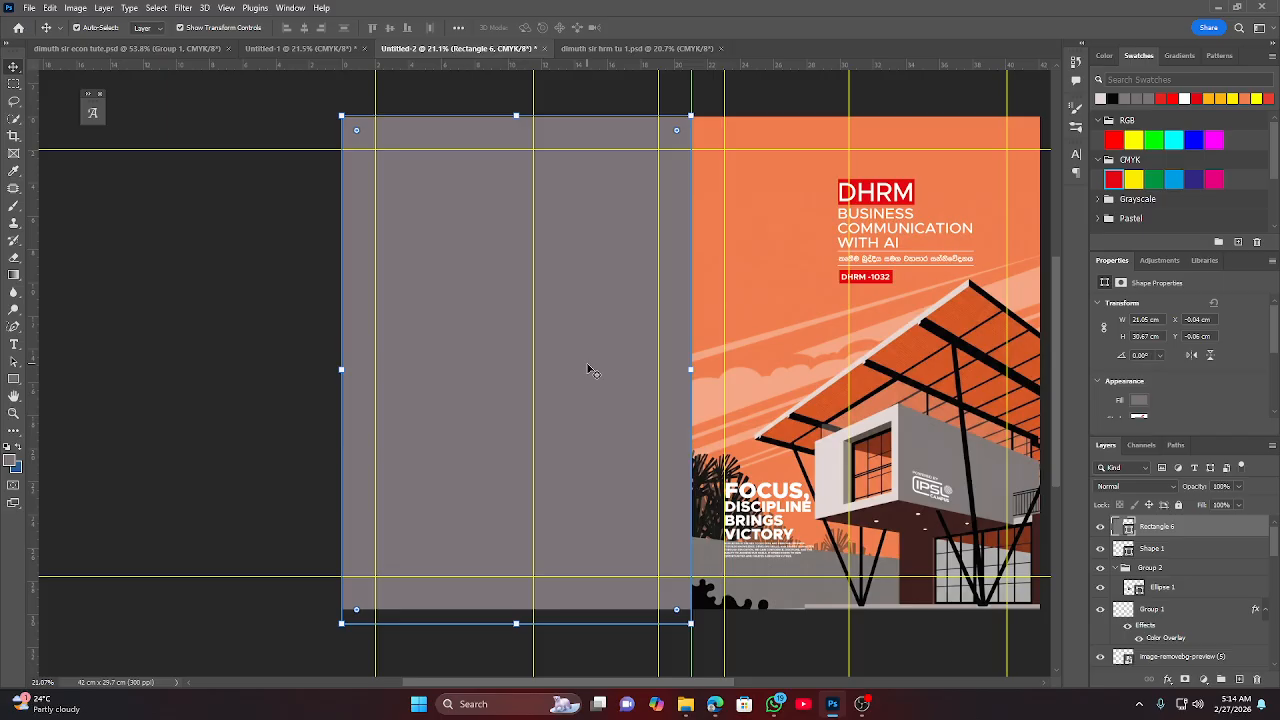
Reduce the height of the gray rectangle over the back cover to about 29.76 cm.
{"action": "left_click_drag", "start_coordinate": [516, 623], "coordinate": [516, 605]}
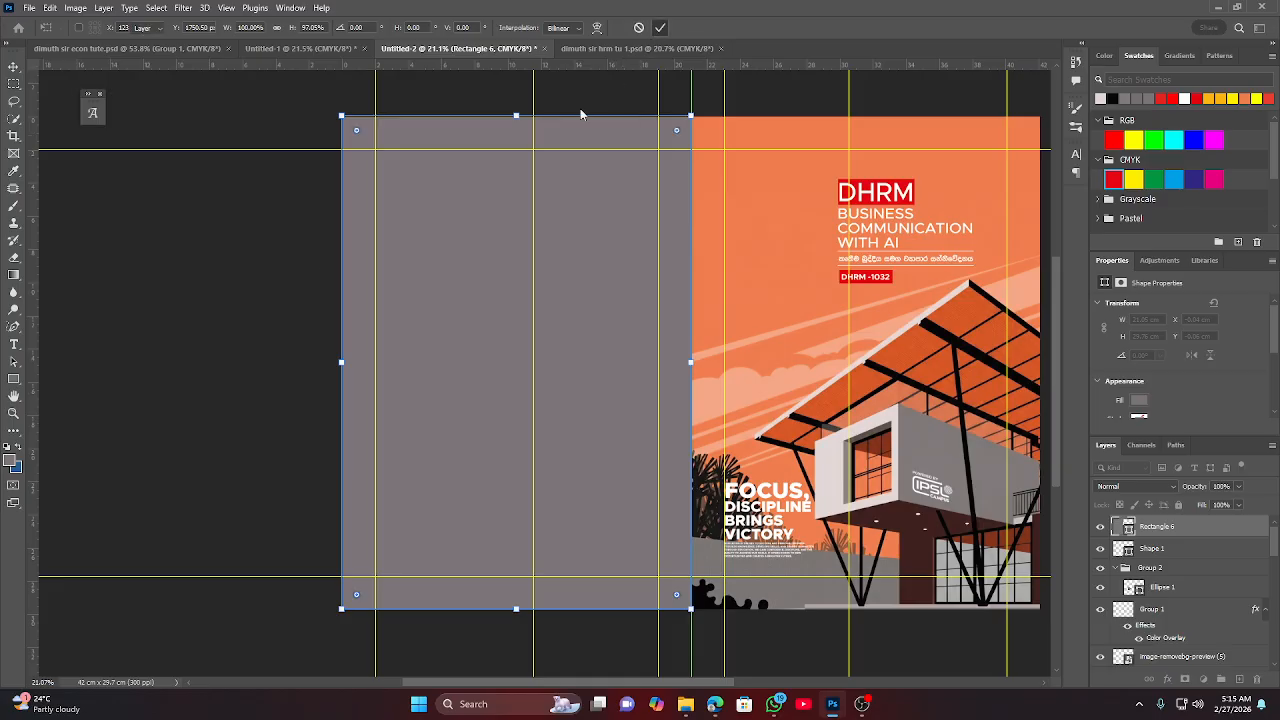
{"action": "key", "text": "Return"}
Draw a small rectangle of about 1.56 × 1.96 cm near the middle of the gray rectangle and fill it with CMYK yellow.
{"action": "left_click", "coordinate": [14, 379]}
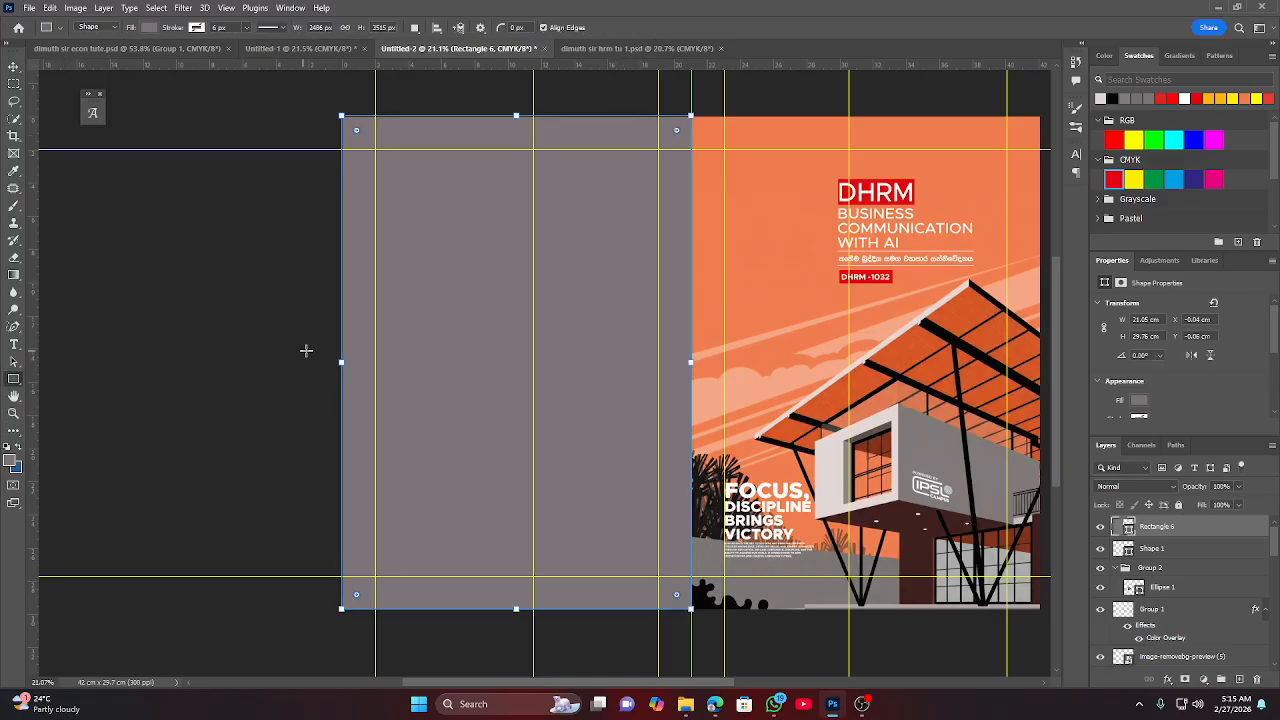
{"action": "mouse_move", "coordinate": [451, 302]}
{"action": "left_mouse_down"}
{"action": "mouse_move", "coordinate": [471, 305]}
{"action": "mouse_move", "coordinate": [480, 337]}
{"action": "left_mouse_up"}
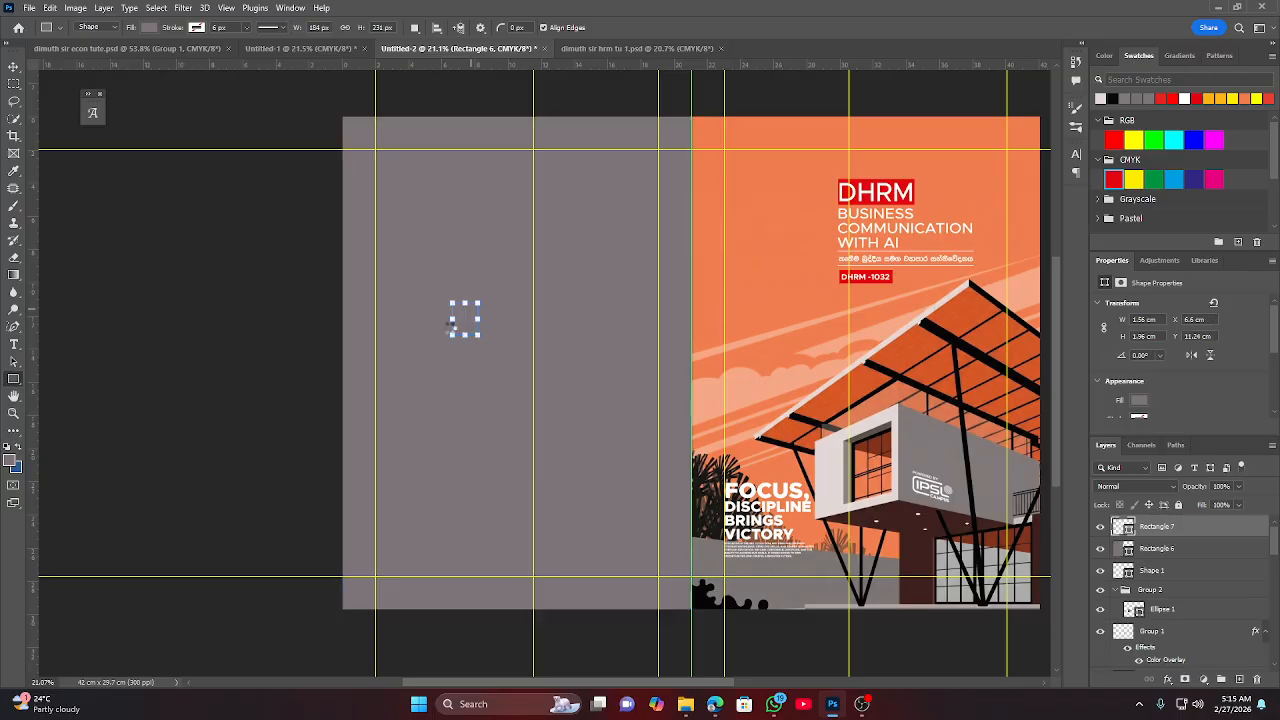
{"action": "left_click", "coordinate": [14, 66]}
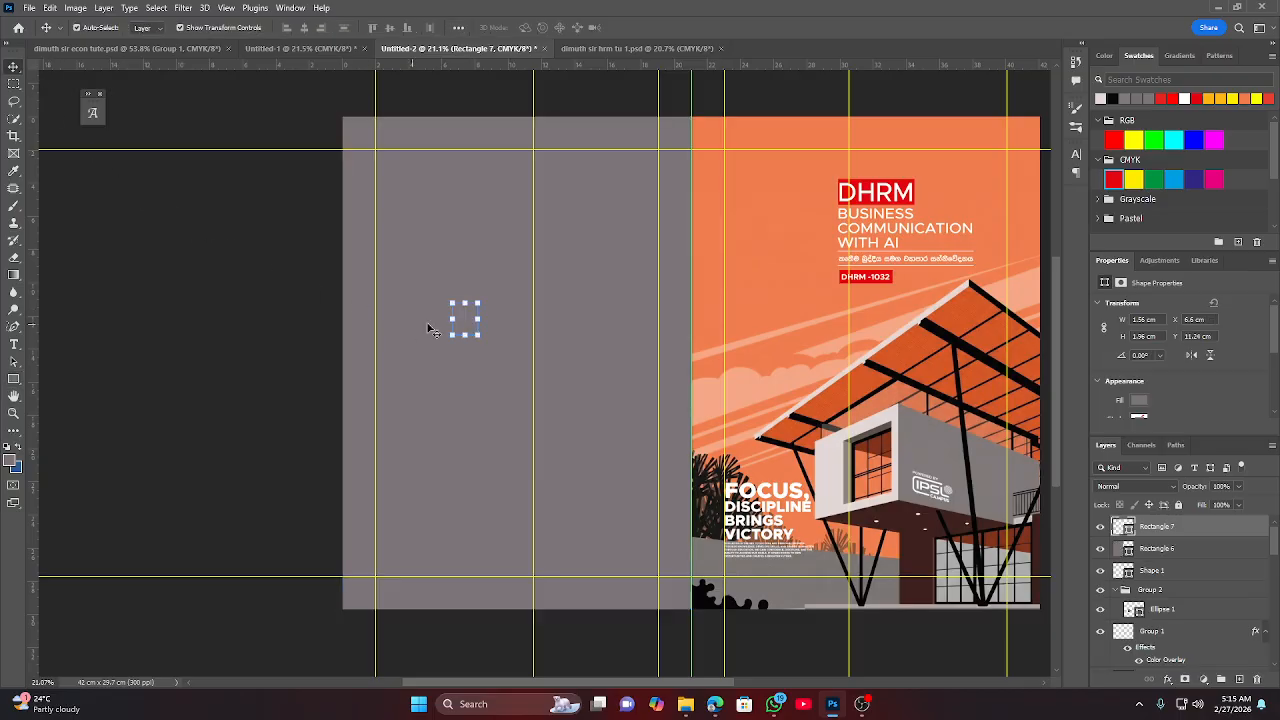
{"action": "left_click_drag", "start_coordinate": [466, 320], "coordinate": [532, 364]}
{"action": "left_click", "coordinate": [280, 393]}
{"action": "left_click", "coordinate": [535, 362]}
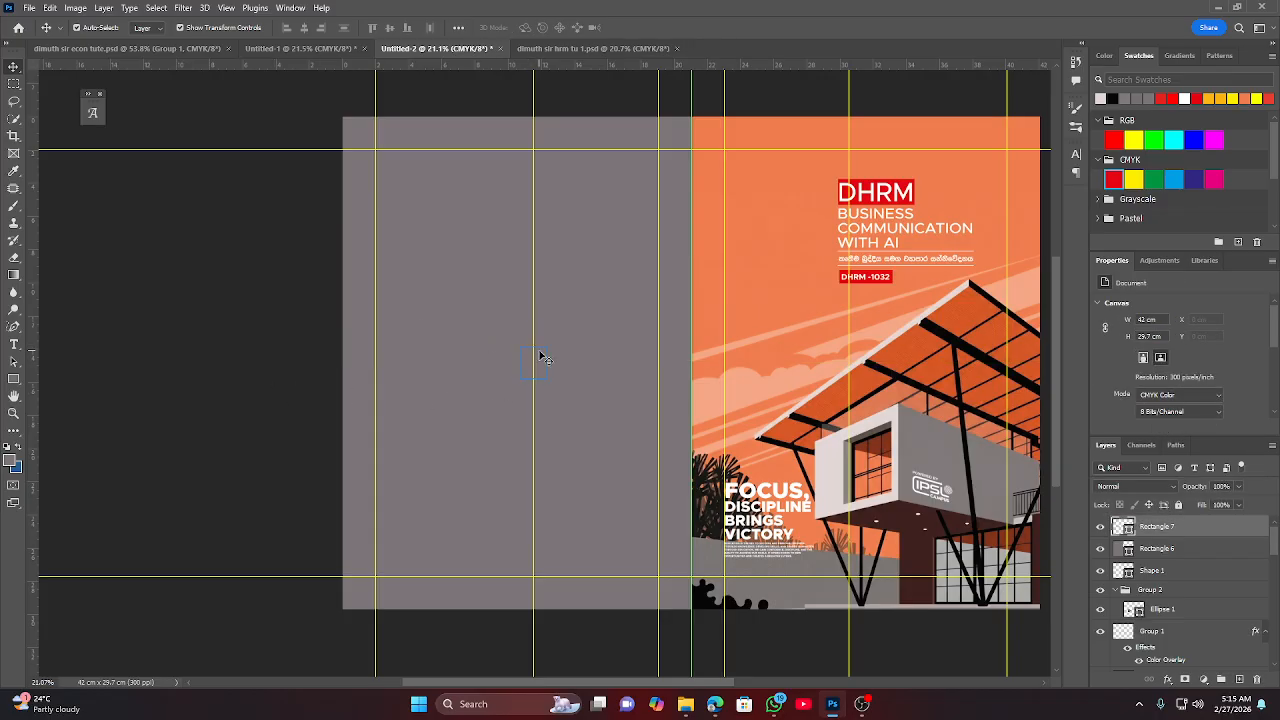
{"action": "left_click", "coordinate": [1143, 180]}
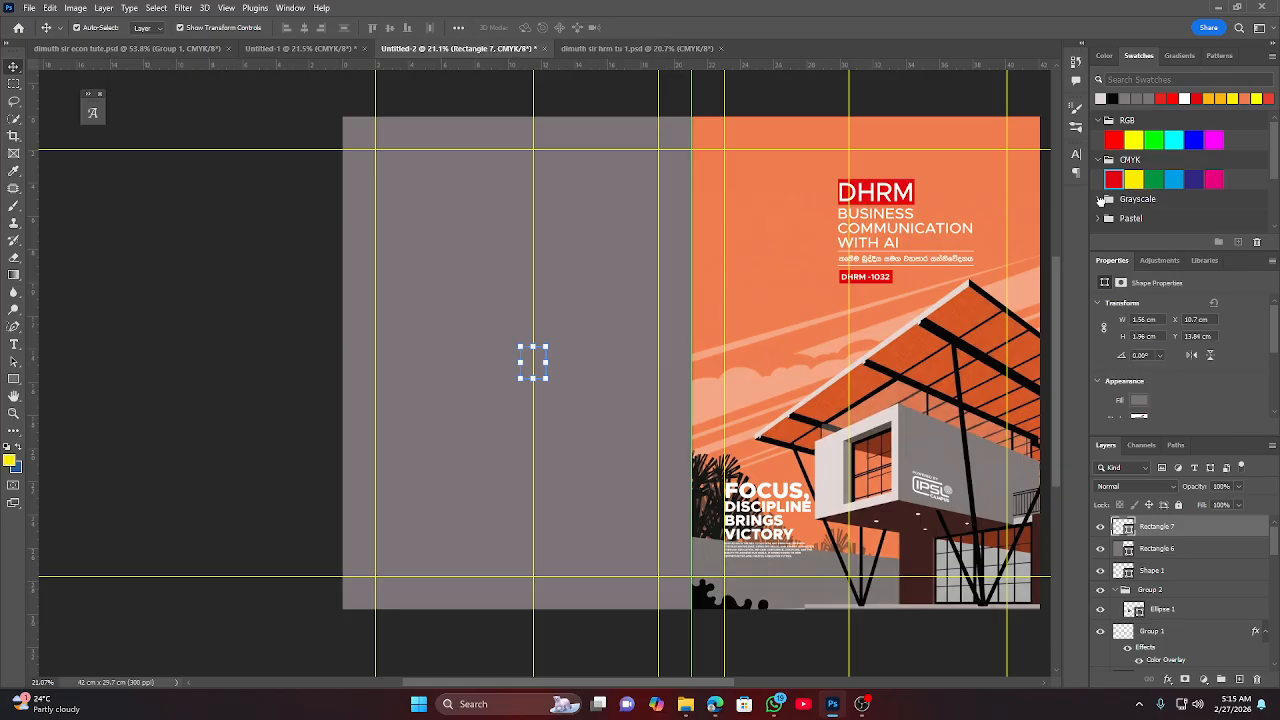
{"action": "left_click", "coordinate": [315, 380]}
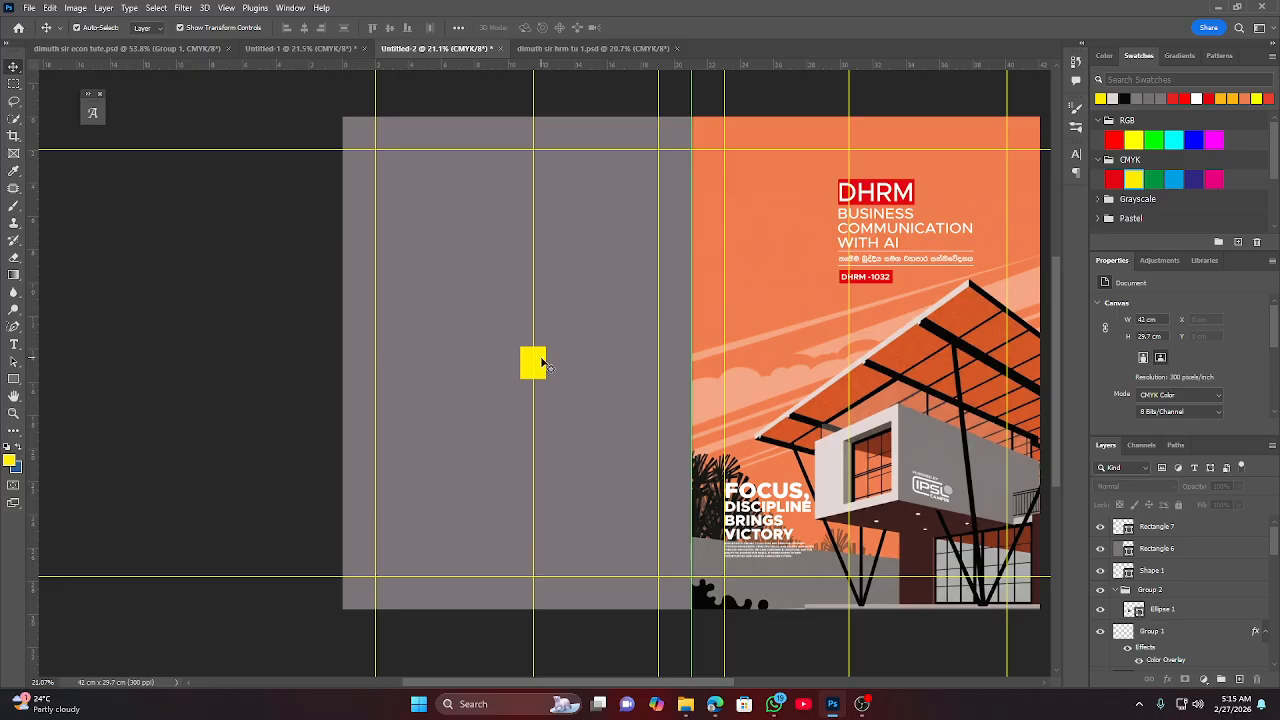
Align the small yellow rectangle to the horizontal center of the gray rectangle.
{"action": "left_click", "coordinate": [537, 363]}
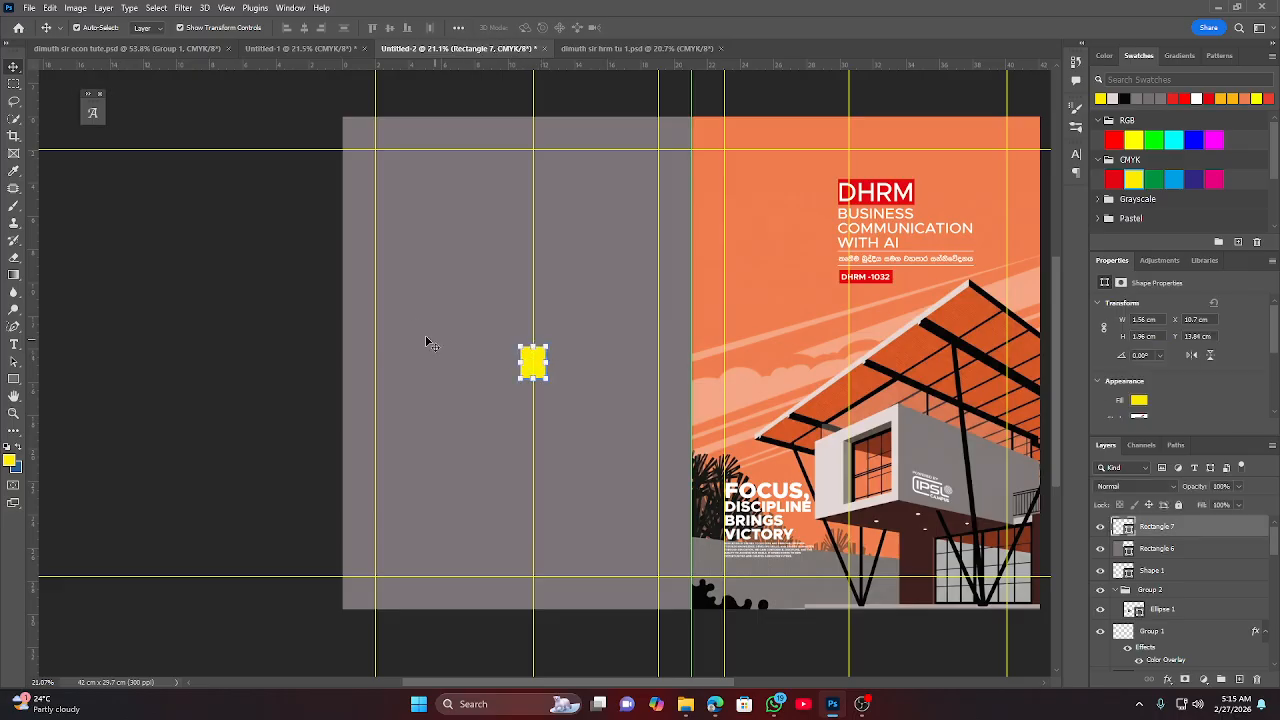
{"action": "left_click", "coordinate": [399, 235], "text": "shift"}
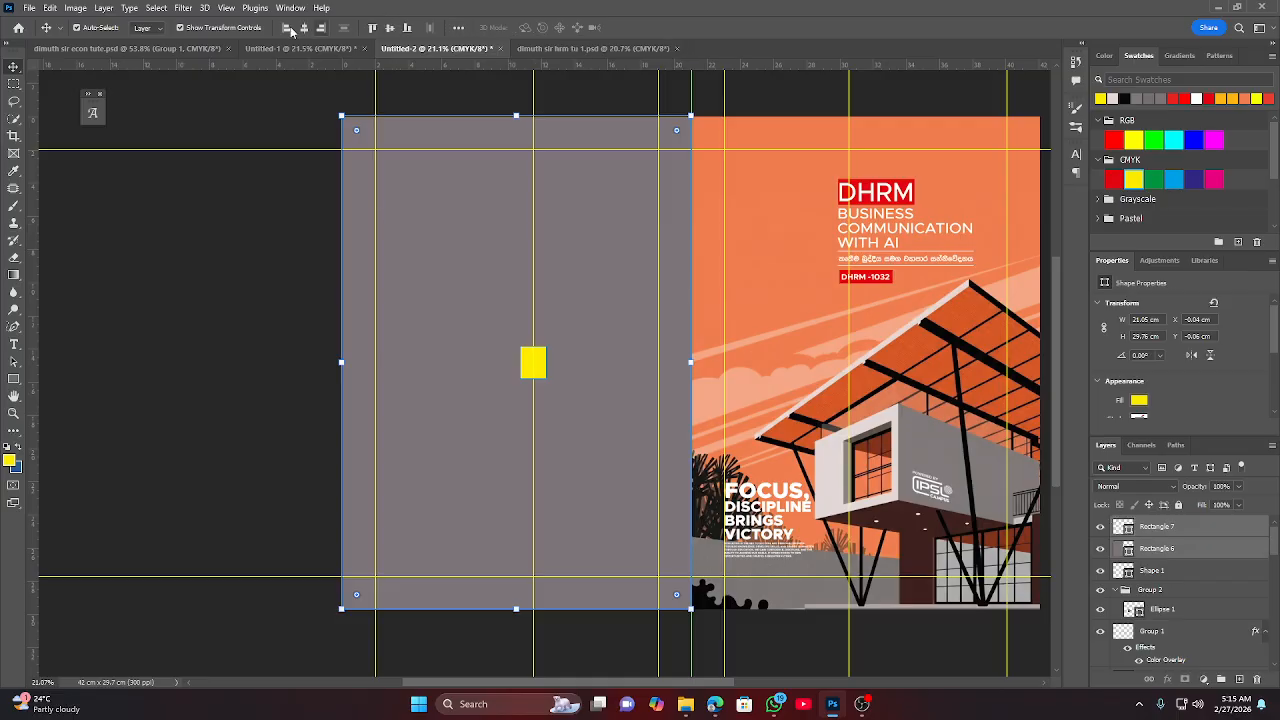
{"action": "left_click", "coordinate": [304, 28]}
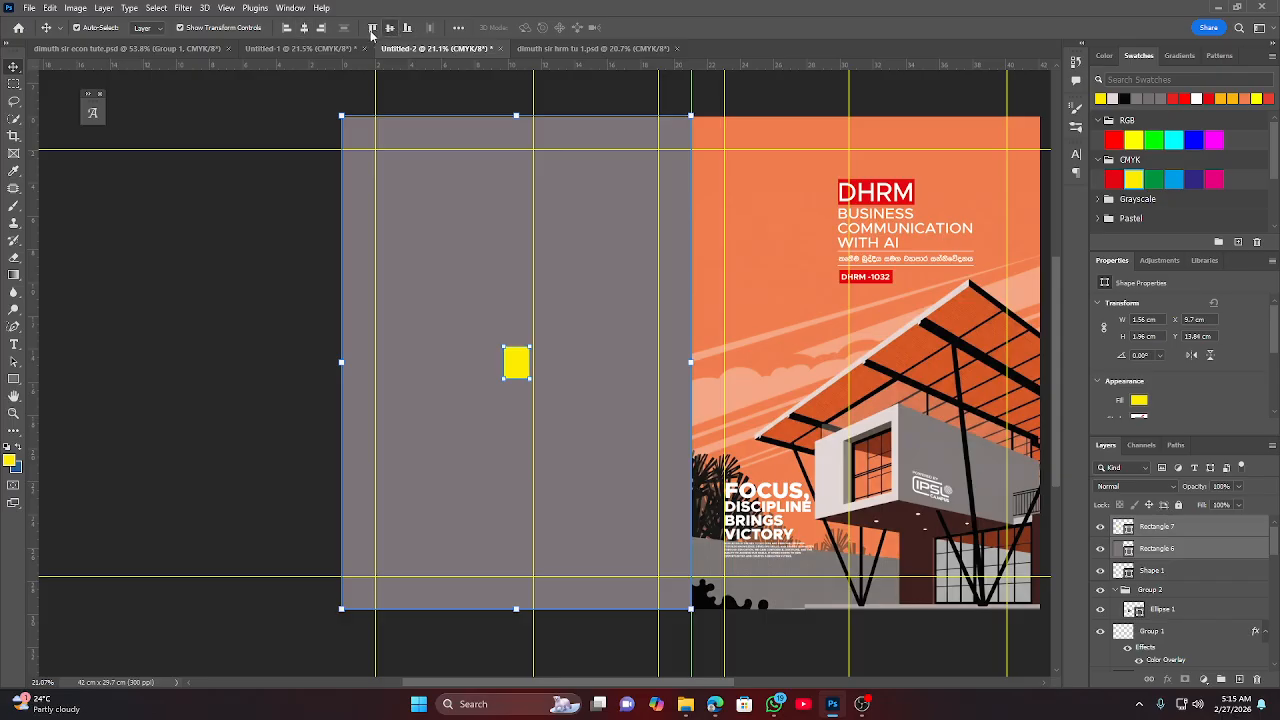
{"action": "left_click", "coordinate": [277, 309]}
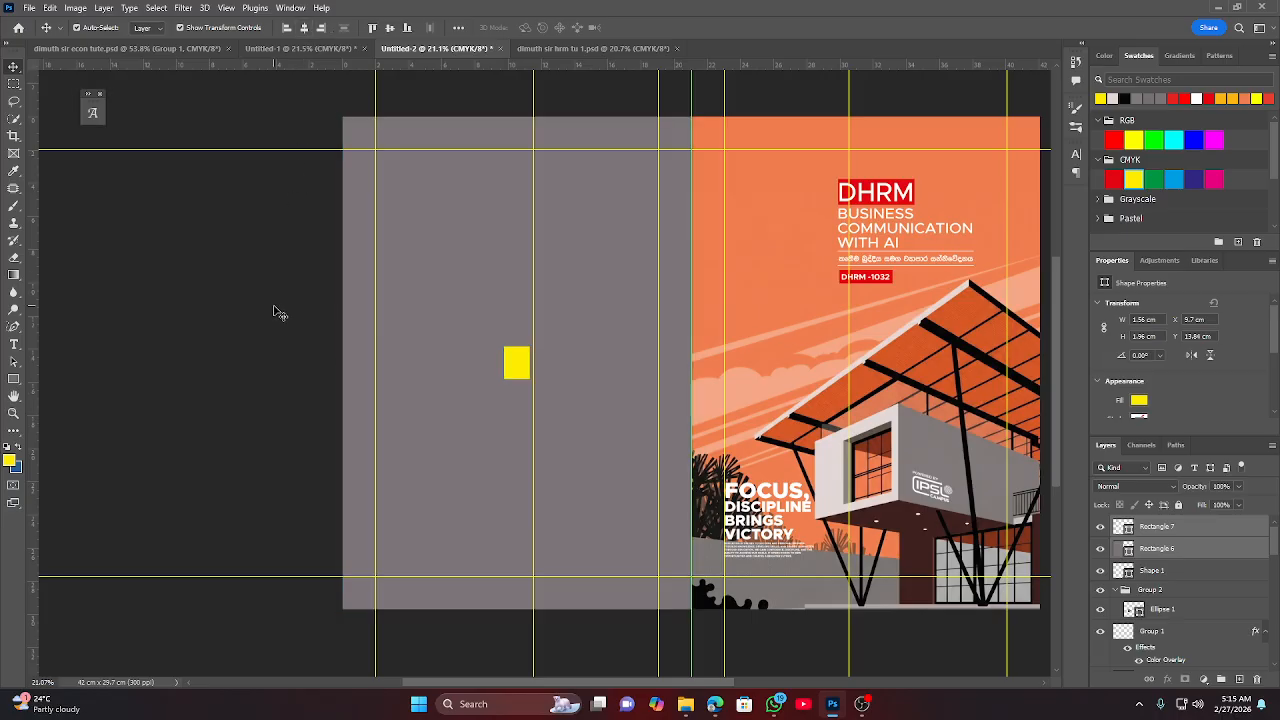
{"action": "scroll", "coordinate": [637, 288], "scroll_direction": "down", "scroll_amount": 1}
{"action": "scroll", "coordinate": [637, 288], "scroll_direction": "up", "scroll_amount": 1}
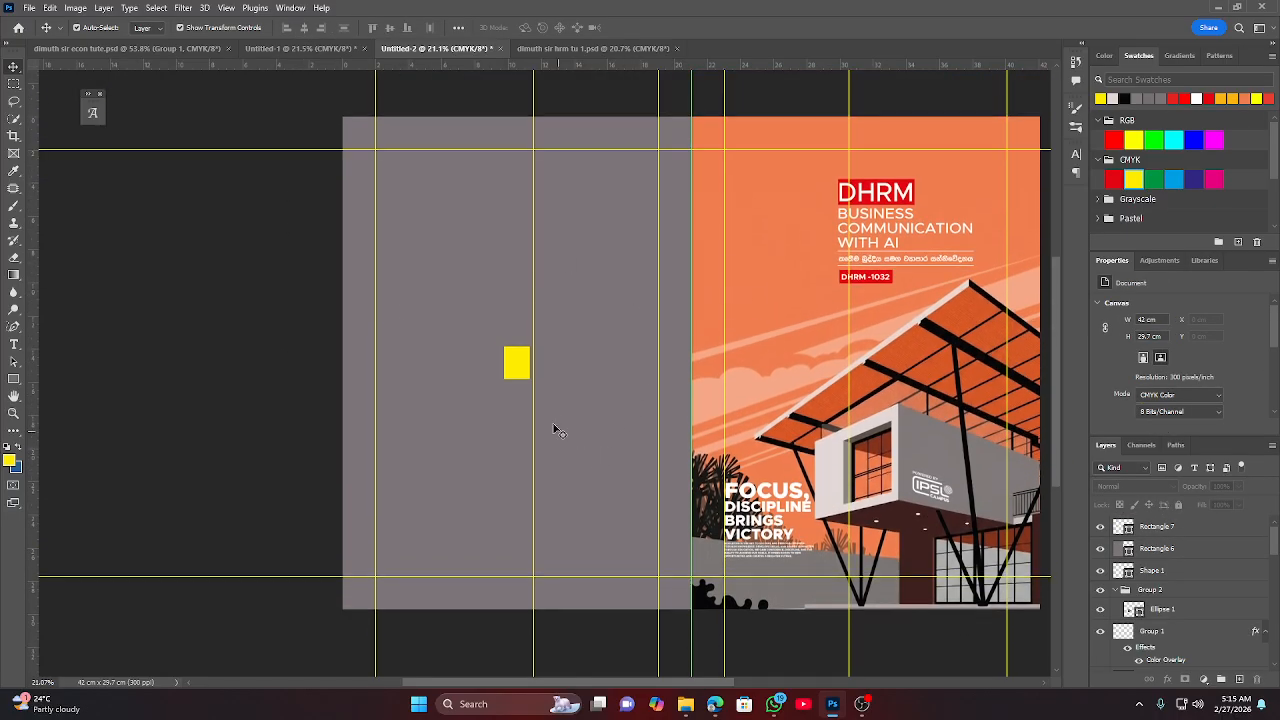
Reshape the yellow rectangle into a thin vertical line about 0.03 cm wide and 30.41 cm tall, spanning the full back cover height.
{"action": "left_click", "coordinate": [523, 370]}
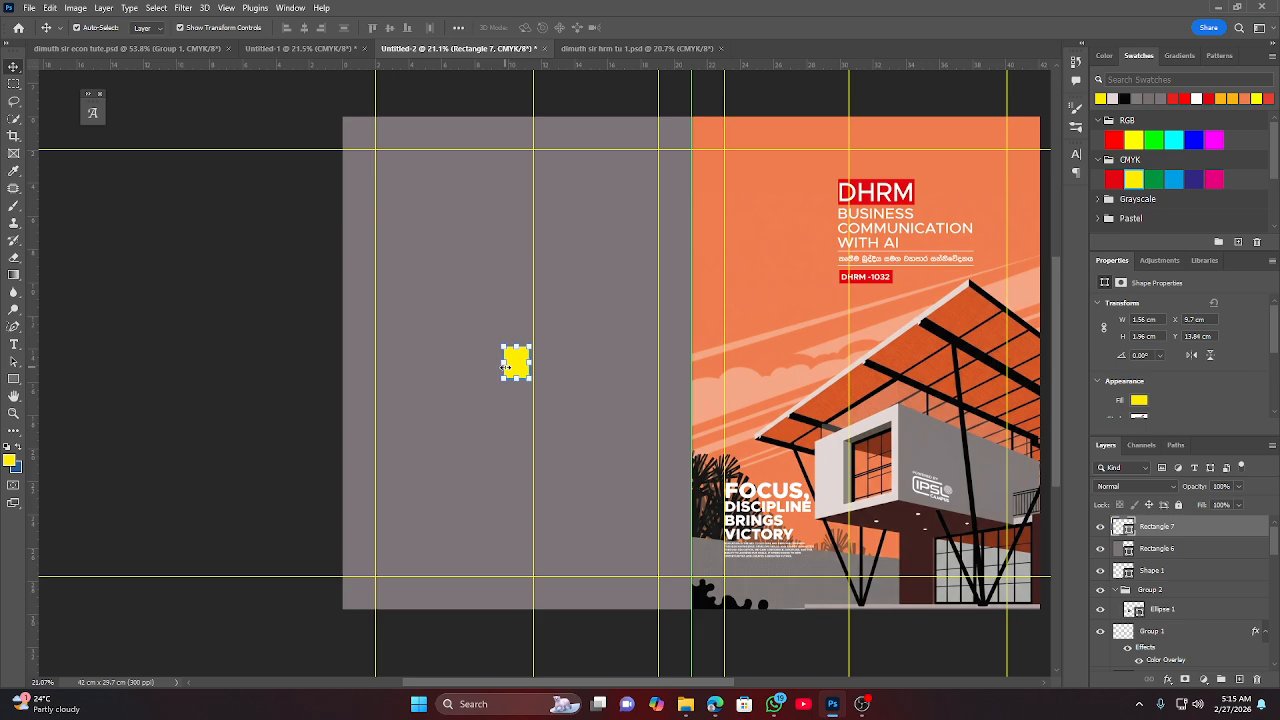
{"action": "scroll", "coordinate": [505, 366], "scroll_direction": "up", "scroll_amount": 5}
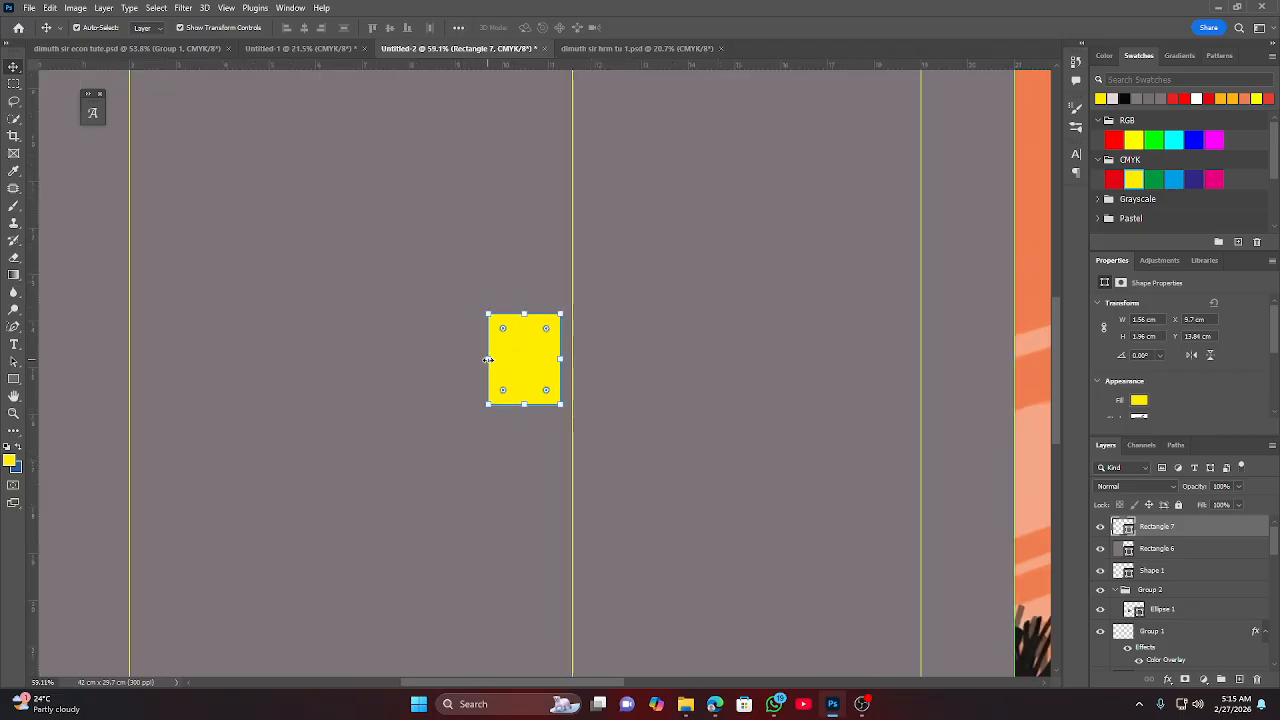
{"action": "left_click_drag", "start_coordinate": [488, 359], "coordinate": [560, 357]}
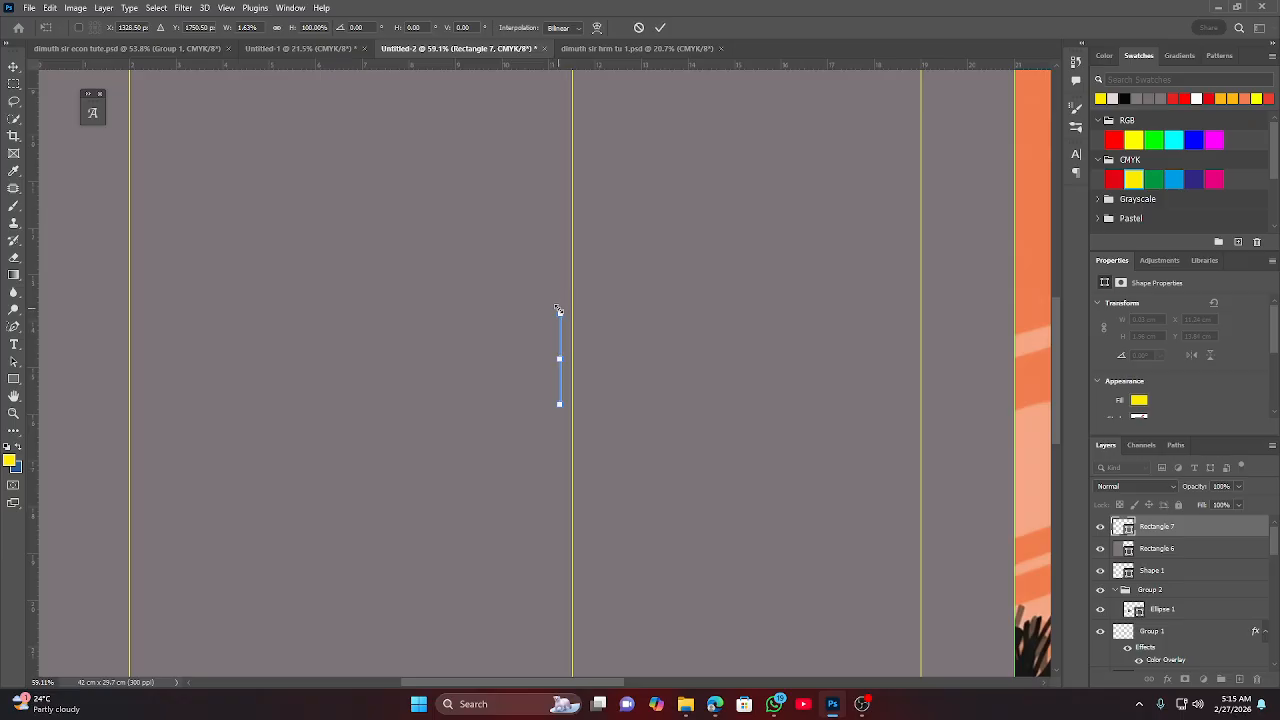
{"action": "left_click_drag", "start_coordinate": [560, 311], "coordinate": [556, 72]}
{"action": "scroll", "coordinate": [581, 230], "scroll_direction": "down", "scroll_amount": 10}
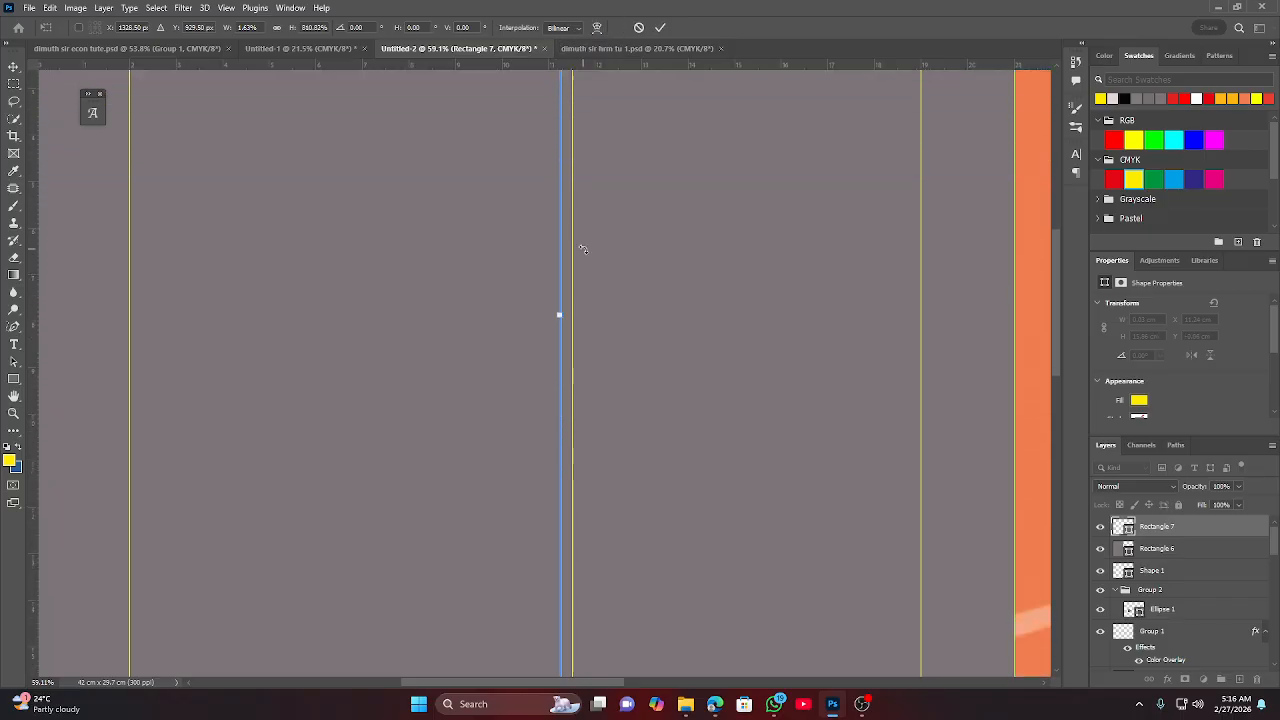
{"action": "scroll", "coordinate": [600, 370], "scroll_direction": "down", "scroll_amount": 5}
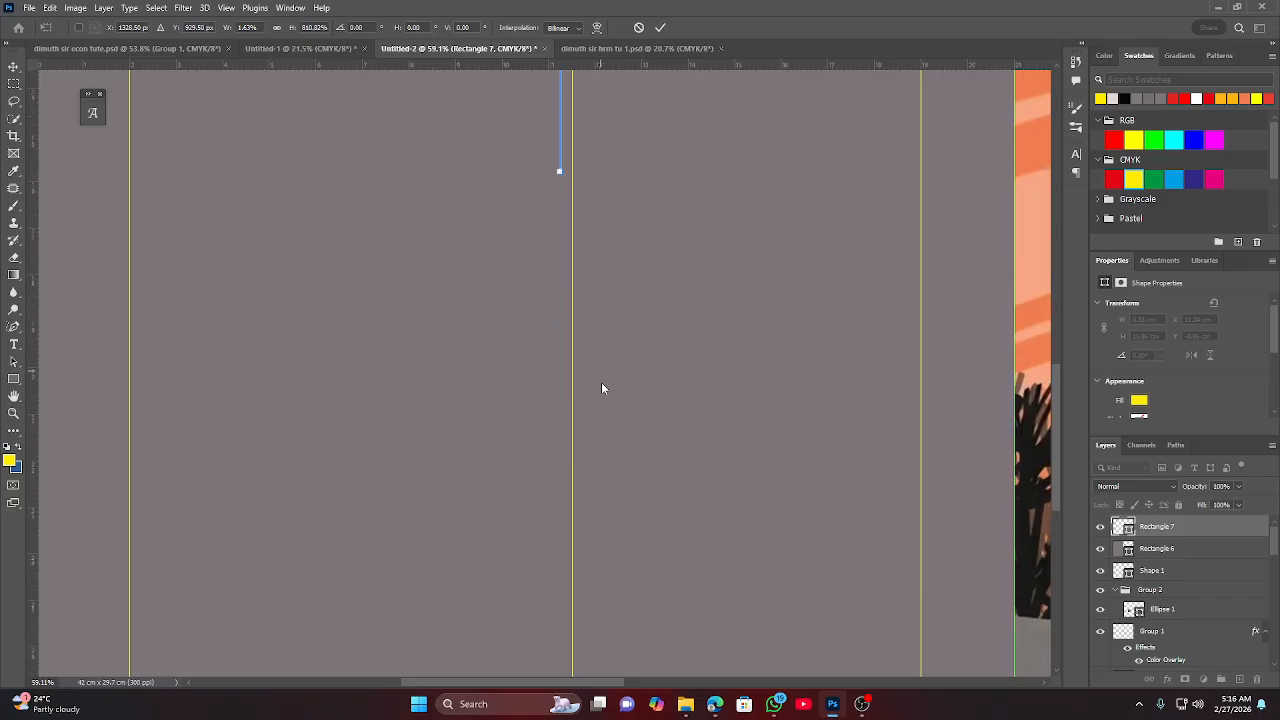
{"action": "scroll", "coordinate": [603, 389], "scroll_direction": "up", "scroll_amount": 1}
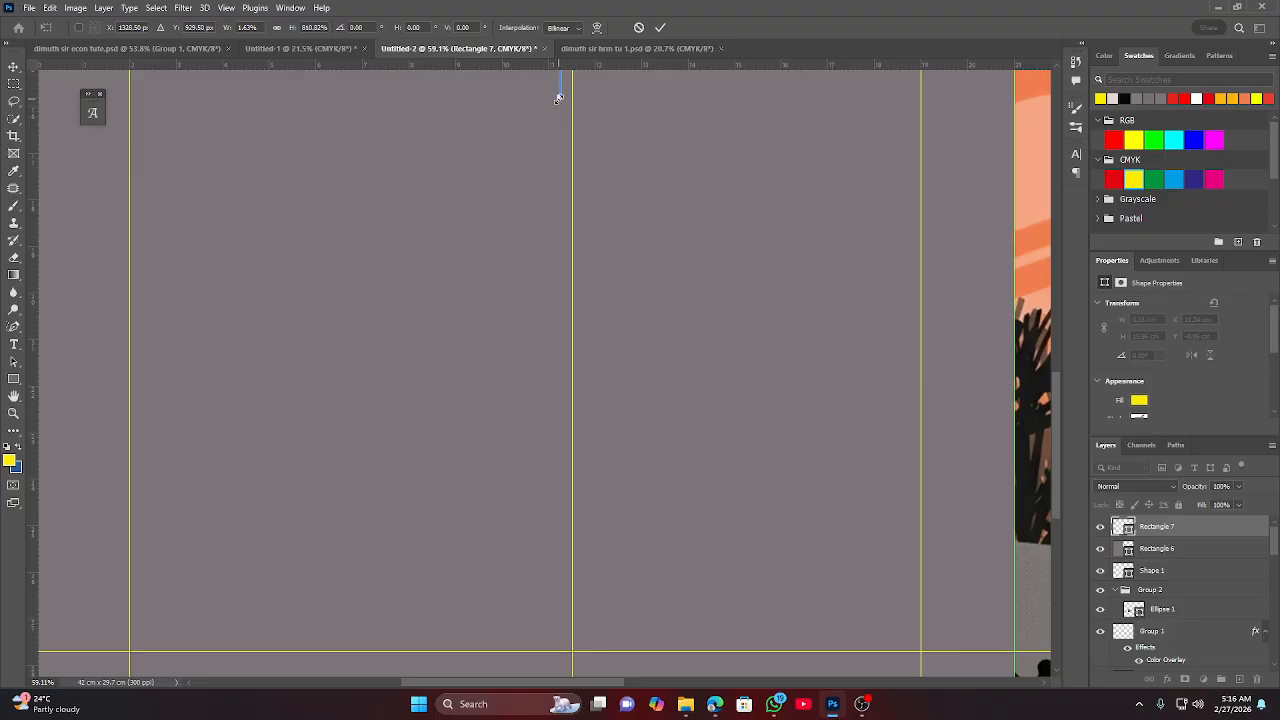
{"action": "left_click_drag", "start_coordinate": [559, 98], "coordinate": [559, 600]}
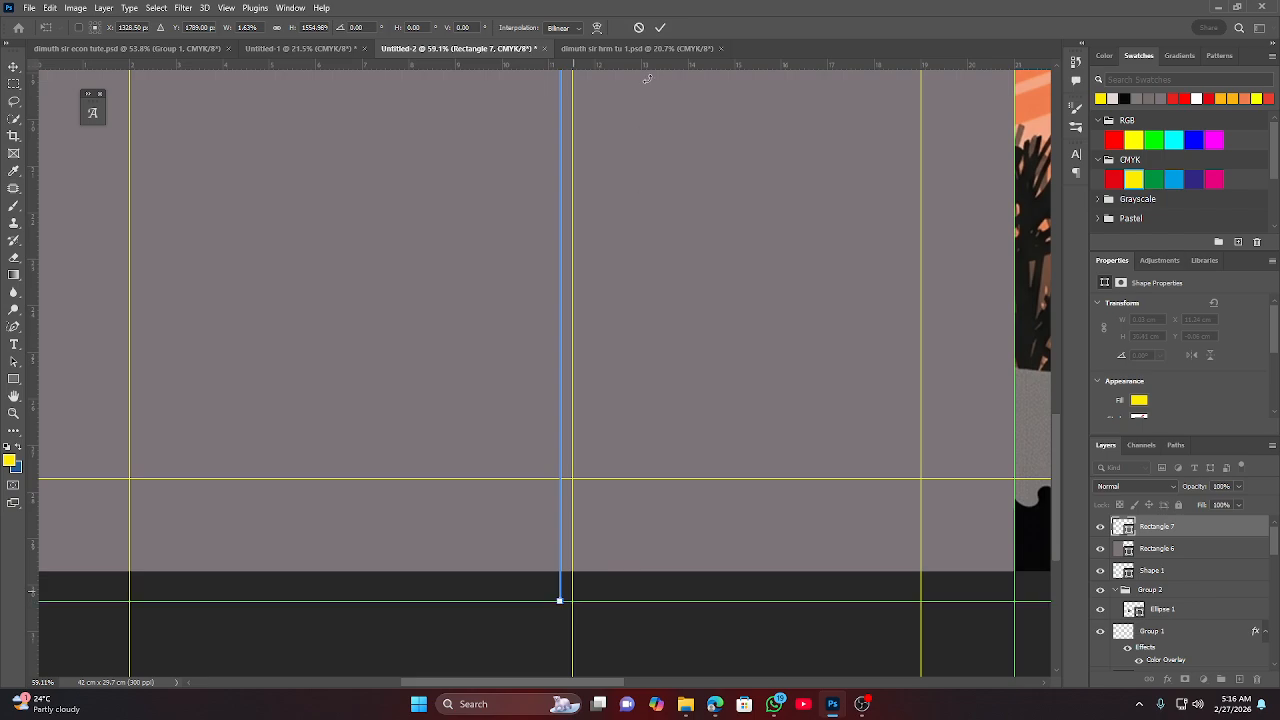
{"action": "left_click", "coordinate": [660, 27]}
{"action": "left_click", "coordinate": [704, 630]}
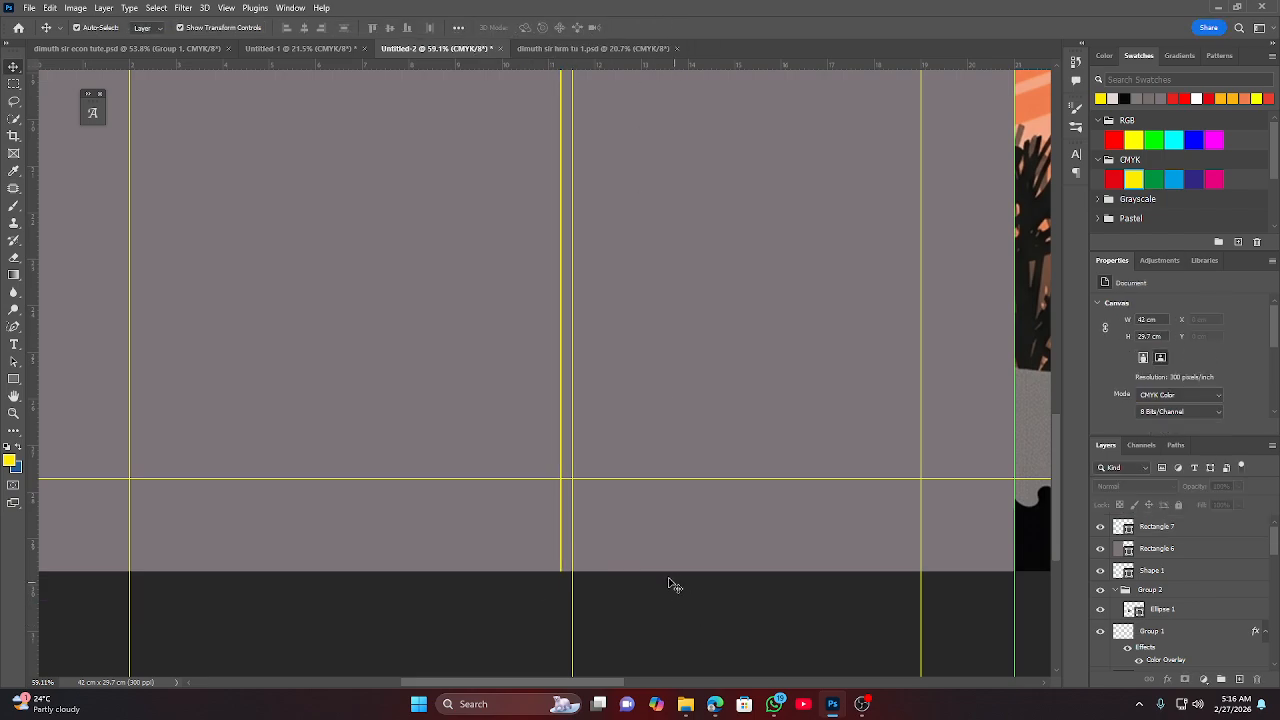
Center the thin yellow line horizontally on the gray rectangle to mark the back cover's midline.
{"action": "scroll", "coordinate": [560, 452], "scroll_direction": "down", "scroll_amount": 2}
{"action": "scroll", "coordinate": [565, 480], "scroll_direction": "down", "scroll_amount": 2}
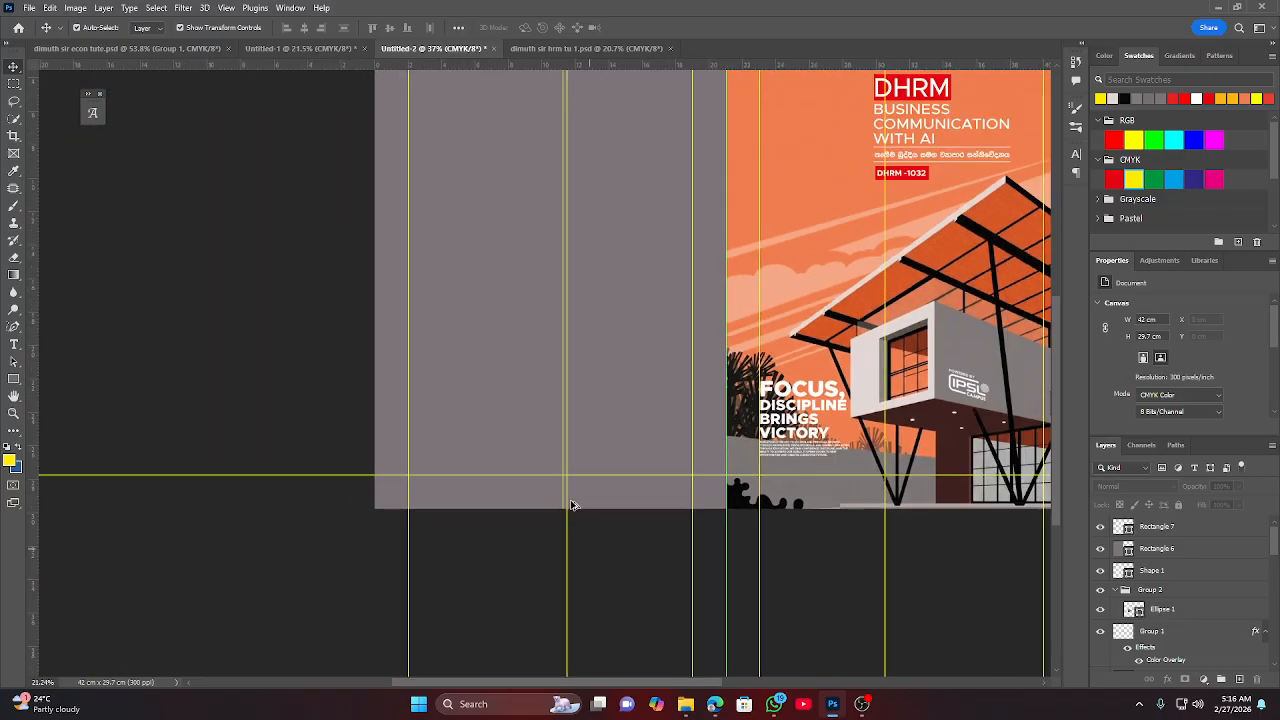
{"action": "scroll", "coordinate": [583, 514], "scroll_direction": "up", "scroll_amount": 4}
{"action": "scroll", "coordinate": [577, 510], "scroll_direction": "up", "scroll_amount": 3}
{"action": "scroll", "coordinate": [579, 510], "scroll_direction": "up", "scroll_amount": 6}
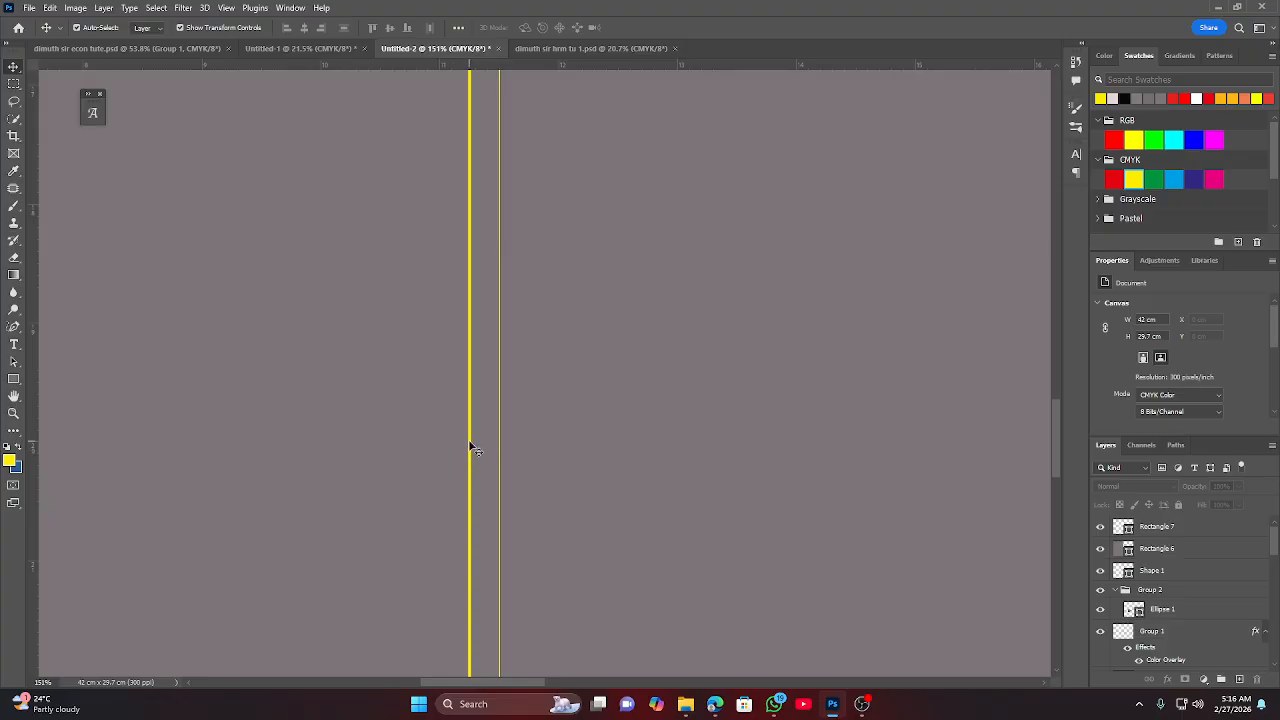
{"action": "left_click", "coordinate": [469, 442]}
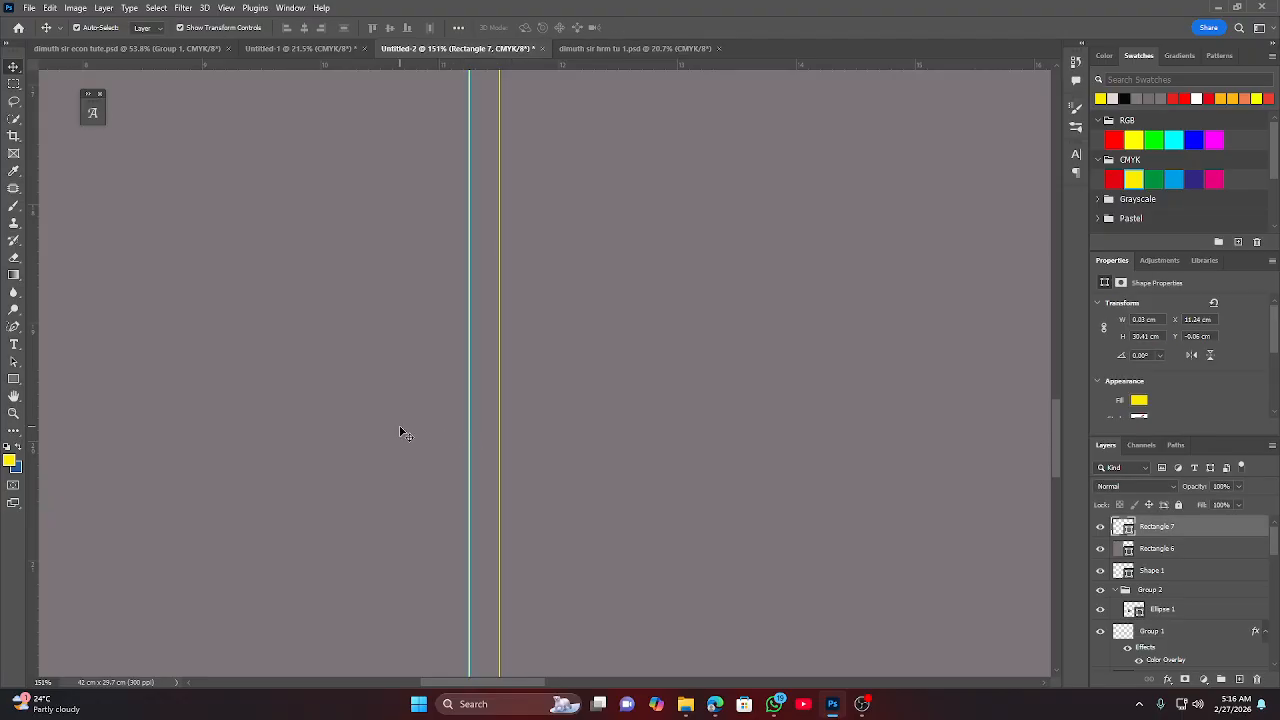
{"action": "left_click", "coordinate": [183, 292], "text": "shift"}
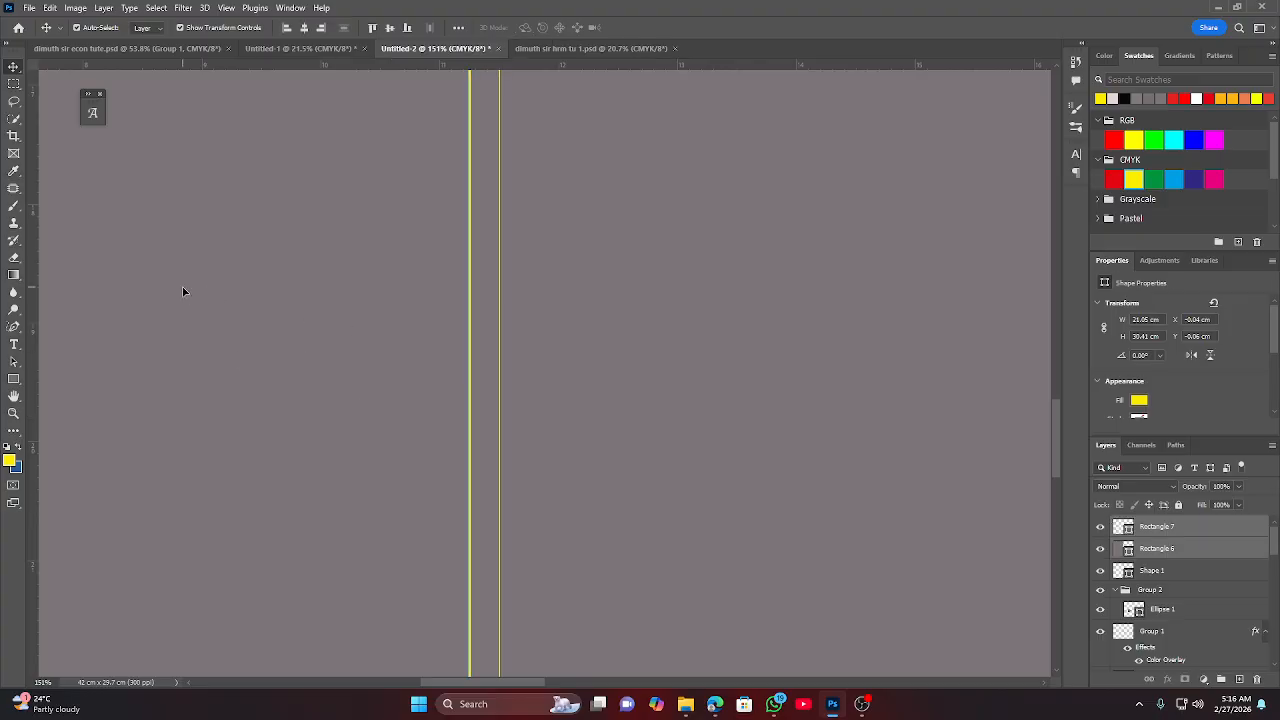
{"action": "left_click", "coordinate": [306, 29]}
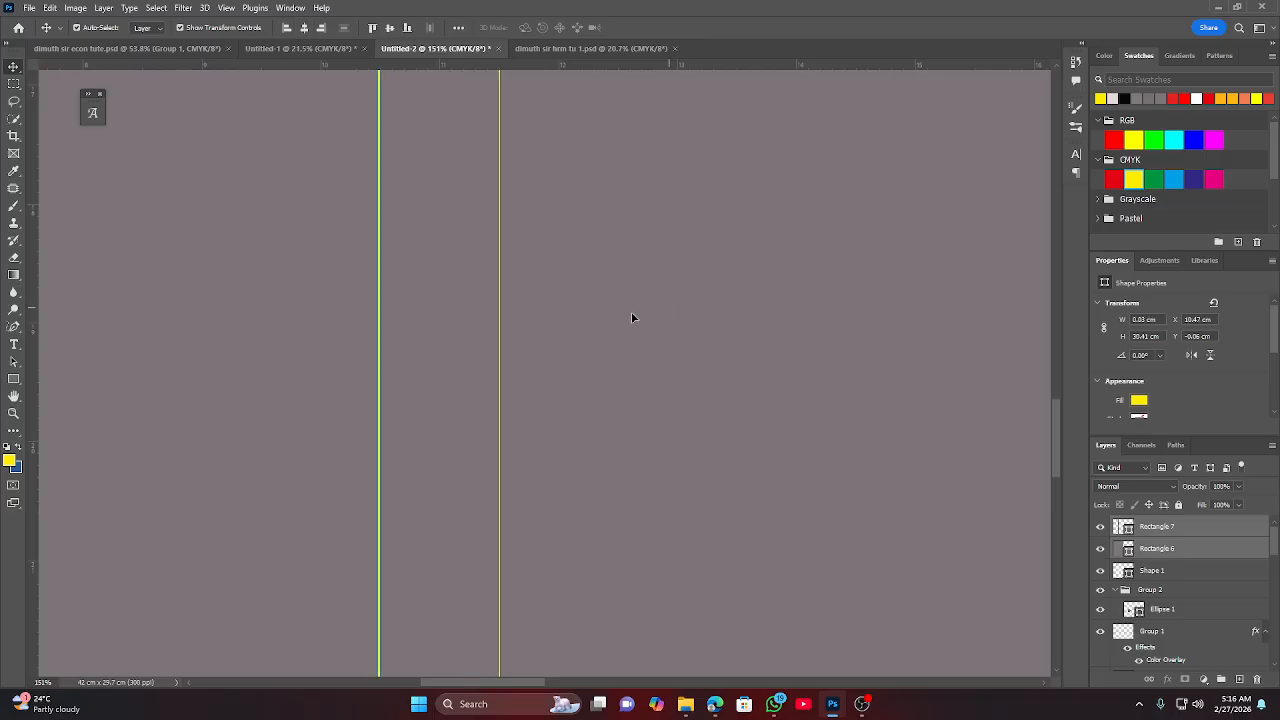
{"action": "scroll", "coordinate": [440, 404], "scroll_direction": "down", "scroll_amount": 10}
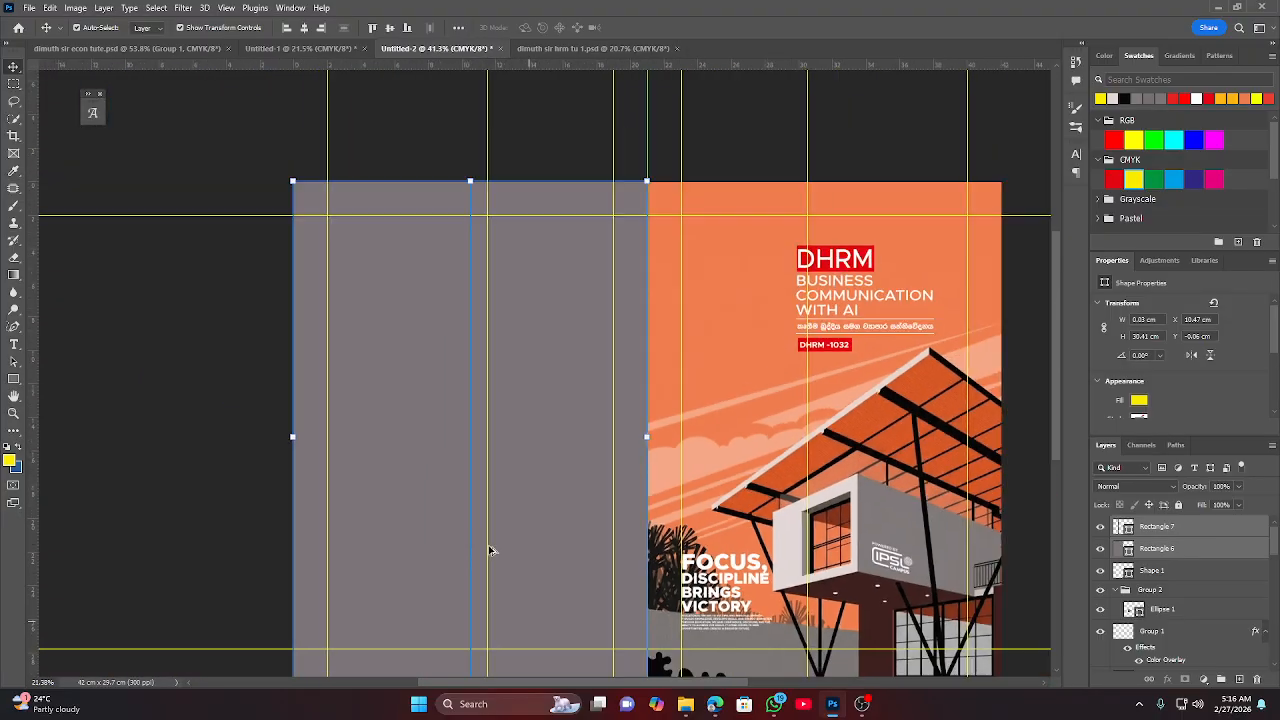
{"action": "left_click", "coordinate": [150, 458]}
{"action": "scroll", "coordinate": [457, 414], "scroll_direction": "down", "scroll_amount": 2}
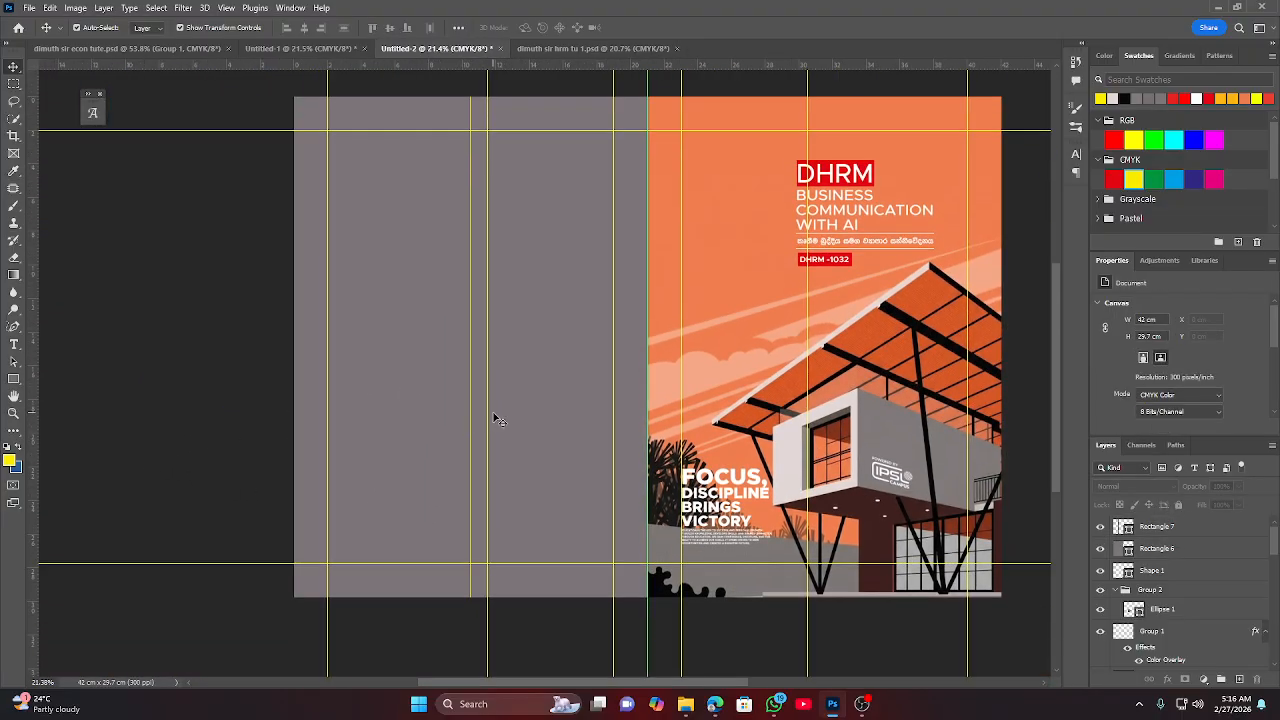
{"action": "scroll", "coordinate": [497, 418], "scroll_direction": "up", "scroll_amount": 1}
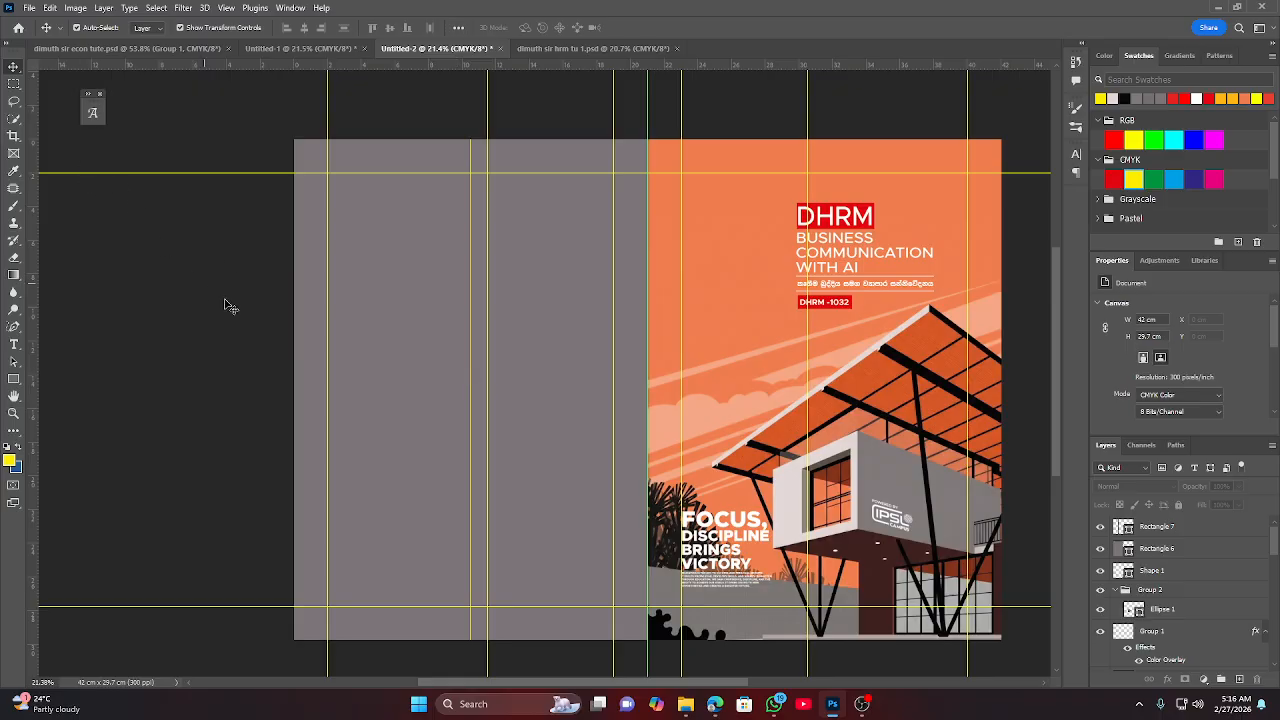
Delete the gray rectangle covering the back cover, keeping the yellow center line over the circle and title block.
{"action": "left_click", "coordinate": [391, 274]}
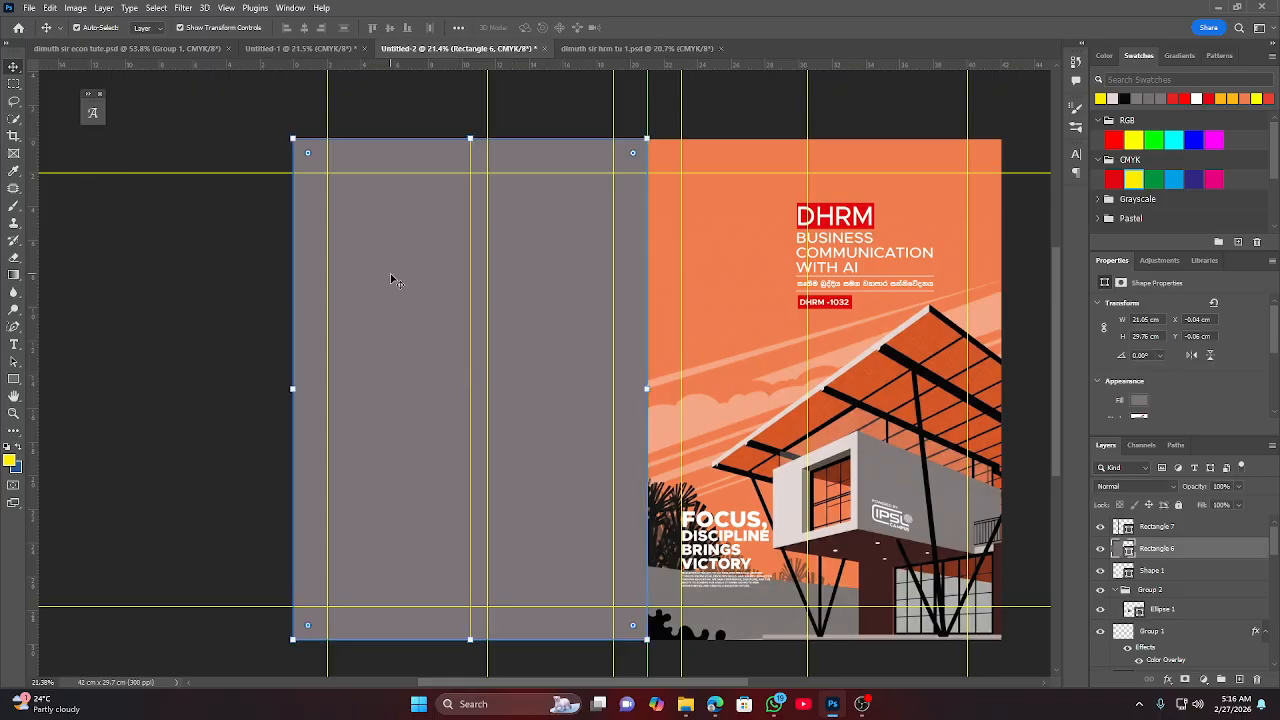
{"action": "key", "text": "Delete"}
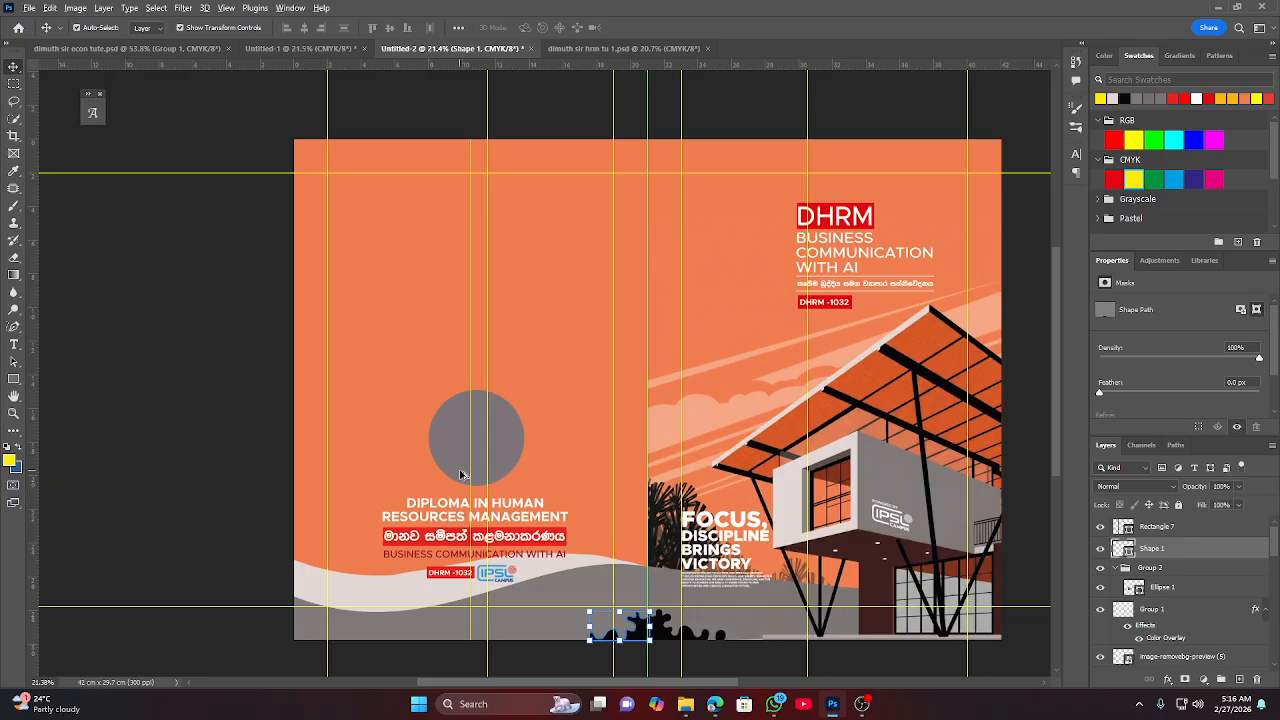
{"action": "scroll", "coordinate": [465, 475], "scroll_direction": "up", "scroll_amount": 5}
{"action": "scroll", "coordinate": [462, 476], "scroll_direction": "down", "scroll_amount": 1}
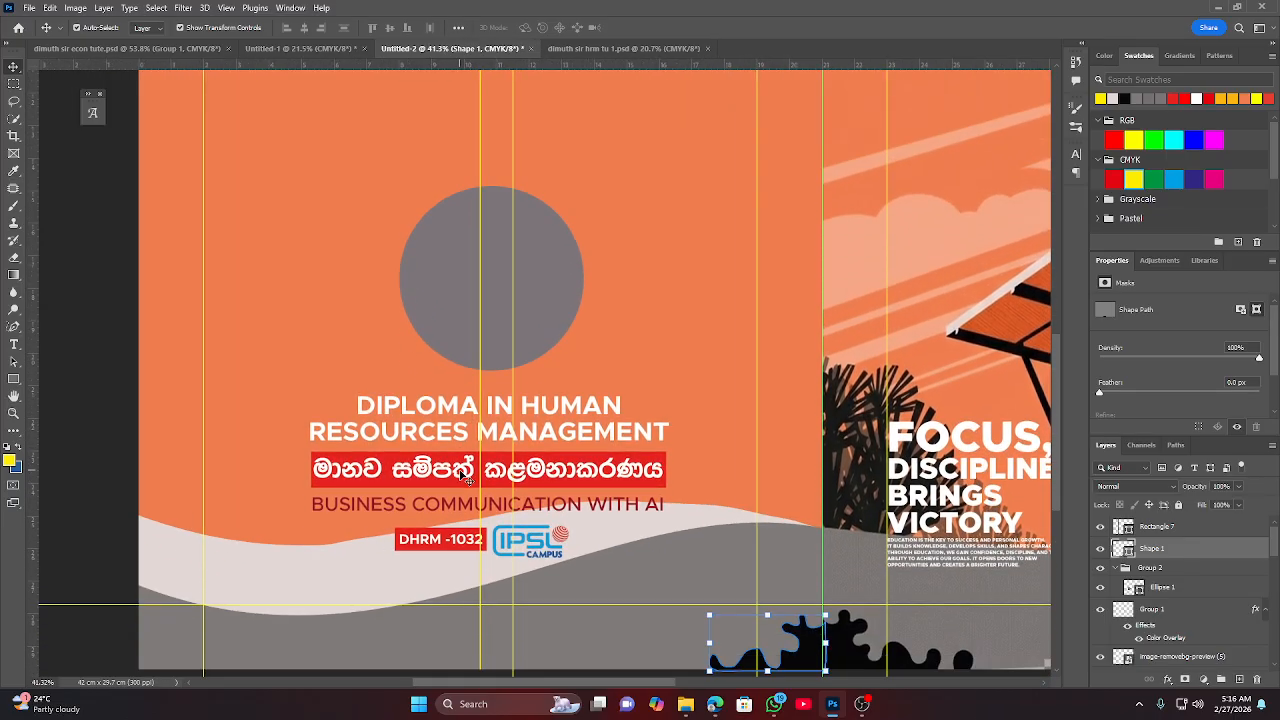
Lock the layer of the thin yellow vertical line on the back cover and label the layer green.
{"action": "left_click", "coordinate": [333, 253]}
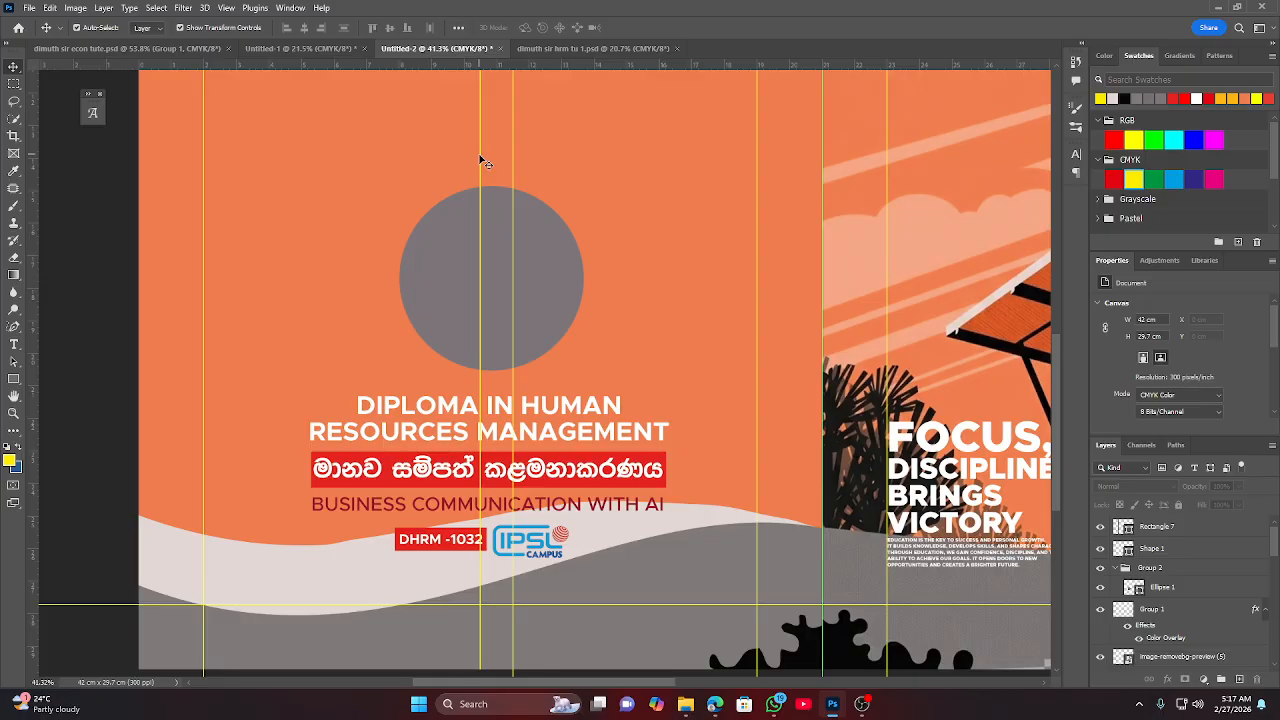
{"action": "left_click", "coordinate": [480, 158]}
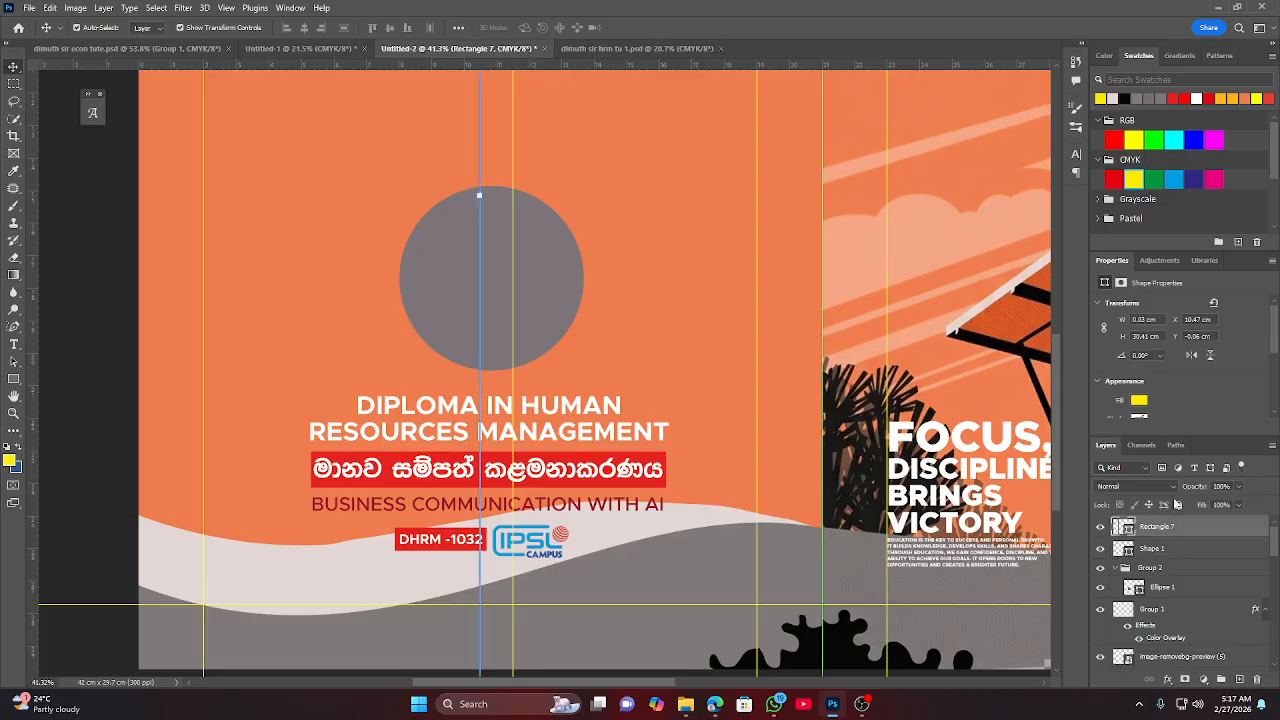
{"action": "right_click", "coordinate": [1179, 532]}
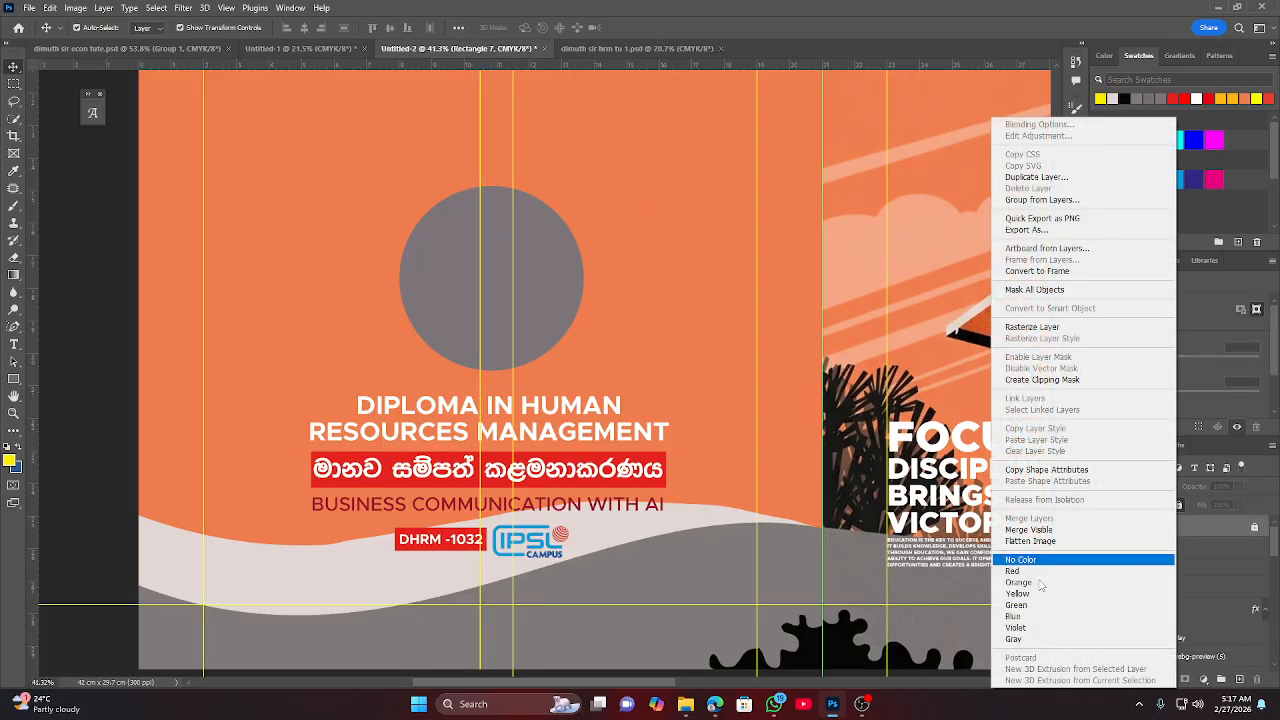
{"action": "left_click", "coordinate": [1017, 605]}
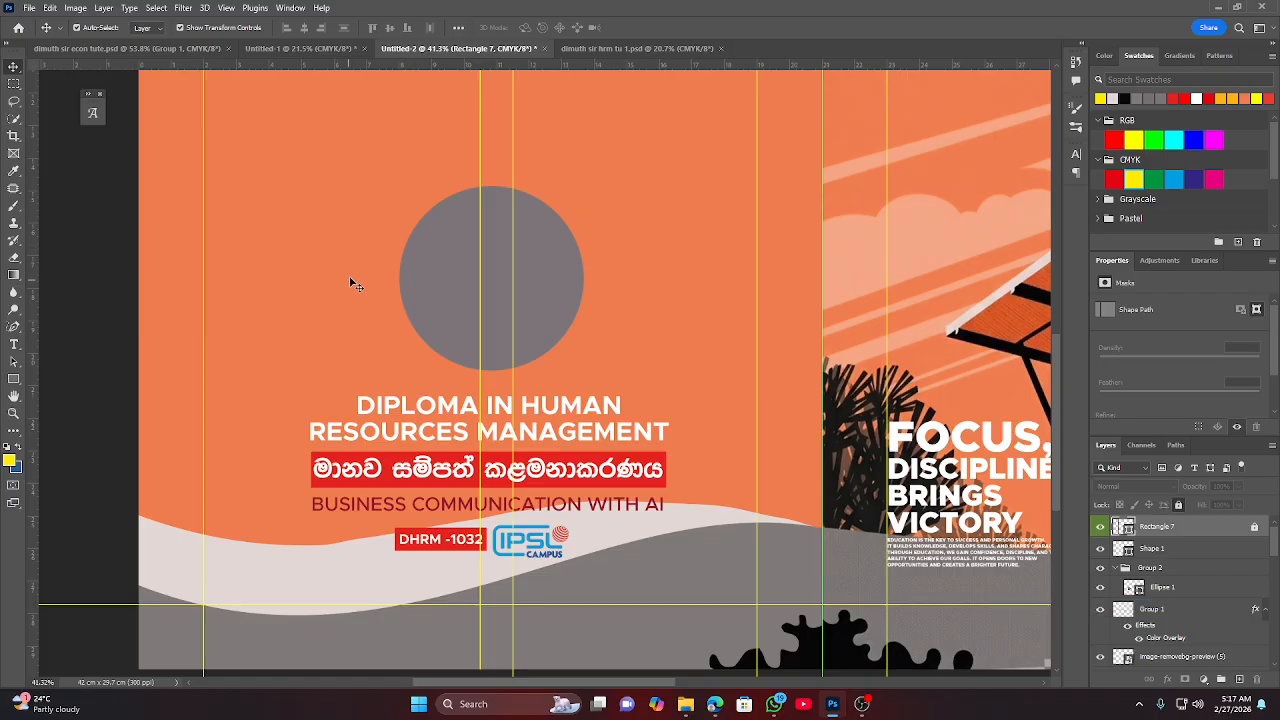
Shift the back cover's grey circle, diploma text, code badge and IPSL logo together, centring them on the yellow line.
{"action": "left_click_drag", "start_coordinate": [349, 252], "coordinate": [665, 552]}
{"action": "left_click_drag", "start_coordinate": [531, 435], "coordinate": [522, 434]}
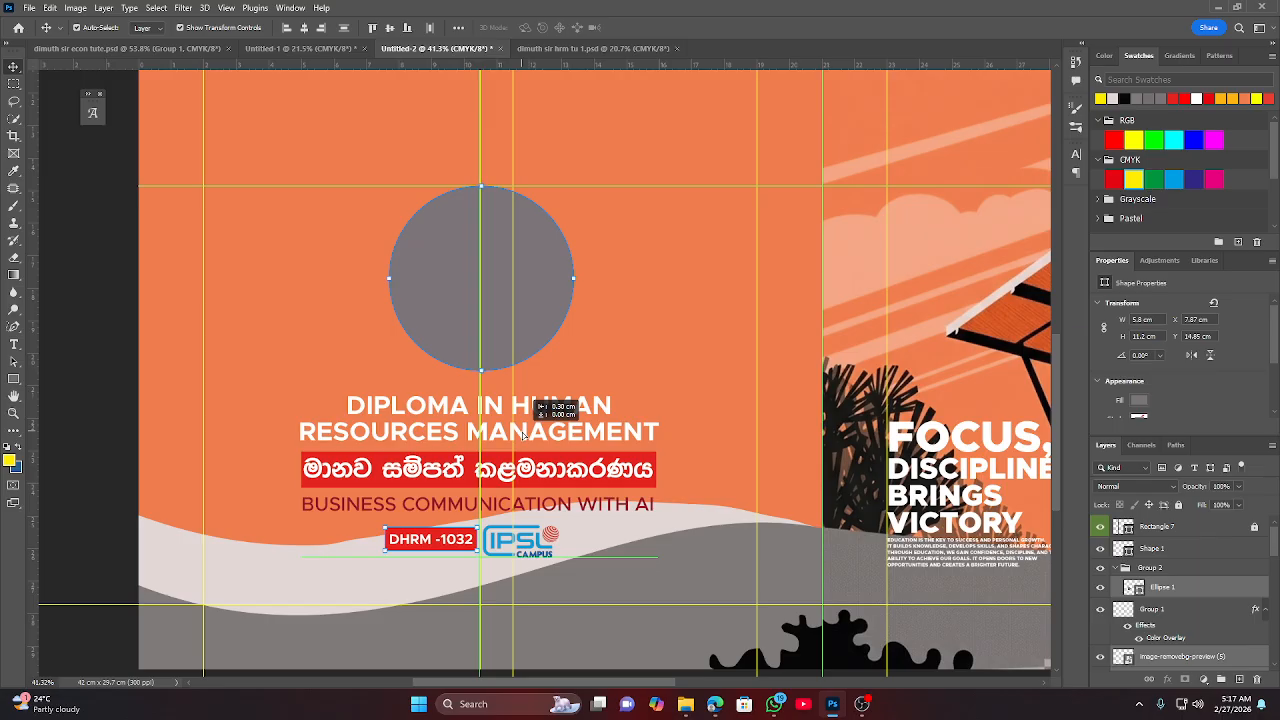
{"action": "left_click_drag", "start_coordinate": [522, 434], "coordinate": [519, 434]}
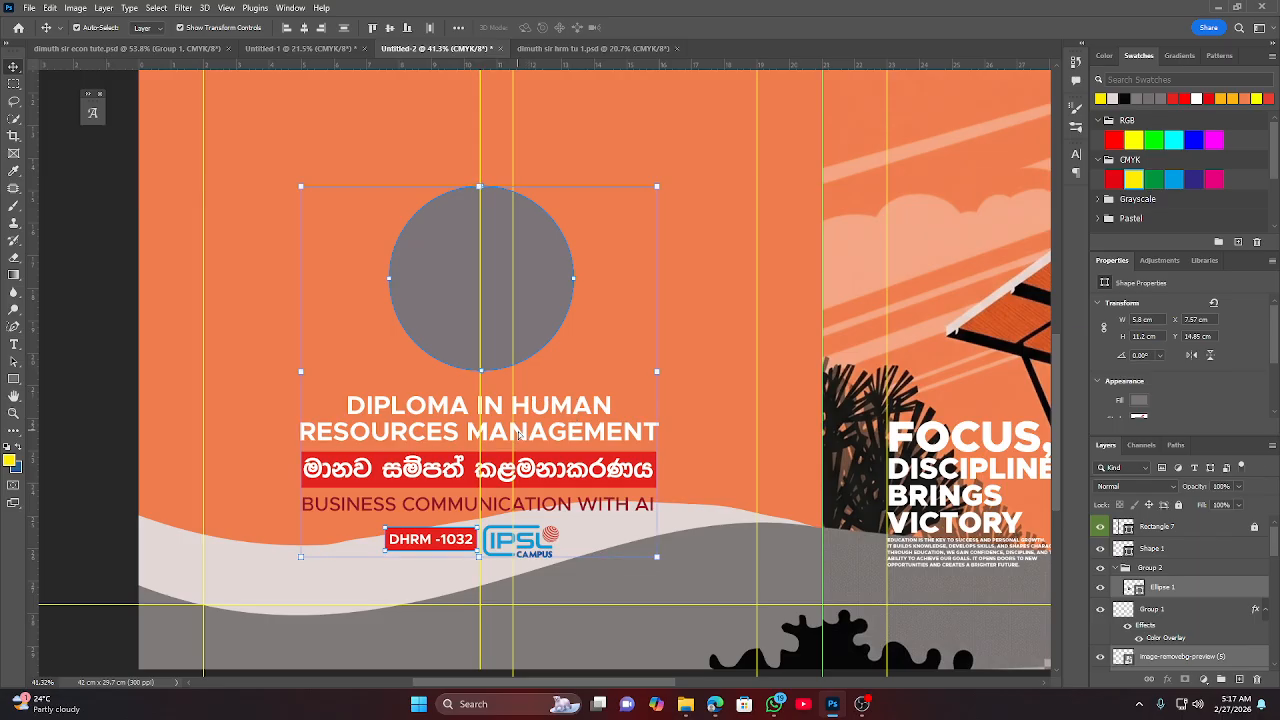
{"action": "left_click", "coordinate": [99, 459]}
Examine the alignment of the back cover's circle and text block against the yellow centre line.
{"action": "scroll", "coordinate": [566, 451], "scroll_direction": "down", "scroll_amount": 4}
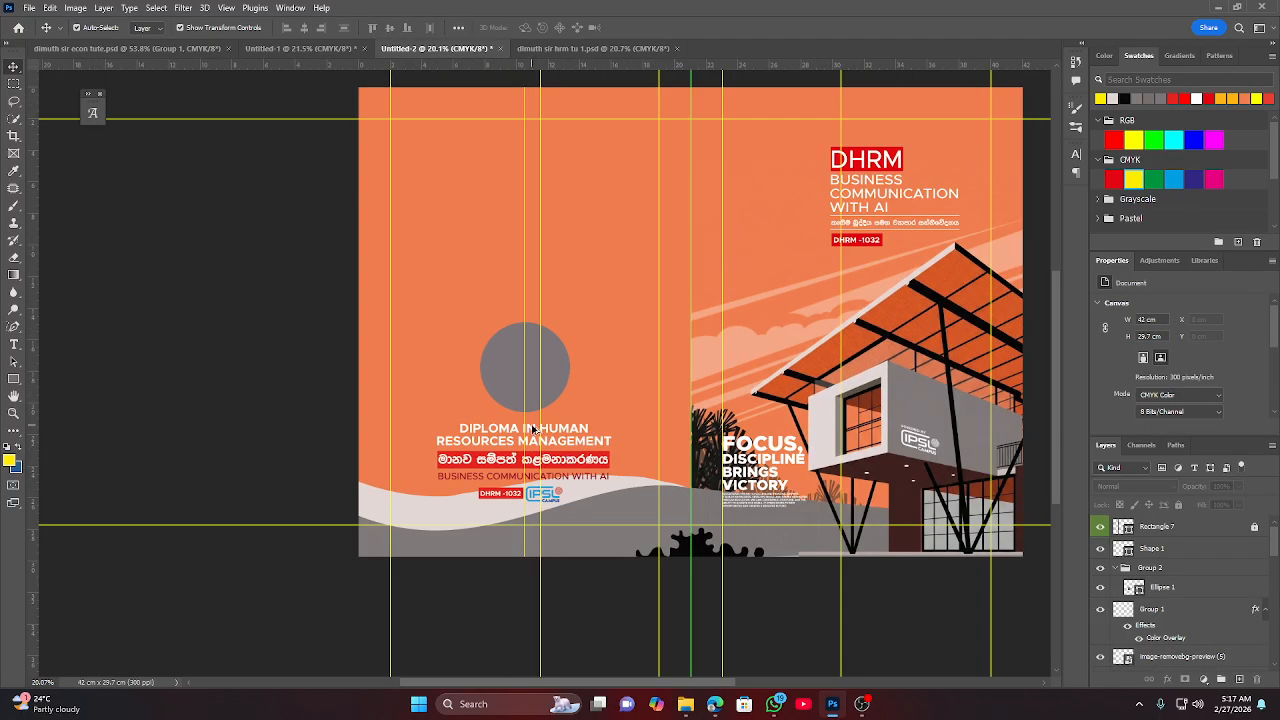
{"action": "scroll", "coordinate": [533, 428], "scroll_direction": "down", "scroll_amount": 1}
{"action": "scroll", "coordinate": [491, 385], "scroll_direction": "down", "scroll_amount": 3}
{"action": "scroll", "coordinate": [491, 385], "scroll_direction": "up", "scroll_amount": 3}
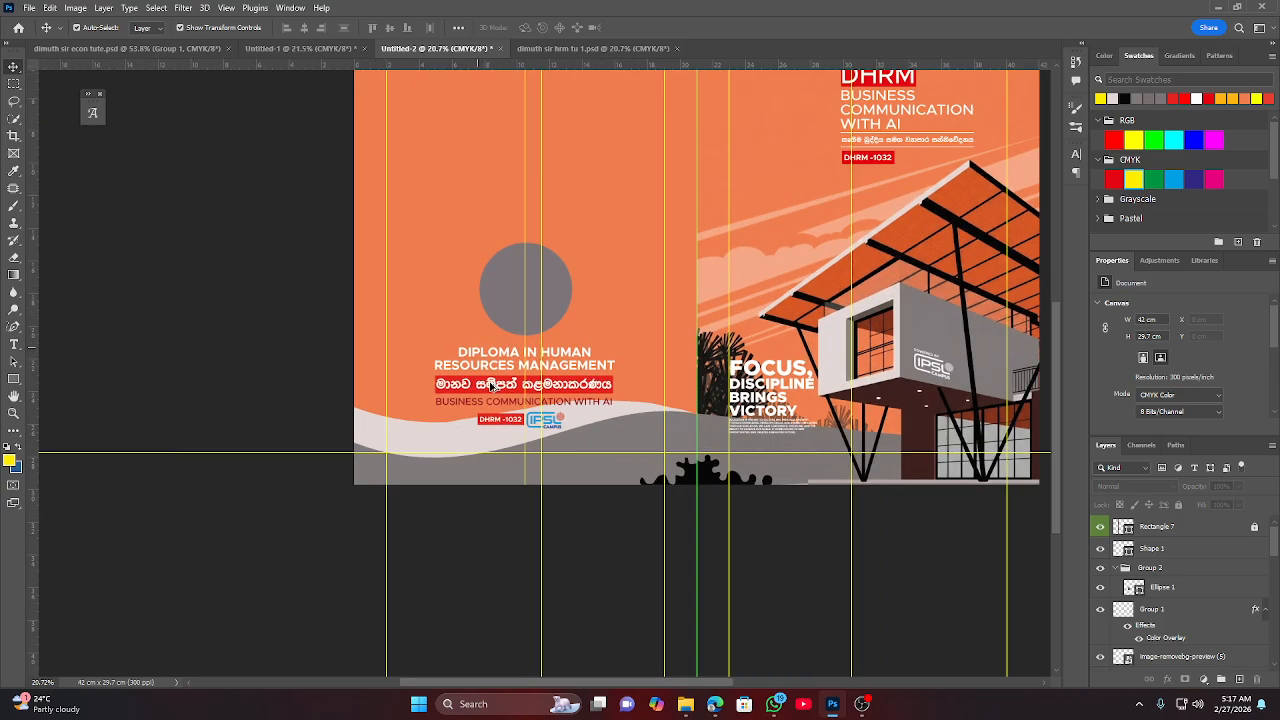
{"action": "scroll", "coordinate": [491, 385], "scroll_direction": "up", "scroll_amount": 3}
{"action": "scroll", "coordinate": [515, 403], "scroll_direction": "down", "scroll_amount": 3}
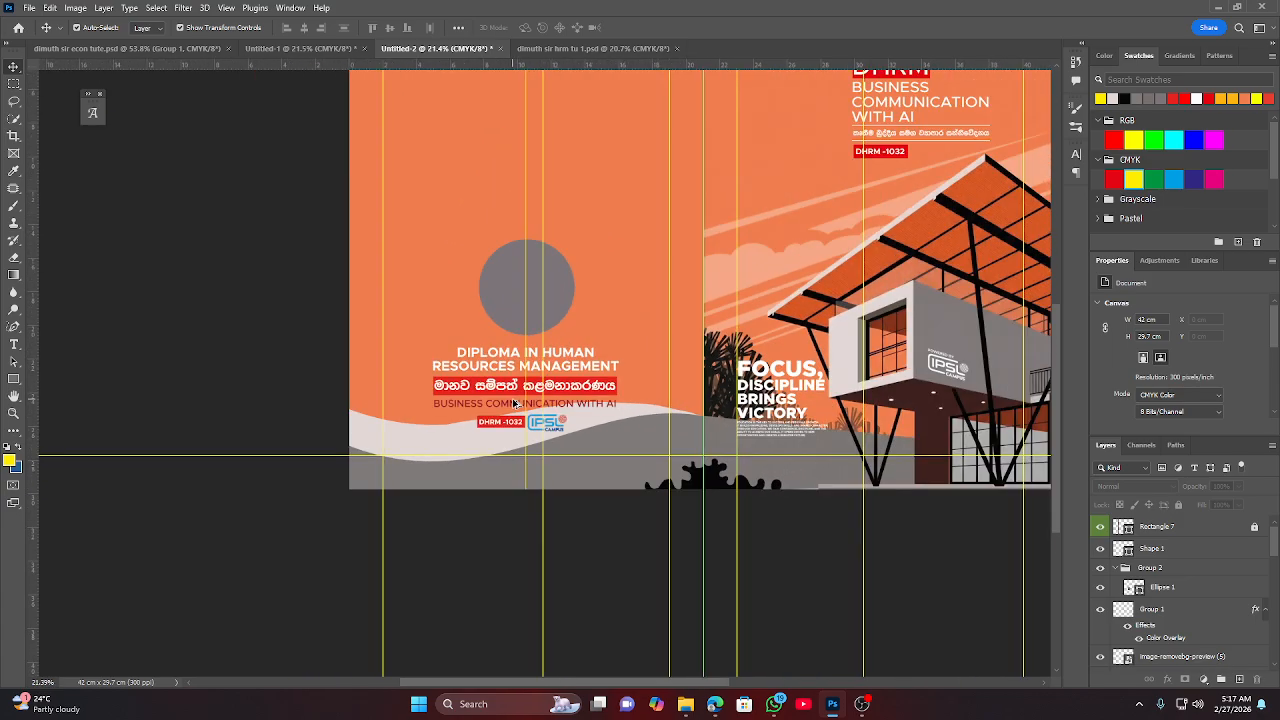
{"action": "scroll", "coordinate": [515, 403], "scroll_direction": "up", "scroll_amount": 1}
{"action": "scroll", "coordinate": [515, 404], "scroll_direction": "up", "scroll_amount": 5}
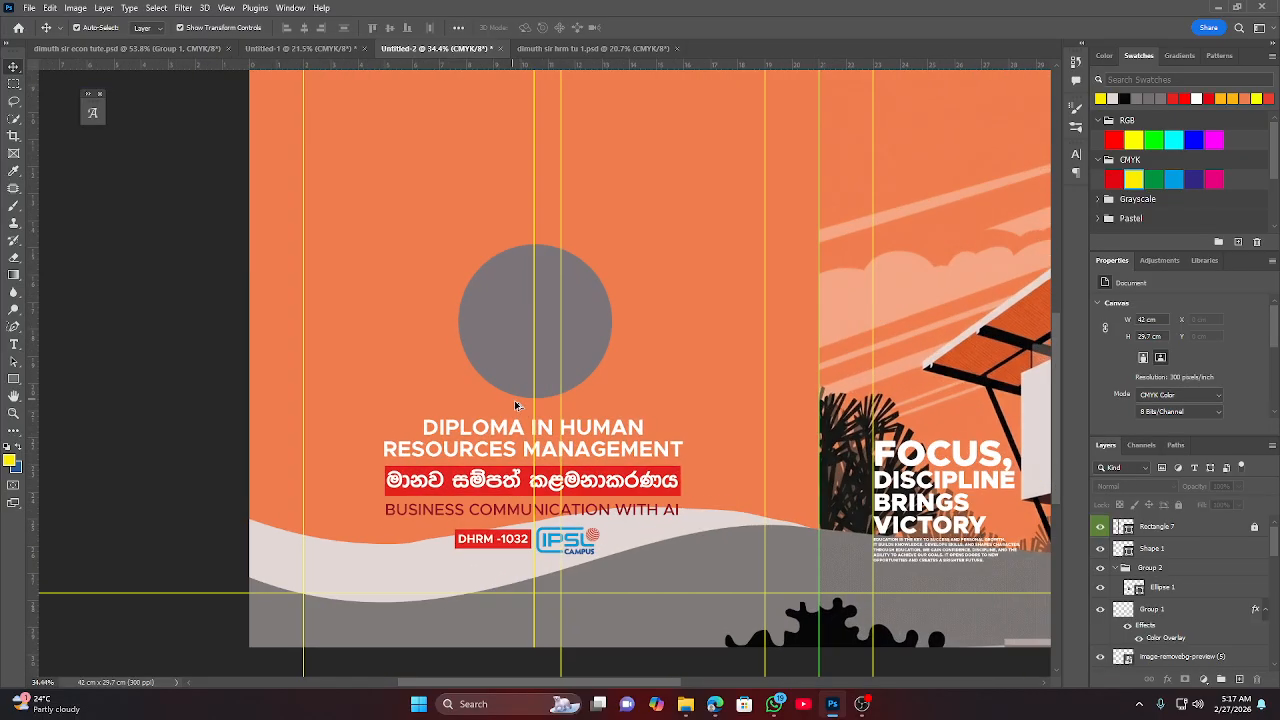
{"action": "scroll", "coordinate": [533, 427], "scroll_direction": "up", "scroll_amount": 1}
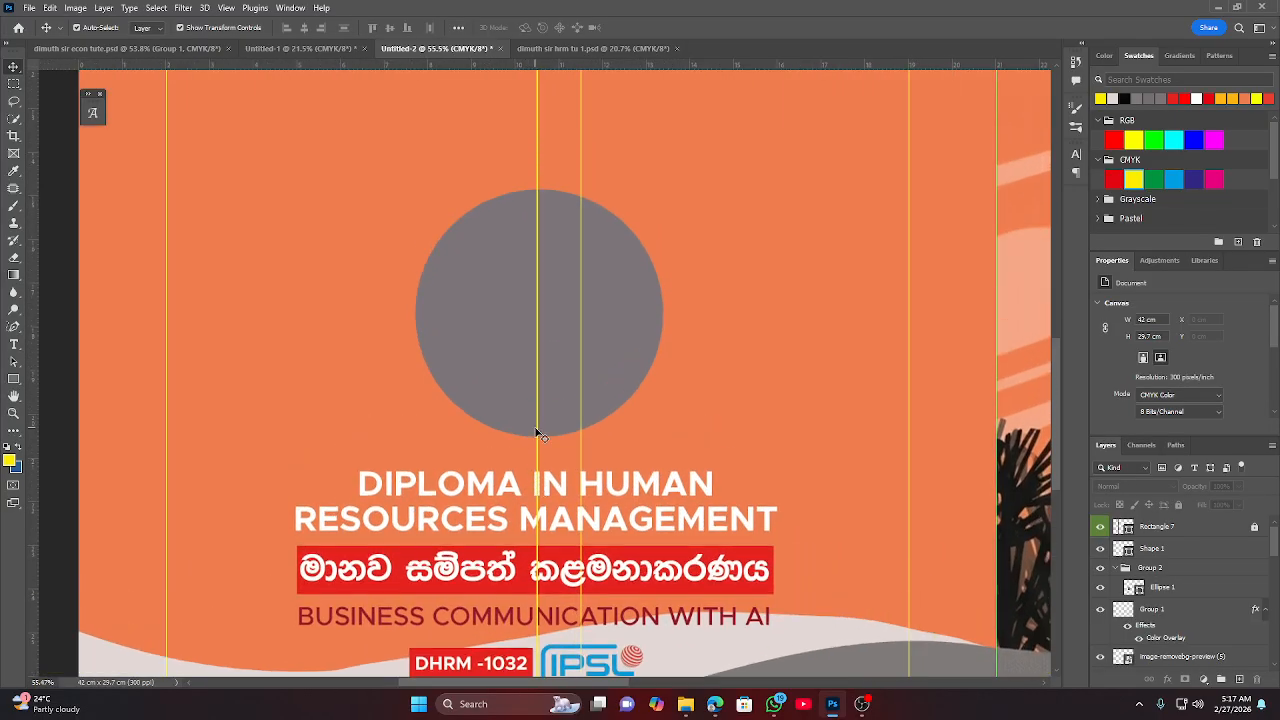
Place the Gemini-generated building PNG from Downloads above the grey circle and clip it to the circle.
{"action": "left_click", "coordinate": [493, 330]}
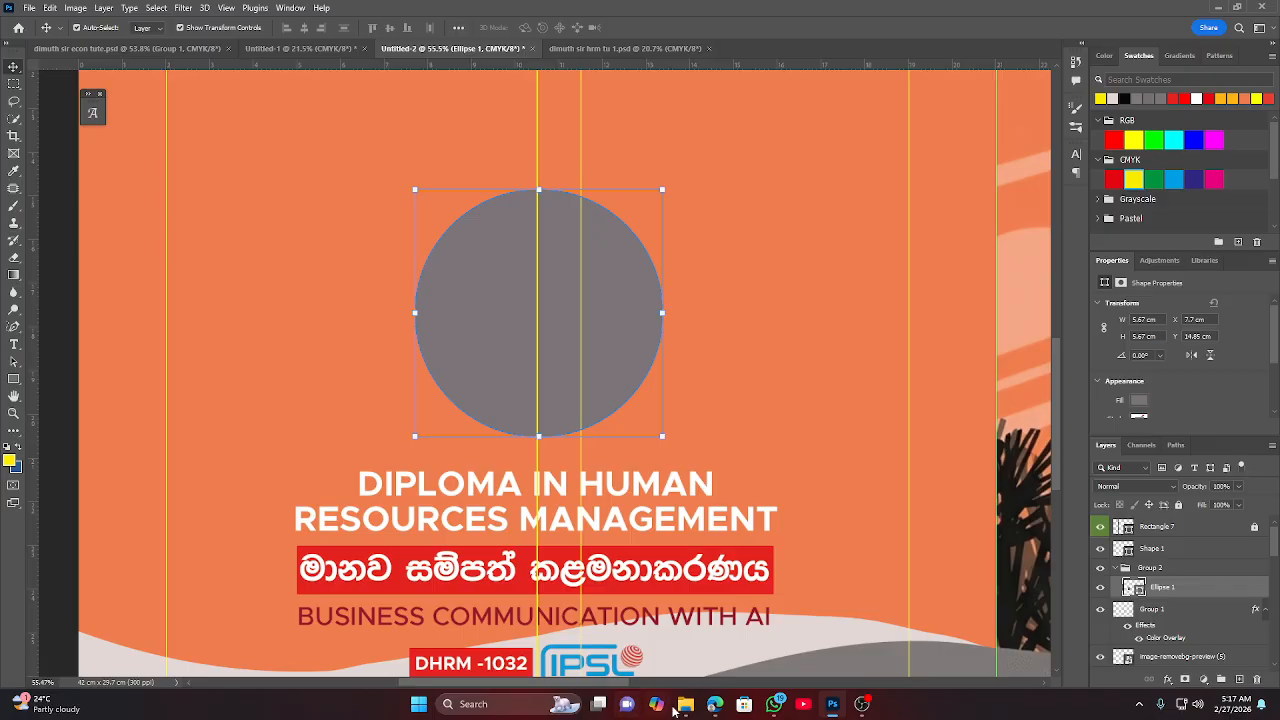
{"action": "mouse_move", "coordinate": [687, 713]}
{"action": "left_click", "coordinate": [687, 706]}
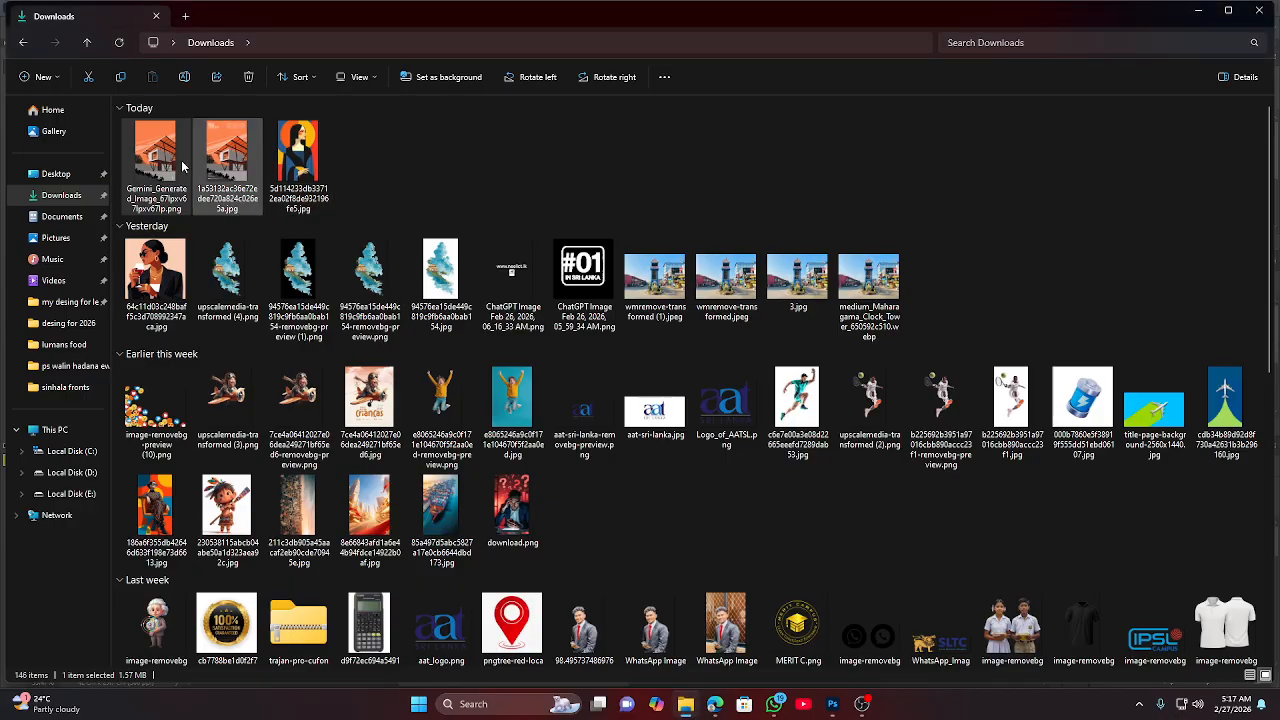
{"action": "left_click_drag", "start_coordinate": [163, 165], "coordinate": [569, 315]}
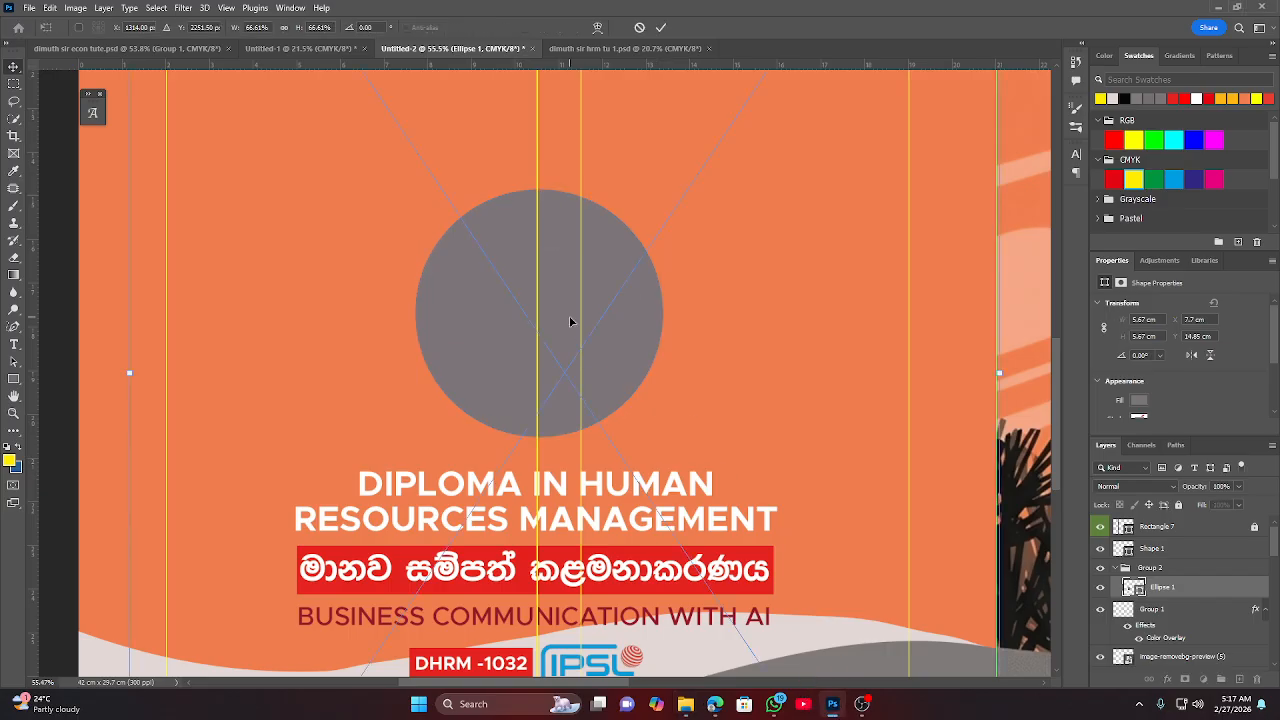
{"action": "key", "text": "Return"}
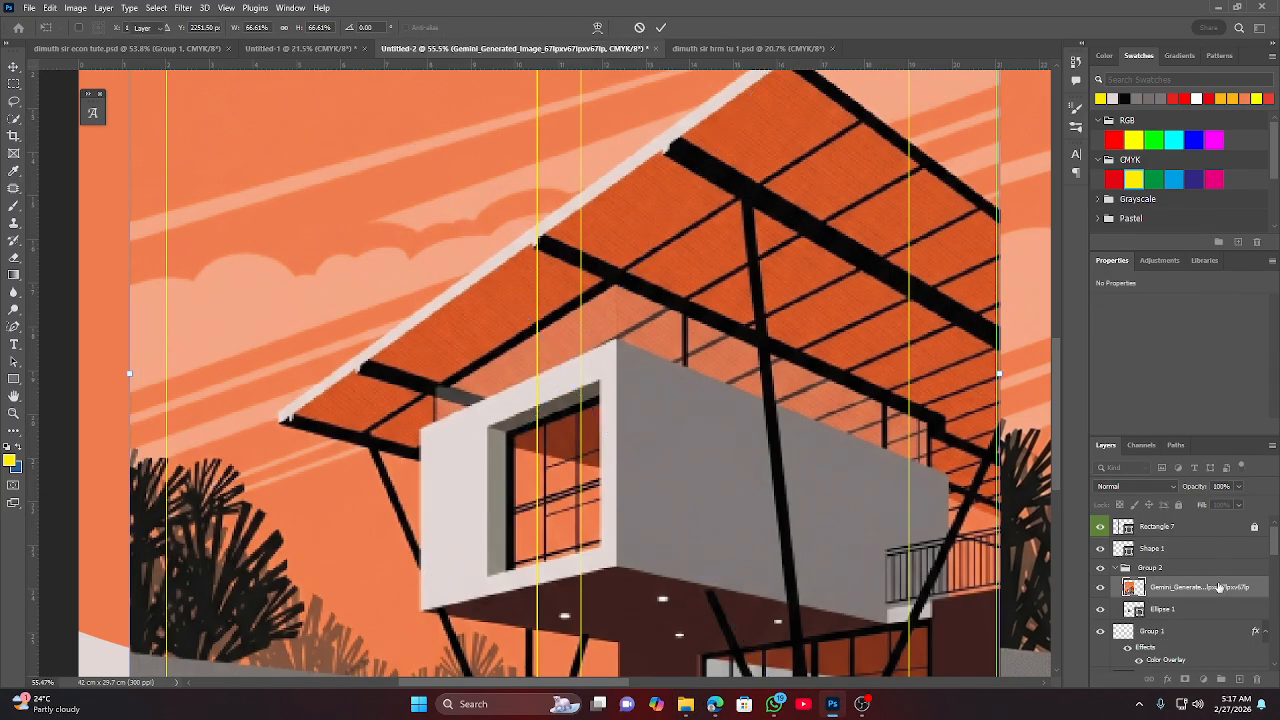
{"action": "right_click", "coordinate": [1206, 591]}
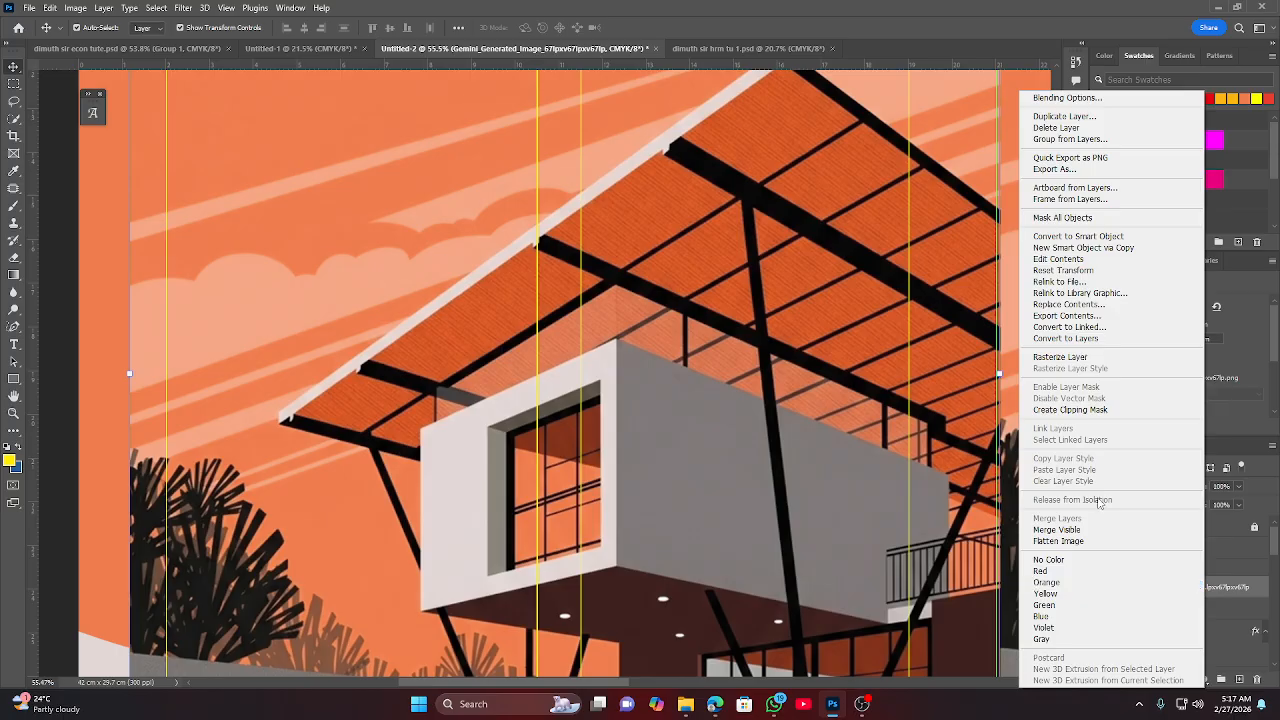
{"action": "left_click", "coordinate": [1085, 410]}
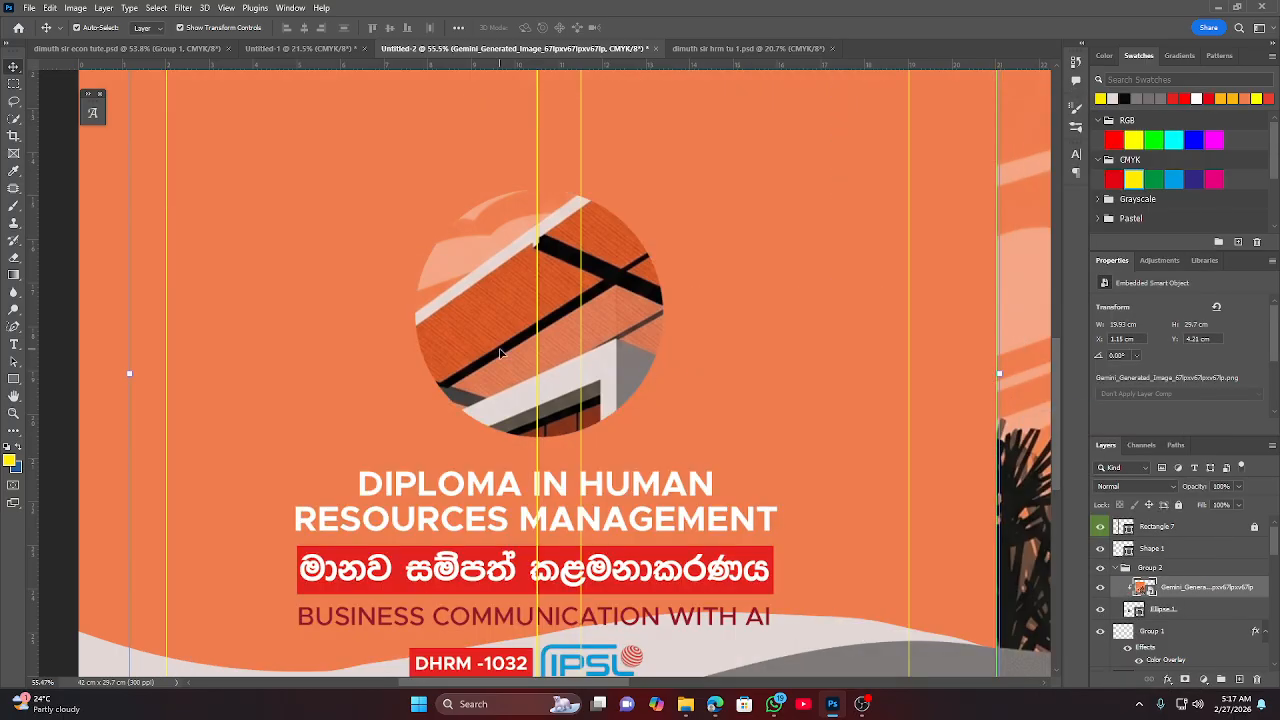
Scale the clipped building image down to about 8.5 × 12.66 cm, positioned over the circle.
{"action": "scroll", "coordinate": [500, 353], "scroll_direction": "down", "scroll_amount": 6}
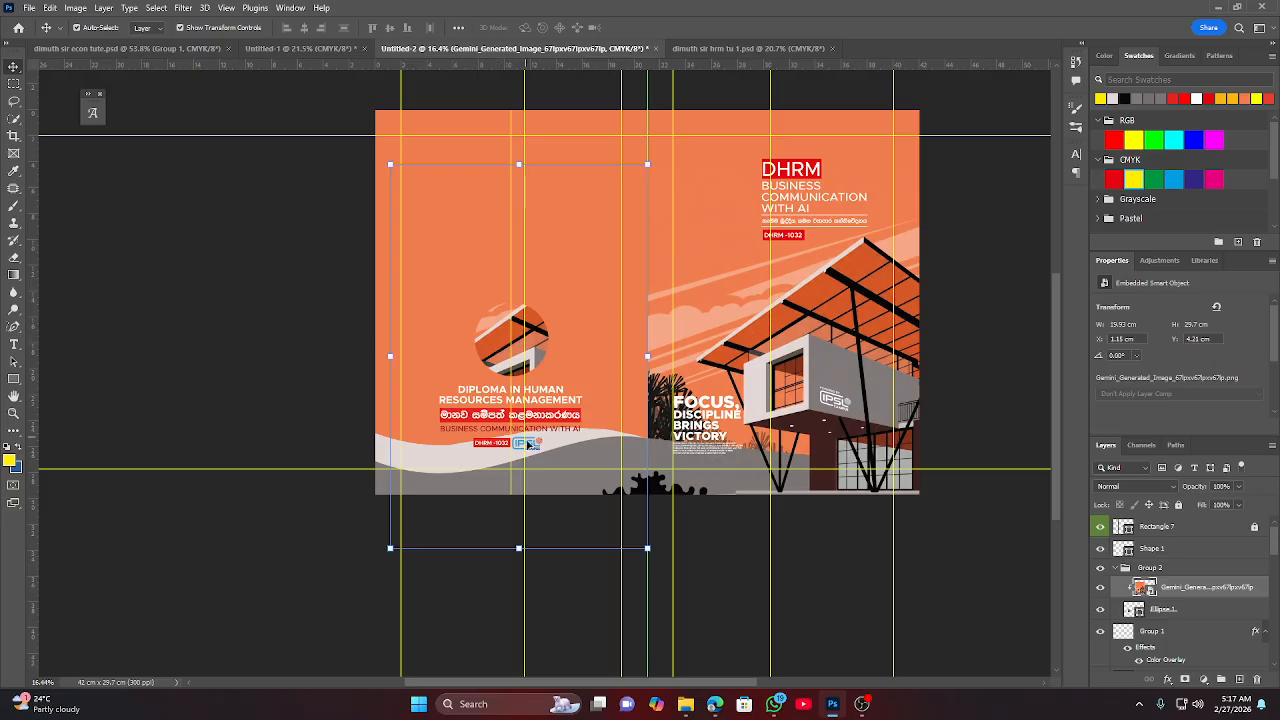
{"action": "left_click_drag", "start_coordinate": [519, 547], "coordinate": [512, 368]}
{"action": "left_click", "coordinate": [660, 30]}
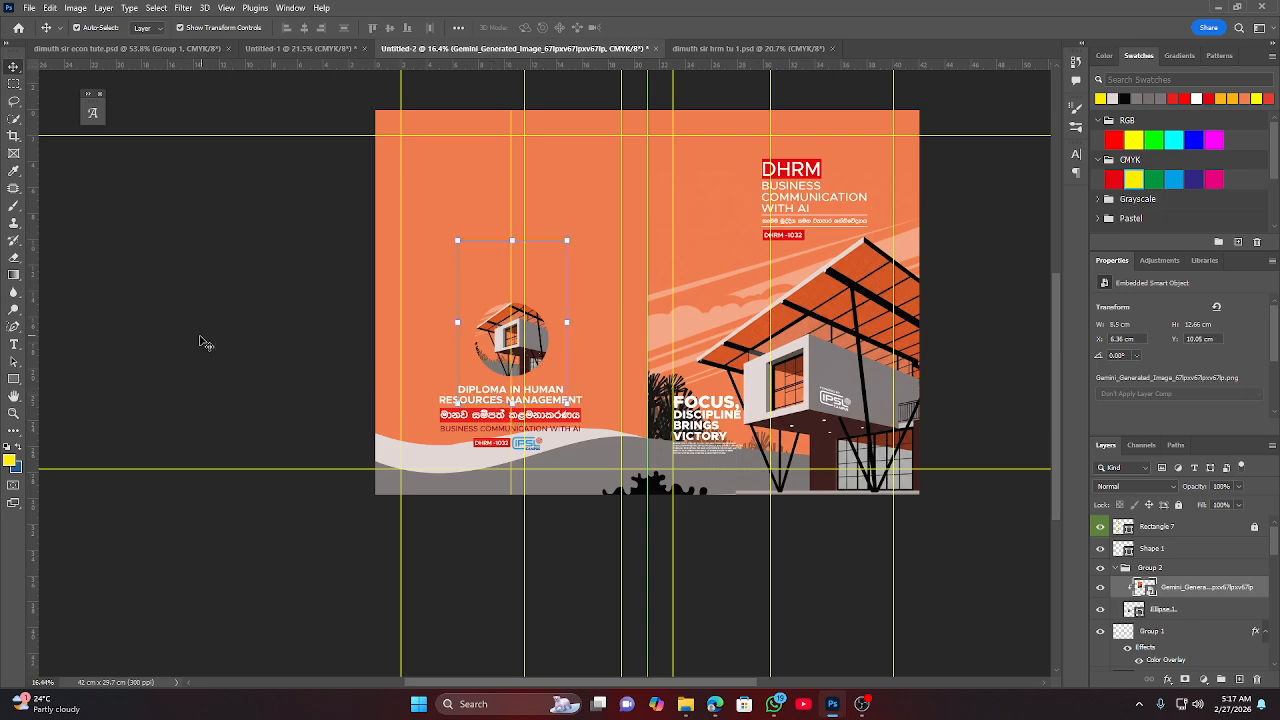
{"action": "left_click", "coordinate": [200, 343]}
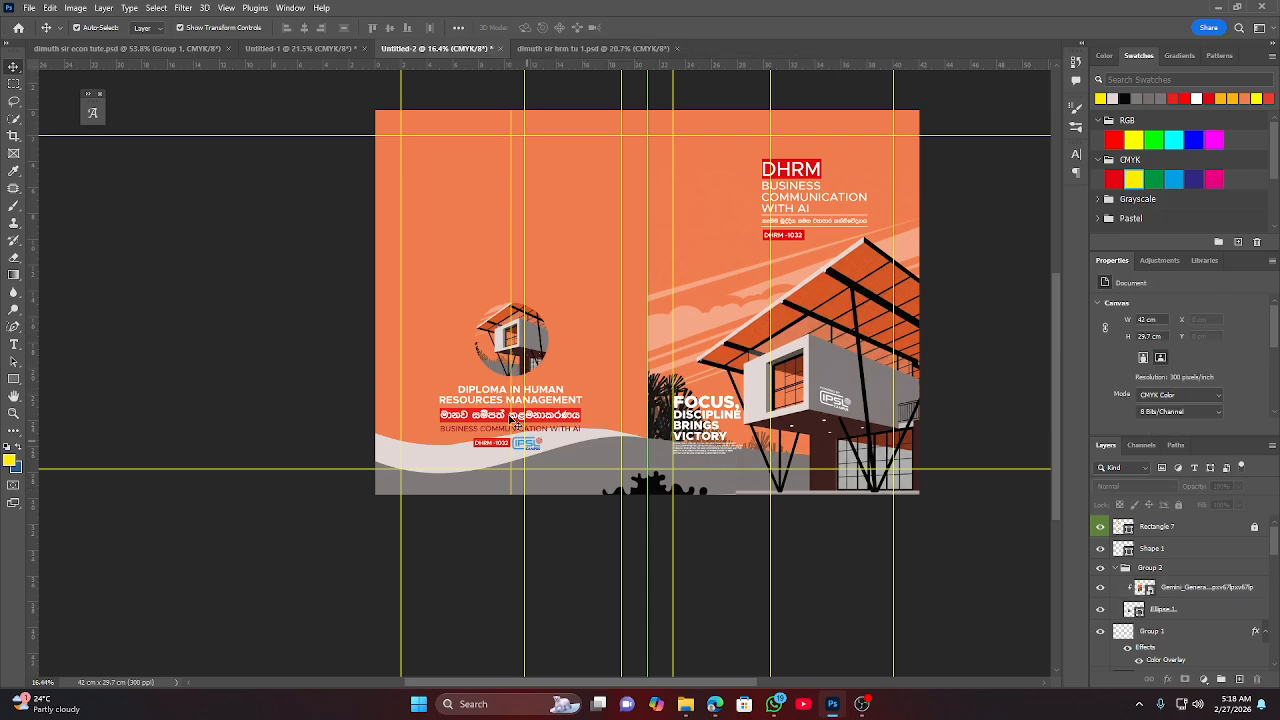
Reduce the clipped building image further to about 21.17% scale and reposition it inside the circle.
{"action": "scroll", "coordinate": [484, 360], "scroll_direction": "up", "scroll_amount": 2}
{"action": "left_click", "coordinate": [510, 330]}
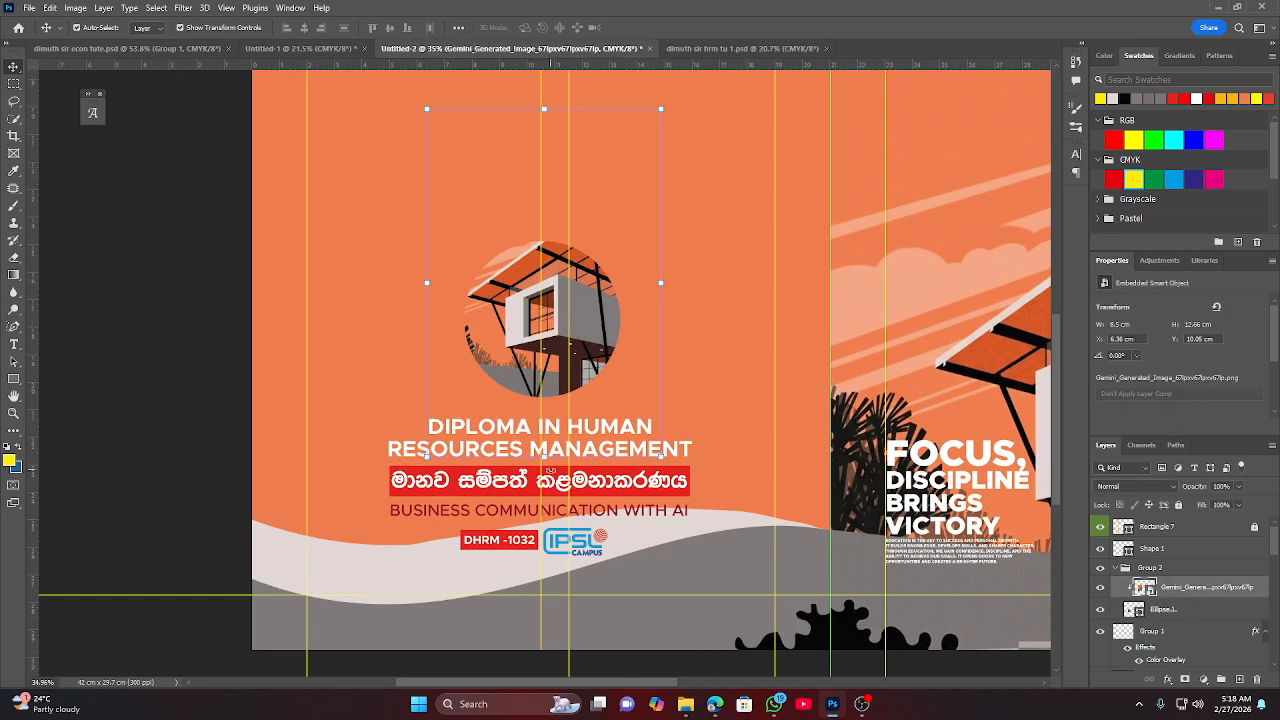
{"action": "left_click_drag", "start_coordinate": [545, 459], "coordinate": [540, 365]}
{"action": "left_click_drag", "start_coordinate": [512, 302], "coordinate": [525, 361]}
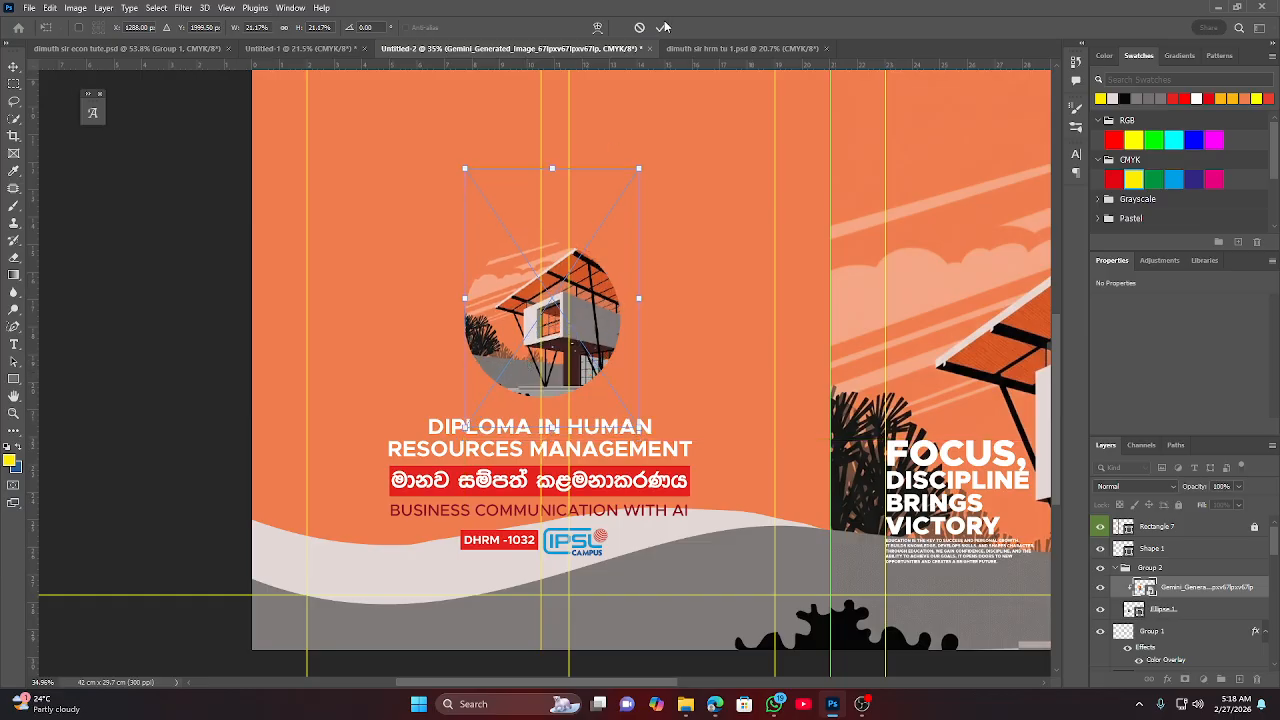
{"action": "left_click", "coordinate": [662, 27]}
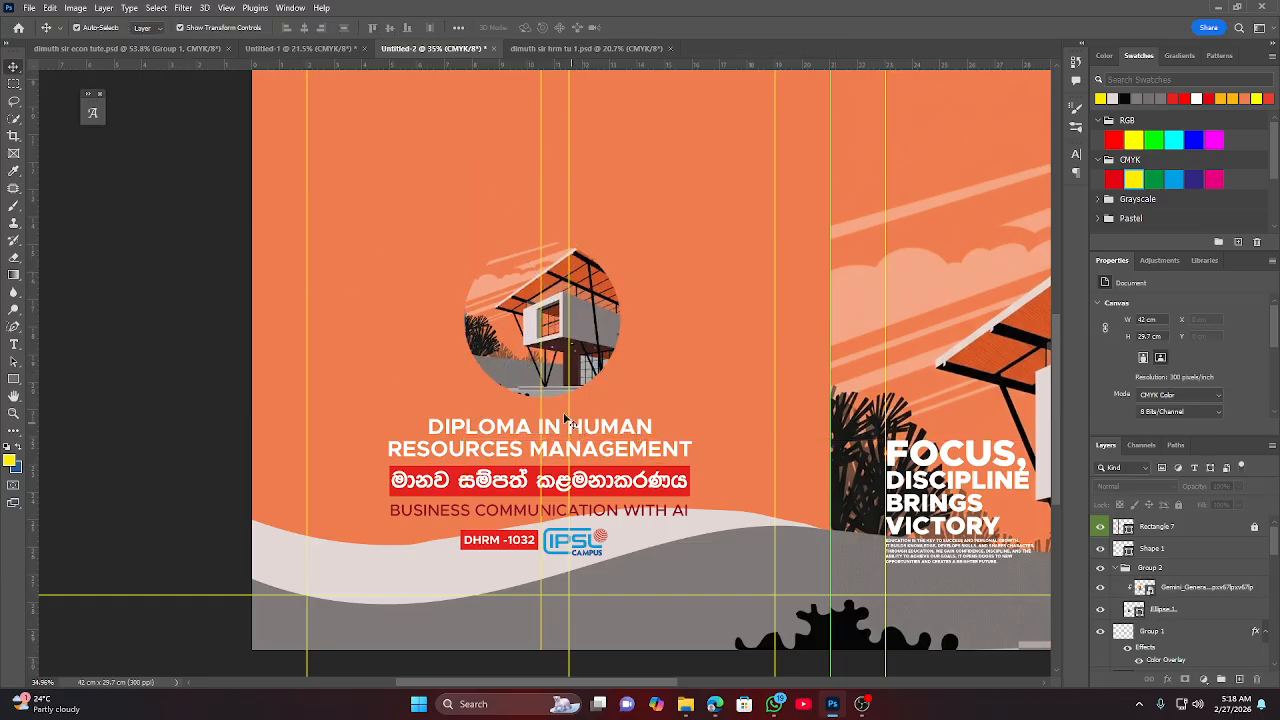
Review the full front and back cover layout with the building image in the circle.
{"action": "scroll", "coordinate": [565, 418], "scroll_direction": "down", "scroll_amount": 5}
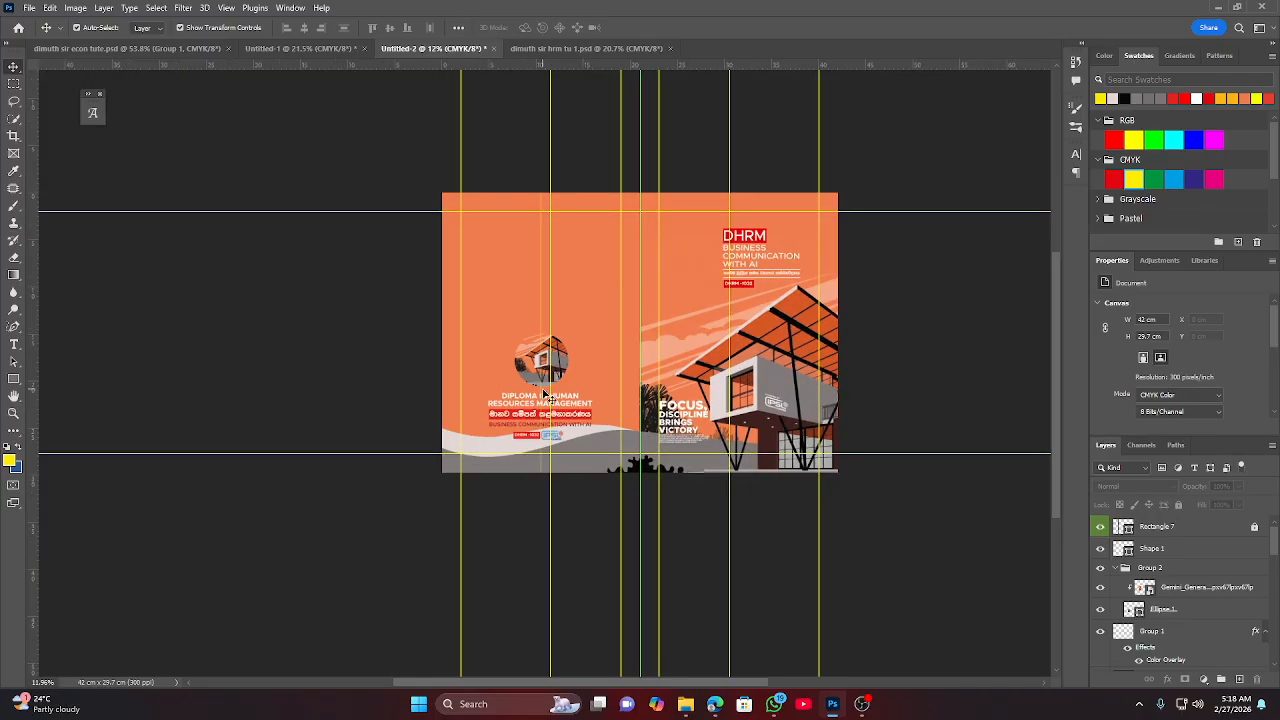
{"action": "left_click_drag", "start_coordinate": [688, 257], "coordinate": [613, 312]}
{"action": "scroll", "coordinate": [612, 350], "scroll_direction": "up", "scroll_amount": 3}
{"action": "scroll", "coordinate": [612, 347], "scroll_direction": "down", "scroll_amount": 3}
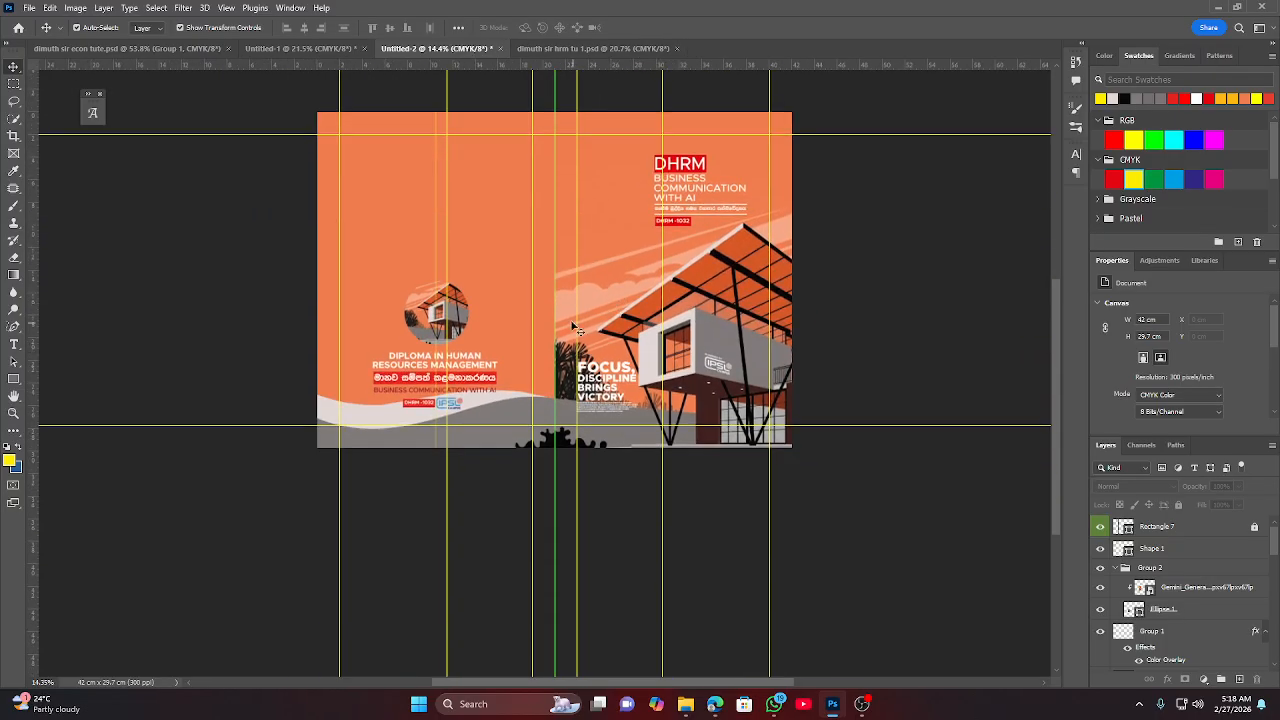
{"action": "scroll", "coordinate": [572, 320], "scroll_direction": "up", "scroll_amount": 1}
{"action": "scroll", "coordinate": [713, 518], "scroll_direction": "up", "scroll_amount": 1}
{"action": "scroll", "coordinate": [718, 523], "scroll_direction": "up", "scroll_amount": 1}
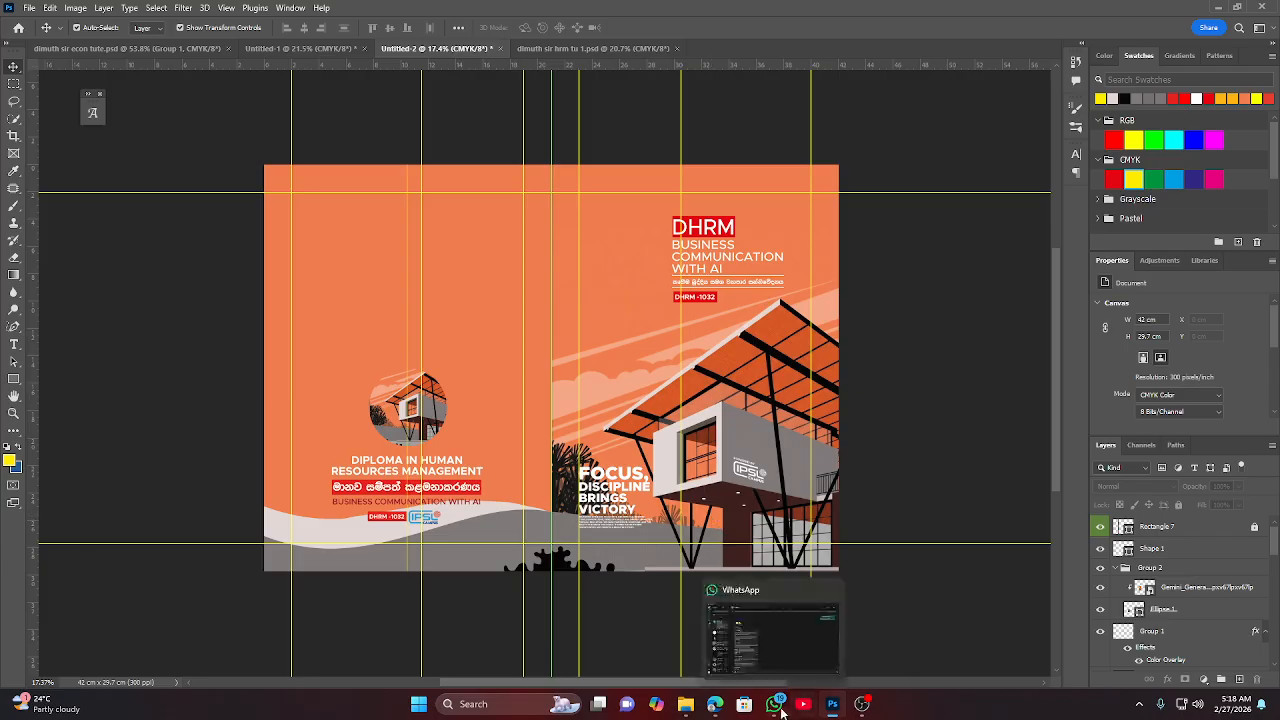
Switch to the Edge browser and search the web in a new tab for "A4 MAGSIZEIN MOCUPS".
{"action": "left_click", "coordinate": [714, 704]}
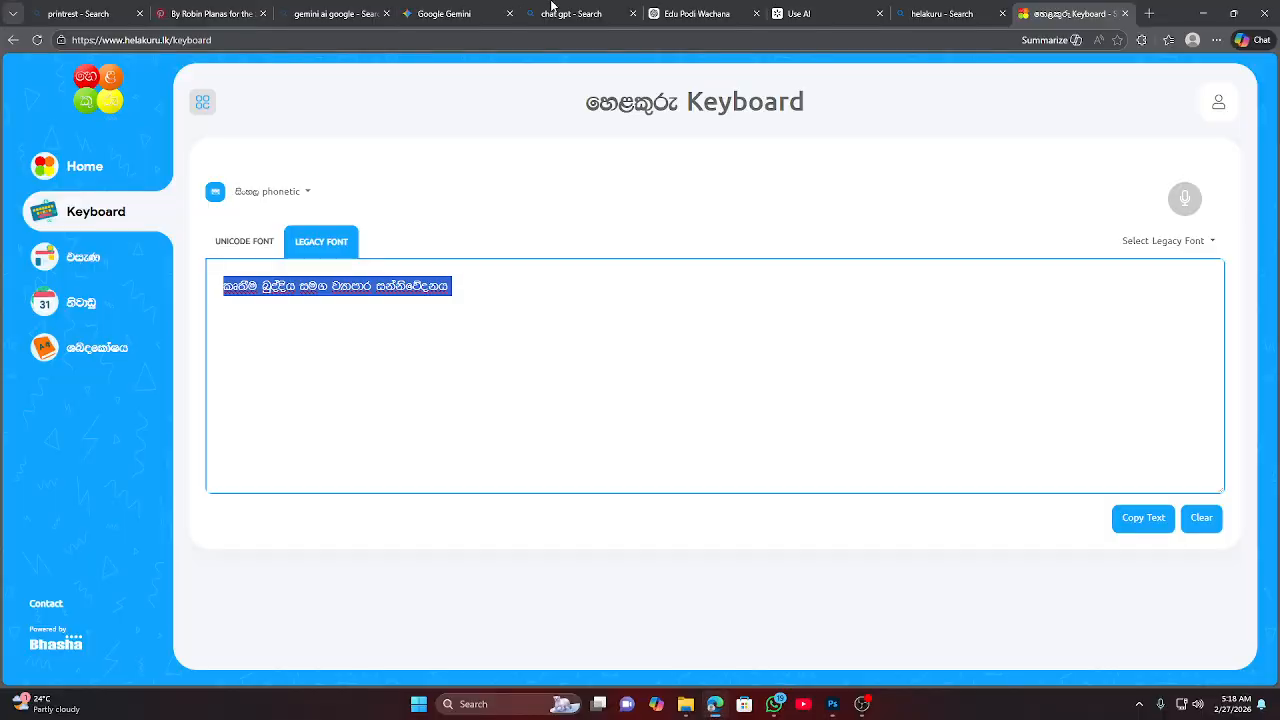
{"action": "left_click", "coordinate": [1147, 13]}
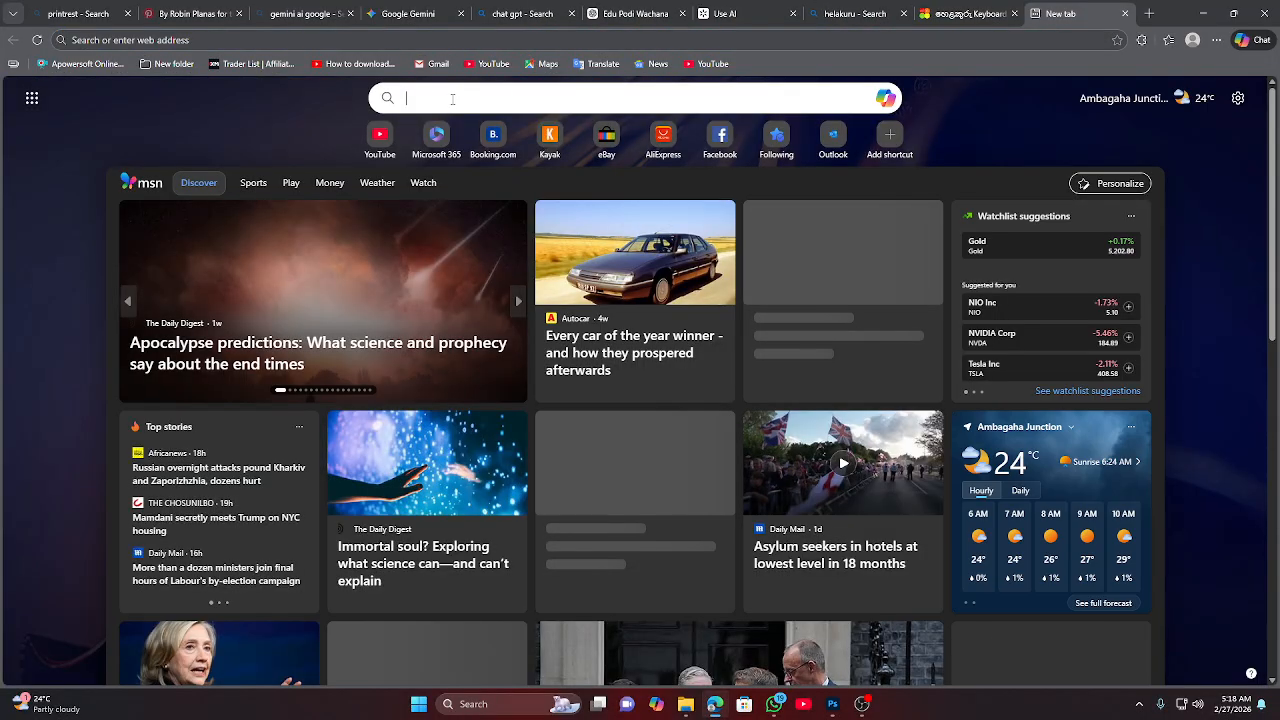
{"action": "left_click", "coordinate": [452, 99]}
{"action": "type", "text": "A3"}
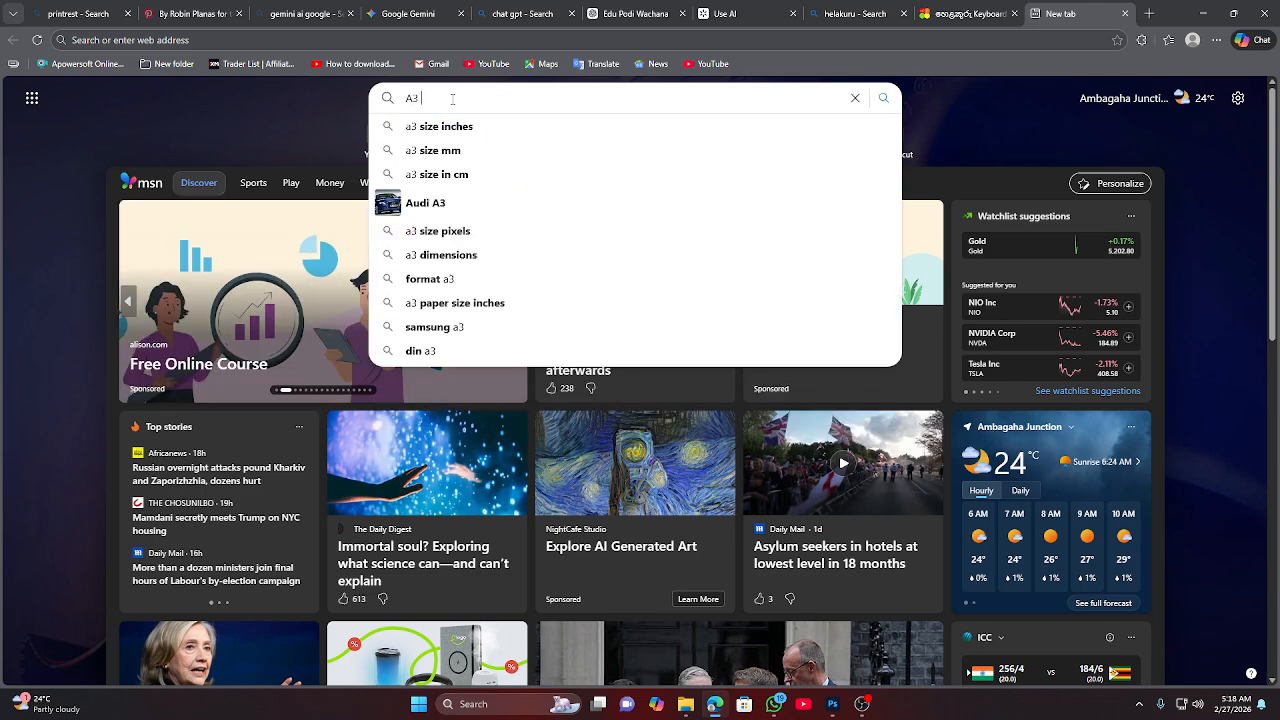
{"action": "key", "text": "BackSpace"}
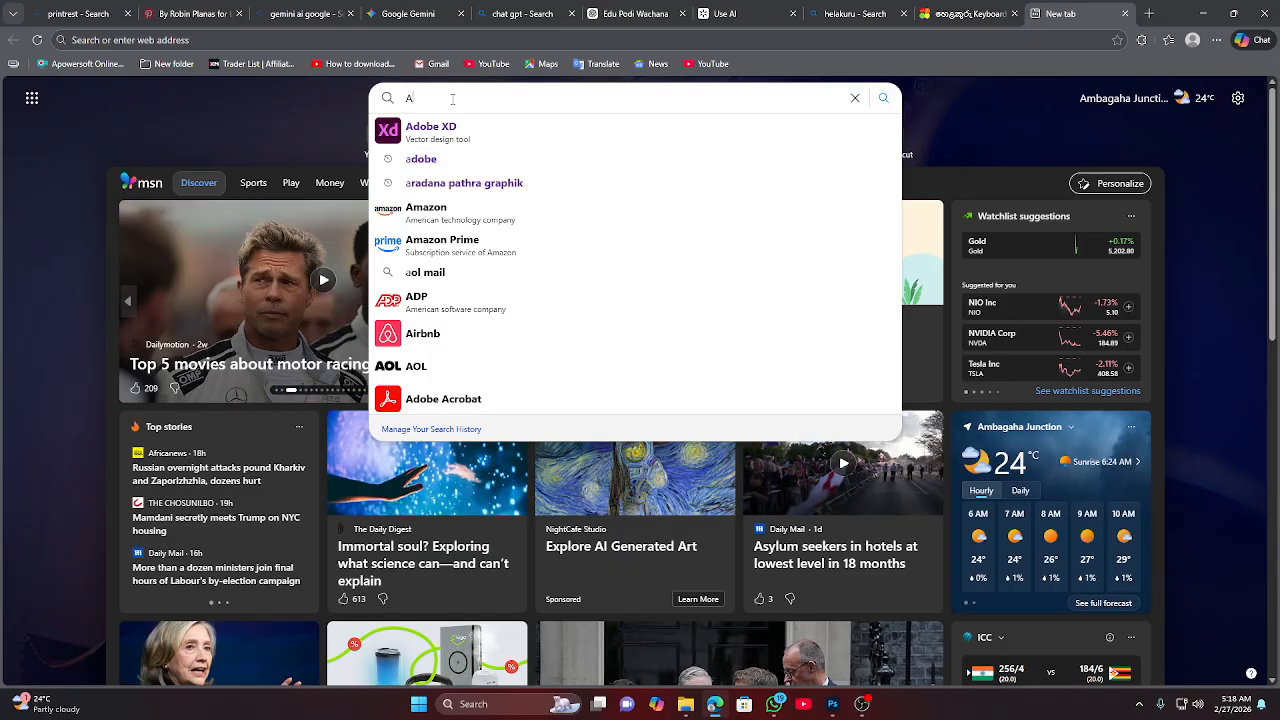
{"action": "type", "text": "4 BOOK"}
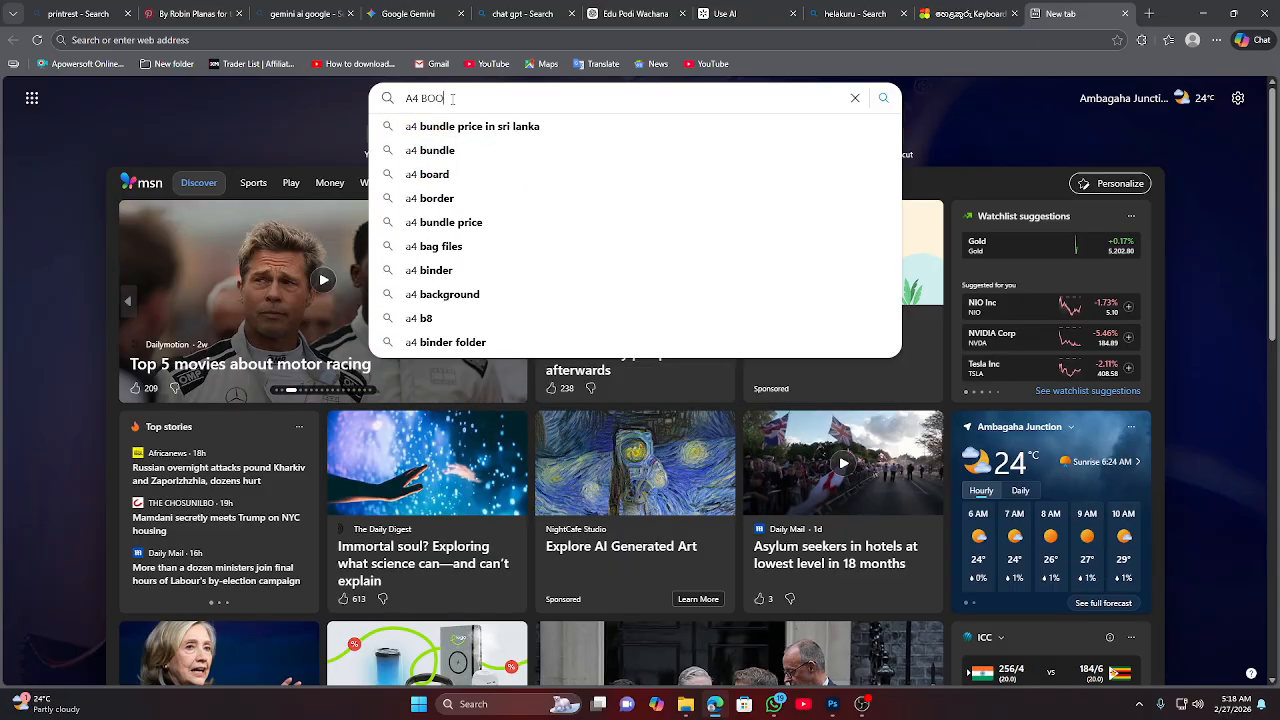
{"action": "key", "text": "BackSpace"}
{"action": "key", "text": "BackSpace"}
{"action": "key", "text": "BackSpace"}
{"action": "key", "text": "BackSpace"}
{"action": "key", "text": "BackSpace"}
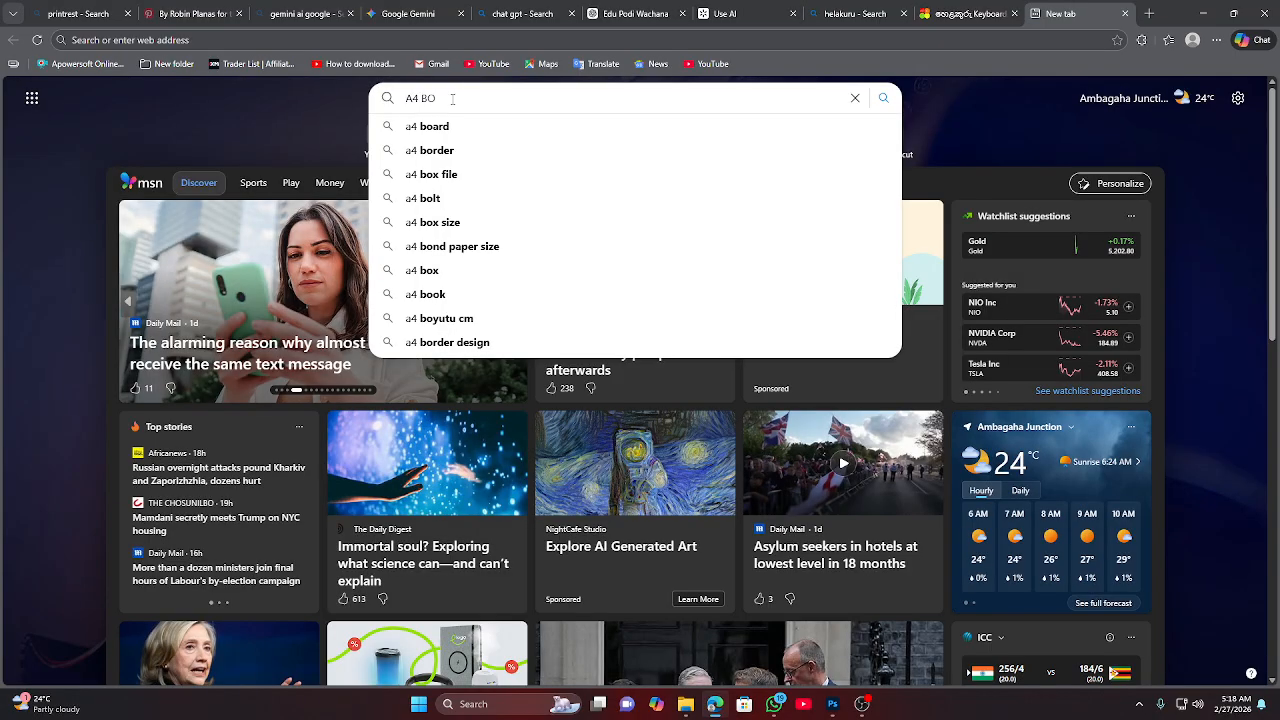
{"action": "type", "text": "M"}
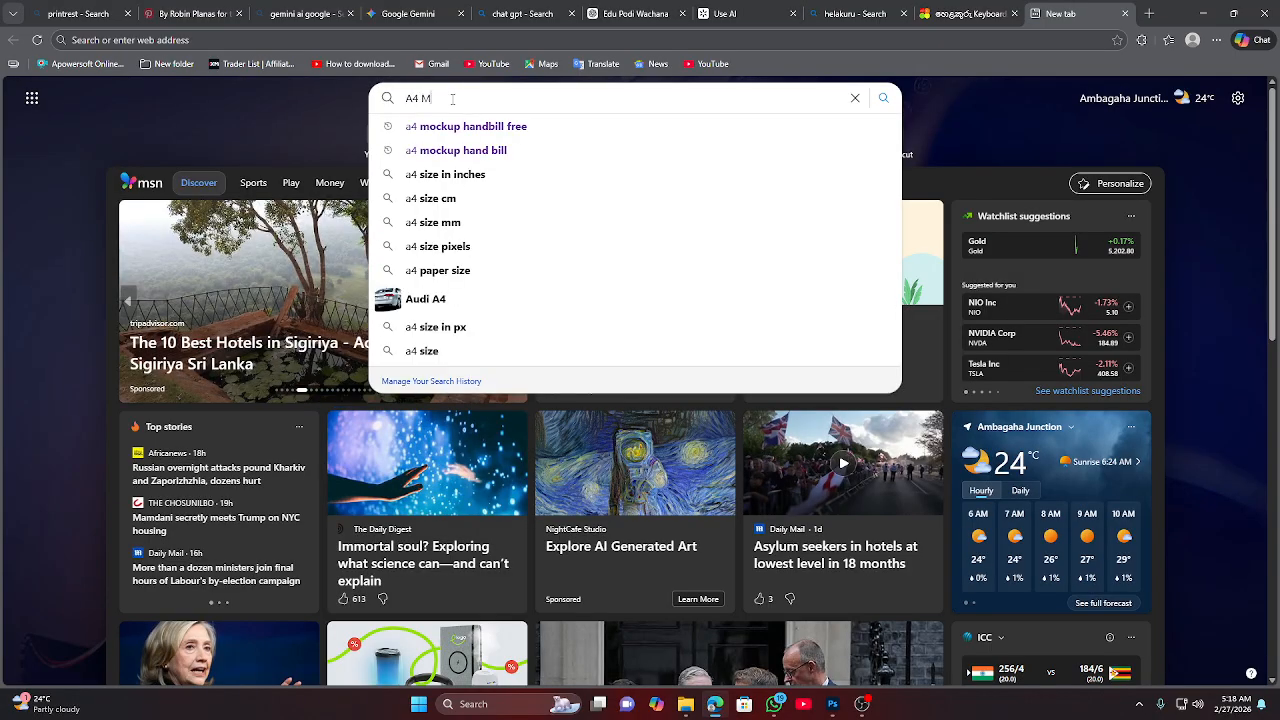
{"action": "type", "text": "AGSIZ"}
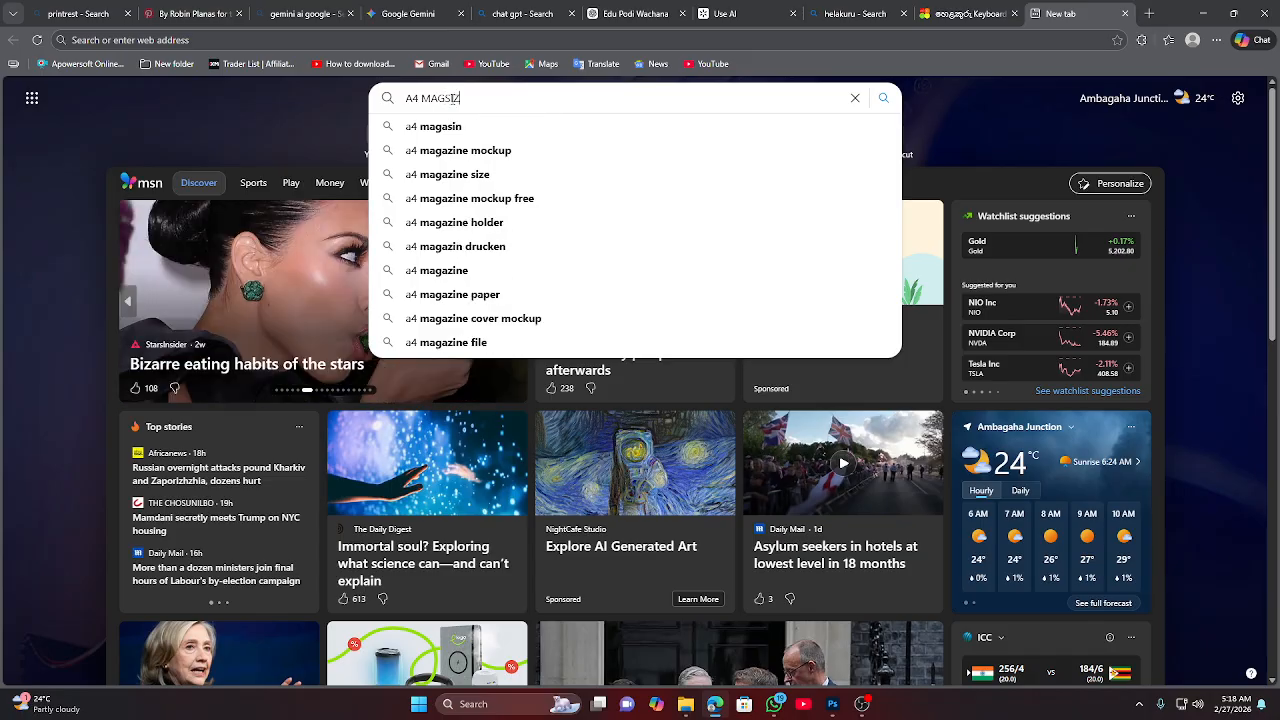
{"action": "key", "text": "Escape"}
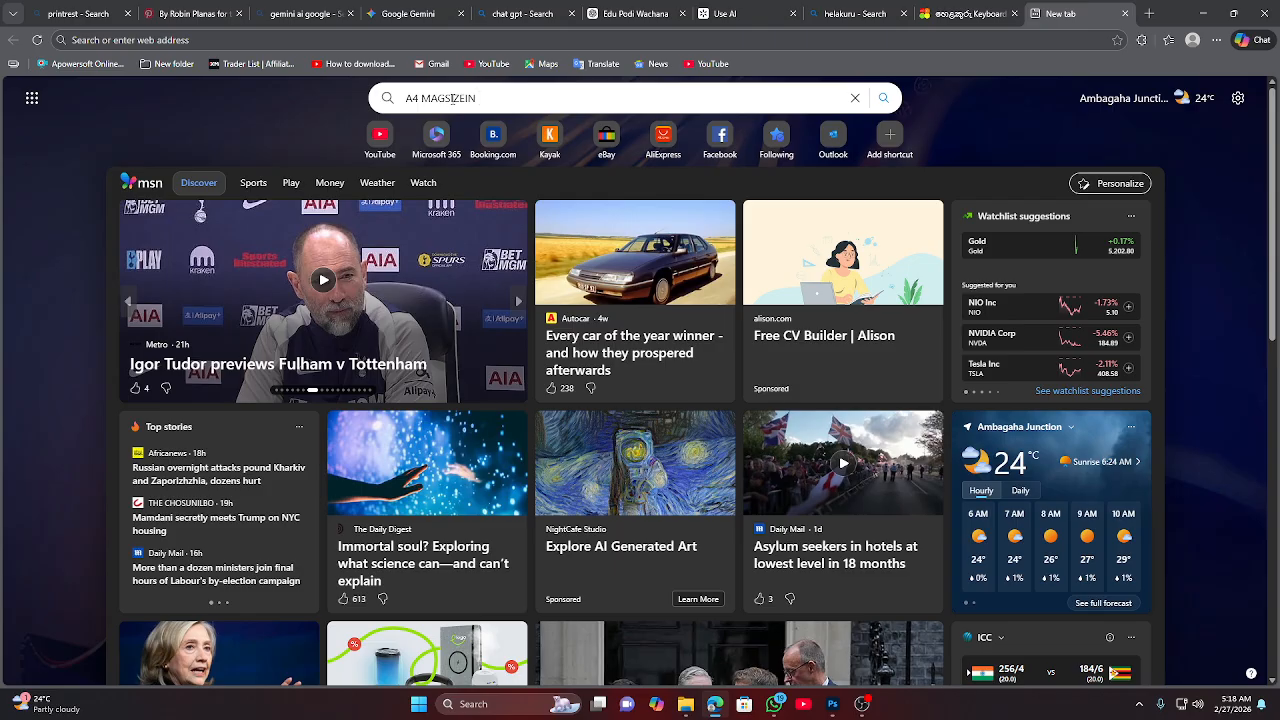
{"action": "type", "text": "MOCUPS"}
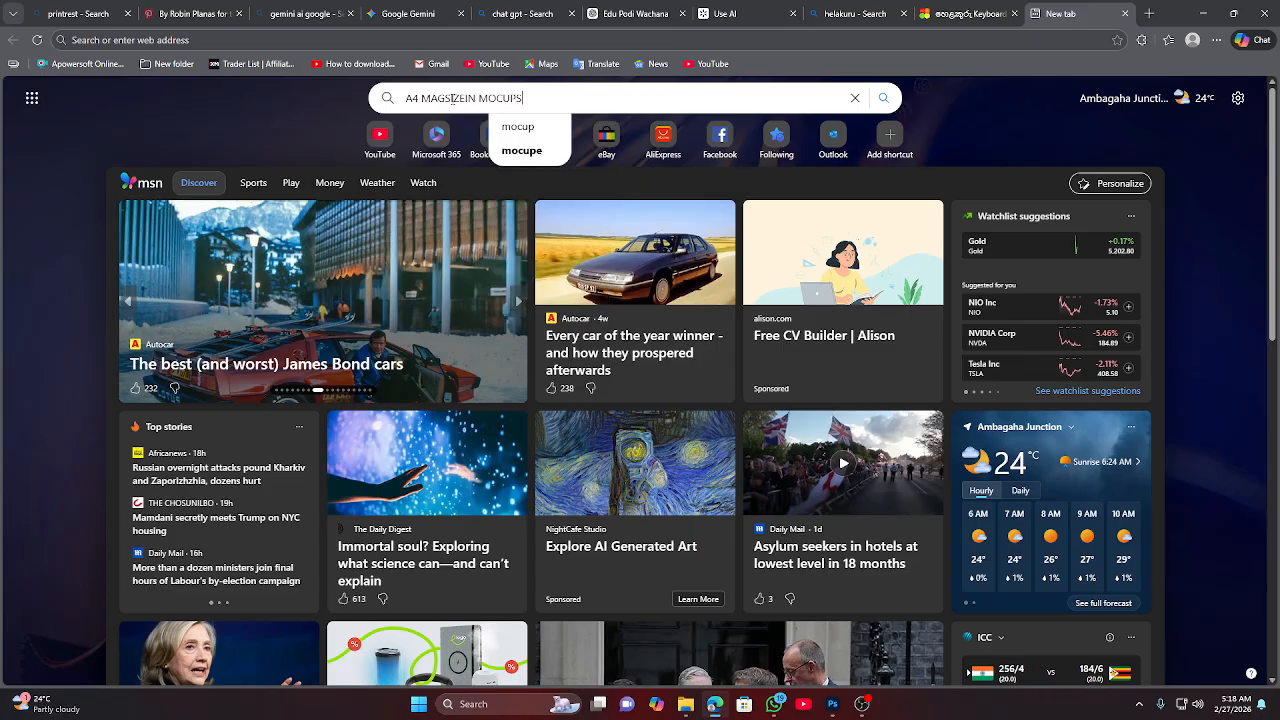
{"action": "key", "text": "Return"}
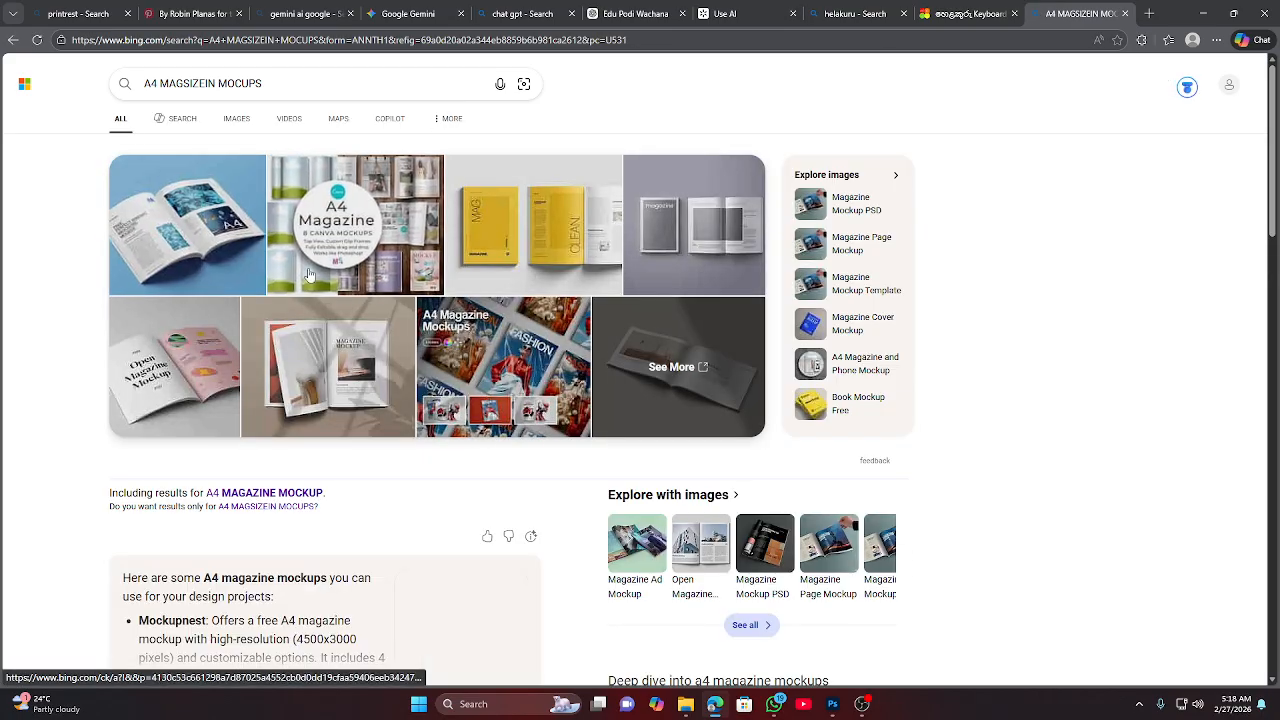
Refine the web search to "A4 MAGSIZEIN COVER PAGE MOCUPS".
{"action": "mouse_move", "coordinate": [305, 328]}
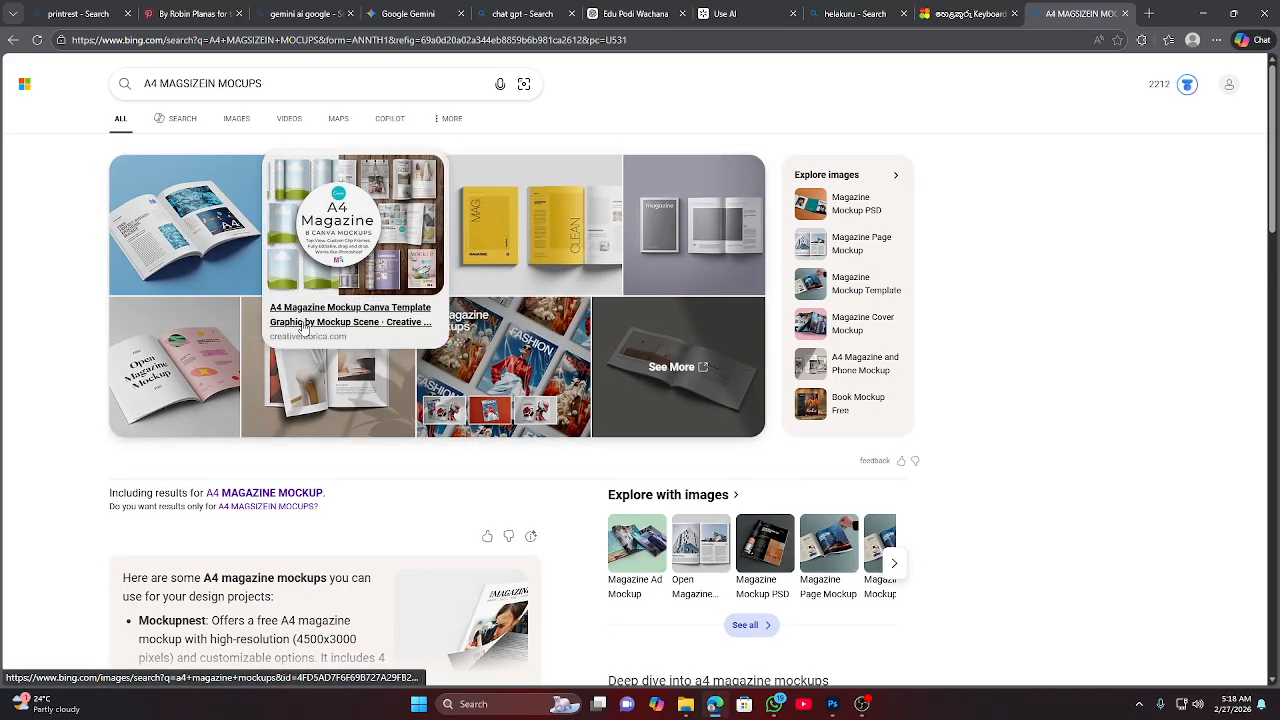
{"action": "scroll", "coordinate": [423, 426], "scroll_direction": "down", "scroll_amount": 2}
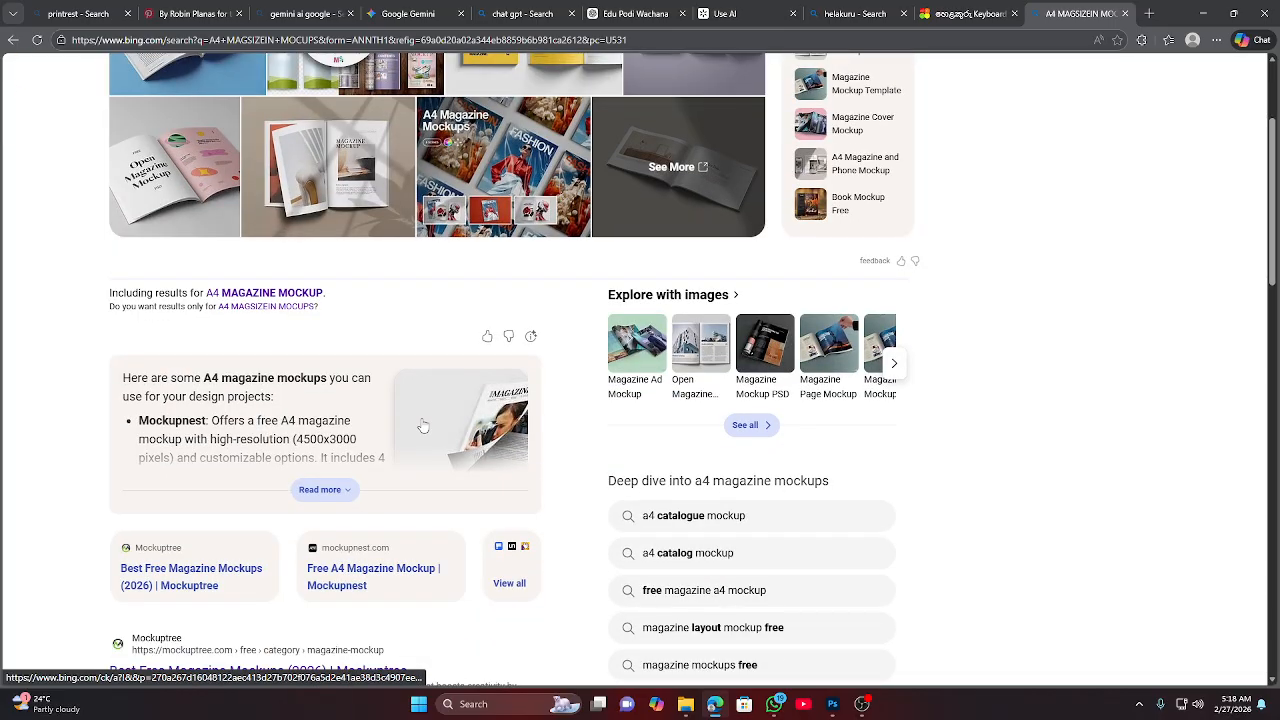
{"action": "scroll", "coordinate": [540, 400], "scroll_direction": "up", "scroll_amount": 2}
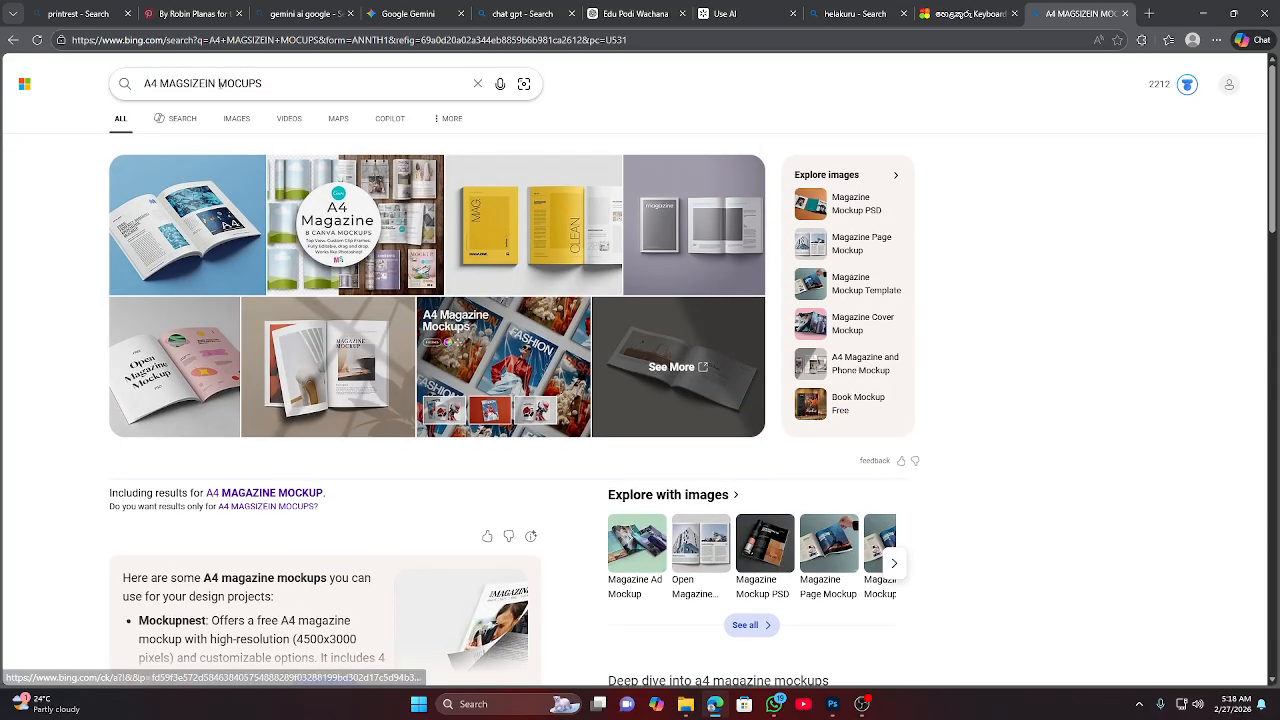
{"action": "left_click", "coordinate": [218, 84]}
{"action": "type", "text": "COVE"}
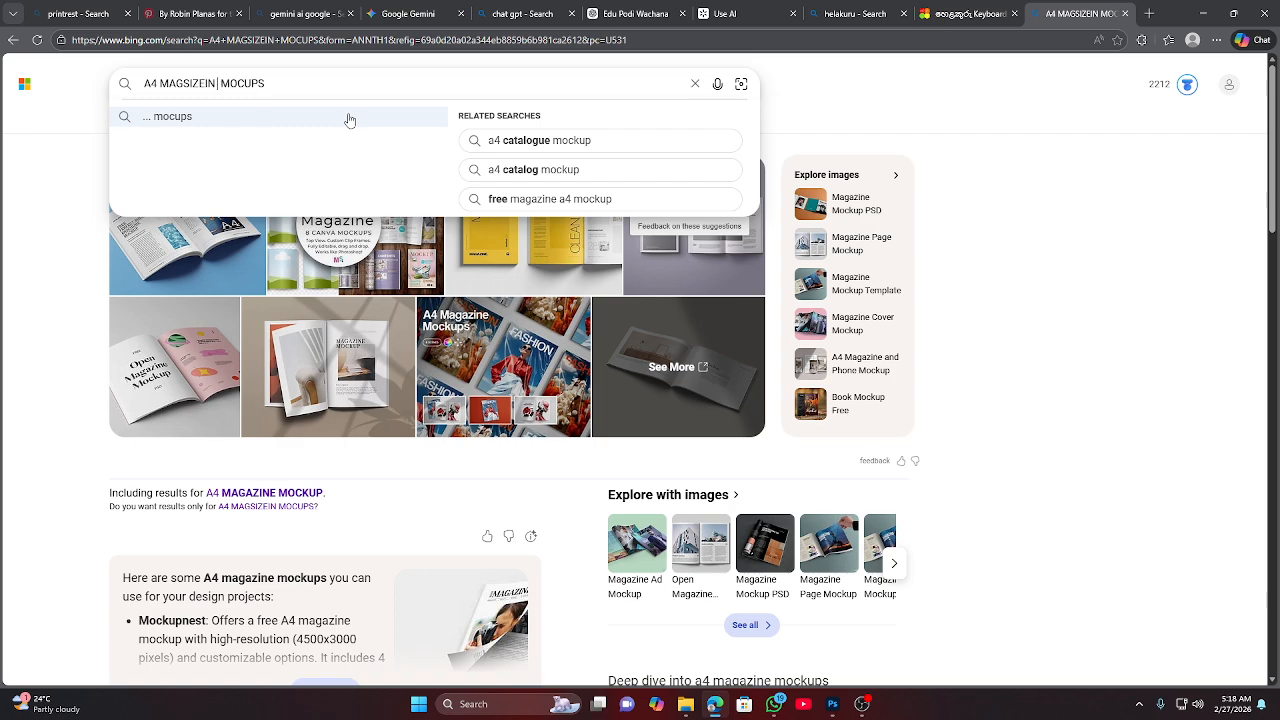
{"action": "type", "text": "R PAG"}
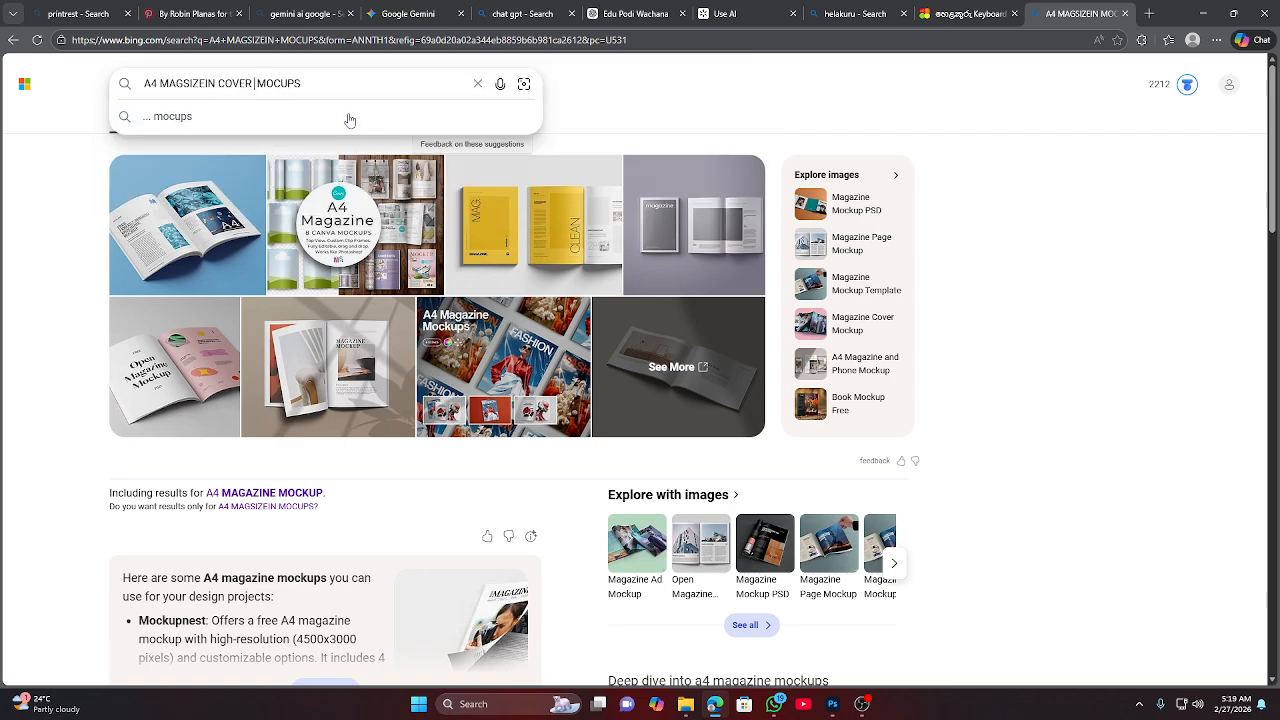
{"action": "type", "text": "E"}
{"action": "key", "text": "Return"}
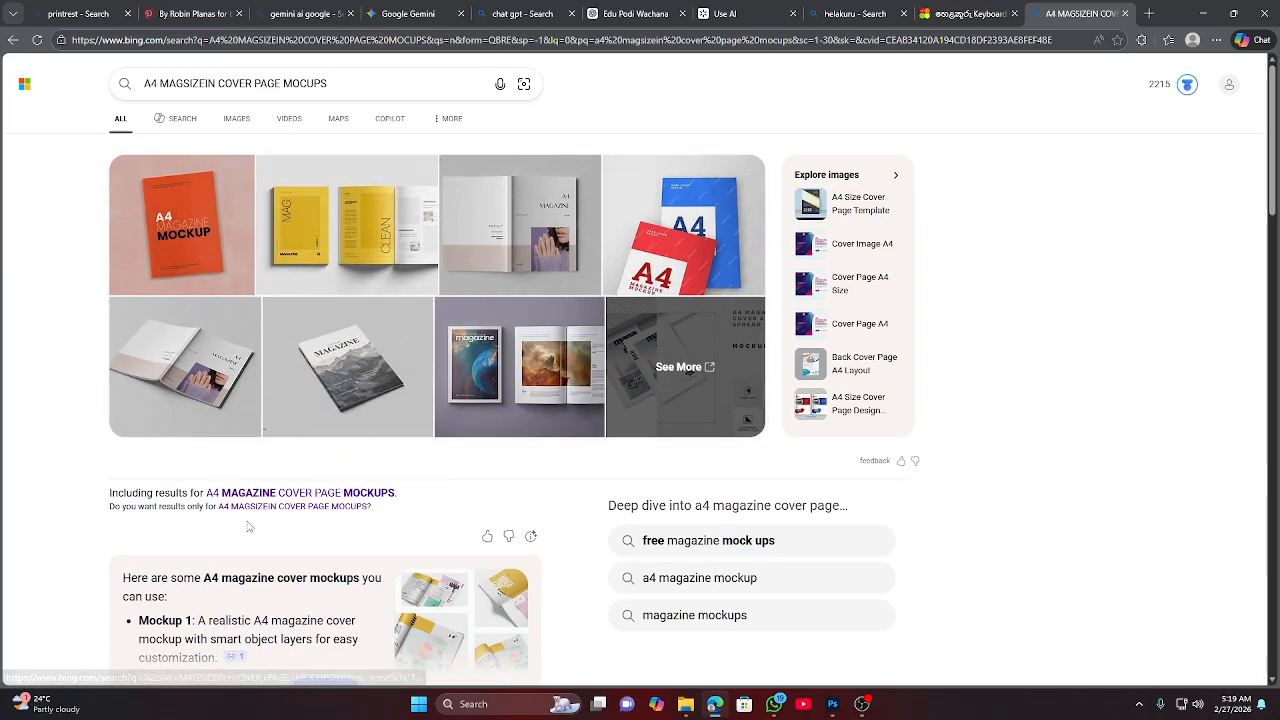
Open Mockuptree's "Best Free Magazine Mockups (2026)" result and look through its gallery for a suitable cover mockup.
{"action": "scroll", "coordinate": [246, 526], "scroll_direction": "down", "scroll_amount": 3}
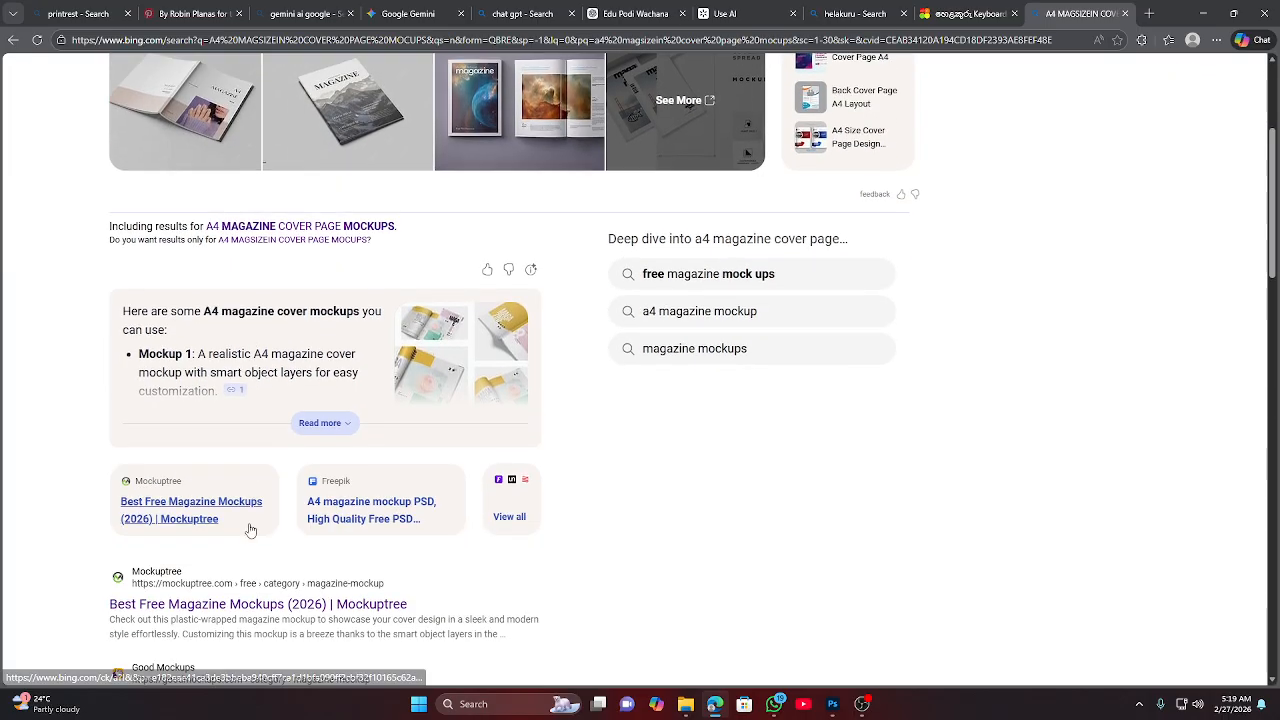
{"action": "left_click", "coordinate": [209, 612]}
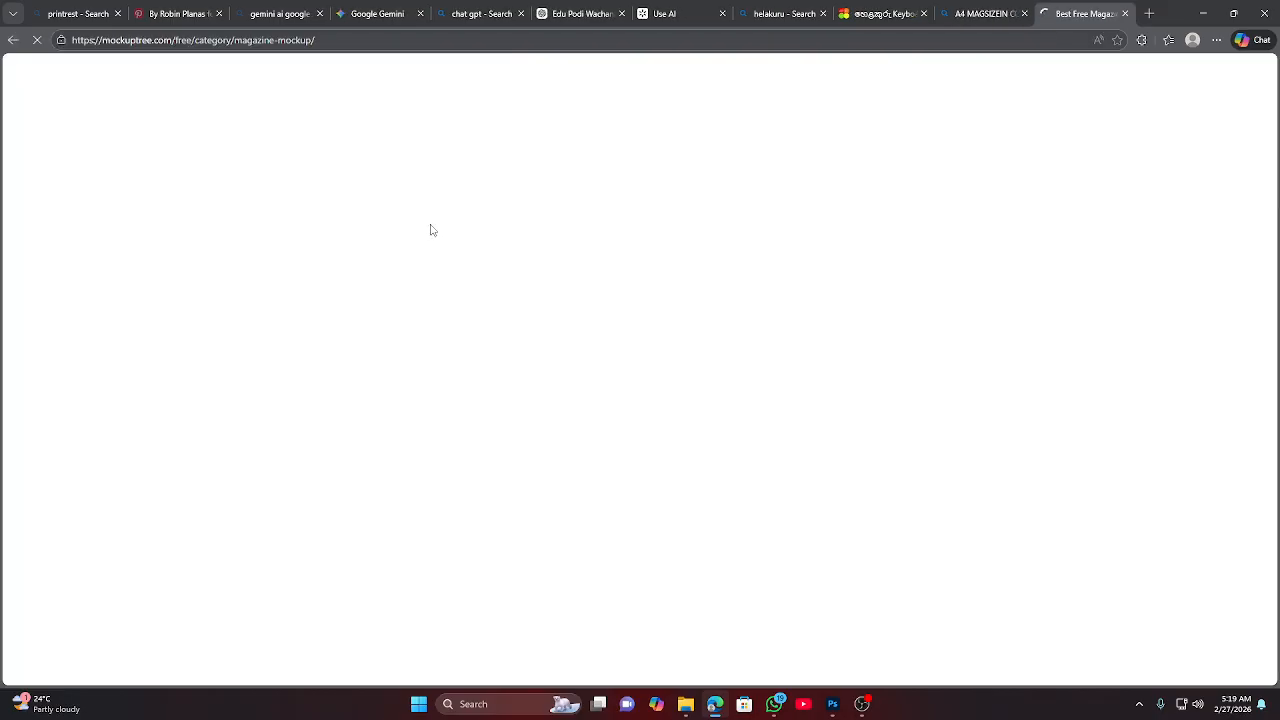
{"action": "scroll", "coordinate": [608, 486], "scroll_direction": "down", "scroll_amount": 5}
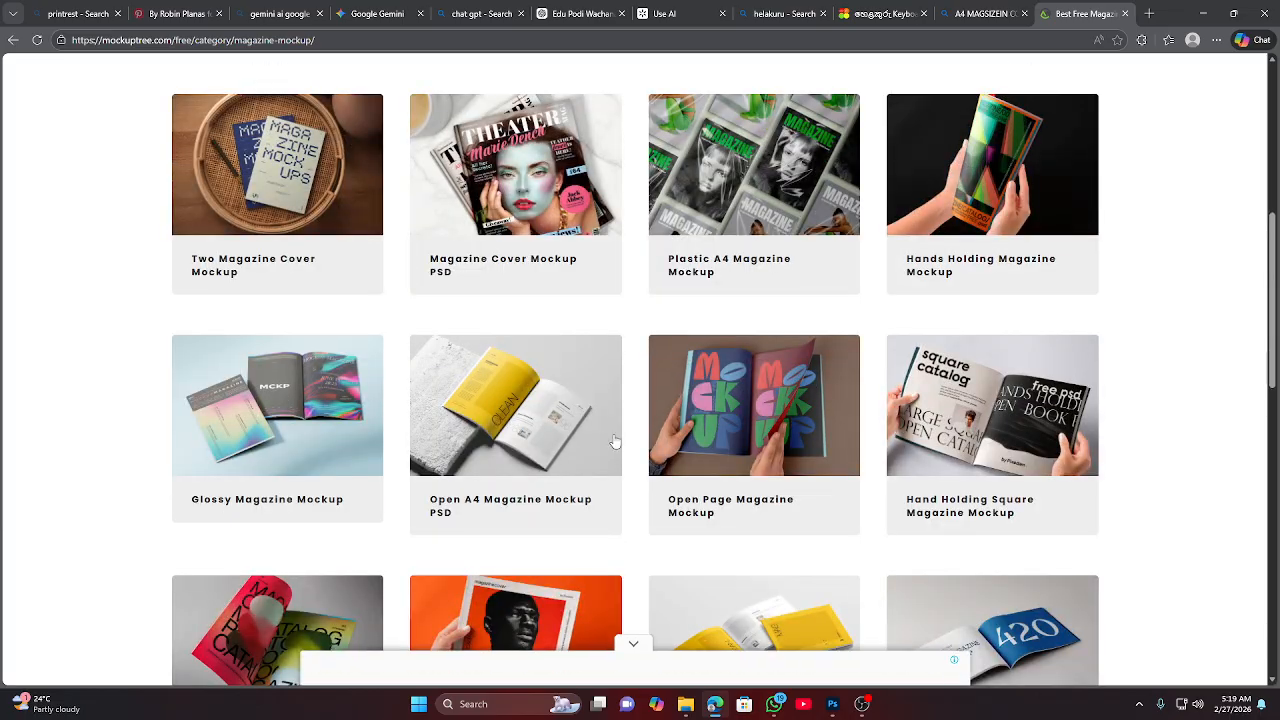
{"action": "scroll", "coordinate": [243, 397], "scroll_direction": "down", "scroll_amount": 3}
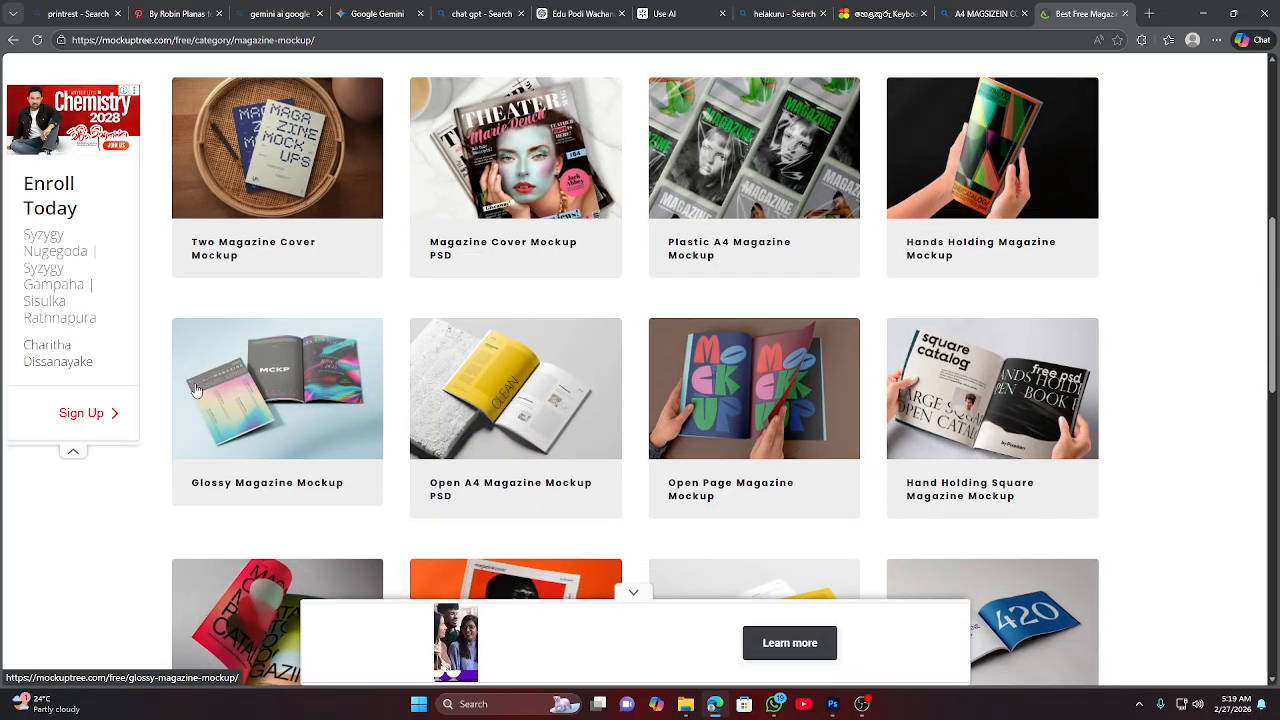
{"action": "scroll", "coordinate": [787, 378], "scroll_direction": "down", "scroll_amount": 2}
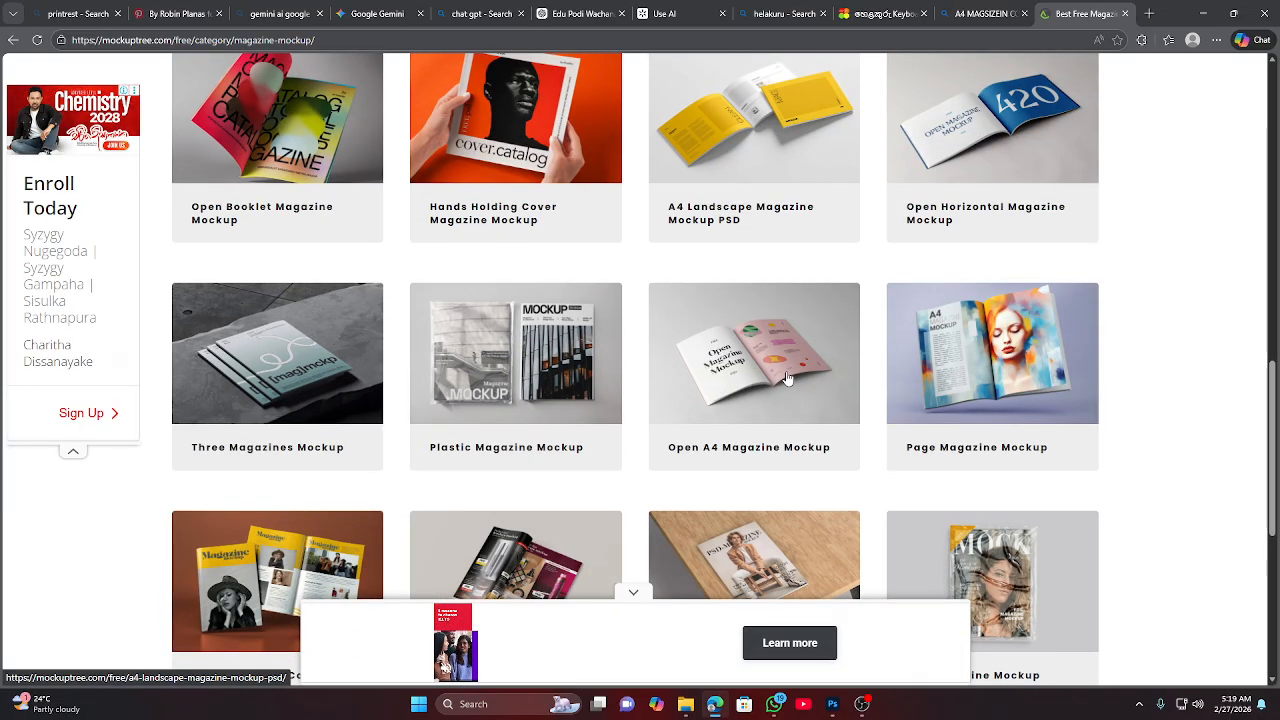
{"action": "scroll", "coordinate": [272, 408], "scroll_direction": "down", "scroll_amount": 1}
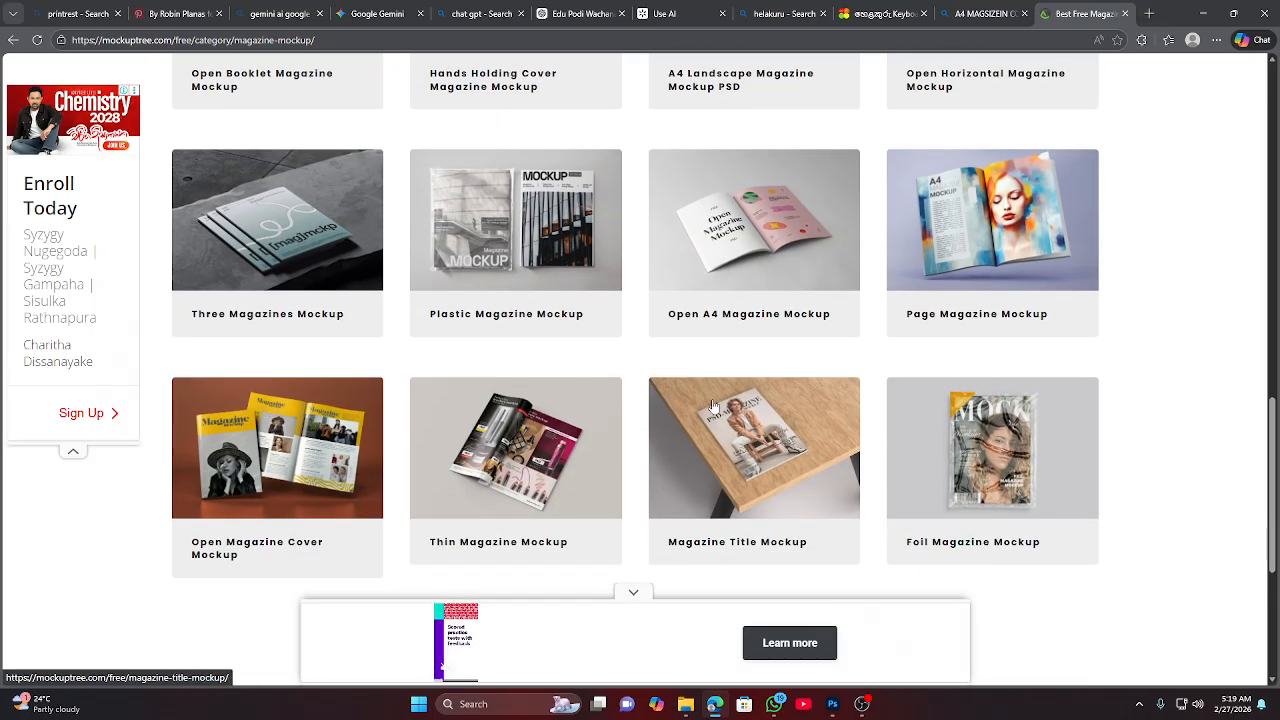
{"action": "scroll", "coordinate": [767, 417], "scroll_direction": "down", "scroll_amount": 3}
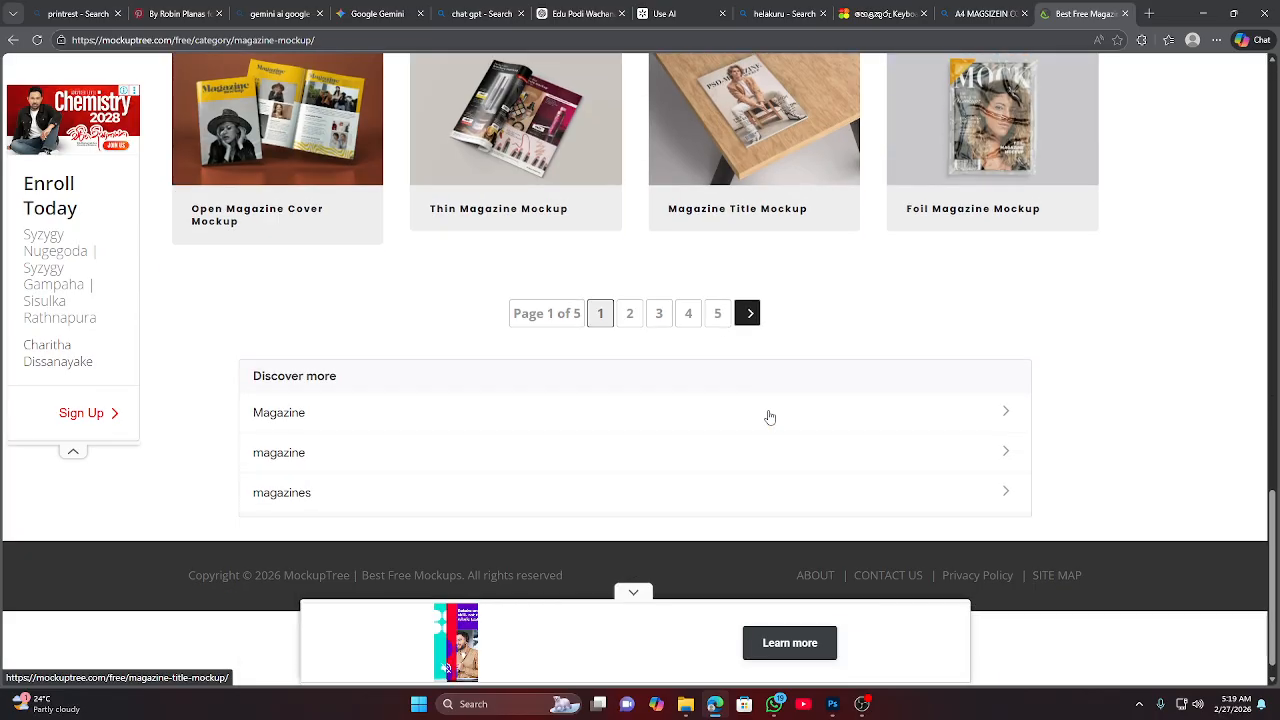
{"action": "scroll", "coordinate": [767, 417], "scroll_direction": "up", "scroll_amount": 2}
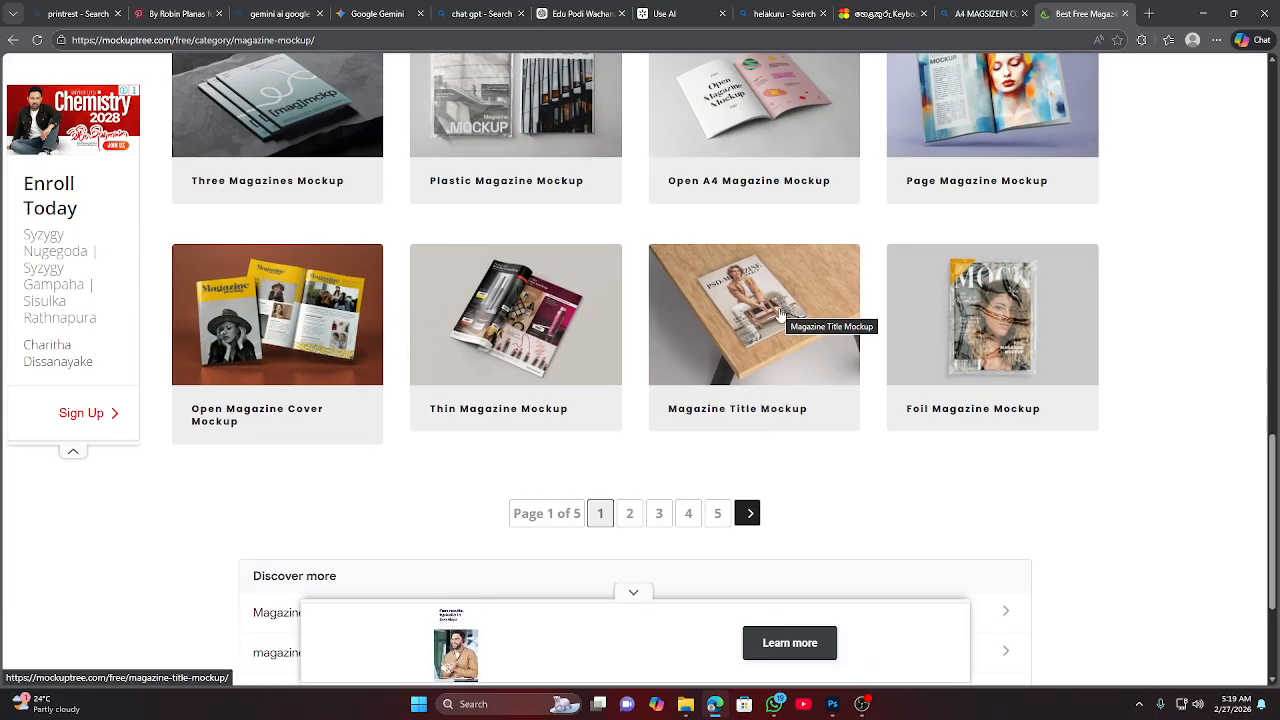
{"action": "scroll", "coordinate": [638, 414], "scroll_direction": "up", "scroll_amount": 5}
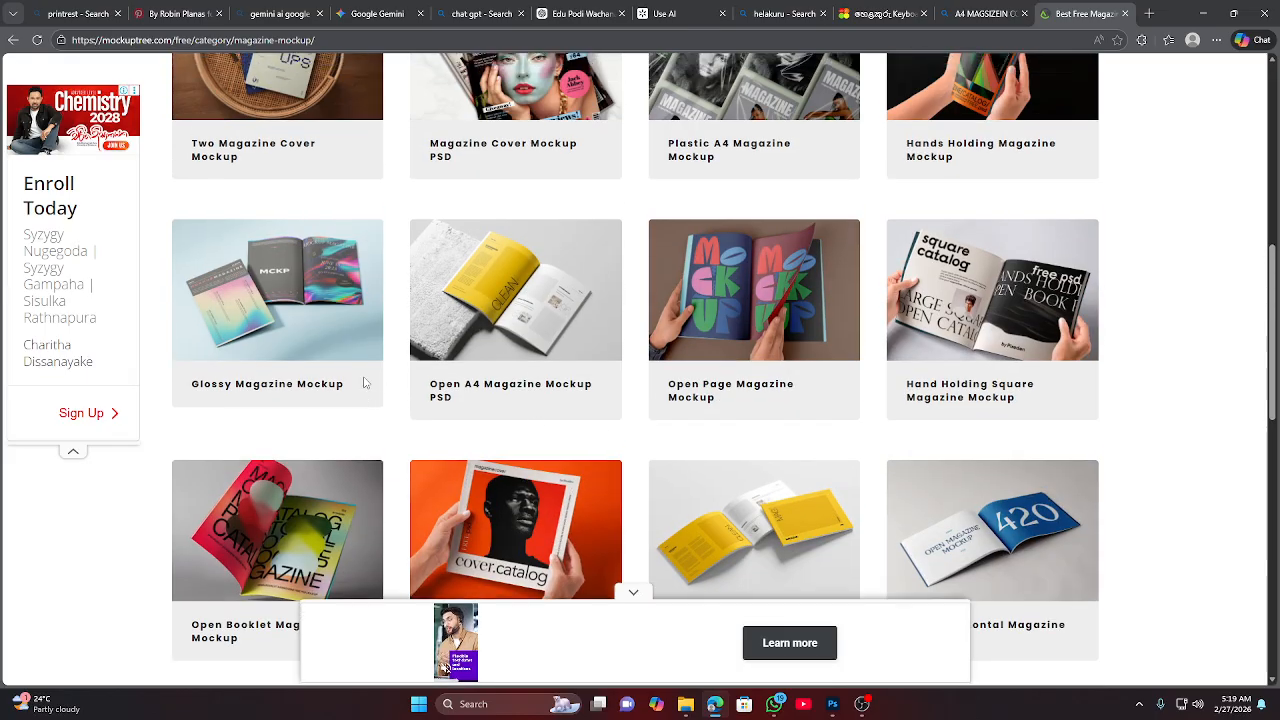
{"action": "scroll", "coordinate": [363, 378], "scroll_direction": "up", "scroll_amount": 3}
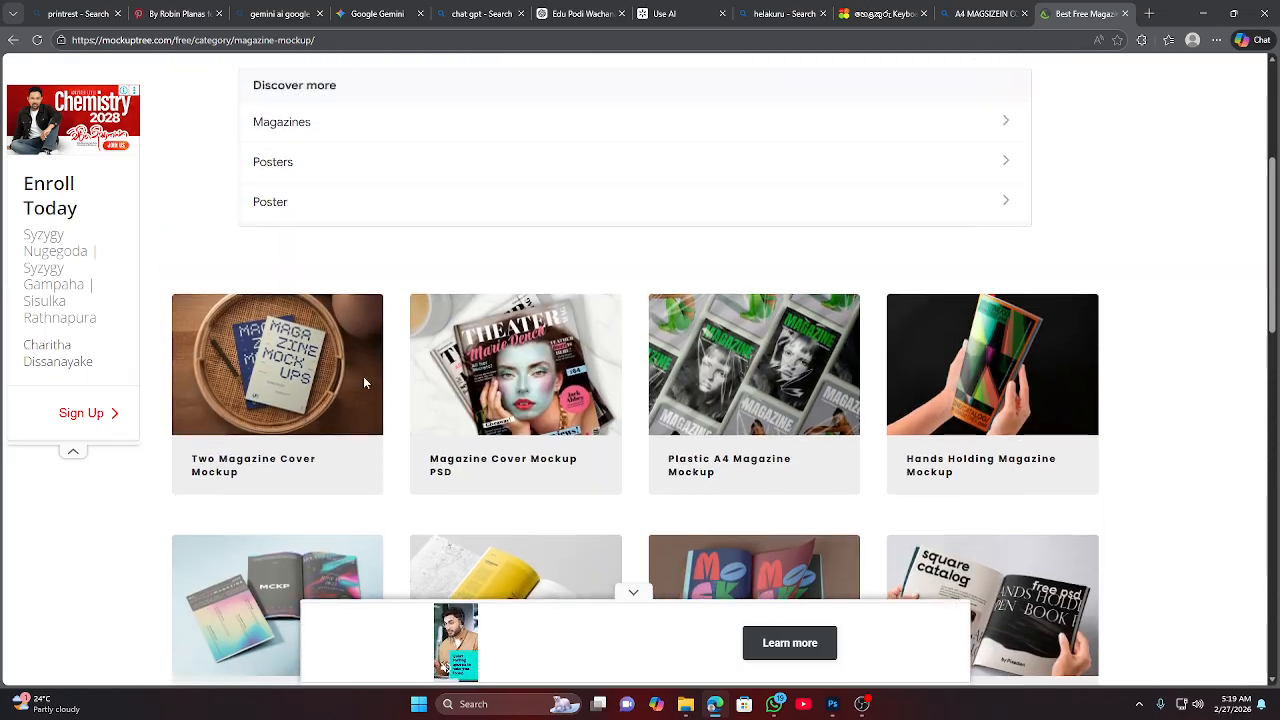
Open the Two Magazine Cover Mockup page, dismissing the ad, and examine its file details and related mockups.
{"action": "left_click", "coordinate": [241, 343]}
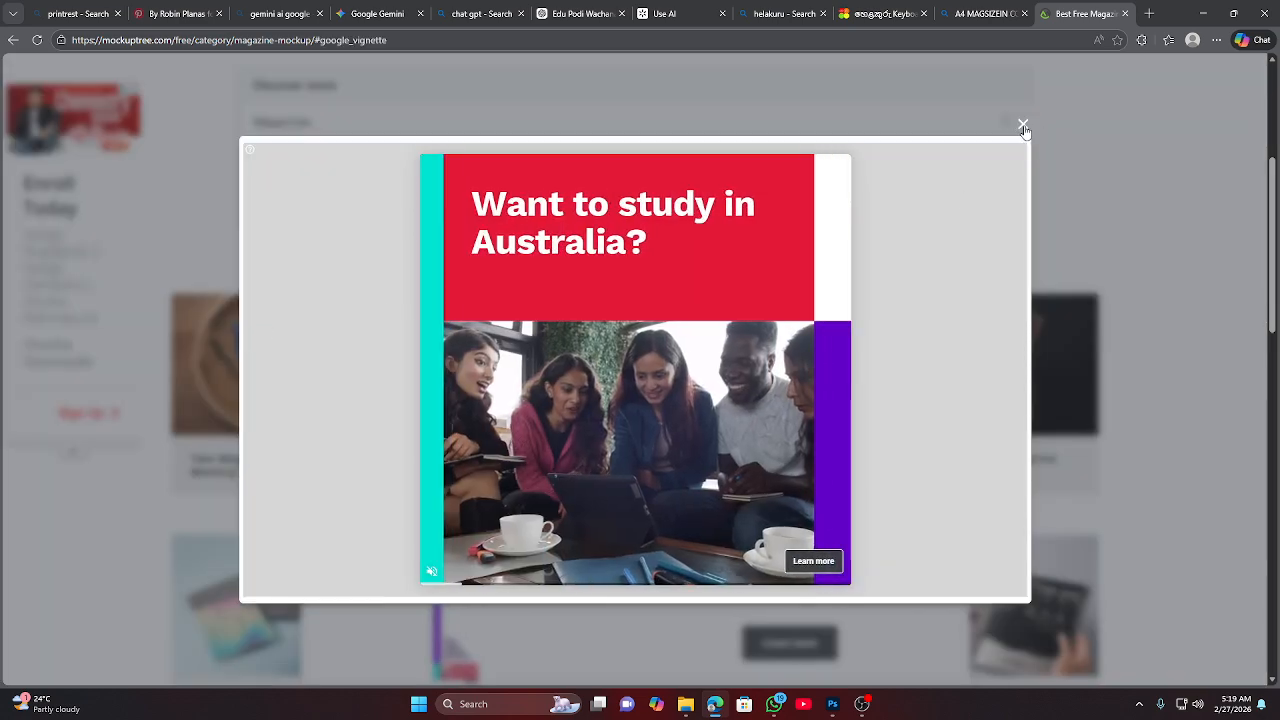
{"action": "left_click", "coordinate": [1023, 125]}
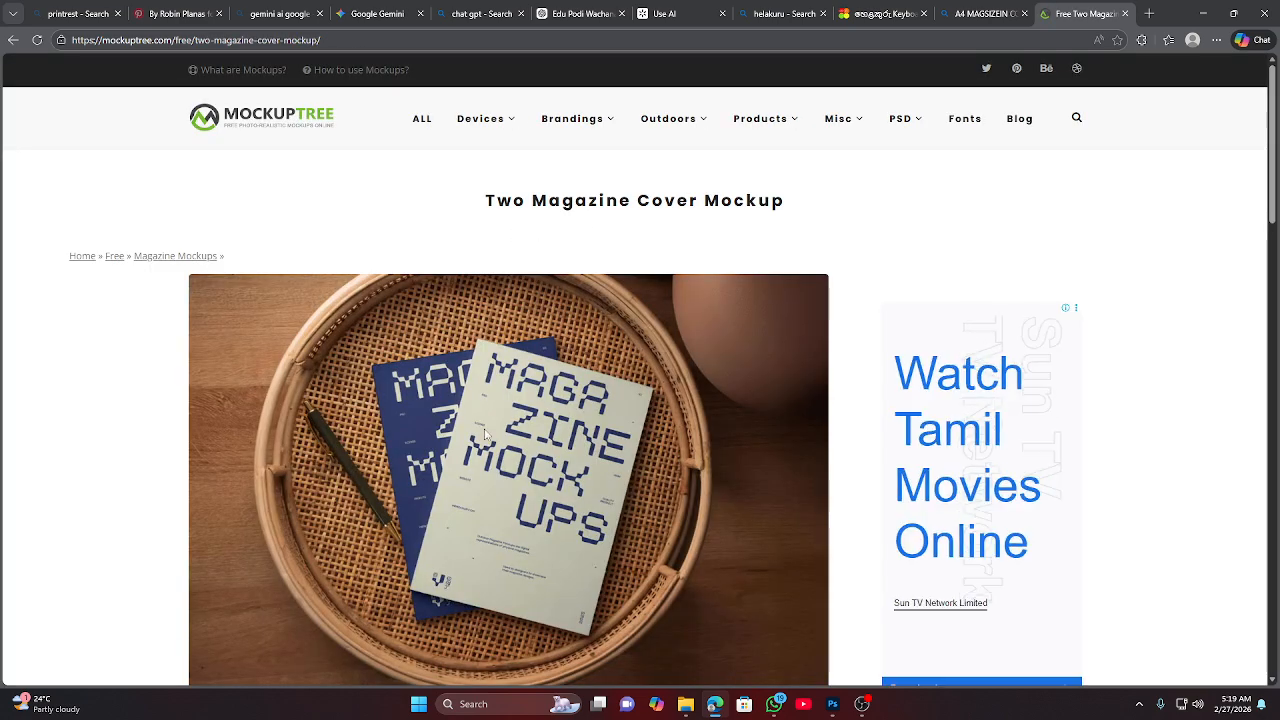
{"action": "scroll", "coordinate": [550, 418], "scroll_direction": "down", "scroll_amount": 5}
{"action": "scroll", "coordinate": [550, 418], "scroll_direction": "down", "scroll_amount": 4}
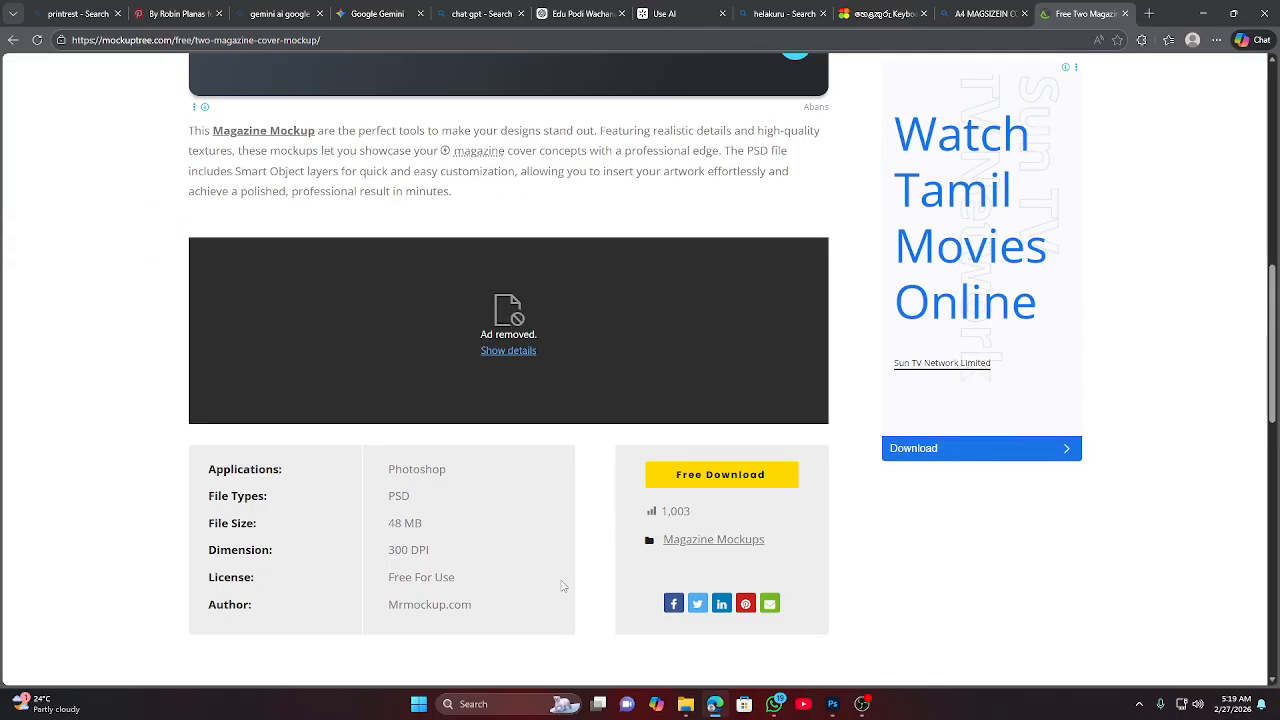
{"action": "scroll", "coordinate": [605, 540], "scroll_direction": "down", "scroll_amount": 5}
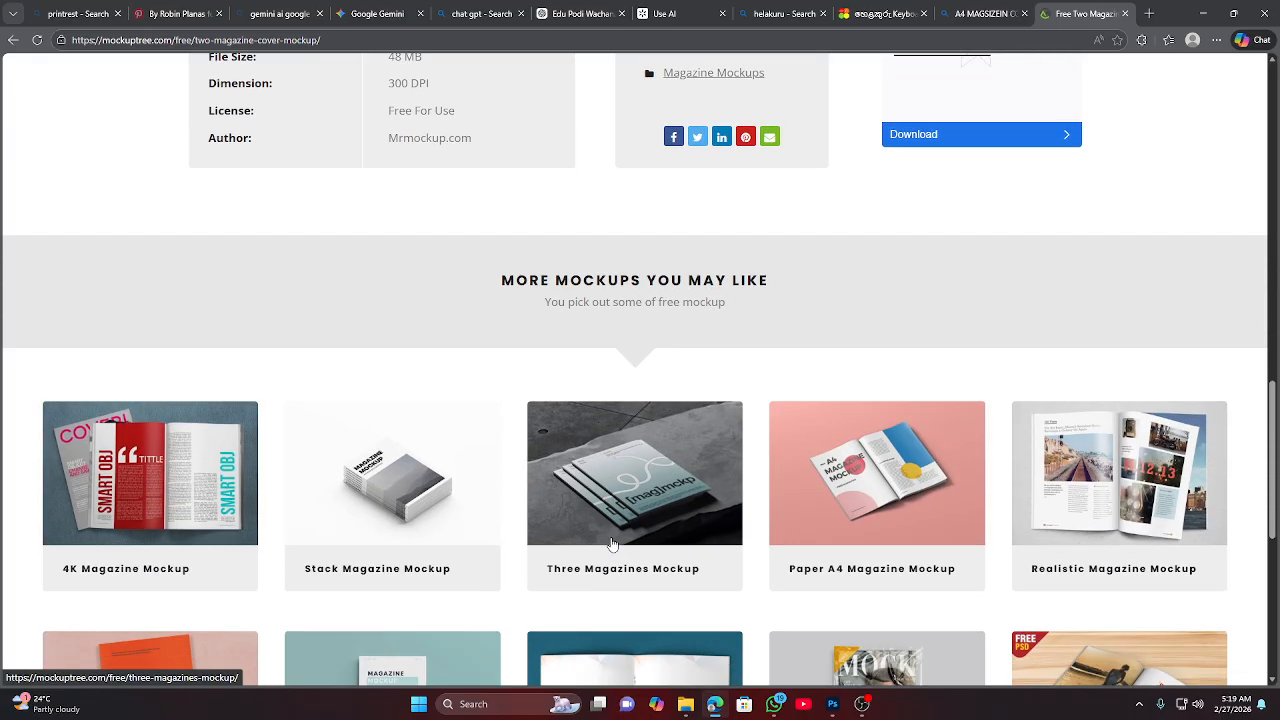
{"action": "scroll", "coordinate": [613, 543], "scroll_direction": "down", "scroll_amount": 2}
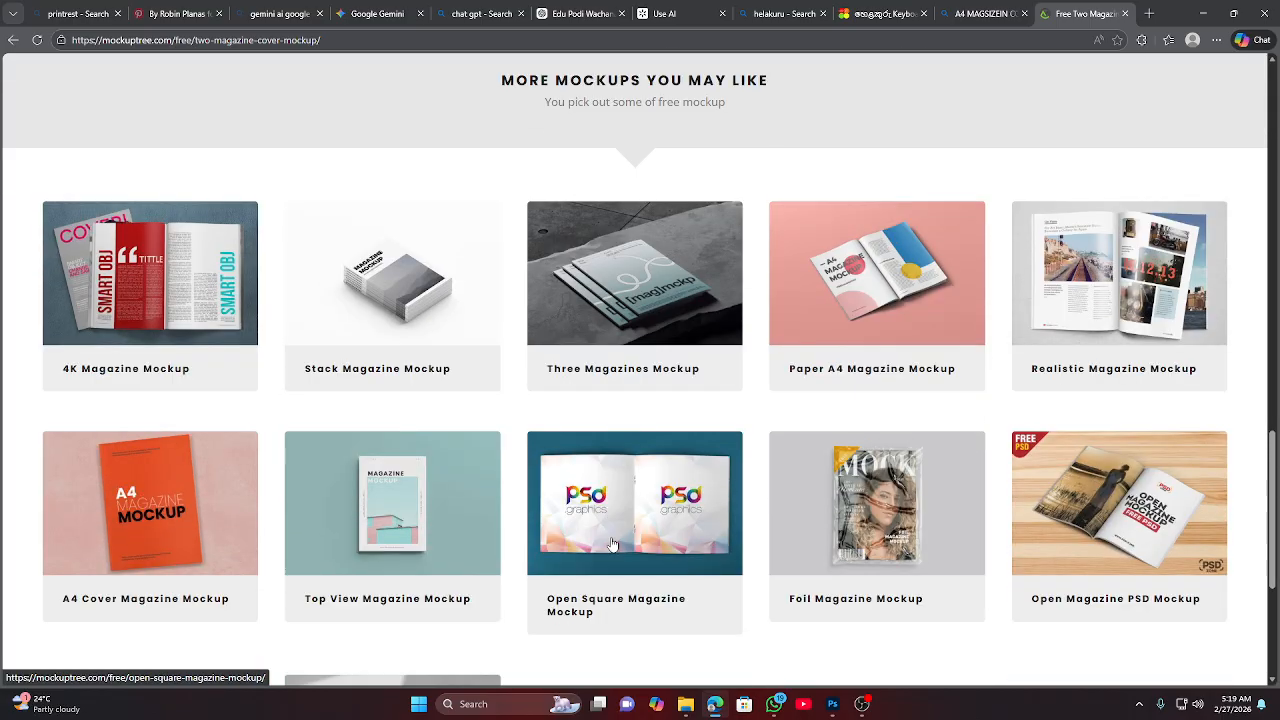
Open the A4 Cover Magazine Mockup page from the related mockups and examine its preview and file details.
{"action": "left_click", "coordinate": [148, 497]}
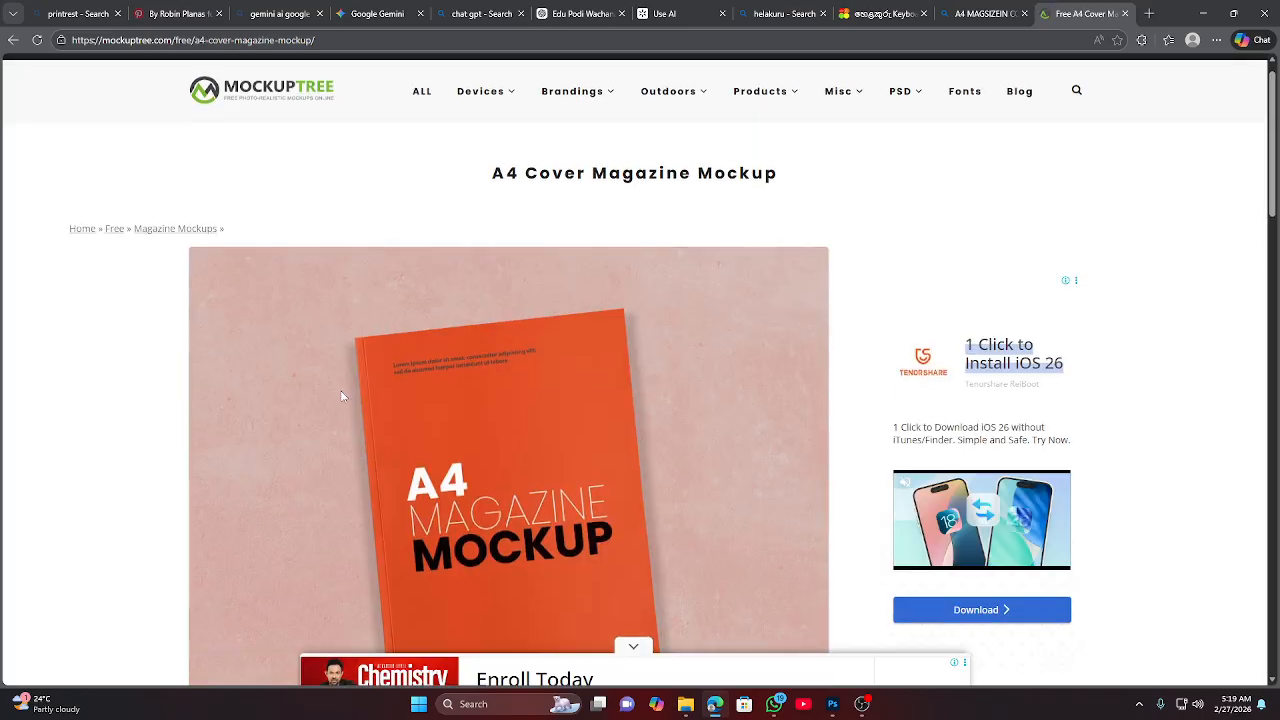
{"action": "scroll", "coordinate": [617, 296], "scroll_direction": "down", "scroll_amount": 3}
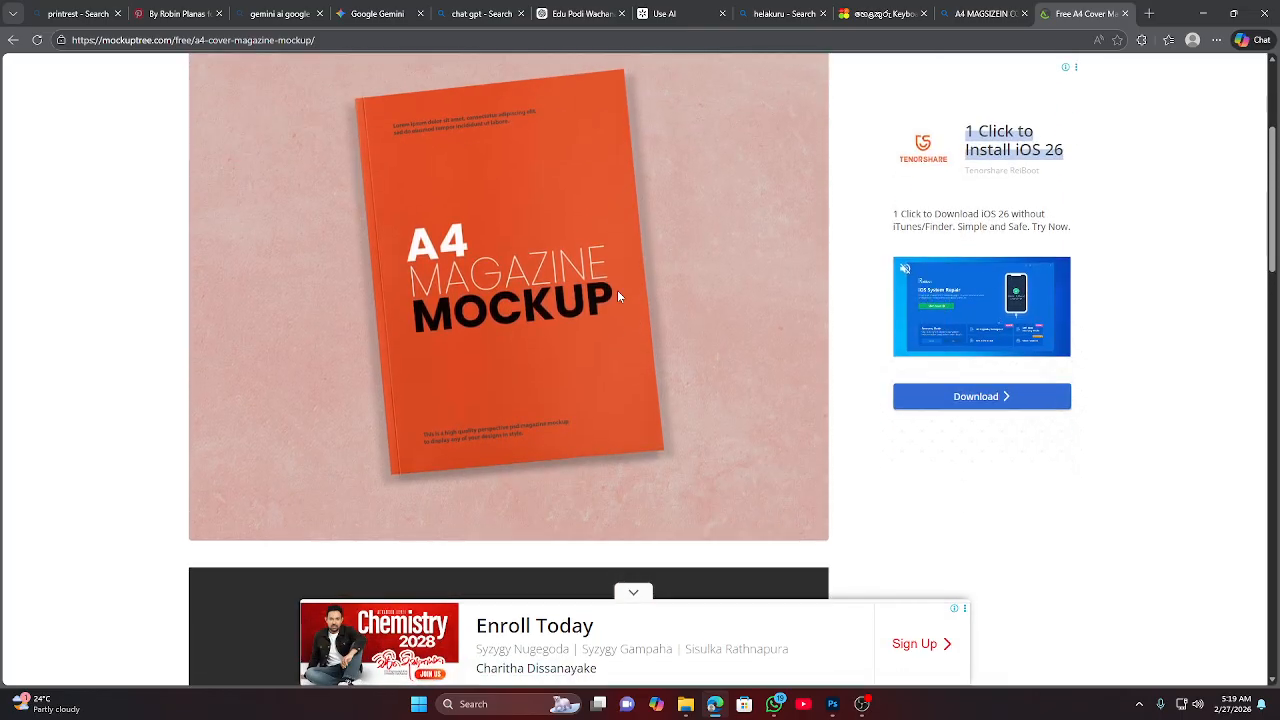
{"action": "scroll", "coordinate": [660, 460], "scroll_direction": "down", "scroll_amount": 4}
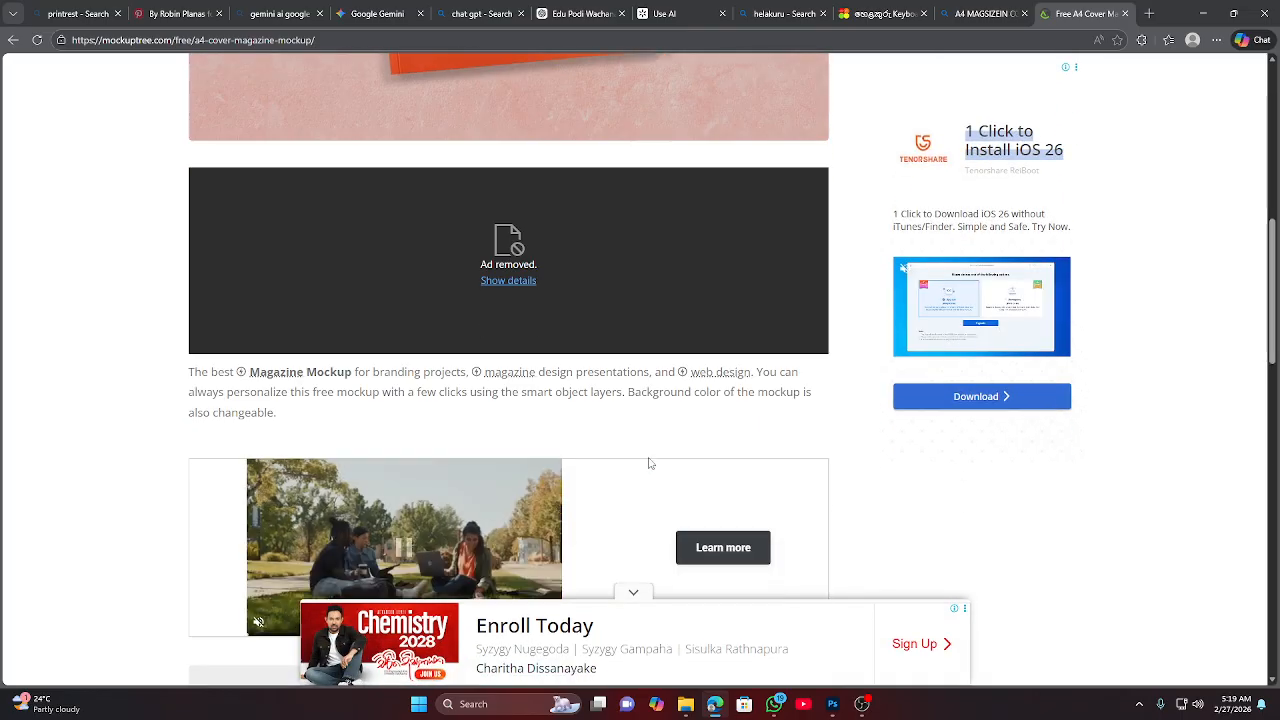
{"action": "scroll", "coordinate": [531, 462], "scroll_direction": "down", "scroll_amount": 1}
{"action": "scroll", "coordinate": [531, 462], "scroll_direction": "down", "scroll_amount": 3}
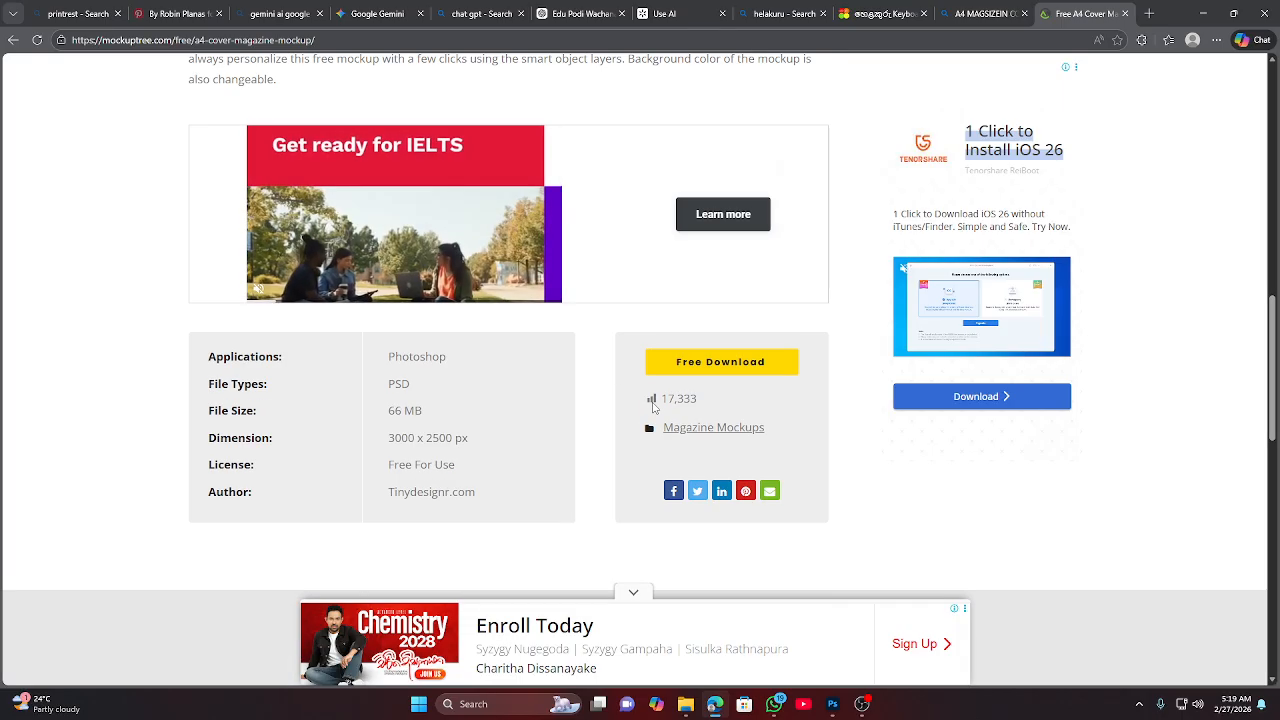
Try to get the free download of the A4 Cover Magazine Mockup, returning to its page from the advertising tabs.
{"action": "left_click", "coordinate": [718, 365]}
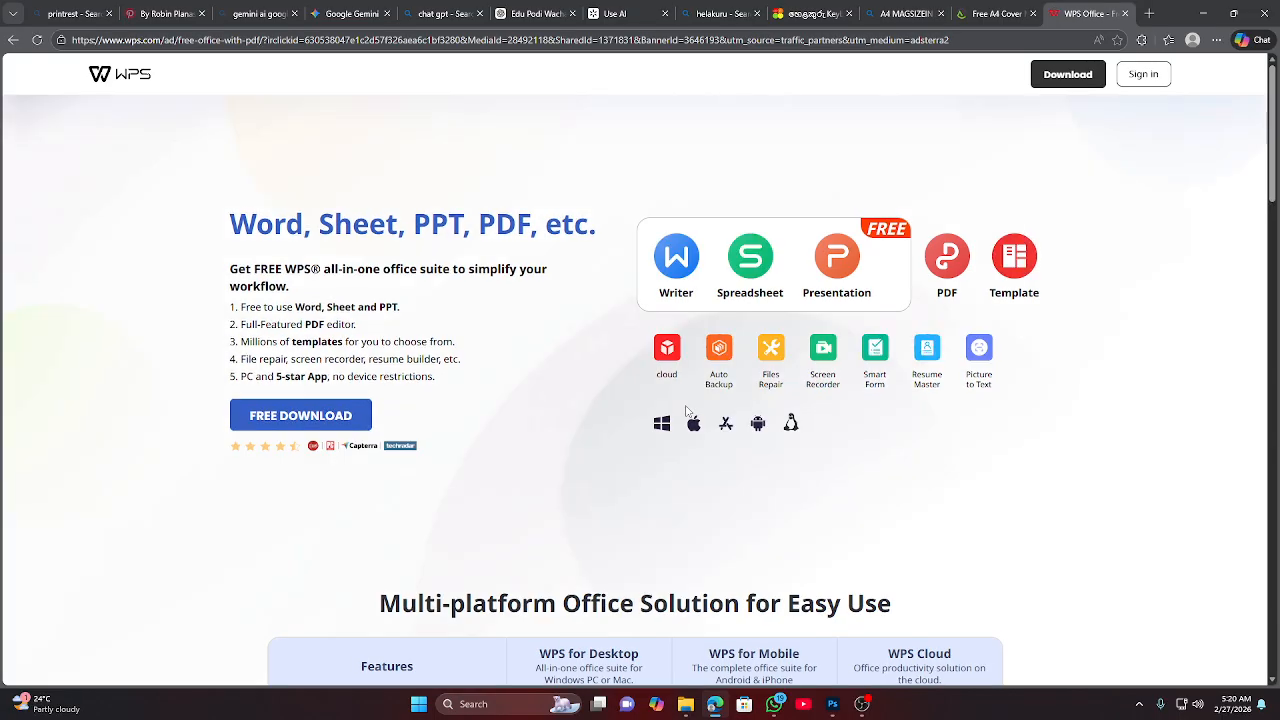
{"action": "left_click", "coordinate": [998, 14]}
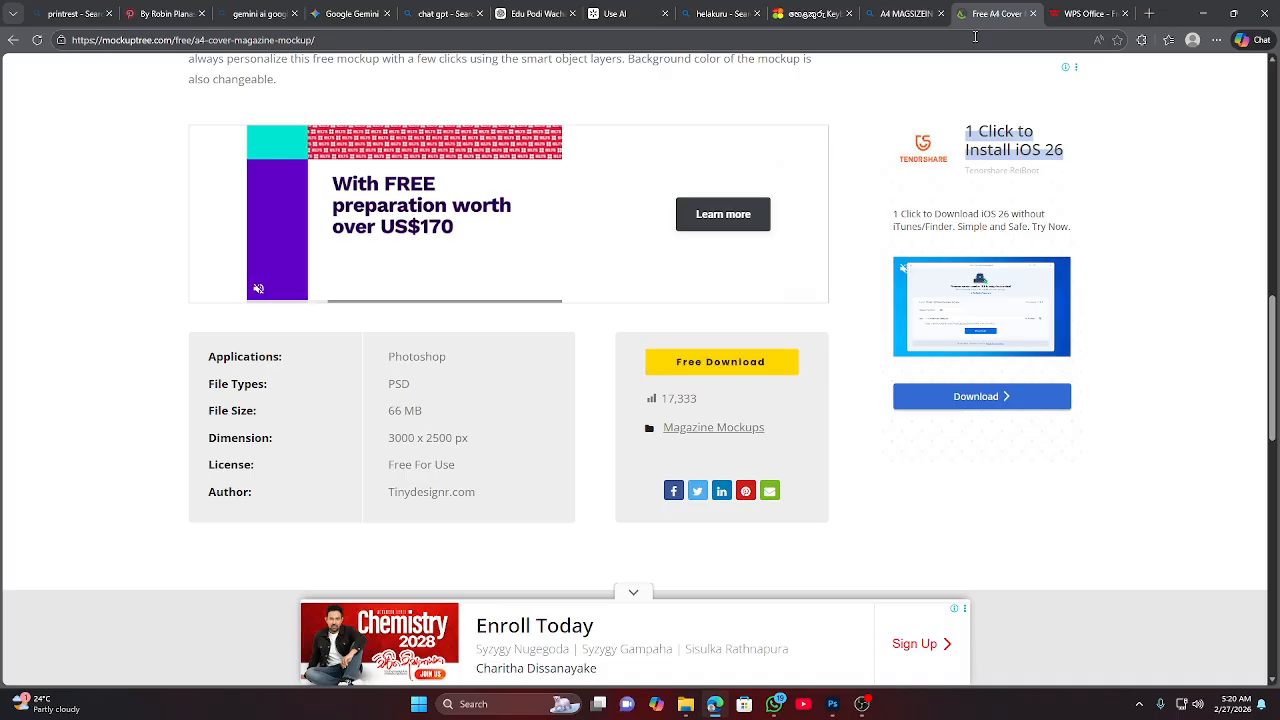
{"action": "left_click", "coordinate": [718, 361]}
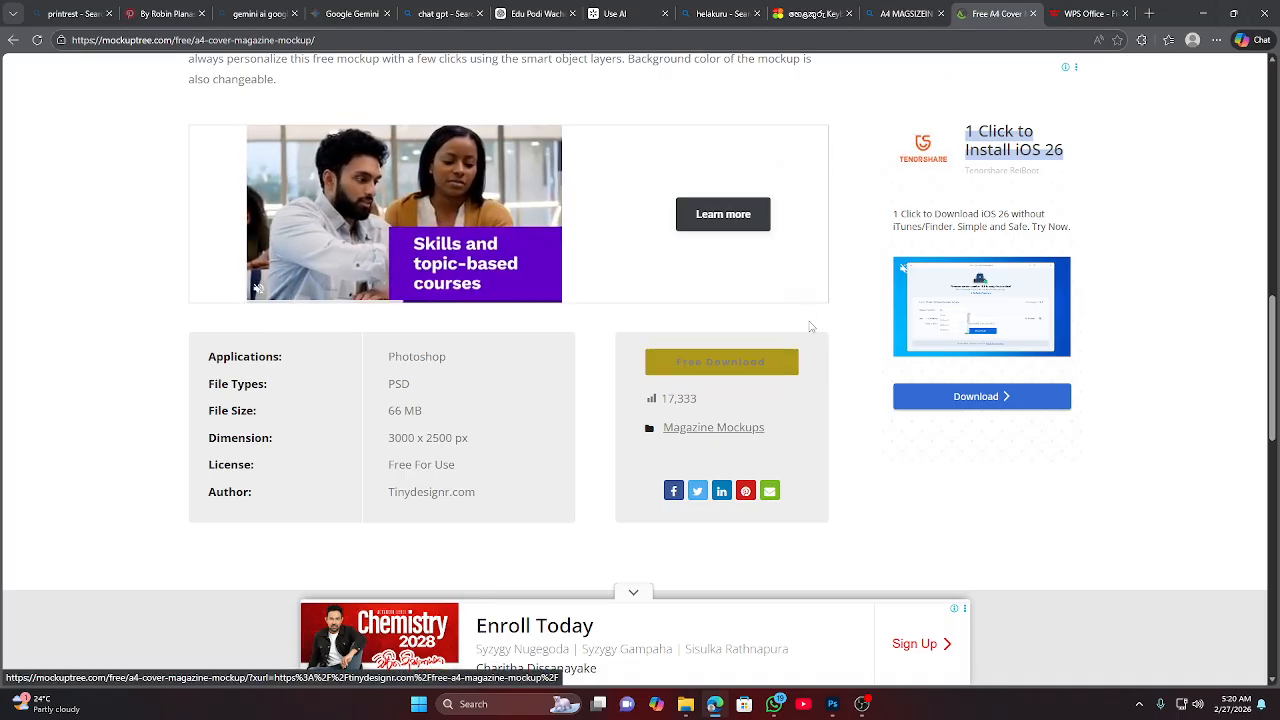
{"action": "left_click", "coordinate": [1078, 14]}
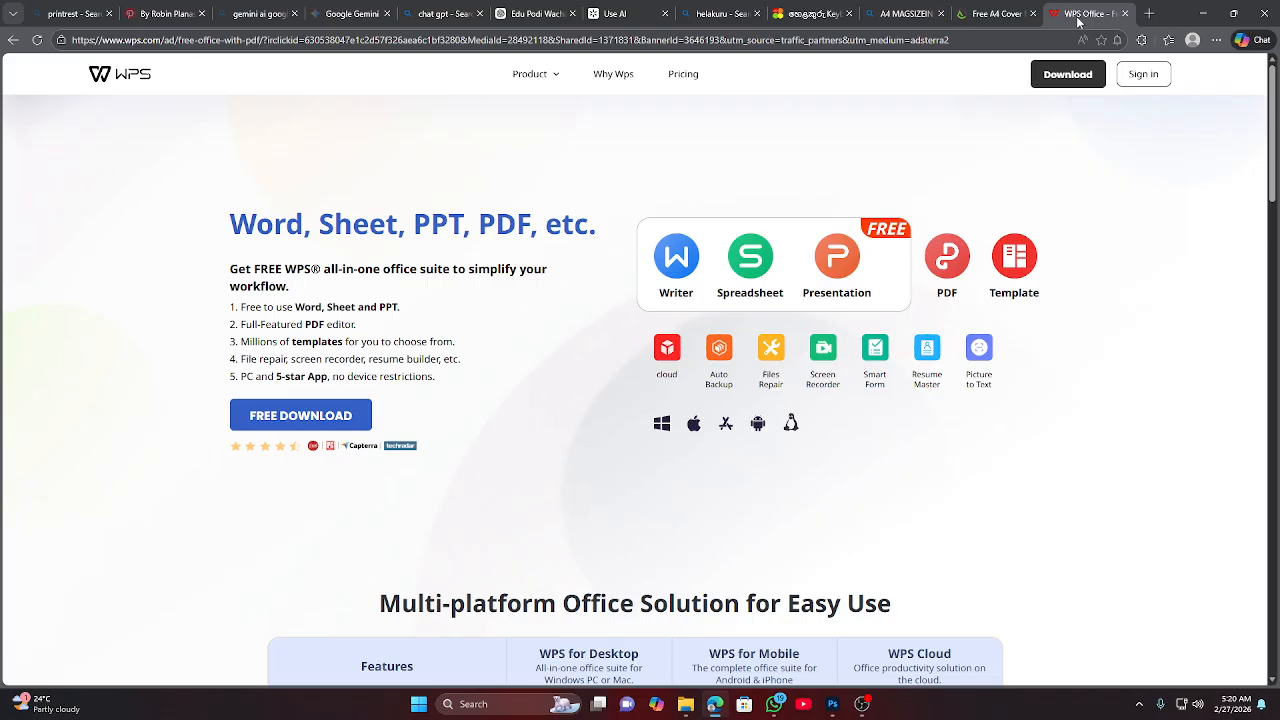
{"action": "left_click", "coordinate": [997, 14]}
{"action": "left_click", "coordinate": [677, 381]}
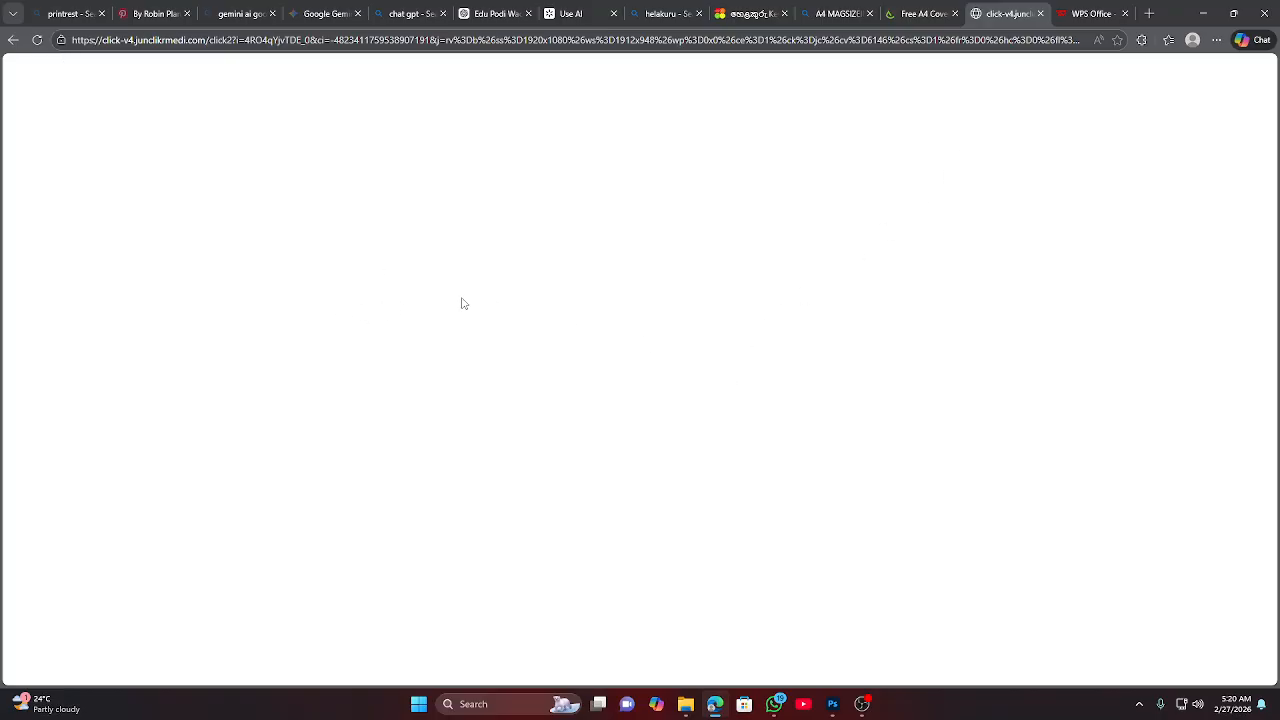
{"action": "left_click", "coordinate": [916, 15]}
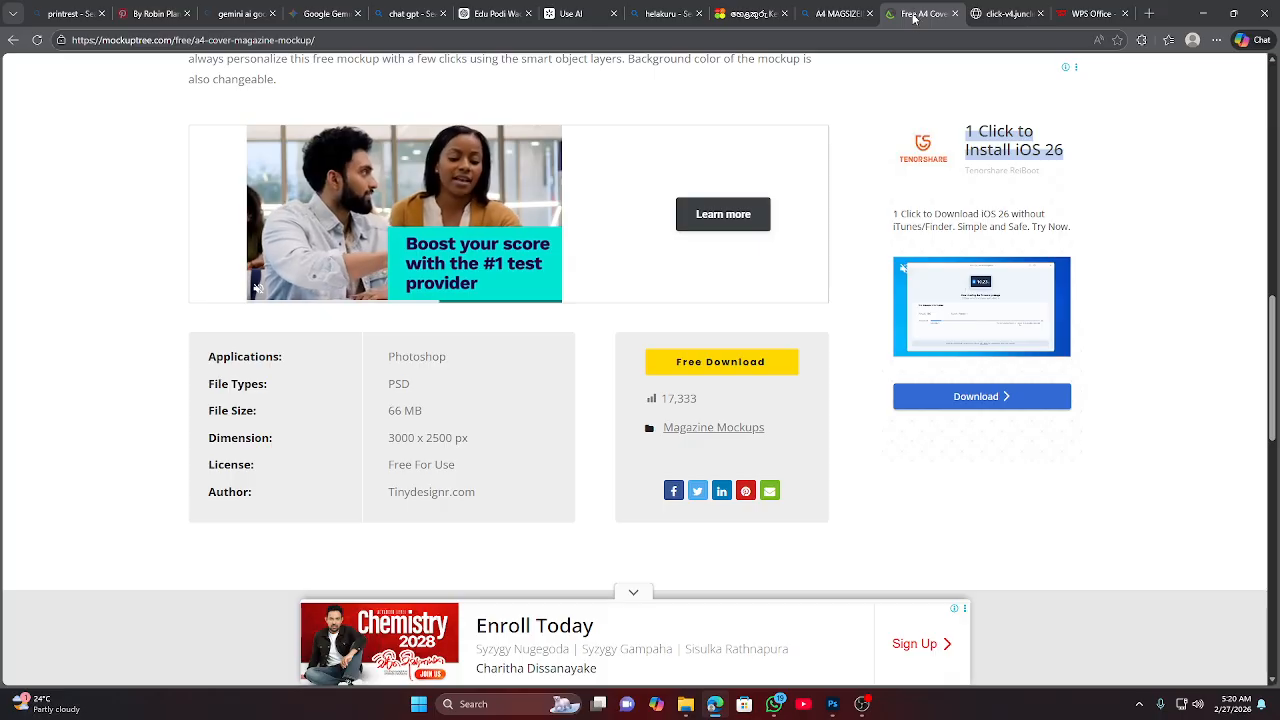
Retry the mockup's free download, dismiss the Melbet login prompt, and return to the mockup page.
{"action": "left_click", "coordinate": [680, 364]}
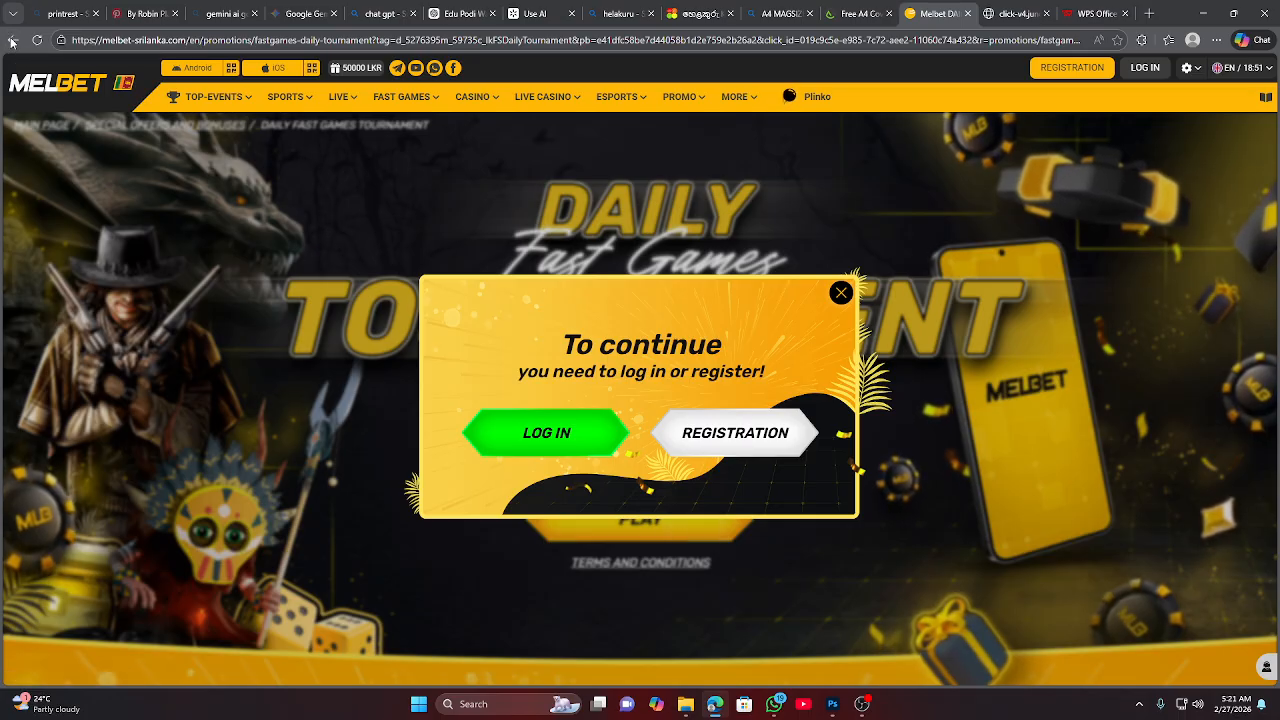
{"action": "left_click", "coordinate": [840, 295]}
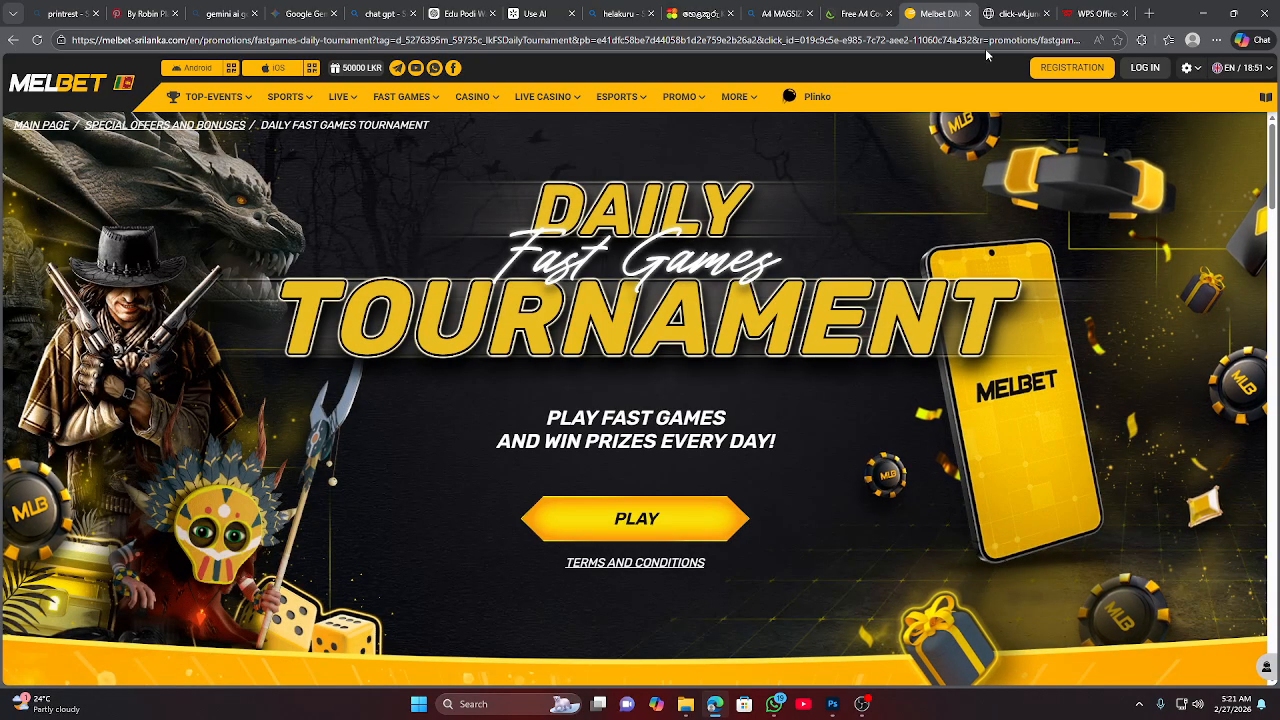
{"action": "left_click", "coordinate": [858, 13]}
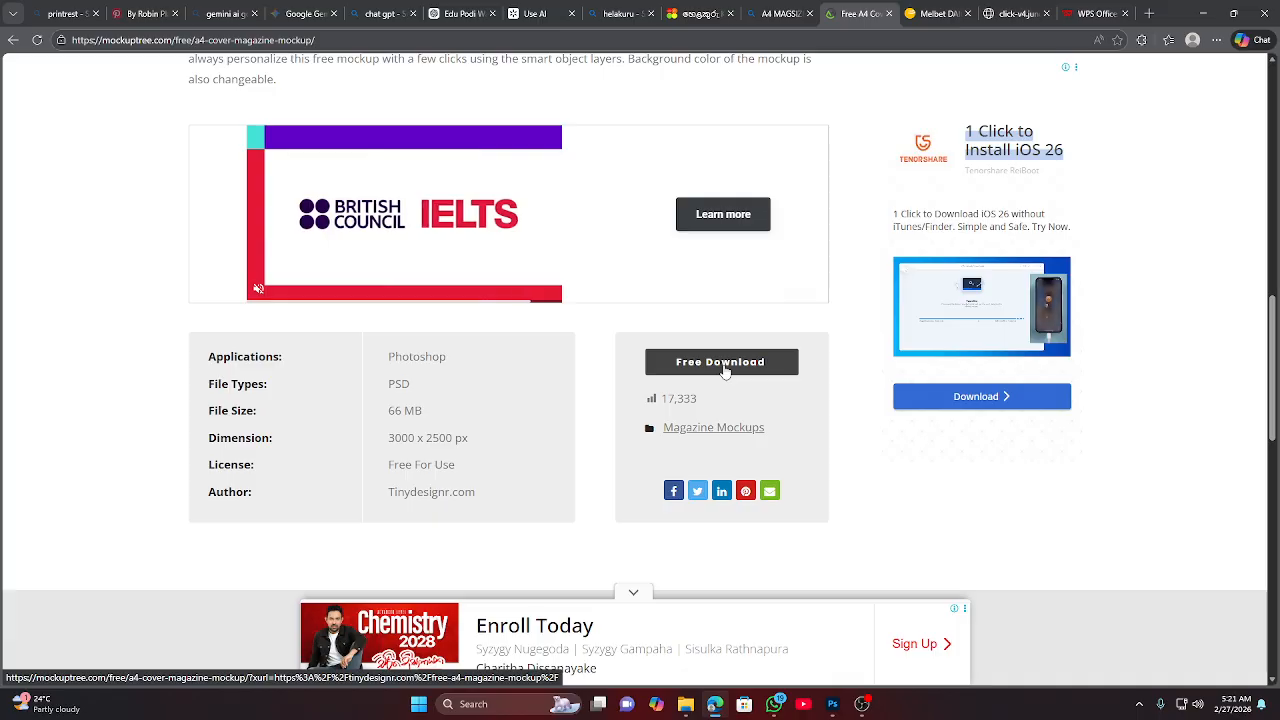
{"action": "scroll", "coordinate": [719, 381], "scroll_direction": "down", "scroll_amount": 5}
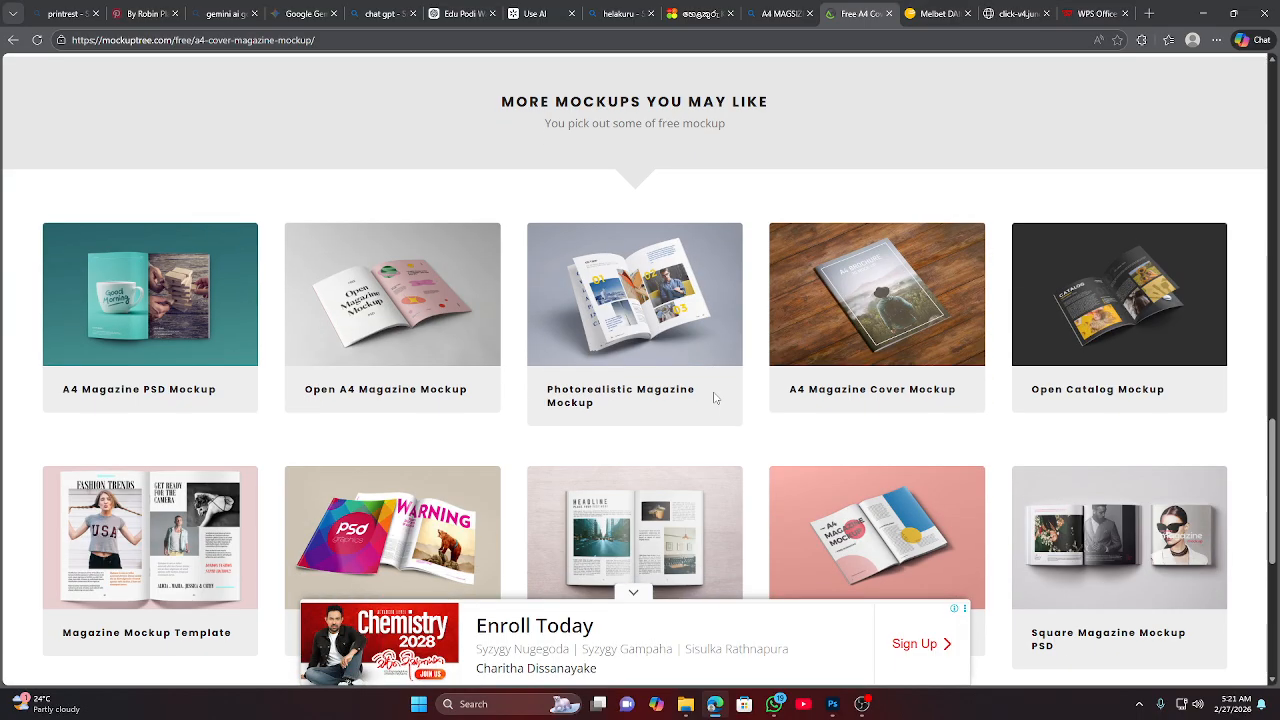
{"action": "scroll", "coordinate": [714, 398], "scroll_direction": "up", "scroll_amount": 5}
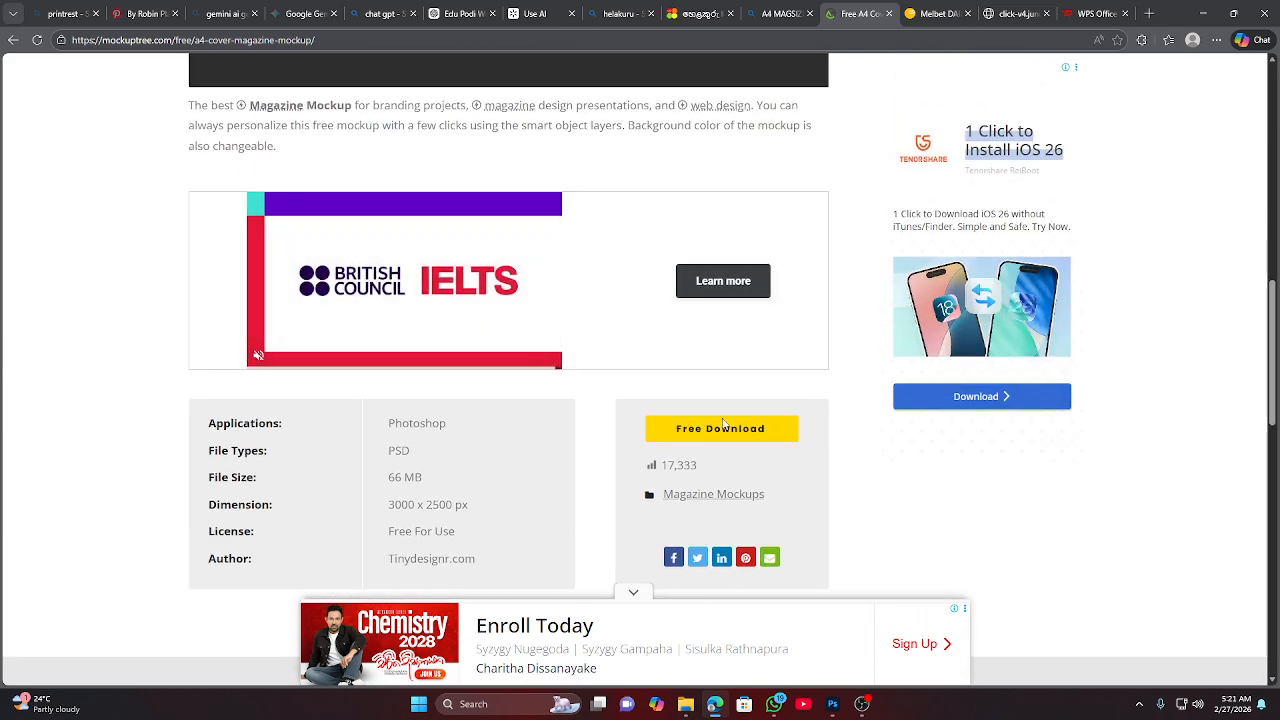
Request the mockup's free download again, check the browser's download list, and return to the A4 Cover Magazine Mockup page.
{"action": "left_click", "coordinate": [720, 430]}
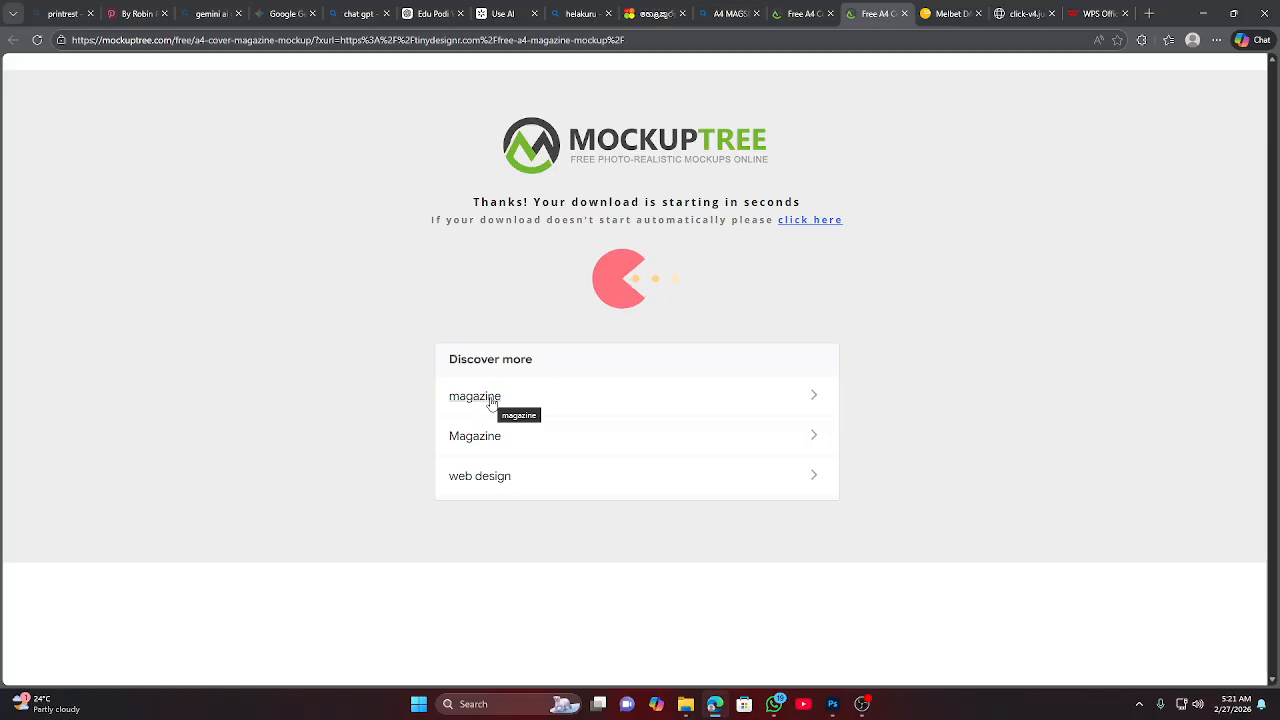
{"action": "left_click", "coordinate": [1216, 40]}
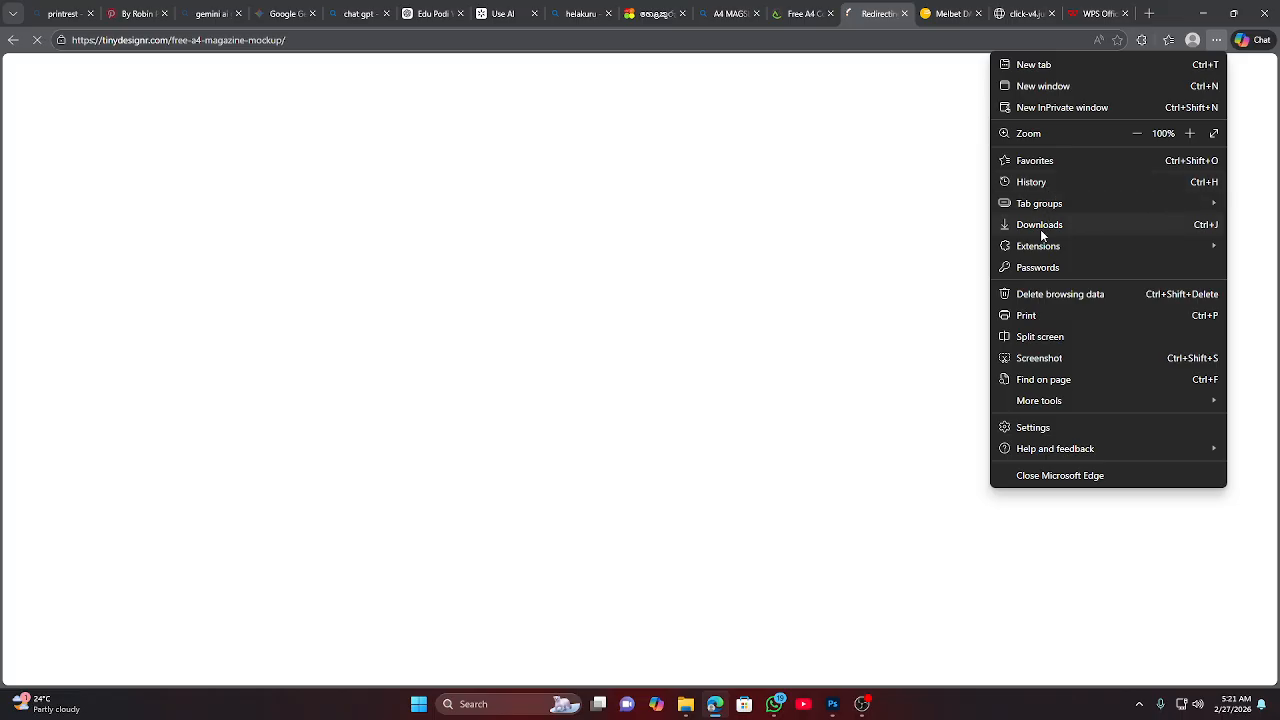
{"action": "left_click", "coordinate": [1042, 228]}
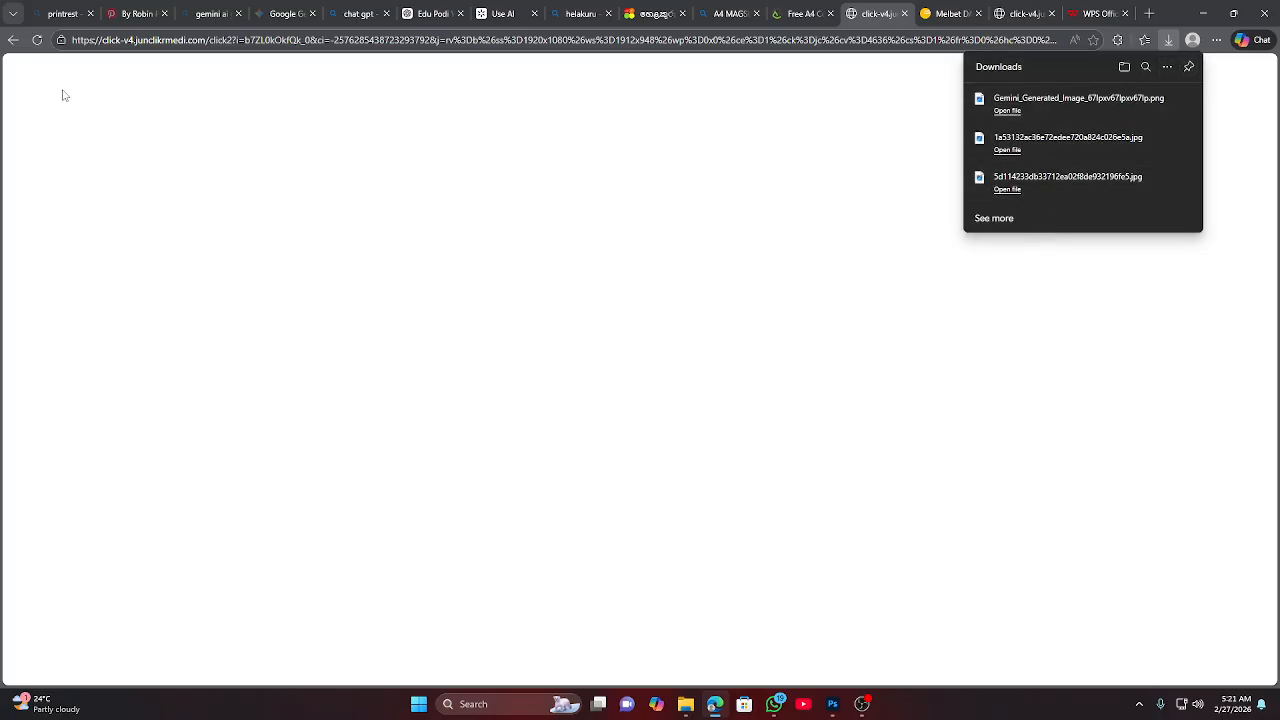
{"action": "left_click", "coordinate": [17, 47]}
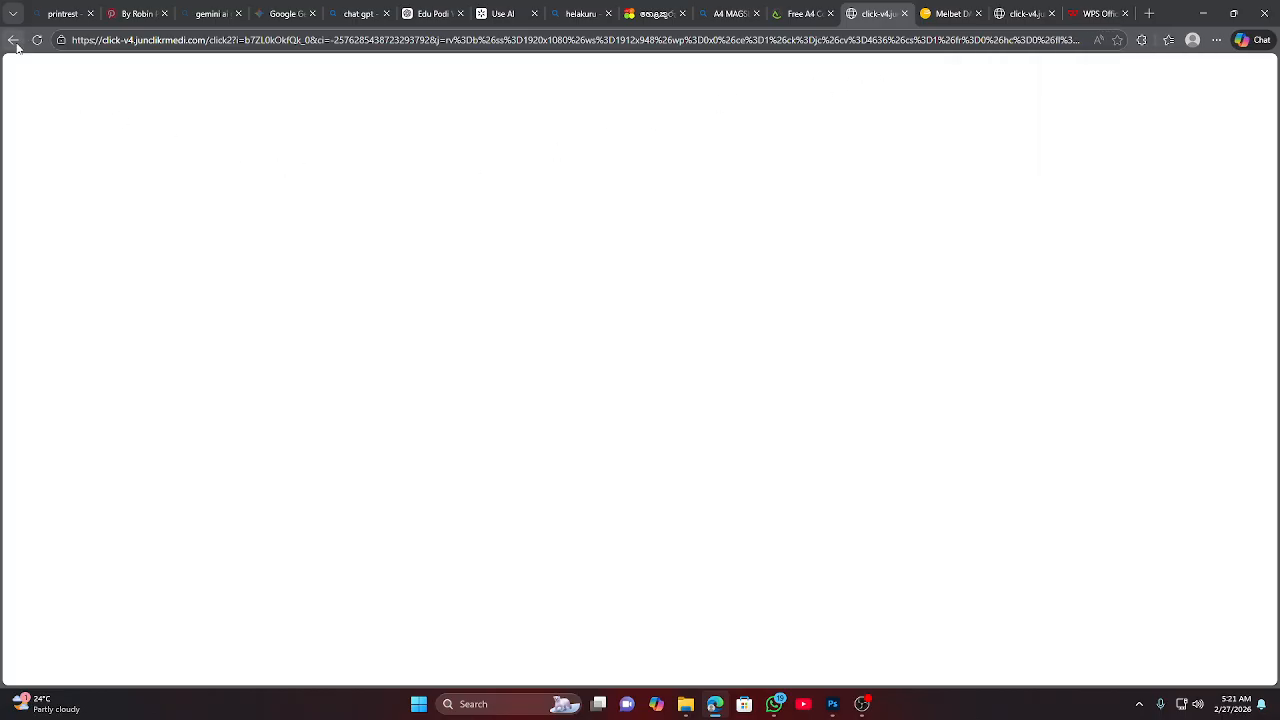
{"action": "left_click", "coordinate": [795, 13]}
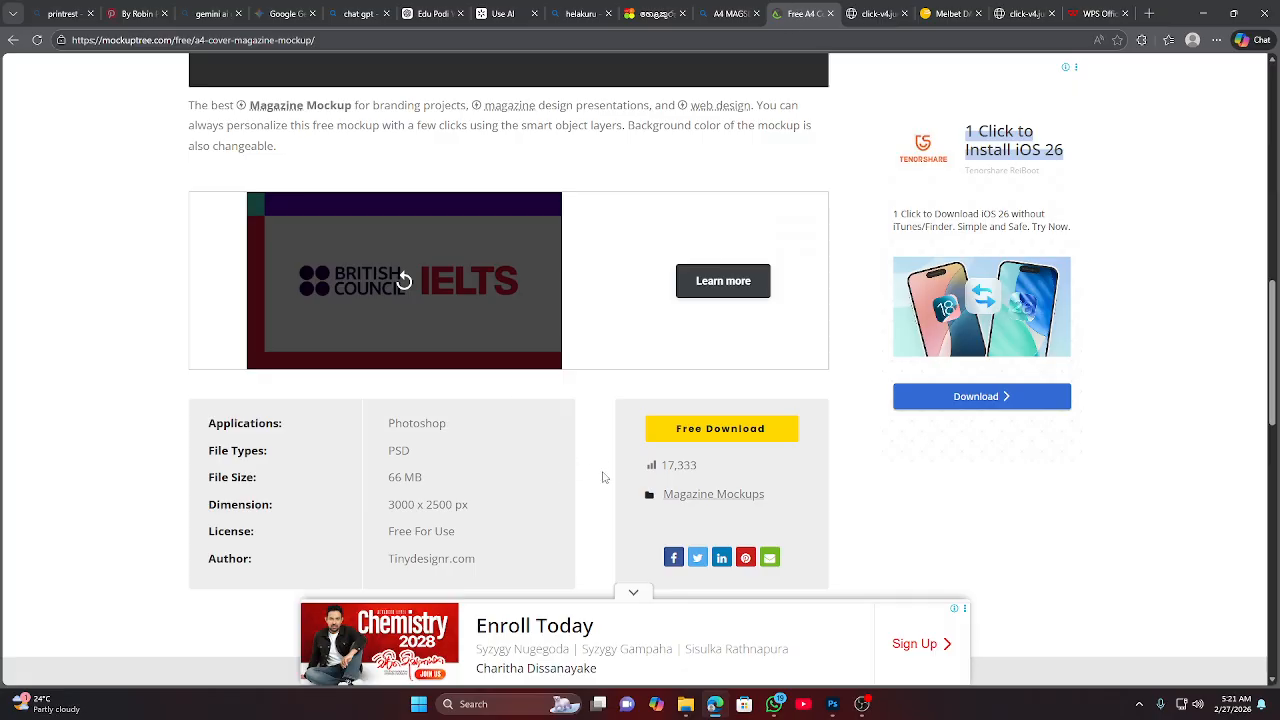
Open Mockuptree's Magazine Mockups category and look through its gallery for another cover mockup, dismissing the full-page ad.
{"action": "scroll", "coordinate": [603, 477], "scroll_direction": "down", "scroll_amount": 2}
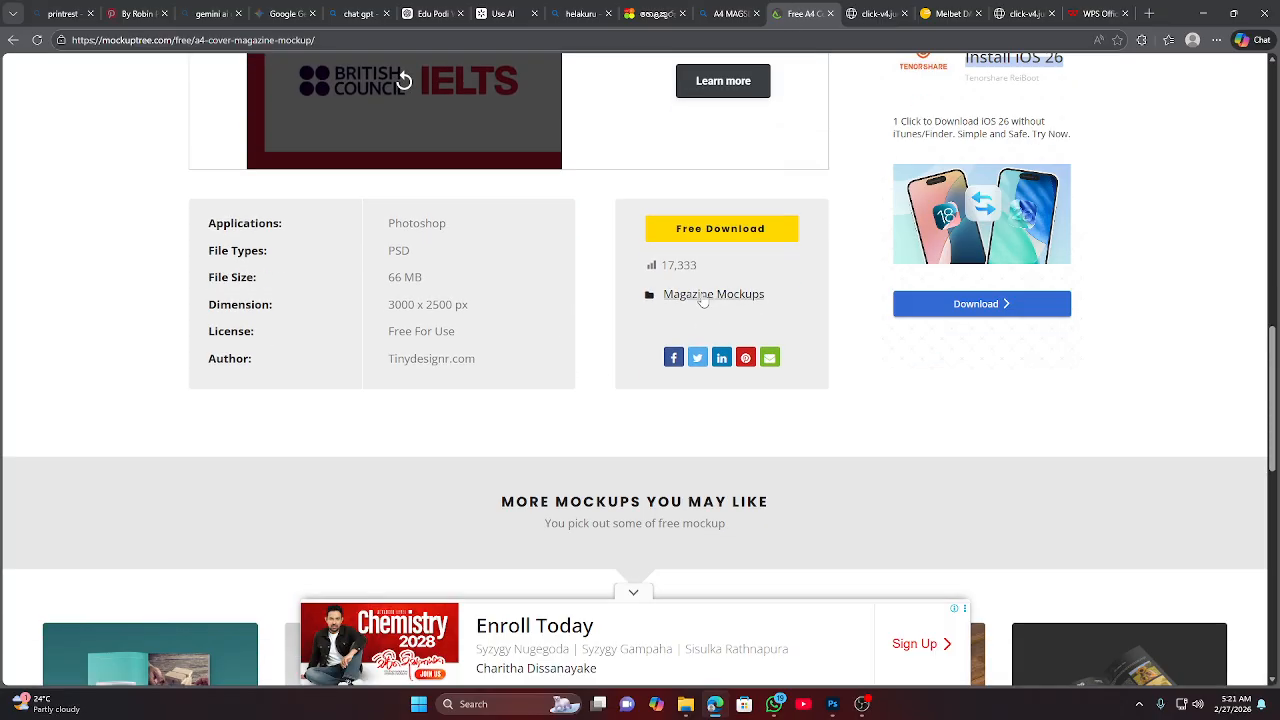
{"action": "left_click", "coordinate": [703, 296]}
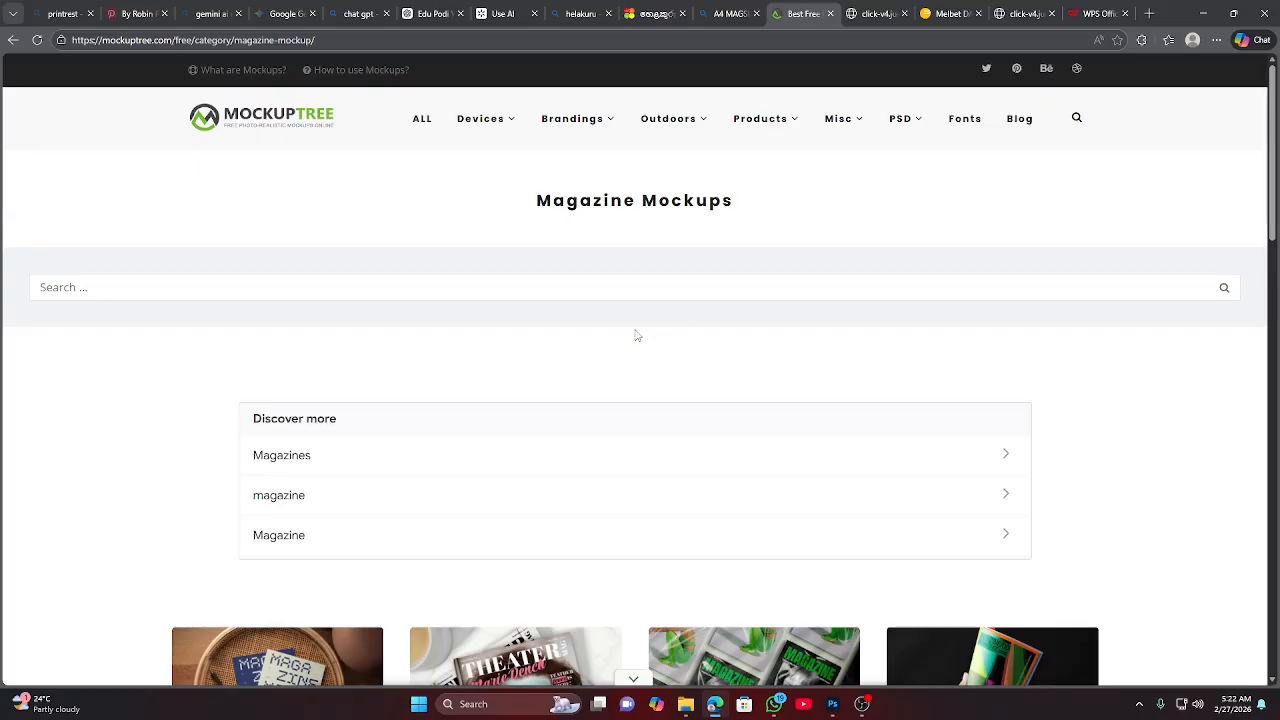
{"action": "scroll", "coordinate": [377, 463], "scroll_direction": "down", "scroll_amount": 3}
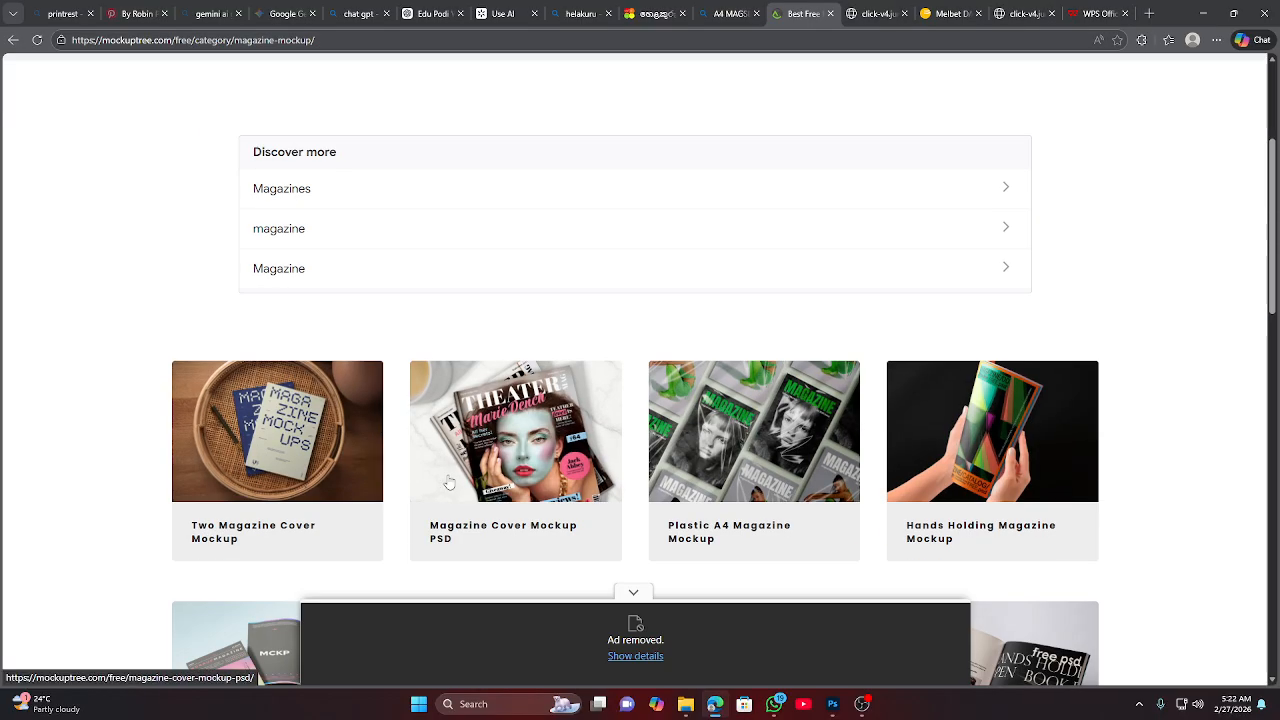
{"action": "right_click", "coordinate": [230, 436]}
{"action": "scroll", "coordinate": [666, 494], "scroll_direction": "down", "scroll_amount": 6}
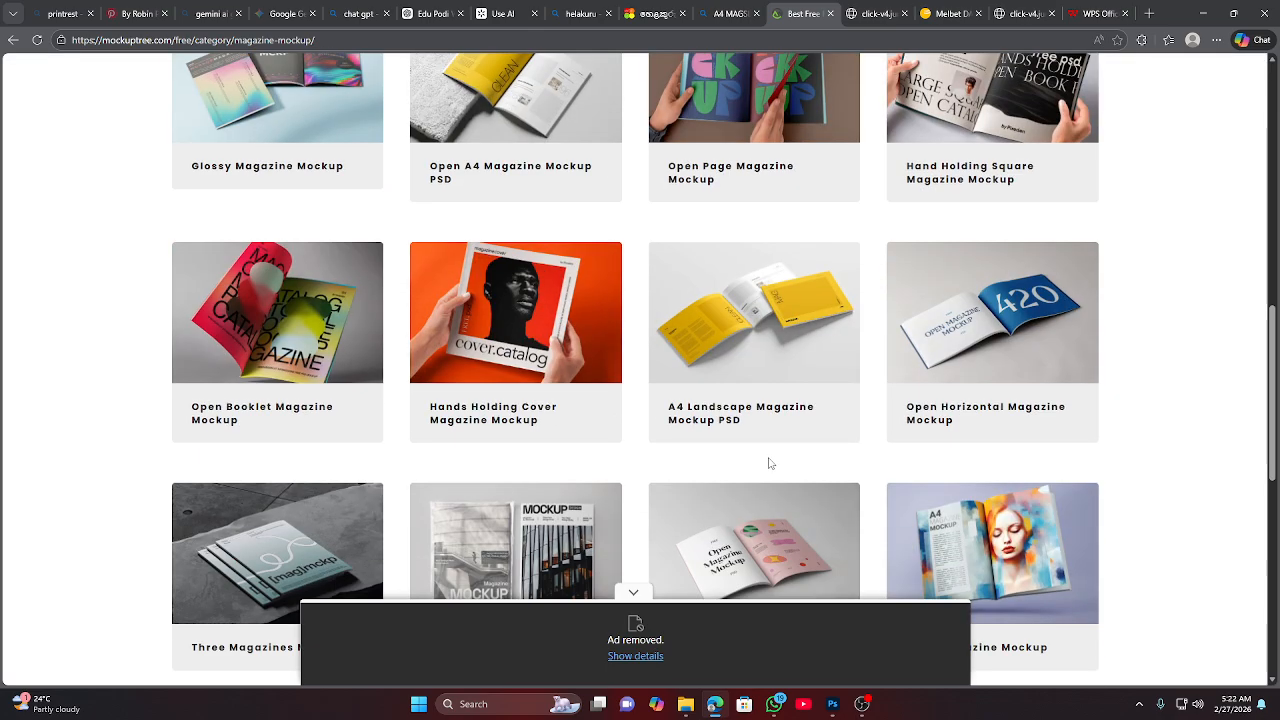
{"action": "scroll", "coordinate": [770, 463], "scroll_direction": "down", "scroll_amount": 3}
{"action": "scroll", "coordinate": [768, 457], "scroll_direction": "up", "scroll_amount": 8}
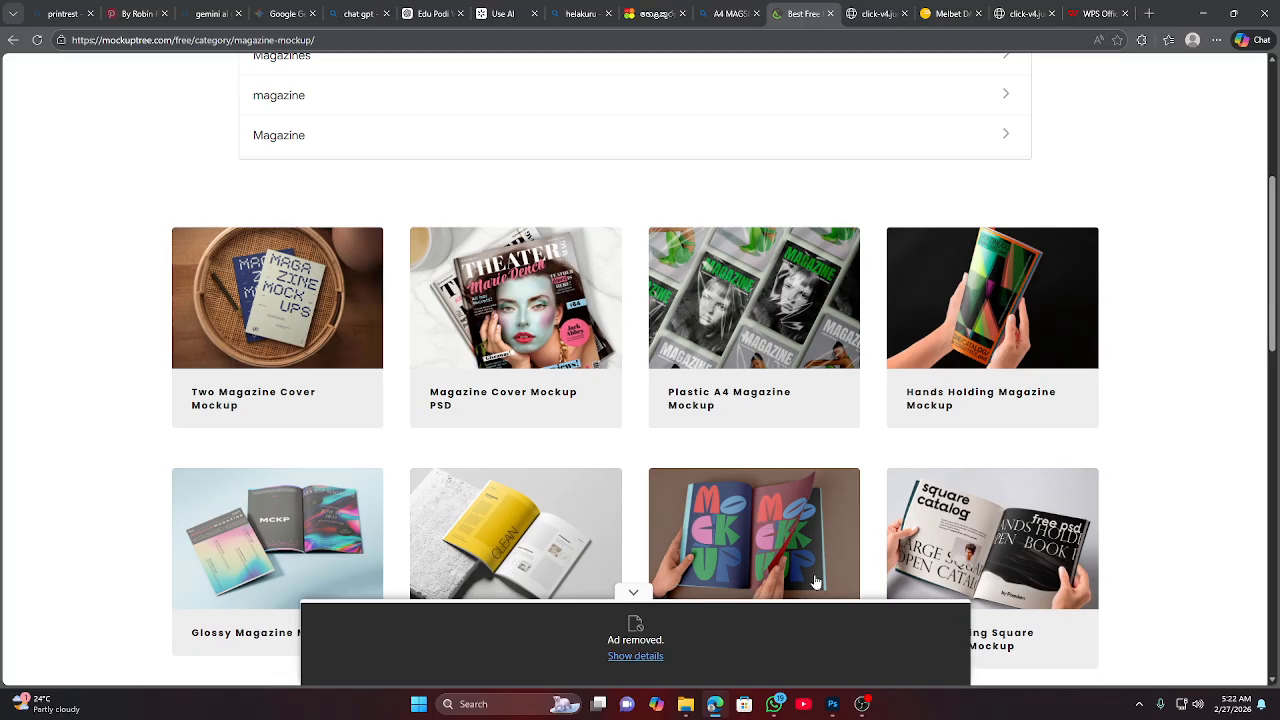
{"action": "scroll", "coordinate": [790, 330], "scroll_direction": "up", "scroll_amount": 4}
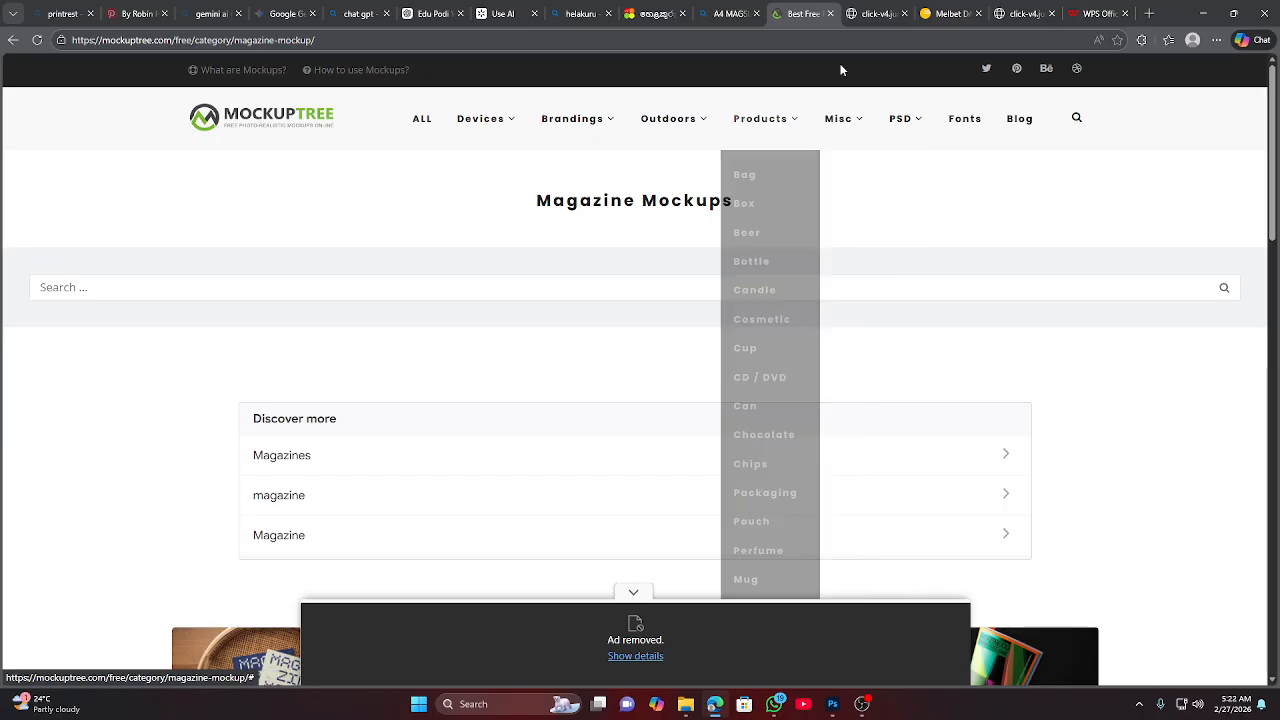
{"action": "left_click", "coordinate": [884, 16]}
{"action": "left_click", "coordinate": [800, 14]}
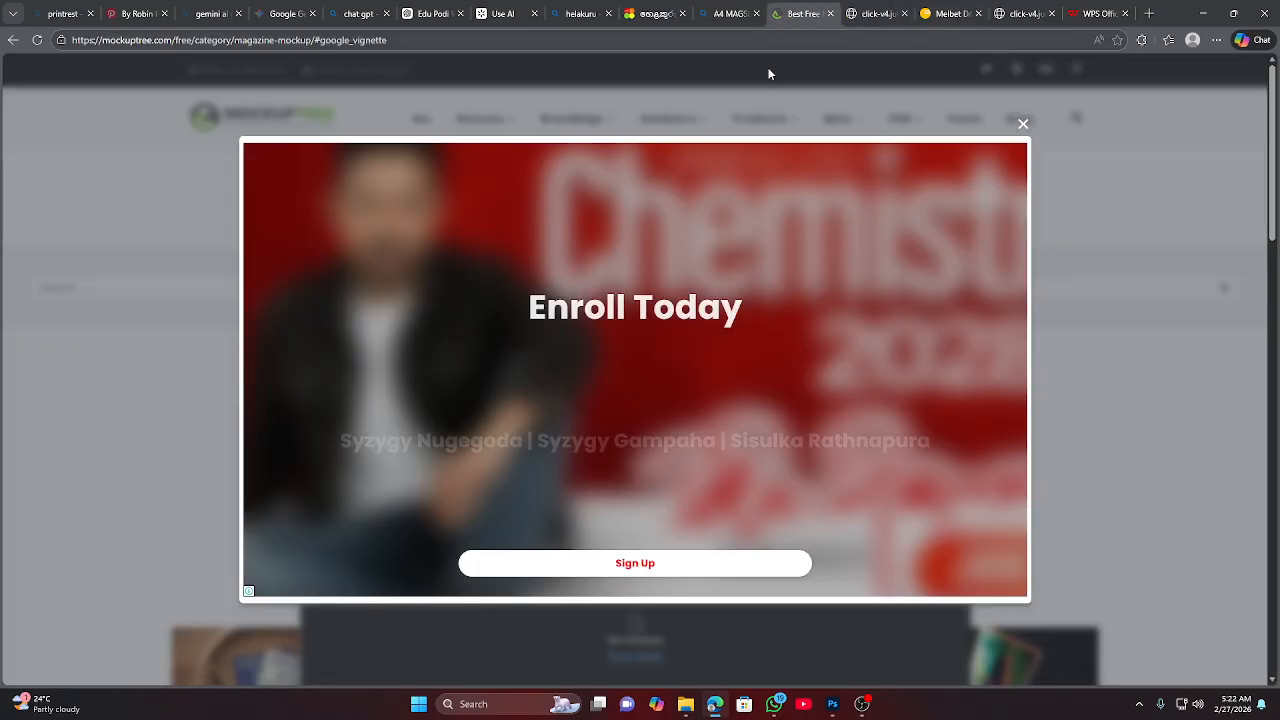
{"action": "left_click", "coordinate": [1023, 125]}
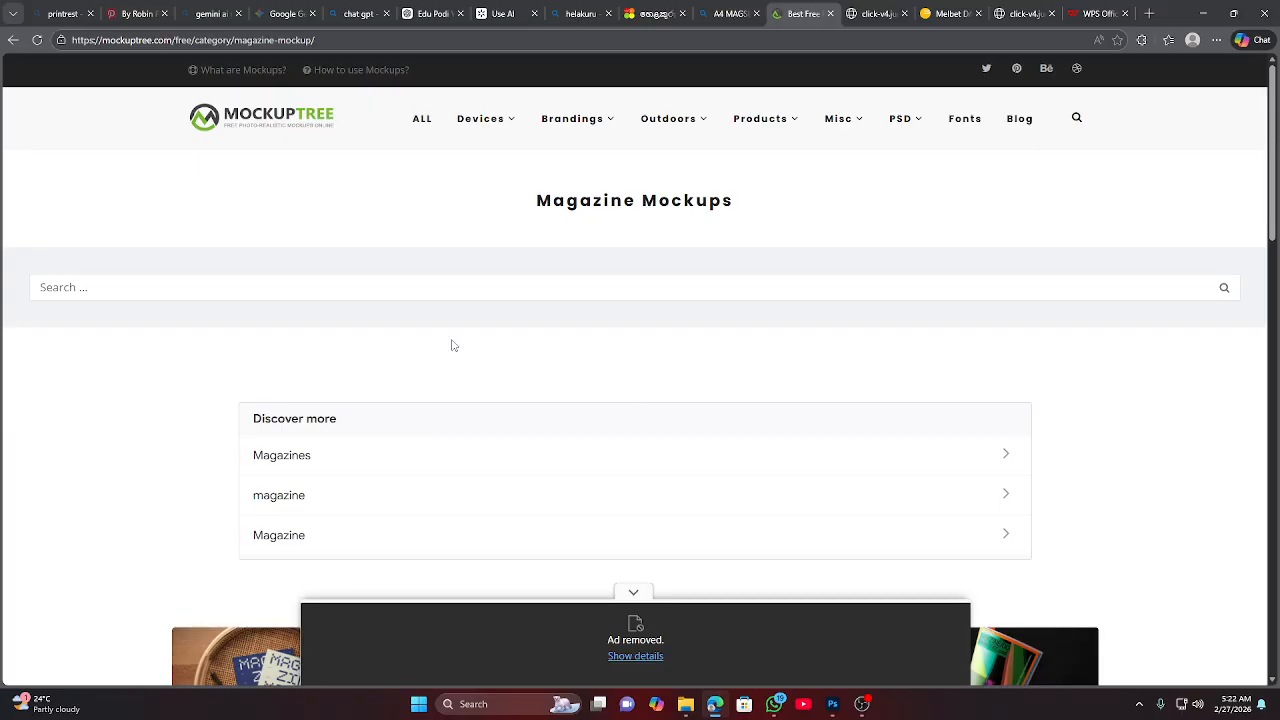
{"action": "scroll", "coordinate": [801, 393], "scroll_direction": "down", "scroll_amount": 10}
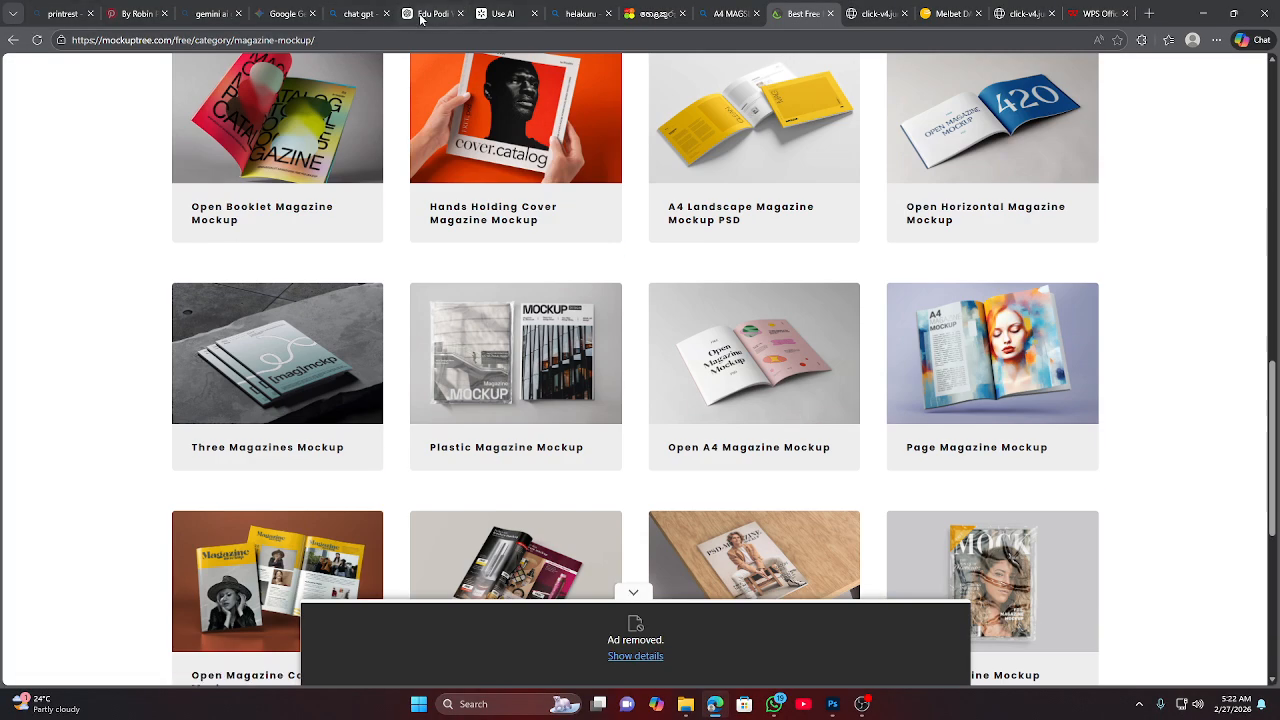
Return to the Bing search results and open Freepik's "A4 magazine mockup PSD" result.
{"action": "left_click", "coordinate": [733, 16]}
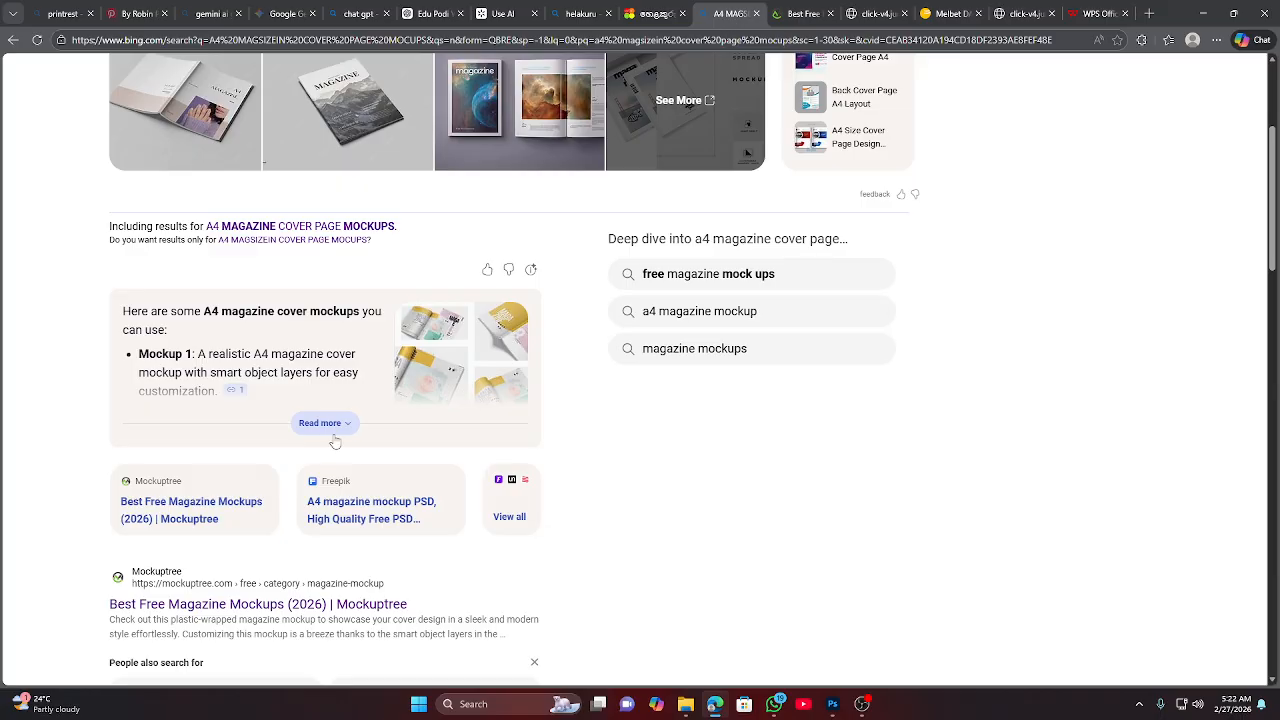
{"action": "scroll", "coordinate": [335, 442], "scroll_direction": "down", "scroll_amount": 6}
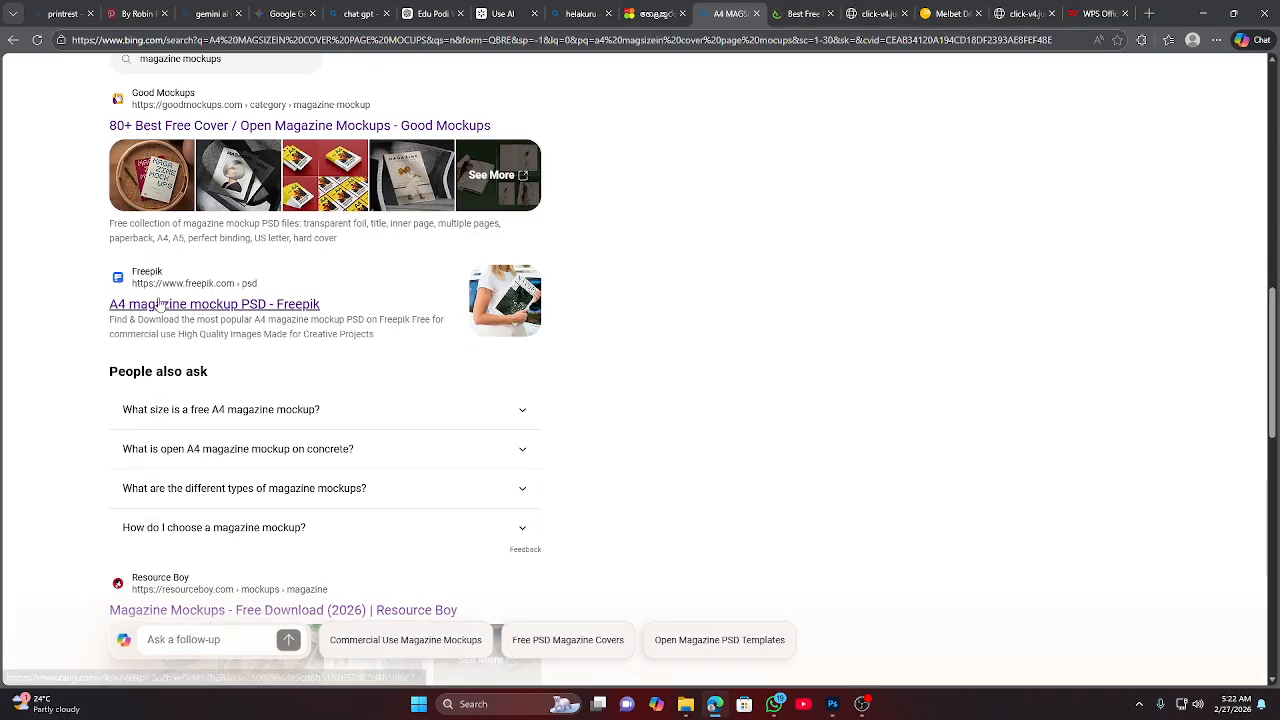
{"action": "left_click", "coordinate": [145, 309]}
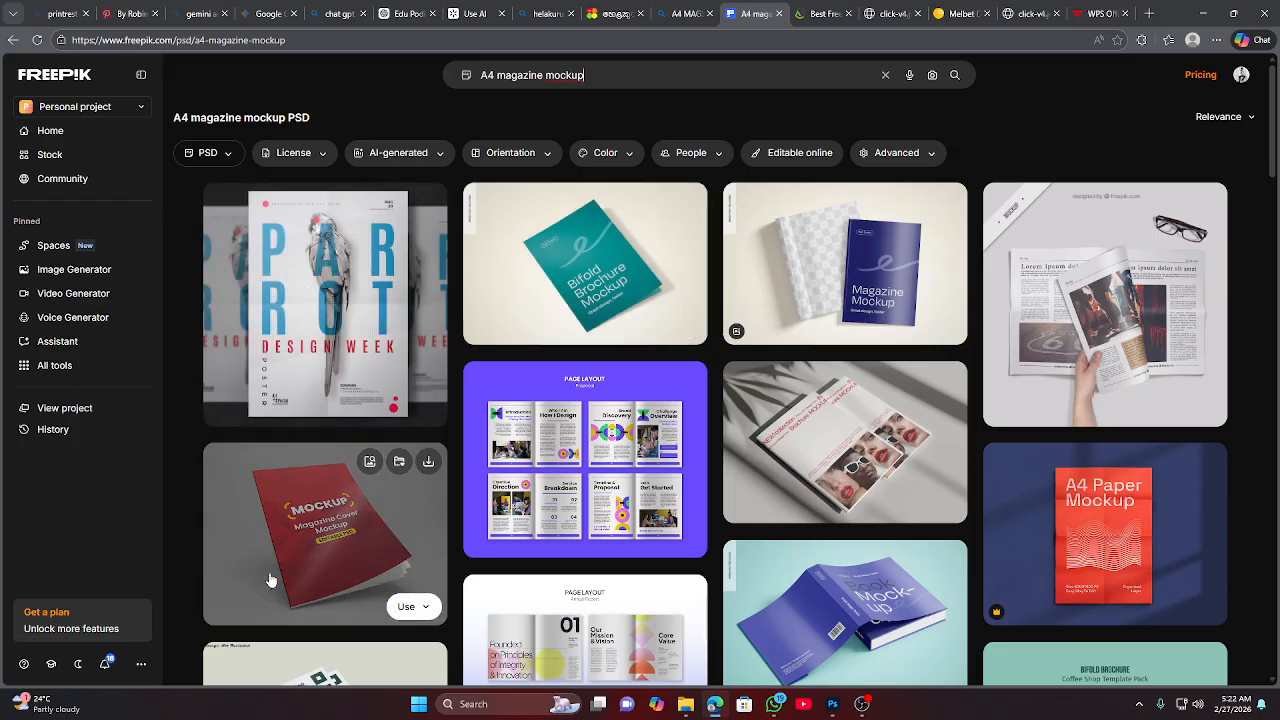
Try to download the red magazine cover mockup from Freepik and dismiss the Premium offer.
{"action": "scroll", "coordinate": [249, 523], "scroll_direction": "down", "scroll_amount": 2}
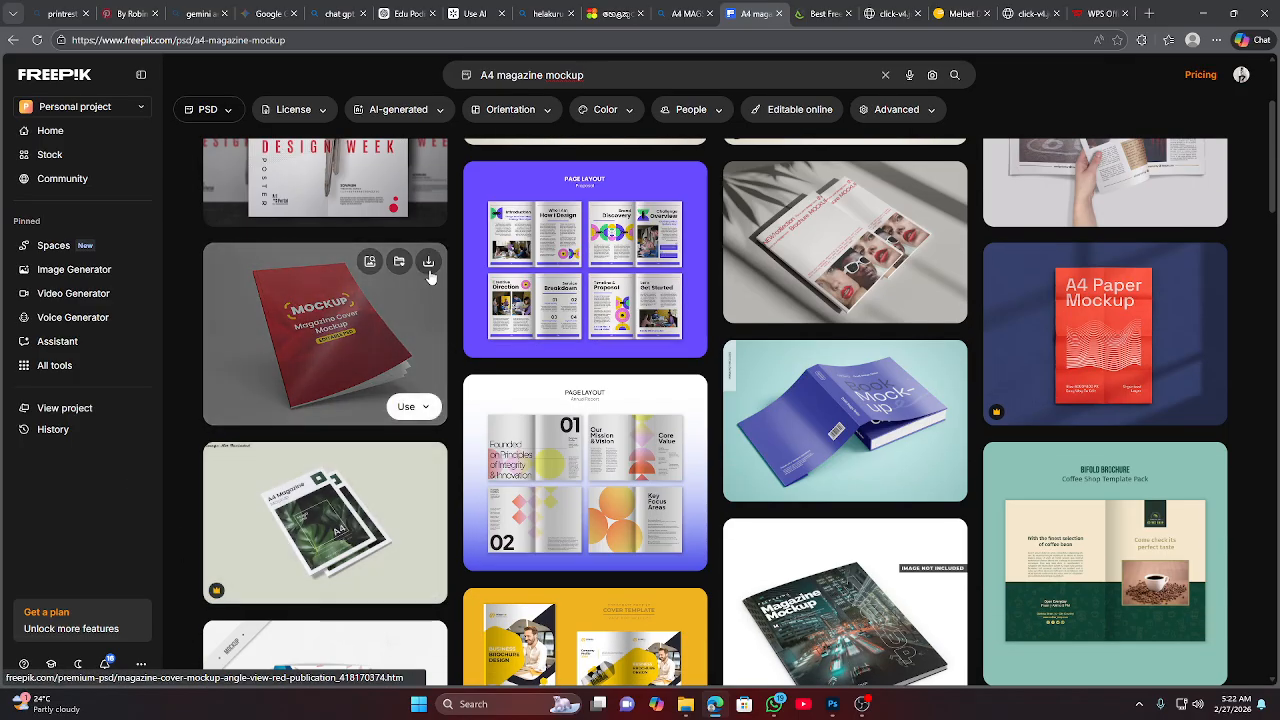
{"action": "left_click", "coordinate": [427, 263]}
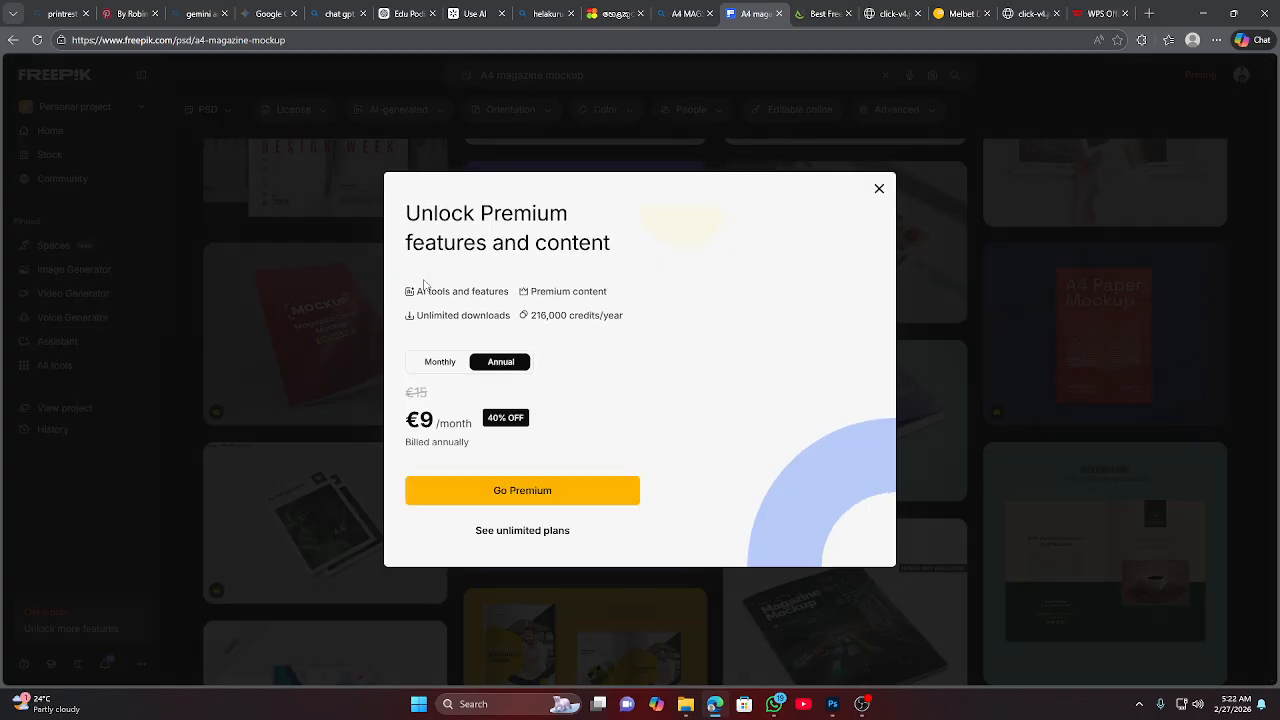
{"action": "left_click", "coordinate": [878, 189]}
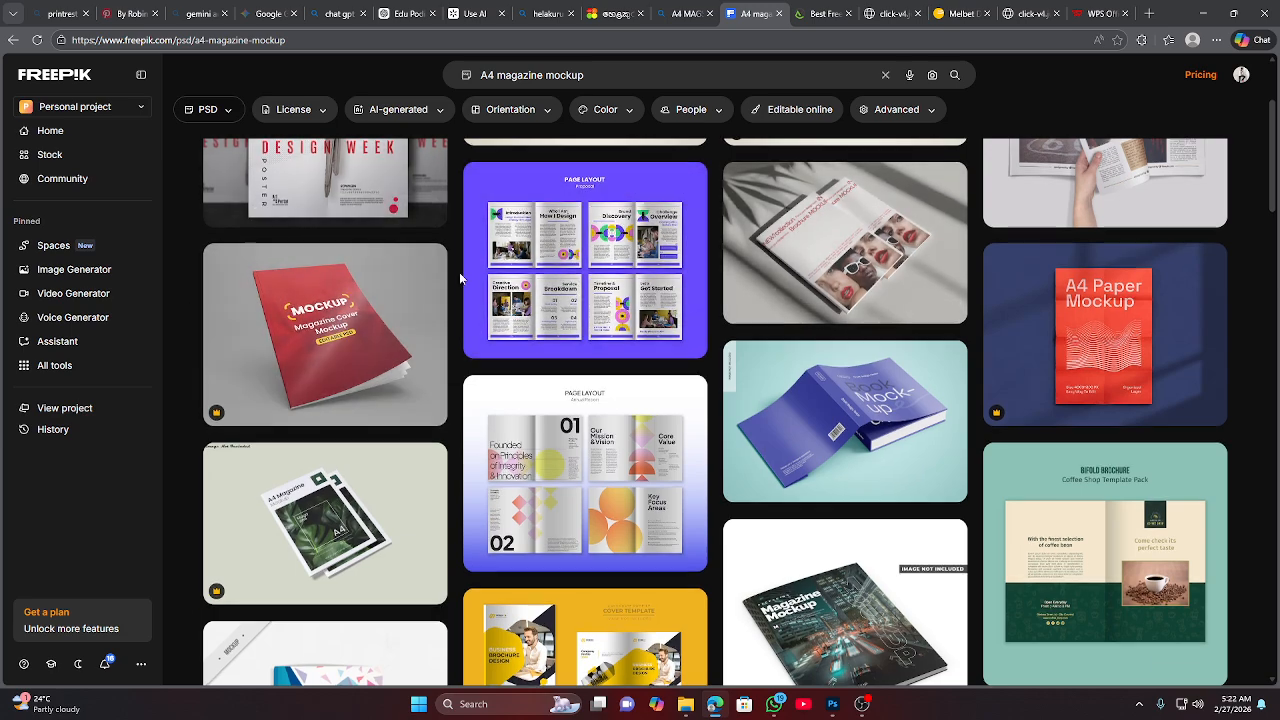
Limit Freepik's A4 magazine mockup PSD results to free files.
{"action": "scroll", "coordinate": [459, 272], "scroll_direction": "up", "scroll_amount": 3}
{"action": "left_click", "coordinate": [316, 154]}
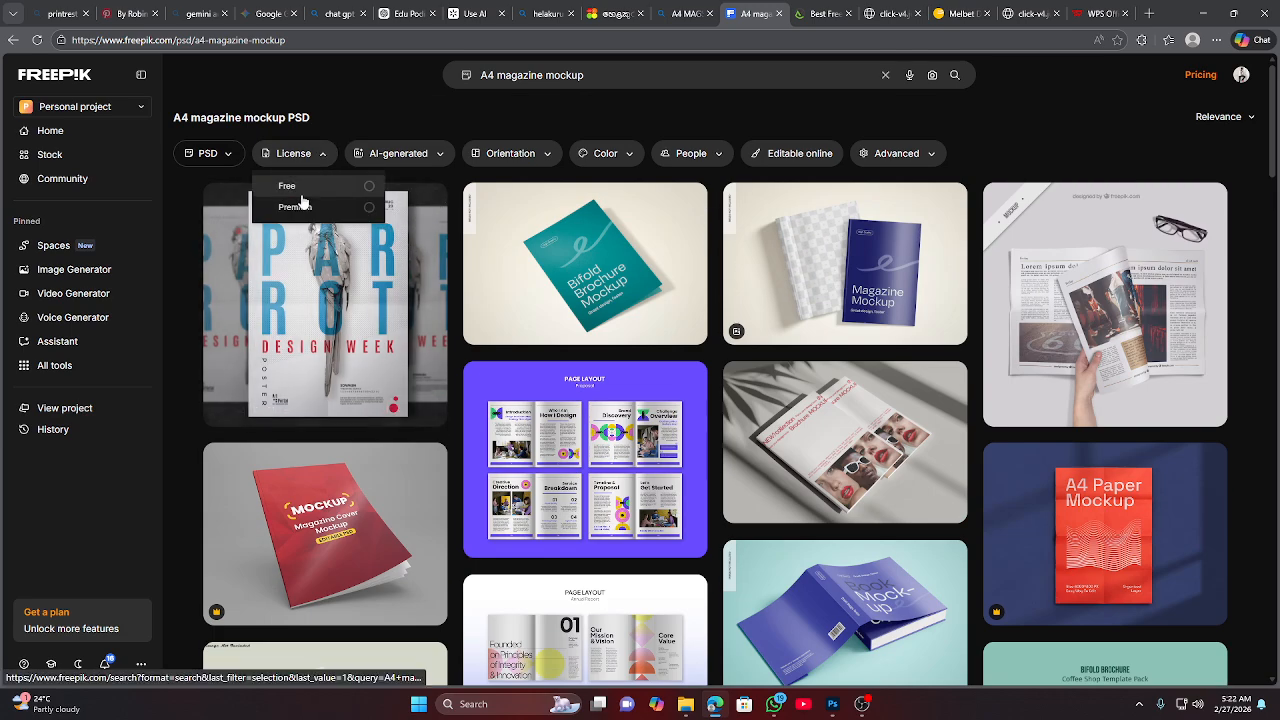
{"action": "left_click", "coordinate": [298, 189]}
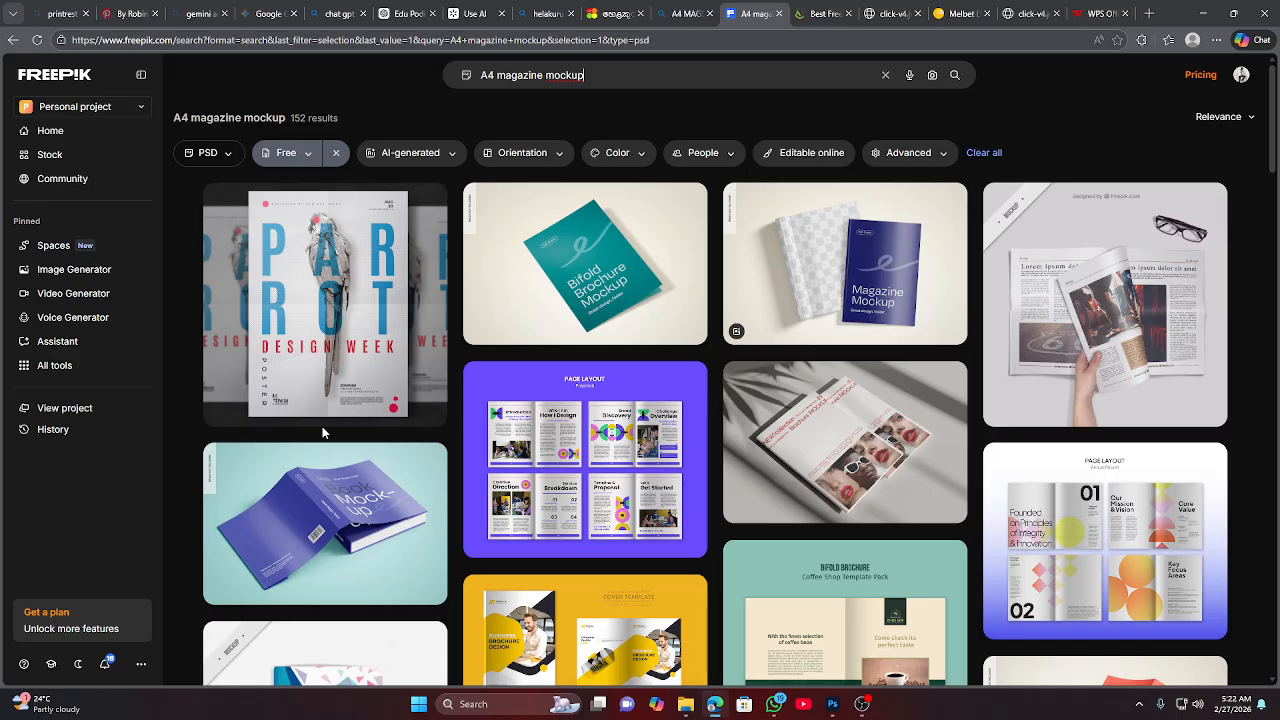
Look through the free PSD results for a suitable magazine cover mockup.
{"action": "scroll", "coordinate": [640, 470], "scroll_direction": "down", "scroll_amount": 3}
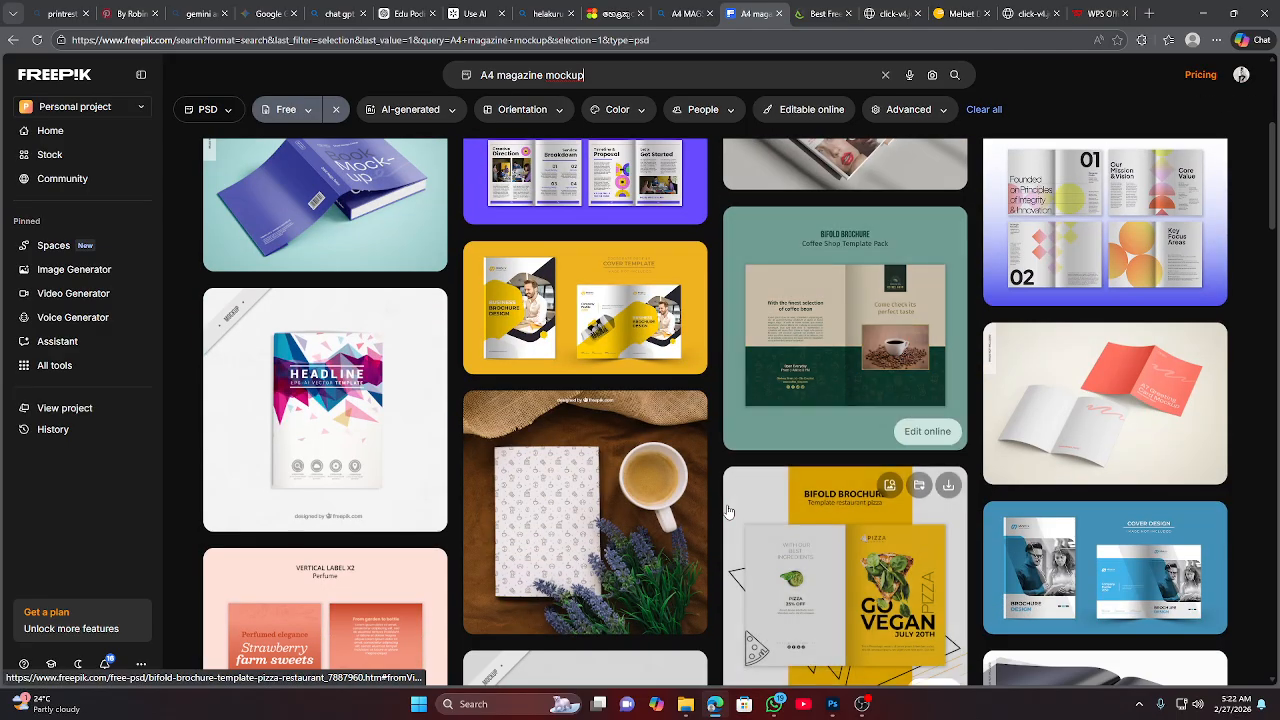
{"action": "scroll", "coordinate": [729, 512], "scroll_direction": "down", "scroll_amount": 1}
{"action": "scroll", "coordinate": [729, 512], "scroll_direction": "down", "scroll_amount": 5}
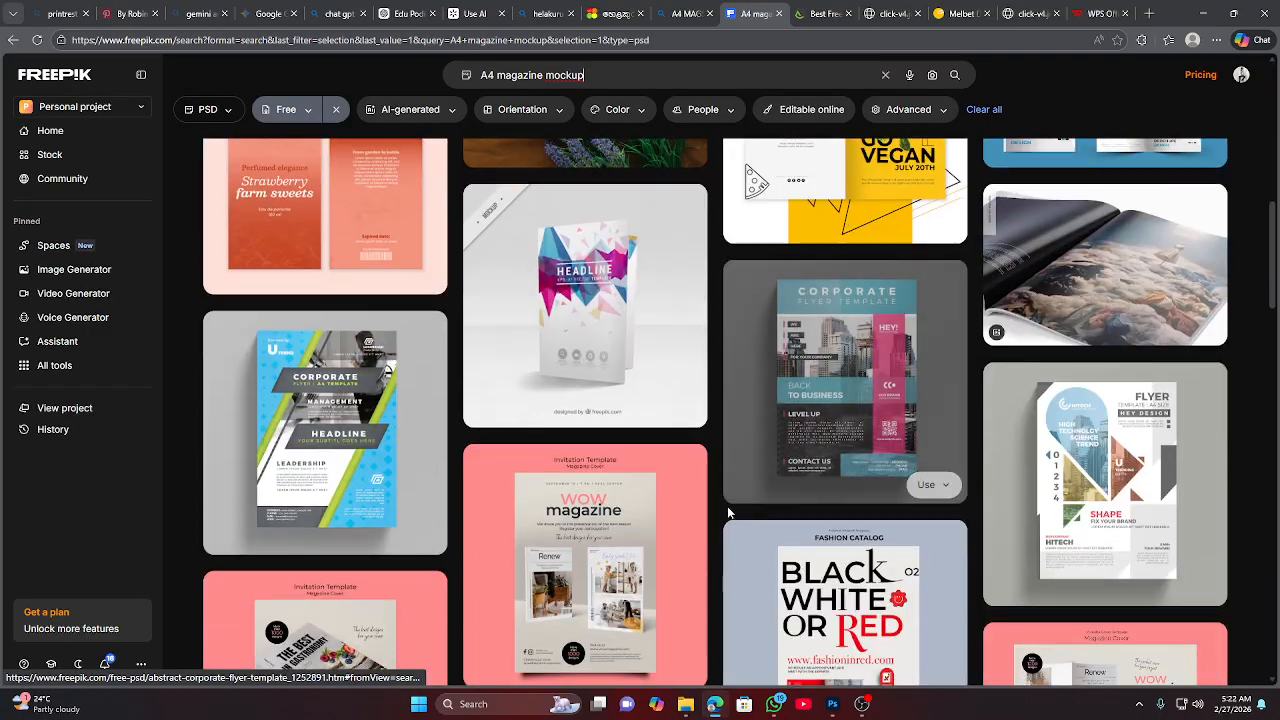
{"action": "scroll", "coordinate": [729, 514], "scroll_direction": "down", "scroll_amount": 1}
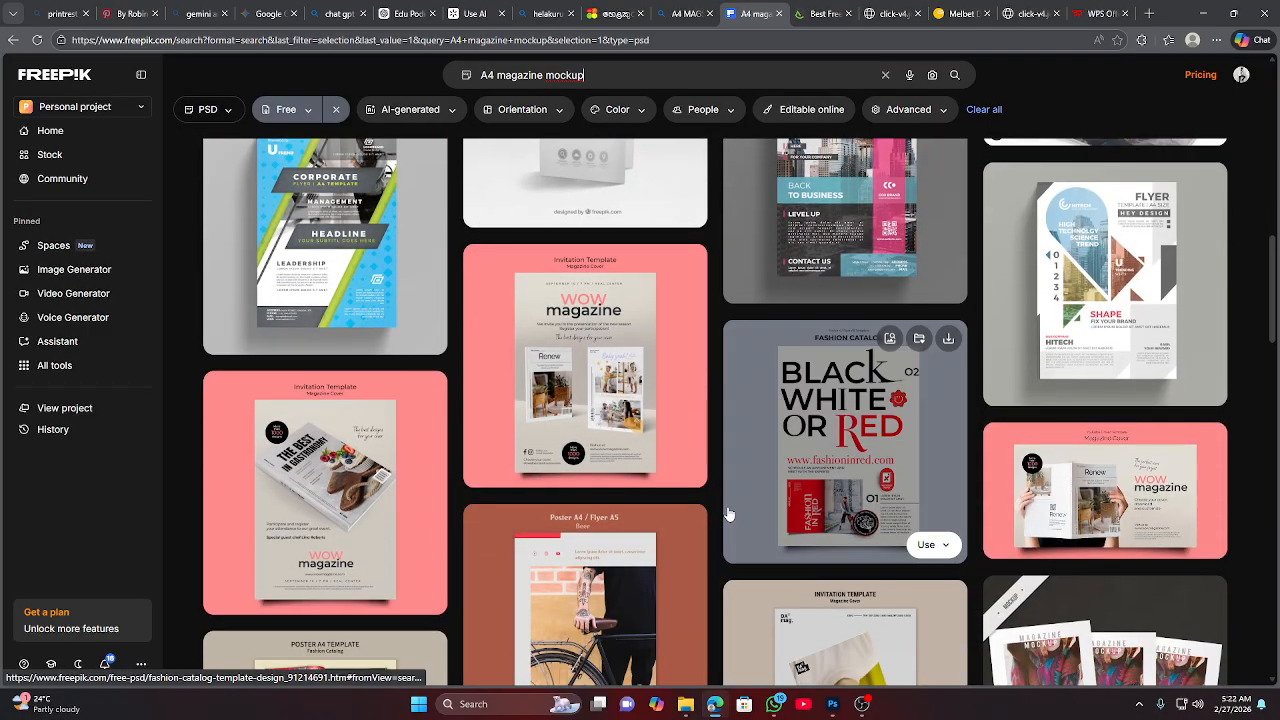
{"action": "scroll", "coordinate": [729, 514], "scroll_direction": "down", "scroll_amount": 3}
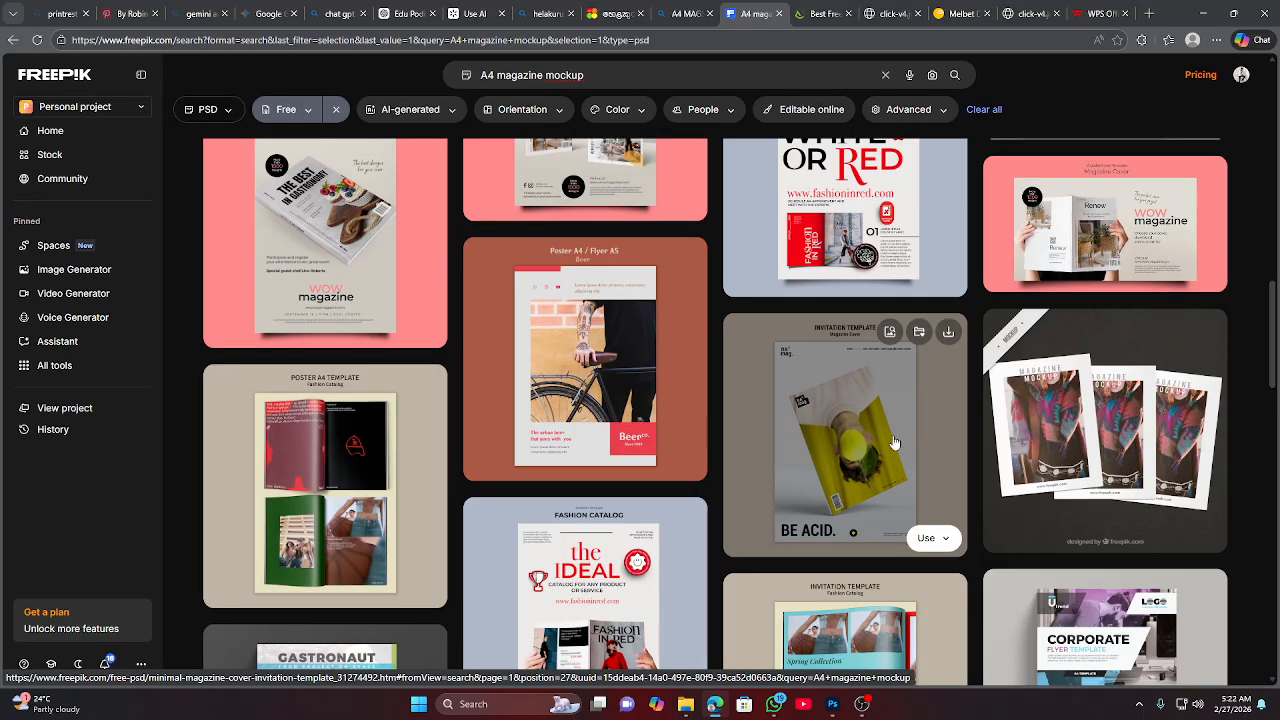
{"action": "scroll", "coordinate": [884, 431], "scroll_direction": "down", "scroll_amount": 10}
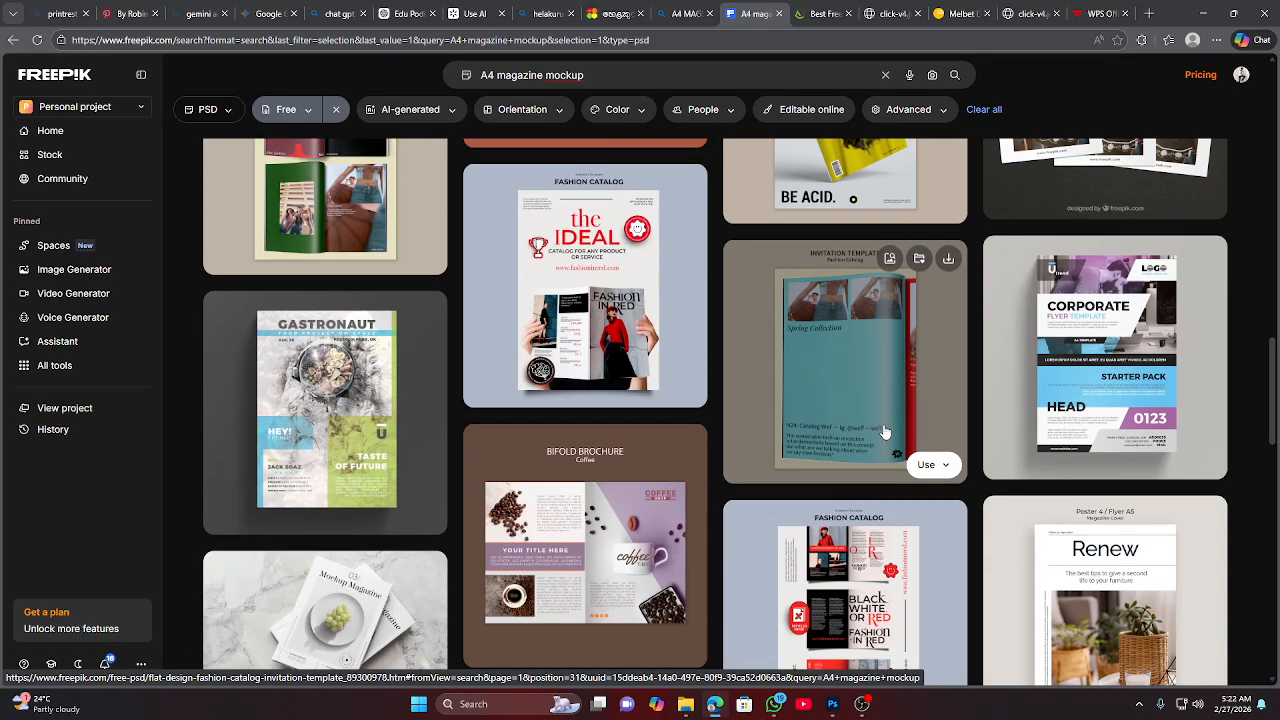
{"action": "scroll", "coordinate": [884, 431], "scroll_direction": "down", "scroll_amount": 8}
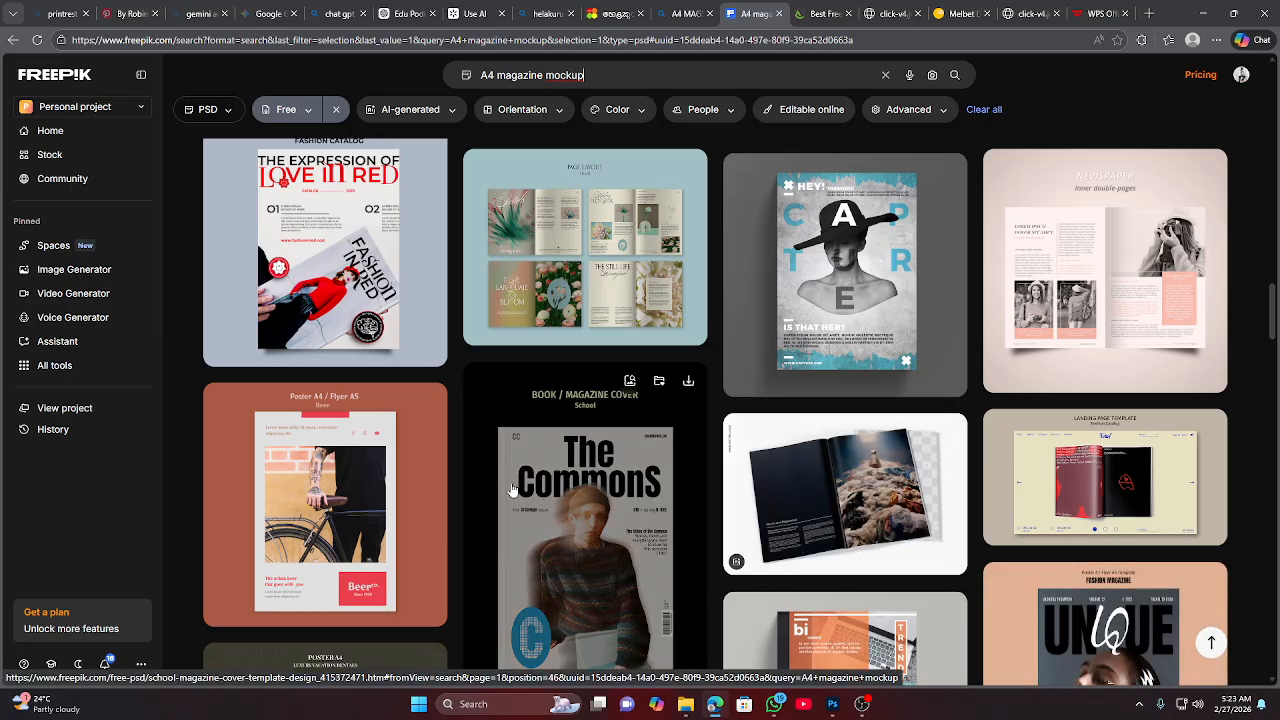
{"action": "scroll", "coordinate": [913, 411], "scroll_direction": "up", "scroll_amount": 3}
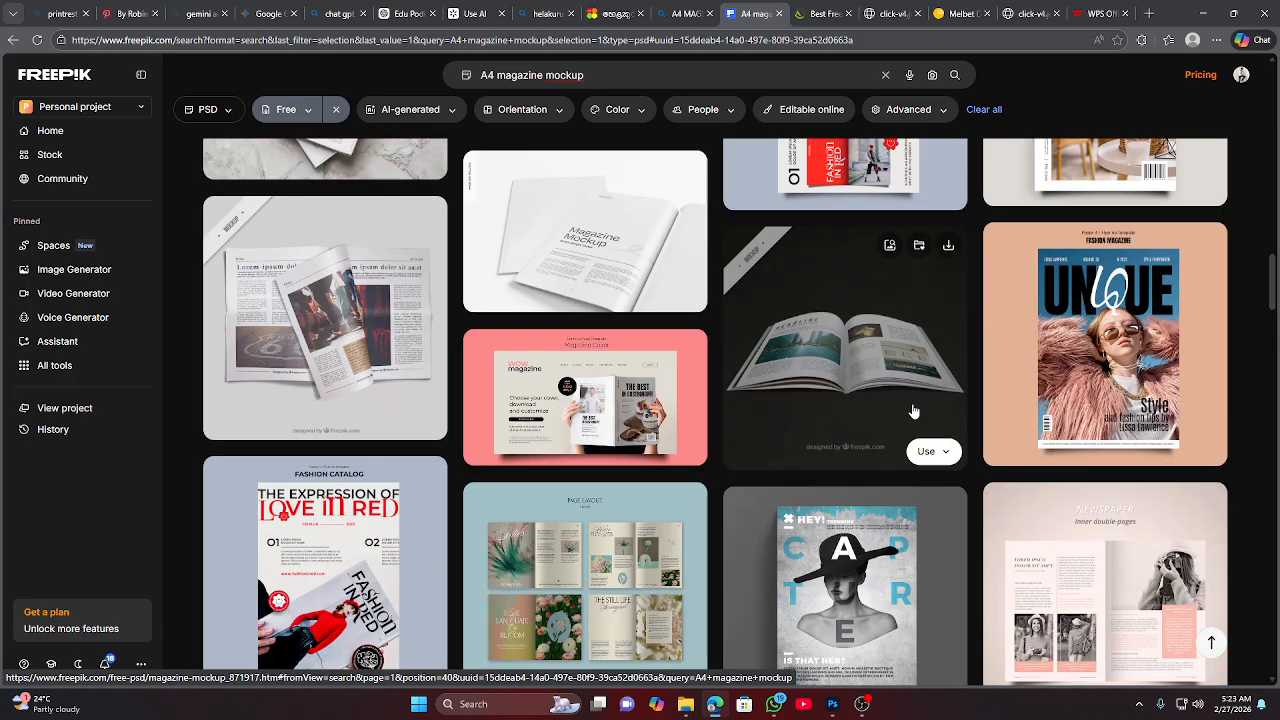
{"action": "scroll", "coordinate": [913, 411], "scroll_direction": "up", "scroll_amount": 10}
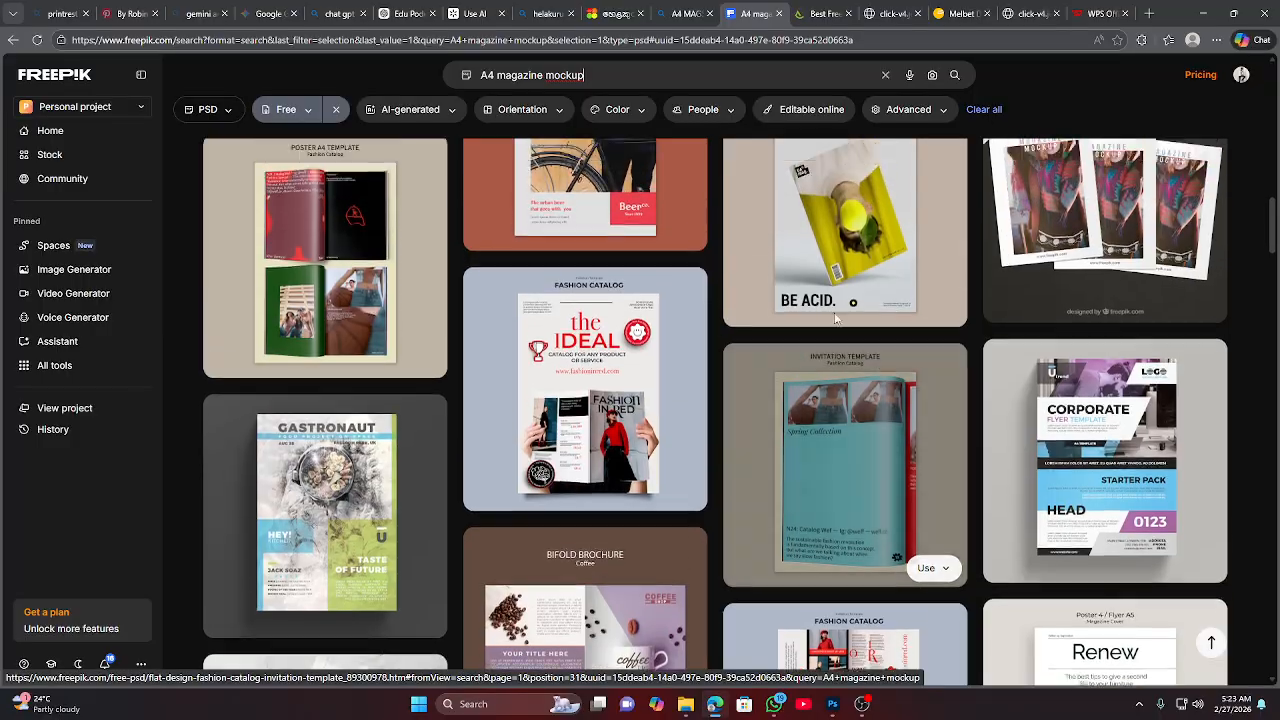
Download the yellow "Be Acid" minimal magazine cover invitation template as a PSD and open the file in Photoshop.
{"action": "scroll", "coordinate": [836, 318], "scroll_direction": "up", "scroll_amount": 2}
{"action": "left_click", "coordinate": [828, 300]}
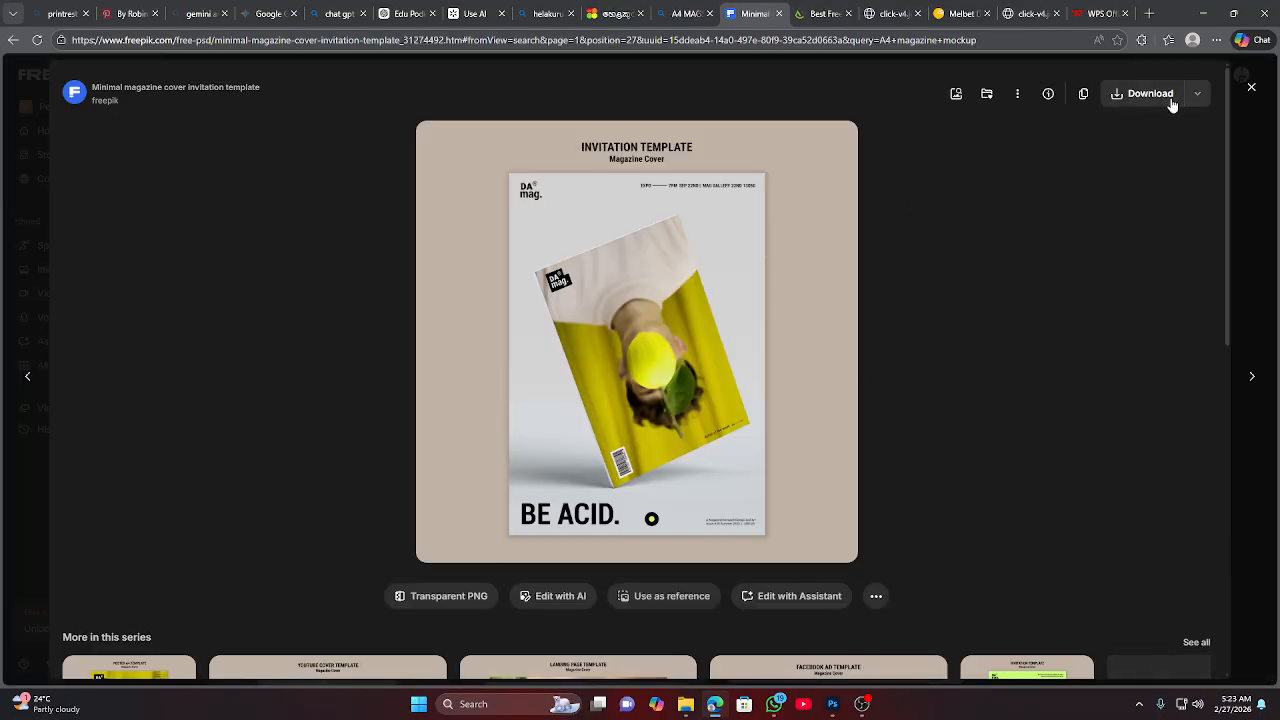
{"action": "left_click", "coordinate": [1196, 96]}
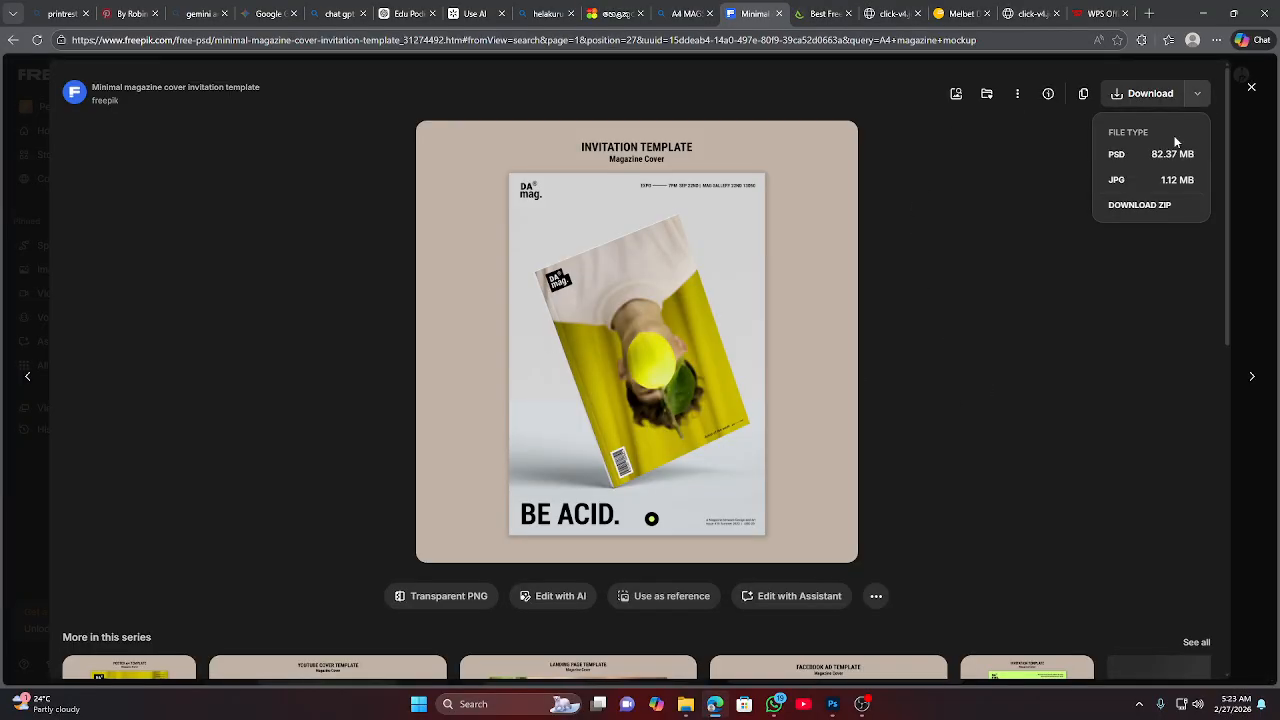
{"action": "left_click", "coordinate": [1118, 184]}
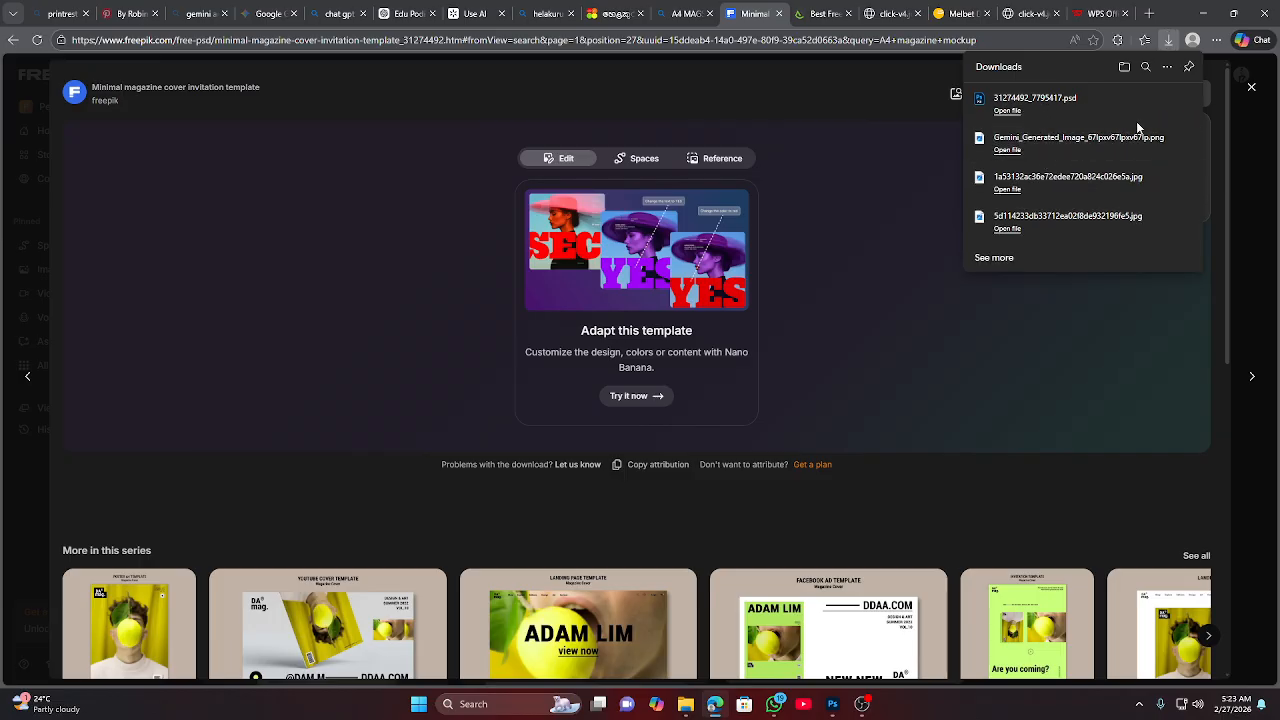
{"action": "left_click", "coordinate": [1168, 99]}
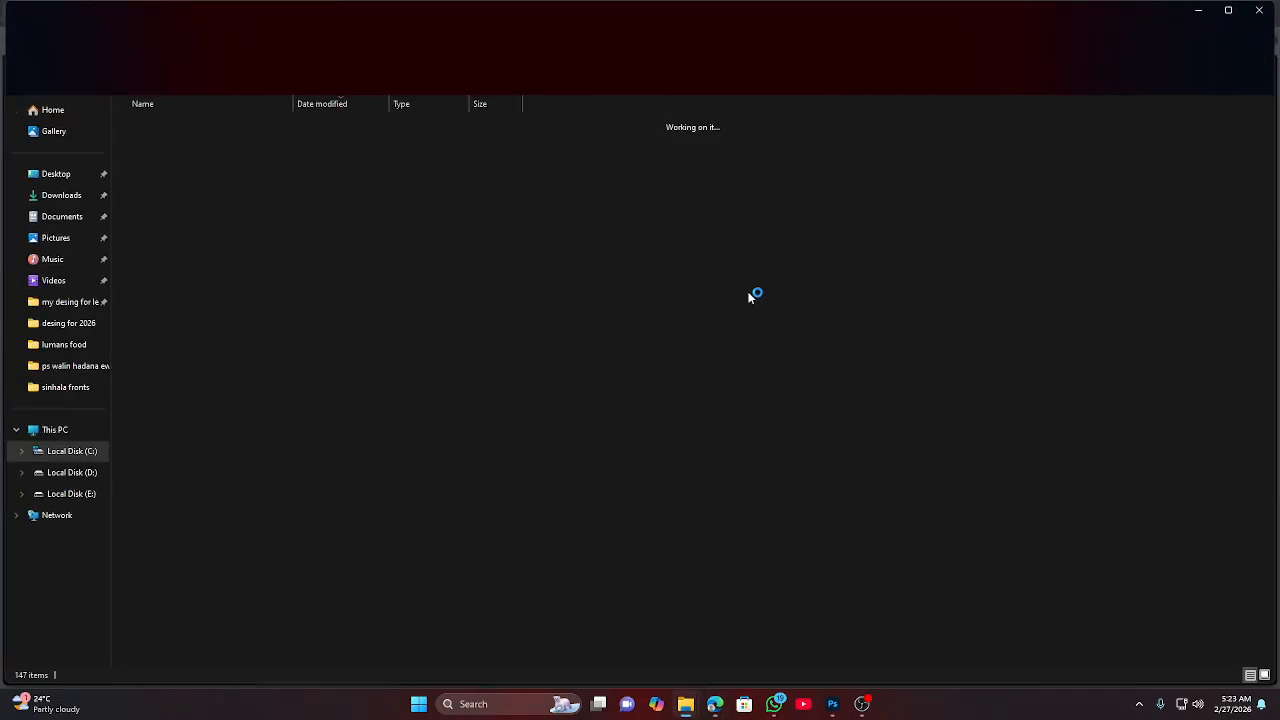
{"action": "double_click", "coordinate": [198, 143]}
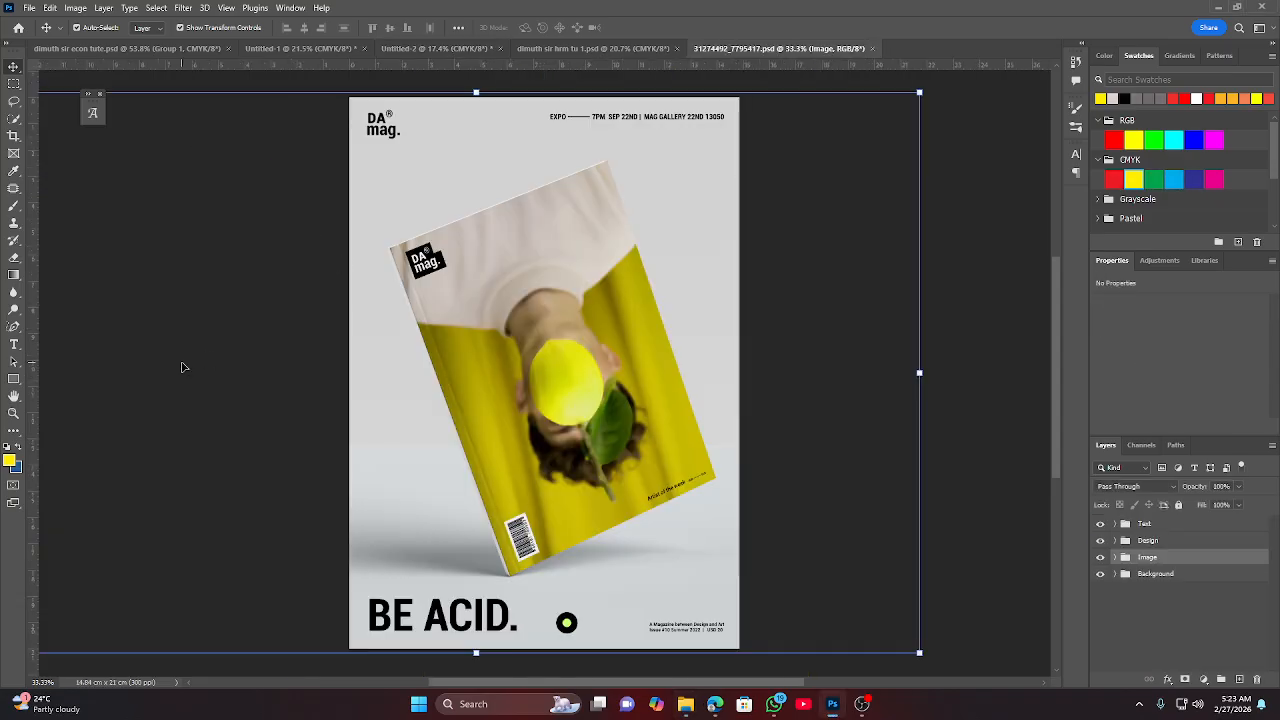
Open the placeholder smart object in the Image group and shift its Magazine layer to about X 0.28 cm, Y -0.2 cm.
{"action": "left_click", "coordinate": [183, 366]}
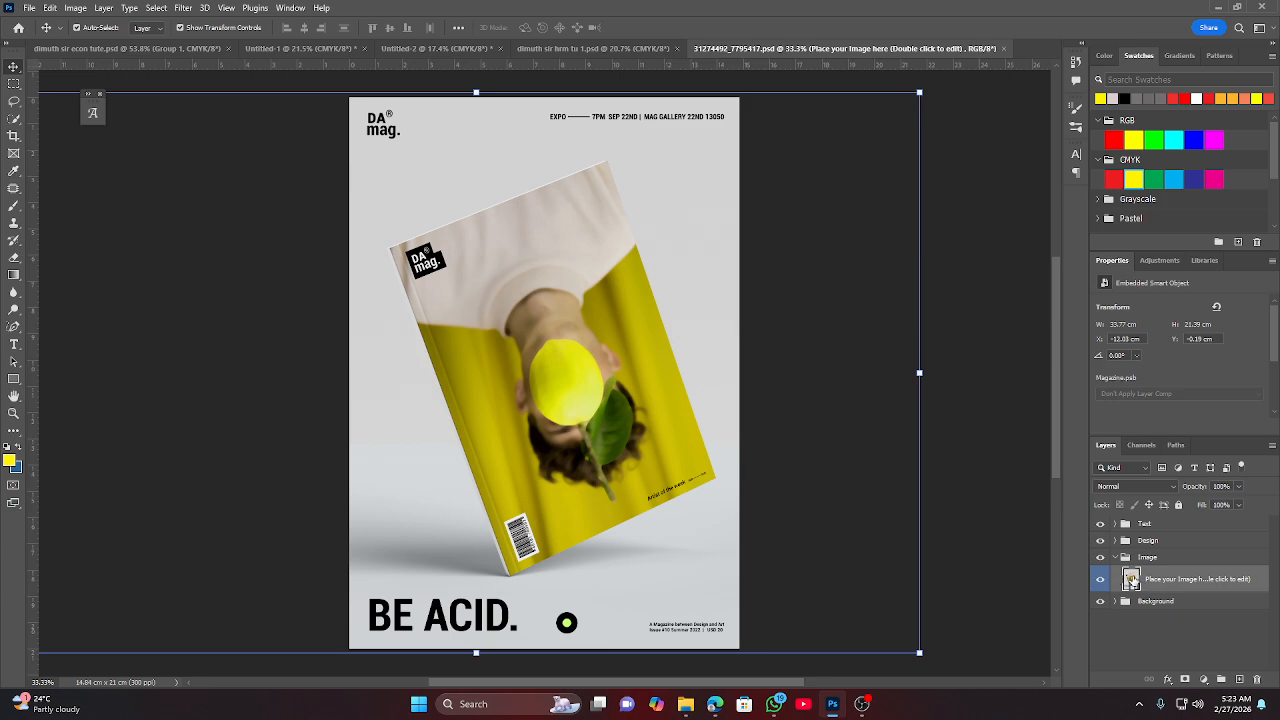
{"action": "double_click", "coordinate": [1131, 580]}
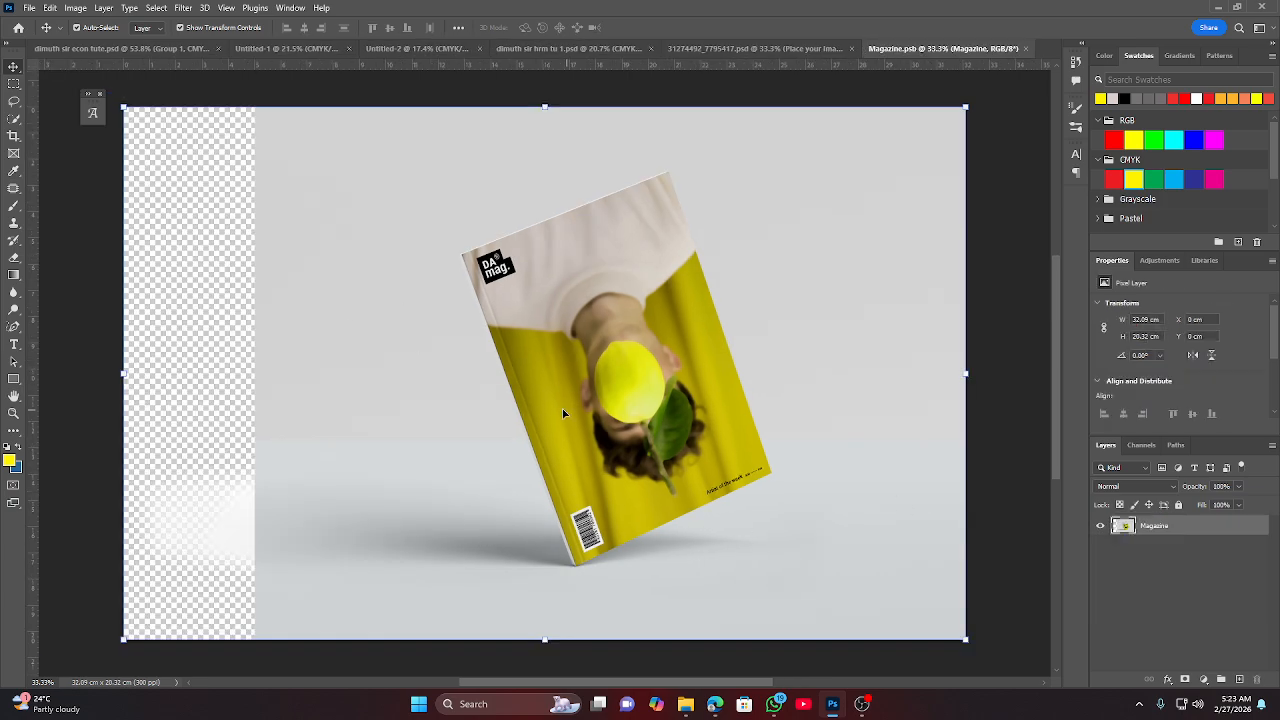
{"action": "mouse_move", "coordinate": [625, 378]}
{"action": "left_mouse_down"}
{"action": "mouse_move", "coordinate": [510, 365]}
{"action": "mouse_move", "coordinate": [635, 368]}
{"action": "left_mouse_up"}
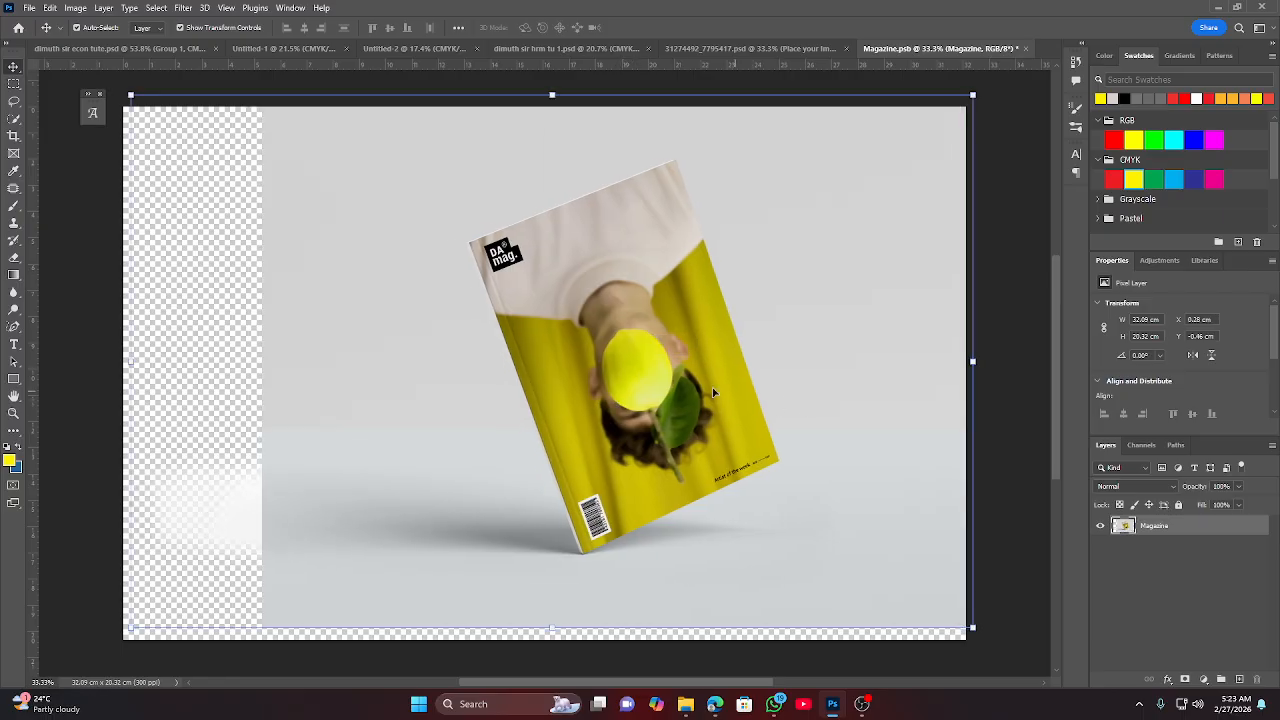
{"action": "left_click_drag", "start_coordinate": [659, 404], "coordinate": [659, 411]}
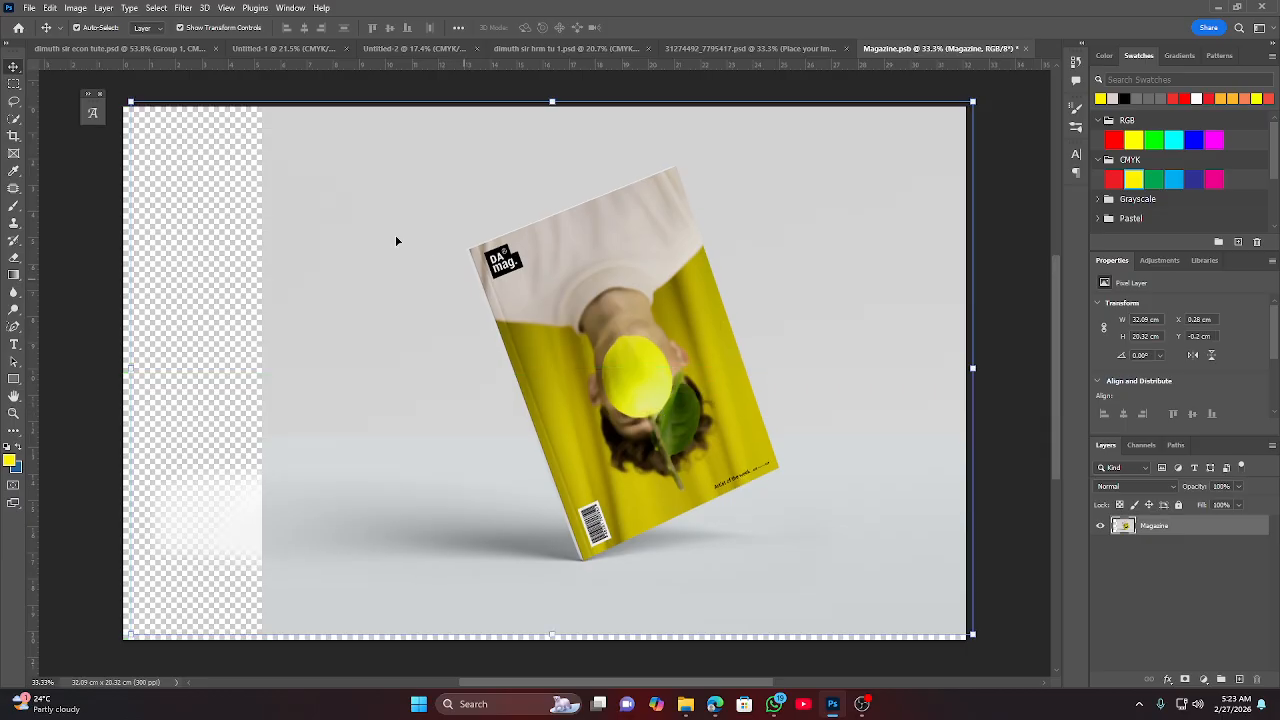
Check the other open documents and switch to the orange DHRM Business Communication with AI cover in Untitled-2.
{"action": "left_click", "coordinate": [100, 50]}
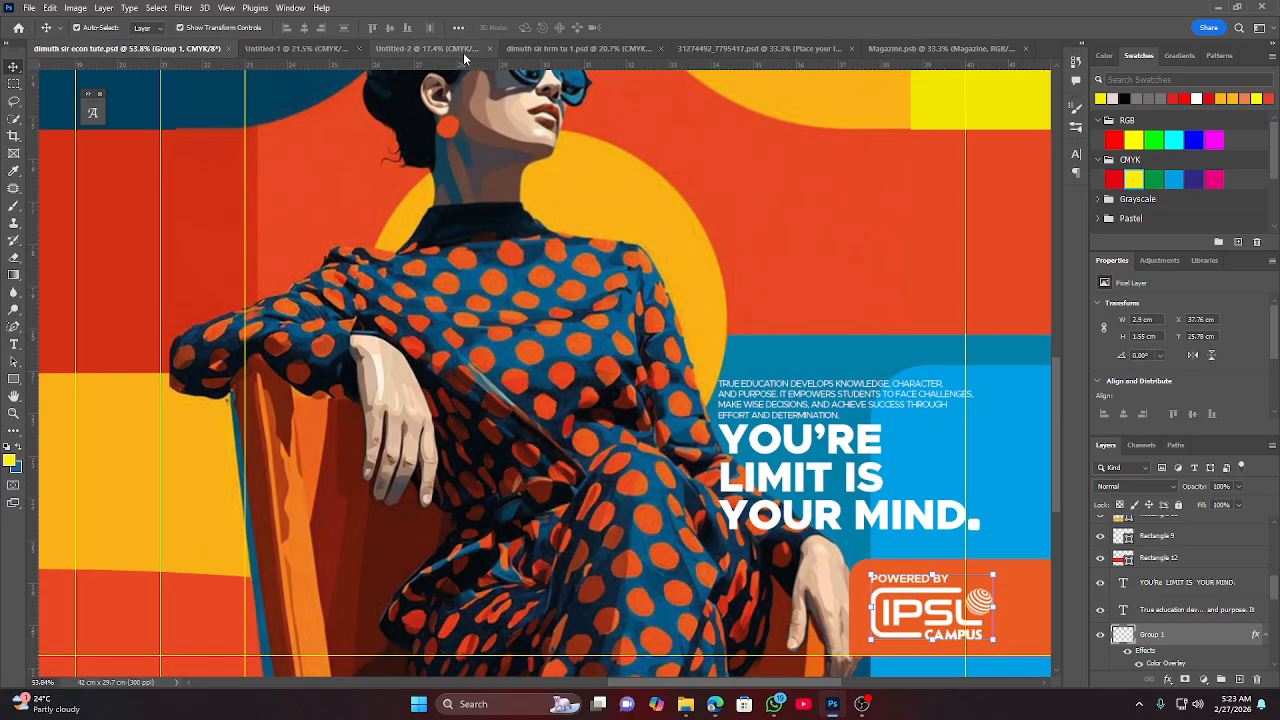
{"action": "left_click", "coordinate": [295, 48]}
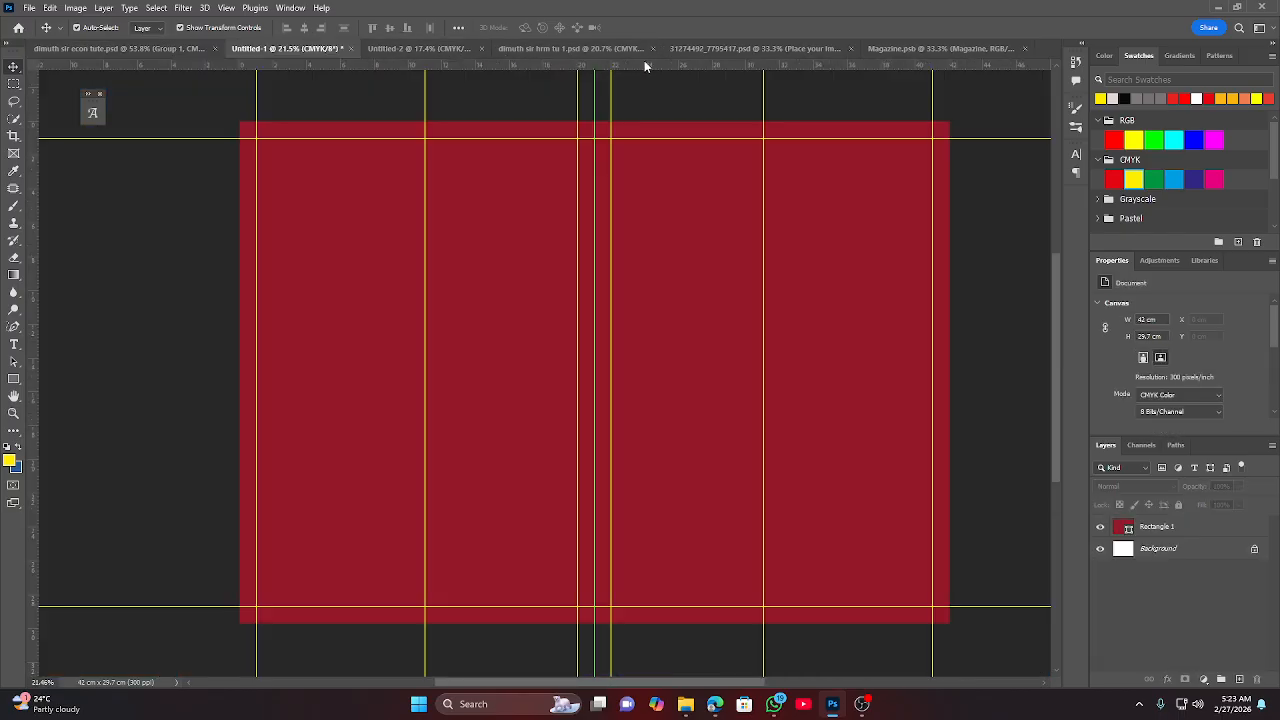
{"action": "left_click", "coordinate": [705, 48]}
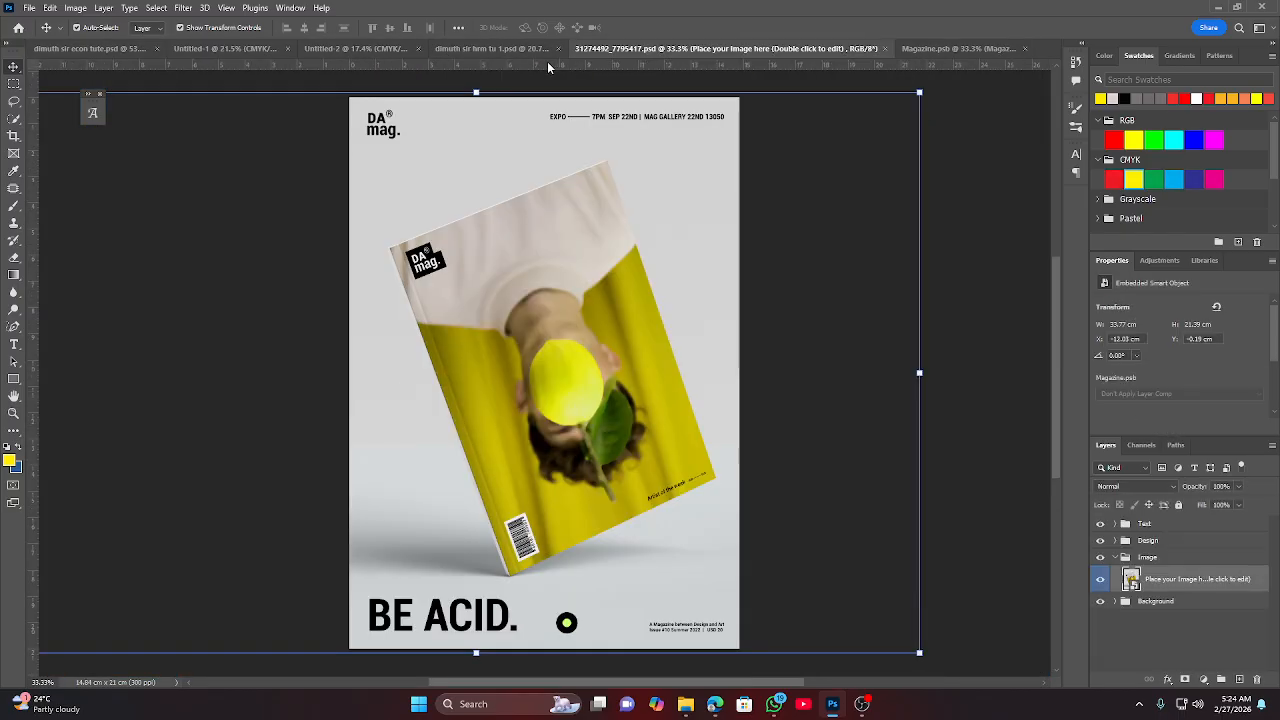
{"action": "left_click", "coordinate": [475, 47]}
{"action": "left_click", "coordinate": [325, 47]}
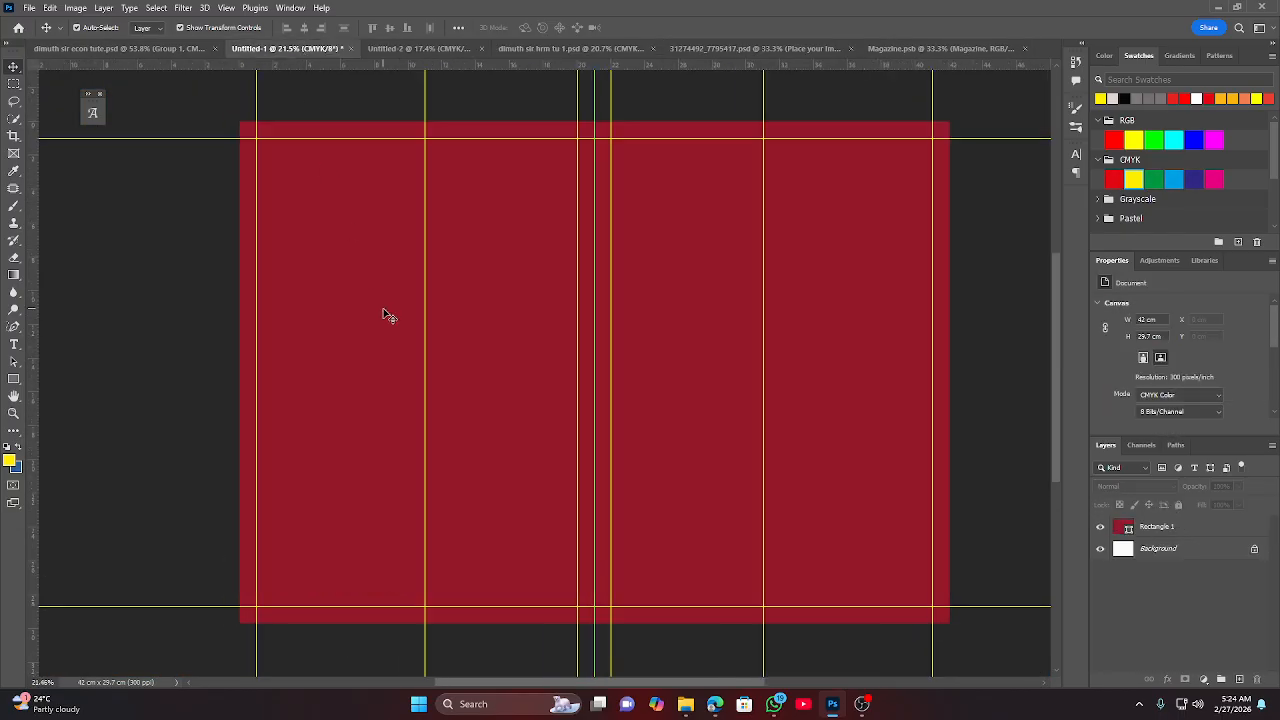
{"action": "left_click", "coordinate": [393, 52]}
{"action": "scroll", "coordinate": [688, 420], "scroll_direction": "up", "scroll_amount": 1}
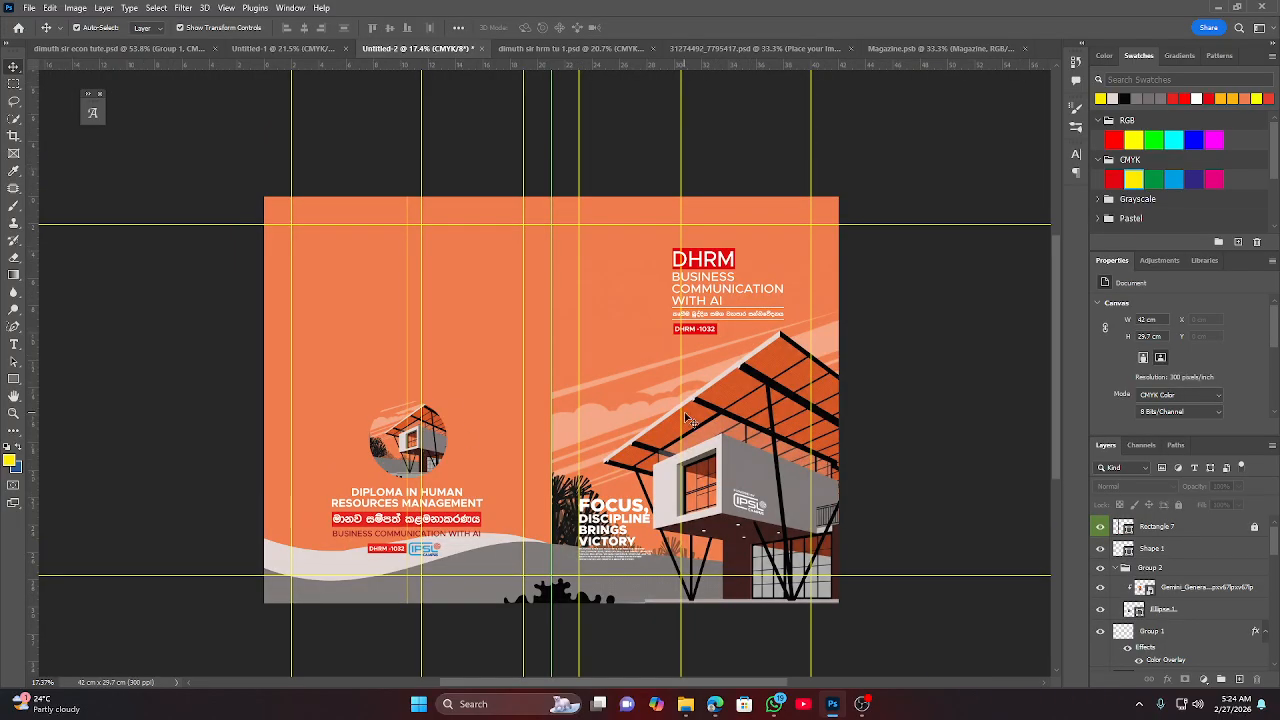
{"action": "scroll", "coordinate": [688, 420], "scroll_direction": "down", "scroll_amount": 1}
{"action": "scroll", "coordinate": [688, 420], "scroll_direction": "up", "scroll_amount": 1}
Save the cover on the computer as a PSD in "desing for 2026", named with the teacher's name plus "BUSINES AI TUT 2", with Maximize Compatibility.
{"action": "left_click", "coordinate": [28, 7]}
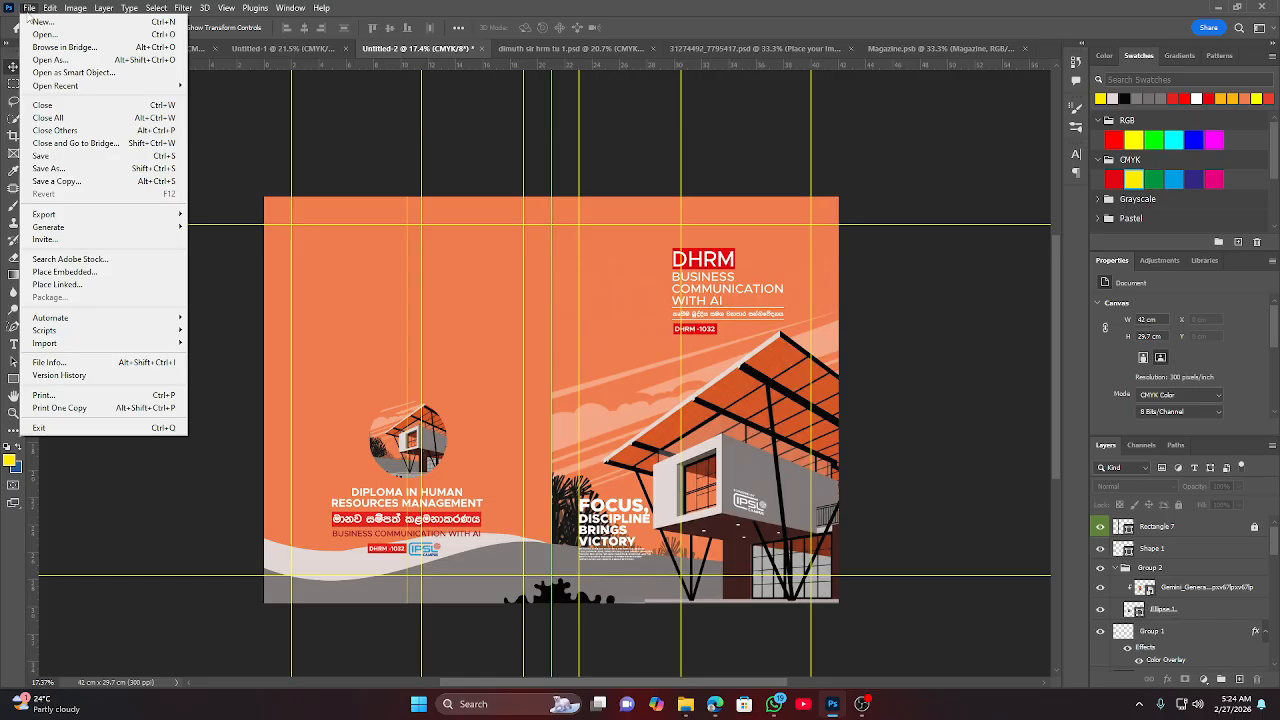
{"action": "left_click", "coordinate": [65, 158]}
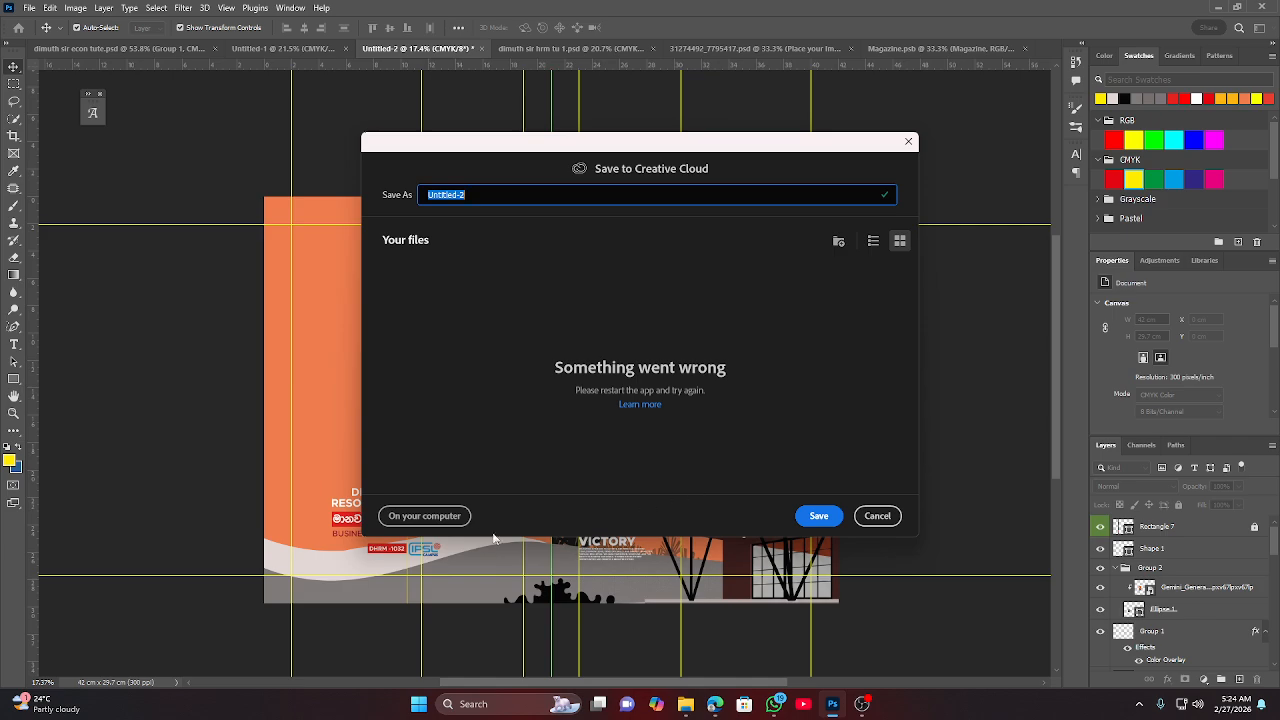
{"action": "left_click", "coordinate": [400, 515]}
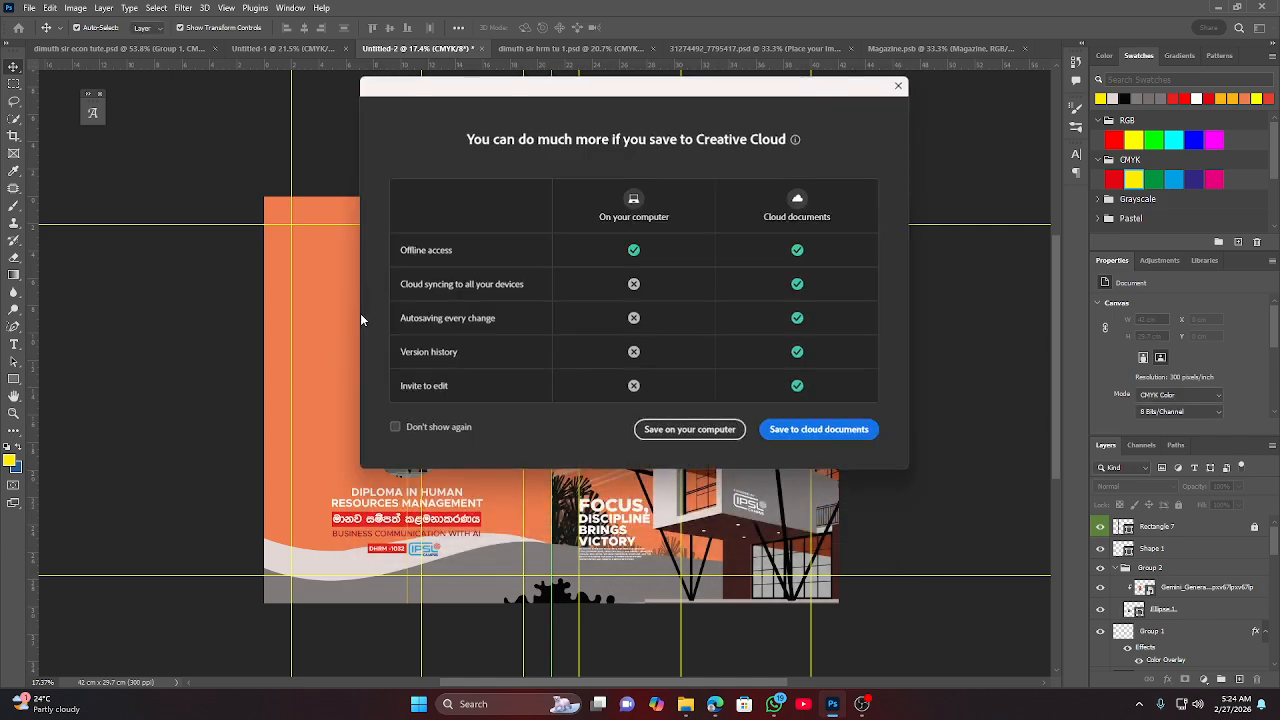
{"action": "left_click", "coordinate": [690, 429]}
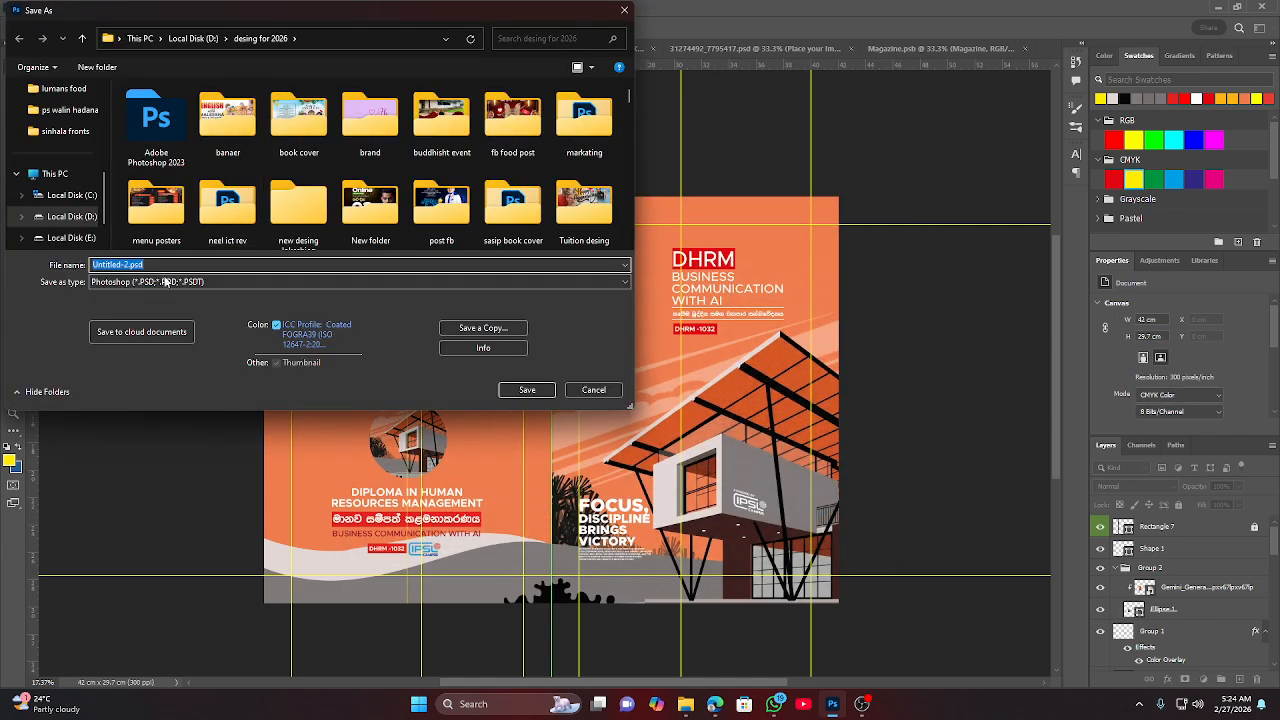
{"action": "type", "text": "Di"}
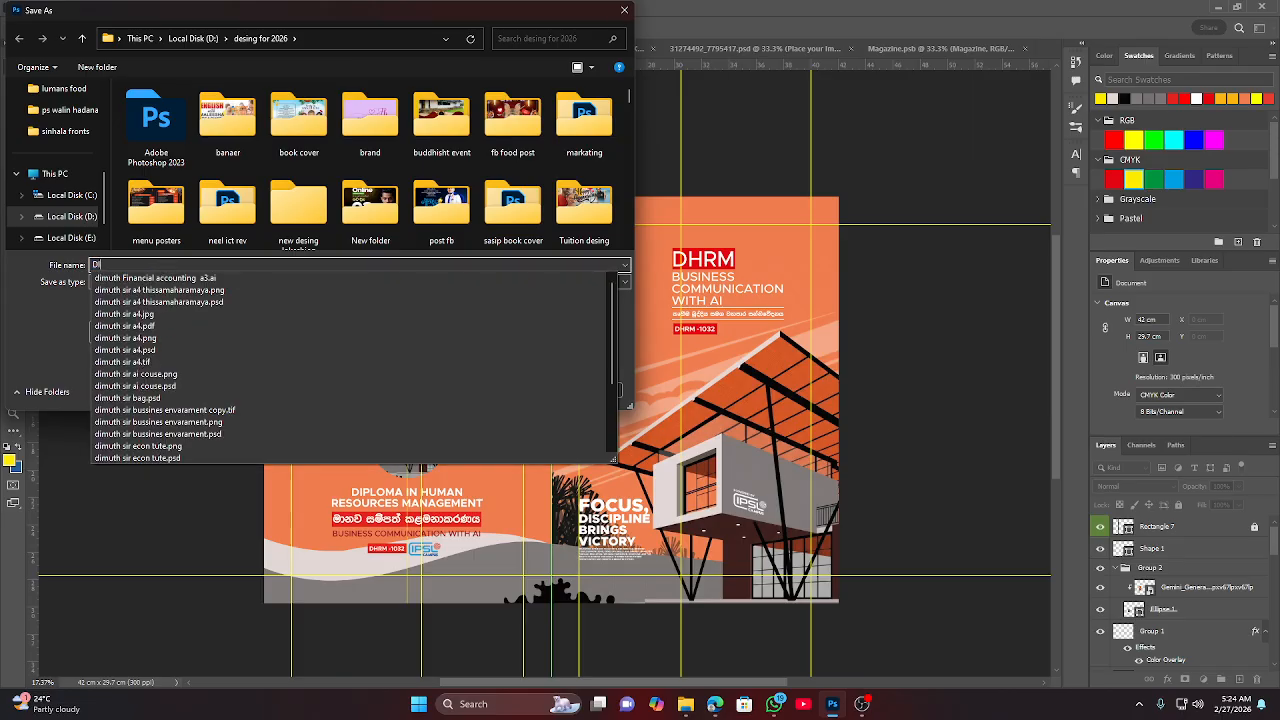
{"action": "type", "text": "MUTH SIR"}
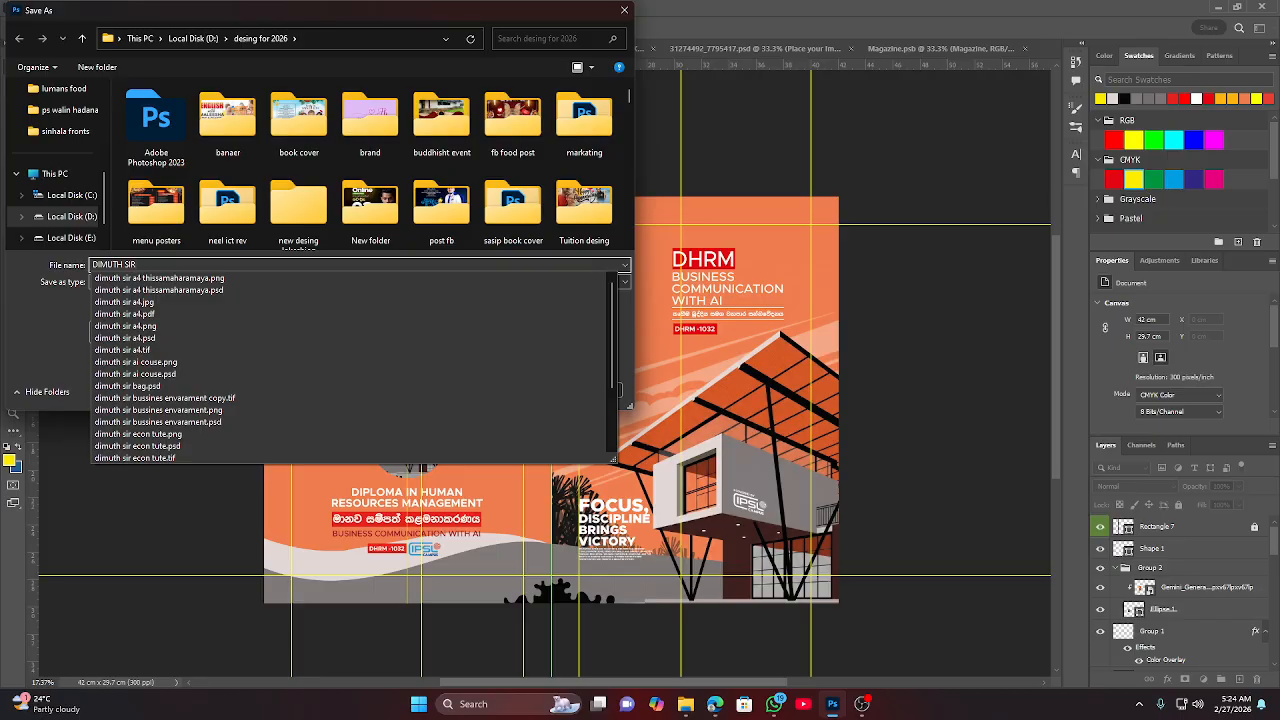
{"action": "type", "text": " BUSI"}
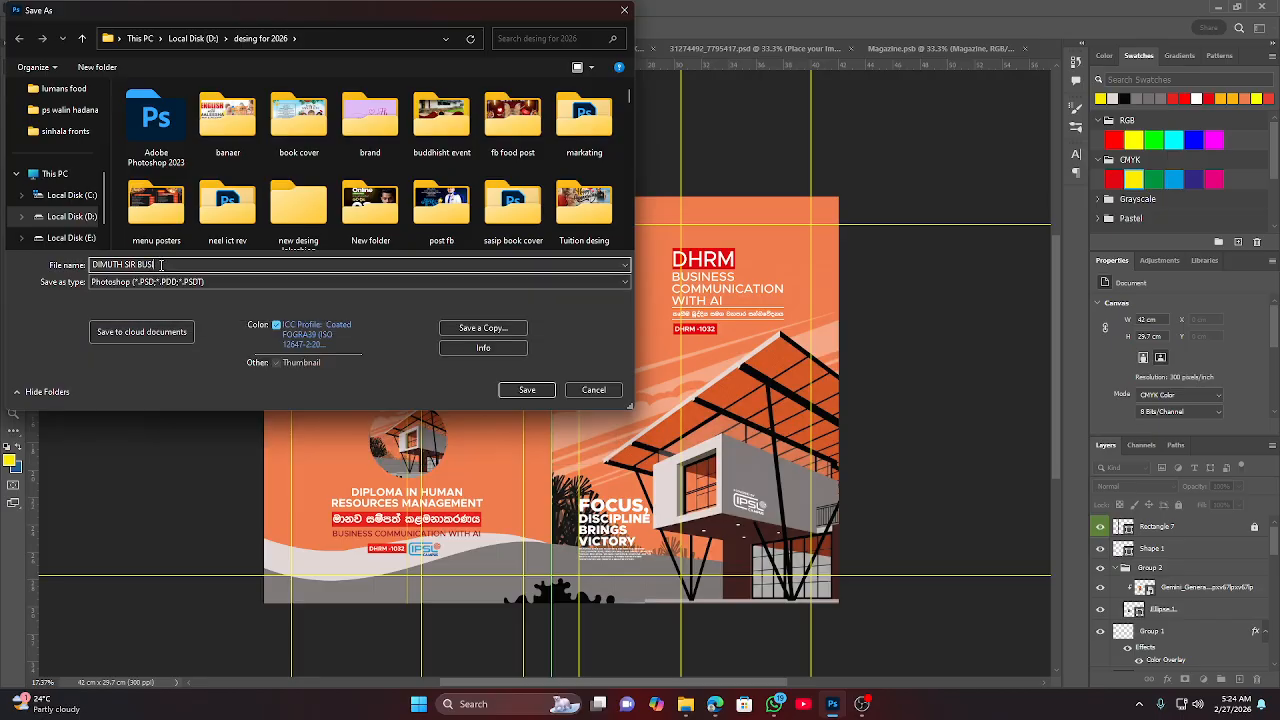
{"action": "type", "text": "NES AI TUT 2"}
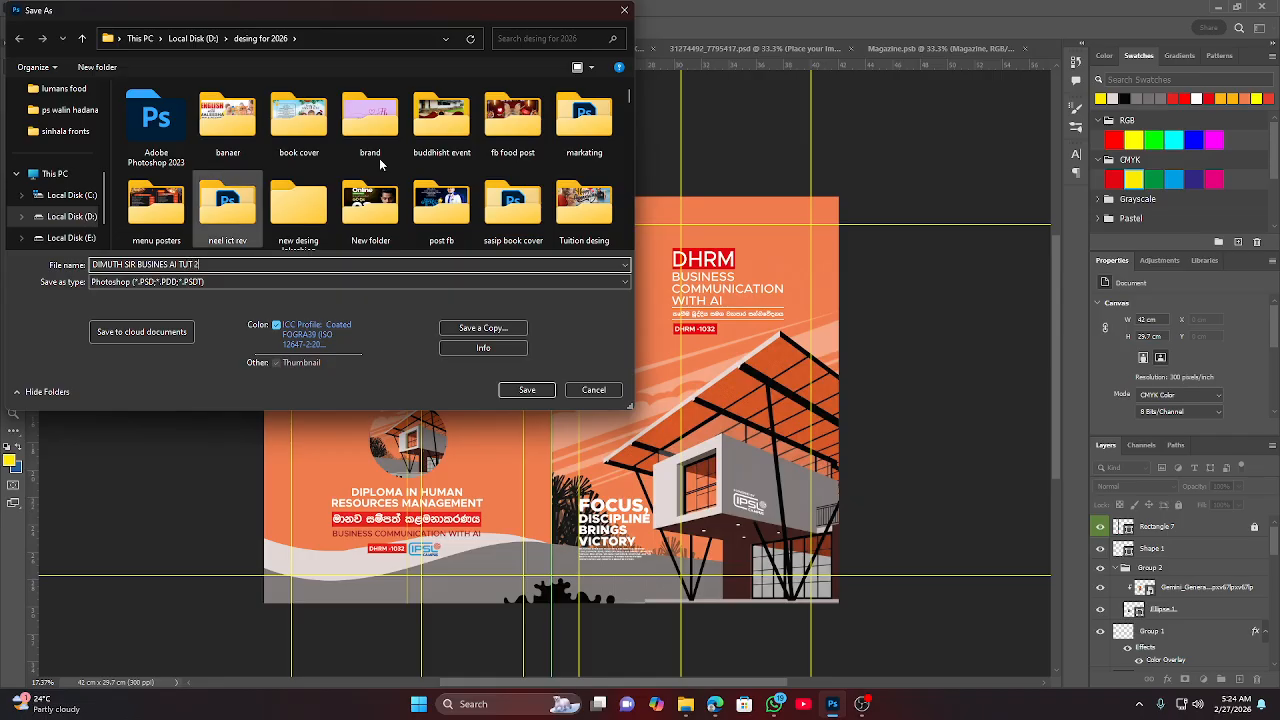
{"action": "left_click", "coordinate": [520, 390]}
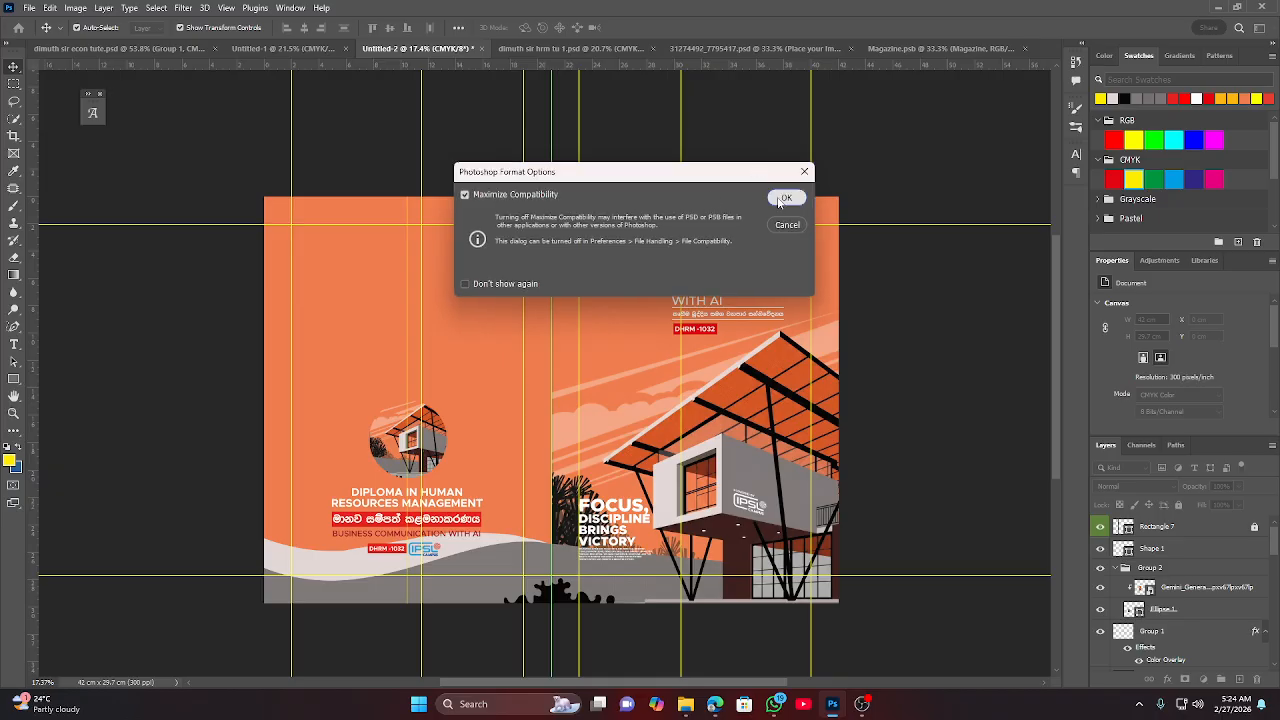
{"action": "left_click", "coordinate": [786, 198]}
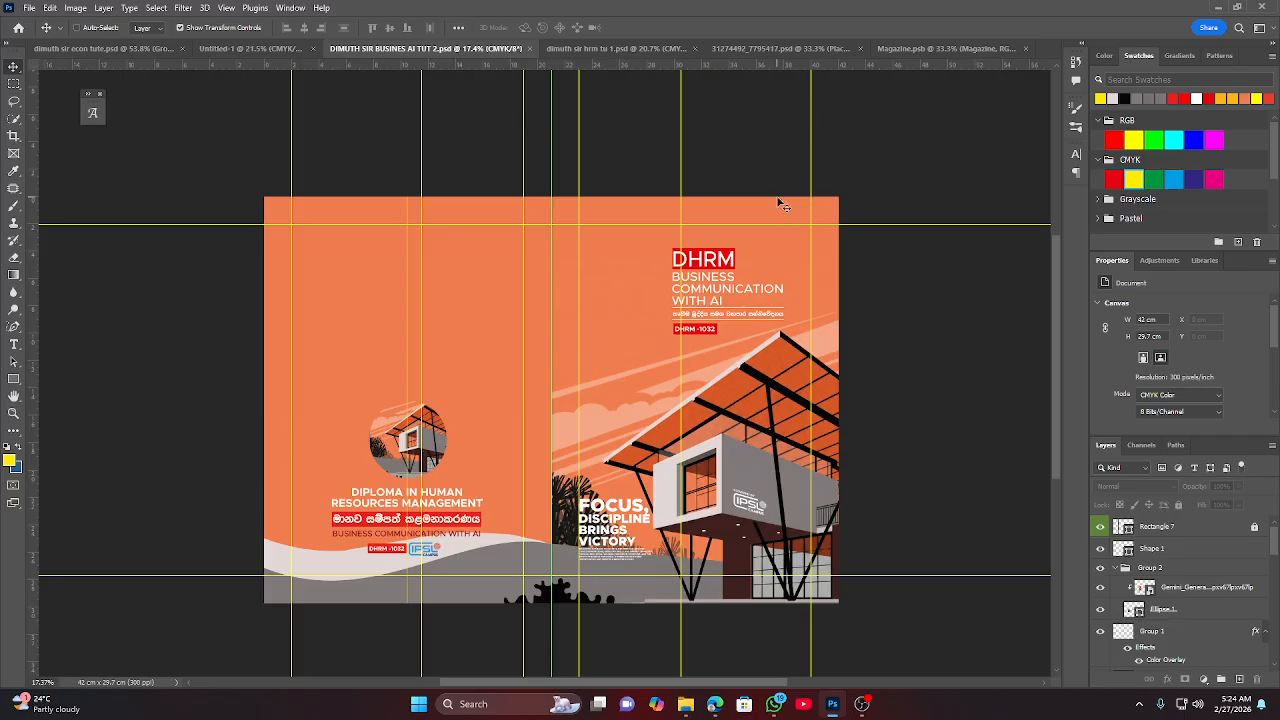
Merge all visible layers of the DHRM cover document into one.
{"action": "key", "text": "ctrl+shift+e"}
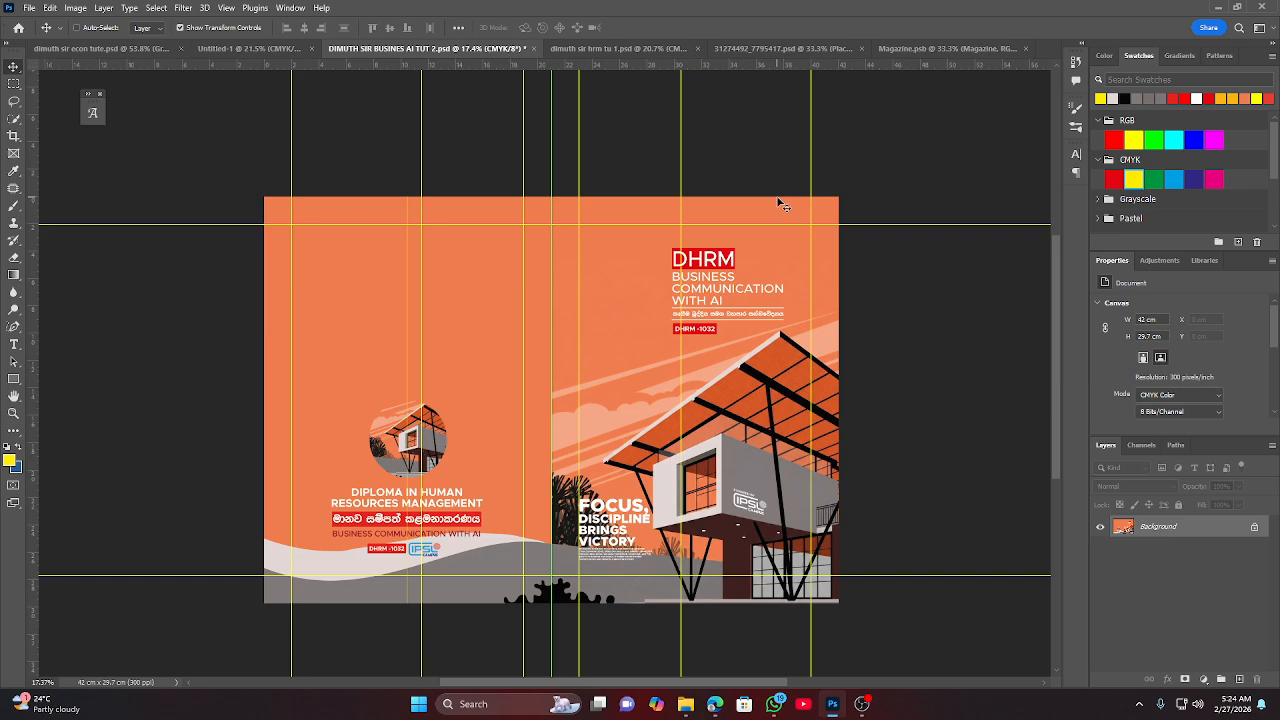
Undo the merge of all visible layers and stamp the visible layers into a new layer instead.
{"action": "key", "text": "ctrl+z"}
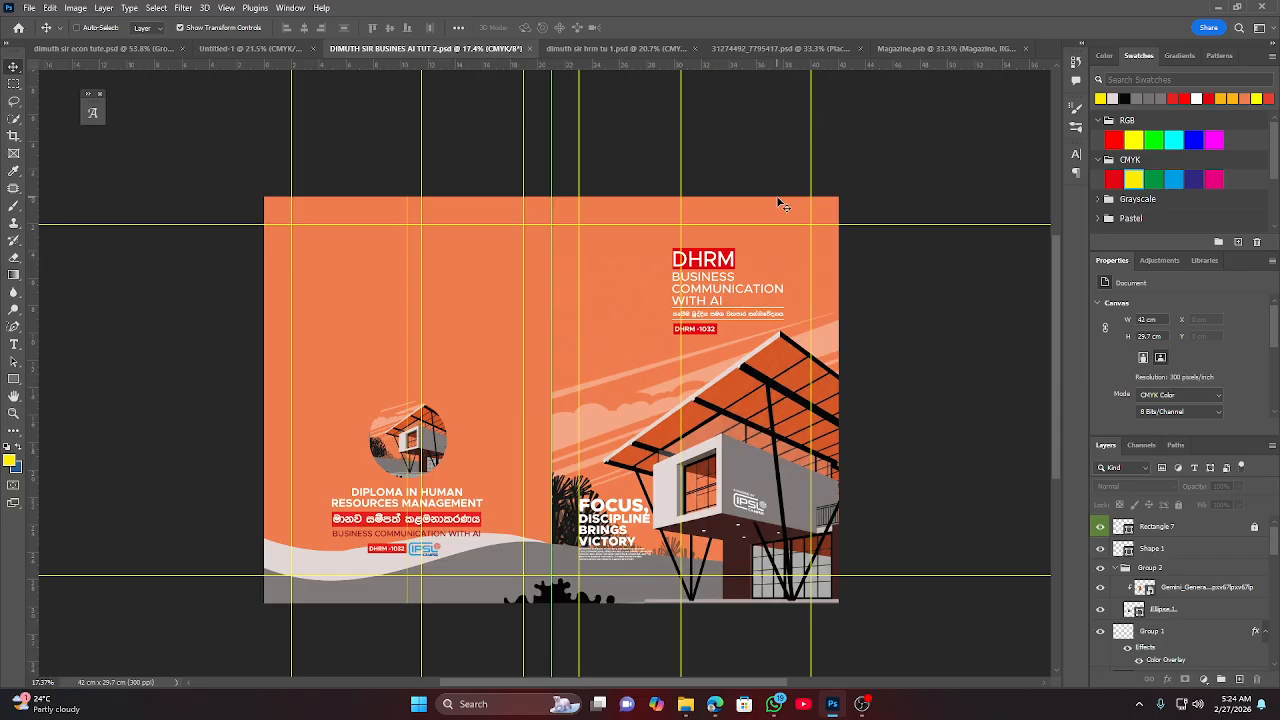
{"action": "key", "text": "ctrl+shift+alt+e"}
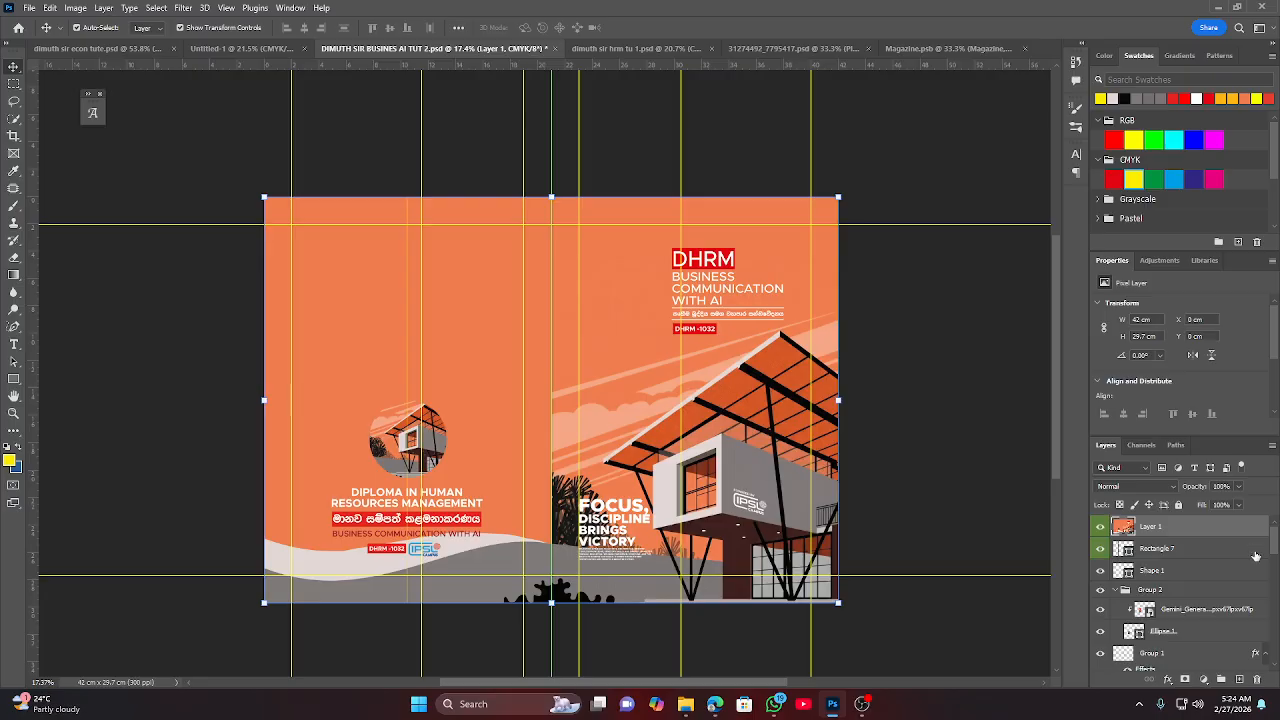
Delete the thin yellow vertical line layer Rectangle 7 beneath the stamped layer.
{"action": "left_click", "coordinate": [1099, 549]}
{"action": "left_click", "coordinate": [1100, 549]}
{"action": "left_click", "coordinate": [1180, 548]}
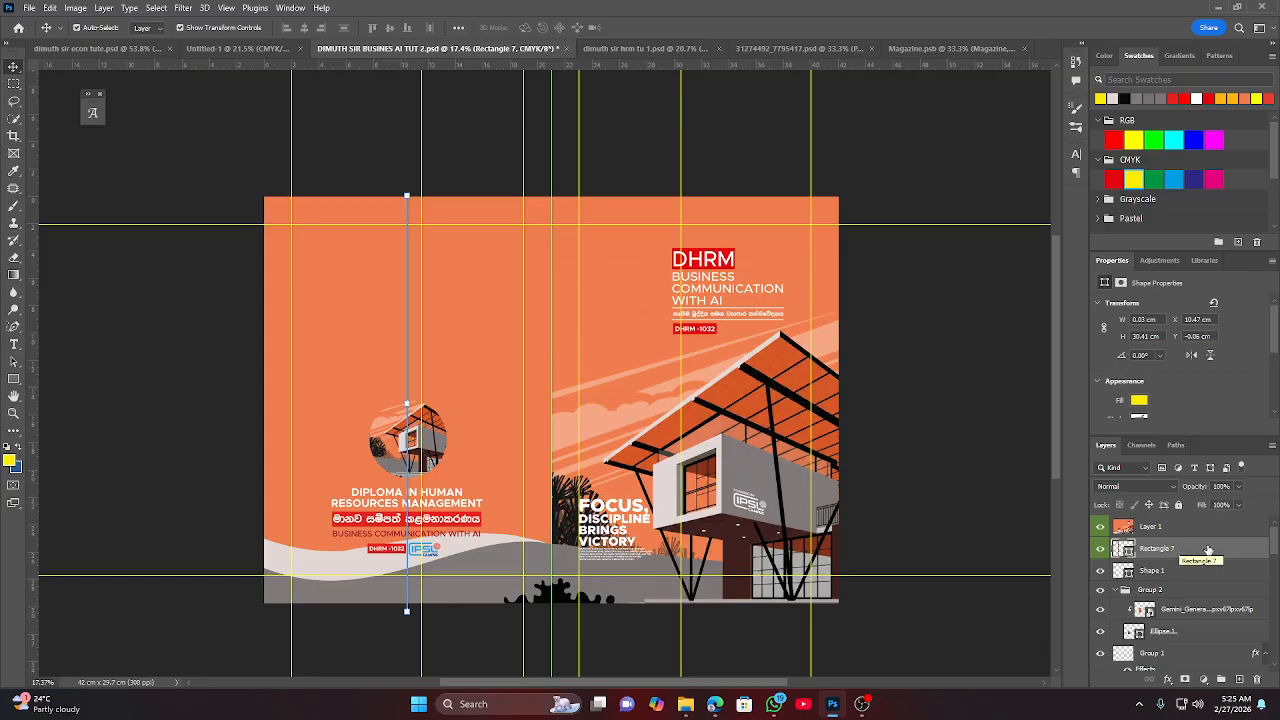
{"action": "key", "text": "ctrl+z"}
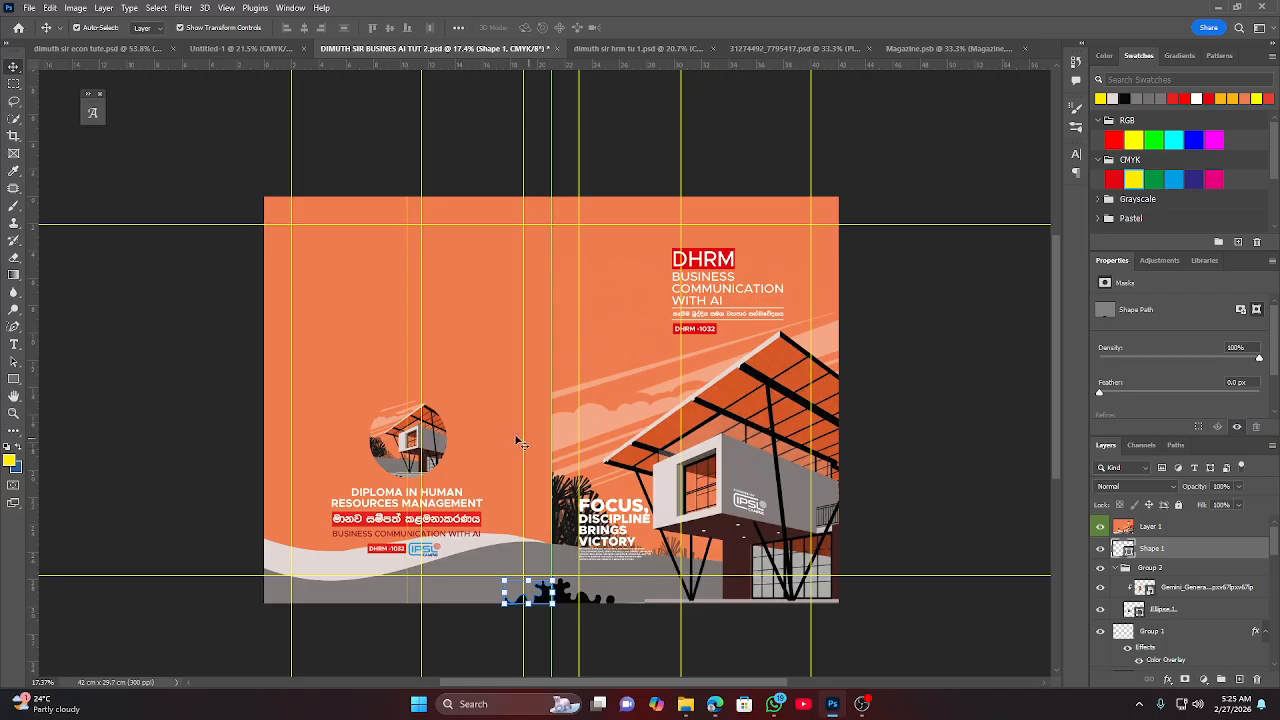
Examine the yellow vertical lines on the back cover at close range, including the one in the stamped layer.
{"action": "scroll", "coordinate": [404, 307], "scroll_direction": "up", "scroll_amount": 8}
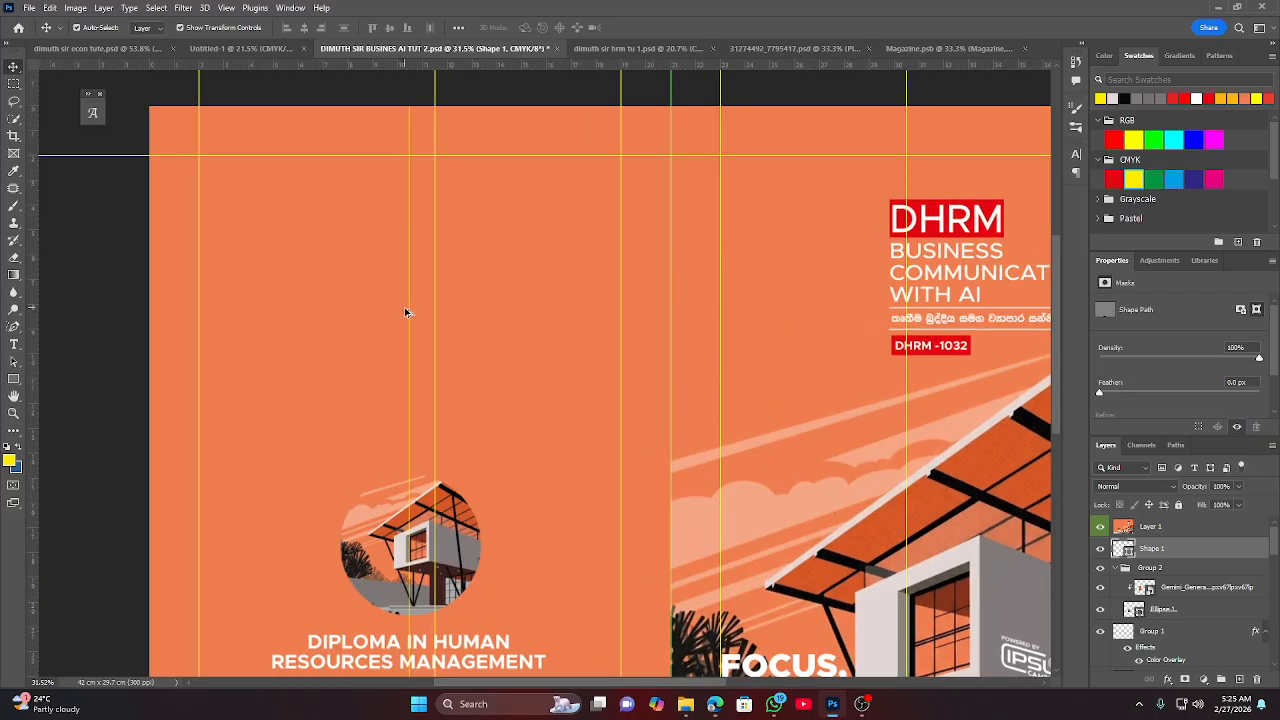
{"action": "scroll", "coordinate": [418, 312], "scroll_direction": "up", "scroll_amount": 2}
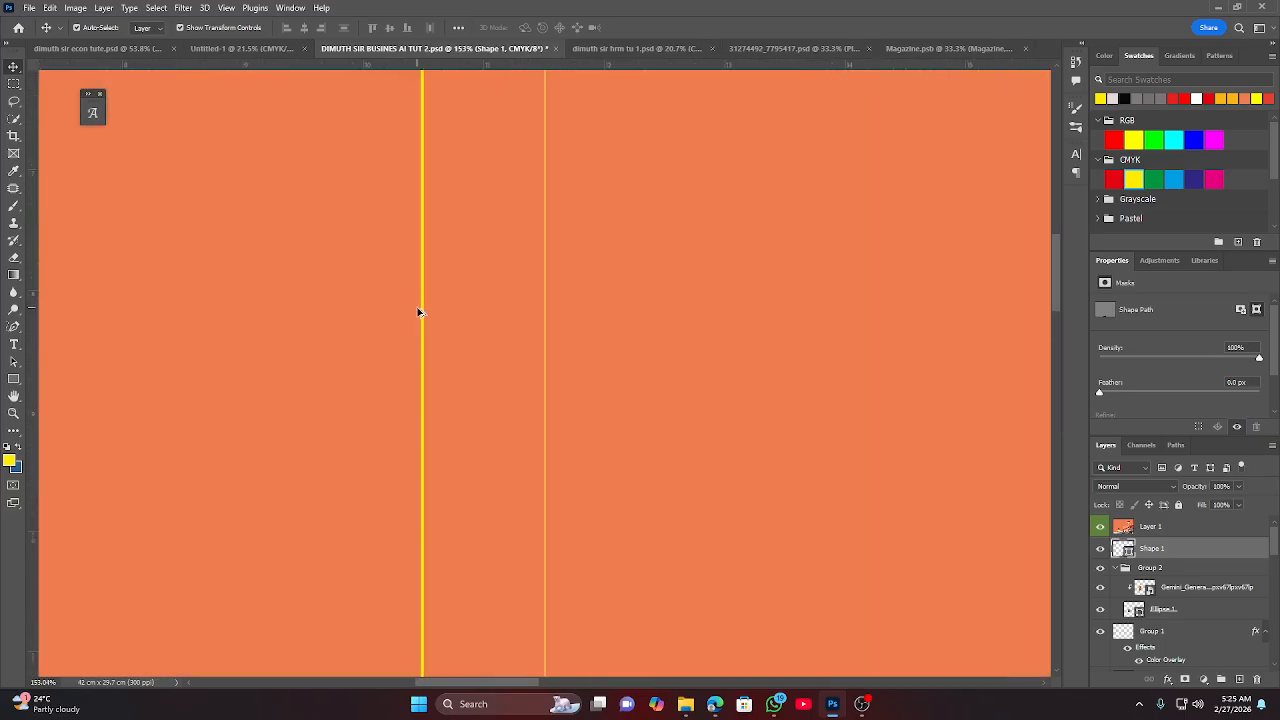
{"action": "scroll", "coordinate": [420, 315], "scroll_direction": "down", "scroll_amount": 2}
{"action": "left_click", "coordinate": [420, 318]}
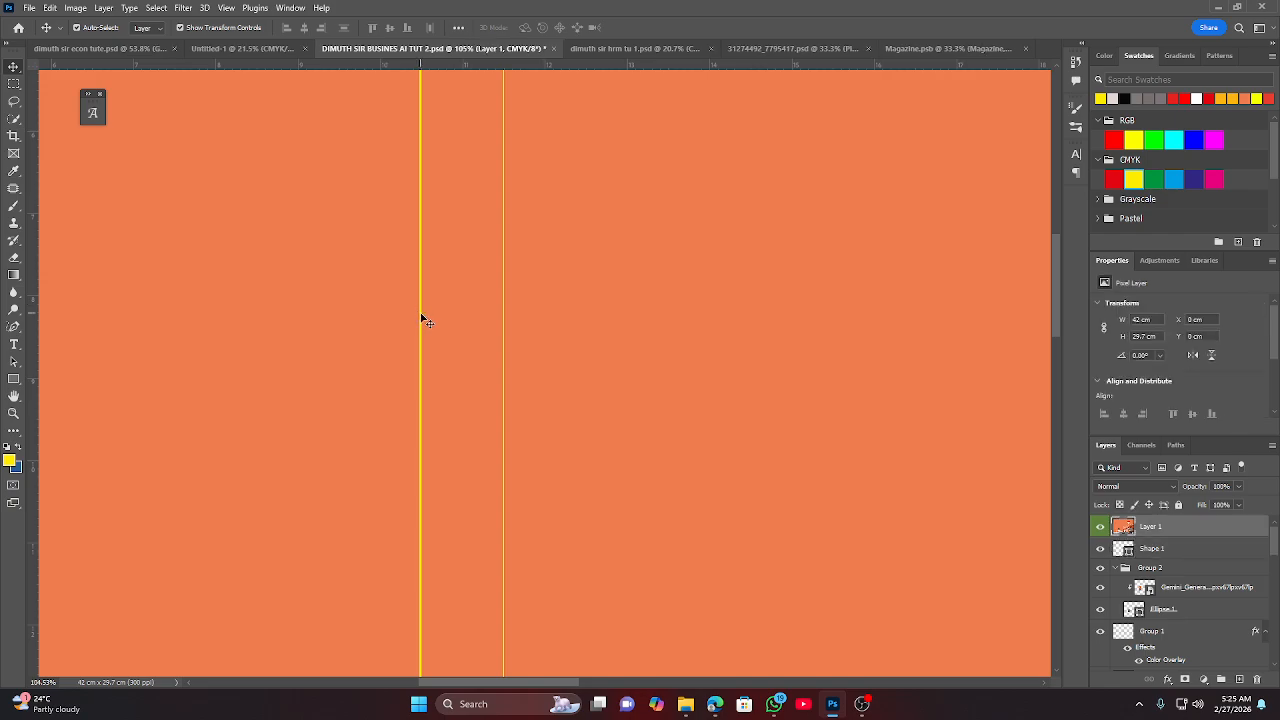
{"action": "scroll", "coordinate": [423, 320], "scroll_direction": "down", "scroll_amount": 2}
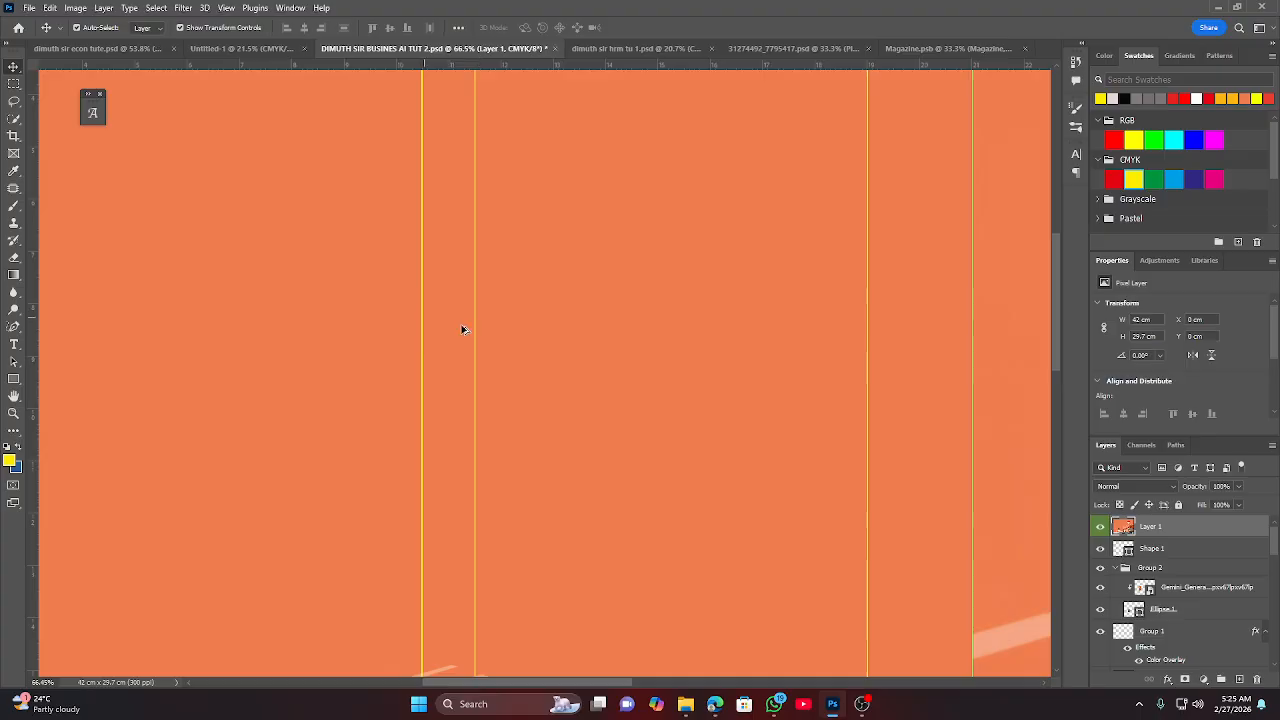
{"action": "scroll", "coordinate": [1255, 612], "scroll_direction": "down", "scroll_amount": 4}
{"action": "scroll", "coordinate": [1255, 612], "scroll_direction": "up", "scroll_amount": 4}
Check the Shape 1 layer's visibility and the rest of the layer stack for the source of the yellow line on the back cover.
{"action": "left_click", "coordinate": [1163, 549]}
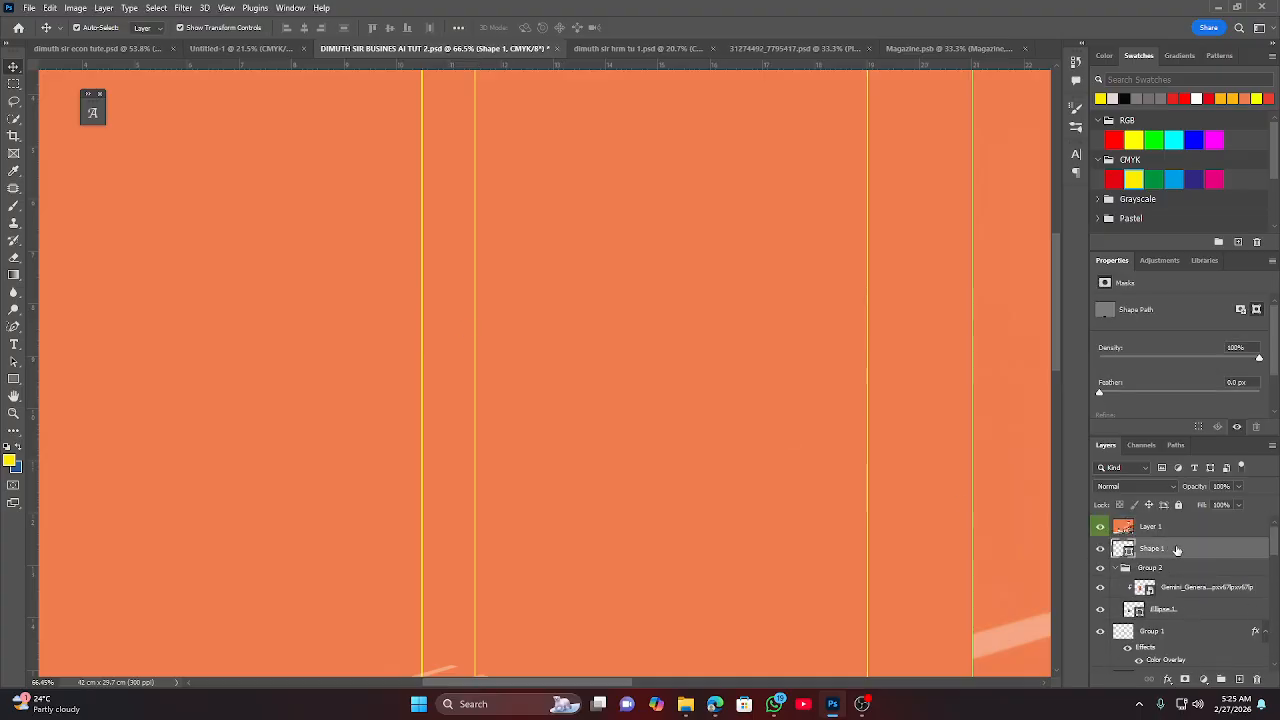
{"action": "left_click", "coordinate": [1104, 551]}
{"action": "left_click", "coordinate": [1104, 551]}
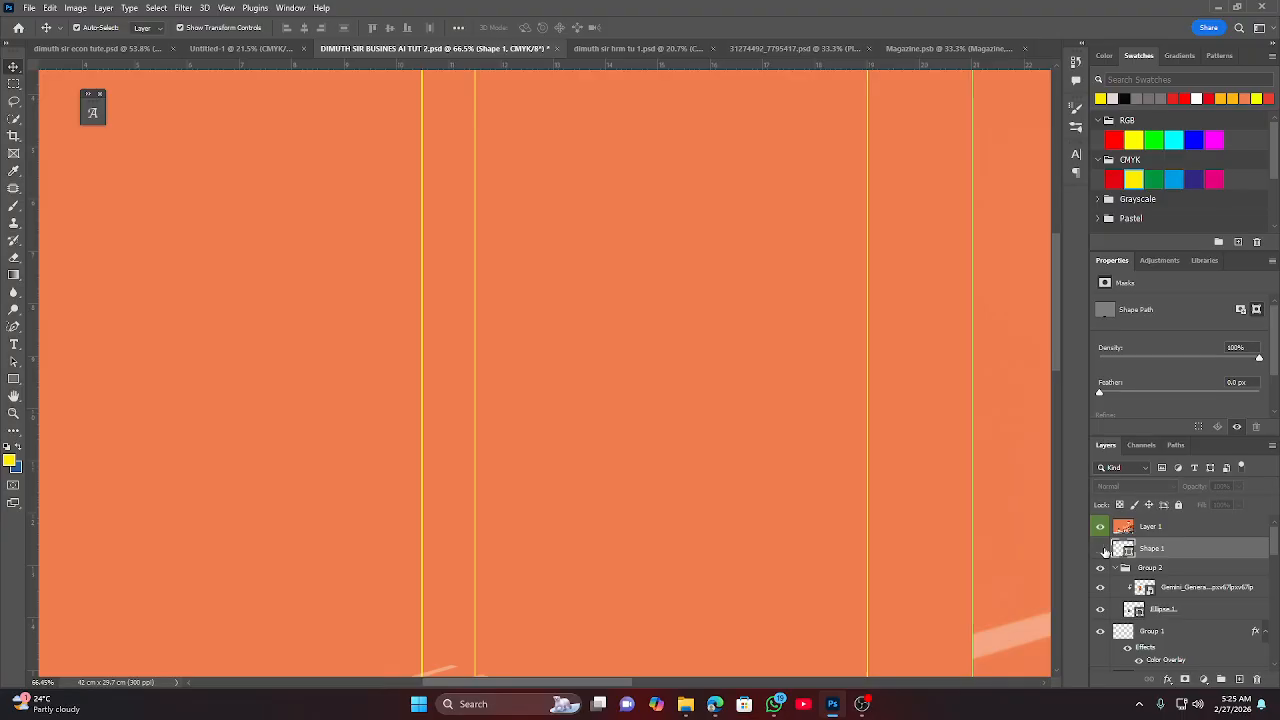
{"action": "left_click", "coordinate": [1104, 551]}
{"action": "scroll", "coordinate": [1120, 549], "scroll_direction": "down", "scroll_amount": 3}
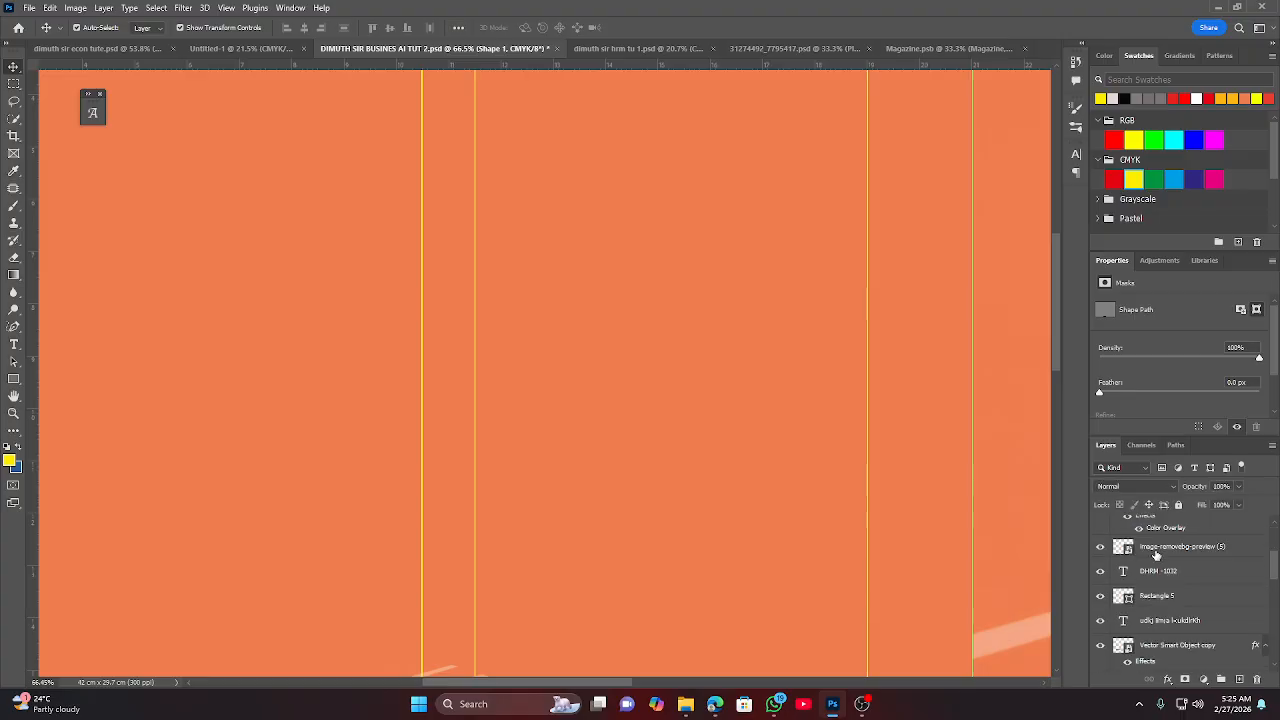
{"action": "scroll", "coordinate": [1160, 560], "scroll_direction": "down", "scroll_amount": 1}
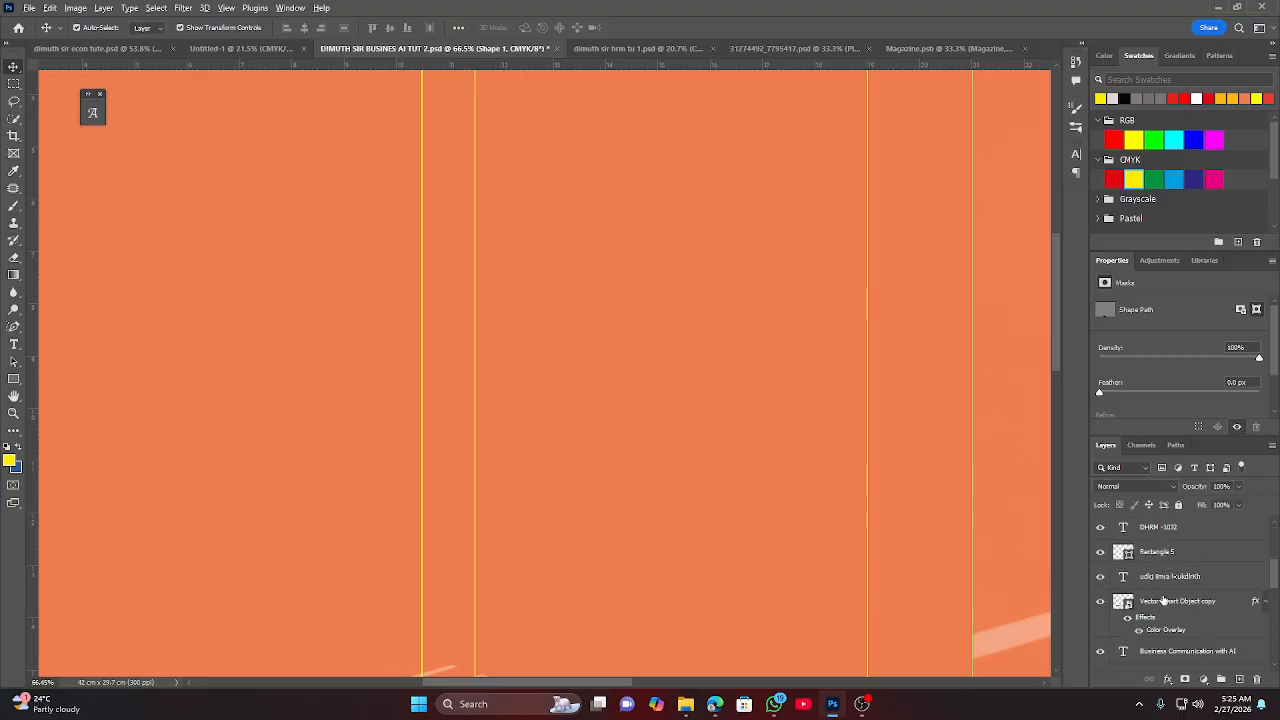
{"action": "scroll", "coordinate": [1186, 605], "scroll_direction": "down", "scroll_amount": 2}
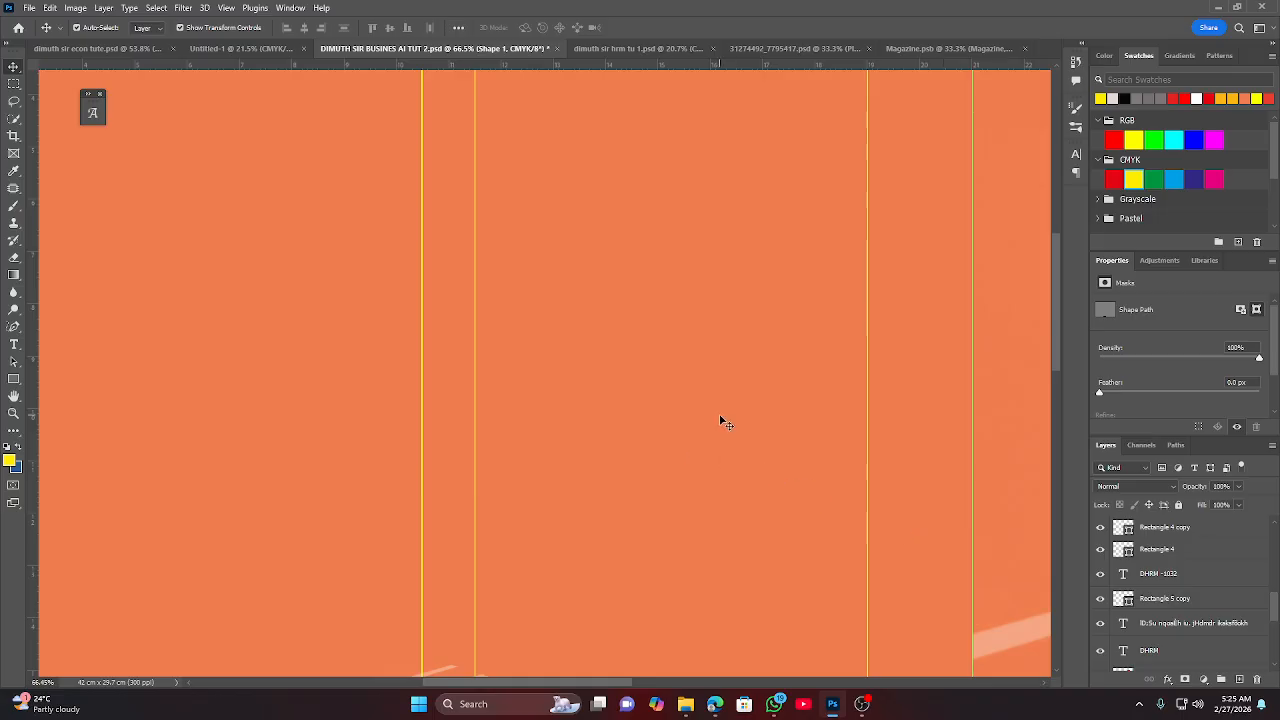
{"action": "scroll", "coordinate": [592, 449], "scroll_direction": "down", "scroll_amount": 4}
{"action": "scroll", "coordinate": [598, 472], "scroll_direction": "down", "scroll_amount": 3}
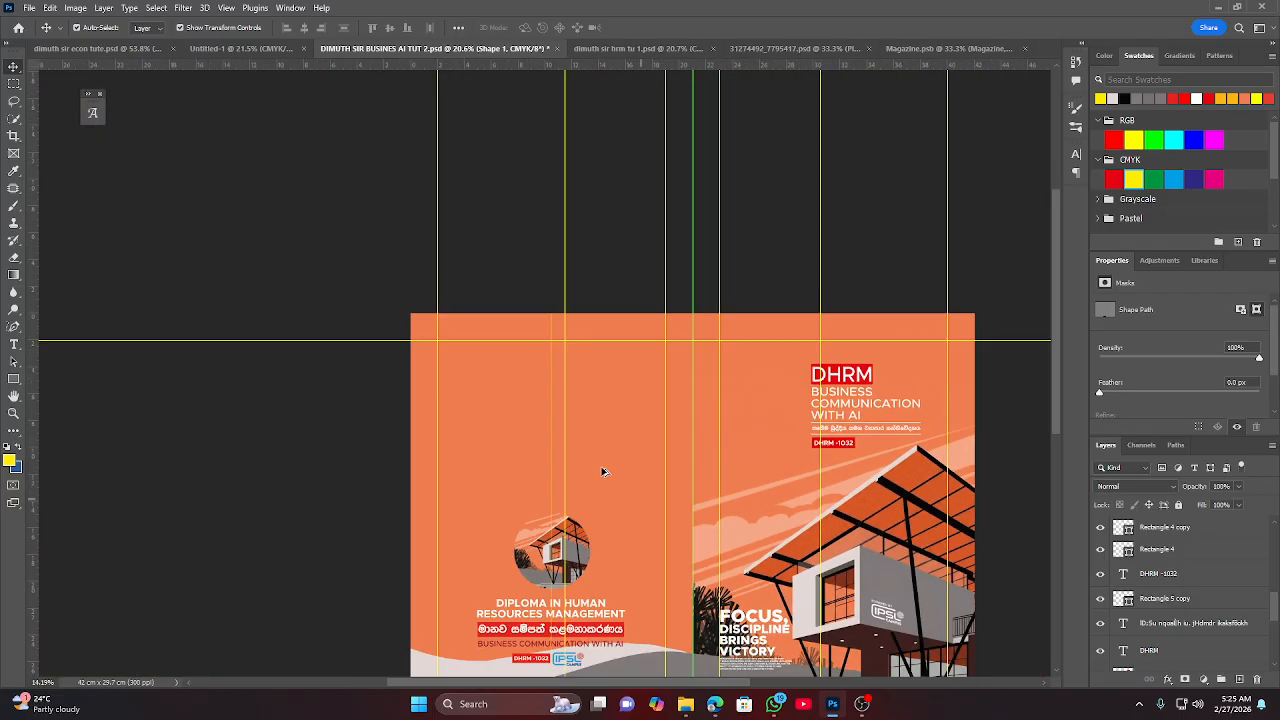
{"action": "scroll", "coordinate": [583, 434], "scroll_direction": "up", "scroll_amount": 2}
{"action": "scroll", "coordinate": [569, 407], "scroll_direction": "up", "scroll_amount": 6}
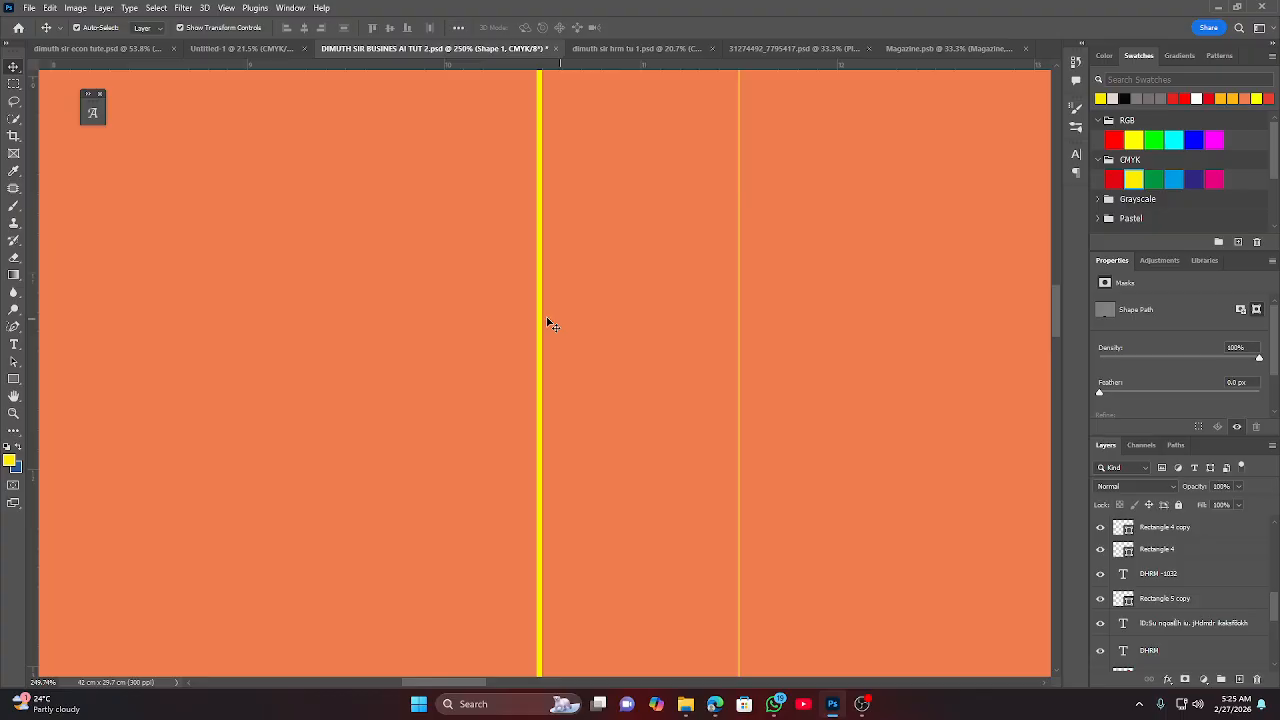
{"action": "scroll", "coordinate": [550, 332], "scroll_direction": "down", "scroll_amount": 10}
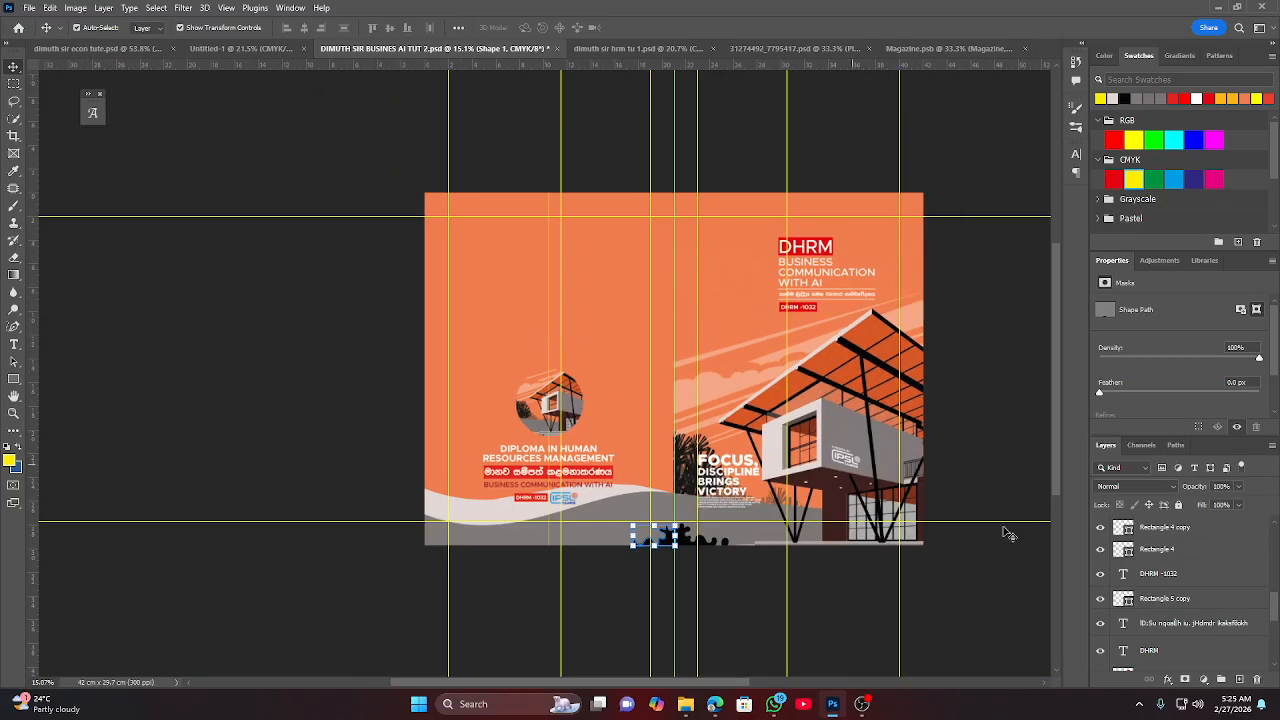
{"action": "left_click", "coordinate": [297, 449]}
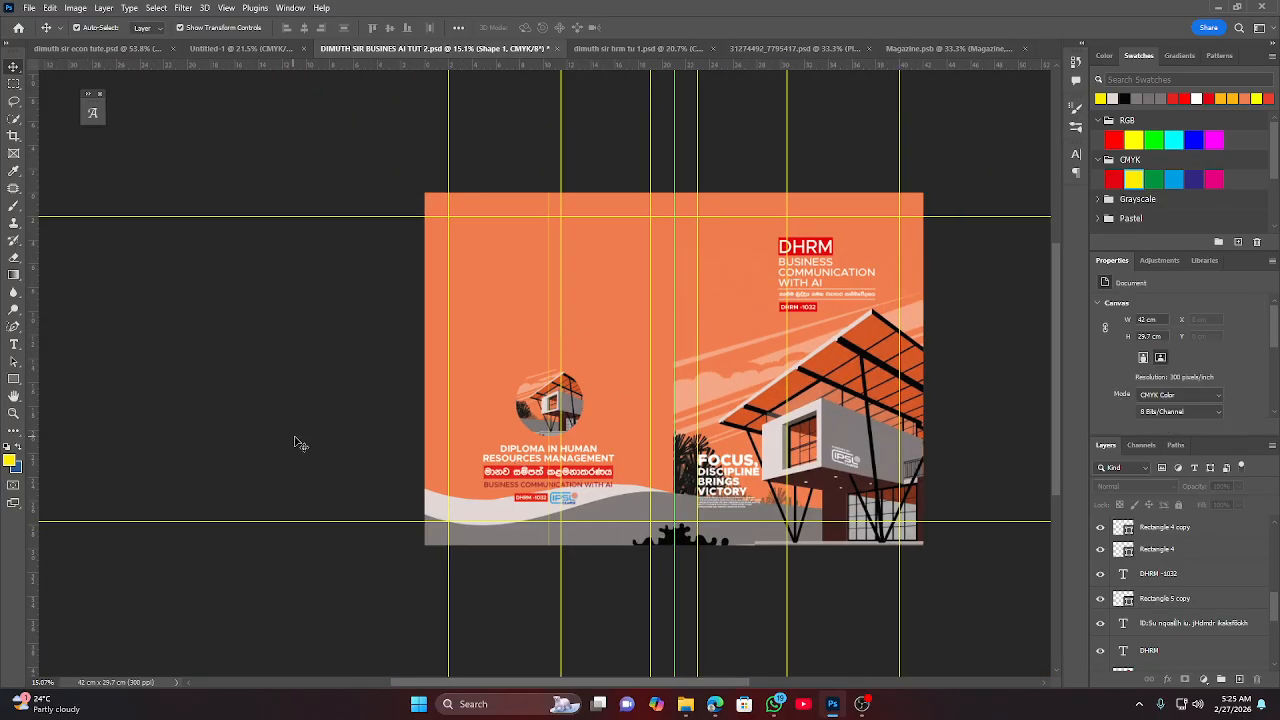
Delete the stamped Layer 1 at the top of the layer stack.
{"action": "scroll", "coordinate": [1224, 614], "scroll_direction": "up", "scroll_amount": 2}
{"action": "scroll", "coordinate": [1224, 614], "scroll_direction": "up", "scroll_amount": 2}
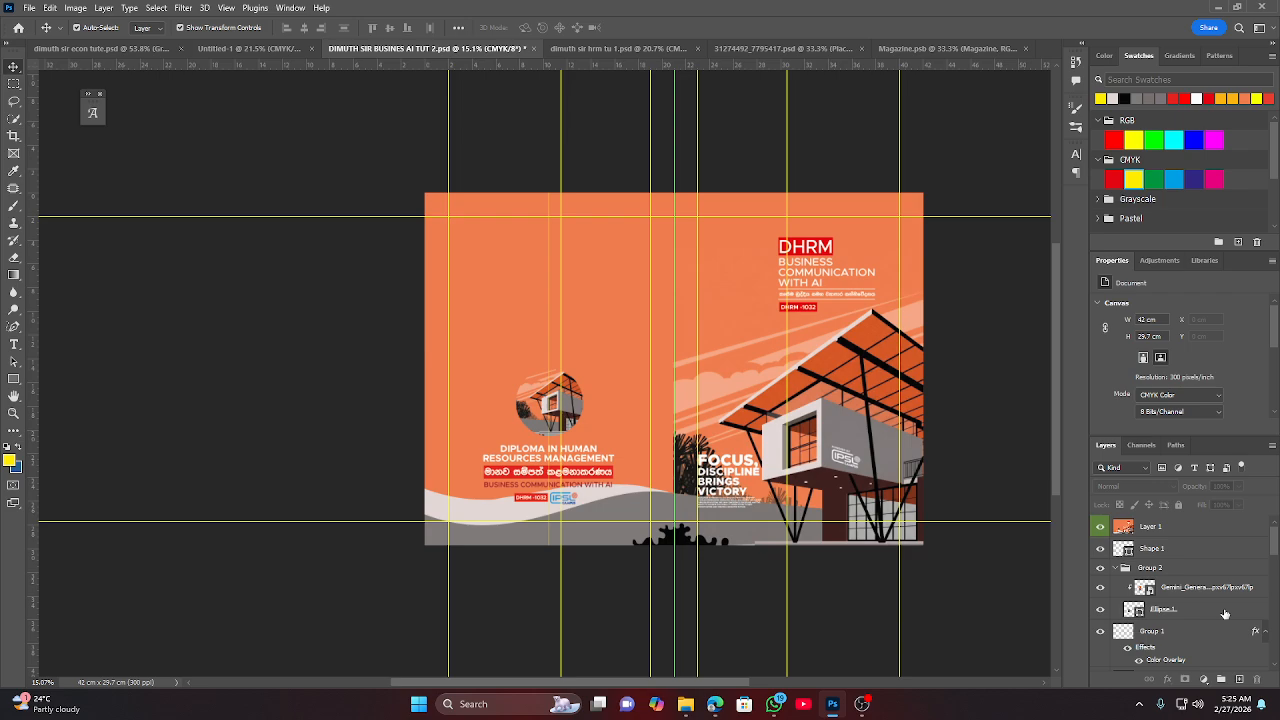
{"action": "left_click", "coordinate": [1191, 528]}
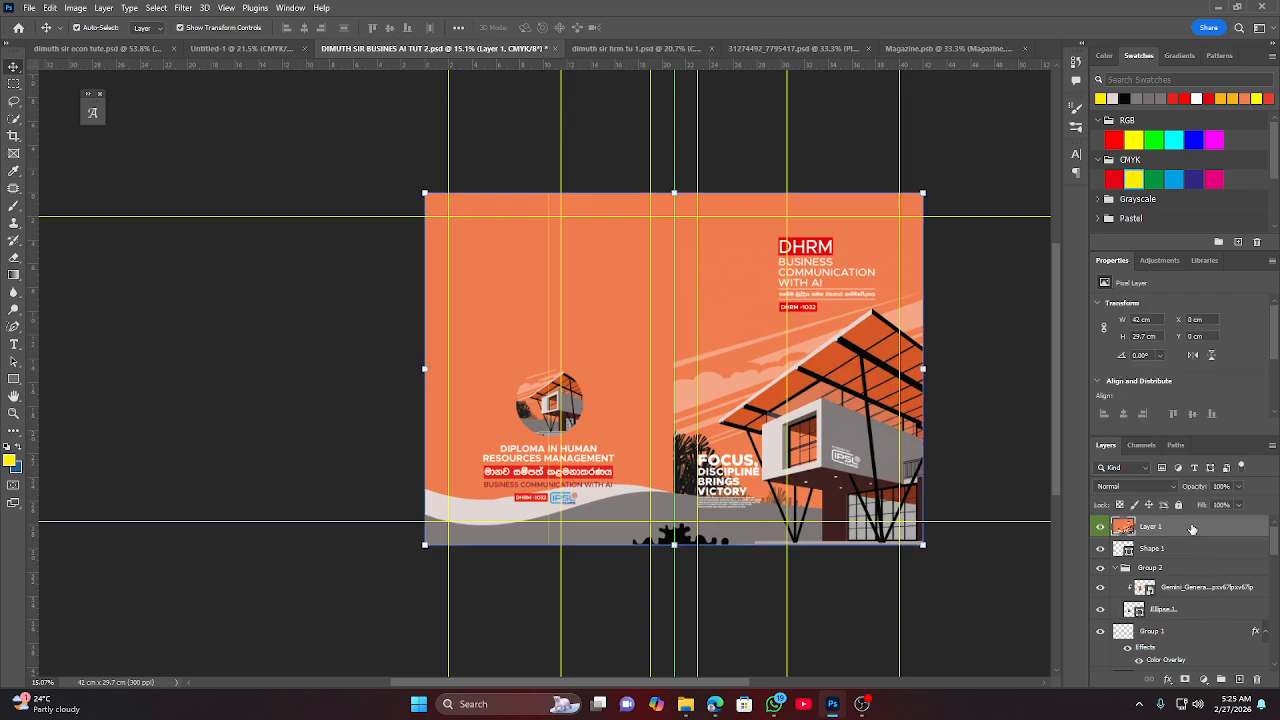
{"action": "key", "text": "Delete"}
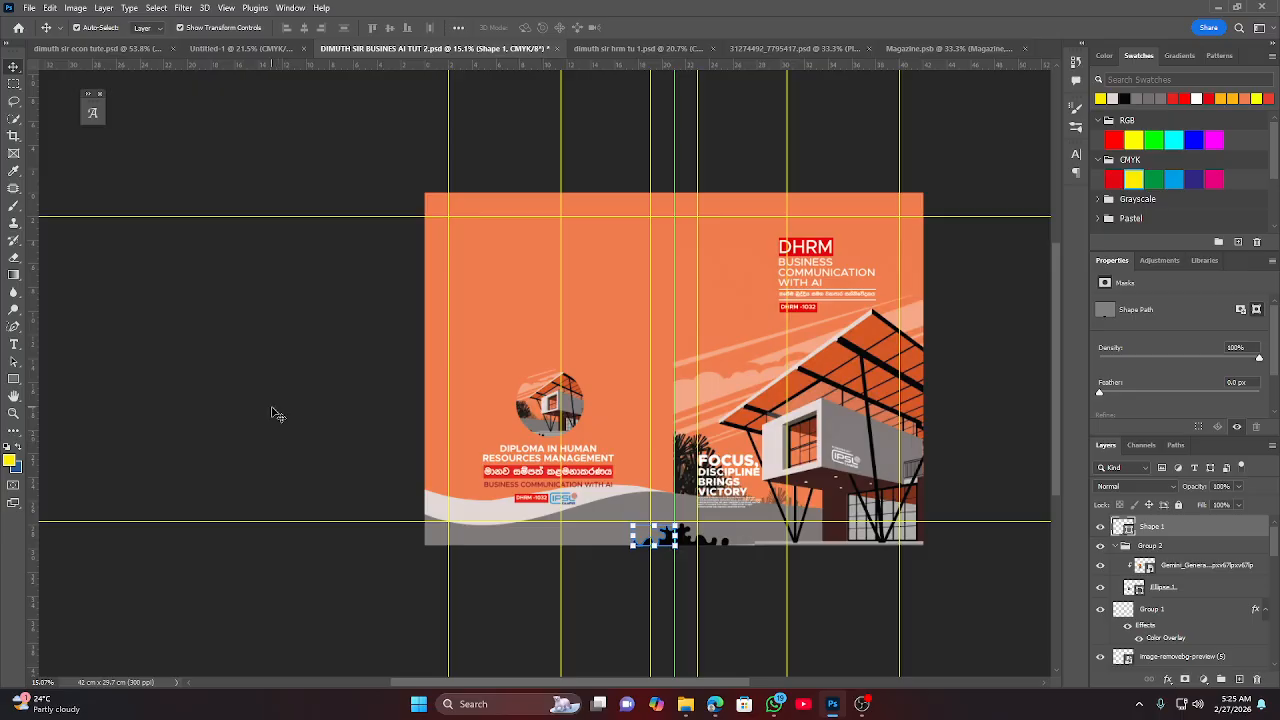
Clear all guides from the DHRM cover document.
{"action": "left_click", "coordinate": [305, 395]}
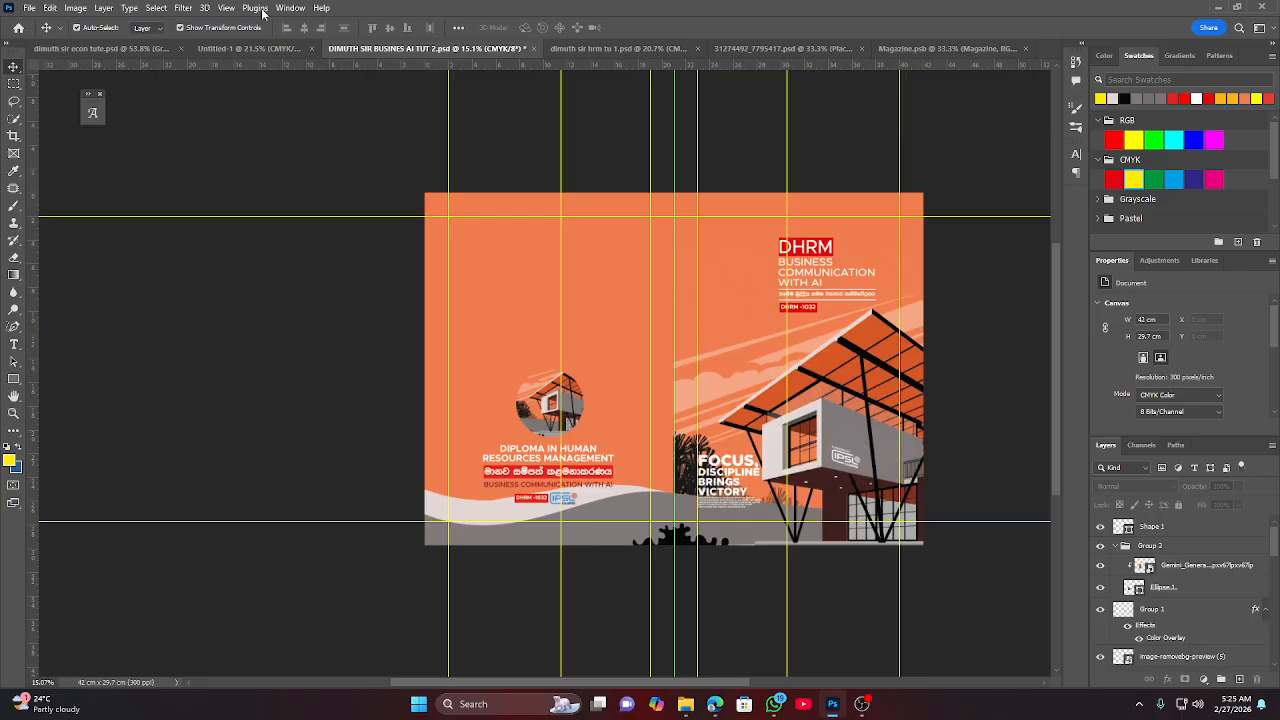
{"action": "left_click", "coordinate": [228, 8]}
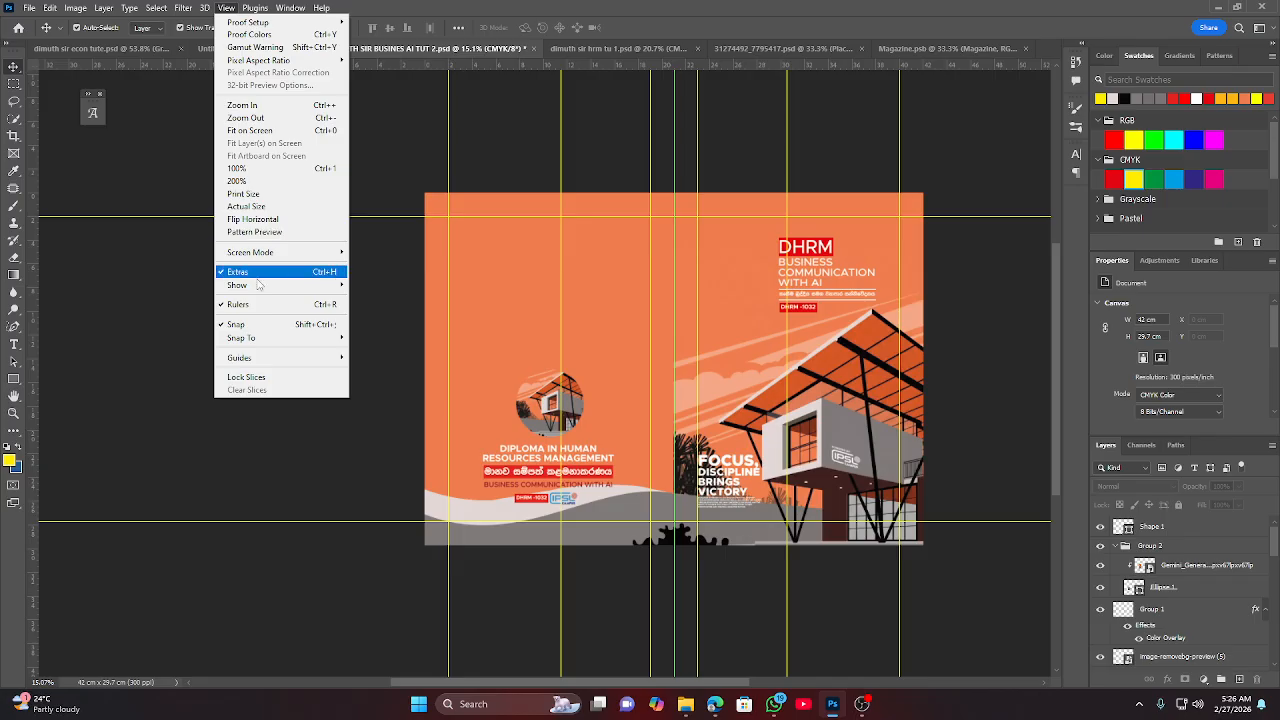
{"action": "mouse_move", "coordinate": [252, 358]}
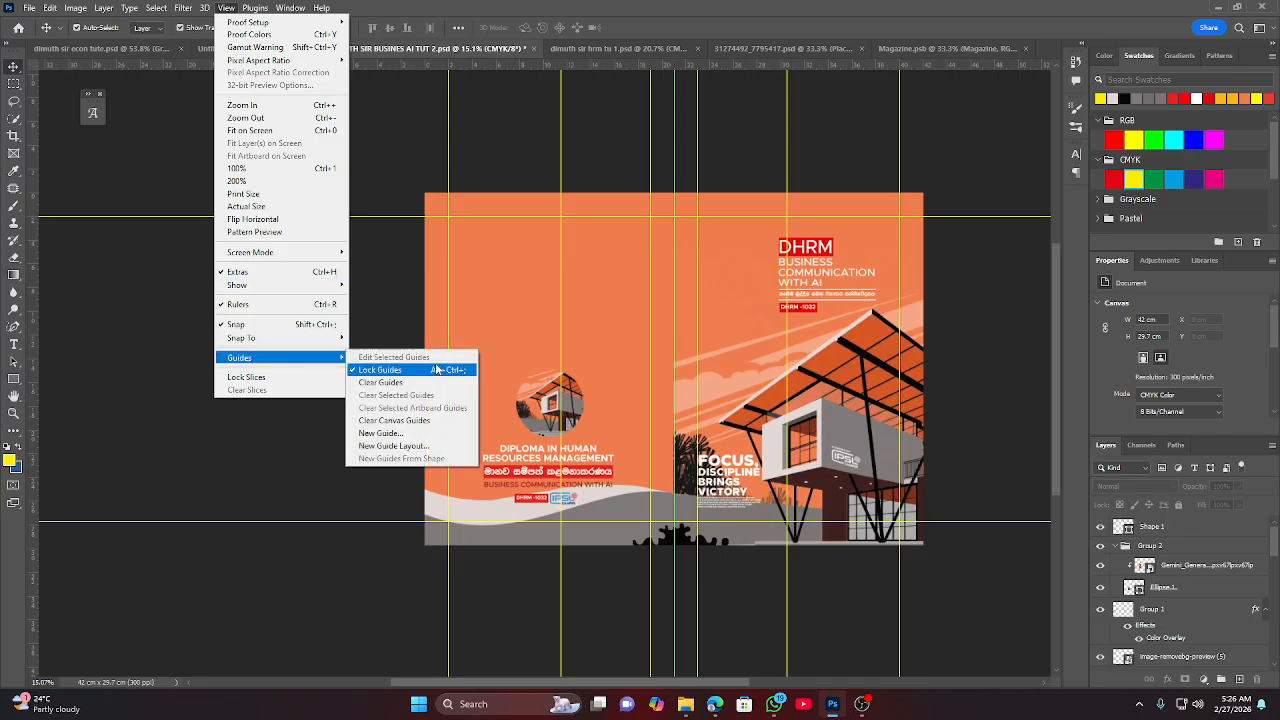
{"action": "left_click", "coordinate": [385, 384]}
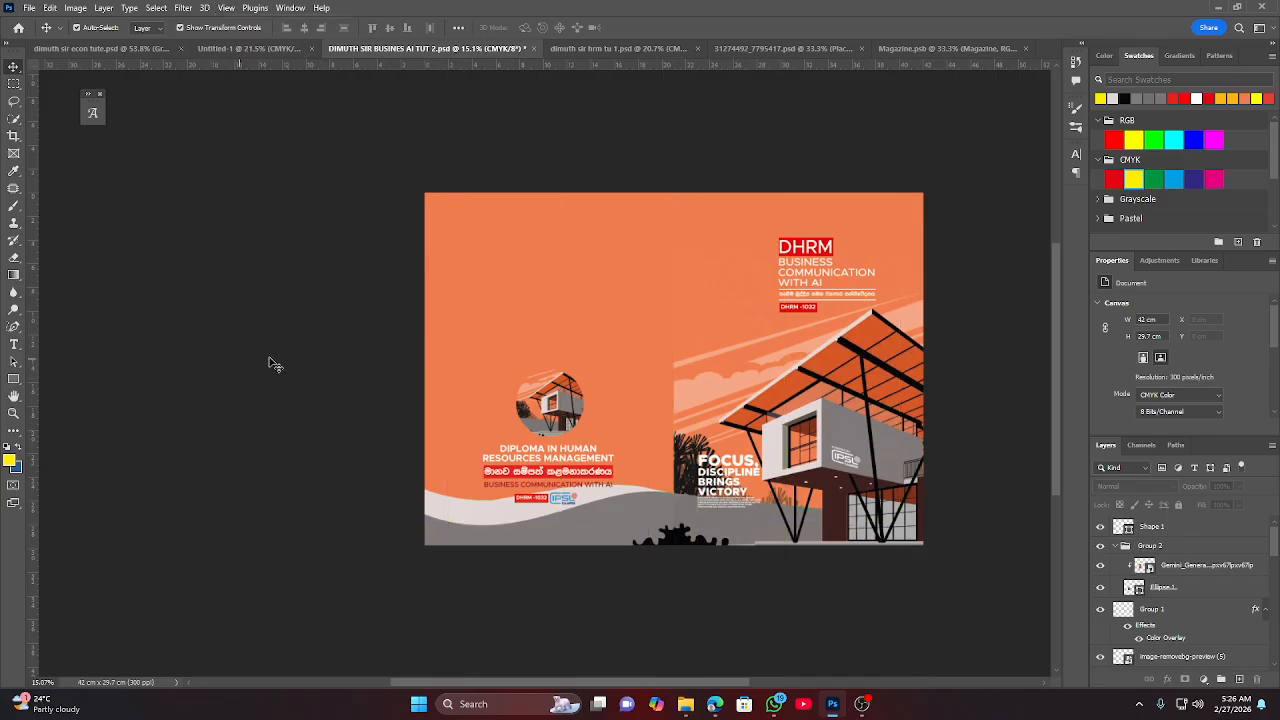
Check the clean cover and stamp all its visible layers into a new layer on top.
{"action": "scroll", "coordinate": [780, 381], "scroll_direction": "up", "scroll_amount": 2}
{"action": "scroll", "coordinate": [537, 385], "scroll_direction": "up", "scroll_amount": 2}
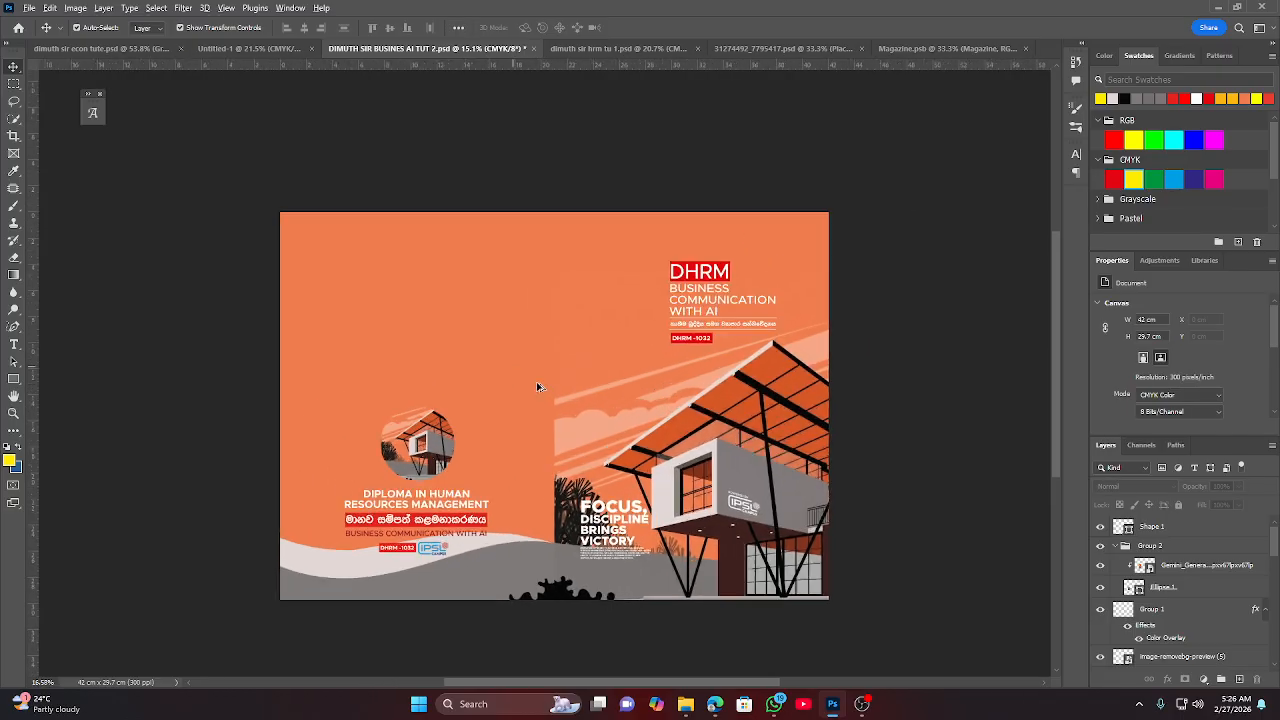
{"action": "scroll", "coordinate": [538, 388], "scroll_direction": "down", "scroll_amount": 2}
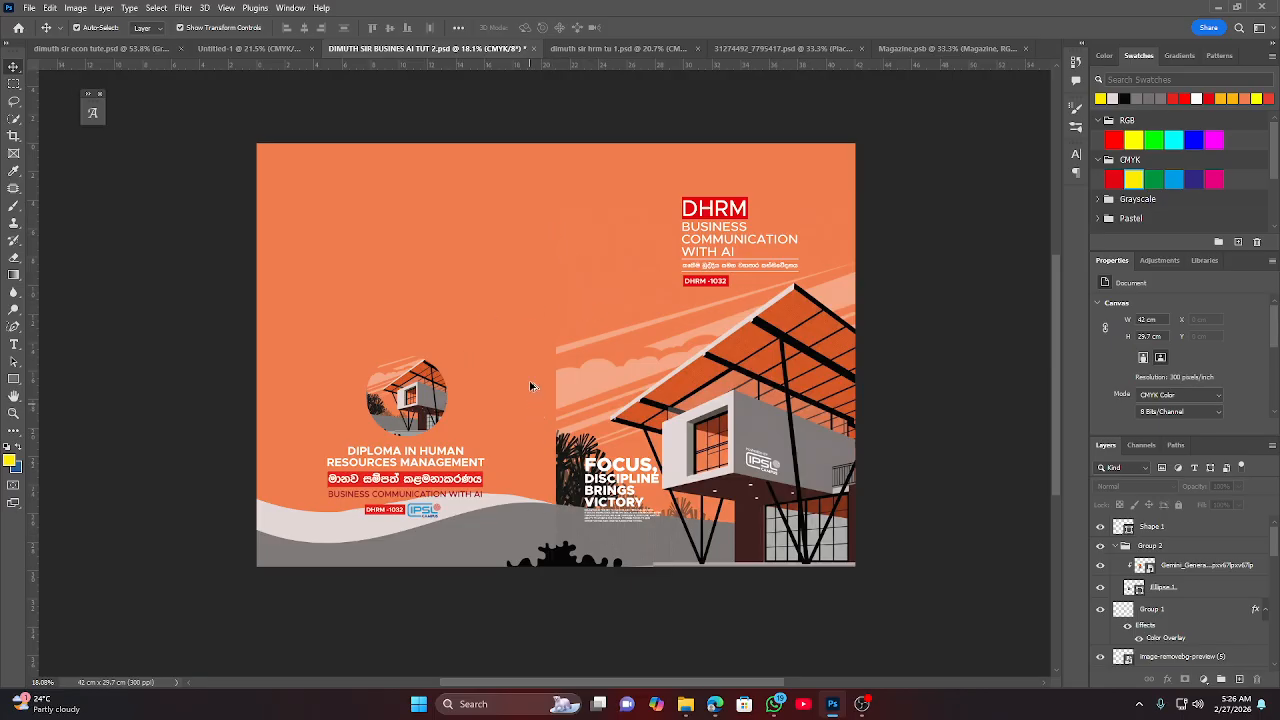
{"action": "scroll", "coordinate": [535, 386], "scroll_direction": "up", "scroll_amount": 2}
{"action": "scroll", "coordinate": [556, 385], "scroll_direction": "up", "scroll_amount": 1}
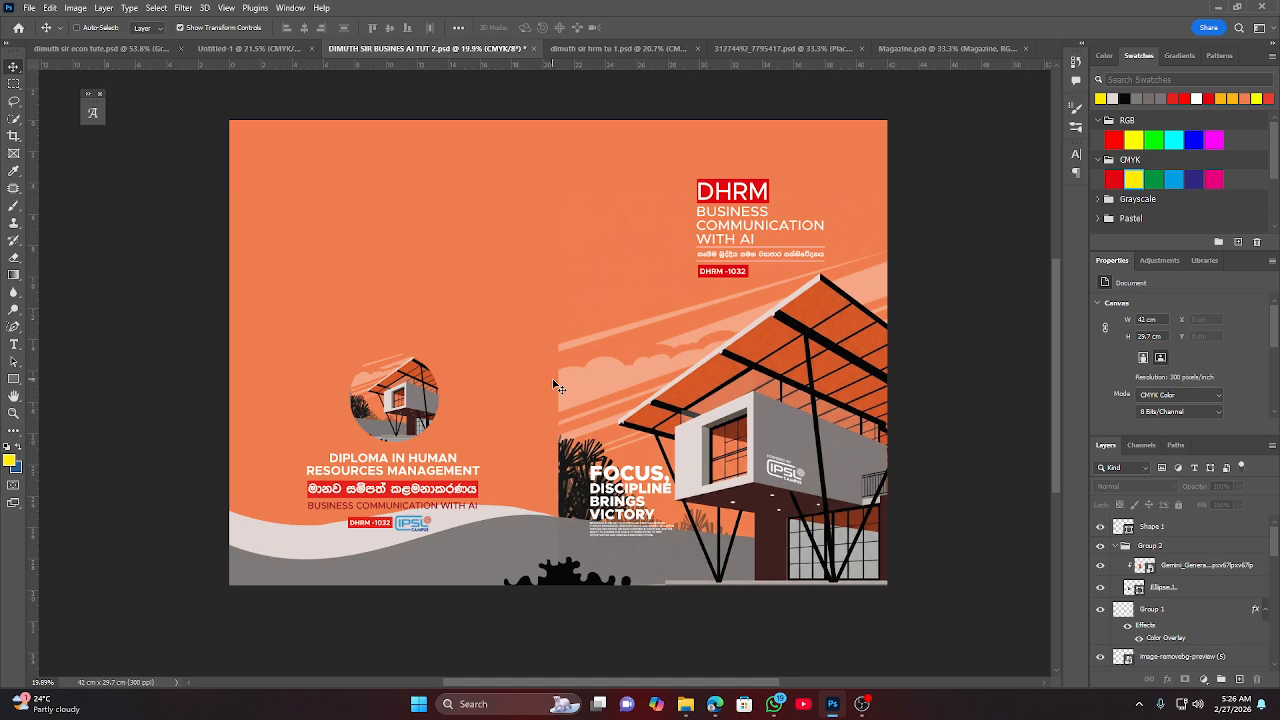
{"action": "key", "text": "ctrl+shift+alt+e"}
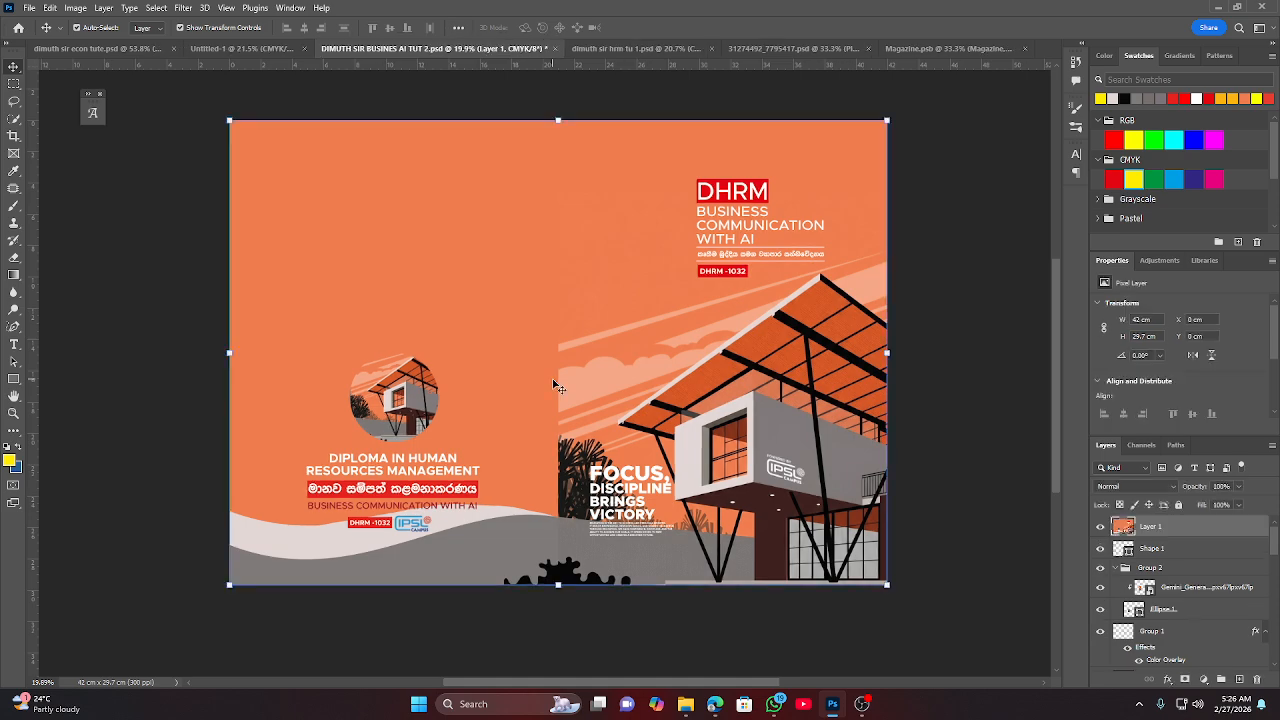
Copy the stamped cover layer into Magazine.psb and scale it to about 23.24 x 16.43 cm, positioned at about X 5.03 cm, Y 1.02 cm.
{"action": "left_click_drag", "start_coordinate": [554, 383], "coordinate": [590, 341]}
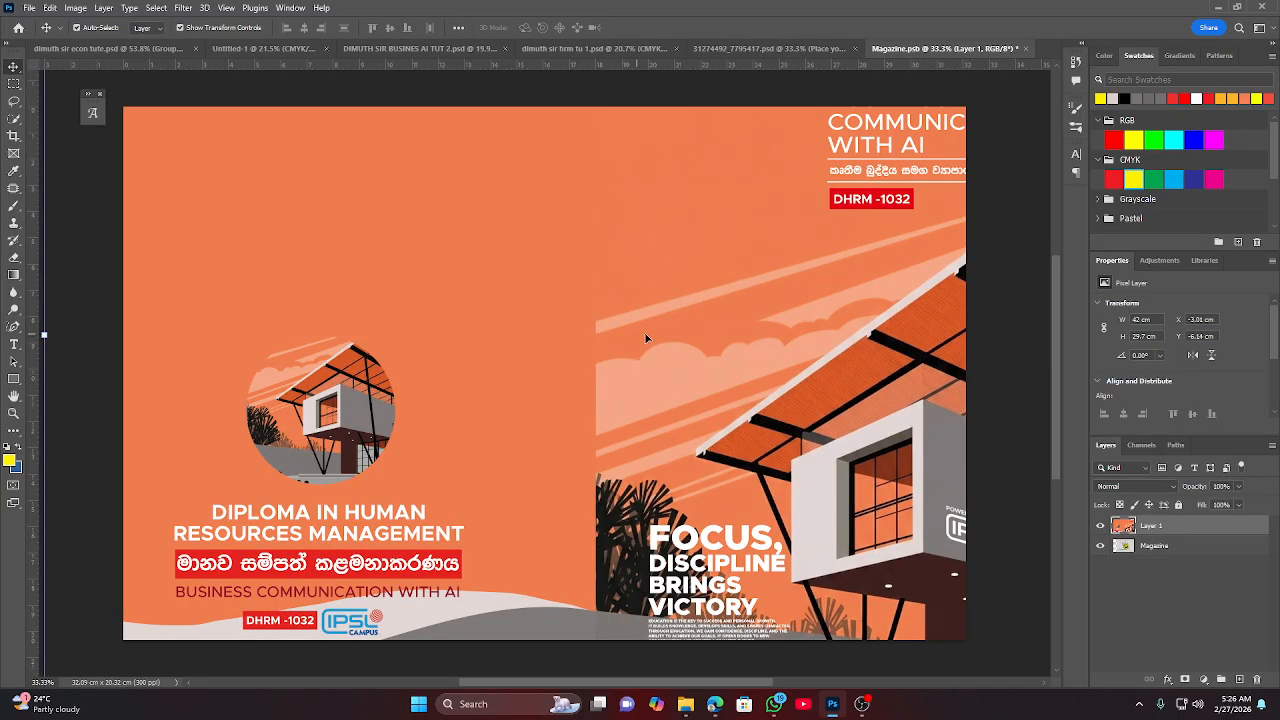
{"action": "left_click_drag", "start_coordinate": [748, 340], "coordinate": [532, 342]}
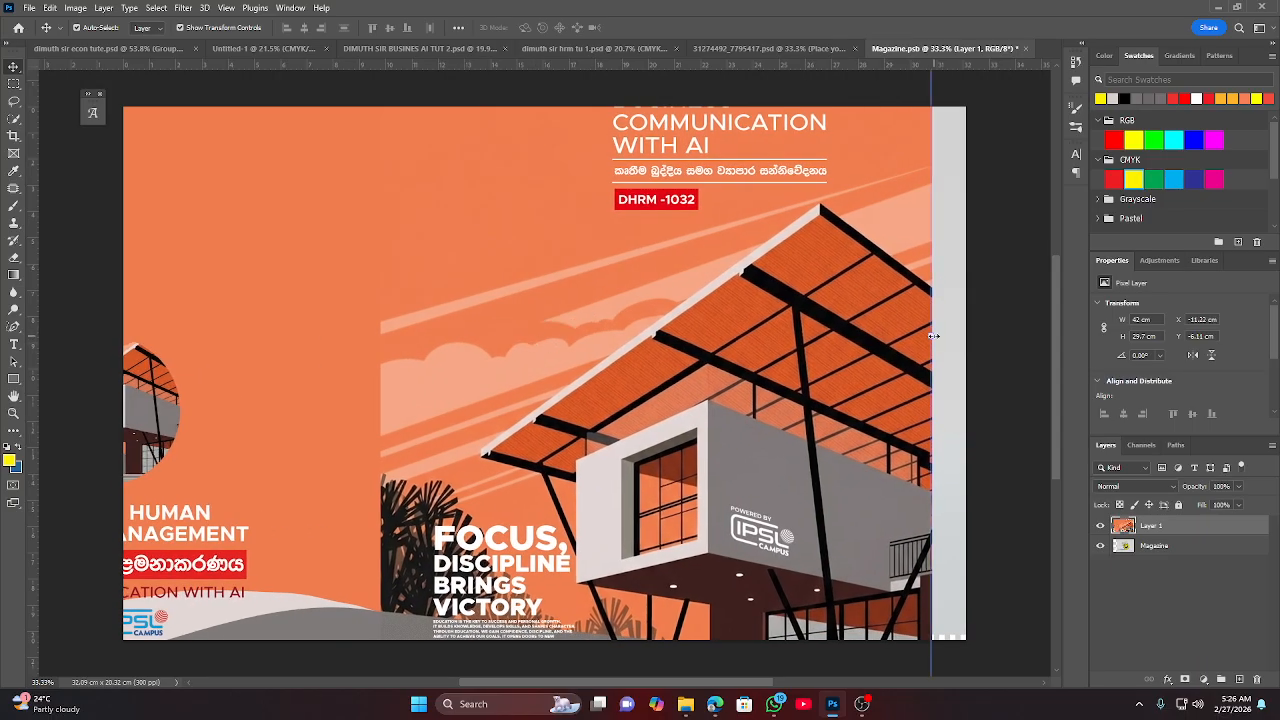
{"action": "left_click_drag", "start_coordinate": [933, 336], "coordinate": [528, 345]}
{"action": "left_click_drag", "start_coordinate": [632, 372], "coordinate": [768, 355]}
{"action": "left_click", "coordinate": [660, 27]}
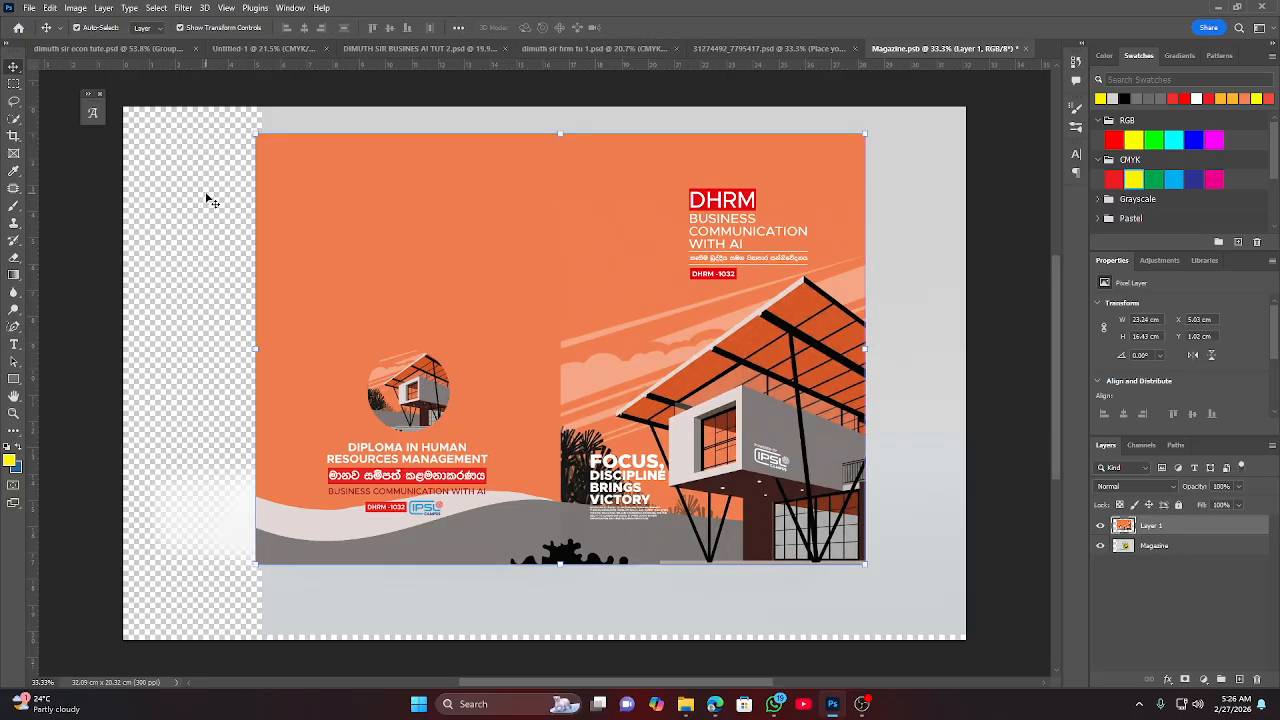
Save Magazine.psb, switch to the 31274492_7795417.psd mockup and reposition the updated cover smart object.
{"action": "key", "text": "ctrl+s"}
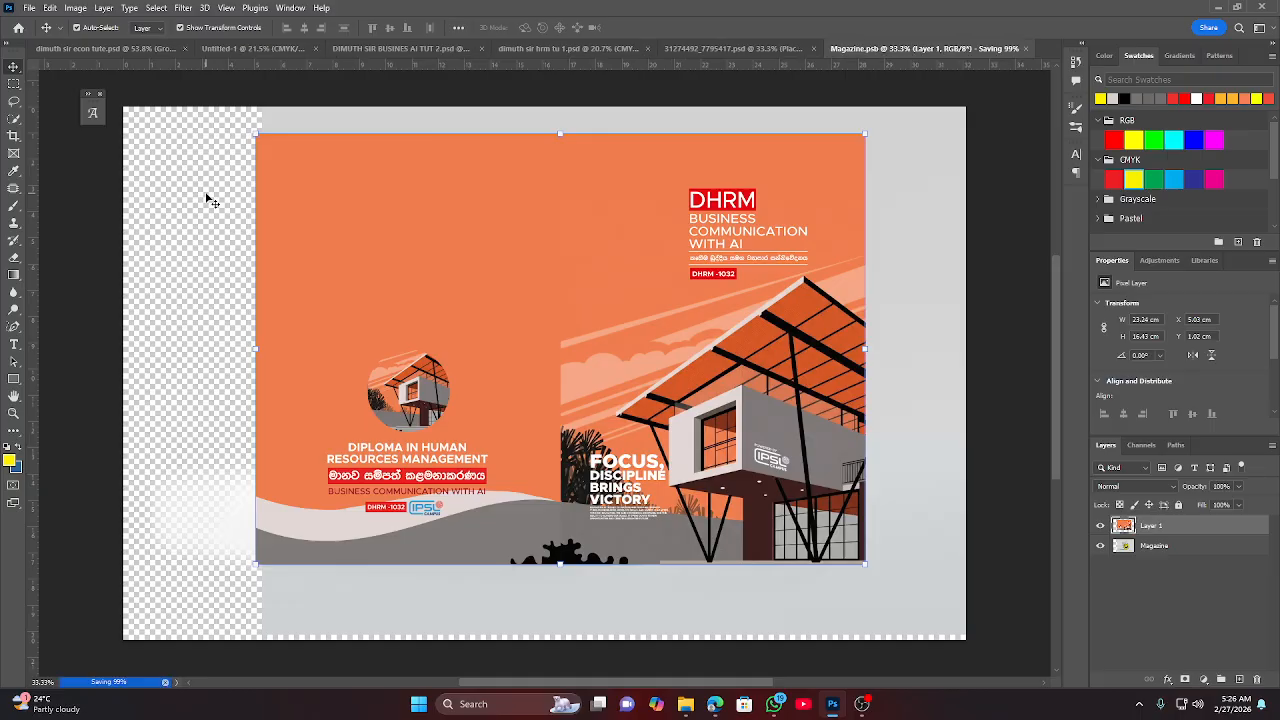
{"action": "left_click", "coordinate": [727, 49]}
{"action": "left_click_drag", "start_coordinate": [570, 388], "coordinate": [538, 354]}
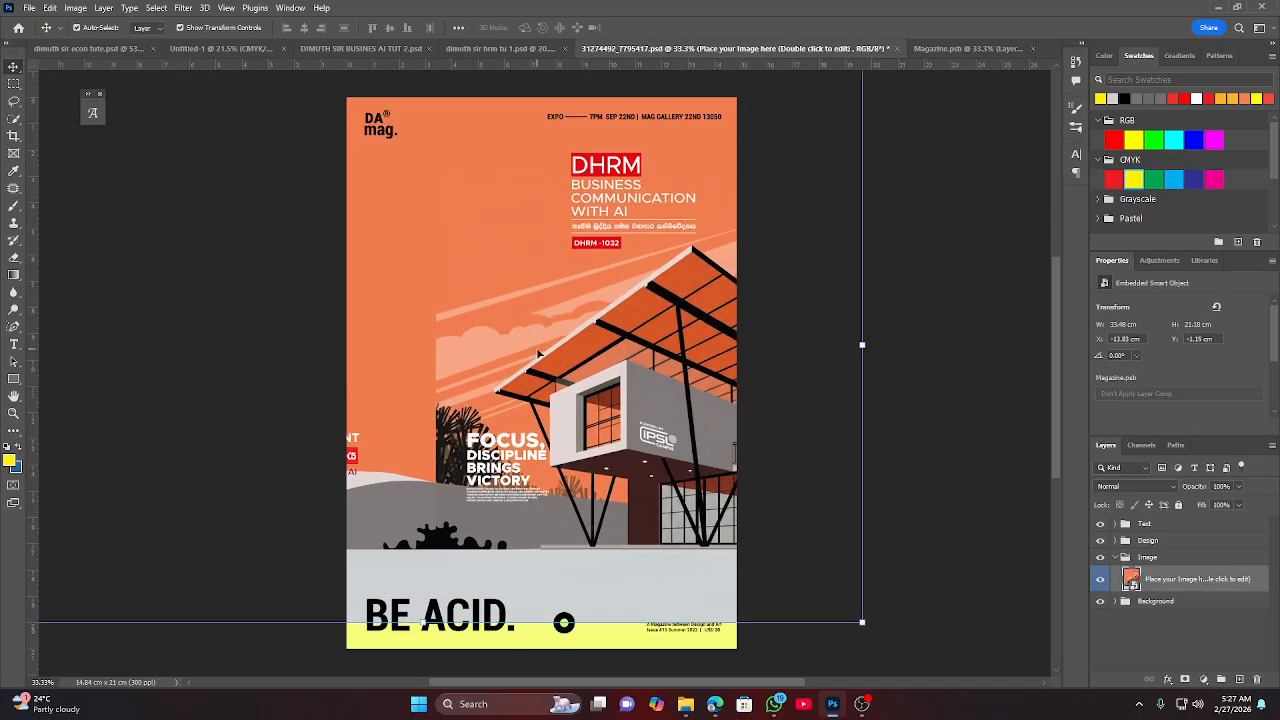
Delete the cover smart object from the mockup's Image group and return to Magazine.psb.
{"action": "key", "text": "Delete"}
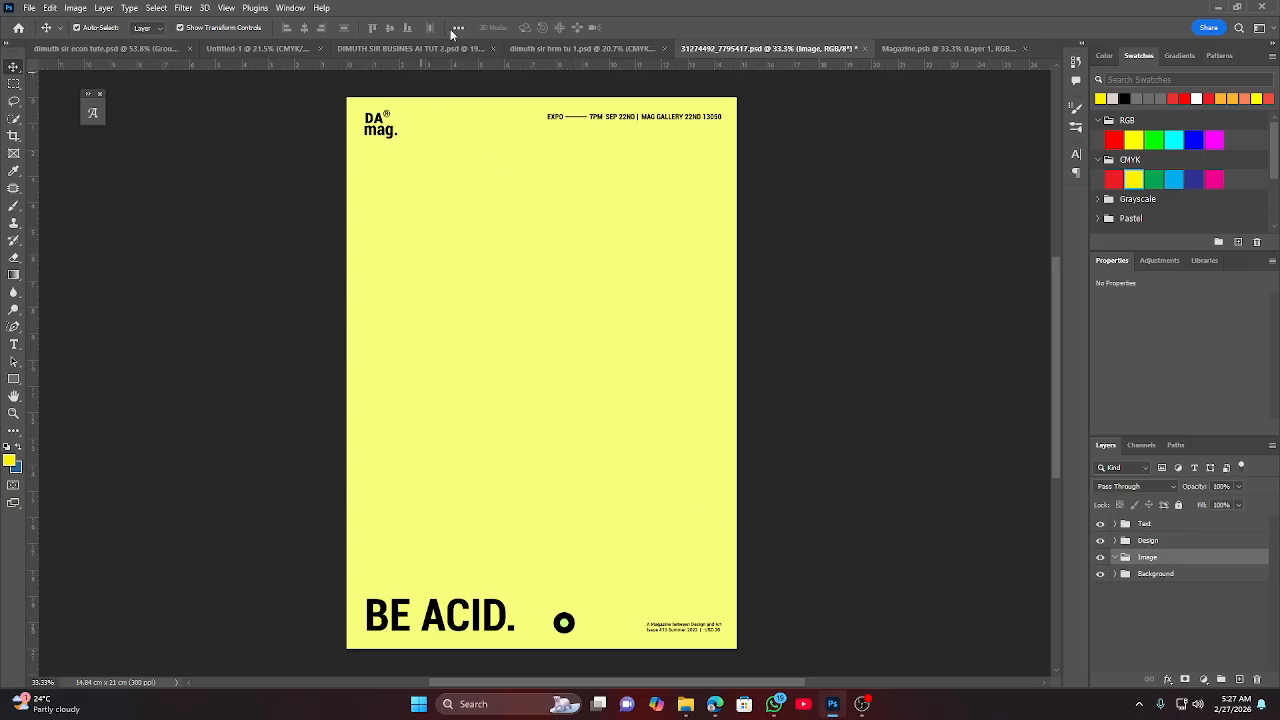
{"action": "left_click", "coordinate": [948, 48]}
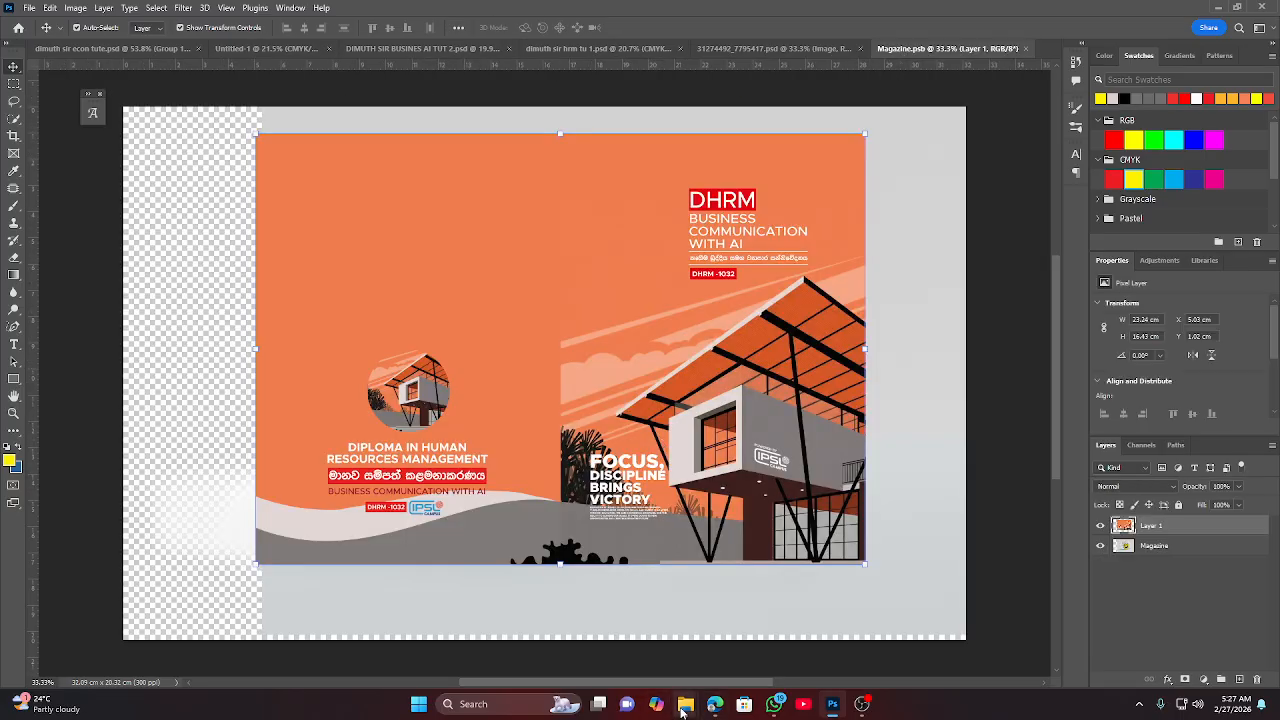
Switch to File Explorer and delete 31274492_7795417.psd from the Downloads folder.
{"action": "left_click", "coordinate": [685, 704]}
{"action": "left_click", "coordinate": [647, 666]}
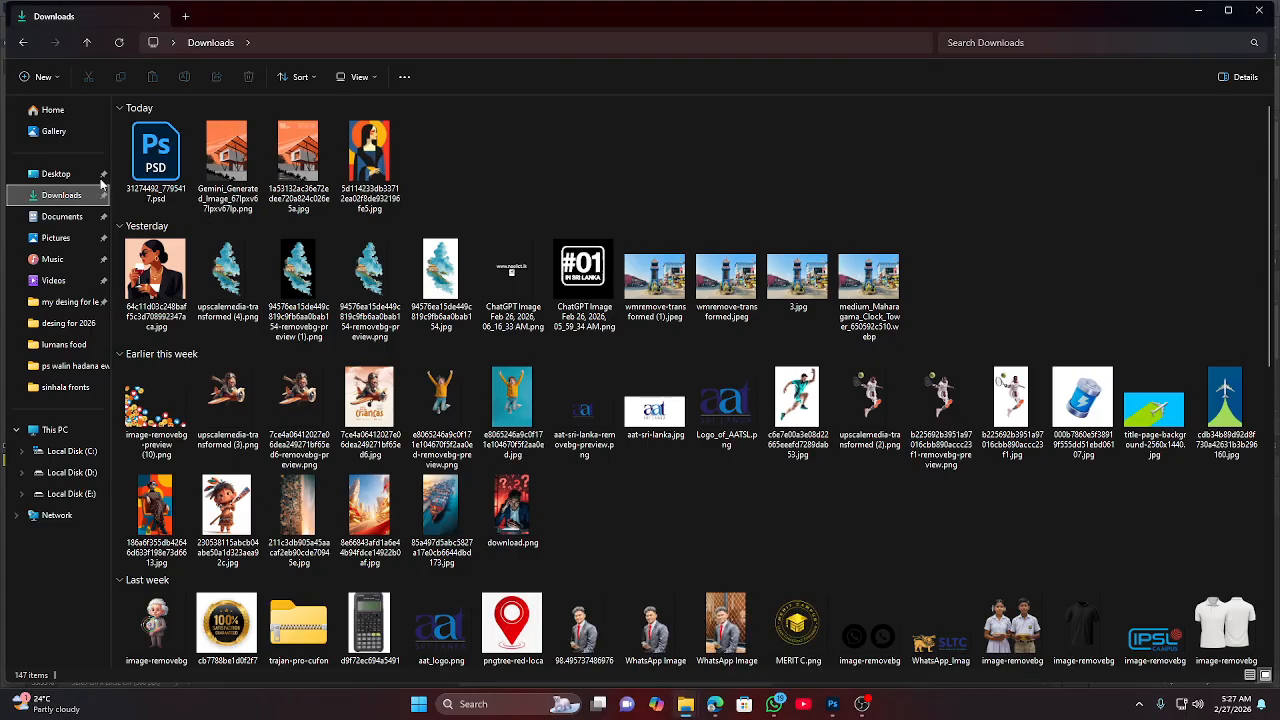
{"action": "left_click", "coordinate": [152, 152]}
{"action": "left_click", "coordinate": [245, 78]}
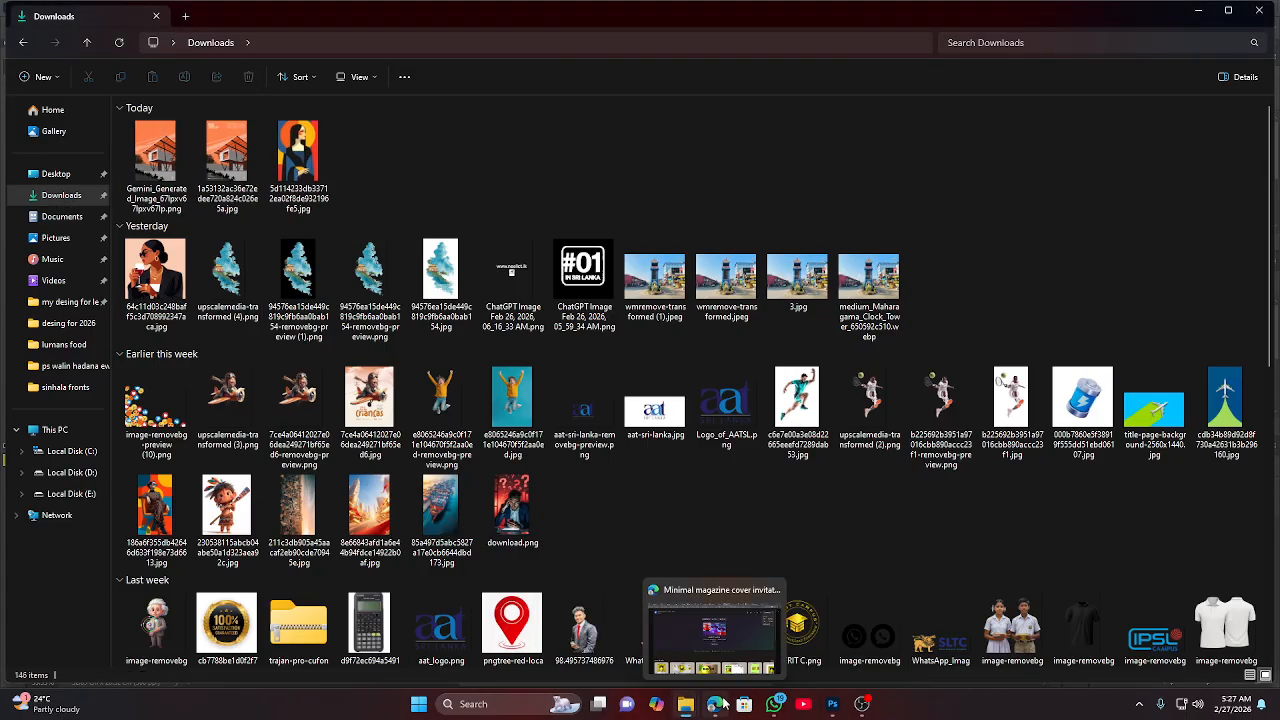
Return to Freepik in the browser, close the current template and open the A4 fashion magazines mockup from the search results.
{"action": "left_click", "coordinate": [718, 704]}
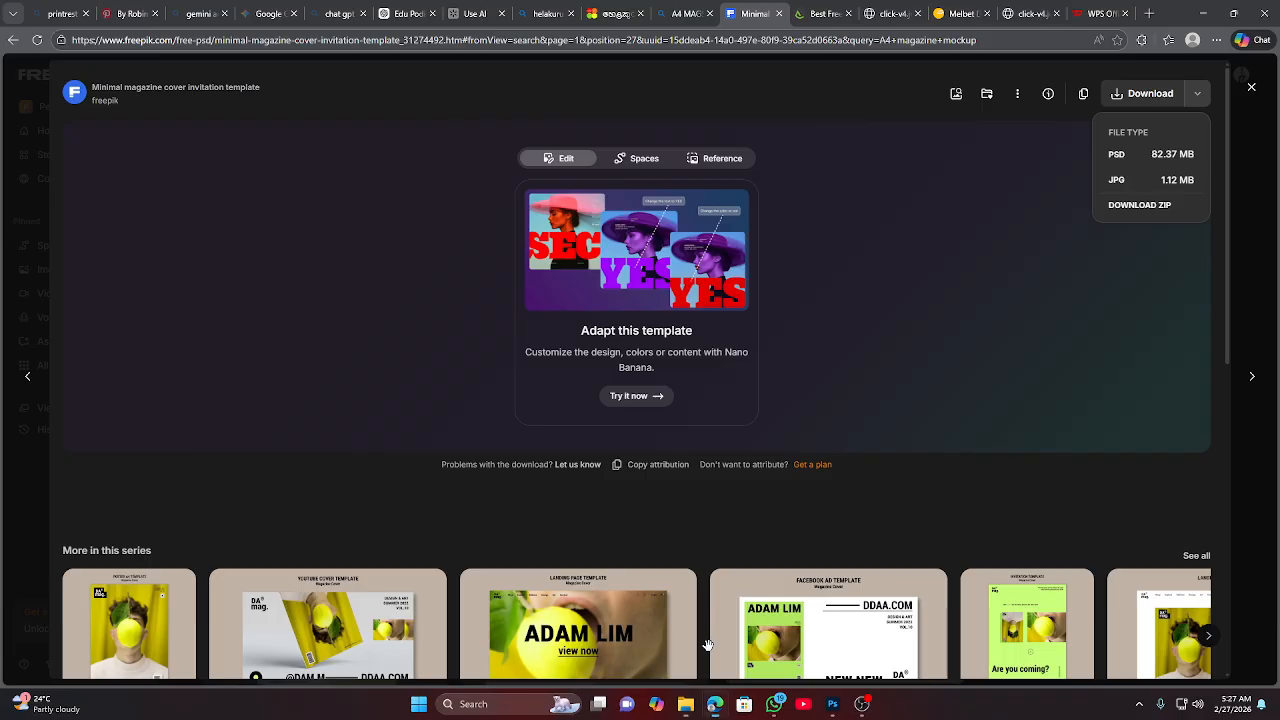
{"action": "left_click", "coordinate": [1251, 88]}
{"action": "scroll", "coordinate": [872, 582], "scroll_direction": "down", "scroll_amount": 8}
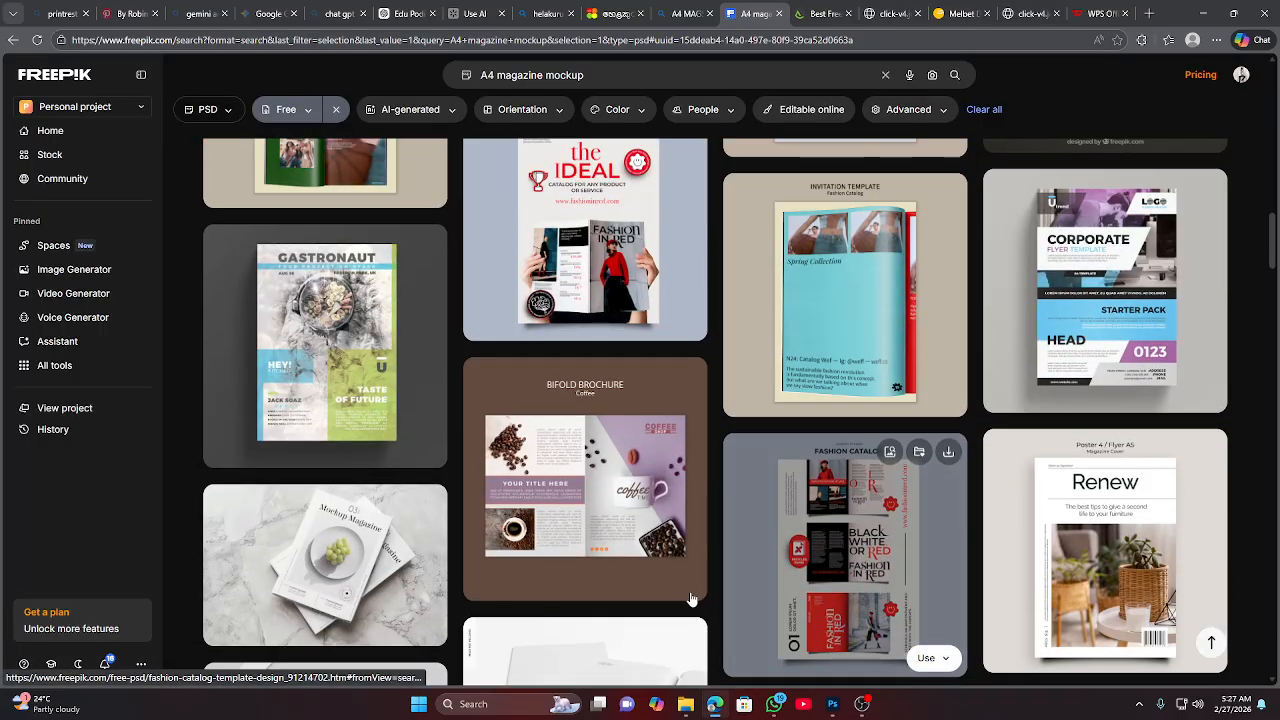
{"action": "scroll", "coordinate": [655, 560], "scroll_direction": "down", "scroll_amount": 4}
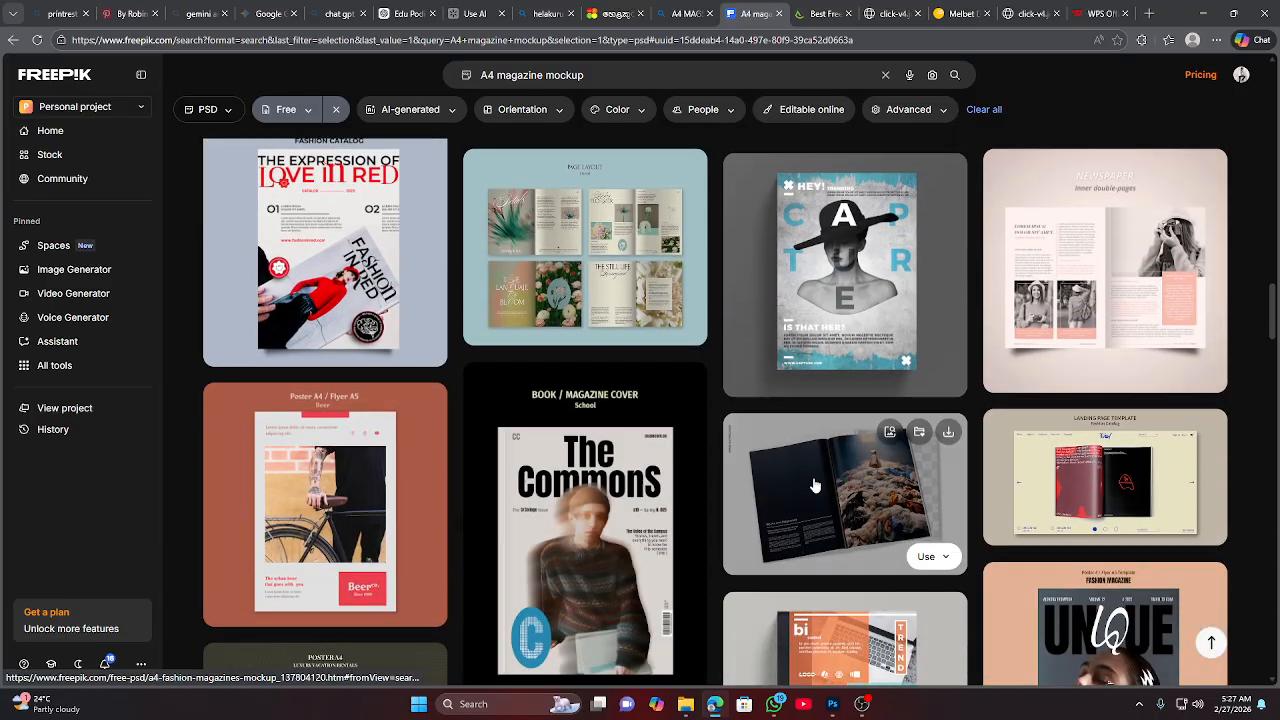
{"action": "left_click", "coordinate": [814, 486]}
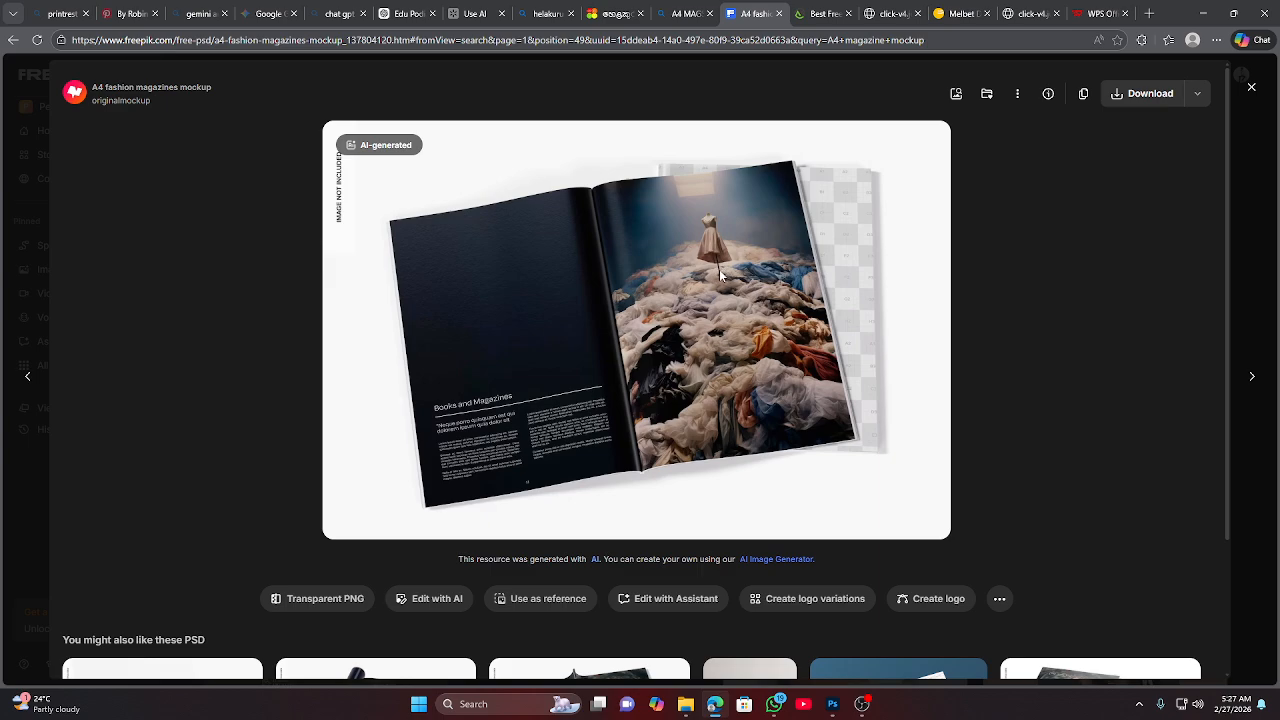
Download the A4 fashion magazines mockup as a PSD and open the downloaded file in Photoshop.
{"action": "left_click", "coordinate": [1200, 94]}
{"action": "scroll", "coordinate": [661, 414], "scroll_direction": "down", "scroll_amount": 1}
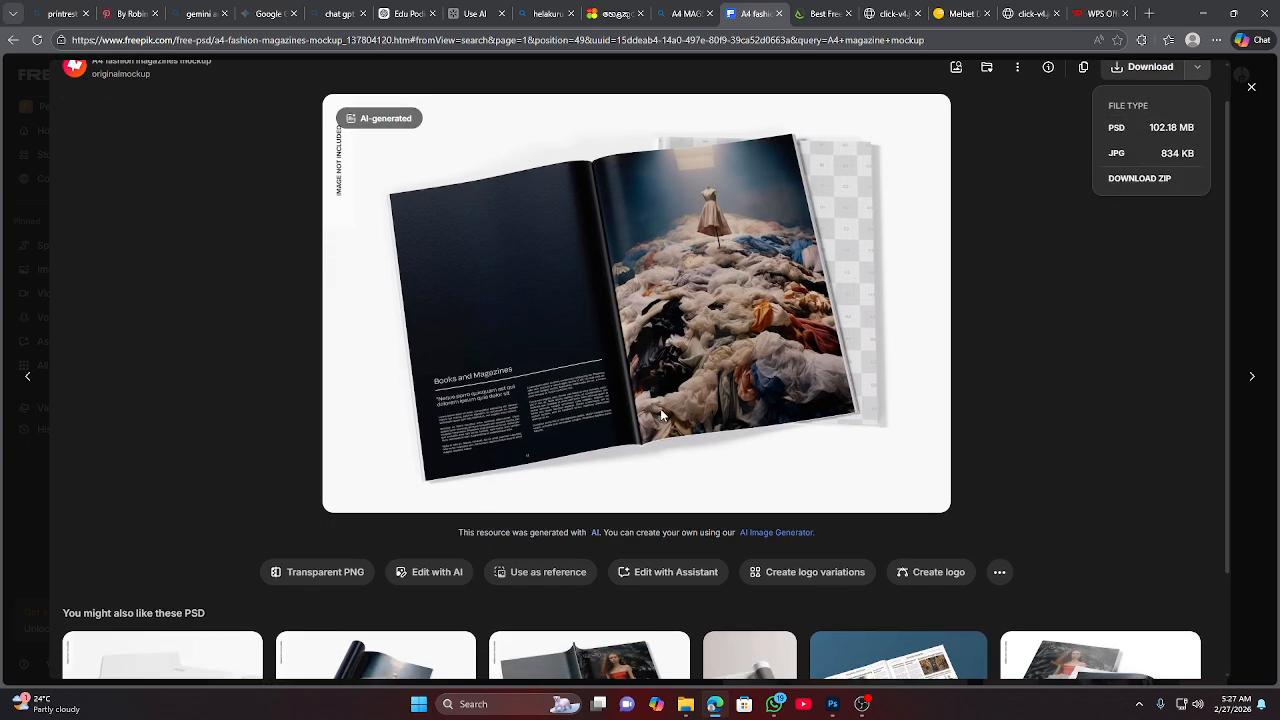
{"action": "scroll", "coordinate": [661, 414], "scroll_direction": "down", "scroll_amount": 2}
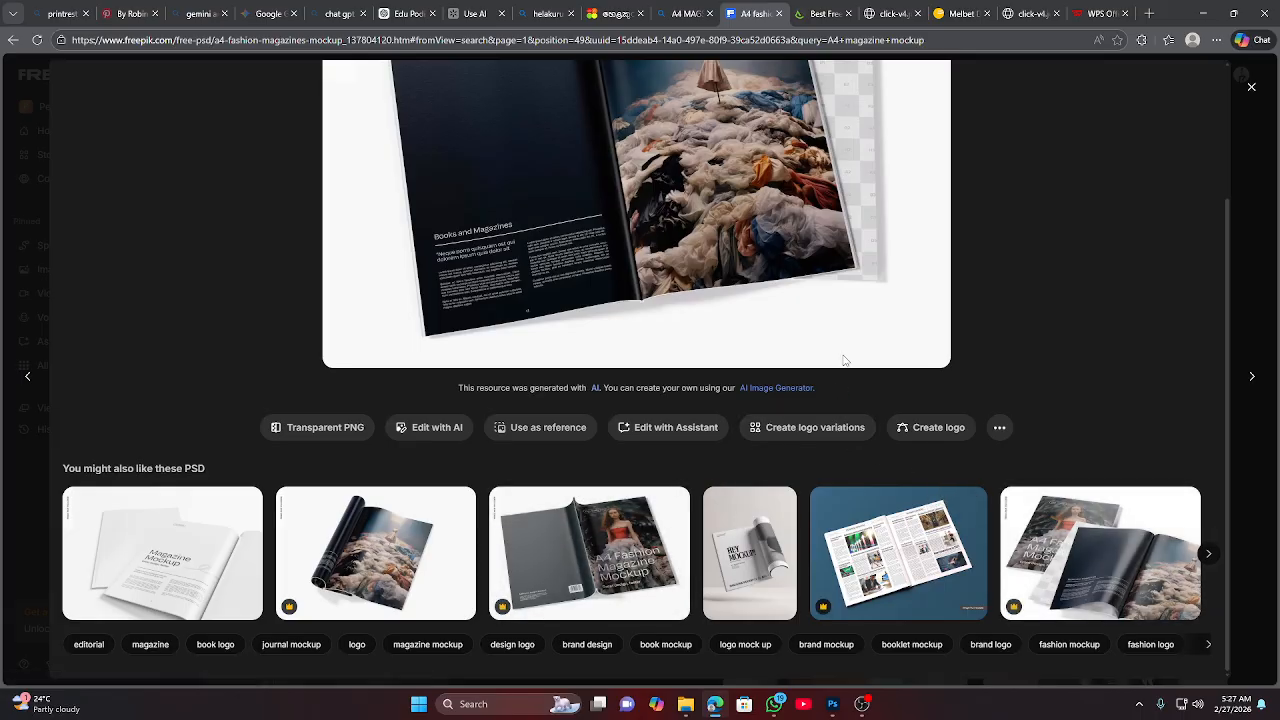
{"action": "scroll", "coordinate": [842, 444], "scroll_direction": "up", "scroll_amount": 3}
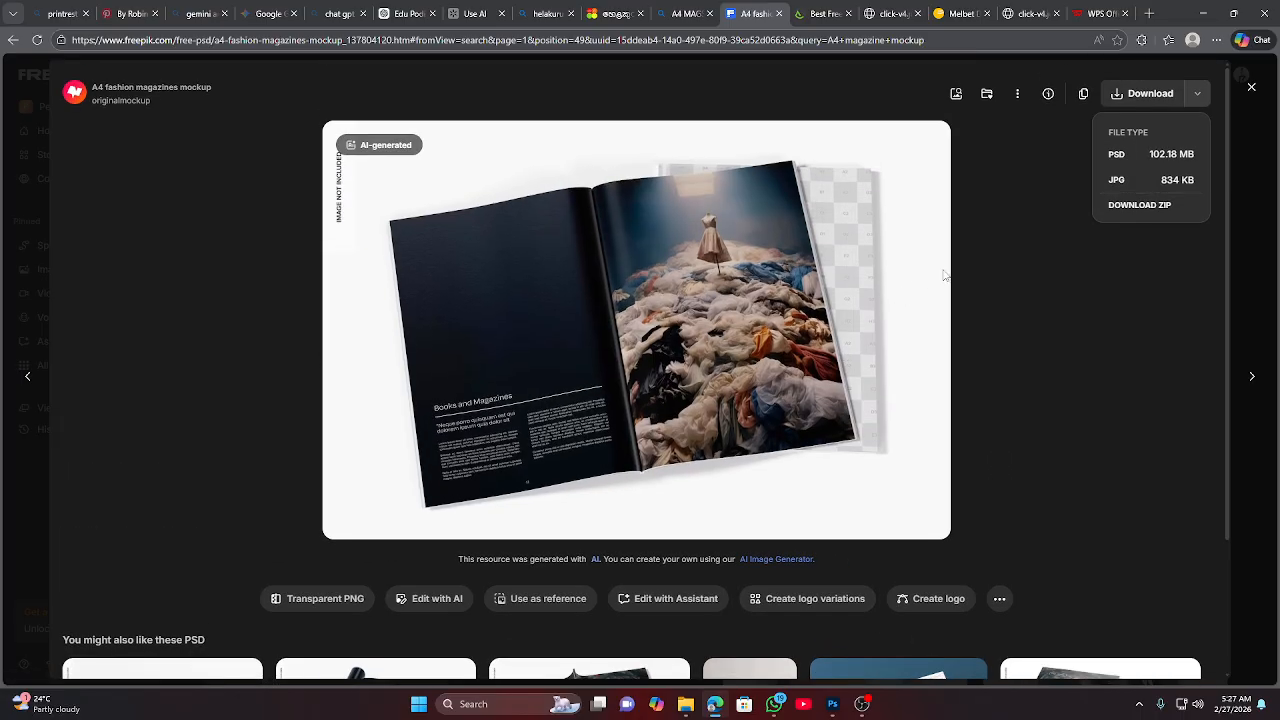
{"action": "left_click", "coordinate": [1130, 168]}
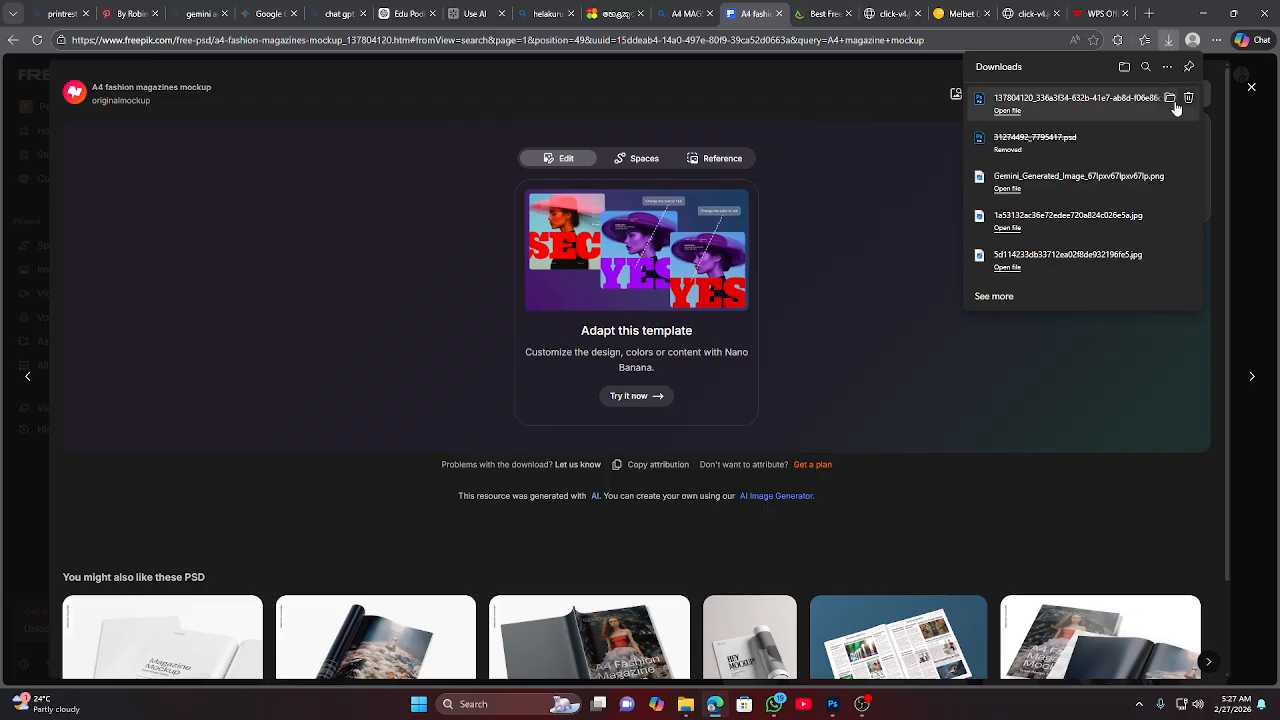
{"action": "left_click", "coordinate": [1172, 100]}
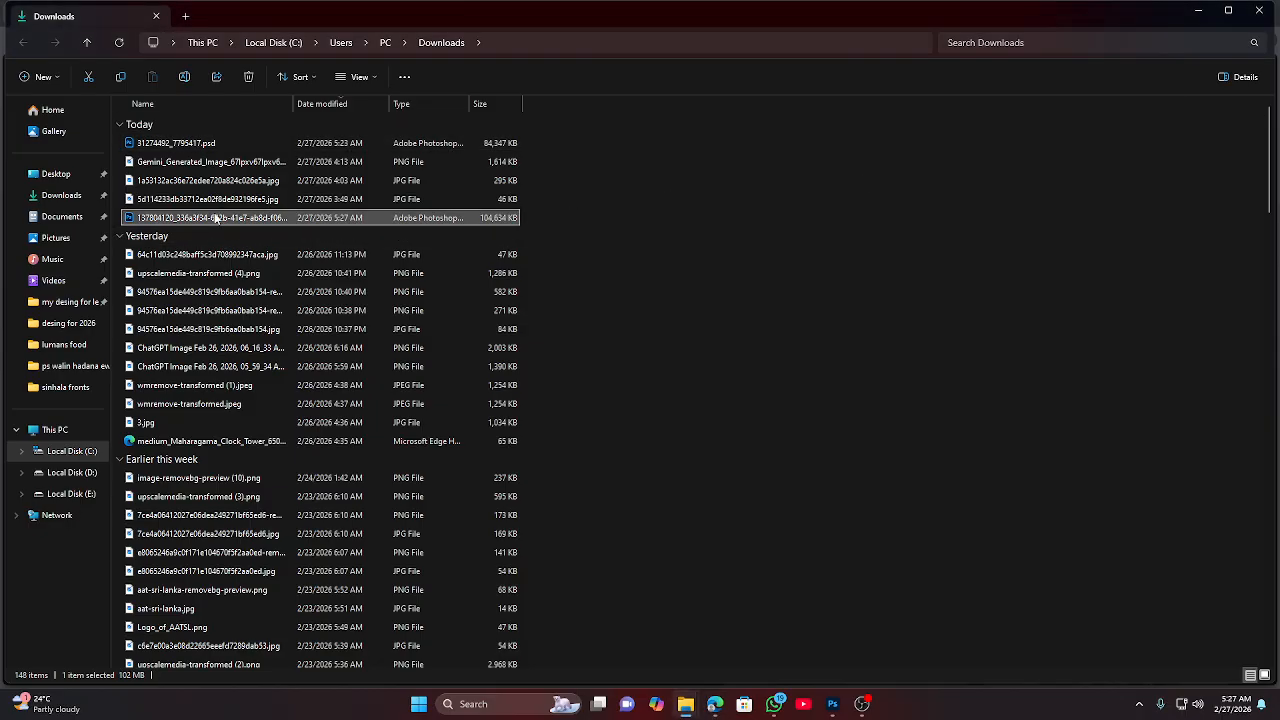
{"action": "double_click", "coordinate": [215, 218]}
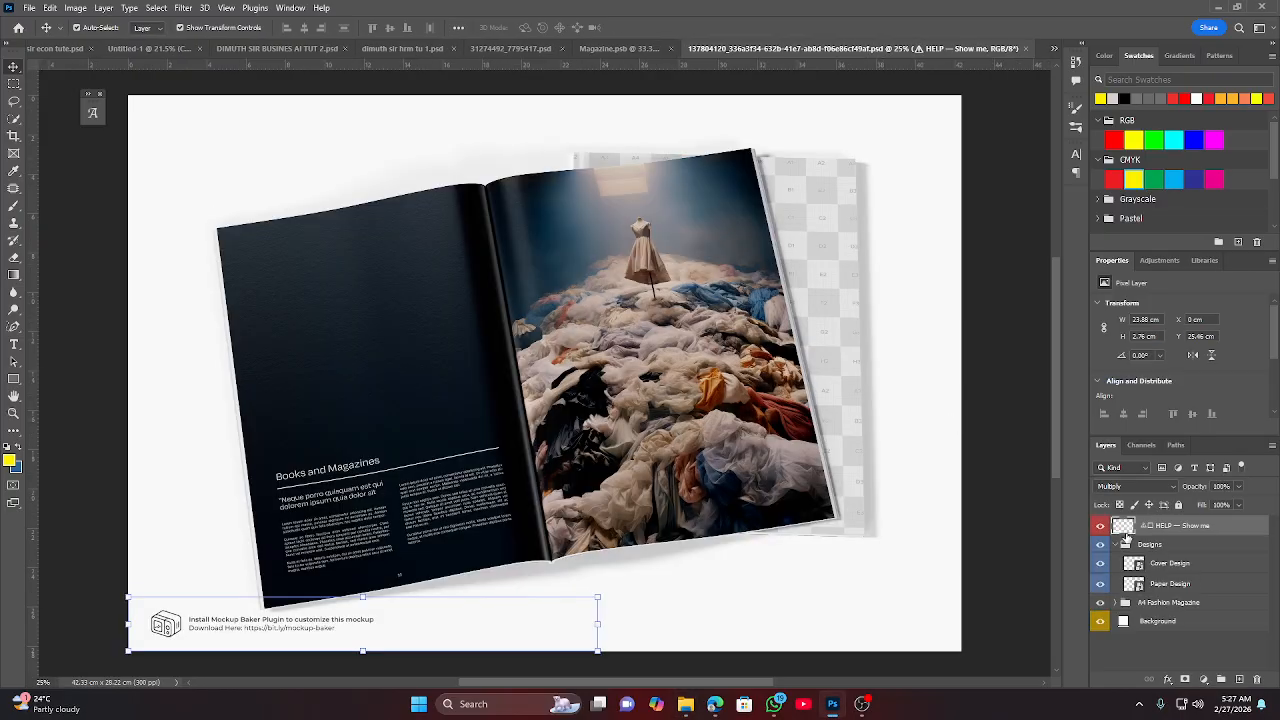
Toggle the Cover Design layer's visibility and inspect the Cover Design and Paper Design smart objects.
{"action": "left_click", "coordinate": [1130, 564]}
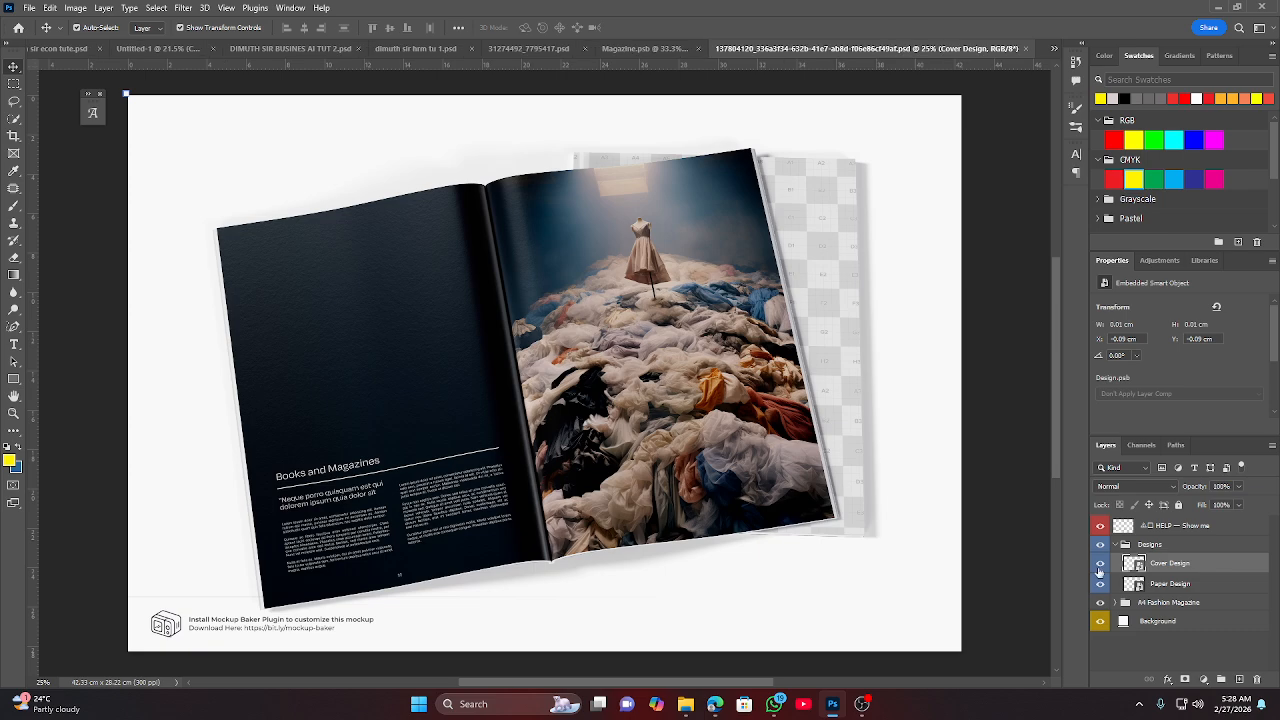
{"action": "left_click", "coordinate": [1100, 566]}
{"action": "left_click", "coordinate": [1100, 566]}
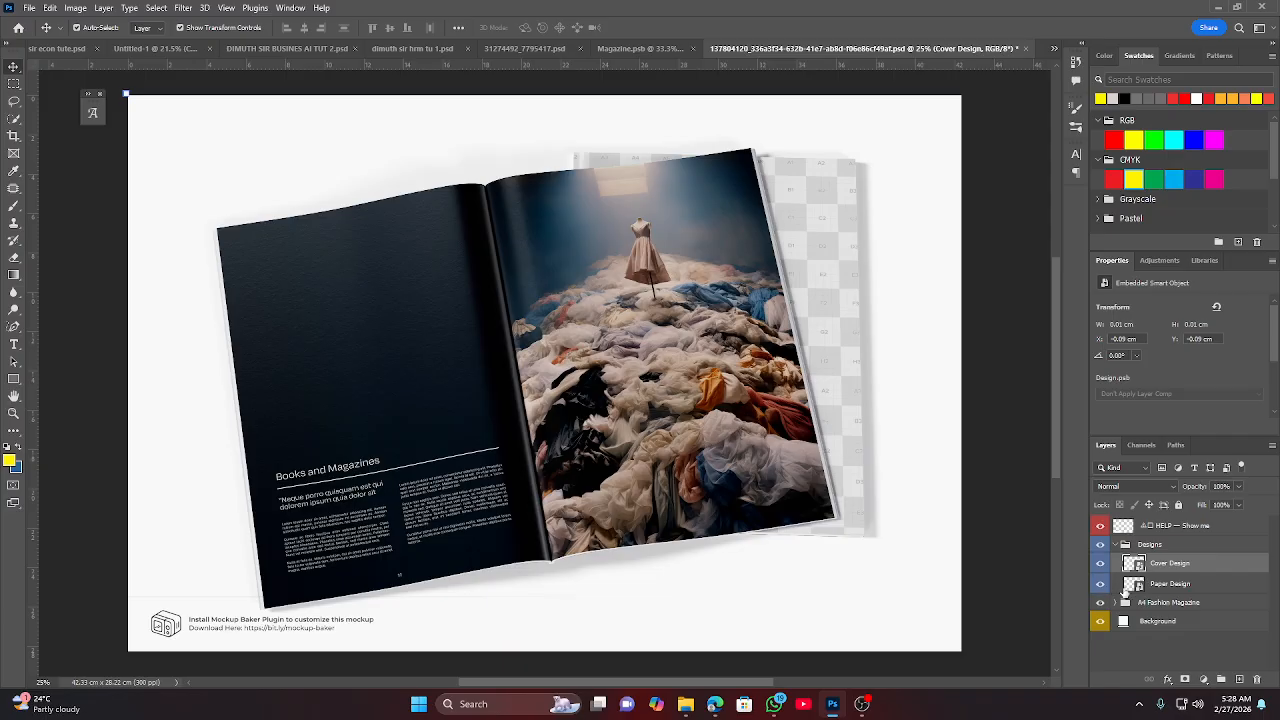
{"action": "left_click", "coordinate": [1130, 586]}
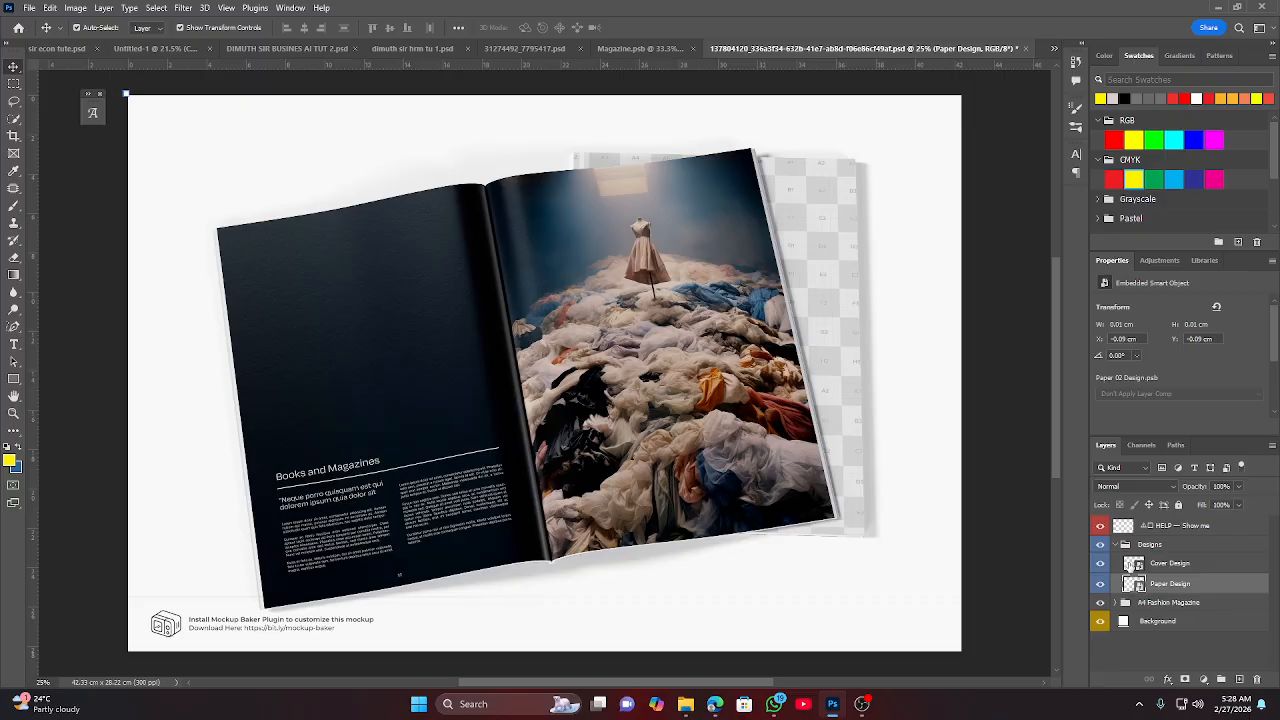
{"action": "left_click", "coordinate": [1124, 564]}
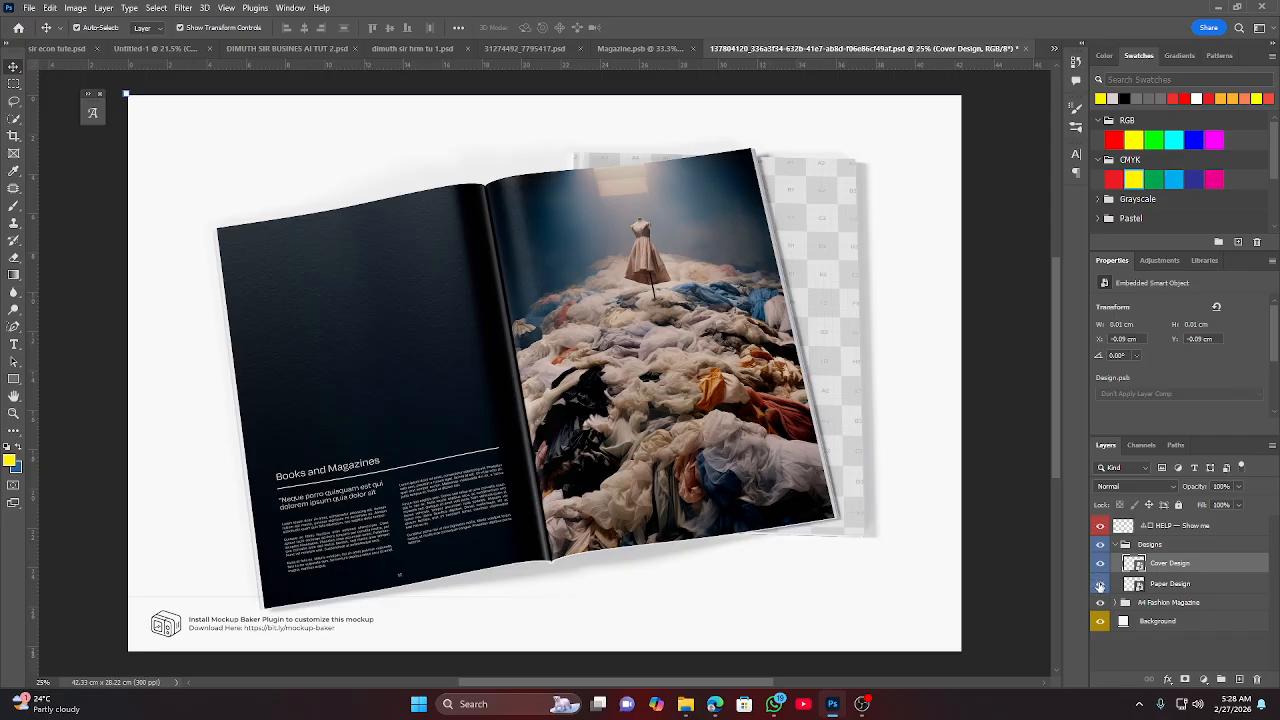
Nudge the mockup's Lights layer up to about Y 2.67 cm and deselect it.
{"action": "mouse_move", "coordinate": [596, 460]}
{"action": "left_mouse_down"}
{"action": "mouse_move", "coordinate": [531, 462]}
{"action": "mouse_move", "coordinate": [596, 465]}
{"action": "left_mouse_up"}
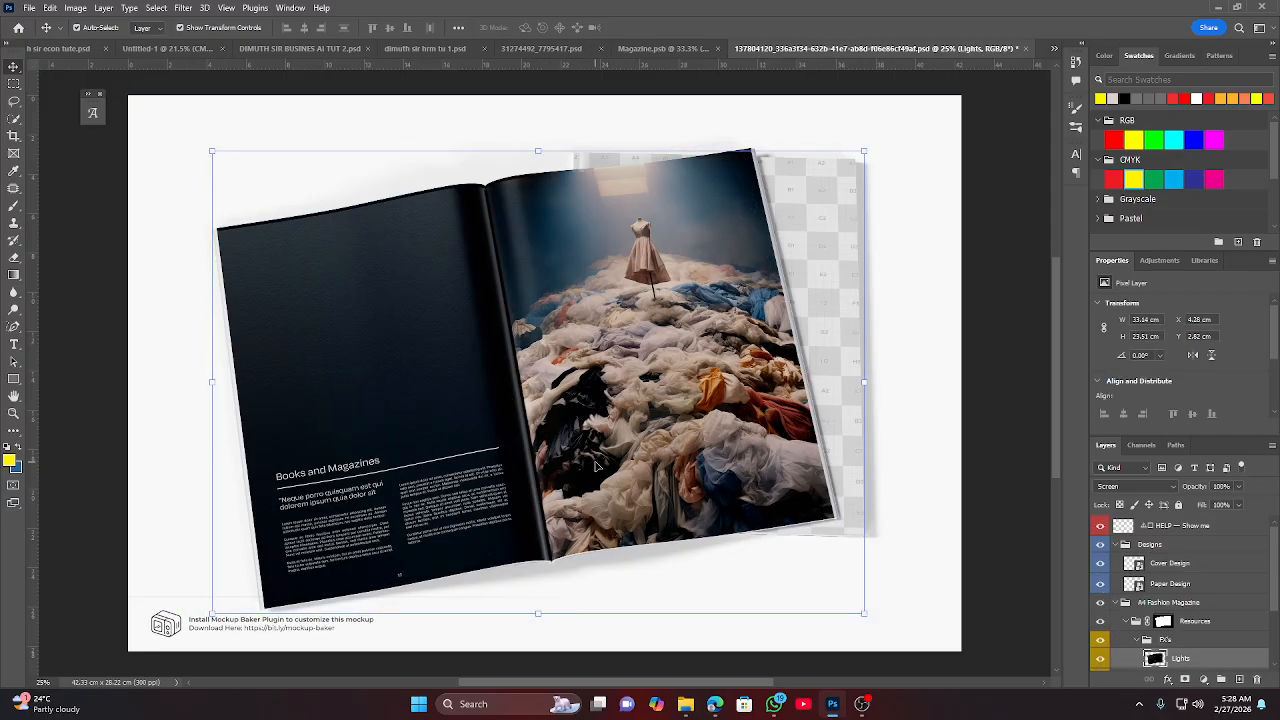
{"action": "key", "text": "shift+Up"}
{"action": "key", "text": "shift+Up"}
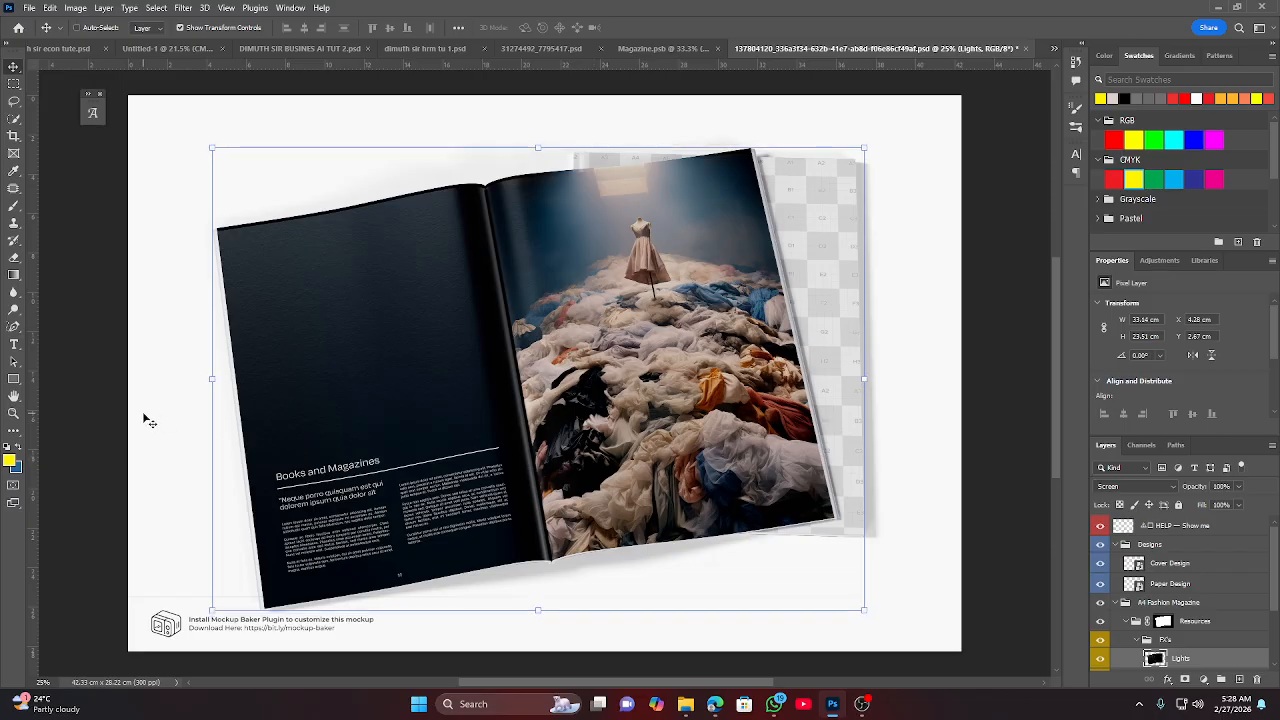
{"action": "left_click", "coordinate": [1000, 295]}
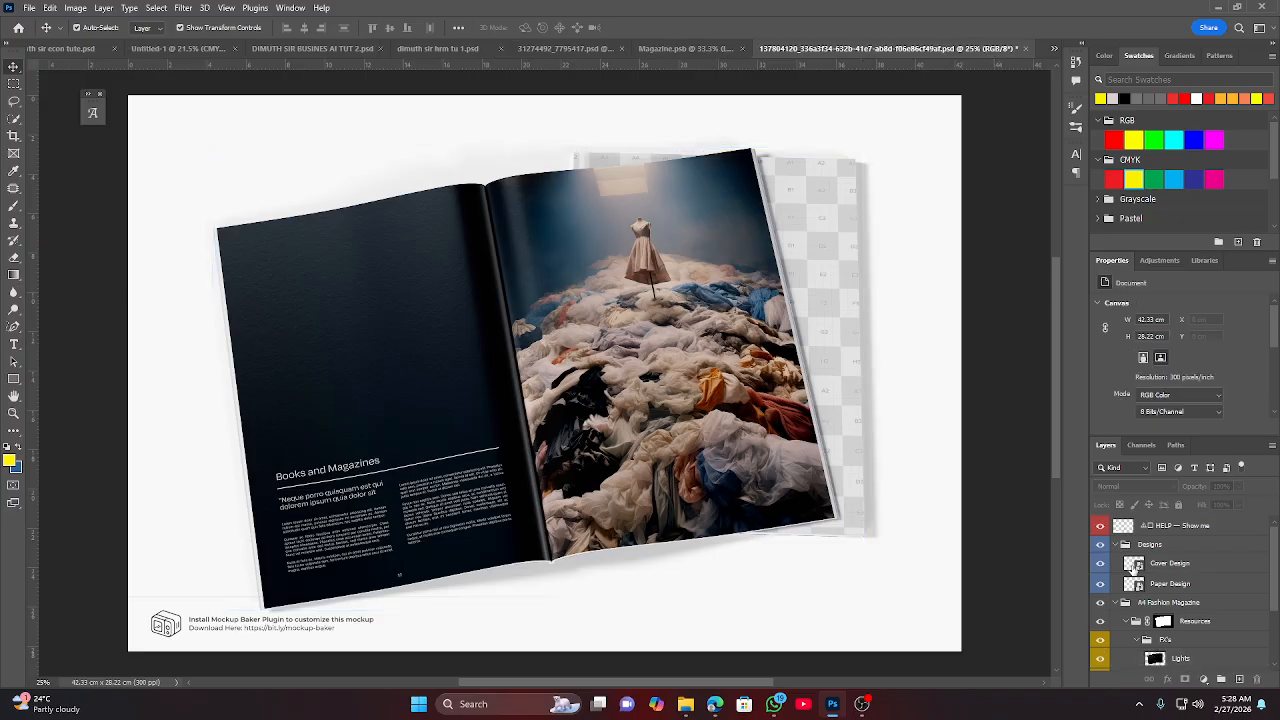
Open the contents of the mockup's Cover Design and Paper Design smart objects for editing.
{"action": "double_click", "coordinate": [1133, 565]}
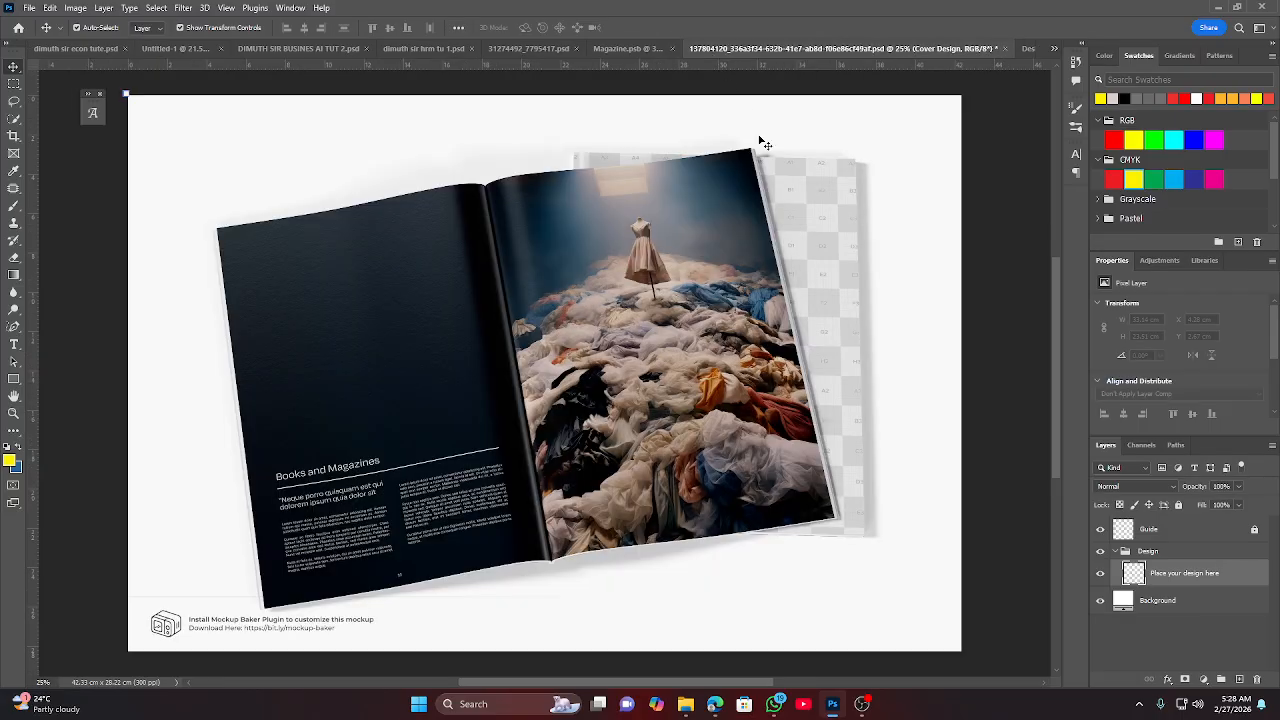
{"action": "left_click", "coordinate": [712, 48]}
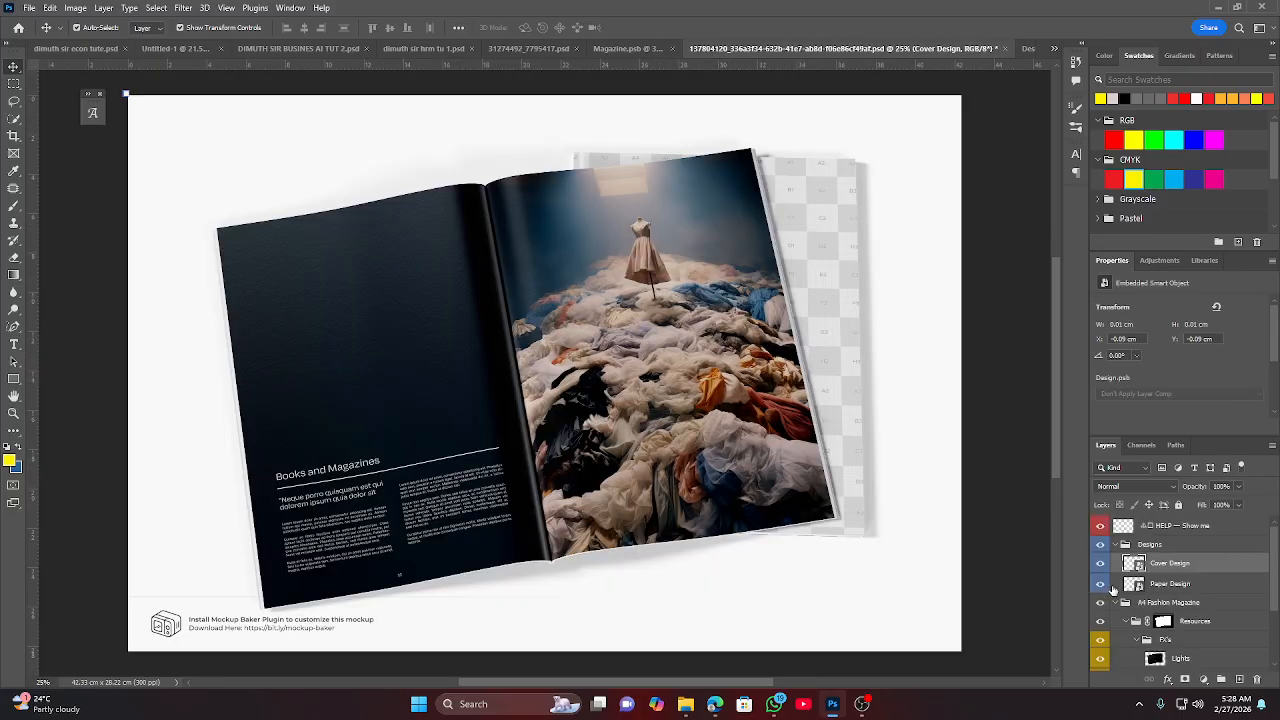
{"action": "double_click", "coordinate": [1135, 584]}
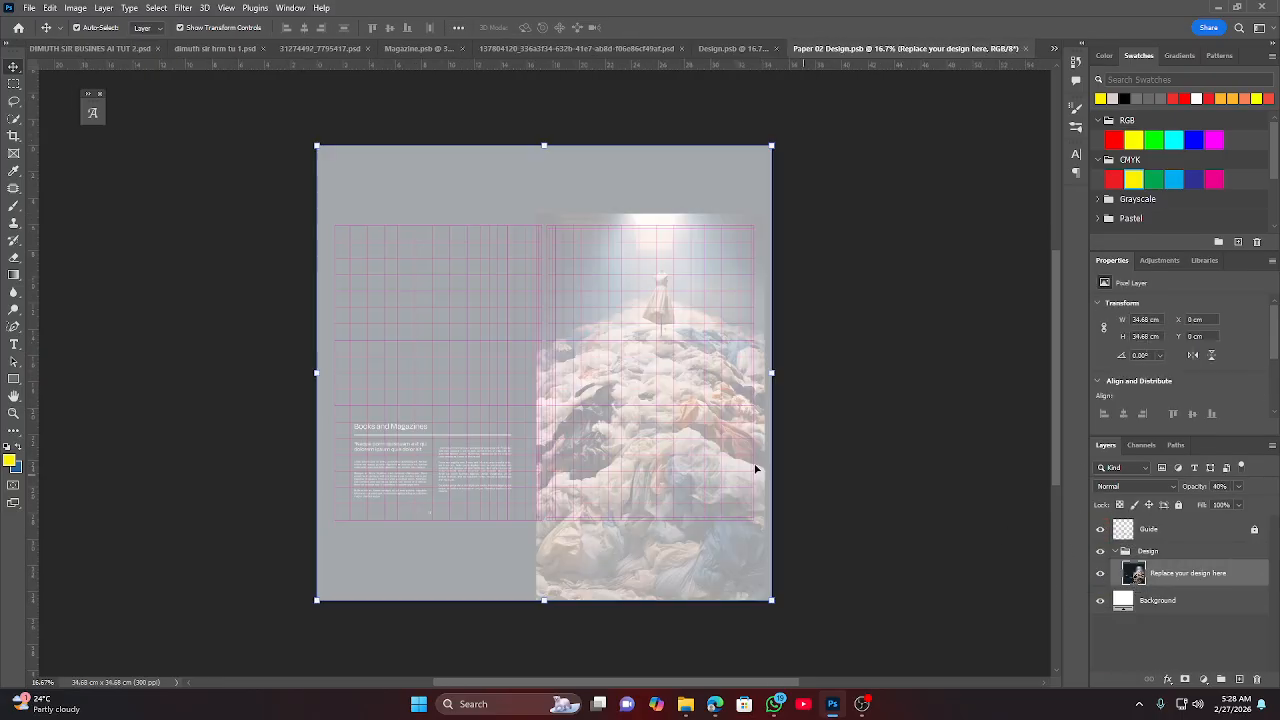
{"action": "scroll", "coordinate": [381, 408], "scroll_direction": "down", "scroll_amount": 1}
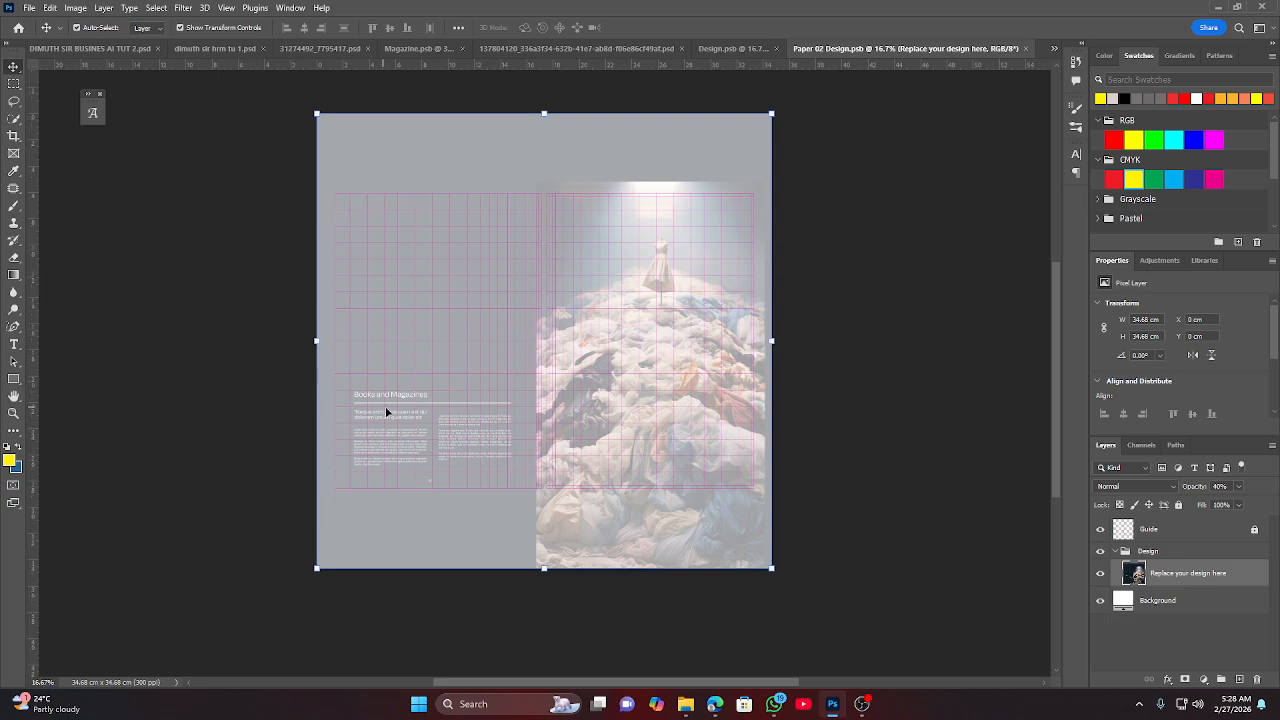
Close 31274492_7795417.psd without saving its changes, and close Magazine.psb.
{"action": "left_click", "coordinate": [200, 50]}
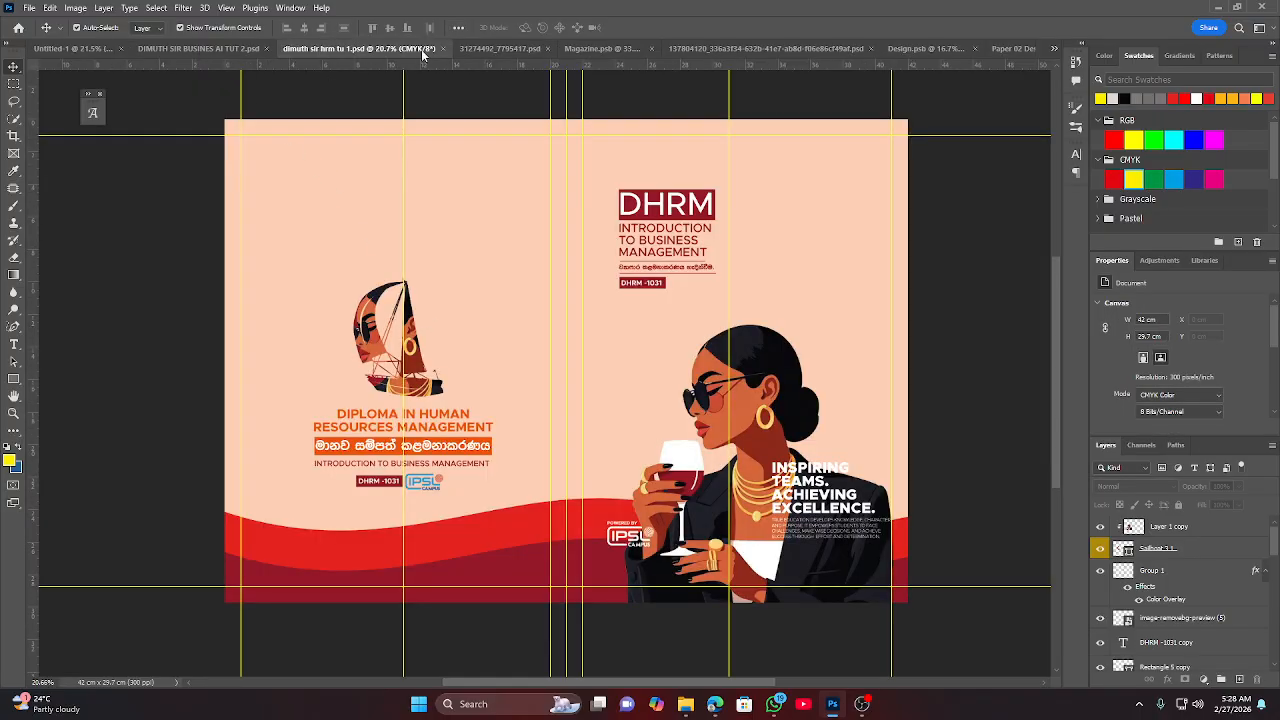
{"action": "left_click", "coordinate": [500, 48]}
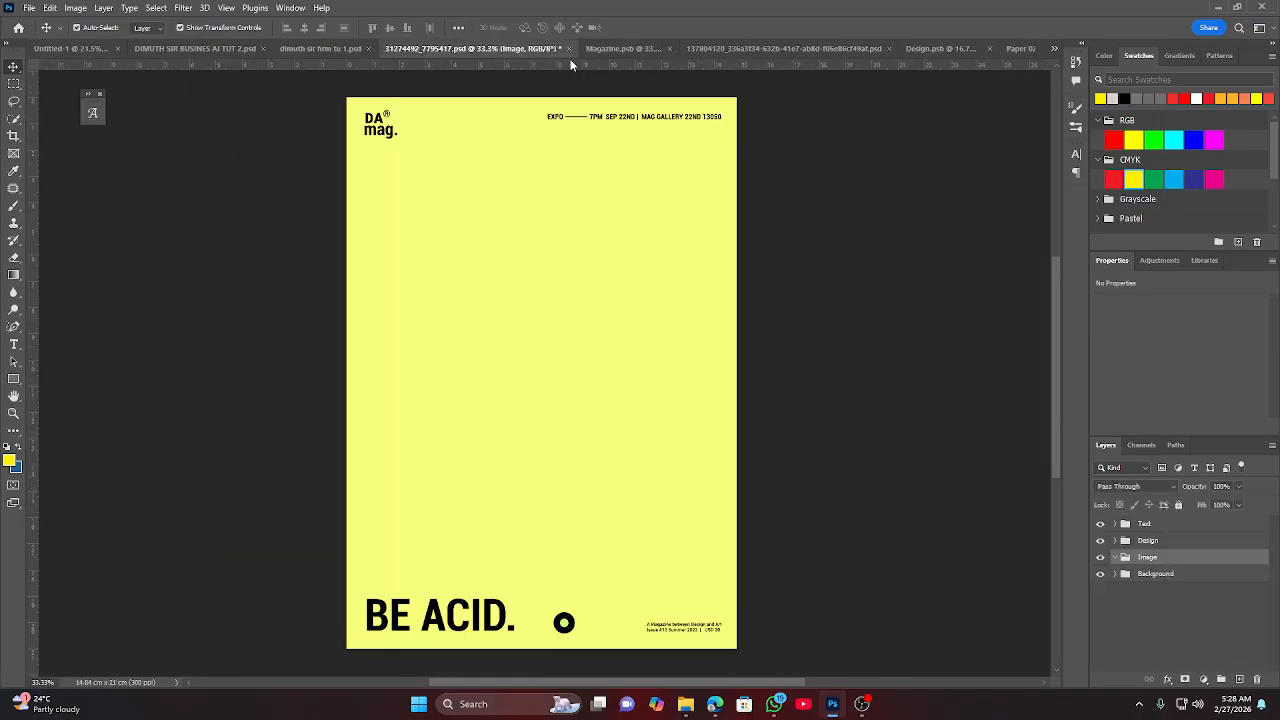
{"action": "left_click", "coordinate": [569, 48]}
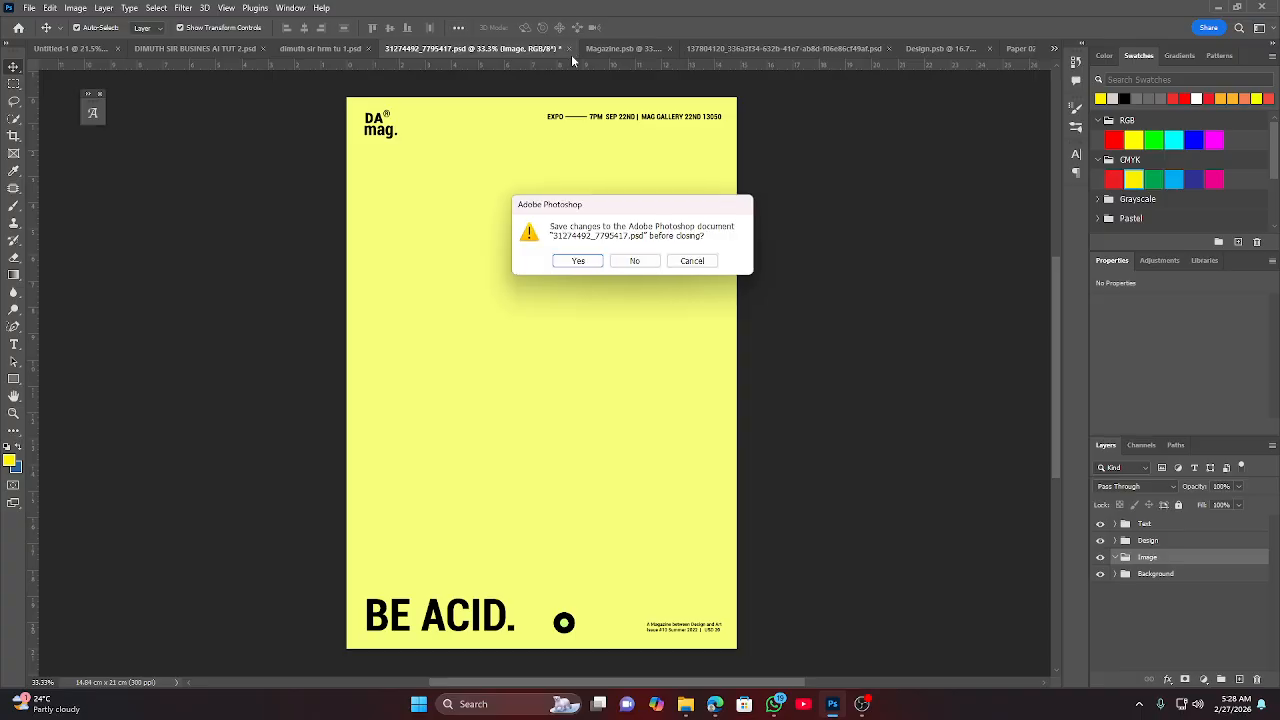
{"action": "left_click", "coordinate": [634, 260]}
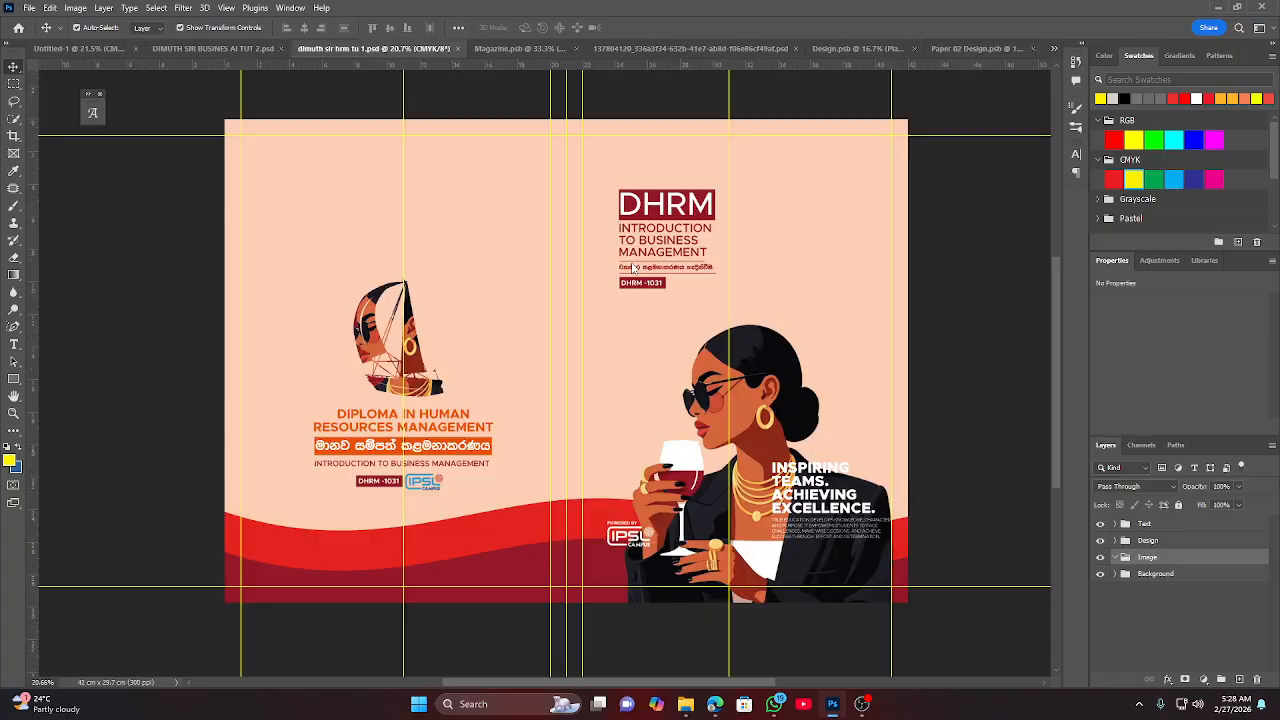
{"action": "left_click", "coordinate": [510, 49]}
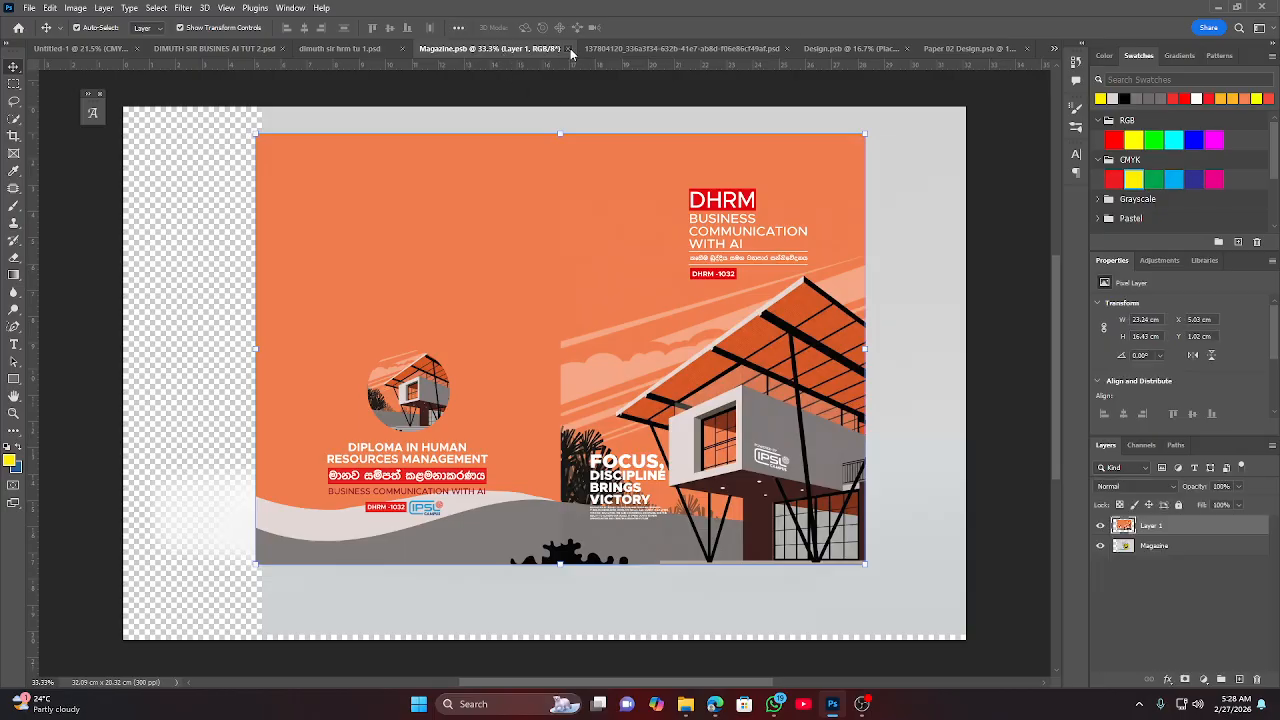
{"action": "left_click", "coordinate": [567, 48]}
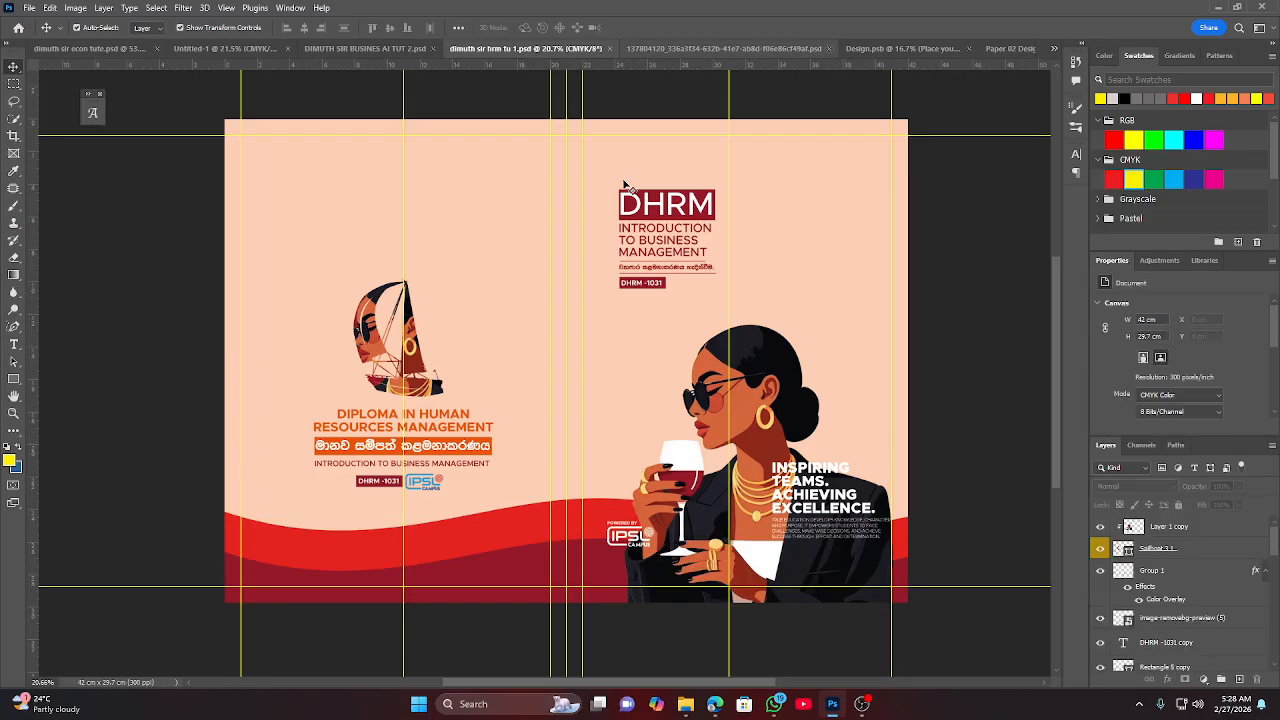
Copy the stamped DHRM Business Communication with AI cover layer into Paper 02 Design.psb, aligned to the guide grid's upper-left corner.
{"action": "left_click", "coordinate": [672, 50]}
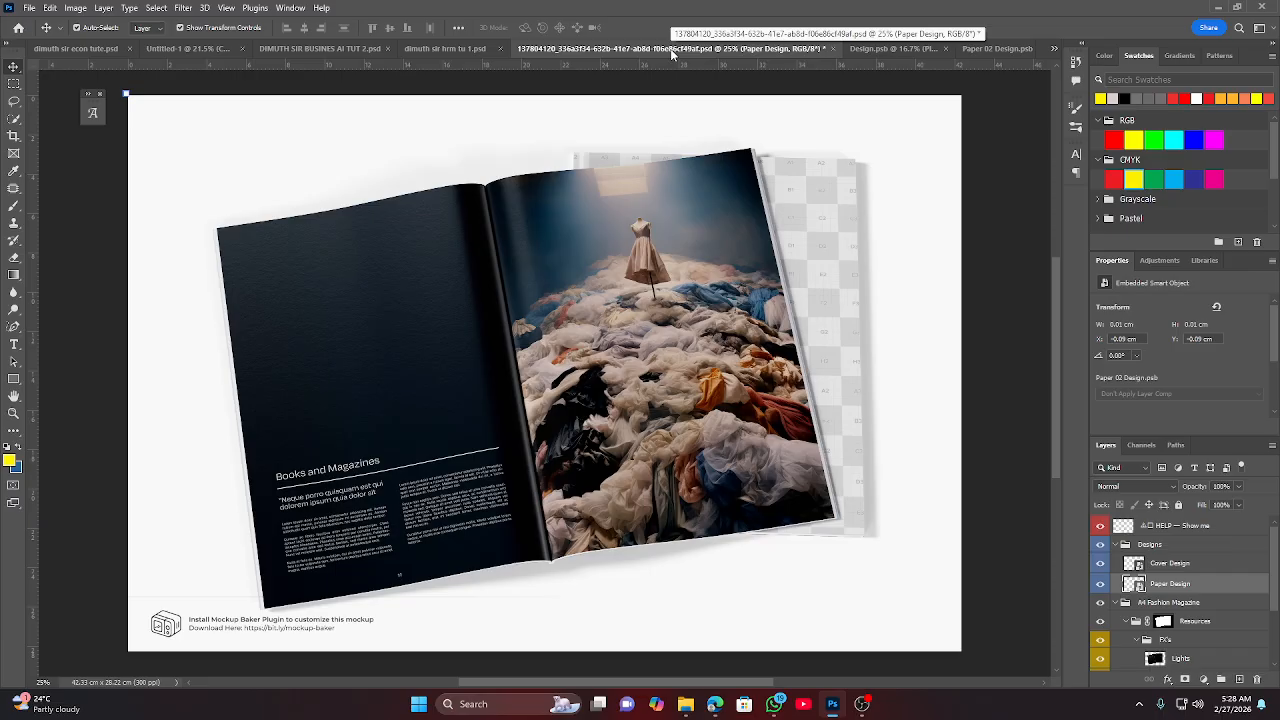
{"action": "left_click", "coordinate": [455, 50]}
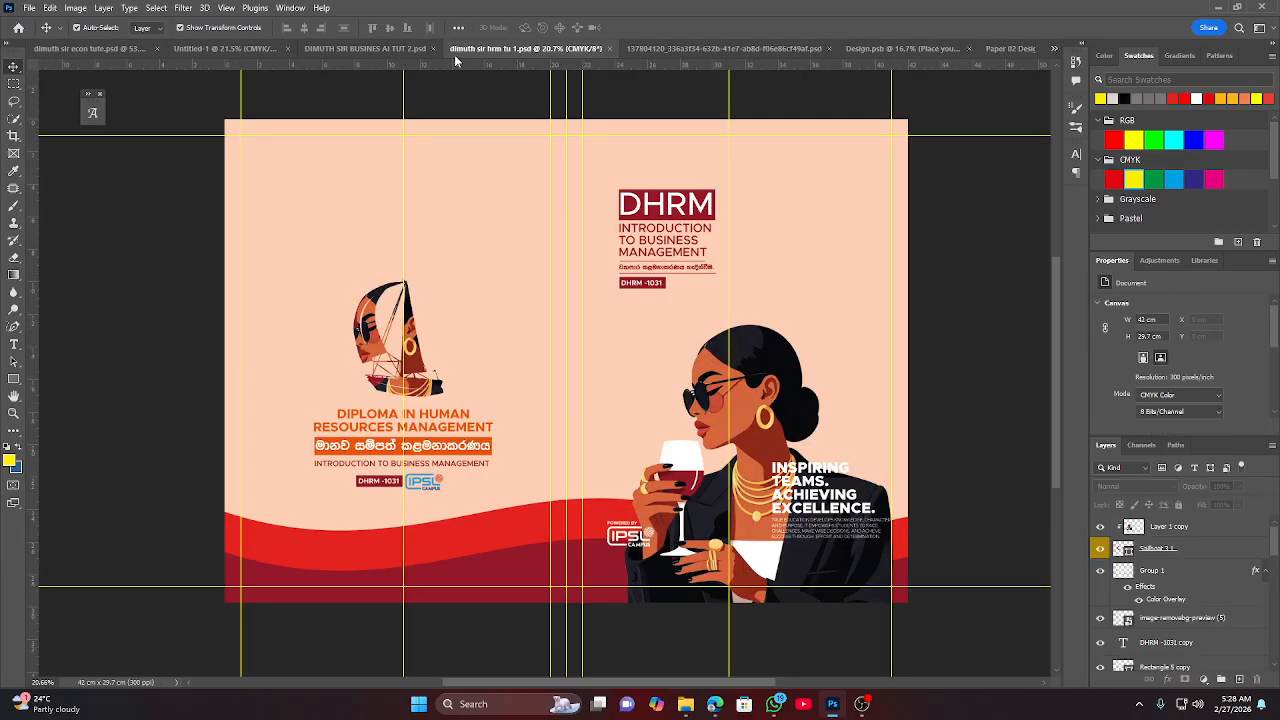
{"action": "left_click", "coordinate": [94, 50]}
{"action": "left_click", "coordinate": [300, 48]}
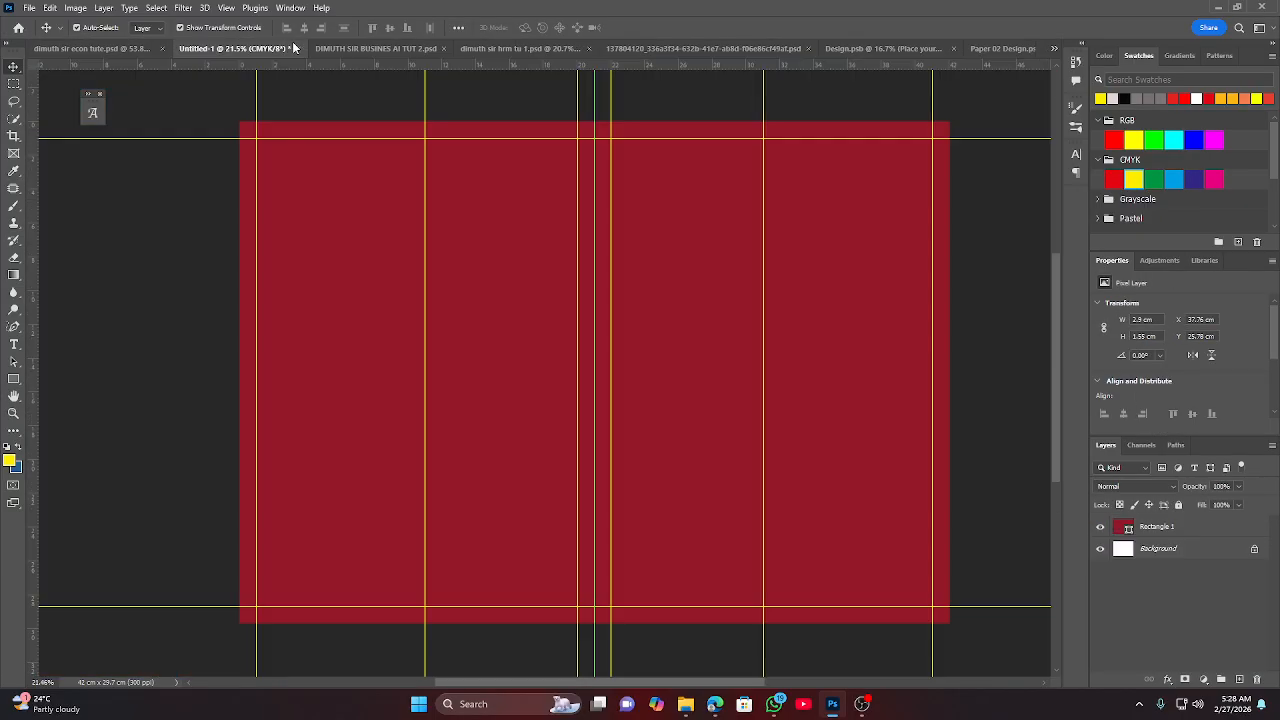
{"action": "left_click", "coordinate": [391, 57]}
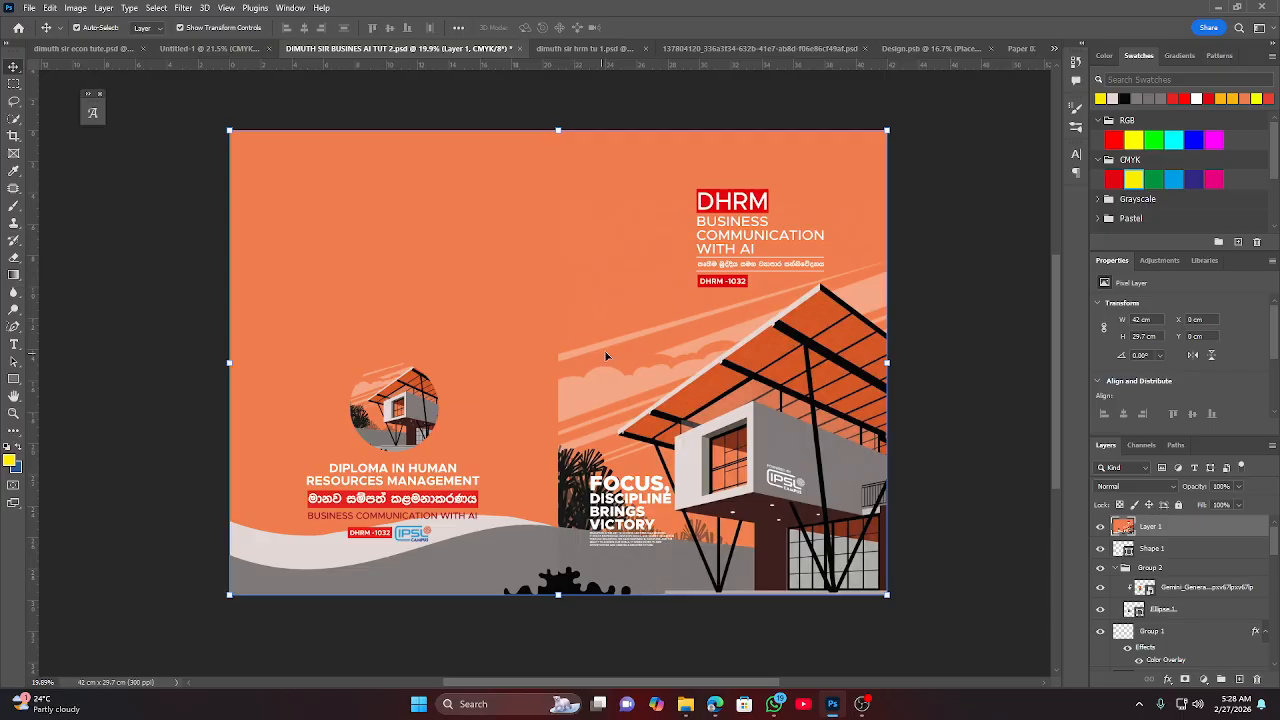
{"action": "left_click_drag", "start_coordinate": [606, 356], "coordinate": [670, 50]}
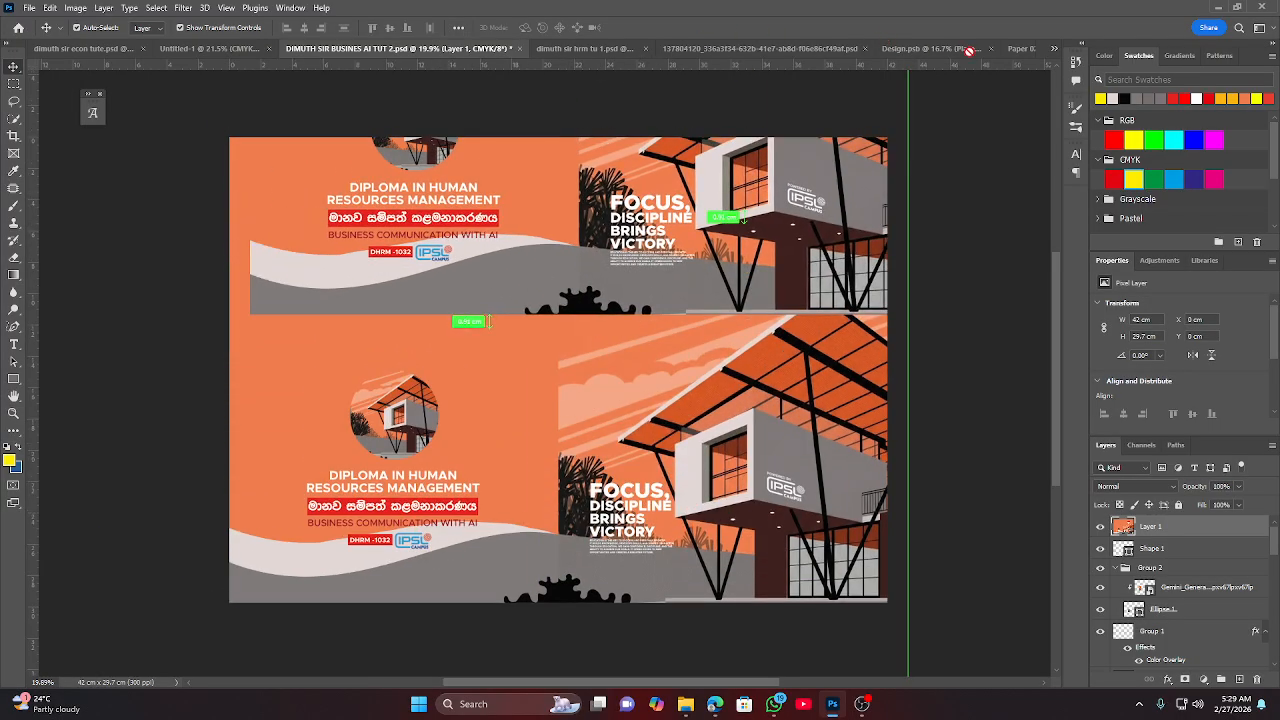
{"action": "left_click_drag", "start_coordinate": [968, 51], "coordinate": [620, 389]}
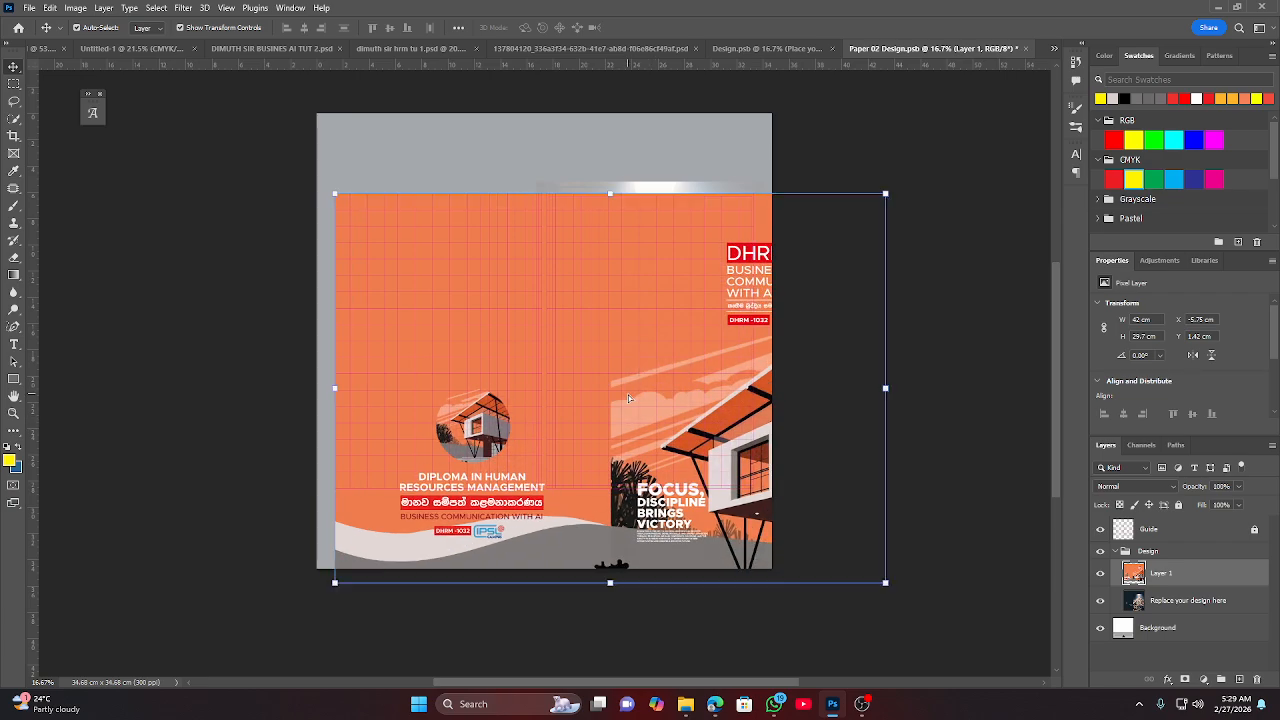
Scale the cover layer proportionally to about 31.88 × 22.54 cm to fill the guide grid, and save Paper 02 Design.psb.
{"action": "left_click", "coordinate": [886, 588]}
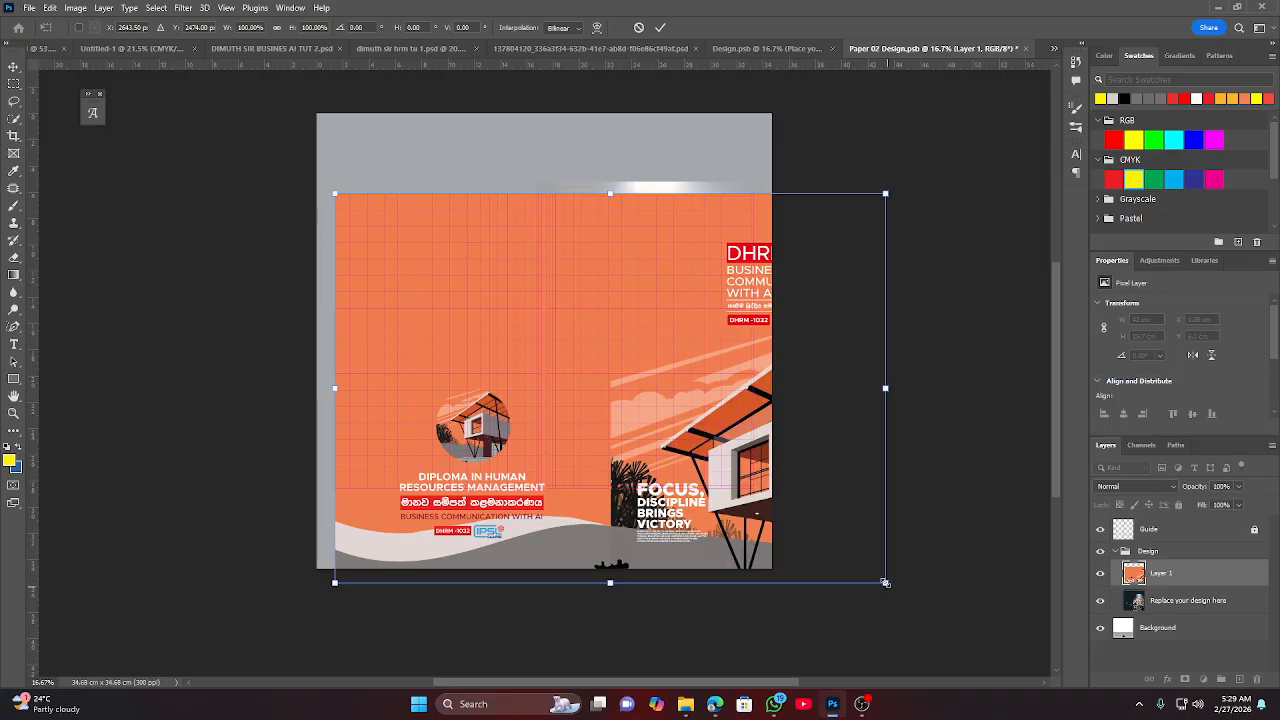
{"action": "left_click_drag", "start_coordinate": [885, 582], "coordinate": [751, 495]}
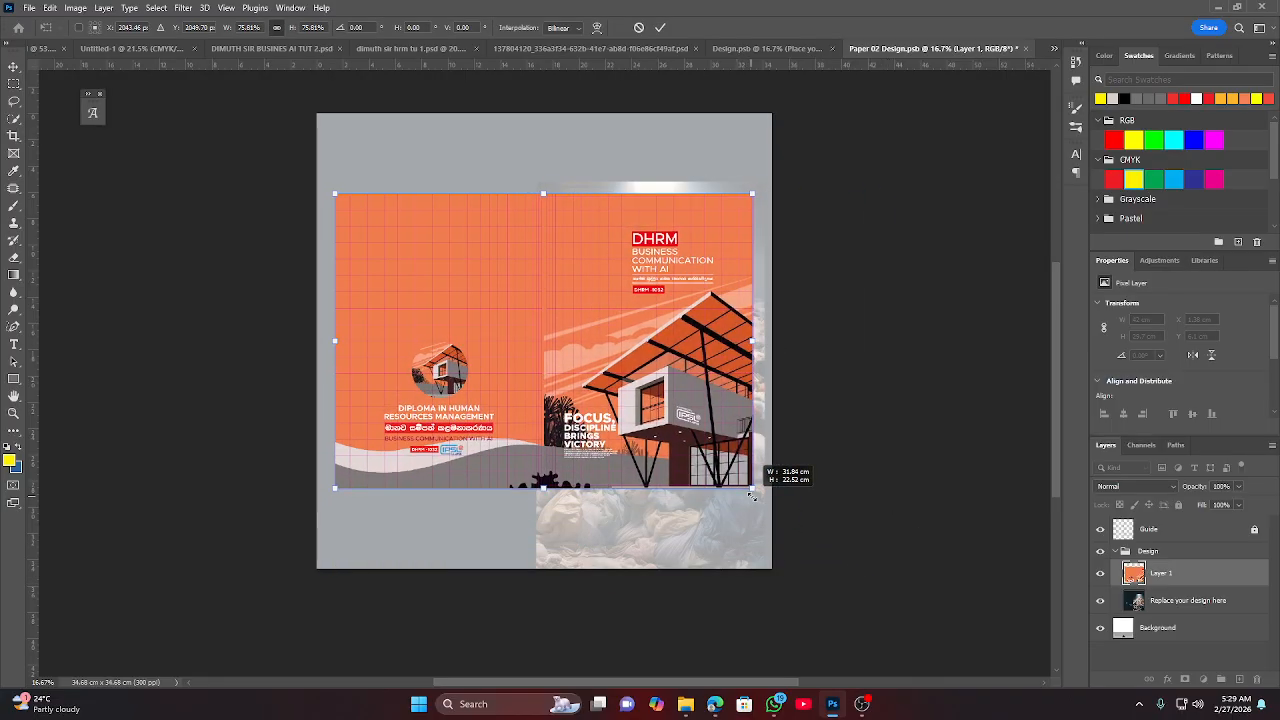
{"action": "left_click_drag", "start_coordinate": [752, 494], "coordinate": [753, 495]}
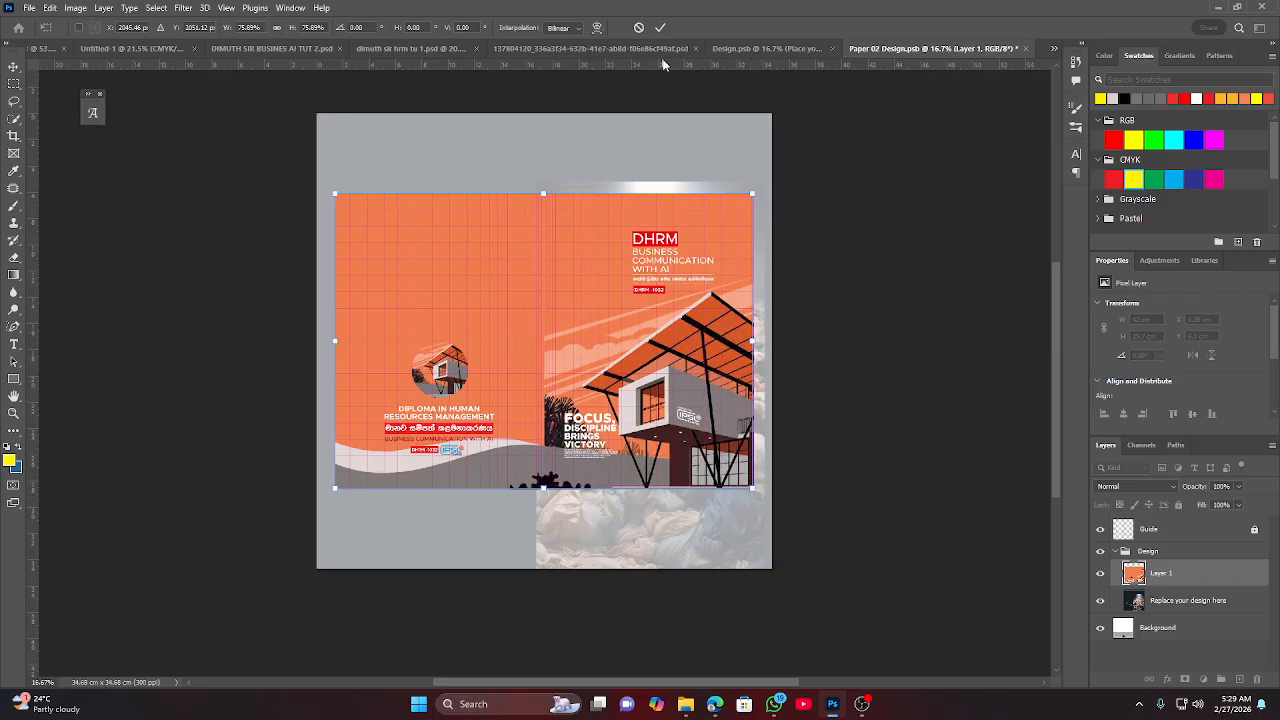
{"action": "left_click", "coordinate": [660, 27]}
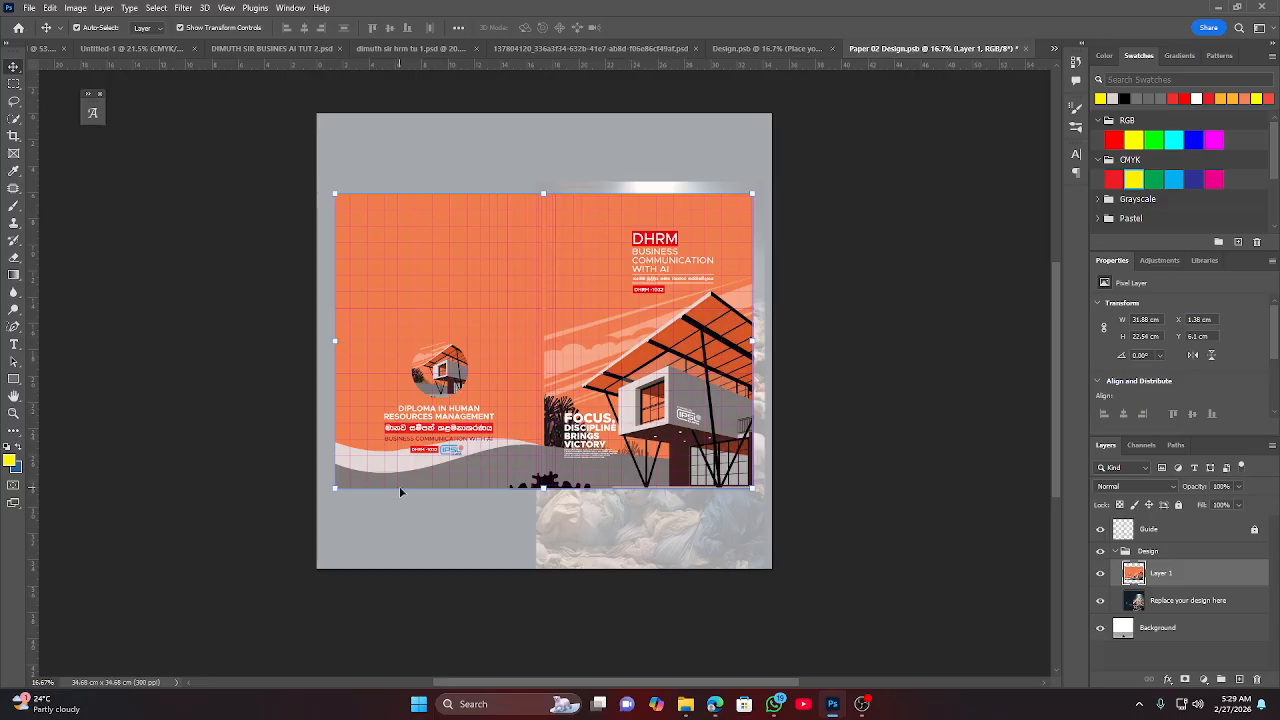
{"action": "scroll", "coordinate": [648, 472], "scroll_direction": "up", "scroll_amount": 3}
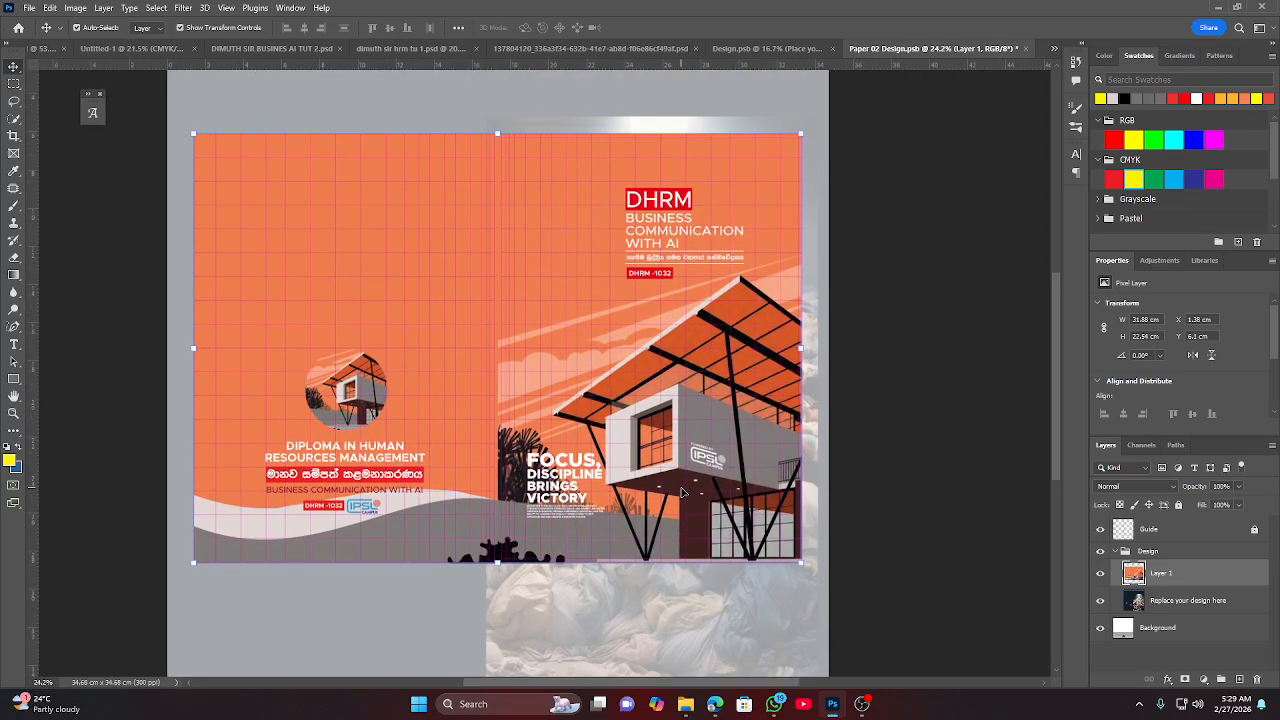
{"action": "scroll", "coordinate": [683, 492], "scroll_direction": "up", "scroll_amount": 1}
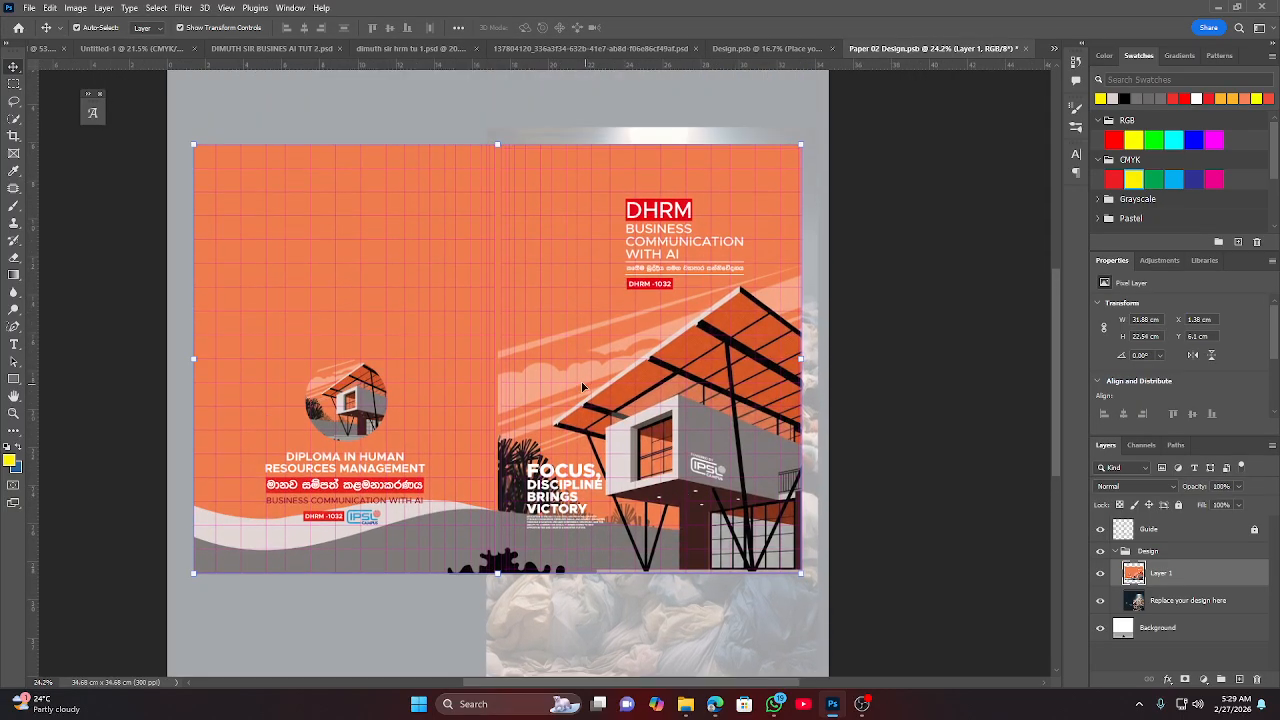
{"action": "scroll", "coordinate": [583, 387], "scroll_direction": "down", "scroll_amount": 3}
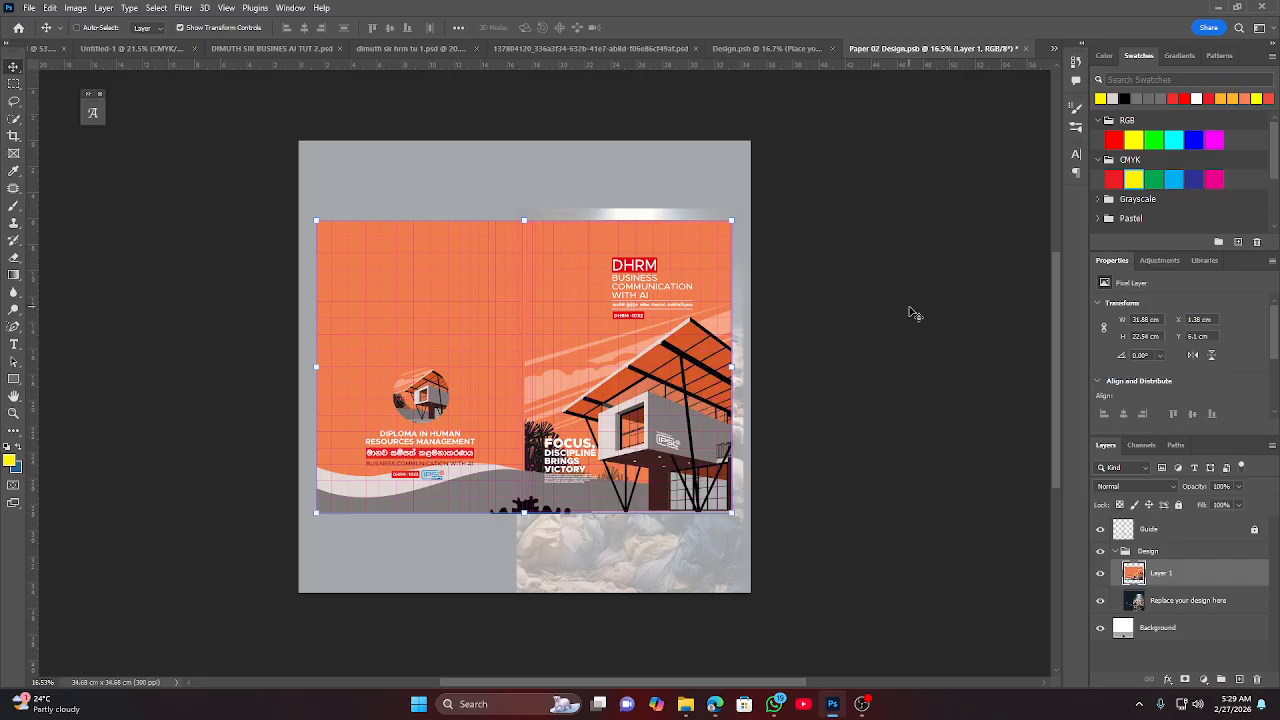
{"action": "key", "text": "ctrl+s"}
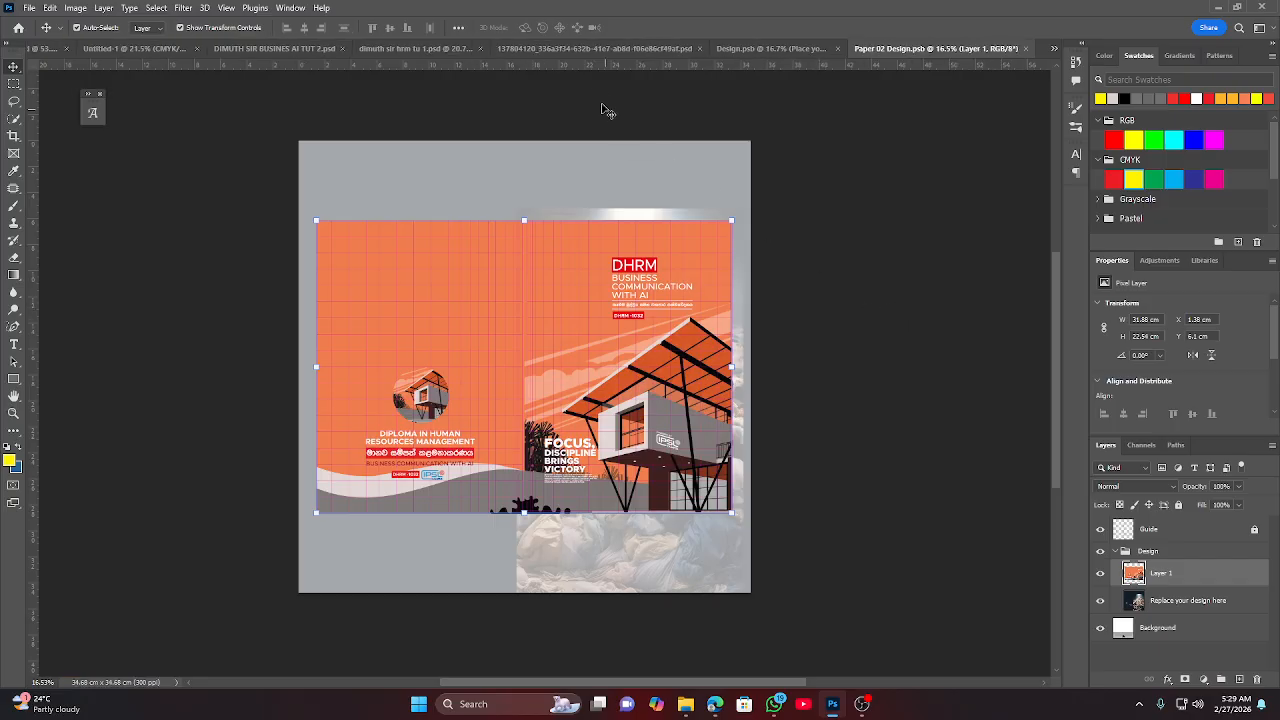
Copy the stamped DHRM Business Communication with AI cover layer into Design.psb, directly above its Background layer.
{"action": "left_click", "coordinate": [740, 48]}
{"action": "left_click", "coordinate": [654, 50]}
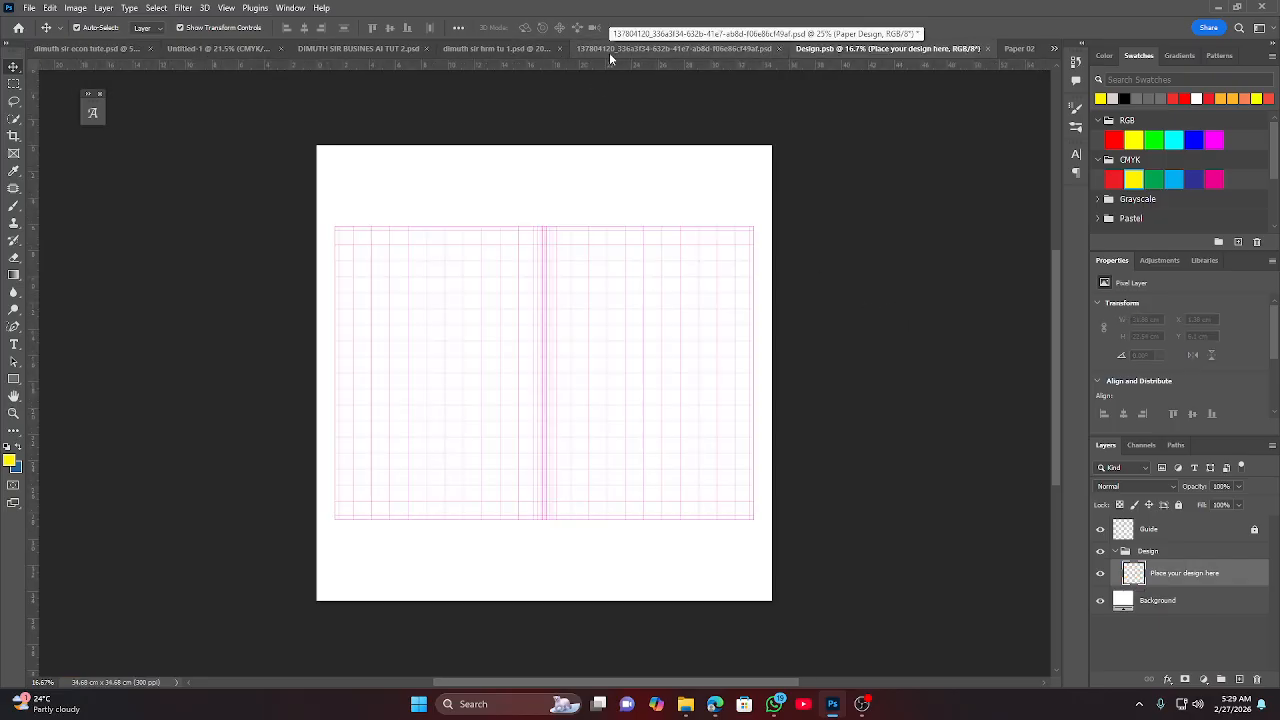
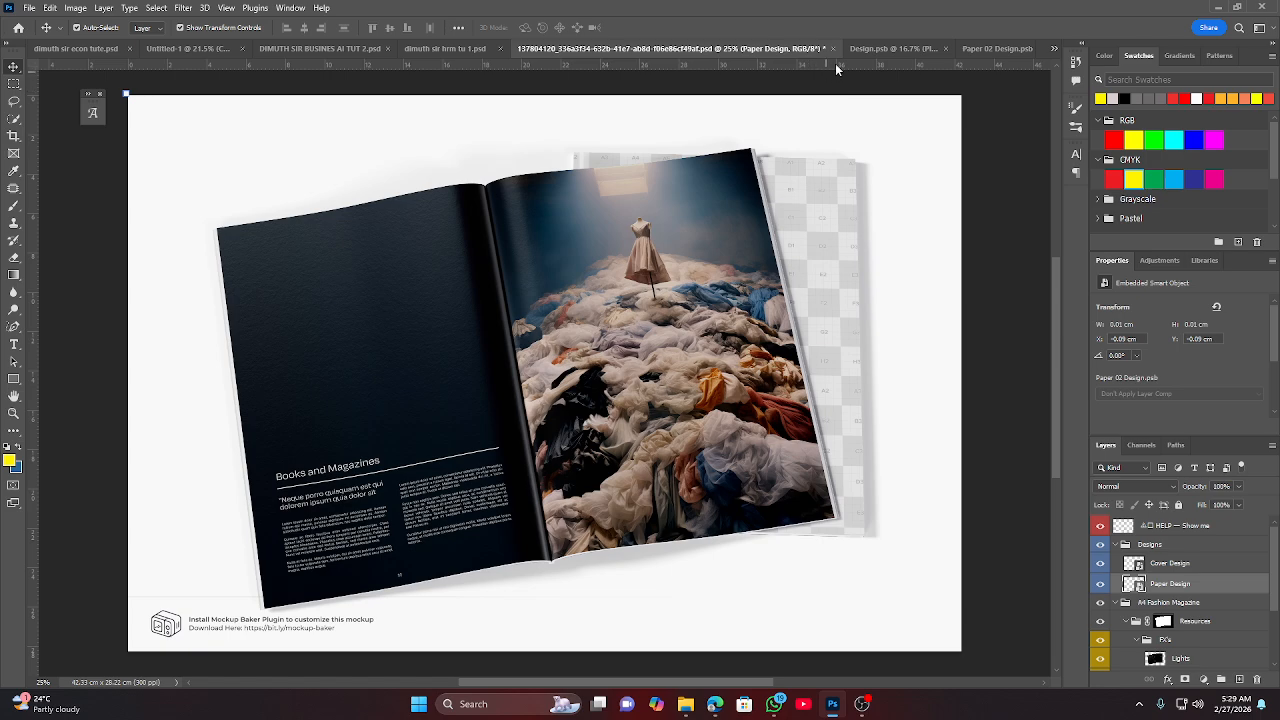
{"action": "left_click", "coordinate": [870, 50]}
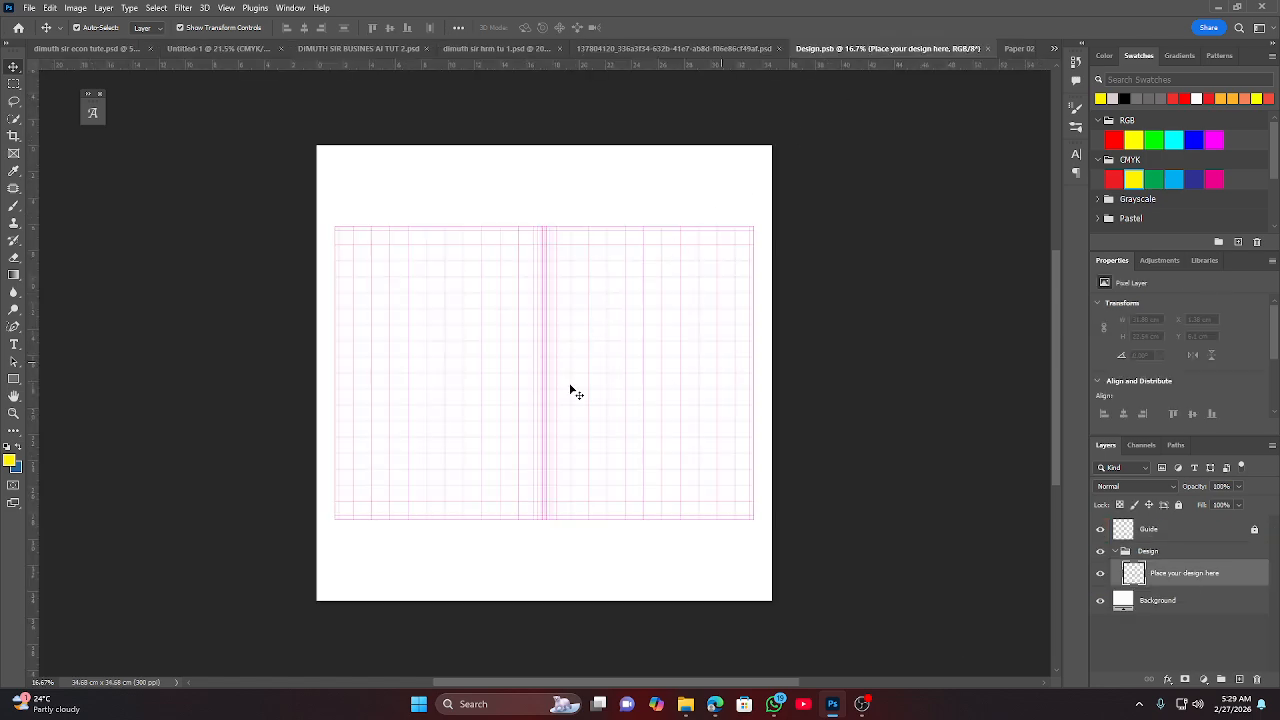
{"action": "left_click", "coordinate": [589, 400]}
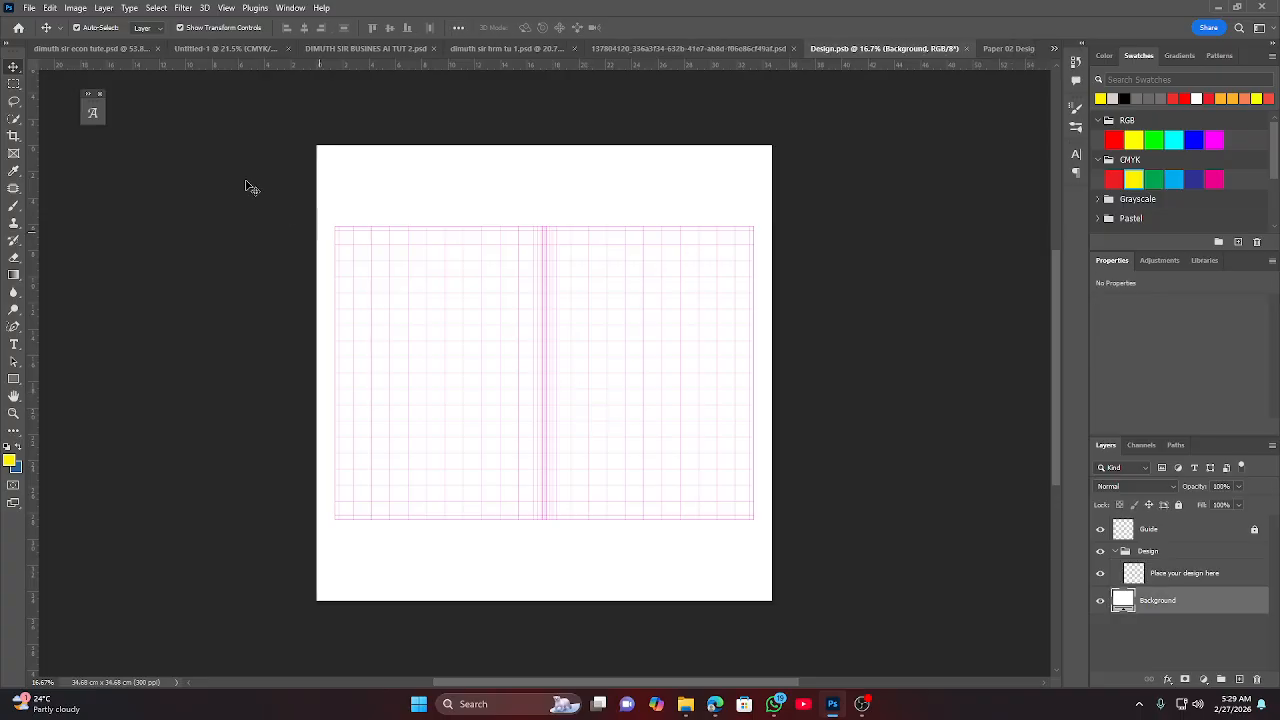
{"action": "left_click", "coordinate": [67, 47]}
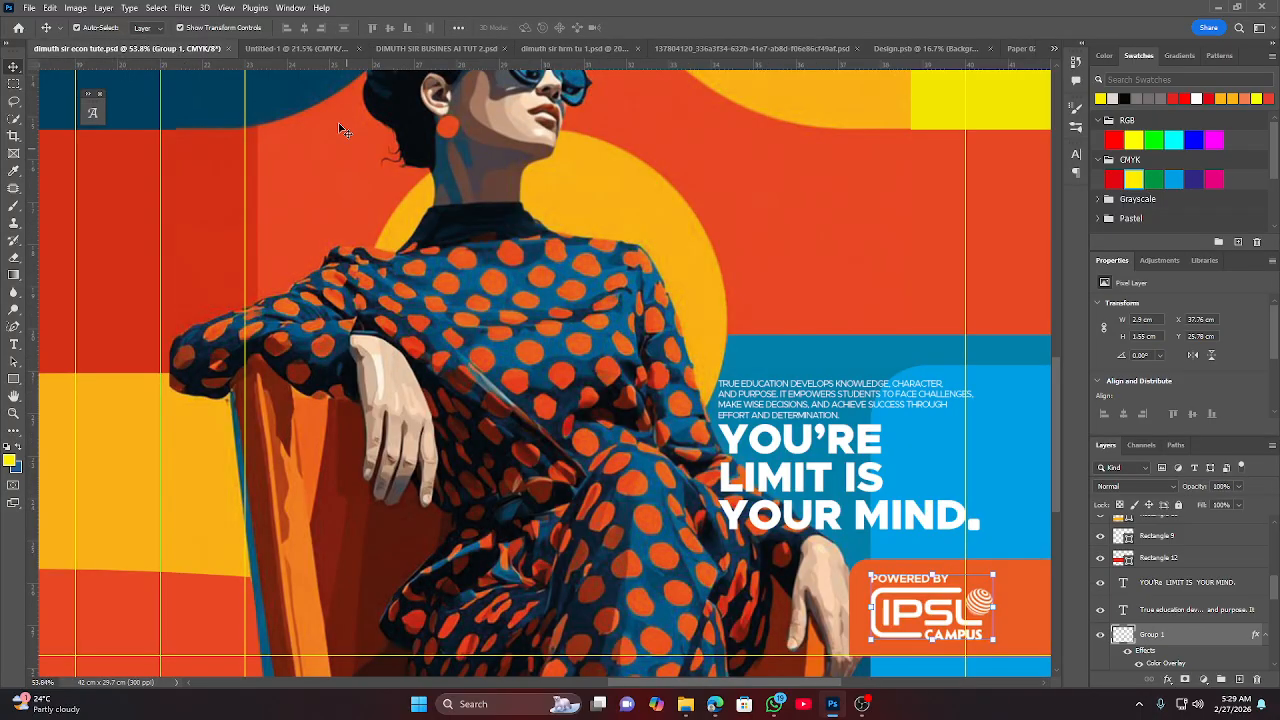
{"action": "left_click", "coordinate": [278, 47]}
{"action": "left_click", "coordinate": [401, 51]}
{"action": "key", "text": "ctrl+v"}
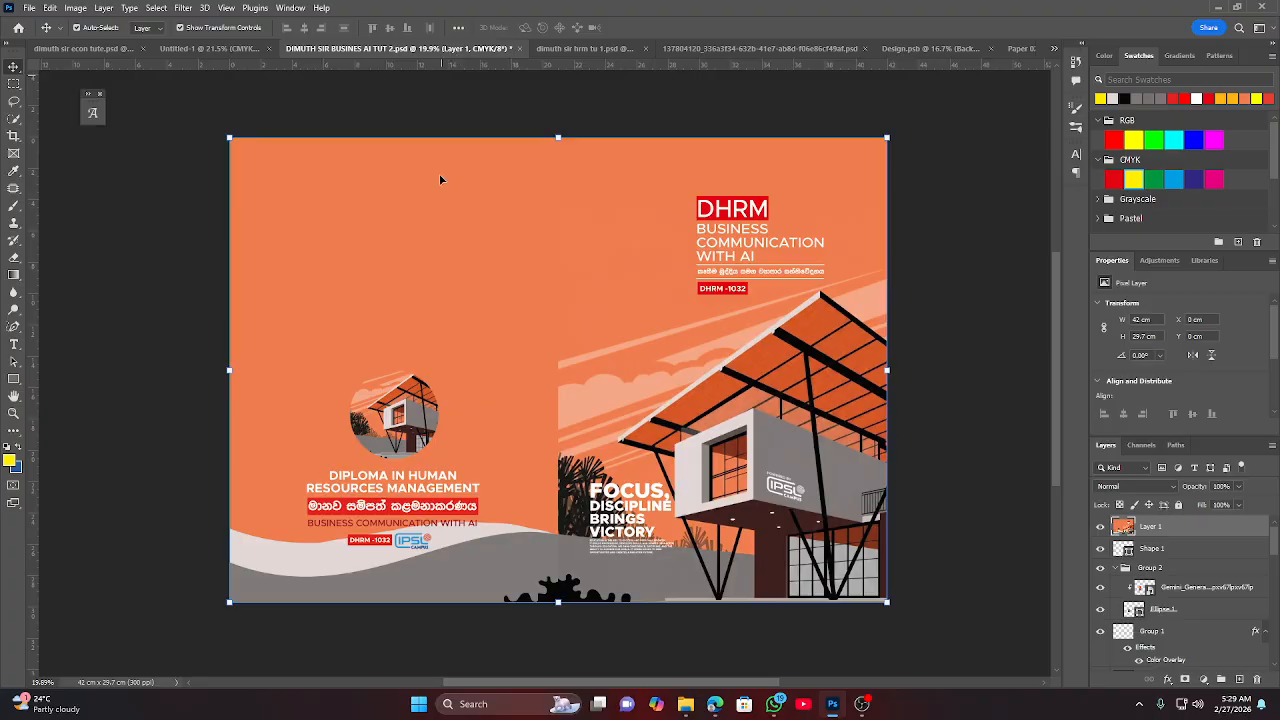
{"action": "left_click_drag", "start_coordinate": [439, 173], "coordinate": [955, 48]}
{"action": "left_click_drag", "start_coordinate": [710, 246], "coordinate": [584, 370]}
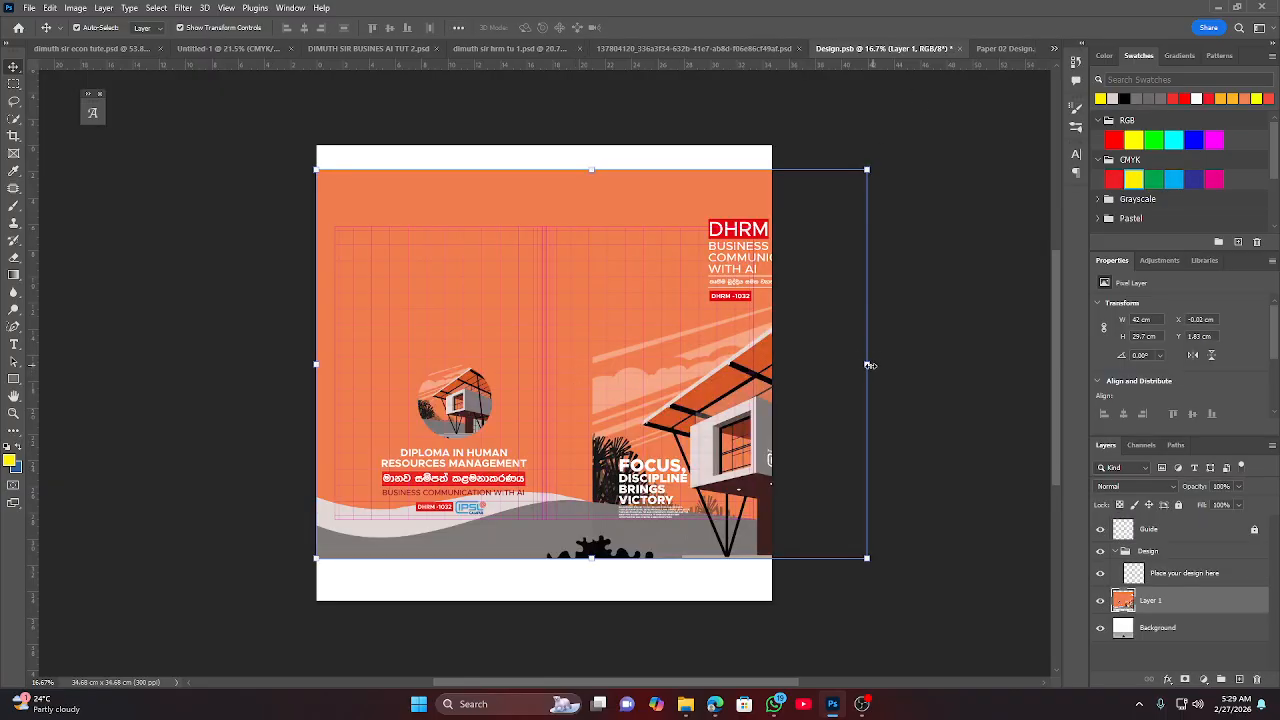
Scale the copied cover to about 31.92 × 22.57 cm and position it over the guide grid at about X 1.38, Y 6.16 cm.
{"action": "left_click_drag", "start_coordinate": [869, 366], "coordinate": [751, 383]}
{"action": "left_click_drag", "start_coordinate": [316, 366], "coordinate": [333, 368]}
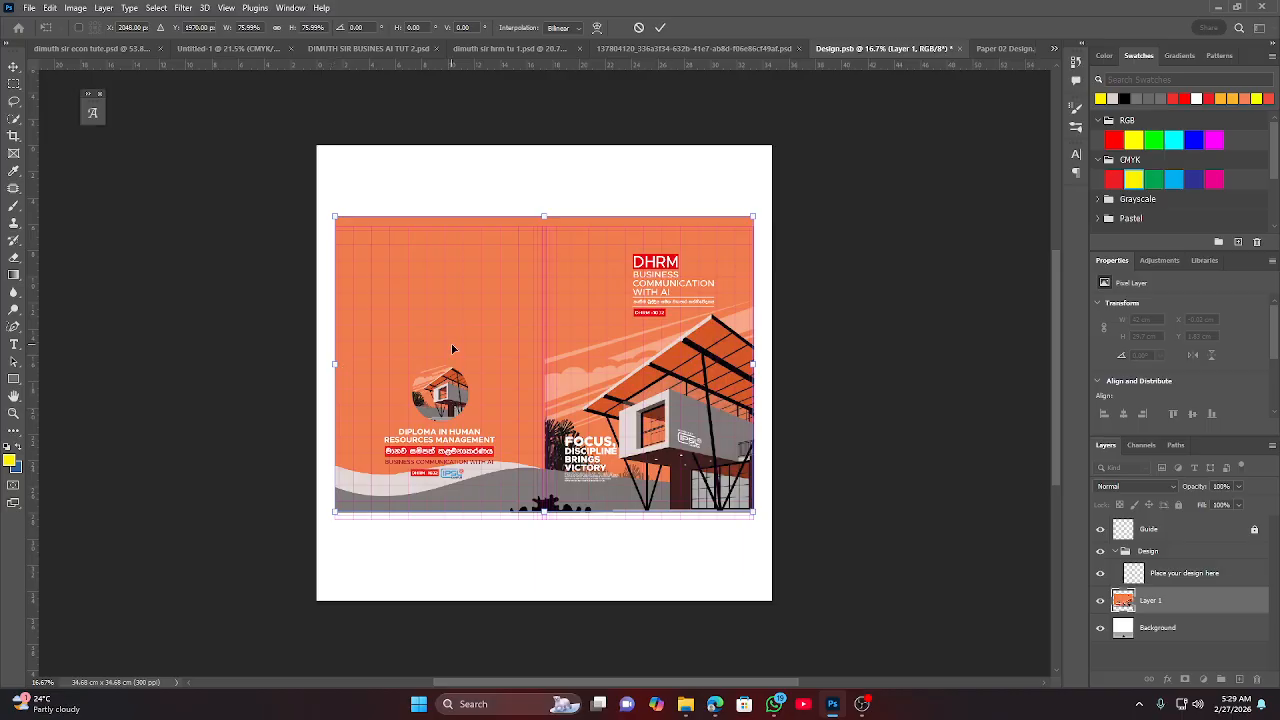
{"action": "left_click_drag", "start_coordinate": [453, 349], "coordinate": [453, 354]}
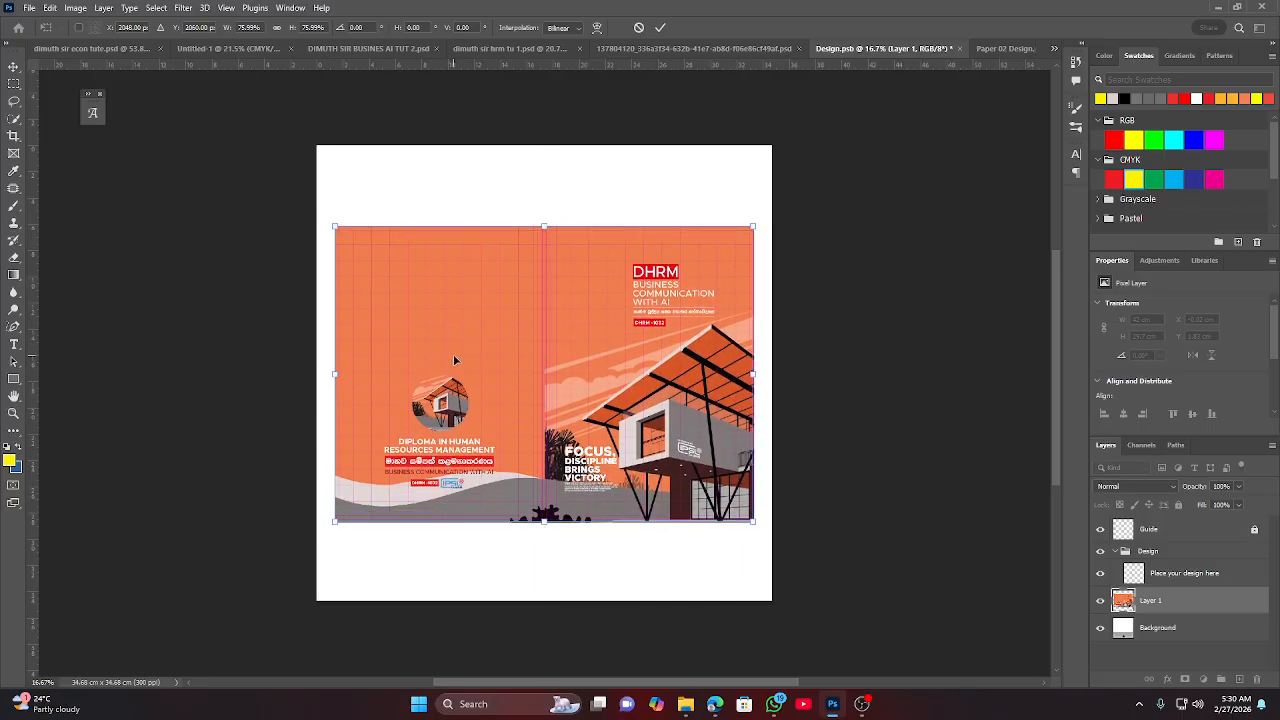
{"action": "key", "text": "Return"}
{"action": "left_click", "coordinate": [184, 453]}
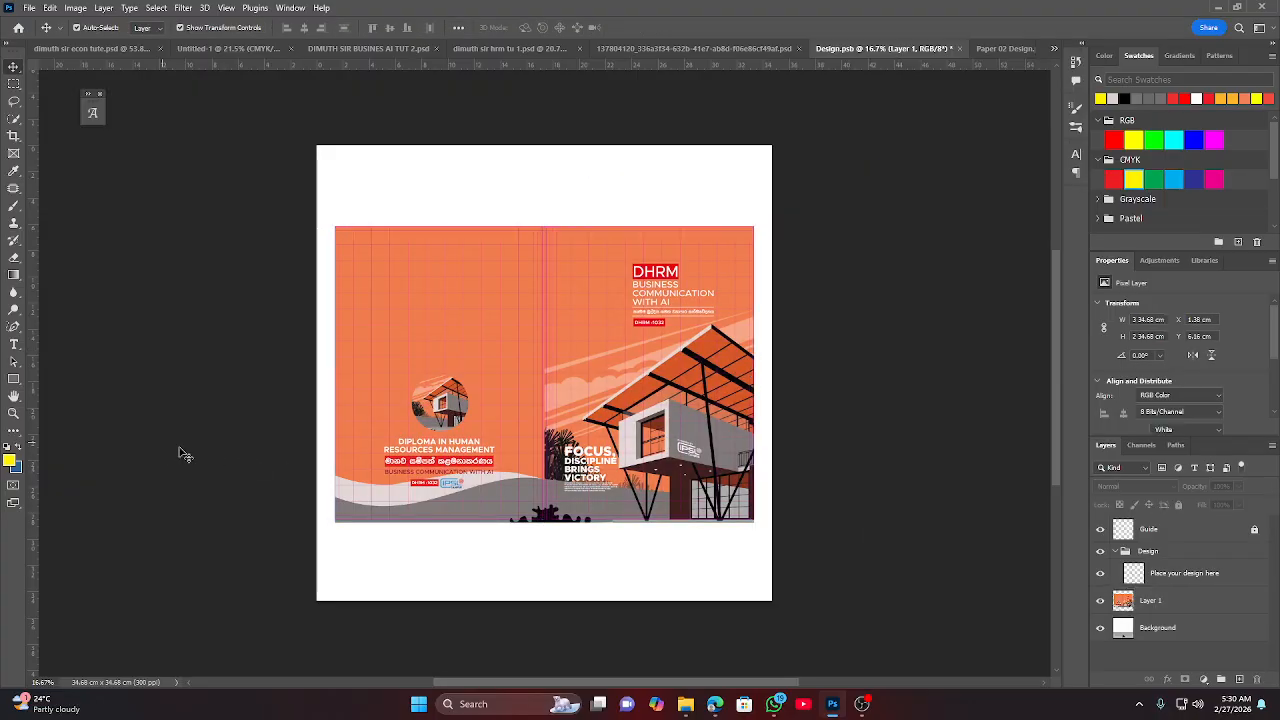
Pull the cover's bottom edge up to the grid's lower border, scaling it proportionally to about 31.63 × 22.37 cm.
{"action": "scroll", "coordinate": [334, 488], "scroll_direction": "up", "scroll_amount": 4}
{"action": "scroll", "coordinate": [336, 487], "scroll_direction": "up", "scroll_amount": 3}
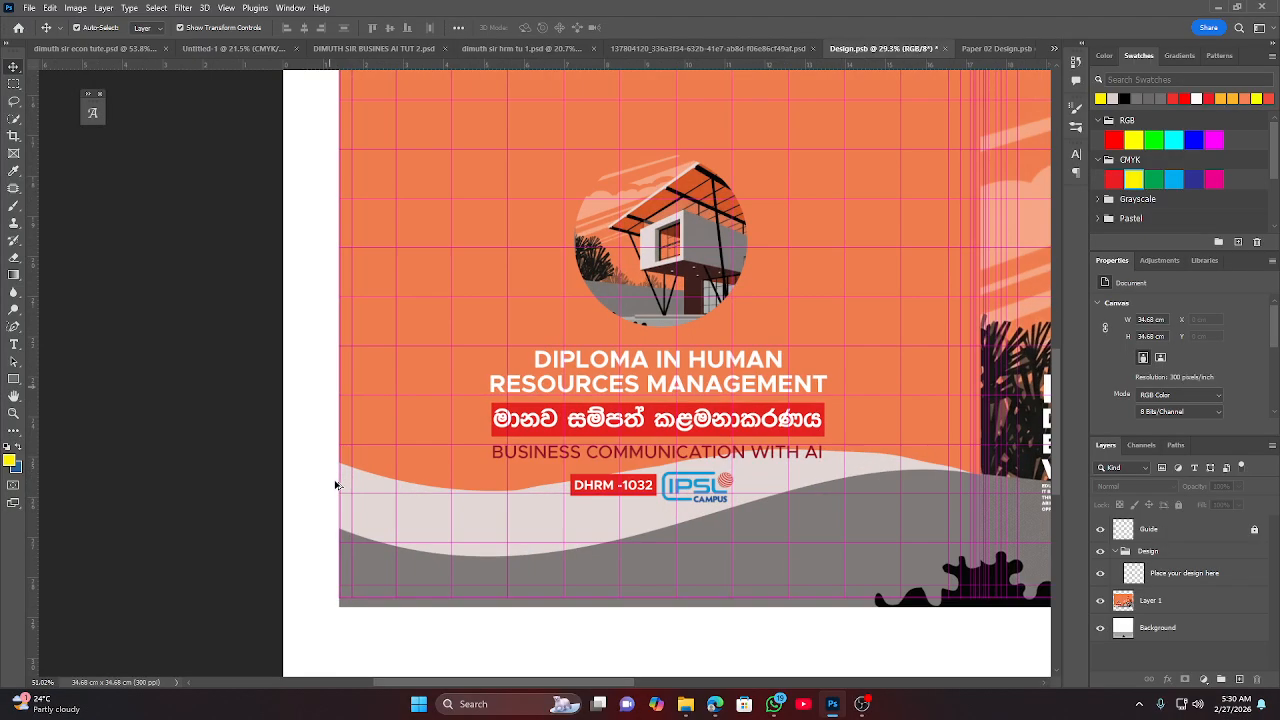
{"action": "scroll", "coordinate": [340, 487], "scroll_direction": "down", "scroll_amount": 6}
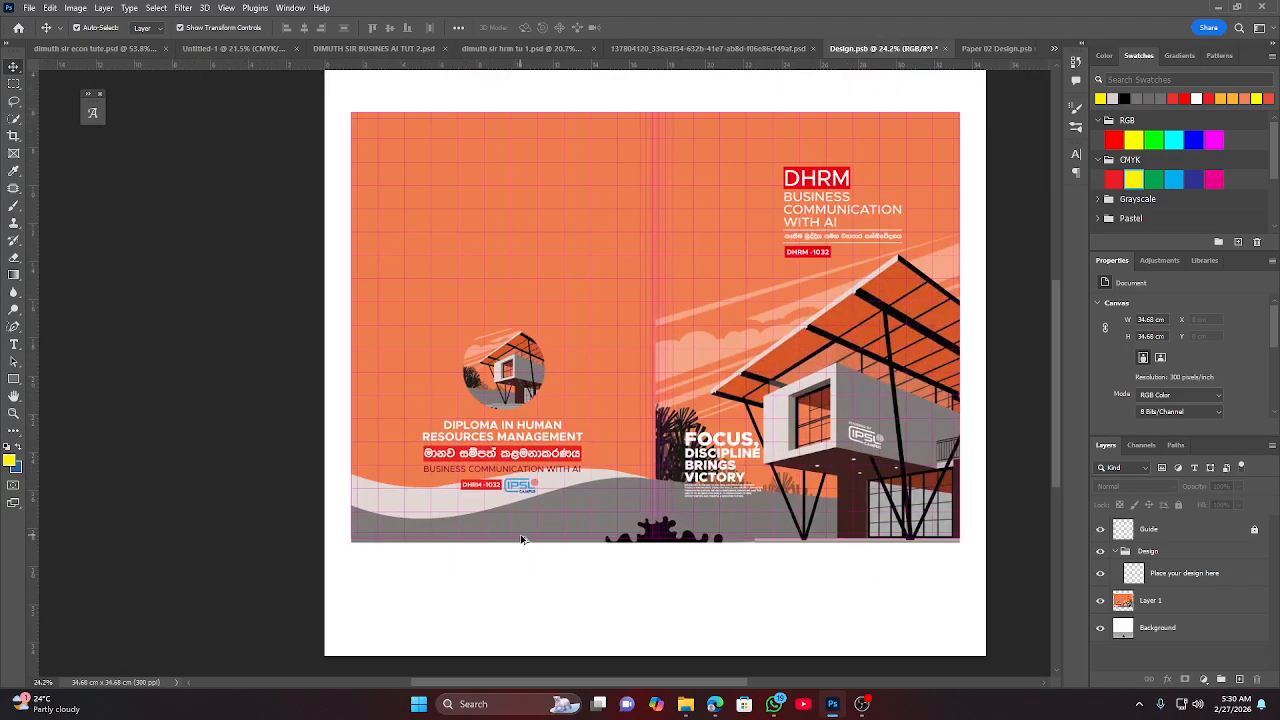
{"action": "scroll", "coordinate": [521, 540], "scroll_direction": "up", "scroll_amount": 2}
{"action": "scroll", "coordinate": [374, 534], "scroll_direction": "up", "scroll_amount": 3}
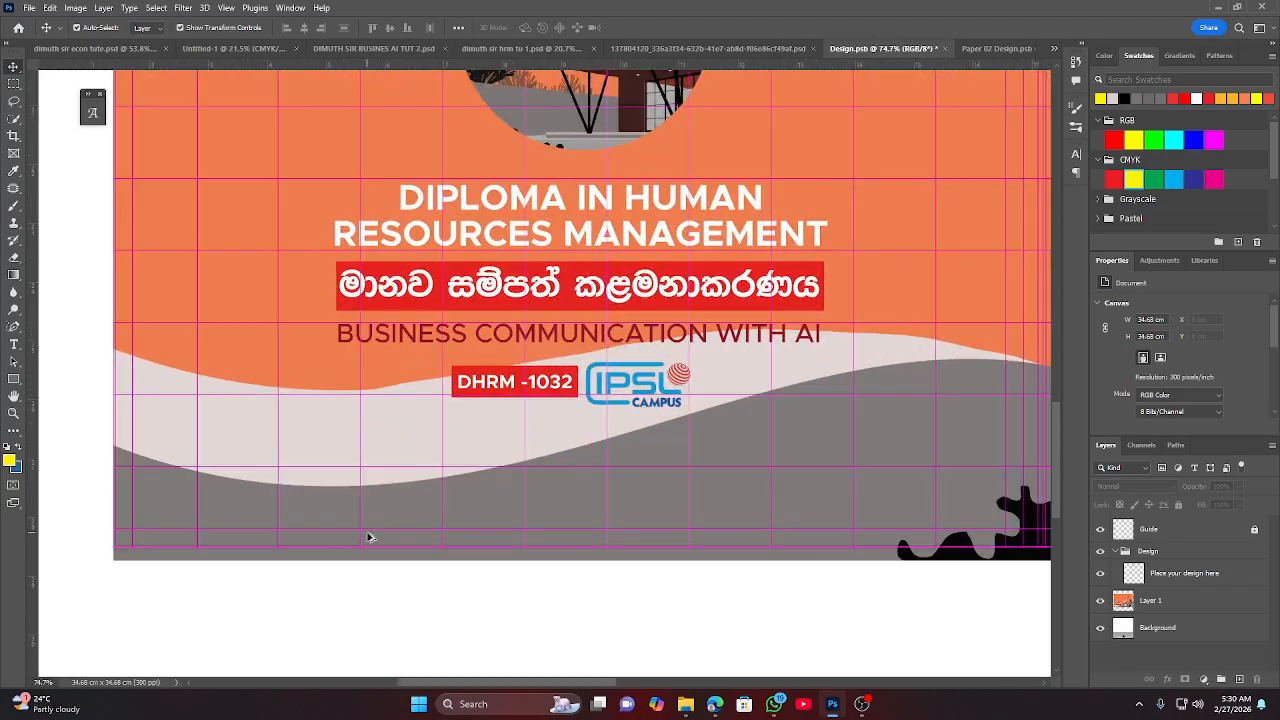
{"action": "left_click", "coordinate": [300, 561]}
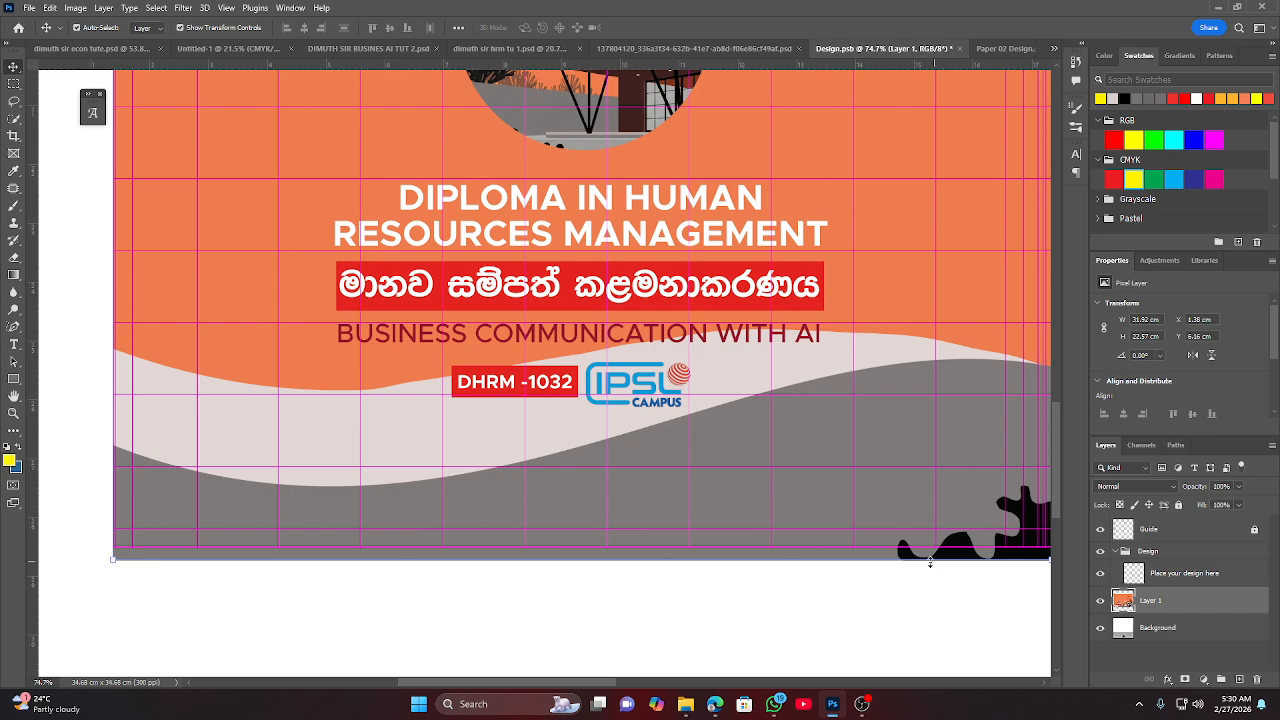
{"action": "scroll", "coordinate": [945, 542], "scroll_direction": "right", "scroll_amount": 5}
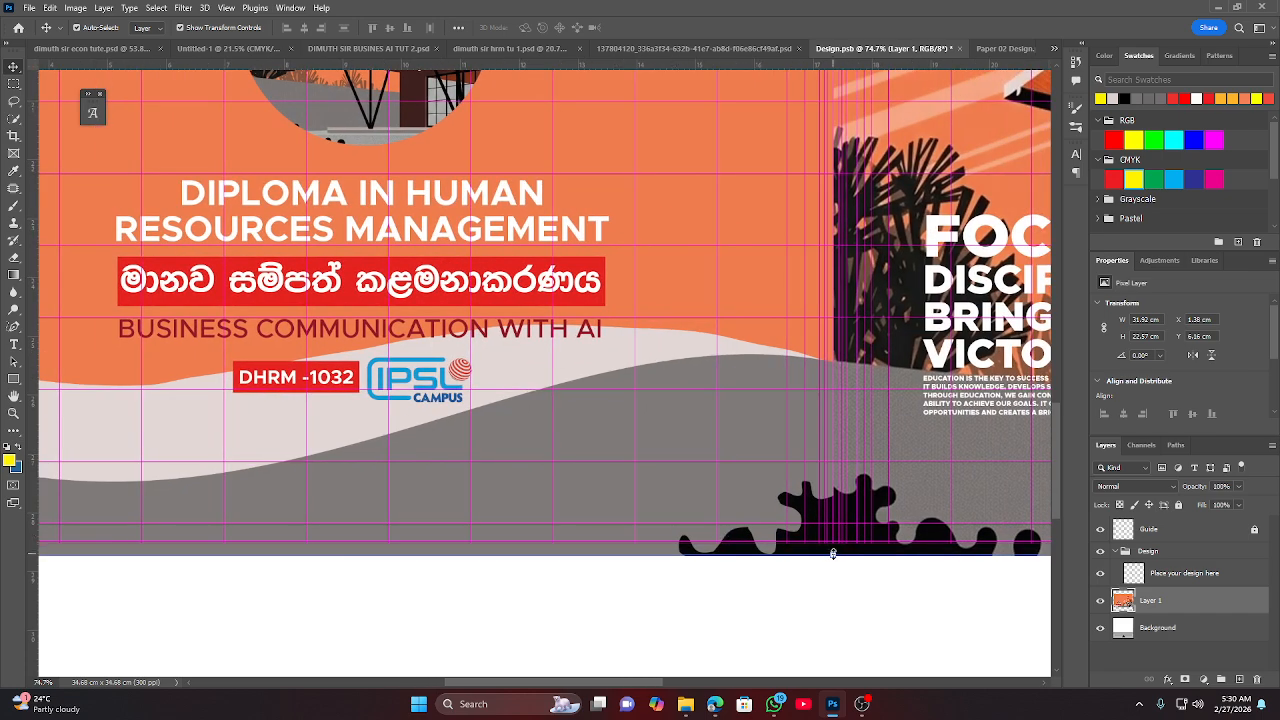
{"action": "left_click_drag", "start_coordinate": [833, 553], "coordinate": [833, 544]}
{"action": "scroll", "coordinate": [834, 546], "scroll_direction": "up", "scroll_amount": 5}
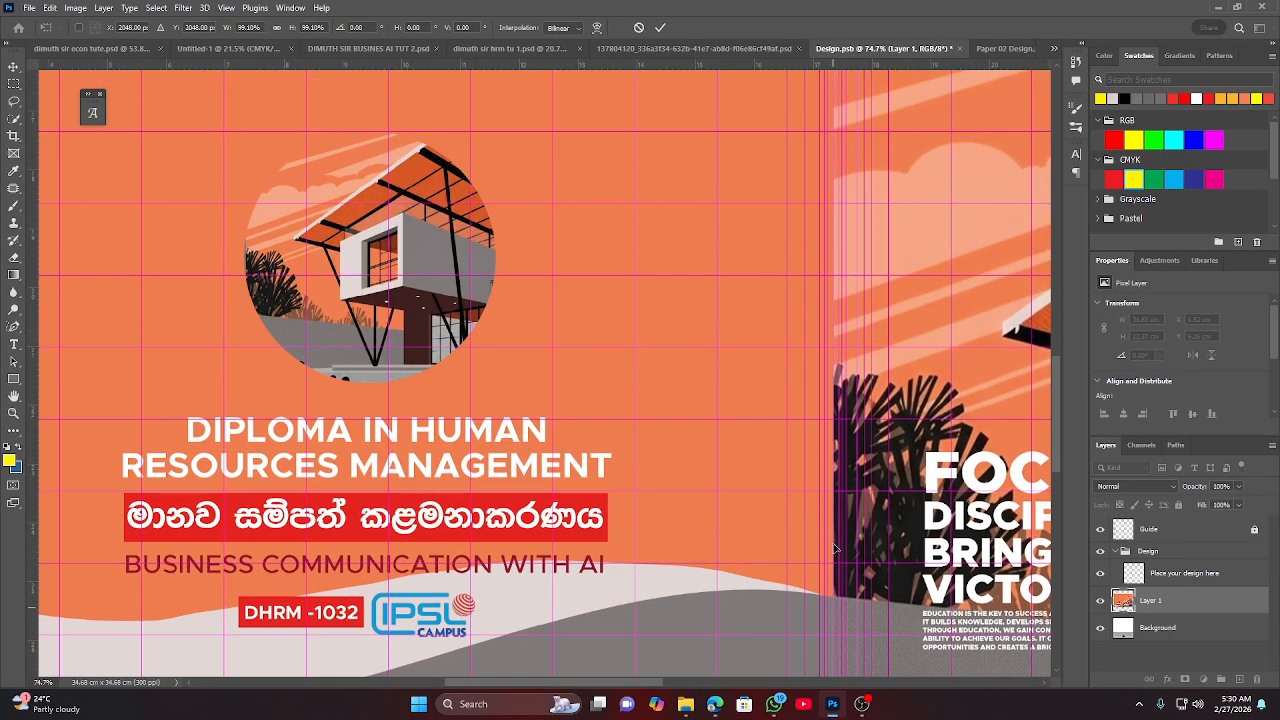
{"action": "left_click", "coordinate": [660, 28]}
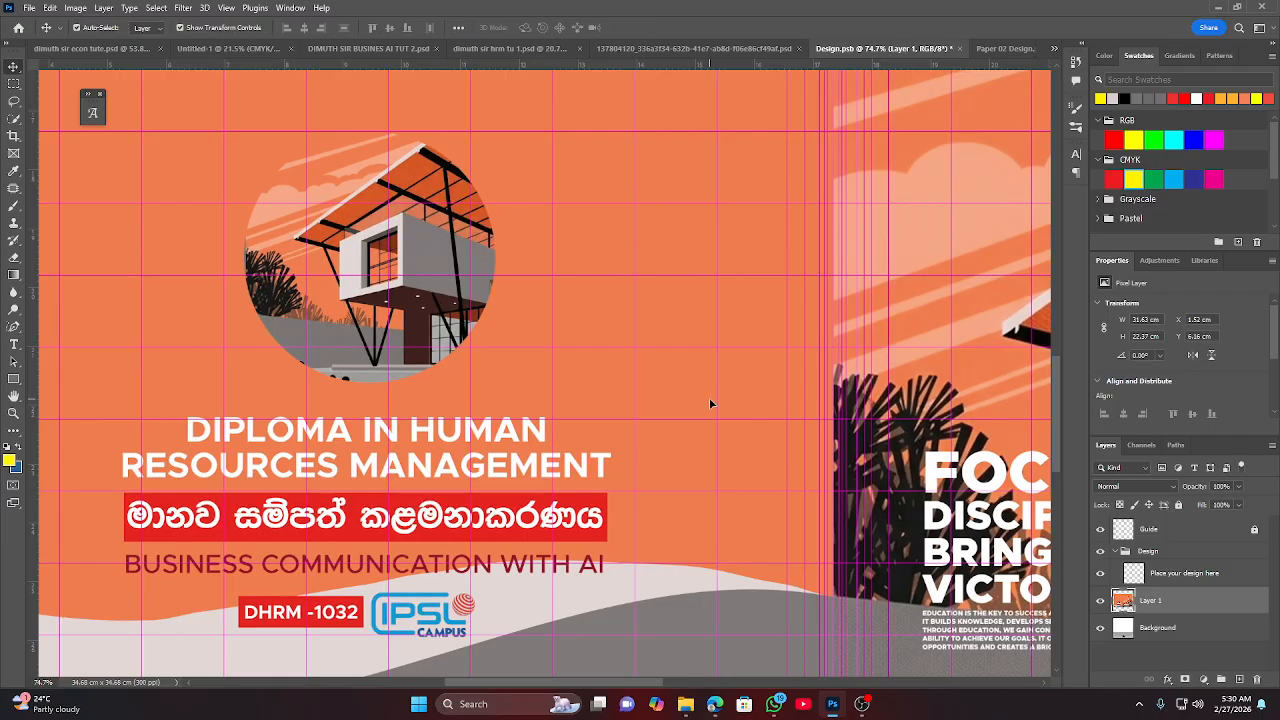
Extend the cover's right edge to the grid's right border, scaling it proportionally to about 31.78 × 22.47 cm.
{"action": "scroll", "coordinate": [709, 403], "scroll_direction": "down", "scroll_amount": 4}
{"action": "scroll", "coordinate": [737, 423], "scroll_direction": "up", "scroll_amount": 3}
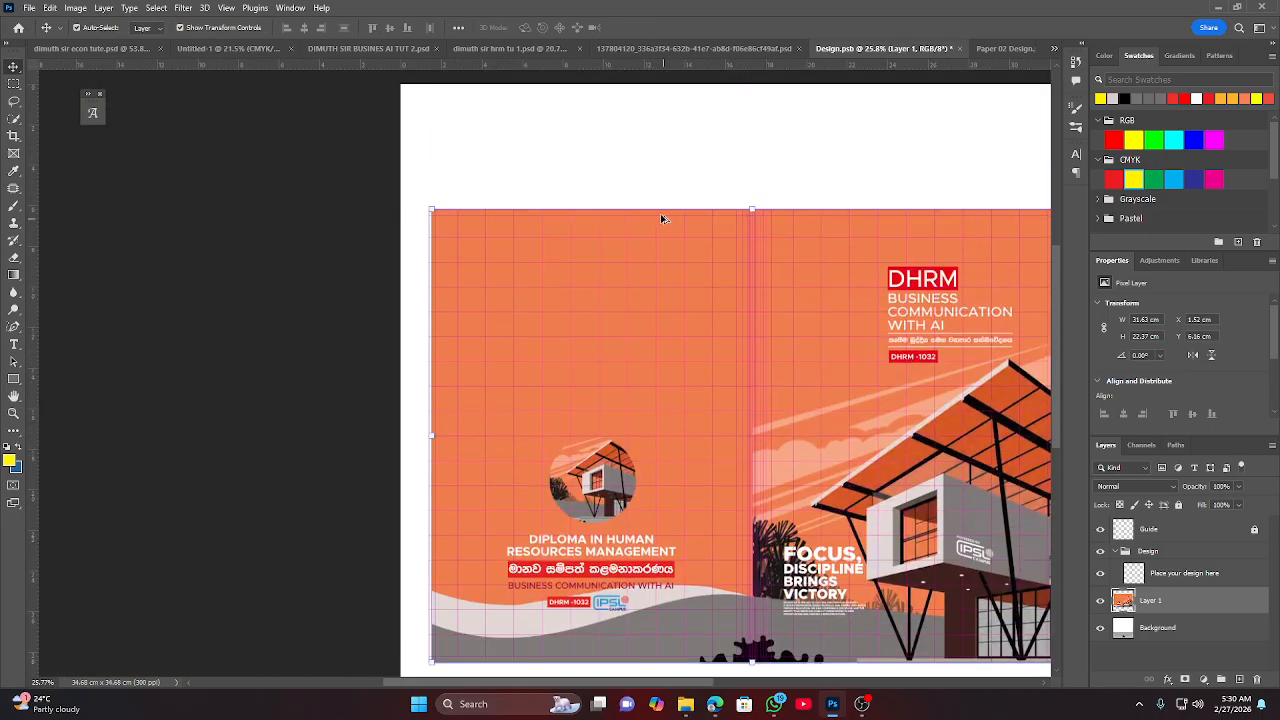
{"action": "scroll", "coordinate": [661, 218], "scroll_direction": "up", "scroll_amount": 1}
{"action": "scroll", "coordinate": [663, 250], "scroll_direction": "down", "scroll_amount": 4}
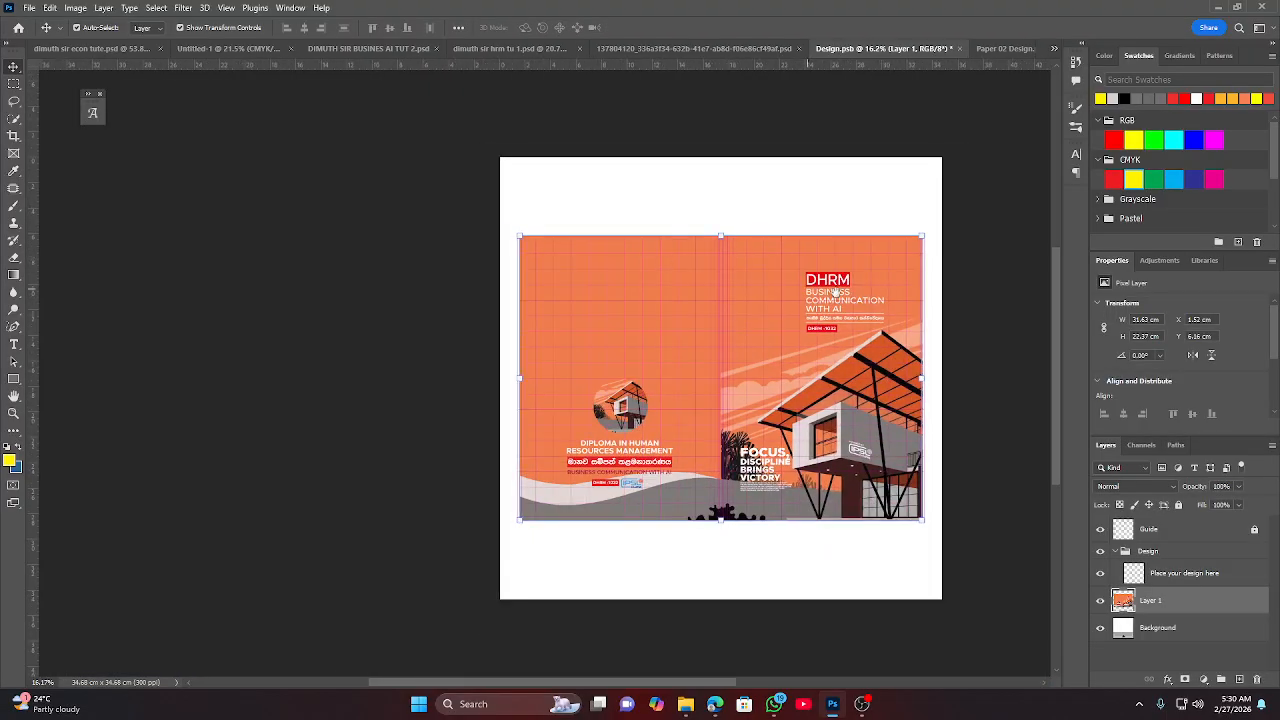
{"action": "scroll", "coordinate": [935, 333], "scroll_direction": "up", "scroll_amount": 2}
{"action": "scroll", "coordinate": [933, 366], "scroll_direction": "up", "scroll_amount": 5}
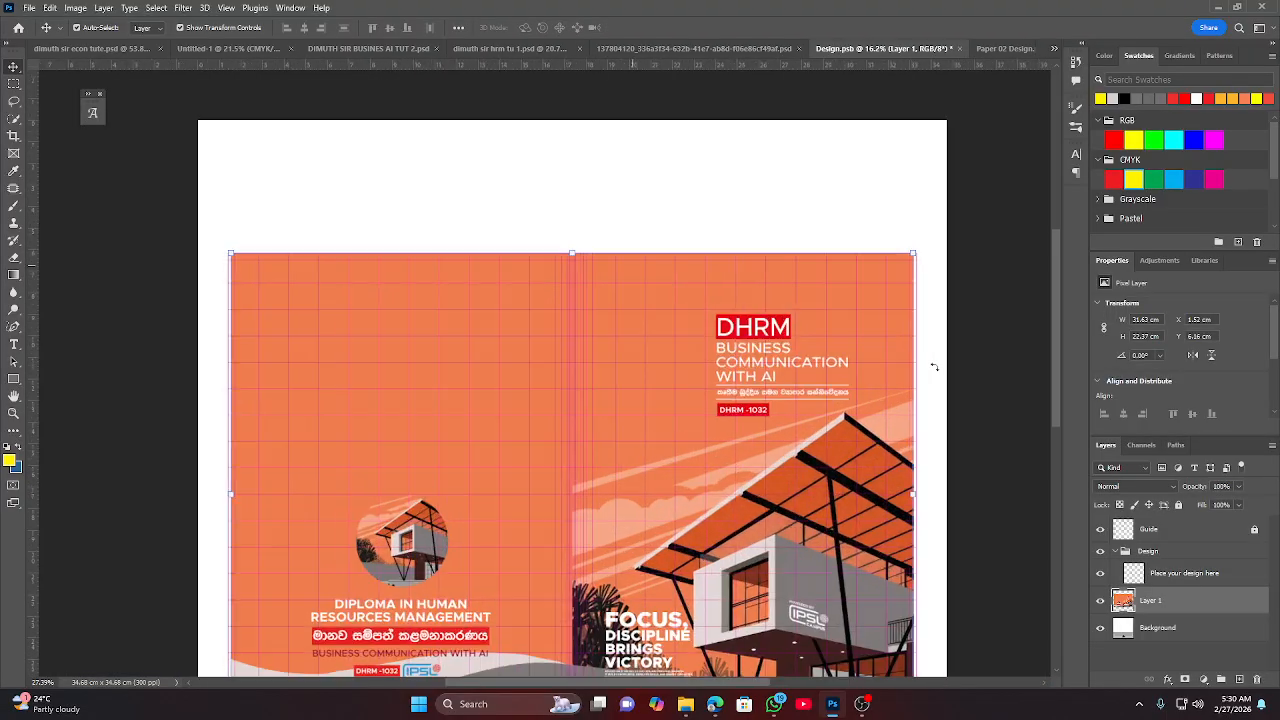
{"action": "scroll", "coordinate": [929, 383], "scroll_direction": "down", "scroll_amount": 2}
{"action": "scroll", "coordinate": [929, 389], "scroll_direction": "down", "scroll_amount": 2}
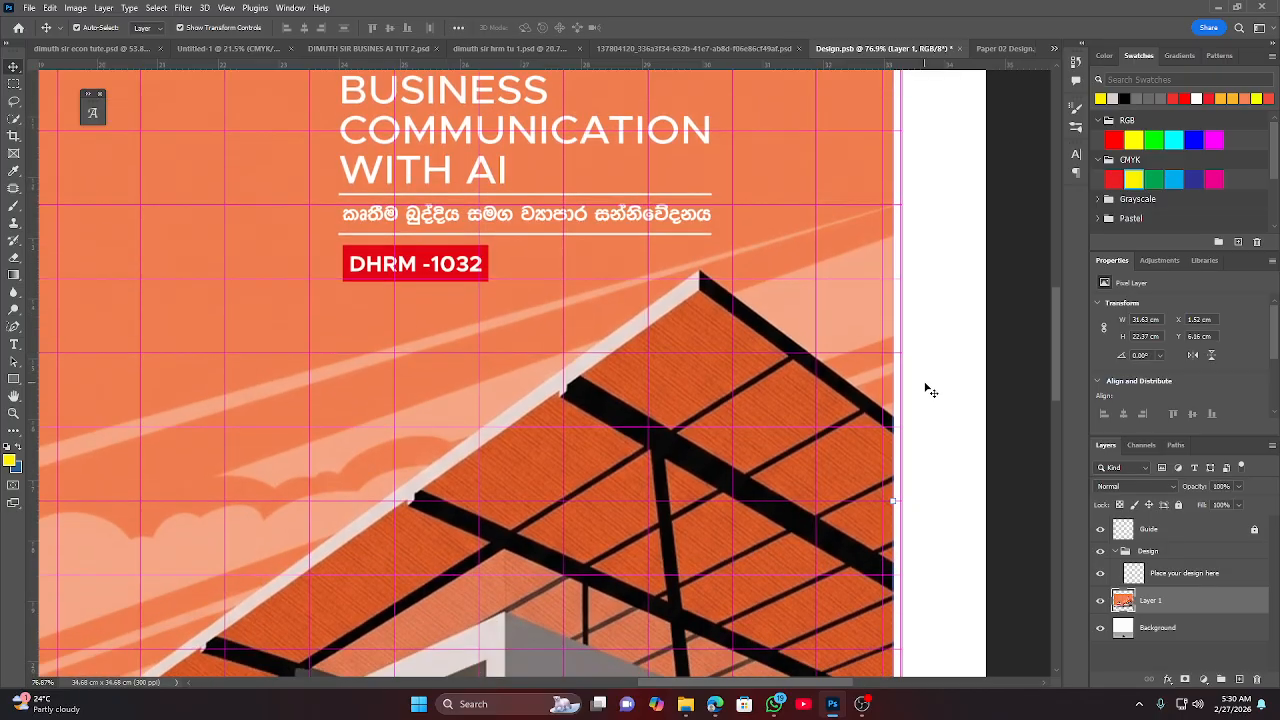
{"action": "left_click", "coordinate": [893, 500]}
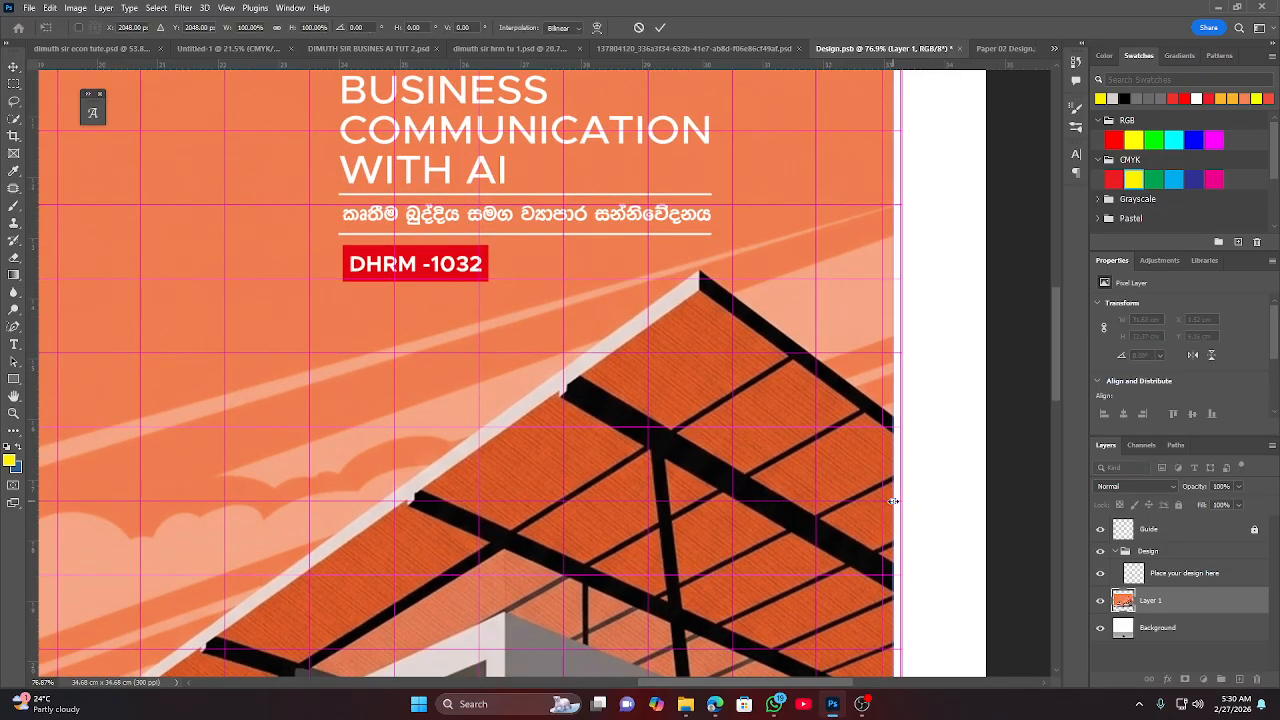
{"action": "left_click_drag", "start_coordinate": [893, 500], "coordinate": [899, 500]}
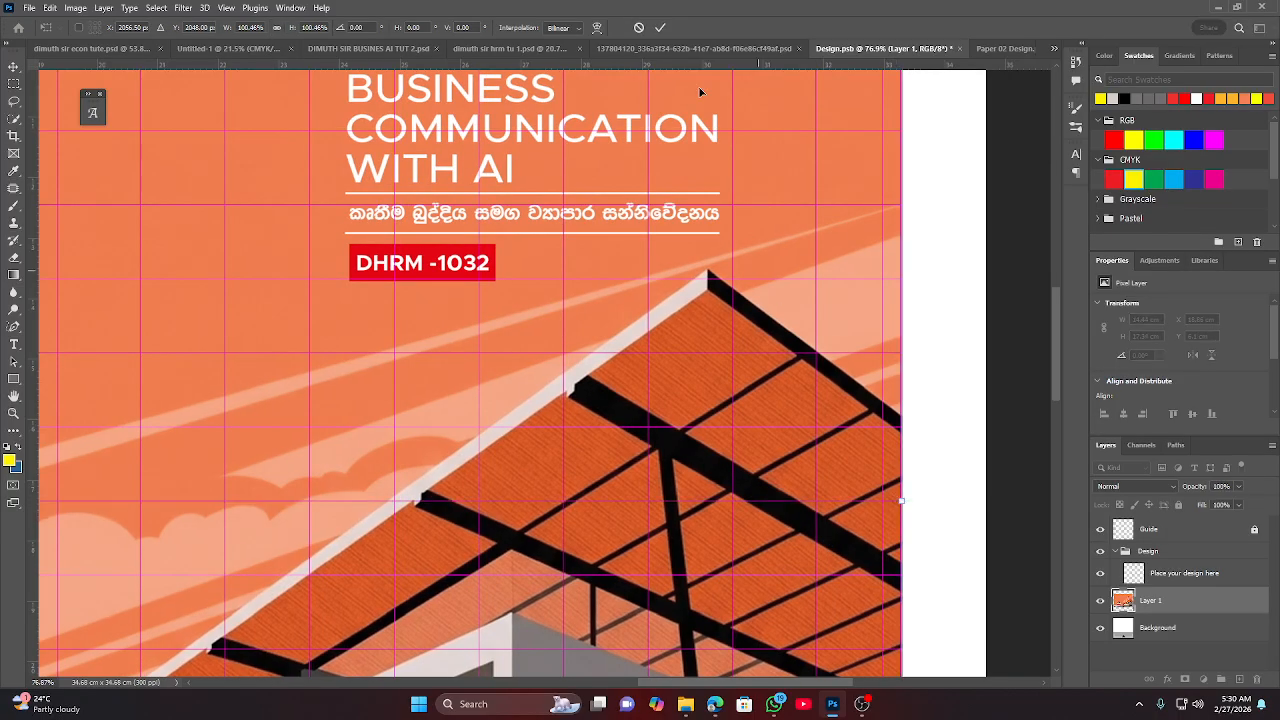
{"action": "left_click", "coordinate": [660, 27]}
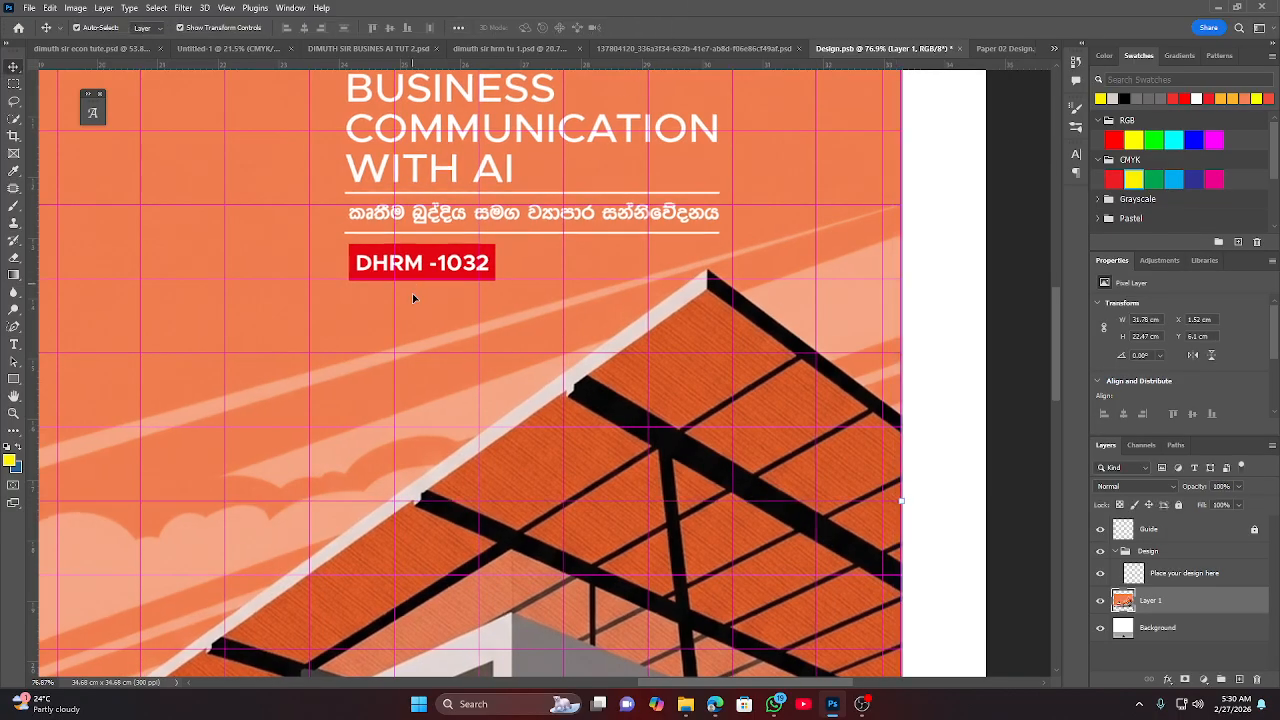
Extend the cover's left edge to the grid's left border, scaling it proportionally to about 31.92 × 22.57 cm.
{"action": "scroll", "coordinate": [413, 298], "scroll_direction": "down", "scroll_amount": 2}
{"action": "key", "text": "super"}
{"action": "key", "text": "super"}
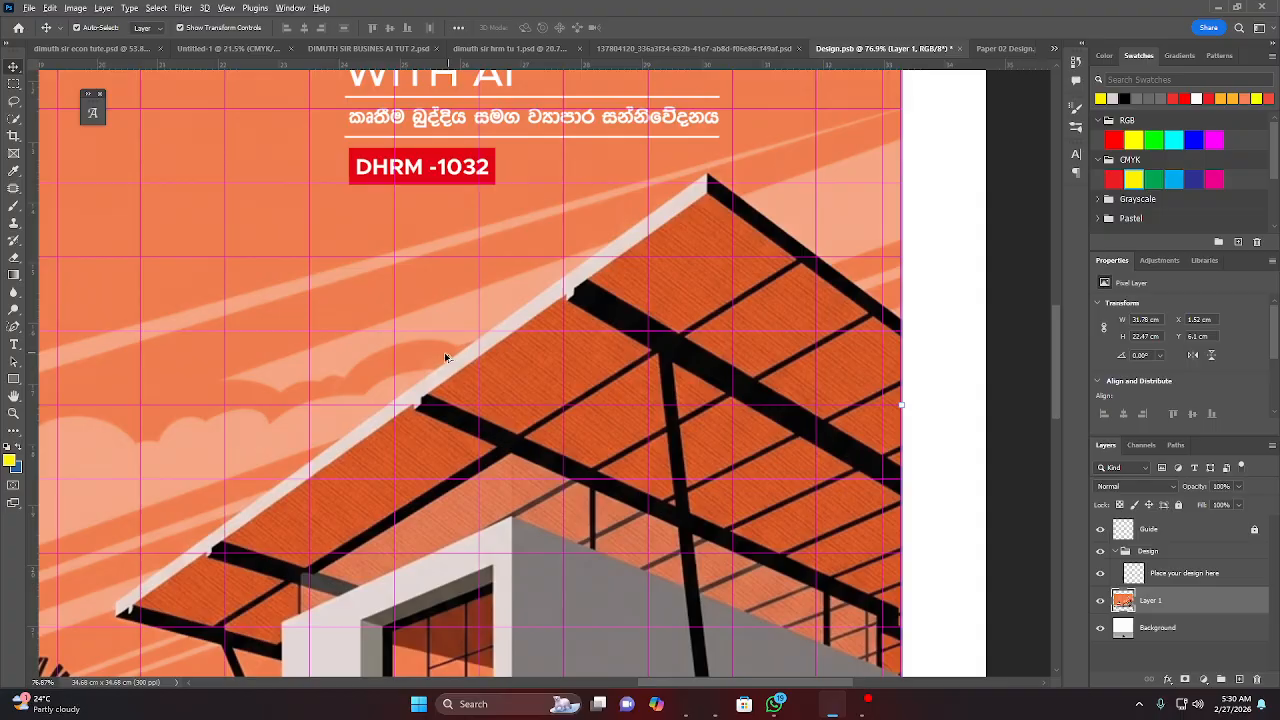
{"action": "scroll", "coordinate": [446, 357], "scroll_direction": "down", "scroll_amount": 6}
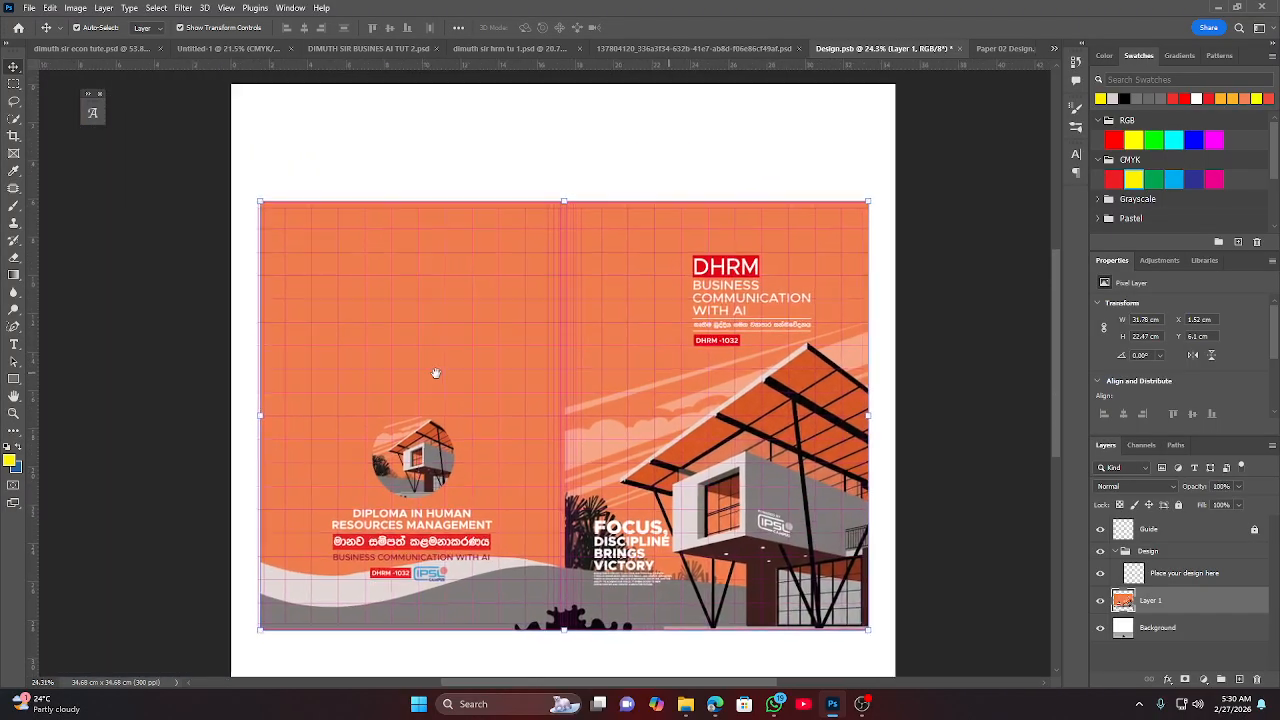
{"action": "scroll", "coordinate": [285, 380], "scroll_direction": "up", "scroll_amount": 5}
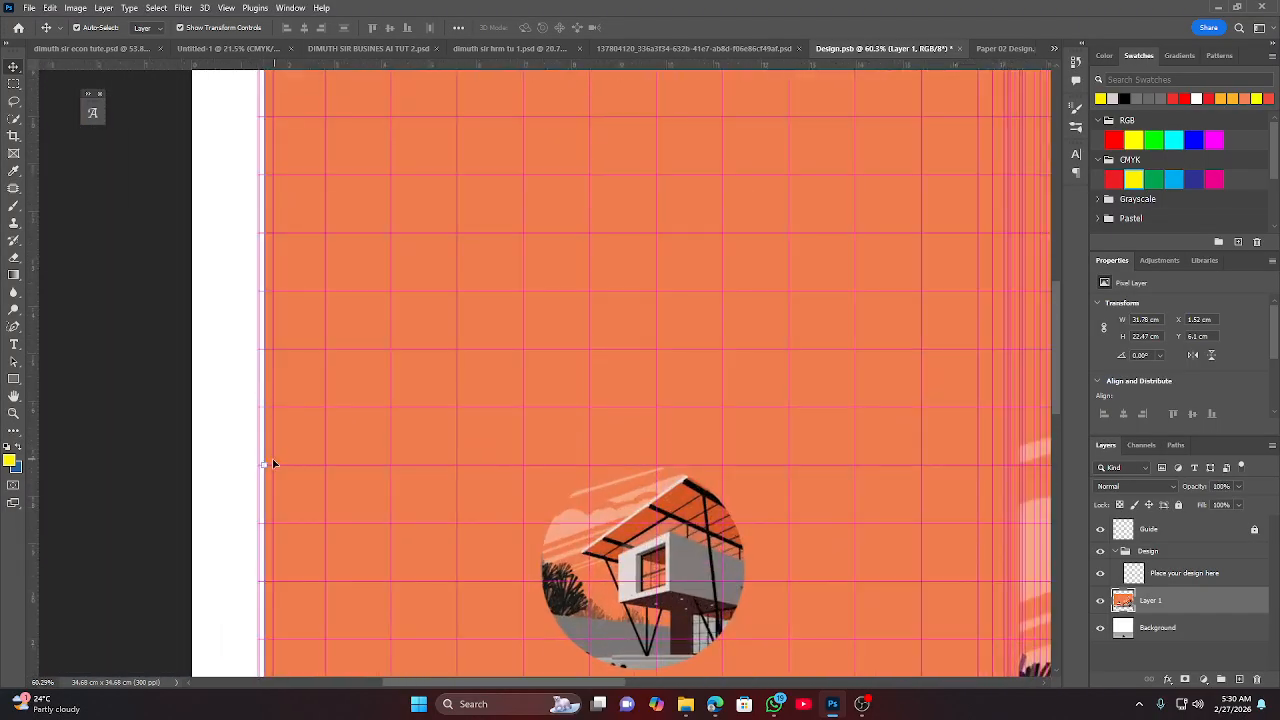
{"action": "key", "text": "ctrl+t"}
{"action": "left_click_drag", "start_coordinate": [260, 467], "coordinate": [252, 461]}
{"action": "left_click", "coordinate": [662, 28]}
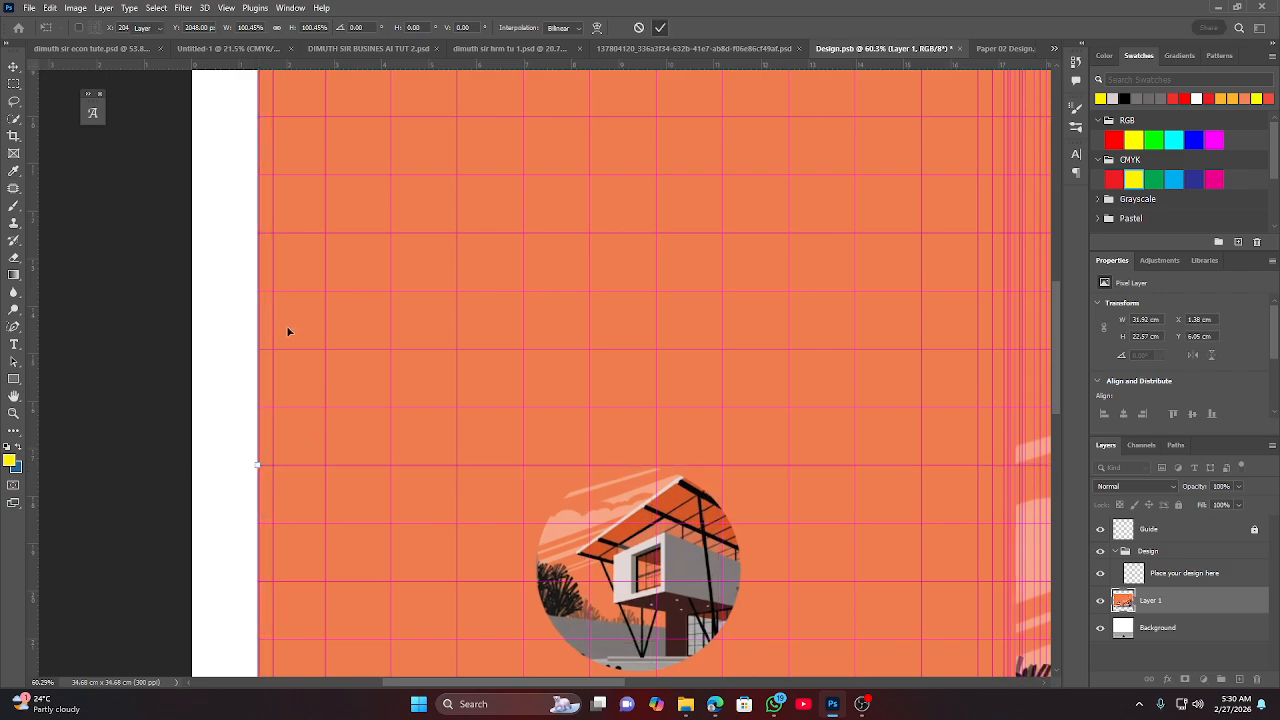
Deselect the cover layer, save Design.psb, and return to the mockup document.
{"action": "scroll", "coordinate": [550, 390], "scroll_direction": "down", "scroll_amount": 5}
{"action": "scroll", "coordinate": [645, 418], "scroll_direction": "down", "scroll_amount": 3}
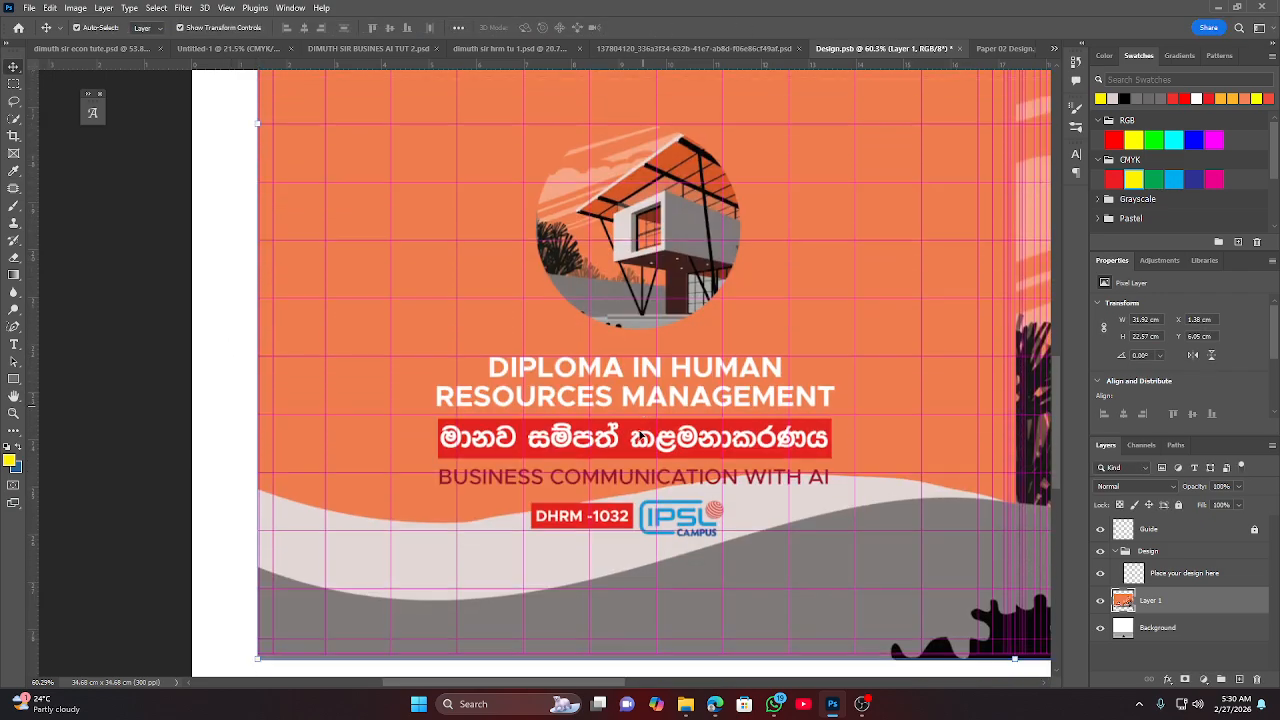
{"action": "scroll", "coordinate": [580, 555], "scroll_direction": "down", "scroll_amount": 8}
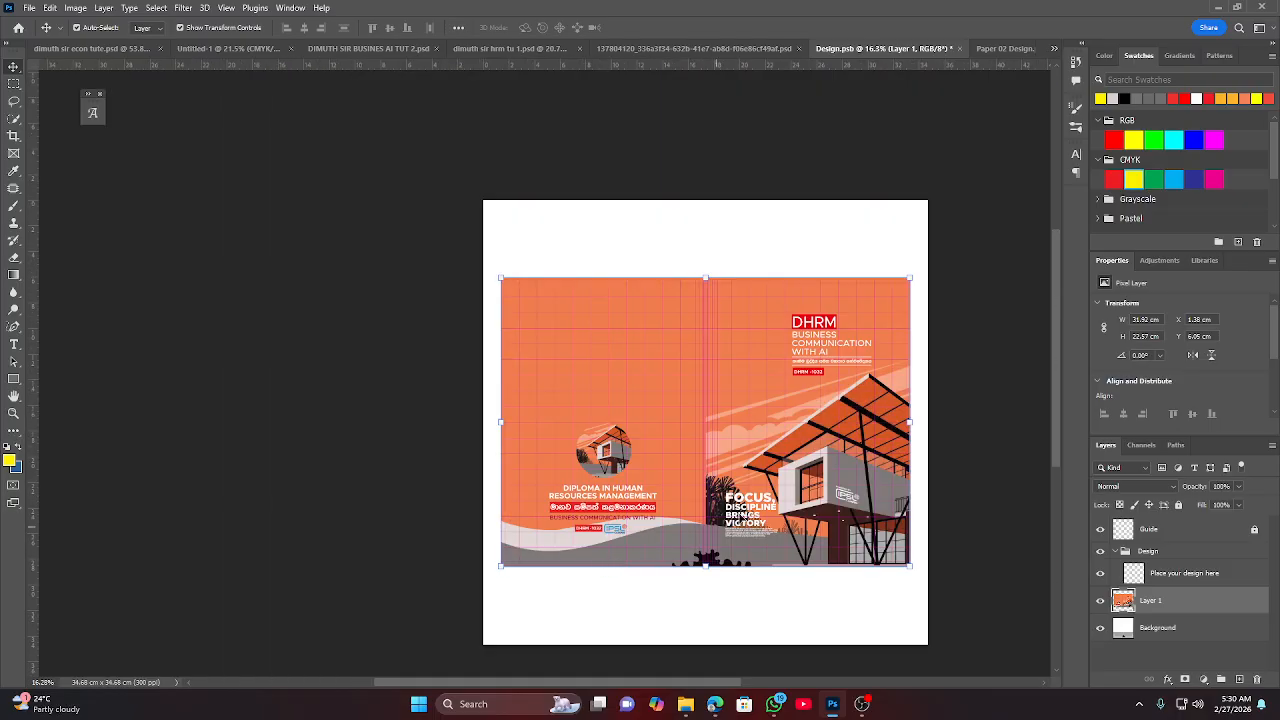
{"action": "left_click", "coordinate": [277, 280]}
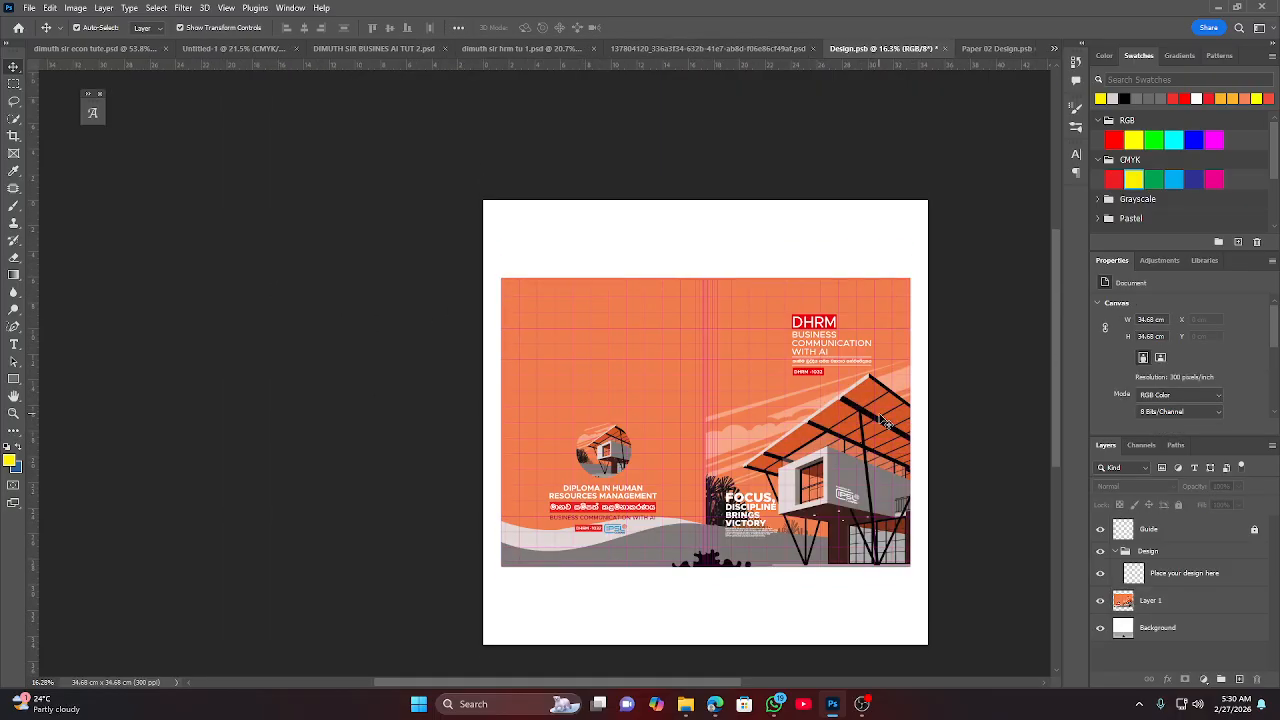
{"action": "key", "text": "ctrl+s"}
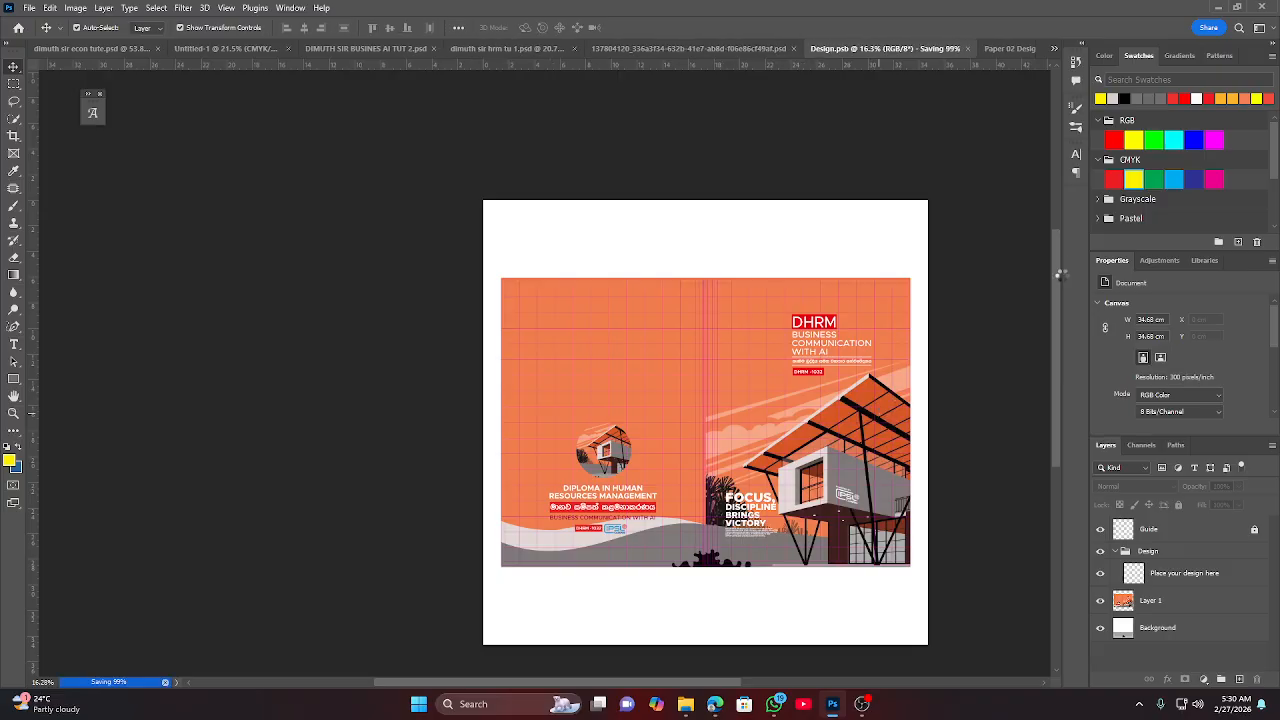
{"action": "left_click", "coordinate": [676, 49]}
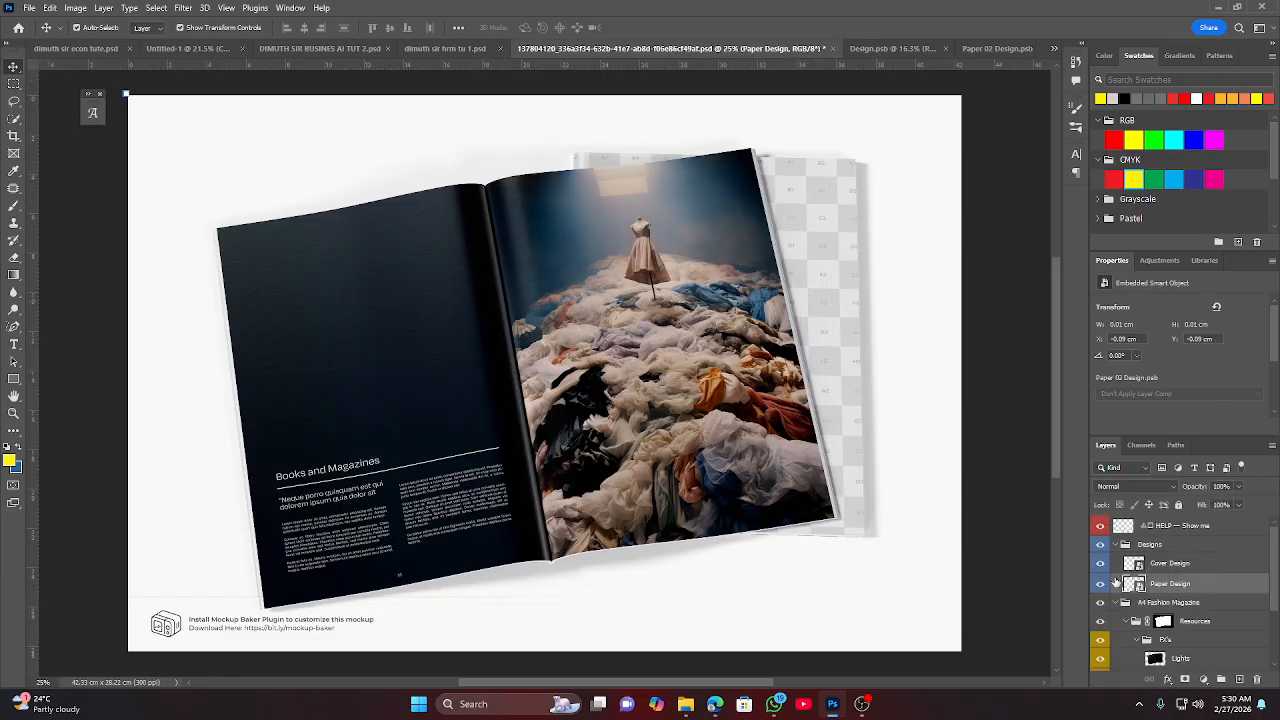
Expand the Mockup group inside Resources and open the contents of the Cover Target smart object.
{"action": "left_click", "coordinate": [1101, 527]}
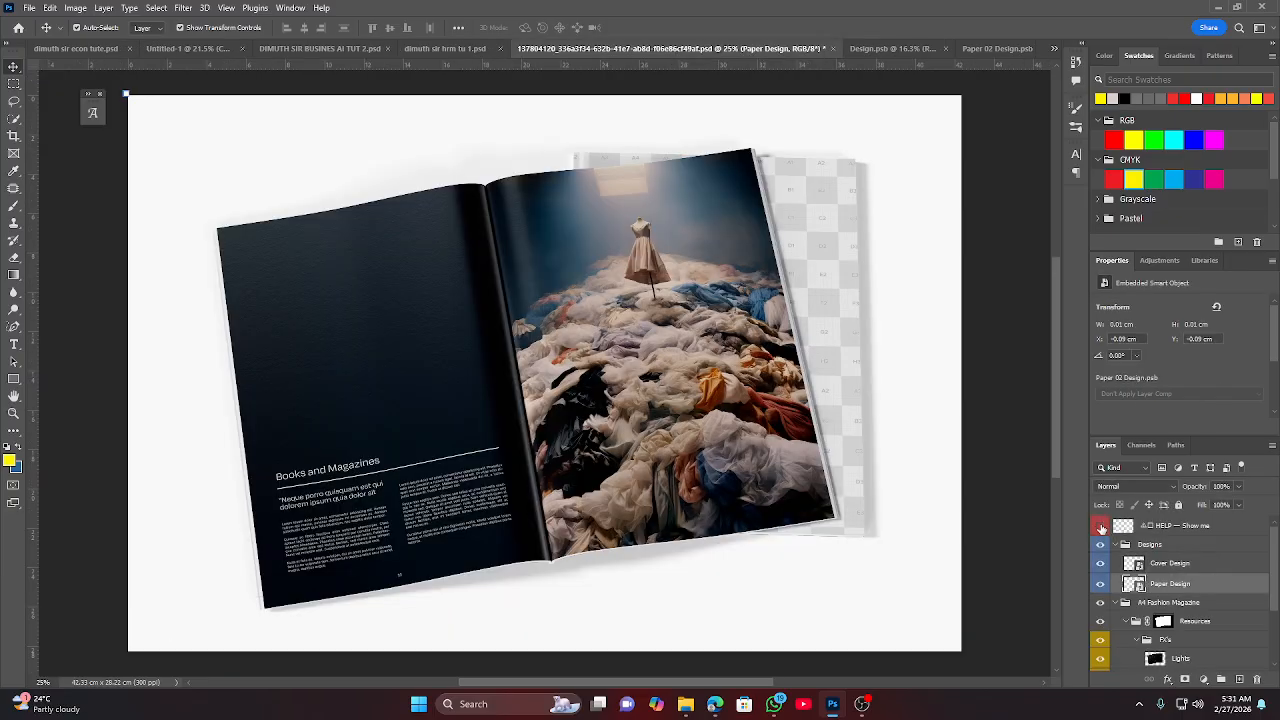
{"action": "left_click", "coordinate": [1101, 527]}
{"action": "scroll", "coordinate": [1111, 643], "scroll_direction": "down", "scroll_amount": 3}
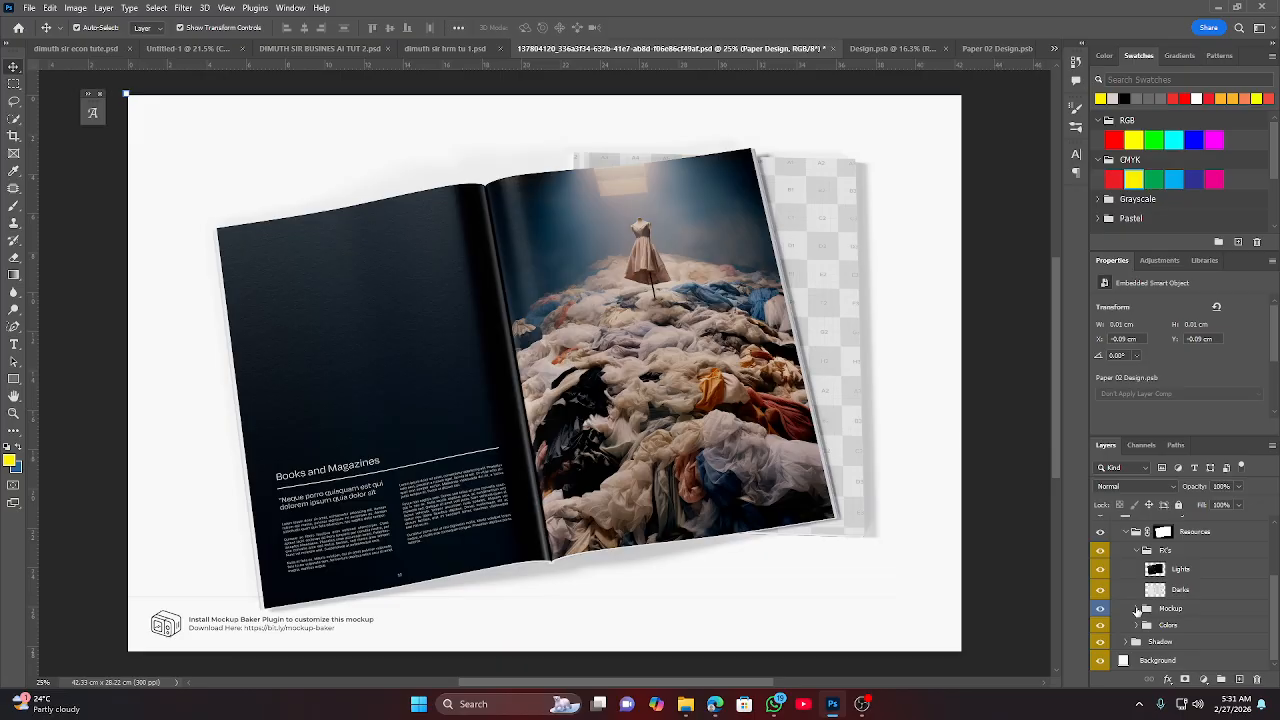
{"action": "left_click", "coordinate": [1137, 610]}
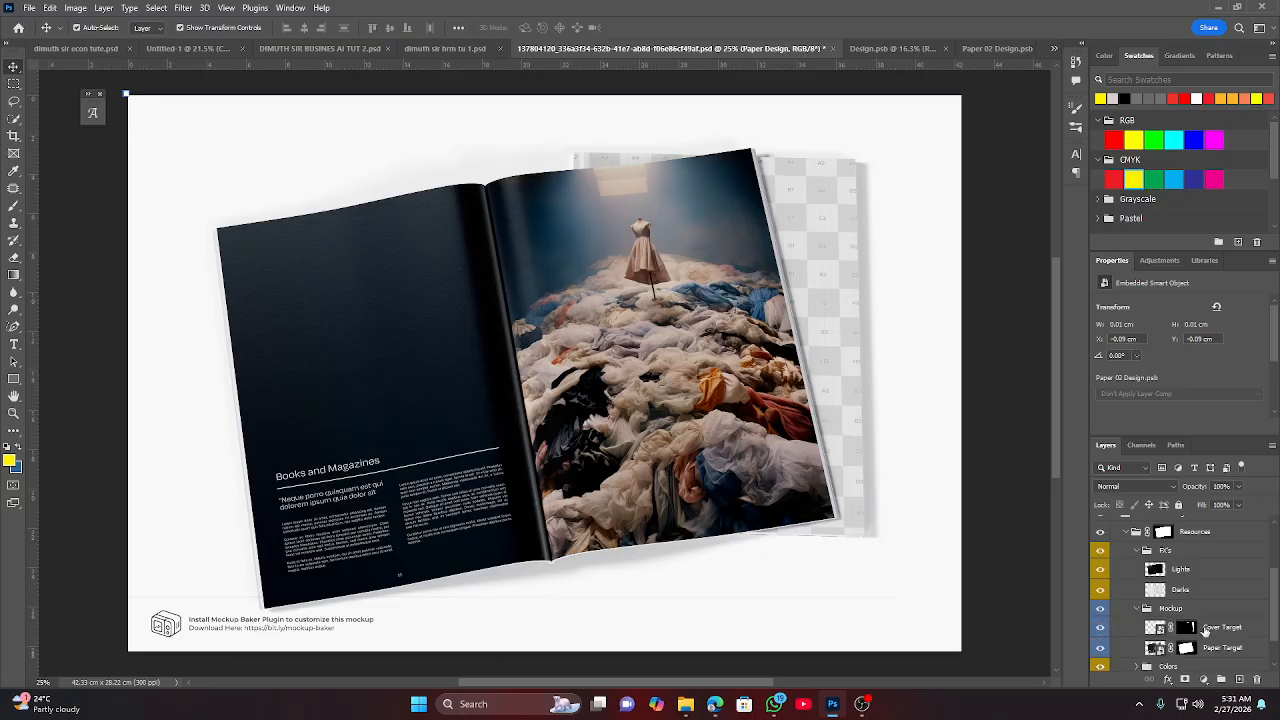
{"action": "double_click", "coordinate": [1154, 627]}
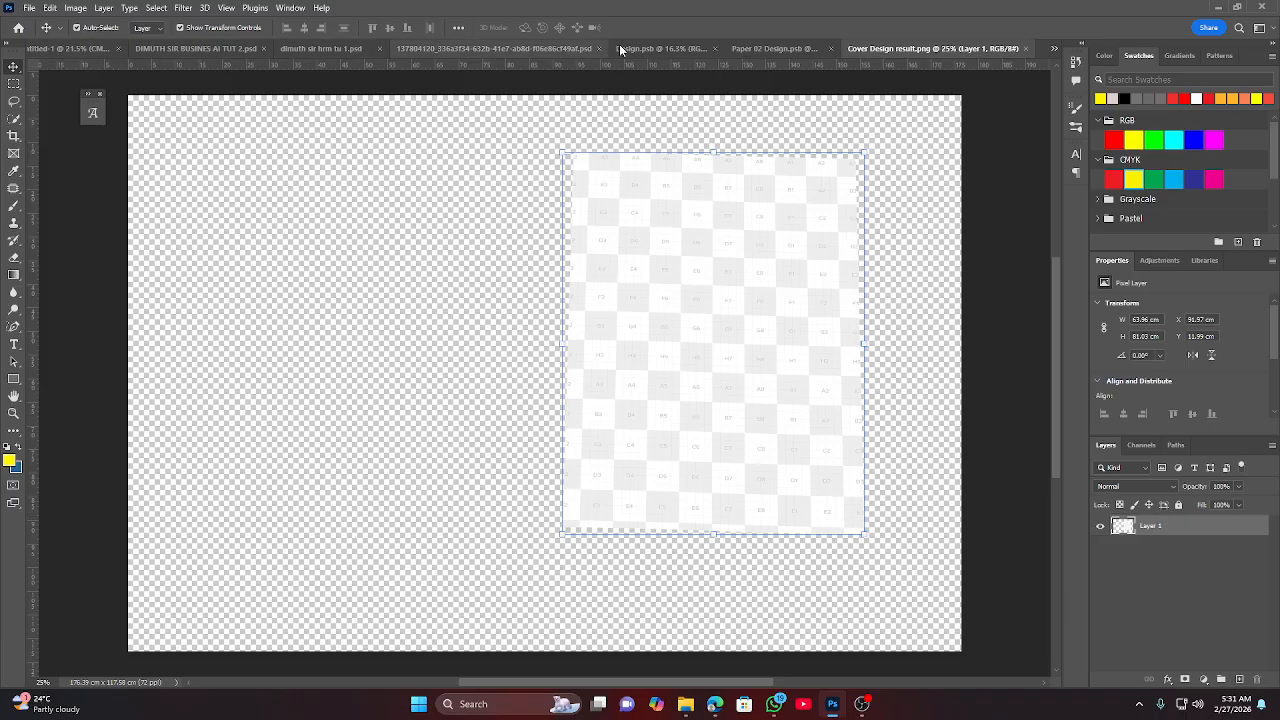
Return to the mockup document and open the contents of the Paper Target smart object.
{"action": "left_click", "coordinate": [763, 48]}
{"action": "left_click", "coordinate": [541, 50]}
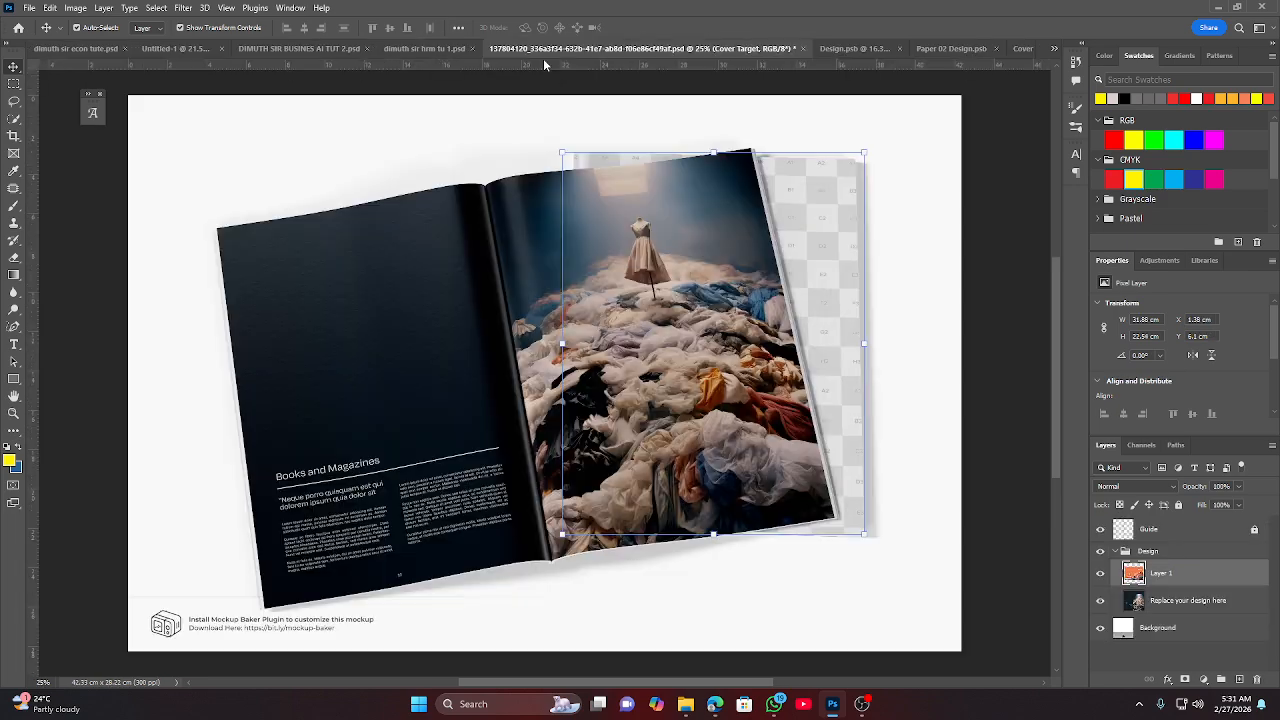
{"action": "scroll", "coordinate": [1160, 630], "scroll_direction": "down", "scroll_amount": 3}
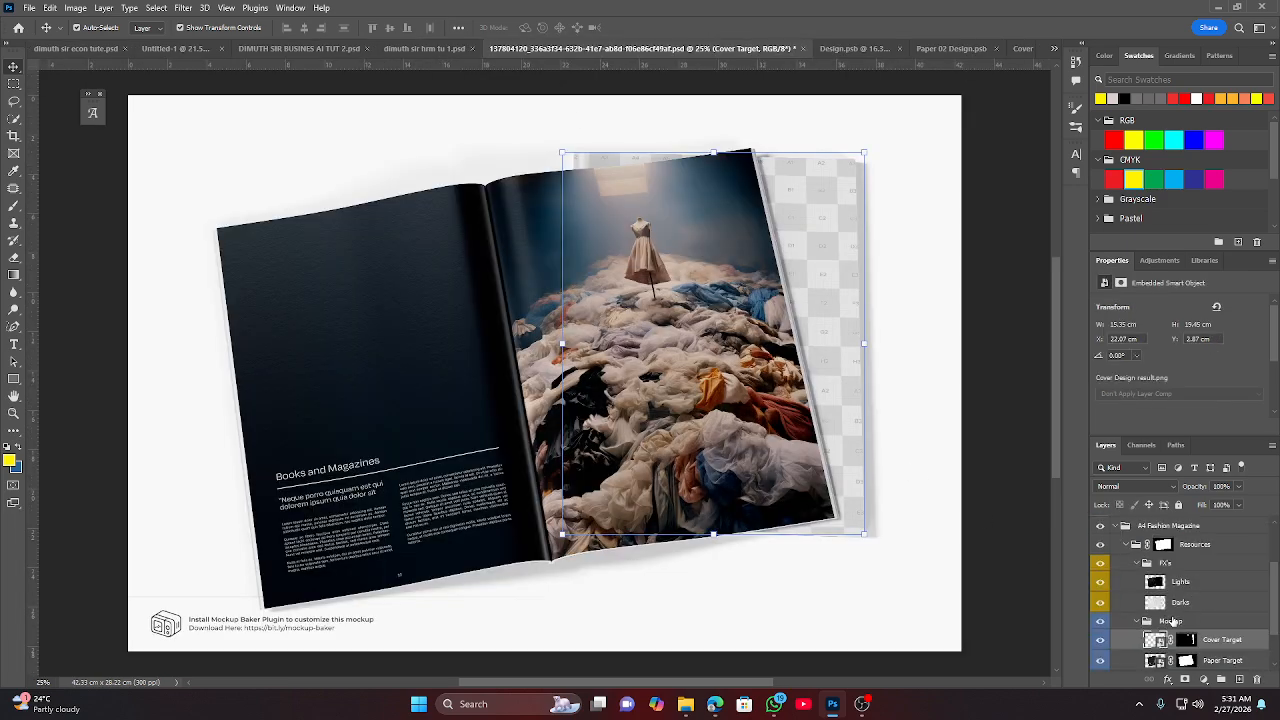
{"action": "left_click", "coordinate": [1153, 606]}
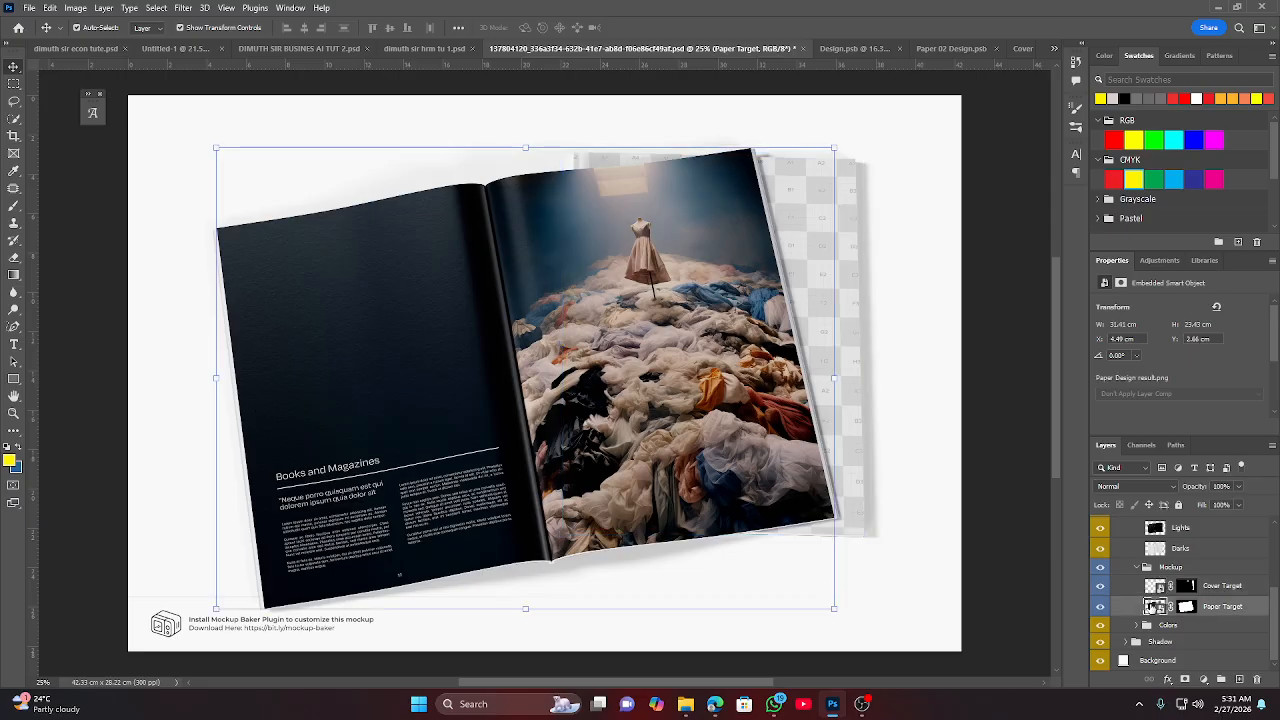
{"action": "double_click", "coordinate": [1153, 606]}
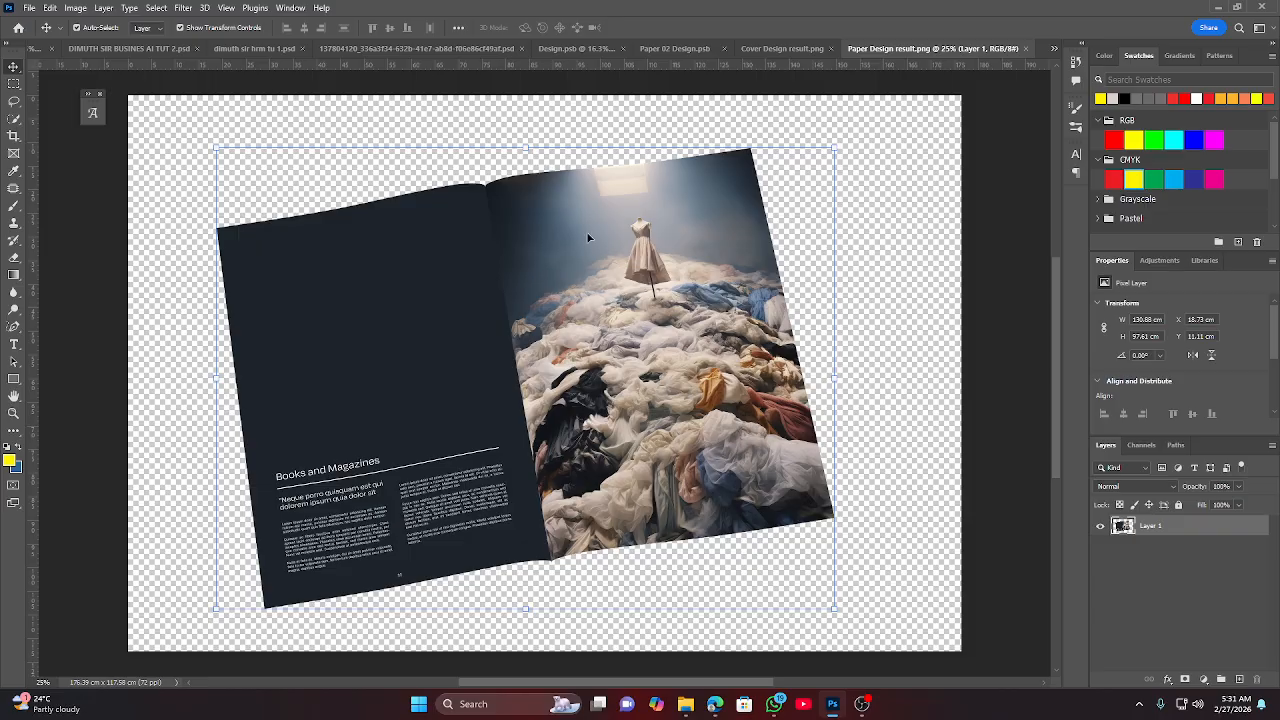
{"action": "left_click_drag", "start_coordinate": [491, 294], "coordinate": [467, 289]}
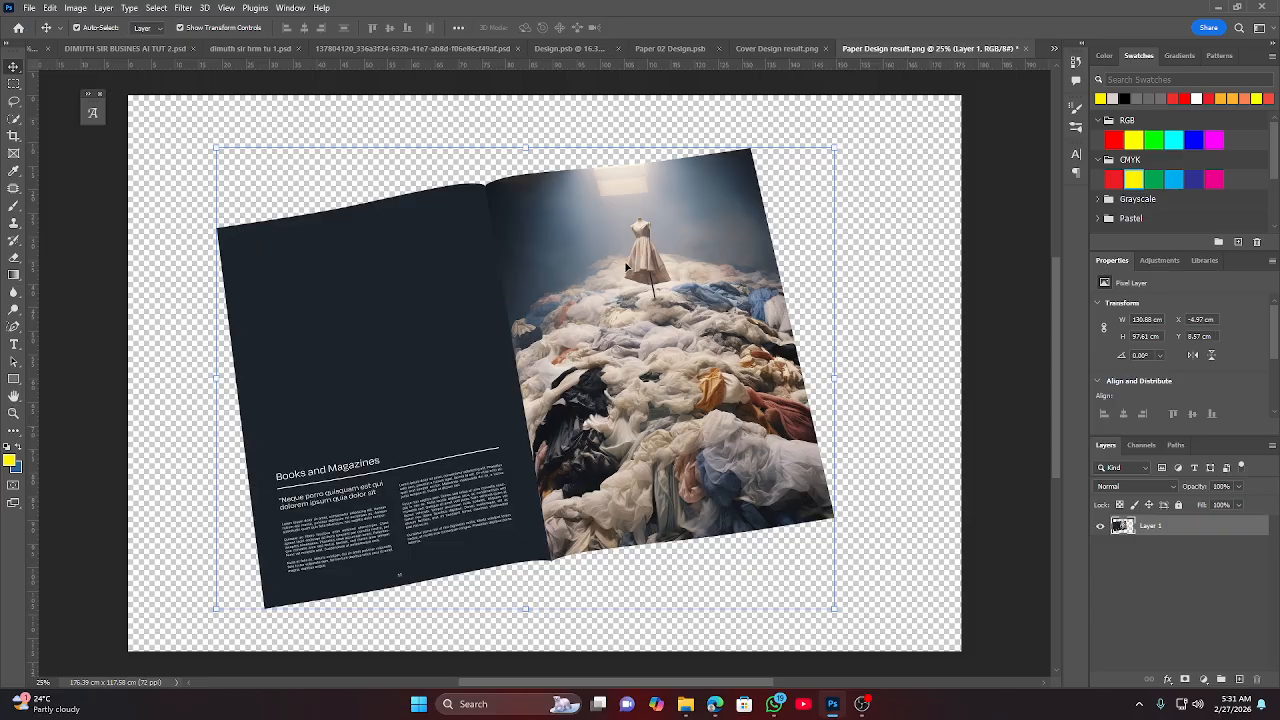
{"action": "left_click_drag", "start_coordinate": [629, 269], "coordinate": [630, 312]}
{"action": "left_click_drag", "start_coordinate": [561, 345], "coordinate": [583, 310]}
{"action": "key", "text": "ctrl+z"}
{"action": "key", "text": "ctrl+z"}
{"action": "key", "text": "ctrl+z"}
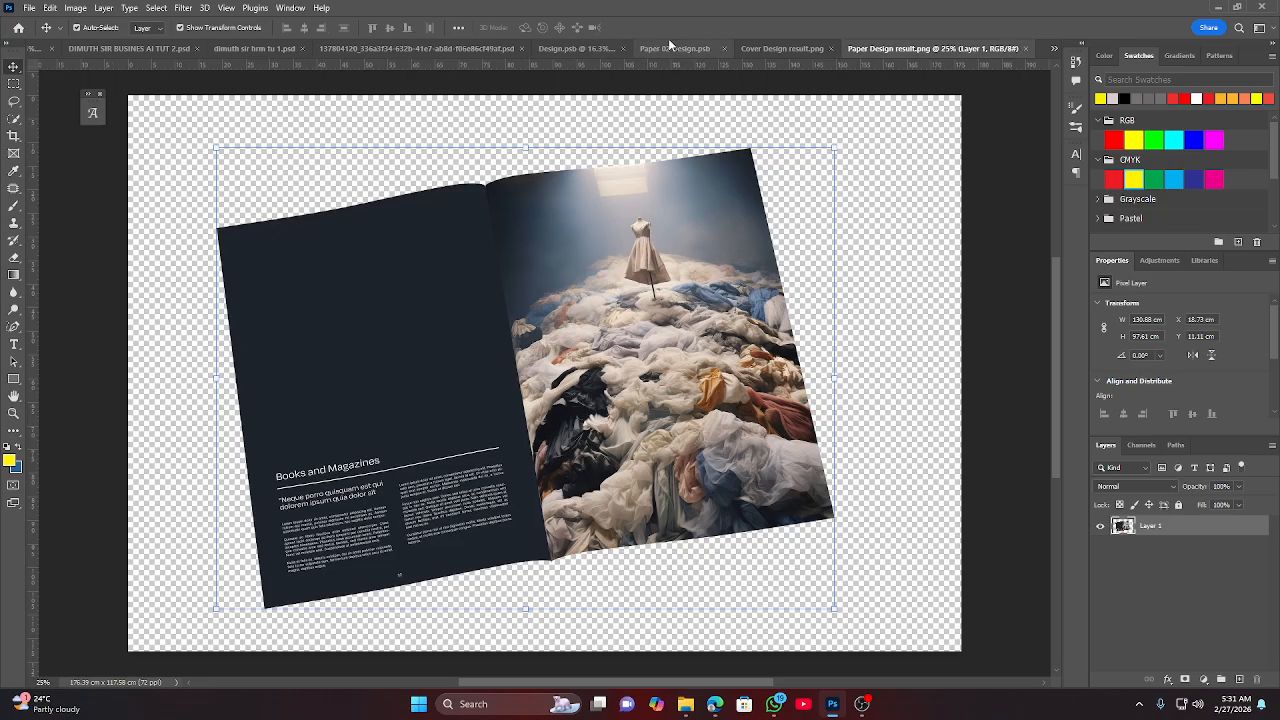
{"action": "left_click", "coordinate": [1104, 527]}
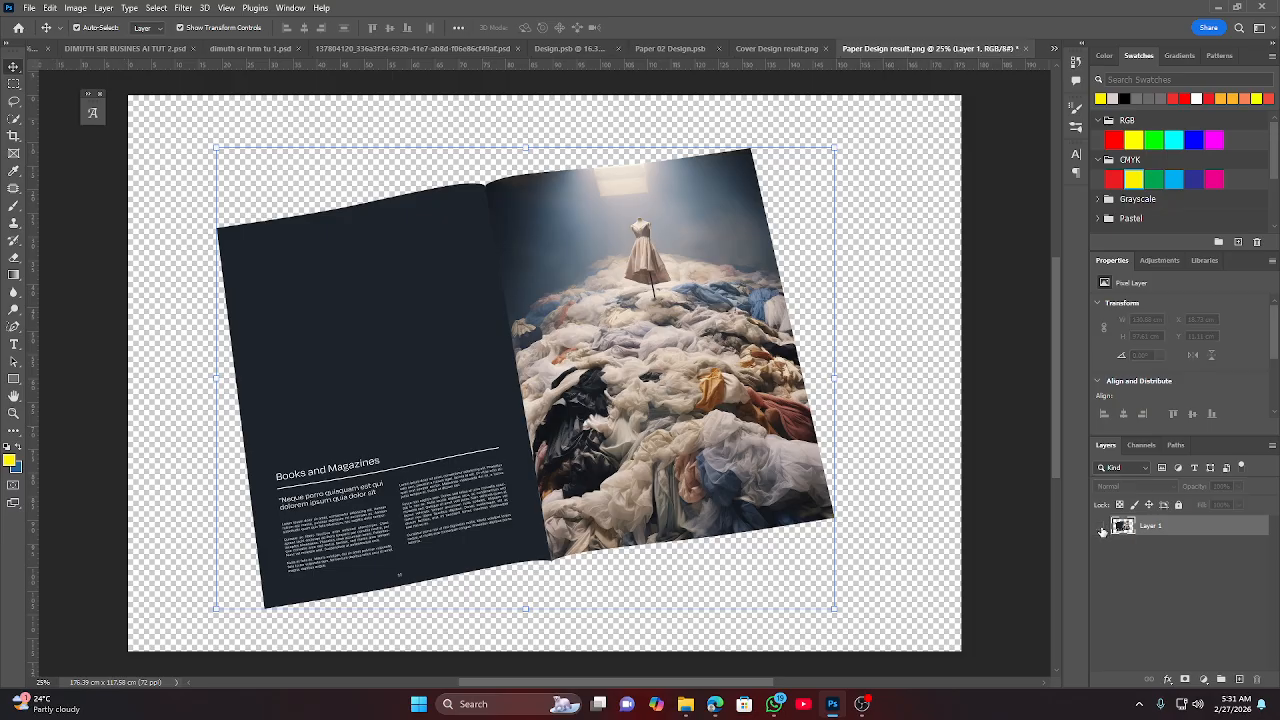
{"action": "left_click", "coordinate": [1103, 528]}
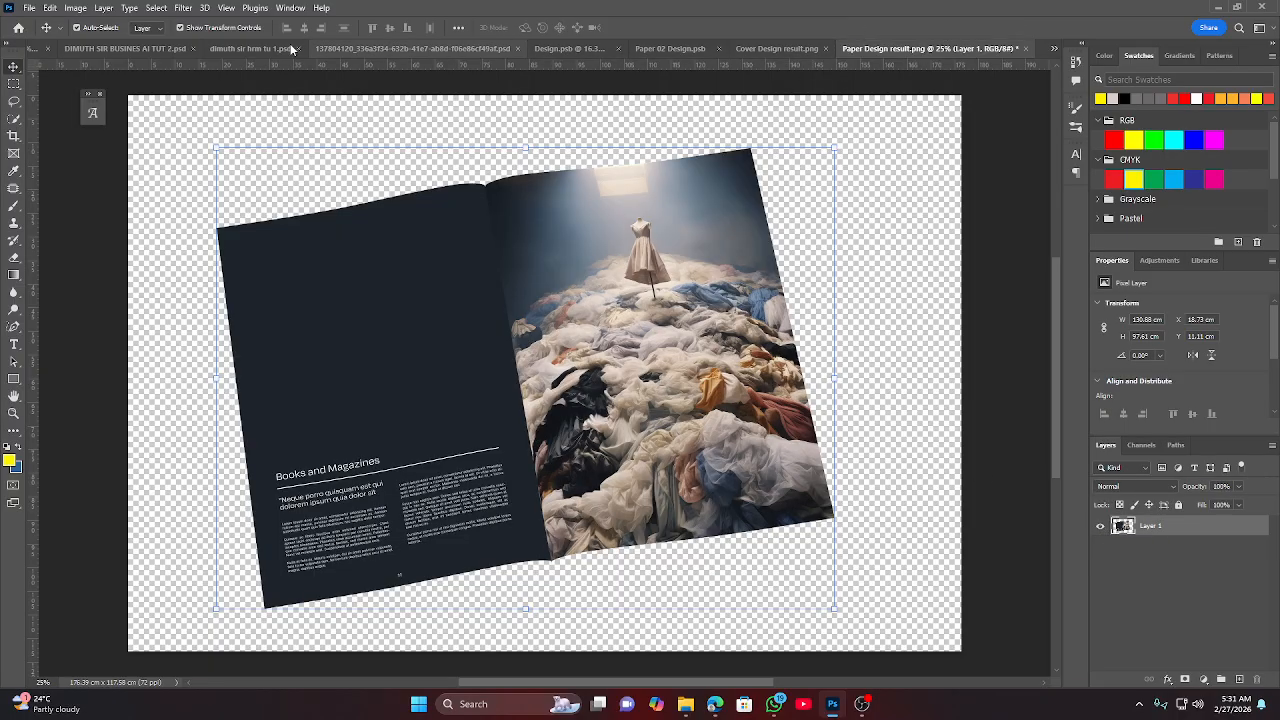
Copy the stamped cover layer from the cover document into Paper Design result.png, above the existing spread layer.
{"action": "left_click", "coordinate": [115, 47]}
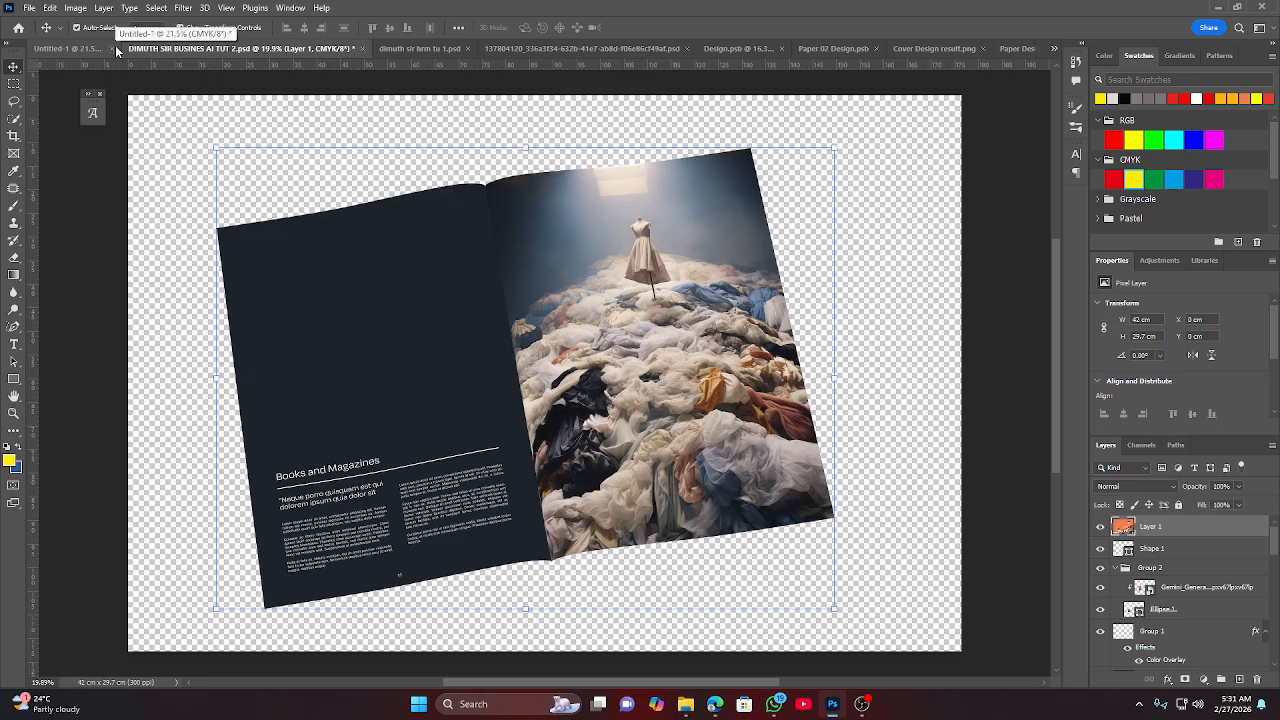
{"action": "left_click", "coordinate": [59, 48]}
{"action": "left_click", "coordinate": [193, 48]}
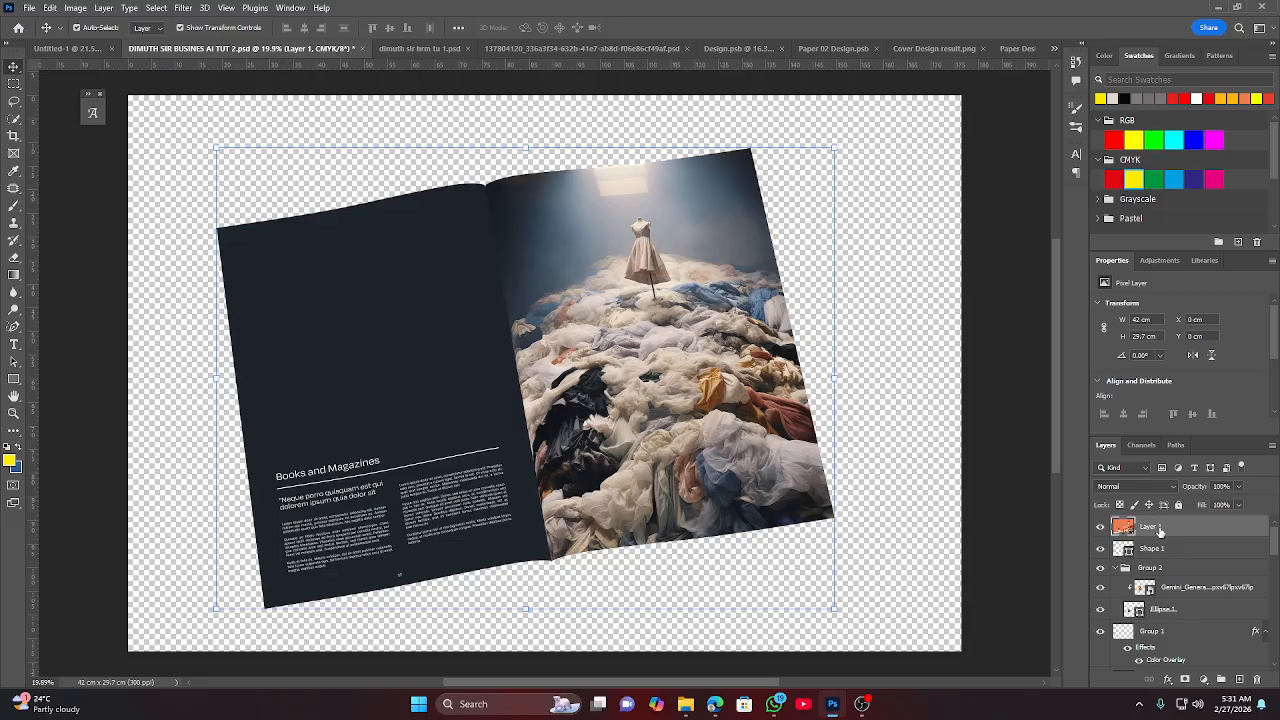
{"action": "left_click_drag", "start_coordinate": [1160, 532], "coordinate": [605, 324]}
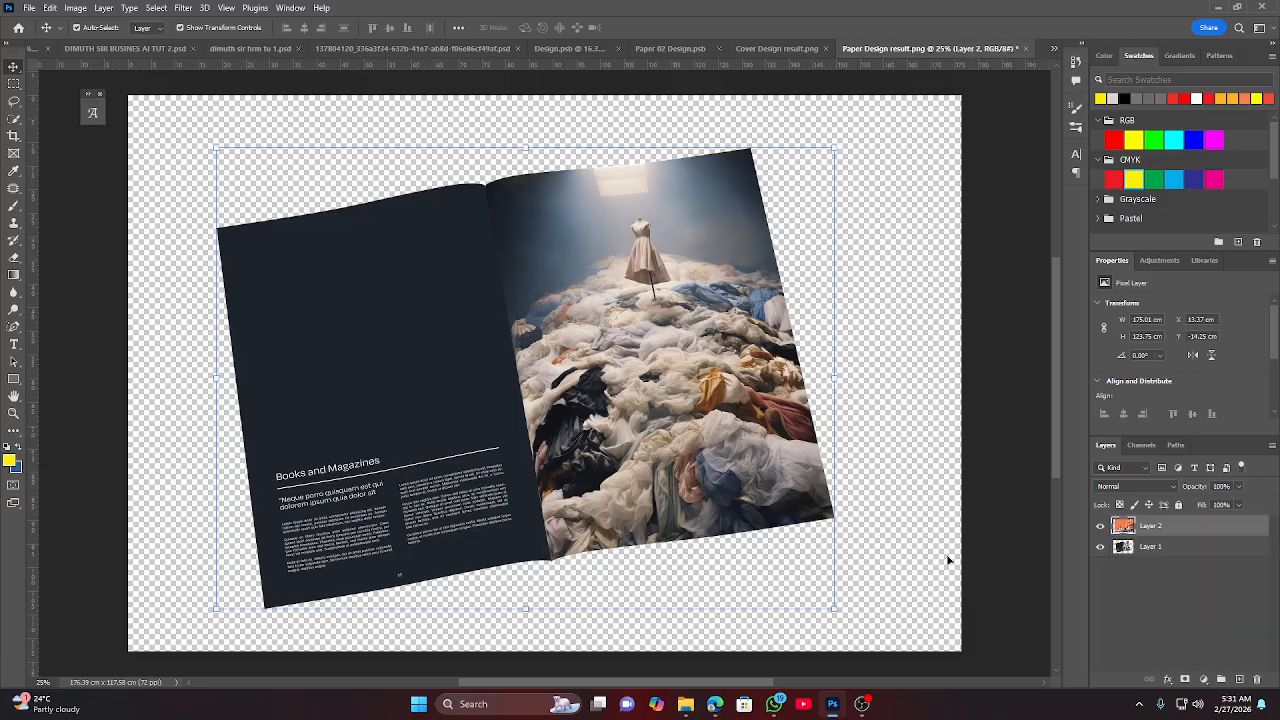
{"action": "scroll", "coordinate": [537, 362], "scroll_direction": "down", "scroll_amount": 2}
{"action": "scroll", "coordinate": [537, 362], "scroll_direction": "up", "scroll_amount": 1}
{"action": "scroll", "coordinate": [537, 362], "scroll_direction": "down", "scroll_amount": 6}
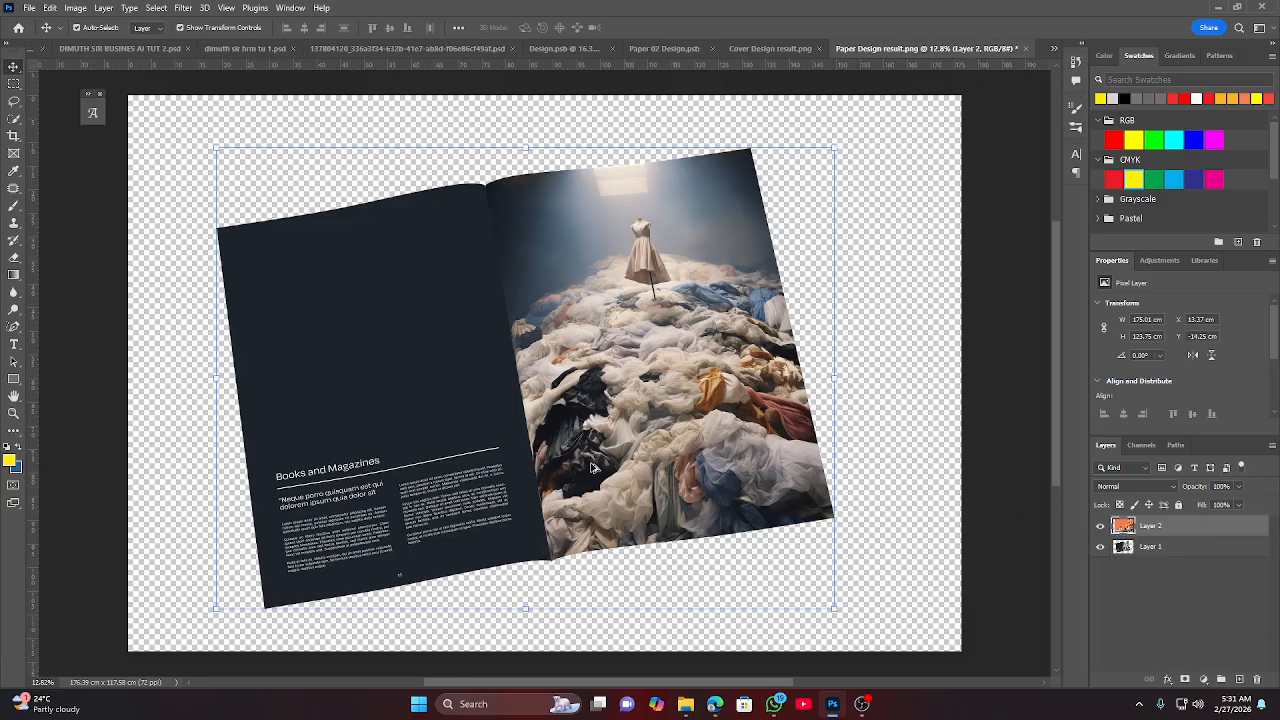
Close Paper Design result.png without saving its changes and close Cover Design result.png.
{"action": "left_click", "coordinate": [1026, 48]}
{"action": "left_click", "coordinate": [638, 262]}
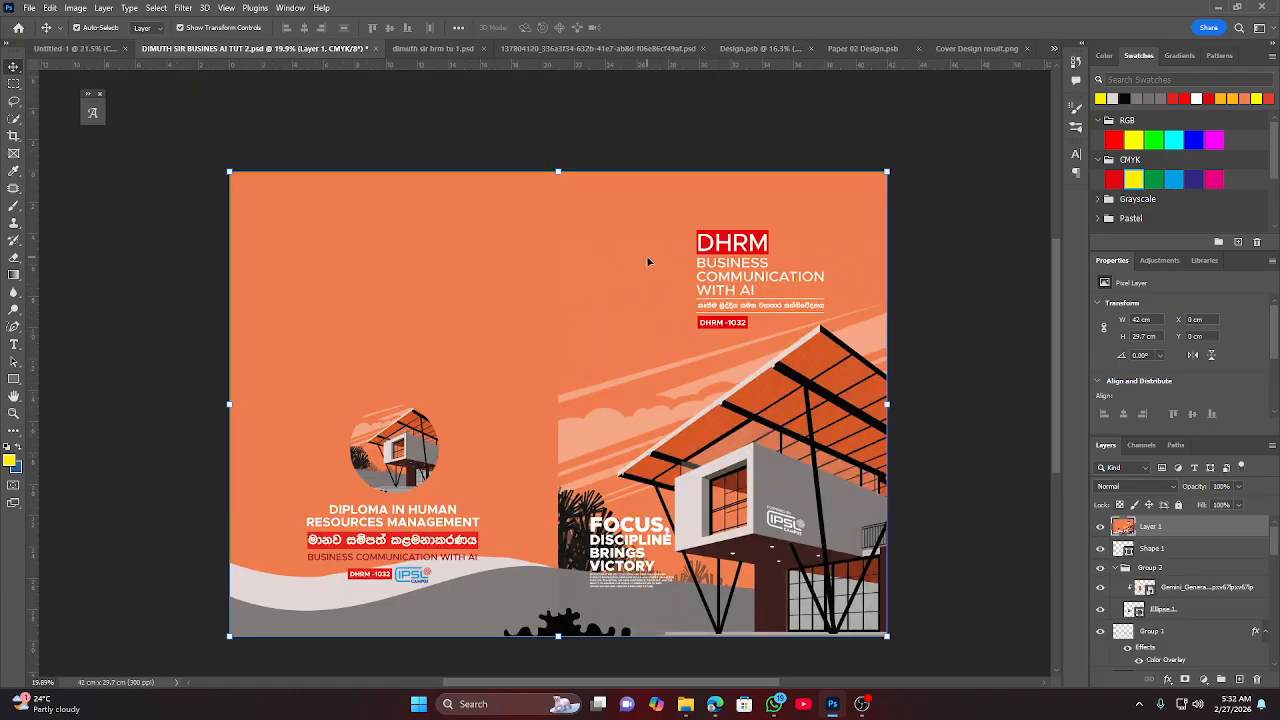
{"action": "left_click", "coordinate": [977, 49]}
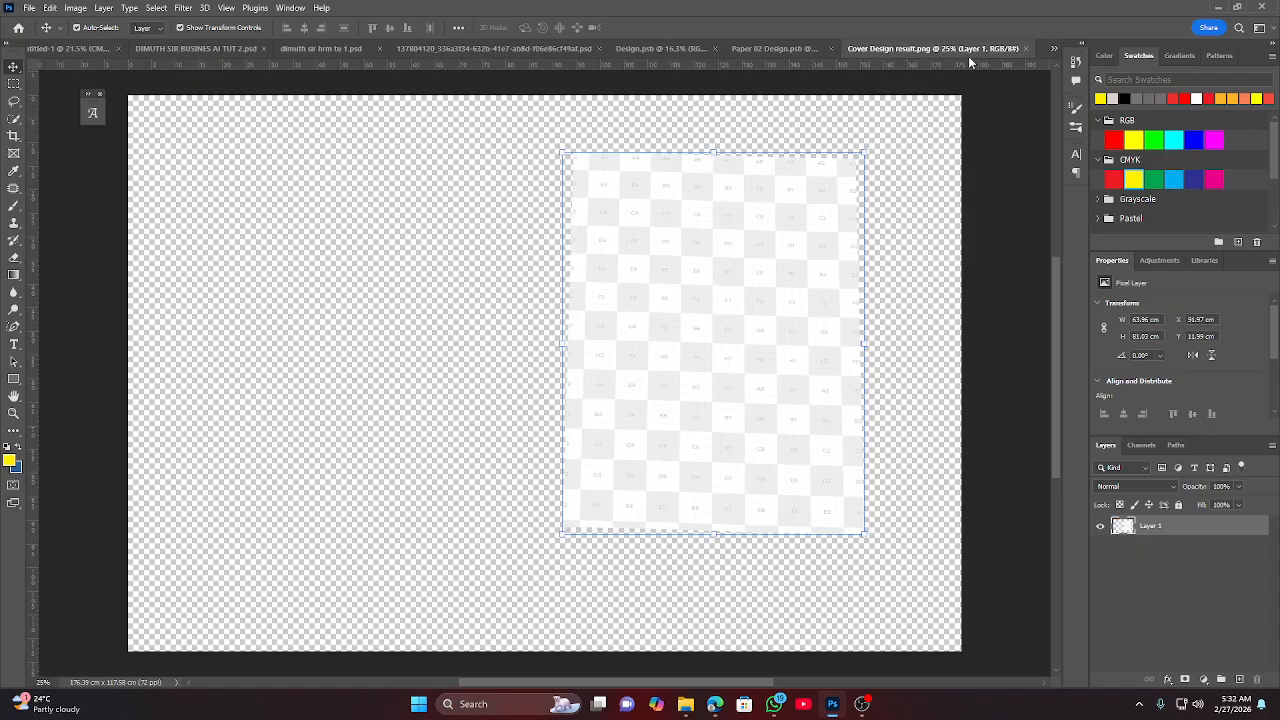
{"action": "left_click", "coordinate": [1025, 48]}
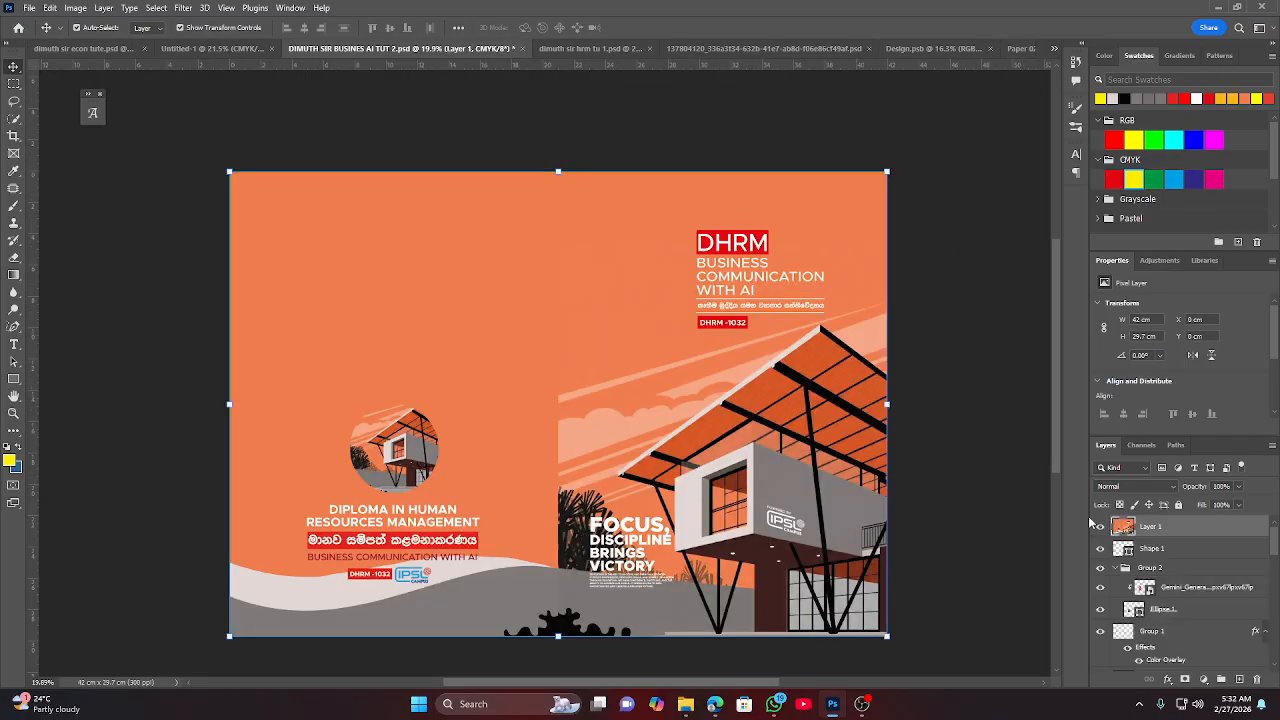
Reopen the Paper Target smart object's contents from the mockup and copy the stamped cover layer in above the spread.
{"action": "left_click", "coordinate": [845, 48]}
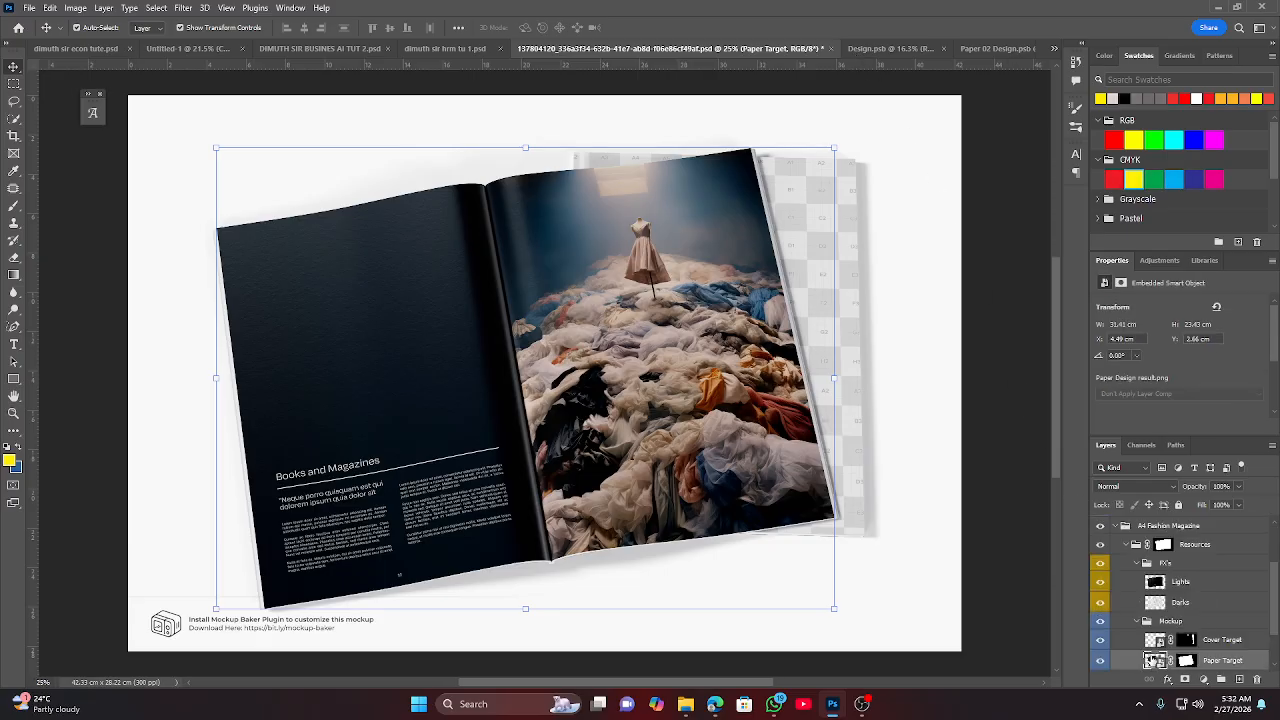
{"action": "double_click", "coordinate": [1154, 660]}
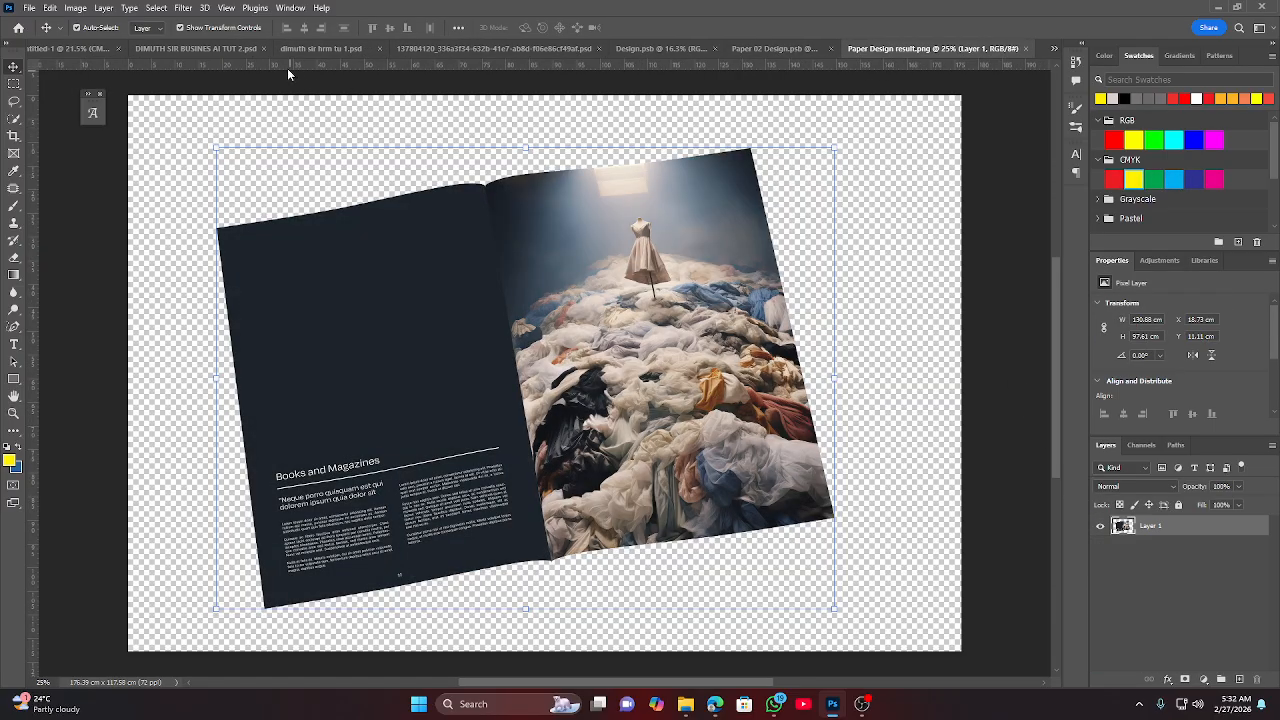
{"action": "left_click", "coordinate": [152, 49]}
{"action": "left_click_drag", "start_coordinate": [642, 453], "coordinate": [1040, 33]}
{"action": "left_click_drag", "start_coordinate": [968, 50], "coordinate": [532, 377]}
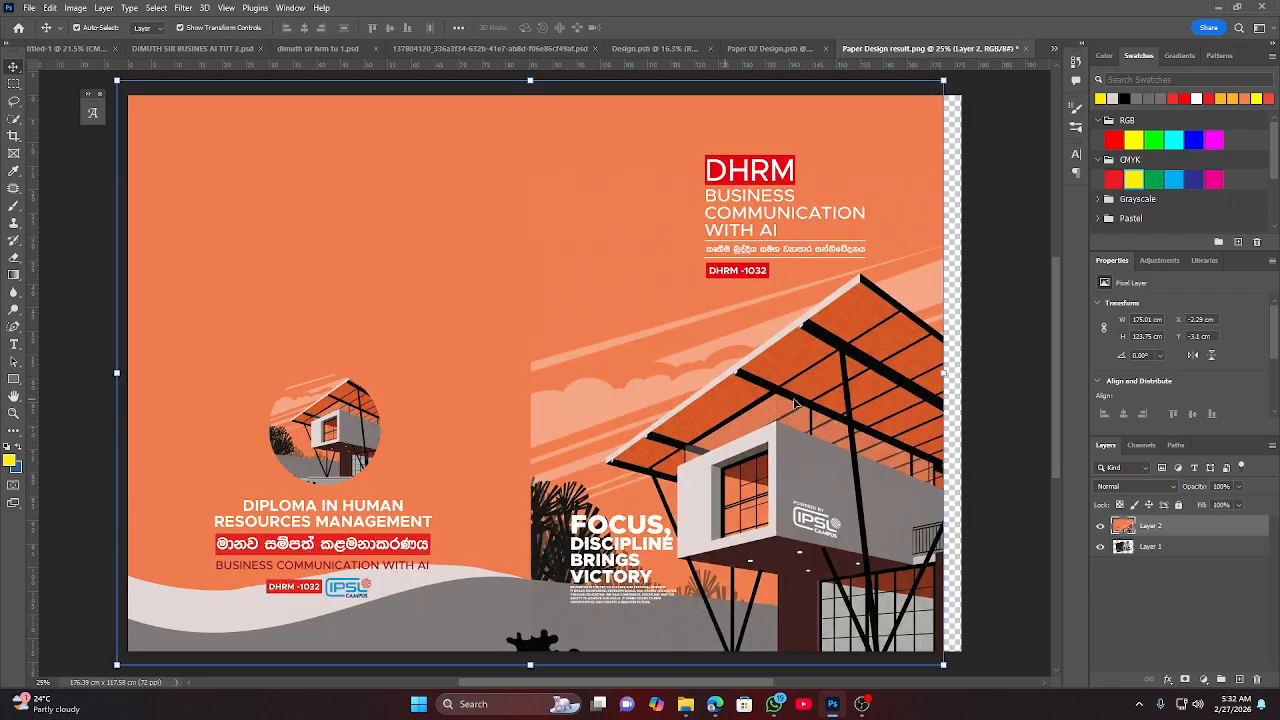
Scale the cover to about 64.36%, rotate it about -9.9°, and align its upper-left corner with the magazine spread.
{"action": "left_click_drag", "start_coordinate": [944, 375], "coordinate": [649, 374]}
{"action": "left_click_drag", "start_coordinate": [556, 399], "coordinate": [705, 414]}
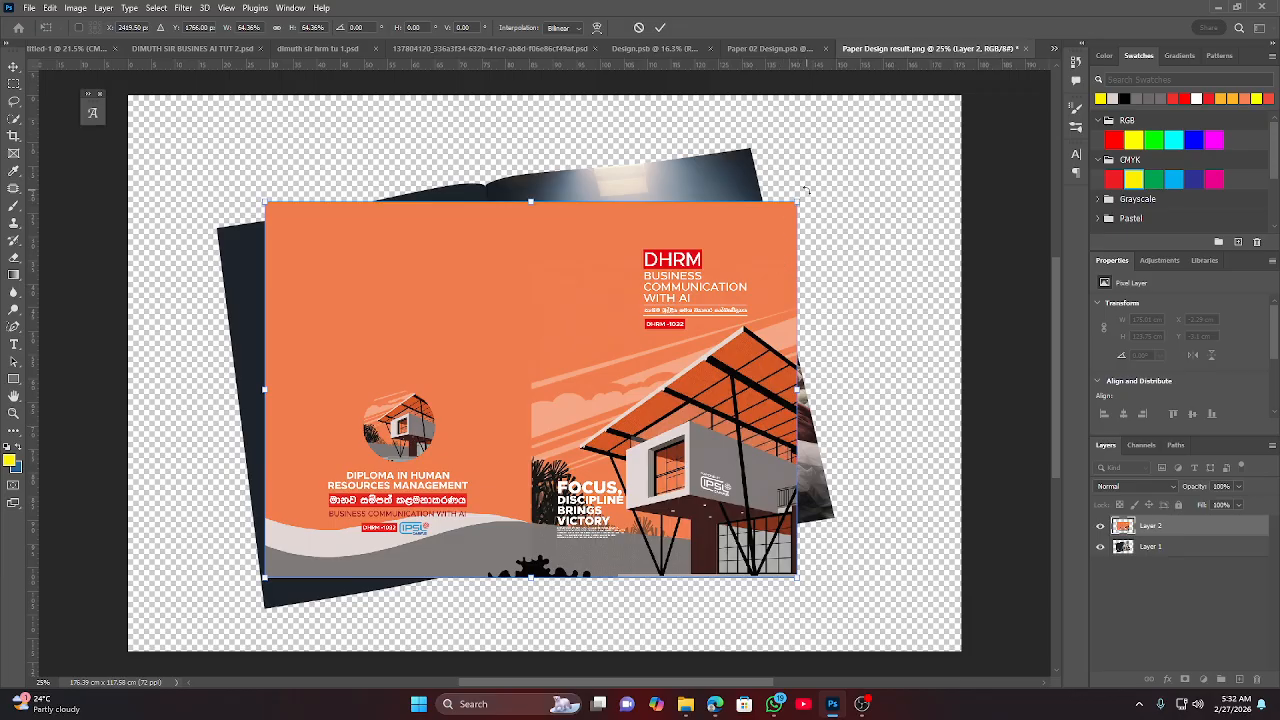
{"action": "left_click_drag", "start_coordinate": [805, 190], "coordinate": [785, 150]}
{"action": "left_click_drag", "start_coordinate": [576, 306], "coordinate": [552, 294]}
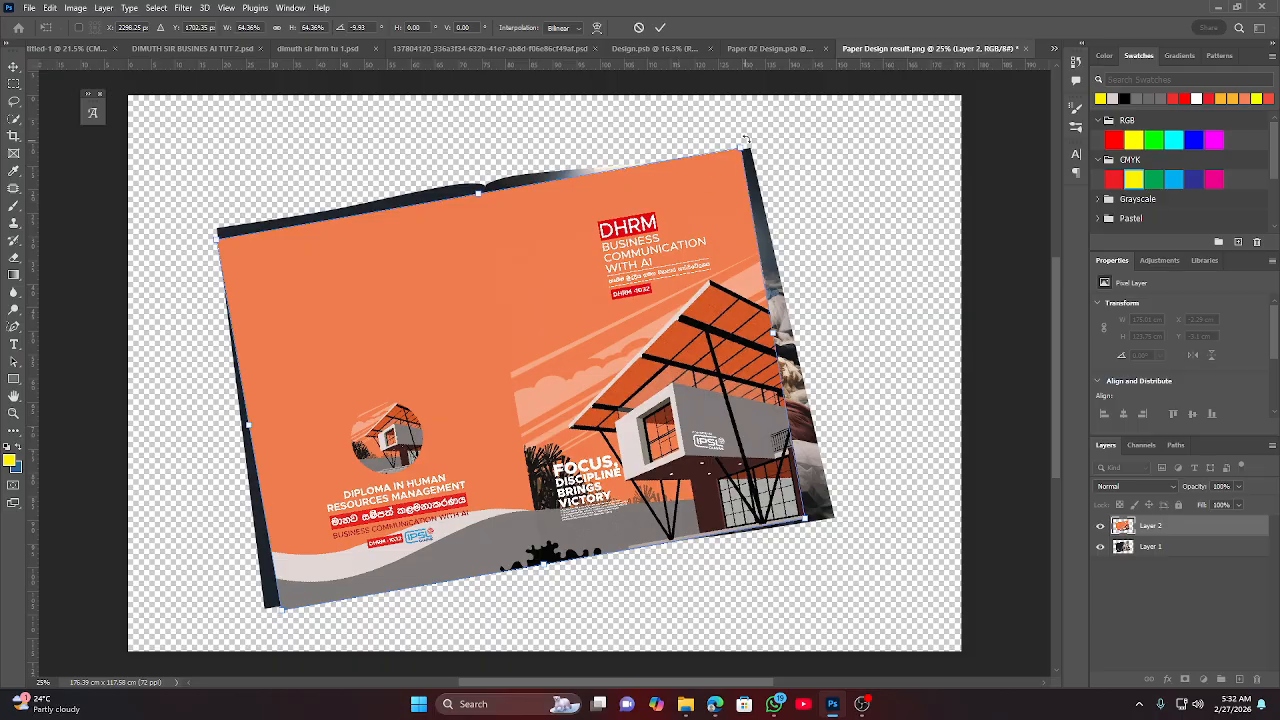
Set the cover's rotation to about -9.21° and enlarge it to about 69.36% so it fully covers the magazine spread.
{"action": "left_click_drag", "start_coordinate": [746, 137], "coordinate": [748, 140]}
{"action": "left_click_drag", "start_coordinate": [750, 143], "coordinate": [747, 140]}
{"action": "left_click_drag", "start_coordinate": [550, 361], "coordinate": [552, 356]}
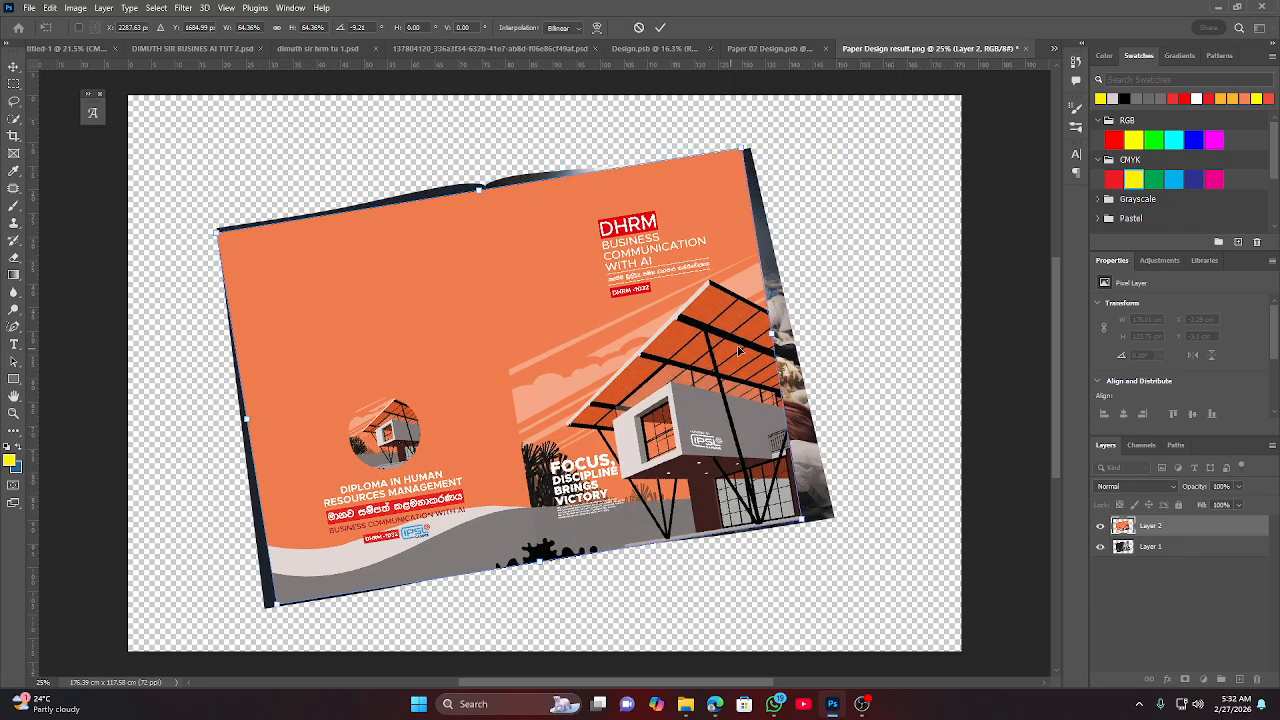
{"action": "left_click_drag", "start_coordinate": [770, 337], "coordinate": [797, 328]}
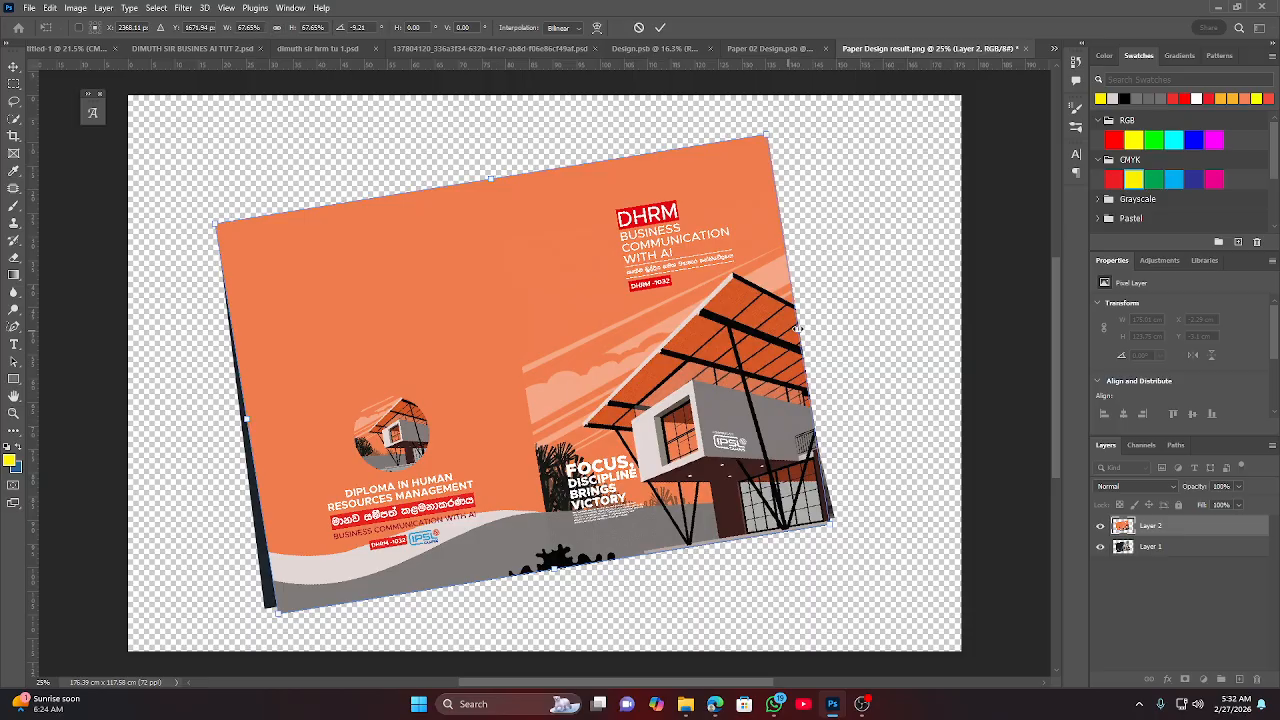
{"action": "left_click_drag", "start_coordinate": [249, 419], "coordinate": [220, 388]}
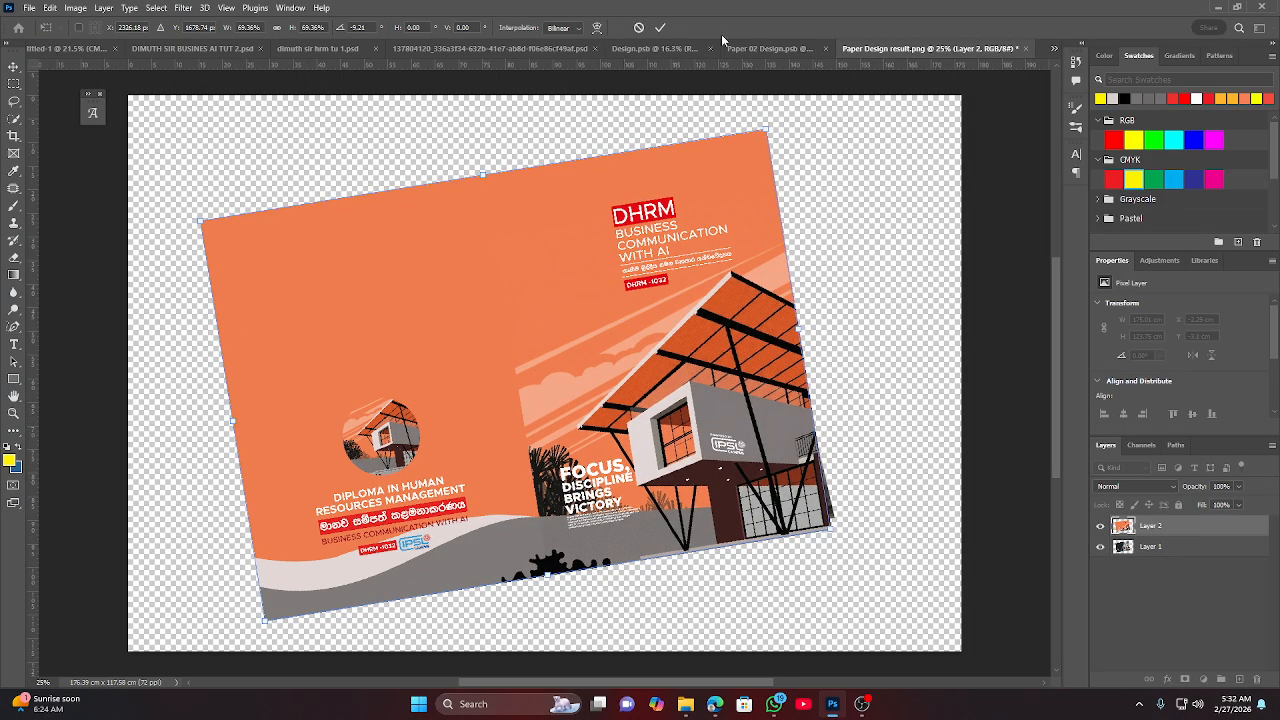
{"action": "left_click", "coordinate": [660, 27]}
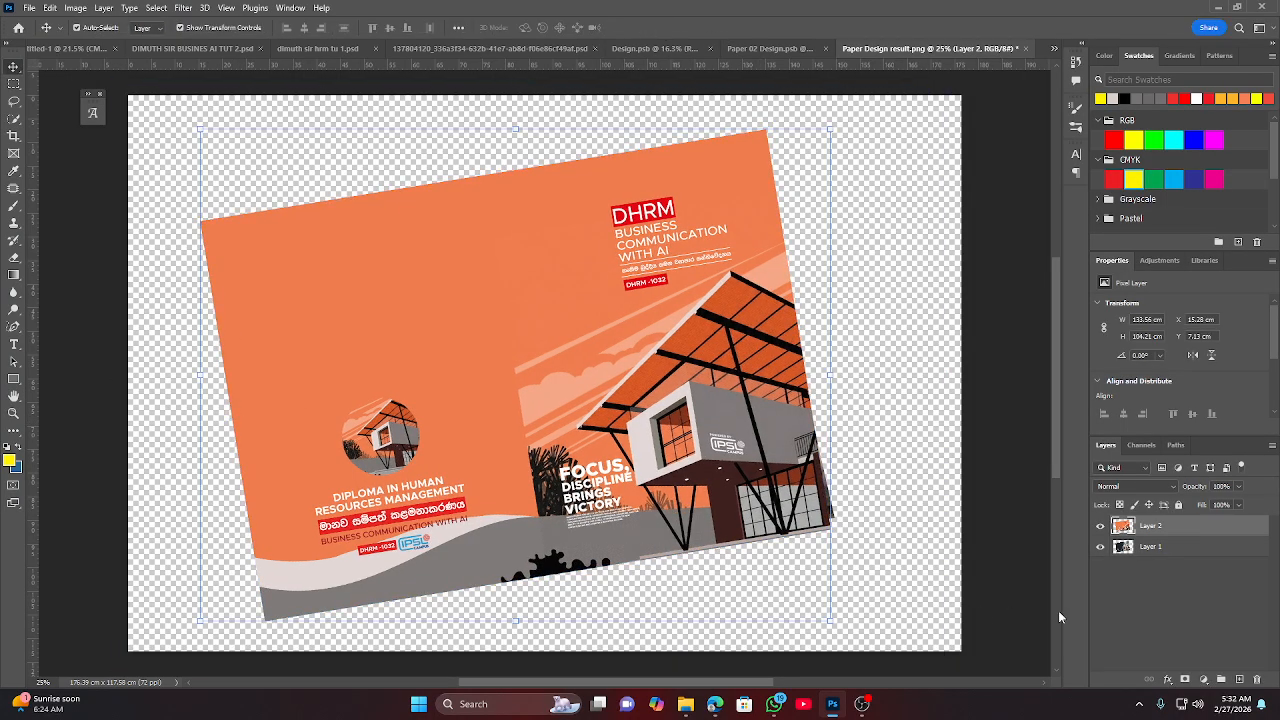
Delete the original spread layer beneath the cover and save Paper Design result.png to update the smart object.
{"action": "key", "text": "ctrl+s"}
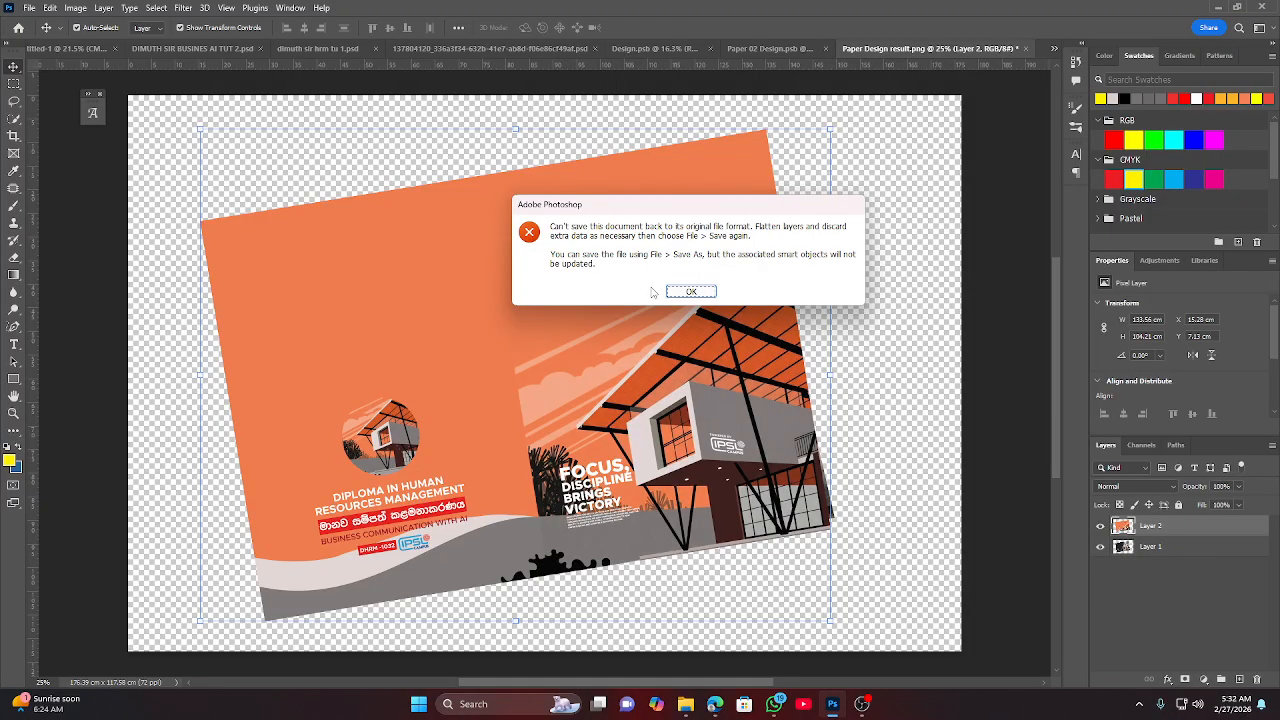
{"action": "left_click", "coordinate": [691, 291]}
{"action": "left_click", "coordinate": [1025, 355]}
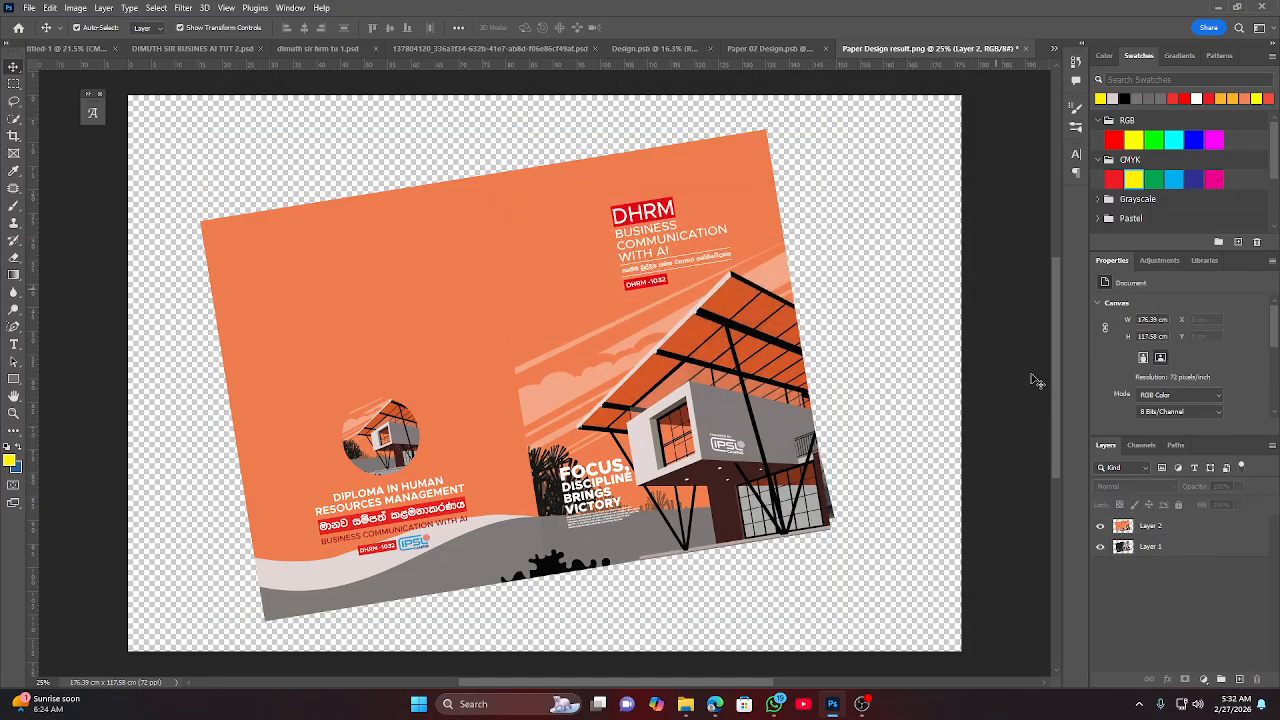
{"action": "left_click", "coordinate": [1139, 549]}
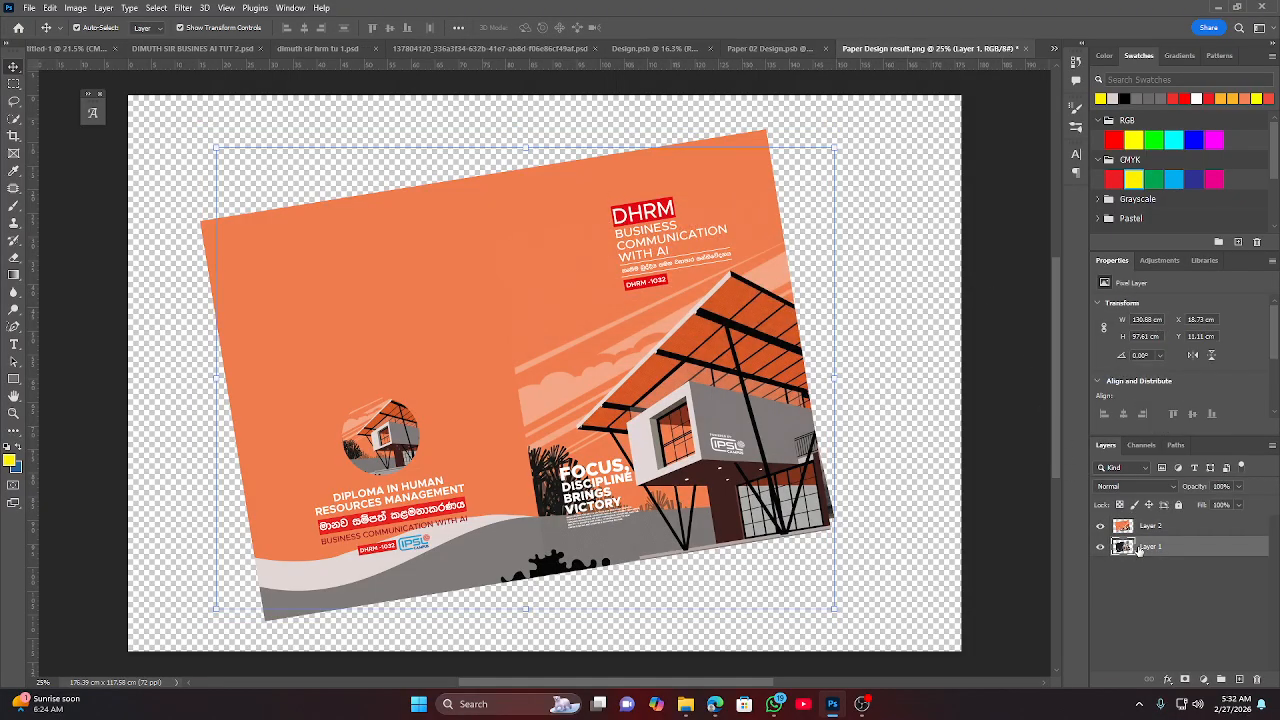
{"action": "key", "text": "Delete"}
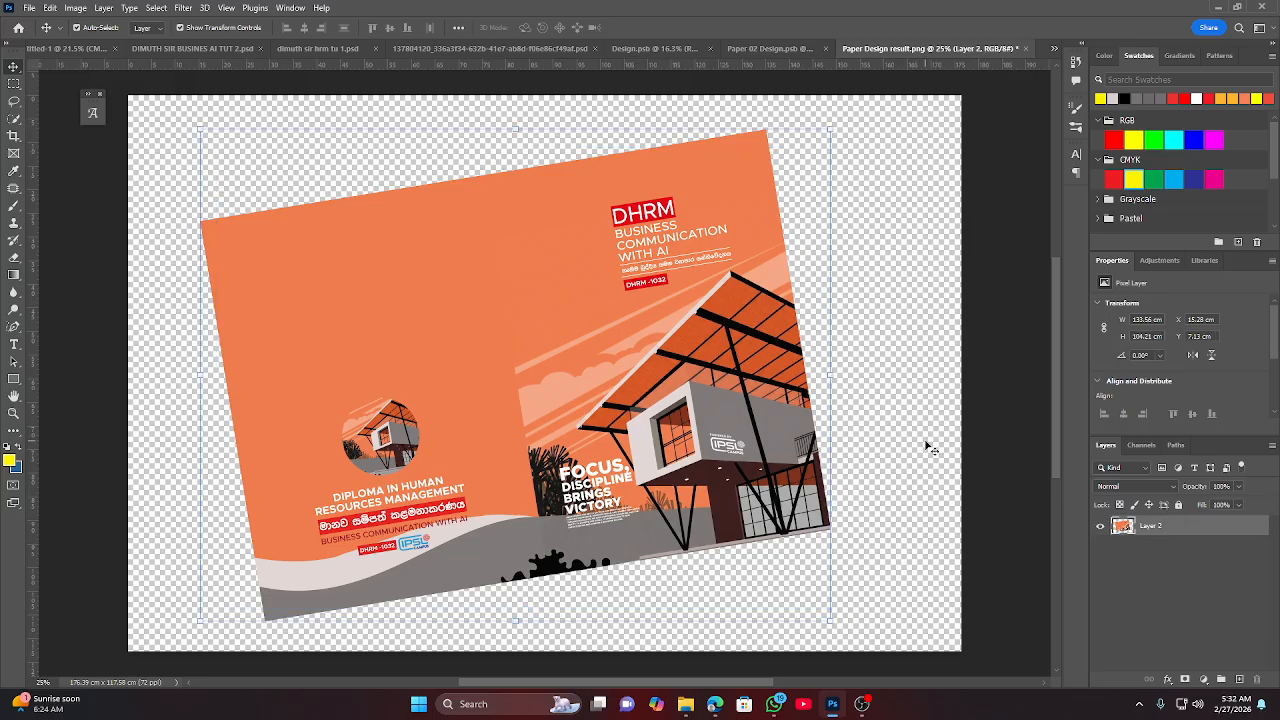
{"action": "key", "text": "ctrl+s"}
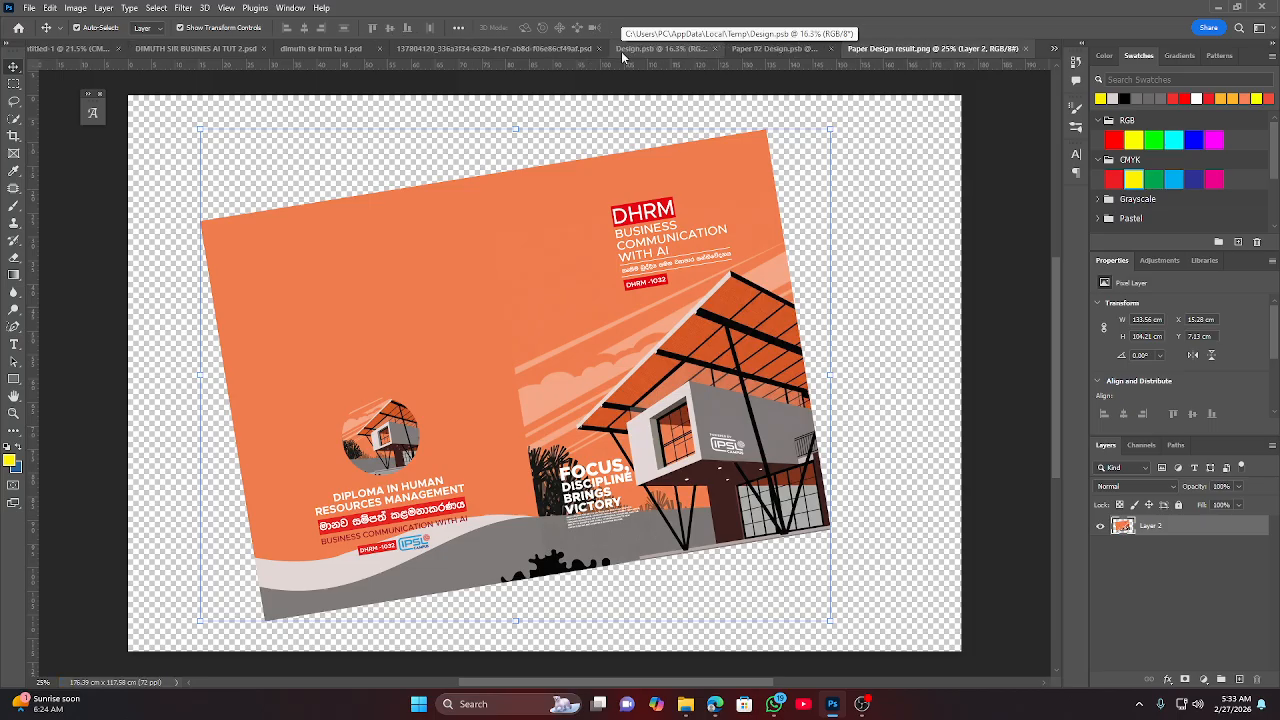
Return to the magazine mockup document and check how the cover sits on the open spread.
{"action": "left_click", "coordinate": [622, 50]}
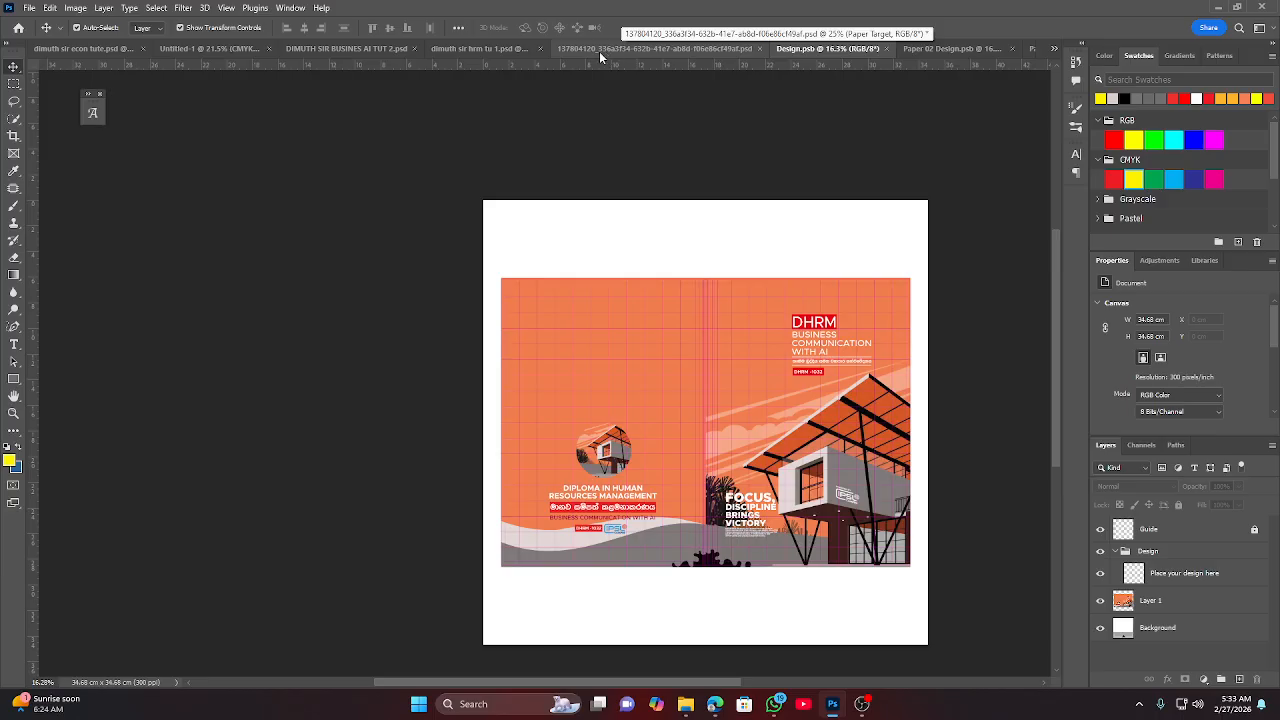
{"action": "left_click", "coordinate": [490, 49]}
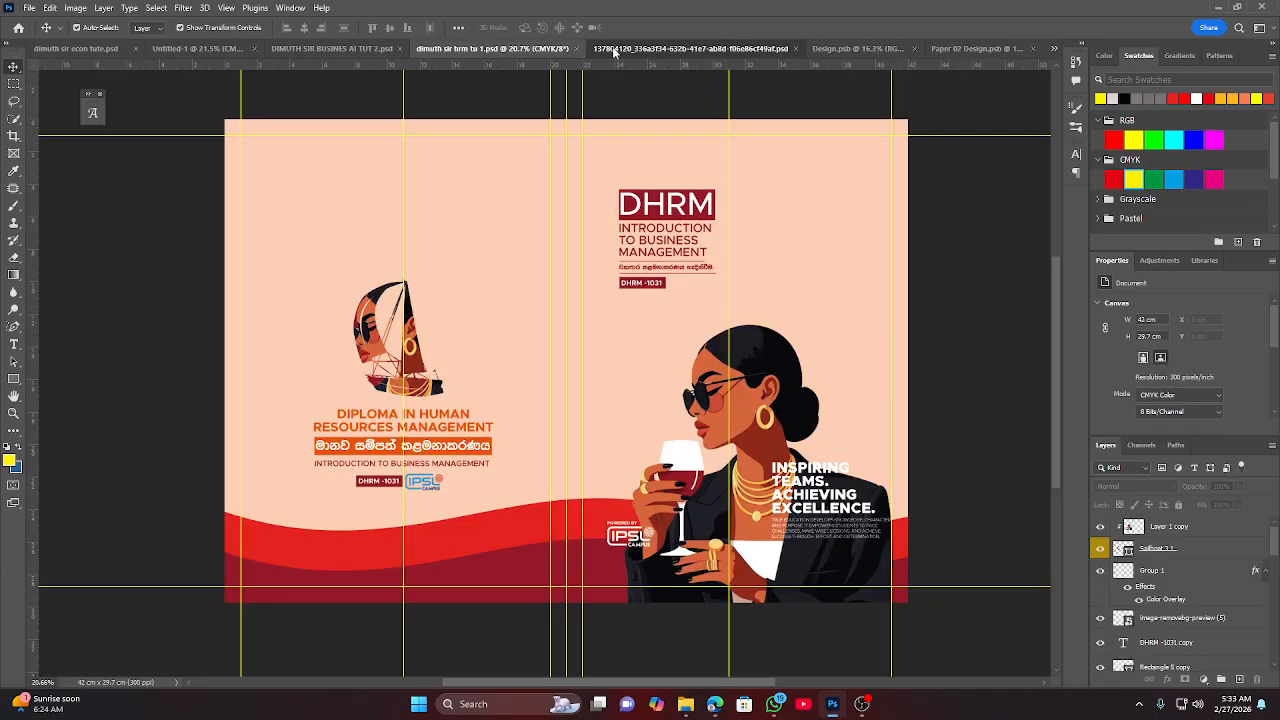
{"action": "left_click", "coordinate": [615, 50]}
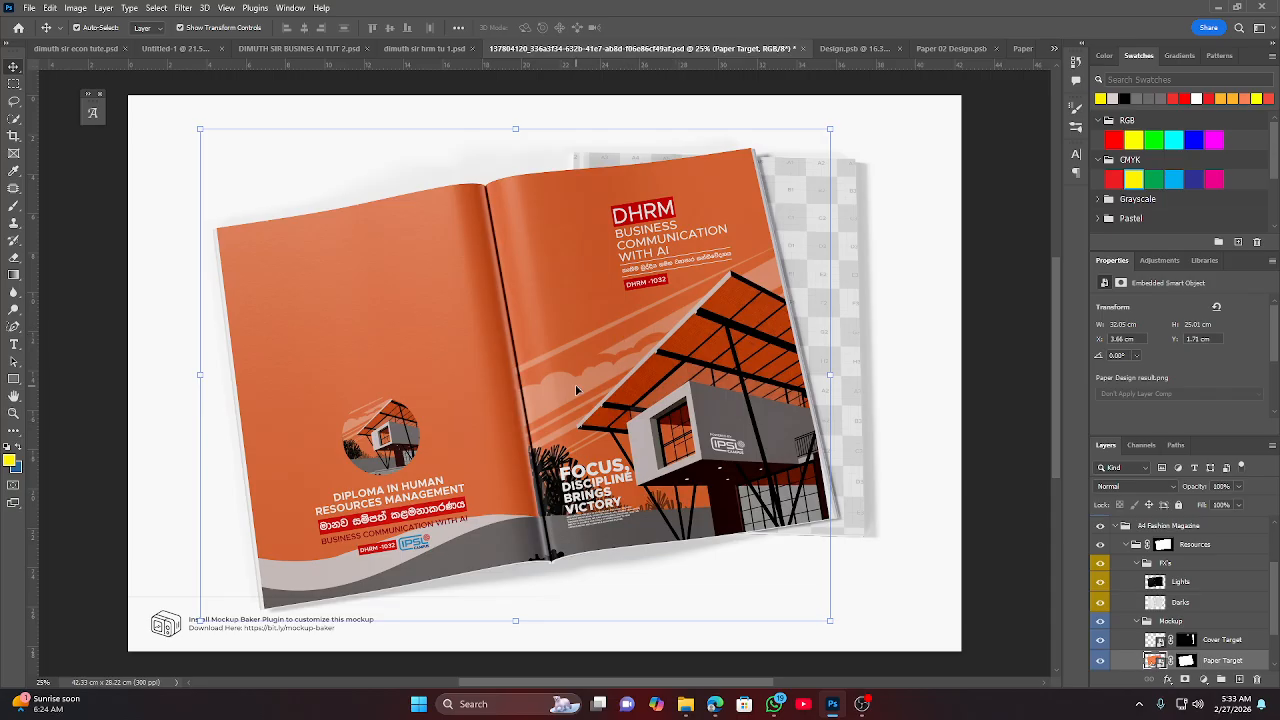
{"action": "mouse_move", "coordinate": [575, 390]}
{"action": "left_mouse_down"}
{"action": "mouse_move", "coordinate": [588, 372]}
{"action": "mouse_move", "coordinate": [209, 257]}
{"action": "mouse_move", "coordinate": [568, 344]}
{"action": "mouse_move", "coordinate": [588, 380]}
{"action": "left_mouse_up"}
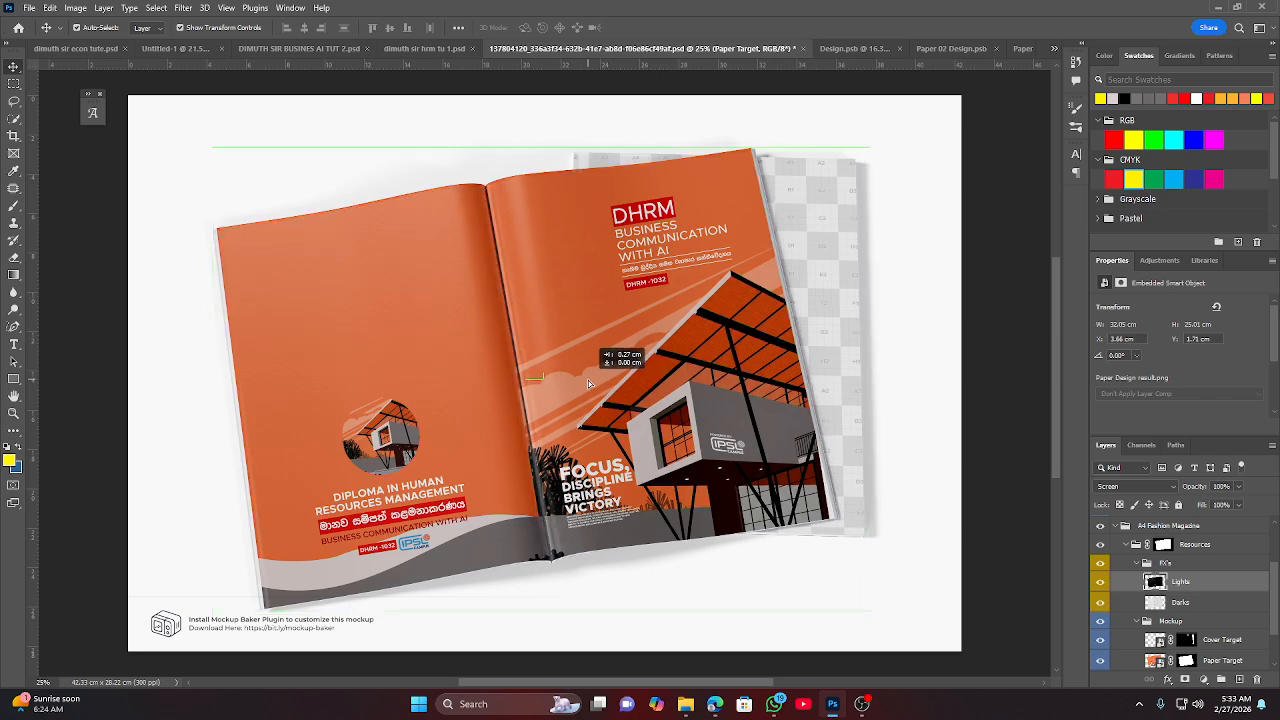
{"action": "left_click", "coordinate": [1024, 374]}
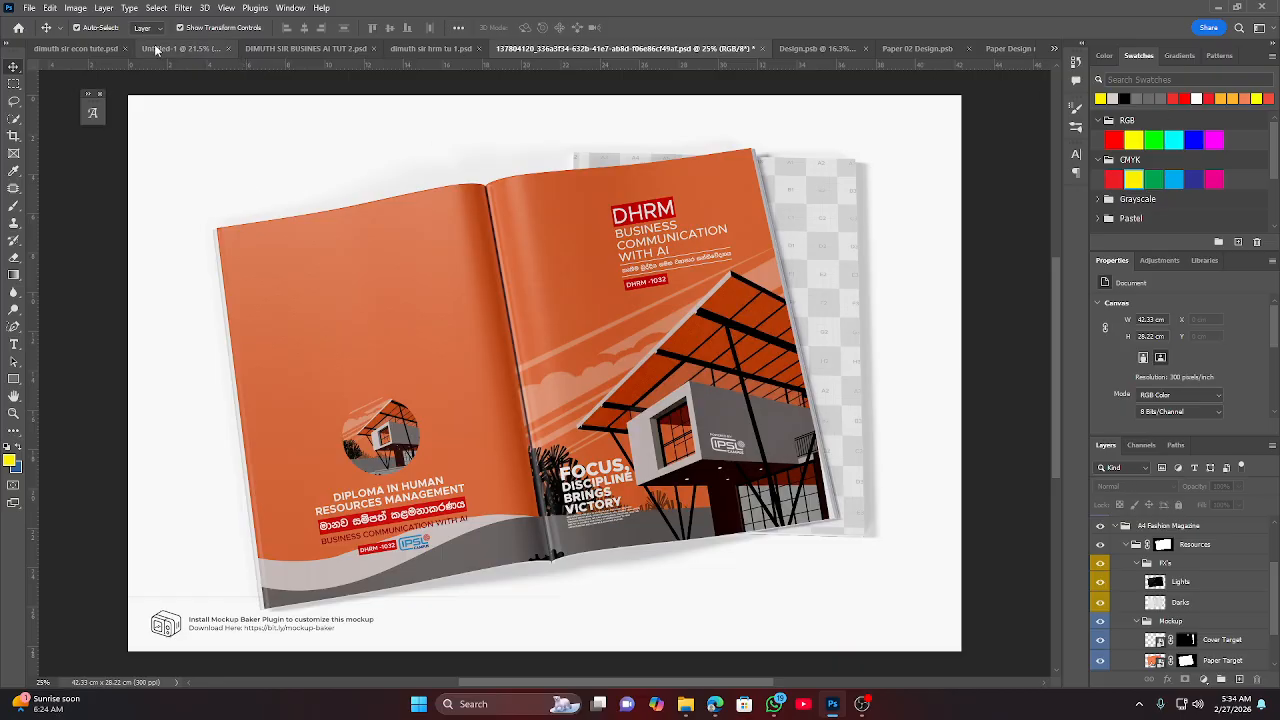
Delete the stamped cover layer above Shape 1 in DIMUTH SIR BUSINES AI TUT 2.psd.
{"action": "left_click", "coordinate": [190, 48]}
{"action": "left_click", "coordinate": [350, 48]}
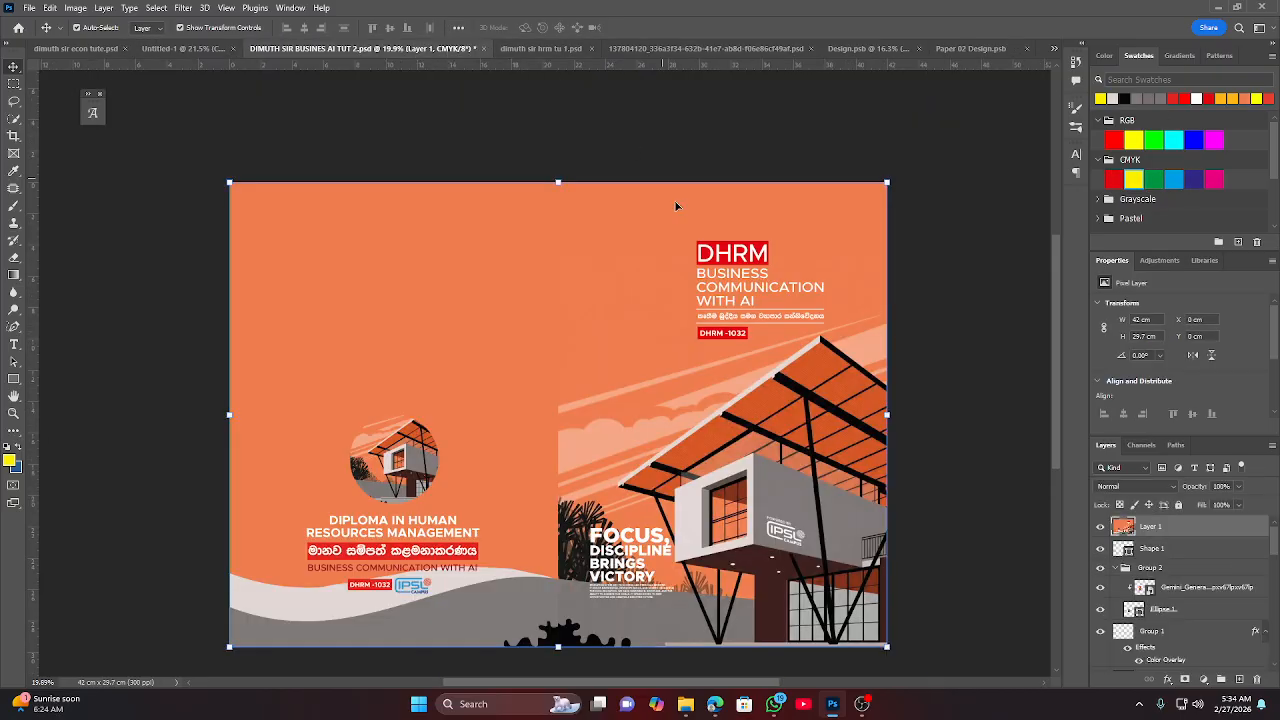
{"action": "key", "text": "Delete"}
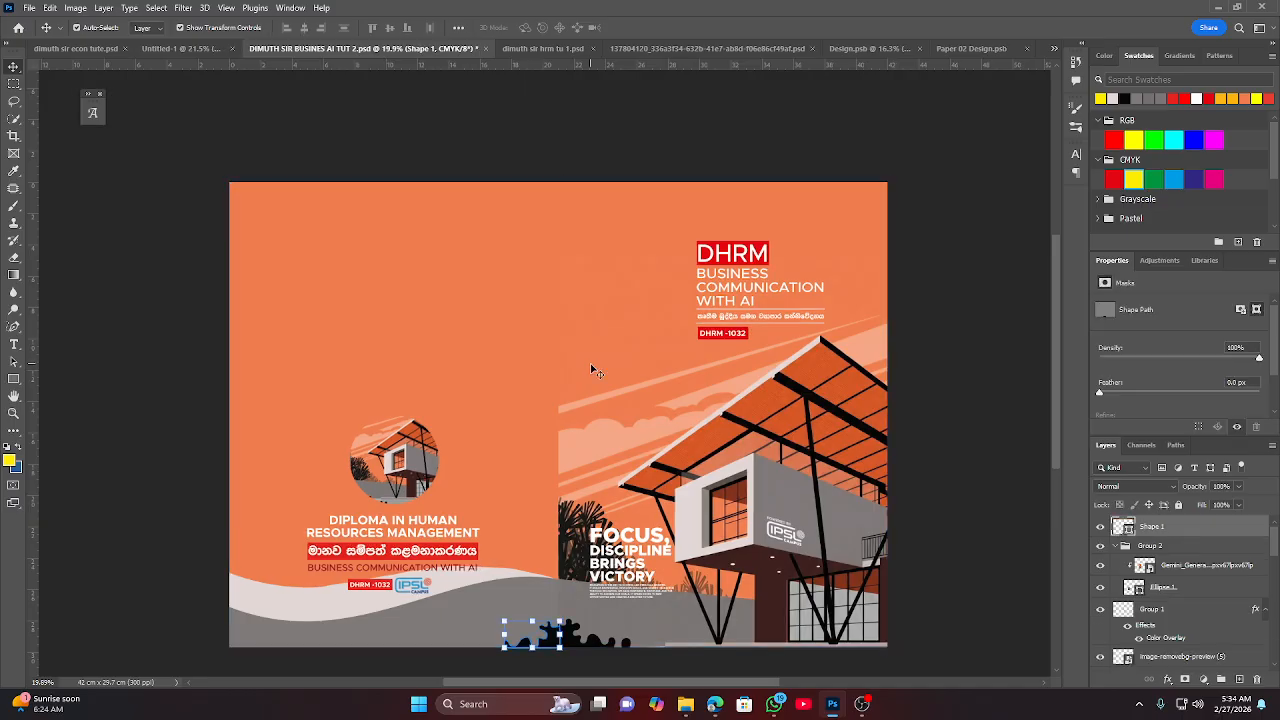
Select the DHRM Business Communication with AI title block on the front cover and shift it slightly to the left.
{"action": "scroll", "coordinate": [745, 288], "scroll_direction": "up", "scroll_amount": 2}
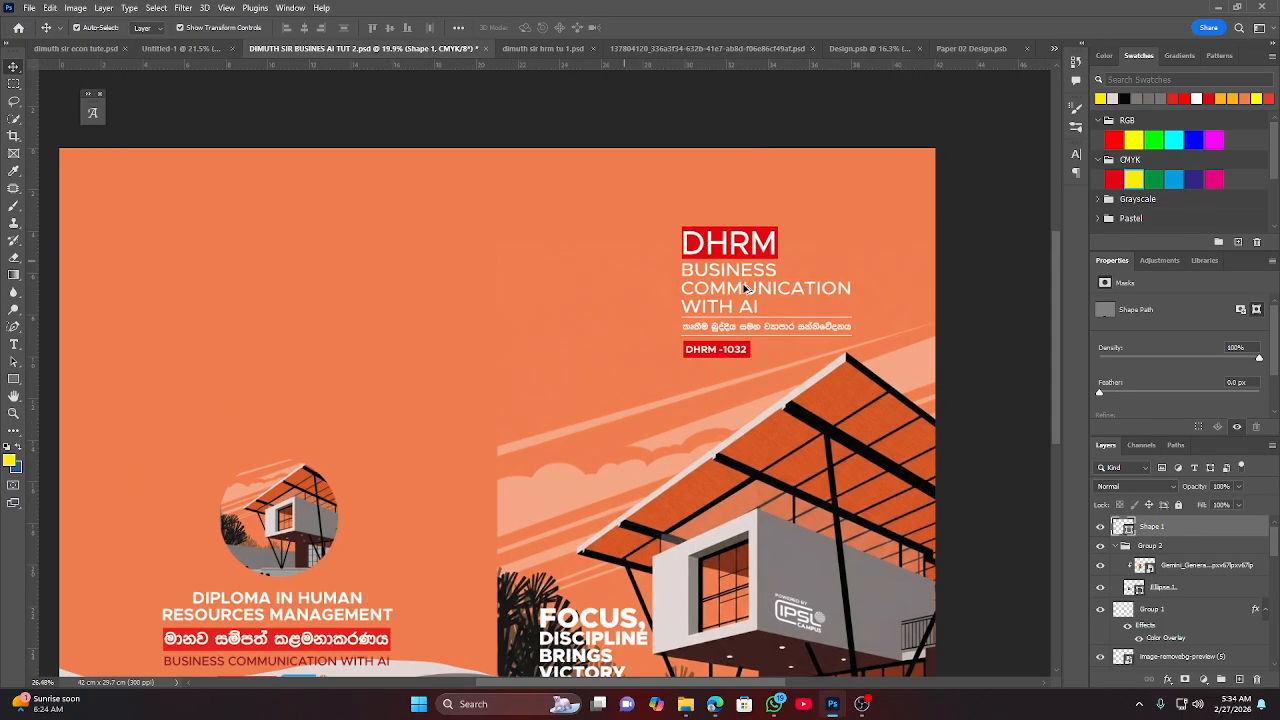
{"action": "left_click_drag", "start_coordinate": [665, 227], "coordinate": [714, 352]}
{"action": "left_click", "coordinate": [977, 269]}
{"action": "scroll", "coordinate": [747, 332], "scroll_direction": "down", "scroll_amount": 3}
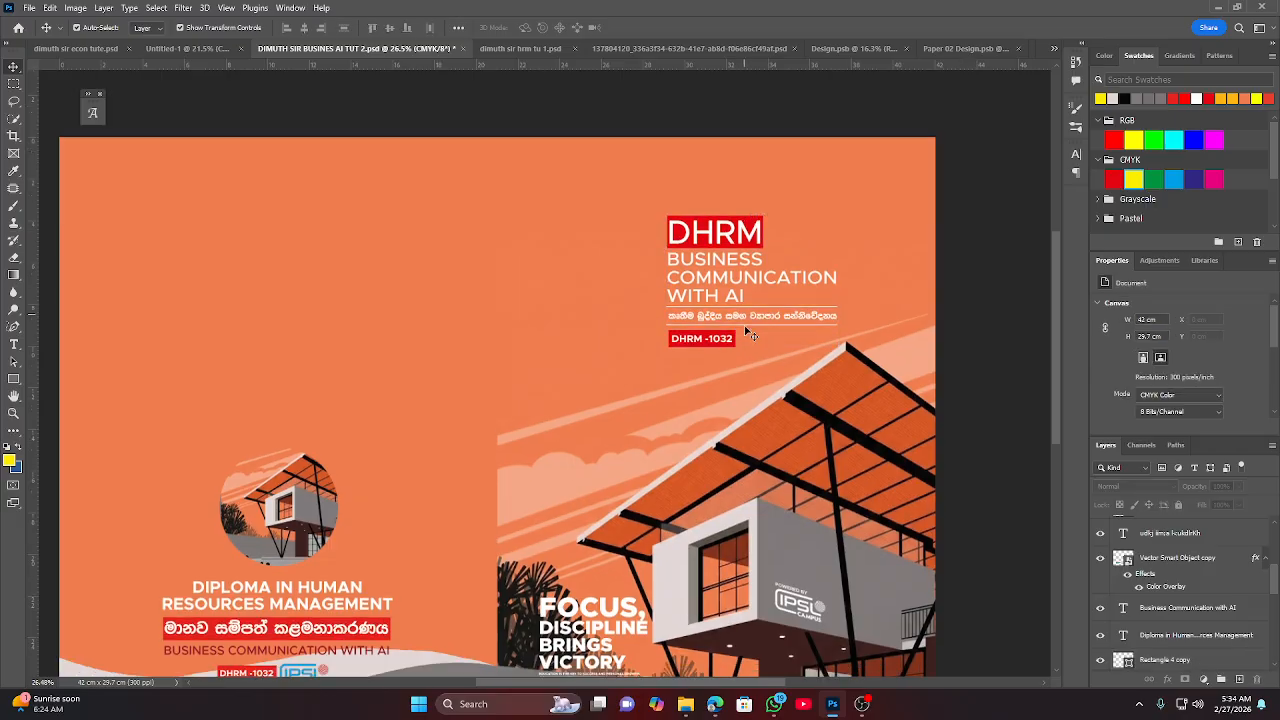
Select the "FOCUS, DISCIPLINE BRINGS VICTORY" slogan with its small paragraph and move them higher on the front cover.
{"action": "scroll", "coordinate": [748, 350], "scroll_direction": "up", "scroll_amount": 1}
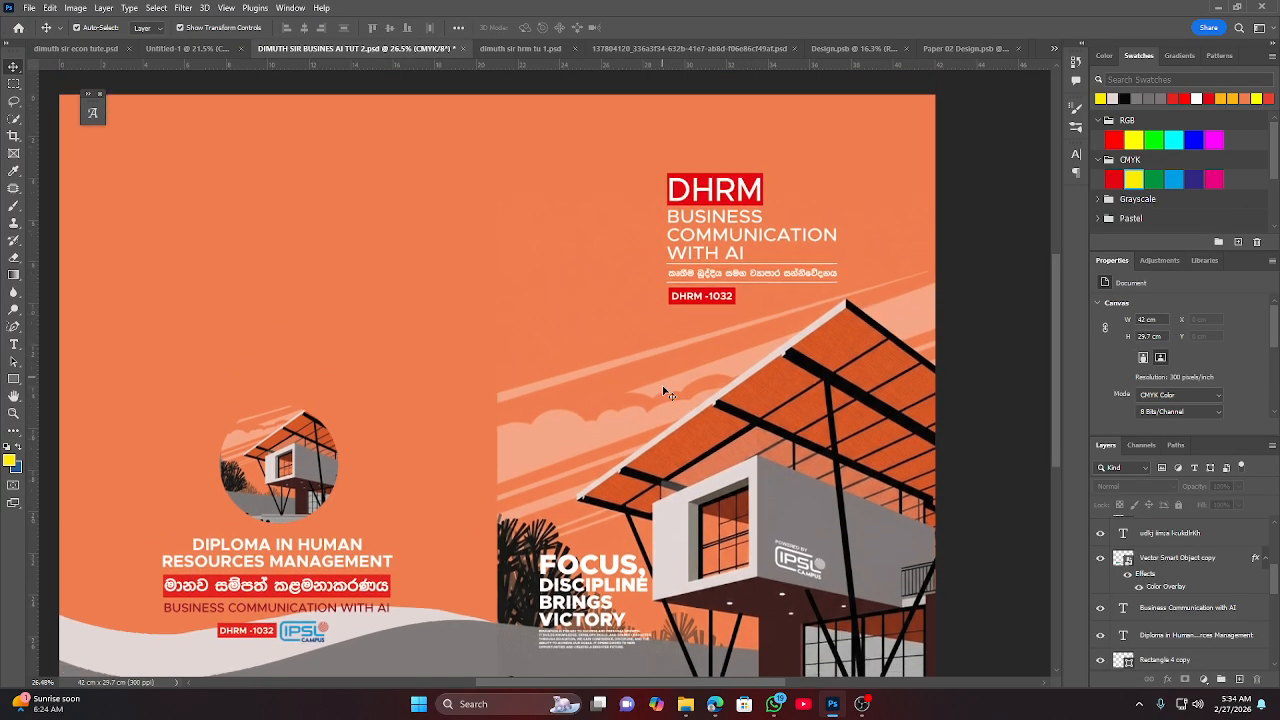
{"action": "scroll", "coordinate": [629, 509], "scroll_direction": "up", "scroll_amount": 1}
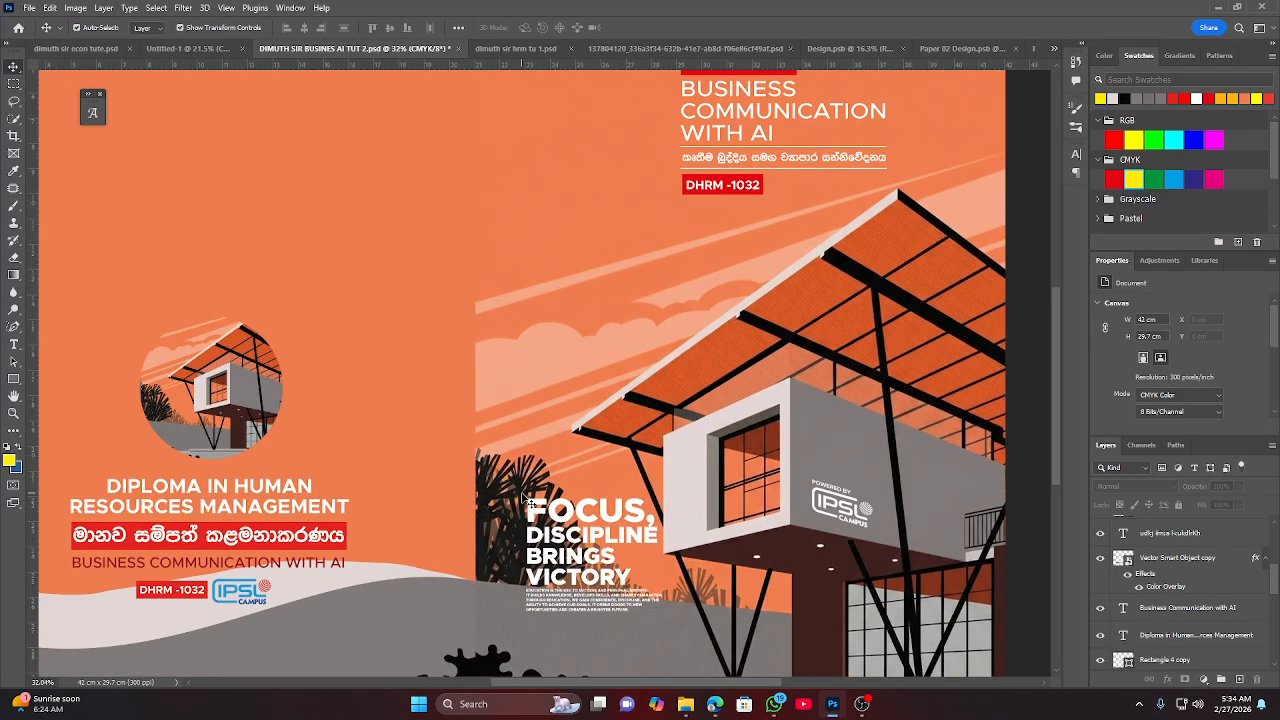
{"action": "left_click_drag", "start_coordinate": [524, 497], "coordinate": [594, 608]}
{"action": "left_click_drag", "start_coordinate": [594, 542], "coordinate": [593, 477]}
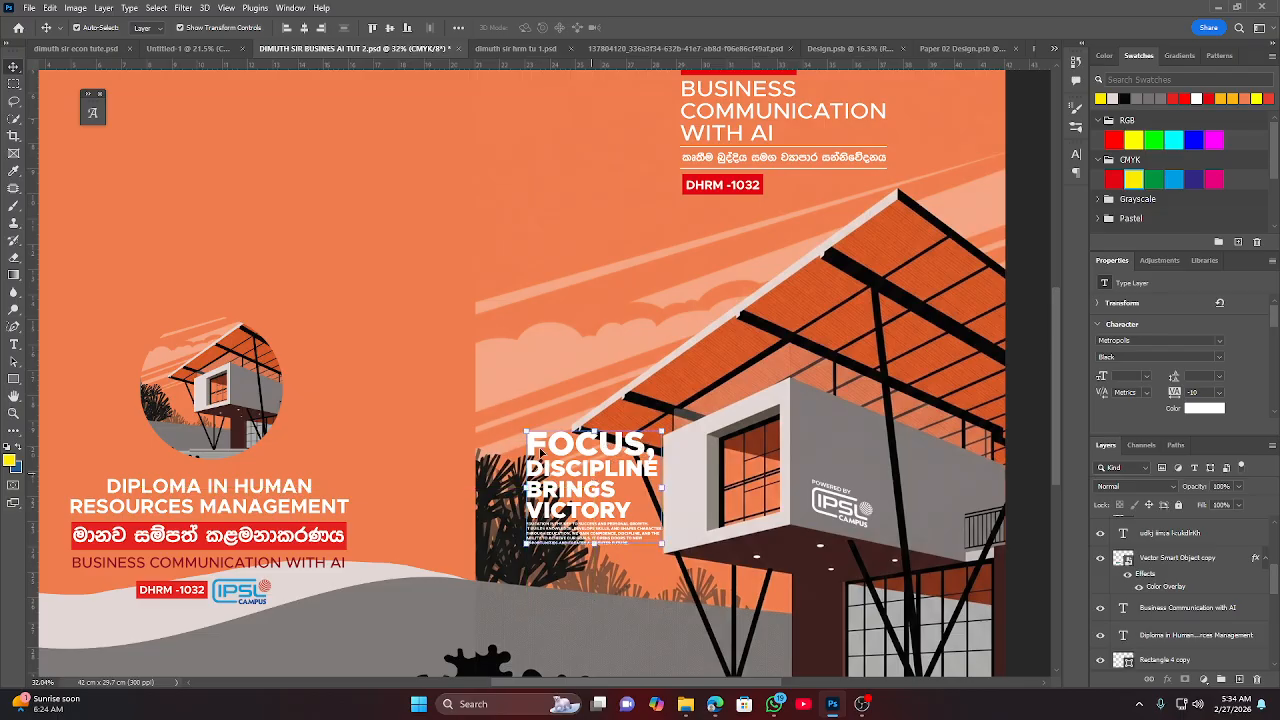
{"action": "left_click", "coordinate": [411, 411]}
Lower the slogan and its small paragraph slightly, keeping them beside the house.
{"action": "scroll", "coordinate": [637, 432], "scroll_direction": "down", "scroll_amount": 7}
{"action": "scroll", "coordinate": [652, 458], "scroll_direction": "up", "scroll_amount": 3}
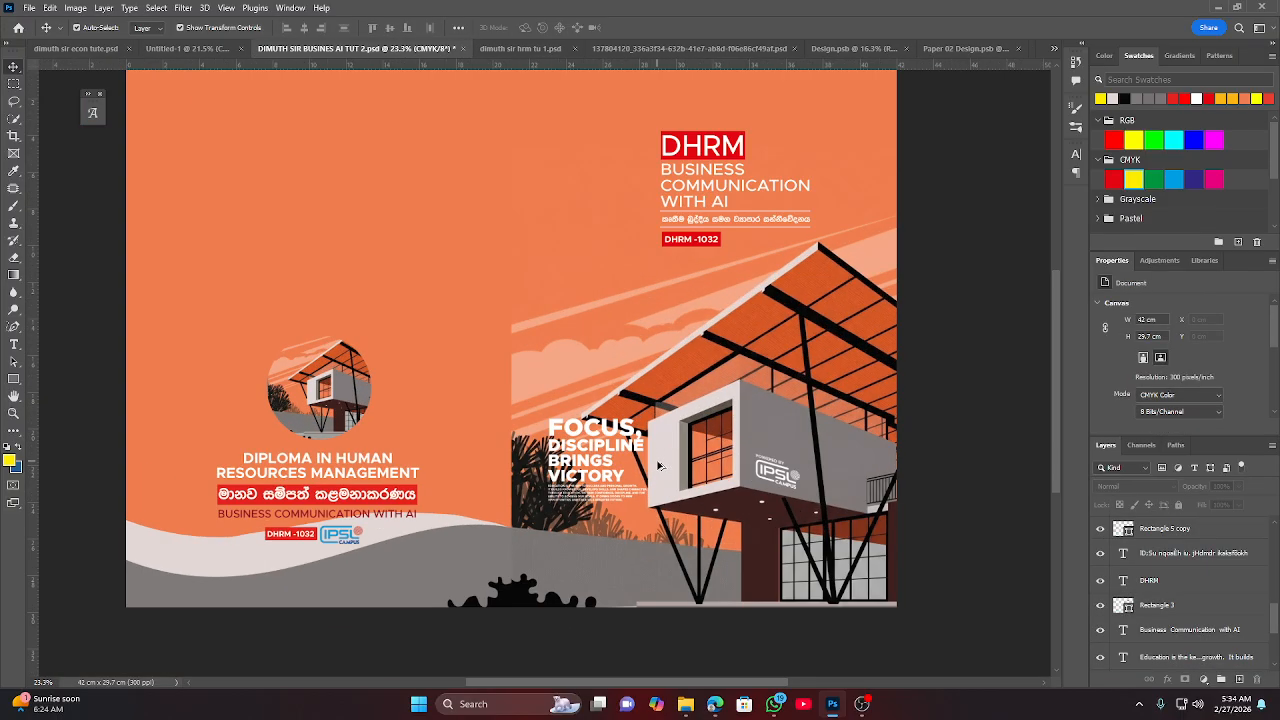
{"action": "left_click", "coordinate": [582, 443]}
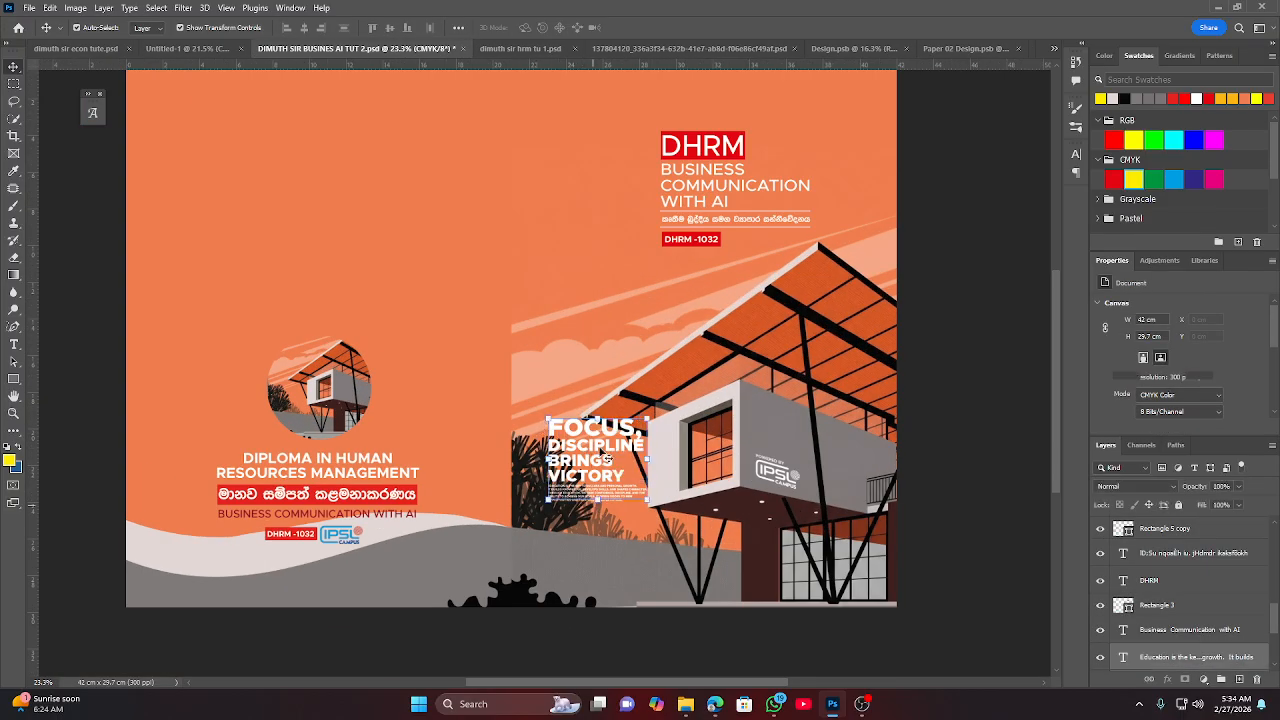
{"action": "left_click_drag", "start_coordinate": [600, 447], "coordinate": [600, 465]}
{"action": "left_click", "coordinate": [103, 389]}
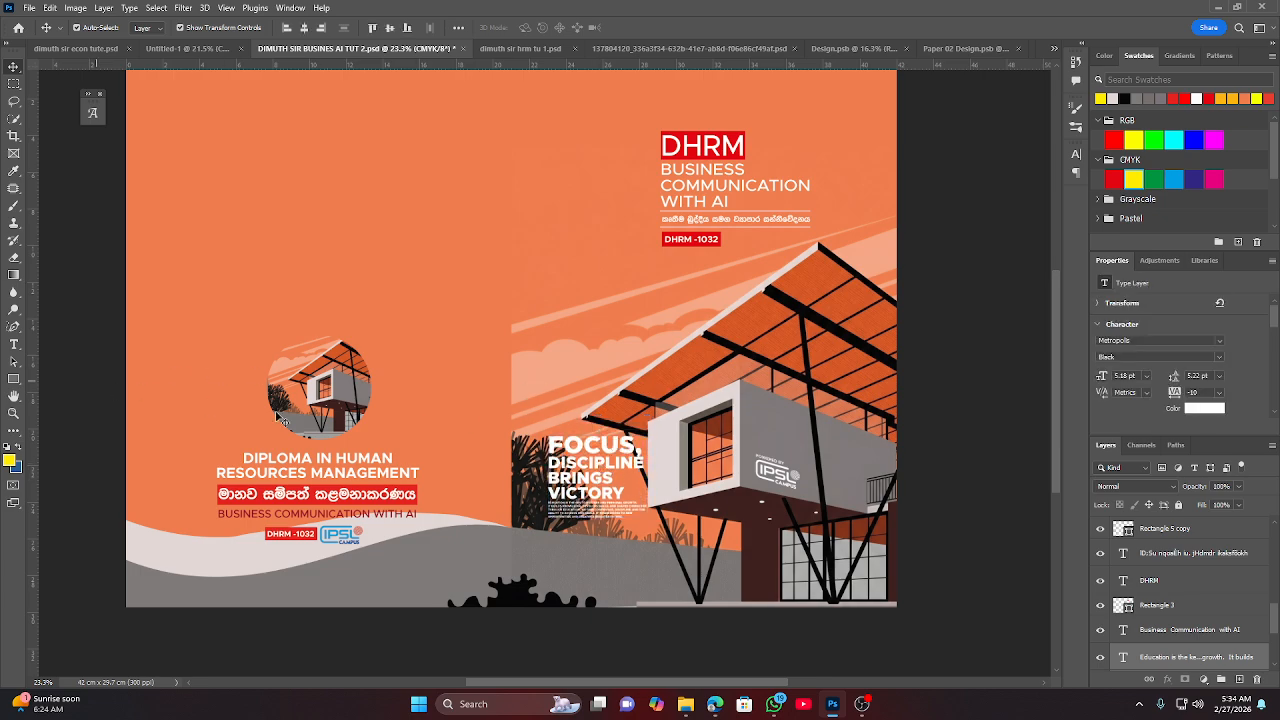
{"action": "scroll", "coordinate": [600, 510], "scroll_direction": "down", "scroll_amount": 4}
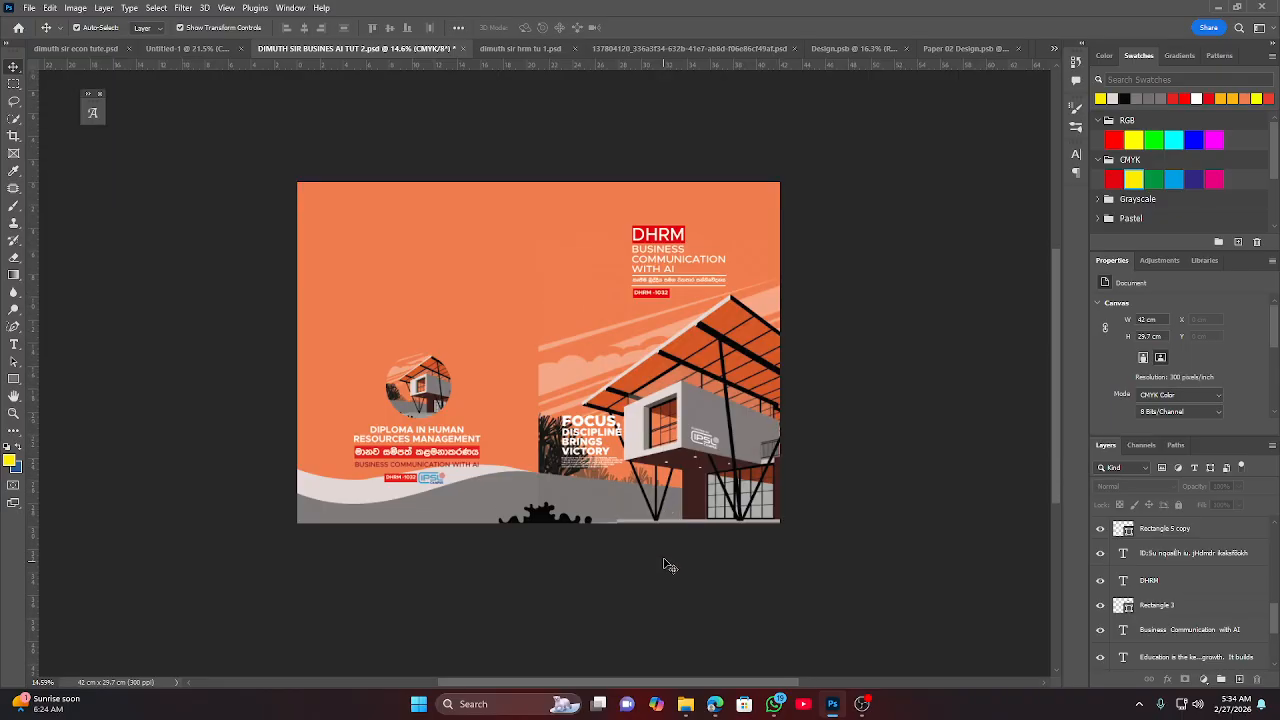
Review the cover in Paper 02 Design.psb, Design.psb and the mockup, and compare with the slogan layout in dimuth sir econ tute.psd.
{"action": "left_click", "coordinate": [937, 52]}
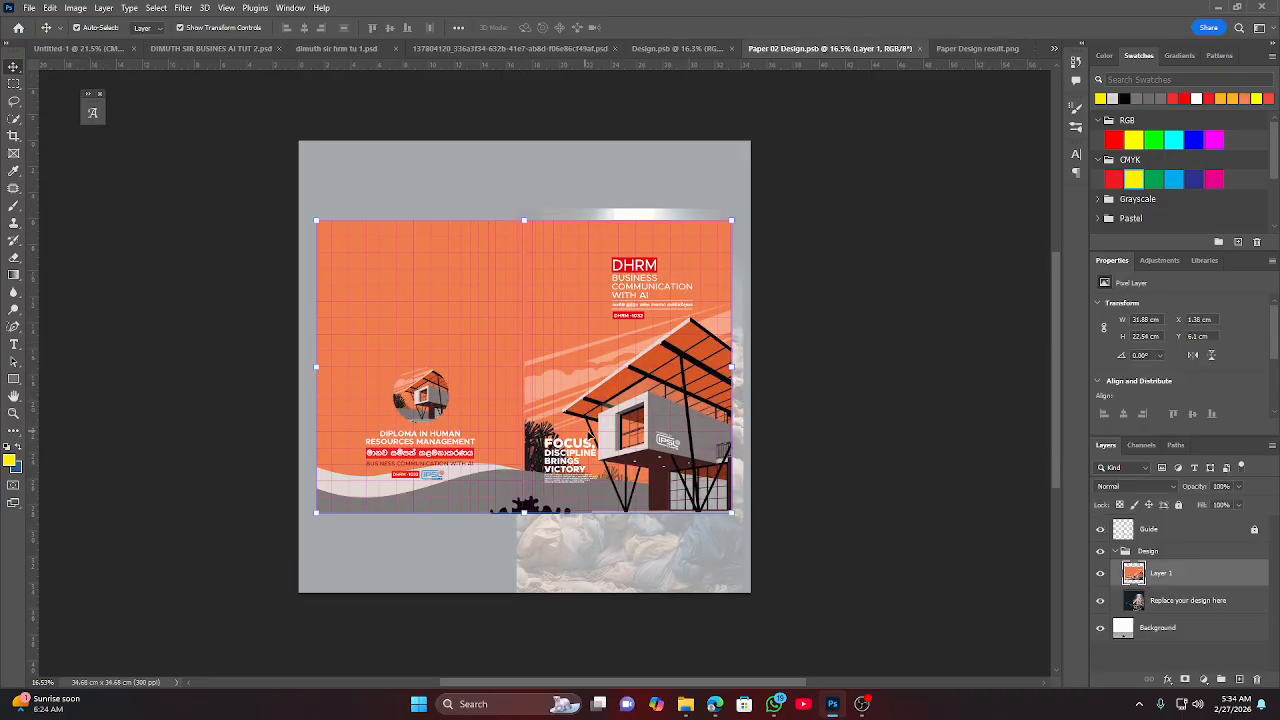
{"action": "left_click", "coordinate": [700, 50]}
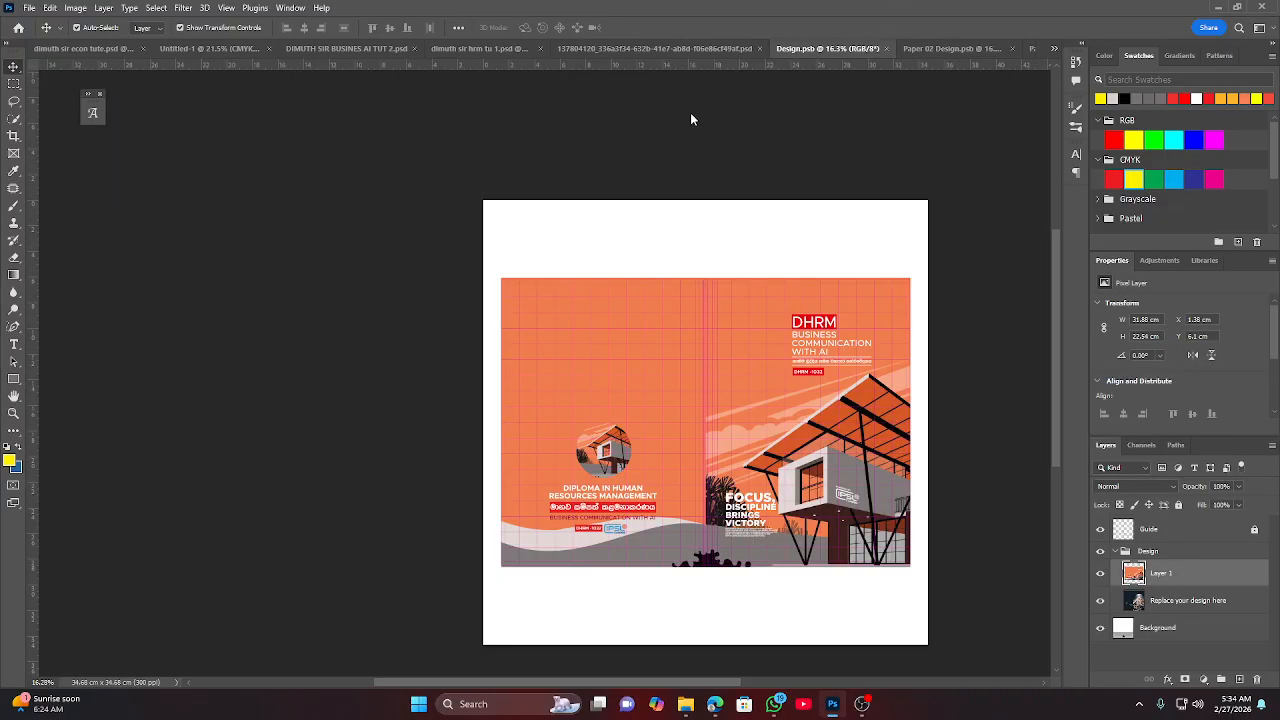
{"action": "left_click", "coordinate": [615, 48]}
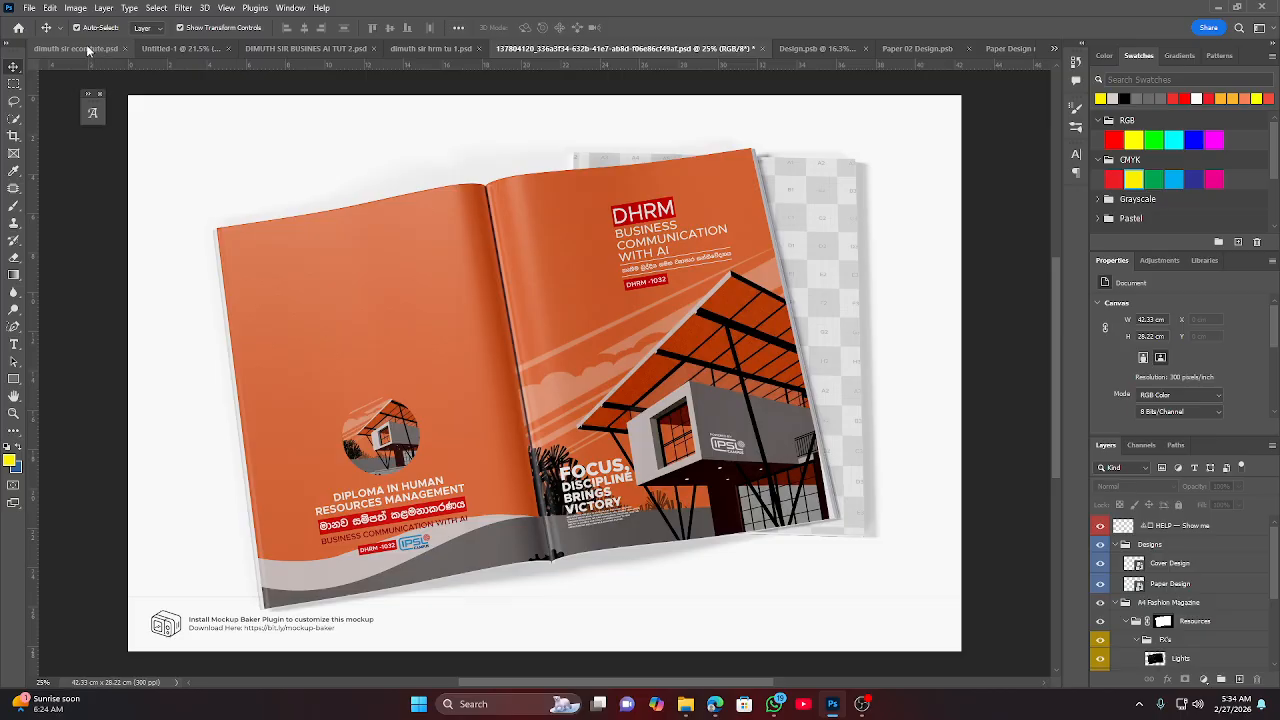
{"action": "left_click", "coordinate": [80, 49]}
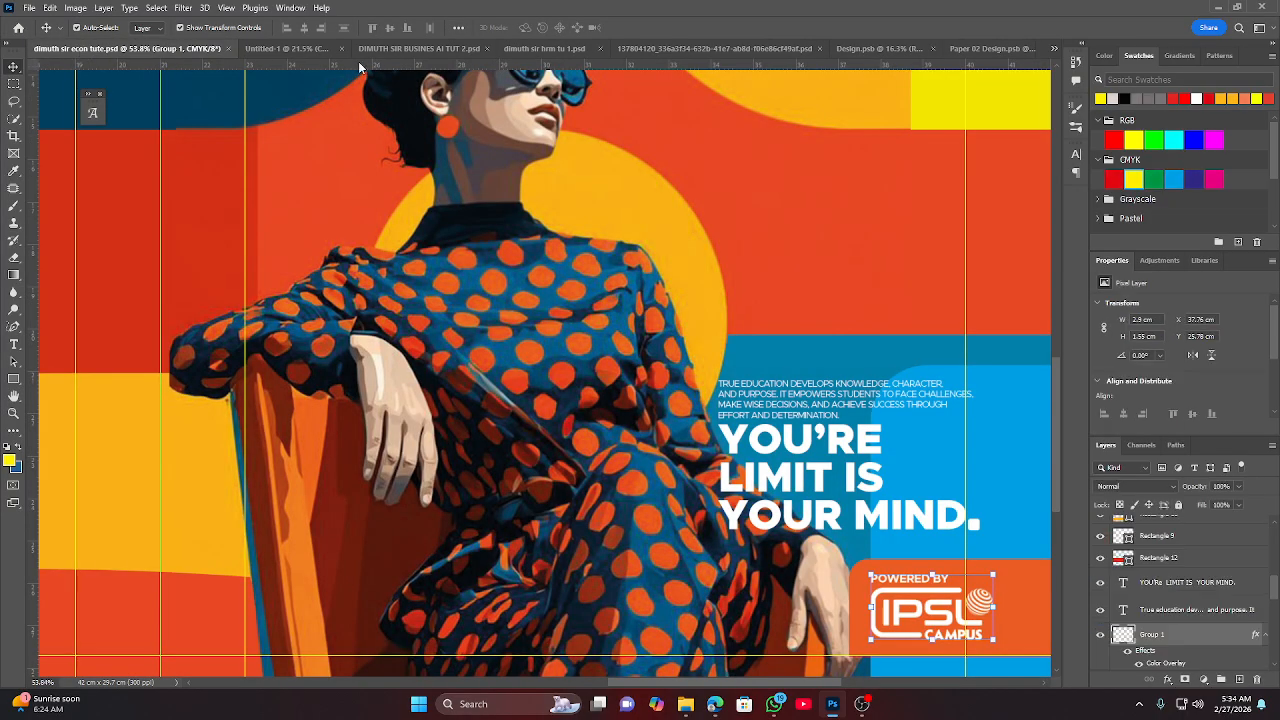
Back in the Business Communication with AI cover, nudge the slogan and its paragraph slightly down and left toward the spine.
{"action": "left_click", "coordinate": [400, 49]}
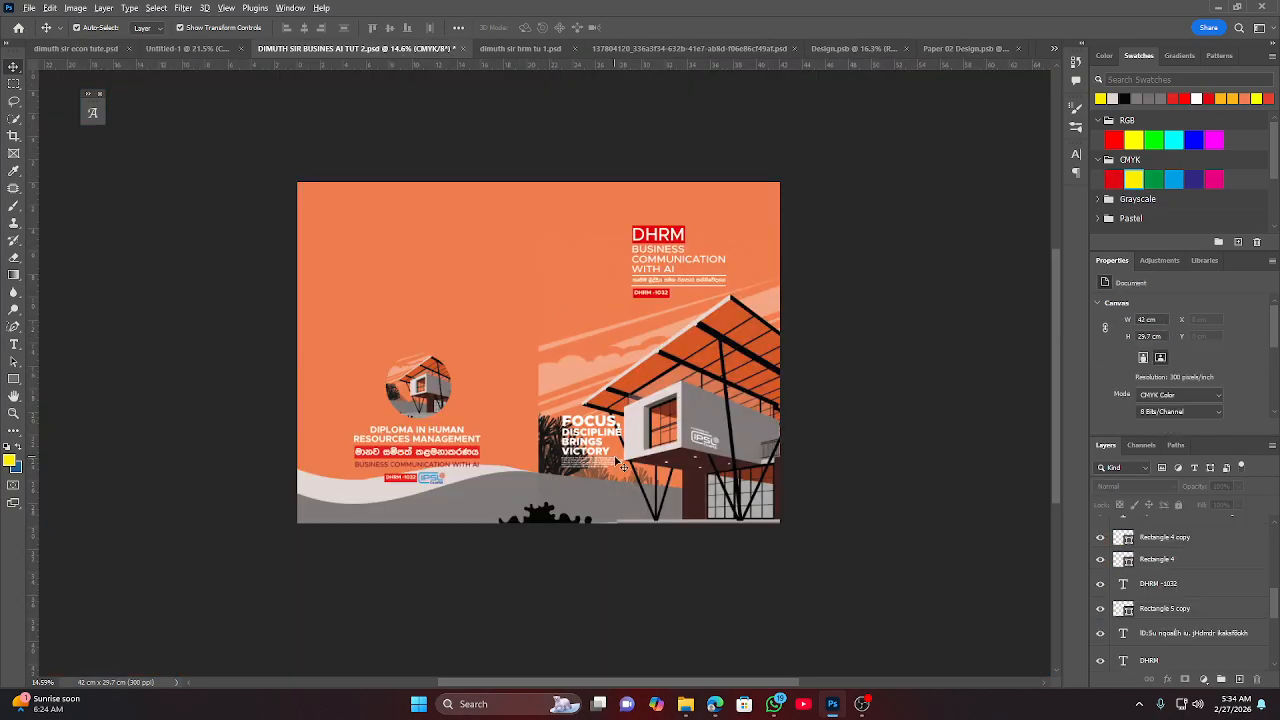
{"action": "scroll", "coordinate": [620, 463], "scroll_direction": "up", "scroll_amount": 3}
{"action": "scroll", "coordinate": [620, 463], "scroll_direction": "down", "scroll_amount": 2}
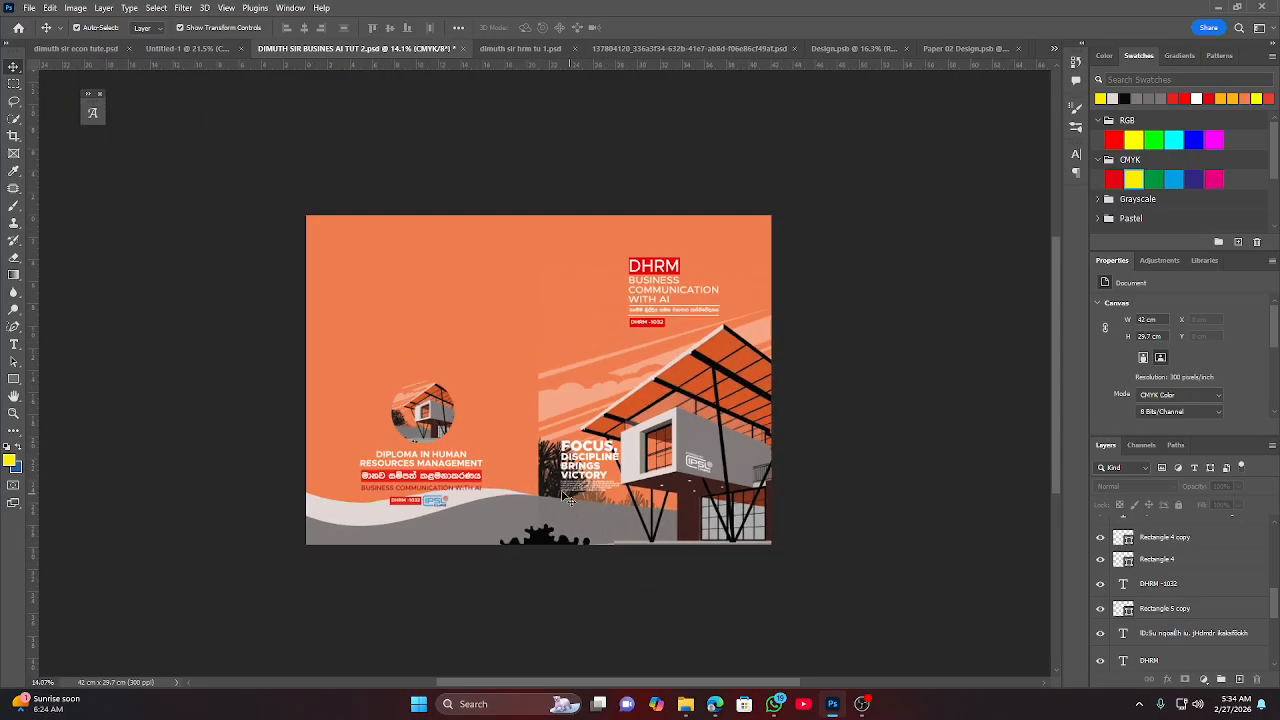
{"action": "scroll", "coordinate": [555, 485], "scroll_direction": "up", "scroll_amount": 4}
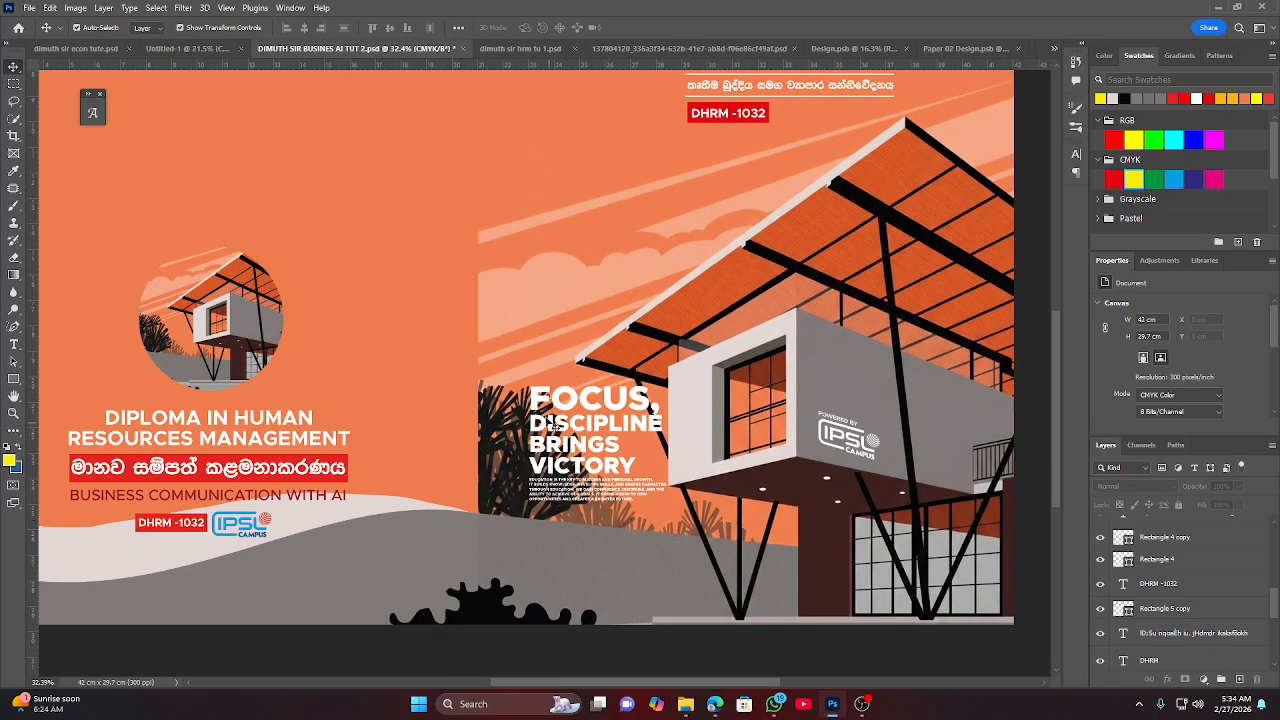
{"action": "left_click_drag", "start_coordinate": [530, 398], "coordinate": [577, 502]}
{"action": "left_click_drag", "start_coordinate": [572, 408], "coordinate": [562, 424]}
{"action": "scroll", "coordinate": [686, 539], "scroll_direction": "down", "scroll_amount": 3}
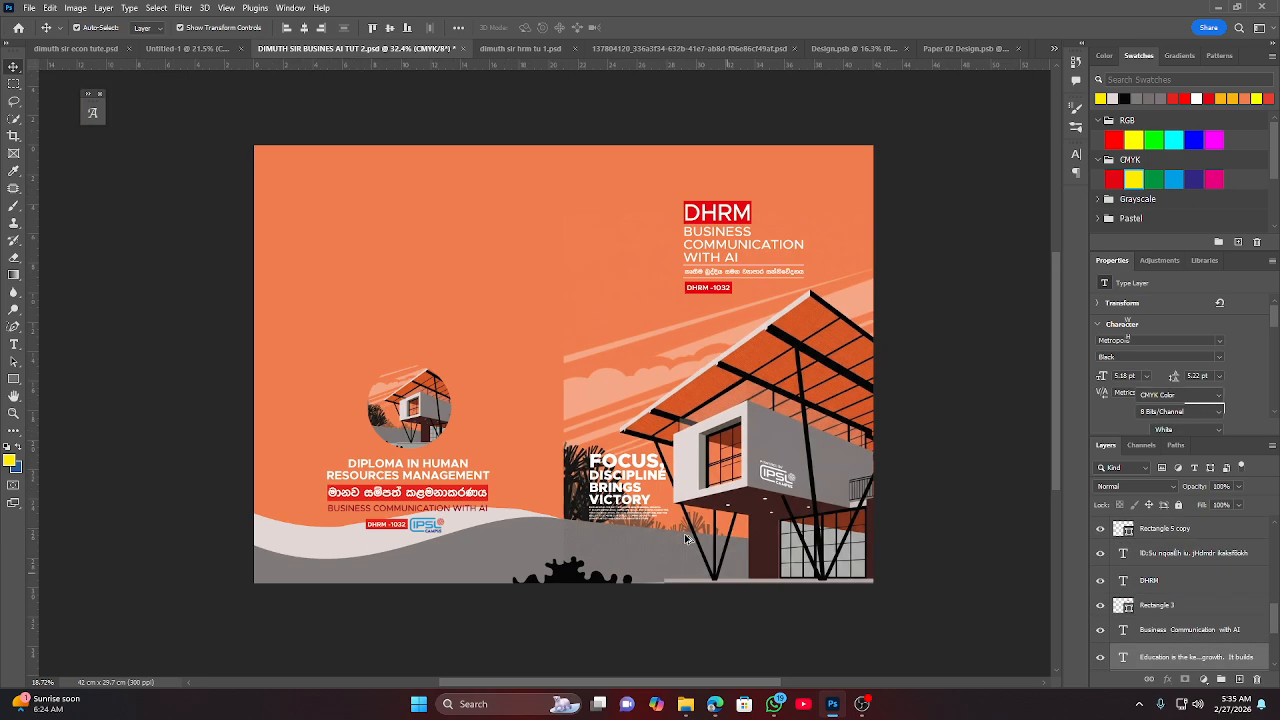
{"action": "scroll", "coordinate": [686, 539], "scroll_direction": "down", "scroll_amount": 1}
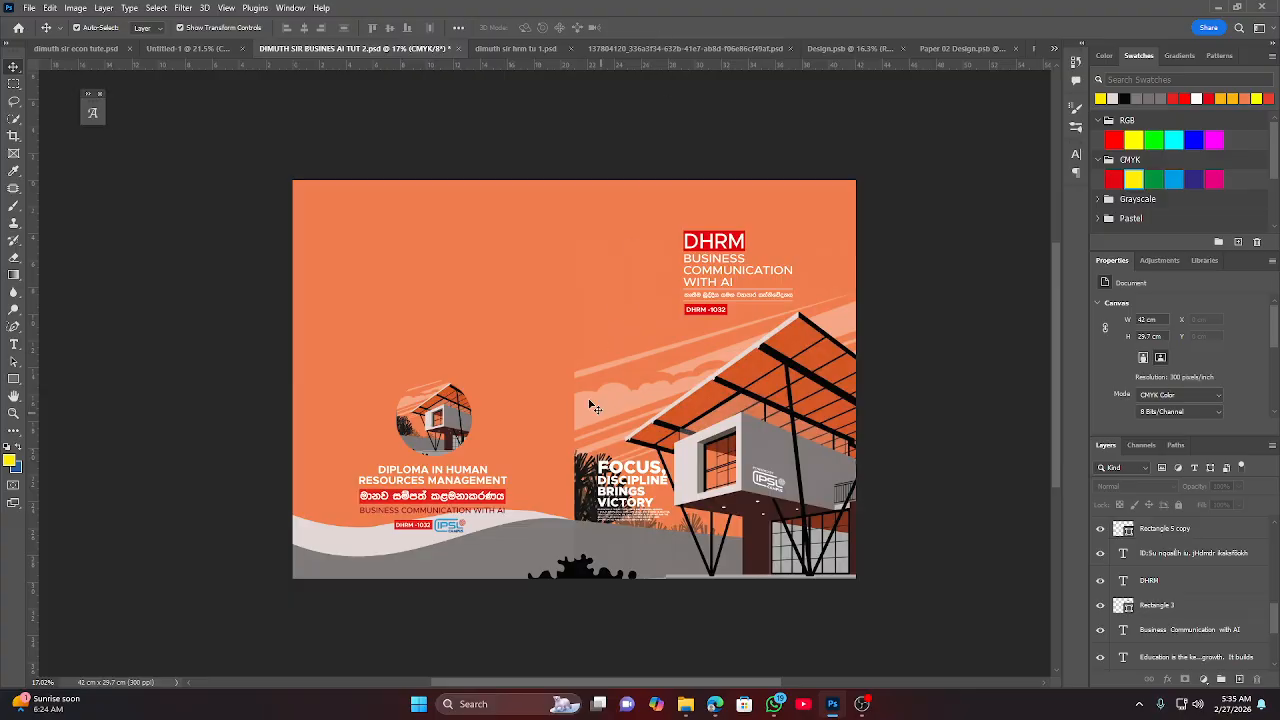
Save the cover document, and save a TIFF copy of it on the computer in the "desing for 2026" folder.
{"action": "left_click", "coordinate": [29, 9]}
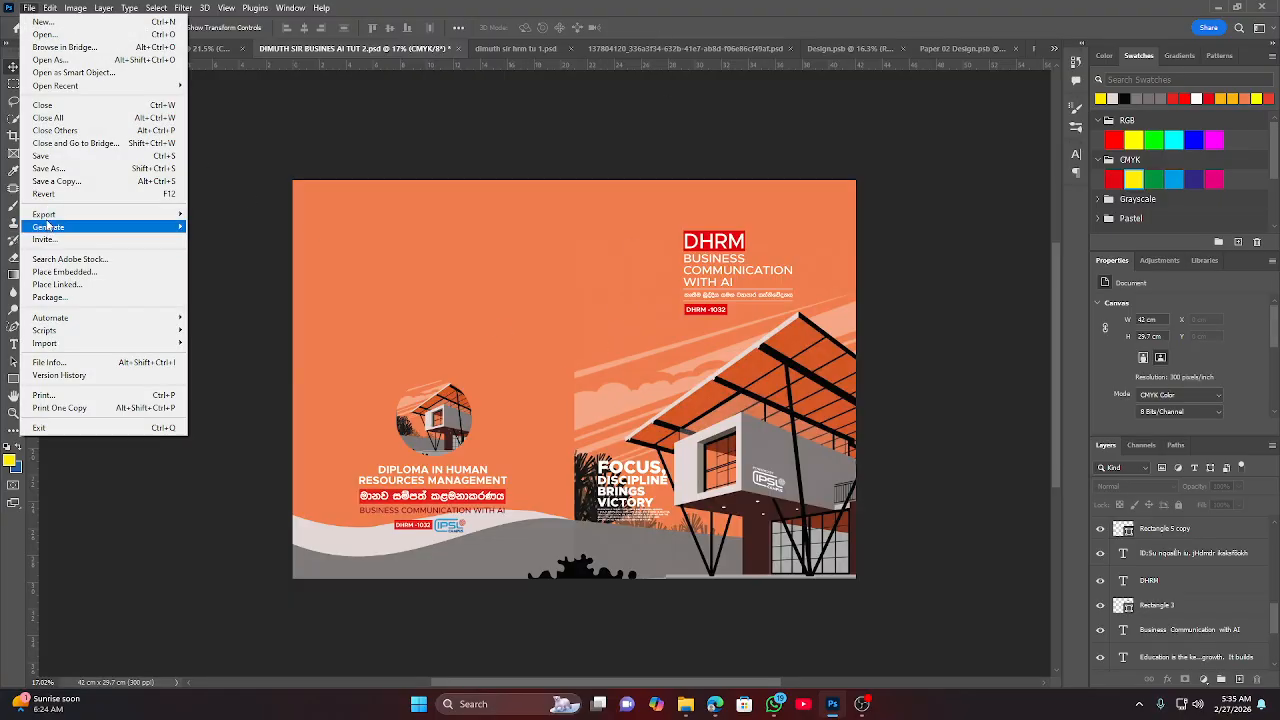
{"action": "left_click", "coordinate": [55, 157]}
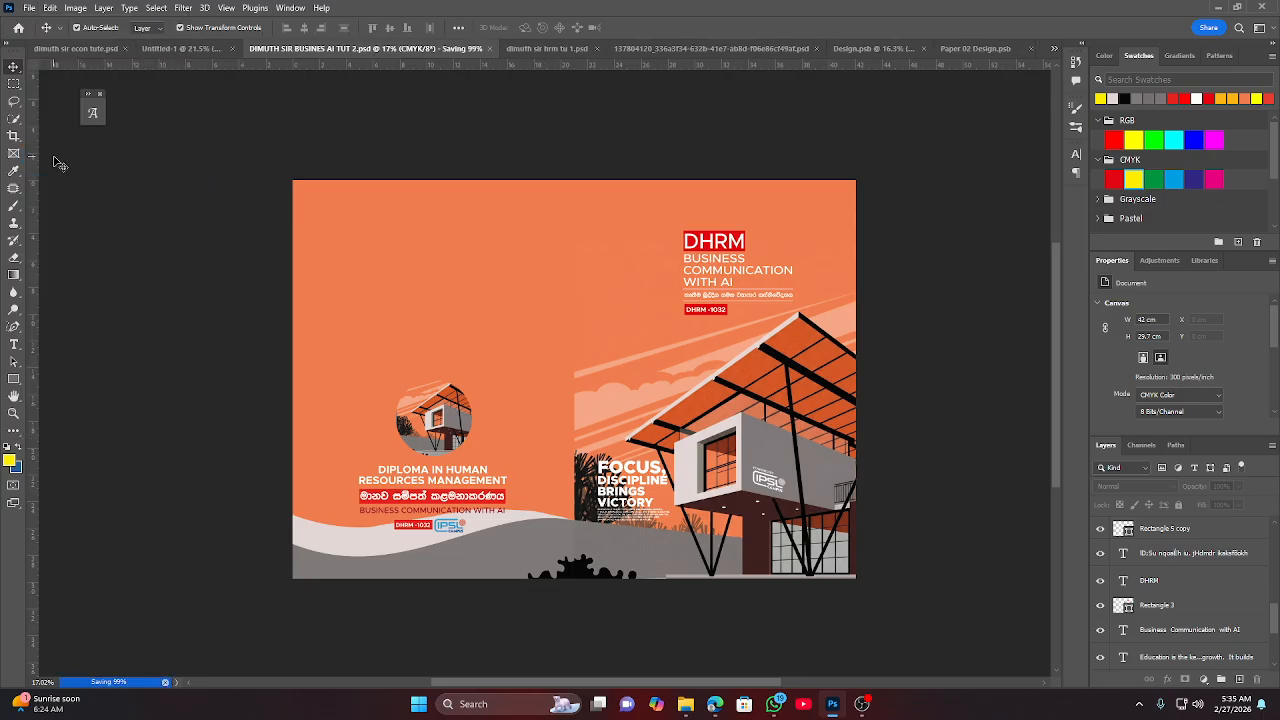
{"action": "left_click", "coordinate": [30, 9]}
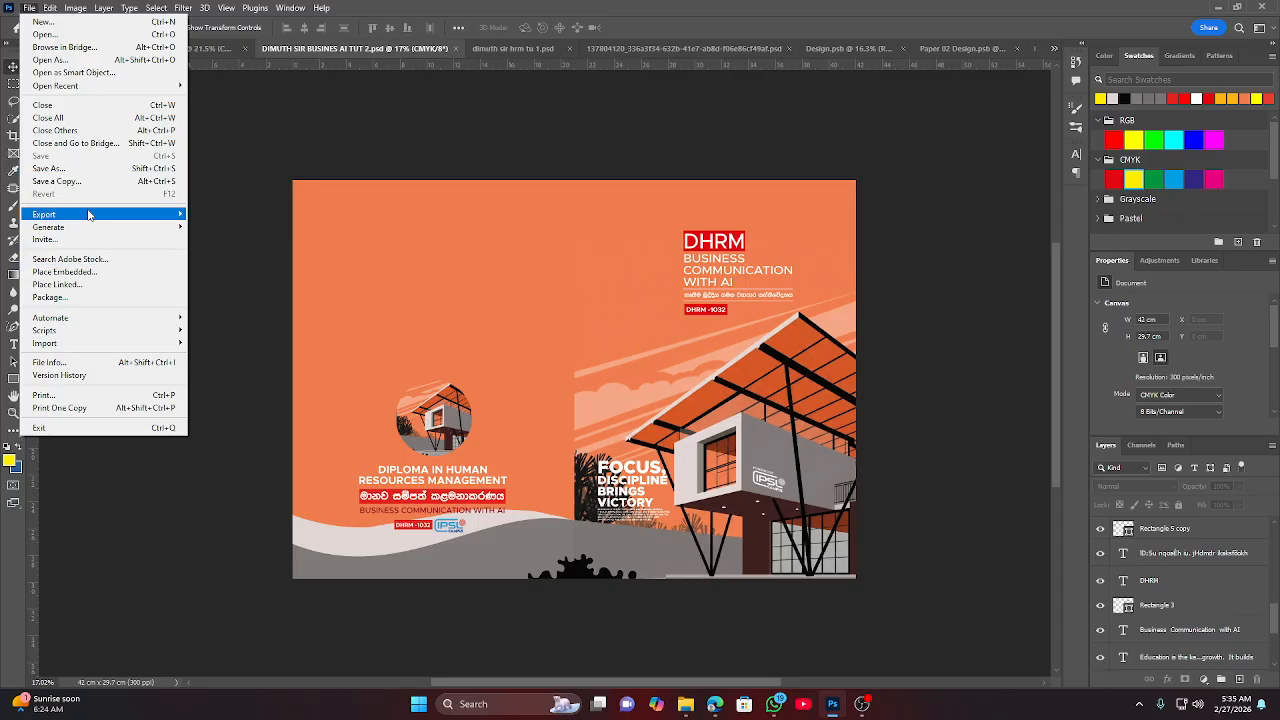
{"action": "left_click", "coordinate": [52, 182]}
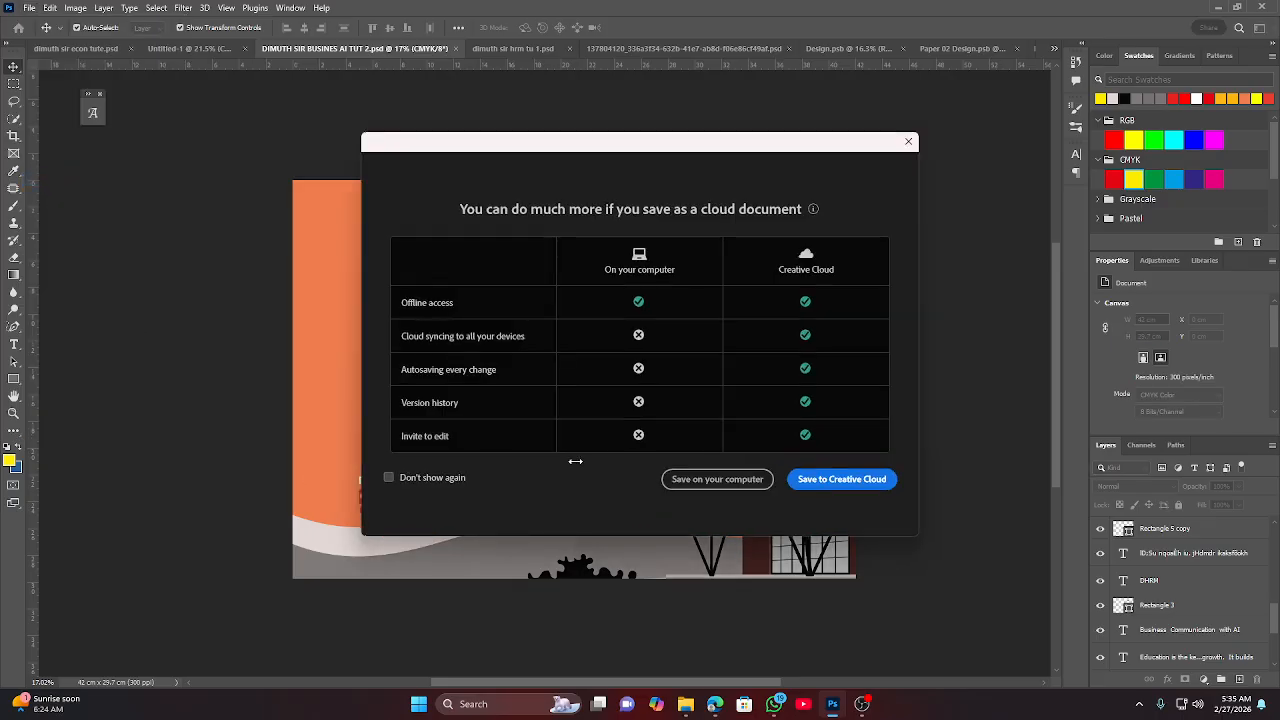
{"action": "left_click", "coordinate": [710, 485]}
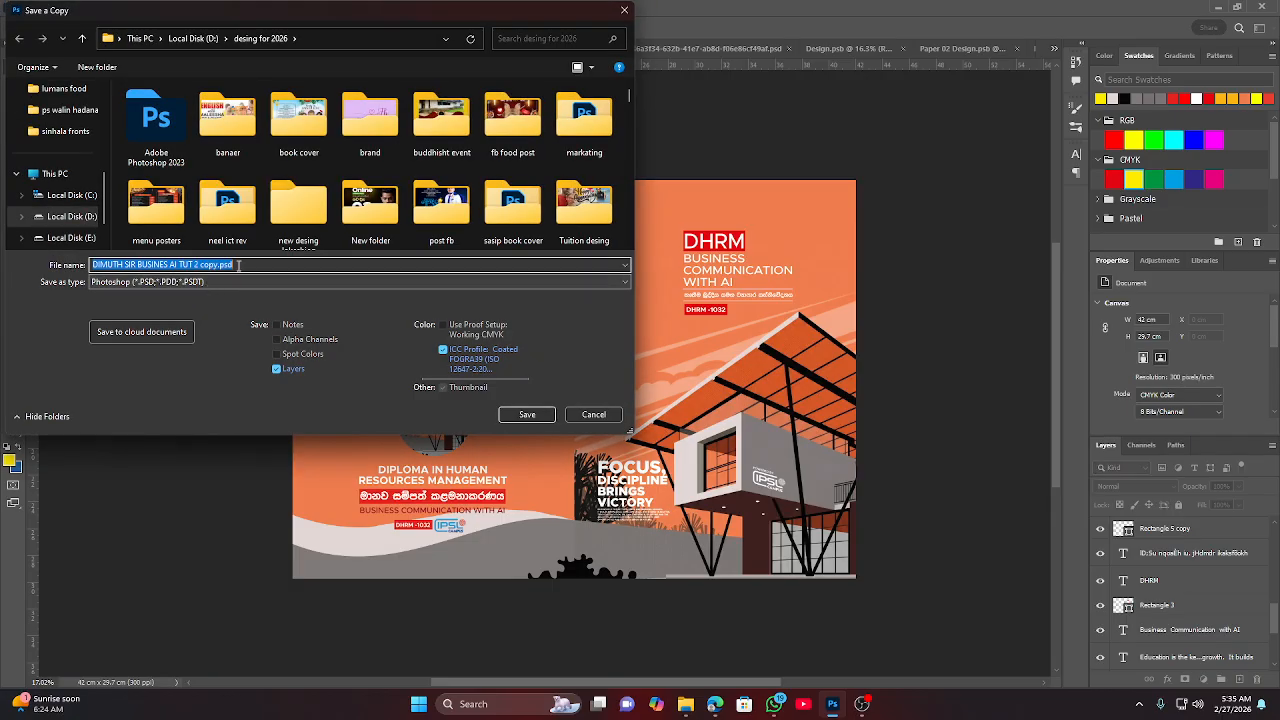
{"action": "left_click", "coordinate": [238, 265]}
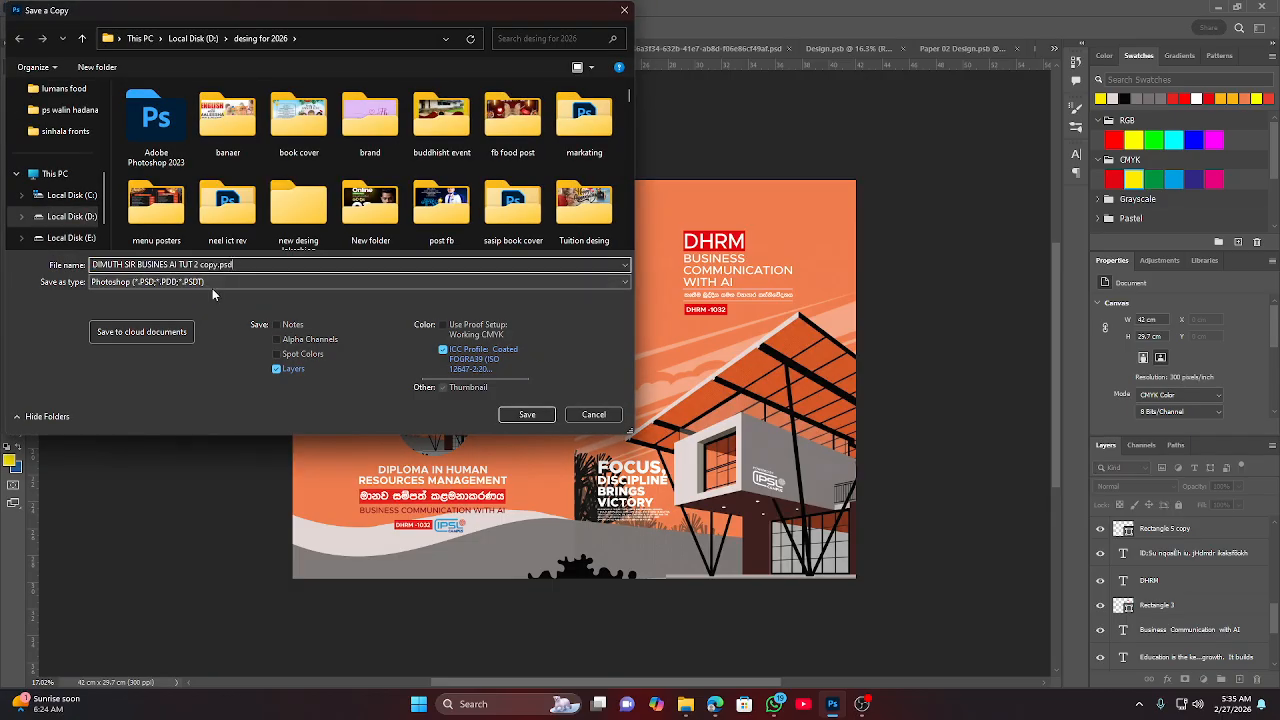
{"action": "left_click", "coordinate": [194, 282]}
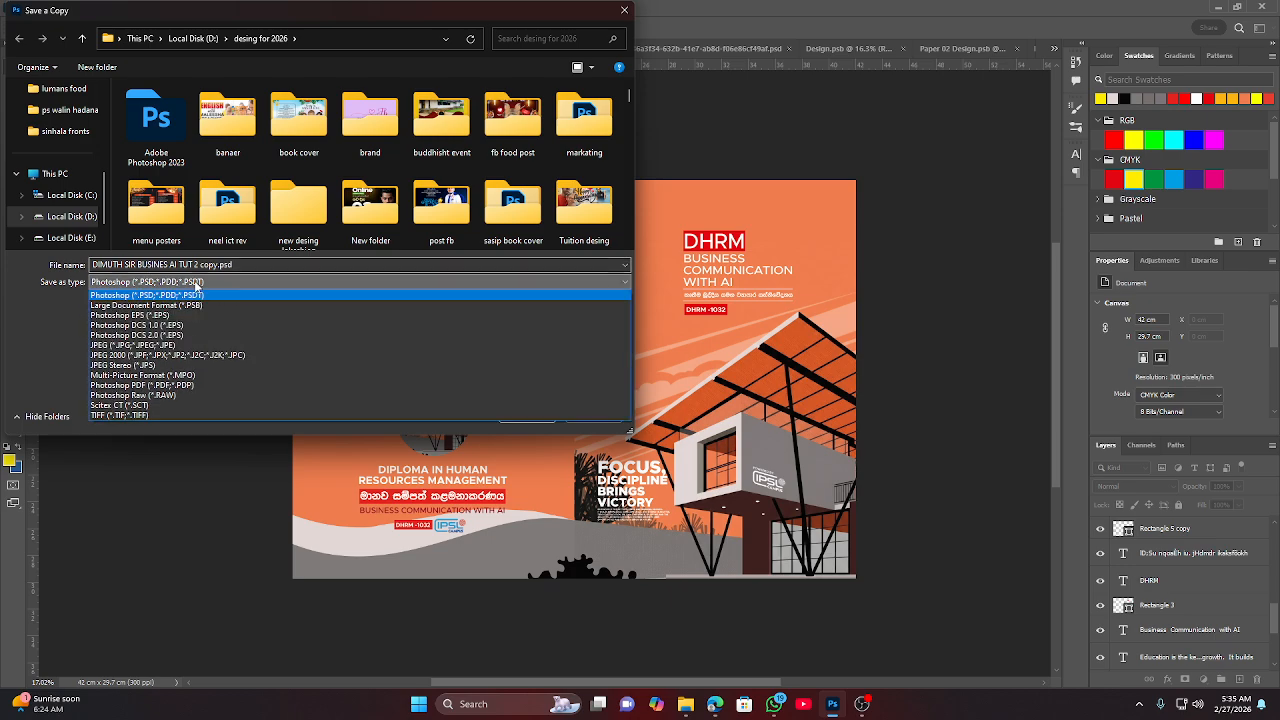
{"action": "left_click", "coordinate": [127, 416]}
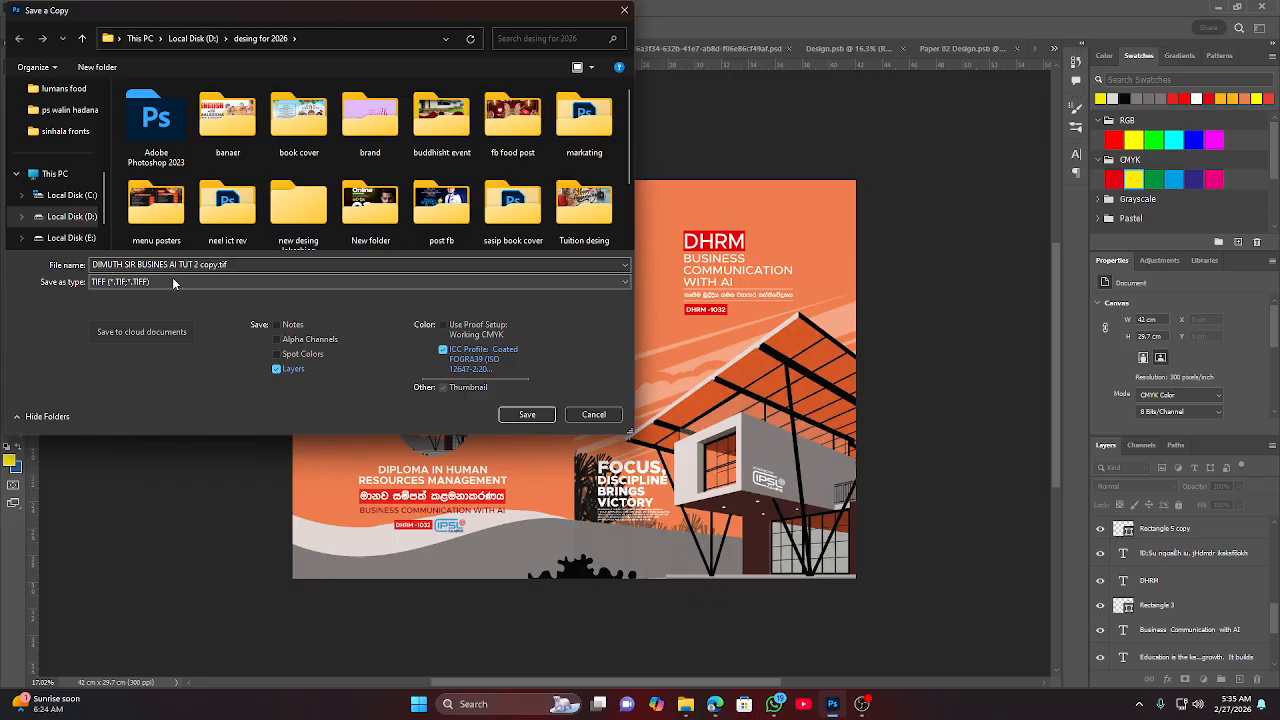
{"action": "left_click", "coordinate": [150, 282]}
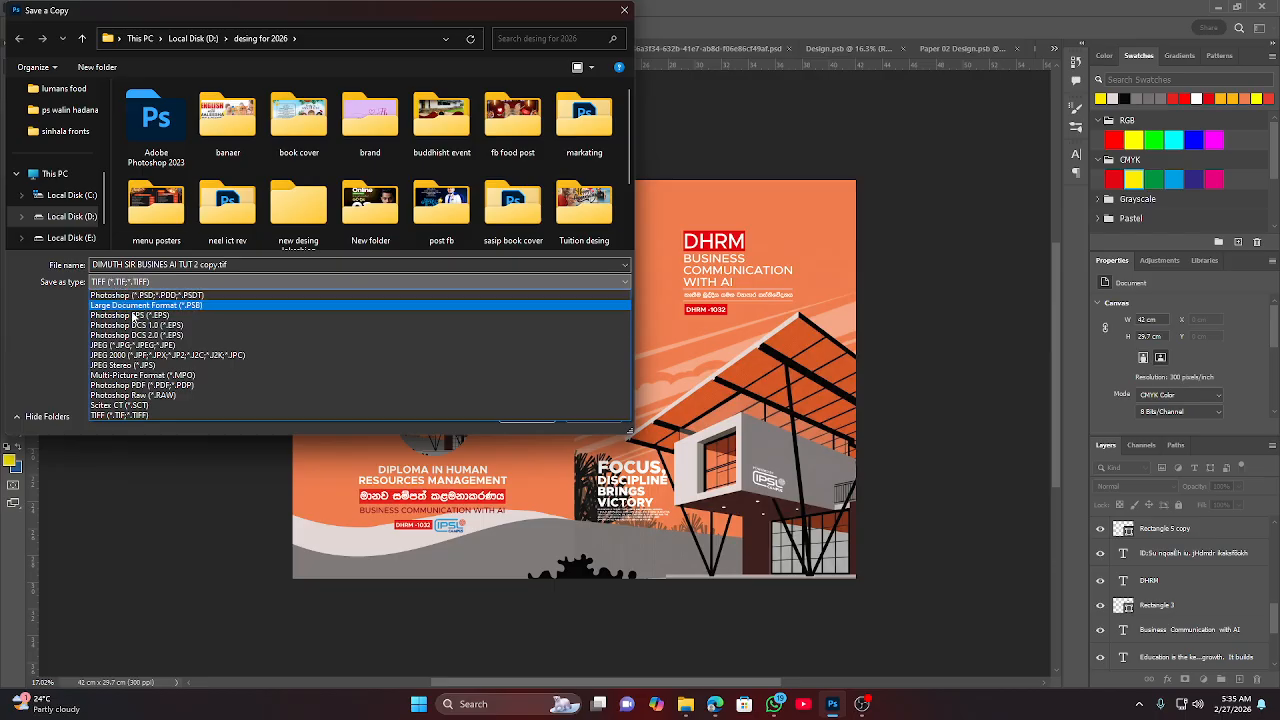
{"action": "left_click", "coordinate": [127, 415]}
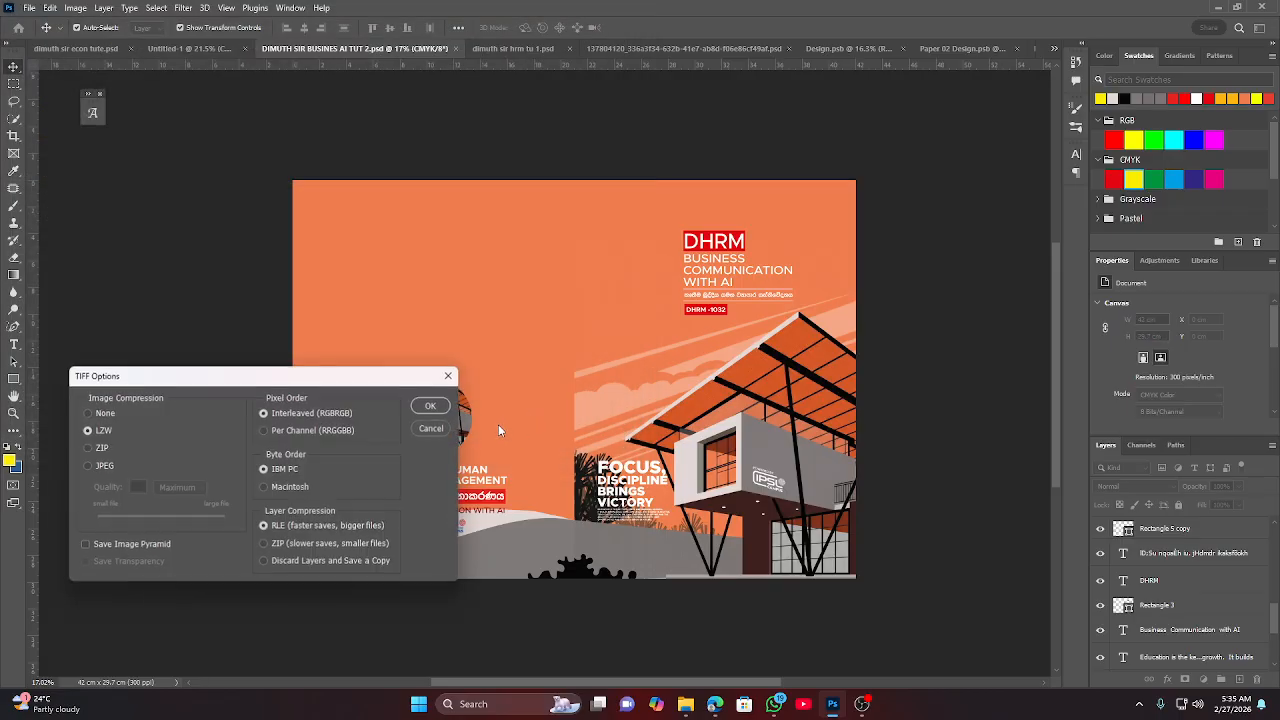
Finish the TIFF copy with LZW compression, interleaved pixel order, IBM PC byte order and RLE layer compression, including the layers.
{"action": "left_click_drag", "start_coordinate": [177, 378], "coordinate": [592, 301]}
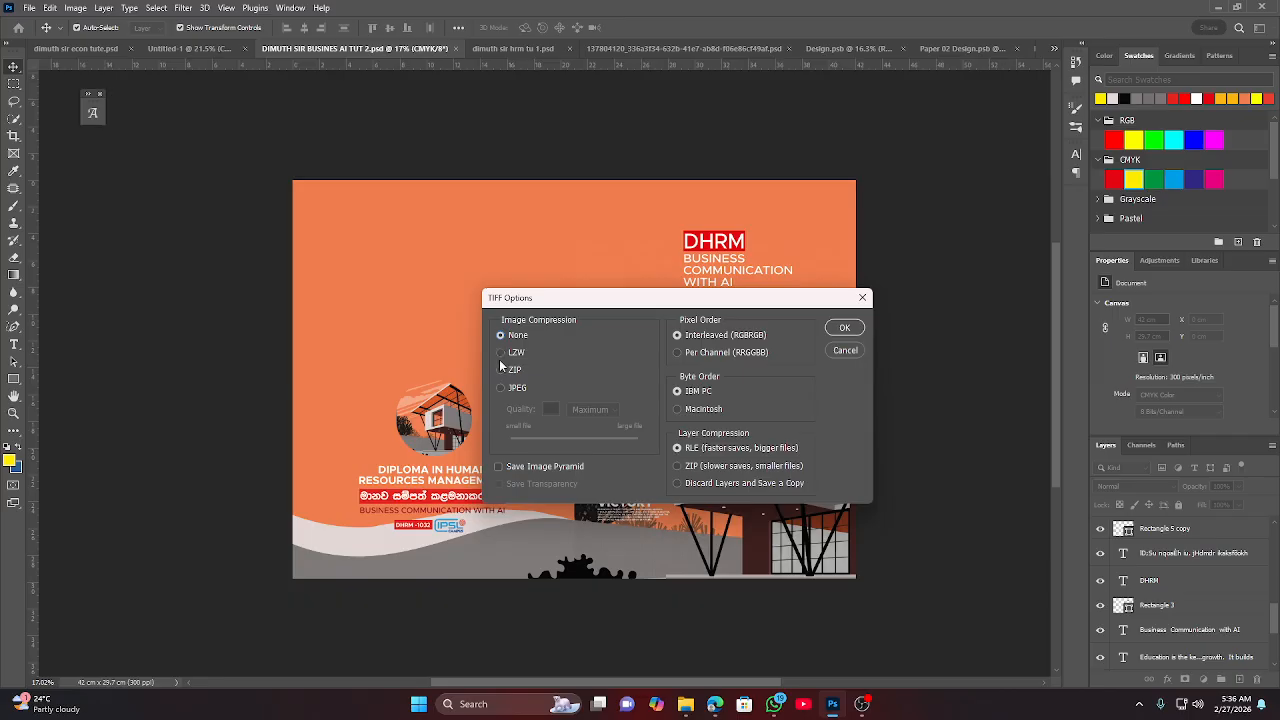
{"action": "left_click_drag", "start_coordinate": [704, 302], "coordinate": [449, 279]}
{"action": "left_click", "coordinate": [590, 305]}
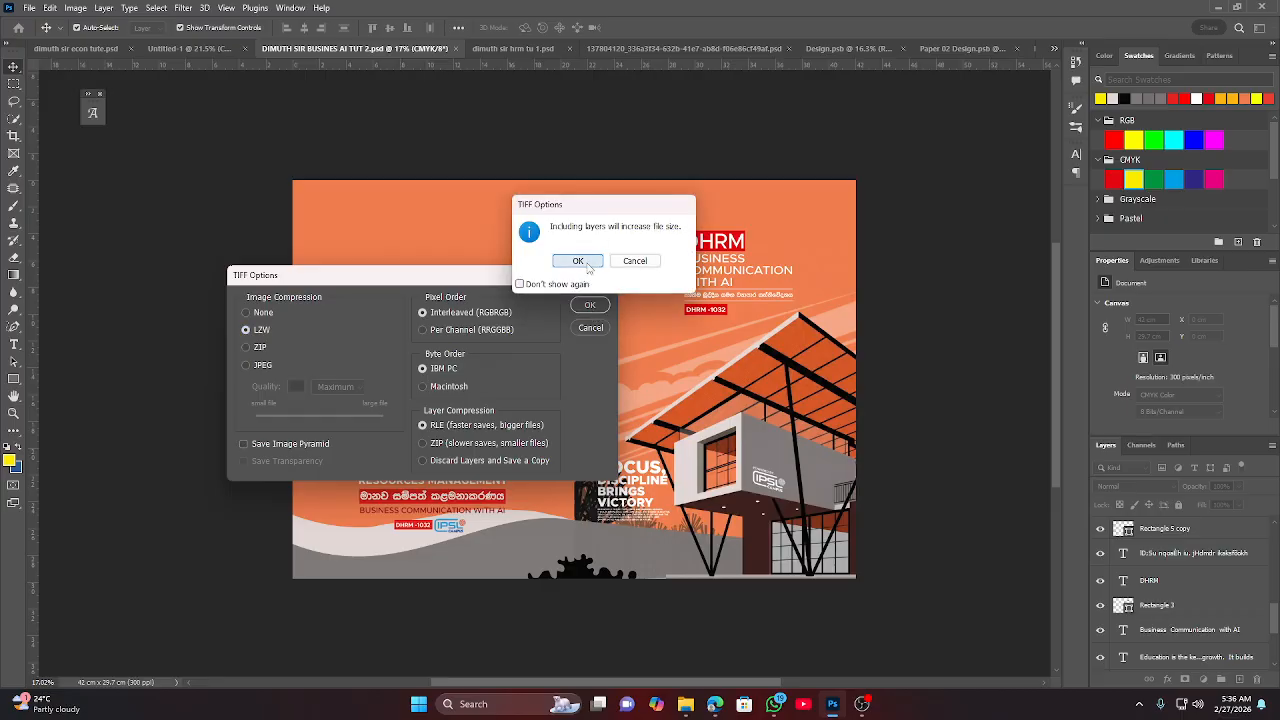
{"action": "left_click", "coordinate": [580, 262]}
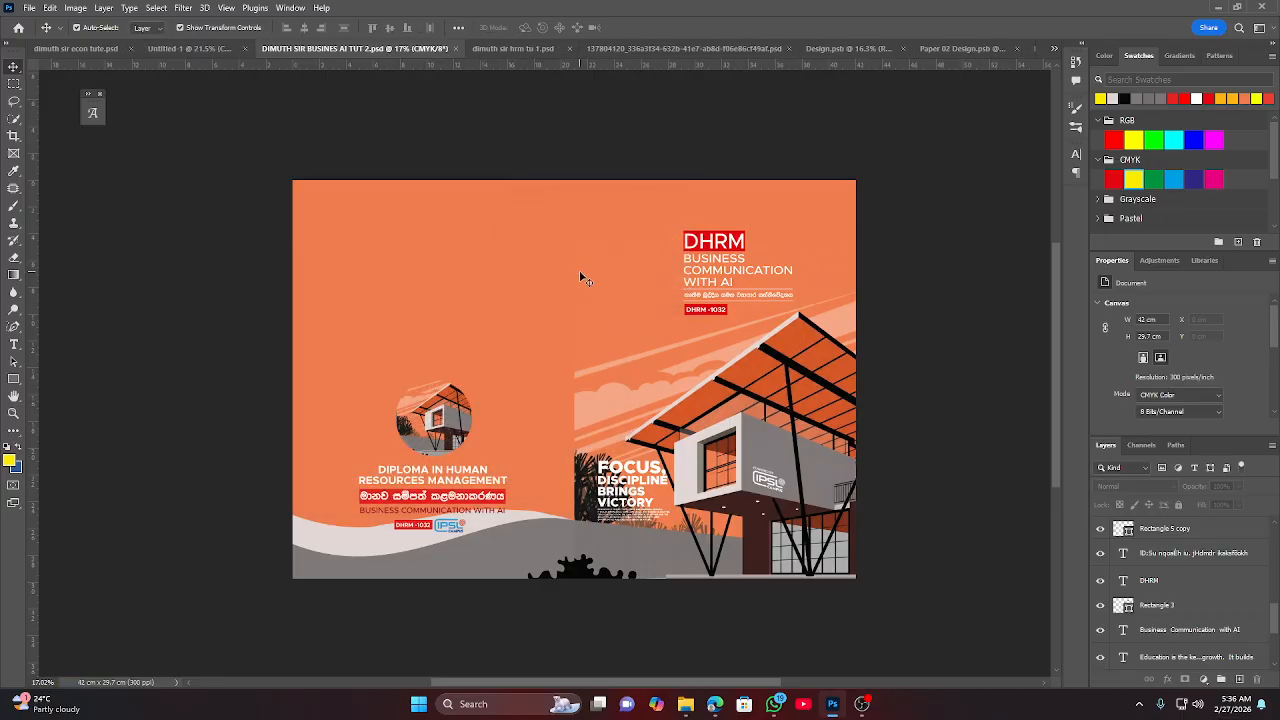
Switch to WhatsApp and send the "BUSINES AI TUT 2" TIFF copy as a document in the client's chat.
{"action": "left_click", "coordinate": [786, 707]}
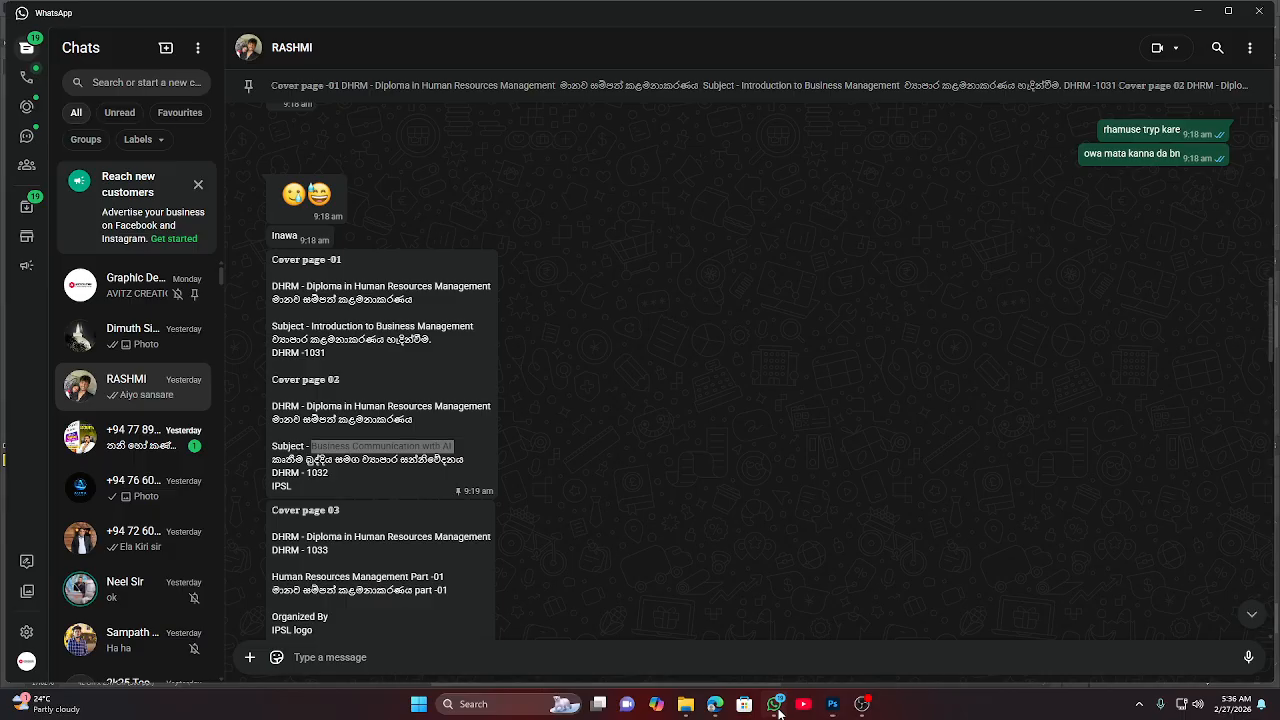
{"action": "left_click", "coordinate": [132, 366]}
{"action": "left_click", "coordinate": [250, 657]}
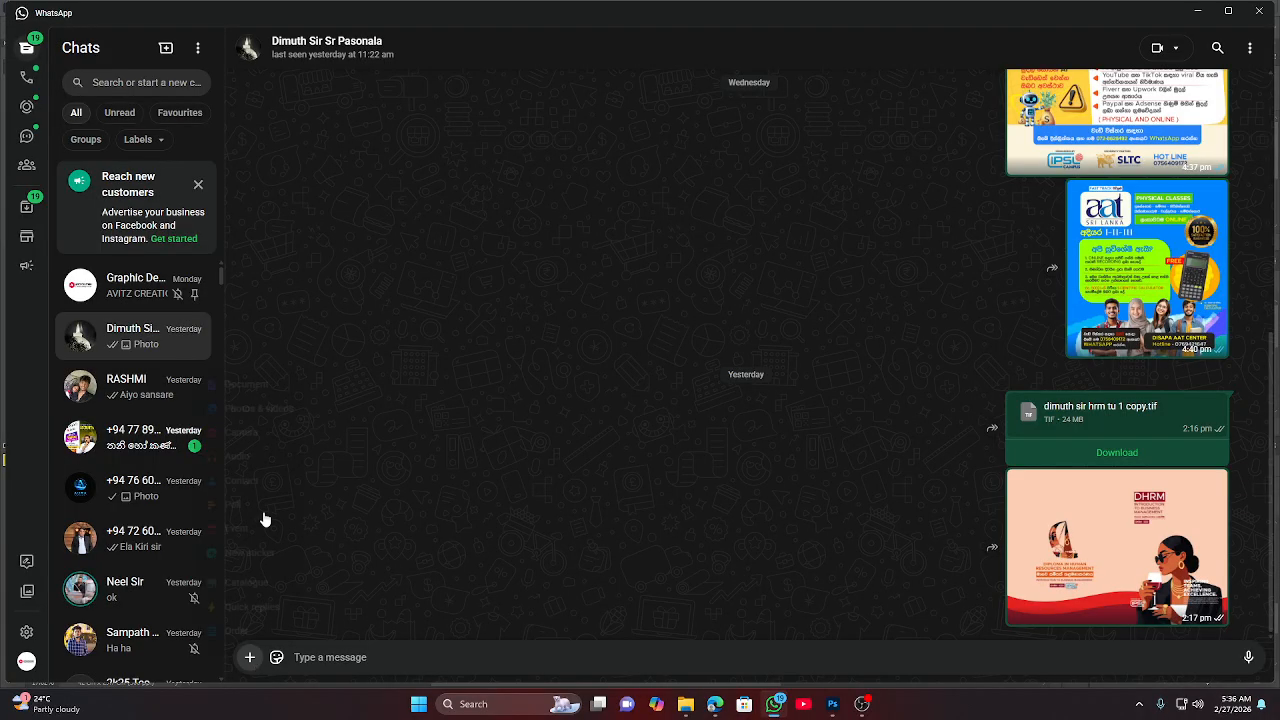
{"action": "left_click", "coordinate": [235, 409]}
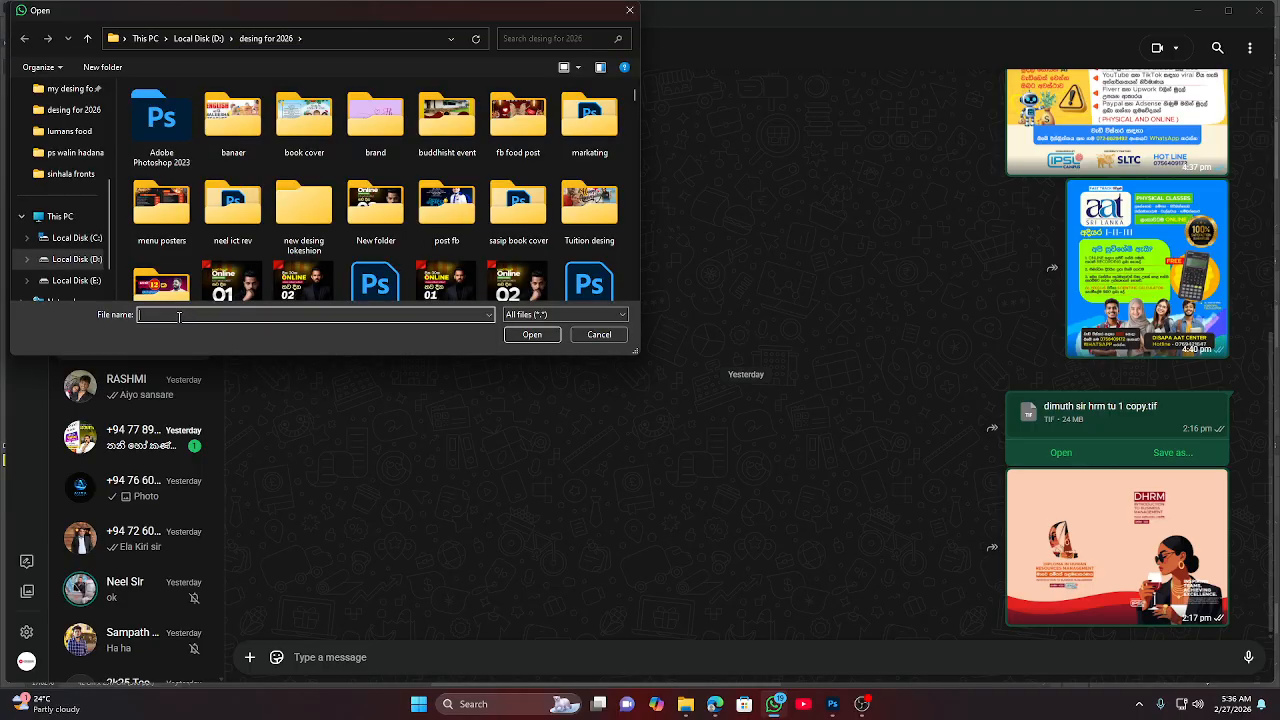
{"action": "type", "text": "Di"}
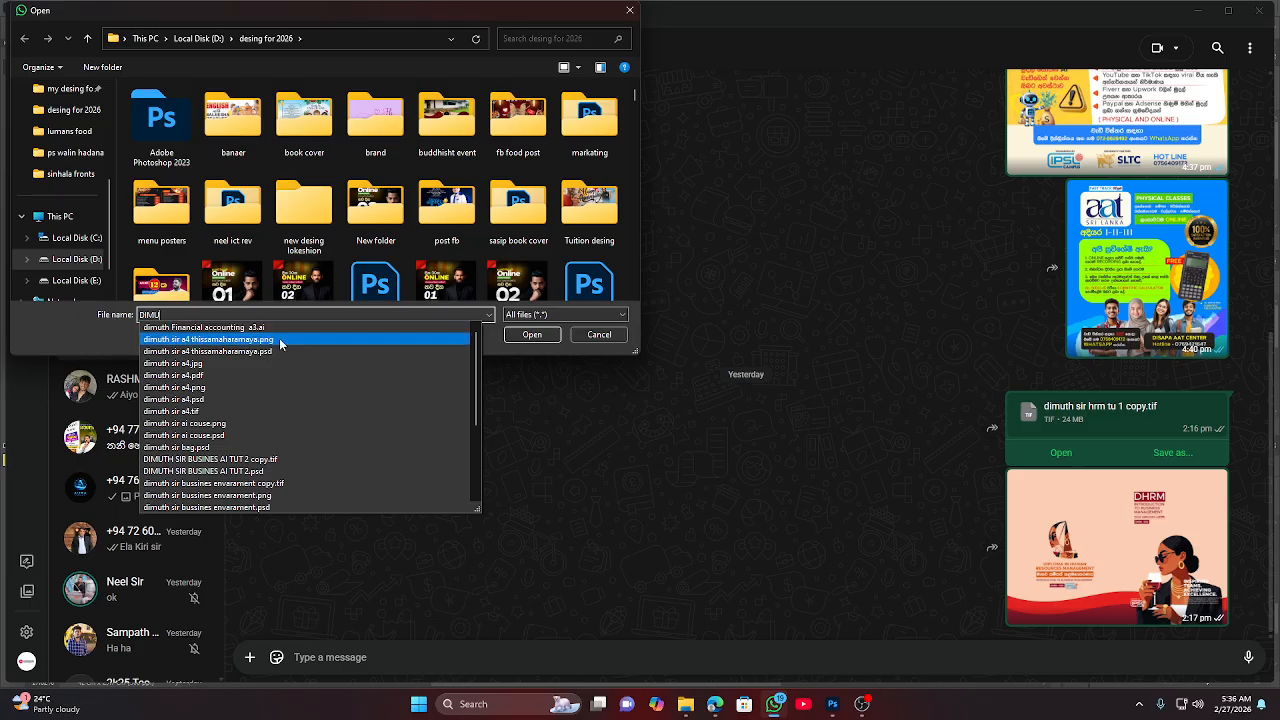
{"action": "left_click", "coordinate": [224, 461]}
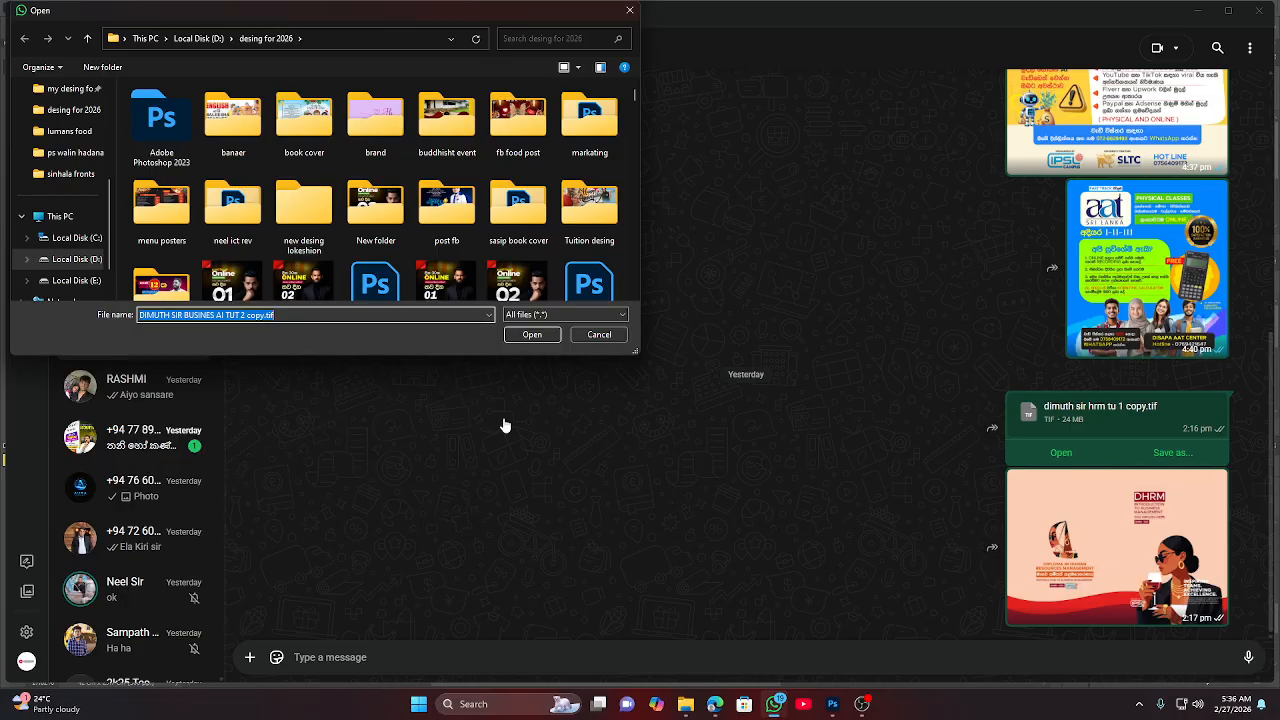
{"action": "left_click", "coordinate": [538, 339]}
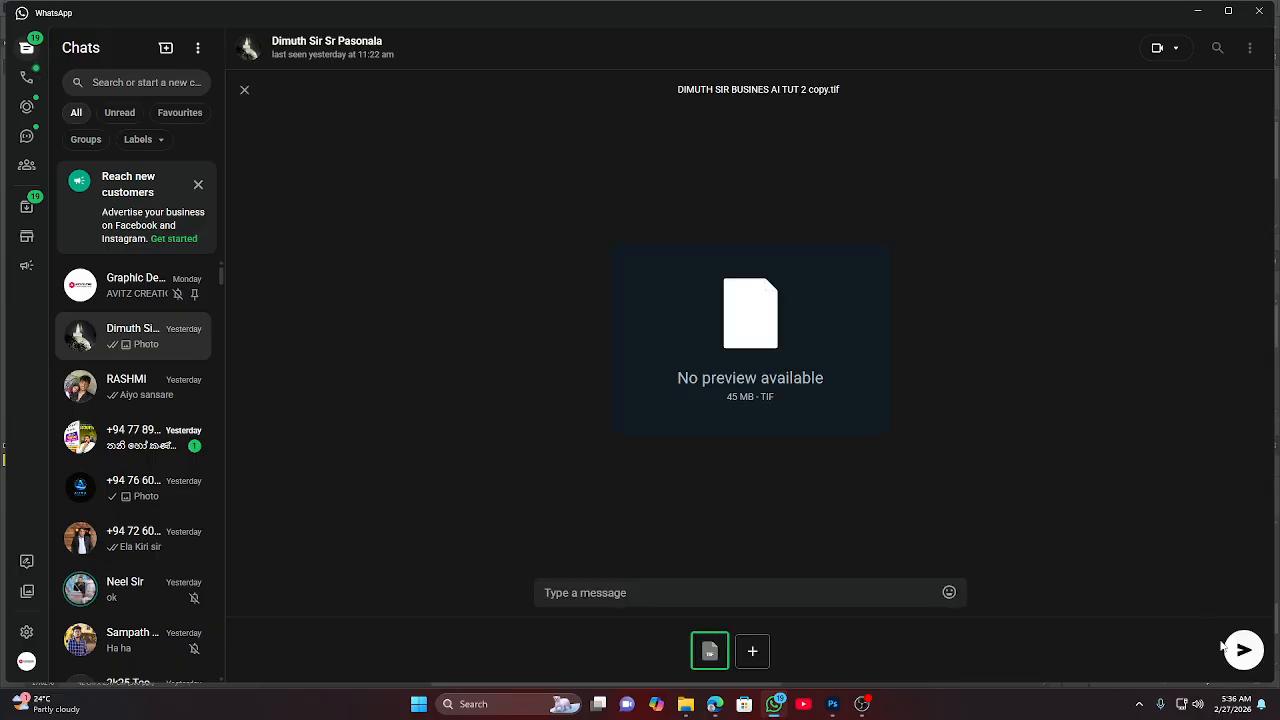
{"action": "left_click", "coordinate": [1238, 652]}
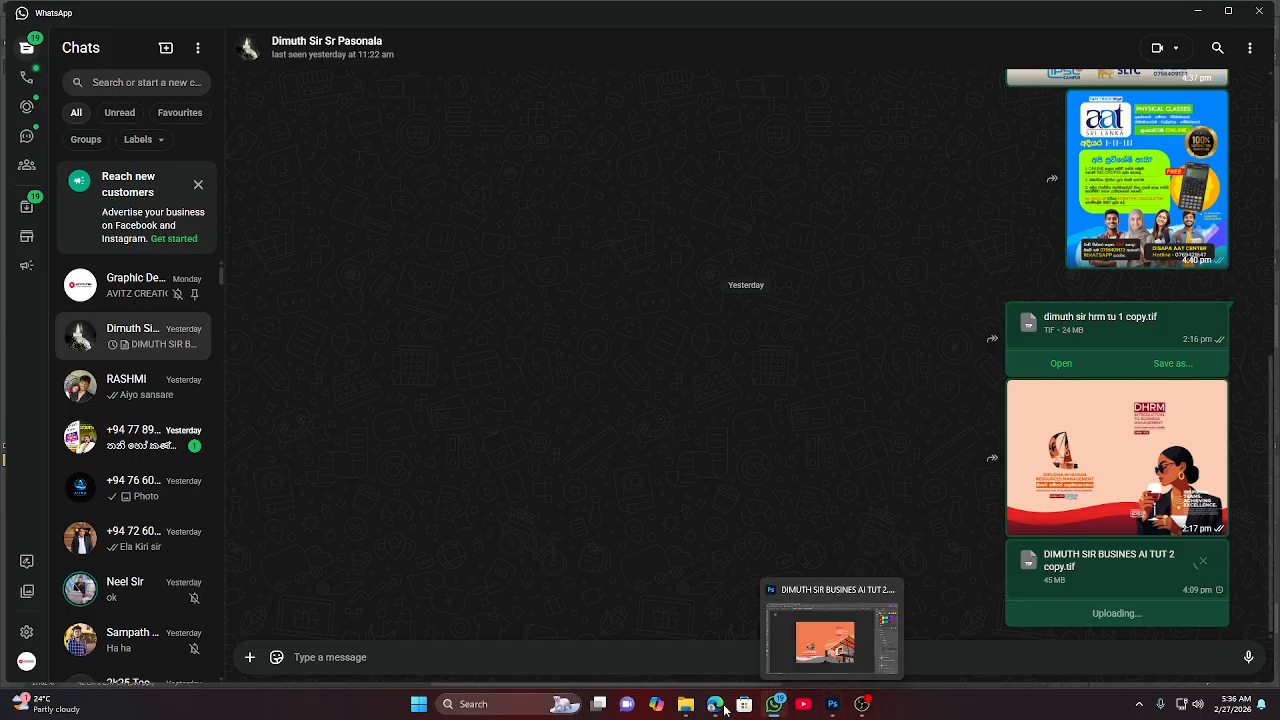
Back in Photoshop, quick-export the cover as a PNG into the "desing for 2026" folder.
{"action": "left_click", "coordinate": [833, 705]}
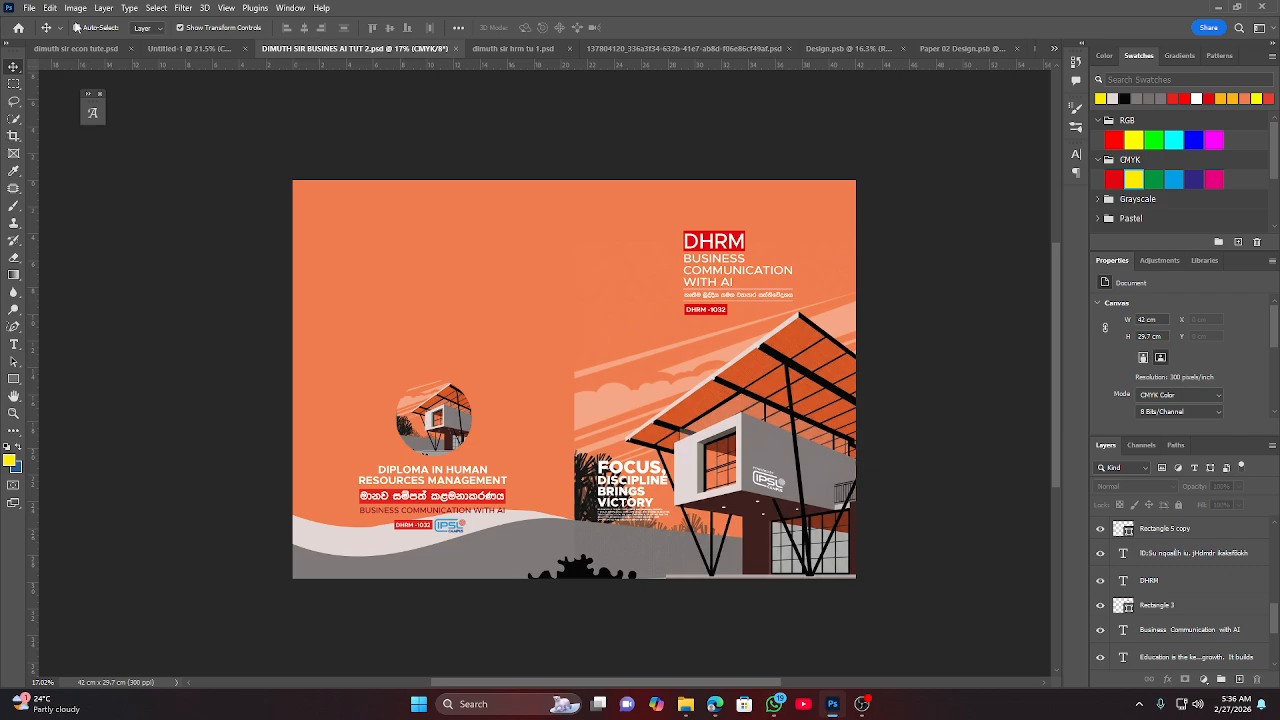
{"action": "left_click", "coordinate": [29, 8]}
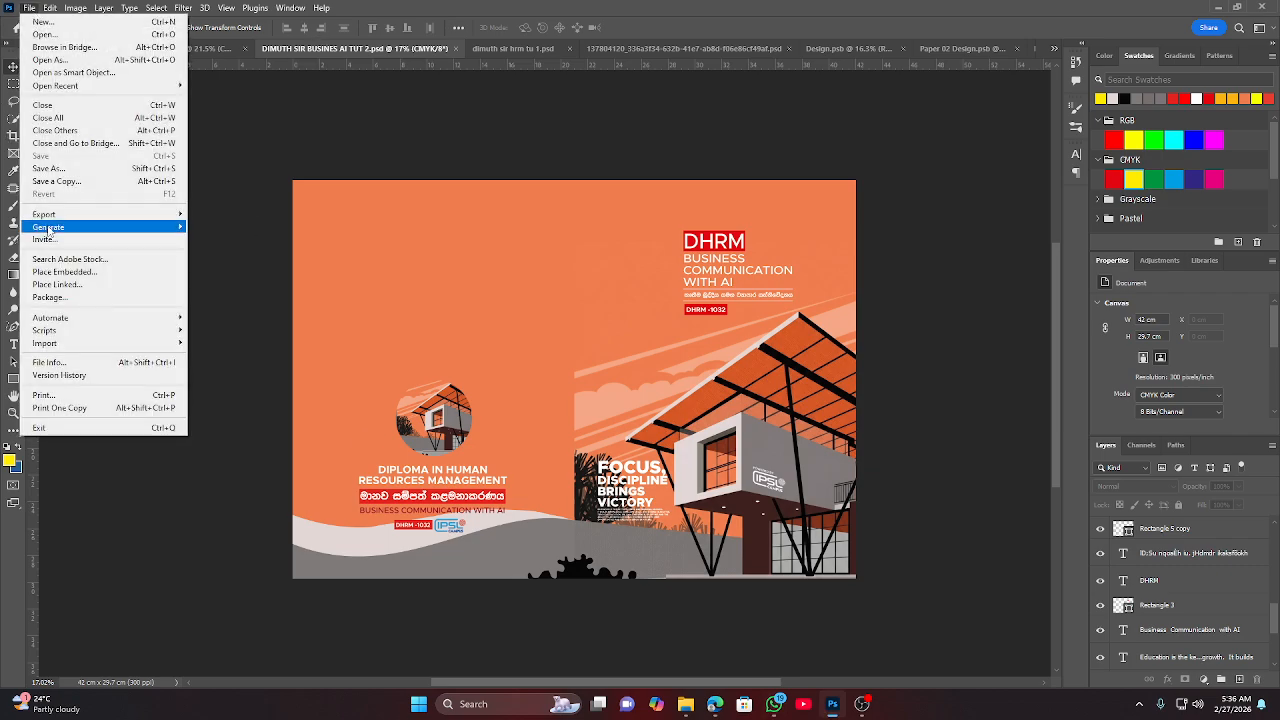
{"action": "mouse_move", "coordinate": [100, 217]}
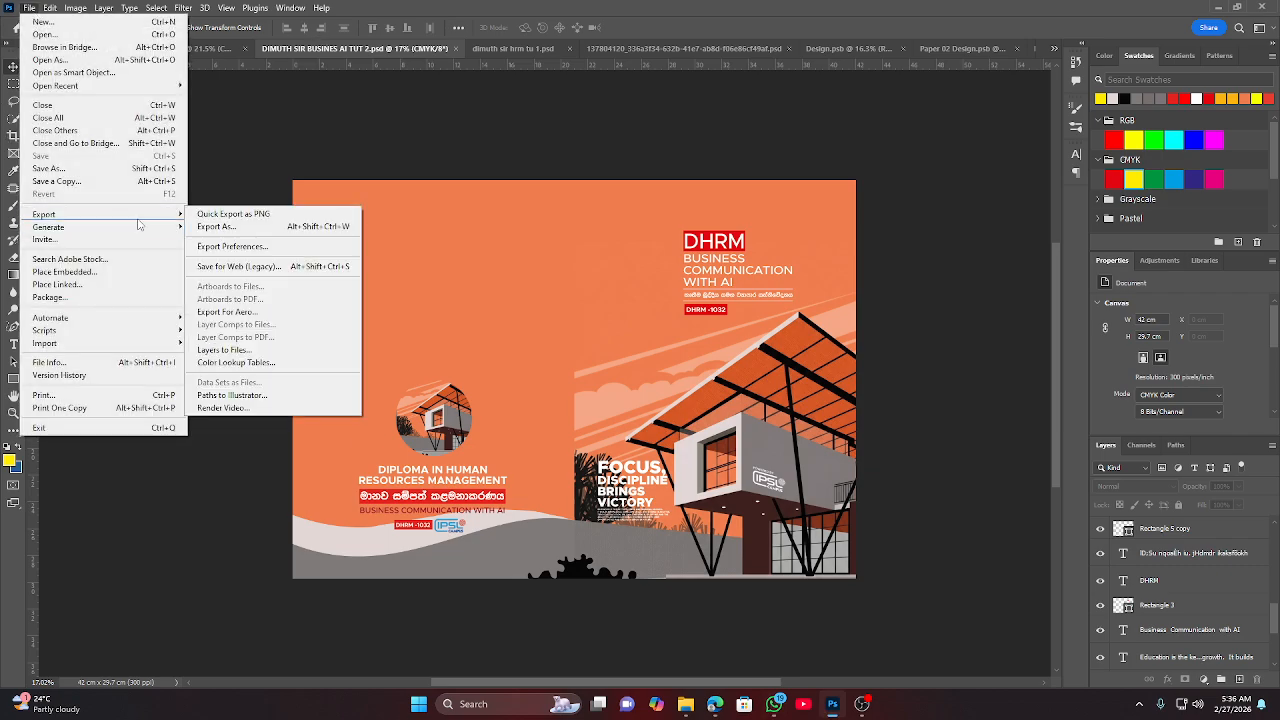
{"action": "left_click", "coordinate": [248, 213]}
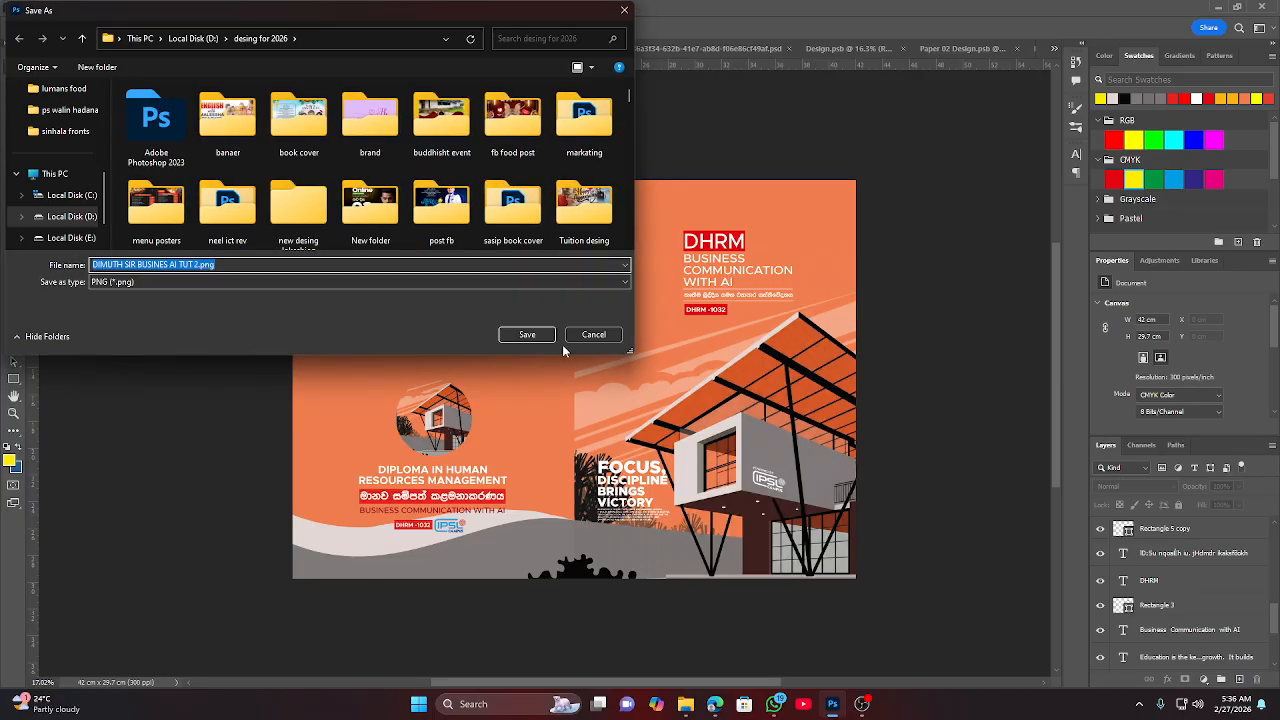
{"action": "left_click", "coordinate": [546, 335]}
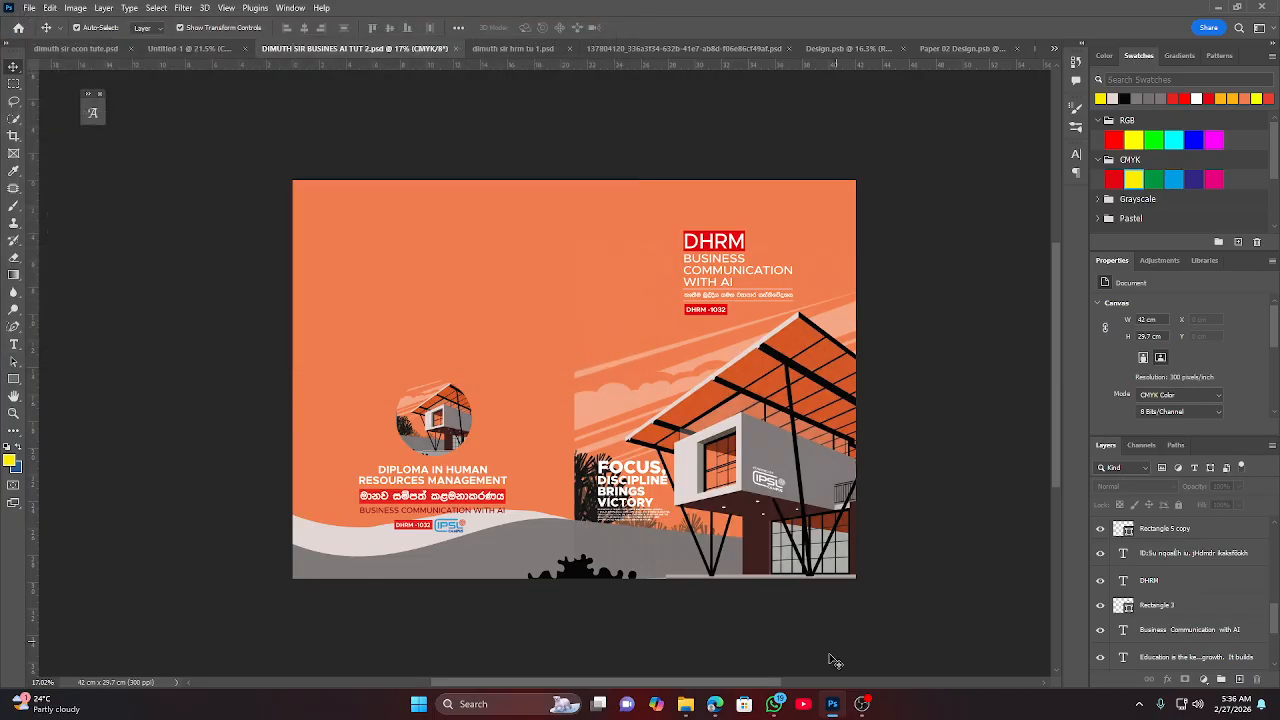
Send the "BUSINES AI TUT 2" PNG as a photo in the client's WhatsApp chat and check the sent files.
{"action": "left_click", "coordinate": [776, 704]}
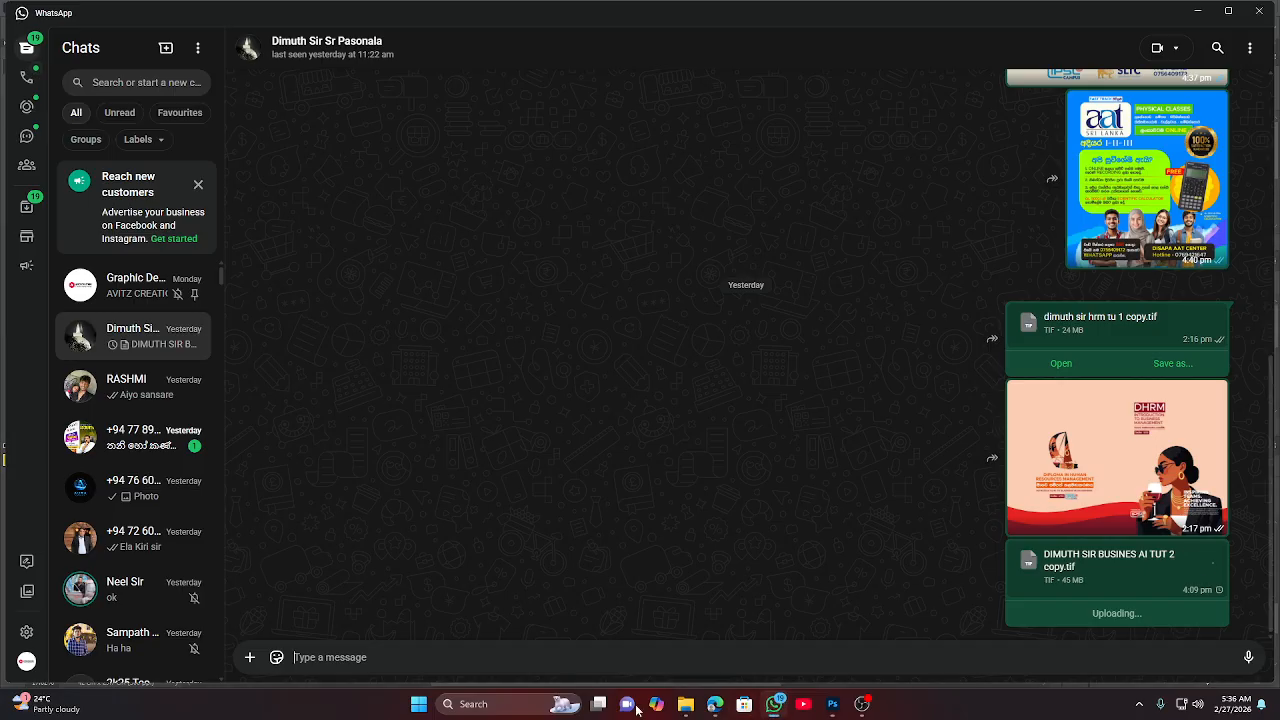
{"action": "left_click", "coordinate": [249, 657]}
{"action": "left_click", "coordinate": [225, 383]}
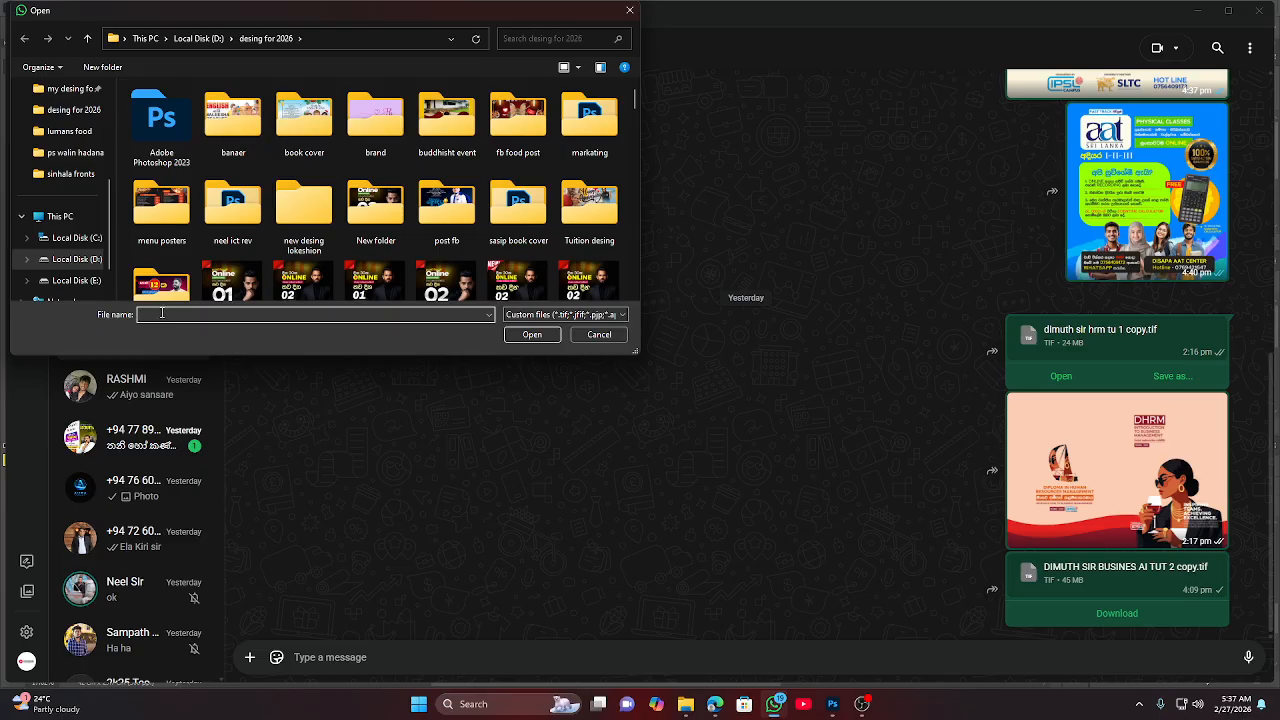
{"action": "type", "text": "Di"}
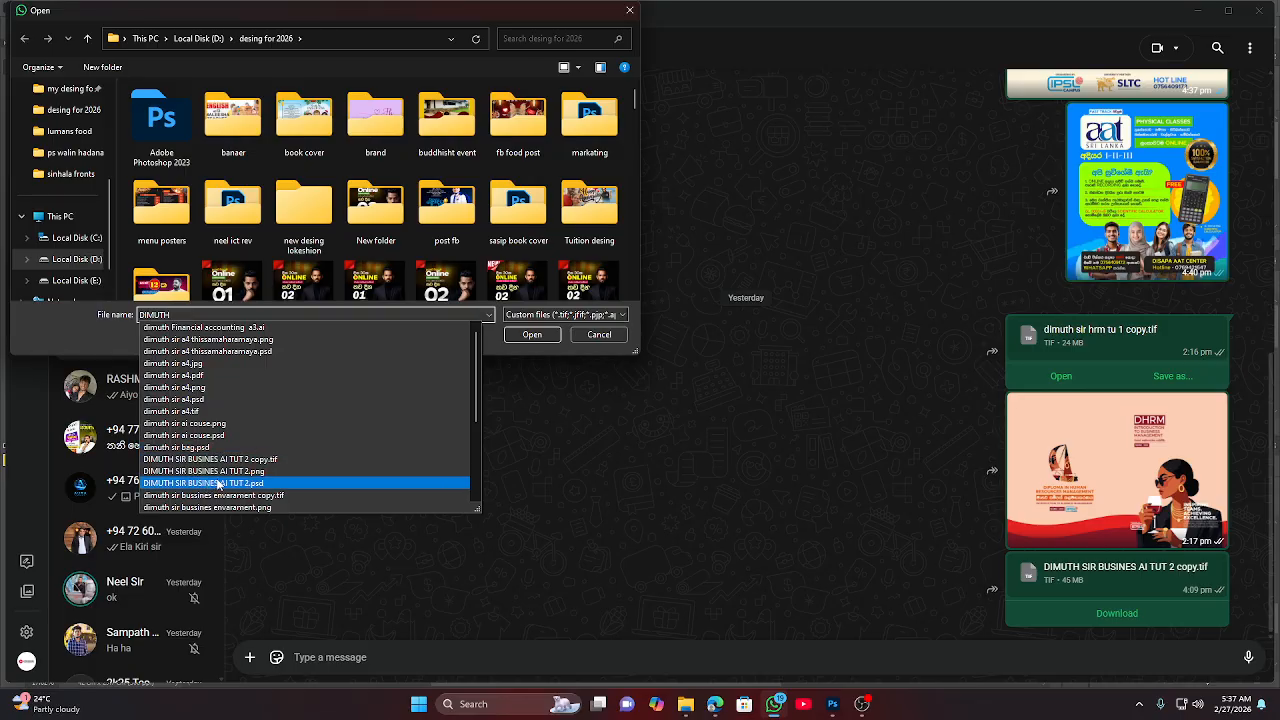
{"action": "left_click", "coordinate": [220, 480]}
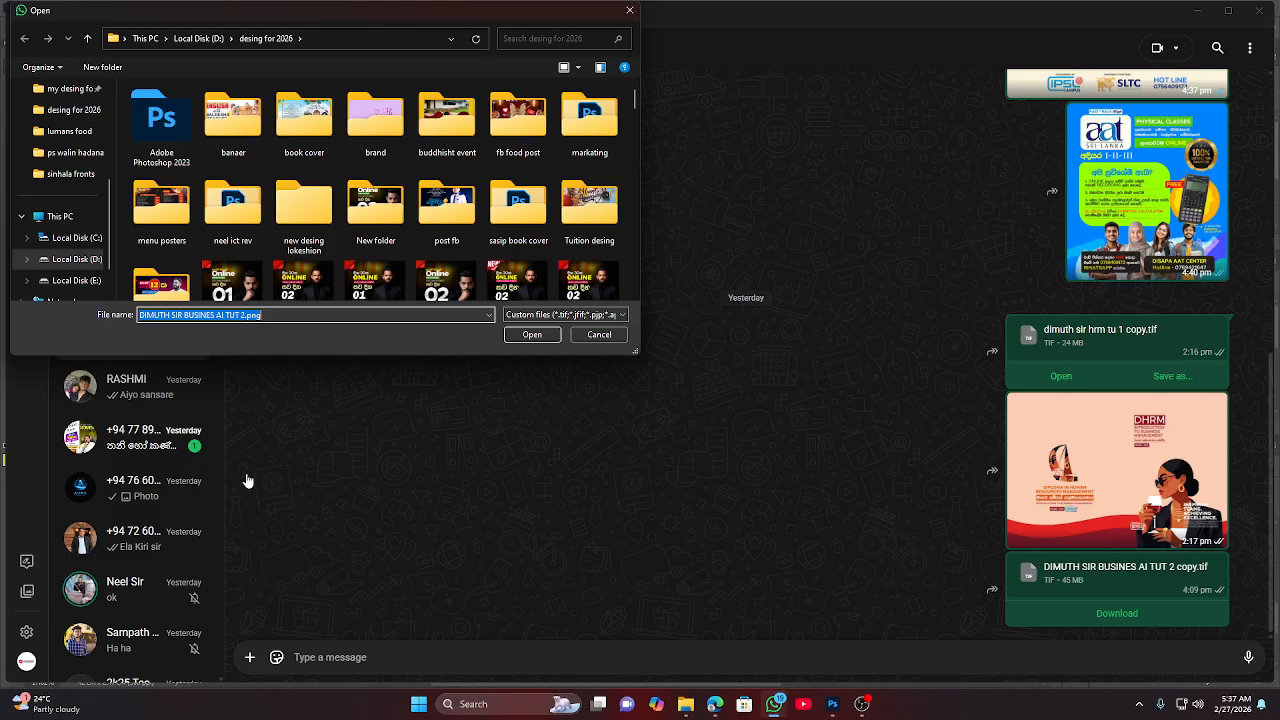
{"action": "left_click", "coordinate": [522, 336]}
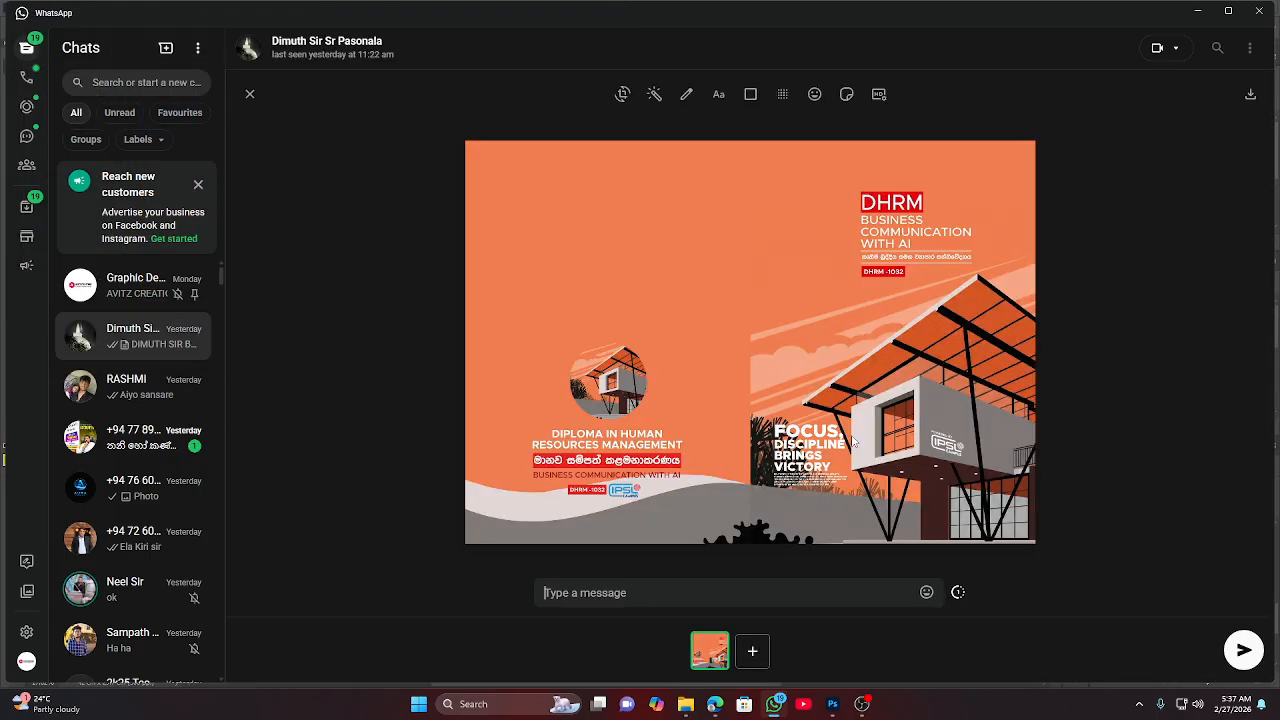
{"action": "left_click", "coordinate": [1243, 651]}
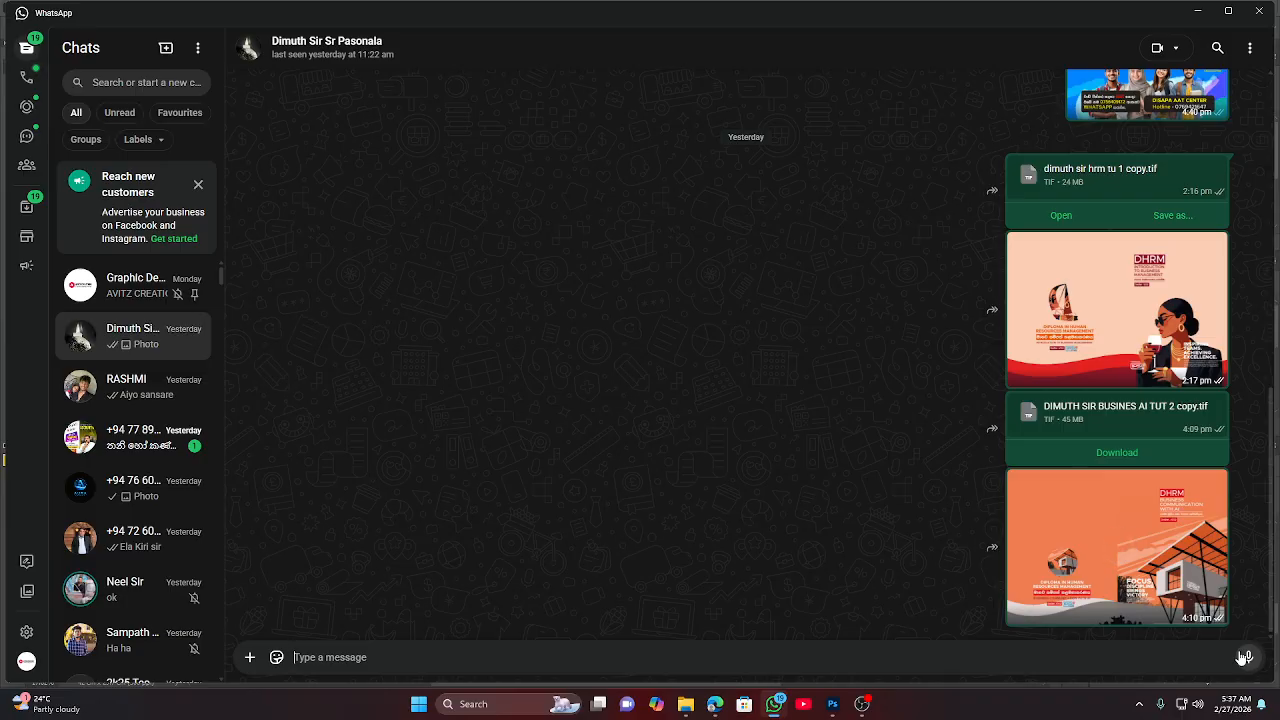
{"action": "scroll", "coordinate": [1105, 536], "scroll_direction": "up", "scroll_amount": 1}
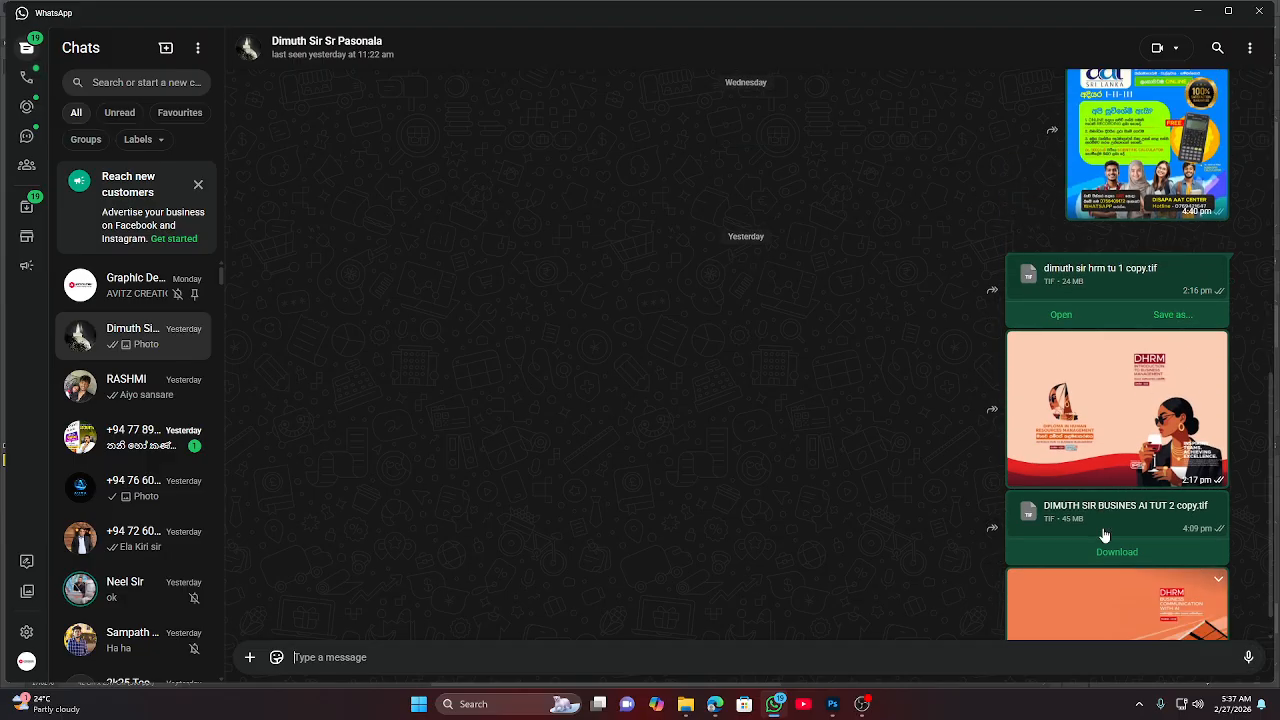
{"action": "scroll", "coordinate": [1105, 536], "scroll_direction": "down", "scroll_amount": 1}
Minimize the OBS, WhatsApp, File Explorer and browser windows to clear the desktop.
{"action": "left_click", "coordinate": [861, 704]}
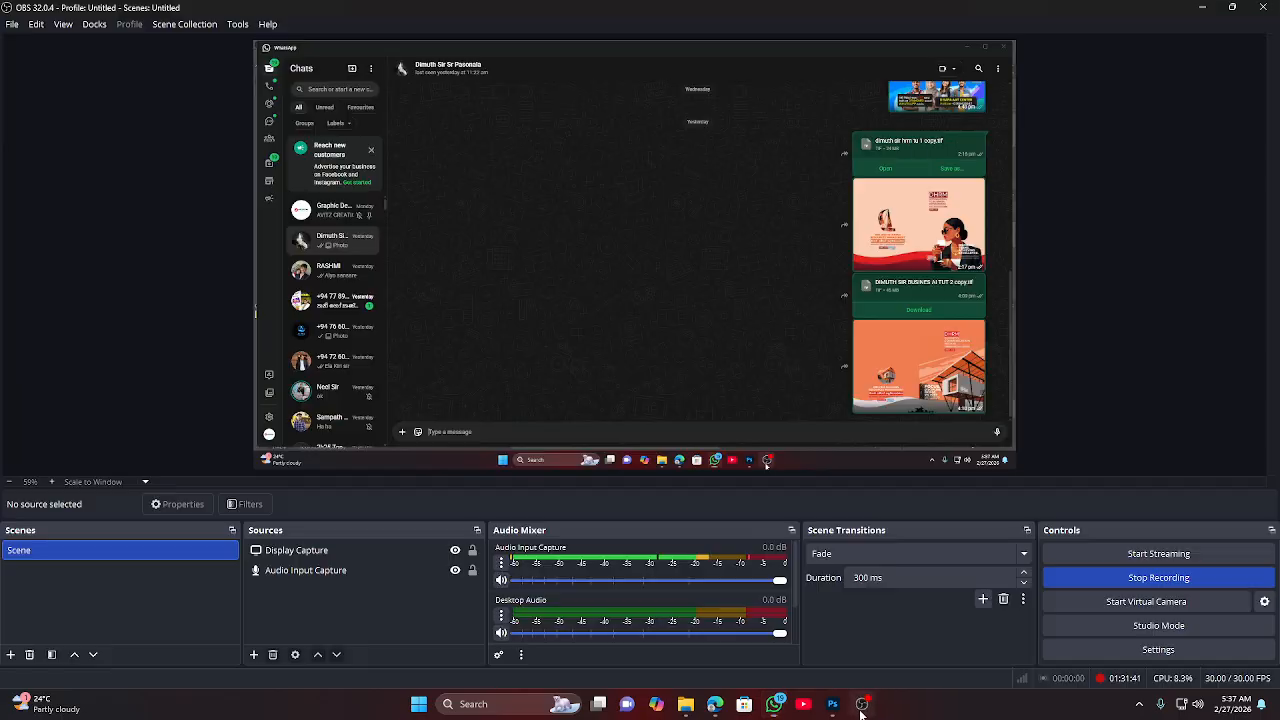
{"action": "left_click", "coordinate": [1231, 8]}
{"action": "left_click", "coordinate": [1208, 8]}
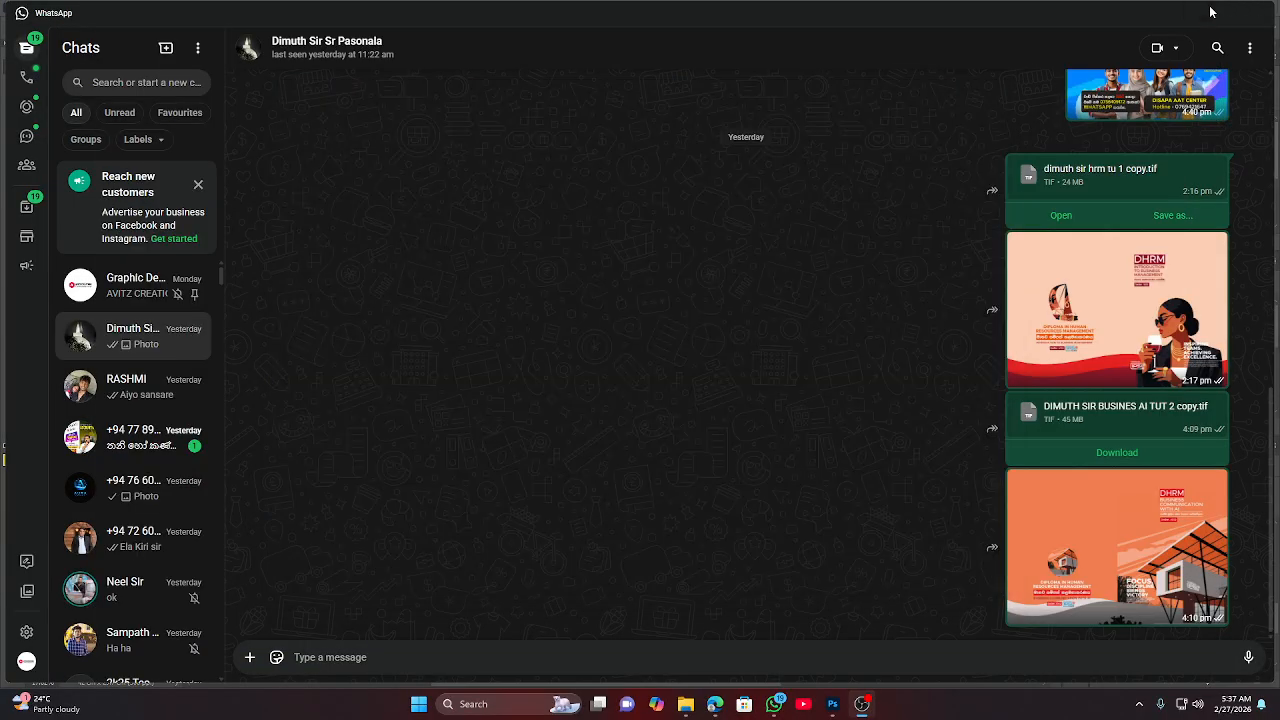
{"action": "left_click", "coordinate": [1218, 8]}
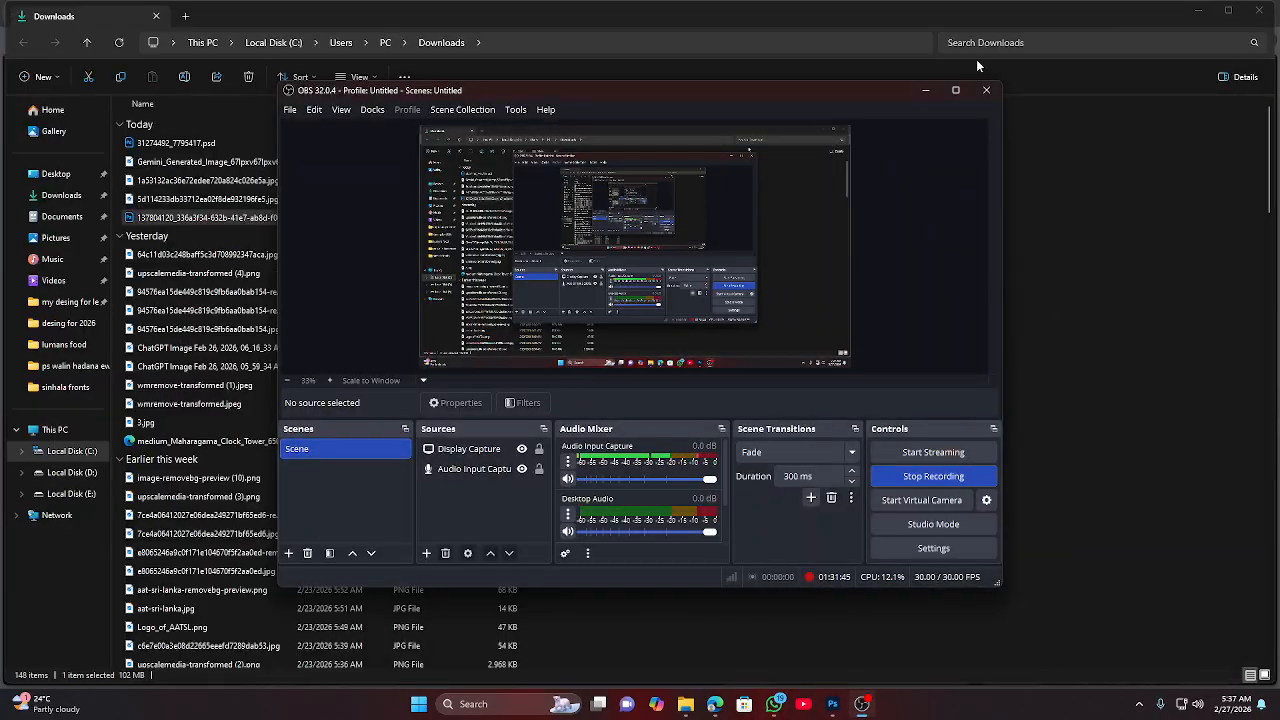
{"action": "left_click", "coordinate": [925, 93]}
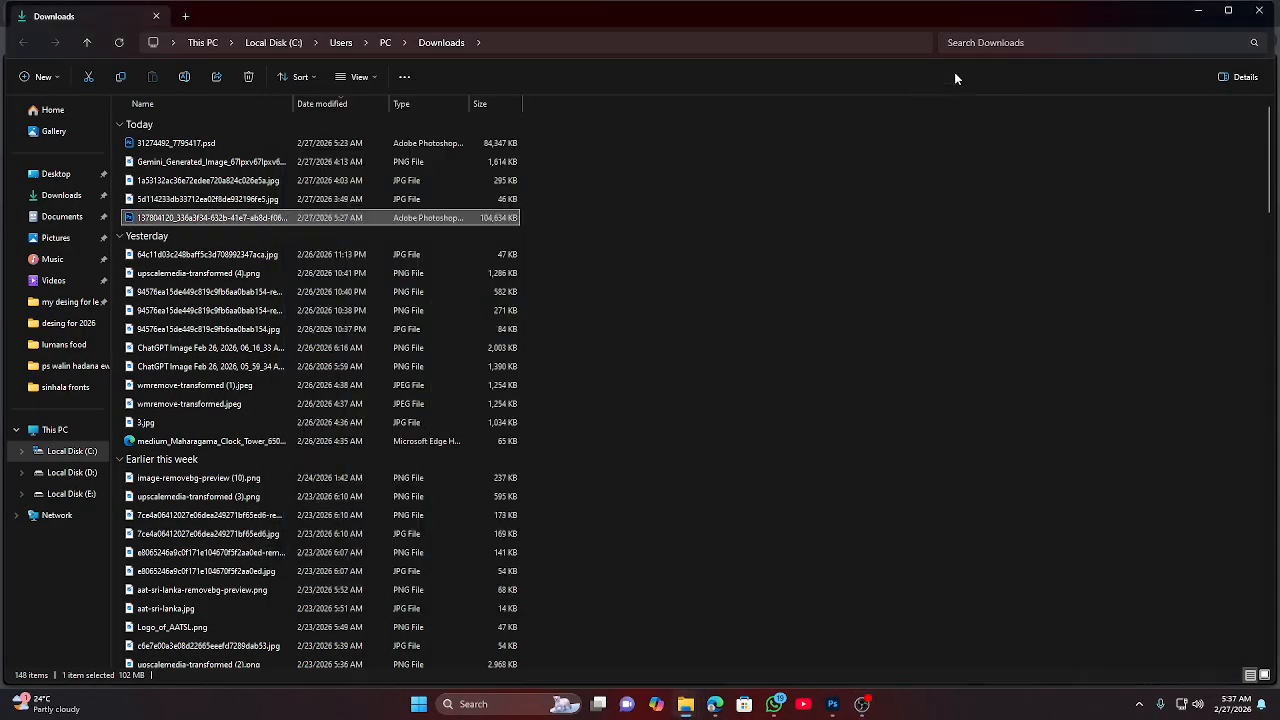
{"action": "left_click", "coordinate": [1201, 12]}
{"action": "left_click", "coordinate": [1206, 15]}
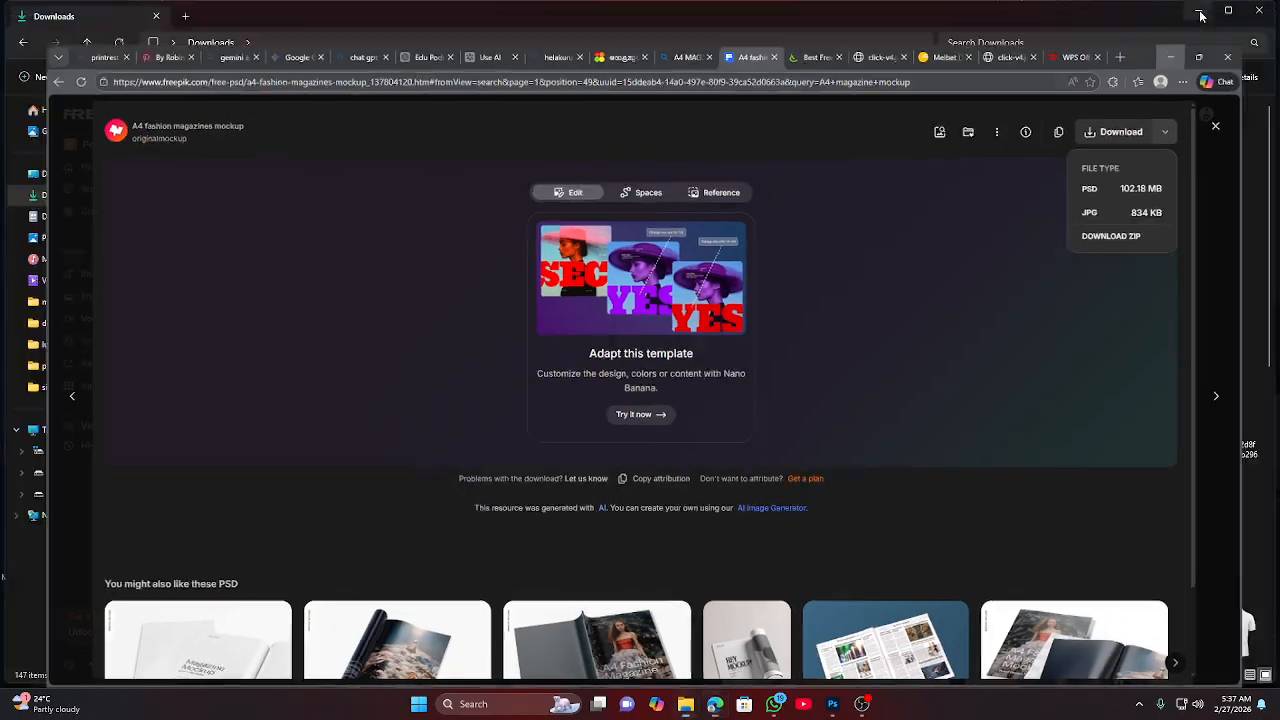
{"action": "left_click", "coordinate": [1206, 15]}
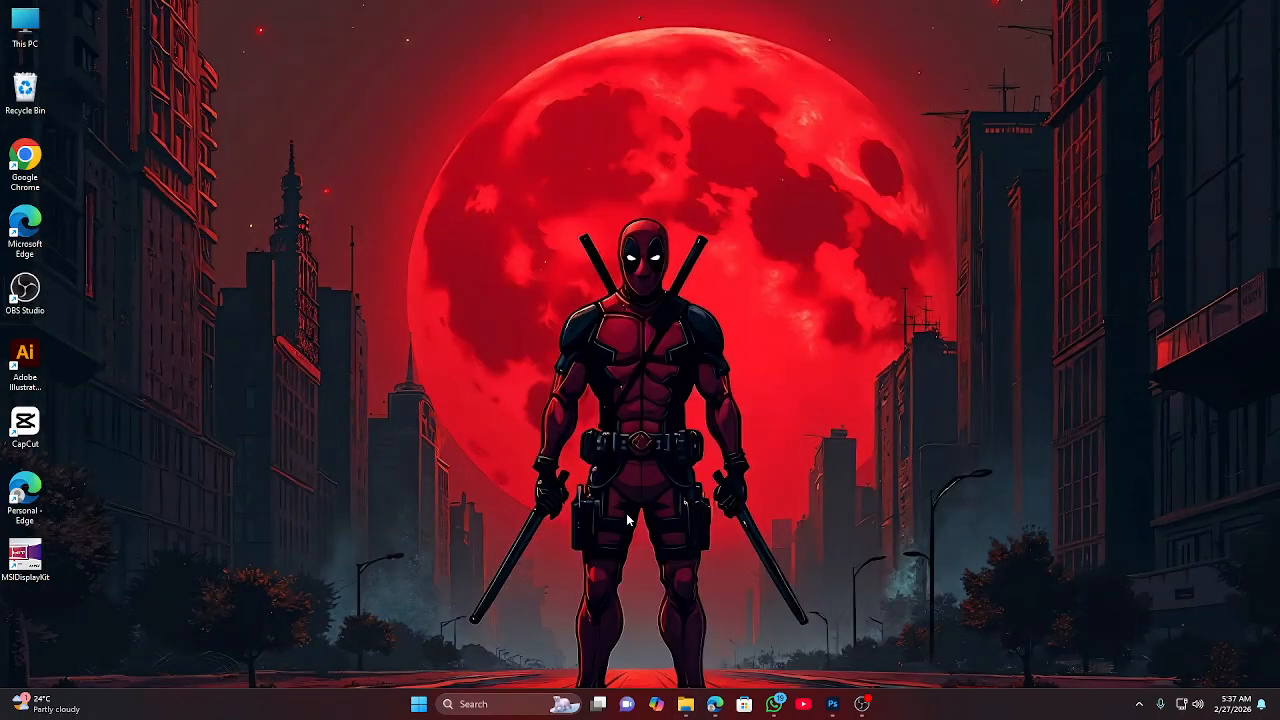